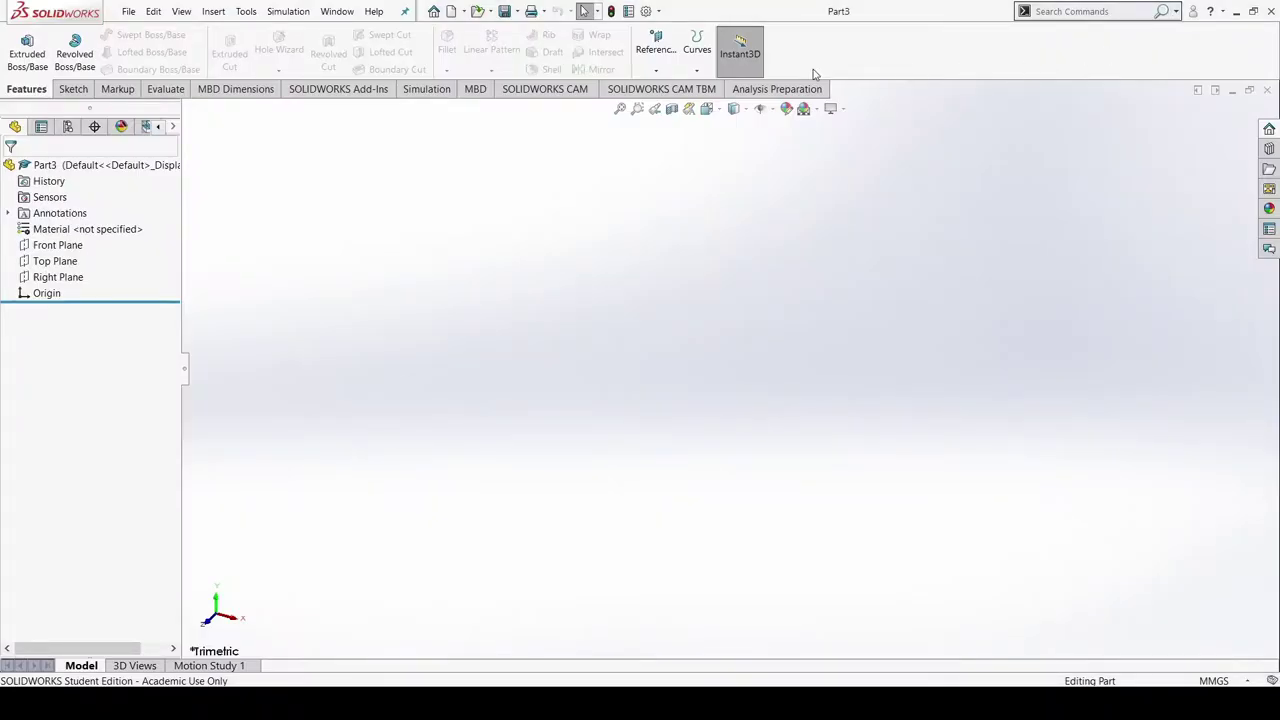
# Start a sketch on the Front Plane and draw a vertical construction line passing through the origin
pyautogui.click(57, 245)
pyautogui.click(126, 223)
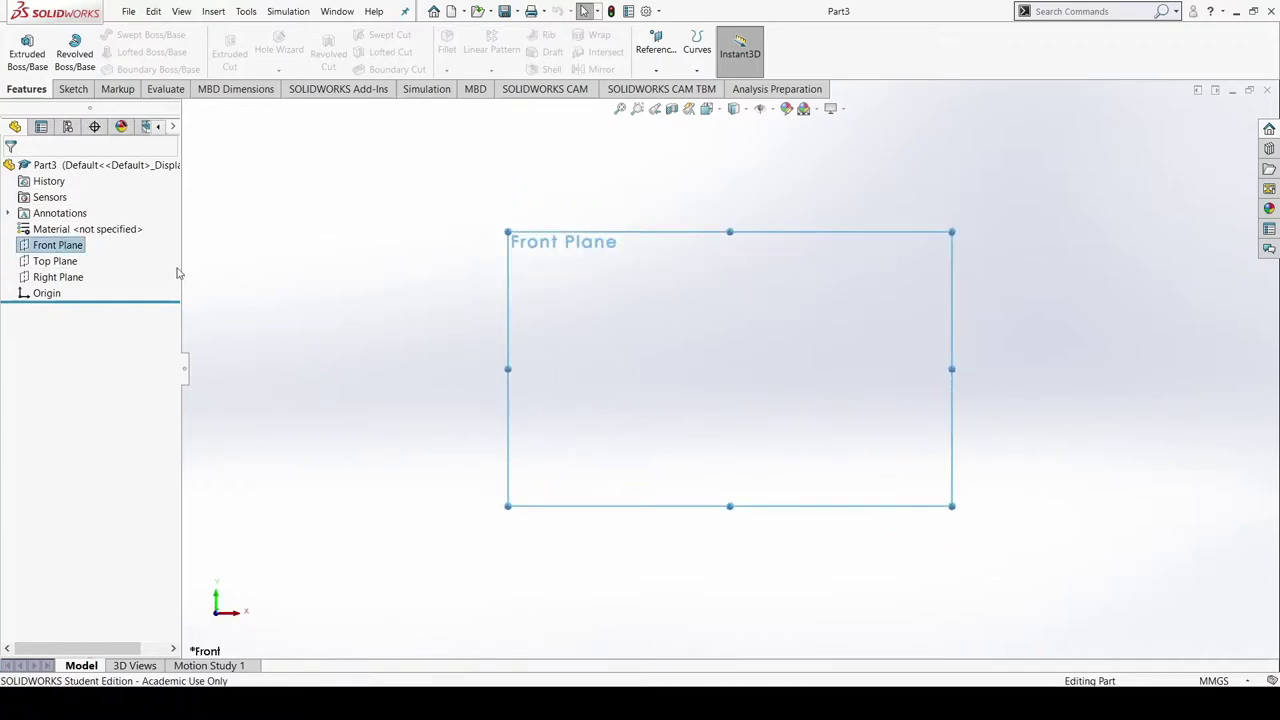
pyautogui.click(73, 89)
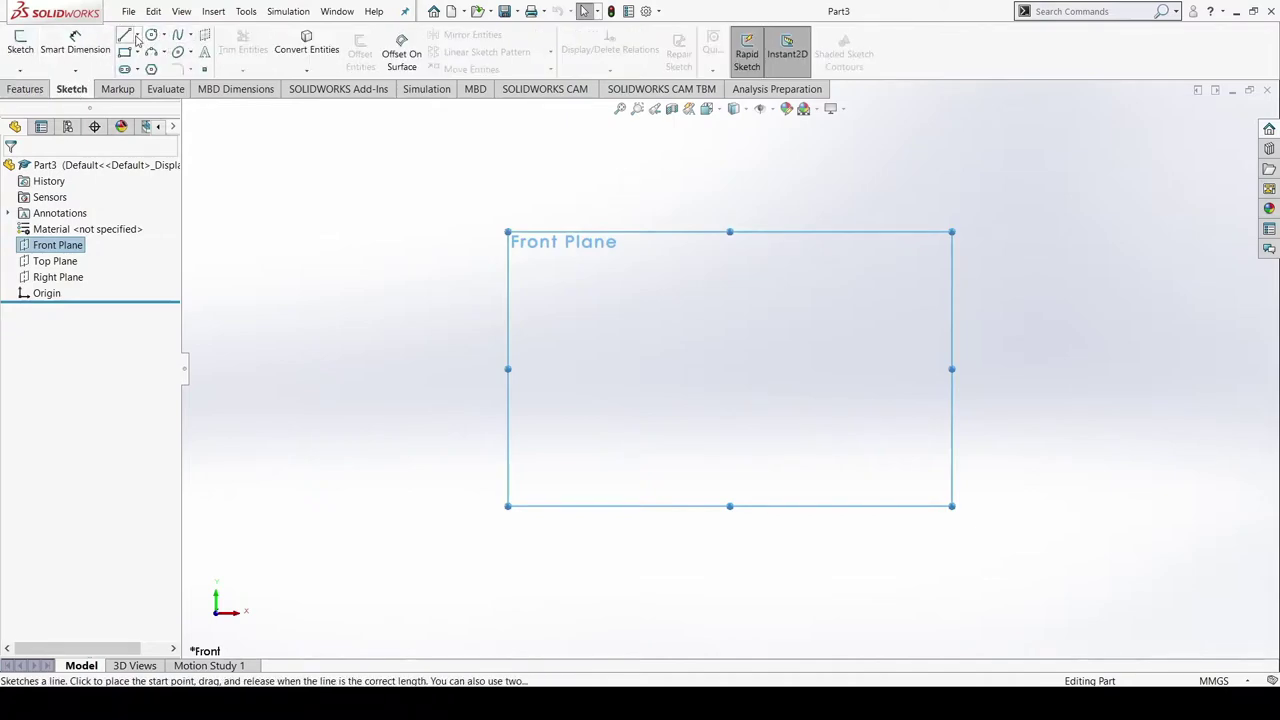
pyautogui.click(126, 36)
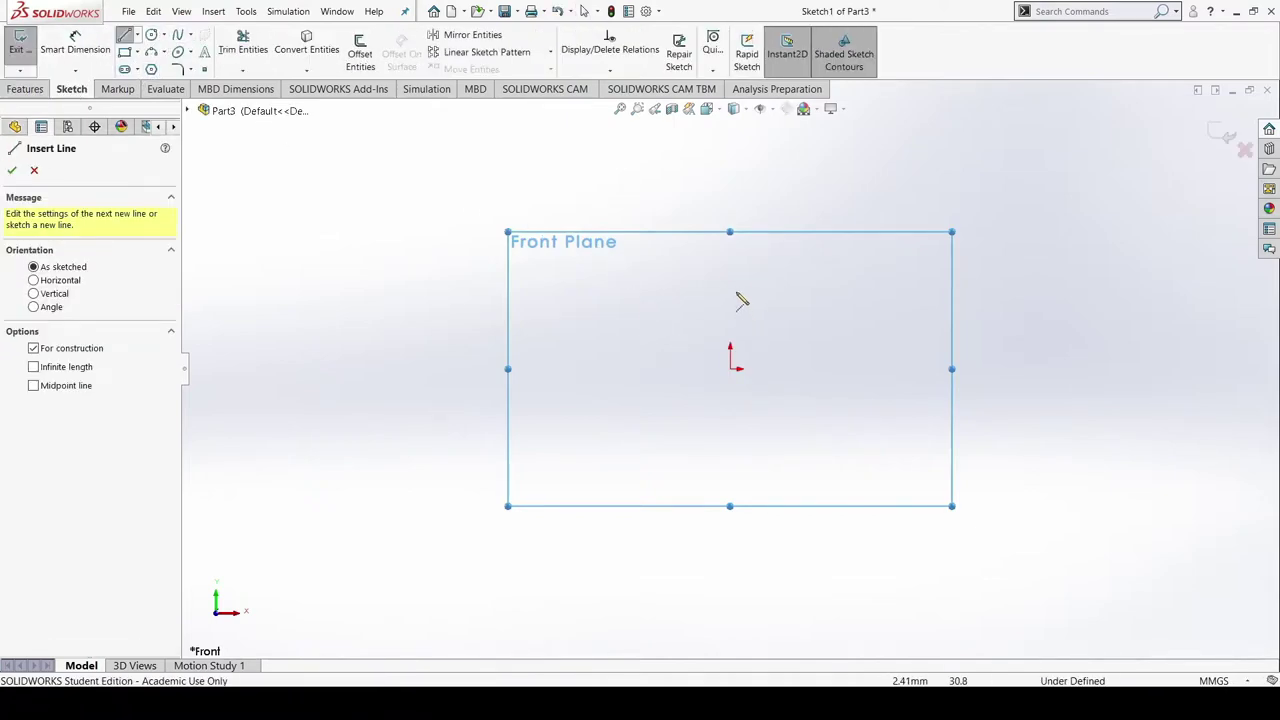
pyautogui.click(730, 255)
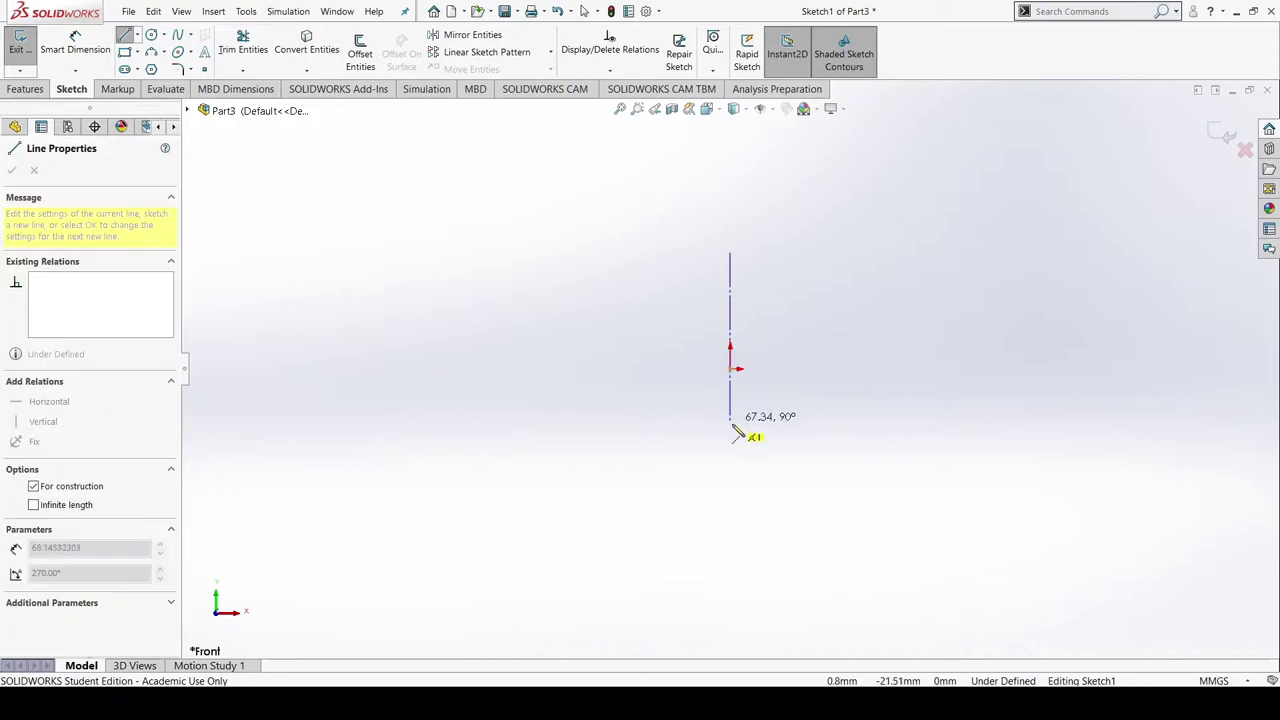
pyautogui.click(732, 489)
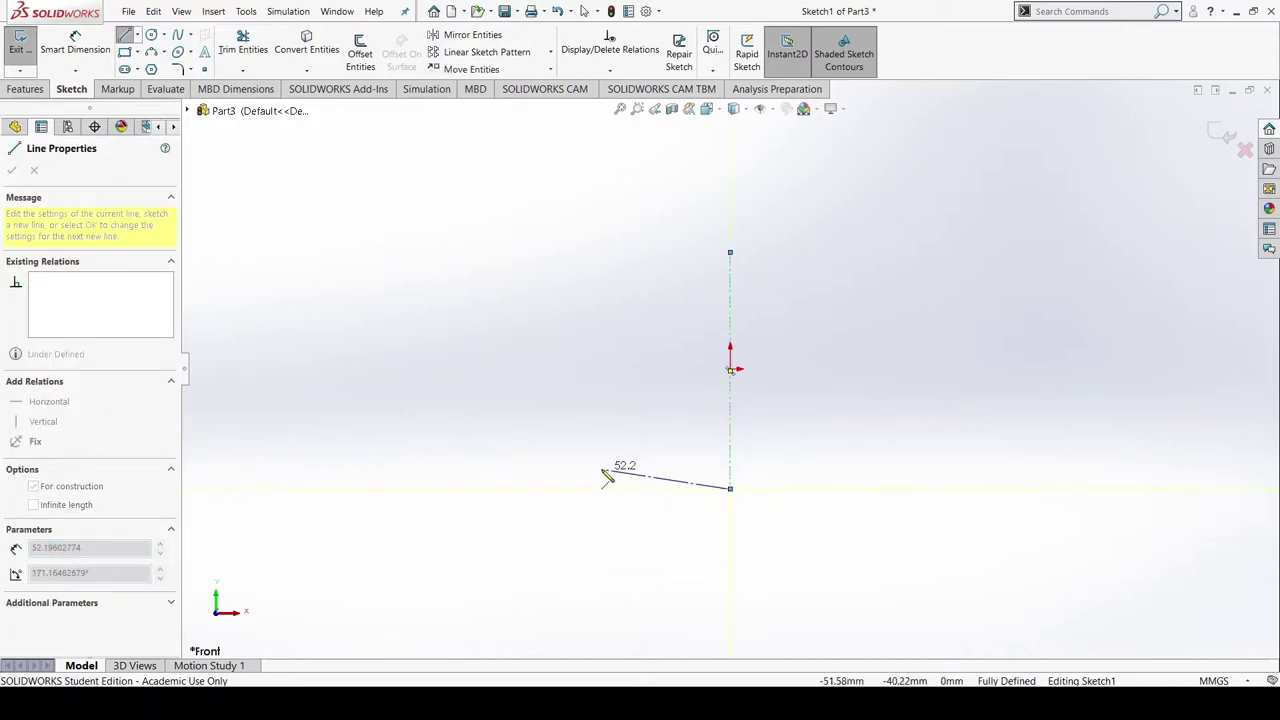
pyautogui.press('Escape')
# Sketch a circle centred on the origin with a radius of about 23 mm
pyautogui.click(151, 35)
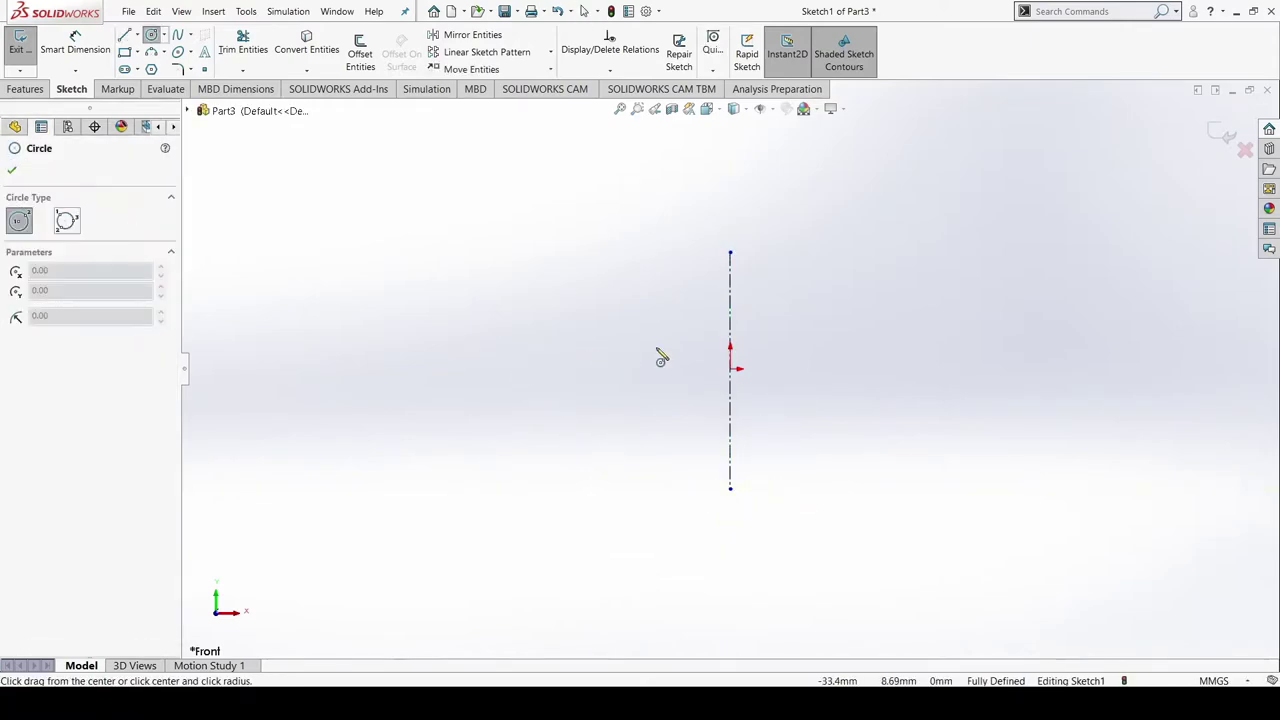
pyautogui.click(730, 369)
pyautogui.click(751, 429)
pyautogui.press('Escape')
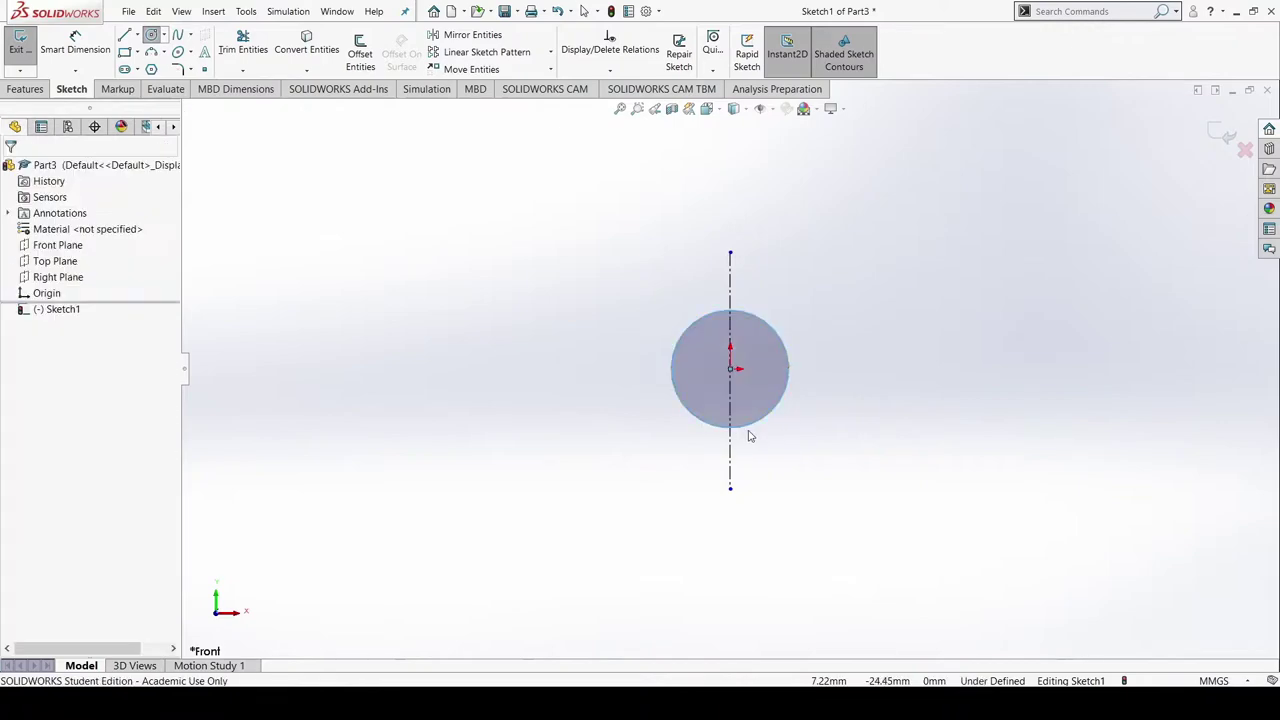
# Sketch three solid lines from the circle's top point, about 53 mm right, 47 mm down, and back to its bottom point
pyautogui.press('l')
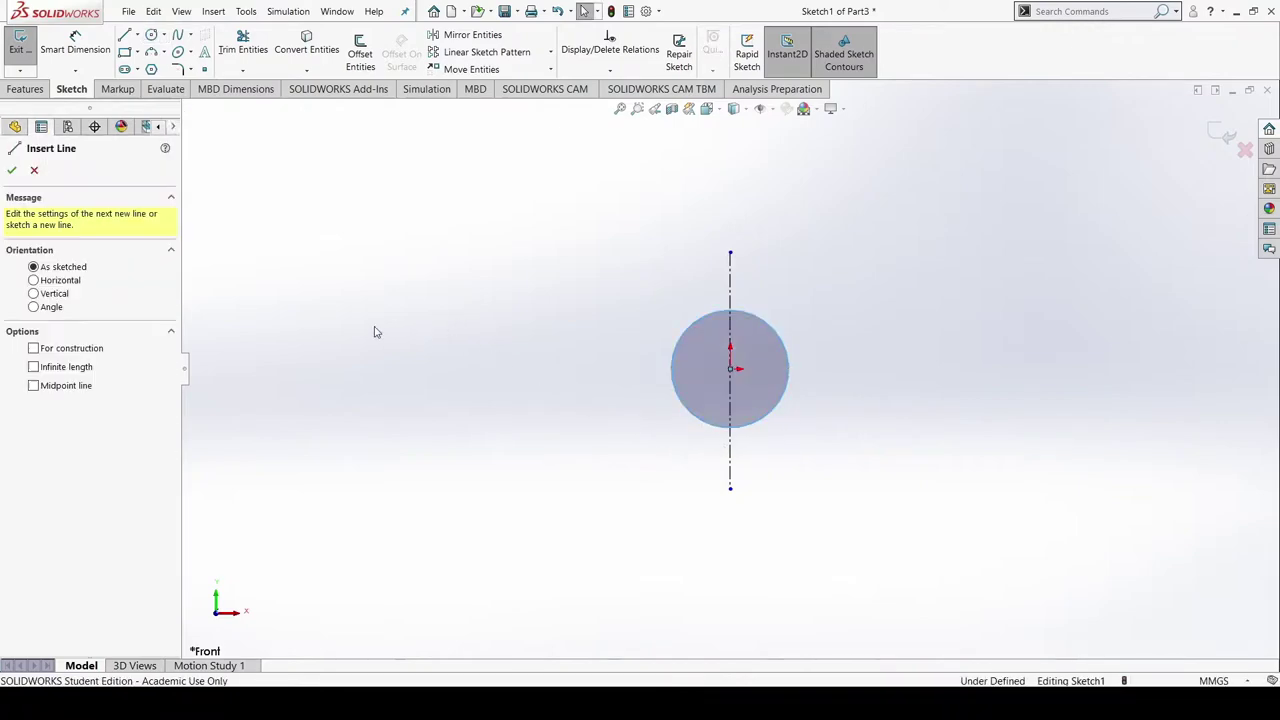
pyautogui.click(730, 311)
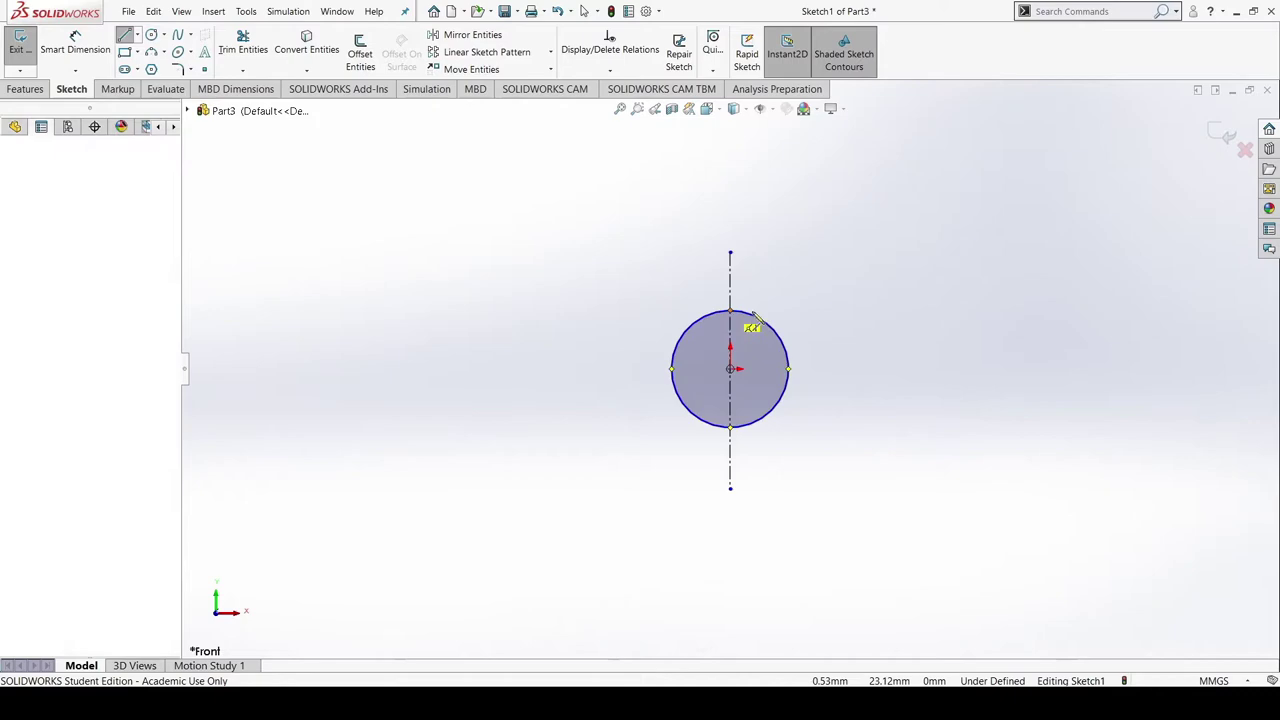
pyautogui.click(863, 310)
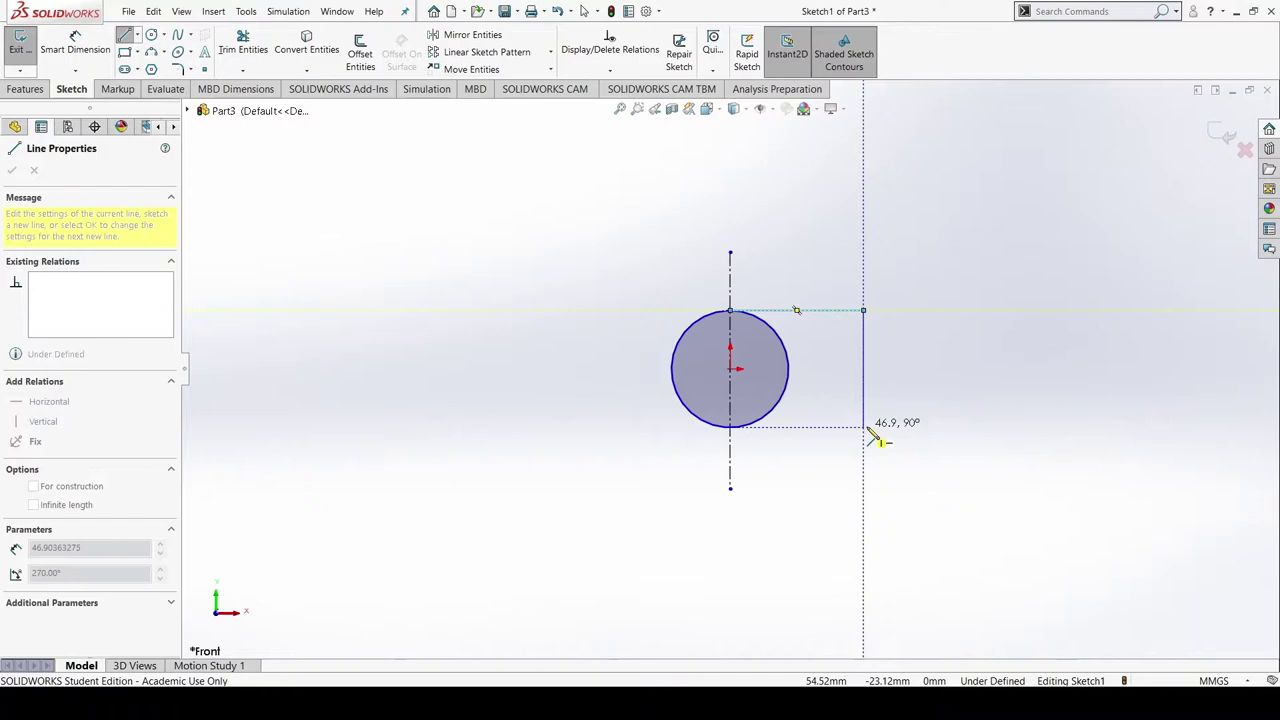
pyautogui.click(865, 428)
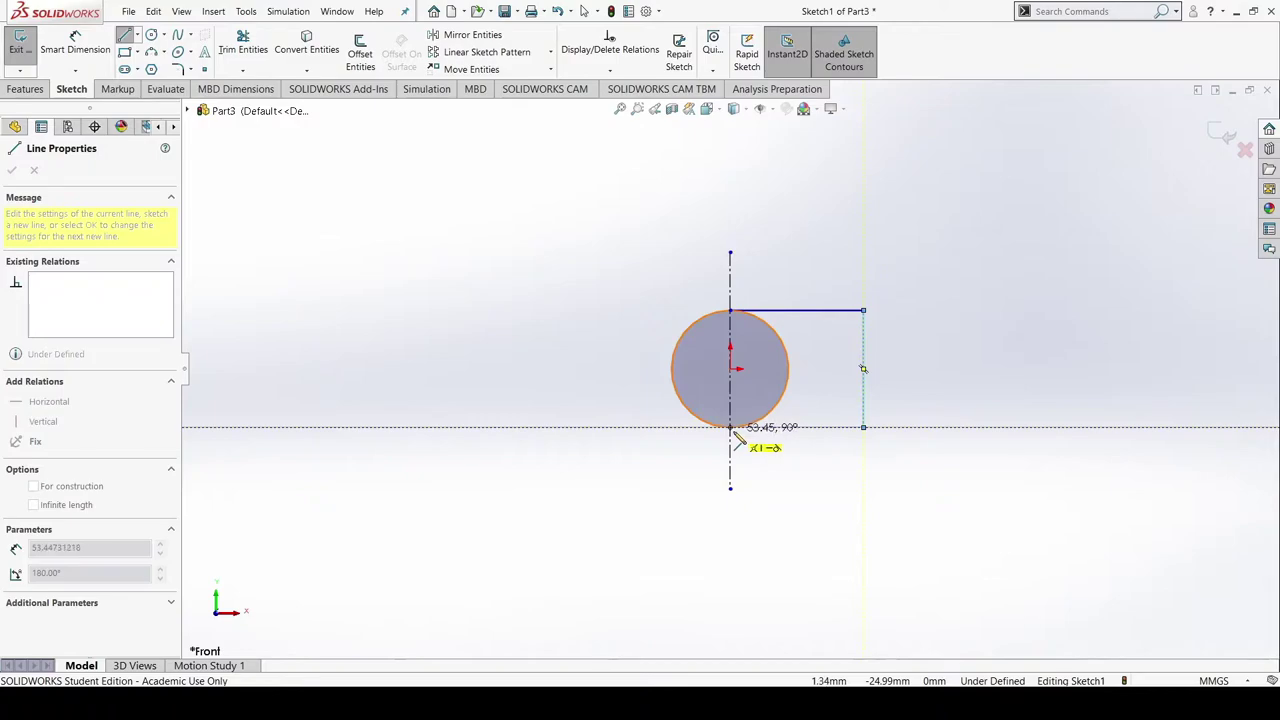
pyautogui.click(731, 428)
pyautogui.press('Escape')
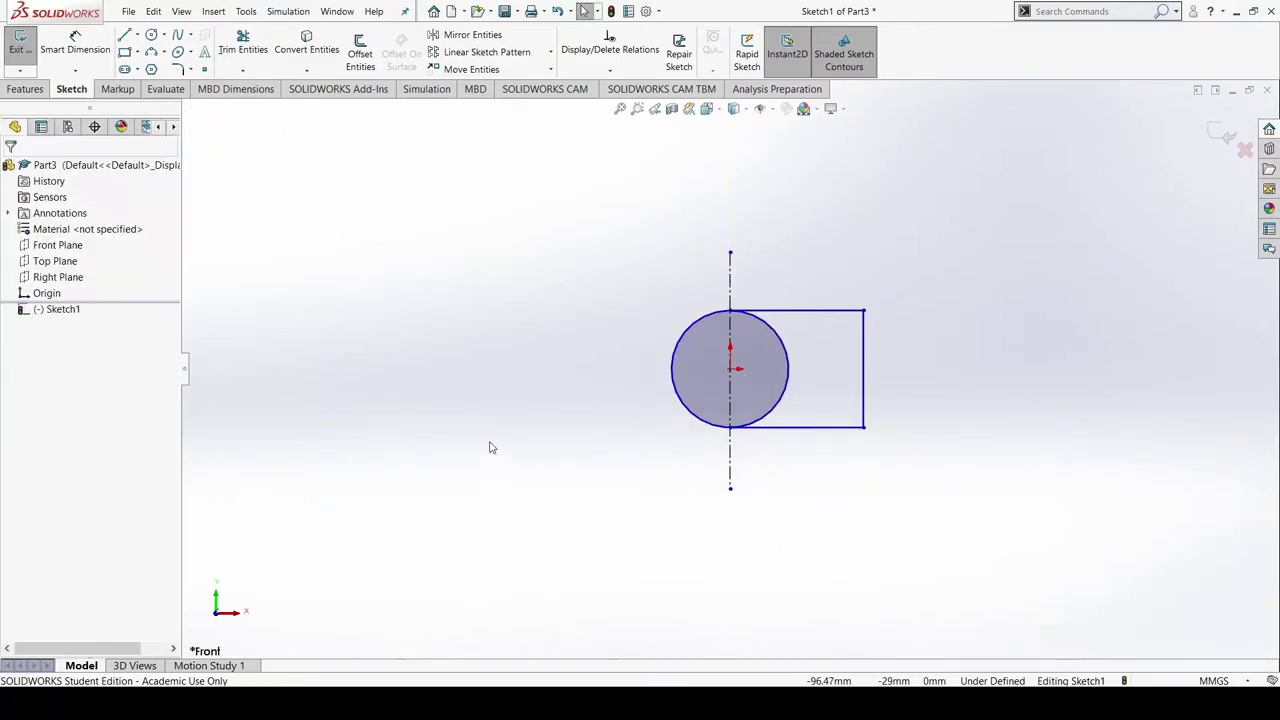
# Sketch a smaller concentric circle at the origin, about half the diameter of the first circle
pyautogui.moveTo(491, 448); pyautogui.dragTo(506, 306, button='right')
pyautogui.press('Escape')
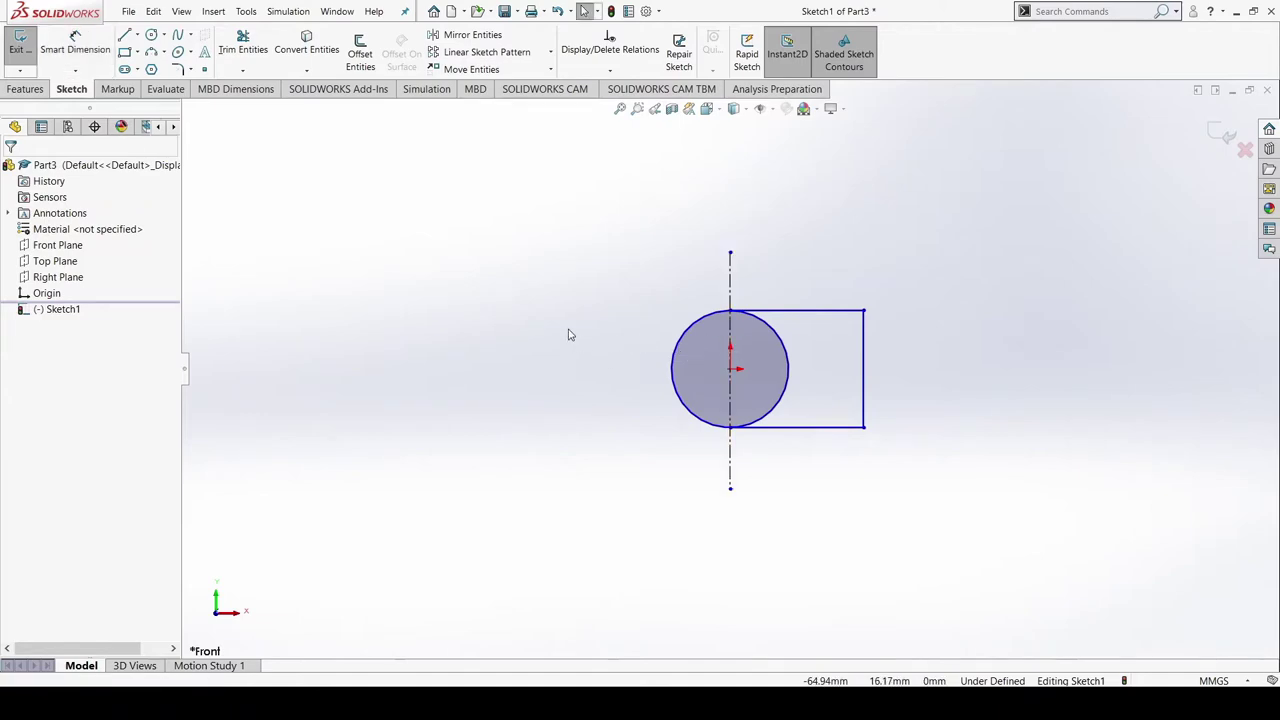
pyautogui.moveTo(569, 334); pyautogui.dragTo(657, 309, button='right')
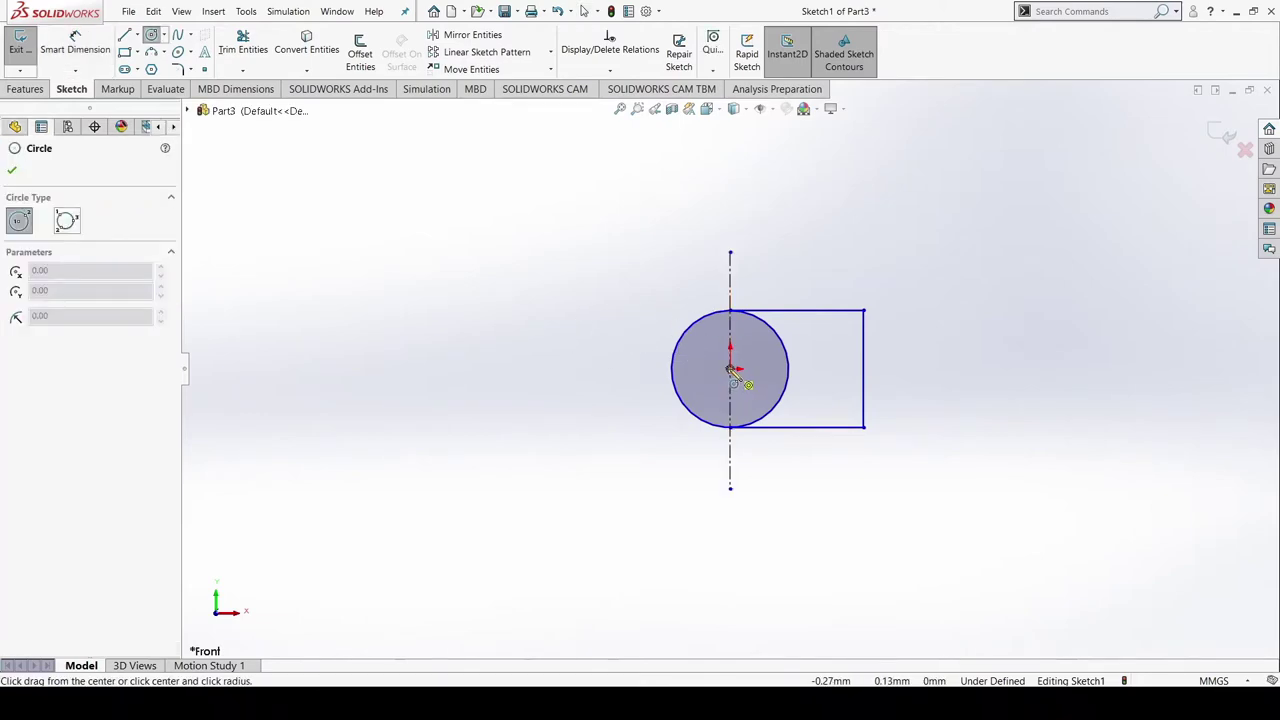
pyautogui.moveTo(730, 369); pyautogui.dragTo(757, 385)
pyautogui.press('Escape')
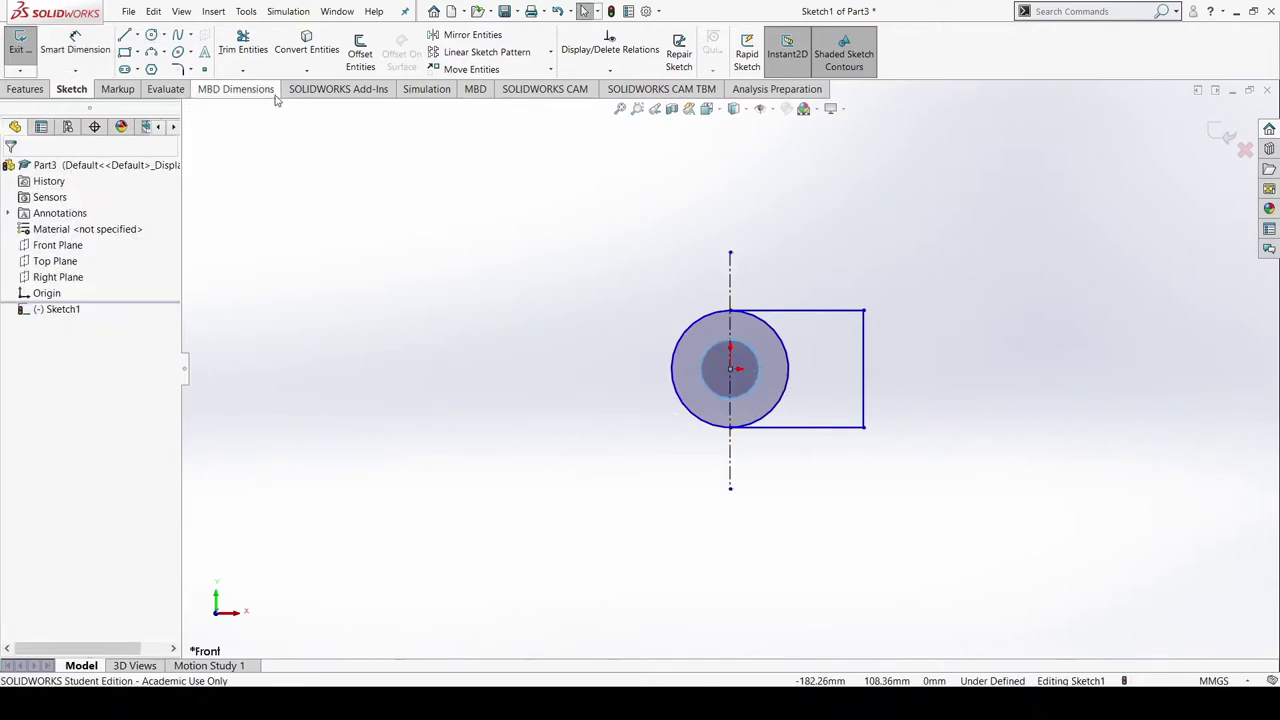
# Trim away the right half of the outer circle, leaving a closed profile with a rounded left end
pyautogui.click(242, 48)
pyautogui.moveTo(766, 388); pyautogui.dragTo(796, 374)
pyautogui.press('Escape')
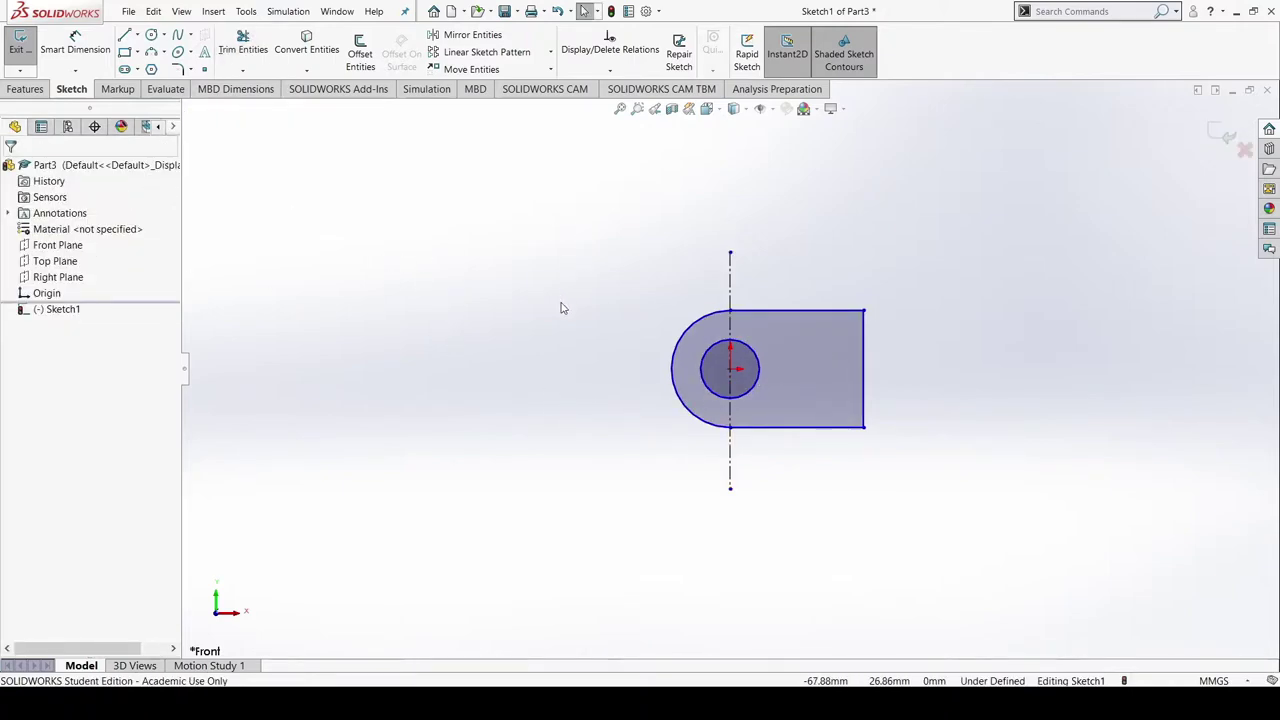
# Dimension the outer arc with a radius of 12 mm
pyautogui.moveTo(562, 304); pyautogui.dragTo(563, 189, button='right')
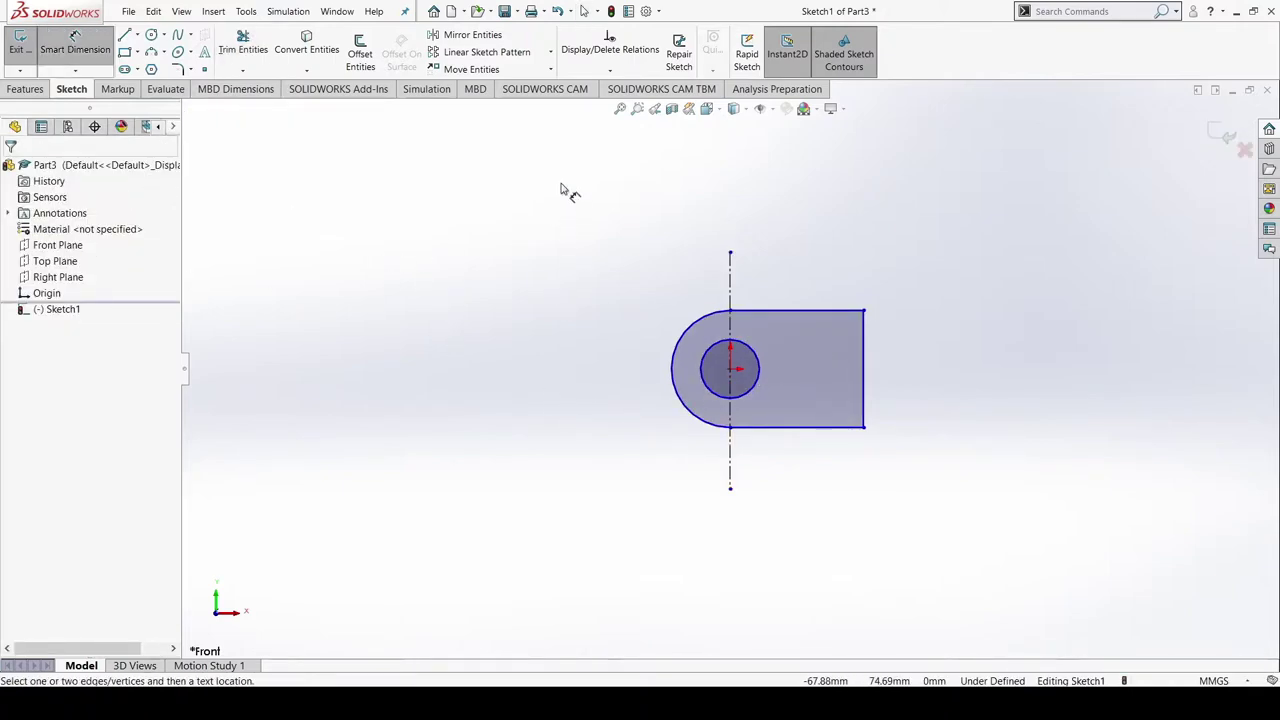
pyautogui.click(686, 337)
pyautogui.click(620, 312)
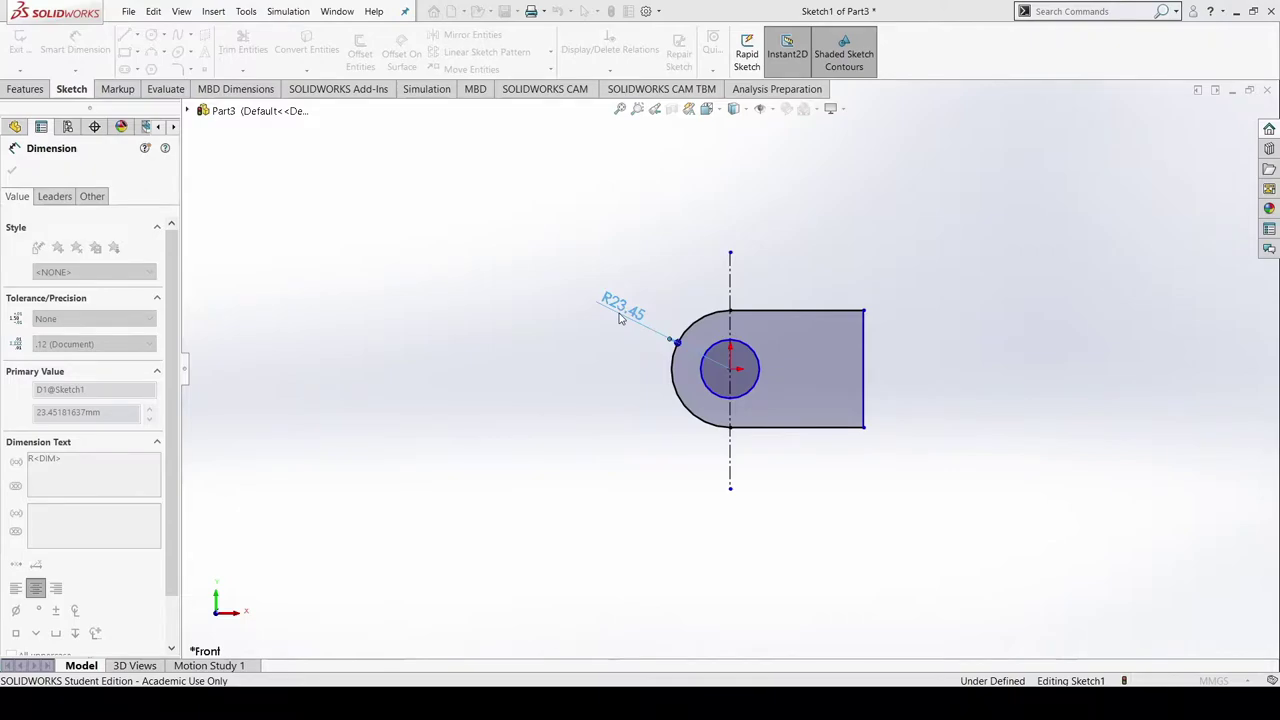
pyautogui.write('12')
pyautogui.press('Return')
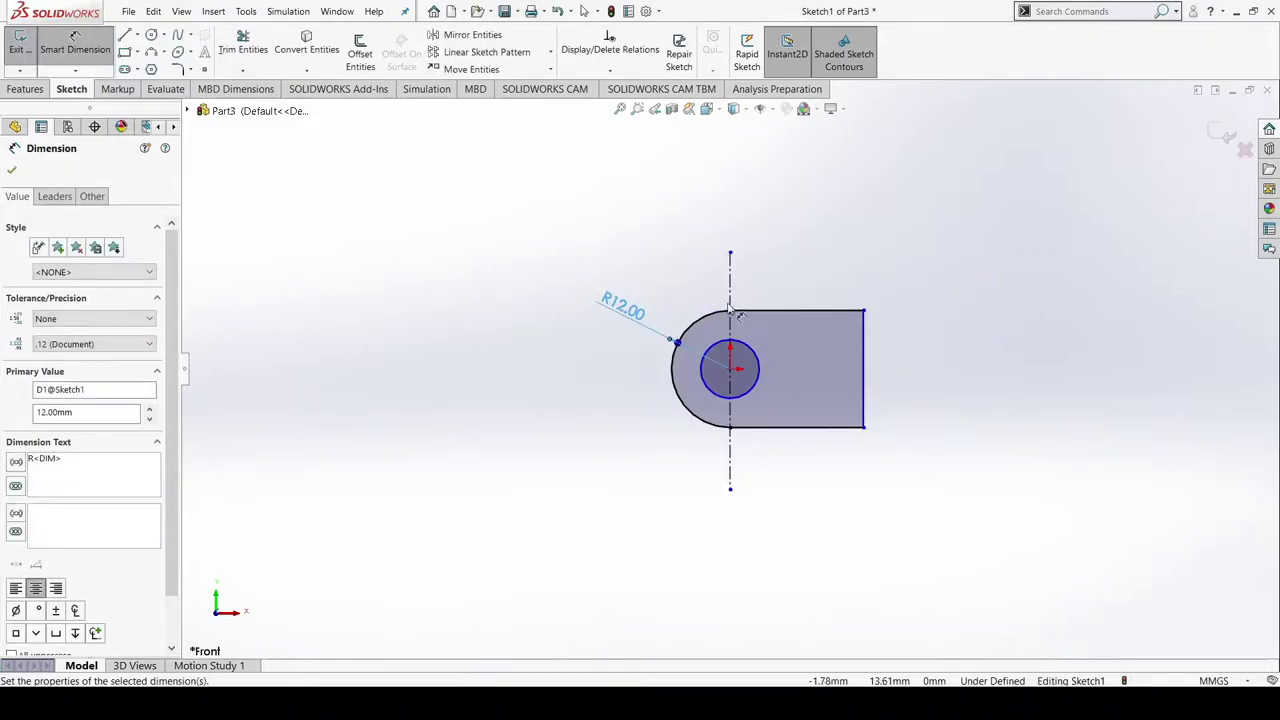
# Dimension the profile's upper horizontal edge as 15 mm and the inner circle's diameter as 12 mm
pyautogui.click(806, 311)
pyautogui.click(793, 246)
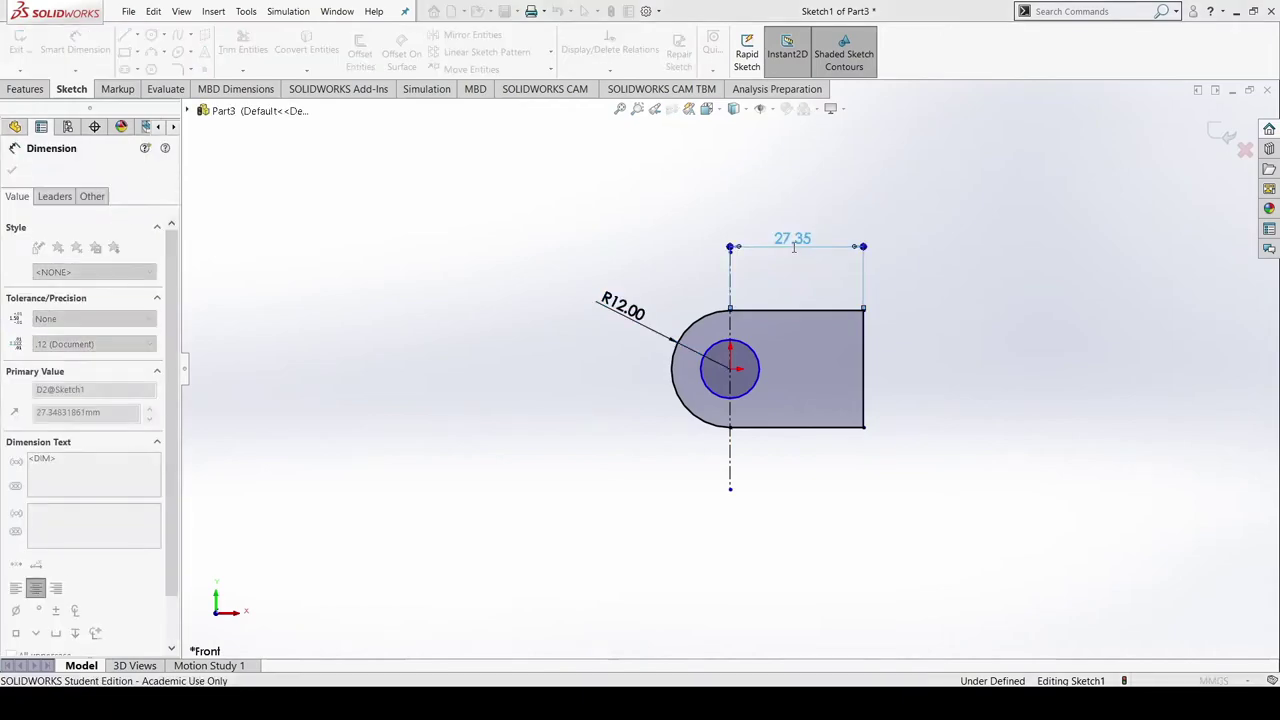
pyautogui.write('15')
pyautogui.press('Return')
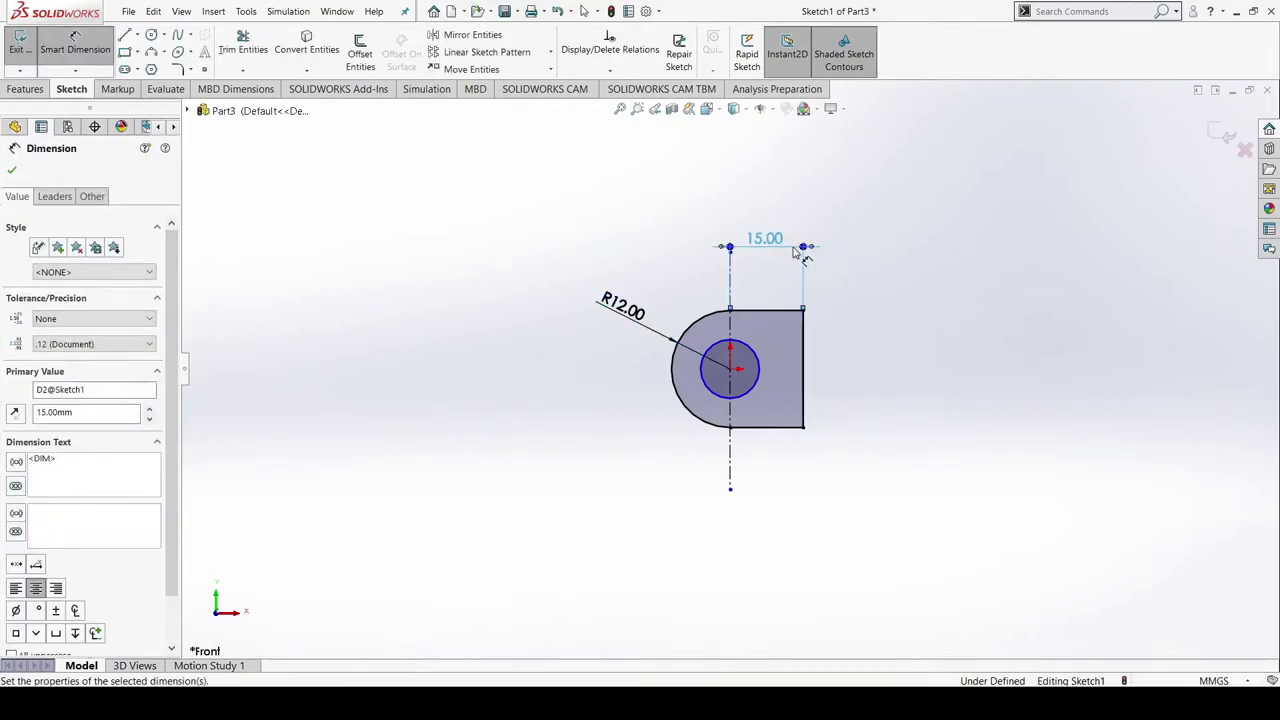
pyautogui.click(764, 371)
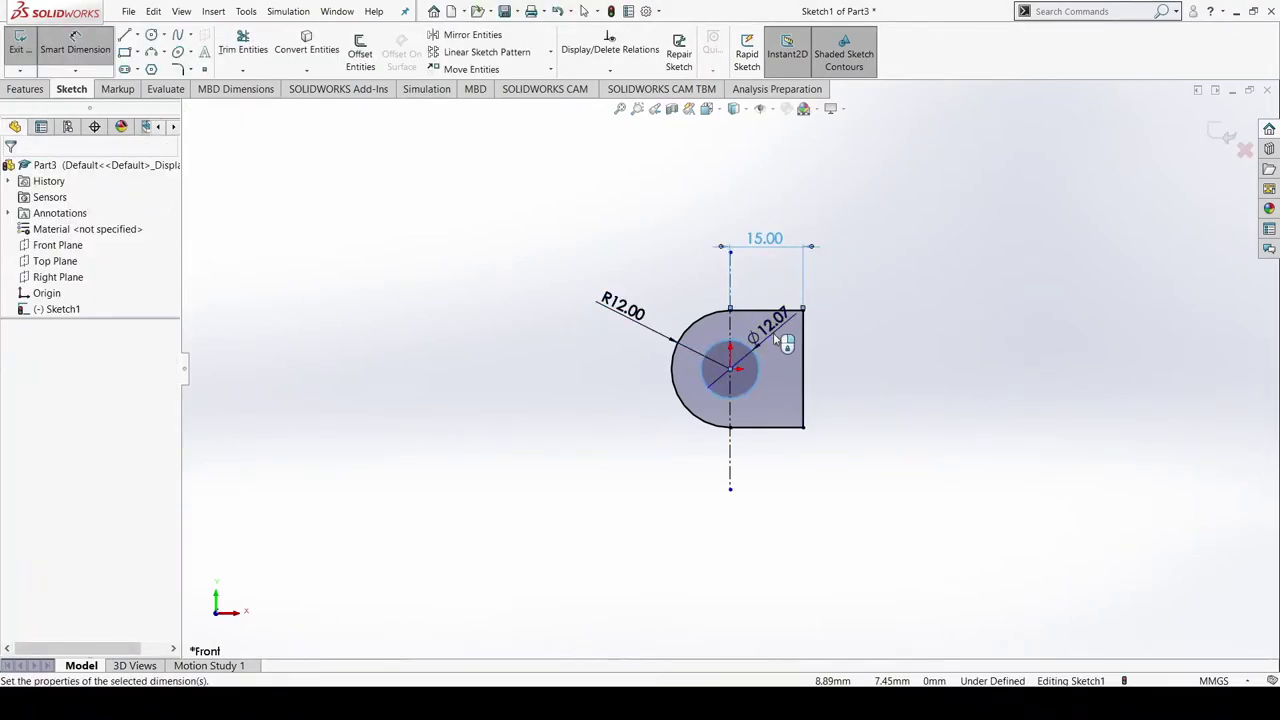
pyautogui.press('Return')
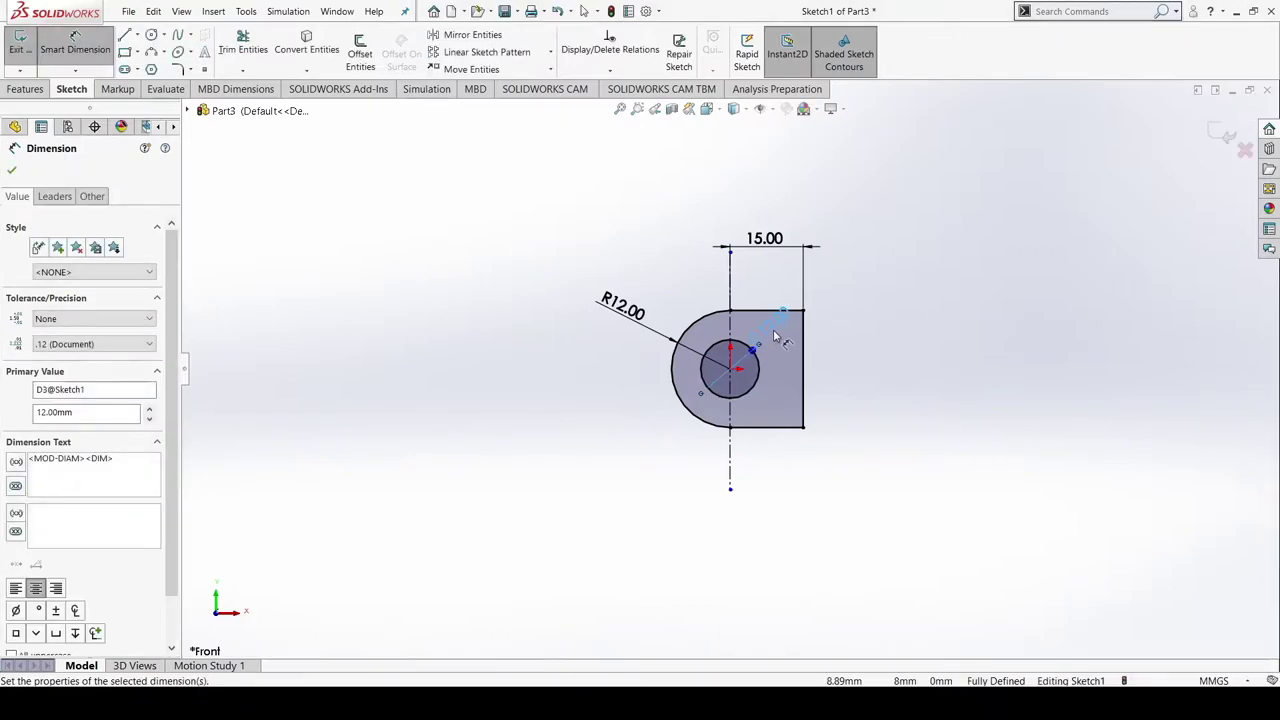
pyautogui.click(787, 325)
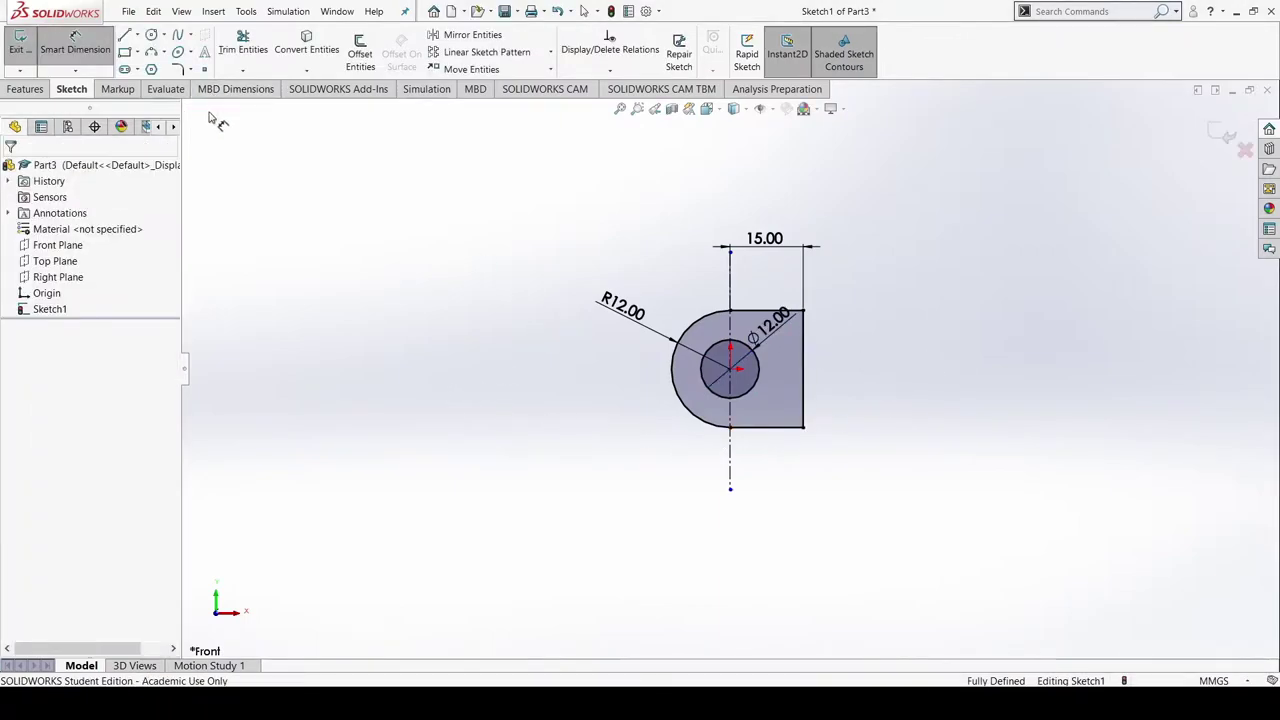
# Sketch a horizontal construction line about 99 mm long from the origin to the right
pyautogui.click(158, 74)
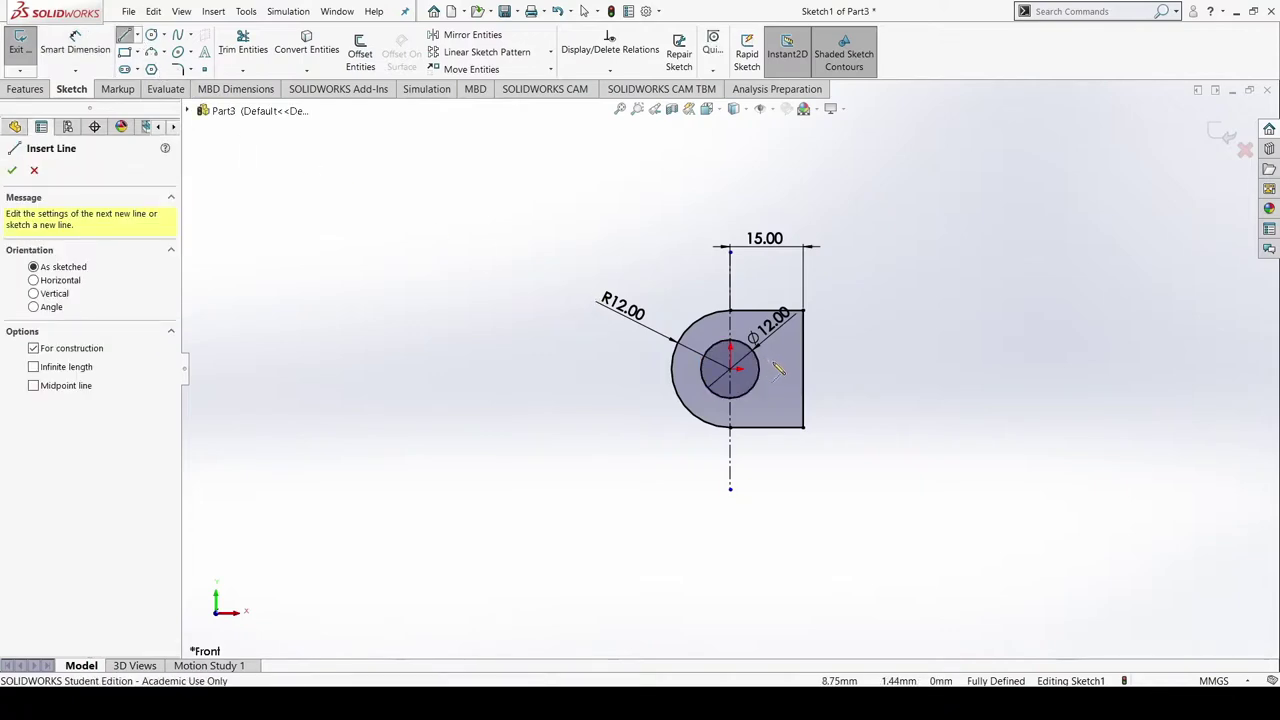
pyautogui.click(732, 370)
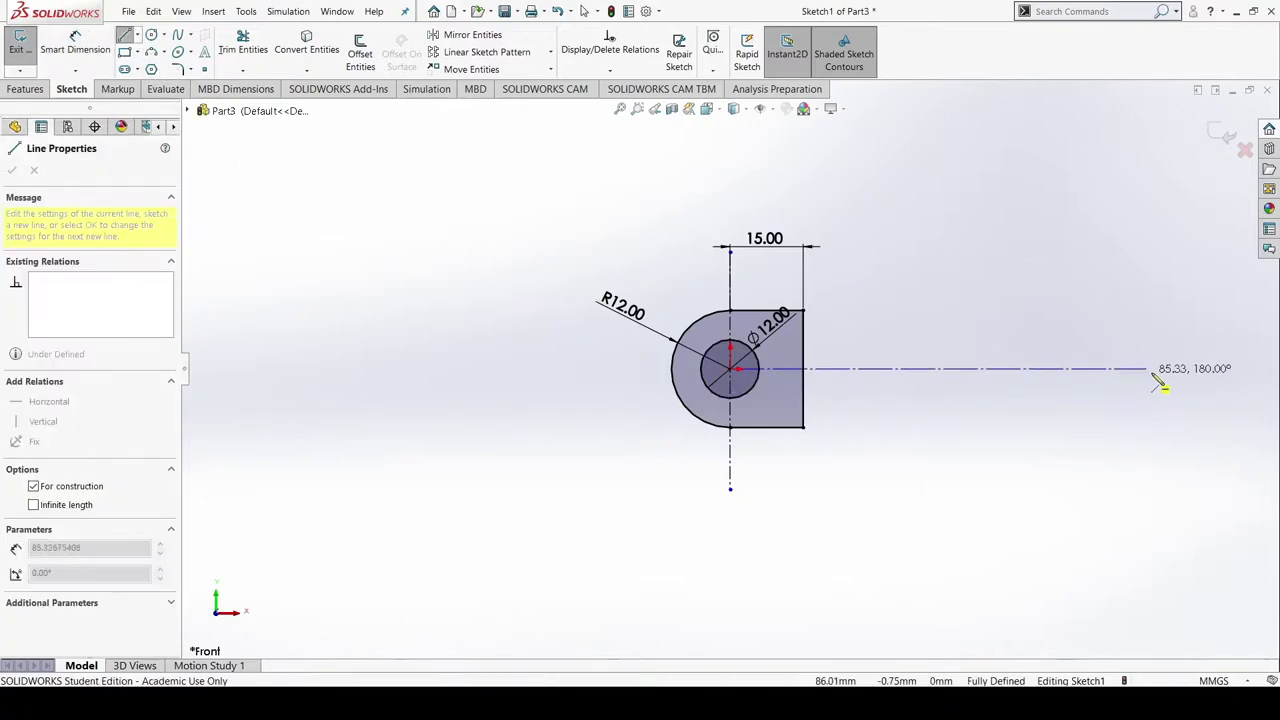
pyautogui.click(1212, 369)
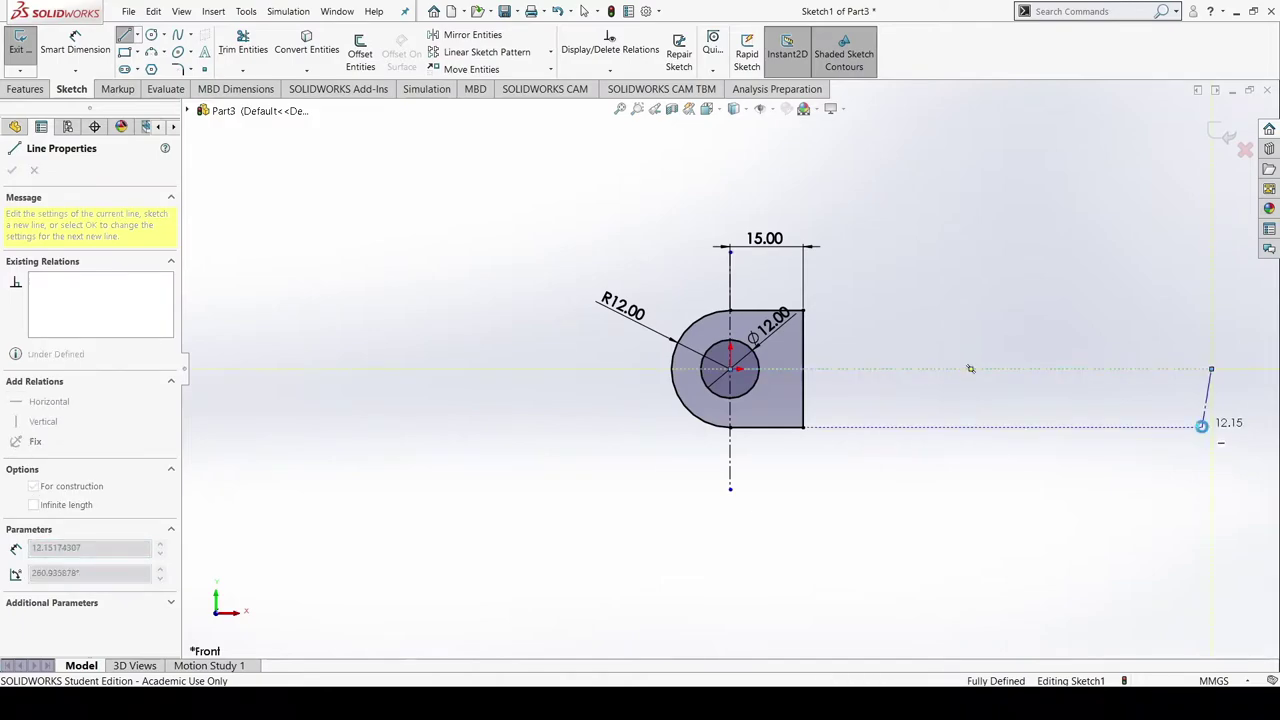
pyautogui.press('Escape')
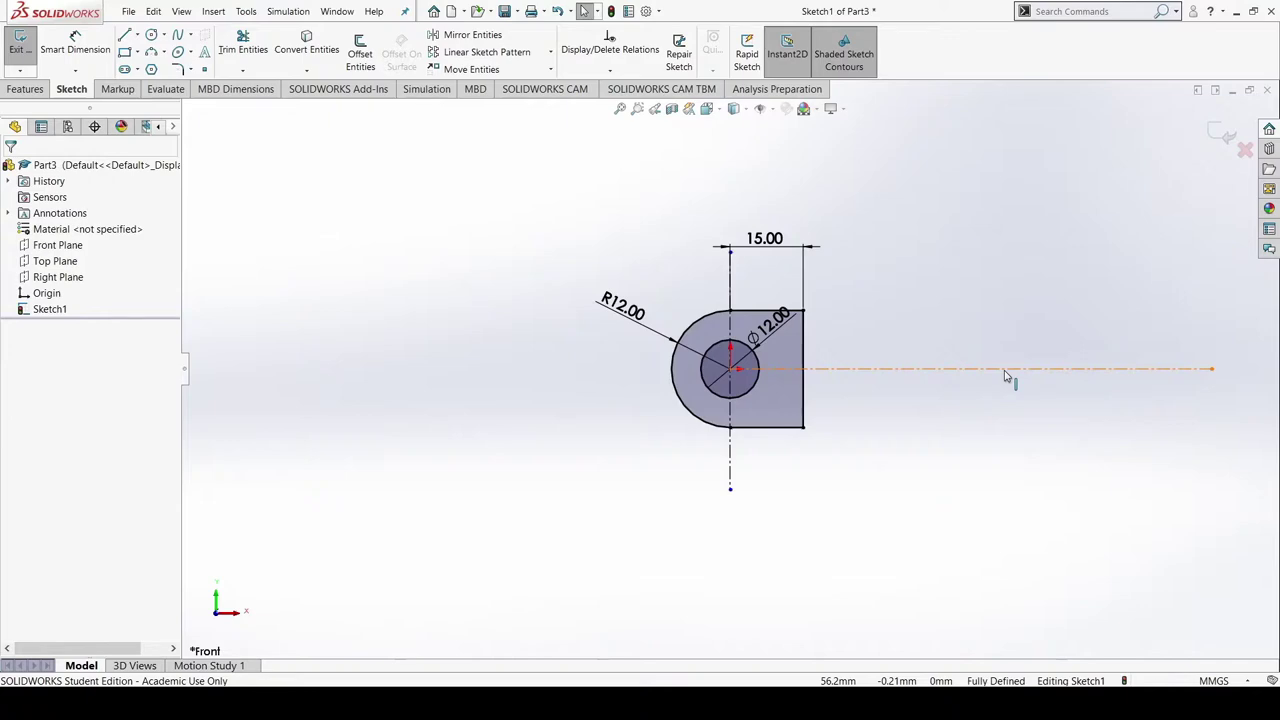
# Dimension the horizontal construction line with a length of 190 mm
pyautogui.click(75, 45)
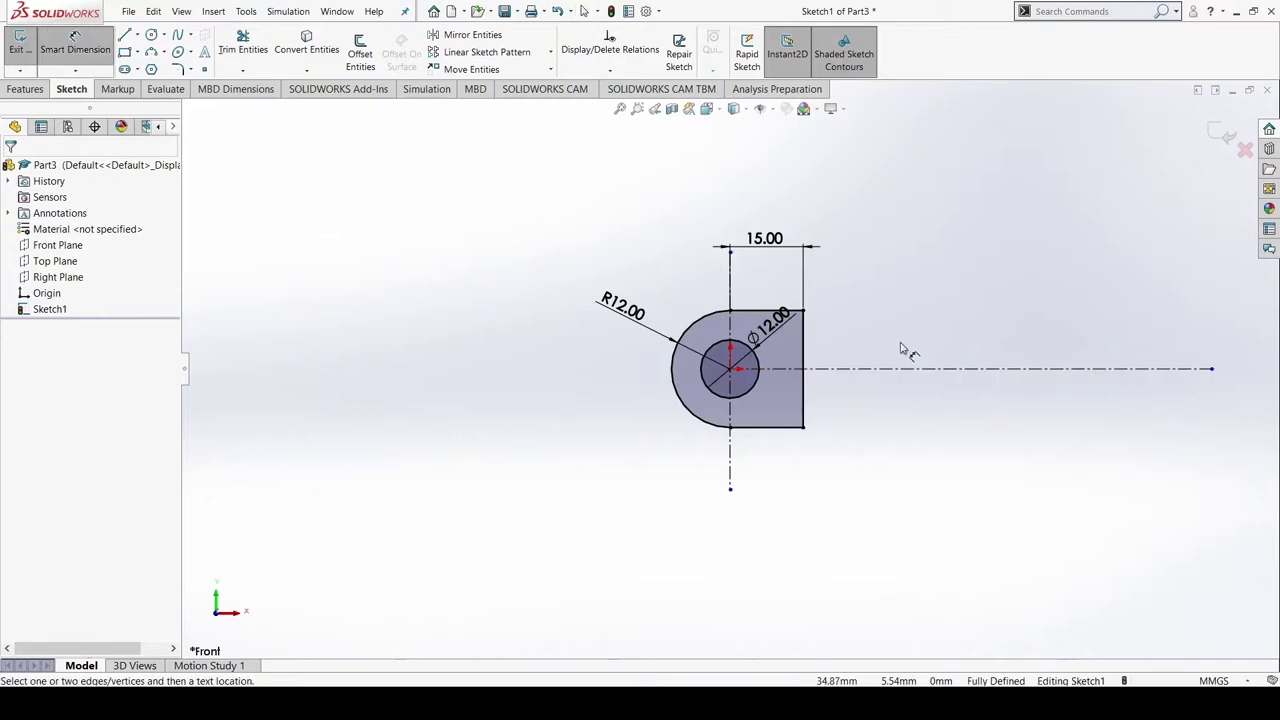
pyautogui.click(947, 375)
pyautogui.click(938, 447)
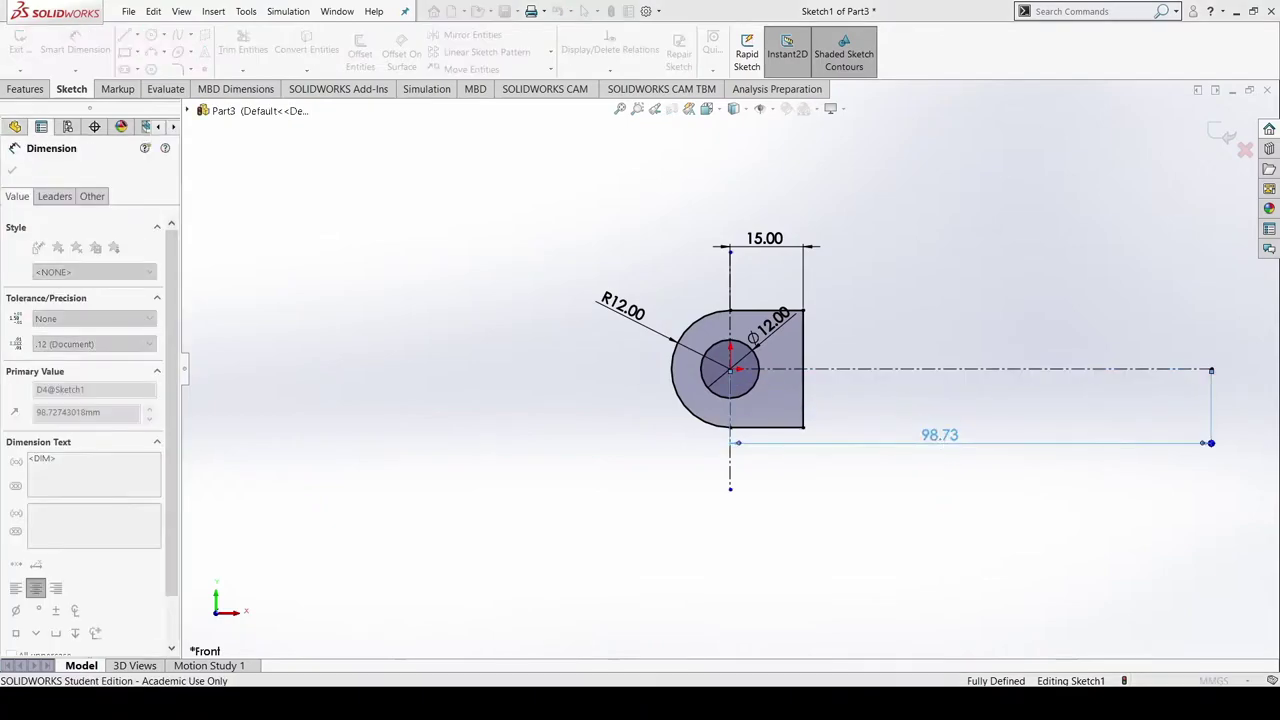
pyautogui.write('190')
pyautogui.press('Return')
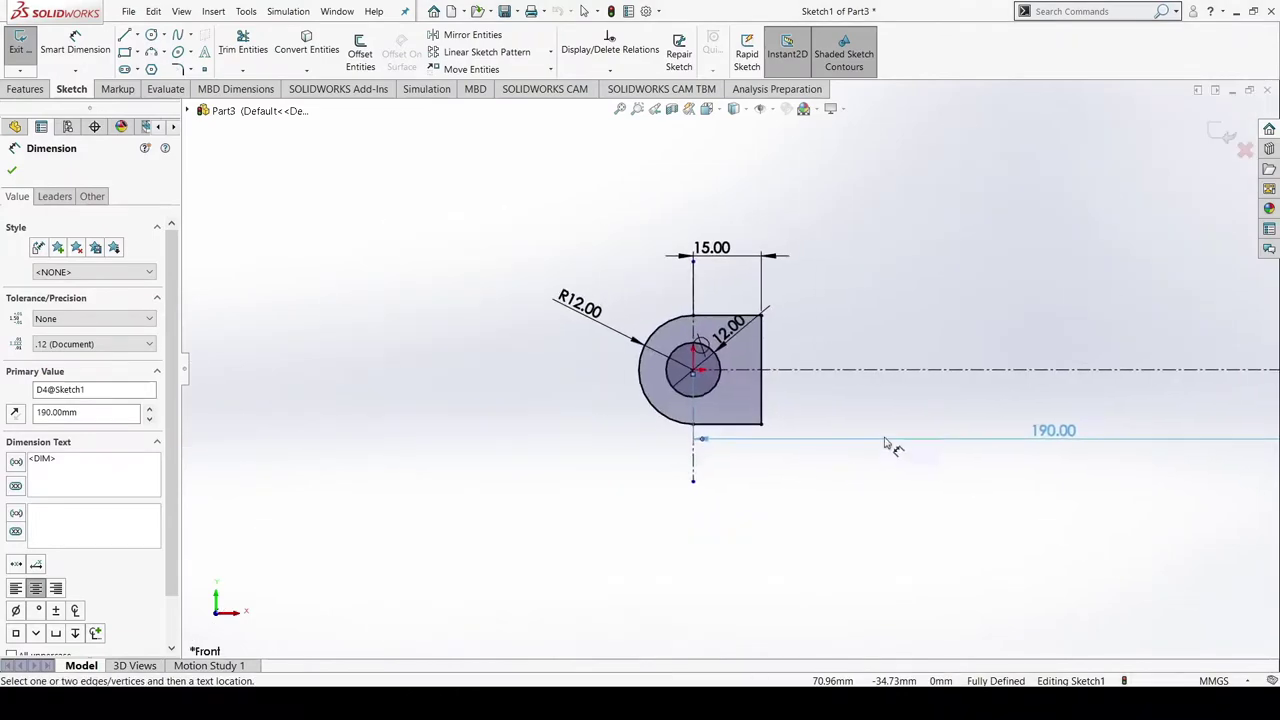
pyautogui.press('Escape')
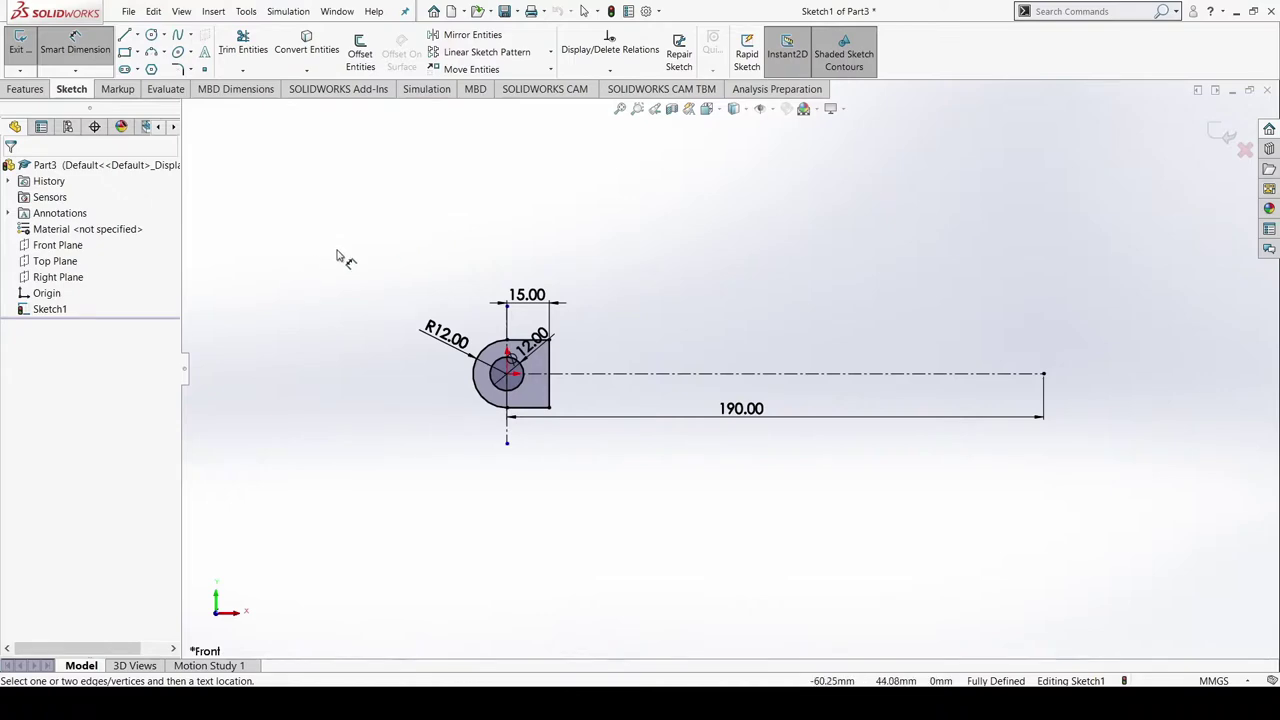
# Extrude the rounded, holed end profile 14 mm with the Mid Plane end condition
pyautogui.click(26, 89)
pyautogui.click(27, 52)
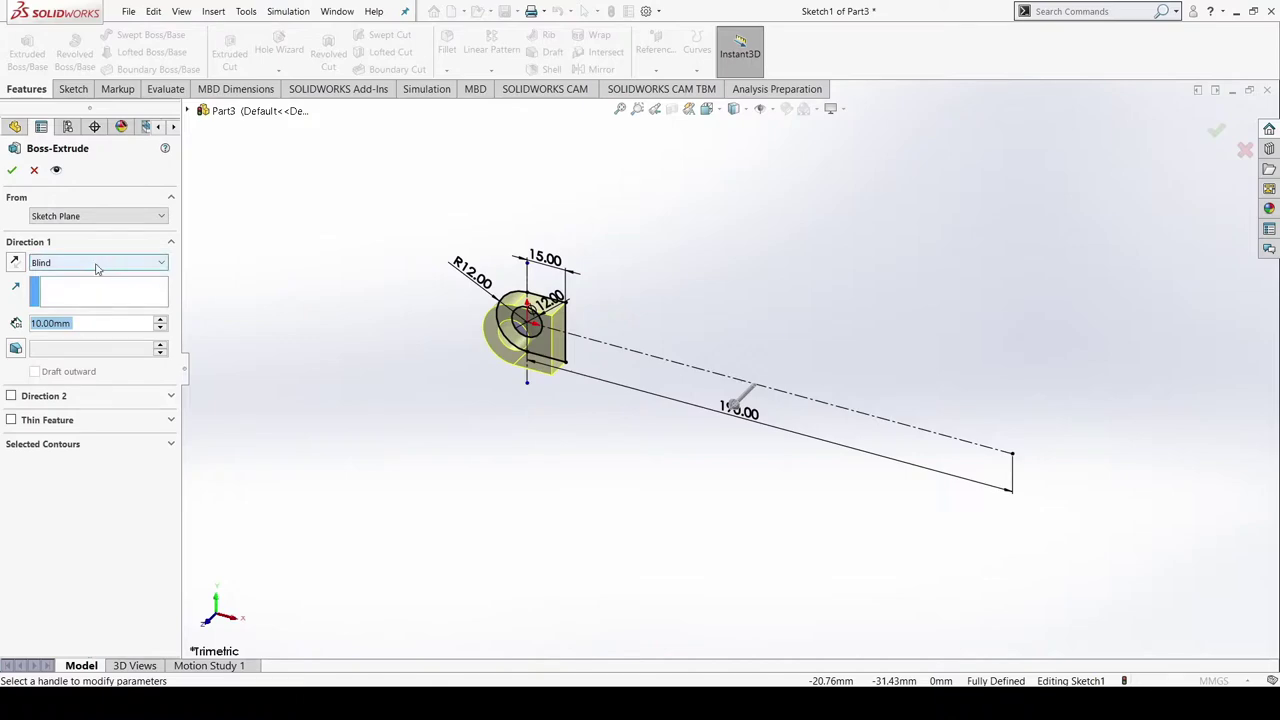
pyautogui.click(98, 264)
pyautogui.click(94, 335)
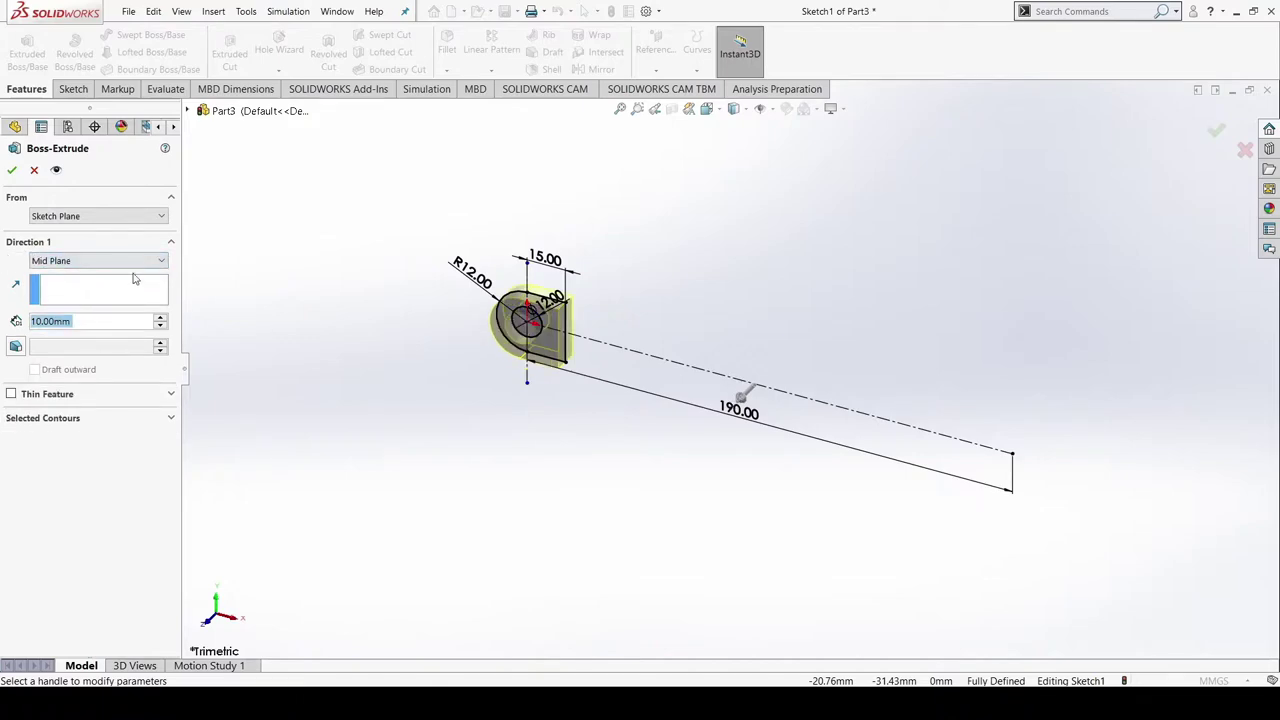
pyautogui.click(88, 321)
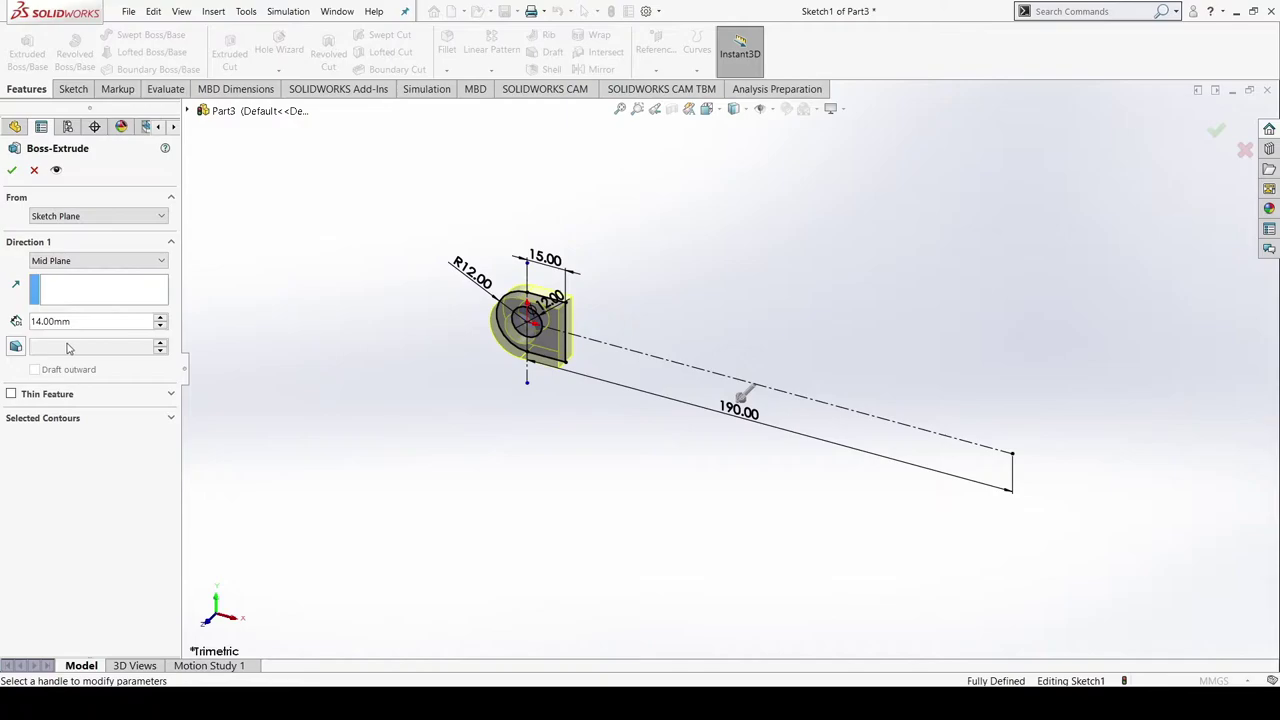
pyautogui.click(12, 172)
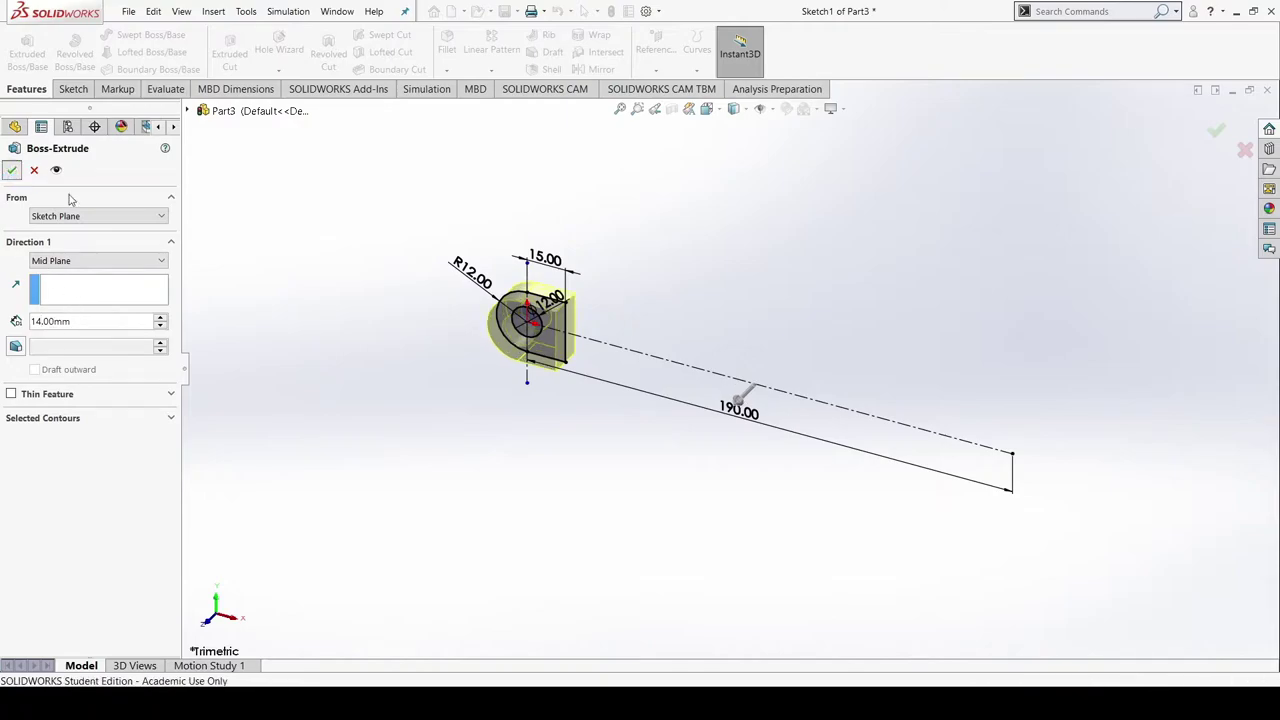
# Measure the short thickness edge at the top of the block's flat end
pyautogui.click(165, 89)
pyautogui.click(152, 55)
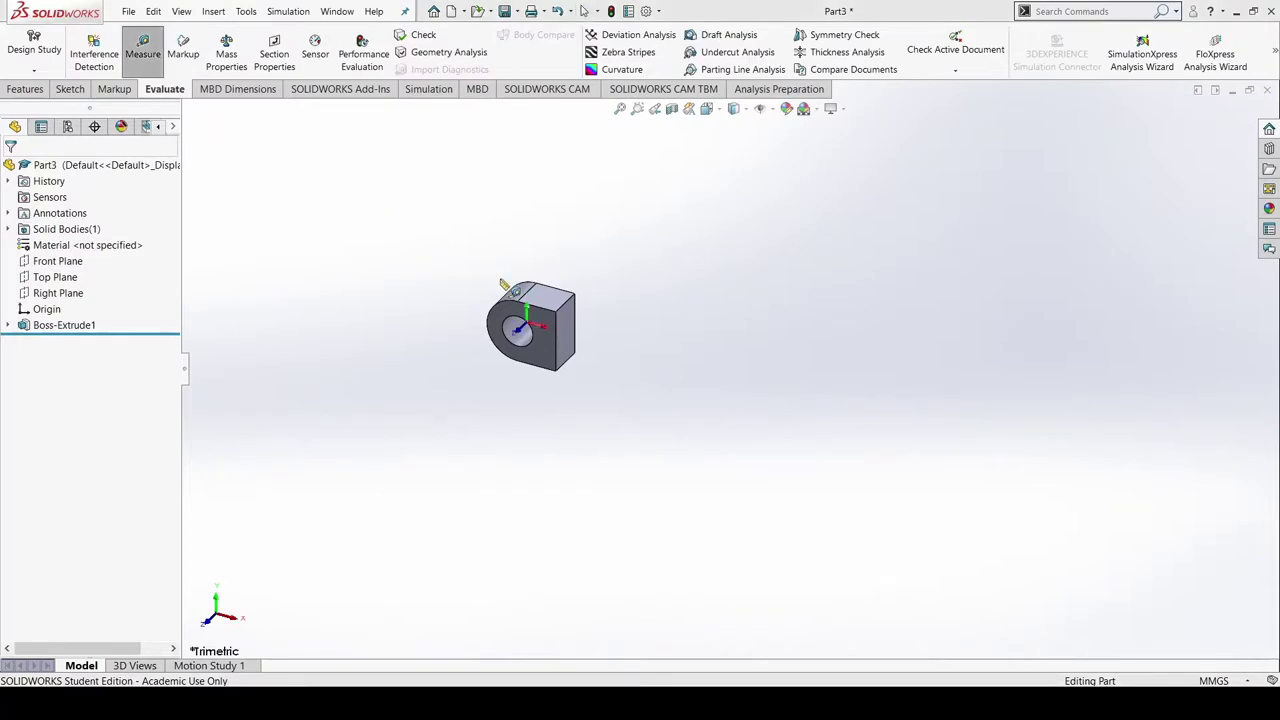
pyautogui.click(572, 300)
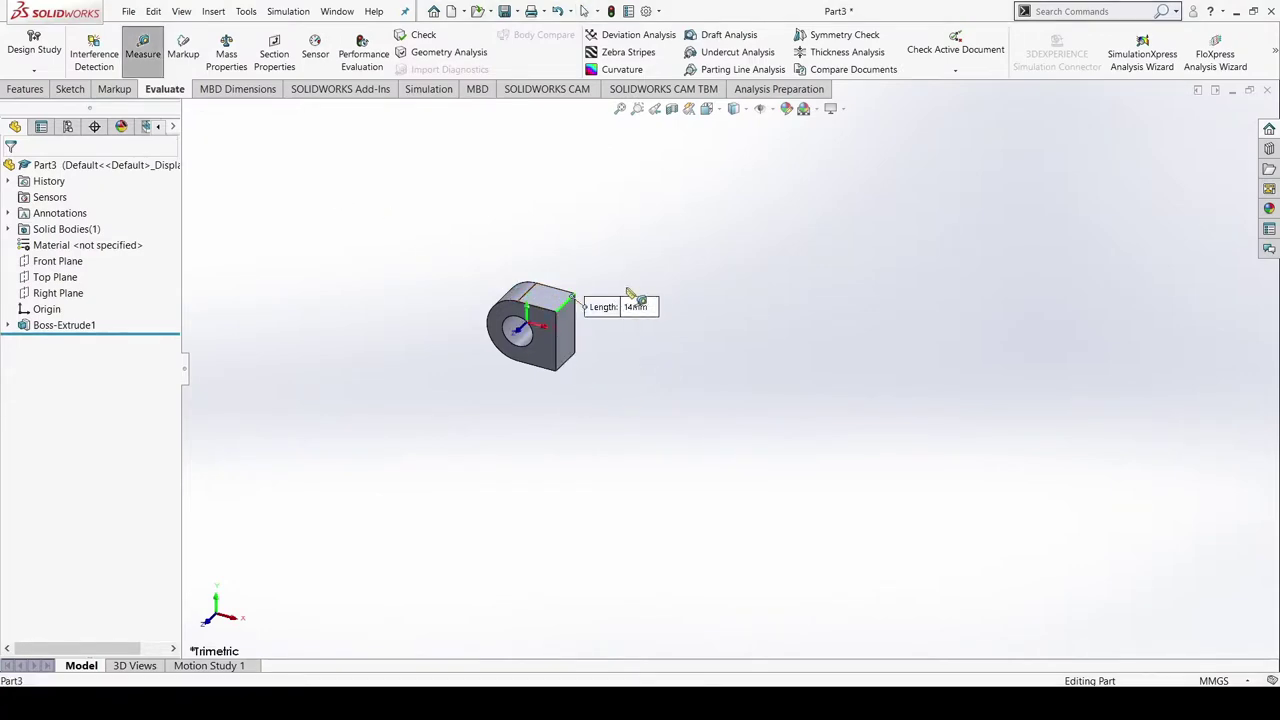
pyautogui.press('Escape')
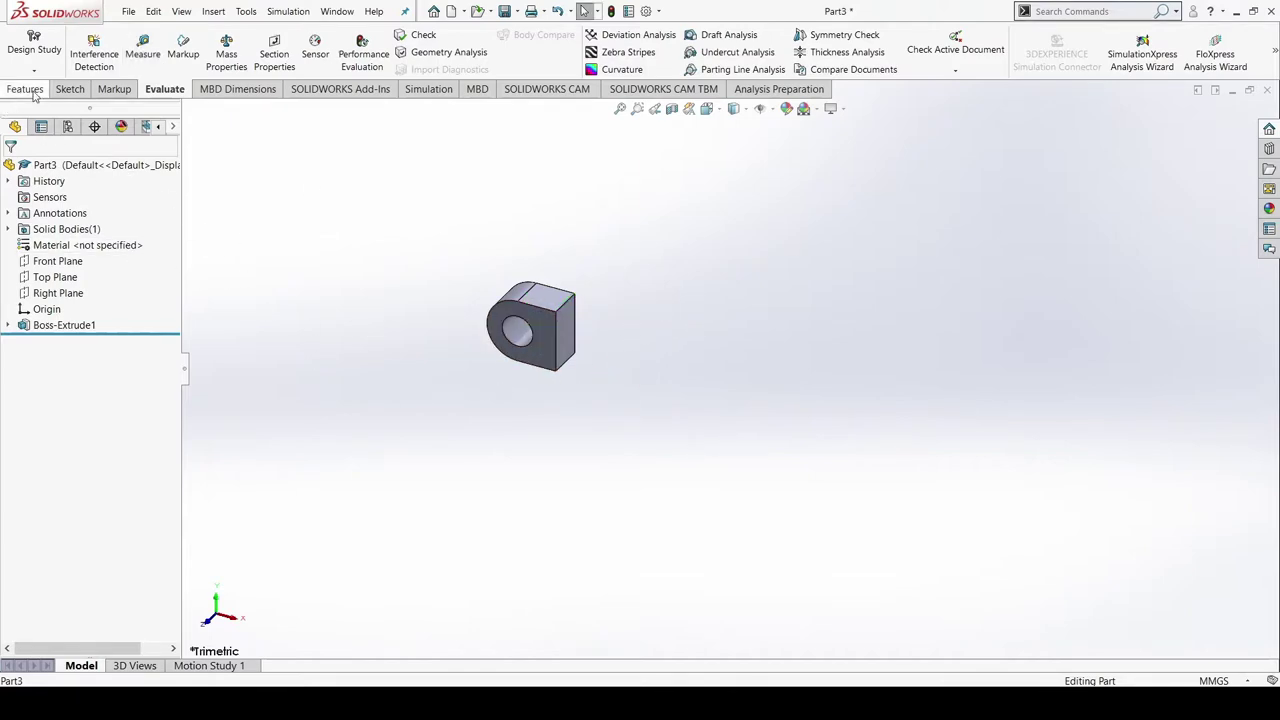
# Start a sketch on the block's flat end face and draw an origin-centred circle with a radius of about 15.4 mm
pyautogui.click(70, 89)
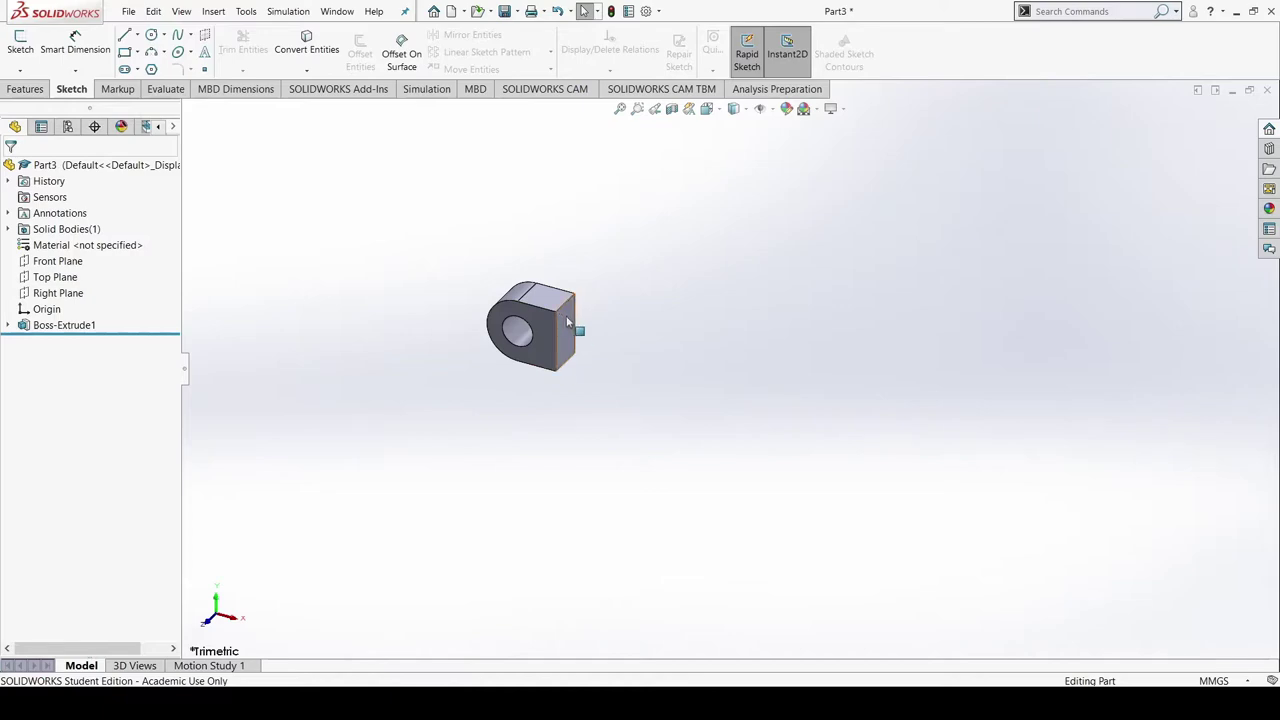
pyautogui.click(567, 321)
pyautogui.click(655, 302)
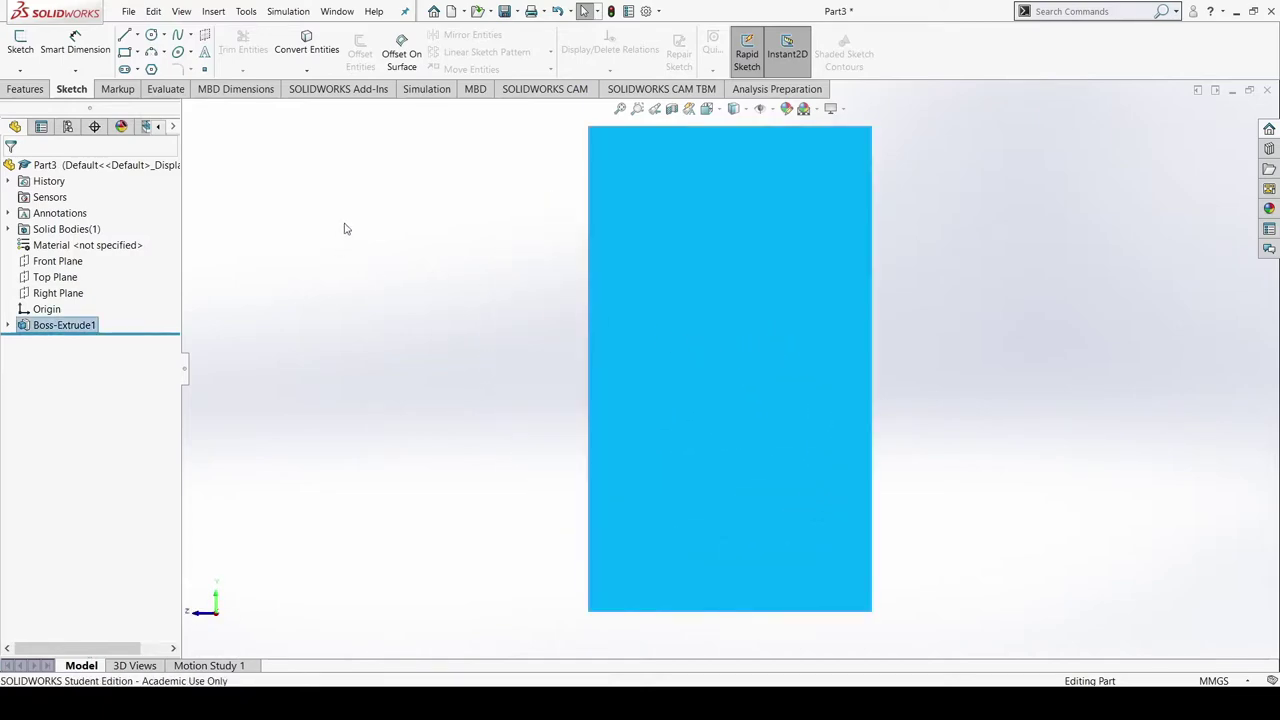
pyautogui.click(798, 298)
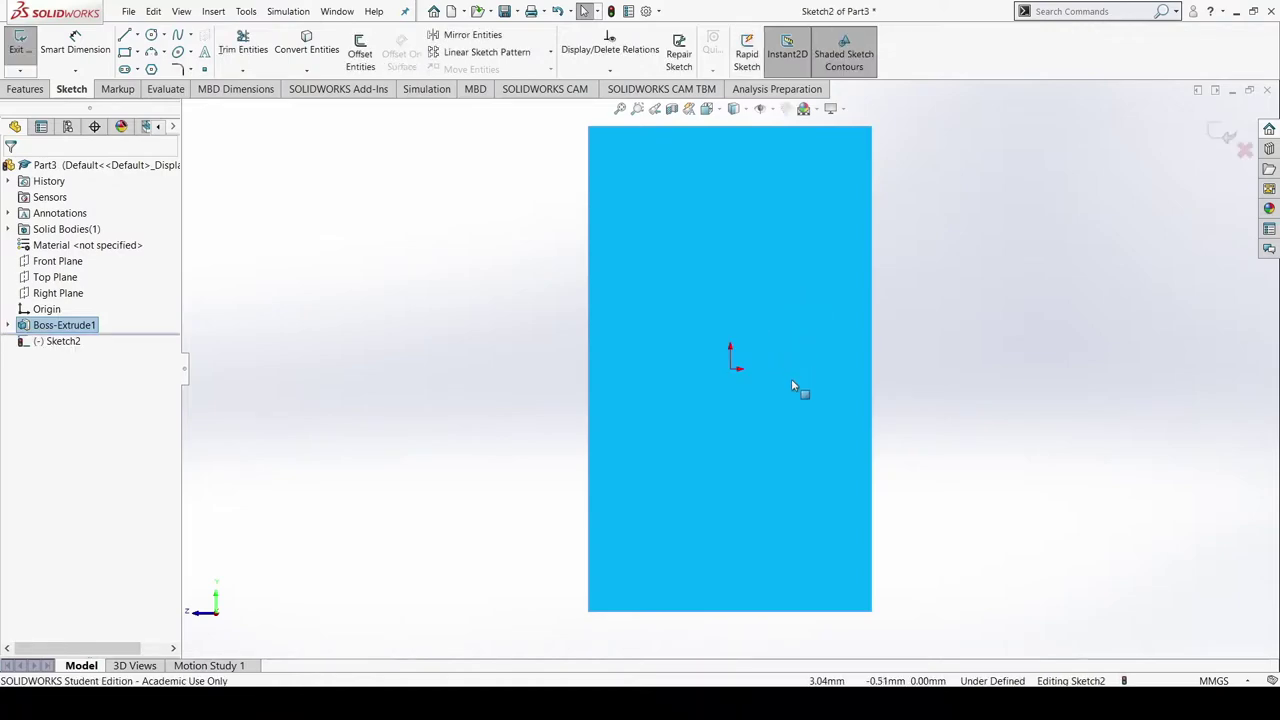
pyautogui.click(152, 37)
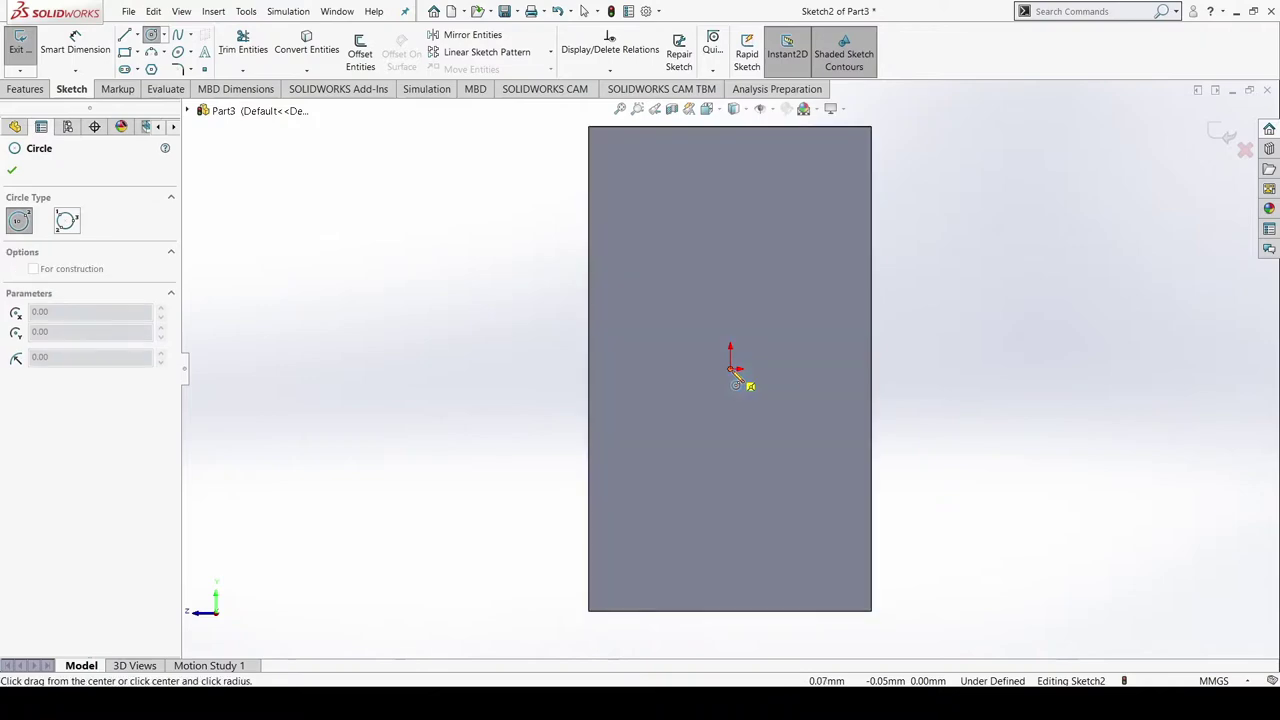
pyautogui.click(731, 369)
pyautogui.click(1006, 523)
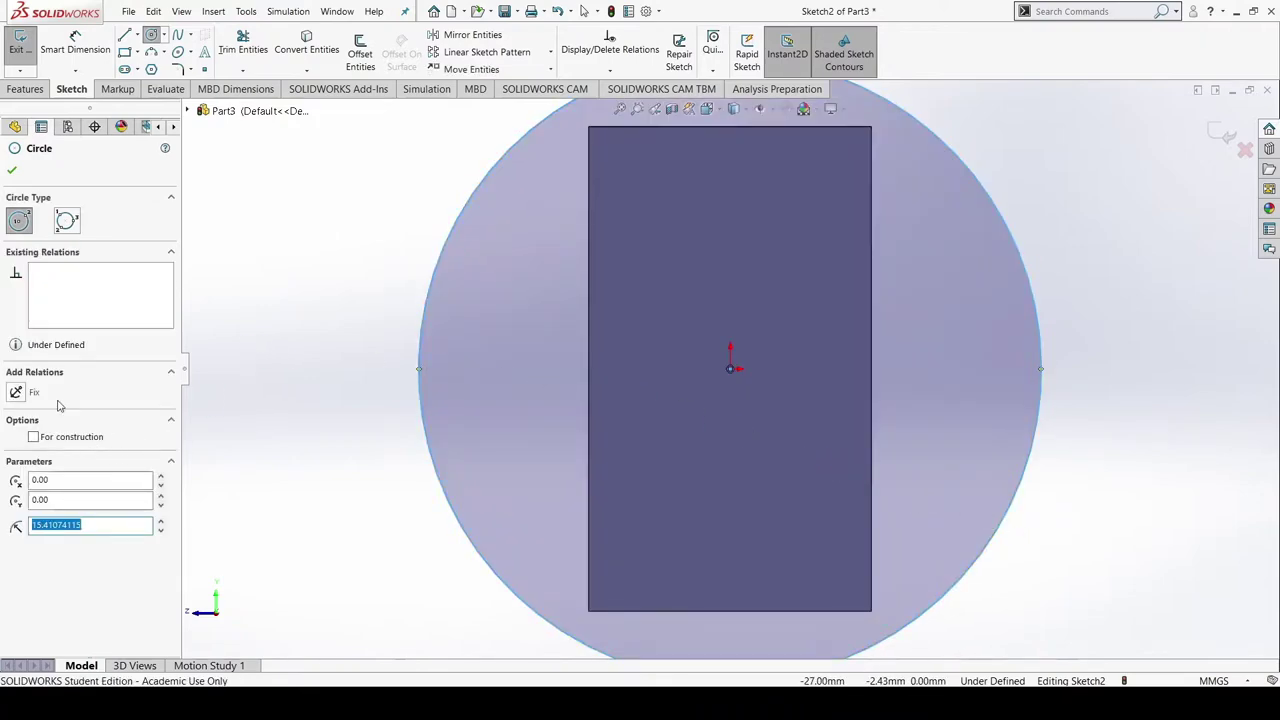
pyautogui.click(12, 168)
# Dimension the circle's diameter as 38.30 mm and place the dimension well clear of the circle
pyautogui.press('d')
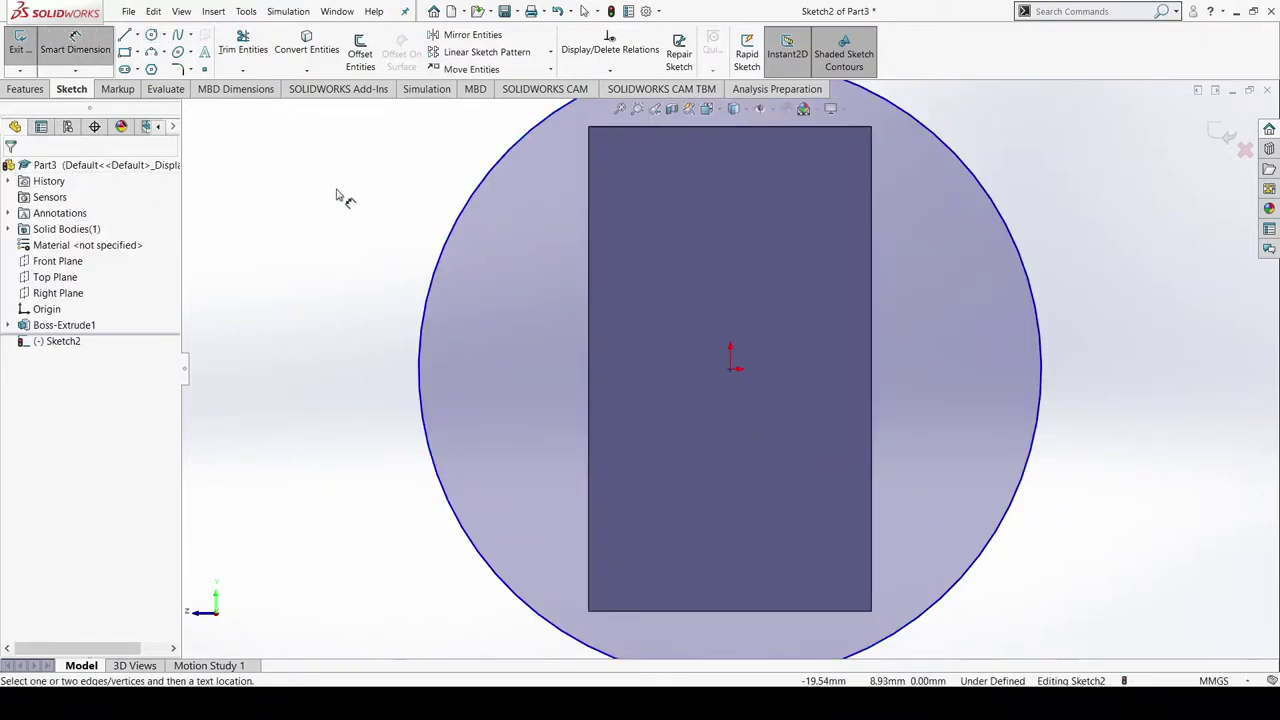
pyautogui.click(423, 272)
pyautogui.click(387, 277)
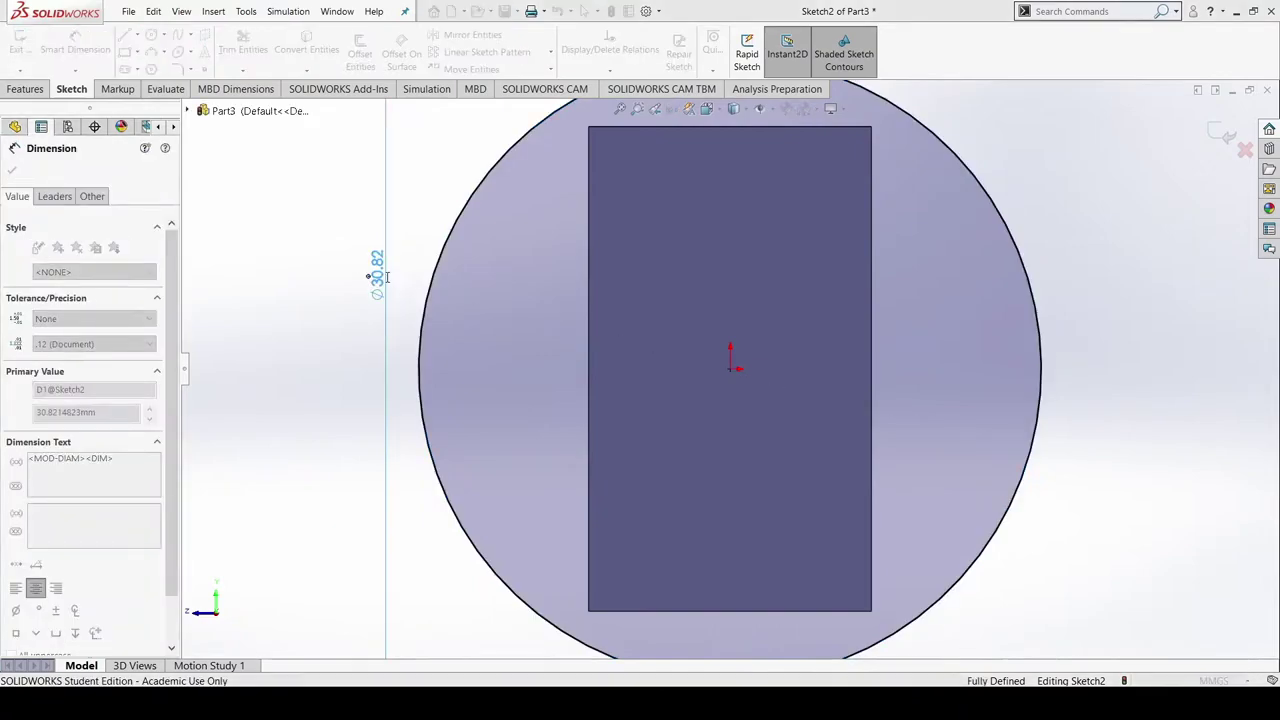
pyautogui.press('Return')
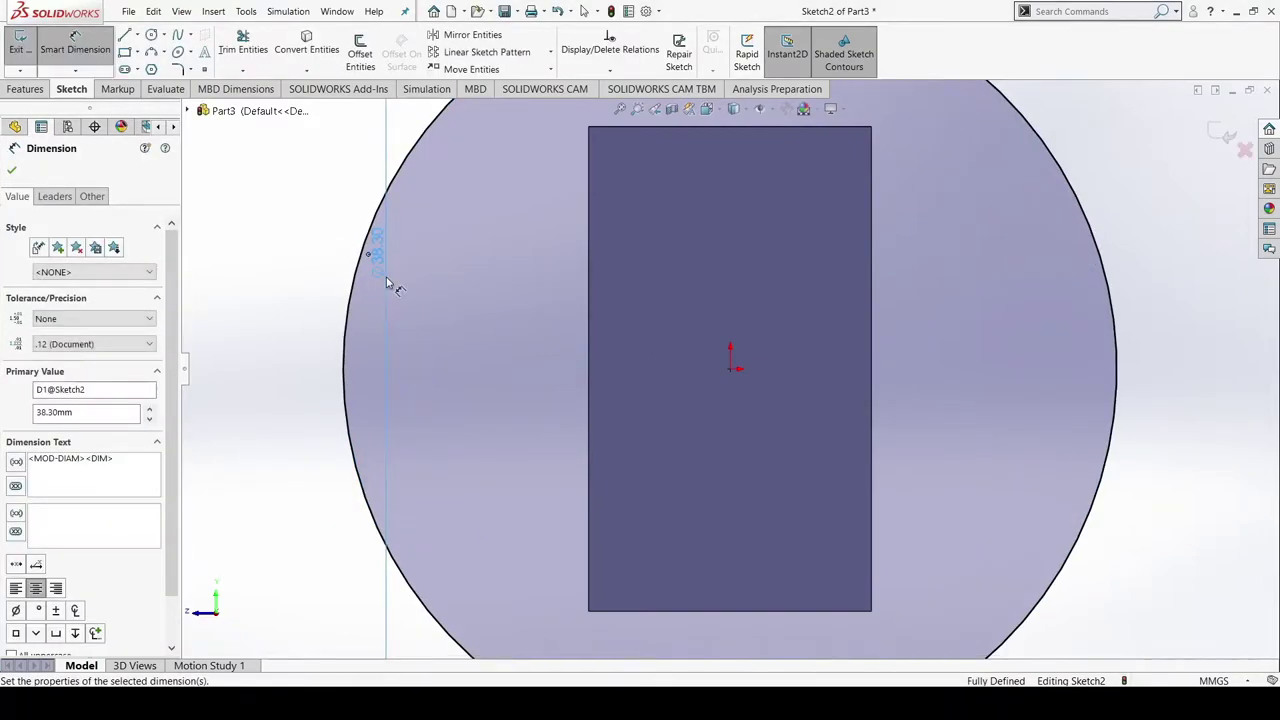
pyautogui.scroll(5, 389, 283)
pyautogui.click(788, 209)
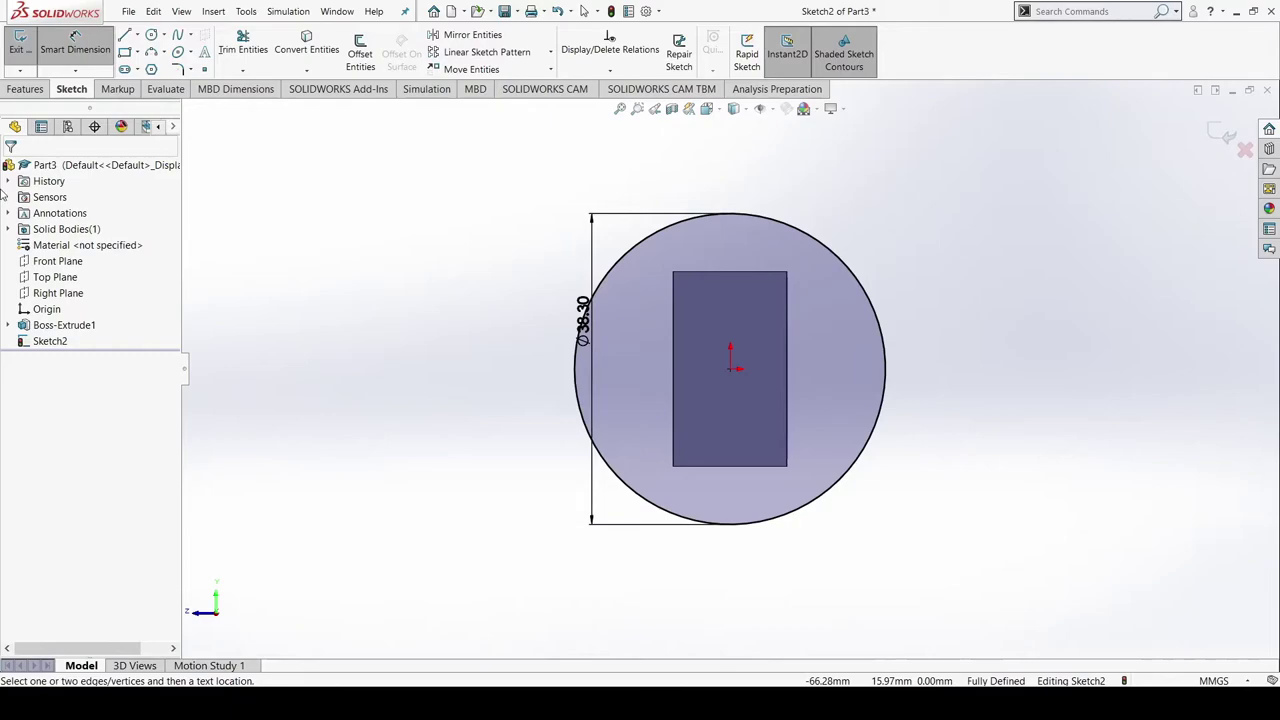
pyautogui.moveTo(590, 330); pyautogui.dragTo(408, 334)
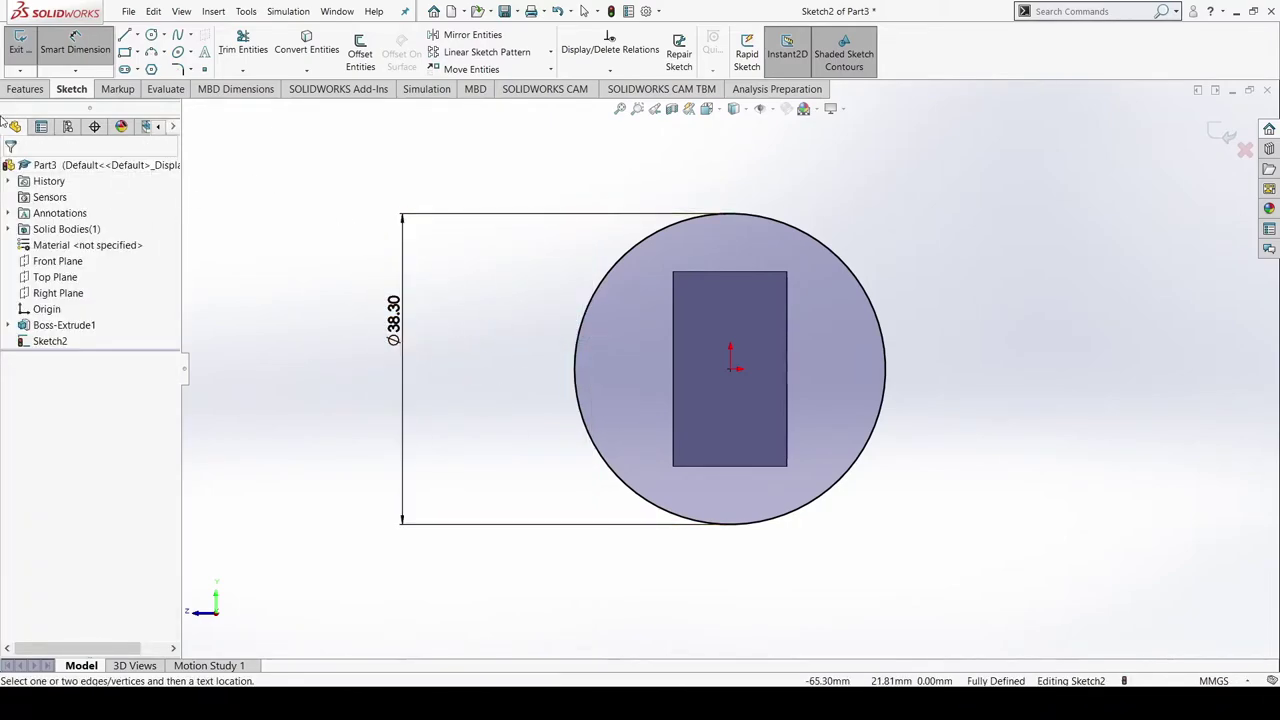
# Extrude the 38.30 mm circle as a 16 mm blind boss away from the holed end, merging the result
pyautogui.click(25, 89)
pyautogui.click(28, 55)
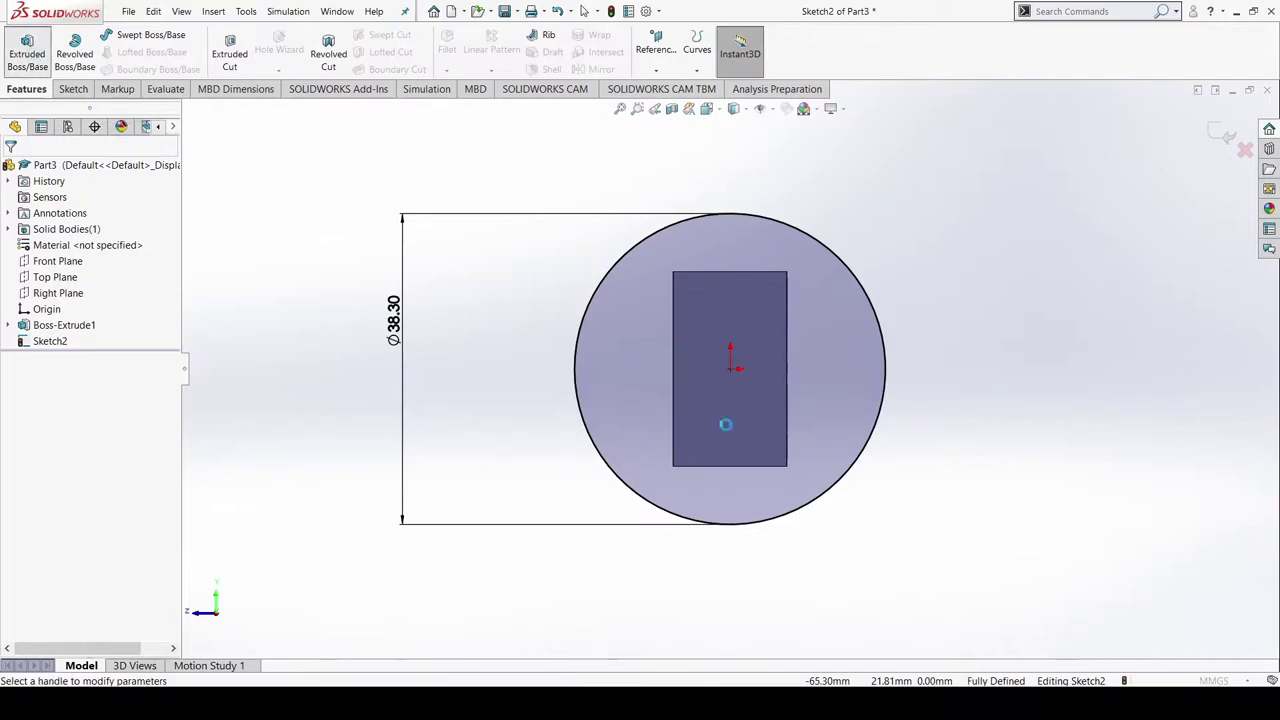
pyautogui.write('16')
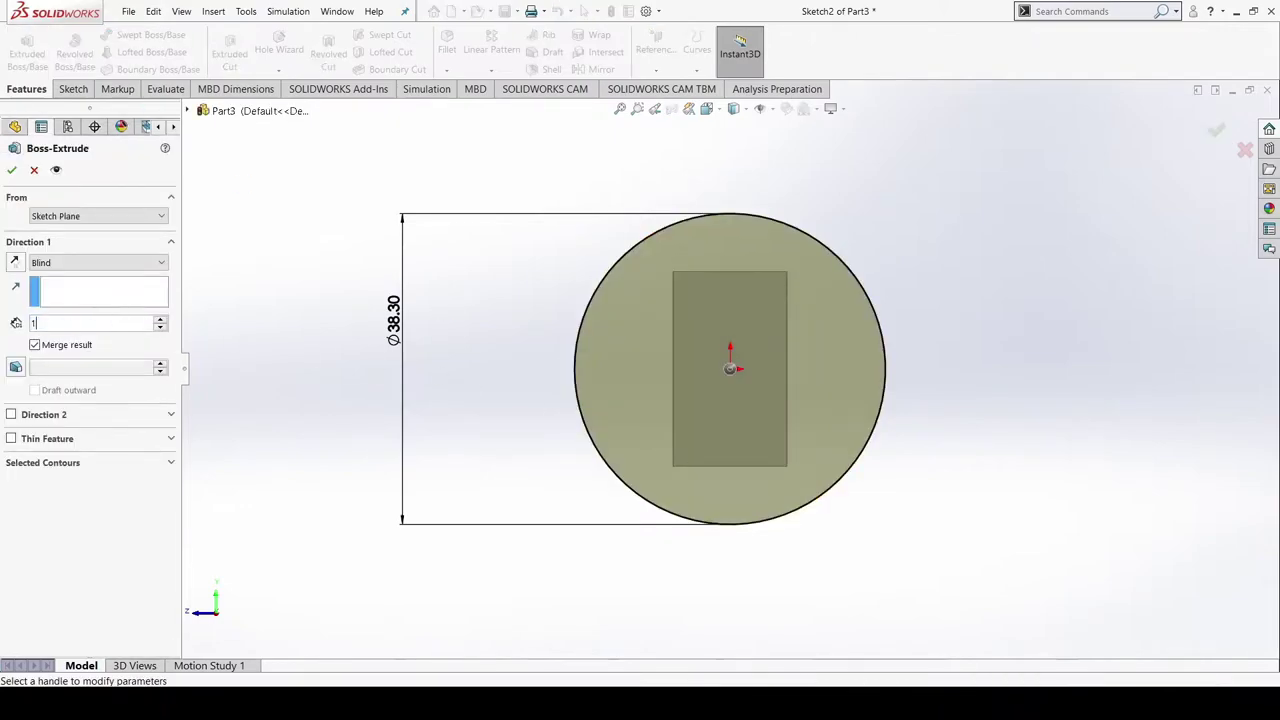
pyautogui.press('Return')
pyautogui.click(75, 514)
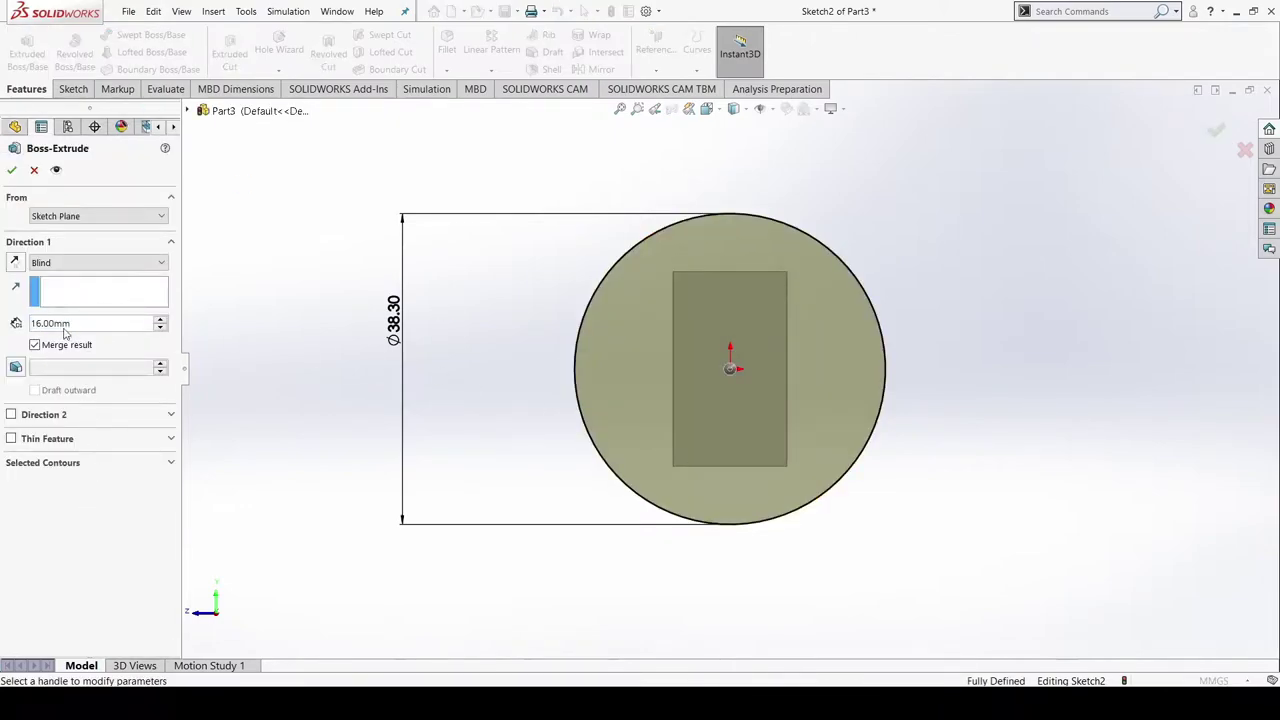
pyautogui.moveTo(431, 391); pyautogui.dragTo(523, 429, button='middle')
pyautogui.click(12, 171)
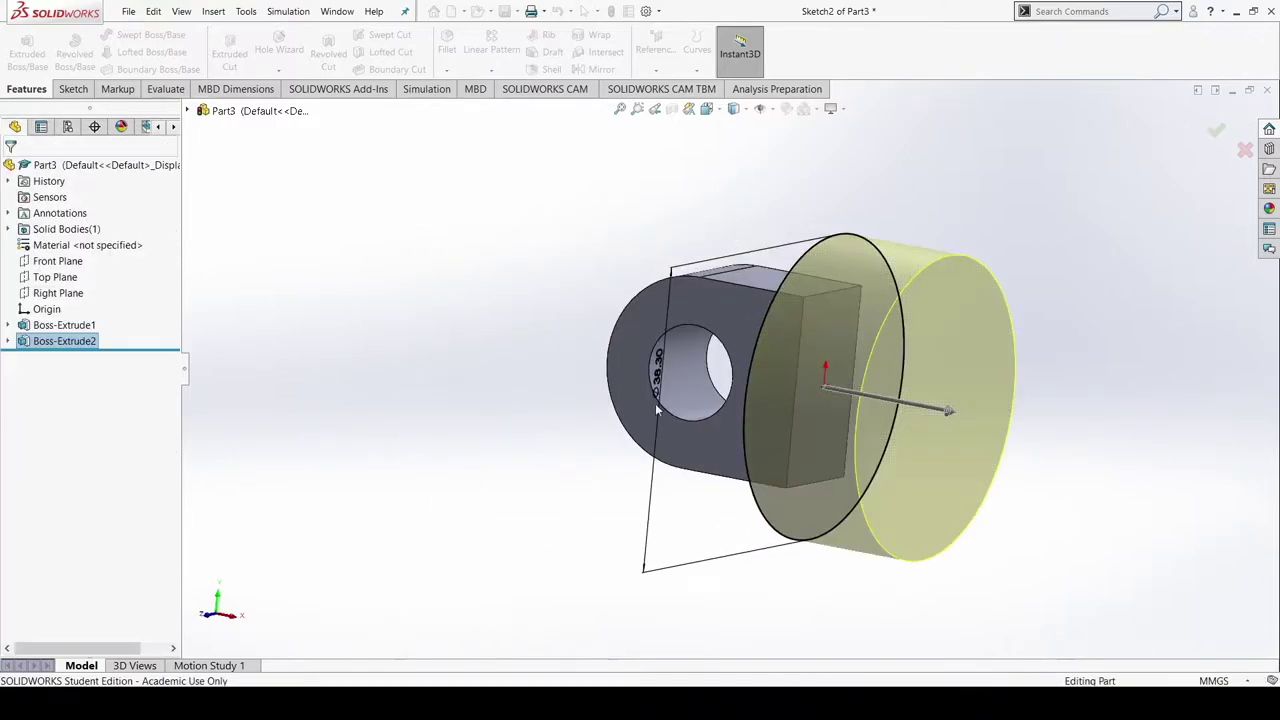
# Start a sketch on the collar's outer circular face and draw an origin-centred circle about 27.7 mm in diameter
pyautogui.moveTo(1035, 581); pyautogui.dragTo(863, 471, button='middle')
pyautogui.click(838, 355)
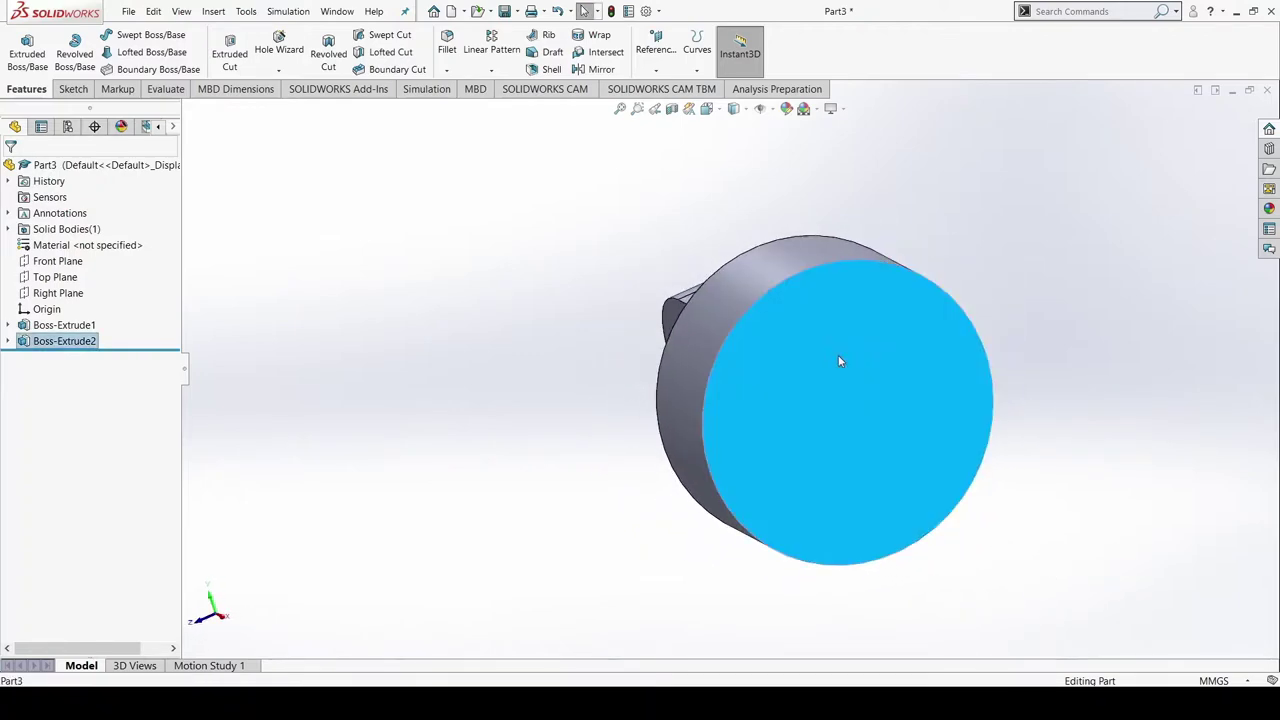
pyautogui.click(928, 340)
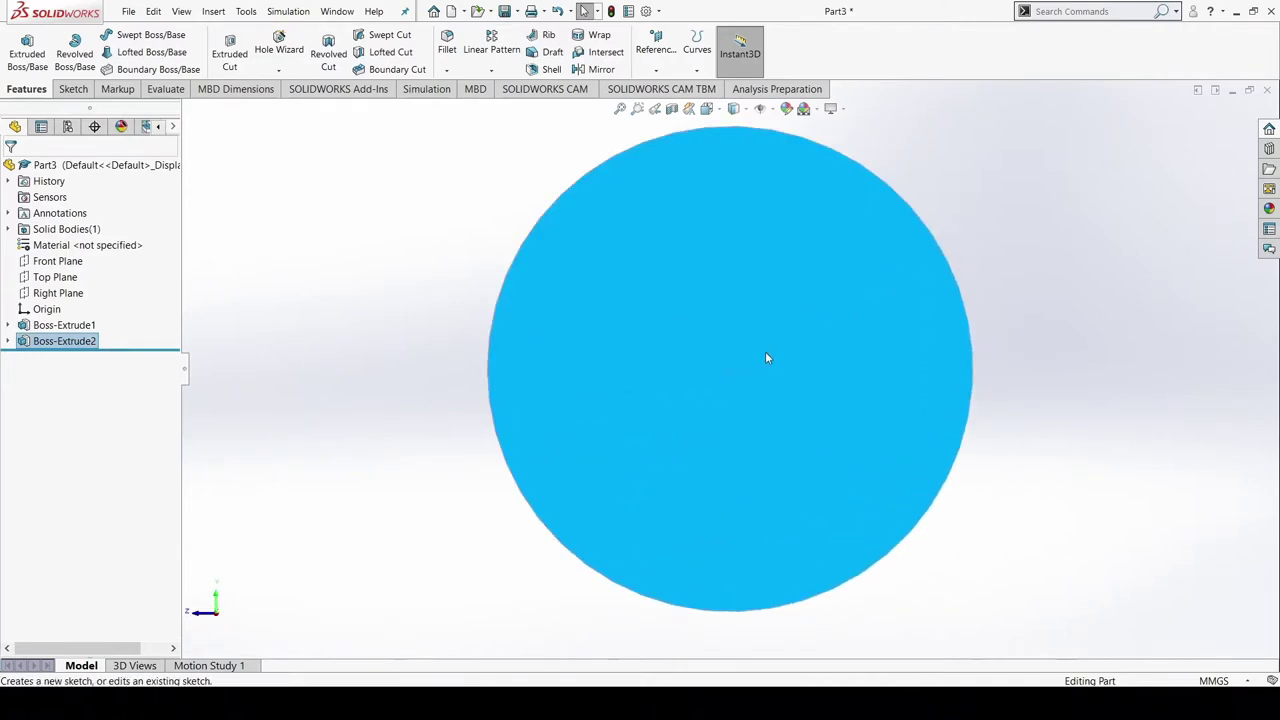
pyautogui.click(765, 351)
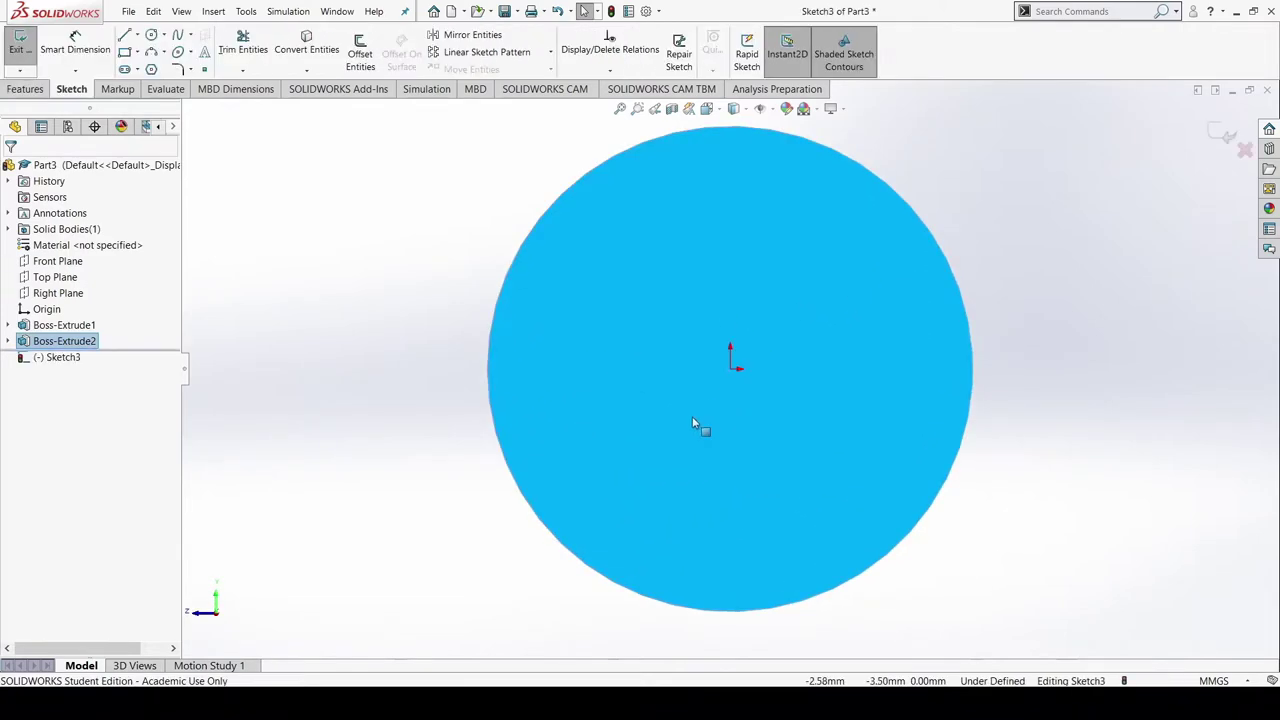
pyautogui.click(152, 35)
pyautogui.click(731, 368)
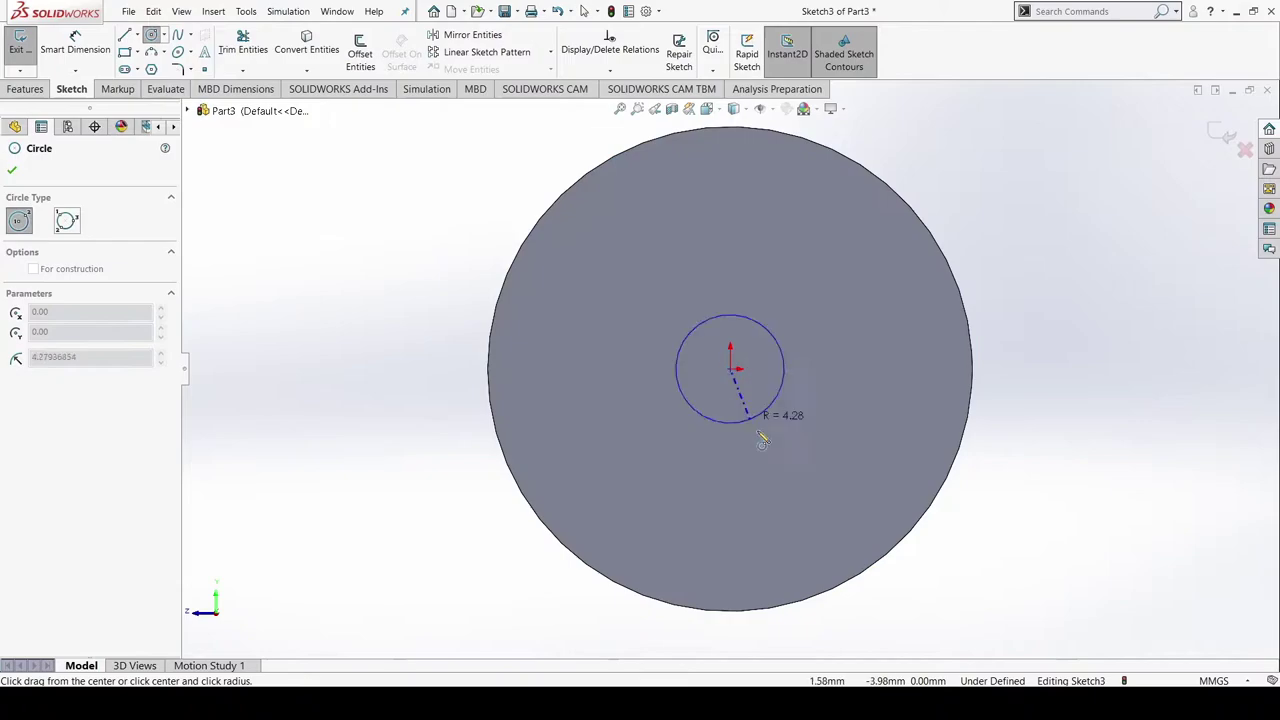
pyautogui.click(801, 530)
pyautogui.press('Escape')
# Dimension the circle on the collar face with a diameter of 32 mm
pyautogui.moveTo(460, 496); pyautogui.dragTo(414, 271, button='right')
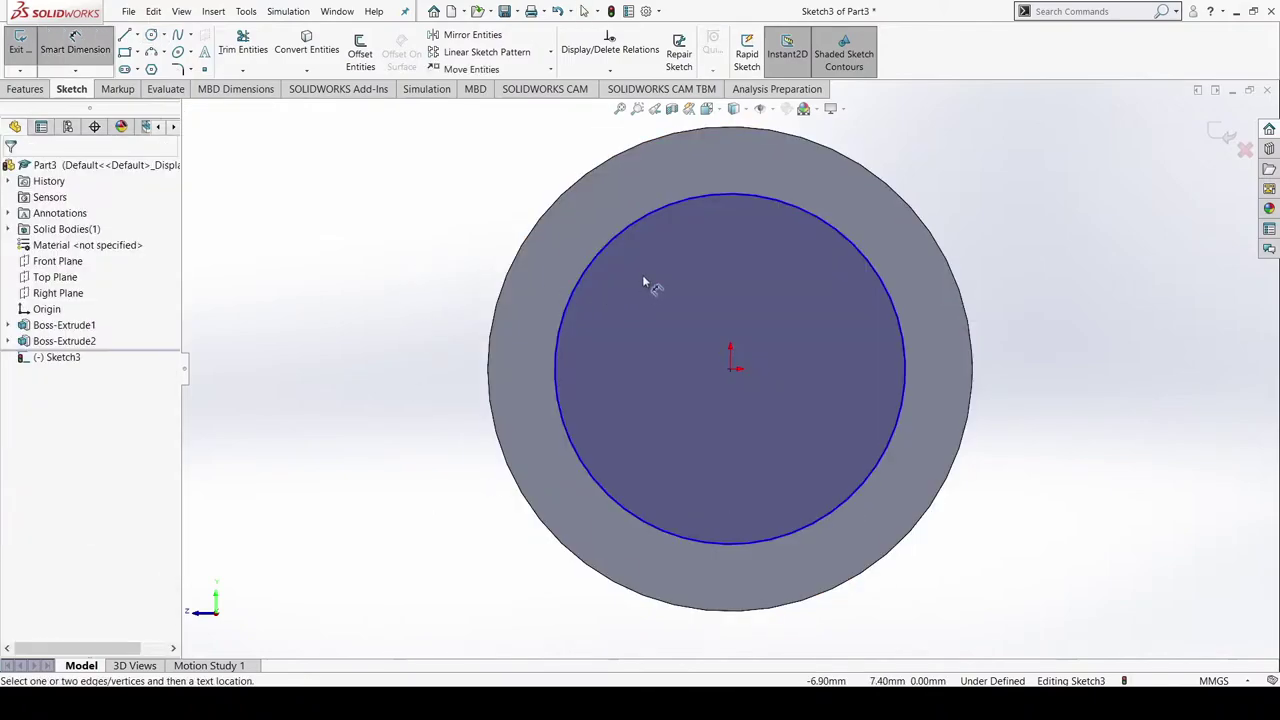
pyautogui.click(823, 223)
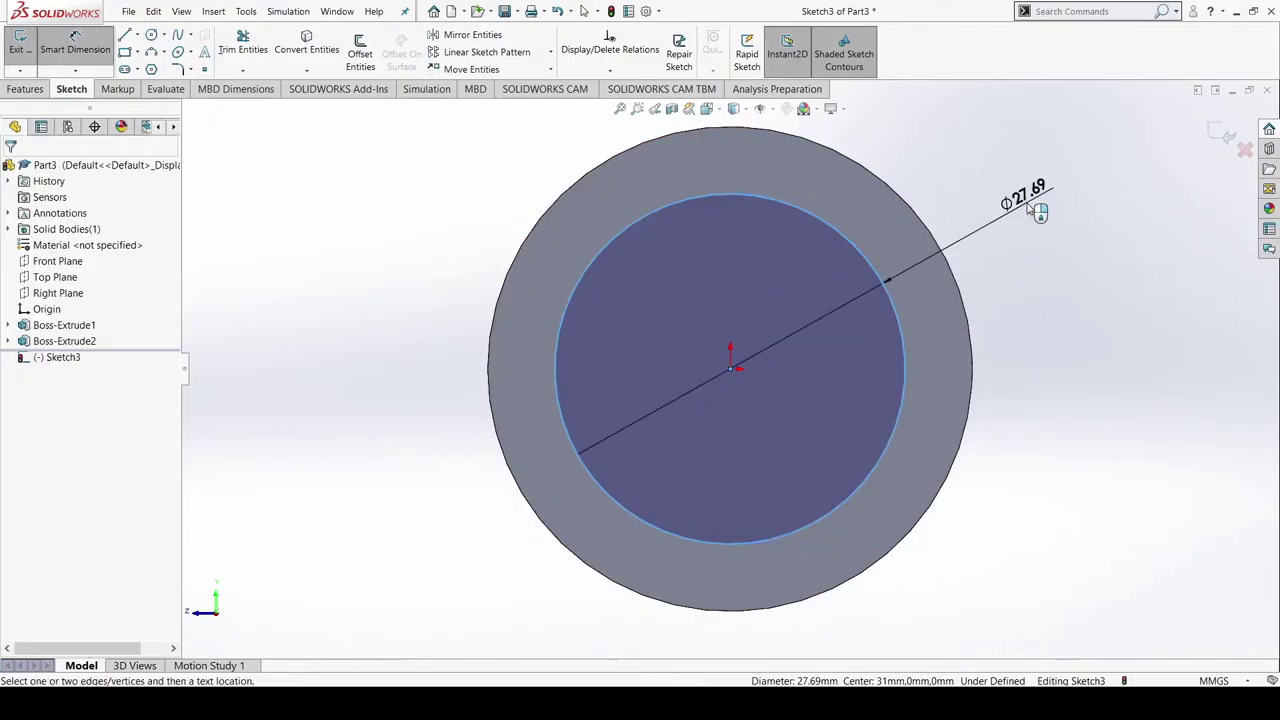
pyautogui.click(1033, 205)
pyautogui.write('32')
pyautogui.press('Return')
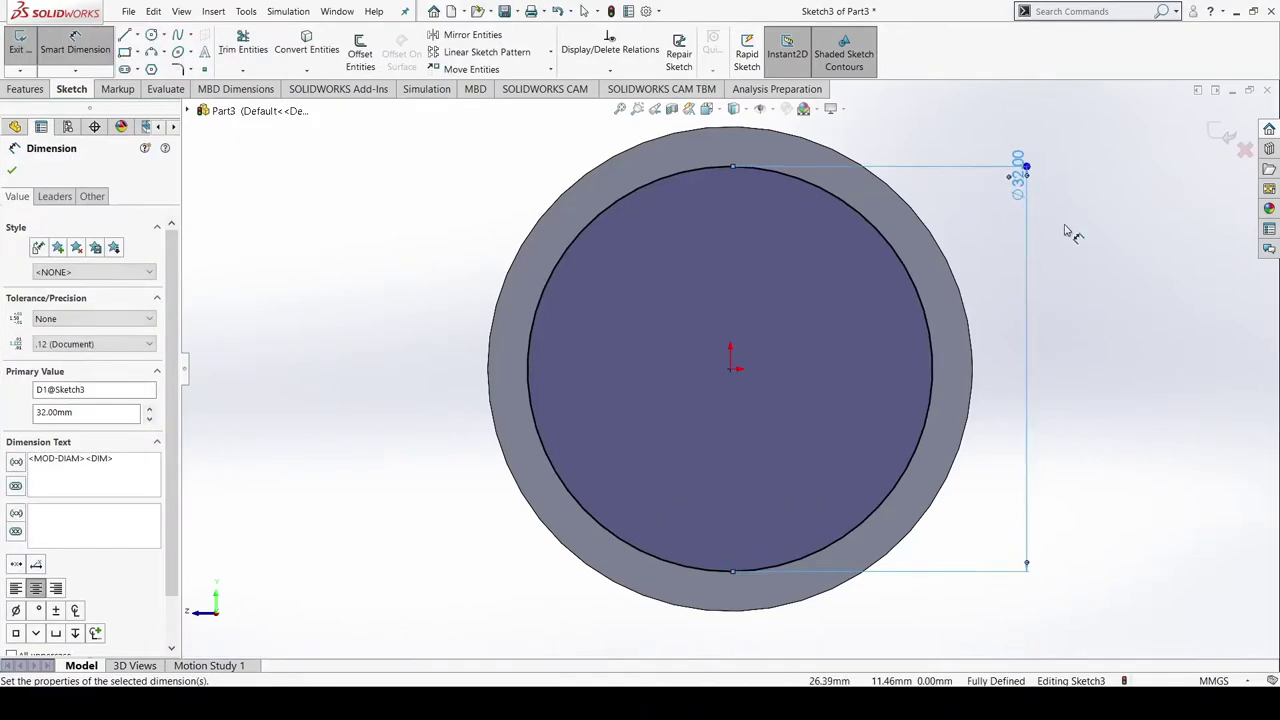
pyautogui.click(1103, 251)
# Extrude the 32 mm circle as a 70 mm blind boss outward from the collar, merging the result
pyautogui.click(26, 90)
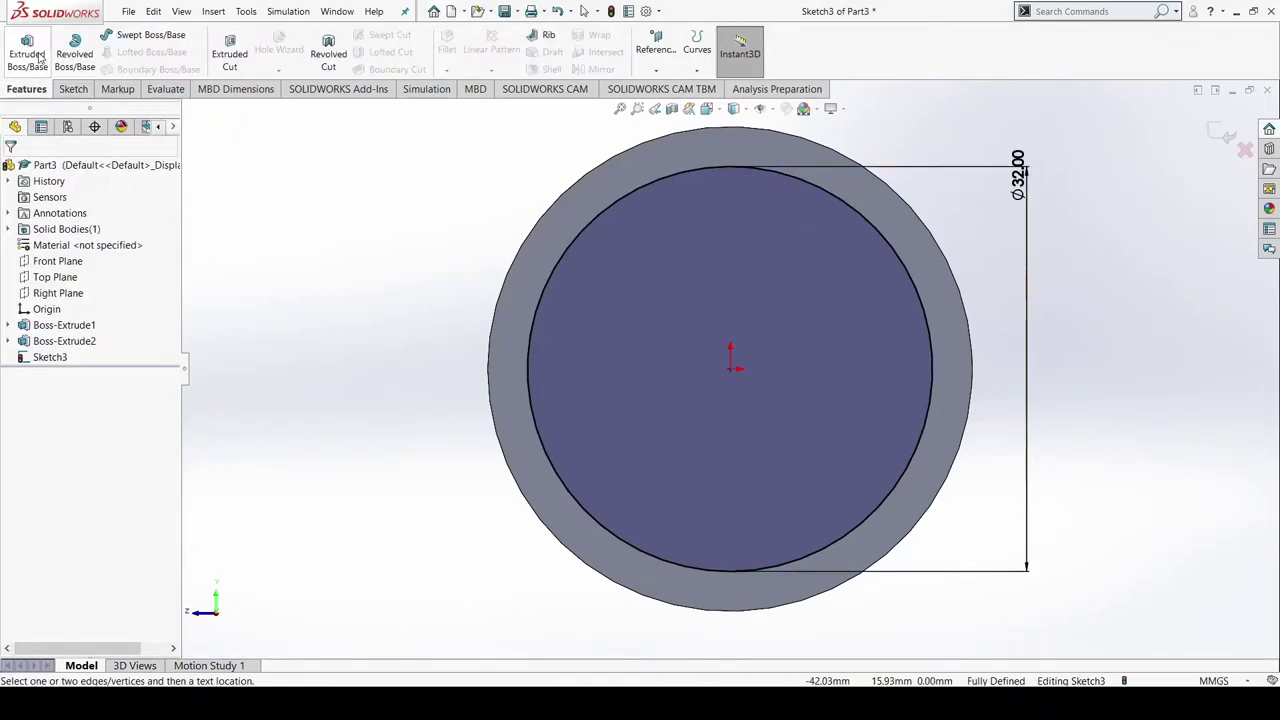
pyautogui.click(27, 50)
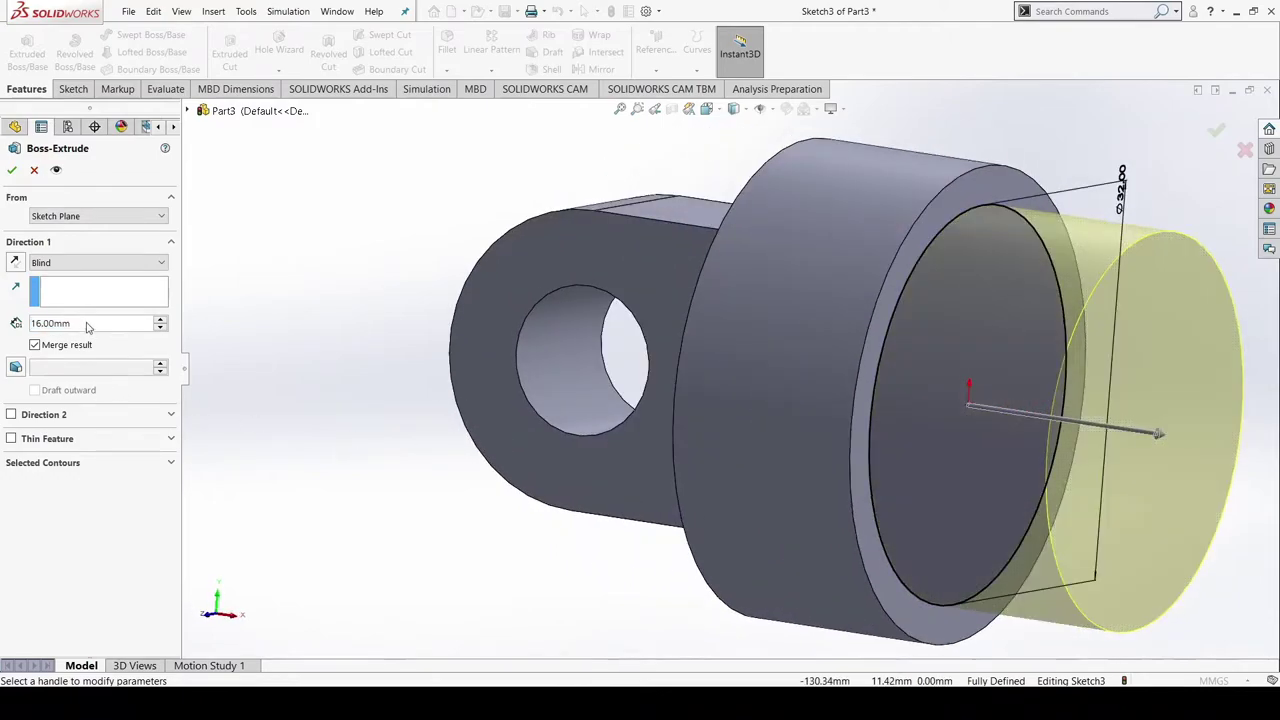
pyautogui.doubleClick(87, 325)
pyautogui.write('70')
pyautogui.press('Return')
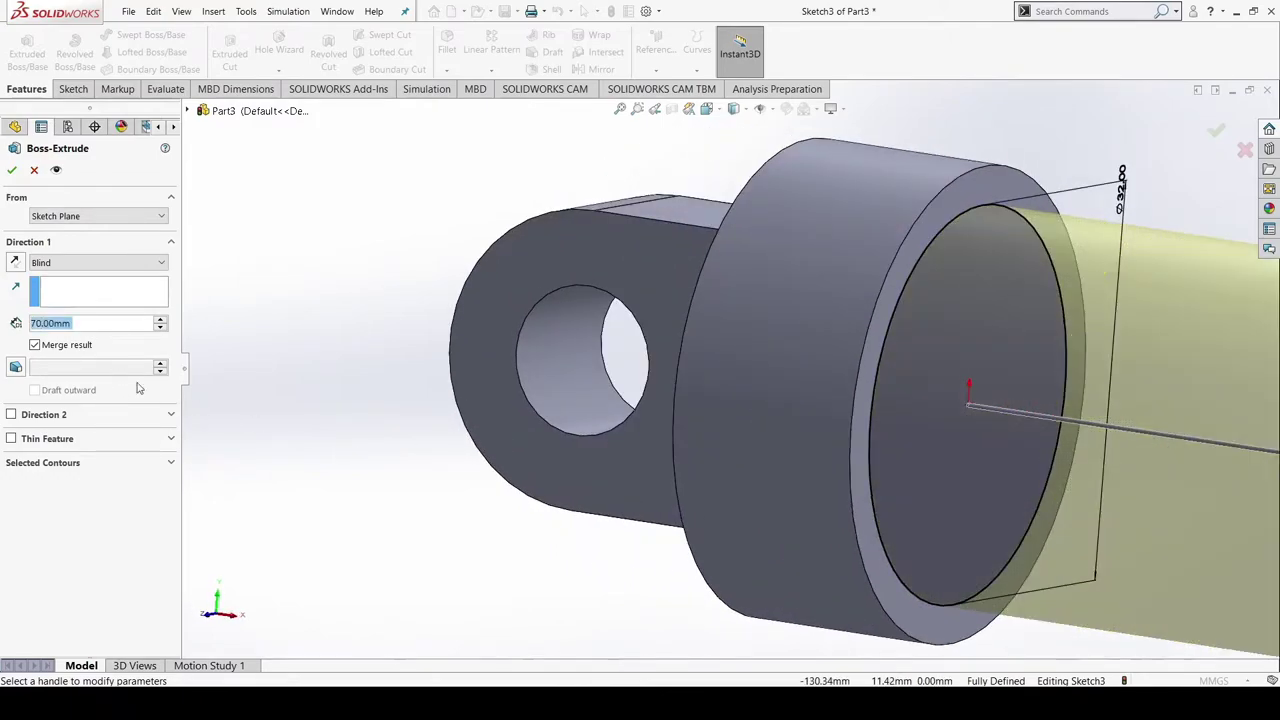
pyautogui.scroll(4, 557, 470)
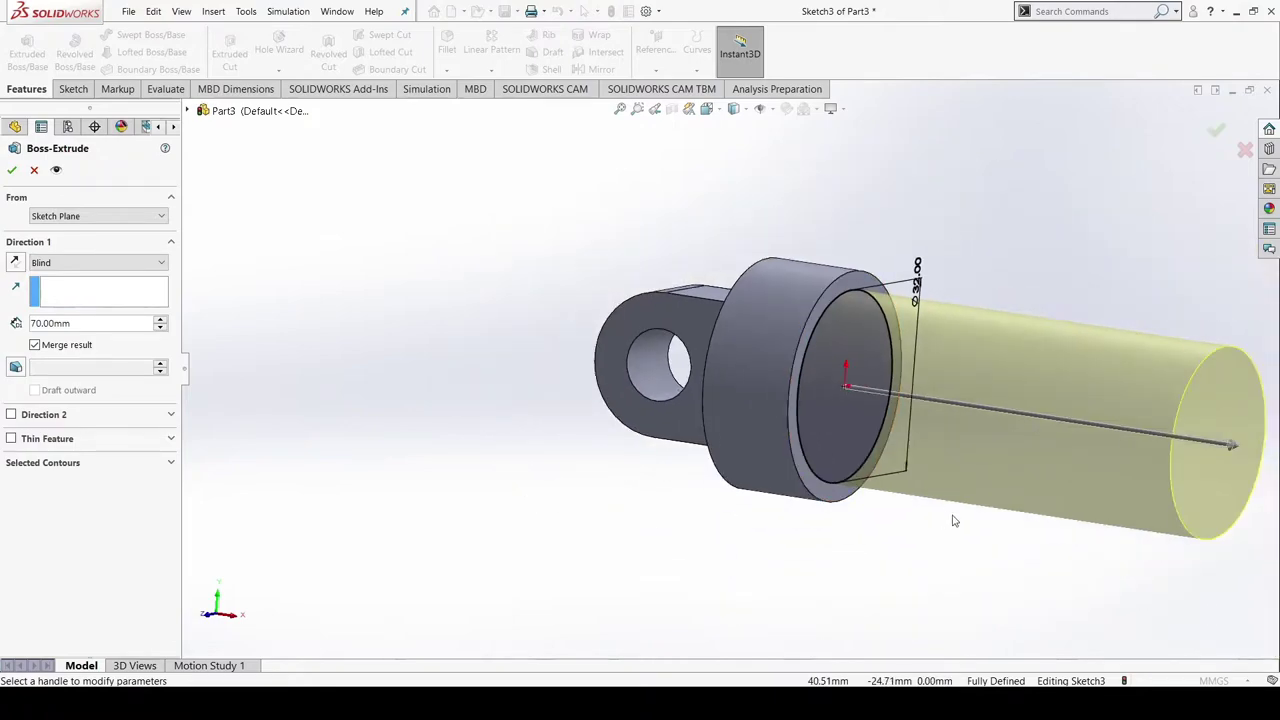
pyautogui.scroll(1, 1150, 429)
pyautogui.scroll(-2, 1139, 428)
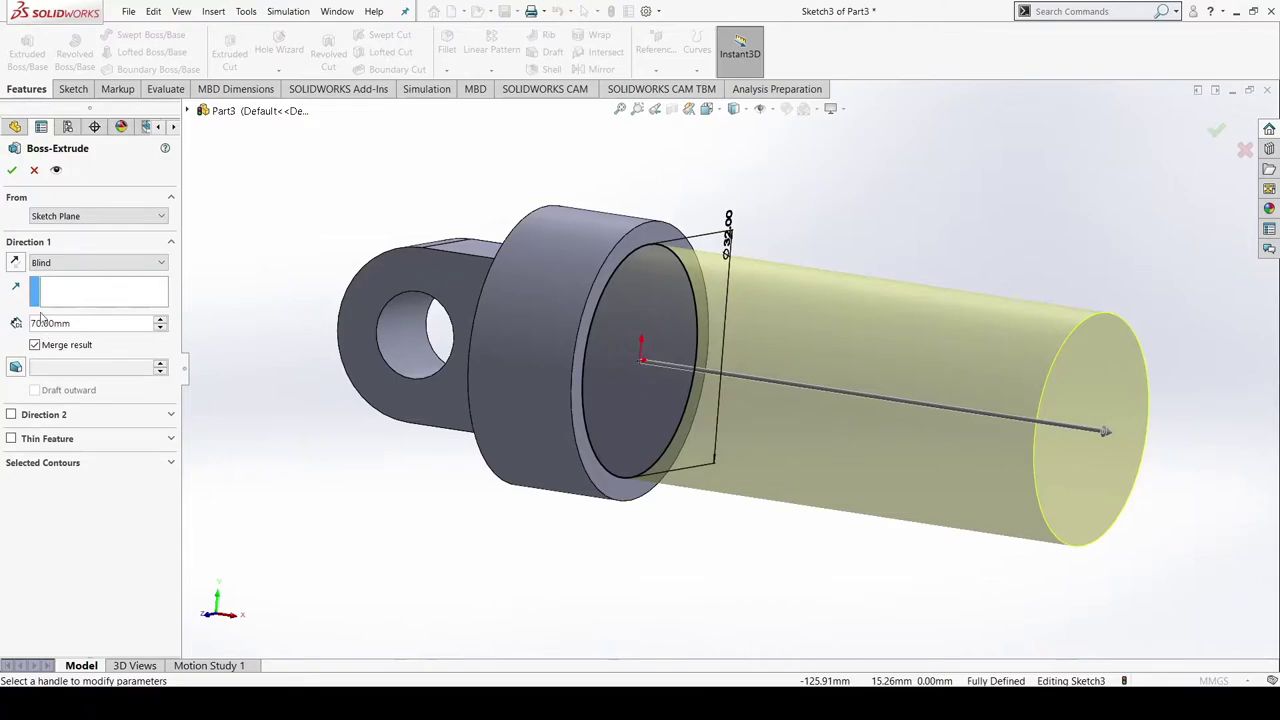
pyautogui.click(12, 169)
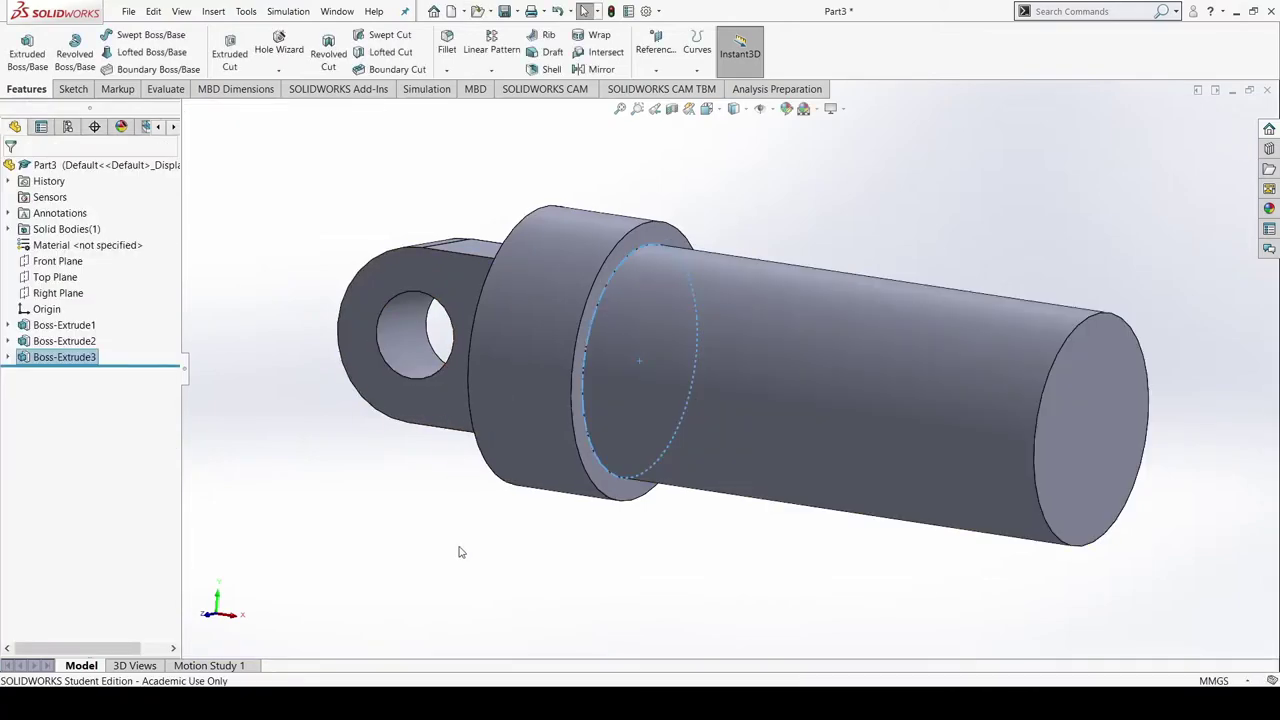
pyautogui.moveTo(515, 569); pyautogui.dragTo(674, 526, button='middle')
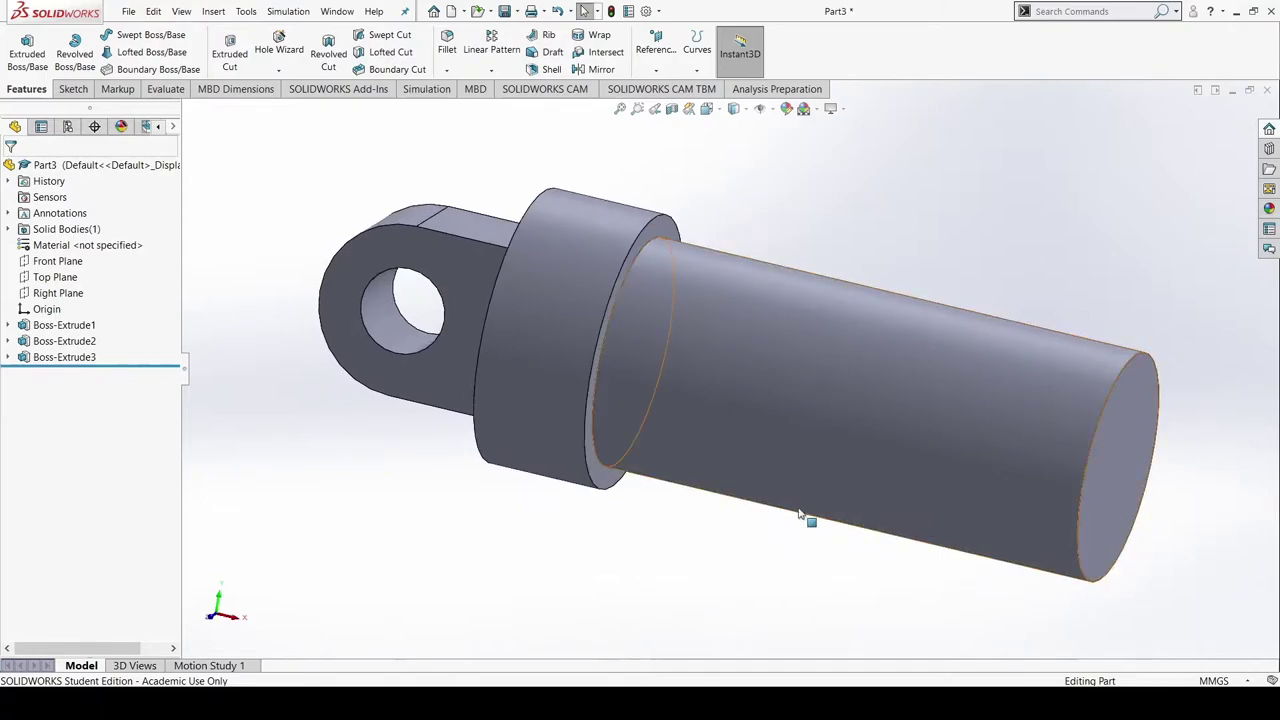
# Orient the view normal to the Front Plane, close in on the free end of the 32 mm shaft
pyautogui.click(60, 262)
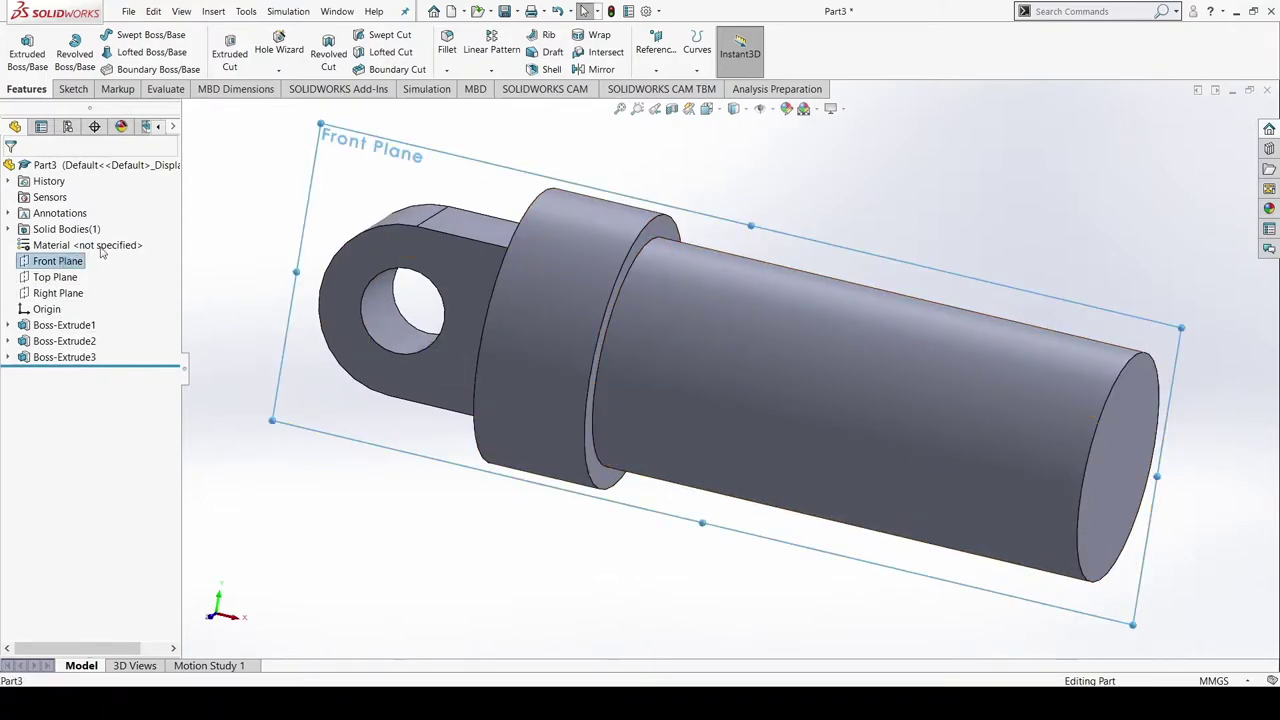
pyautogui.click(134, 240)
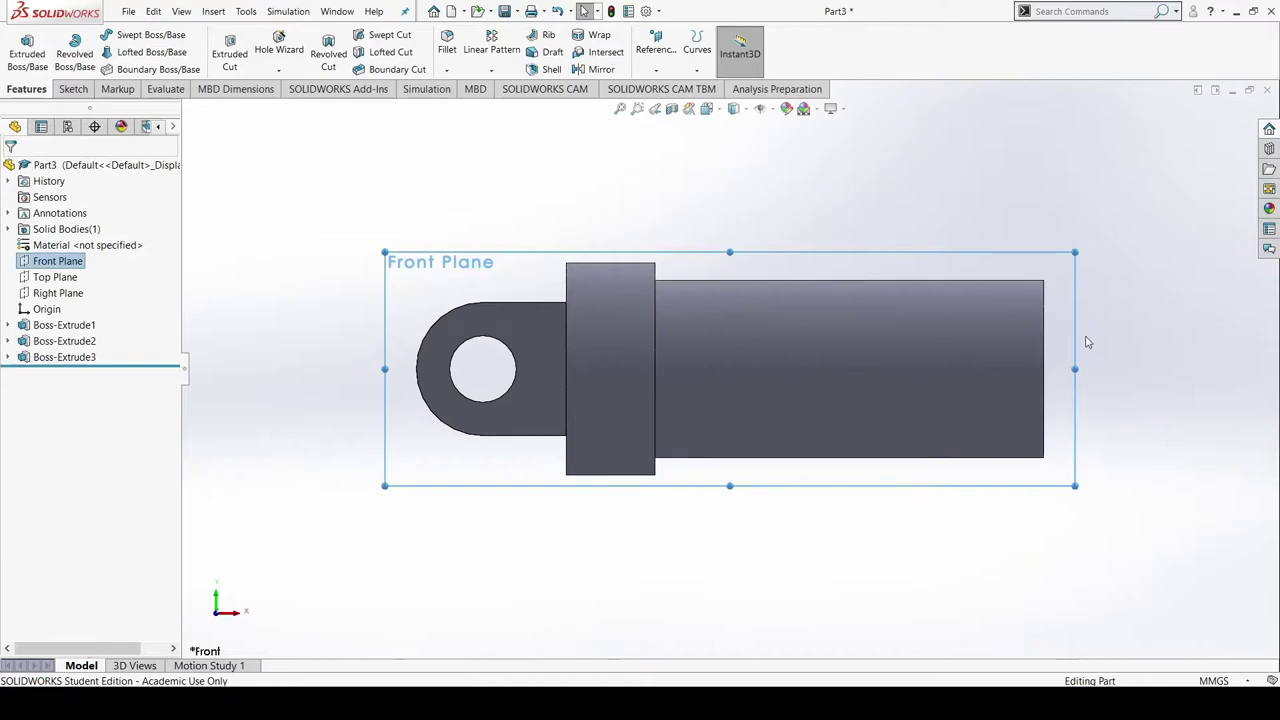
pyautogui.scroll(-3, 1088, 342)
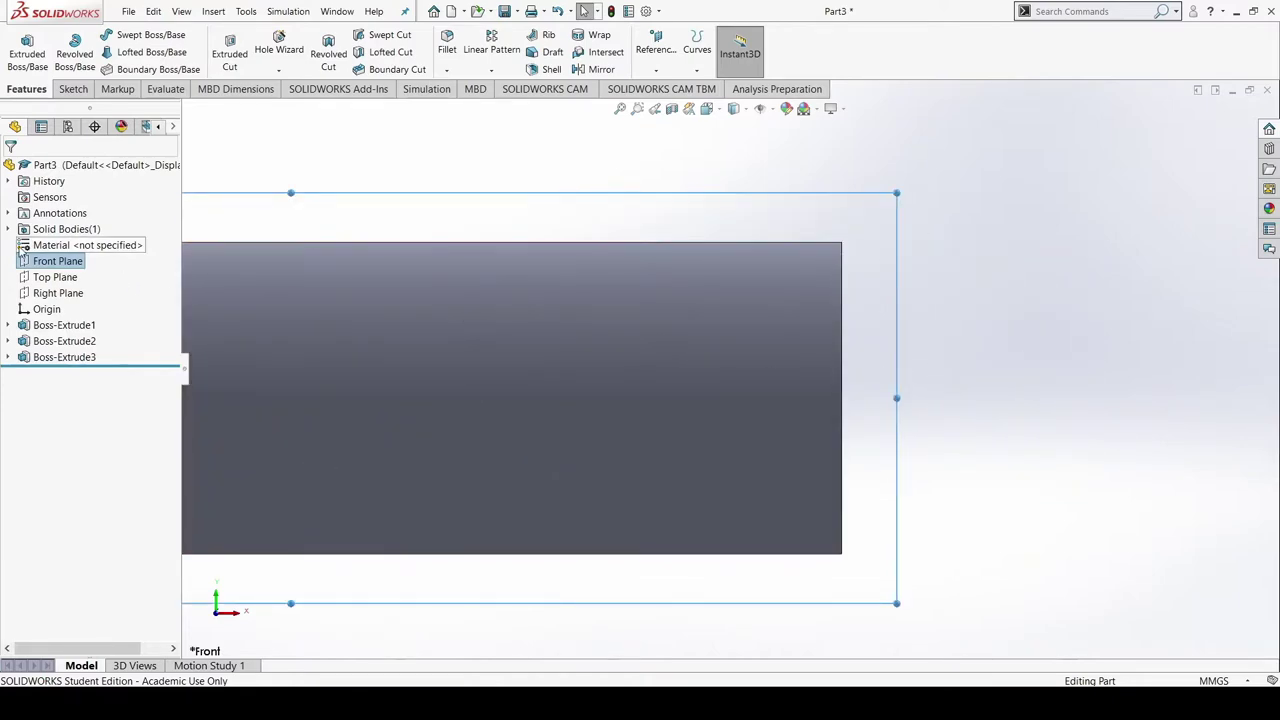
pyautogui.click(982, 189)
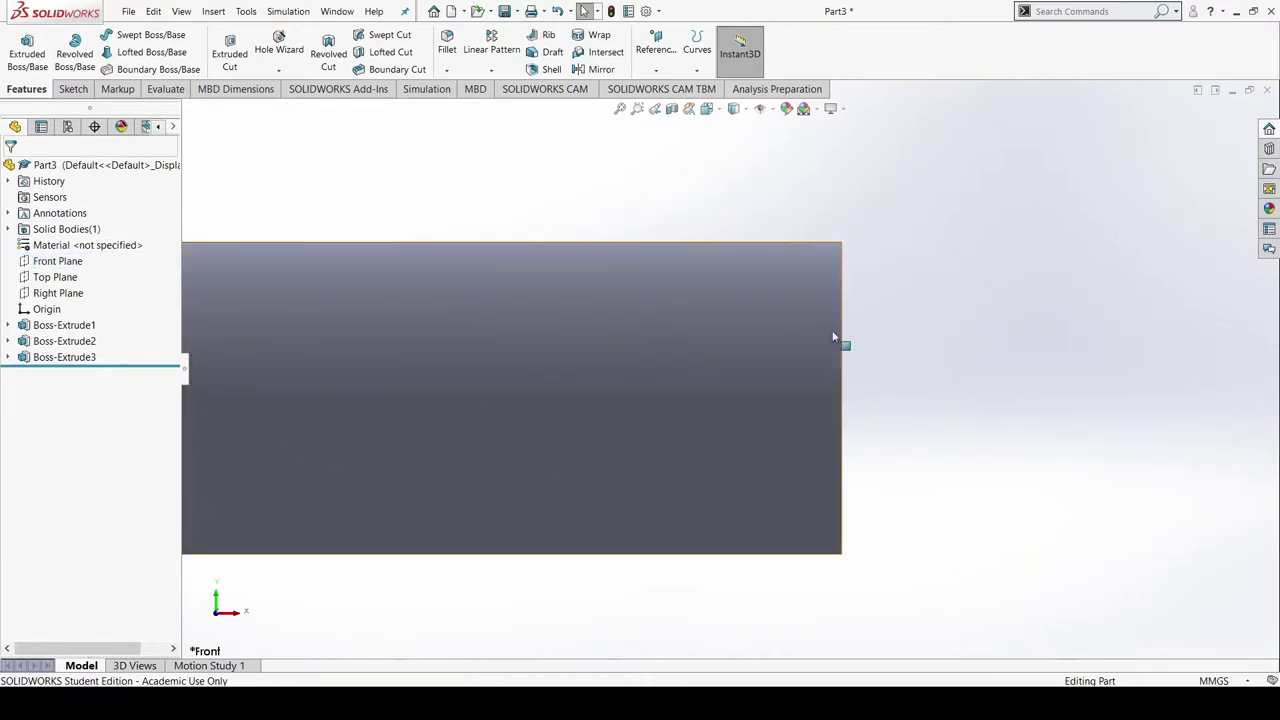
pyautogui.click(72, 89)
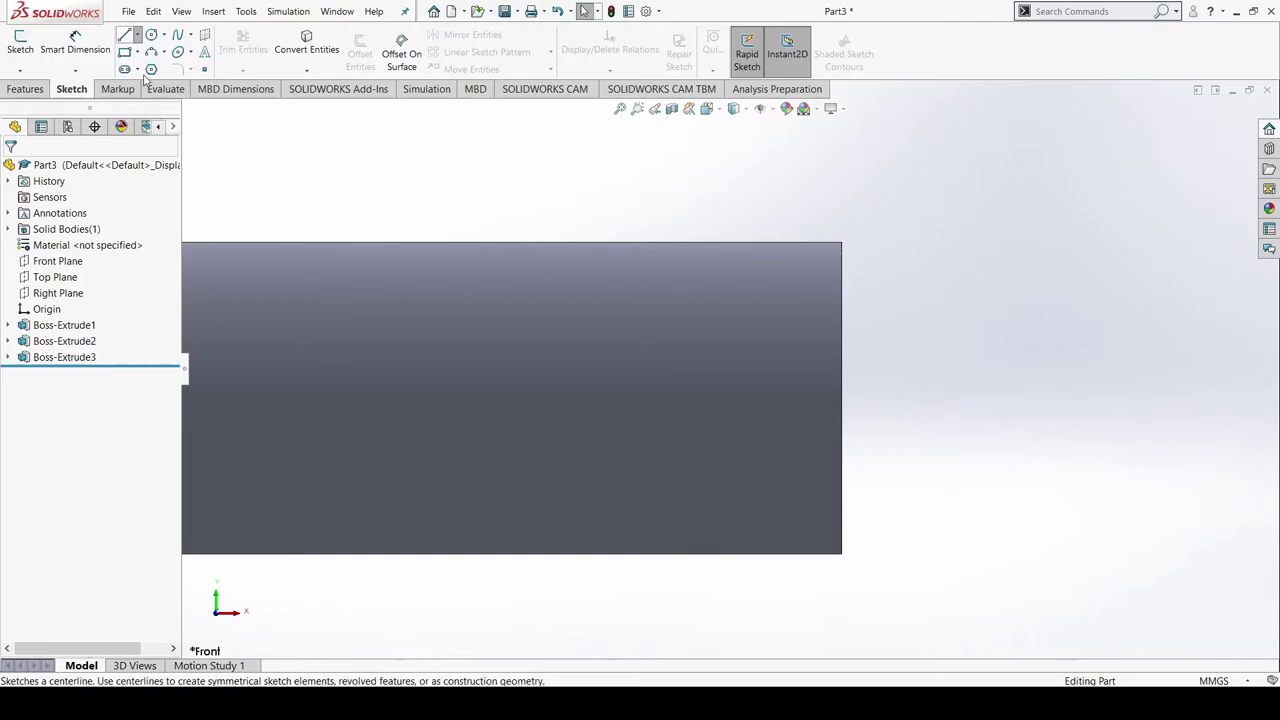
pyautogui.click(127, 36)
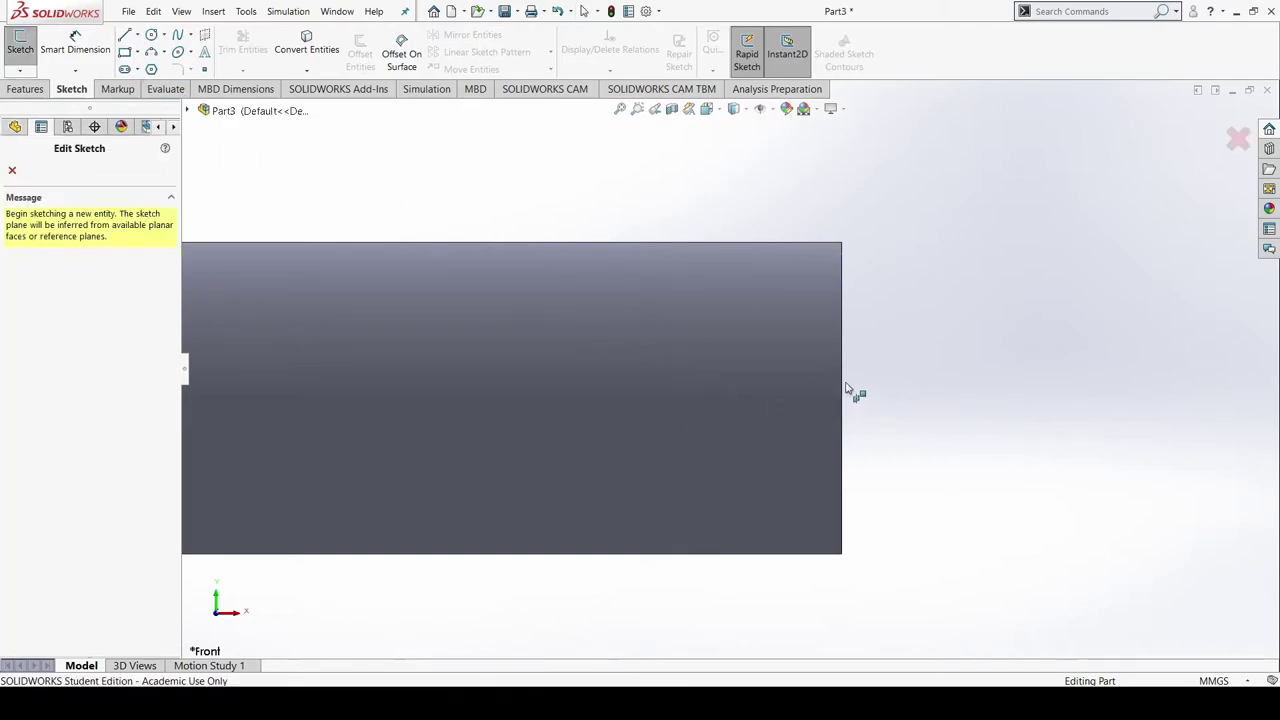
pyautogui.press('Escape')
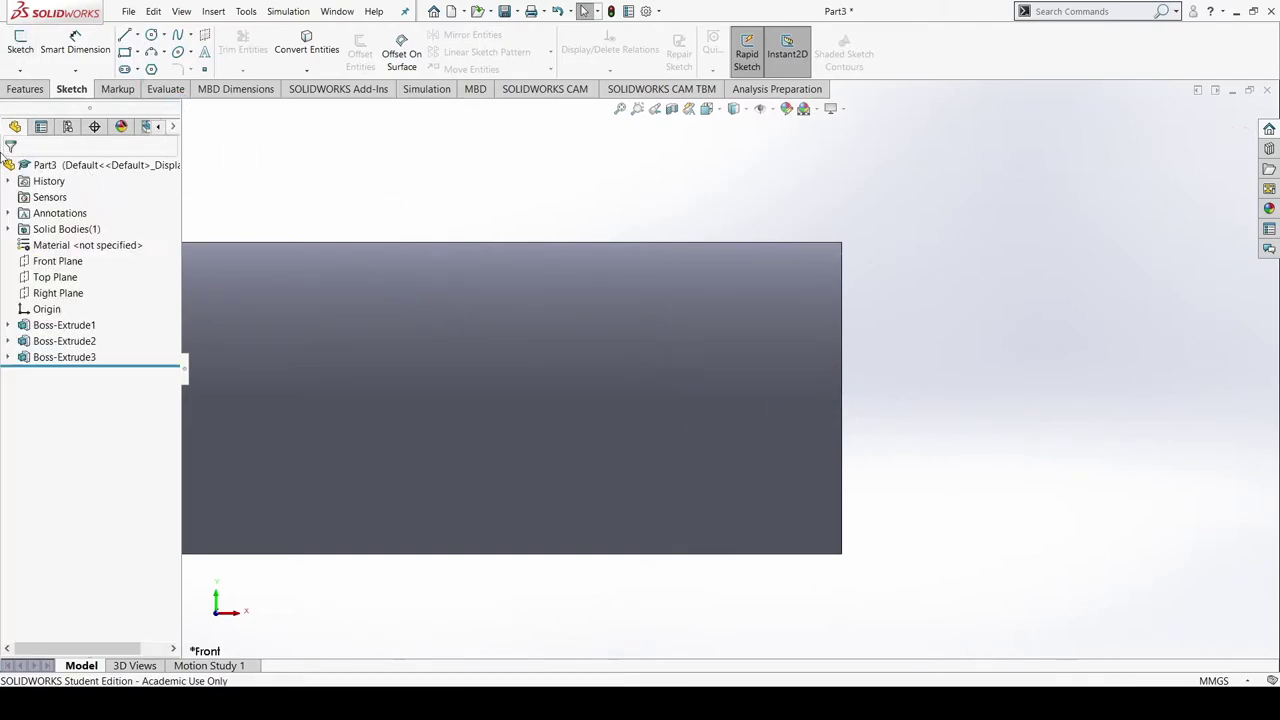
# Start a sketch on the Front Plane and draw a horizontal centerline along the shaft axis, crossing the end face and ending at X about 121.7 mm
pyautogui.click(70, 261)
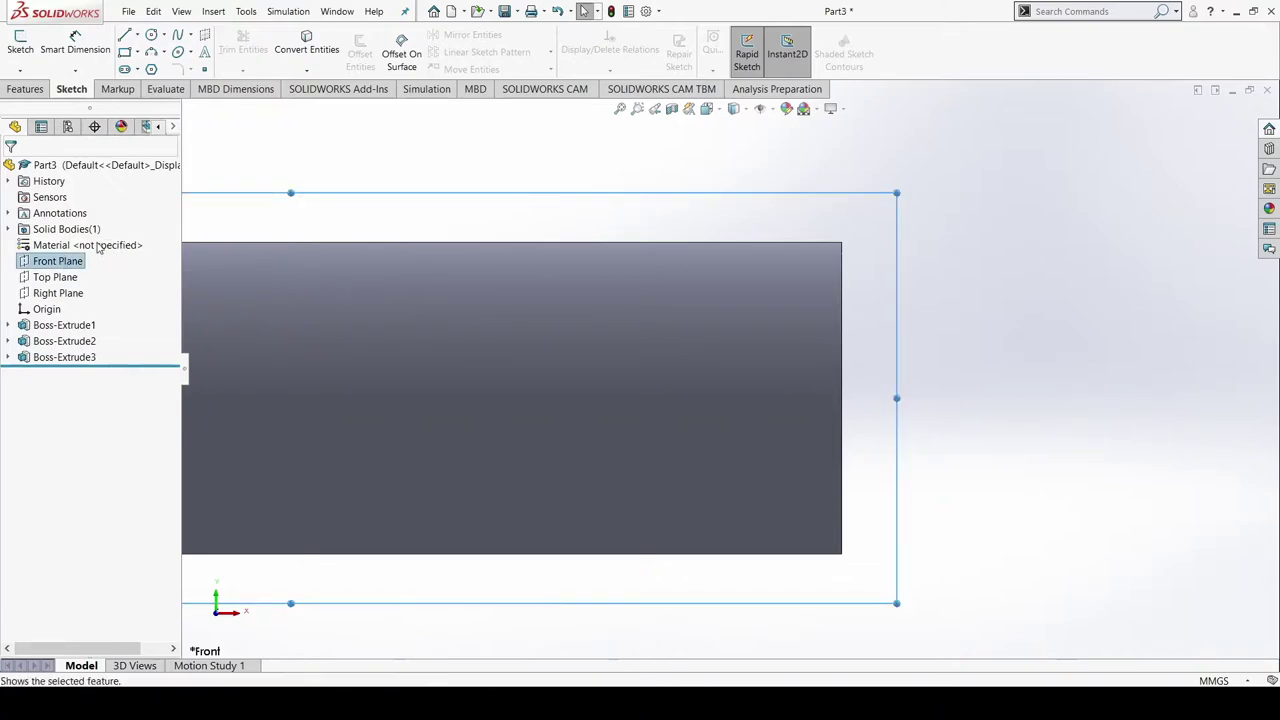
pyautogui.click(75, 245)
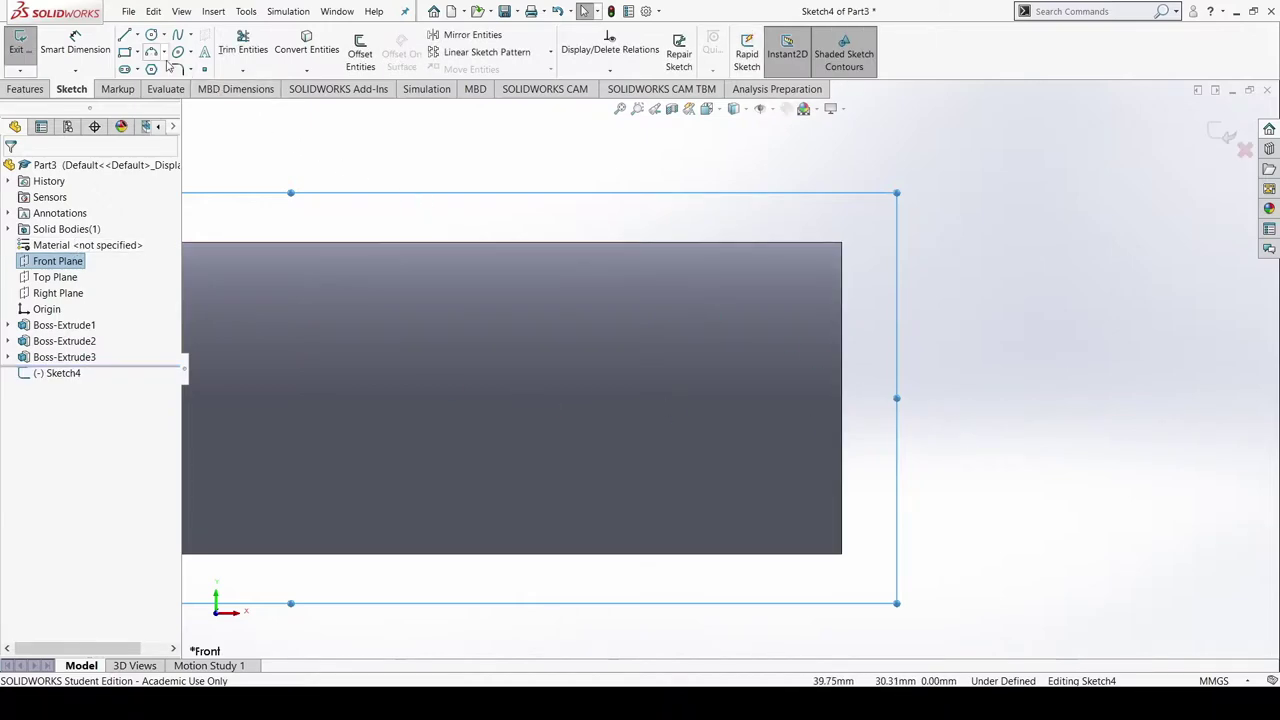
pyautogui.click(138, 35)
pyautogui.click(150, 68)
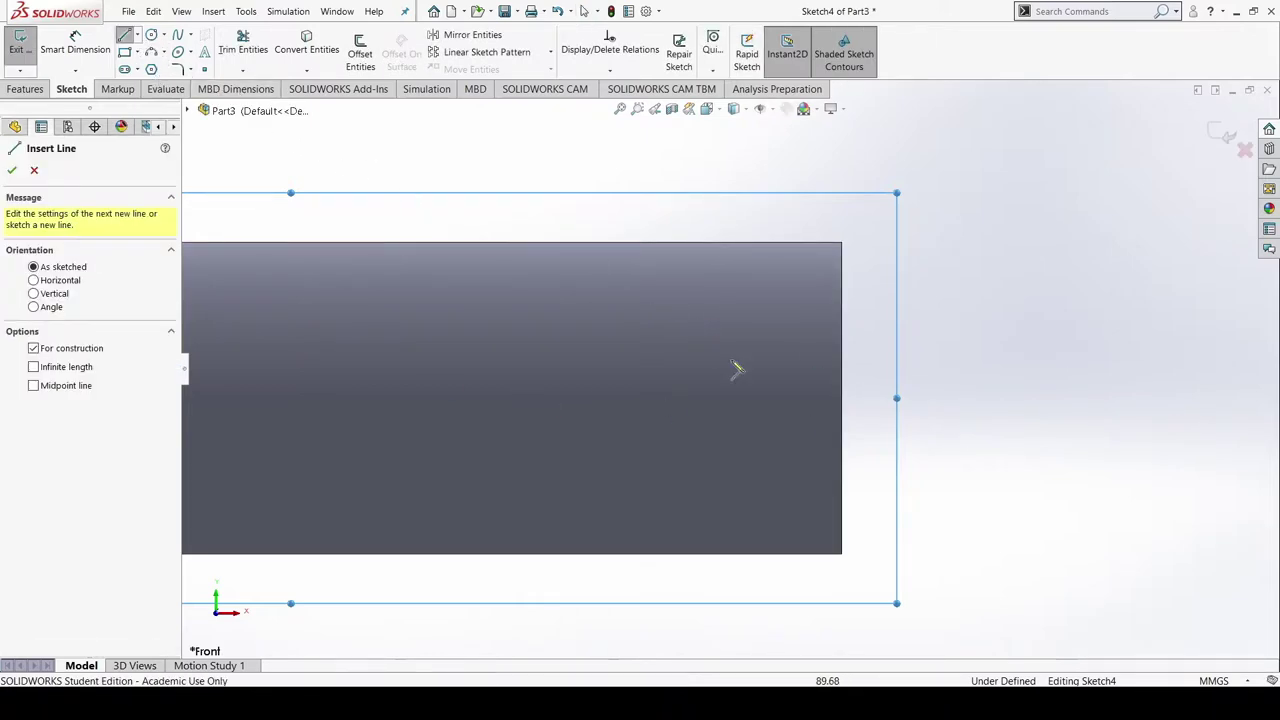
pyautogui.click(840, 398)
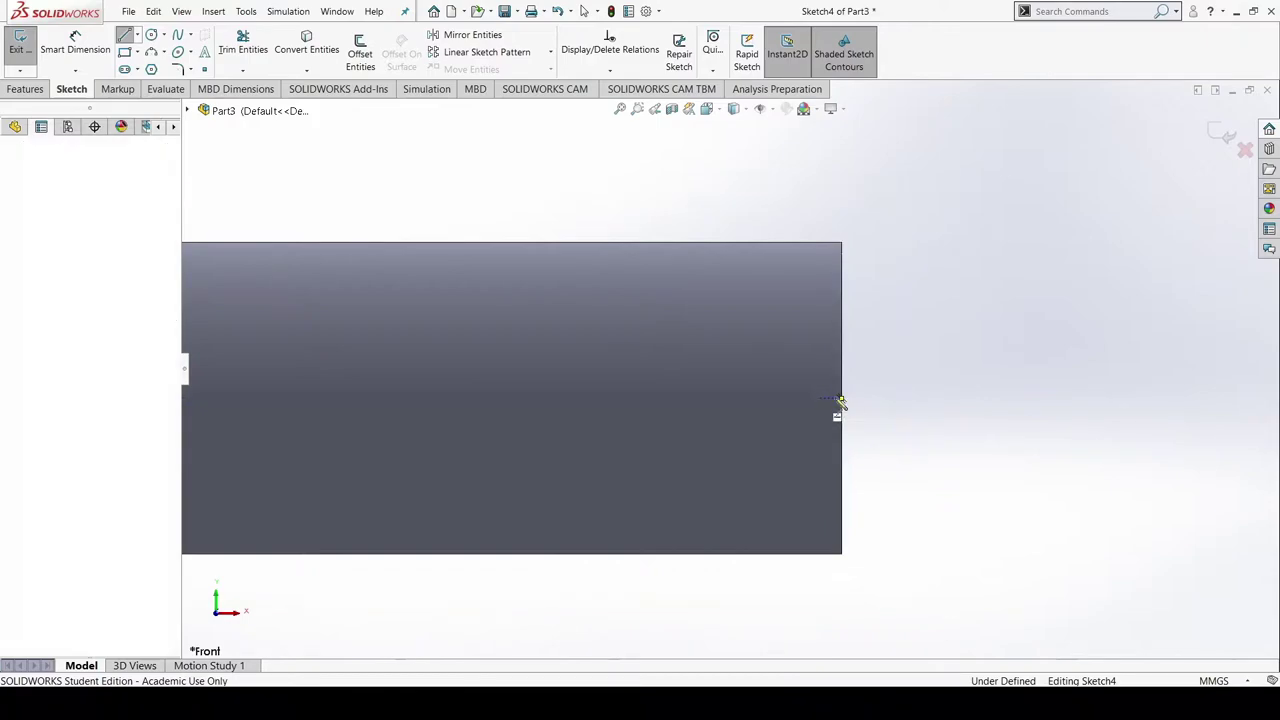
pyautogui.click(958, 398)
pyautogui.press('Escape')
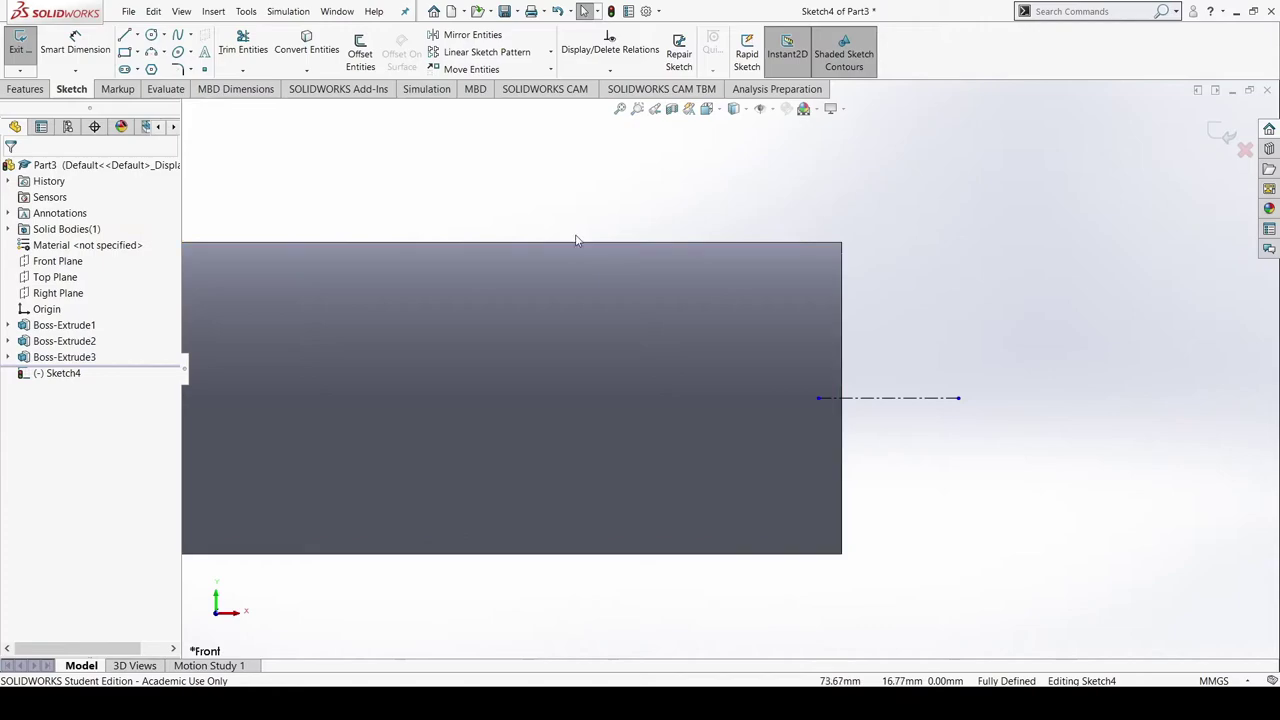
pyautogui.moveTo(960, 399); pyautogui.dragTo(1047, 400)
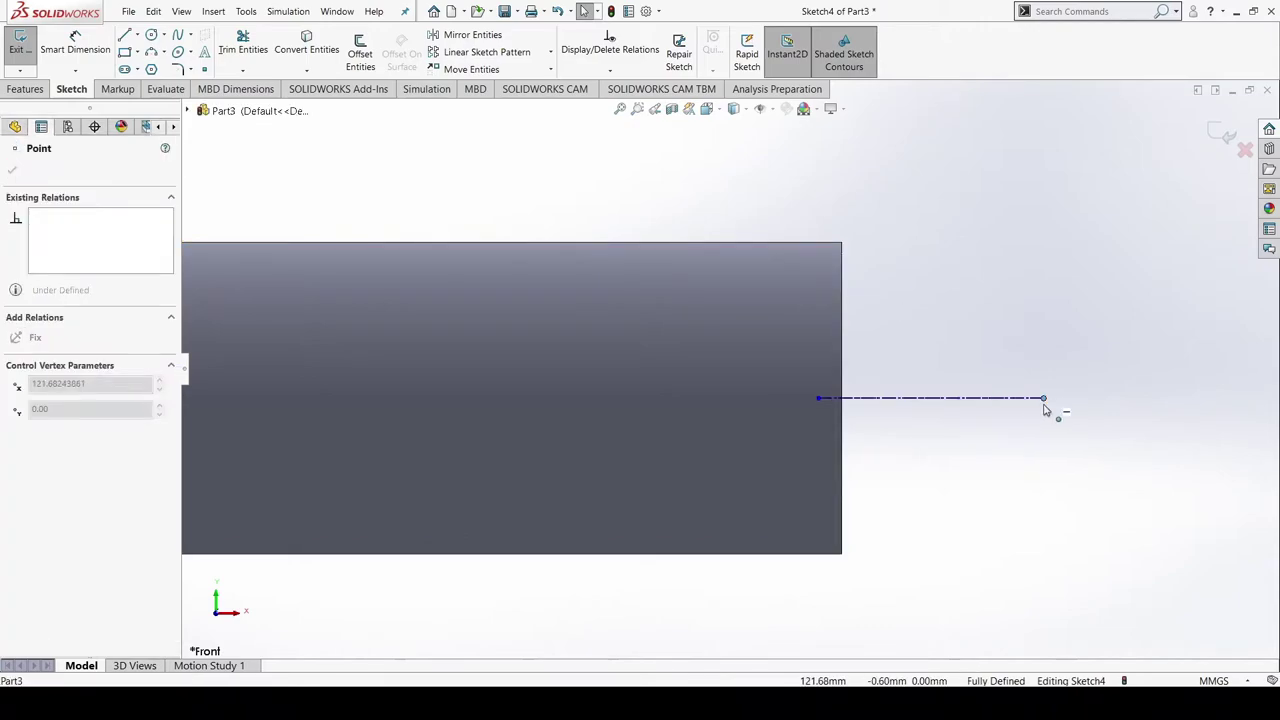
pyautogui.click(1034, 480)
# From the shaft's upper end corner, draw an outward line about 1.3 mm, a 1.9 mm downward line, another outward line and an arc of about 3.4 mm radius
pyautogui.moveTo(1065, 361); pyautogui.dragTo(1071, 207, button='right')
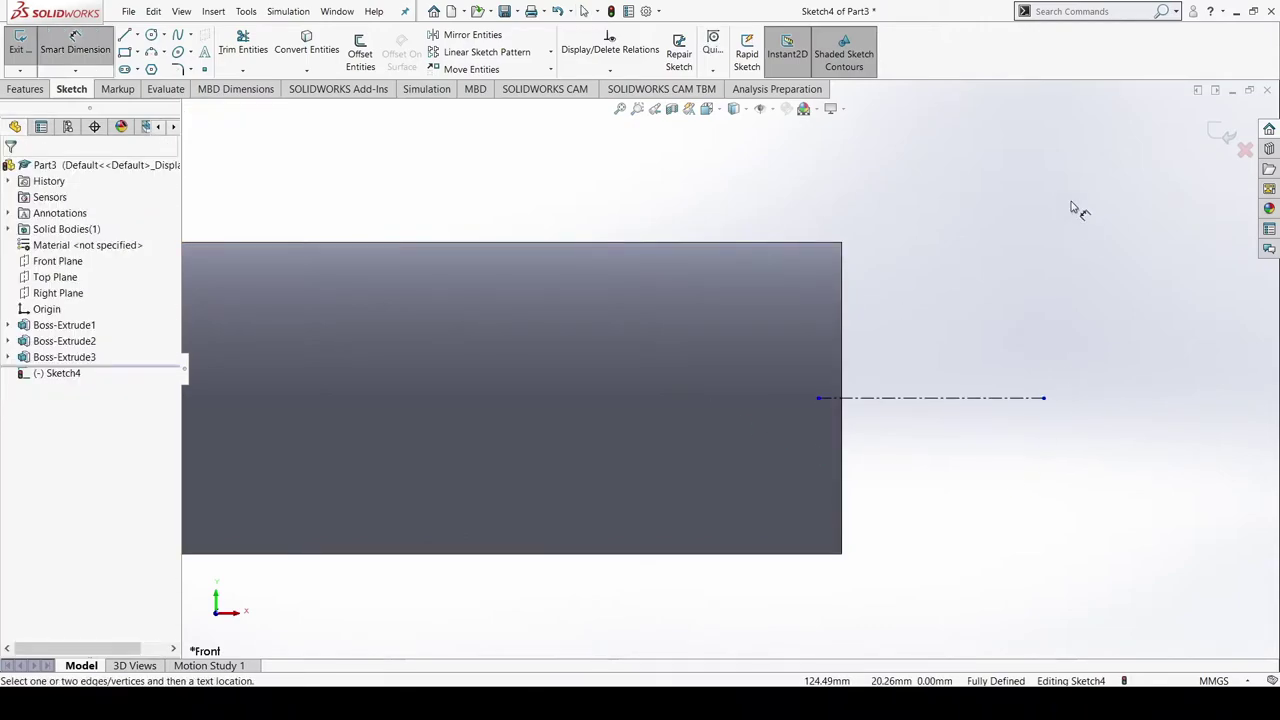
pyautogui.moveTo(1153, 243); pyautogui.dragTo(1022, 257, button='right')
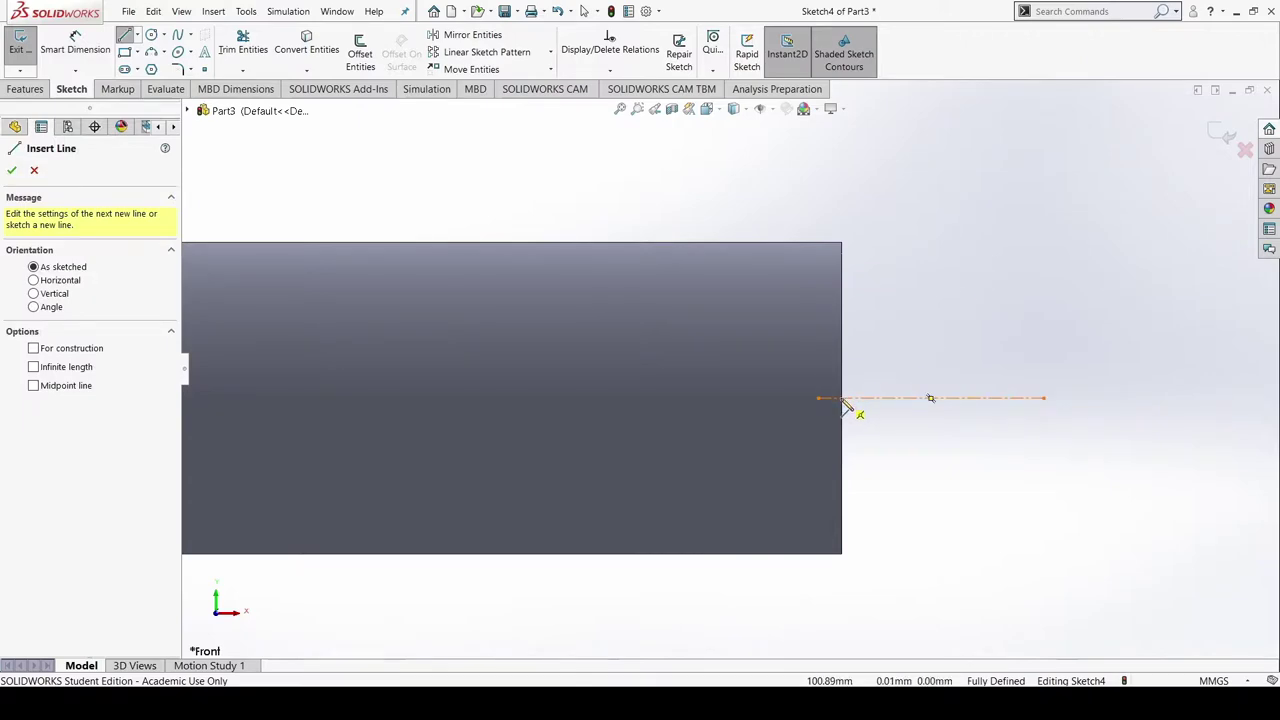
pyautogui.click(845, 246)
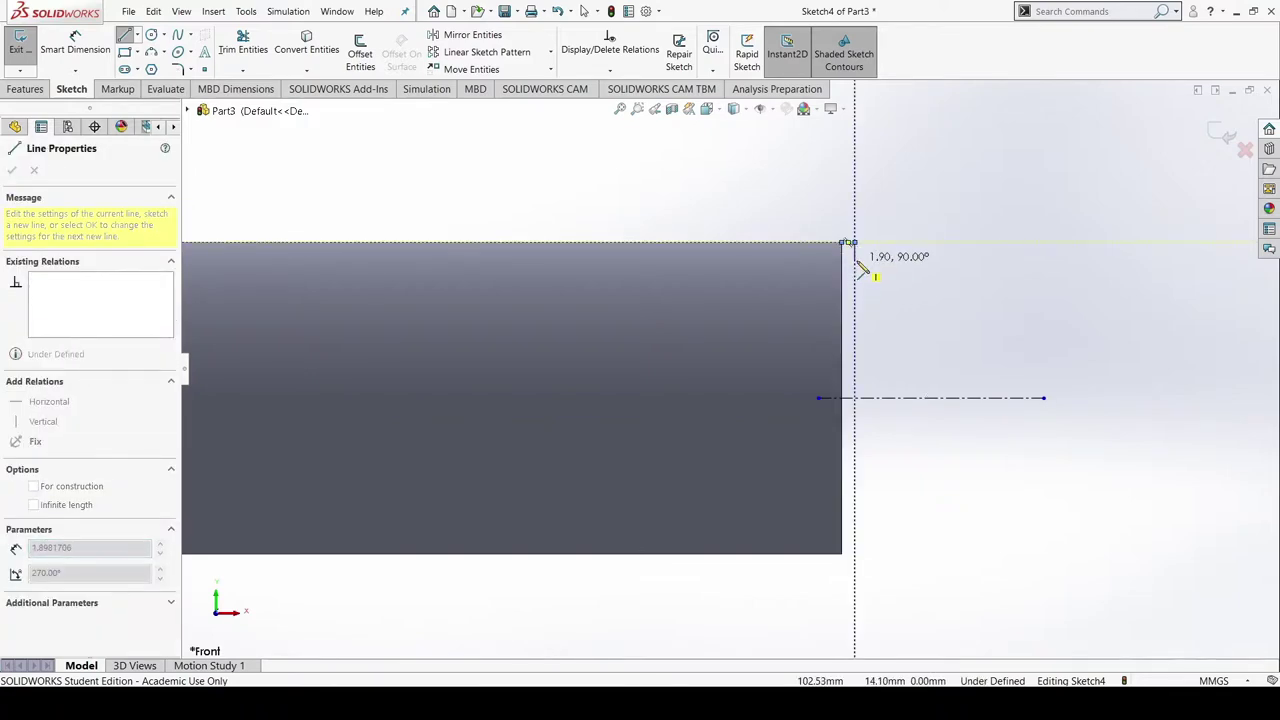
pyautogui.click(855, 261)
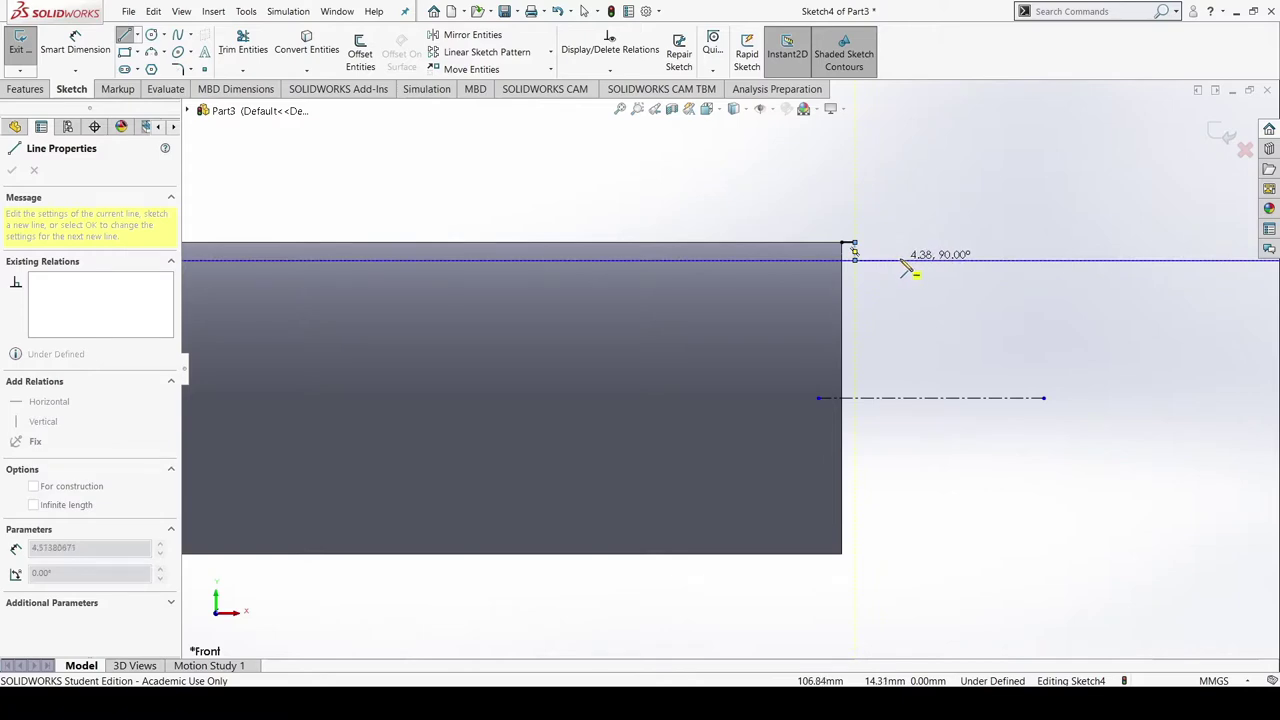
pyautogui.click(903, 260)
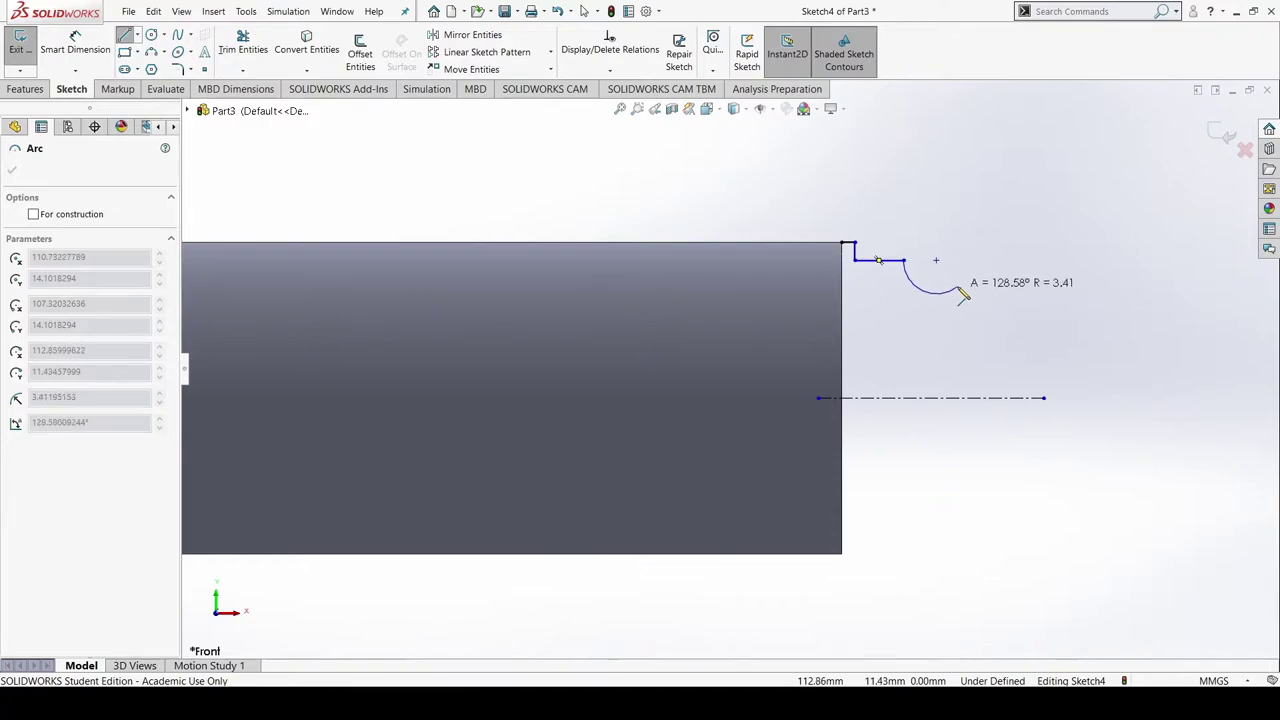
pyautogui.click(962, 295)
pyautogui.press('Escape')
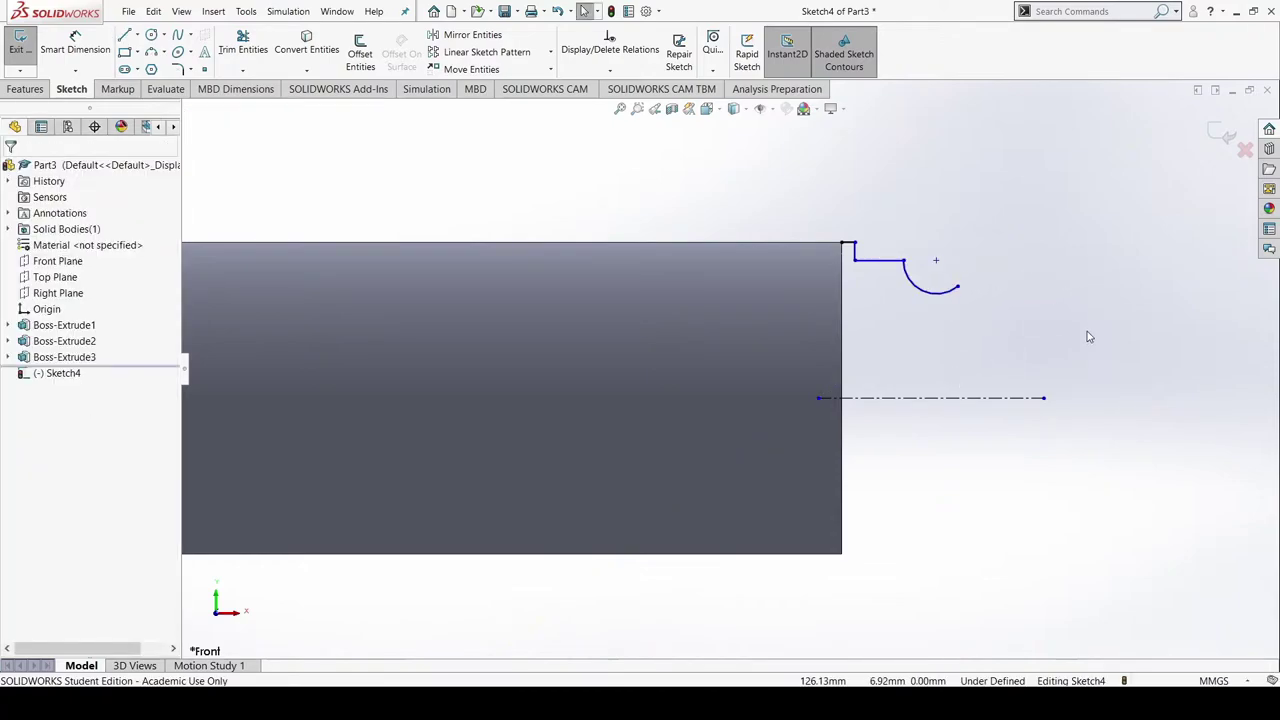
# Draw connected lines from the shaft's upper corner down to the axis, outward about 16.7 mm along the axis, and 8 mm vertically upward
pyautogui.moveTo(1084, 325); pyautogui.dragTo(1087, 206, button='right')
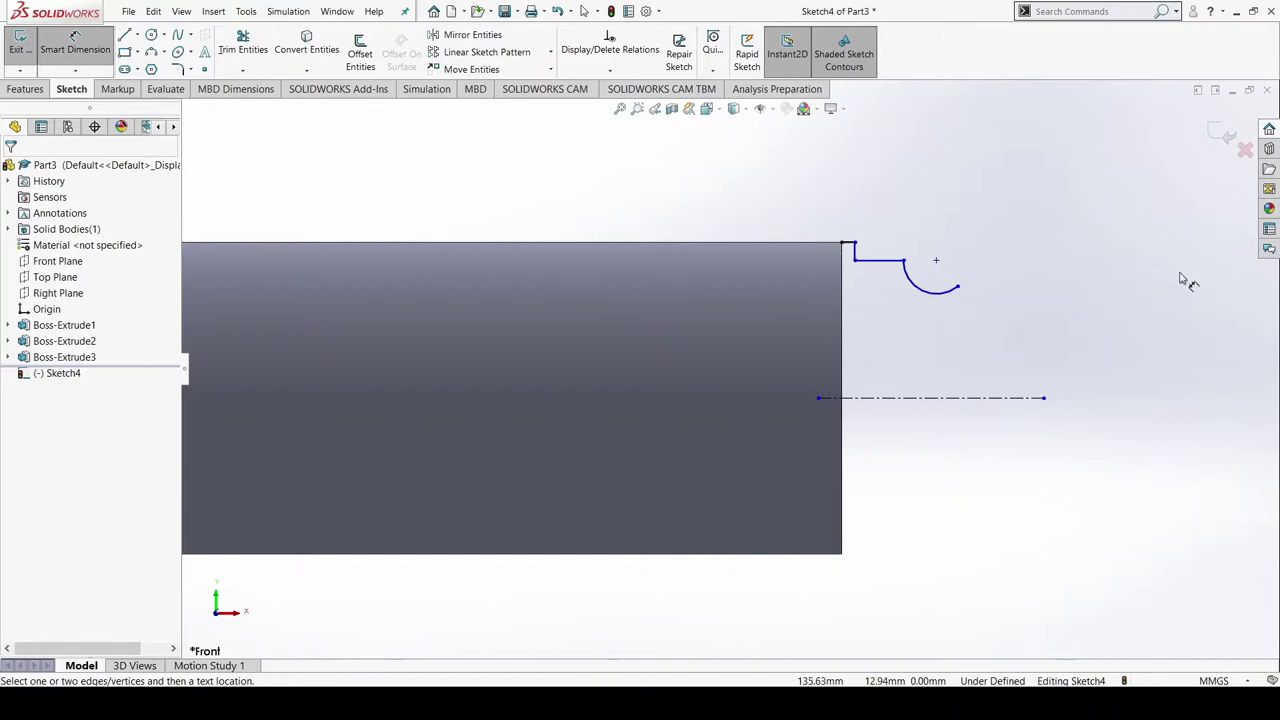
pyautogui.moveTo(1180, 280); pyautogui.dragTo(1034, 320, button='right')
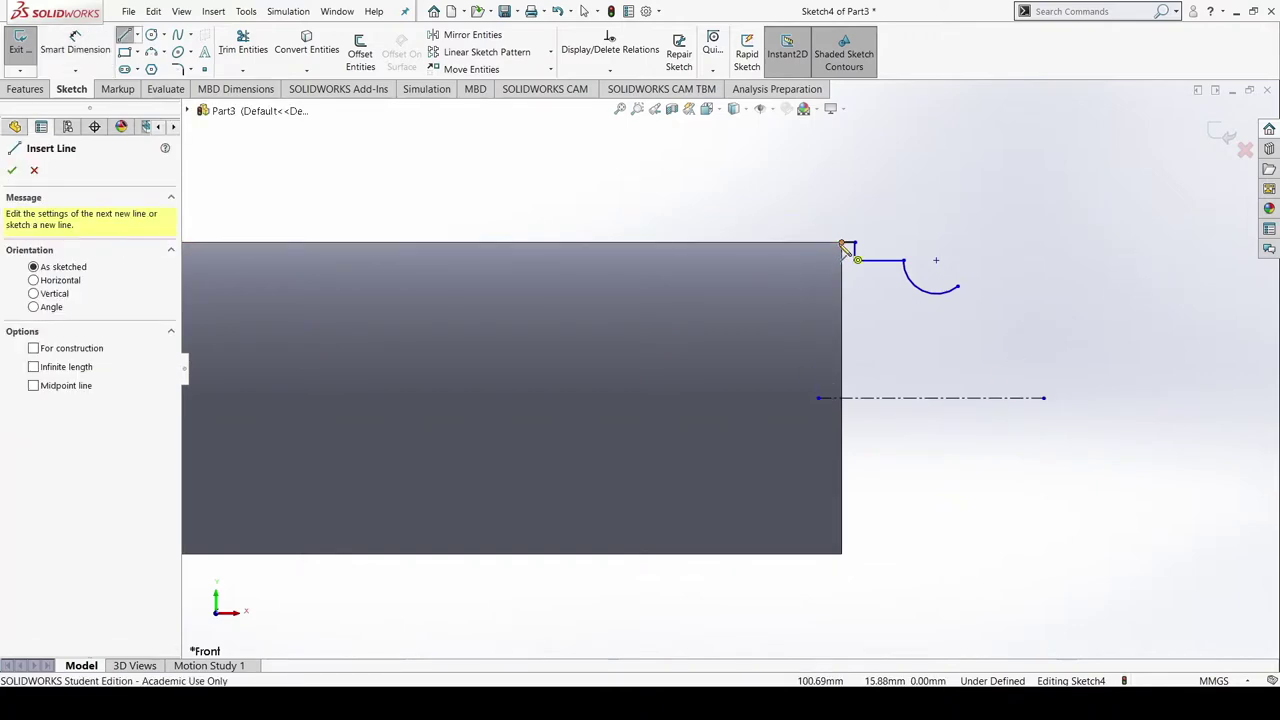
pyautogui.click(843, 244)
pyautogui.click(842, 398)
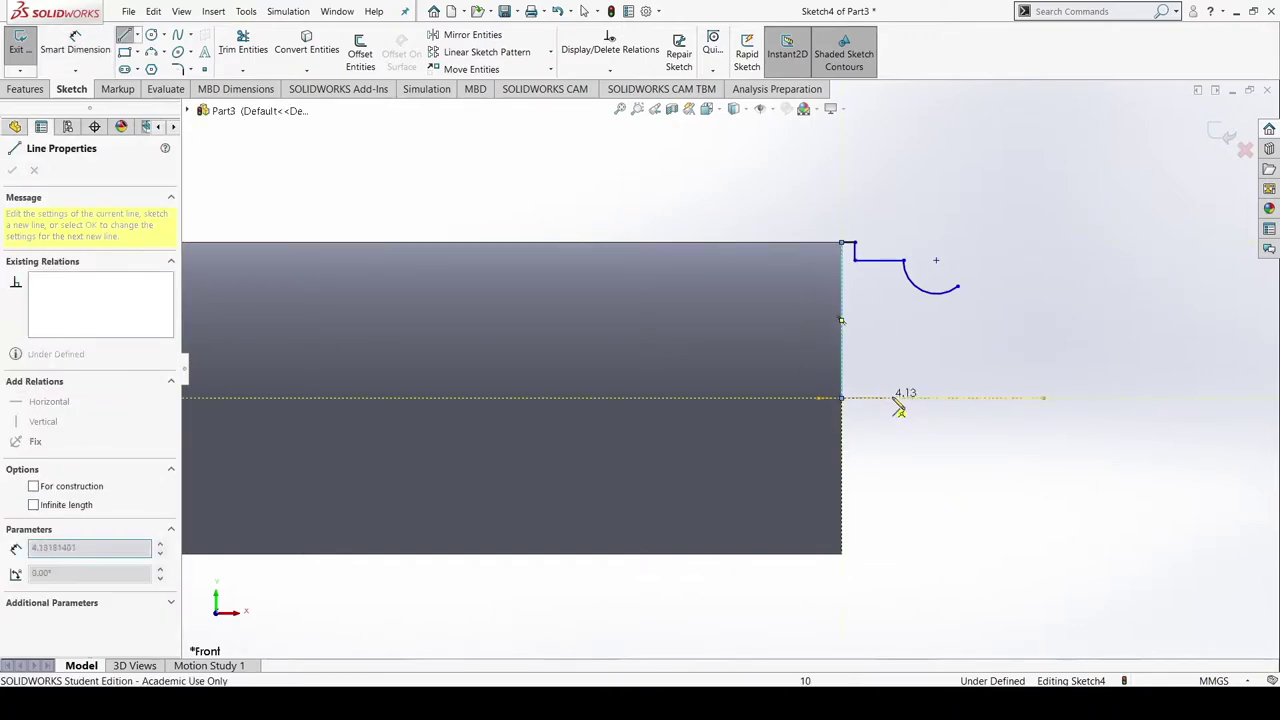
pyautogui.click(1005, 398)
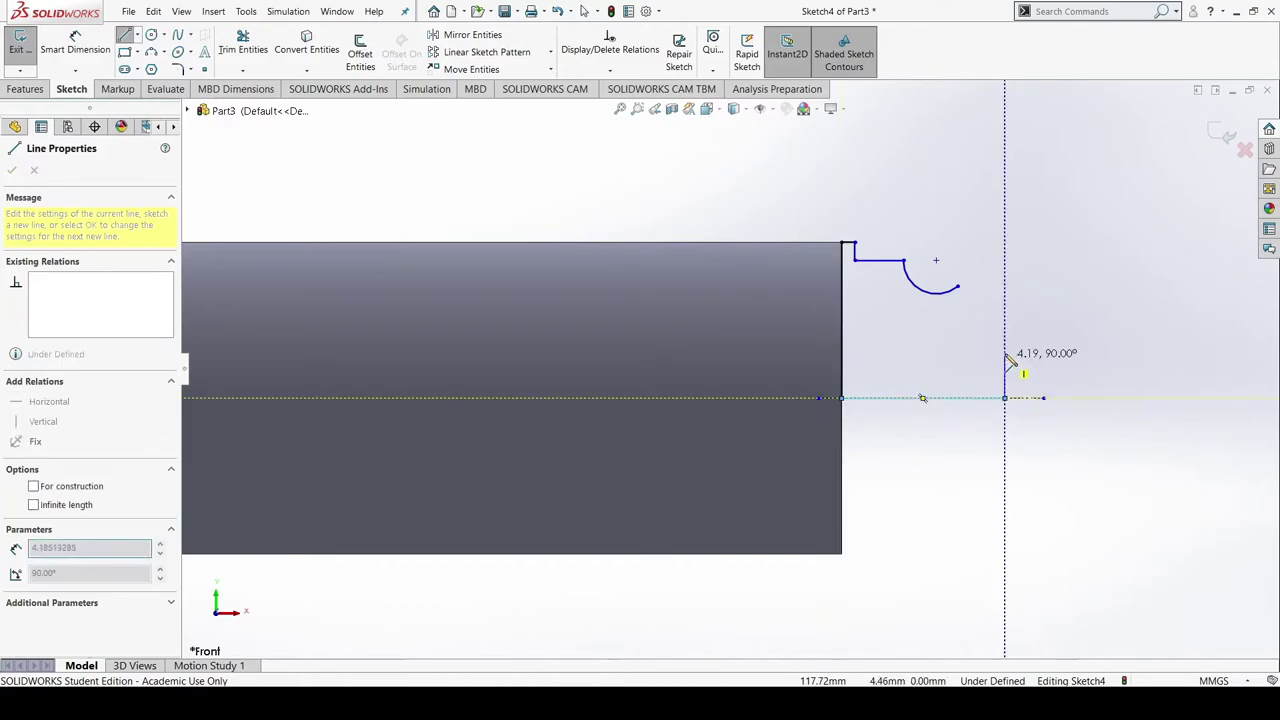
pyautogui.doubleClick(1005, 320)
pyautogui.press('Escape')
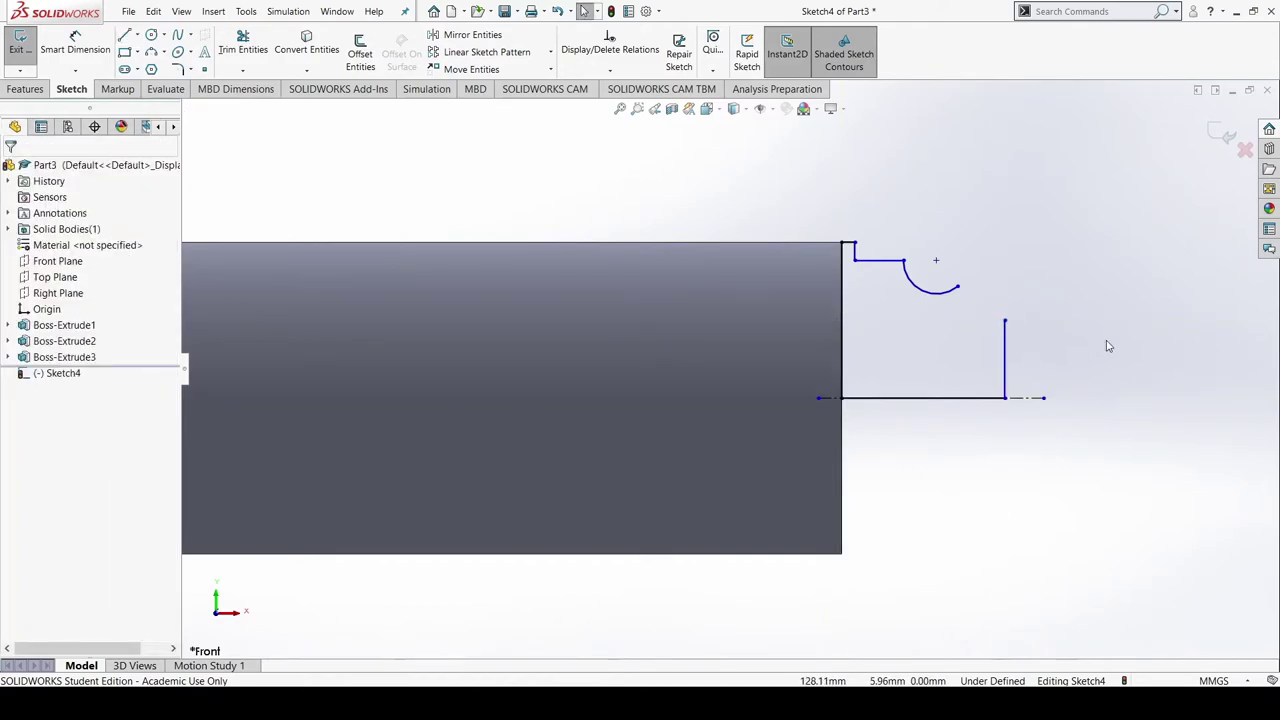
# Dimension the outer vertical line at 8 mm and the line along the axis at 14 mm
pyautogui.moveTo(1106, 346); pyautogui.dragTo(1098, 237, button='right')
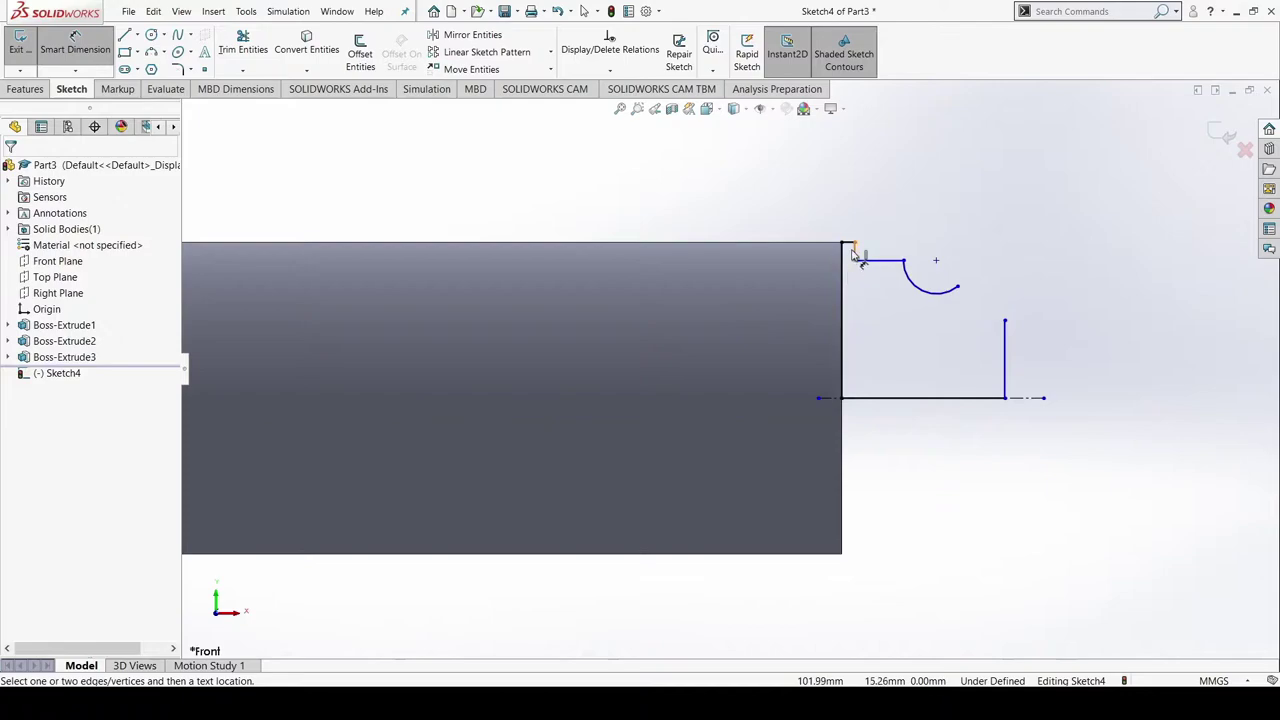
pyautogui.click(1005, 369)
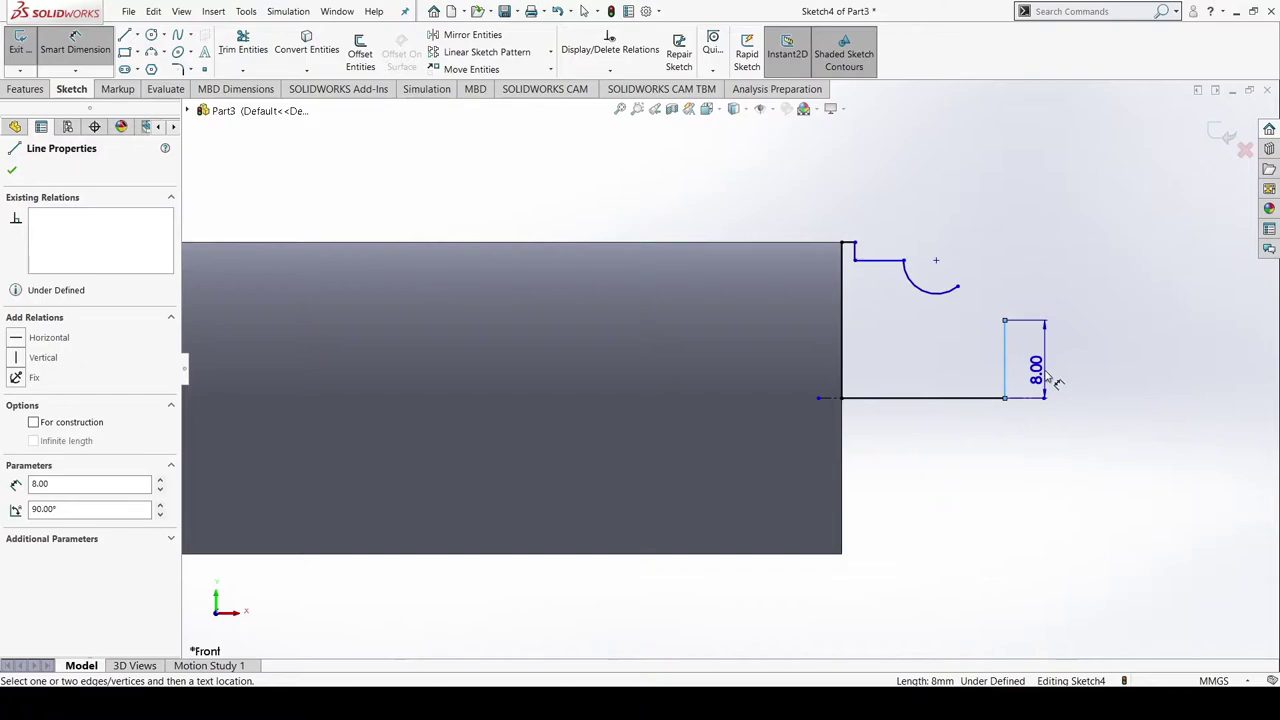
pyautogui.click(1052, 379)
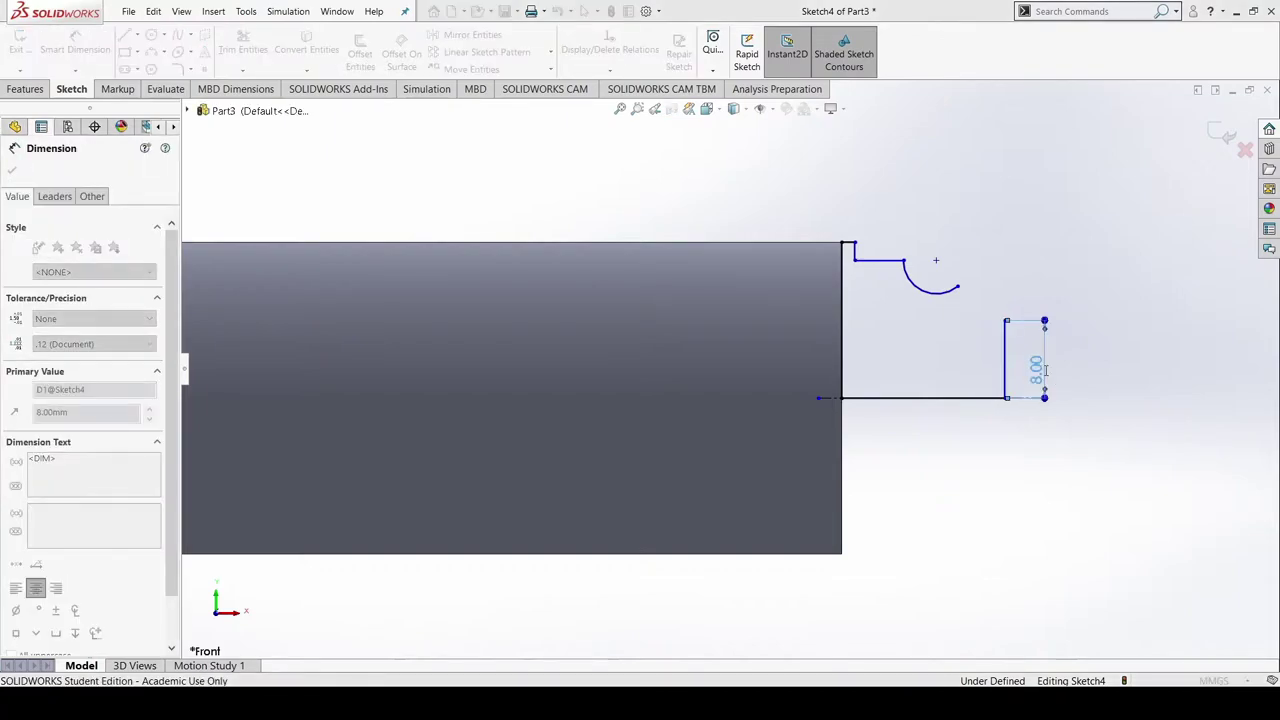
pyautogui.click(960, 399)
pyautogui.click(960, 400)
pyautogui.click(962, 472)
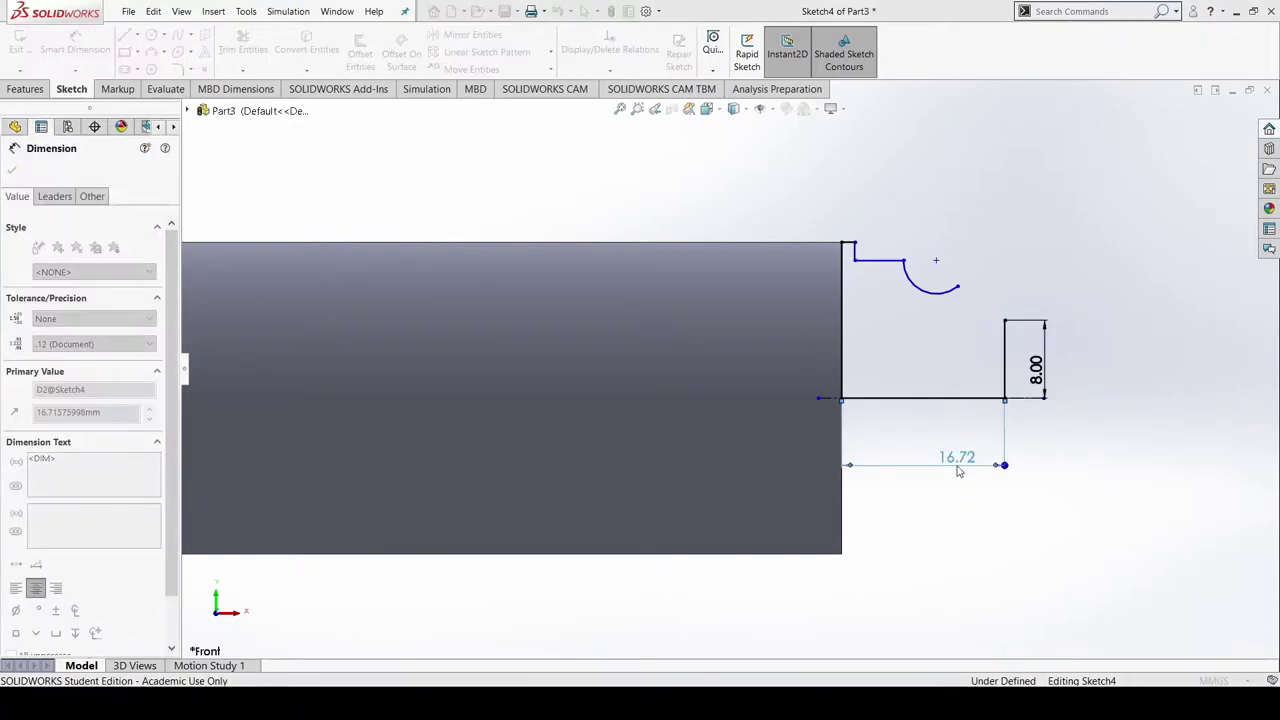
pyautogui.write('14')
pyautogui.press('Return')
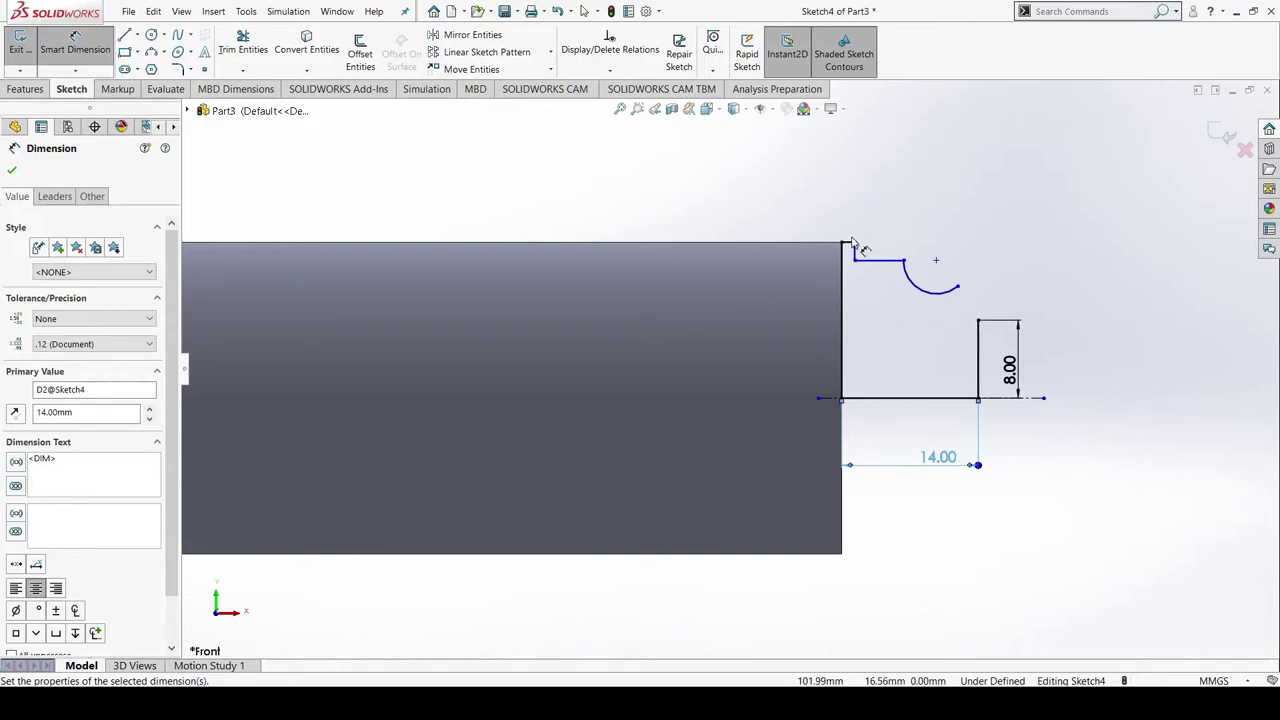
# Dimension the small step at the shaft's upper corner as 2 mm long and 1 mm deep
pyautogui.click(851, 247)
pyautogui.click(855, 213)
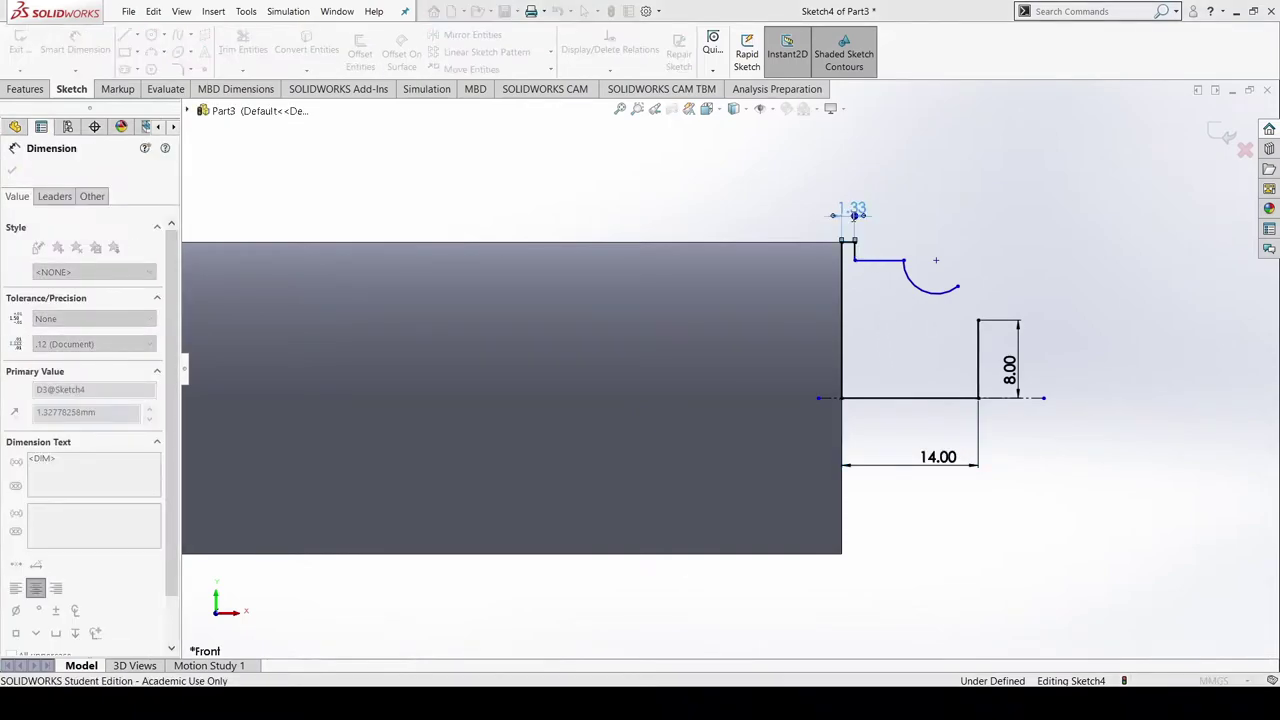
pyautogui.write('2')
pyautogui.press('Return')
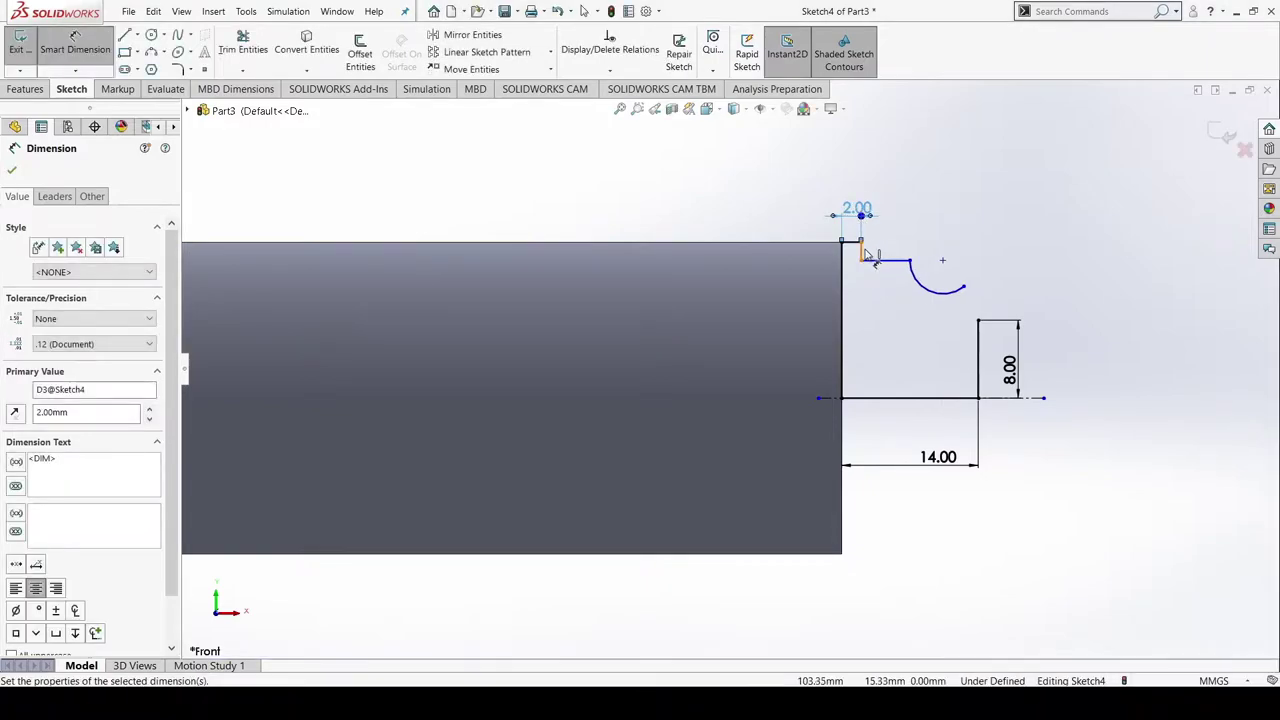
pyautogui.click(861, 251)
pyautogui.click(1003, 240)
pyautogui.write('1')
pyautogui.press('Return')
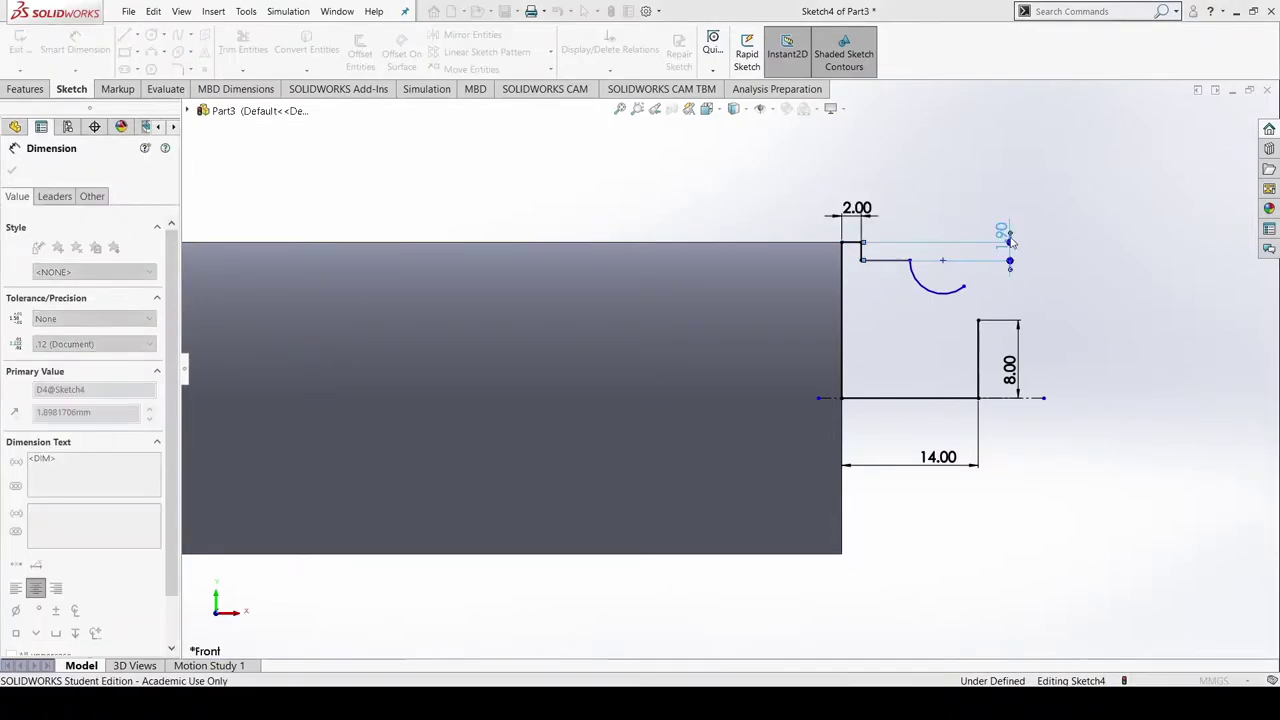
# Dimension the vertical distance between the arc's two endpoints as 1.5 mm
pyautogui.click(910, 253)
pyautogui.click(963, 278)
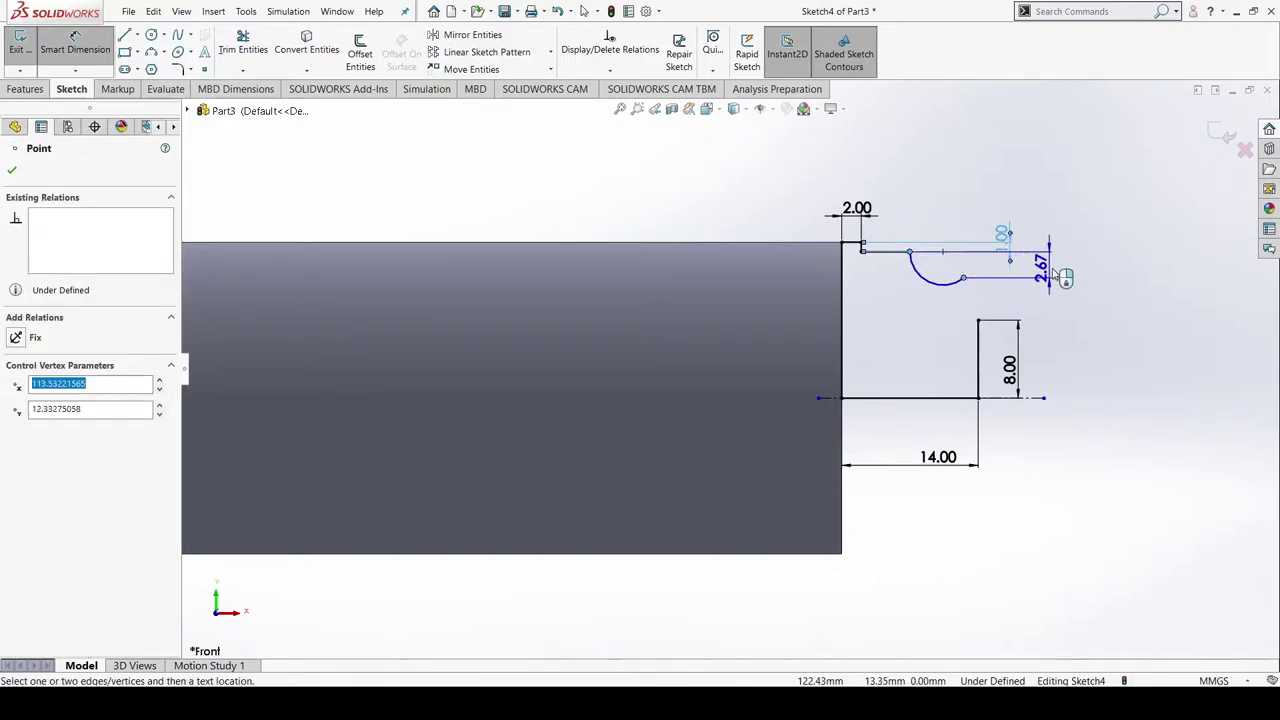
pyautogui.click(1086, 272)
pyautogui.write('1.5')
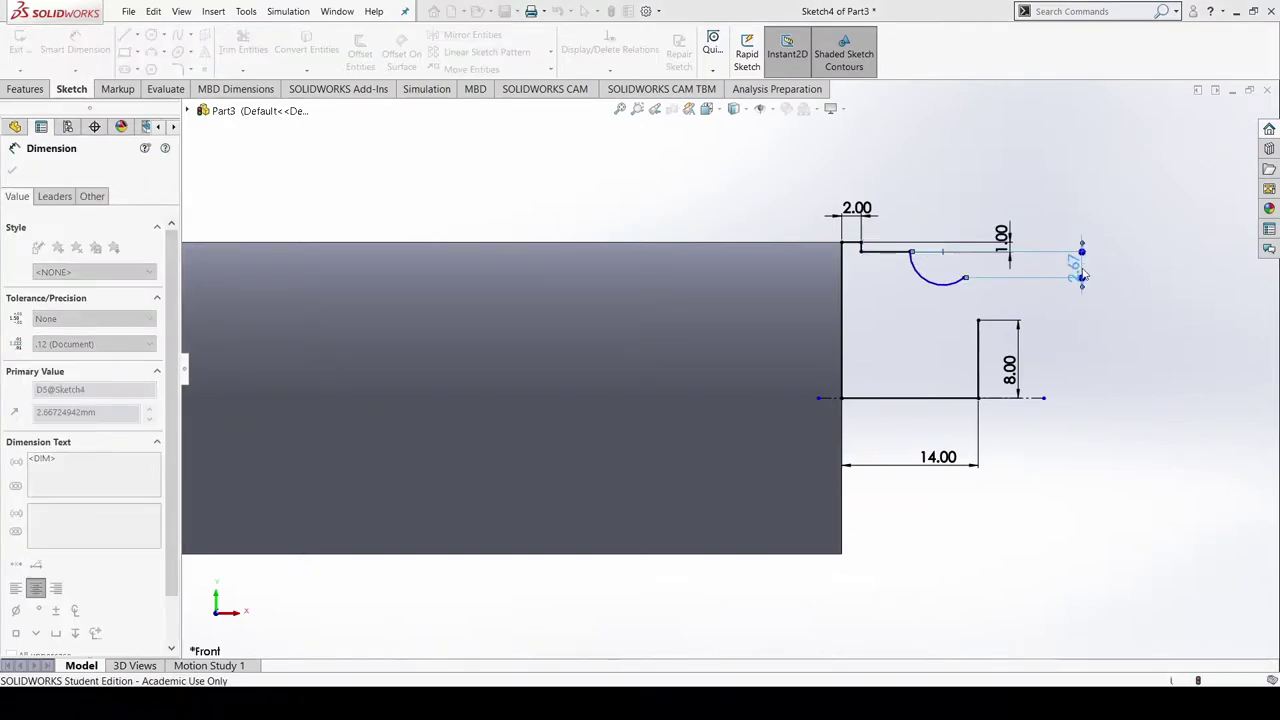
pyautogui.press('Return')
# Dimension the arc's radius as 2.5 mm
pyautogui.click(944, 274)
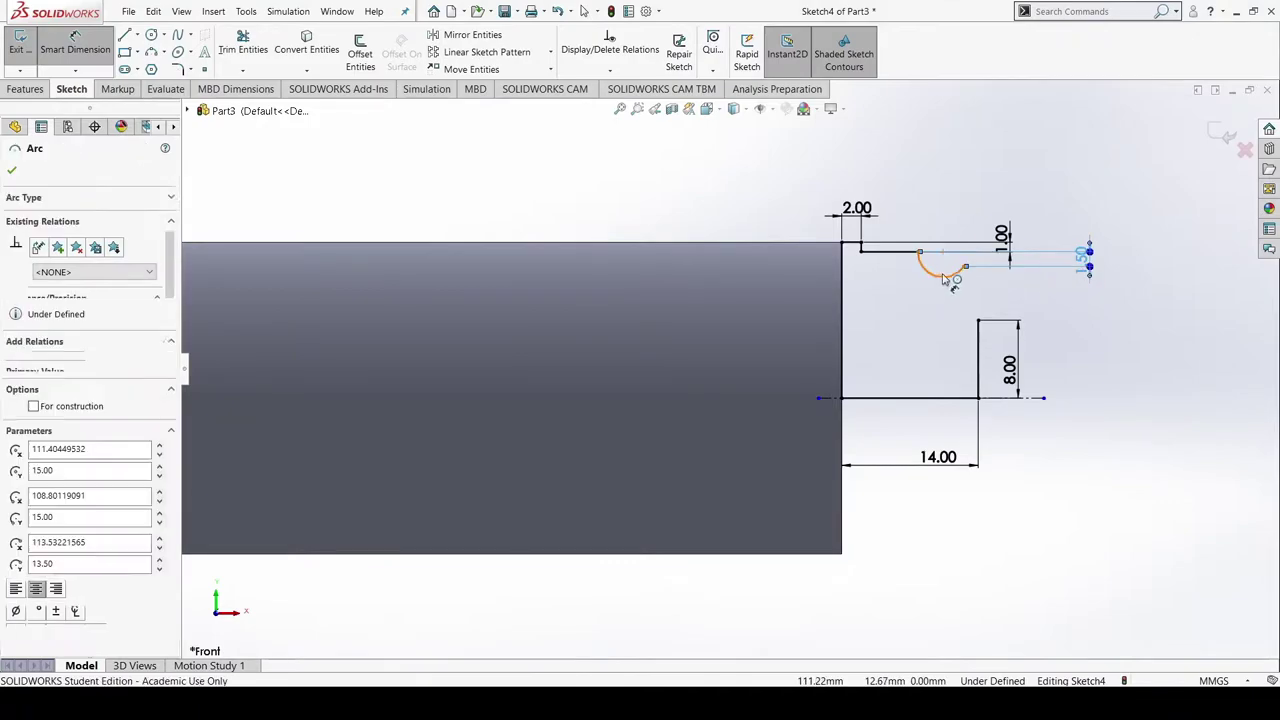
pyautogui.click(966, 176)
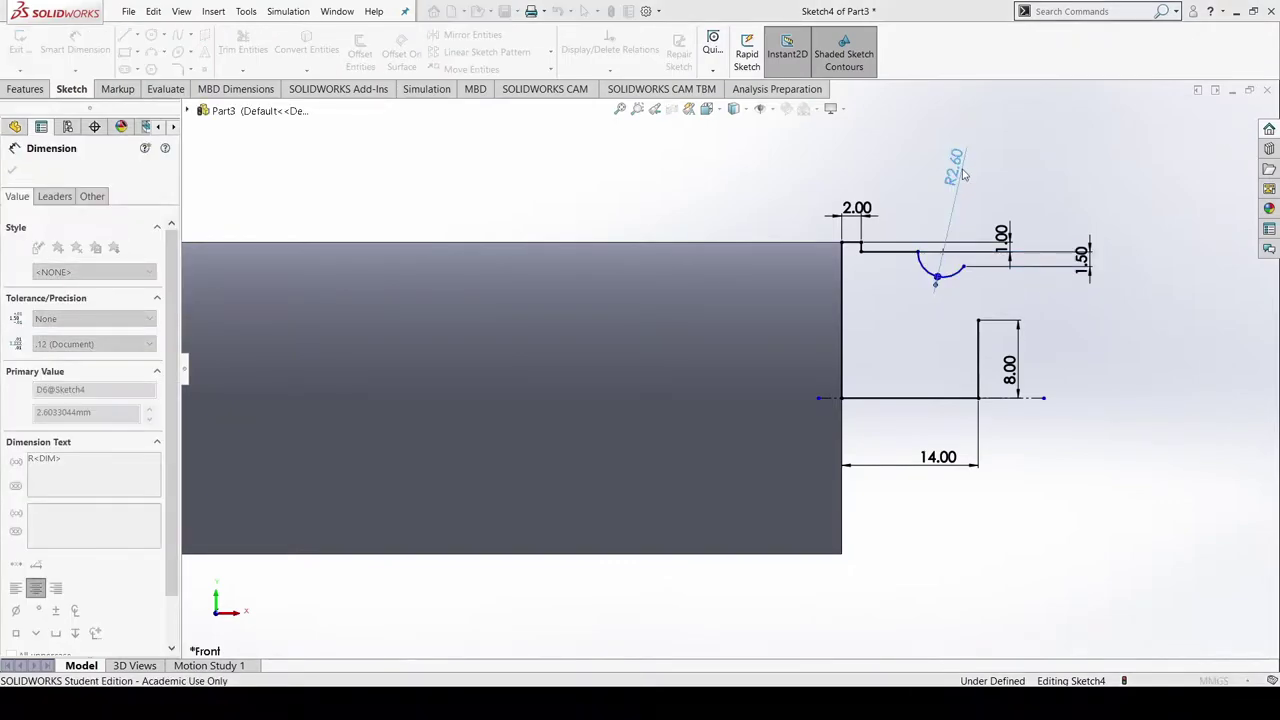
pyautogui.write('2.5')
pyautogui.press('Return')
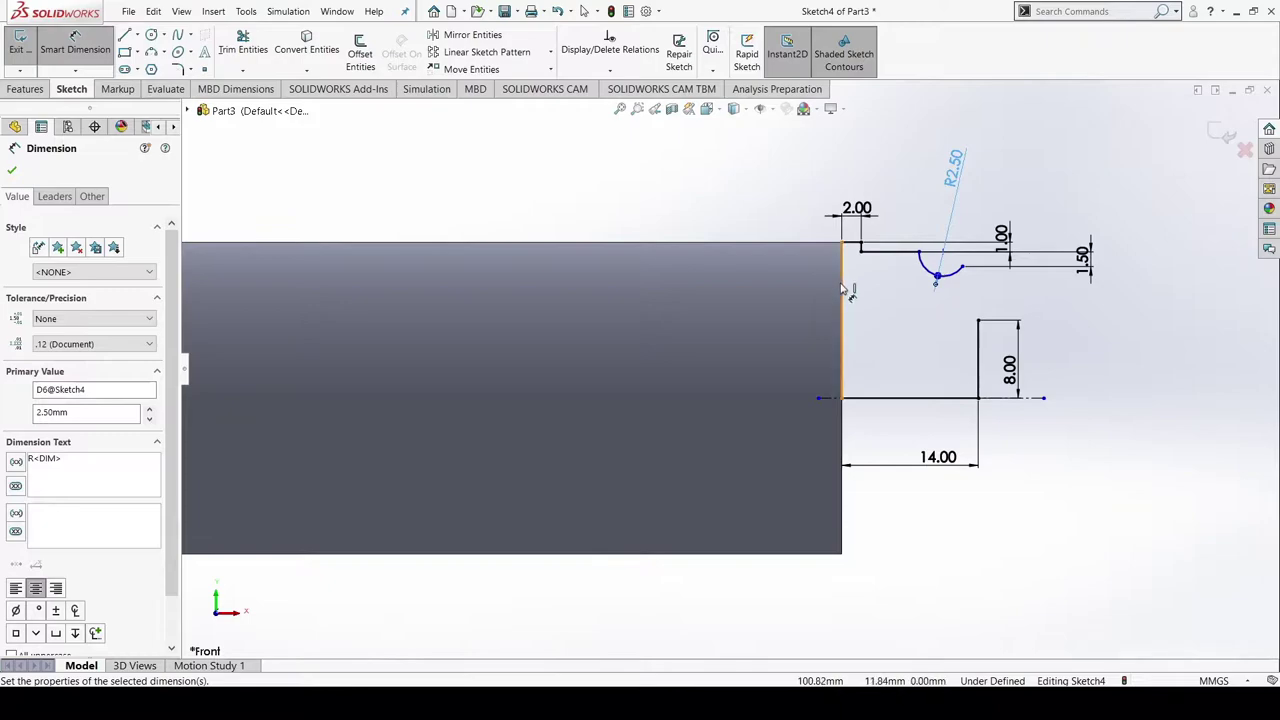
# Dimension the horizontal line between the small step and the arc as 4 mm long
pyautogui.click(898, 250)
pyautogui.click(905, 162)
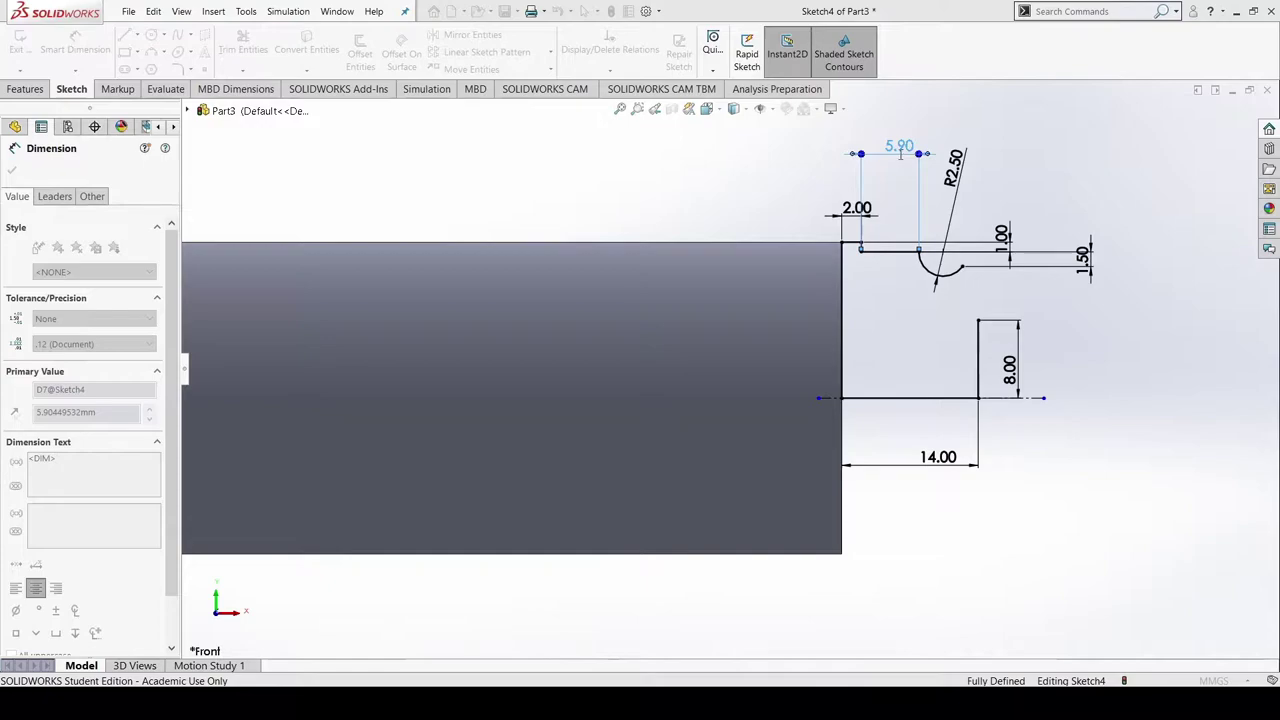
pyautogui.write('4')
pyautogui.press('Return')
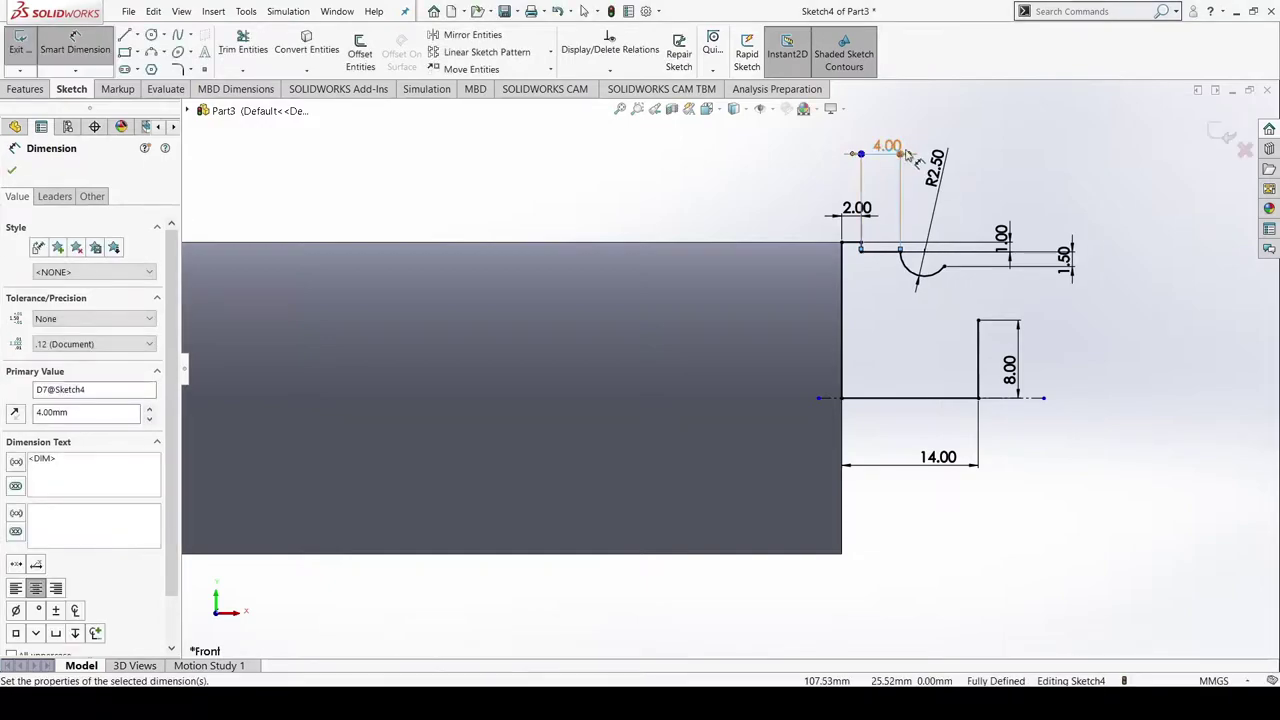
pyautogui.click(1034, 129)
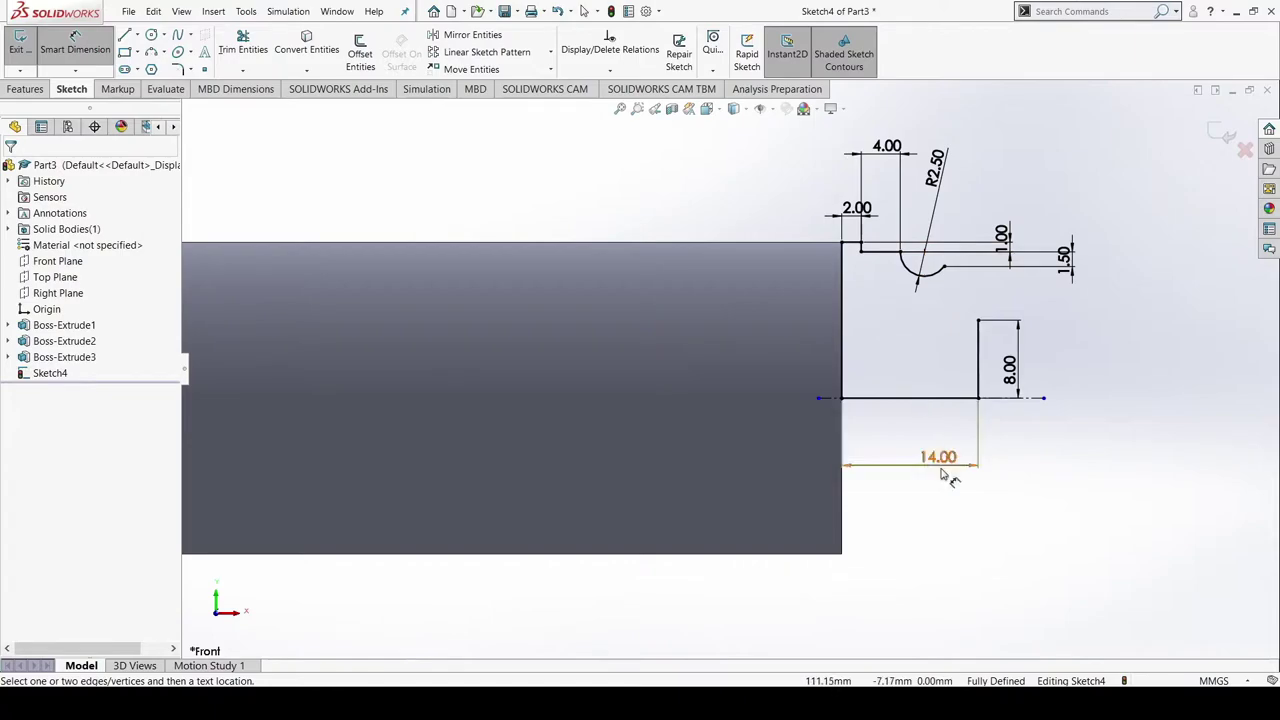
# Close the profile with a slanted line from the arc's free endpoint to the upper end of the 8 mm vertical line
pyautogui.press('l')
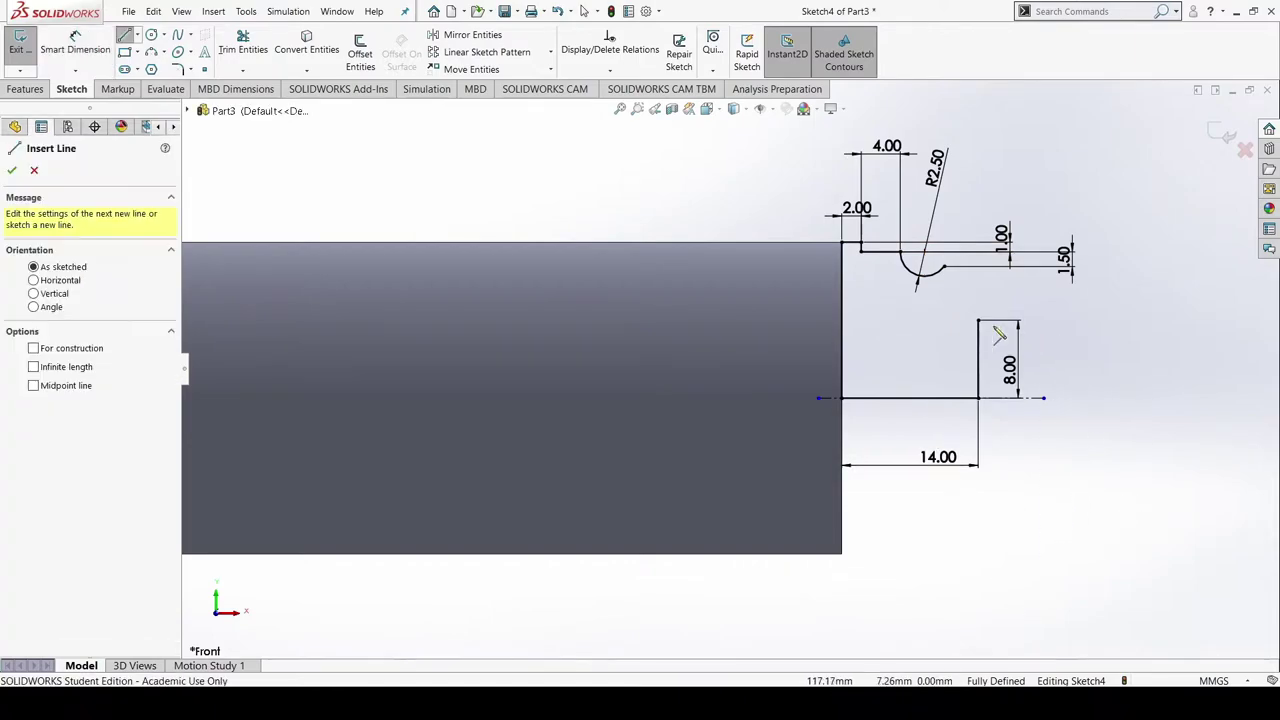
pyautogui.click(944, 268)
pyautogui.click(978, 321)
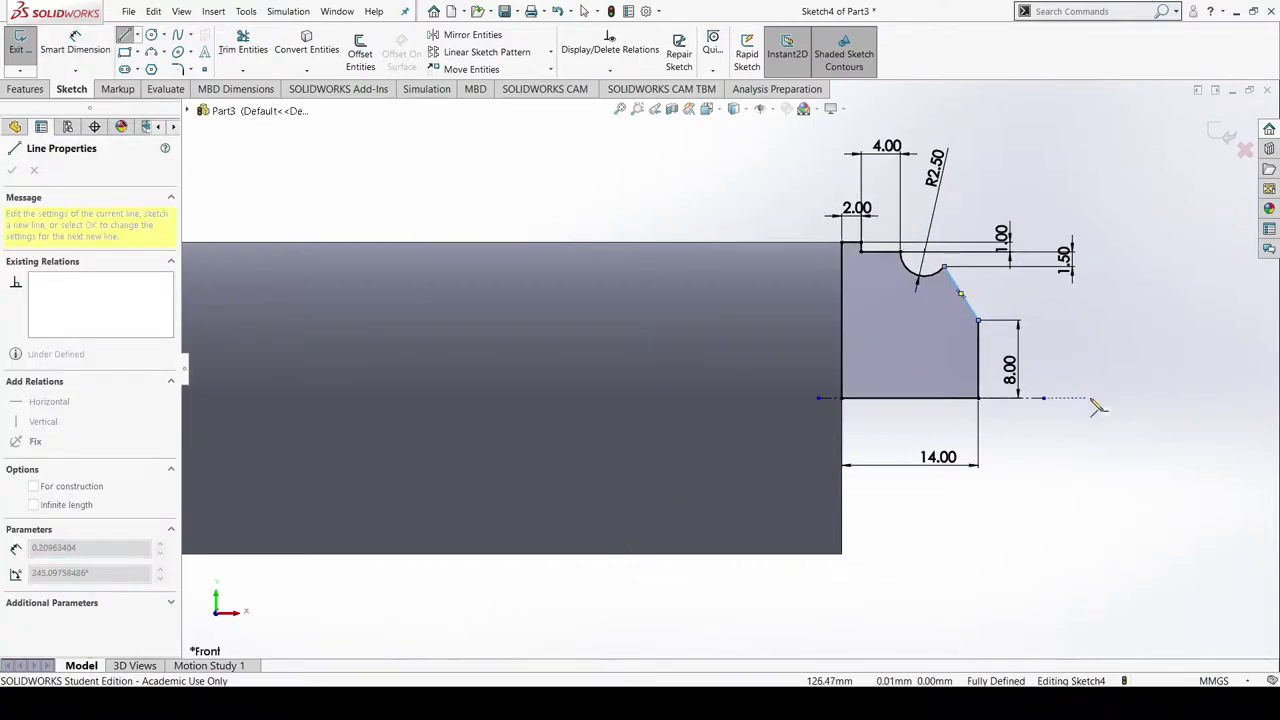
pyautogui.click(1125, 425)
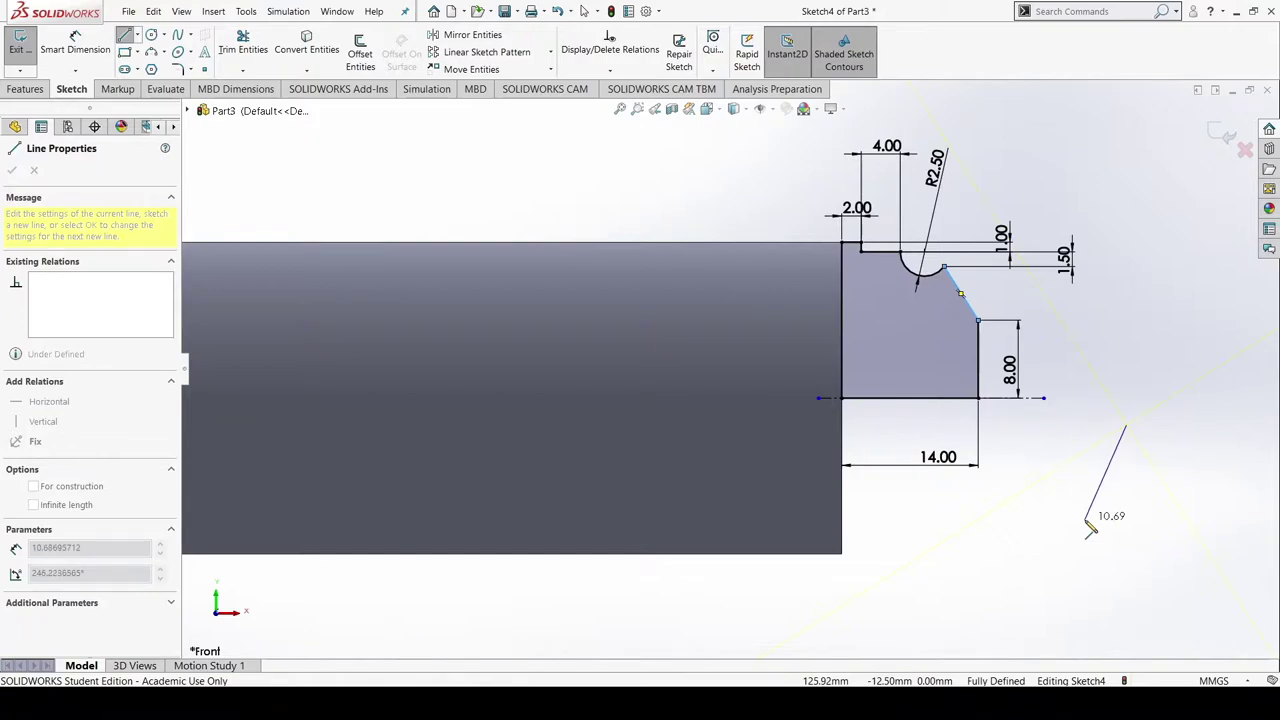
pyautogui.press('Escape')
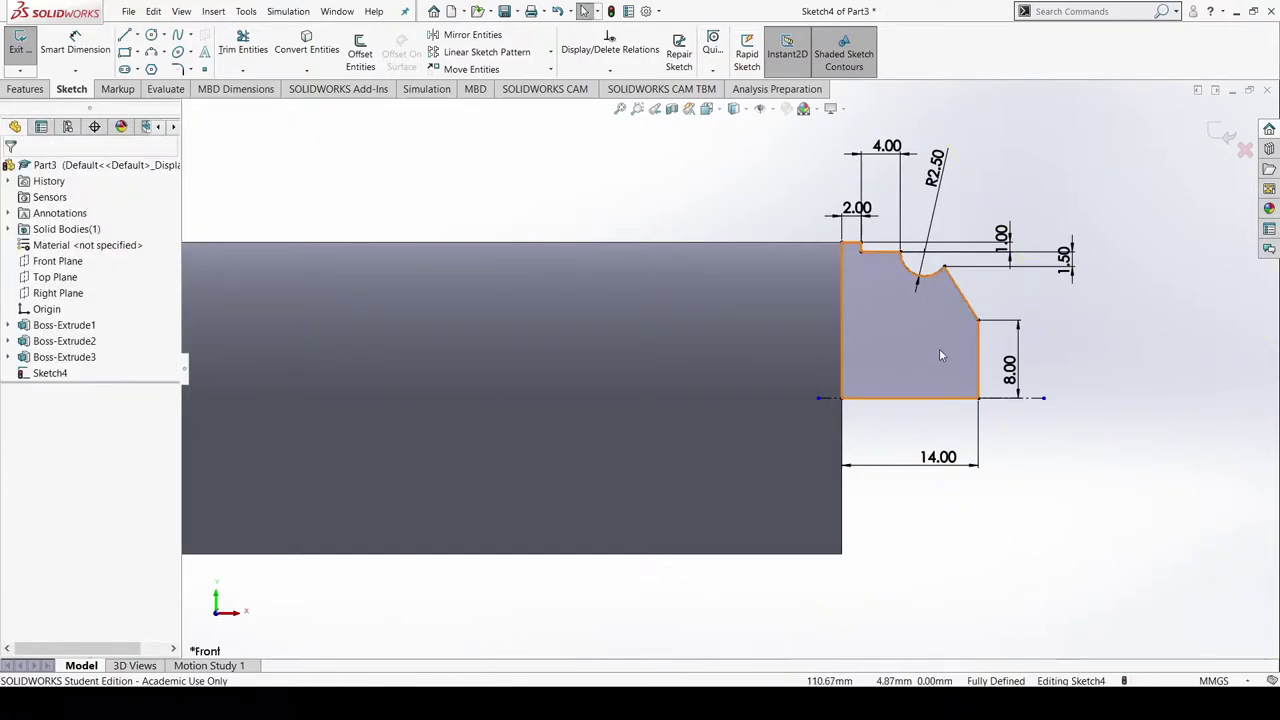
# Reposition the 1 mm and 1.5 mm vertical dimensions farther from the profile so that they no longer crowd each other
pyautogui.moveTo(1001, 236); pyautogui.dragTo(1066, 213)
pyautogui.moveTo(1065, 268); pyautogui.dragTo(1072, 300)
pyautogui.click(1103, 437)
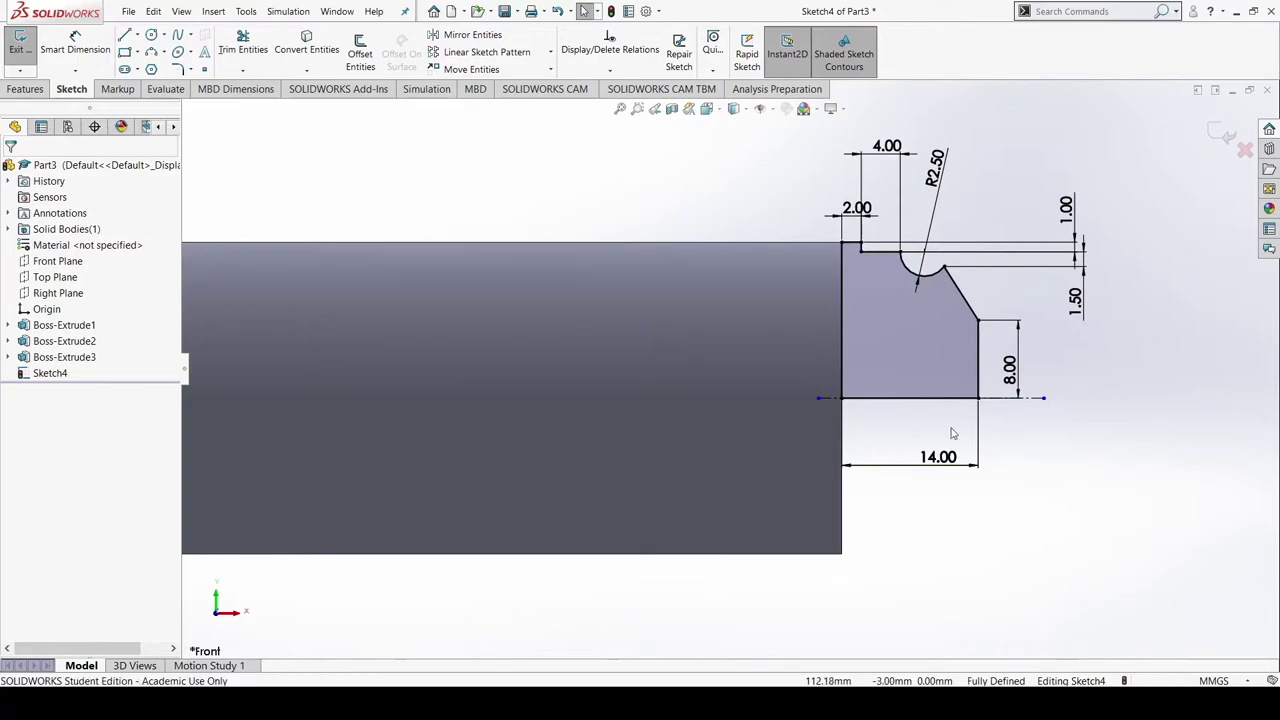
# Revolve the closed end profile 360 degrees about the horizontal centerline, merging the result with the shaft
pyautogui.click(25, 89)
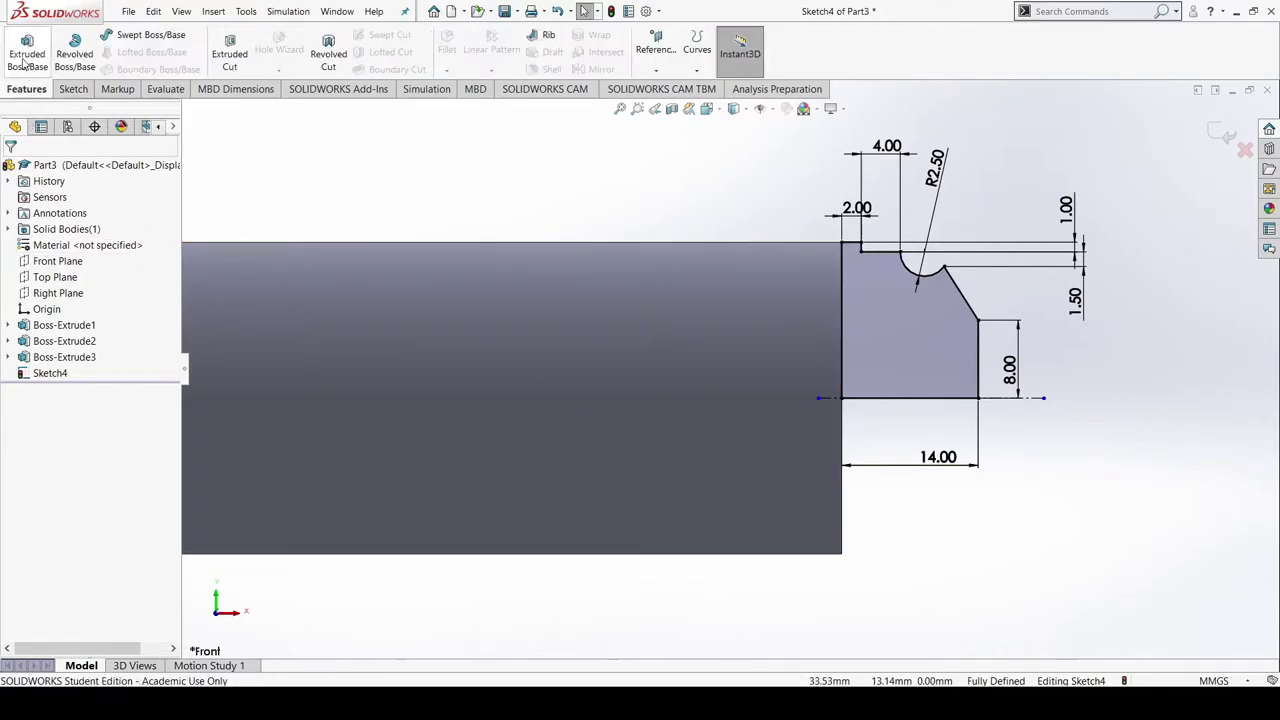
pyautogui.click(22, 58)
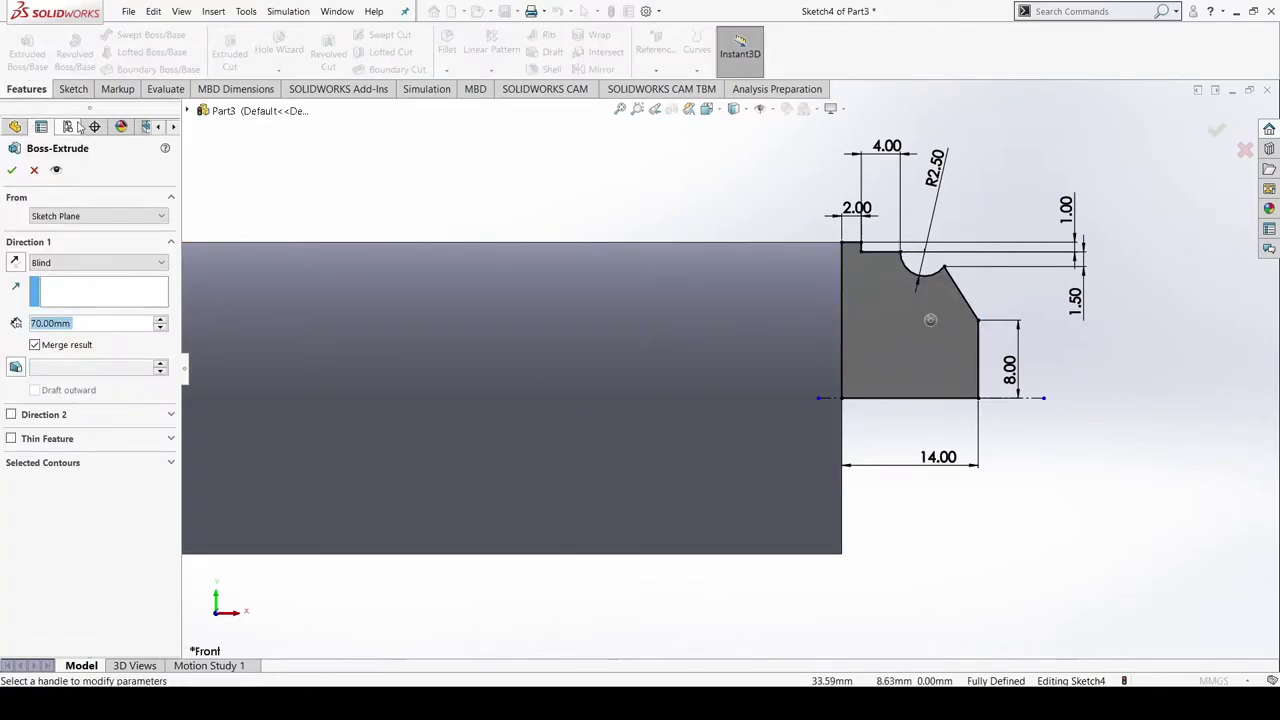
pyautogui.click(35, 170)
pyautogui.click(75, 52)
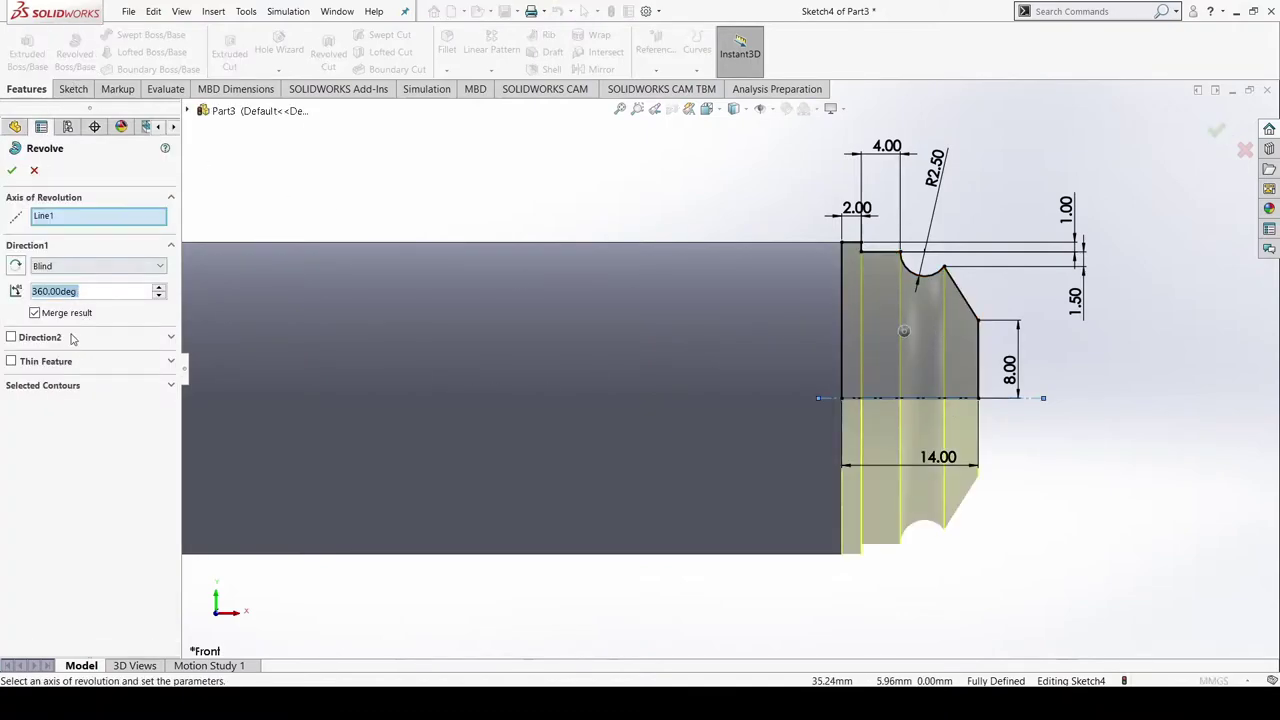
pyautogui.click(11, 170)
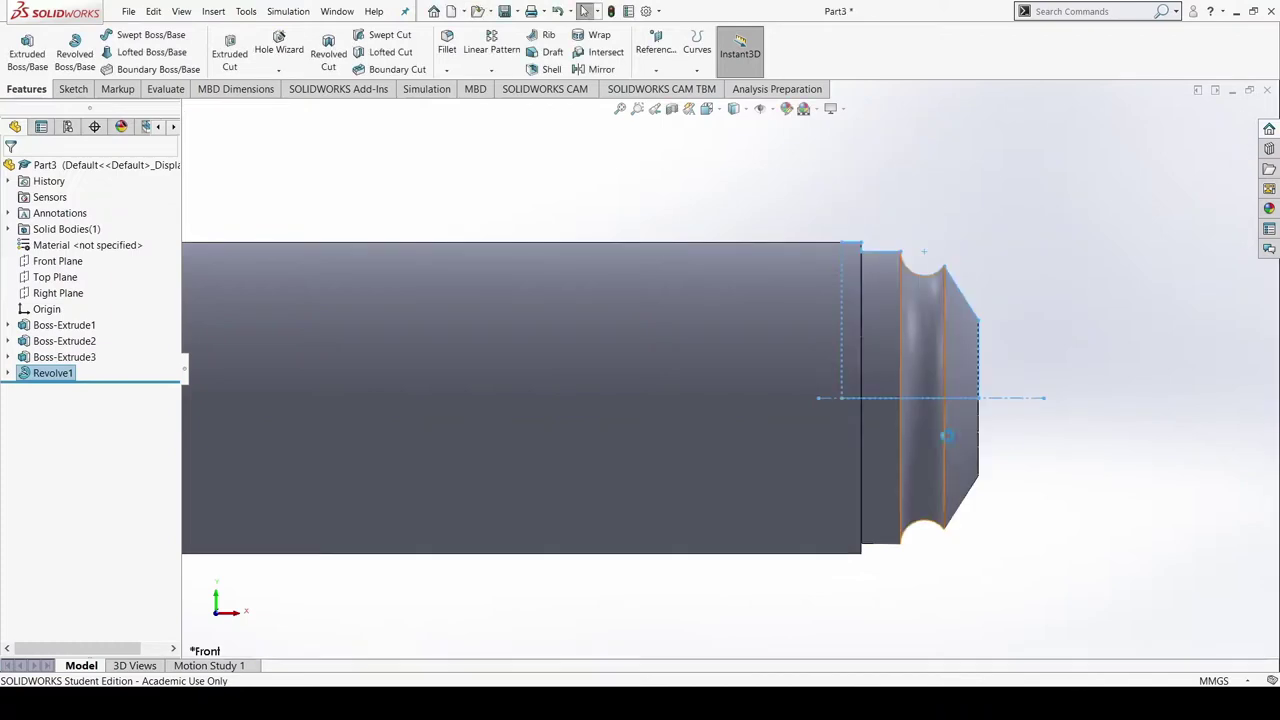
# Inspect the revolved shaft end from several angles and show the whole part in isometric view
pyautogui.moveTo(1077, 406); pyautogui.dragTo(1080, 449, button='middle')
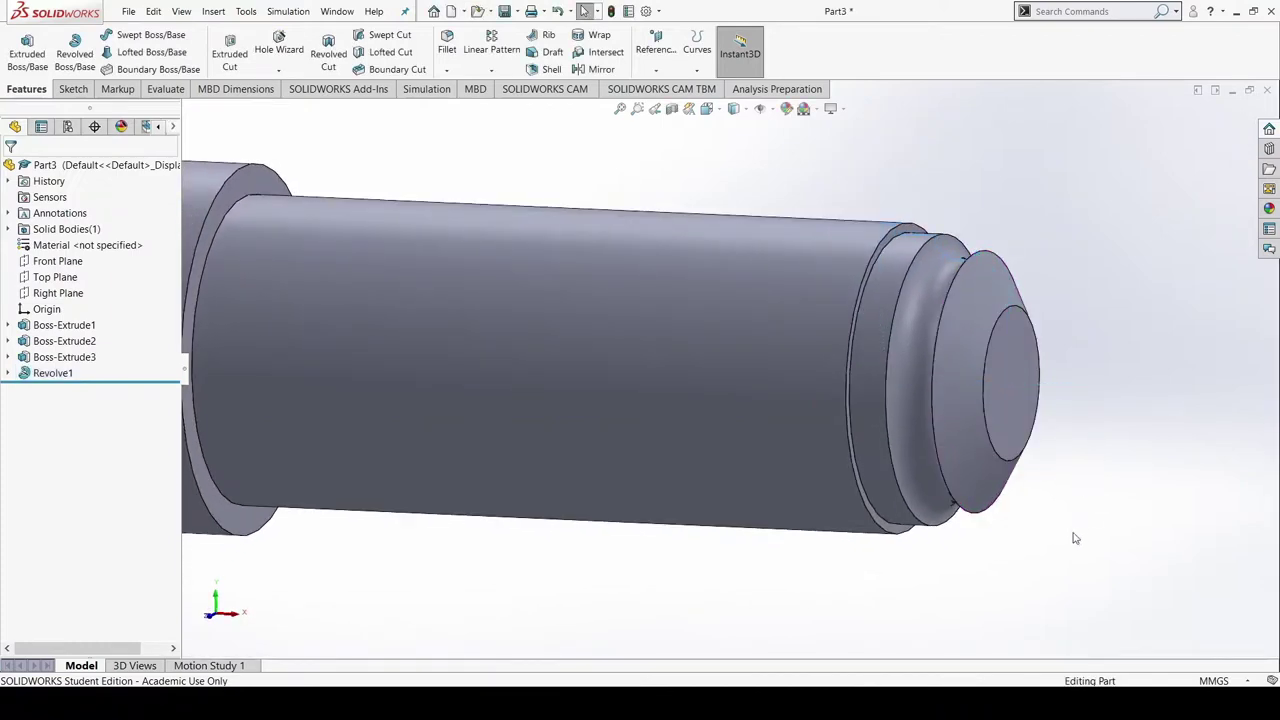
pyautogui.moveTo(1074, 534); pyautogui.dragTo(1100, 506, button='middle')
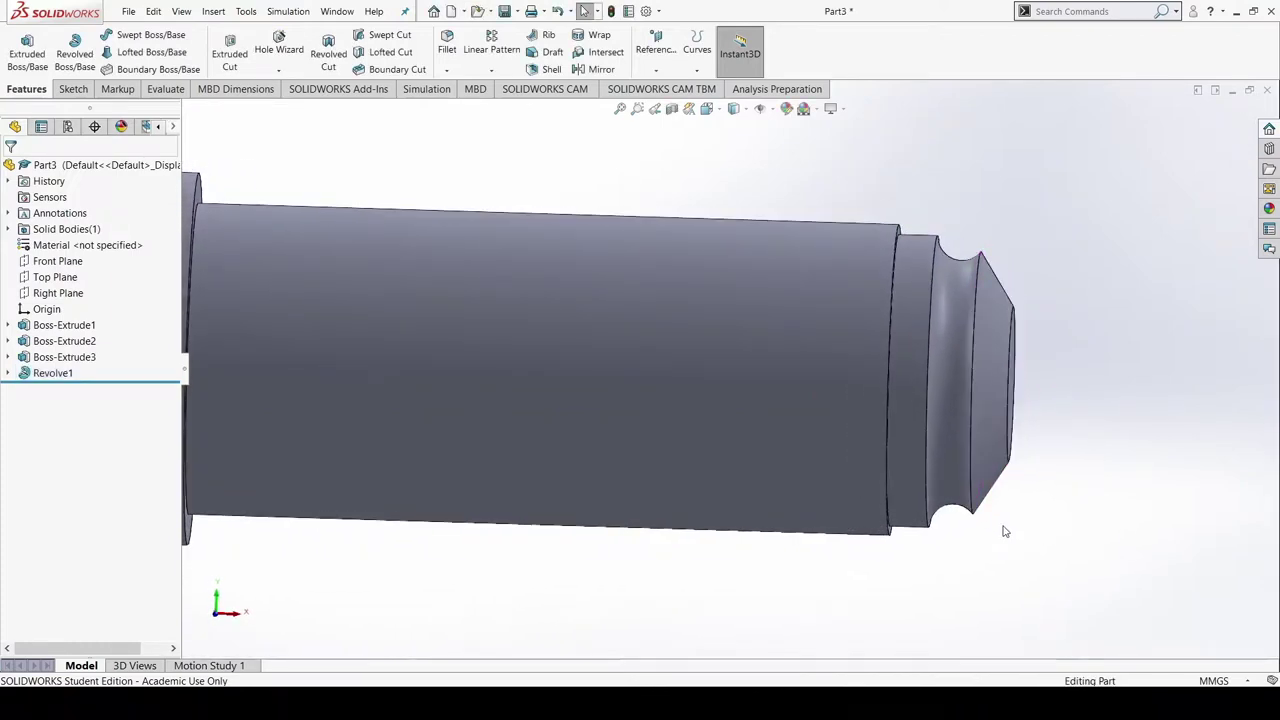
pyautogui.scroll(-2, 1006, 531)
pyautogui.scroll(4, 946, 486)
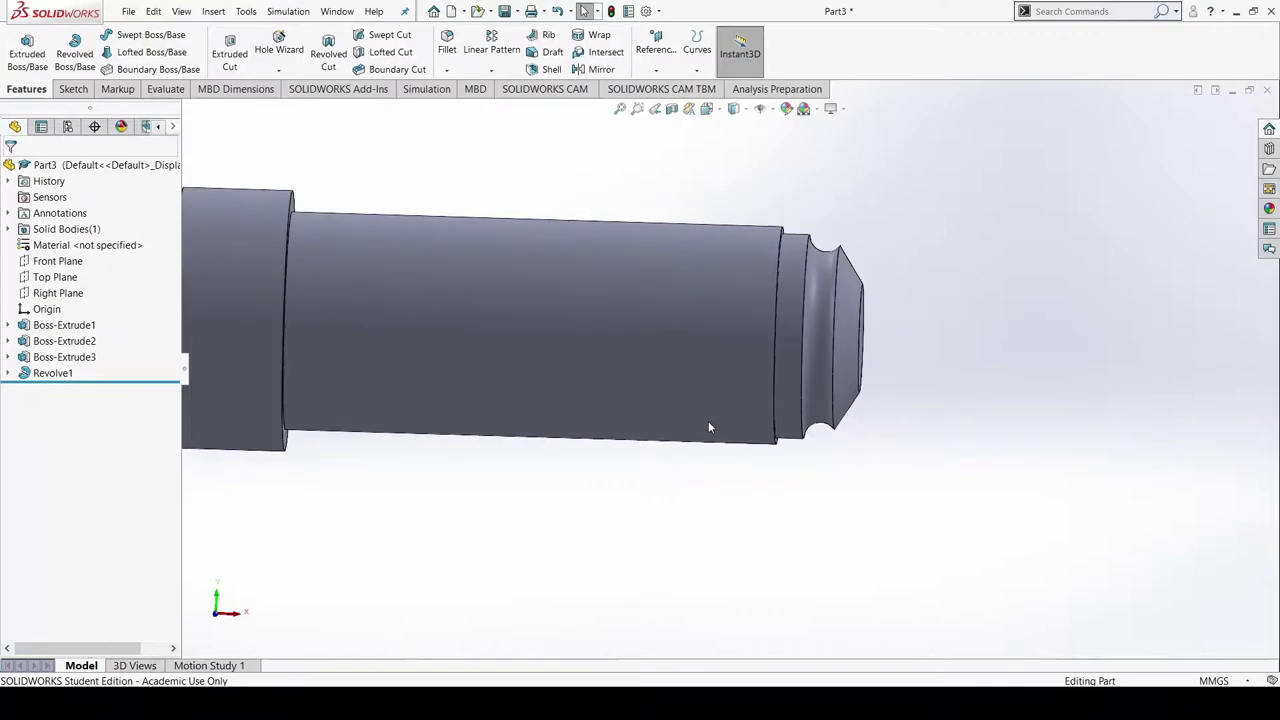
pyautogui.press('space')
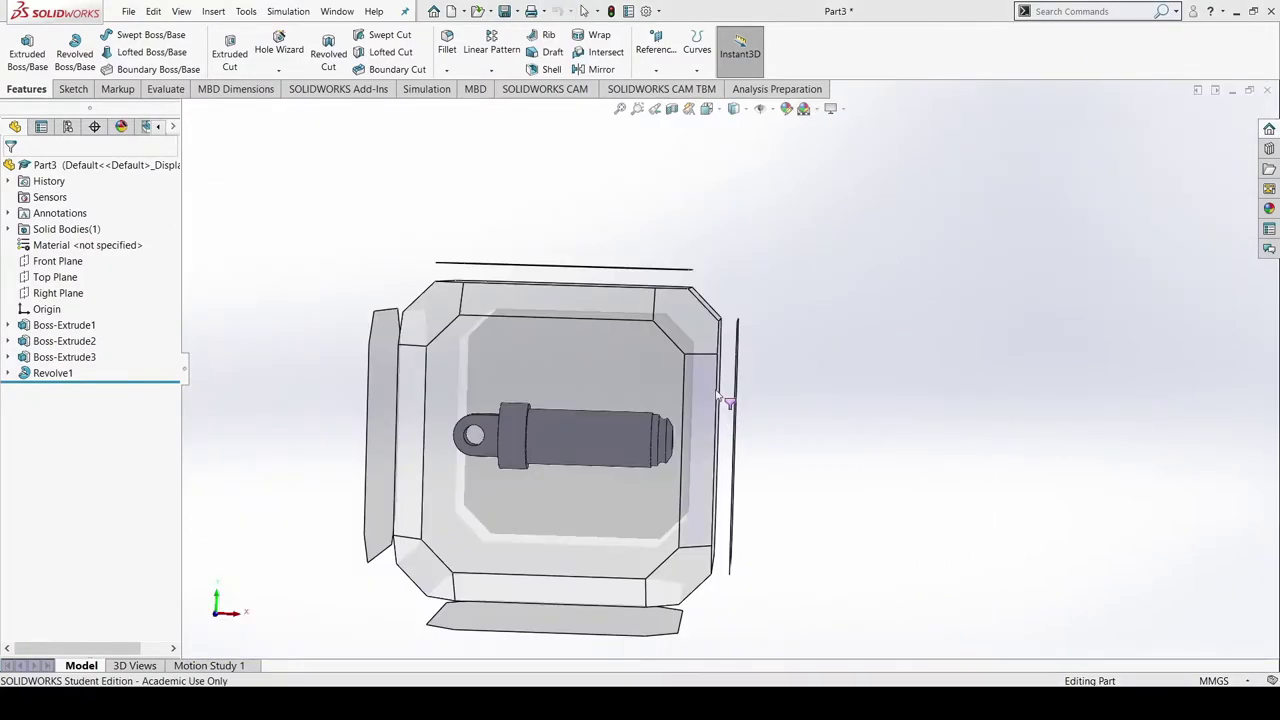
pyautogui.click(710, 335)
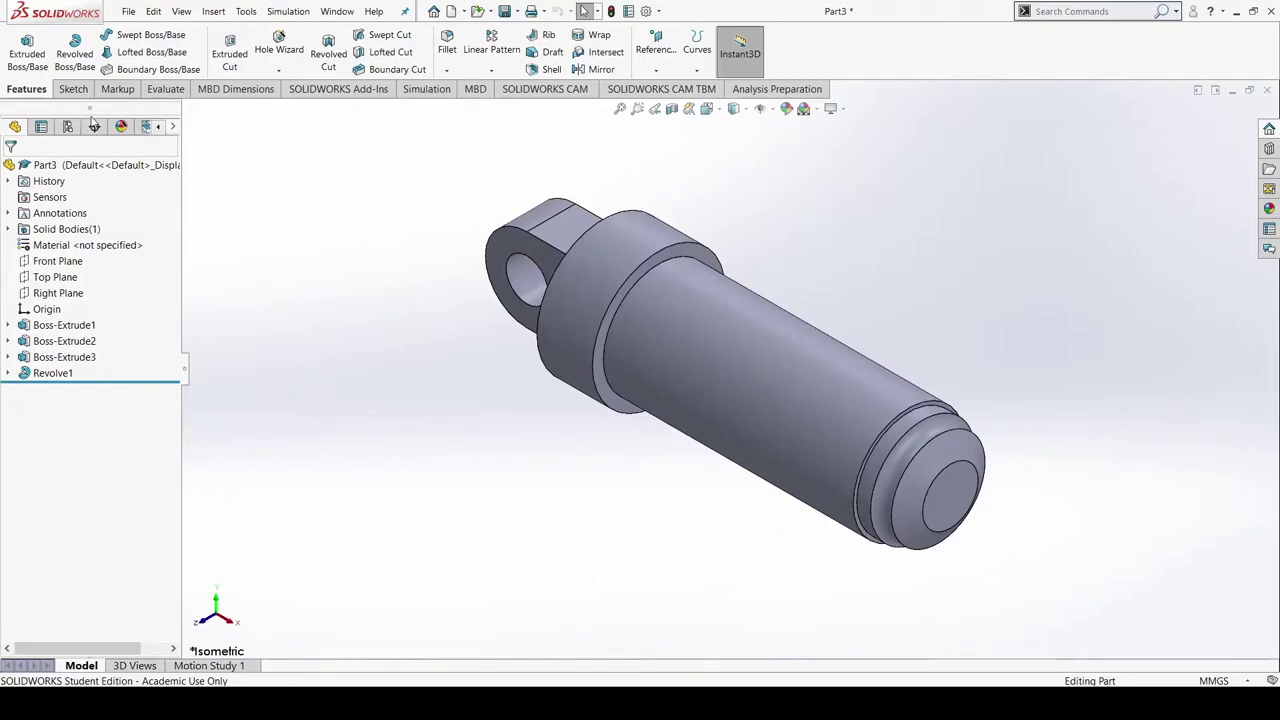
pyautogui.click(73, 89)
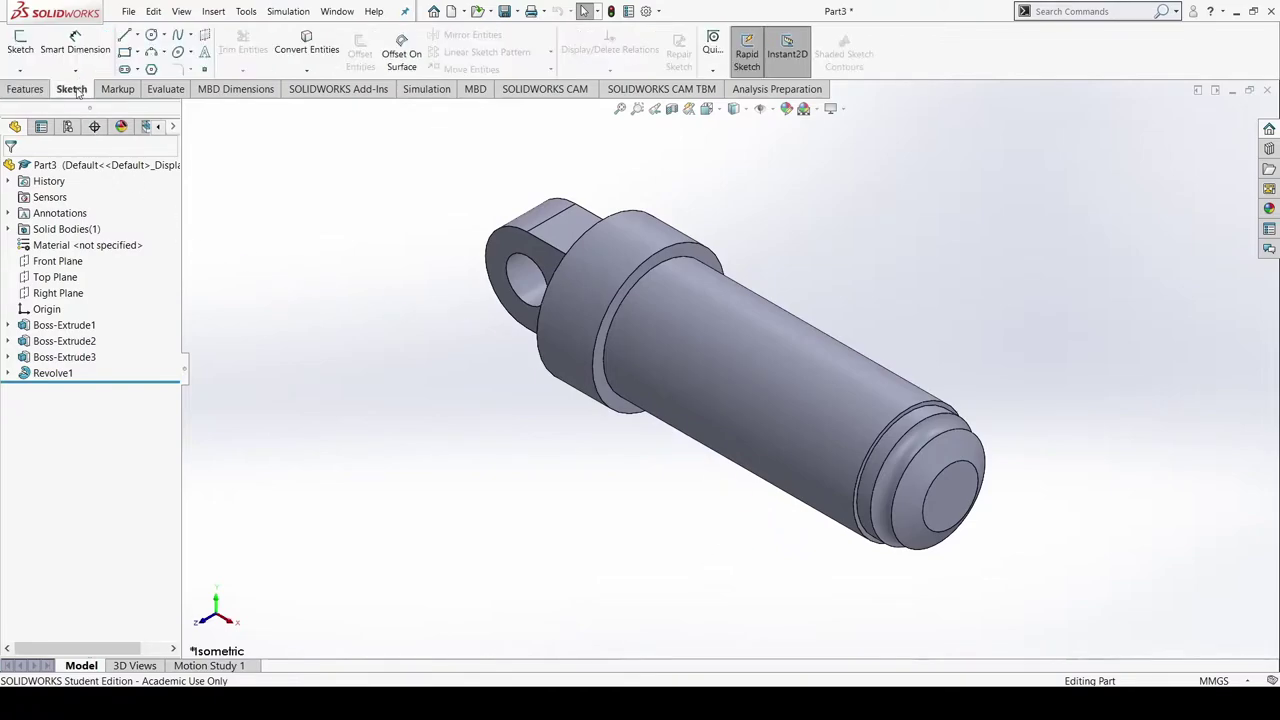
pyautogui.click(128, 37)
pyautogui.press('Escape')
pyautogui.press('g')
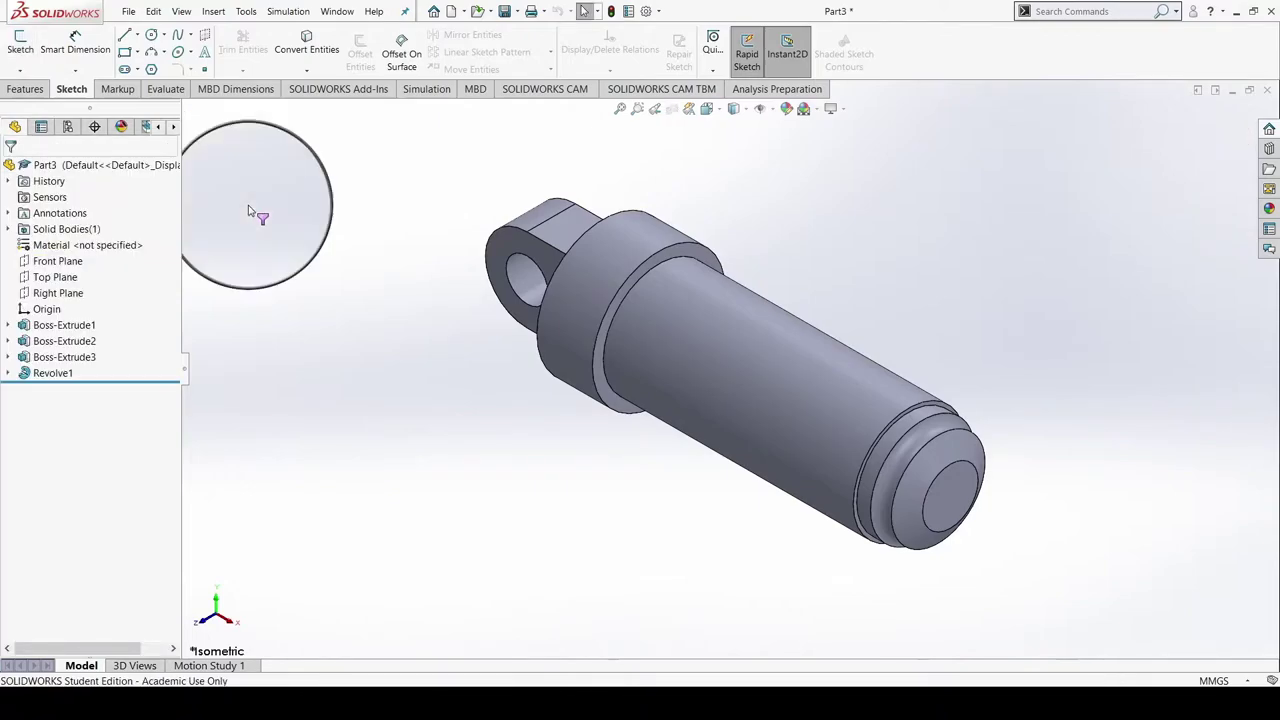
pyautogui.press('Escape')
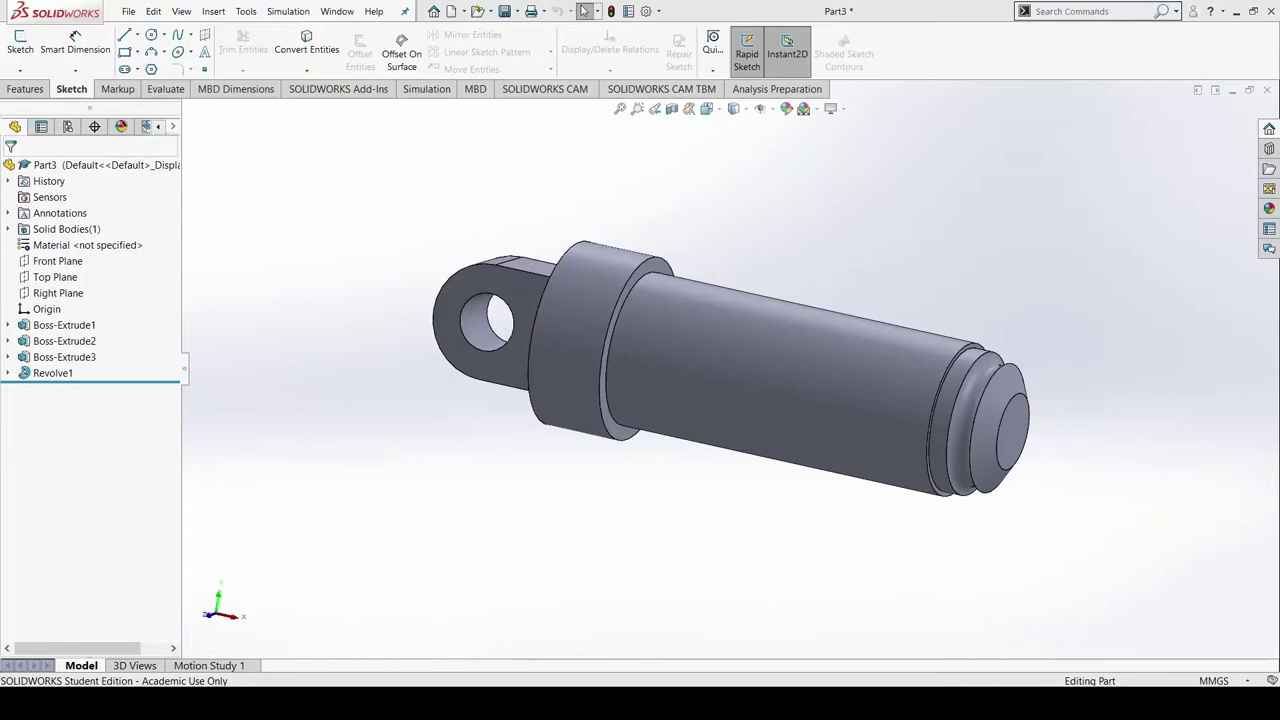
# Create a sketch on the collar's ring face around the shaft, converting the face's inner 32 mm circular edge into a sketch circle
pyautogui.moveTo(492, 354); pyautogui.dragTo(590, 415, button='middle')
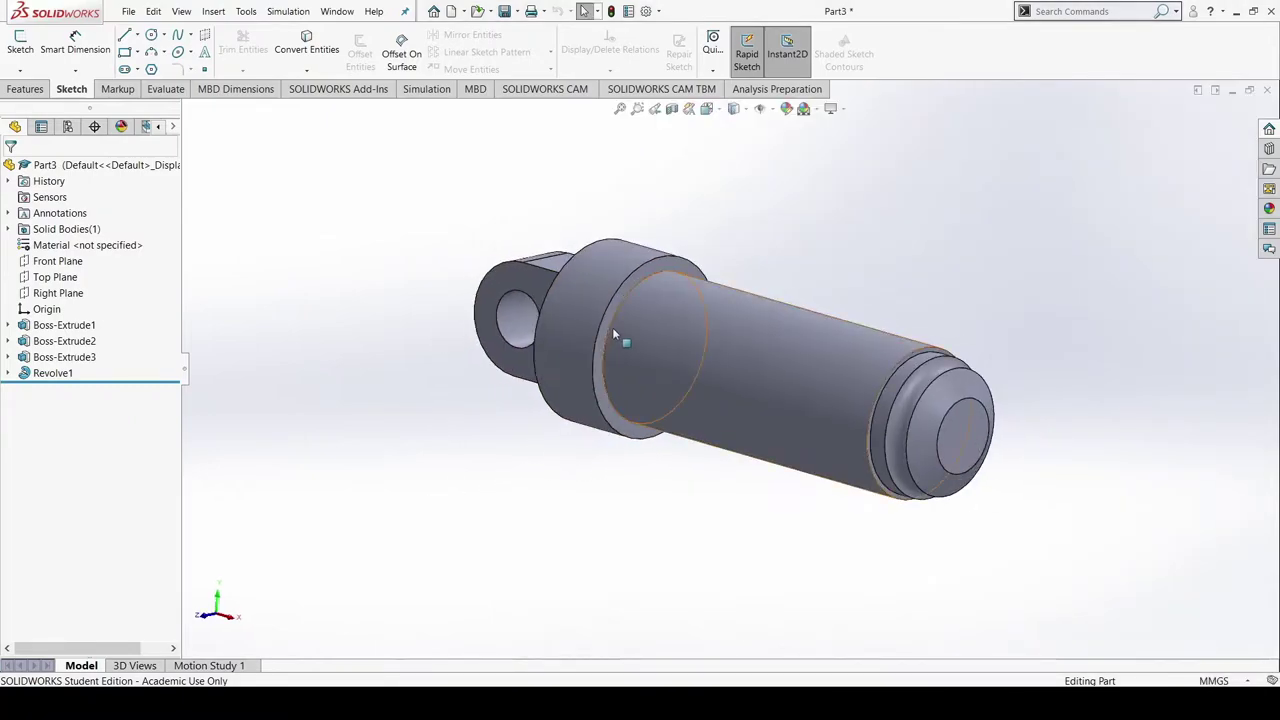
pyautogui.click(668, 262)
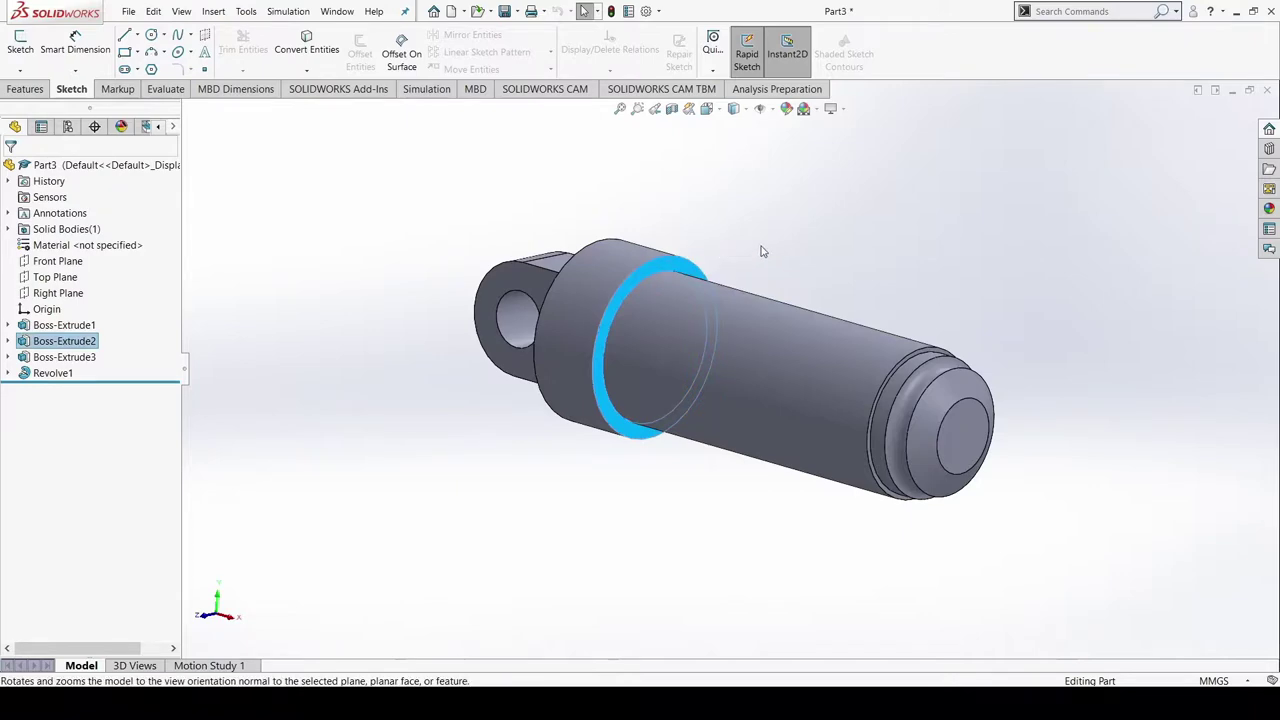
pyautogui.click(704, 248)
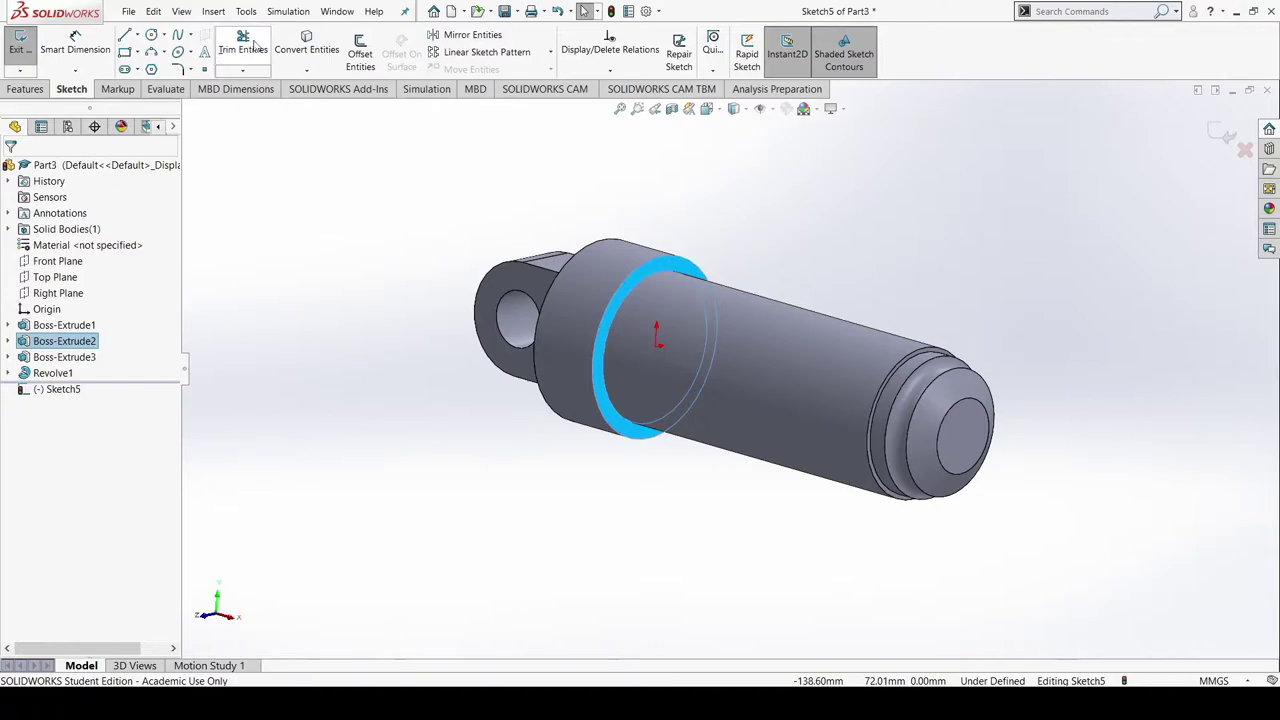
pyautogui.click(309, 52)
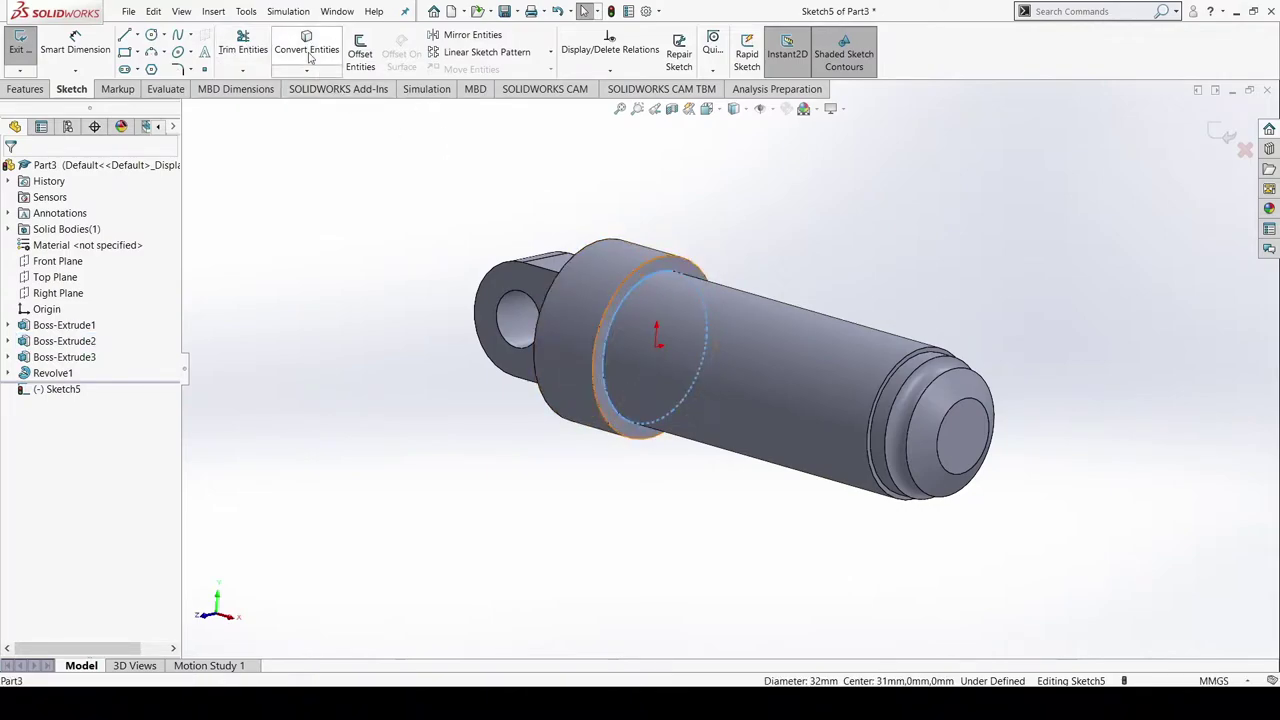
pyautogui.click(309, 55)
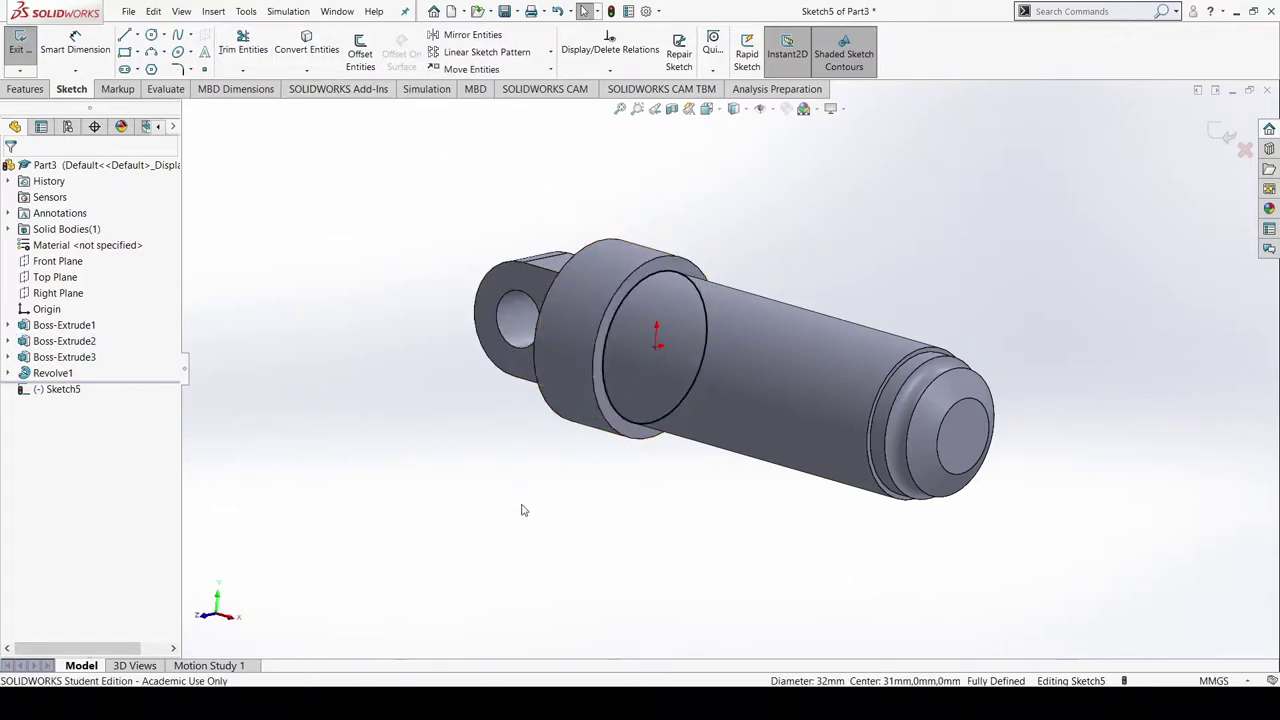
pyautogui.click(25, 89)
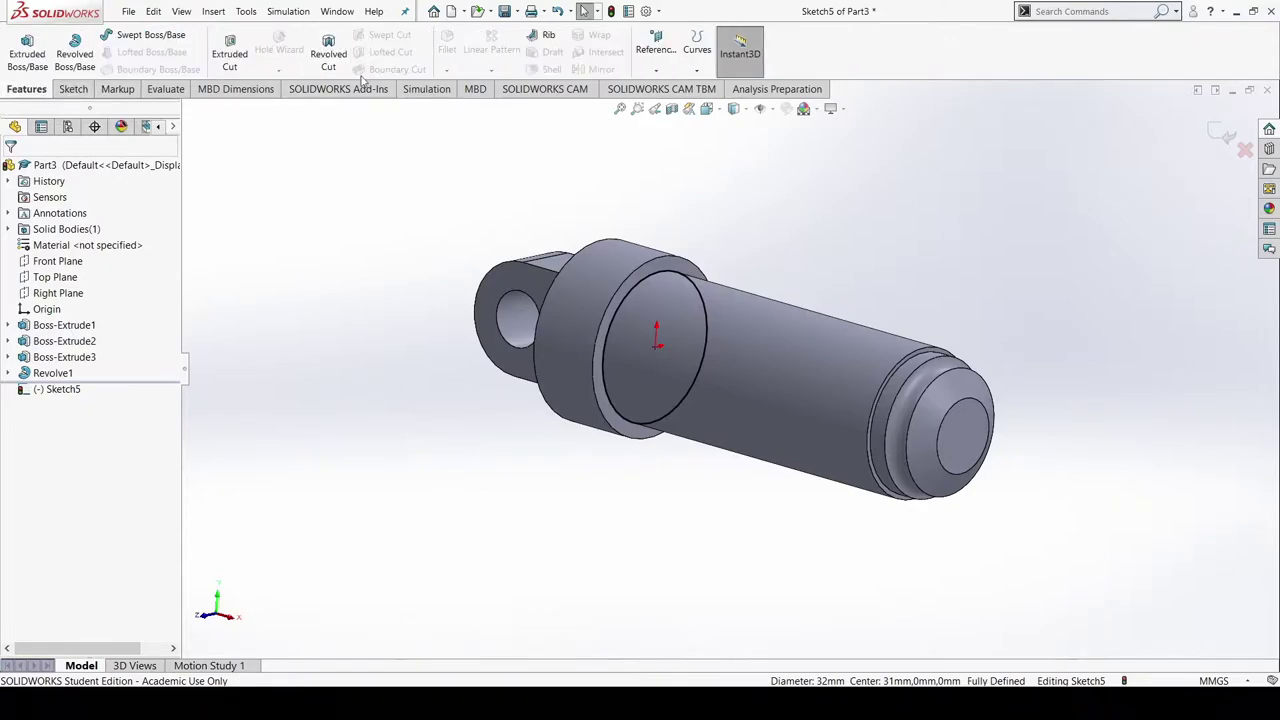
pyautogui.click(1223, 134)
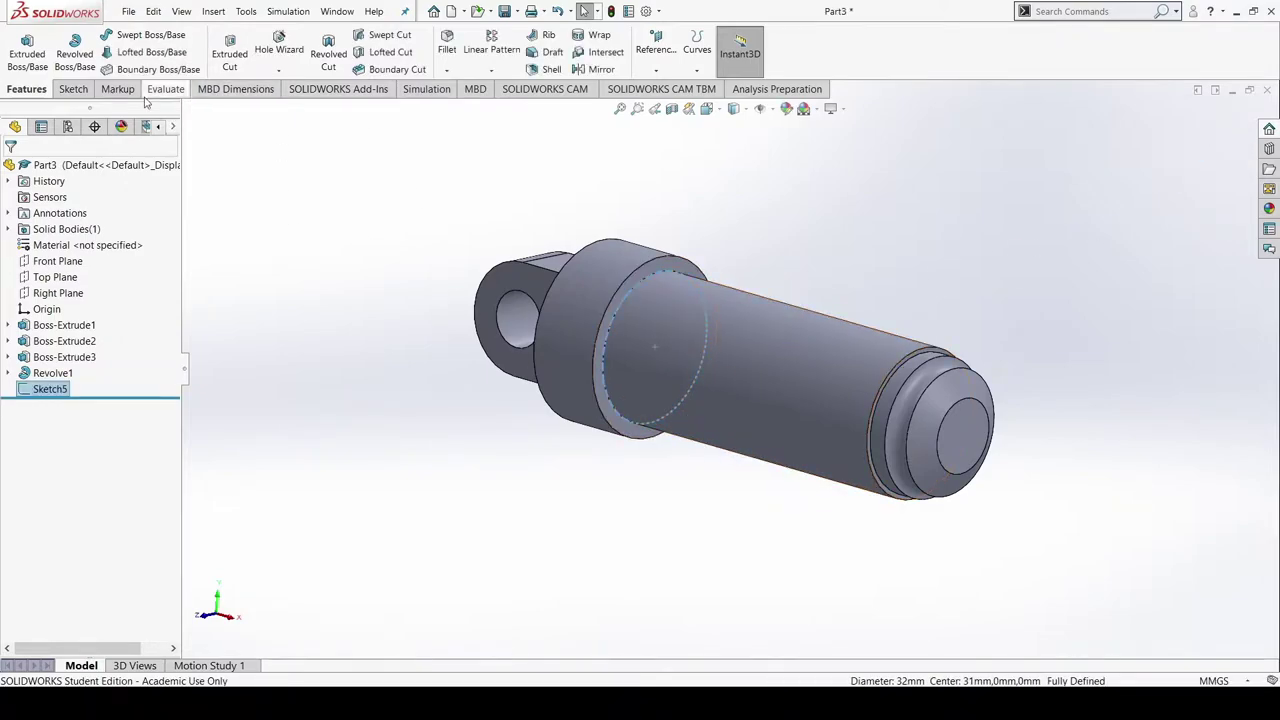
pyautogui.click(84, 90)
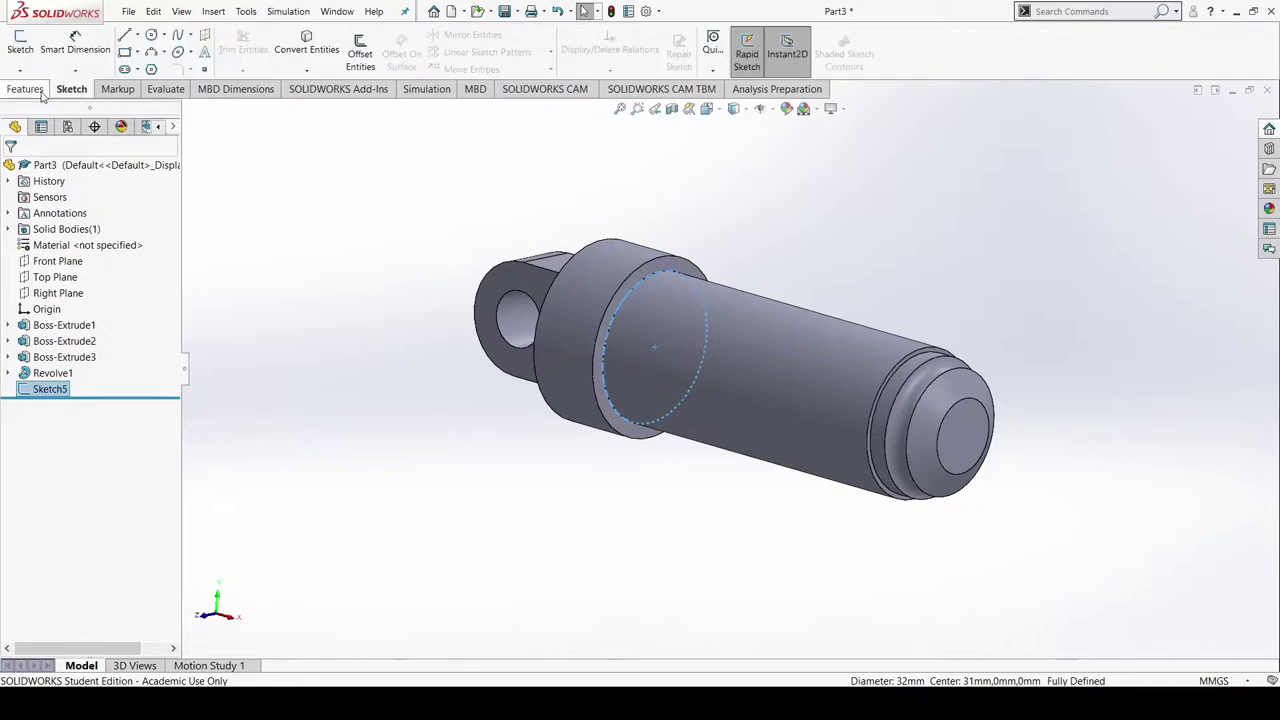
pyautogui.click(40, 91)
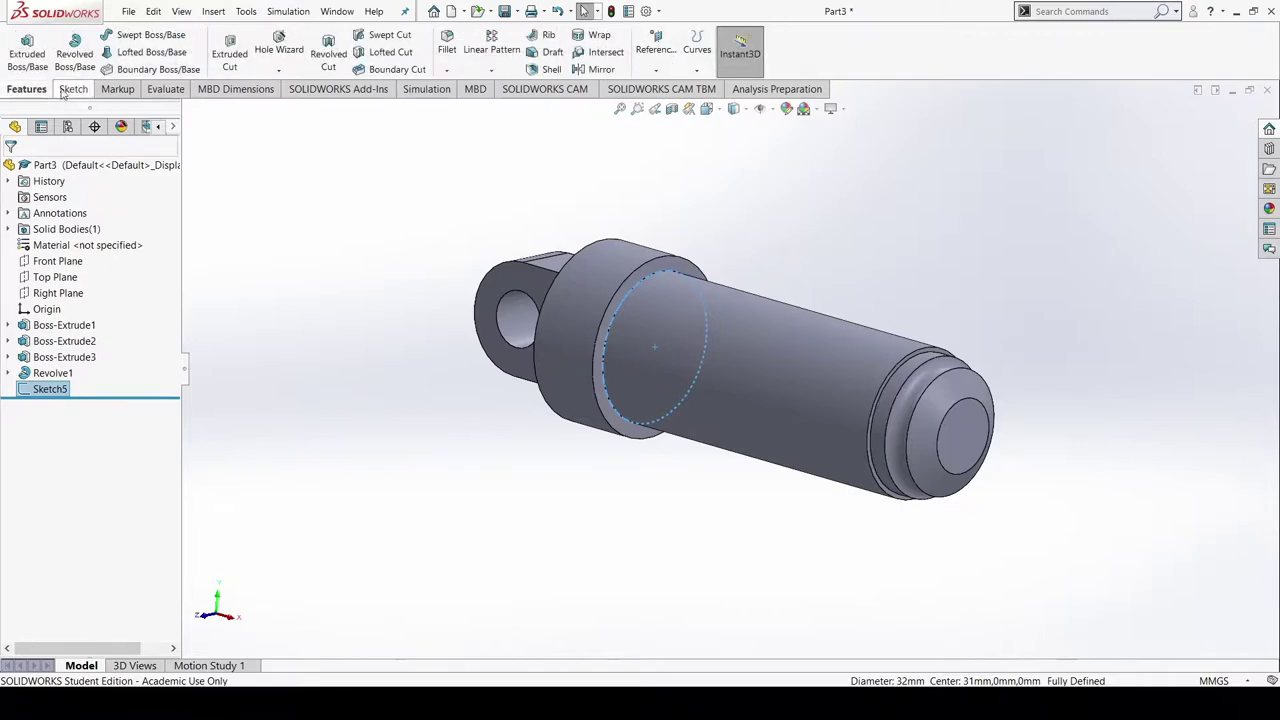
pyautogui.click(386, 37)
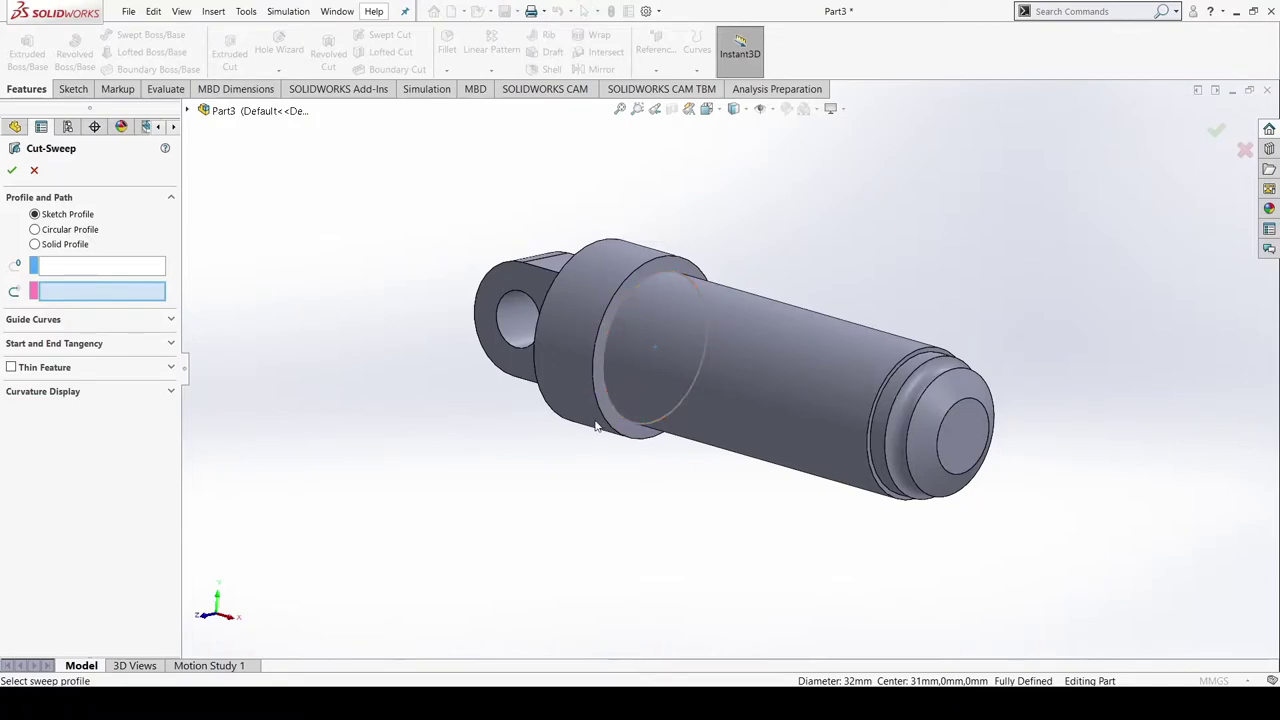
pyautogui.click(633, 286)
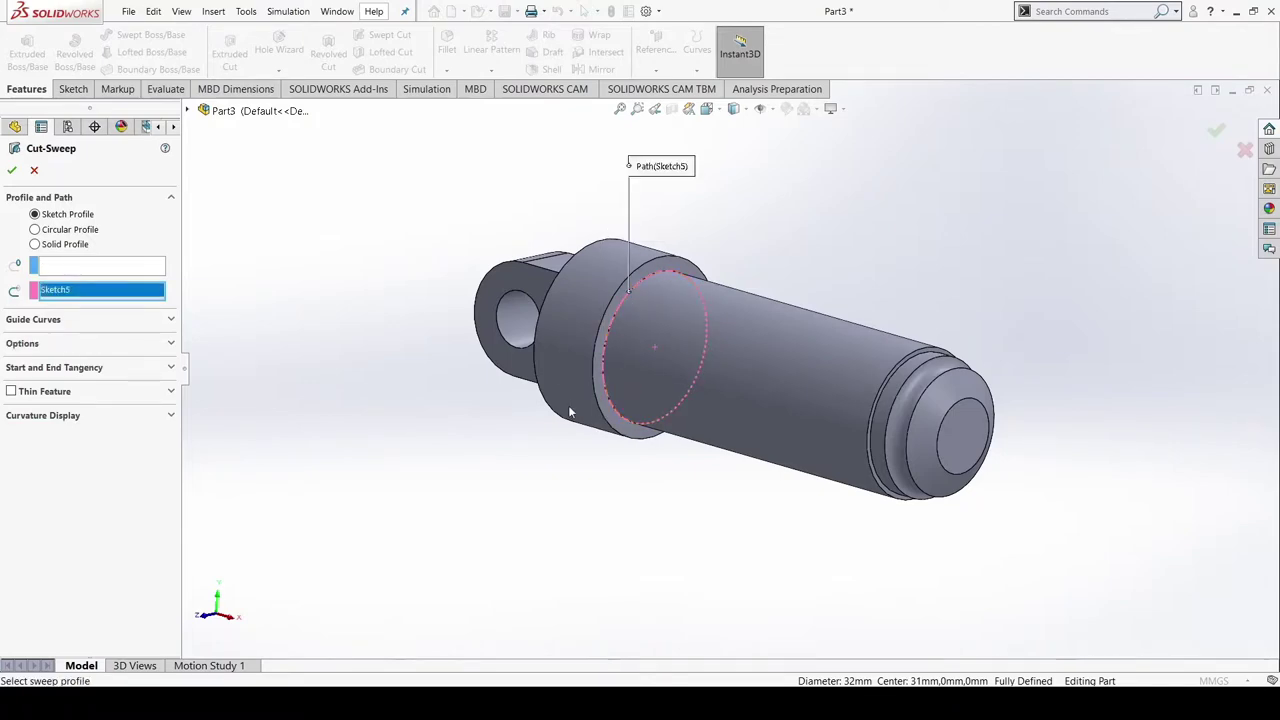
pyautogui.click(94, 268)
pyautogui.click(101, 297)
pyautogui.click(34, 171)
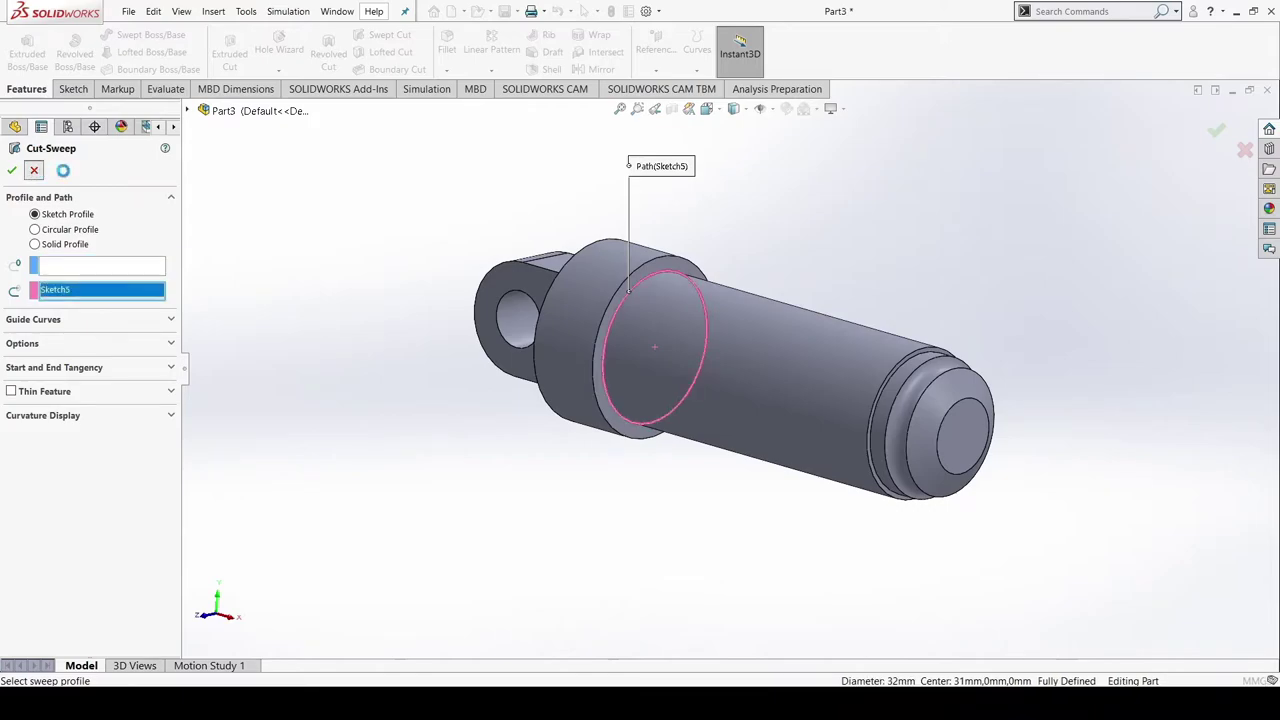
pyautogui.click(647, 281)
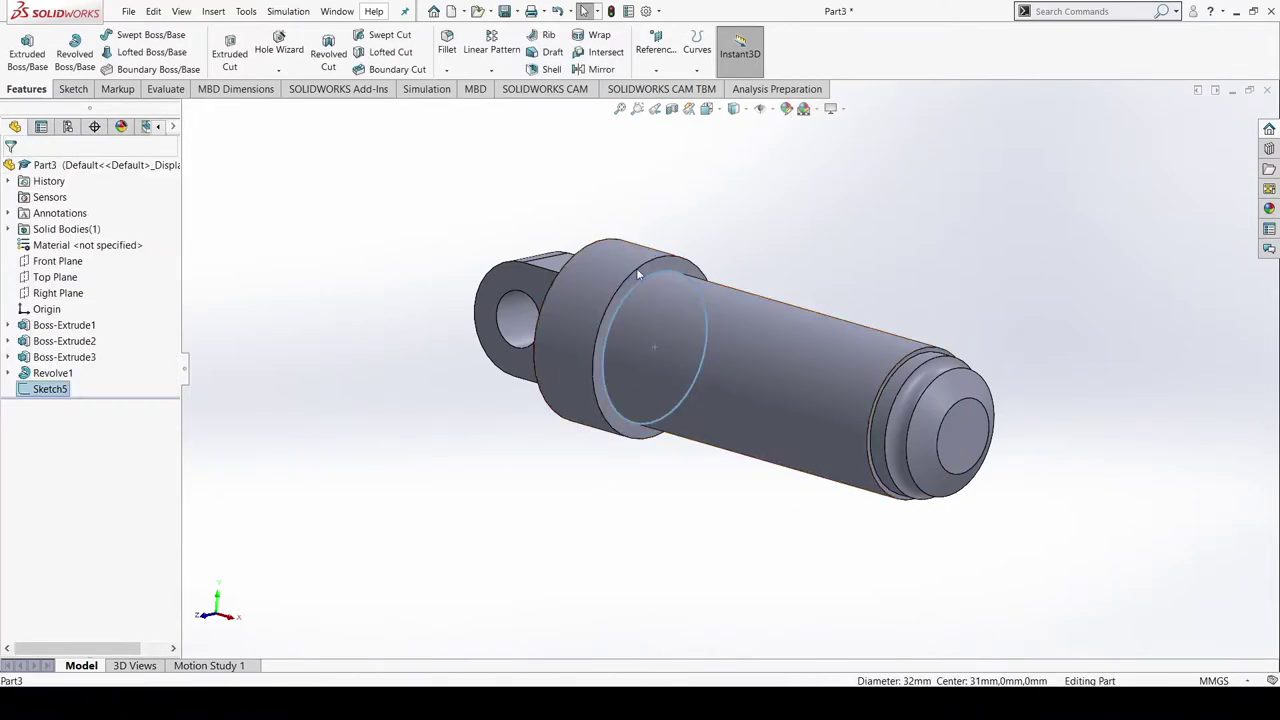
pyautogui.click(387, 35)
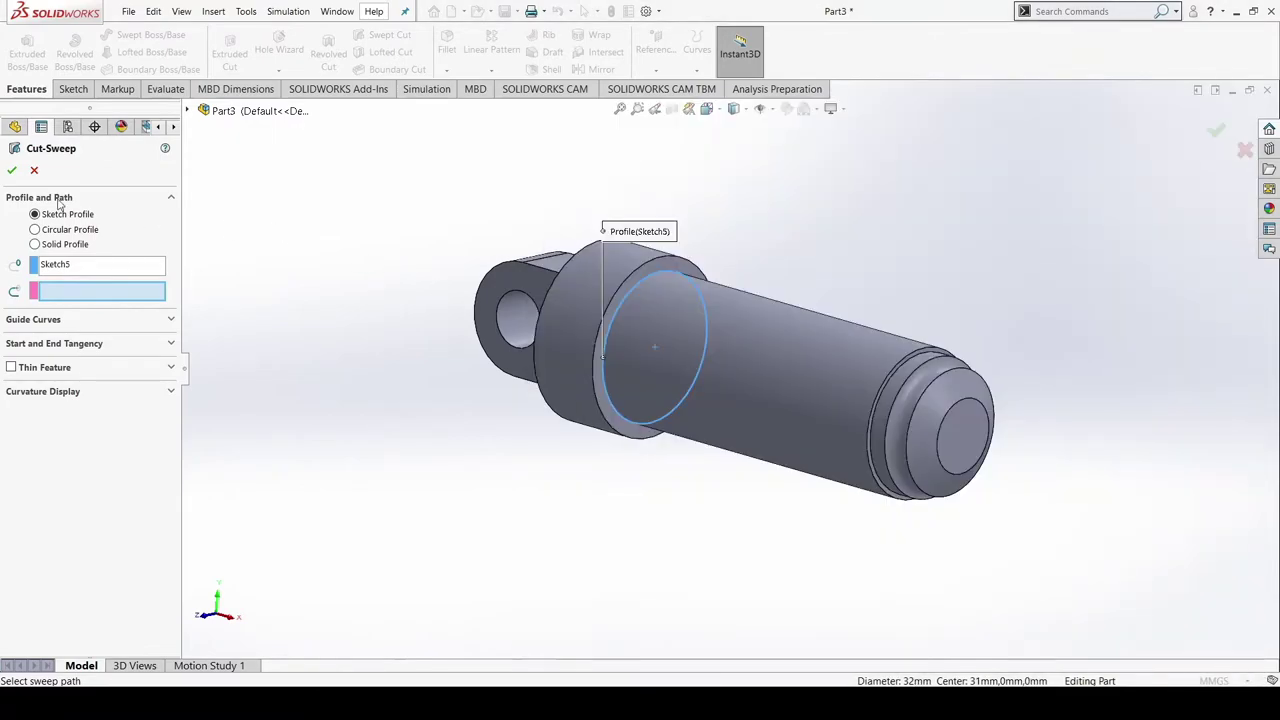
pyautogui.click(34, 170)
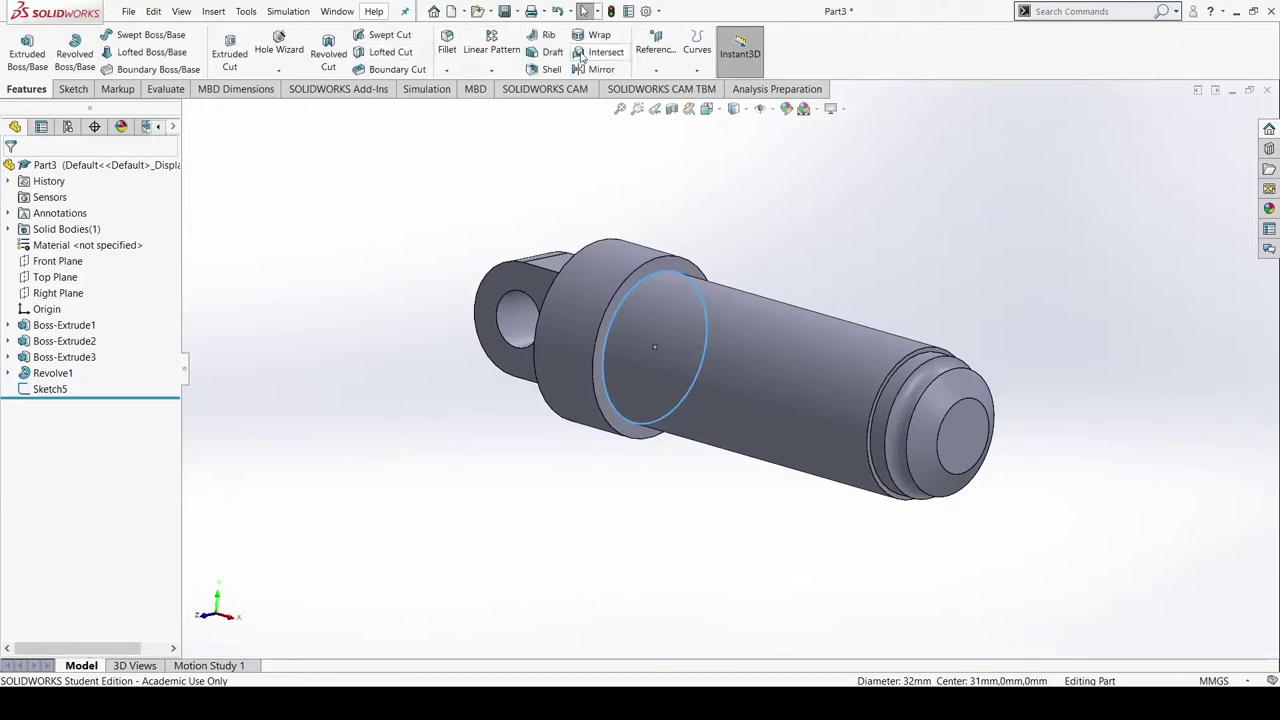
# Create a clockwise constant-pitch helix from the 32 mm collar circle, 45 mm high with 40 revolutions and a 15° start angle
pyautogui.click(704, 72)
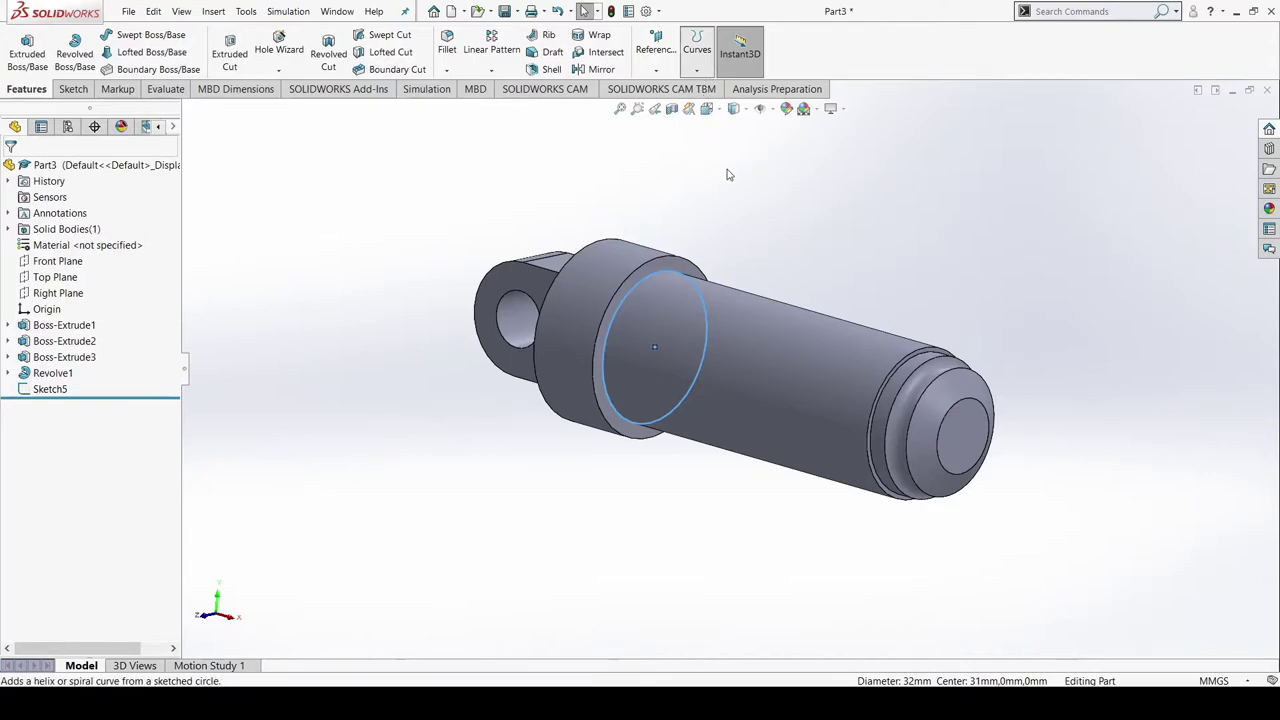
pyautogui.click(729, 172)
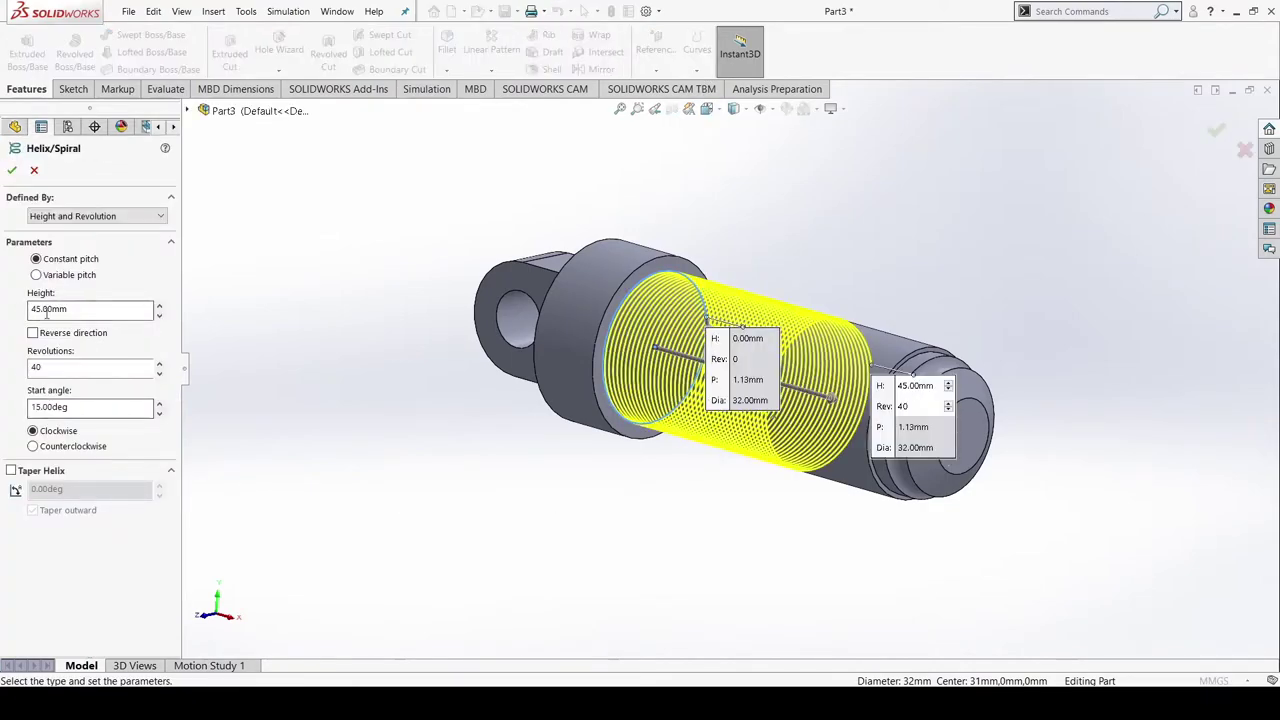
pyautogui.doubleClick(78, 311)
pyautogui.click(125, 243)
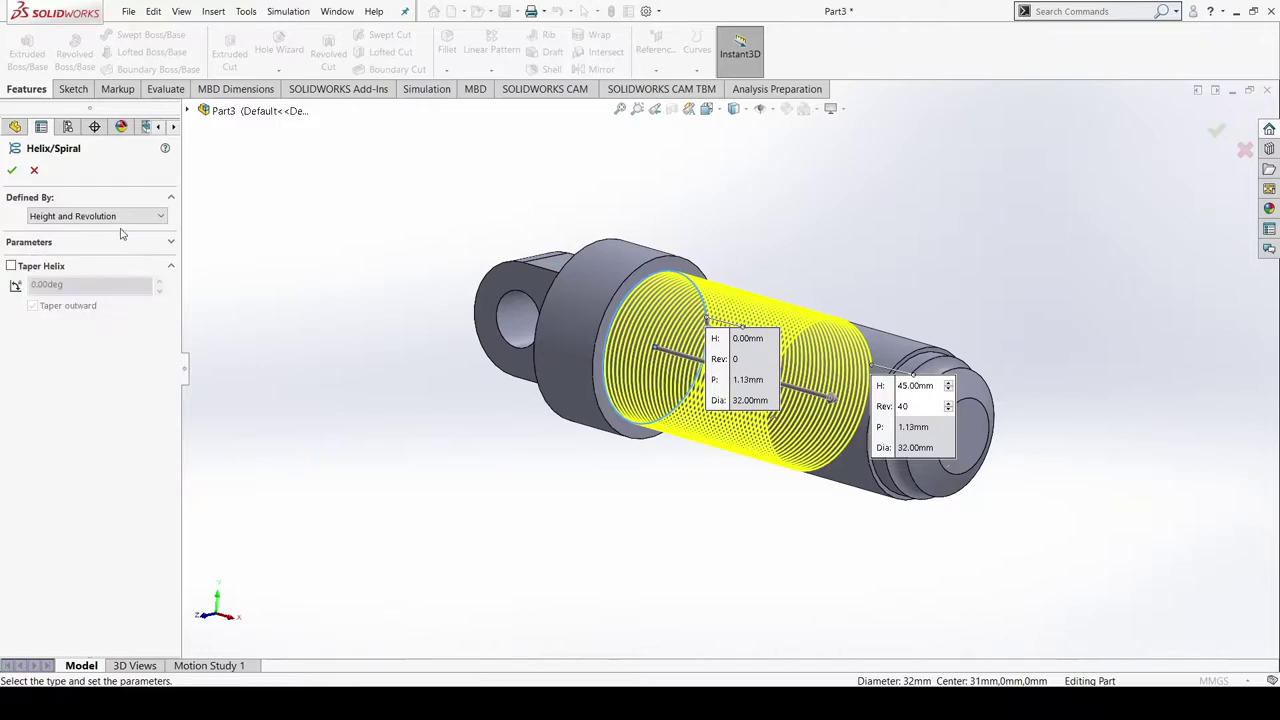
pyautogui.click(52, 243)
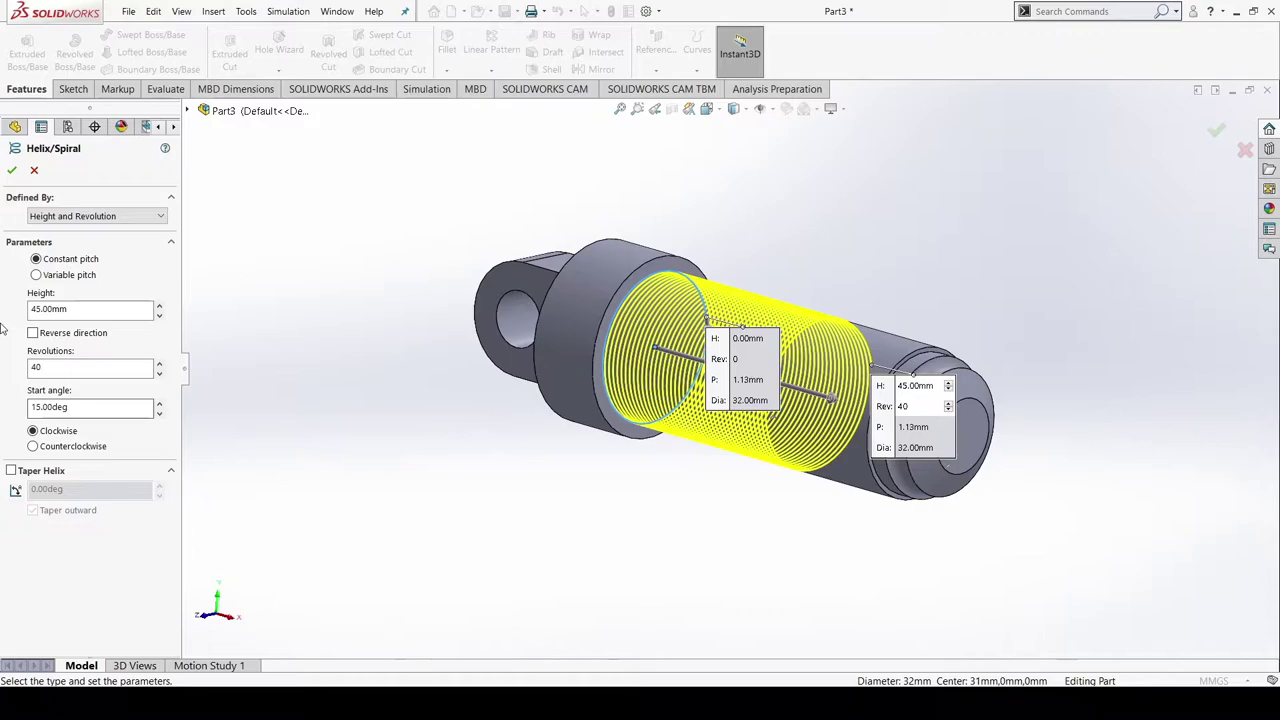
pyautogui.click(12, 170)
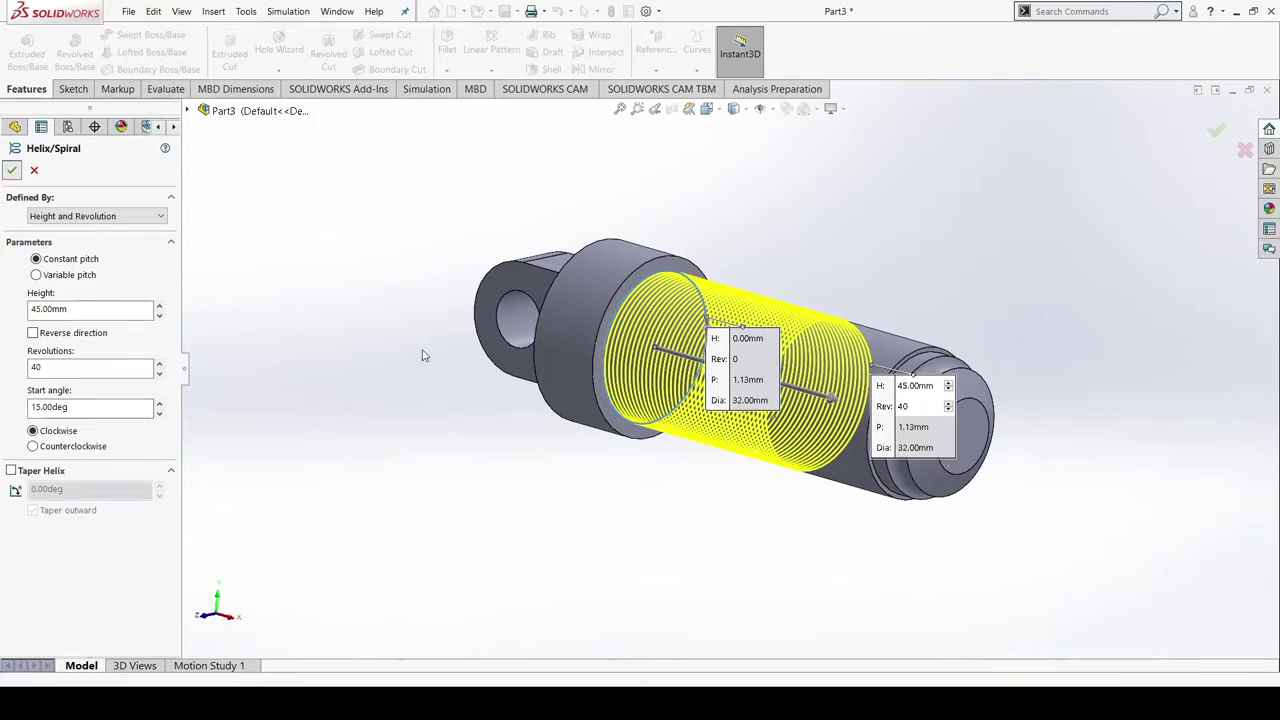
pyautogui.click(672, 481)
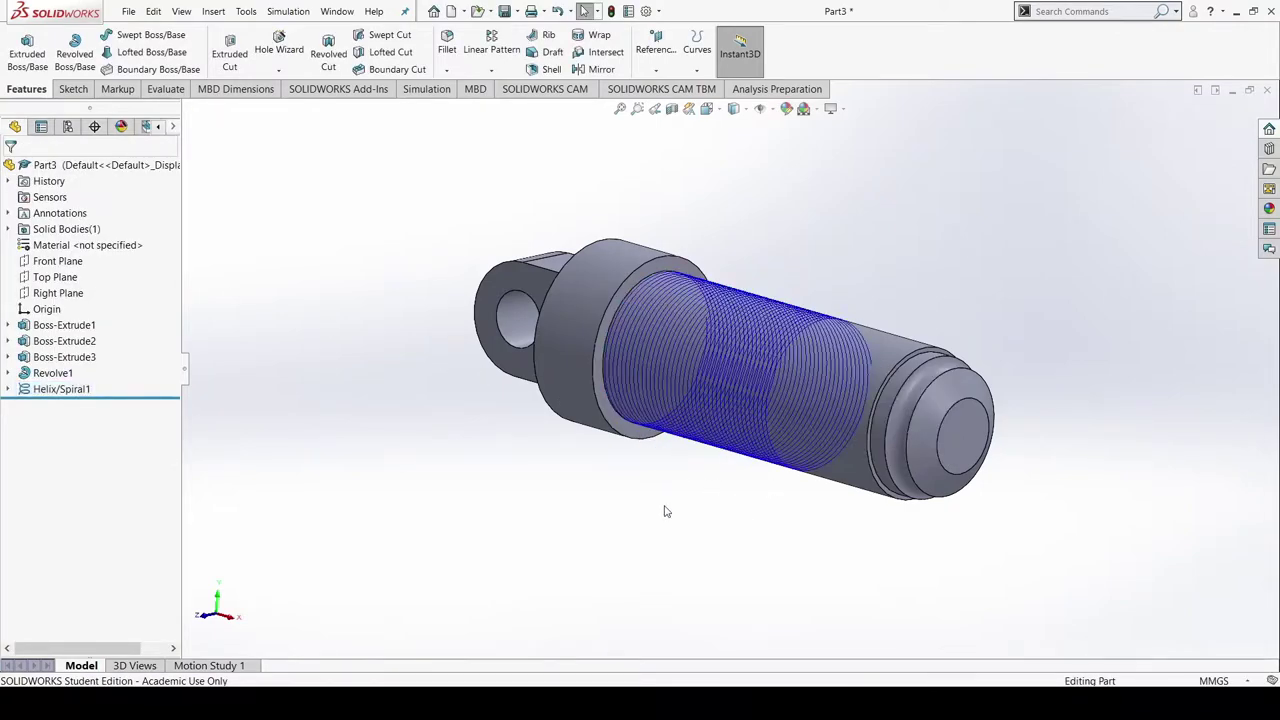
# Start a sketch on the flat end face of the grooved tip, ready for drawing a circle
pyautogui.moveTo(665, 511); pyautogui.dragTo(665, 539, button='middle')
pyautogui.click(955, 482)
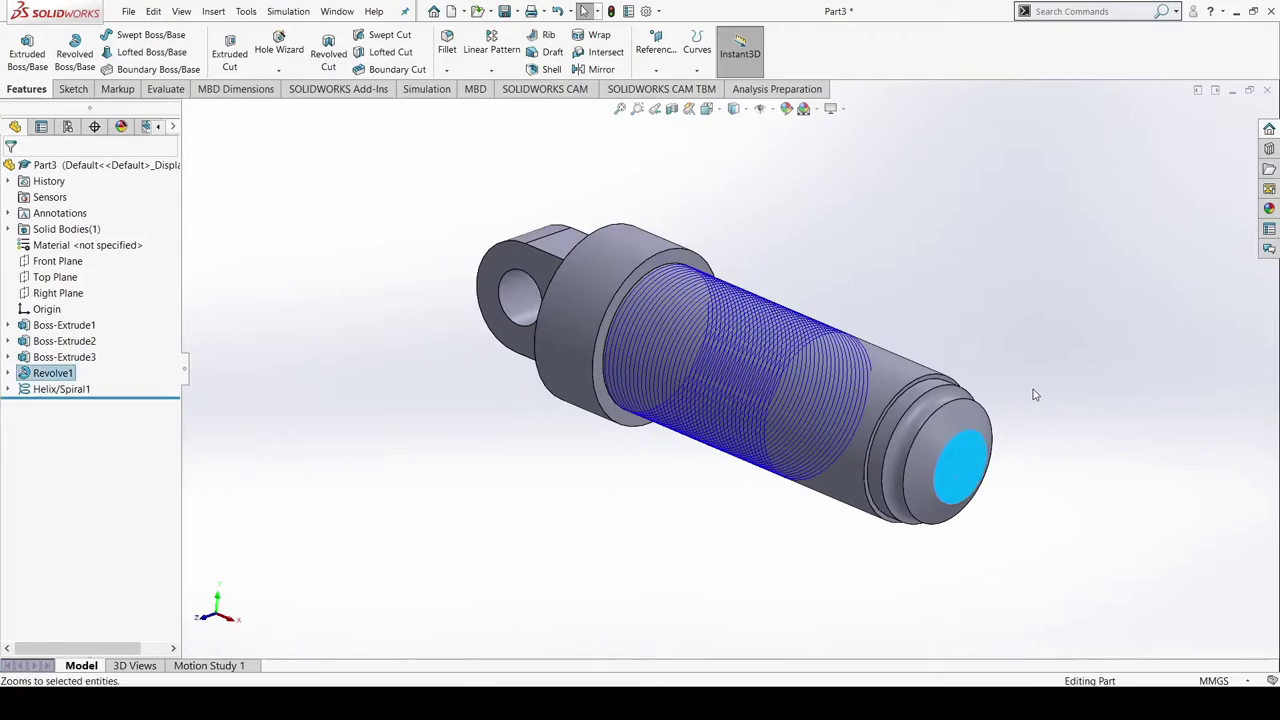
pyautogui.click(989, 396)
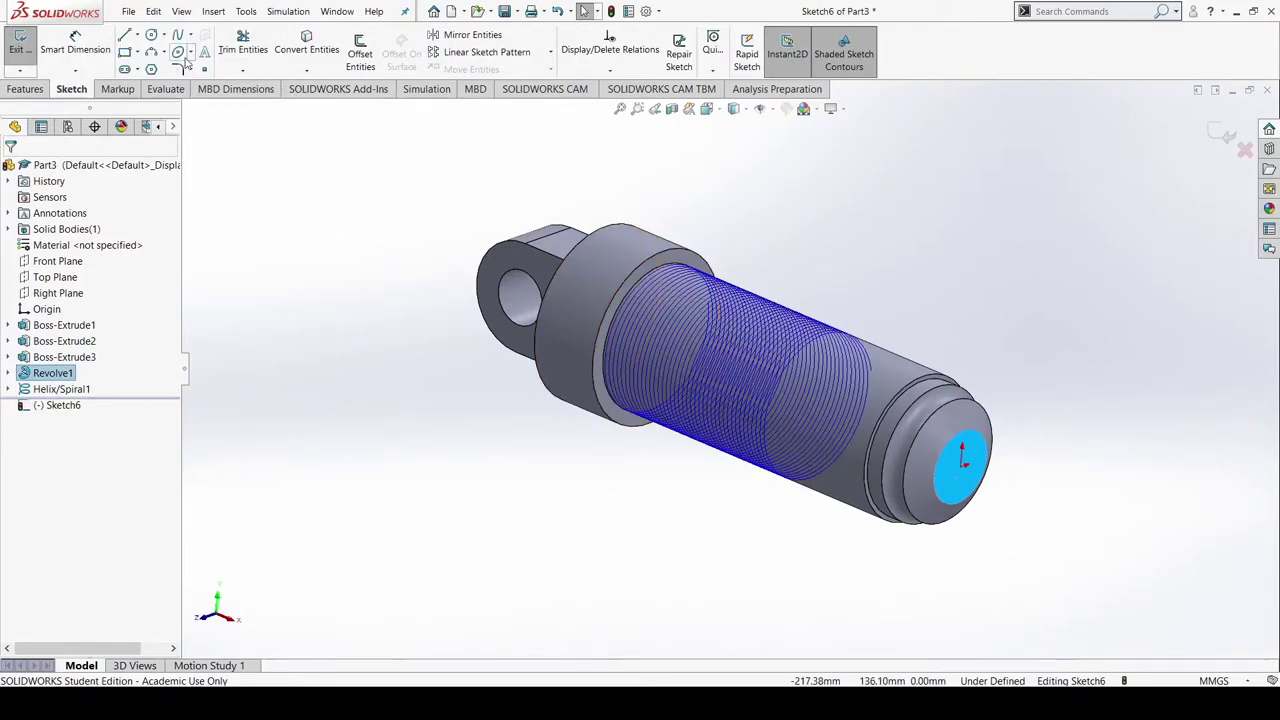
pyautogui.click(151, 35)
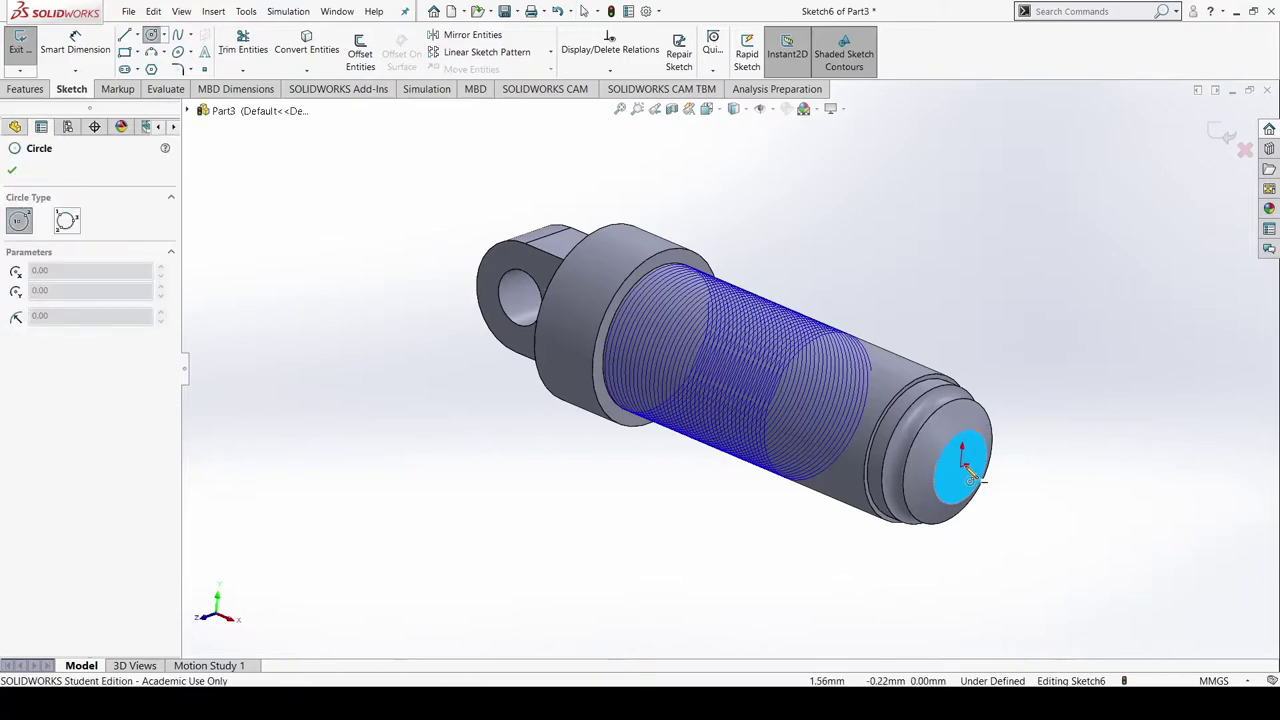
pyautogui.moveTo(960, 462)
pyautogui.mouseDown(button='middle')
pyautogui.moveTo(980, 500)
pyautogui.moveTo(937, 509)
pyautogui.moveTo(814, 457)
pyautogui.moveTo(794, 480)
pyautogui.mouseUp(button='middle')
pyautogui.scroll(-5, 748, 375)
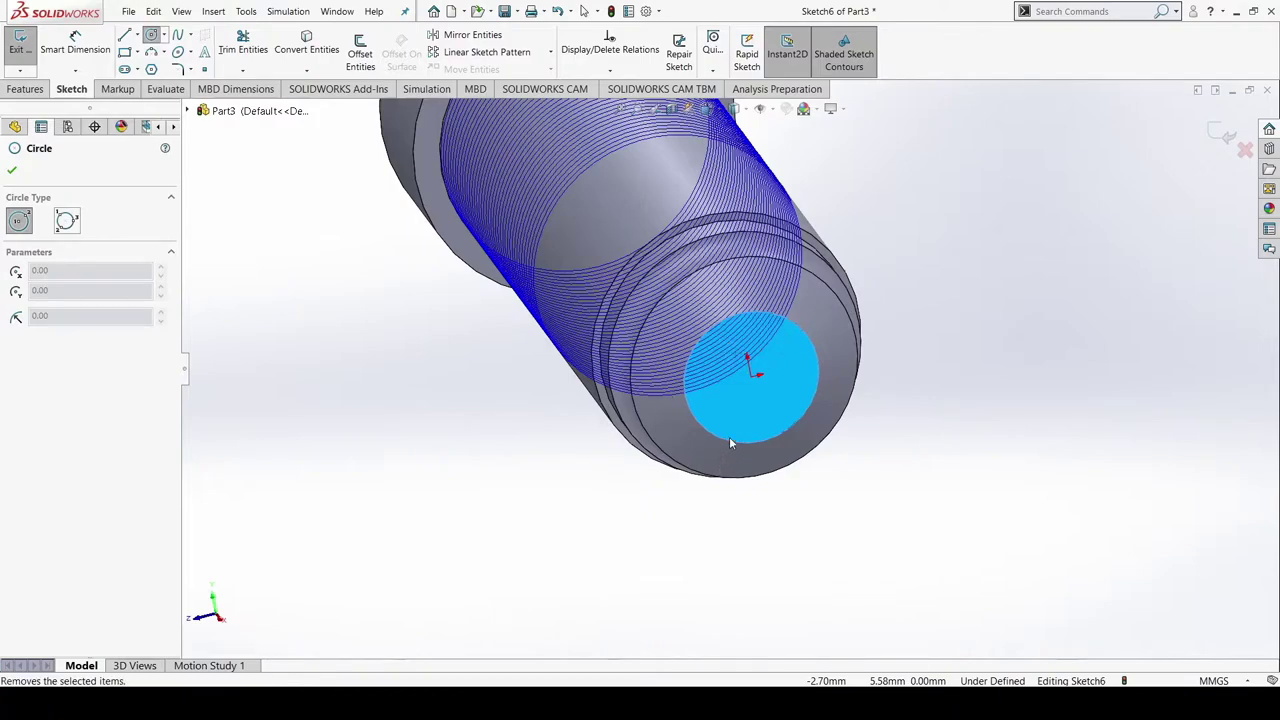
pyautogui.click(214, 400)
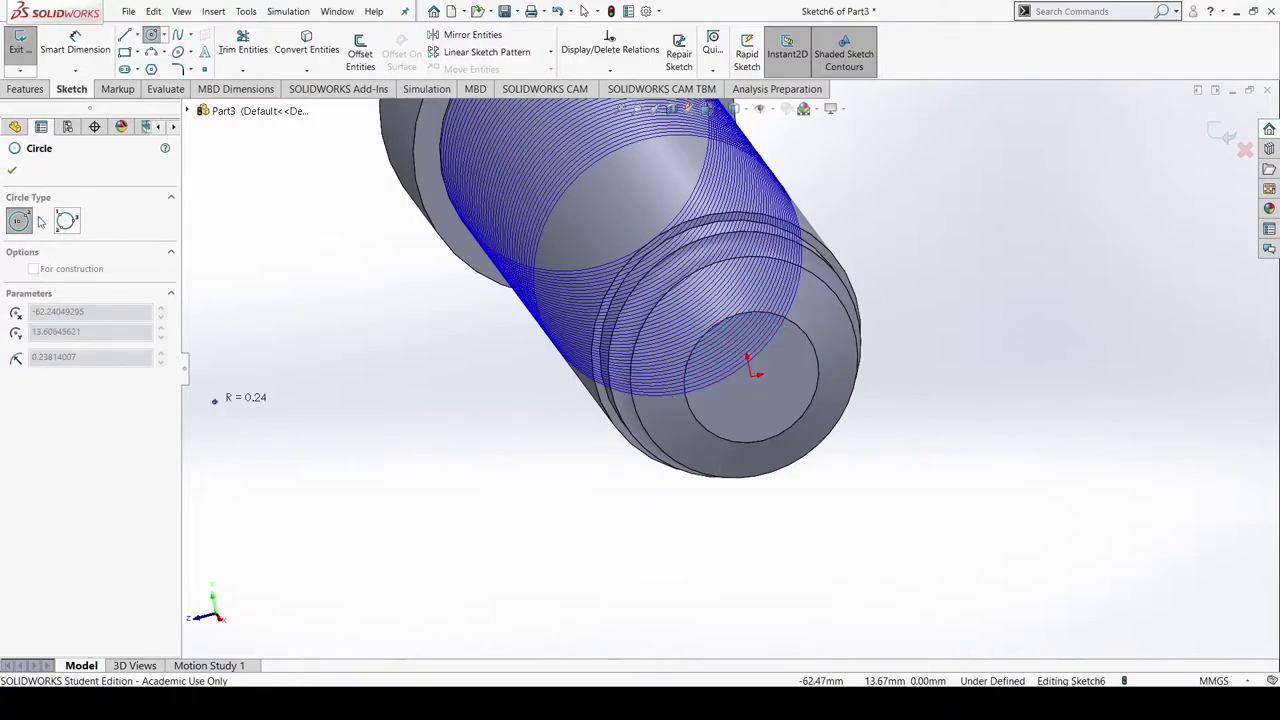
pyautogui.click(213, 425)
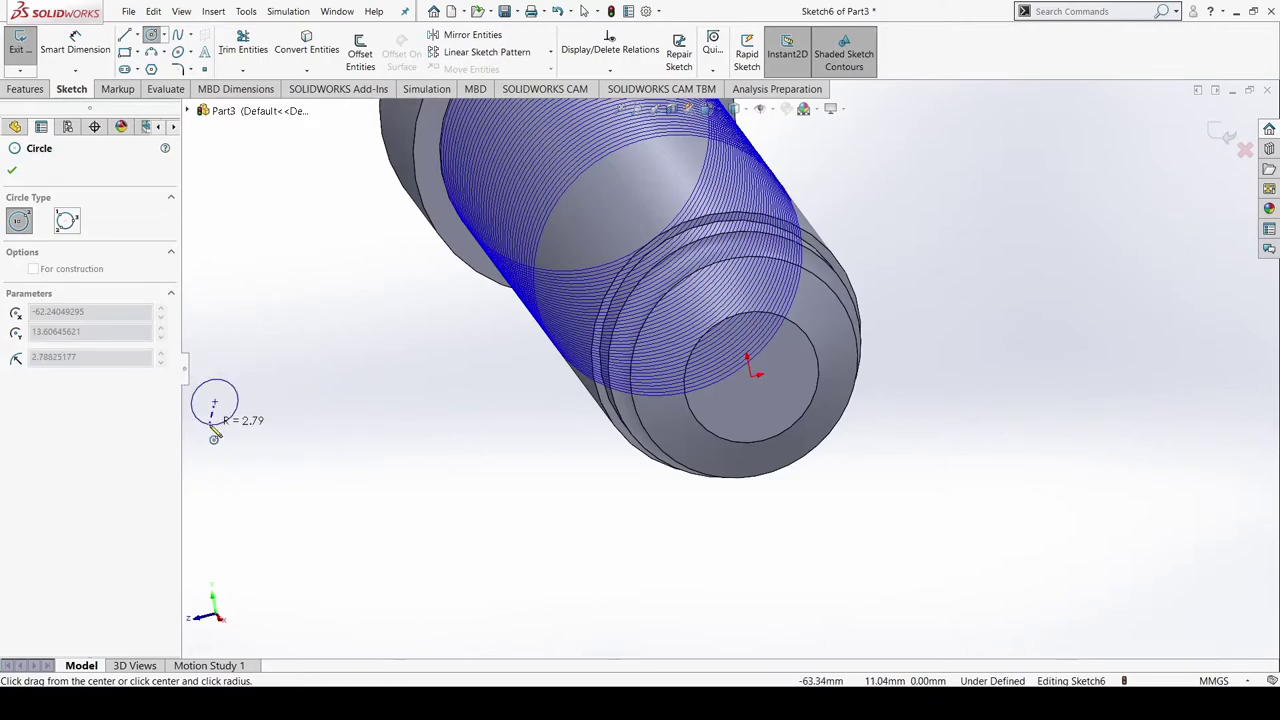
pyautogui.press('Escape')
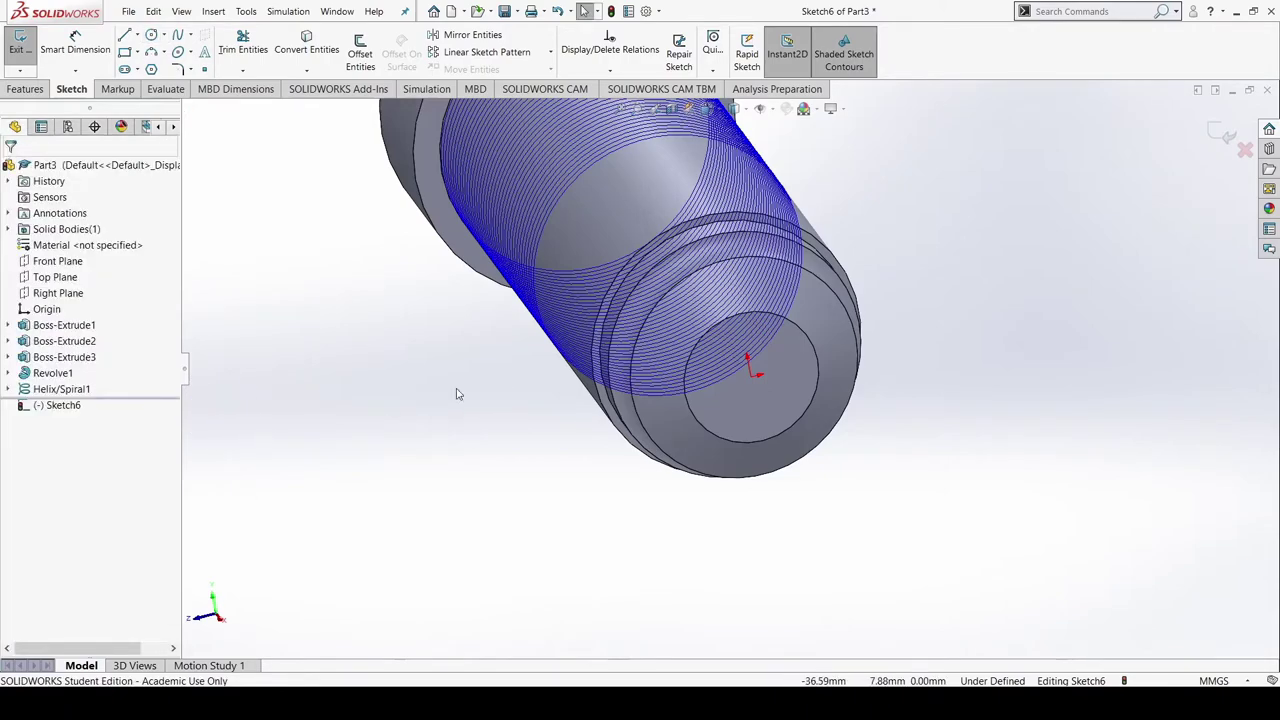
# Draw a circle centered on the tip face's origin, set its radius to 6 mm and dimension its diameter
pyautogui.click(151, 34)
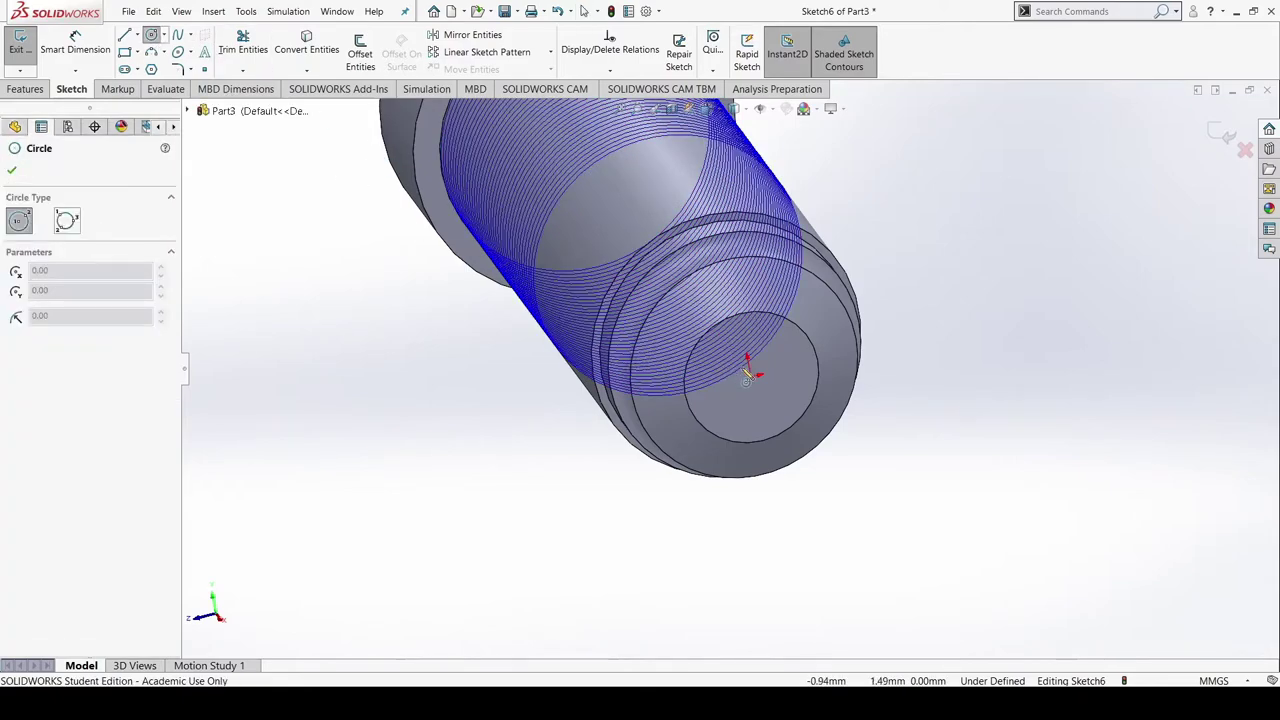
pyautogui.moveTo(755, 378)
pyautogui.mouseDown()
pyautogui.moveTo(772, 408)
pyautogui.moveTo(757, 407)
pyautogui.mouseUp()
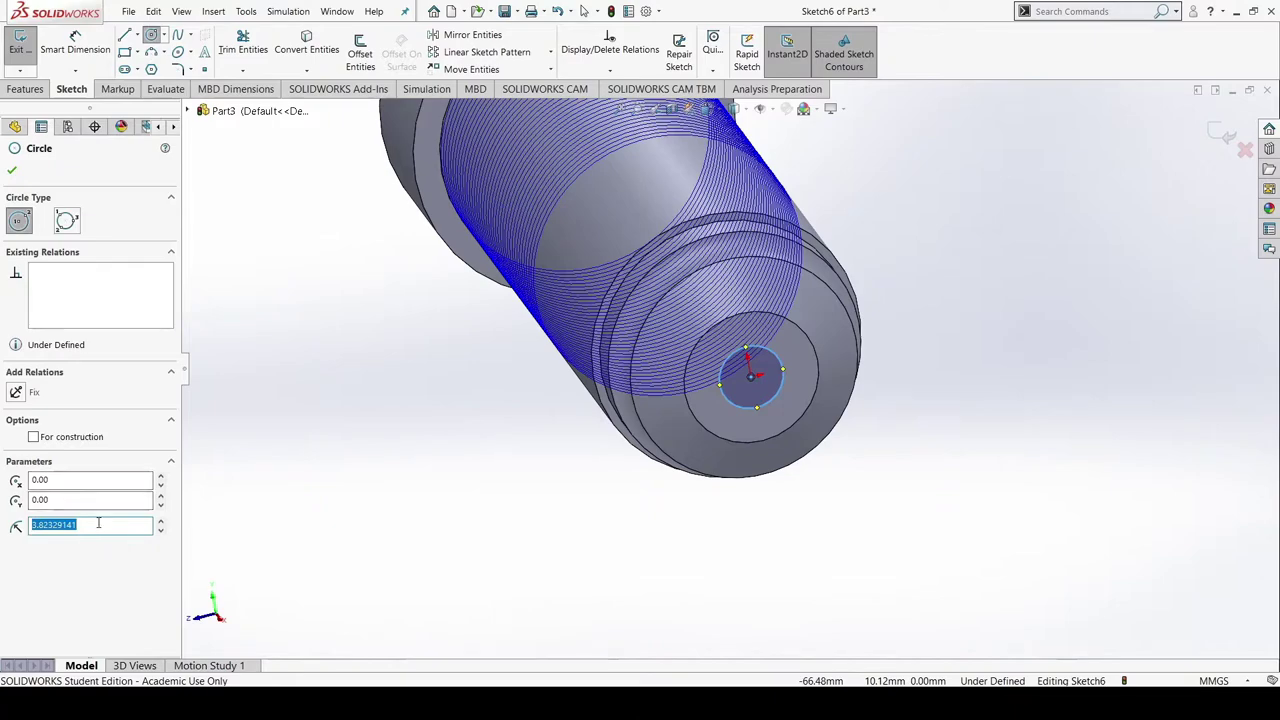
pyautogui.write('6')
pyautogui.press('Return')
pyautogui.press('Escape')
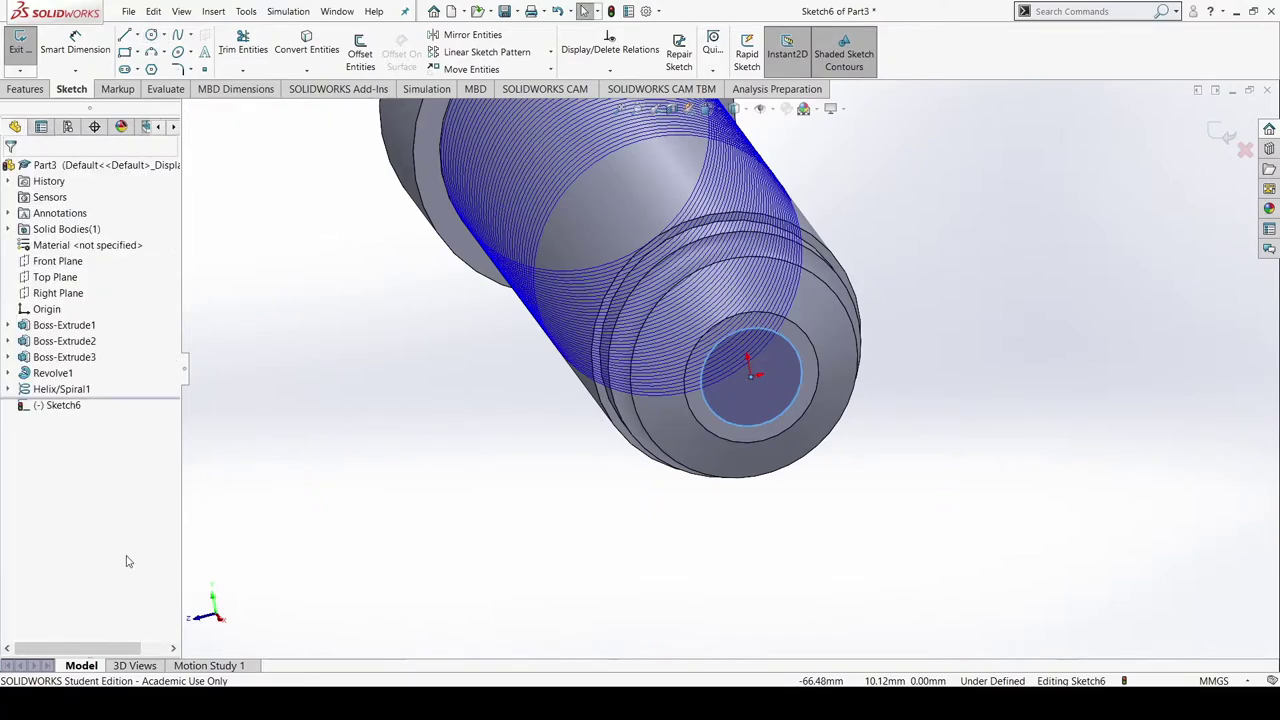
pyautogui.press('d')
pyautogui.click(768, 337)
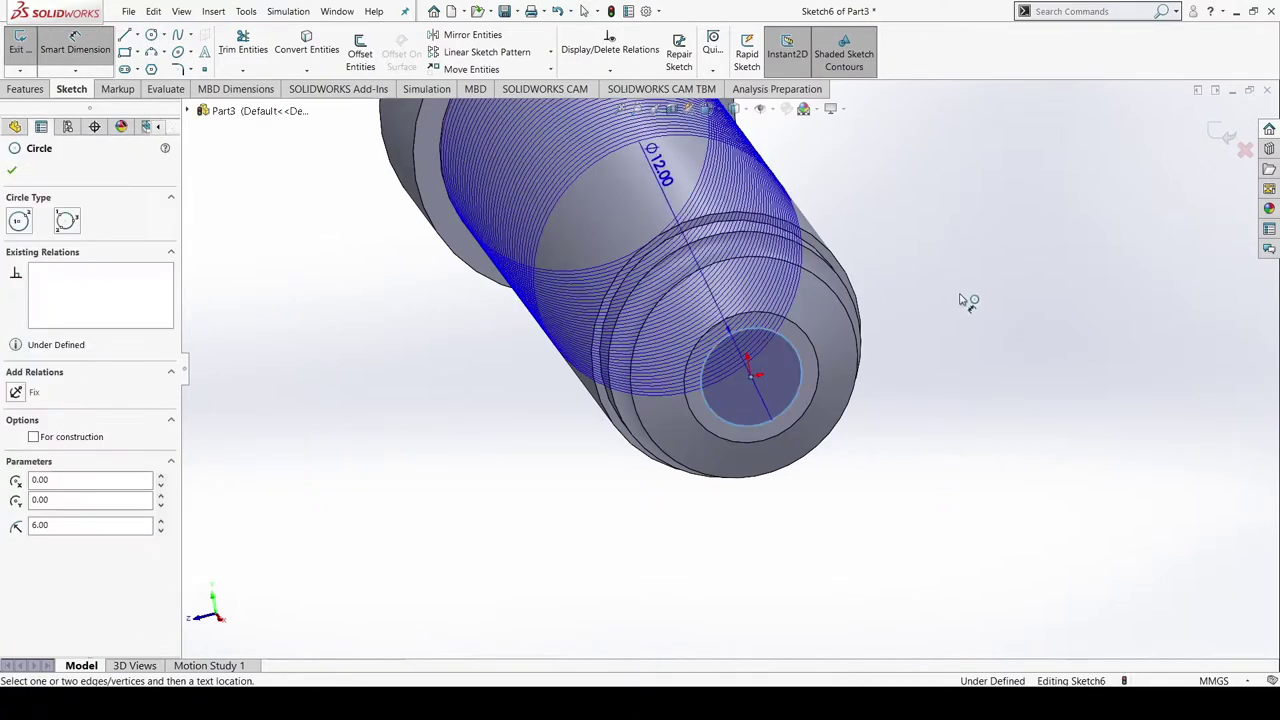
pyautogui.click(955, 297)
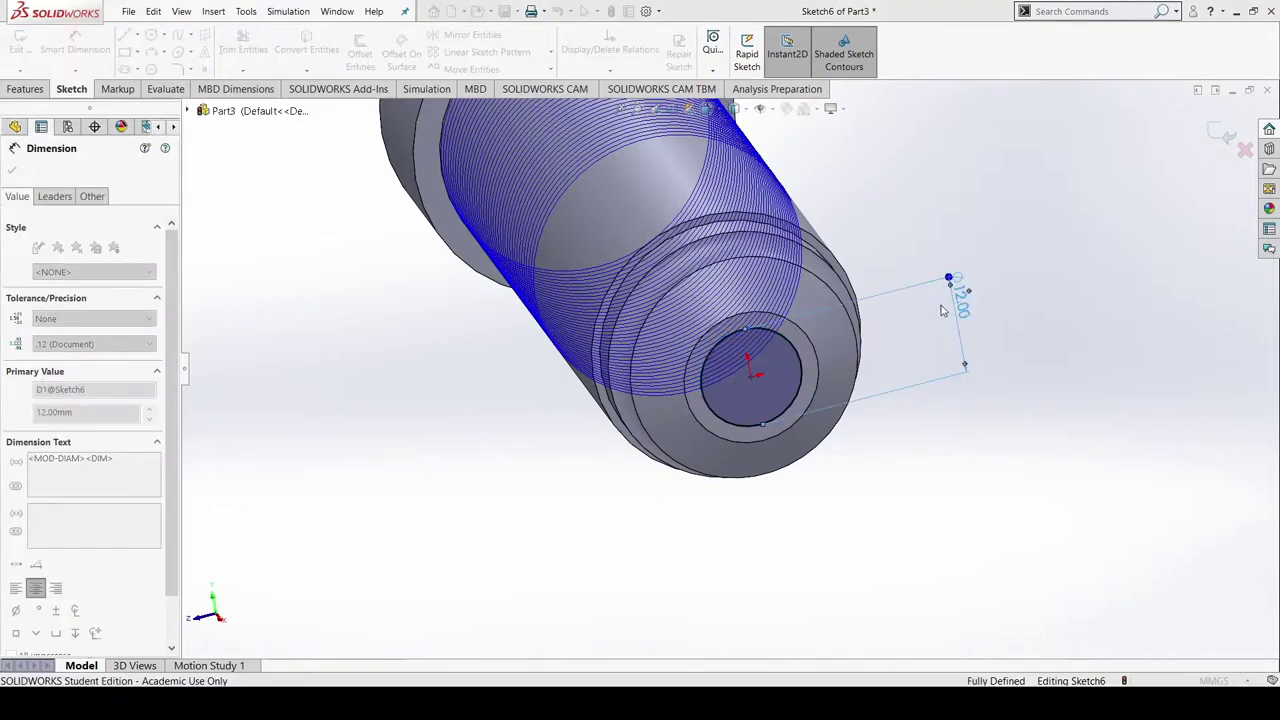
pyautogui.press('Escape')
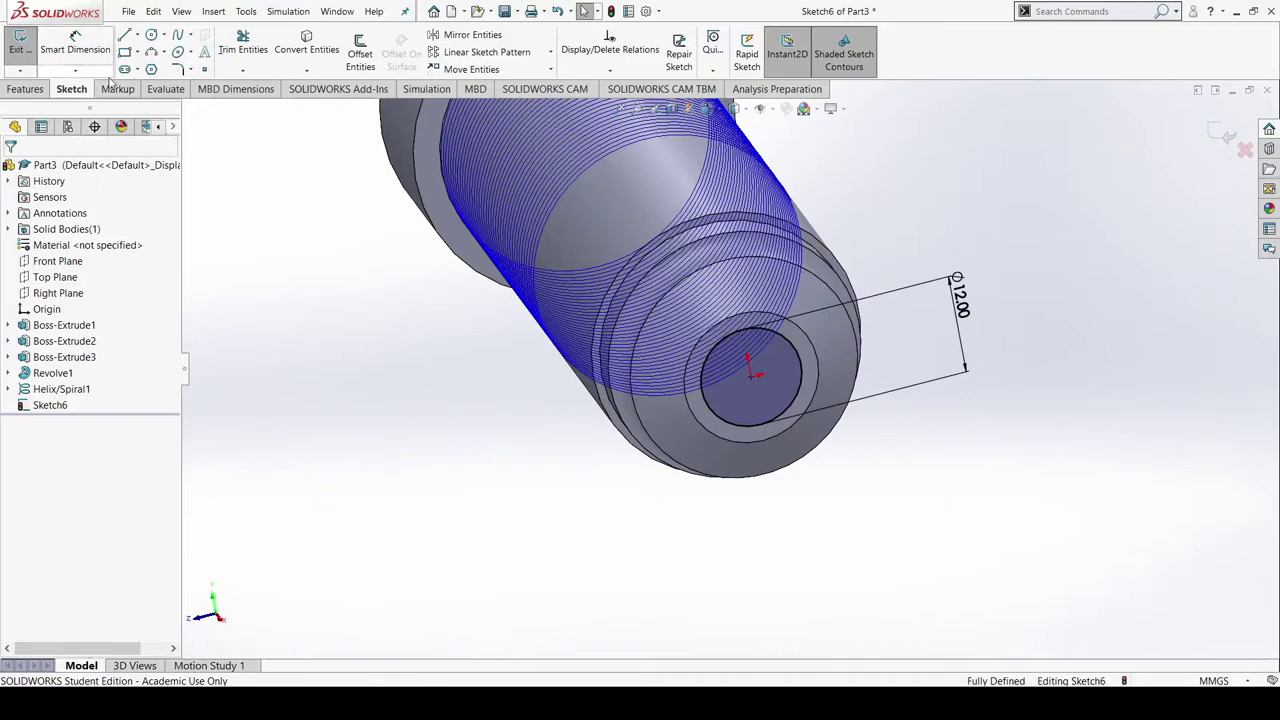
pyautogui.click(30, 89)
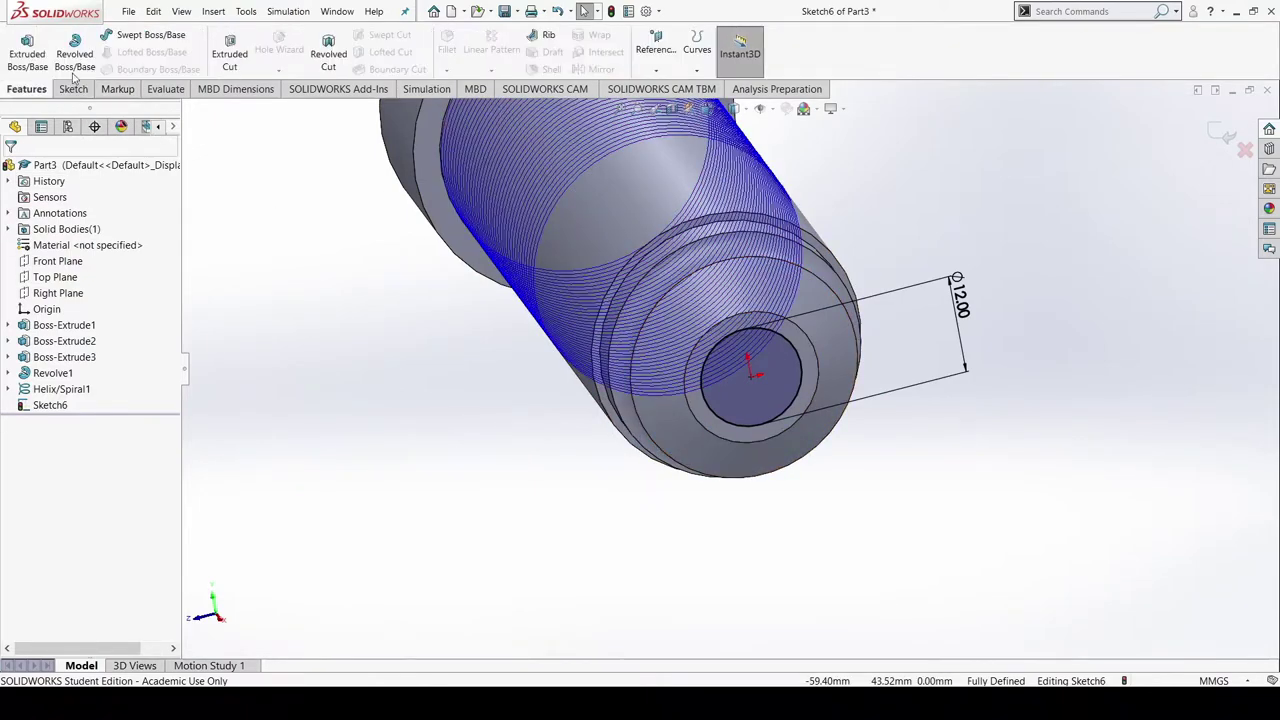
pyautogui.click(228, 50)
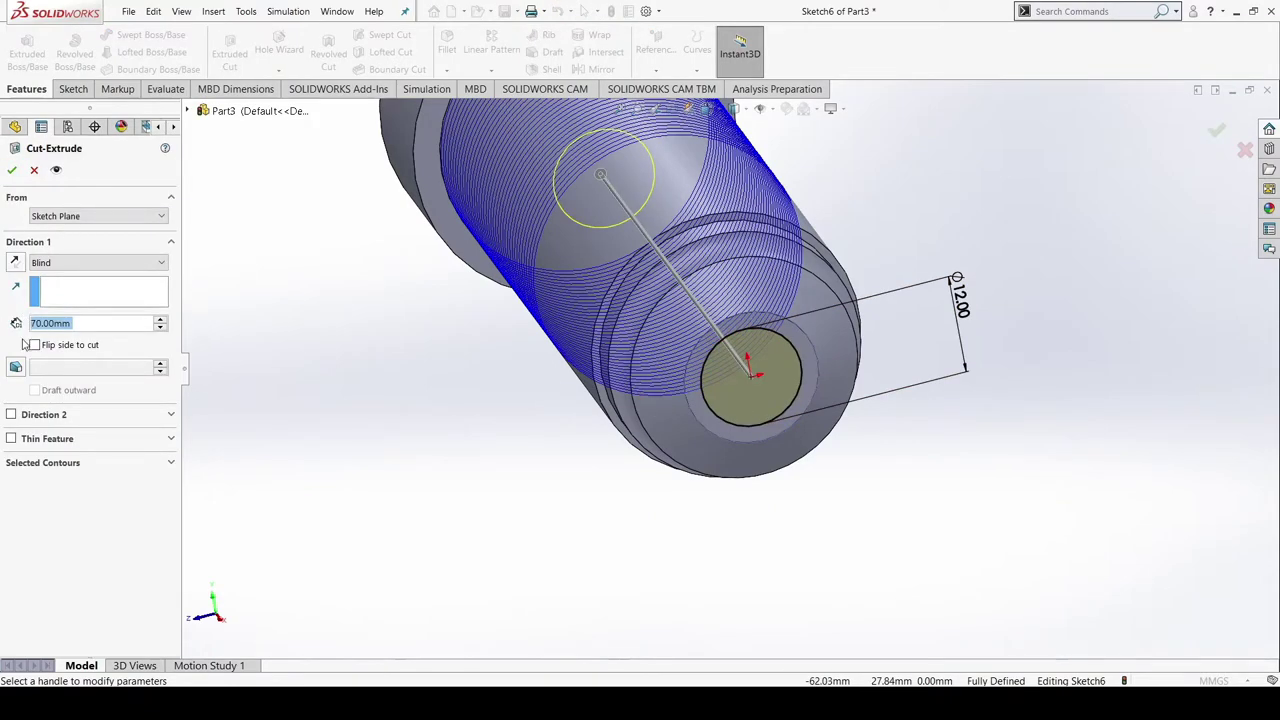
pyautogui.click(118, 346)
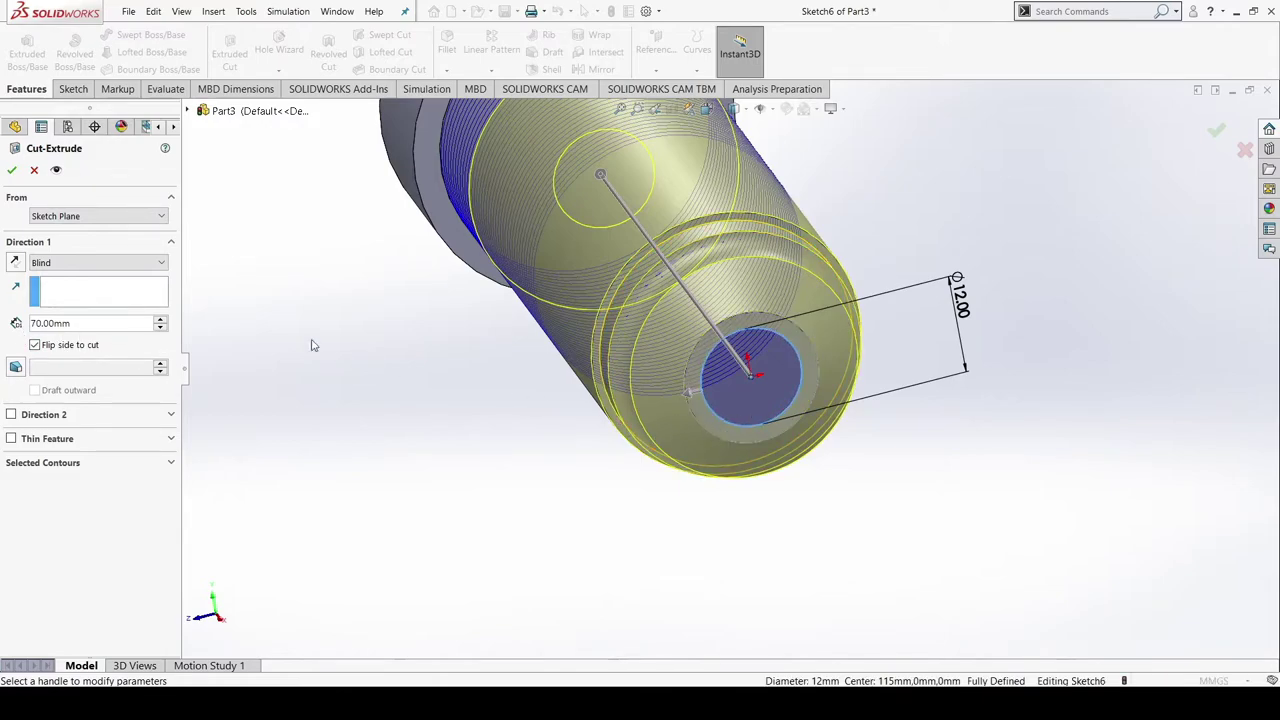
pyautogui.click(45, 291)
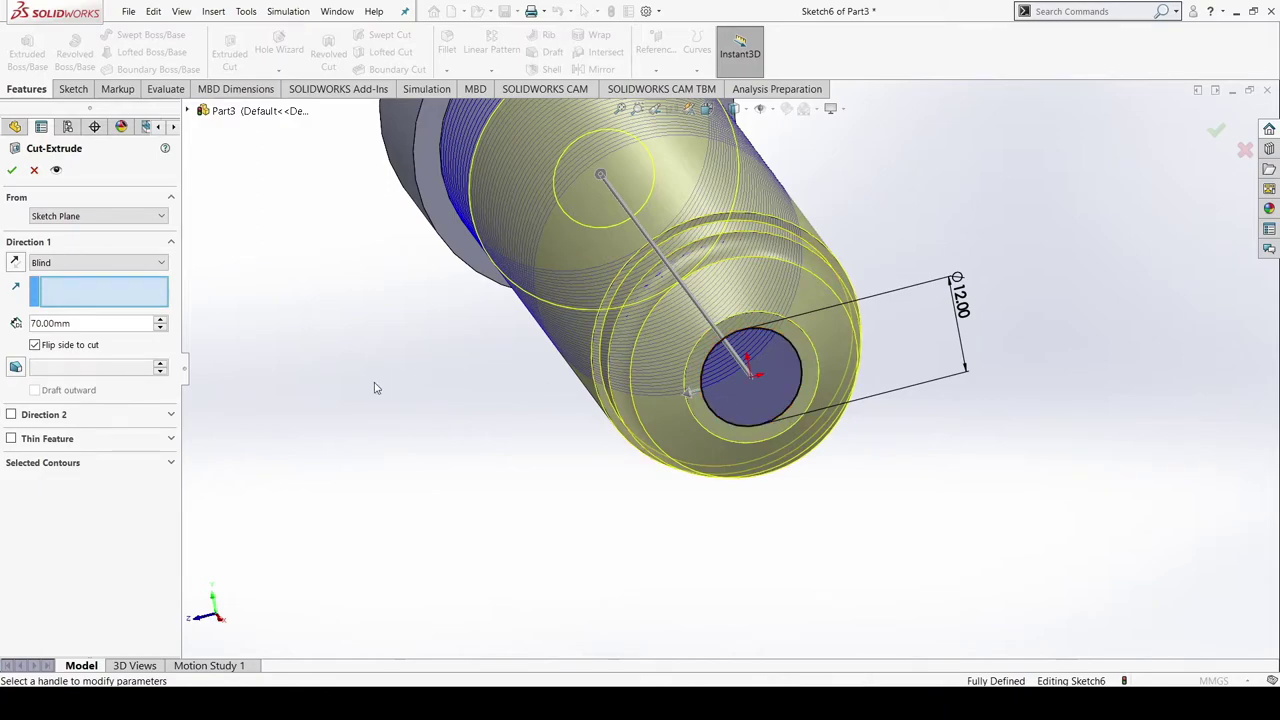
pyautogui.click(34, 170)
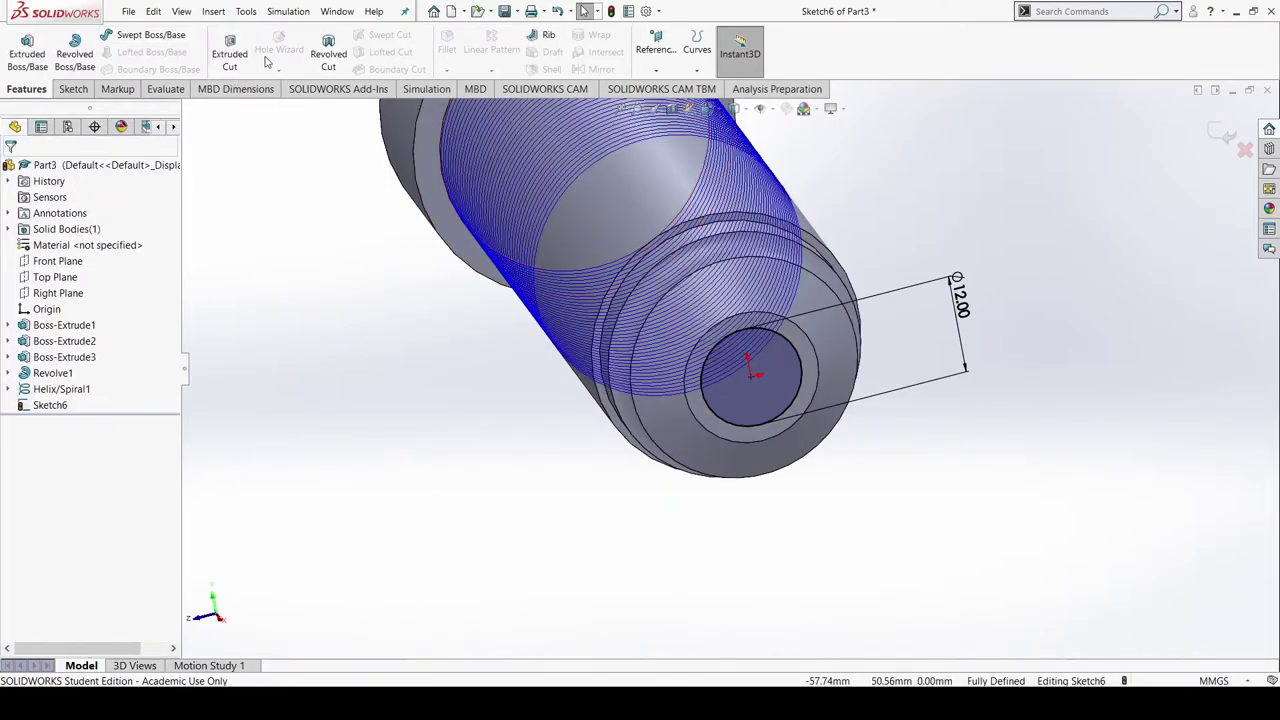
# Cut the 12 mm circle 70 mm deep into the shaft as a blind extruded cut and show the part in isometric view
pyautogui.click(229, 53)
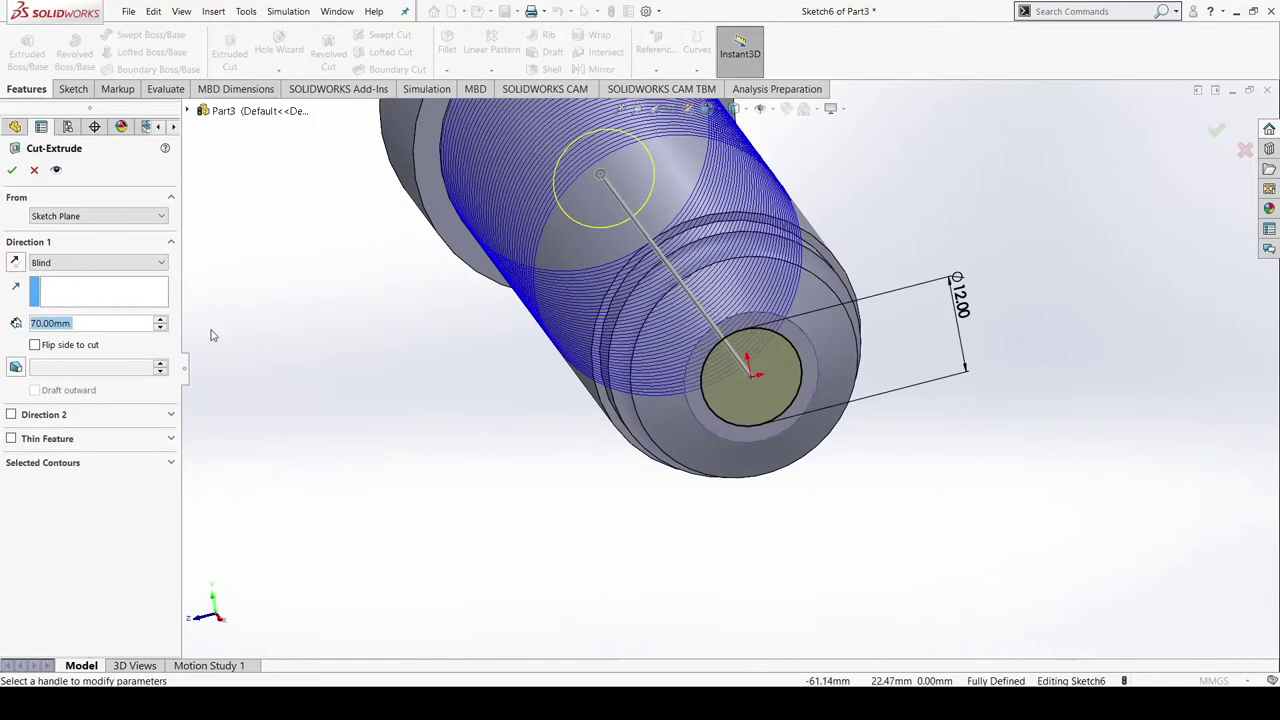
pyautogui.click(12, 170)
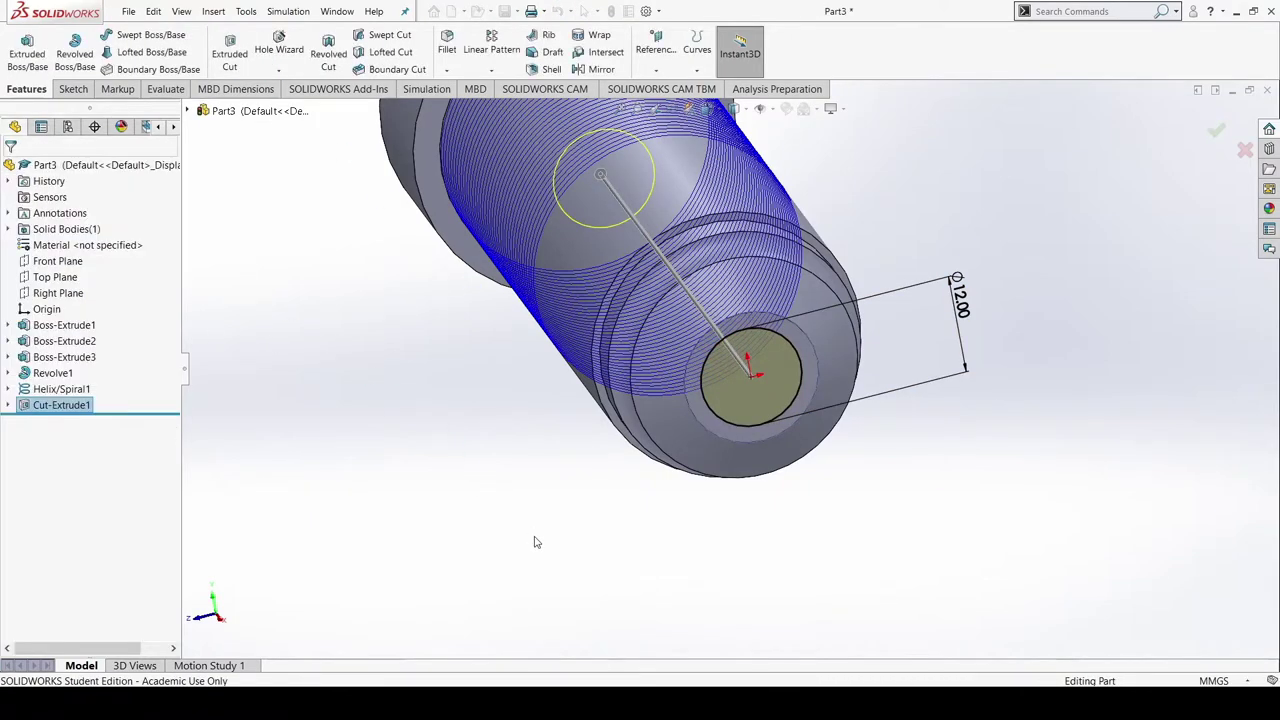
pyautogui.click(562, 590)
pyautogui.moveTo(783, 591); pyautogui.dragTo(793, 537, button='middle')
pyautogui.press('space')
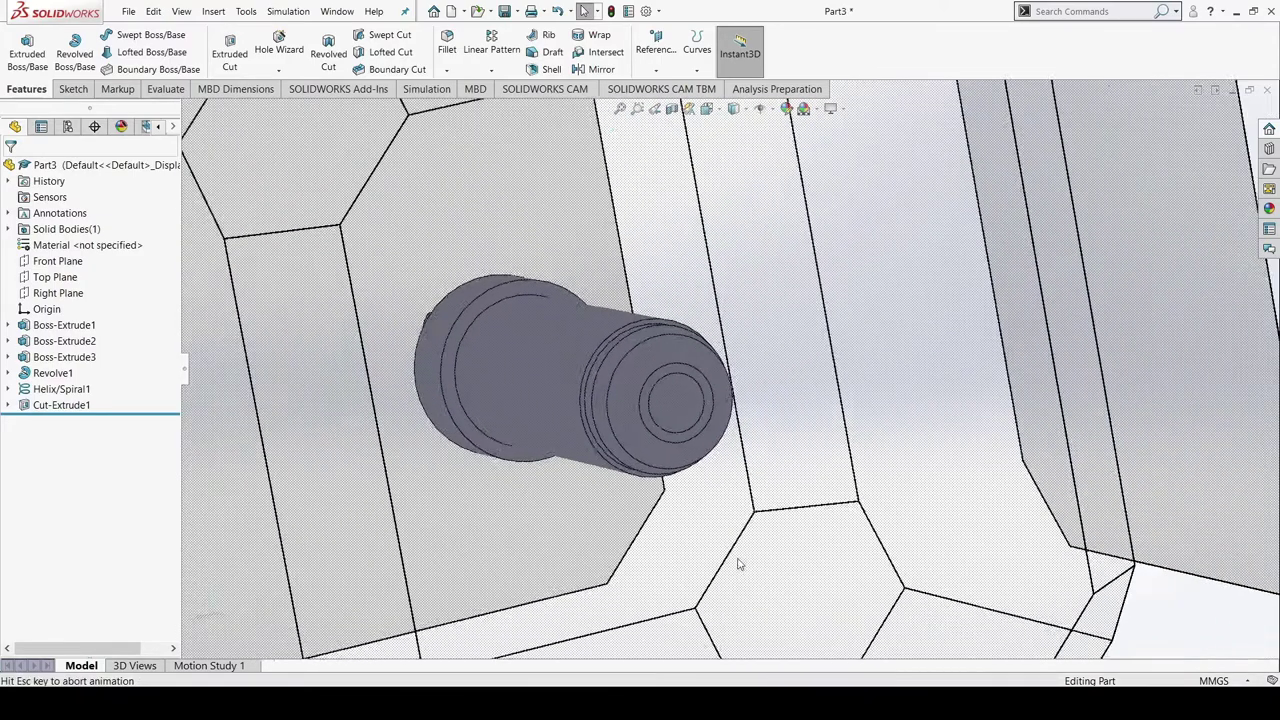
pyautogui.click(638, 454)
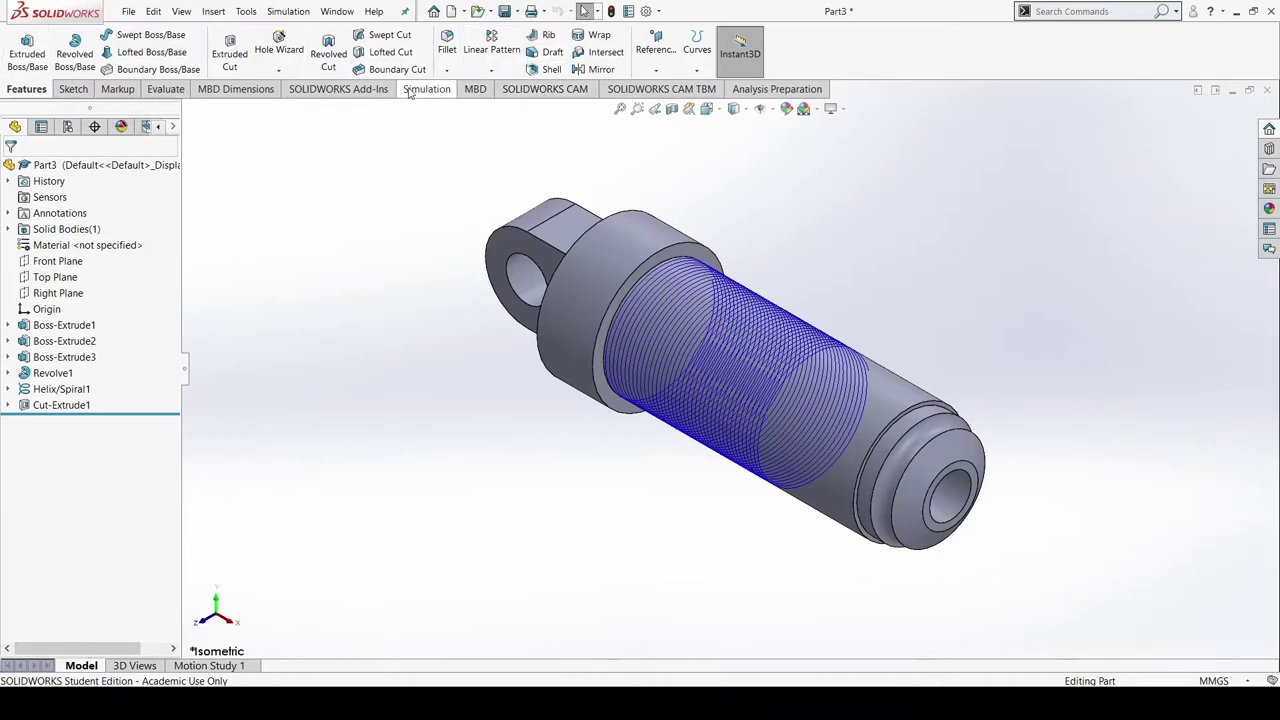
# Create a reference plane perpendicular to the helix and coincident with the helix's end point on the shaft
pyautogui.click(650, 70)
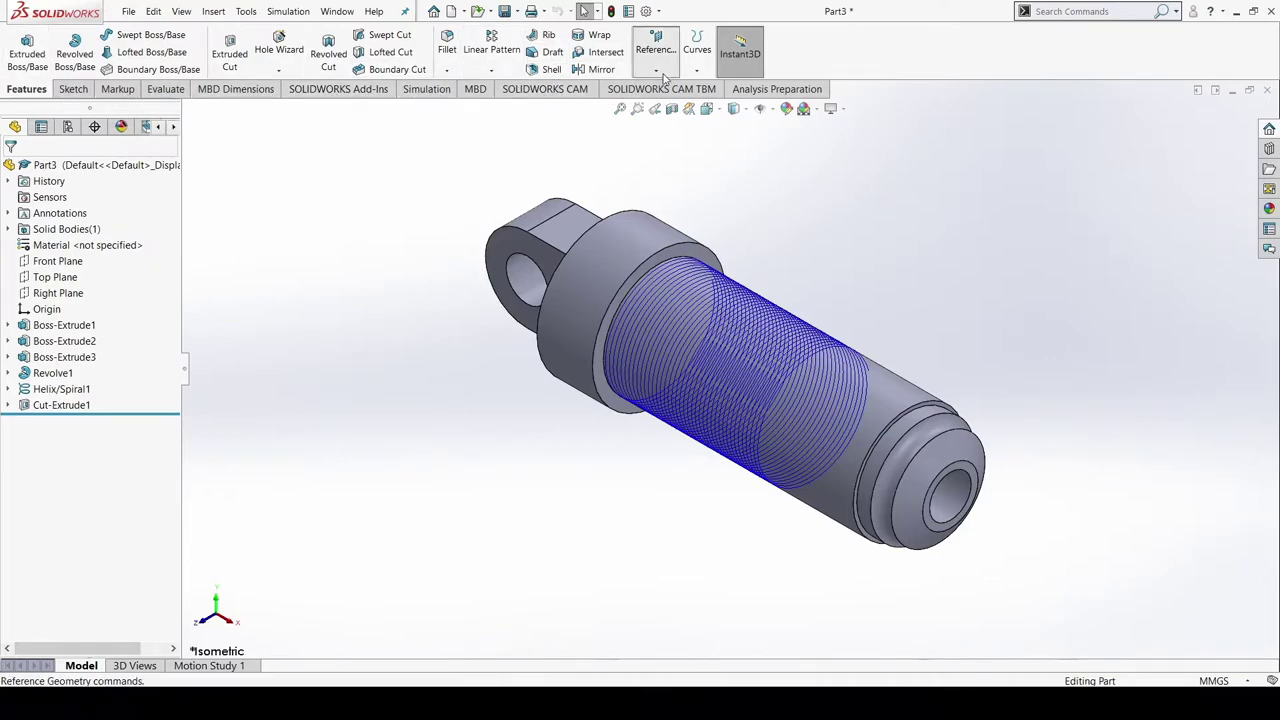
pyautogui.click(686, 97)
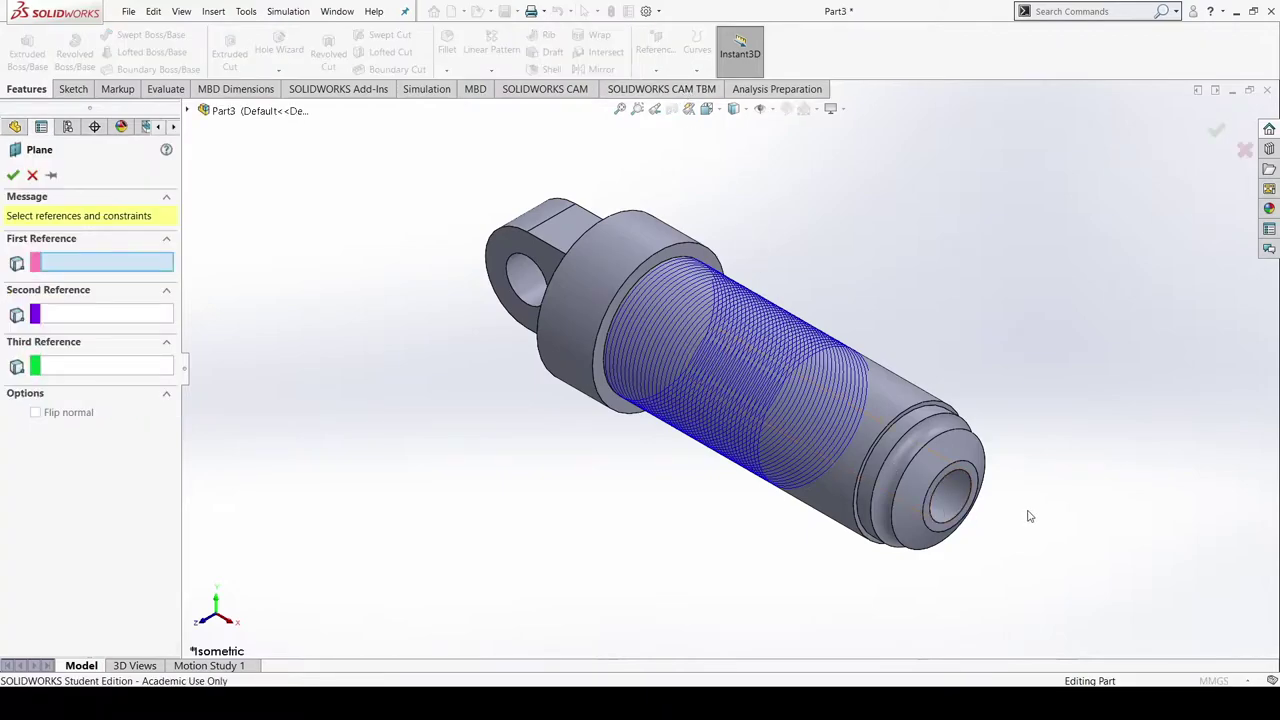
pyautogui.moveTo(1029, 516); pyautogui.dragTo(838, 579, button='middle')
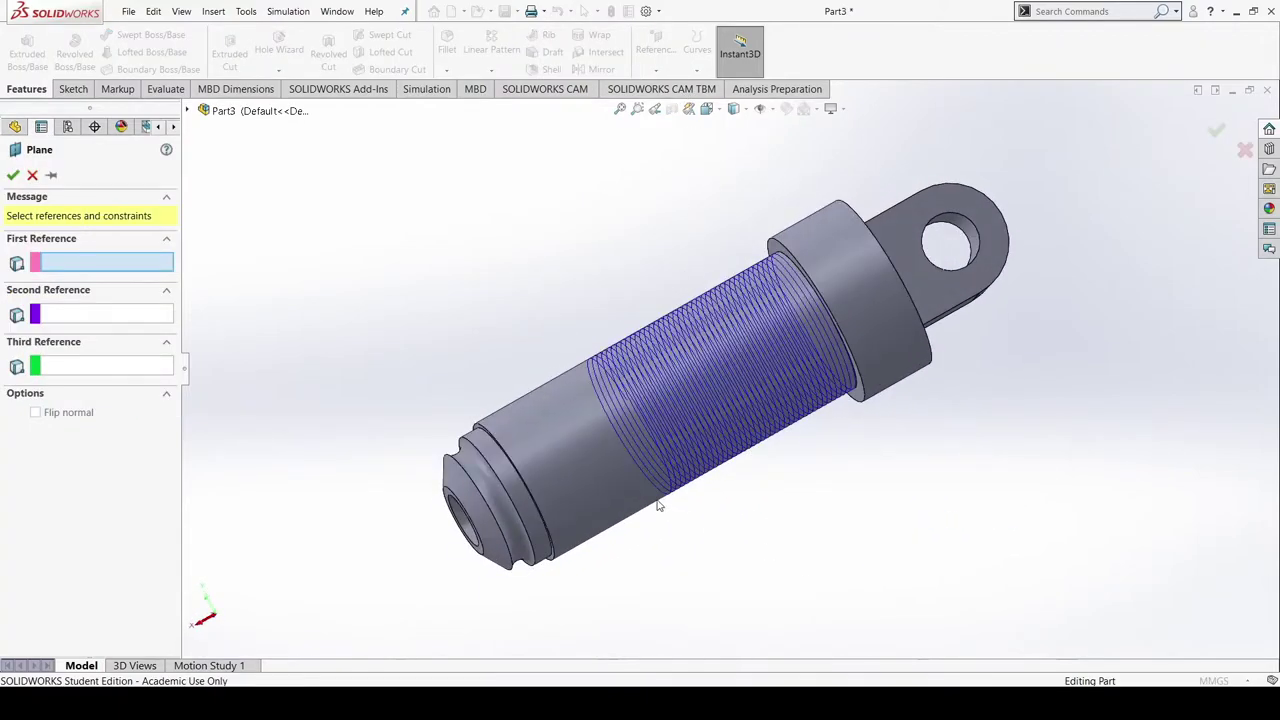
pyautogui.click(647, 393)
pyautogui.scroll(-2, 630, 395)
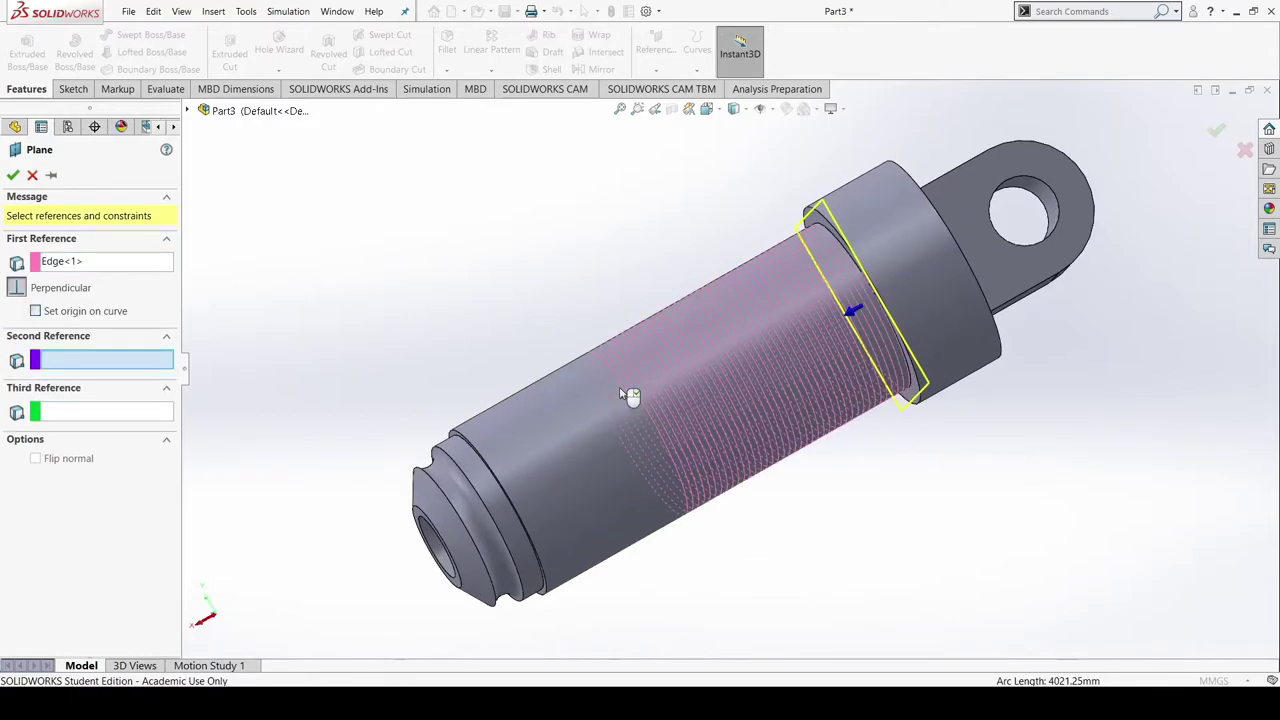
pyautogui.scroll(3, 630, 395)
pyautogui.scroll(-8, 742, 401)
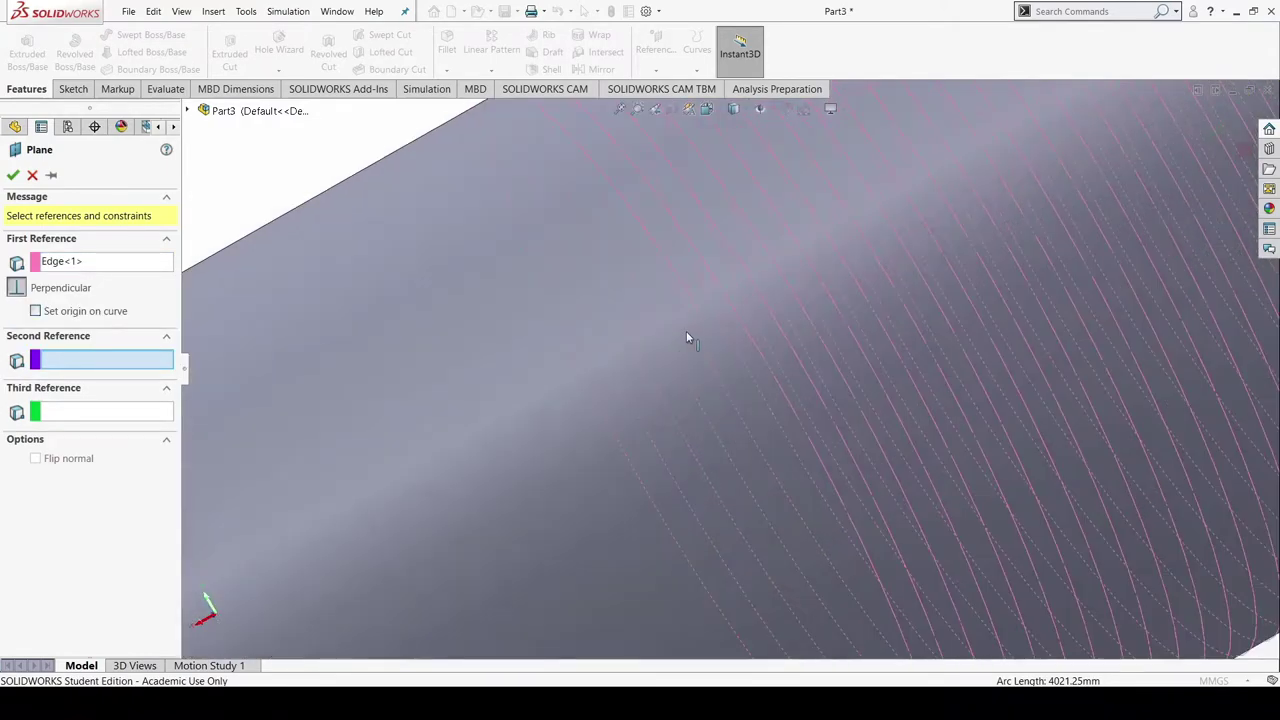
pyautogui.click(704, 318)
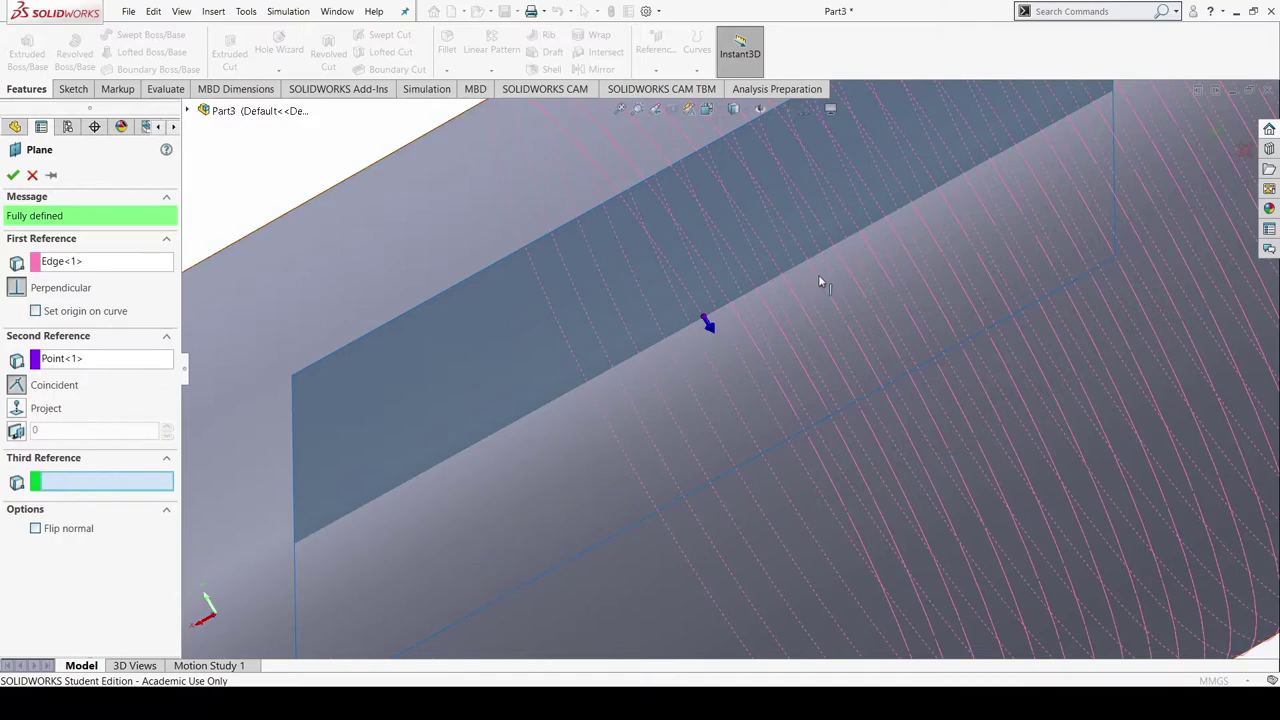
pyautogui.click(13, 174)
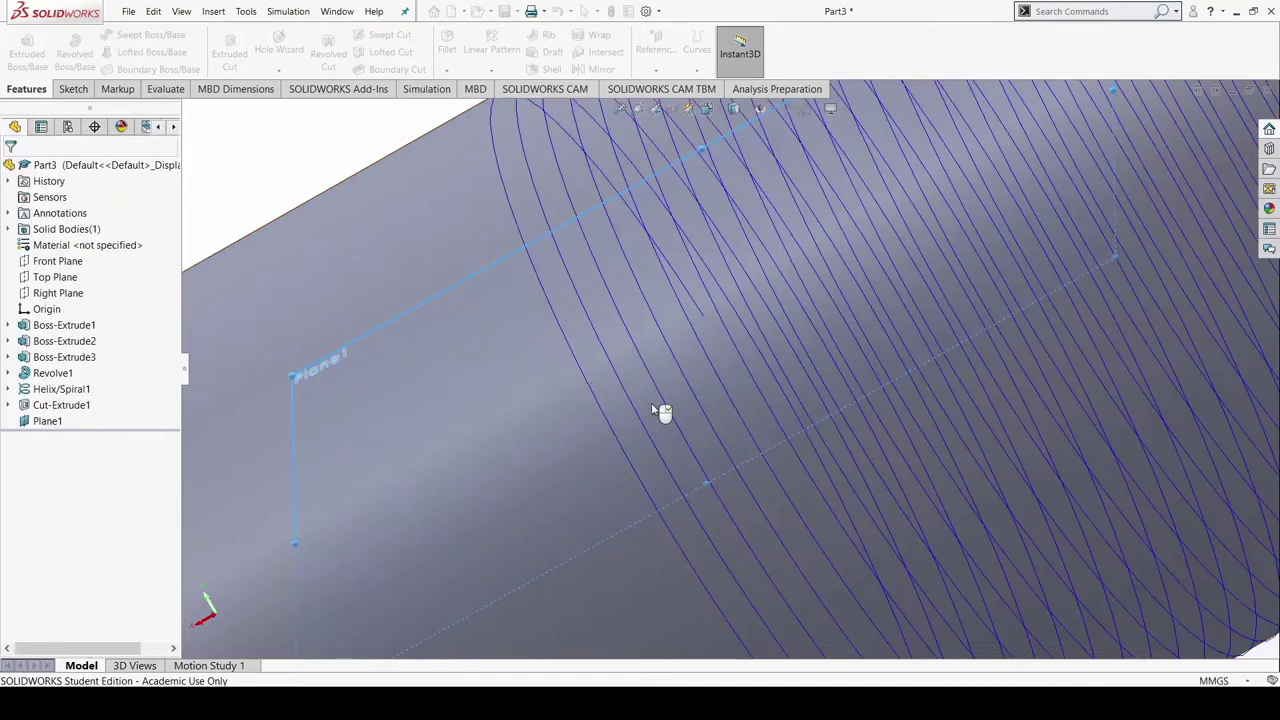
# Orient the view normal to the new plane, at the end of the helix
pyautogui.scroll(-2, 636, 449)
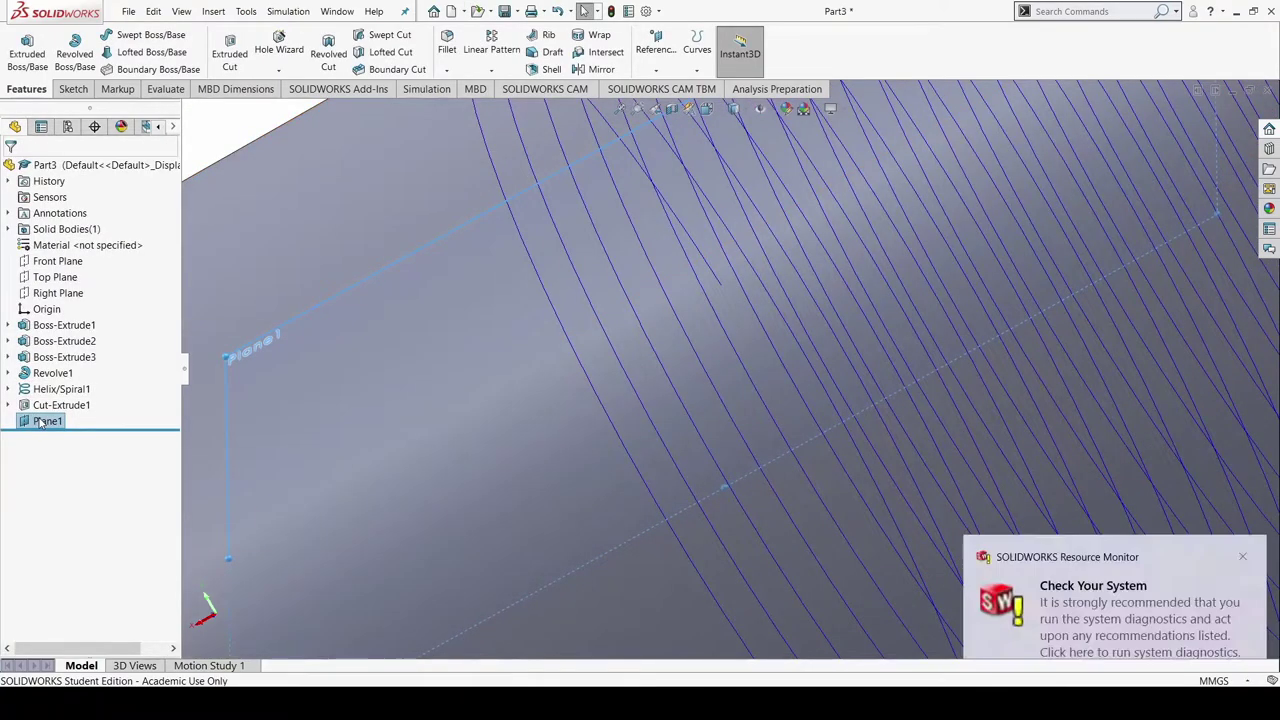
pyautogui.click(108, 396)
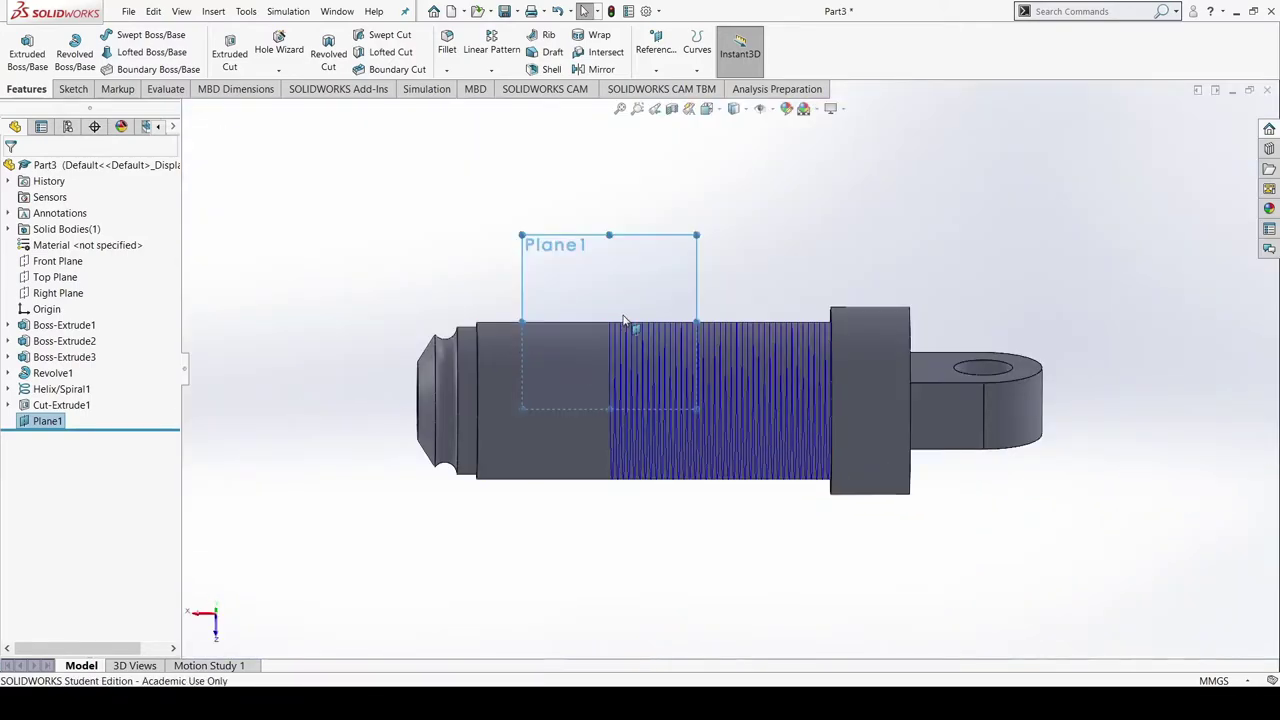
pyautogui.scroll(-6, 620, 350)
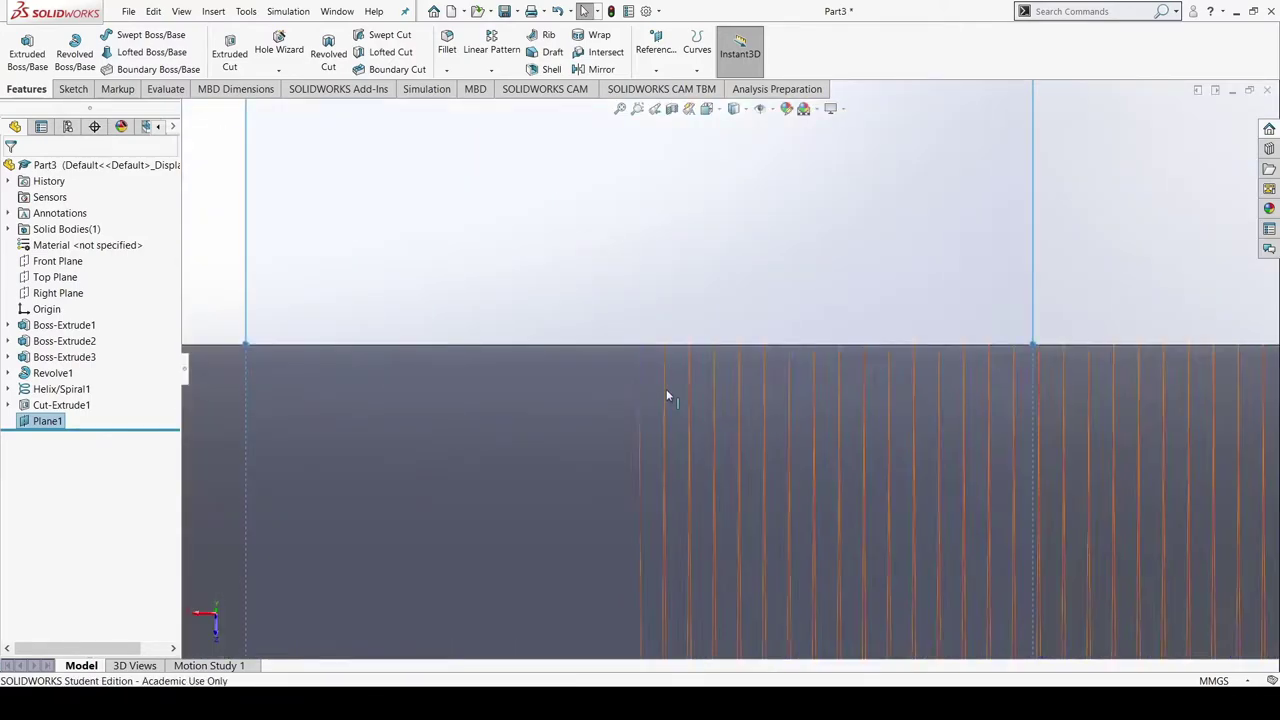
pyautogui.scroll(-2, 668, 395)
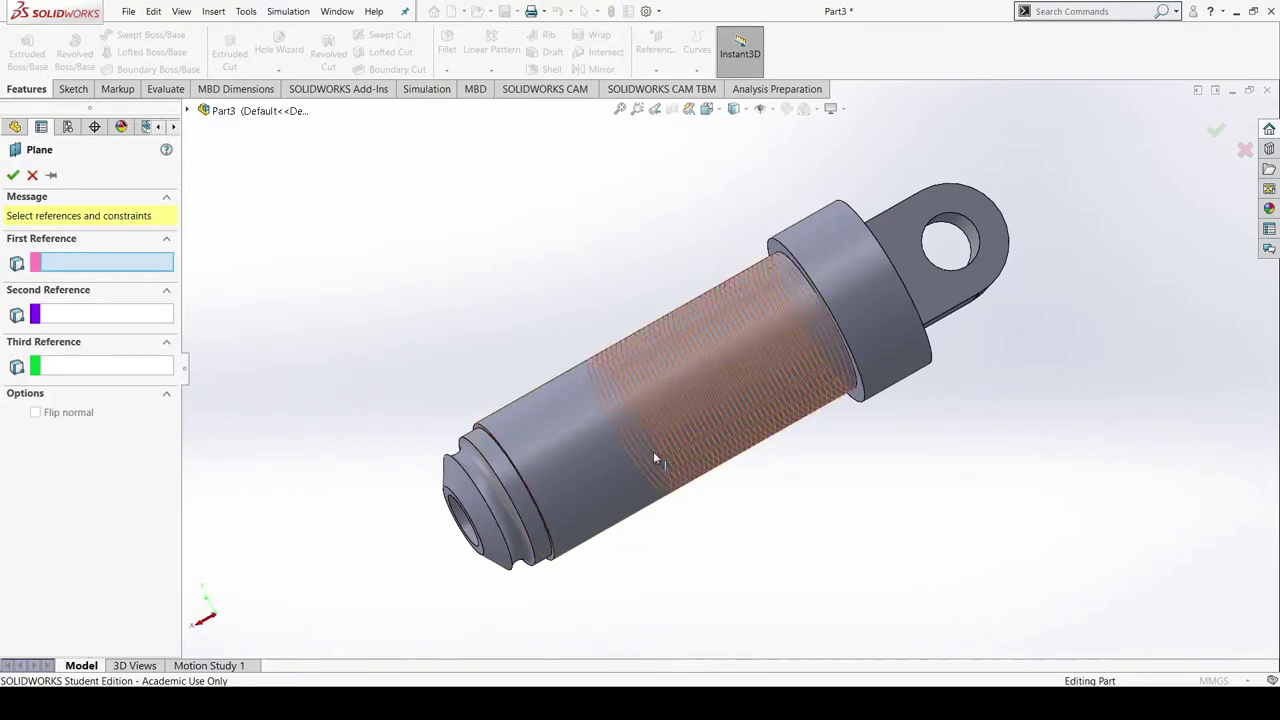
# Define a reference plane using the helix as perpendicular reference and its free end point as coincident reference
pyautogui.click(646, 390)
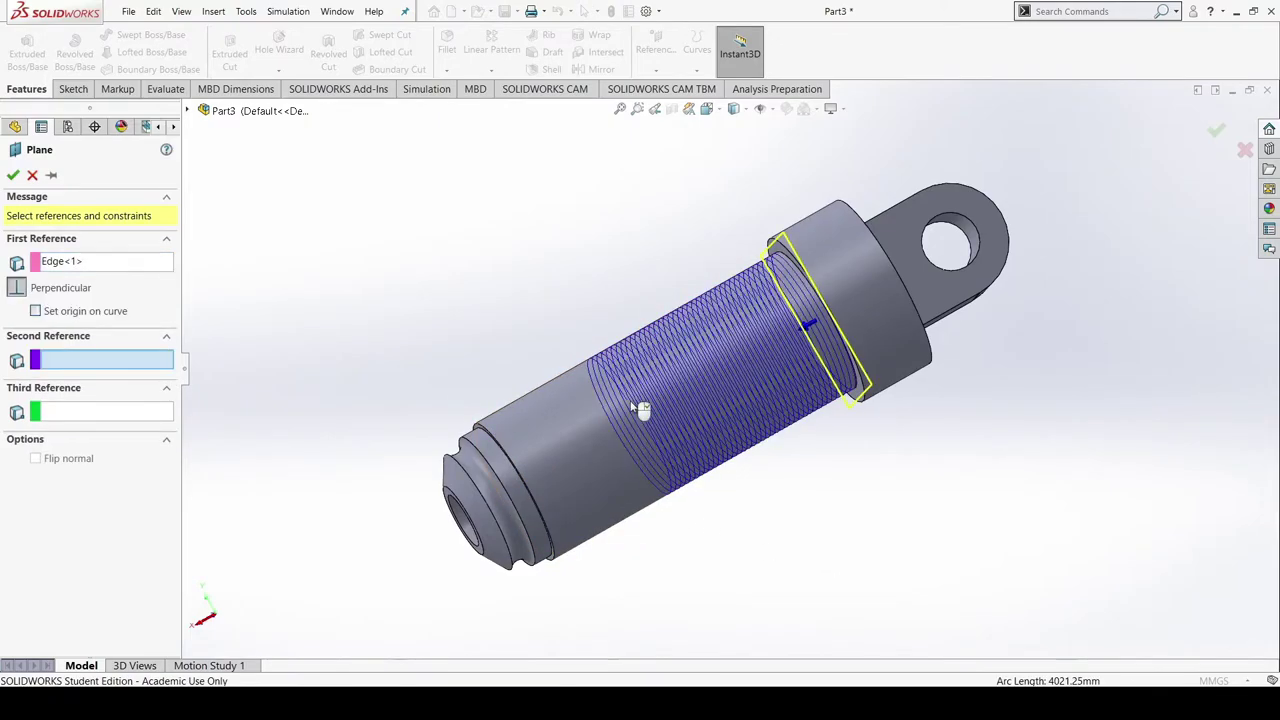
pyautogui.scroll(-1, 618, 391)
pyautogui.scroll(4, 621, 391)
pyautogui.scroll(-2, 640, 392)
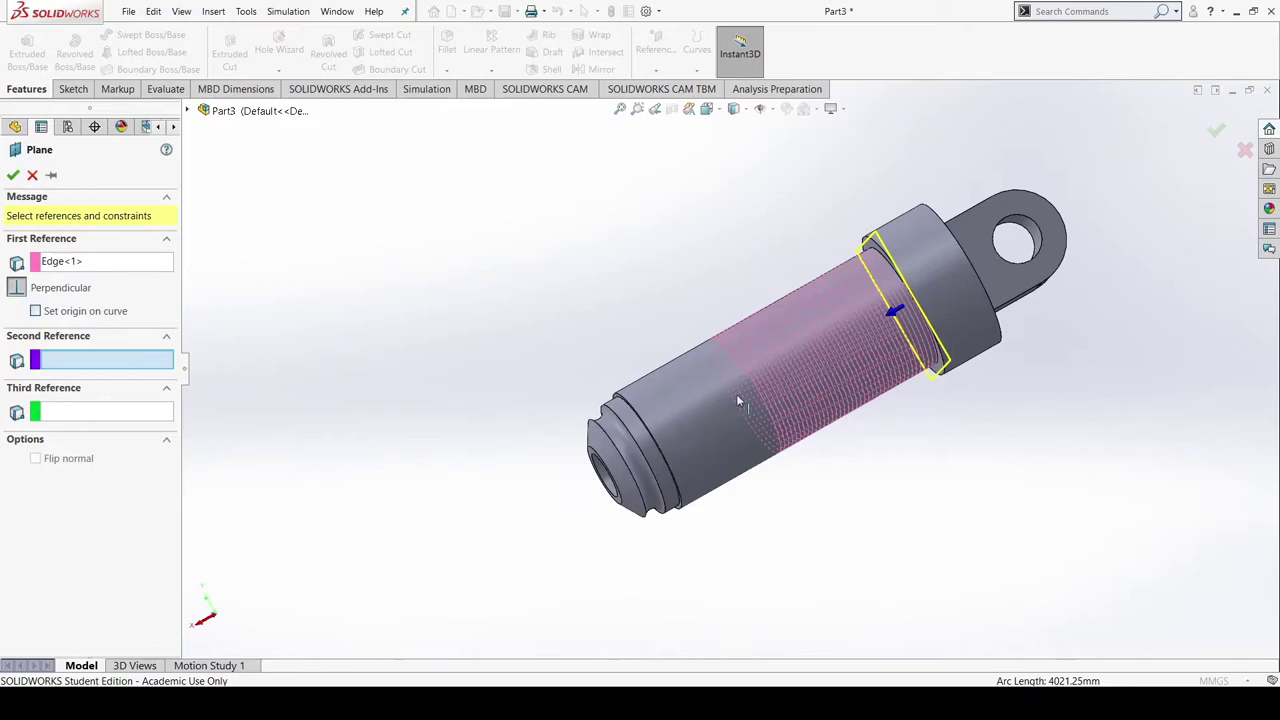
pyautogui.scroll(-6, 737, 400)
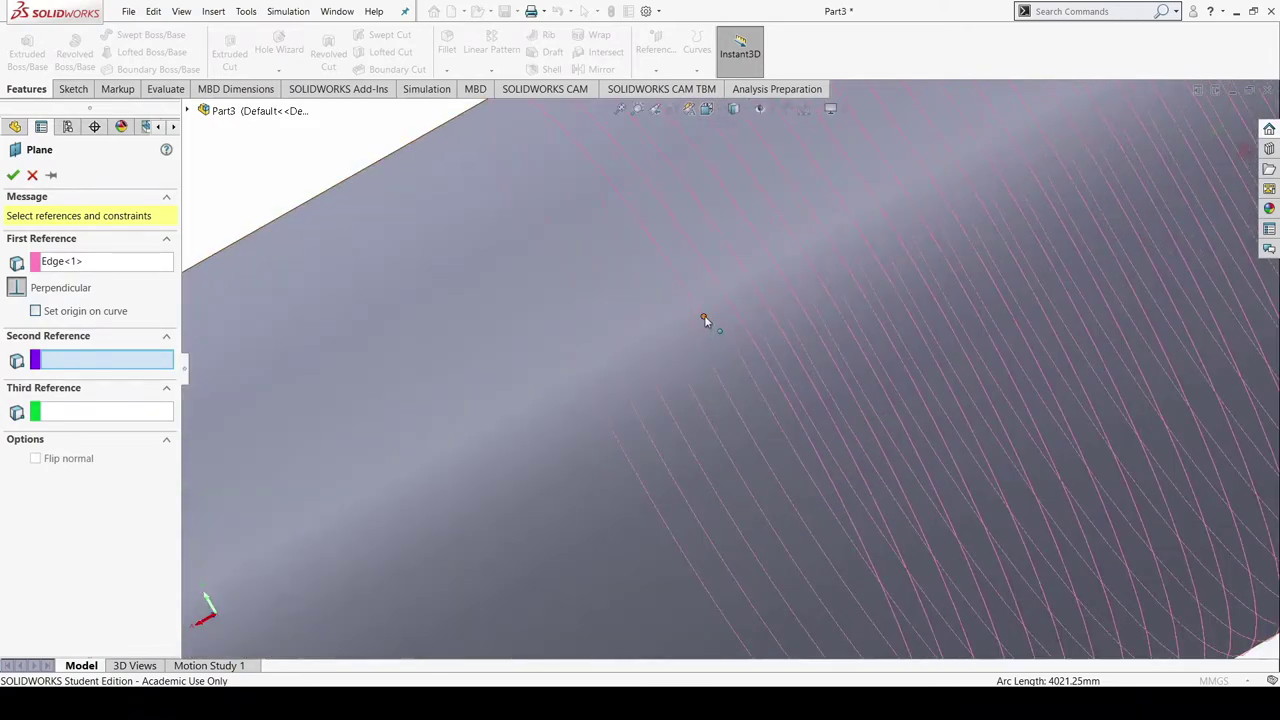
pyautogui.click(704, 318)
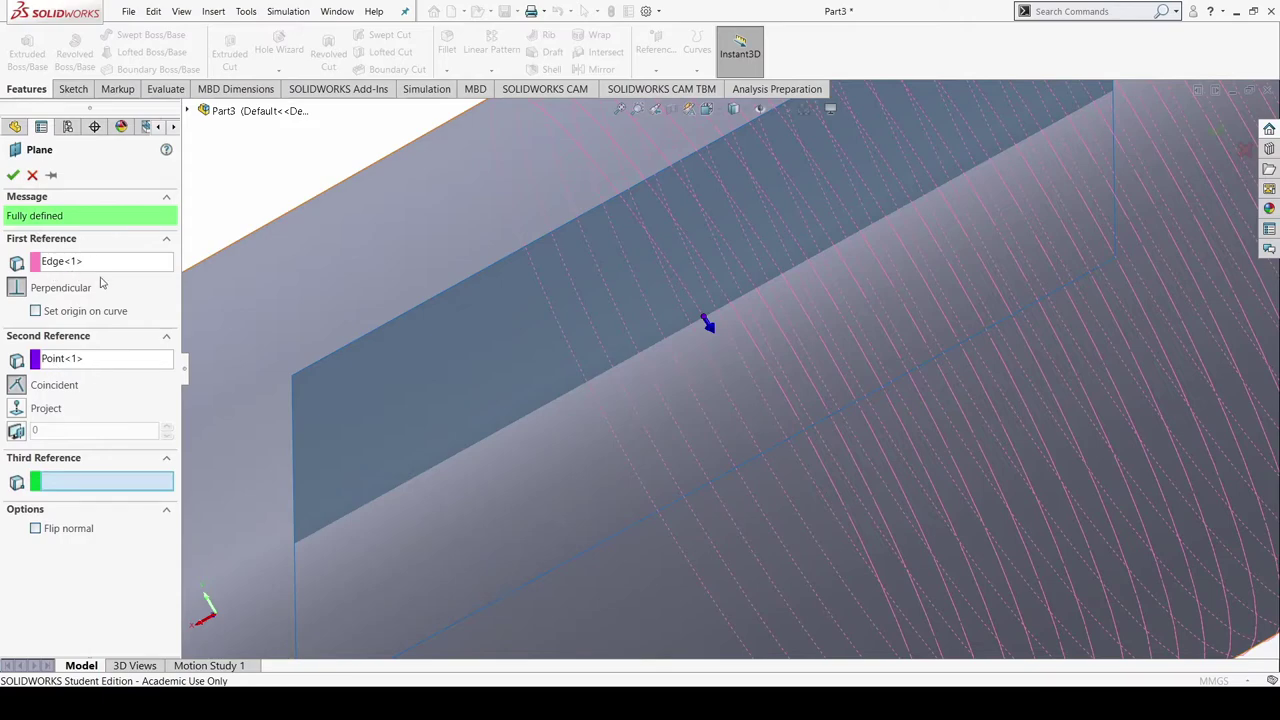
pyautogui.click(13, 174)
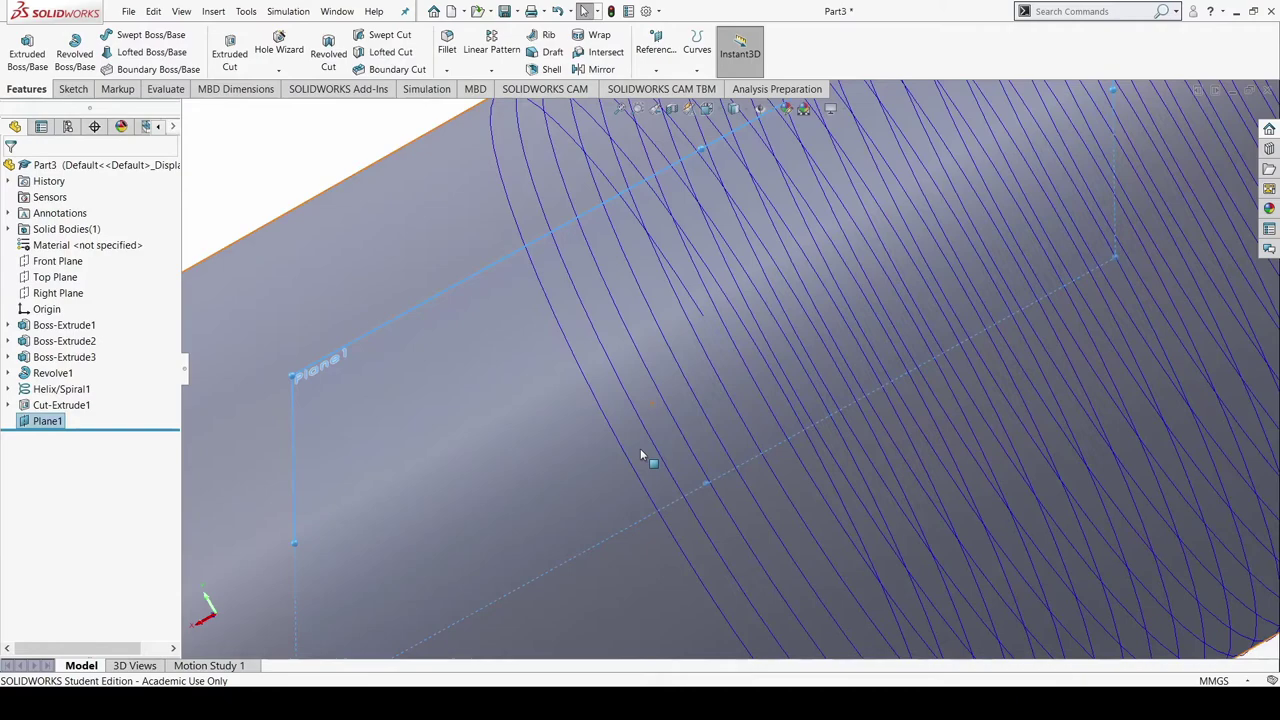
# Start a sketch on the new plane at the helix's end point, viewed normal to the plane
pyautogui.scroll(-1, 641, 449)
pyautogui.click(41, 421)
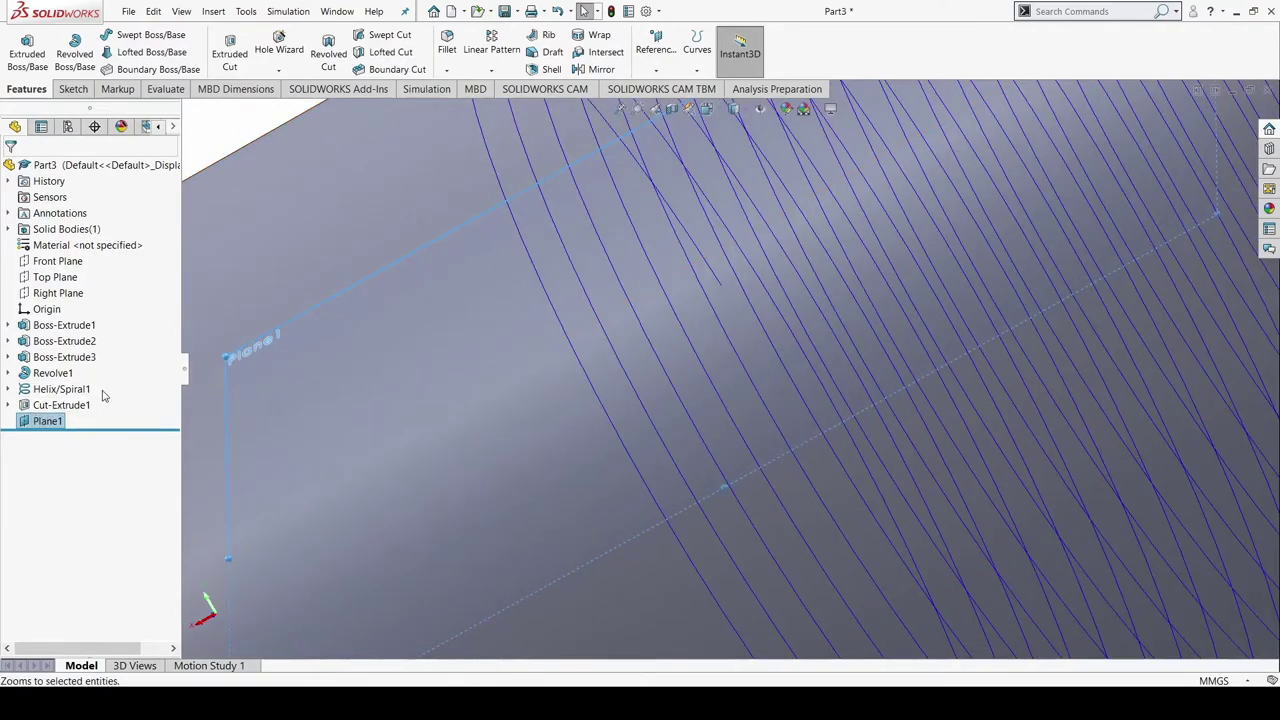
pyautogui.click(106, 392)
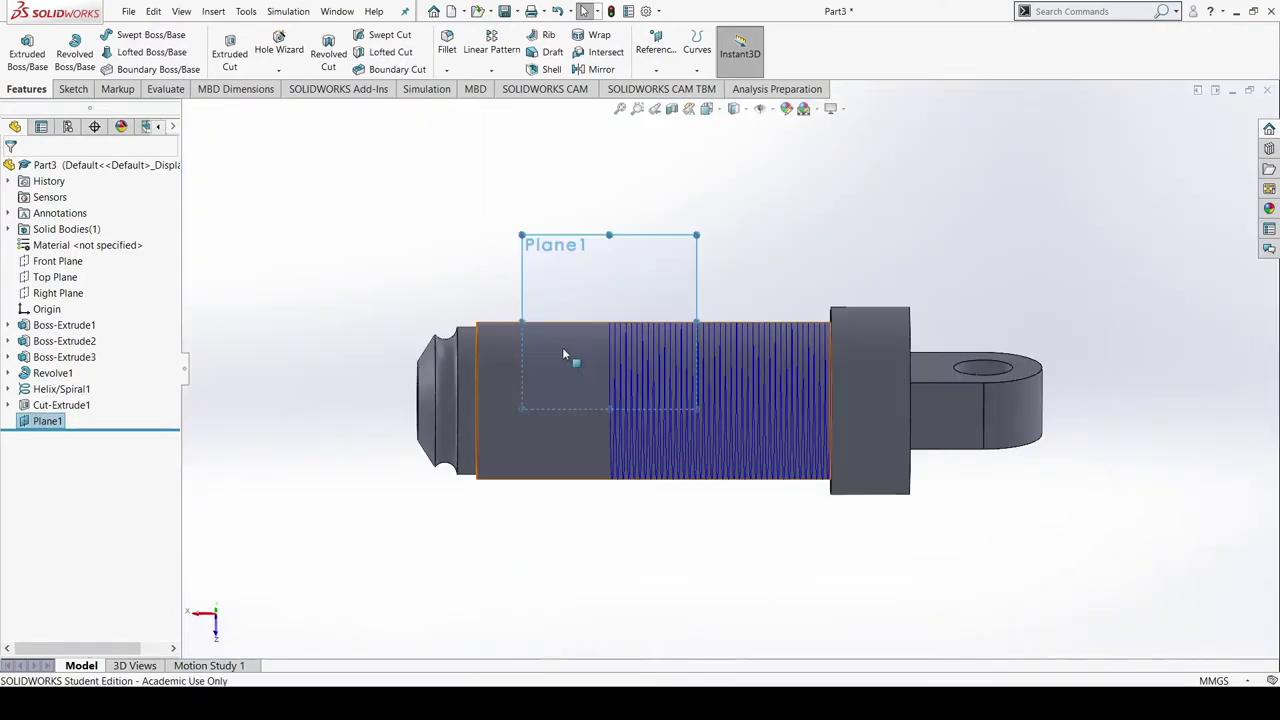
pyautogui.scroll(3, 680, 350)
pyautogui.scroll(-10, 826, 434)
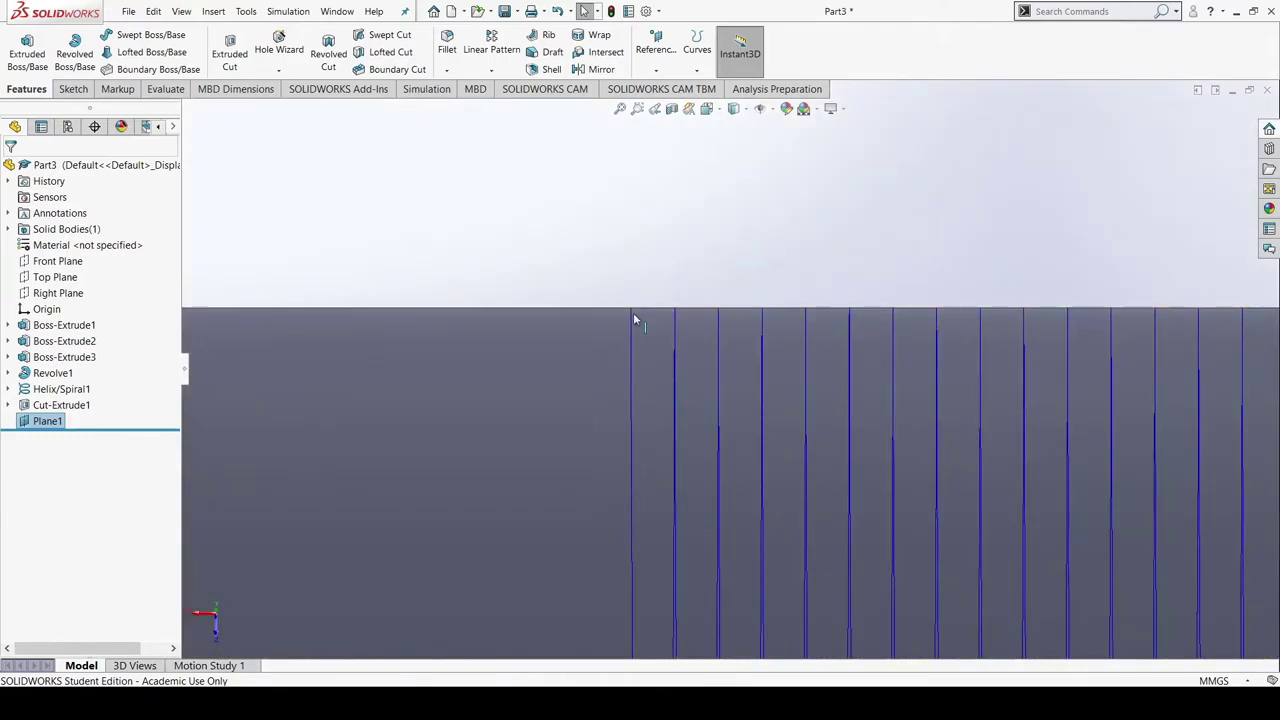
pyautogui.click(43, 427)
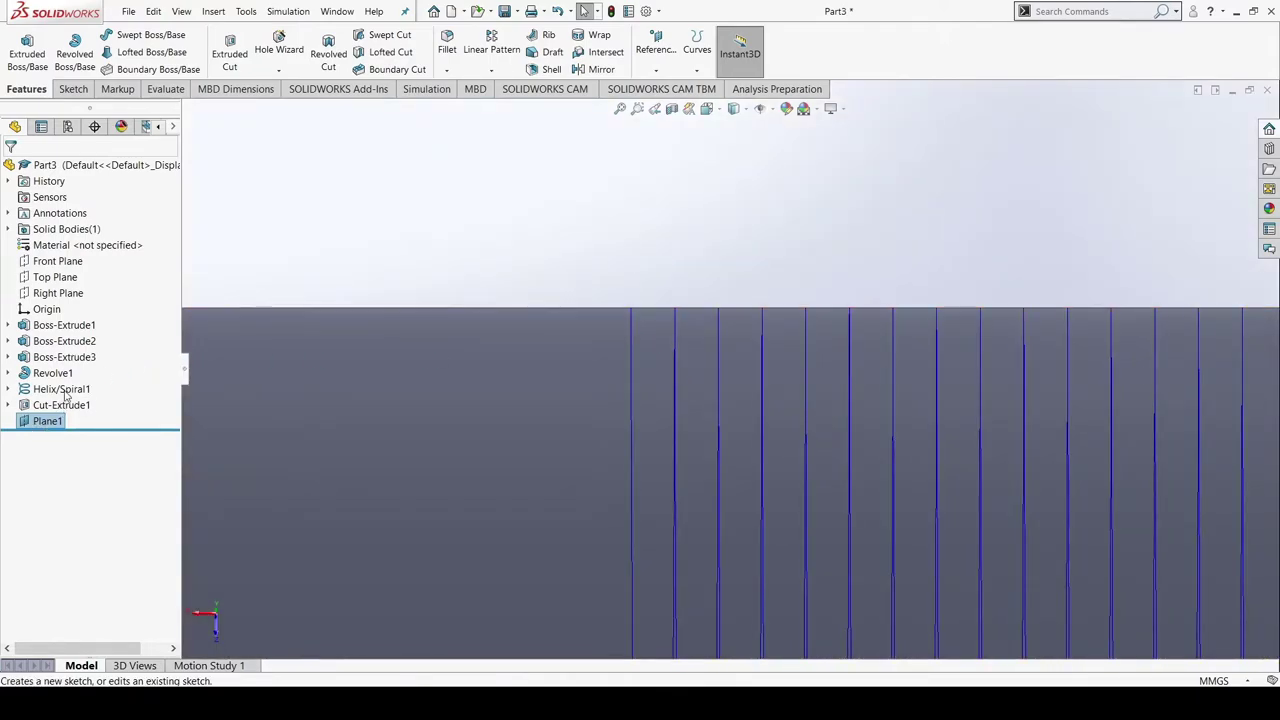
pyautogui.click(48, 390)
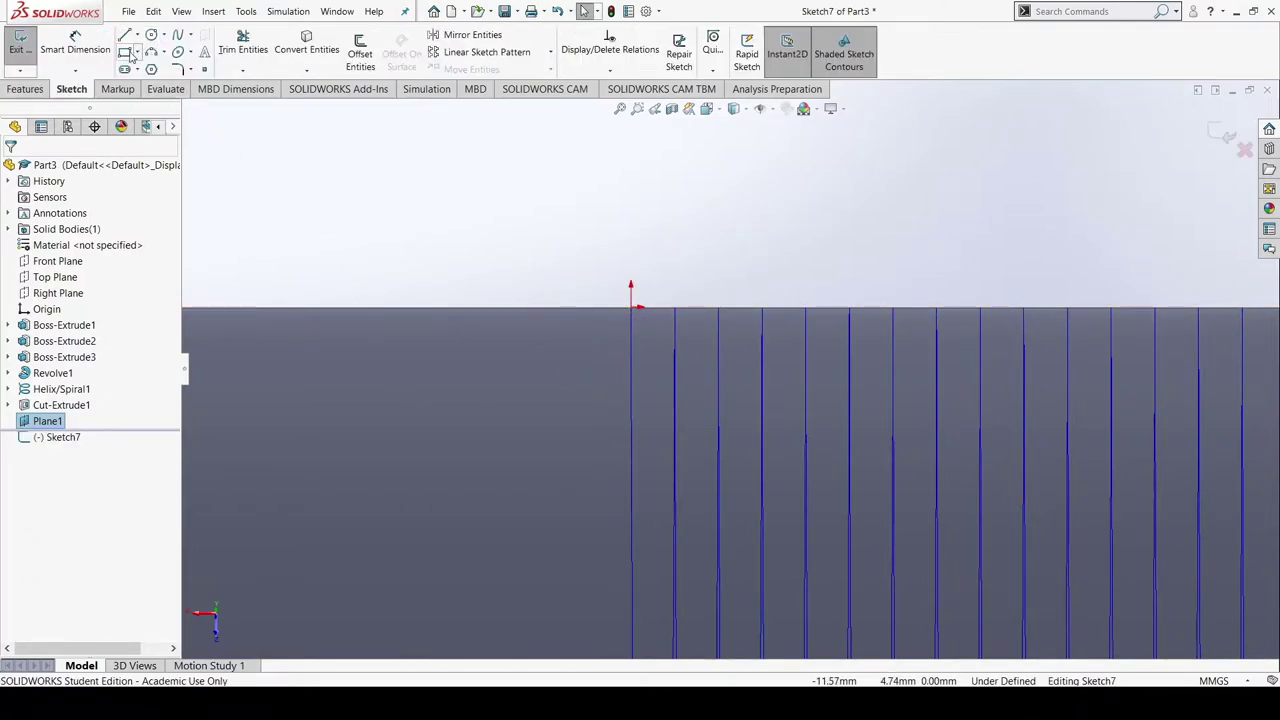
pyautogui.click(630, 329)
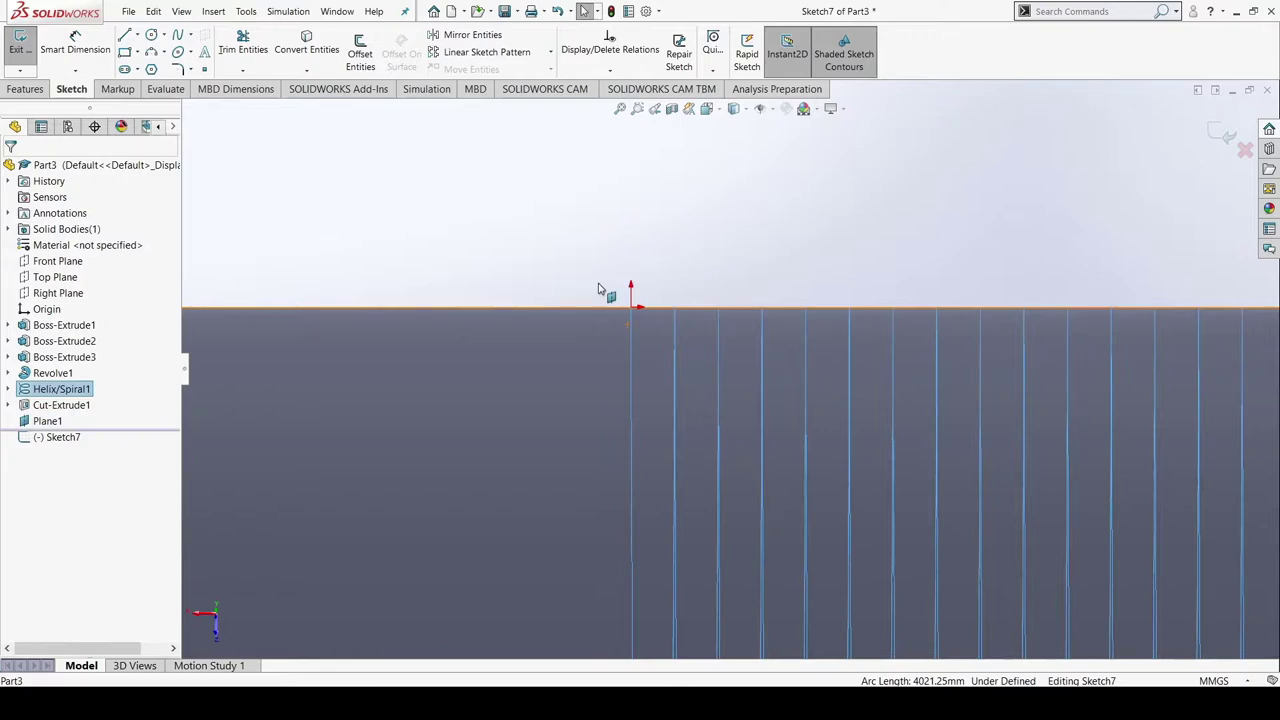
pyautogui.press('l')
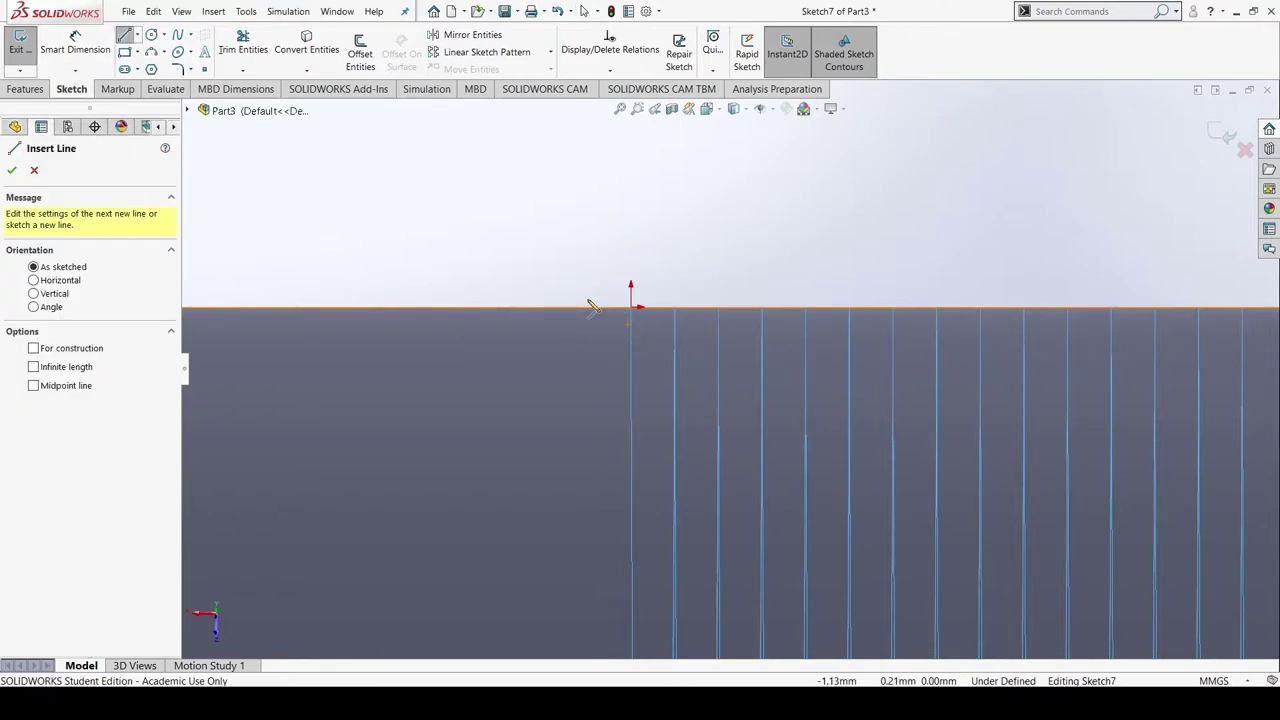
pyautogui.click(31, 171)
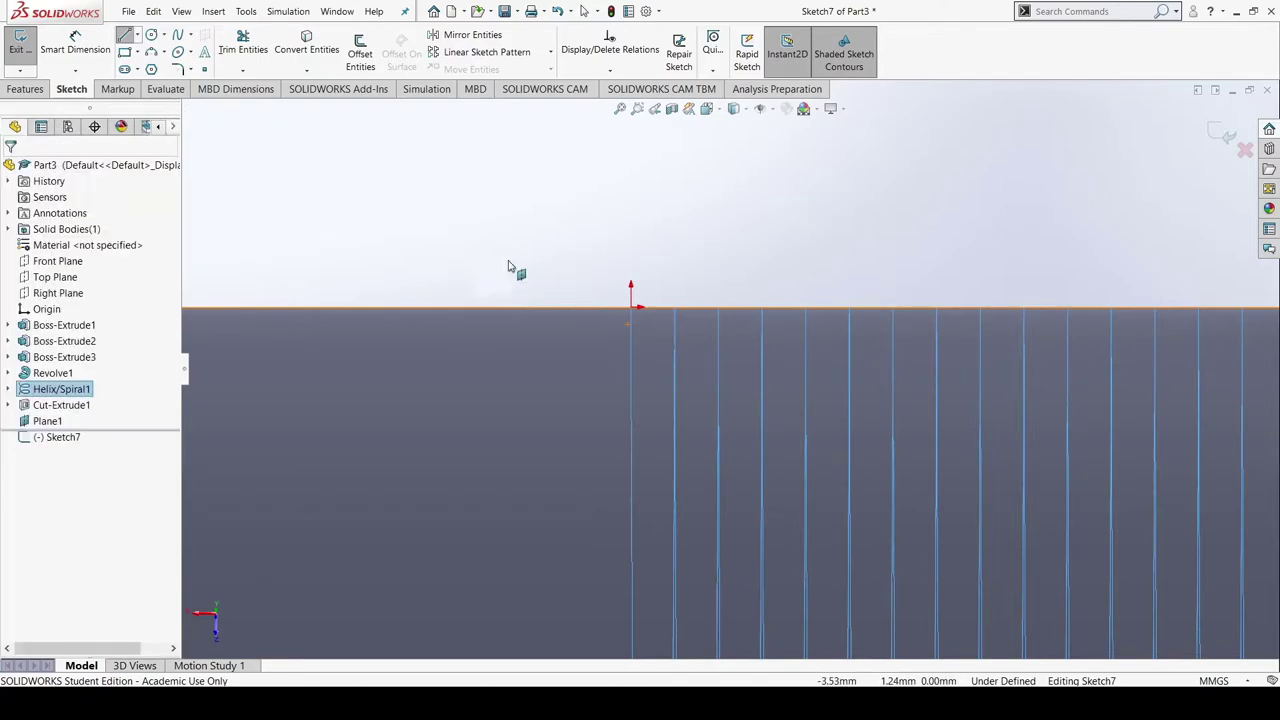
pyautogui.click(627, 310)
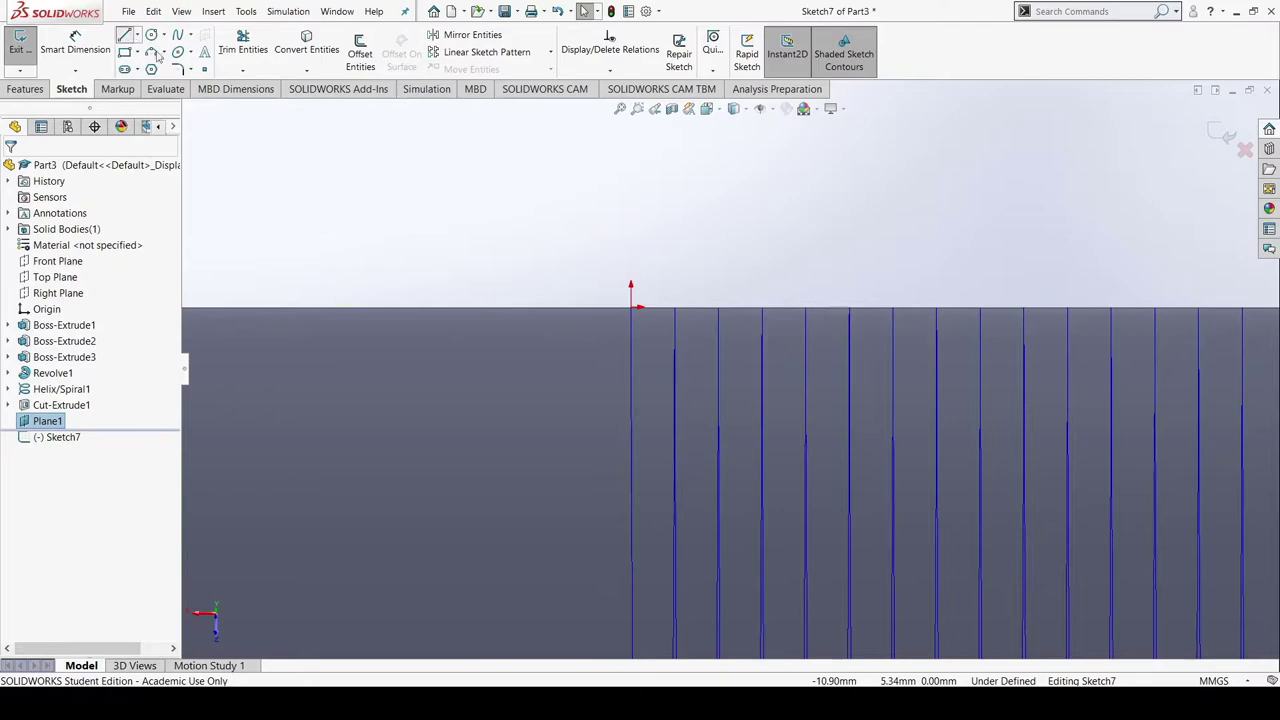
pyautogui.press('l')
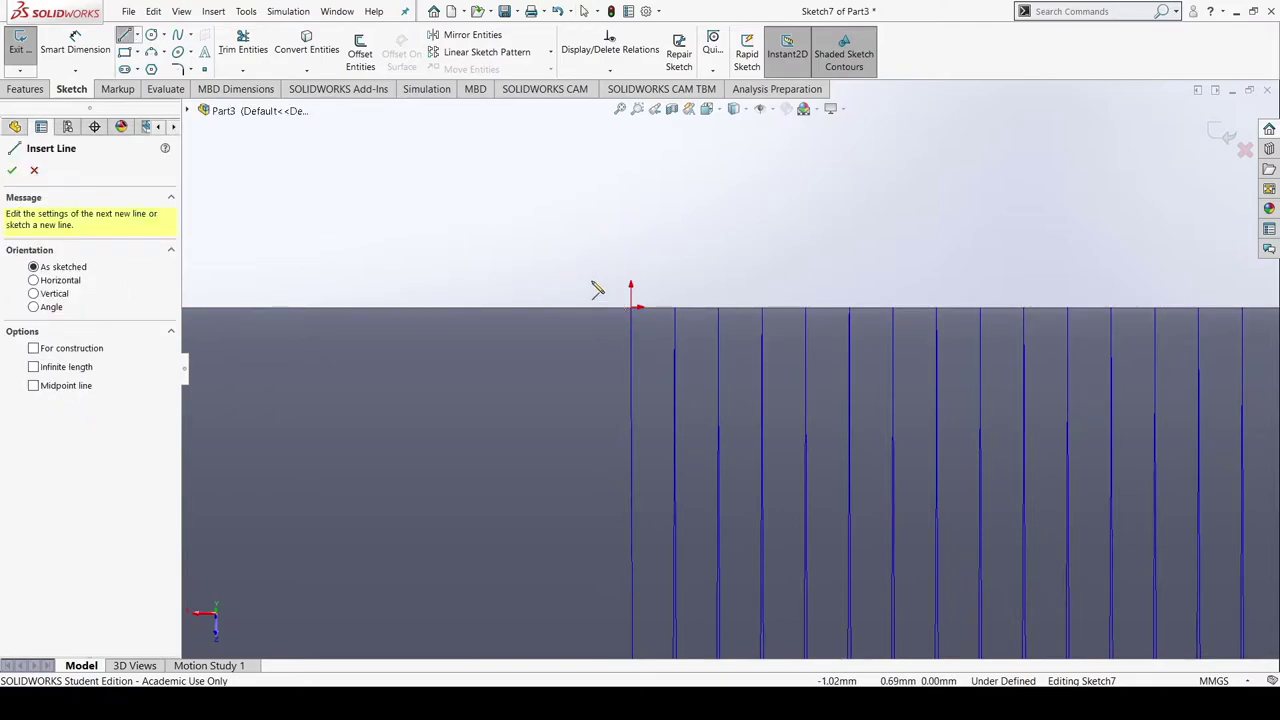
pyautogui.click(592, 282)
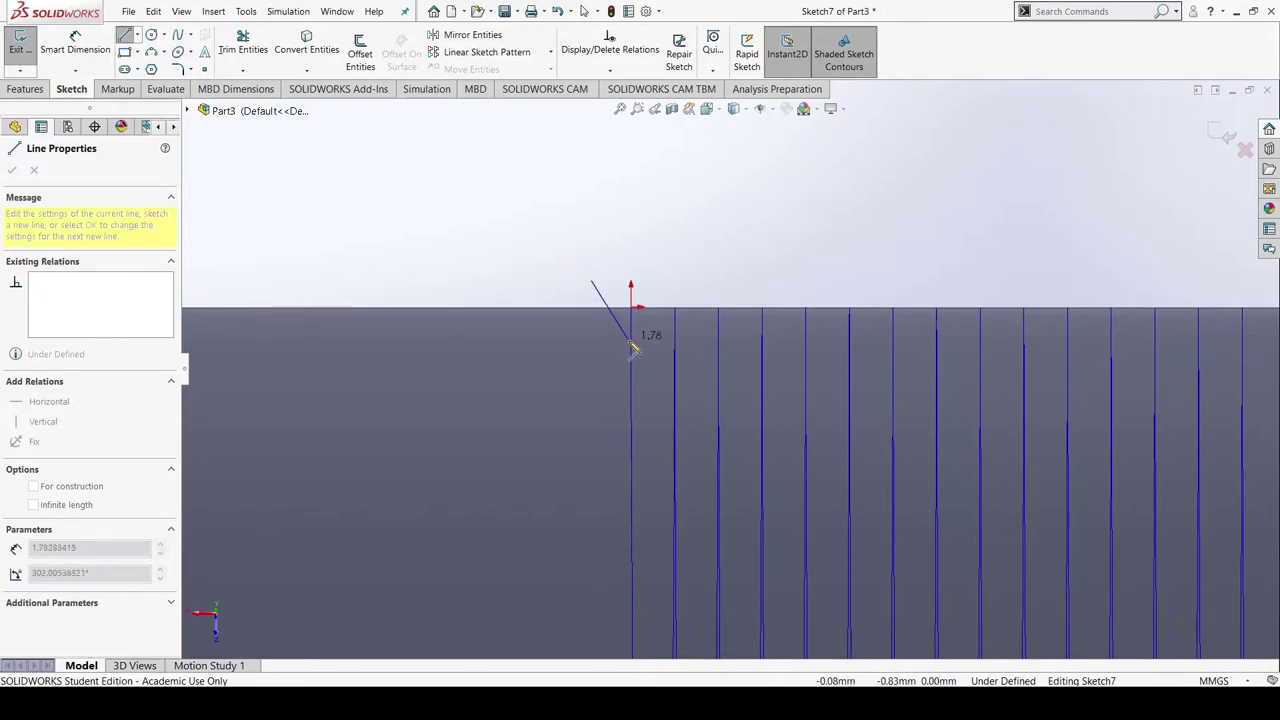
pyautogui.press('Escape')
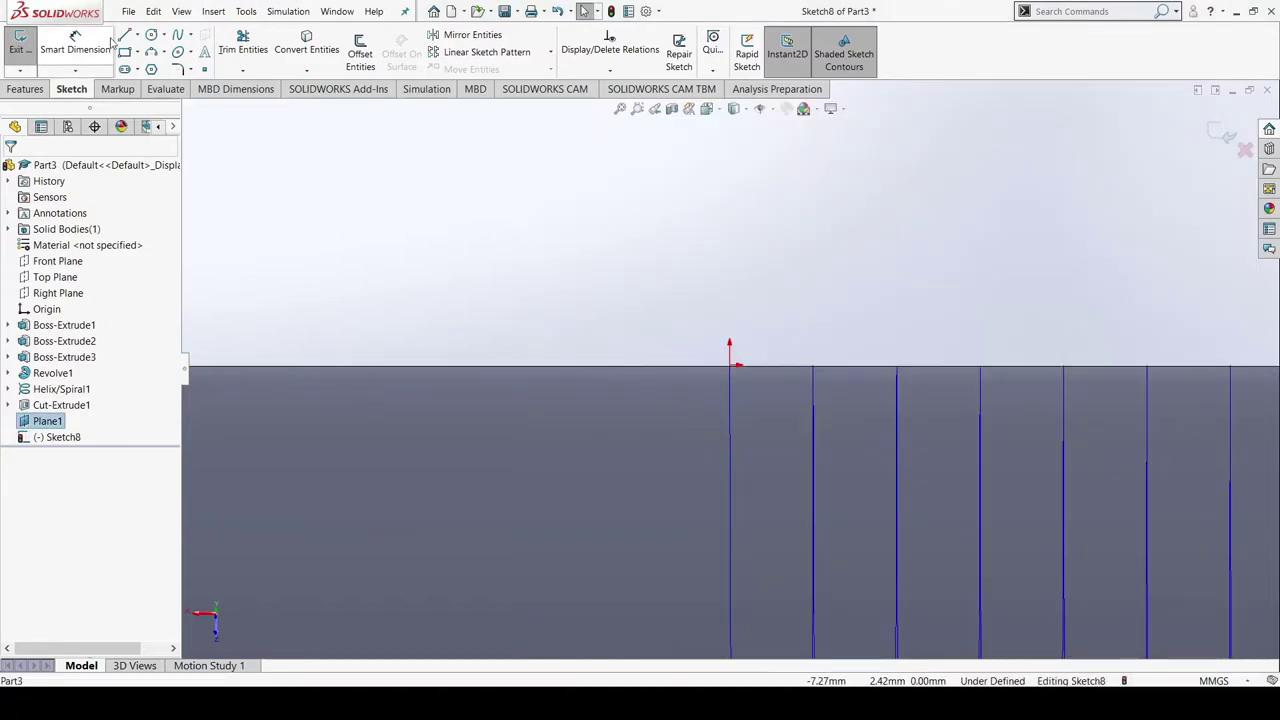
pyautogui.press('l')
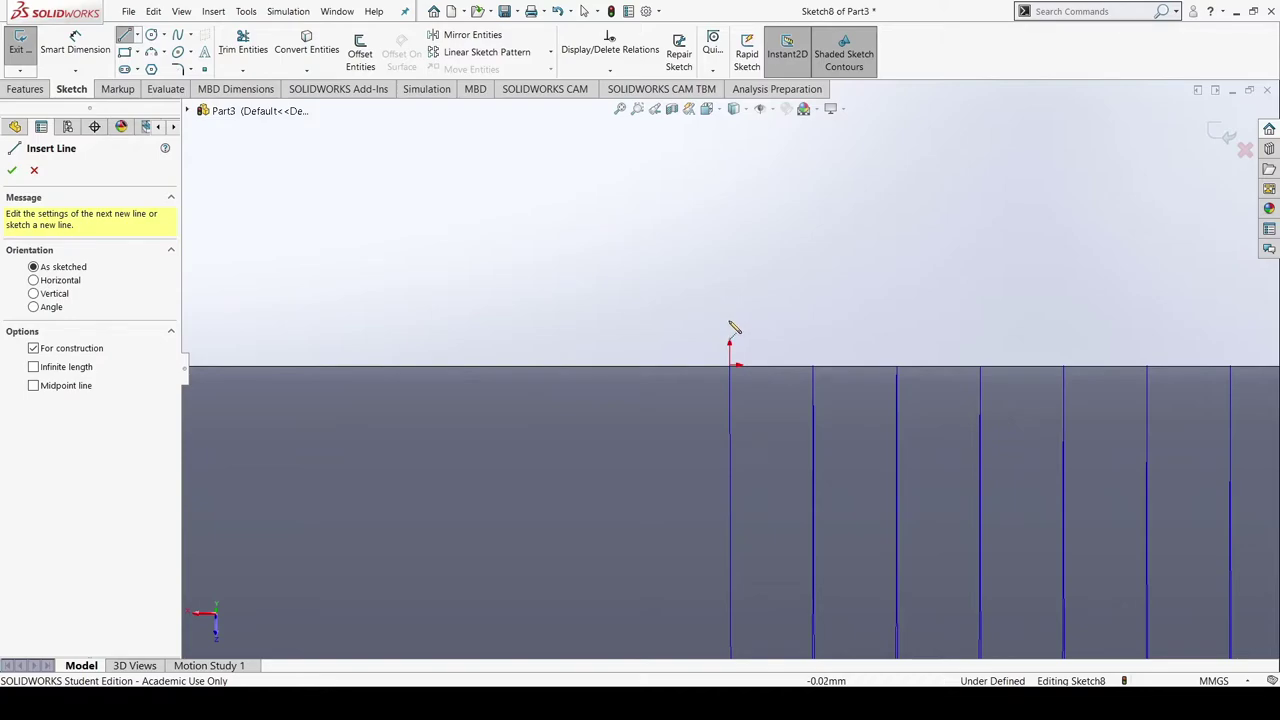
pyautogui.click(729, 324)
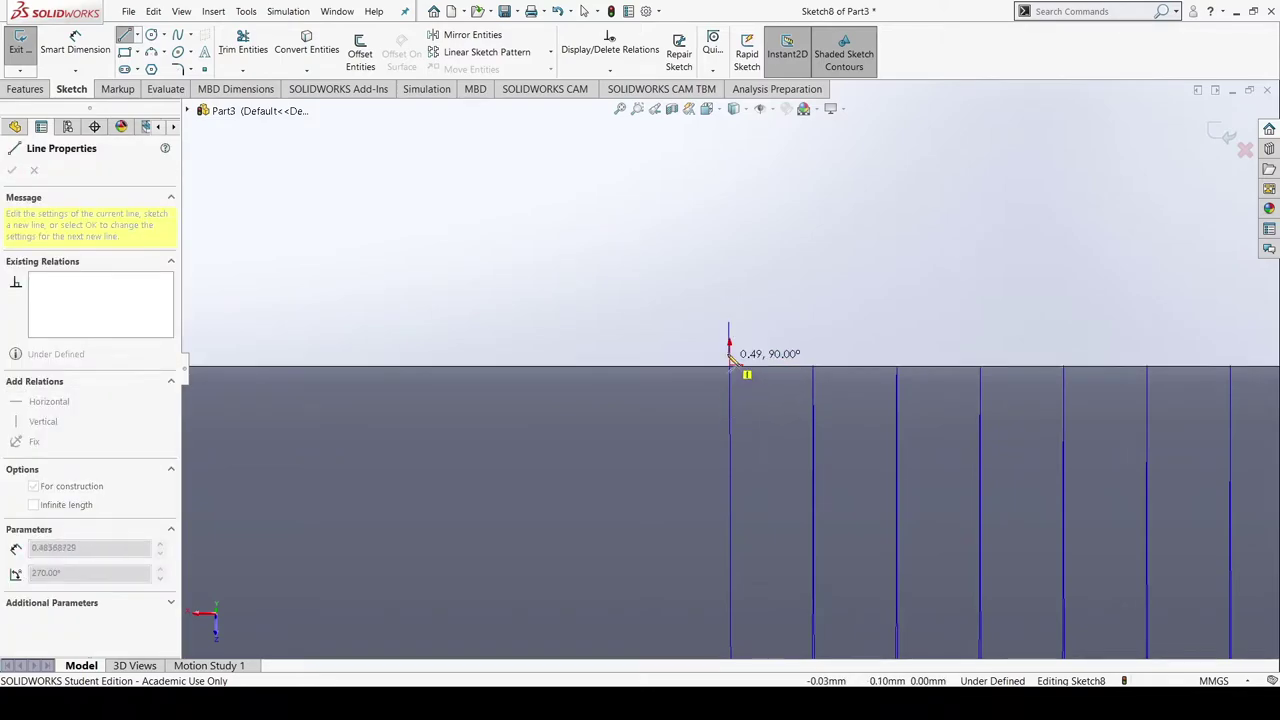
pyautogui.press('Escape')
pyautogui.press('Escape')
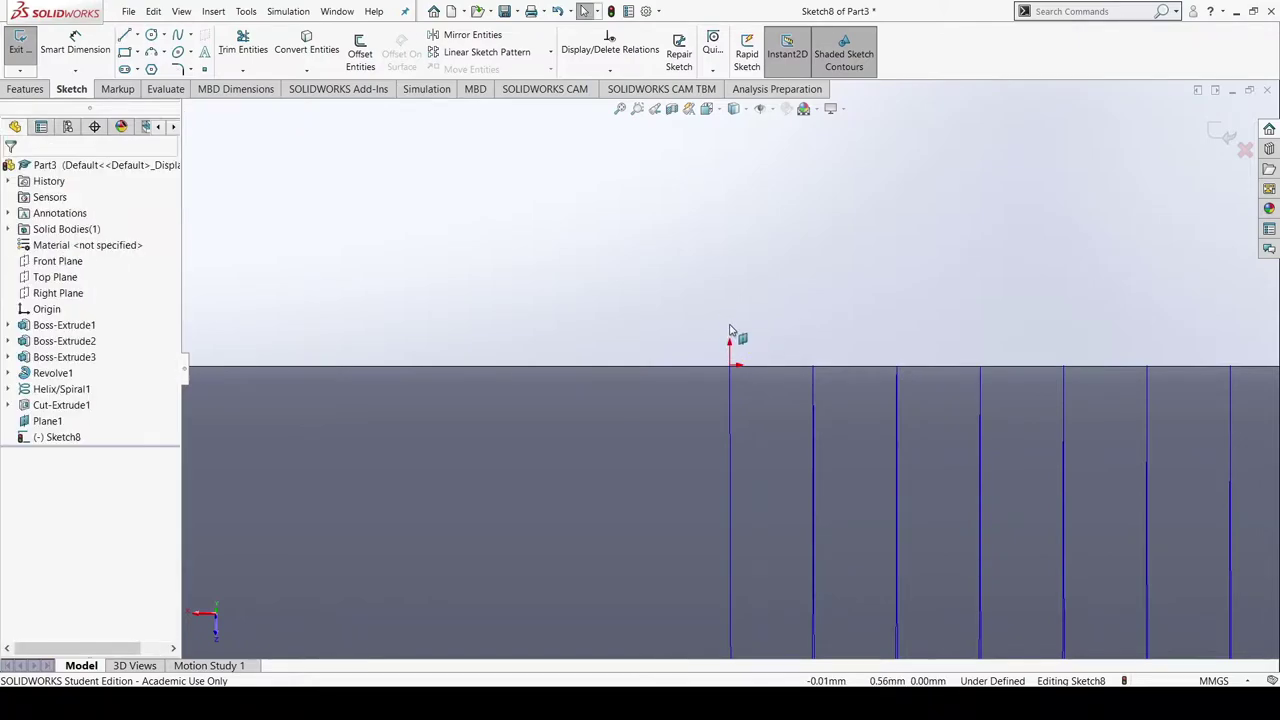
# Draw a short vertical construction line through the sketch origin, crossing the shaft's edge at the helix end
pyautogui.click(126, 34)
pyautogui.click(731, 338)
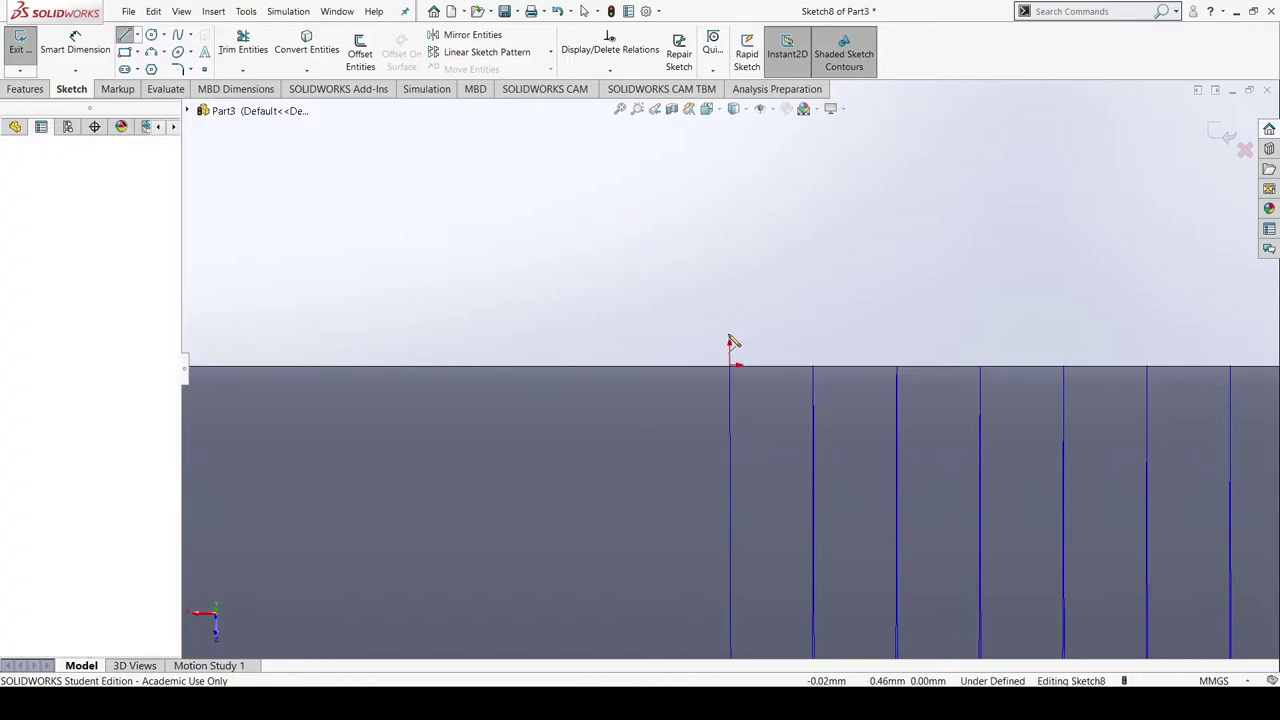
pyautogui.click(730, 410)
pyautogui.press('Escape')
pyautogui.press('Escape')
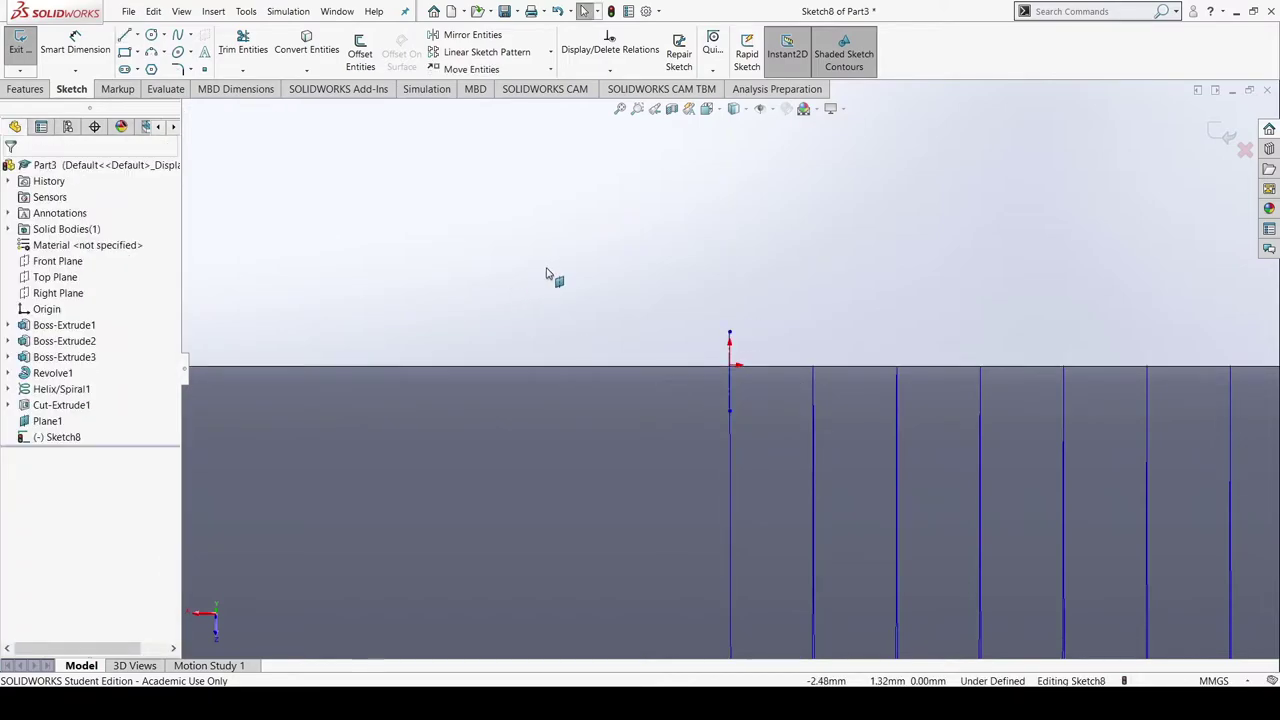
# Draw an inverted triangle about 0.8 mm wide and 0.9 mm high, centred on the vertical construction line with its apex inside the shaft
pyautogui.click(124, 34)
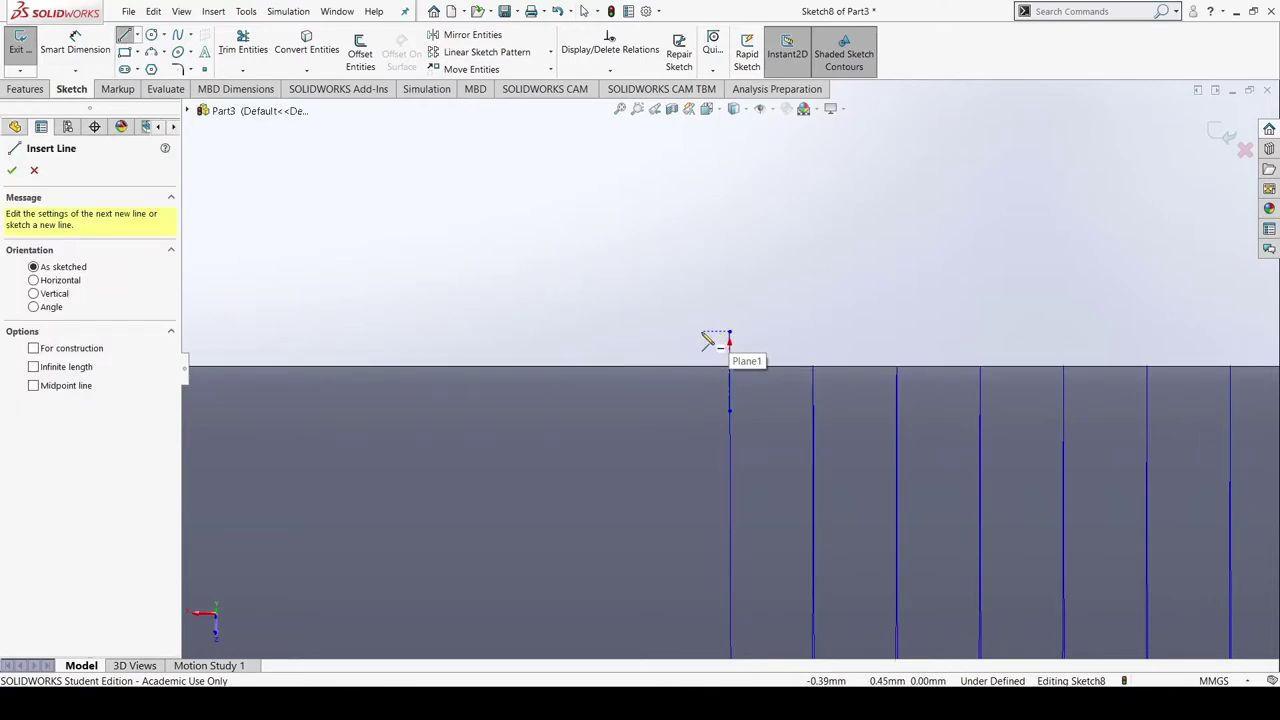
pyautogui.click(729, 332)
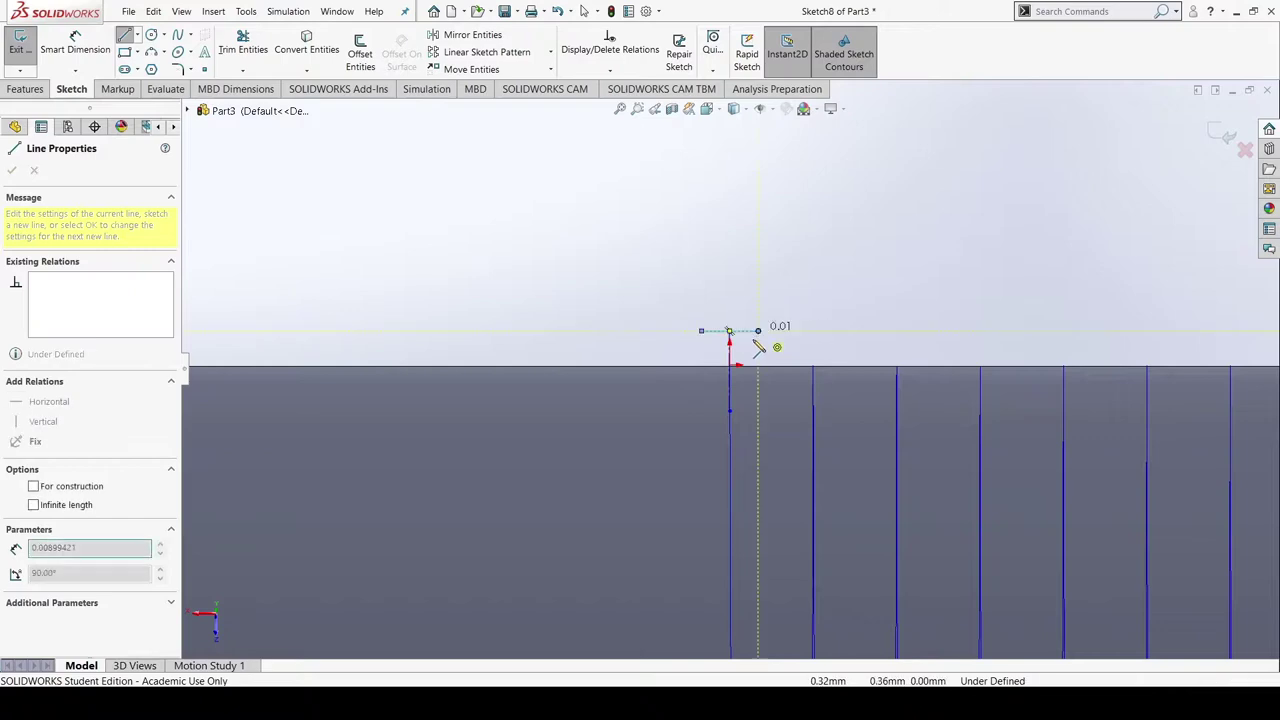
pyautogui.click(758, 333)
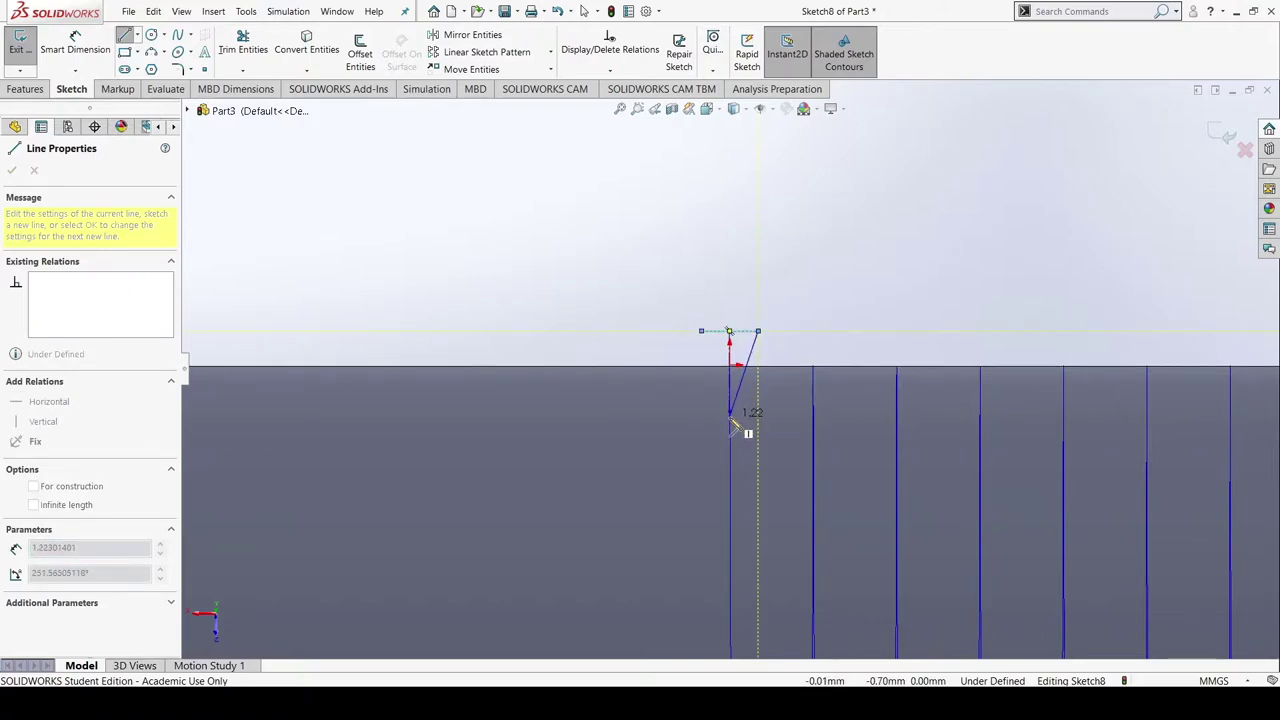
pyautogui.click(730, 396)
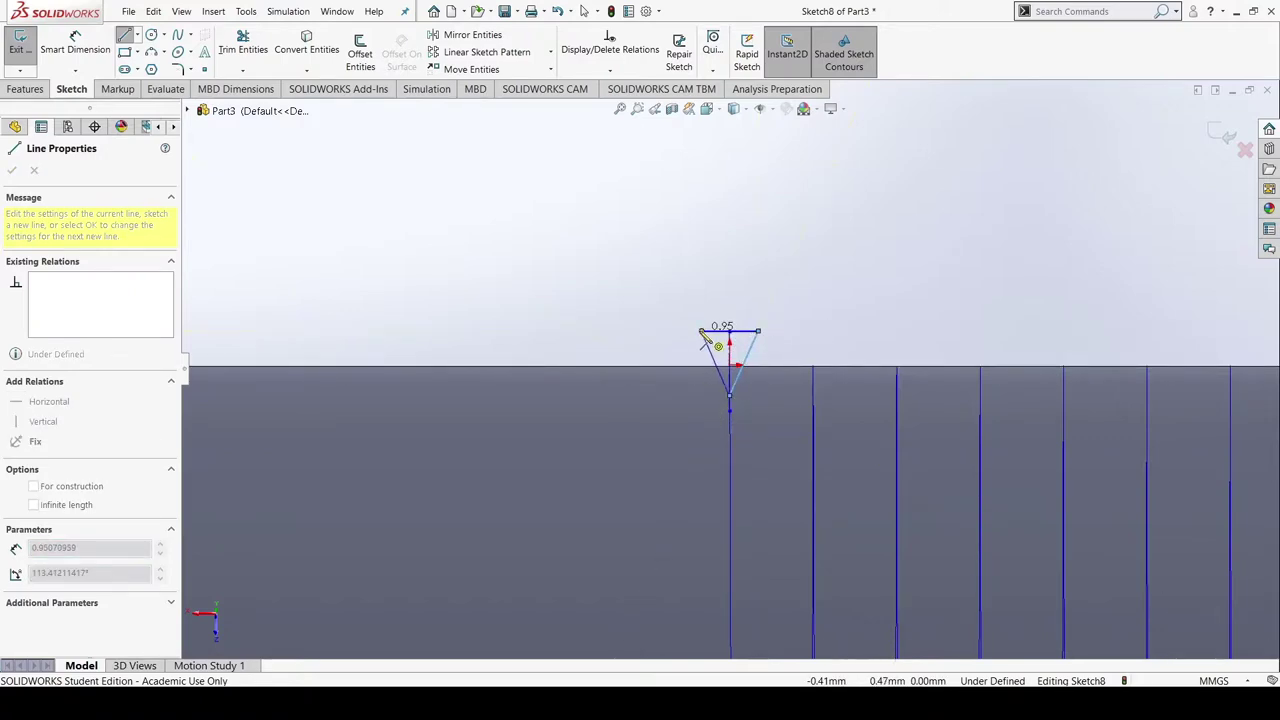
pyautogui.click(702, 331)
pyautogui.press('Escape')
# Dimension each upper corner of the triangle 0.5 mm from the vertical construction line
pyautogui.moveTo(632, 332); pyautogui.dragTo(661, 247, button='right')
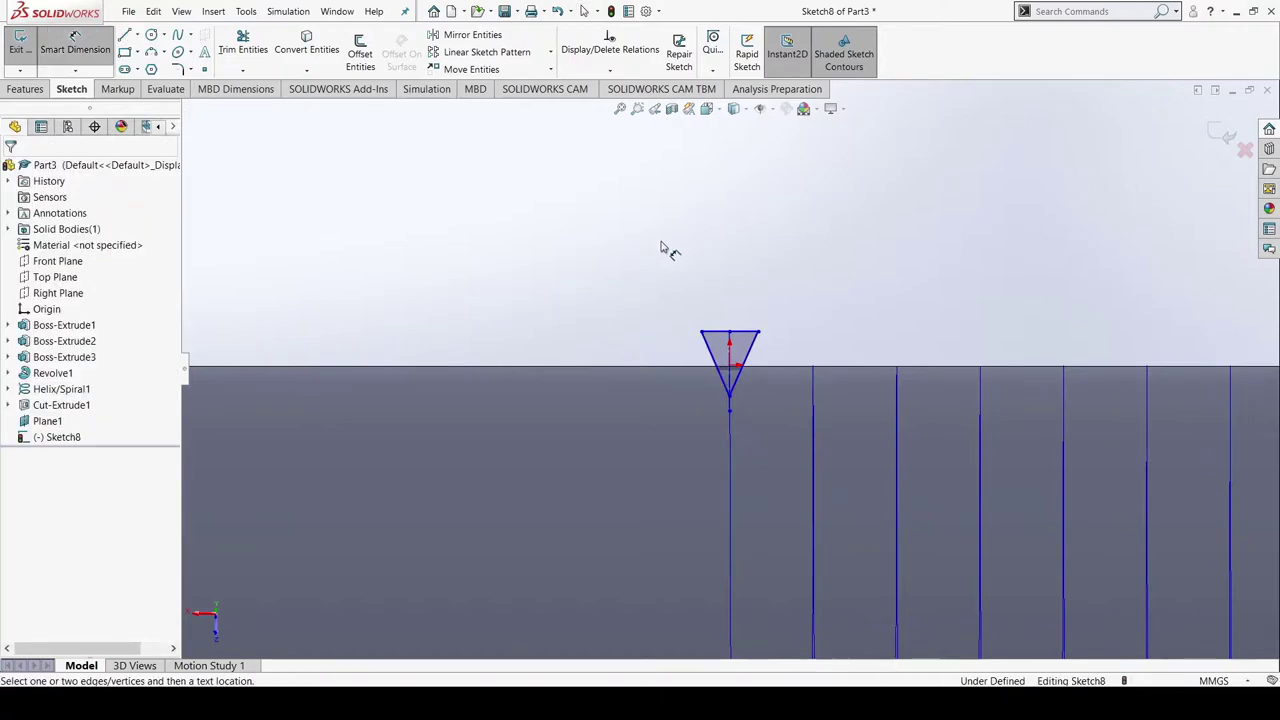
pyautogui.scroll(-3, 722, 349)
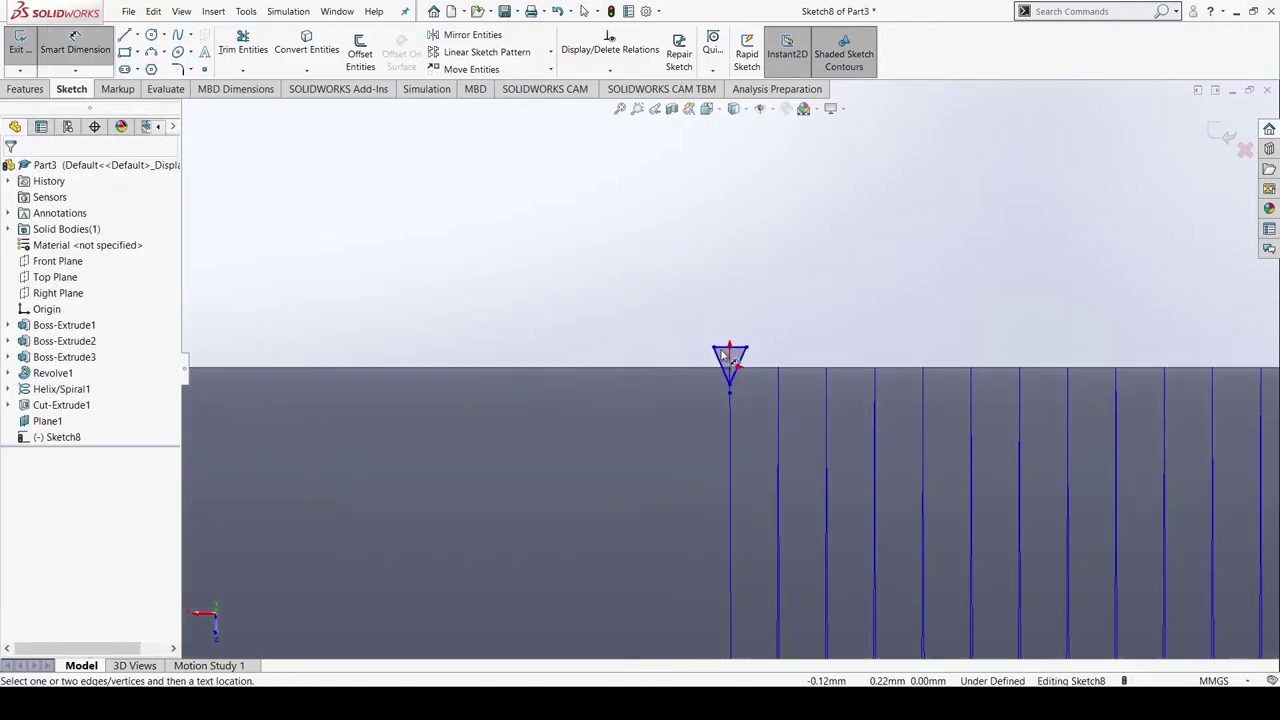
pyautogui.click(689, 345)
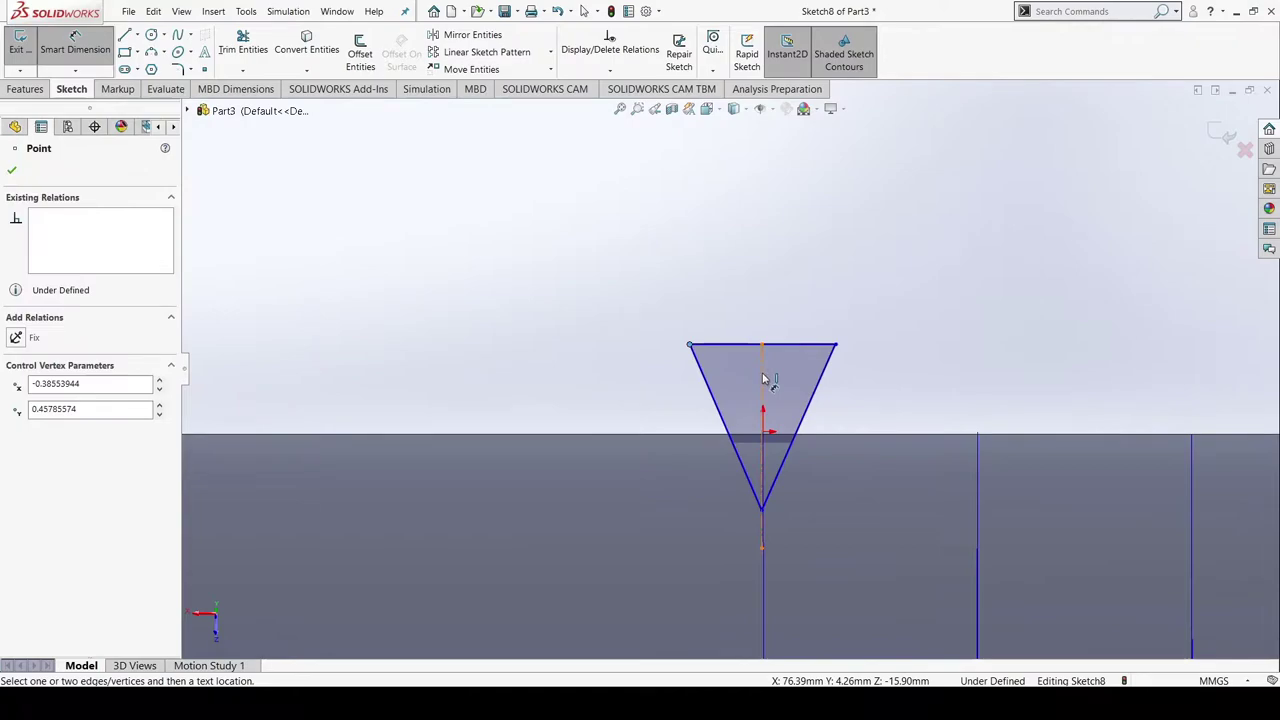
pyautogui.click(763, 373)
pyautogui.click(748, 305)
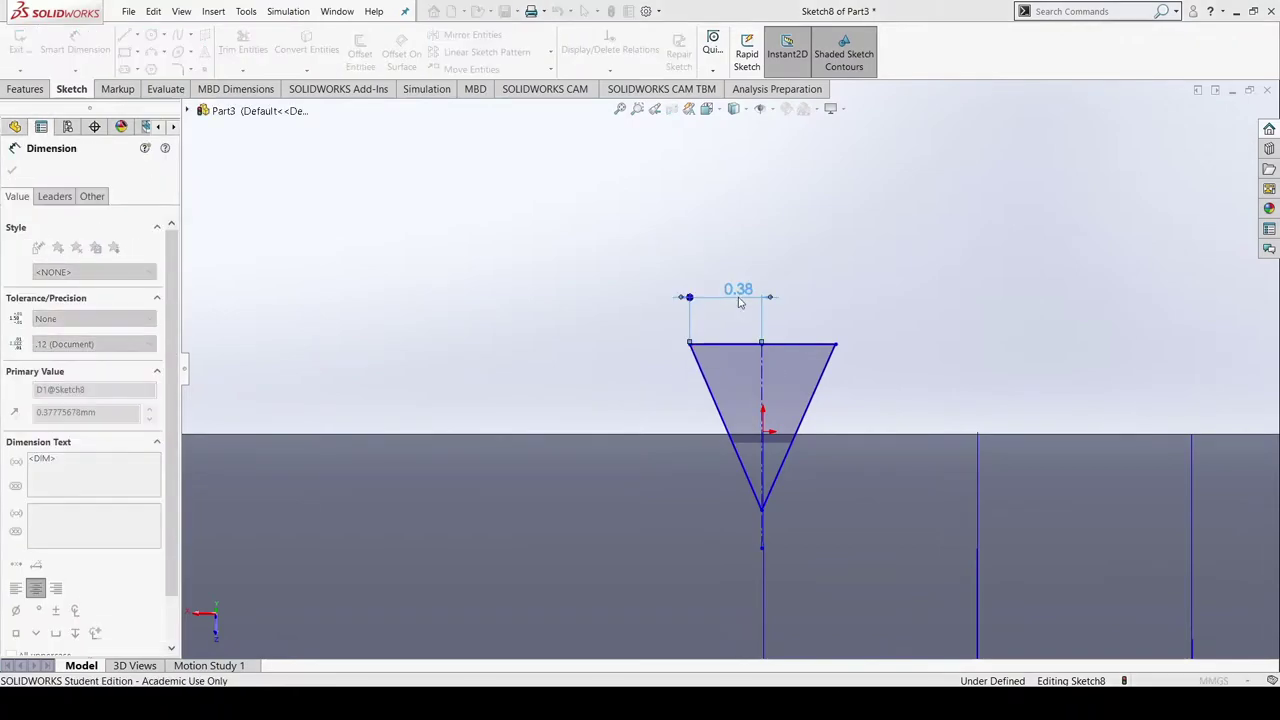
pyautogui.write('0.5')
pyautogui.press('Return')
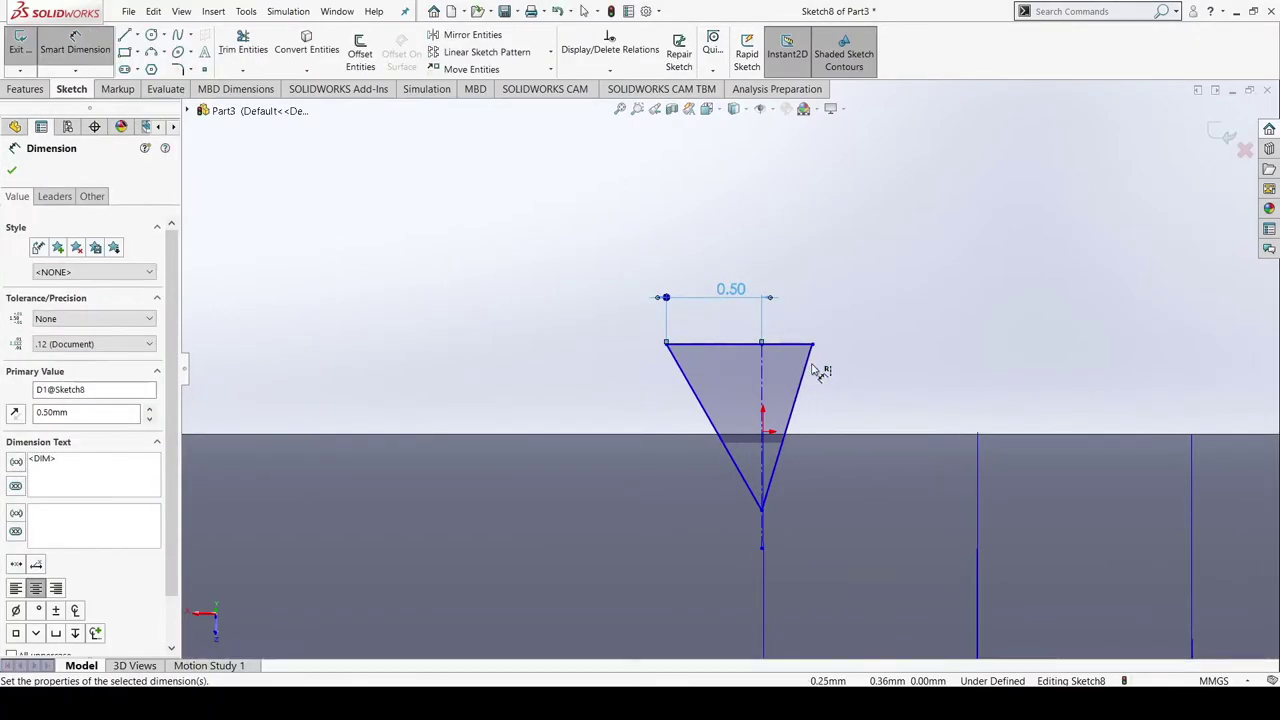
pyautogui.click(814, 348)
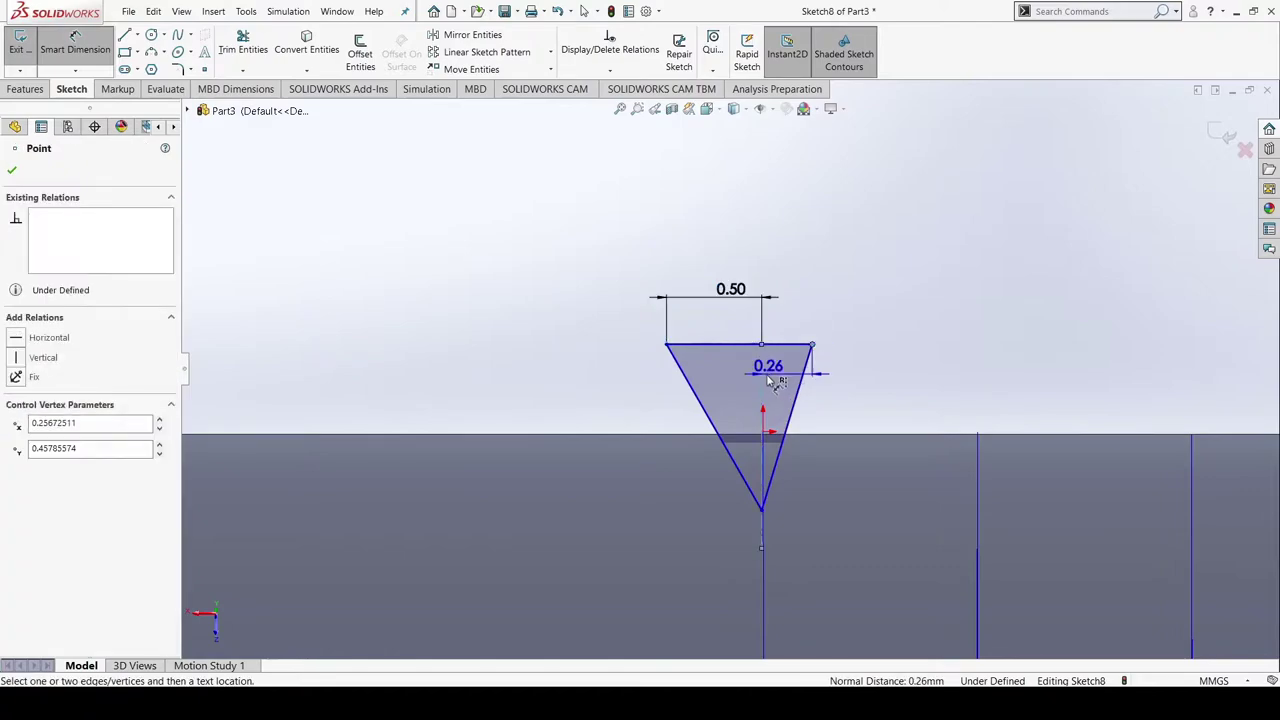
pyautogui.click(811, 309)
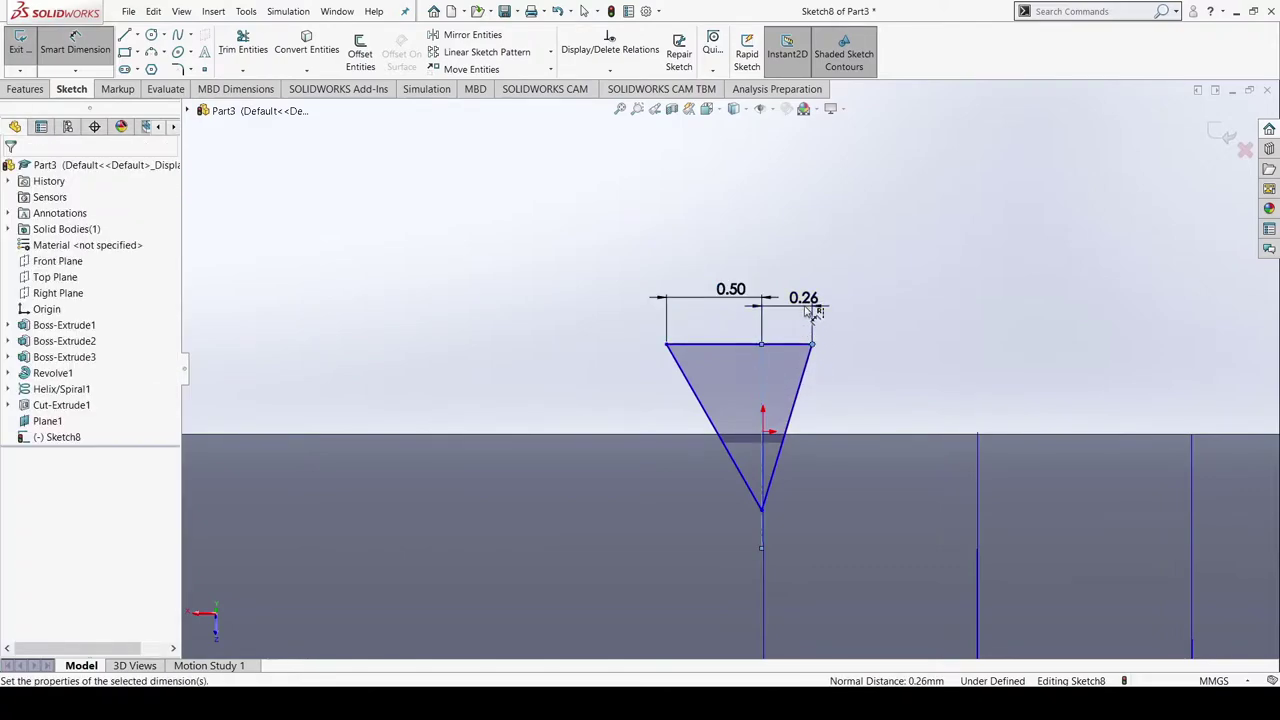
pyautogui.write('0.5')
pyautogui.press('Return')
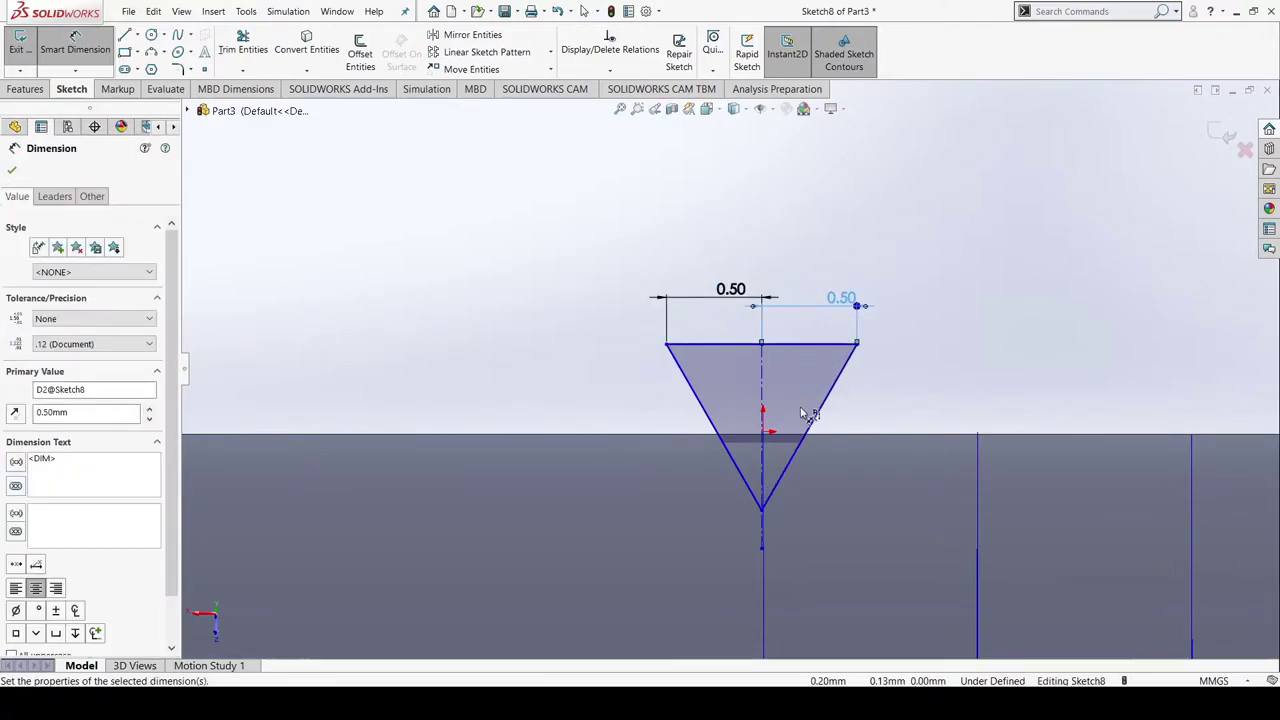
# Dimension the triangle's height from its lower apex to its upper edge as 1 mm
pyautogui.click(762, 508)
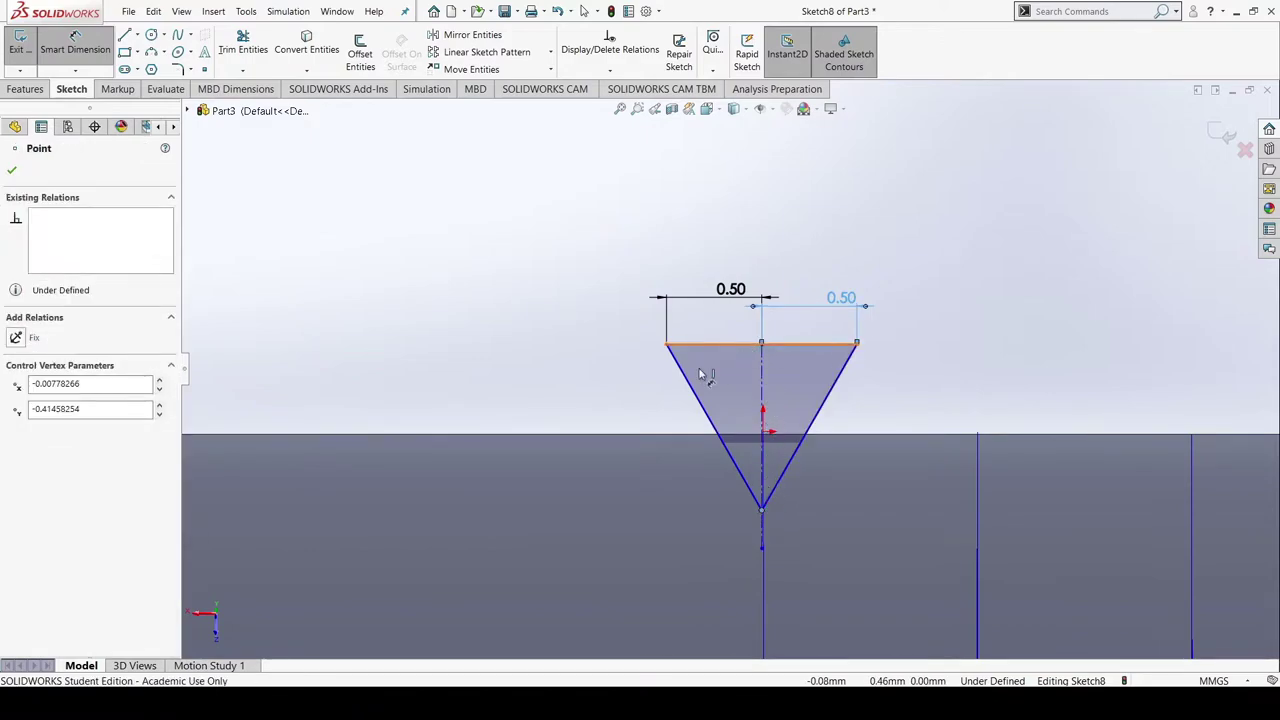
pyautogui.click(755, 346)
pyautogui.click(650, 403)
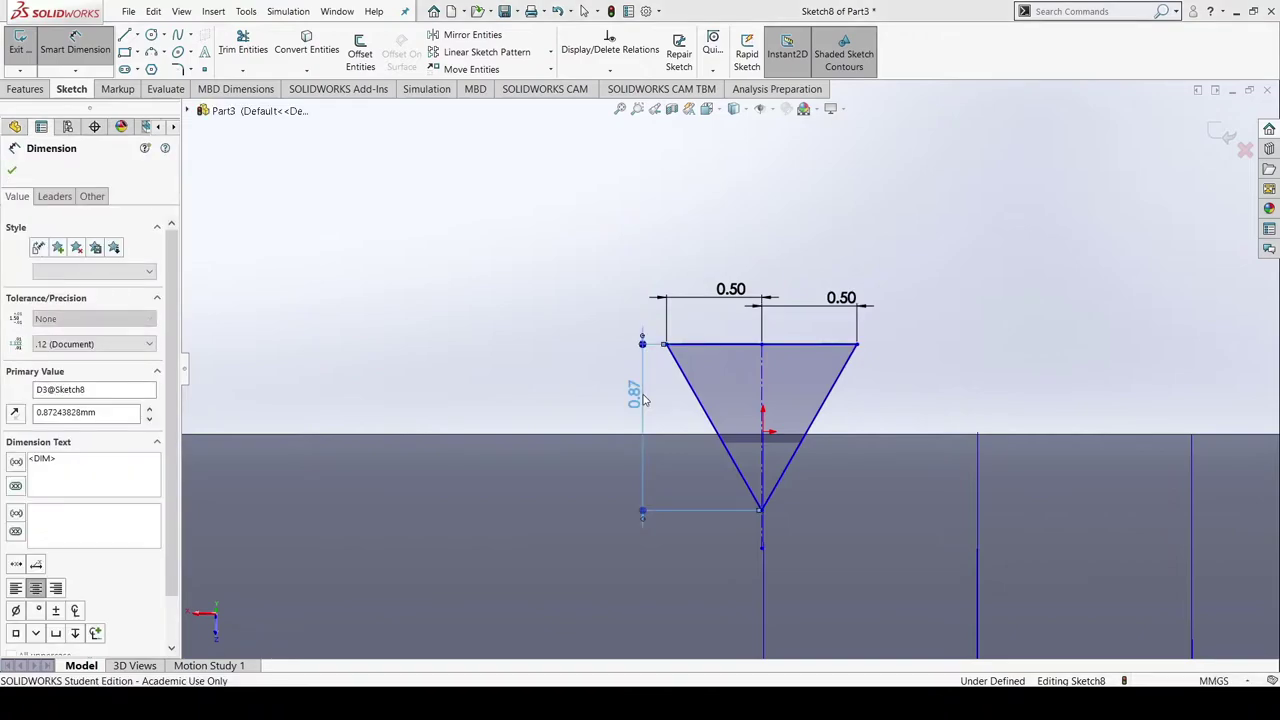
pyautogui.write('1')
pyautogui.press('Return')
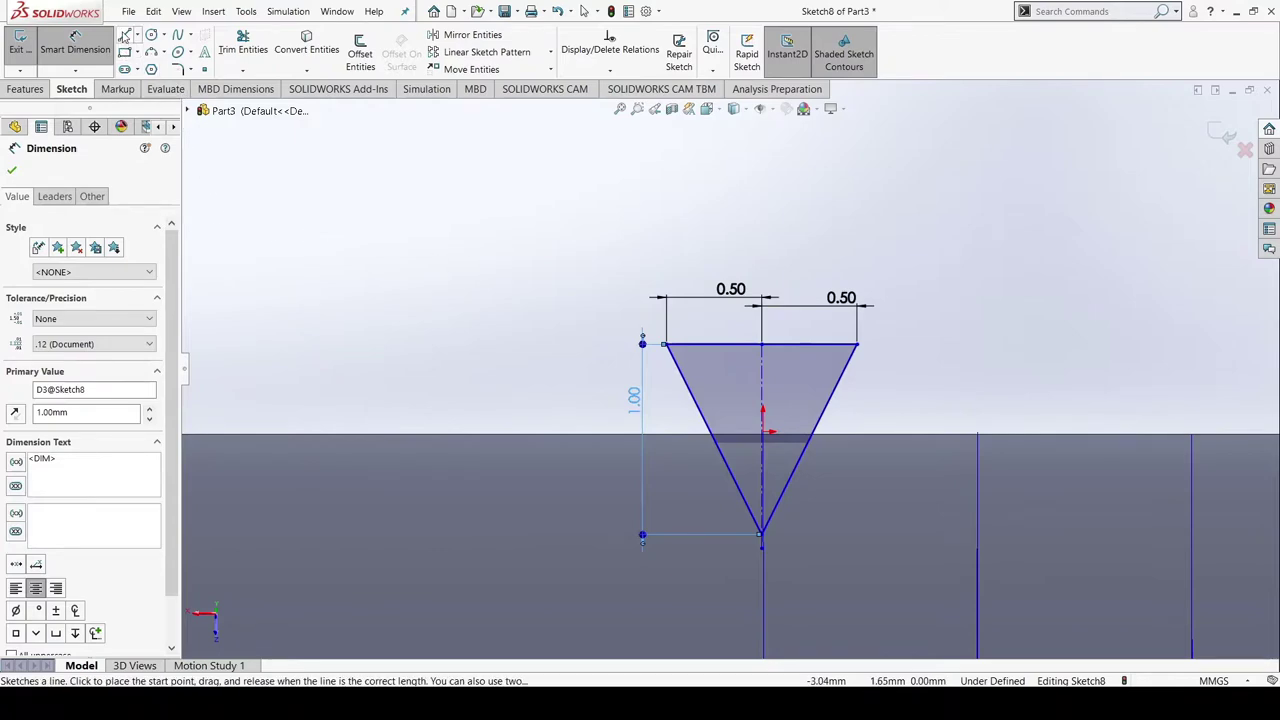
# Draw a horizontal construction line about 1.6 mm long through the sketch origin, extending past both sides of the triangle
pyautogui.click(143, 74)
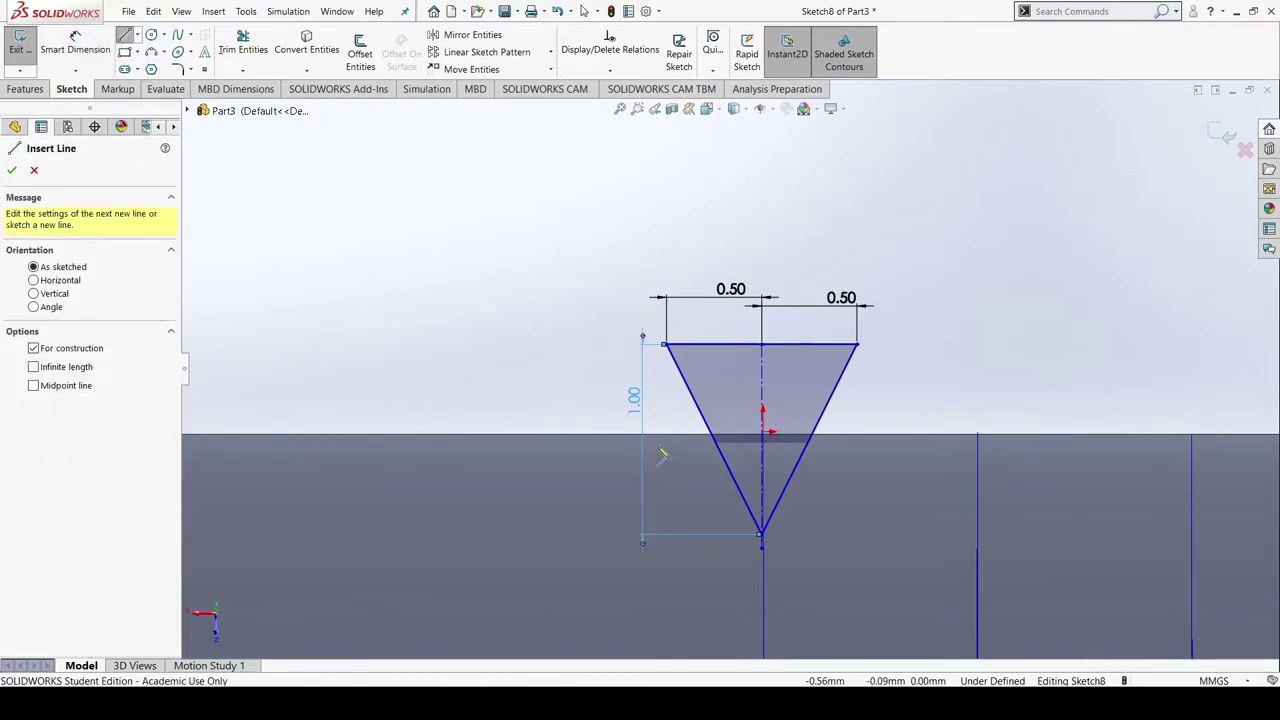
pyautogui.press('Escape')
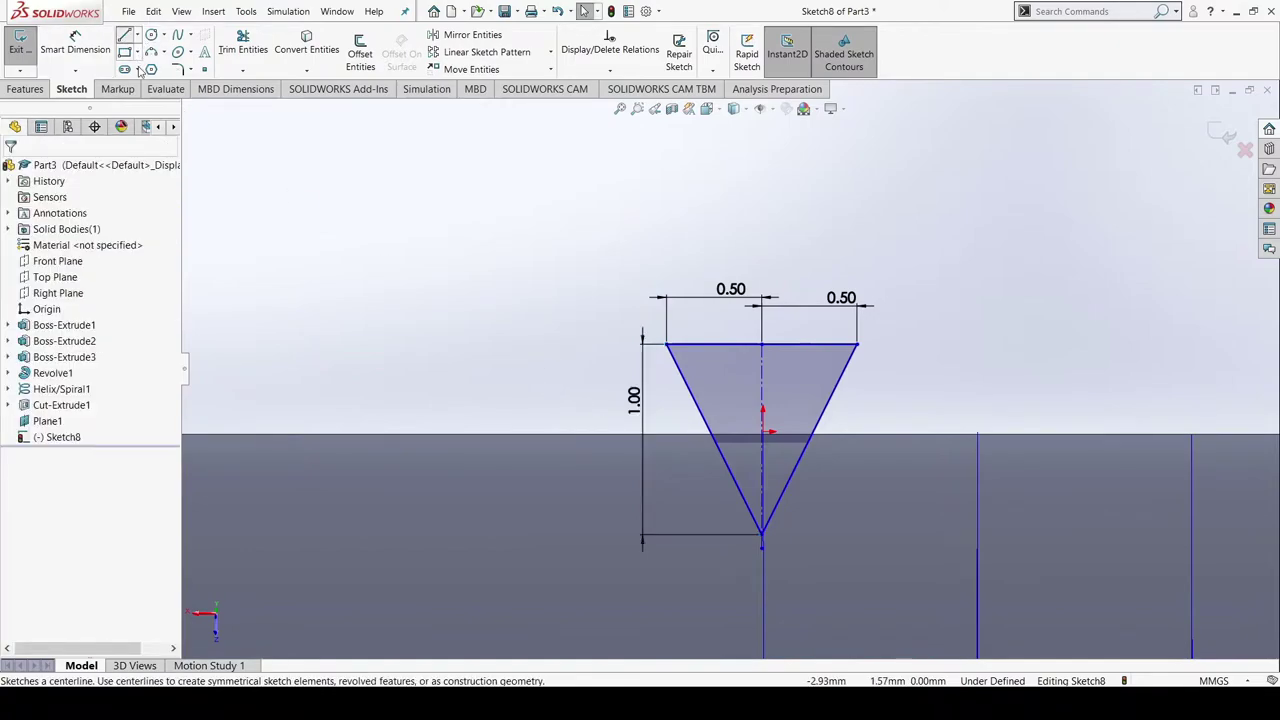
pyautogui.click(126, 36)
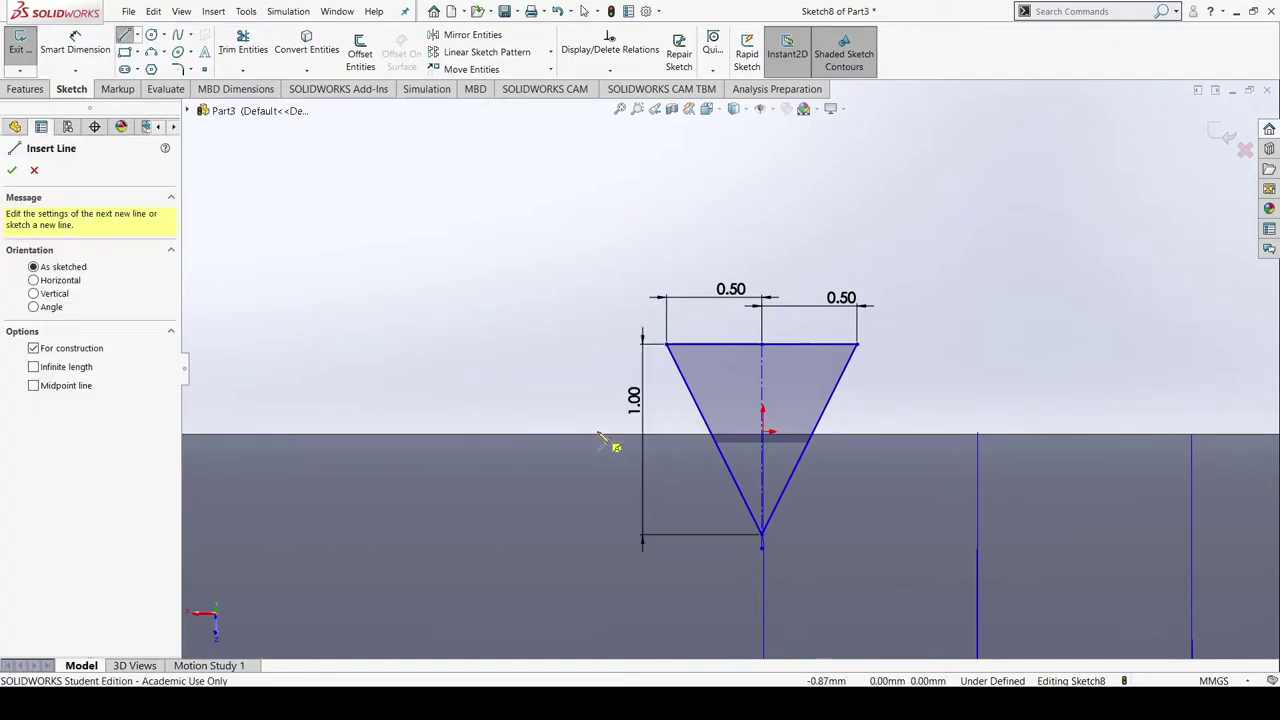
pyautogui.click(600, 434)
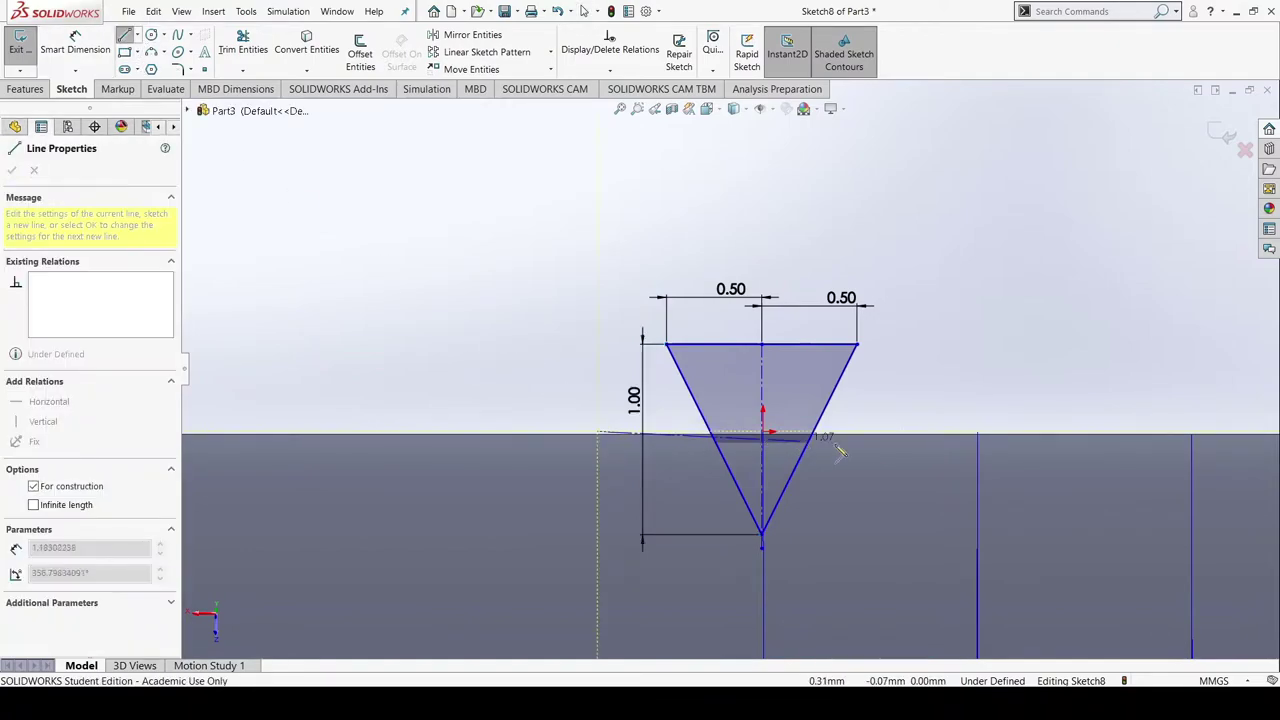
pyautogui.click(901, 432)
pyautogui.press('Escape')
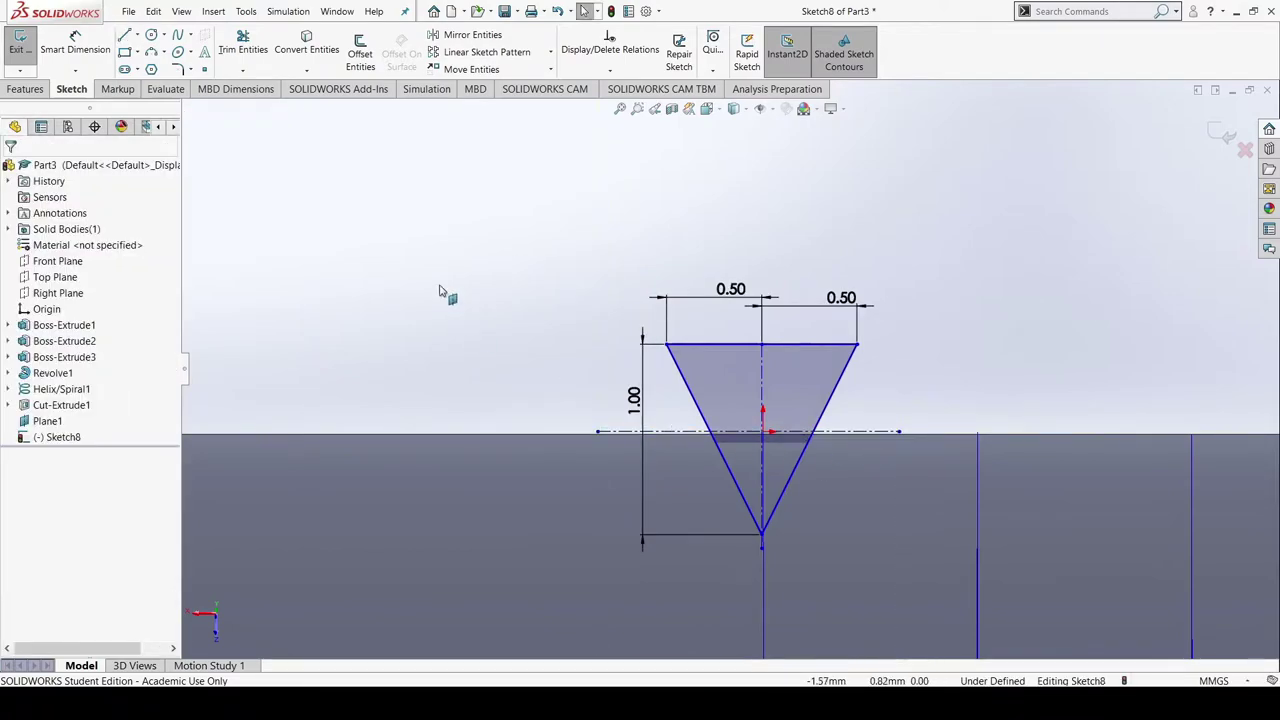
# Dimension the triangle's upper edge 0.5 mm above the horizontal construction line
pyautogui.moveTo(395, 352); pyautogui.dragTo(399, 201, button='right')
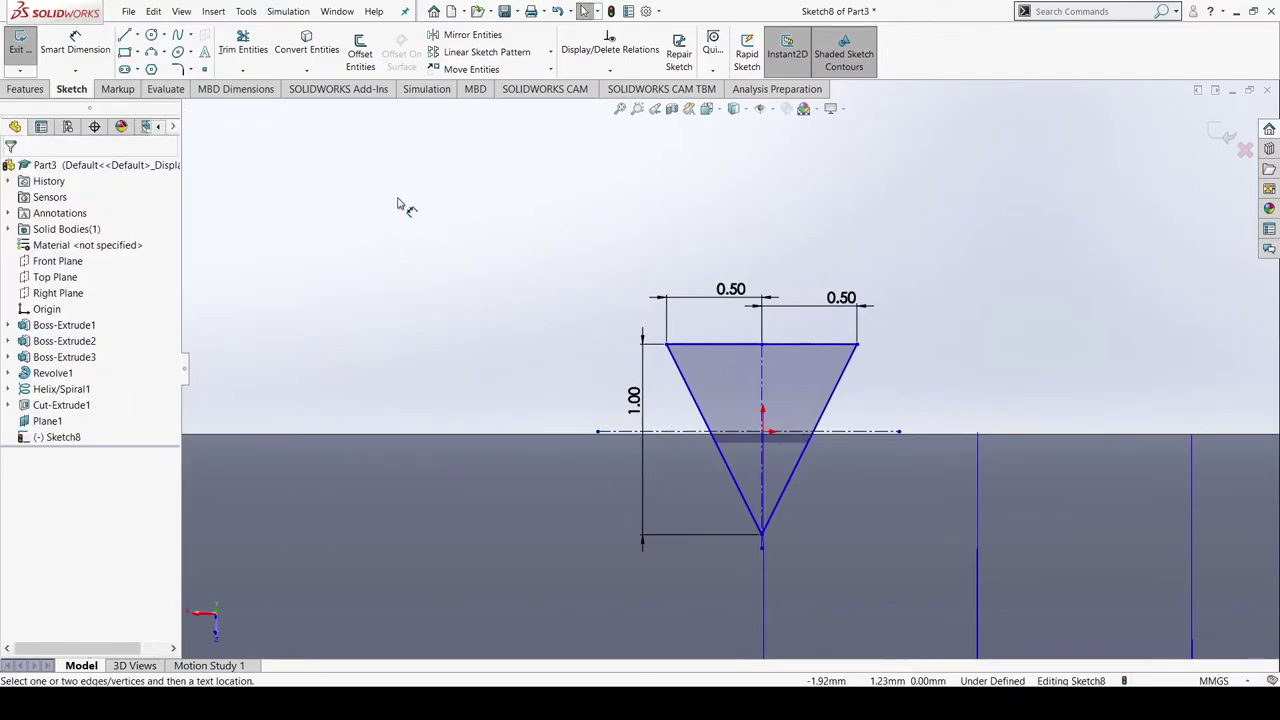
pyautogui.click(688, 432)
pyautogui.click(705, 345)
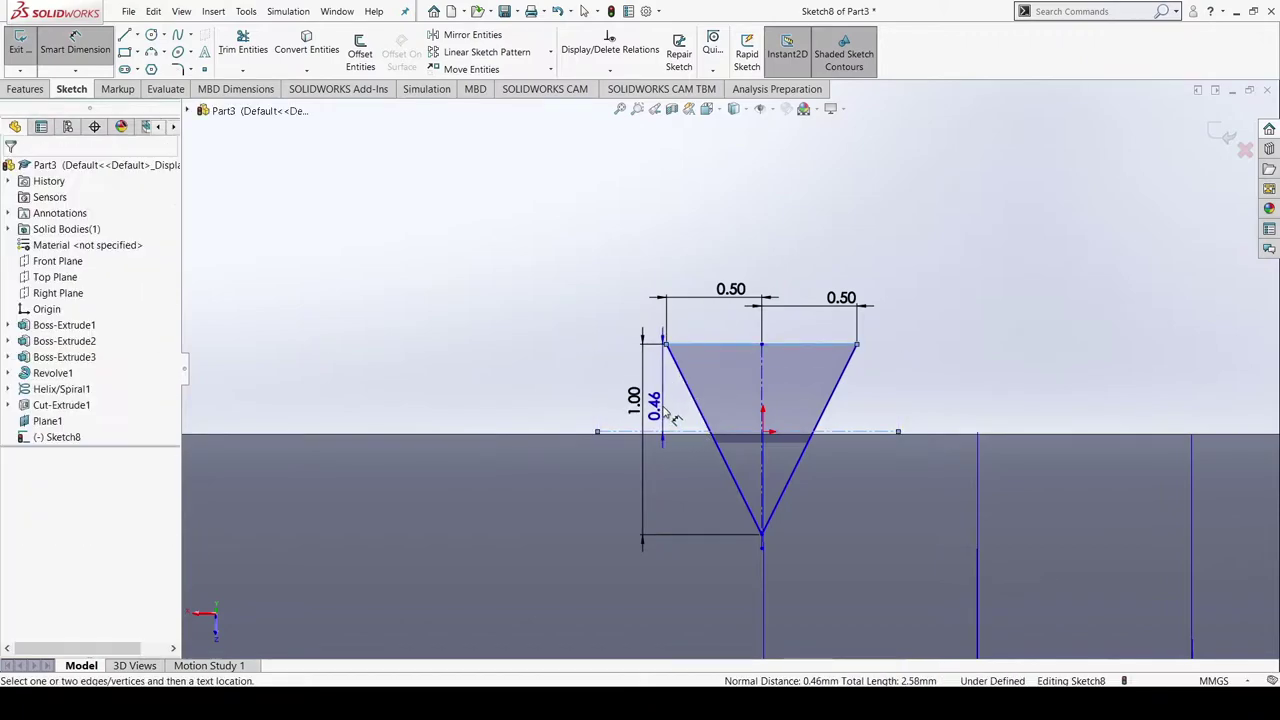
pyautogui.click(664, 412)
pyautogui.write('.5')
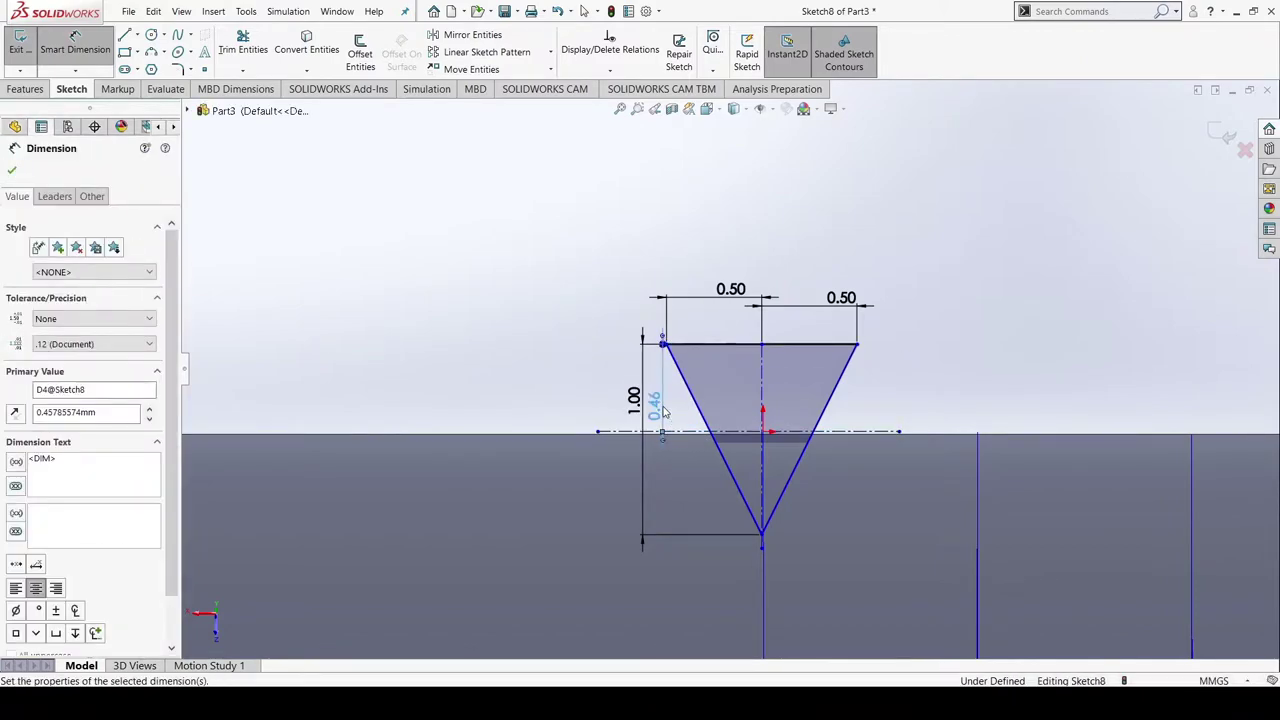
pyautogui.press('Return')
pyautogui.click(921, 314)
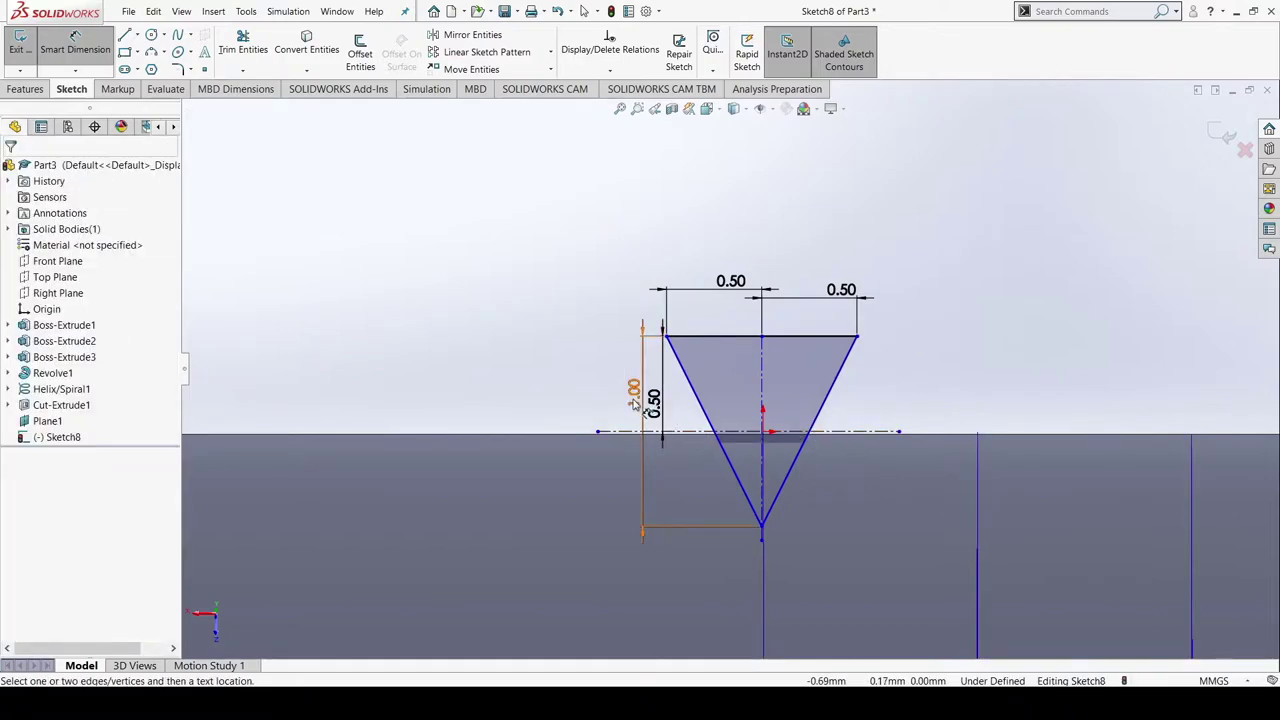
# Move the triangle's 1 mm height dimension farther outward, clear of the 0.5 mm vertical dimension, and end dimensioning
pyautogui.moveTo(633, 392); pyautogui.dragTo(582, 380)
pyautogui.click(951, 334)
pyautogui.press('Escape')
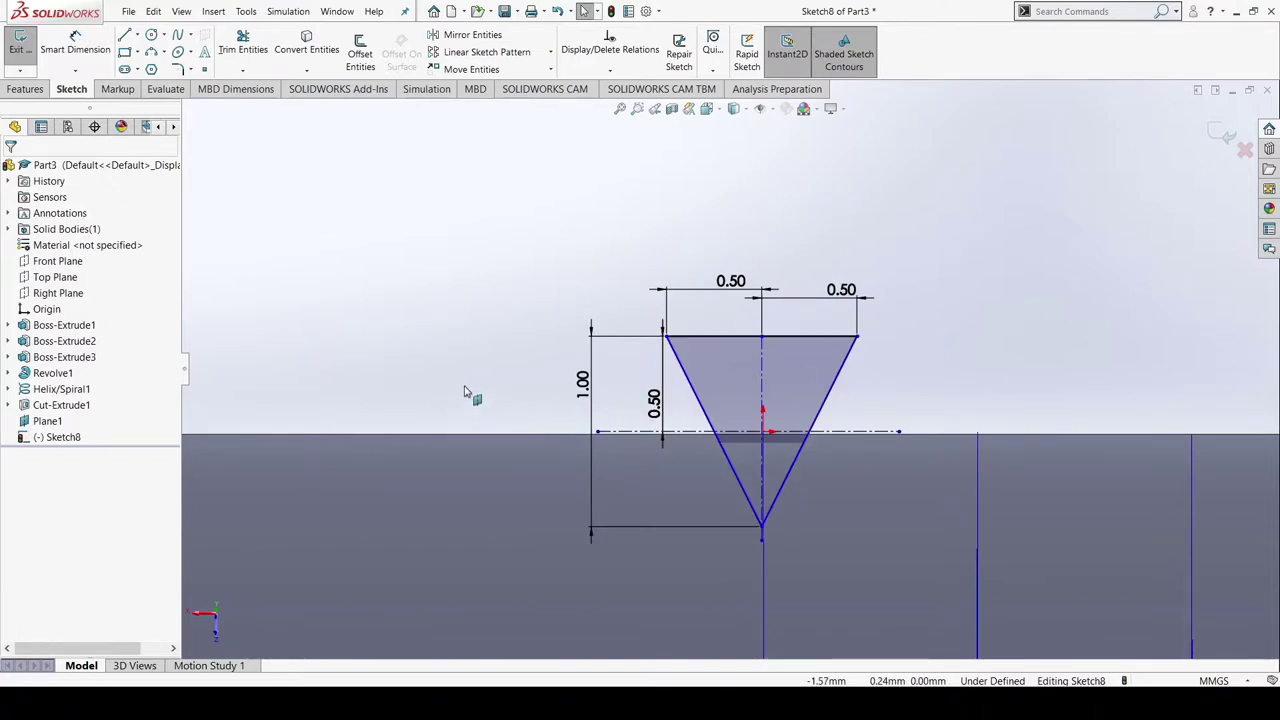
# Exit the triangular thread profile sketch, keeping its changes
pyautogui.click(26, 89)
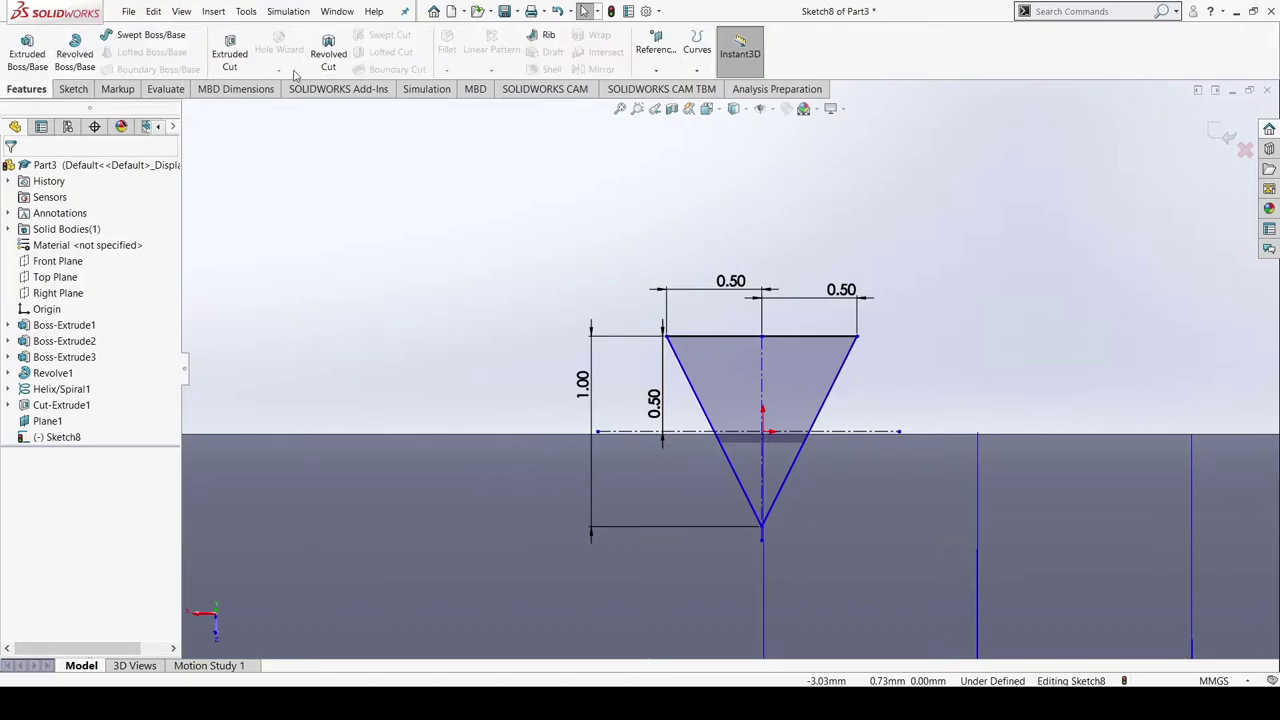
pyautogui.click(73, 89)
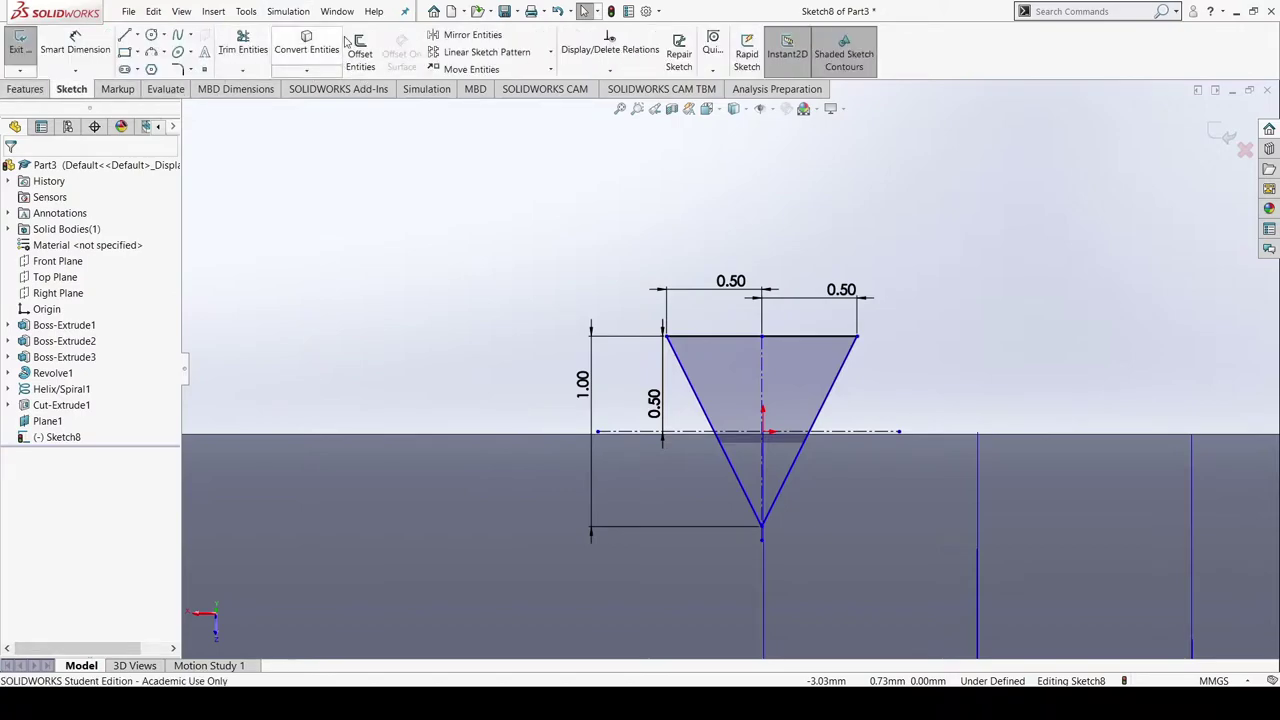
pyautogui.click(1220, 134)
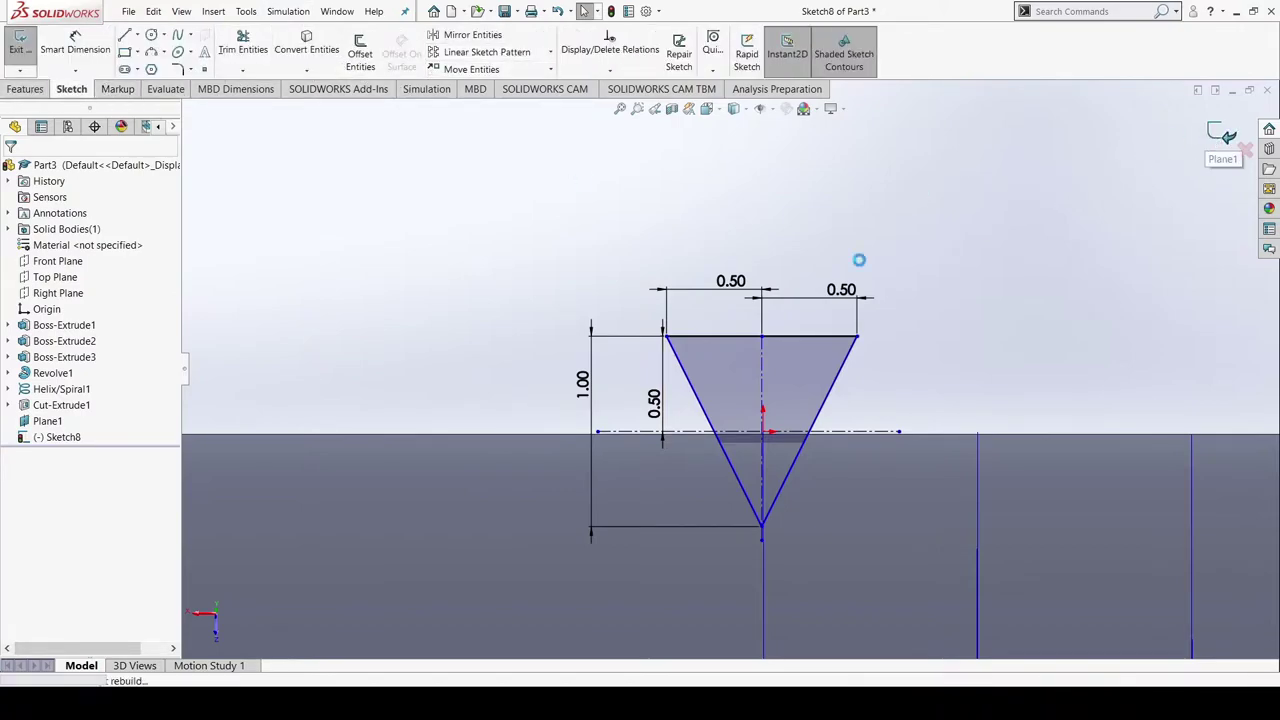
# Cut the thread into the shaft with a Swept Cut of the triangular sketch profile along the helix
pyautogui.click(27, 90)
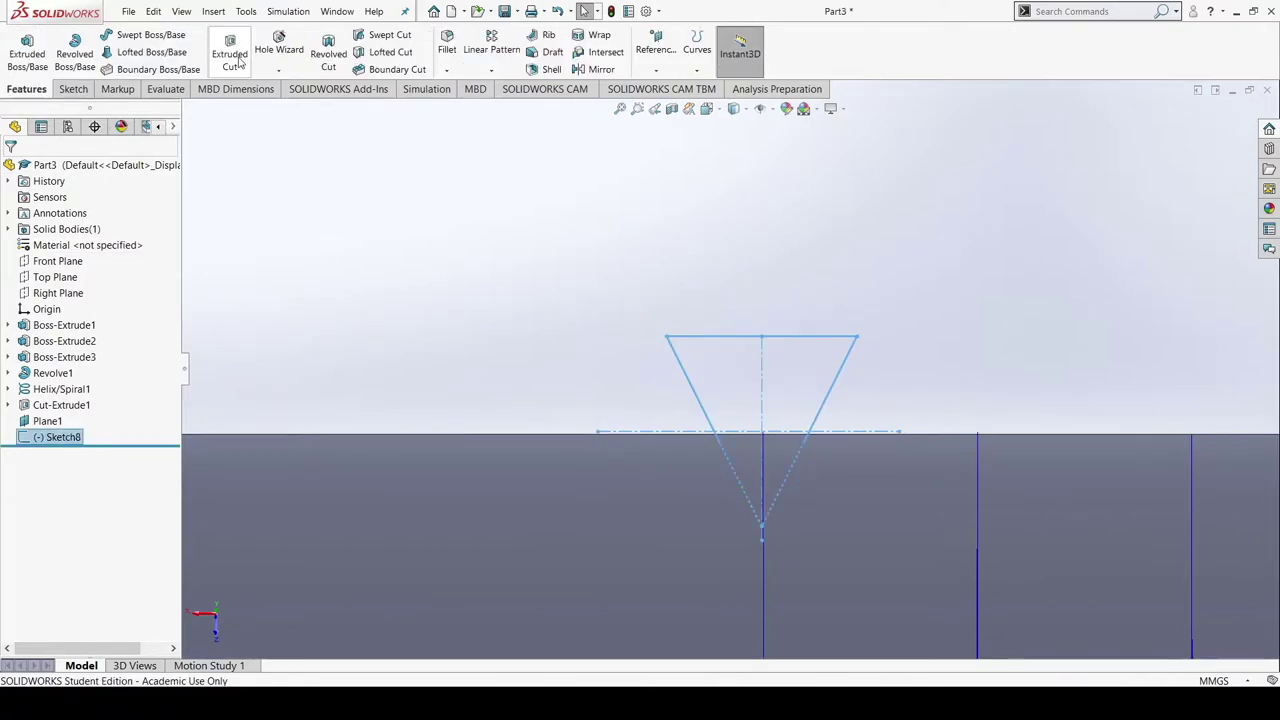
pyautogui.click(406, 38)
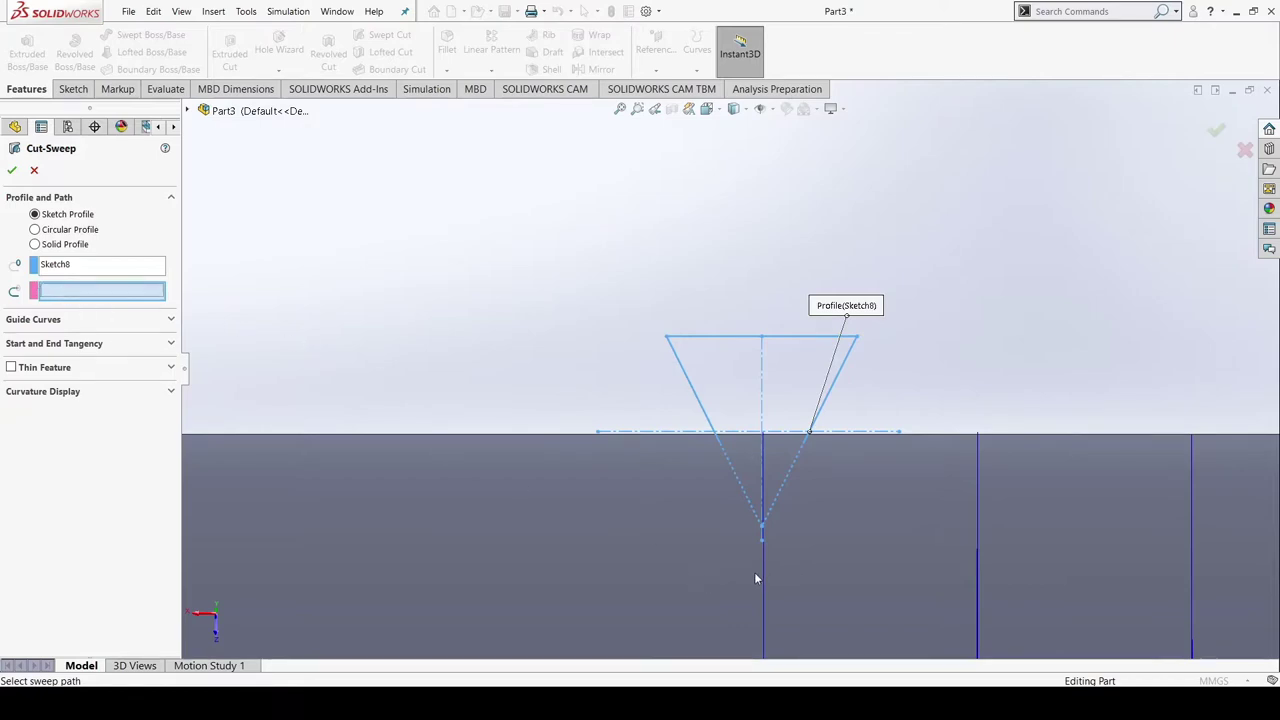
pyautogui.scroll(3, 1005, 566)
pyautogui.scroll(-5, 1009, 566)
pyautogui.scroll(4, 600, 440)
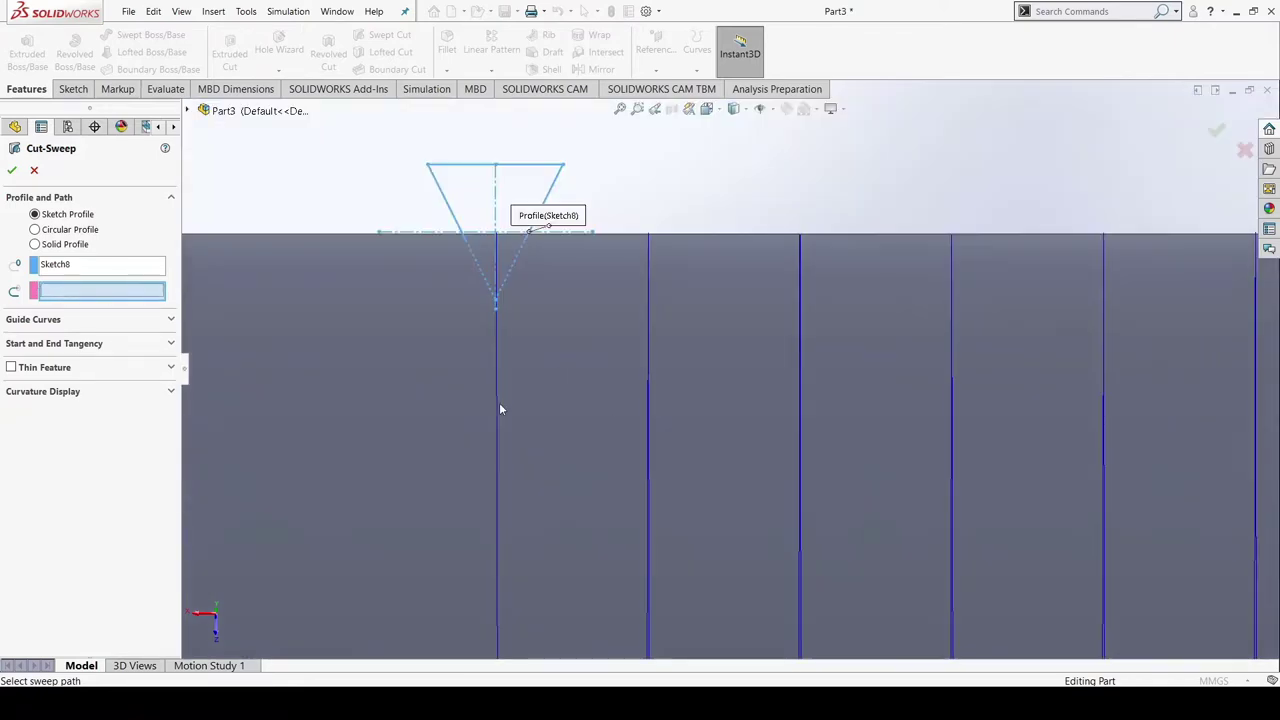
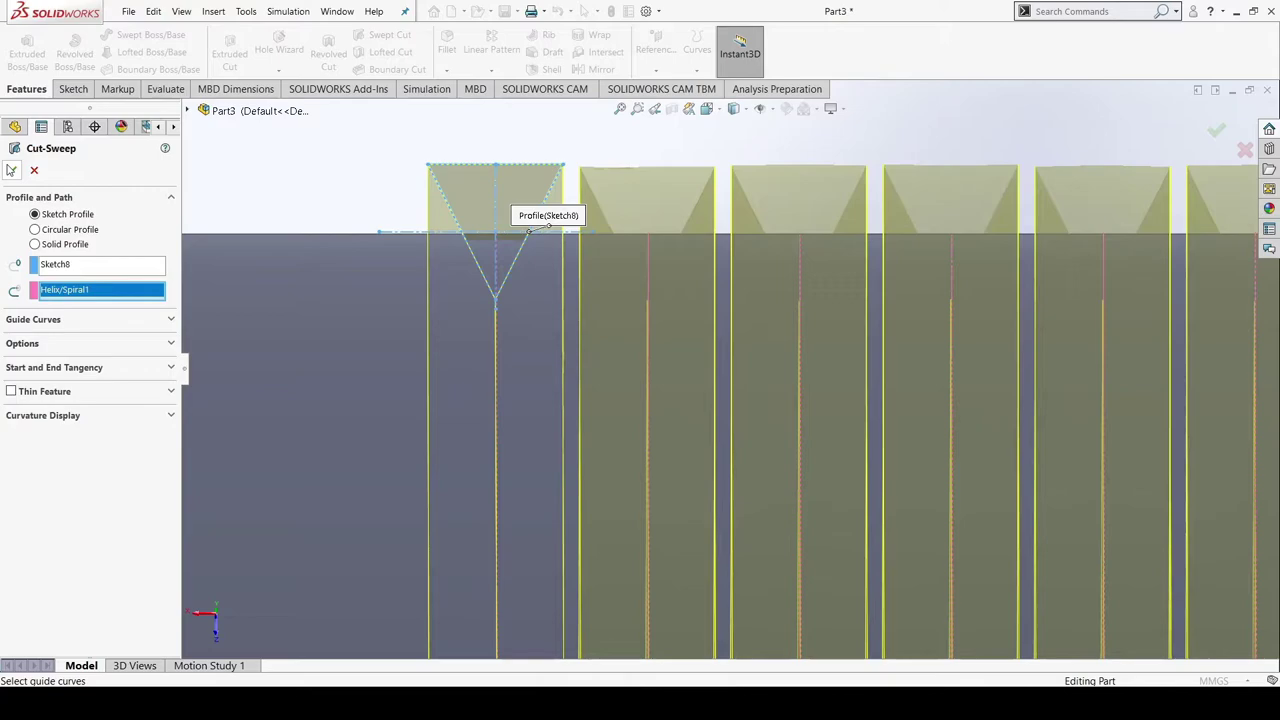
pyautogui.press('Delete')
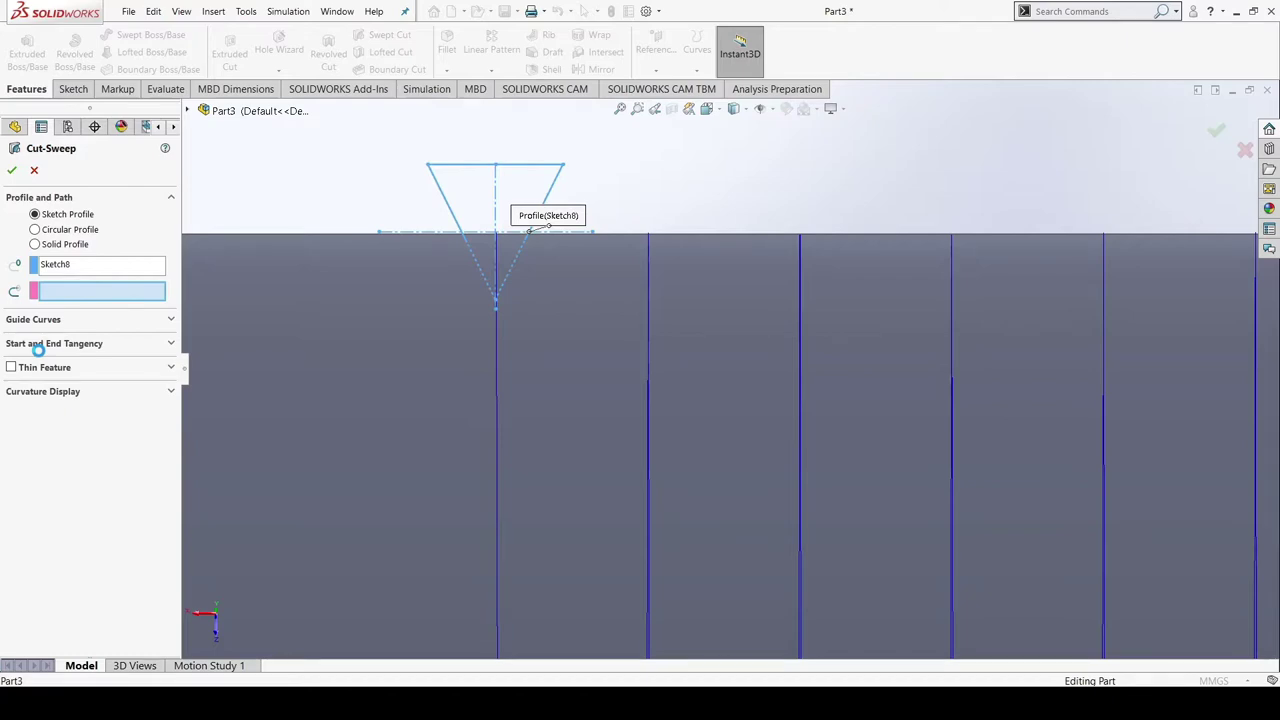
pyautogui.hotkey('ctrl', 'z')
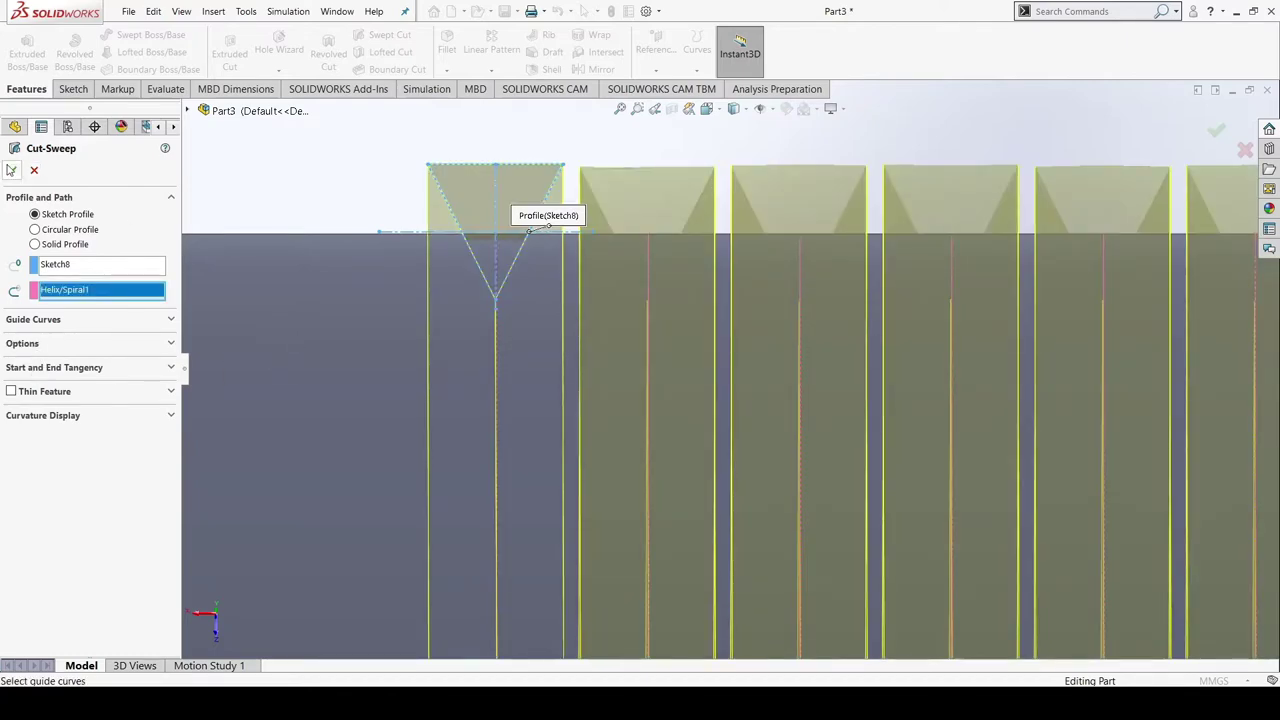
pyautogui.scroll(10, 444, 369)
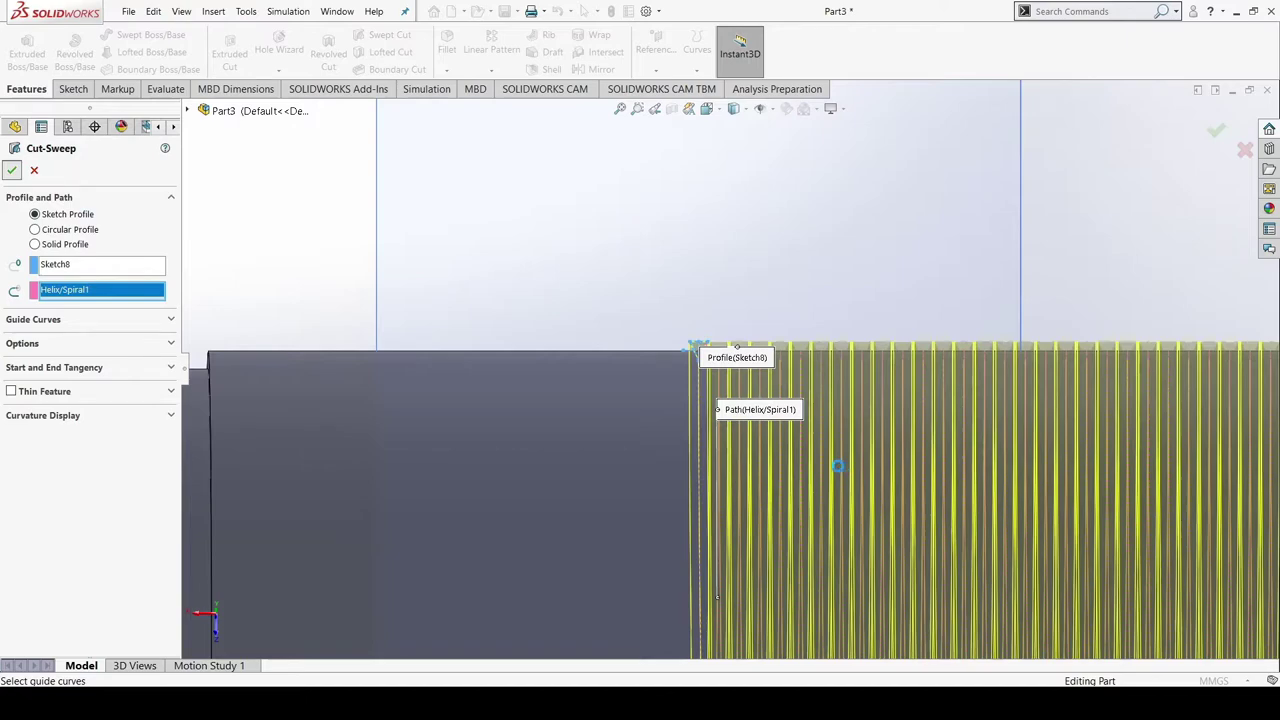
pyautogui.press('Return')
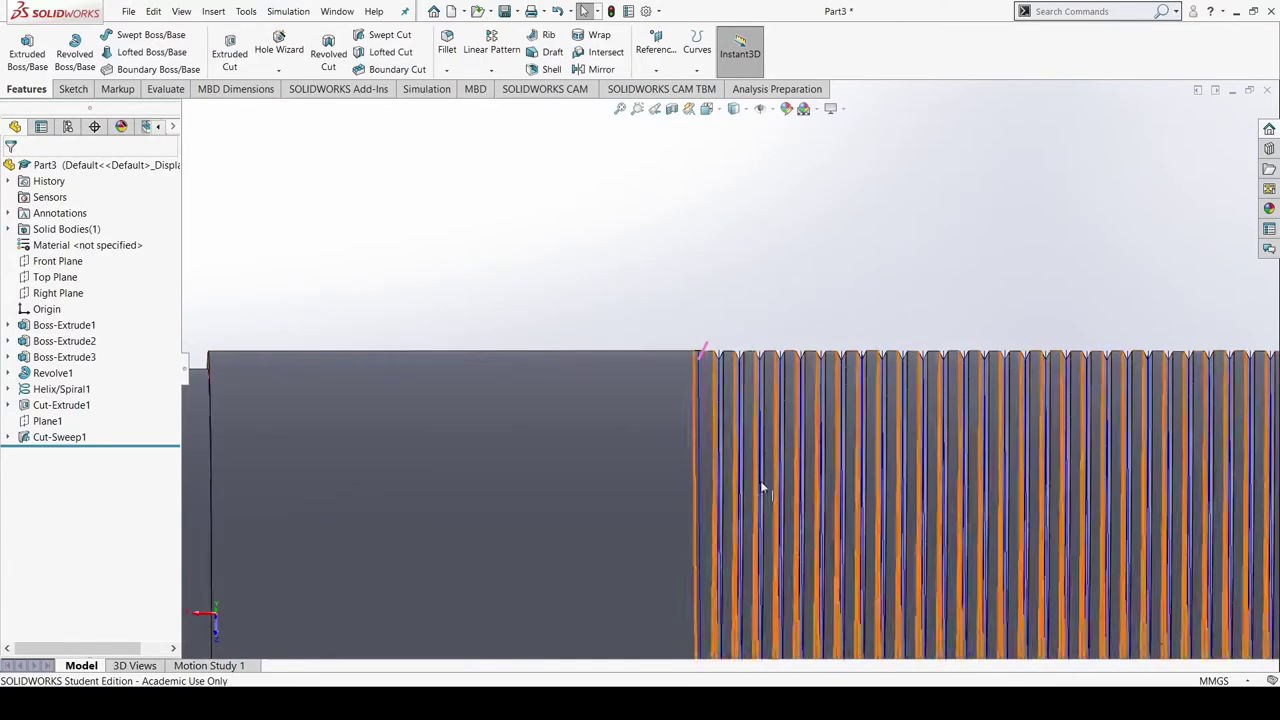
# Examine the cut thread grooves up close and from several angles along the shaft
pyautogui.scroll(-5, 600, 308)
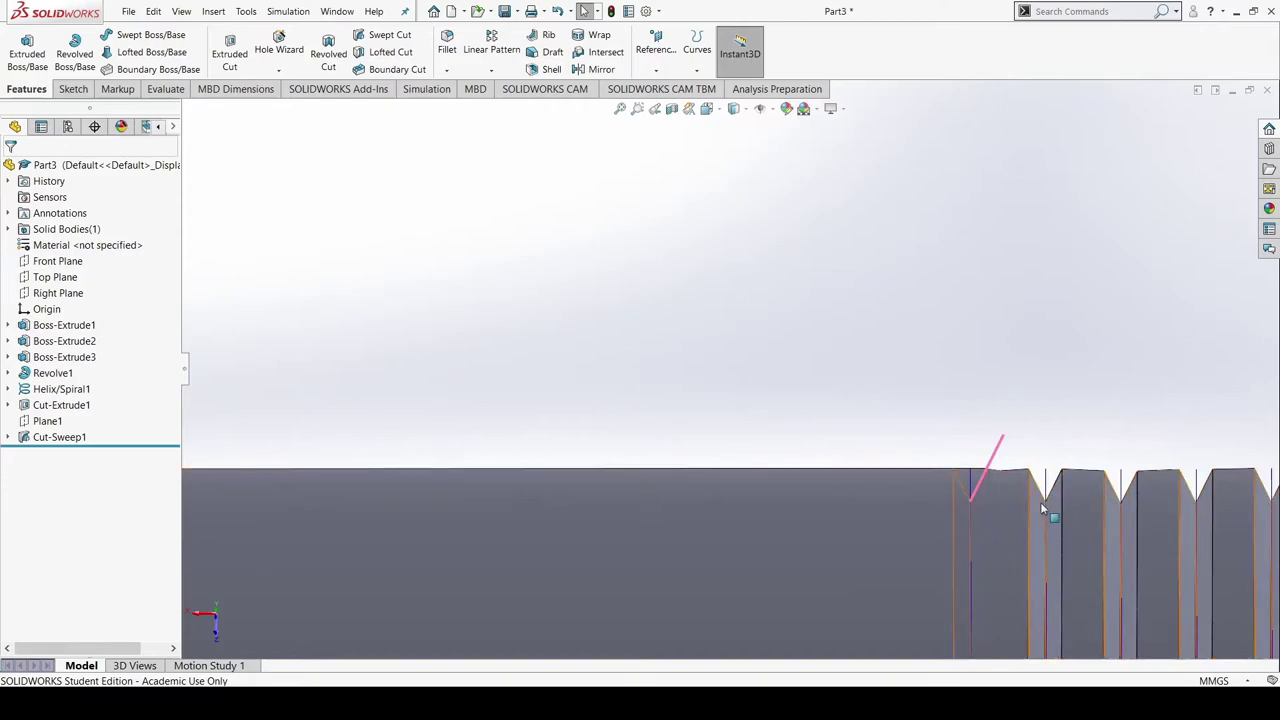
pyautogui.scroll(6, 1074, 538)
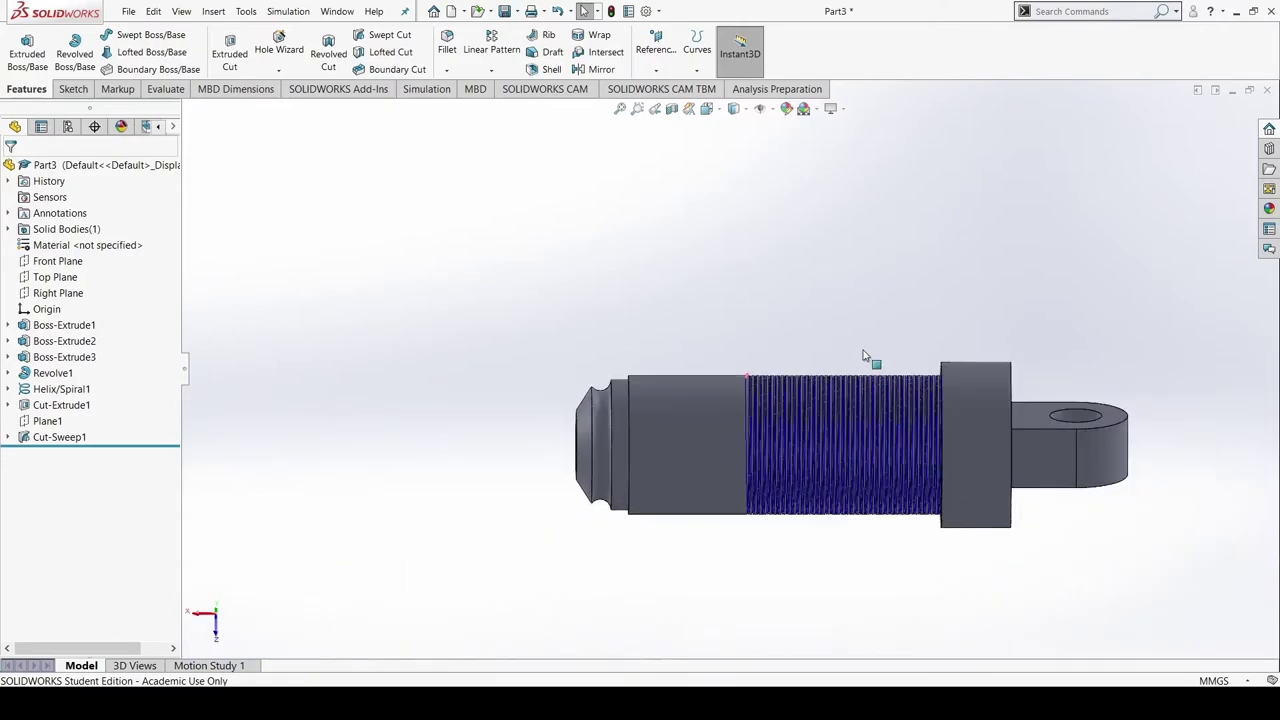
pyautogui.moveTo(820, 556); pyautogui.dragTo(1100, 210, button='middle')
pyautogui.scroll(5, 868, 521)
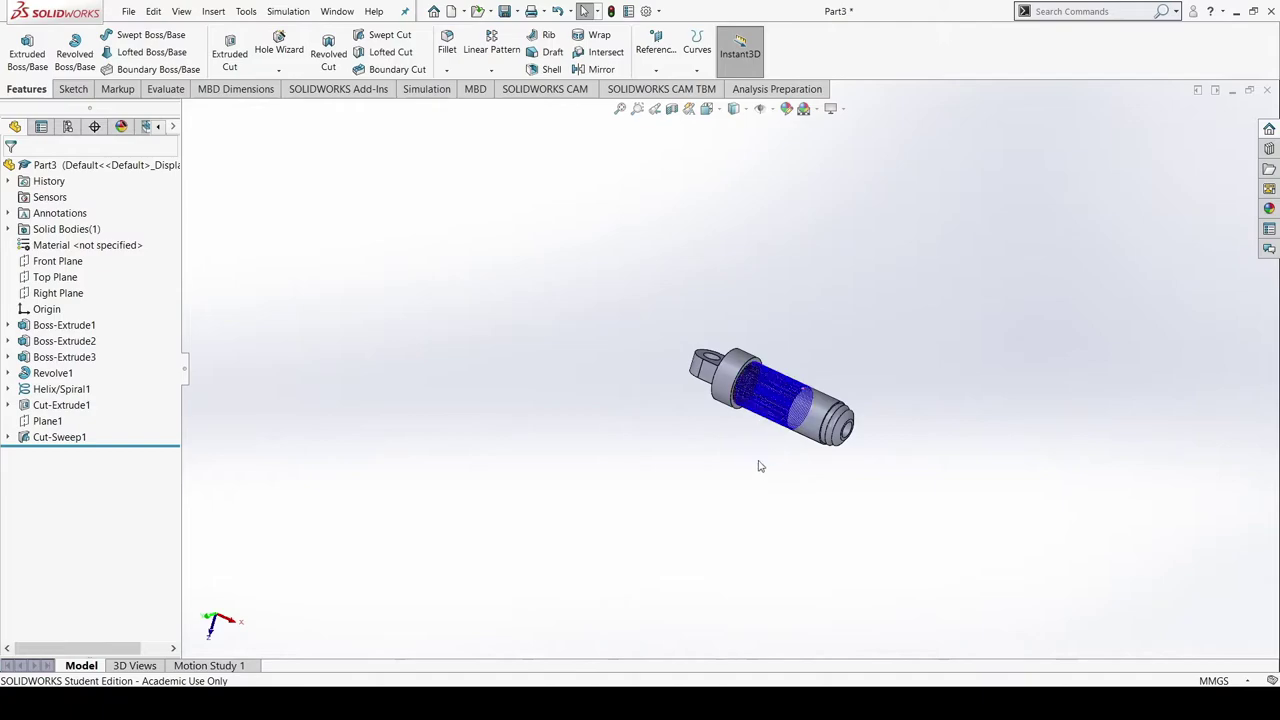
pyautogui.scroll(-6, 762, 410)
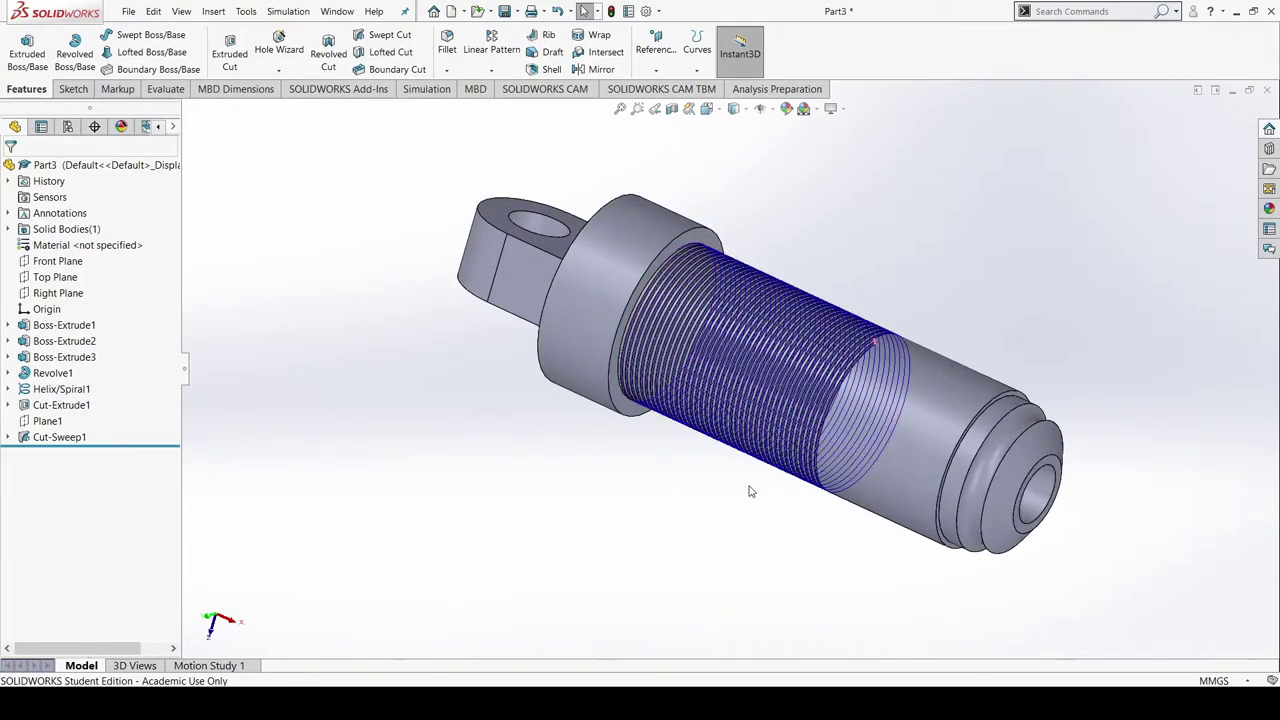
pyautogui.scroll(-6, 783, 412)
pyautogui.scroll(-8, 784, 415)
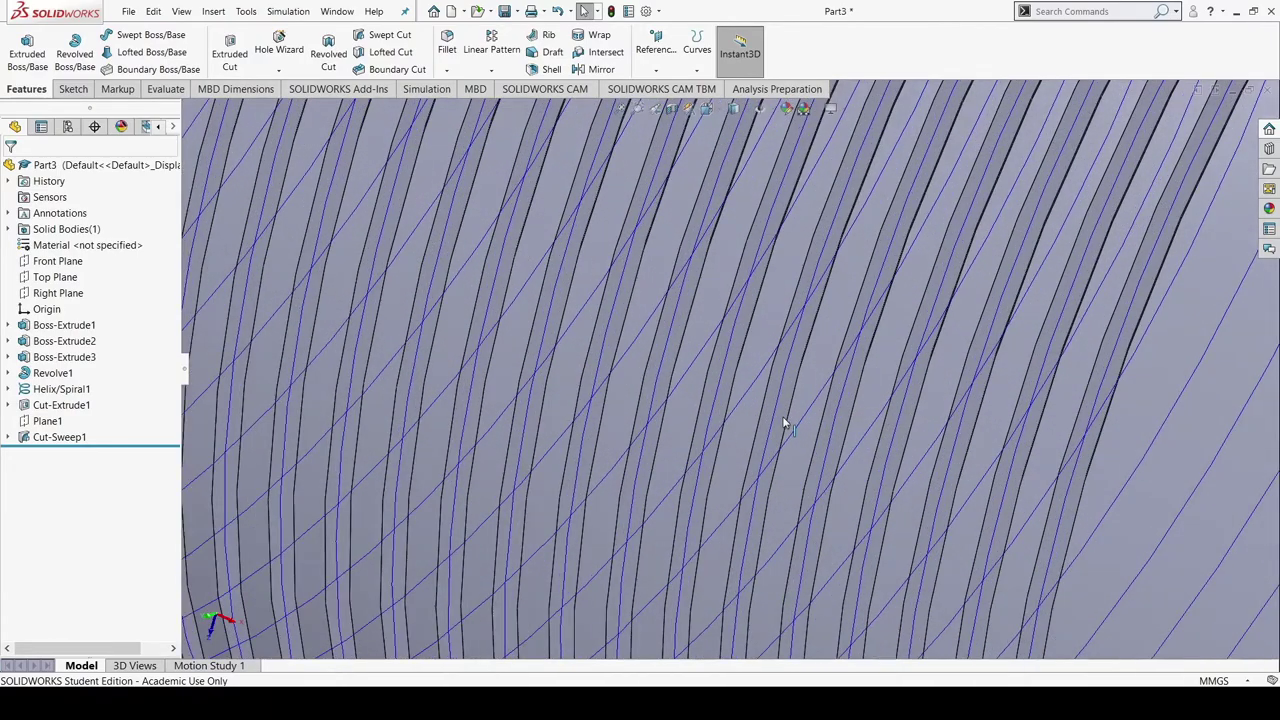
pyautogui.scroll(5, 821, 428)
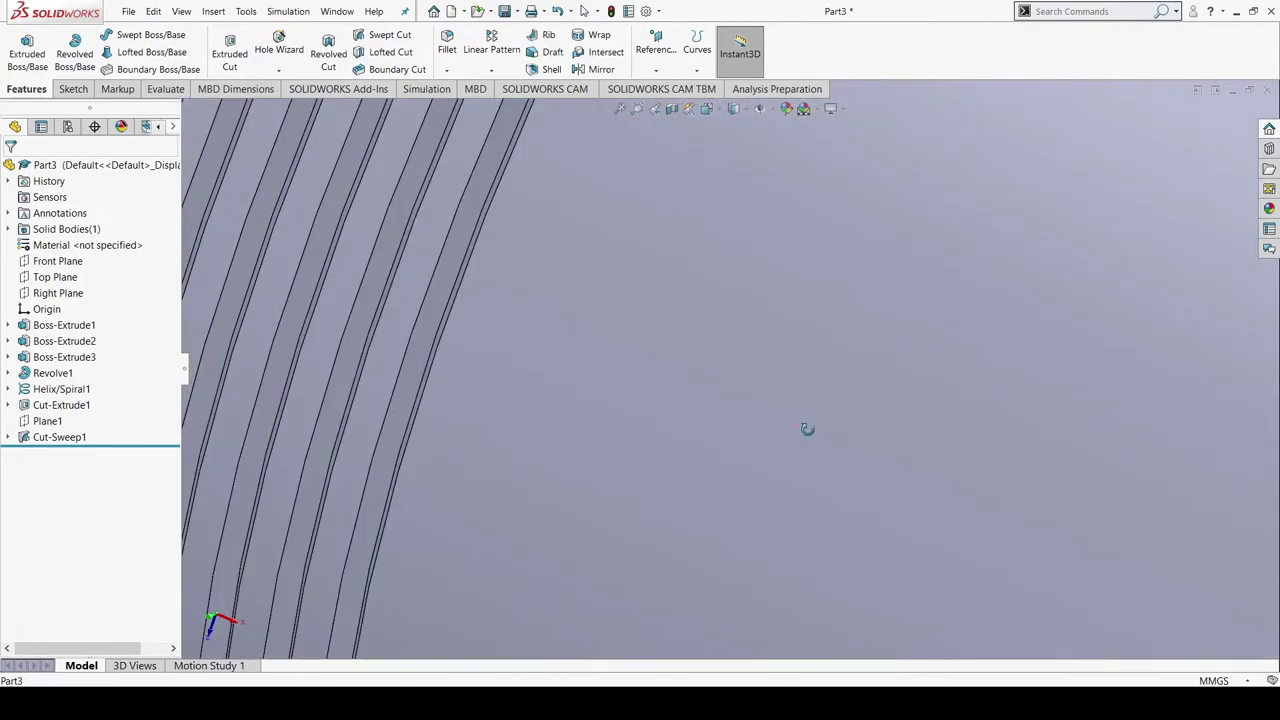
pyautogui.scroll(1, 801, 432)
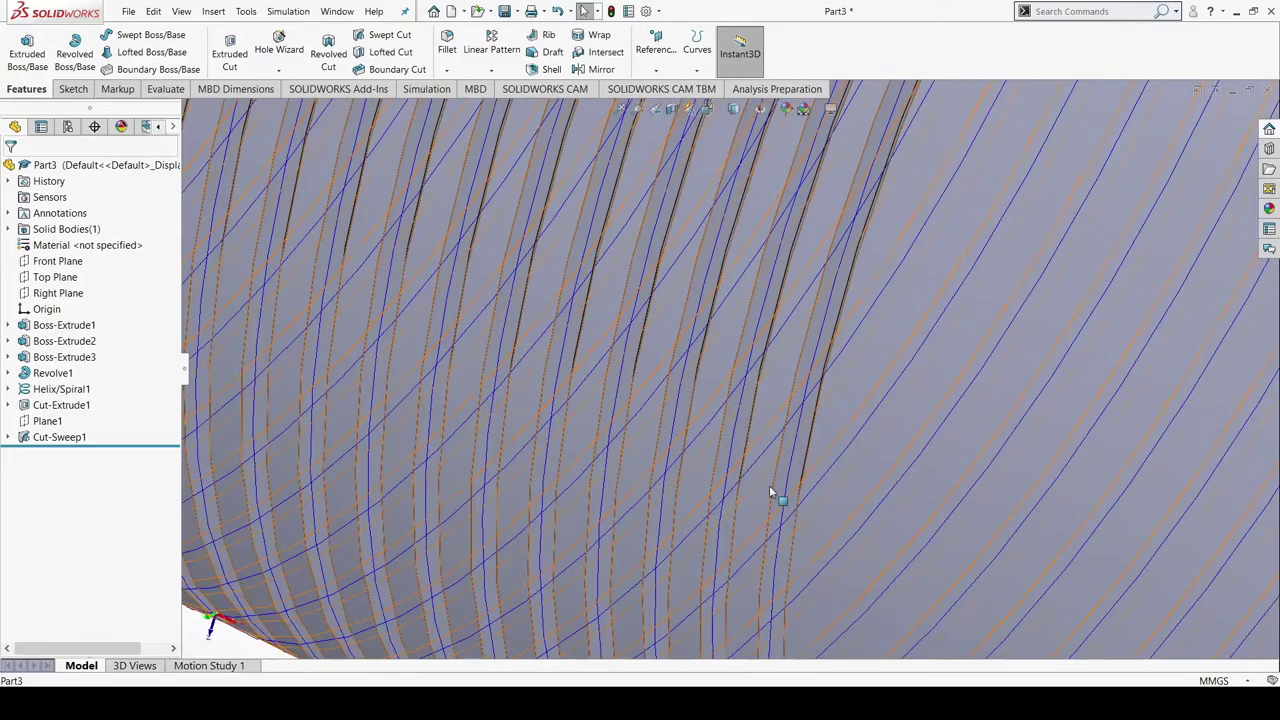
pyautogui.moveTo(777, 486); pyautogui.dragTo(733, 398, button='middle')
pyautogui.scroll(10, 723, 418)
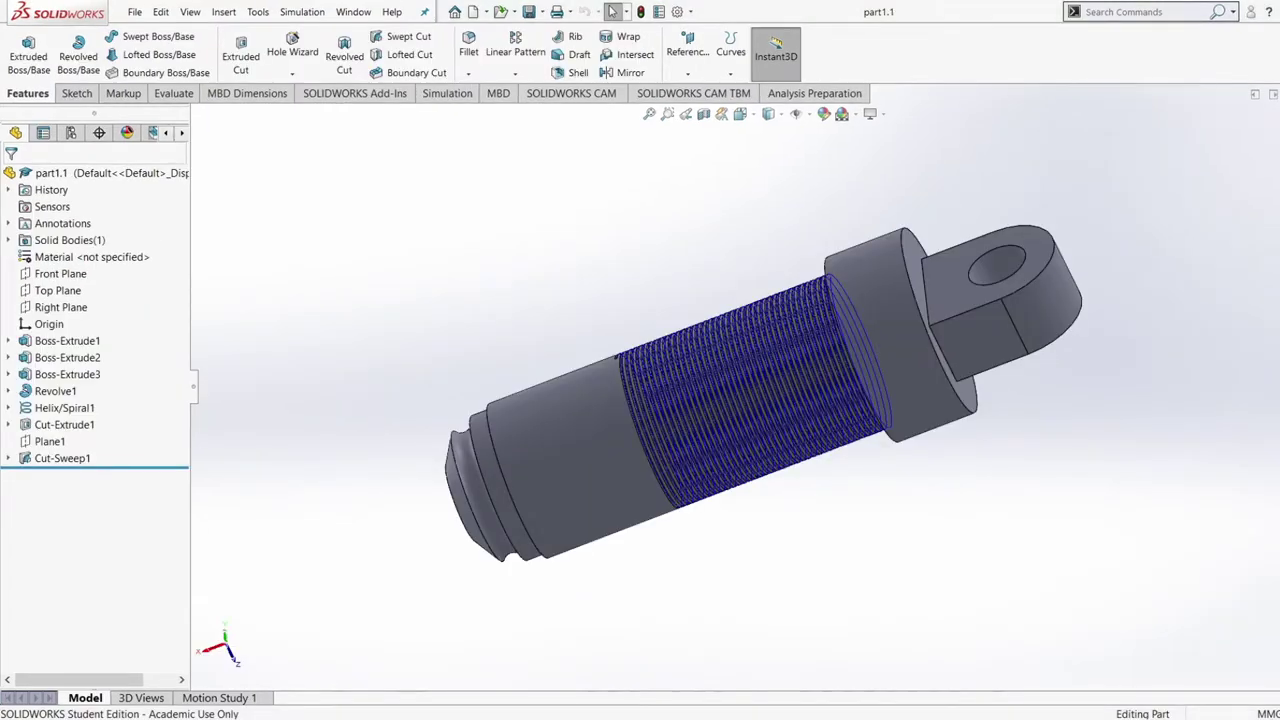
# Orient the view normal to the Front Plane and start a new sketch on that plane
pyautogui.moveTo(720, 565); pyautogui.dragTo(1000, 605, button='middle')
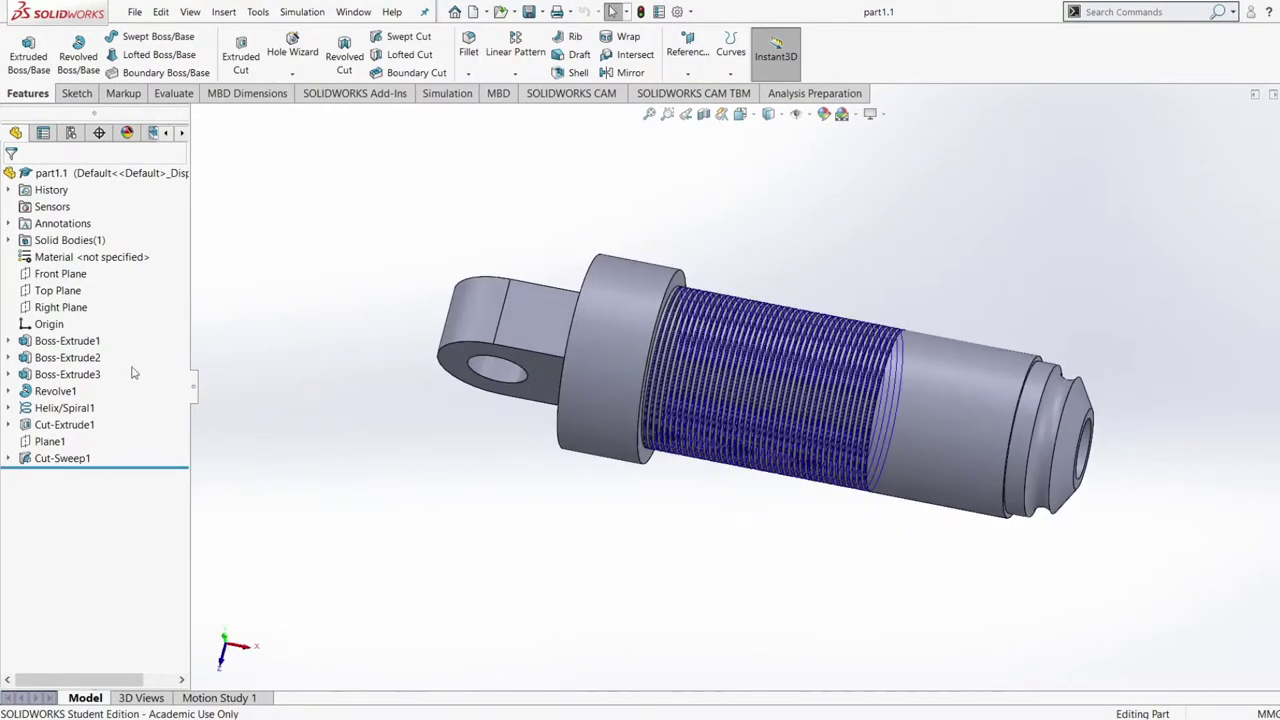
pyautogui.click(77, 275)
pyautogui.click(160, 260)
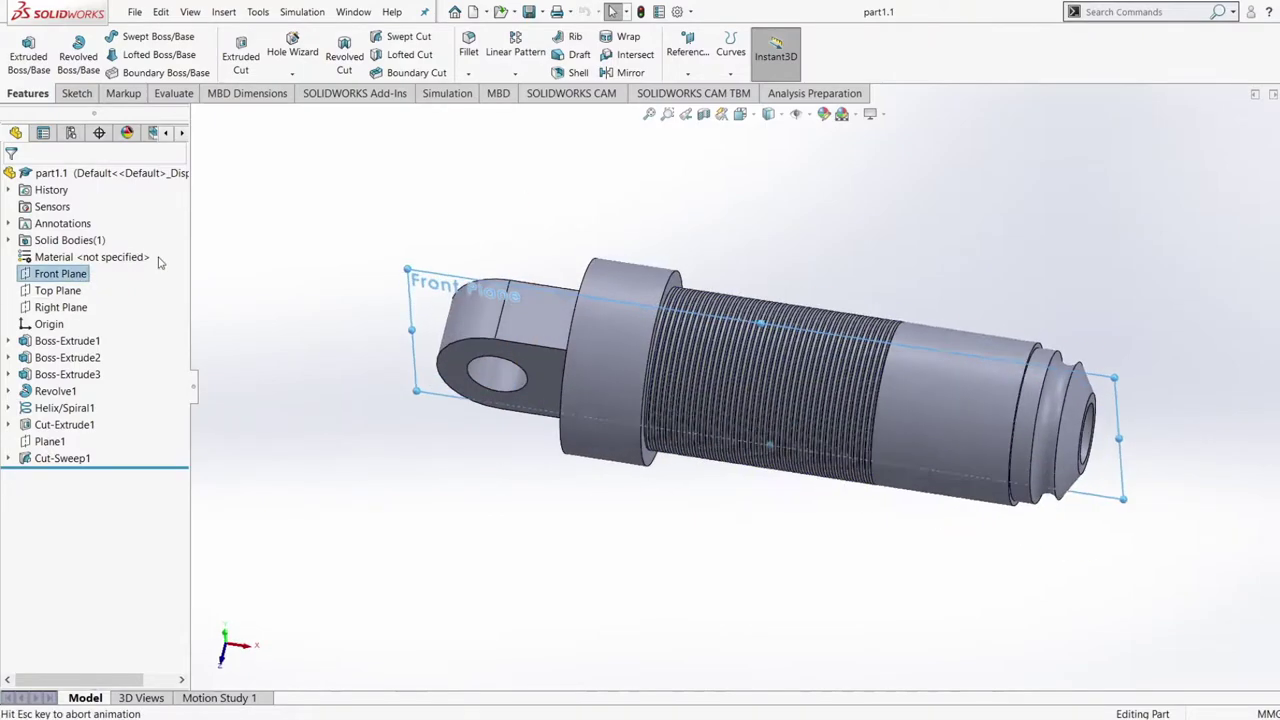
pyautogui.click(407, 554)
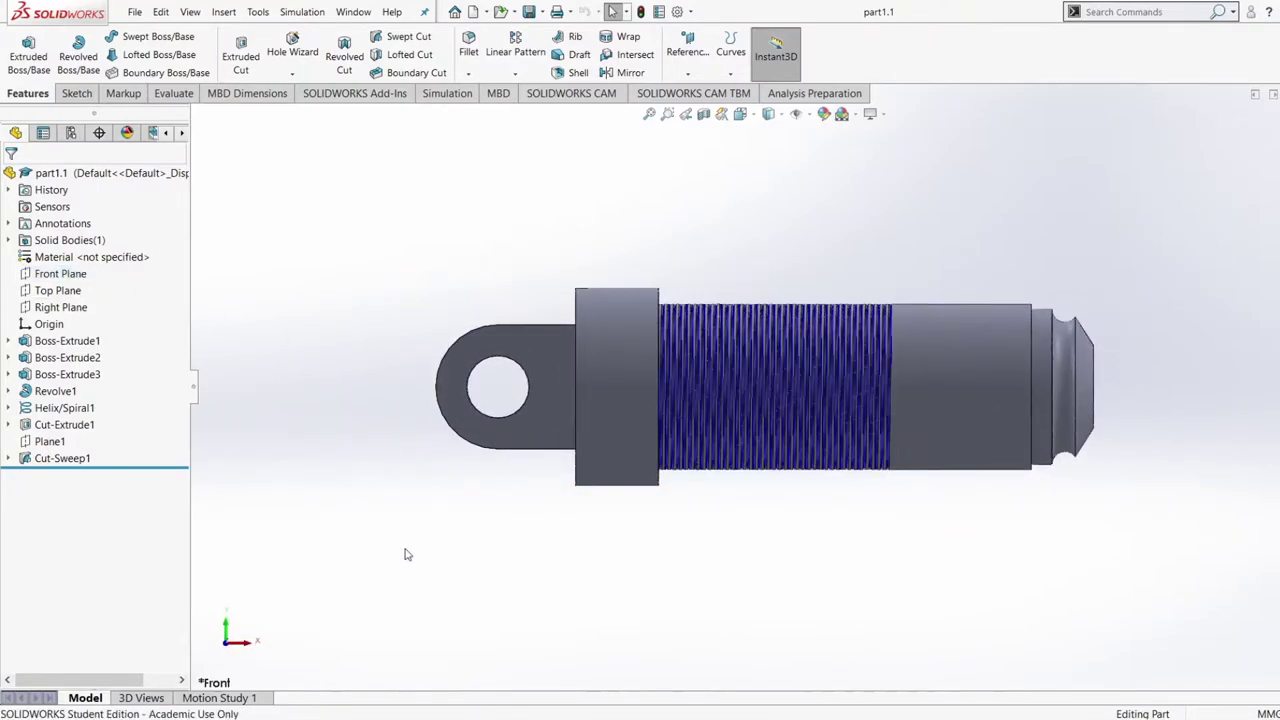
pyautogui.click(60, 273)
pyautogui.click(59, 262)
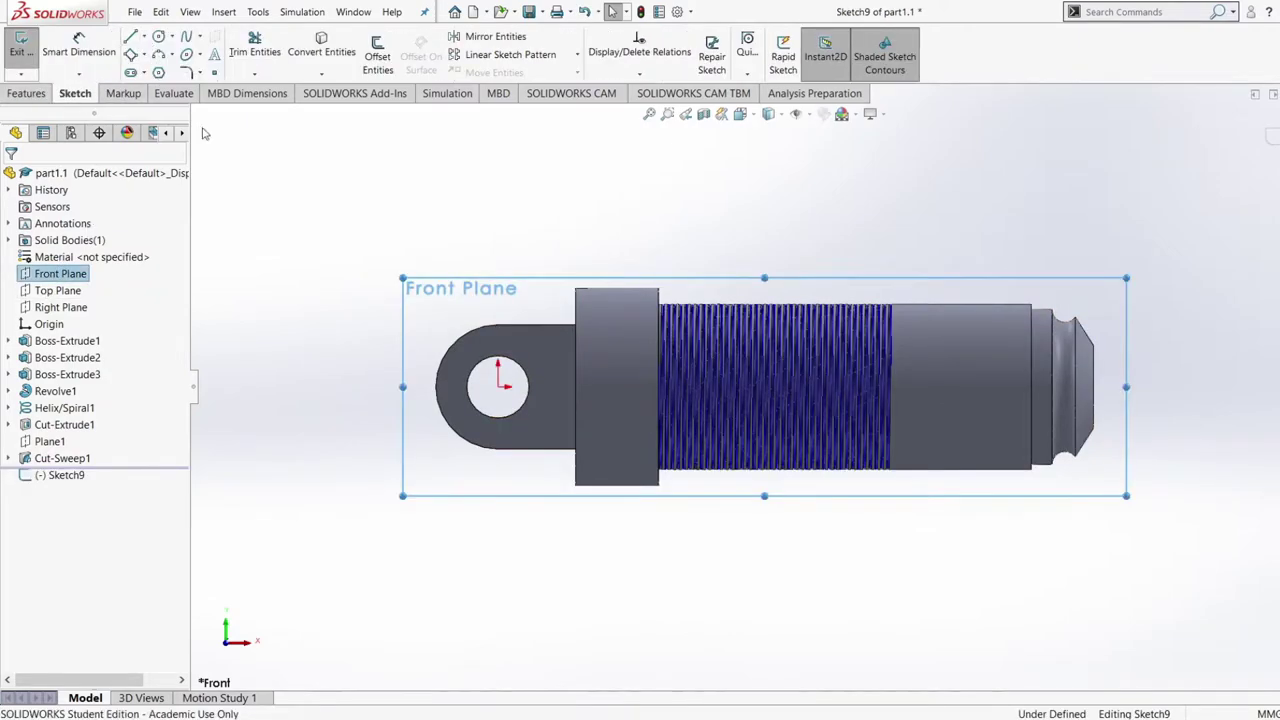
# Draw a horizontal construction line about 135 mm long from the origin along the part's axis, past the grooved tip
pyautogui.click(131, 37)
pyautogui.click(498, 386)
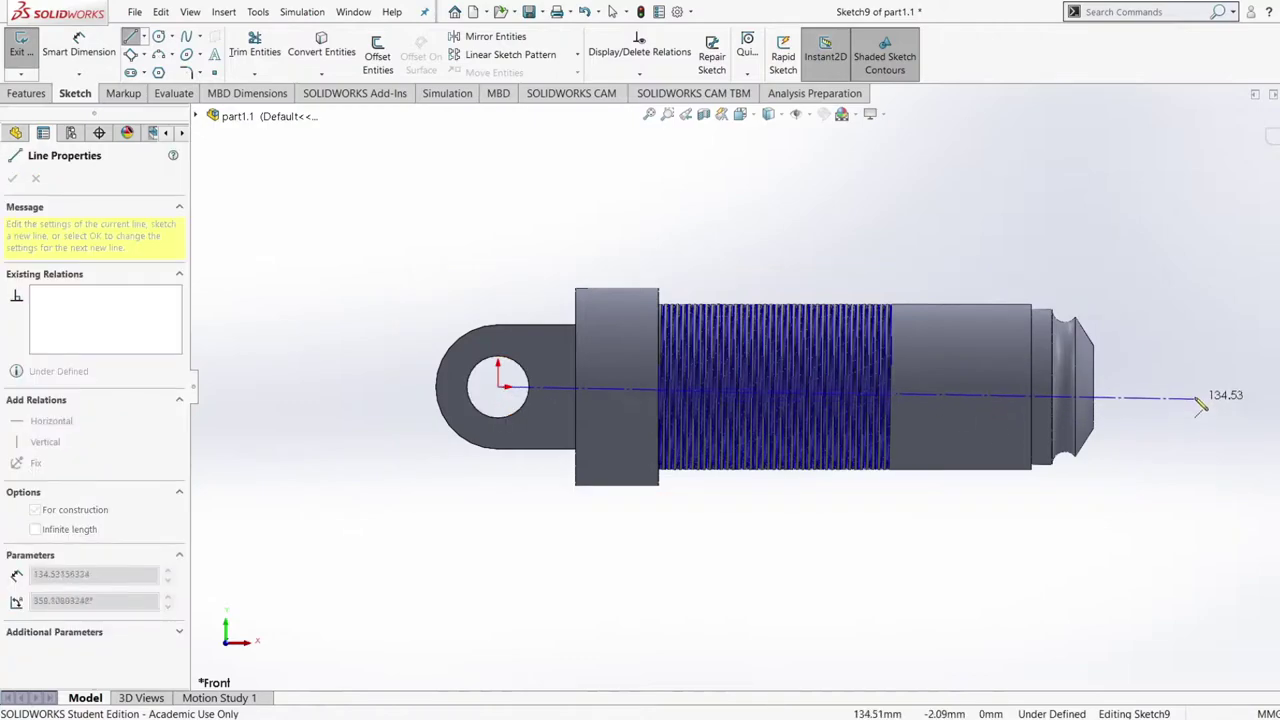
pyautogui.click(1200, 387)
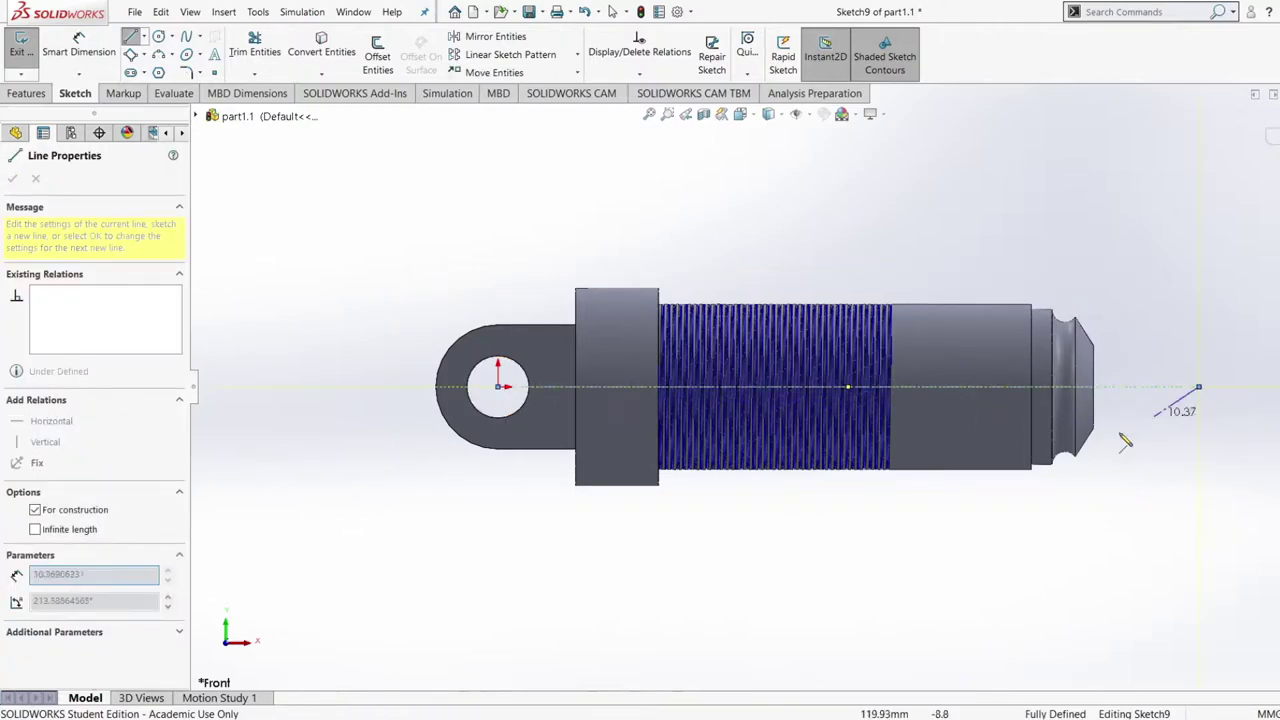
pyautogui.press('Escape')
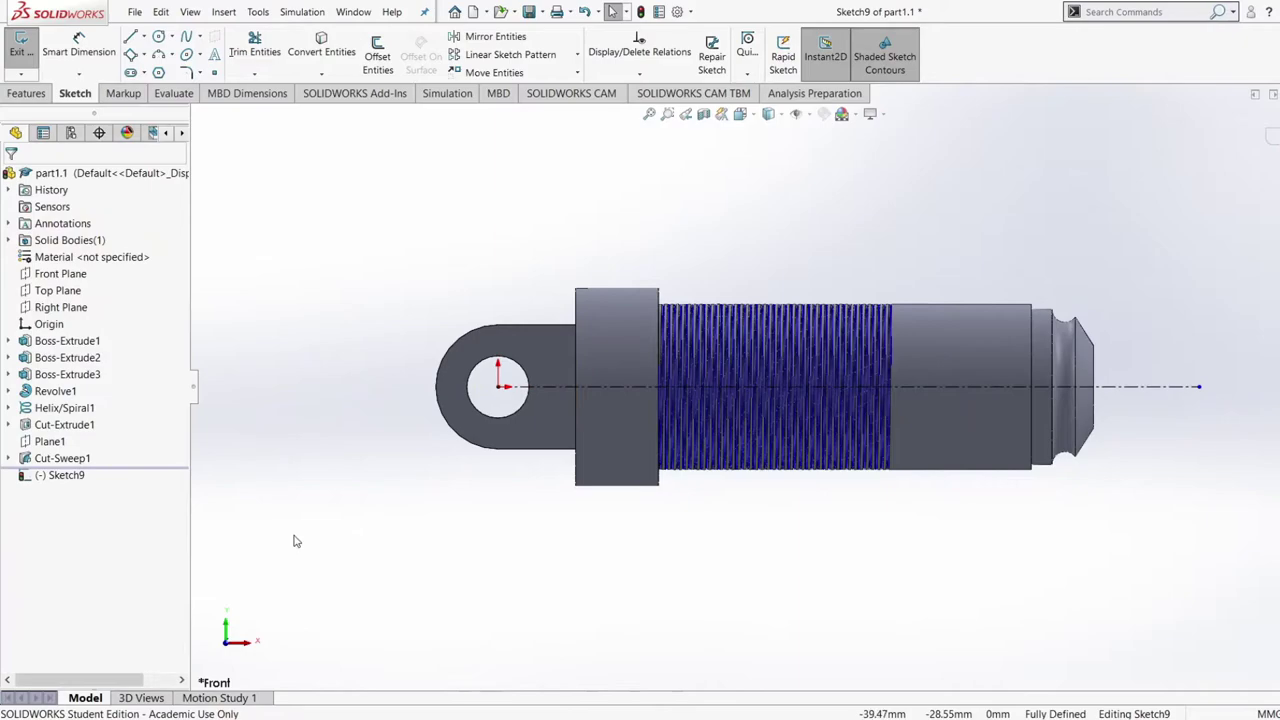
# Sketch a center rectangle about 38.6 mm wide and 17 mm high above the threaded section, clear of the part
pyautogui.click(140, 56)
pyautogui.press('Escape')
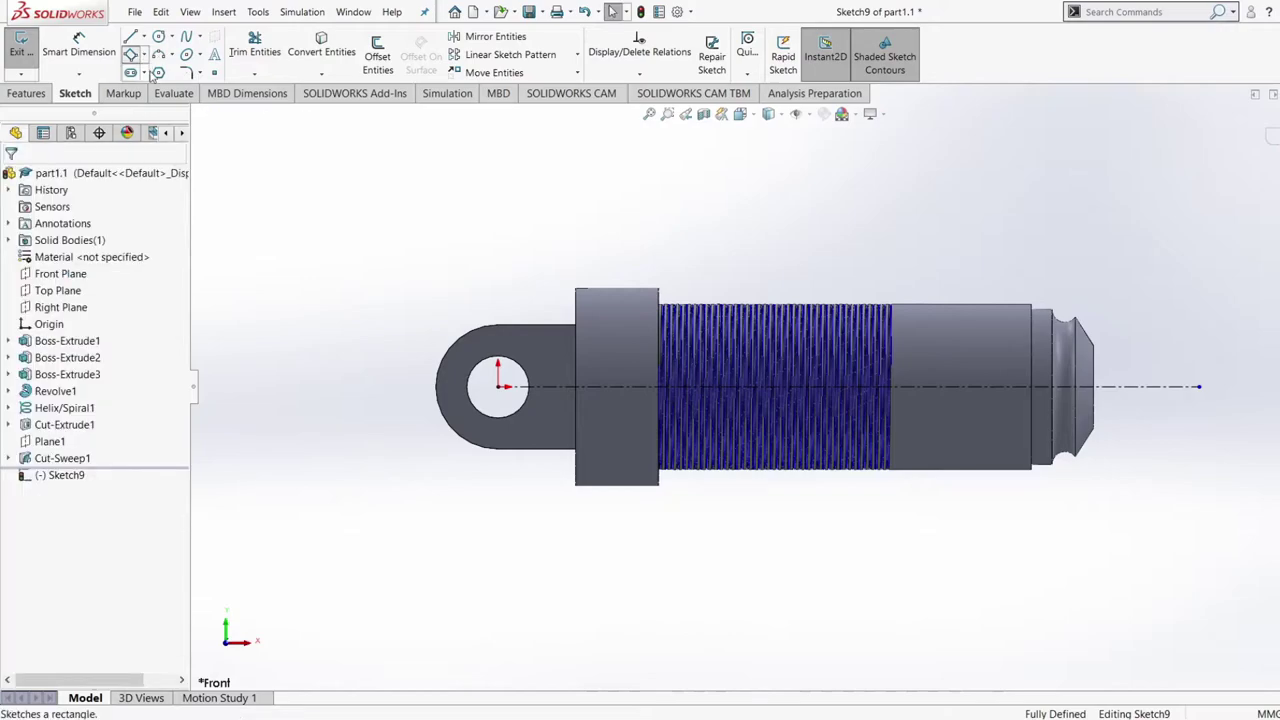
pyautogui.click(131, 55)
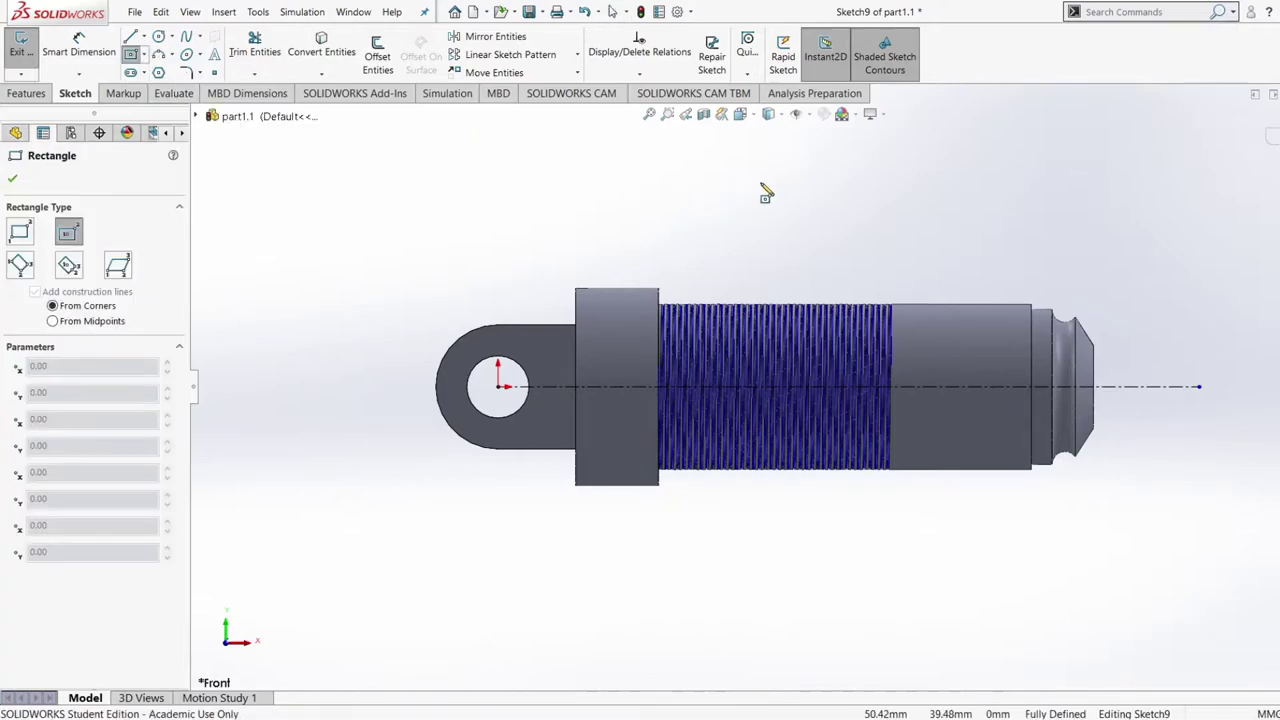
pyautogui.click(797, 191)
pyautogui.click(898, 235)
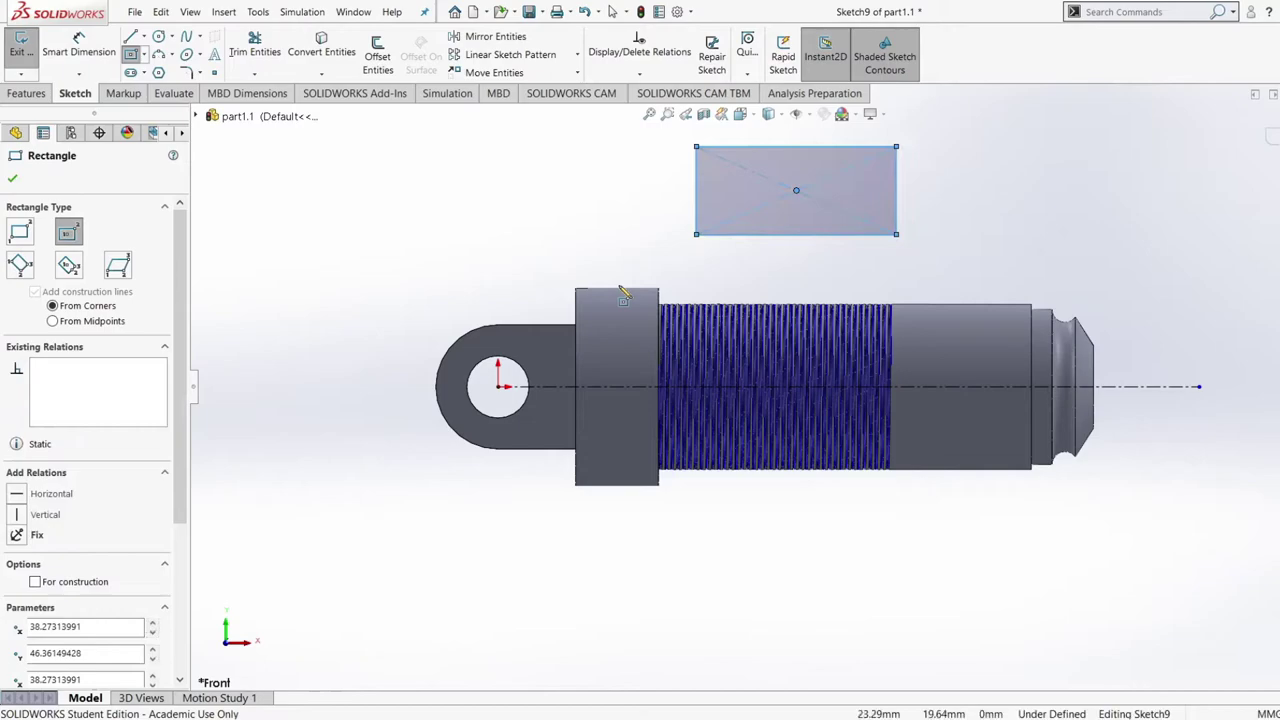
pyautogui.press('Escape')
# Dimension the rectangle's lower edge 48 mm above the construction line and move the dimension closer to the part
pyautogui.moveTo(254, 433); pyautogui.dragTo(233, 356, button='right')
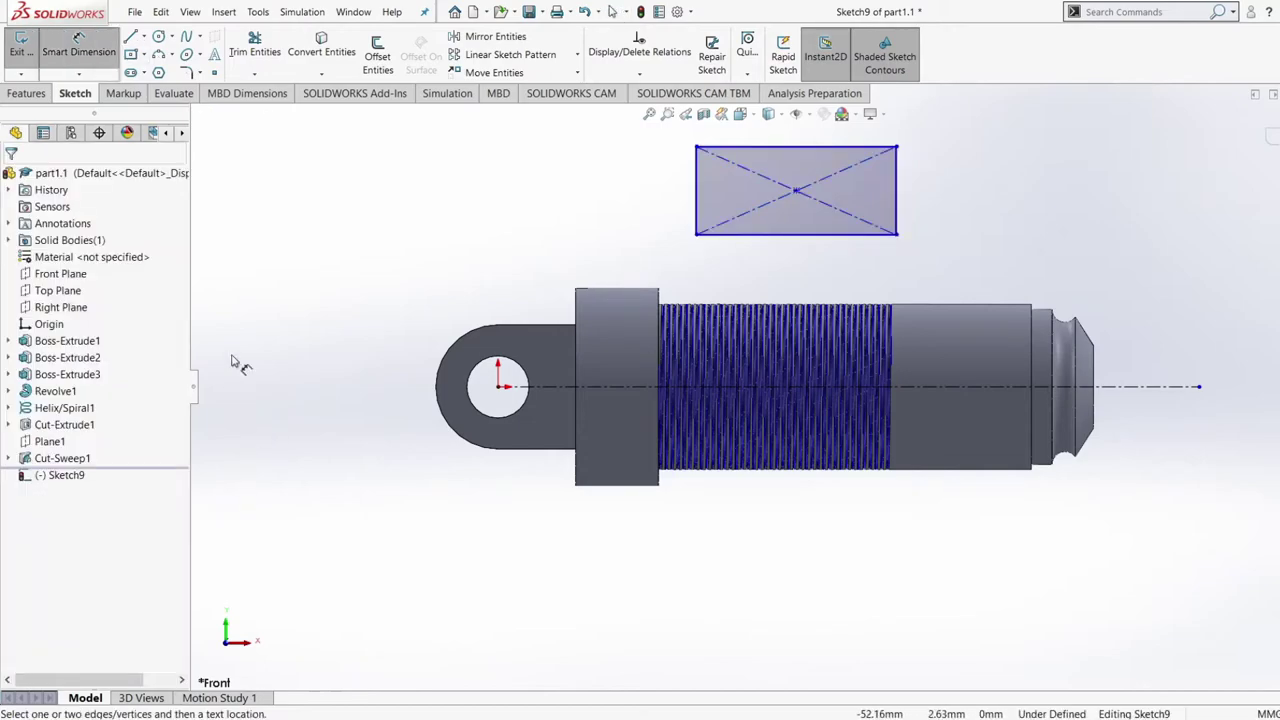
pyautogui.click(848, 240)
pyautogui.click(847, 384)
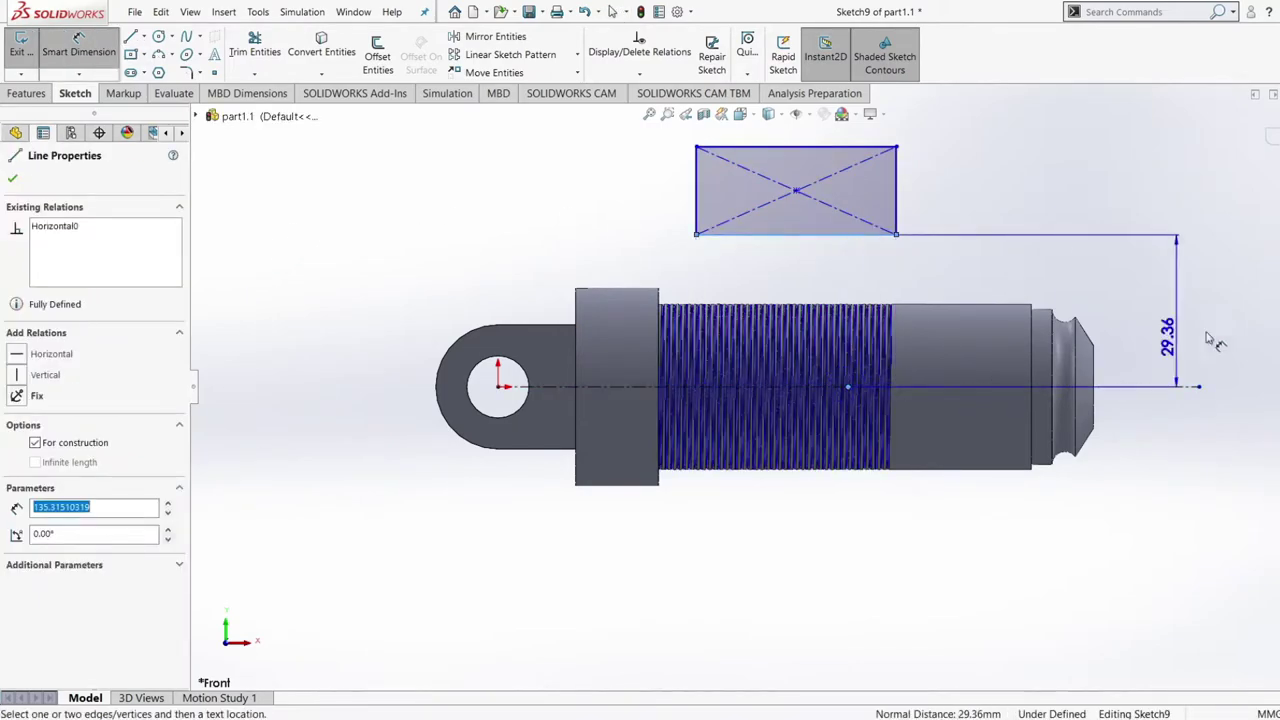
pyautogui.click(1263, 318)
pyautogui.write('48')
pyautogui.press('Return')
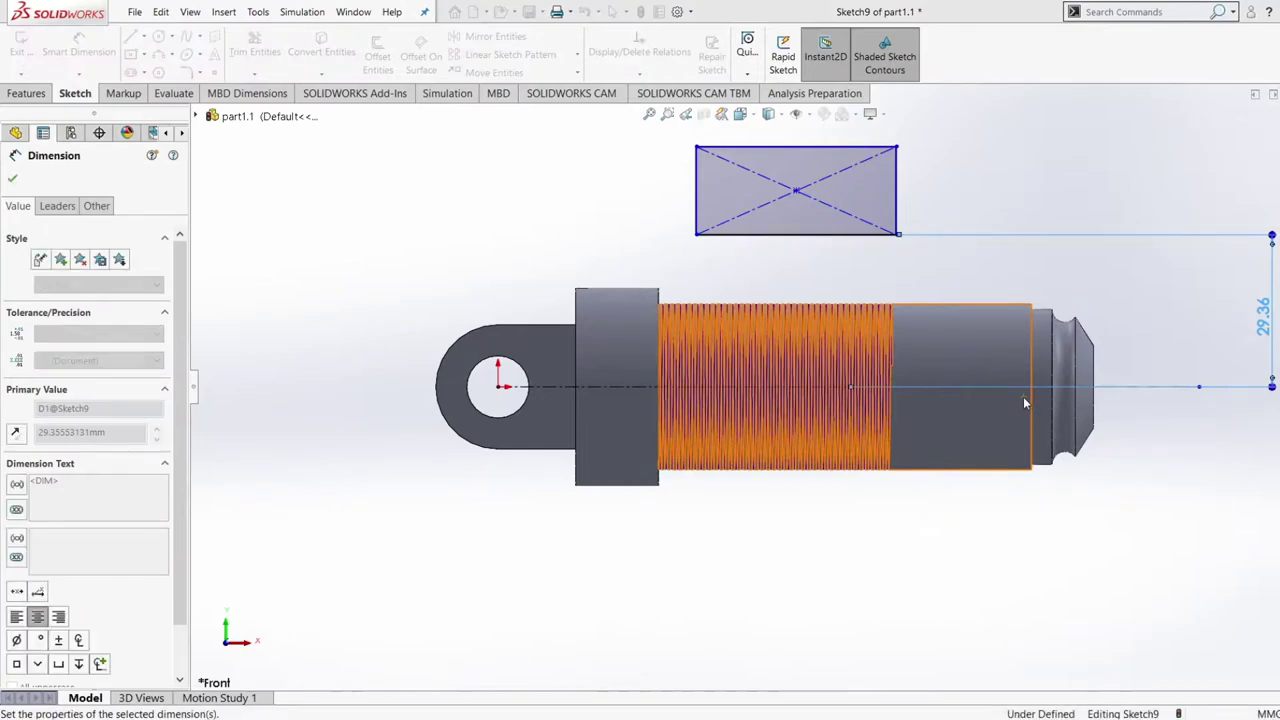
pyautogui.scroll(2, 970, 285)
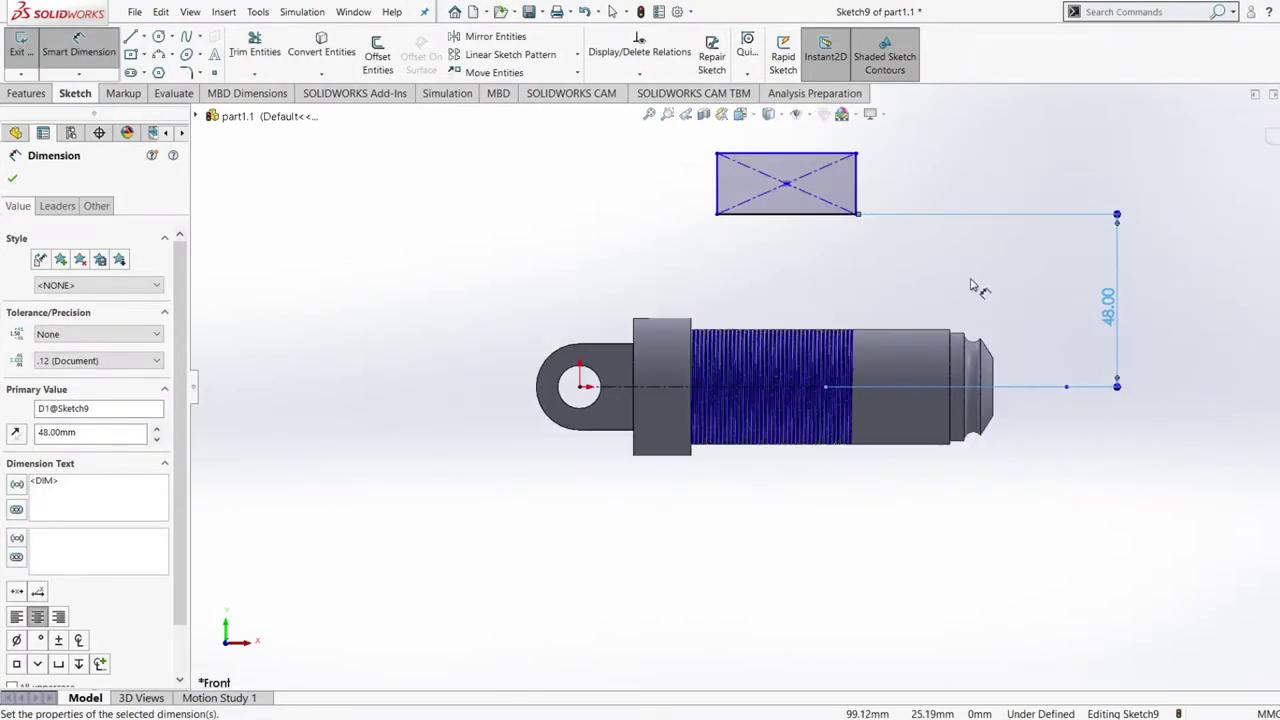
pyautogui.moveTo(1110, 318); pyautogui.dragTo(1043, 312)
pyautogui.click(1088, 328)
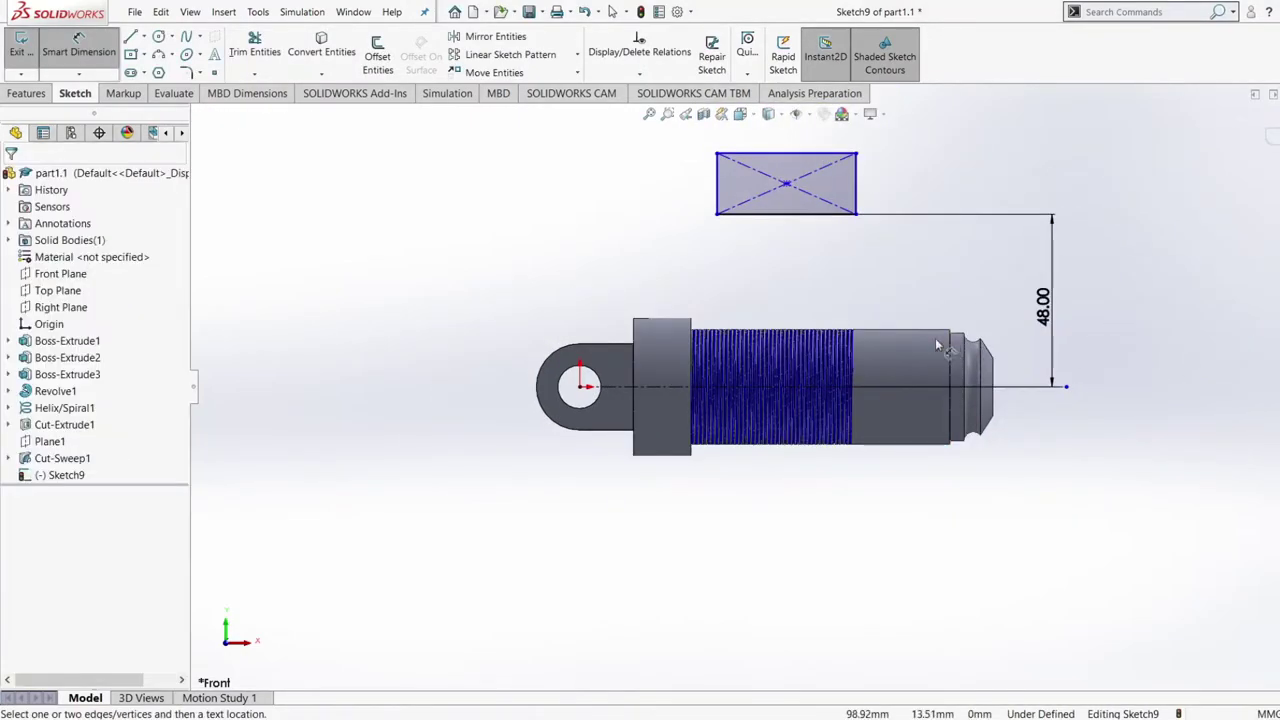
# Dimension the rectangle 55 mm wide and 16.9 mm high
pyautogui.click(818, 152)
pyautogui.click(820, 137)
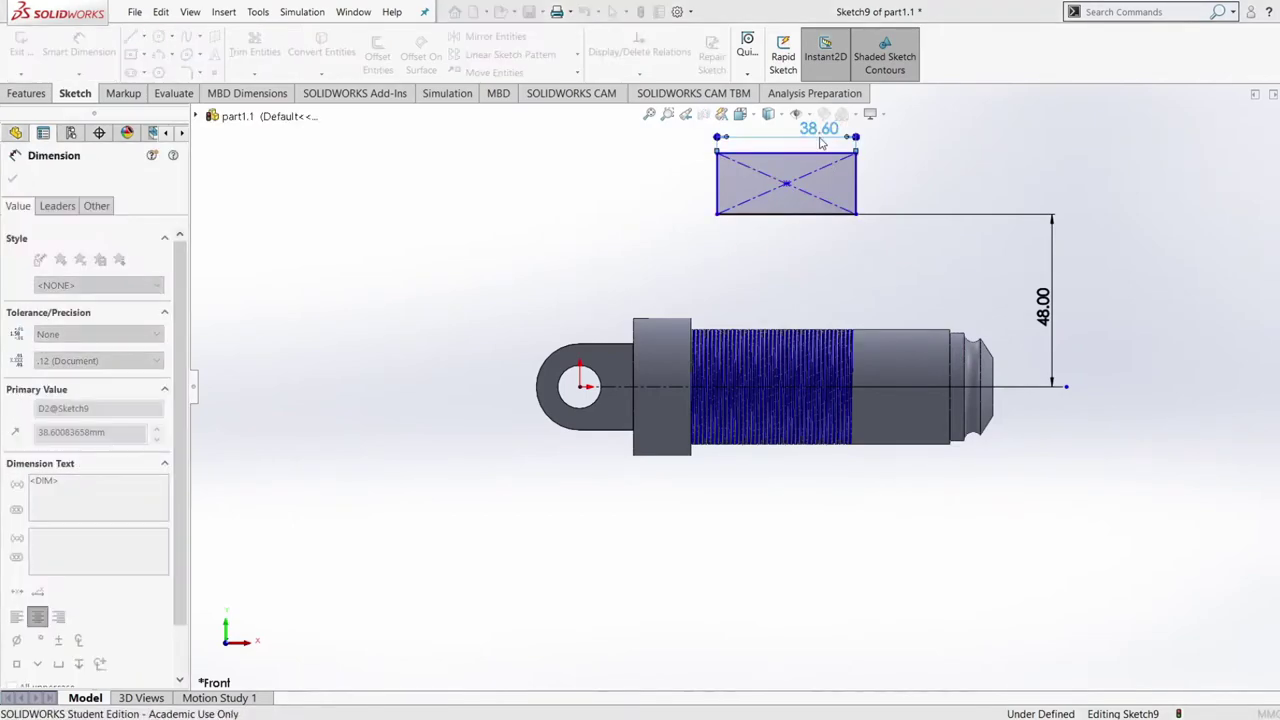
pyautogui.write('55')
pyautogui.press('Return')
pyautogui.scroll(1, 894, 160)
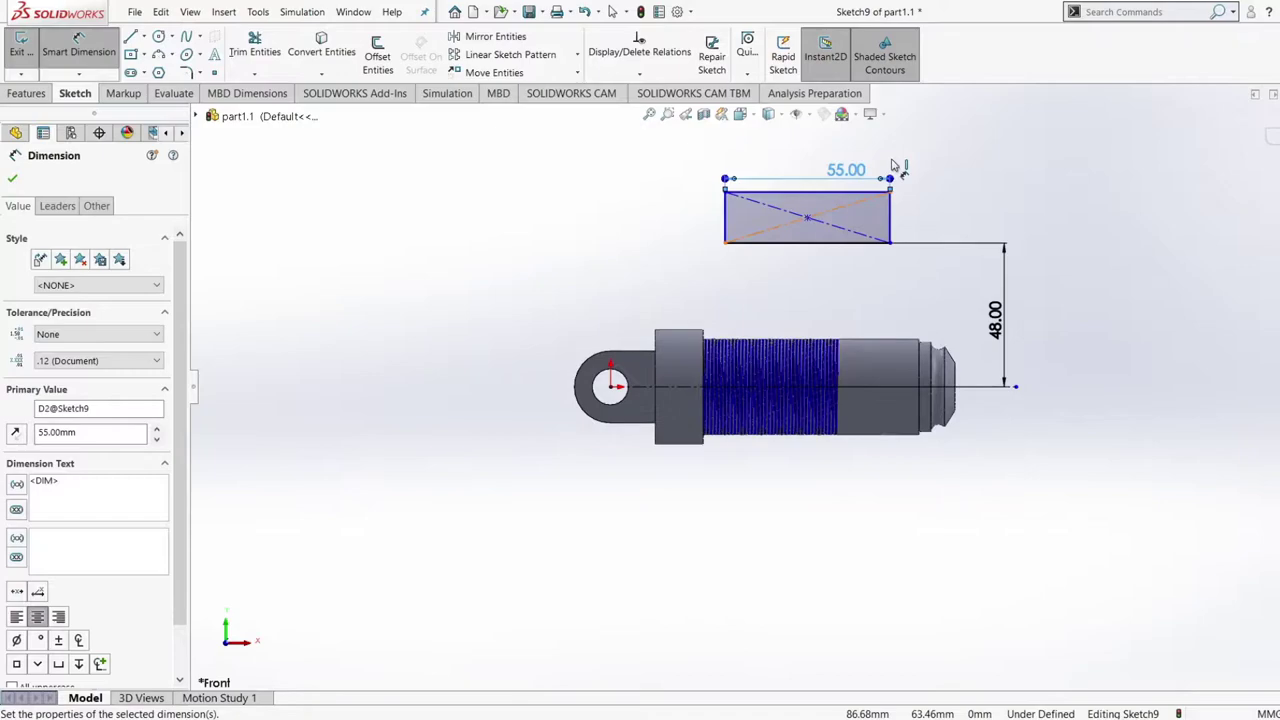
pyautogui.click(893, 226)
pyautogui.click(906, 215)
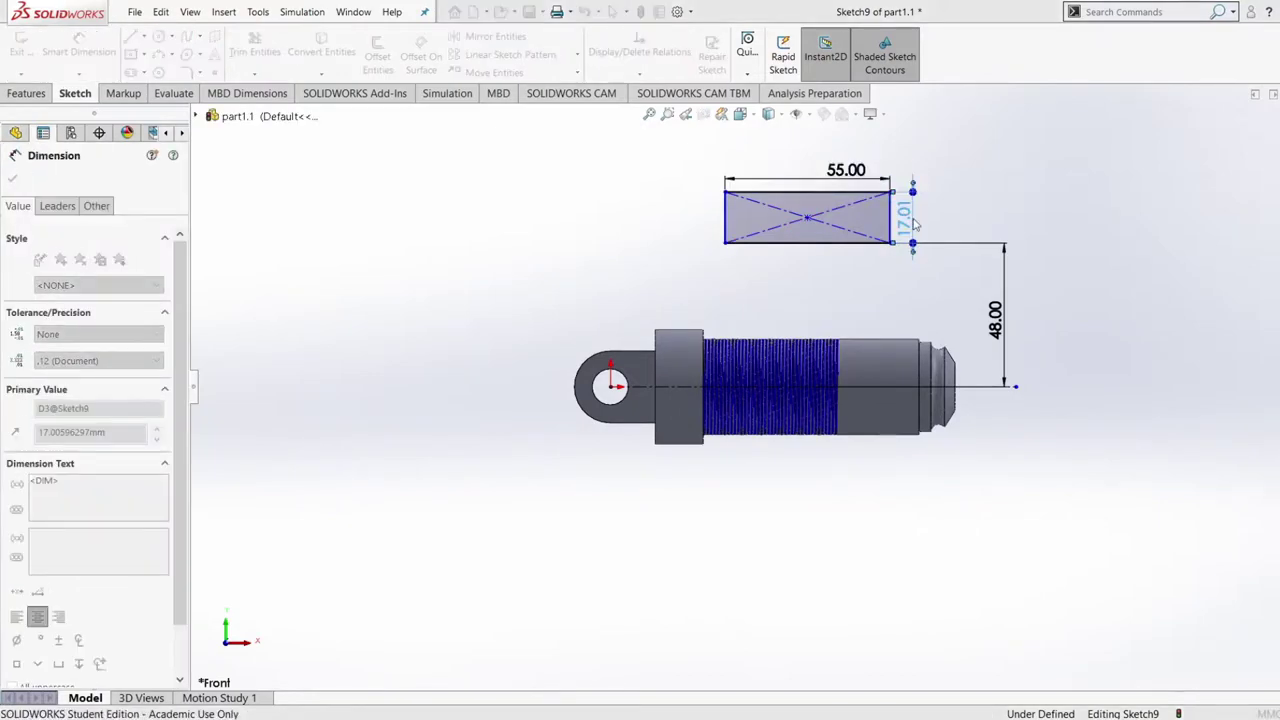
pyautogui.write('16.9')
pyautogui.press('Return')
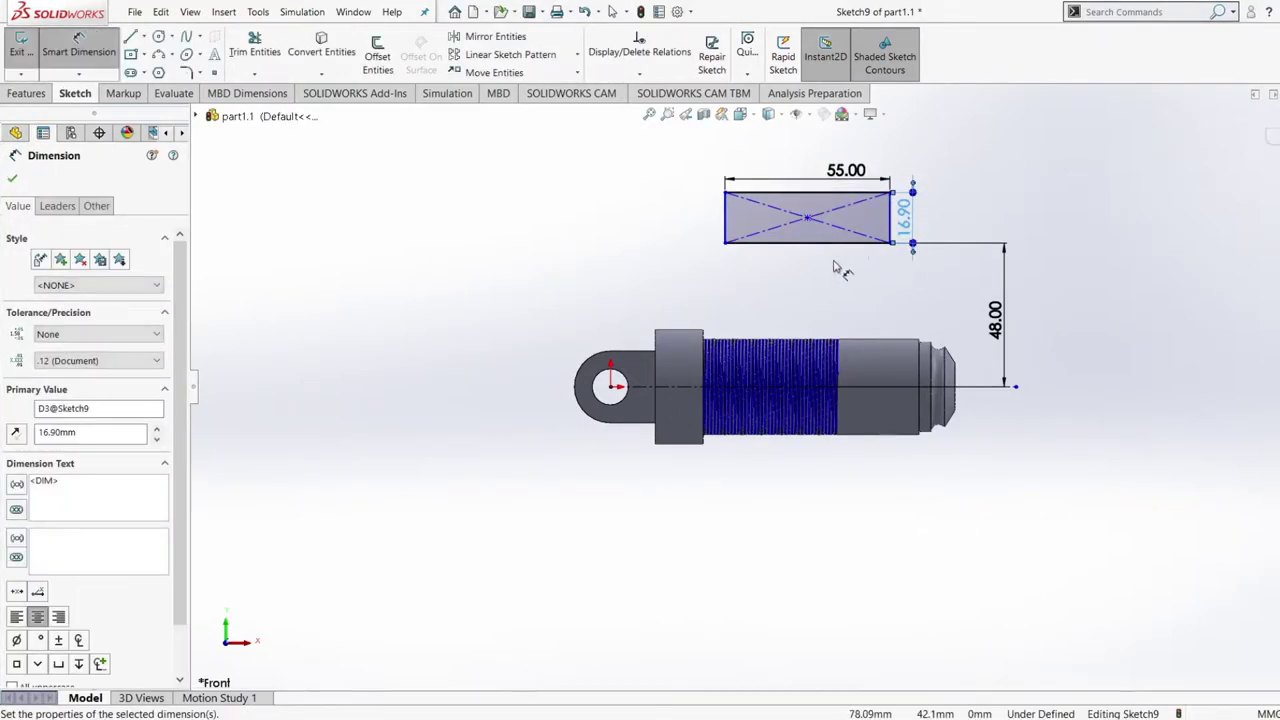
# Try to revolve the rectangle 360° about its lower edge, and undo the revolve
pyautogui.press('Escape')
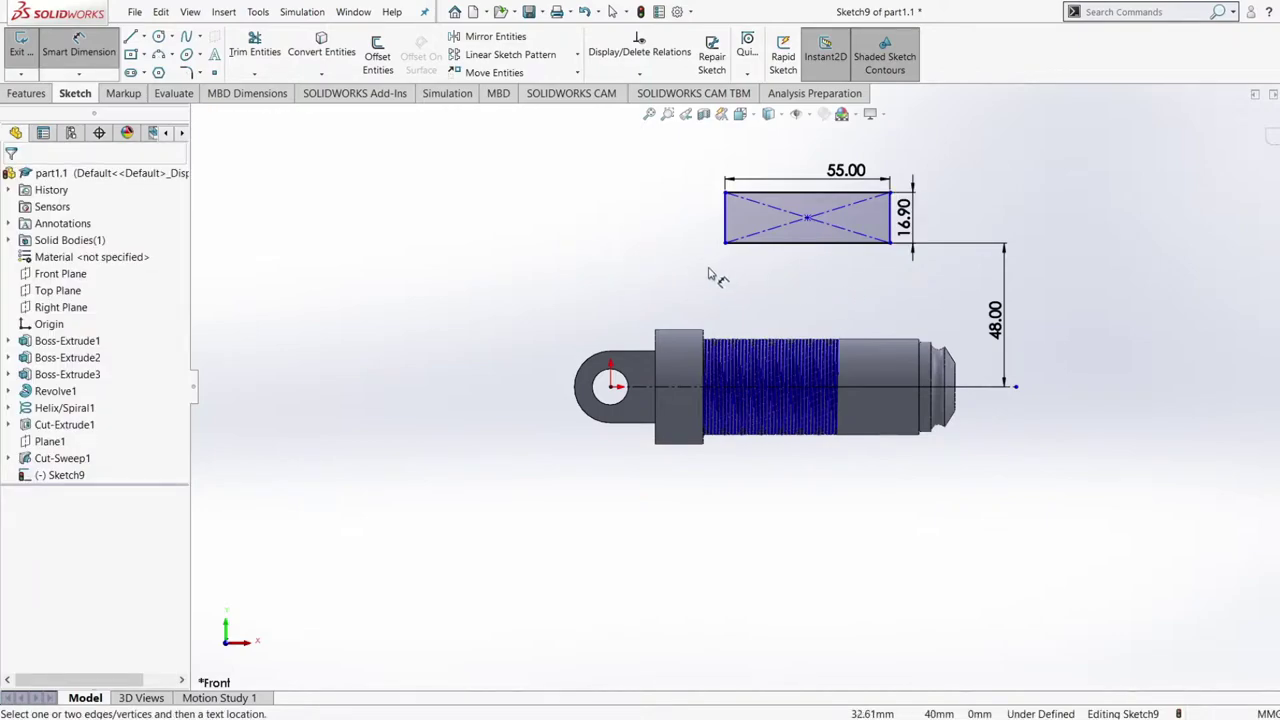
pyautogui.click(35, 93)
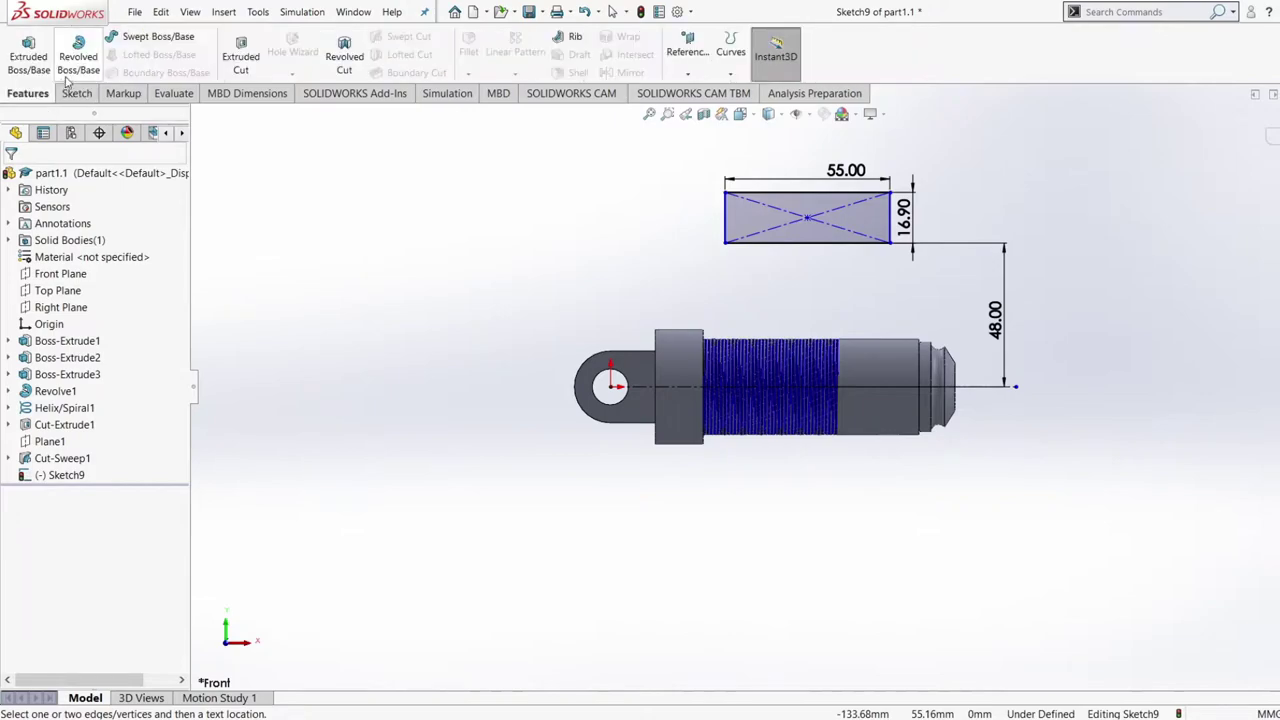
pyautogui.click(78, 62)
pyautogui.click(774, 243)
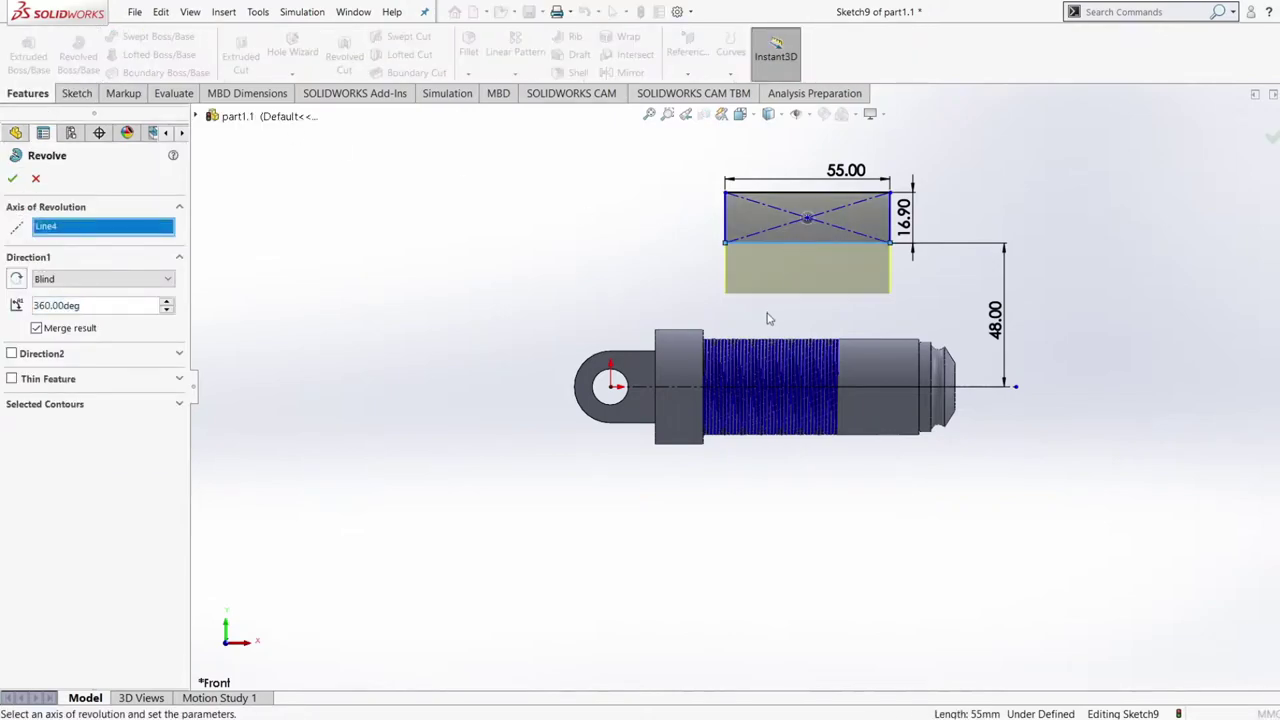
pyautogui.click(13, 179)
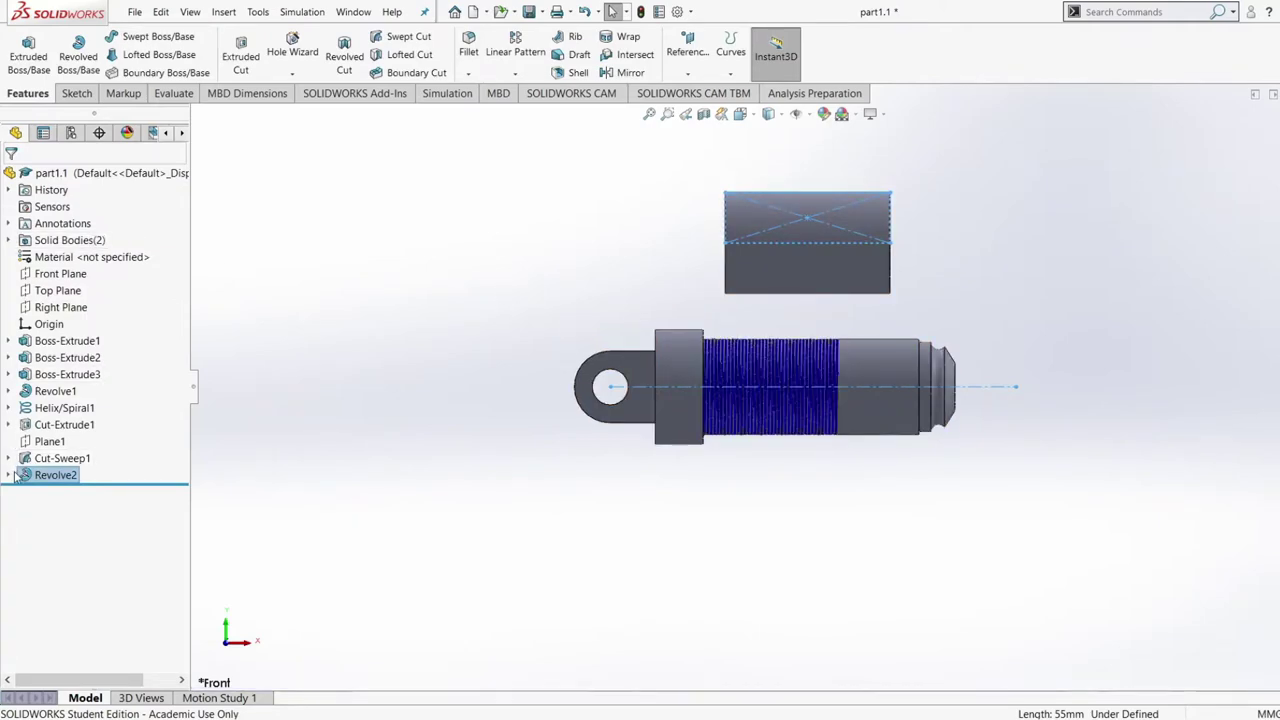
pyautogui.hotkey('ctrl', 'z')
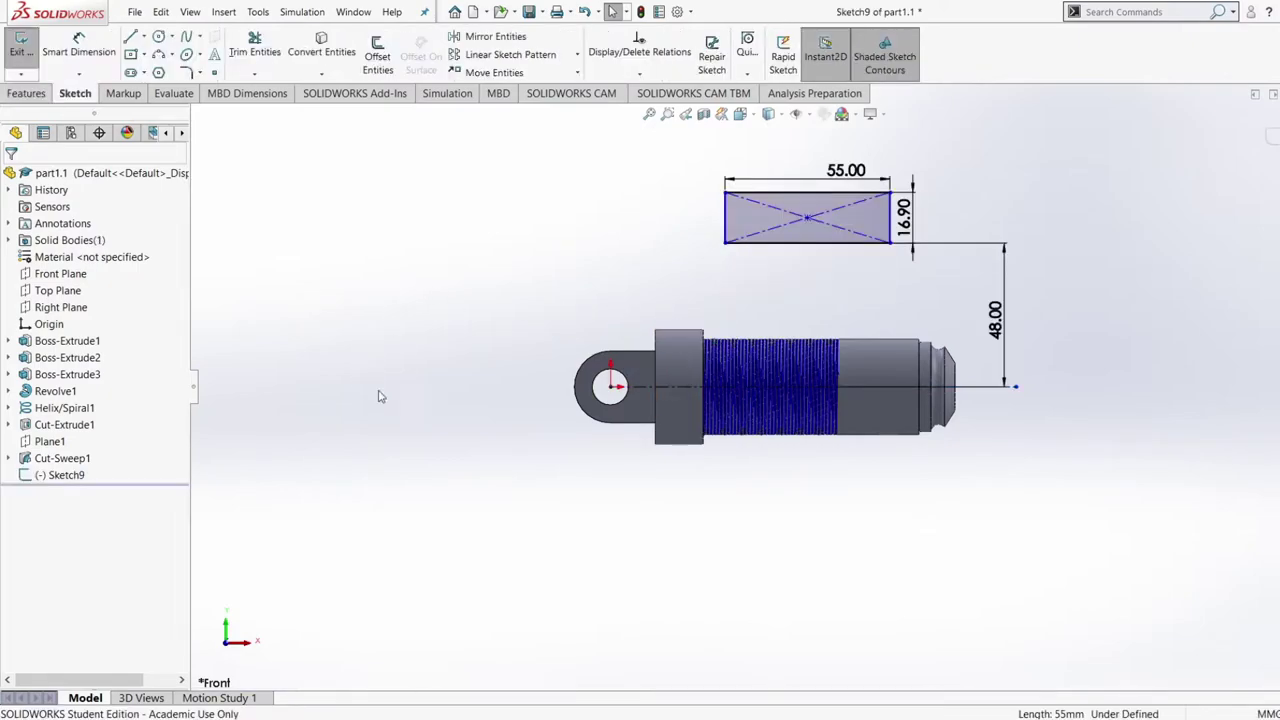
# Dimension the rectangle's left edge 5 mm horizontally from the collar face where the thread starts
pyautogui.moveTo(380, 396); pyautogui.dragTo(393, 228, button='right')
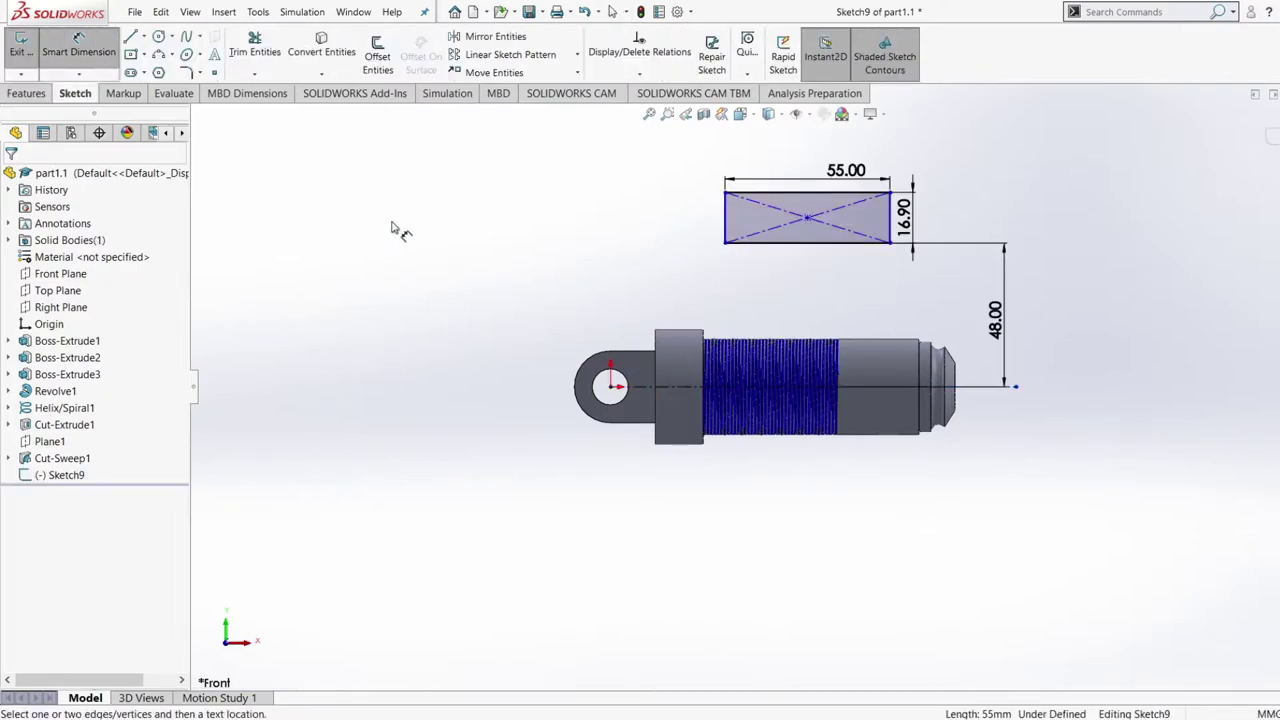
pyautogui.click(706, 342)
pyautogui.click(725, 232)
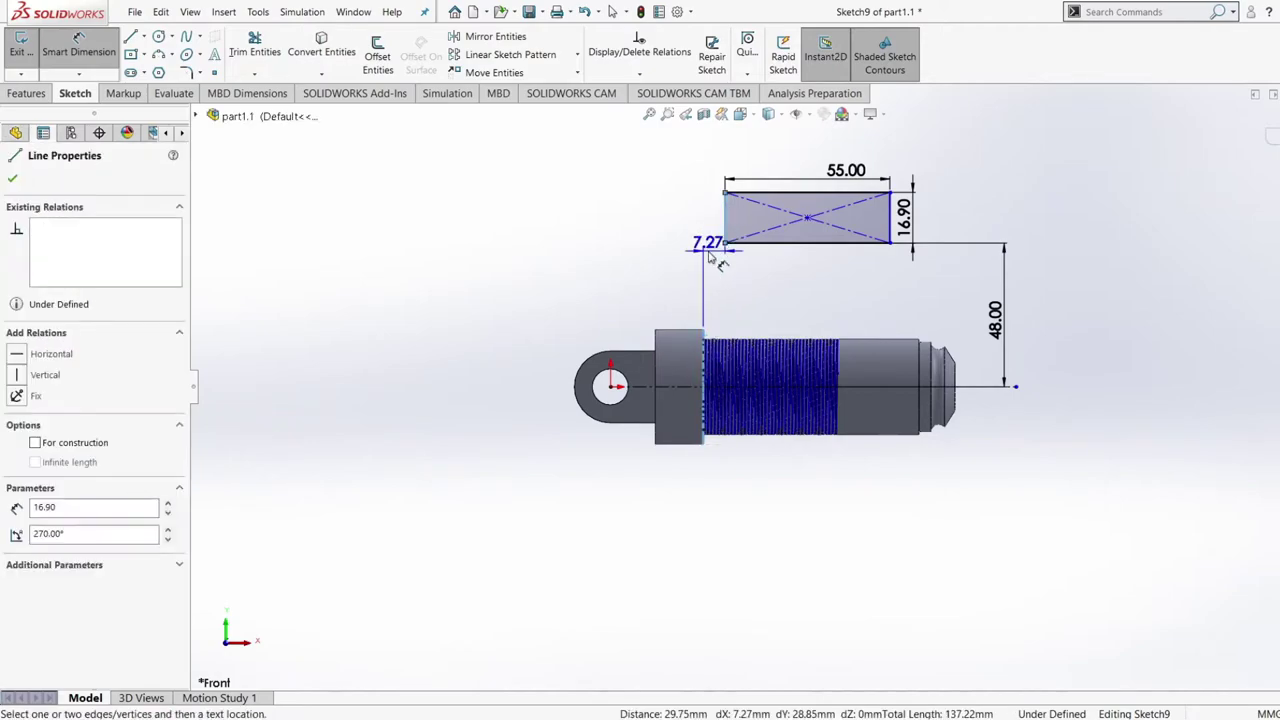
pyautogui.click(709, 256)
pyautogui.write('5')
pyautogui.press('Return')
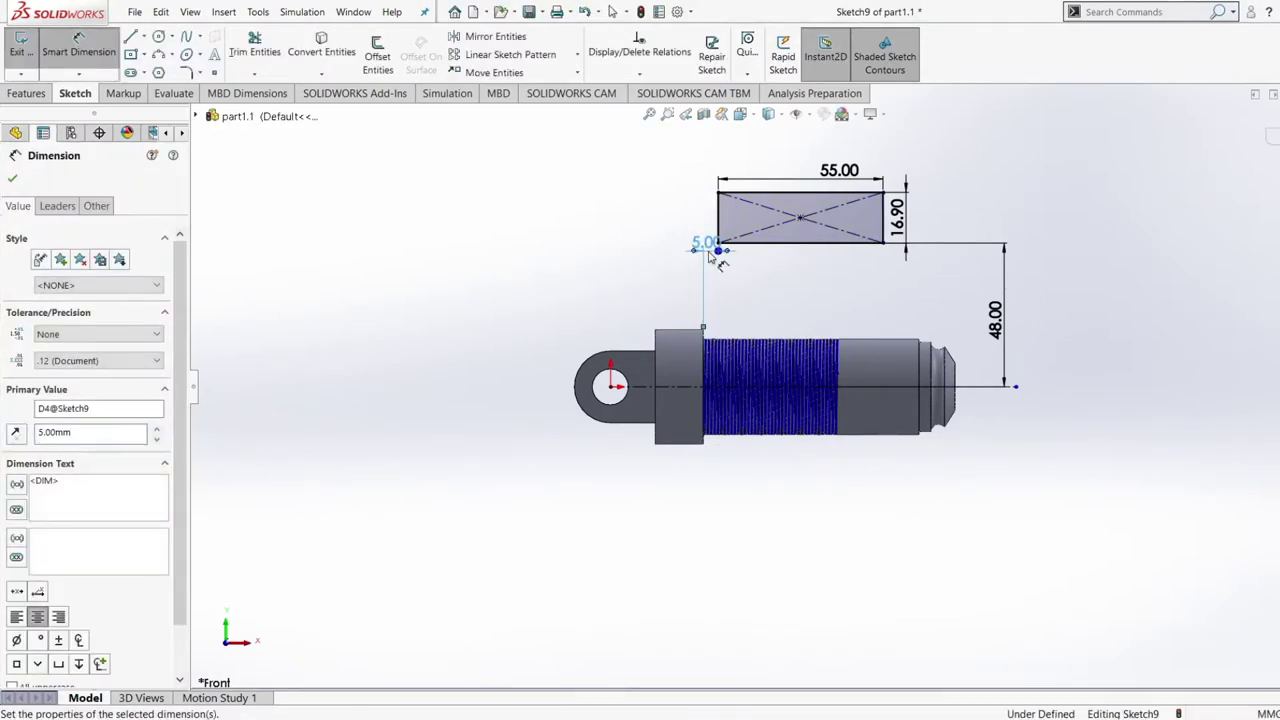
pyautogui.click(617, 280)
# Revolve the fully dimensioned rectangle 360° about its lower edge to form a solid cylinder above the threaded part
pyautogui.scroll(-3, 693, 316)
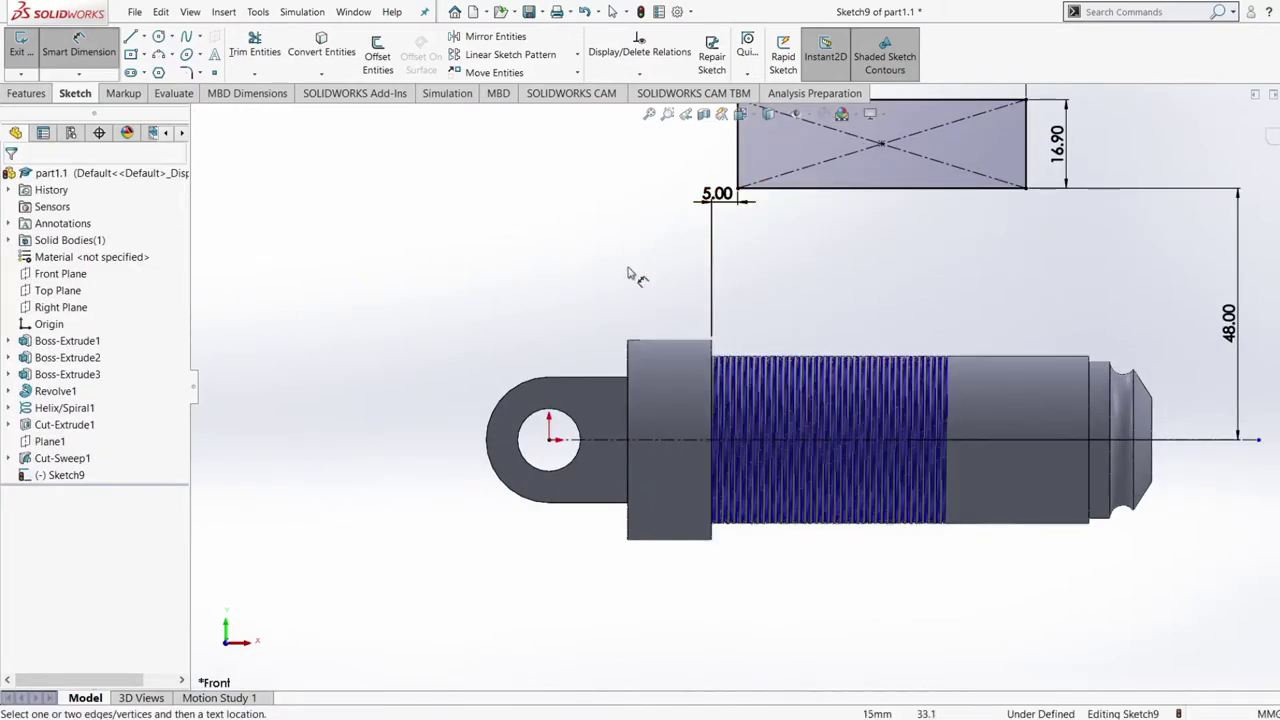
pyautogui.click(1263, 140)
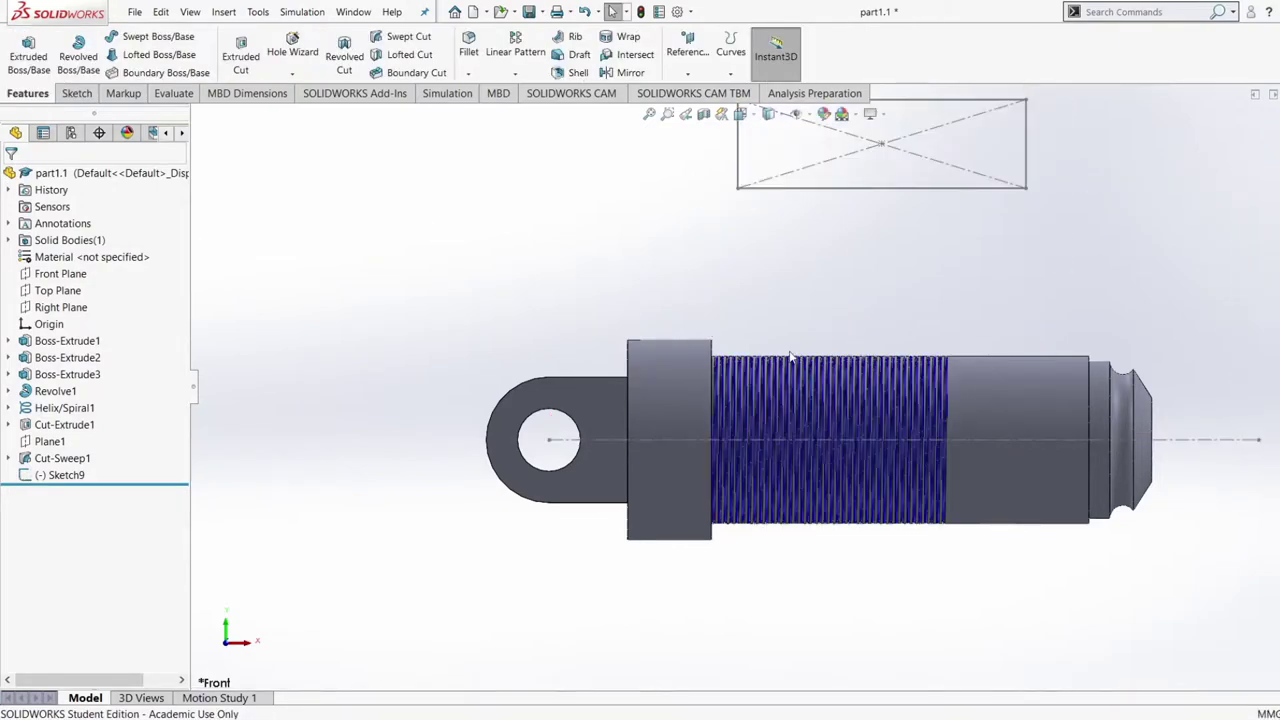
pyautogui.hotkey('ctrl', 'z')
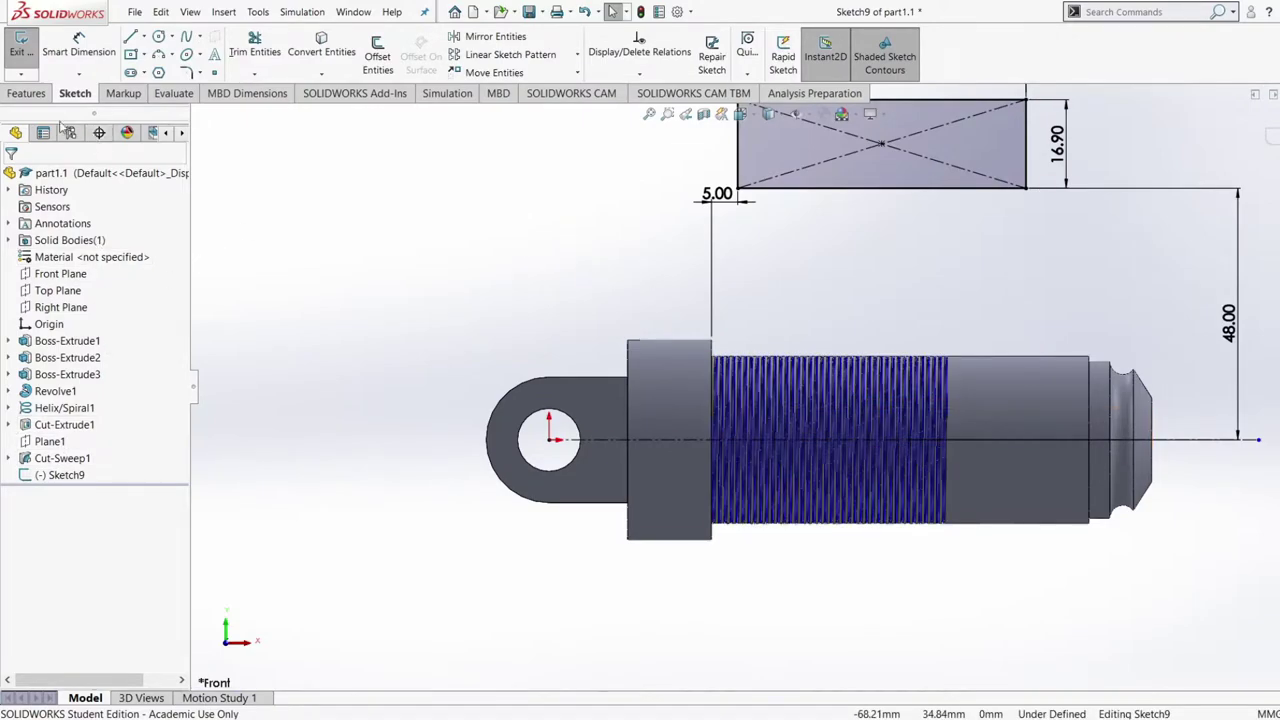
pyautogui.click(27, 93)
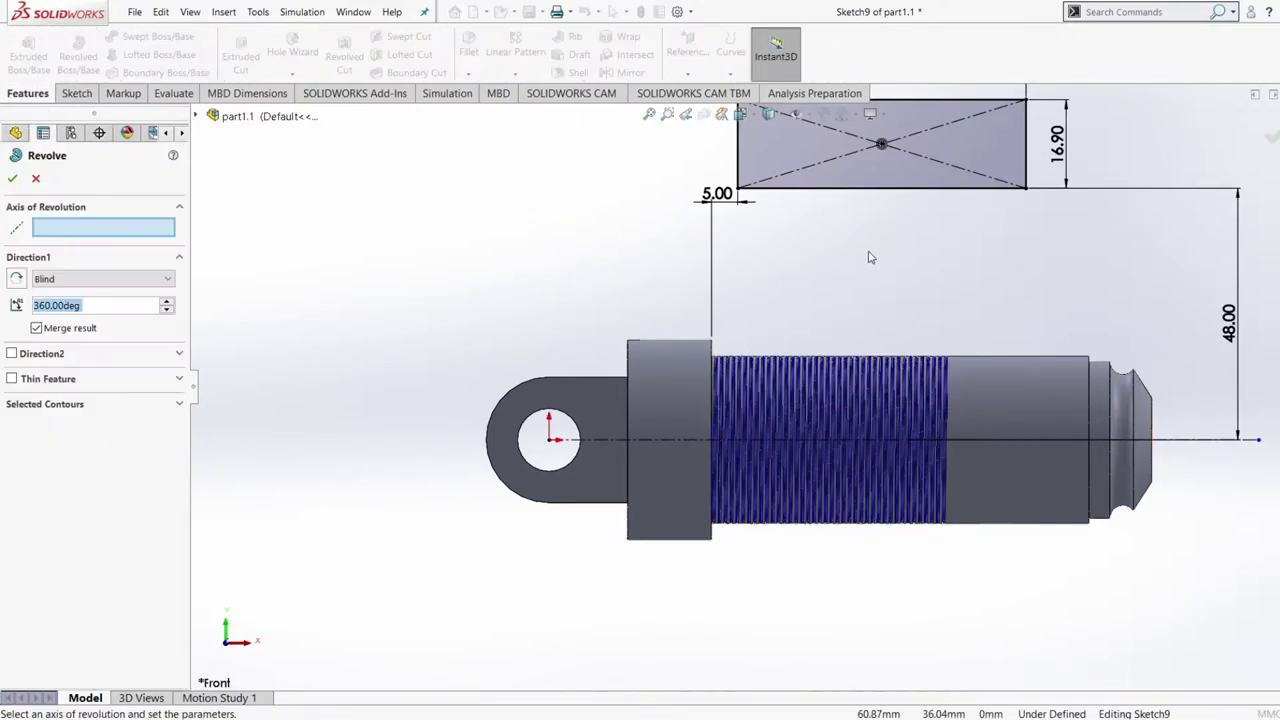
pyautogui.click(826, 188)
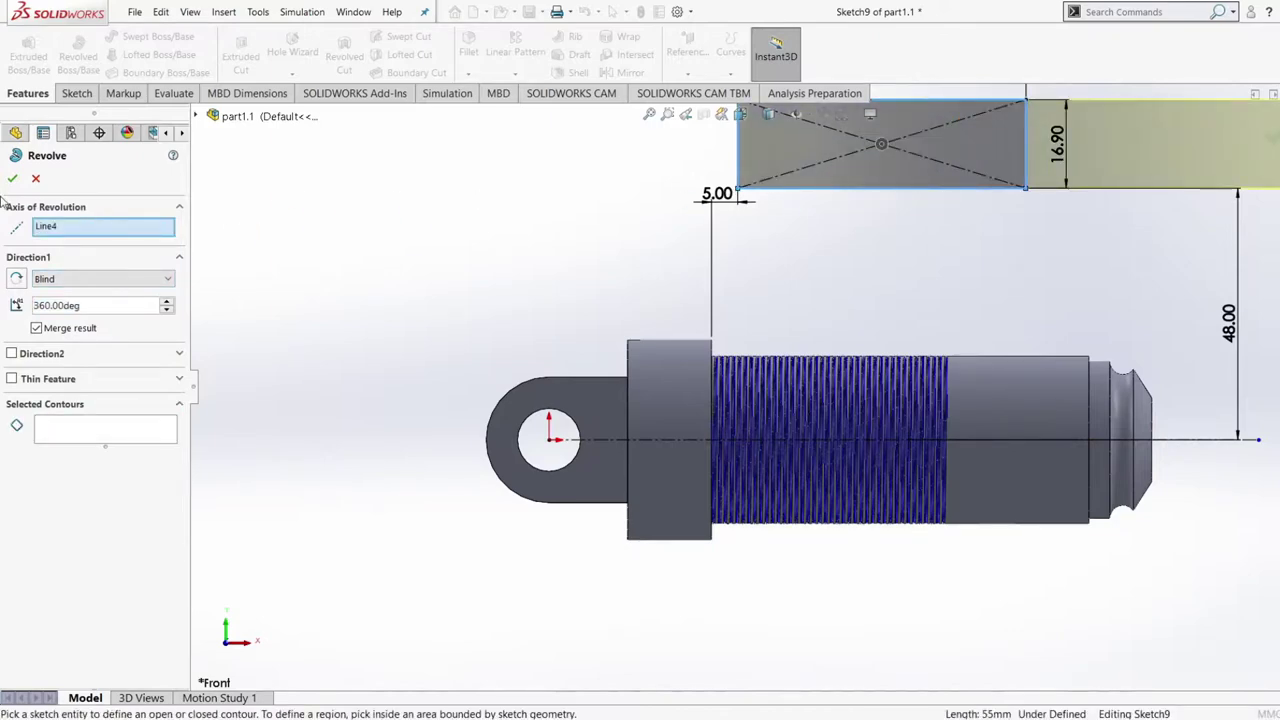
pyautogui.click(55, 229)
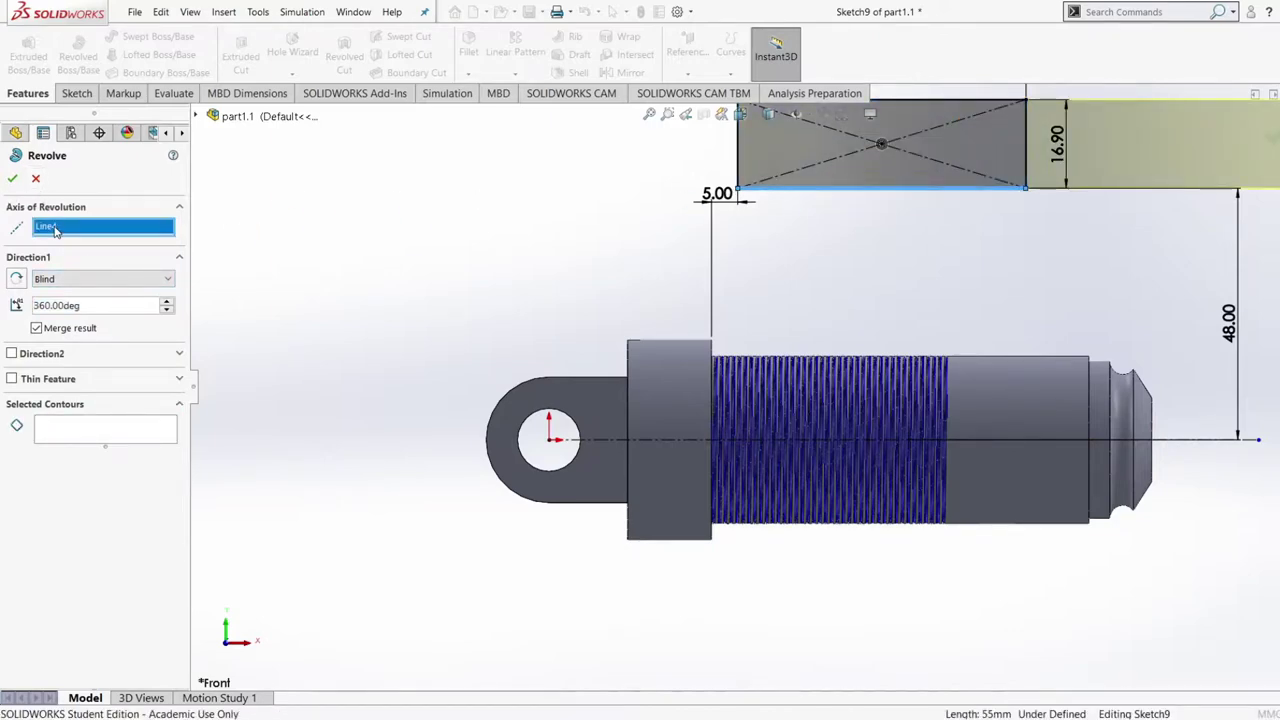
pyautogui.press('Delete')
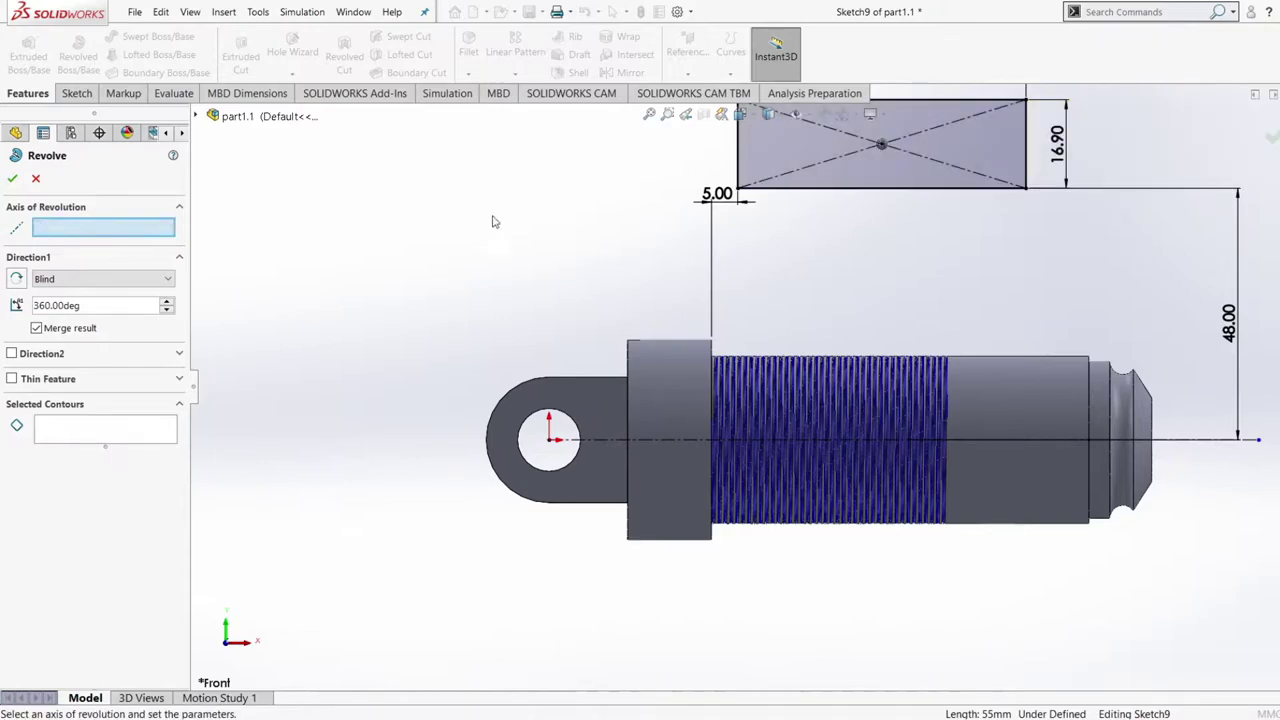
pyautogui.click(836, 189)
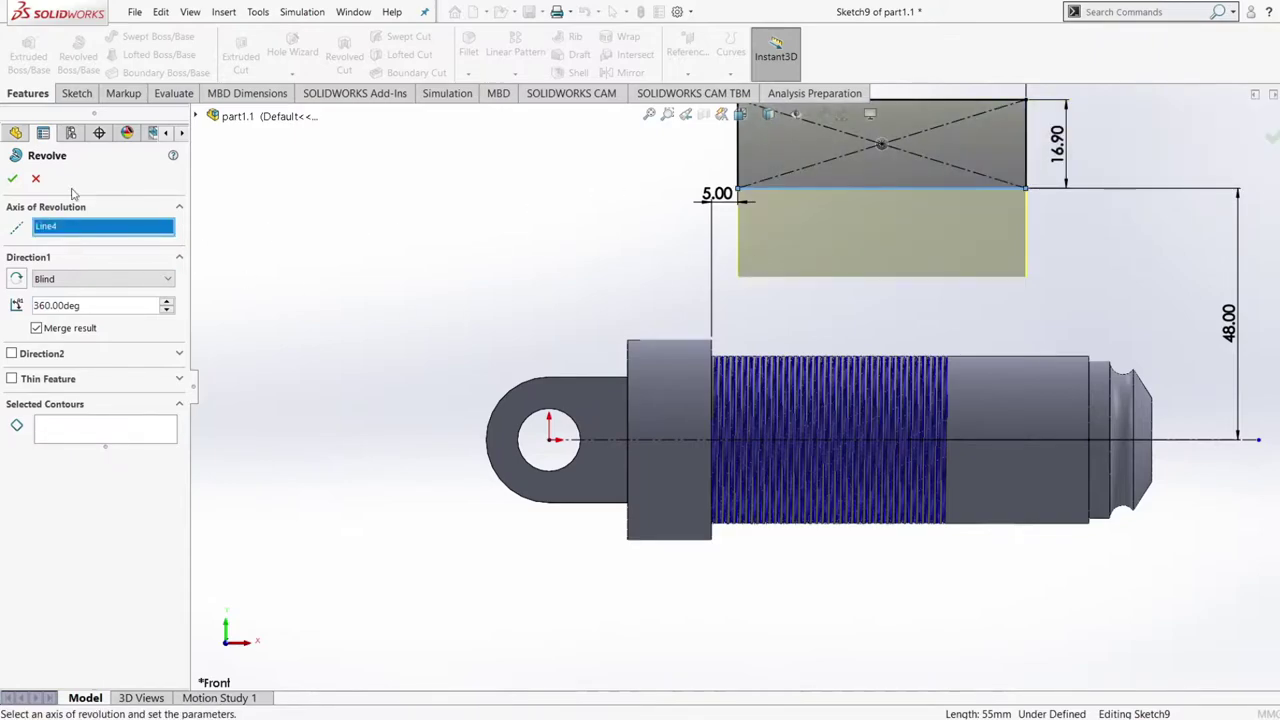
pyautogui.click(12, 179)
# Start a sketch on the Front Plane and draw a horizontal line about 8 mm long on the holed end's upper edge
pyautogui.scroll(-2, 886, 331)
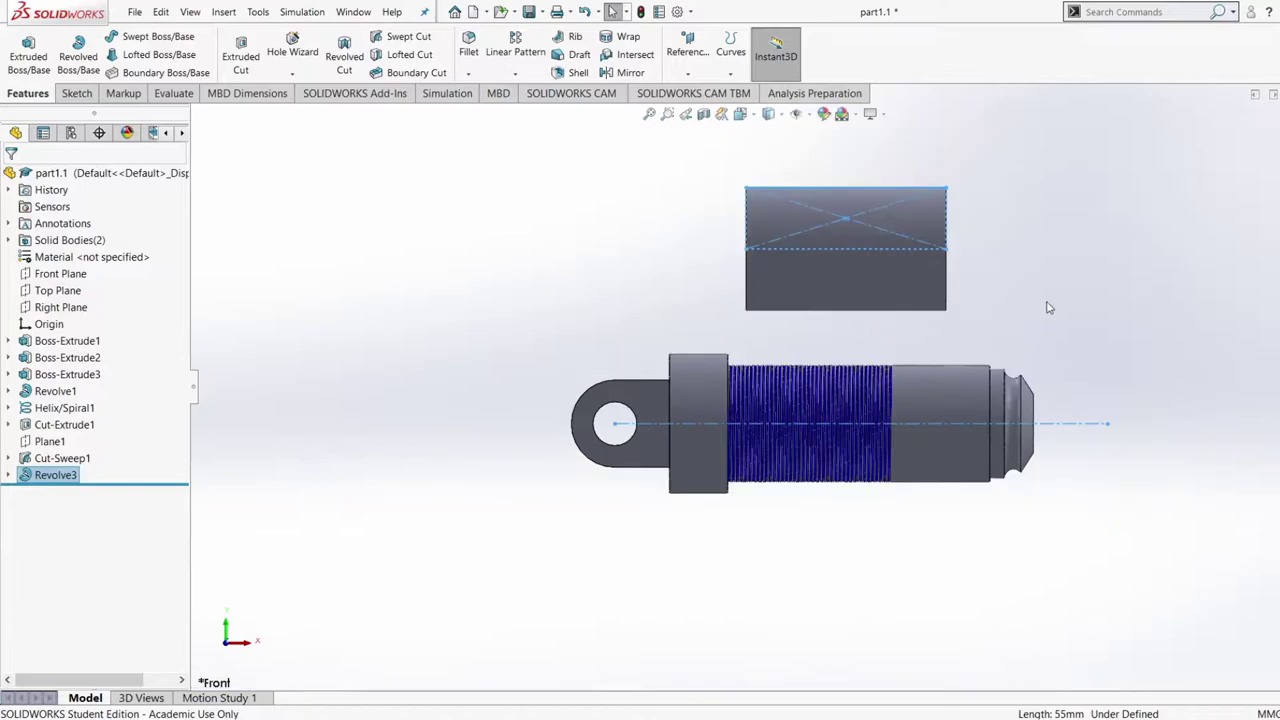
pyautogui.moveTo(1086, 306); pyautogui.dragTo(1072, 398, button='middle')
pyautogui.click(737, 424)
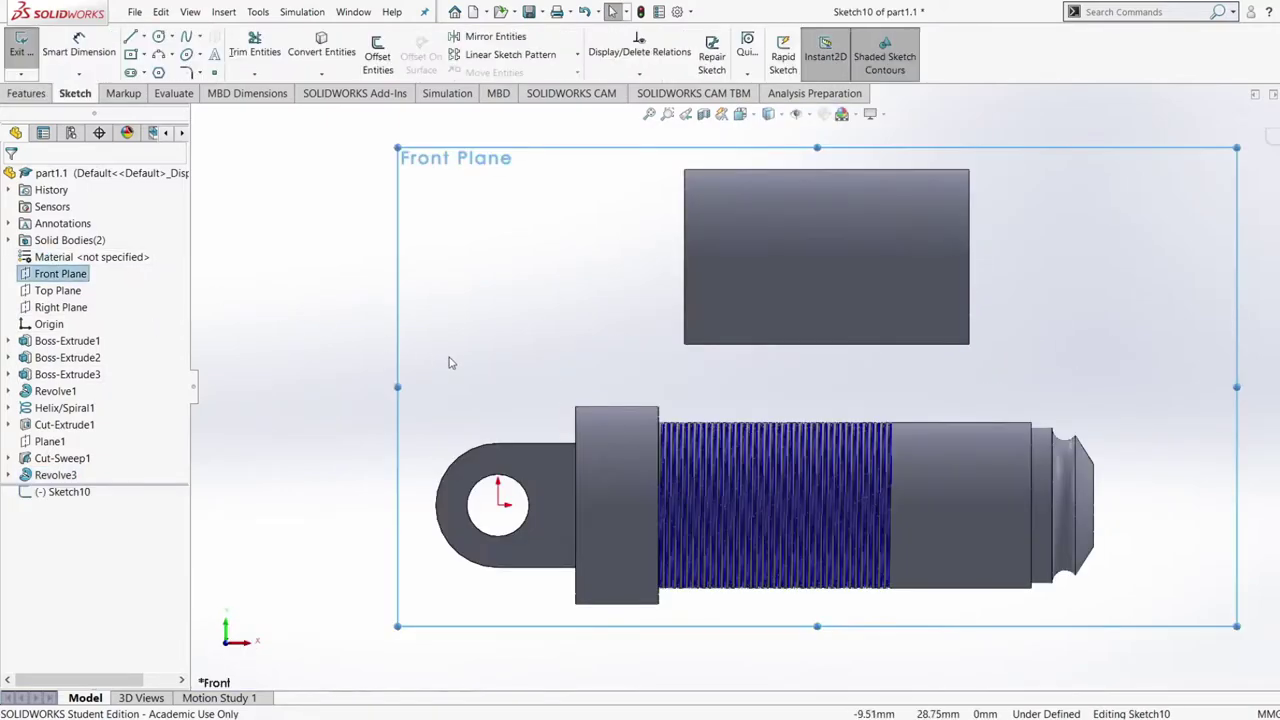
pyautogui.click(130, 36)
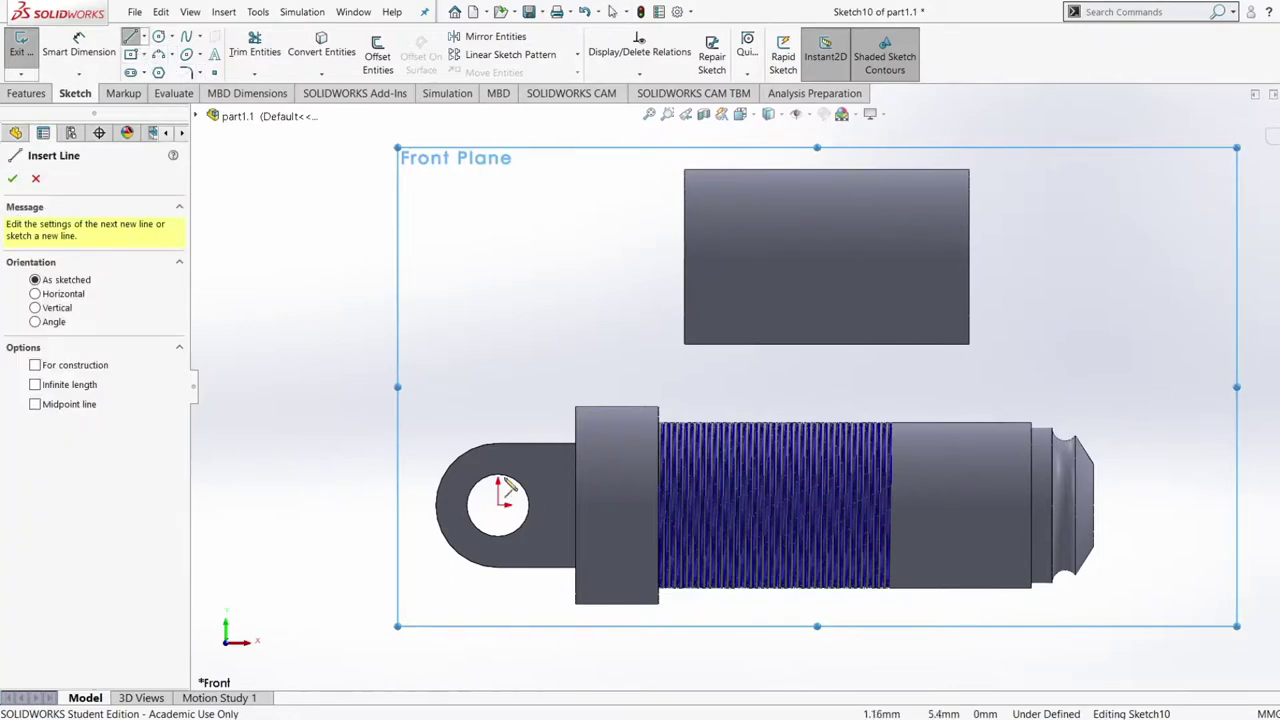
pyautogui.click(535, 443)
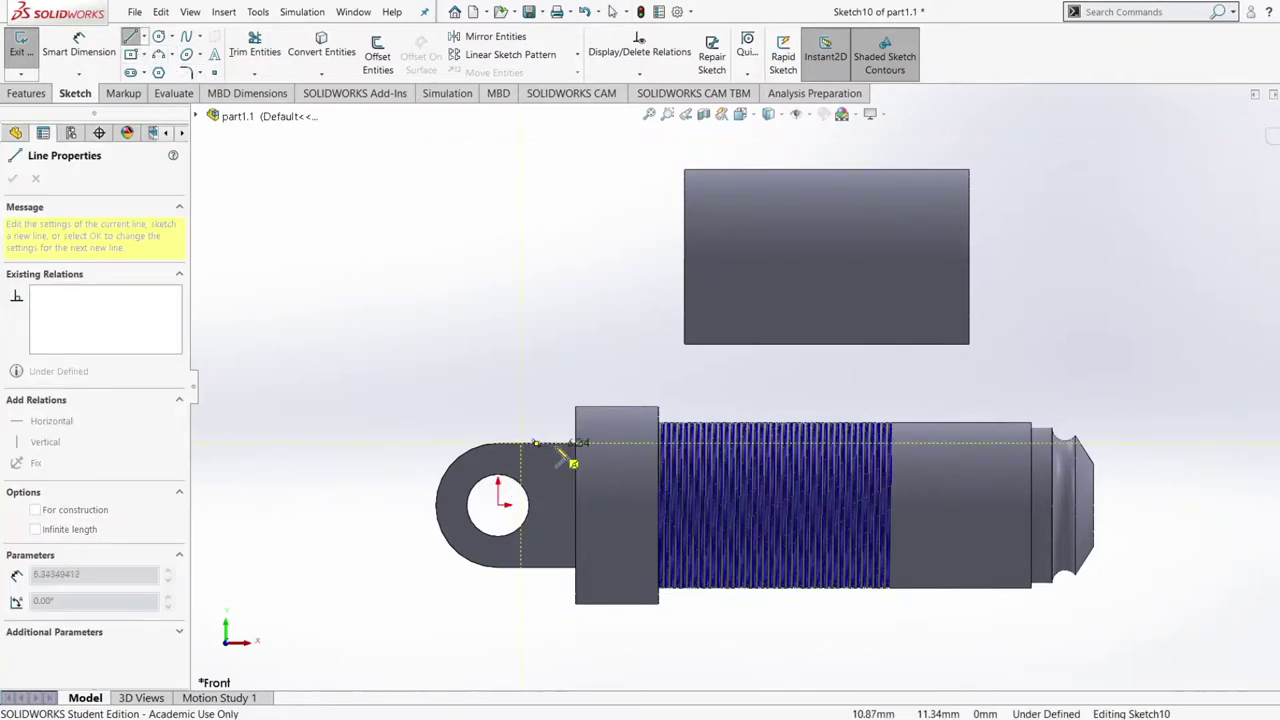
pyautogui.click(562, 443)
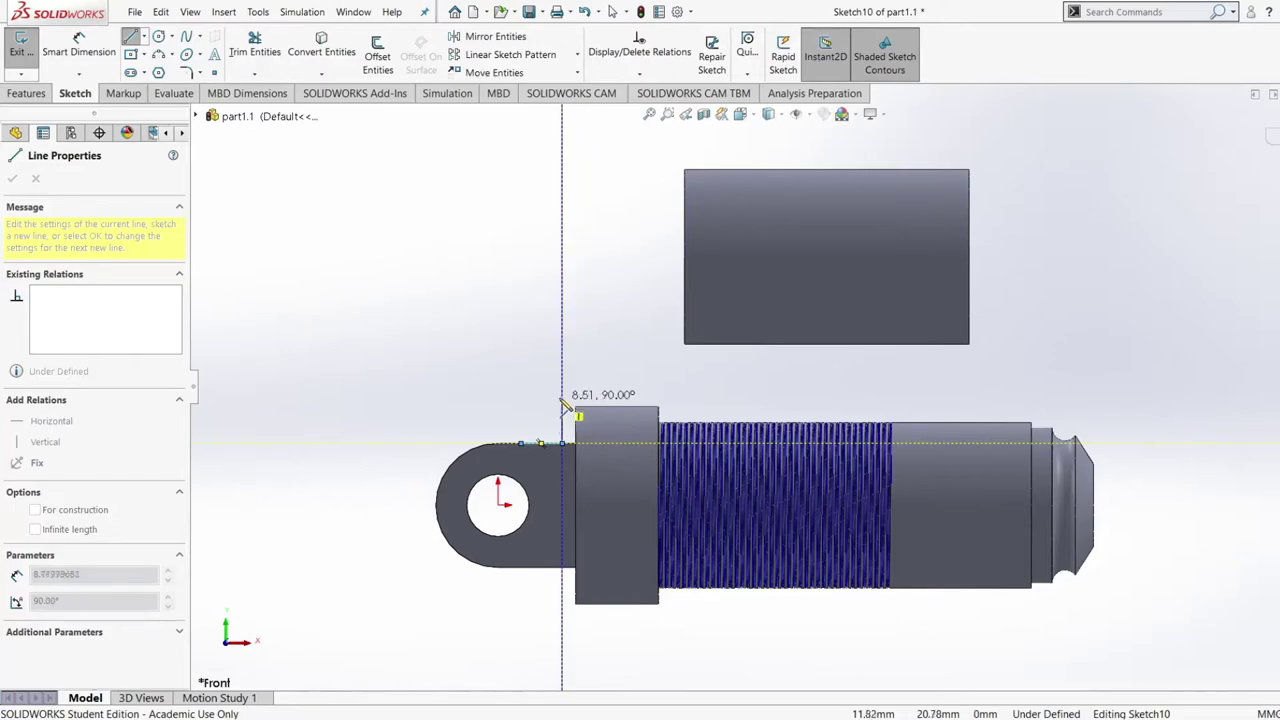
pyautogui.press('Escape')
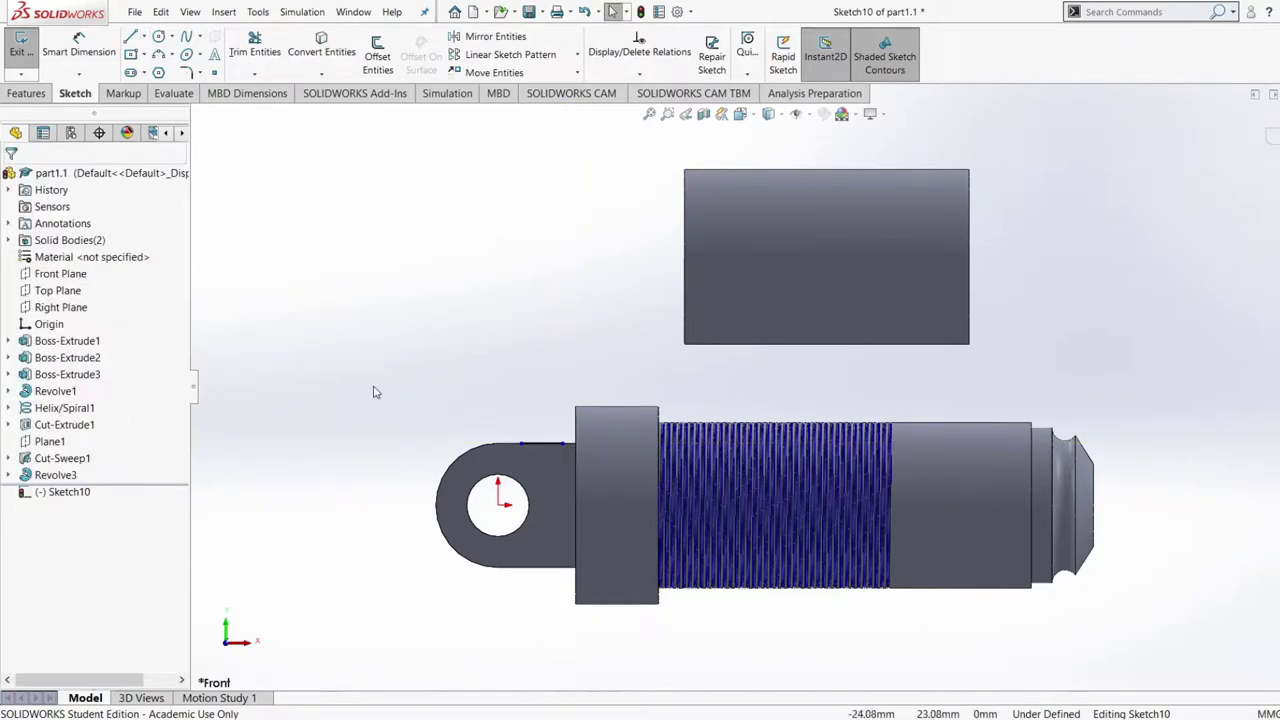
# Dimension the horizontal line on the holed end's upper edge to 9 mm, placing the dimension below the part
pyautogui.moveTo(376, 392); pyautogui.dragTo(375, 276, button='right')
pyautogui.click(533, 445)
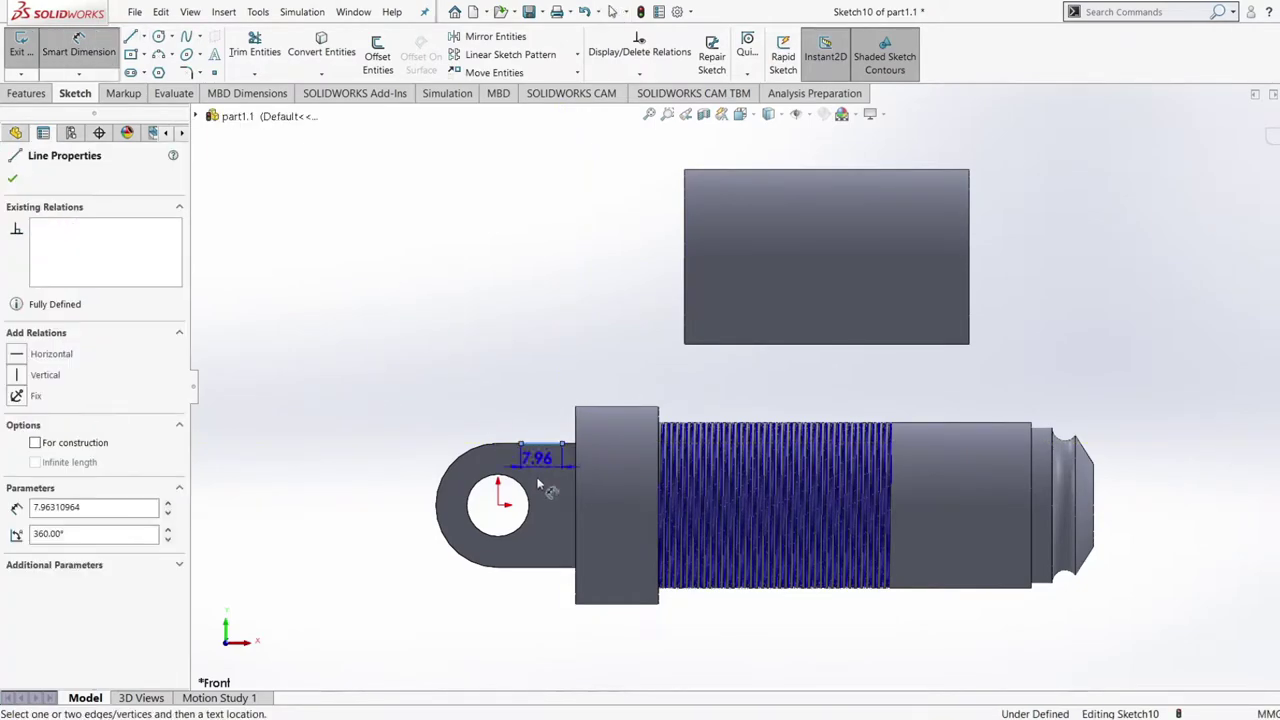
pyautogui.click(538, 630)
pyautogui.write('96310964mm')
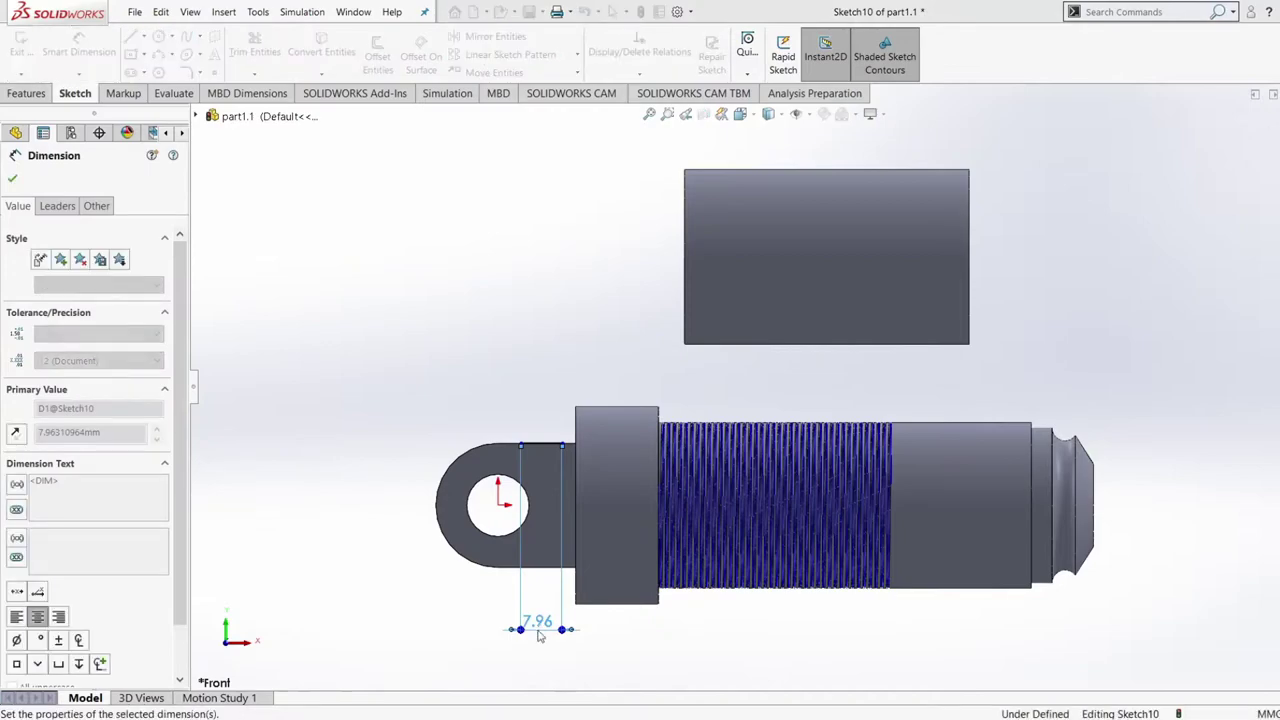
pyautogui.press('Return')
# Dimension the line's left endpoint 4.2 mm horizontally from the origin
pyautogui.click(499, 505)
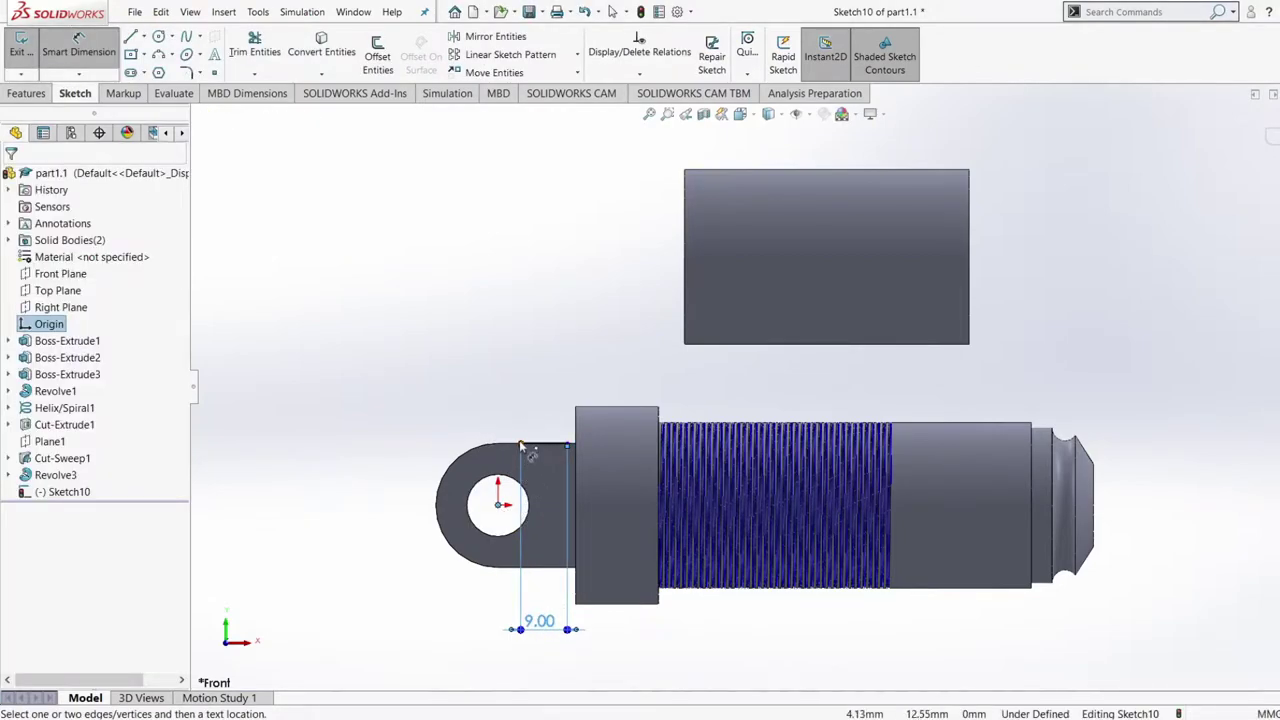
pyautogui.click(520, 445)
pyautogui.click(503, 601)
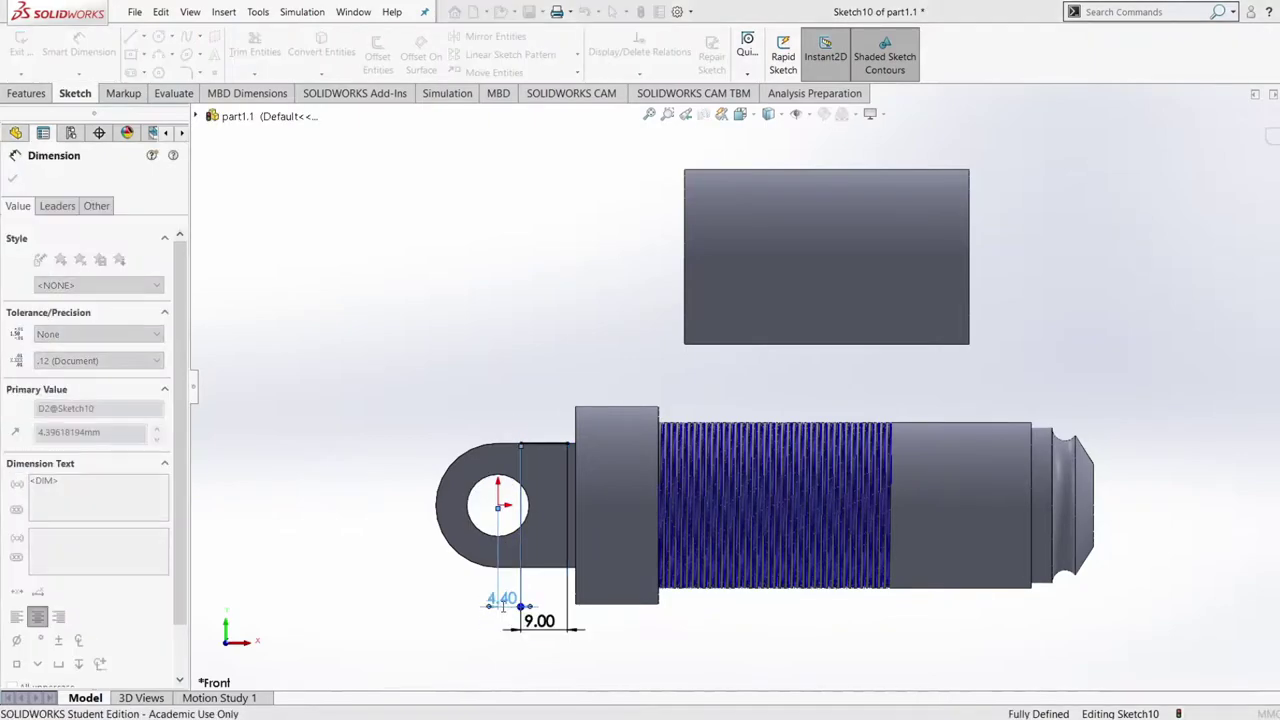
pyautogui.write('4.2')
pyautogui.press('Return')
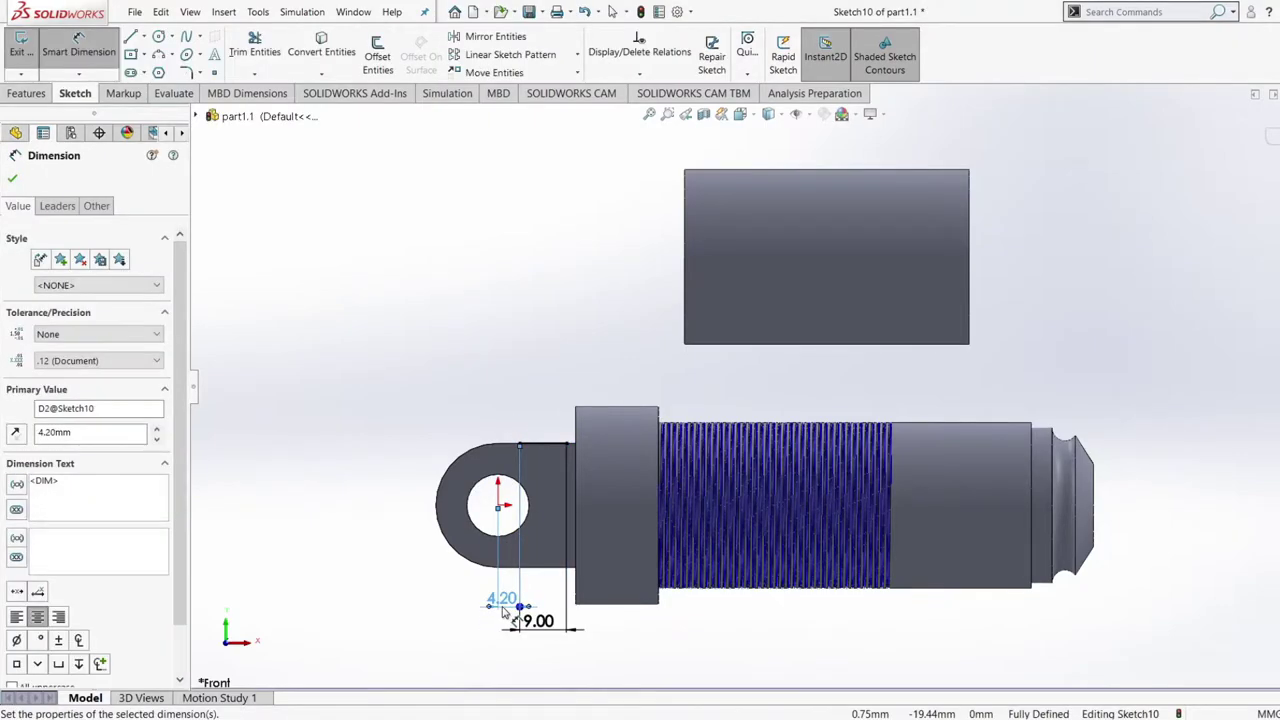
pyautogui.click(12, 180)
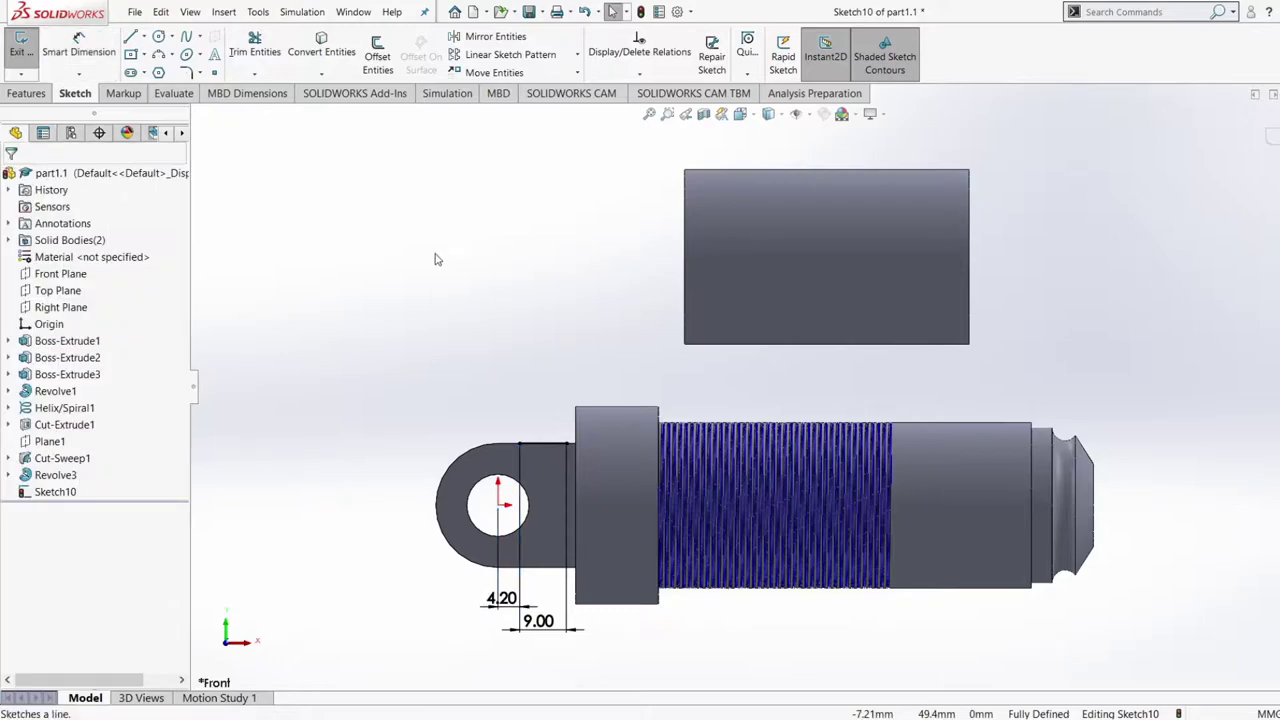
# Draw a vertical line about 8 mm long upward from each end of the 9 mm line
pyautogui.press('l')
pyautogui.click(520, 441)
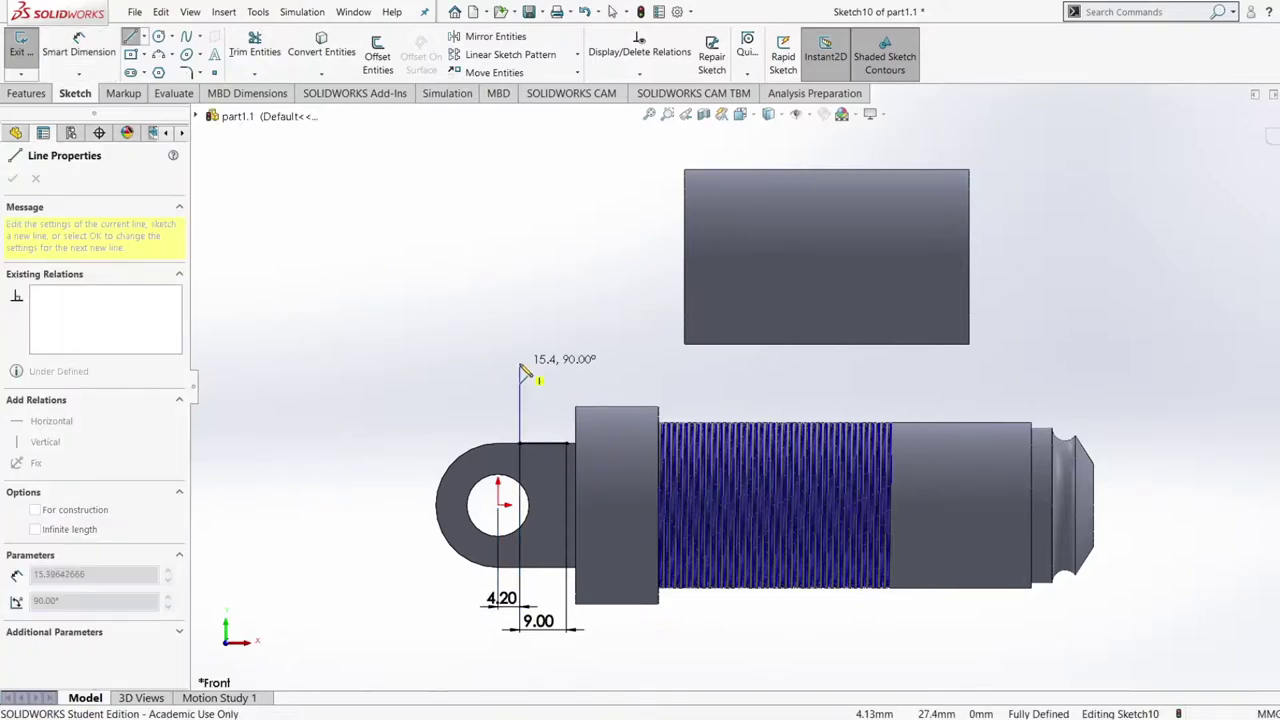
pyautogui.click(519, 418)
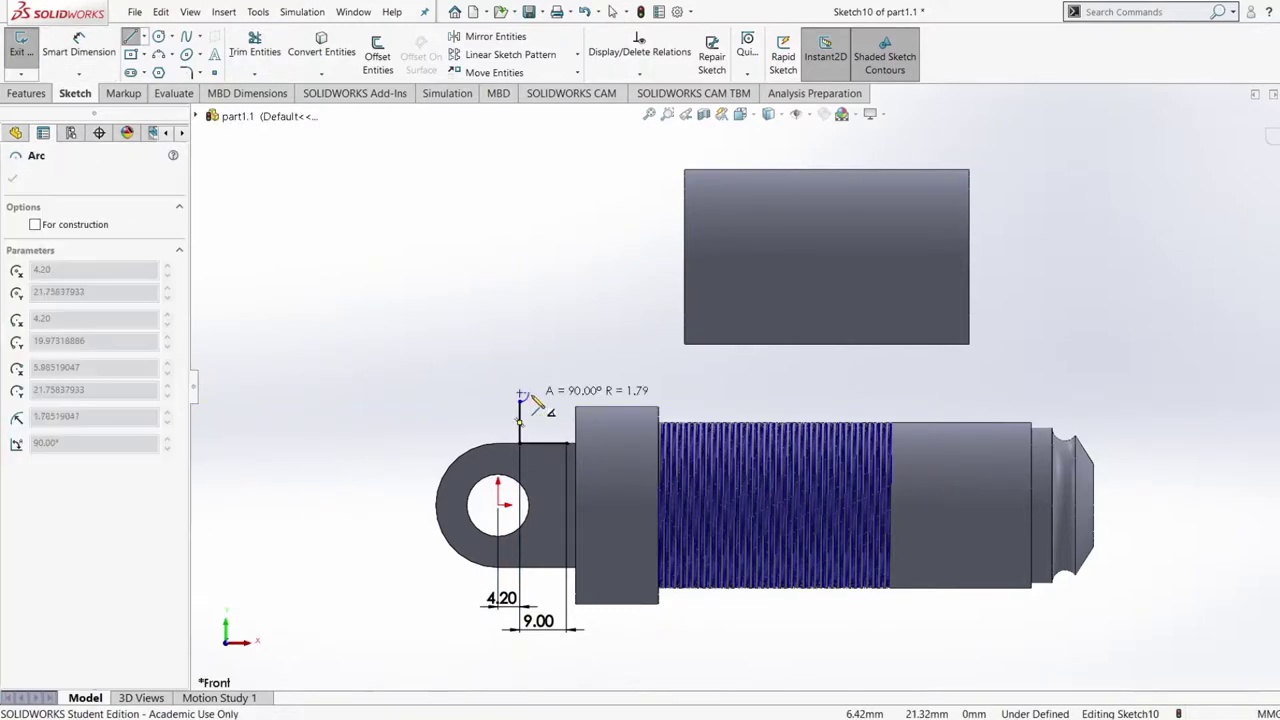
pyautogui.press('Escape')
pyautogui.press('l')
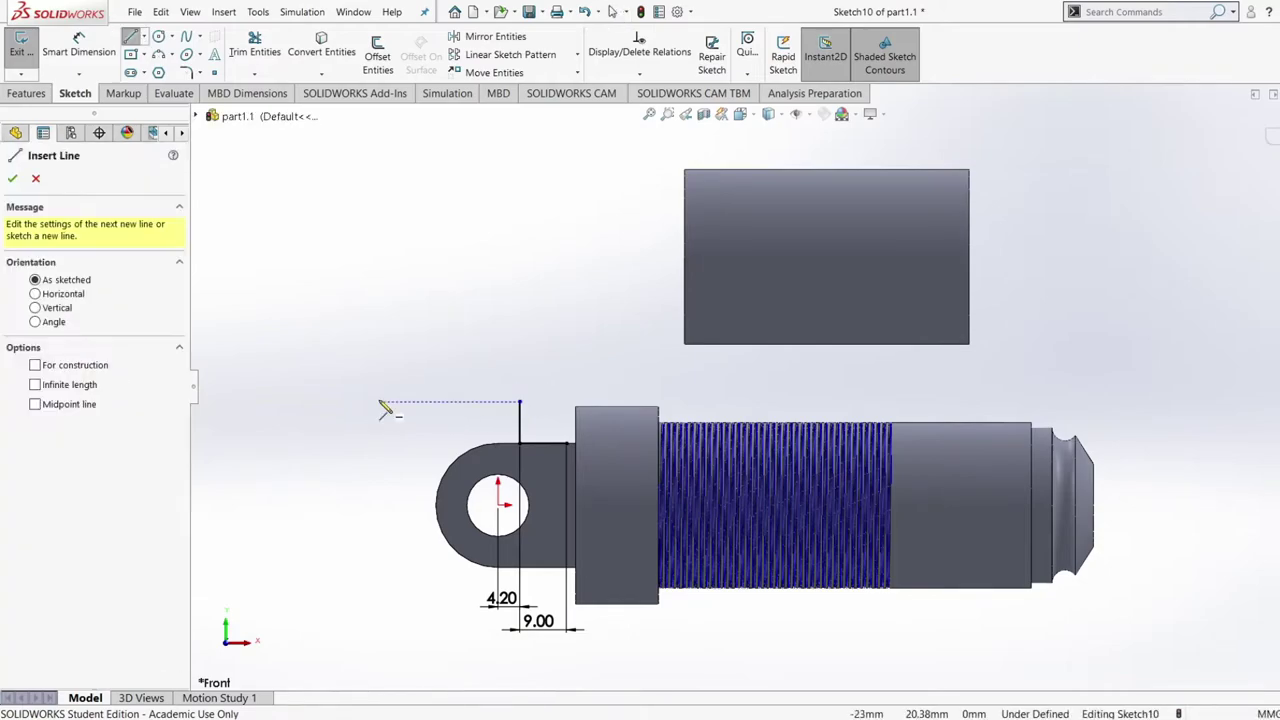
pyautogui.click(567, 444)
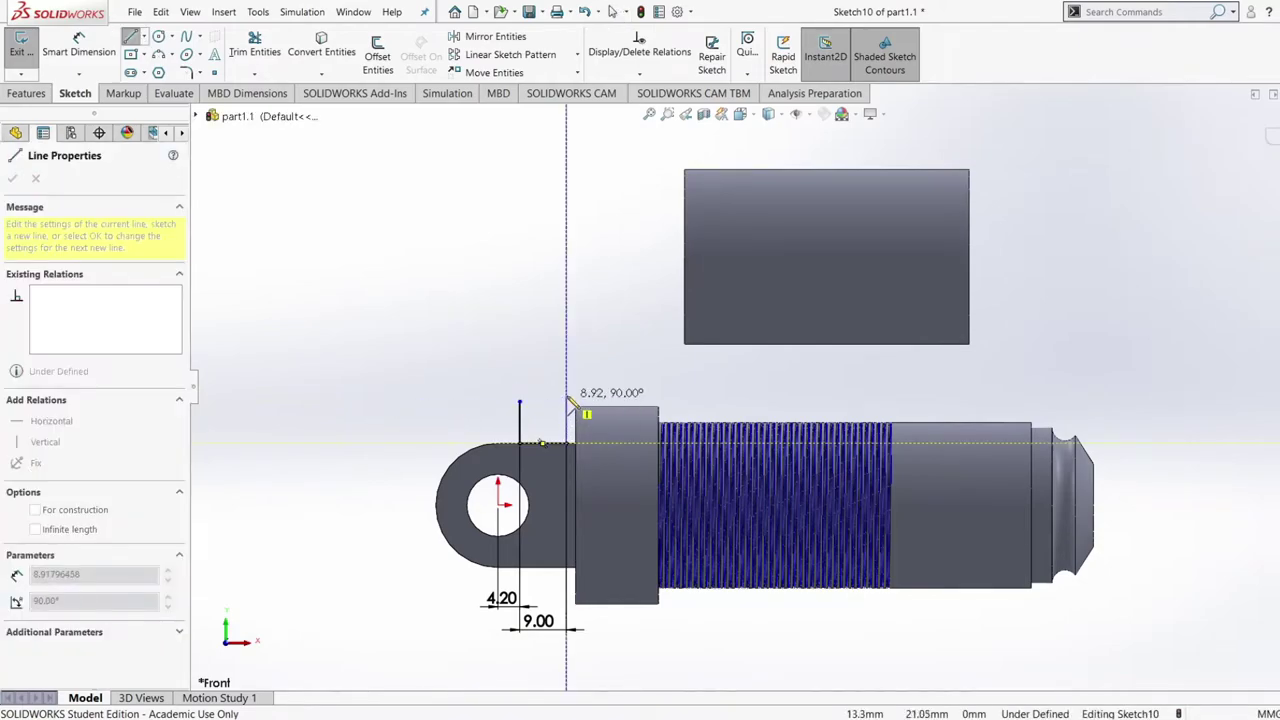
pyautogui.click(566, 401)
# Dimension the left vertical line 10 mm high
pyautogui.moveTo(360, 343); pyautogui.dragTo(376, 244, button='right')
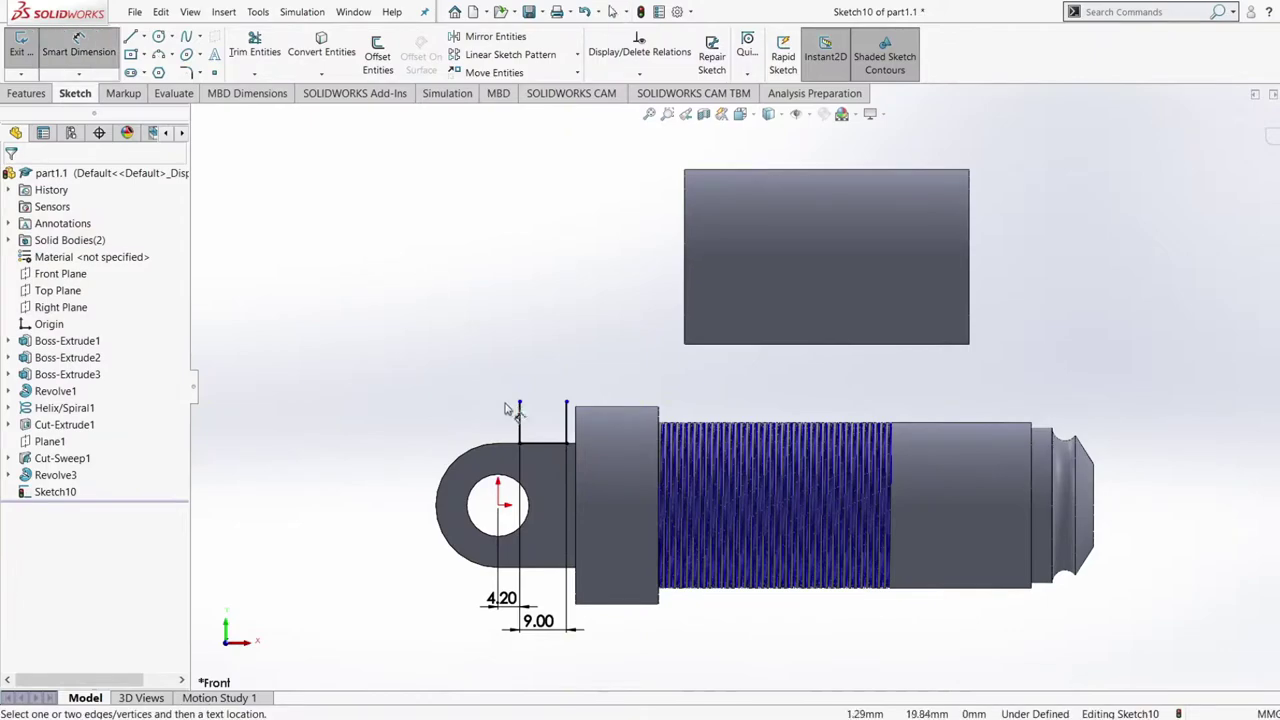
pyautogui.click(519, 428)
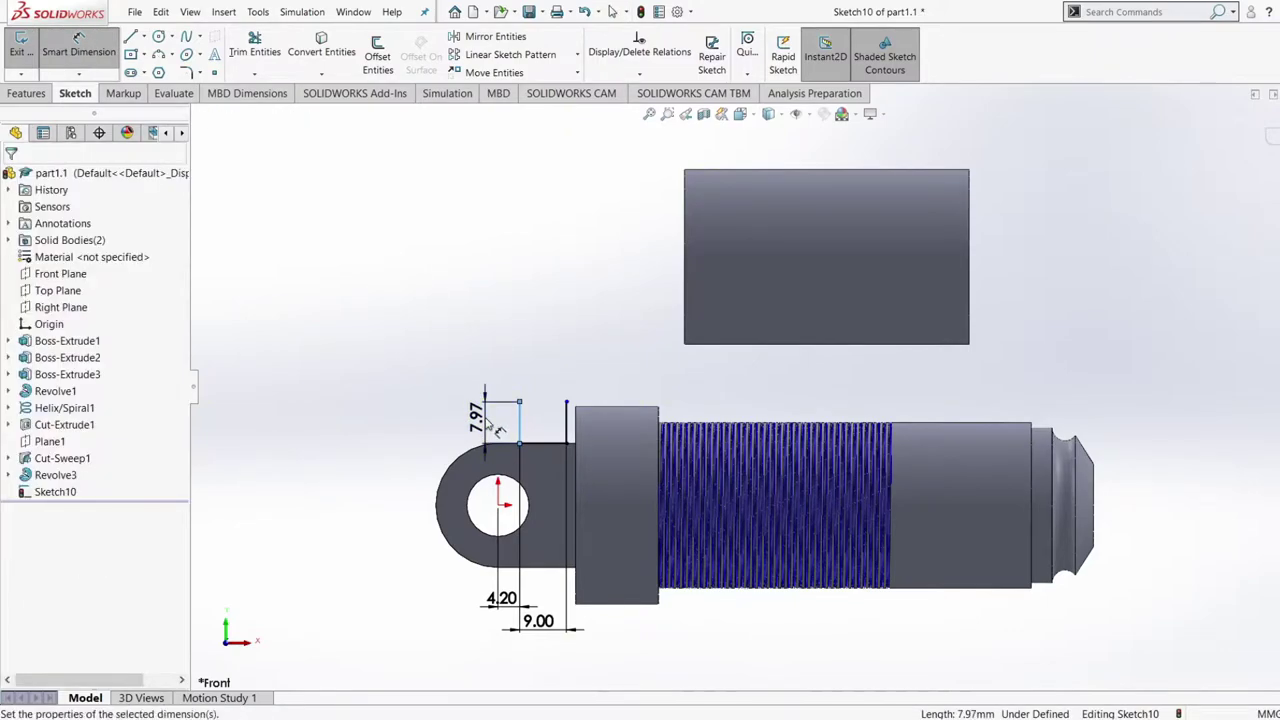
pyautogui.click(477, 418)
pyautogui.write('10')
pyautogui.press('Return')
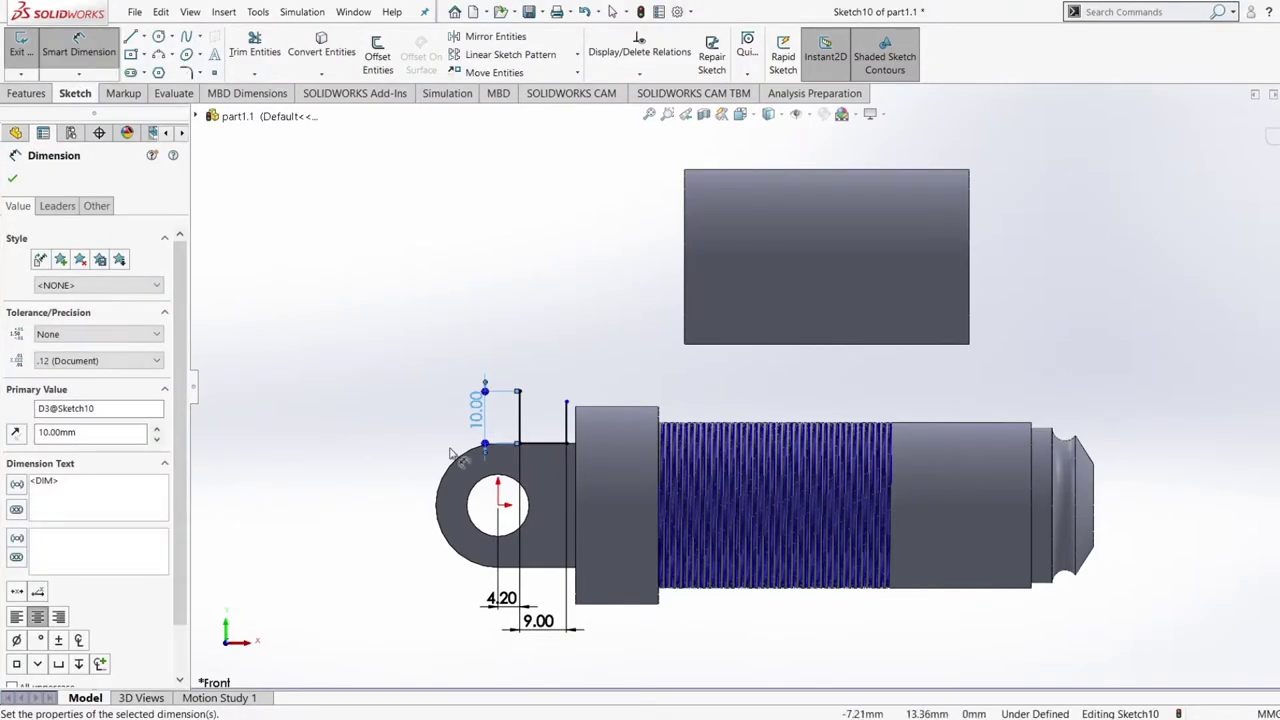
# Dimension the right vertical line 10 mm high and place the dimension to the right of the line
pyautogui.click(567, 428)
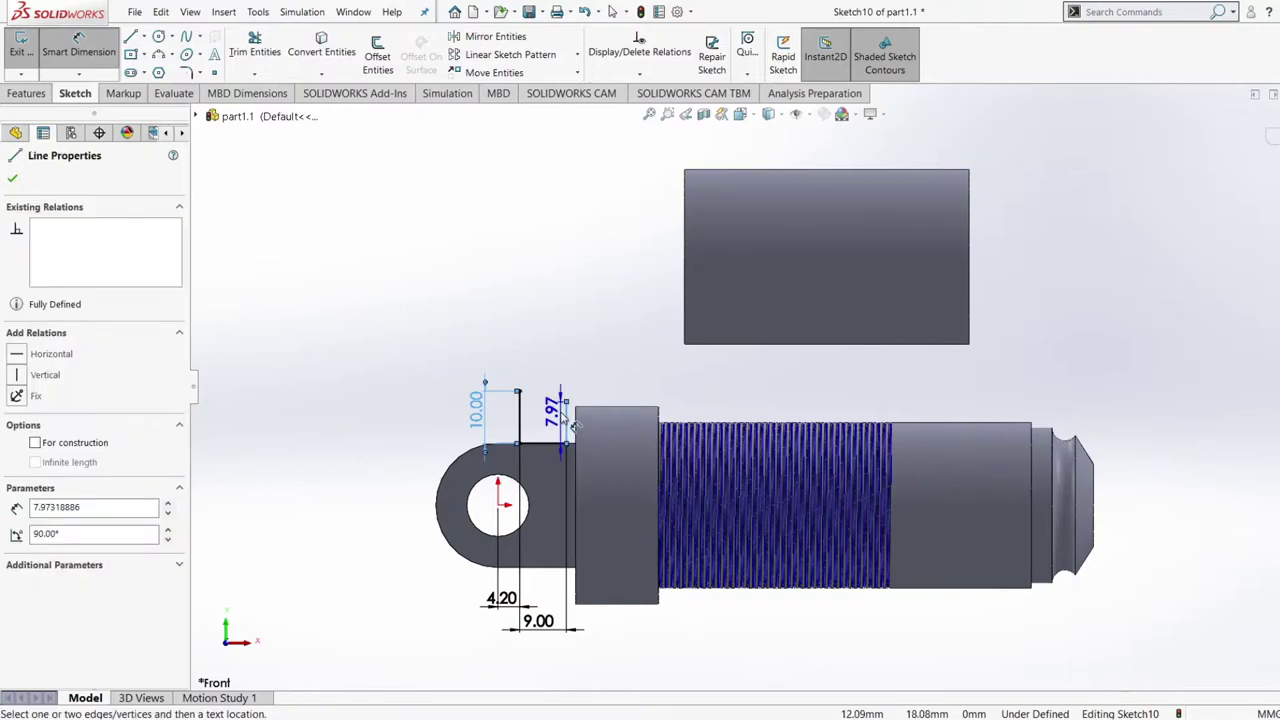
pyautogui.click(566, 420)
pyautogui.write('10')
pyautogui.press('Return')
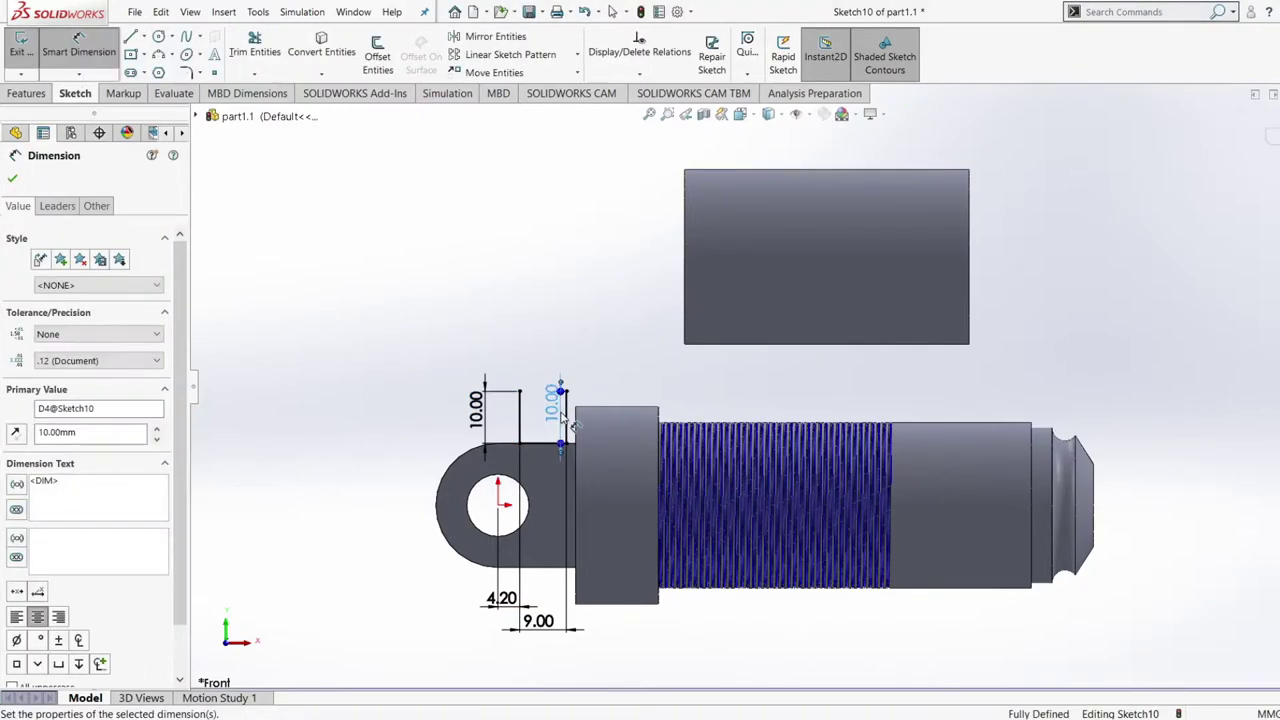
pyautogui.moveTo(556, 402); pyautogui.dragTo(626, 400)
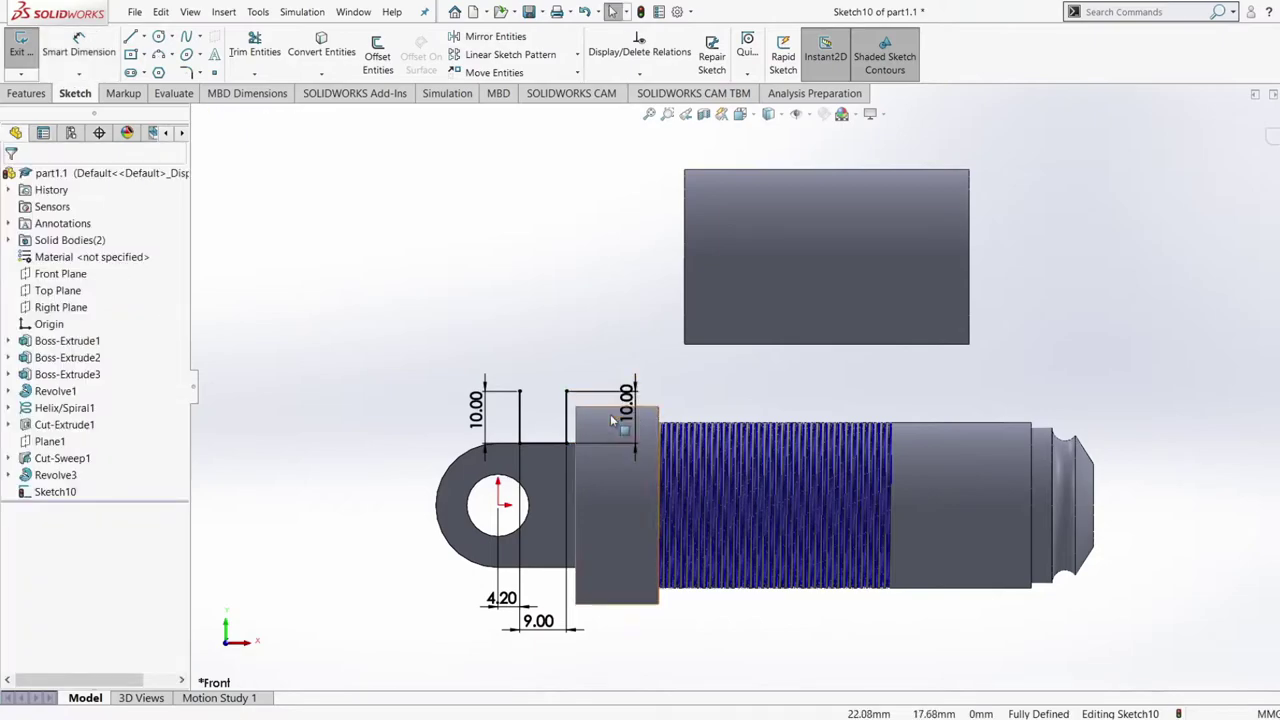
pyautogui.press('Escape')
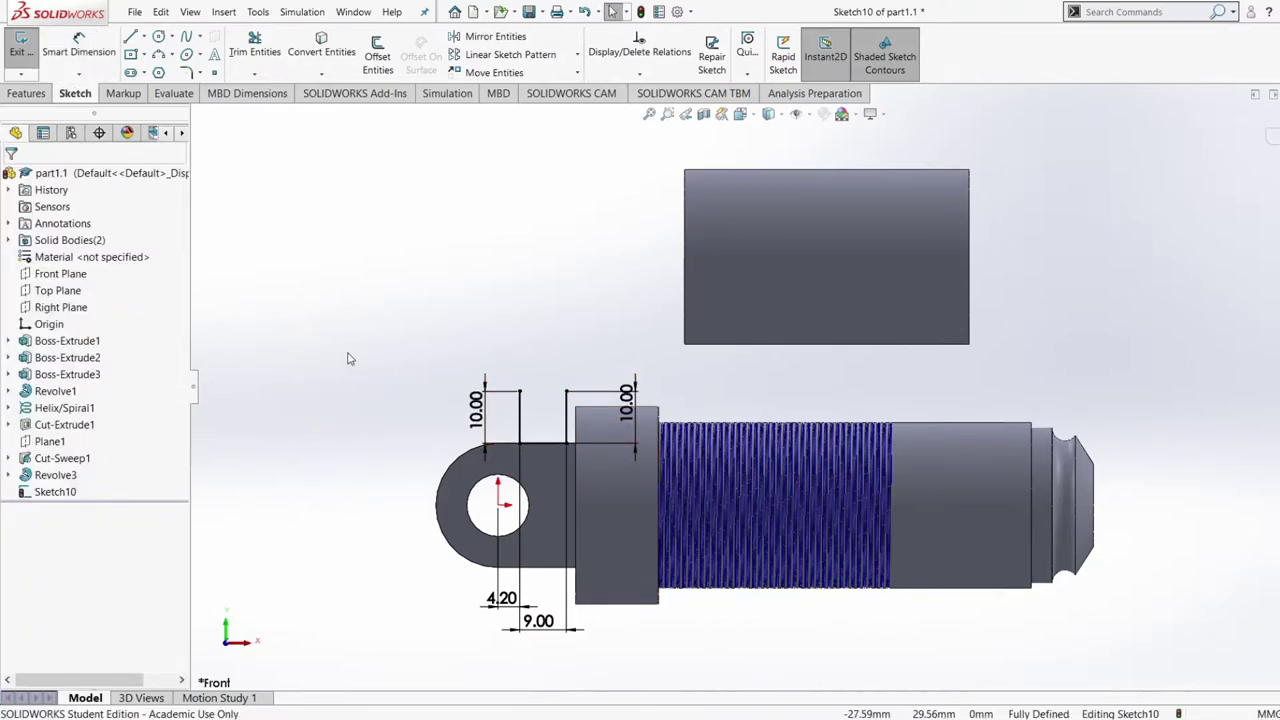
# Close the profile with three lines between the vertical lines' upper ends: about 28 mm slanted, about 19 mm perpendicular, and about 27 mm back down
pyautogui.press('l')
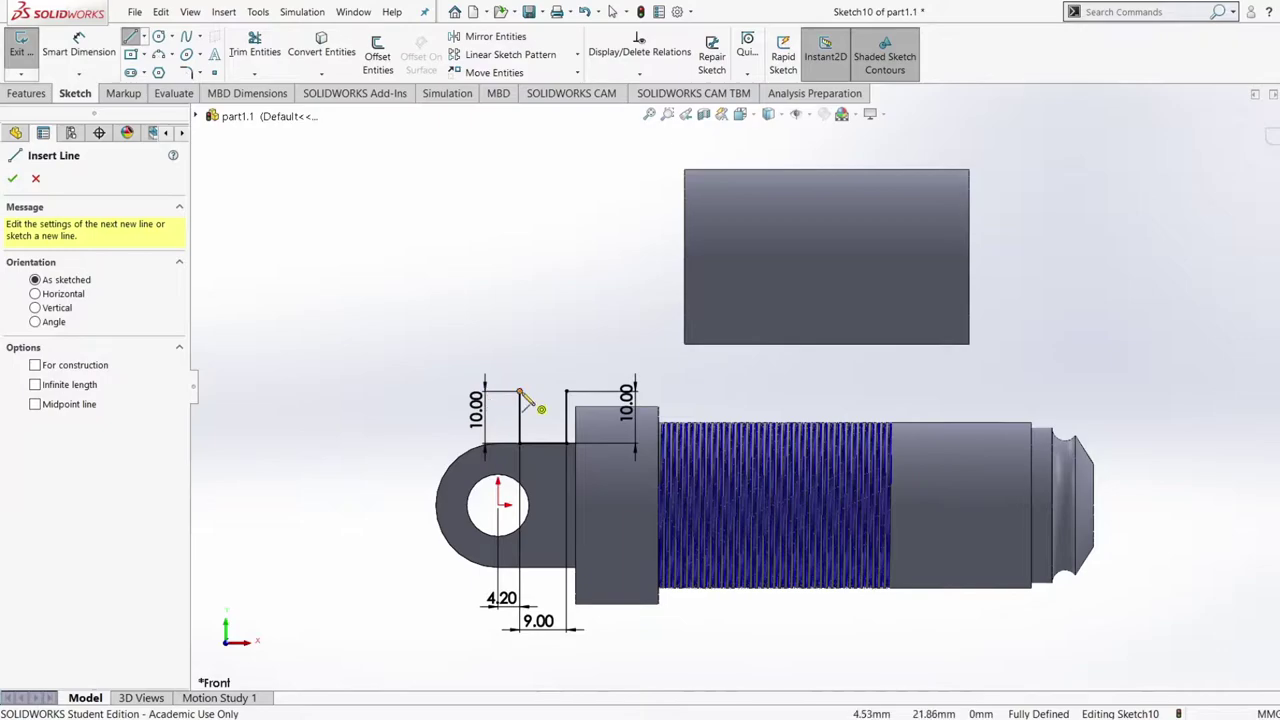
pyautogui.click(520, 391)
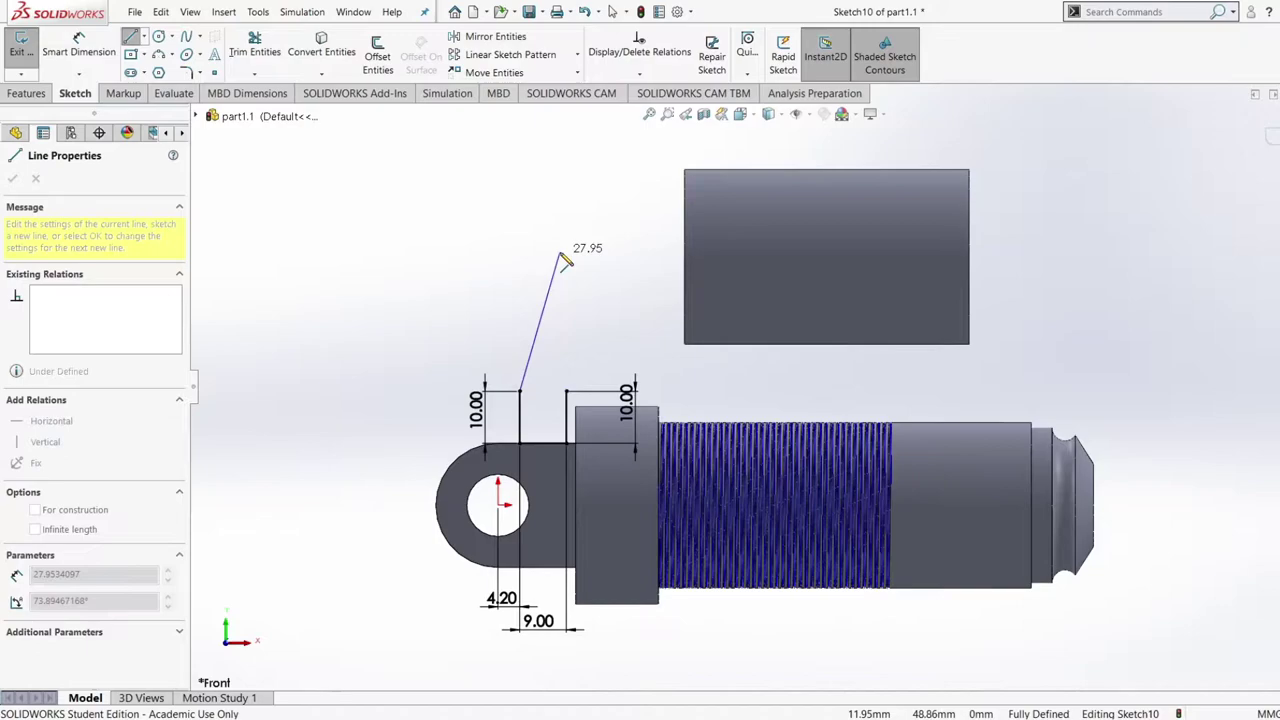
pyautogui.click(560, 253)
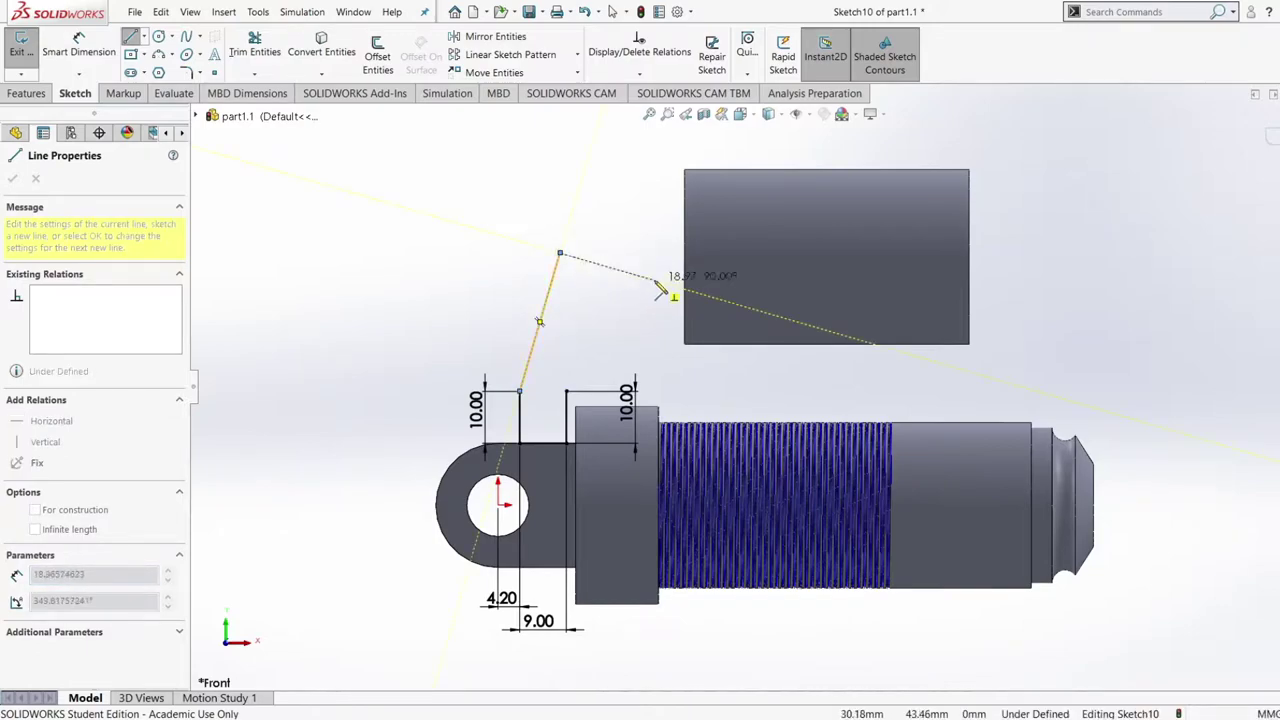
pyautogui.click(653, 280)
pyautogui.click(567, 391)
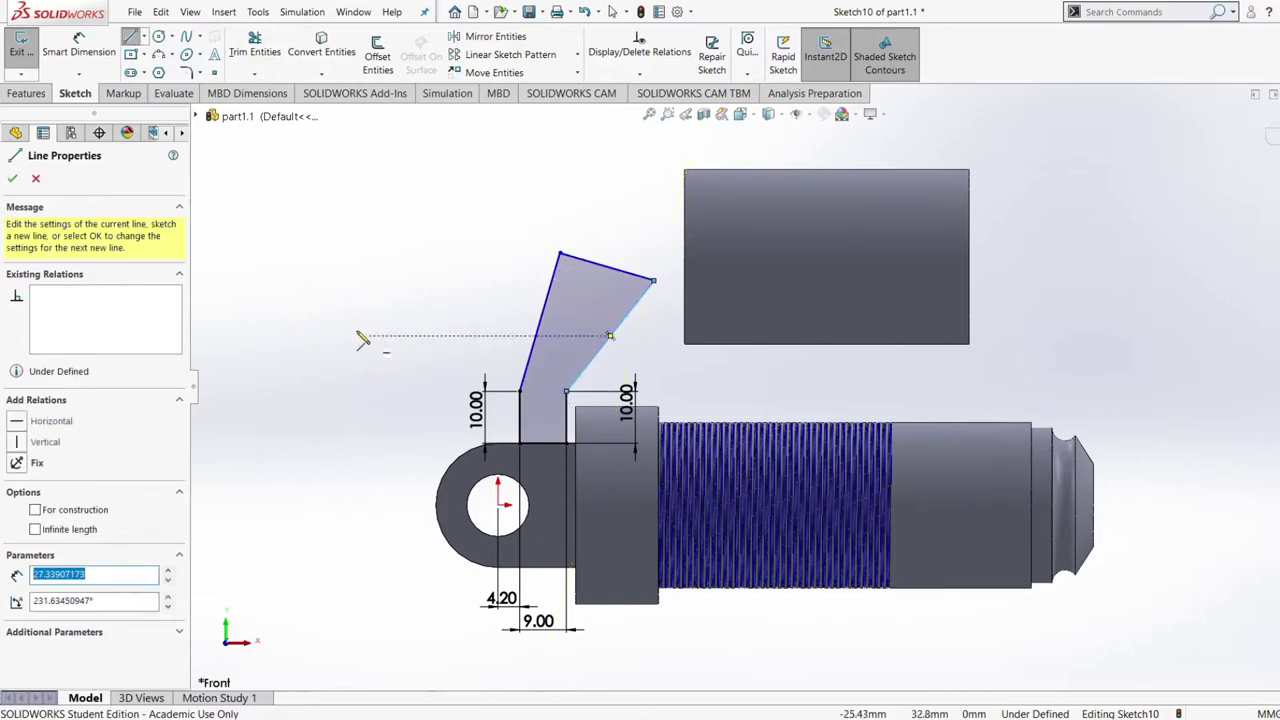
pyautogui.press('Escape')
pyautogui.moveTo(372, 348); pyautogui.dragTo(436, 180, button='right')
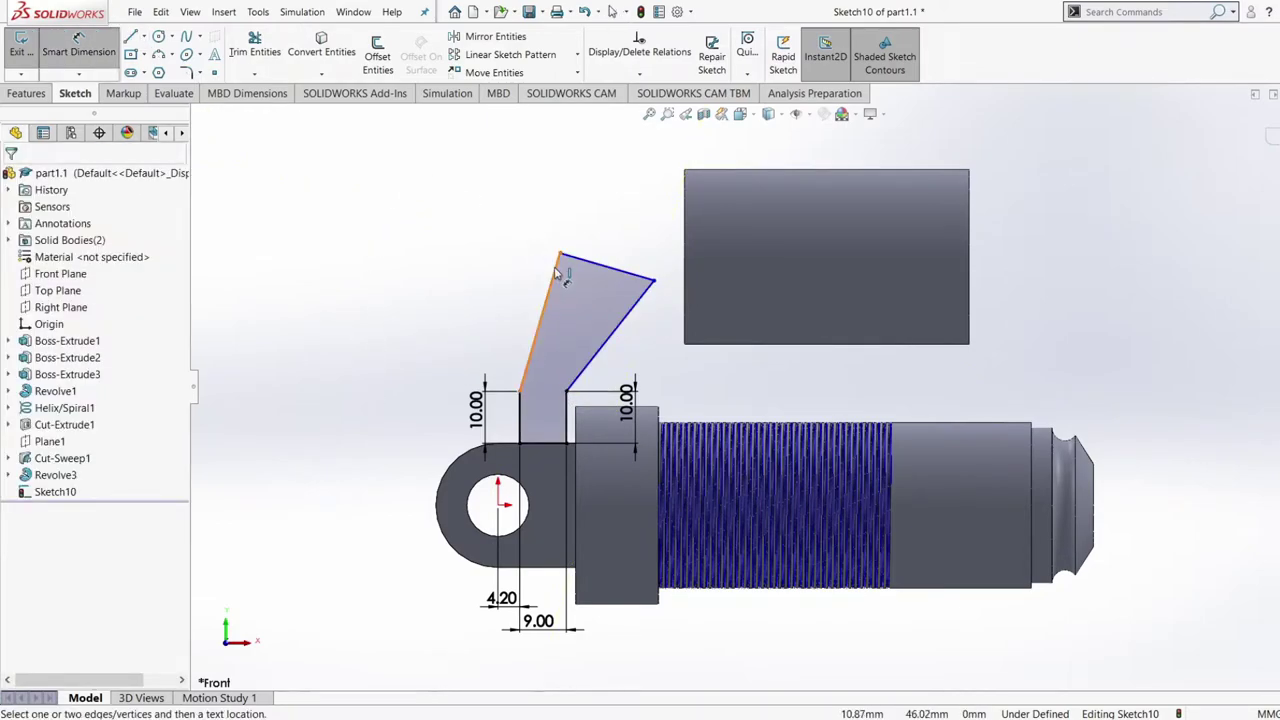
pyautogui.click(556, 266)
pyautogui.click(580, 258)
pyautogui.click(553, 280)
pyautogui.press('Escape')
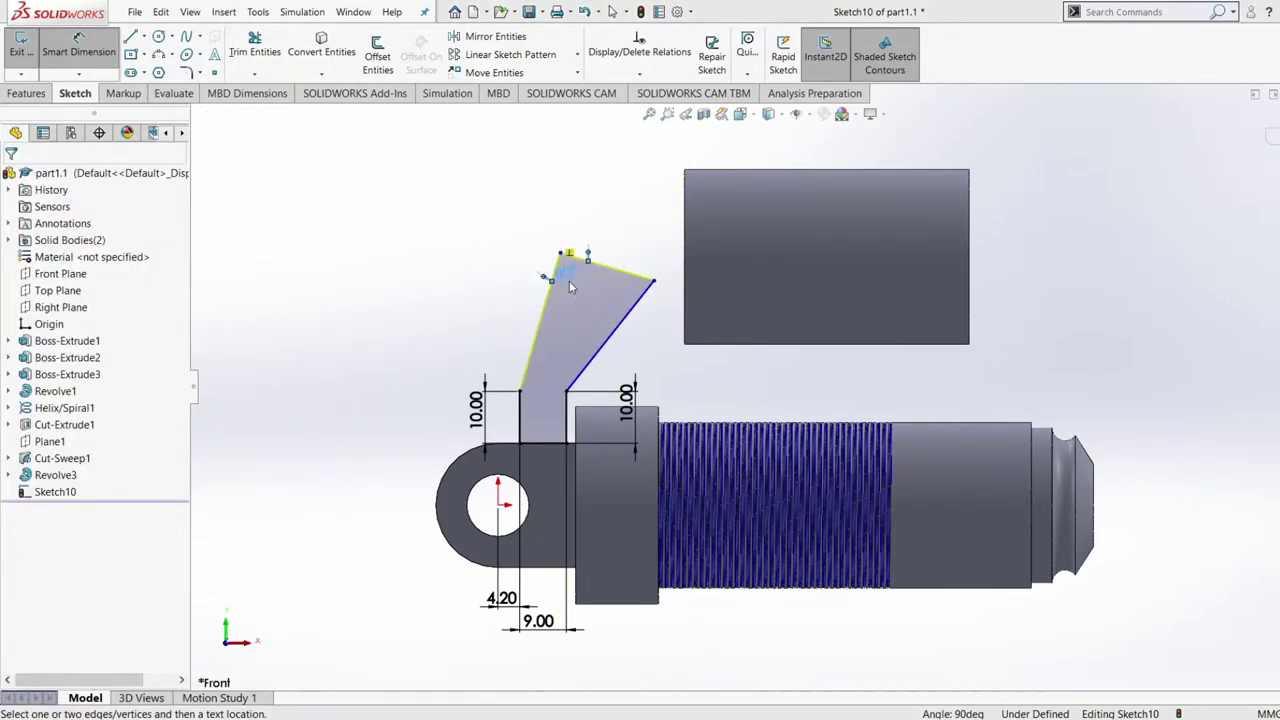
pyautogui.press('Escape')
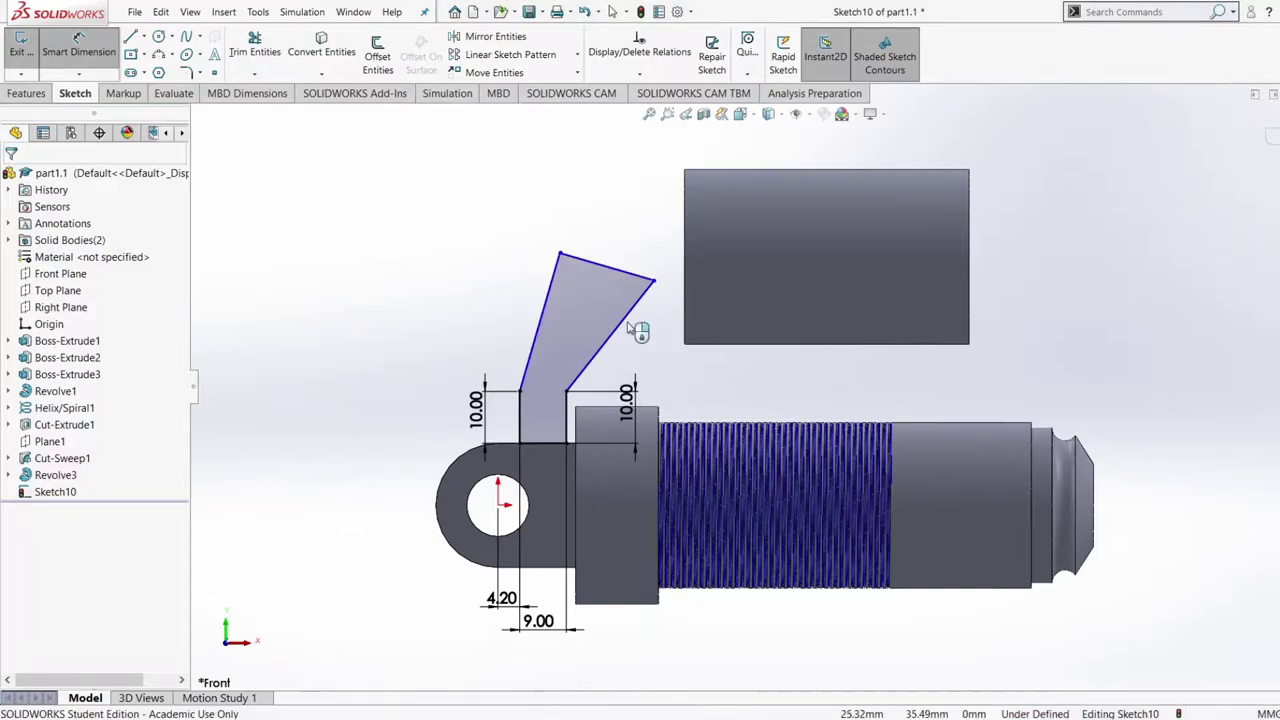
pyautogui.click(580, 262)
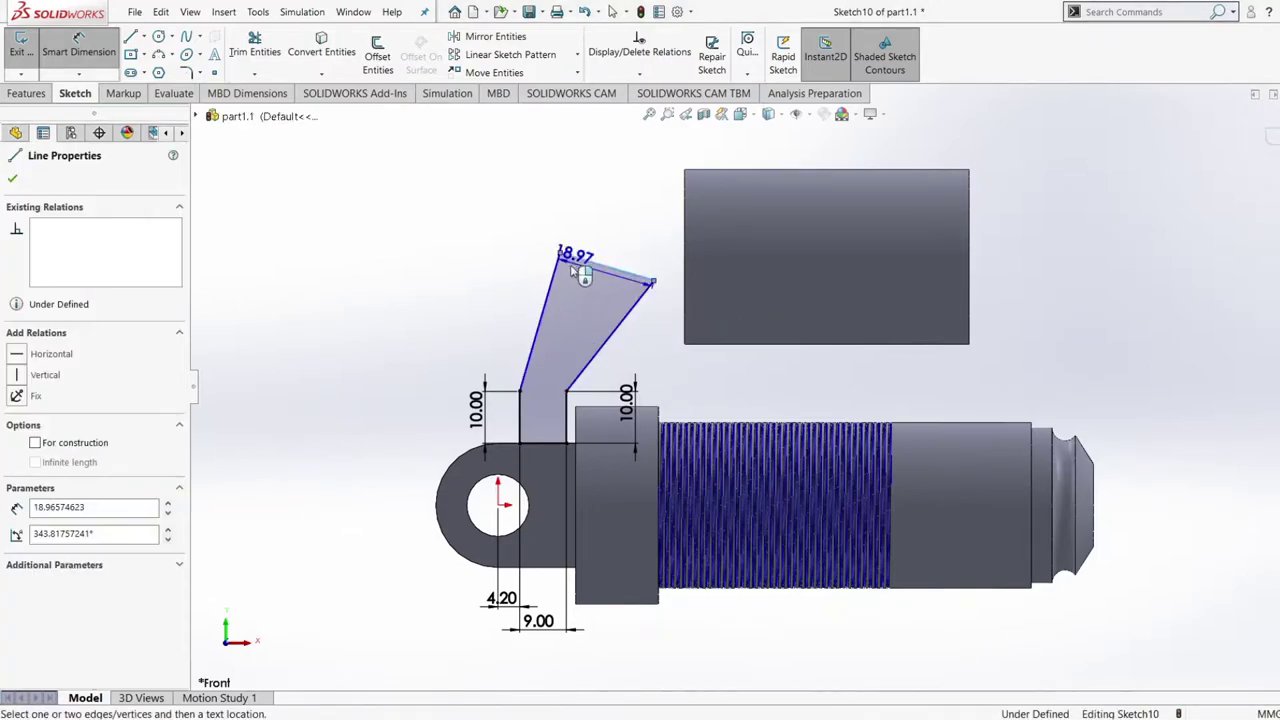
pyautogui.press('Escape')
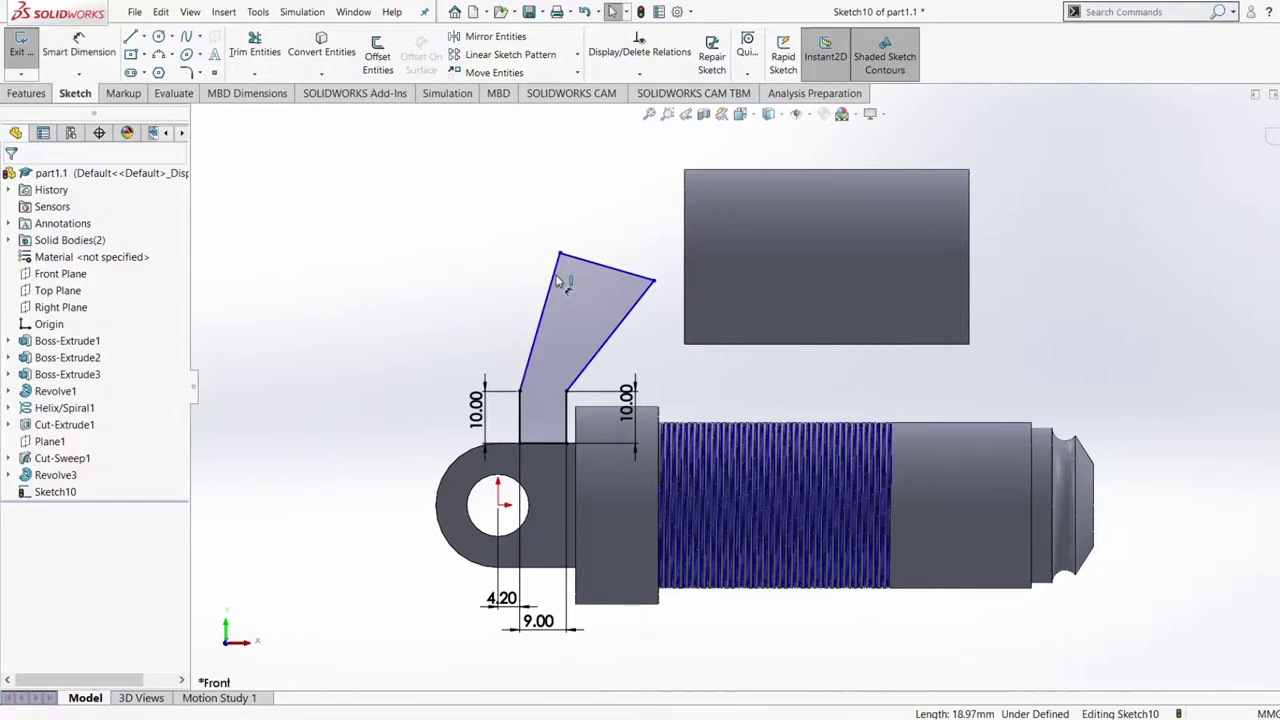
pyautogui.click(554, 276)
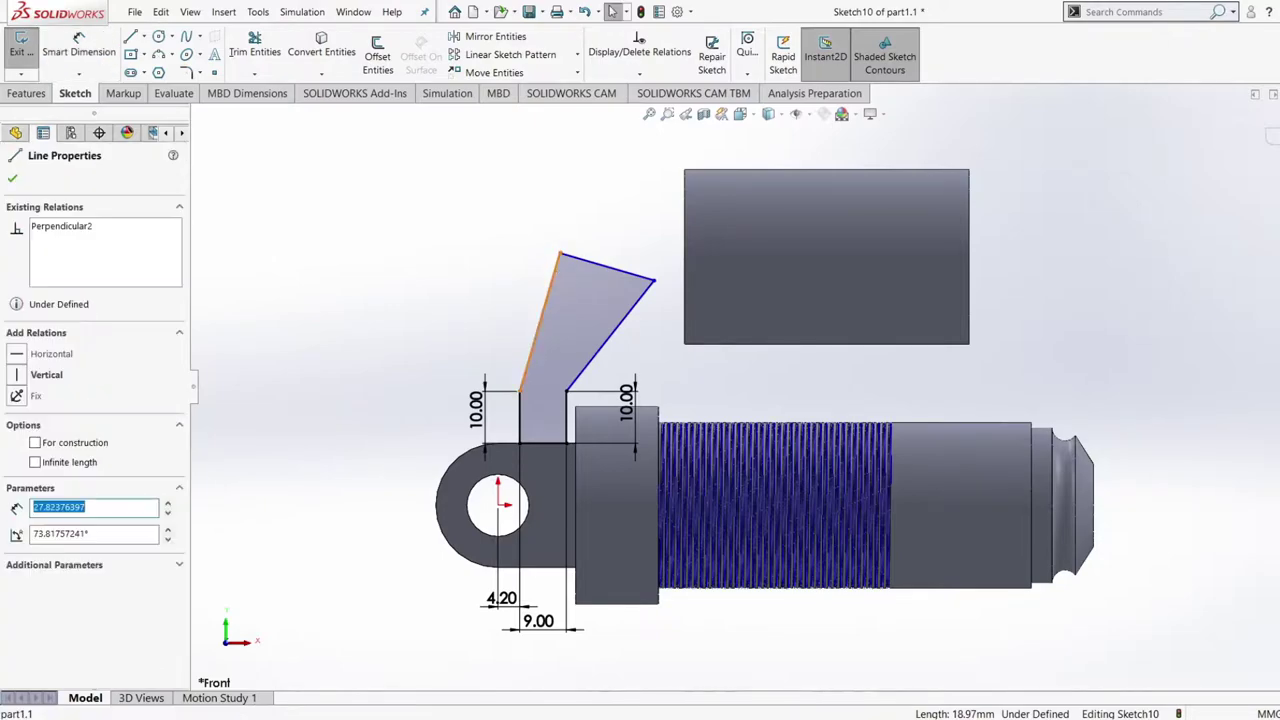
pyautogui.click(392, 345)
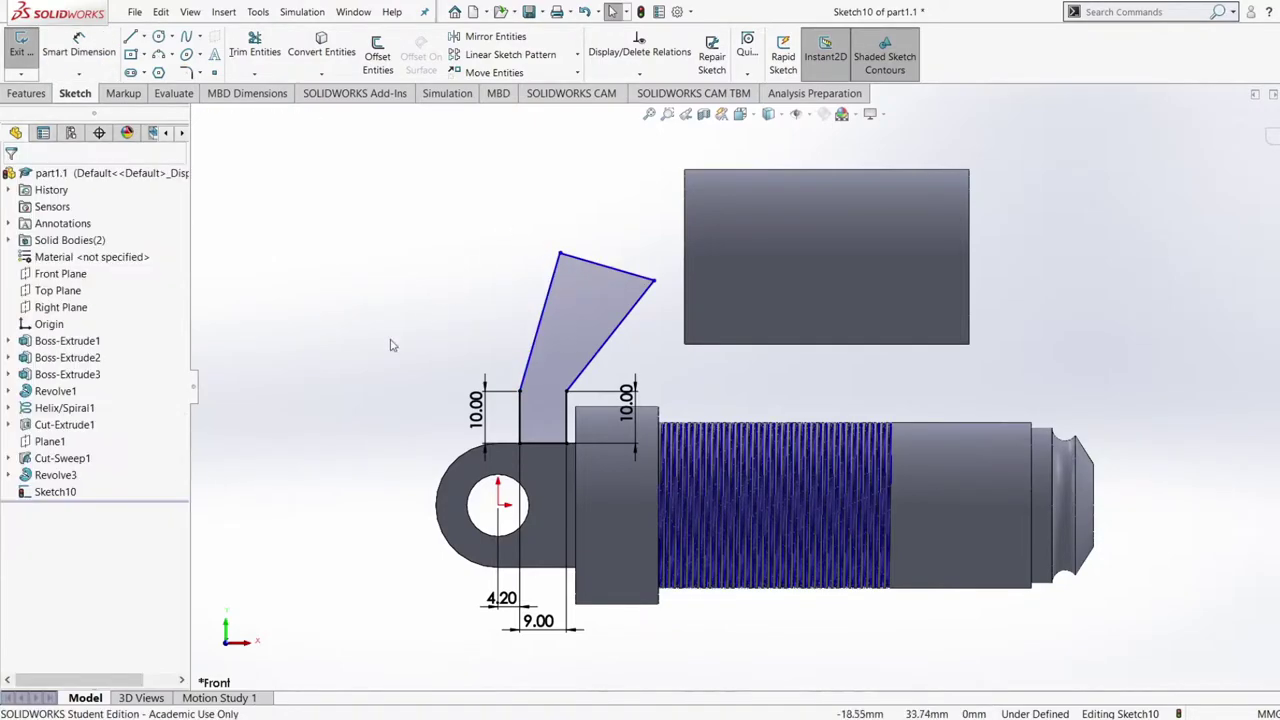
# Dimension the angle between the left slanted line and the left vertical line as 146.66°
pyautogui.moveTo(352, 436); pyautogui.dragTo(352, 187, button='right')
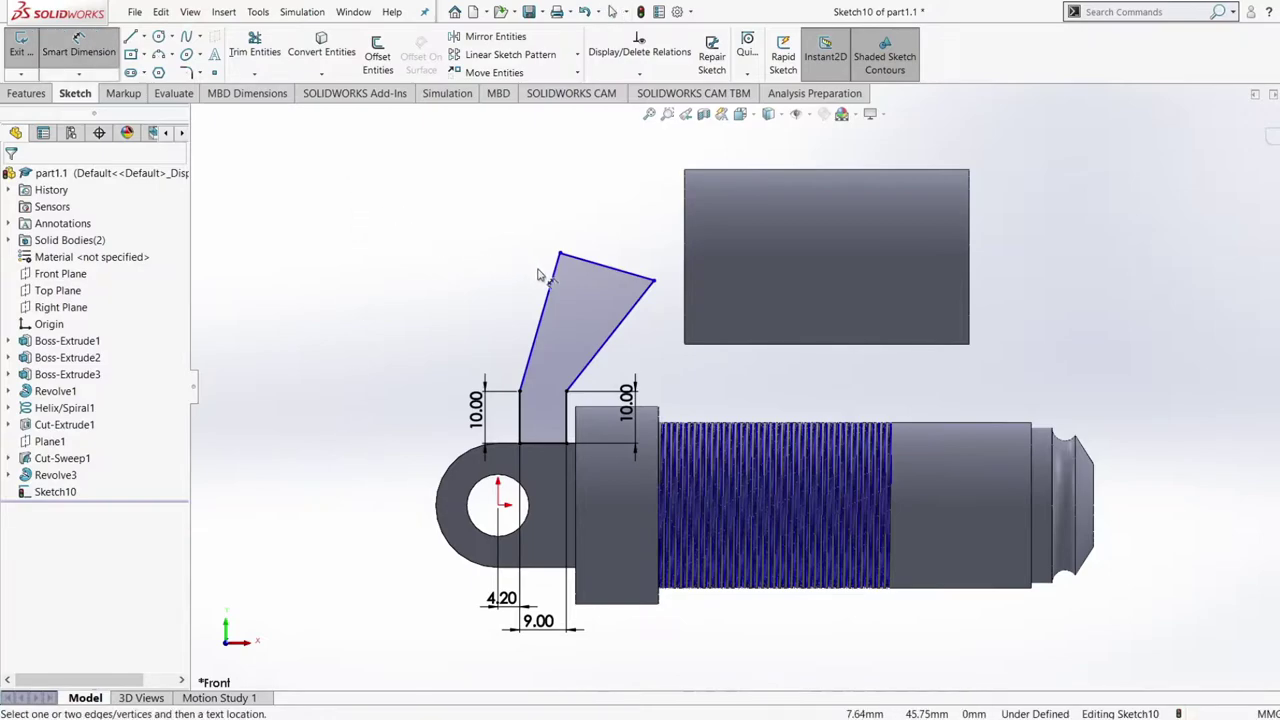
pyautogui.click(533, 365)
pyautogui.click(520, 410)
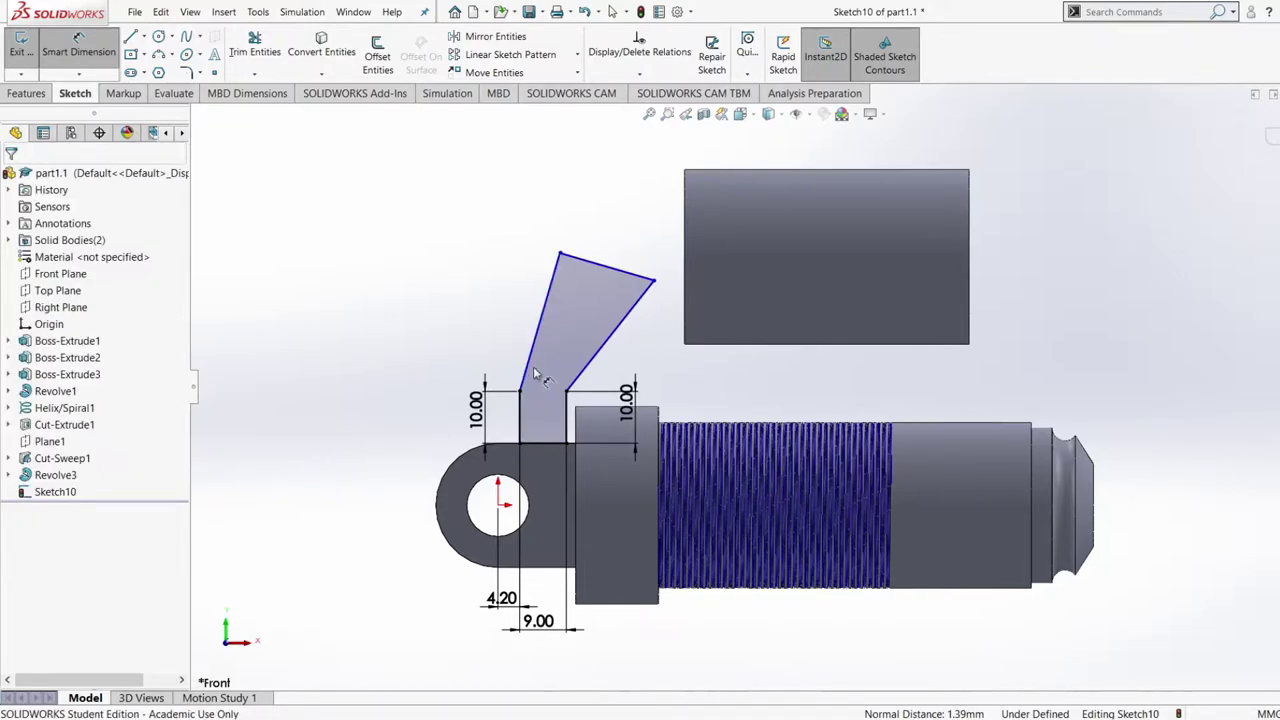
pyautogui.click(528, 380)
pyautogui.click(521, 414)
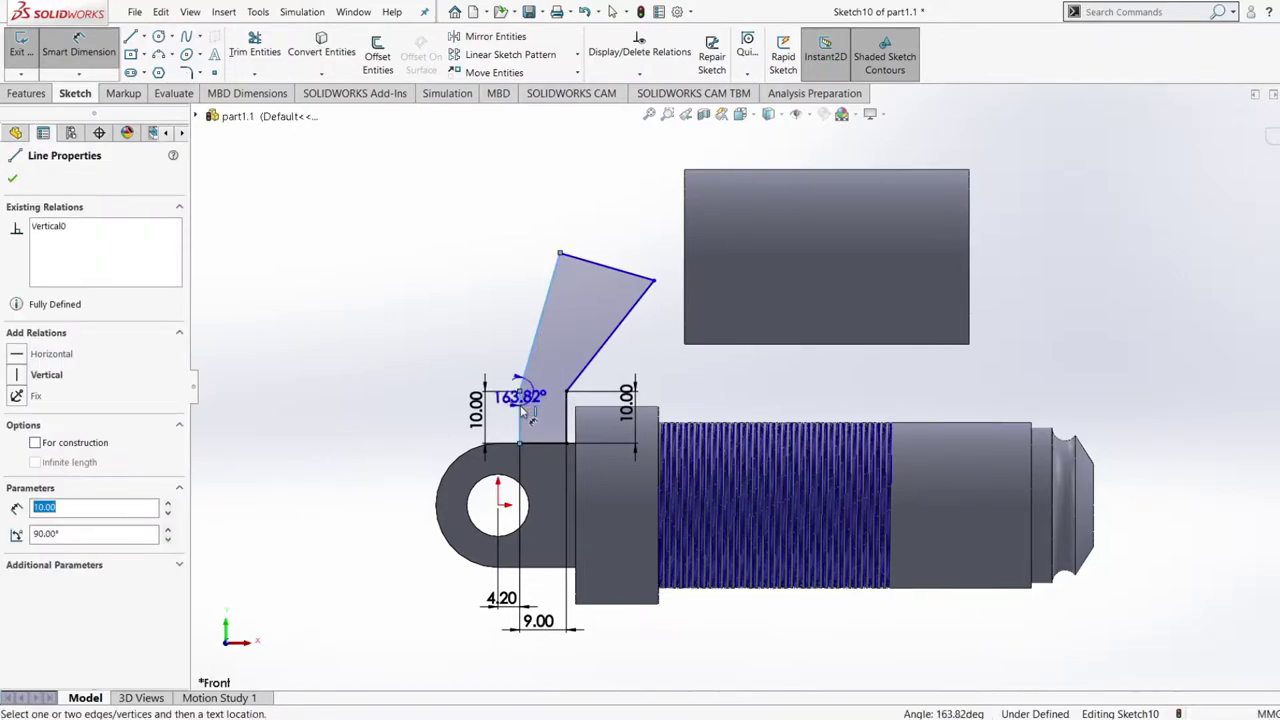
pyautogui.click(540, 400)
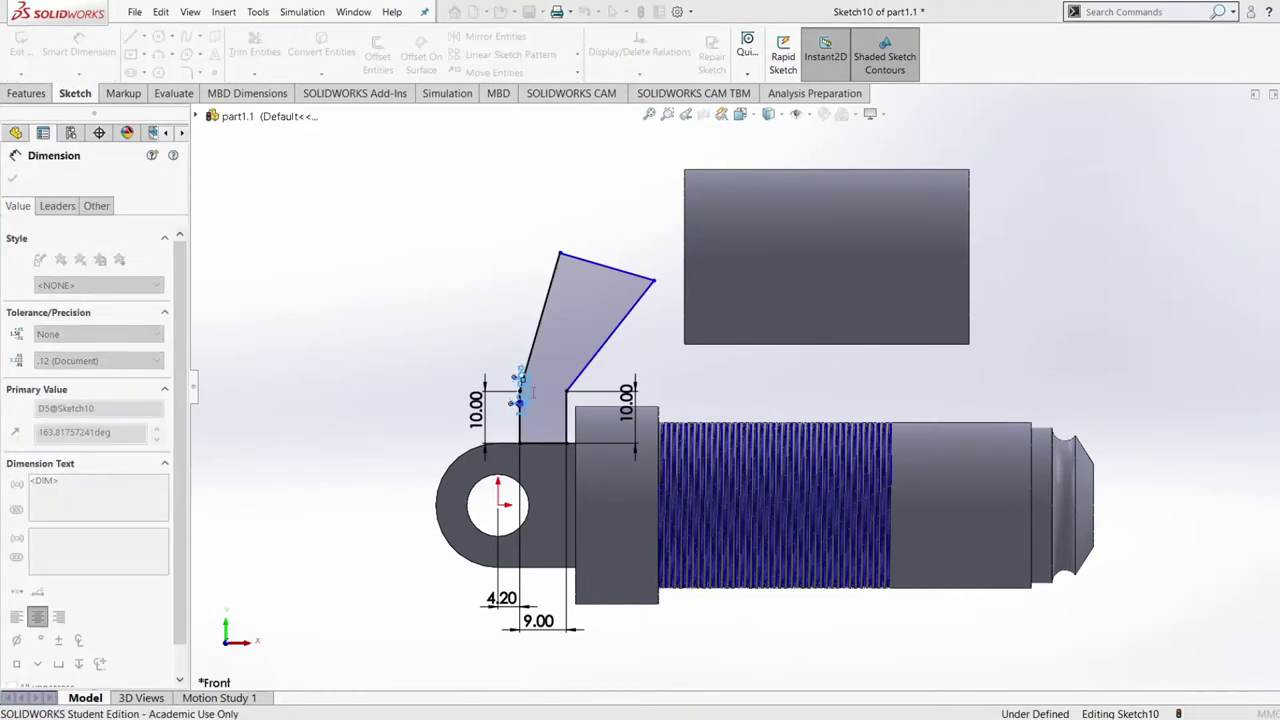
pyautogui.press('Return')
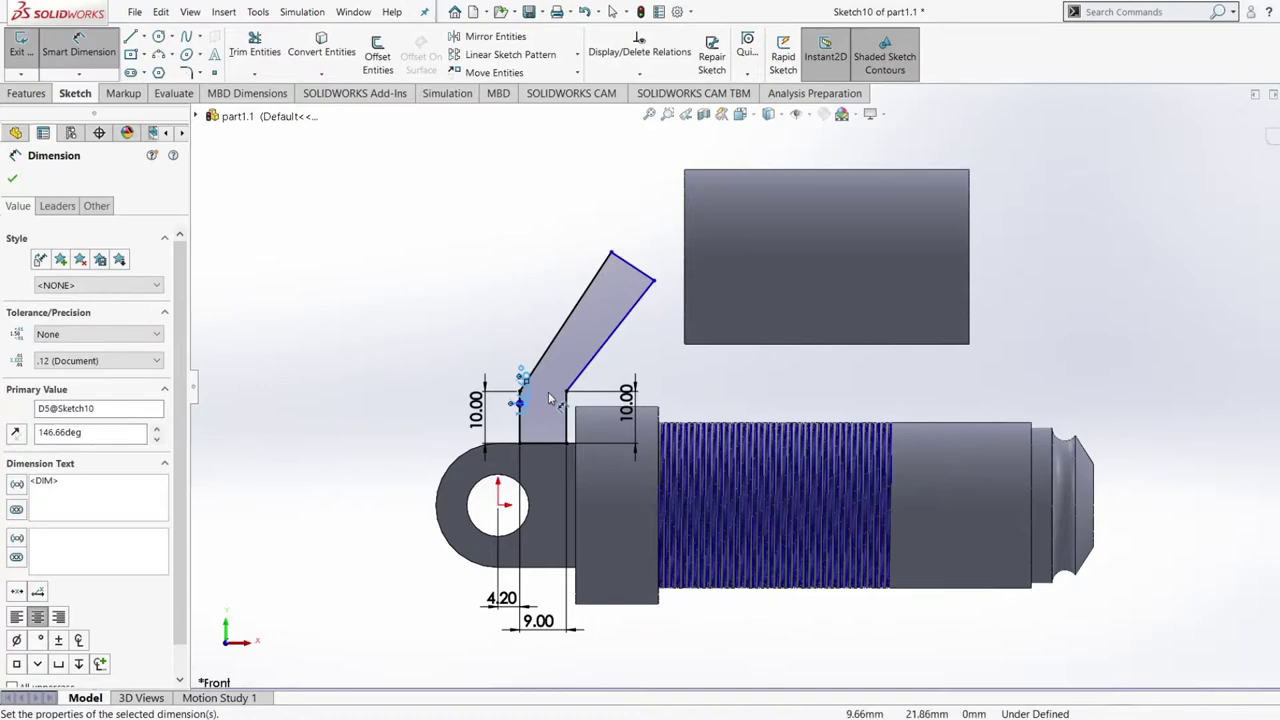
pyautogui.click(492, 298)
# Reposition the 146.66° angle dimension just inside the profile beside the left corner
pyautogui.moveTo(522, 389); pyautogui.dragTo(541, 398)
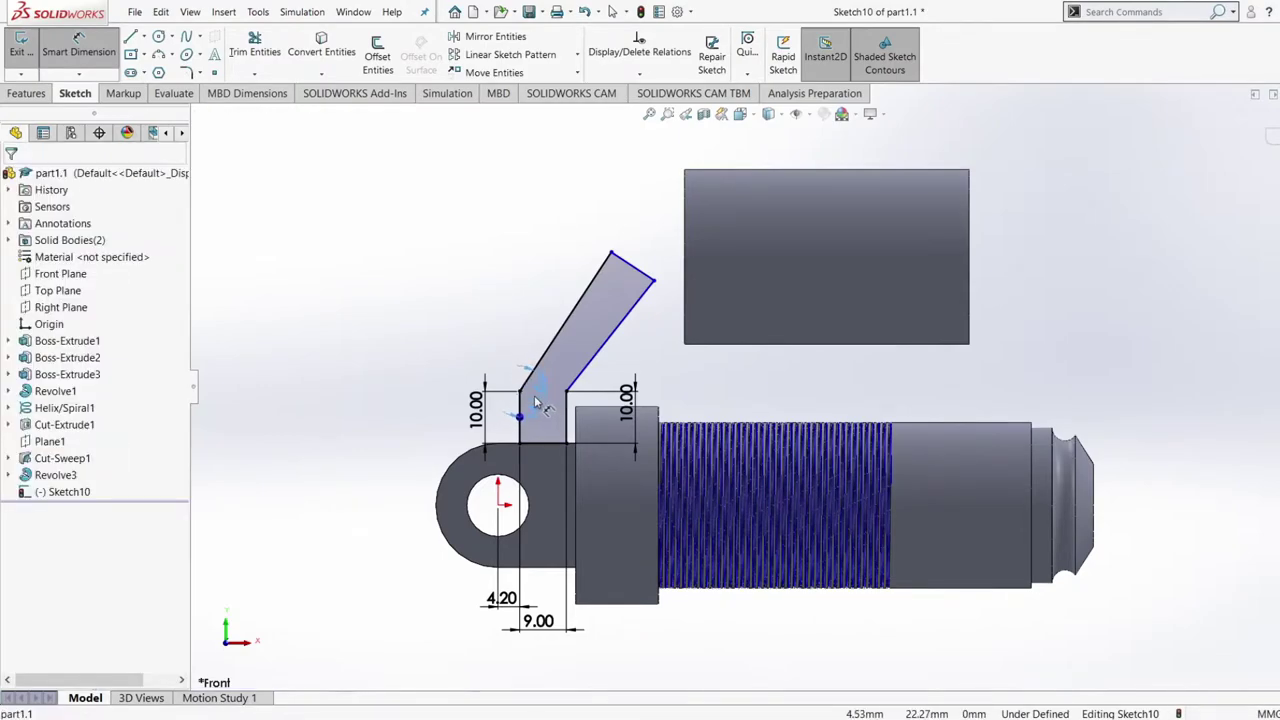
pyautogui.click(537, 392)
pyautogui.scroll(5, 641, 409)
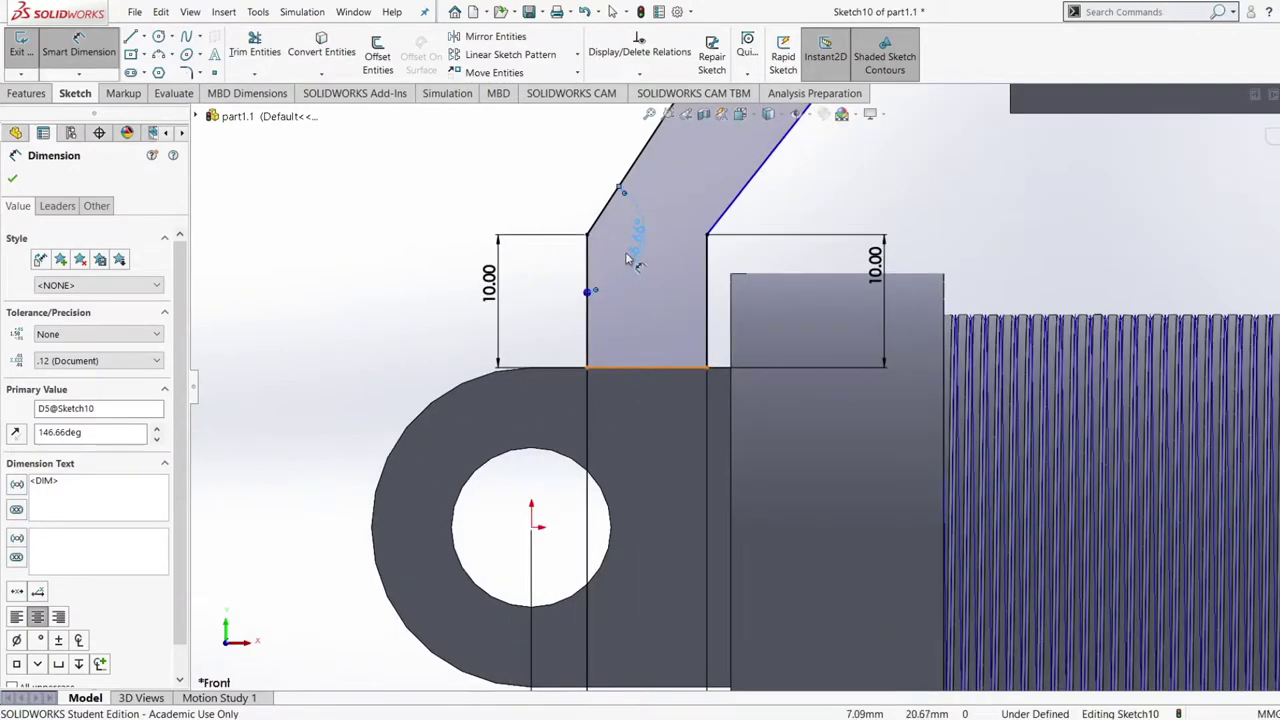
pyautogui.scroll(1, 649, 229)
pyautogui.click(543, 189)
pyautogui.click(657, 268)
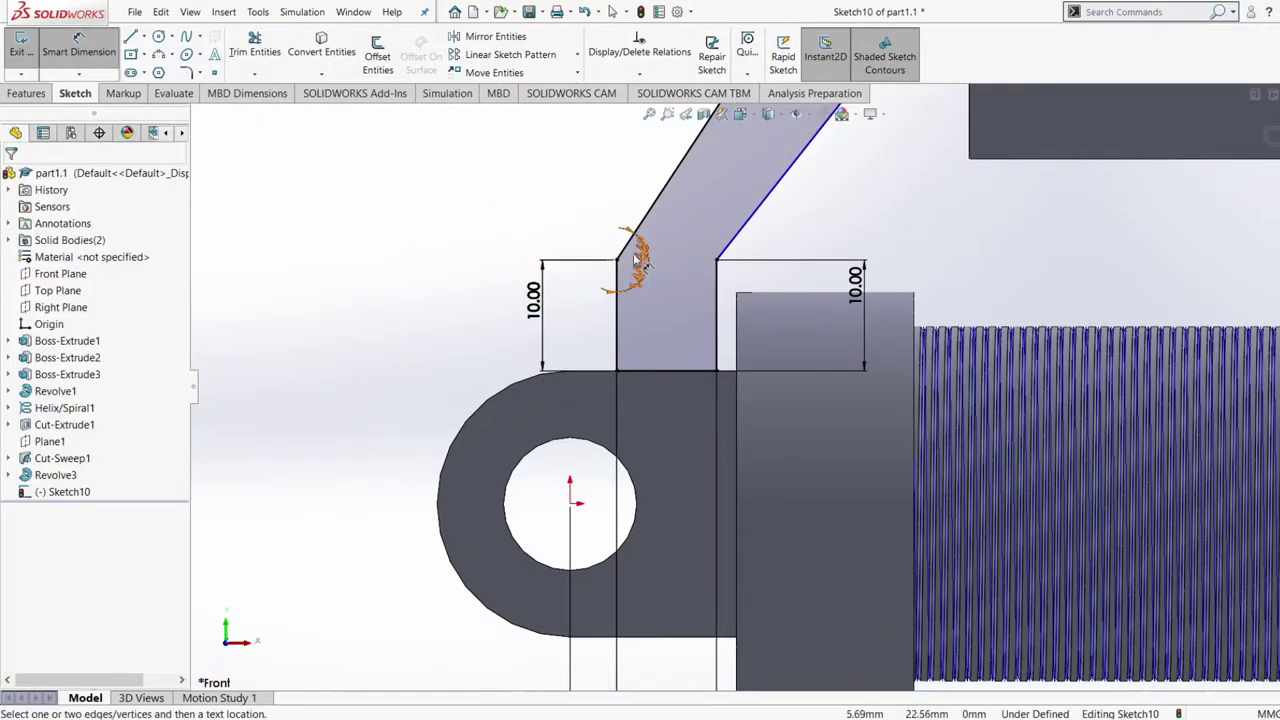
pyautogui.click(641, 270)
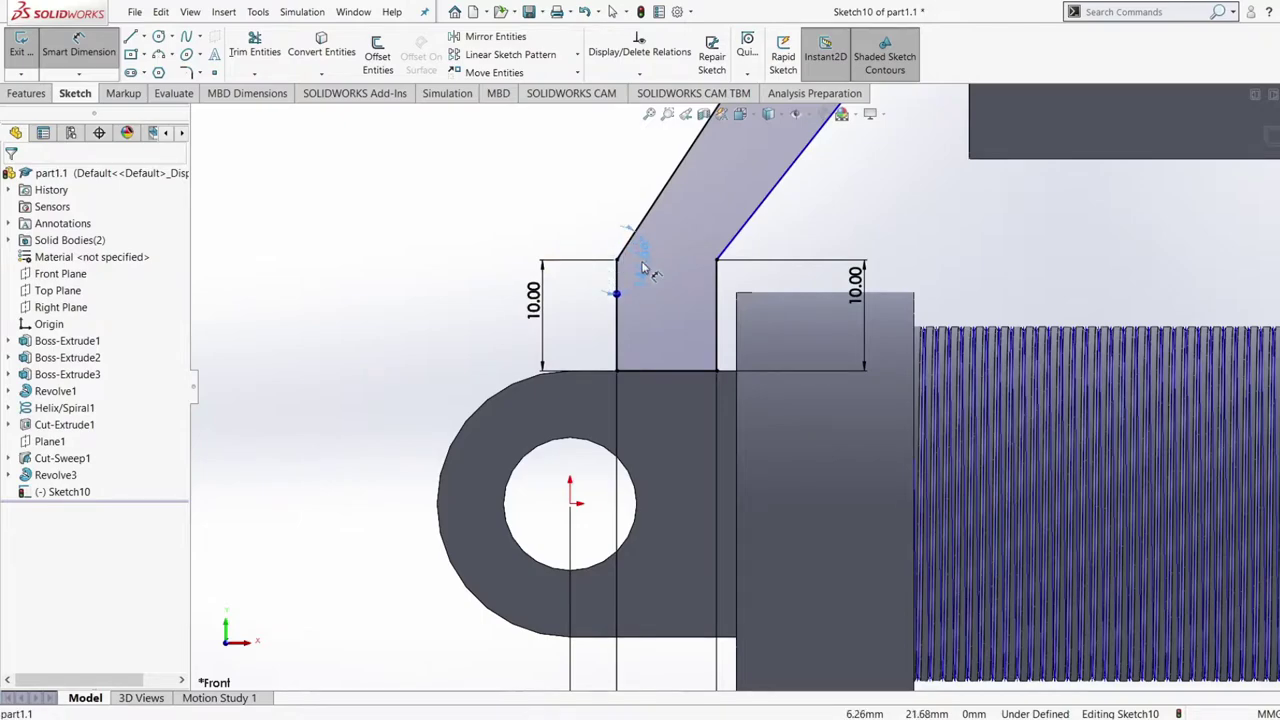
pyautogui.click(634, 265)
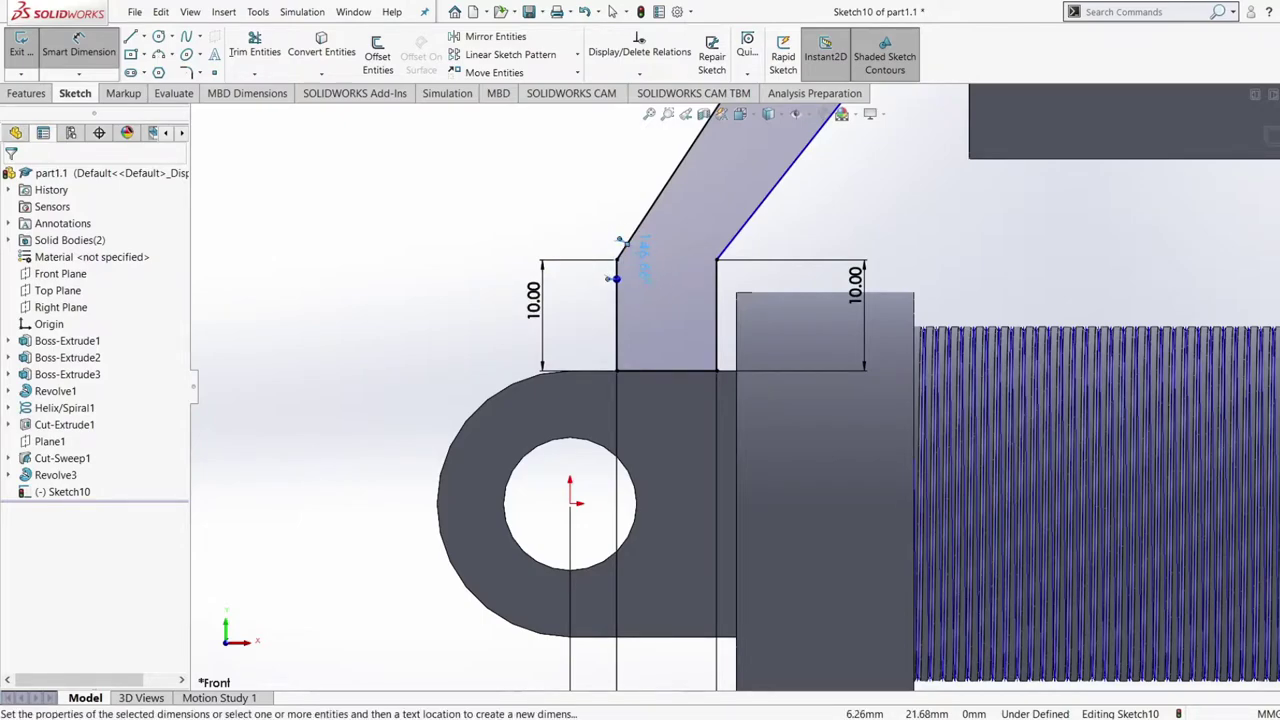
# Dimension the angle between the right vertical line and the right slanted line as 240.2°, placing it inside the profile
pyautogui.click(718, 287)
pyautogui.click(724, 250)
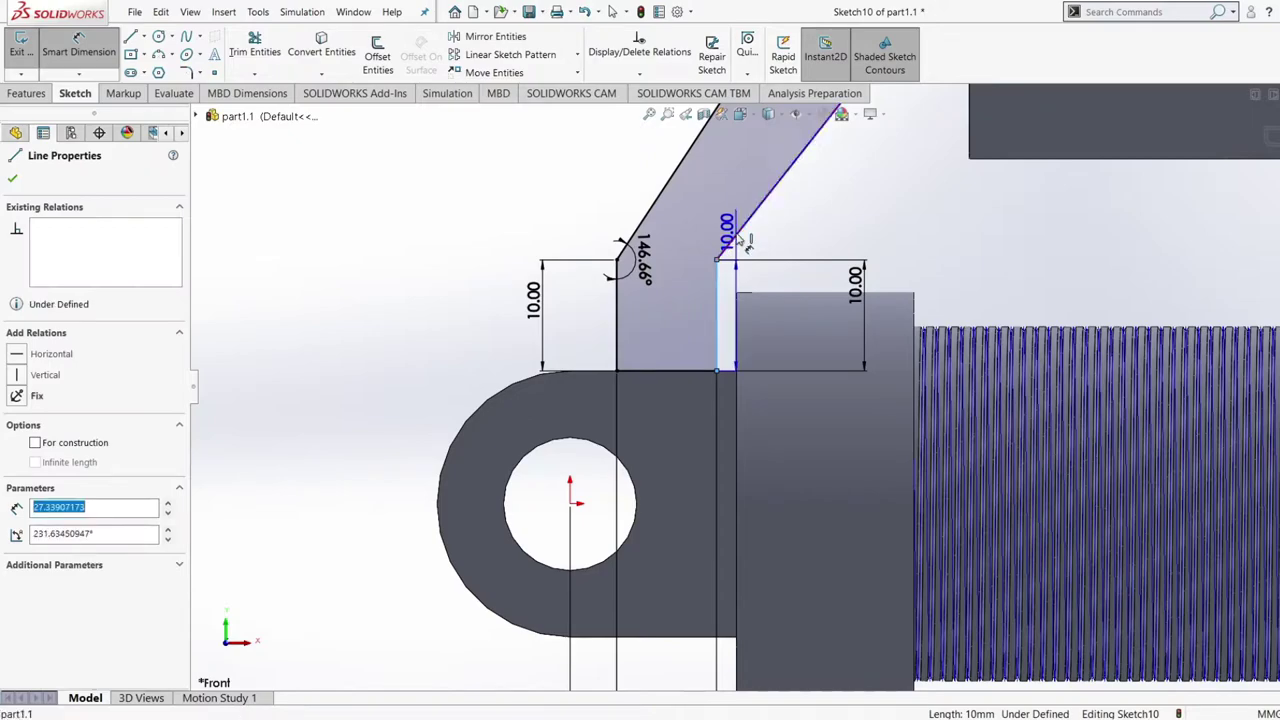
pyautogui.click(712, 258)
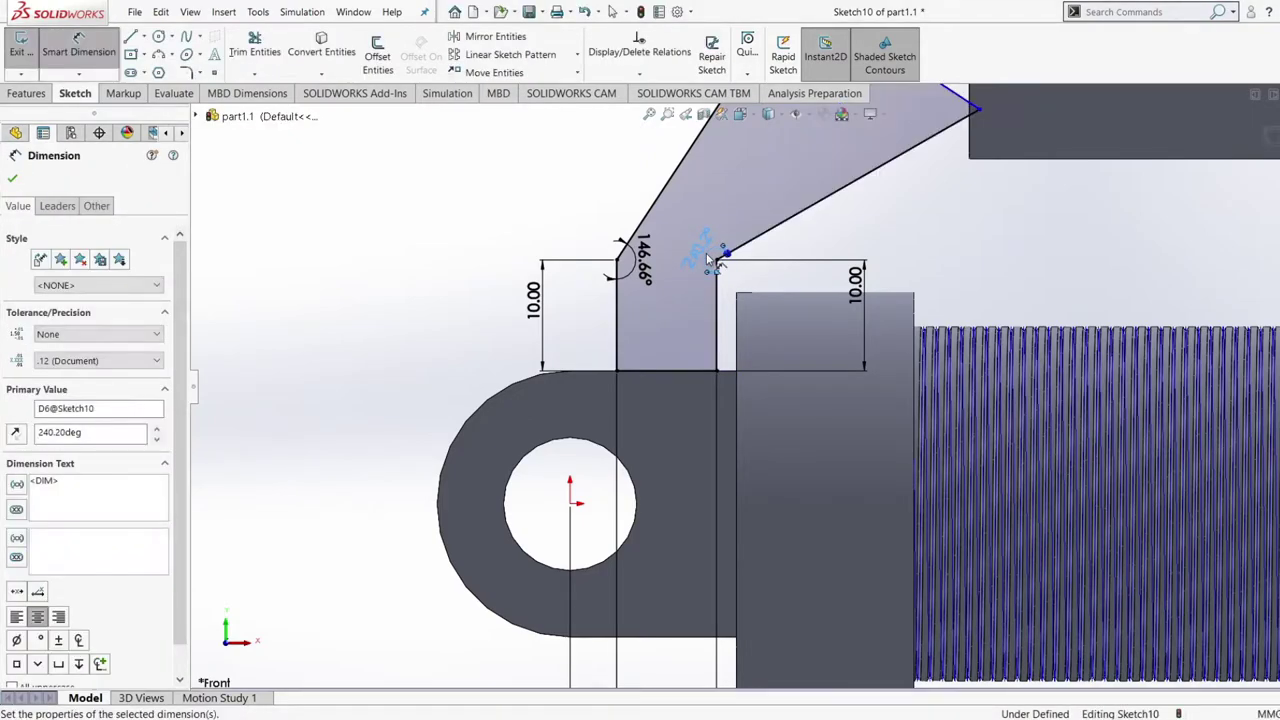
pyautogui.click(515, 206)
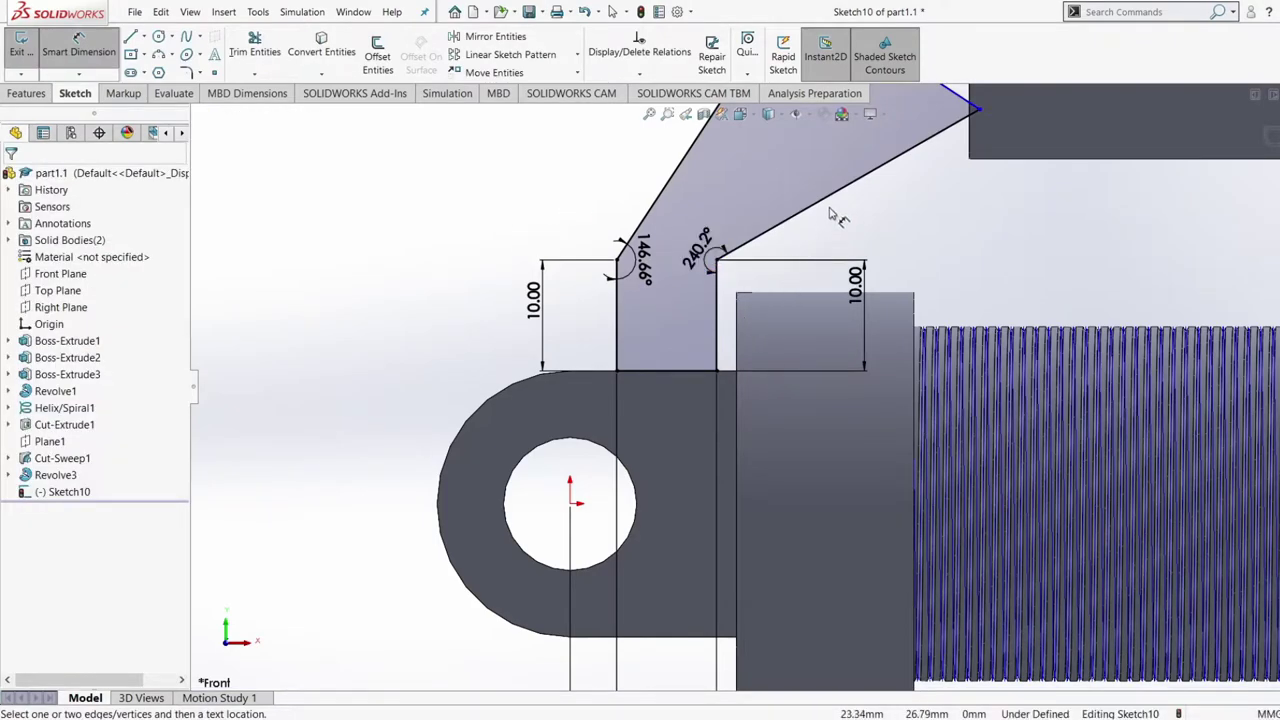
# Dimension the left slanted line 27.58 mm long, placing the dimension outside the profile
pyautogui.scroll(2, 806, 215)
pyautogui.scroll(1, 804, 209)
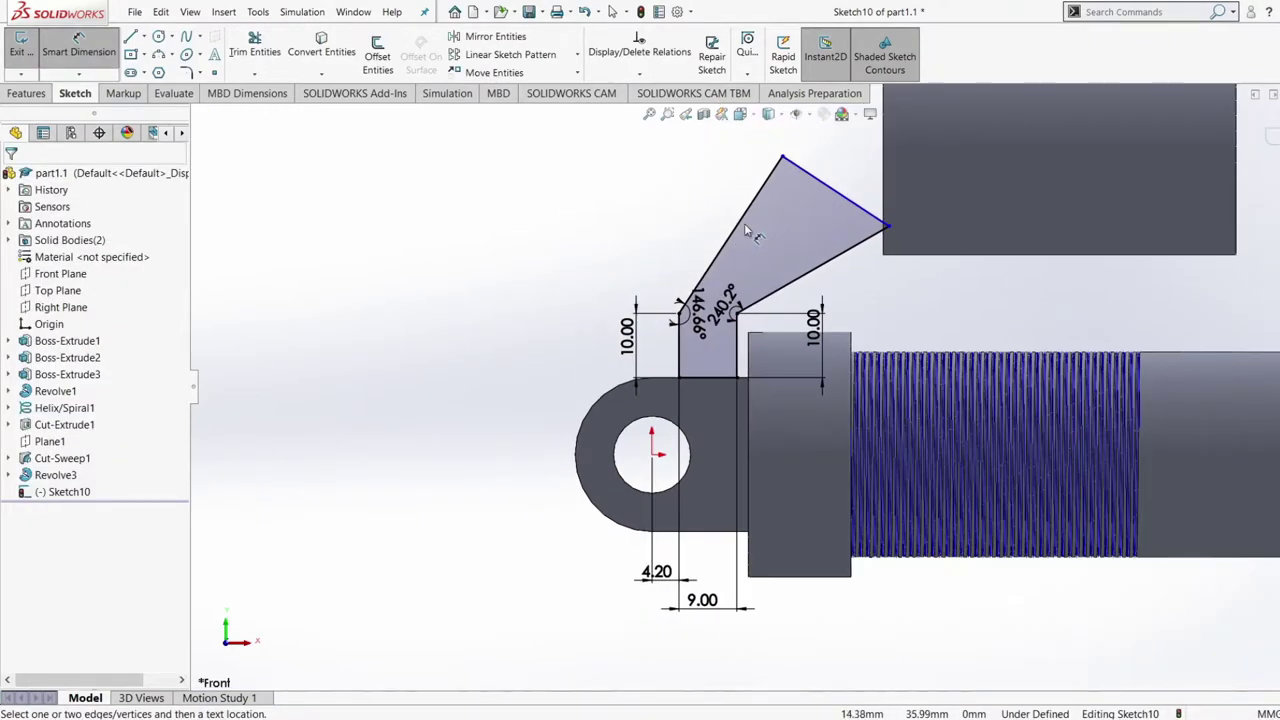
pyautogui.click(745, 226)
pyautogui.click(728, 208)
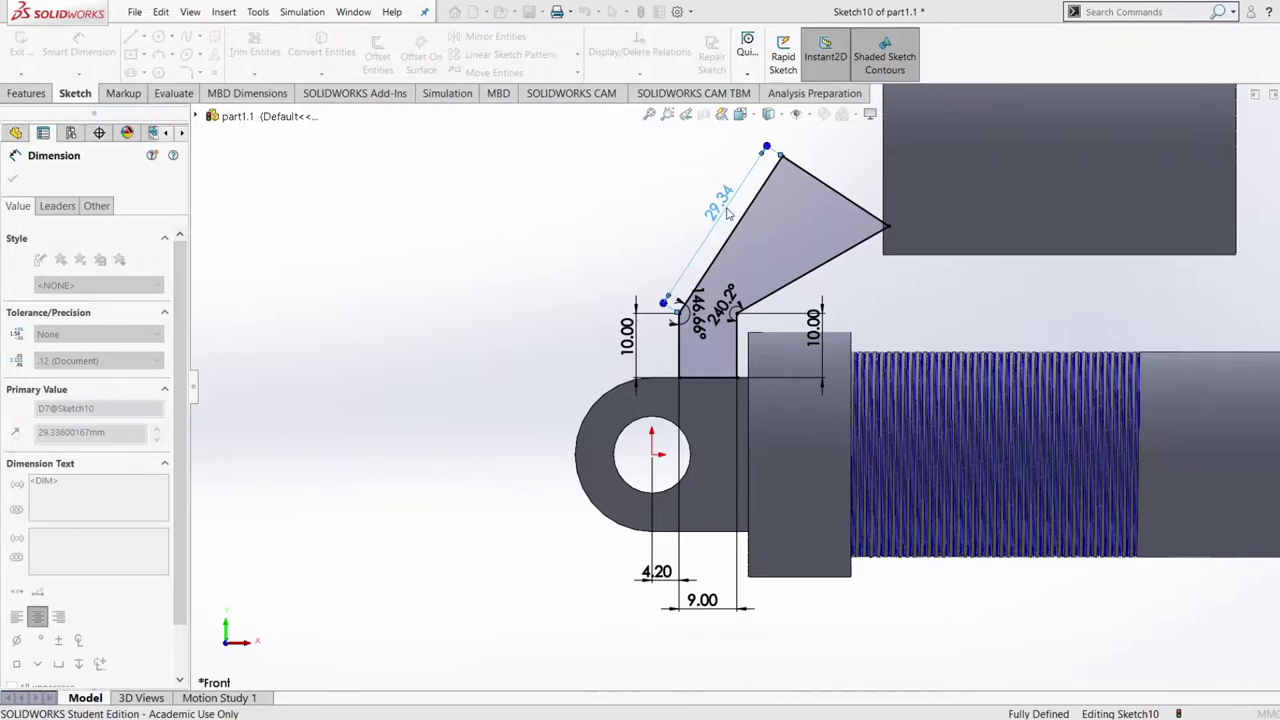
pyautogui.press('Return')
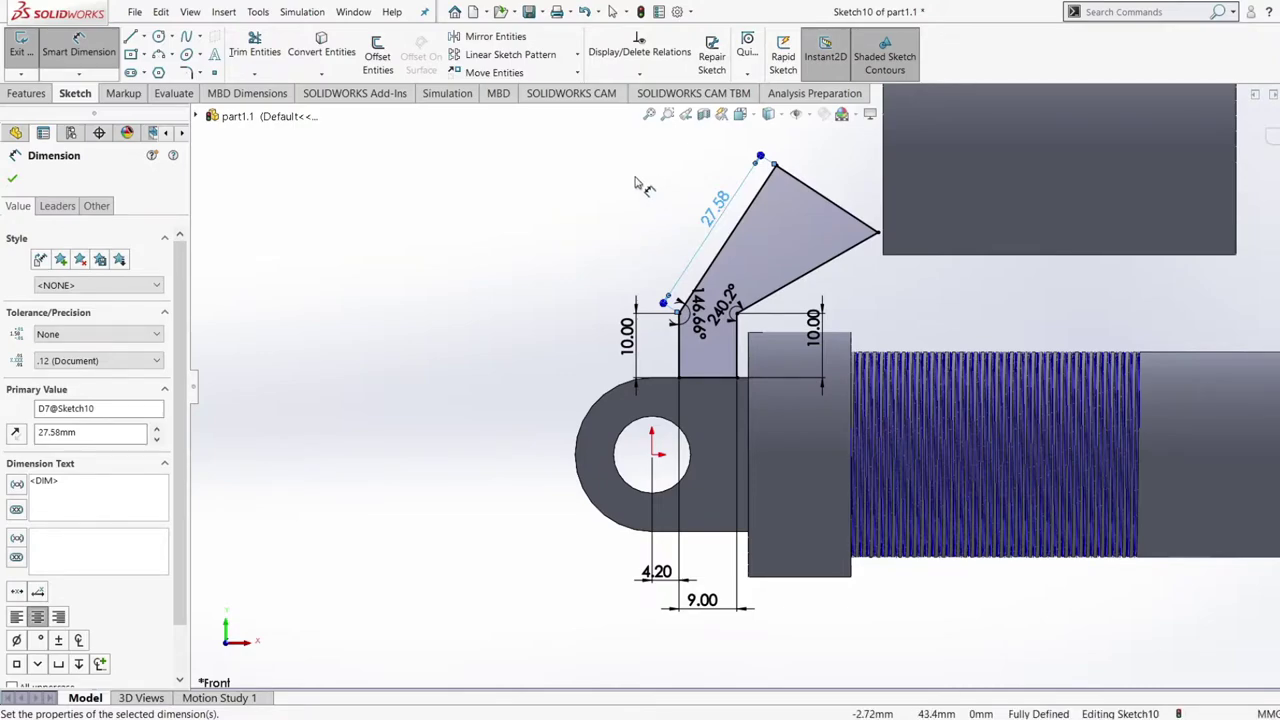
pyautogui.click(600, 217)
# Change the left slanted line's length to 28.58 mm
pyautogui.click(718, 210)
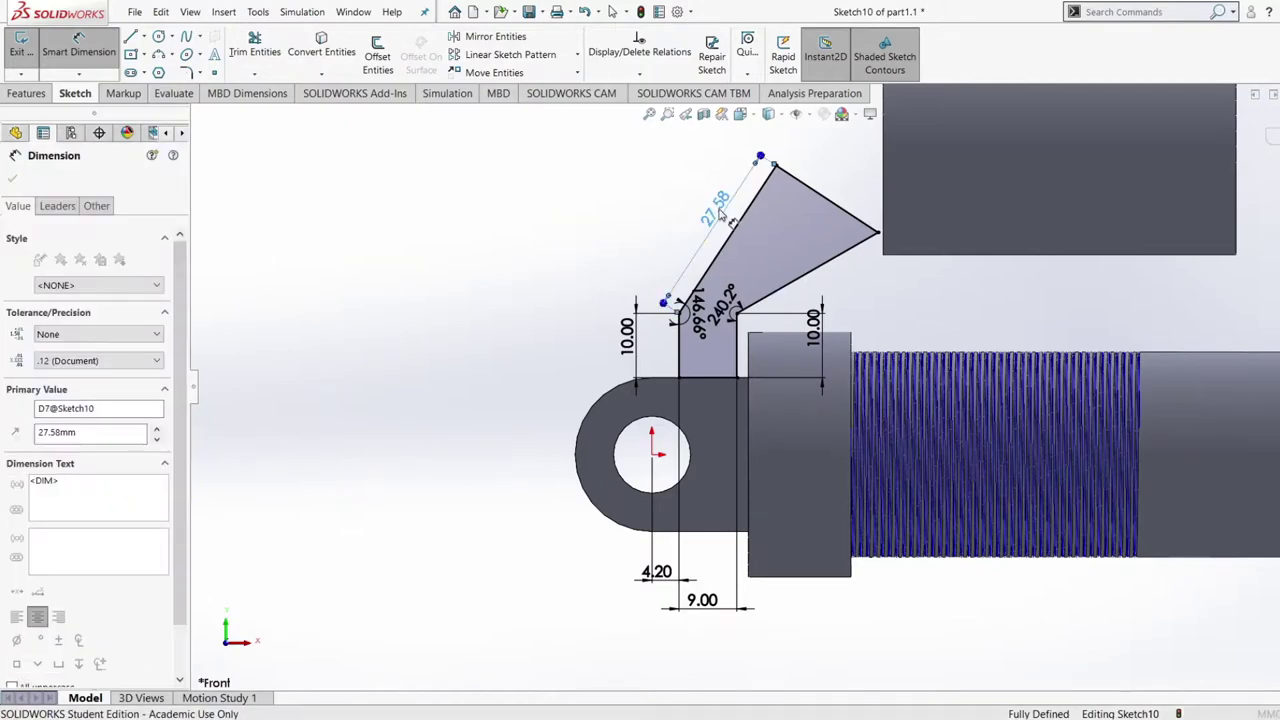
pyautogui.write('28.58')
pyautogui.press('Return')
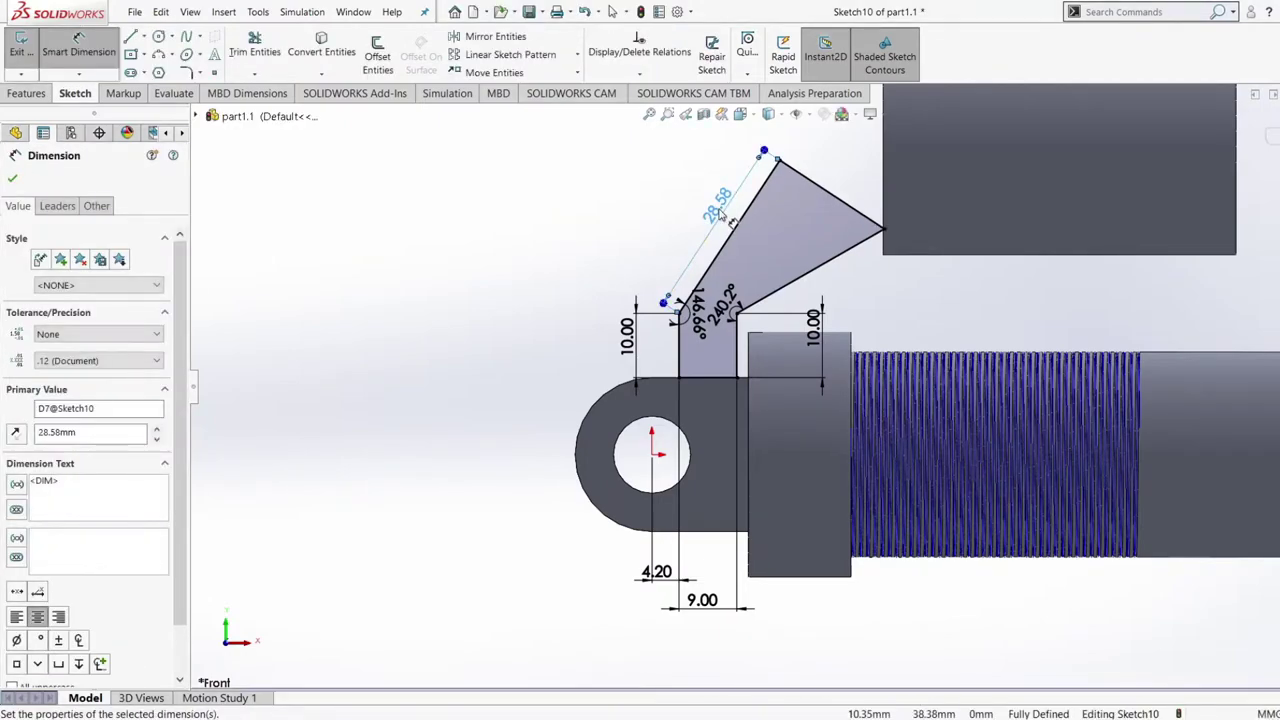
pyautogui.click(667, 220)
pyautogui.scroll(1, 637, 255)
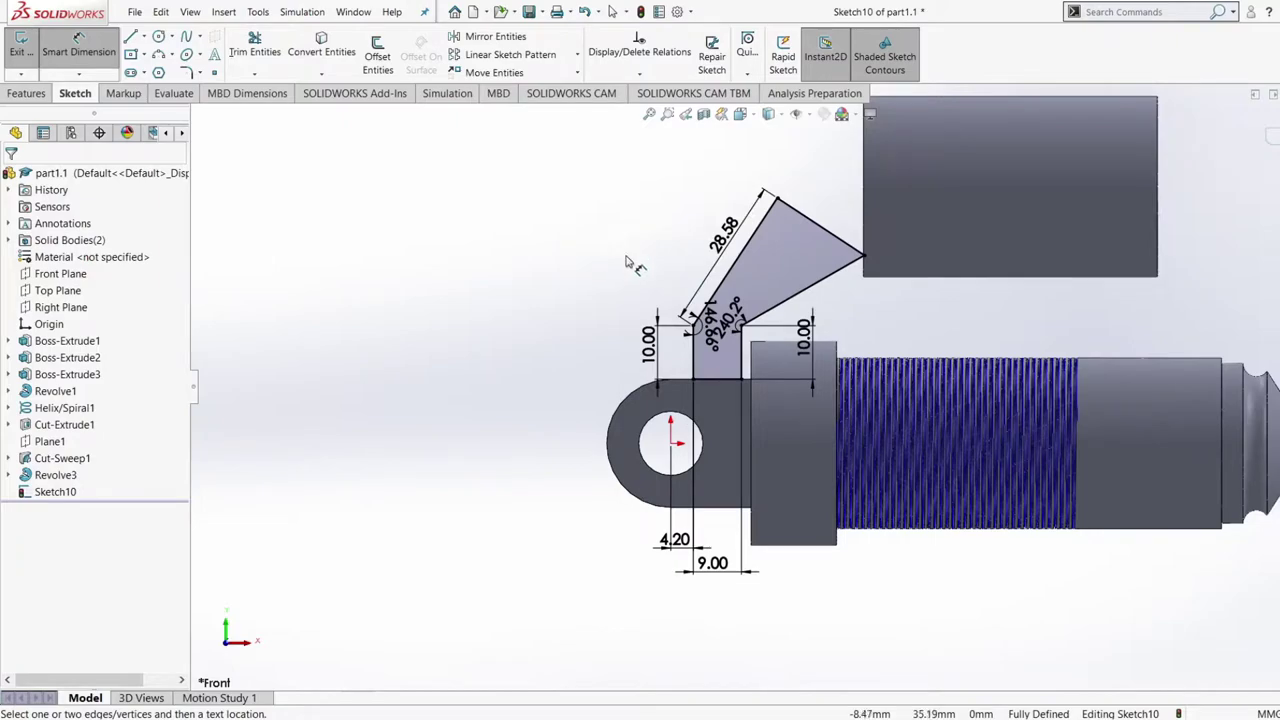
# Extrude the connecting profile 10 mm with the Mid Plane end condition, merging the result
pyautogui.click(28, 93)
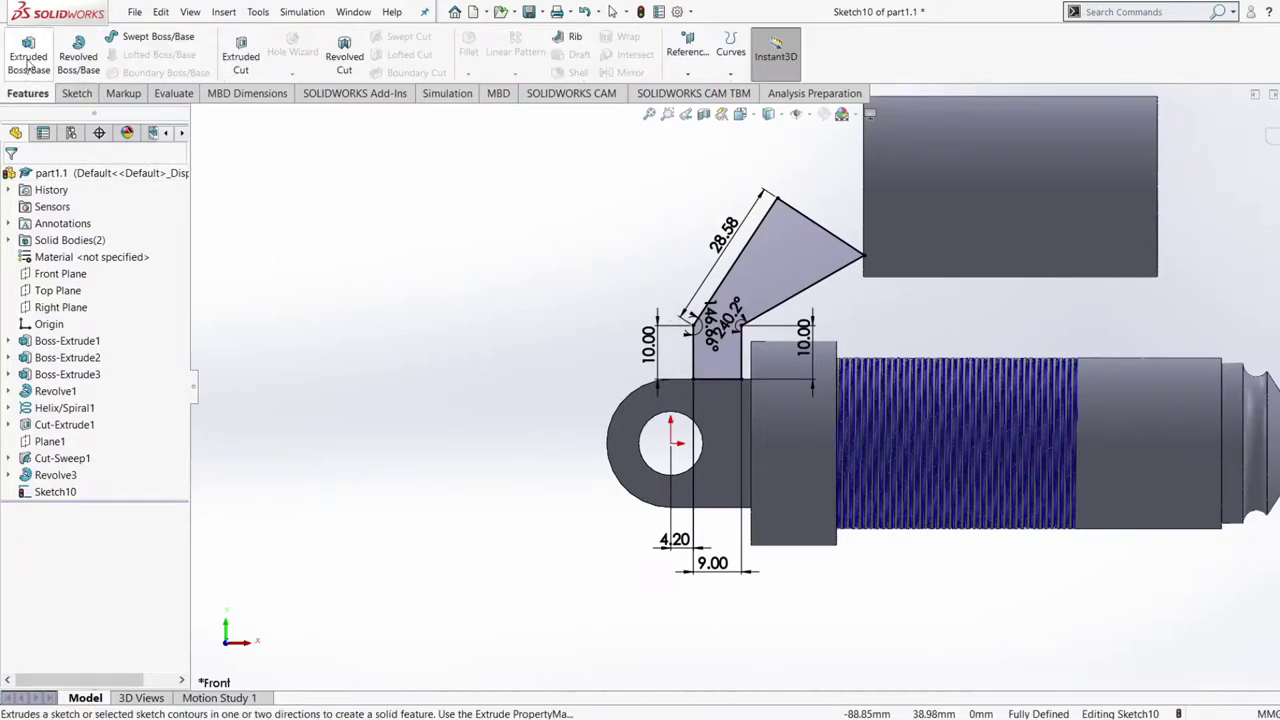
pyautogui.click(28, 62)
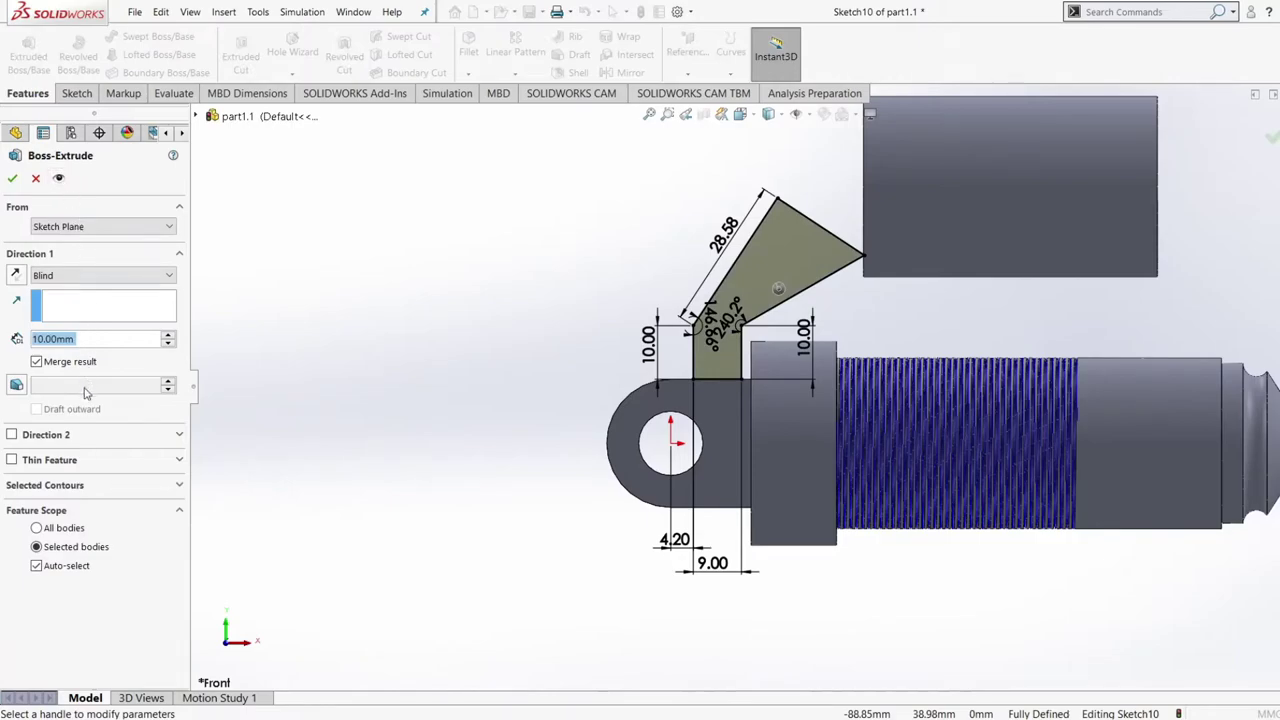
pyautogui.click(143, 275)
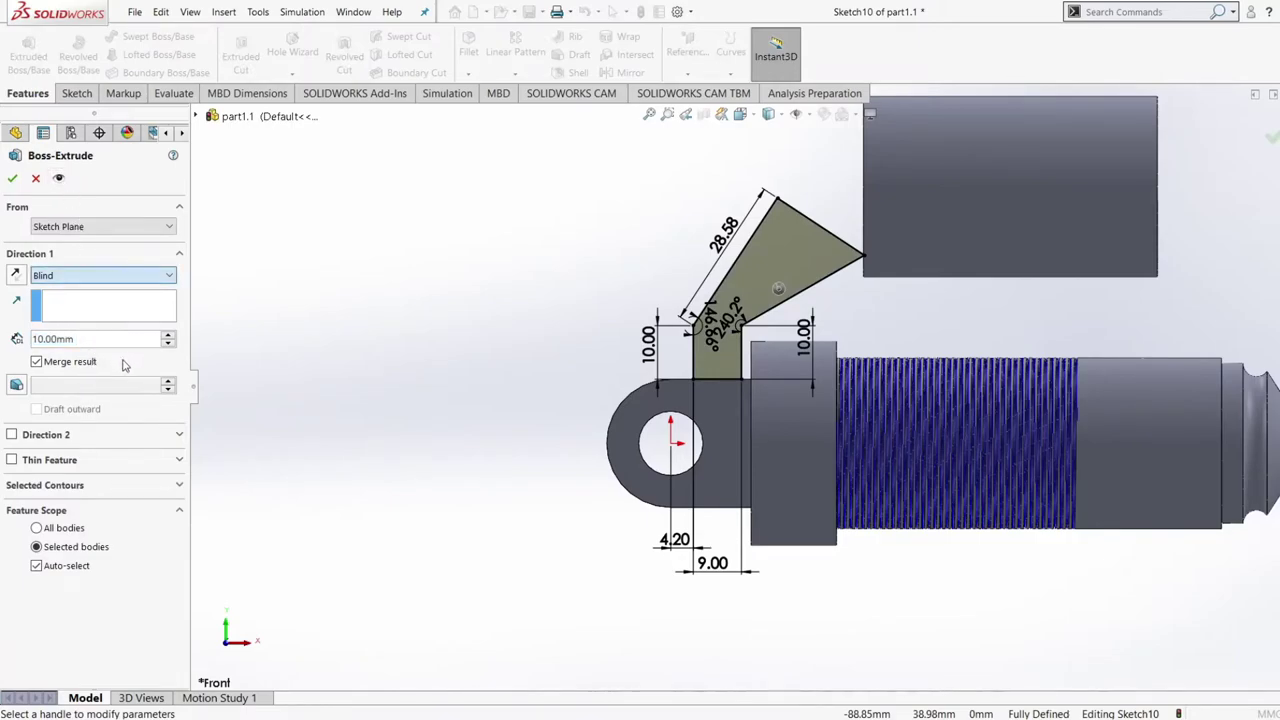
pyautogui.click(123, 362)
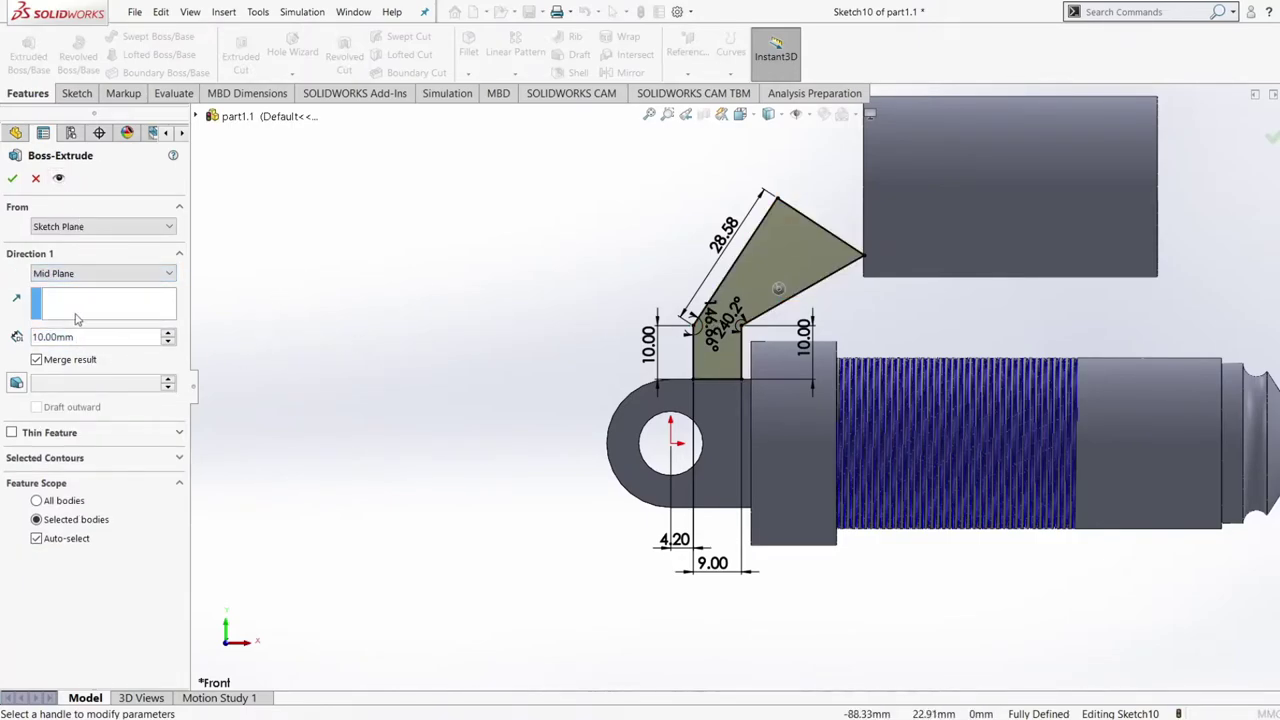
pyautogui.click(12, 178)
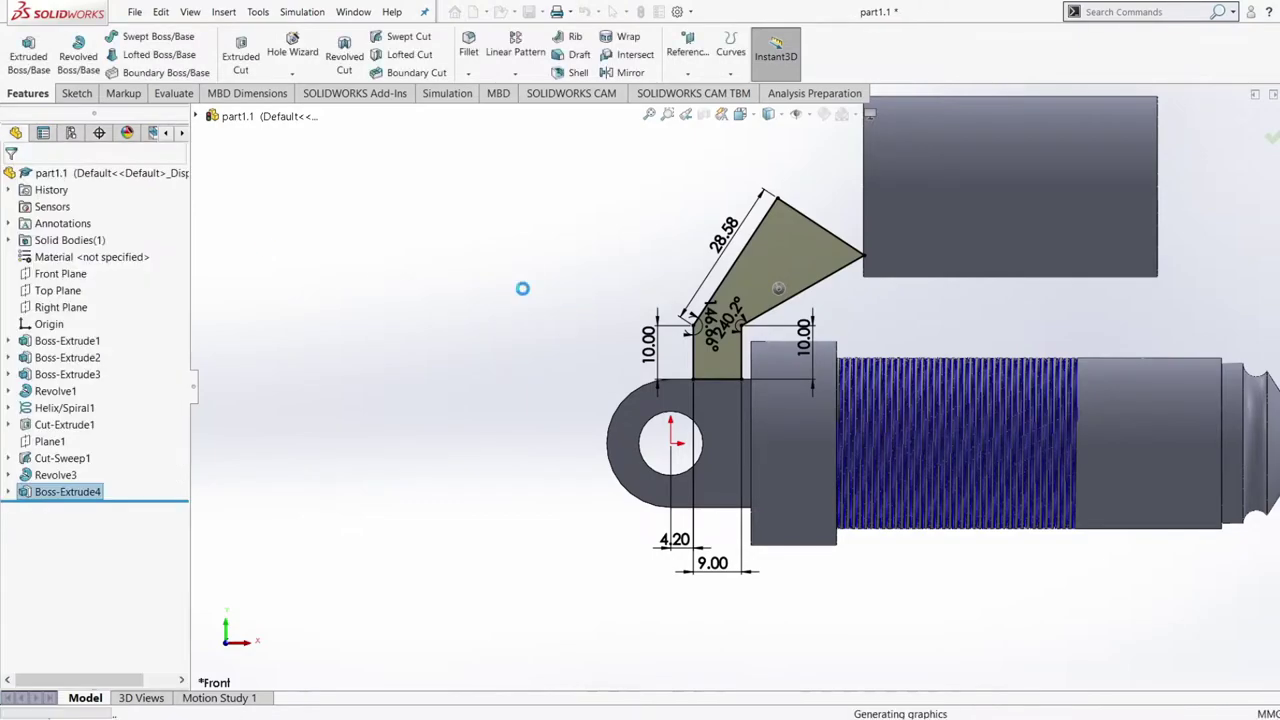
pyautogui.moveTo(526, 274)
pyautogui.mouseDown(button='middle')
pyautogui.moveTo(591, 309)
pyautogui.moveTo(557, 289)
pyautogui.moveTo(554, 314)
pyautogui.moveTo(513, 246)
pyautogui.moveTo(520, 277)
pyautogui.mouseUp(button='middle')
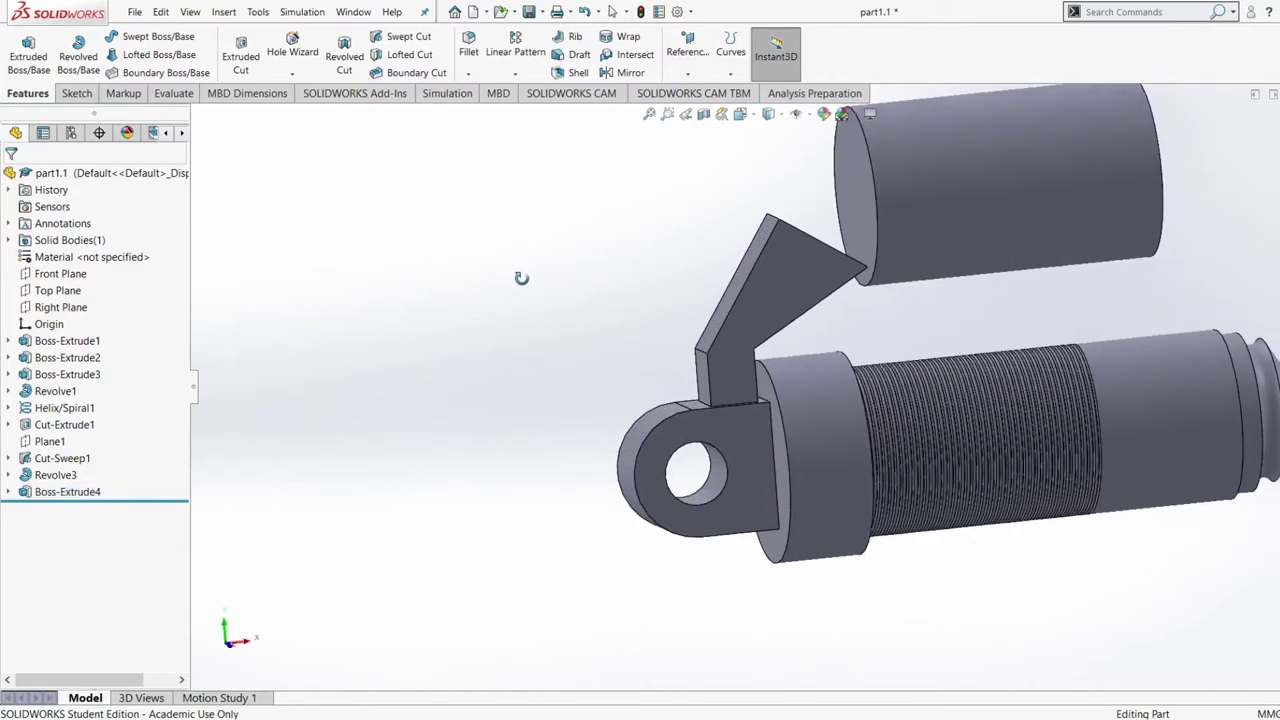
# Start a sketch on the Front Plane and draw a slanted centerline from above the arm's upper corner into the offset cylinder
pyautogui.click(60, 273)
pyautogui.click(148, 257)
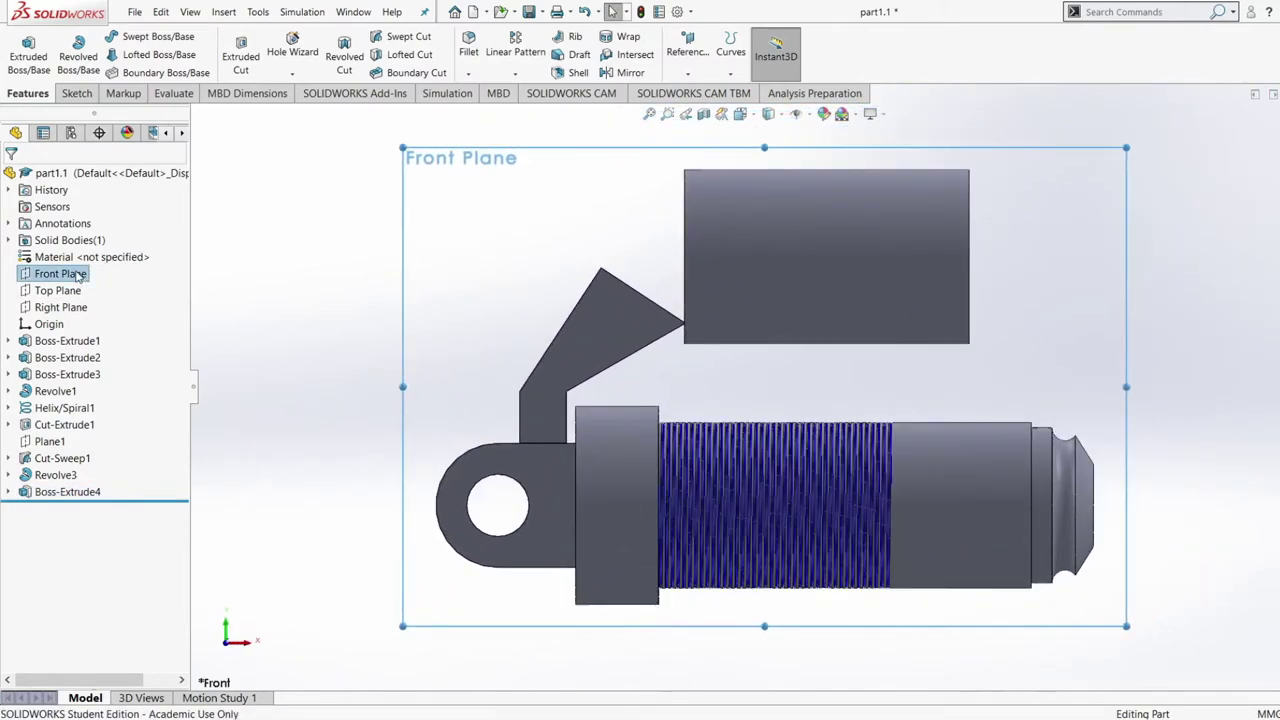
pyautogui.click(90, 252)
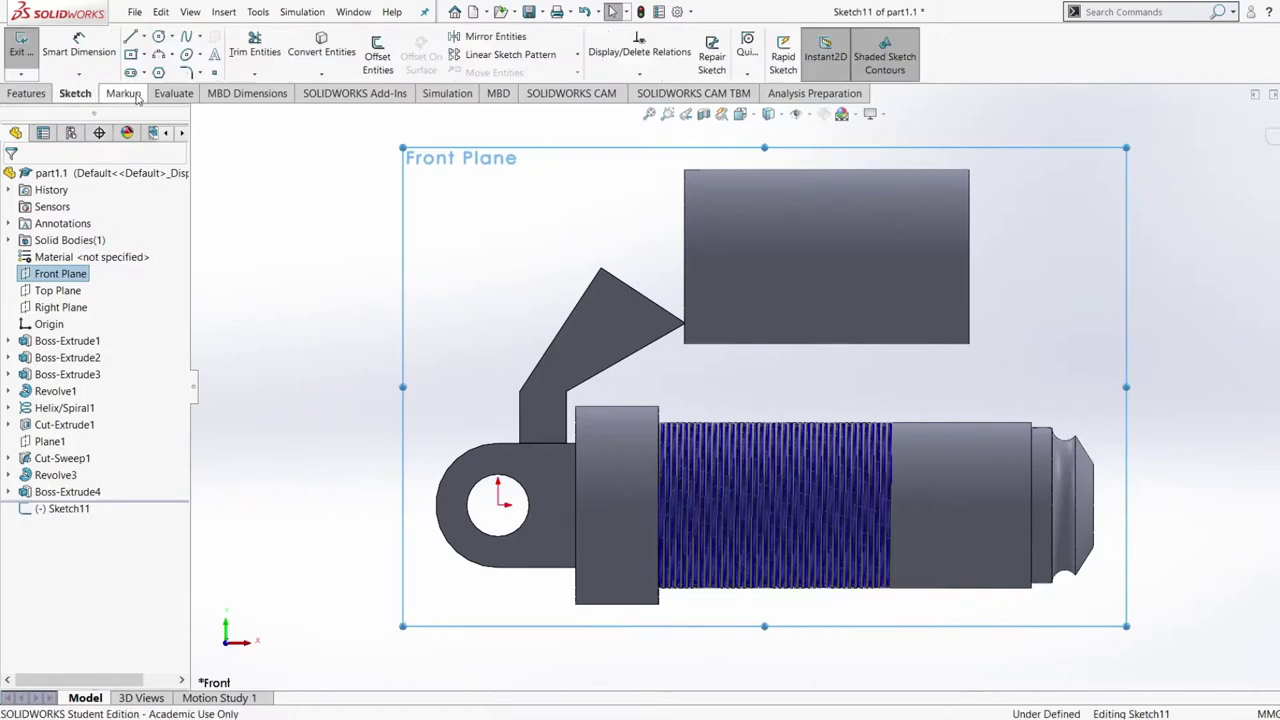
pyautogui.click(145, 40)
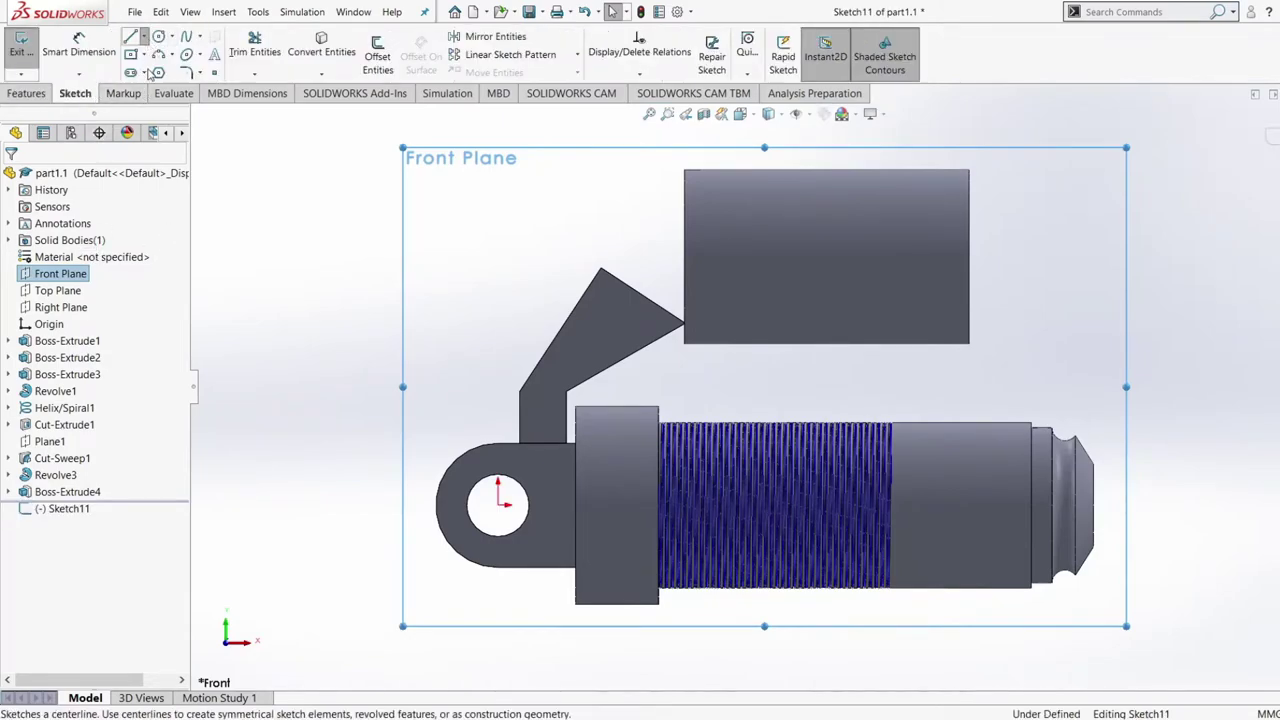
pyautogui.click(152, 75)
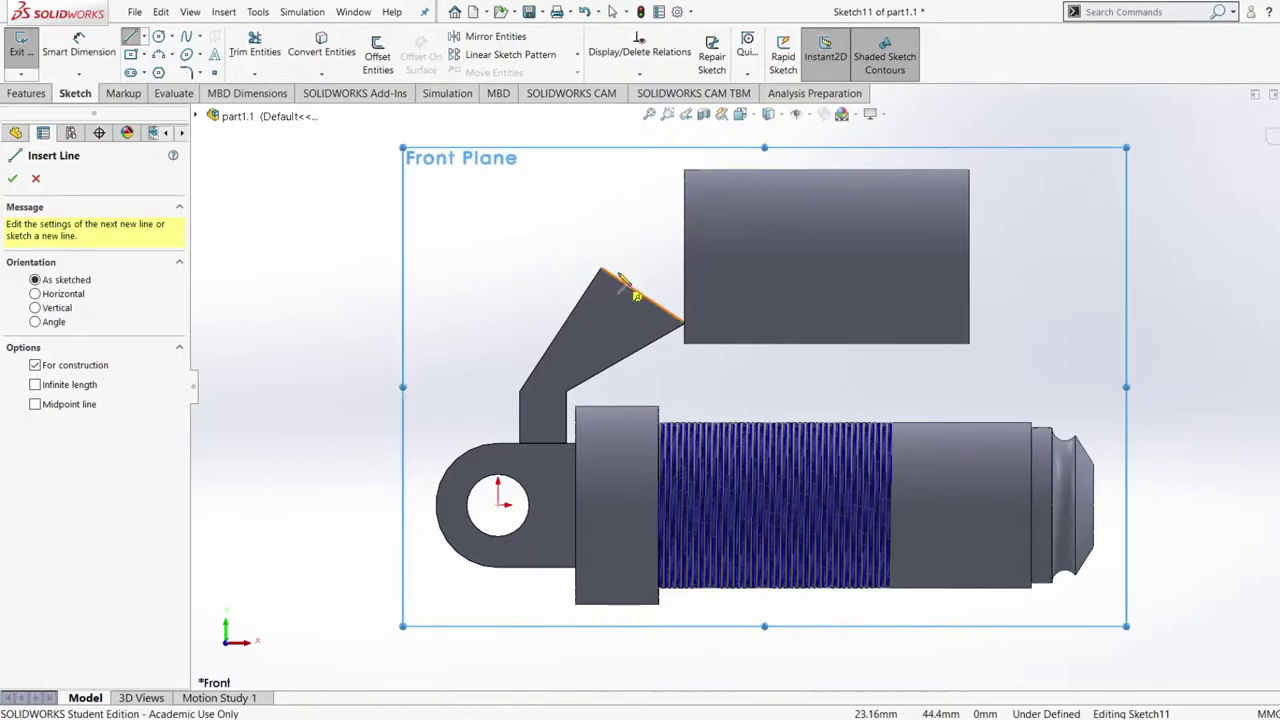
pyautogui.click(613, 208)
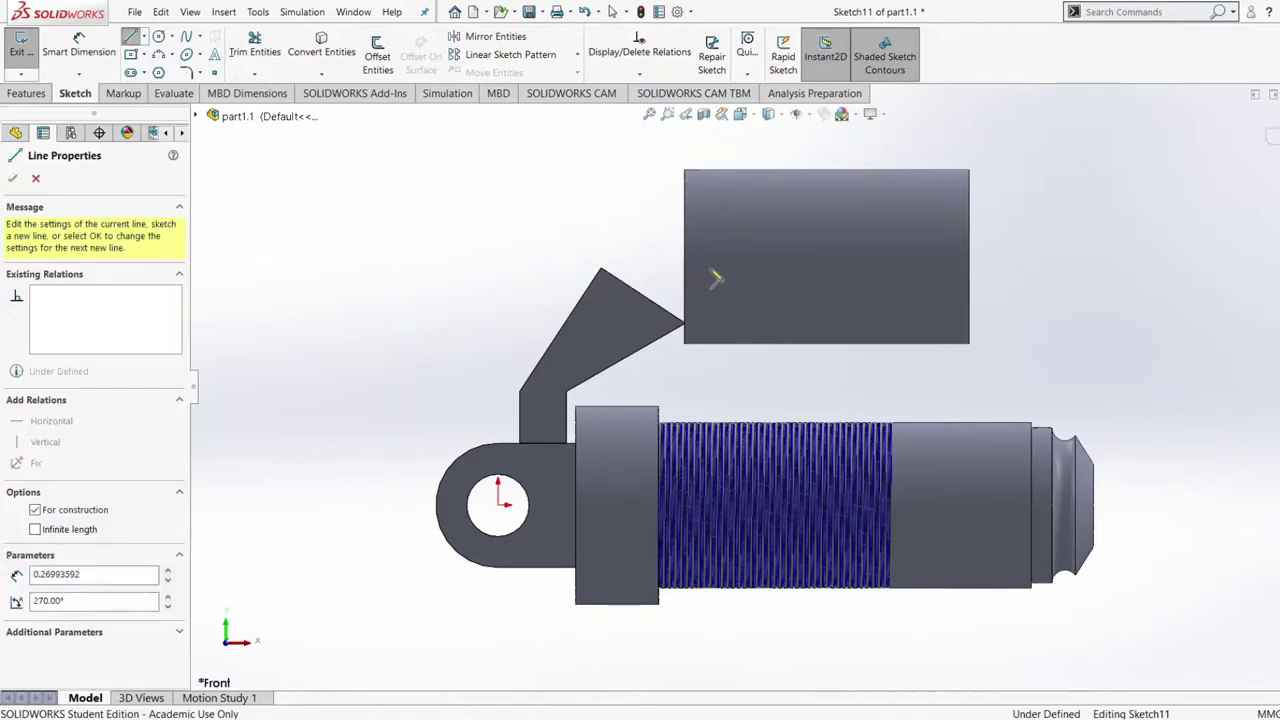
pyautogui.click(745, 305)
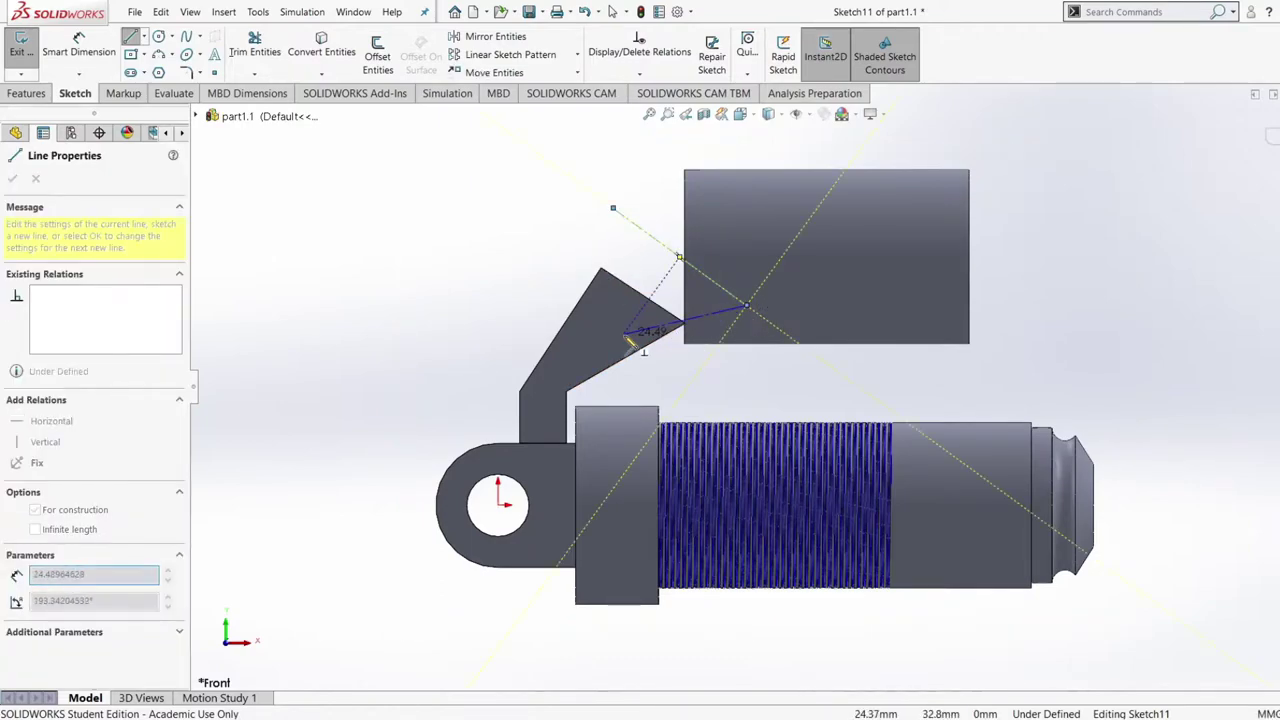
pyautogui.press('Escape')
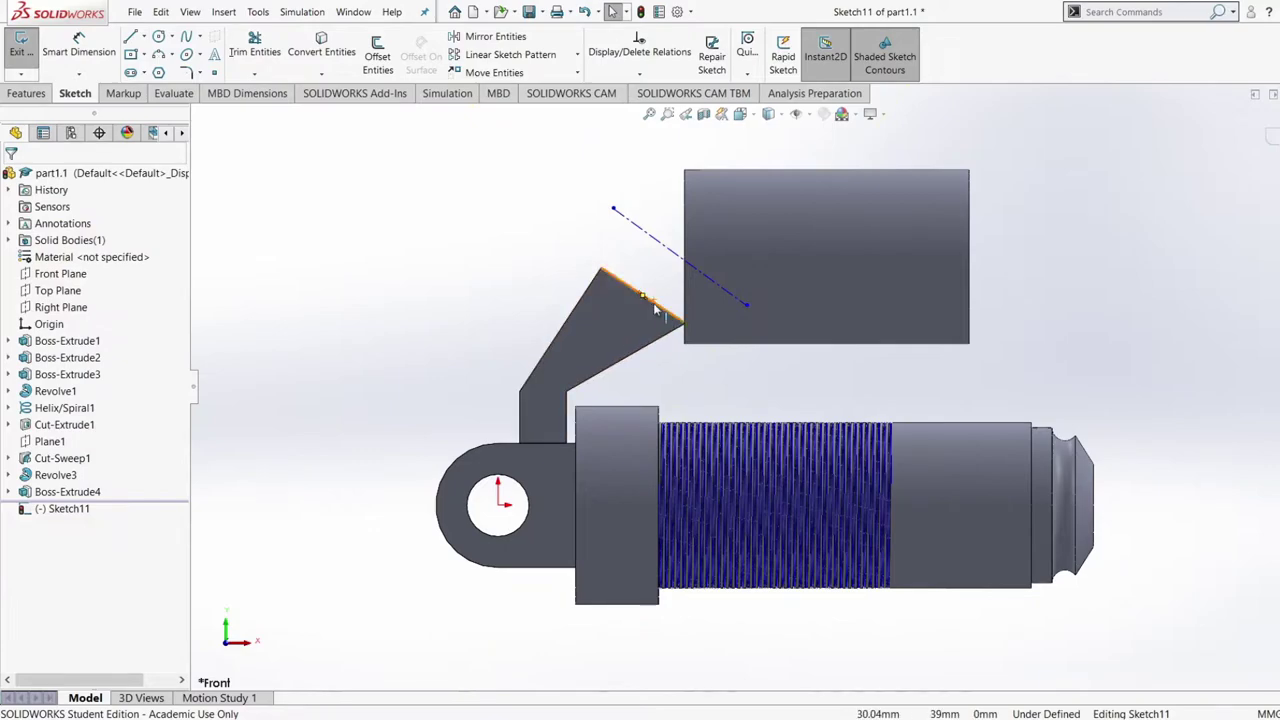
# Make the centerline parallel to the arm's slanted end edge
pyautogui.click(655, 310)
pyautogui.keyDown('ctrl'); pyautogui.click(691, 264); pyautogui.keyUp('ctrl')
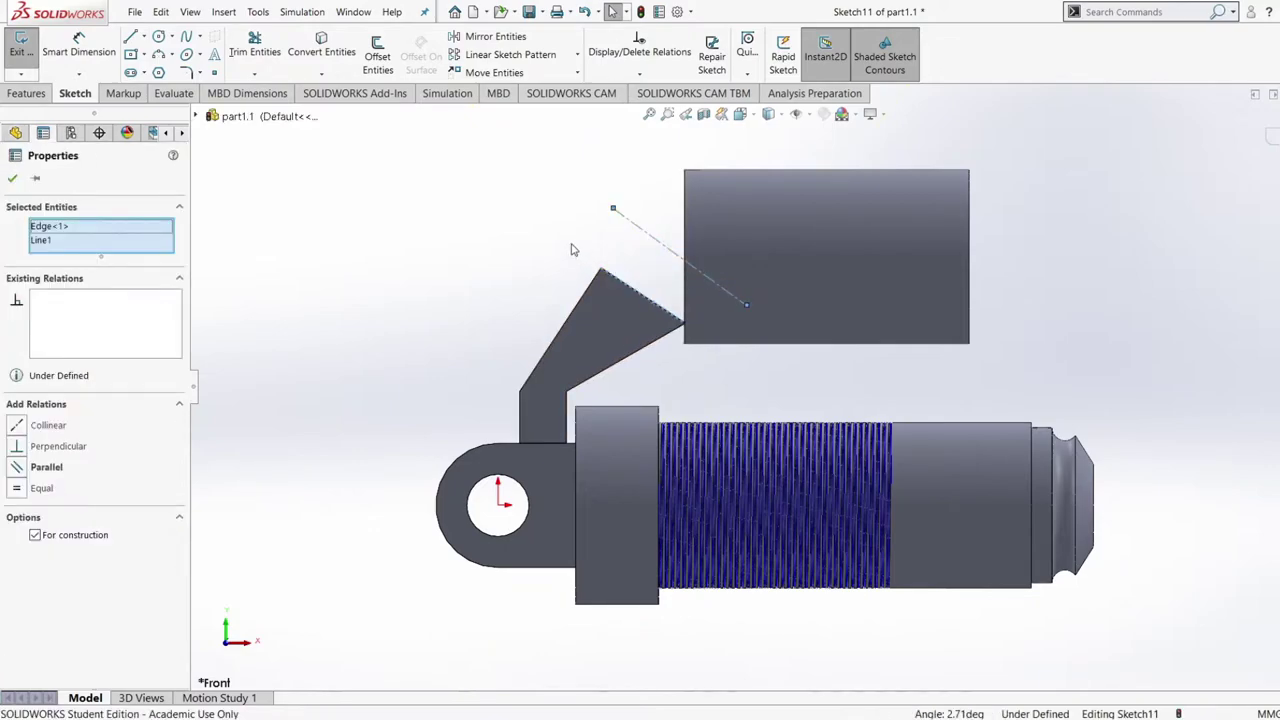
pyautogui.click(16, 464)
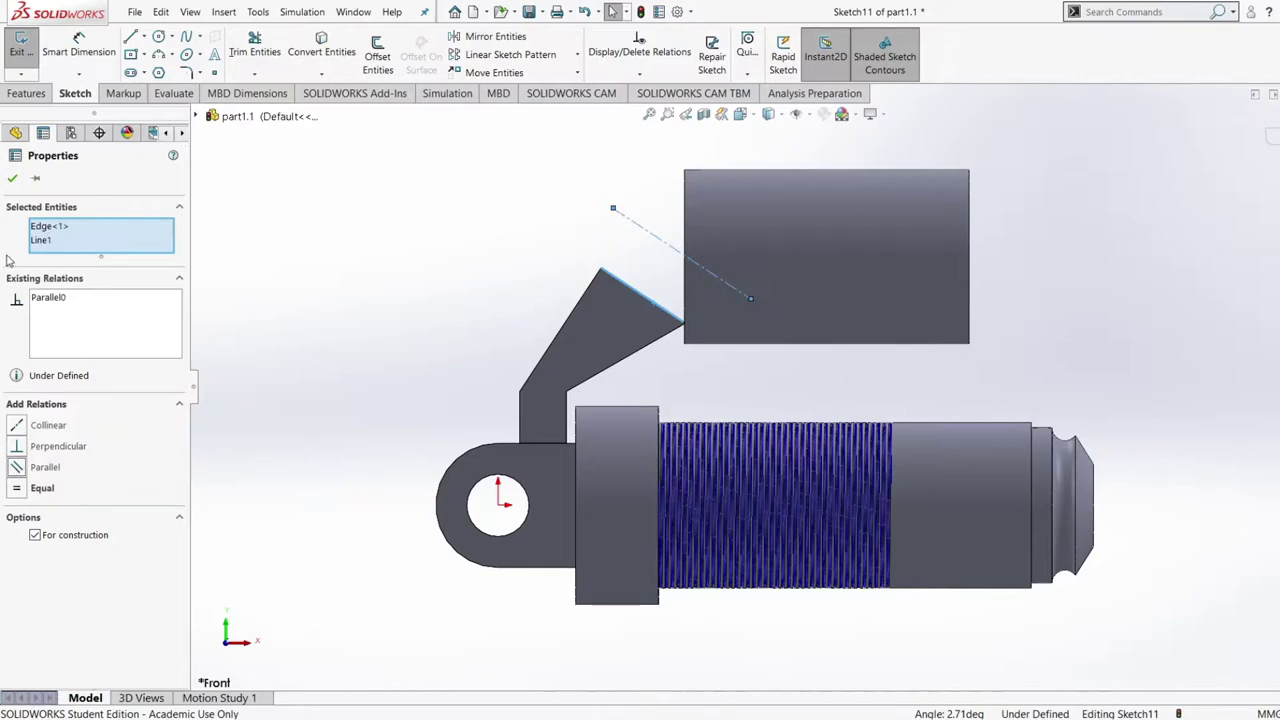
pyautogui.click(12, 178)
# Sketch a 3 Point Corner Rectangle about 26.6 by 11.1 mm between the centerline and the arm's slanted end edge
pyautogui.moveTo(368, 326); pyautogui.dragTo(374, 190, button='right')
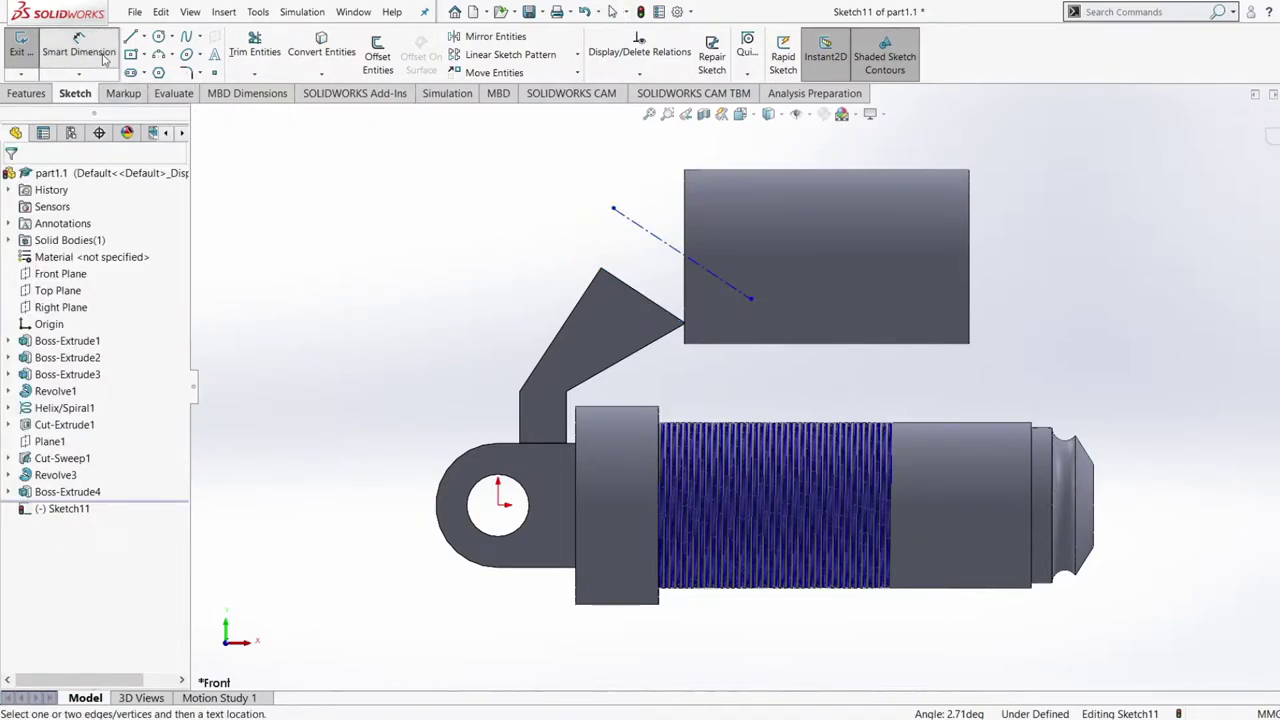
pyautogui.click(155, 110)
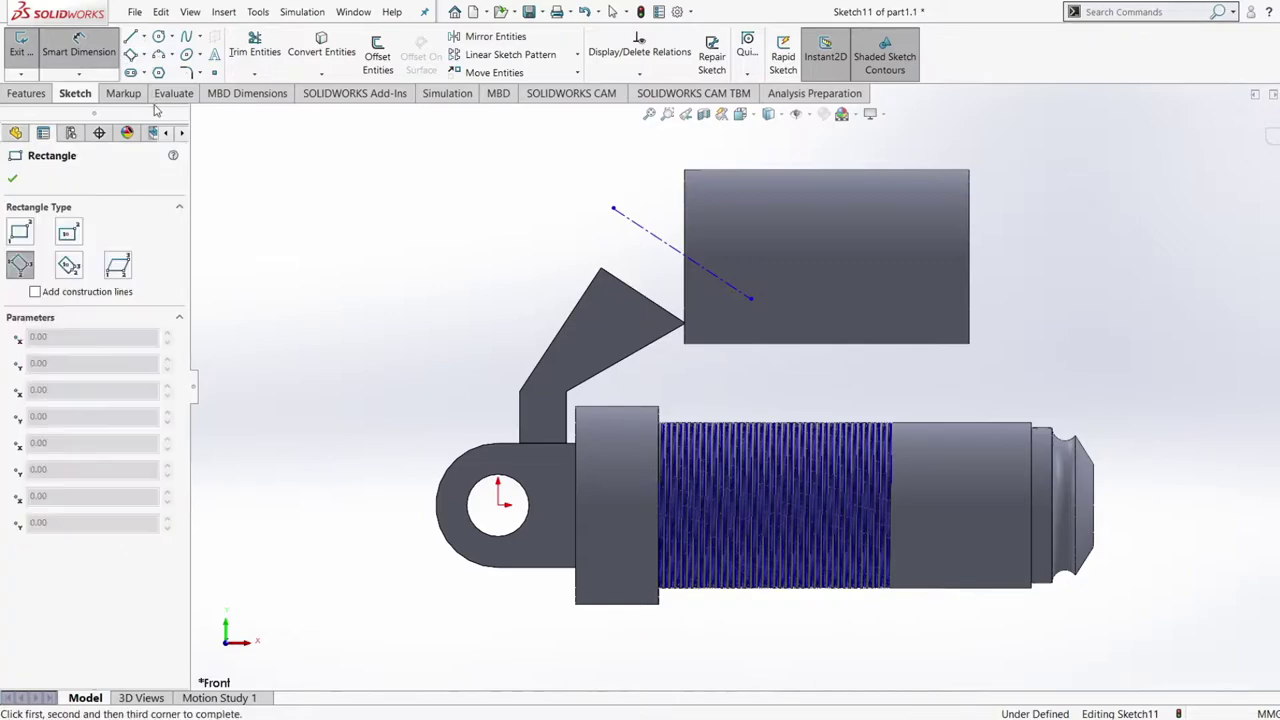
pyautogui.click(19, 264)
pyautogui.click(681, 253)
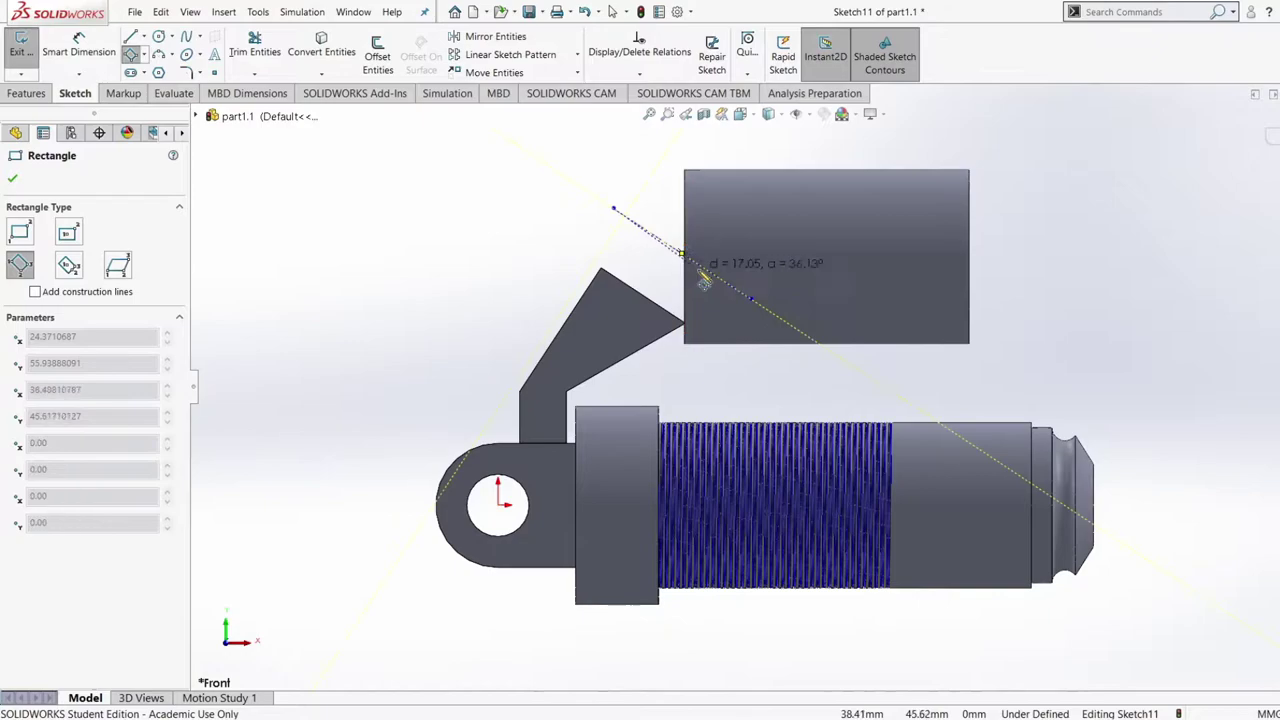
pyautogui.click(746, 304)
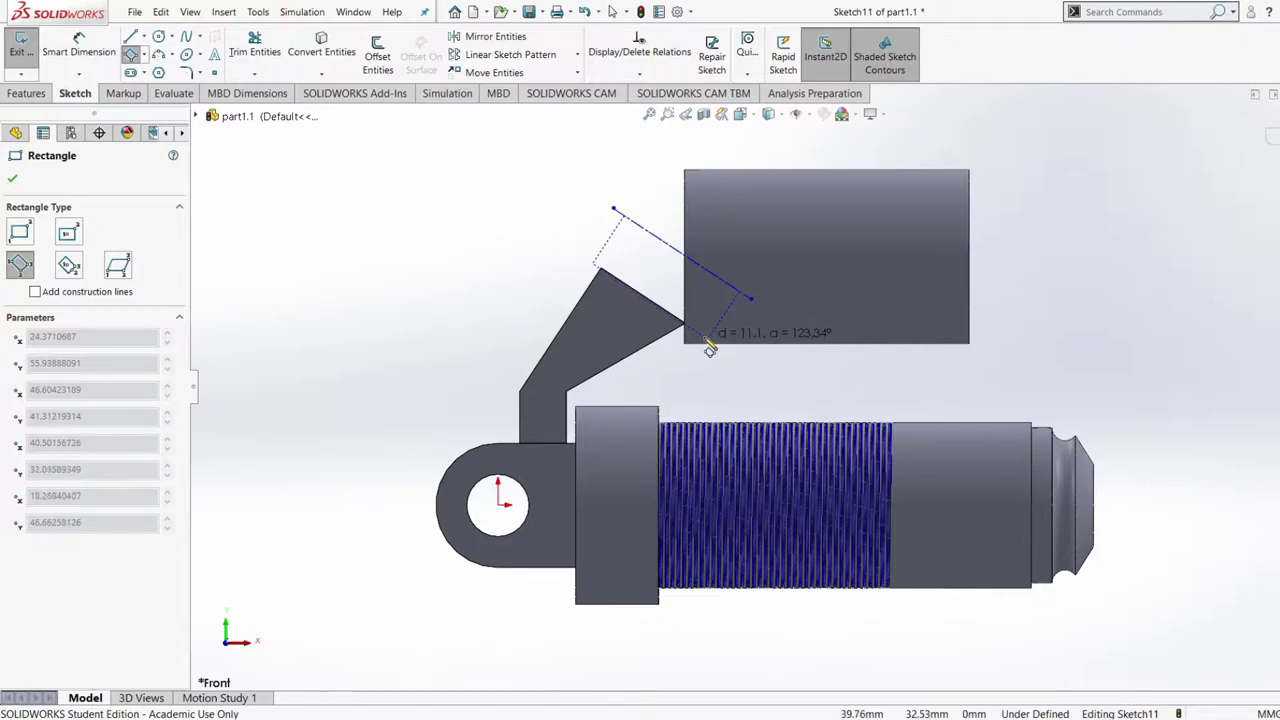
pyautogui.click(708, 345)
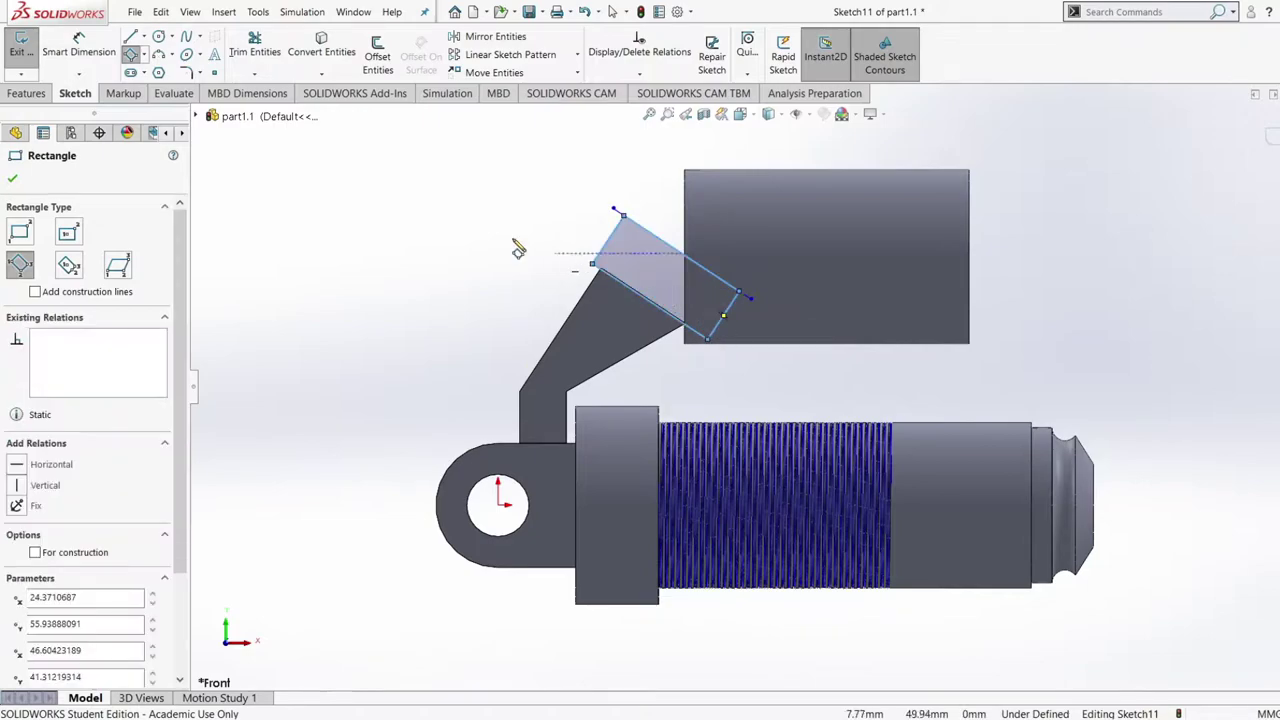
pyautogui.click(13, 180)
# Dimension the rectangle's long side as 30 mm
pyautogui.moveTo(471, 289); pyautogui.dragTo(472, 173, button='right')
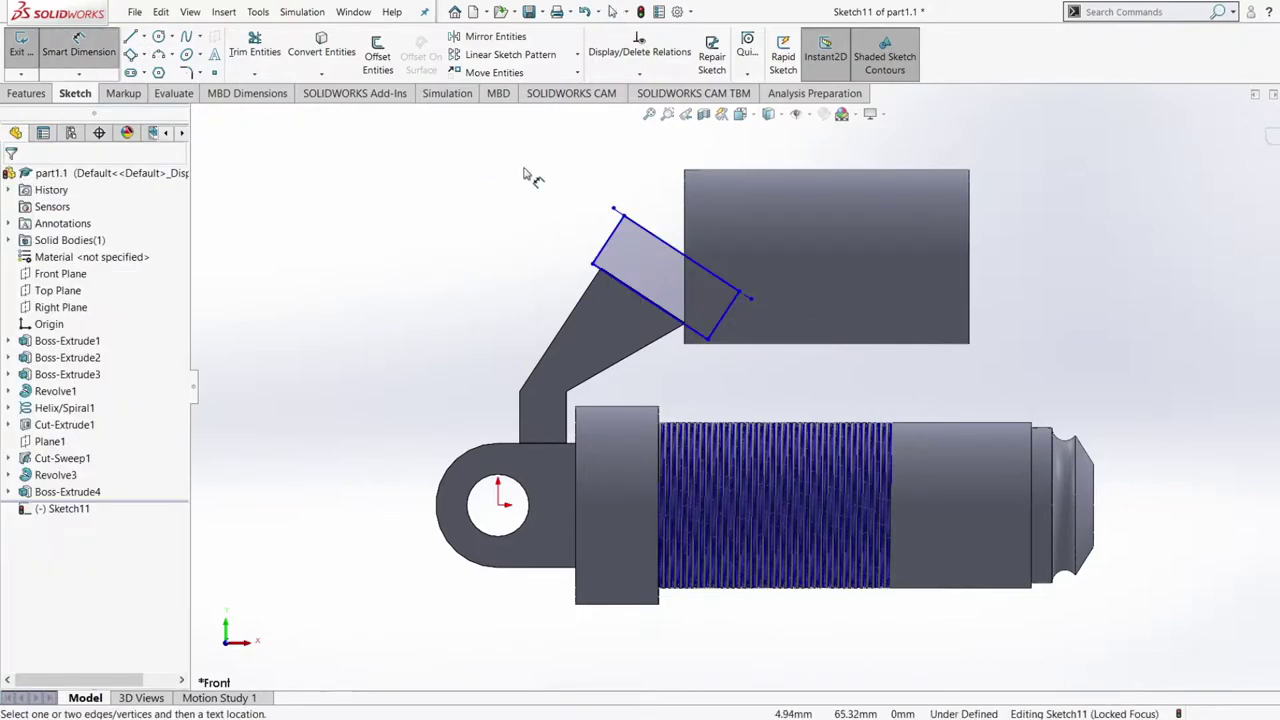
pyautogui.click(655, 238)
pyautogui.click(657, 233)
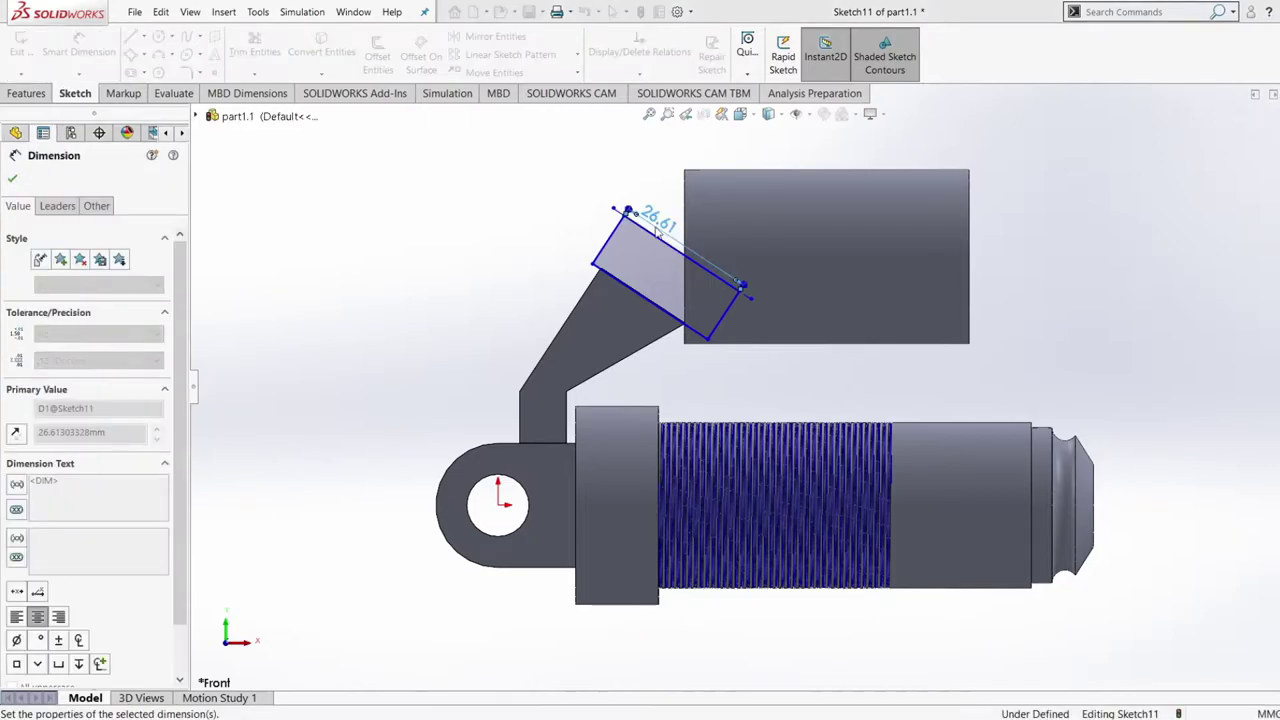
pyautogui.write('30')
pyautogui.press('Return')
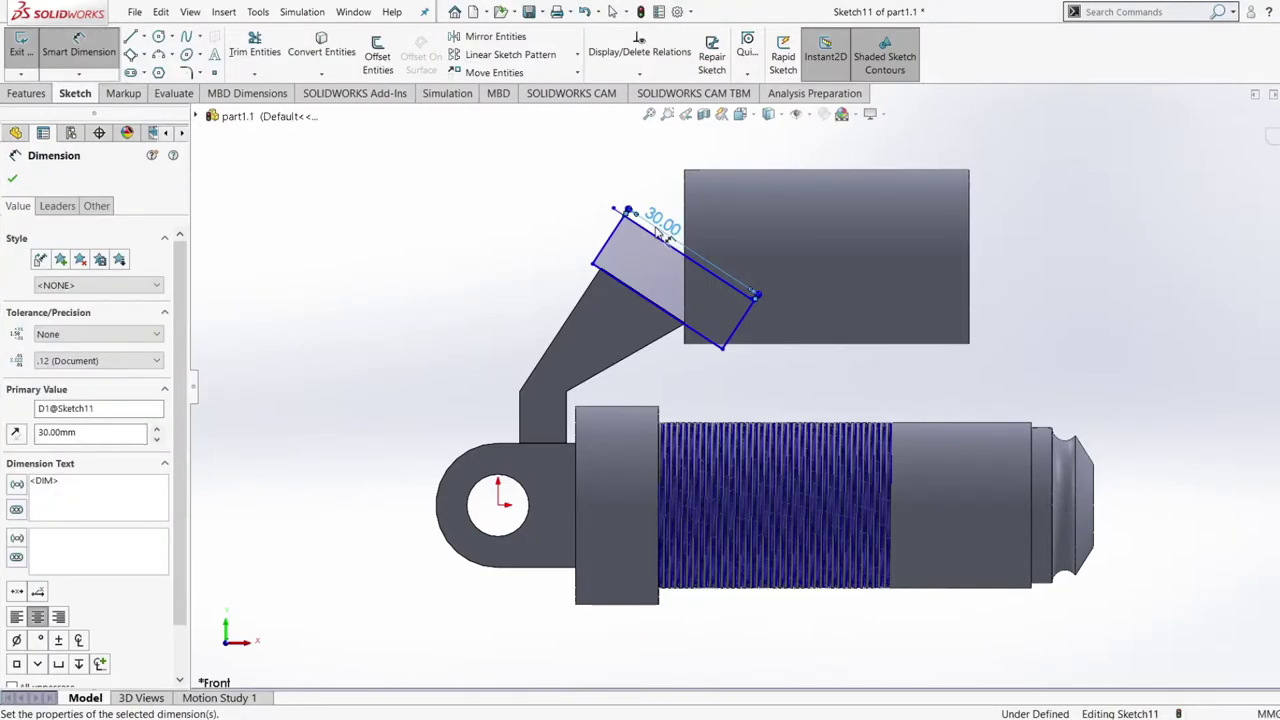
# Dimension the distance from the rectangle's lower left corner to the arm's left slanted edge as 5 mm
pyautogui.click(592, 265)
pyautogui.click(595, 278)
pyautogui.click(569, 292)
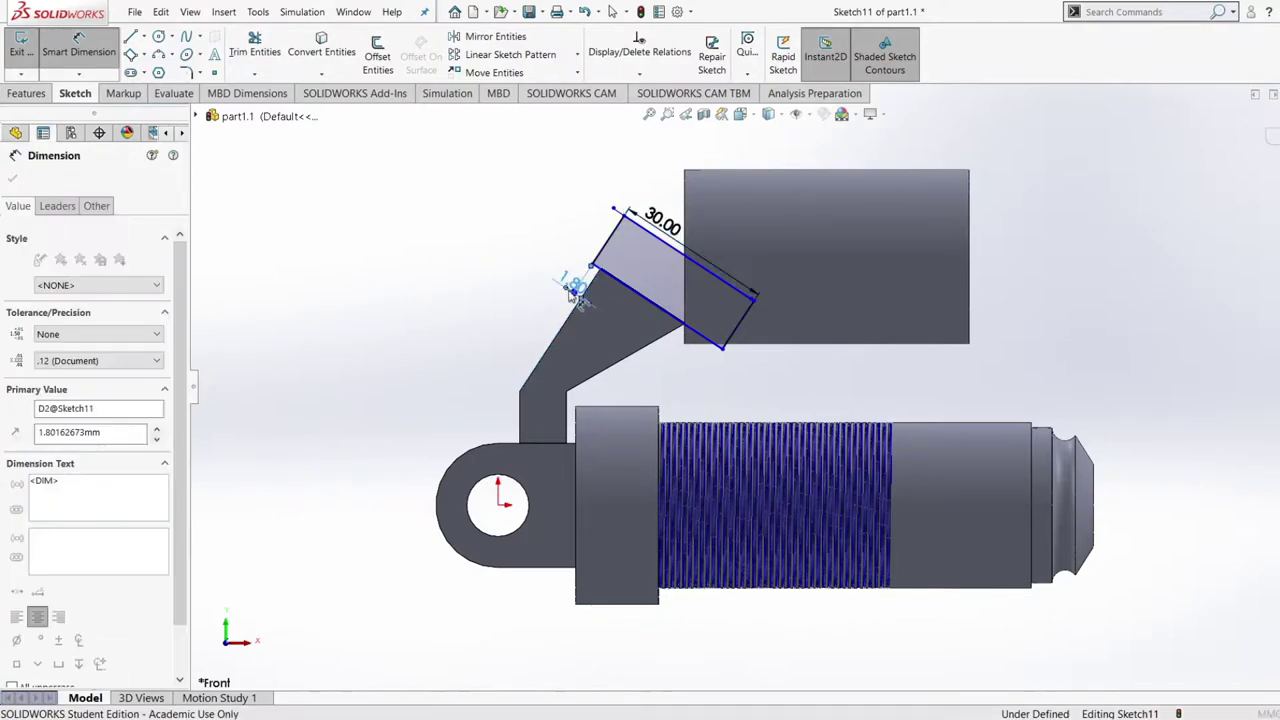
pyautogui.write('5')
pyautogui.press('Return')
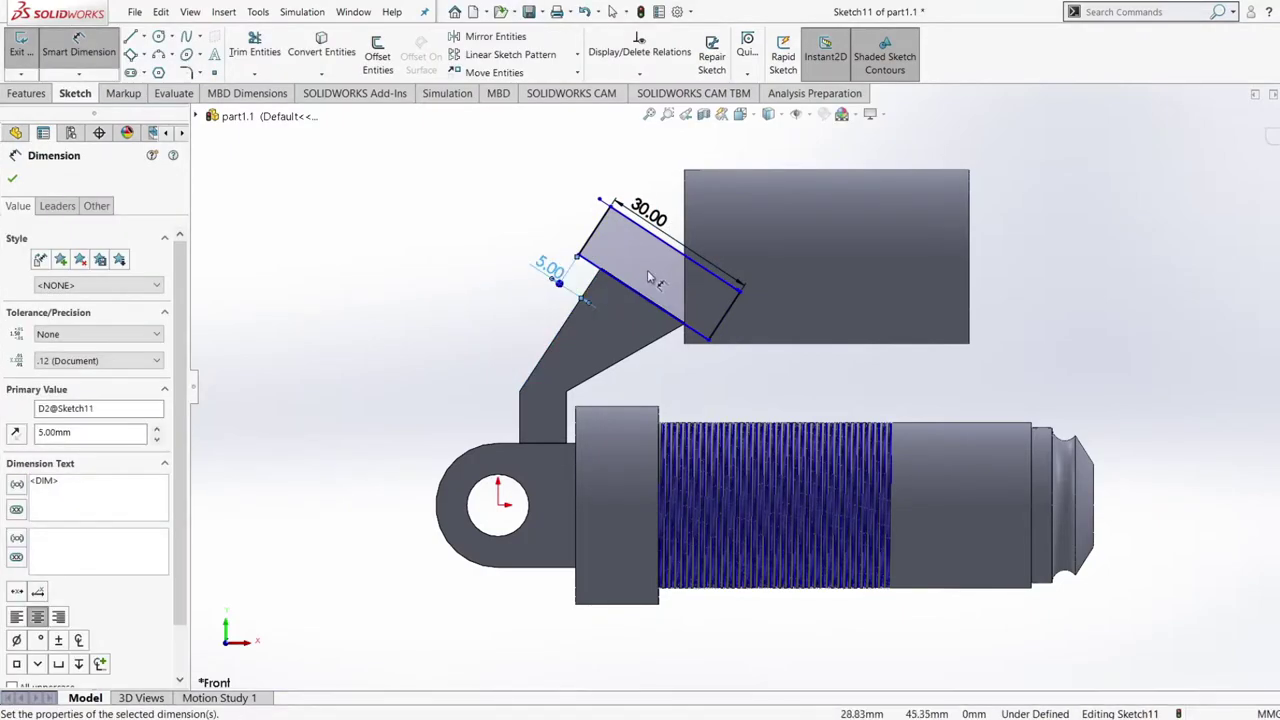
# Dimension the rectangle's short side as 11 mm
pyautogui.click(596, 229)
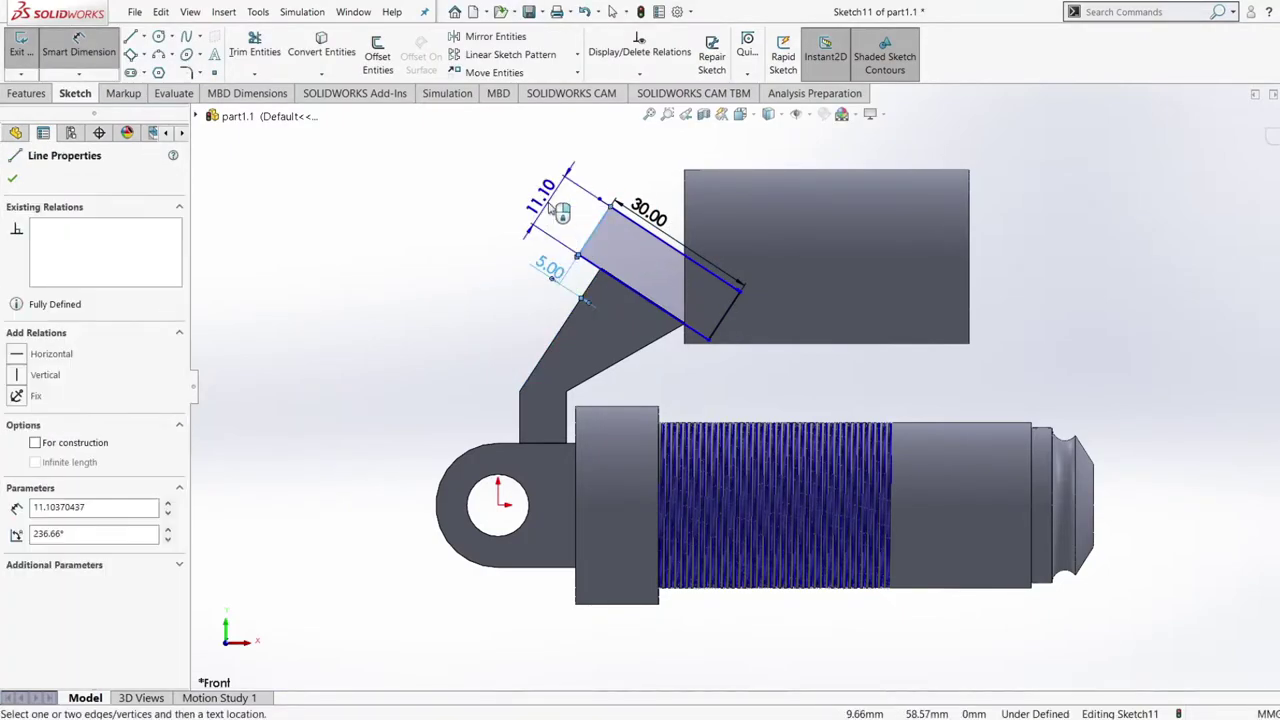
pyautogui.click(547, 204)
pyautogui.write('11.00mm')
pyautogui.press('Return')
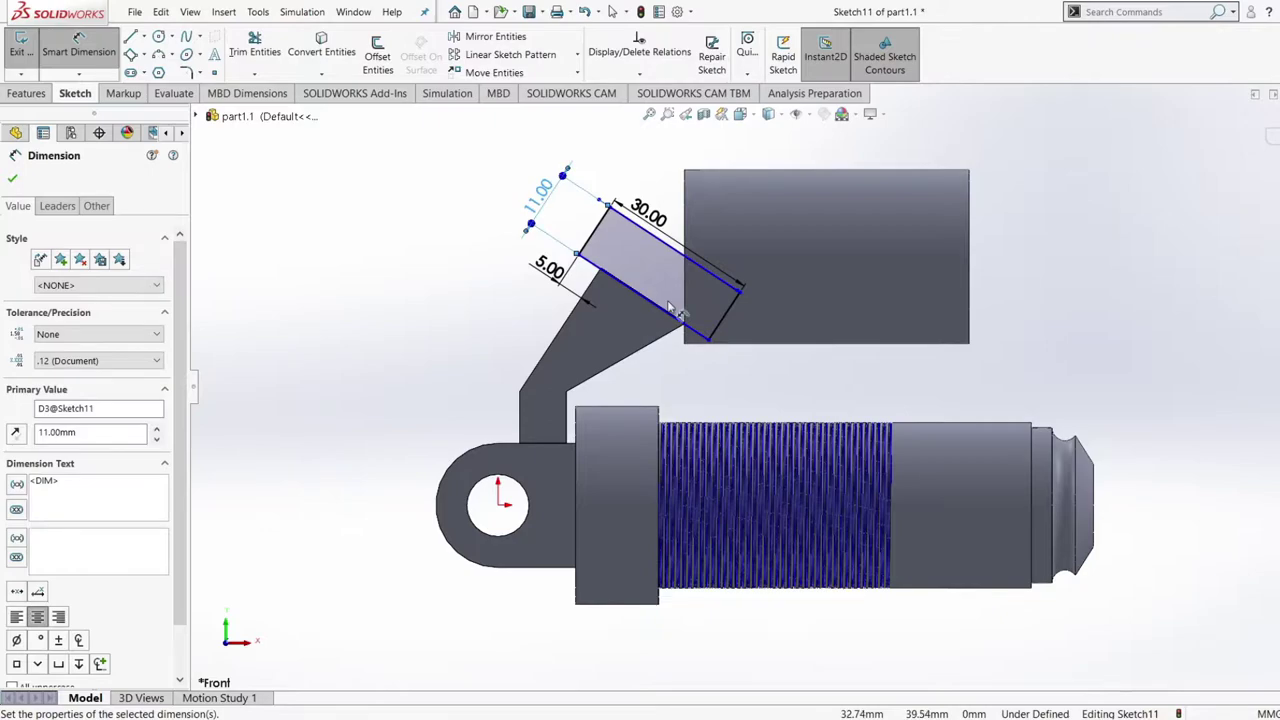
pyautogui.scroll(-2, 684, 316)
pyautogui.scroll(-1, 754, 393)
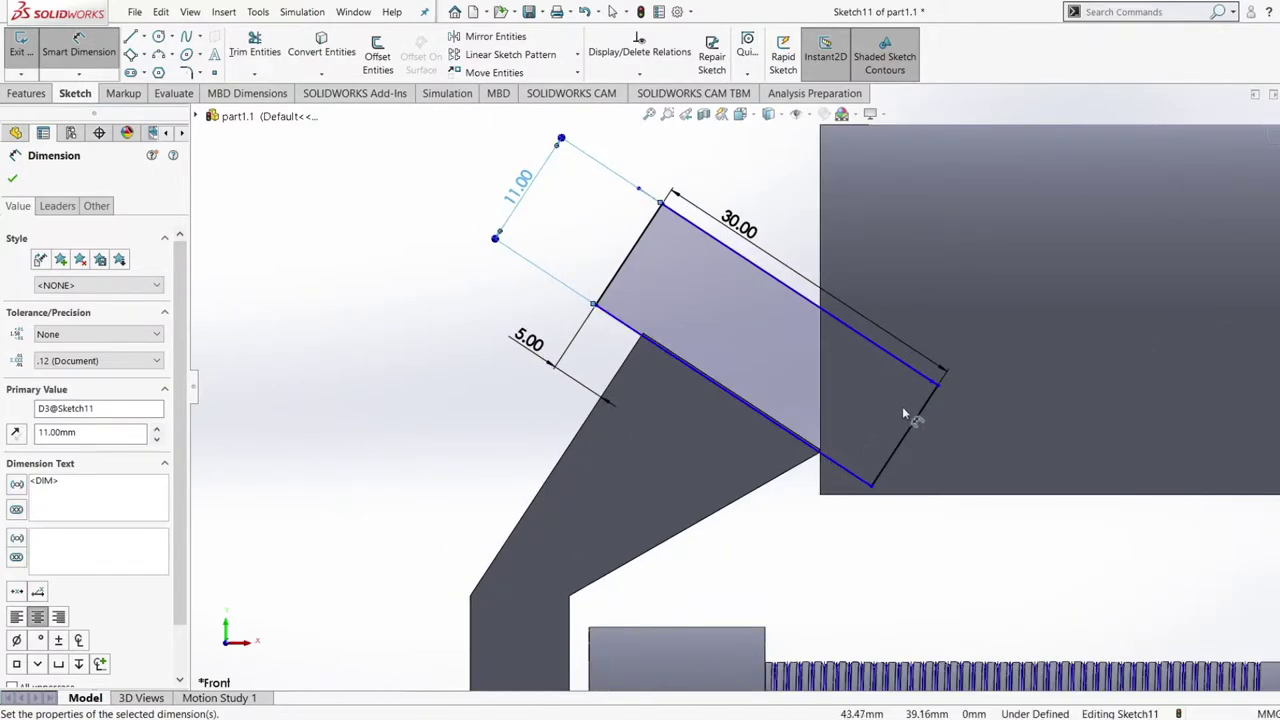
pyautogui.click(790, 432)
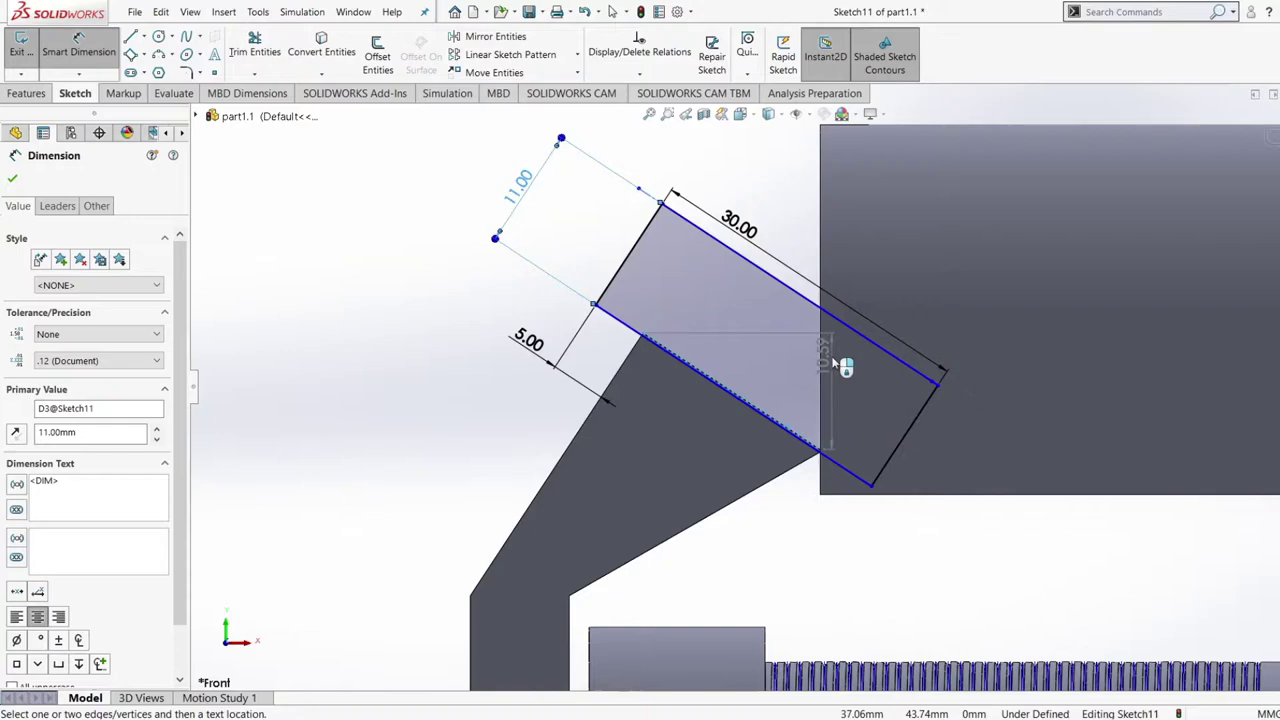
pyautogui.press('Escape')
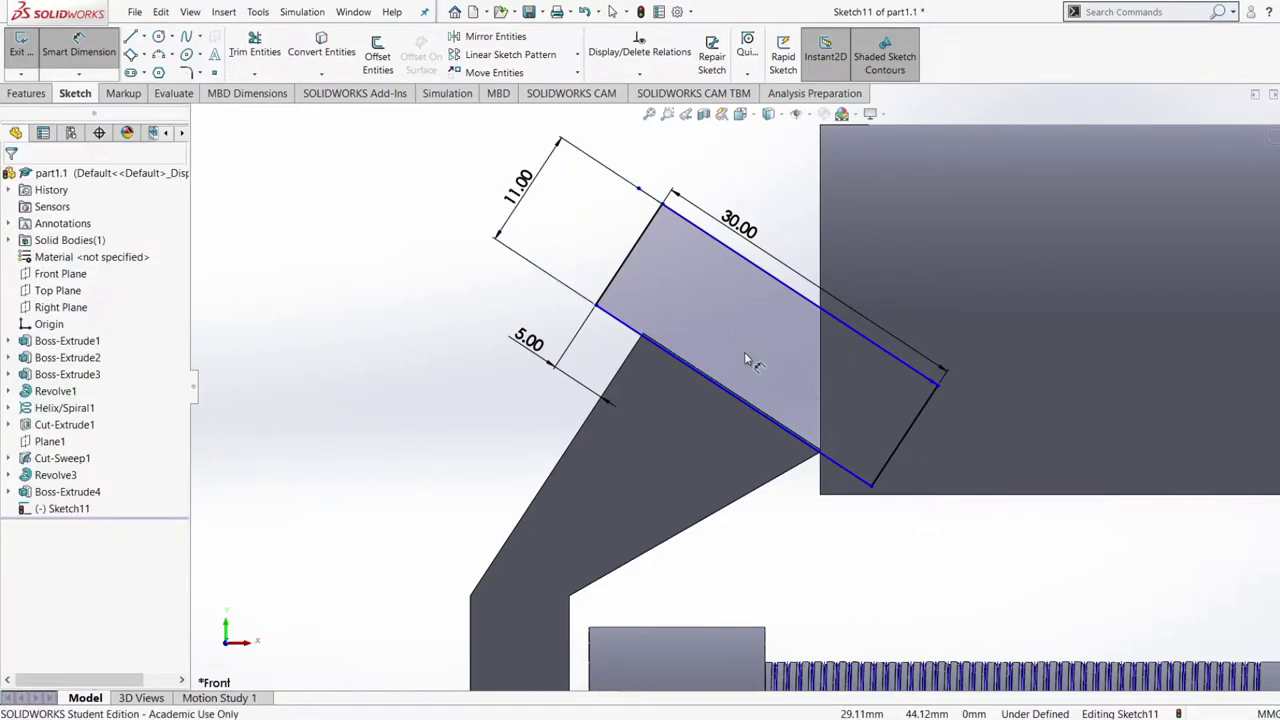
pyautogui.press('Escape')
# Undo the rectangle's dimensions and delete the rectangle, keeping the centerline
pyautogui.hotkey('ctrl', 'z')
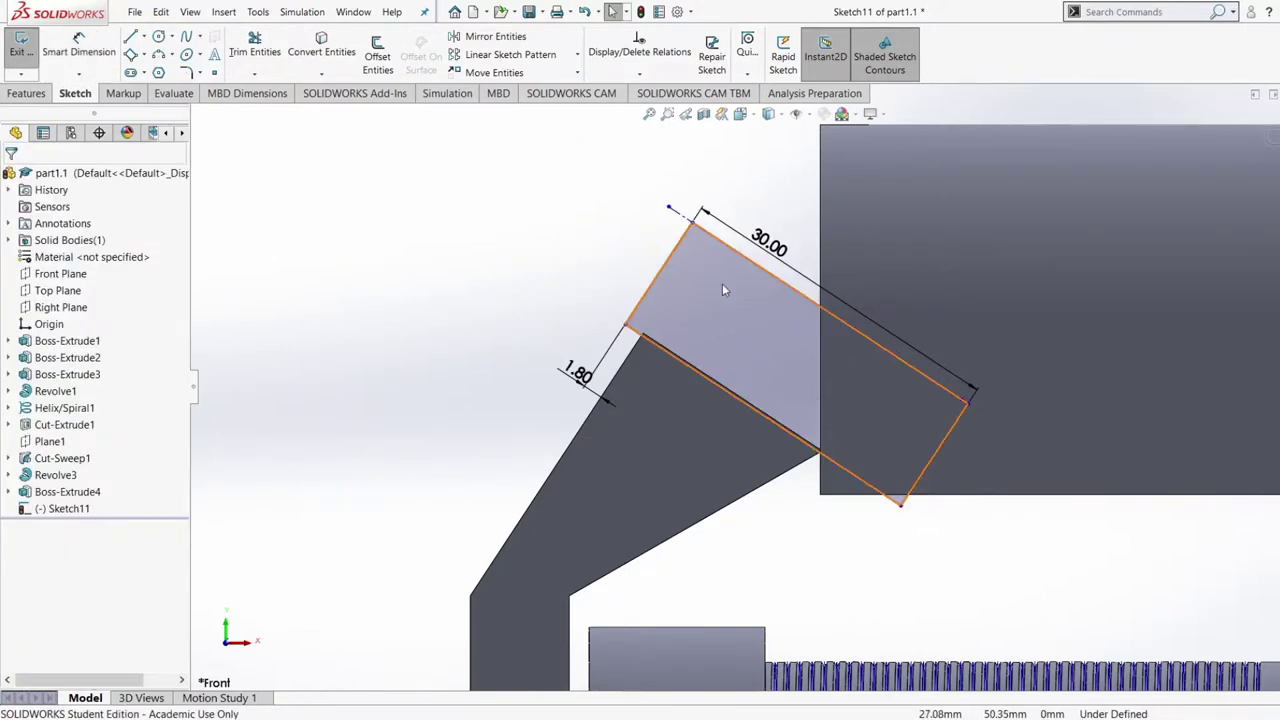
pyautogui.hotkey('ctrl', 'z')
pyautogui.scroll(5, 760, 317)
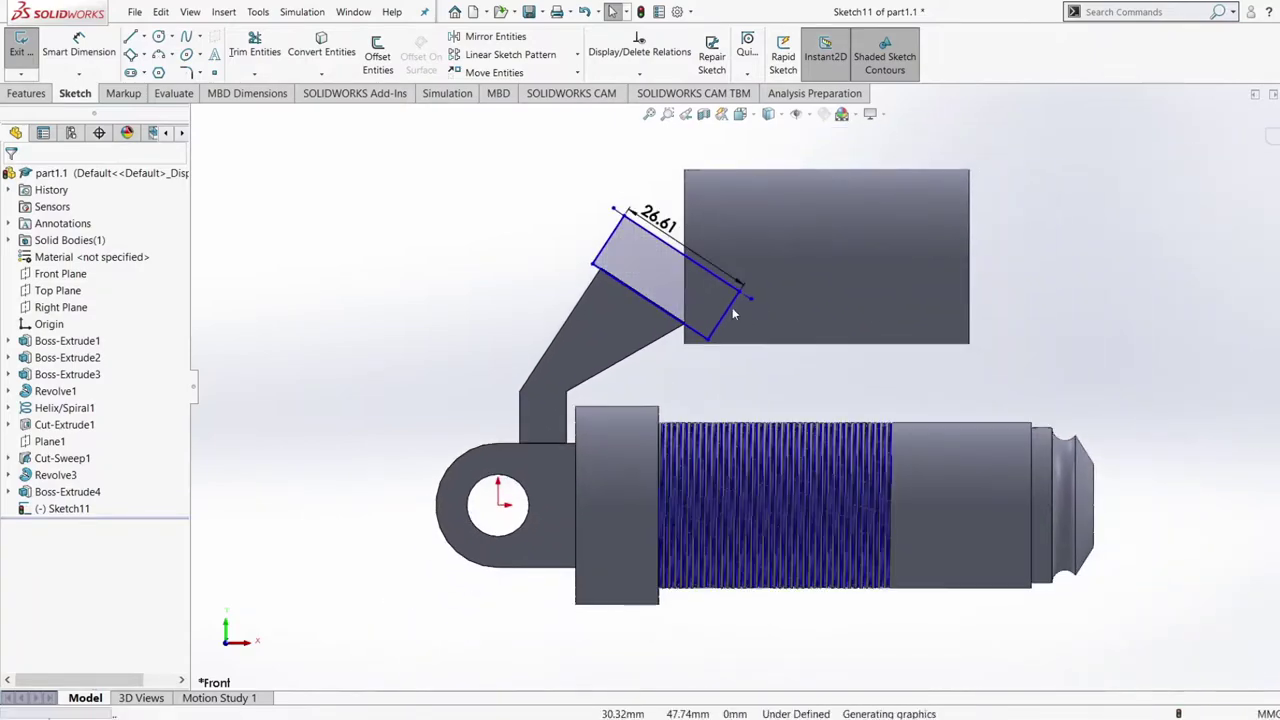
pyautogui.click(689, 298)
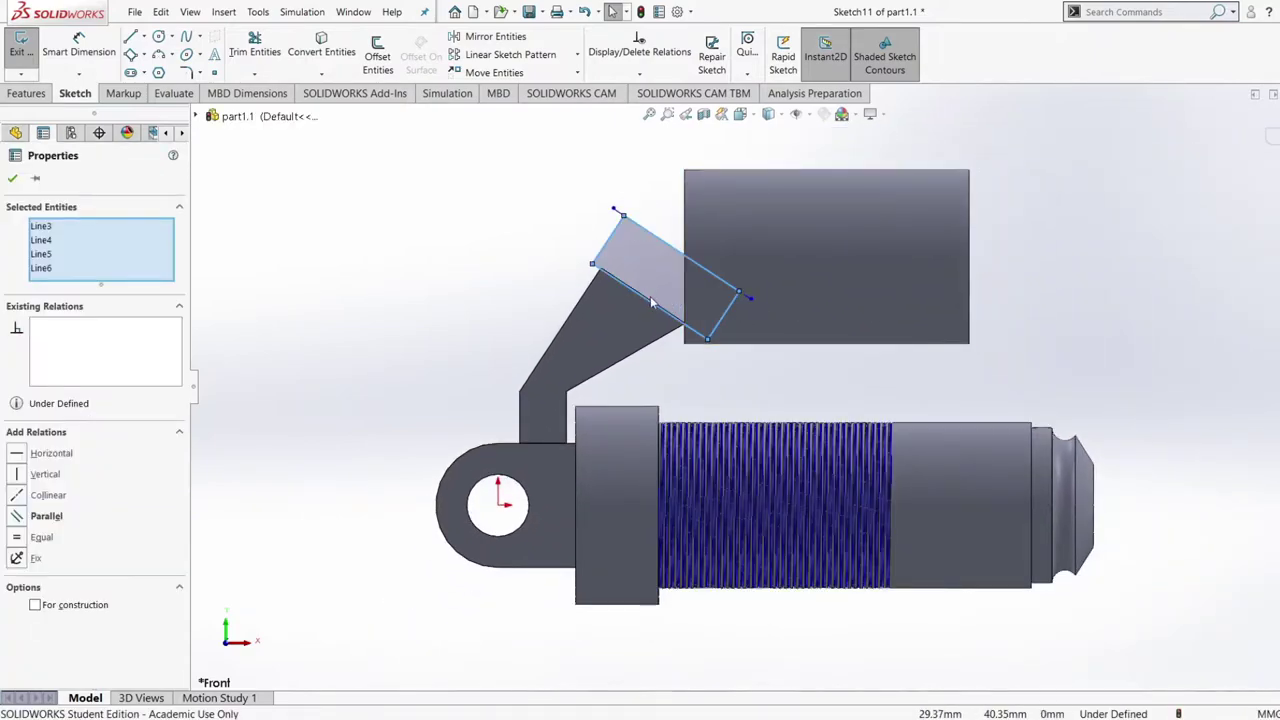
pyautogui.press('Delete')
# Start dimensioning the centerline sketch with Smart Dimension
pyautogui.press('d')
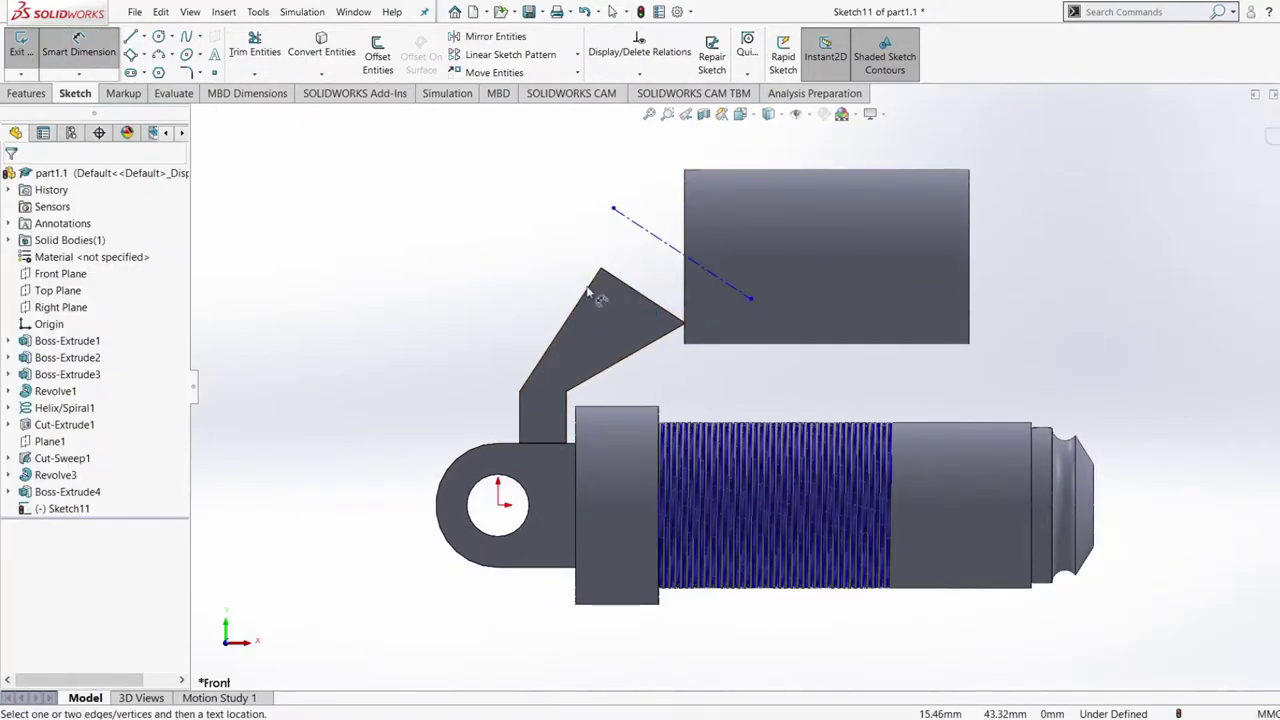
# Dimension the slanted centerline's distance from the arm's upper sloped edge and set it to 9.94 mm
pyautogui.click(633, 291)
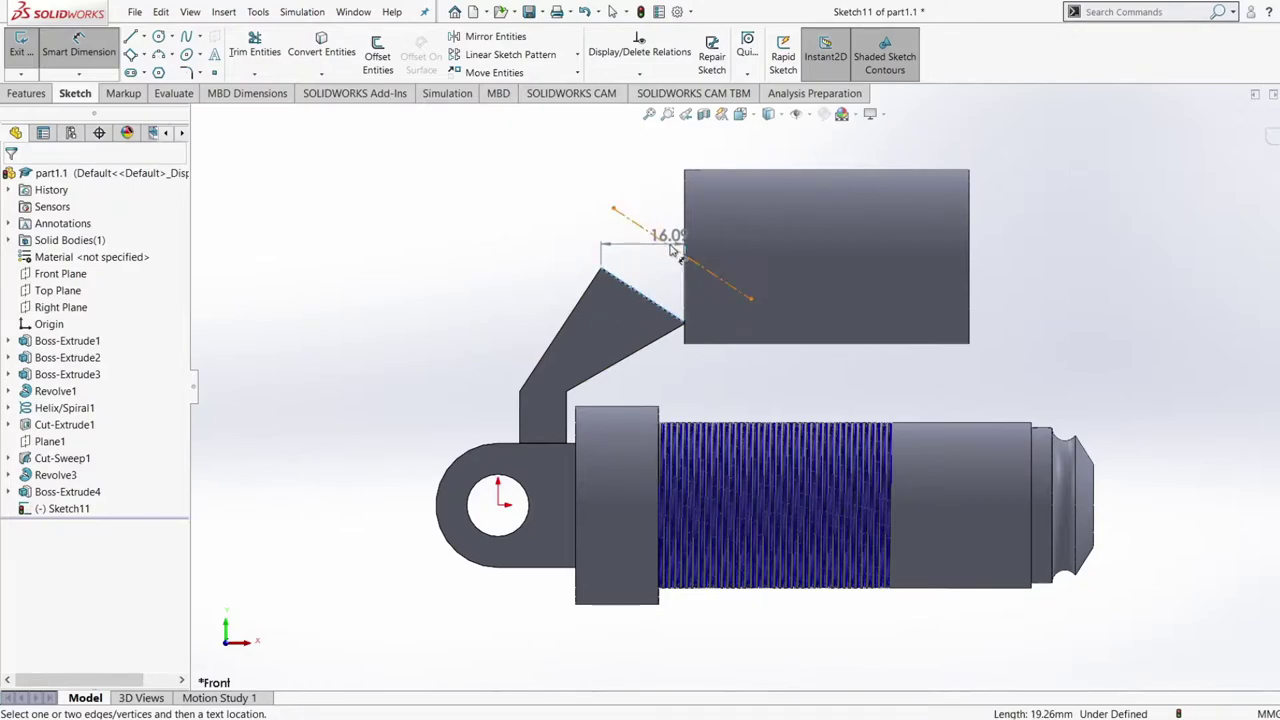
pyautogui.click(673, 250)
pyautogui.click(662, 268)
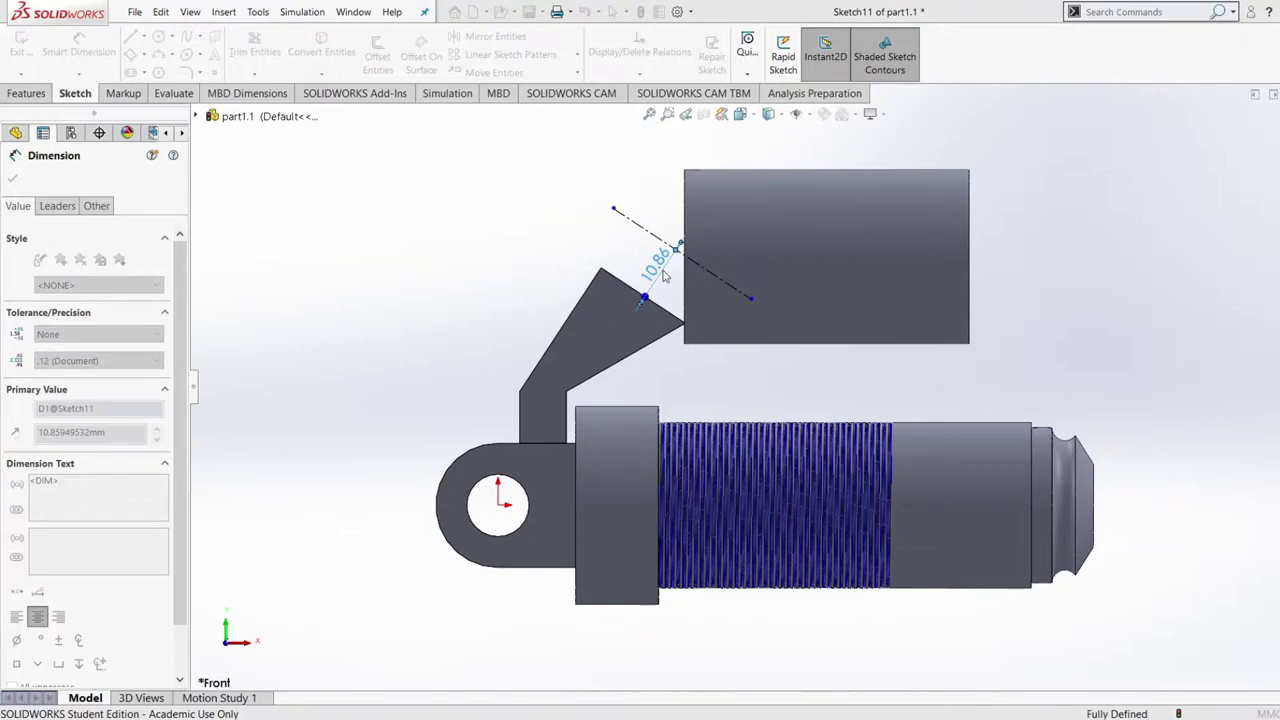
pyautogui.press('Return')
pyautogui.click(480, 240)
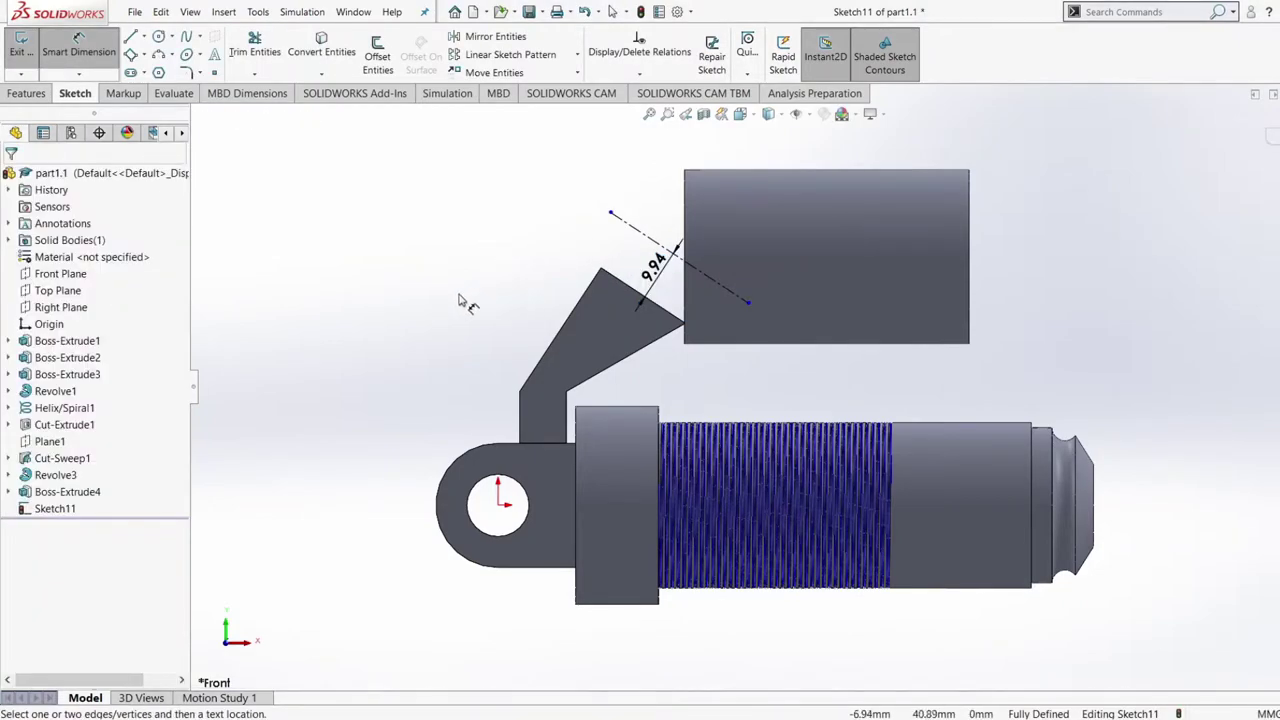
# Sketch a tilted three-point rectangle about 24 by 11 mm from the slanted centerline, overlapping the arm's upper sloped edge
pyautogui.click(130, 40)
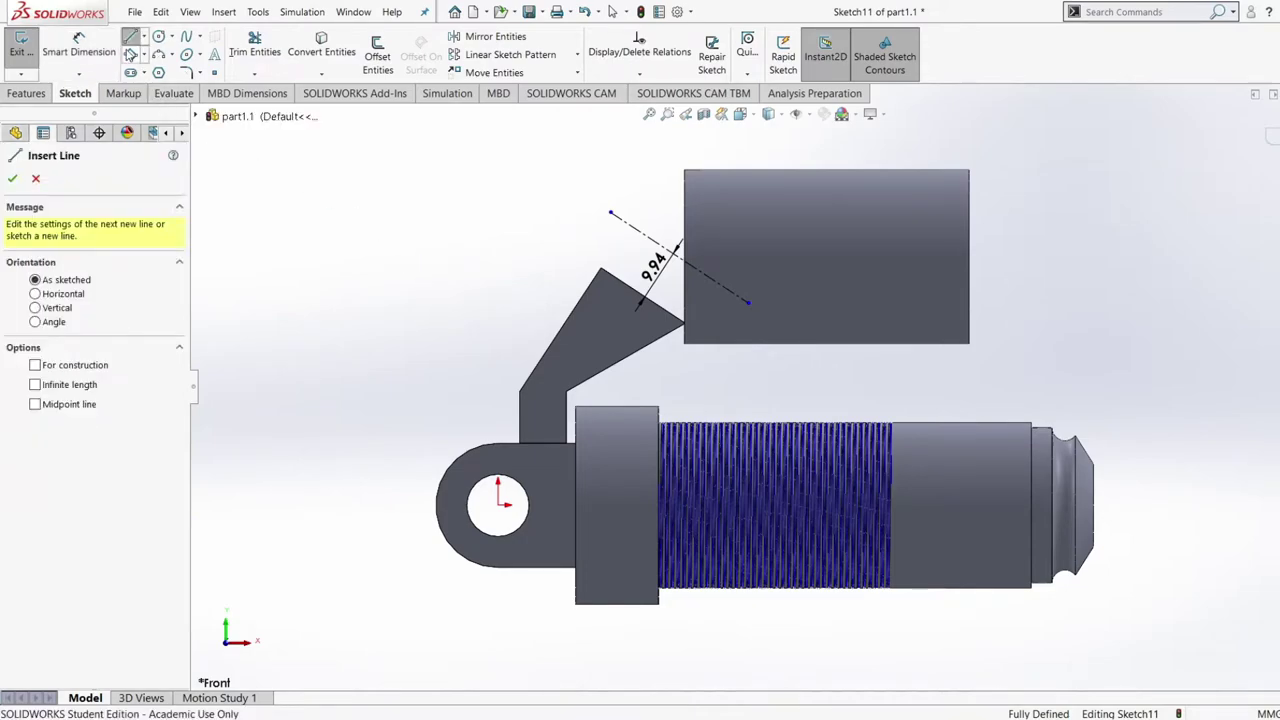
pyautogui.click(130, 54)
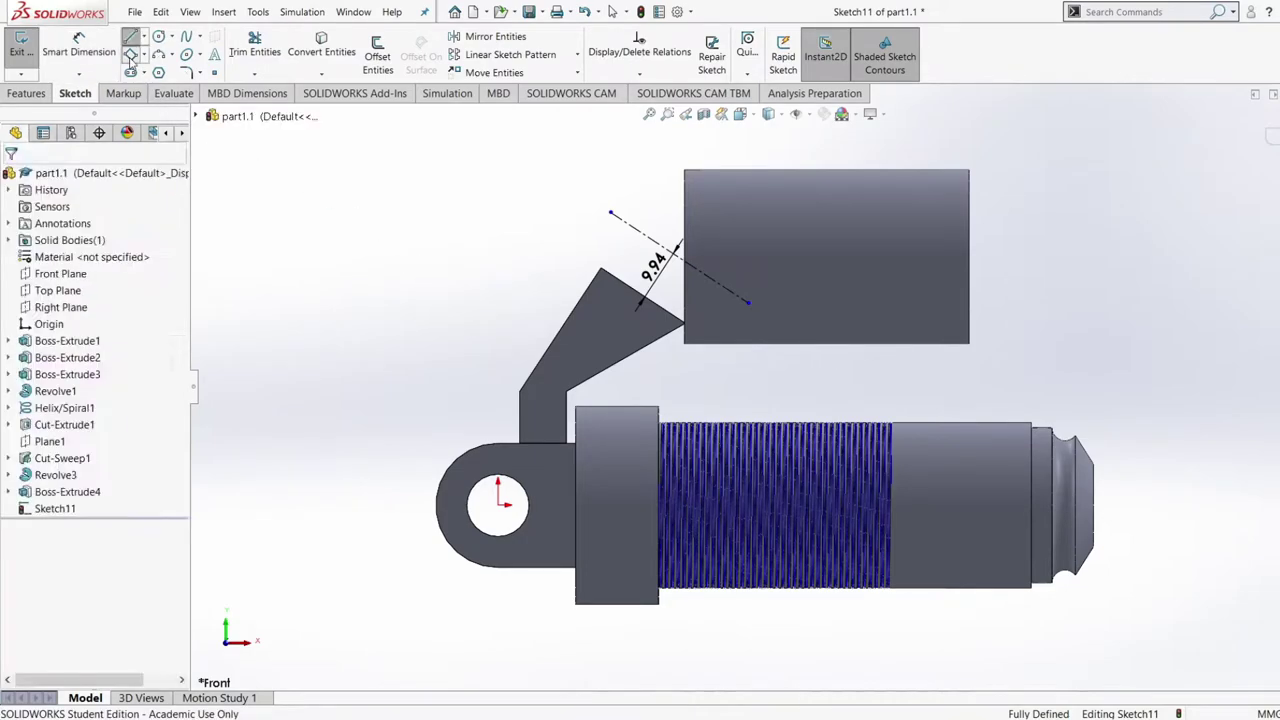
pyautogui.click(627, 230)
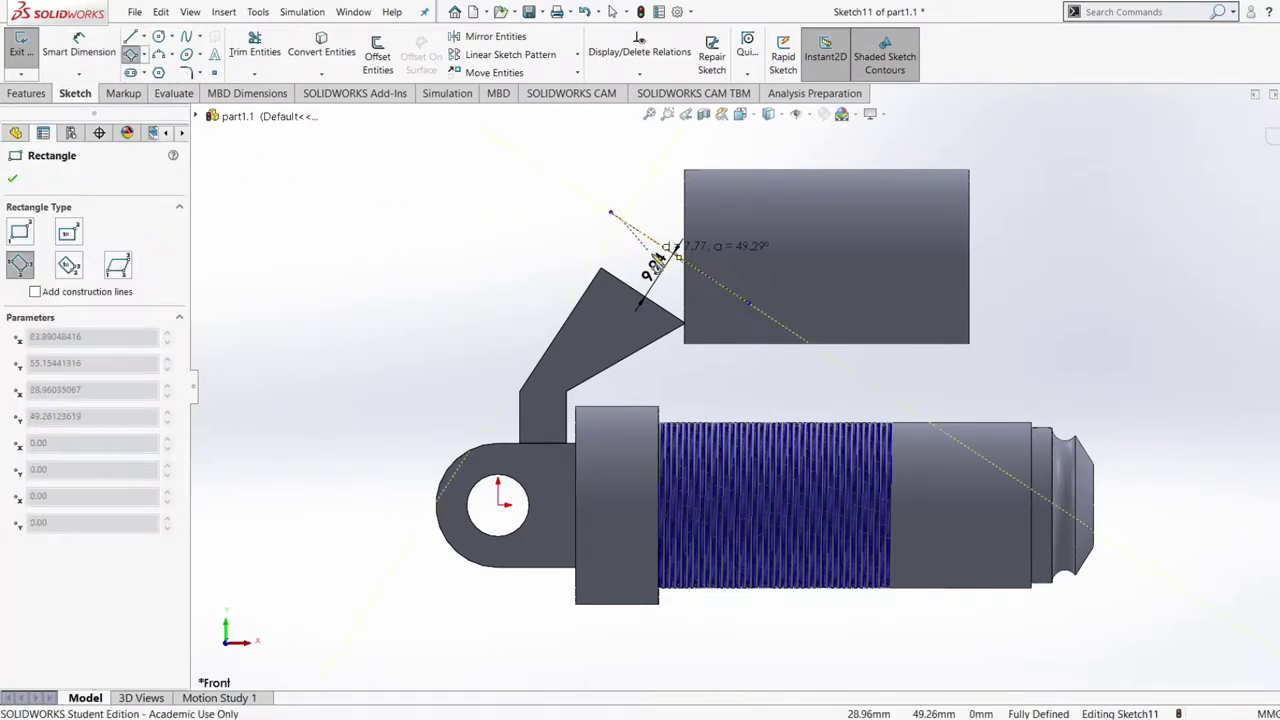
pyautogui.click(746, 304)
pyautogui.click(710, 346)
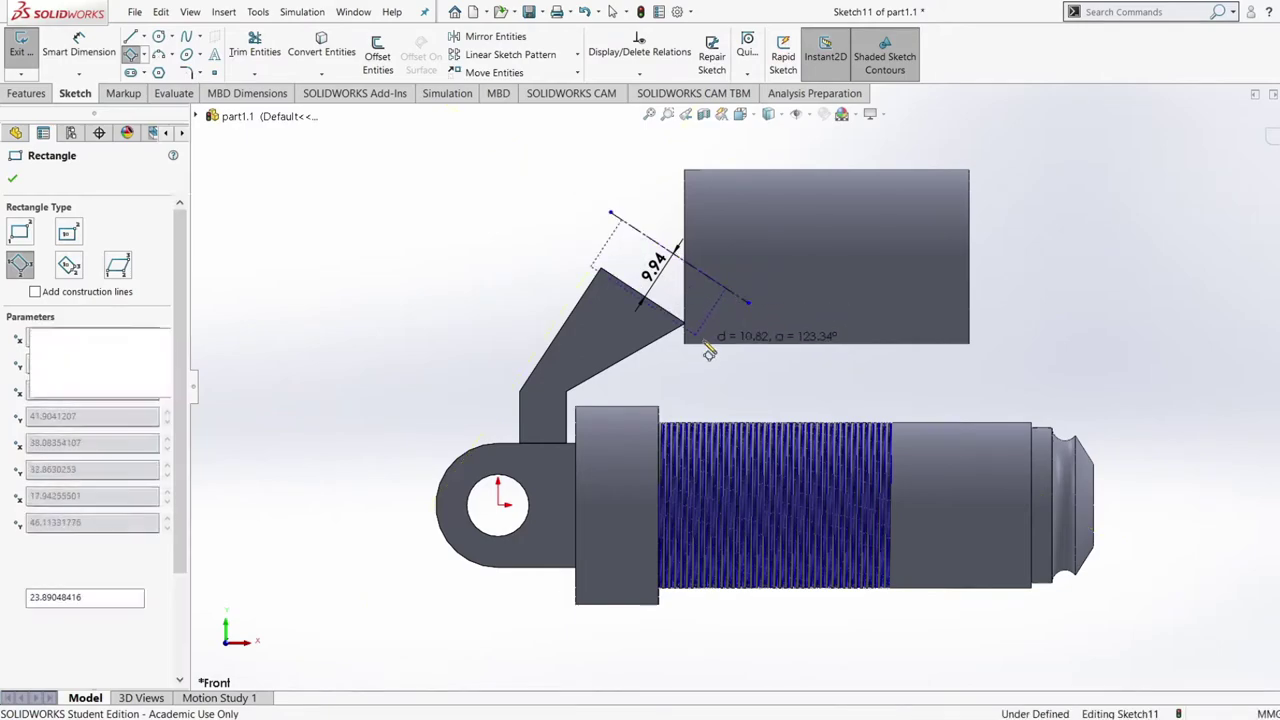
pyautogui.click(12, 178)
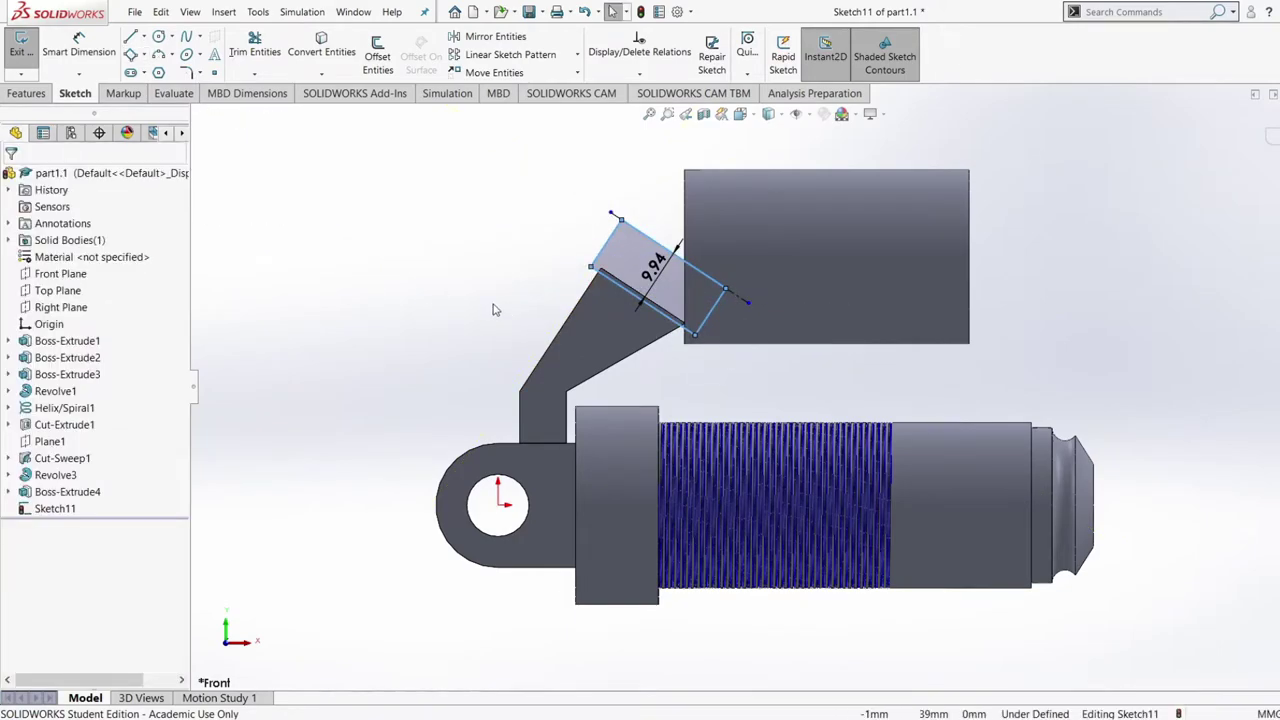
pyautogui.click(79, 50)
pyautogui.click(650, 236)
pyautogui.click(657, 222)
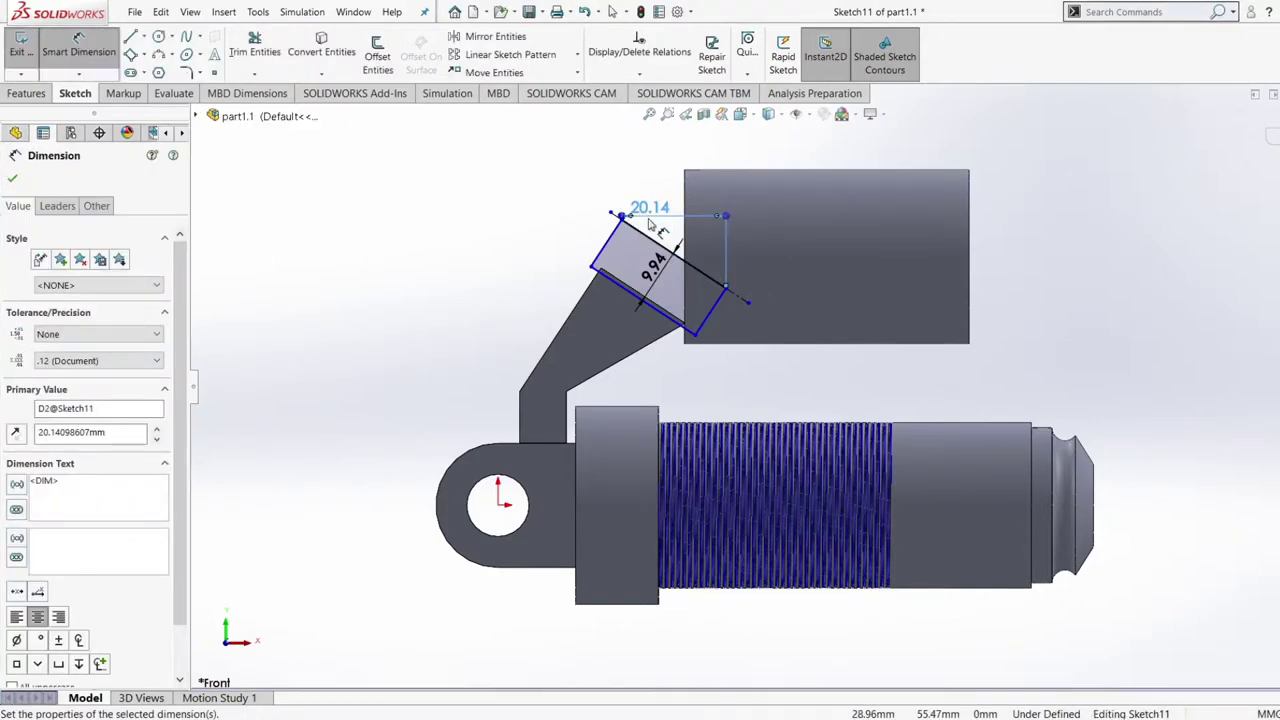
pyautogui.press('Escape')
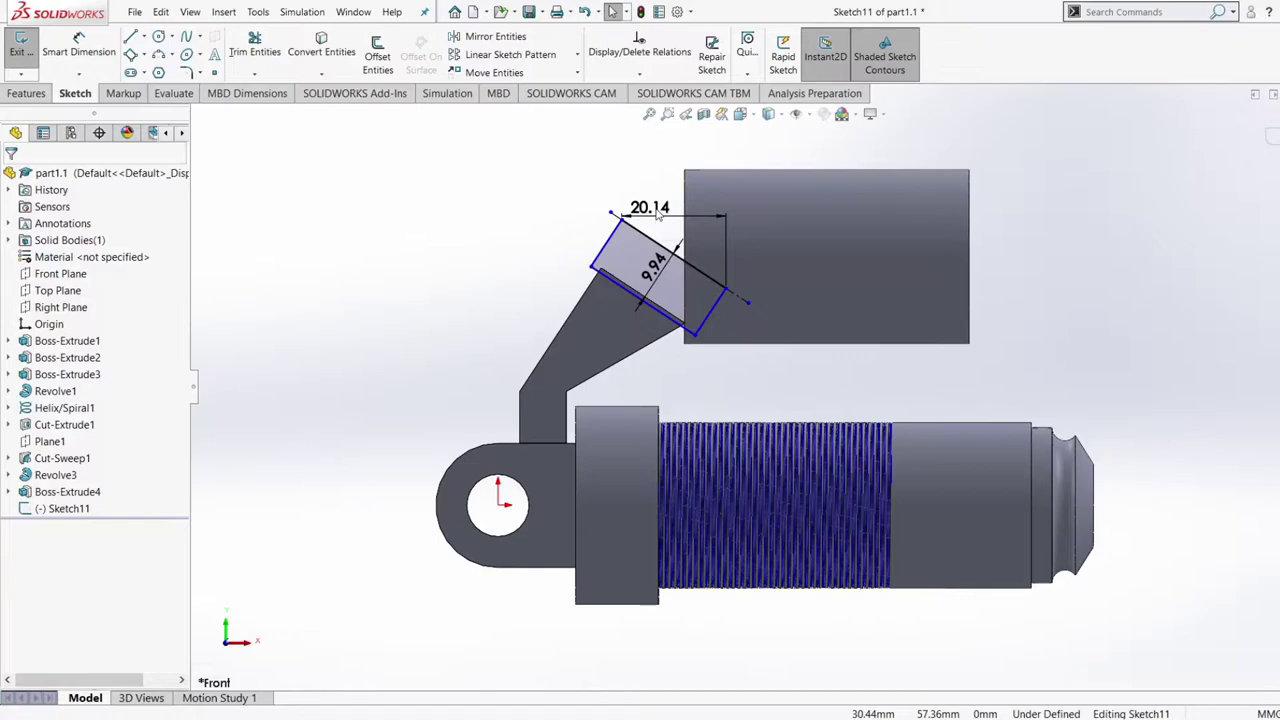
pyautogui.click(656, 212)
pyautogui.press('Delete')
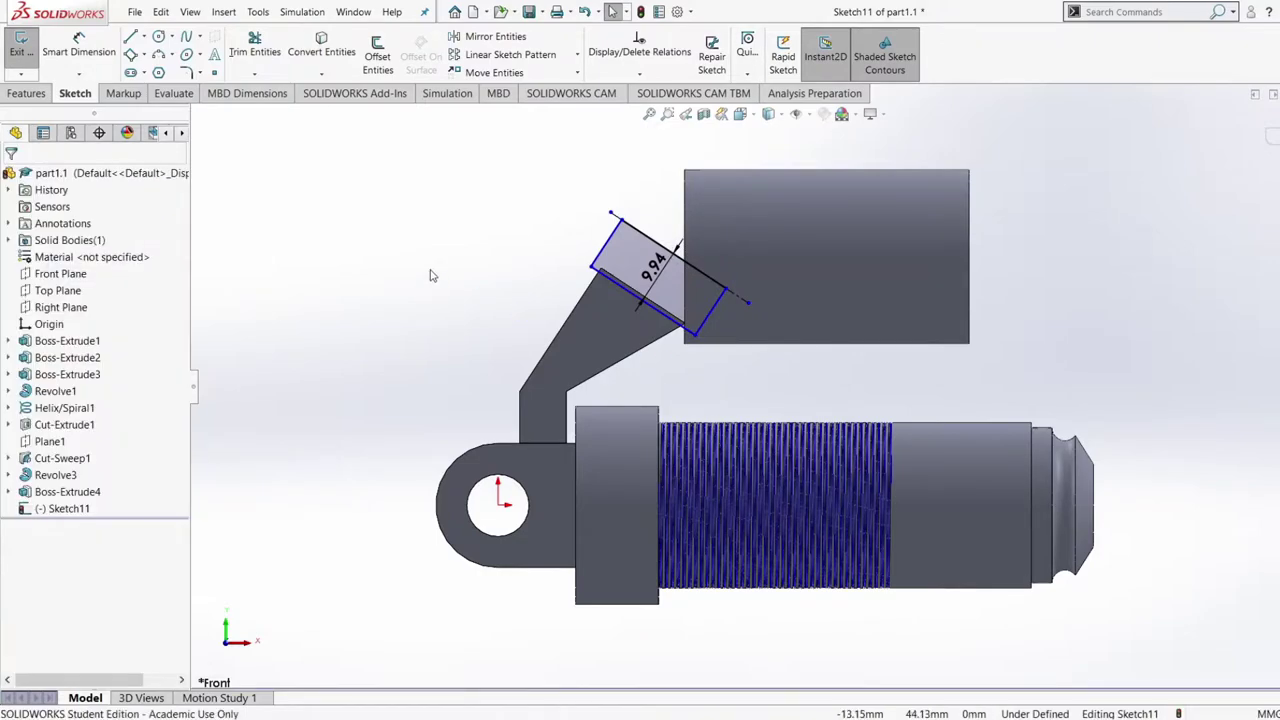
# Dimension the tilted rectangle's long side, aligned with the centerline, and set it to 30 mm
pyautogui.click(78, 48)
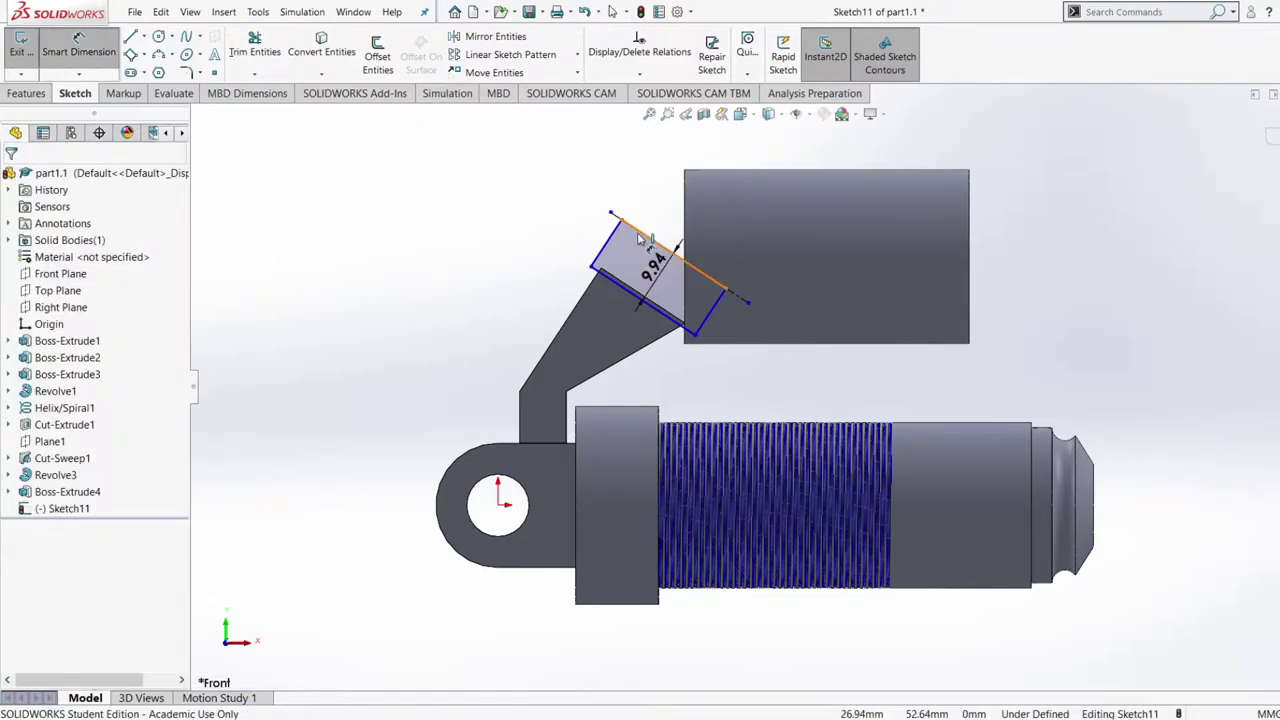
pyautogui.click(640, 237)
pyautogui.click(676, 229)
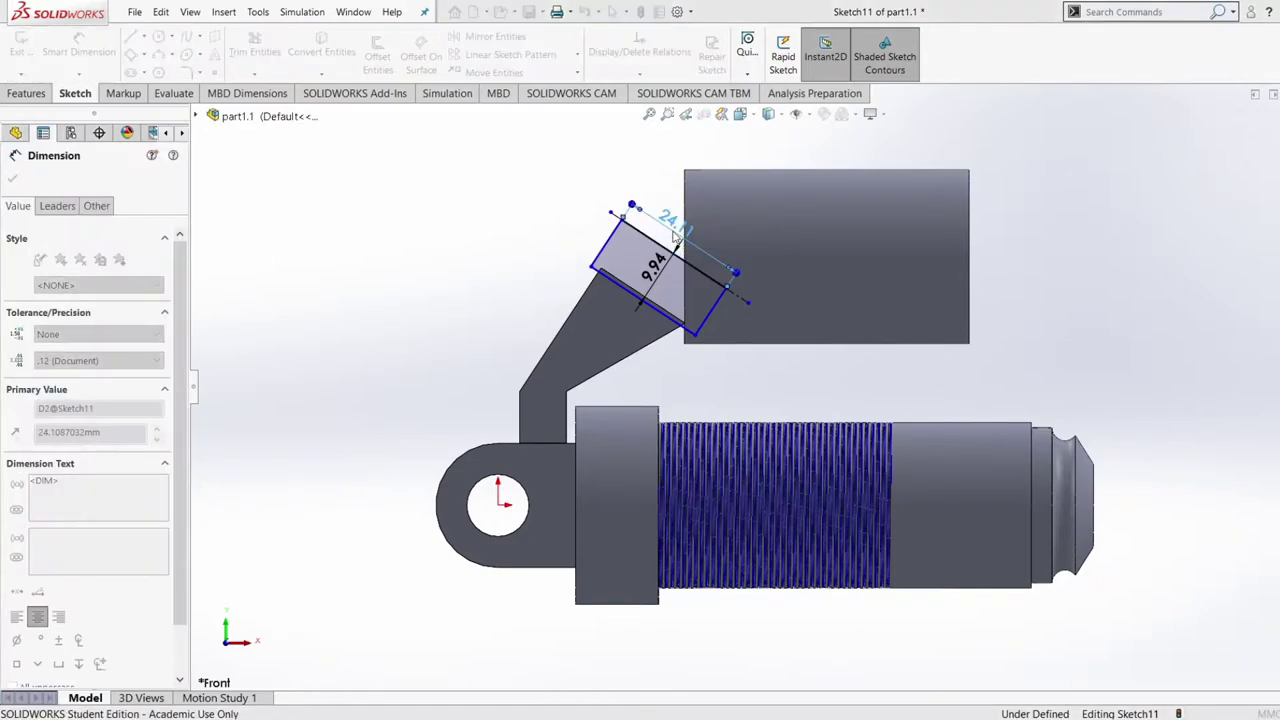
pyautogui.write('30.00mm')
pyautogui.press('Return')
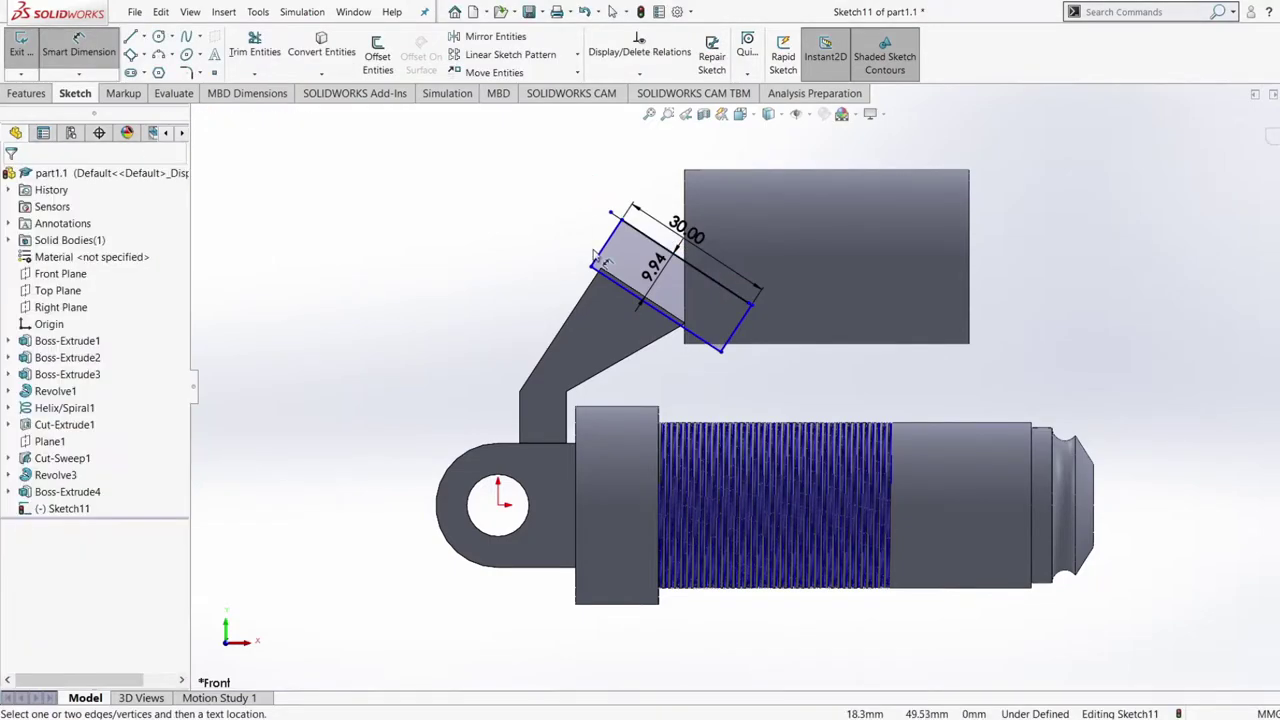
pyautogui.click(604, 256)
pyautogui.click(588, 232)
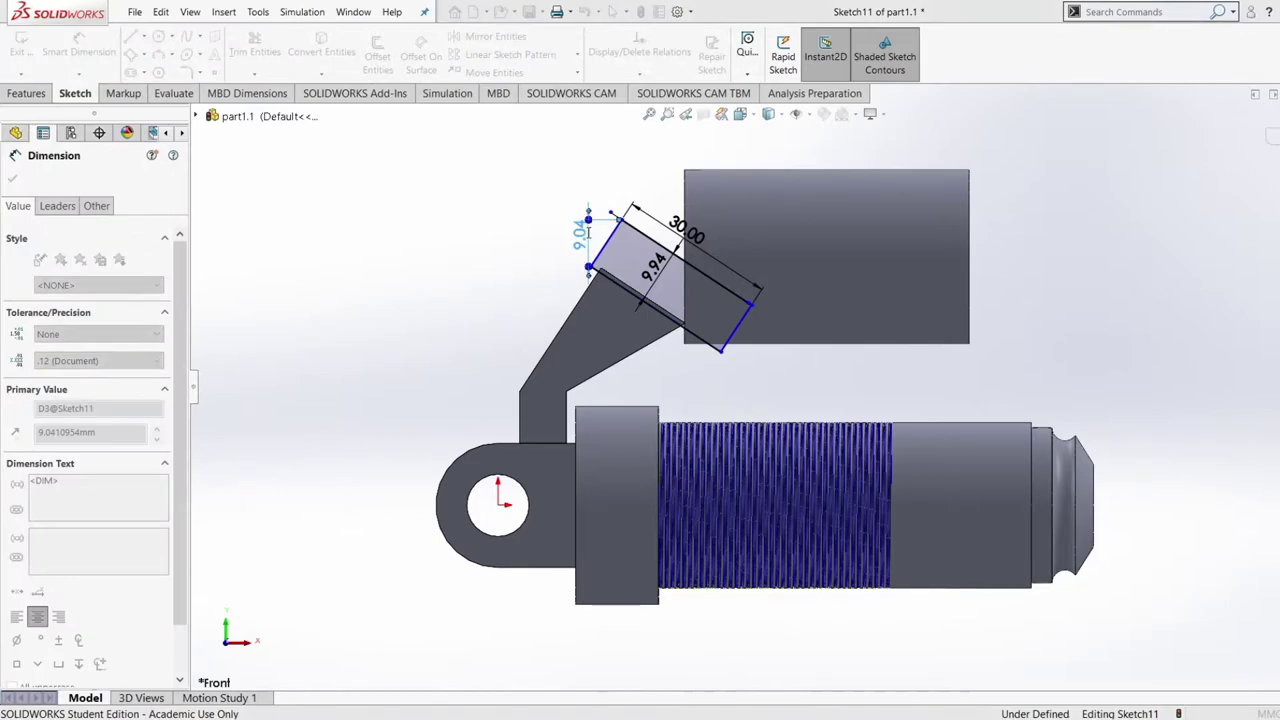
pyautogui.press('Escape')
pyautogui.press('Escape')
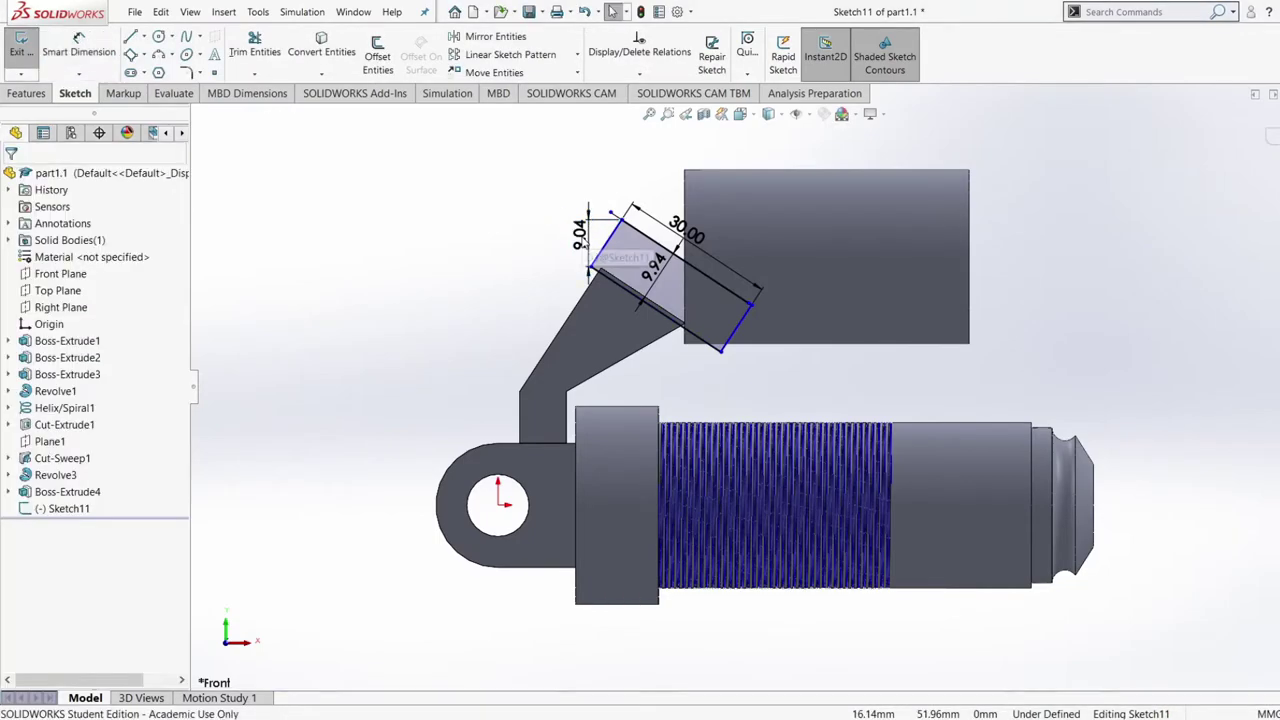
pyautogui.click(591, 262)
pyautogui.press('Delete')
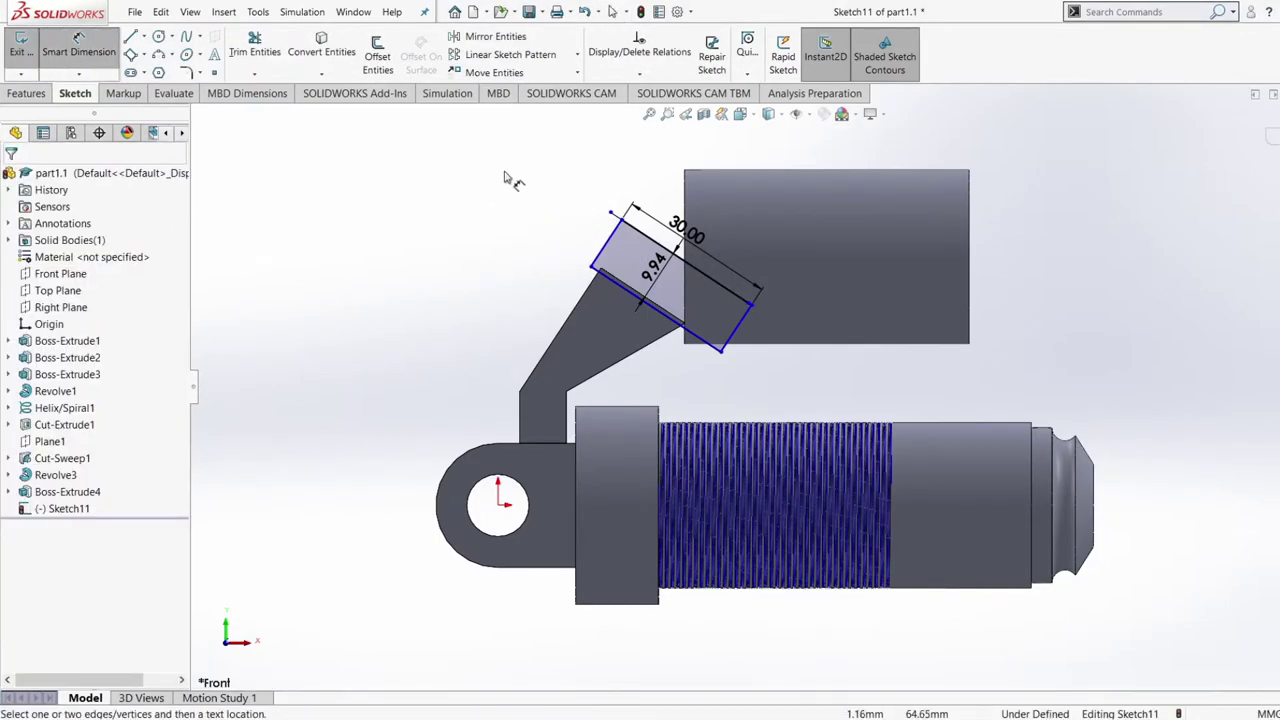
# Dimension the tilted rectangle's short side, parallel to that side, and set it to 11 mm
pyautogui.click(617, 236)
pyautogui.click(604, 227)
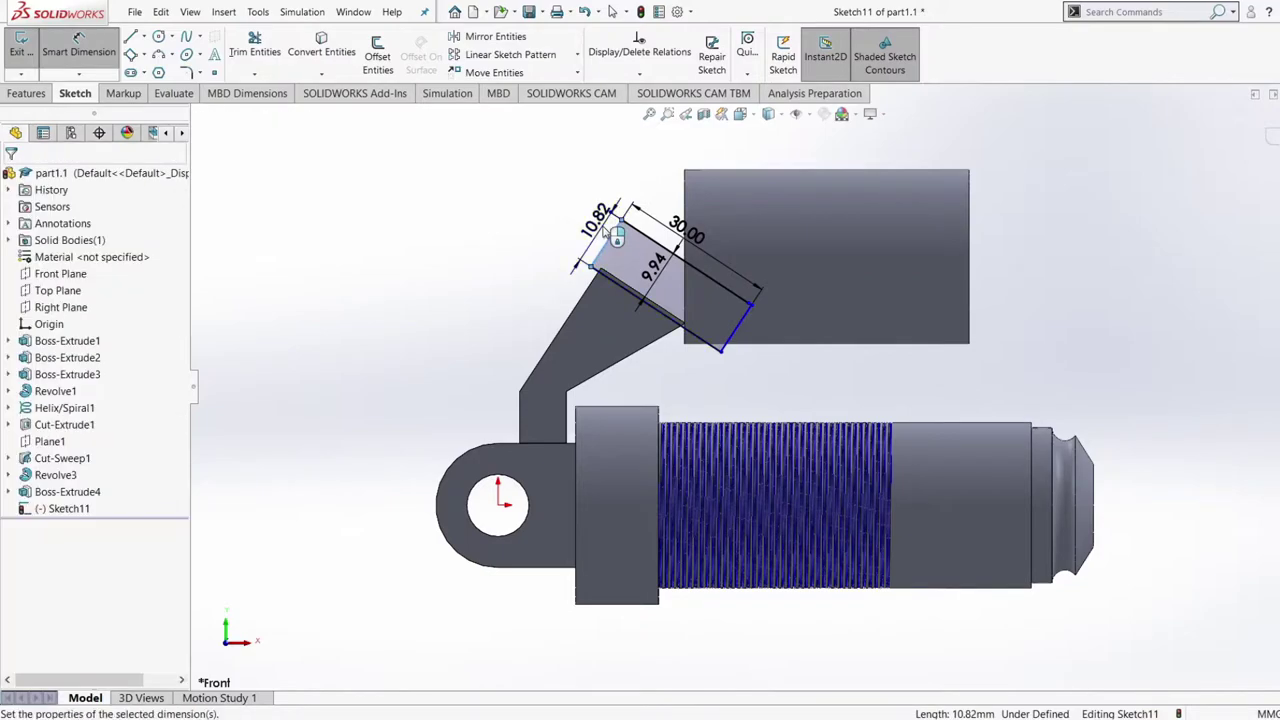
pyautogui.write('11')
pyautogui.press('Return')
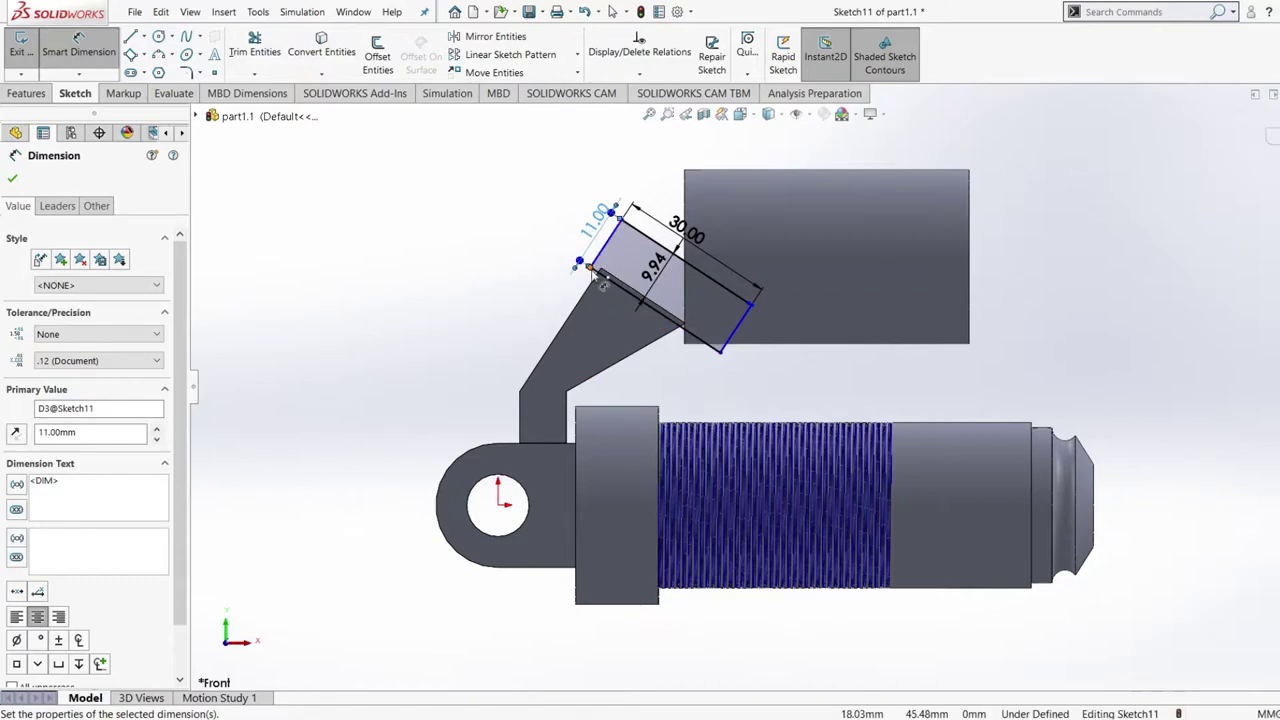
# Set the distance between the rectangle's lower outer corner and the arm's long slanted outer edge to 5 mm
pyautogui.scroll(3, 594, 277)
pyautogui.scroll(-5, 590, 275)
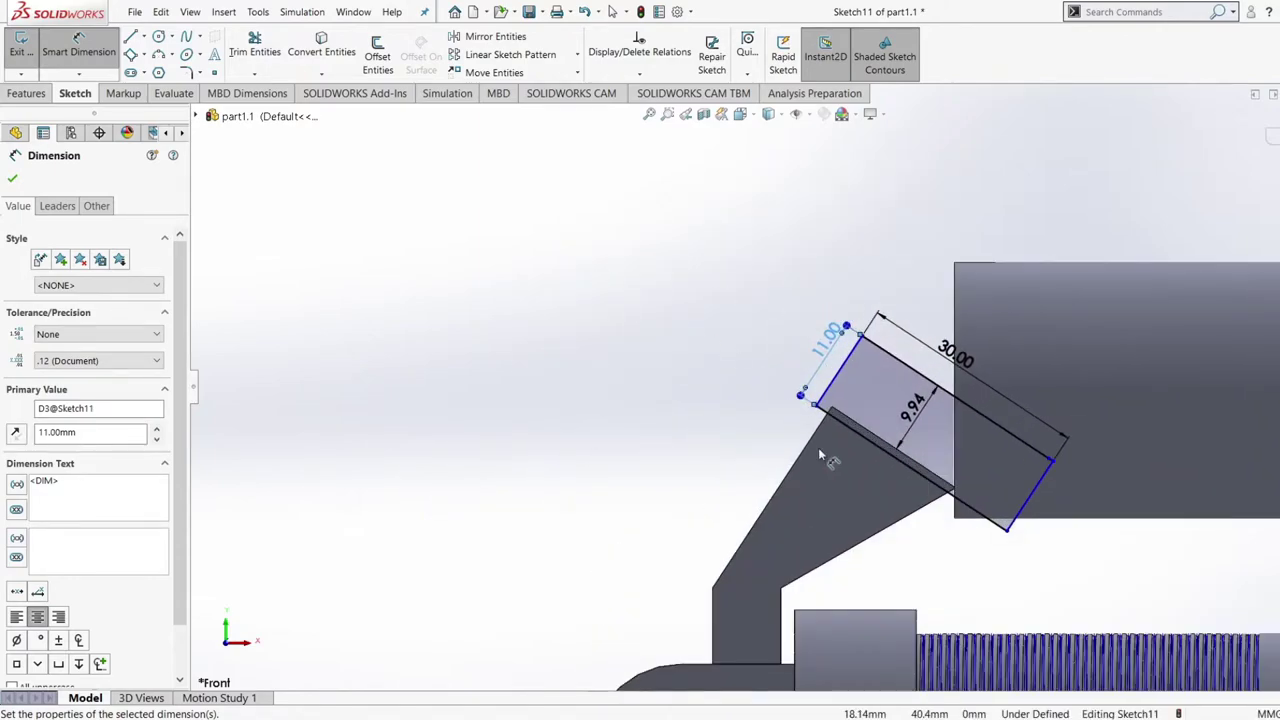
pyautogui.scroll(2, 818, 450)
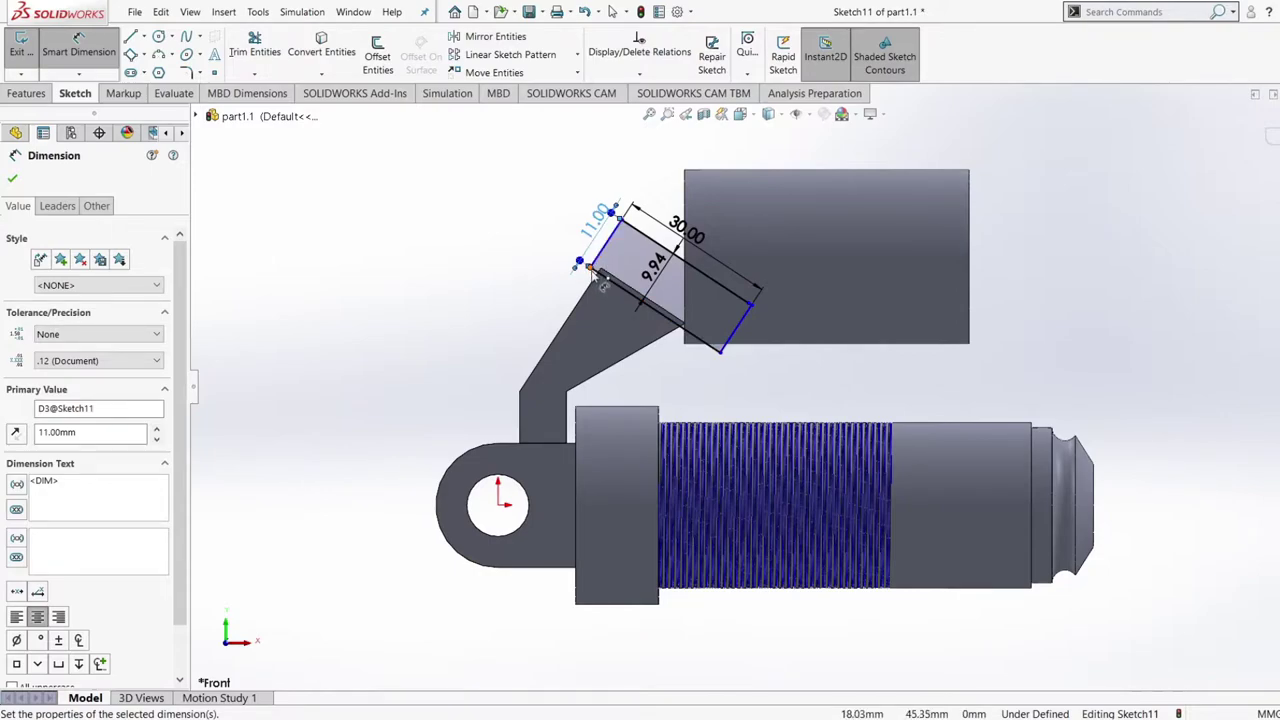
pyautogui.scroll(-5, 600, 283)
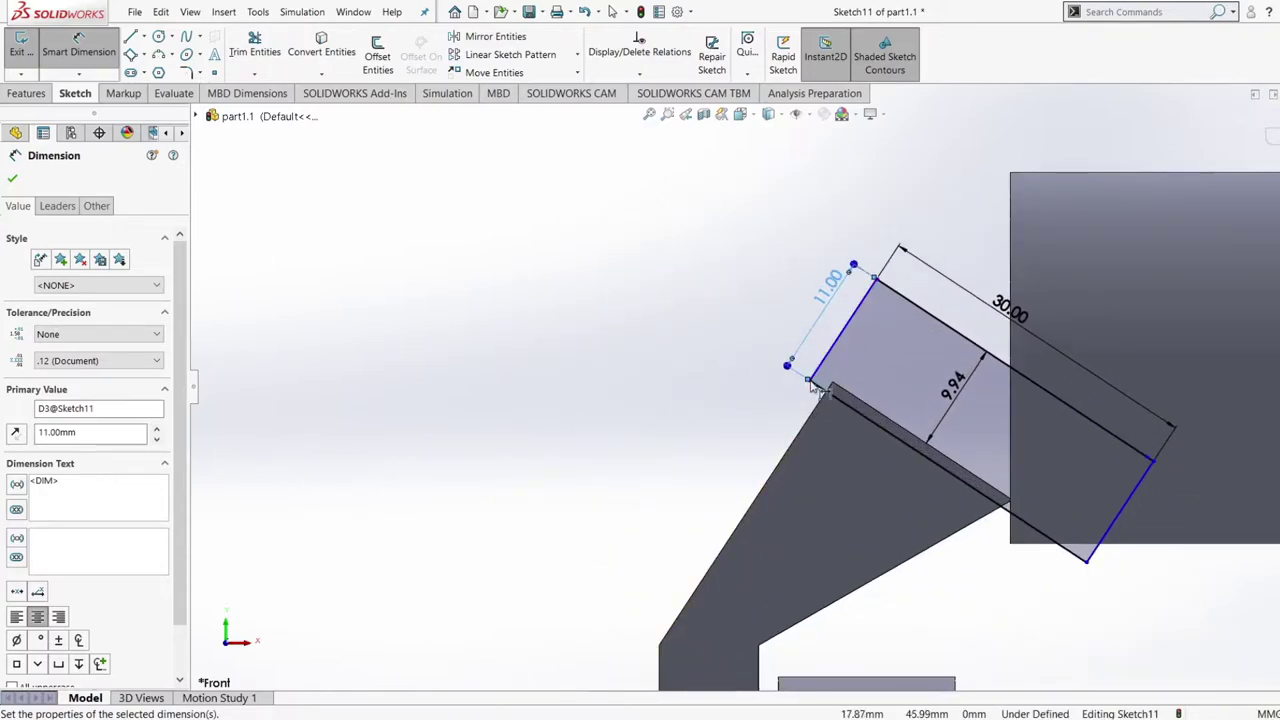
pyautogui.click(684, 318)
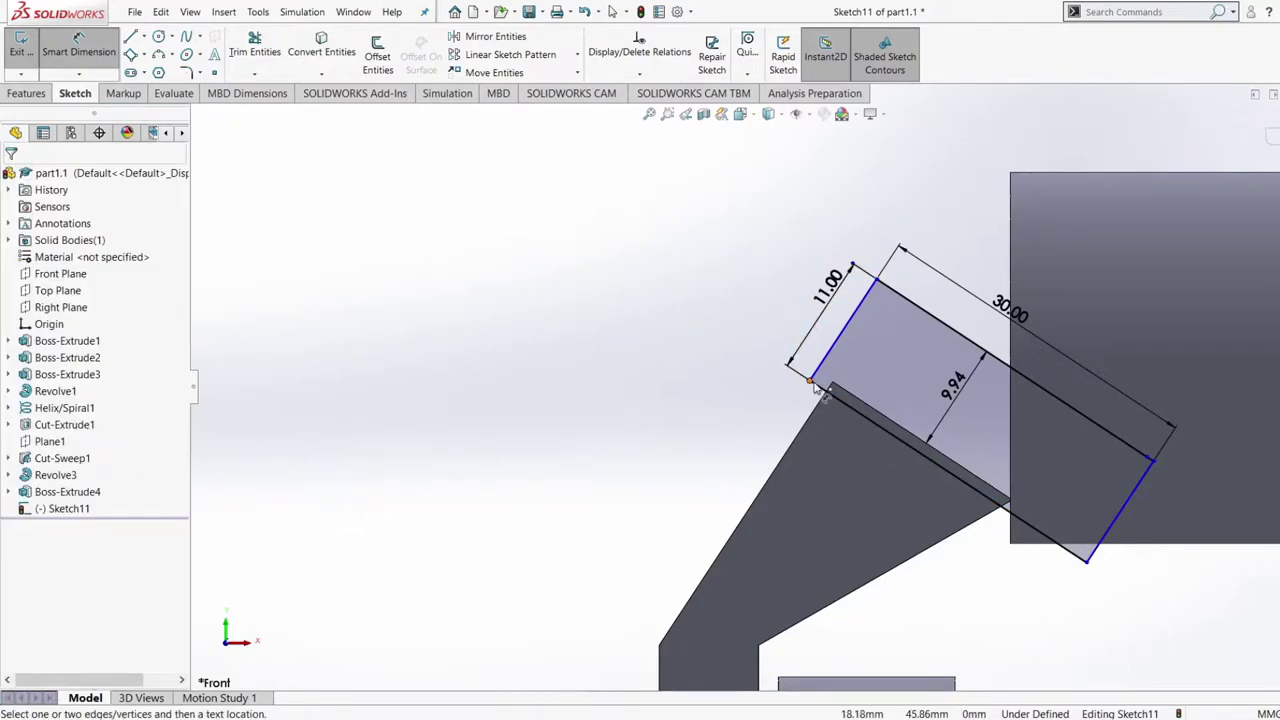
pyautogui.click(810, 381)
pyautogui.click(815, 408)
pyautogui.click(793, 407)
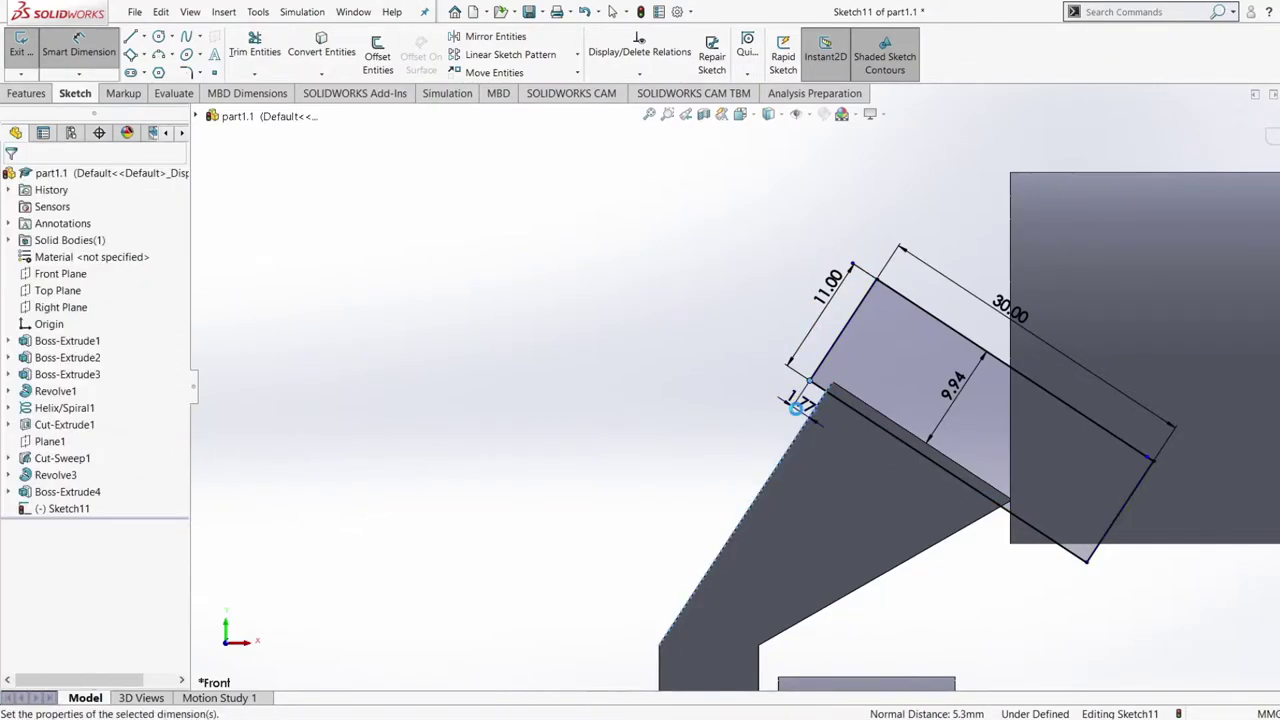
pyautogui.write('5')
pyautogui.press('Return')
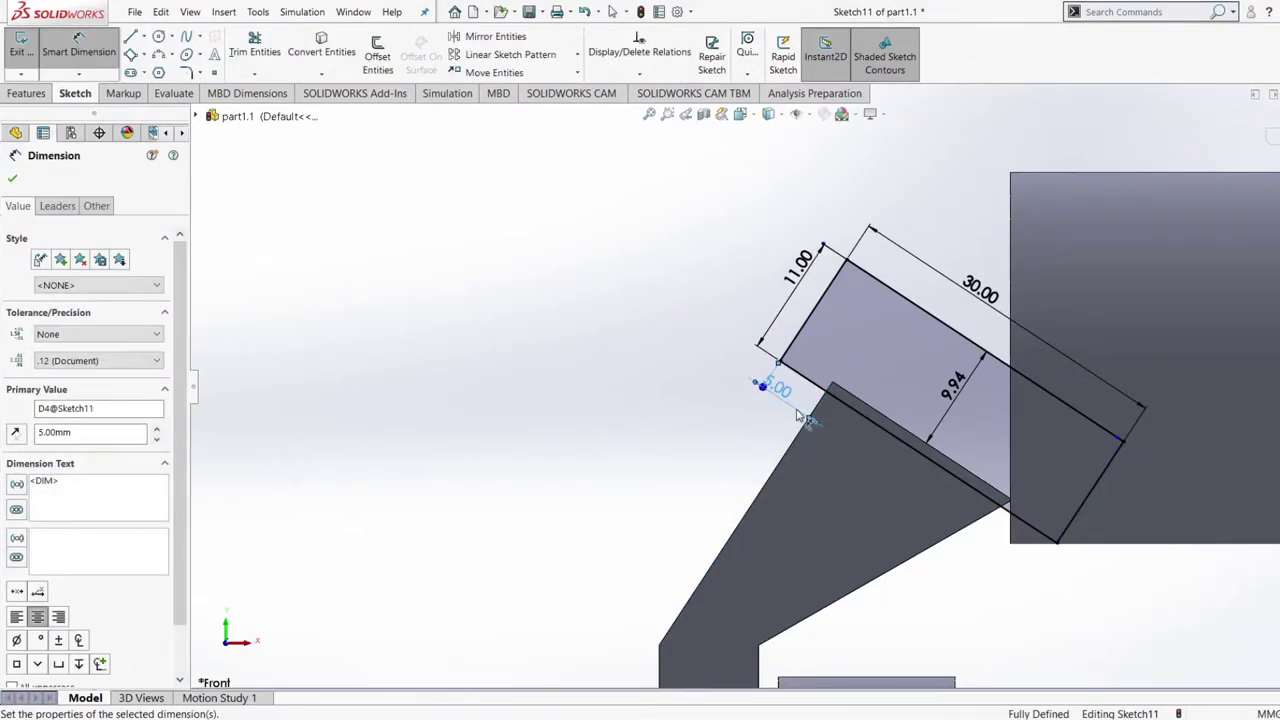
pyautogui.click(605, 357)
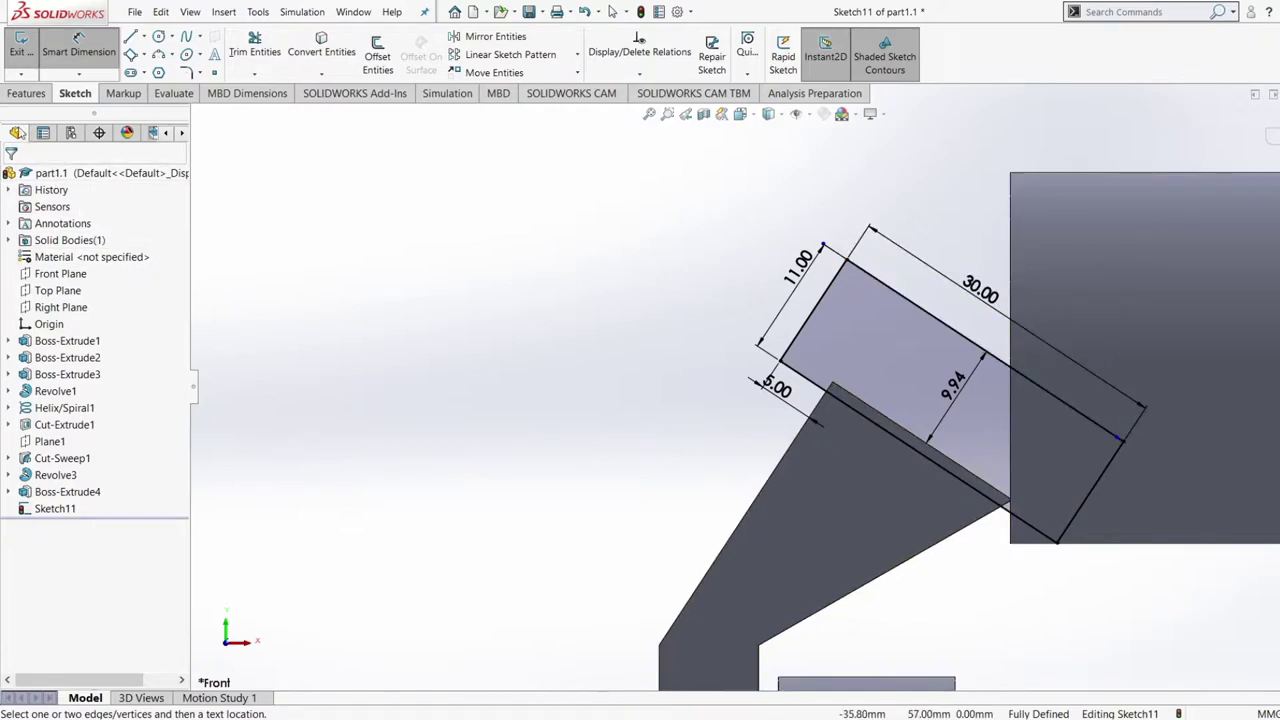
# Revolve the rectangle 360 degrees around the slanted centerline as a boss merged with the body
pyautogui.click(30, 94)
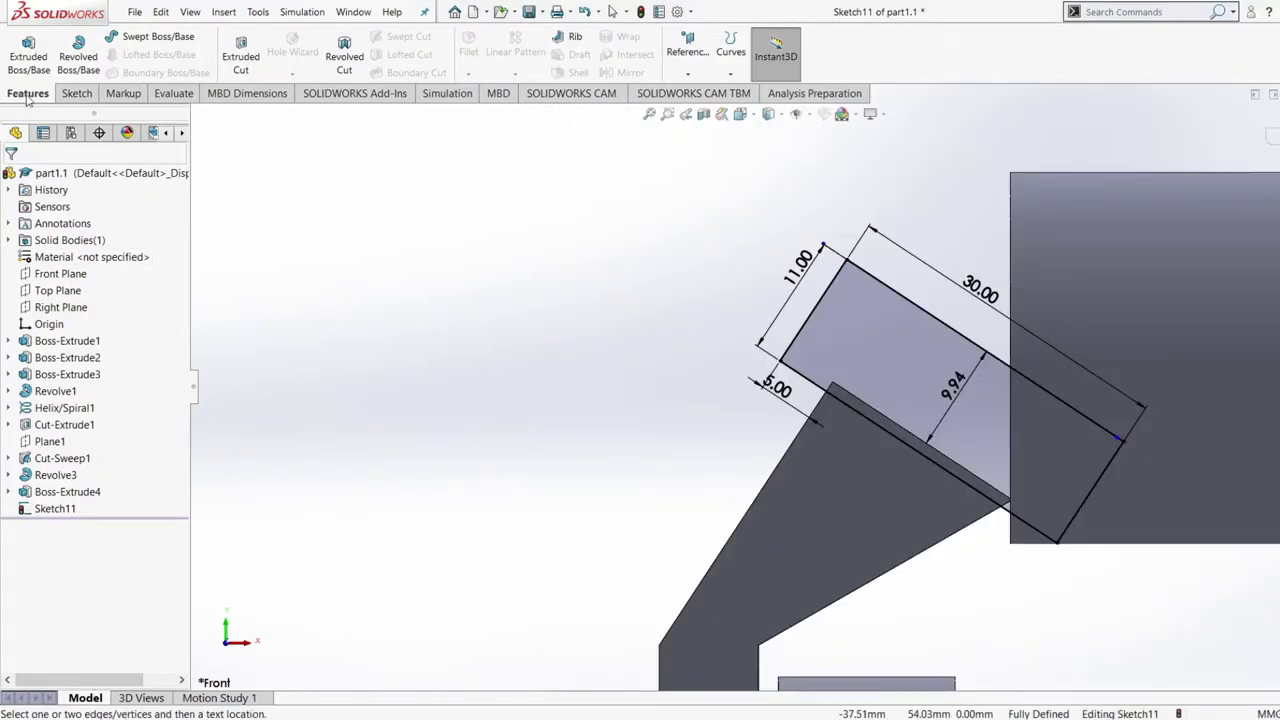
pyautogui.click(78, 56)
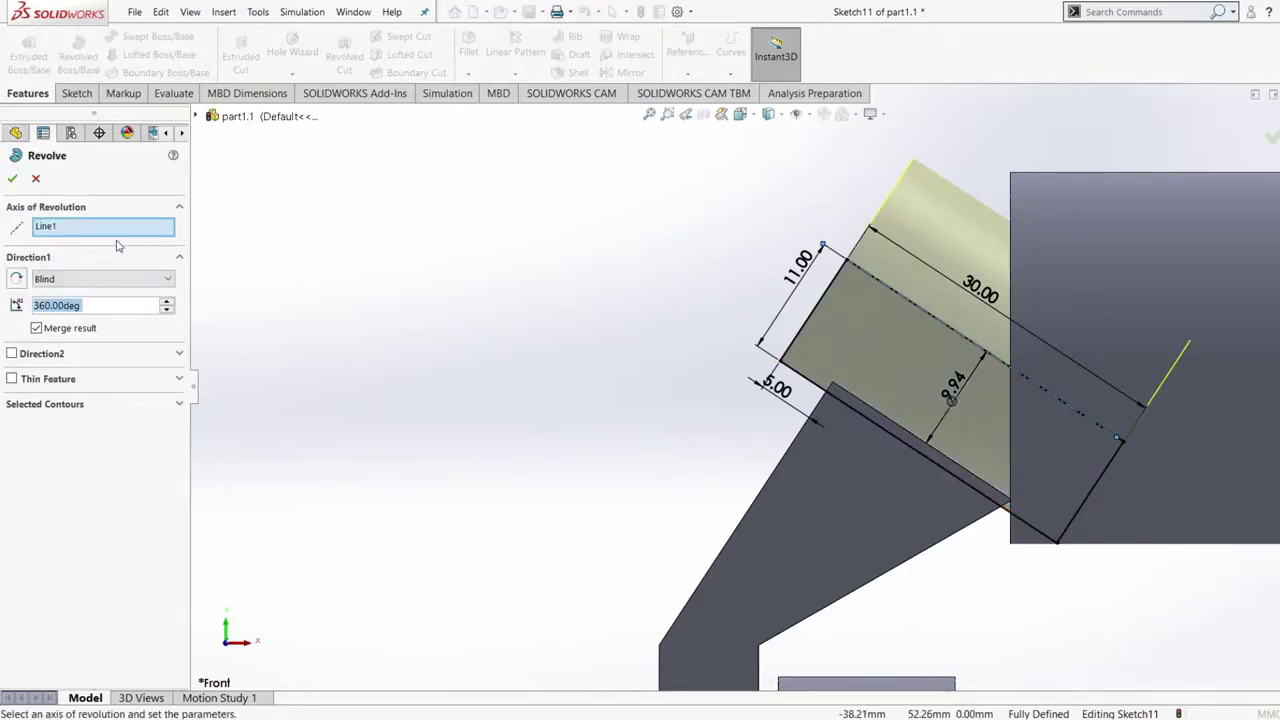
pyautogui.click(12, 181)
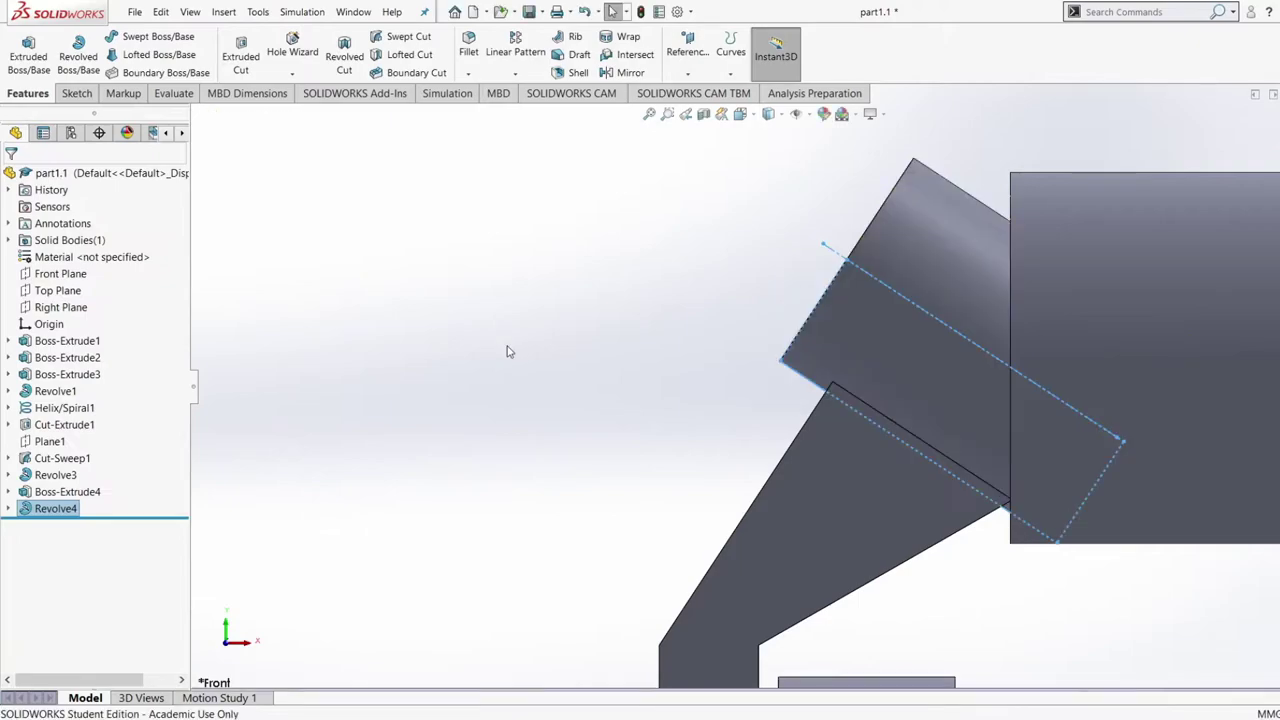
# Examine the tilted cylinder and its junction with the arm and the large upper cylinder from several angles
pyautogui.moveTo(455, 399)
pyautogui.mouseDown(button='middle')
pyautogui.moveTo(517, 386)
pyautogui.moveTo(586, 323)
pyautogui.moveTo(486, 306)
pyautogui.moveTo(463, 386)
pyautogui.mouseUp(button='middle')
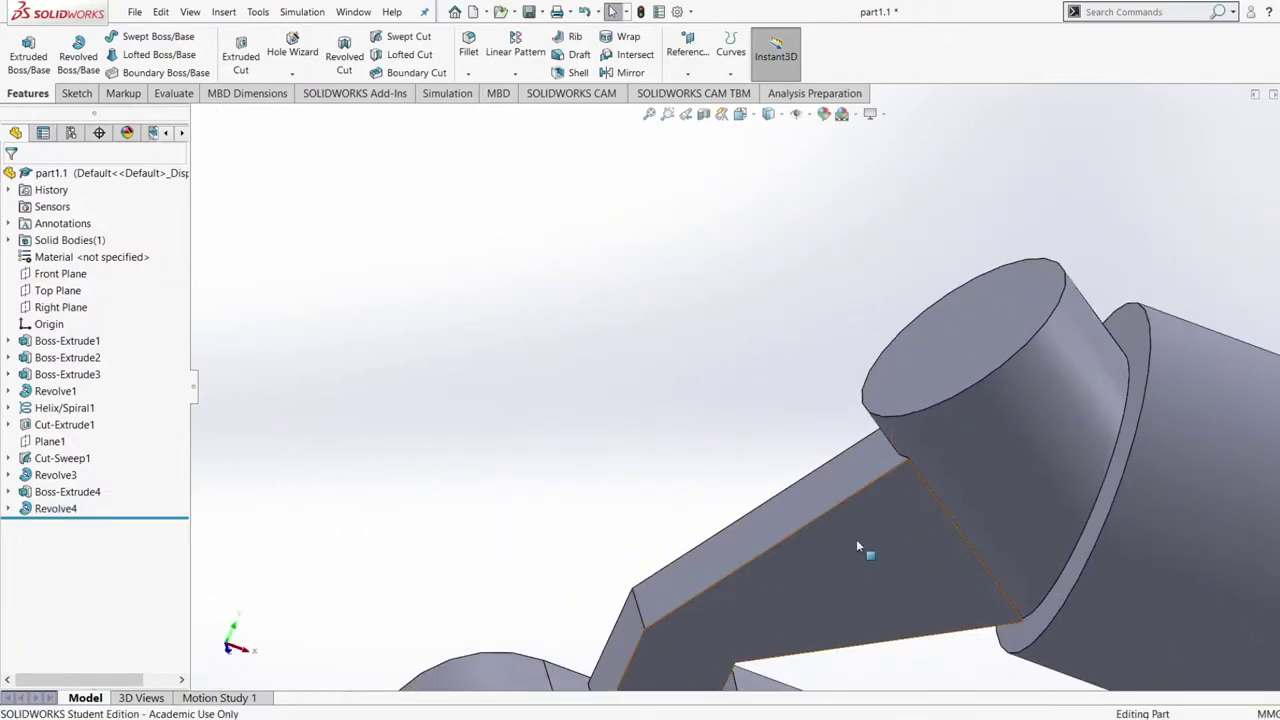
pyautogui.scroll(3, 857, 539)
pyautogui.scroll(-5, 857, 535)
pyautogui.scroll(5, 855, 532)
pyautogui.scroll(1, 852, 530)
pyautogui.moveTo(657, 622); pyautogui.dragTo(600, 406, button='middle')
pyautogui.scroll(1, 577, 354)
pyautogui.moveTo(561, 469); pyautogui.dragTo(408, 613, button='middle')
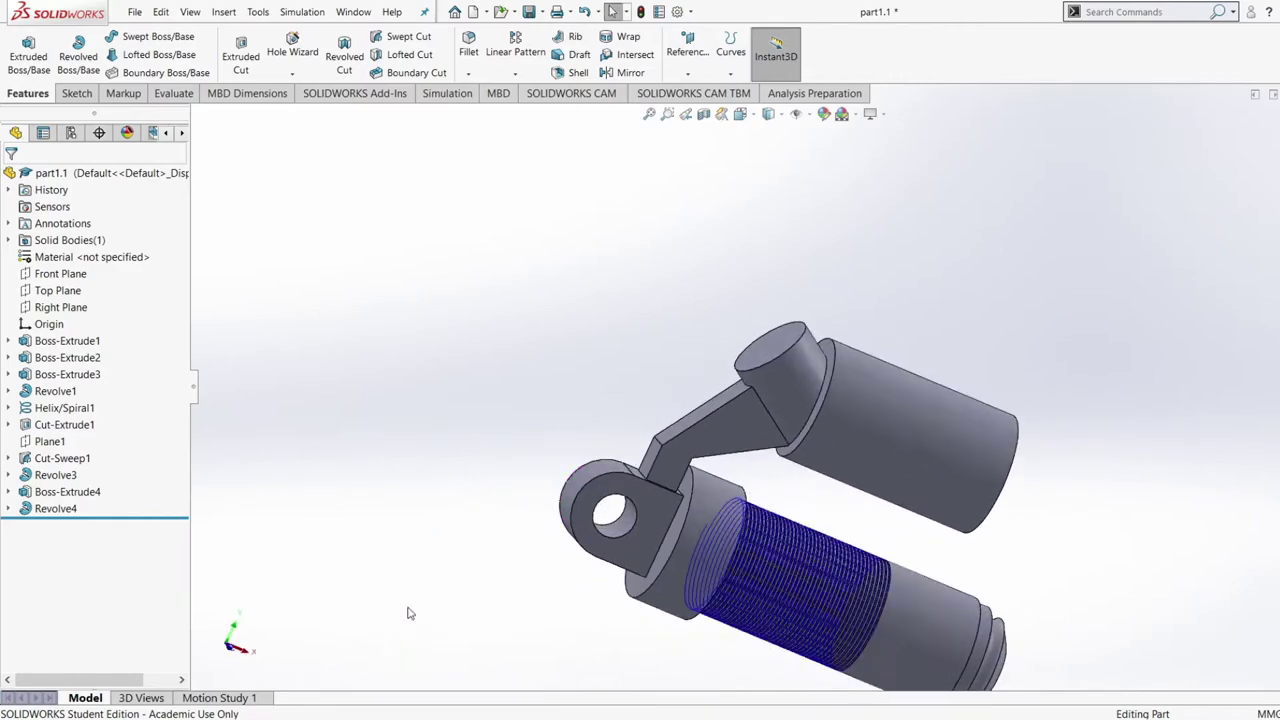
pyautogui.scroll(-2, 686, 640)
pyautogui.scroll(3, 700, 617)
pyautogui.moveTo(771, 600); pyautogui.dragTo(718, 544, button='middle')
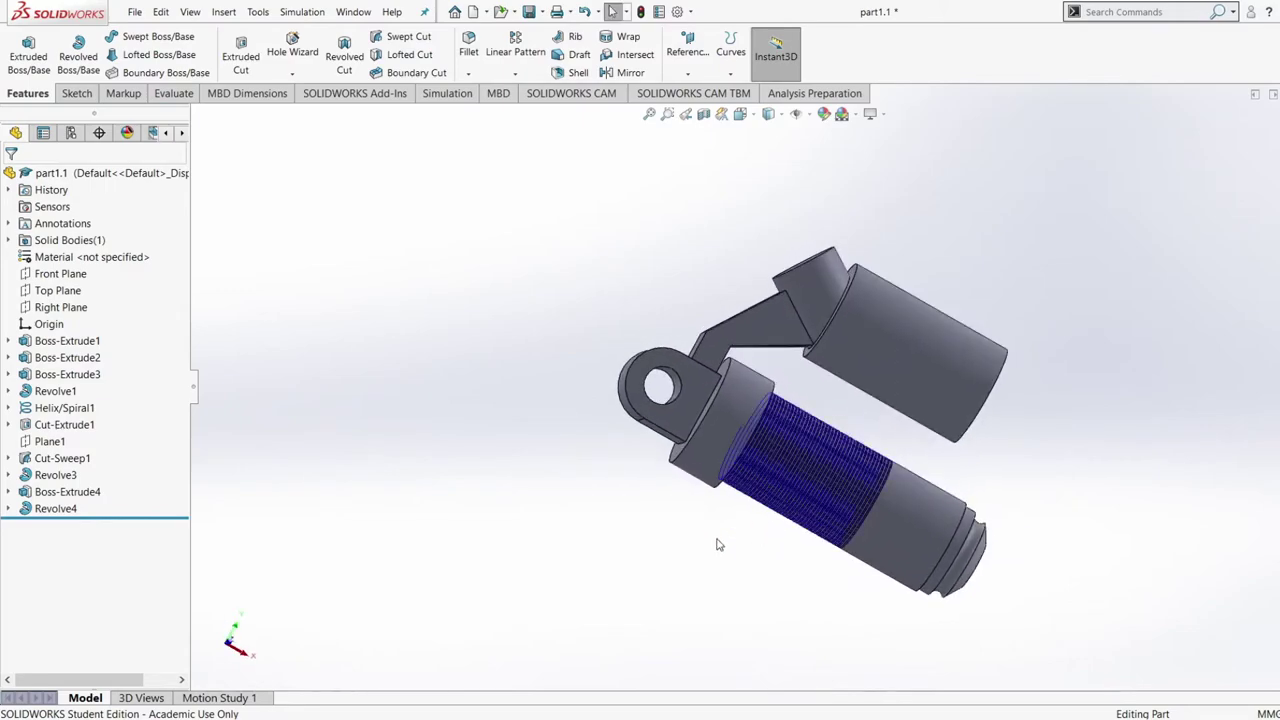
pyautogui.moveTo(620, 405); pyautogui.dragTo(529, 366, button='middle')
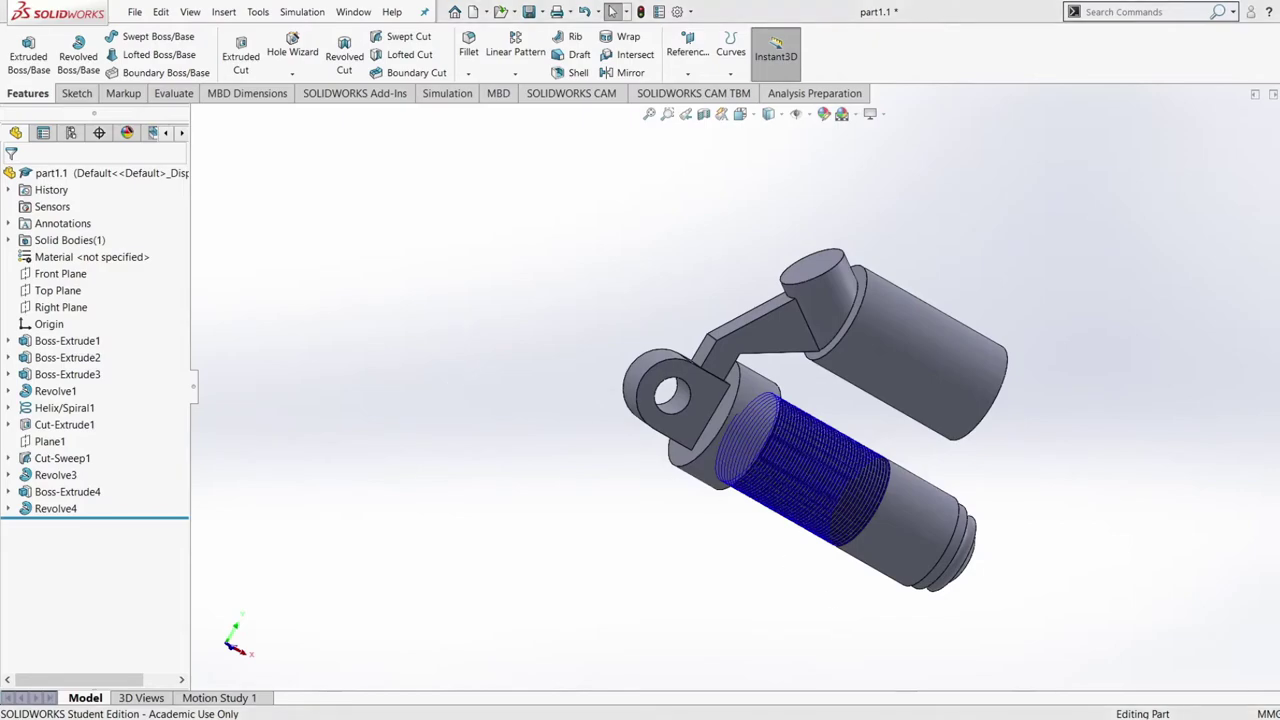
# Start a sketch on the free end face of the large upper cylinder, viewed head-on
pyautogui.hotkey('ctrl', '7')
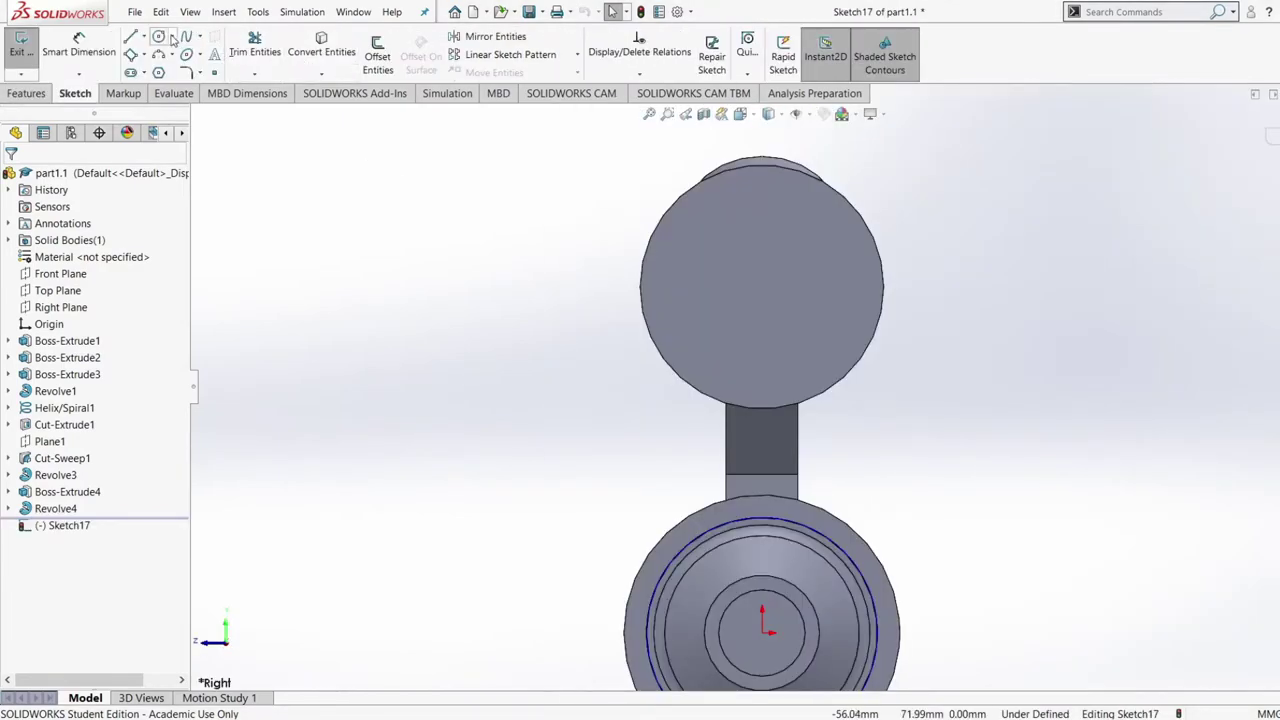
pyautogui.click(160, 37)
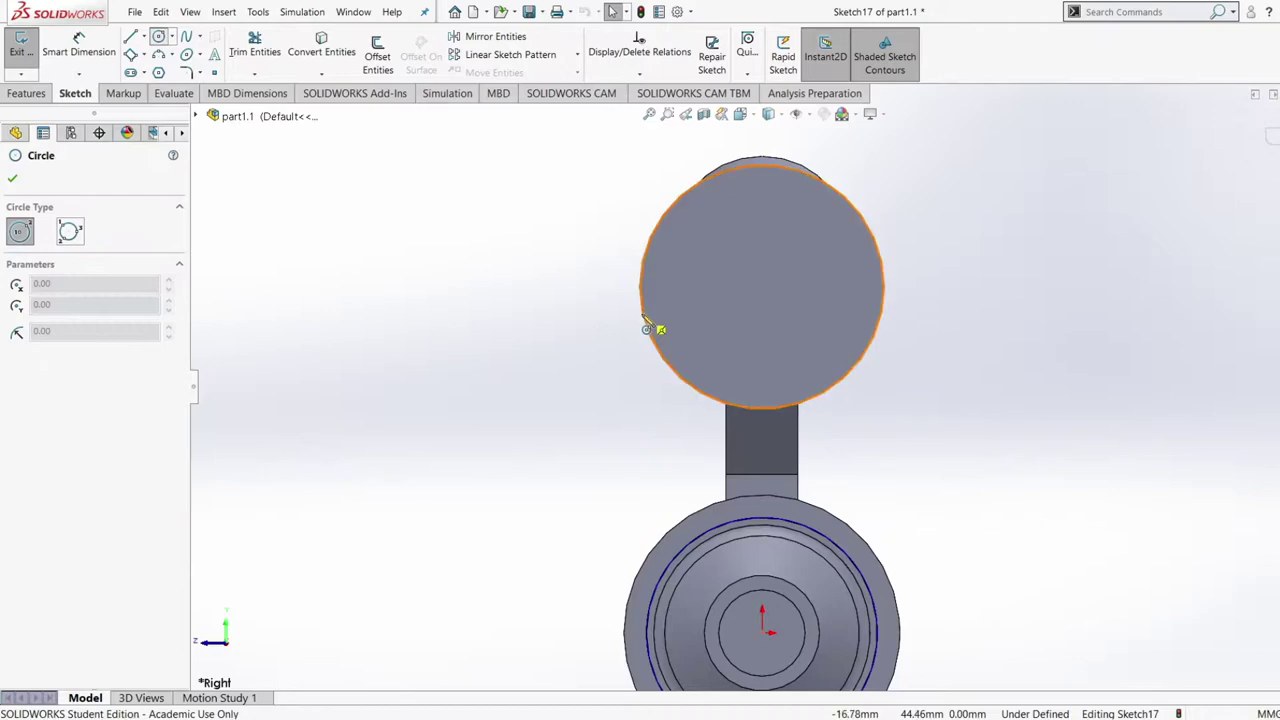
pyautogui.click(777, 408)
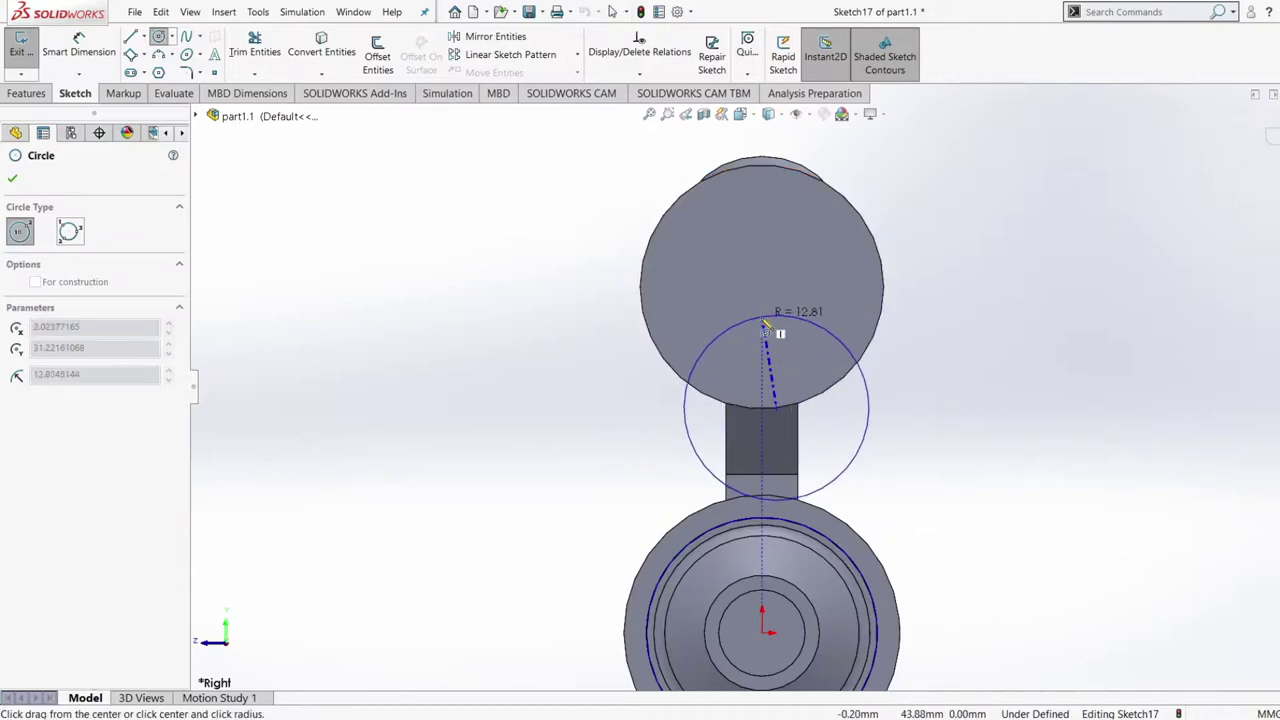
pyautogui.press('Escape')
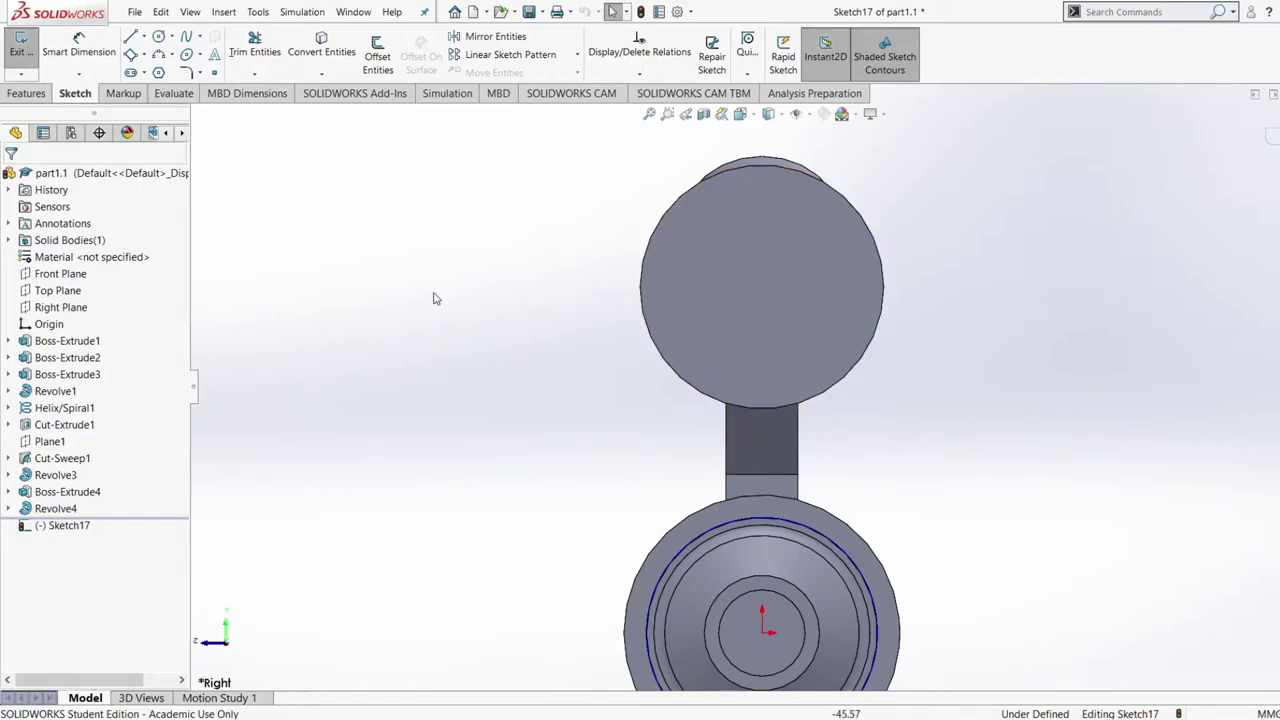
# Sketch a circle about 7 mm in radius, centred on the upper cylinder's end face
pyautogui.click(158, 36)
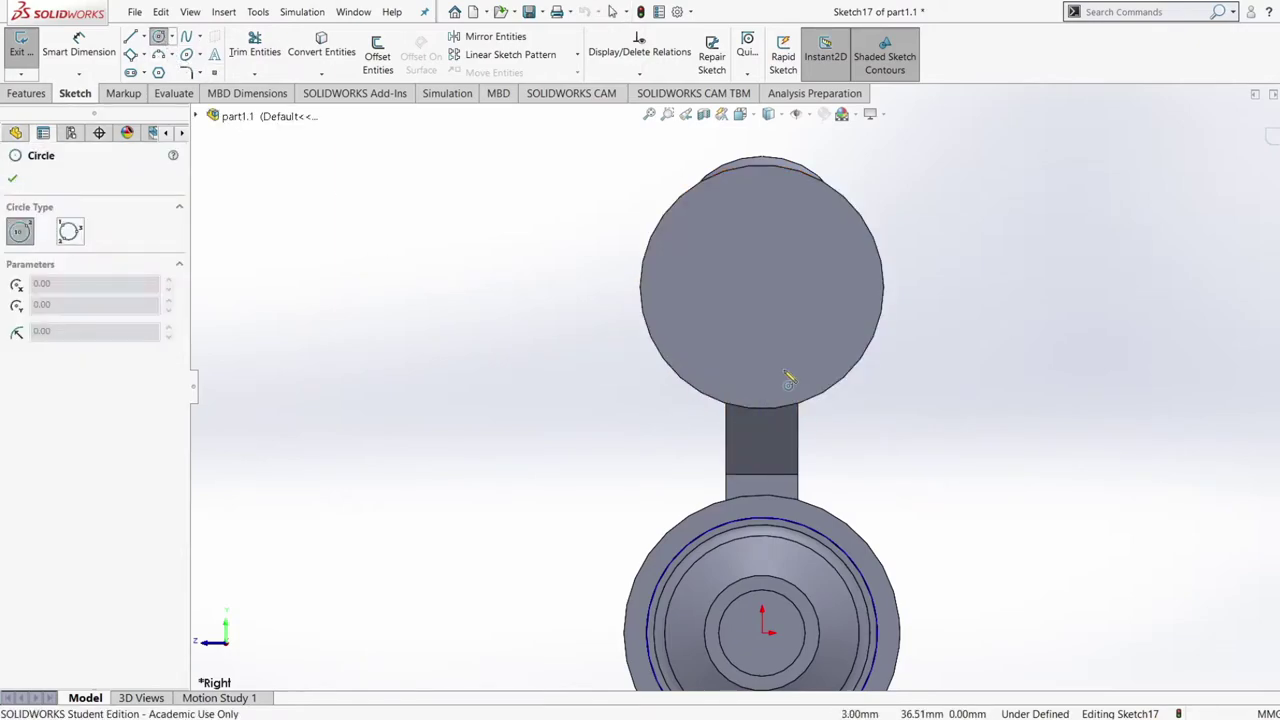
pyautogui.click(762, 289)
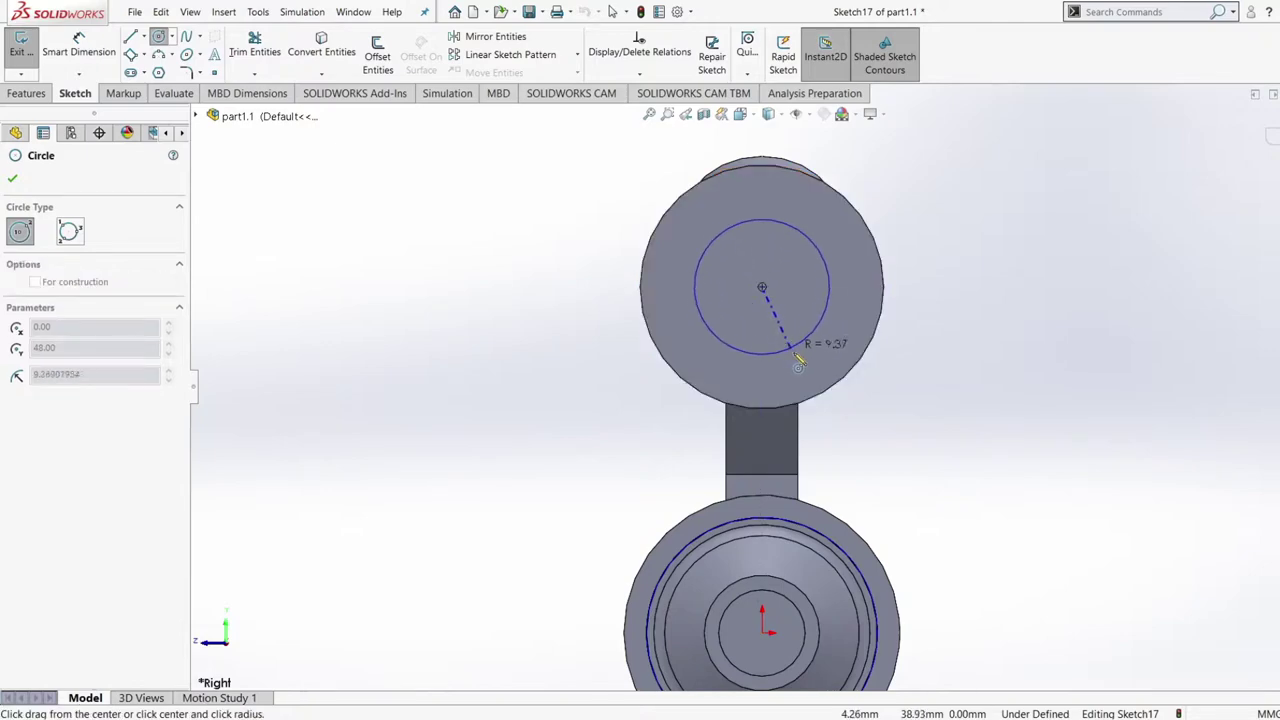
pyautogui.click(790, 335)
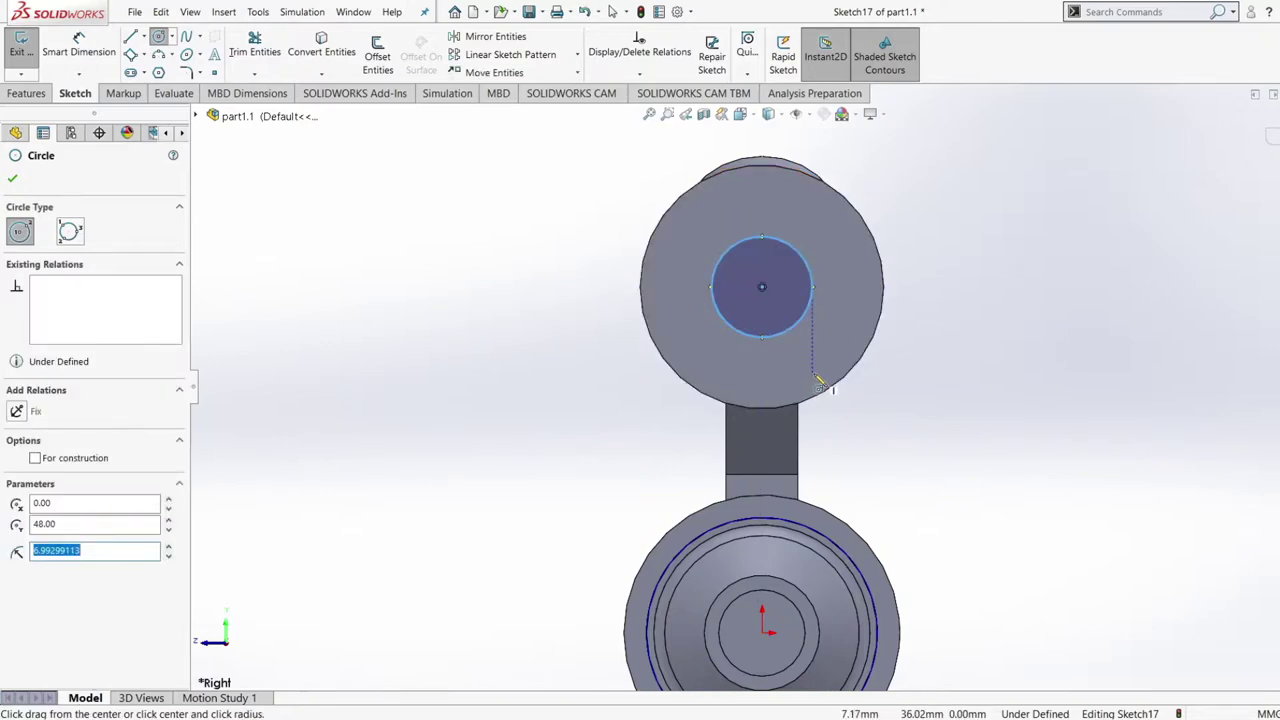
pyautogui.write('14')
pyautogui.press('Escape')
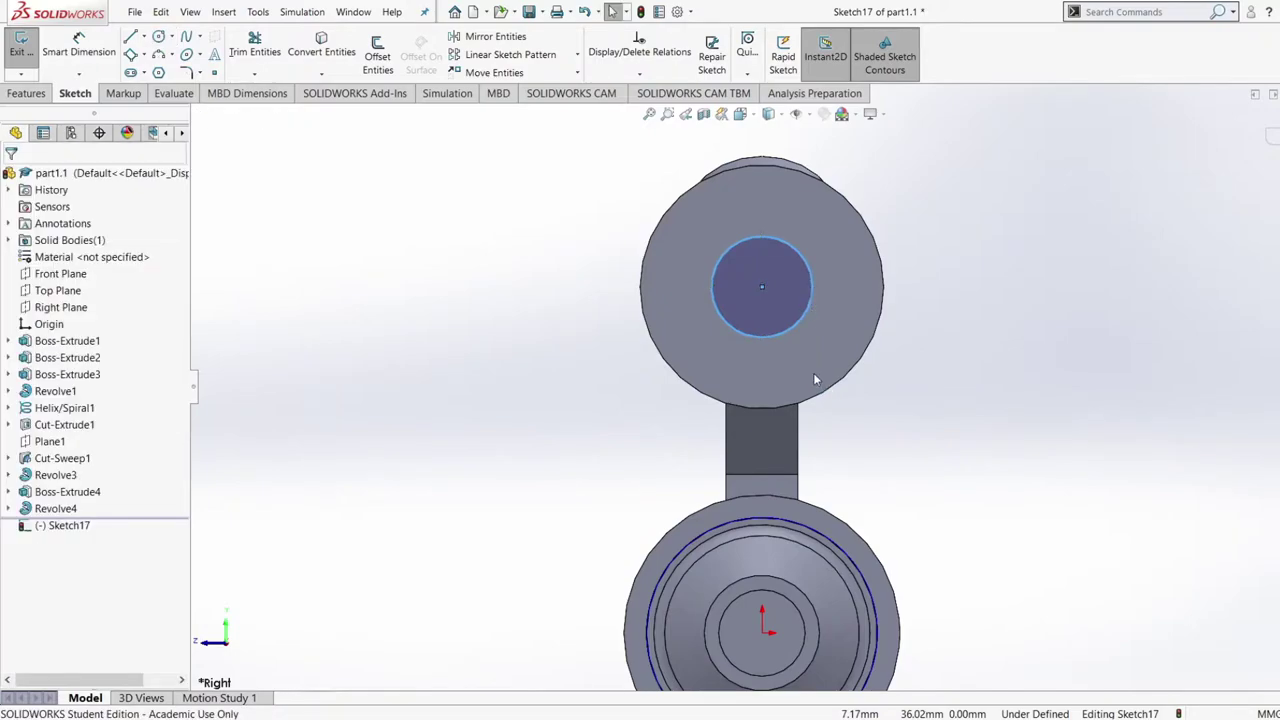
# Dimension the circle's diameter and set it to 14 mm
pyautogui.moveTo(981, 379); pyautogui.dragTo(982, 190, button='right')
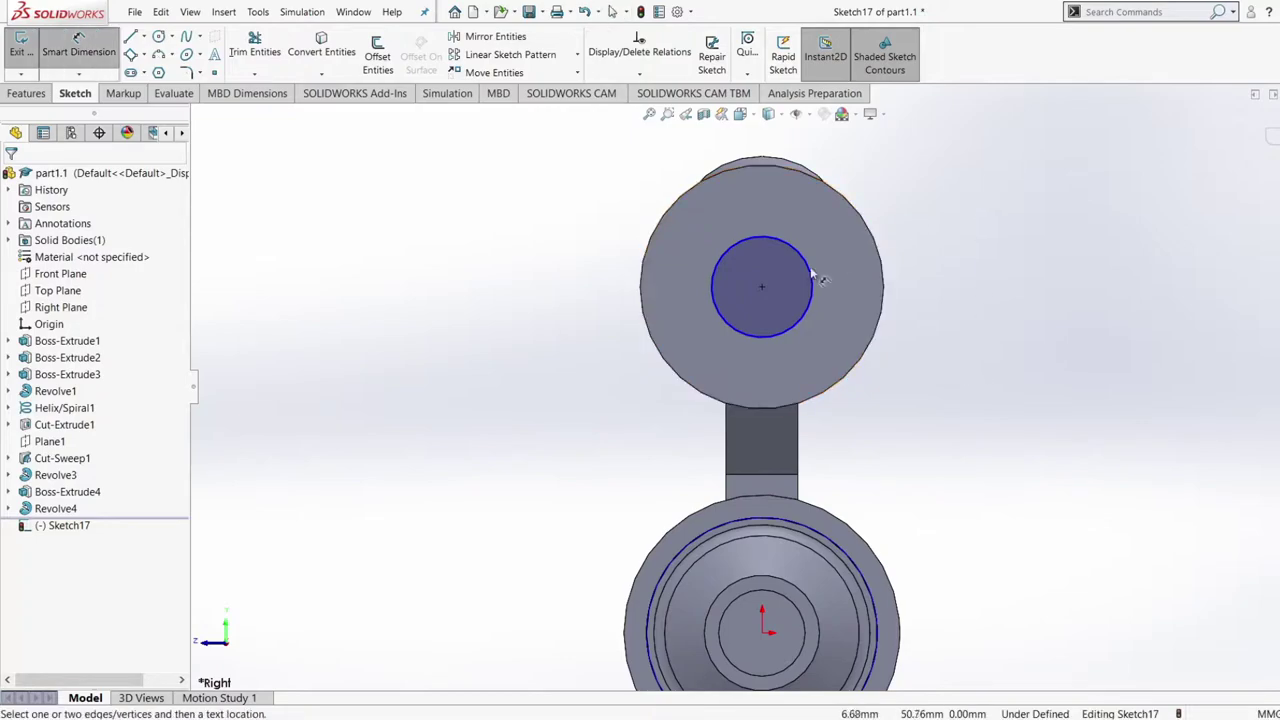
pyautogui.click(805, 267)
pyautogui.click(836, 281)
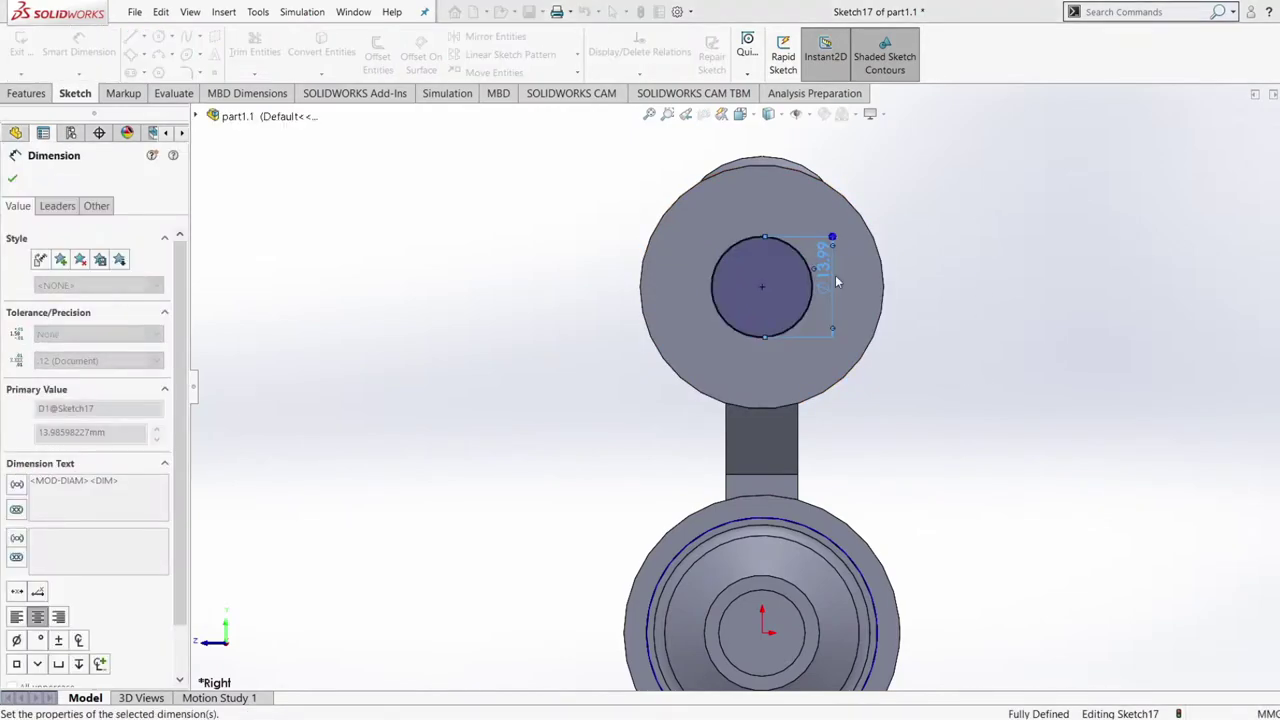
pyautogui.write('14')
pyautogui.press('Return')
pyautogui.click(1006, 257)
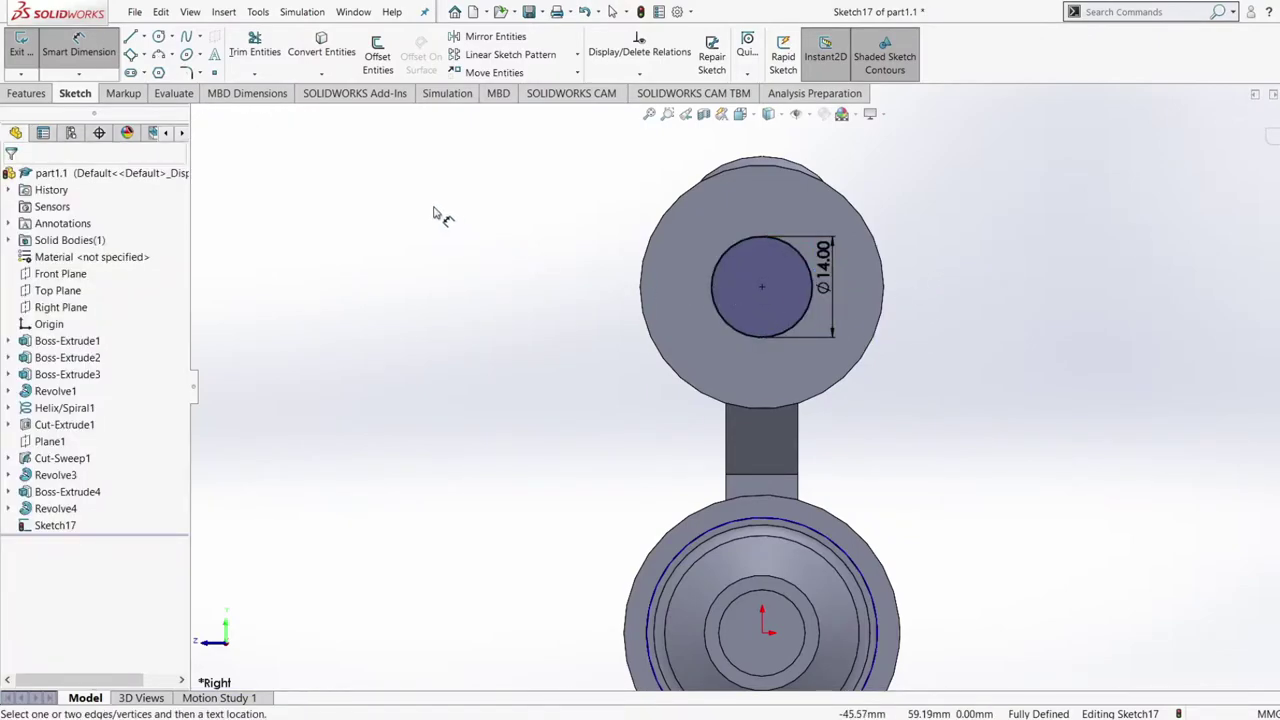
# Extrude the 14 mm circle by a blind depth of 2 mm as a boss merged with the body
pyautogui.click(27, 93)
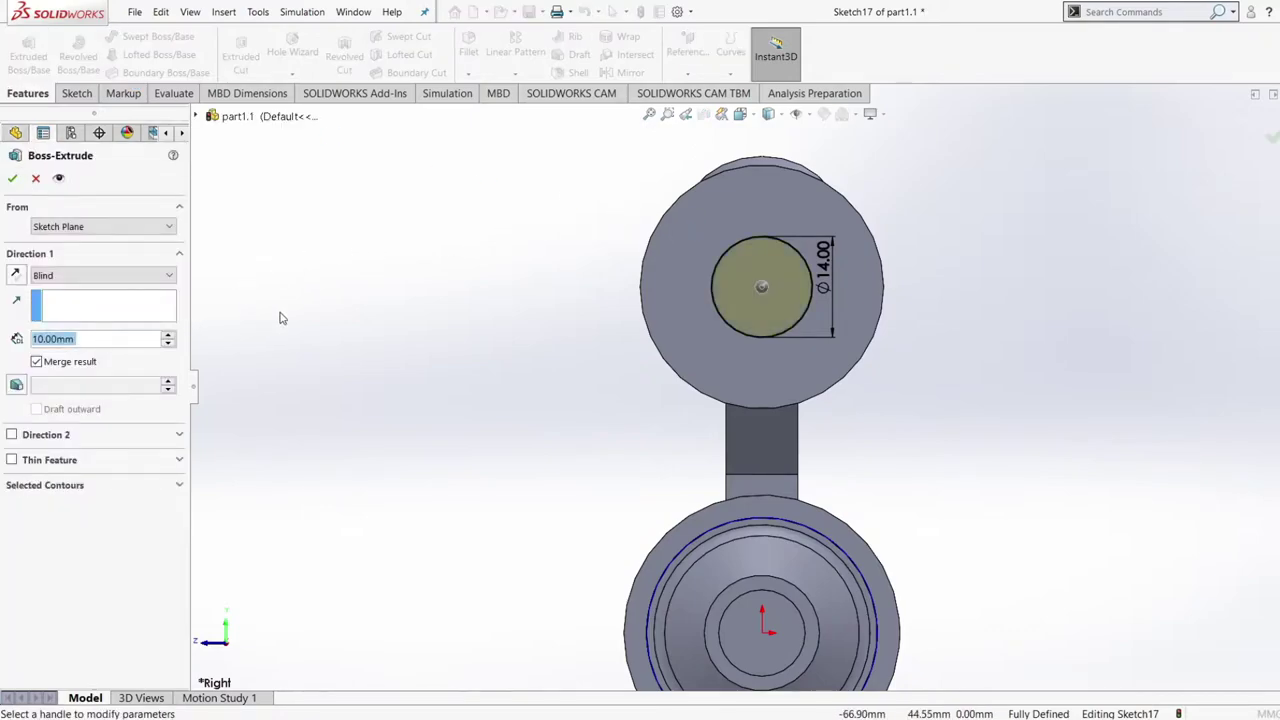
pyautogui.write('2')
pyautogui.press('Return')
pyautogui.click(12, 178)
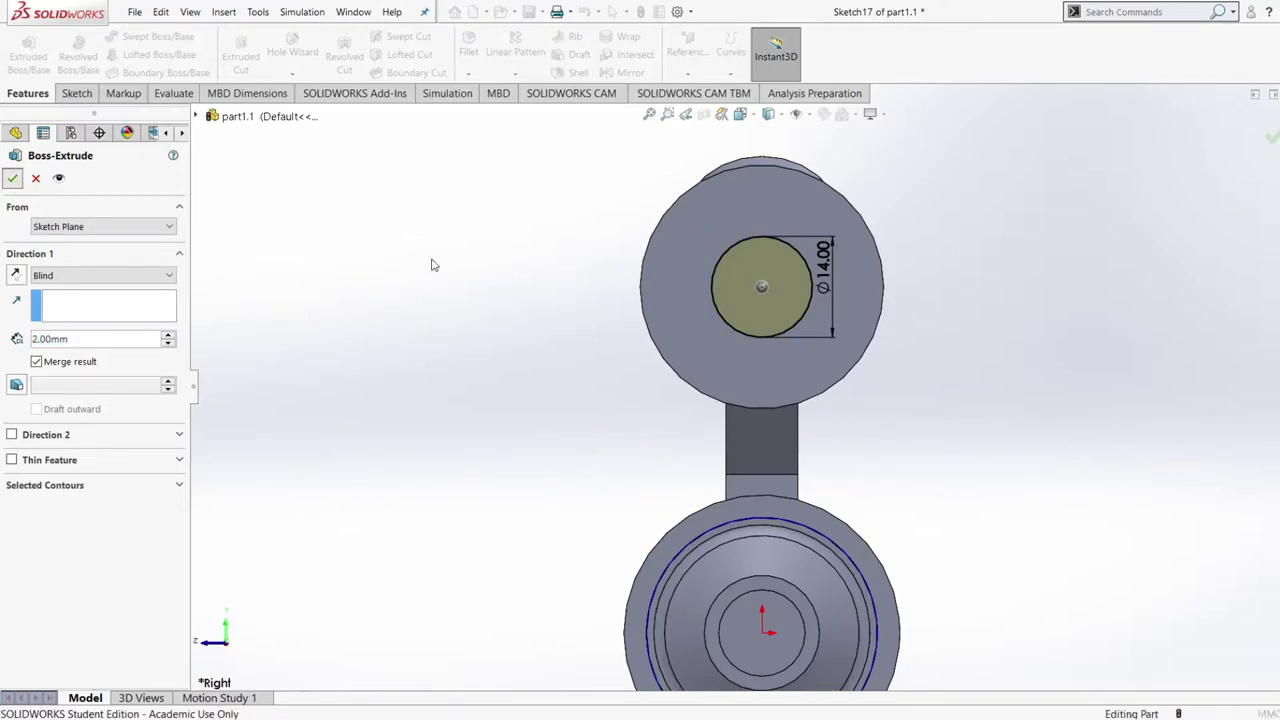
pyautogui.moveTo(434, 264); pyautogui.dragTo(497, 280, button='middle')
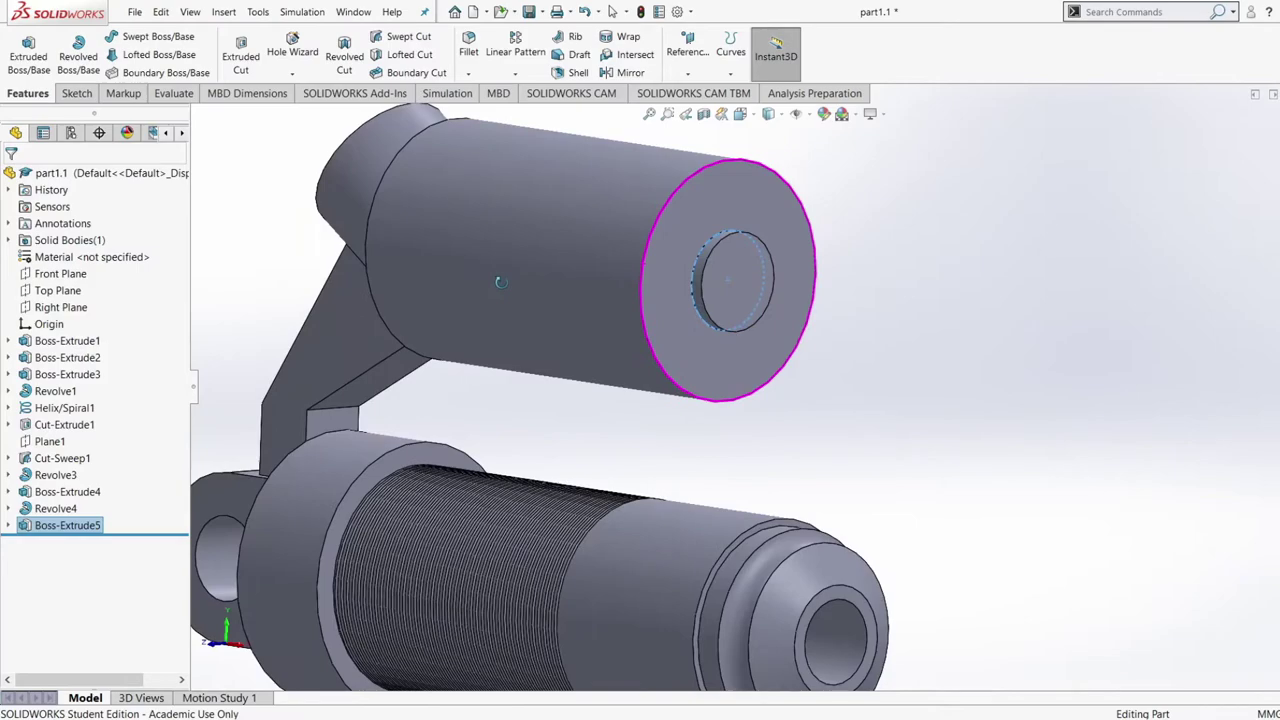
pyautogui.click(891, 307)
pyautogui.moveTo(926, 301); pyautogui.dragTo(909, 313, button='middle')
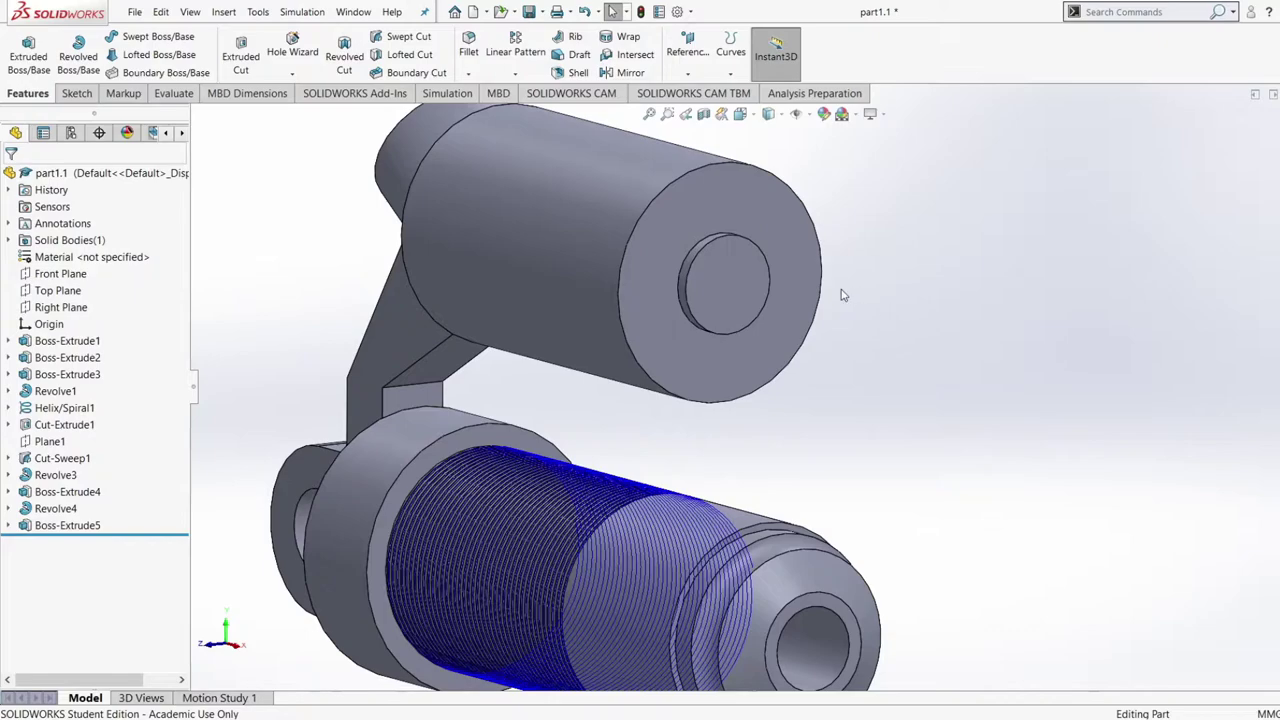
# Sketch a circle about 6.7 mm in diameter, centred on the end face of the new 14 mm boss
pyautogui.click(731, 288)
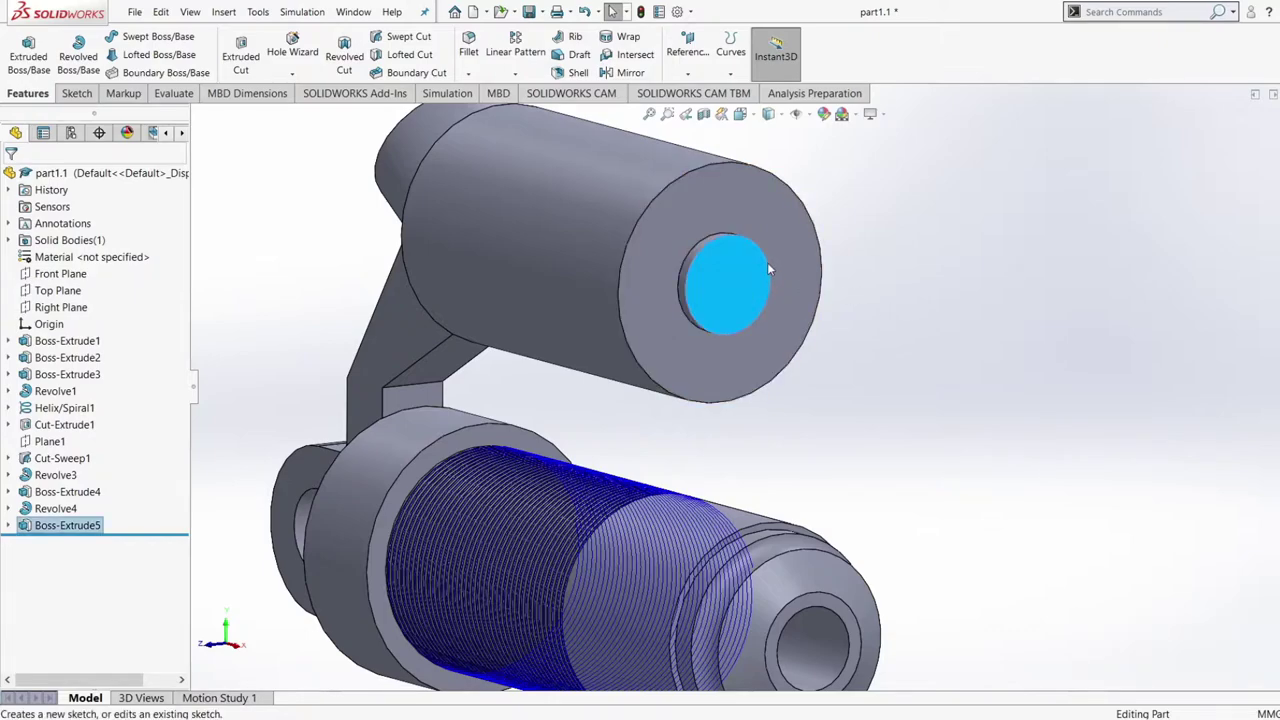
pyautogui.click(1063, 283)
pyautogui.moveTo(1063, 283); pyautogui.dragTo(1037, 283, button='middle')
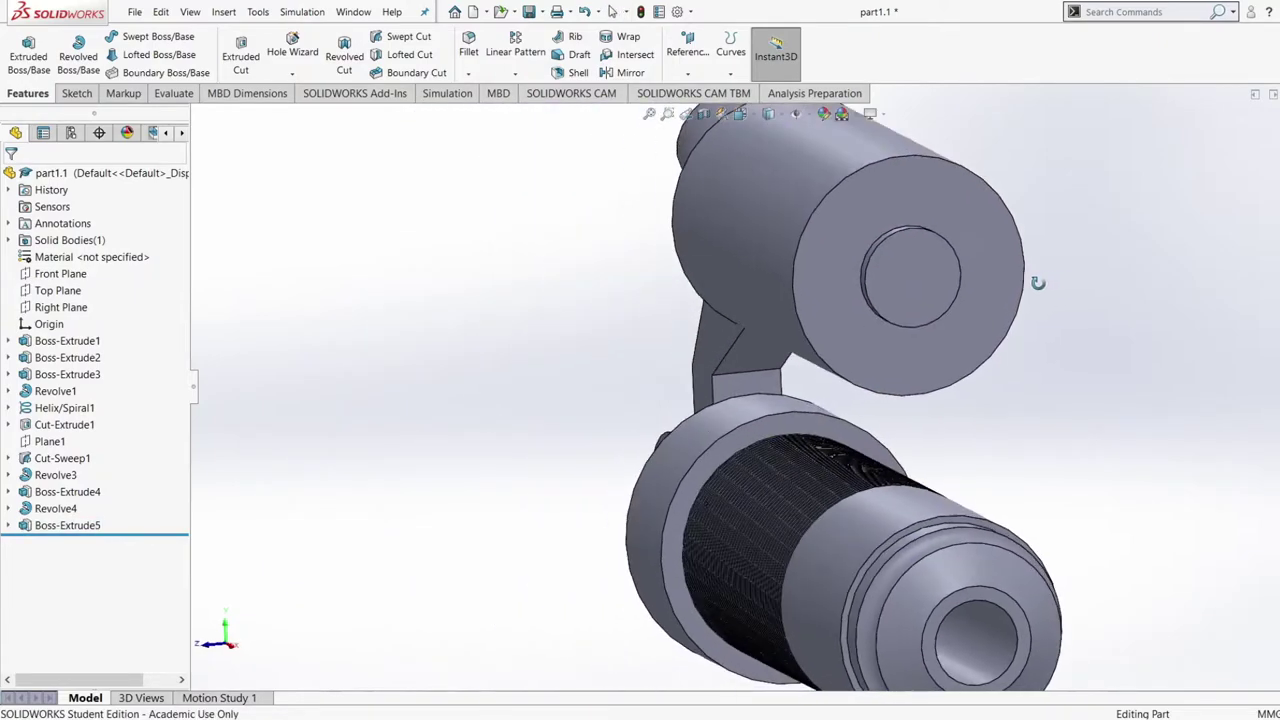
pyautogui.click(939, 262)
pyautogui.click(966, 246)
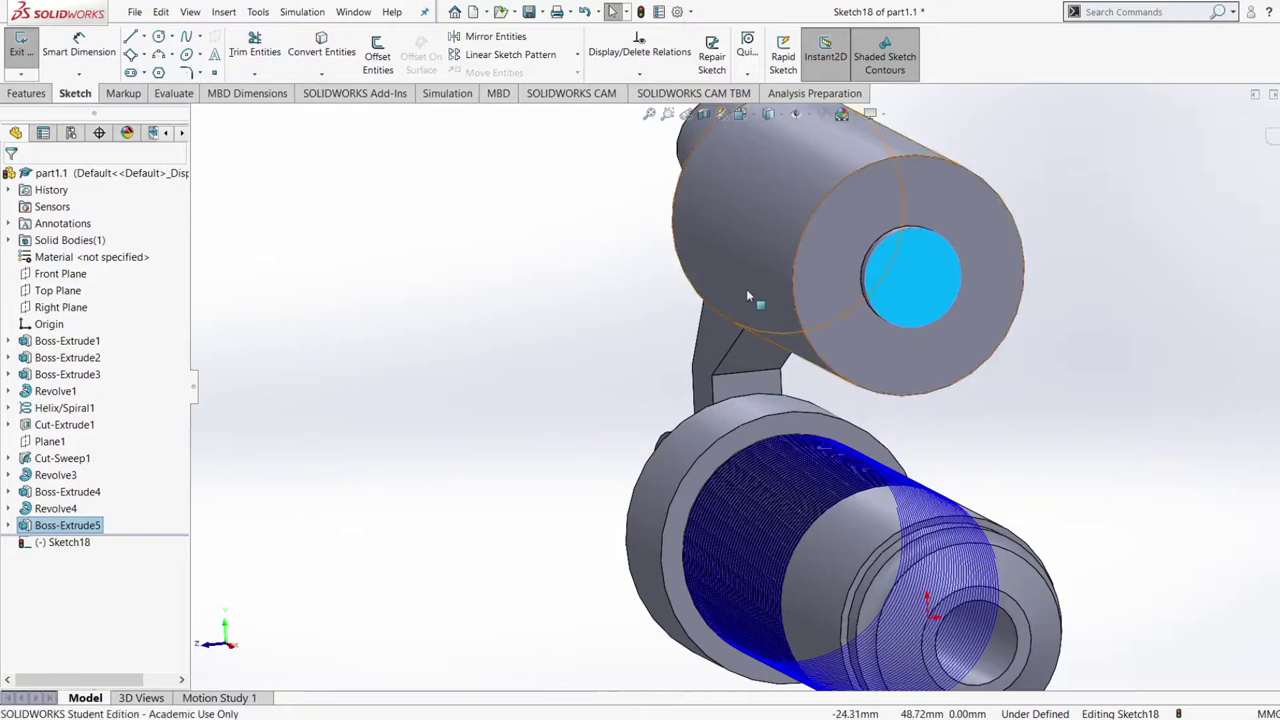
pyautogui.scroll(-5, 749, 291)
pyautogui.click(667, 397)
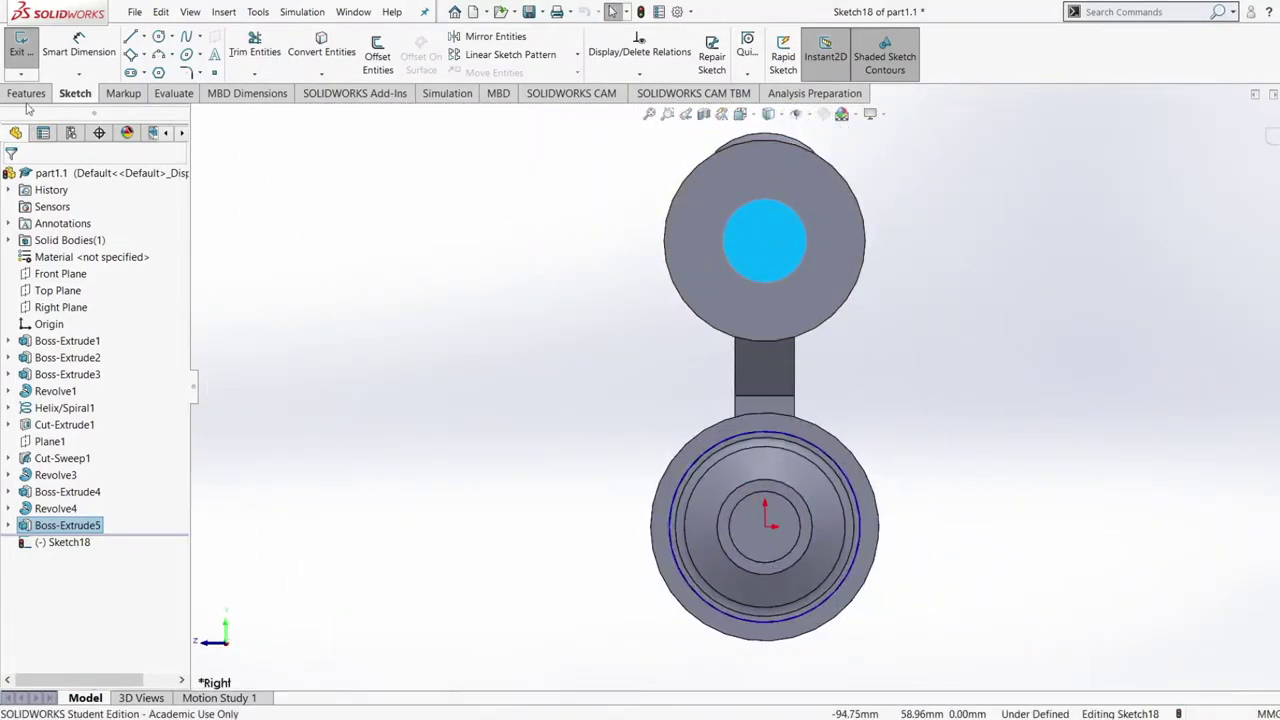
pyautogui.click(158, 37)
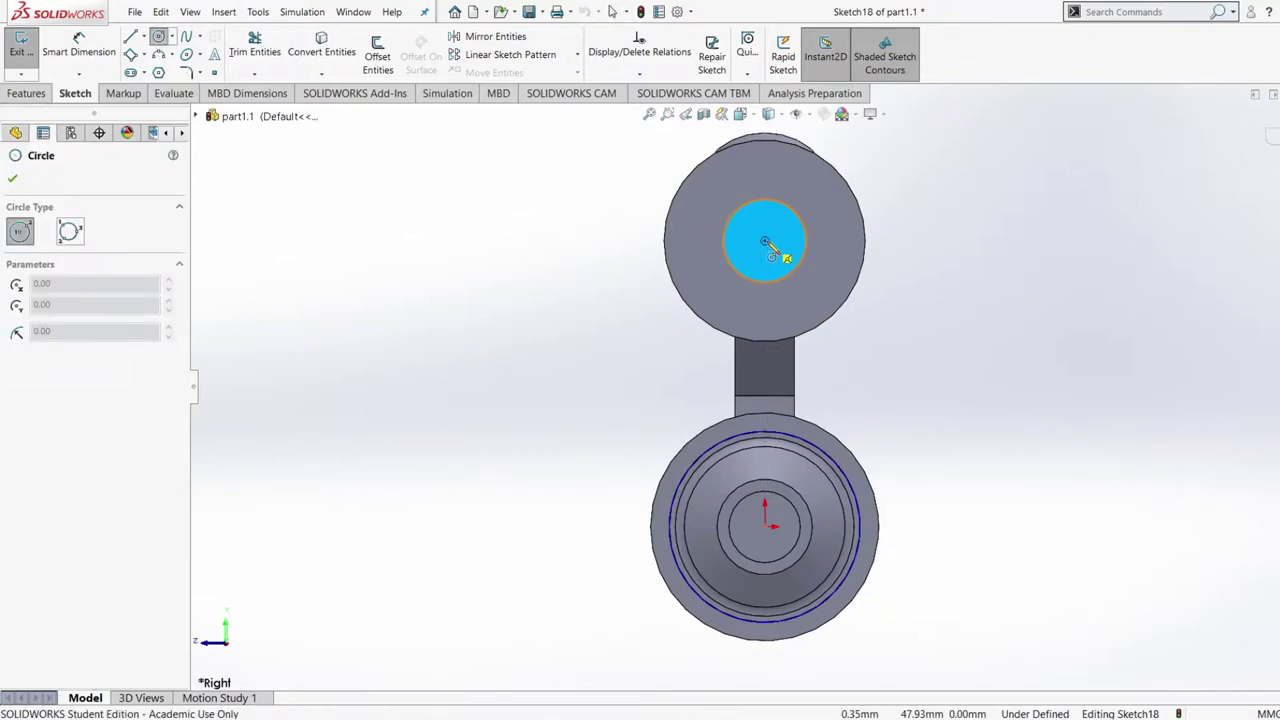
pyautogui.click(765, 241)
pyautogui.click(785, 262)
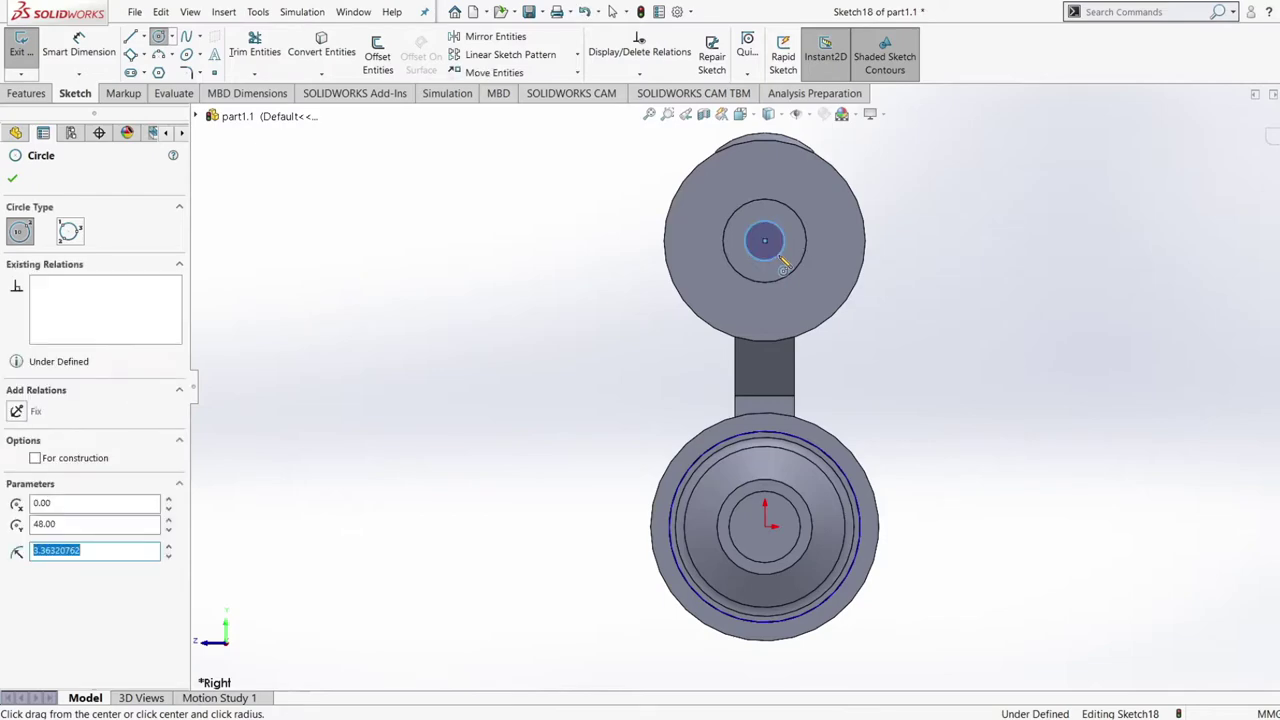
# Dimension the diameter of the circle on the small boss and set it to 10 mm
pyautogui.moveTo(442, 394); pyautogui.dragTo(440, 303, button='right')
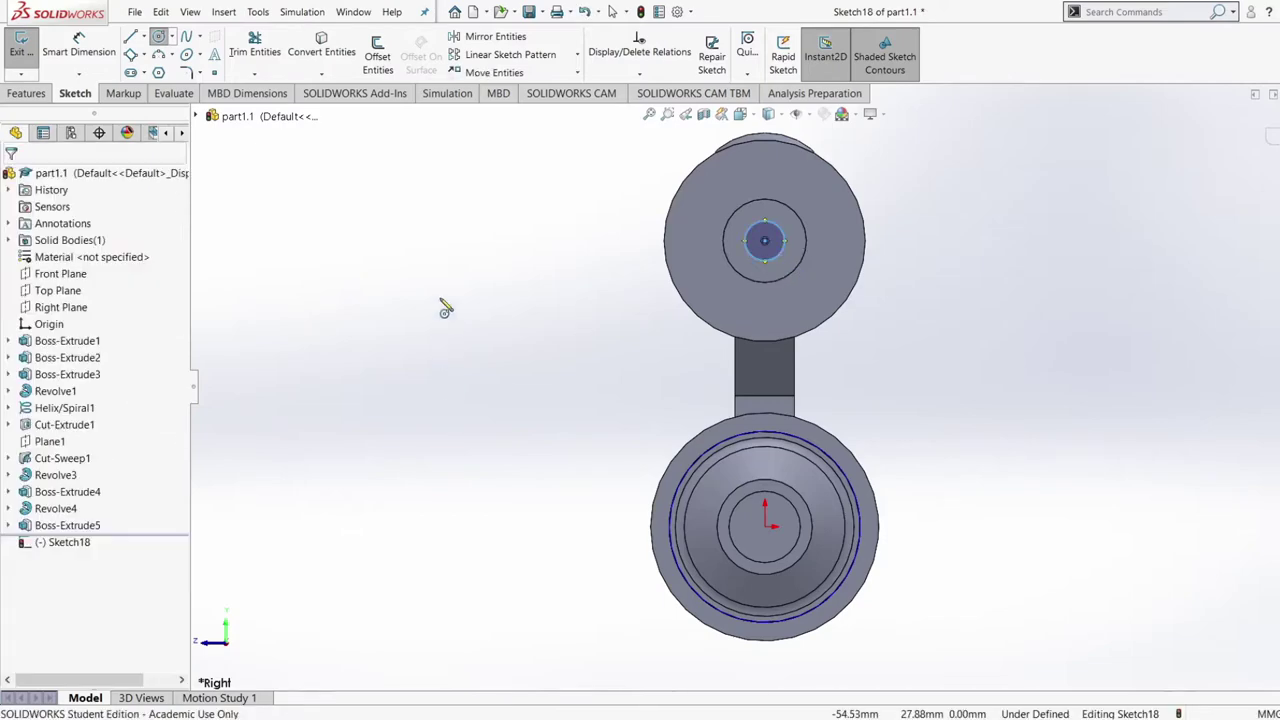
pyautogui.click(782, 237)
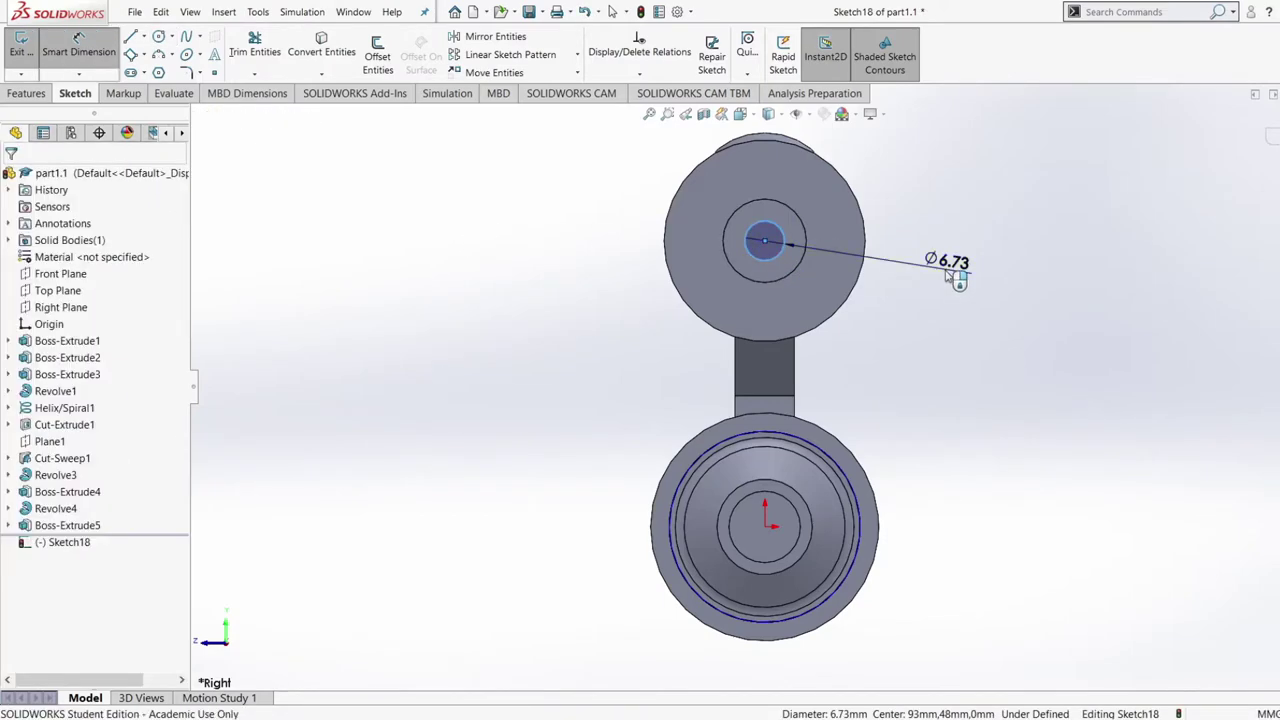
pyautogui.click(948, 273)
pyautogui.write('10')
pyautogui.press('Return')
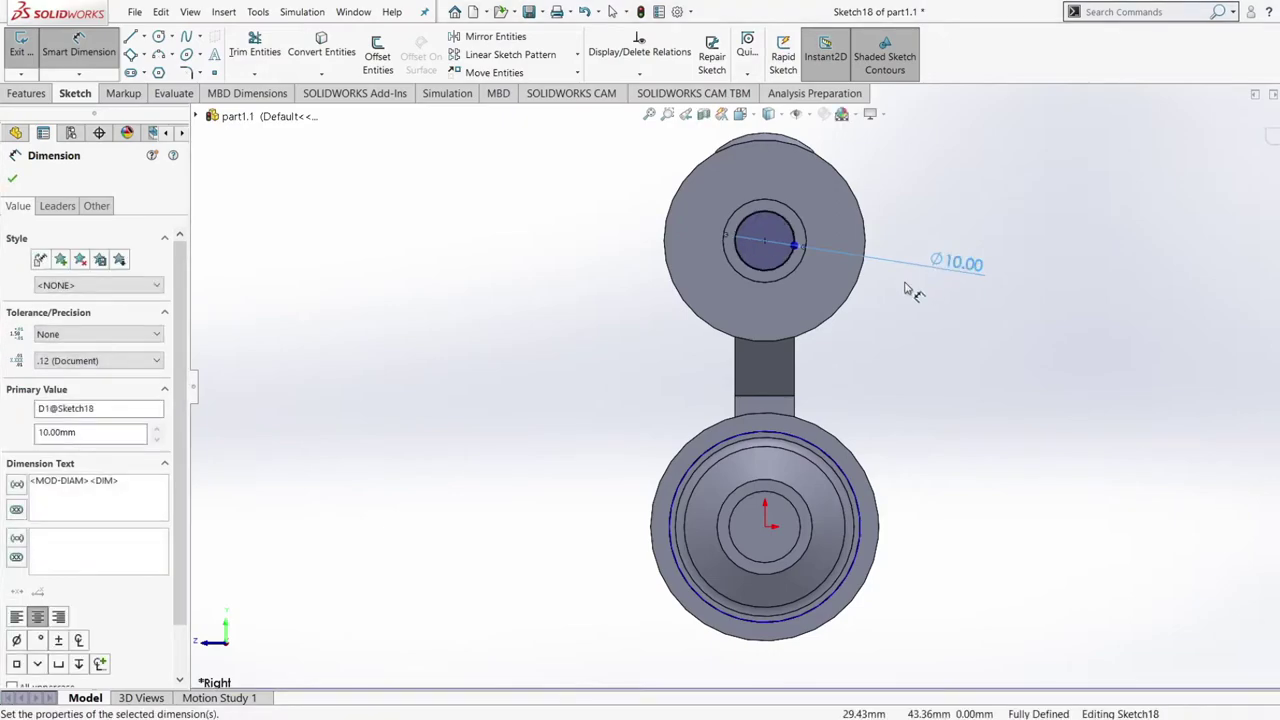
pyautogui.moveTo(908, 289); pyautogui.dragTo(915, 352, button='middle')
pyautogui.click(950, 394)
# Try to extrude the 10 mm circle by a blind depth of 1 mm as a merged boss
pyautogui.click(26, 93)
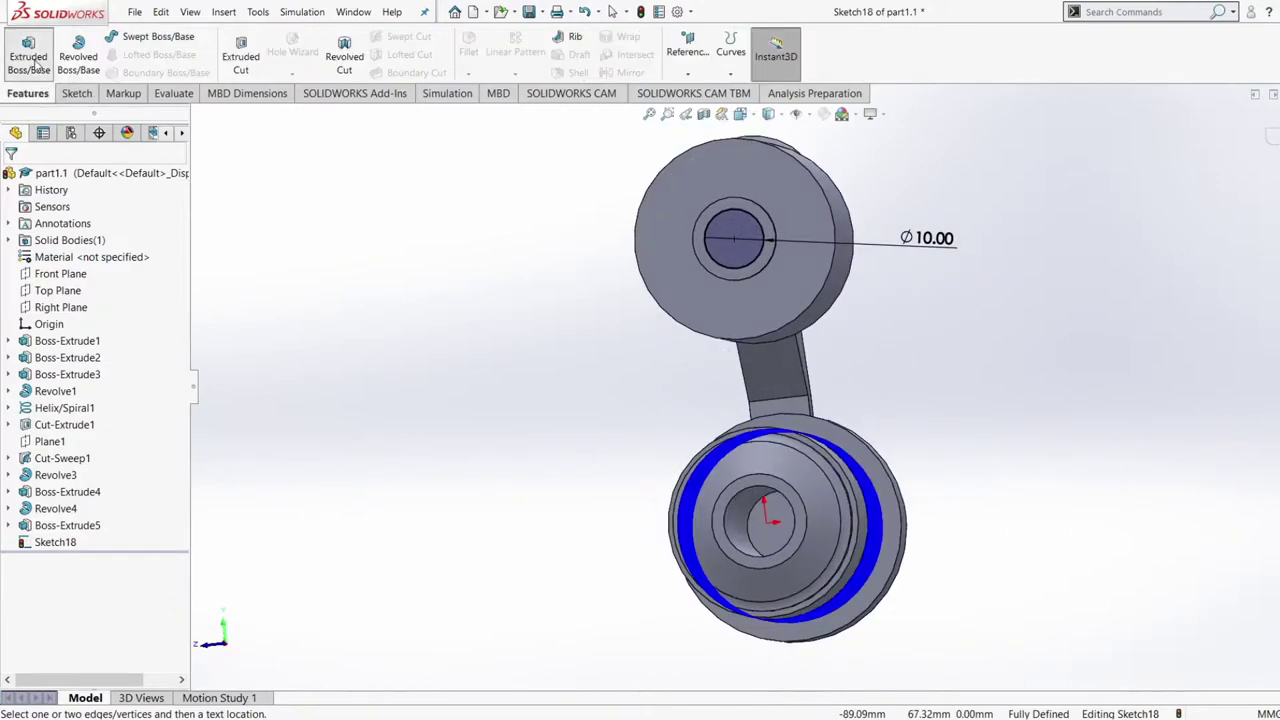
pyautogui.click(28, 55)
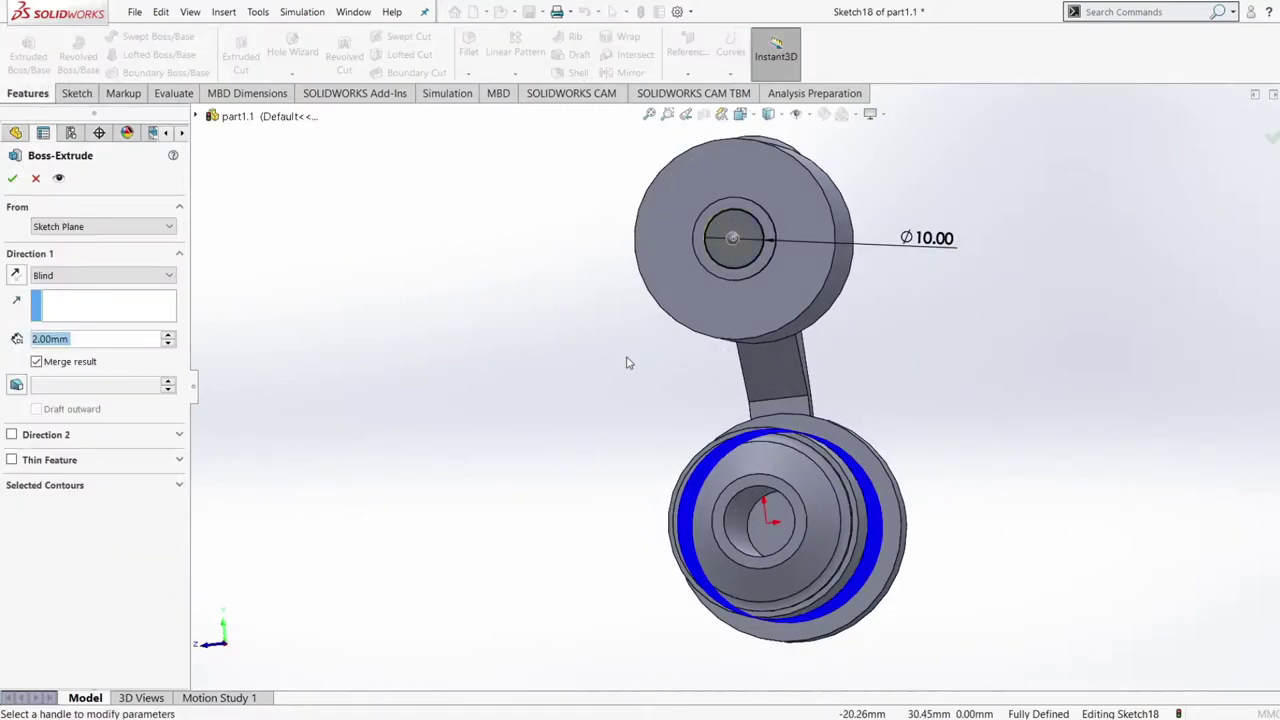
pyautogui.write('1')
pyautogui.press('Return')
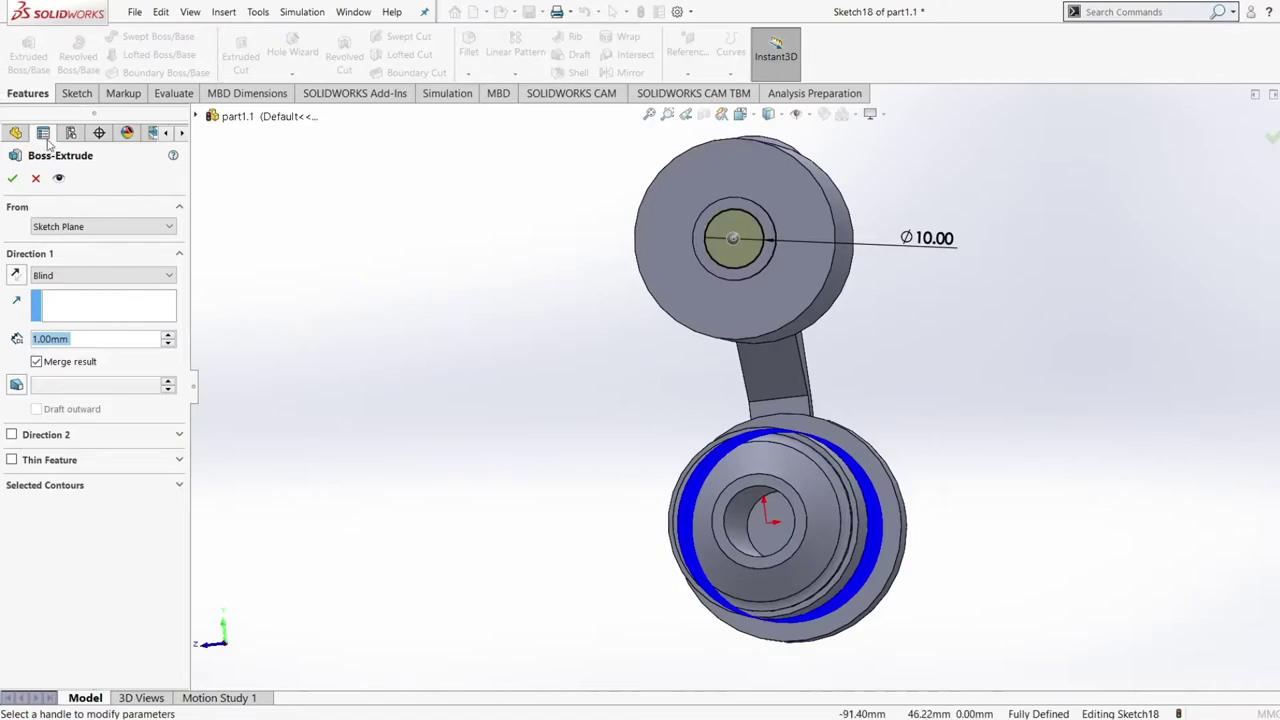
pyautogui.click(13, 178)
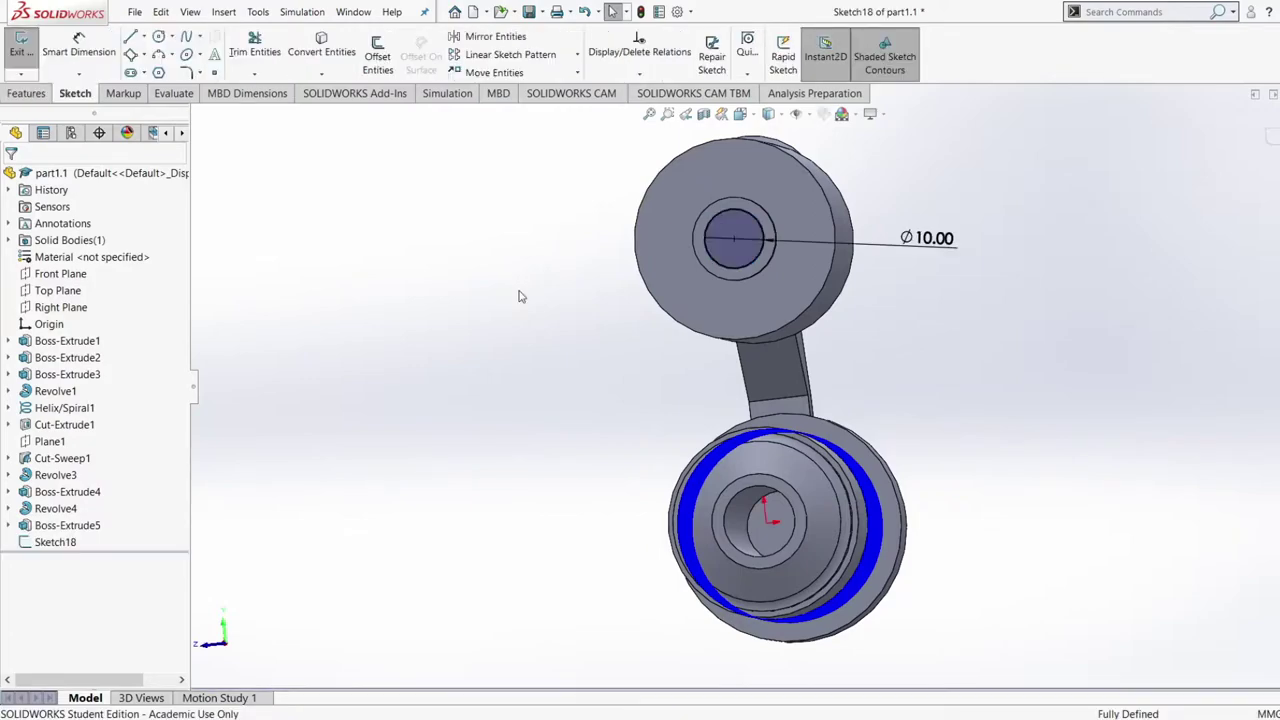
# Change the diameter of the circle on the small boss to 12 mm
pyautogui.click(943, 236)
pyautogui.write('12')
pyautogui.press('Return')
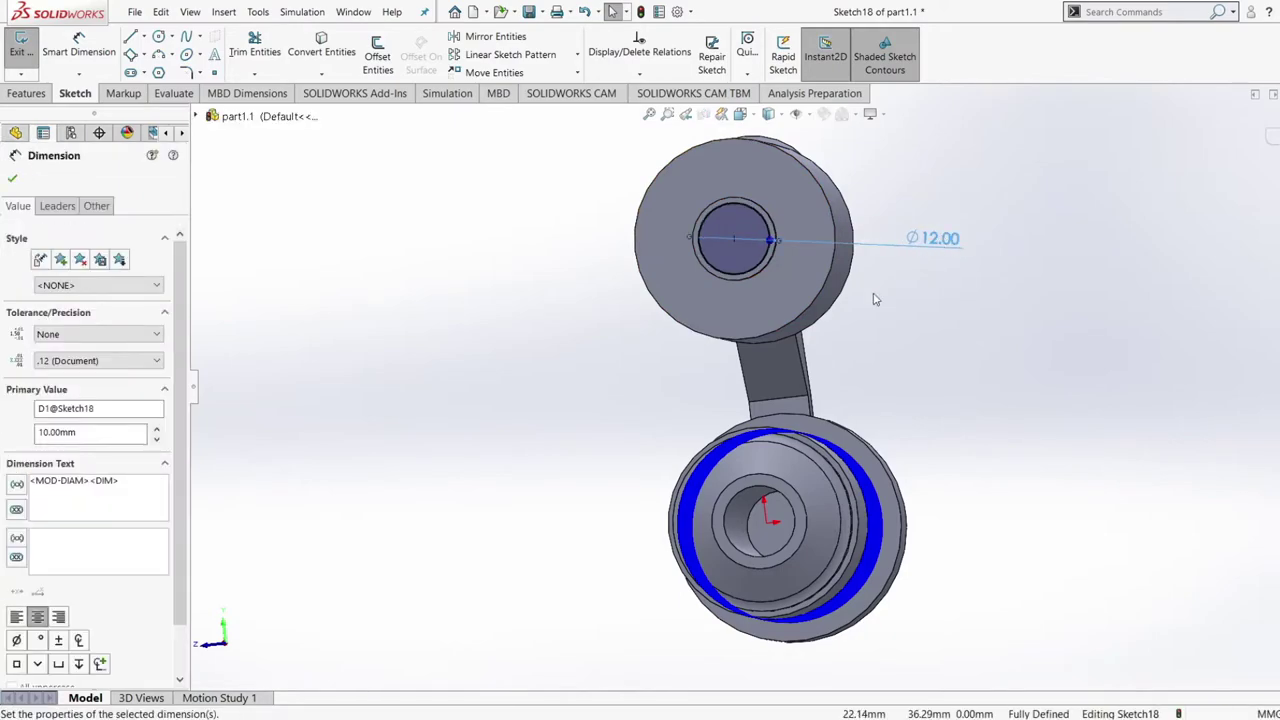
pyautogui.moveTo(514, 323); pyautogui.dragTo(533, 330, button='middle')
pyautogui.click(13, 178)
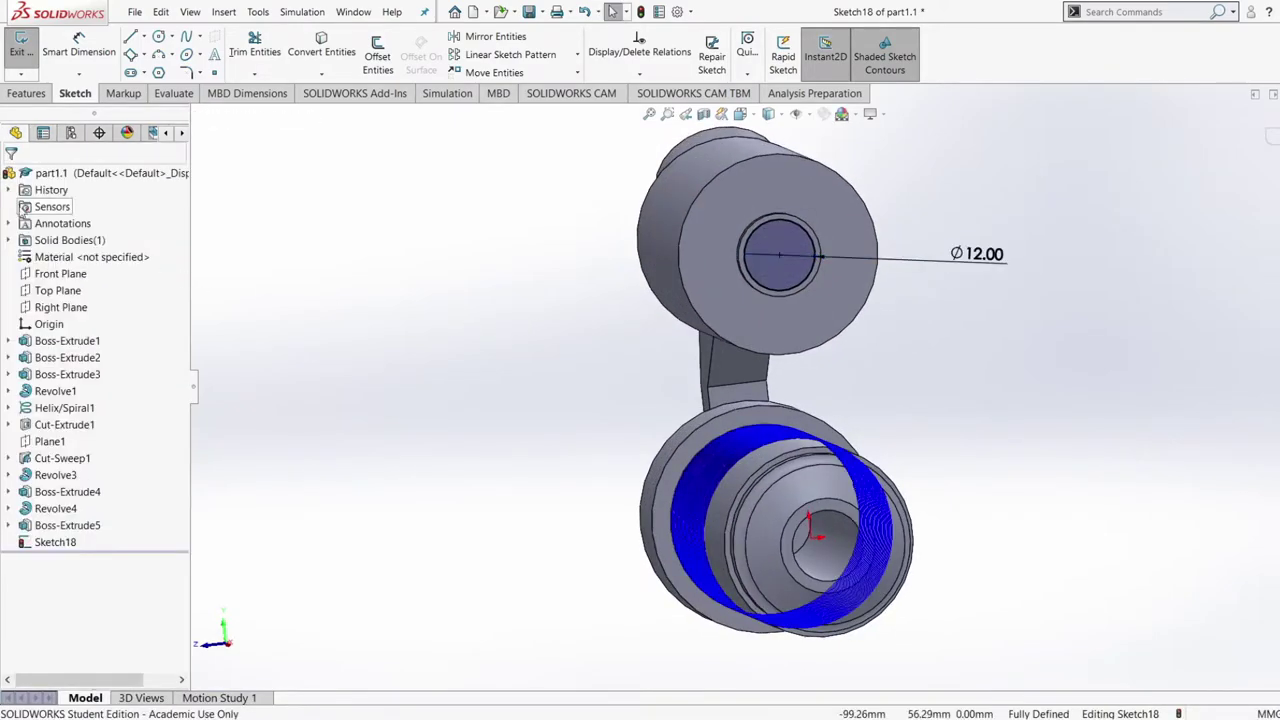
# Extrude the 12 mm circle by a blind depth of 1 mm as a boss merged with the body
pyautogui.click(27, 93)
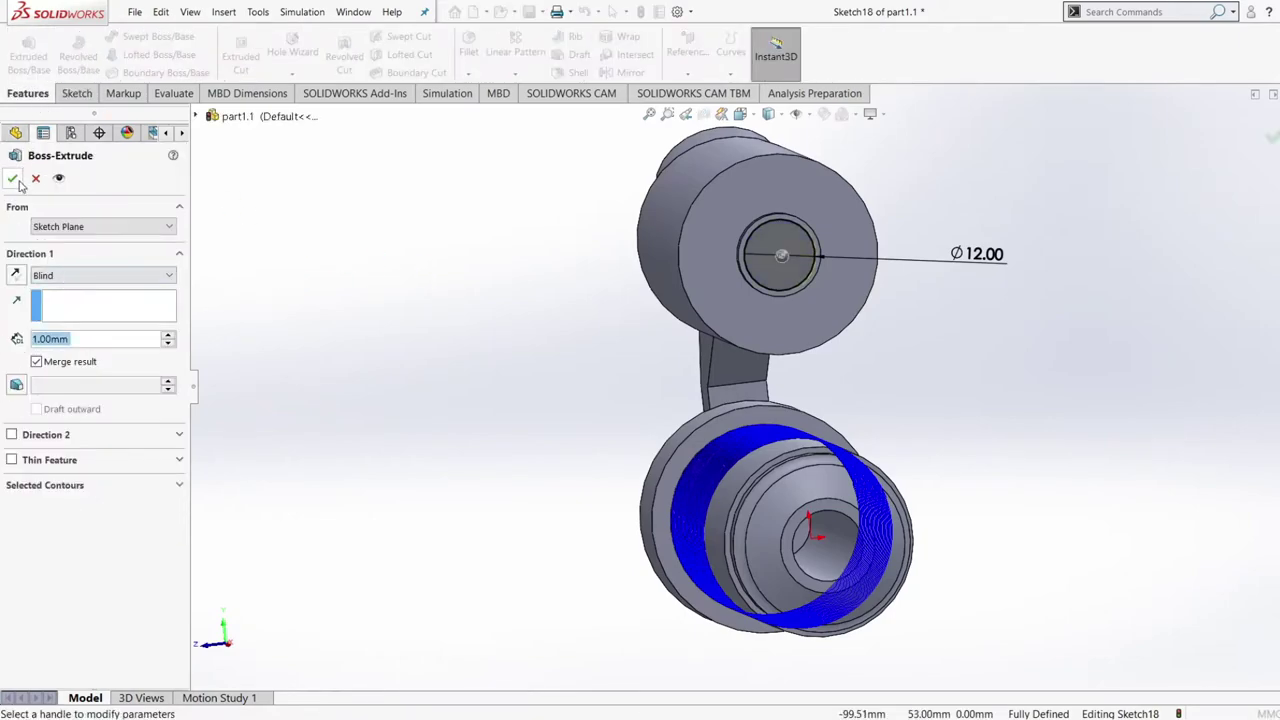
pyautogui.click(14, 180)
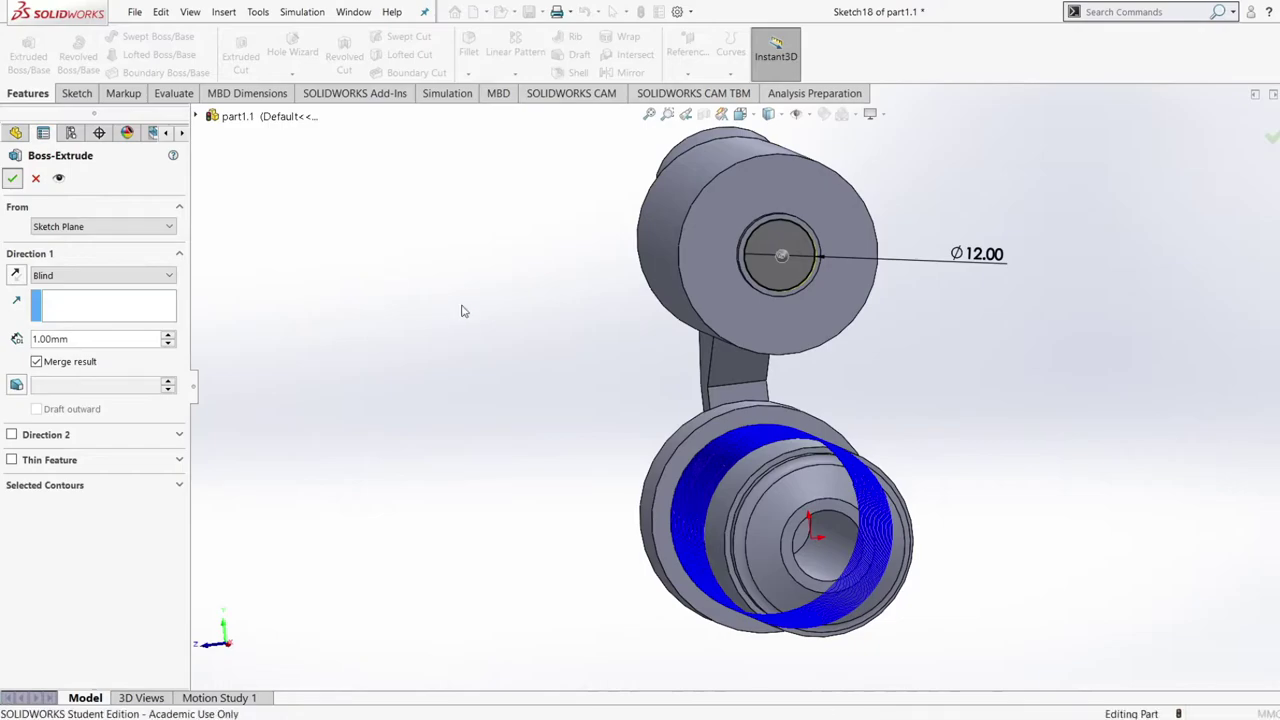
pyautogui.click(489, 331)
pyautogui.moveTo(489, 331); pyautogui.dragTo(511, 294, button='middle')
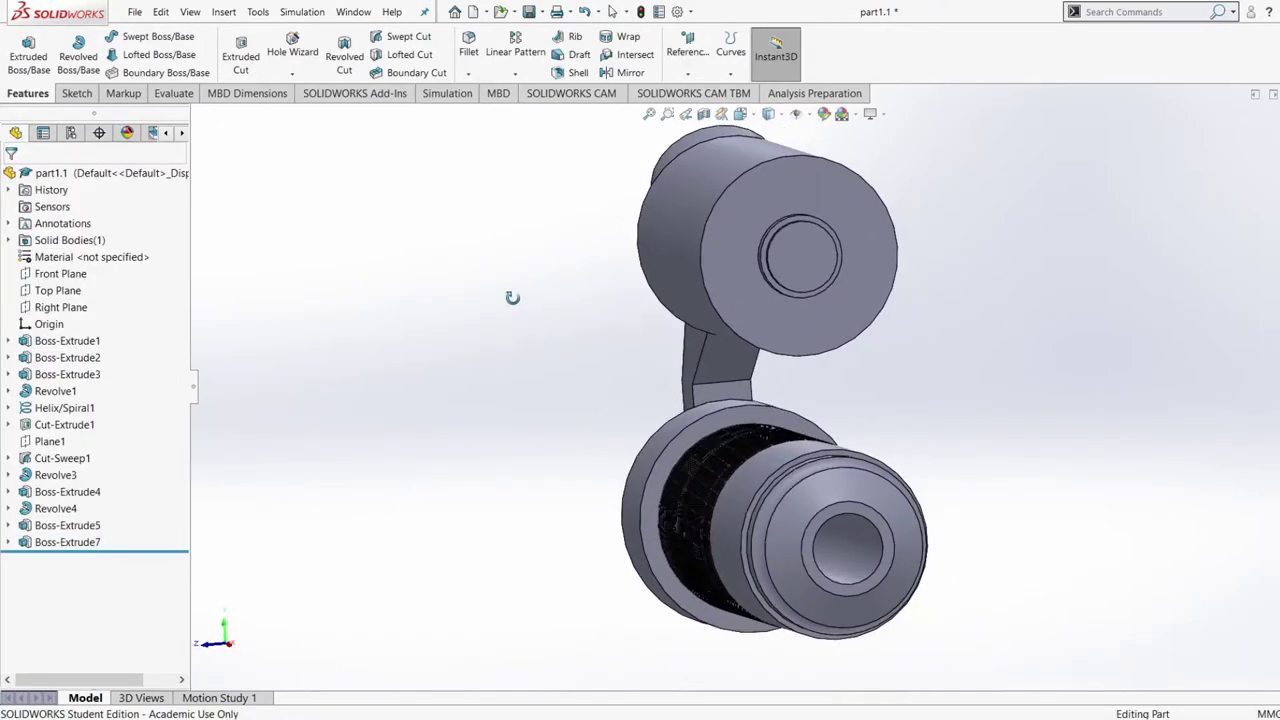
pyautogui.click(813, 258)
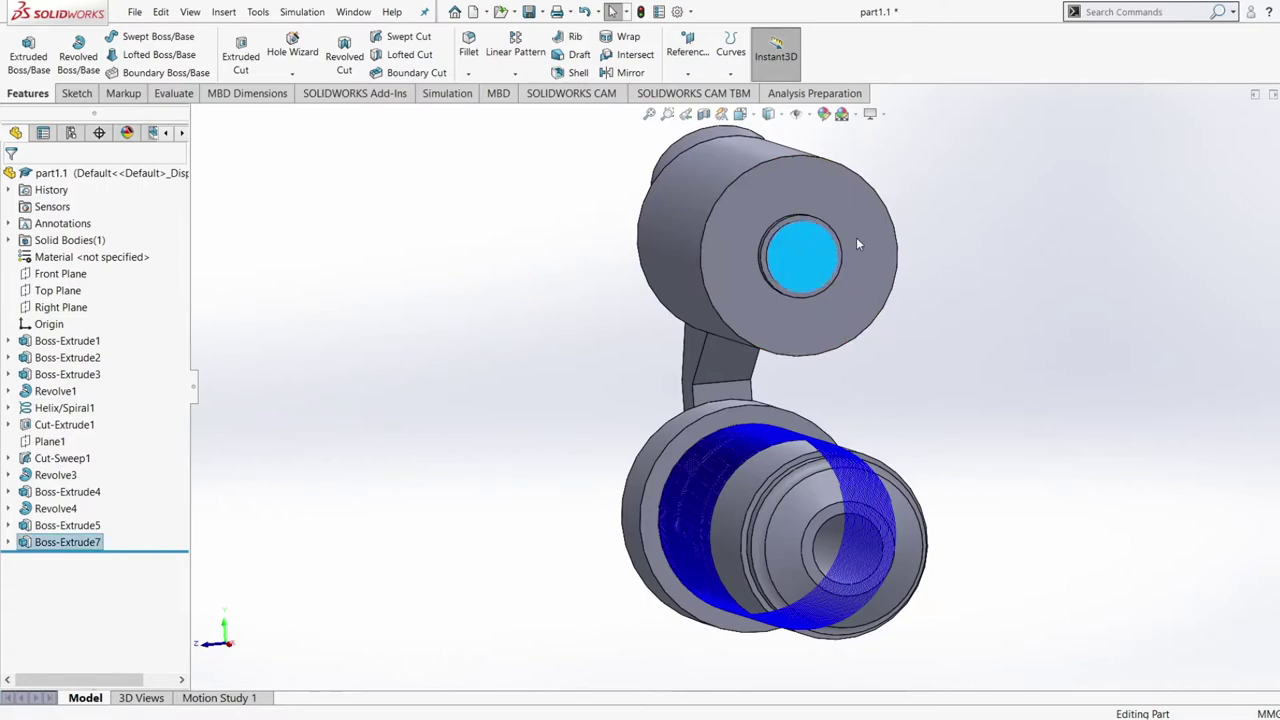
pyautogui.click(885, 222)
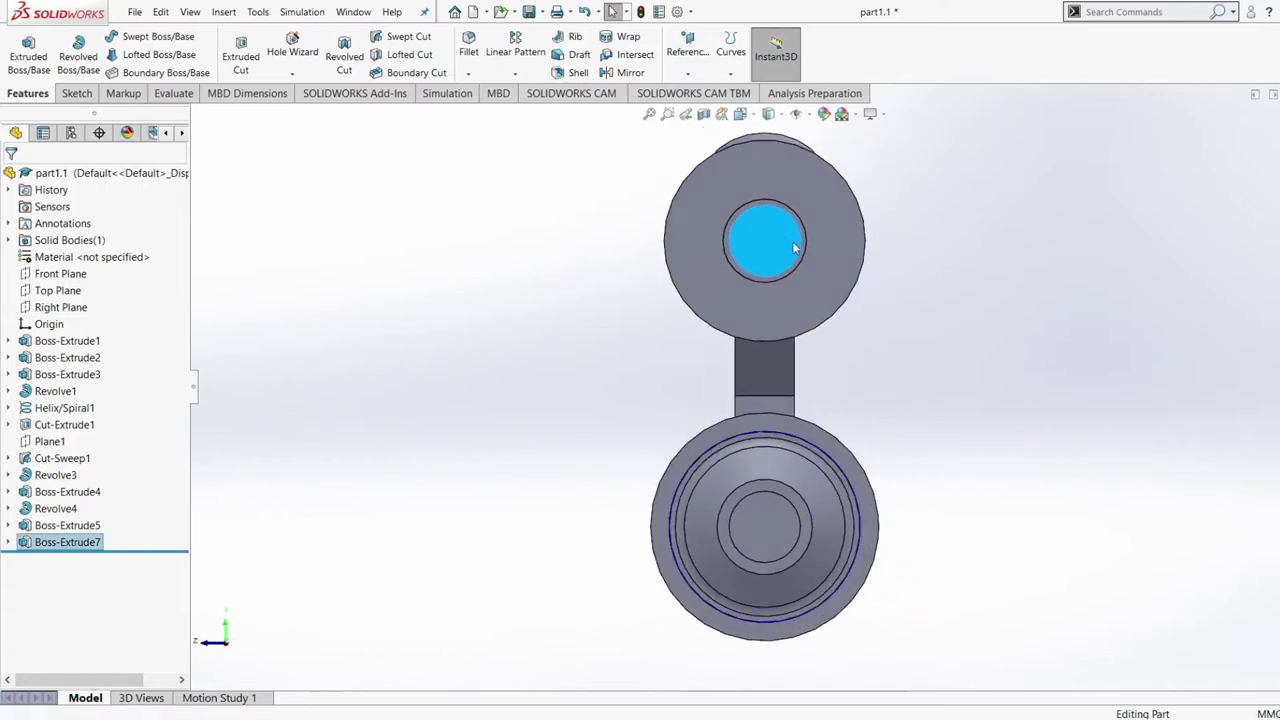
pyautogui.click(811, 205)
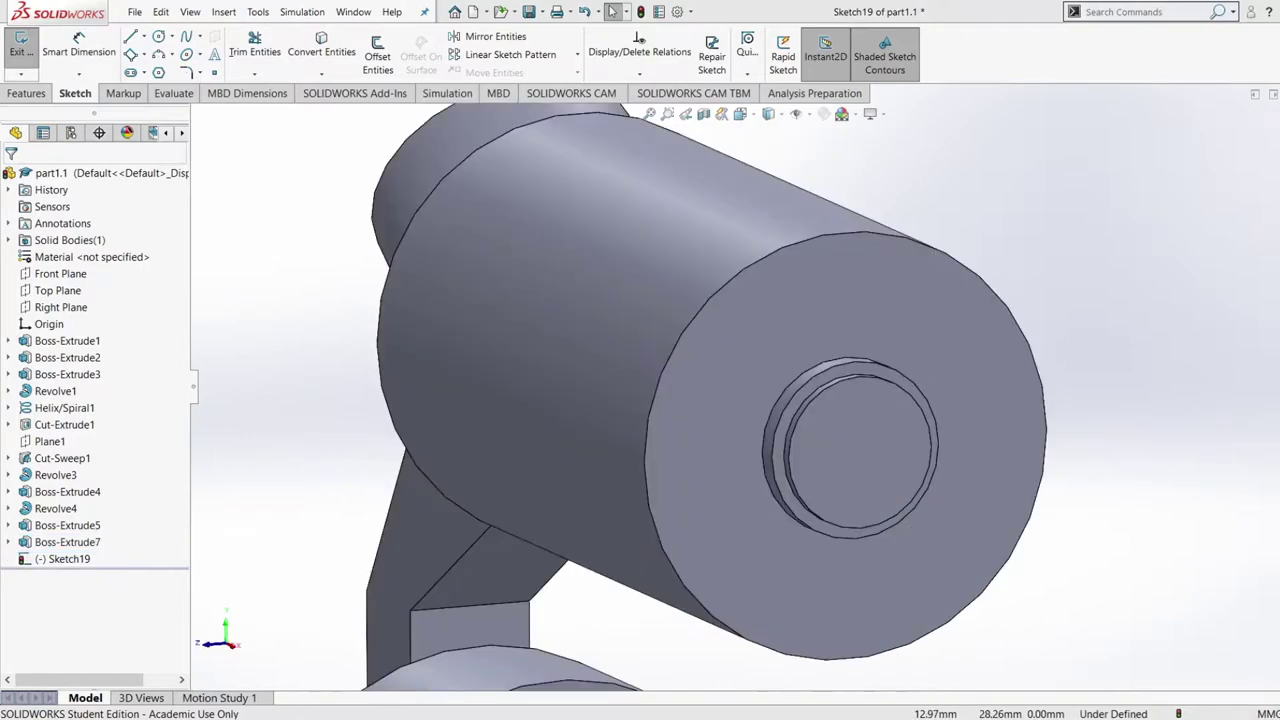
pyautogui.moveTo(965, 402); pyautogui.dragTo(1102, 400, button='middle')
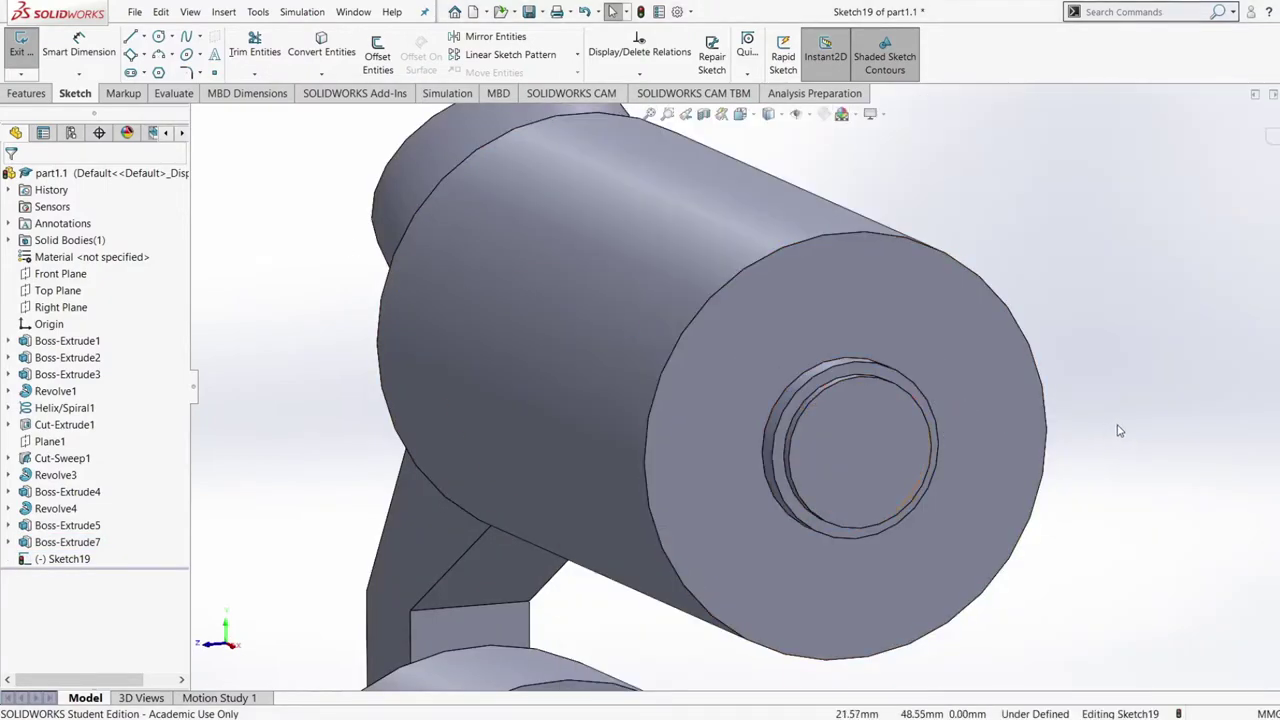
pyautogui.moveTo(694, 354); pyautogui.dragTo(957, 442, button='middle')
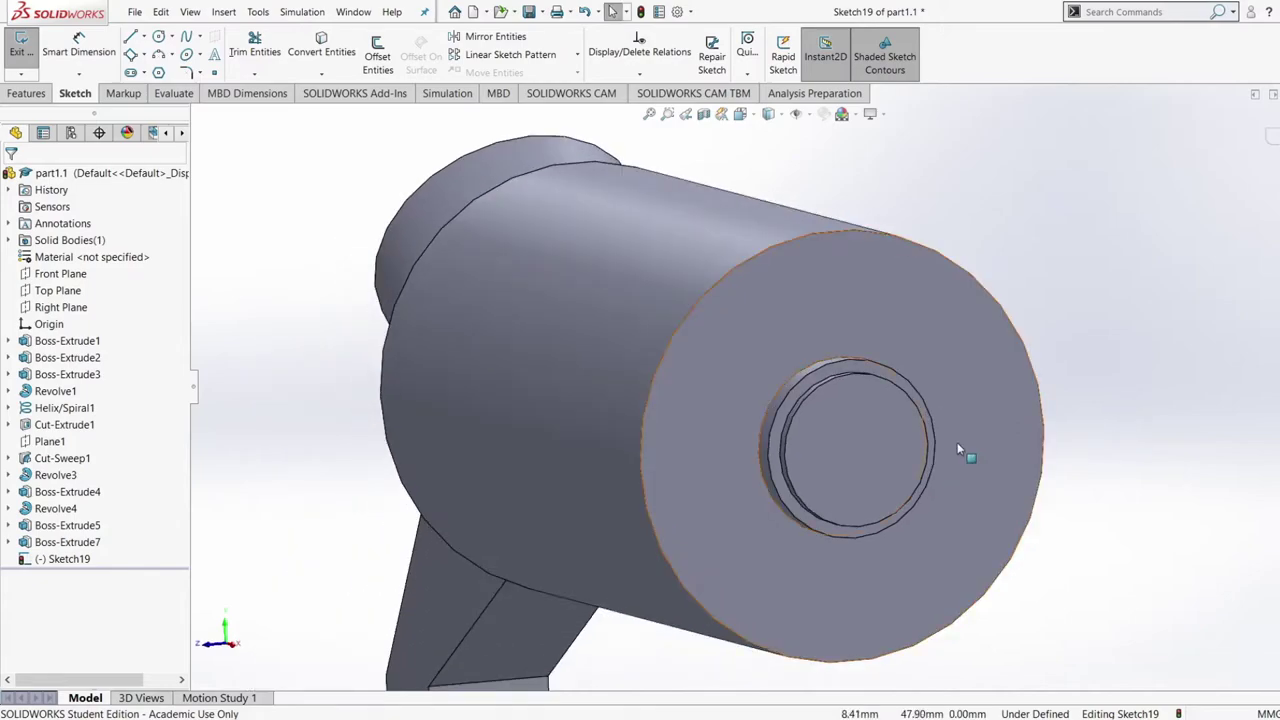
pyautogui.click(836, 425)
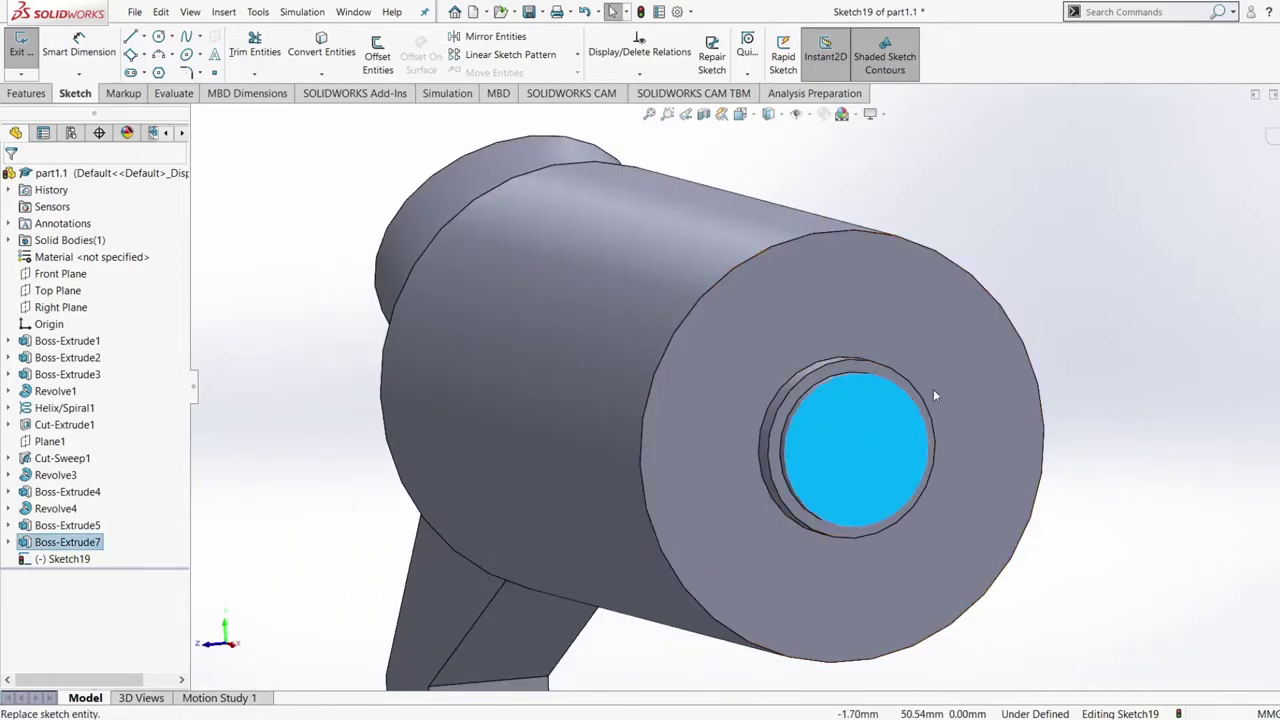
pyautogui.click(1076, 298)
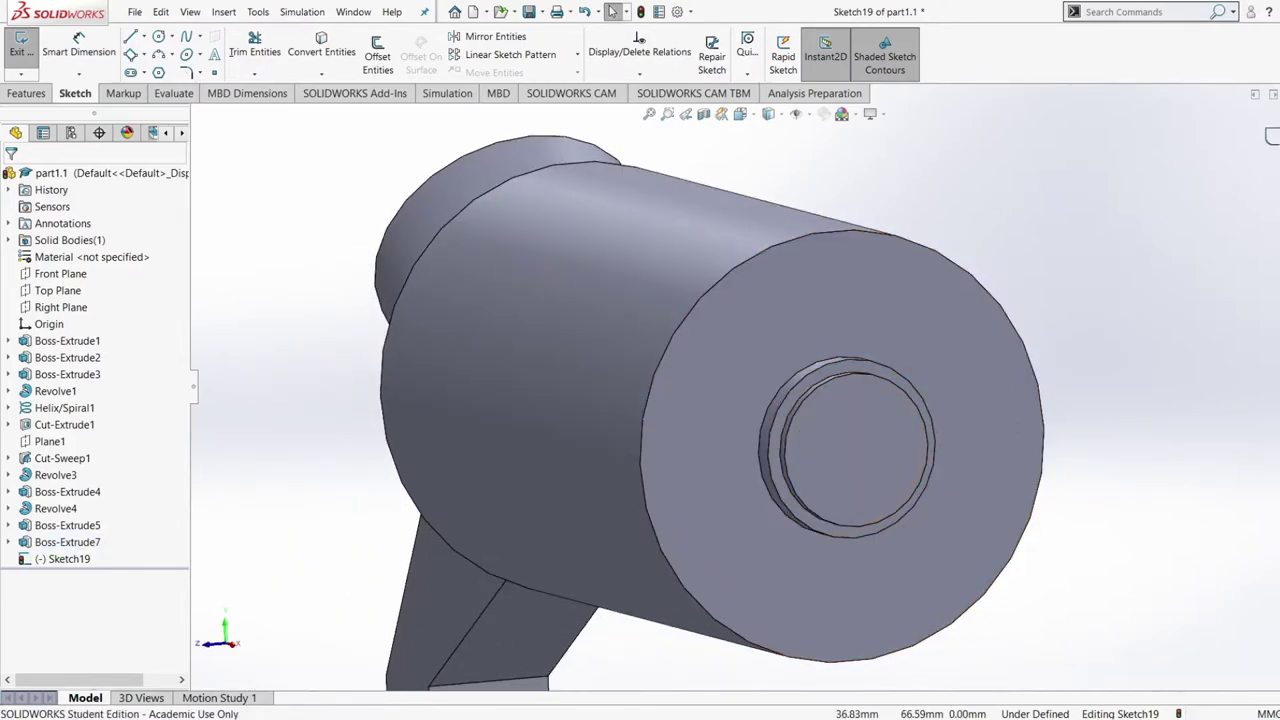
pyautogui.click(1270, 136)
# Sketch a six-sided inscribed-circle polygon, about 8.82 mm across, centred on the end face of the reservoir's small boss
pyautogui.click(867, 433)
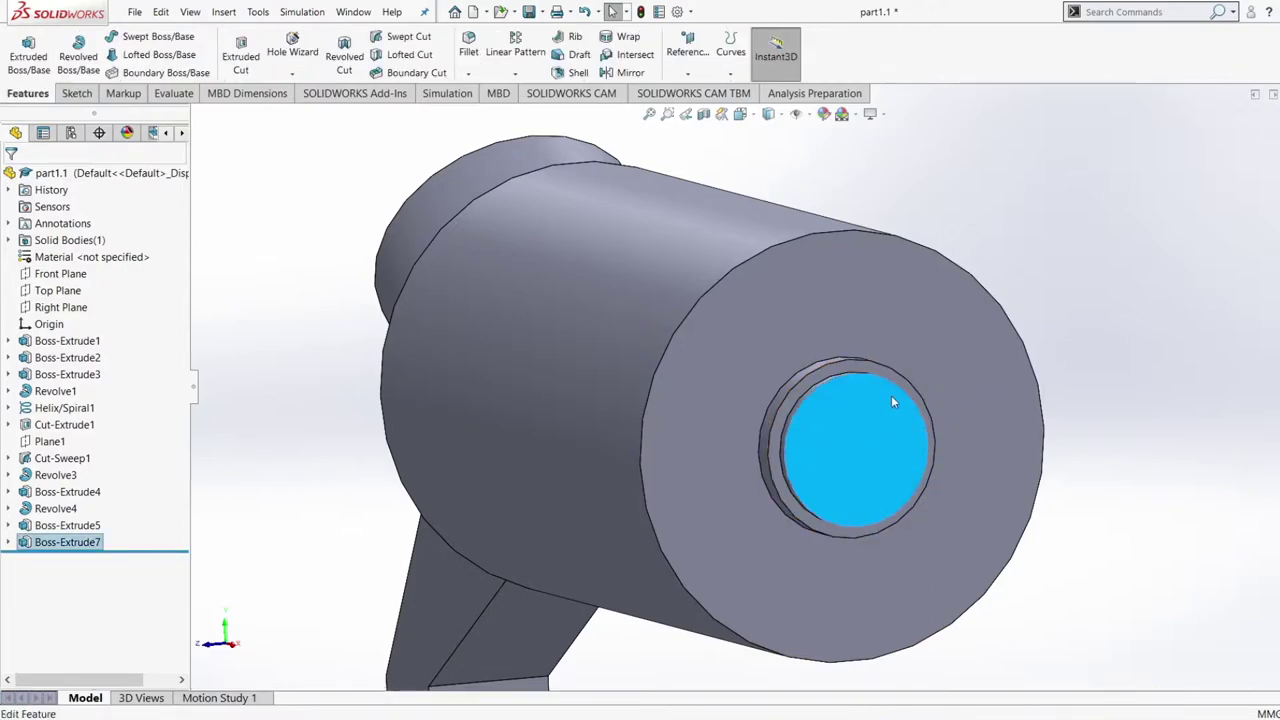
pyautogui.click(904, 402)
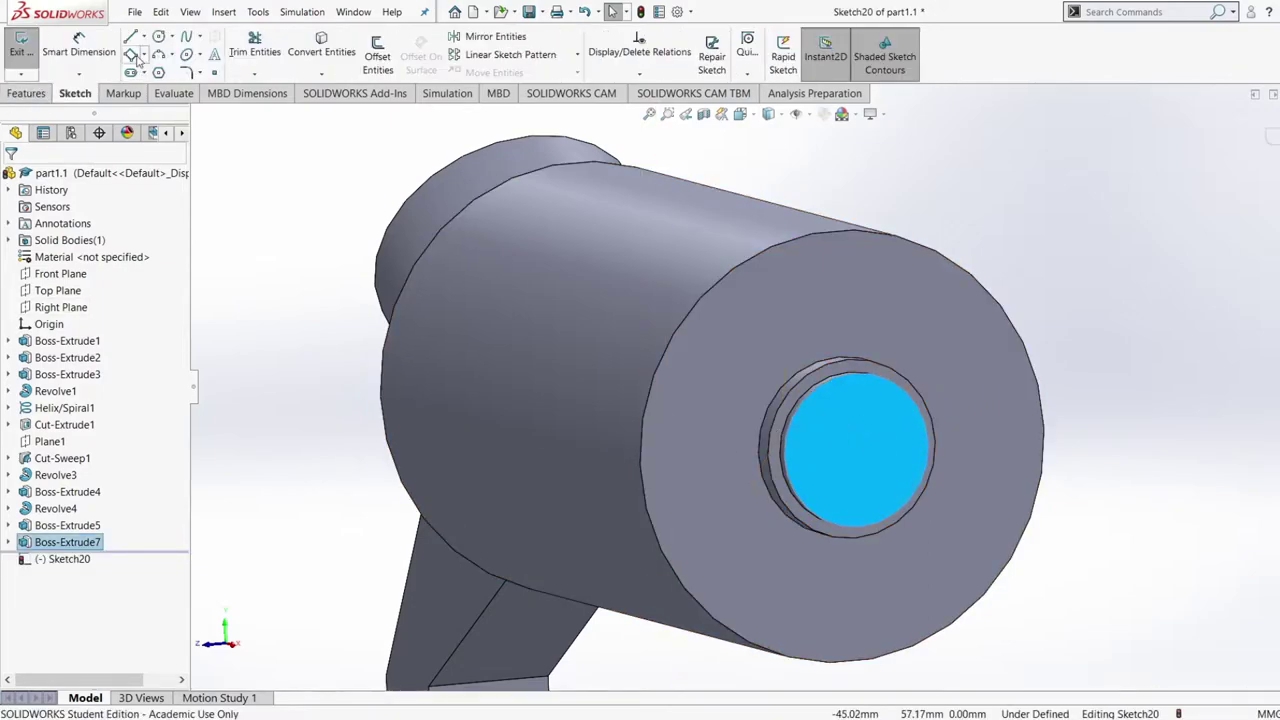
pyautogui.press('p')
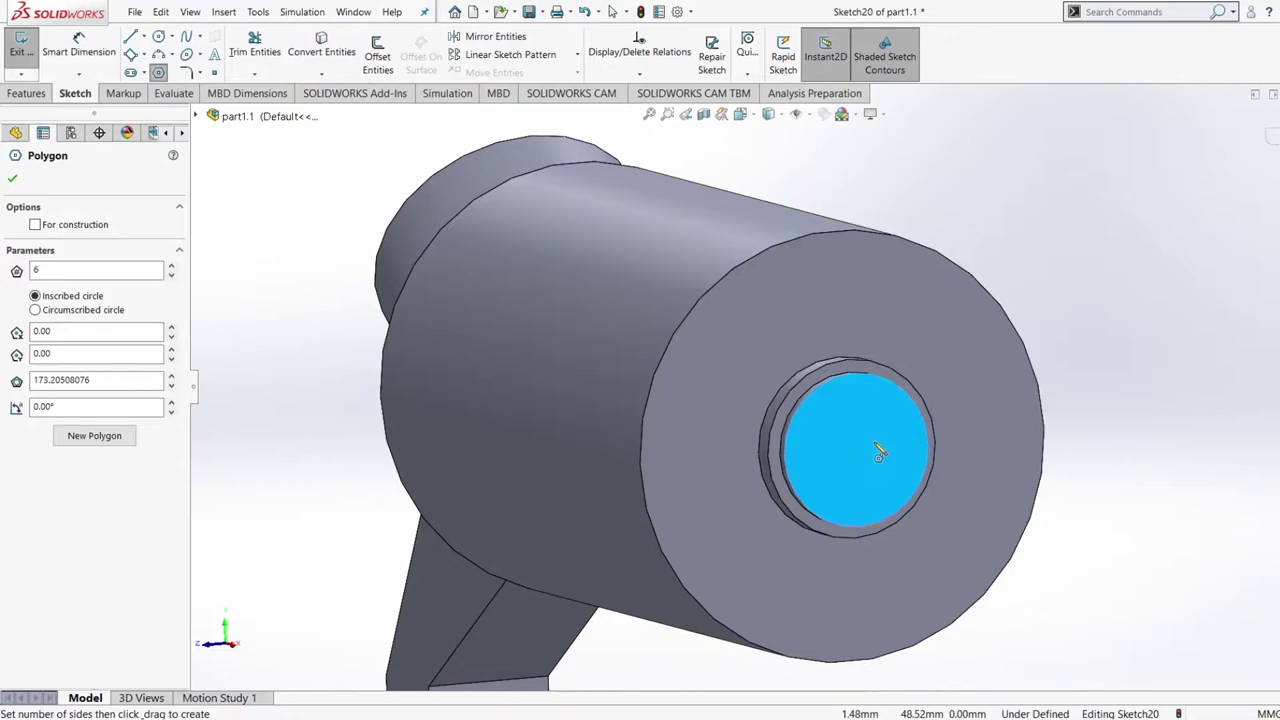
pyautogui.press('space')
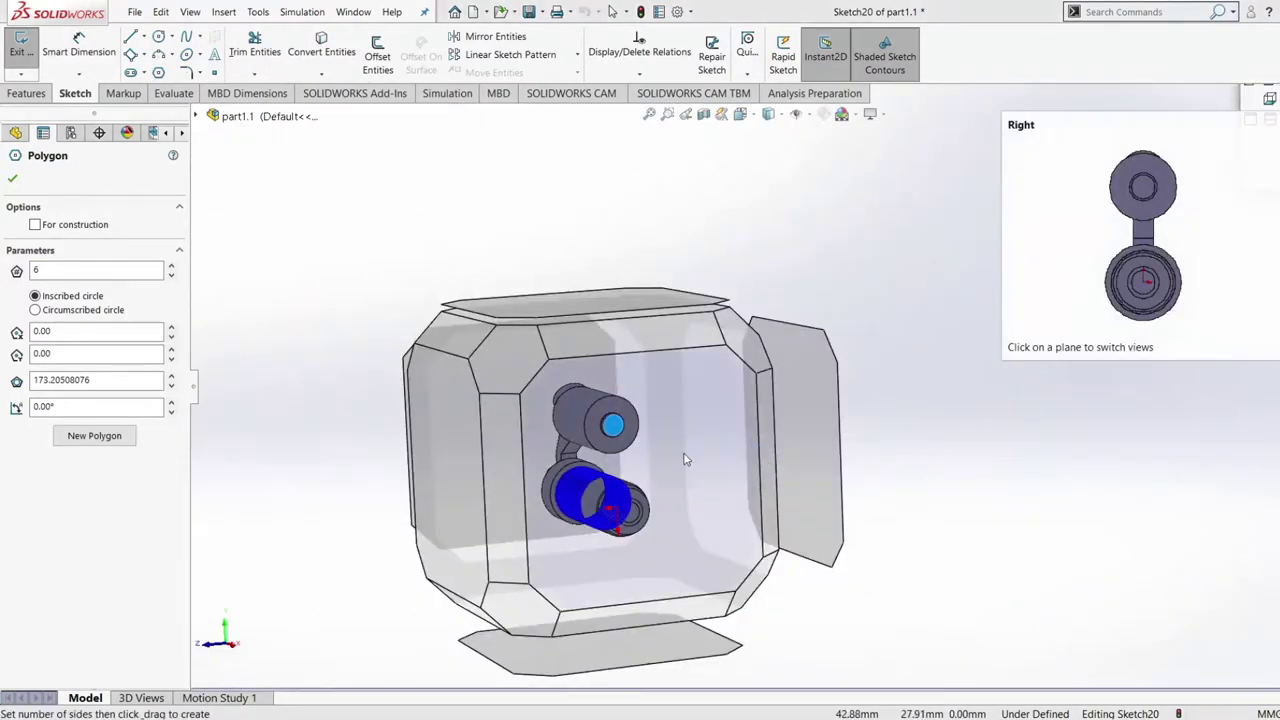
pyautogui.click(729, 441)
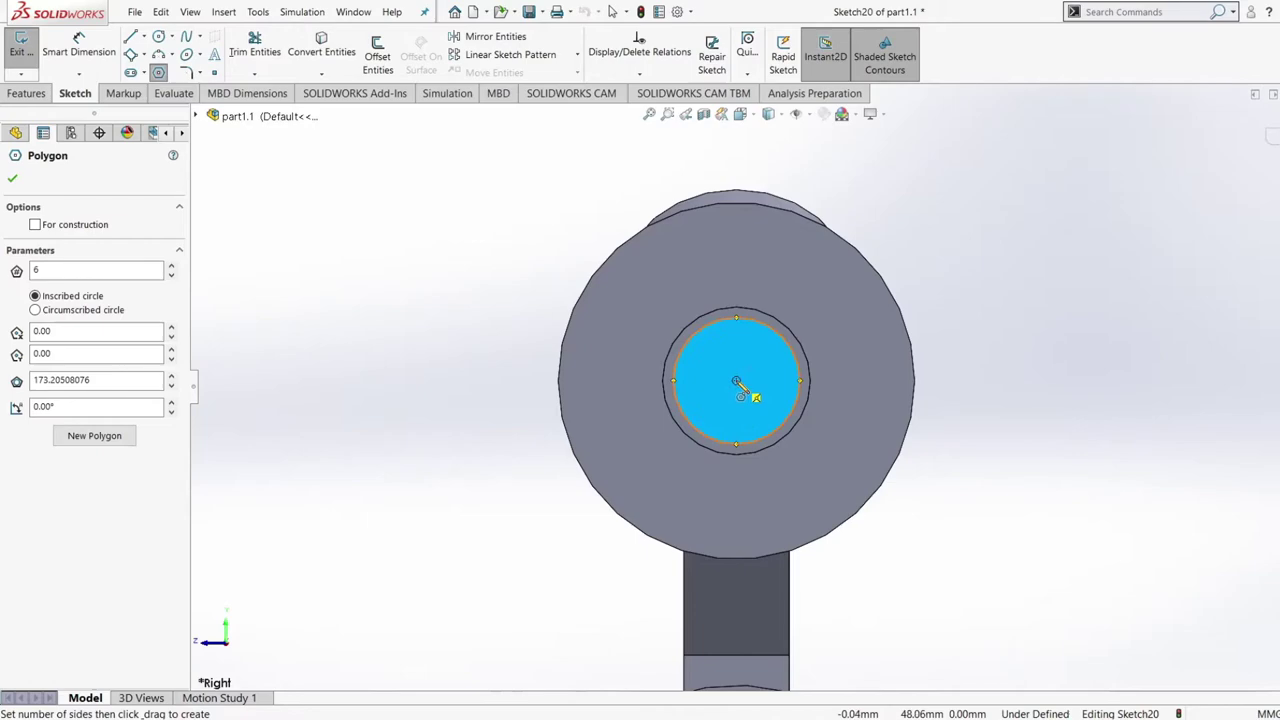
pyautogui.moveTo(737, 383); pyautogui.dragTo(763, 437)
pyautogui.press('Escape')
# Dimension the diameter of the hexagon's inscribed construction circle and set it to 10 mm
pyautogui.moveTo(943, 518); pyautogui.dragTo(997, 308, button='right')
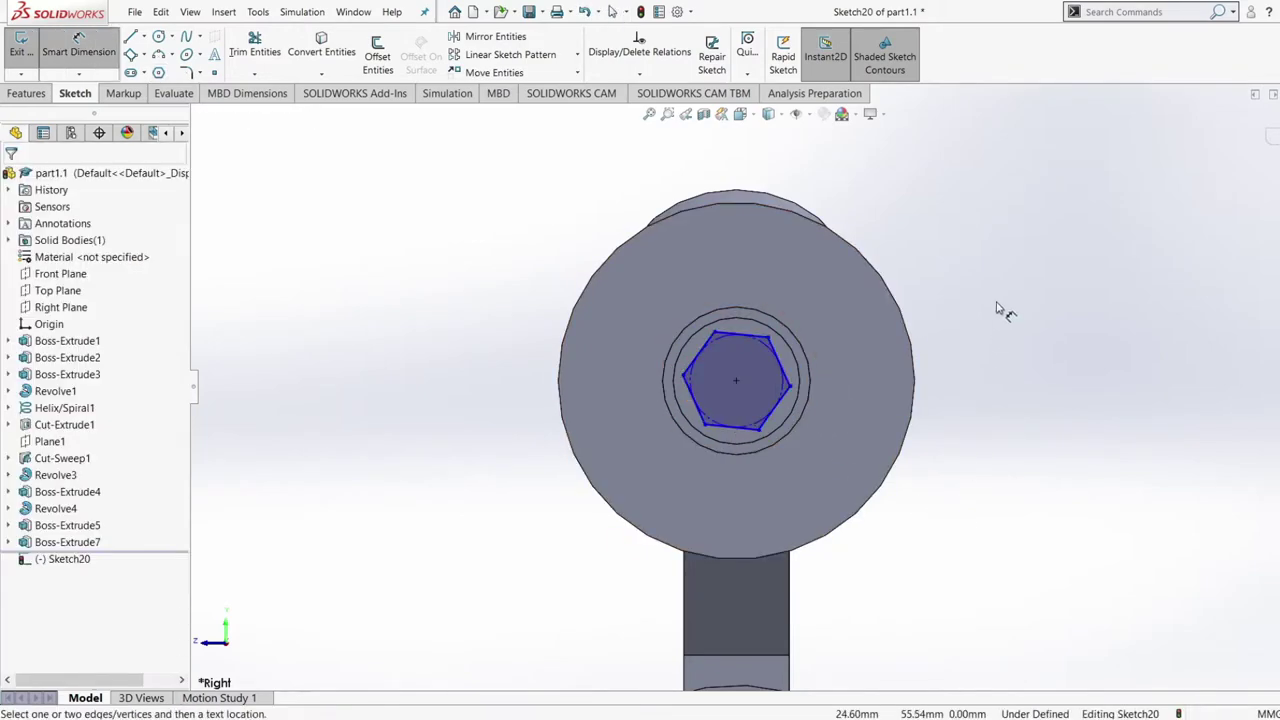
pyautogui.click(765, 350)
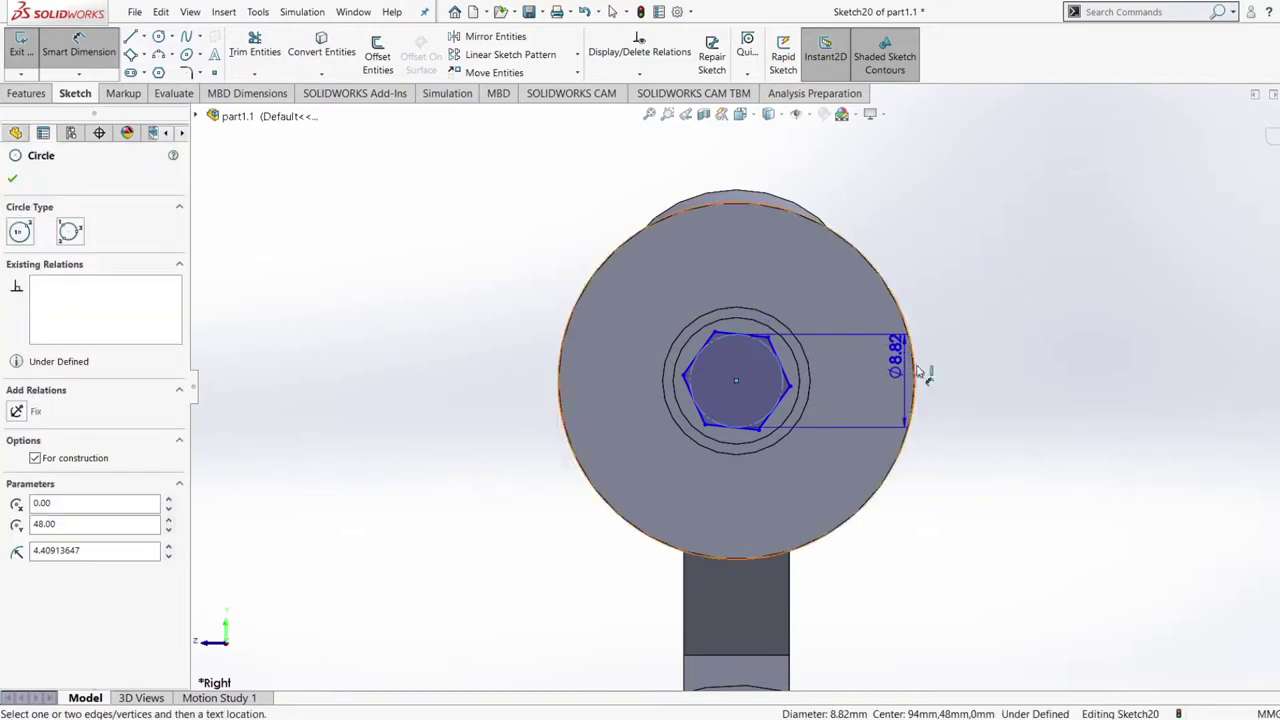
pyautogui.click(893, 393)
pyautogui.write('10')
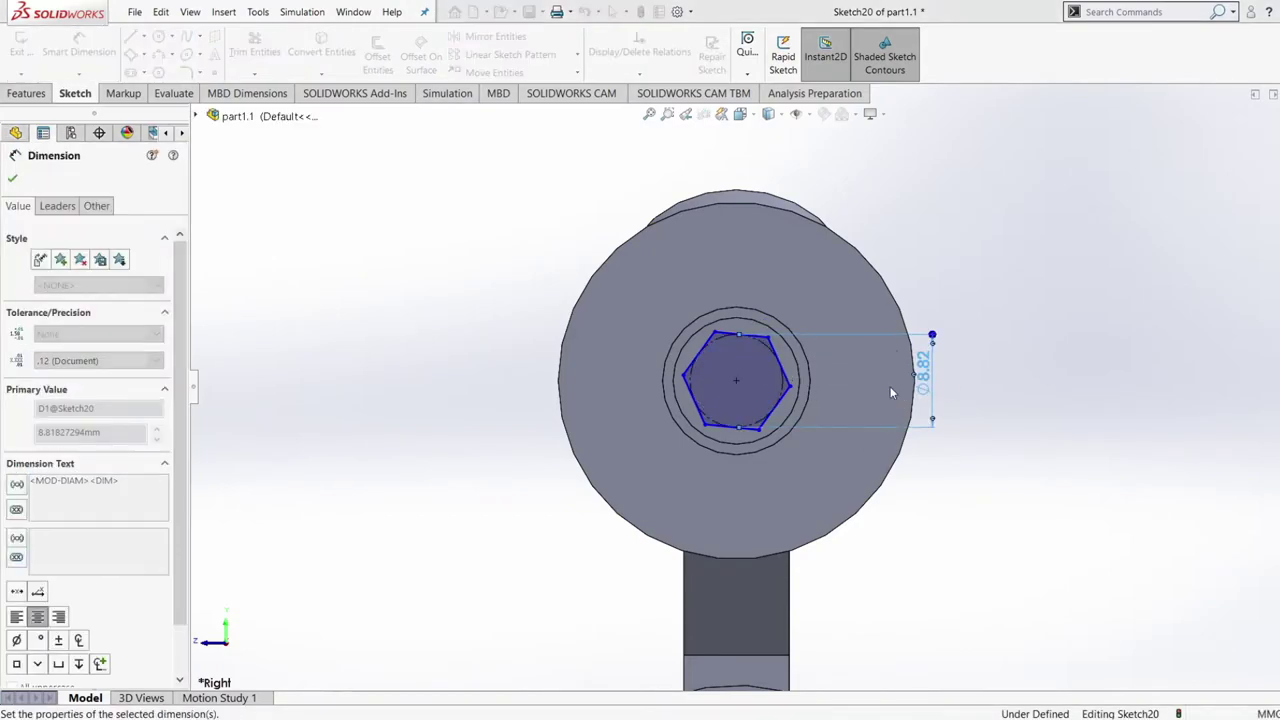
pyautogui.press('Return')
pyautogui.click(486, 228)
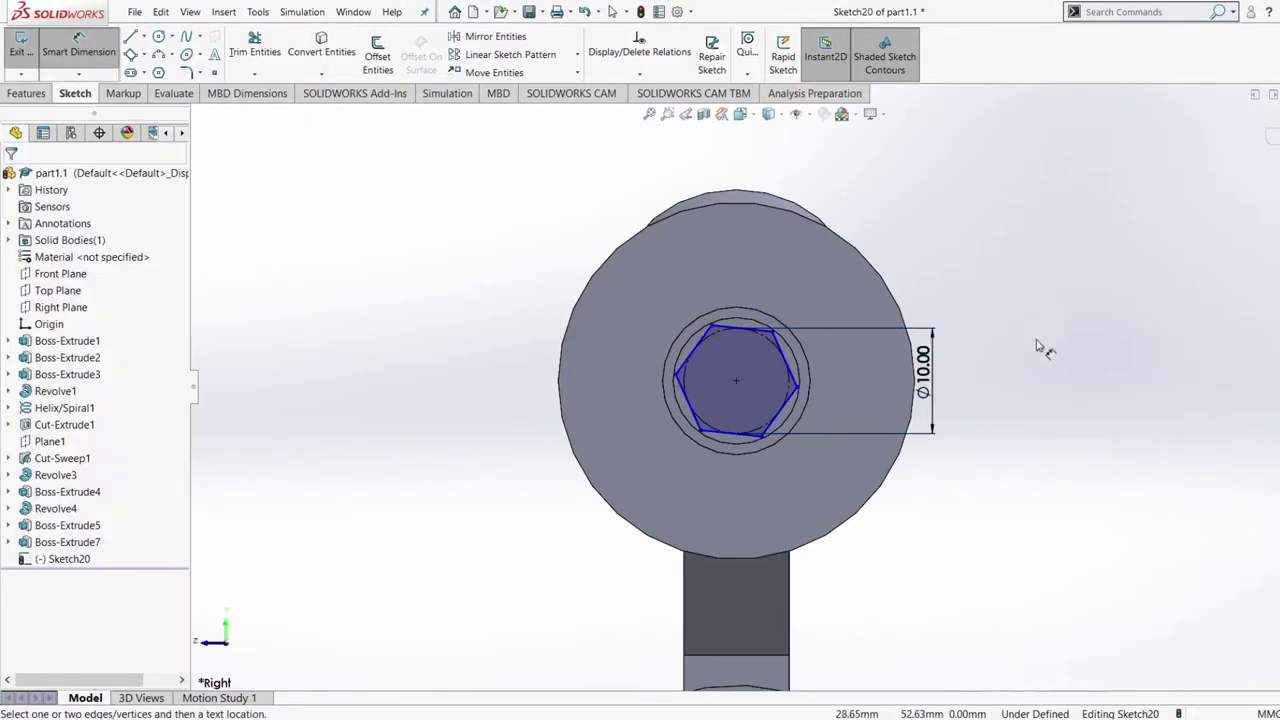
# Try to extrude the hexagon by a blind depth of 2 mm as a merged boss
pyautogui.click(24, 94)
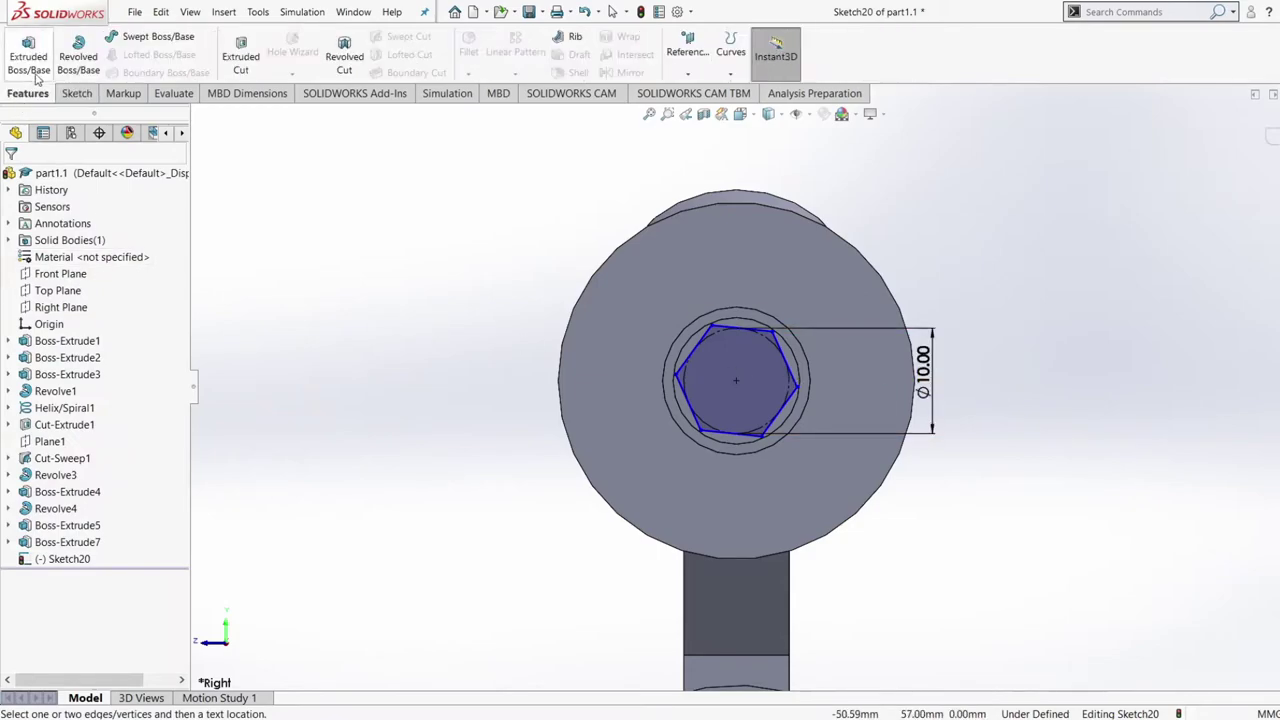
pyautogui.click(36, 76)
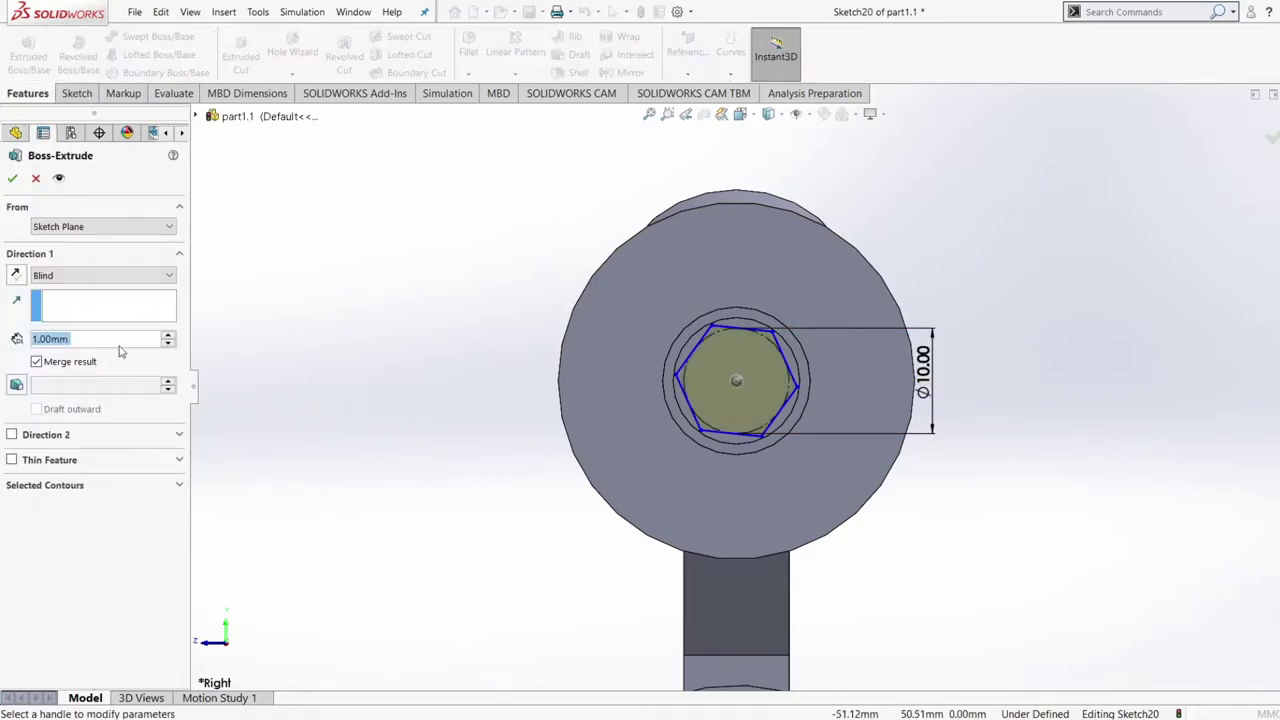
pyautogui.write('2')
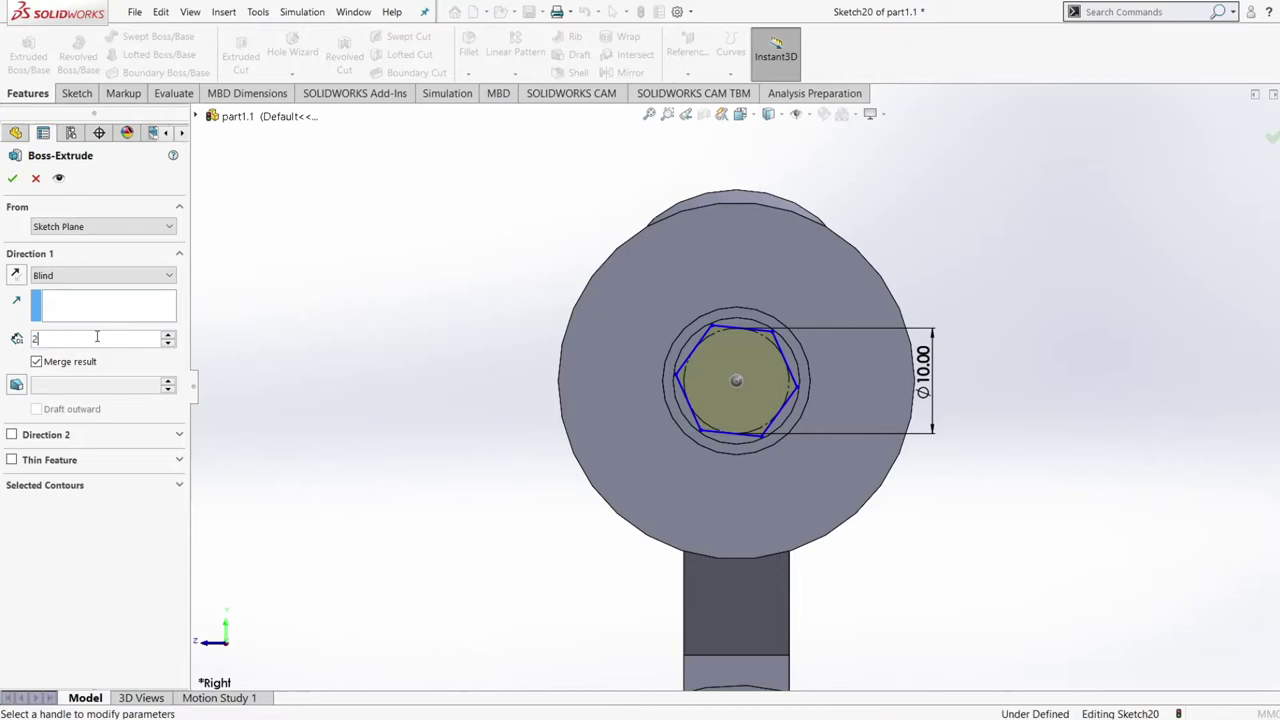
pyautogui.click(13, 179)
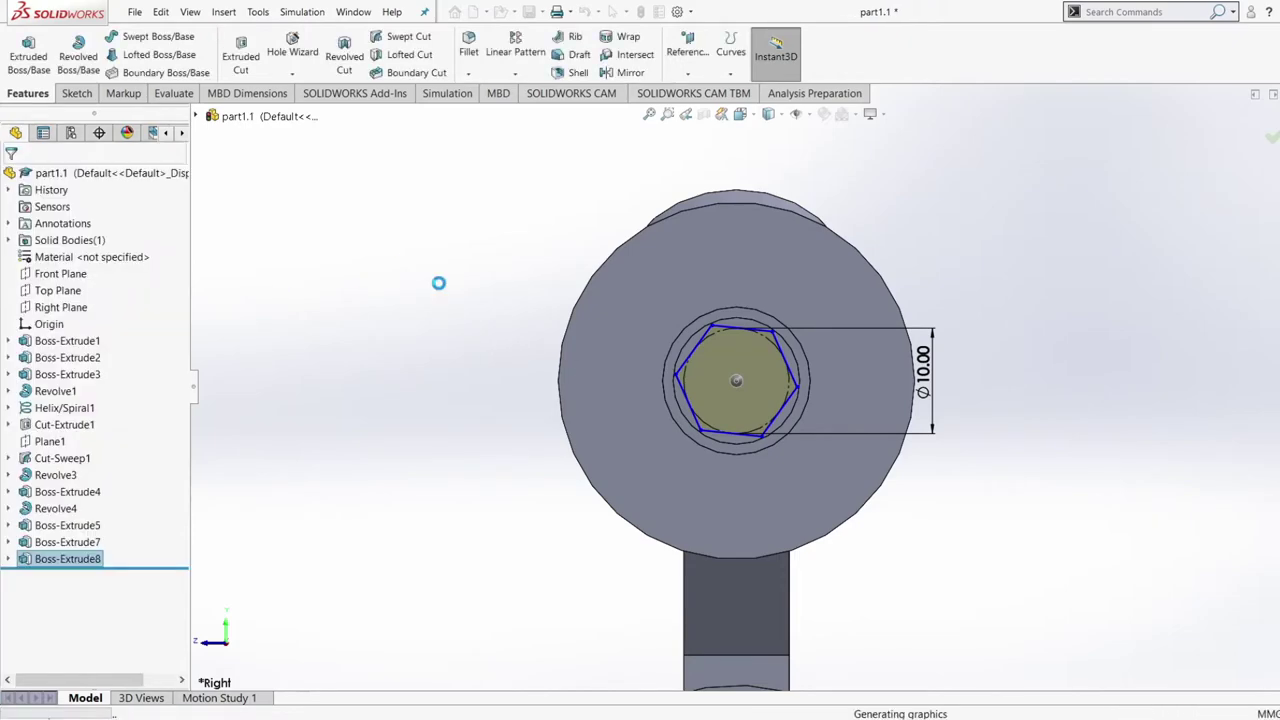
pyautogui.moveTo(443, 280); pyautogui.dragTo(674, 357, button='middle')
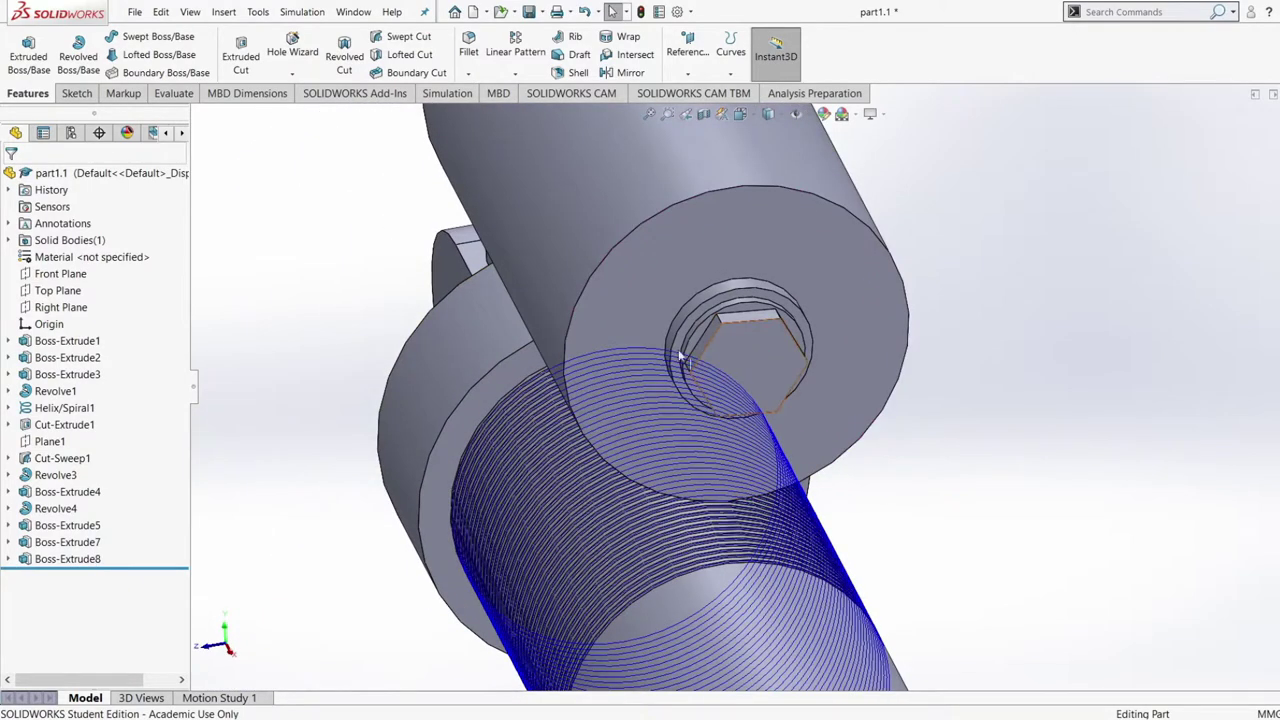
pyautogui.hotkey('ctrl', 'z')
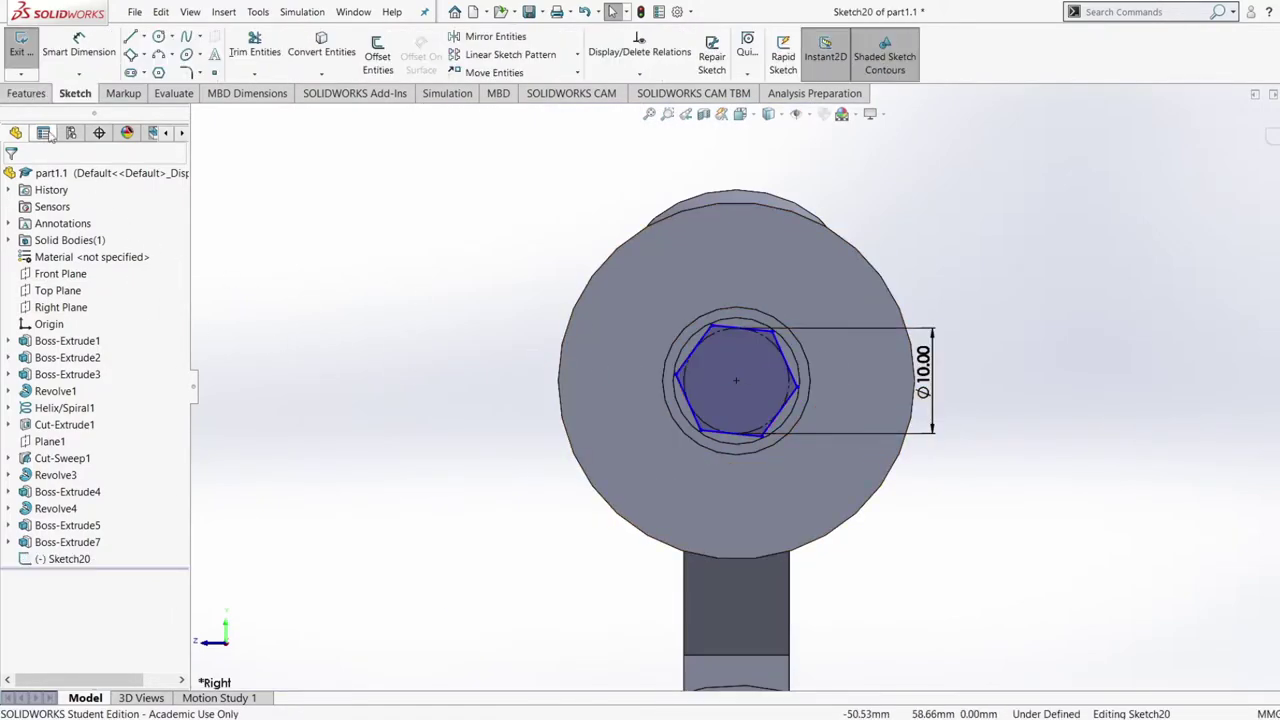
# Extrude the hexagon by a blind depth of 1 mm as a boss merged with the body
pyautogui.click(27, 93)
pyautogui.click(28, 55)
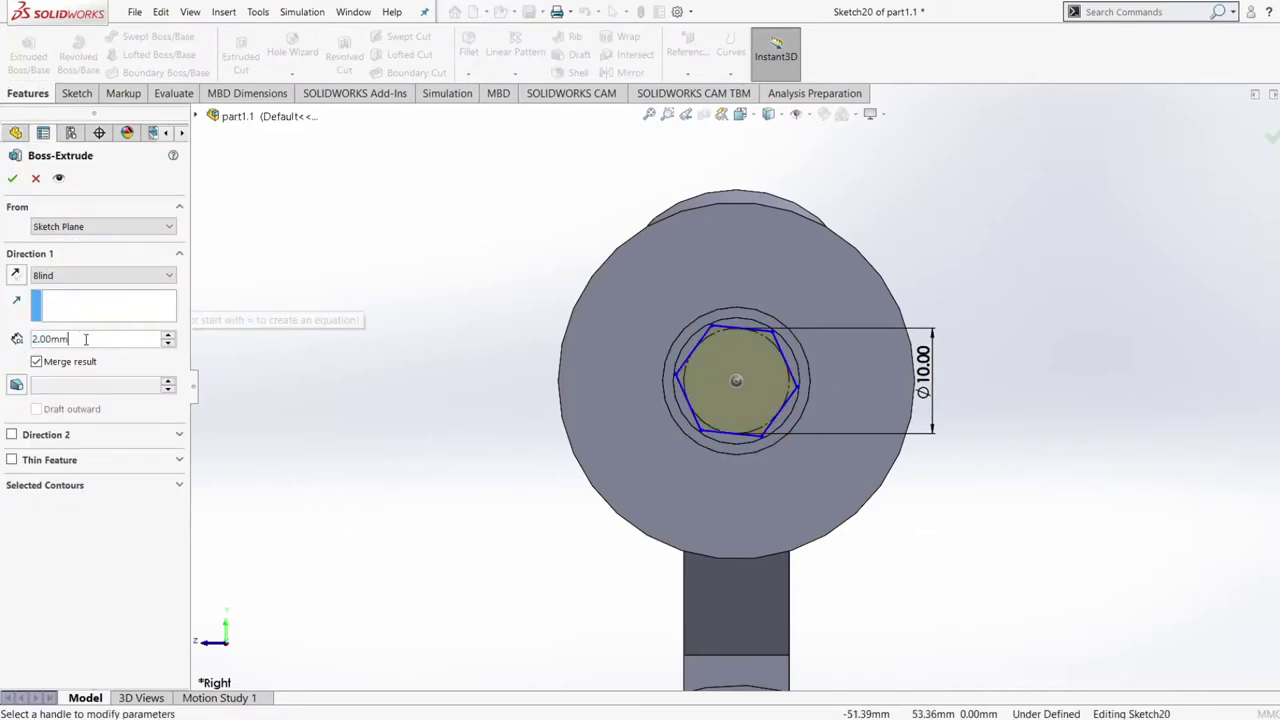
pyautogui.write('1')
pyautogui.press('Return')
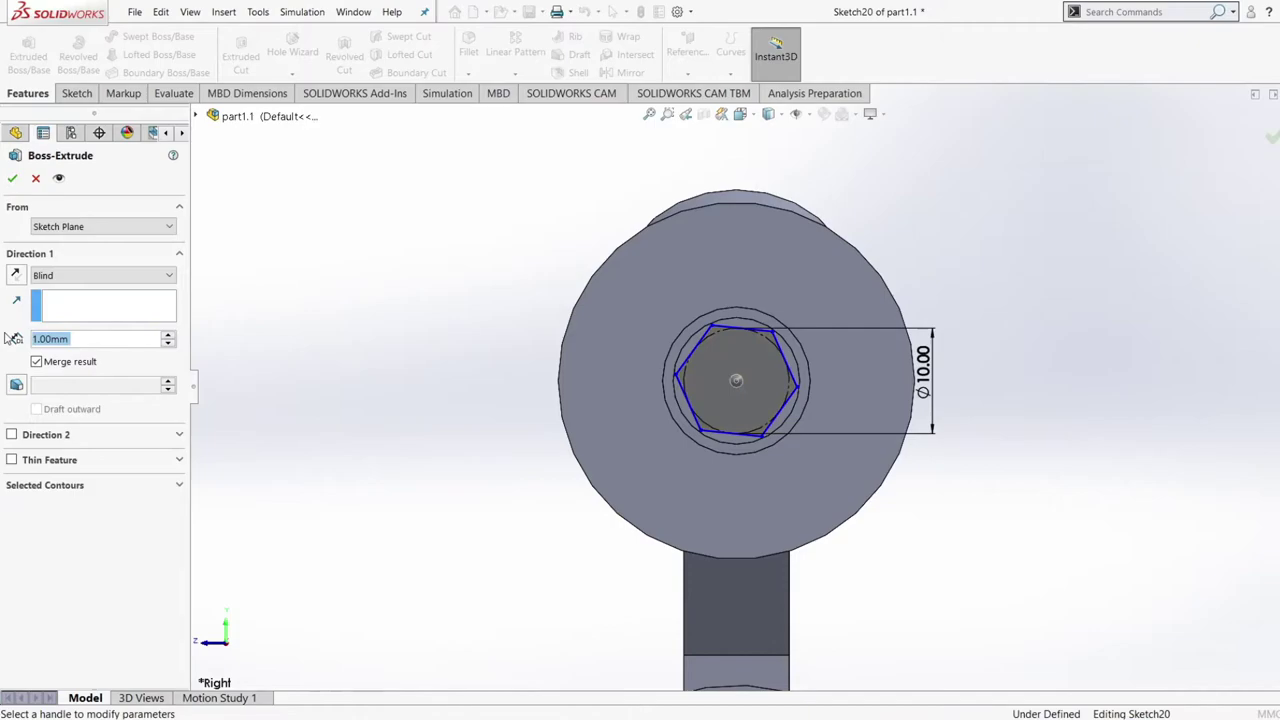
pyautogui.click(13, 177)
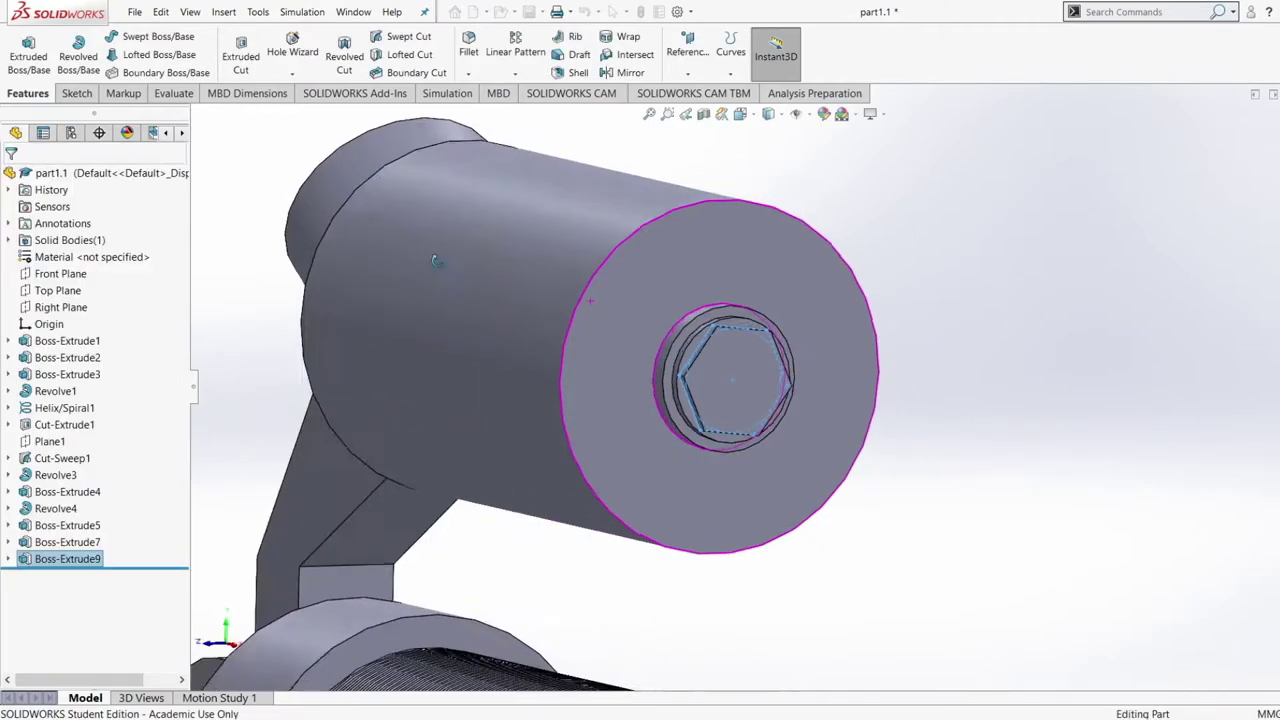
pyautogui.moveTo(436, 261); pyautogui.dragTo(489, 282, button='middle')
pyautogui.click(957, 340)
pyautogui.scroll(2, 704, 446)
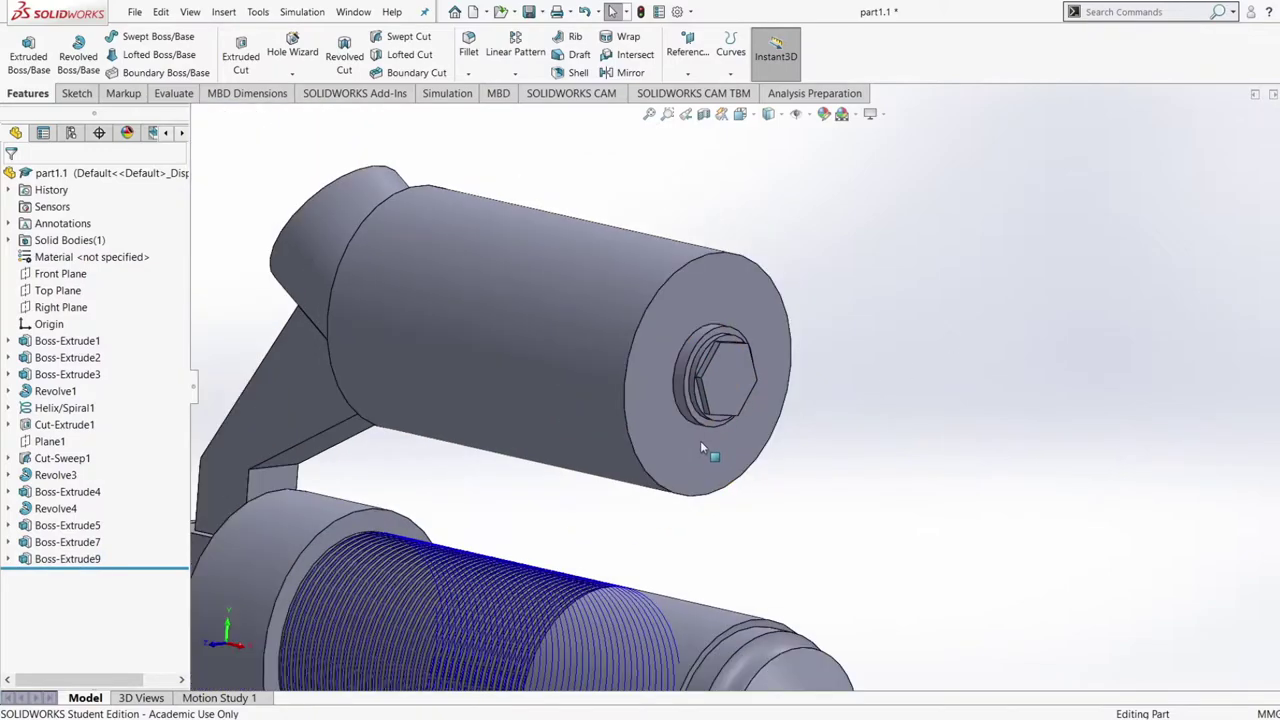
# Sketch a circle about 9.55 mm in diameter, centred on the flat end face of the short cylinder joining the arm to the reservoir
pyautogui.moveTo(866, 469); pyautogui.dragTo(802, 539, button='middle')
pyautogui.scroll(3, 885, 624)
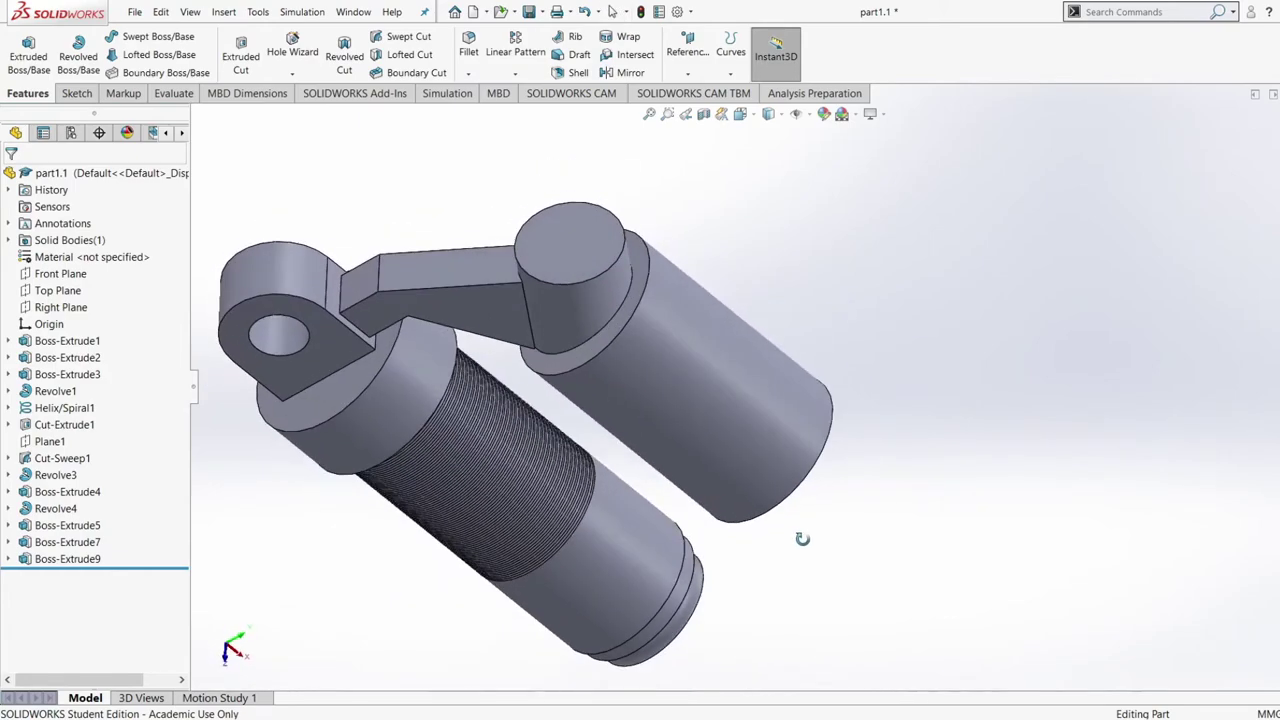
pyautogui.moveTo(728, 160); pyautogui.dragTo(690, 352, button='middle')
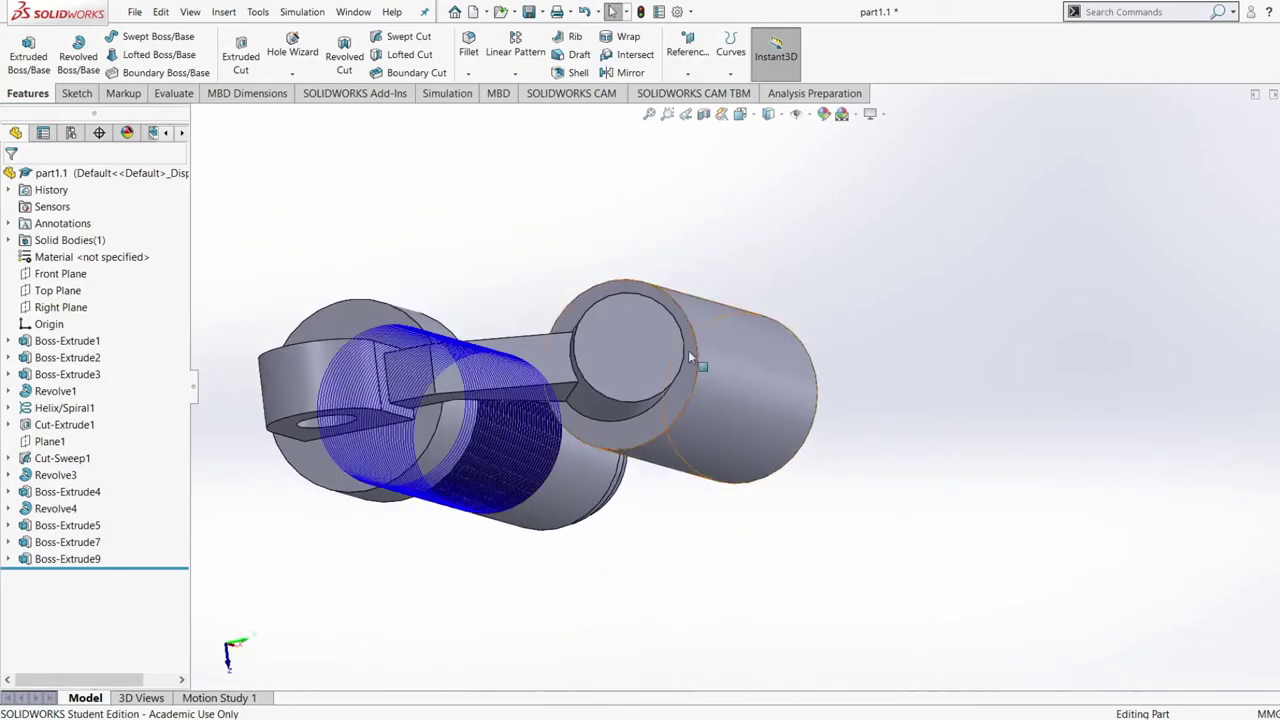
pyautogui.click(624, 332)
pyautogui.click(718, 309)
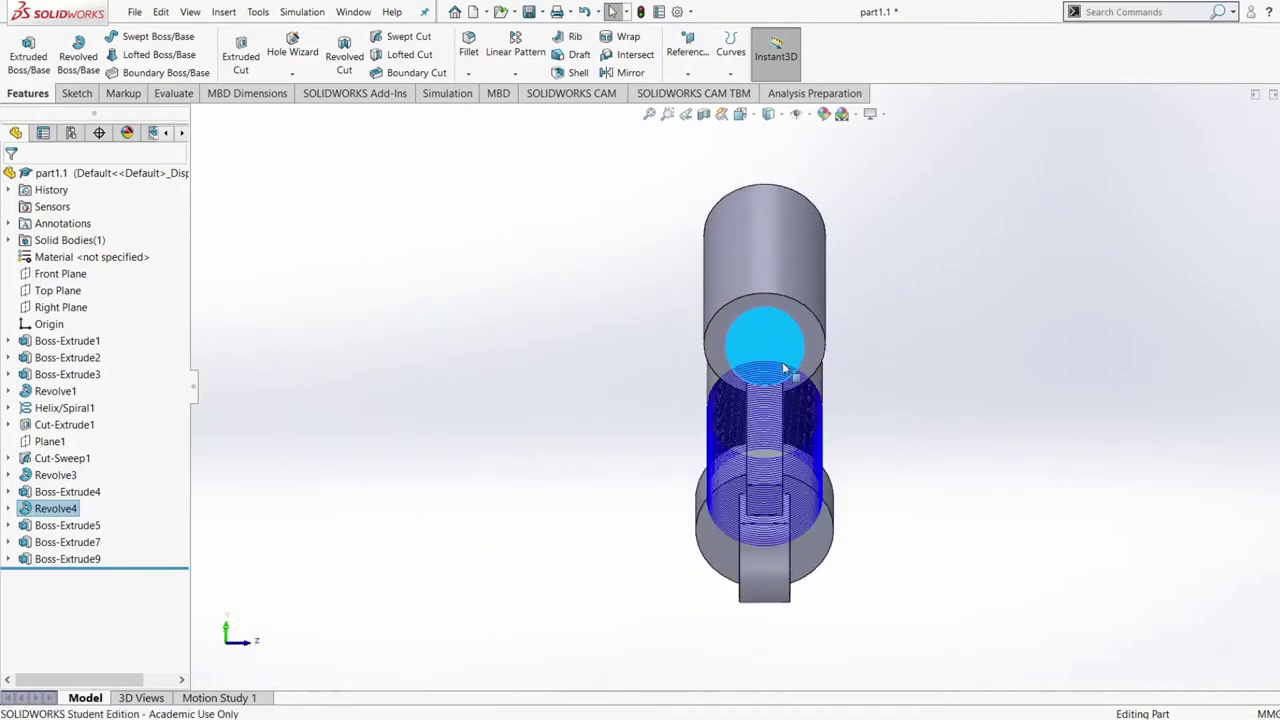
pyautogui.scroll(-2, 780, 368)
pyautogui.scroll(6, 776, 366)
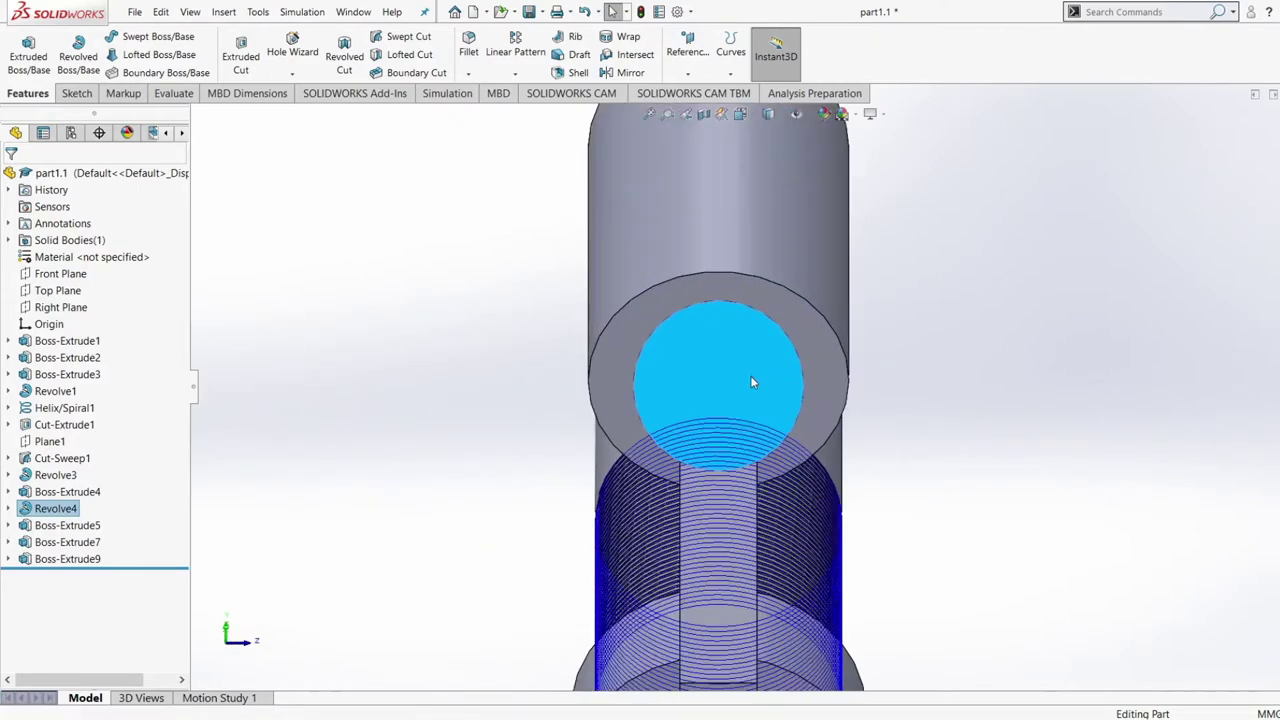
pyautogui.click(808, 336)
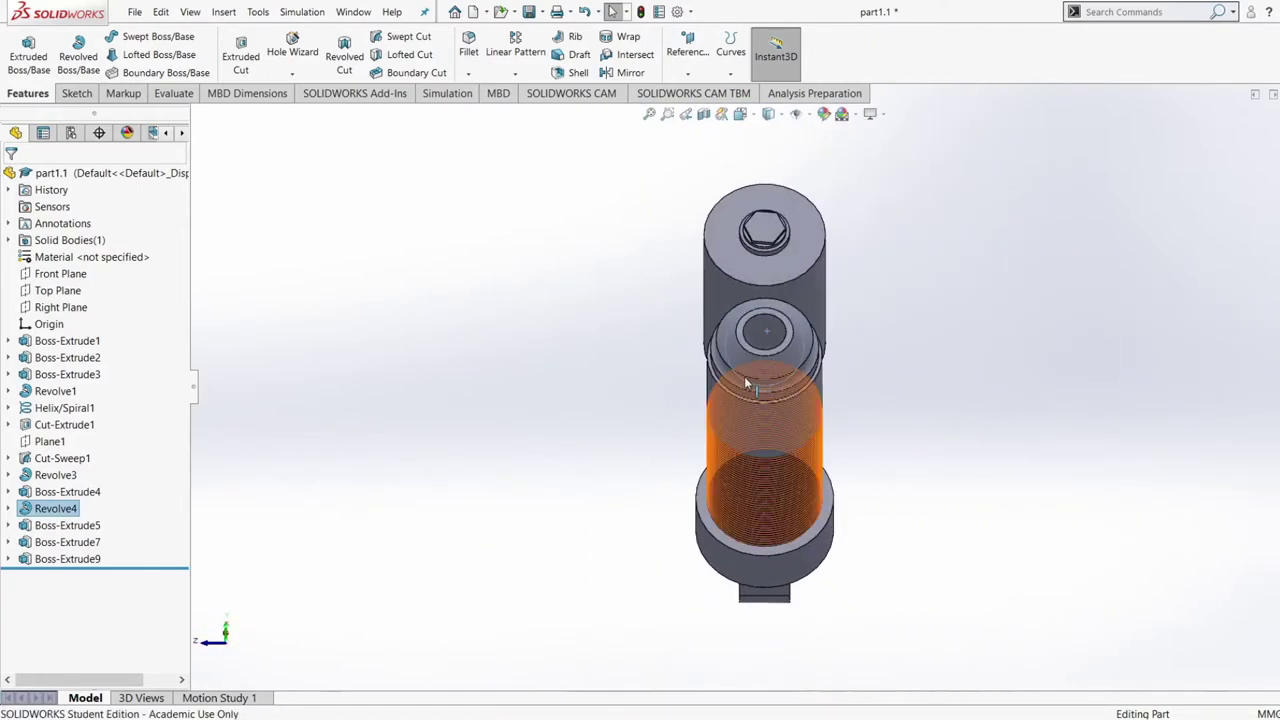
pyautogui.click(745, 387)
pyautogui.moveTo(526, 246); pyautogui.dragTo(778, 352, button='middle')
pyautogui.click(780, 349)
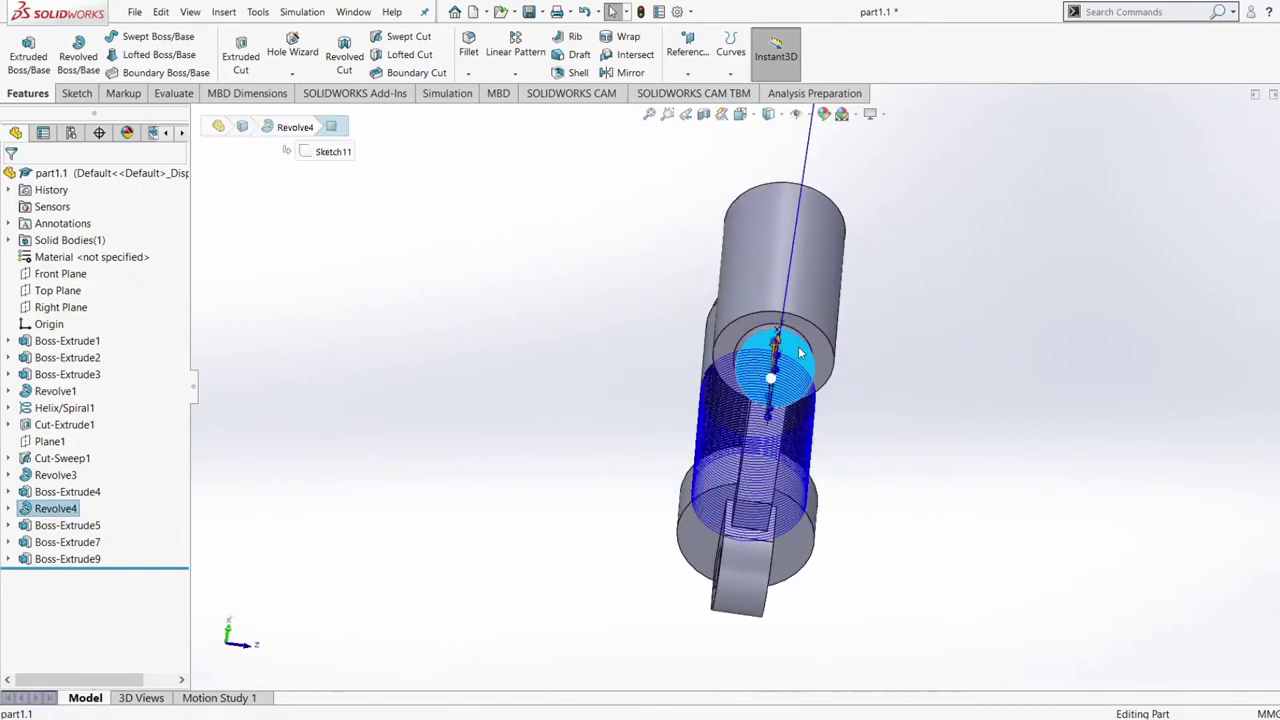
pyautogui.click(882, 340)
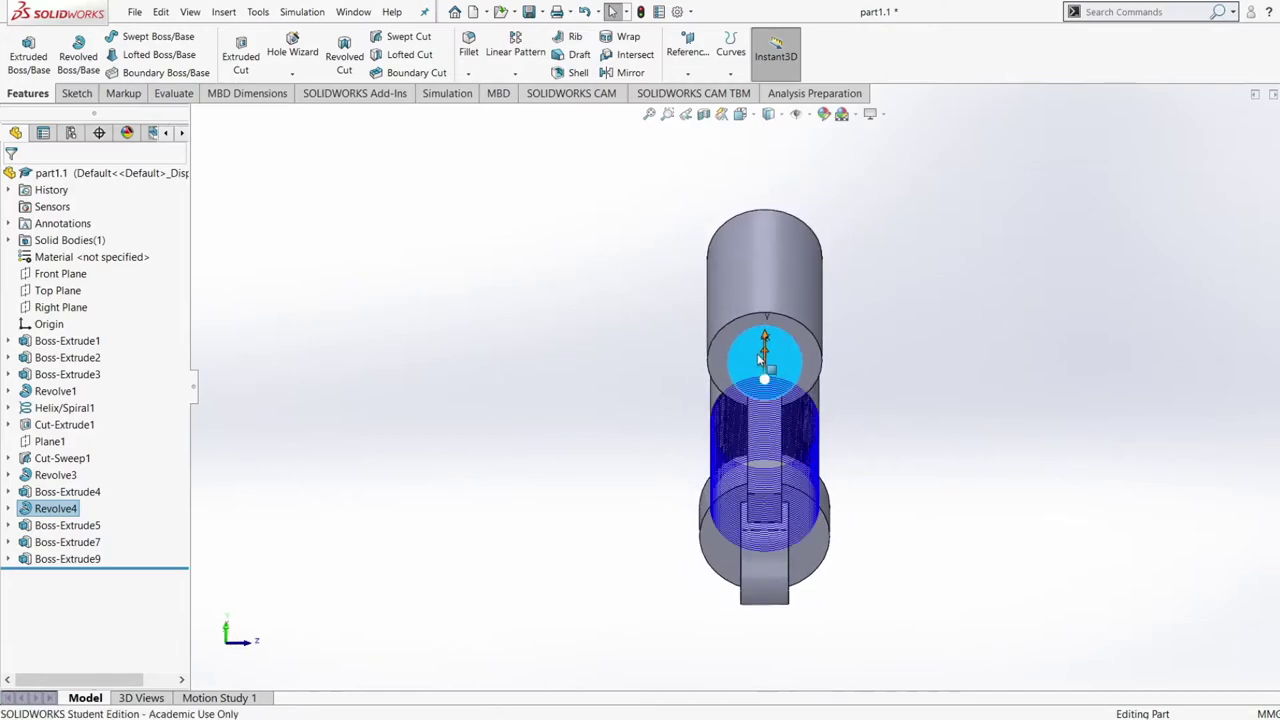
pyautogui.scroll(-5, 767, 357)
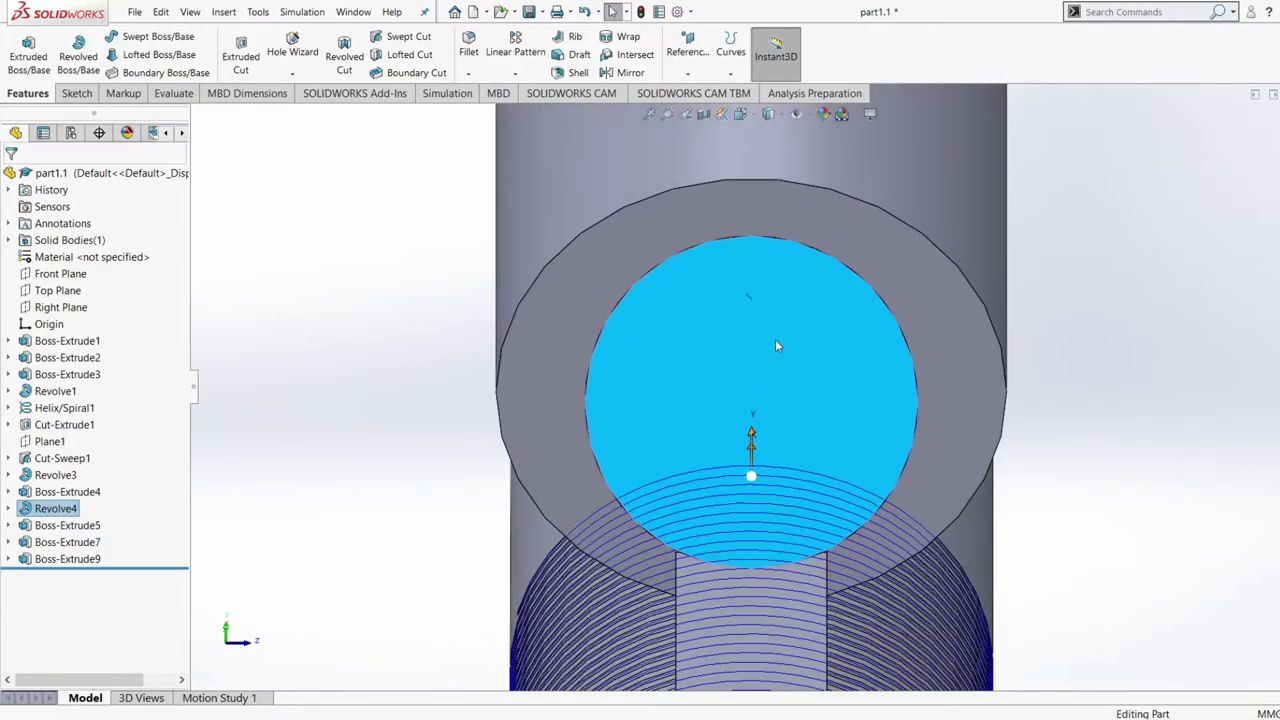
pyautogui.click(790, 312)
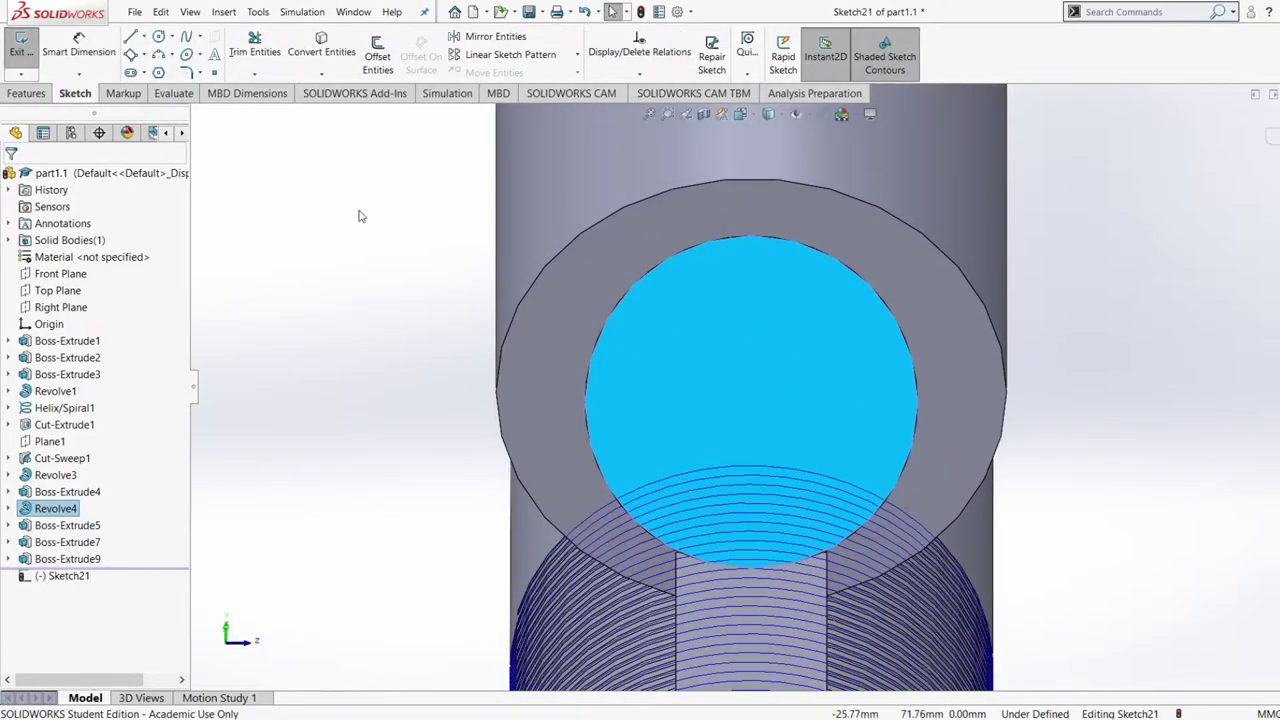
pyautogui.click(157, 36)
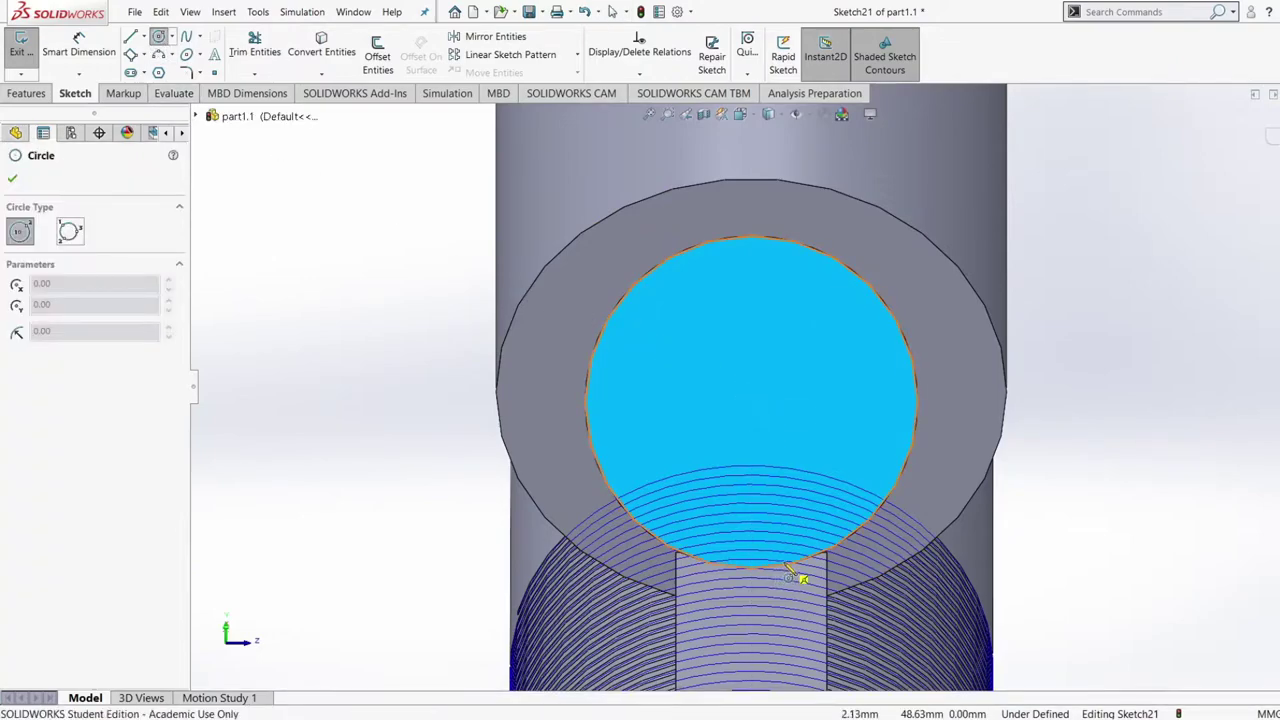
pyautogui.click(751, 404)
pyautogui.click(776, 472)
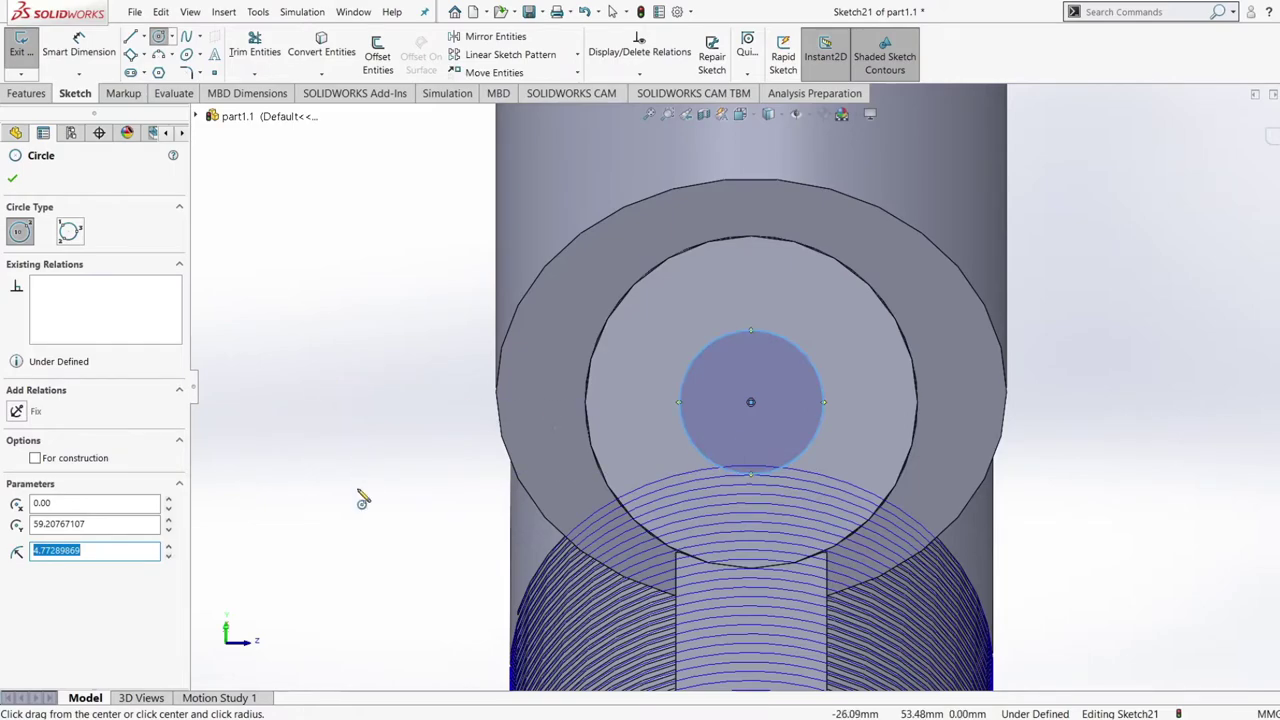
# Dimension the circle's diameter on the short cylinder's end face and set it to 10 mm
pyautogui.moveTo(358, 489); pyautogui.dragTo(358, 420, button='right')
pyautogui.click(813, 364)
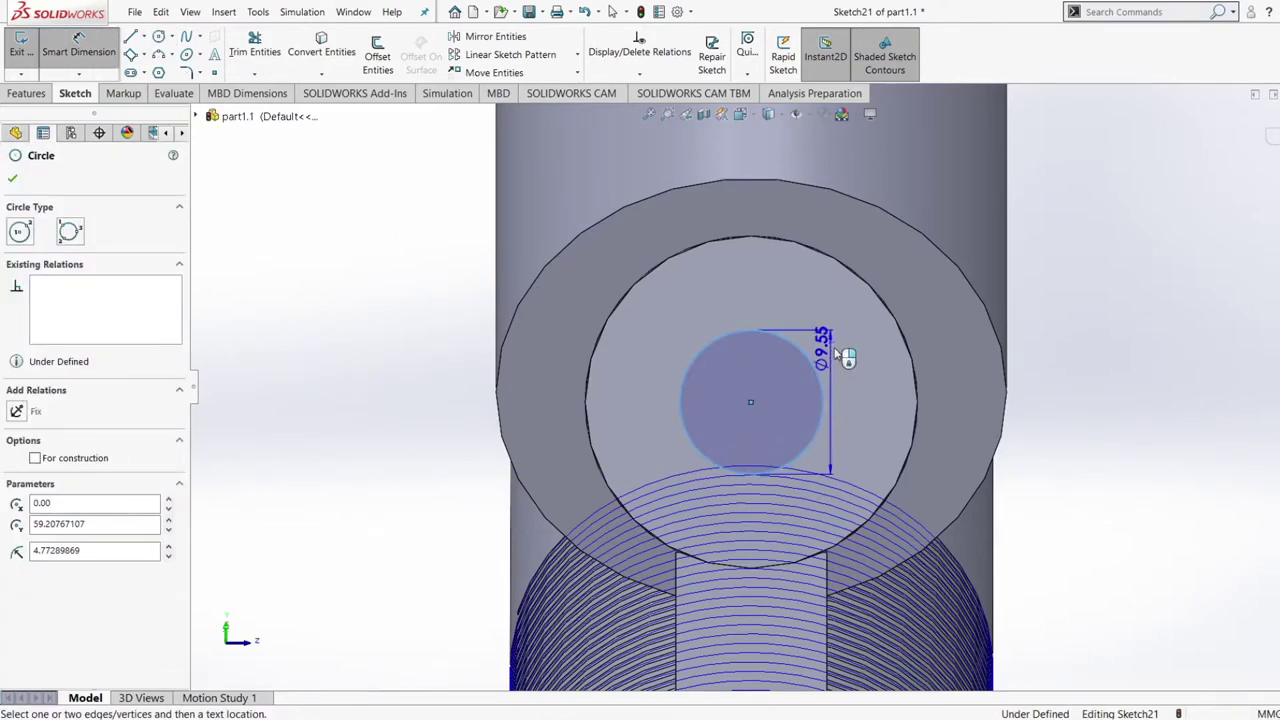
pyautogui.click(838, 352)
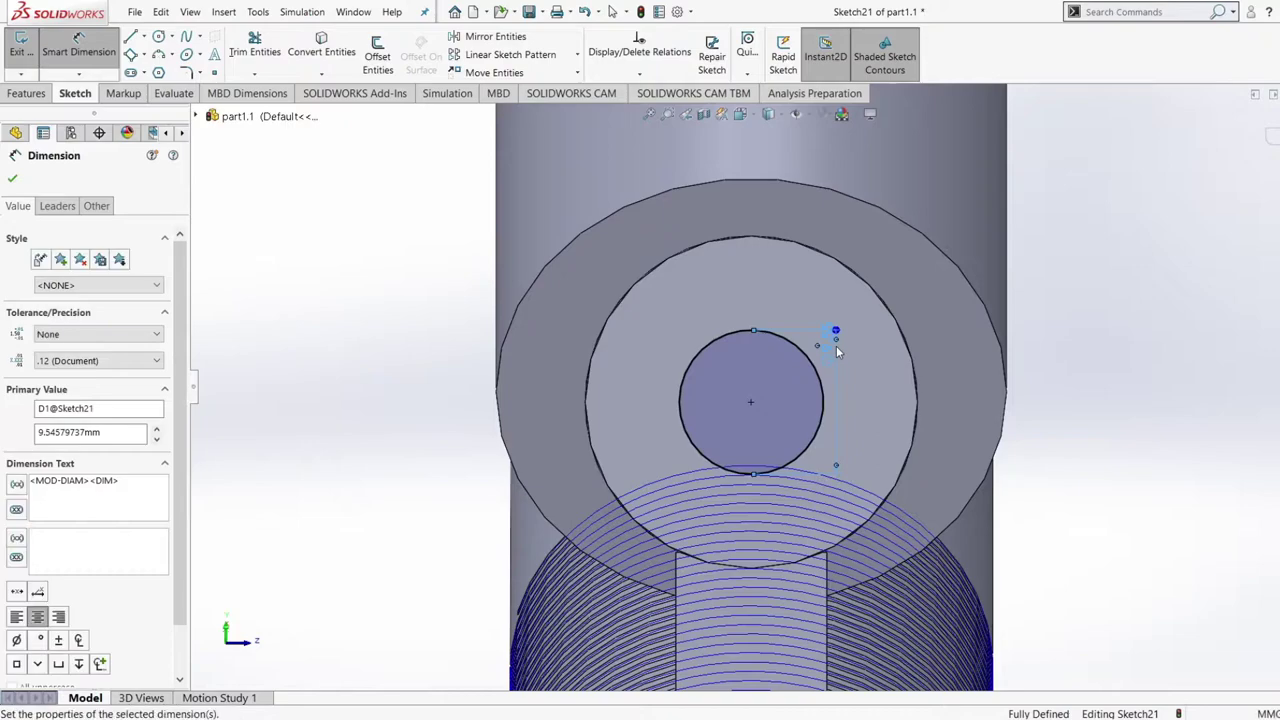
pyautogui.write('10')
pyautogui.press('Return')
pyautogui.click(17, 178)
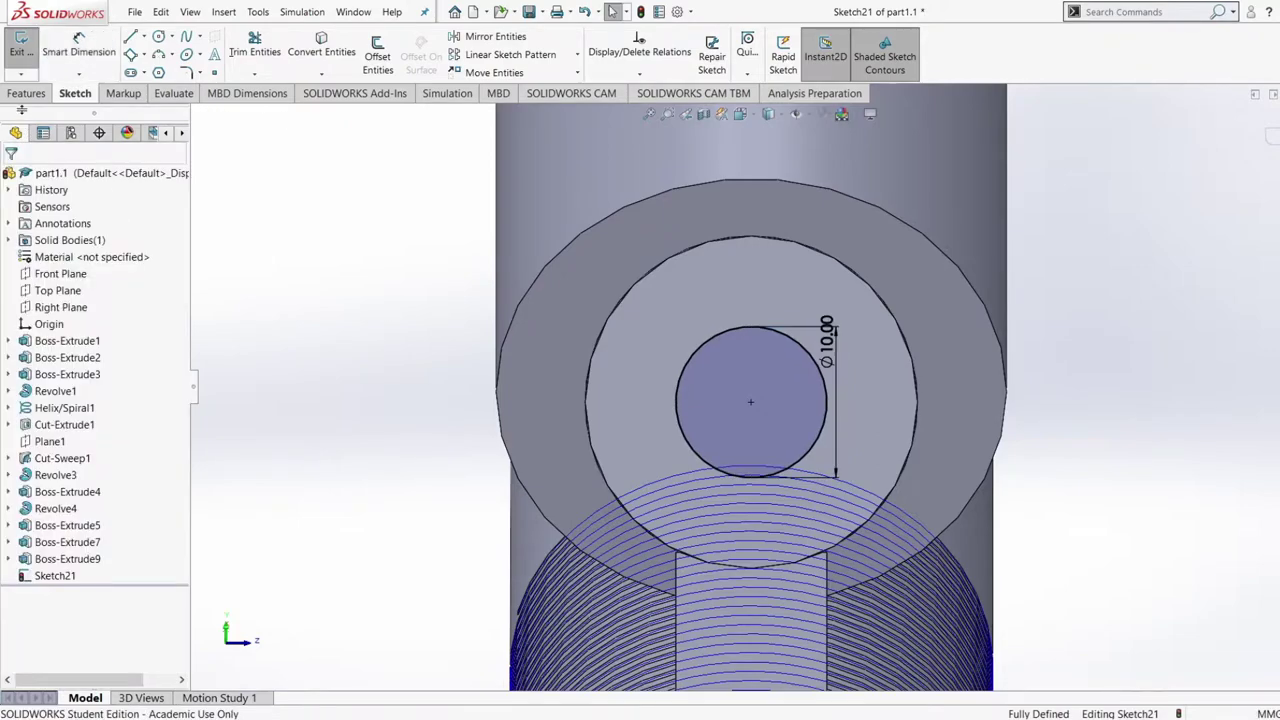
# Extrude the 10 mm circle by a blind depth of 2 mm as a boss merged with the body
pyautogui.click(44, 88)
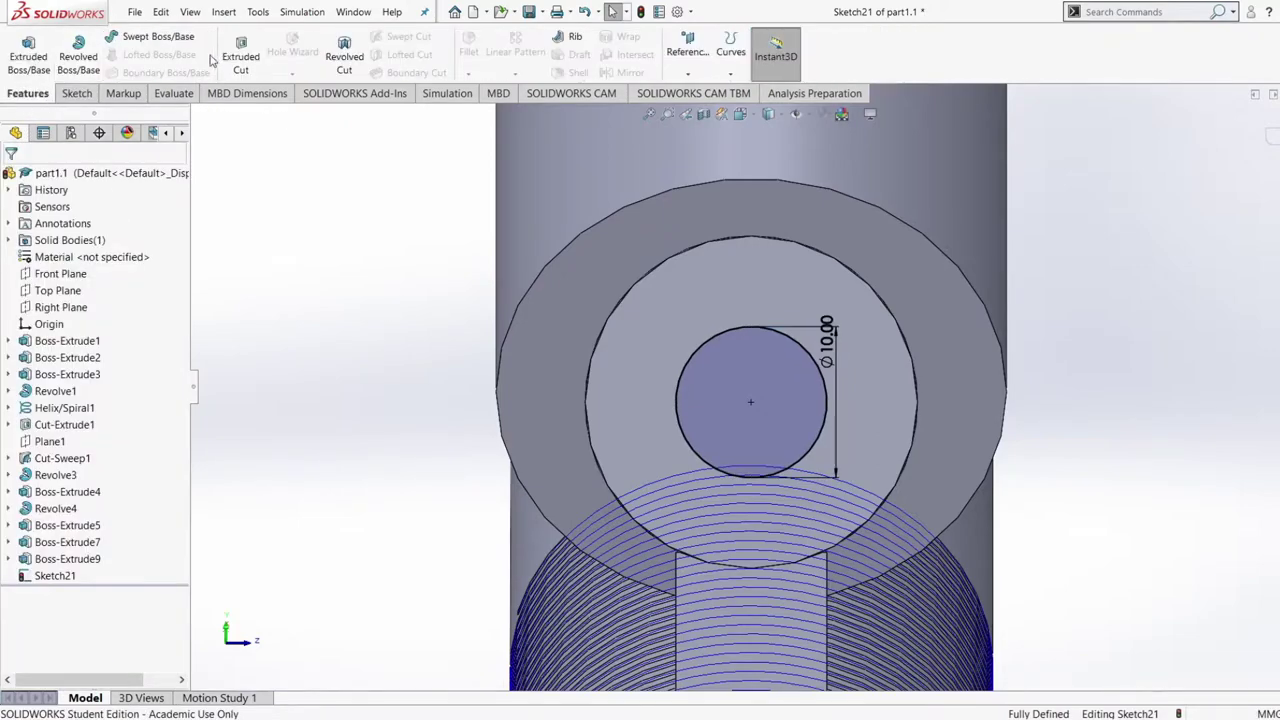
pyautogui.click(28, 50)
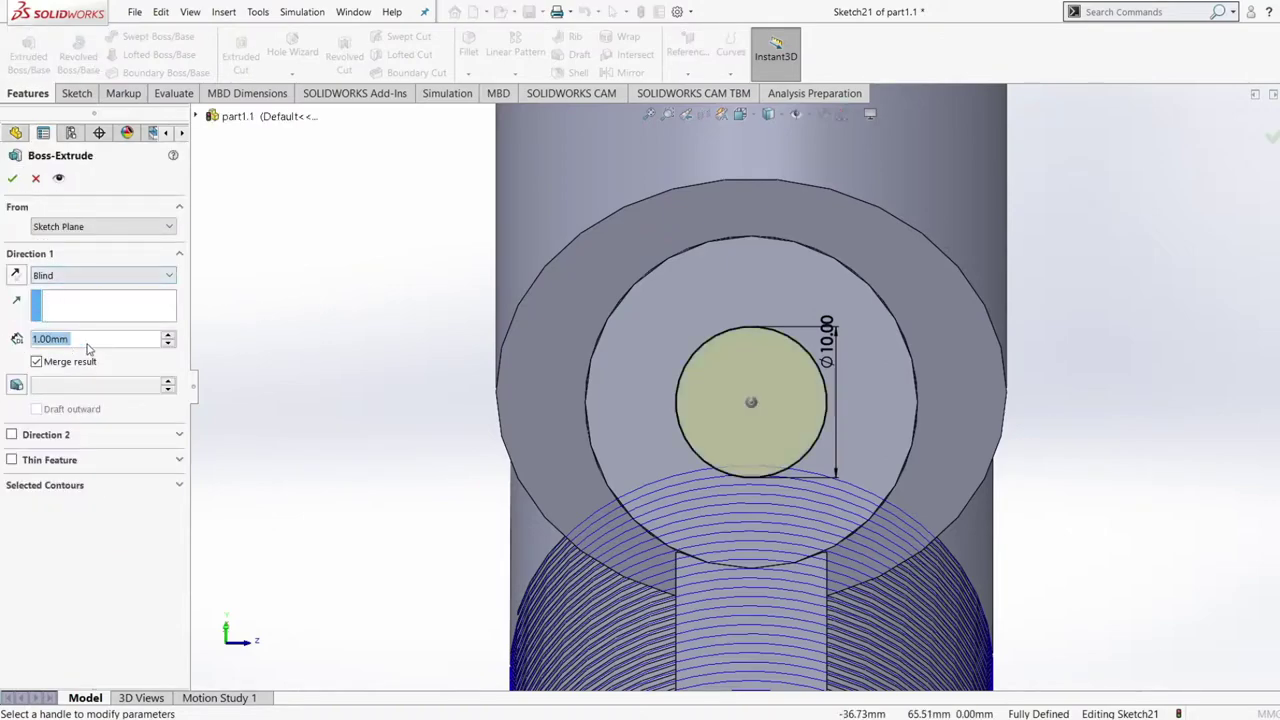
pyautogui.write('2')
pyautogui.press('Return')
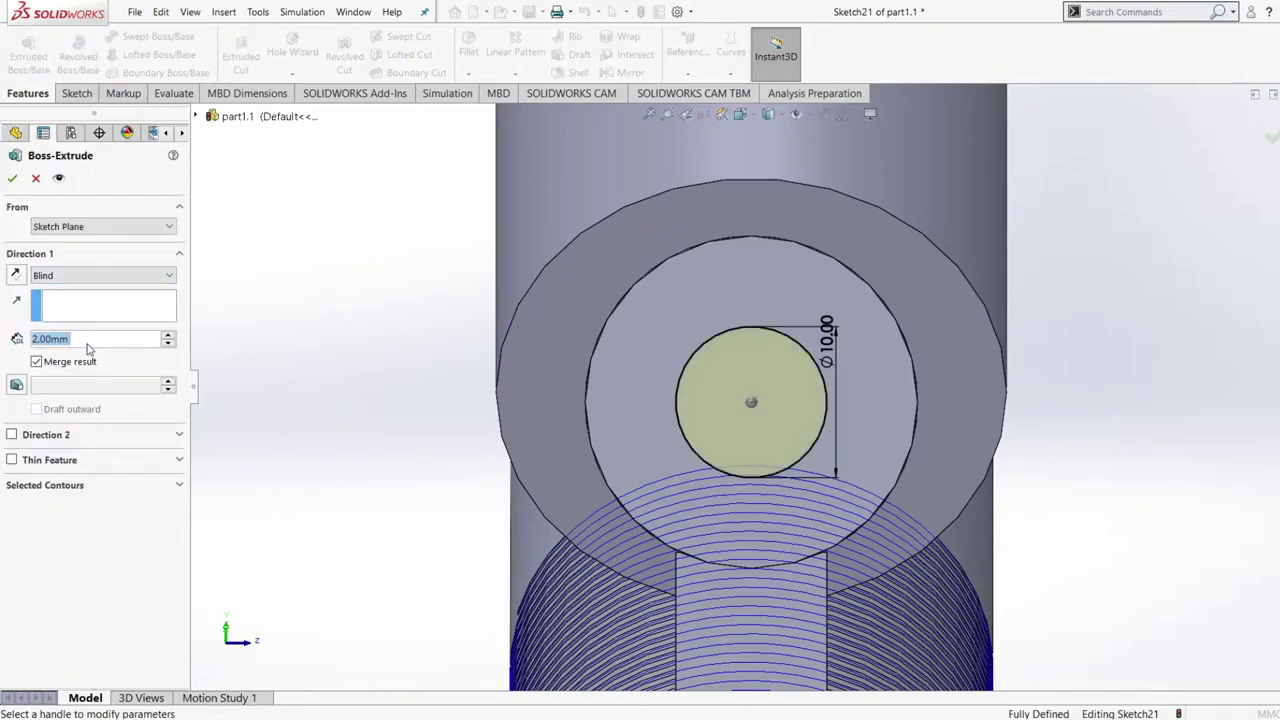
pyautogui.click(11, 179)
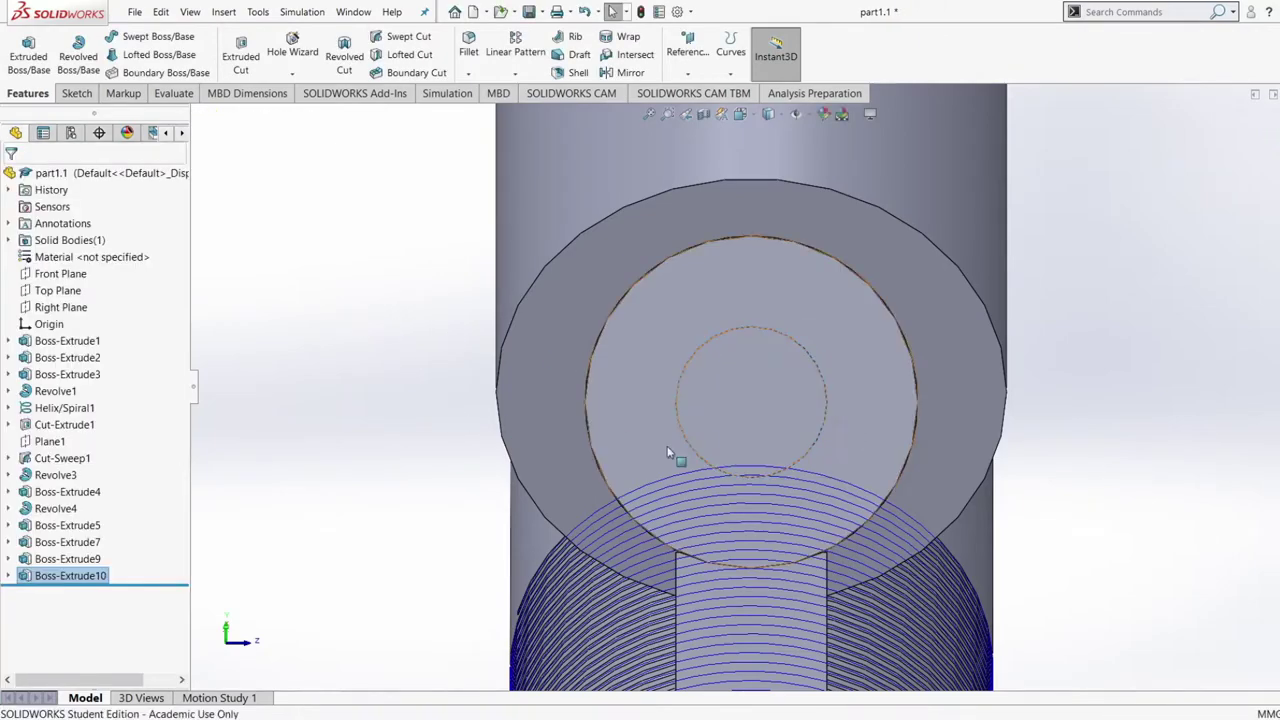
# Sketch a concentric circle about 15.85 mm in diameter on the end face of the new 10 mm boss
pyautogui.click(766, 363)
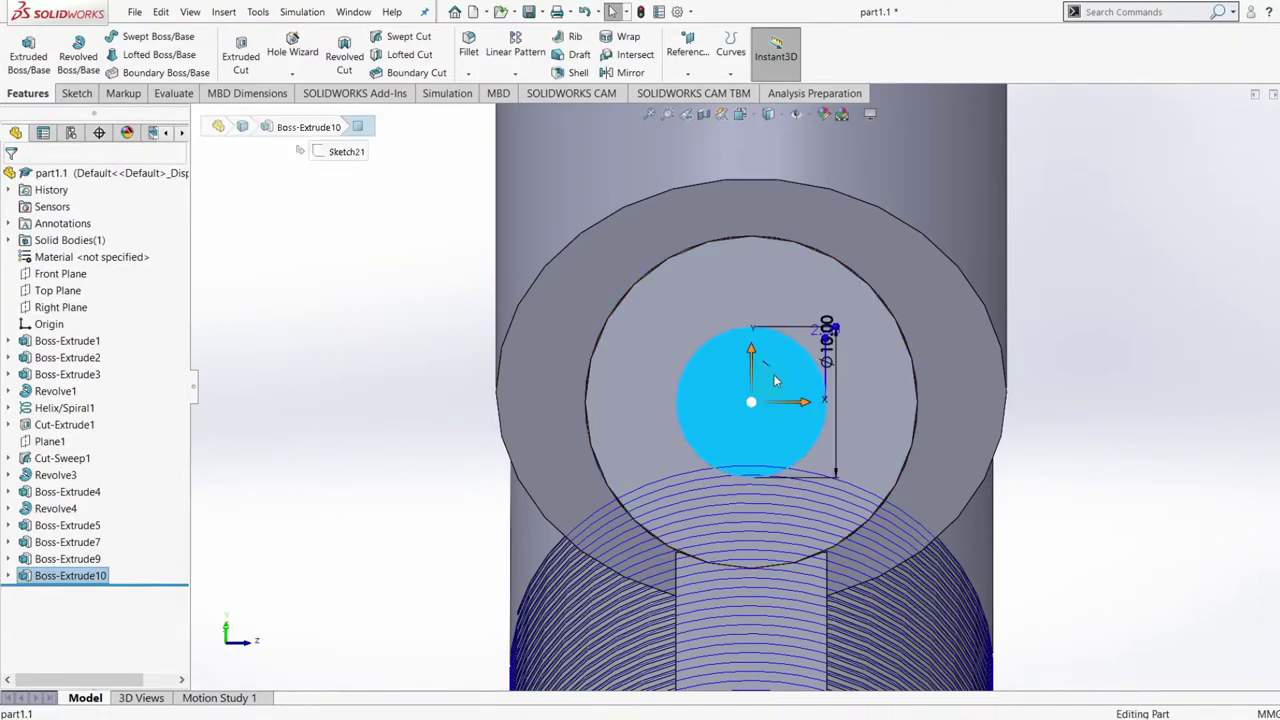
pyautogui.click(366, 343)
pyautogui.moveTo(366, 343); pyautogui.dragTo(620, 388, button='middle')
pyautogui.click(800, 395)
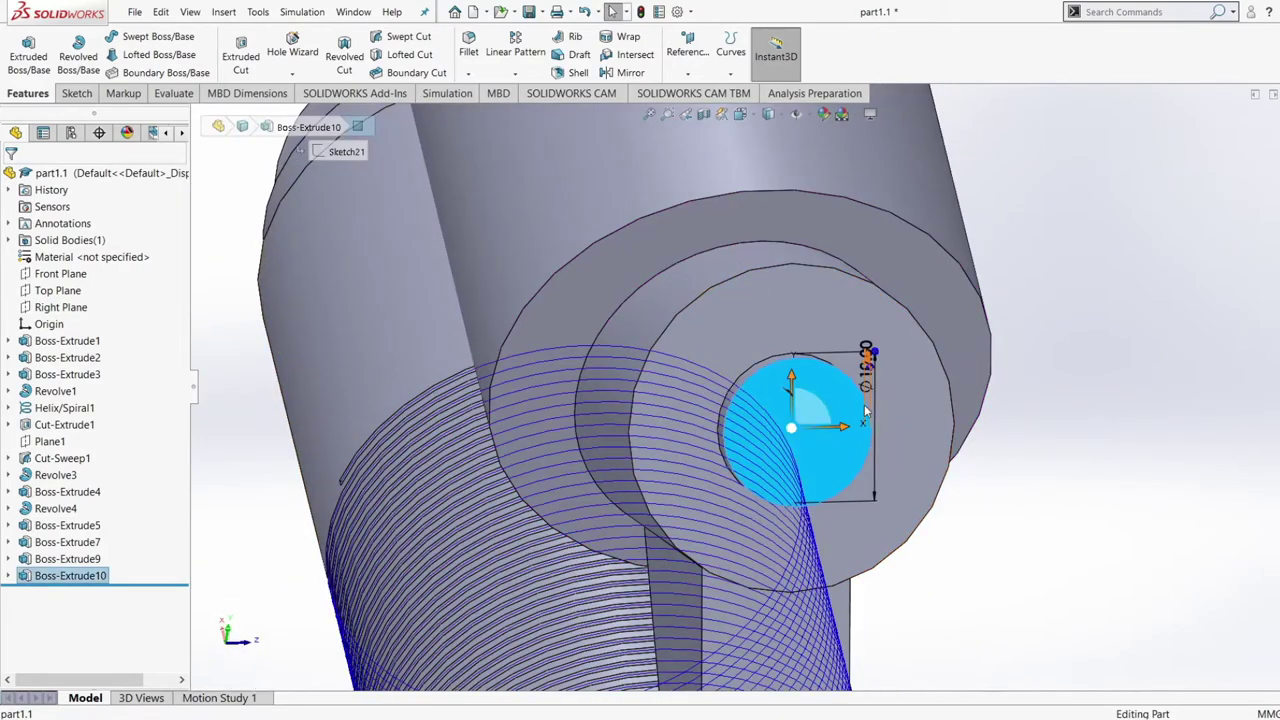
pyautogui.click(866, 410)
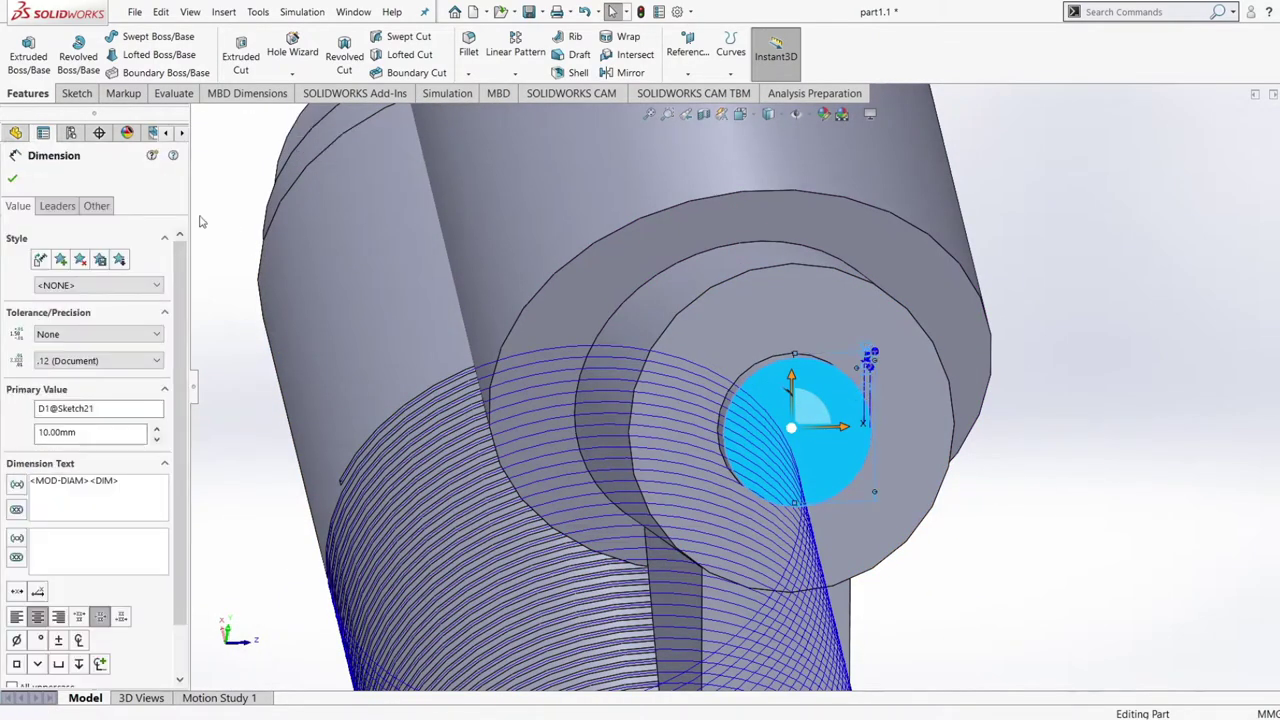
pyautogui.click(225, 179)
pyautogui.click(842, 403)
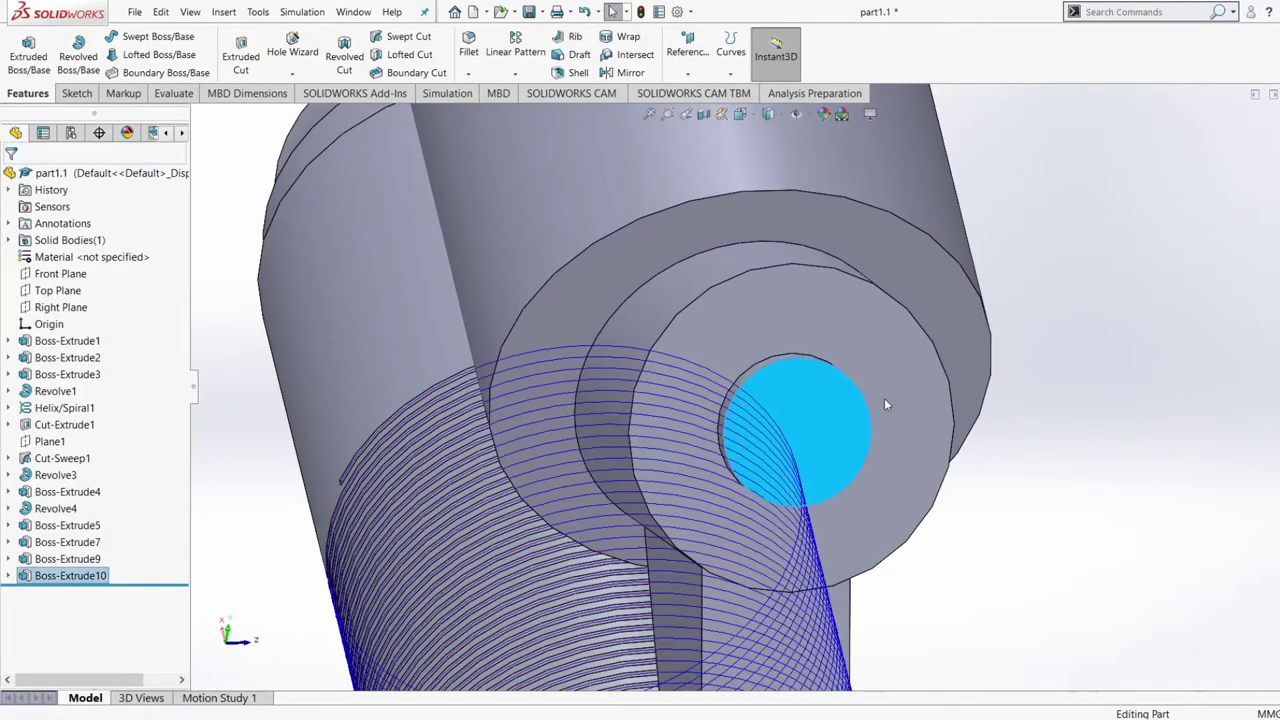
pyautogui.click(938, 387)
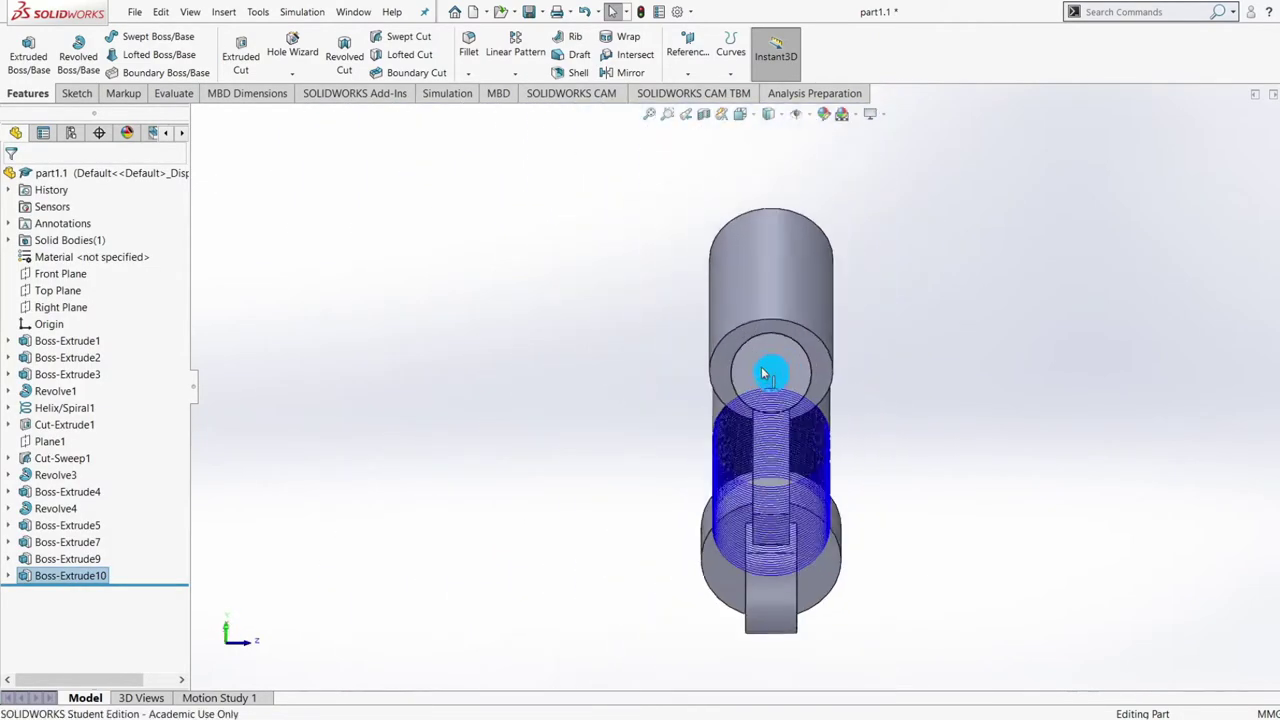
pyautogui.scroll(-3, 780, 360)
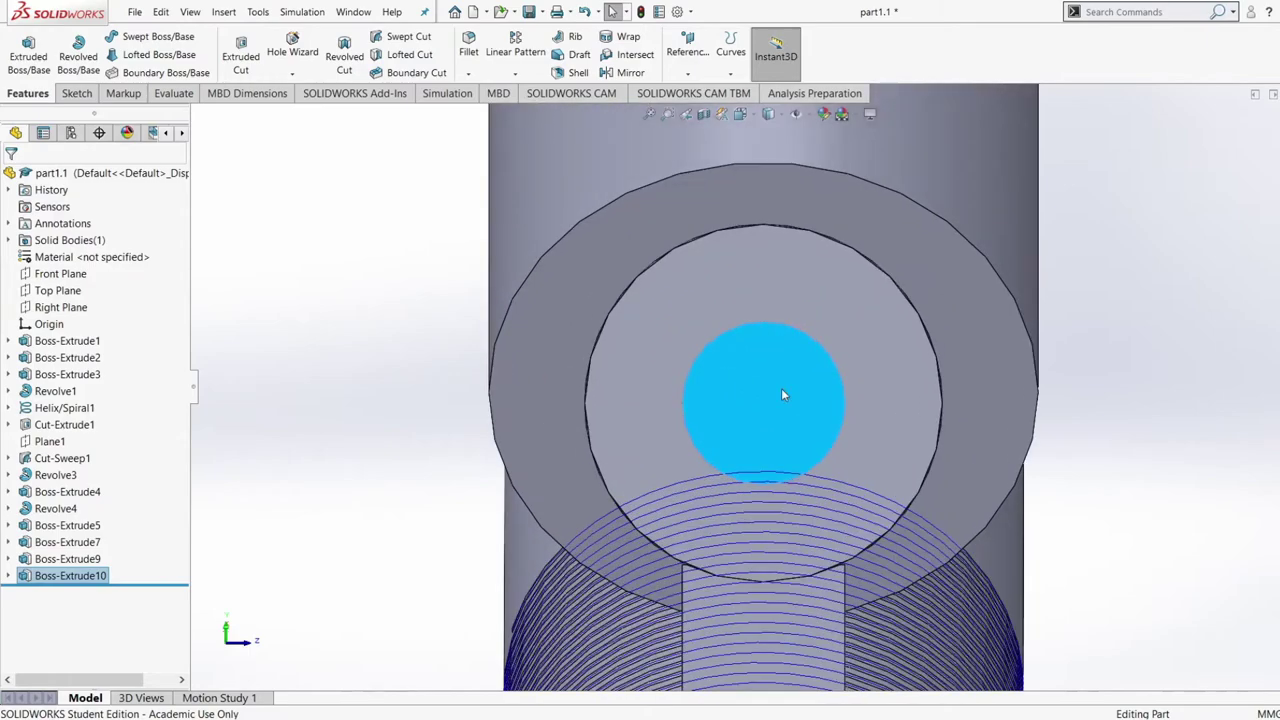
pyautogui.click(794, 371)
pyautogui.click(832, 350)
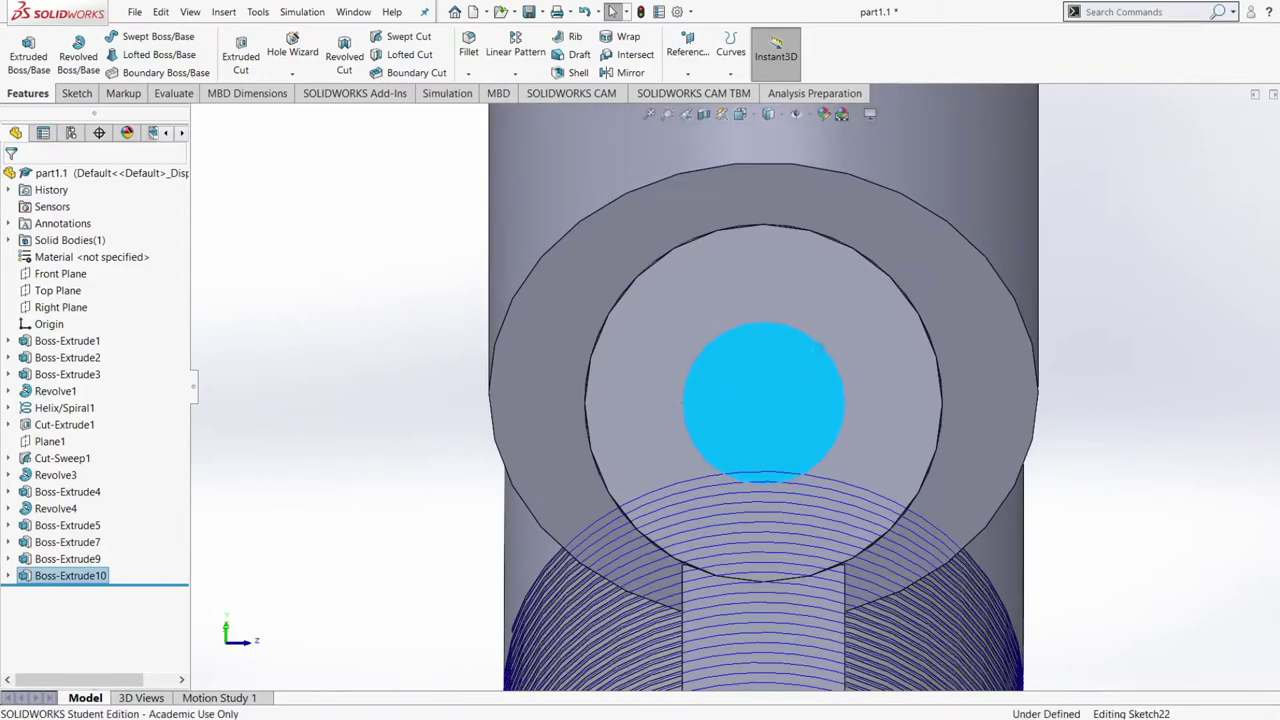
pyautogui.click(157, 37)
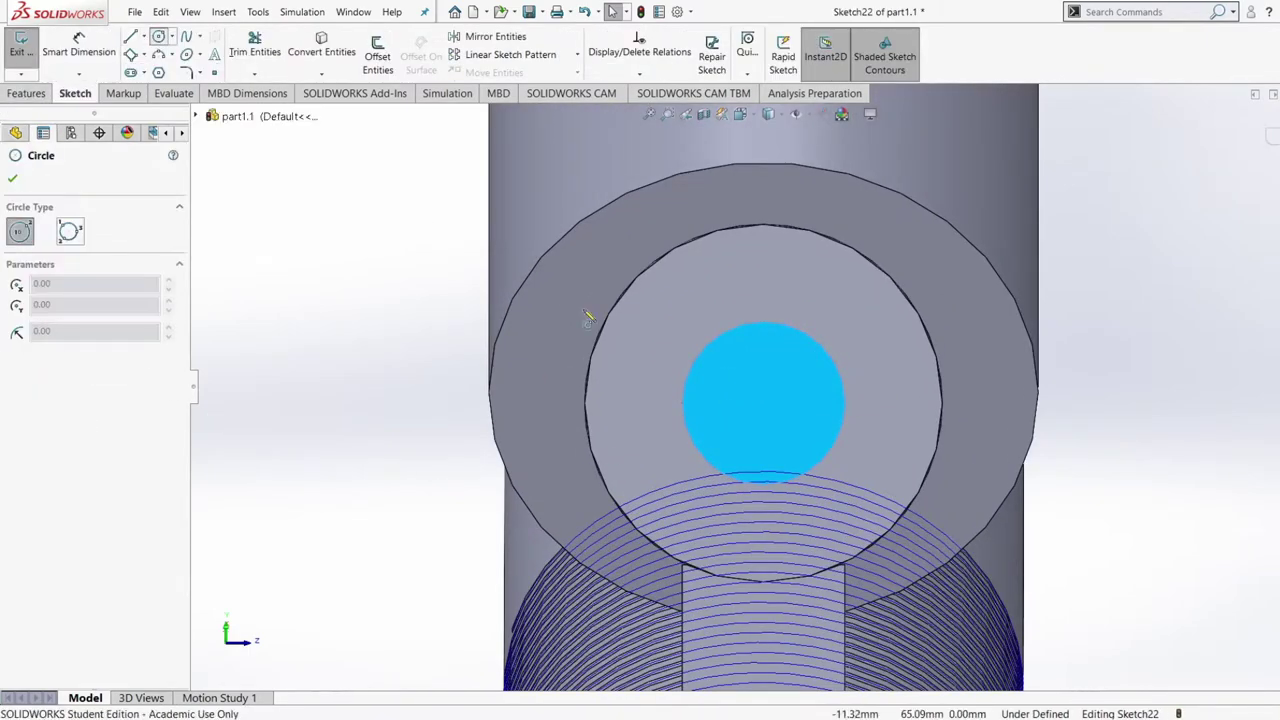
pyautogui.click(764, 405)
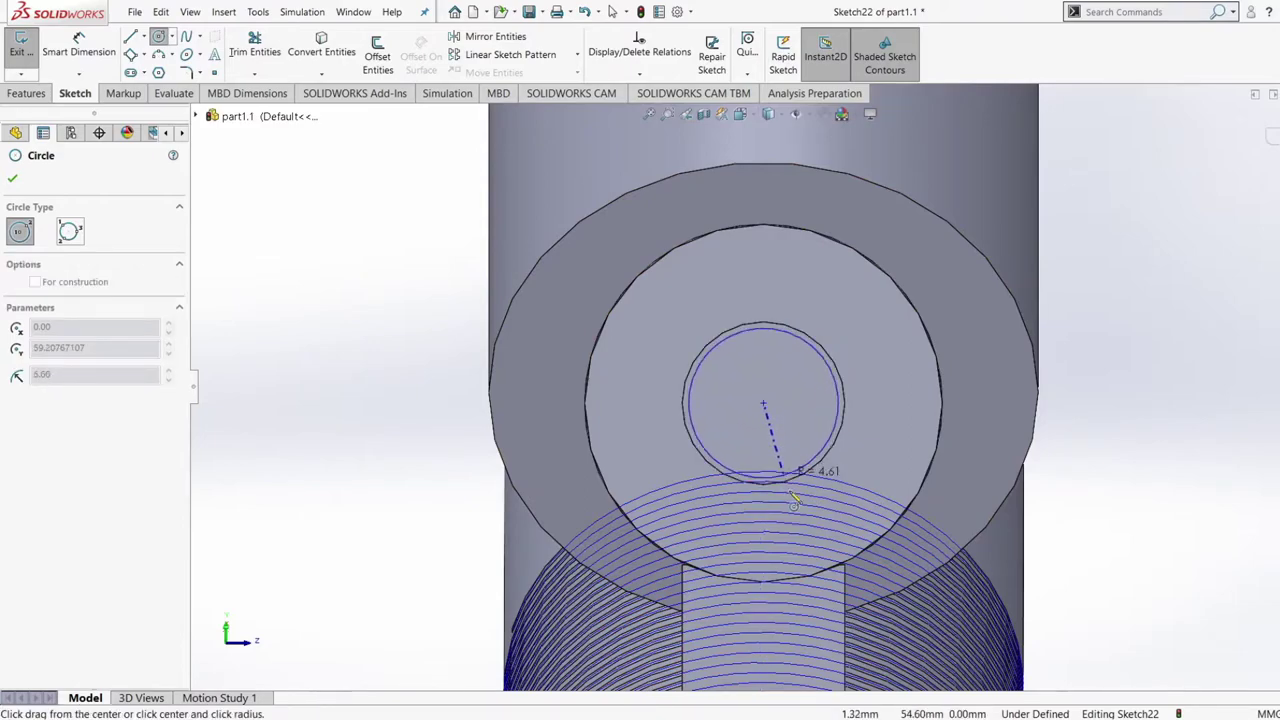
pyautogui.click(806, 527)
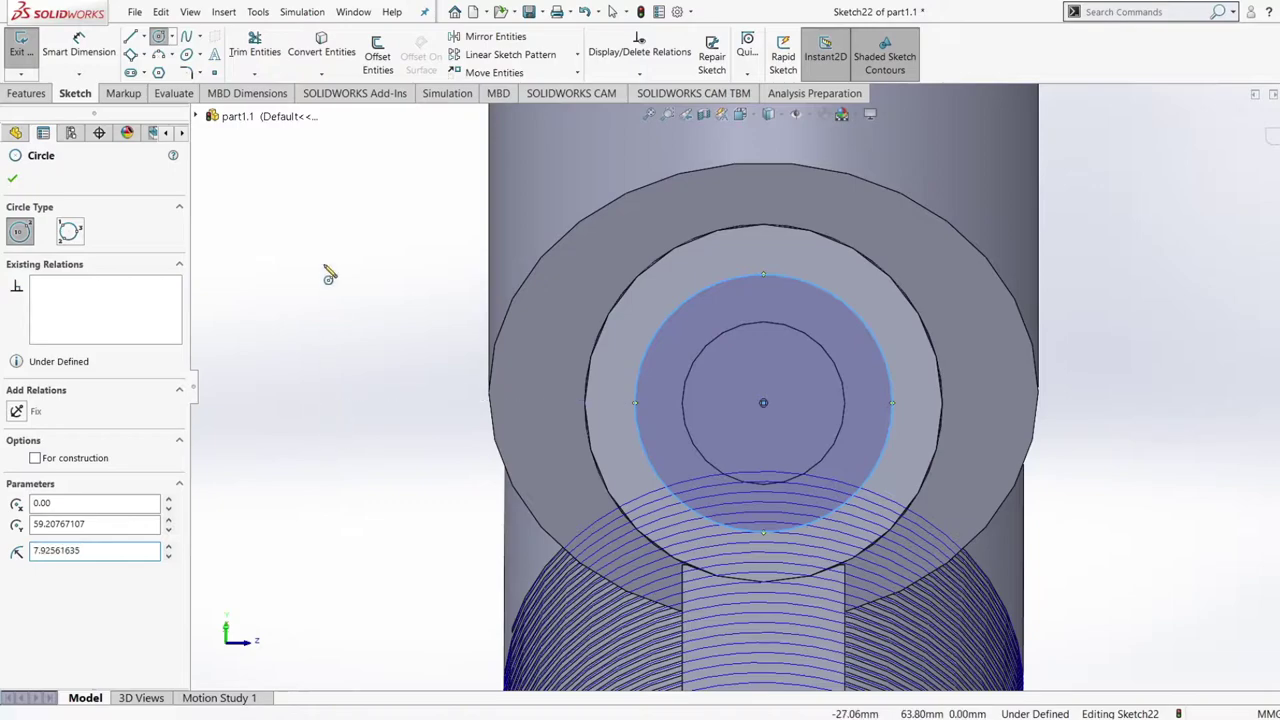
# Dimension the new concentric circle's diameter and set it to 20 mm
pyautogui.click(78, 45)
pyautogui.click(686, 295)
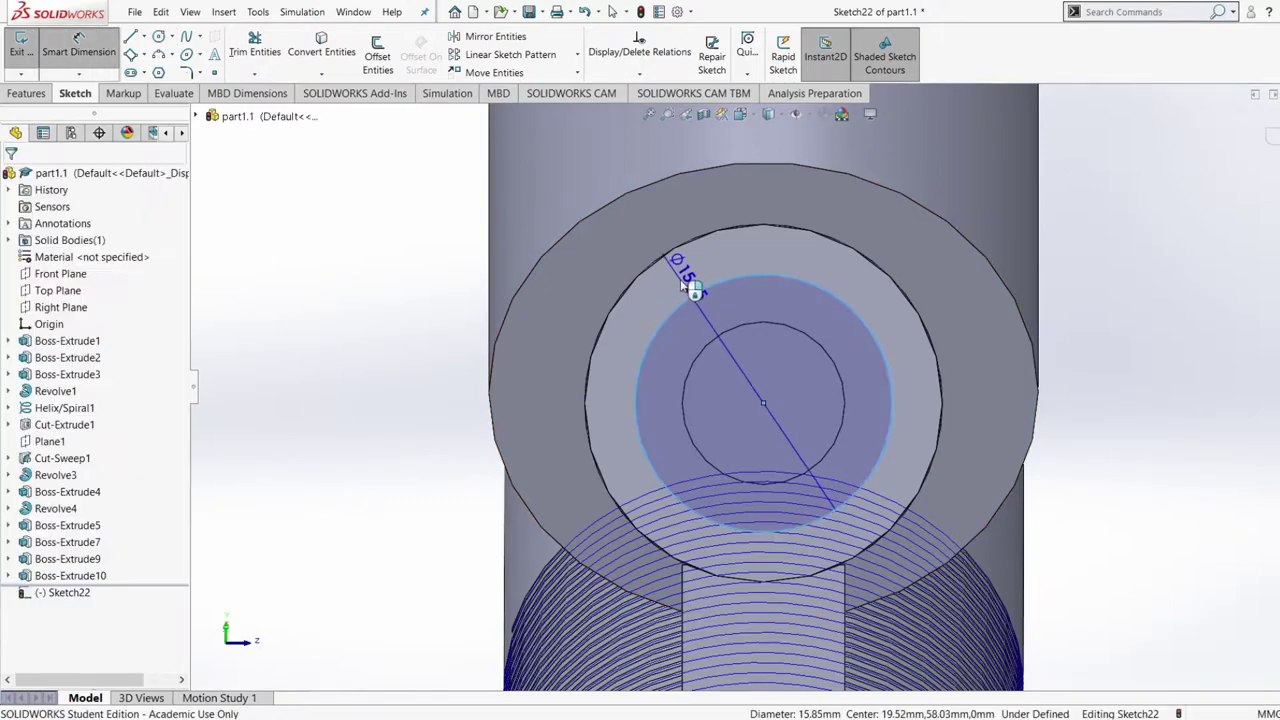
pyautogui.click(680, 284)
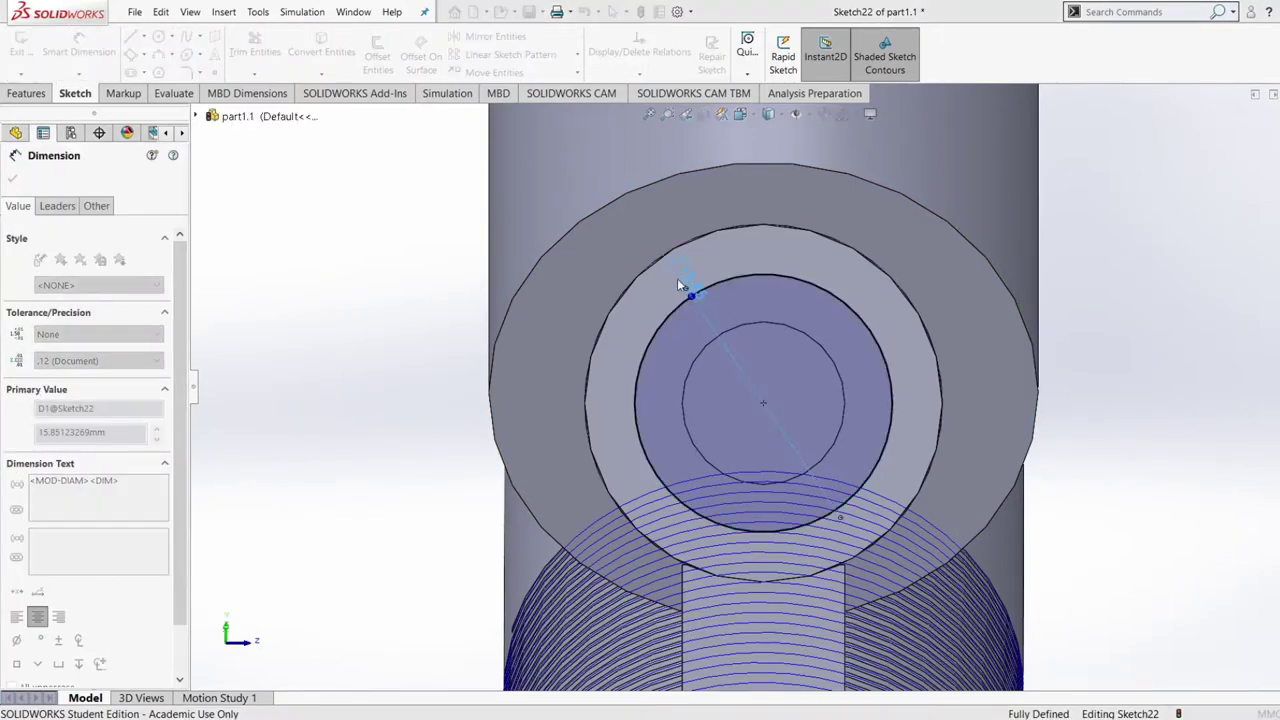
pyautogui.write('20')
pyautogui.press('Return')
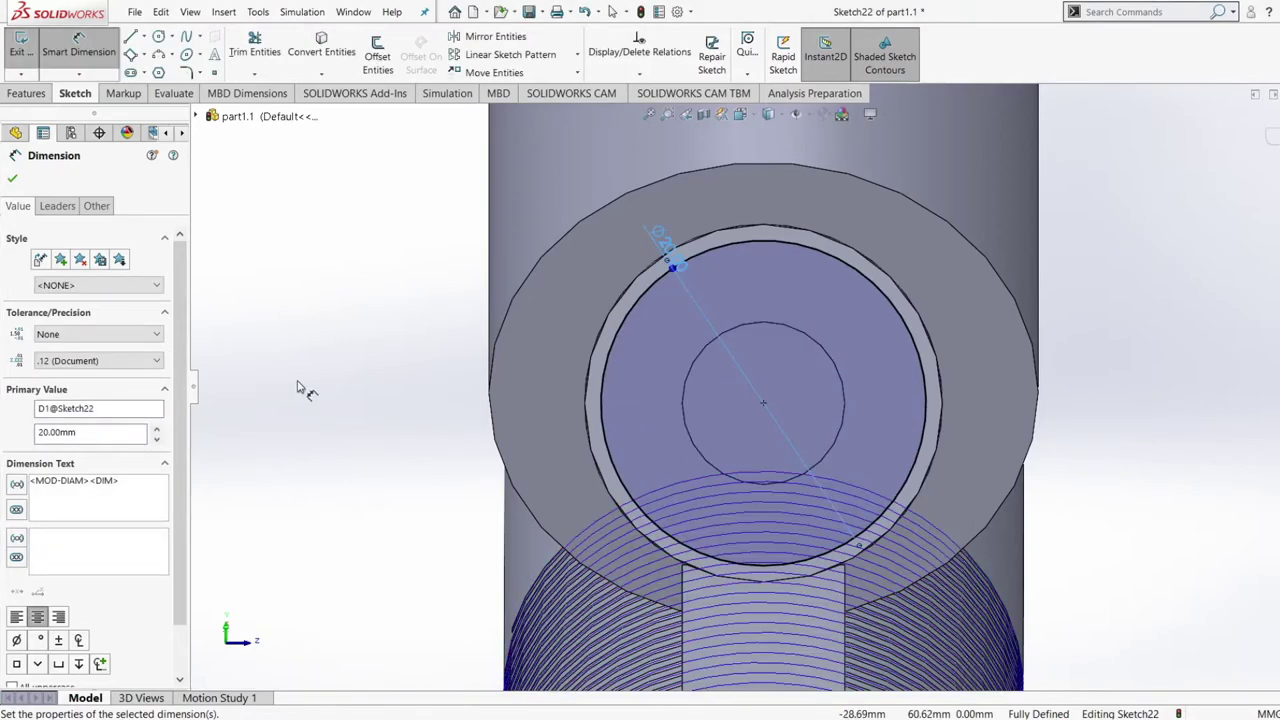
pyautogui.click(250, 270)
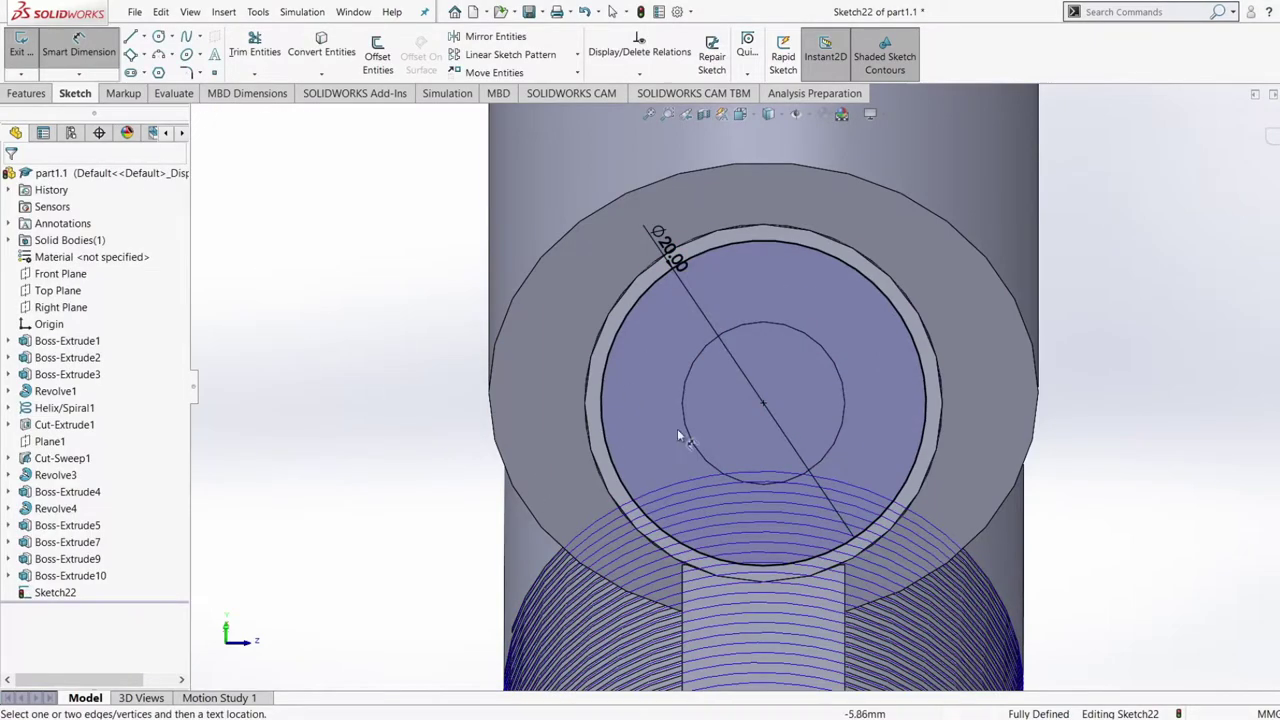
# Extrude the 20 mm circle by a blind depth of 10 mm as a boss merged with the body
pyautogui.scroll(2, 724, 432)
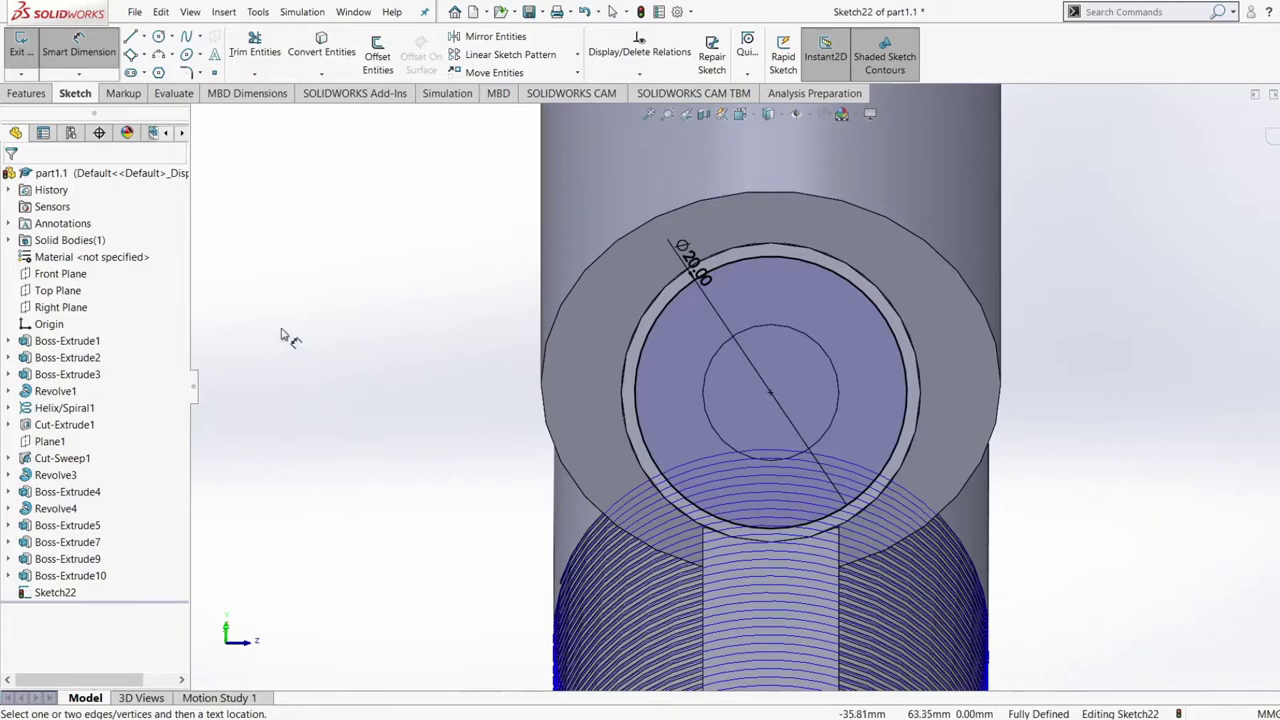
pyautogui.click(25, 95)
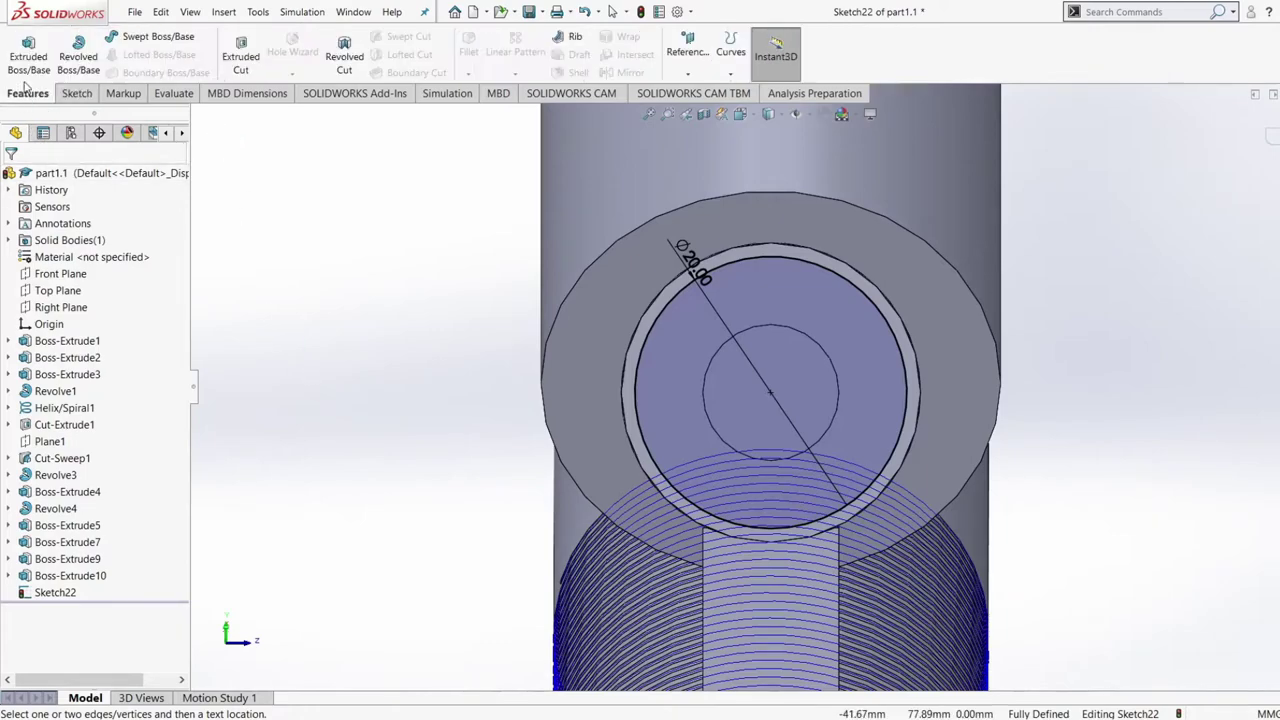
pyautogui.click(28, 55)
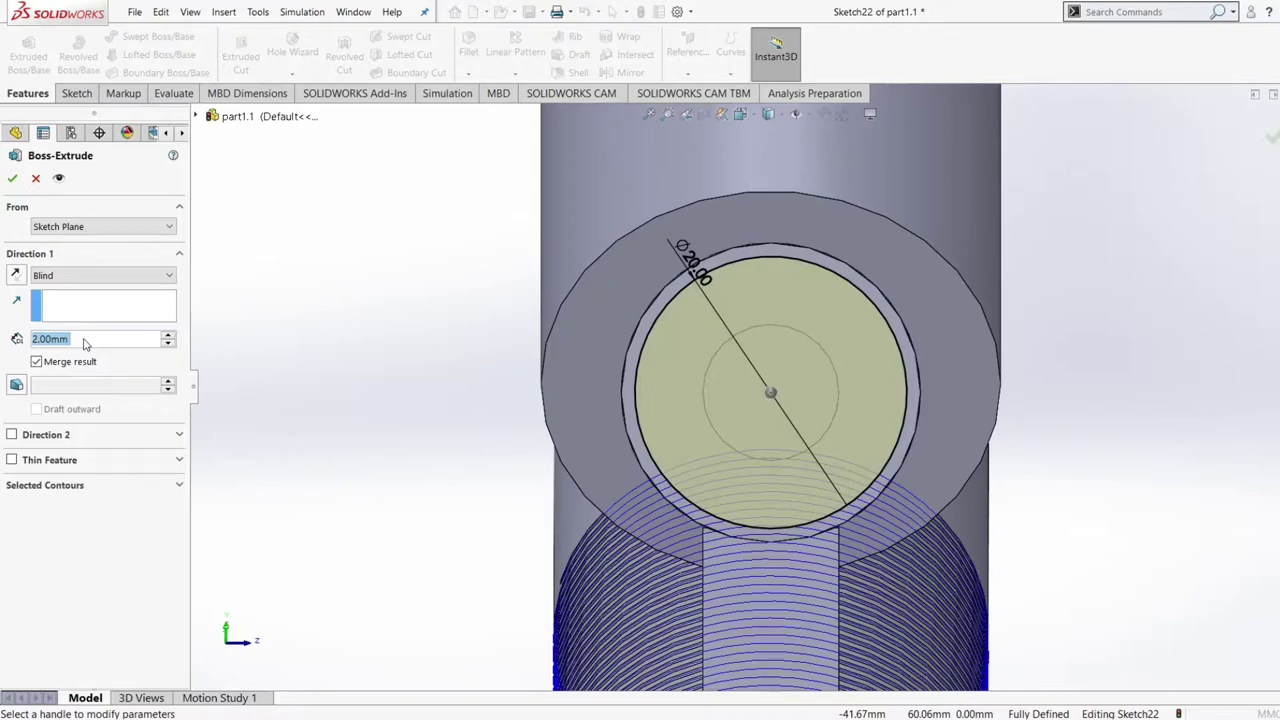
pyautogui.write('10')
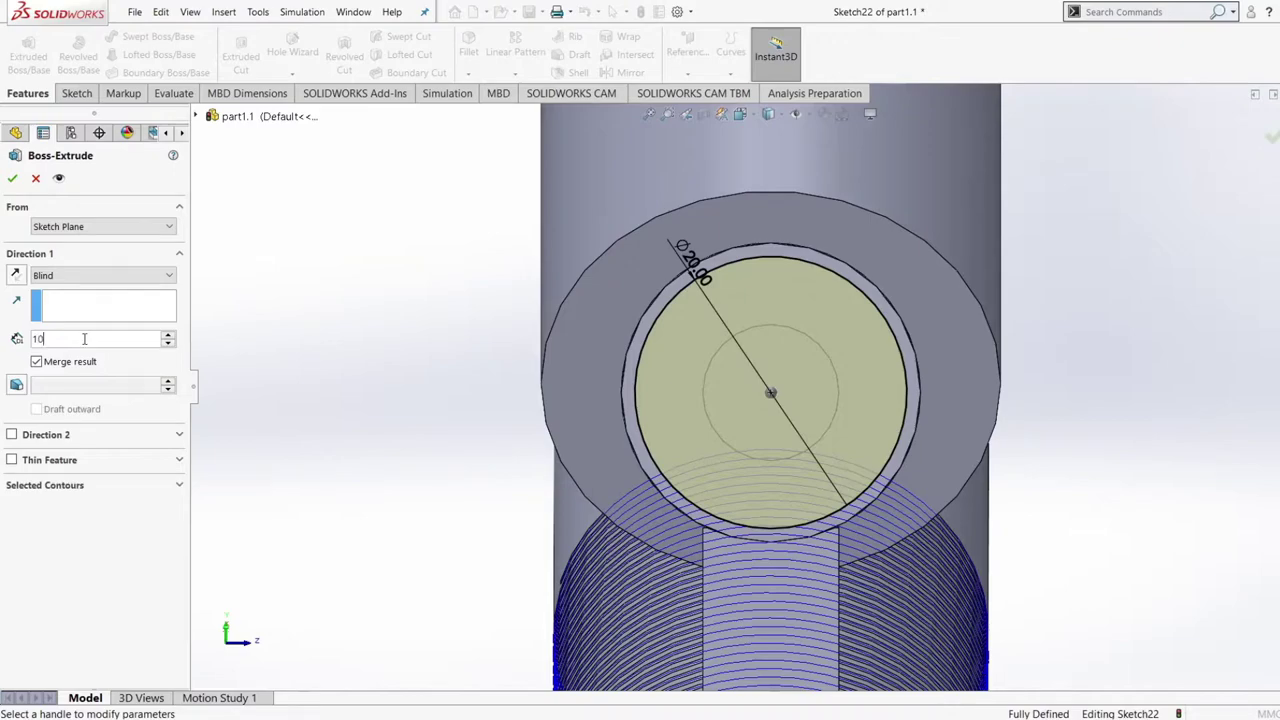
pyautogui.press('Return')
pyautogui.click(11, 179)
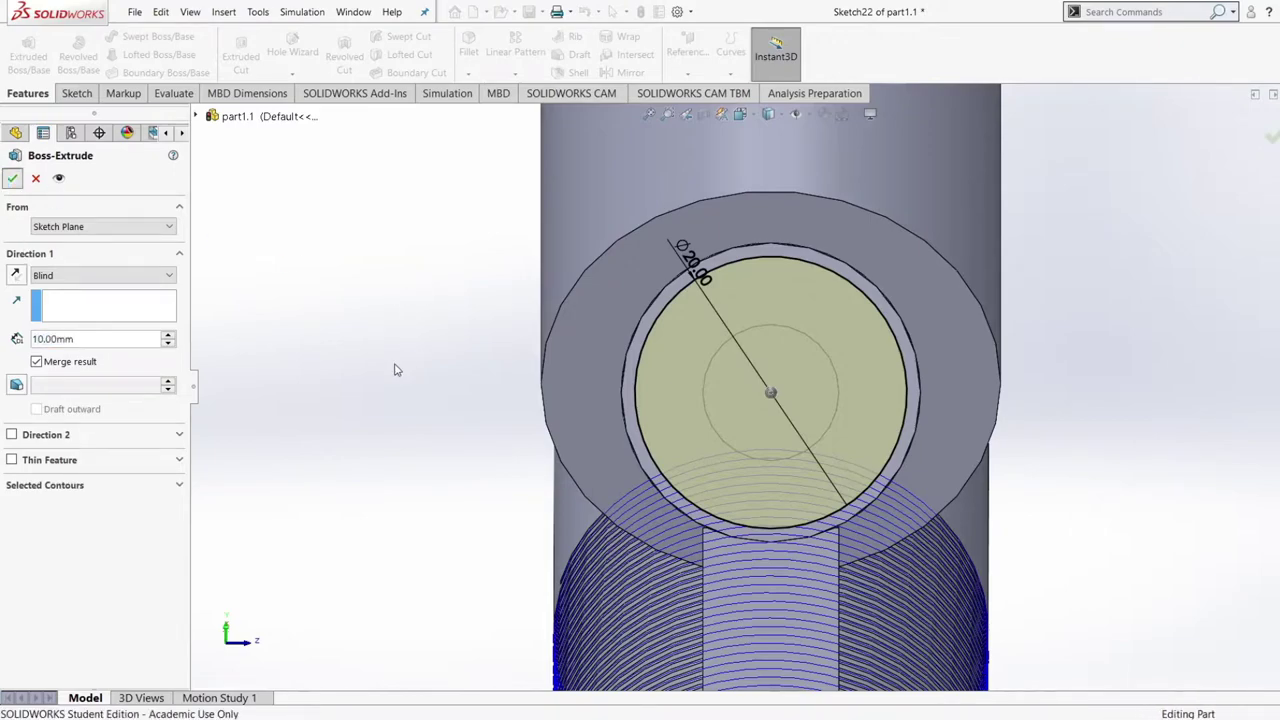
pyautogui.moveTo(446, 443); pyautogui.dragTo(519, 440, button='middle')
pyautogui.moveTo(1133, 432); pyautogui.dragTo(820, 535, button='middle')
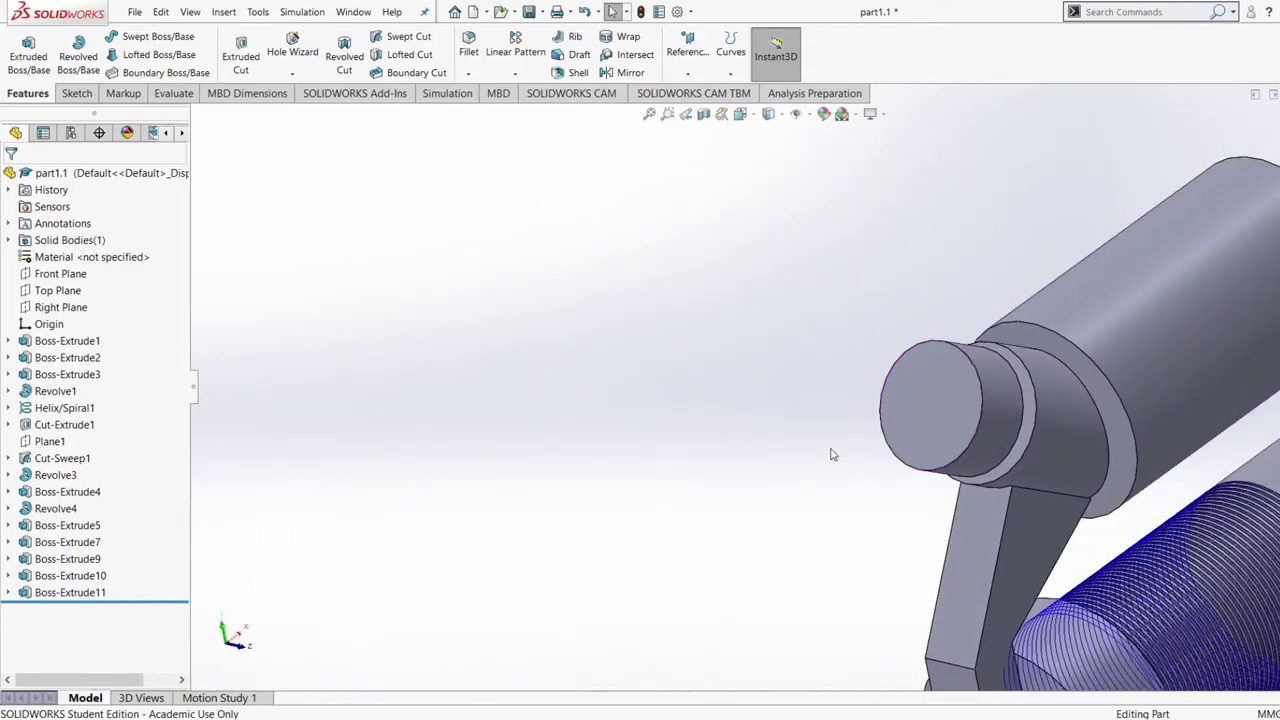
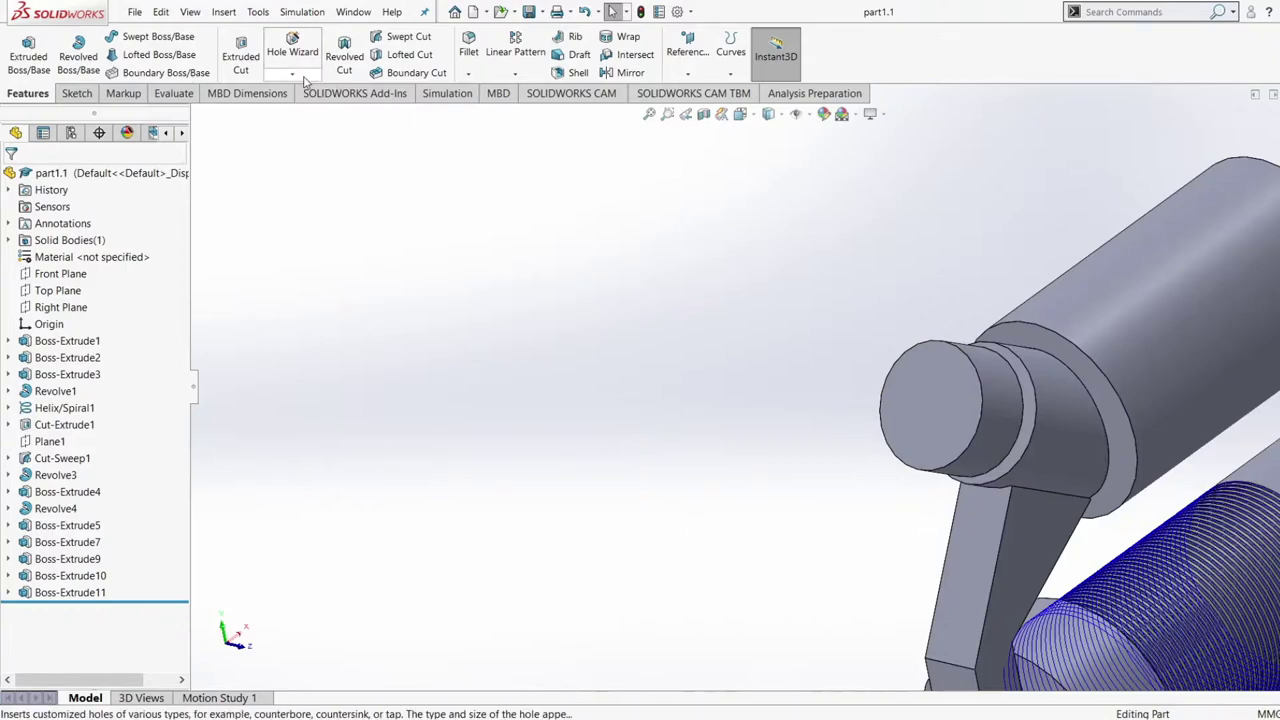
# Chamfer the outer end edge of the new 20 mm boss with a 5 mm distance at 45 degrees
pyautogui.click(468, 73)
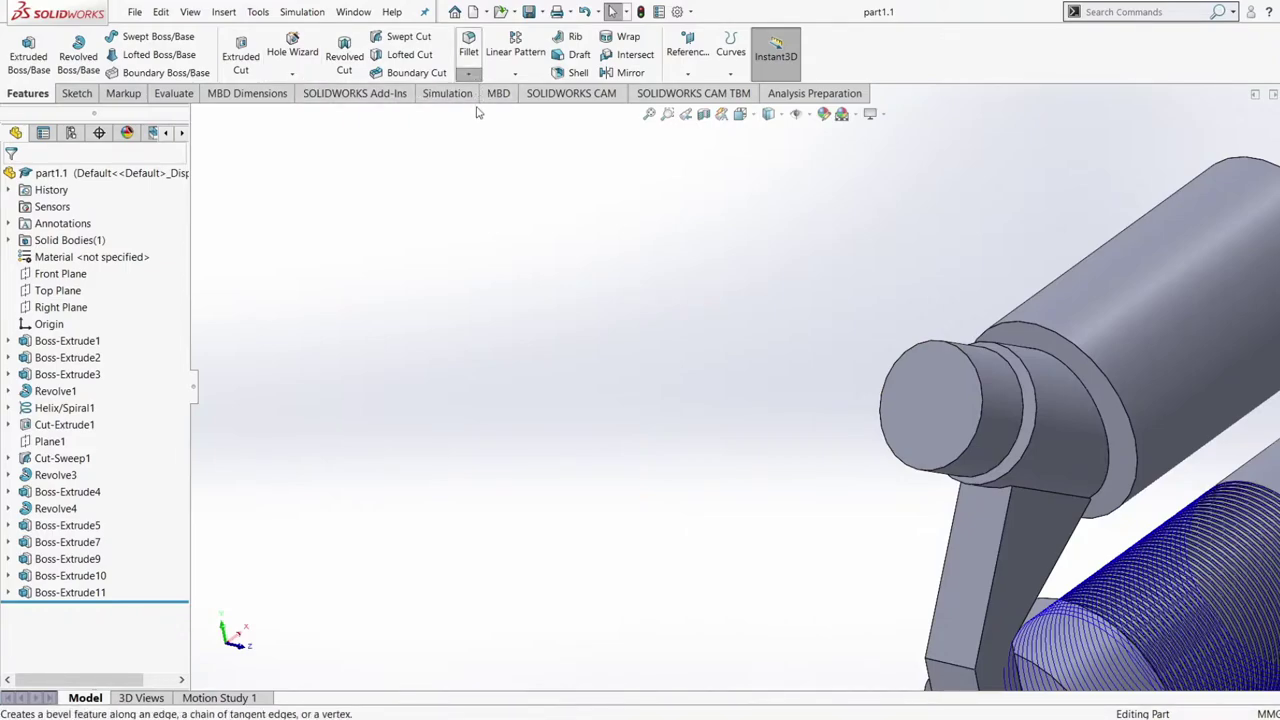
pyautogui.click(492, 116)
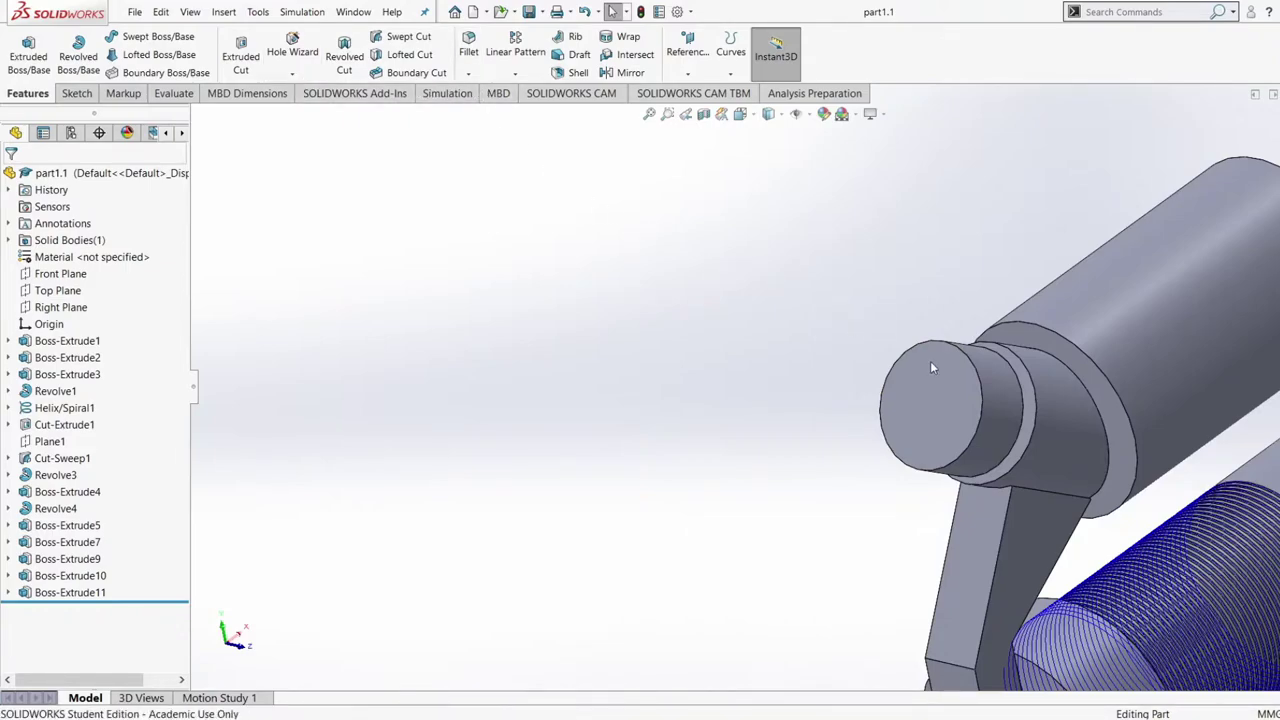
pyautogui.click(981, 382)
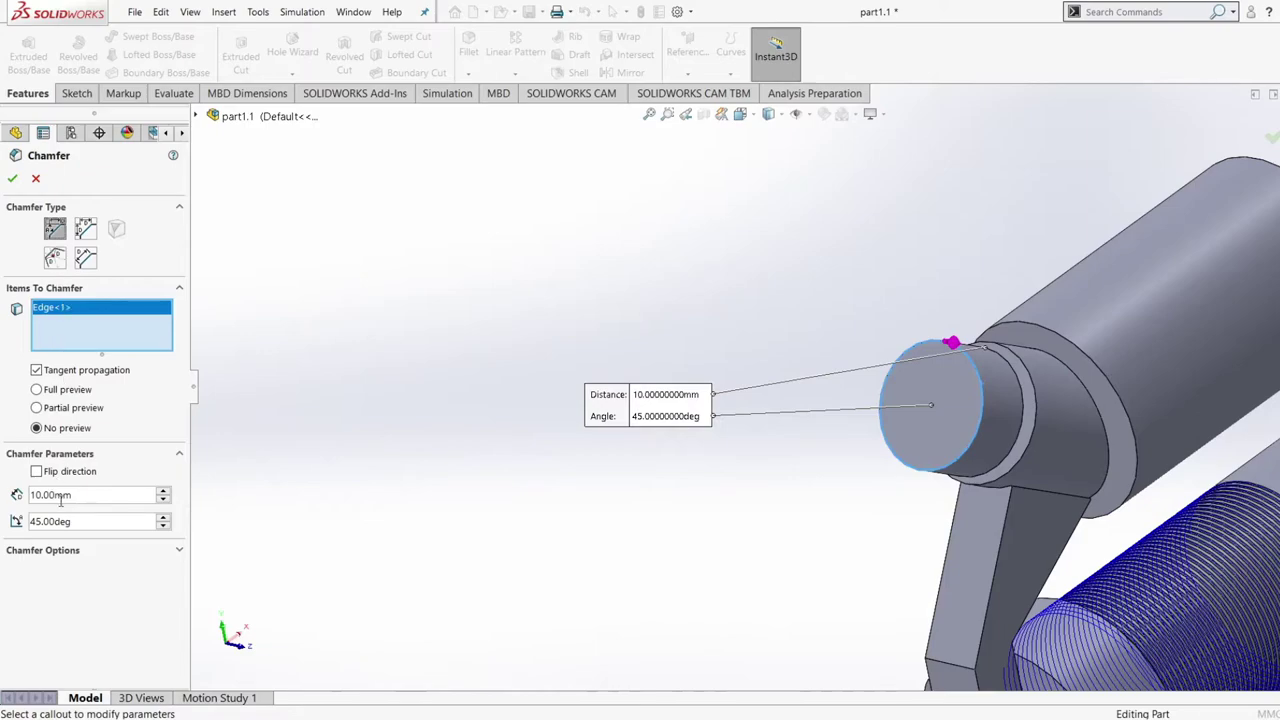
pyautogui.moveTo(82, 494); pyautogui.dragTo(25, 500)
pyautogui.write('5')
pyautogui.press('Return')
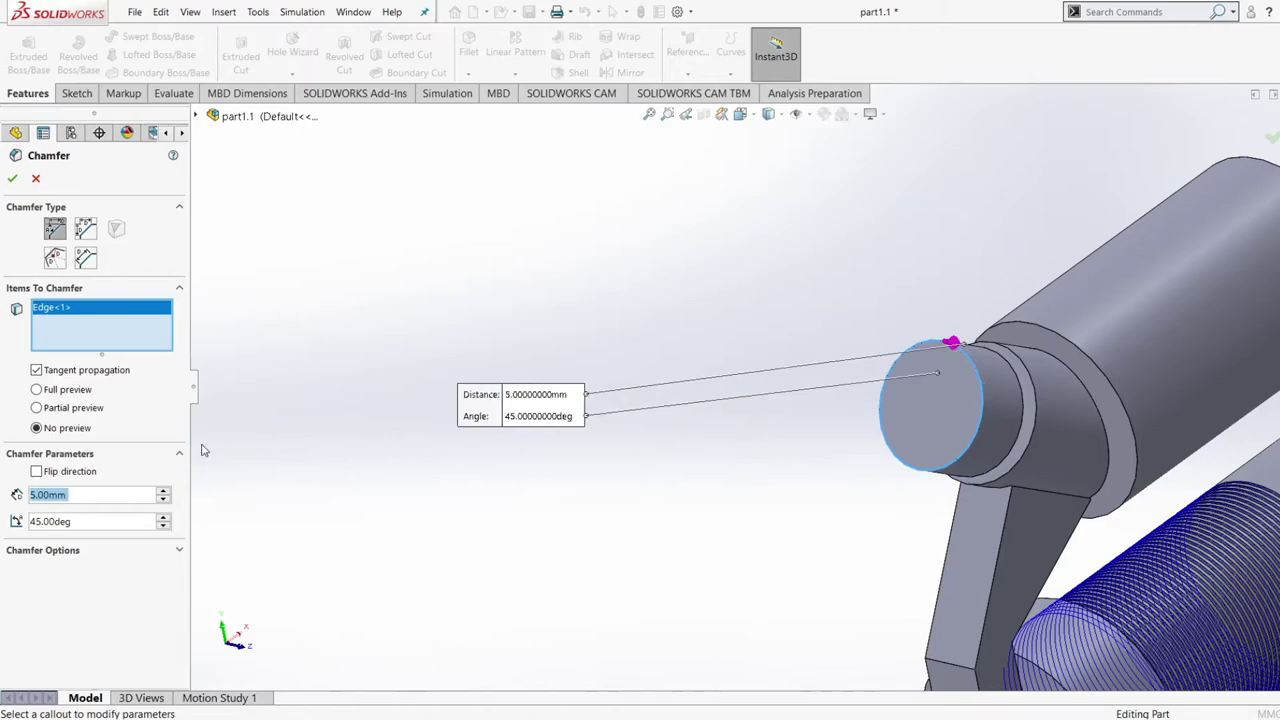
pyautogui.moveTo(373, 529); pyautogui.dragTo(329, 447, button='middle')
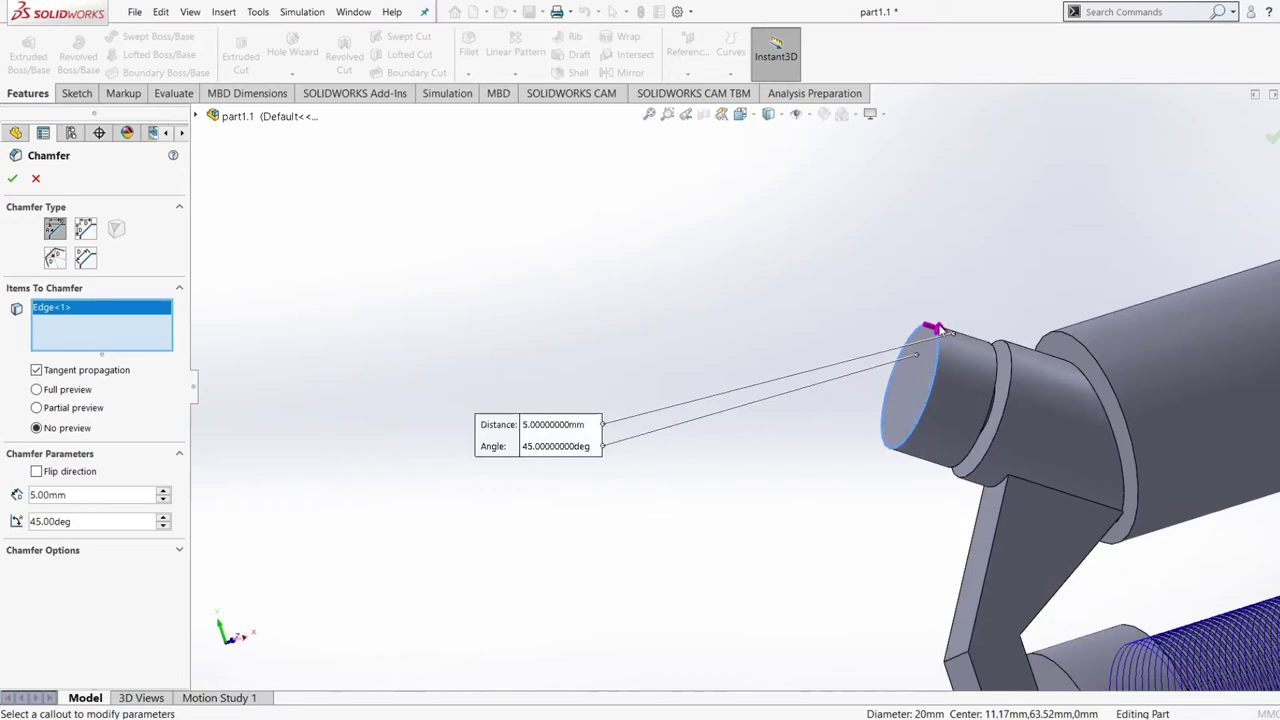
pyautogui.click(940, 328)
pyautogui.click(921, 338)
pyautogui.click(12, 179)
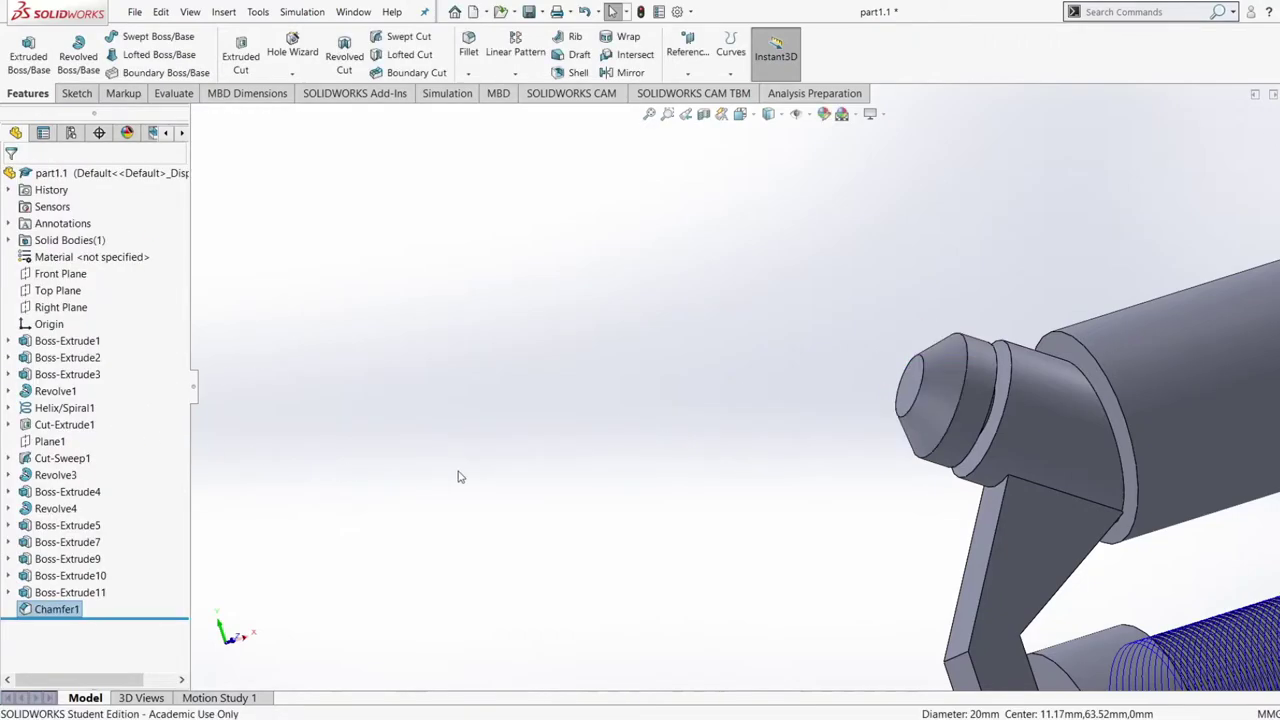
# Sketch three circles about 2.8, 2.3 and 2.5 mm in diameter on the Front Plane, centred along the reservoir's upper edge: one near the arm end, two near the far end
pyautogui.click(760, 508)
pyautogui.moveTo(760, 508); pyautogui.dragTo(732, 487, button='middle')
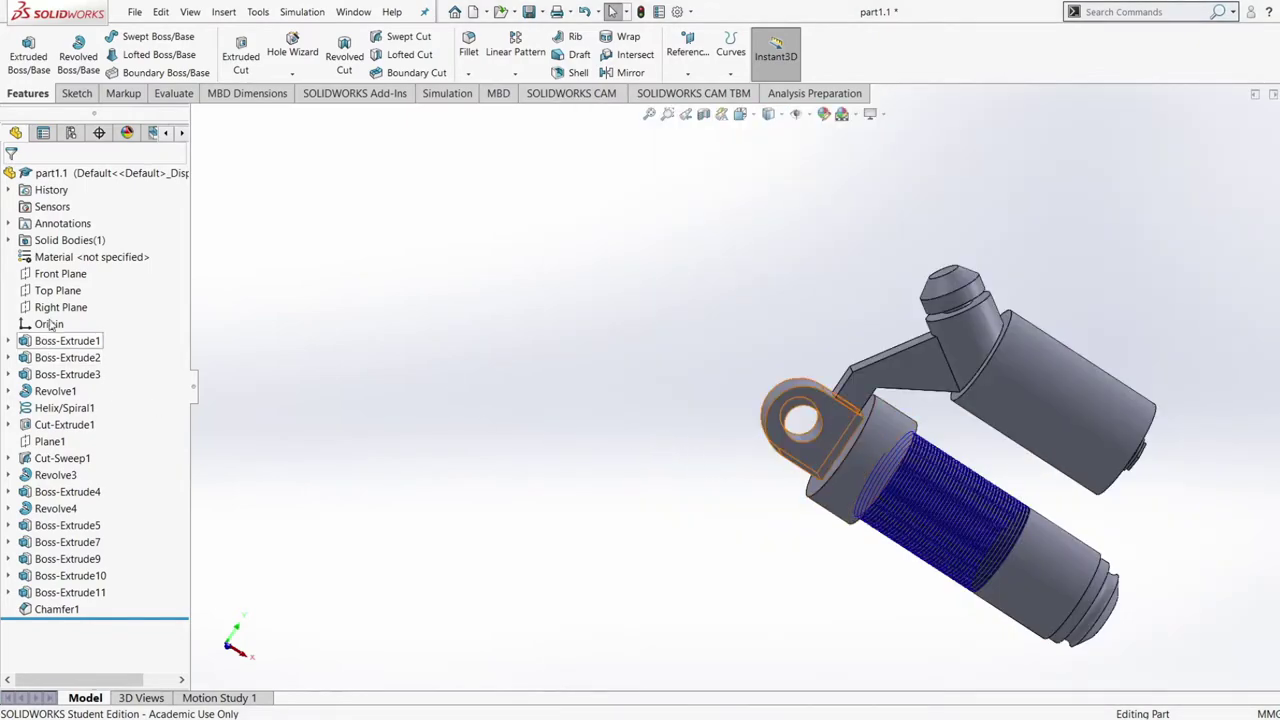
pyautogui.click(70, 274)
pyautogui.click(162, 281)
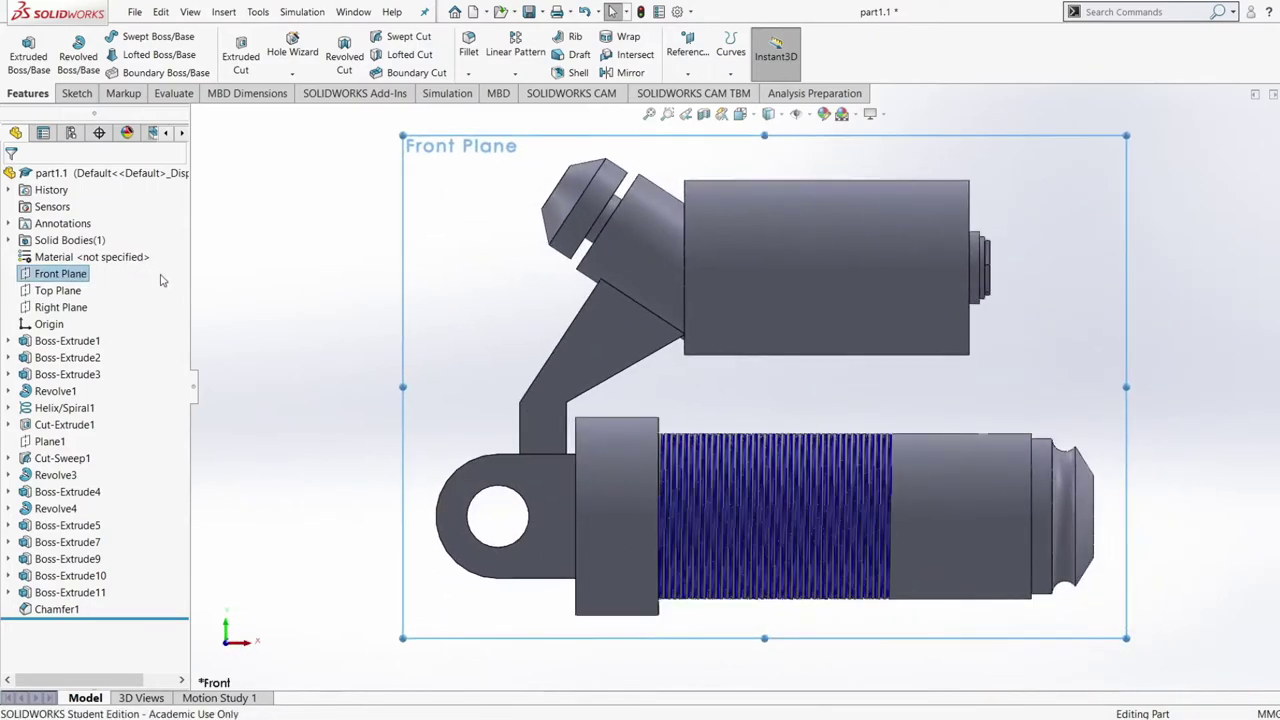
pyautogui.click(76, 93)
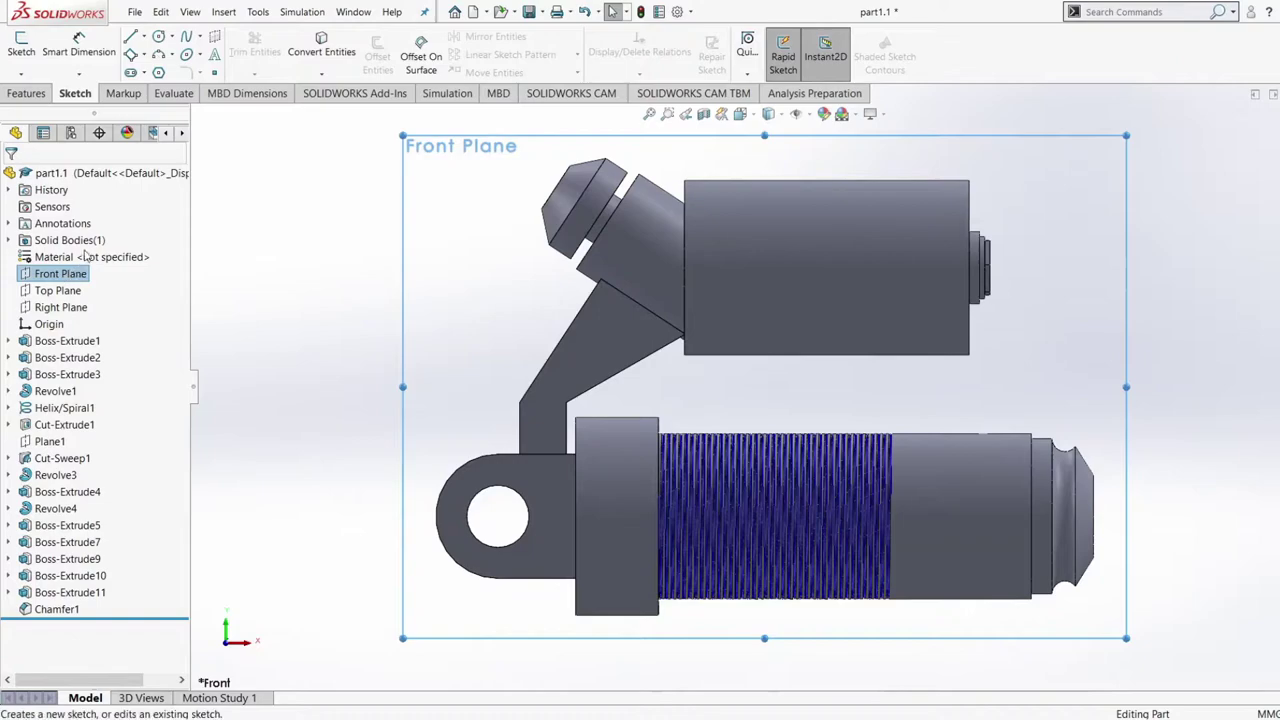
pyautogui.click(158, 37)
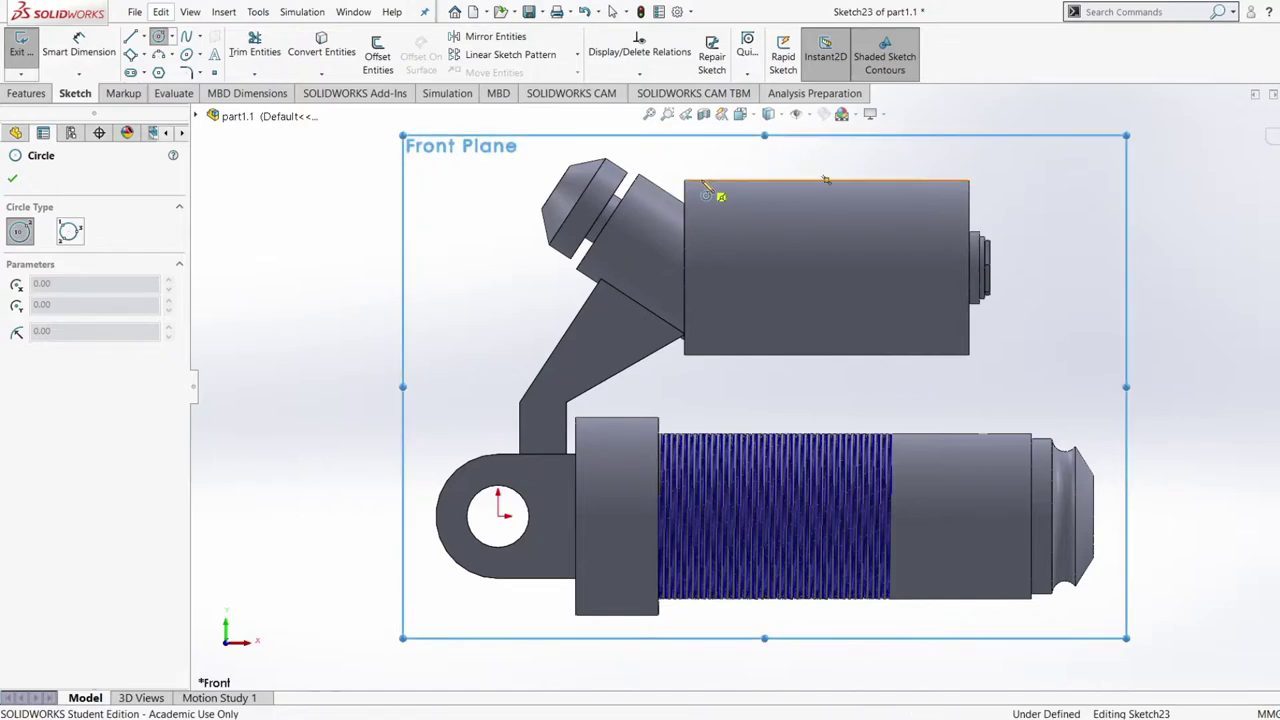
pyautogui.click(701, 181)
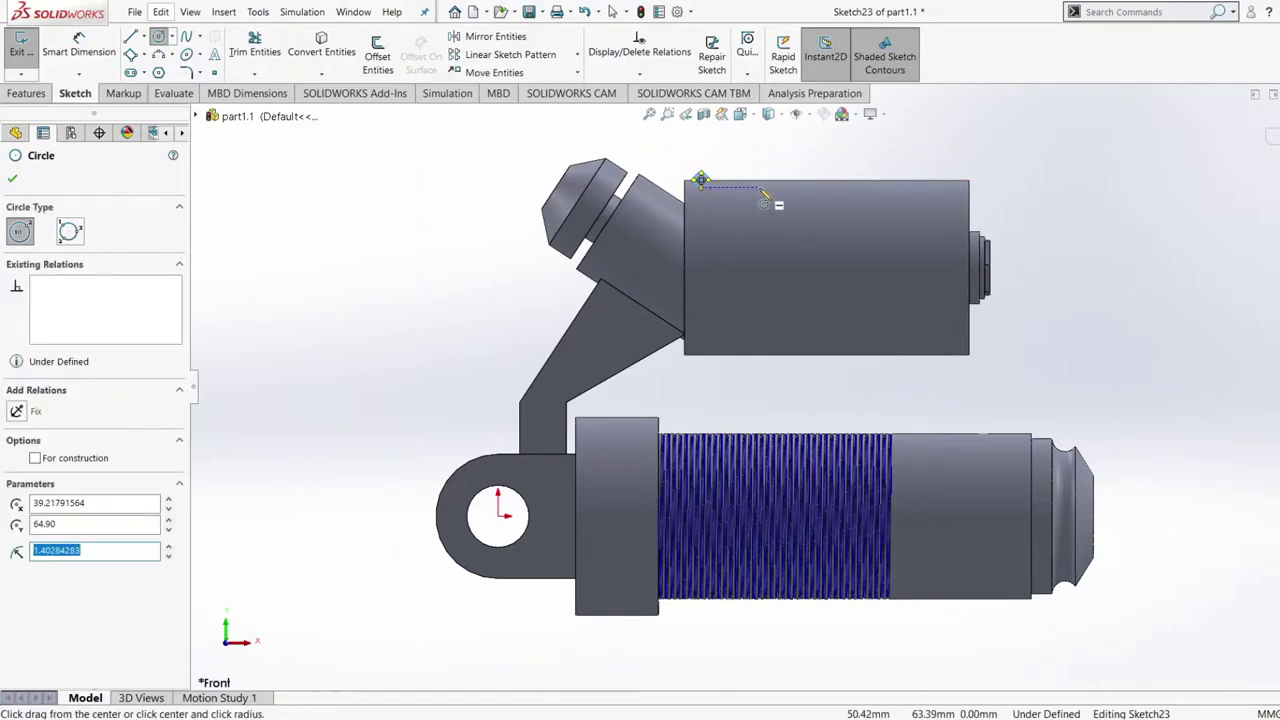
pyautogui.click(919, 181)
pyautogui.click(919, 186)
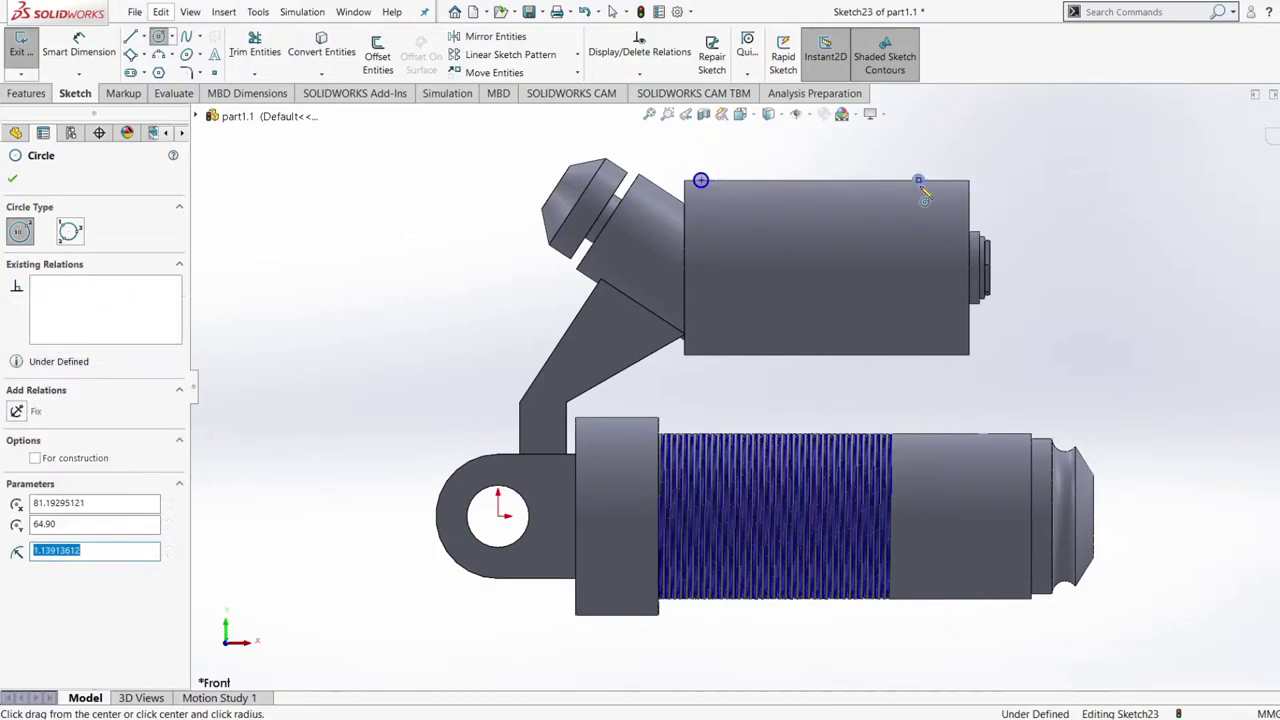
pyautogui.click(948, 181)
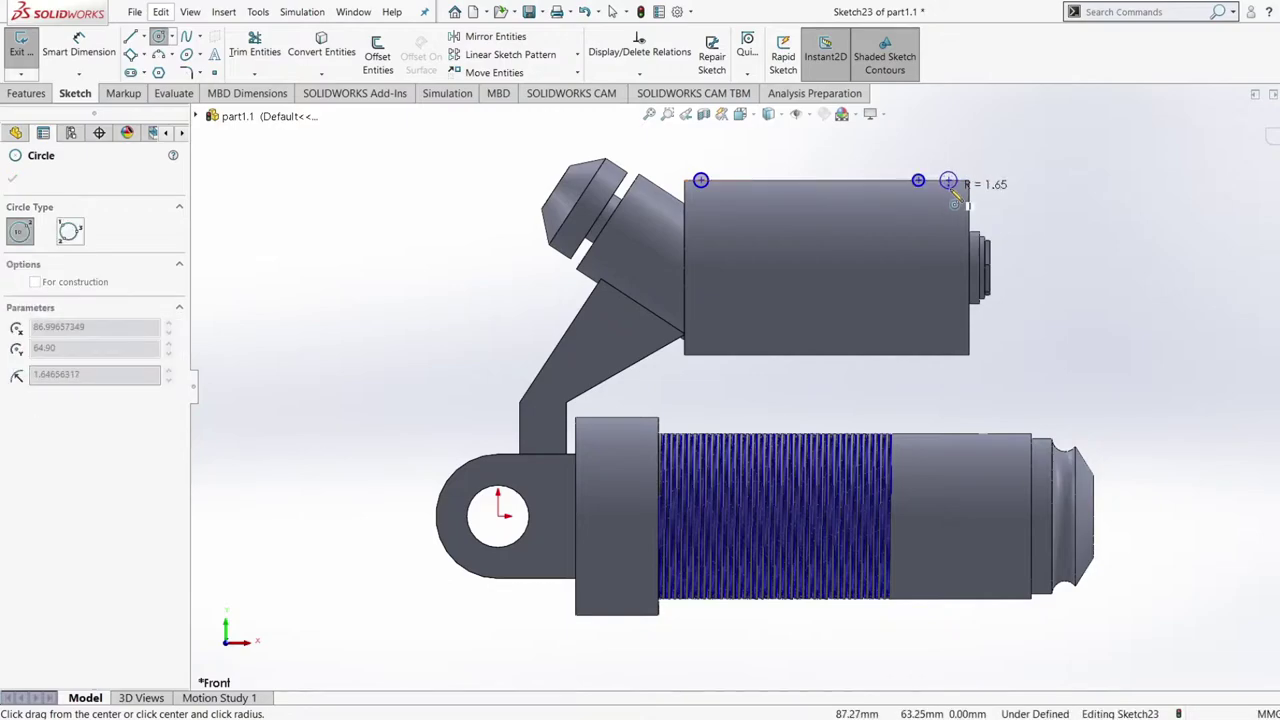
pyautogui.click(955, 195)
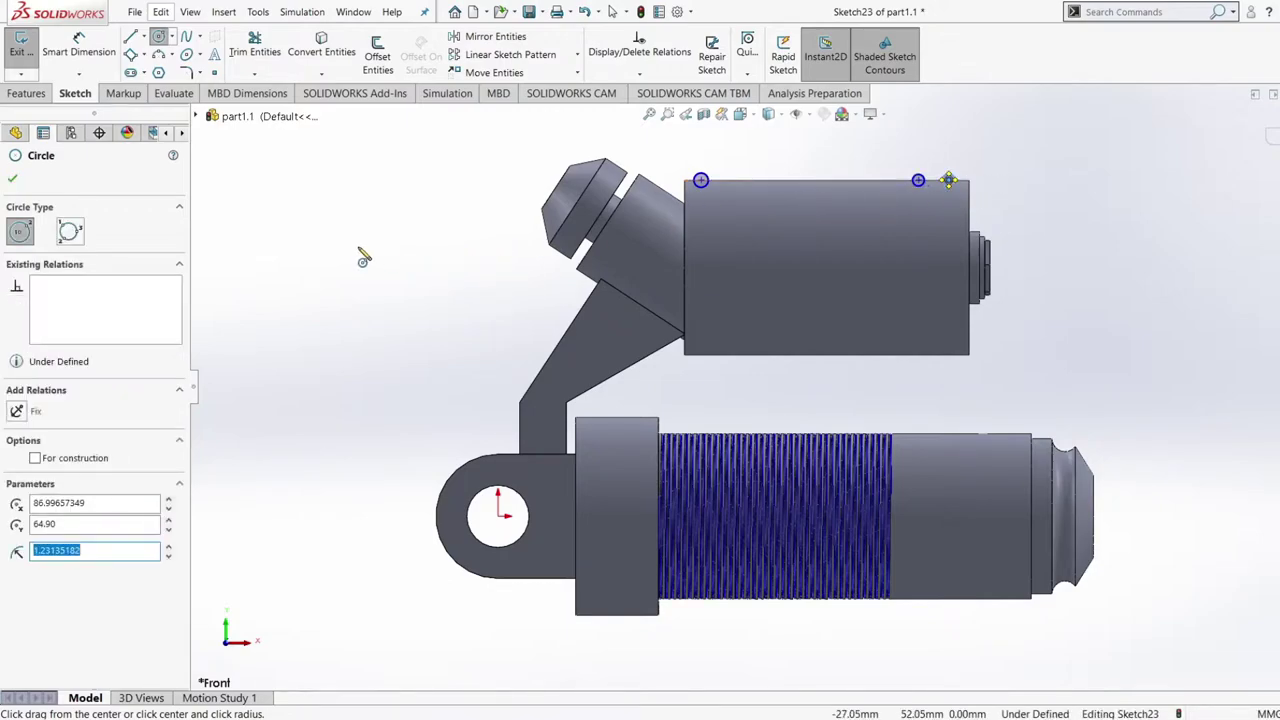
pyautogui.click(326, 247)
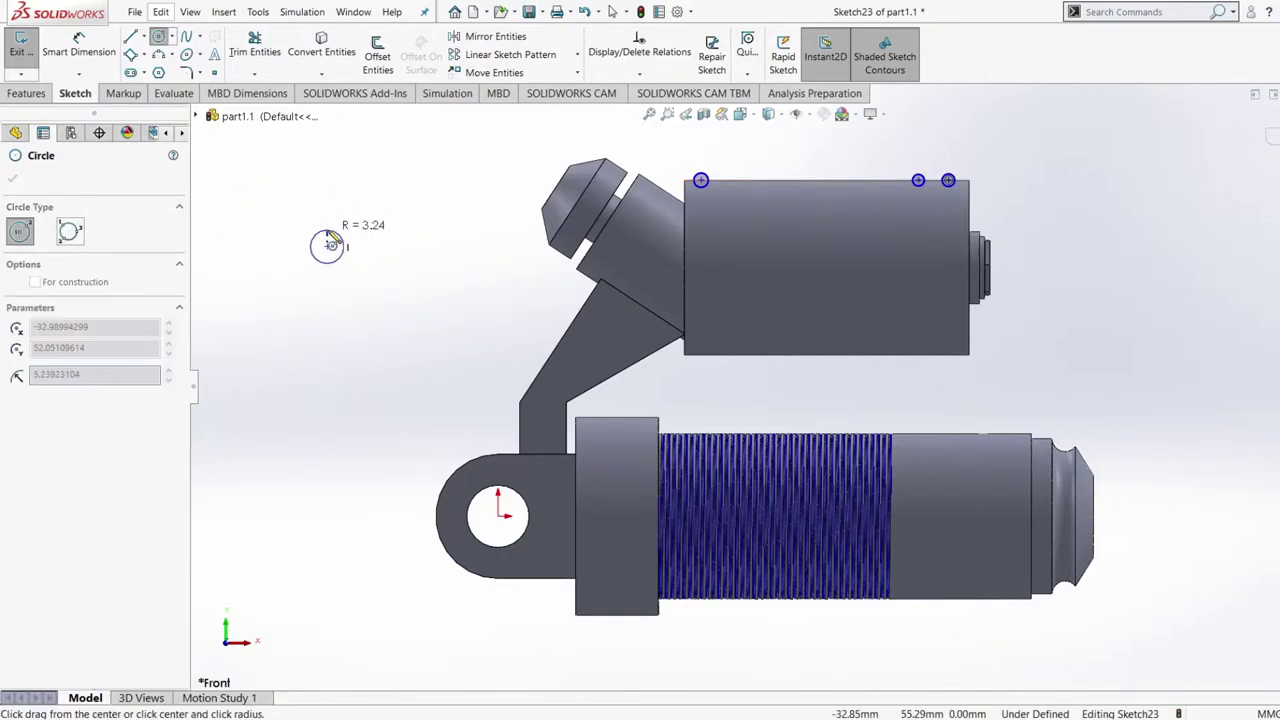
pyautogui.press('Escape')
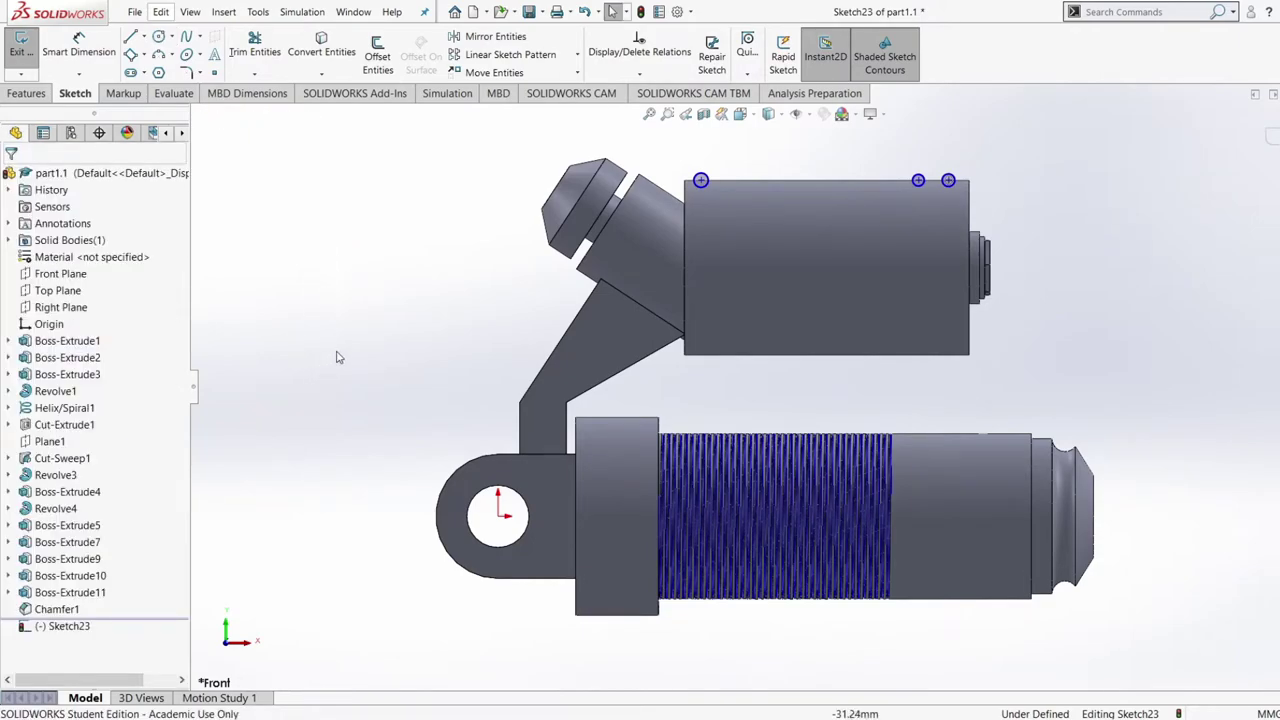
# Dimension the diameters of the three circles on the reservoir's upper edge and set each to 3 mm
pyautogui.moveTo(337, 334); pyautogui.dragTo(361, 172, button='right')
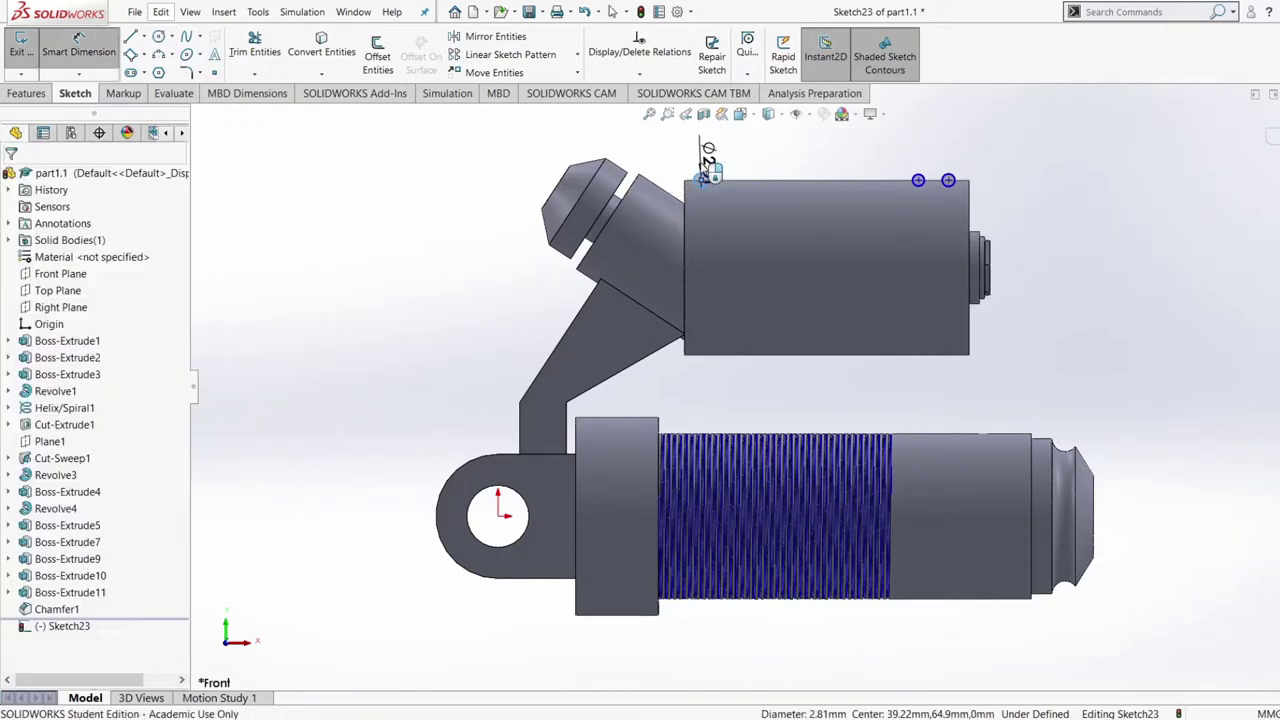
pyautogui.click(706, 160)
pyautogui.write('3')
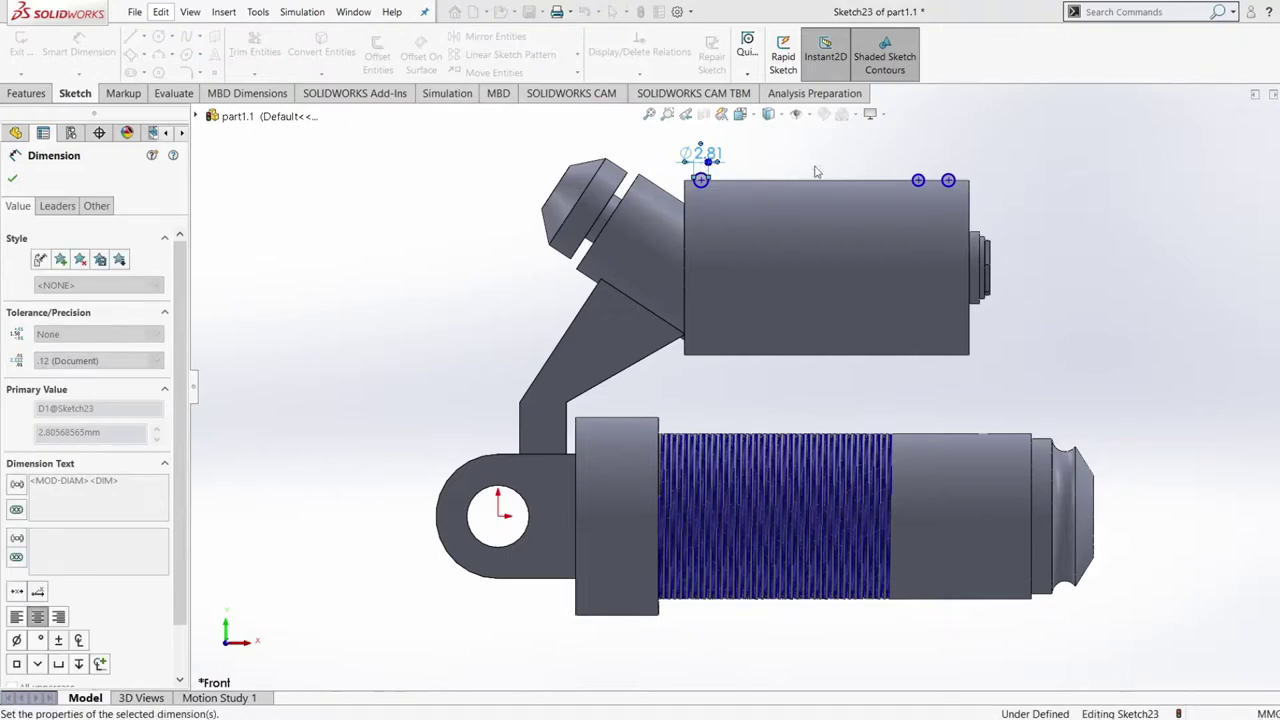
pyautogui.press('Return')
pyautogui.scroll(-2, 925, 195)
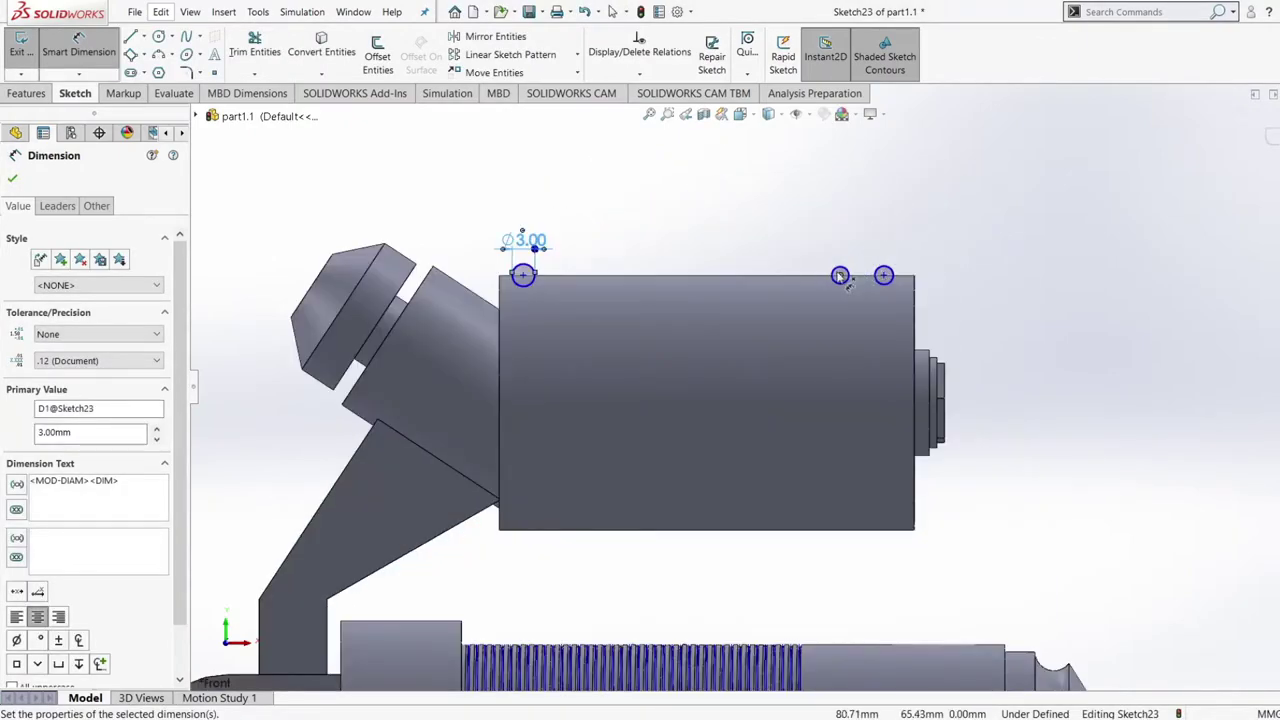
pyautogui.click(843, 272)
pyautogui.click(846, 246)
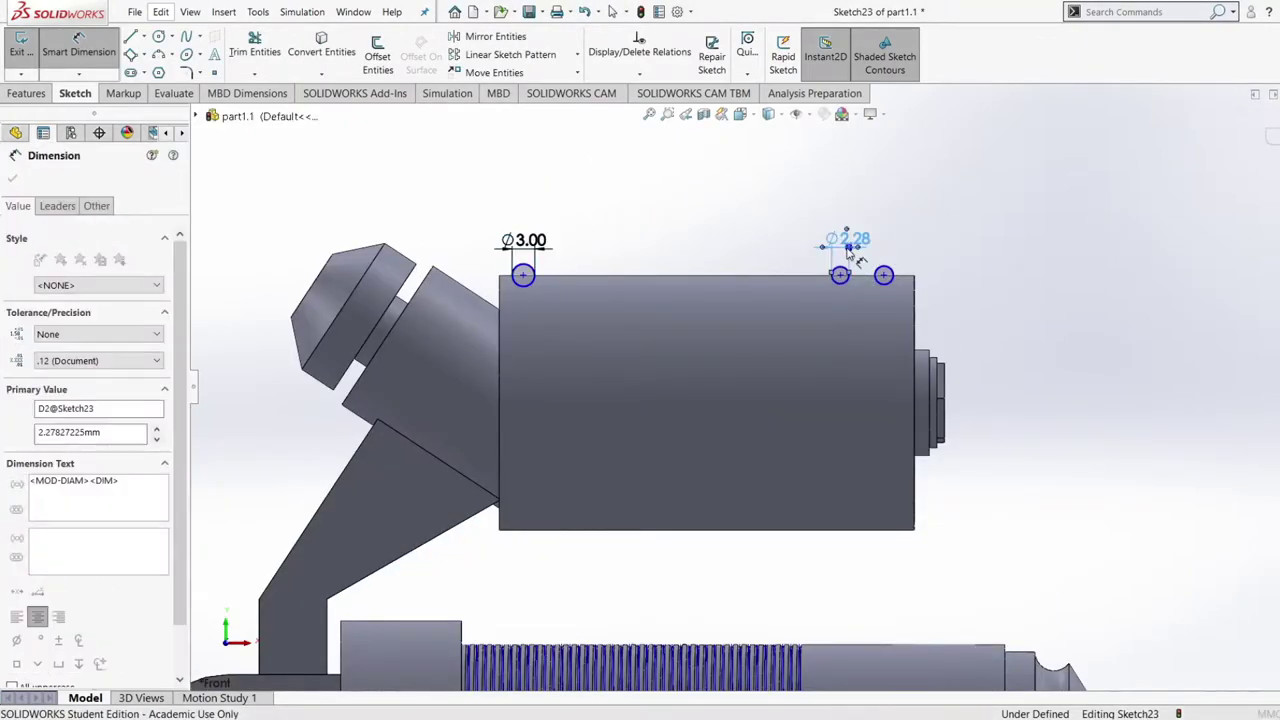
pyautogui.write('3')
pyautogui.press('Return')
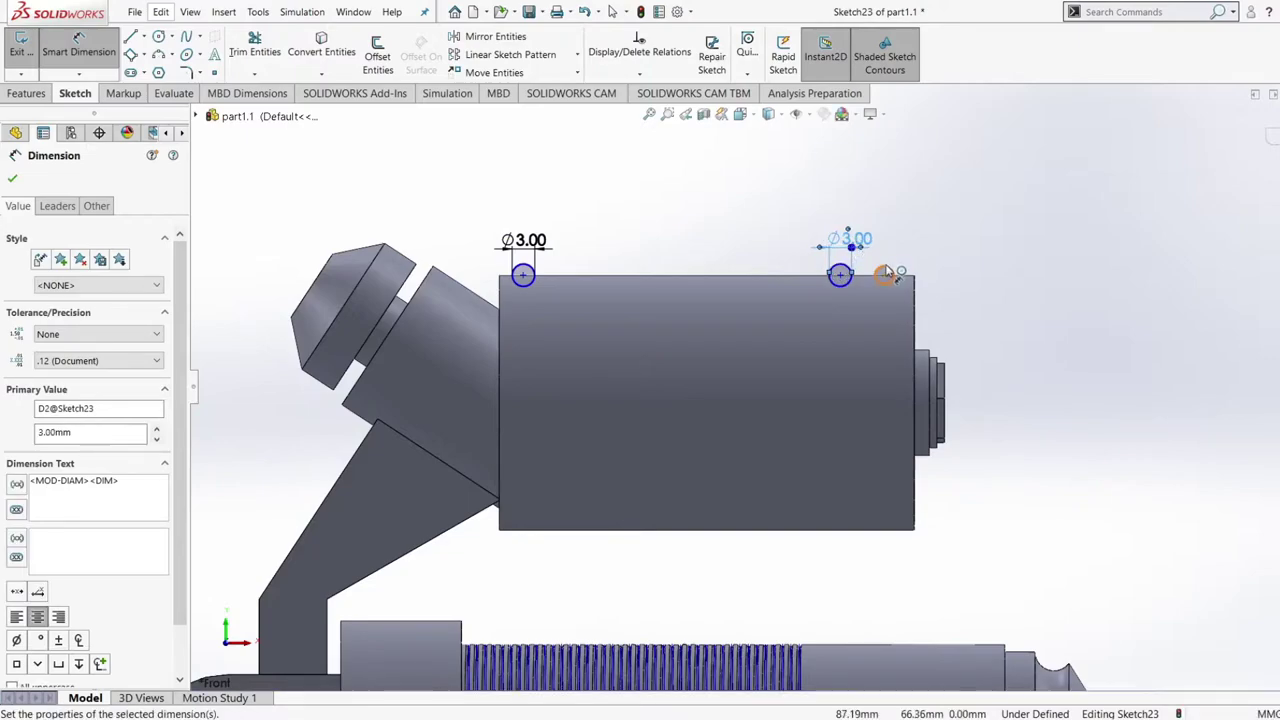
pyautogui.click(884, 274)
pyautogui.click(887, 241)
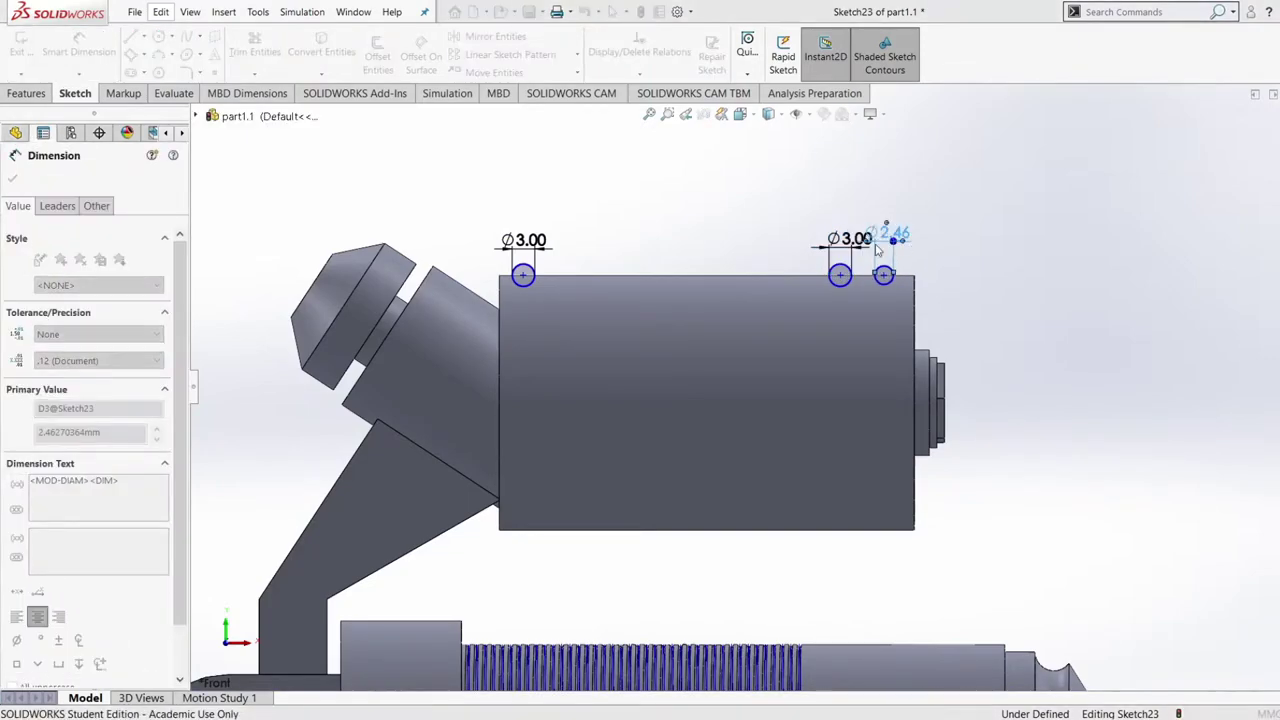
pyautogui.write('3')
pyautogui.press('Return')
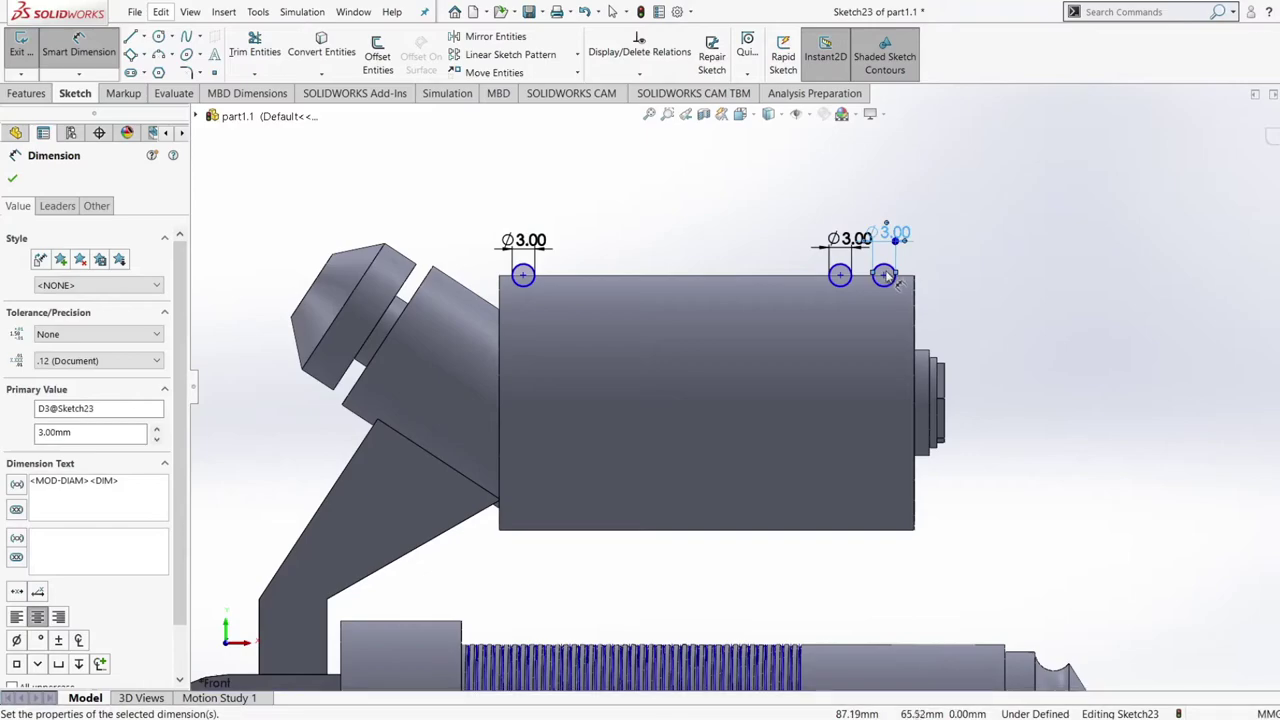
# Dimension the outermost circle's centre from the reservoir's far end edge and set the distance to 2.5 mm
pyautogui.click(884, 275)
pyautogui.click(915, 289)
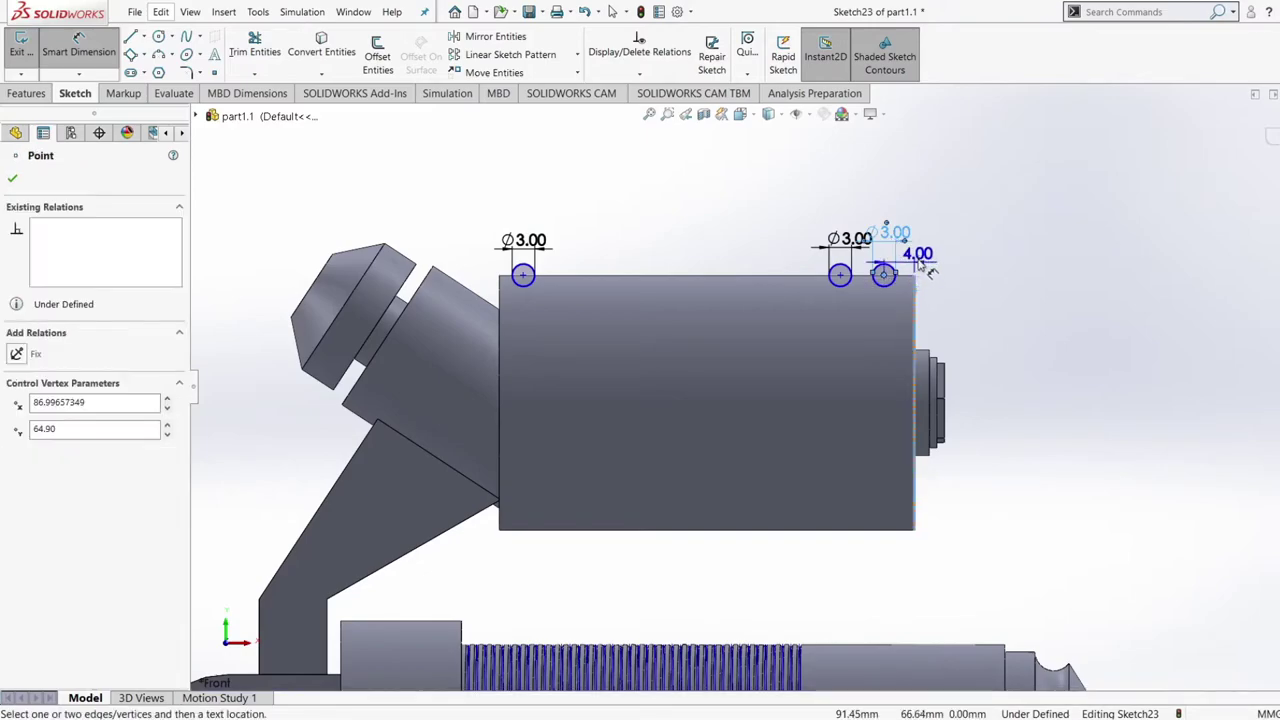
pyautogui.click(921, 182)
pyautogui.click(923, 183)
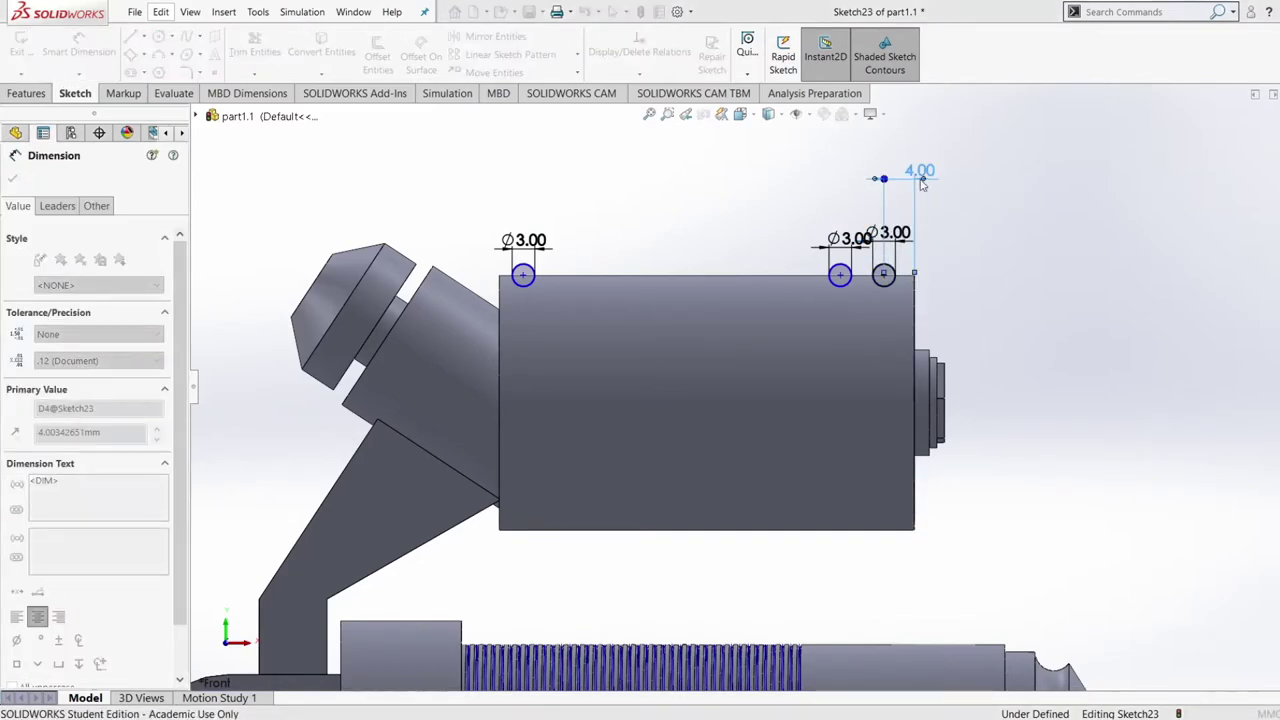
pyautogui.write('2.5')
pyautogui.press('Return')
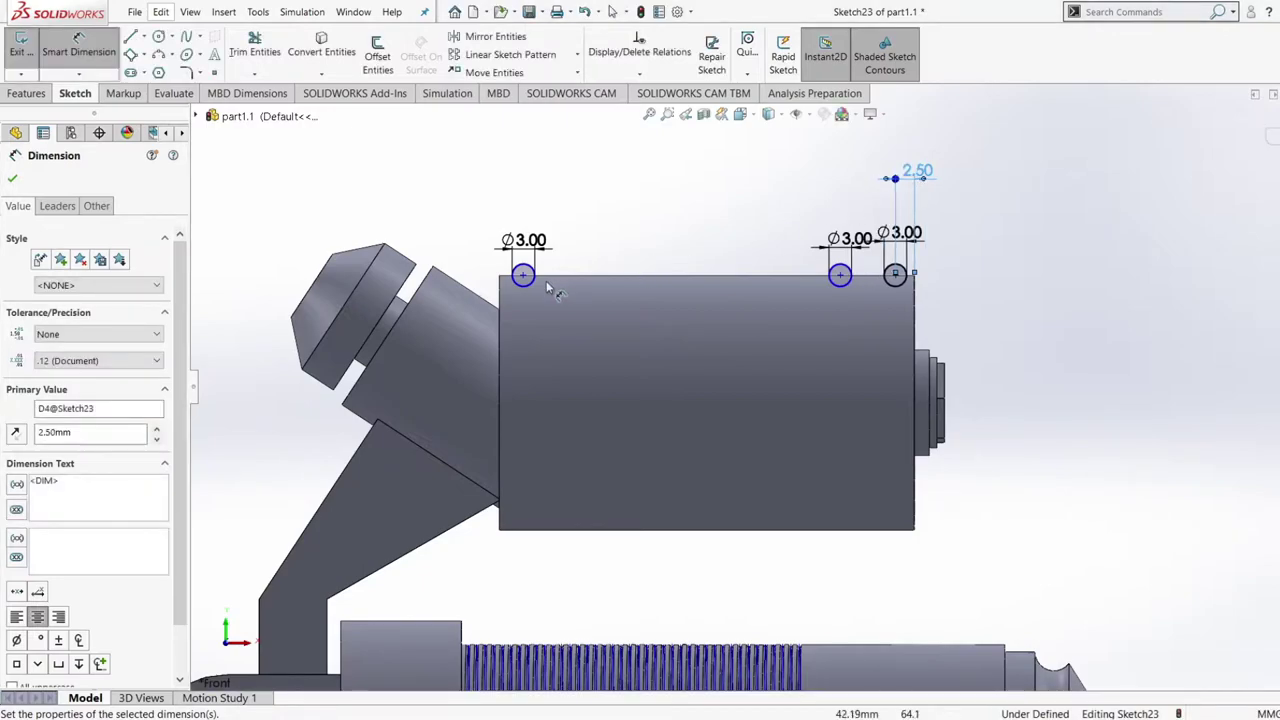
# Dimension the centre of the circle near the arm from the reservoir's adjacent end edge and set the distance to 4.15 mm
pyautogui.click(523, 276)
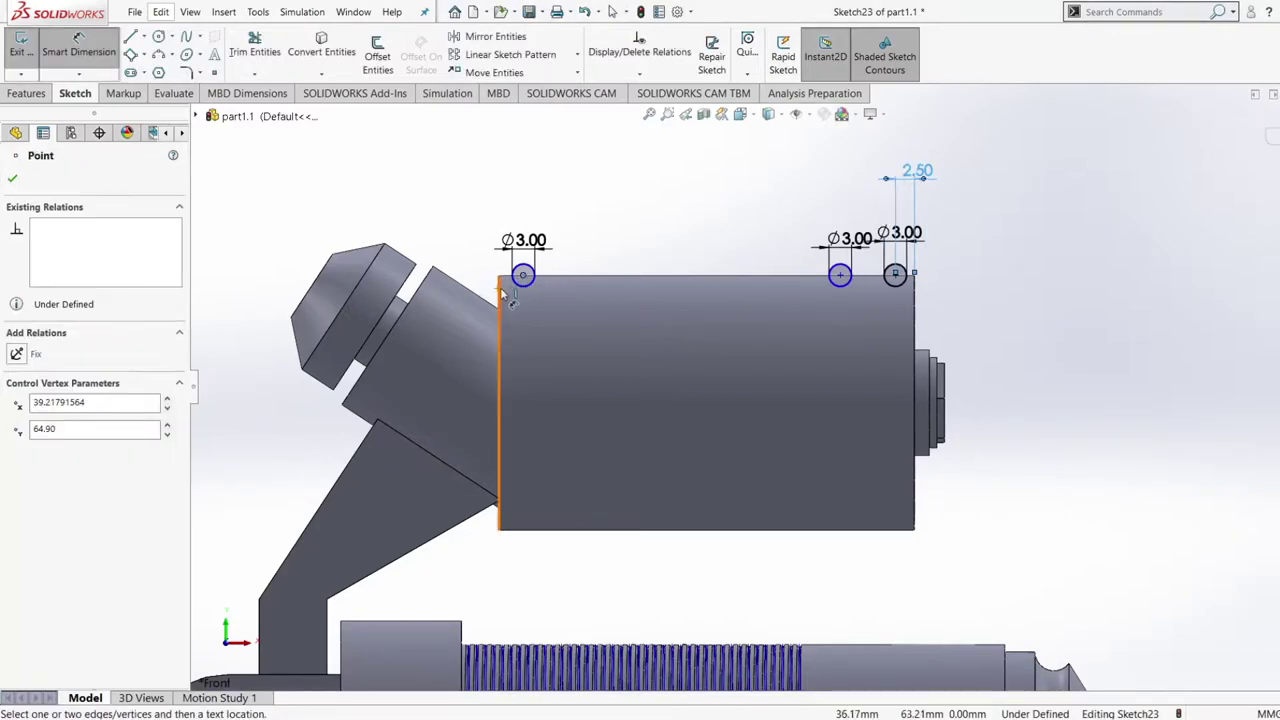
pyautogui.click(500, 287)
pyautogui.click(507, 186)
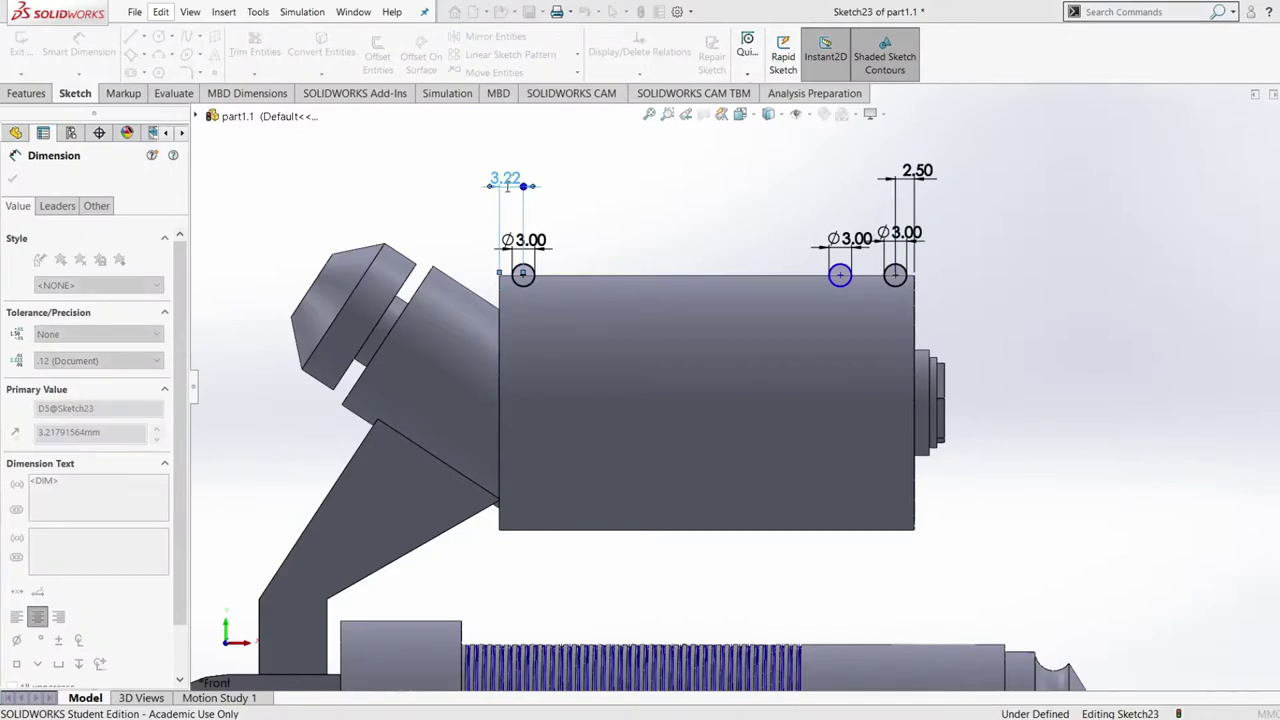
pyautogui.write('4.15')
pyautogui.press('Return')
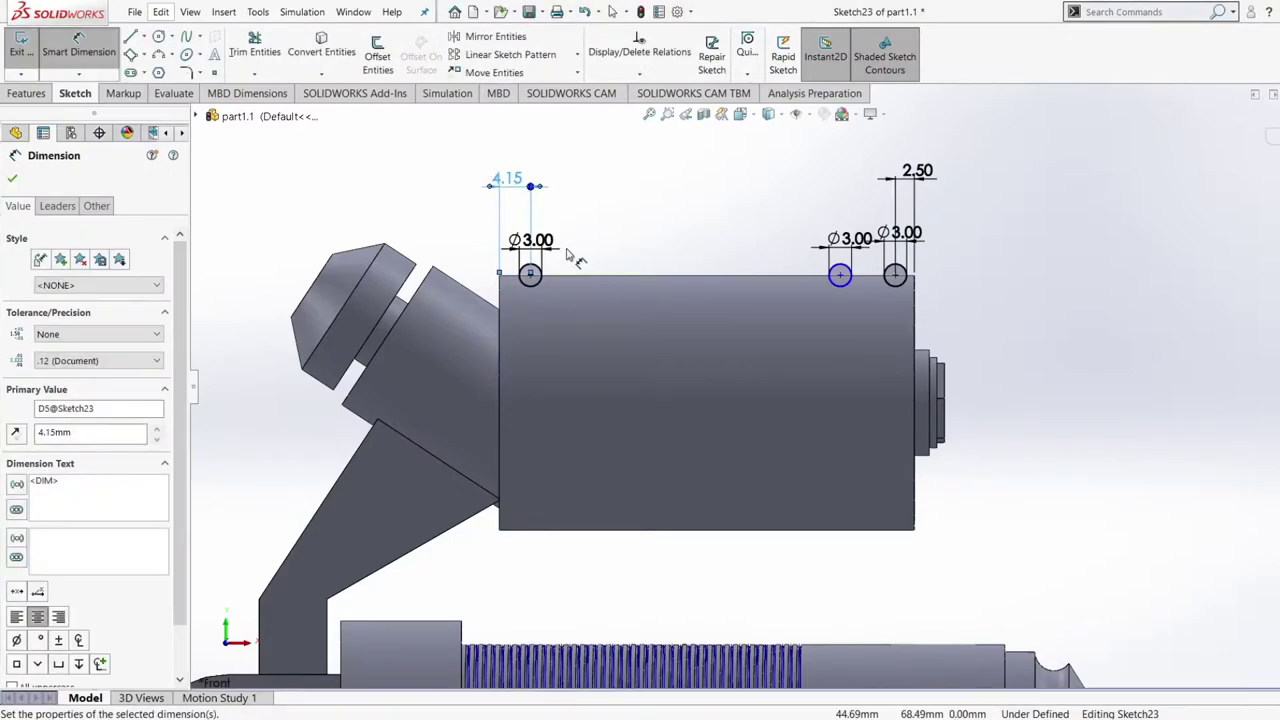
# Dimension the spacing between the centres of the two circles near the reservoir's far end and set it to 6.5 mm
pyautogui.click(840, 275)
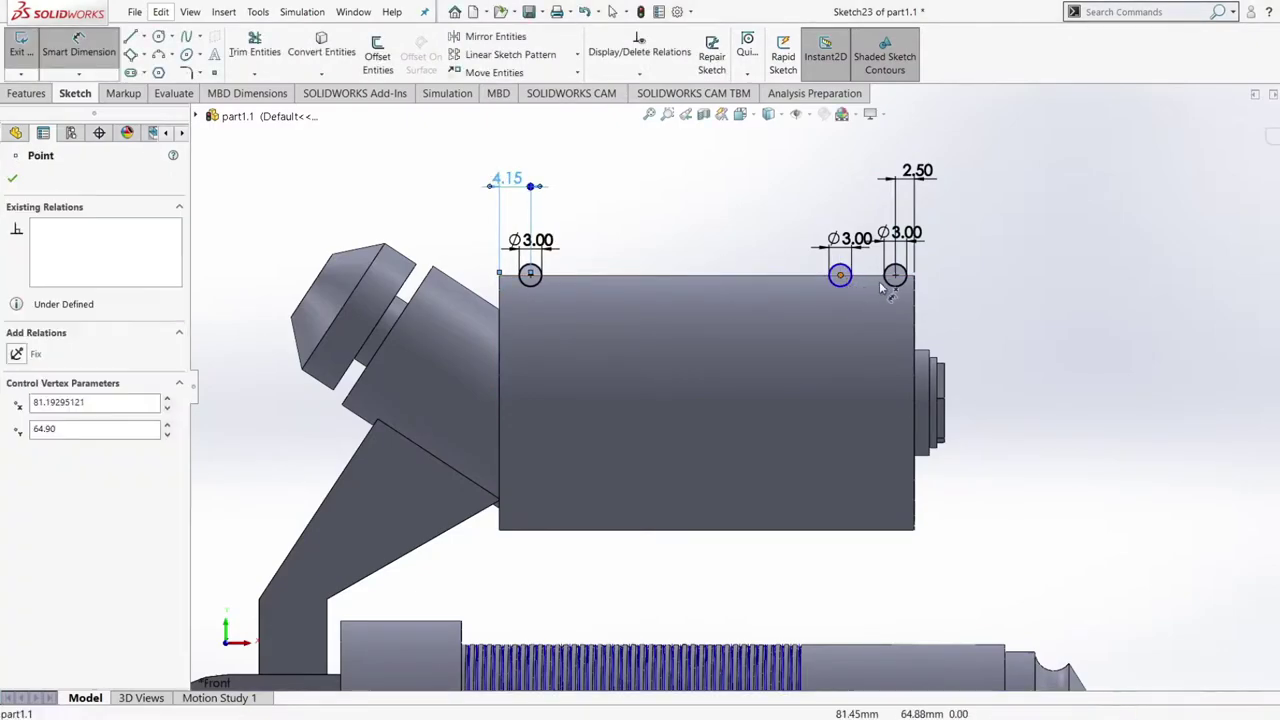
pyautogui.click(895, 275)
pyautogui.click(867, 312)
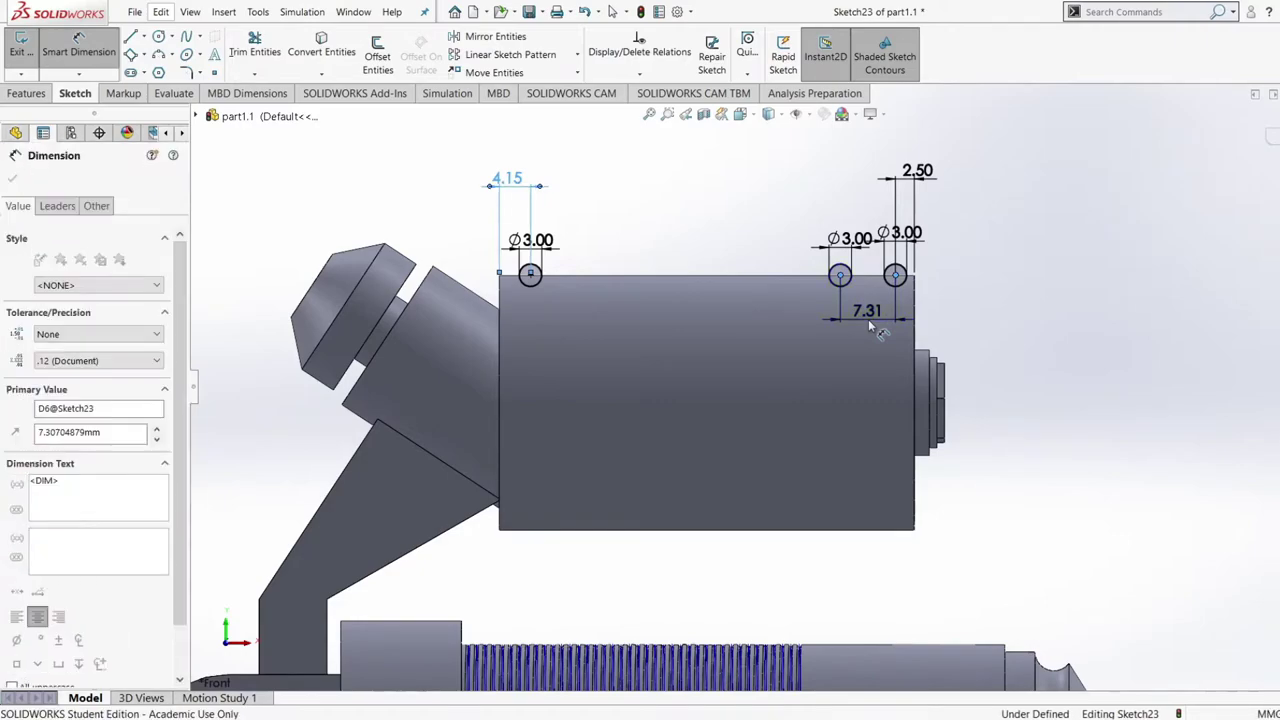
pyautogui.write('6.5')
pyautogui.press('Return')
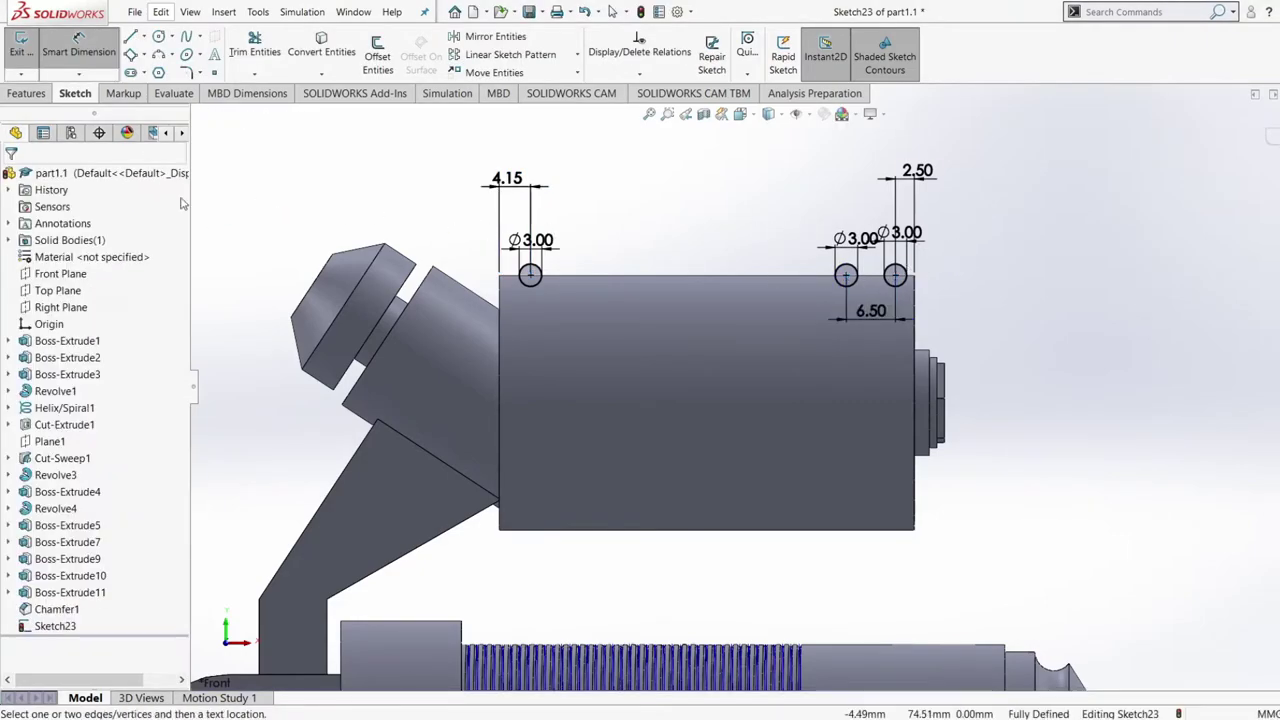
# Draw a horizontal construction line along the reservoir's axis, from the midpoint of one end edge to the other
pyautogui.click(131, 36)
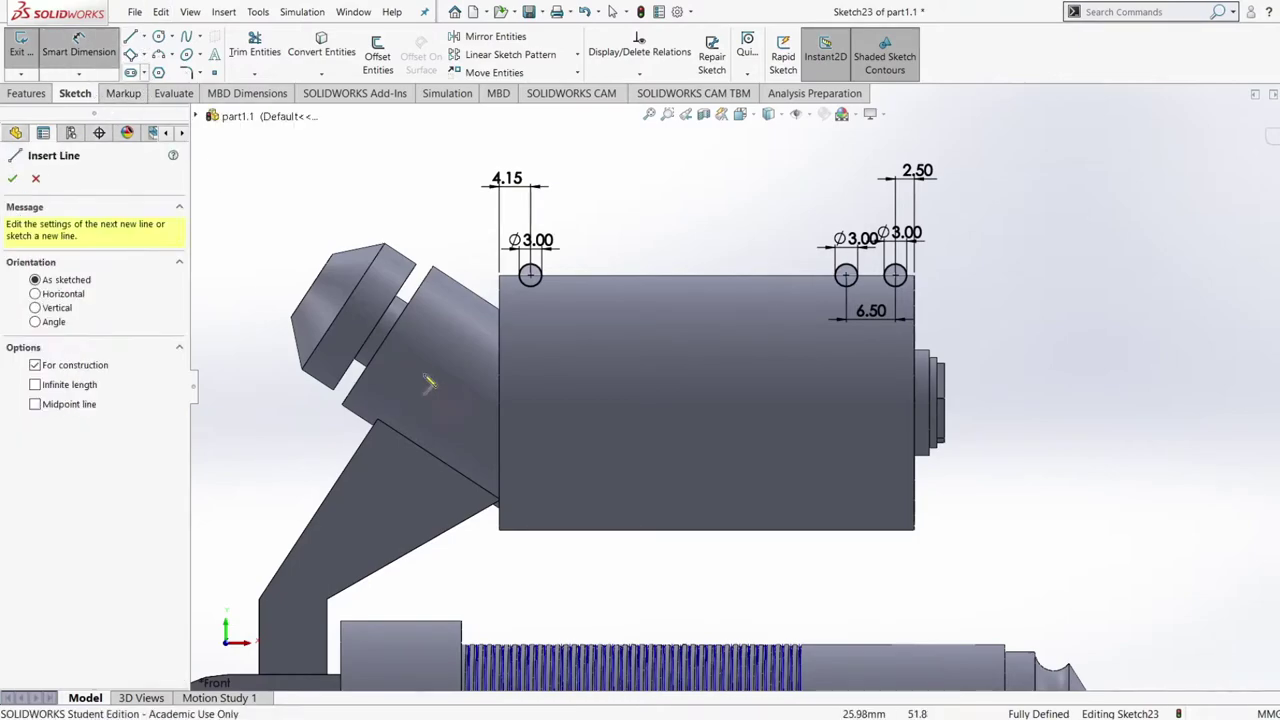
pyautogui.click(503, 406)
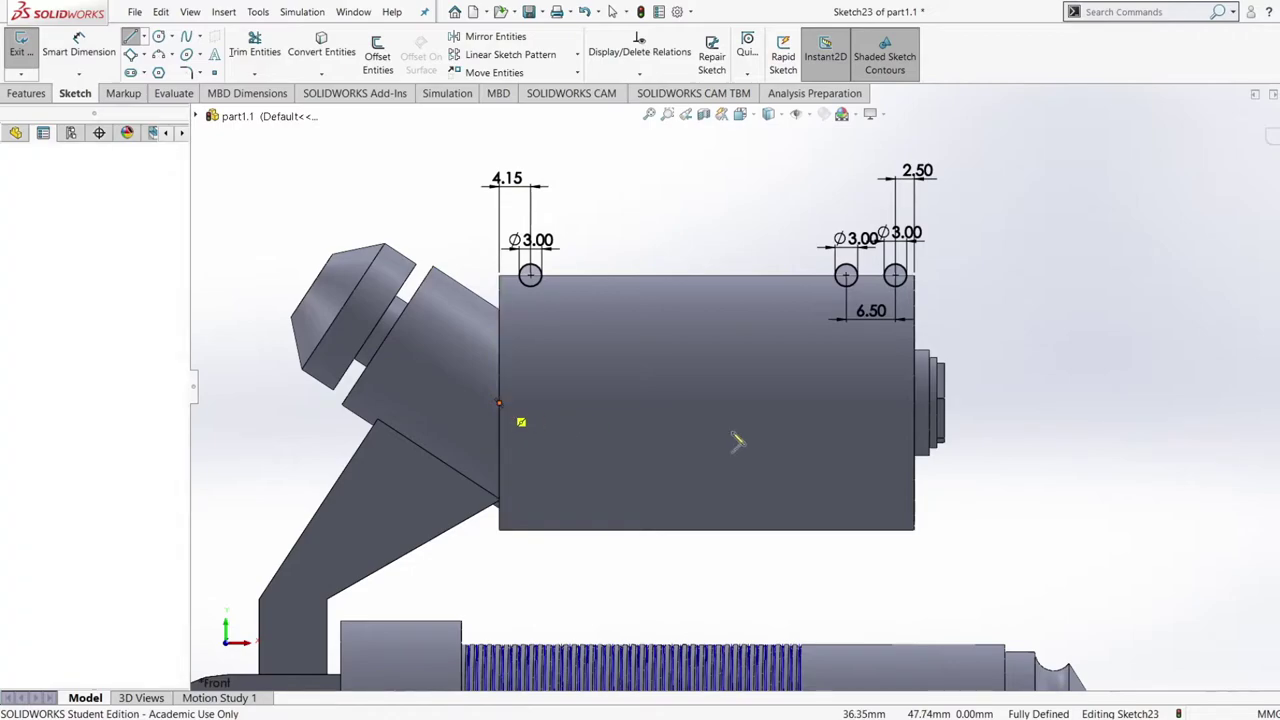
pyautogui.click(914, 402)
pyautogui.press('Escape')
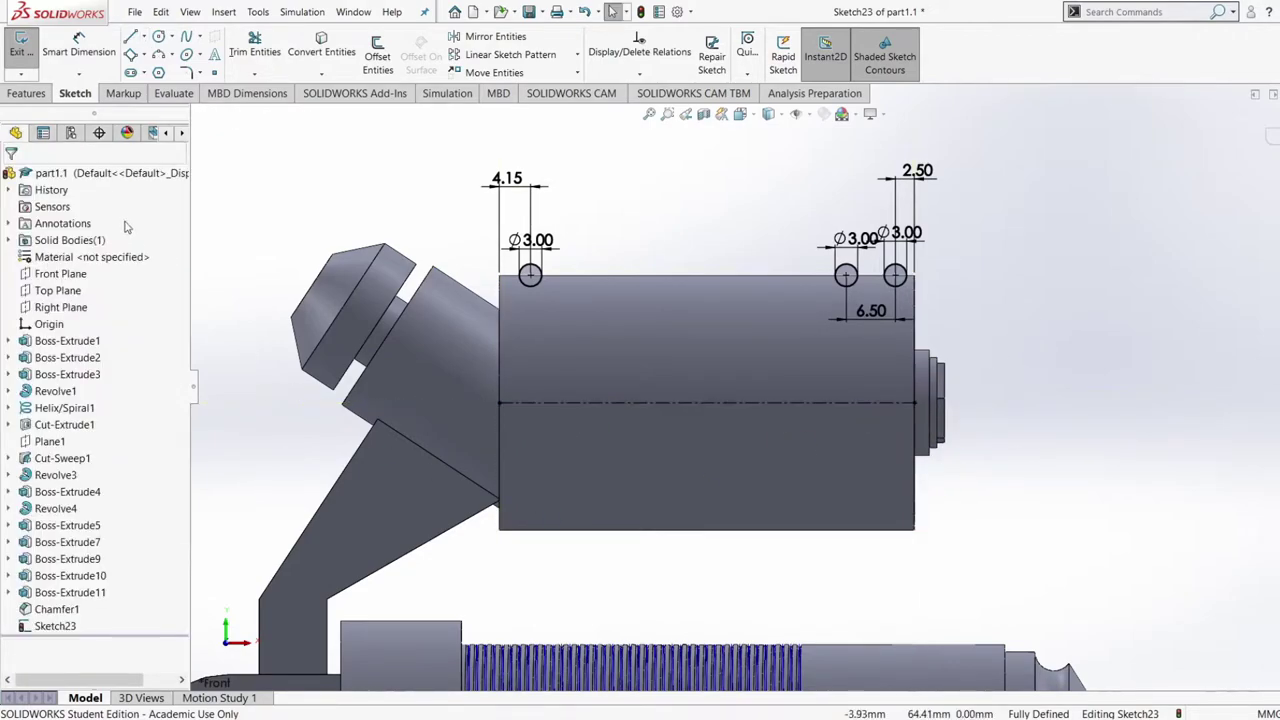
# Revolve-cut the three circles 360 degrees about the construction line to groove the reservoir
pyautogui.click(27, 93)
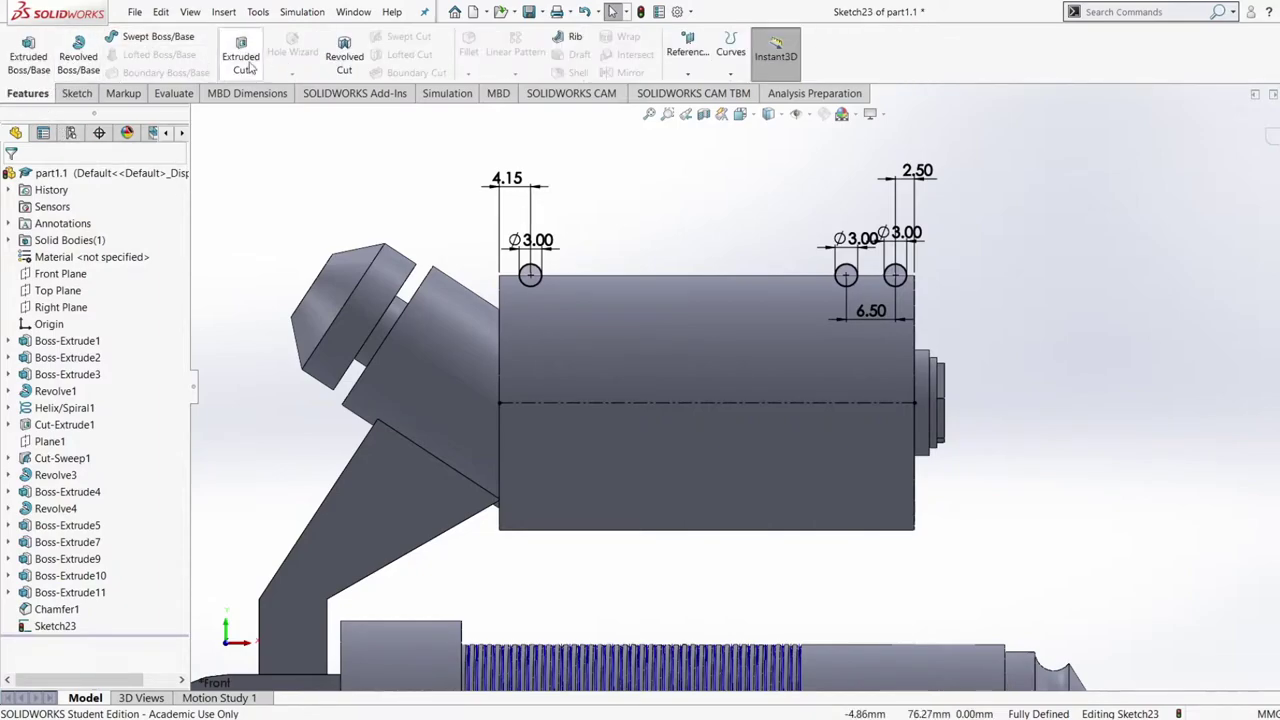
pyautogui.click(330, 57)
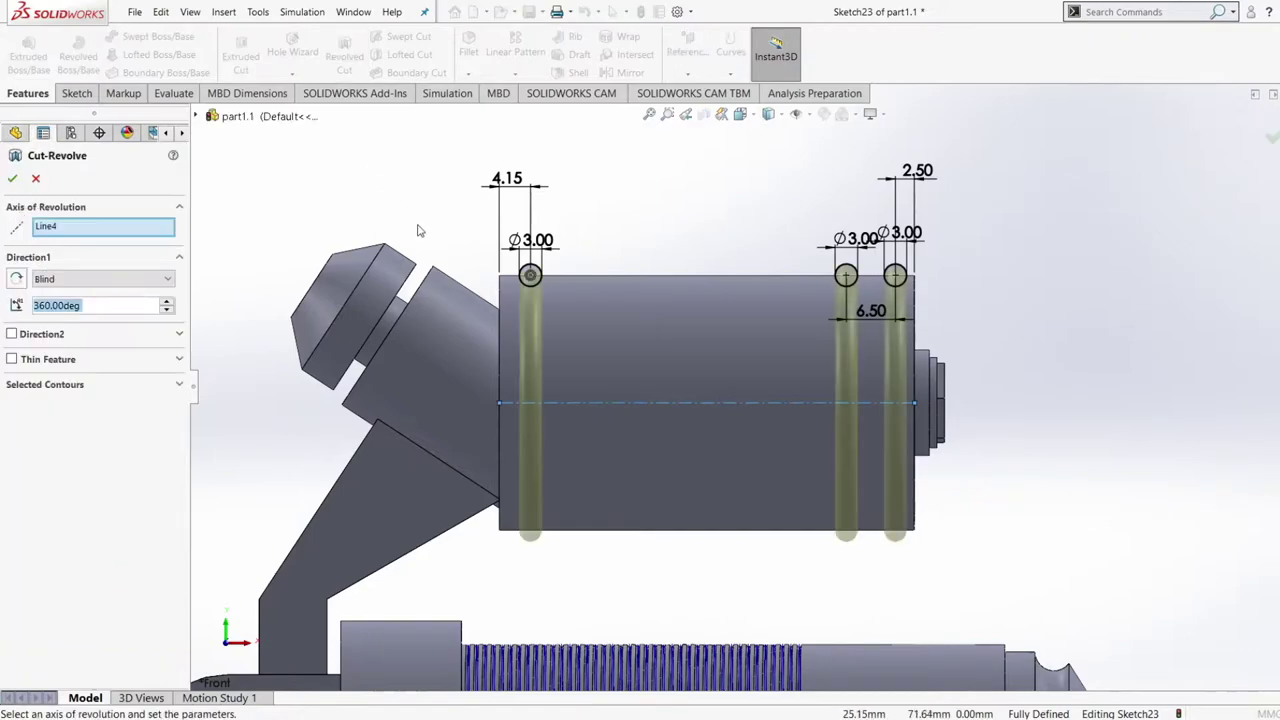
pyautogui.click(12, 178)
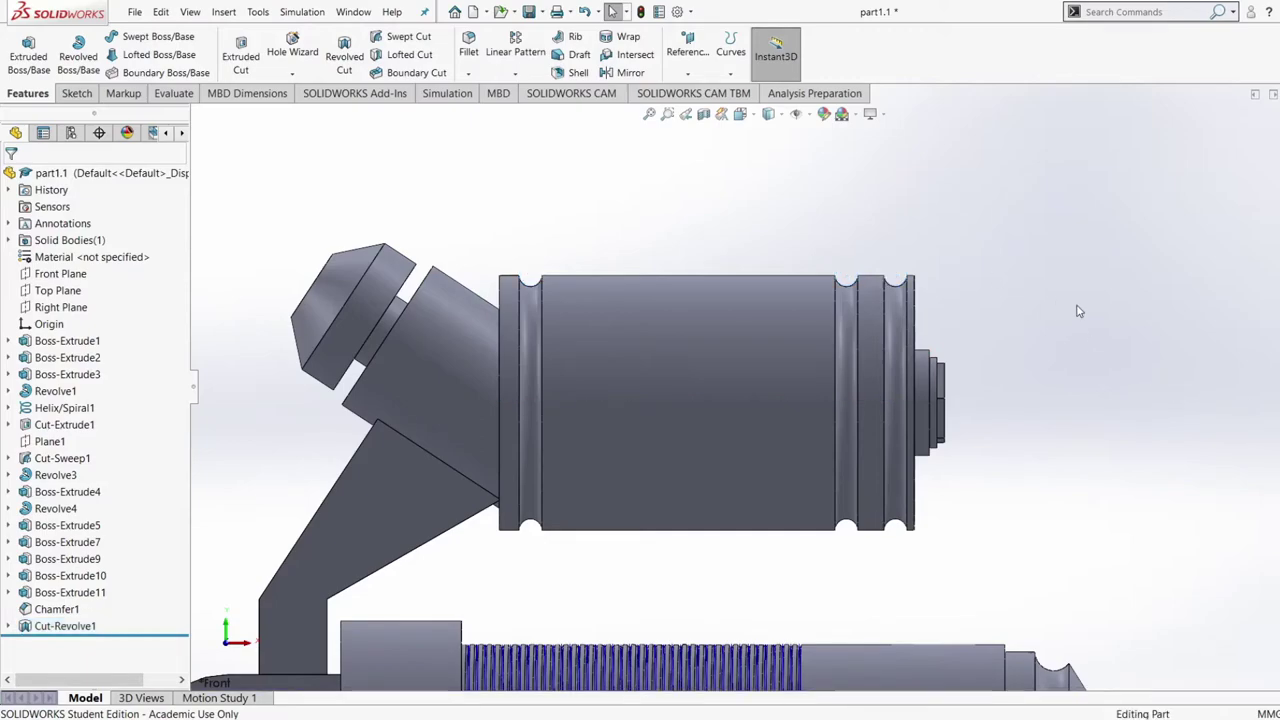
# Try to sketch an inward 2 mm offset of the arm's flat face outline and start an extruded cut from it
pyautogui.moveTo(1080, 310); pyautogui.dragTo(1005, 400, button='middle')
pyautogui.scroll(-2, 917, 410)
pyautogui.scroll(4, 903, 414)
pyautogui.moveTo(868, 432); pyautogui.dragTo(917, 403, button='middle')
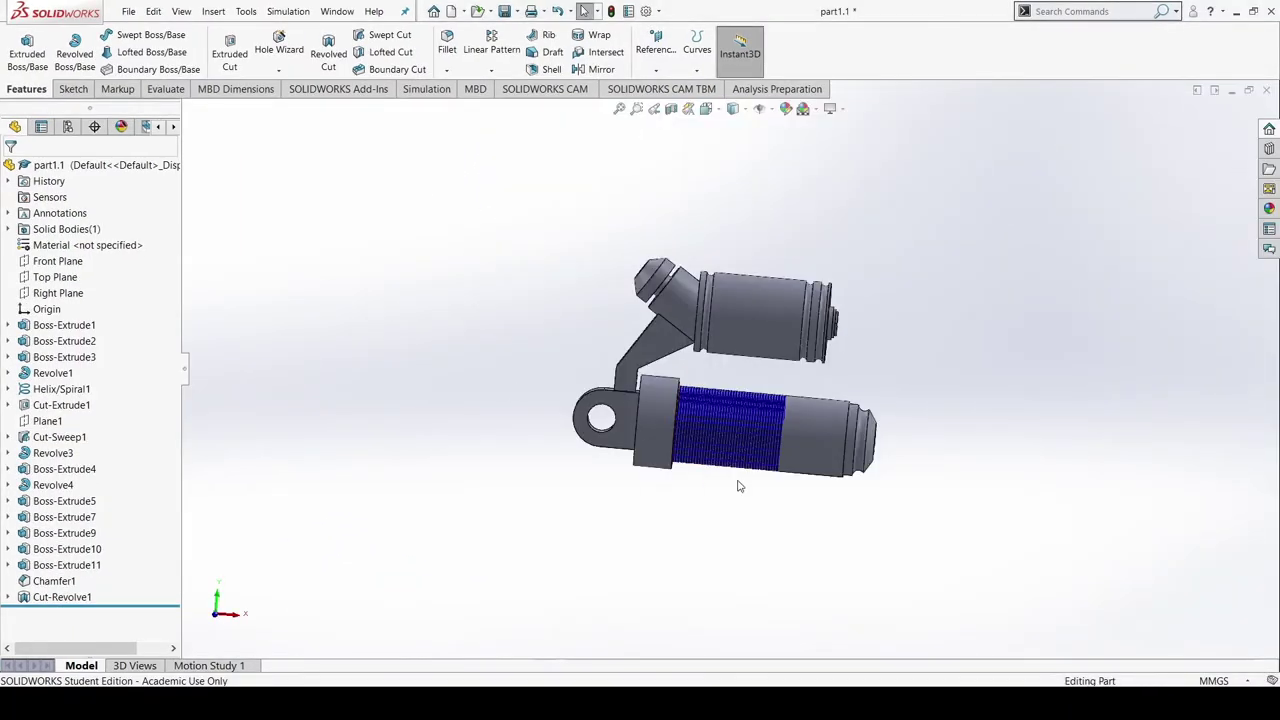
pyautogui.moveTo(726, 499); pyautogui.dragTo(729, 586, button='middle')
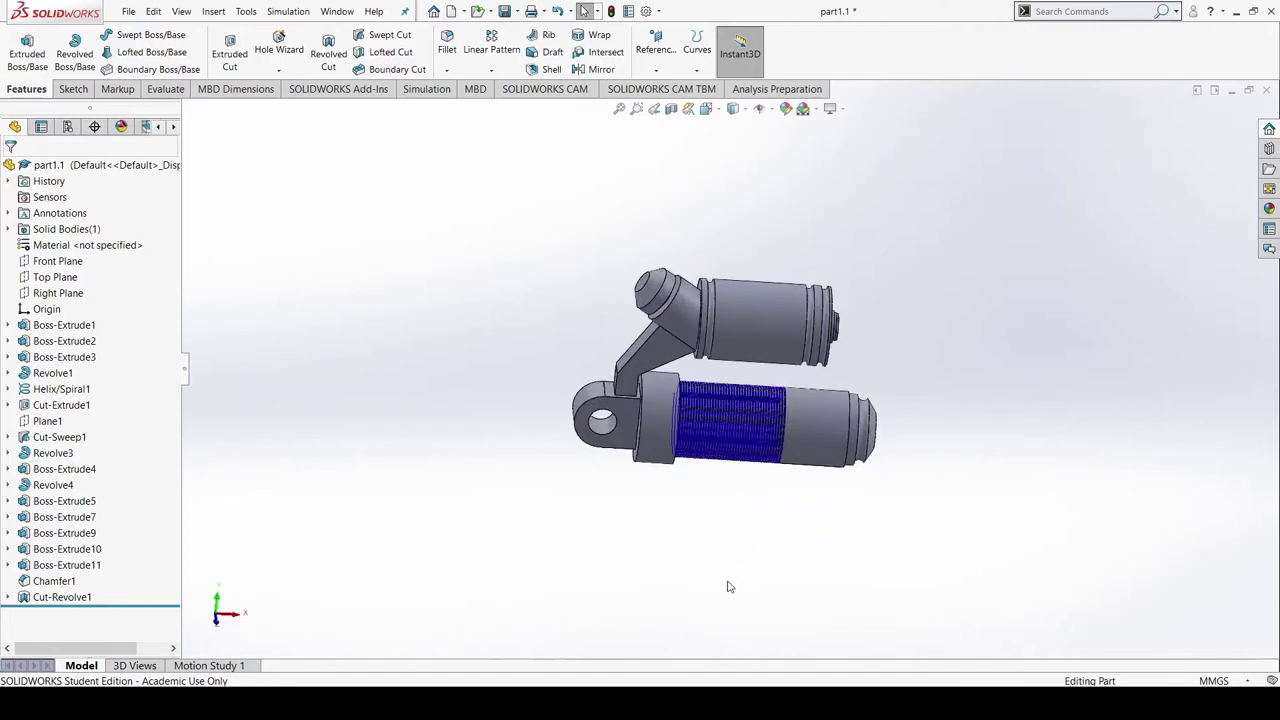
pyautogui.click(659, 349)
pyautogui.click(748, 314)
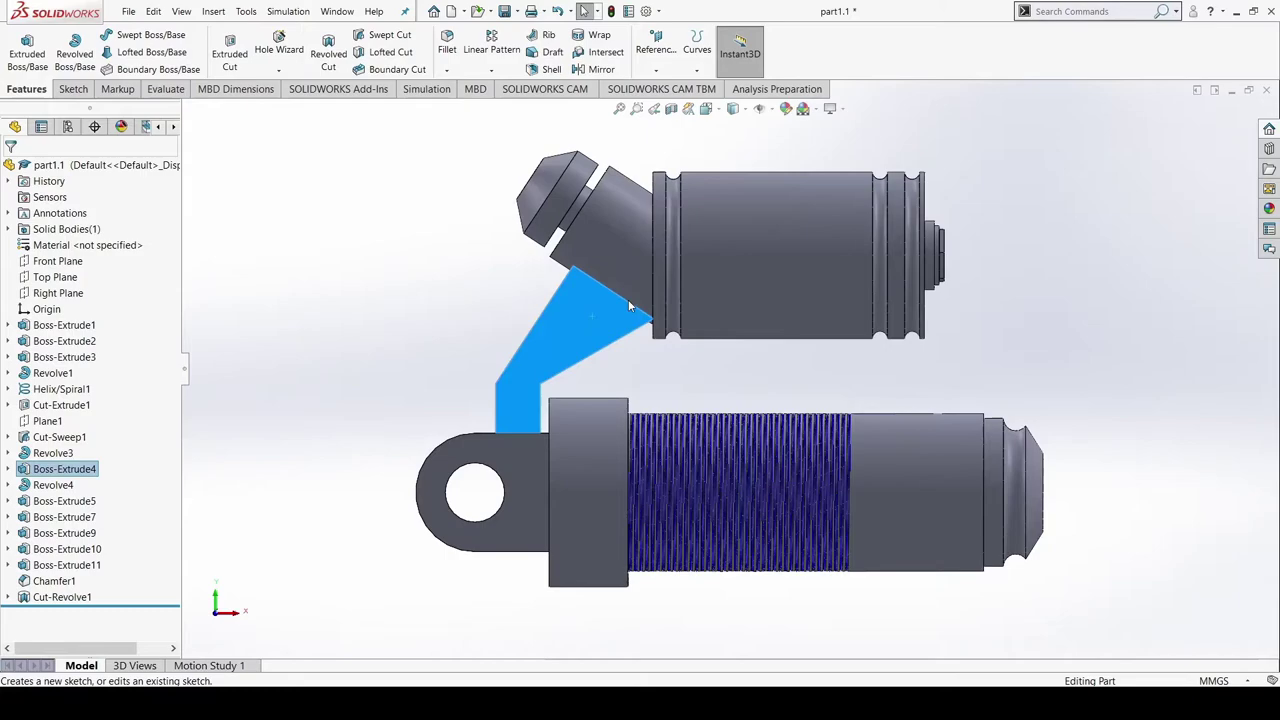
pyautogui.click(628, 299)
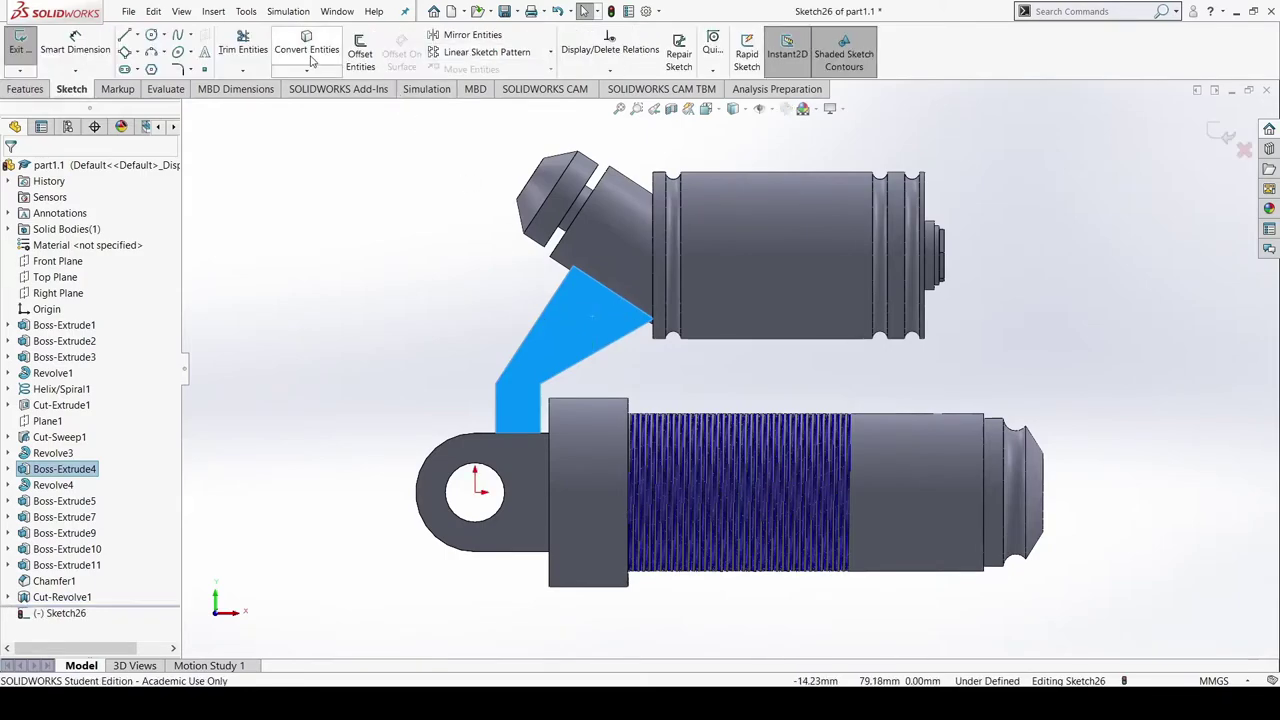
pyautogui.click(362, 52)
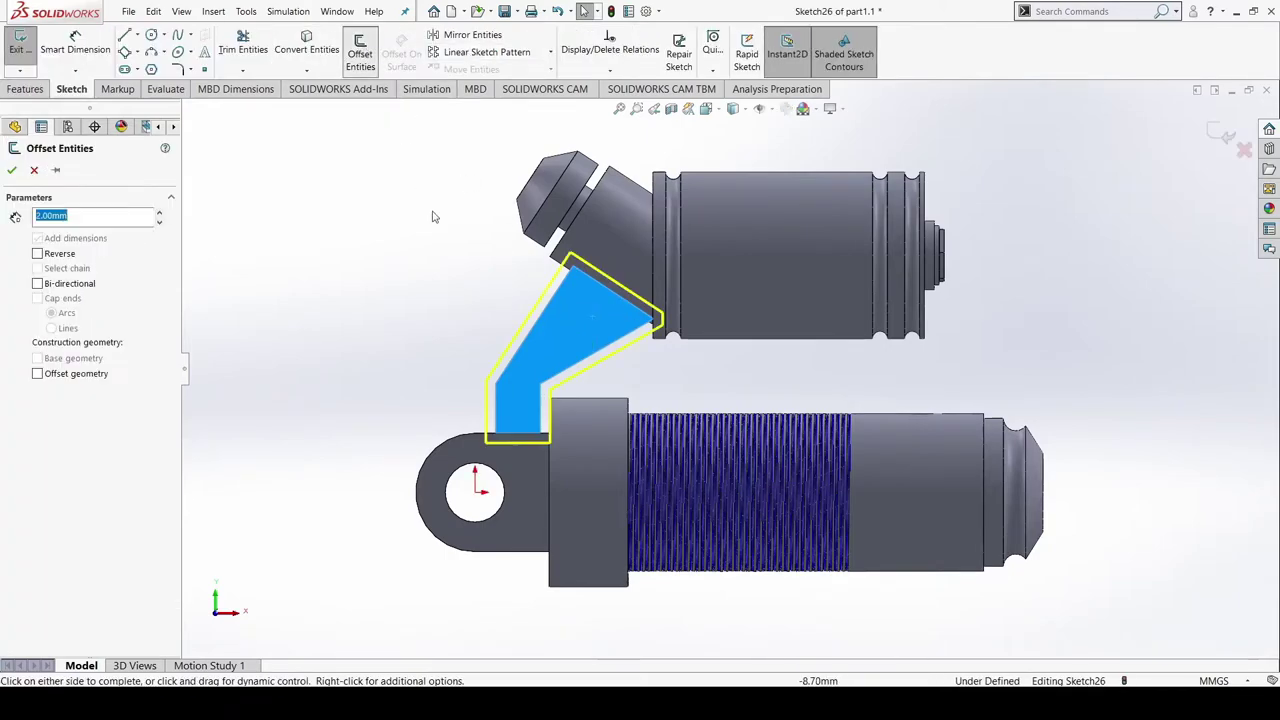
pyautogui.click(38, 254)
pyautogui.click(12, 171)
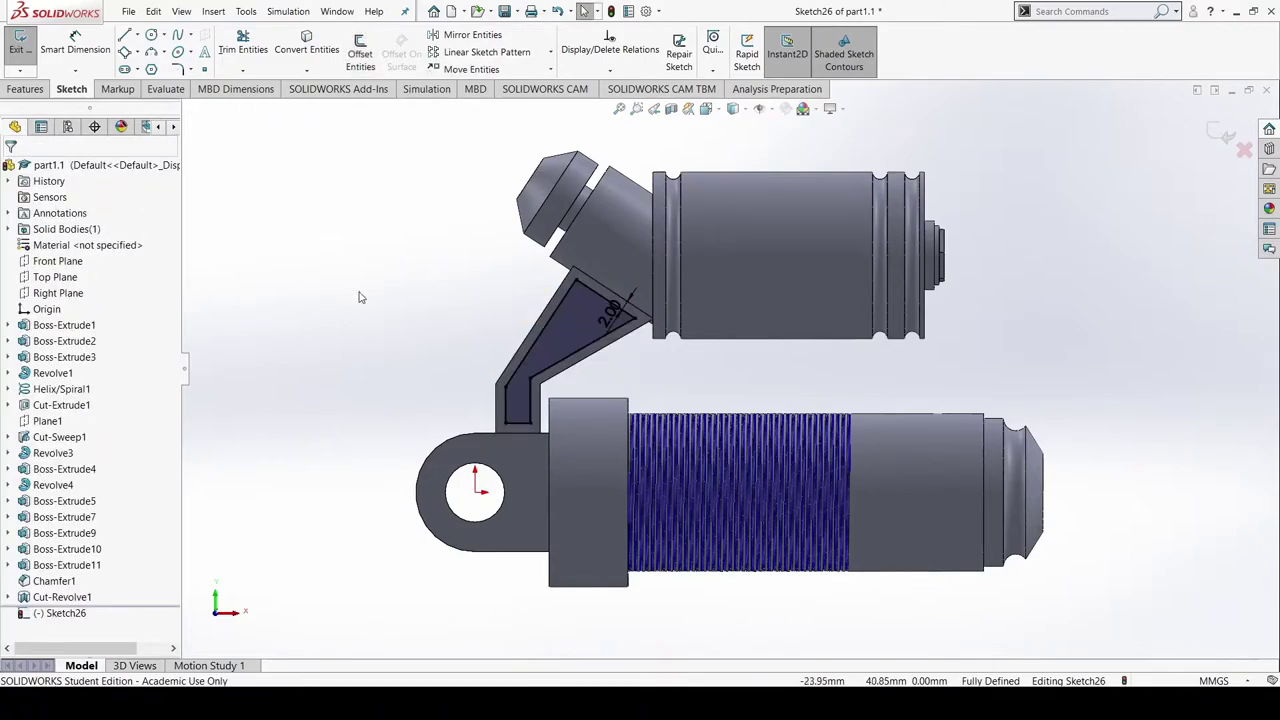
pyautogui.click(30, 92)
pyautogui.click(229, 55)
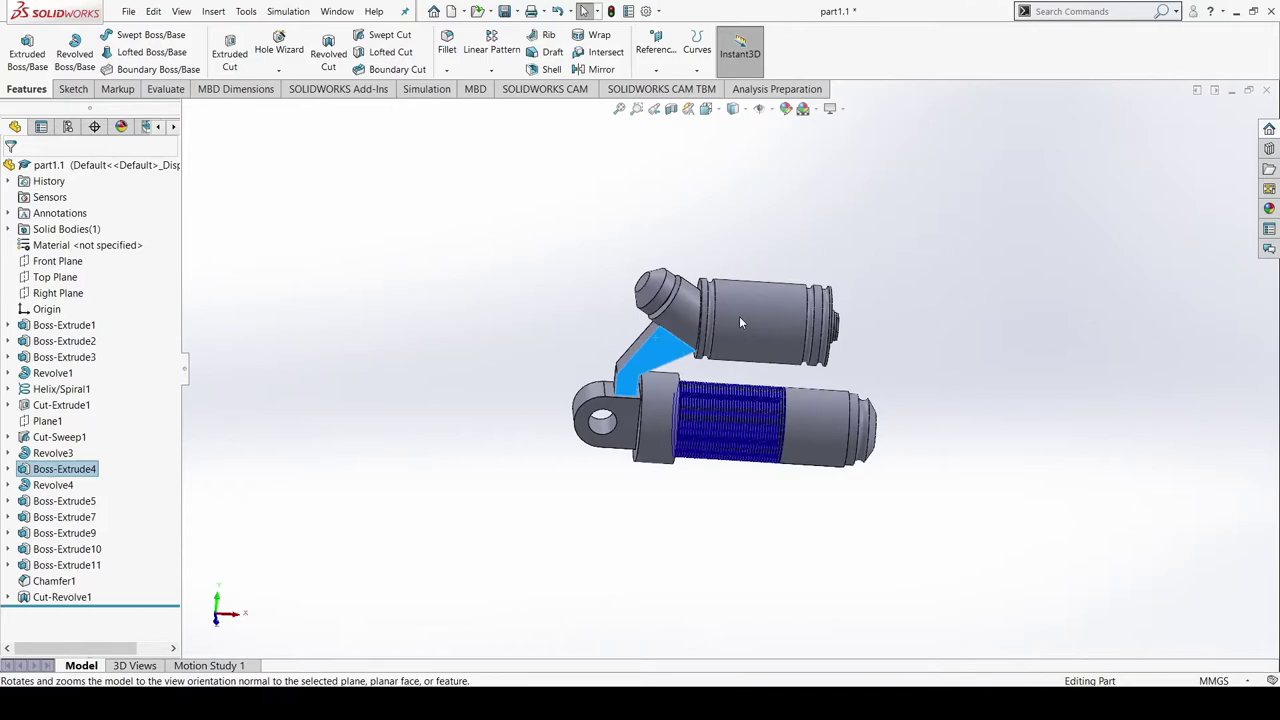
# Create a sketch on the arm's flat face and offset its outline inward by 2 mm
pyautogui.hotkey('ctrl', '8')
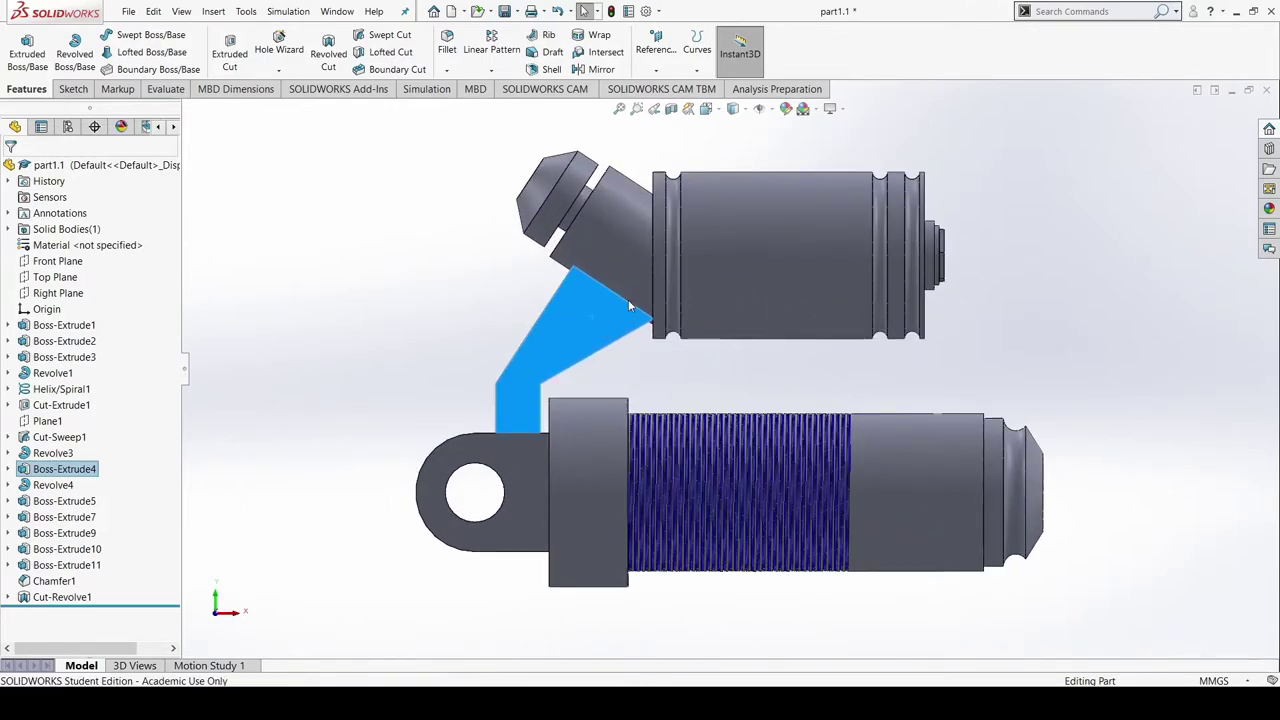
pyautogui.press('s')
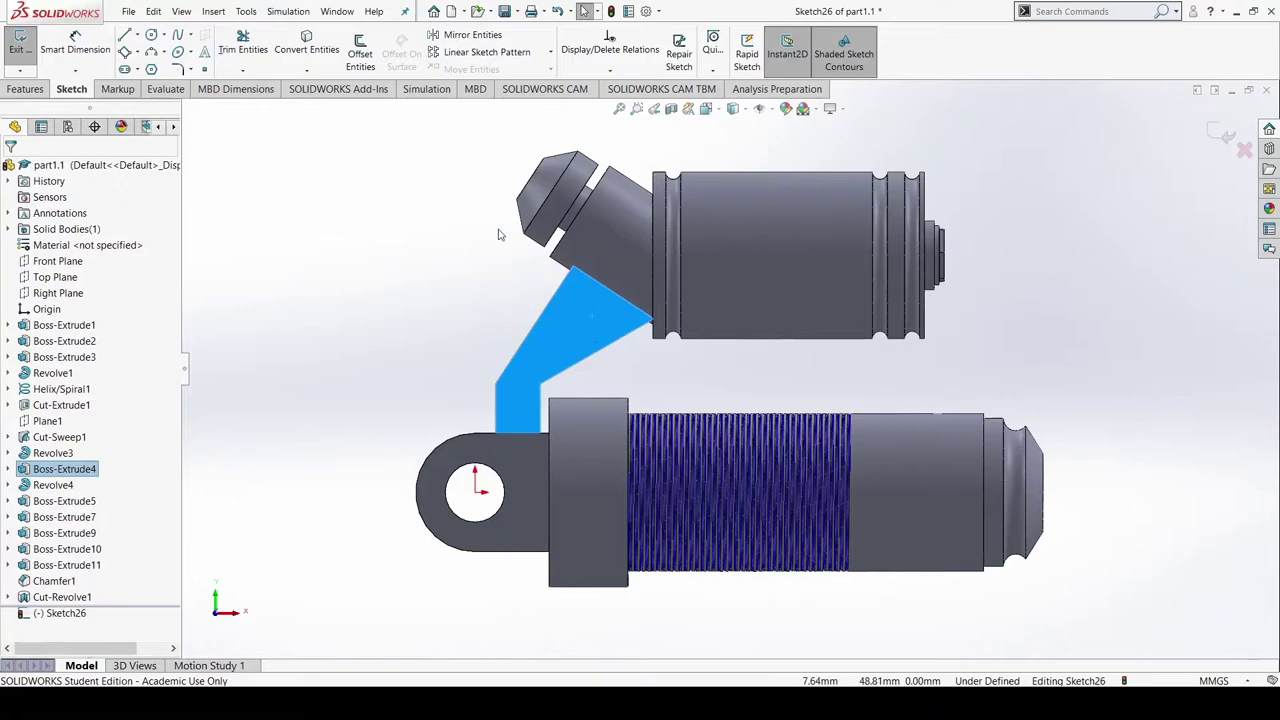
pyautogui.click(361, 52)
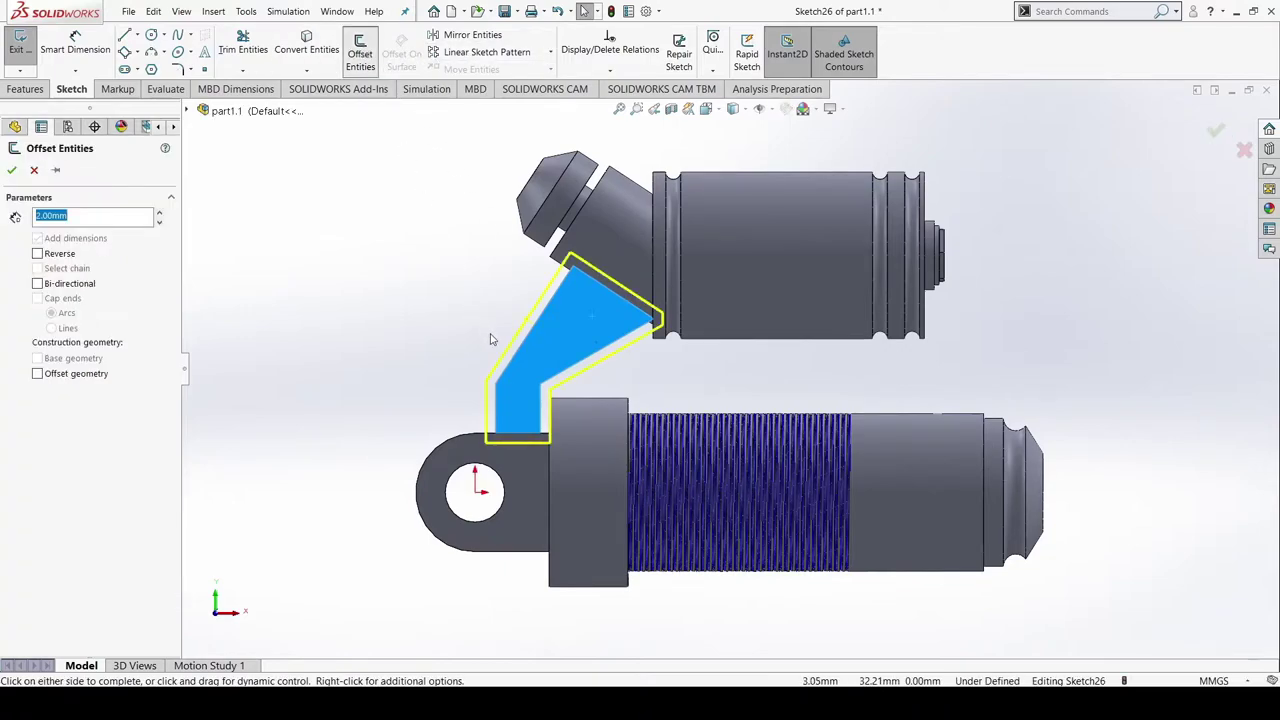
pyautogui.click(38, 254)
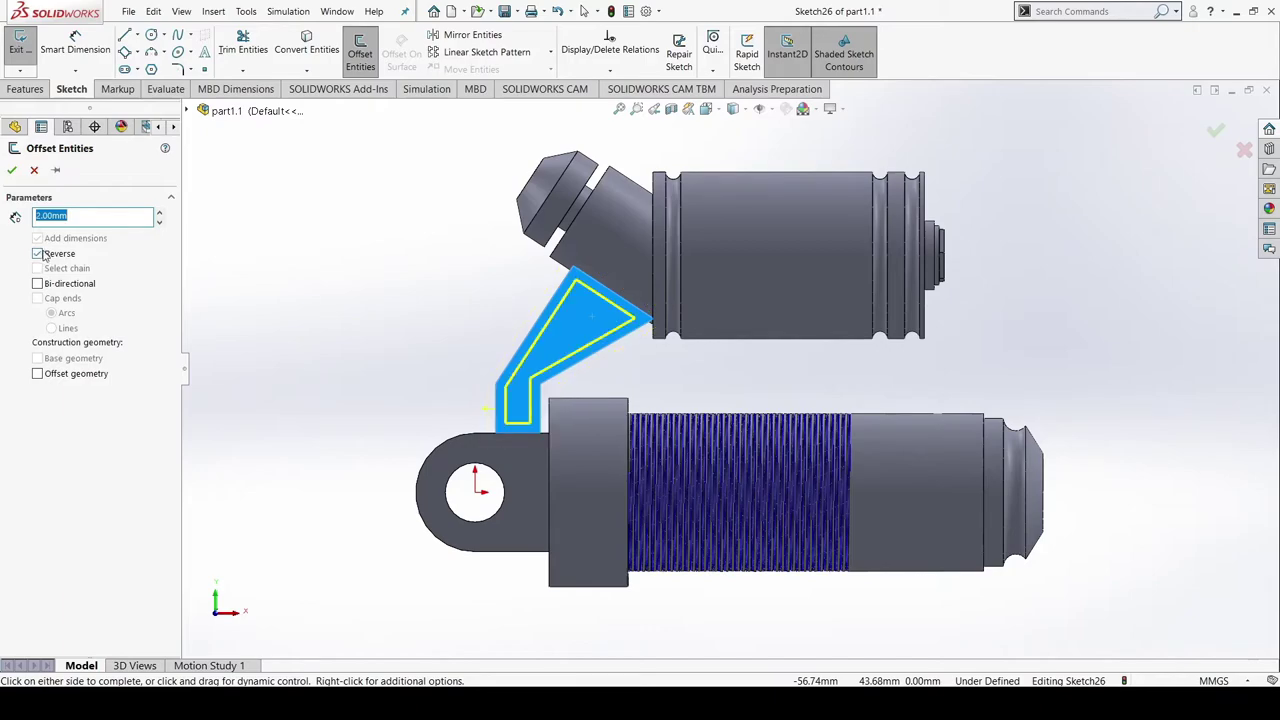
pyautogui.click(12, 170)
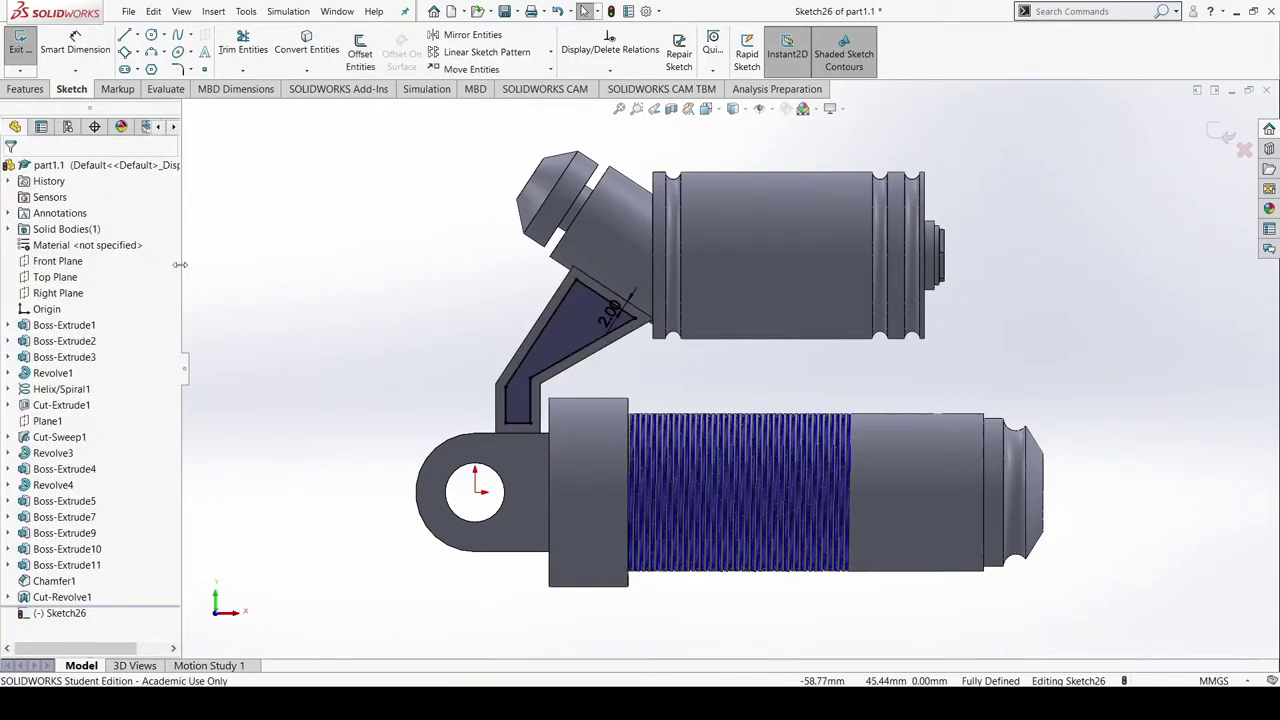
# Try a blind extruded cut 1 mm deep from the arm's offset outline and undo it
pyautogui.click(35, 95)
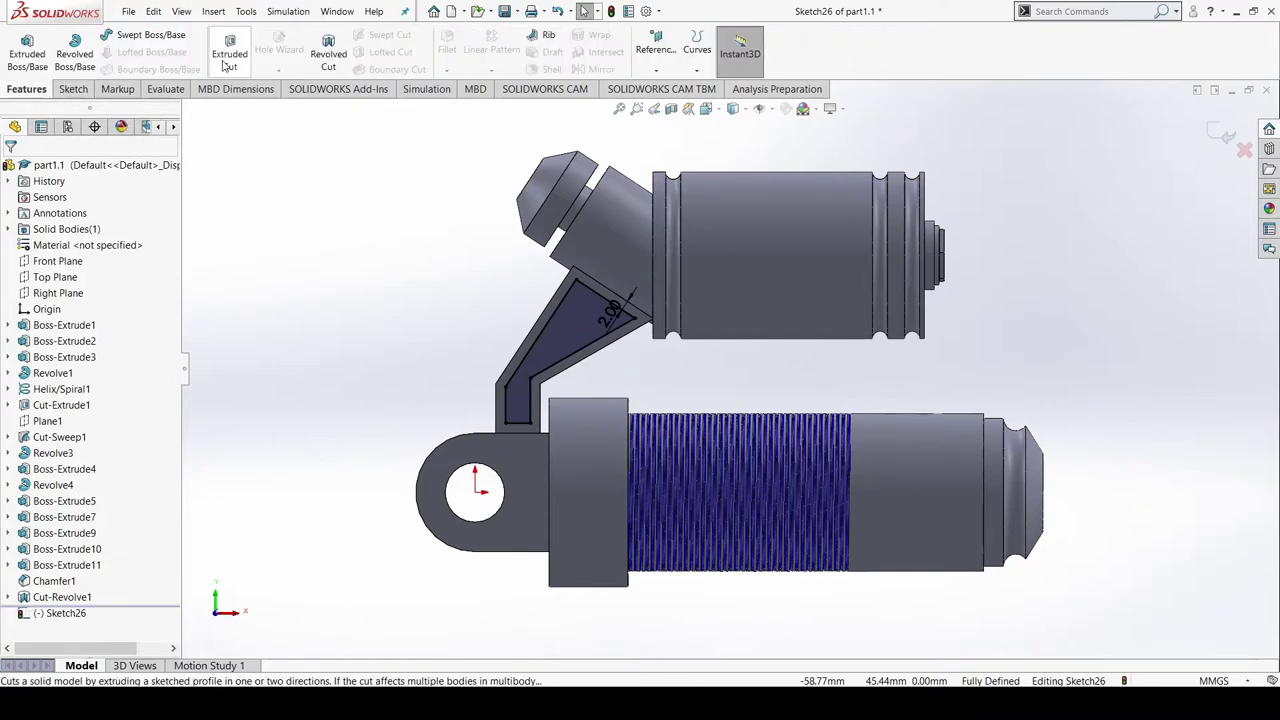
pyautogui.click(229, 50)
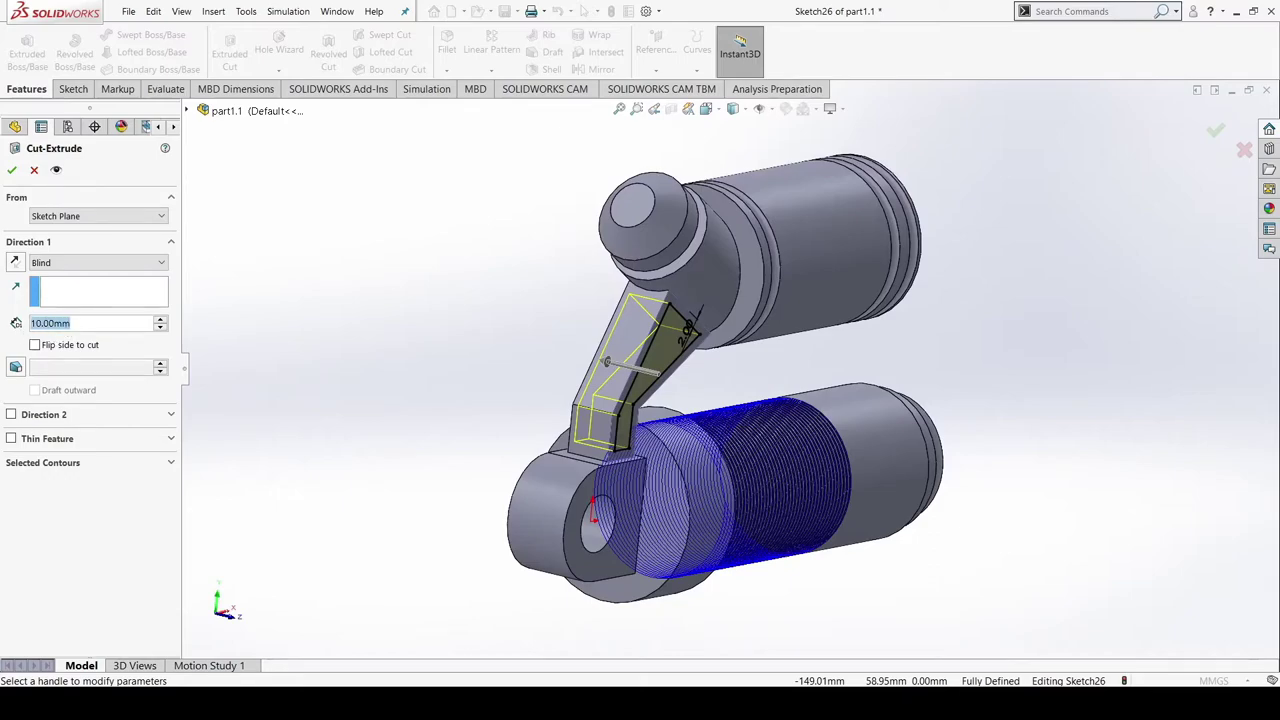
pyautogui.write('1')
pyautogui.press('Return')
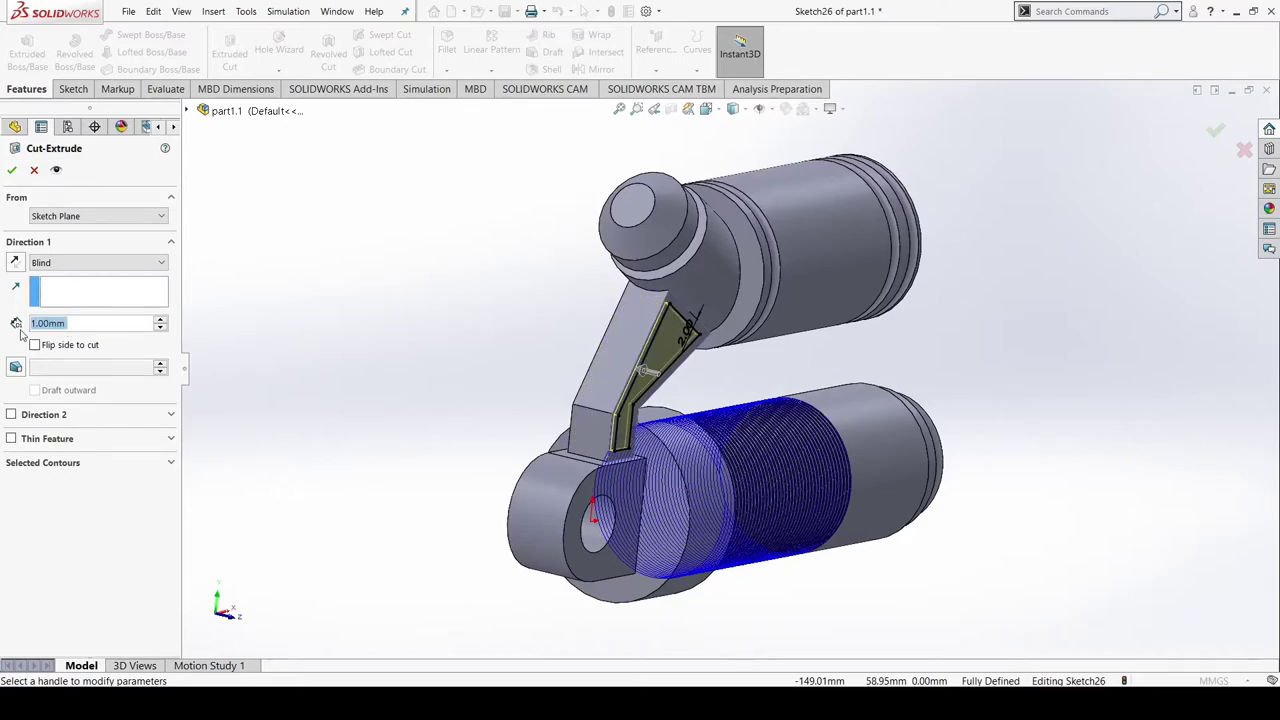
pyautogui.click(14, 172)
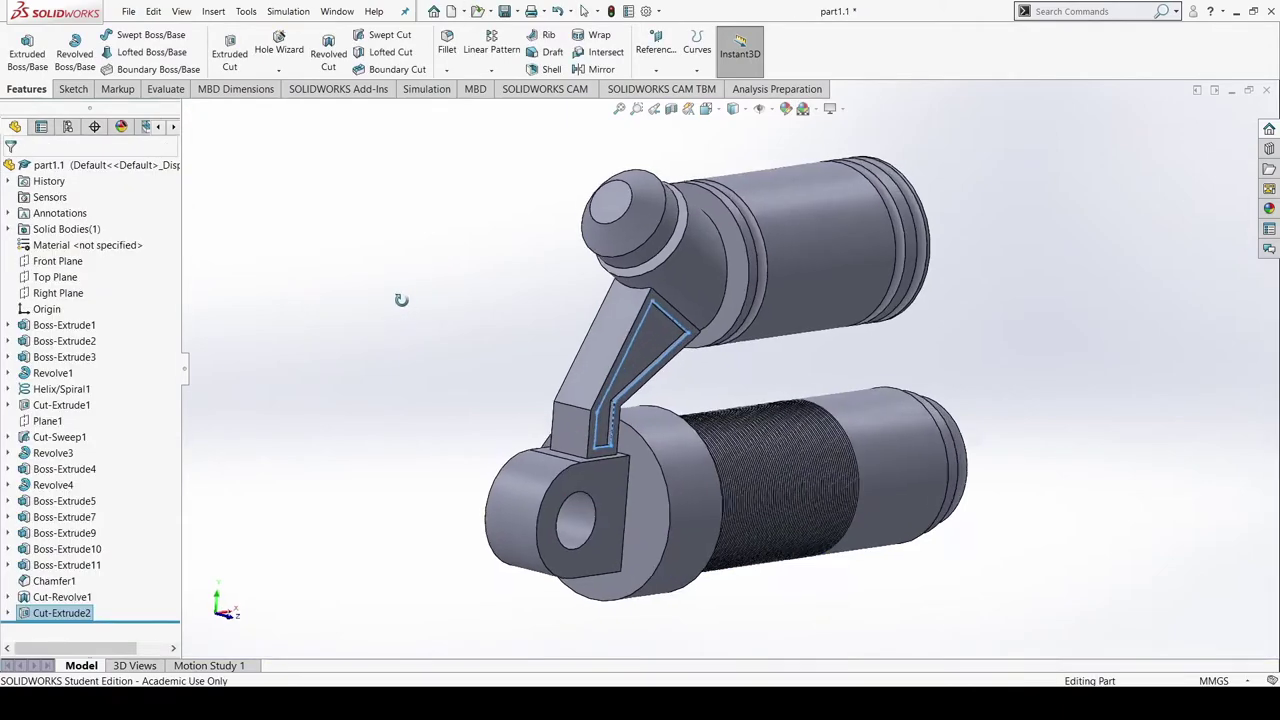
pyautogui.moveTo(401, 300); pyautogui.dragTo(366, 274, button='middle')
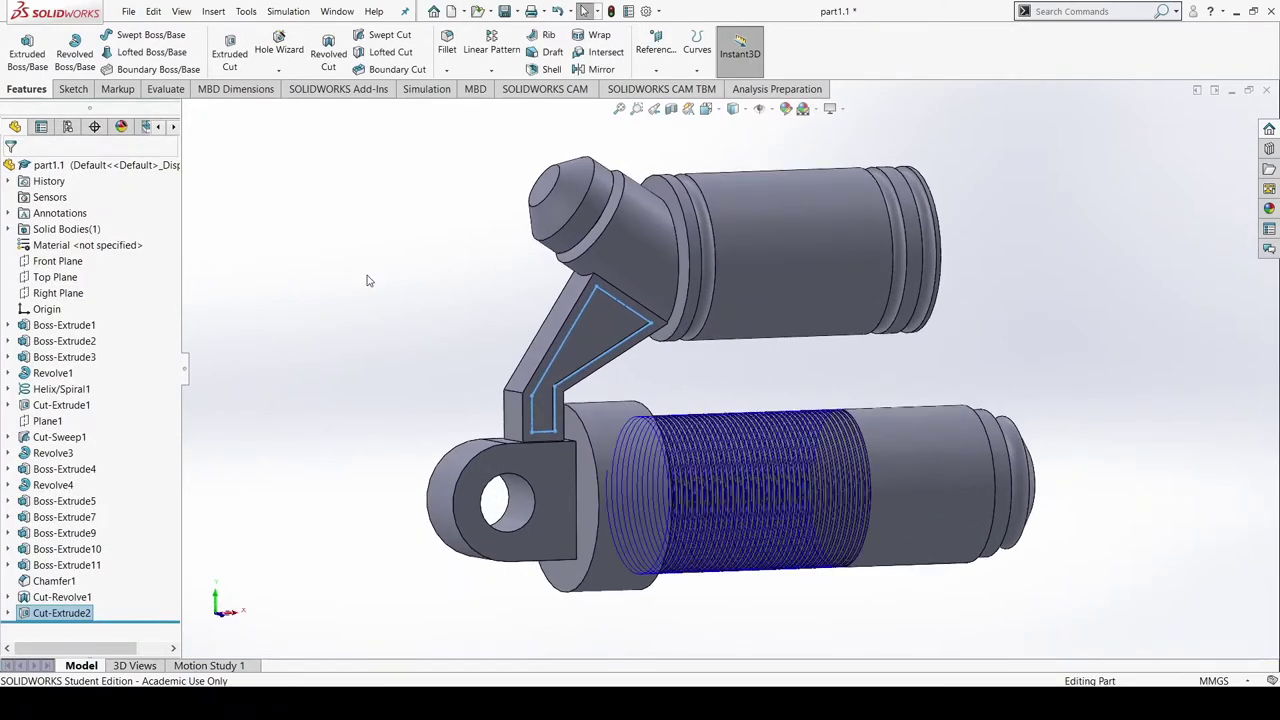
pyautogui.hotkey('ctrl', 'z')
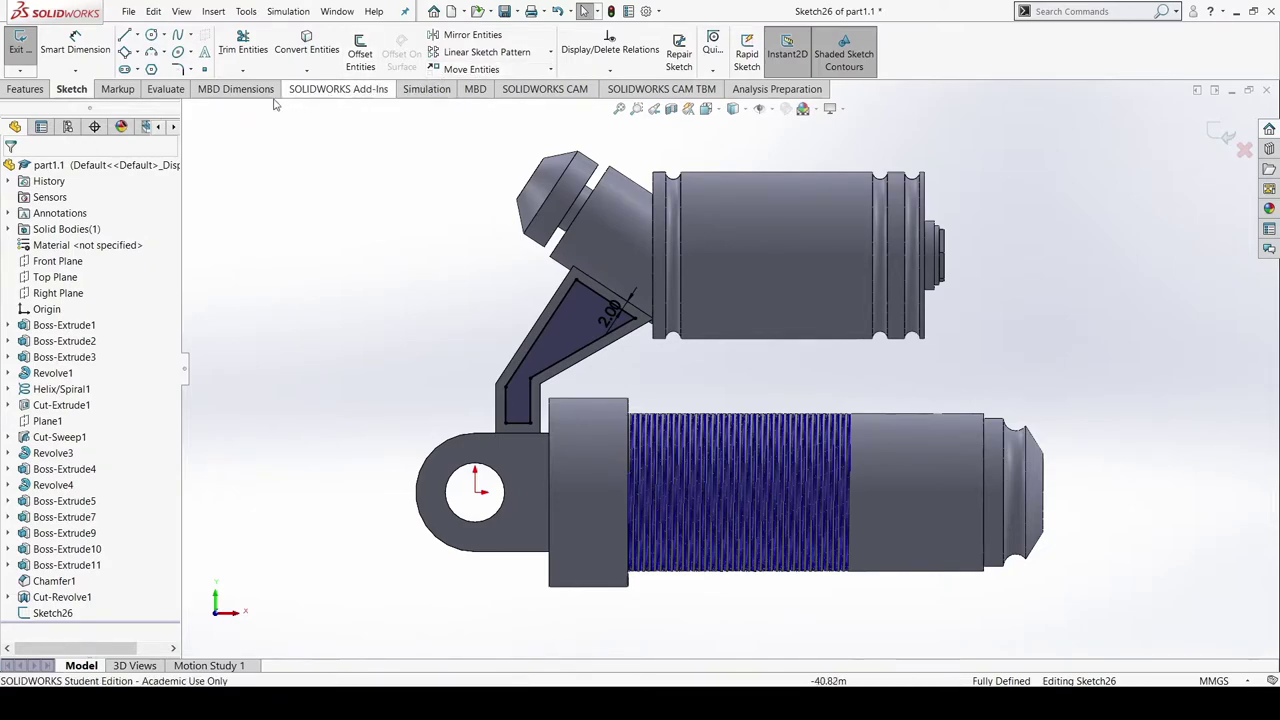
# Apply a sketch fillet with a 1 mm radius to the top corner of the arm's offset outline
pyautogui.click(179, 72)
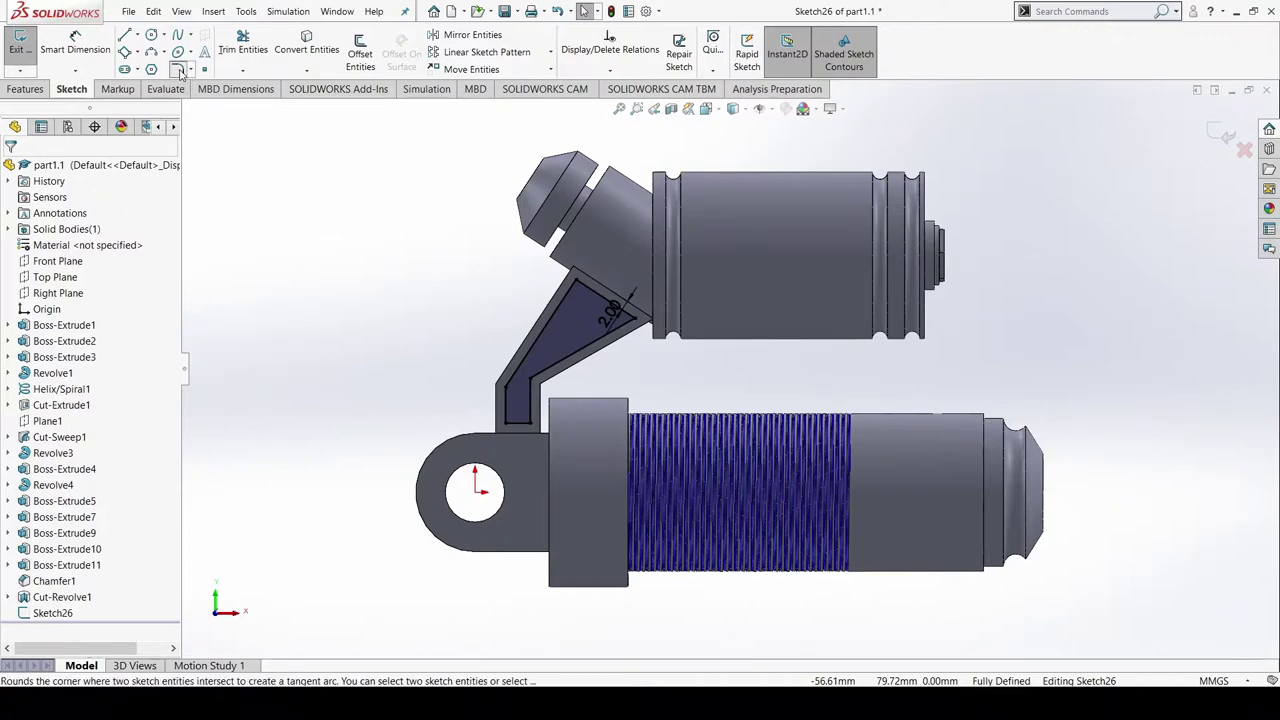
pyautogui.click(590, 293)
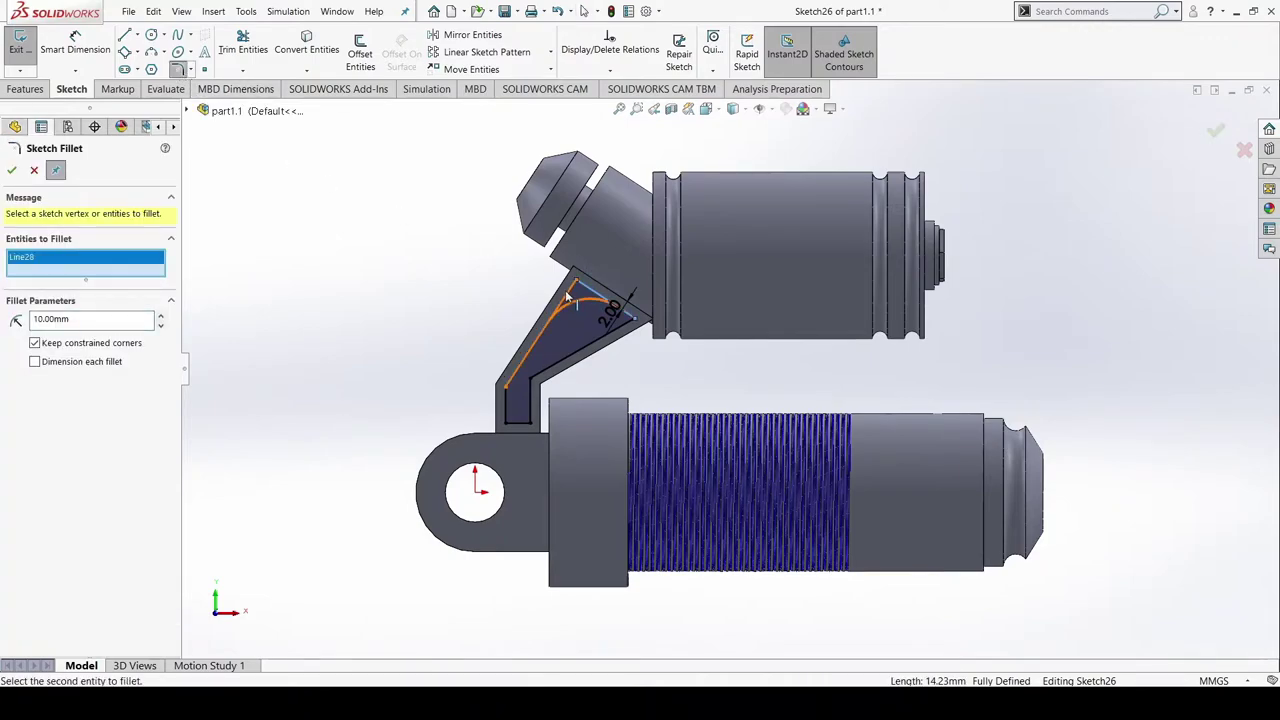
pyautogui.click(565, 291)
pyautogui.doubleClick(95, 320)
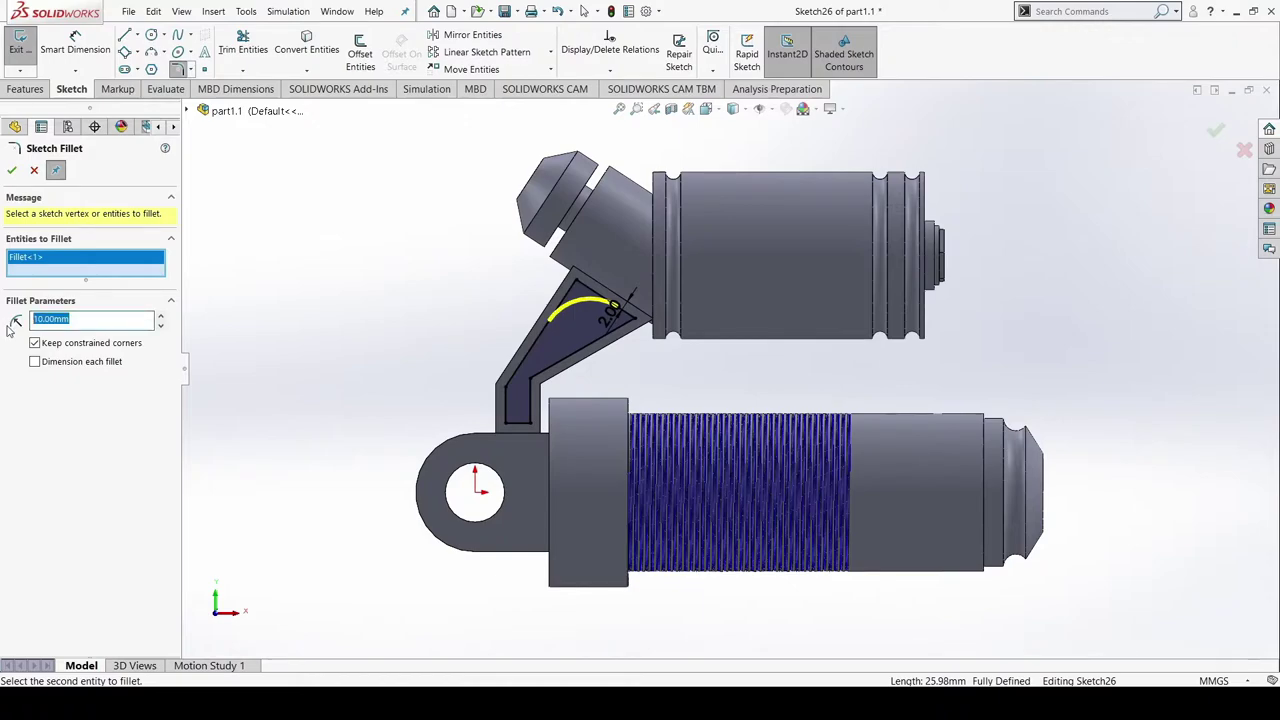
pyautogui.write('1')
pyautogui.press('Return')
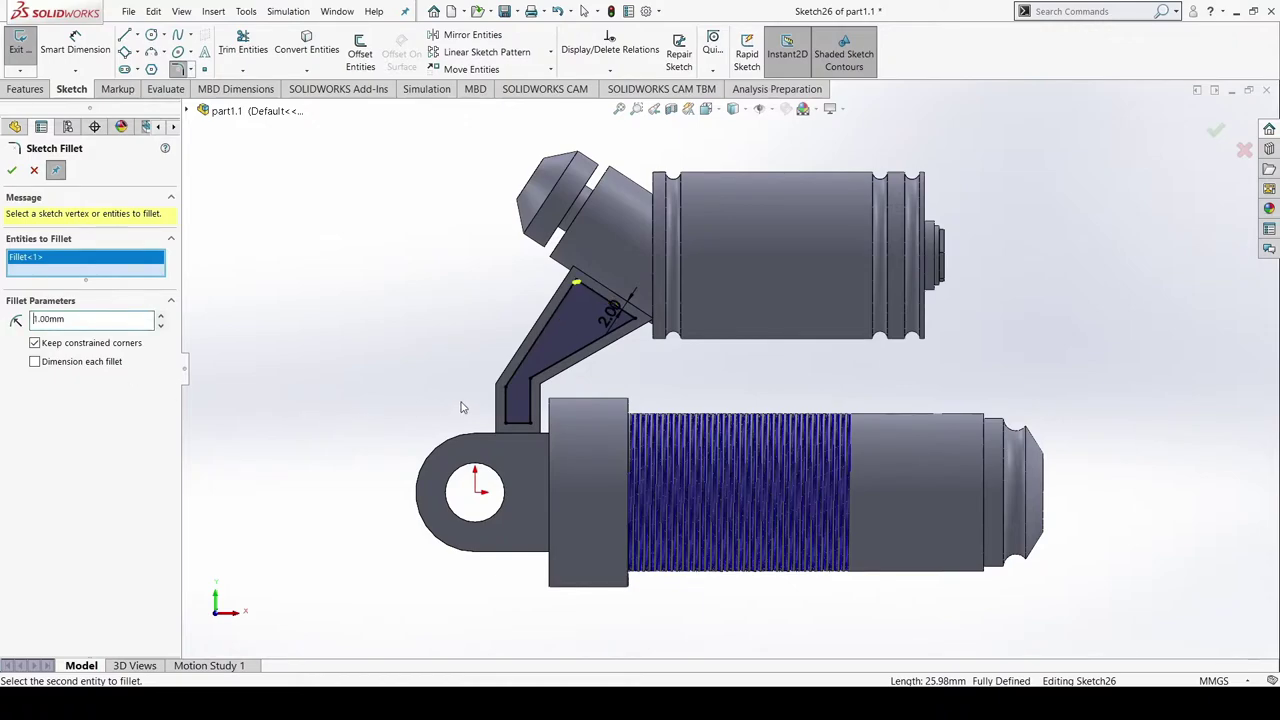
# Add the outline's other five corners to the sketch fillet and set the radius of all fillets to 2 mm
pyautogui.click(506, 390)
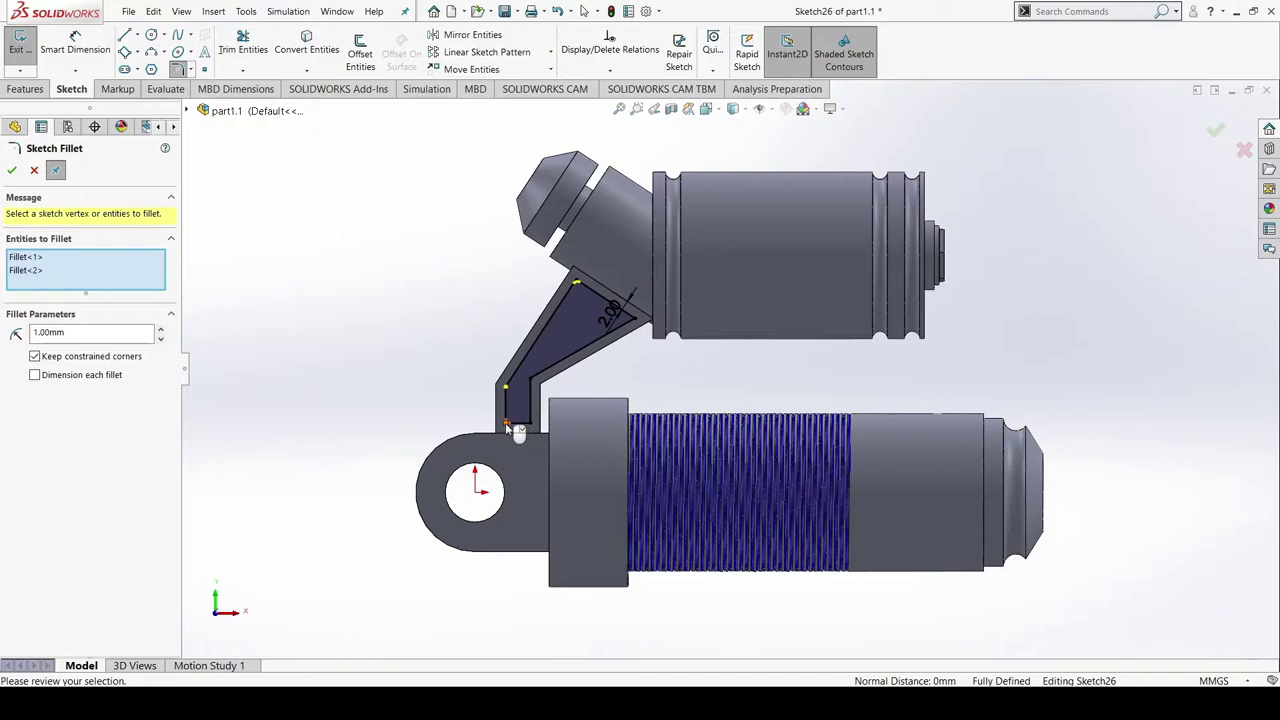
pyautogui.click(508, 423)
pyautogui.click(530, 423)
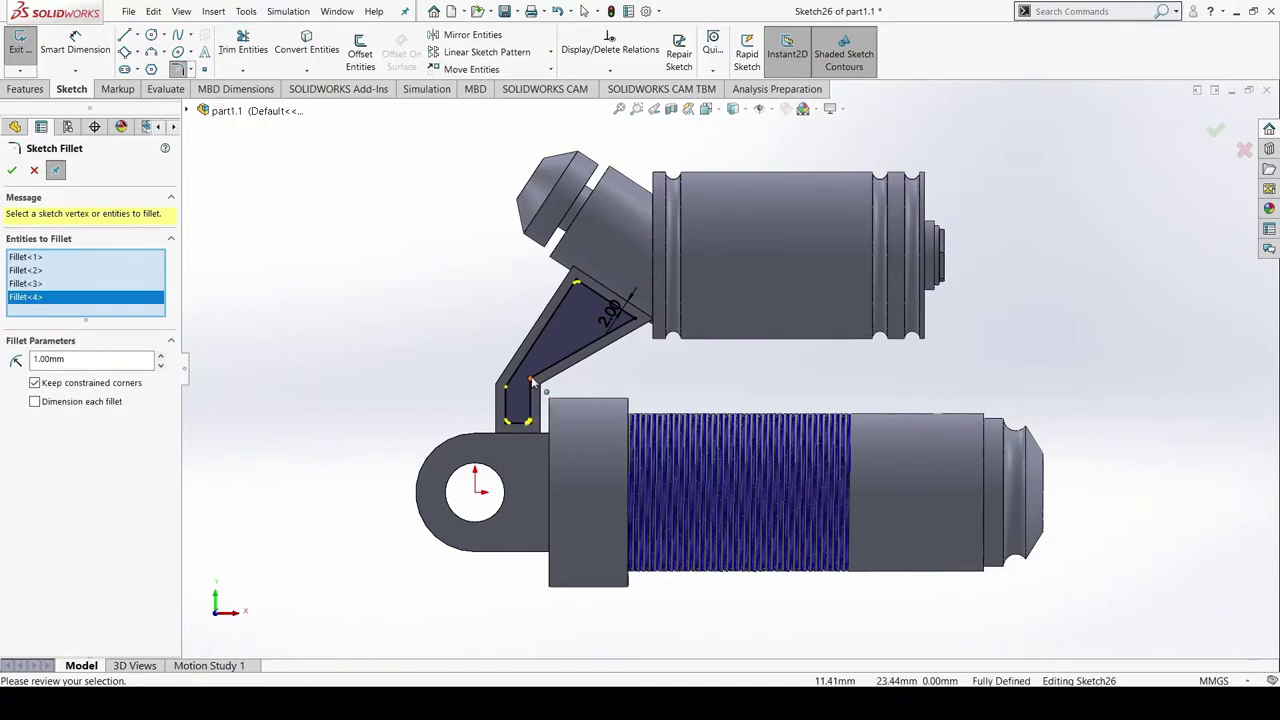
pyautogui.click(531, 381)
pyautogui.click(507, 391)
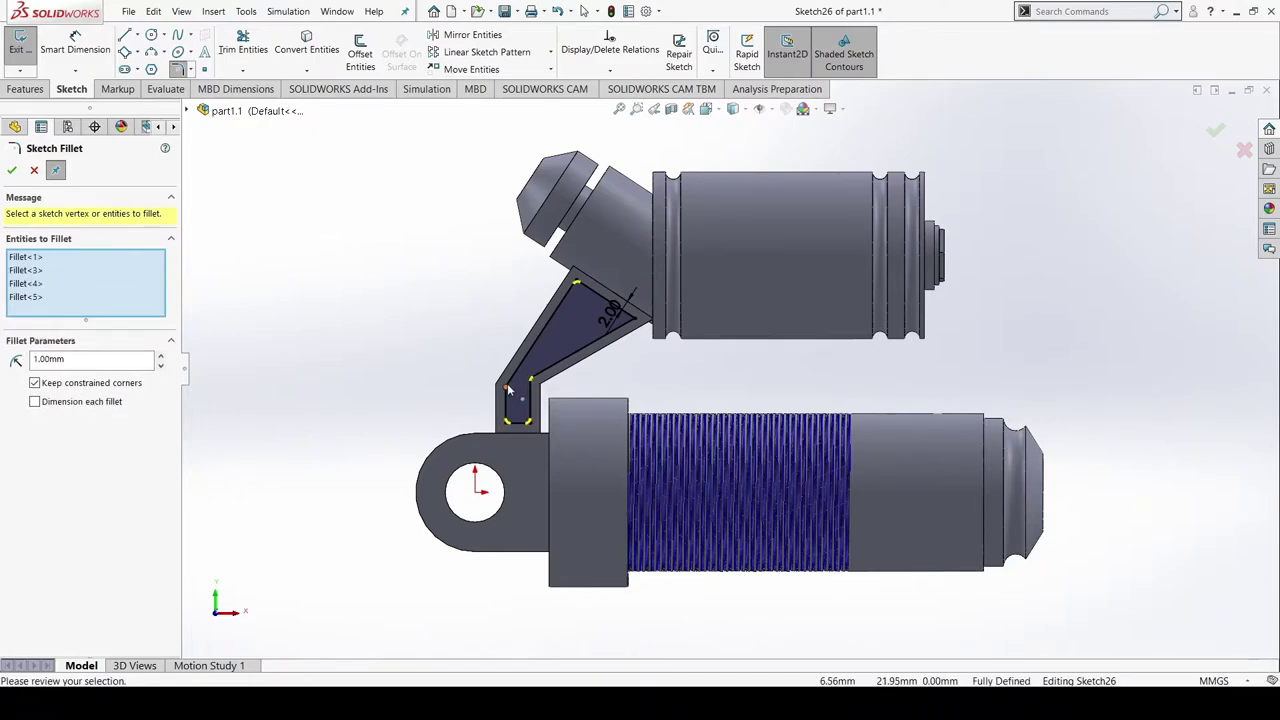
pyautogui.click(507, 390)
pyautogui.click(632, 318)
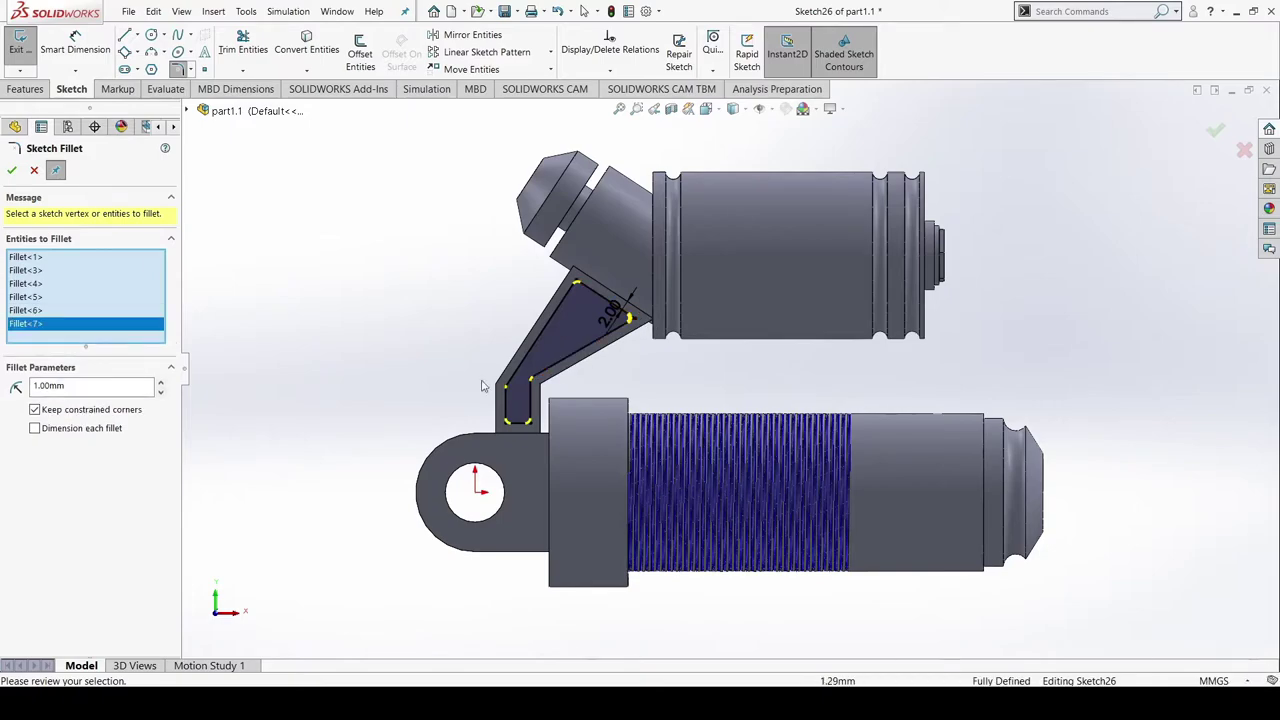
pyautogui.write('2')
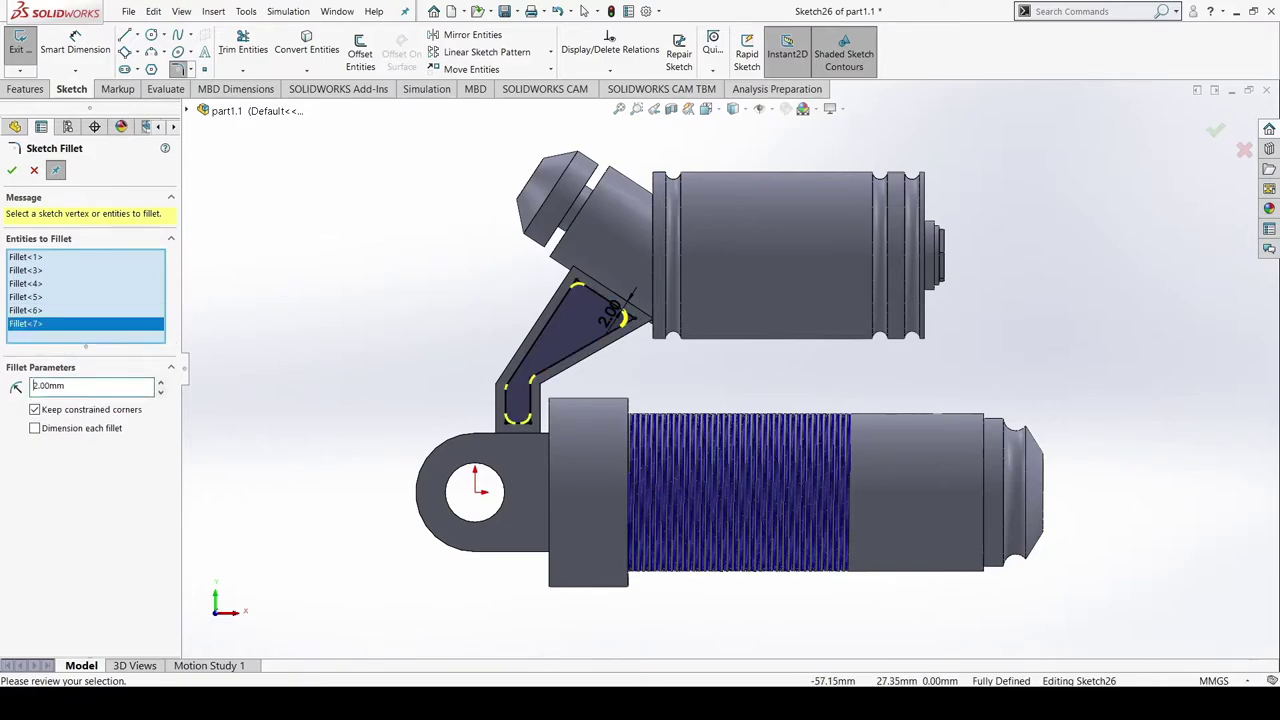
pyautogui.click(13, 173)
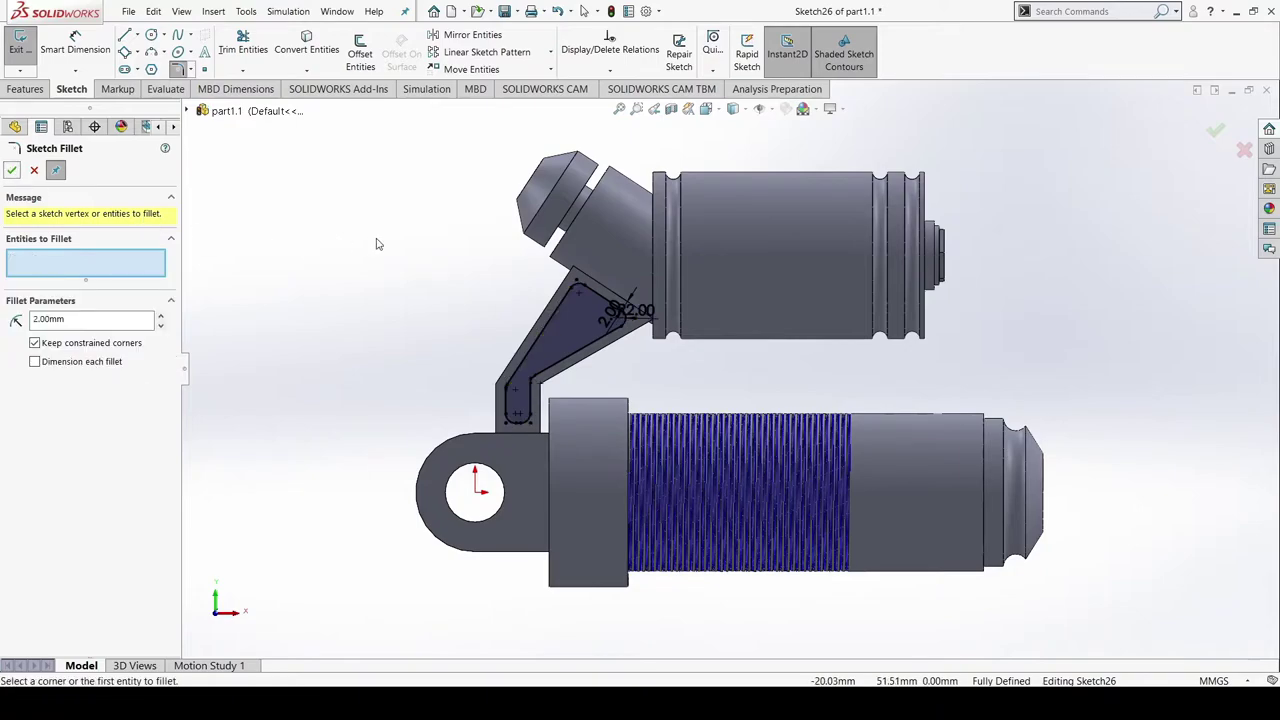
pyautogui.click(10, 173)
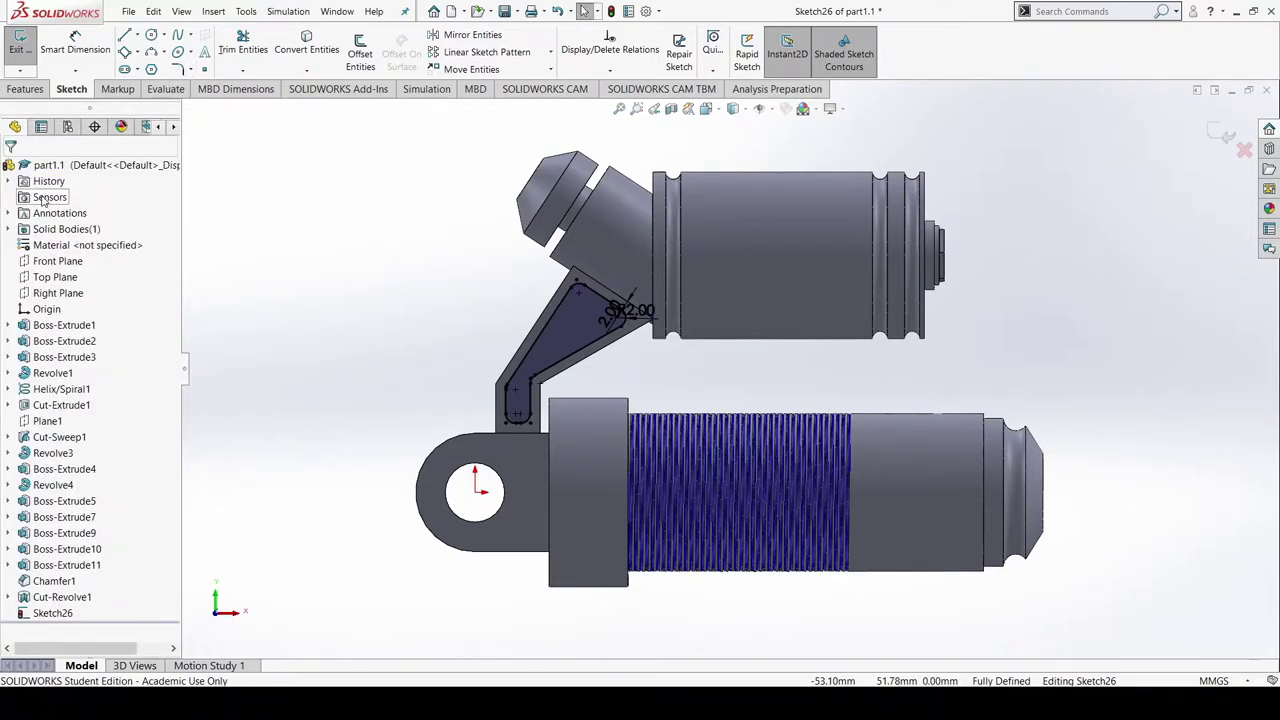
# Cut the filleted outline into the arm as a blind extruded cut 1 mm deep
pyautogui.click(25, 89)
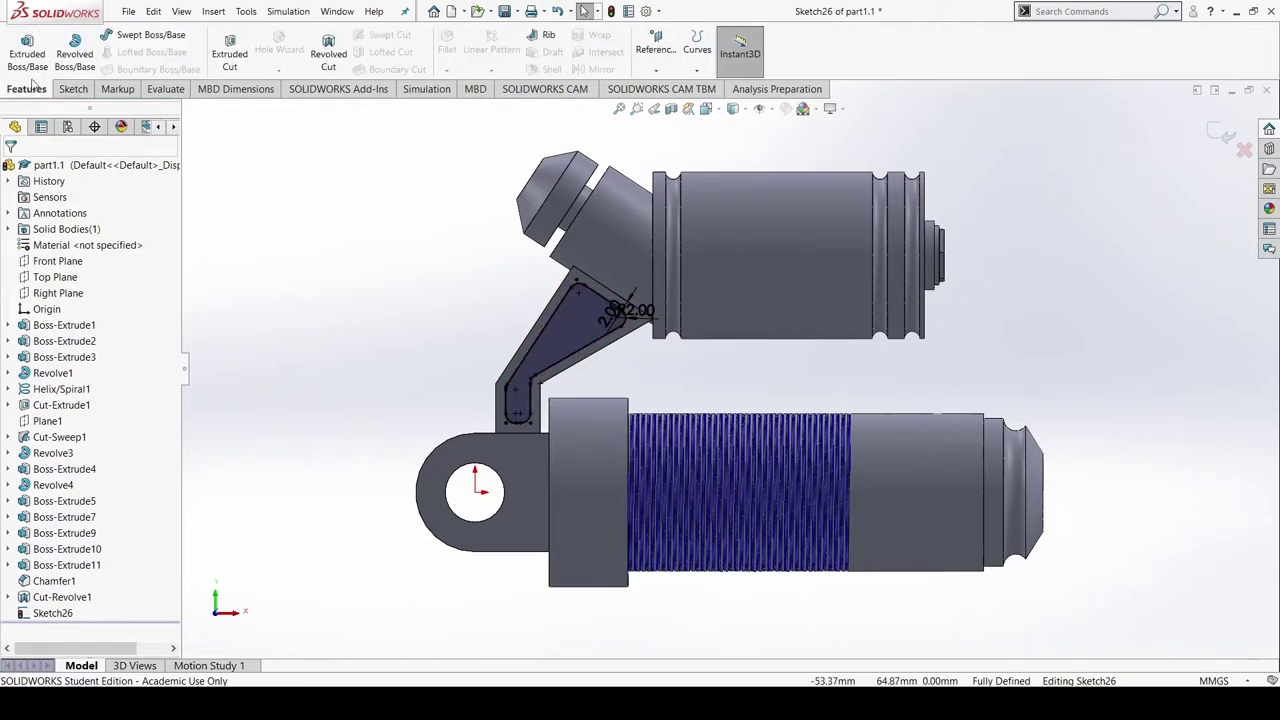
pyautogui.click(40, 57)
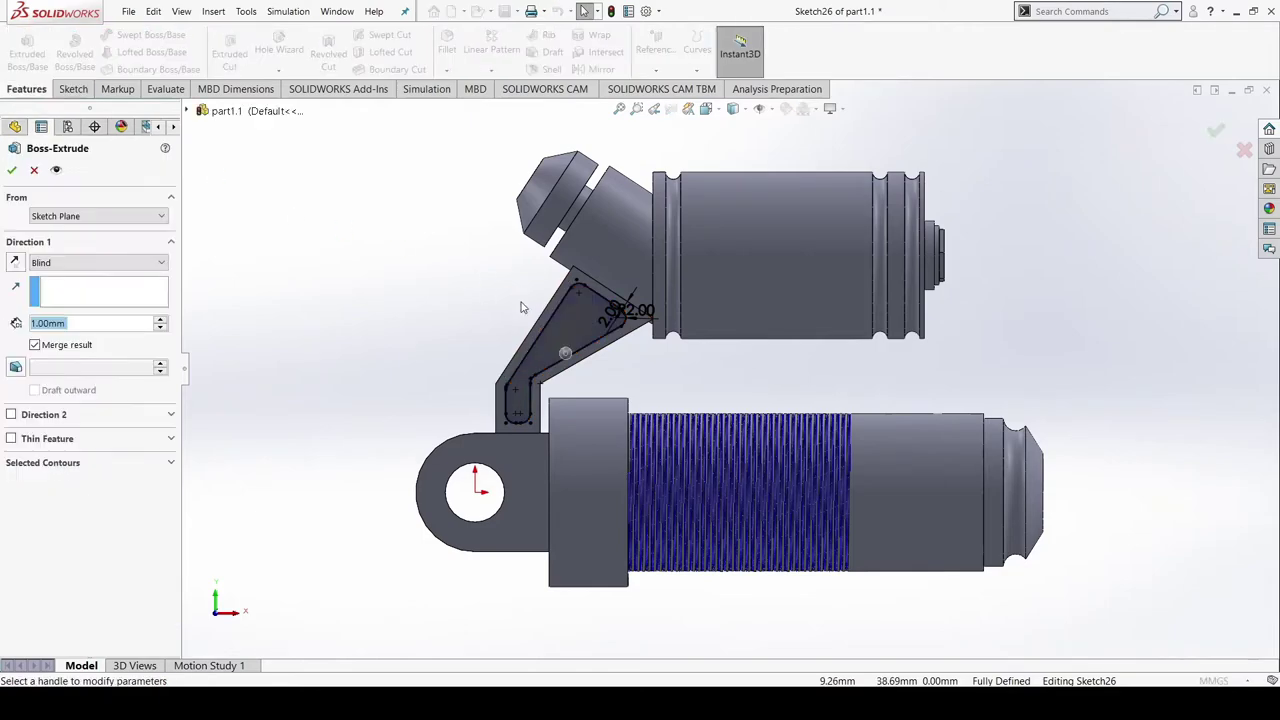
pyautogui.click(33, 170)
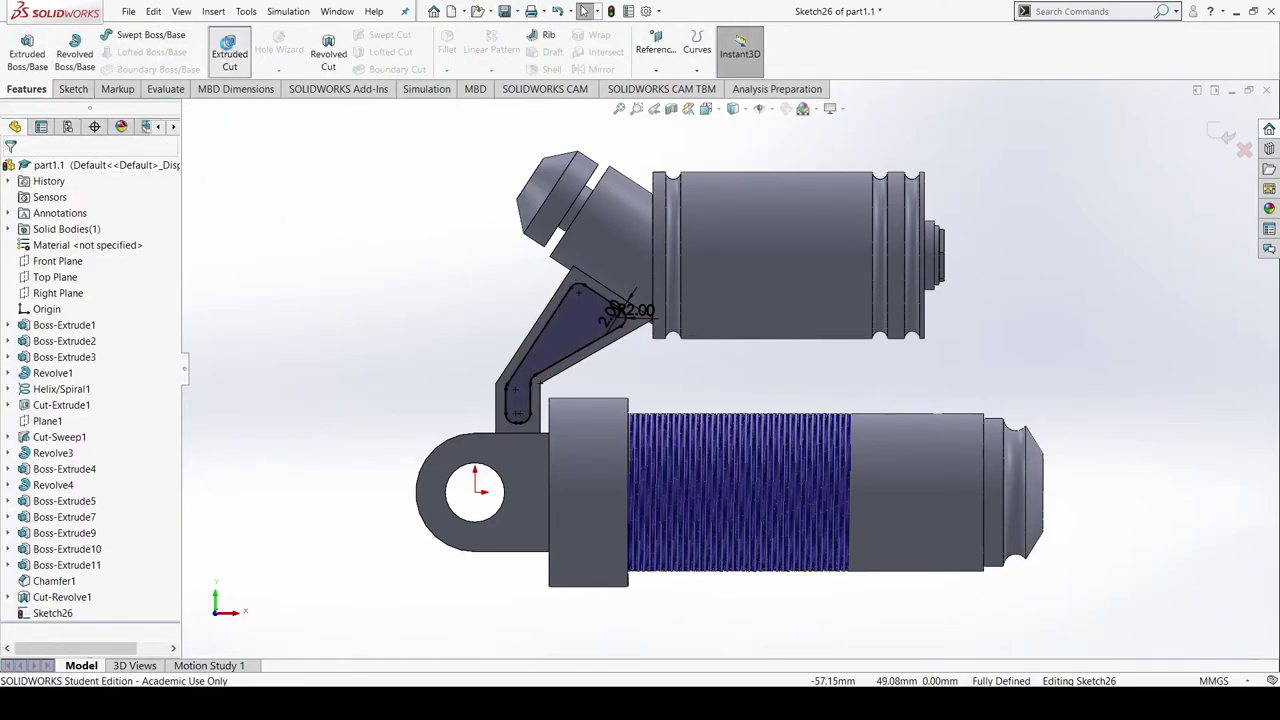
pyautogui.click(229, 52)
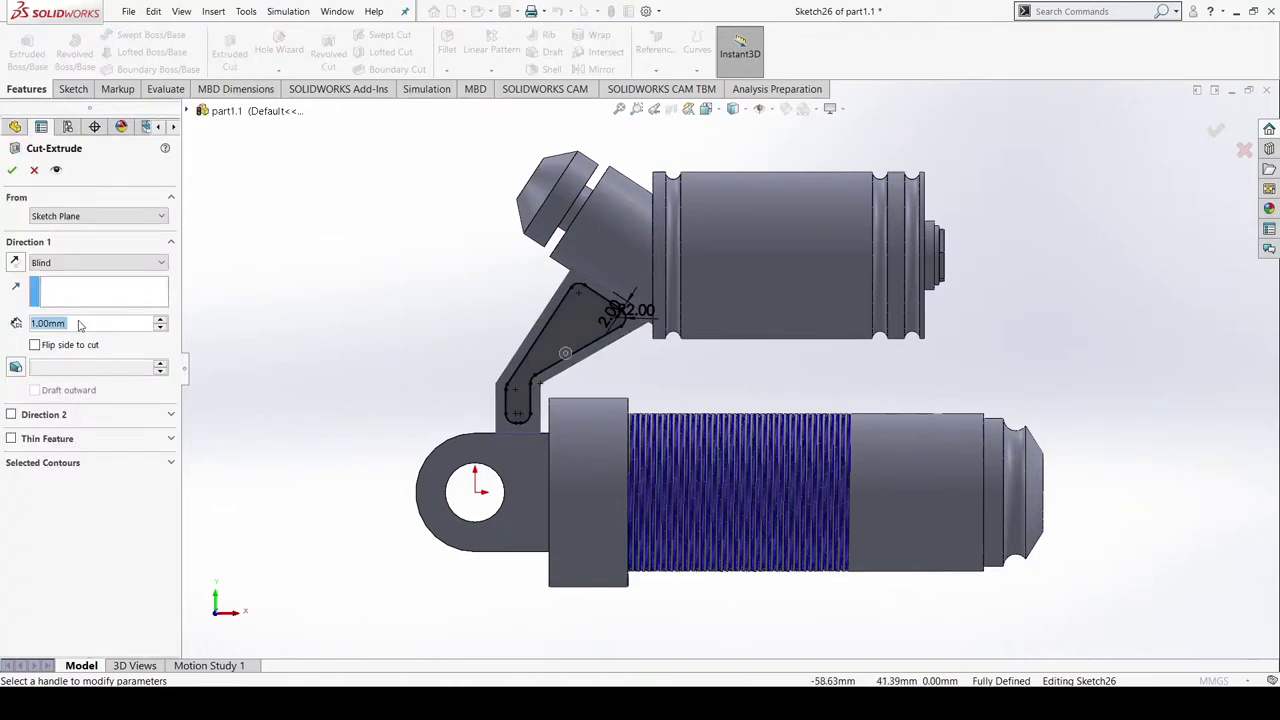
pyautogui.click(10, 168)
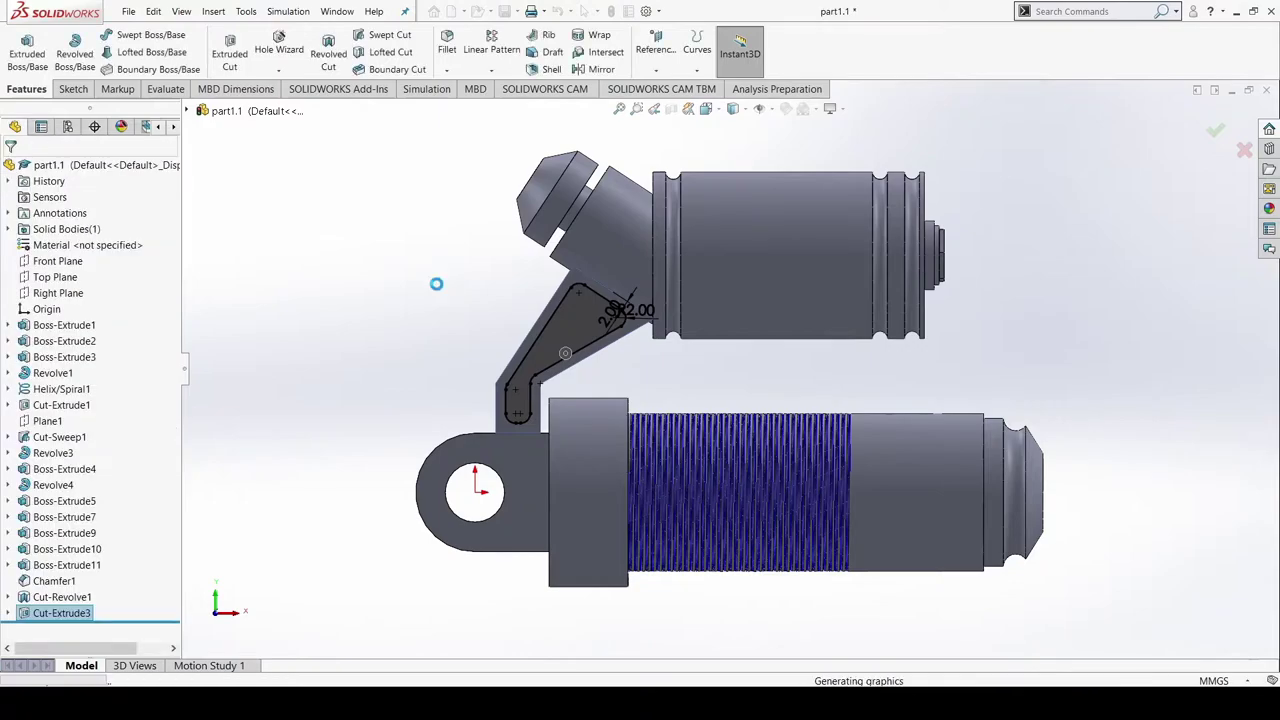
# Try an inward 2 mm offset of the outline in a sketch on the arm's opposite flat face and undo it
pyautogui.moveTo(447, 318); pyautogui.dragTo(655, 362, button='middle')
pyautogui.scroll(-5, 666, 351)
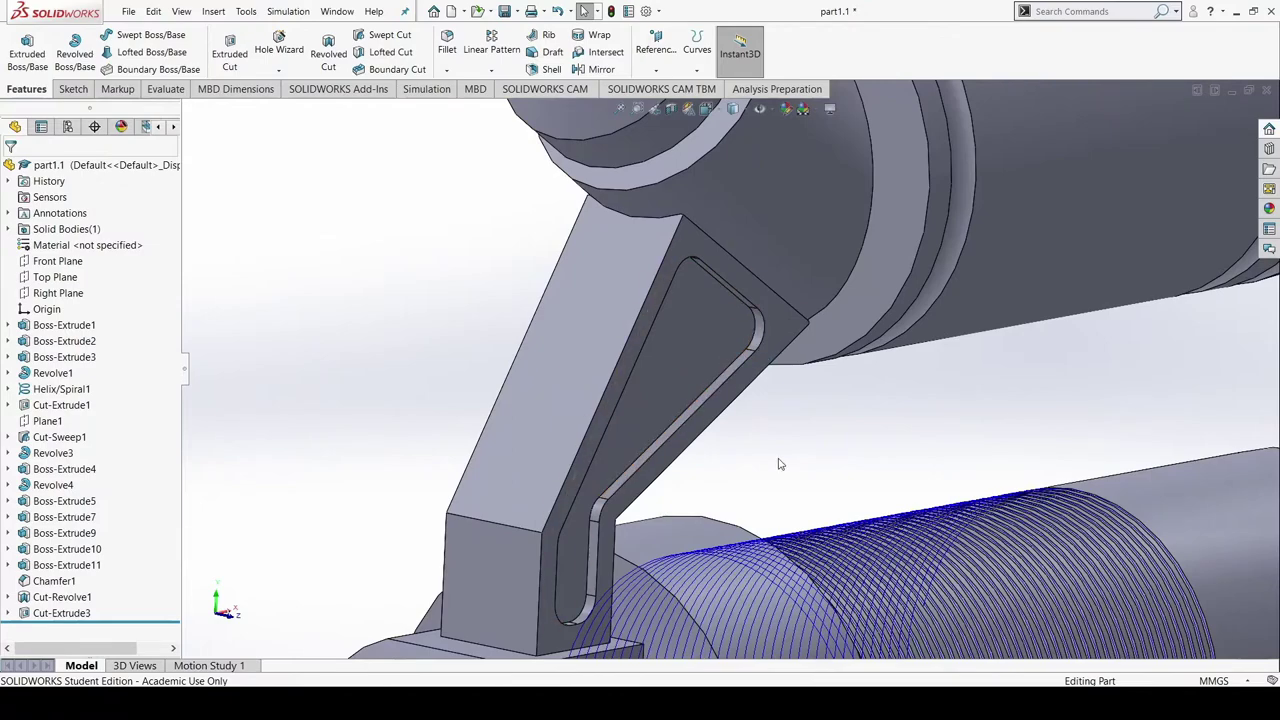
pyautogui.moveTo(781, 464); pyautogui.dragTo(608, 391, button='middle')
pyautogui.click(414, 371)
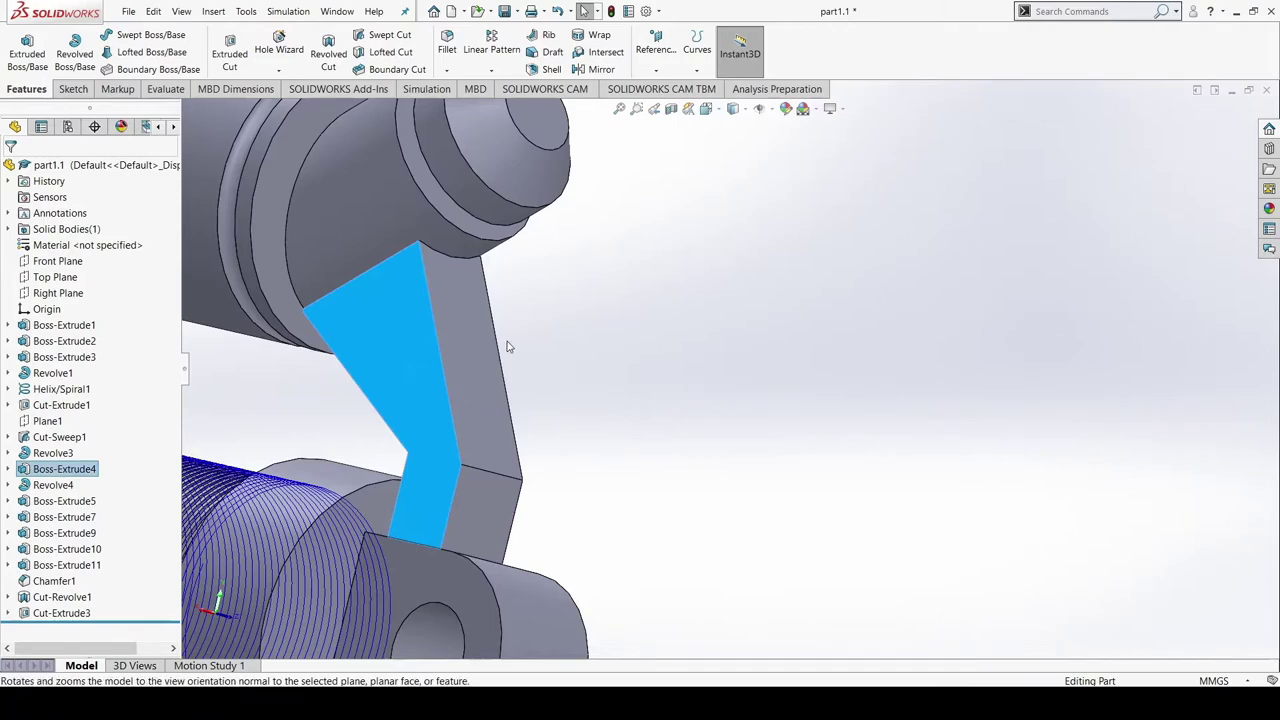
pyautogui.click(507, 346)
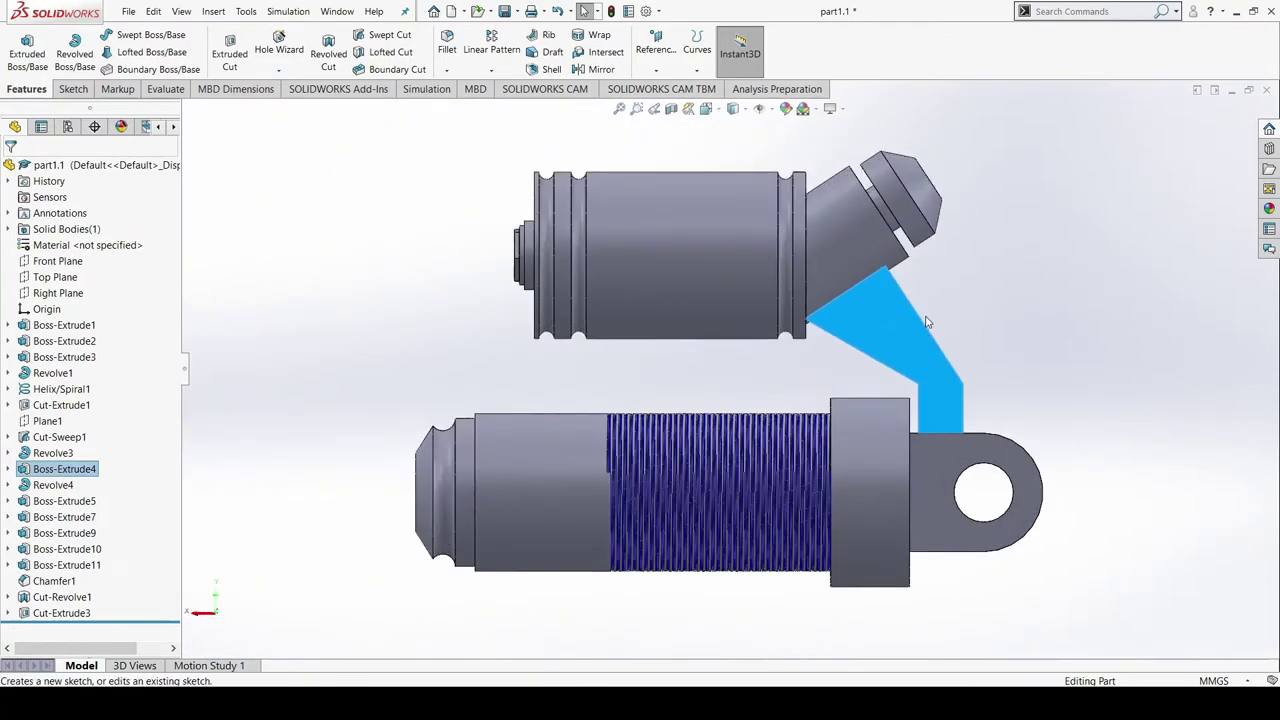
pyautogui.click(72, 89)
pyautogui.click(20, 45)
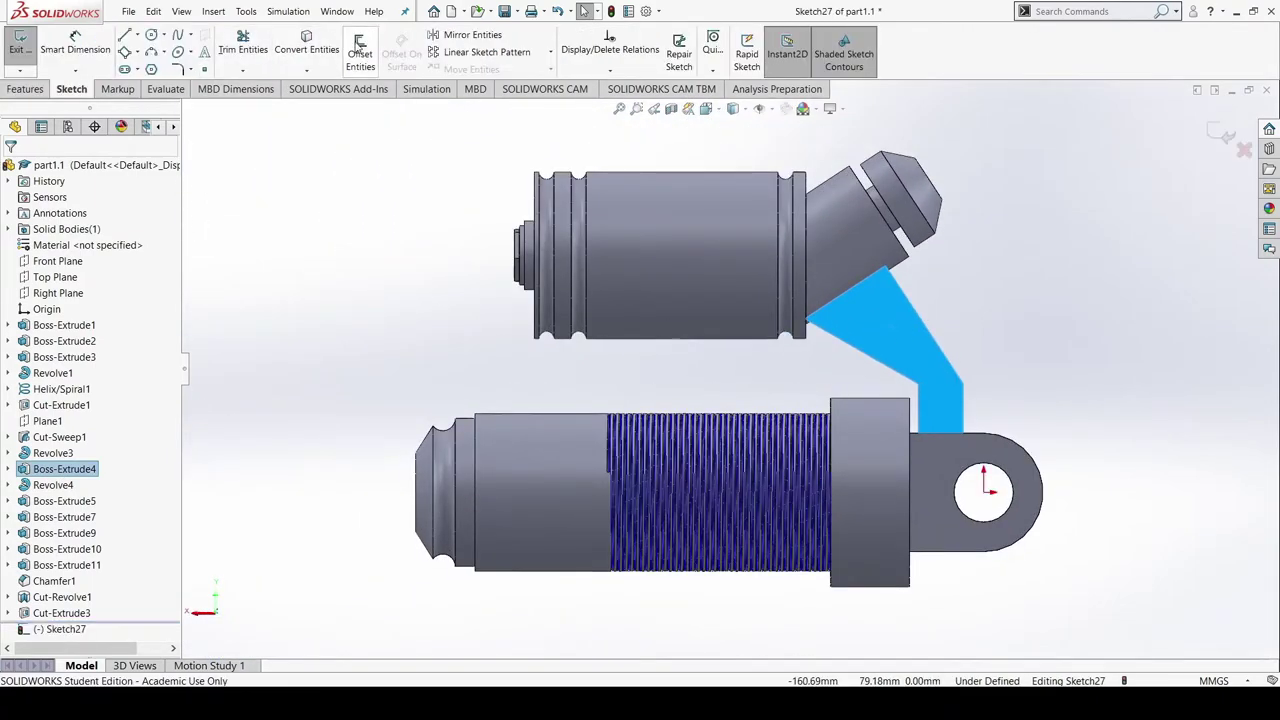
pyautogui.click(360, 52)
pyautogui.click(38, 253)
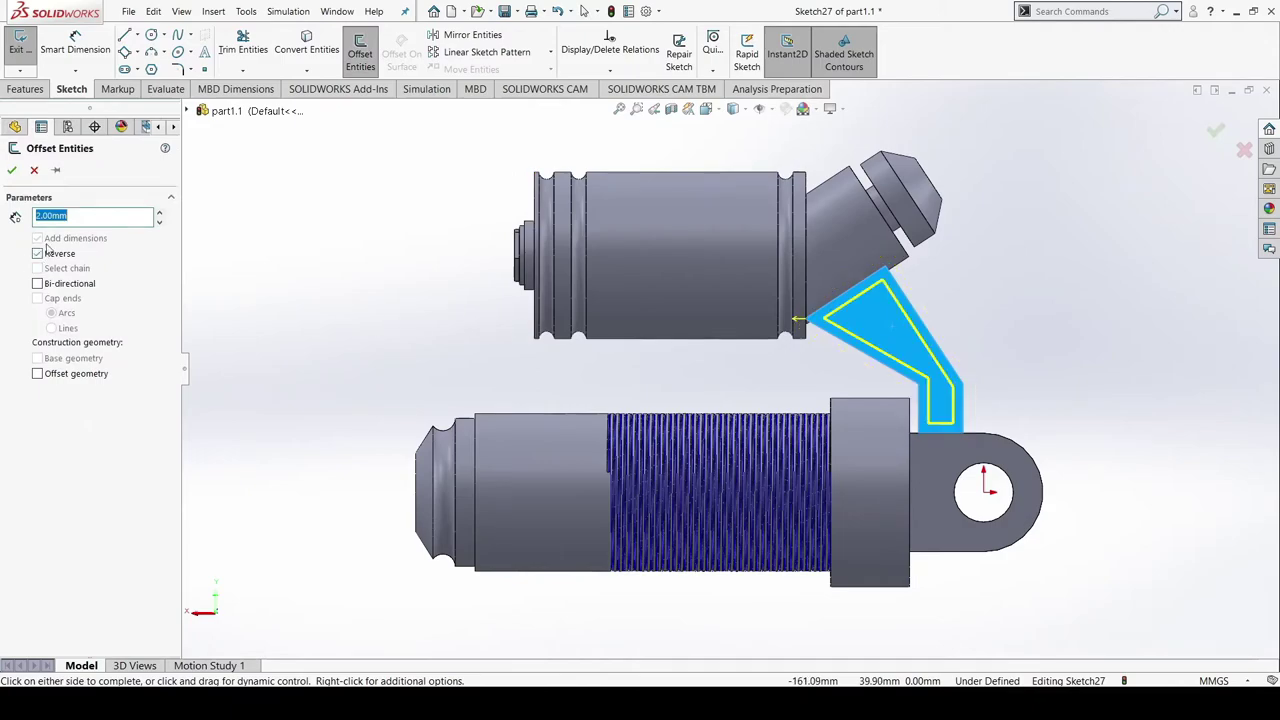
pyautogui.click(11, 171)
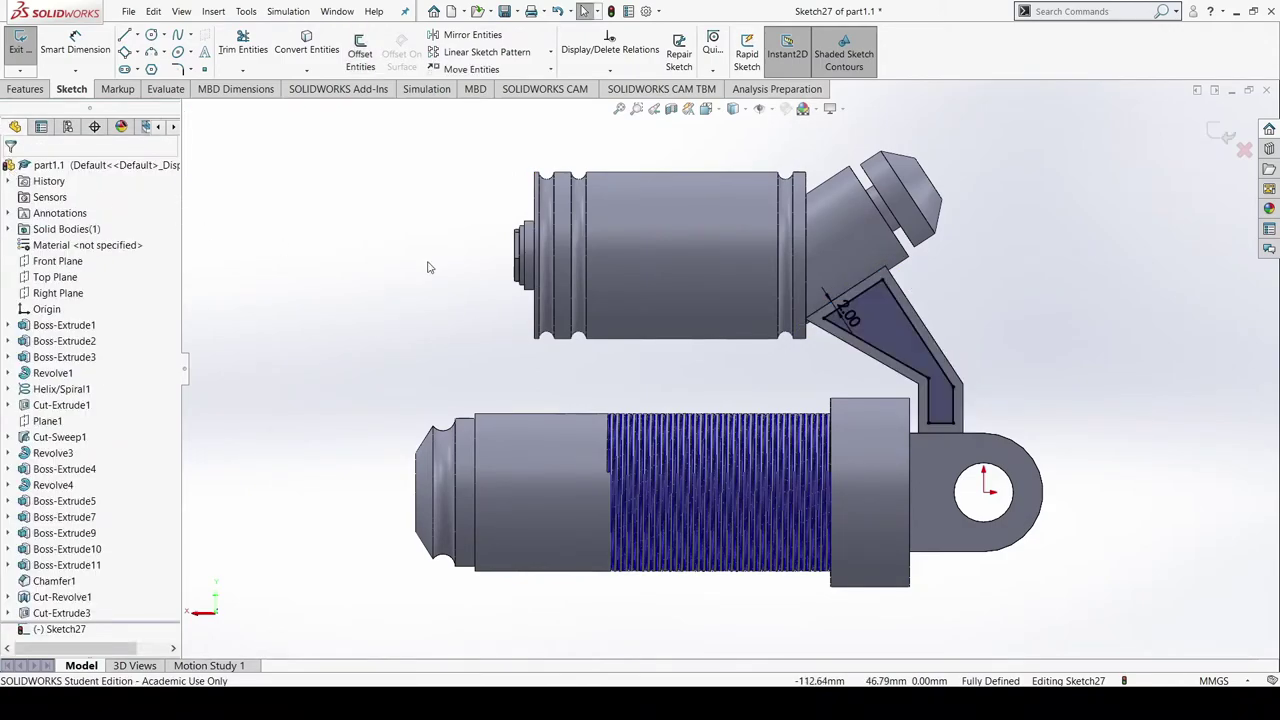
pyautogui.hotkey('ctrl', 'z')
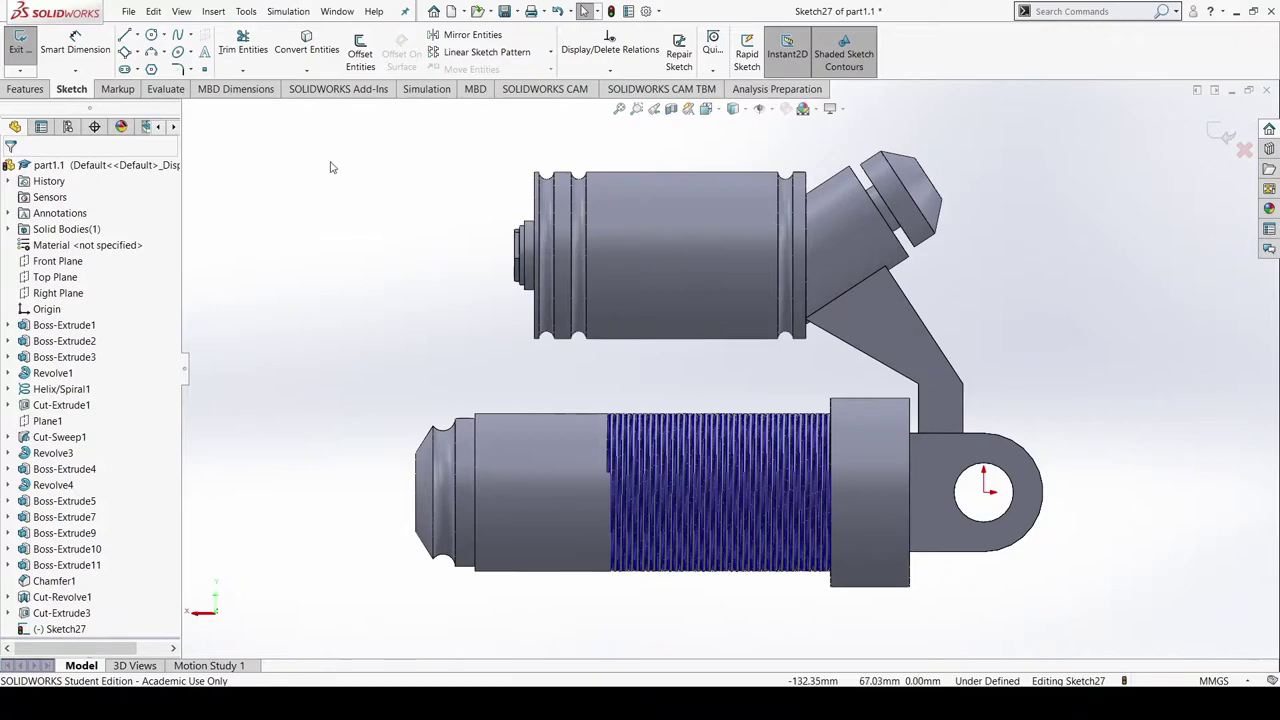
pyautogui.click(360, 55)
pyautogui.click(37, 254)
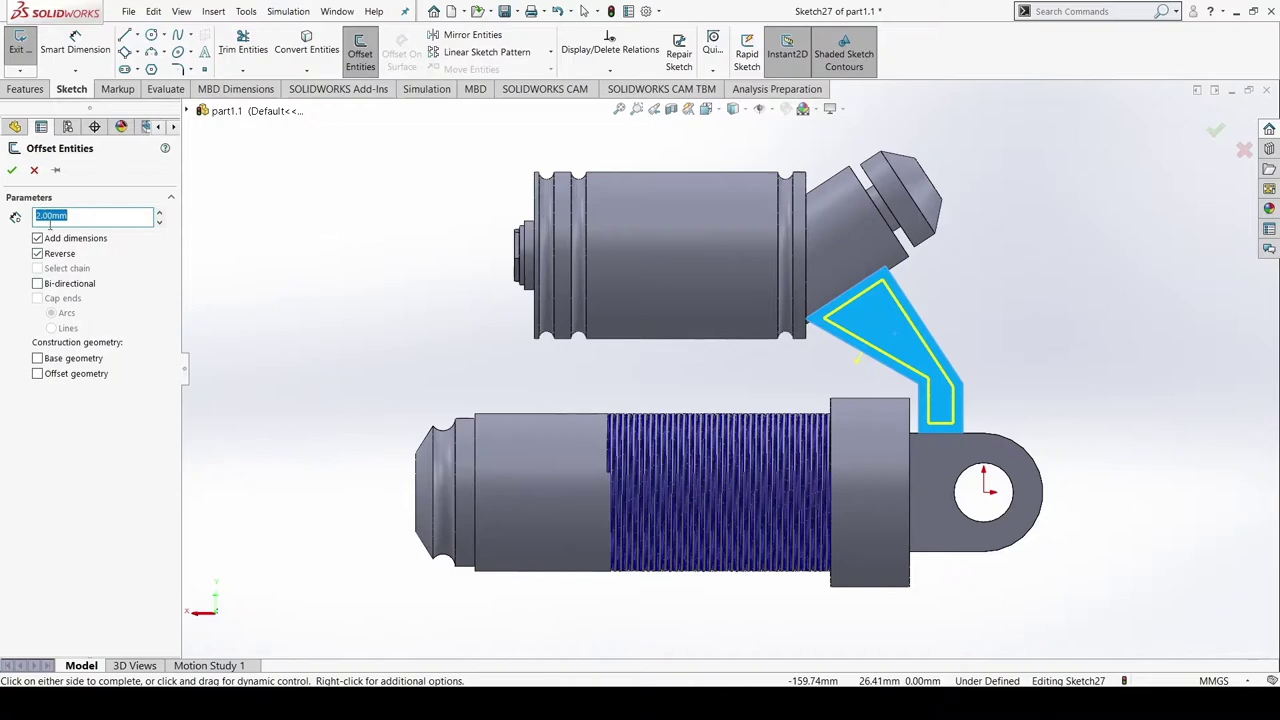
pyautogui.click(178, 69)
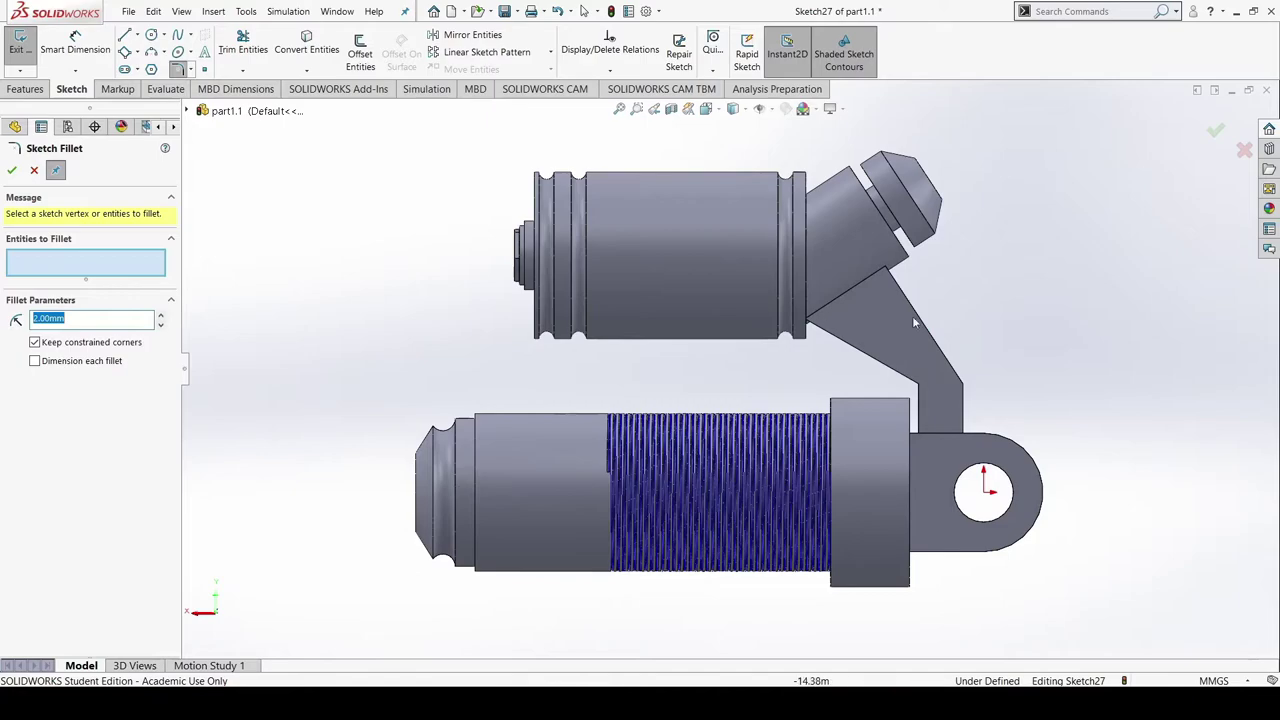
pyautogui.click(35, 170)
pyautogui.hotkey('ctrl', 'b')
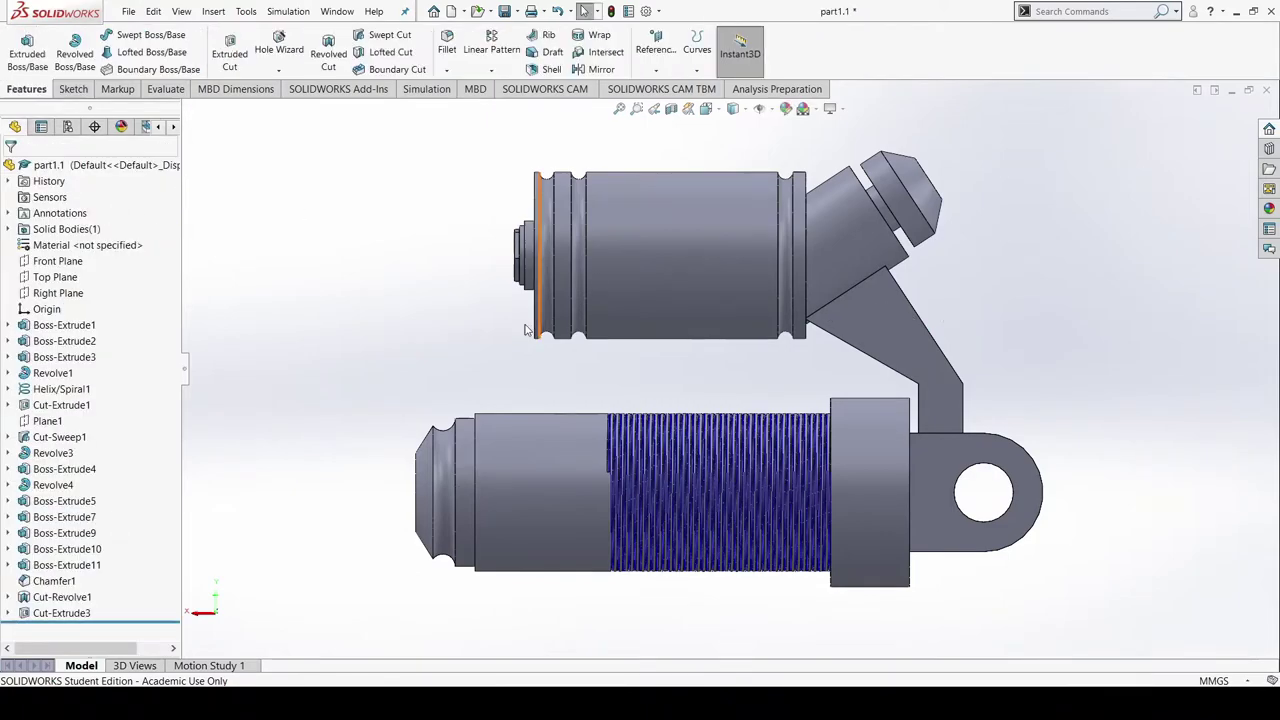
# Create a sketch on the arm's opposite flat face and offset its outline inward by 2 mm
pyautogui.moveTo(946, 333); pyautogui.dragTo(914, 335, button='middle')
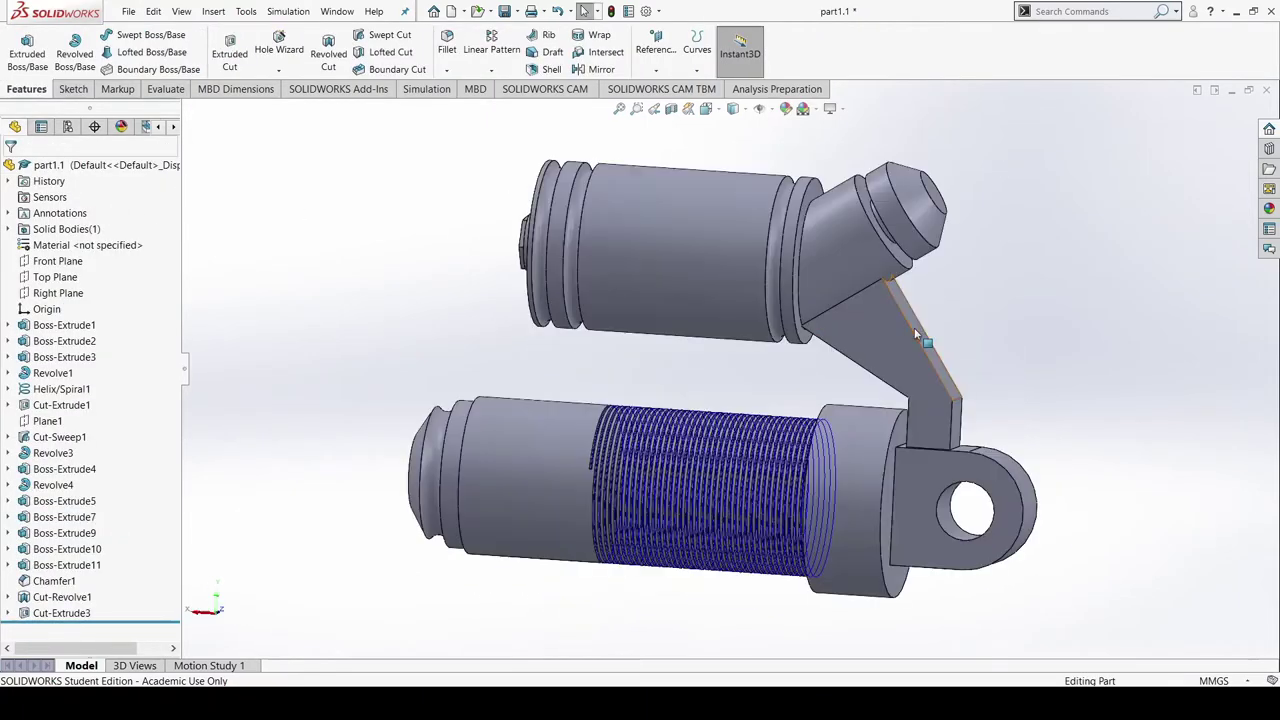
pyautogui.click(854, 336)
pyautogui.click(940, 324)
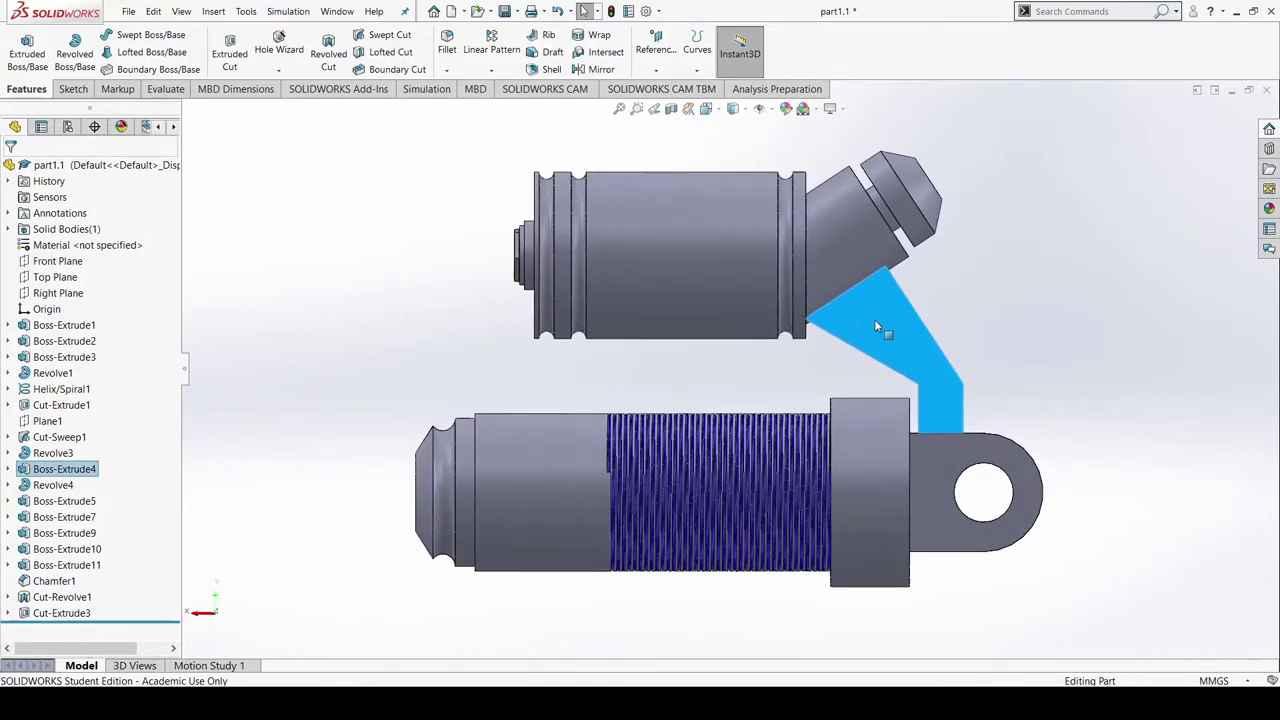
pyautogui.click(917, 310)
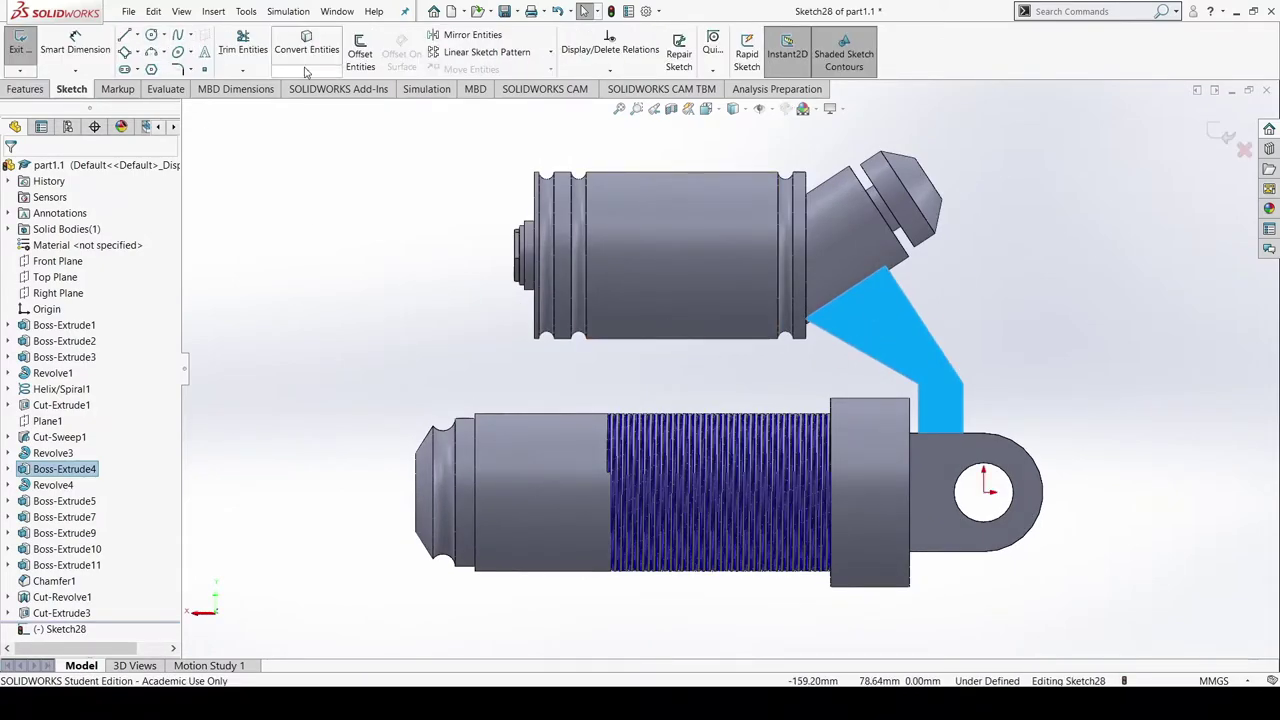
pyautogui.click(360, 53)
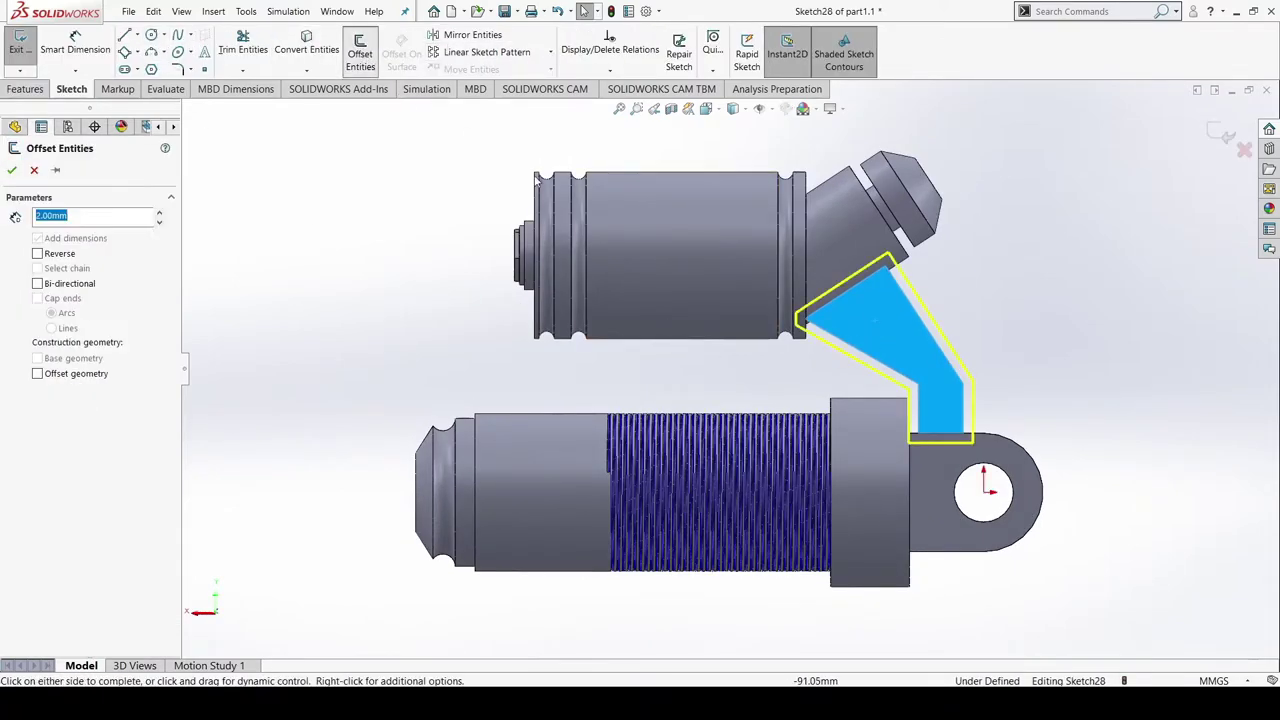
pyautogui.click(37, 254)
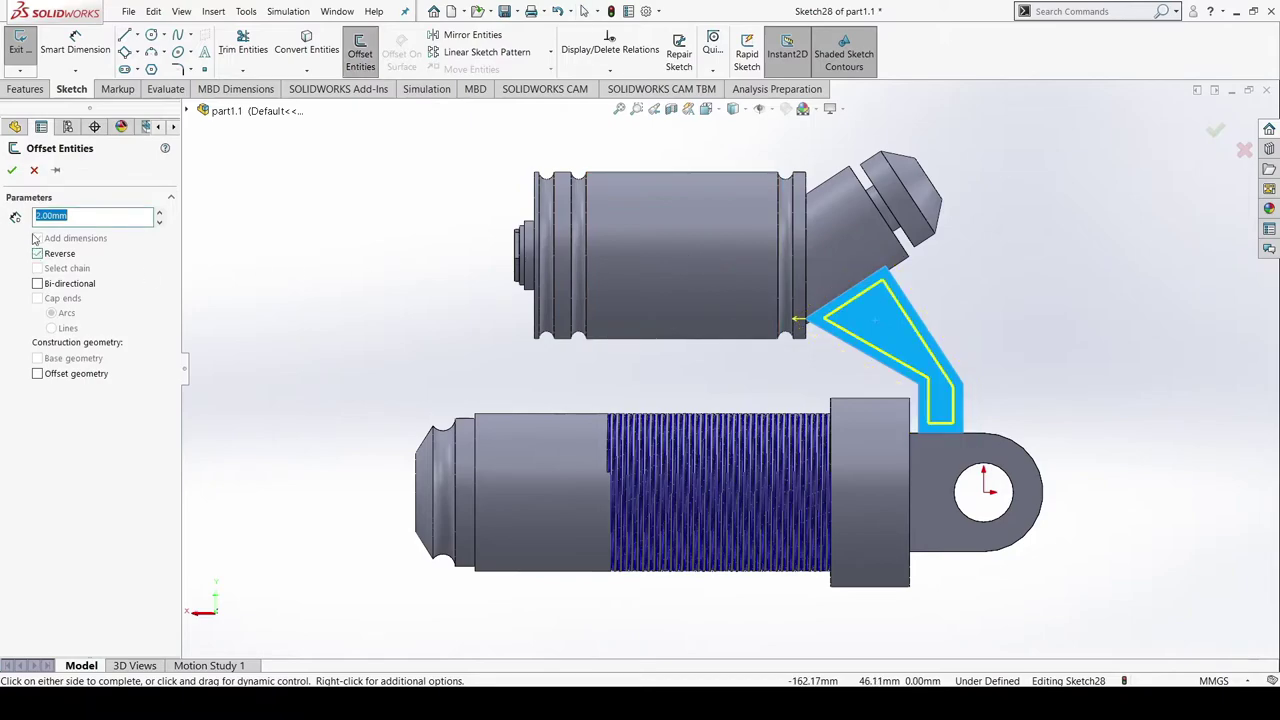
pyautogui.click(11, 170)
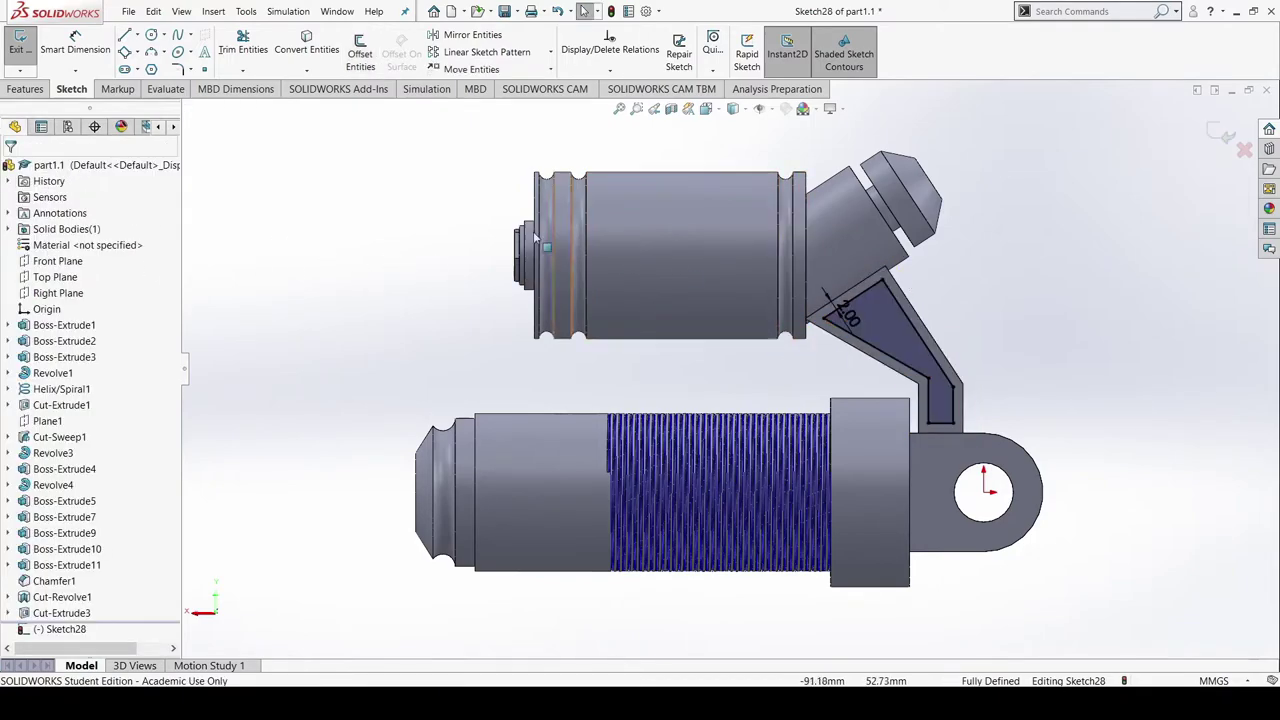
# Round all six corners of the offset outline on the arm's opposite face with 2 mm sketch fillets
pyautogui.click(177, 69)
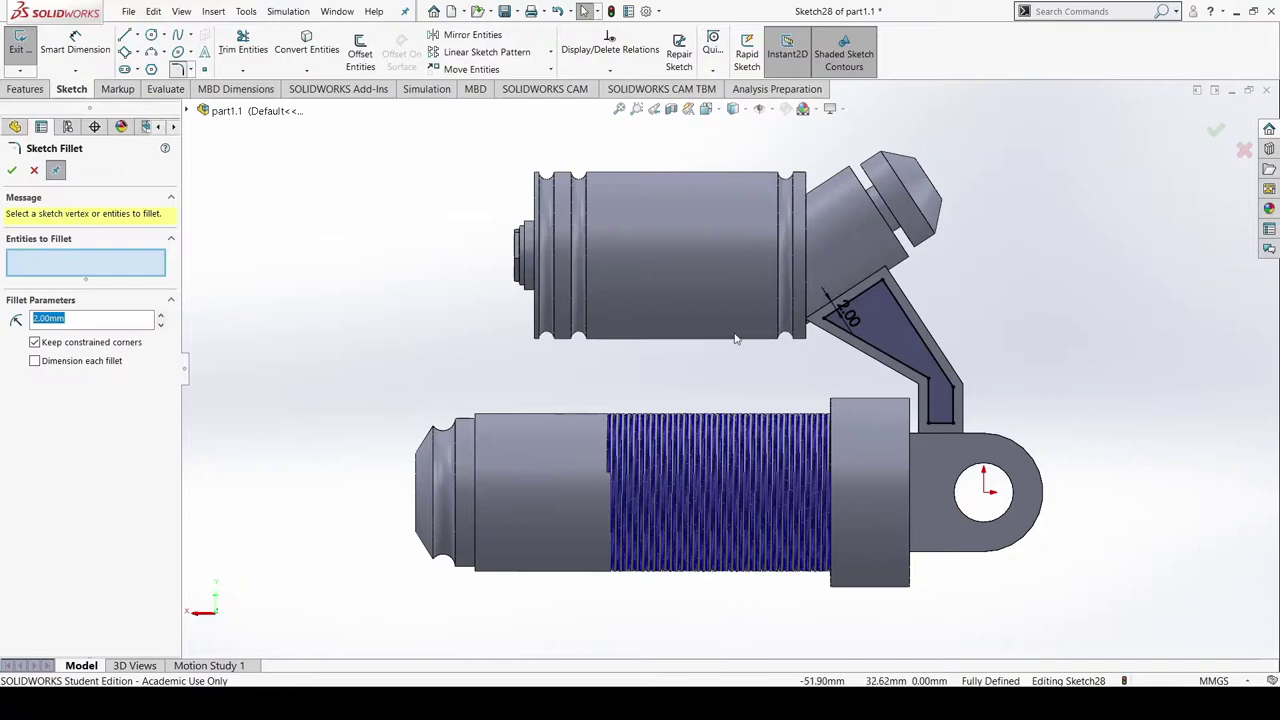
pyautogui.click(881, 287)
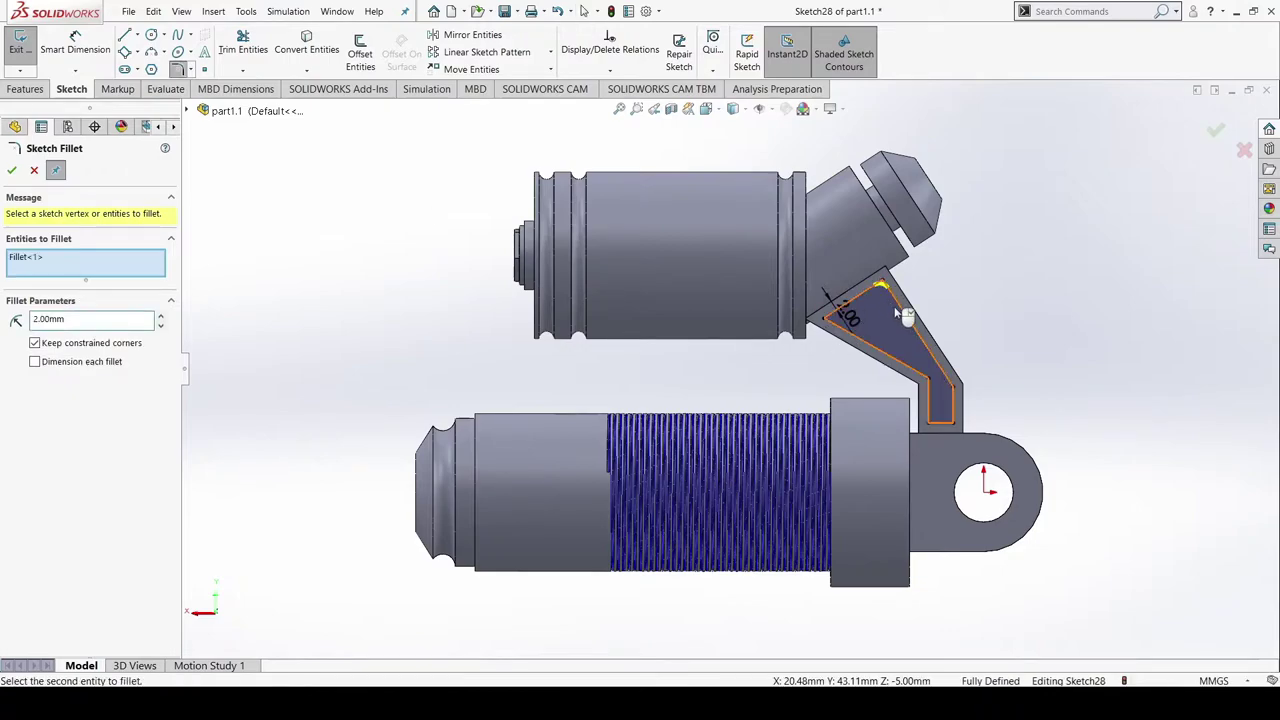
pyautogui.click(953, 394)
pyautogui.click(944, 428)
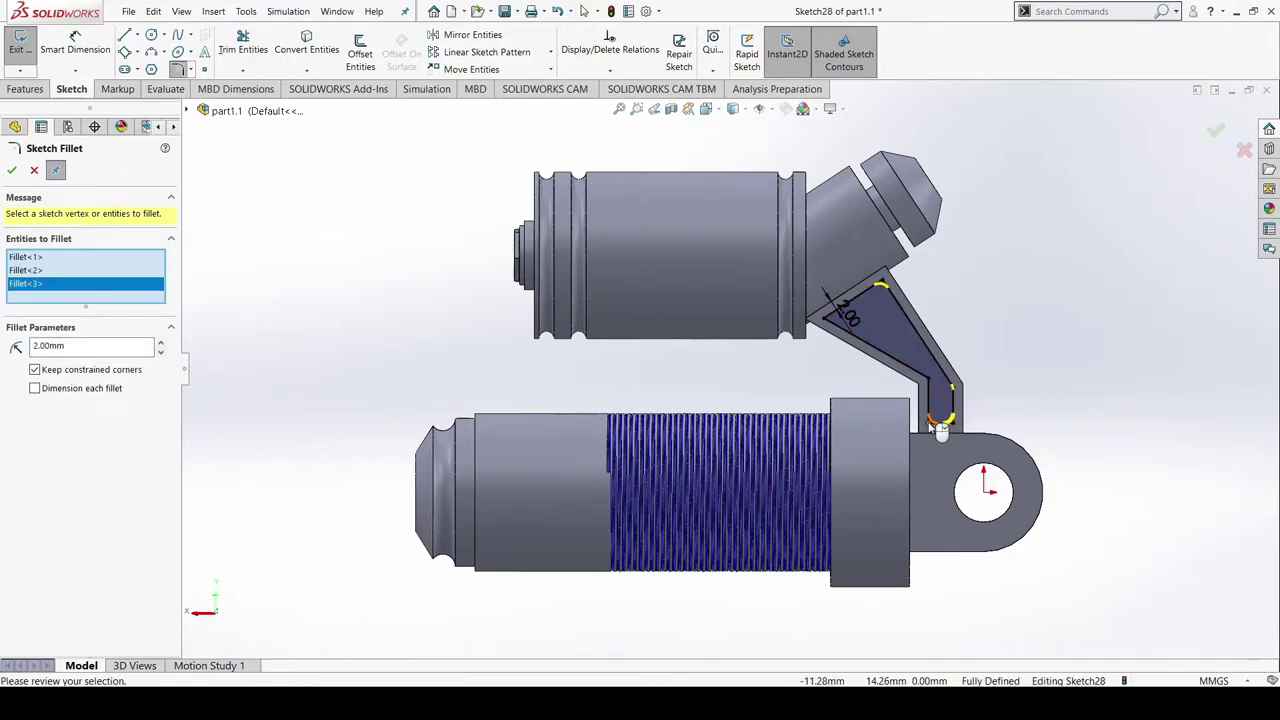
pyautogui.click(932, 425)
pyautogui.click(923, 380)
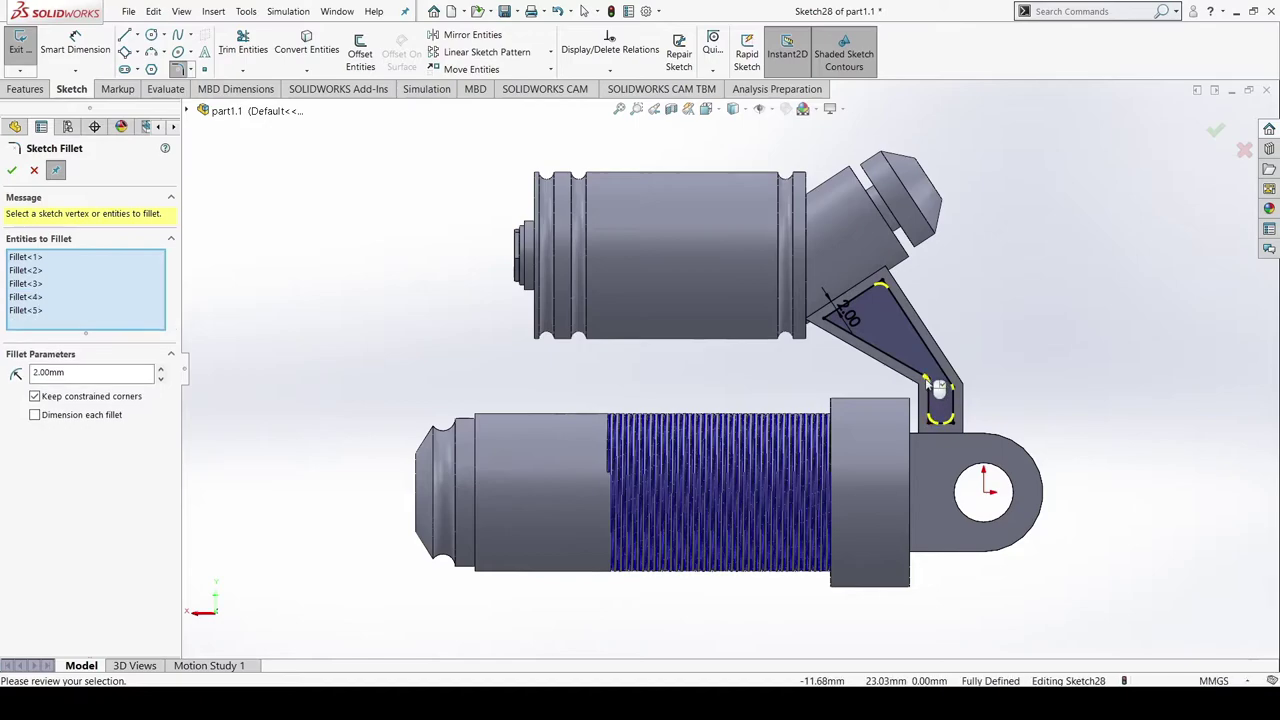
pyautogui.click(828, 320)
pyautogui.click(11, 171)
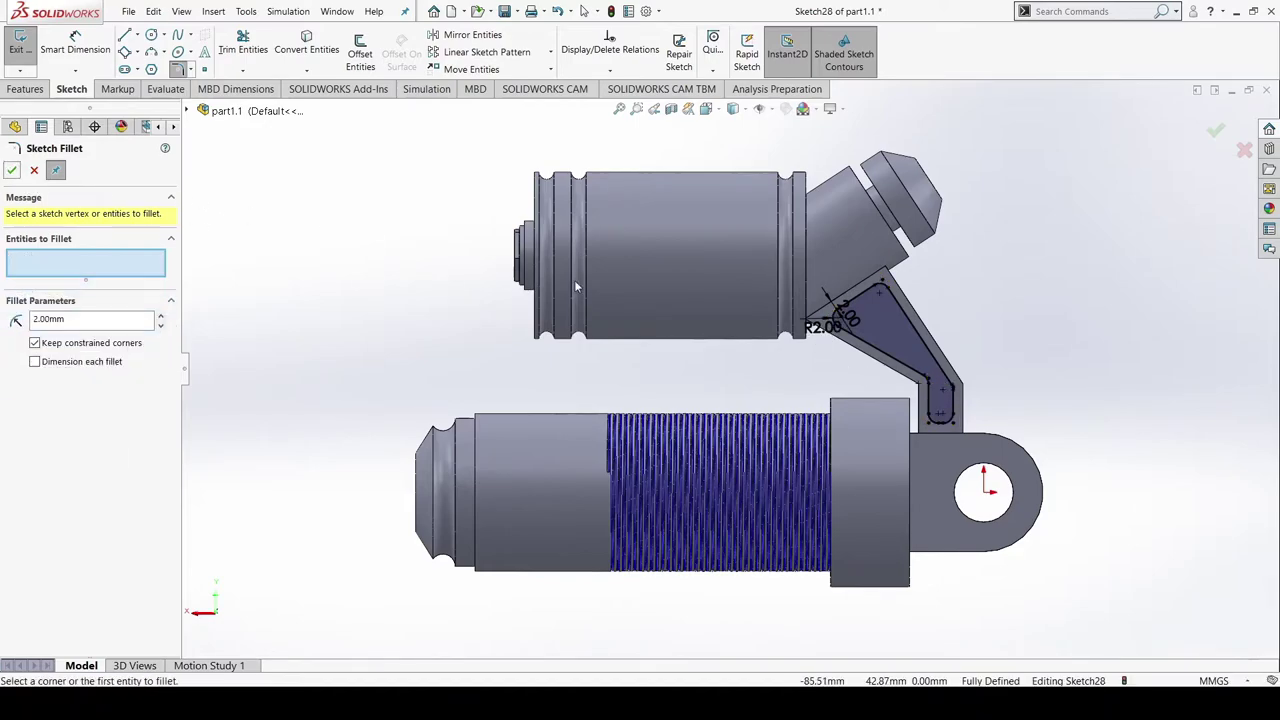
pyautogui.click(22, 90)
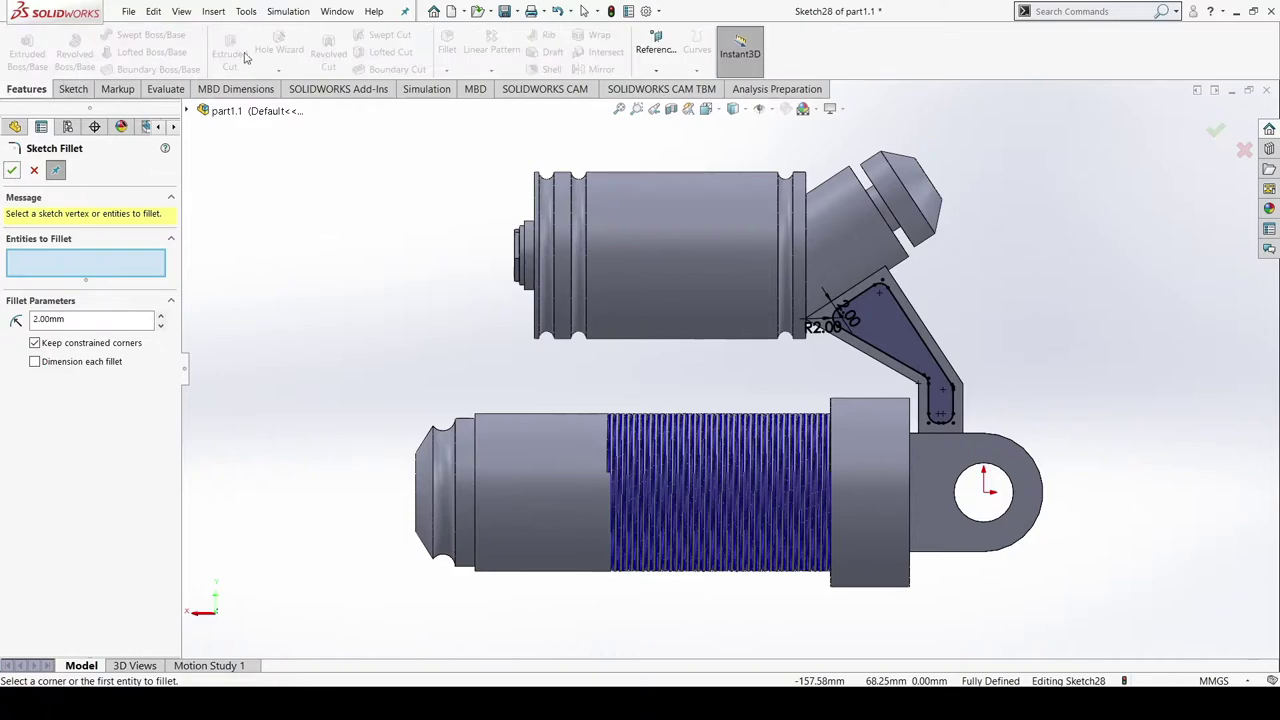
pyautogui.click(11, 171)
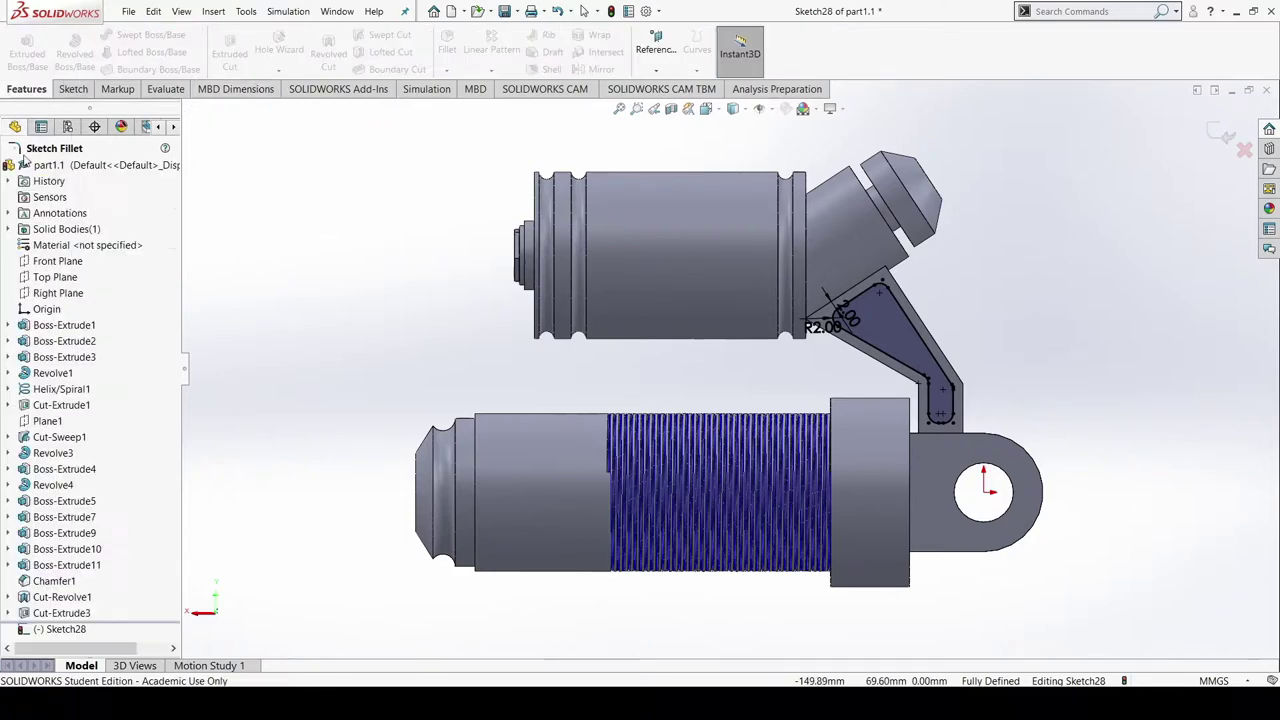
# Cut the filleted outline 1 mm deep into the arm's opposite face as a blind extruded cut and inspect both recesses
pyautogui.click(238, 53)
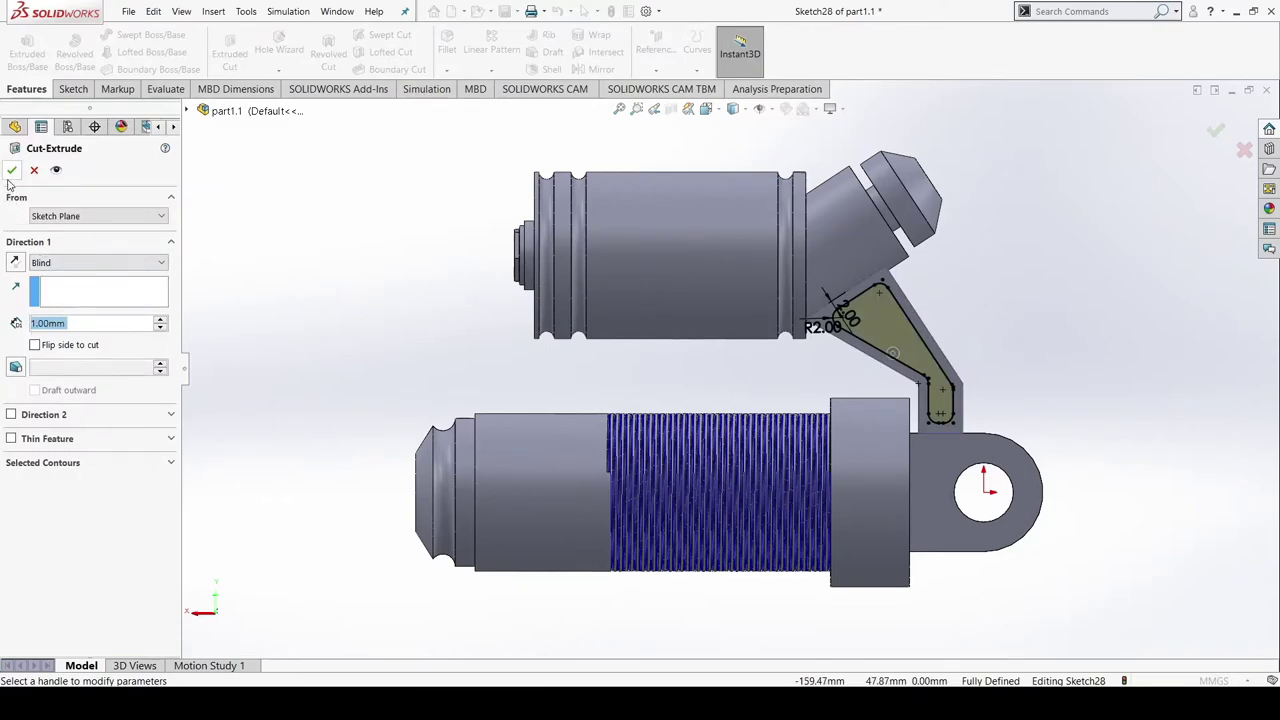
pyautogui.click(11, 171)
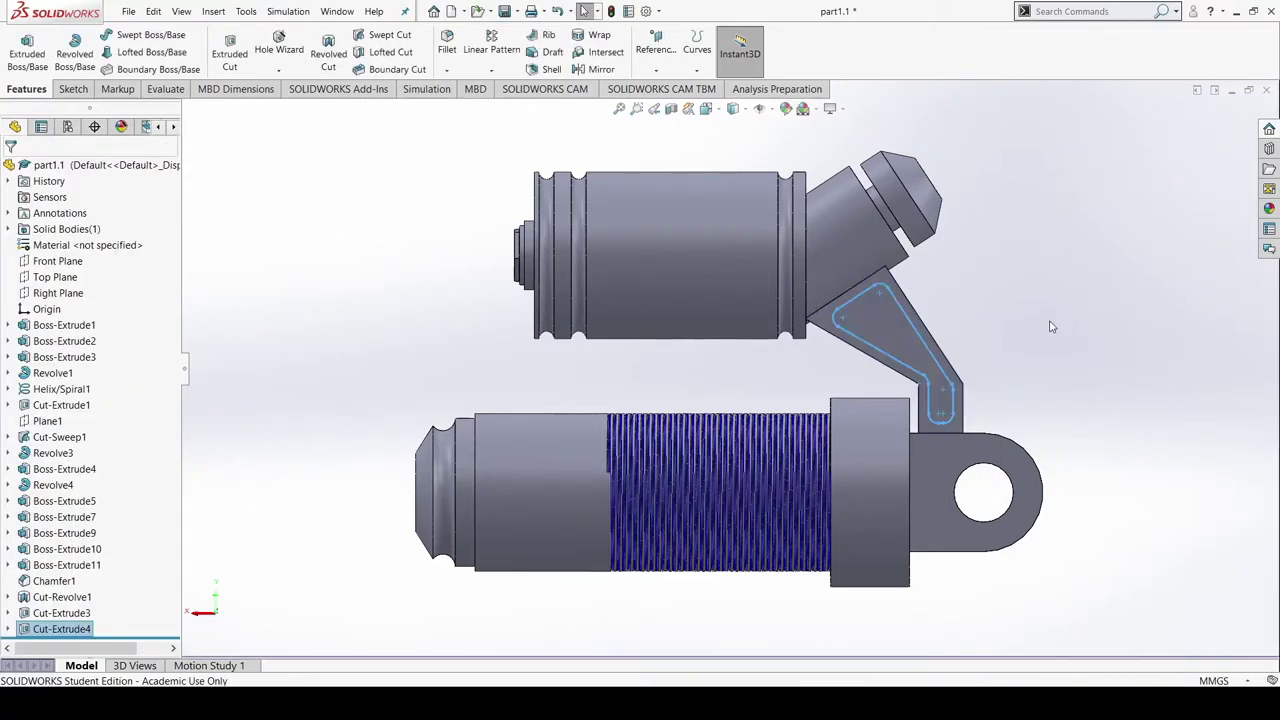
pyautogui.click(1023, 333)
pyautogui.moveTo(911, 357); pyautogui.dragTo(805, 355, button='middle')
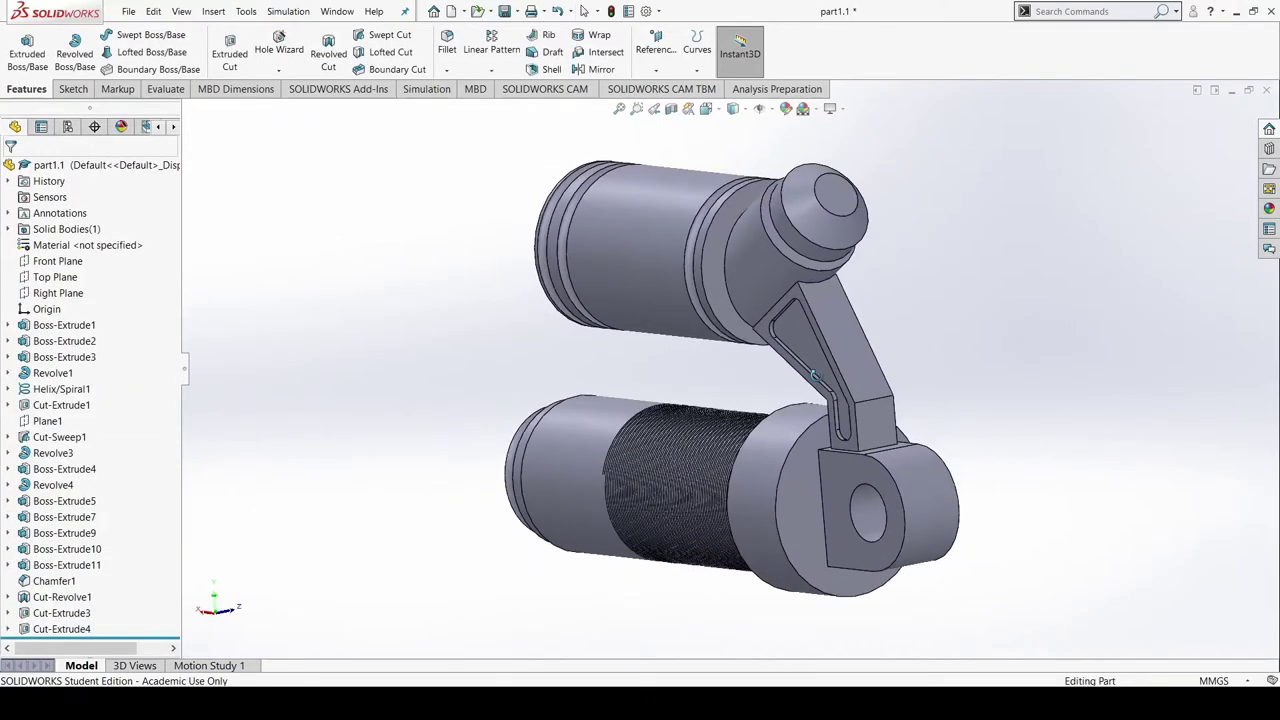
pyautogui.scroll(-2, 805, 355)
pyautogui.scroll(-2, 806, 357)
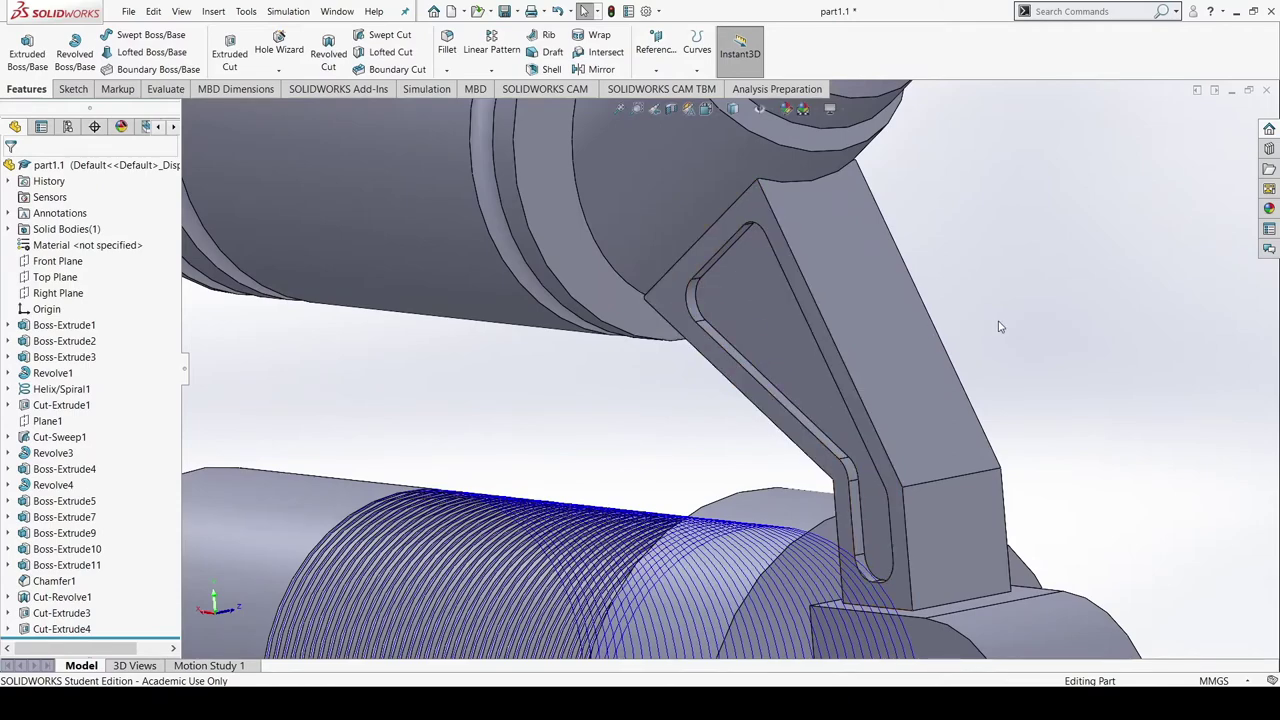
pyautogui.moveTo(692, 298); pyautogui.dragTo(1012, 284, button='middle')
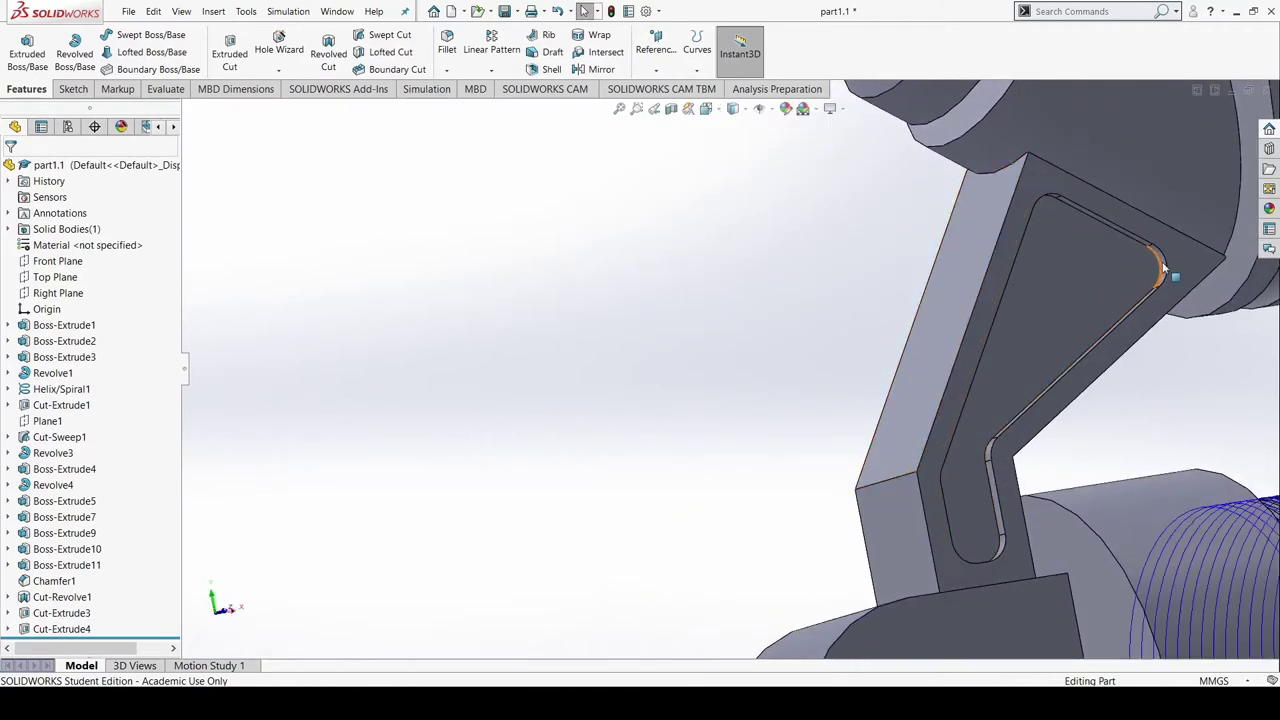
pyautogui.scroll(6, 731, 391)
pyautogui.moveTo(686, 434); pyautogui.dragTo(622, 410, button='middle')
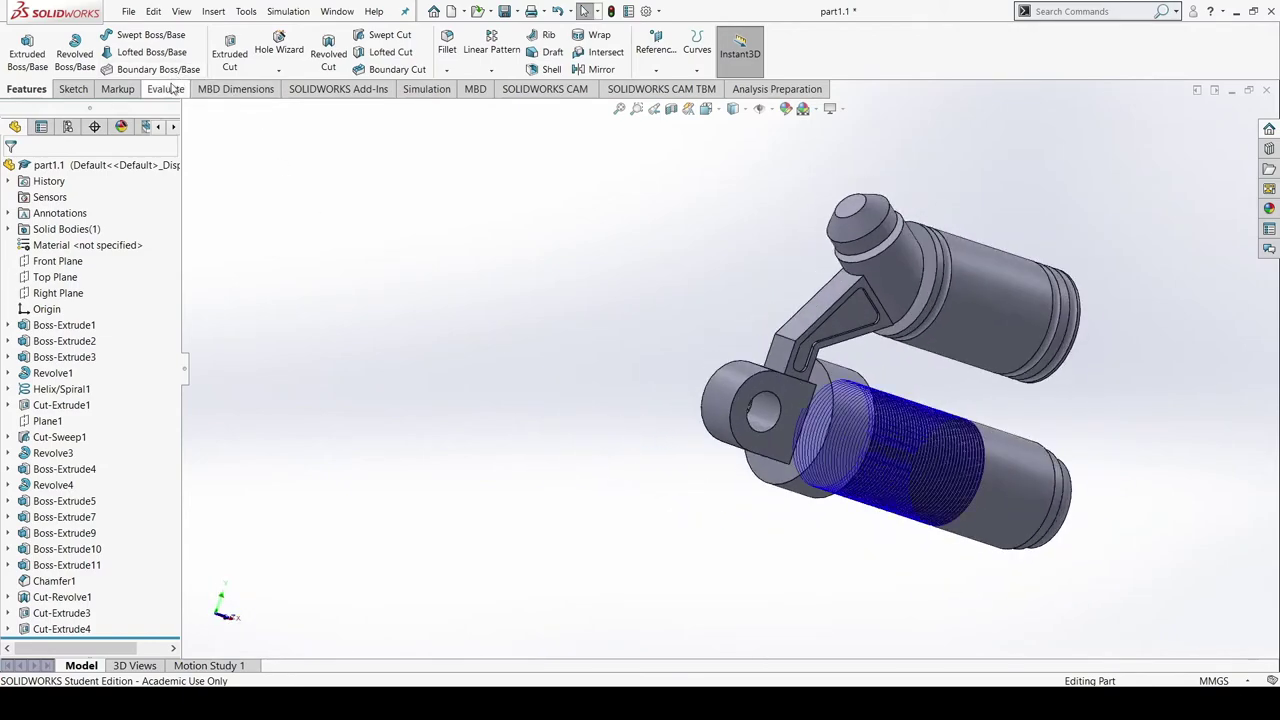
pyautogui.click(84, 95)
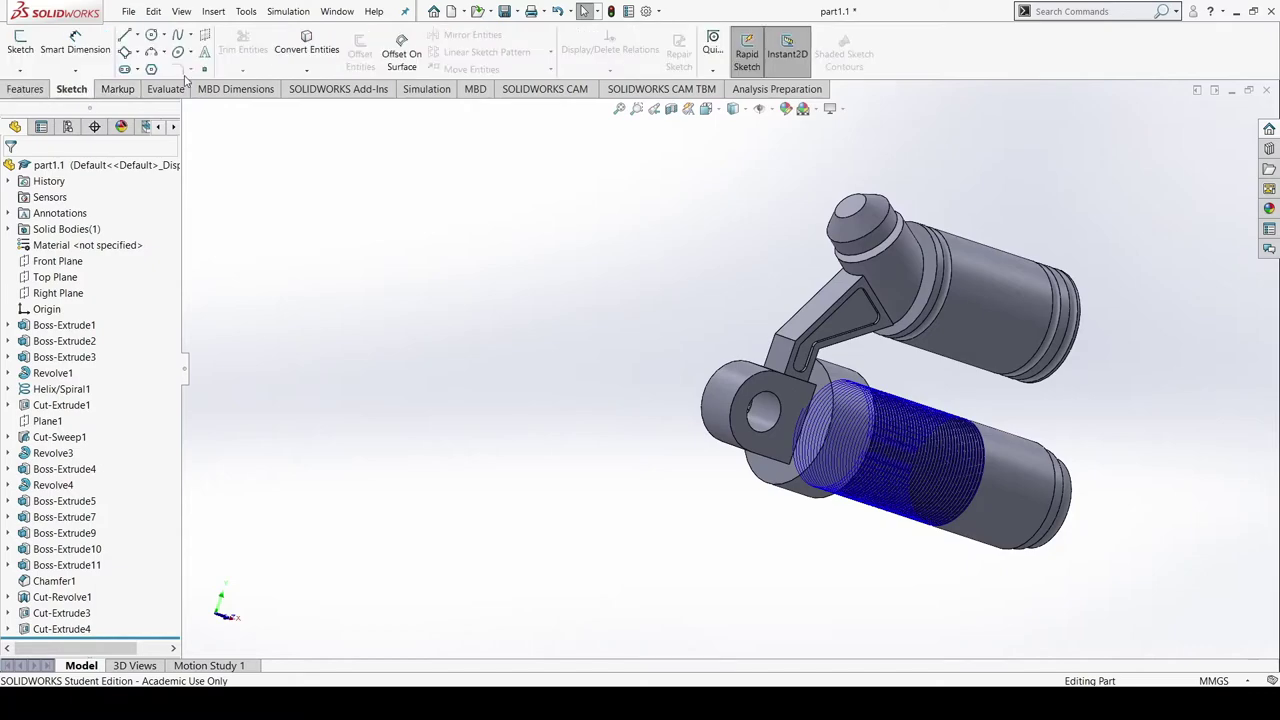
pyautogui.click(25, 89)
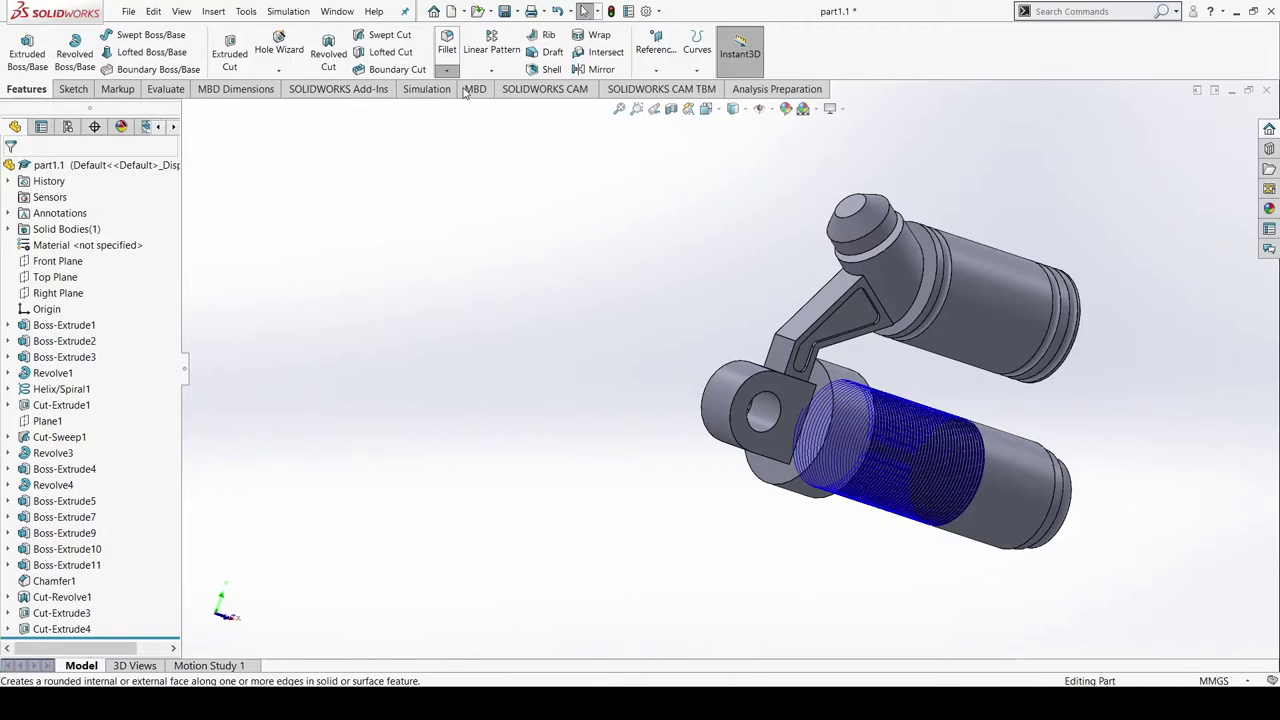
pyautogui.click(831, 388)
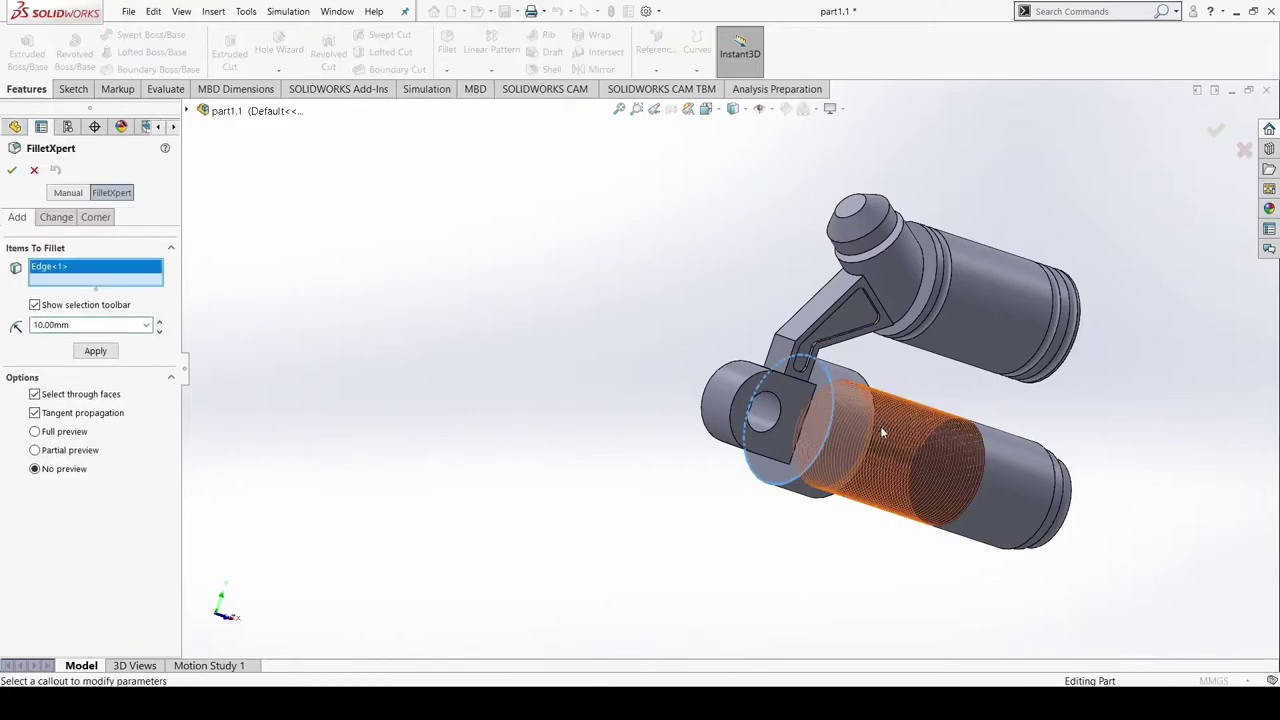
pyautogui.click(34, 171)
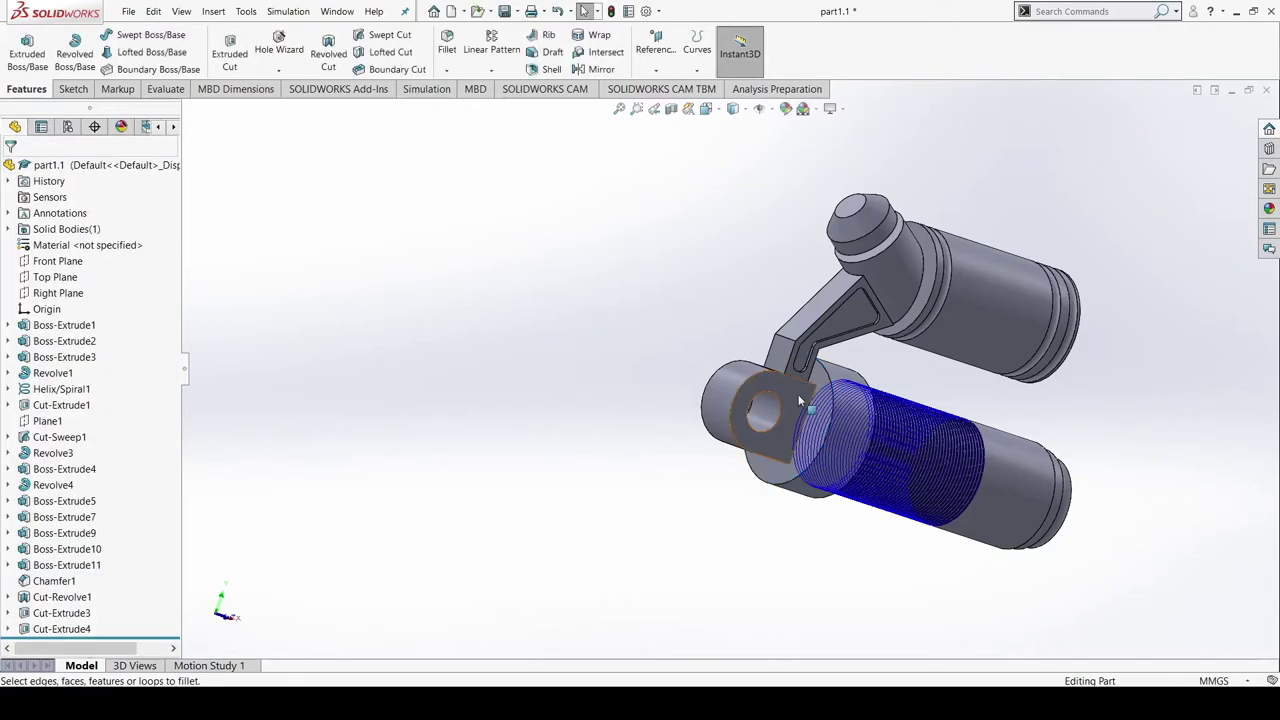
# Start a 1 mm fillet on the collar's eyelet-side end face, its circular edge and the collar's thread-side edge
pyautogui.moveTo(777, 503); pyautogui.dragTo(744, 549, button='middle')
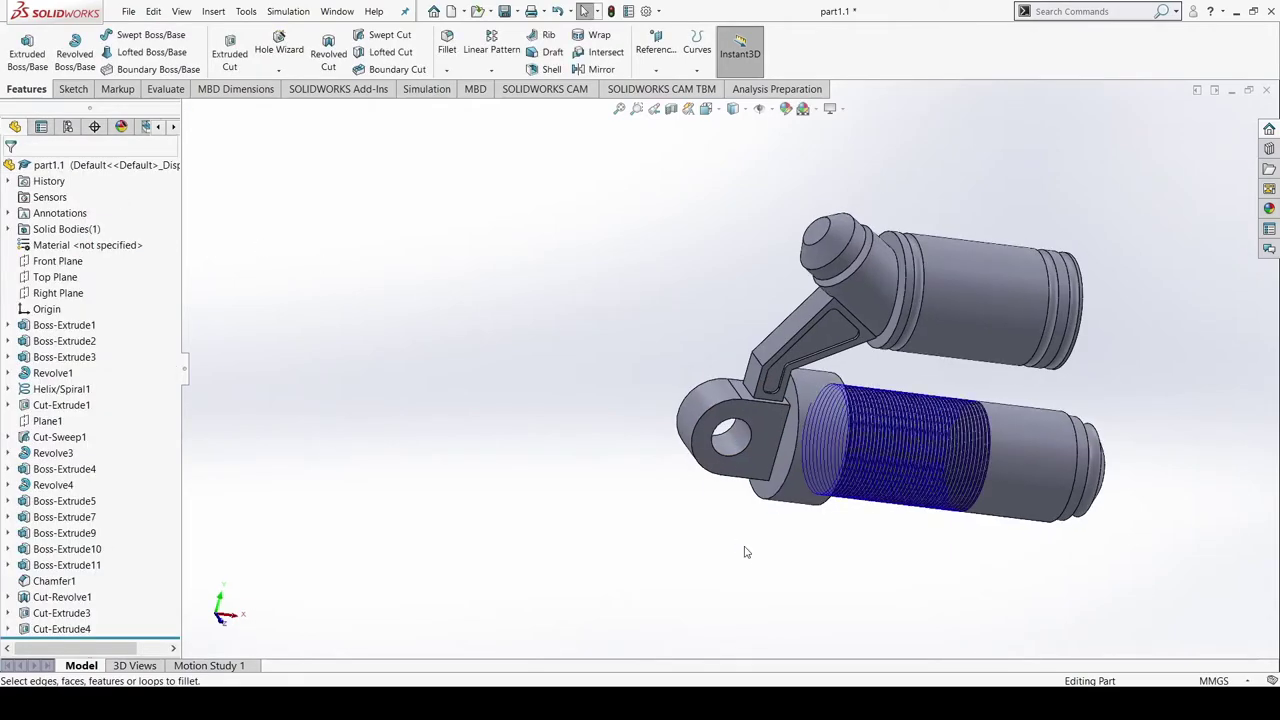
pyautogui.click(788, 425)
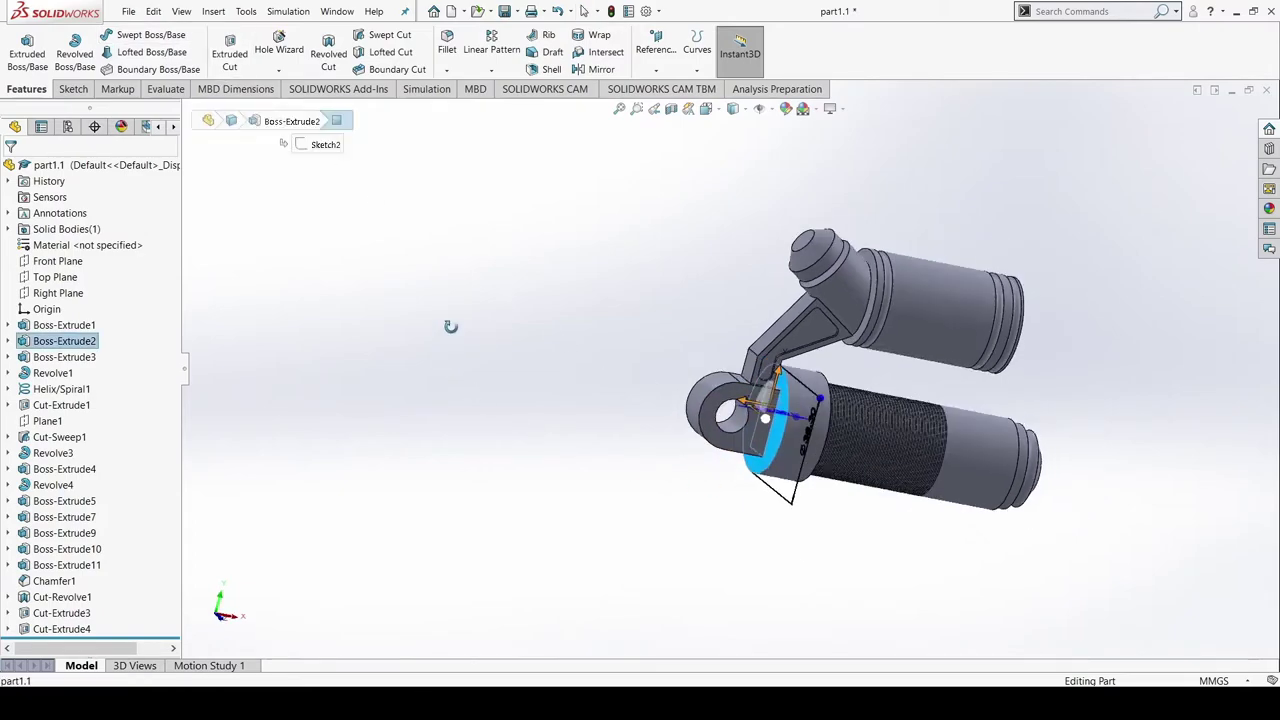
pyautogui.click(447, 48)
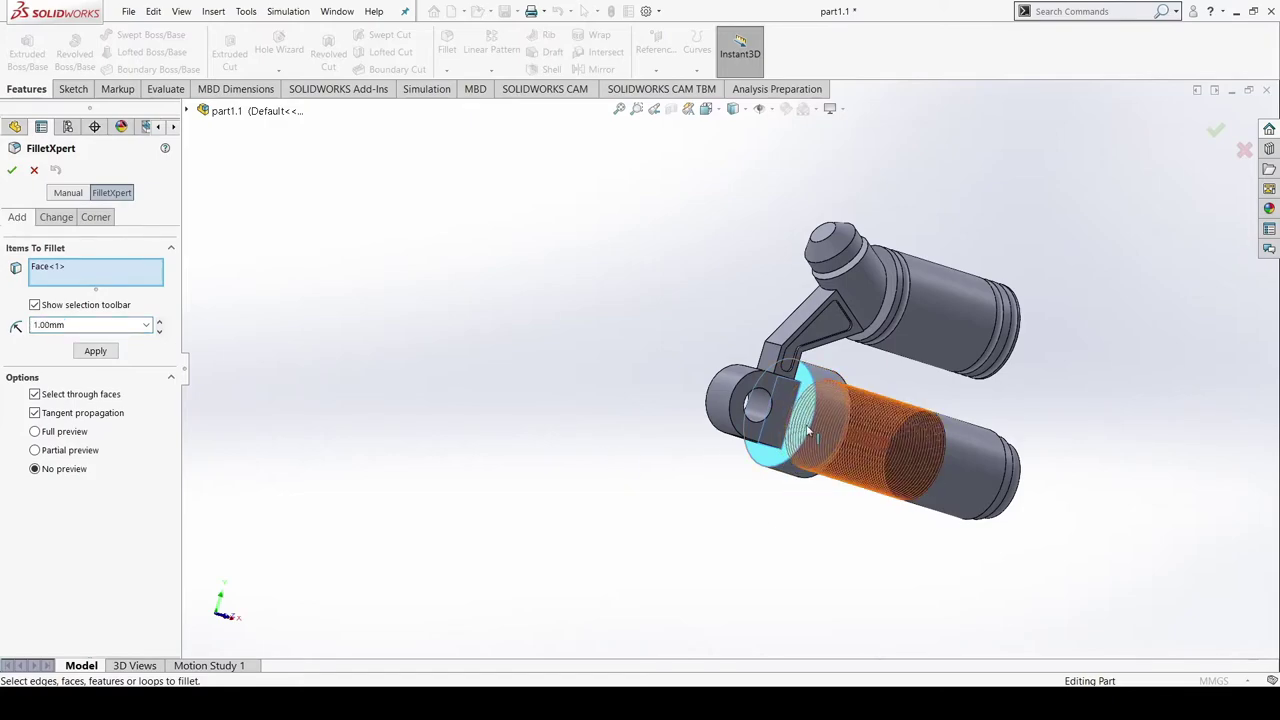
pyautogui.scroll(-5, 824, 432)
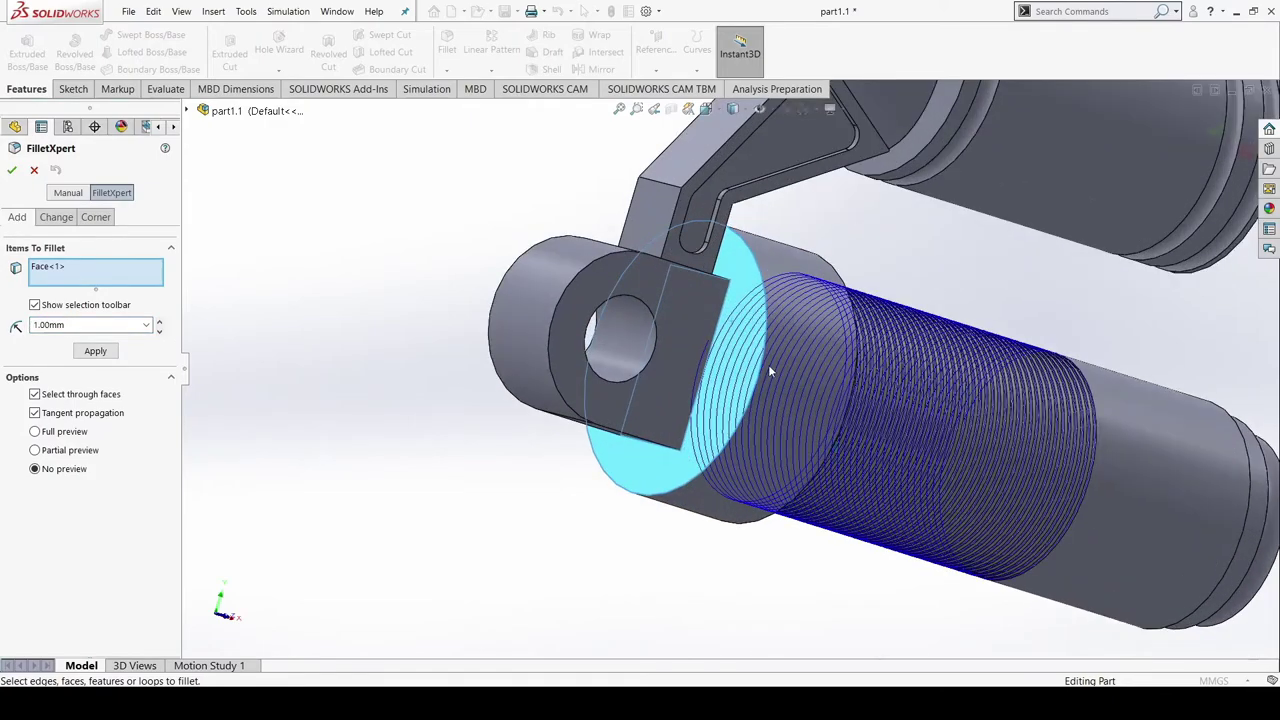
pyautogui.click(757, 268)
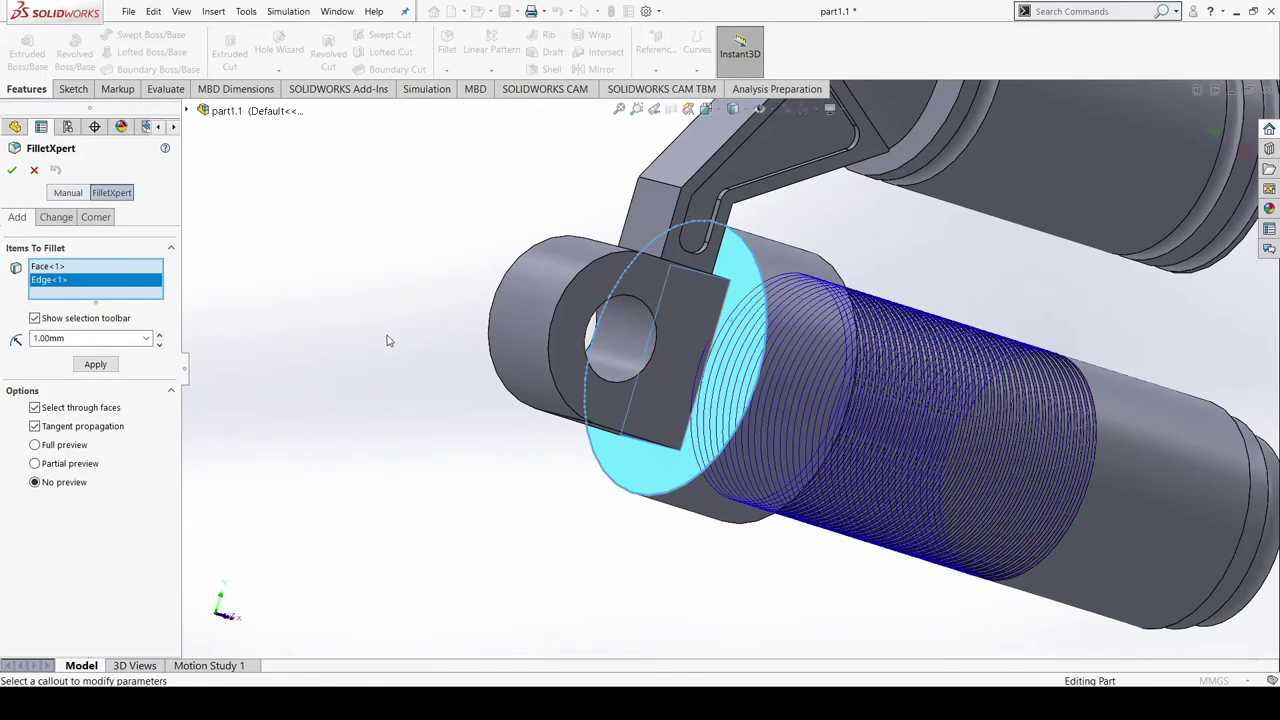
pyautogui.moveTo(387, 339); pyautogui.dragTo(340, 335, button='middle')
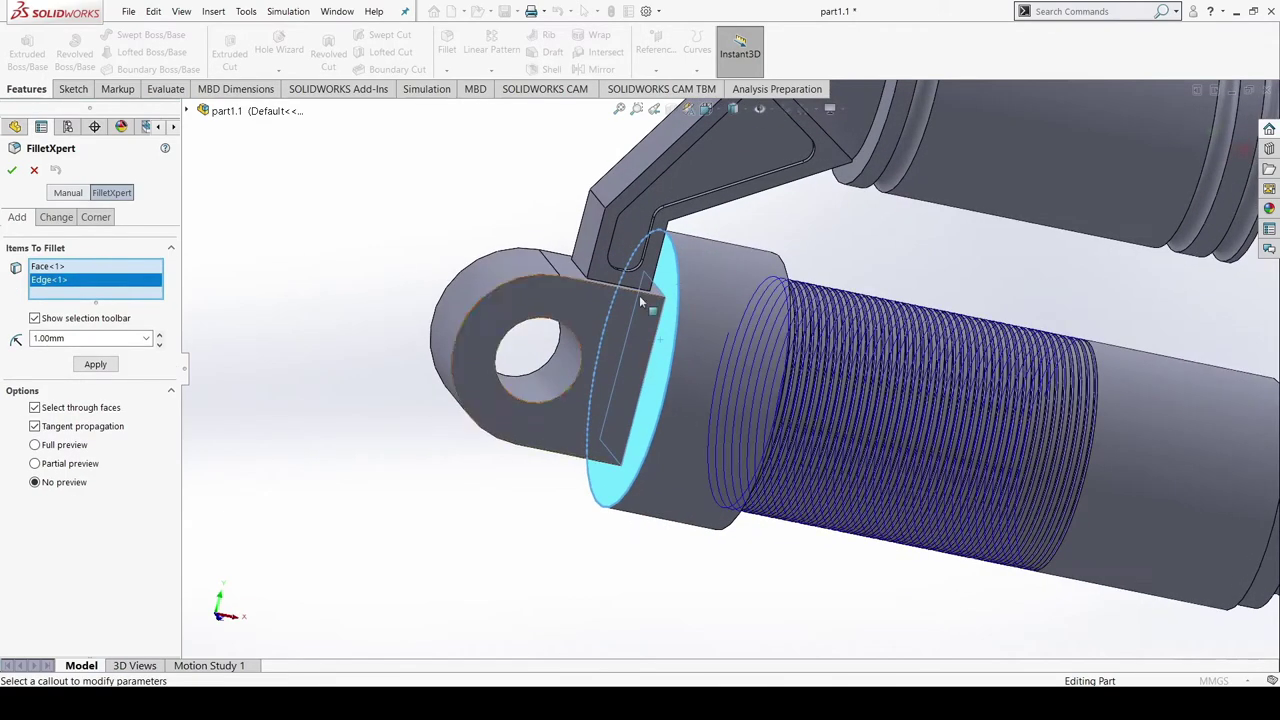
pyautogui.click(789, 275)
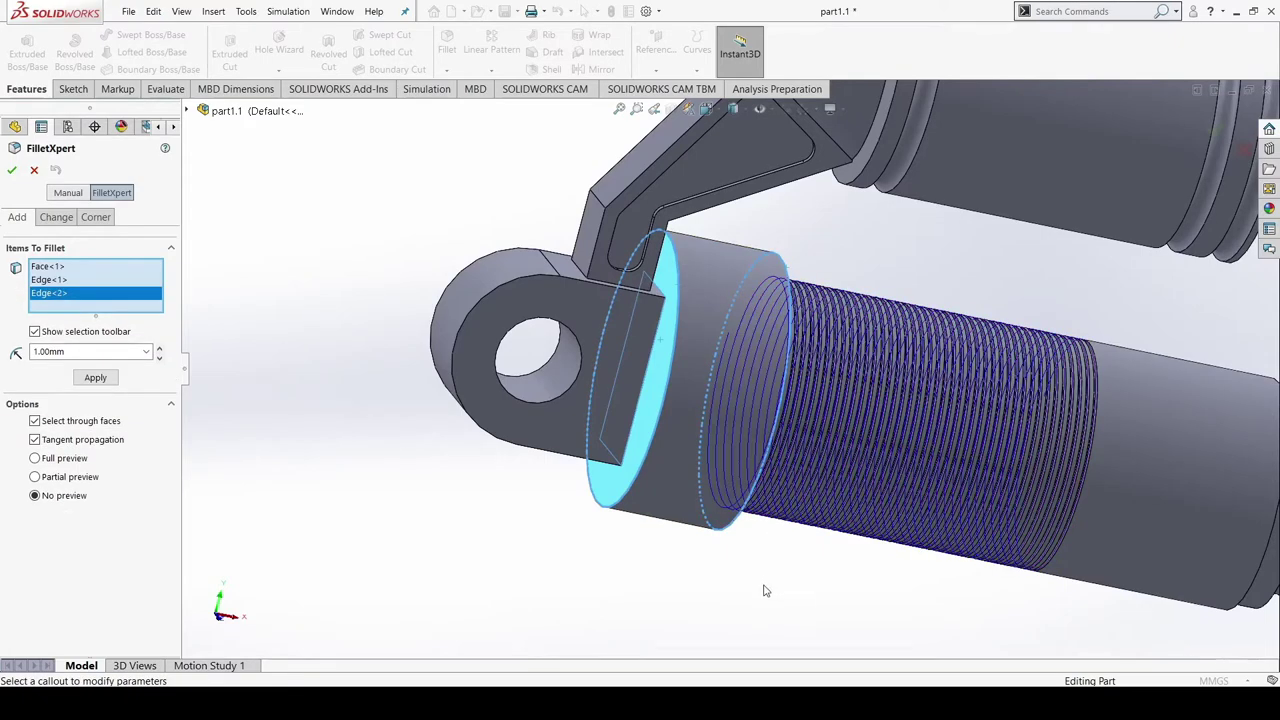
# Add the main body's circular edge near its free end and the reservoir's arm-side end edge, and create the 1 mm fillet
pyautogui.moveTo(766, 591); pyautogui.dragTo(920, 544, button='middle')
pyautogui.moveTo(1060, 541); pyautogui.dragTo(1013, 494, button='middle')
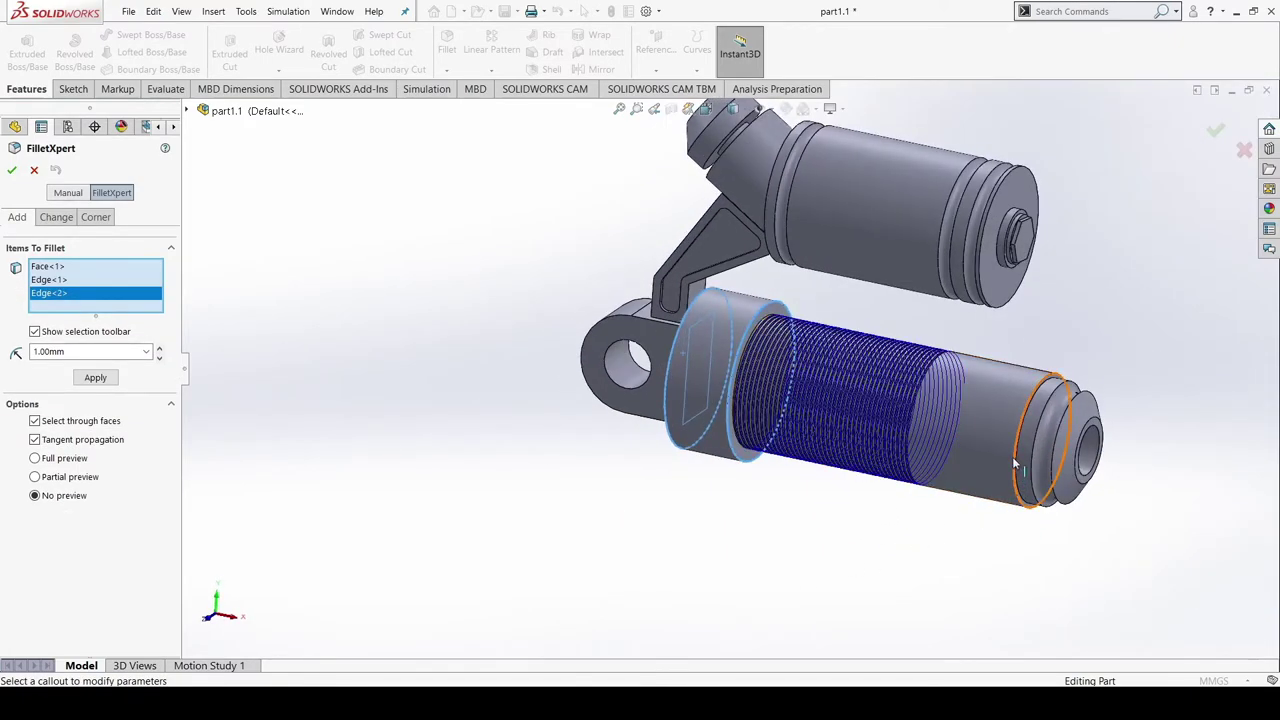
pyautogui.click(1014, 465)
pyautogui.moveTo(985, 557); pyautogui.dragTo(1010, 521, button='middle')
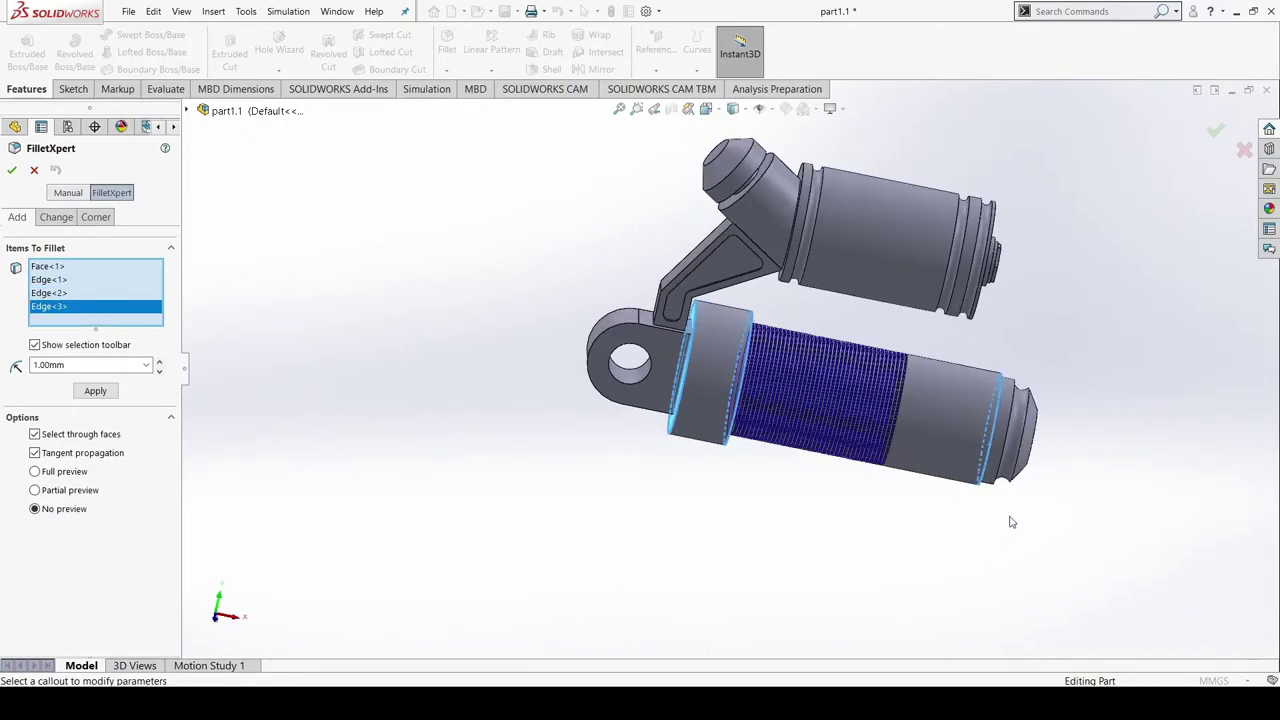
pyautogui.scroll(-3, 980, 294)
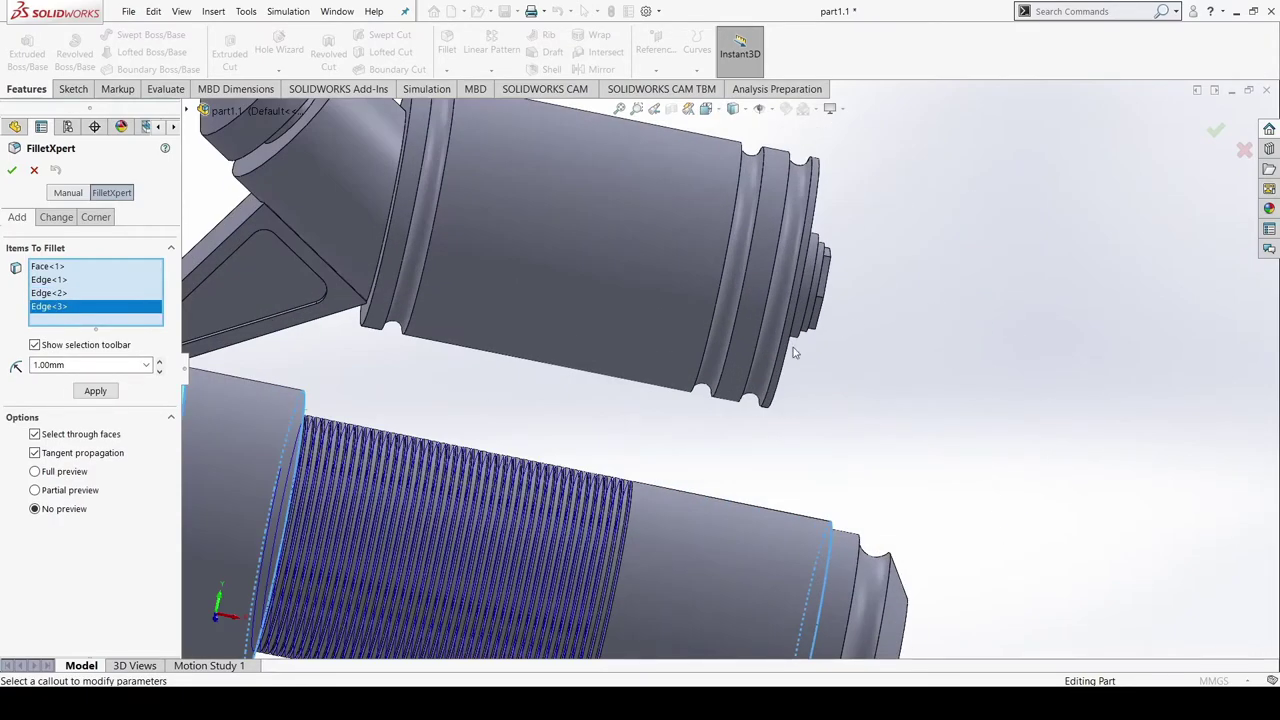
pyautogui.click(380, 283)
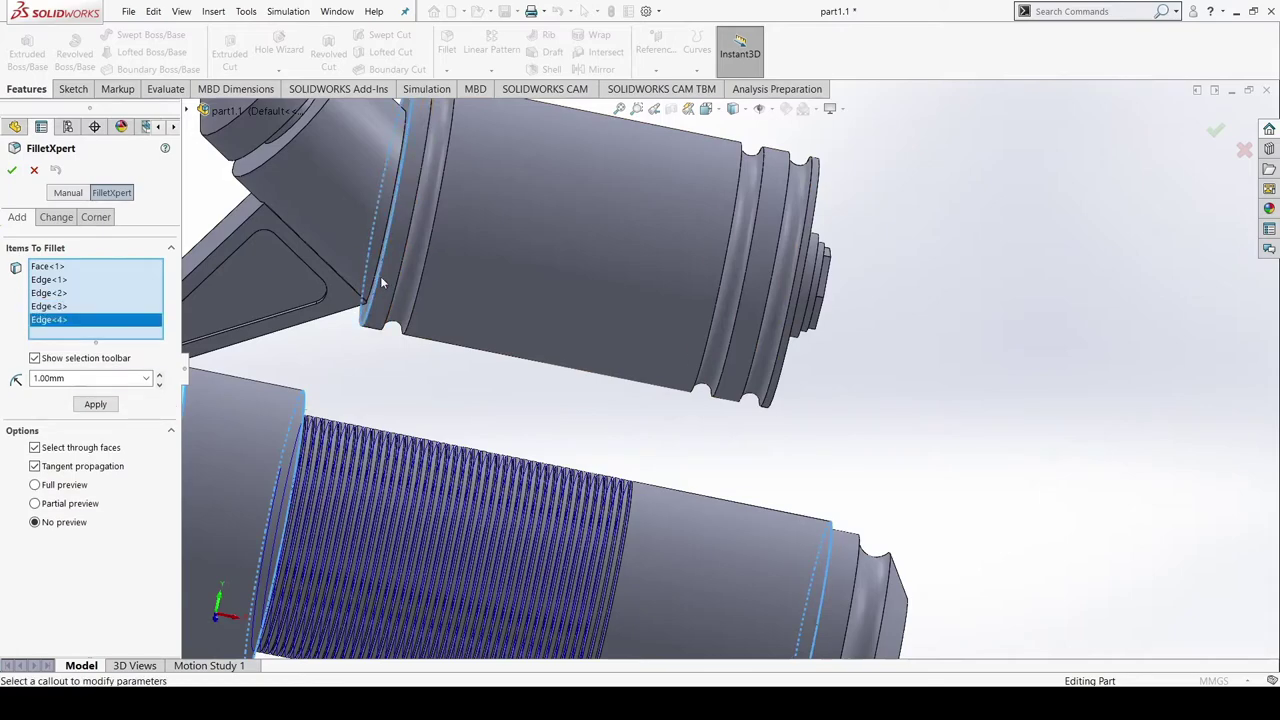
pyautogui.scroll(3, 575, 432)
pyautogui.moveTo(545, 407); pyautogui.dragTo(520, 358, button='middle')
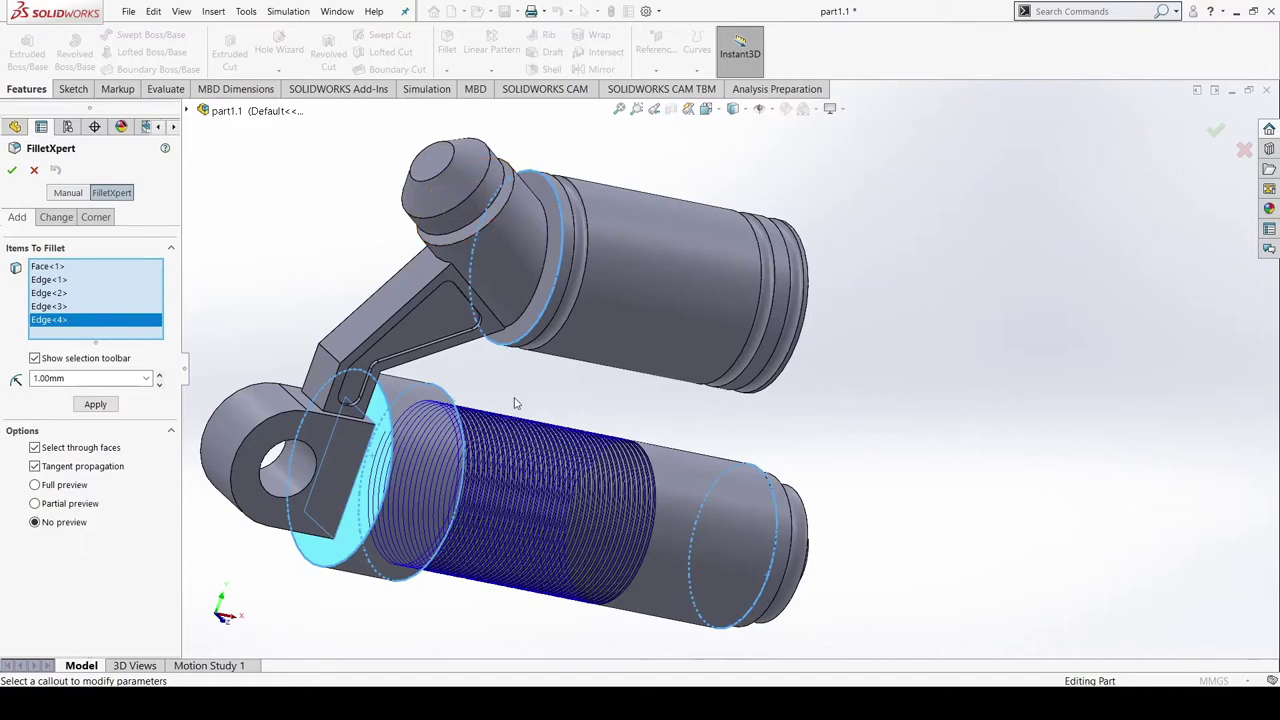
pyautogui.moveTo(512, 400); pyautogui.dragTo(496, 357, button='middle')
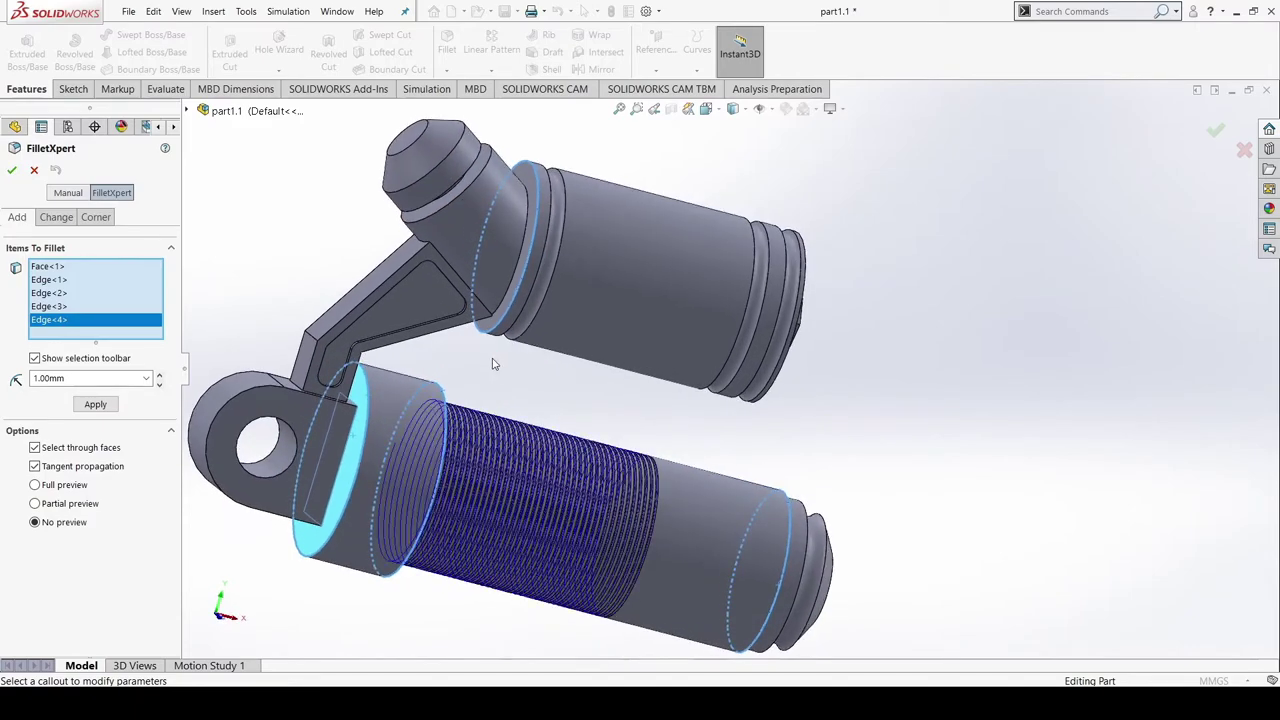
pyautogui.click(12, 171)
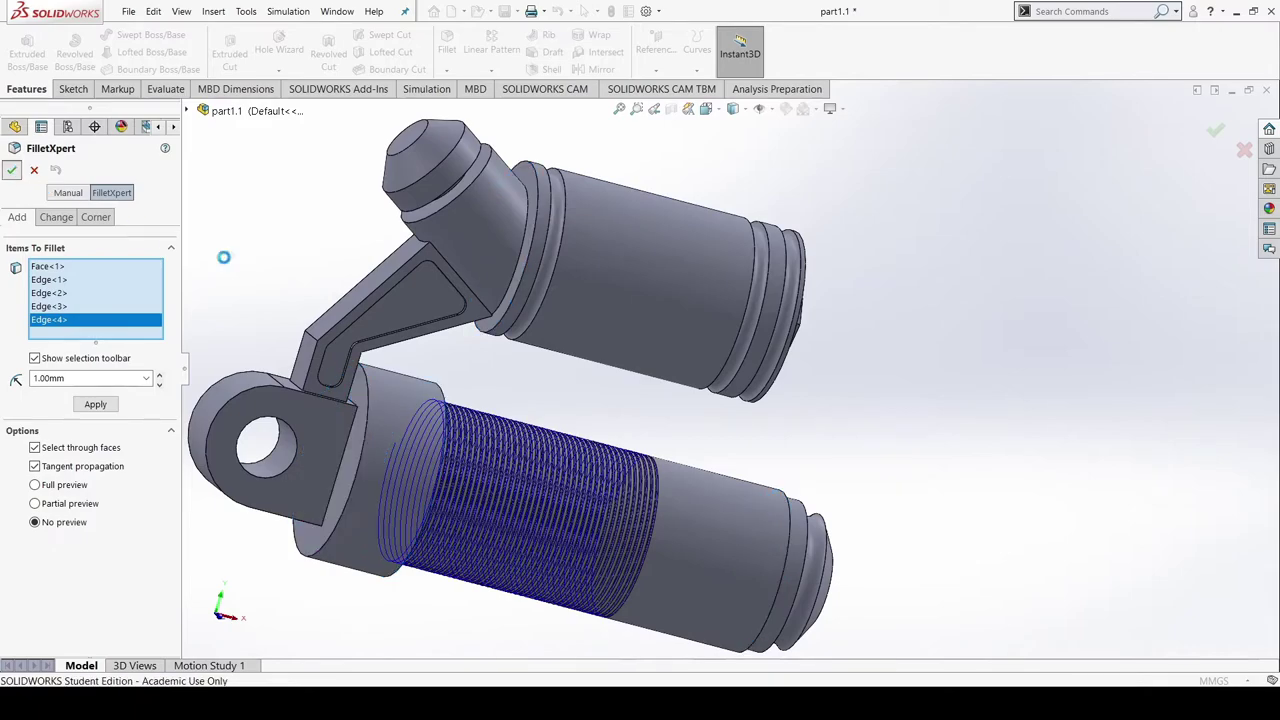
# Edit the existing 1 mm fillet and add the eyelet base's two face-side edges and its edge opposite the arm where they meet the collar
pyautogui.moveTo(478, 428); pyautogui.dragTo(540, 391, button='middle')
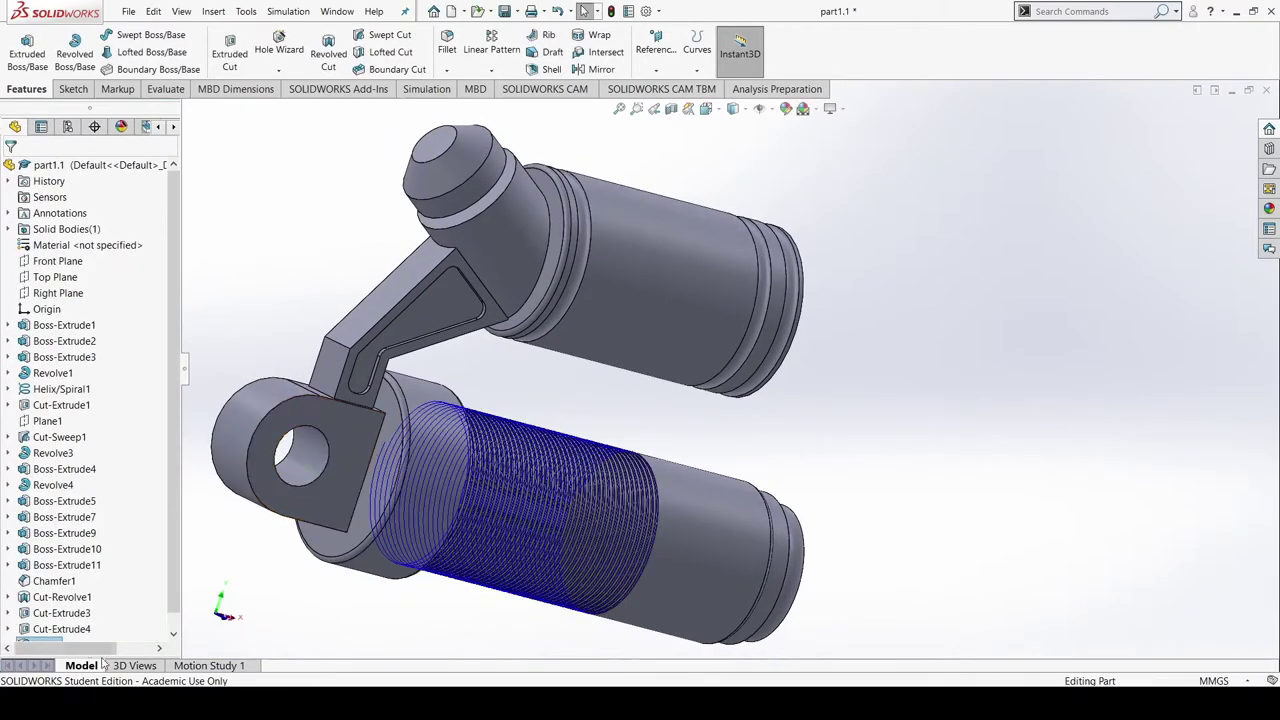
pyautogui.scroll(-1, 86, 557)
pyautogui.click(46, 630)
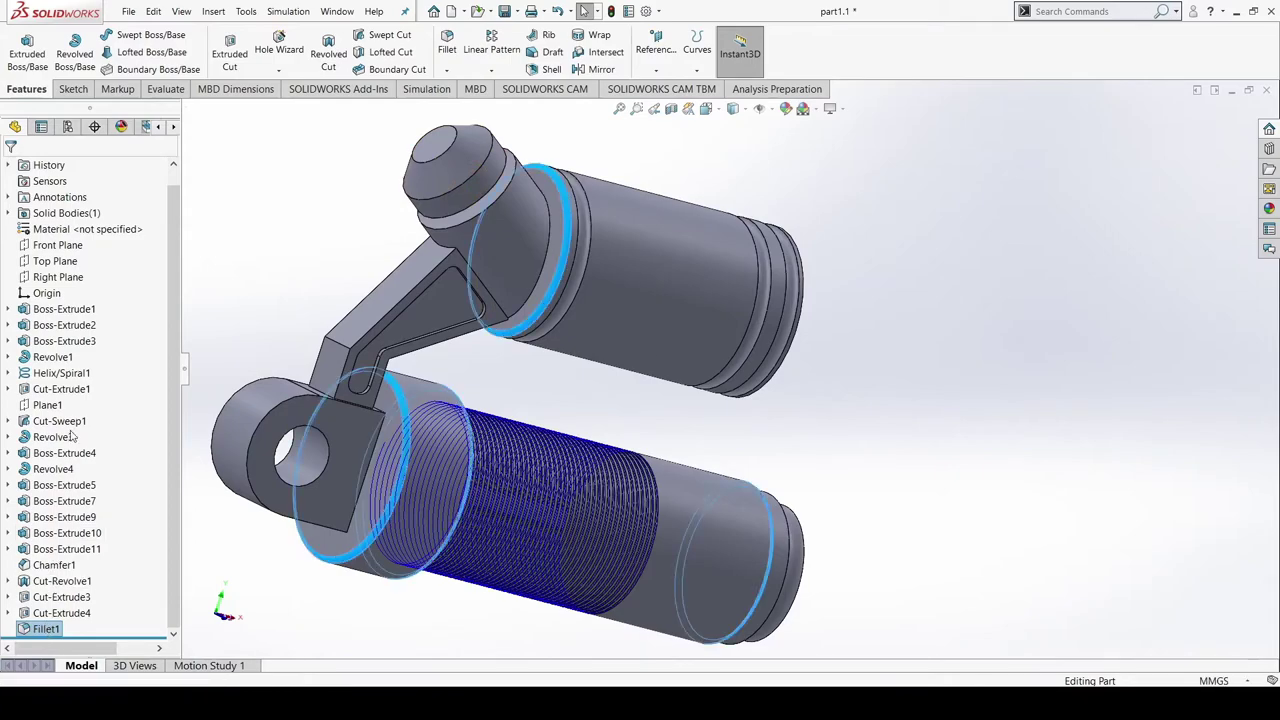
pyautogui.click(366, 458)
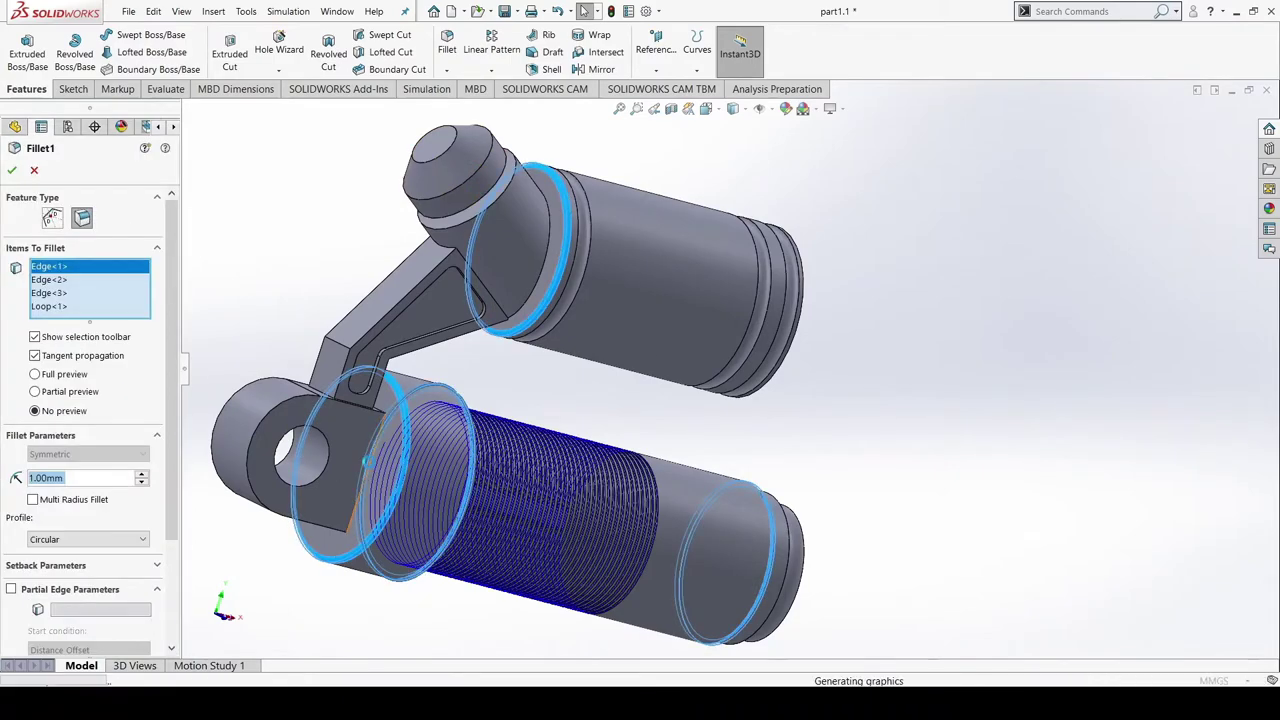
pyautogui.click(369, 465)
pyautogui.moveTo(343, 603); pyautogui.dragTo(443, 472, button='middle')
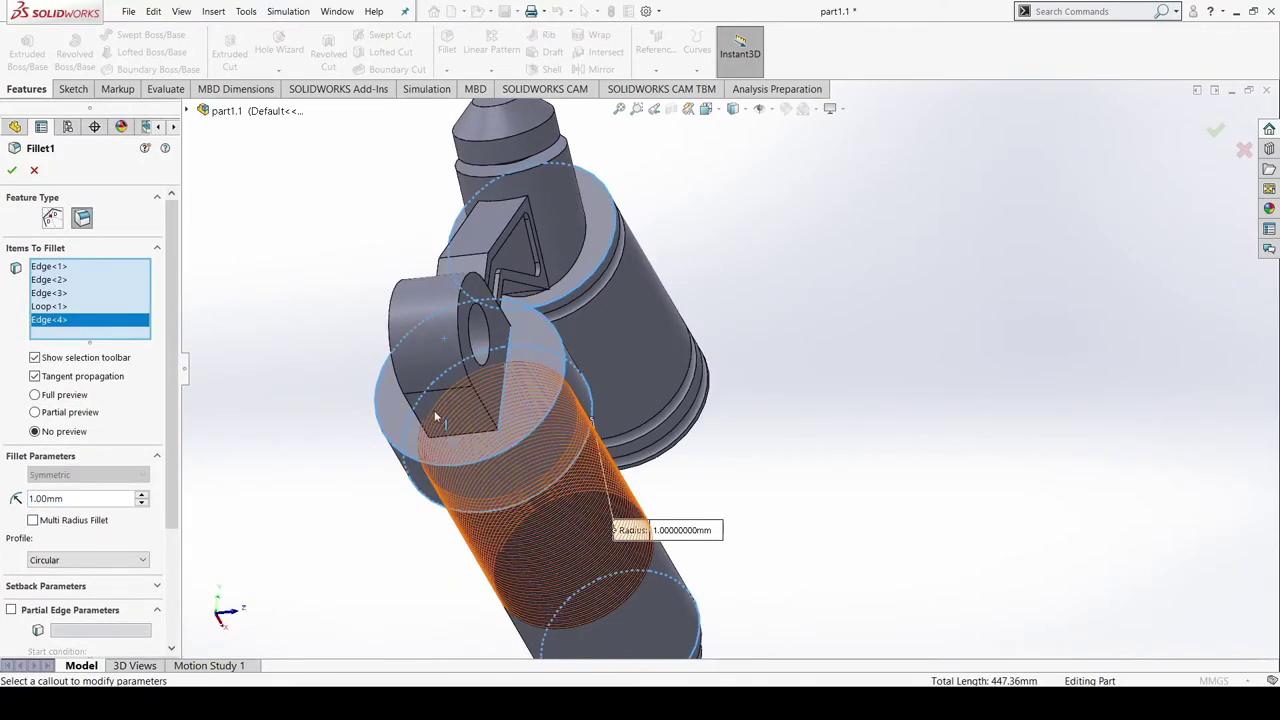
pyautogui.moveTo(323, 534); pyautogui.dragTo(435, 497, button='middle')
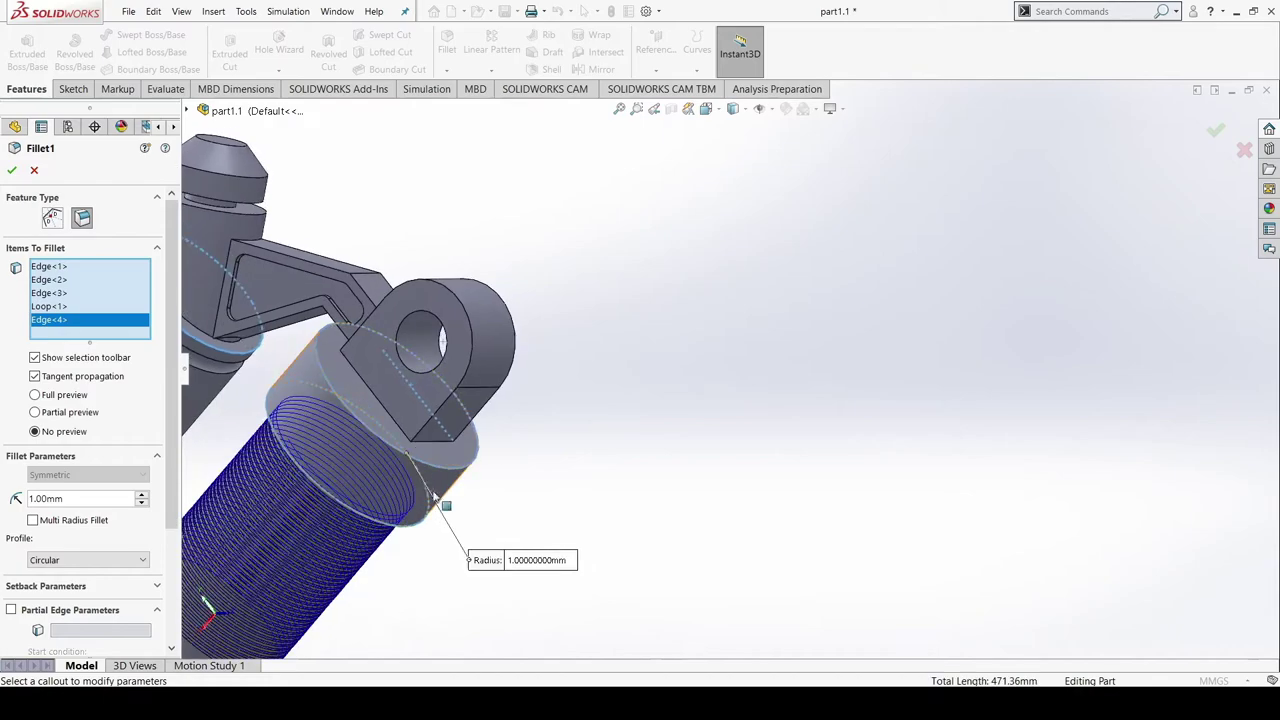
pyautogui.click(421, 441)
pyautogui.click(405, 433)
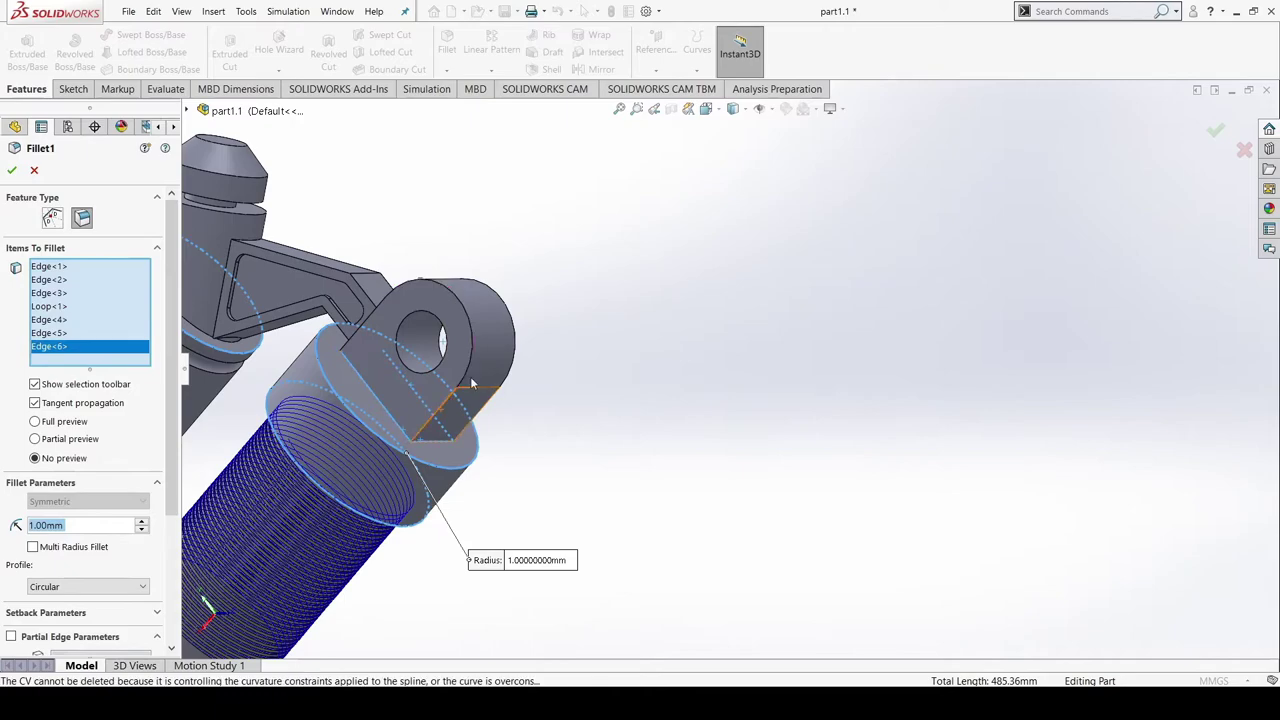
# Add the eyelet base's remaining arm-side edge on the collar and apply the edited 1 mm fillet
pyautogui.moveTo(472, 250); pyautogui.dragTo(409, 294, button='middle')
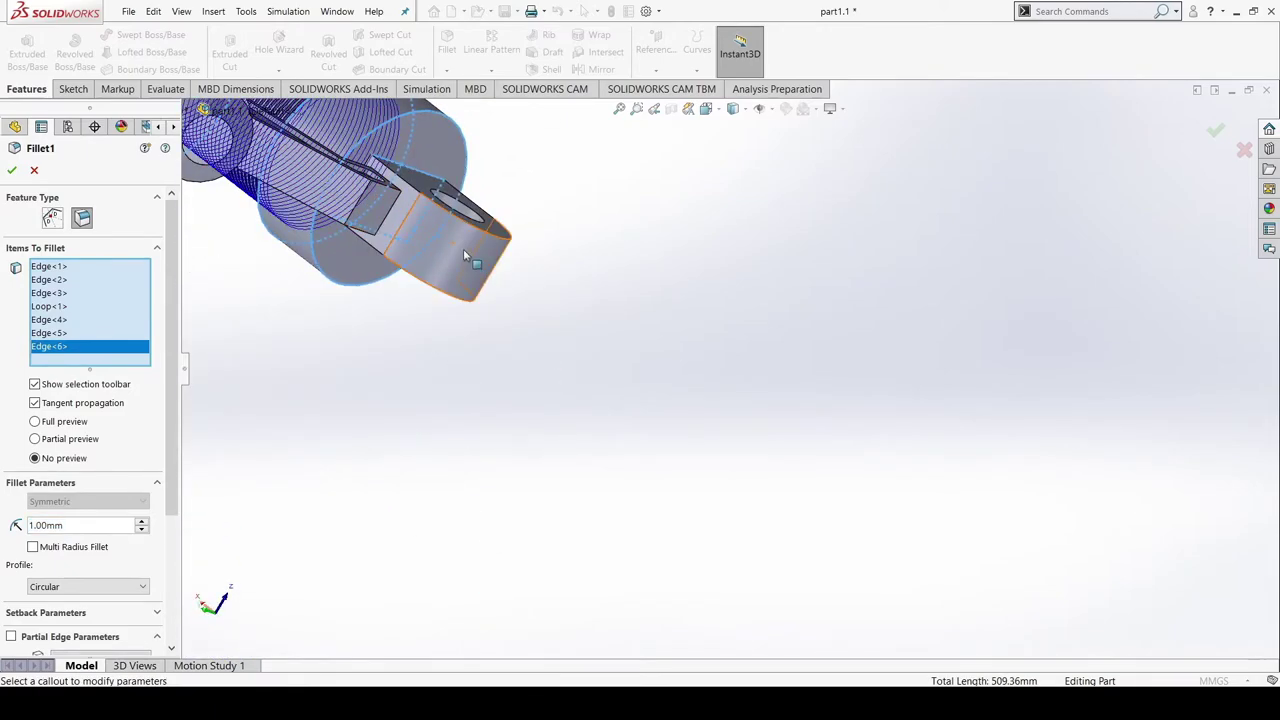
pyautogui.keyDown('ctrl'); pyautogui.moveTo(471, 260); pyautogui.dragTo(671, 321, button='middle'); pyautogui.keyUp('ctrl')
pyautogui.scroll(-6, 599, 314)
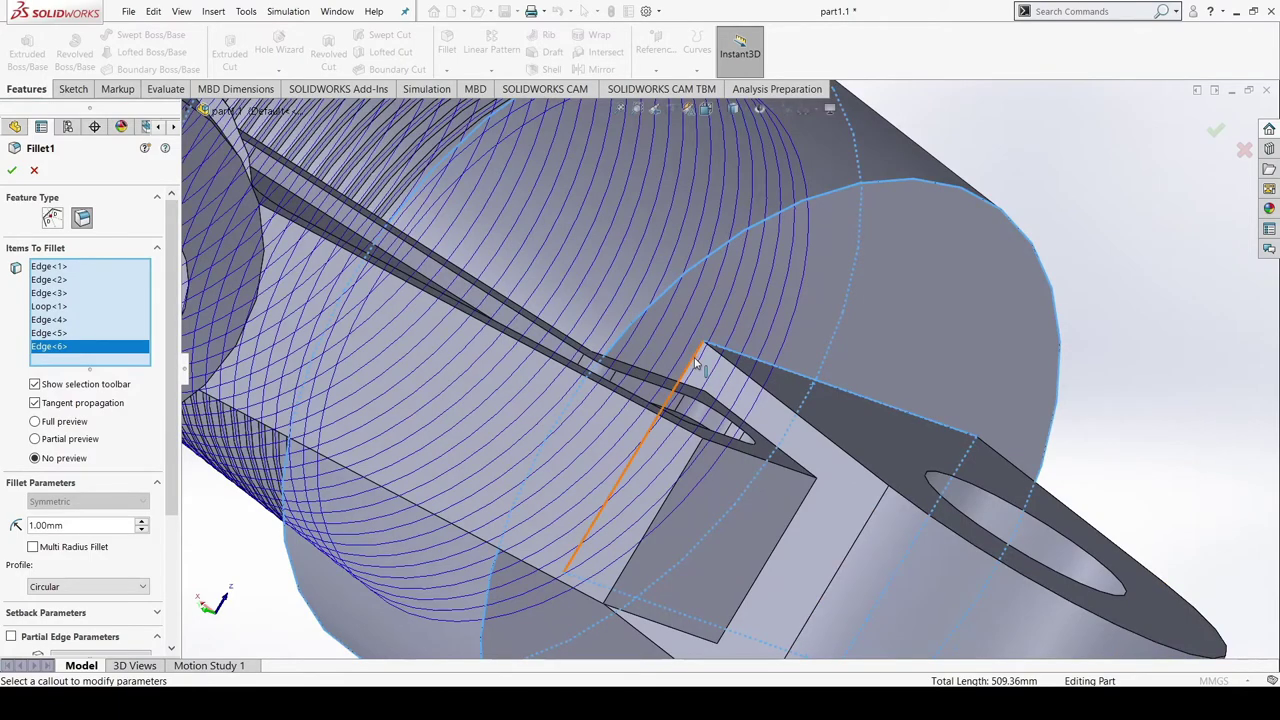
pyautogui.click(694, 367)
pyautogui.scroll(3, 777, 451)
pyautogui.click(12, 170)
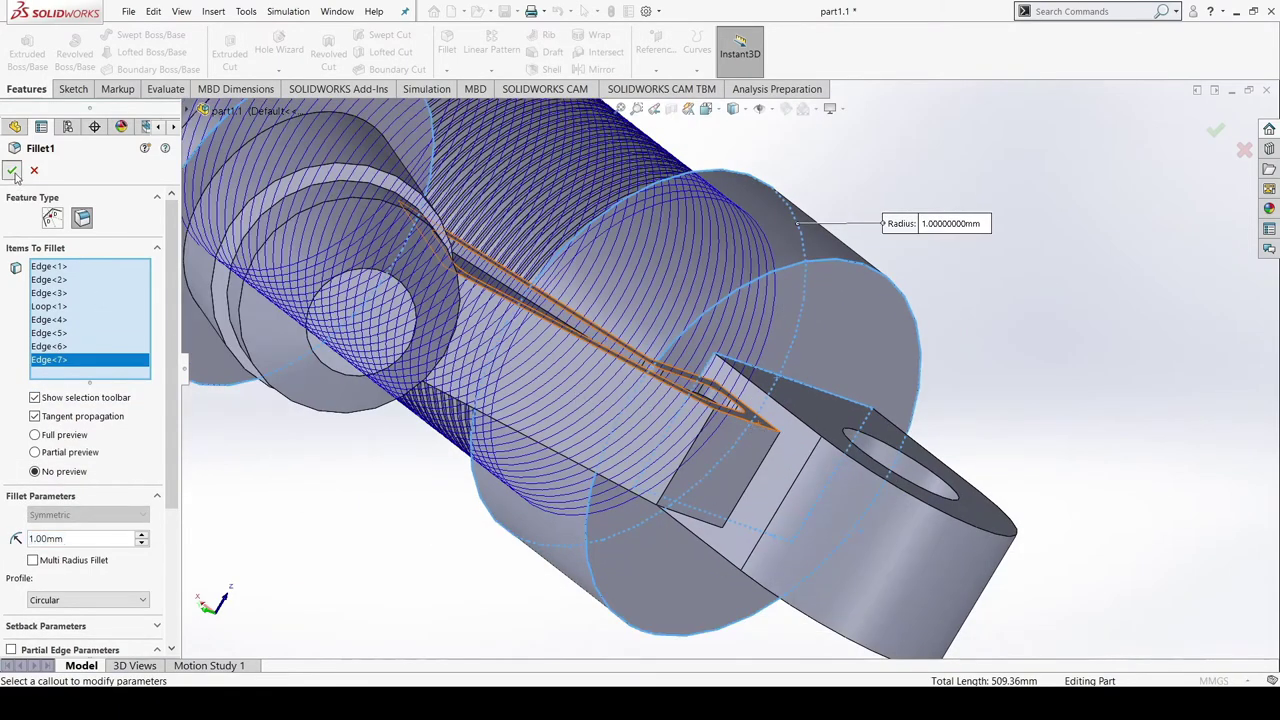
pyautogui.moveTo(880, 538); pyautogui.dragTo(928, 485, button='middle')
pyautogui.scroll(3, 1055, 566)
pyautogui.moveTo(810, 620); pyautogui.dragTo(1000, 614, button='middle')
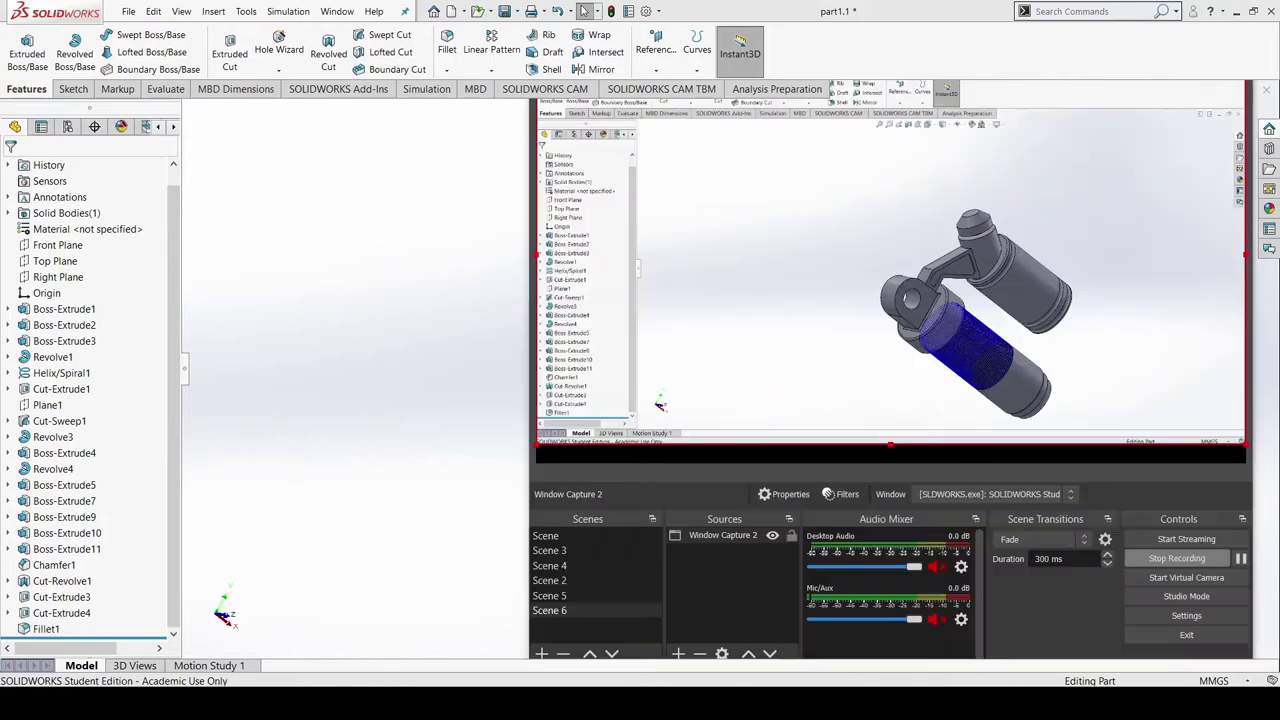
pyautogui.scroll(-3, 738, 443)
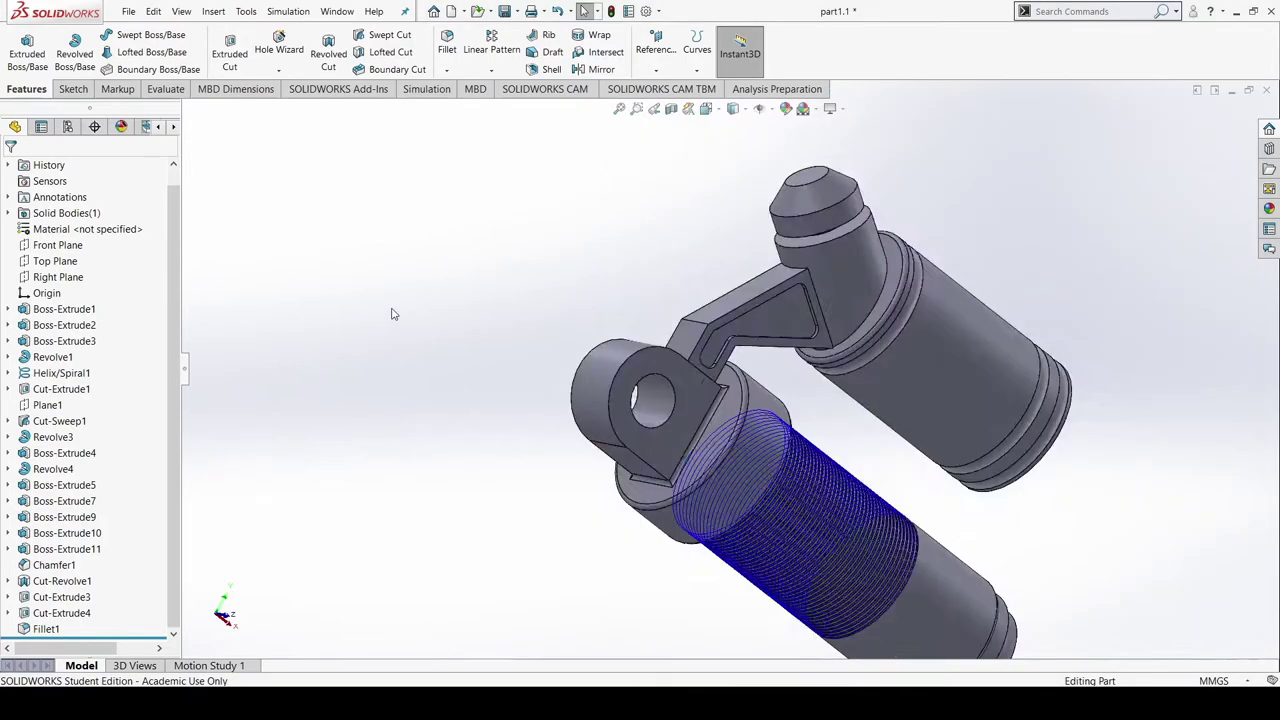
pyautogui.scroll(3, 578, 552)
pyautogui.scroll(-3, 584, 504)
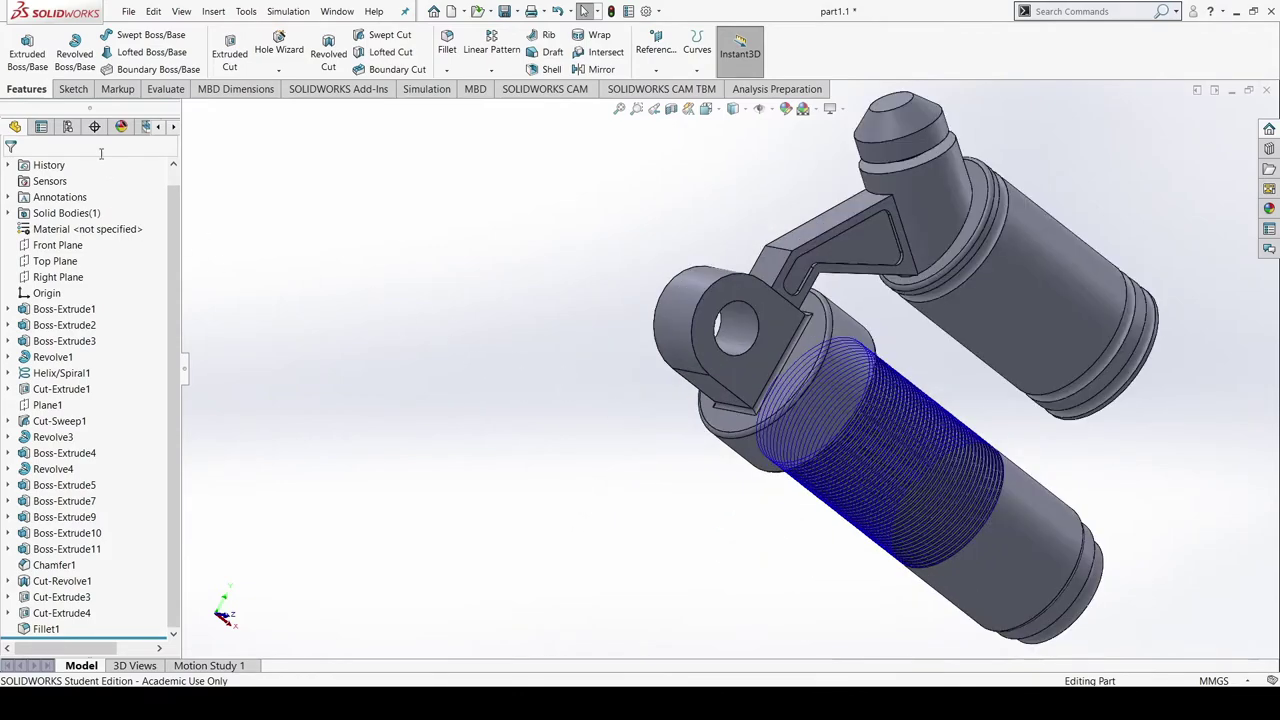
pyautogui.click(448, 50)
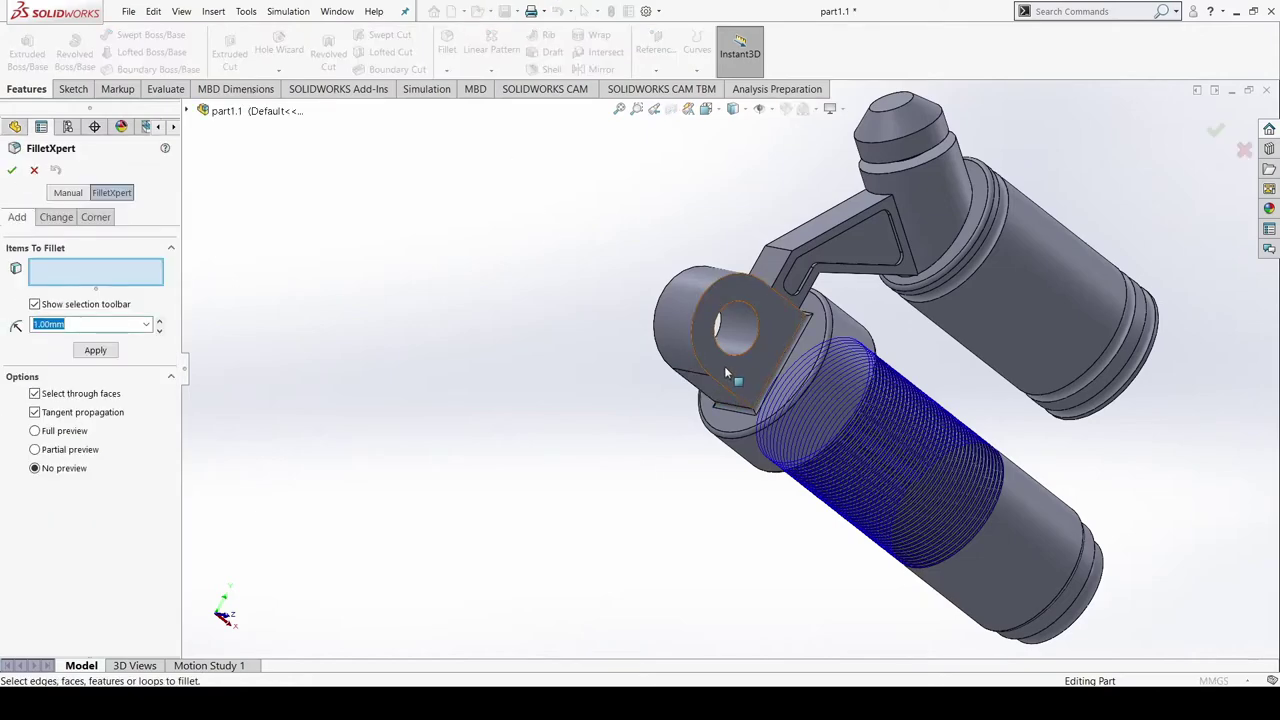
pyautogui.click(724, 366)
pyautogui.moveTo(724, 366); pyautogui.dragTo(678, 438, button='middle')
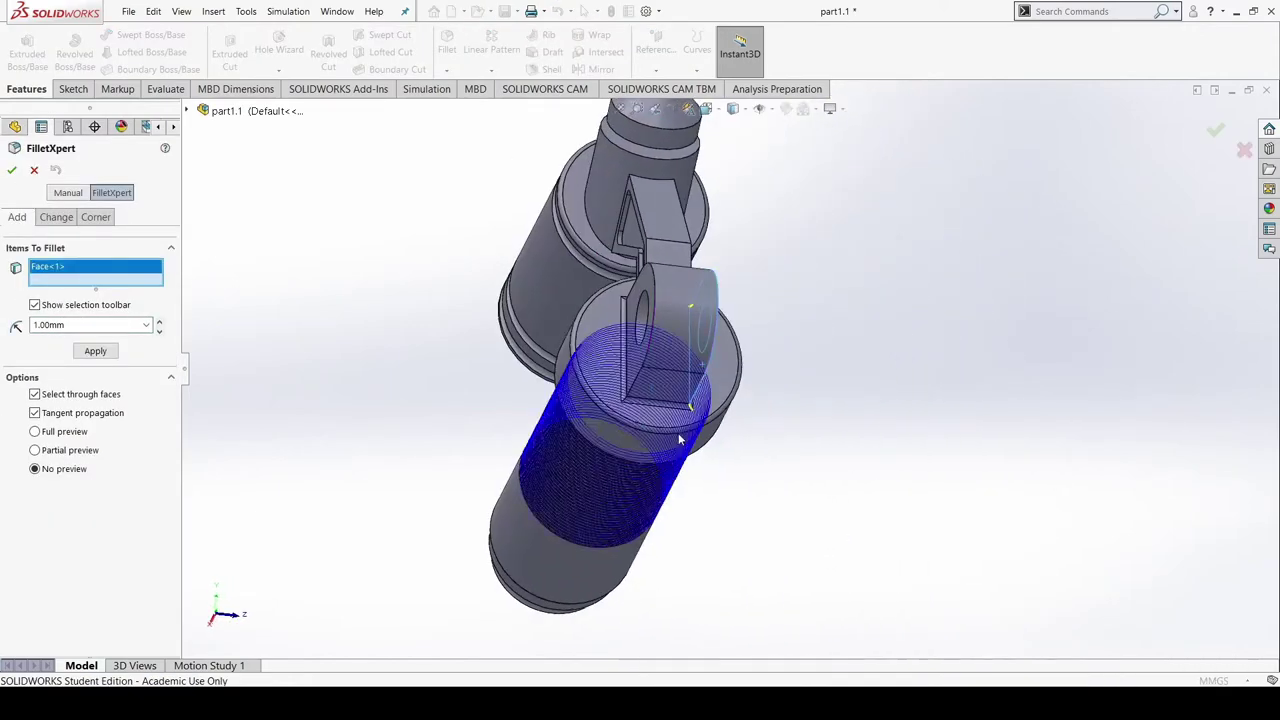
pyautogui.moveTo(326, 329); pyautogui.dragTo(417, 340, button='middle')
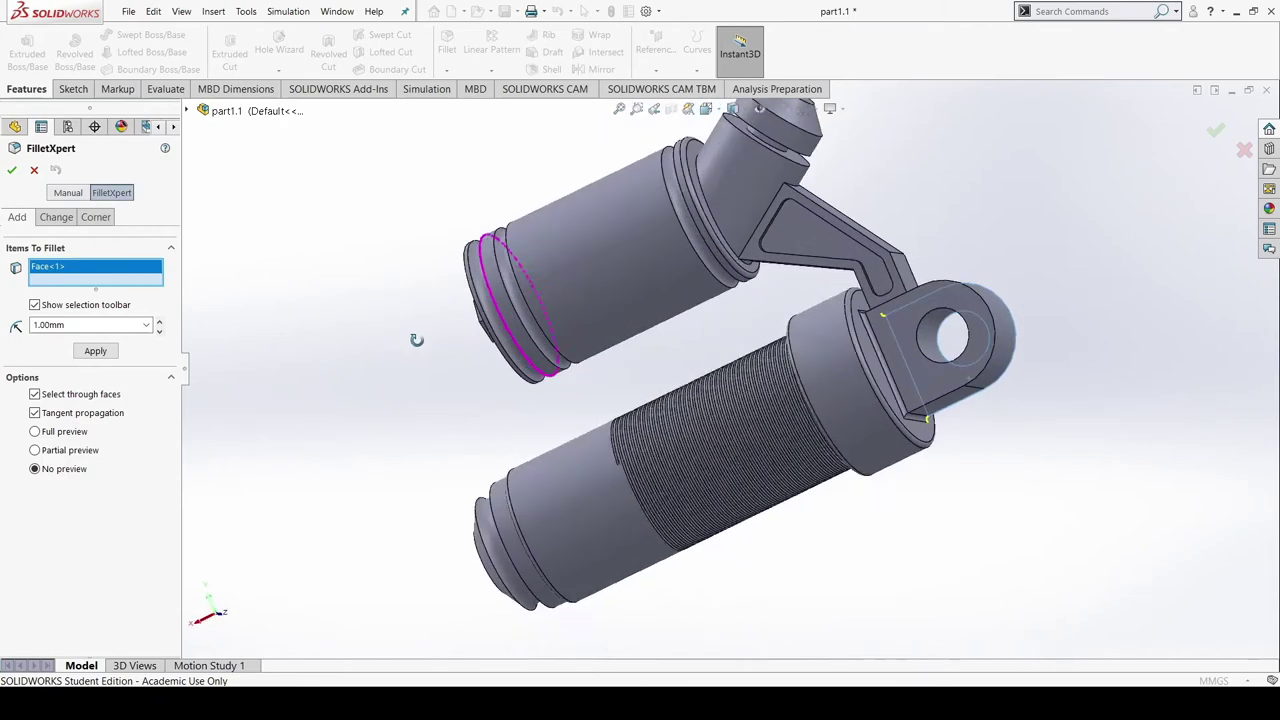
pyautogui.click(934, 370)
pyautogui.moveTo(991, 477); pyautogui.dragTo(910, 452, button='middle')
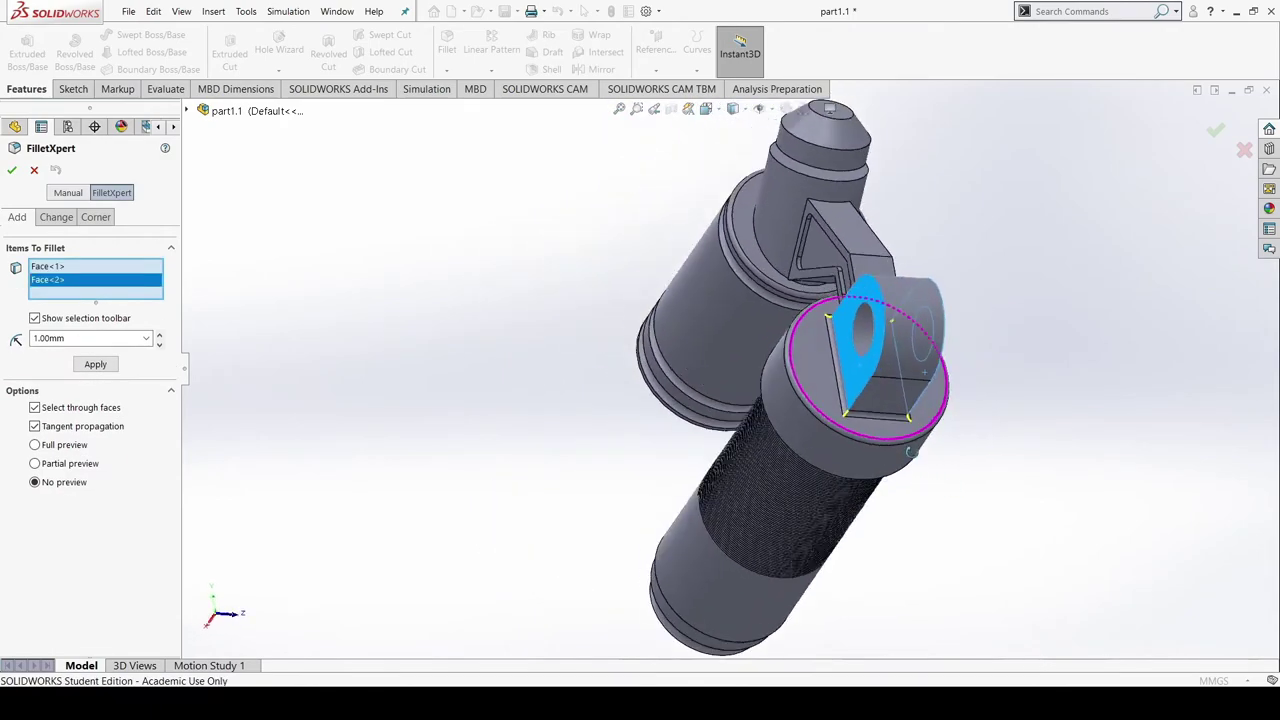
pyautogui.click(875, 340)
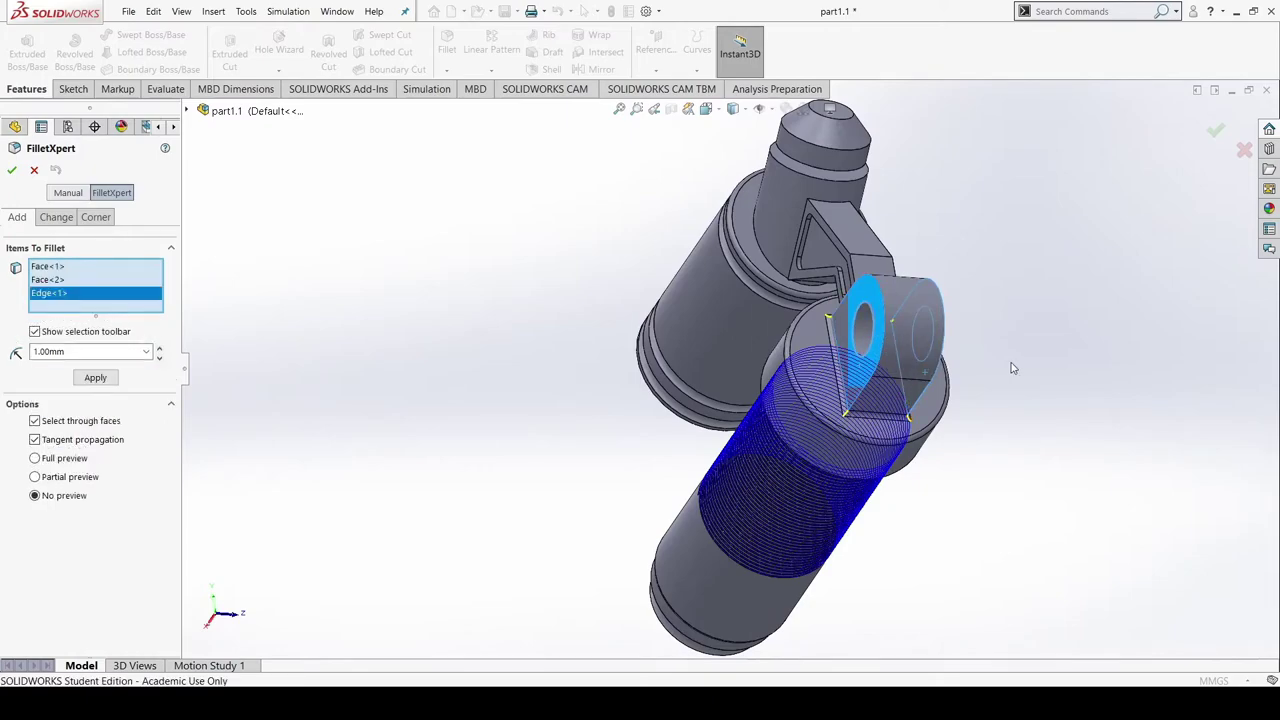
pyautogui.moveTo(1008, 366); pyautogui.dragTo(847, 490, button='middle')
pyautogui.click(602, 360)
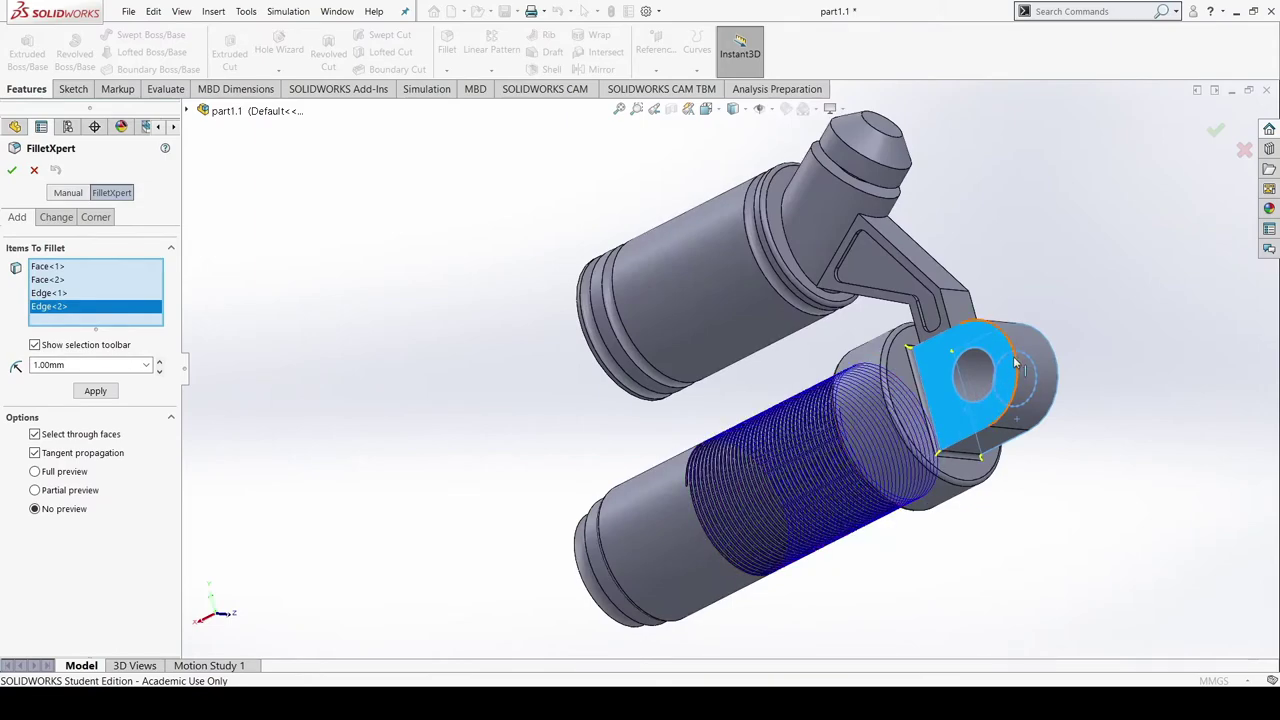
pyautogui.moveTo(1002, 518); pyautogui.dragTo(941, 446, button='middle')
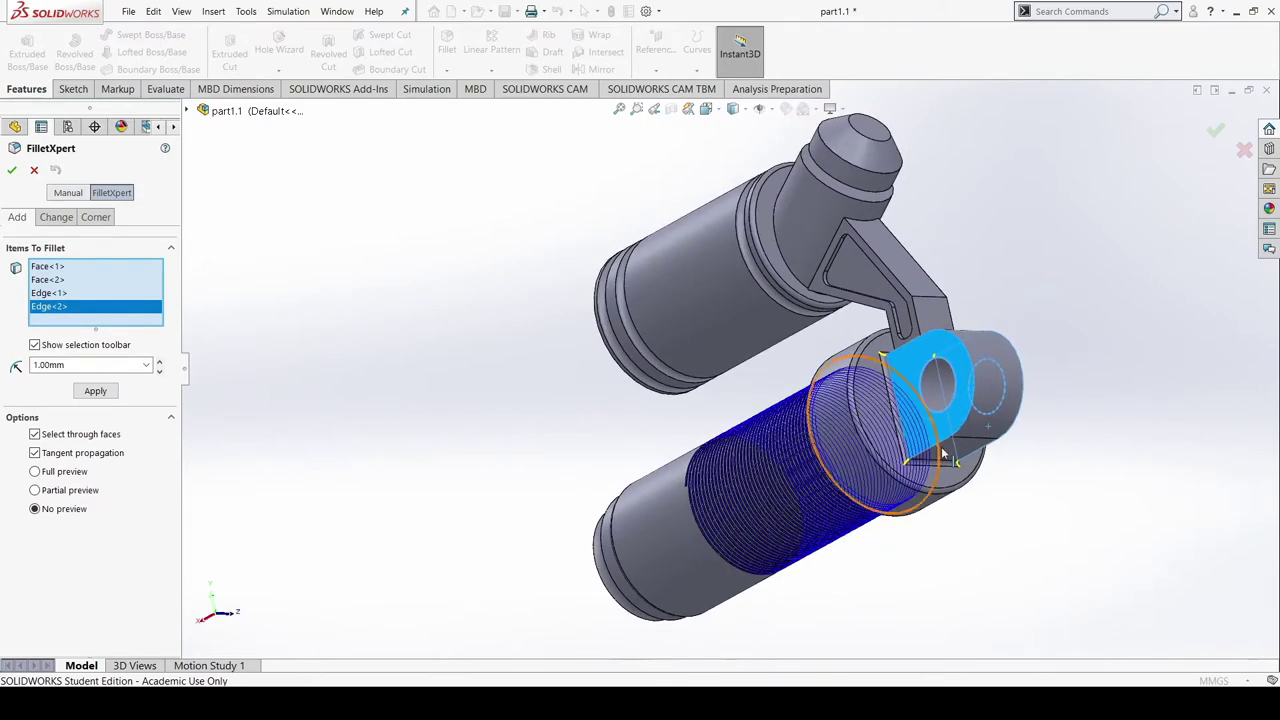
pyautogui.click(944, 439)
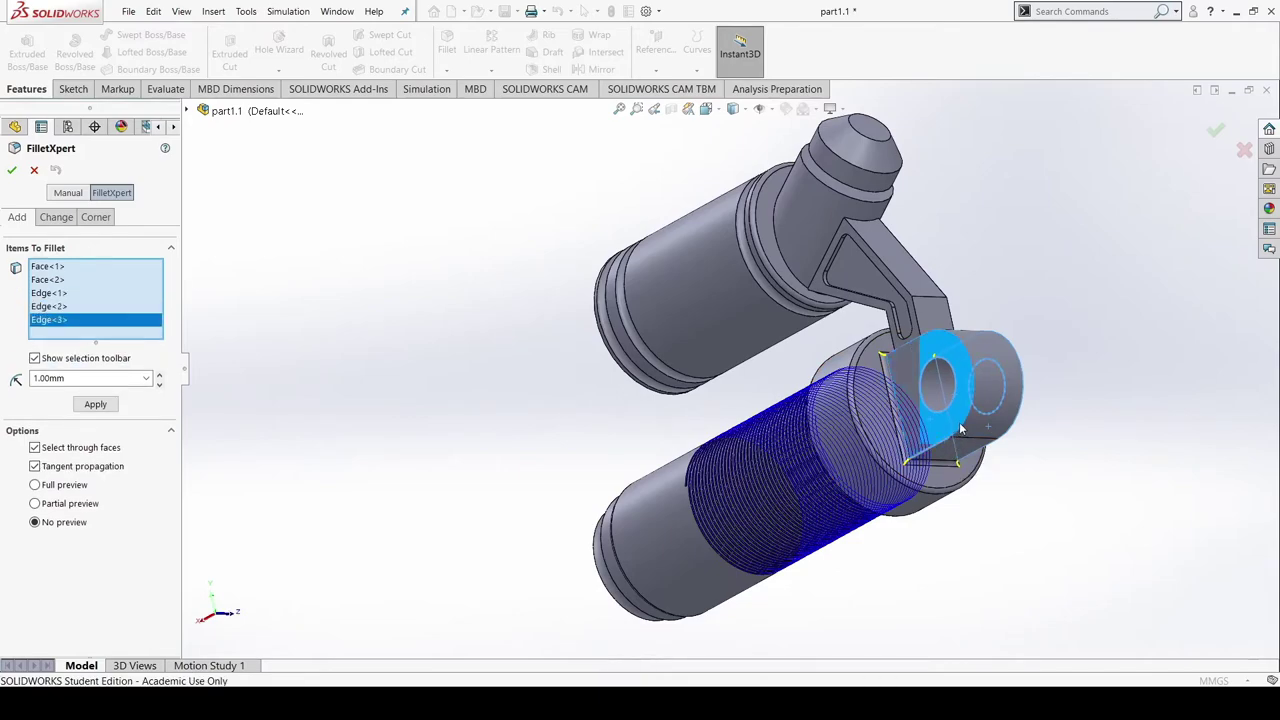
pyautogui.click(966, 426)
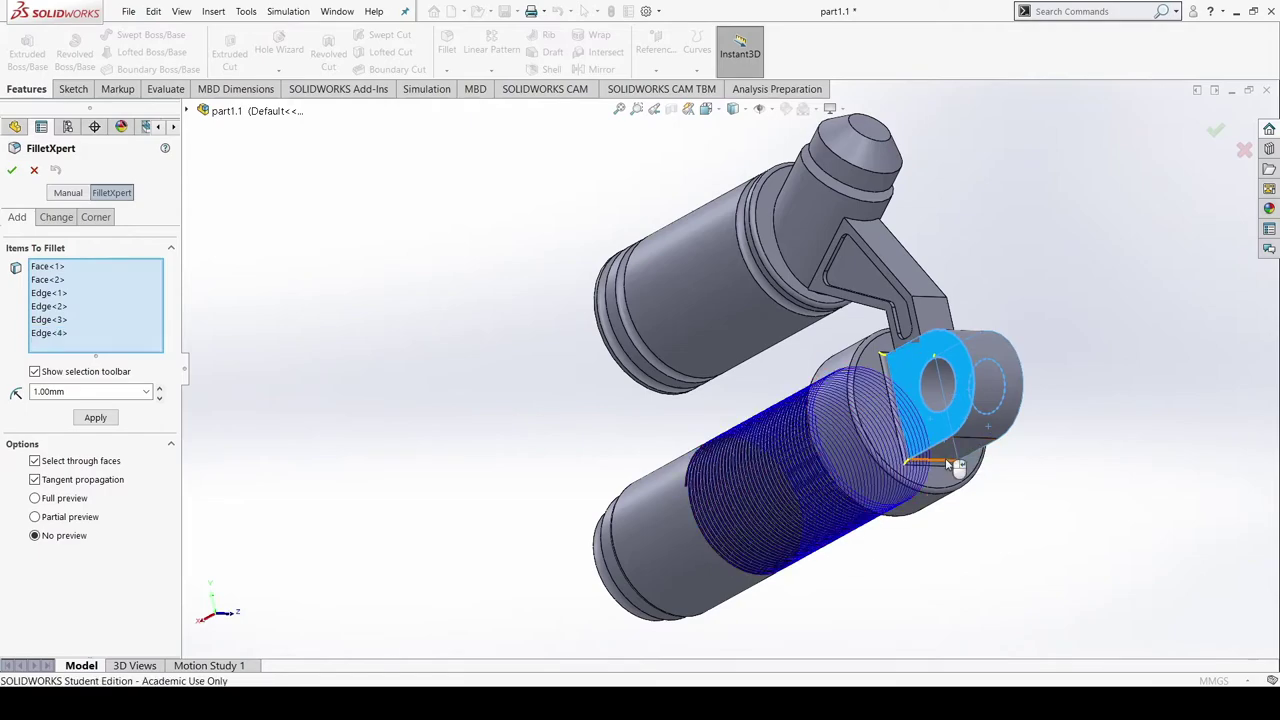
pyautogui.moveTo(1023, 401); pyautogui.dragTo(990, 352, button='middle')
pyautogui.click(872, 498)
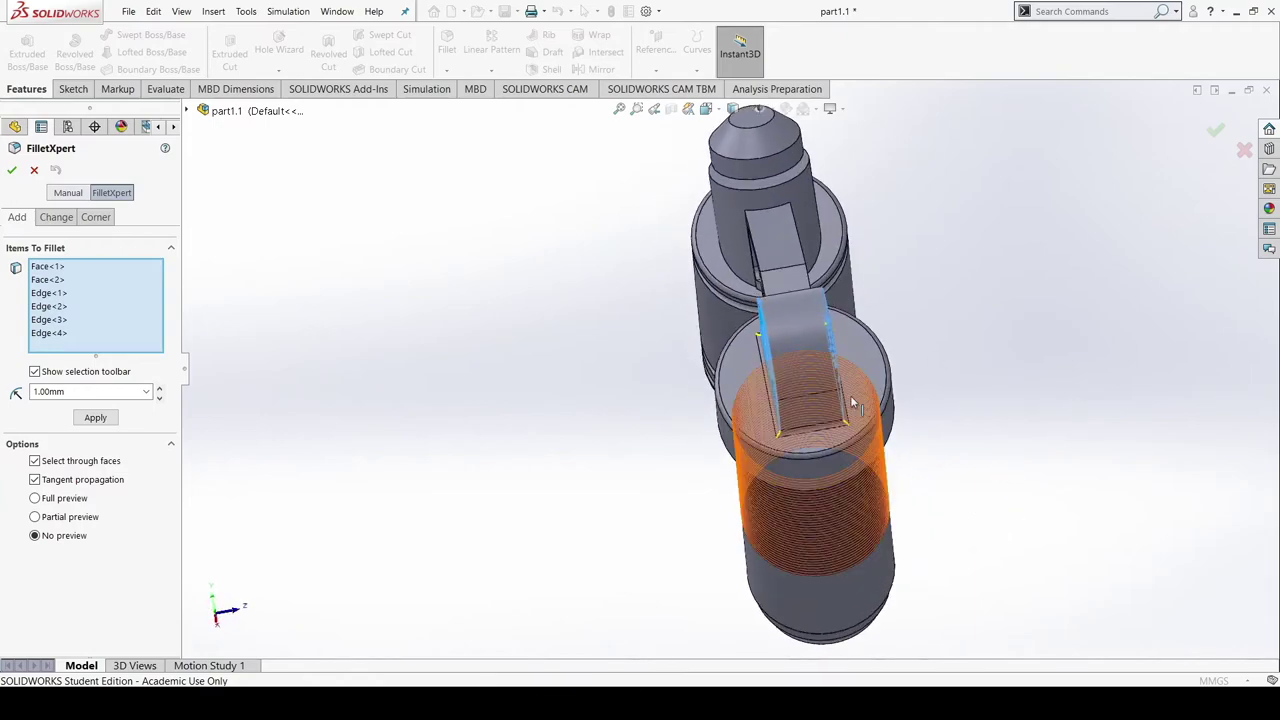
pyautogui.moveTo(920, 287); pyautogui.dragTo(780, 350, button='middle')
pyautogui.click(34, 172)
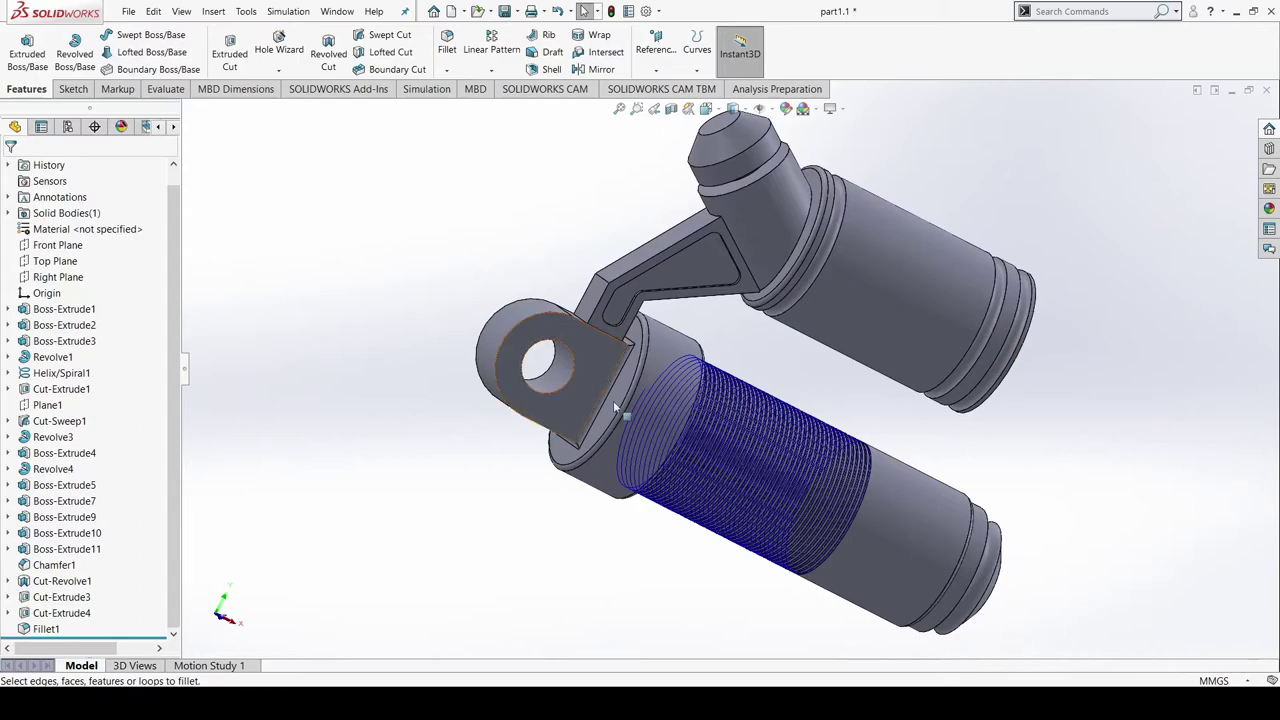
pyautogui.click(447, 45)
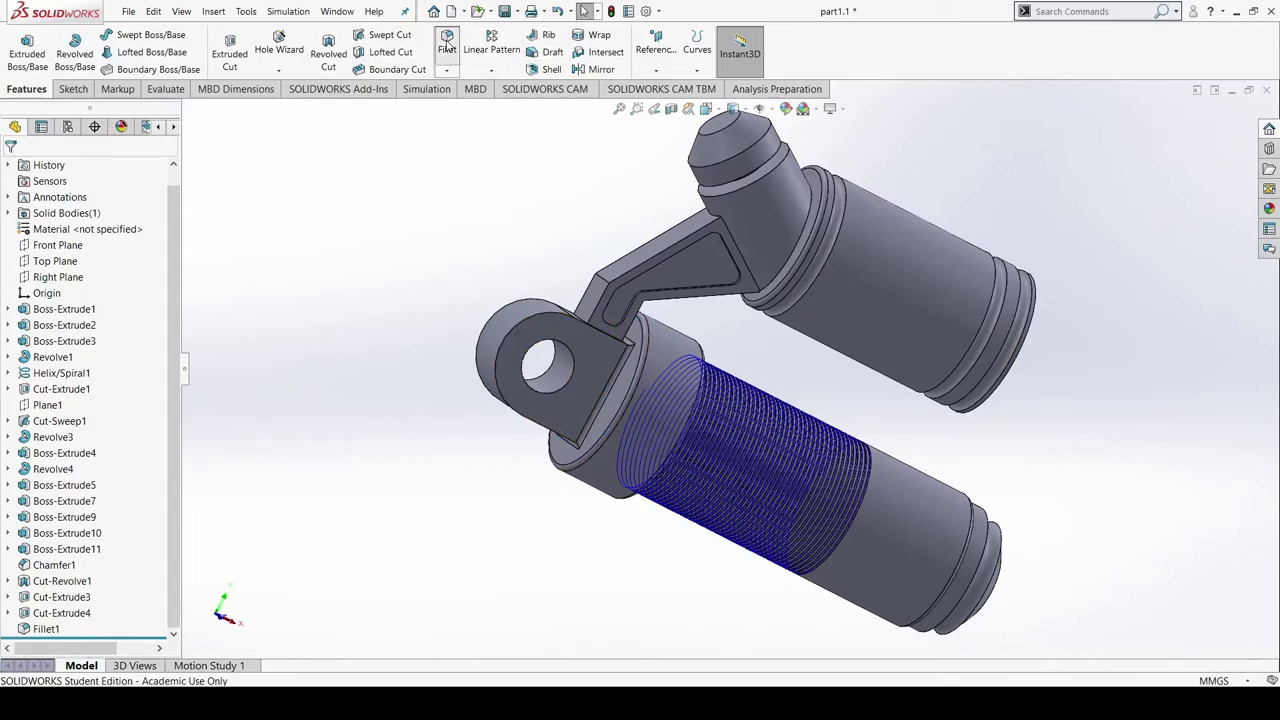
pyautogui.click(558, 318)
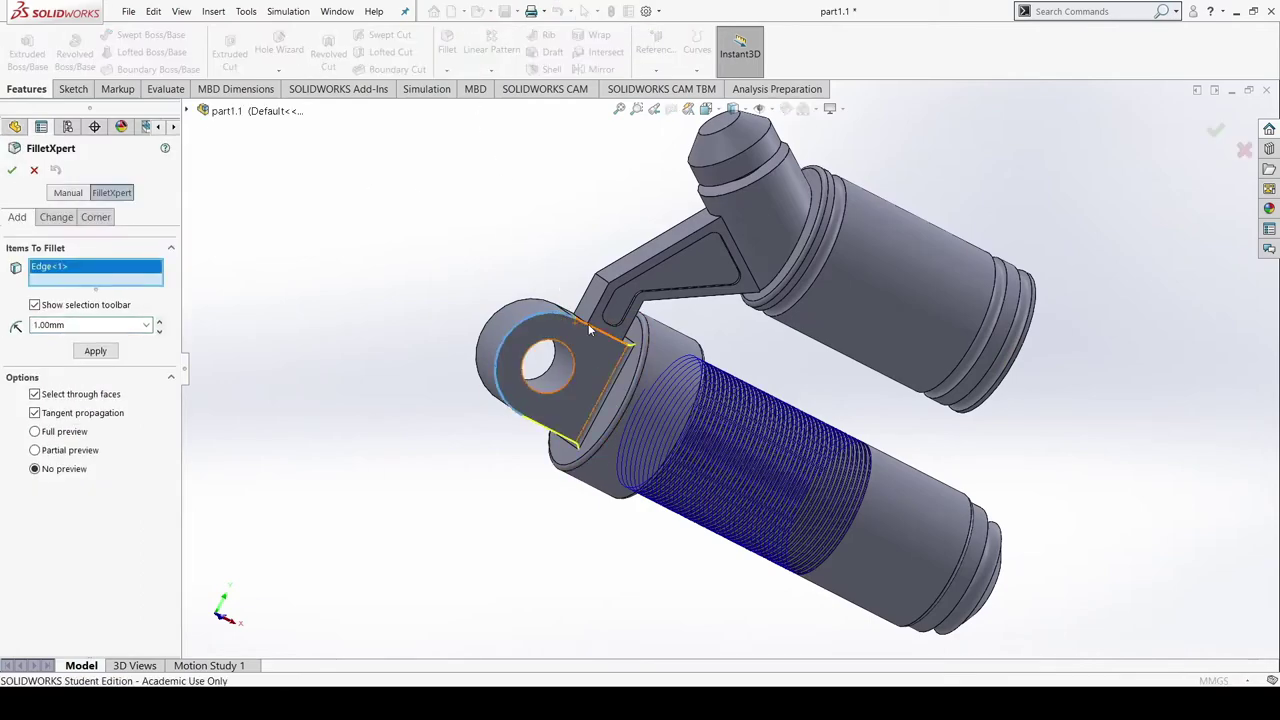
pyautogui.click(588, 323)
pyautogui.moveTo(588, 323); pyautogui.dragTo(633, 468, button='middle')
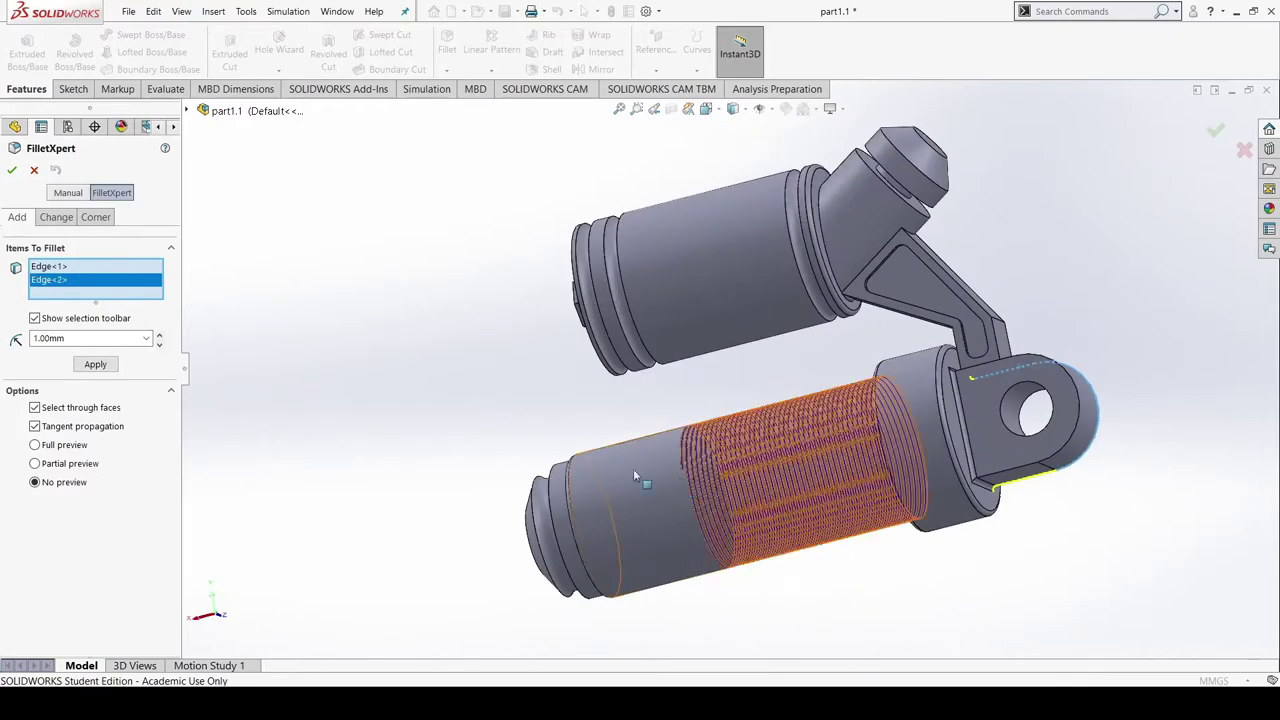
pyautogui.click(1035, 470)
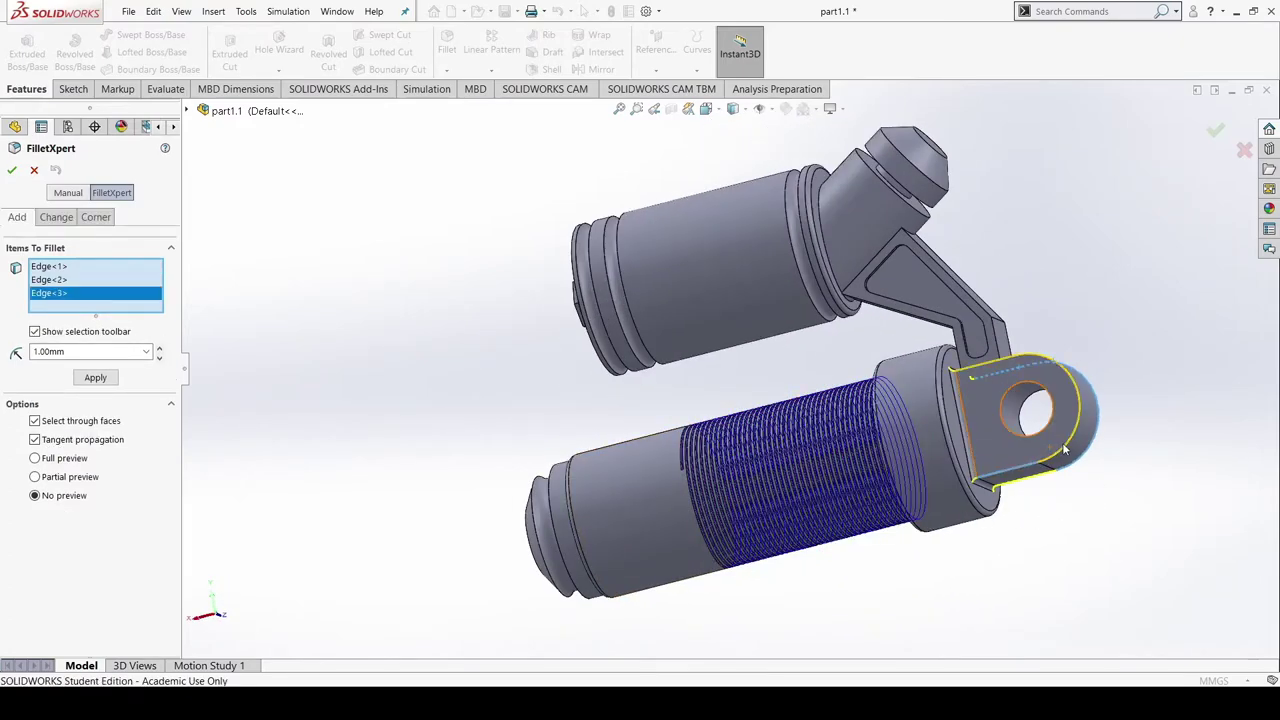
pyautogui.click(1045, 482)
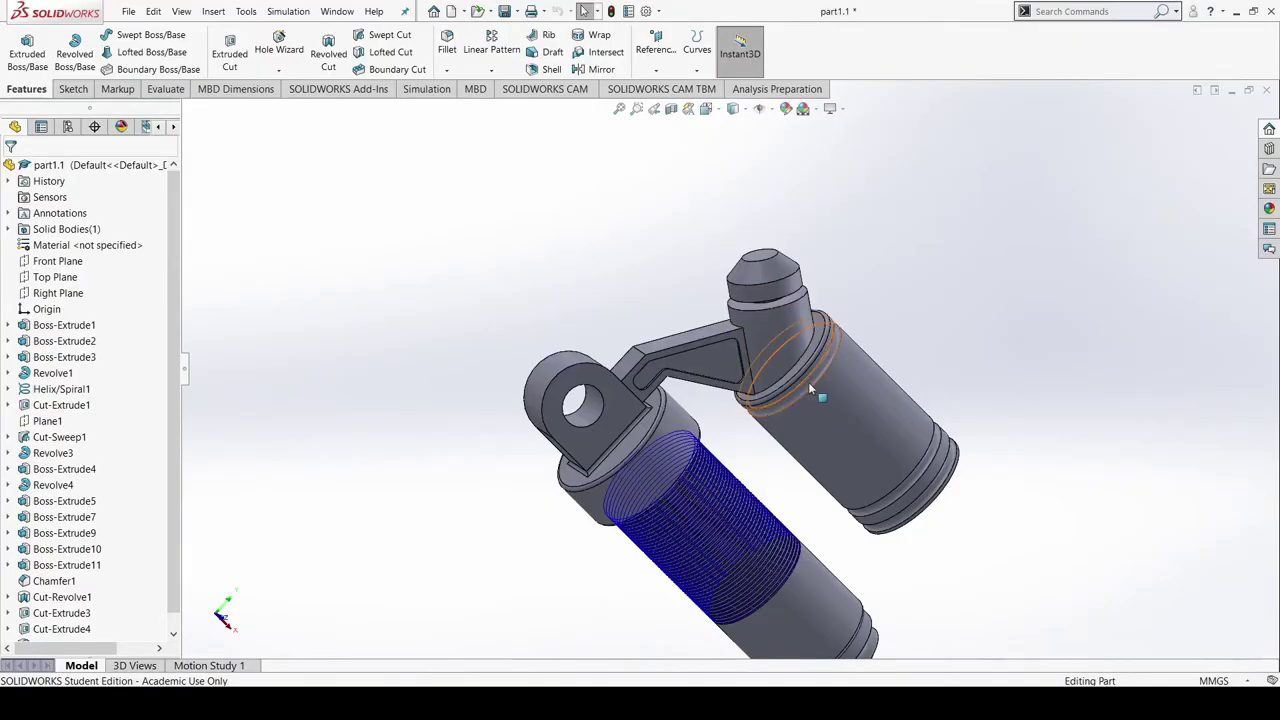
# Start a 1 mm fillet on one eyelet face's outer and bore edges and the two outer edge segments of the arm's adjacent face
pyautogui.scroll(-4, 675, 478)
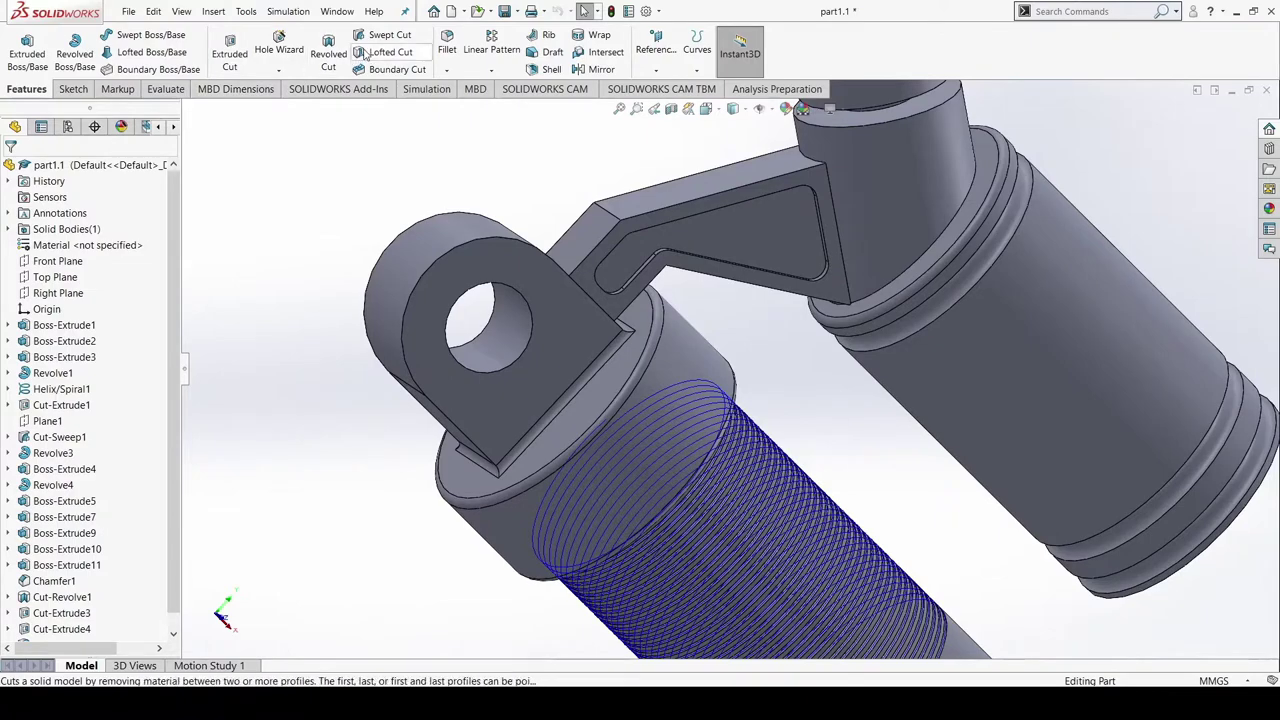
pyautogui.click(447, 45)
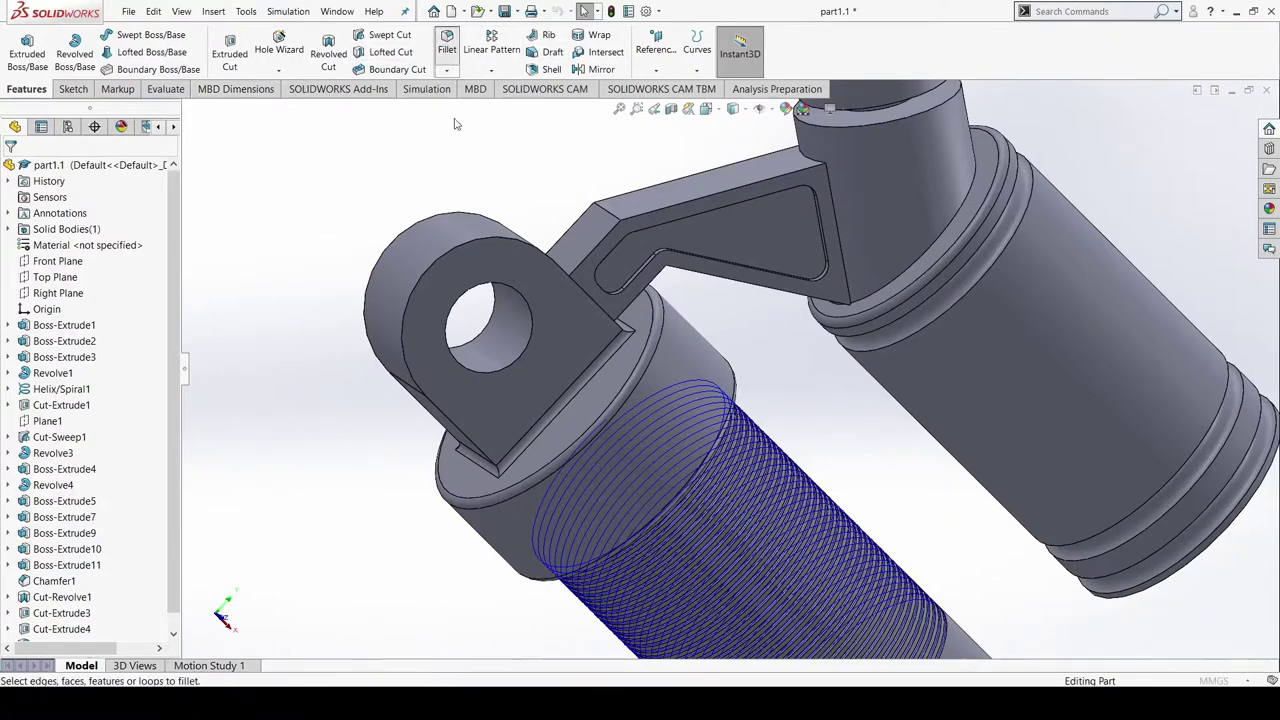
pyautogui.click(466, 243)
pyautogui.click(450, 343)
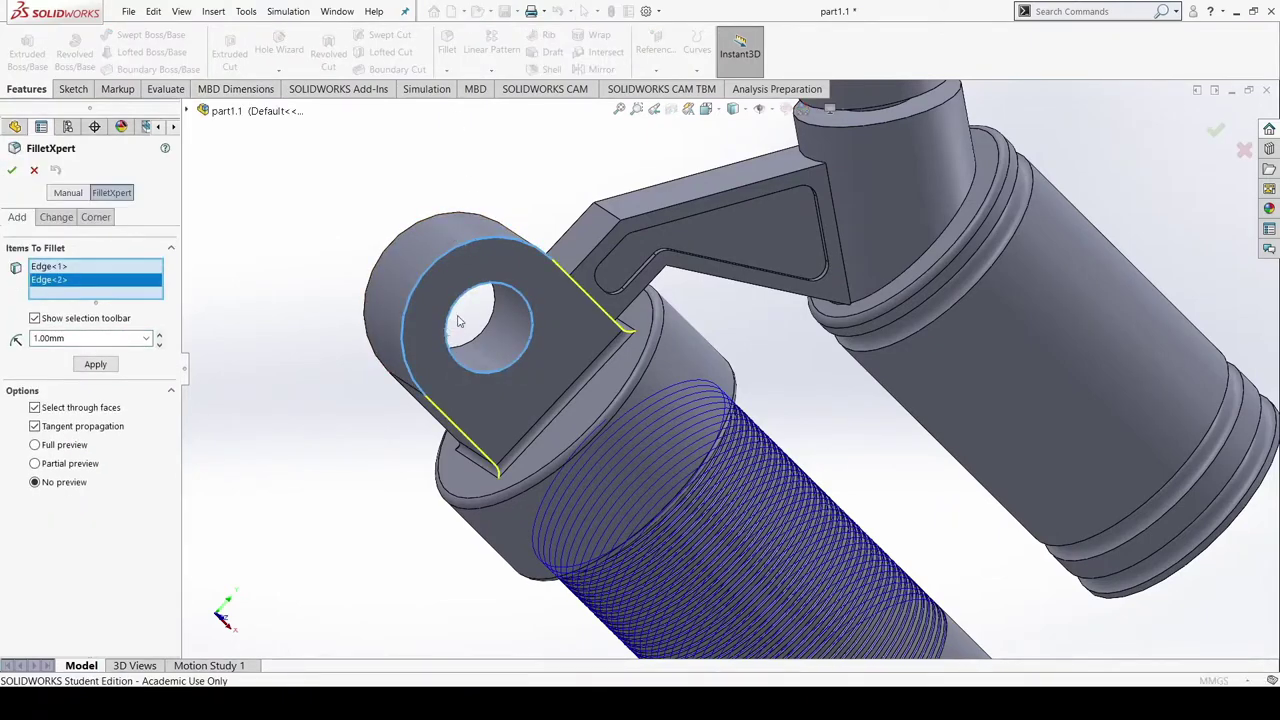
pyautogui.click(614, 230)
pyautogui.click(642, 213)
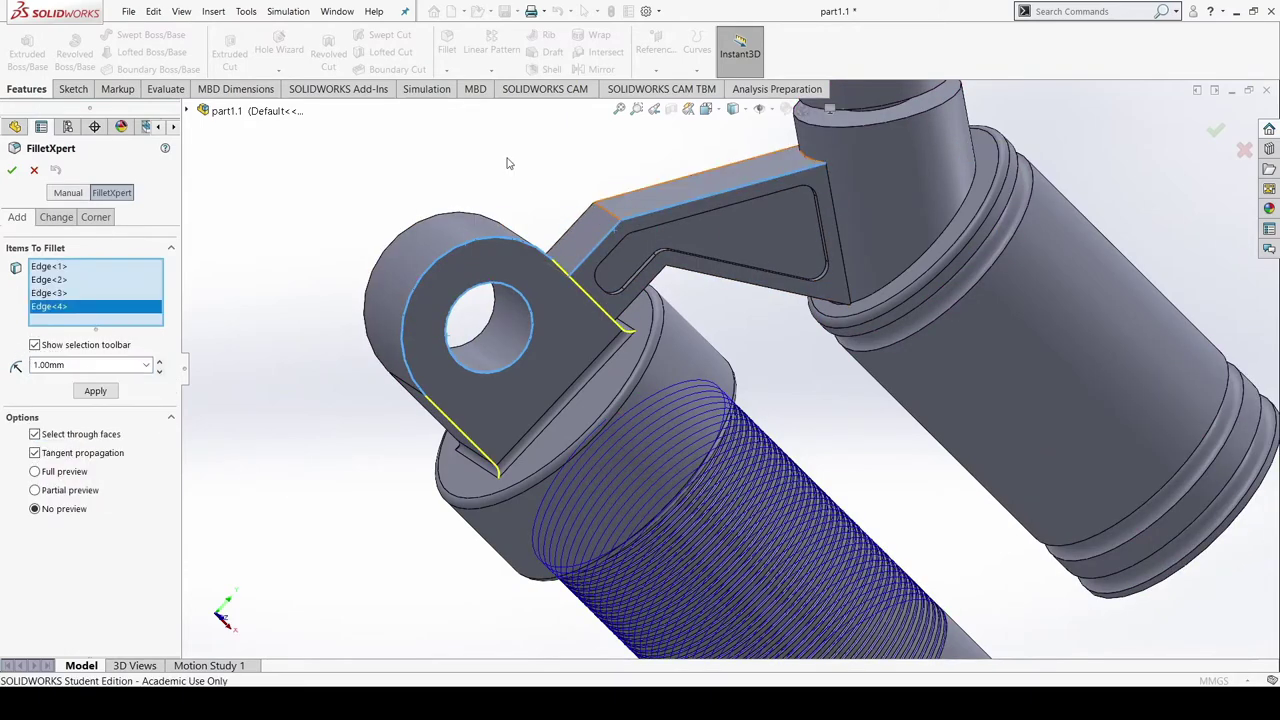
# Add the circular edges at the reservoir neck's capped end and the two outer edge segments on the arm's opposite face to the 1 mm fillet
pyautogui.moveTo(509, 163); pyautogui.dragTo(545, 205, button='middle')
pyautogui.click(851, 128)
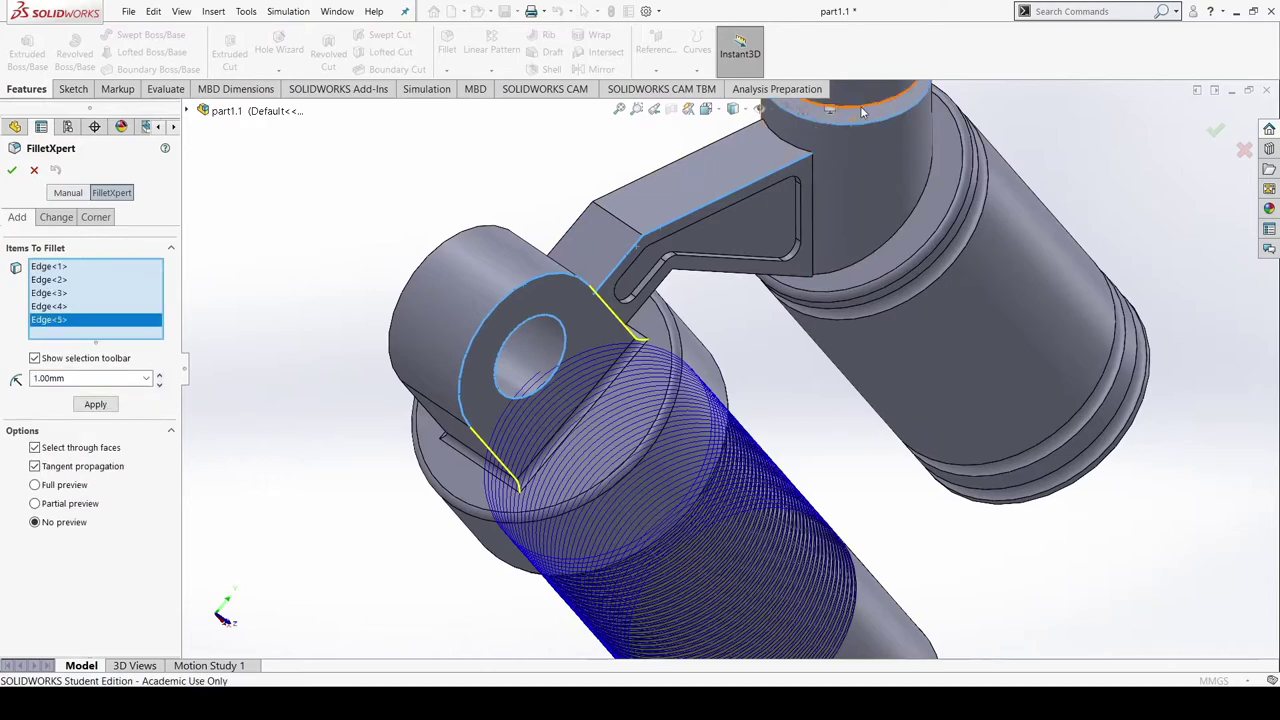
pyautogui.scroll(-2, 874, 155)
pyautogui.scroll(3, 874, 160)
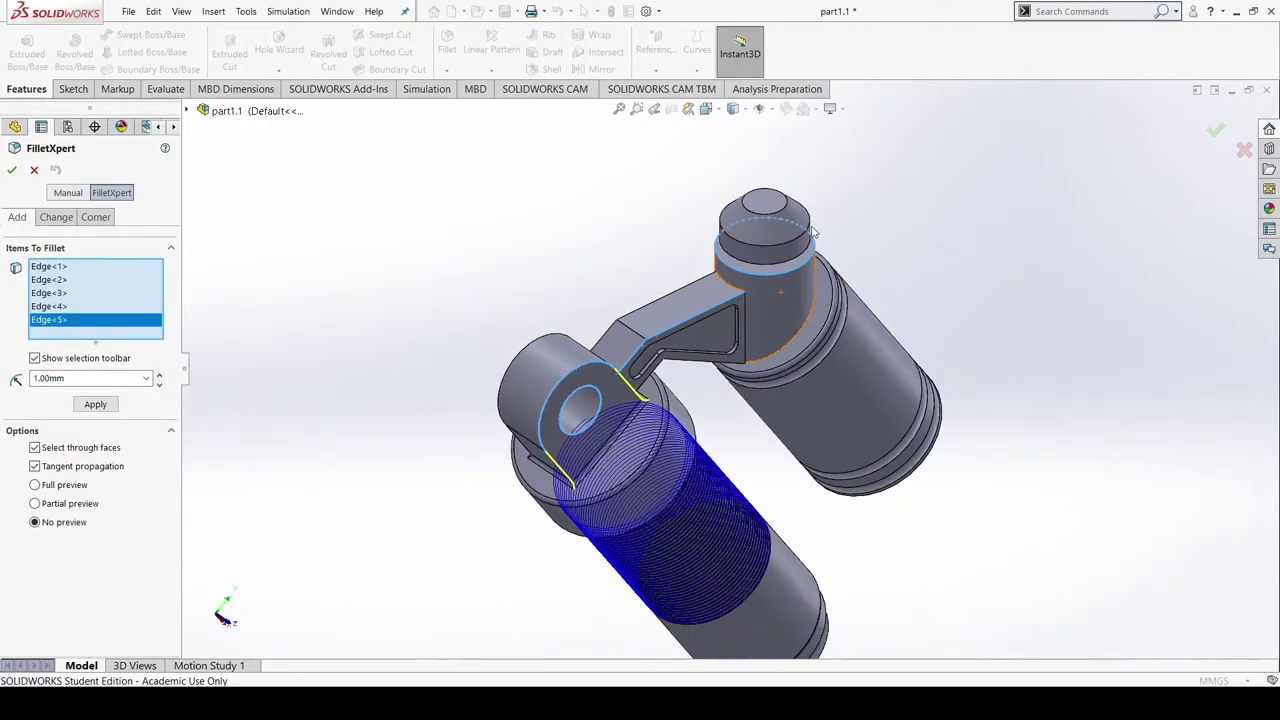
pyautogui.moveTo(874, 160); pyautogui.dragTo(716, 370, button='middle')
pyautogui.click(807, 250)
pyautogui.click(720, 365)
pyautogui.click(722, 397)
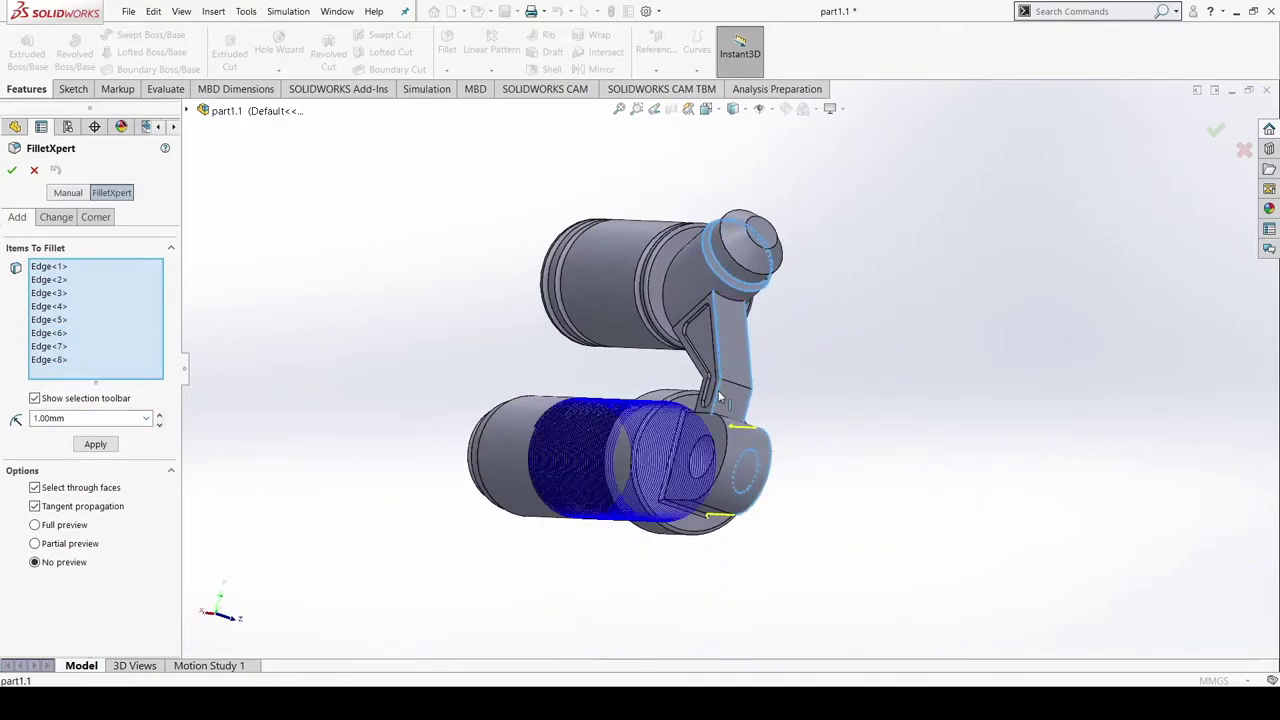
# Add the bore and outer edges of the eyelet's opposite face and create the 1 mm fillet
pyautogui.moveTo(892, 392); pyautogui.dragTo(916, 454, button='middle')
pyautogui.click(790, 467)
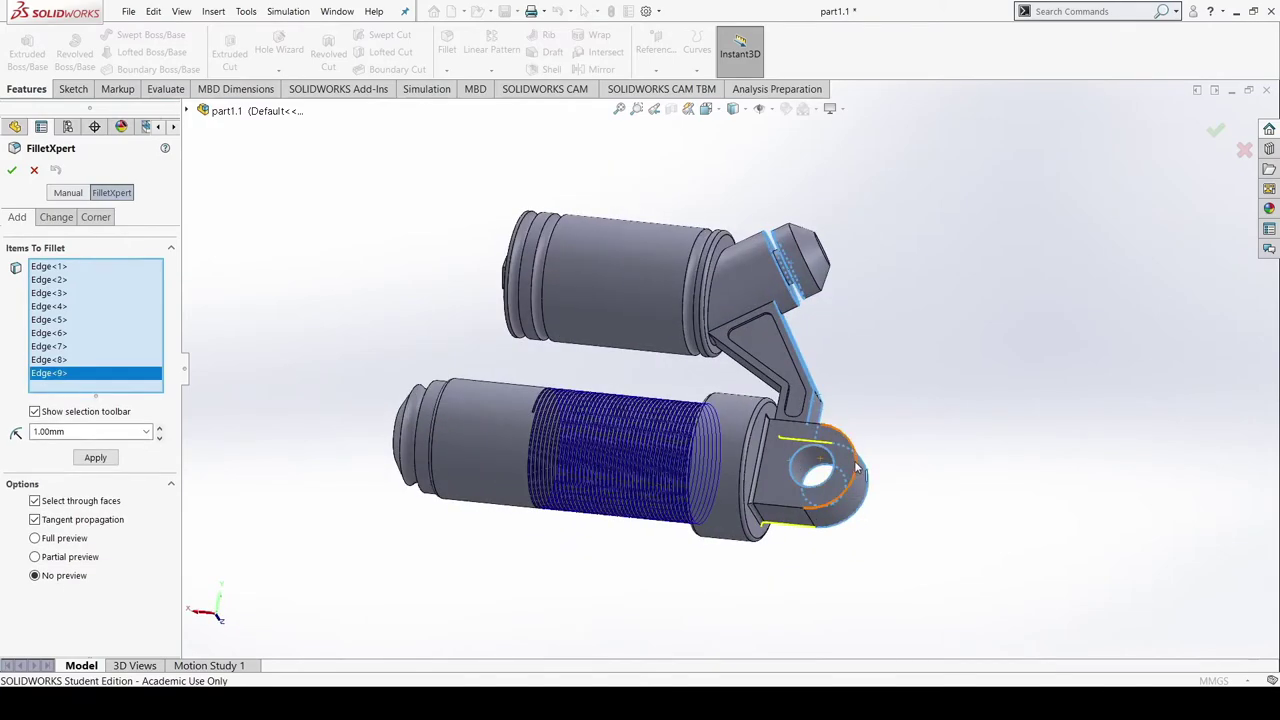
pyautogui.click(861, 472)
pyautogui.moveTo(893, 300); pyautogui.dragTo(745, 262, button='middle')
pyautogui.click(11, 170)
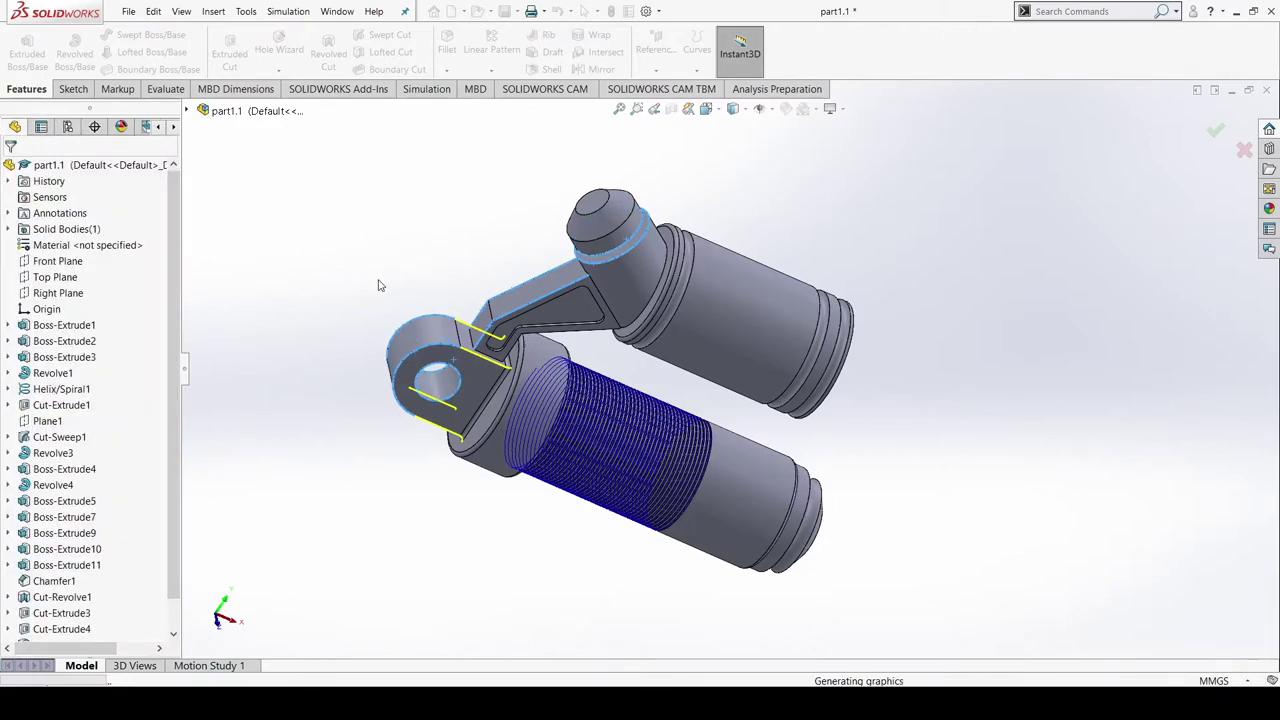
pyautogui.scroll(3, 453, 264)
pyautogui.scroll(-5, 453, 264)
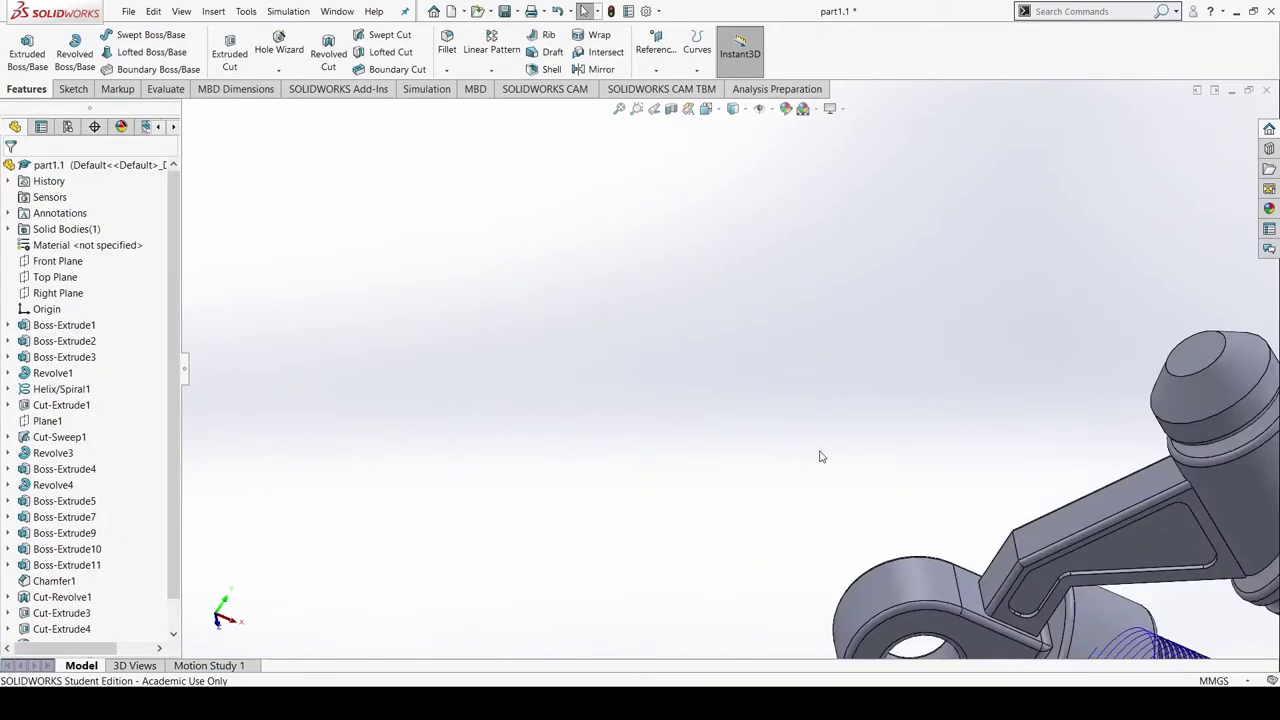
pyautogui.scroll(6, 822, 456)
pyautogui.press('space')
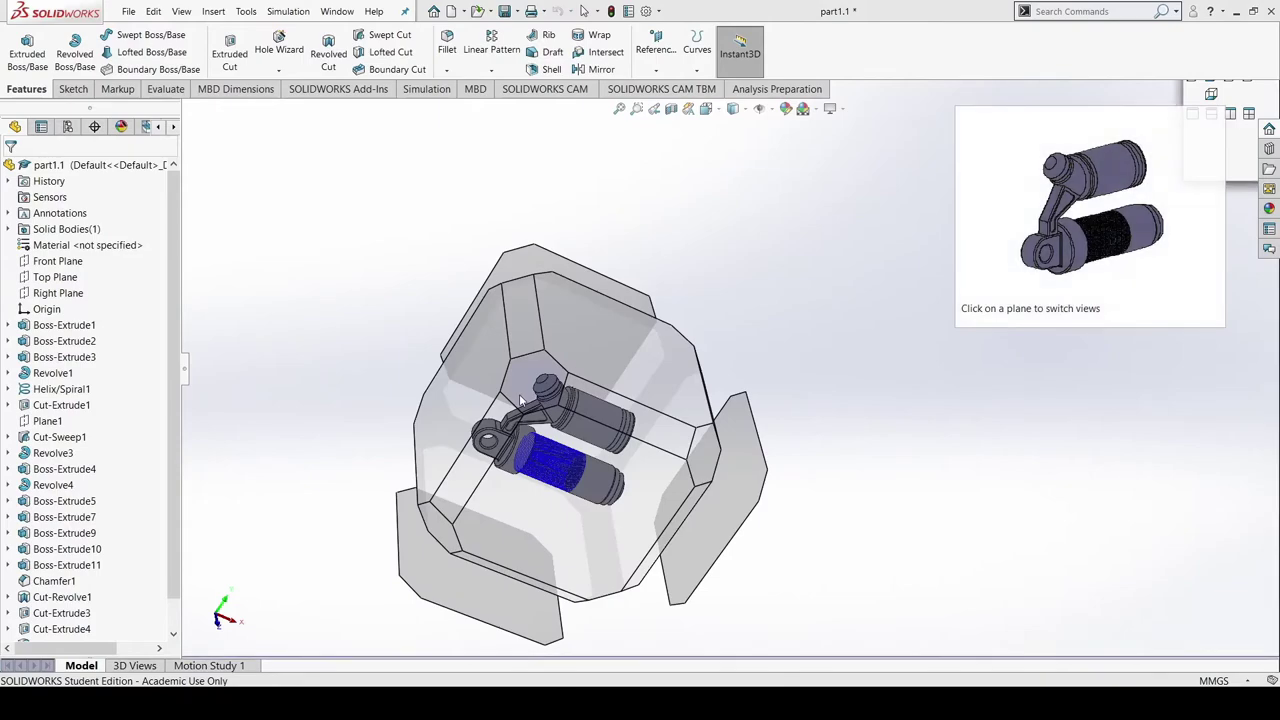
pyautogui.click(748, 426)
pyautogui.moveTo(674, 530); pyautogui.dragTo(617, 477, button='middle')
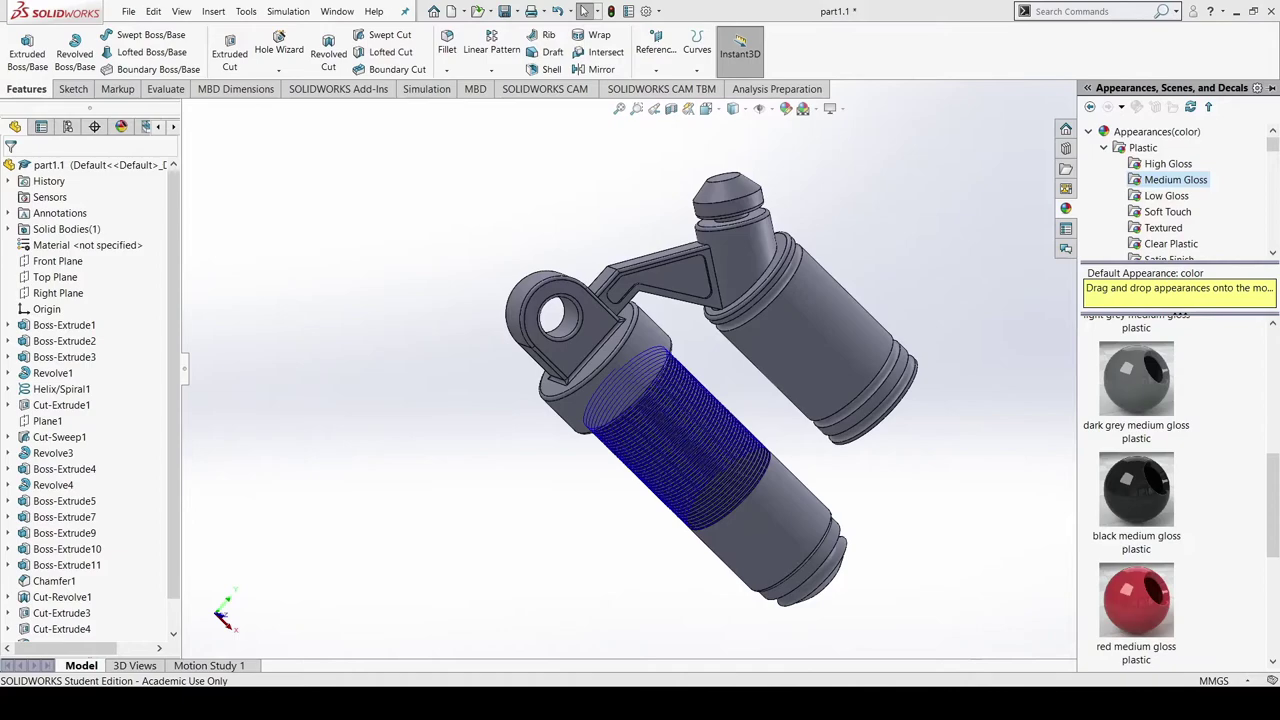
# Try to apply a plastic appearance from the appearance library to the whole part
pyautogui.click(443, 245)
pyautogui.click(1266, 209)
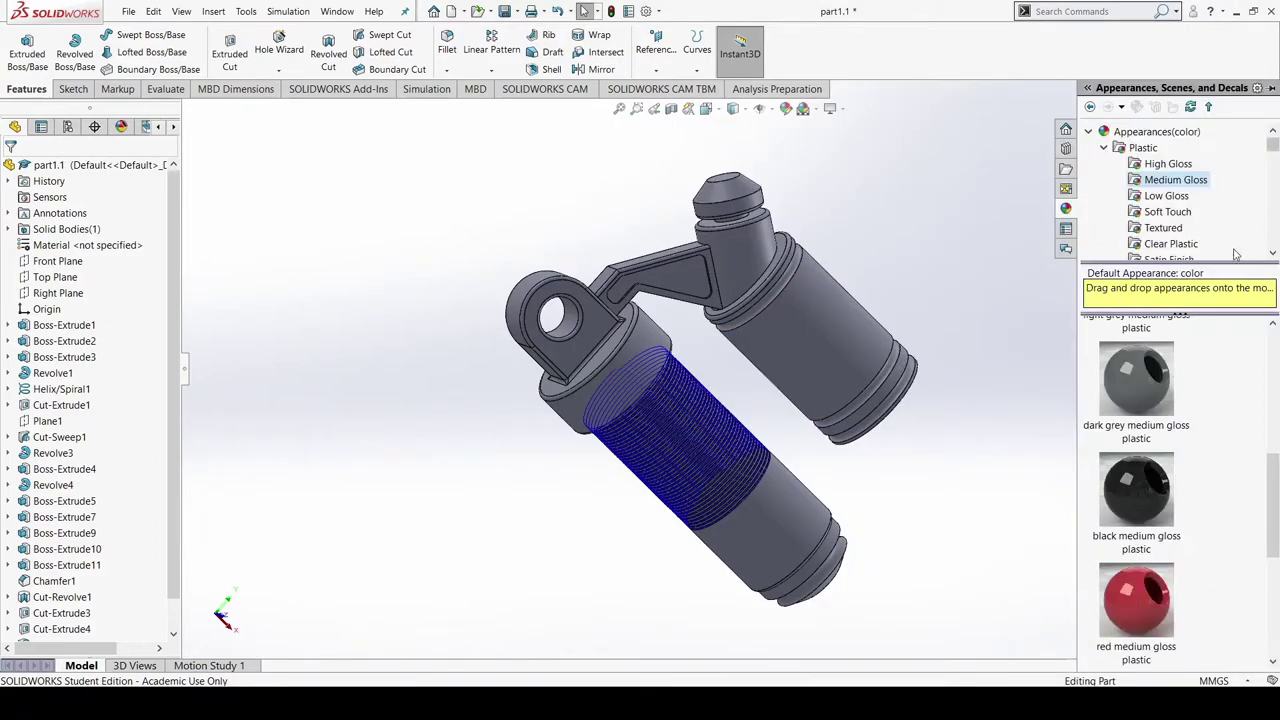
pyautogui.click(1108, 149)
pyautogui.click(1175, 164)
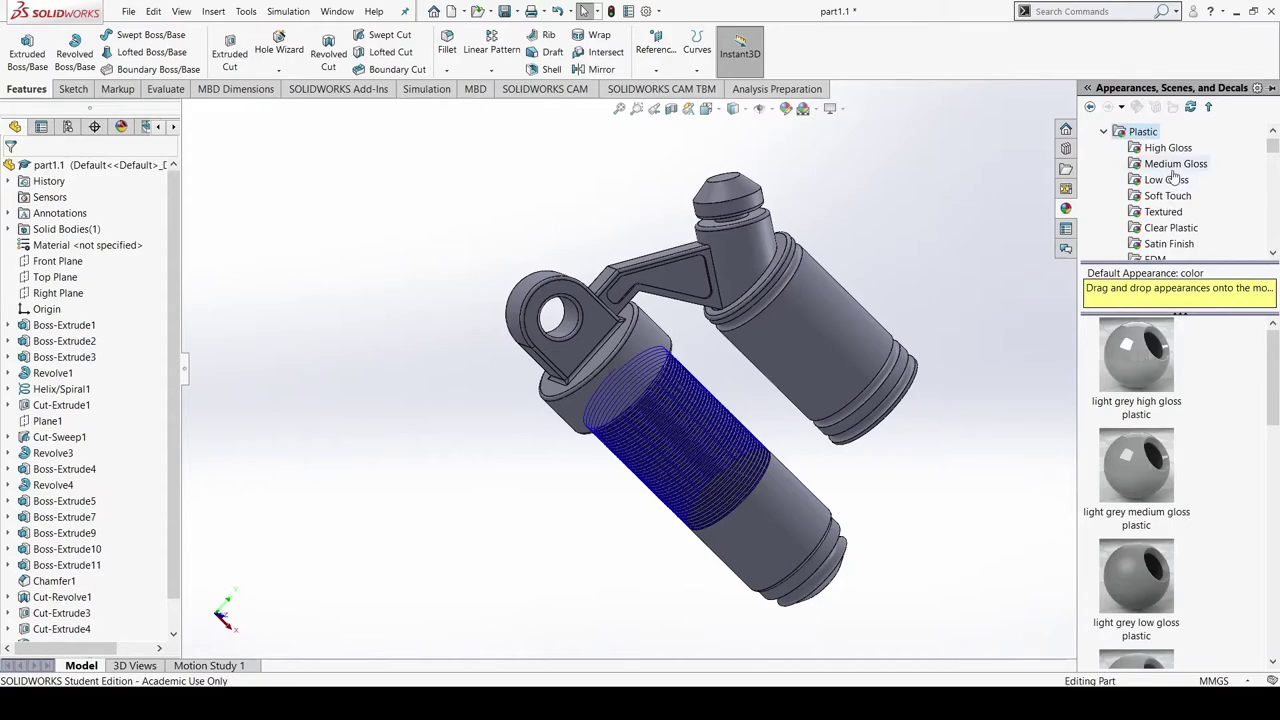
pyautogui.scroll(-5, 1113, 563)
pyautogui.moveTo(1140, 485); pyautogui.dragTo(29, 208)
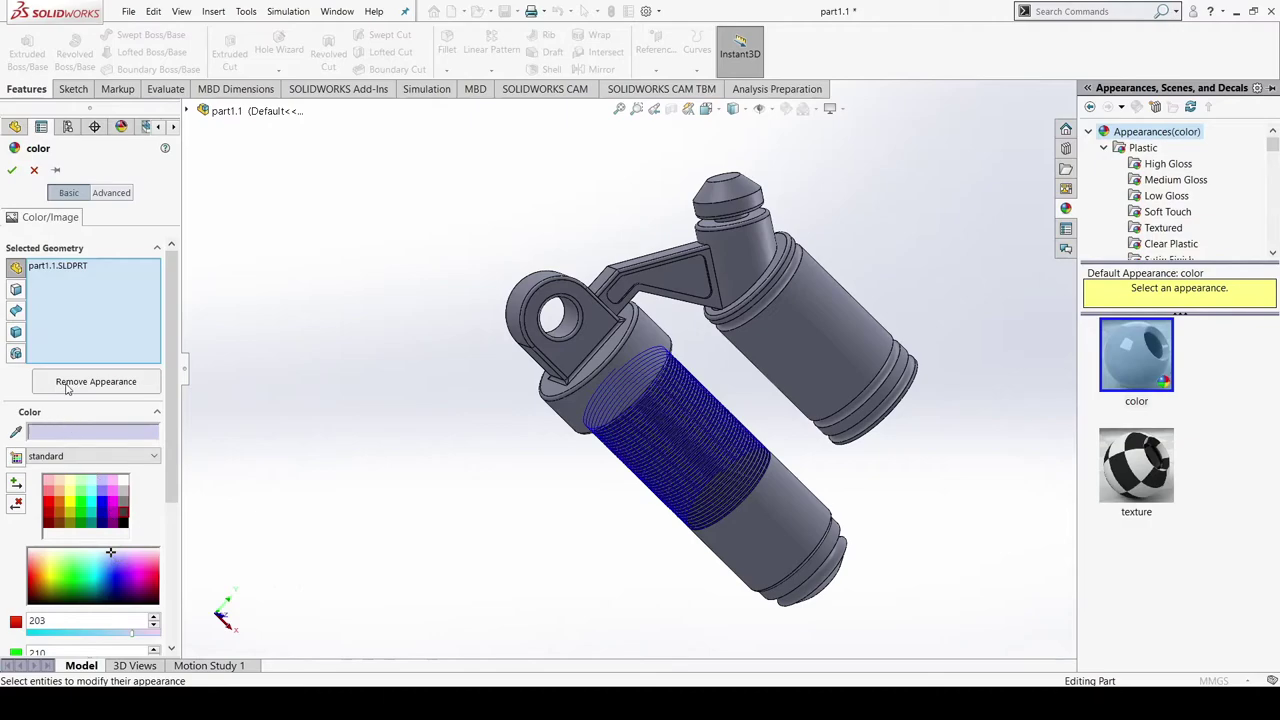
pyautogui.click(67, 389)
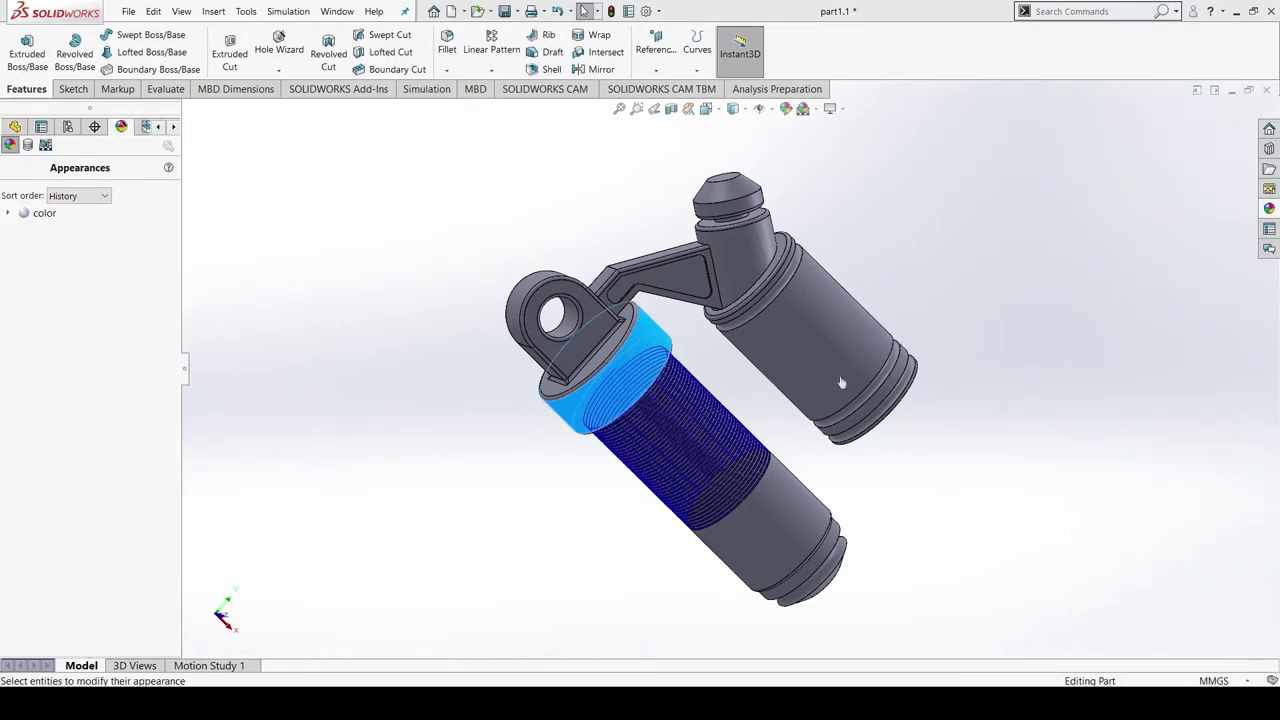
# Edit the whole part's colour appearance and set it to the standard dark grey with red 64 and green 64
pyautogui.click(434, 346)
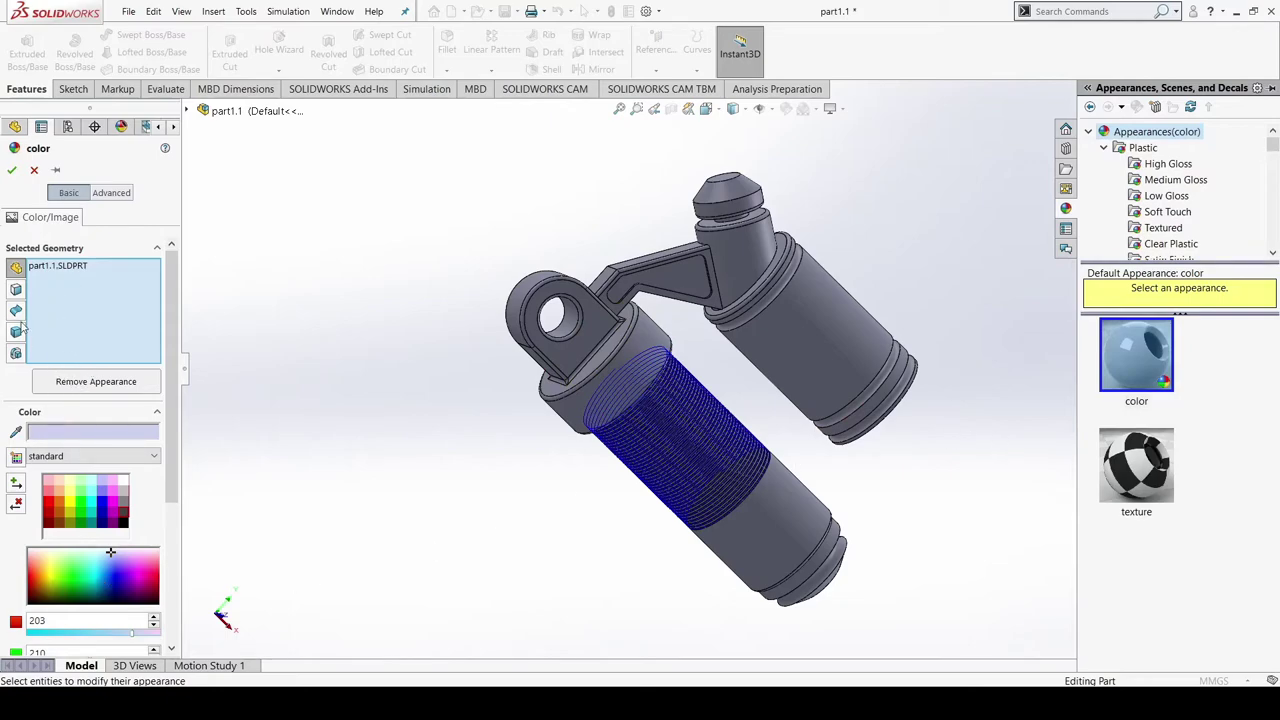
pyautogui.scroll(-5, 68, 489)
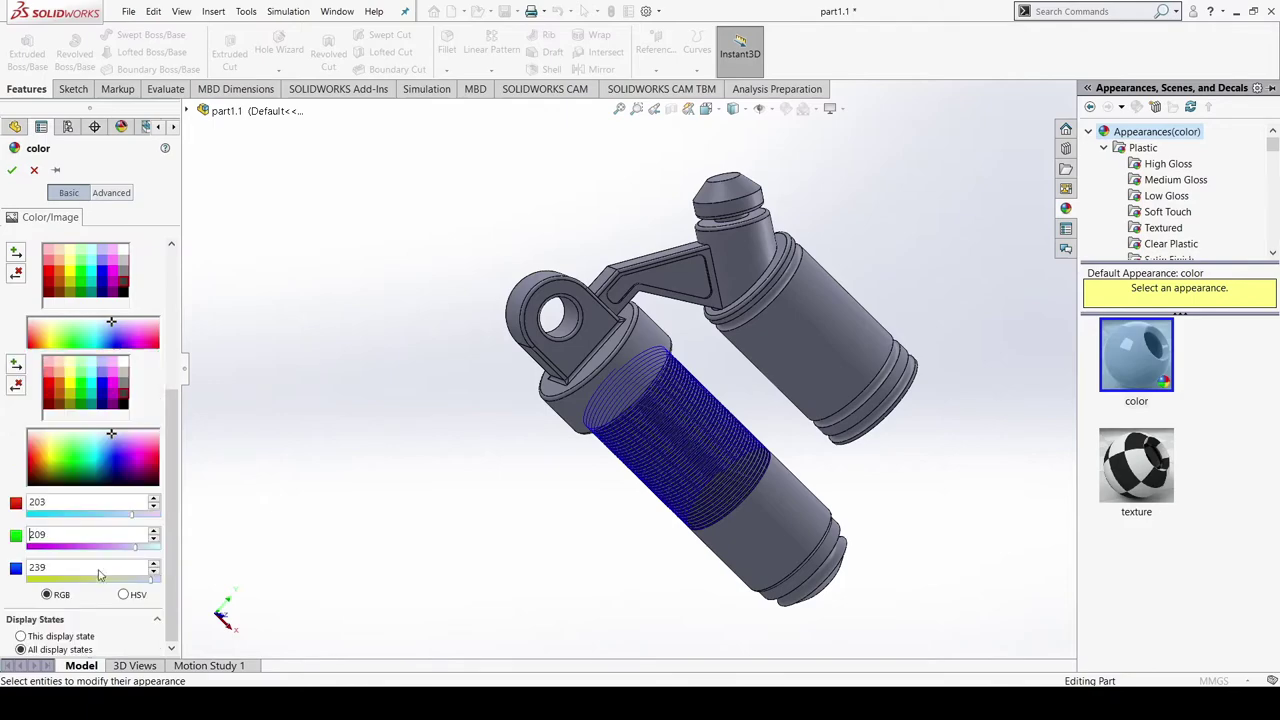
pyautogui.scroll(5, 99, 572)
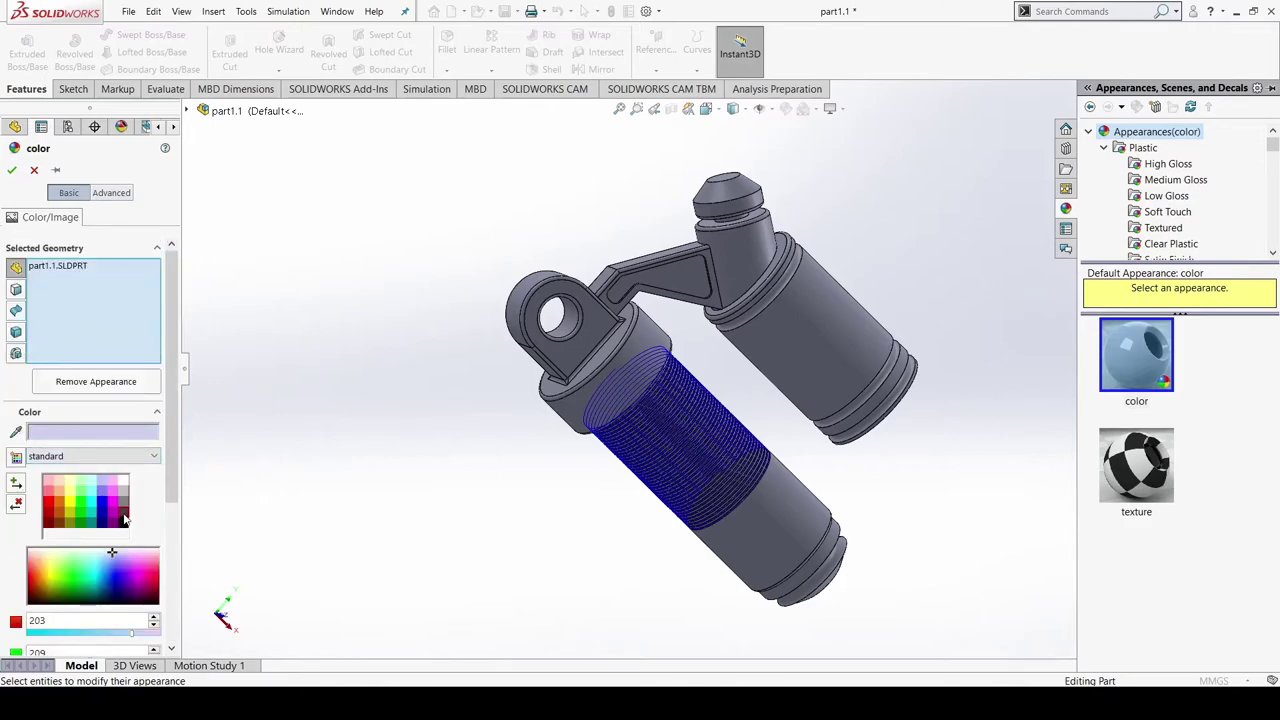
pyautogui.click(125, 517)
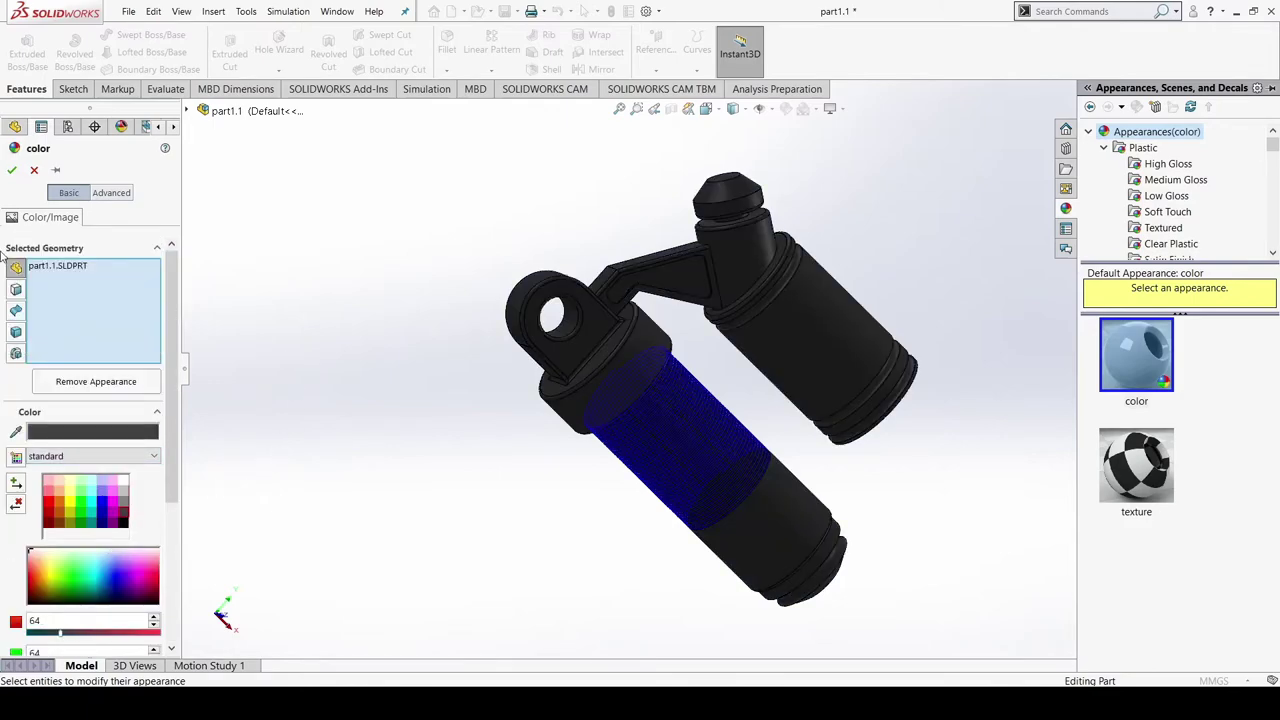
pyautogui.click(12, 172)
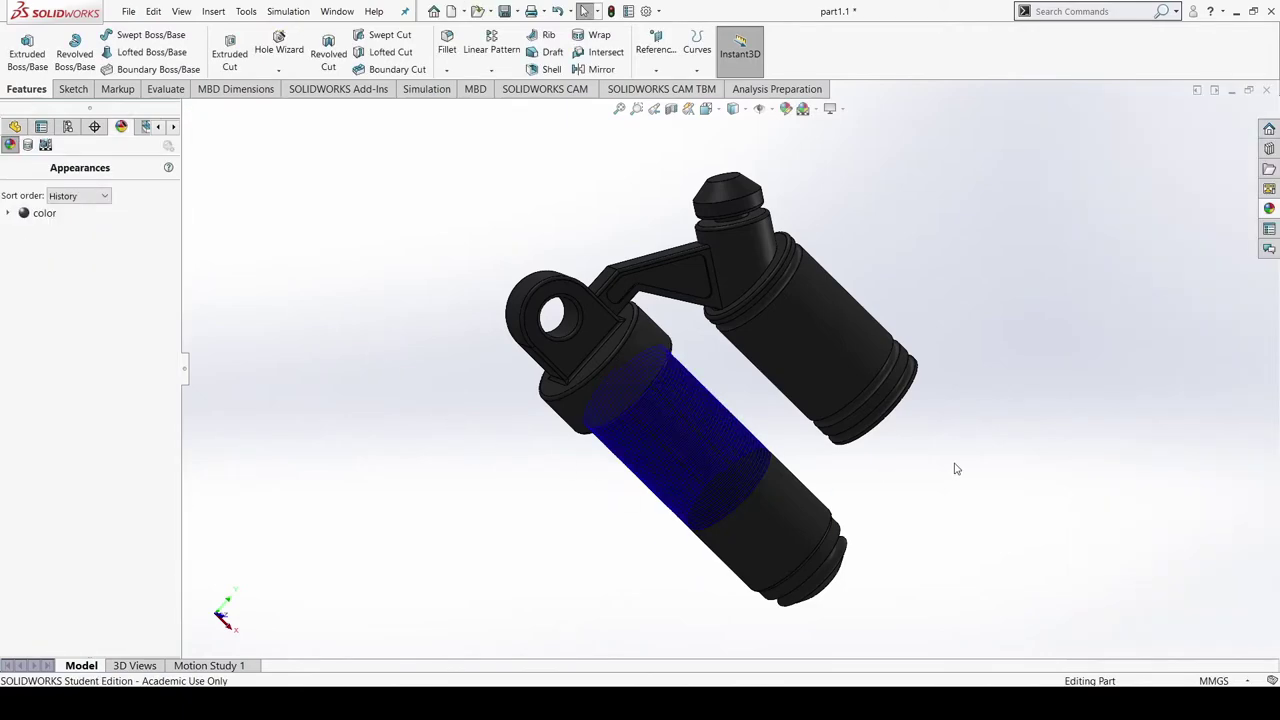
# Hide the helix curve around the main body's threaded section
pyautogui.click(671, 417)
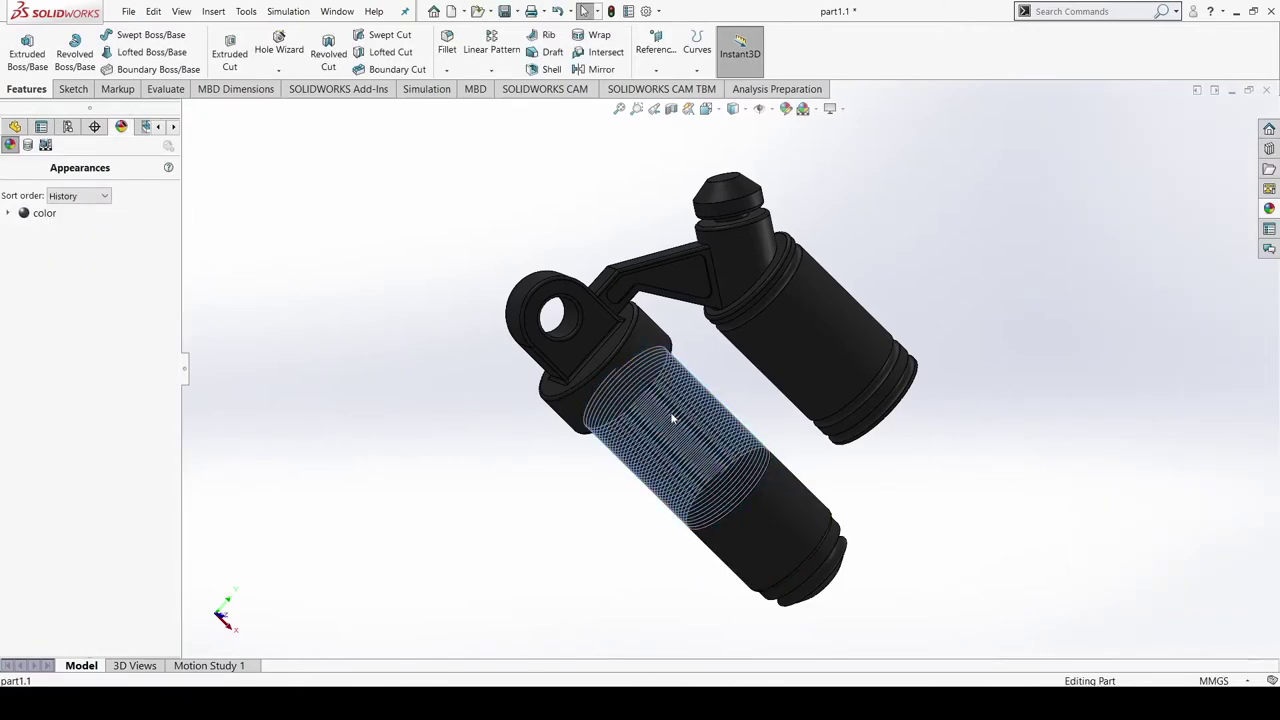
pyautogui.click(700, 392)
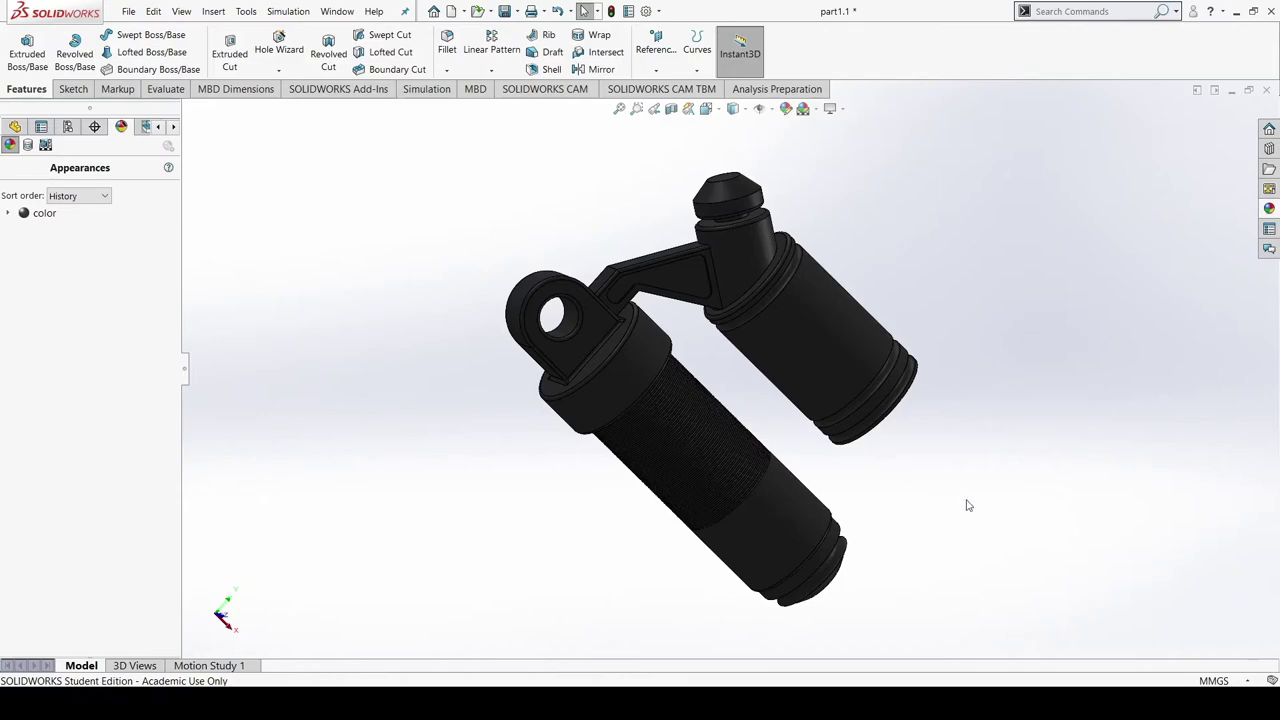
pyautogui.moveTo(1023, 440); pyautogui.dragTo(421, 509, button='middle')
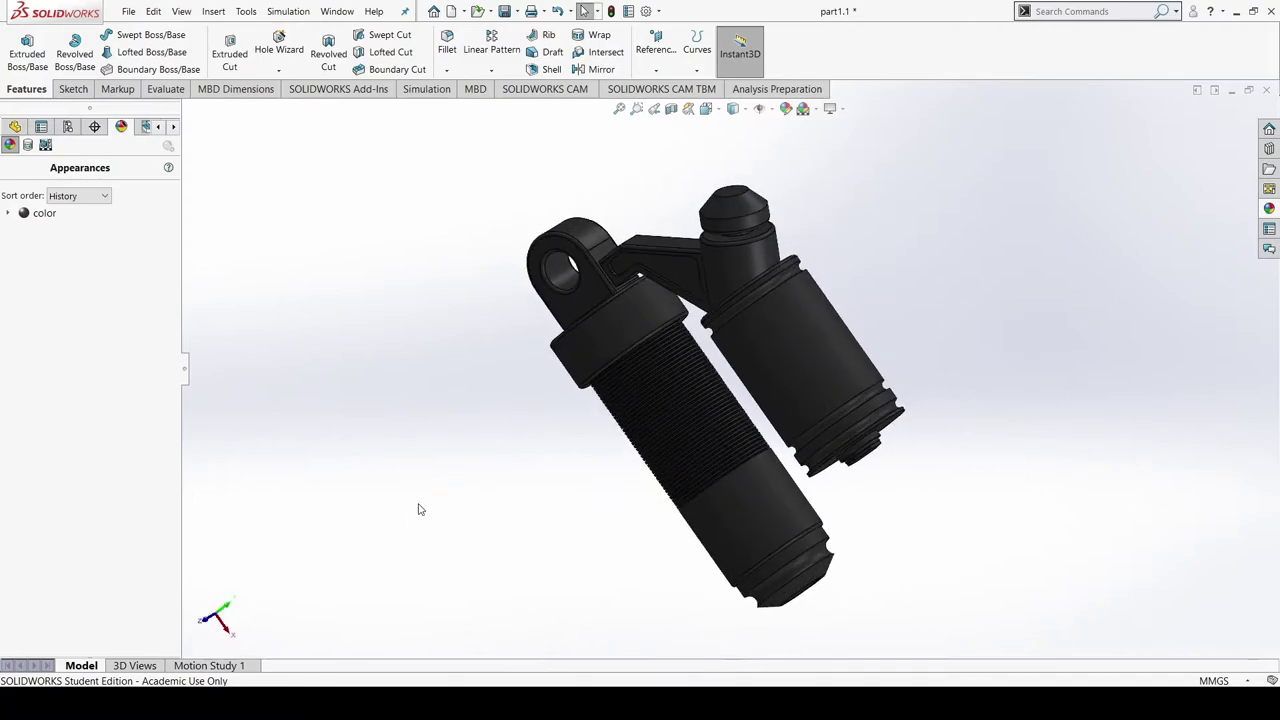
pyautogui.moveTo(936, 534); pyautogui.dragTo(969, 398, button='middle')
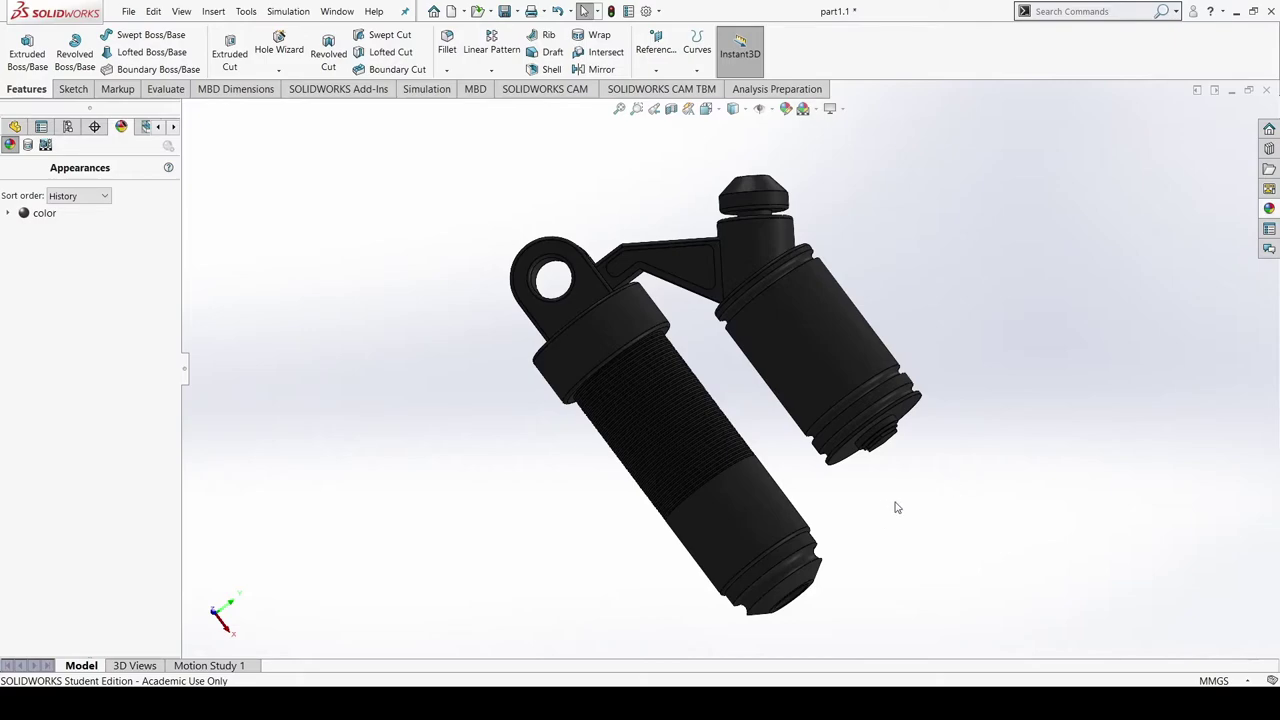
pyautogui.moveTo(896, 507); pyautogui.dragTo(874, 557, button='middle')
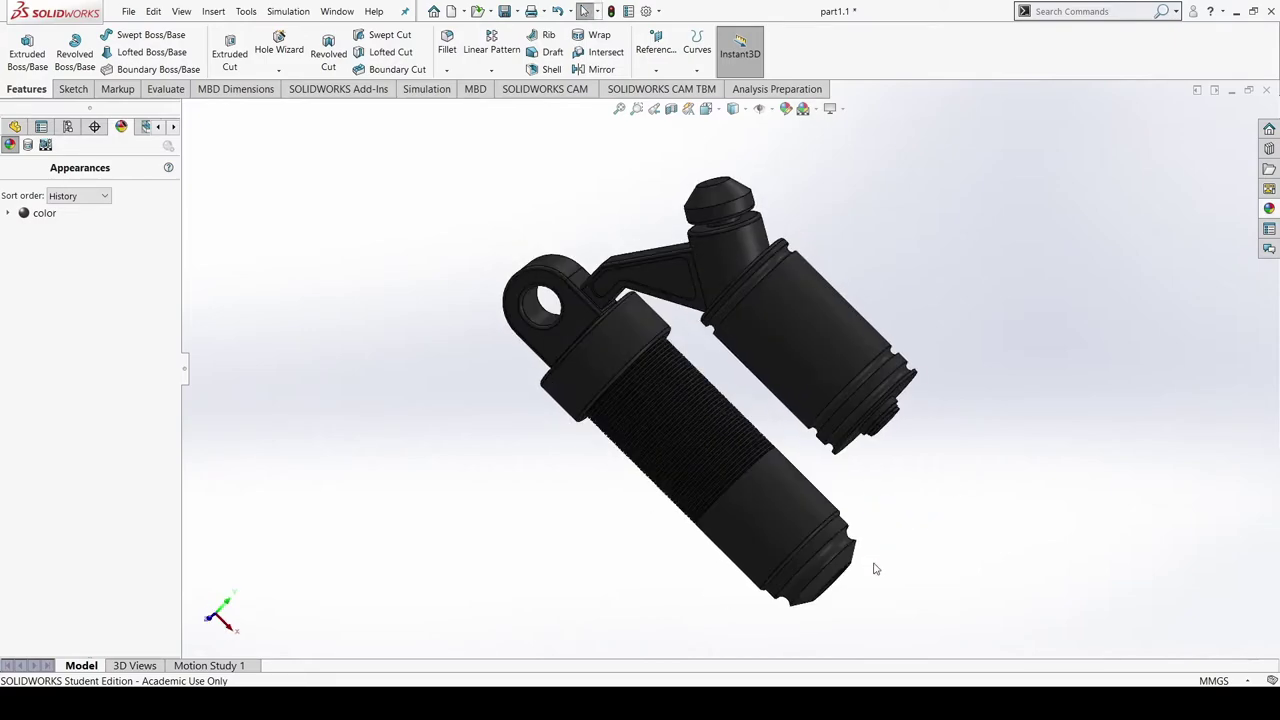
# Try to apply the red high gloss plastic appearance to the cap on the reservoir's neck
pyautogui.click(1271, 208)
pyautogui.click(1270, 208)
pyautogui.scroll(3, 1144, 492)
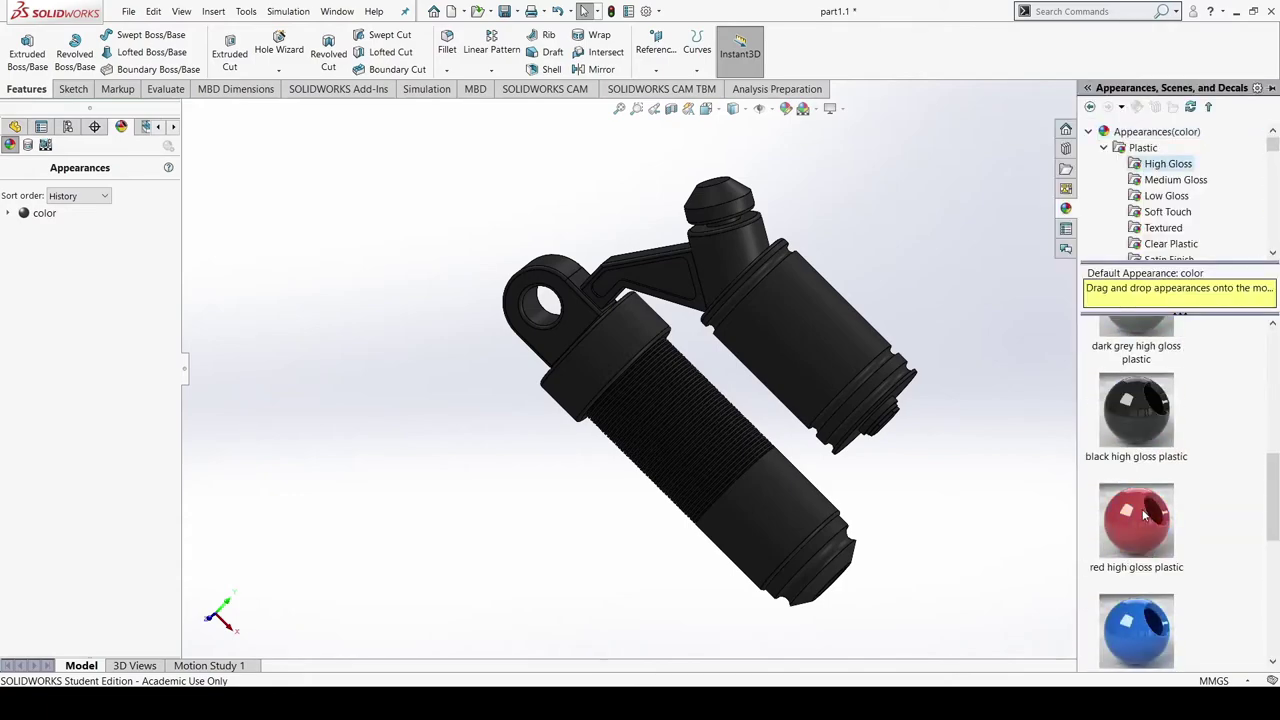
pyautogui.moveTo(1144, 520); pyautogui.dragTo(728, 185)
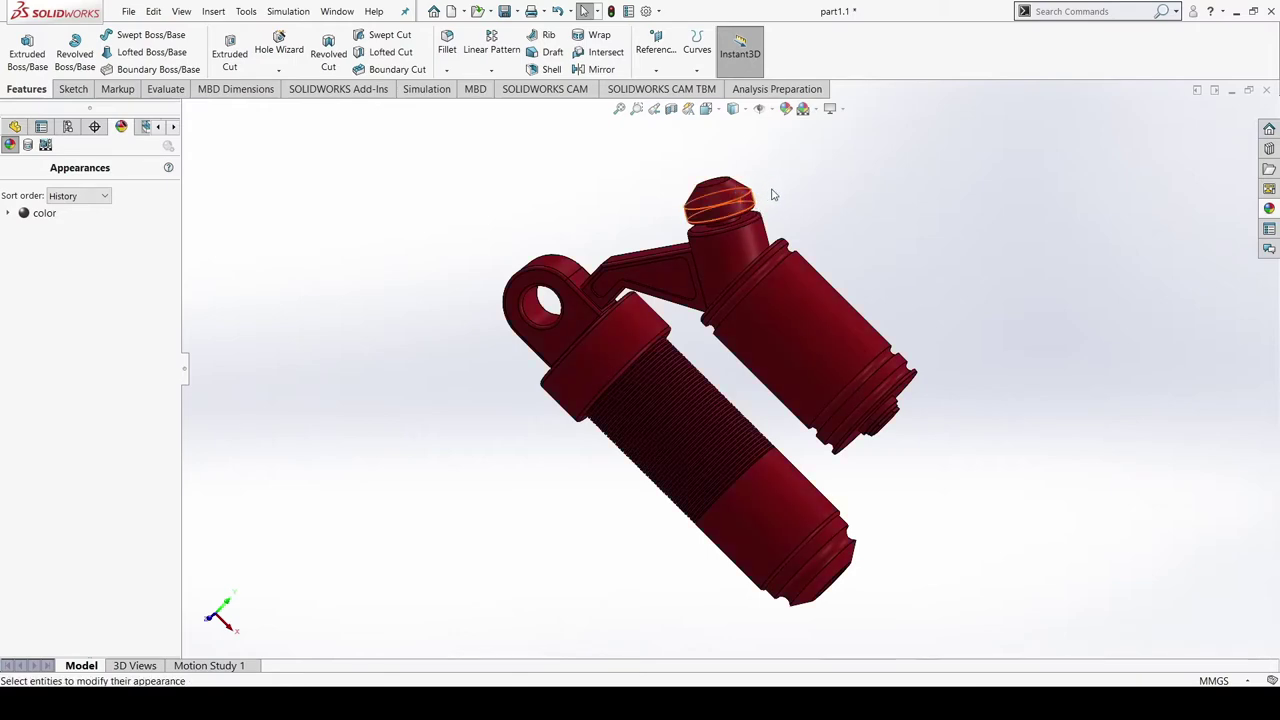
# Colour the reservoir cap's extrusion and chamfer features standard red with a red value of 255
pyautogui.click(722, 211)
pyautogui.click(724, 212)
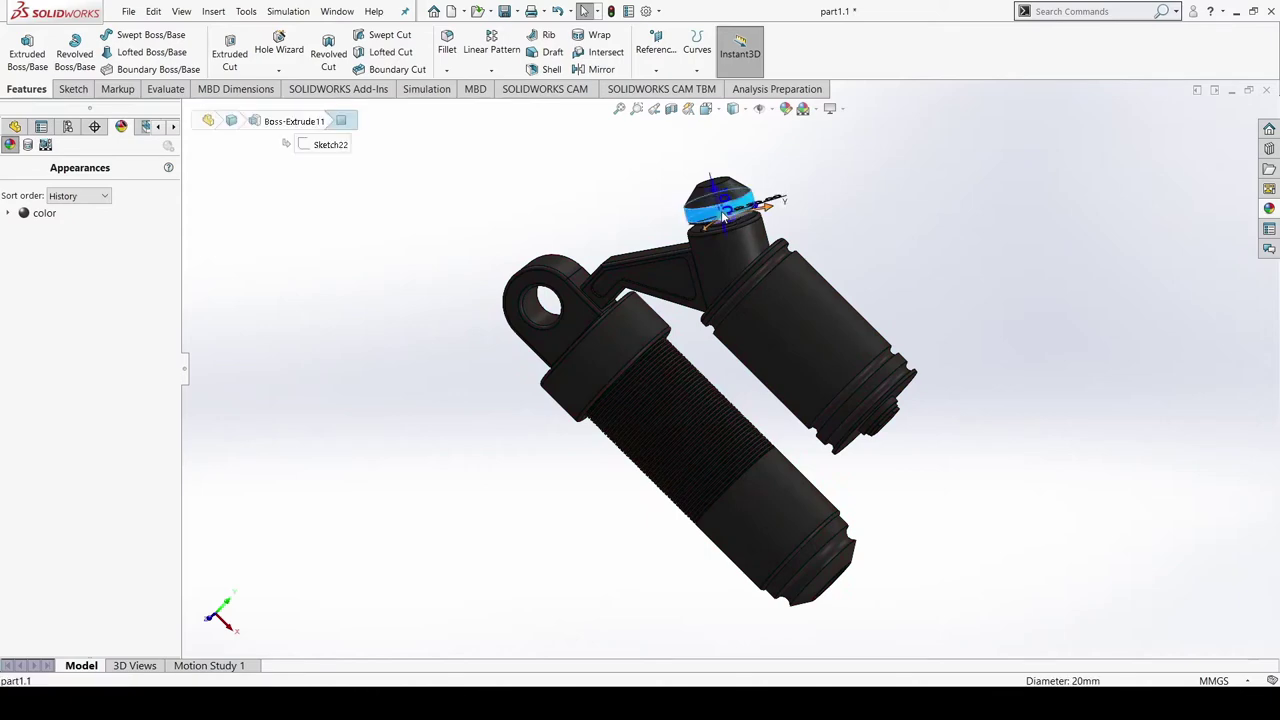
pyautogui.click(880, 132)
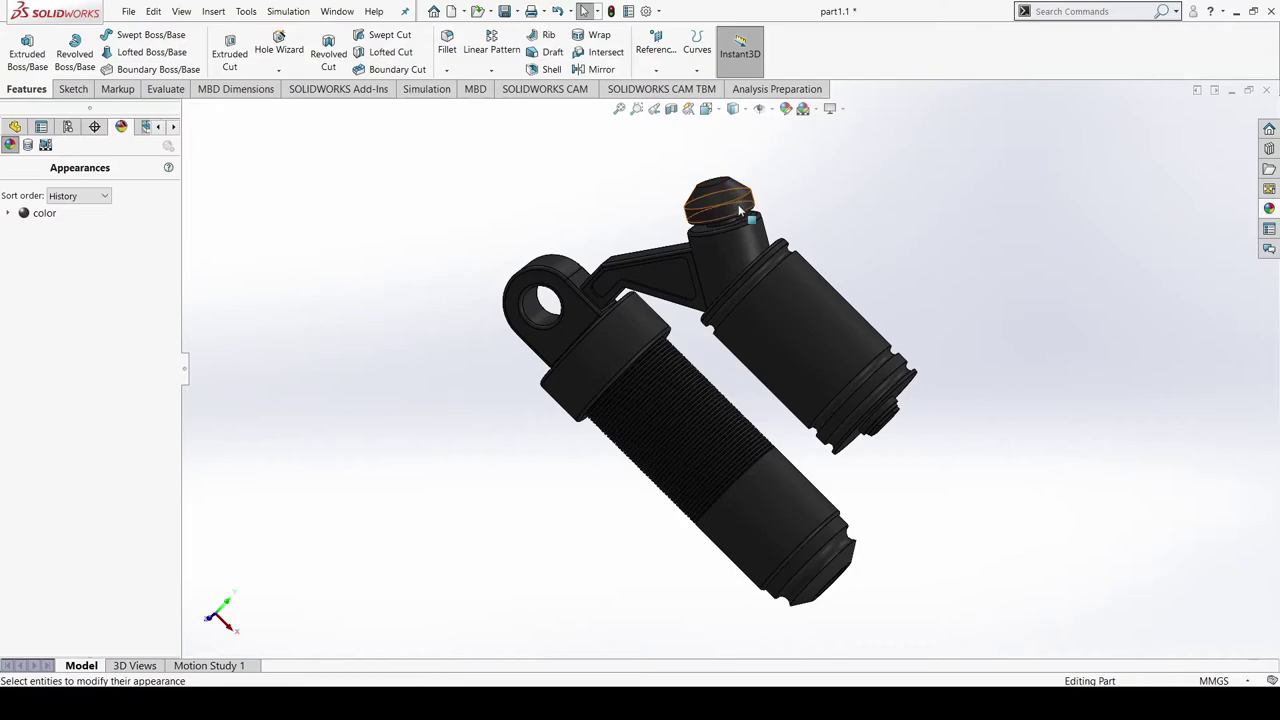
pyautogui.click(738, 206)
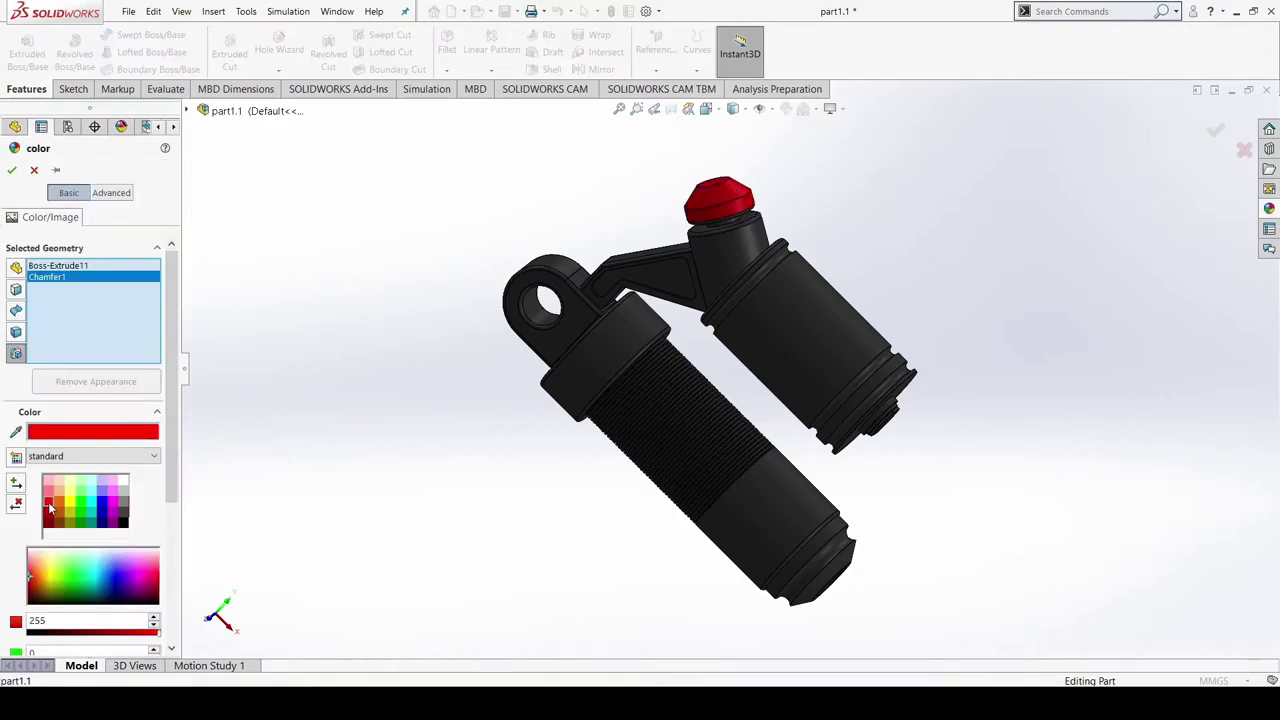
pyautogui.press('Escape')
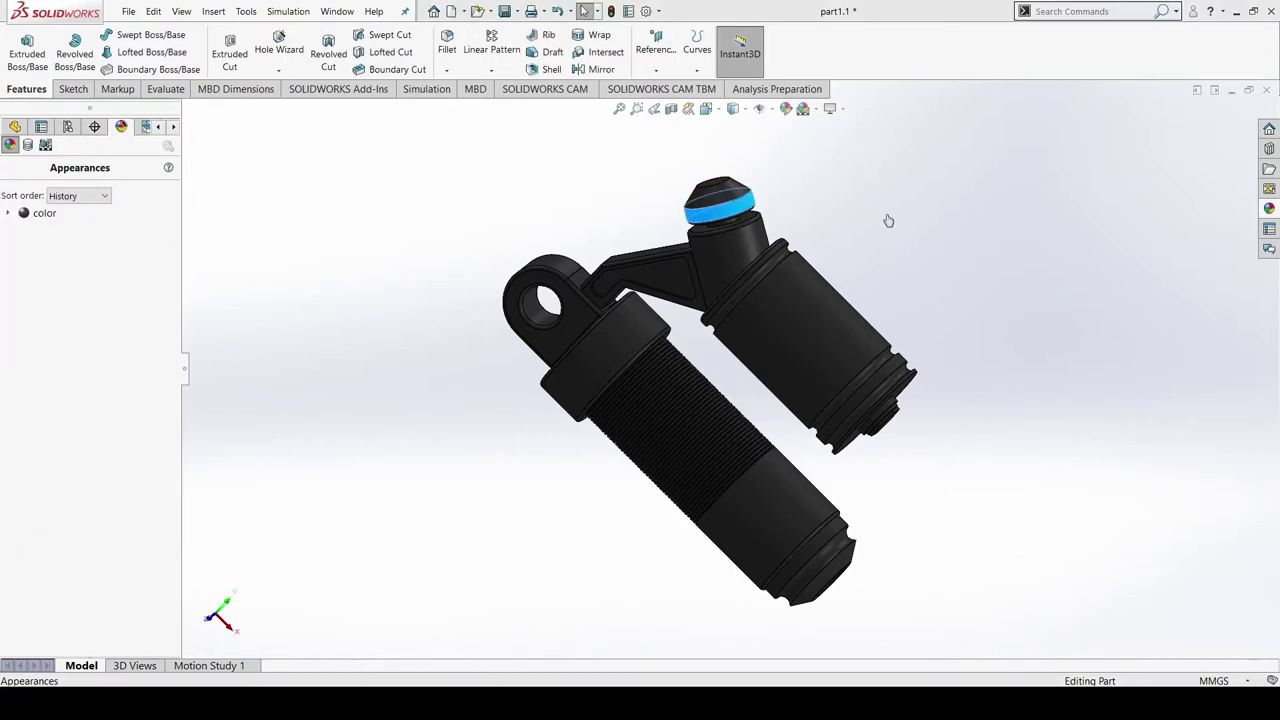
pyautogui.click(745, 203)
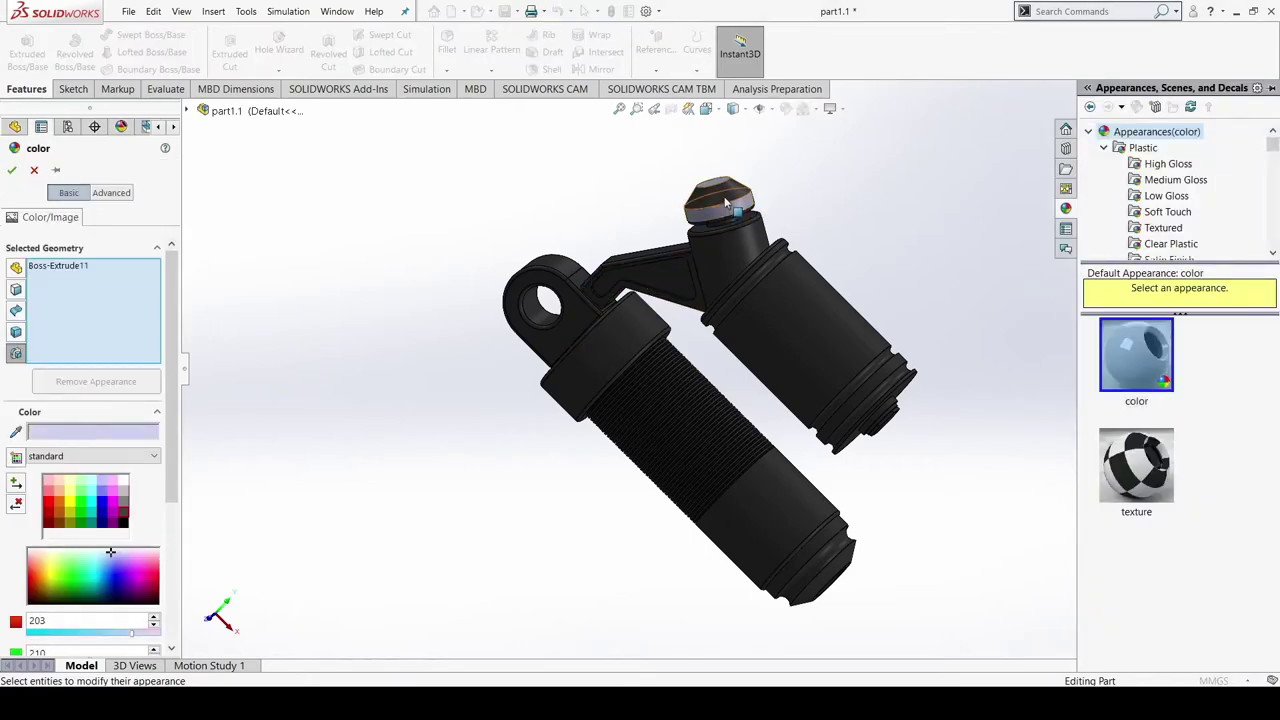
pyautogui.click(726, 203)
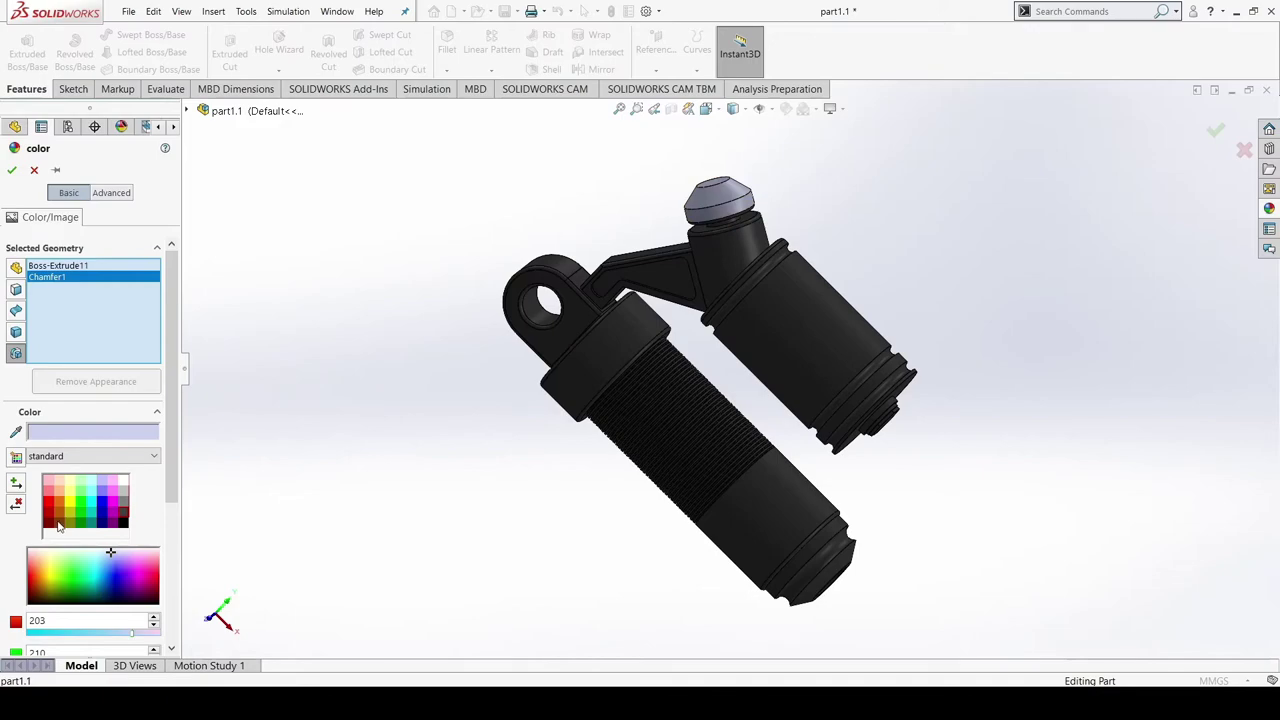
pyautogui.click(50, 509)
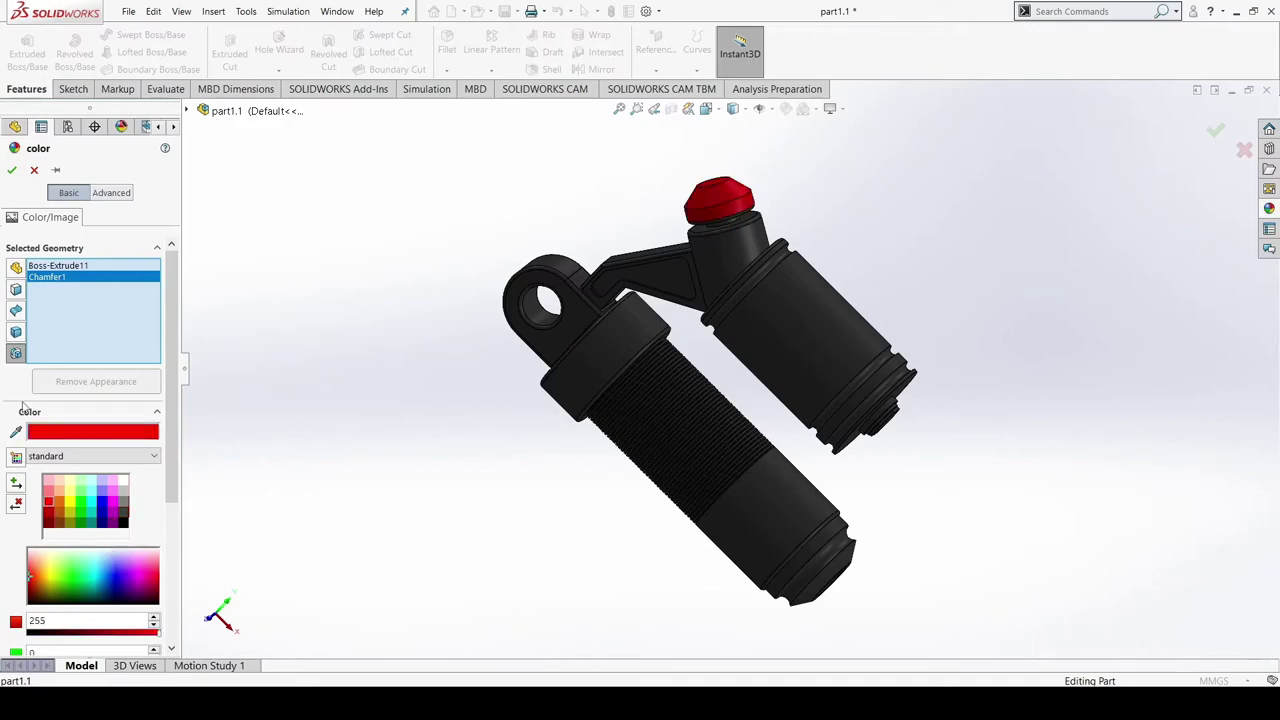
pyautogui.click(12, 170)
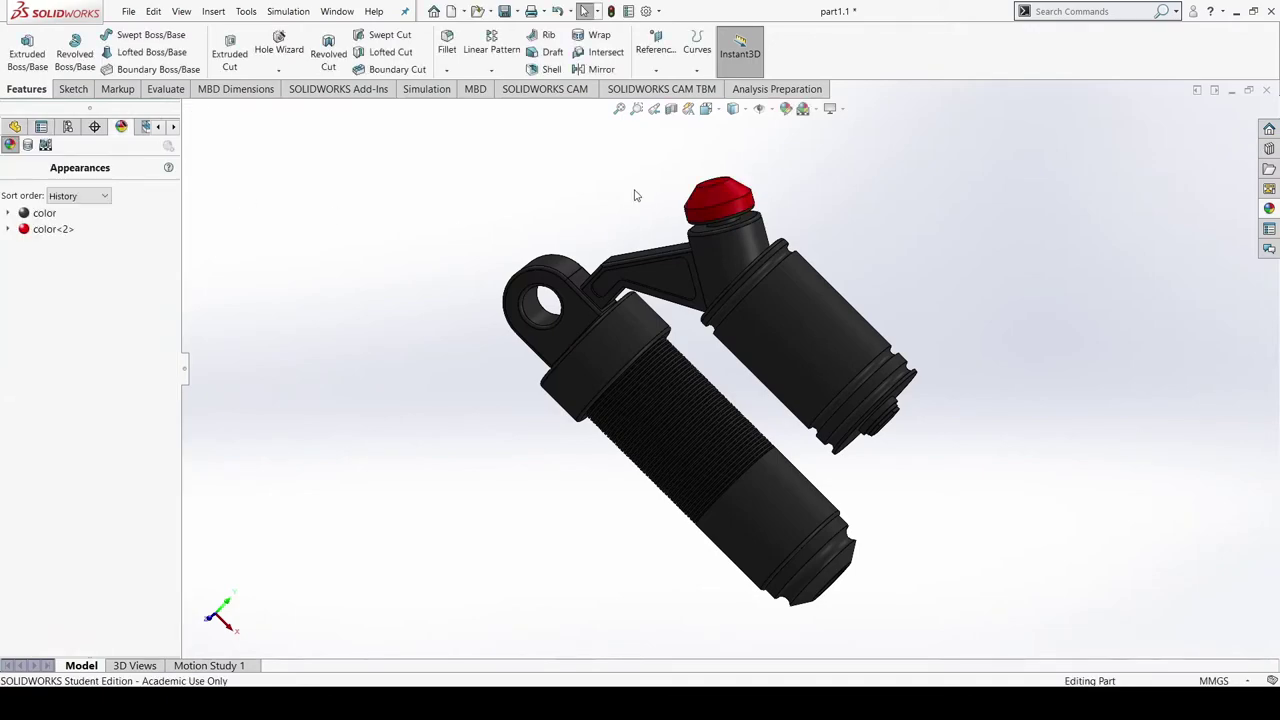
# Recolour the reservoir cap's extrusion and chamfer features standard red with a red value of 255
pyautogui.moveTo(914, 249); pyautogui.dragTo(917, 403, button='middle')
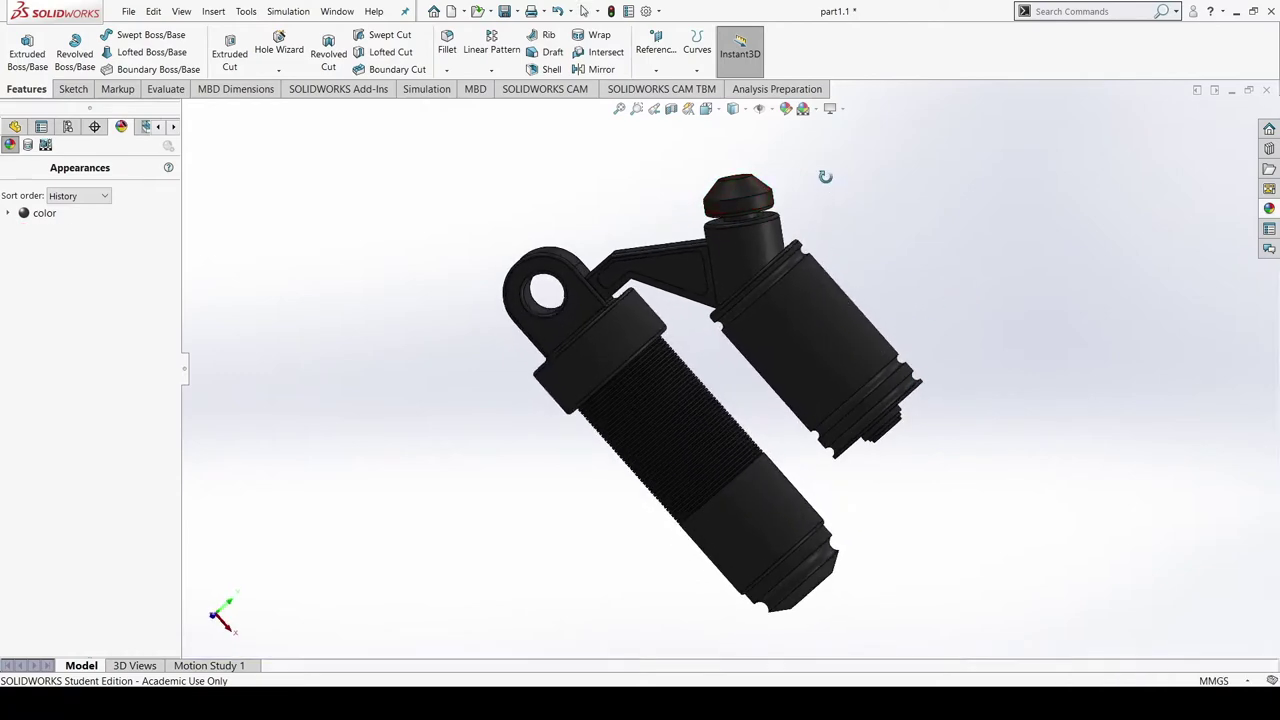
pyautogui.moveTo(829, 185); pyautogui.dragTo(795, 226, button='middle')
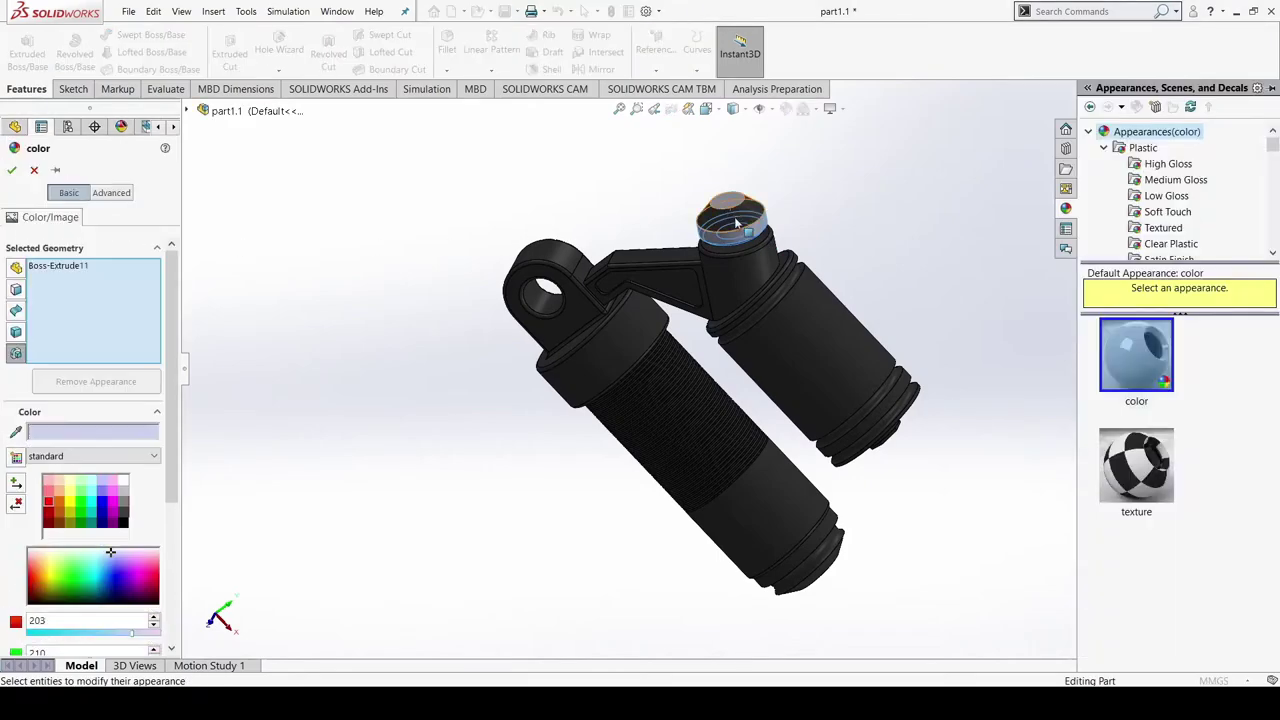
pyautogui.click(733, 217)
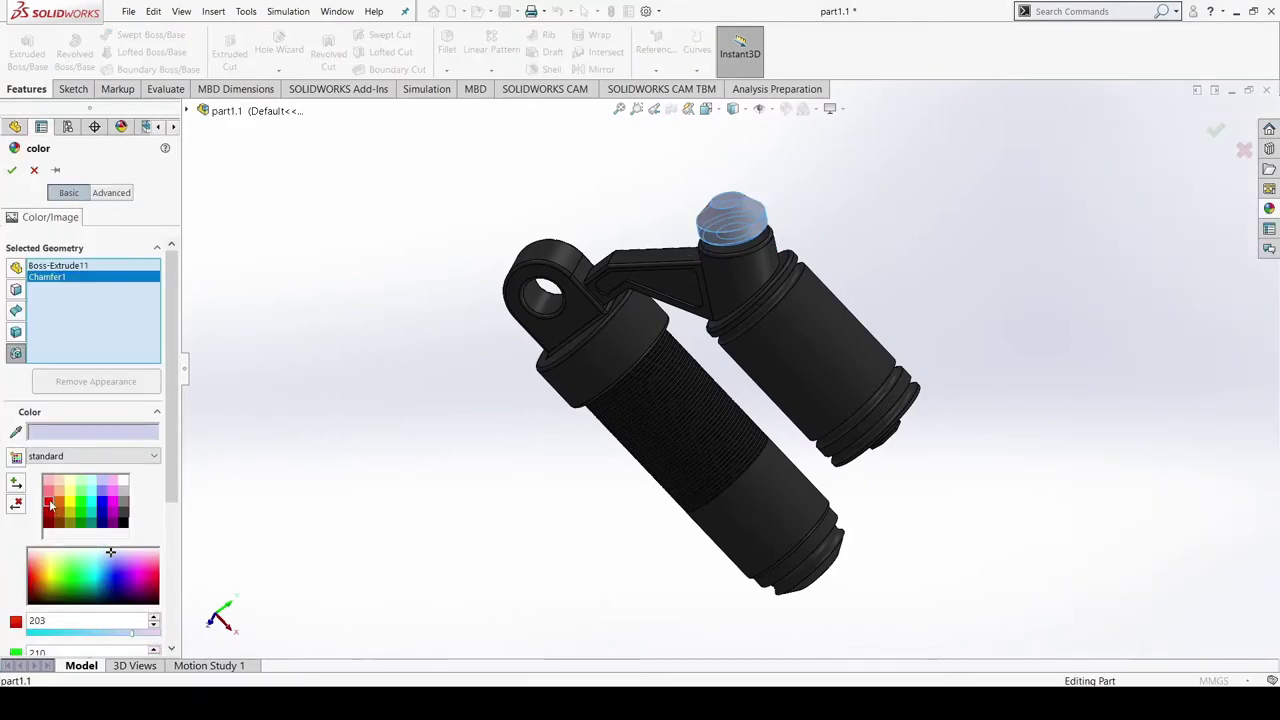
pyautogui.click(49, 503)
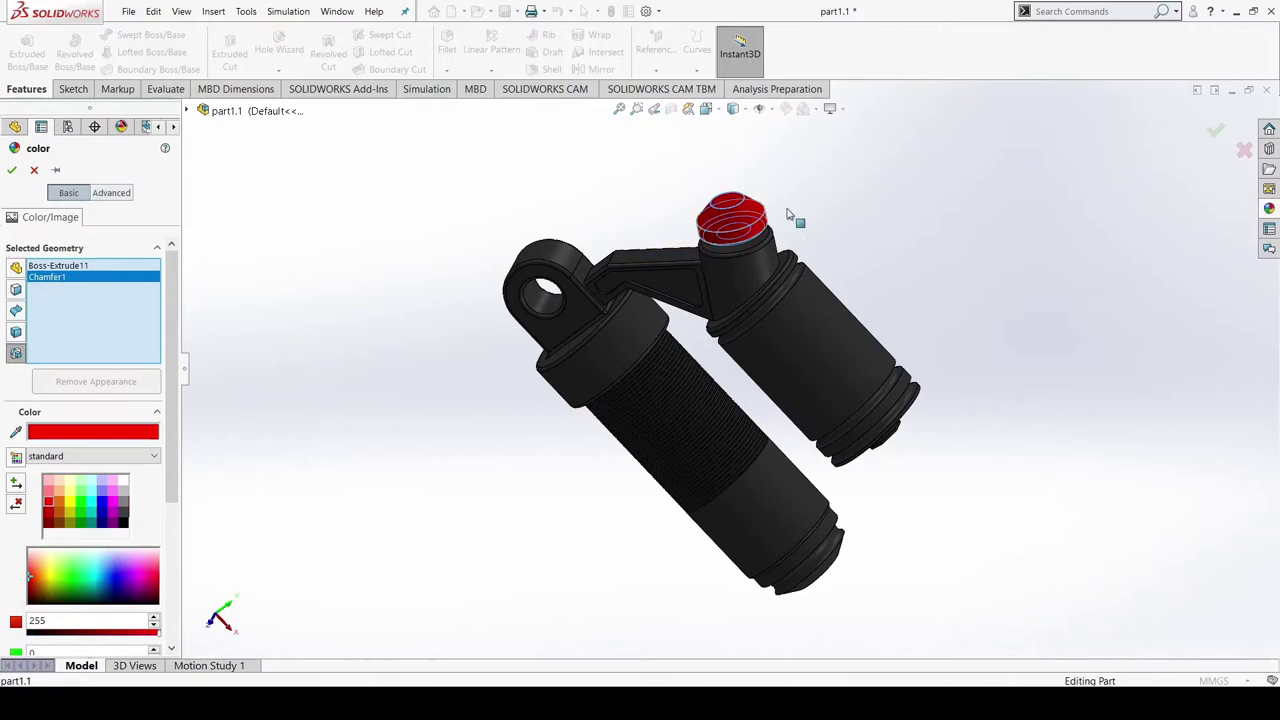
# Try to include the fillet on the red cap's lower edge in the colour selection
pyautogui.moveTo(839, 180); pyautogui.dragTo(703, 112, button='middle')
pyautogui.scroll(-3, 704, 190)
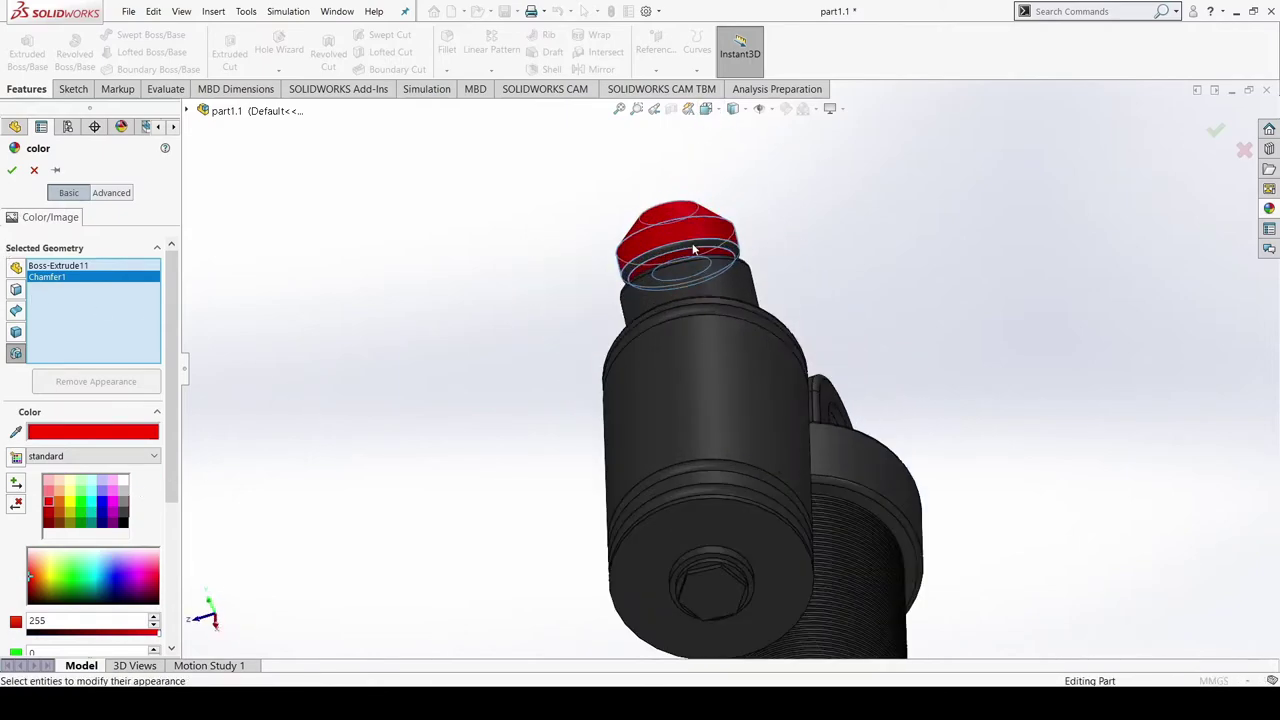
pyautogui.scroll(2, 693, 249)
pyautogui.click(609, 289)
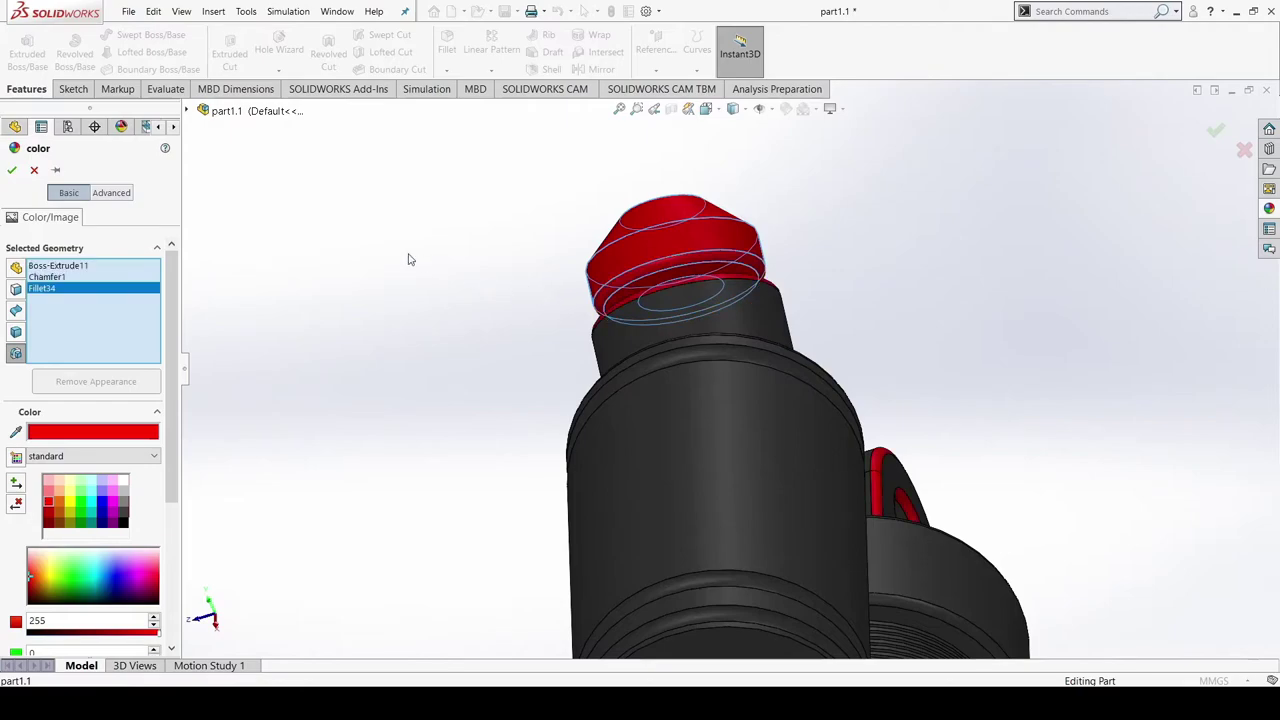
pyautogui.moveTo(409, 257); pyautogui.dragTo(642, 296, button='middle')
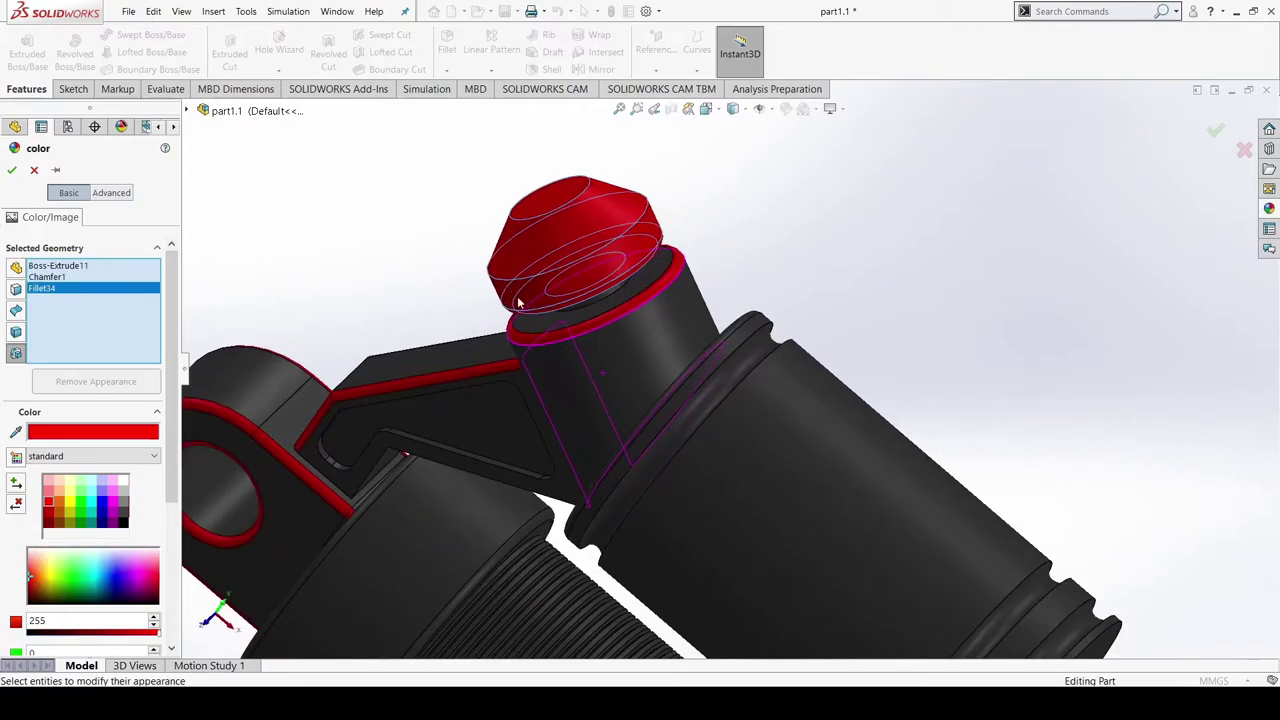
pyautogui.click(643, 297)
pyautogui.moveTo(784, 262); pyautogui.dragTo(686, 254, button='middle')
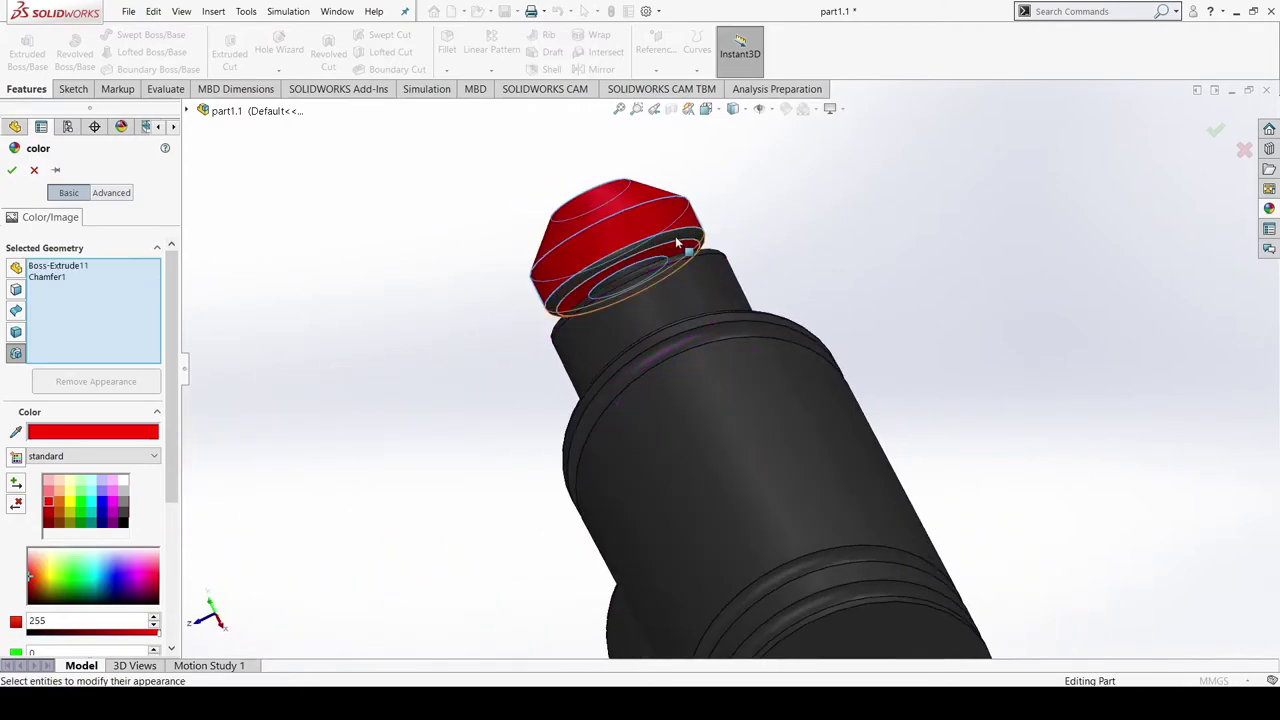
pyautogui.click(679, 242)
pyautogui.moveTo(770, 224); pyautogui.dragTo(823, 291, button='middle')
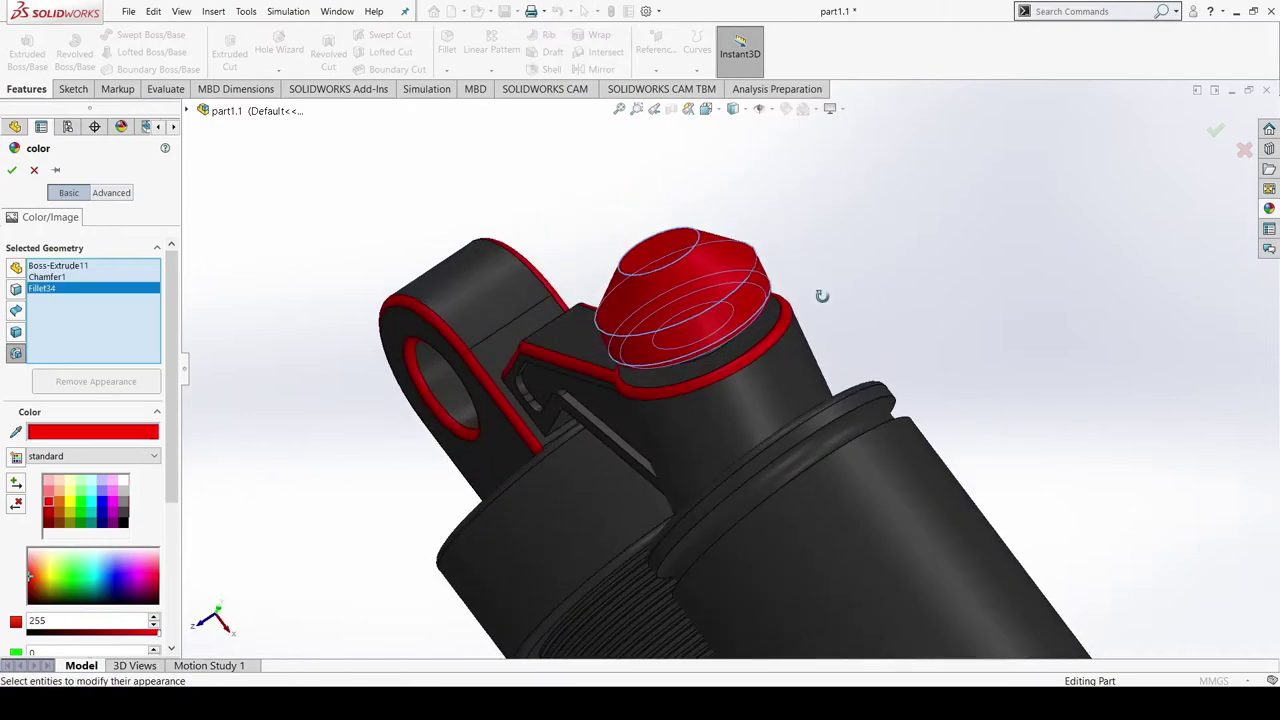
pyautogui.click(774, 334)
pyautogui.moveTo(907, 258); pyautogui.dragTo(258, 222, button='middle')
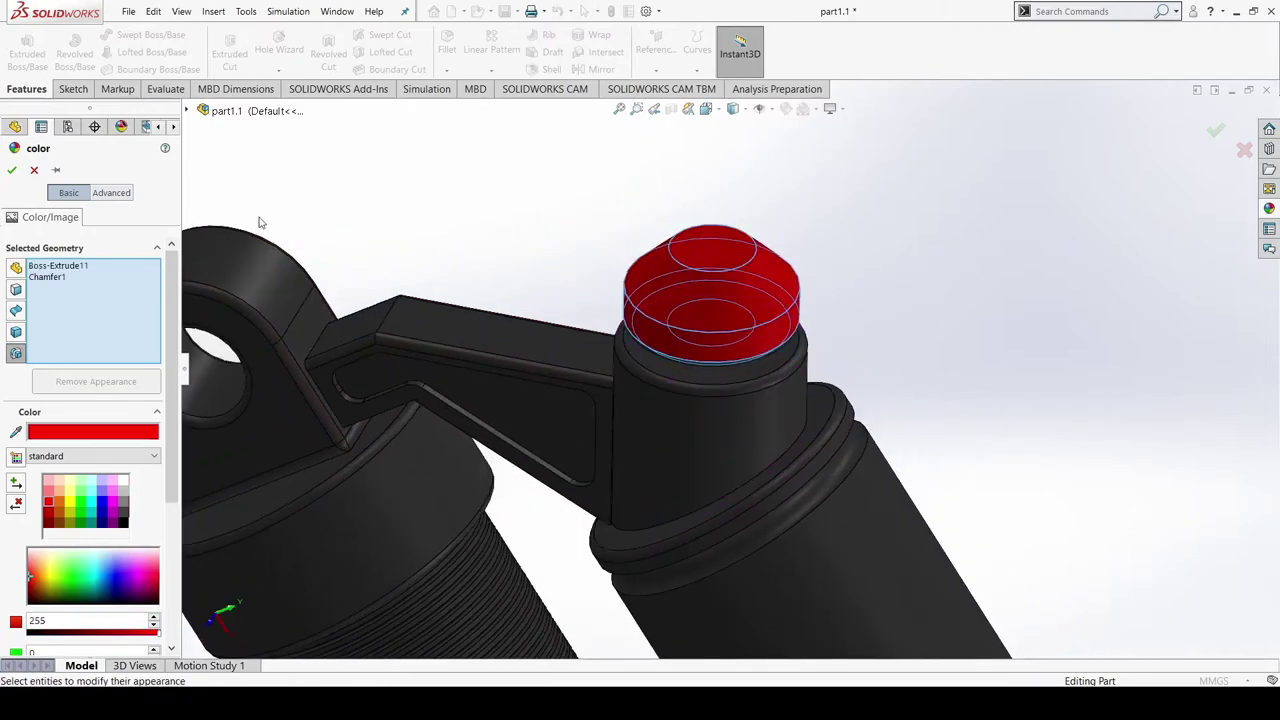
# Apply the red colour to only the cap's extrusion and chamfer
pyautogui.click(12, 170)
pyautogui.scroll(5, 862, 346)
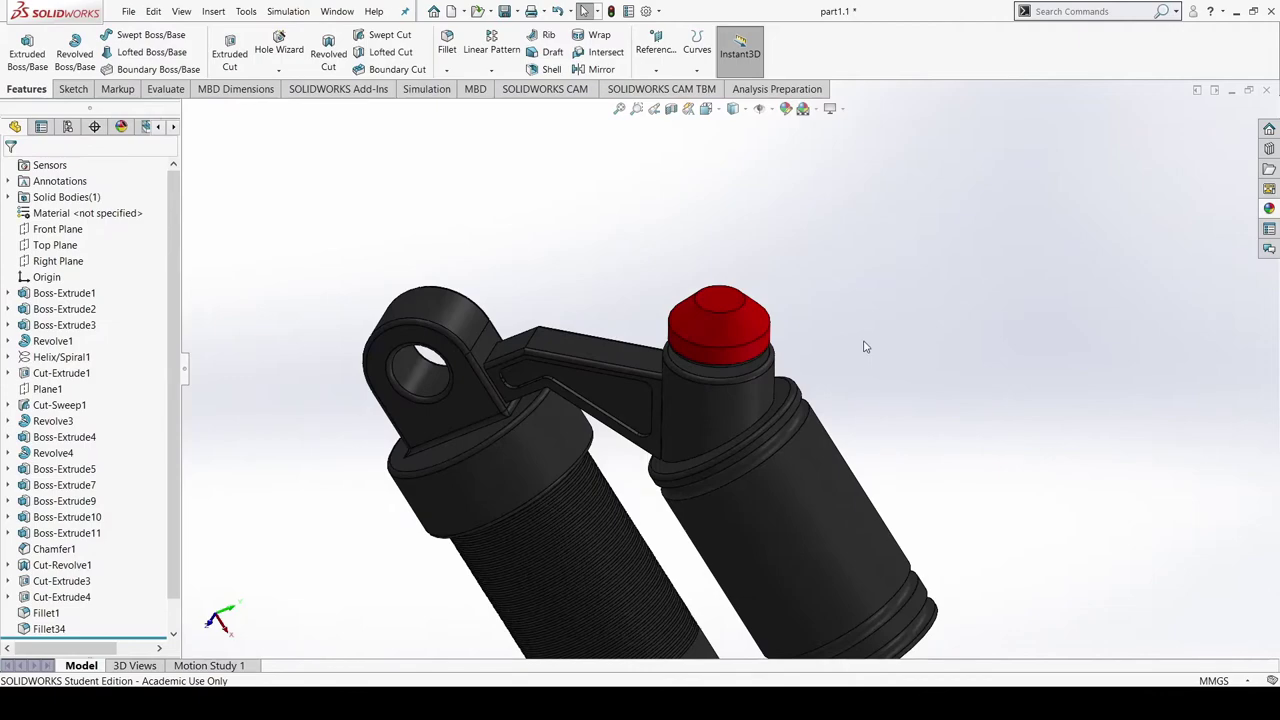
pyautogui.moveTo(862, 346); pyautogui.dragTo(911, 314, button='middle')
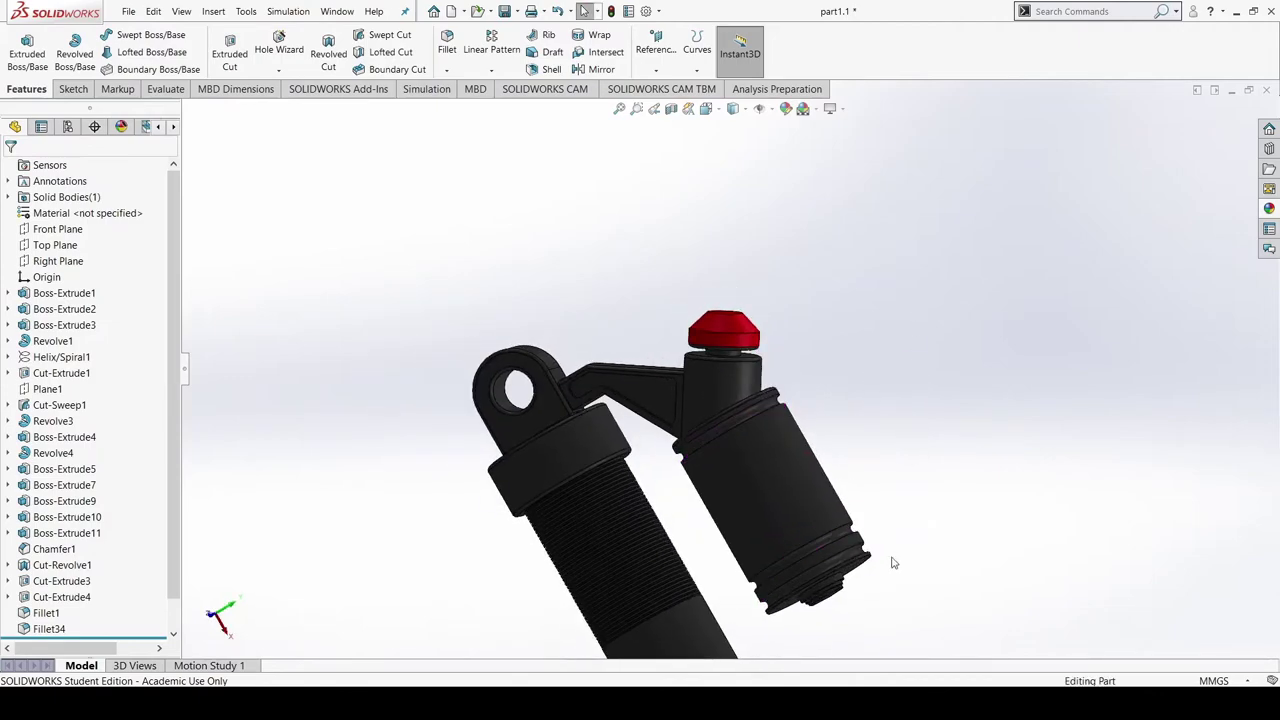
# Colour the hexagonal boss on the reservoir's end standard light grey with a red value of 192
pyautogui.moveTo(878, 578); pyautogui.dragTo(828, 460, button='middle')
pyautogui.click(853, 621)
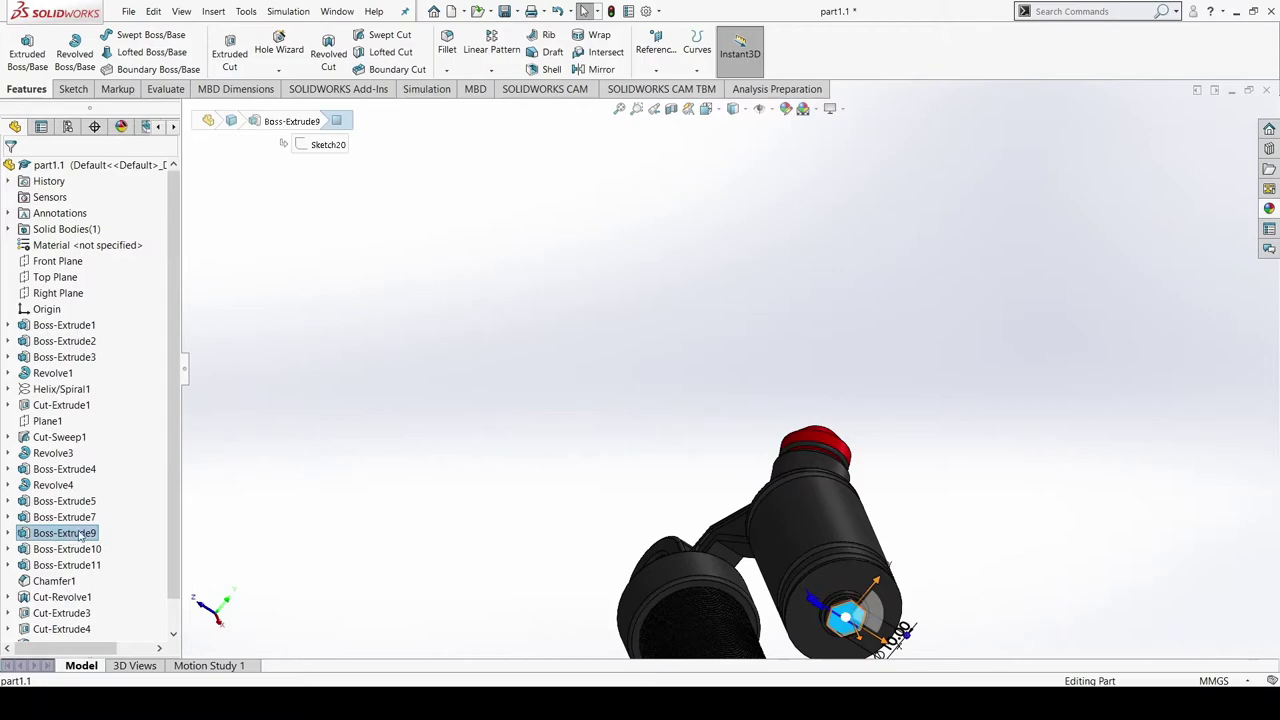
pyautogui.press('Escape')
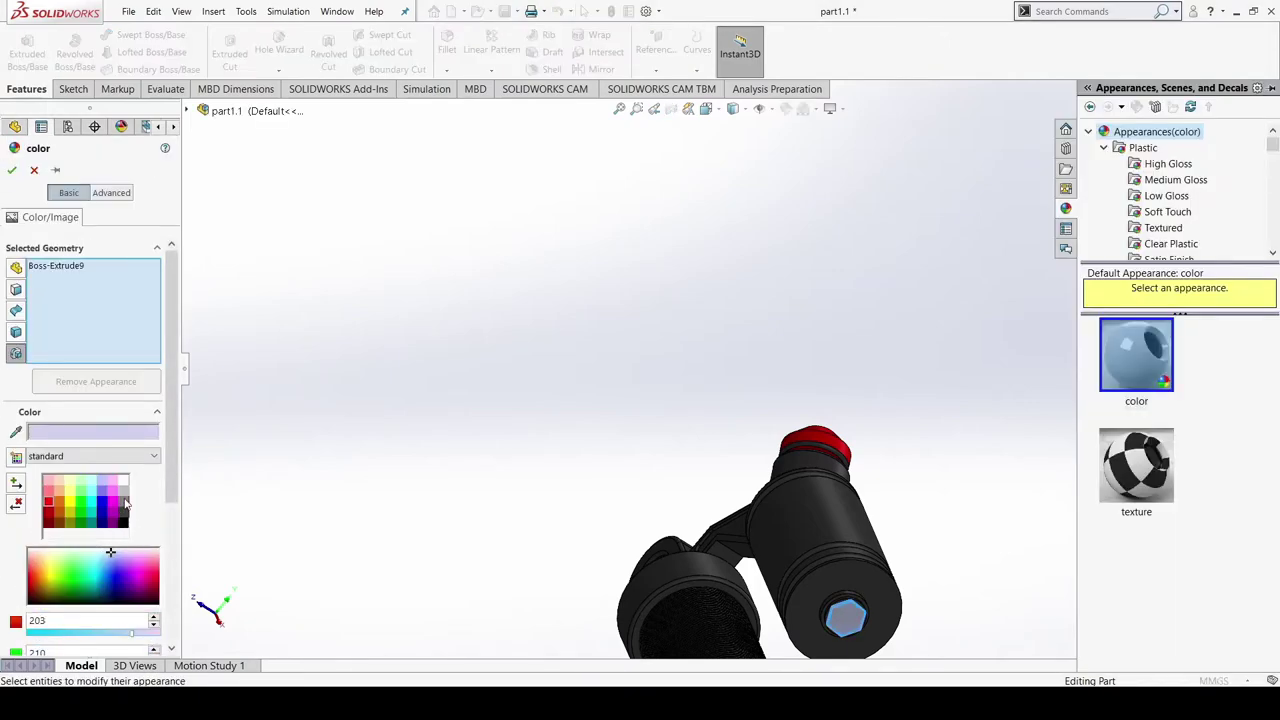
pyautogui.click(125, 503)
pyautogui.click(125, 491)
pyautogui.moveTo(417, 398); pyautogui.dragTo(777, 588, button='middle')
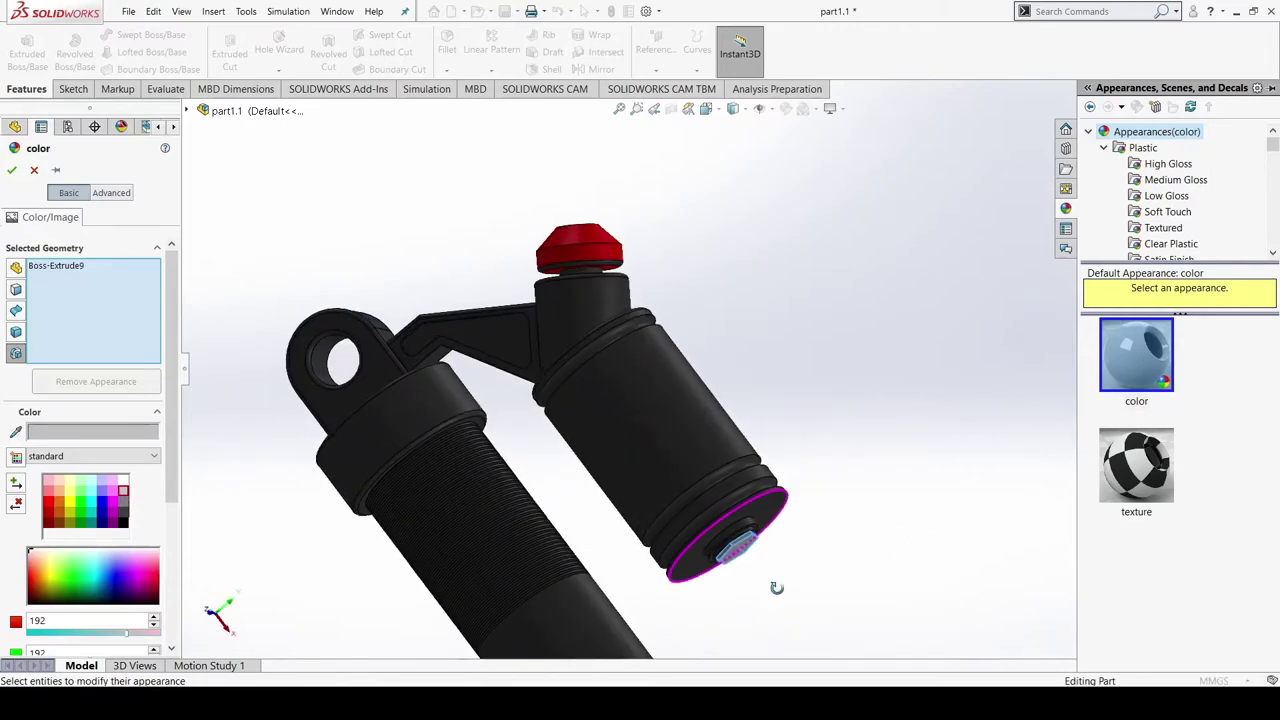
pyautogui.click(11, 170)
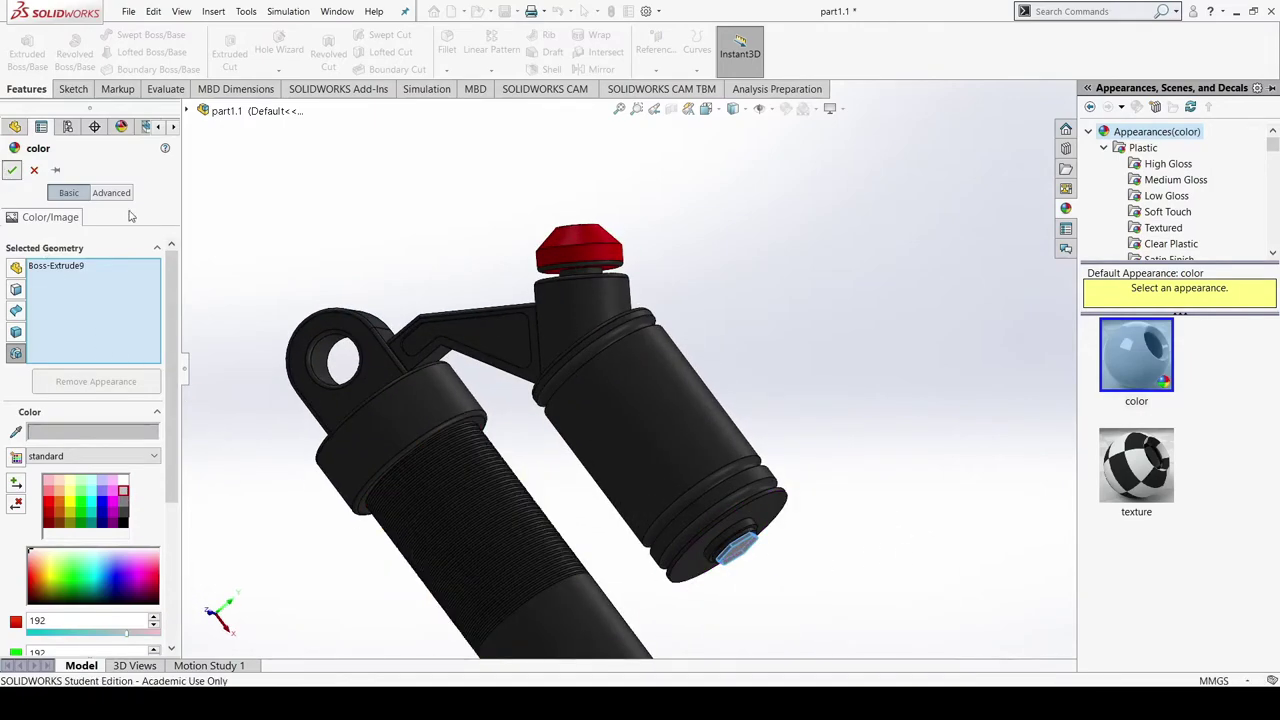
pyautogui.scroll(2, 786, 442)
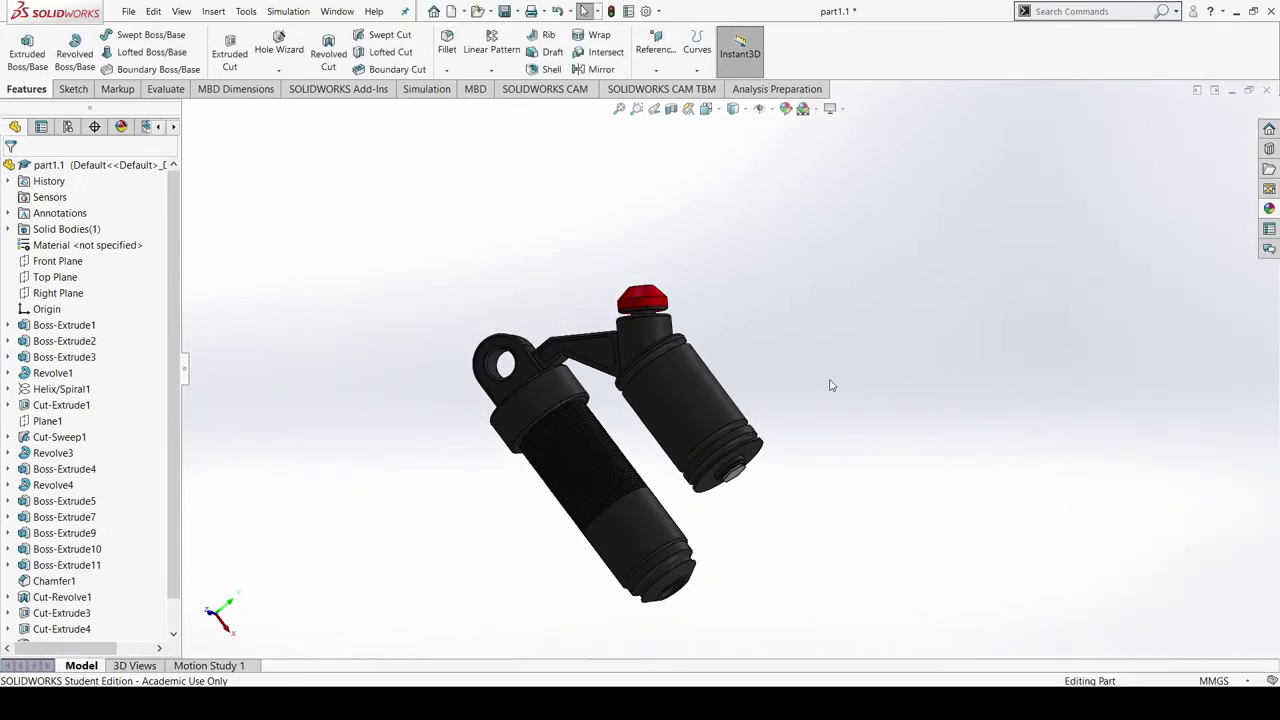
# Colour the reservoir's revolved body feature light blue with red 117 and green 139
pyautogui.moveTo(831, 383); pyautogui.dragTo(826, 465, button='middle')
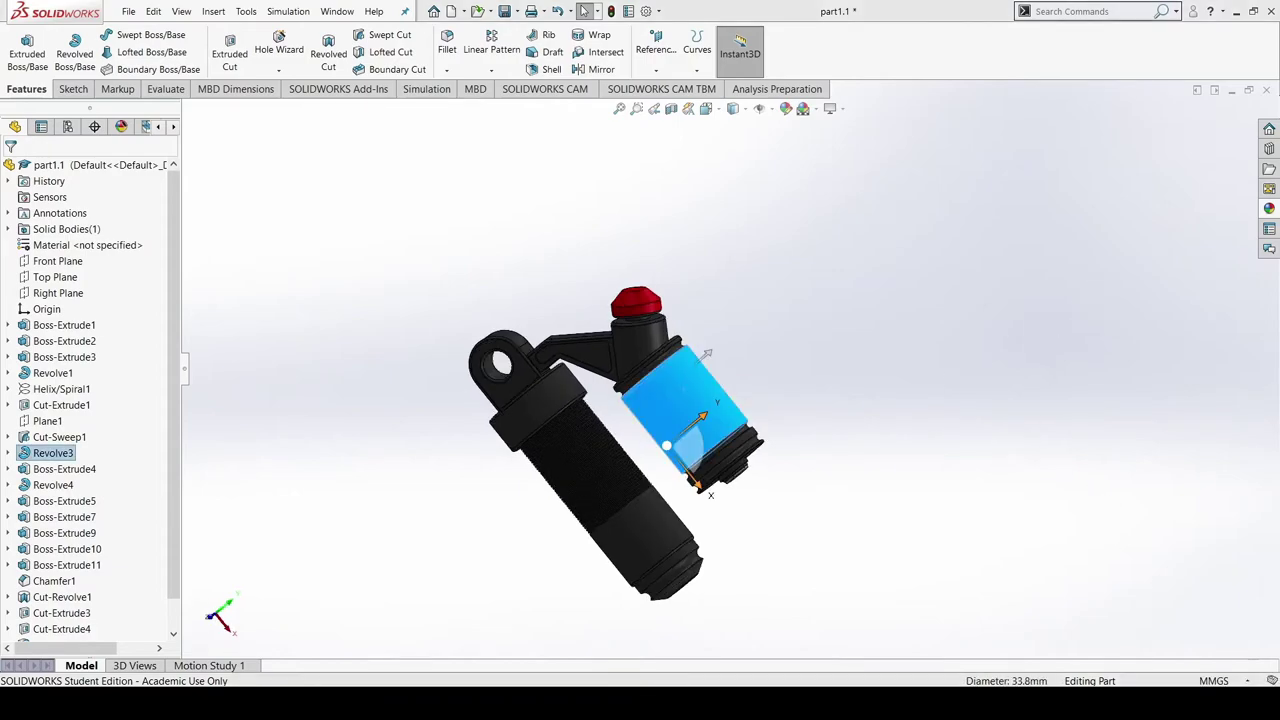
pyautogui.hotkey('alt', 'Tab')
pyautogui.click(409, 197)
pyautogui.click(689, 407)
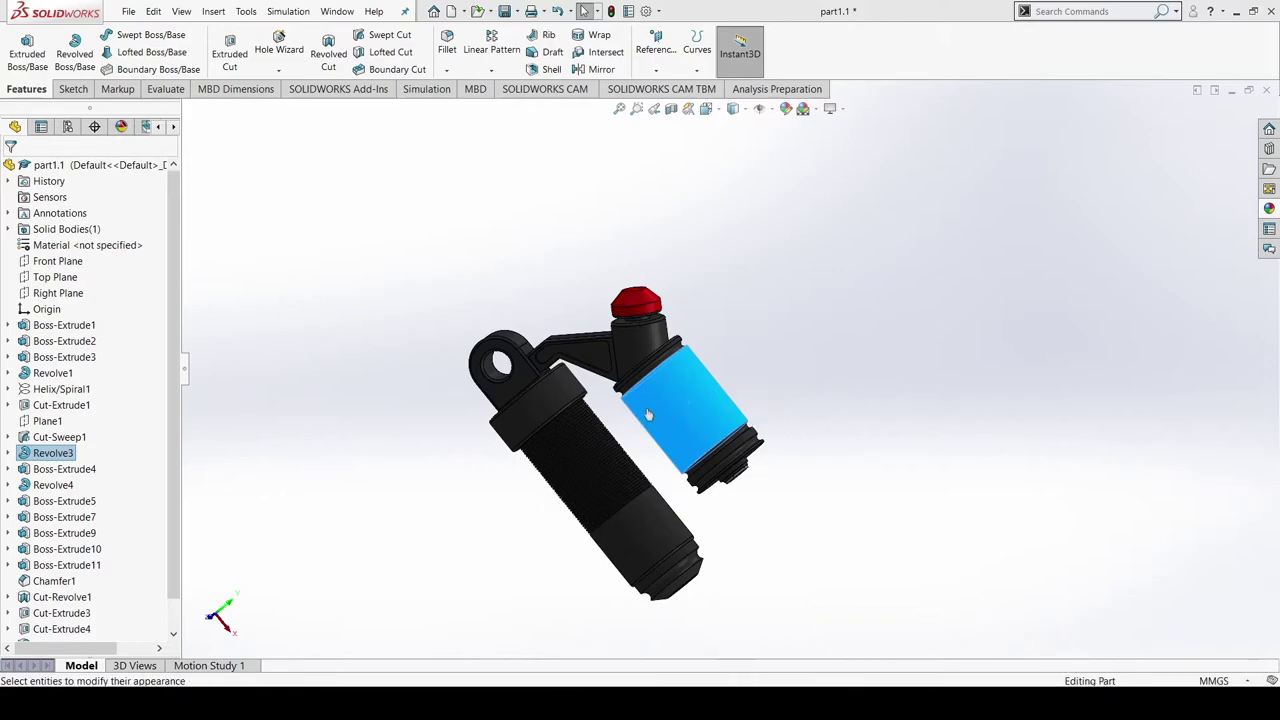
pyautogui.click(671, 372)
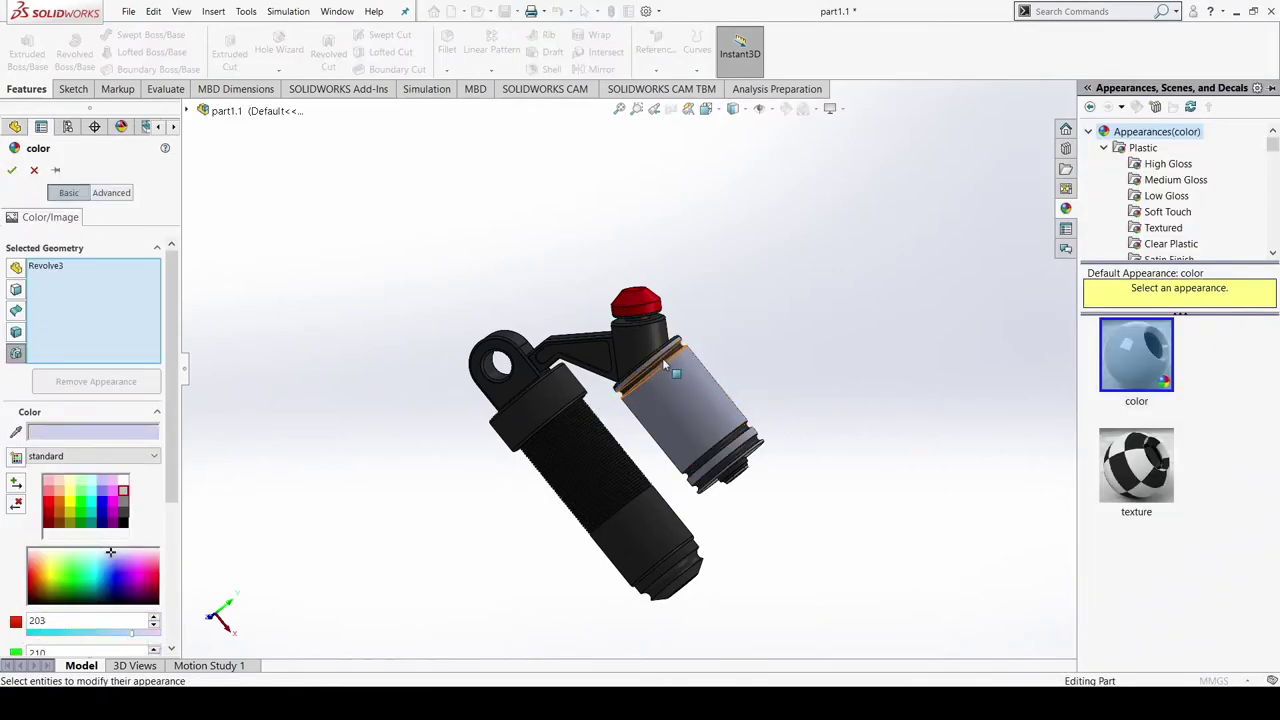
pyautogui.scroll(-3, 662, 358)
pyautogui.click(665, 360)
pyautogui.click(663, 460)
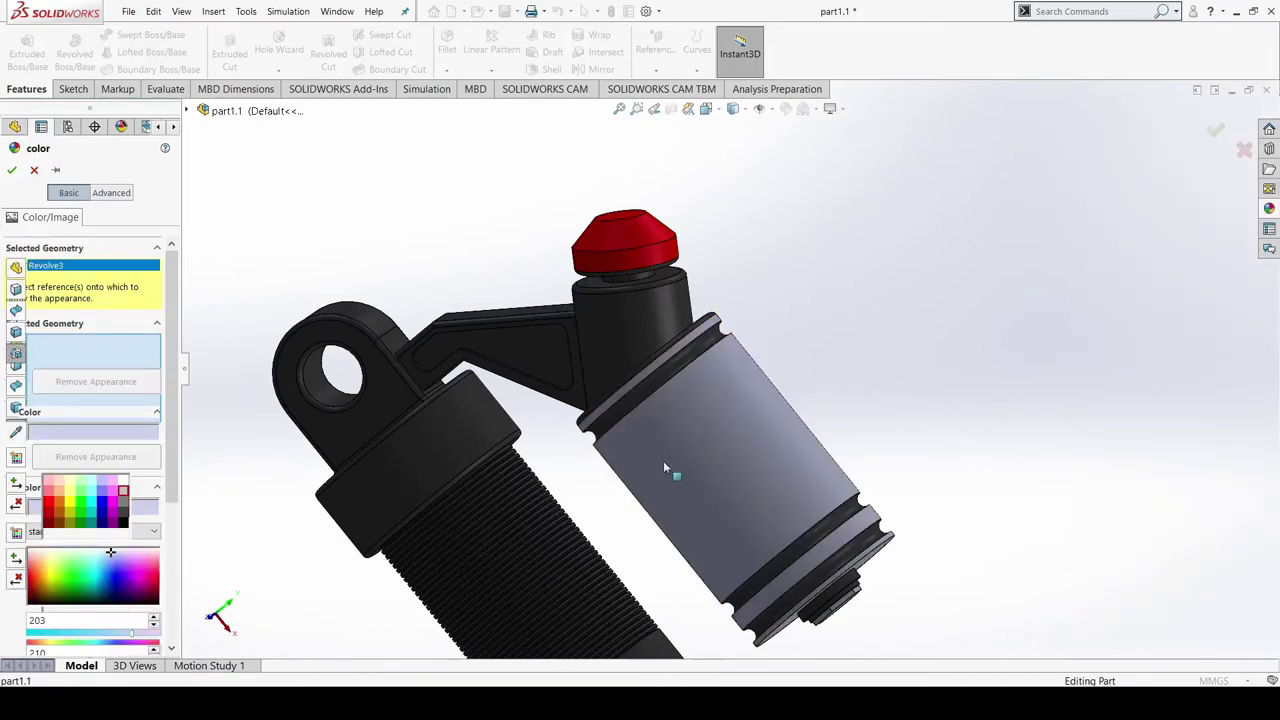
pyautogui.click(110, 574)
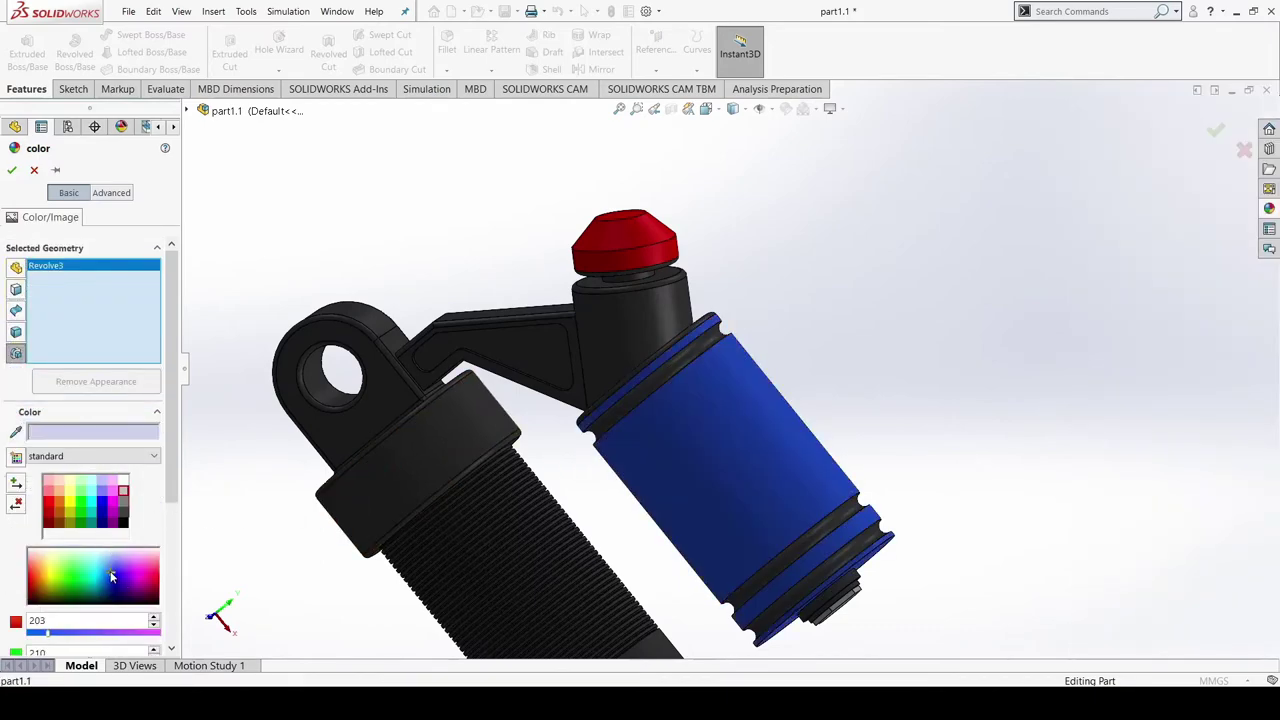
pyautogui.click(111, 560)
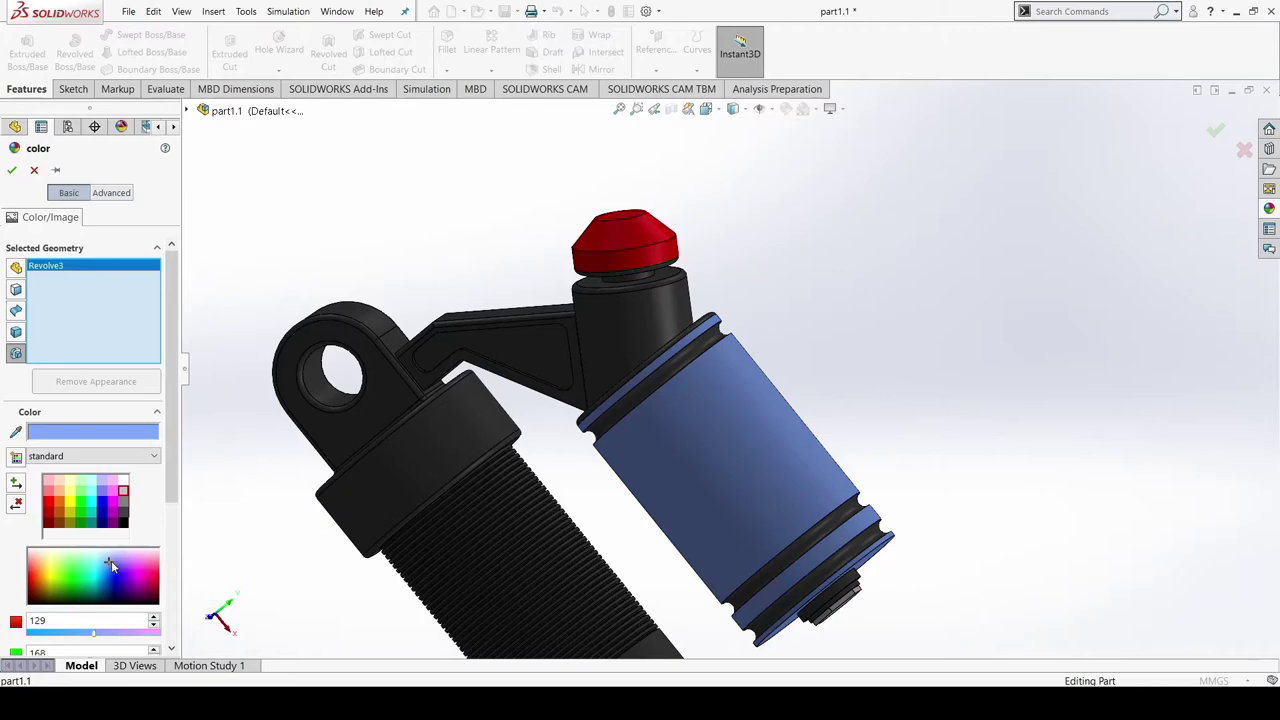
pyautogui.click(112, 562)
pyautogui.scroll(2, 419, 515)
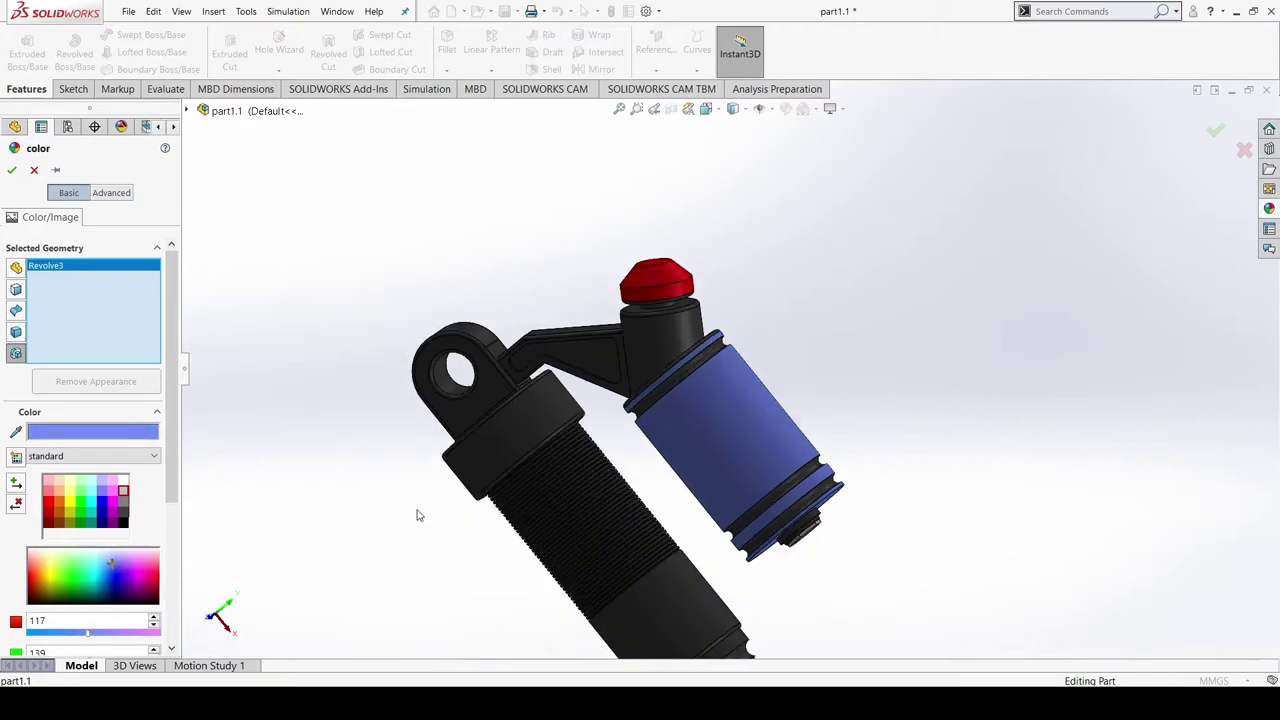
pyautogui.moveTo(845, 352); pyautogui.dragTo(869, 377, button='middle')
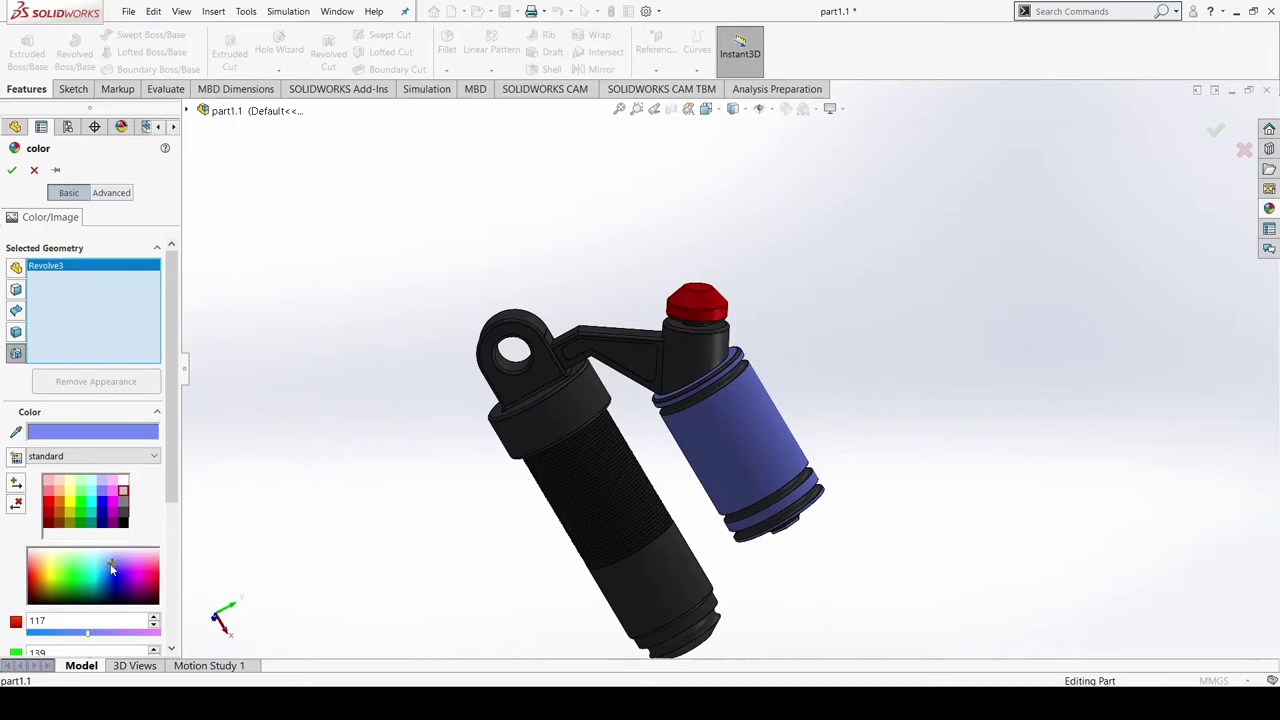
# Change the reservoir's revolved body colour to deep blue with red 12 and green 0
pyautogui.moveTo(111, 568); pyautogui.dragTo(117, 580)
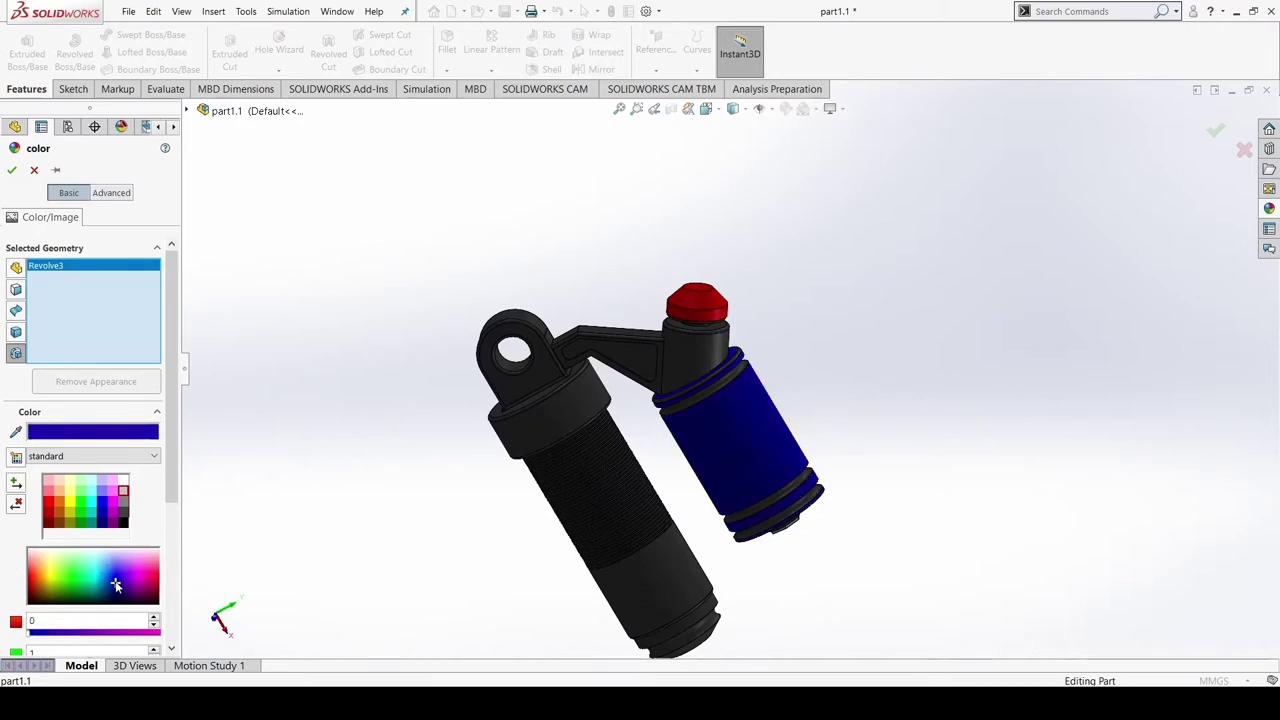
pyautogui.click(118, 586)
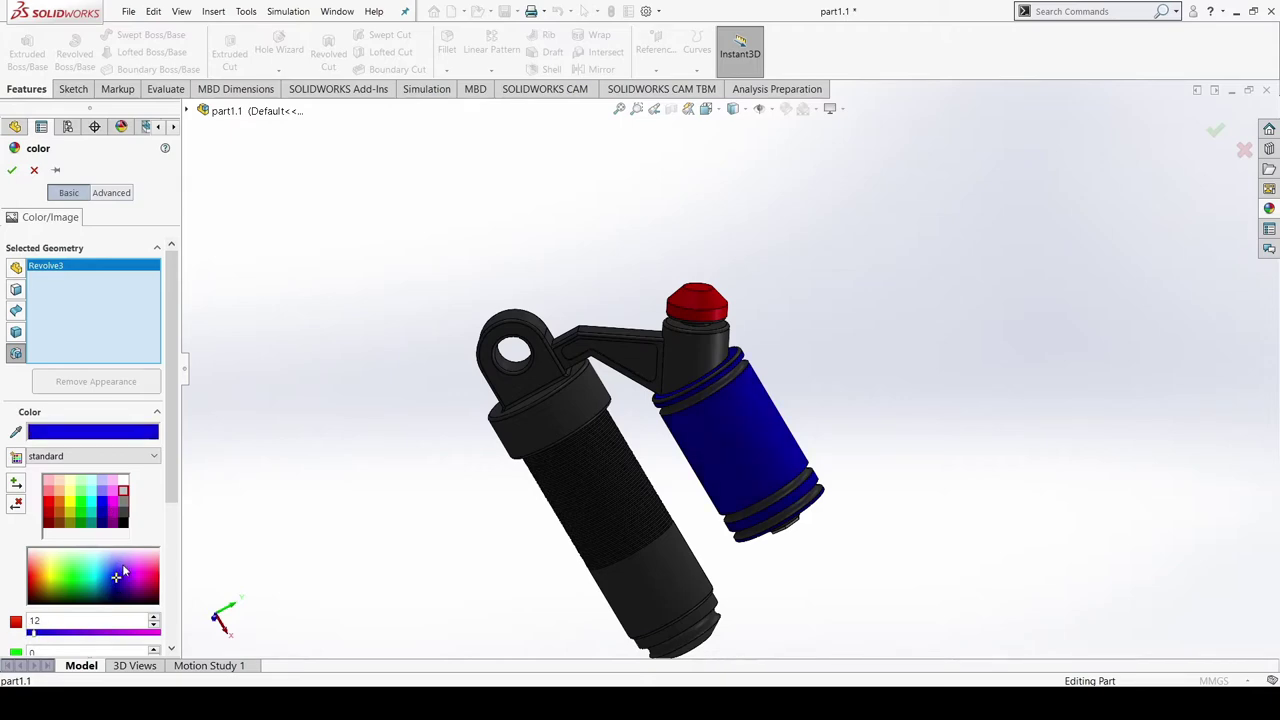
pyautogui.click(11, 170)
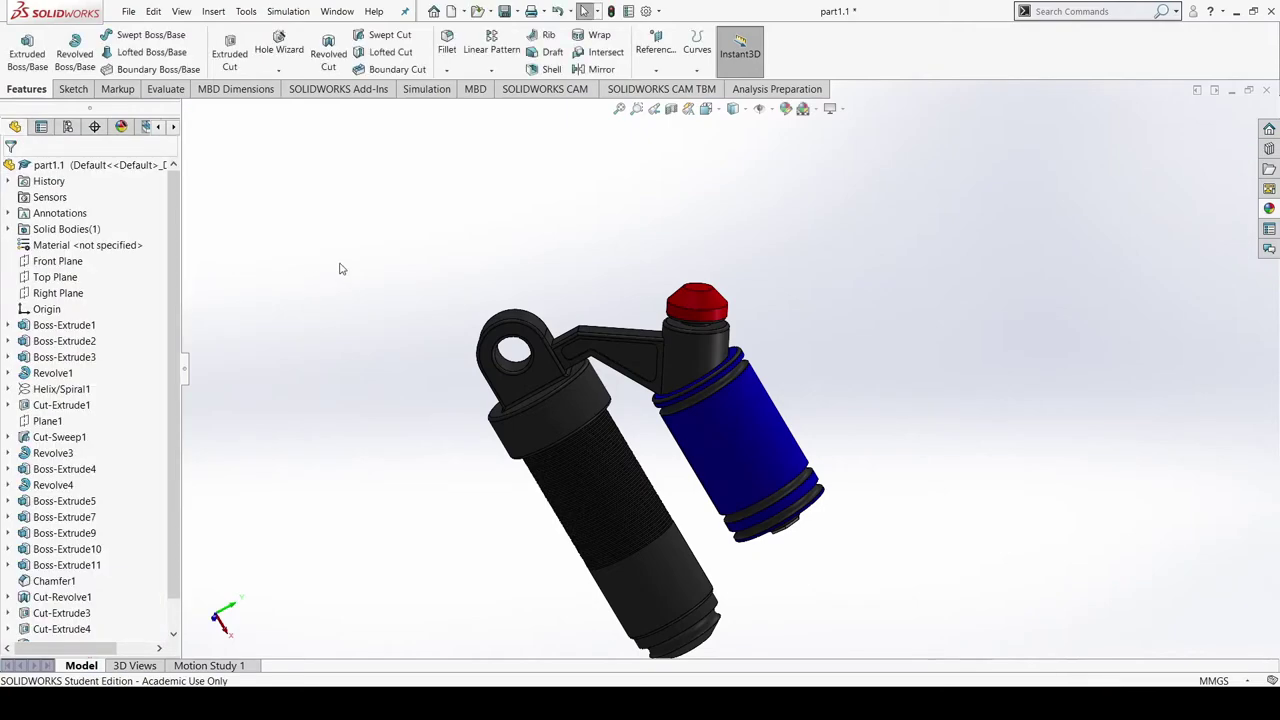
pyautogui.scroll(-3, 717, 293)
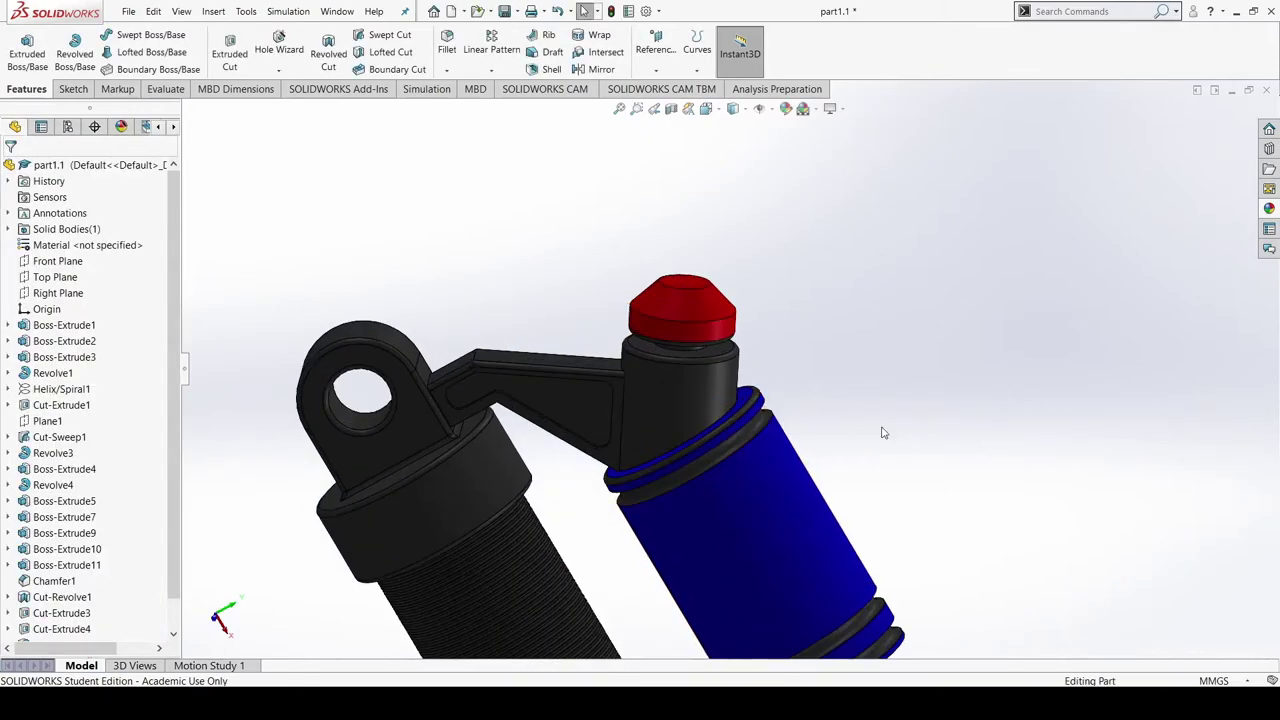
pyautogui.scroll(3, 866, 471)
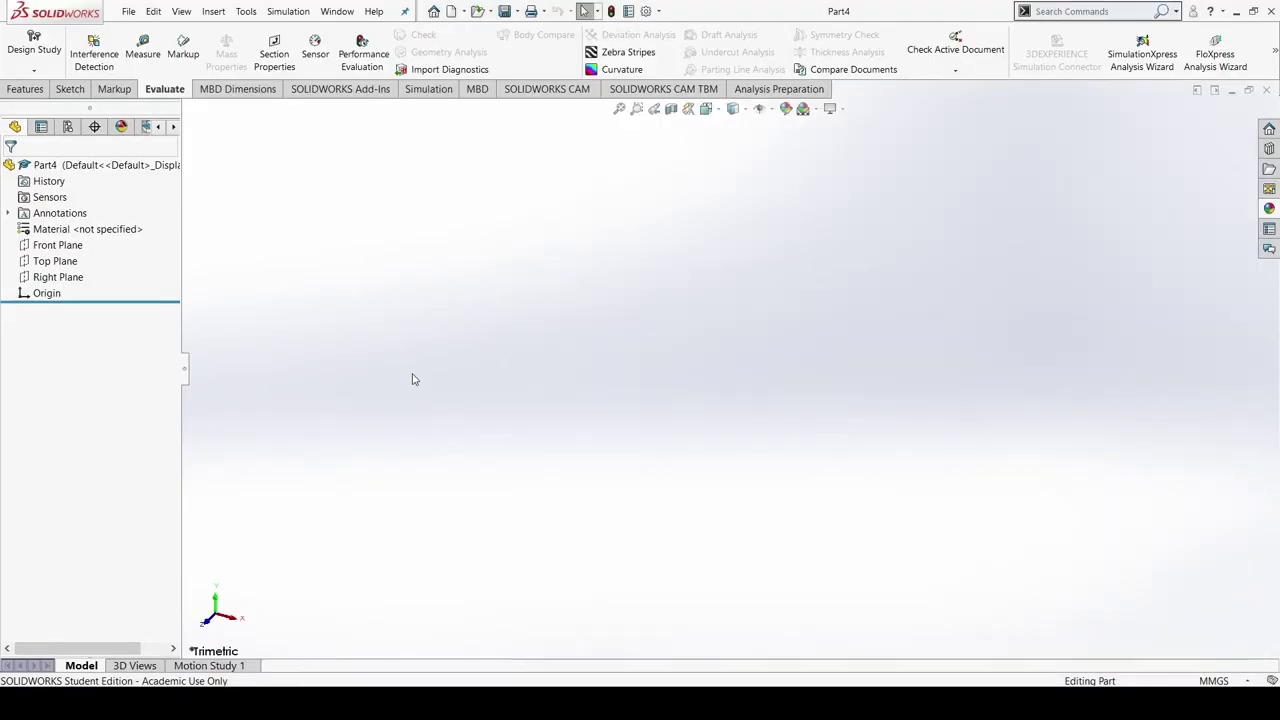
# Sketch a nearly vertical construction line about 101 mm long near the origin on the new part's Front Plane
pyautogui.click(100, 245)
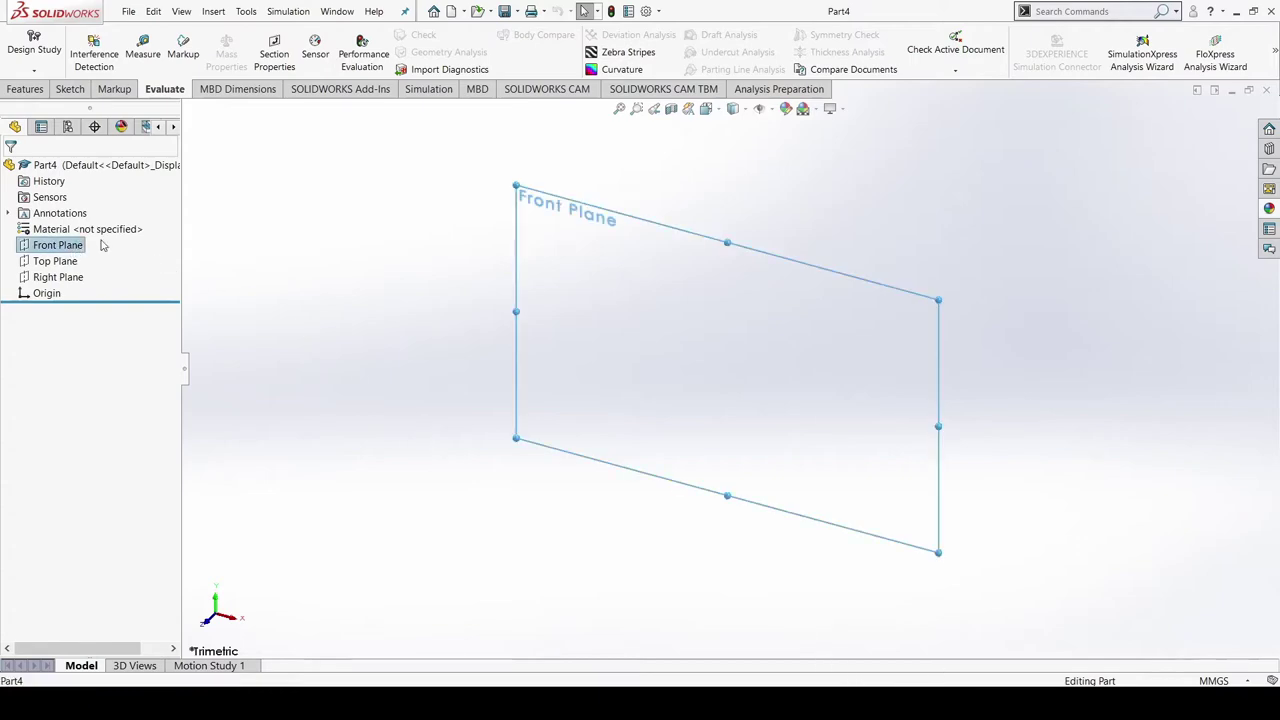
pyautogui.click(145, 229)
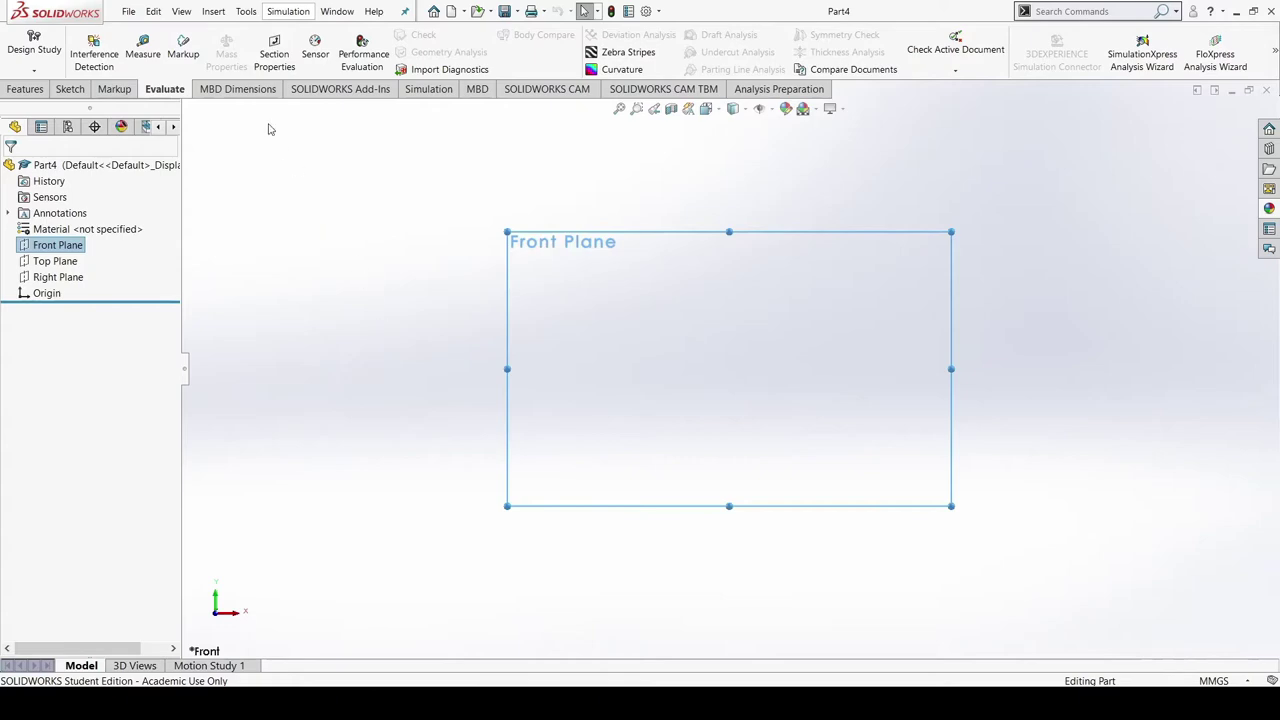
pyautogui.click(70, 91)
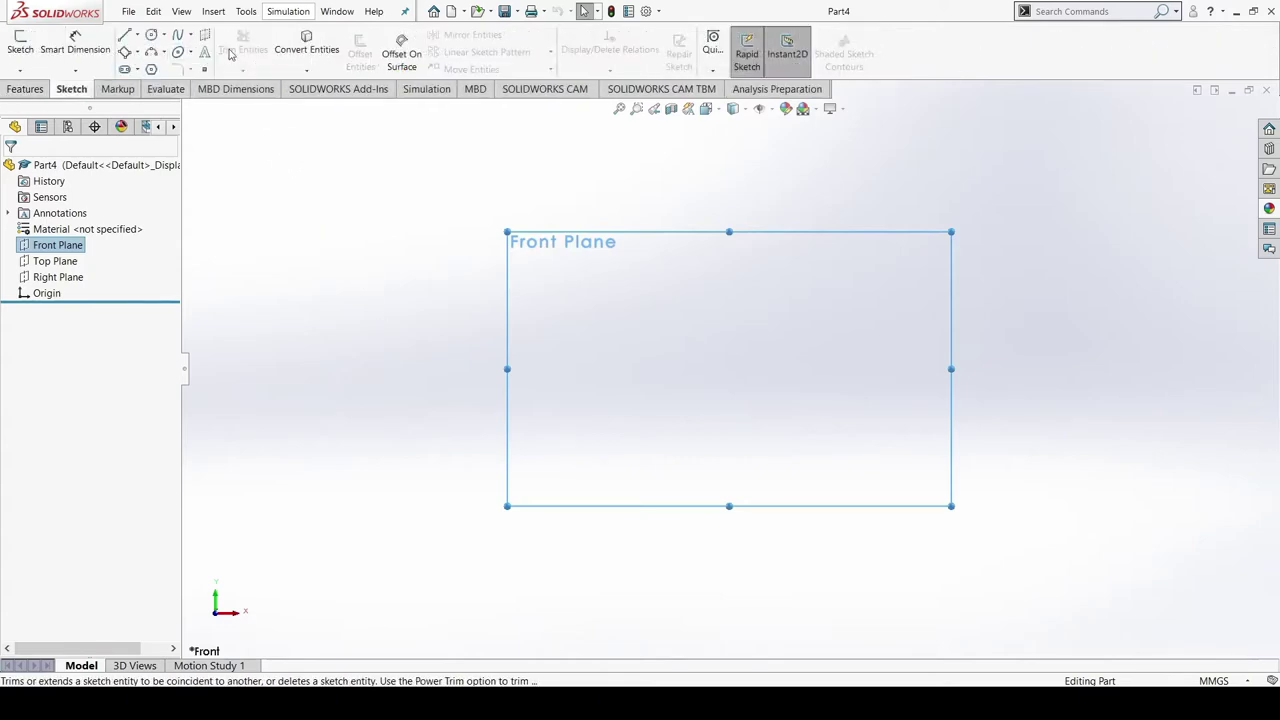
pyautogui.click(143, 77)
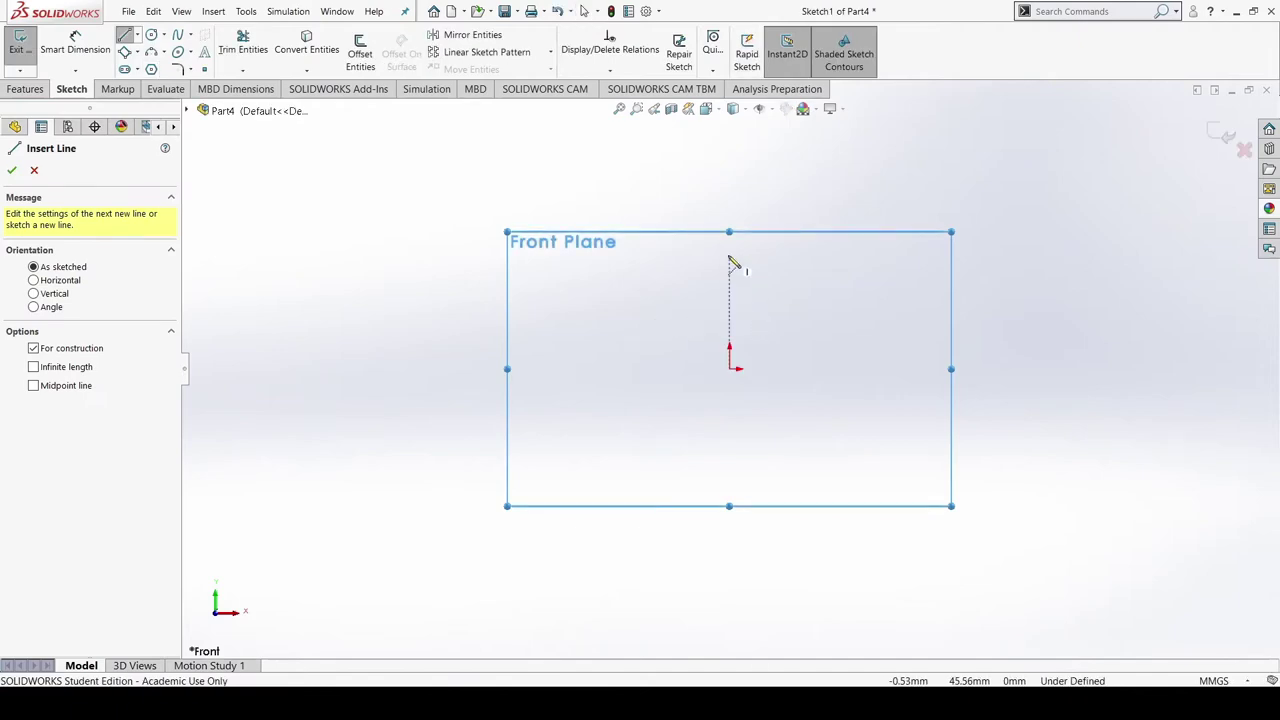
pyautogui.click(729, 256)
pyautogui.click(735, 506)
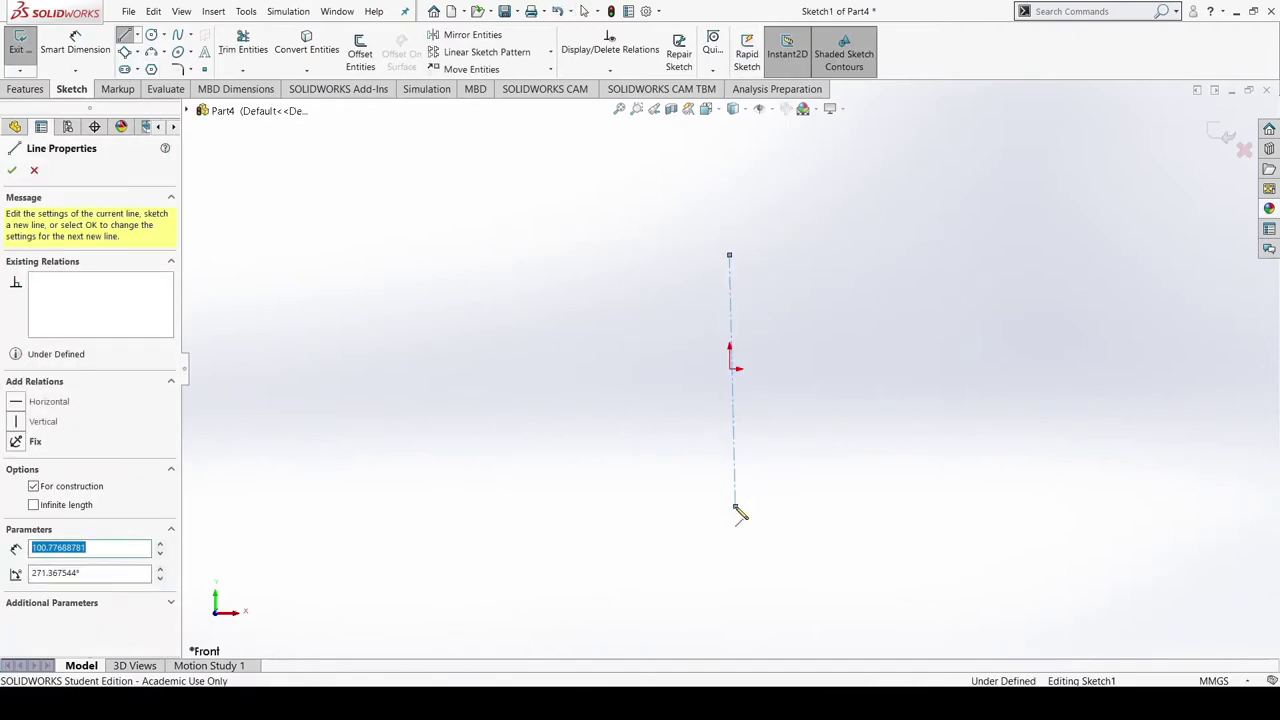
# Undo the slanted construction line and redraw it as a vertical construction line through the origin
pyautogui.press('Escape')
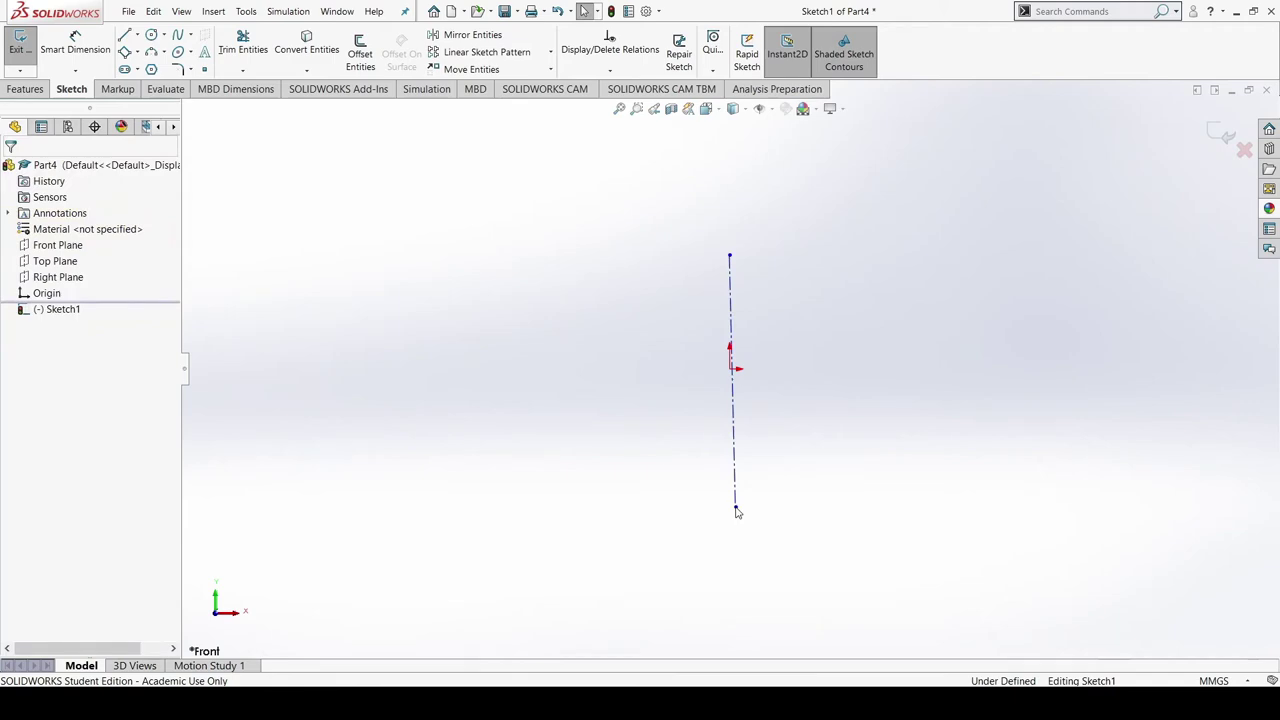
pyautogui.hotkey('ctrl', 'z')
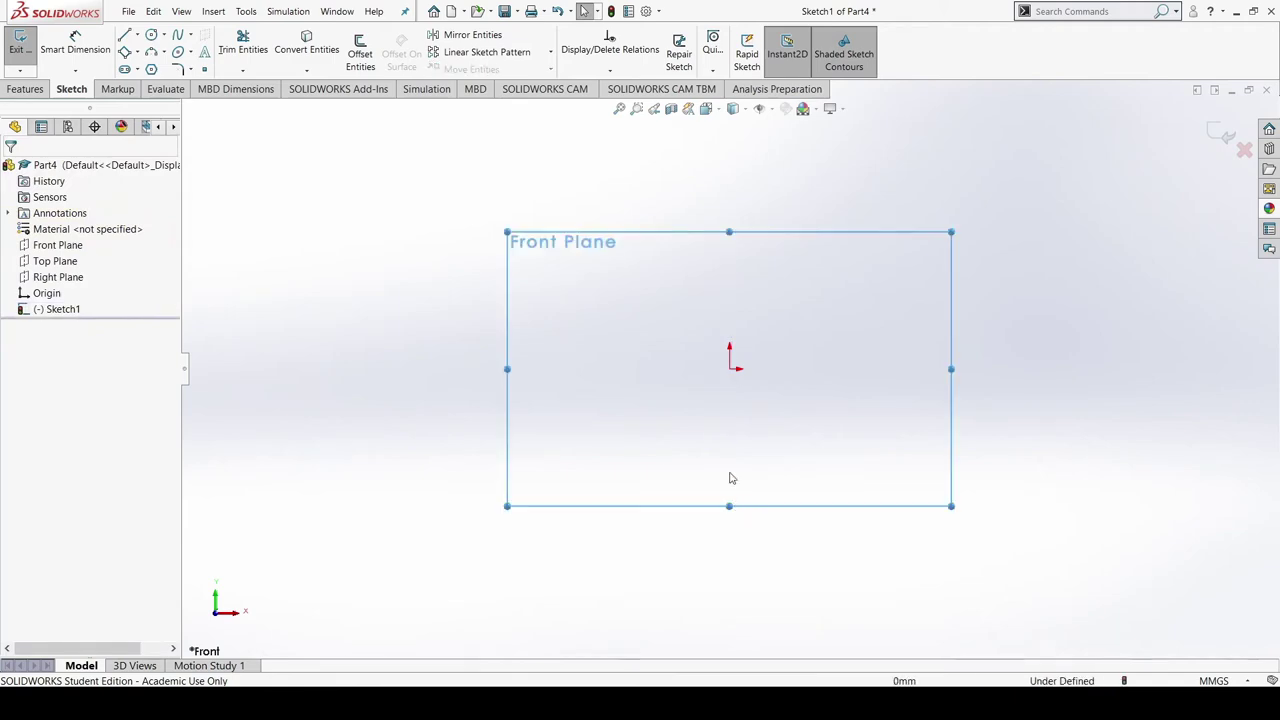
pyautogui.click(126, 36)
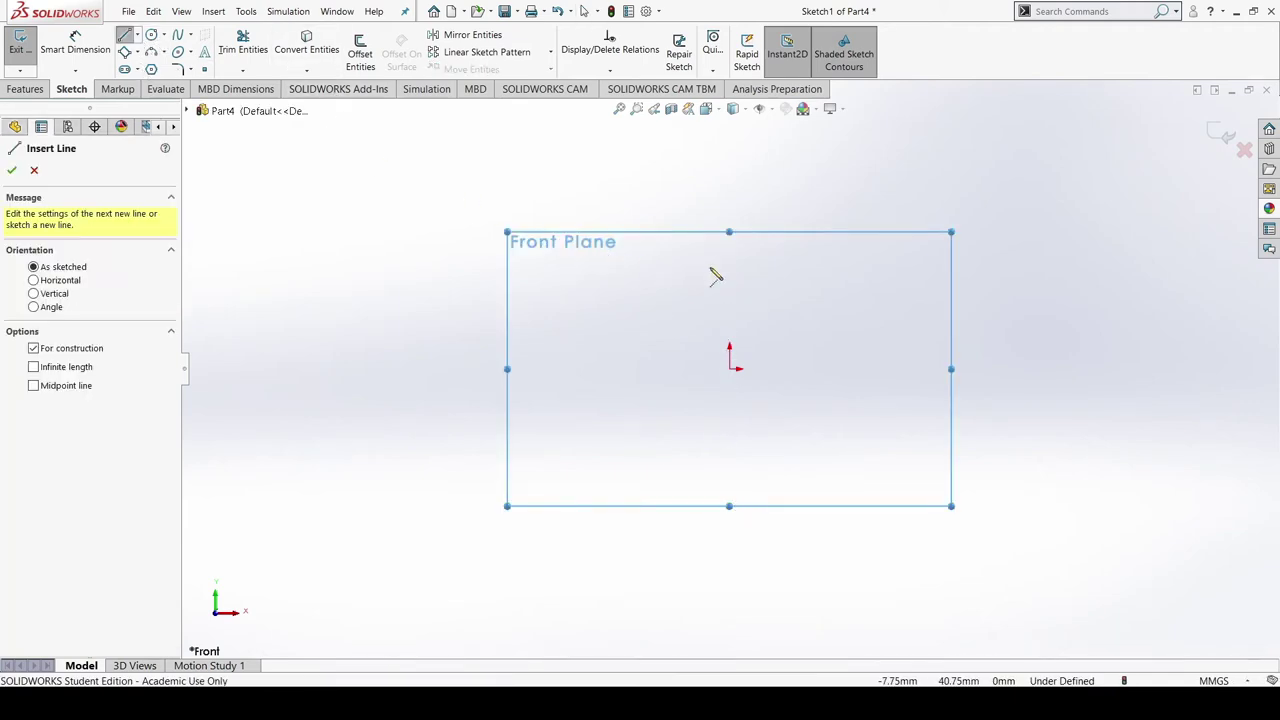
pyautogui.moveTo(730, 262); pyautogui.dragTo(729, 489)
pyautogui.press('Escape')
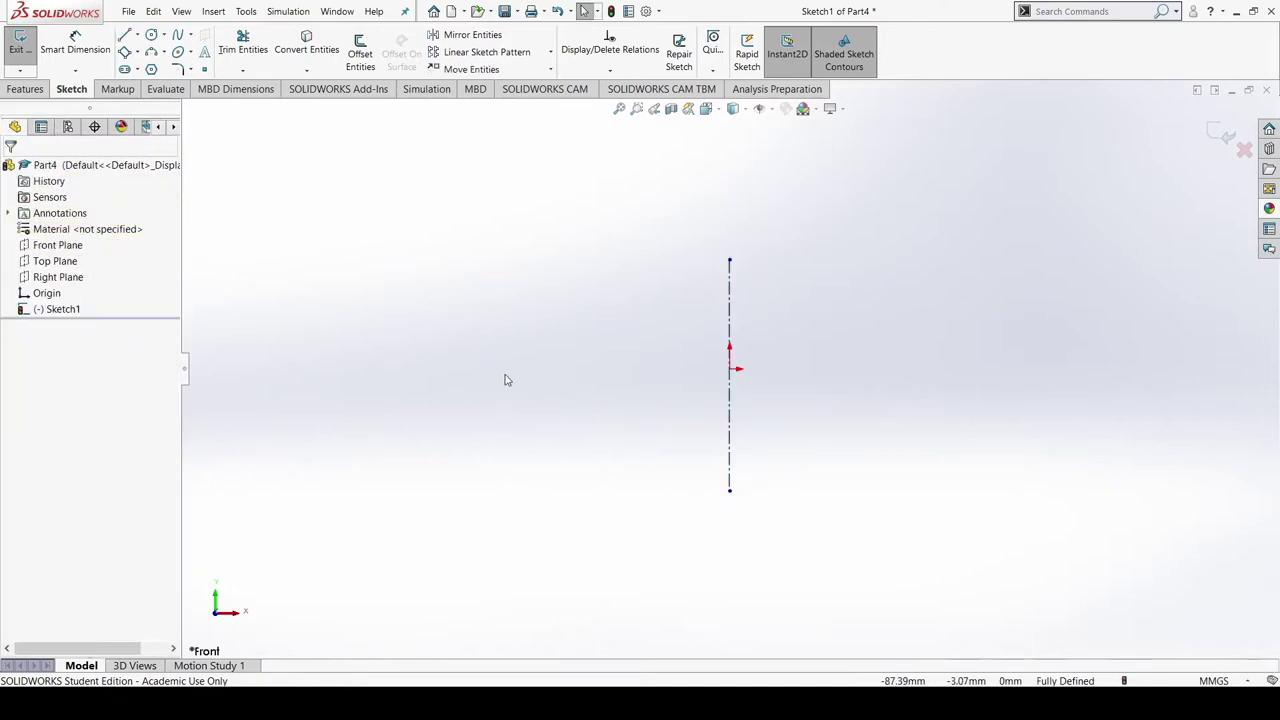
# Sketch two concentric circles centred on the origin, with radii of about 23 mm and 11 mm
pyautogui.moveTo(260, 298); pyautogui.dragTo(257, 246, button='right')
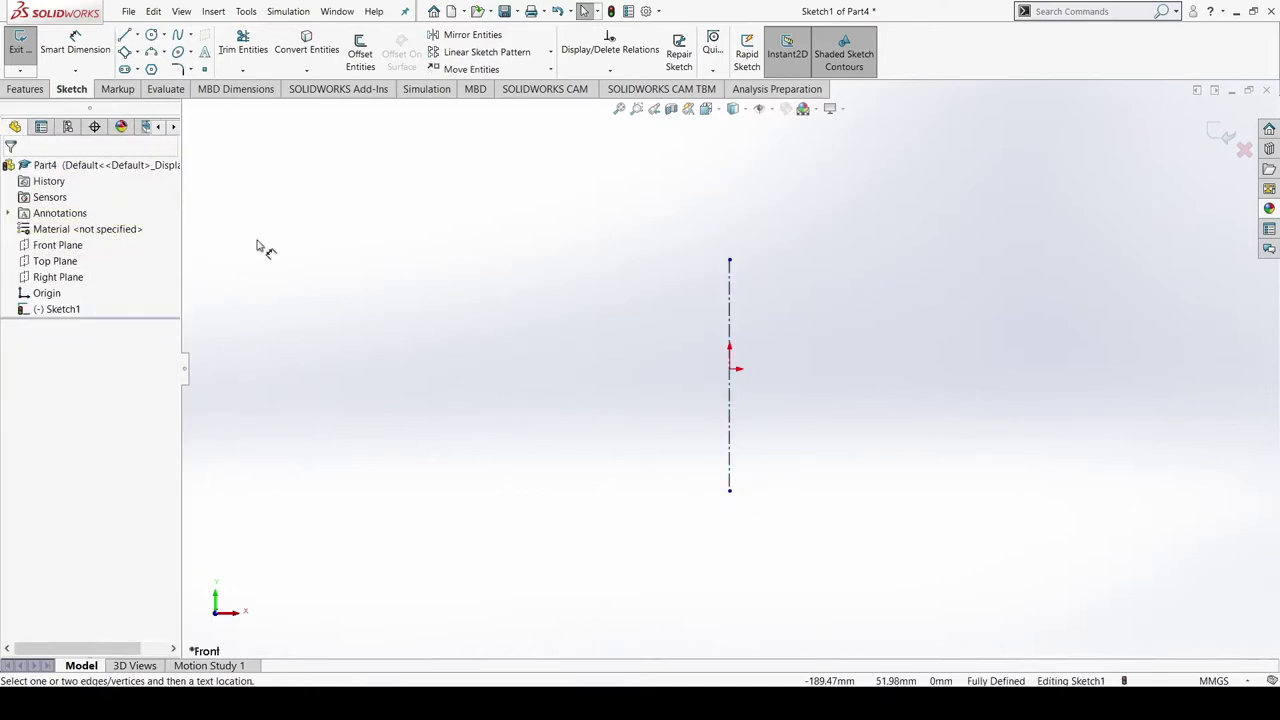
pyautogui.moveTo(435, 286); pyautogui.dragTo(495, 288, button='right')
pyautogui.click(729, 369)
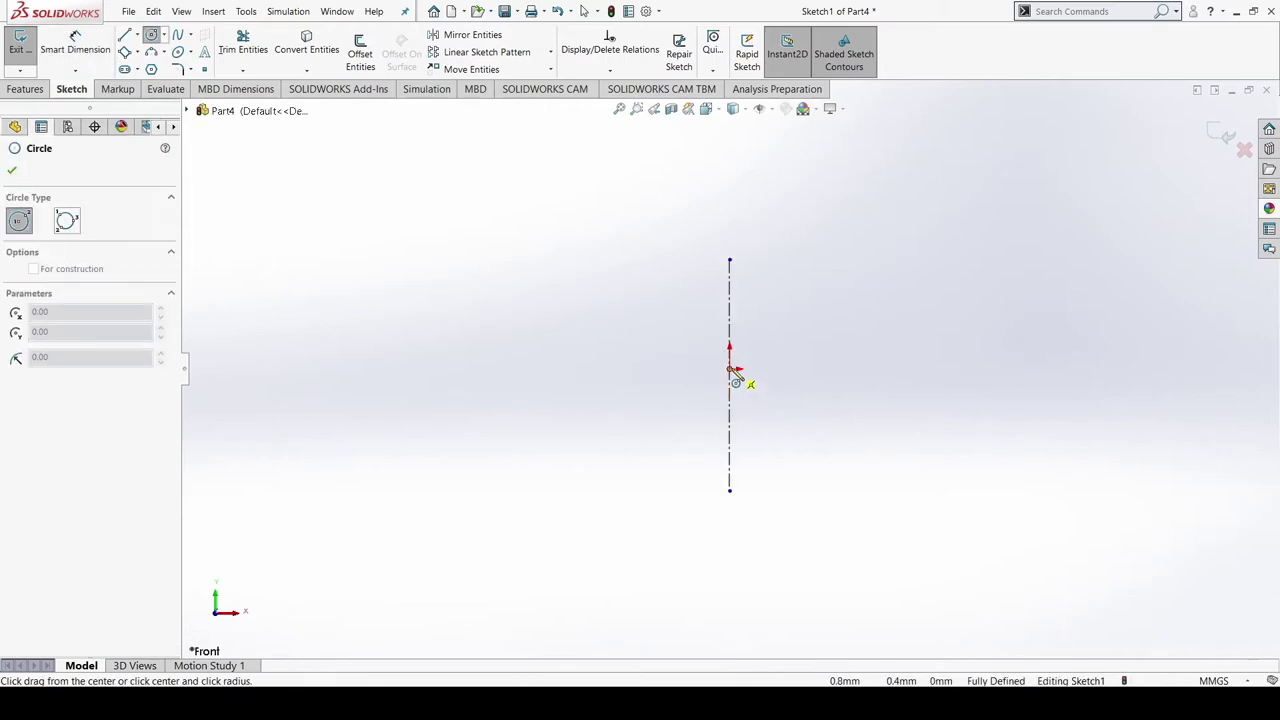
pyautogui.click(753, 424)
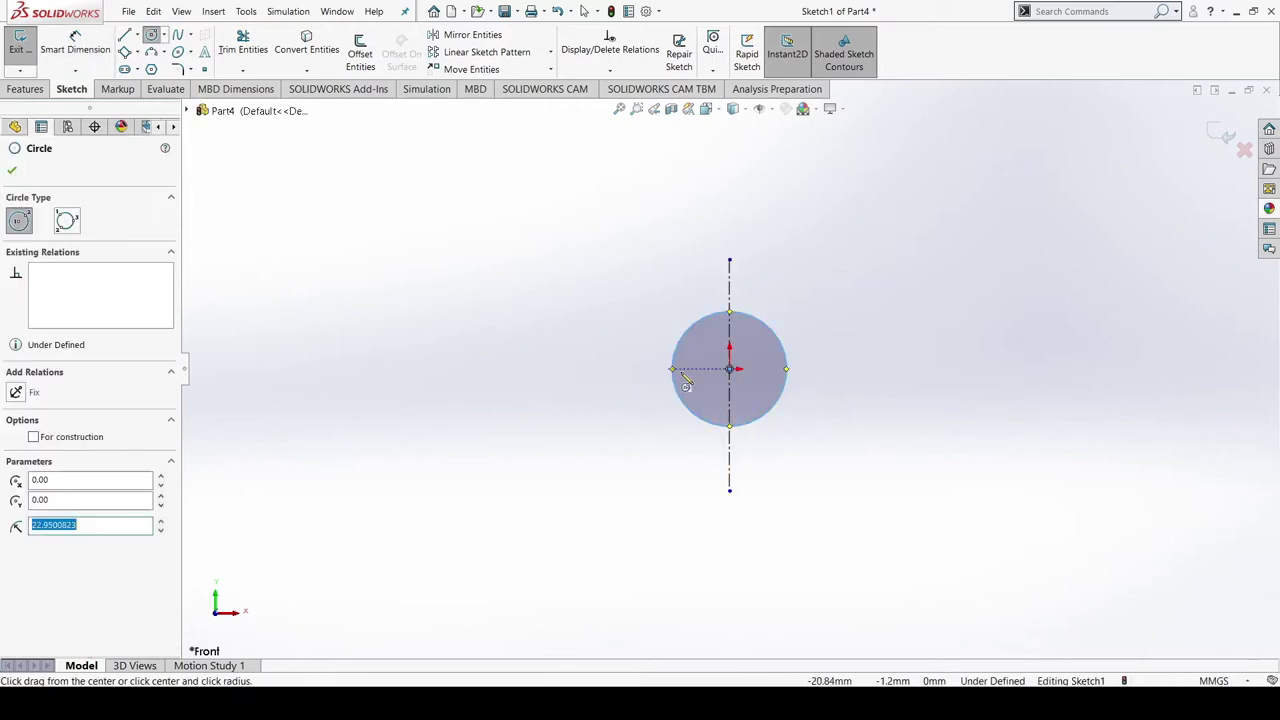
pyautogui.click(730, 369)
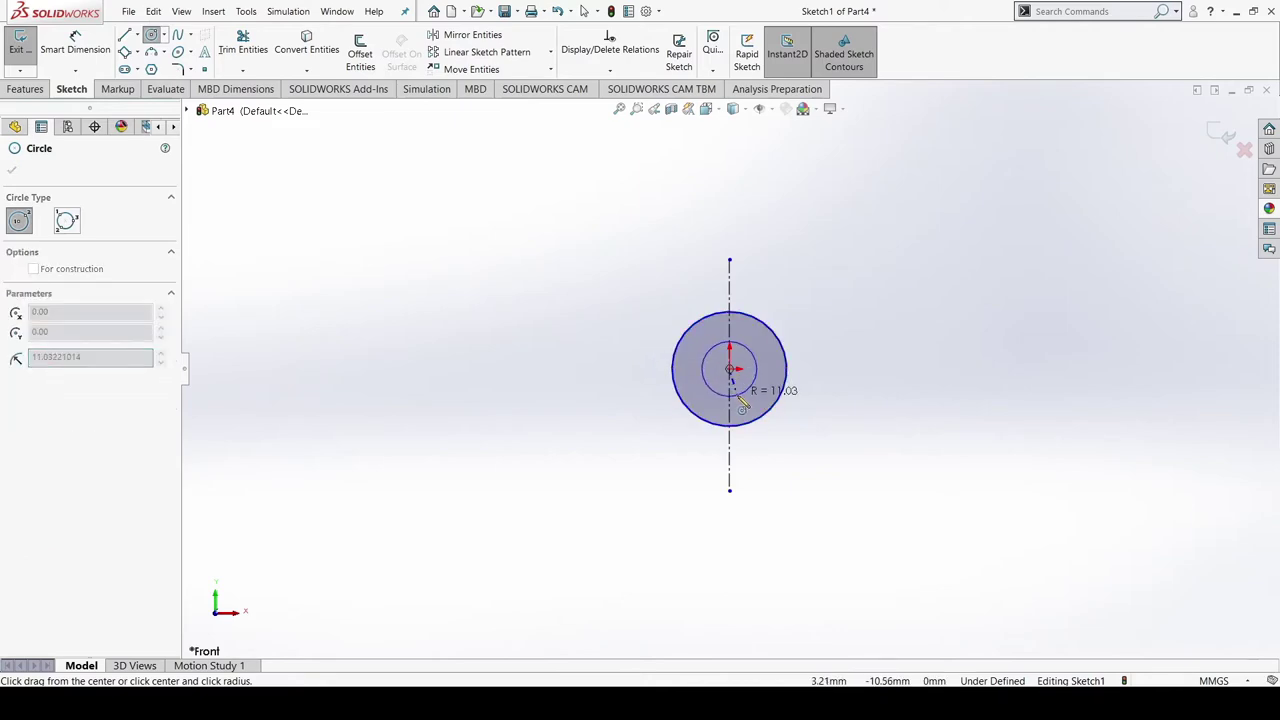
pyautogui.click(750, 386)
pyautogui.press('Escape')
pyautogui.moveTo(557, 401); pyautogui.dragTo(599, 191, button='right')
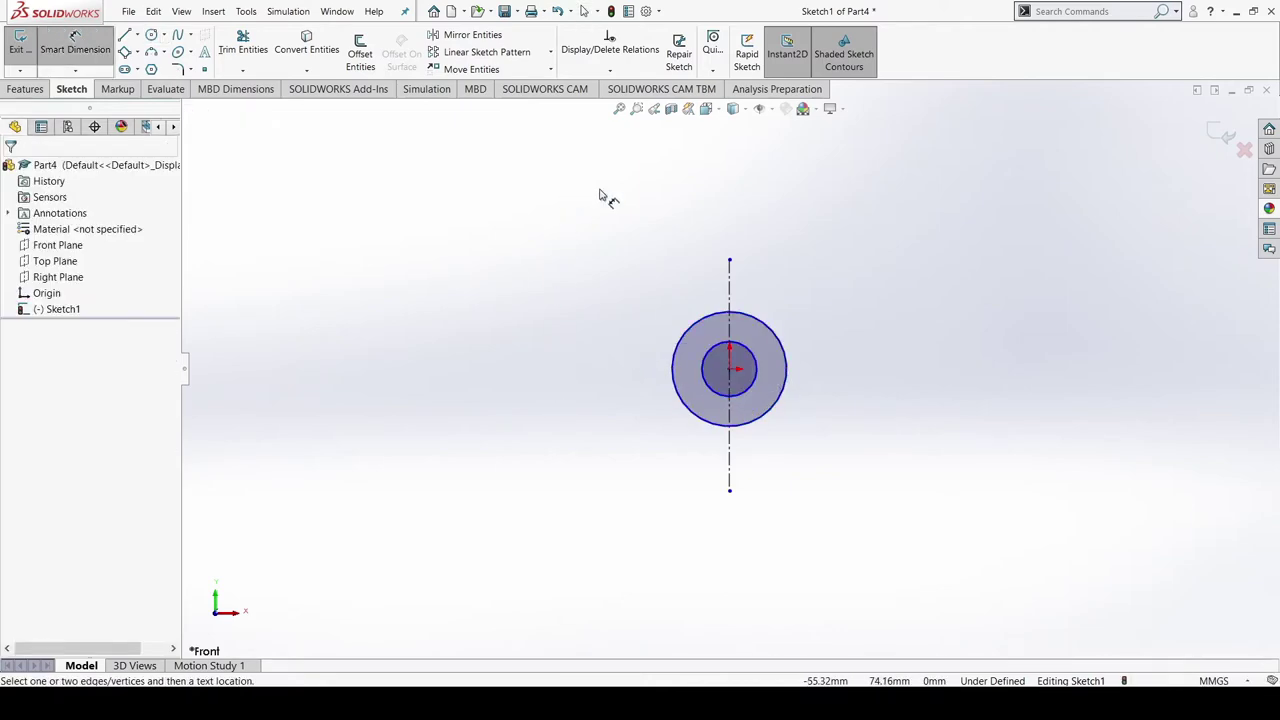
pyautogui.click(783, 345)
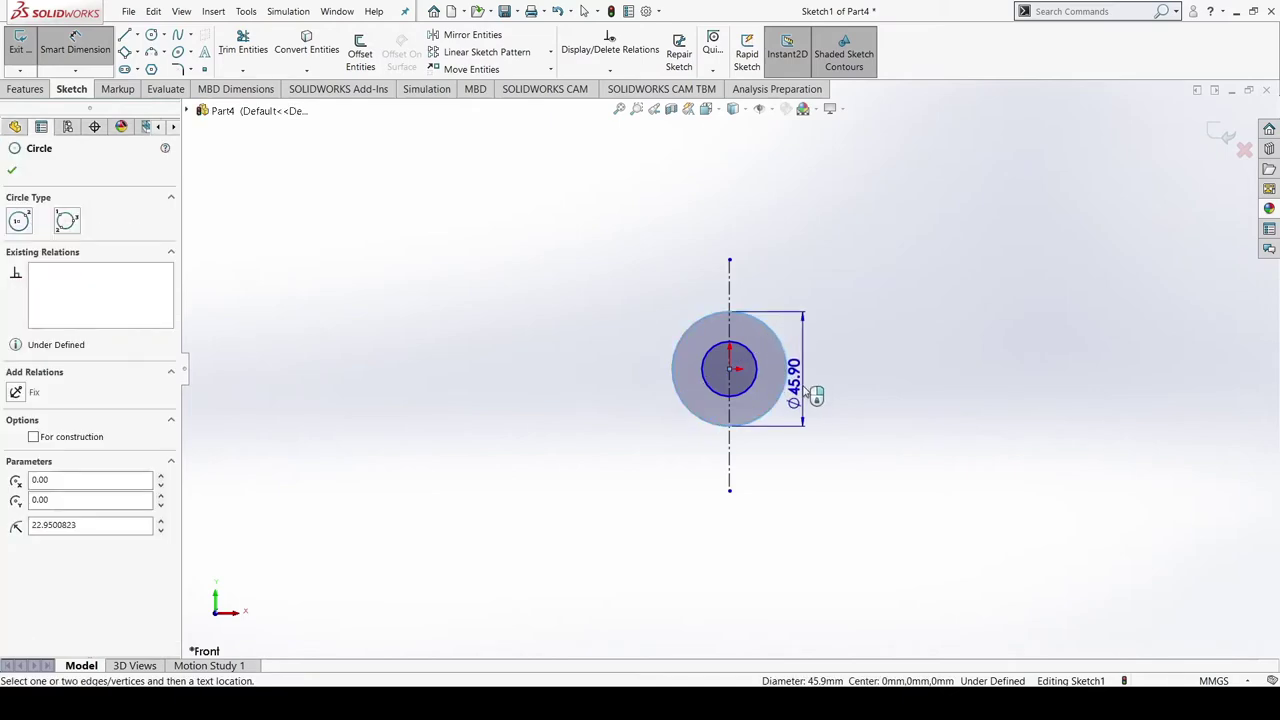
pyautogui.press('Escape')
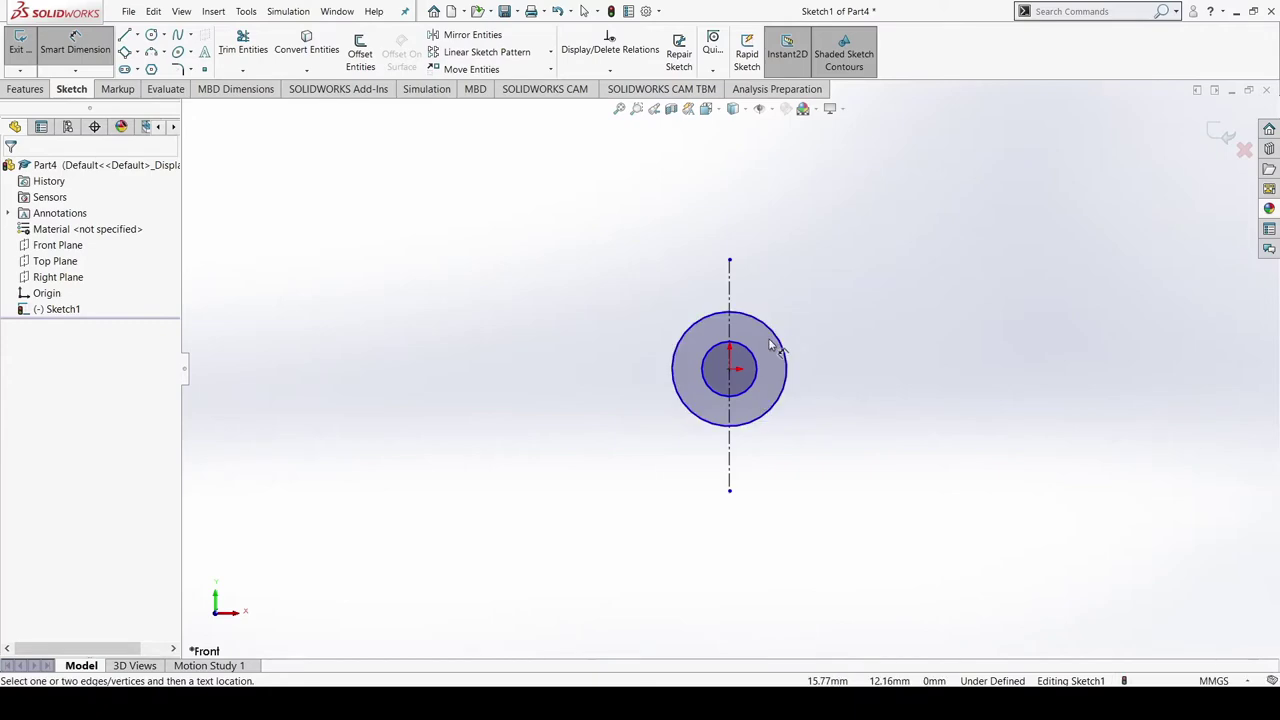
pyautogui.click(785, 346)
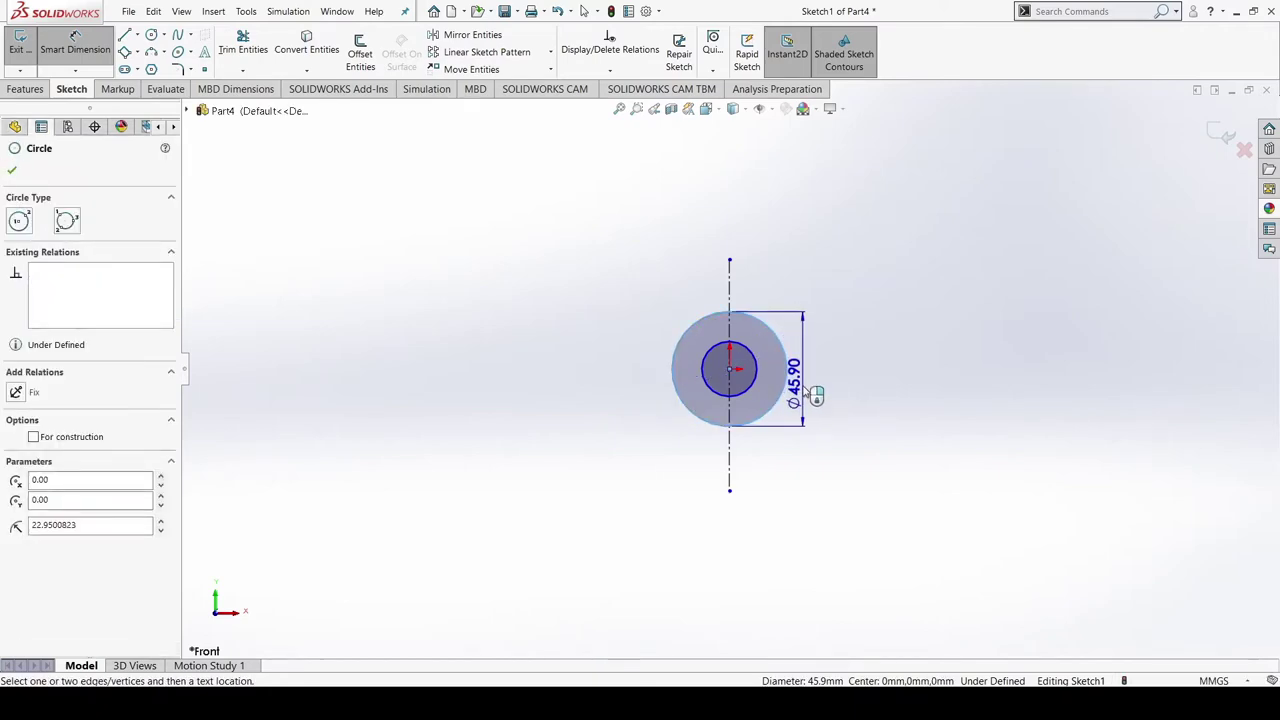
pyautogui.press('Escape')
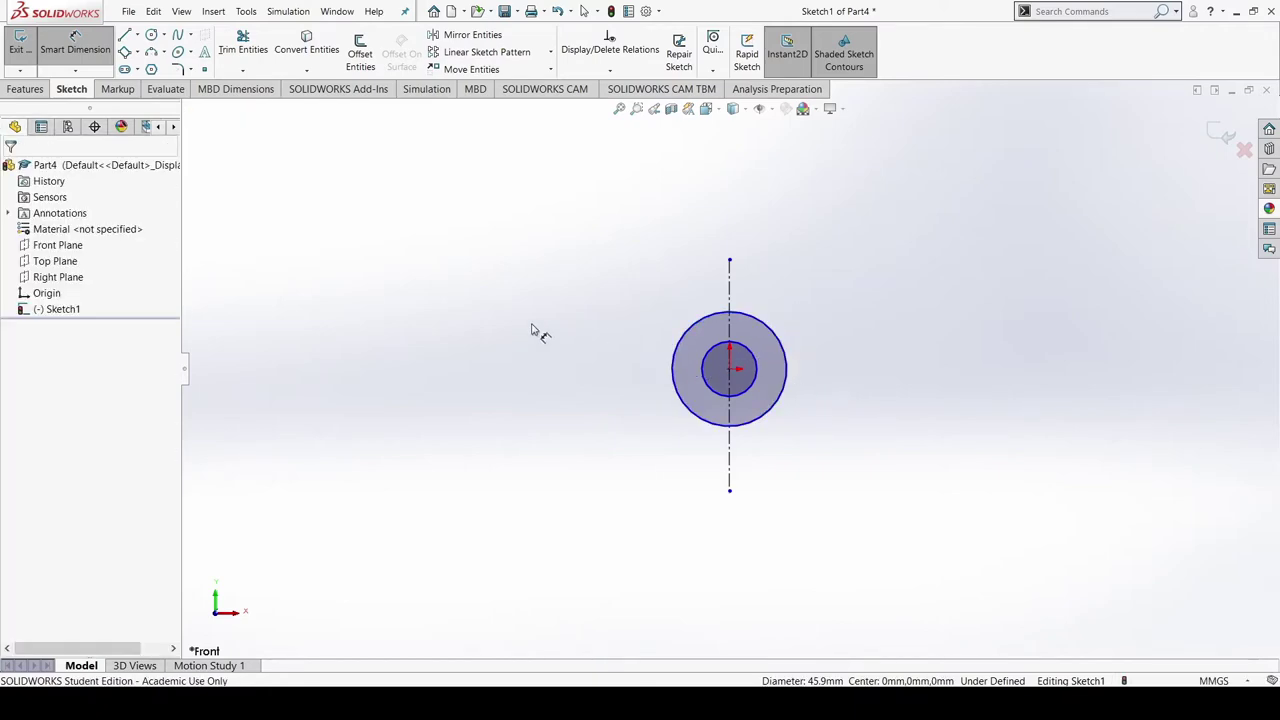
pyautogui.press('Escape')
# Sketch a horizontal line about 51 mm long leftward from the outer circle's top point and a vertical line down to the circle's lowest level
pyautogui.press('l')
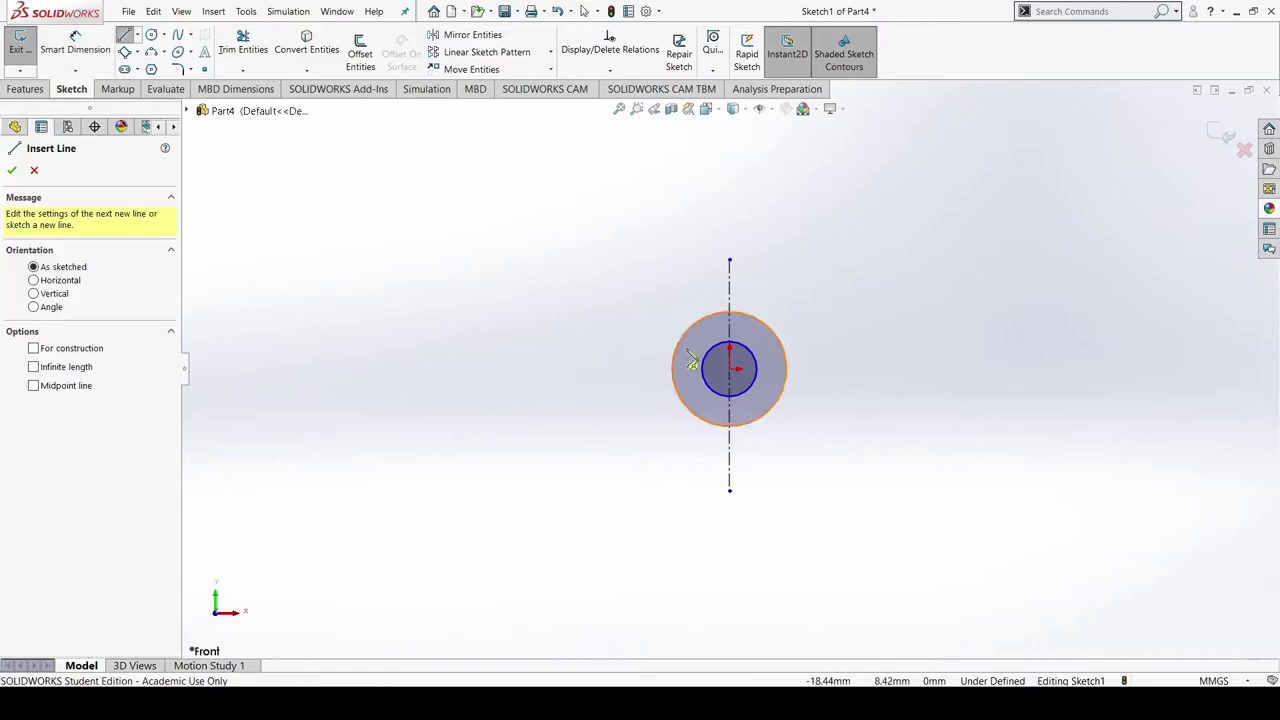
pyautogui.click(729, 312)
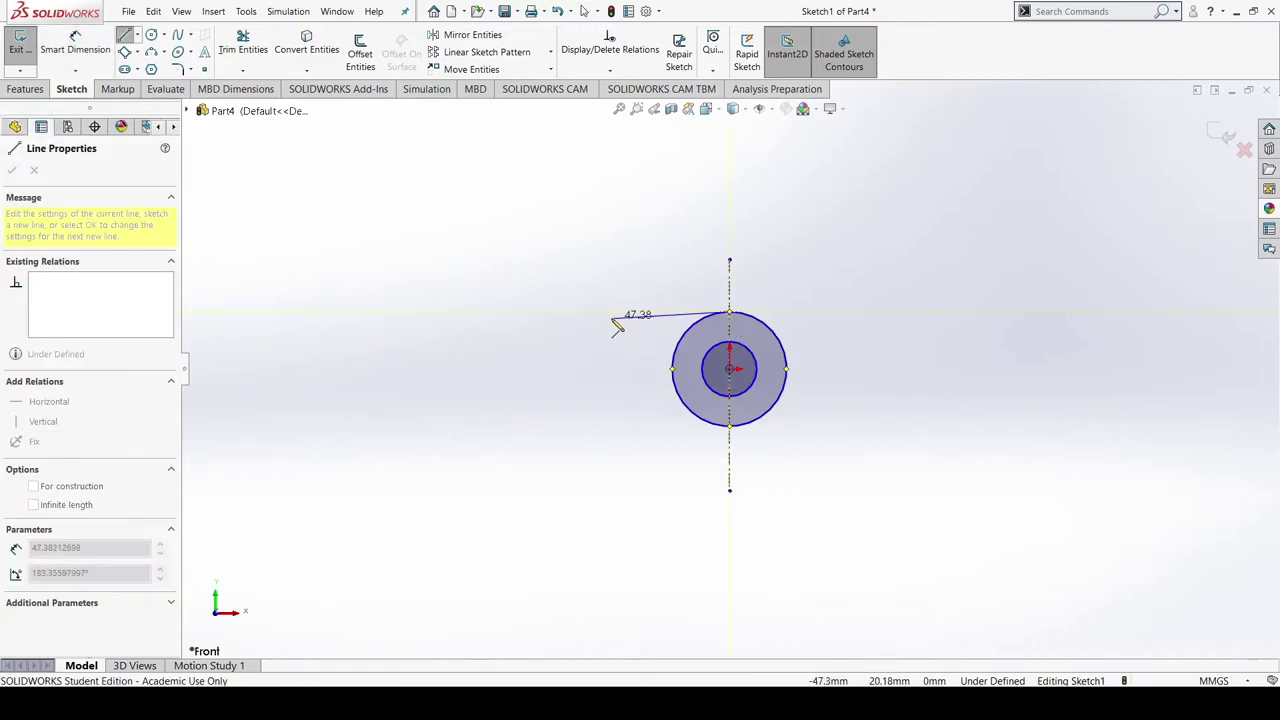
pyautogui.click(601, 312)
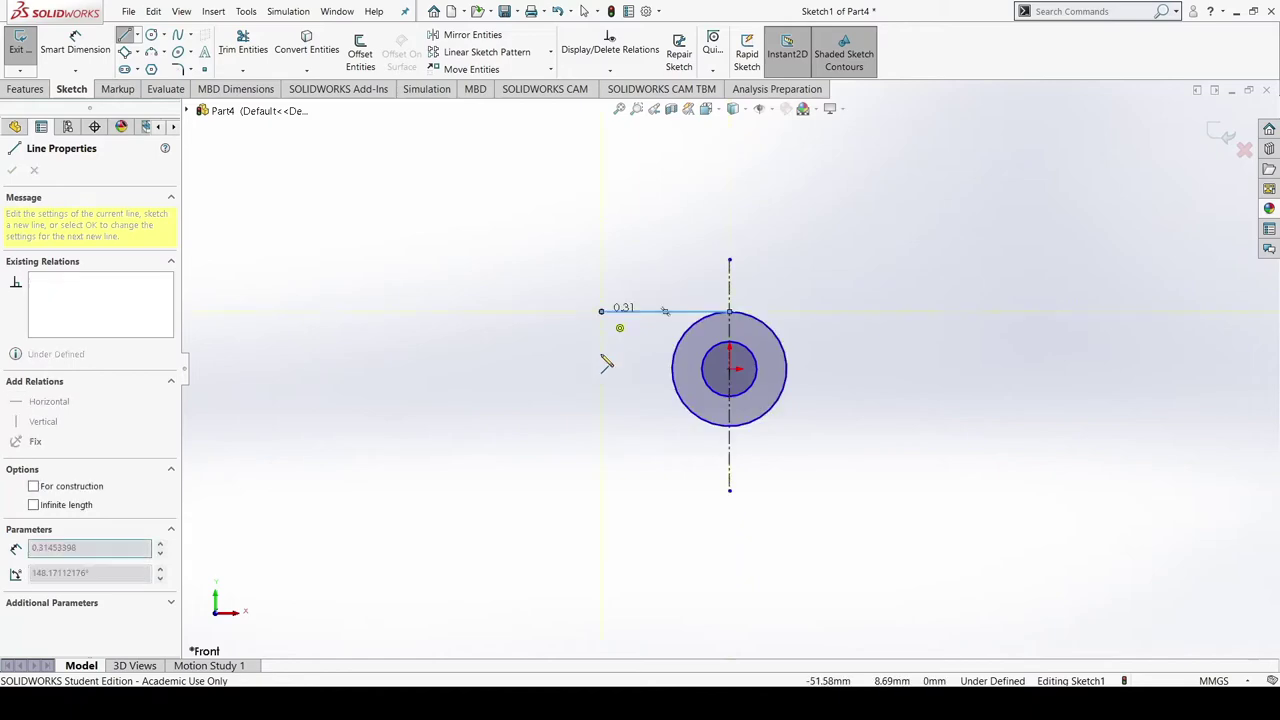
pyautogui.click(601, 426)
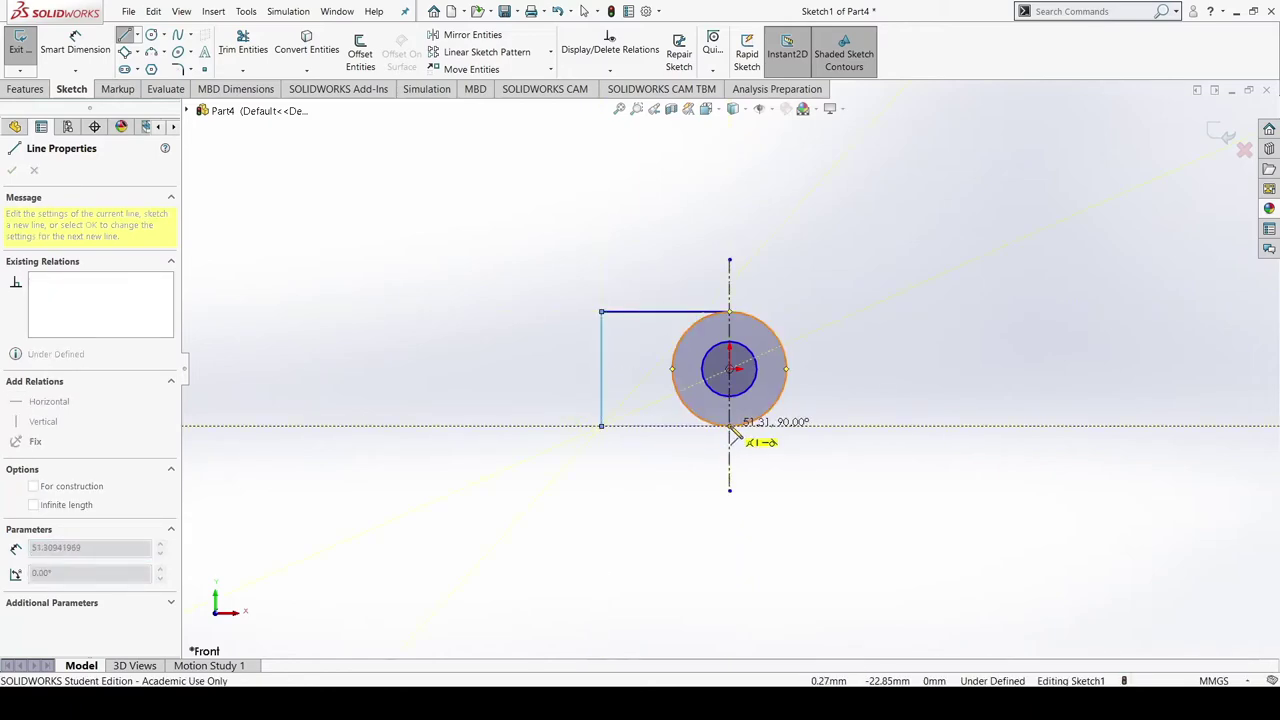
# Finish the lower horizontal line, tangent to the large circle at its lowest point on the vertical centerline
pyautogui.click(733, 428)
pyautogui.press('Escape')
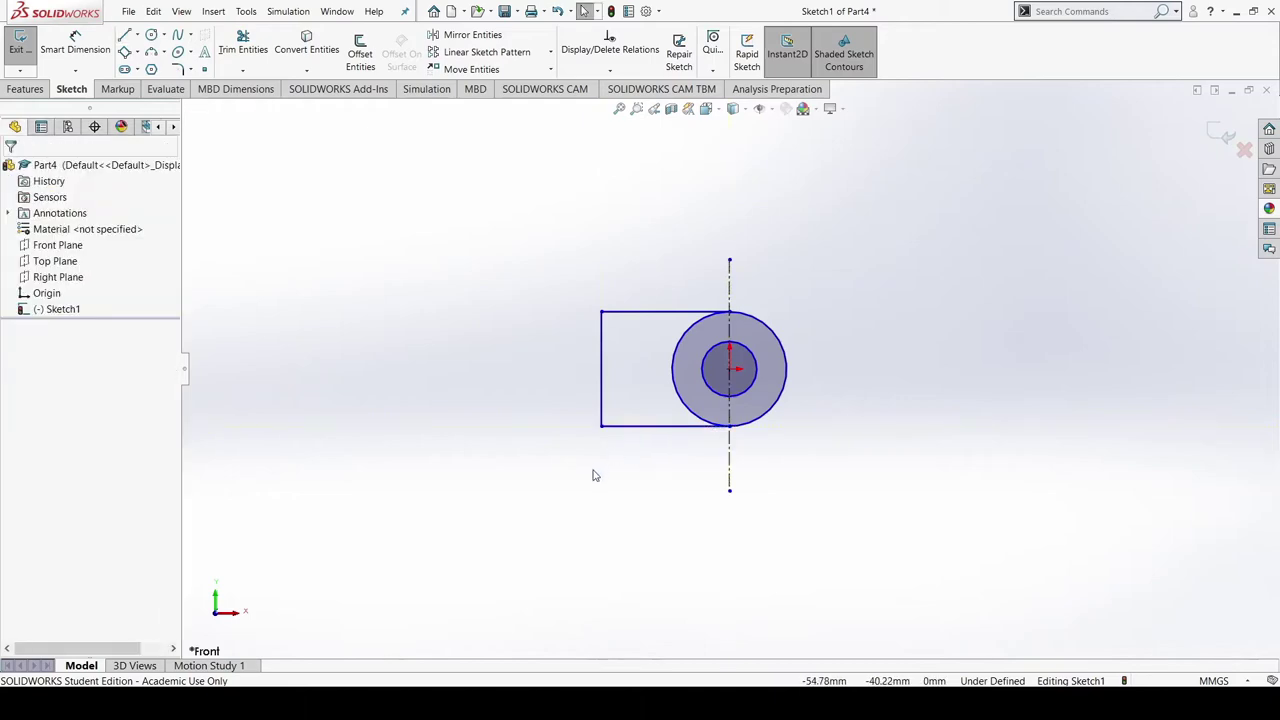
pyautogui.click(666, 427)
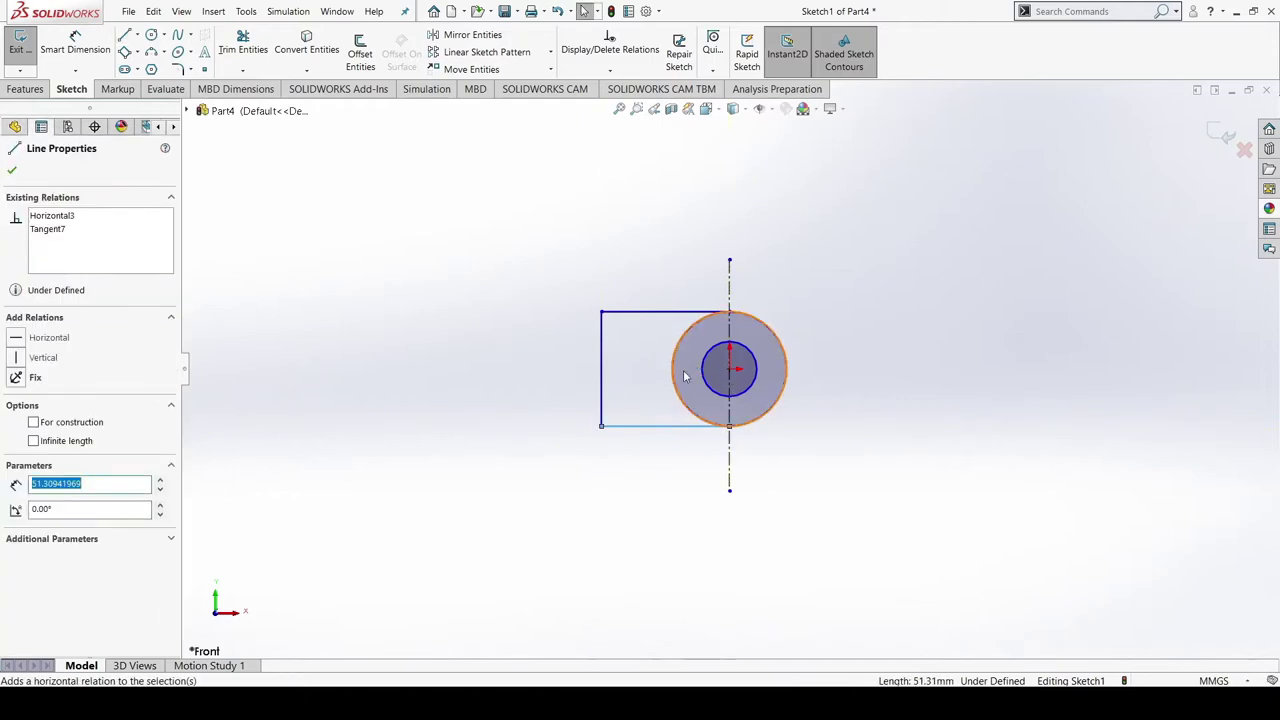
pyautogui.click(497, 394)
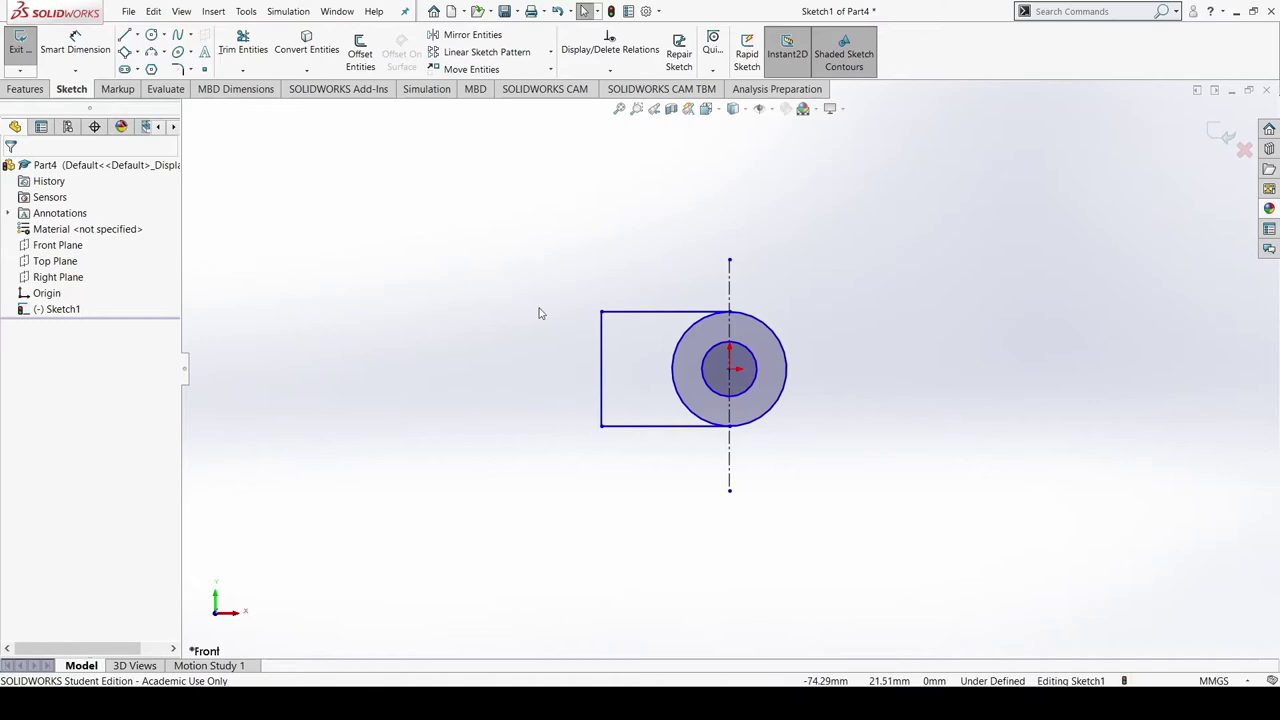
# Trim away the half of the large circle that lies inside the straight-sided outline
pyautogui.click(243, 45)
pyautogui.moveTo(685, 370); pyautogui.dragTo(589, 375)
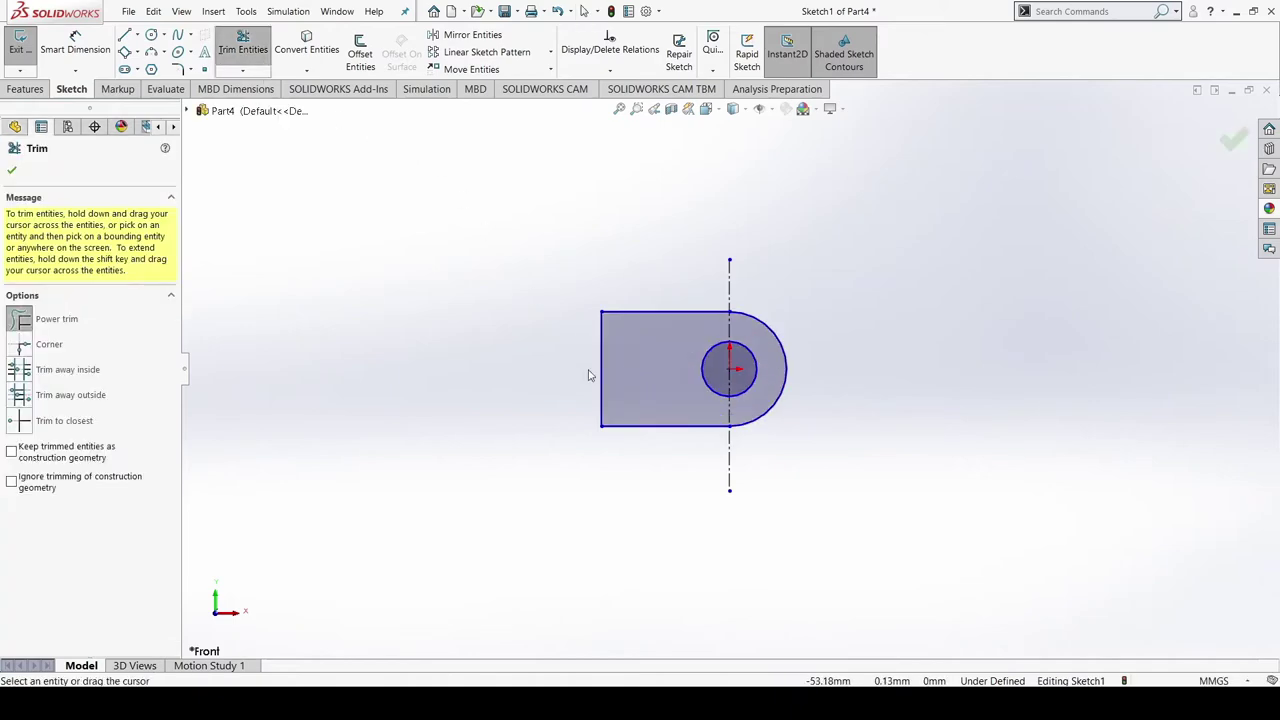
pyautogui.press('Escape')
# Dimension the upper horizontal line of the profile to 22 mm
pyautogui.moveTo(411, 406); pyautogui.dragTo(514, 253, button='right')
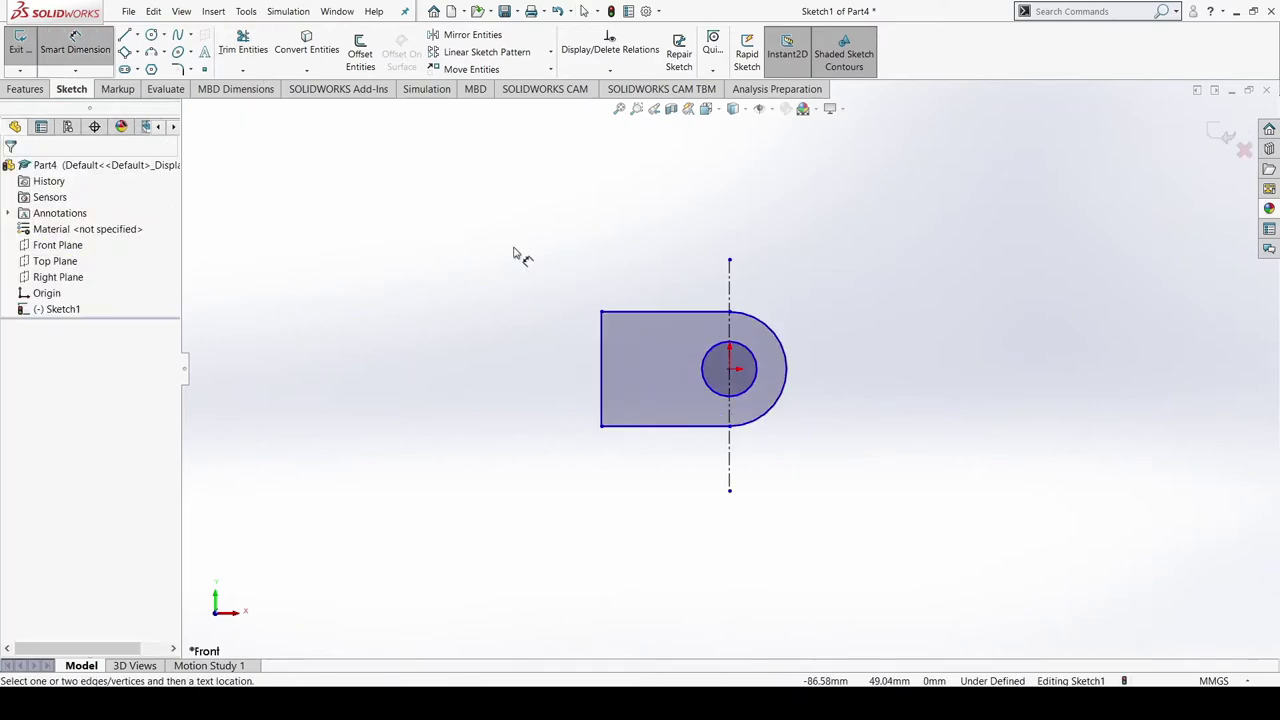
pyautogui.click(645, 314)
pyautogui.click(645, 292)
pyautogui.write('22')
pyautogui.press('Return')
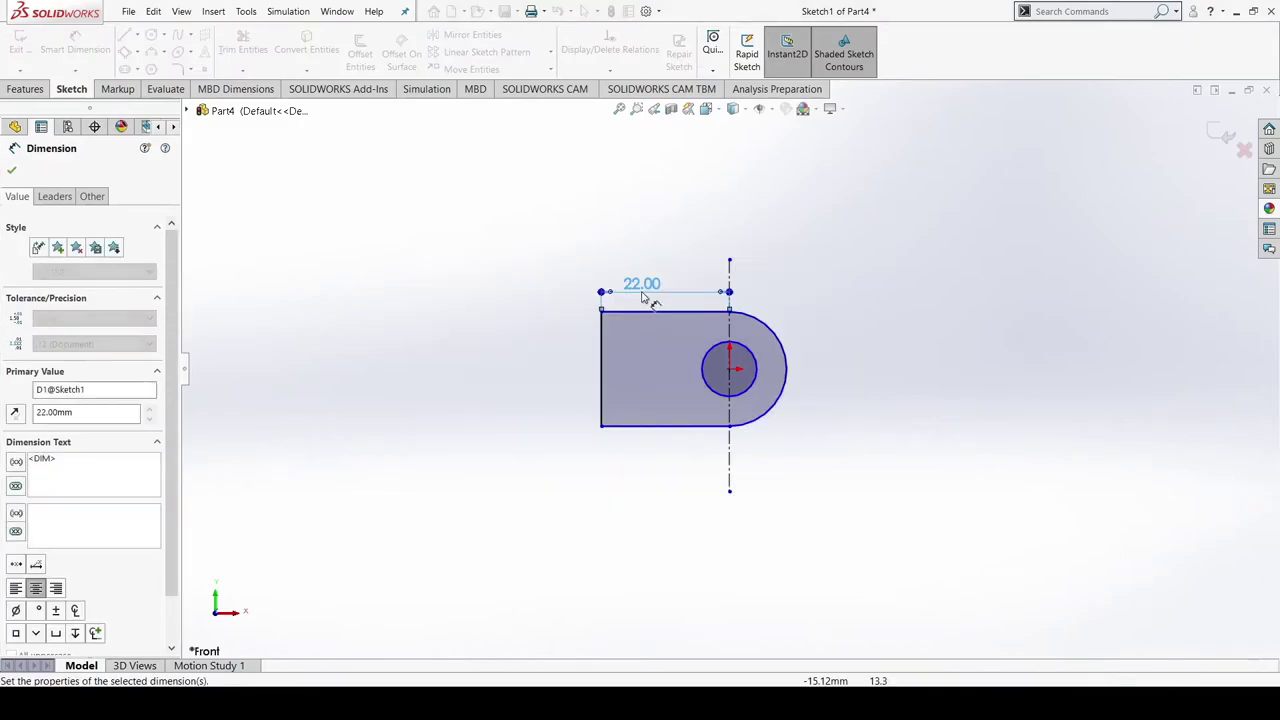
# Dimension the inner circle to a 12 mm diameter and the outer arc to a 12 mm radius
pyautogui.click(757, 362)
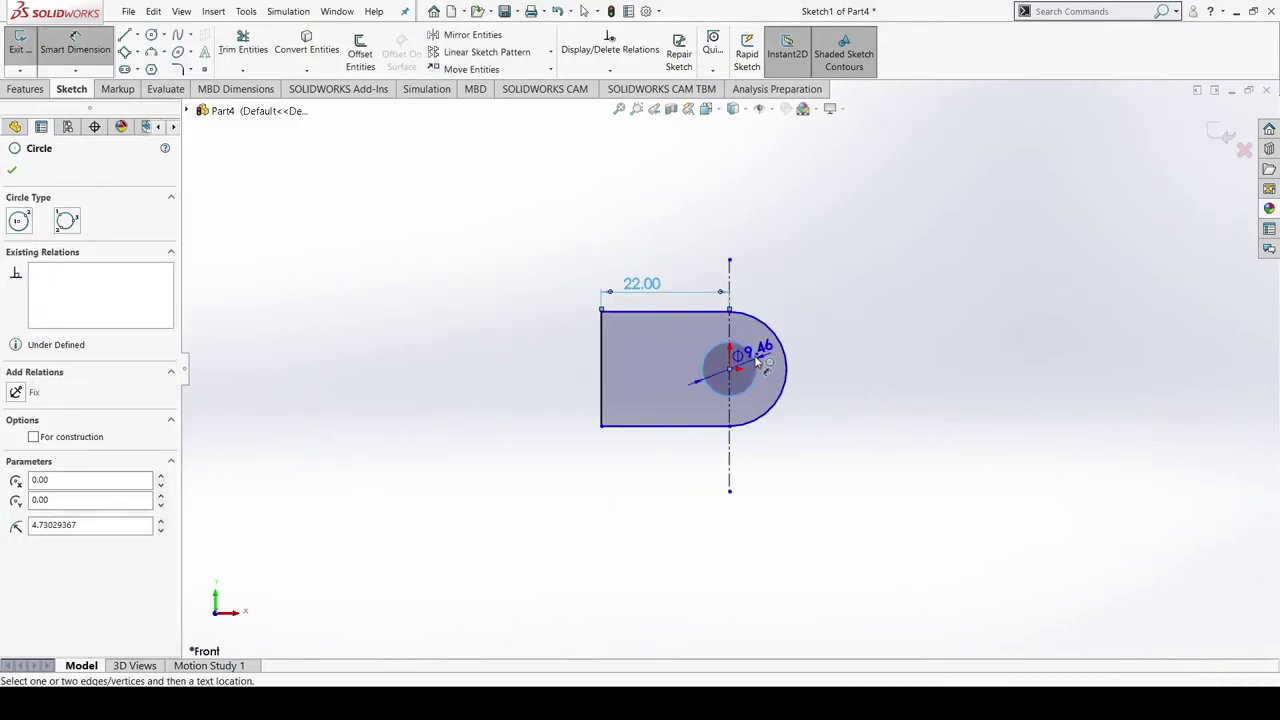
pyautogui.click(758, 358)
pyautogui.write('12')
pyautogui.press('Return')
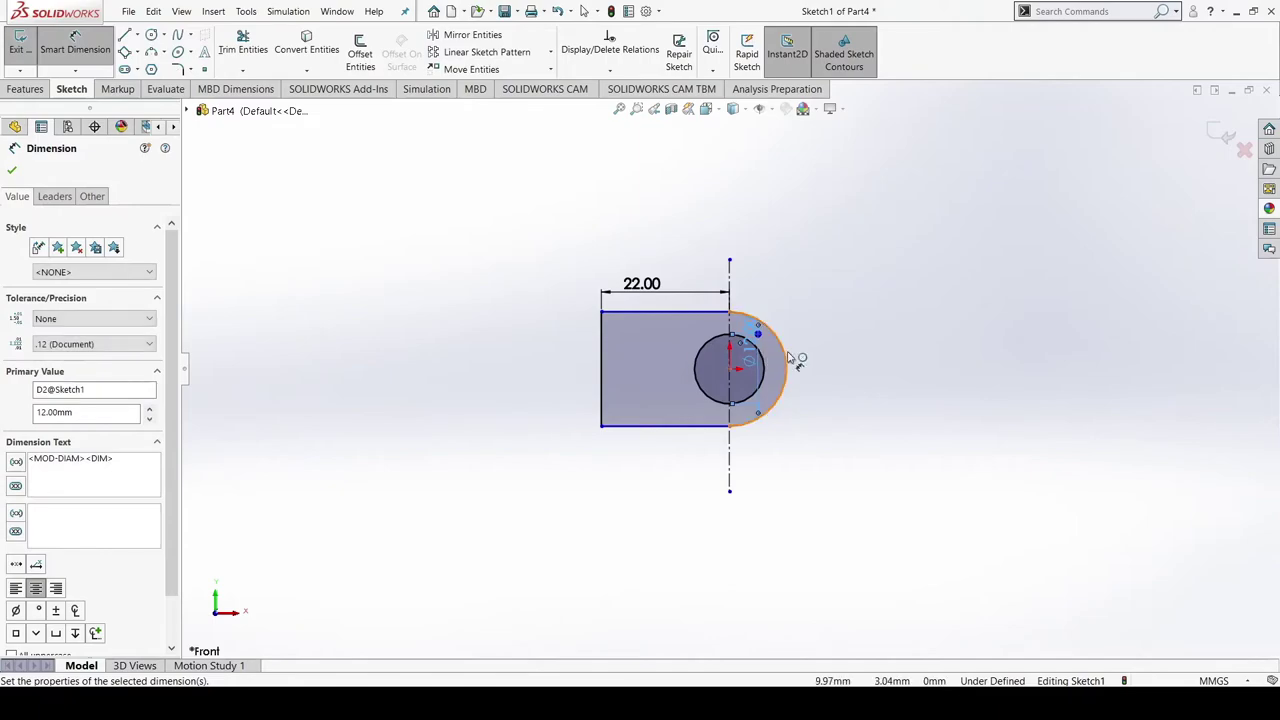
pyautogui.click(790, 358)
pyautogui.click(815, 368)
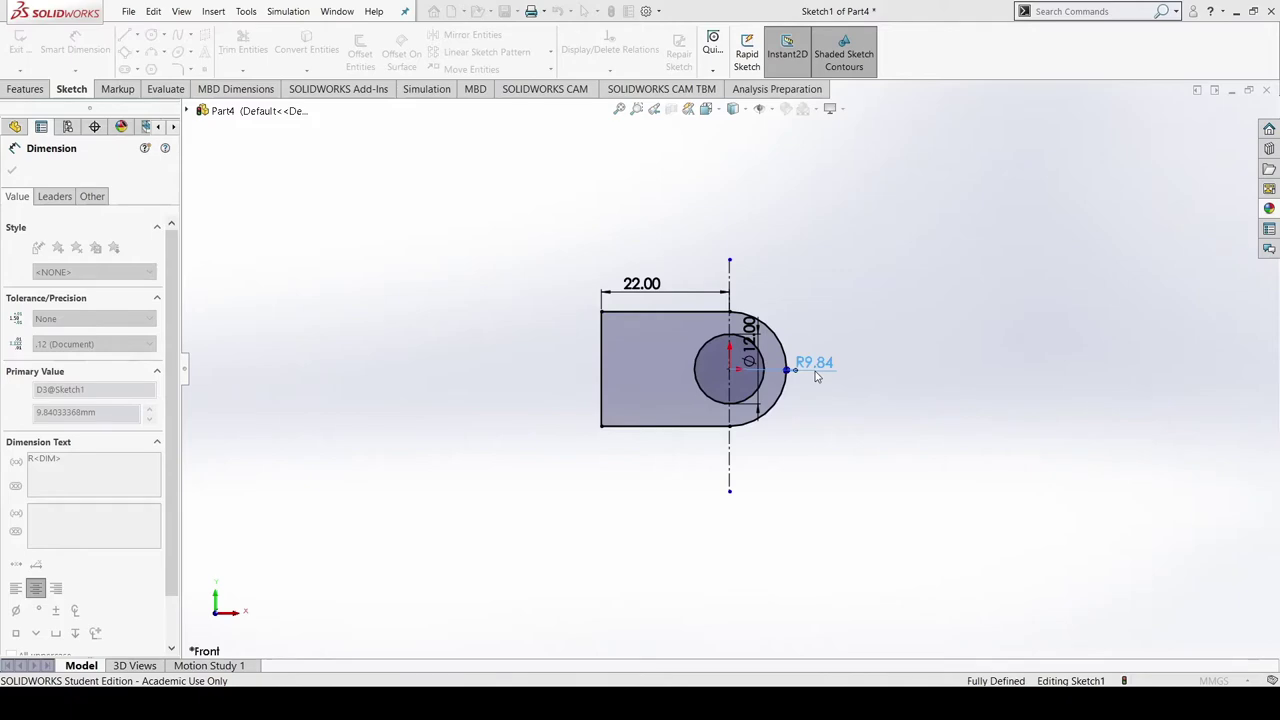
pyautogui.write('12')
pyautogui.press('Return')
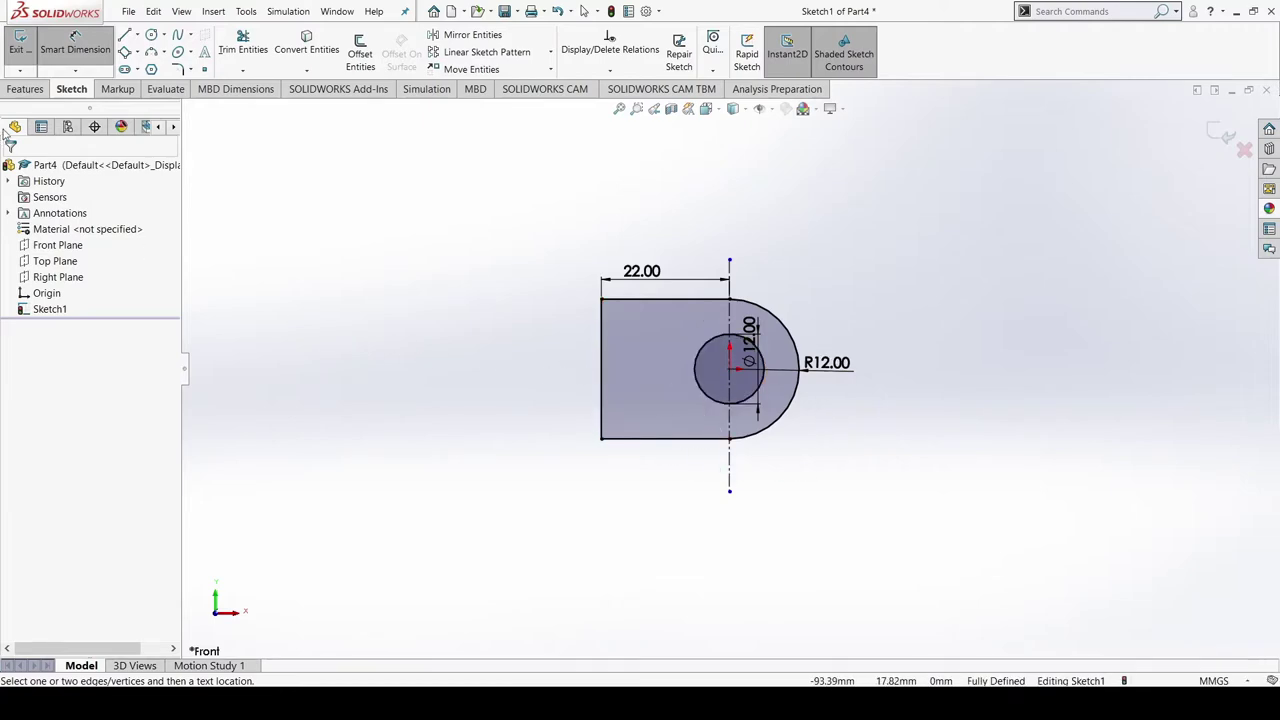
# Sketch a horizontal centerline about 88 mm long from the origin through the profile's flat end and beyond
pyautogui.click(25, 89)
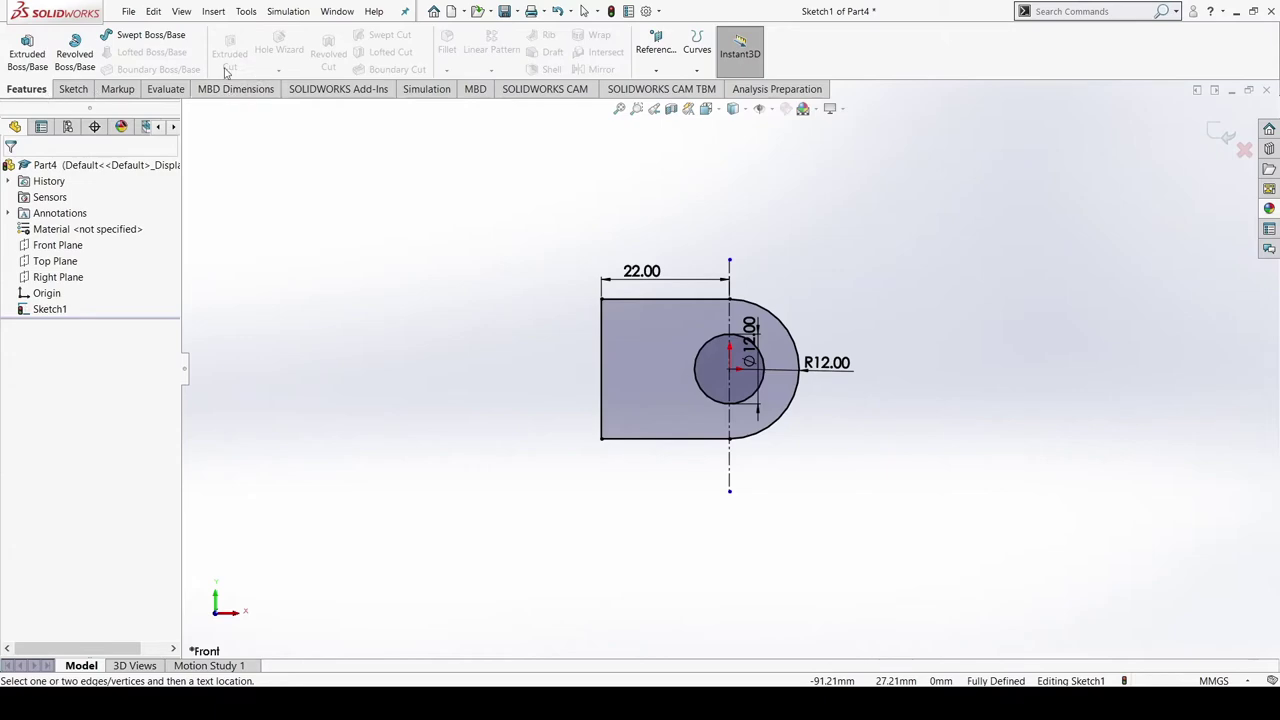
pyautogui.click(71, 89)
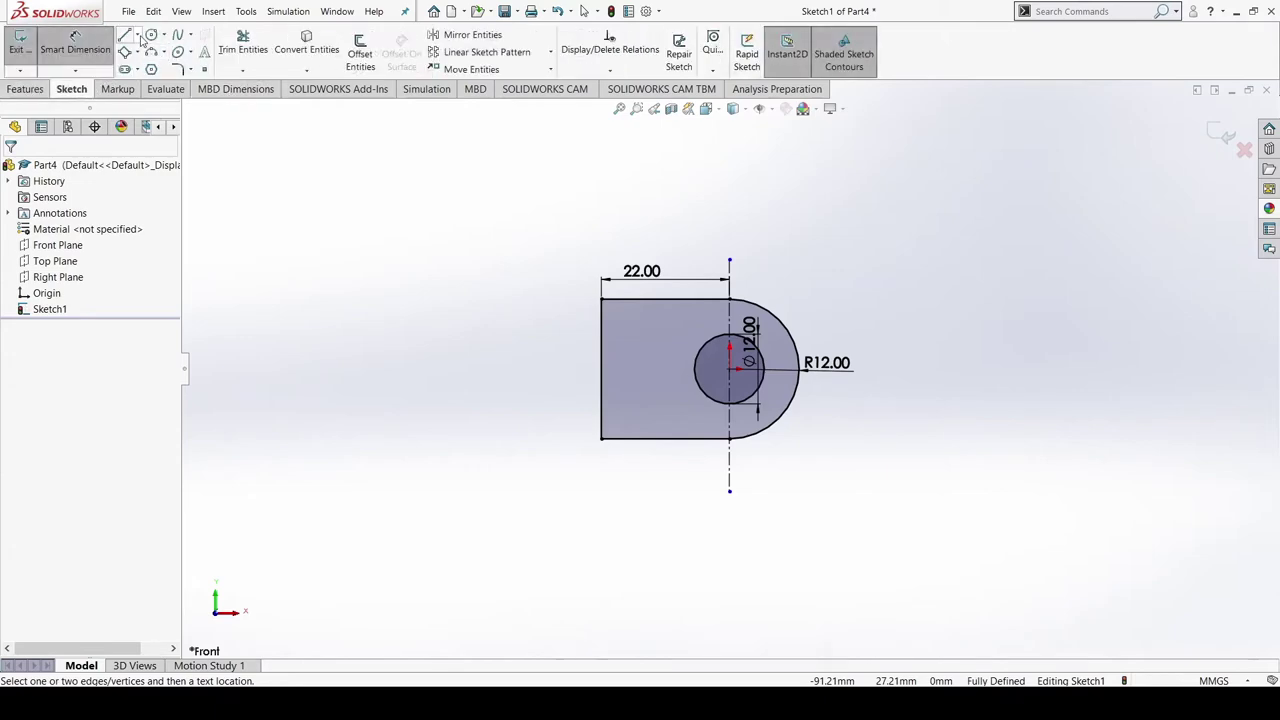
pyautogui.click(141, 70)
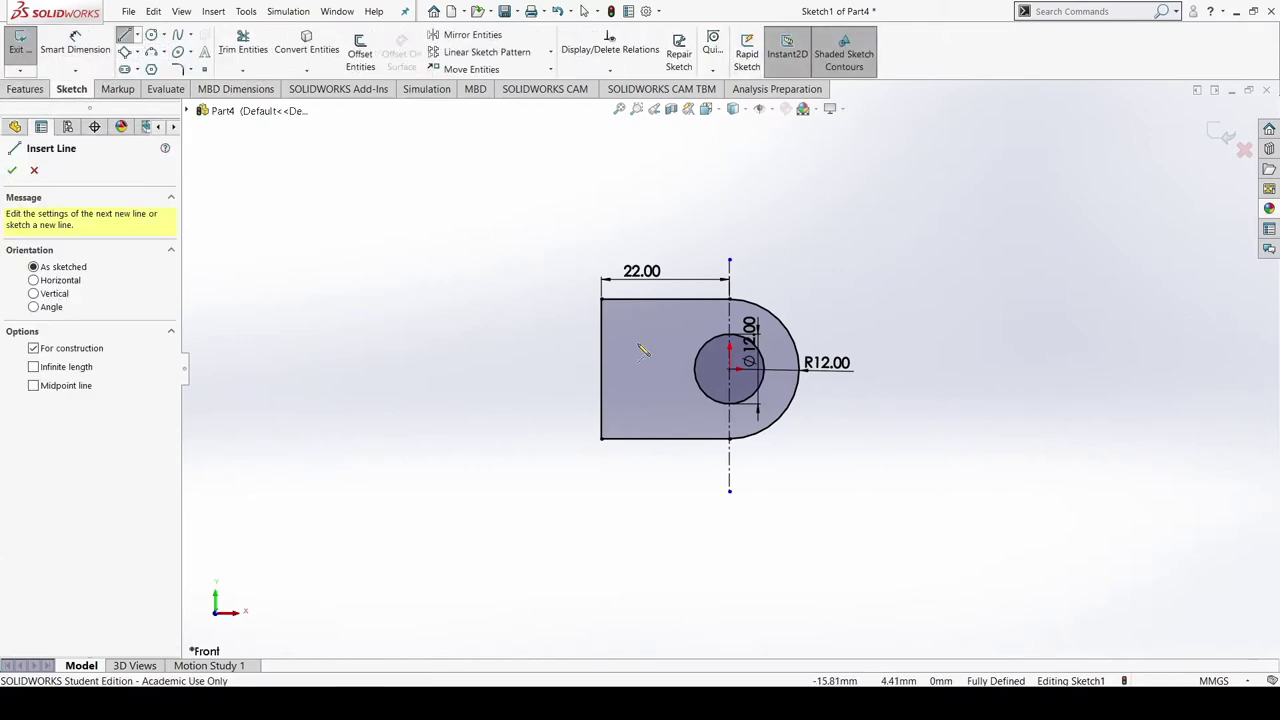
pyautogui.click(730, 368)
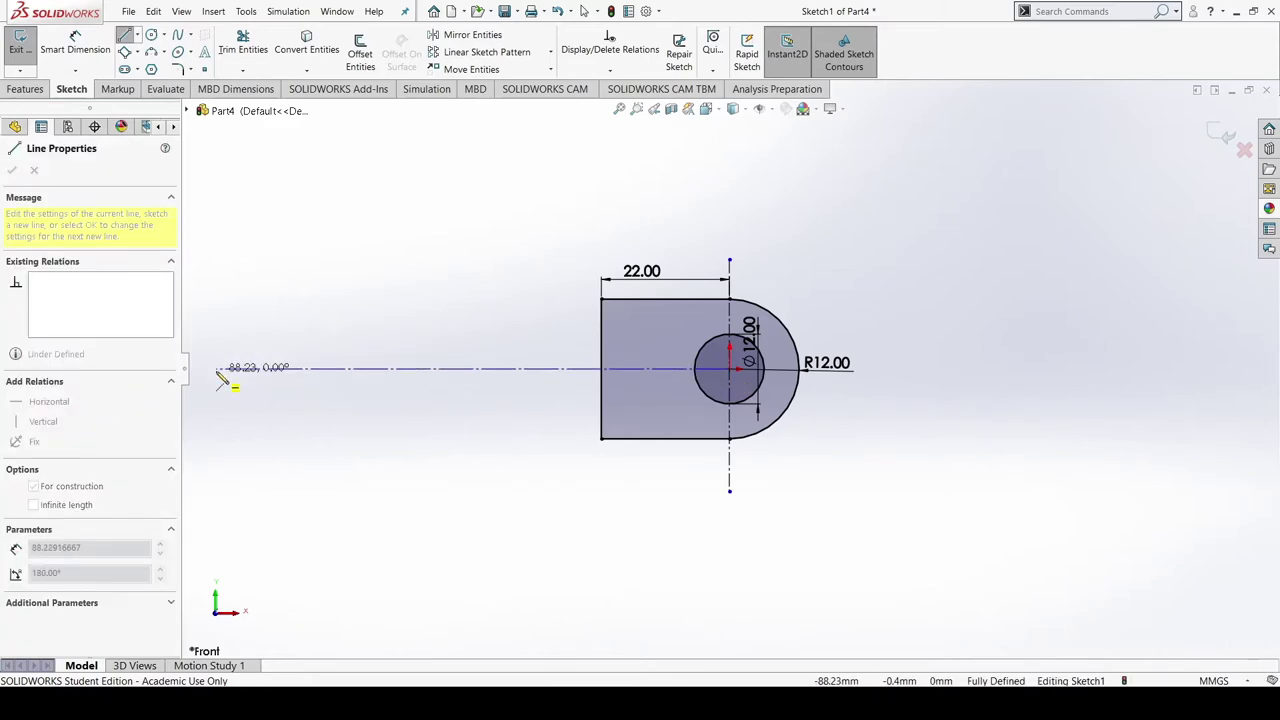
pyautogui.click(217, 369)
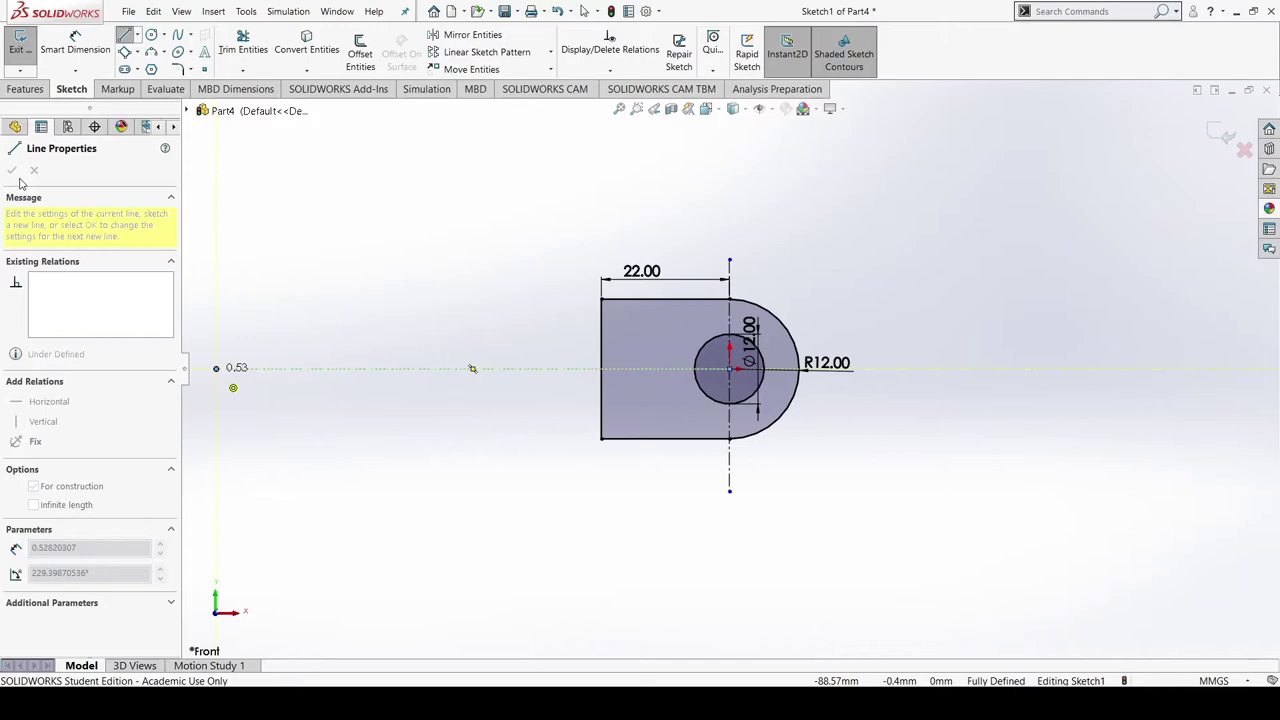
pyautogui.press('Escape')
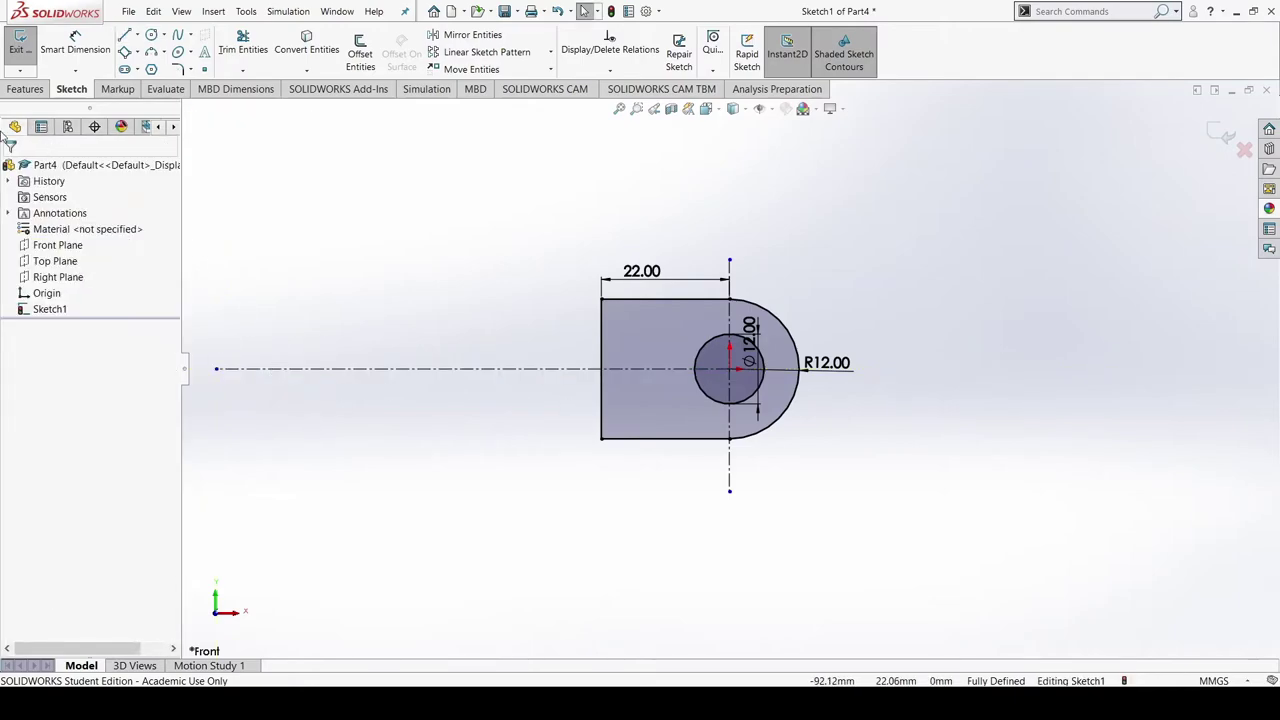
# Extrude the profile with its hole to a depth of 14 mm using the Mid Plane end condition
pyautogui.click(25, 89)
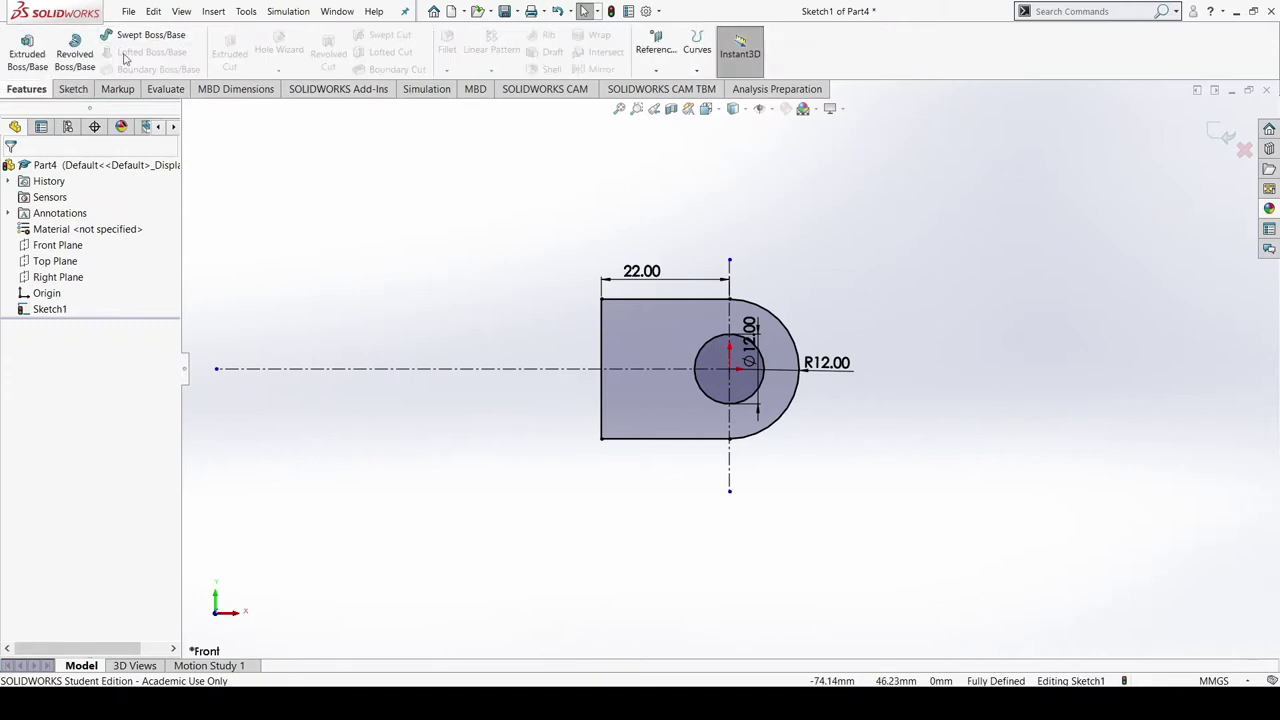
pyautogui.click(27, 50)
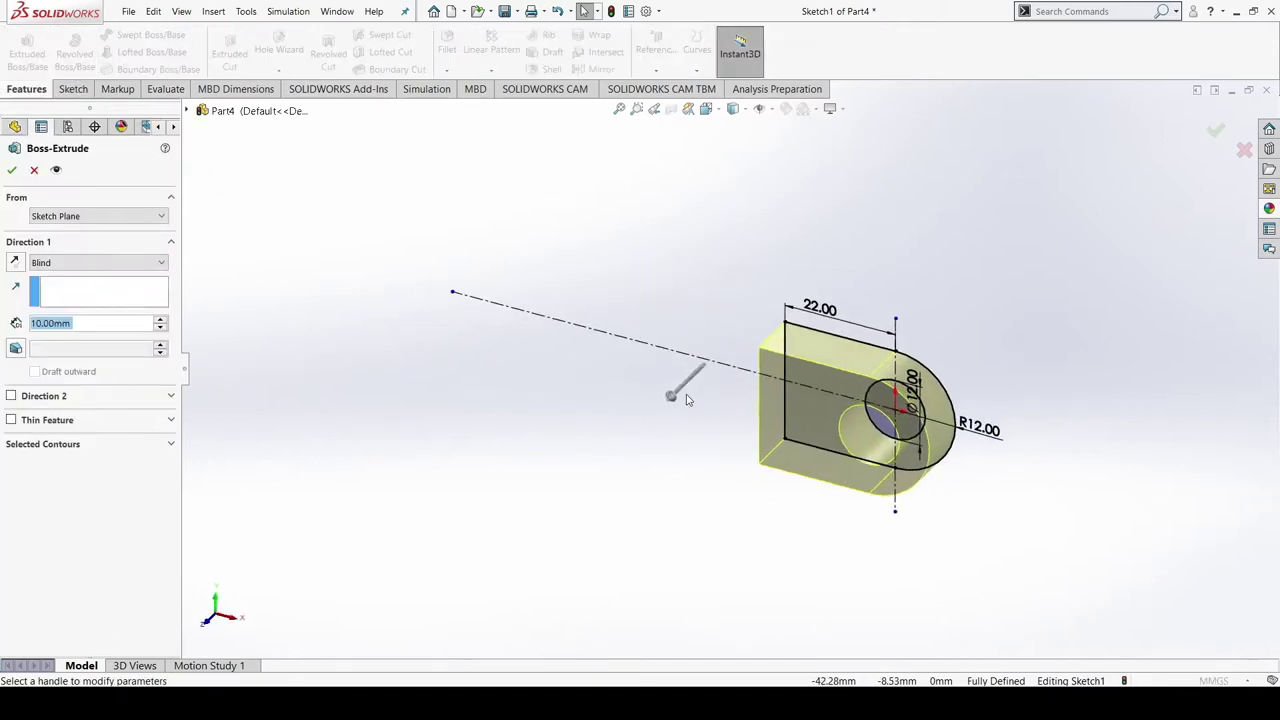
pyautogui.click(155, 334)
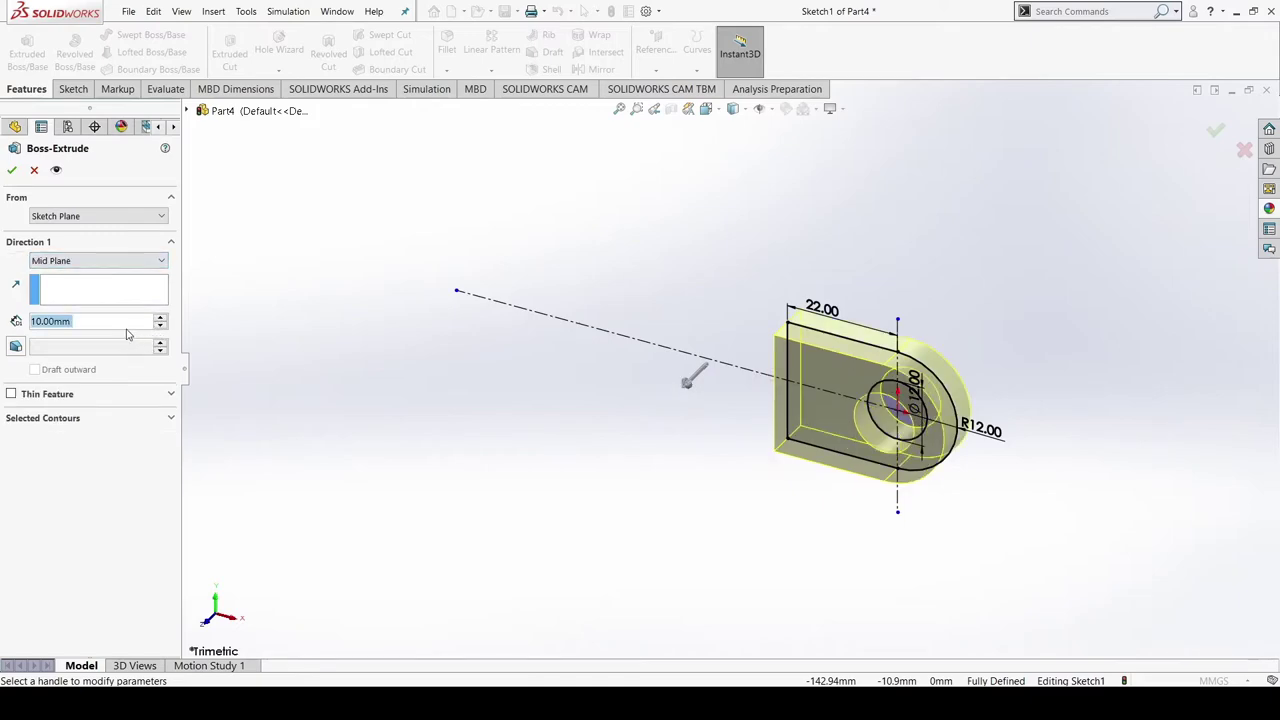
pyautogui.write('1')
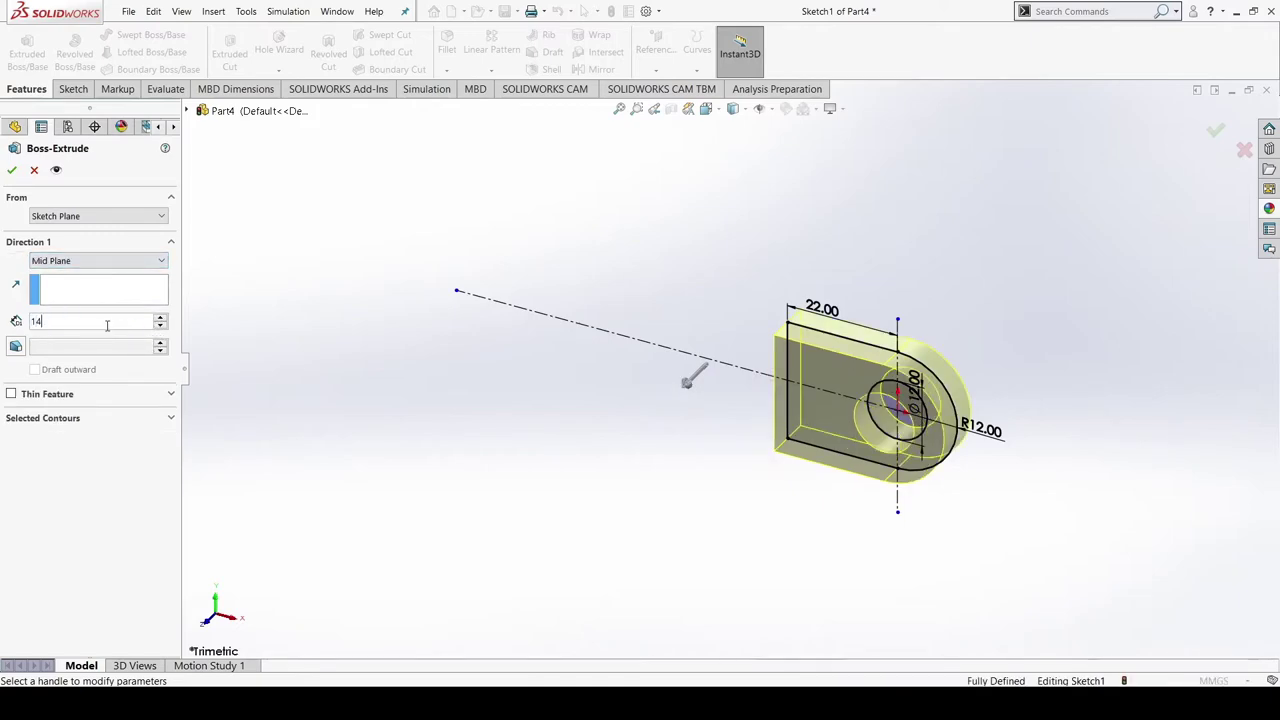
pyautogui.write('4')
pyautogui.press('Return')
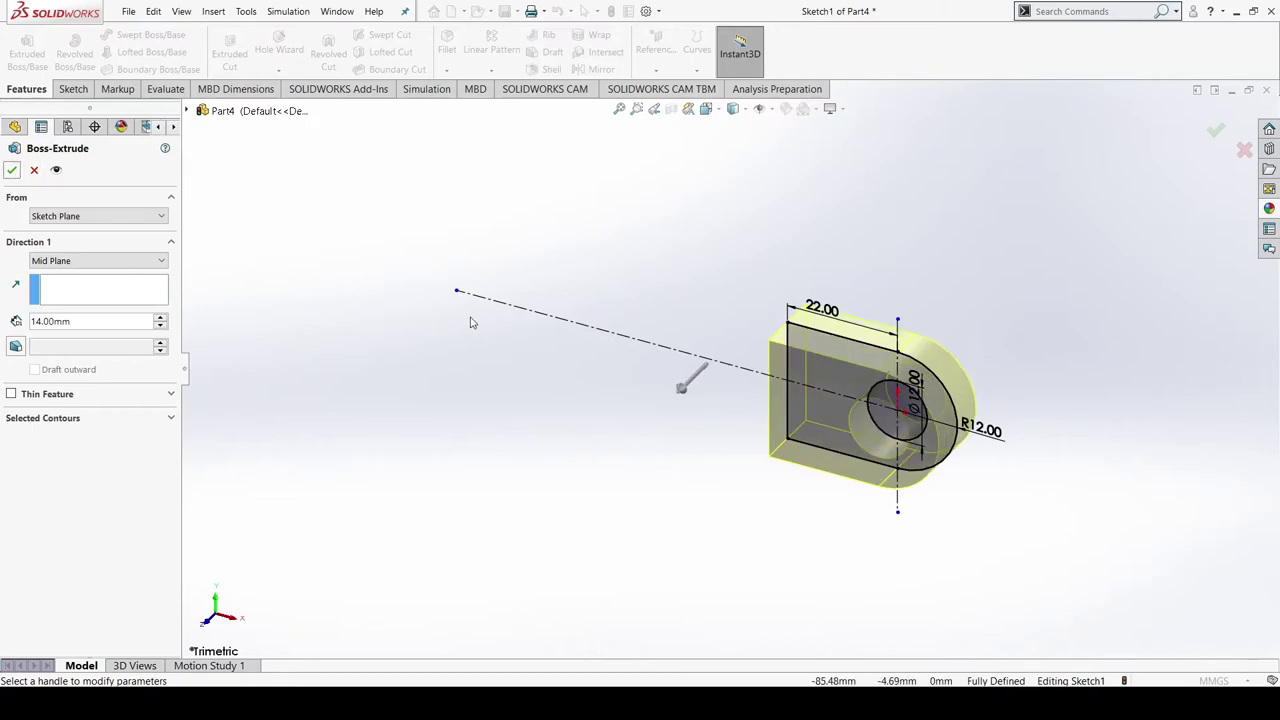
pyautogui.click(11, 170)
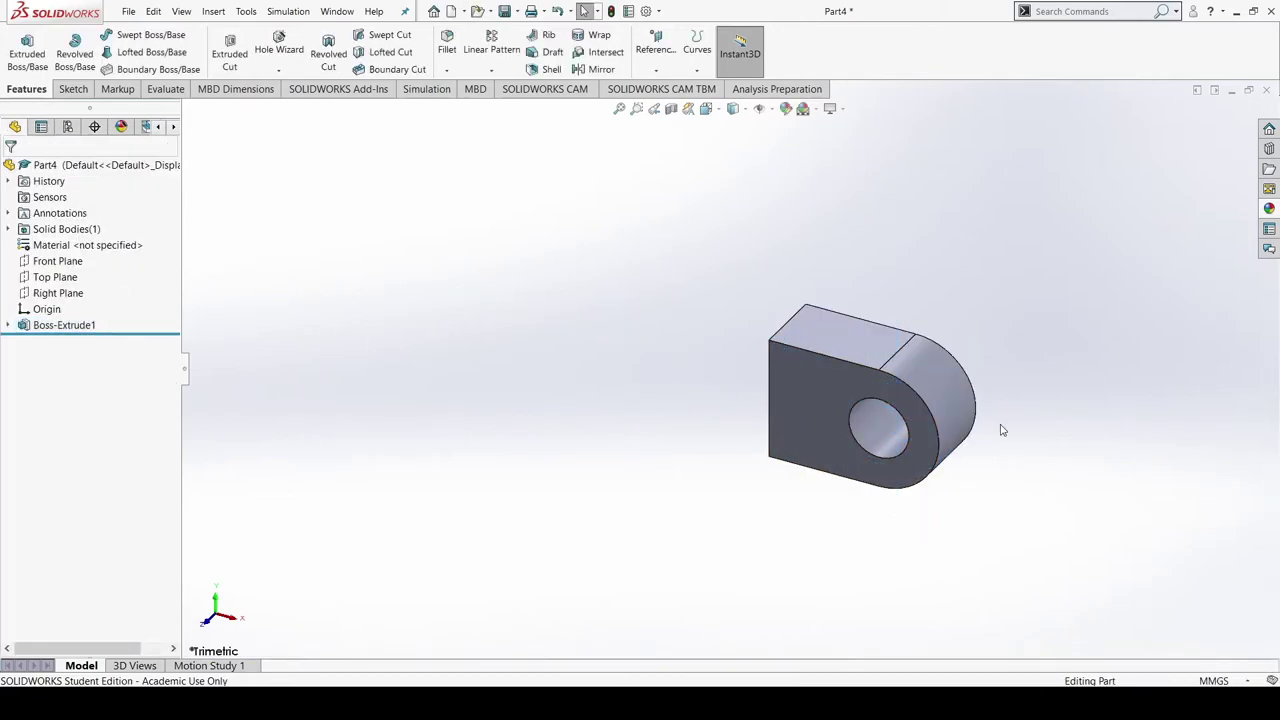
# Measure the edge between the flat upper face and the rounded end, and the straight upper edge of the holed face
pyautogui.moveTo(1003, 430); pyautogui.dragTo(677, 354, button='middle')
pyautogui.click(165, 89)
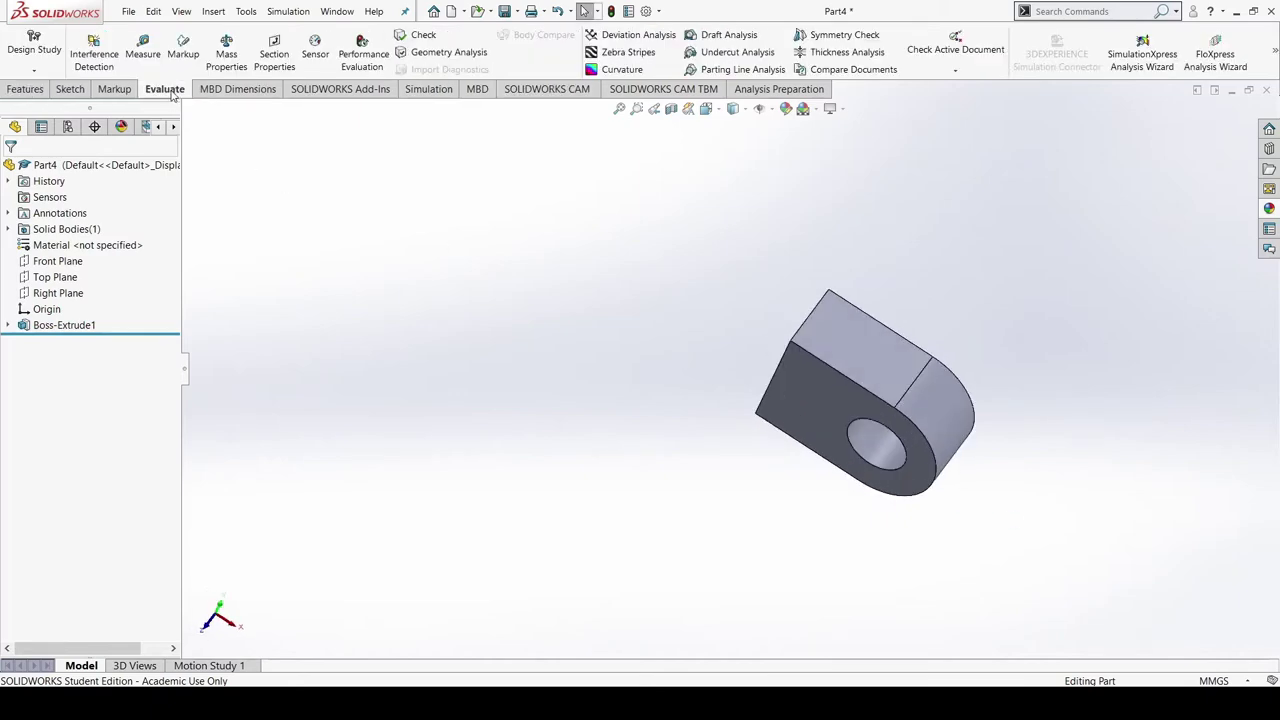
pyautogui.click(143, 50)
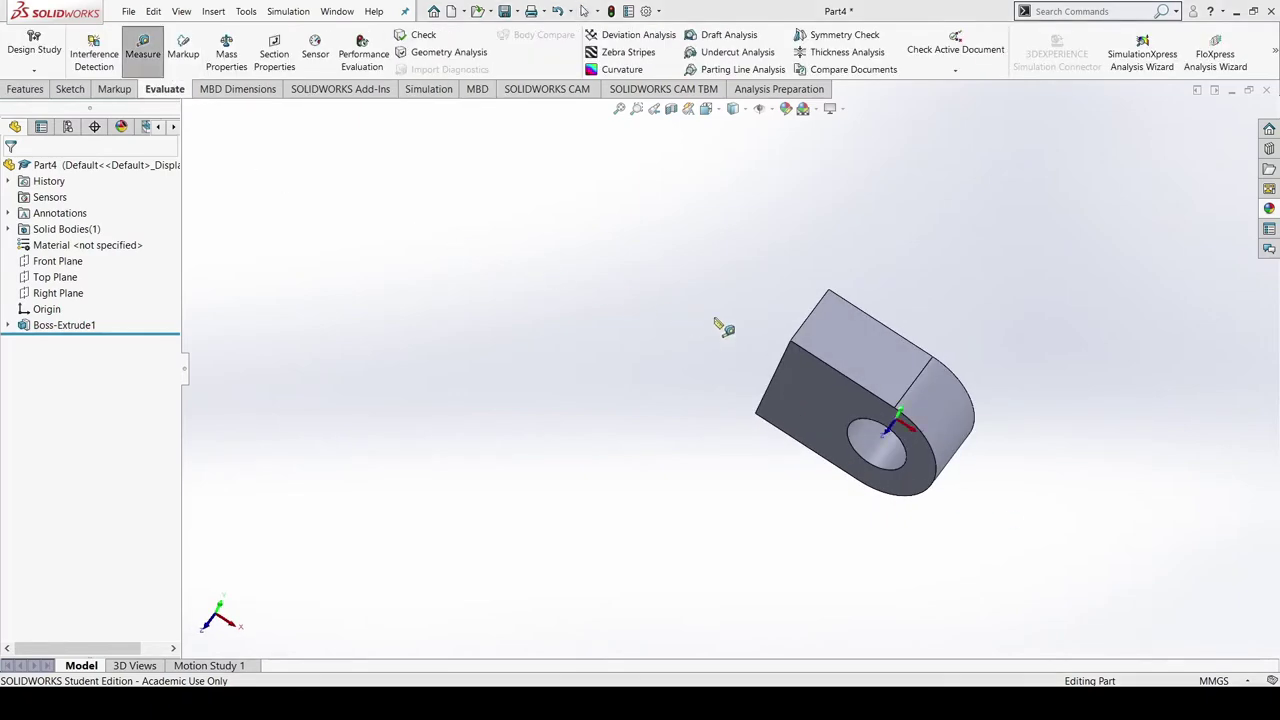
pyautogui.click(921, 381)
pyautogui.press('Escape')
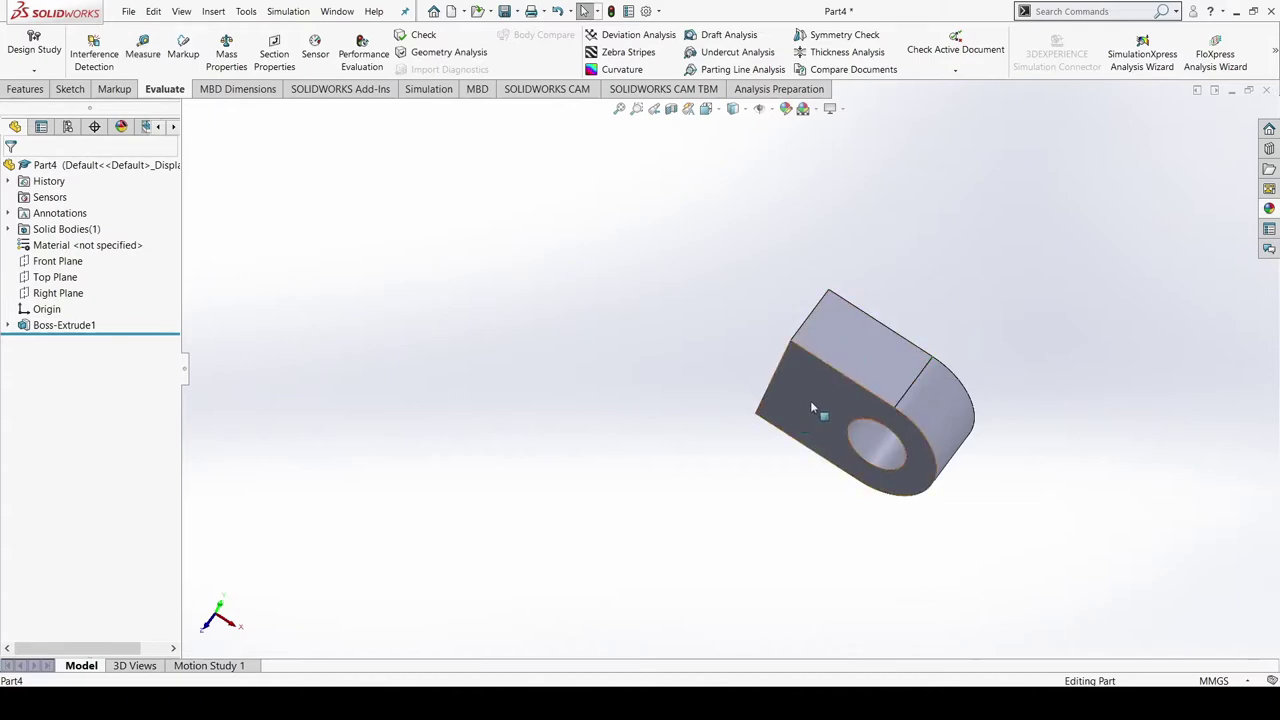
pyautogui.click(143, 50)
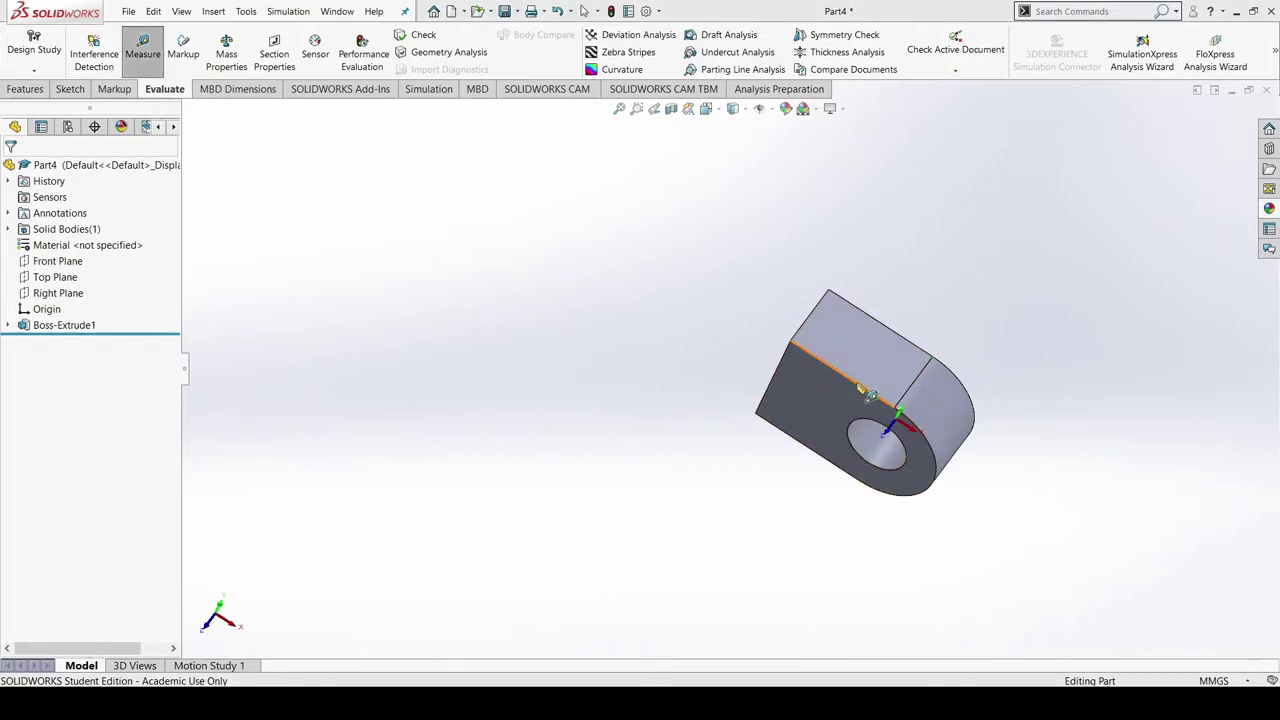
pyautogui.click(856, 384)
pyautogui.press('Escape')
pyautogui.scroll(1, 660, 476)
pyautogui.moveTo(643, 481); pyautogui.dragTo(675, 433, button='middle')
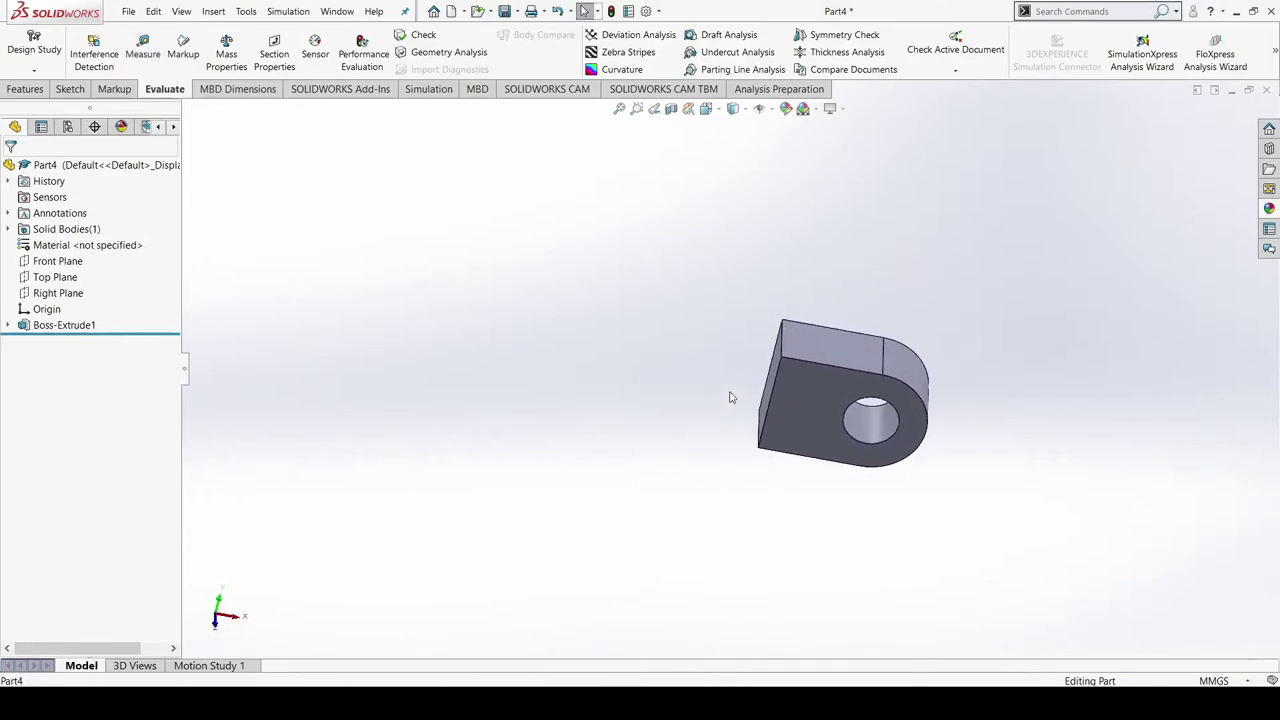
pyautogui.moveTo(730, 397); pyautogui.dragTo(857, 403, button='middle')
pyautogui.click(857, 403)
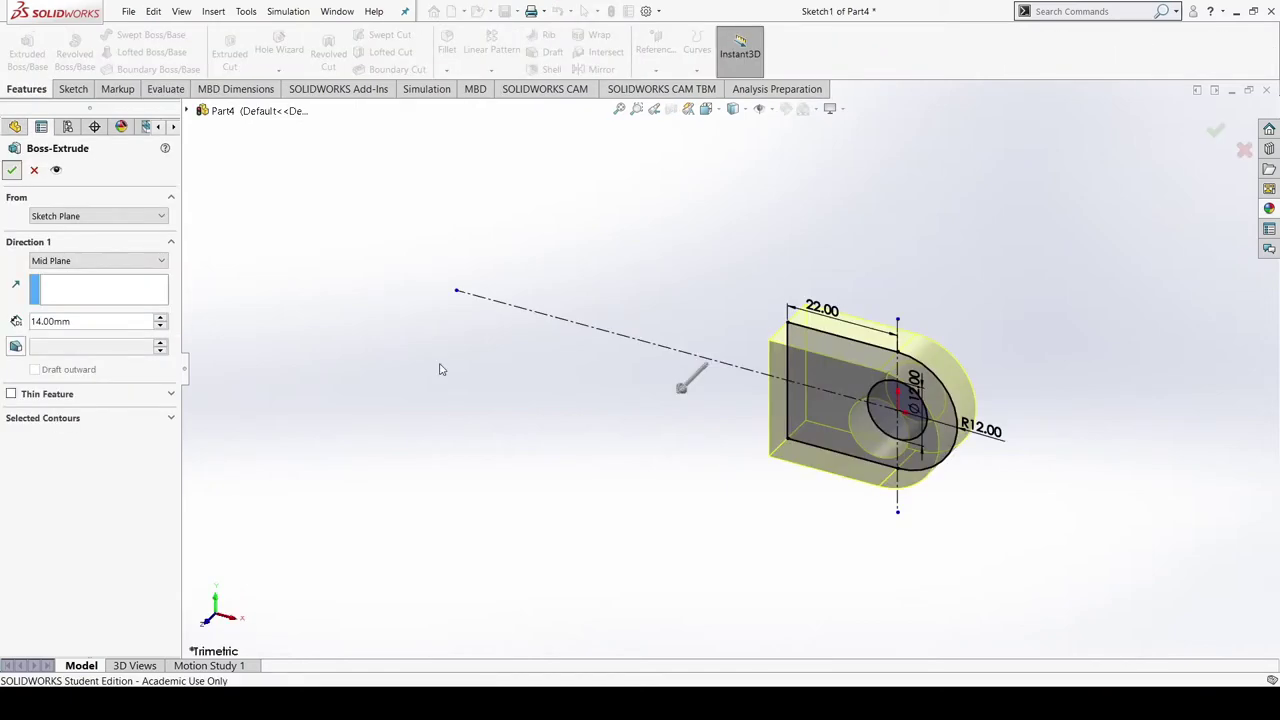
# Confirm the 14 mm mid-plane extrusion and measure the block's thickness edge and straight upper front edge
pyautogui.press('Return')
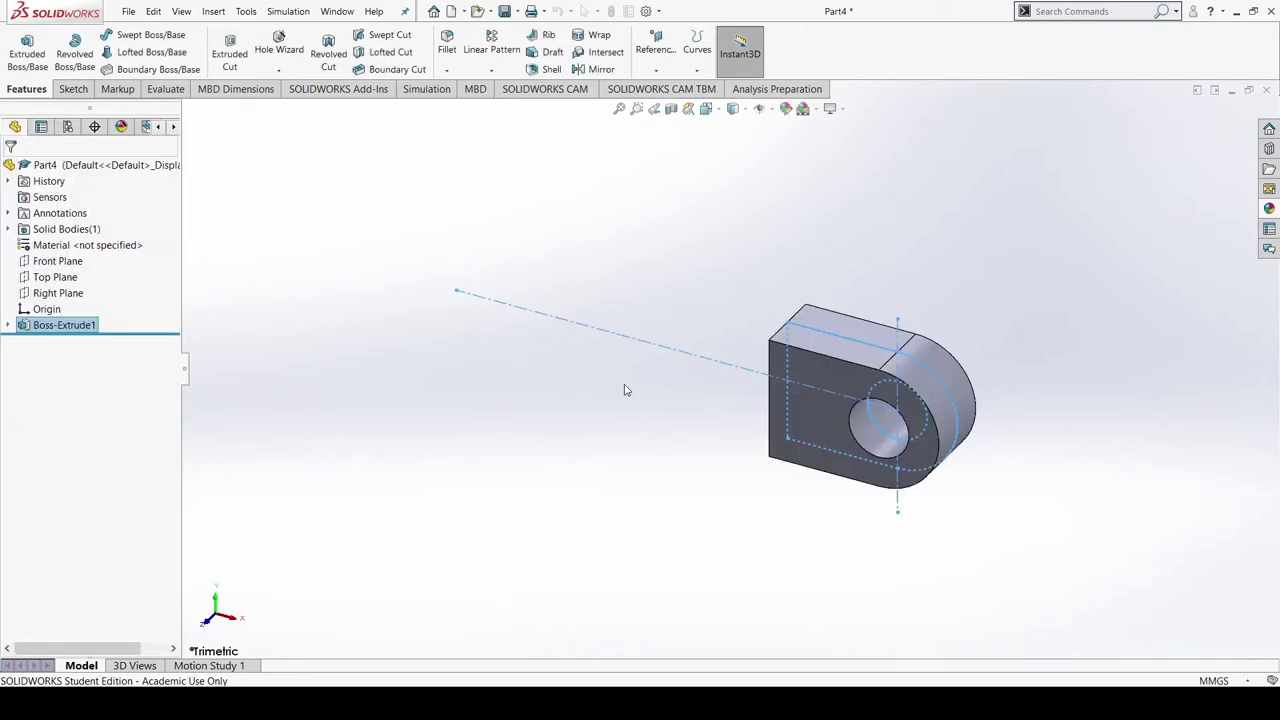
pyautogui.moveTo(940, 517); pyautogui.dragTo(1011, 517, button='middle')
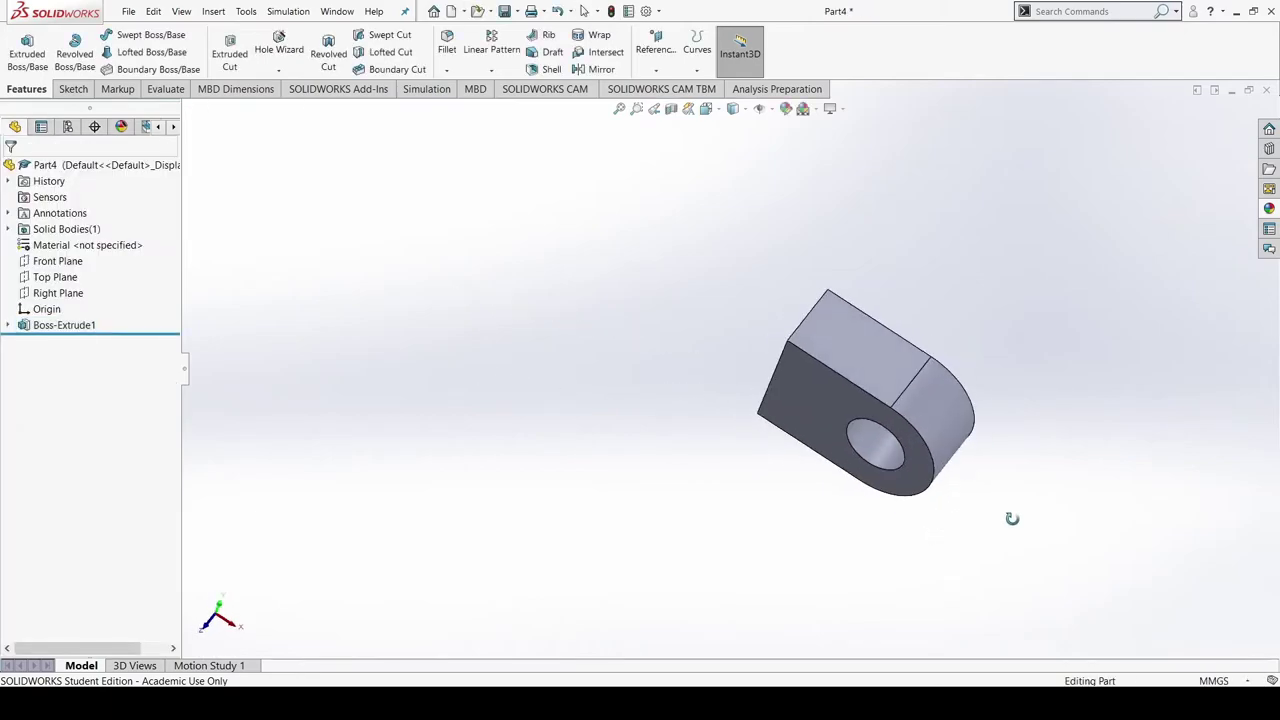
pyautogui.click(168, 91)
pyautogui.click(145, 52)
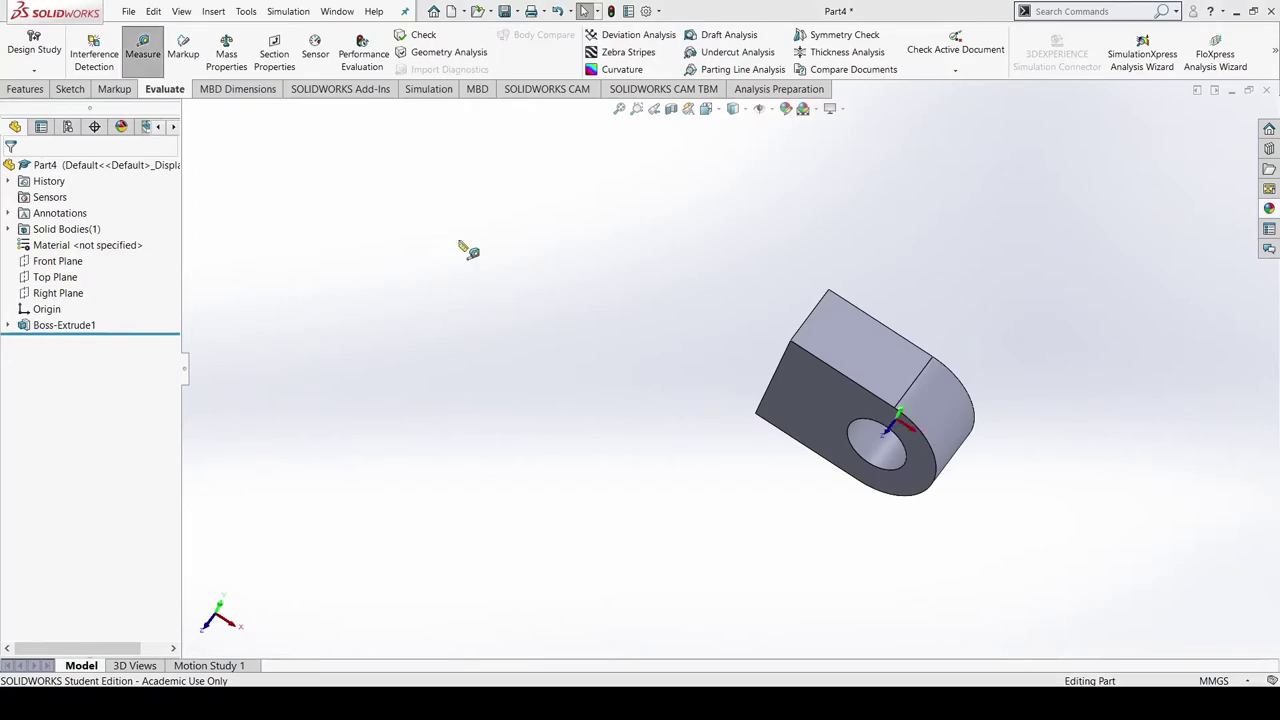
pyautogui.click(918, 377)
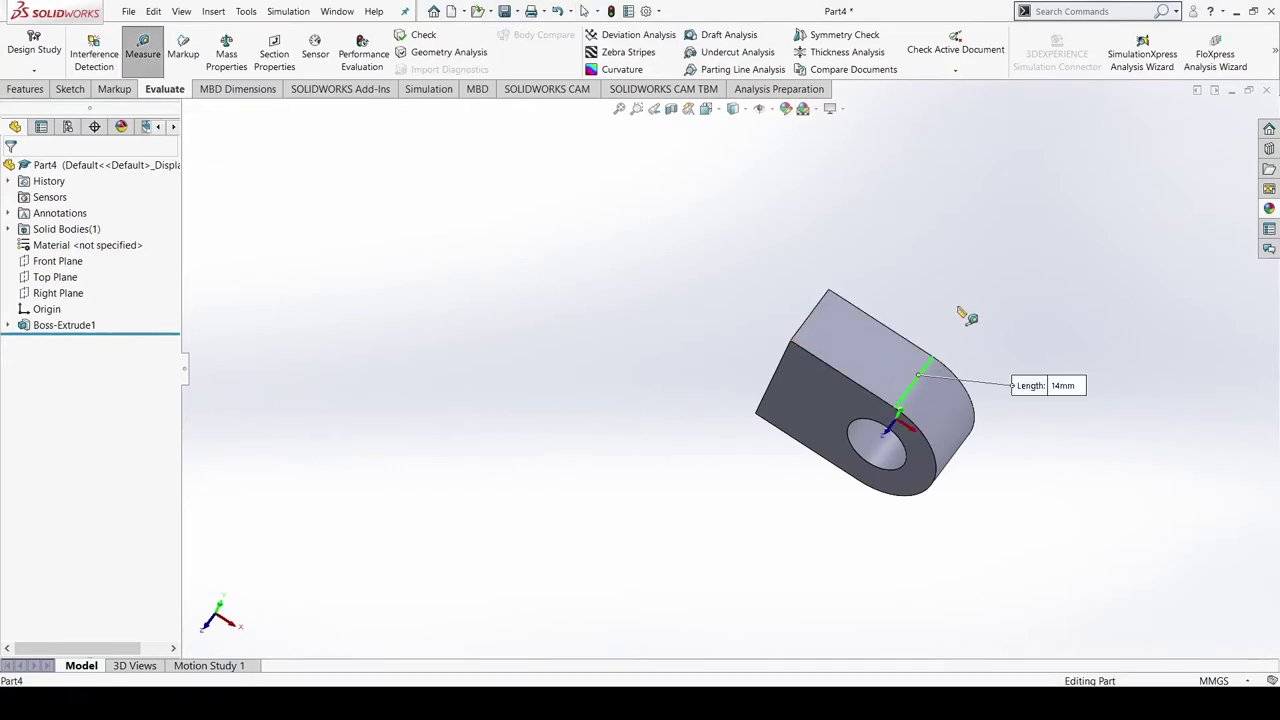
pyautogui.press('Escape')
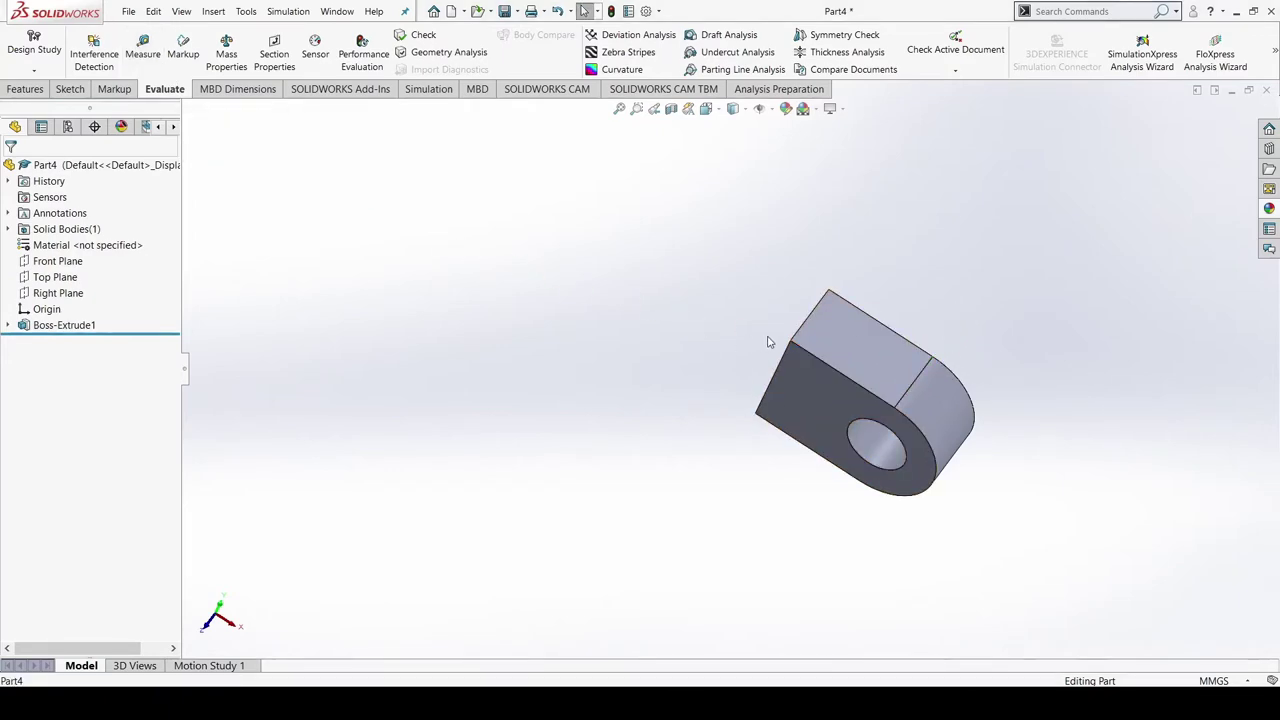
pyautogui.click(142, 47)
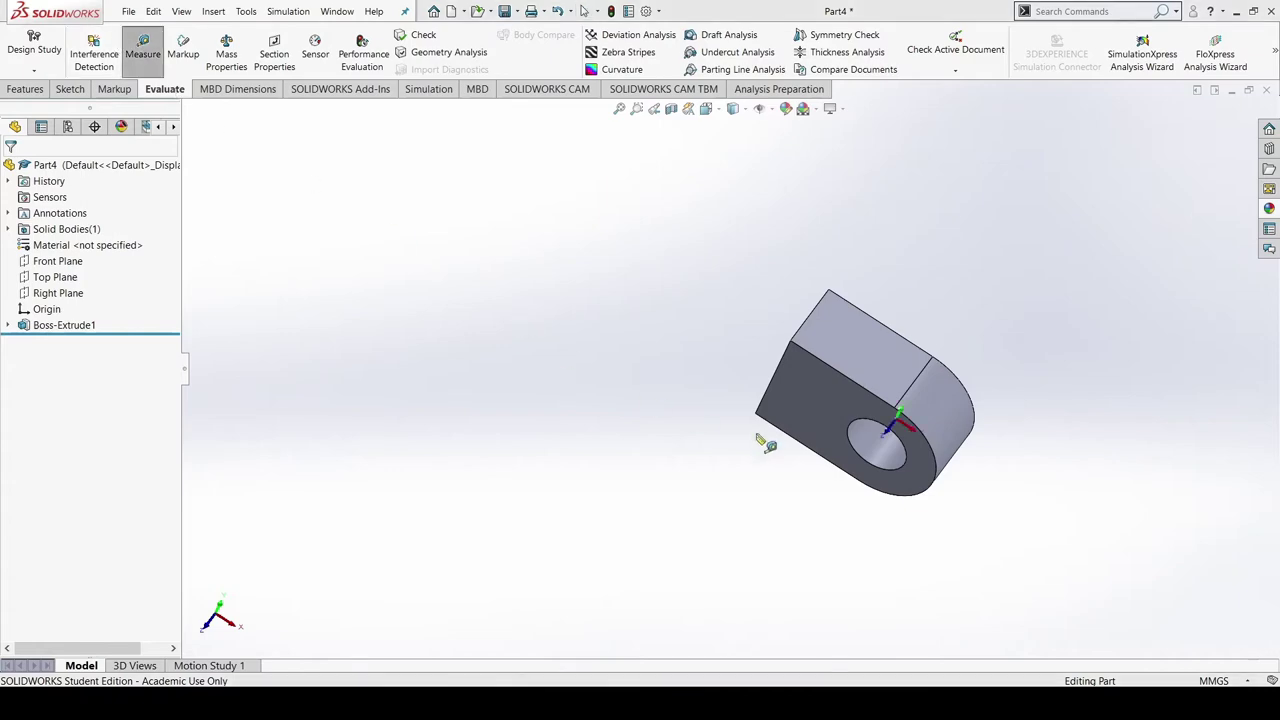
pyautogui.click(858, 390)
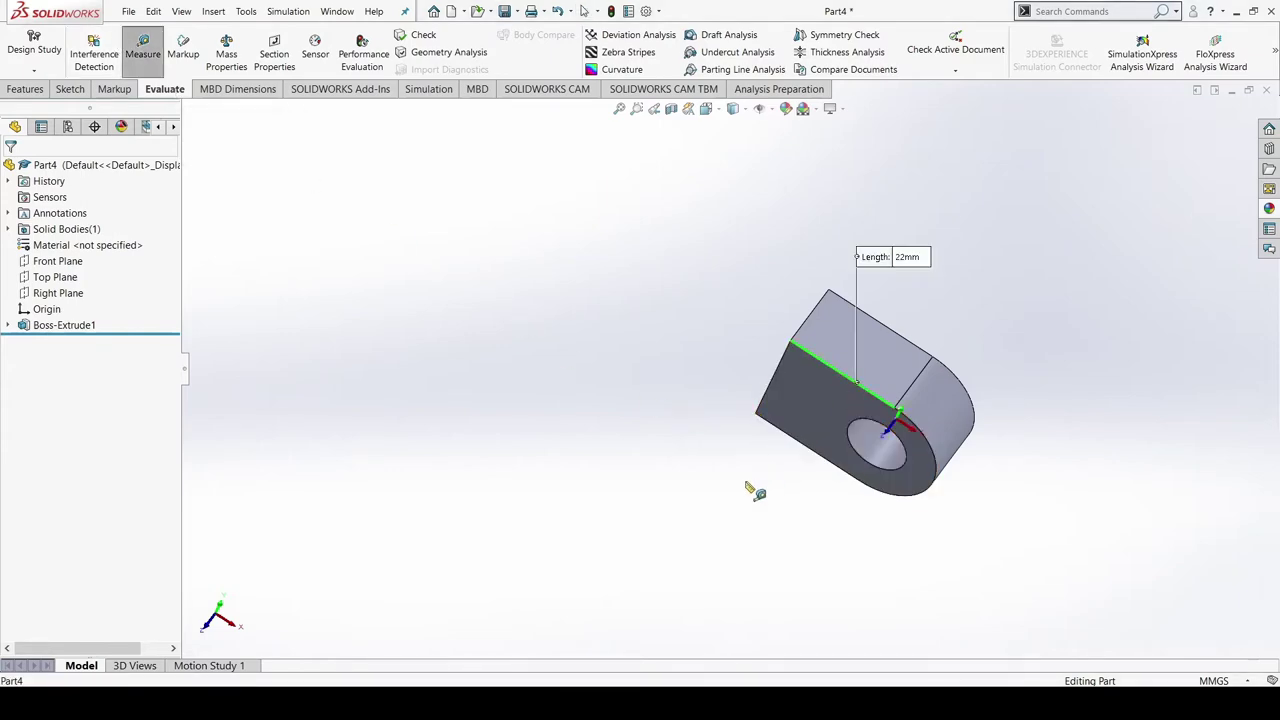
# Start a sketch on the block's flat end face and draw a circle of about 18 mm radius centred on the origin
pyautogui.press('Escape')
pyautogui.moveTo(671, 469); pyautogui.dragTo(841, 420, button='middle')
pyautogui.click(843, 422)
pyautogui.hotkey('ctrl', '8')
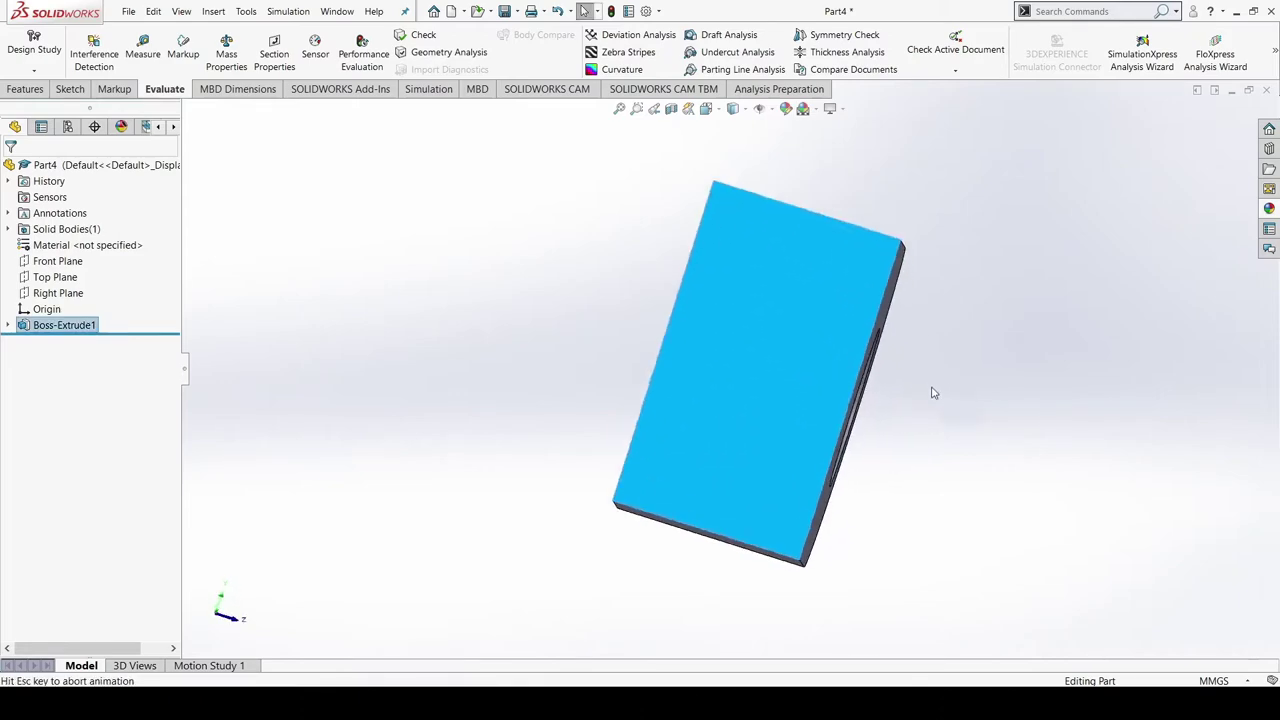
pyautogui.click(752, 343)
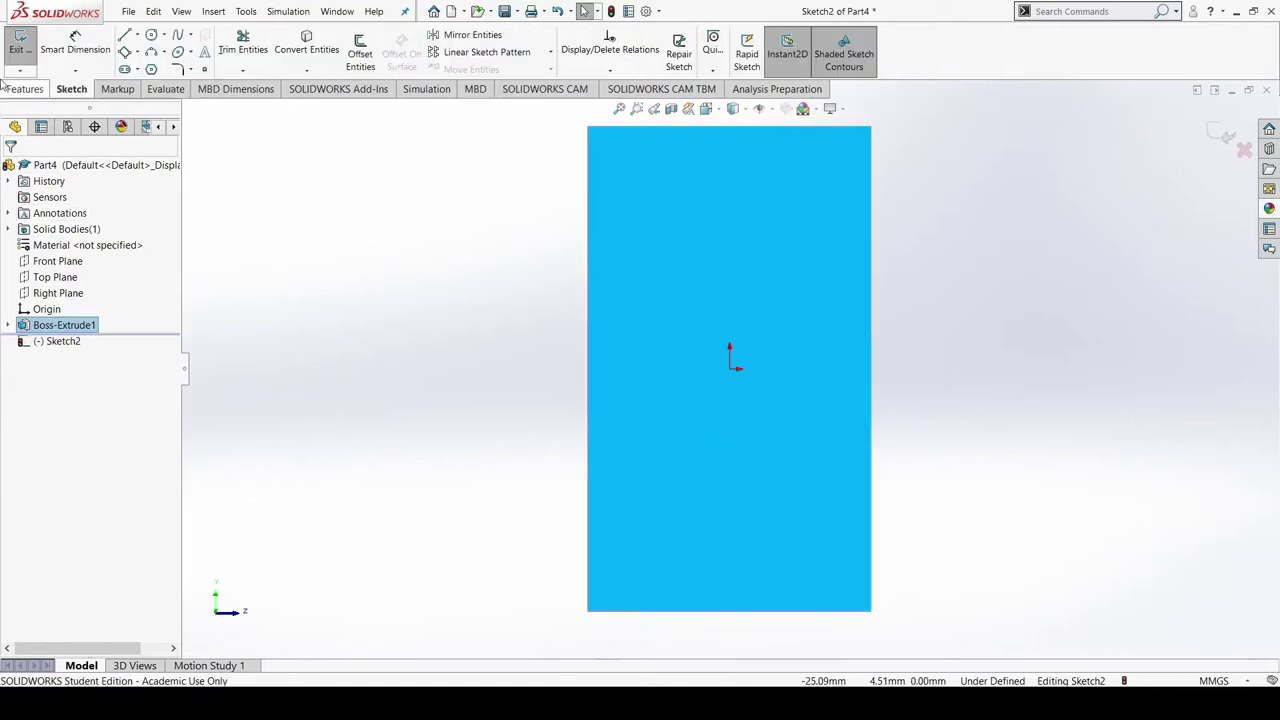
pyautogui.click(151, 34)
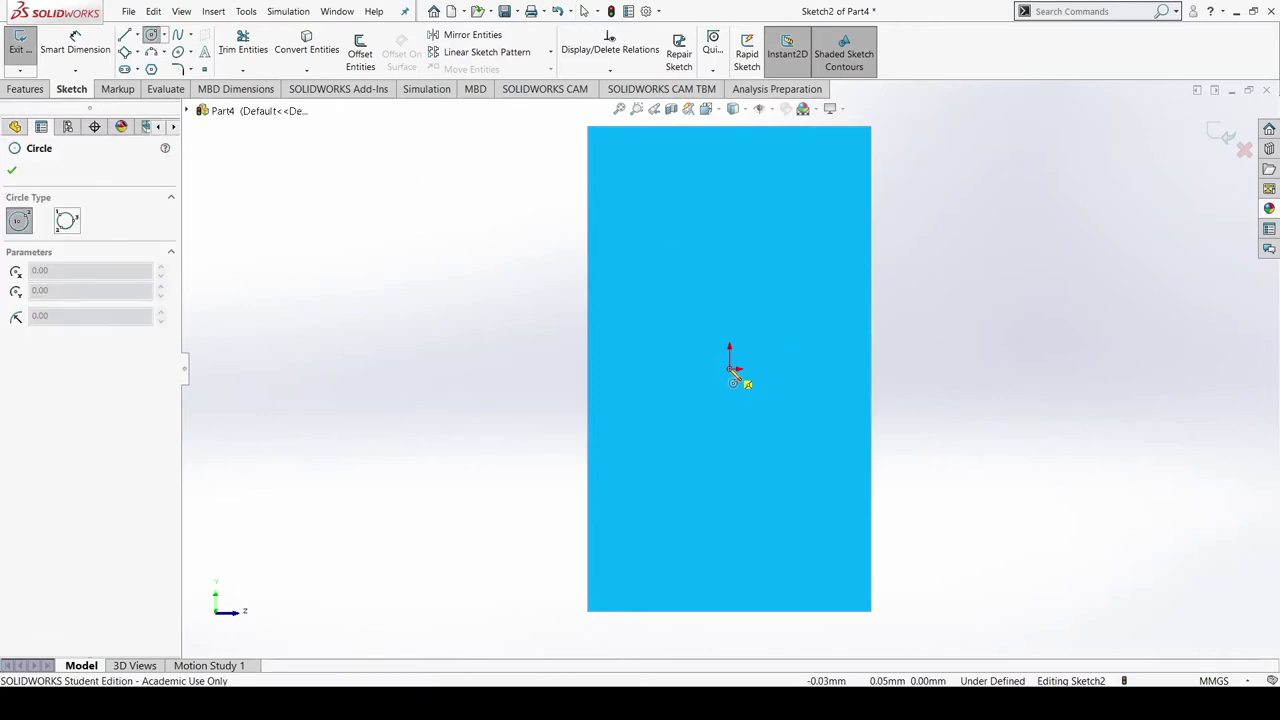
pyautogui.click(730, 369)
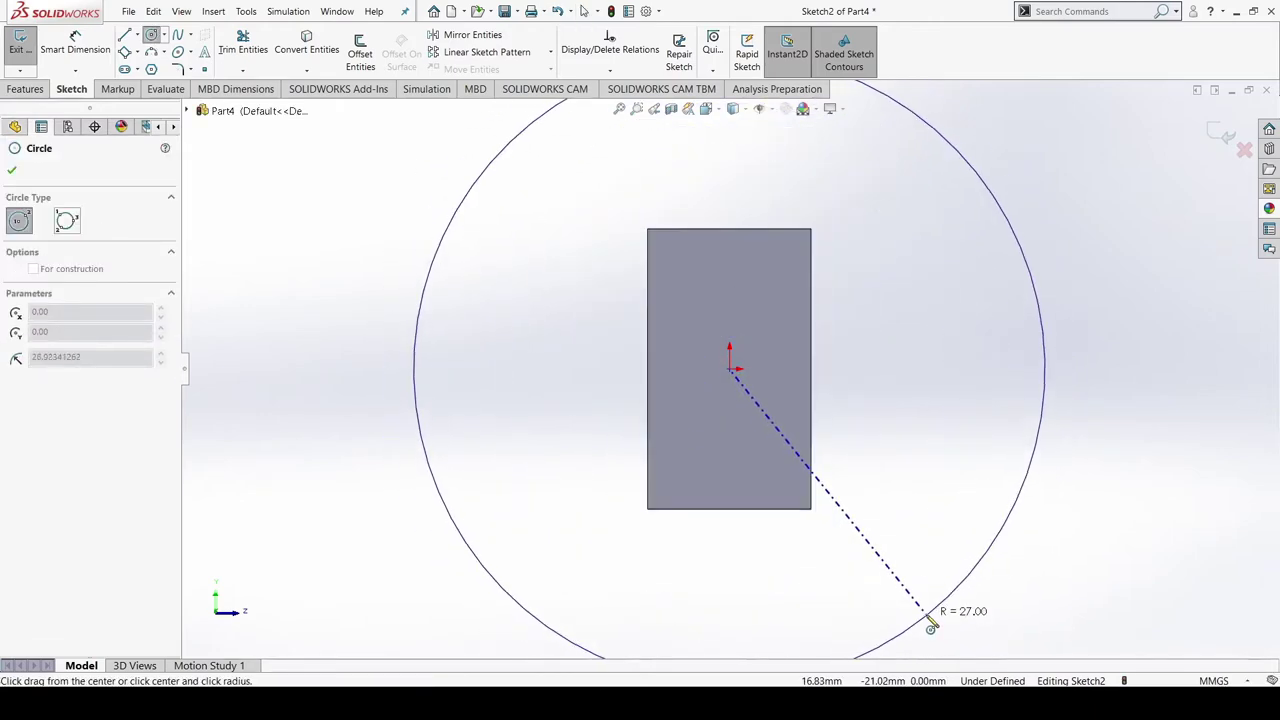
pyautogui.click(831, 560)
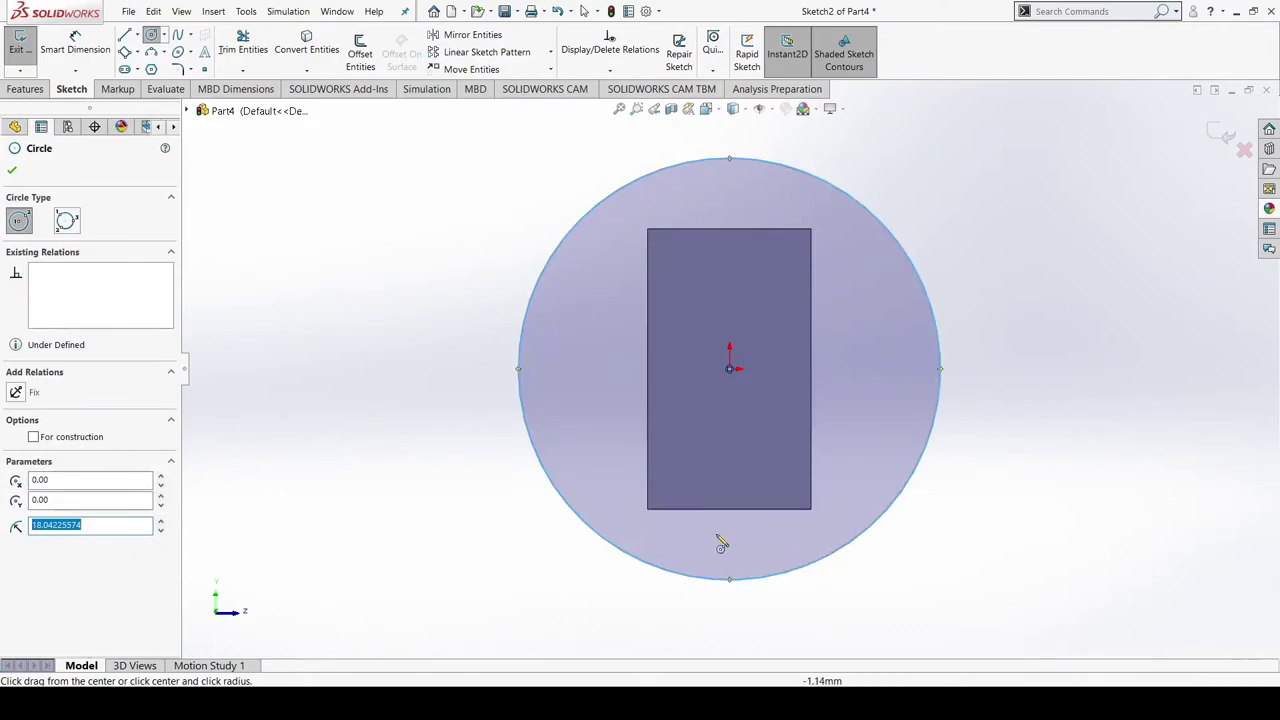
pyautogui.press('Escape')
# Dimension the circle's diameter to 50 mm
pyautogui.press('d')
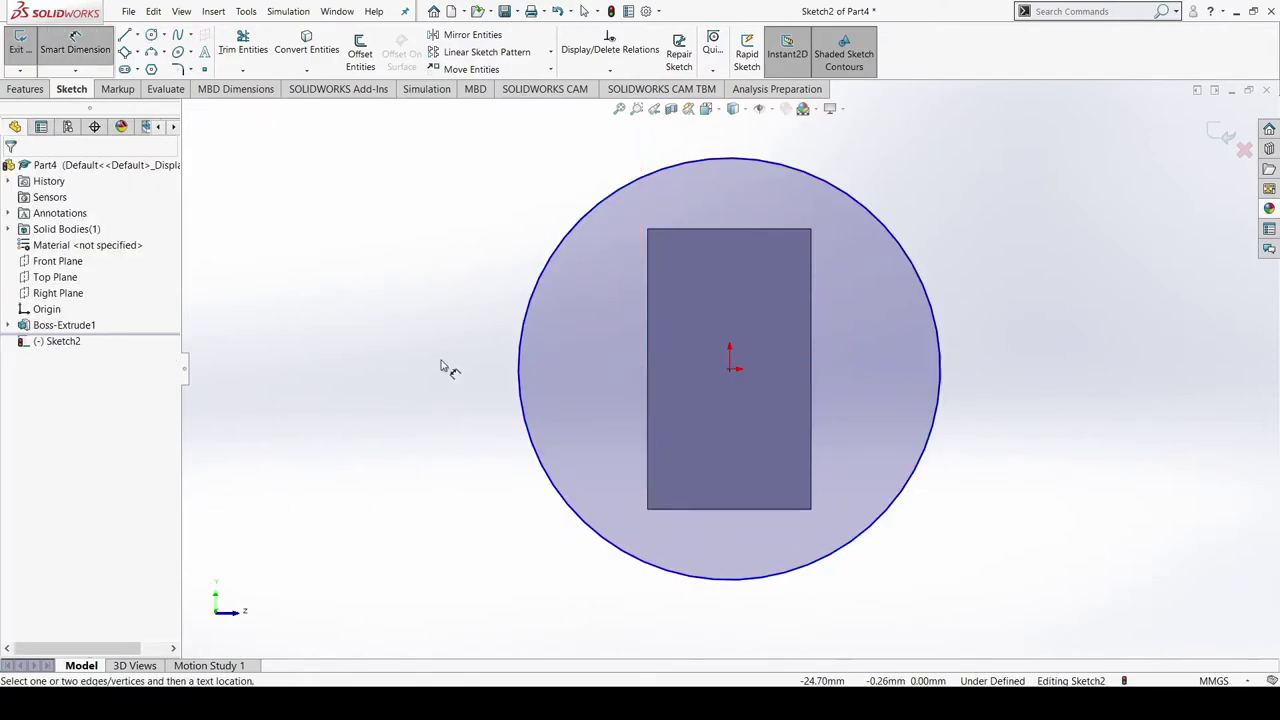
pyautogui.click(528, 314)
pyautogui.click(480, 309)
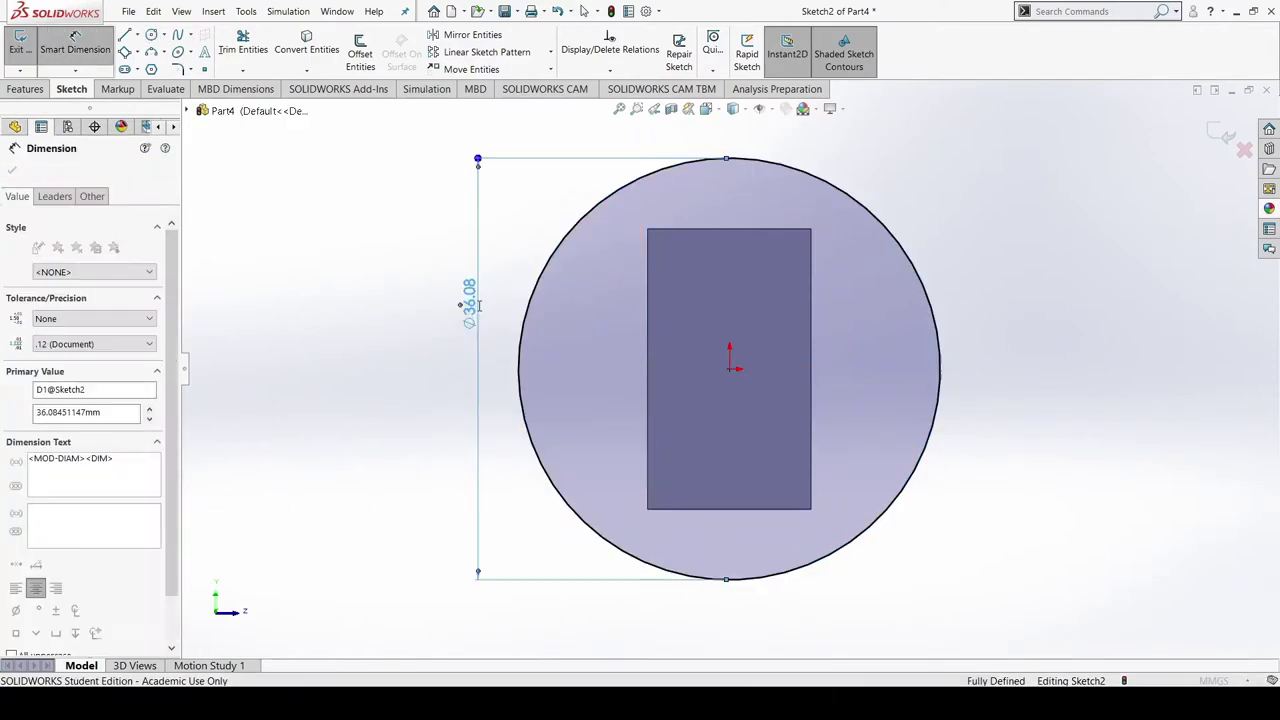
pyautogui.write('50')
pyautogui.press('Return')
pyautogui.press('Escape')
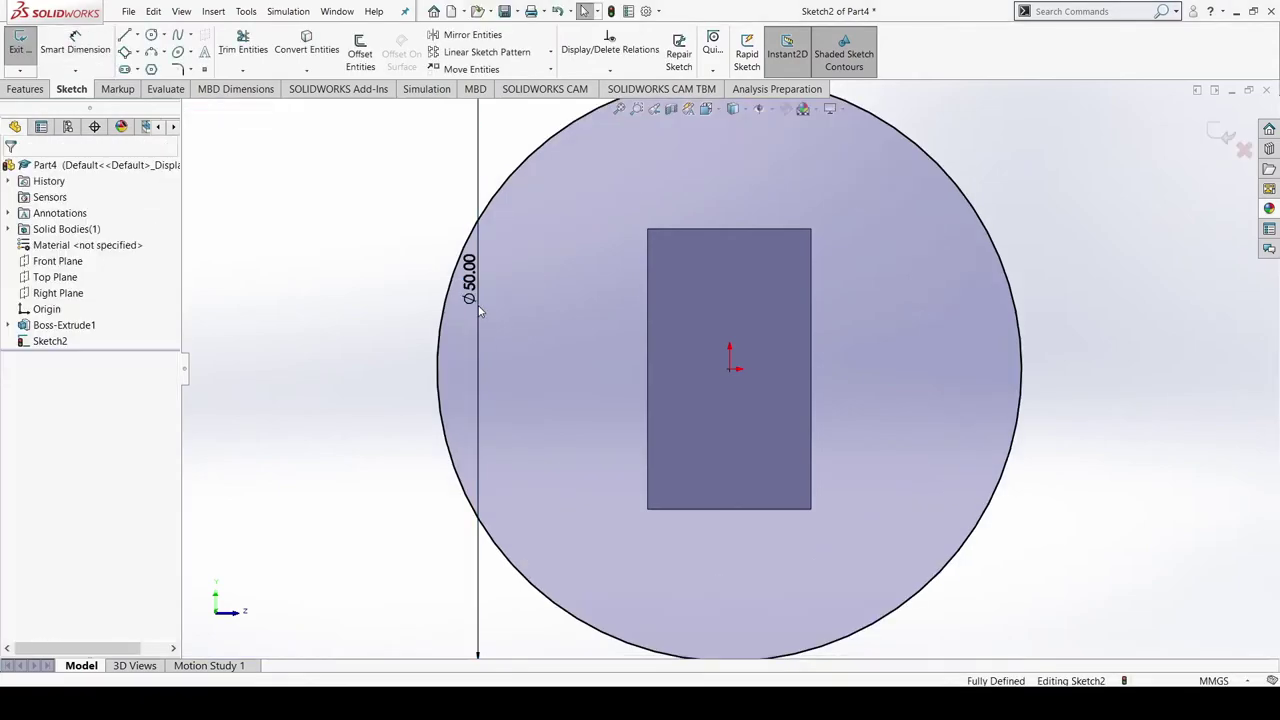
pyautogui.scroll(3, 741, 366)
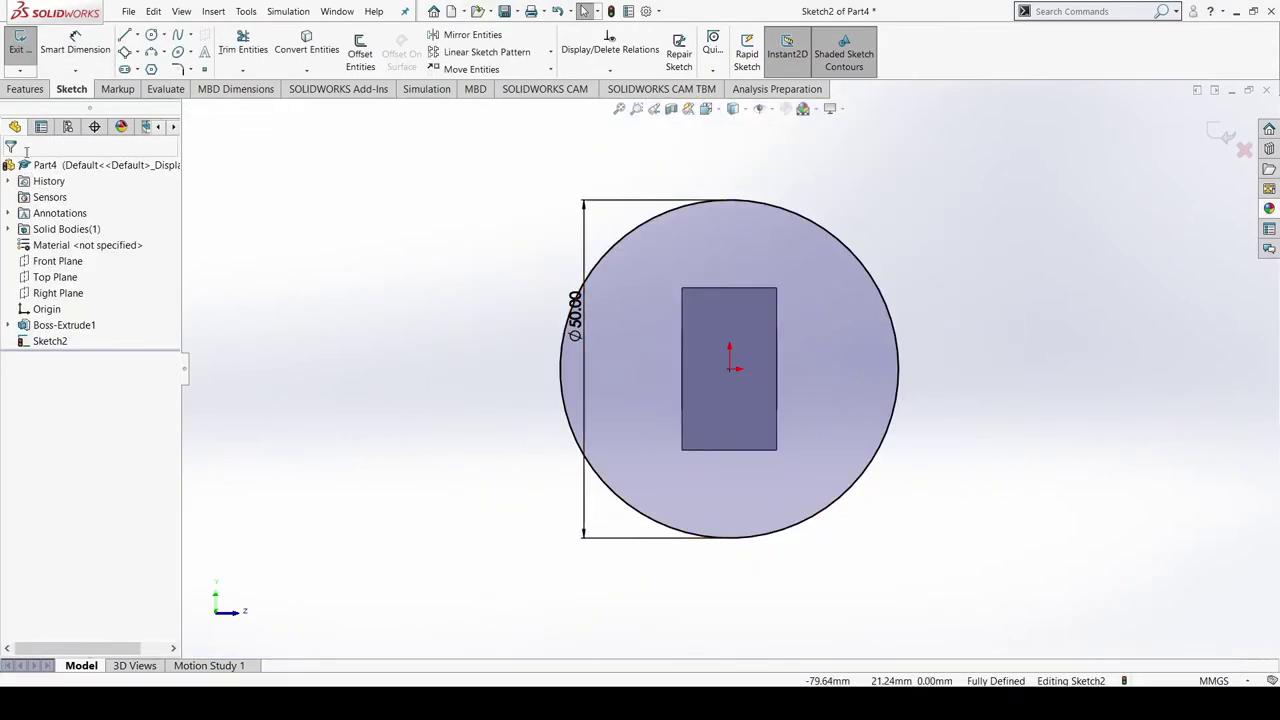
# Extrude the circle as a blind boss 5 mm deep, away from the block and merged with it
pyautogui.click(26, 89)
pyautogui.click(40, 63)
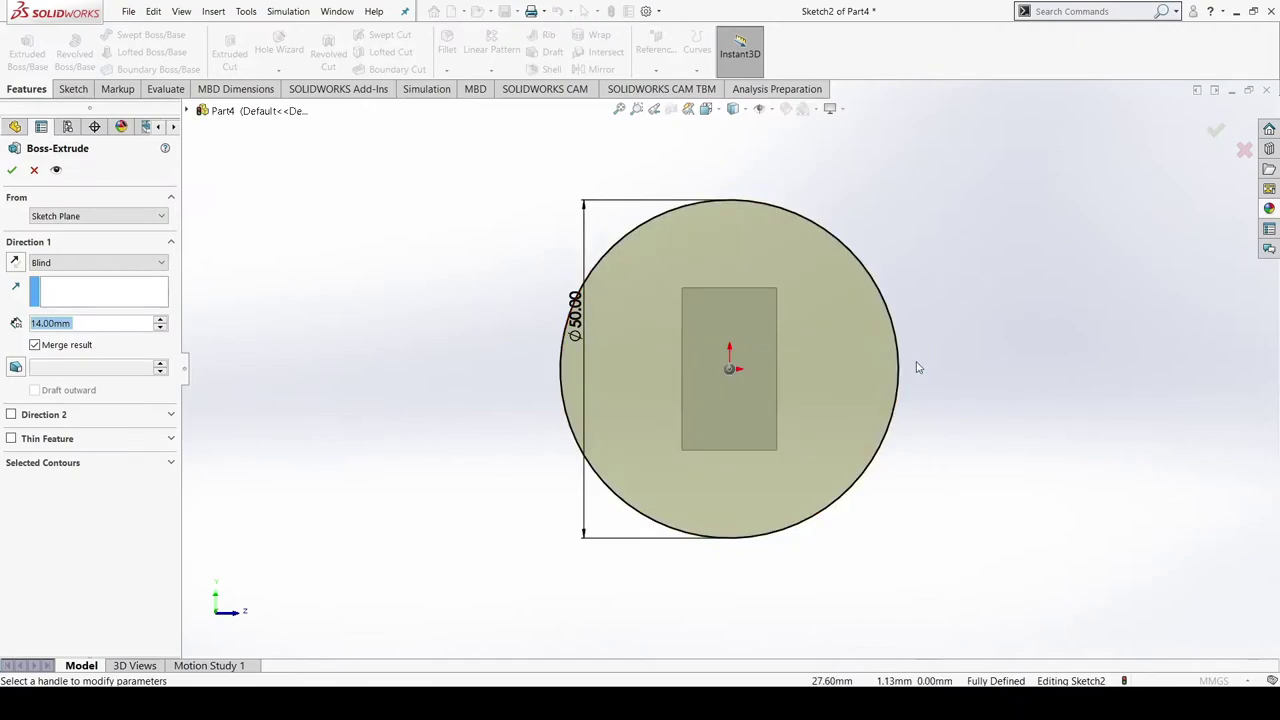
pyautogui.write('5')
pyautogui.press('Return')
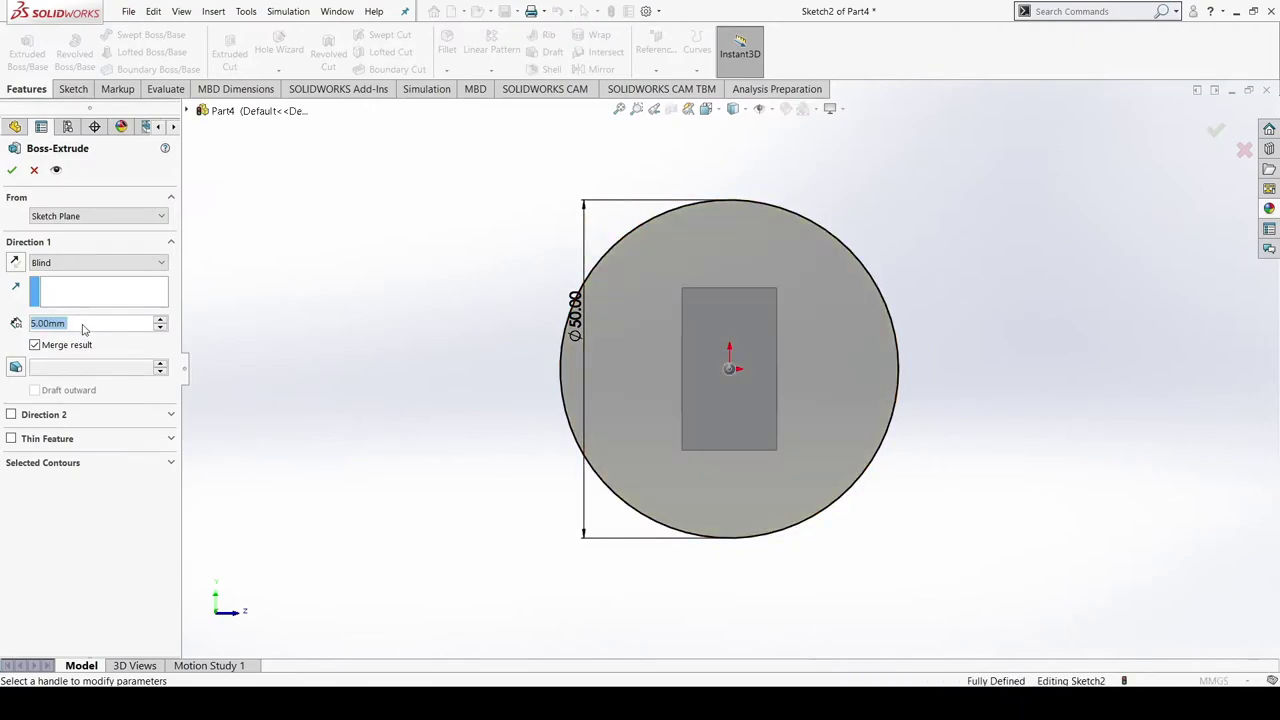
pyautogui.moveTo(351, 220); pyautogui.dragTo(313, 236, button='middle')
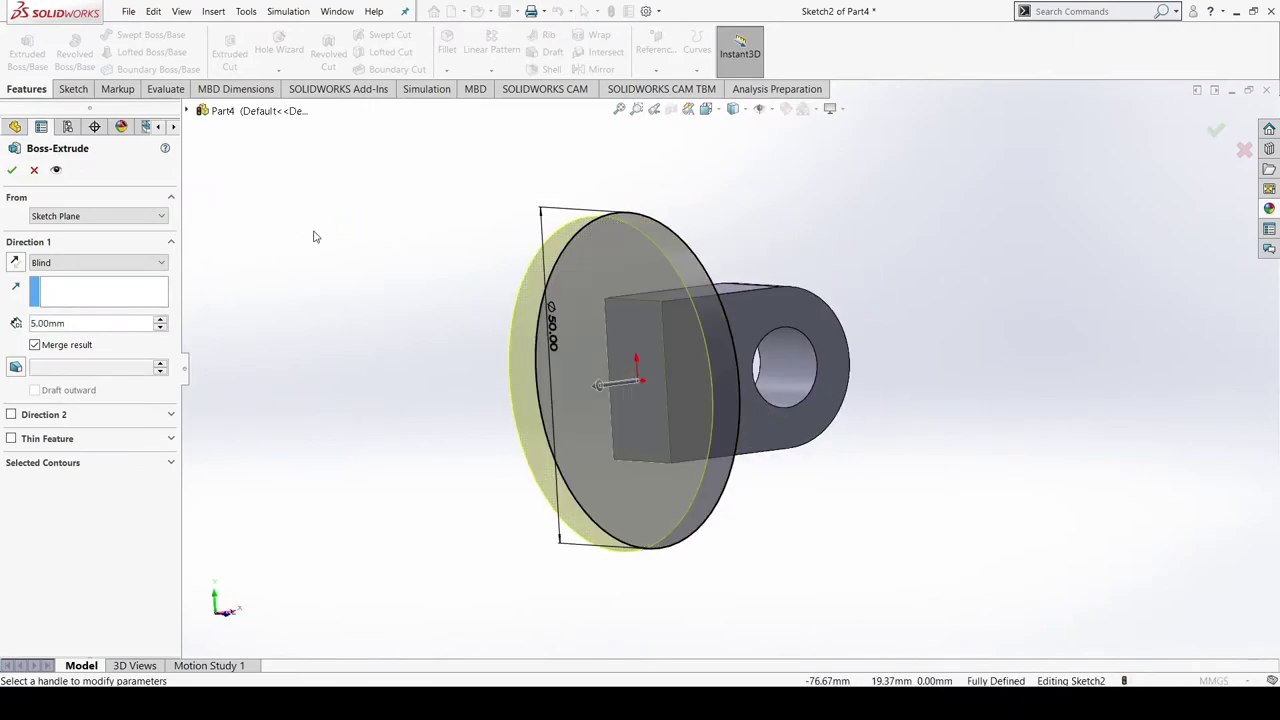
pyautogui.click(12, 172)
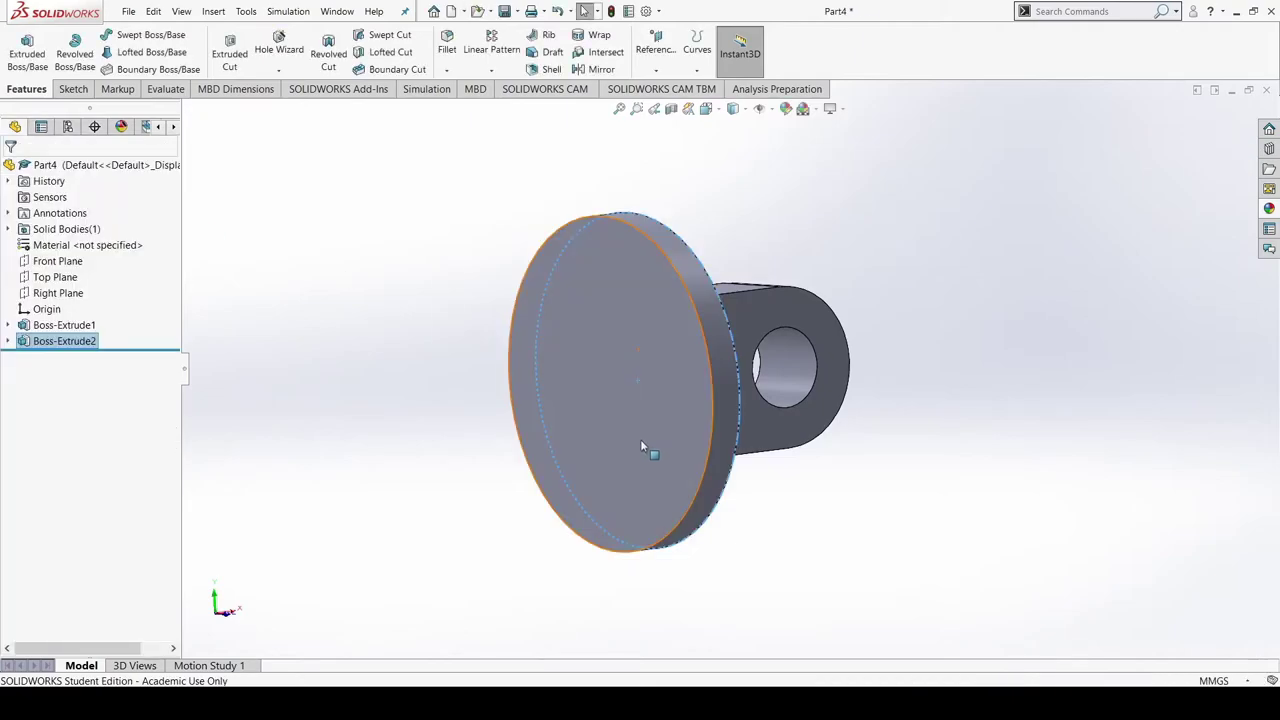
pyautogui.moveTo(789, 497); pyautogui.dragTo(775, 546, button='middle')
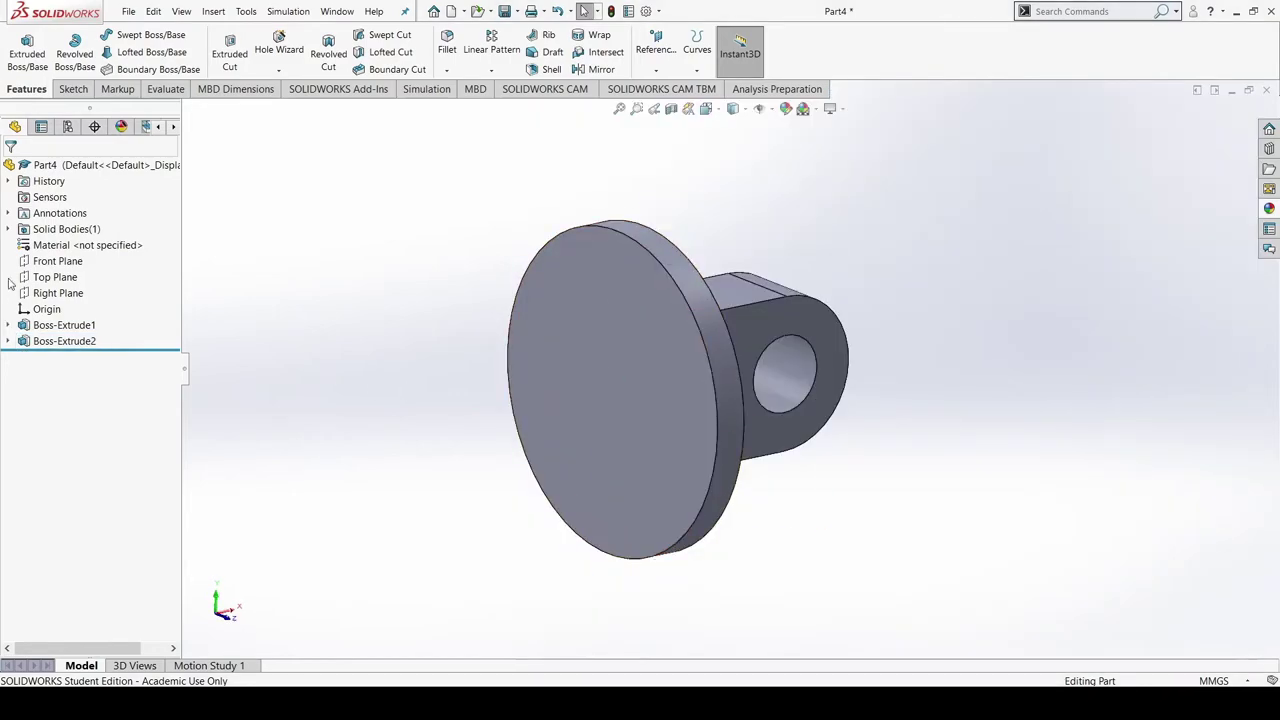
pyautogui.click(58, 261)
pyautogui.click(145, 243)
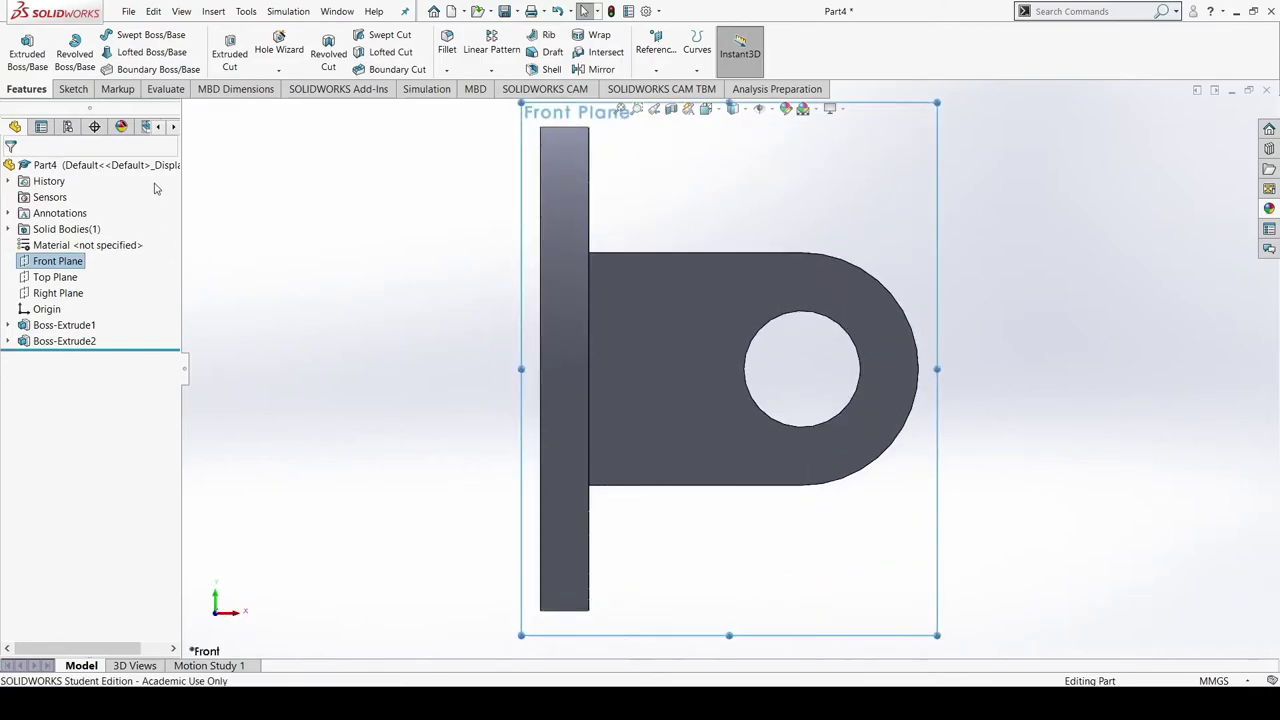
pyautogui.click(74, 89)
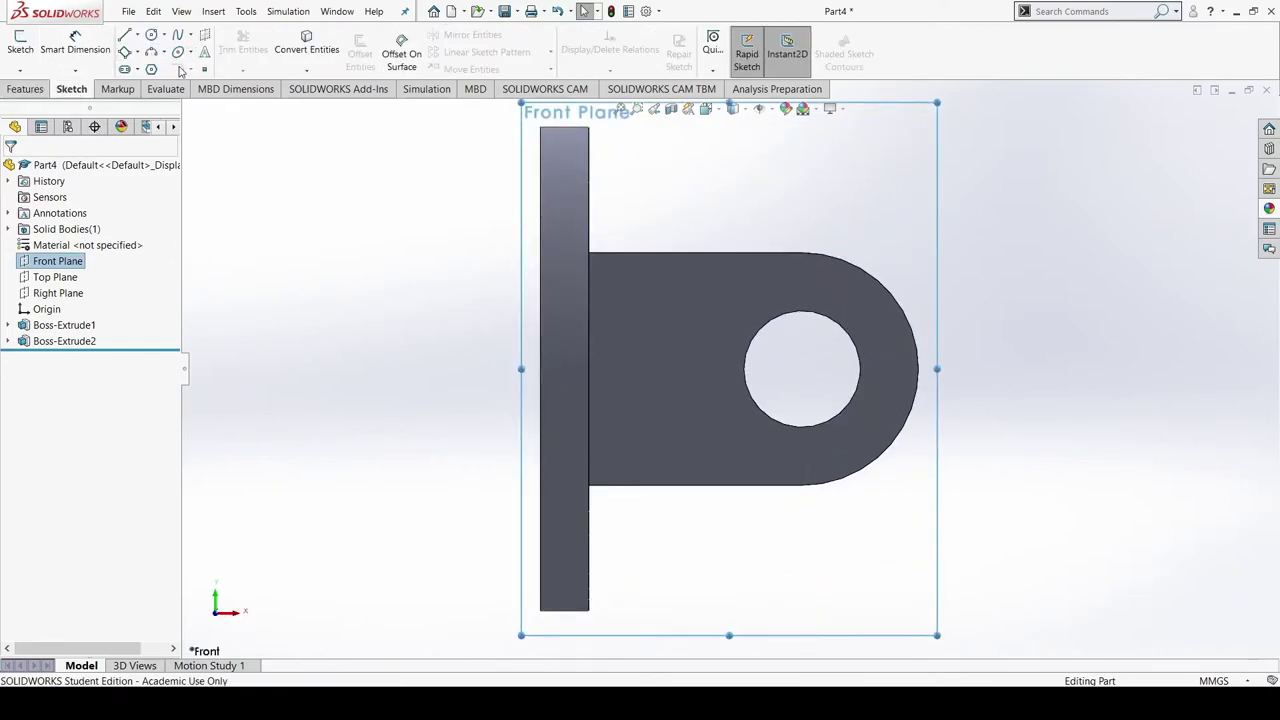
pyautogui.click(124, 34)
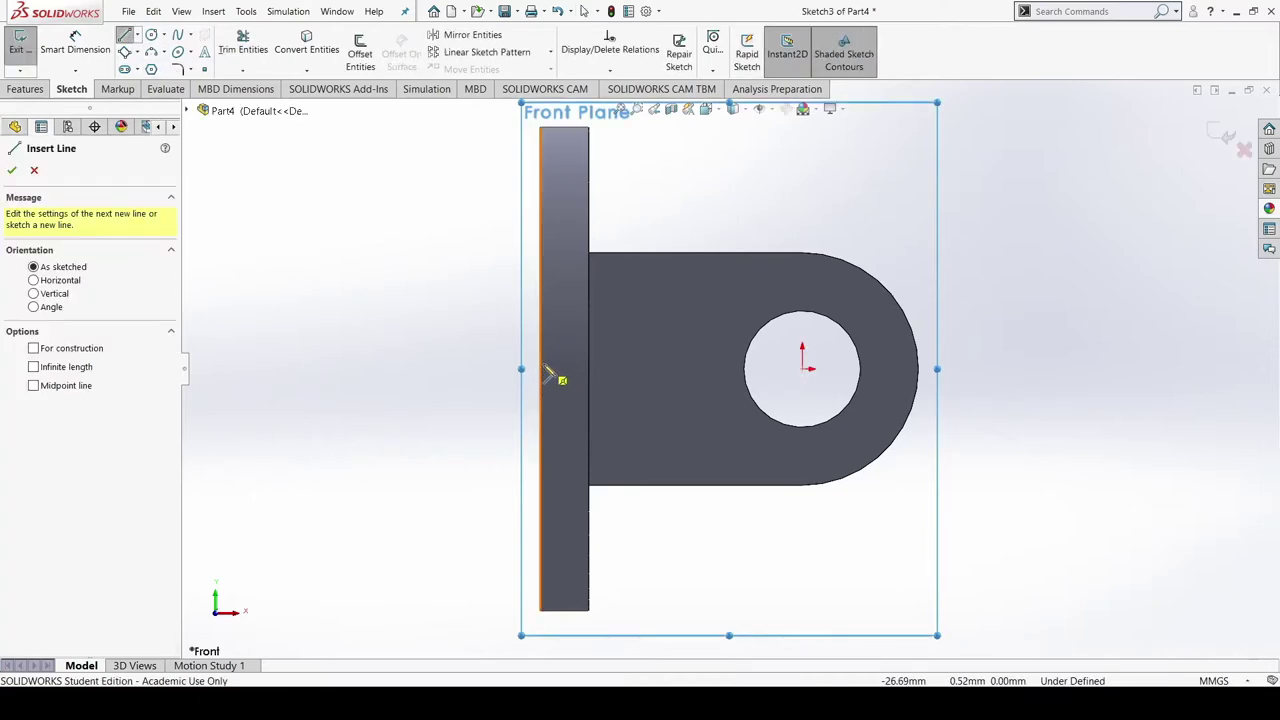
pyautogui.click(541, 369)
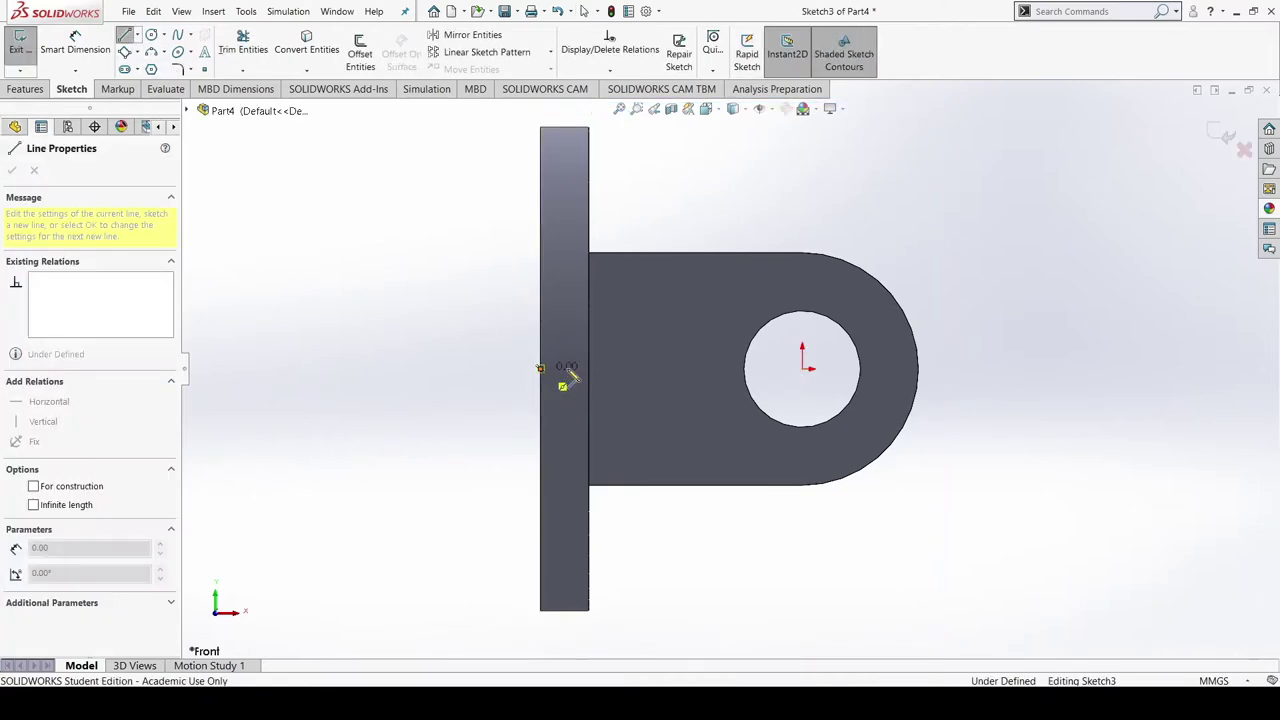
pyautogui.click(570, 369)
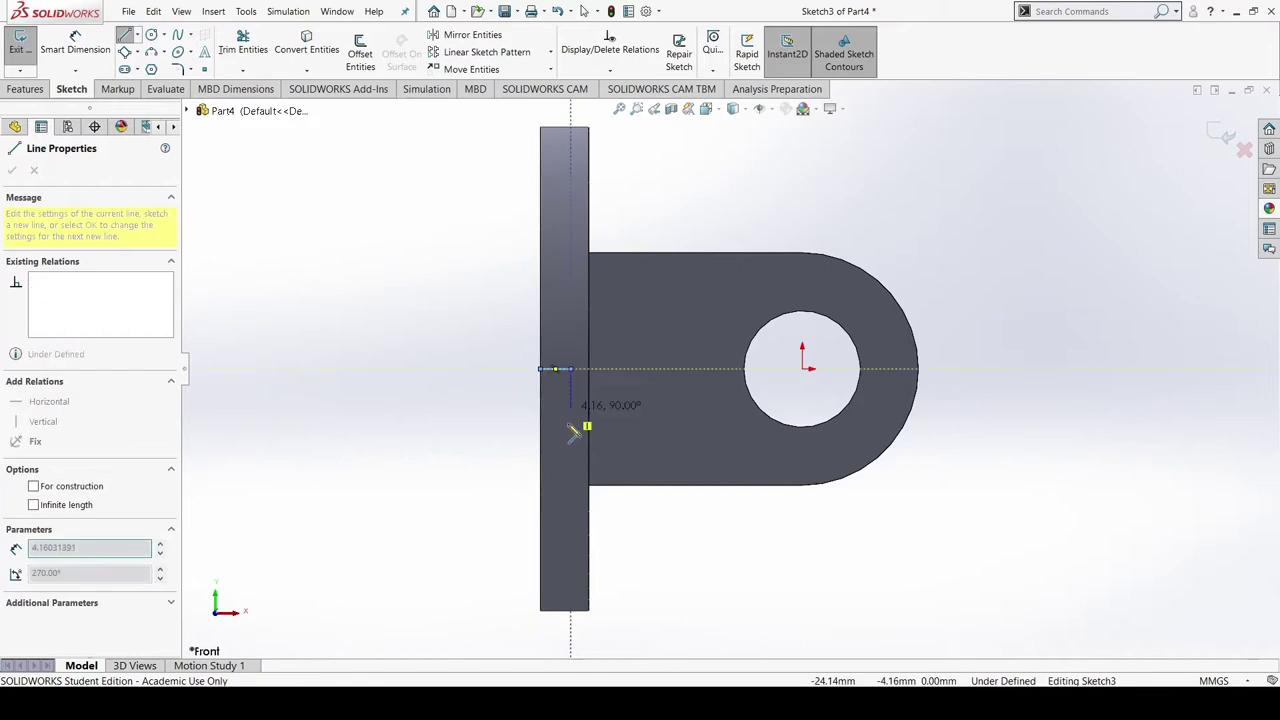
pyautogui.click(541, 522)
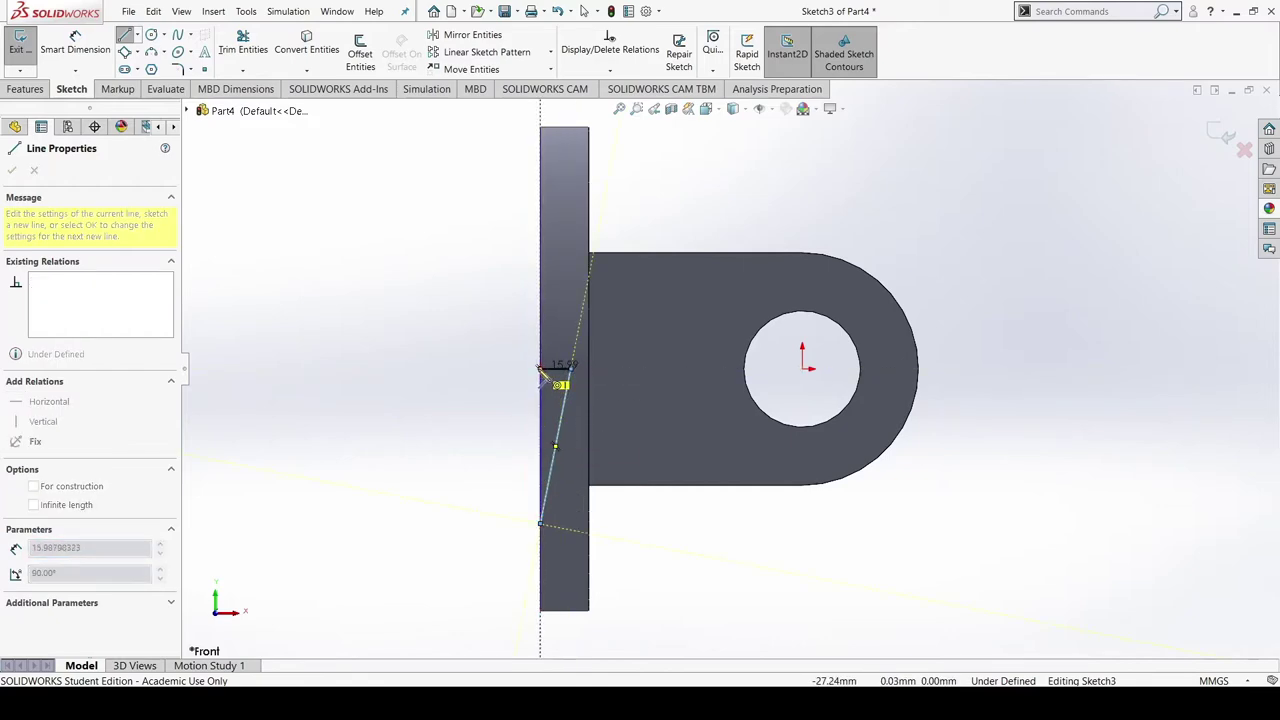
pyautogui.click(541, 370)
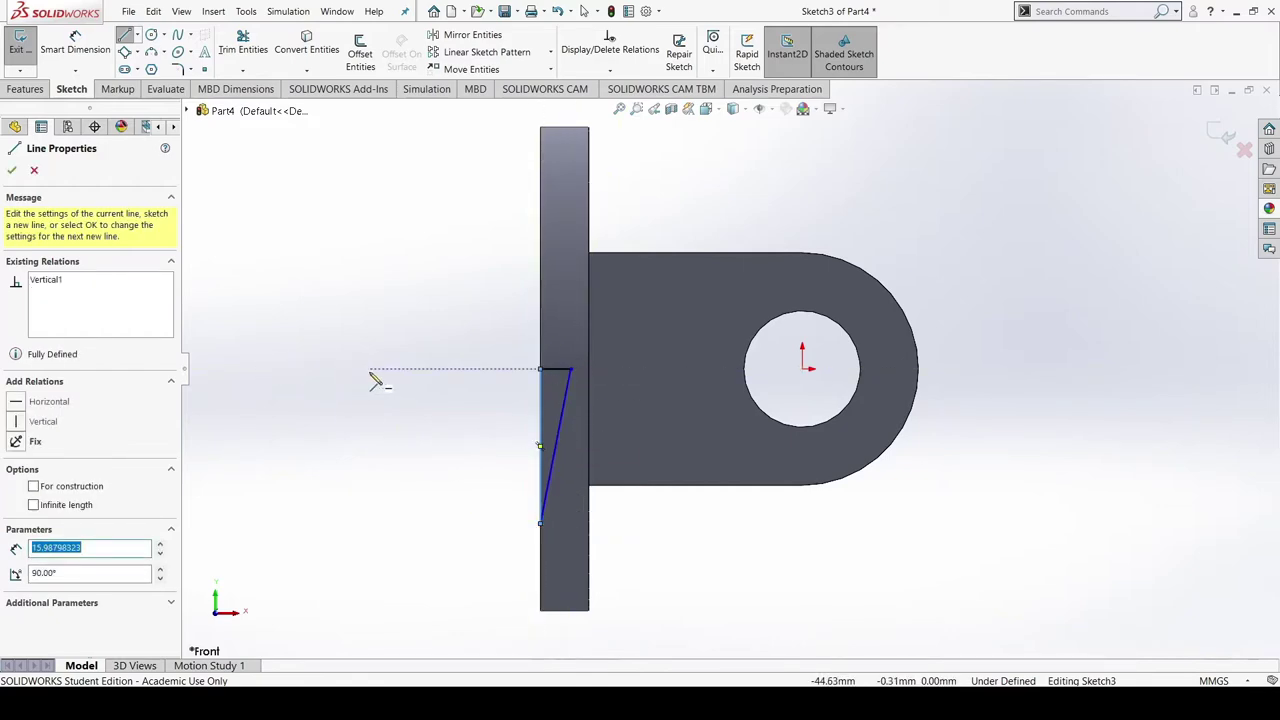
pyautogui.press('Escape')
pyautogui.press('Escape')
pyautogui.moveTo(411, 483); pyautogui.dragTo(411, 245, button='right')
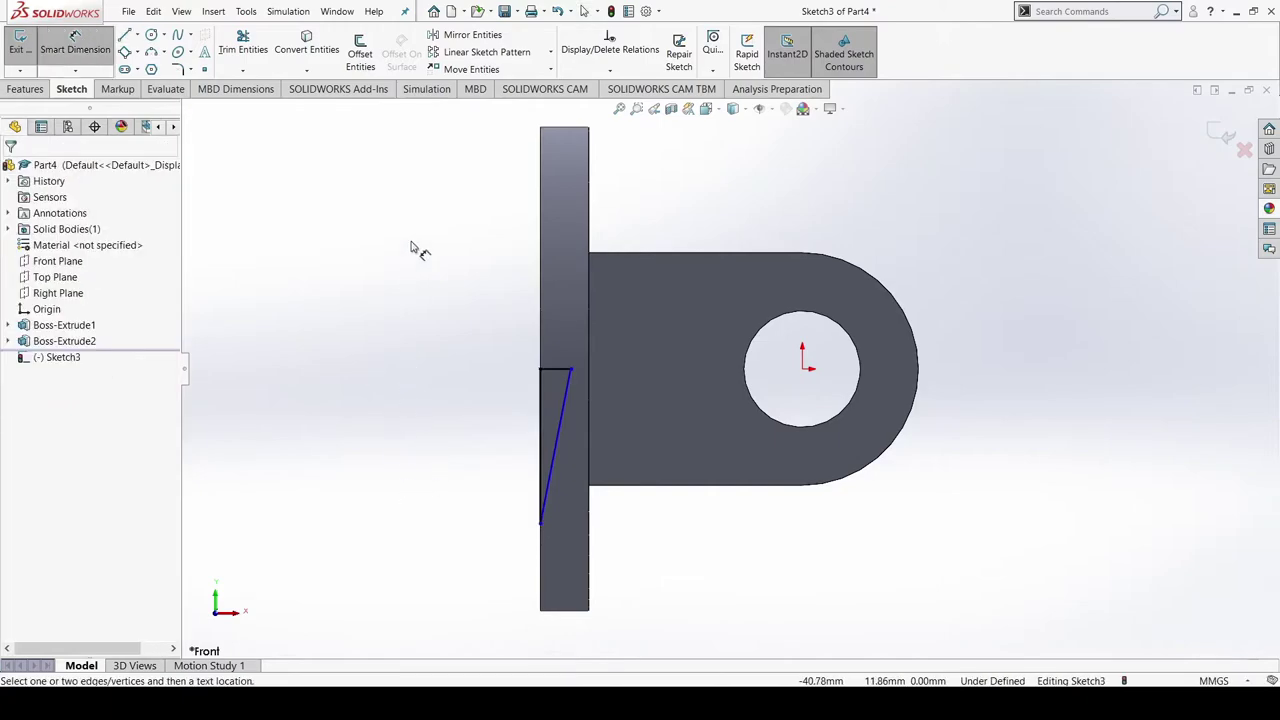
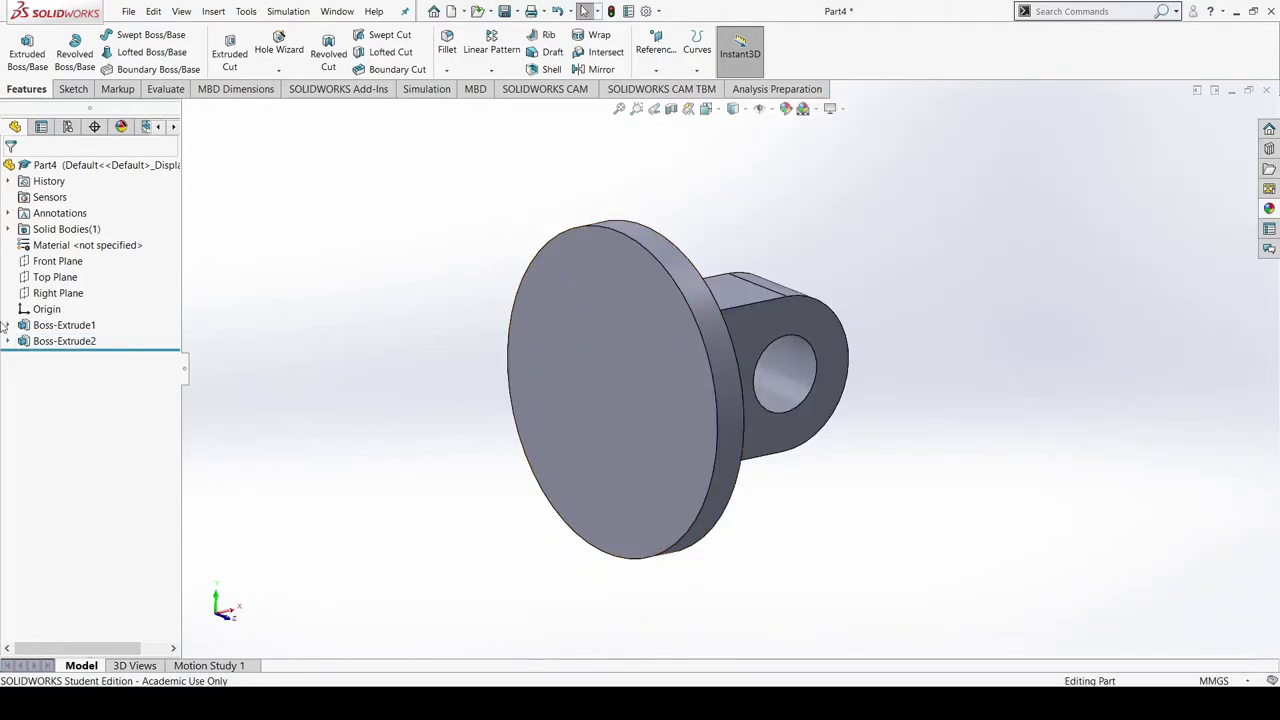
# Sketch a right triangle on the Front Plane from the disc's outer-face midpoint, about 3.1 mm into the disc and 16 mm down its face
pyautogui.click(67, 261)
pyautogui.hotkey('ctrl', '8')
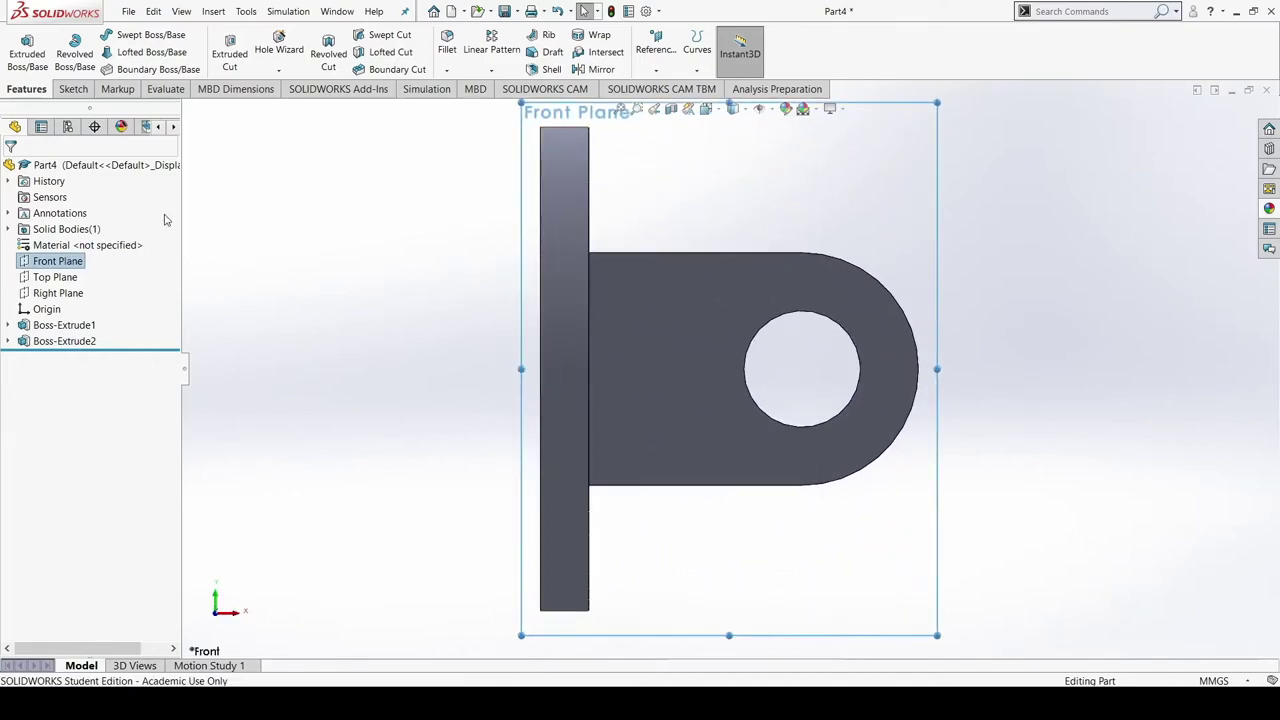
pyautogui.click(74, 89)
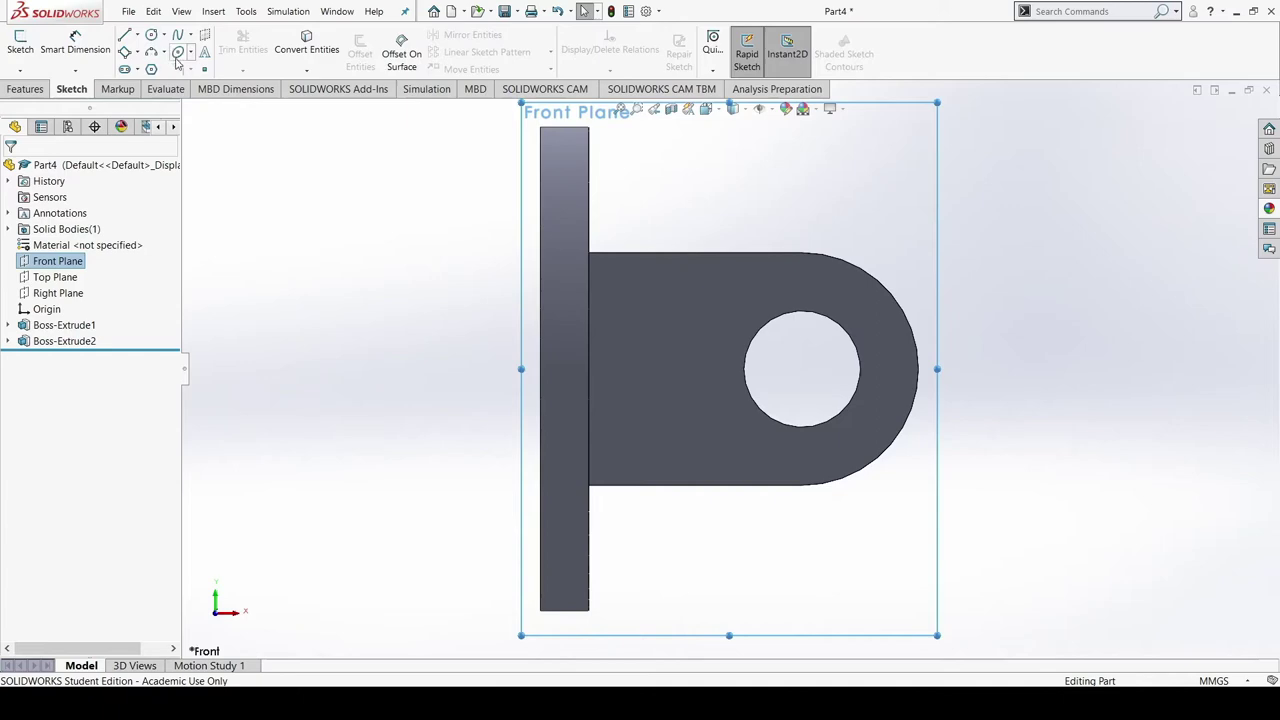
pyautogui.click(124, 35)
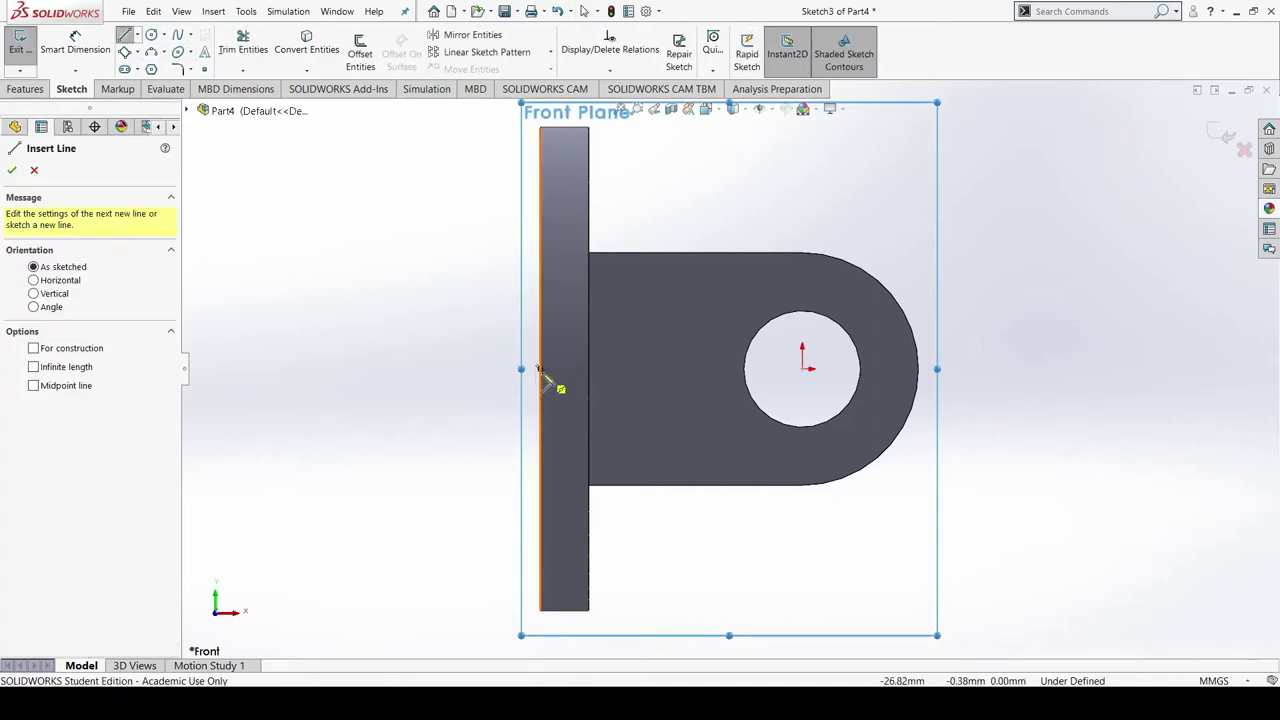
pyautogui.moveTo(541, 369); pyautogui.dragTo(572, 369)
pyautogui.click(572, 370)
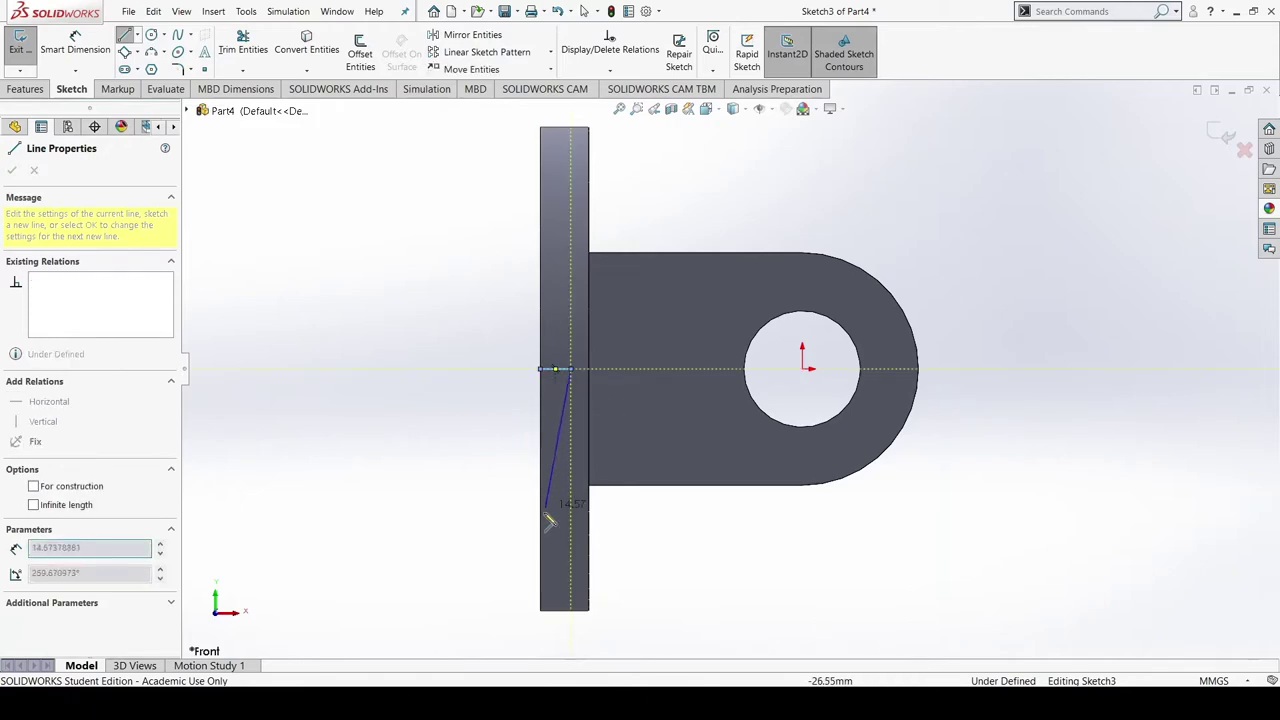
pyautogui.click(540, 523)
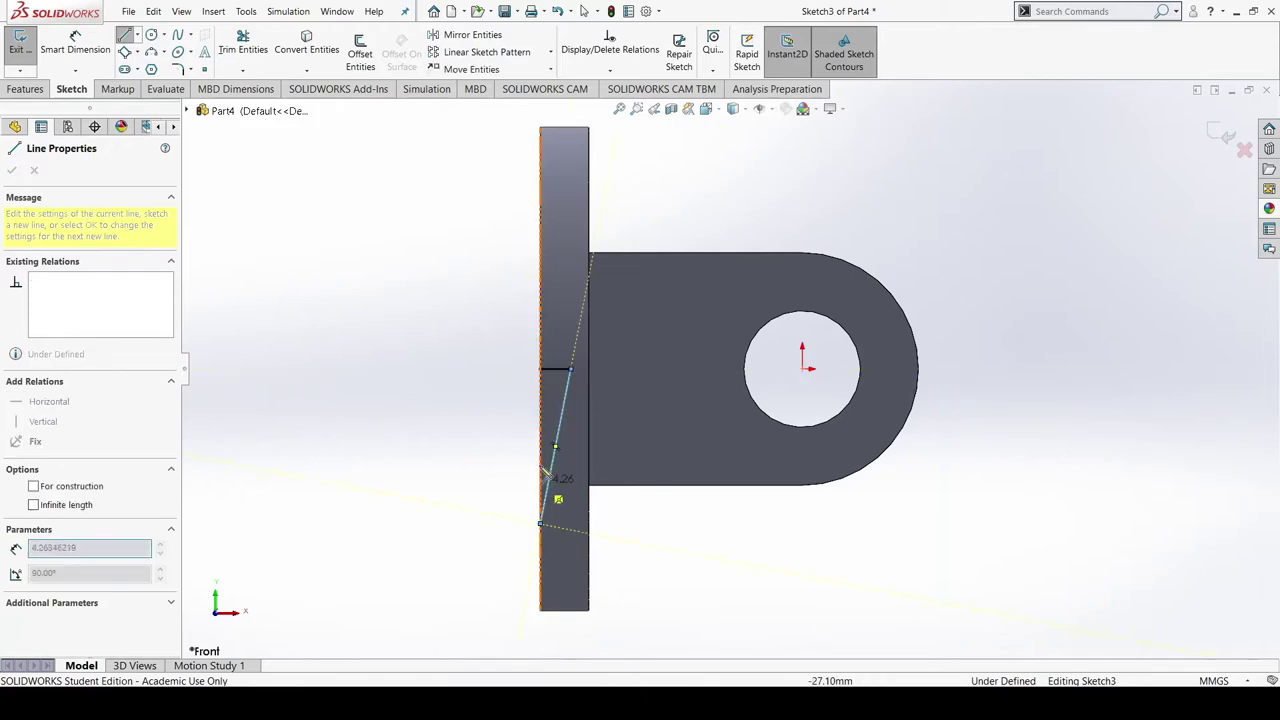
pyautogui.click(540, 370)
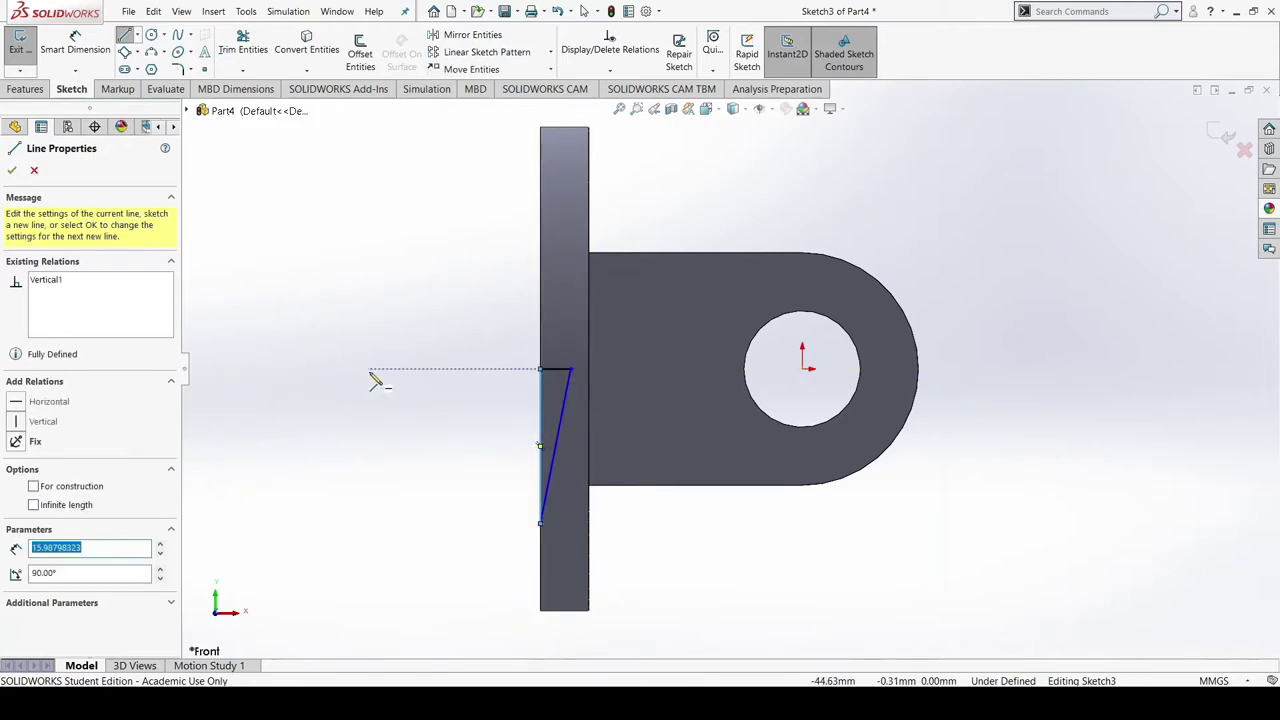
pyautogui.press('Escape')
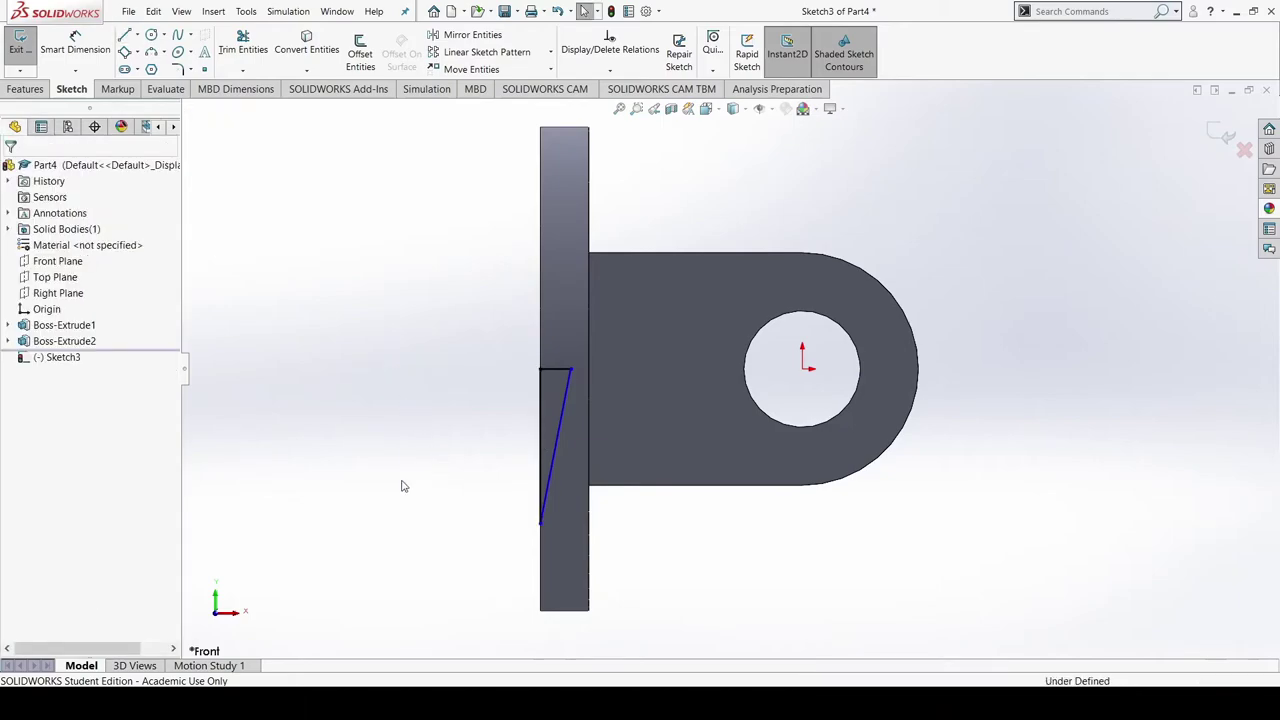
# Dimension the triangle's horizontal leg to 3.5 mm and its vertical leg along the disc's outer face to 18 mm
pyautogui.moveTo(404, 484); pyautogui.dragTo(404, 410, button='right')
pyautogui.click(562, 370)
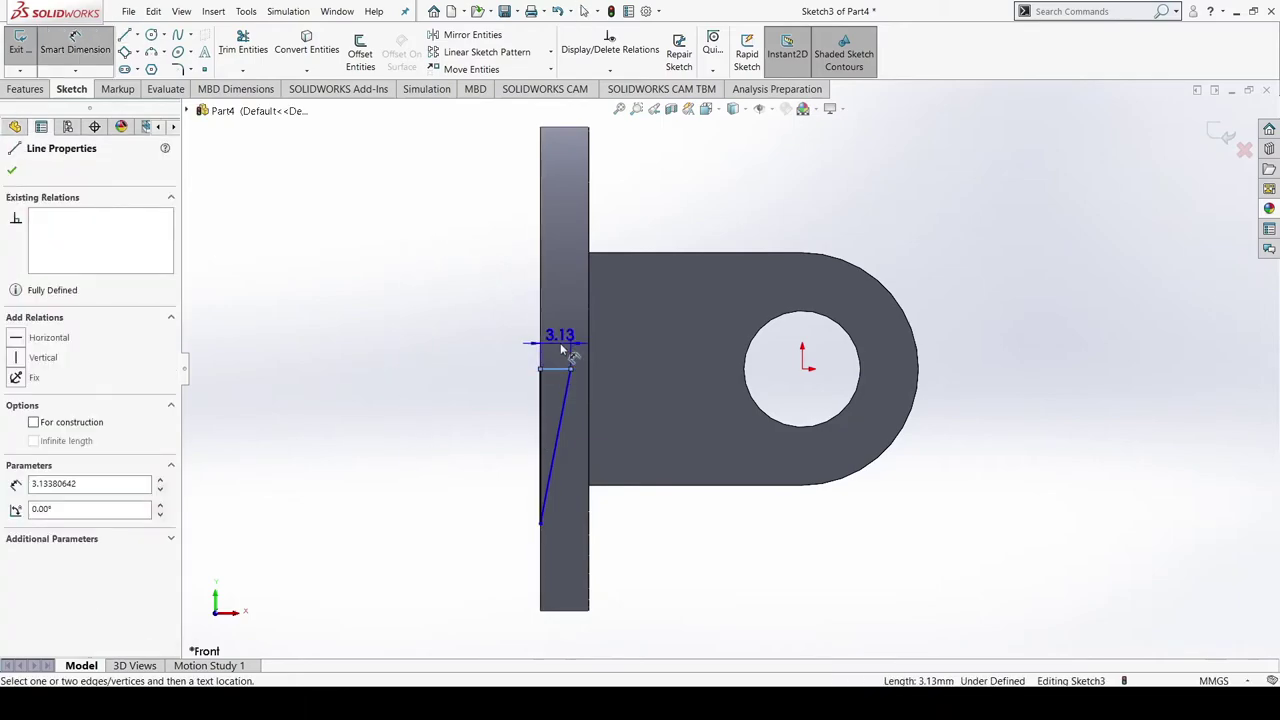
pyautogui.click(562, 347)
pyautogui.write('3.5')
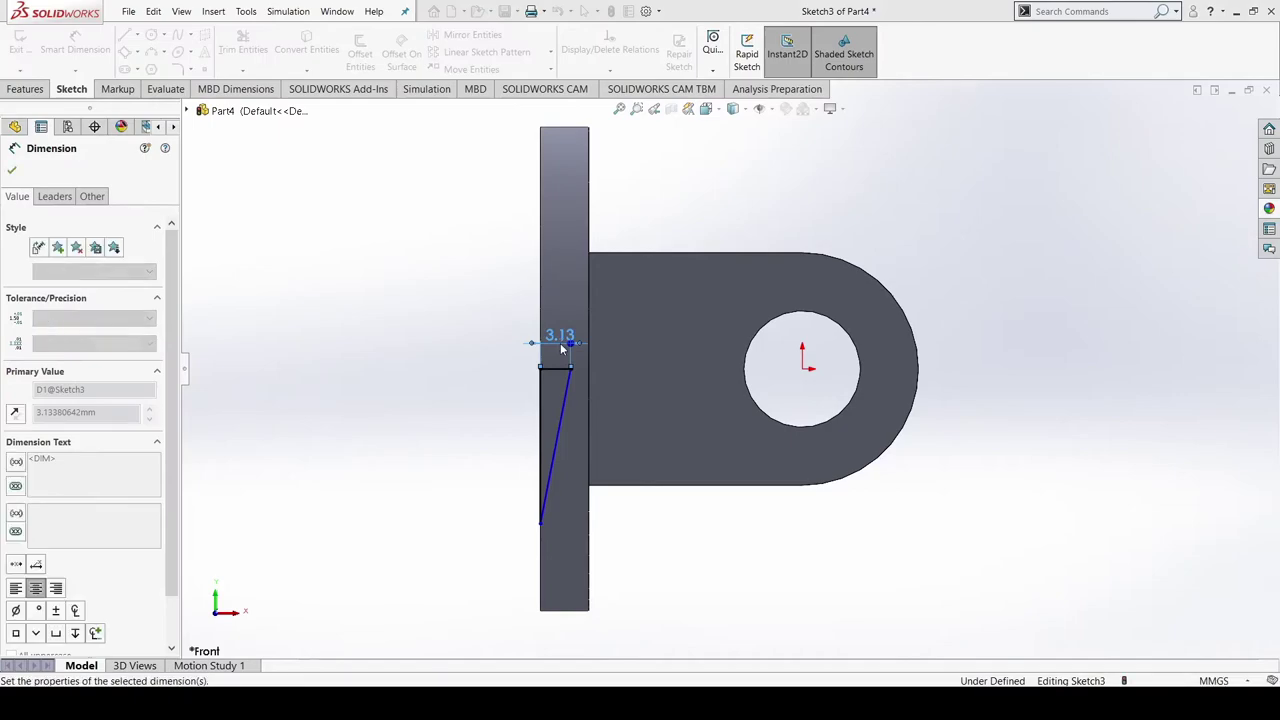
pyautogui.press('Return')
pyautogui.click(541, 412)
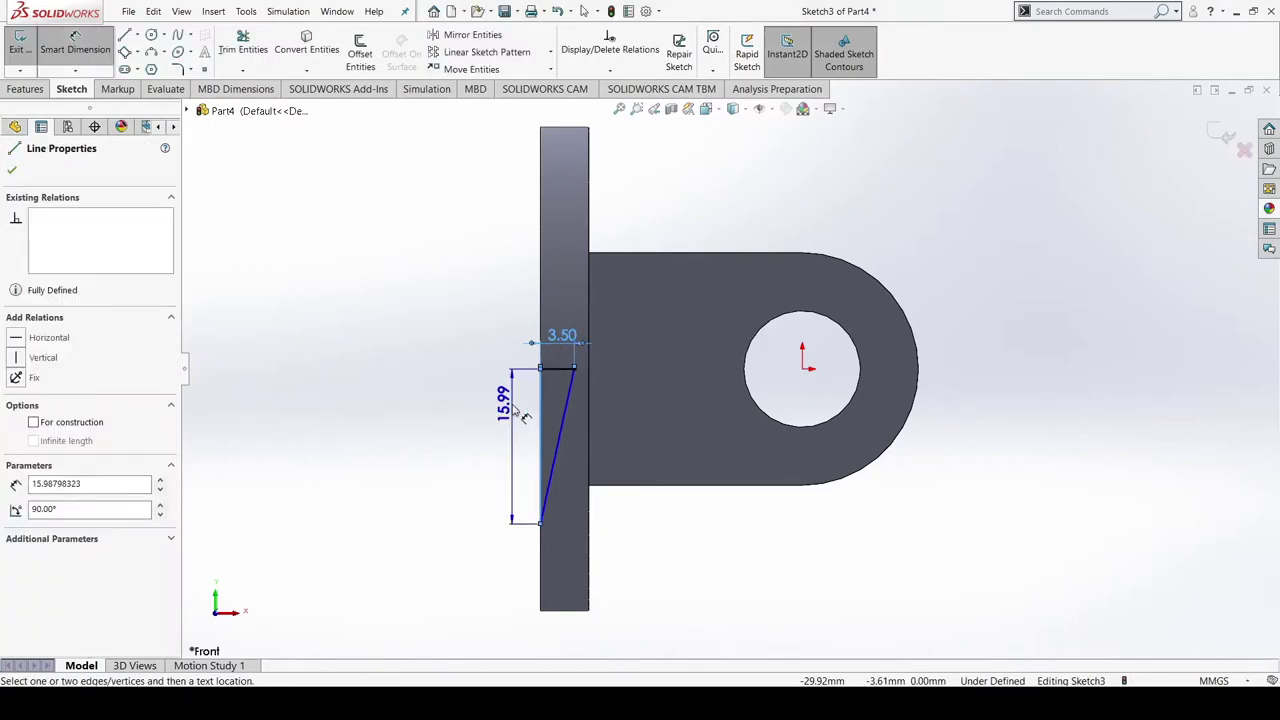
pyautogui.click(513, 408)
pyautogui.write('18')
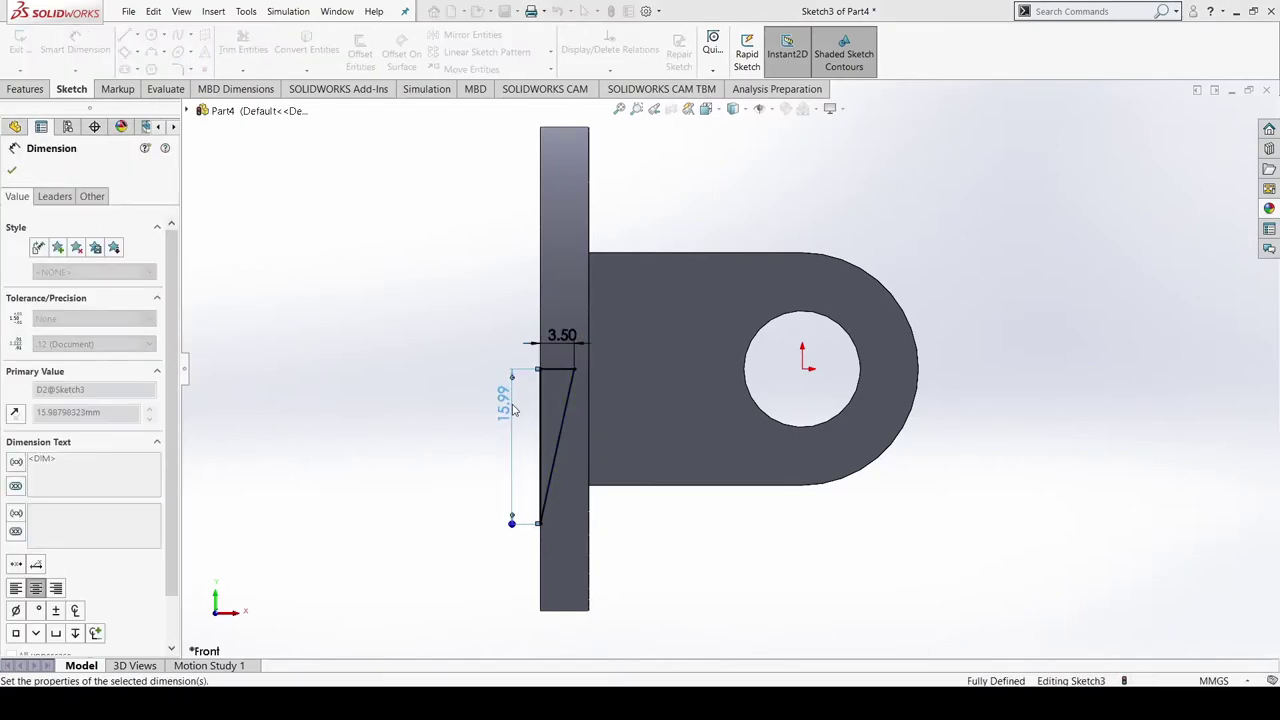
pyautogui.press('Return')
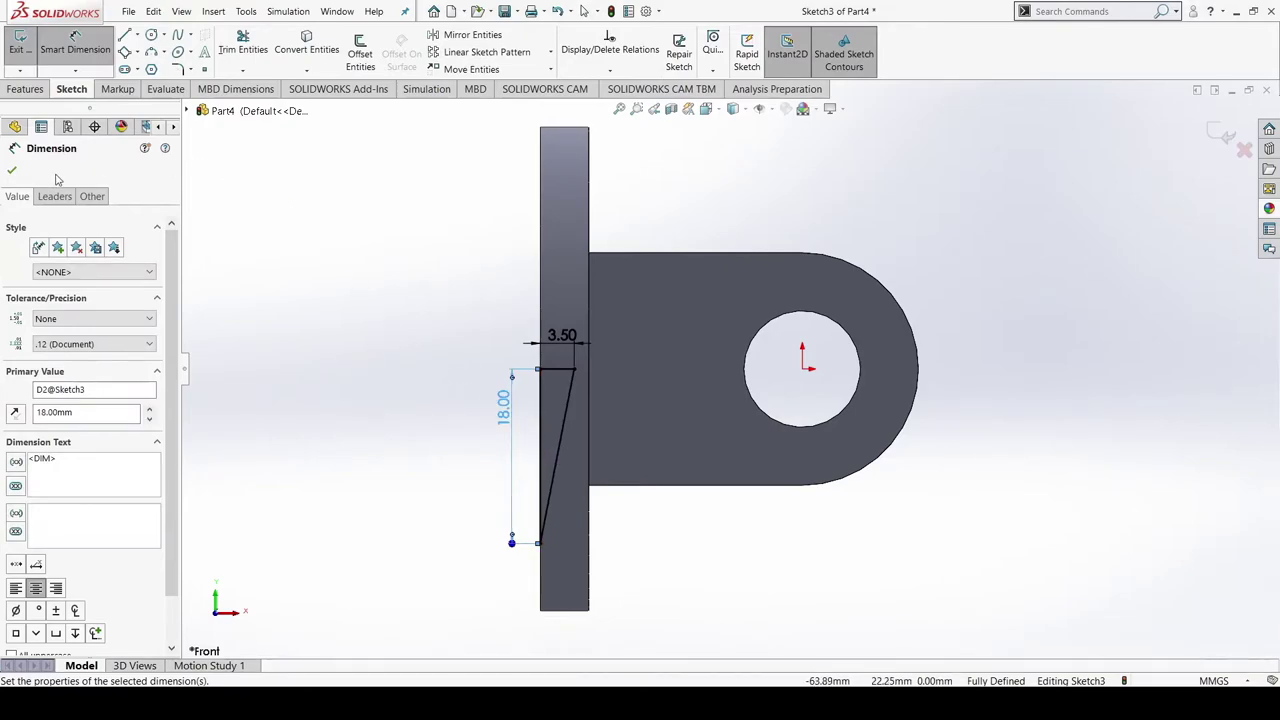
pyautogui.click(13, 168)
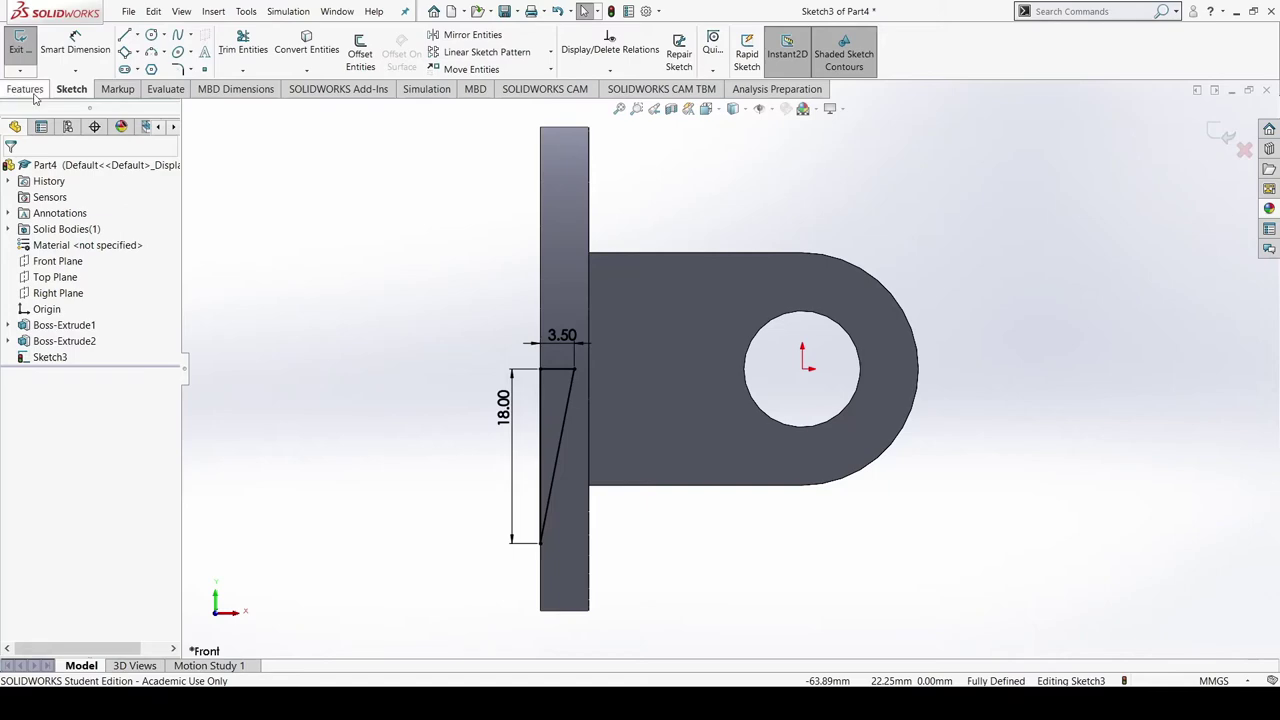
pyautogui.click(26, 89)
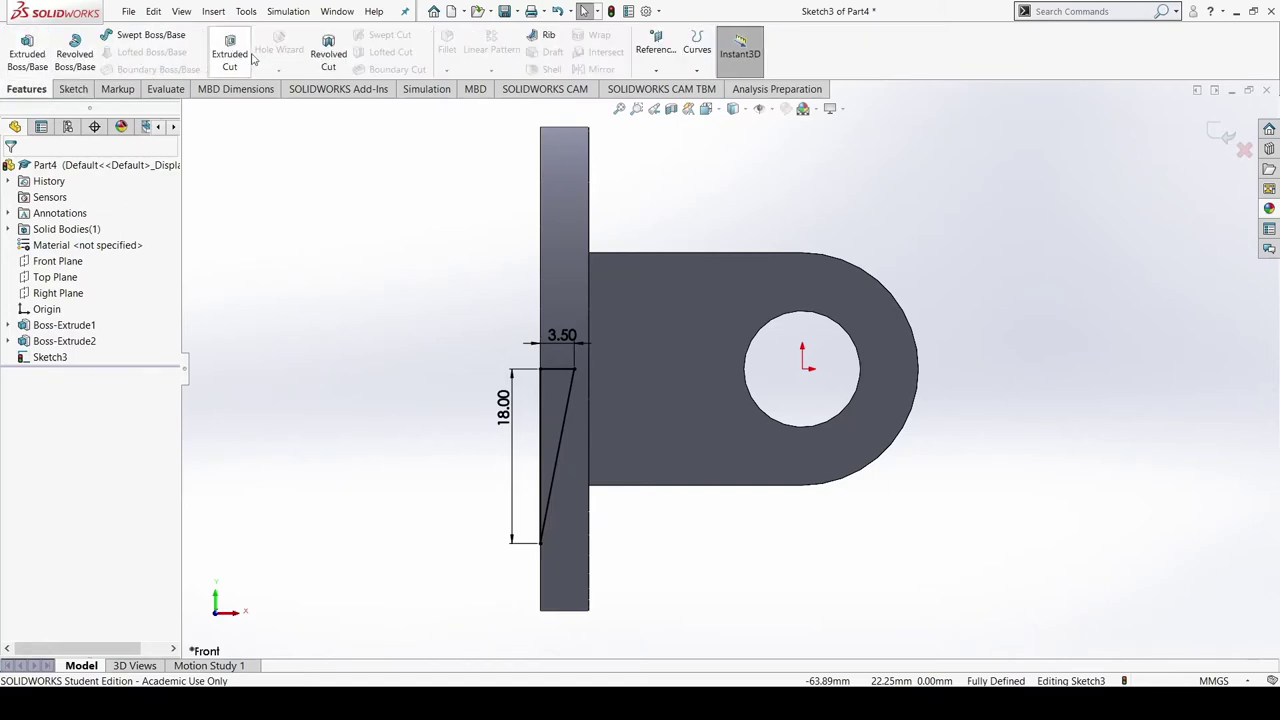
pyautogui.click(328, 53)
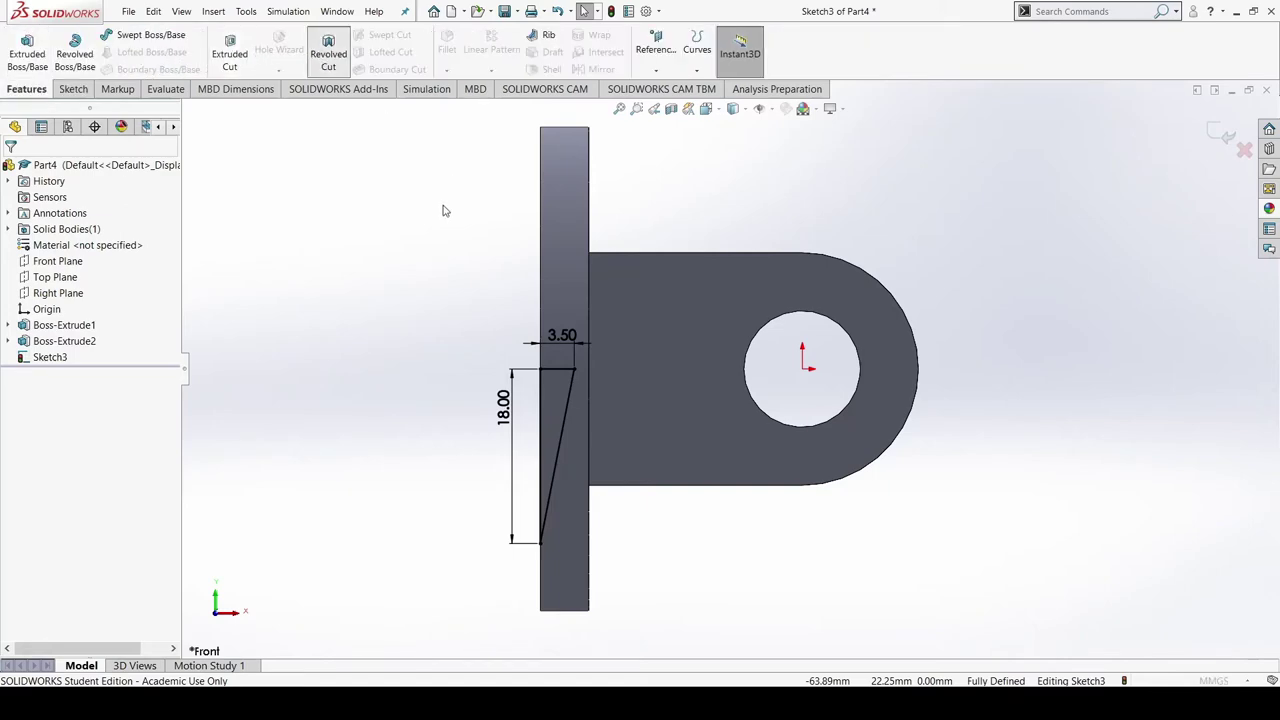
pyautogui.click(556, 400)
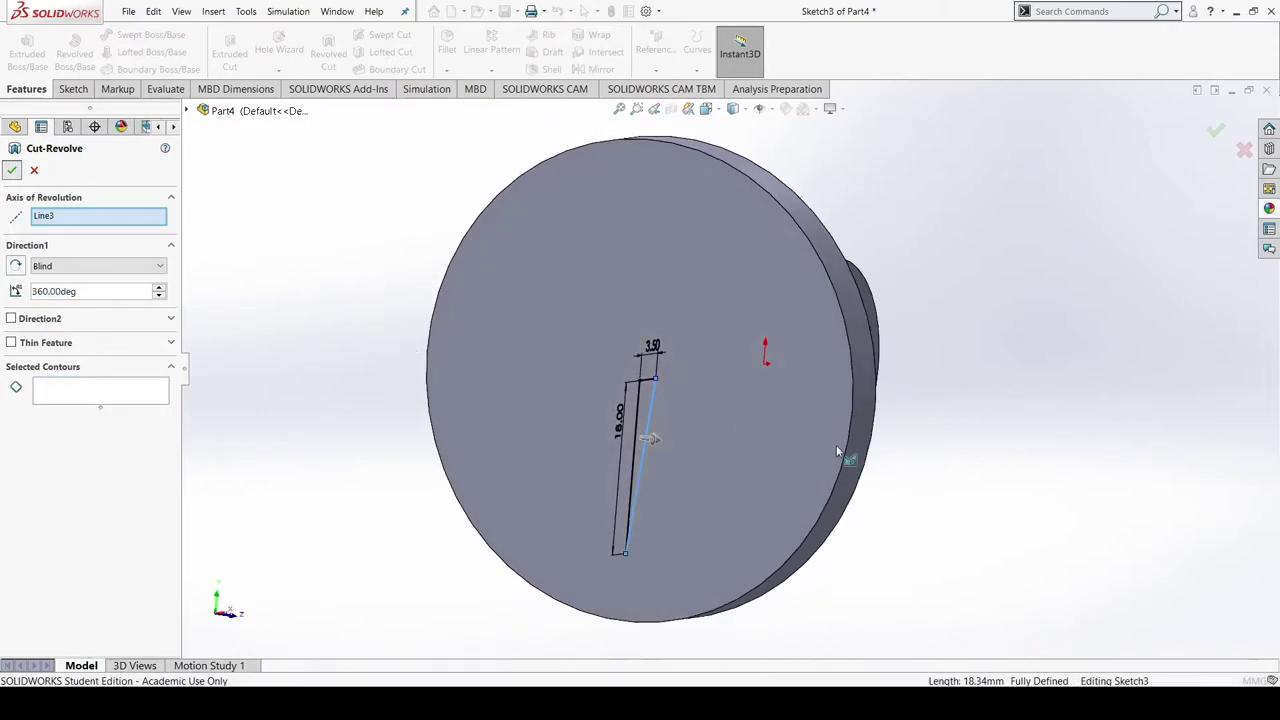
pyautogui.scroll(1, 350, 355)
pyautogui.moveTo(339, 355); pyautogui.dragTo(271, 333, button='middle')
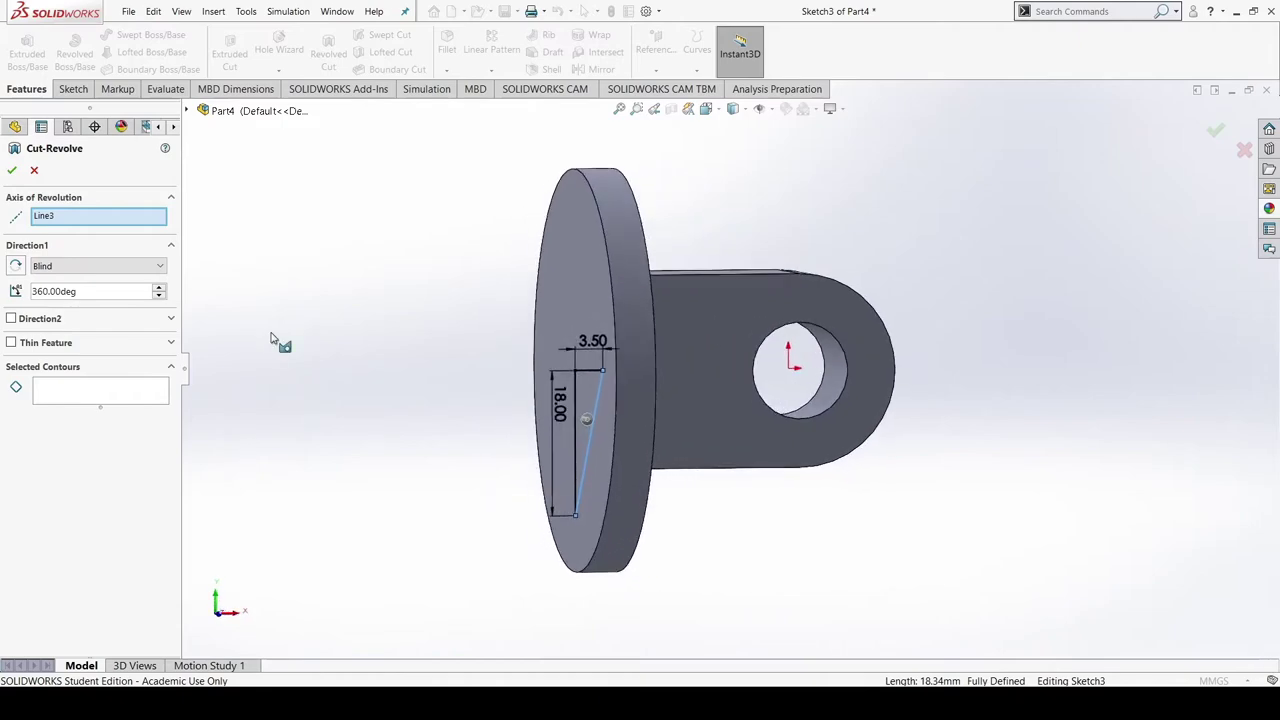
pyautogui.click(586, 414)
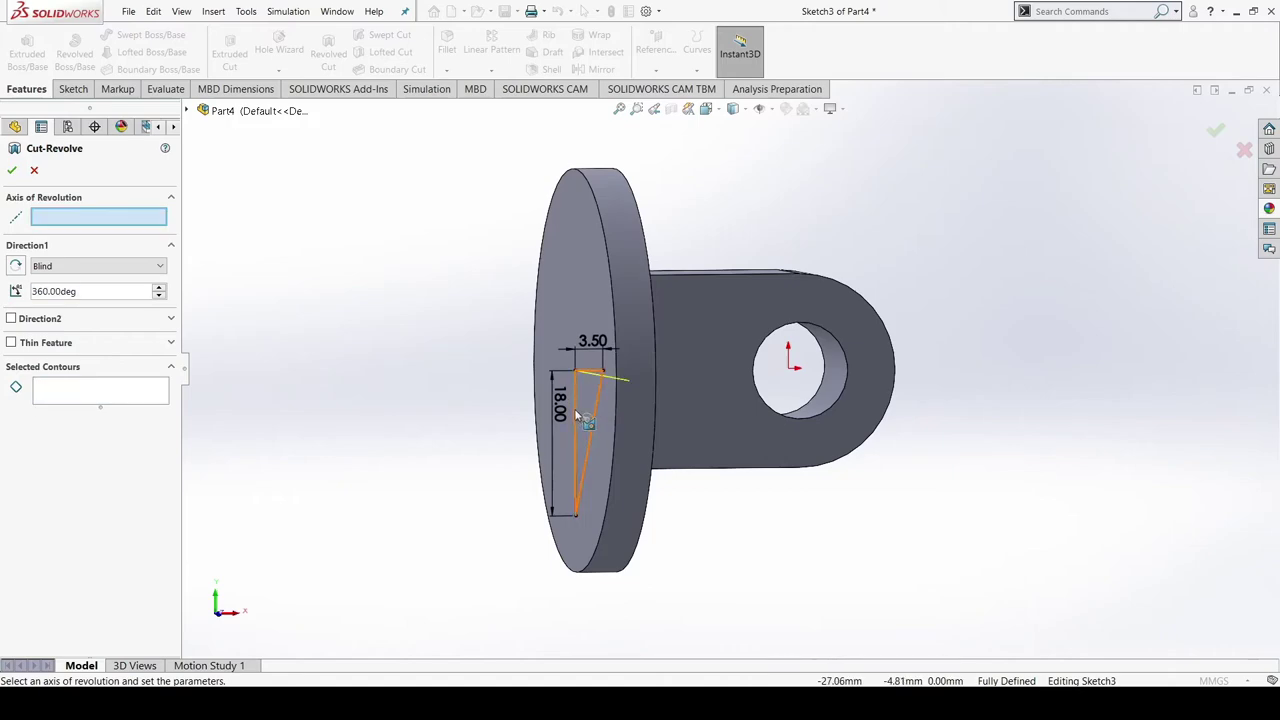
pyautogui.click(578, 416)
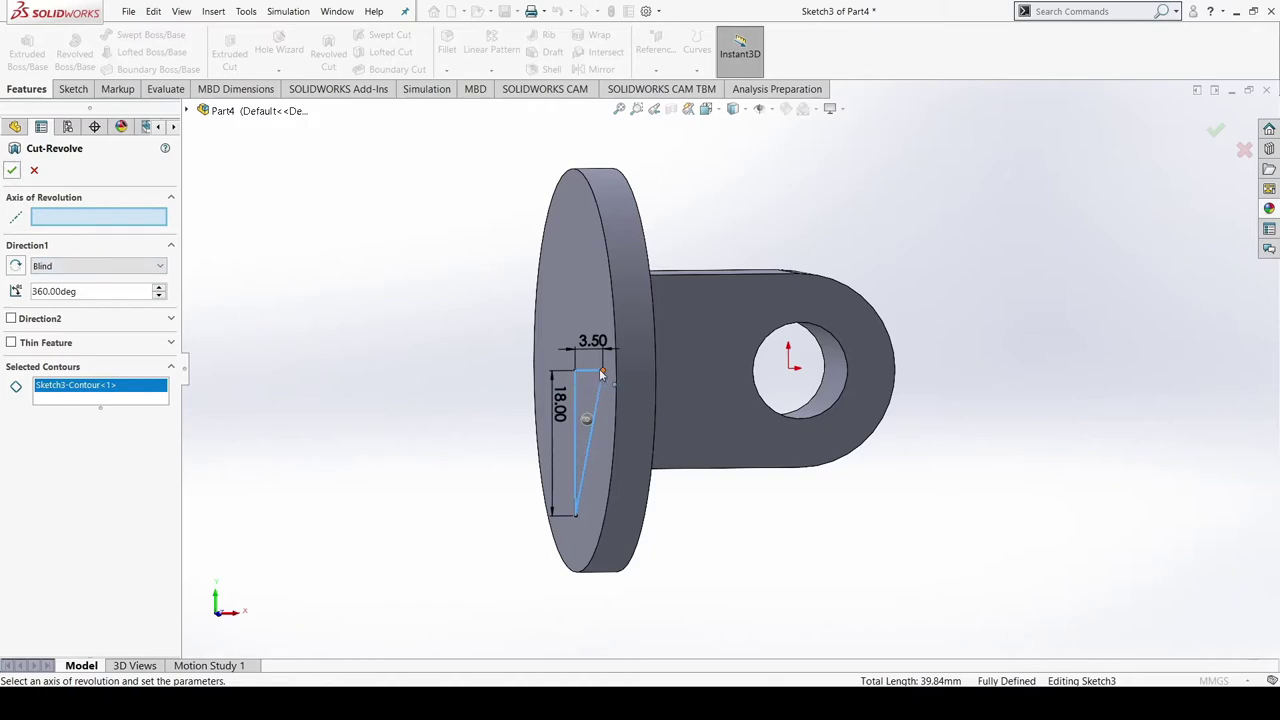
pyautogui.click(34, 170)
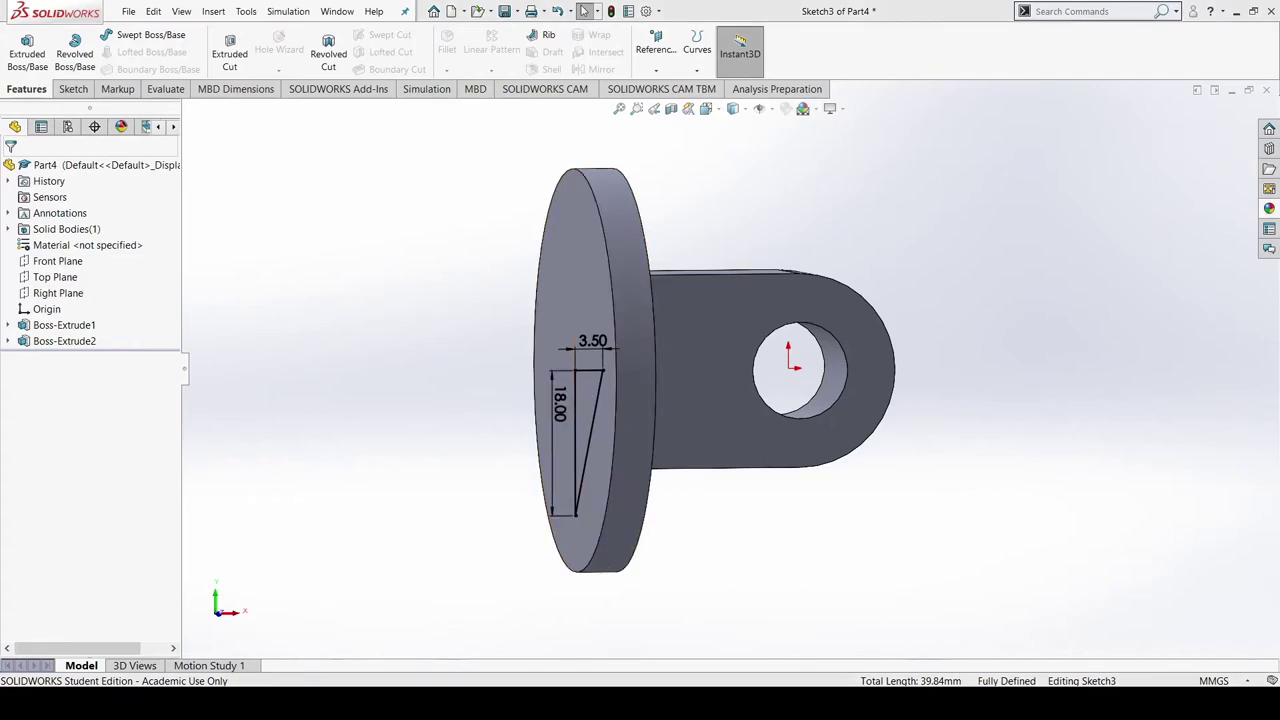
pyautogui.hotkey('alt', 'Tab')
pyautogui.scroll(-1, 512, 416)
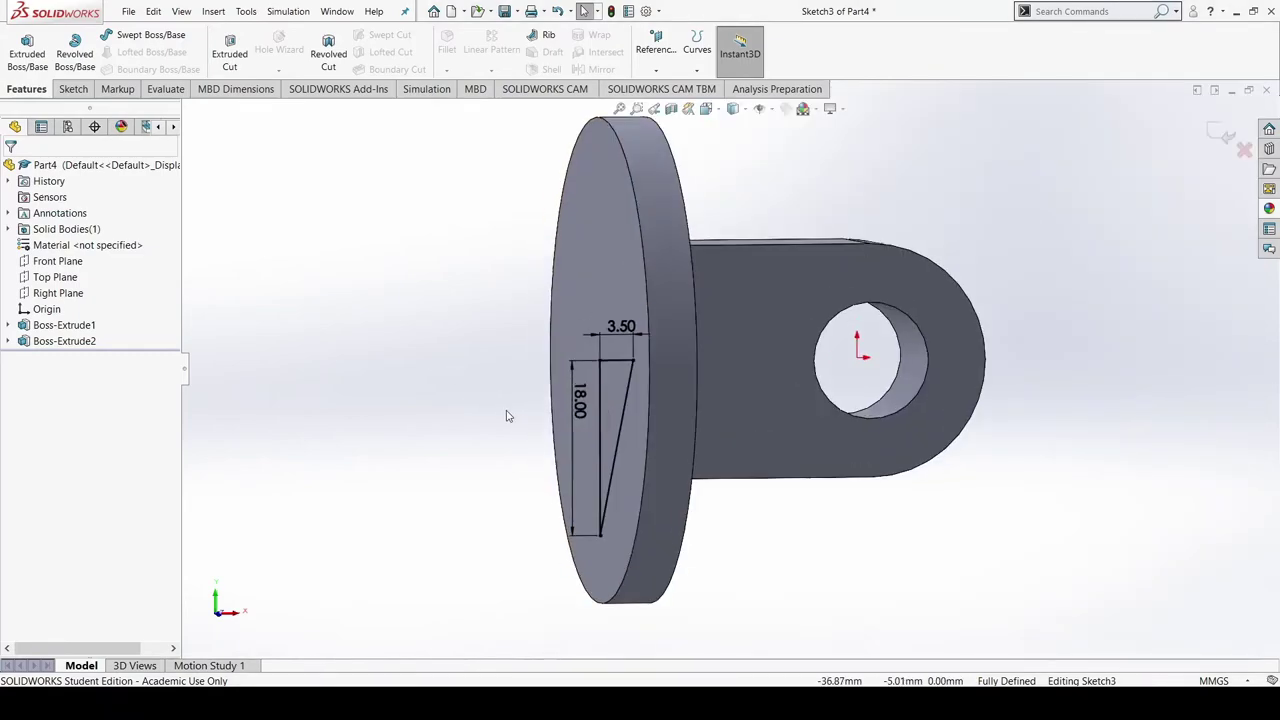
# Draw a horizontal centerline about 18 mm long from the triangle's corner on the disc's outer face toward the block's hole
pyautogui.click(88, 262)
pyautogui.hotkey('ctrl', '8')
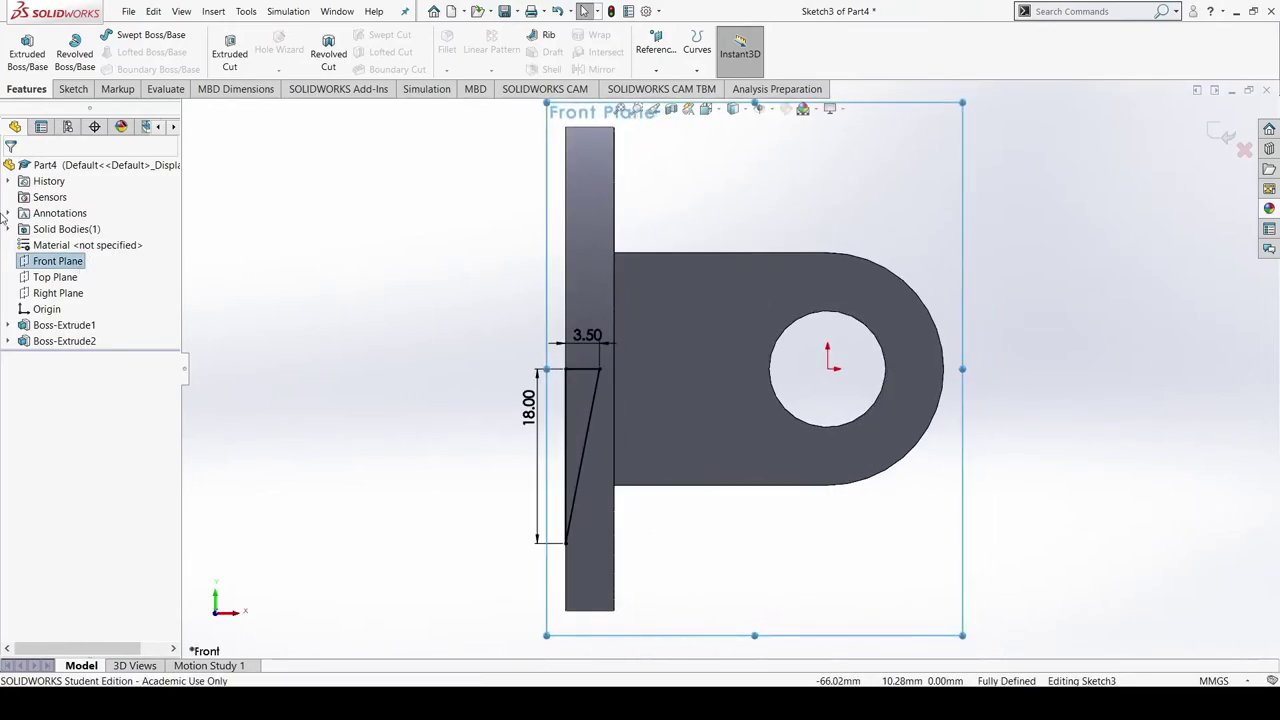
pyautogui.click(73, 89)
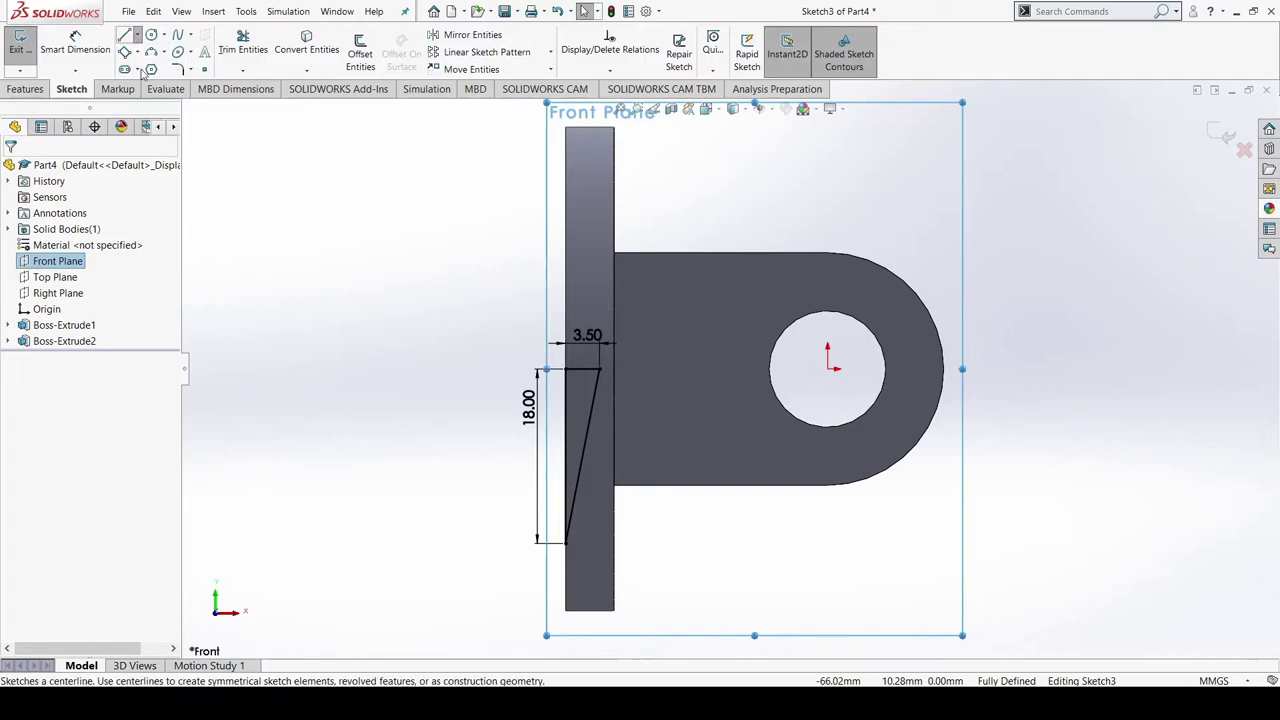
pyautogui.click(124, 34)
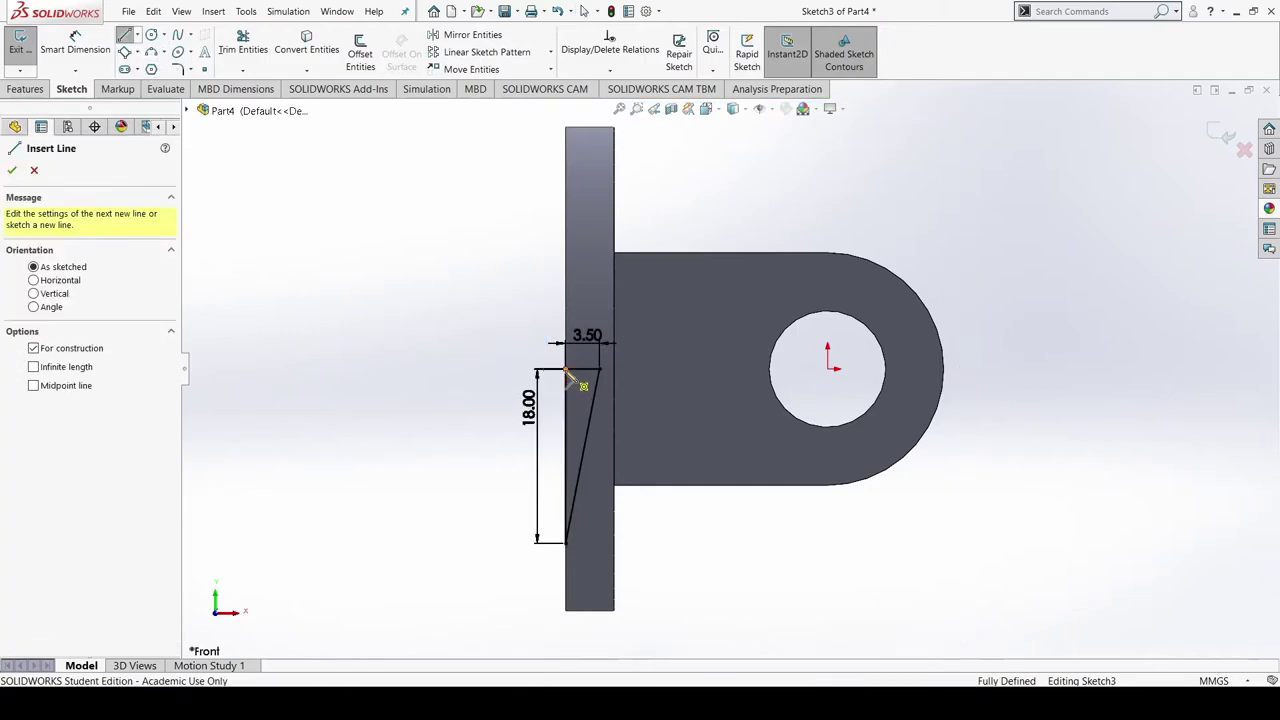
pyautogui.click(567, 369)
pyautogui.click(742, 370)
pyautogui.press('Escape')
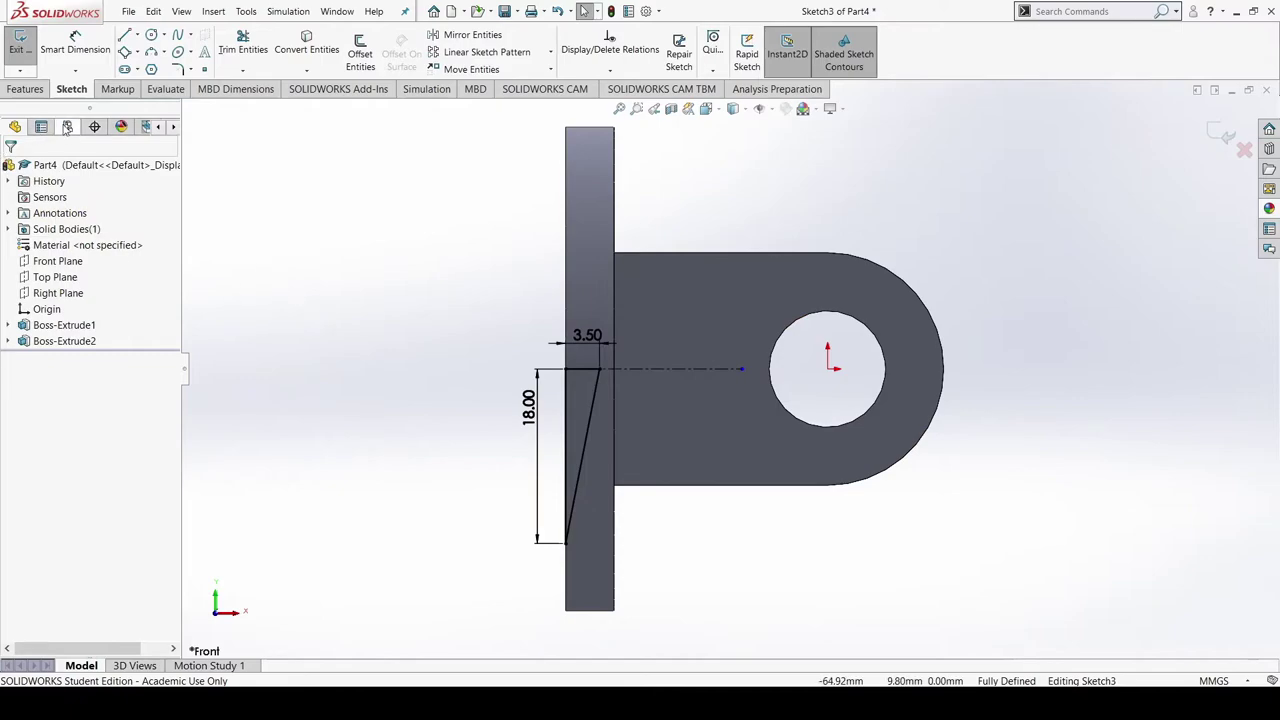
# Revolve-cut the triangular profile 360 degrees about the horizontal centerline to form a conical recess in the disc
pyautogui.click(26, 89)
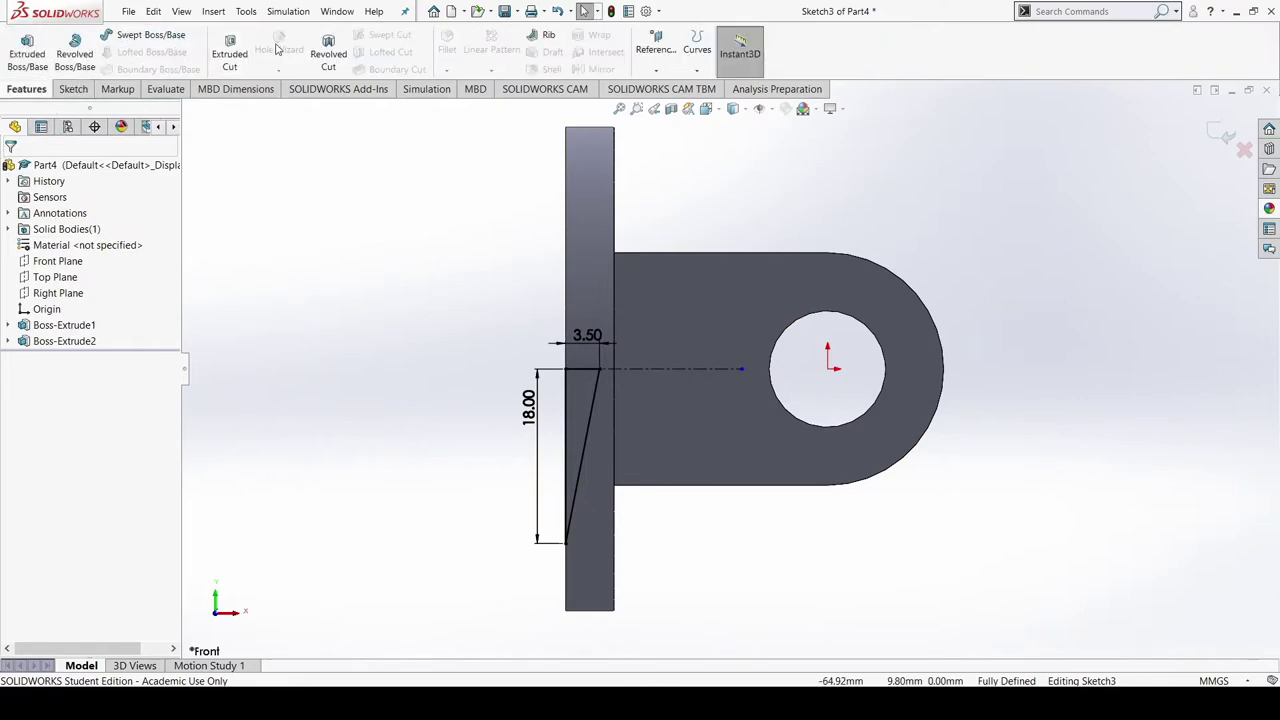
pyautogui.click(589, 411)
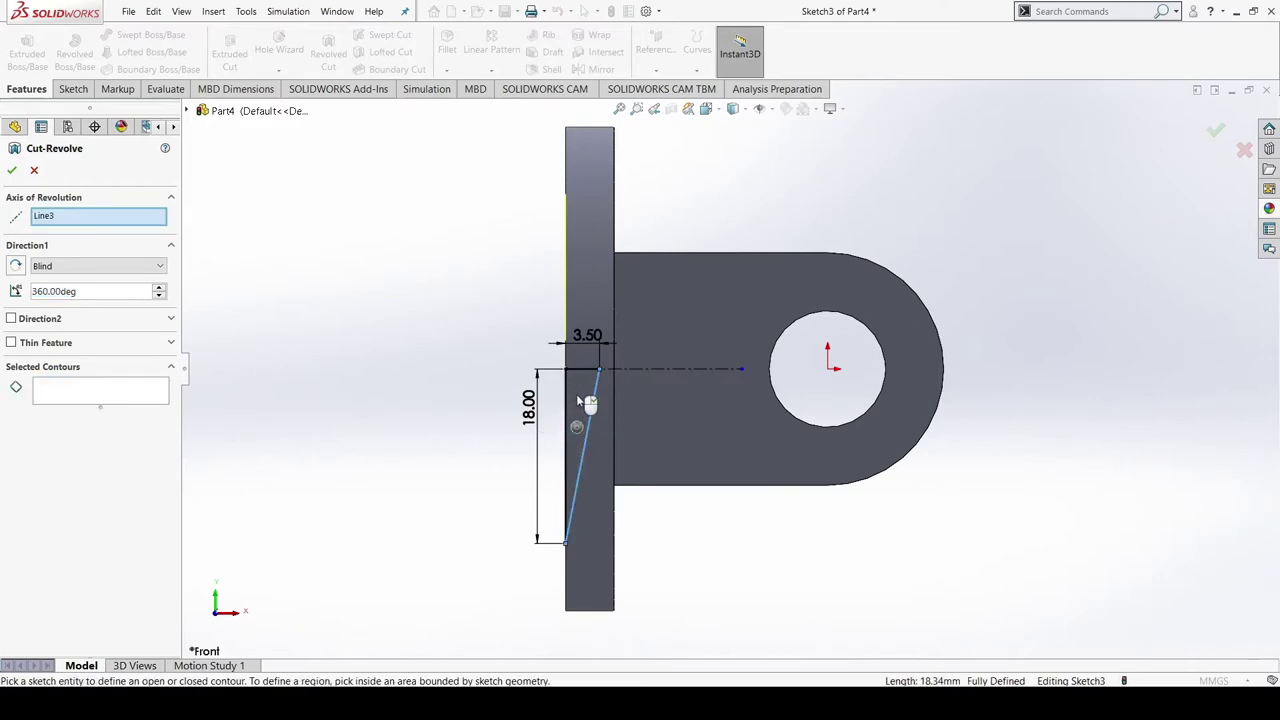
pyautogui.moveTo(291, 303); pyautogui.dragTo(330, 331, button='middle')
pyautogui.click(17, 175)
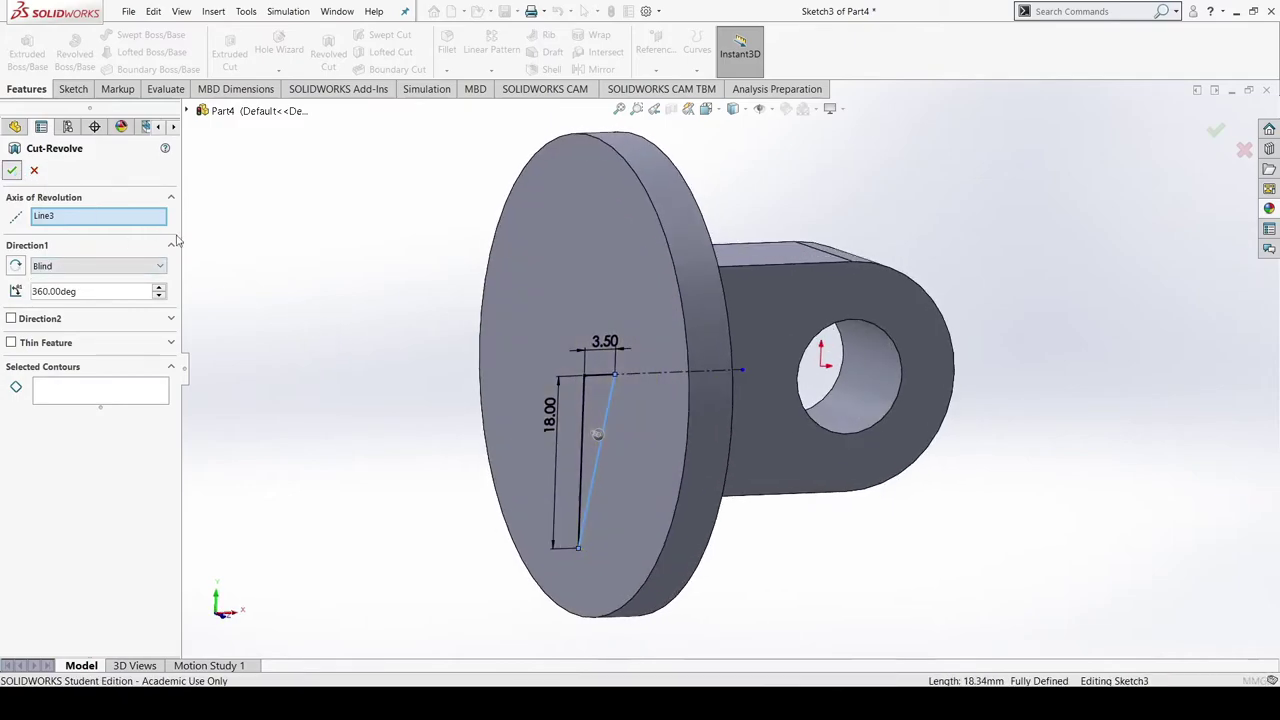
pyautogui.click(586, 422)
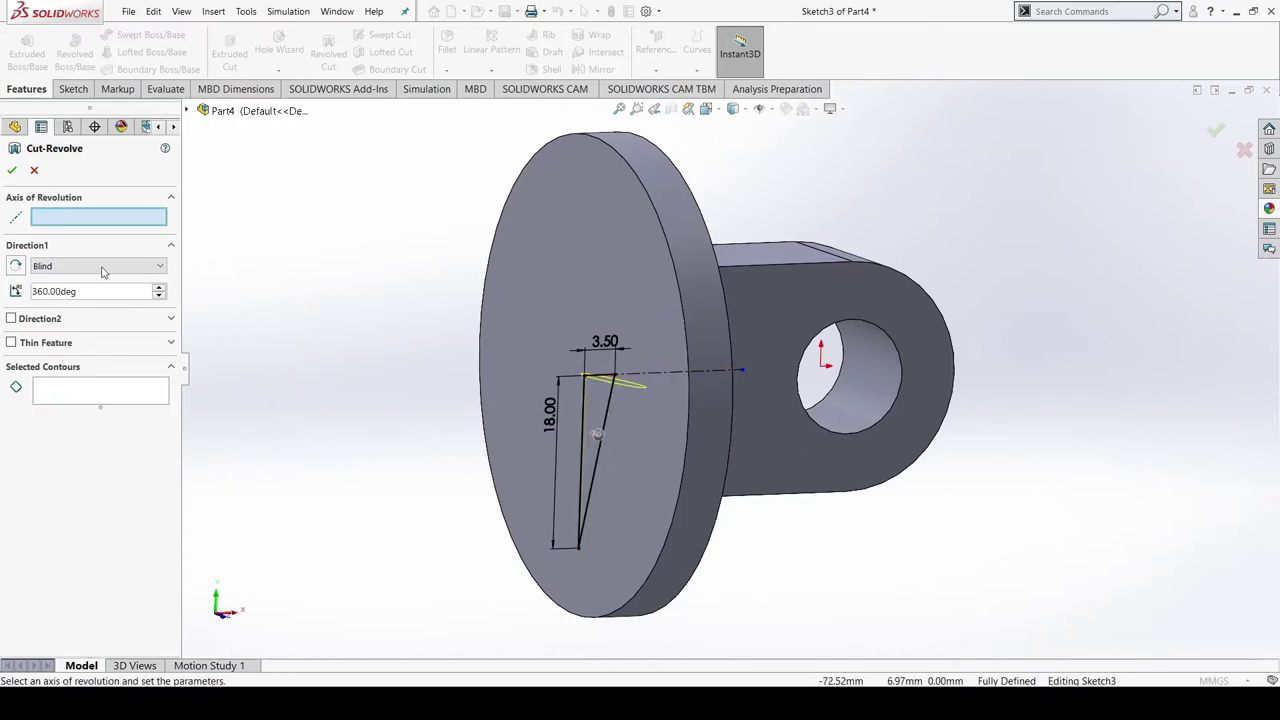
pyautogui.click(661, 376)
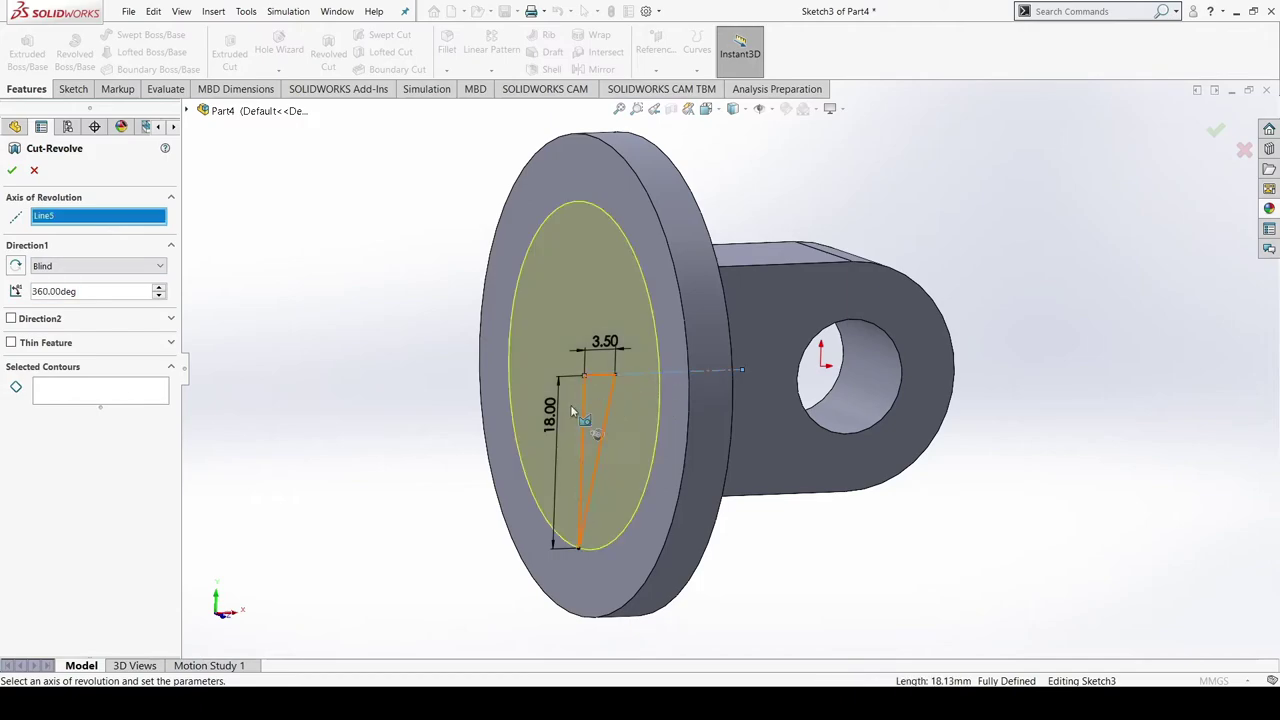
pyautogui.moveTo(297, 371); pyautogui.dragTo(280, 349, button='middle')
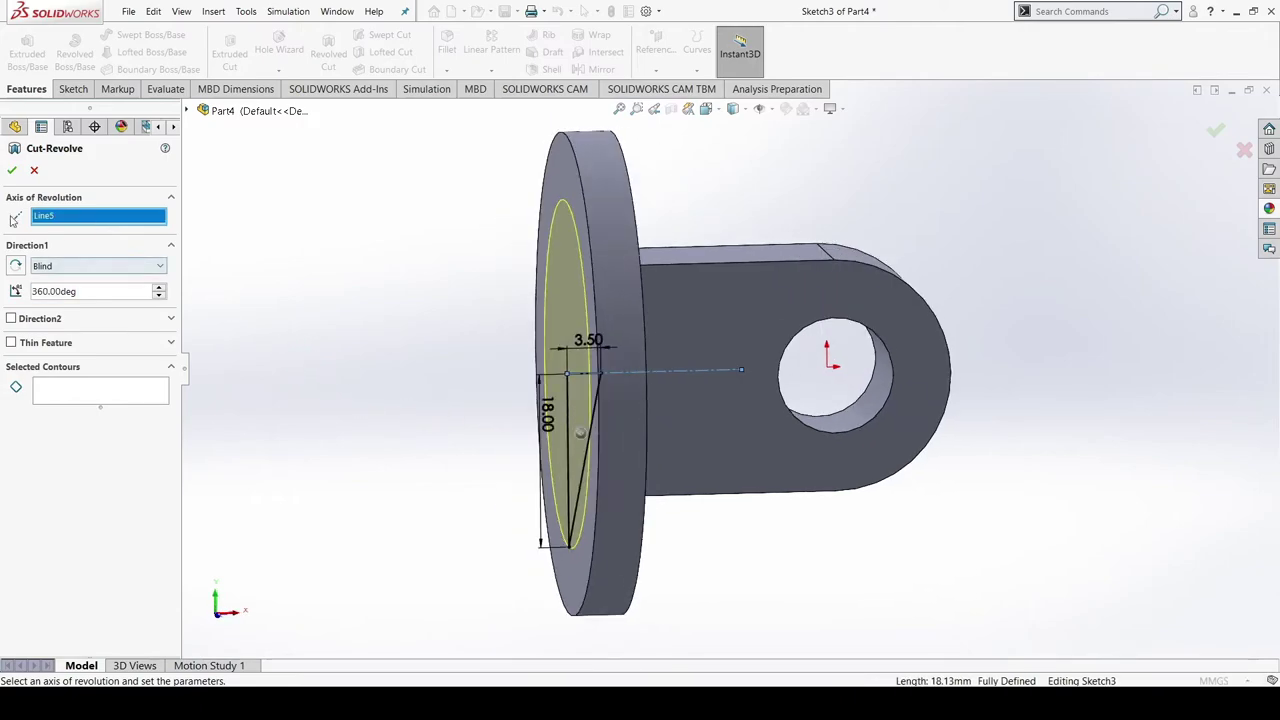
pyautogui.click(12, 170)
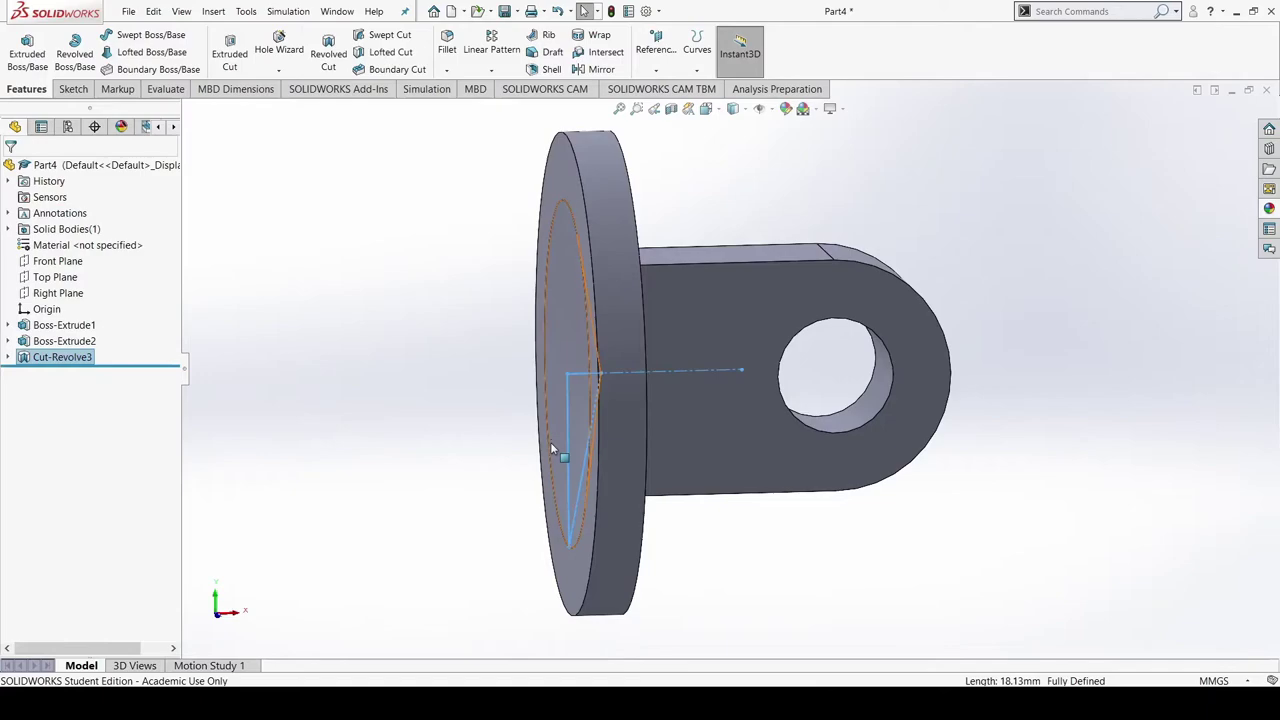
pyautogui.moveTo(550, 442)
pyautogui.mouseDown(button='middle')
pyautogui.moveTo(502, 446)
pyautogui.moveTo(543, 403)
pyautogui.moveTo(497, 511)
pyautogui.moveTo(433, 481)
pyautogui.moveTo(501, 428)
pyautogui.mouseUp(button='middle')
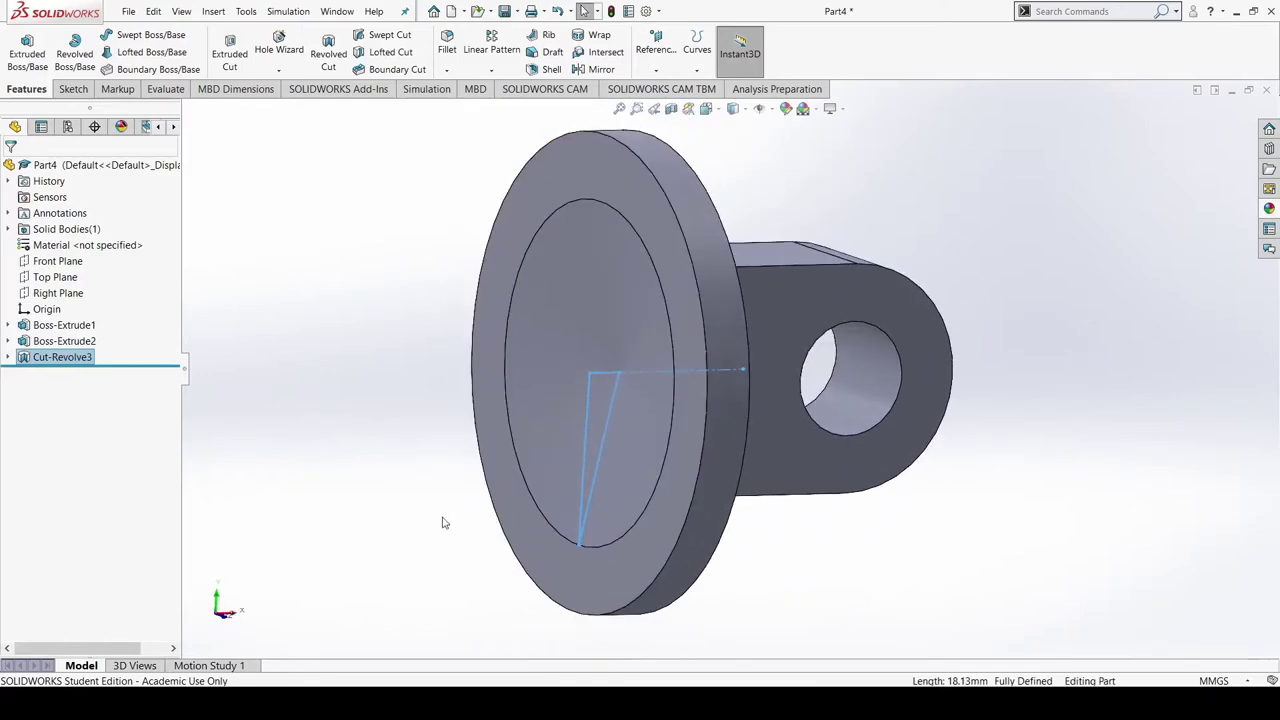
pyautogui.click(387, 465)
pyautogui.moveTo(773, 613)
pyautogui.mouseDown(button='middle')
pyautogui.moveTo(885, 557)
pyautogui.moveTo(870, 572)
pyautogui.moveTo(789, 546)
pyautogui.moveTo(833, 535)
pyautogui.mouseUp(button='middle')
pyautogui.scroll(1, 862, 555)
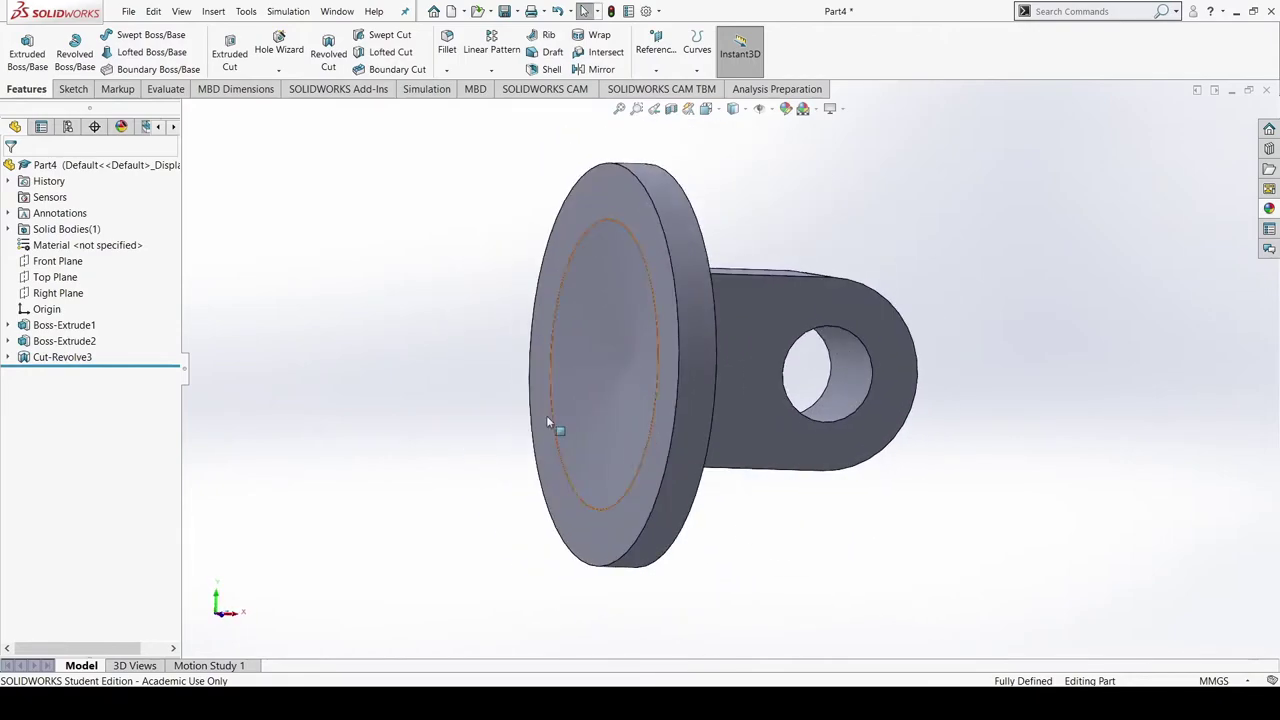
pyautogui.click(446, 44)
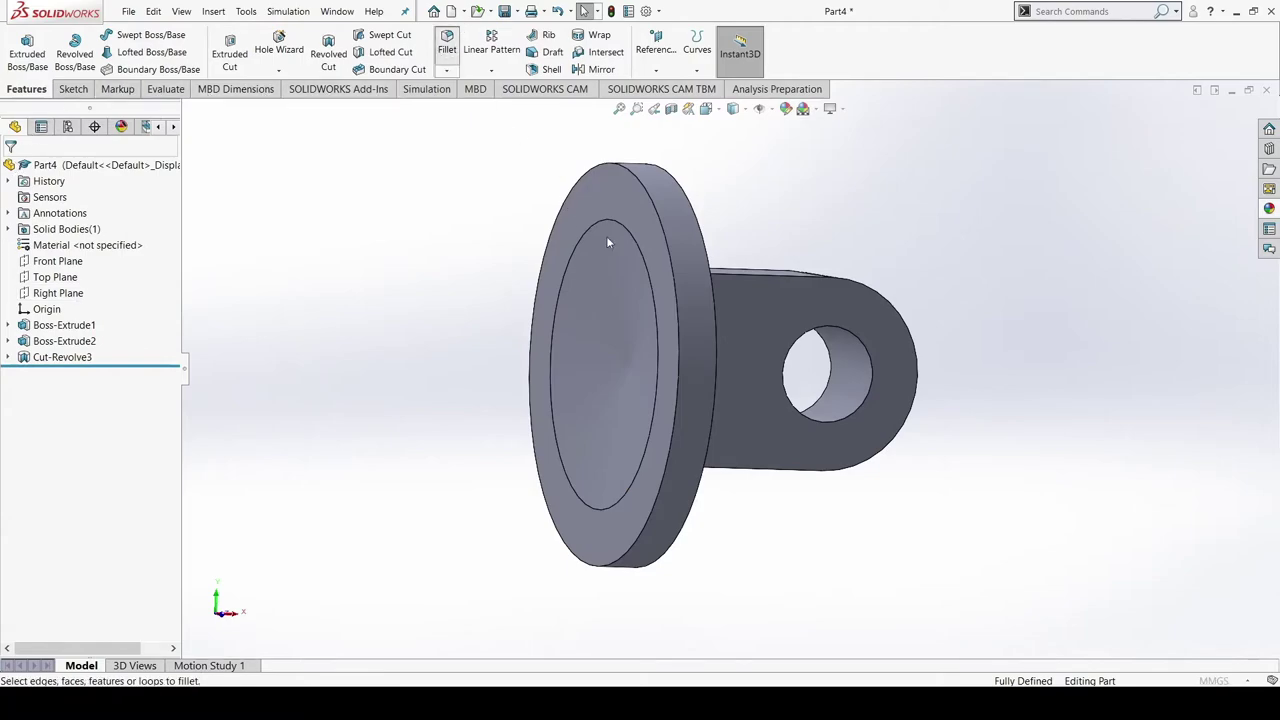
pyautogui.moveTo(808, 486); pyautogui.dragTo(726, 497, button='middle')
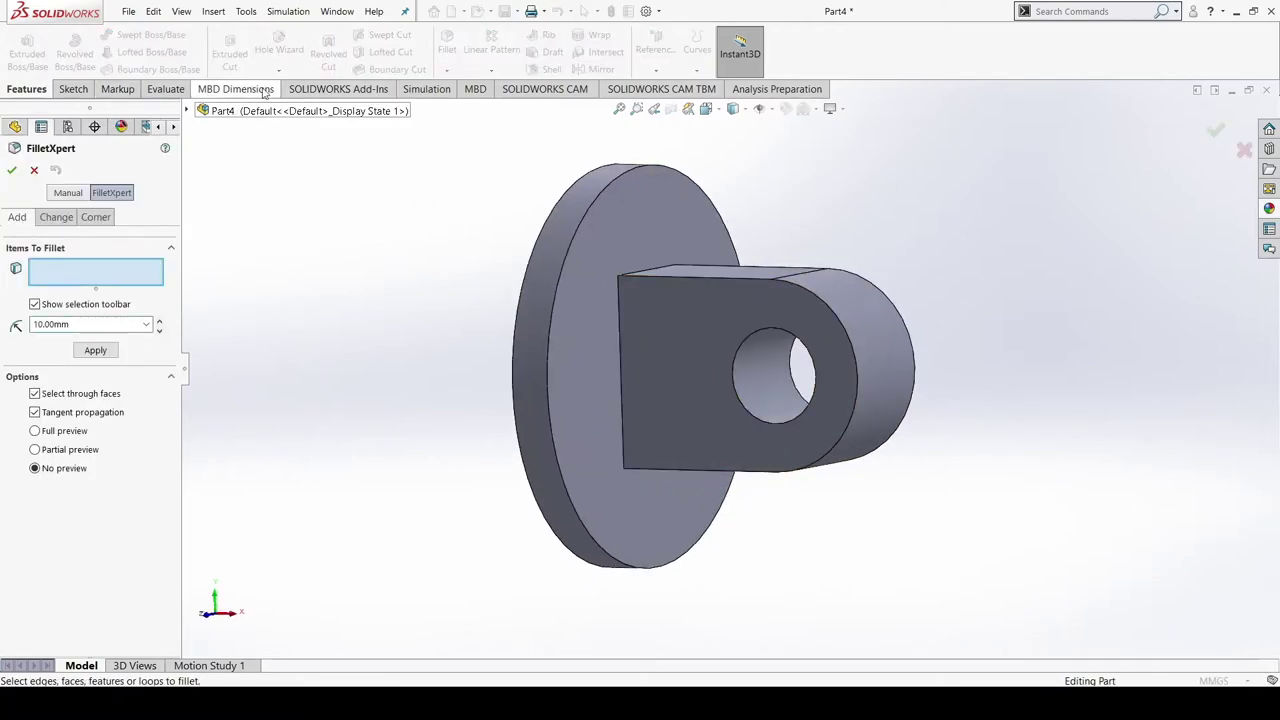
pyautogui.click(35, 169)
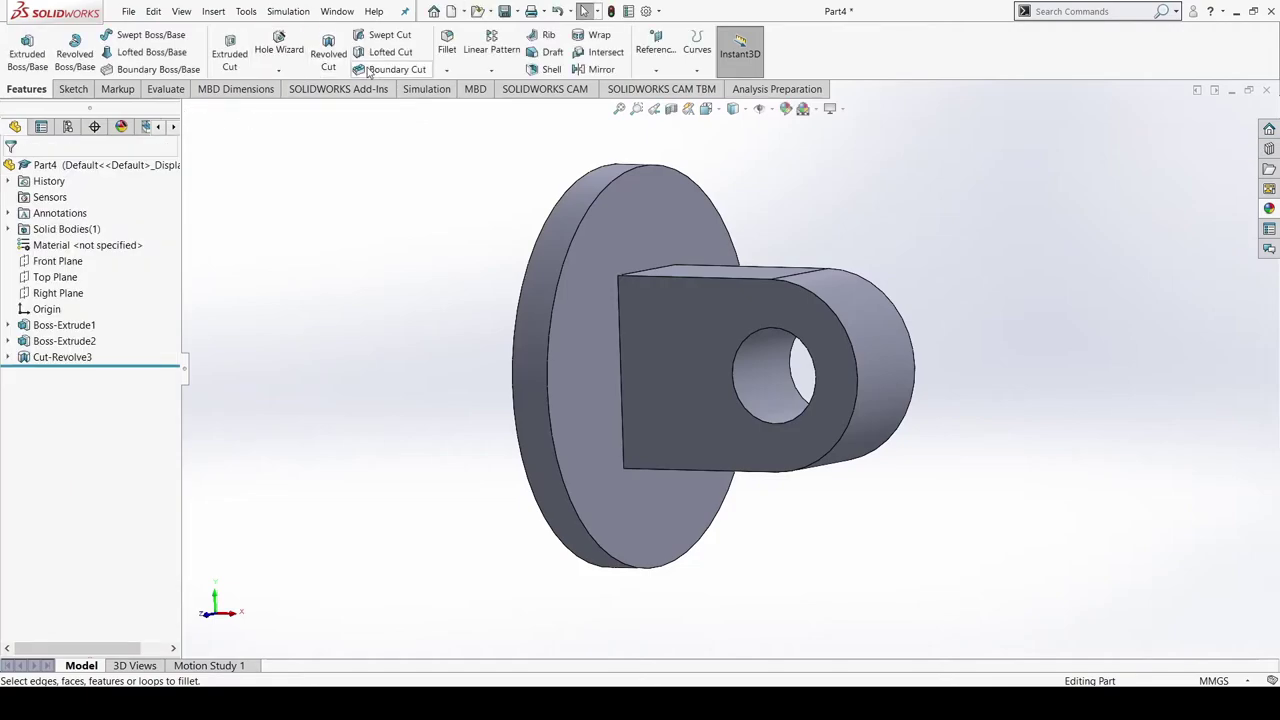
# Chamfer the disc's circular edge on the block side with a 4 mm distance at 45 degrees
pyautogui.click(466, 109)
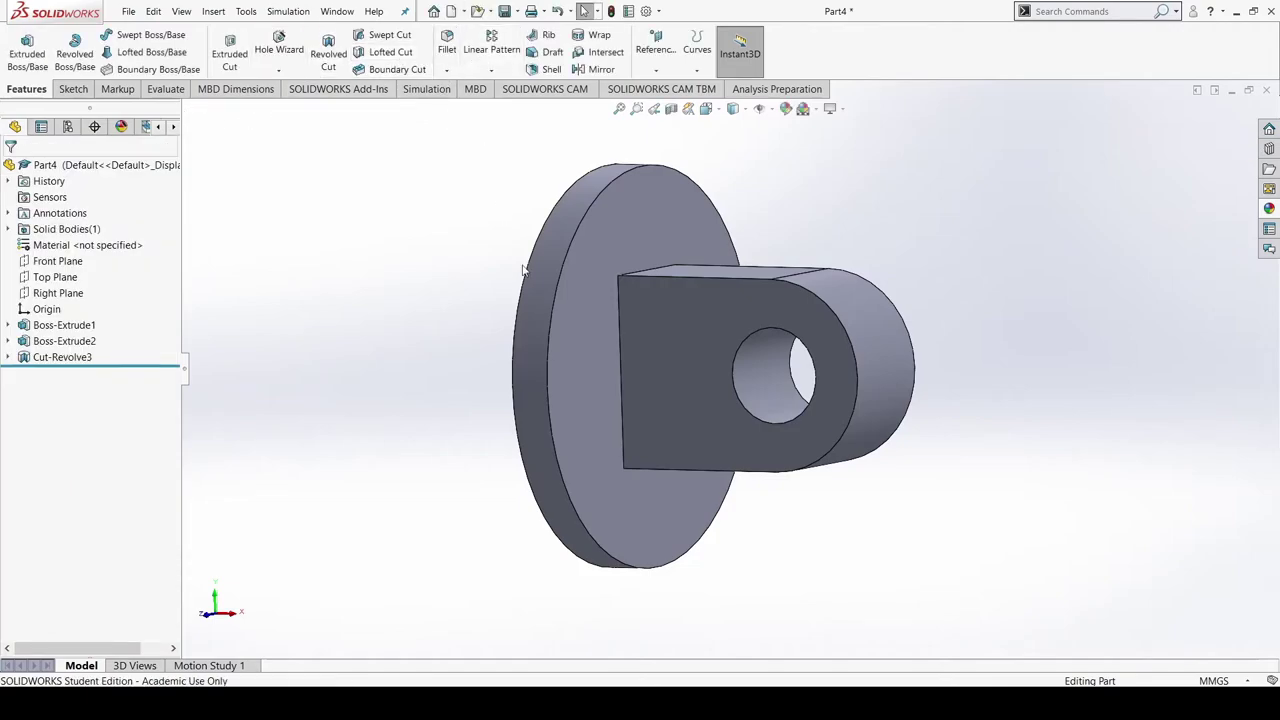
pyautogui.click(552, 313)
pyautogui.moveTo(262, 392); pyautogui.dragTo(297, 413, button='middle')
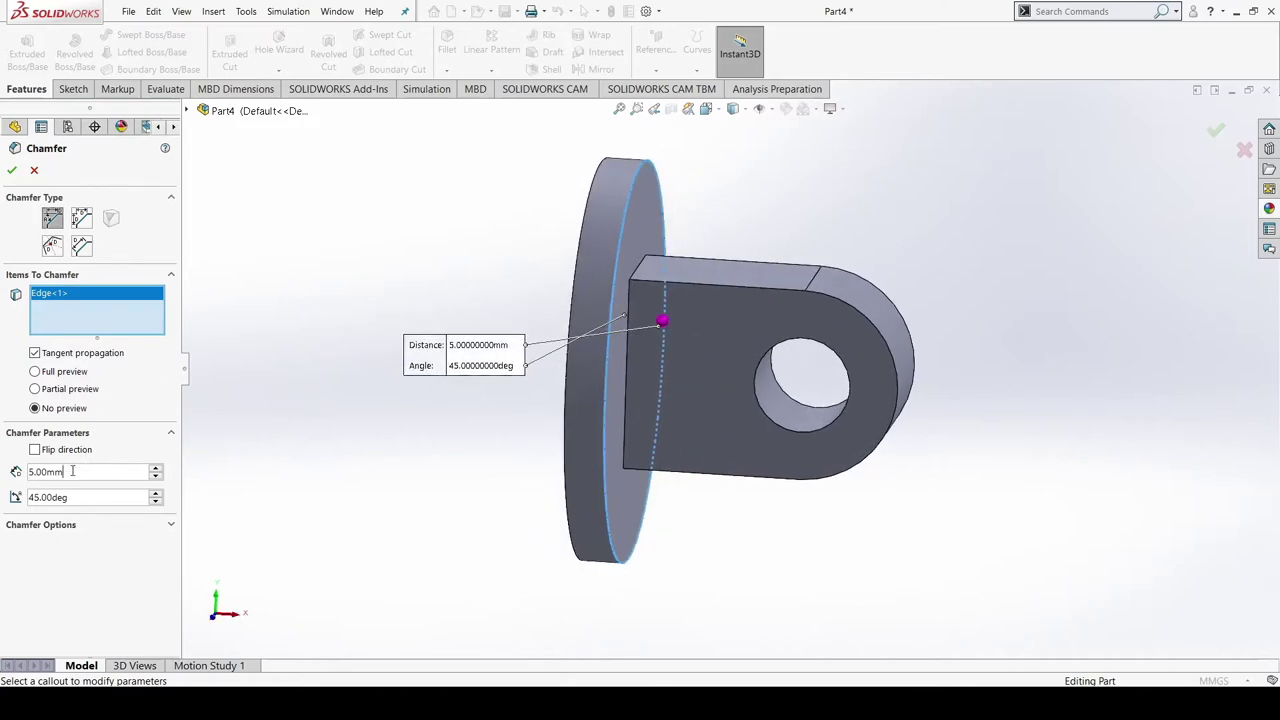
pyautogui.write('4')
pyautogui.press('Return')
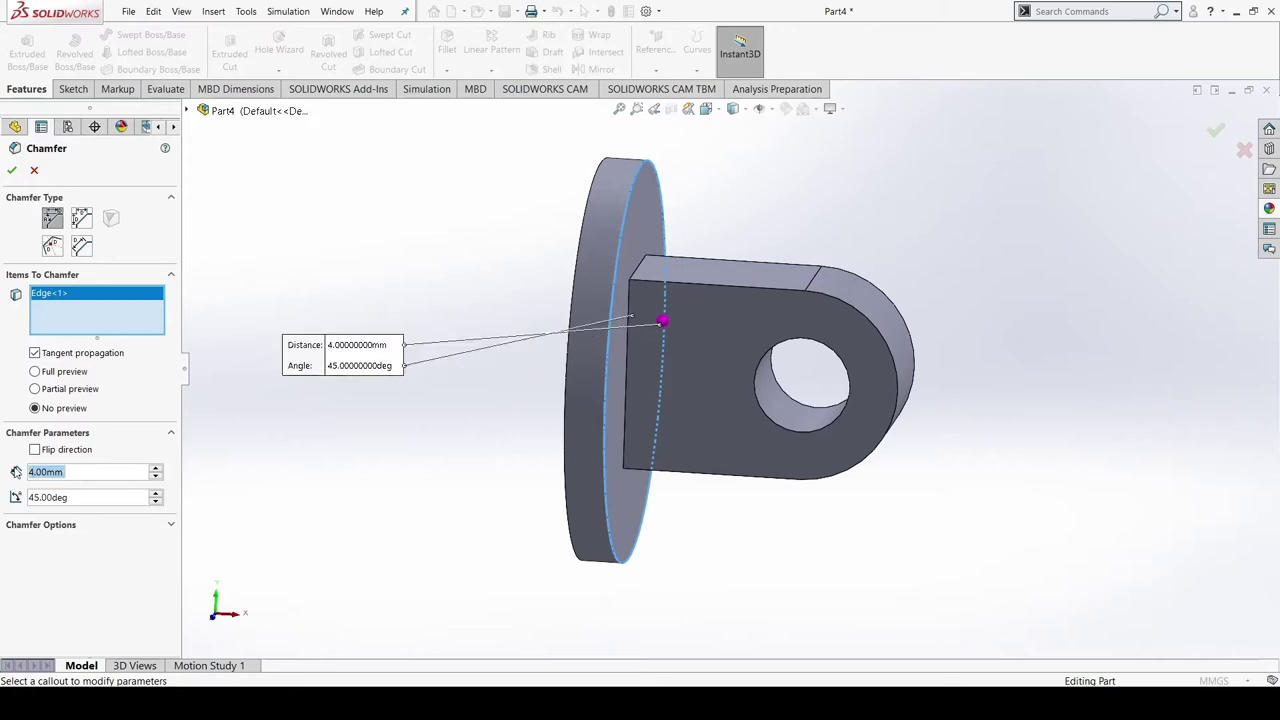
pyautogui.moveTo(536, 298); pyautogui.dragTo(458, 300, button='middle')
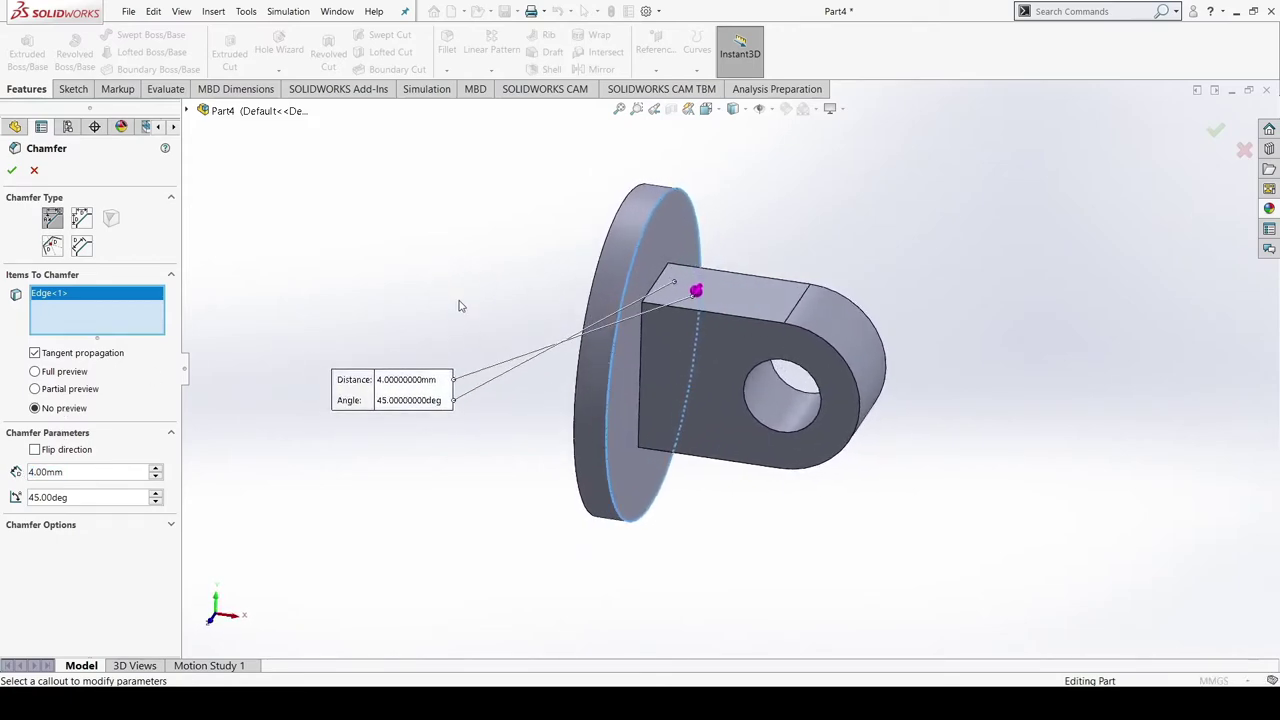
pyautogui.click(12, 172)
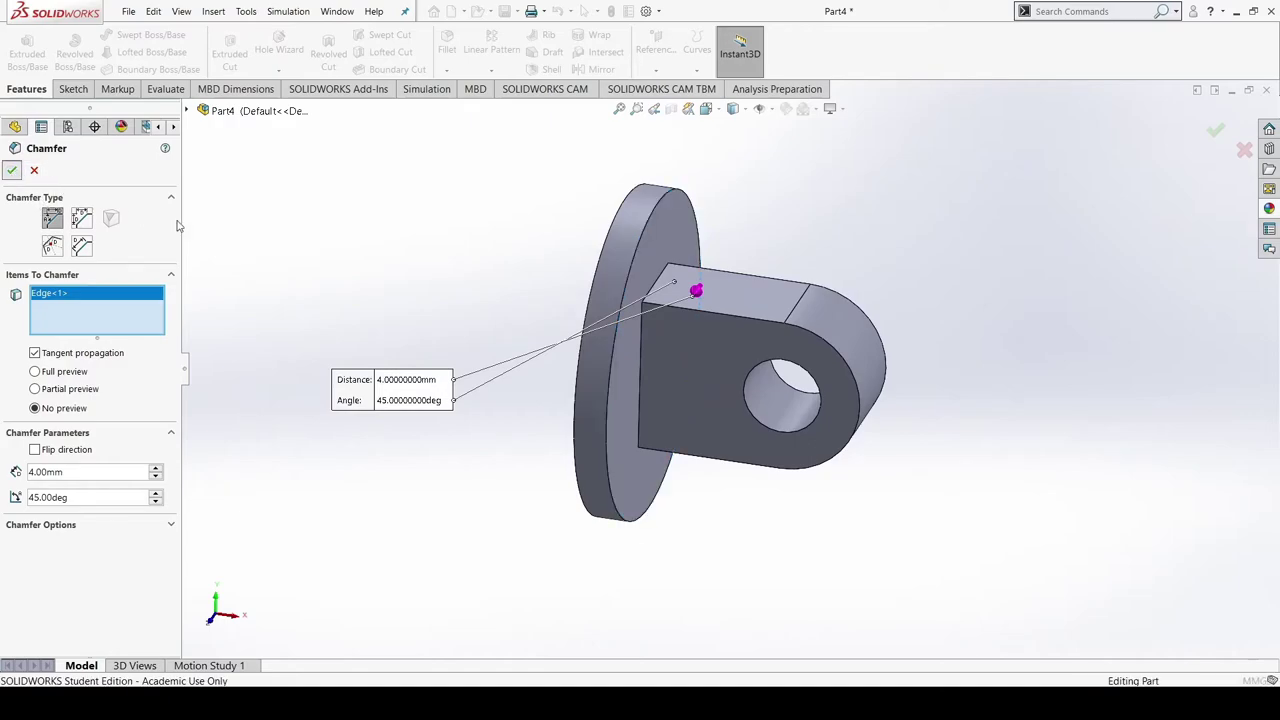
# Fillet the block's long and rounded outline edges, both hole rims and the chamfer's inner edge on the disc with a 1 mm radius
pyautogui.moveTo(461, 356); pyautogui.dragTo(415, 302, button='middle')
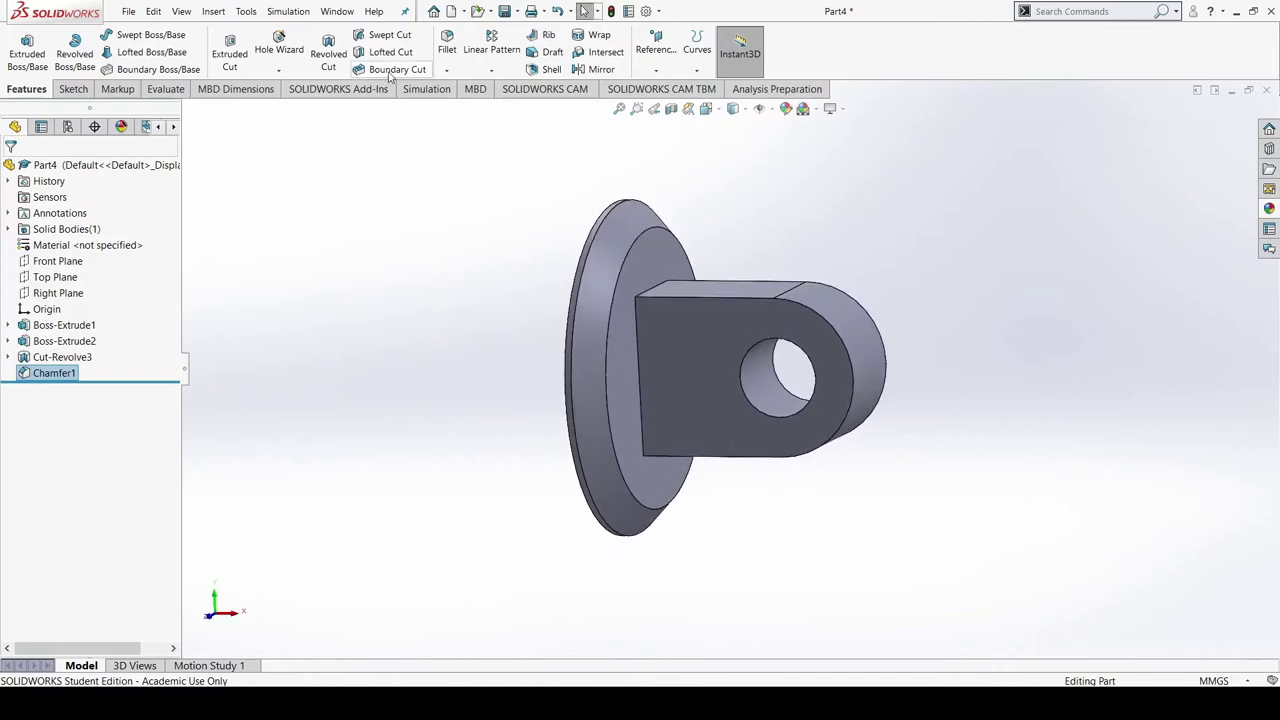
pyautogui.click(447, 42)
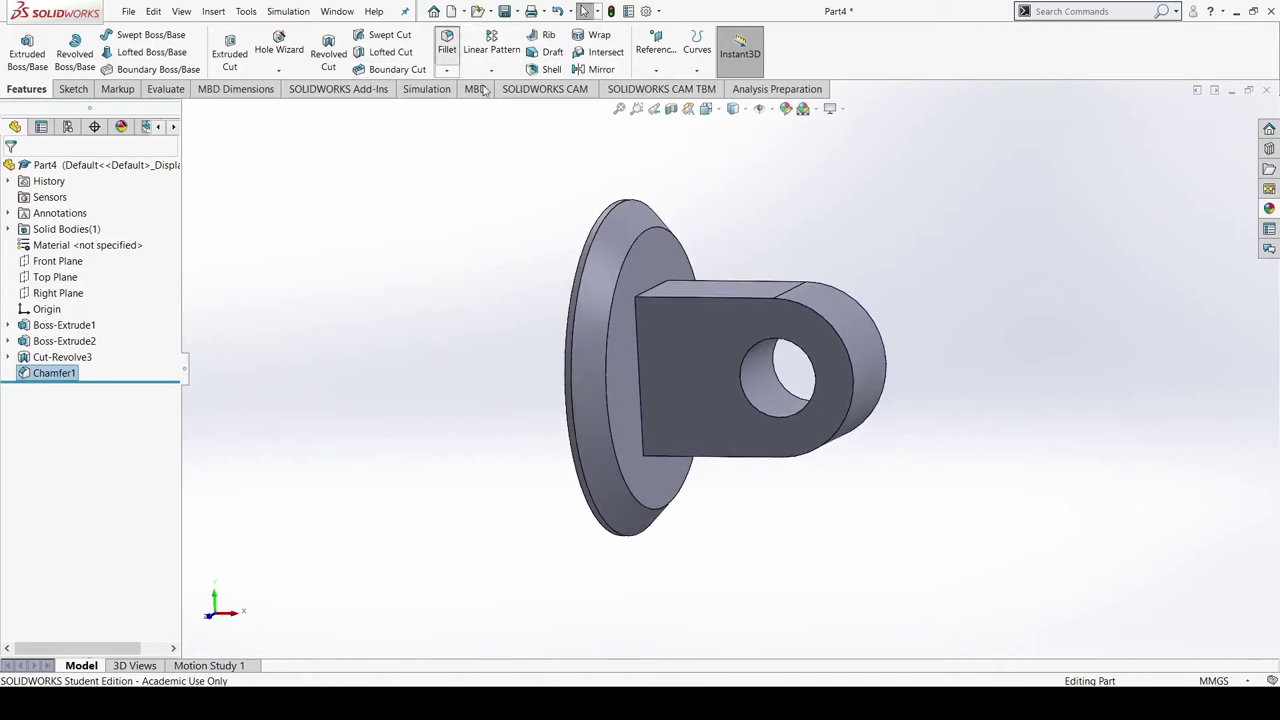
pyautogui.click(766, 298)
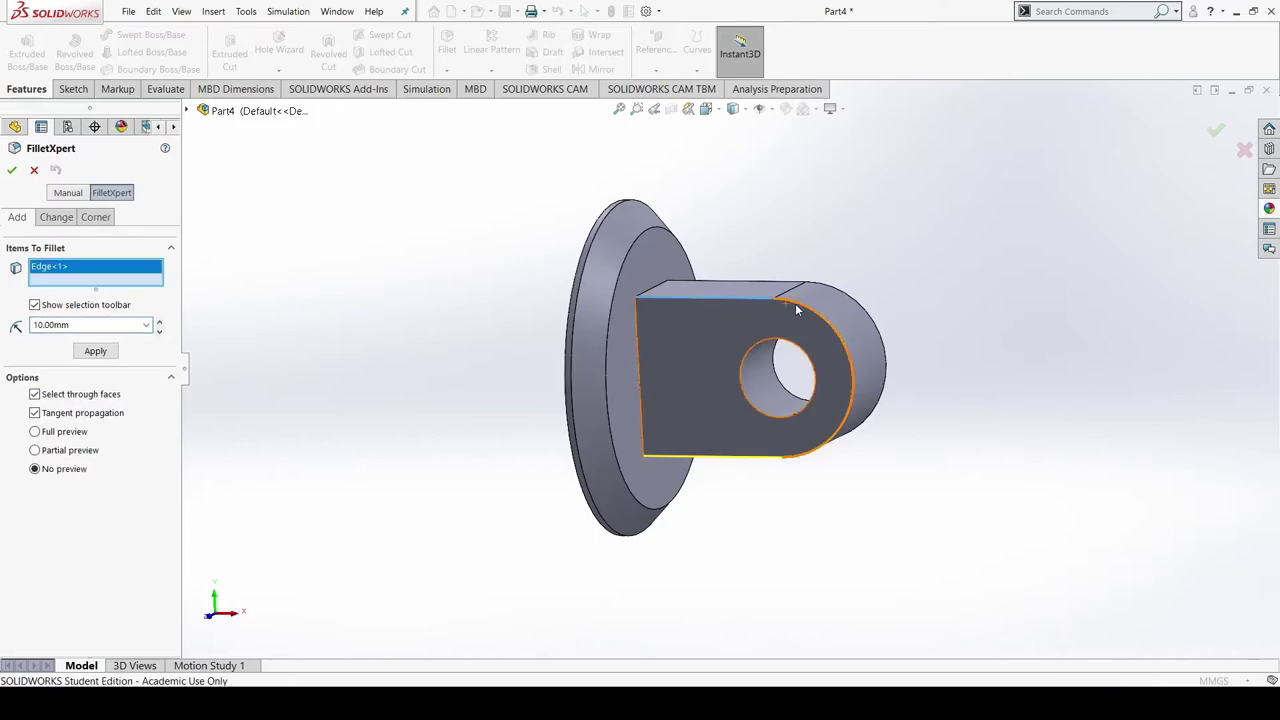
pyautogui.click(846, 341)
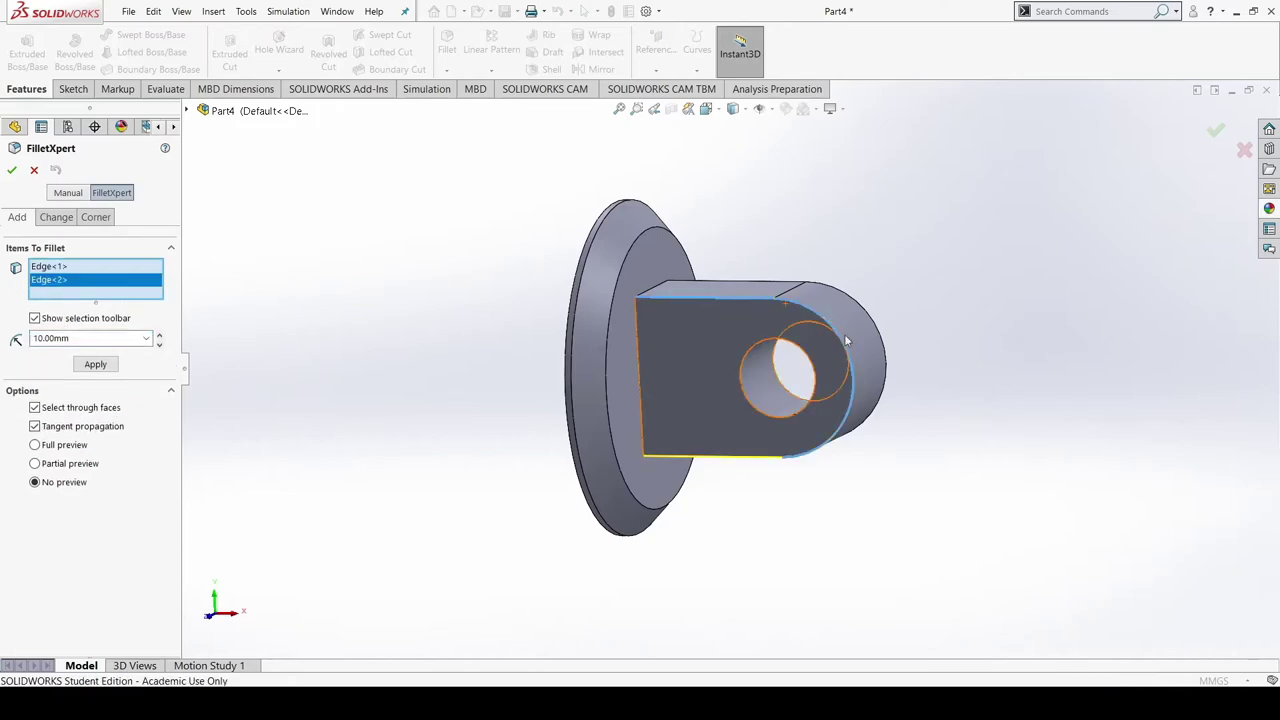
pyautogui.click(774, 463)
pyautogui.moveTo(874, 463); pyautogui.dragTo(651, 457, button='middle')
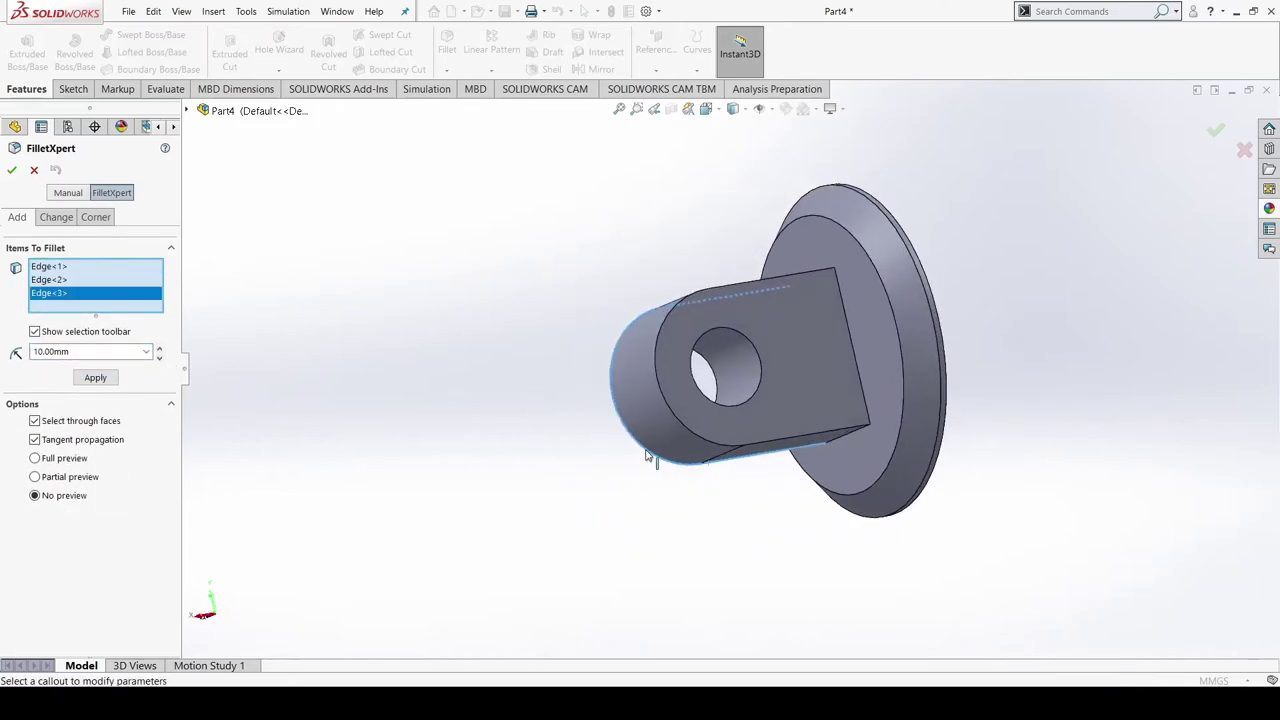
pyautogui.click(662, 390)
pyautogui.click(705, 397)
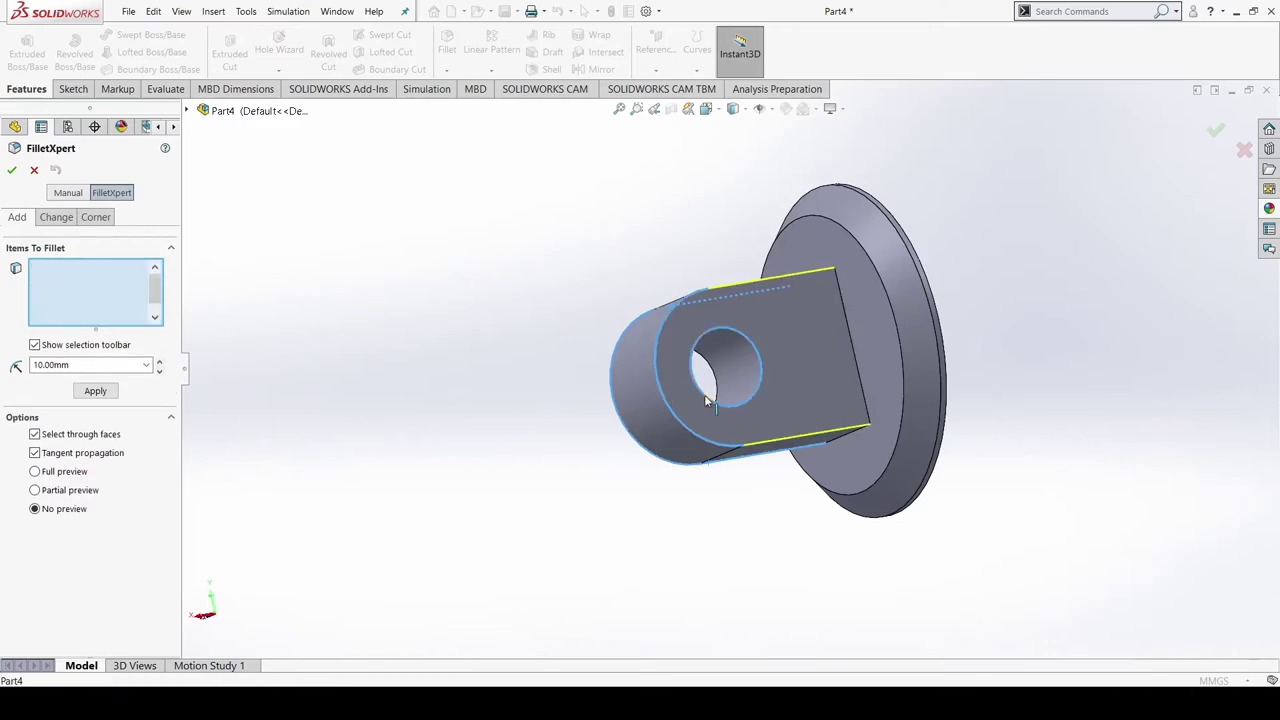
pyautogui.moveTo(714, 506); pyautogui.dragTo(700, 528, button='middle')
pyautogui.click(765, 414)
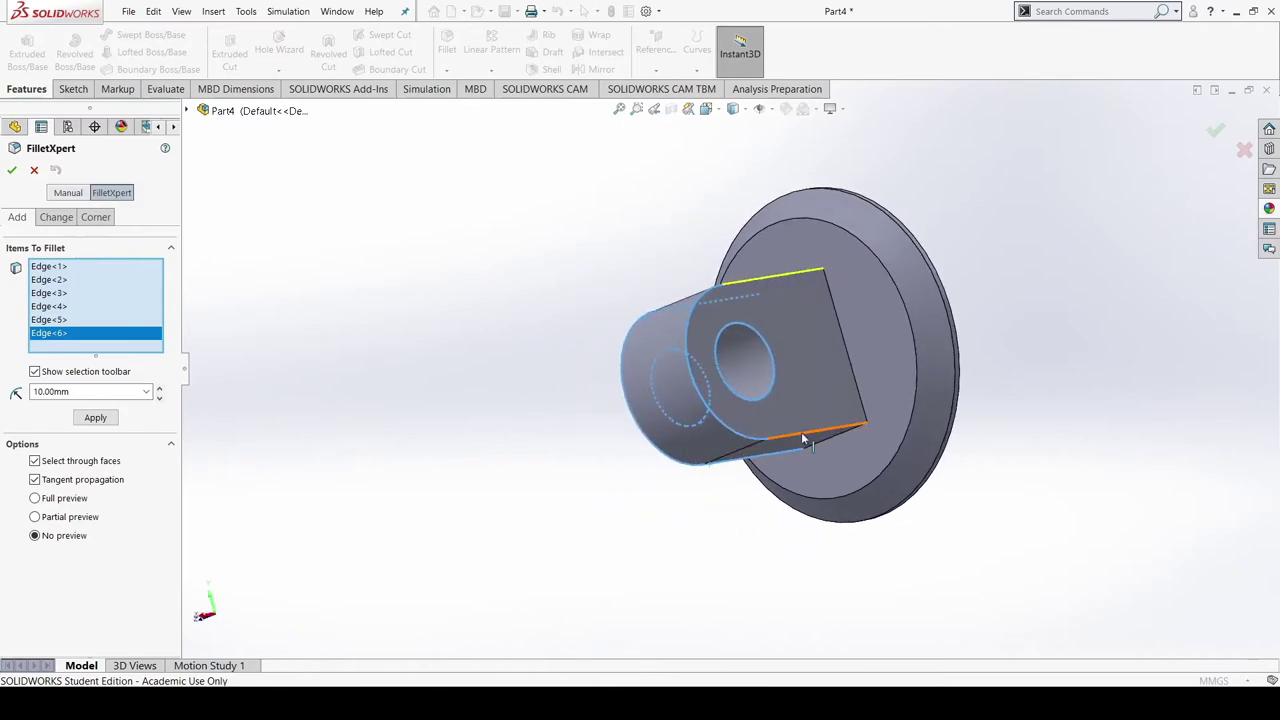
pyautogui.click(813, 438)
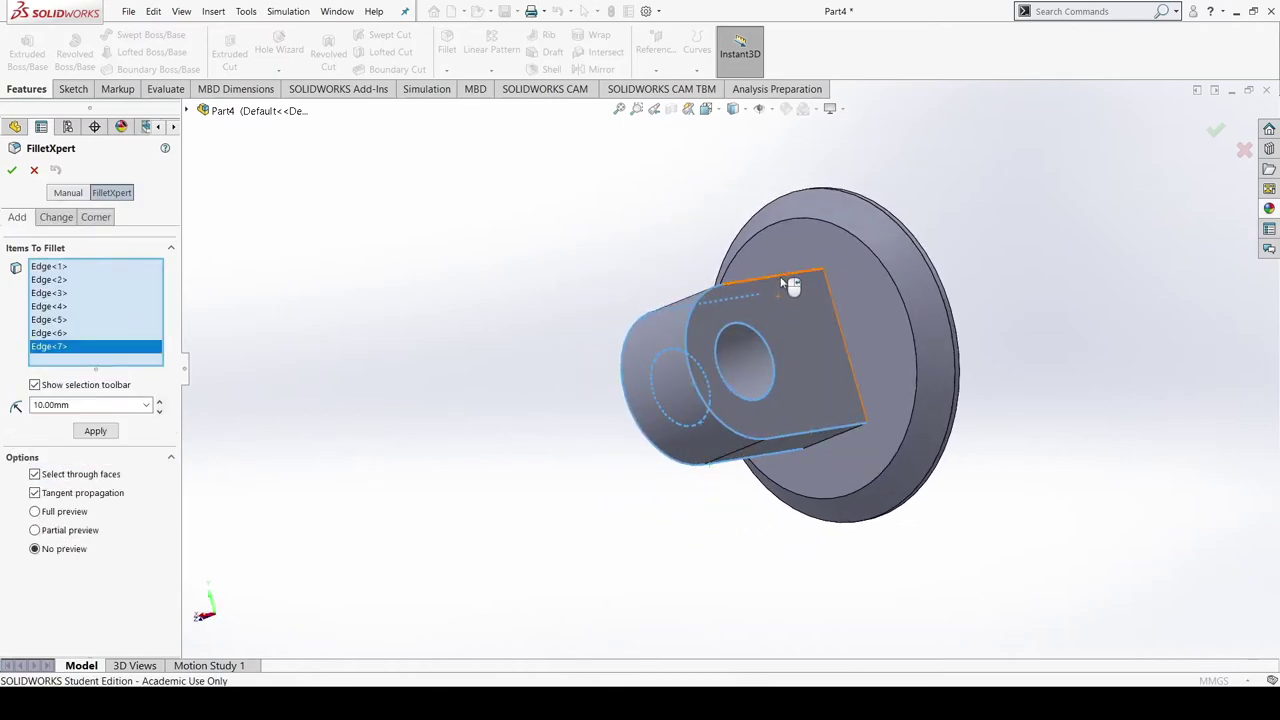
pyautogui.click(785, 283)
pyautogui.moveTo(611, 437); pyautogui.dragTo(704, 515, button='middle')
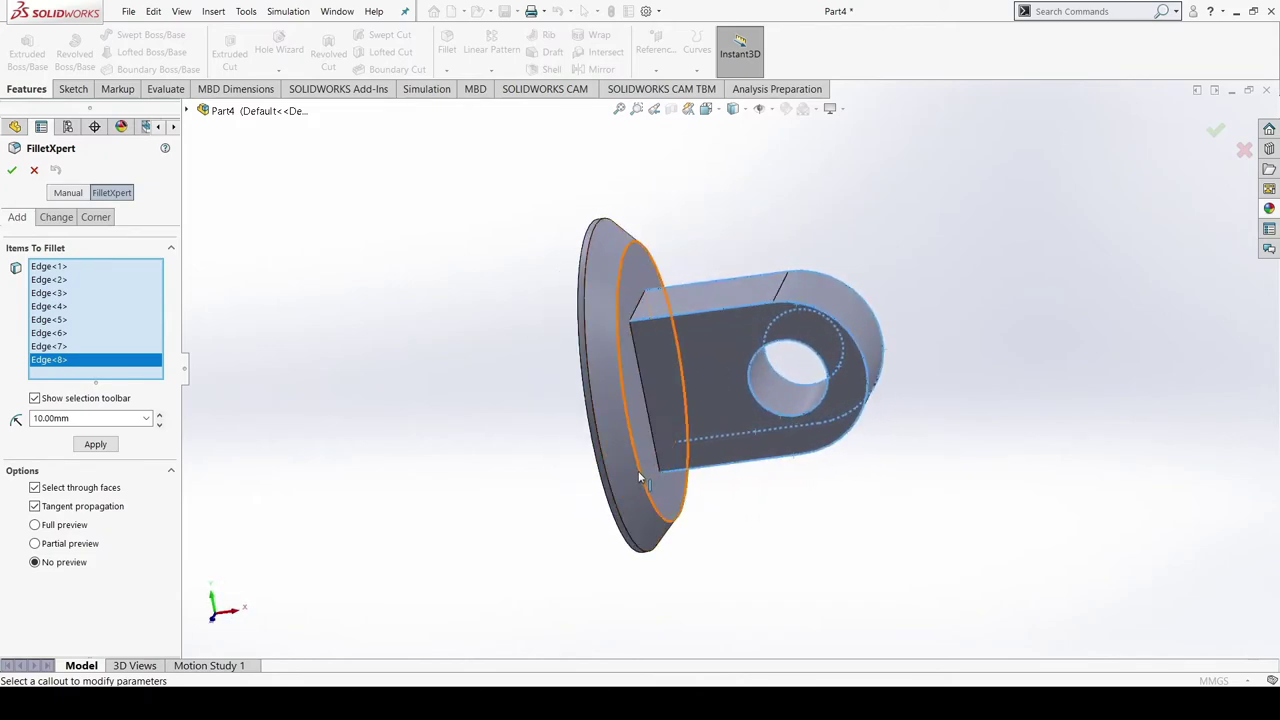
pyautogui.click(688, 514)
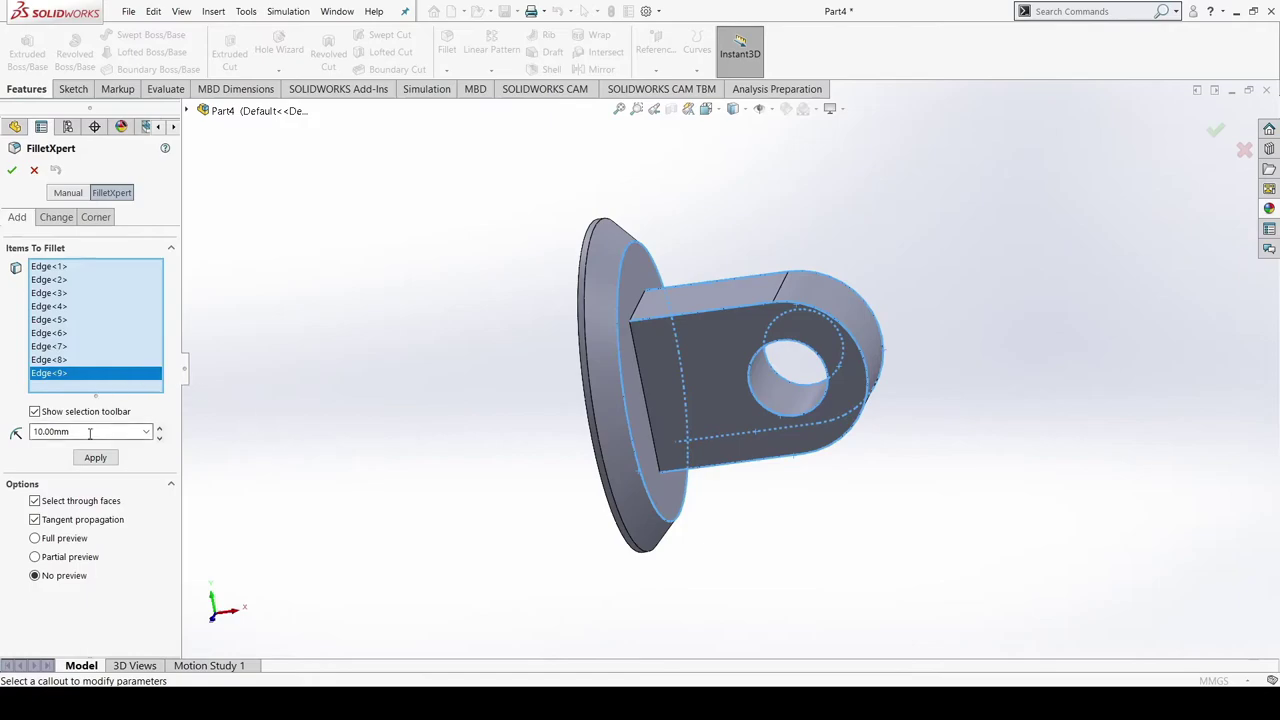
pyautogui.write('1')
pyautogui.press('Return')
pyautogui.click(12, 171)
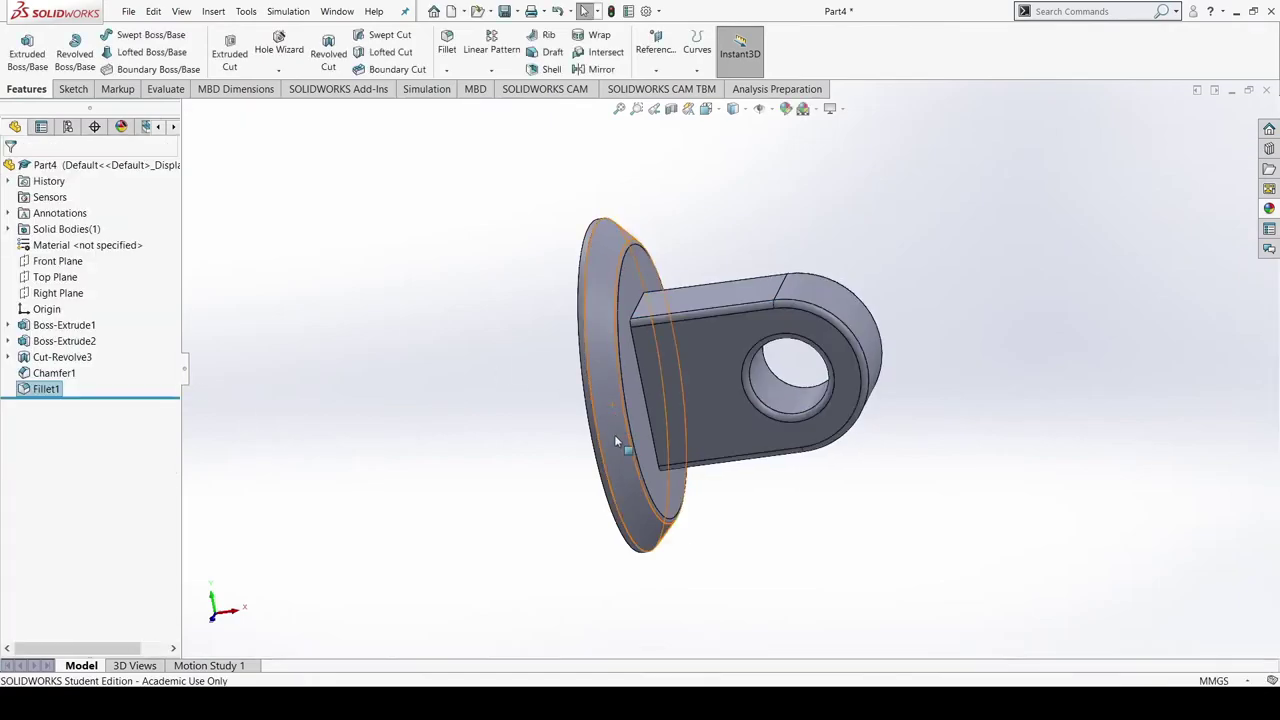
# Start a sketch on the disc's flat face on the block side
pyautogui.moveTo(780, 511); pyautogui.dragTo(663, 600, button='middle')
pyautogui.click(663, 415)
pyautogui.click(689, 382)
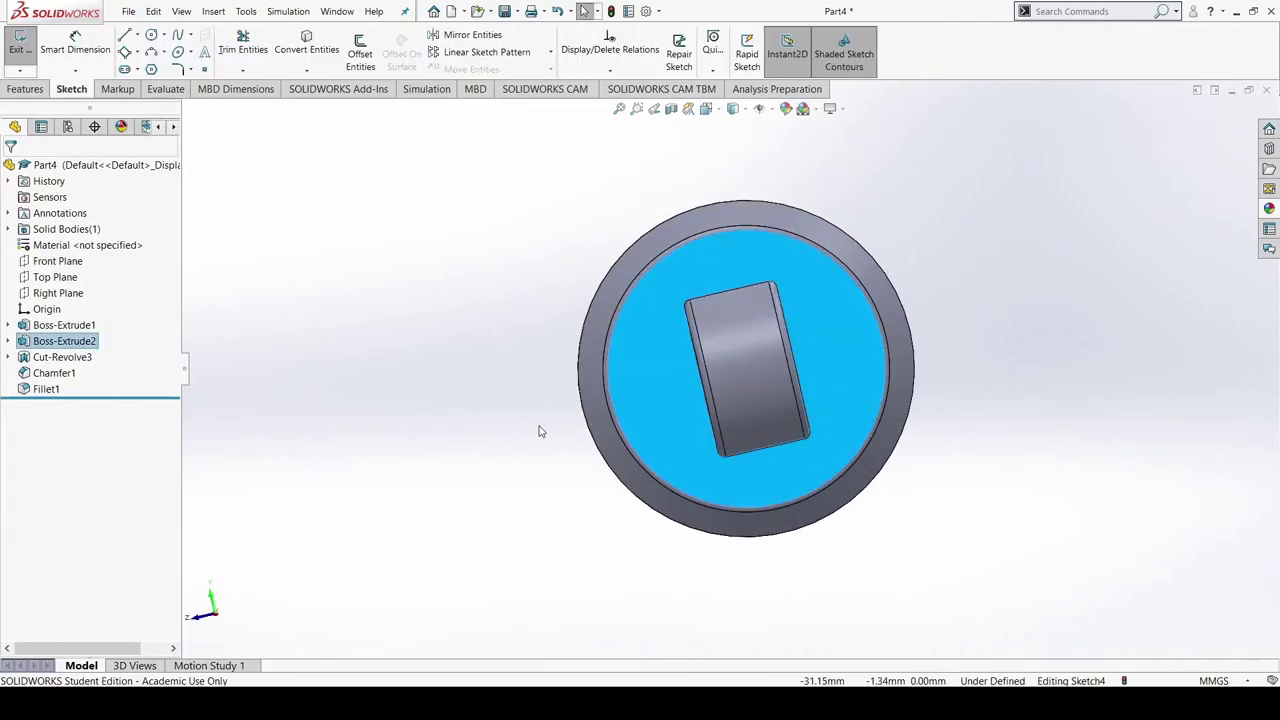
pyautogui.moveTo(771, 450)
pyautogui.mouseDown(button='middle')
pyautogui.moveTo(870, 444)
pyautogui.moveTo(814, 483)
pyautogui.moveTo(920, 534)
pyautogui.moveTo(704, 510)
pyautogui.moveTo(637, 429)
pyautogui.moveTo(688, 429)
pyautogui.mouseUp(button='middle')
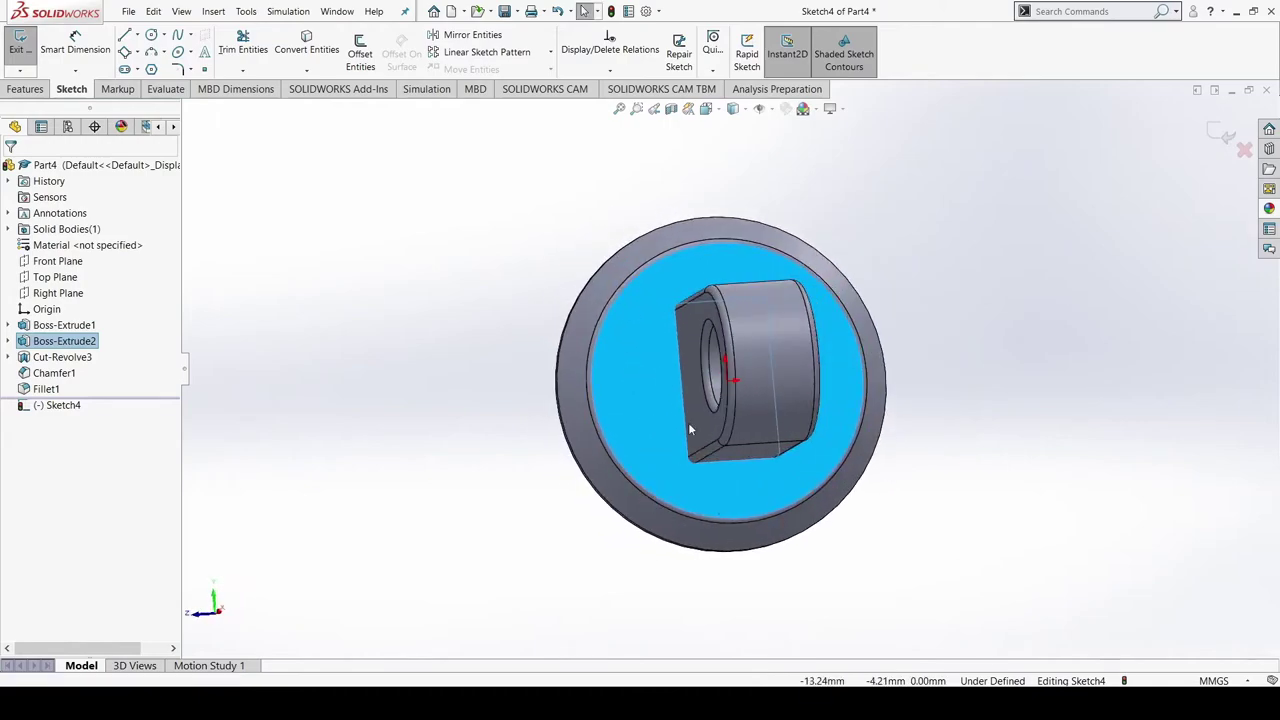
pyautogui.click(505, 359)
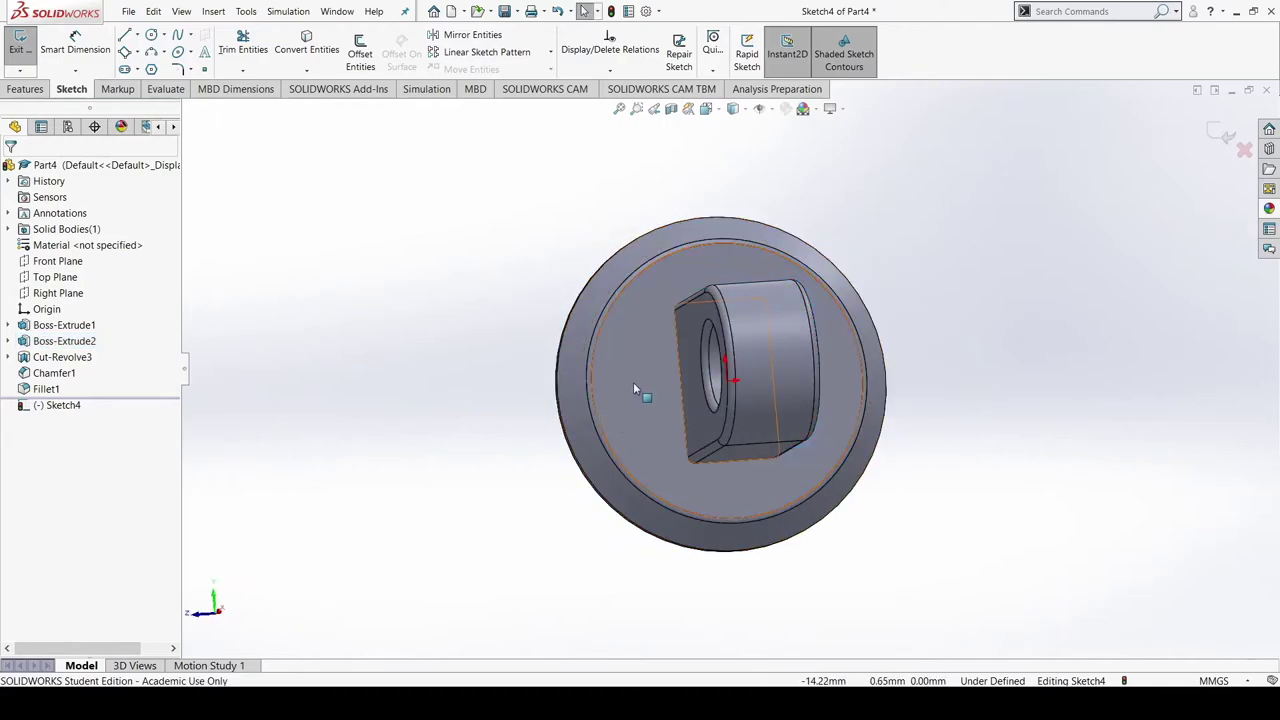
pyautogui.click(683, 404)
pyautogui.click(513, 378)
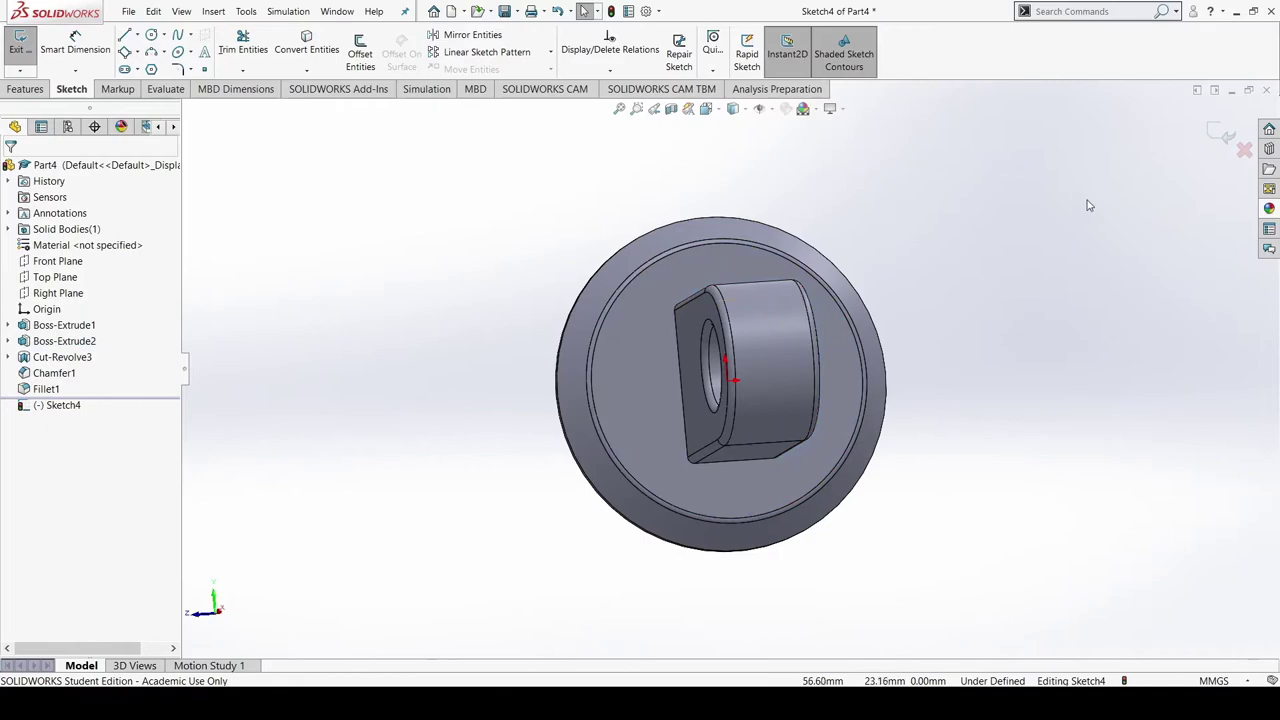
pyautogui.hotkey('ctrl', '8')
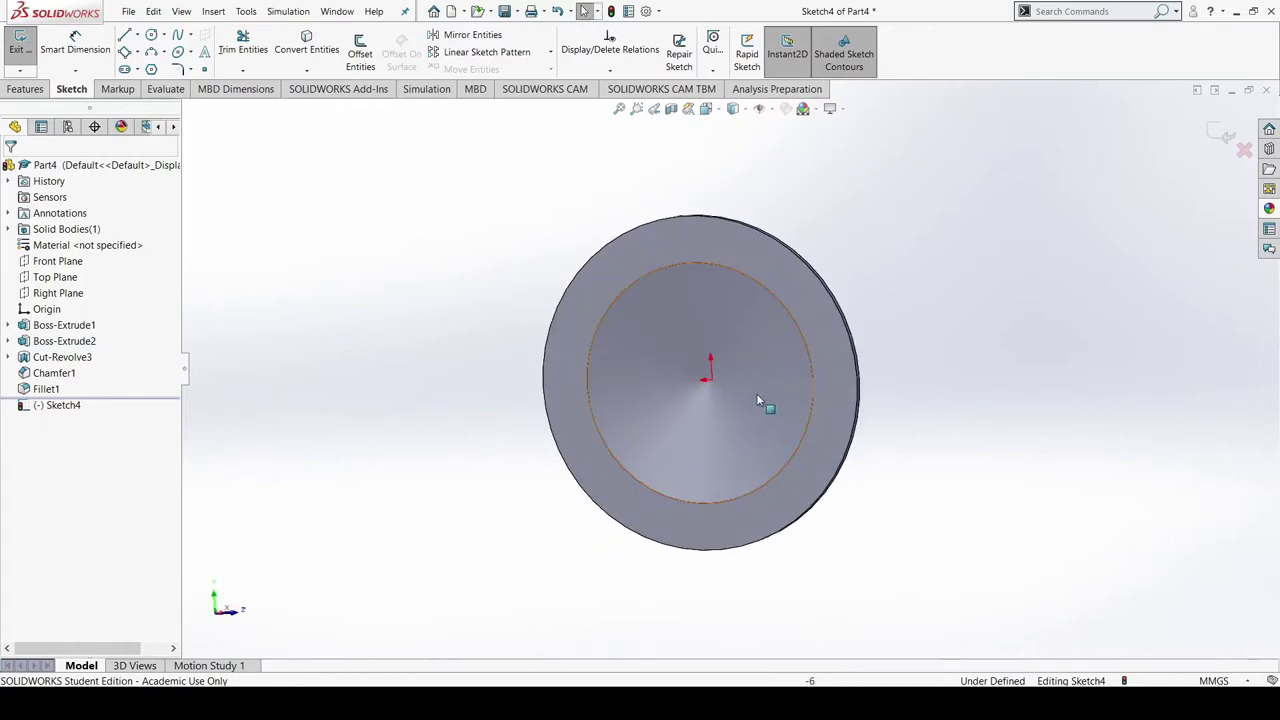
# Draw a circle about 10.5 mm in diameter centred on the sketch origin
pyautogui.click(150, 35)
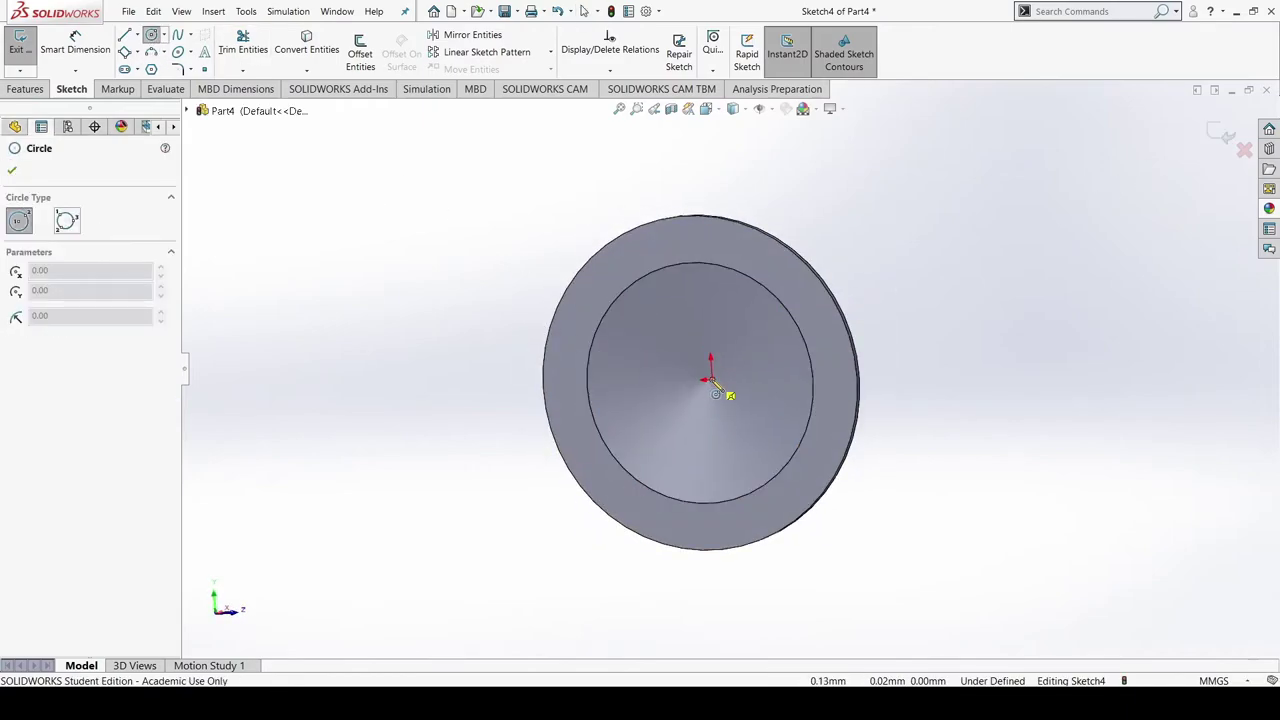
pyautogui.click(709, 379)
pyautogui.click(718, 425)
pyautogui.click(57, 526)
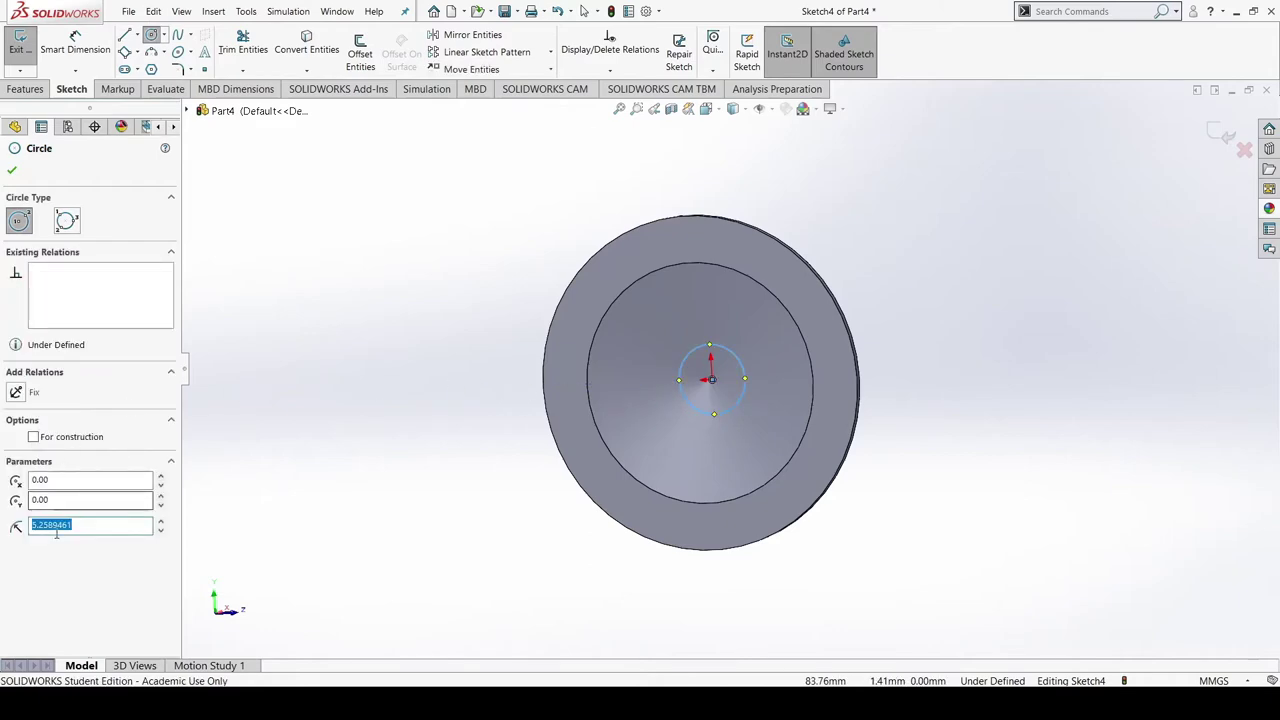
pyautogui.click(15, 171)
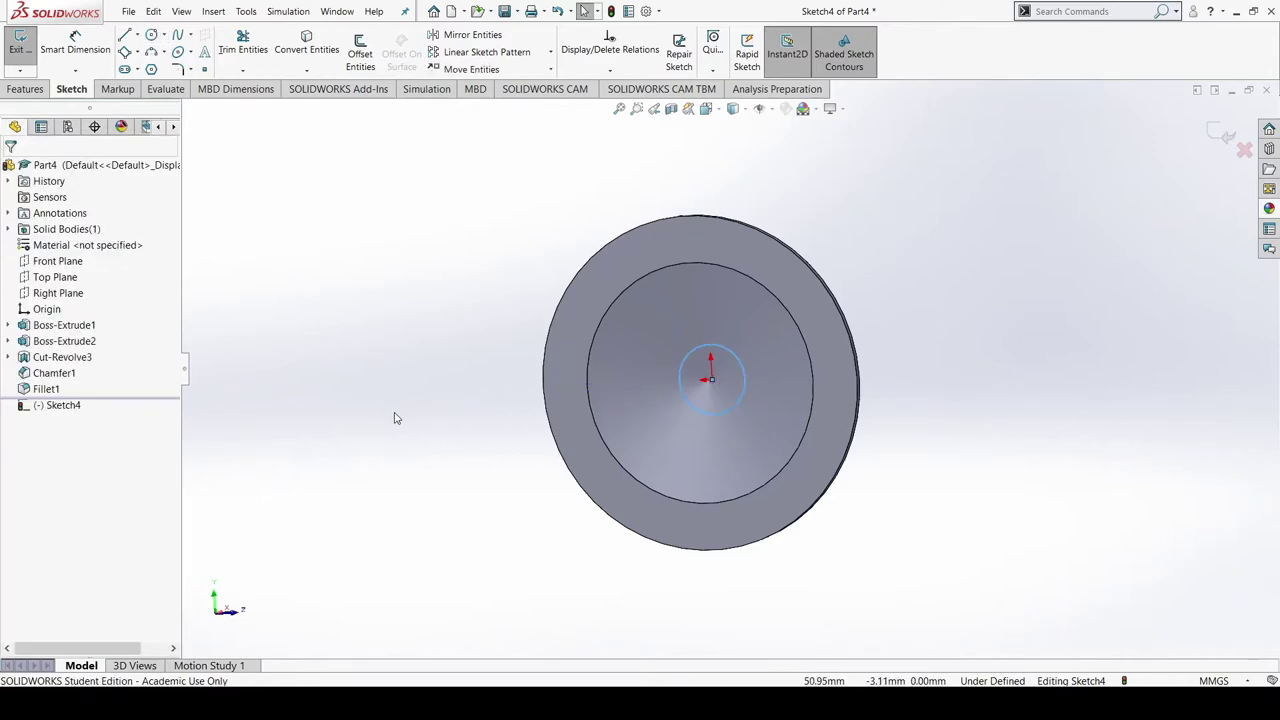
# Dimension the circle's diameter to 12 mm
pyautogui.press('d')
pyautogui.click(735, 353)
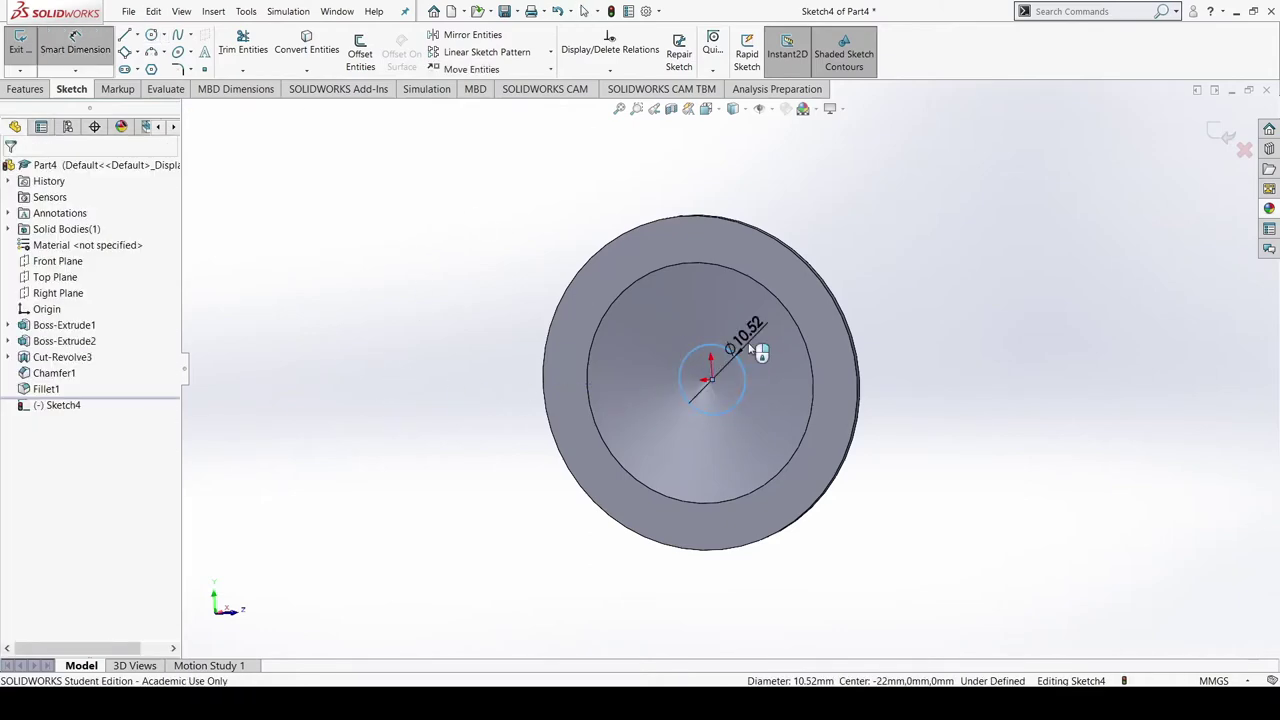
pyautogui.click(758, 352)
pyautogui.write('12')
pyautogui.press('Return')
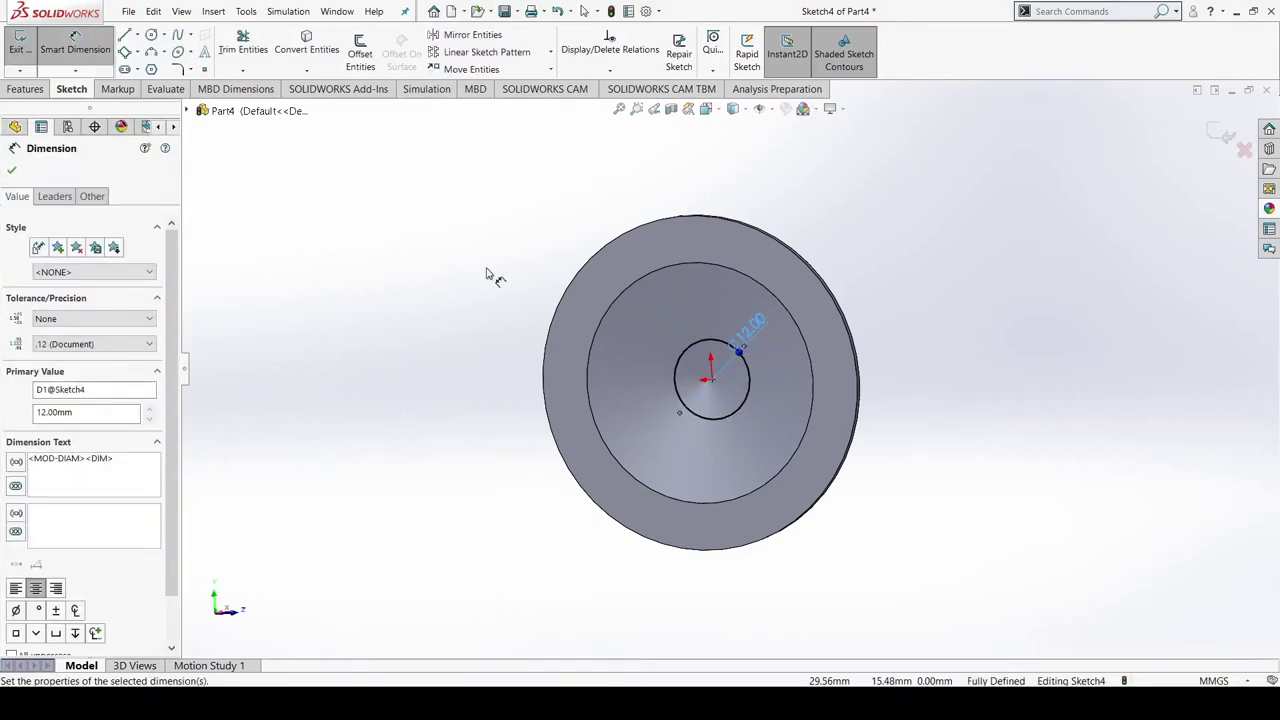
pyautogui.click(12, 172)
# Extrude the circle as a blind 70 mm boss in the reversed direction, away from the block and through the conical recess
pyautogui.click(26, 89)
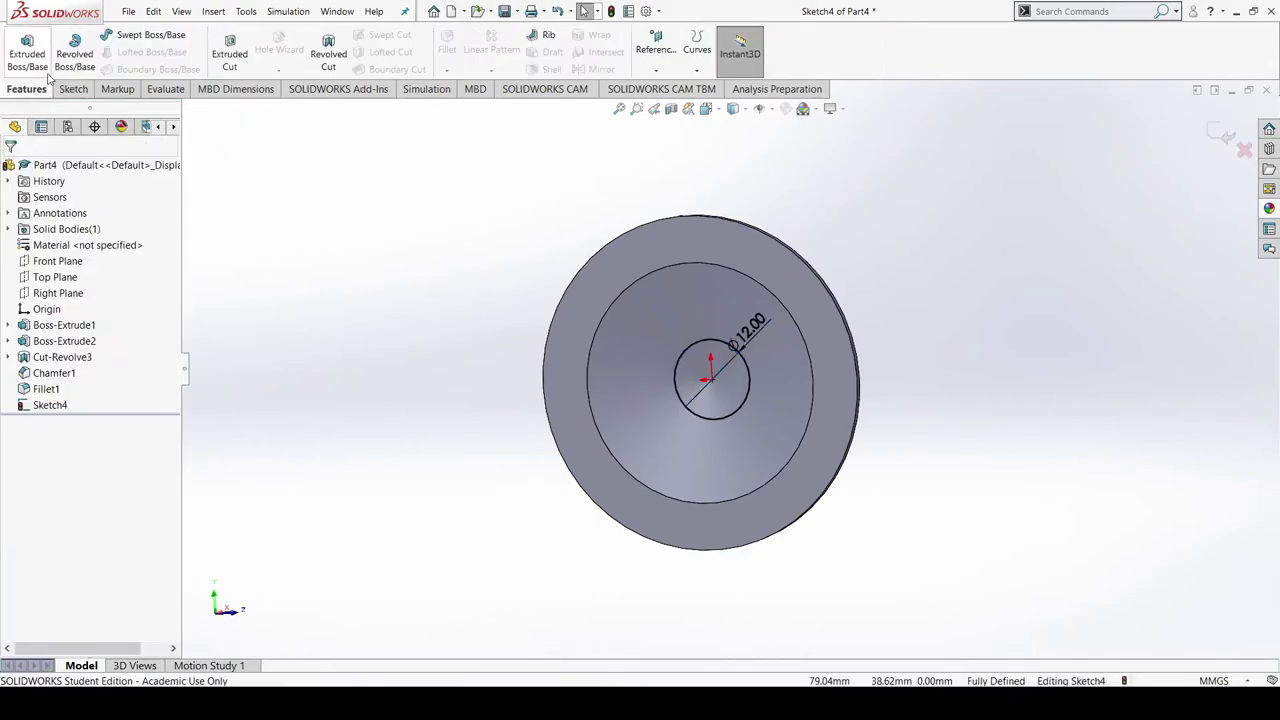
pyautogui.click(27, 53)
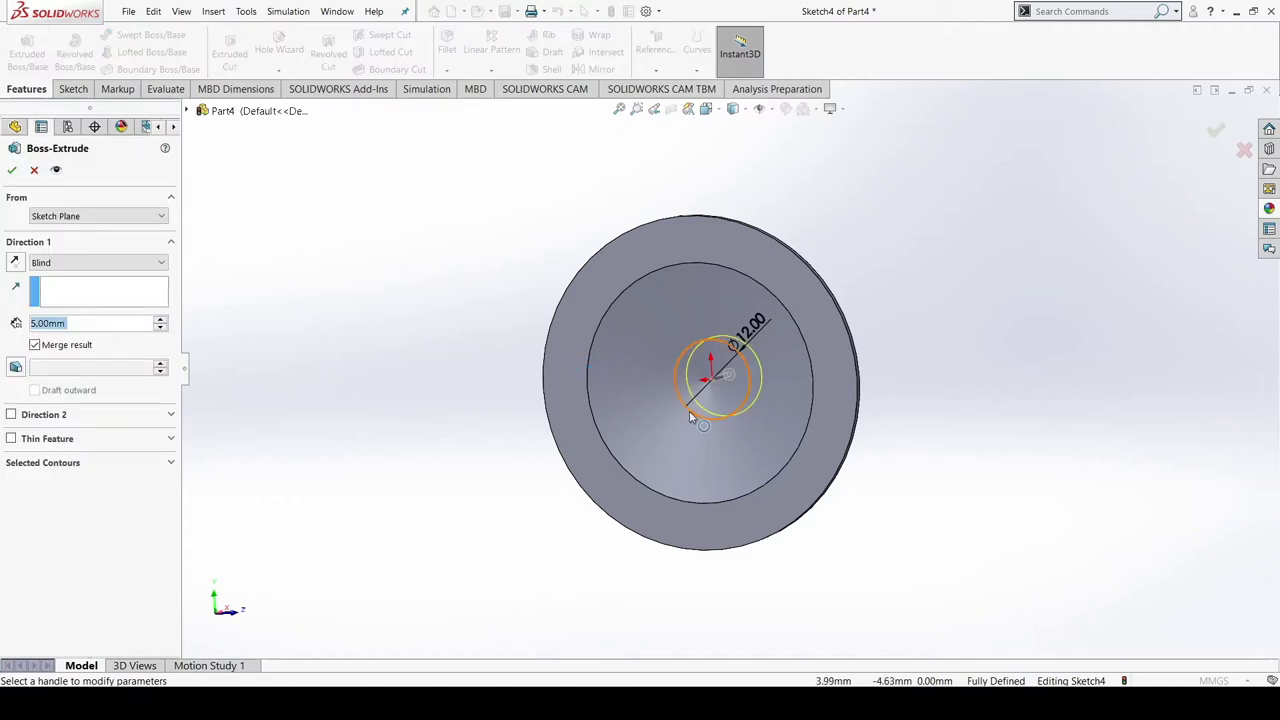
pyautogui.click(15, 261)
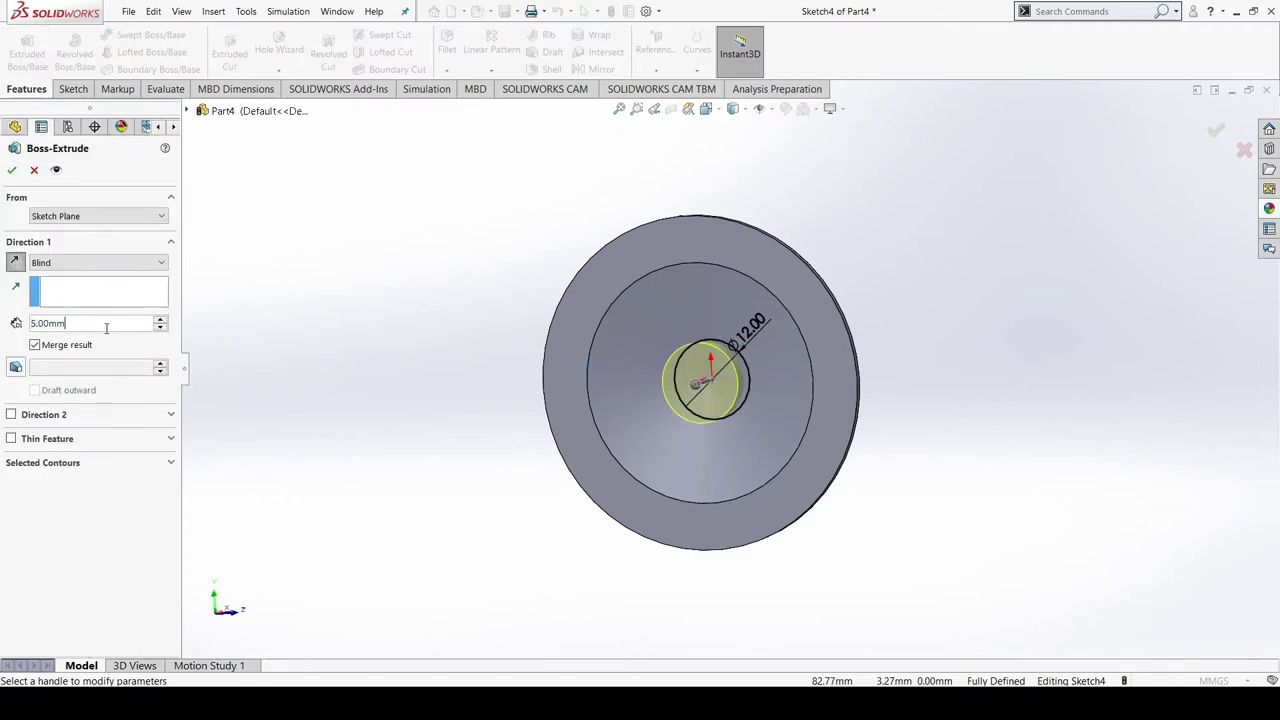
pyautogui.write('70')
pyautogui.press('Return')
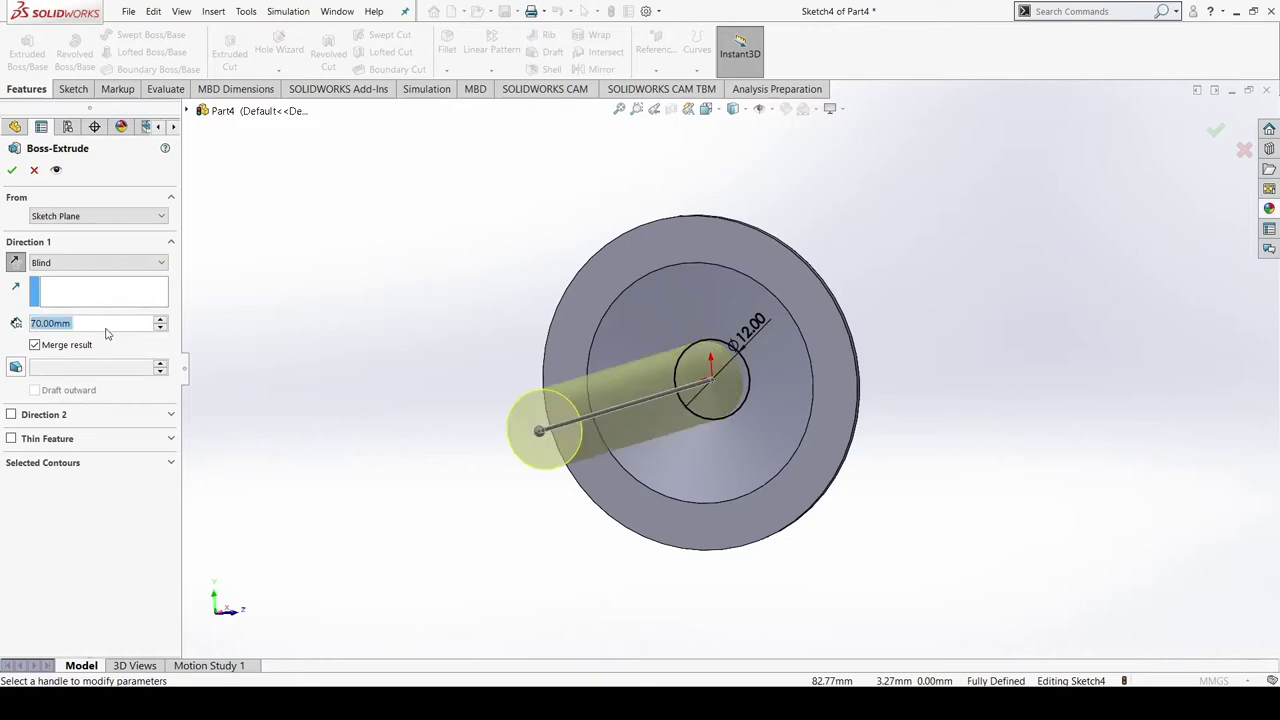
pyautogui.click(12, 171)
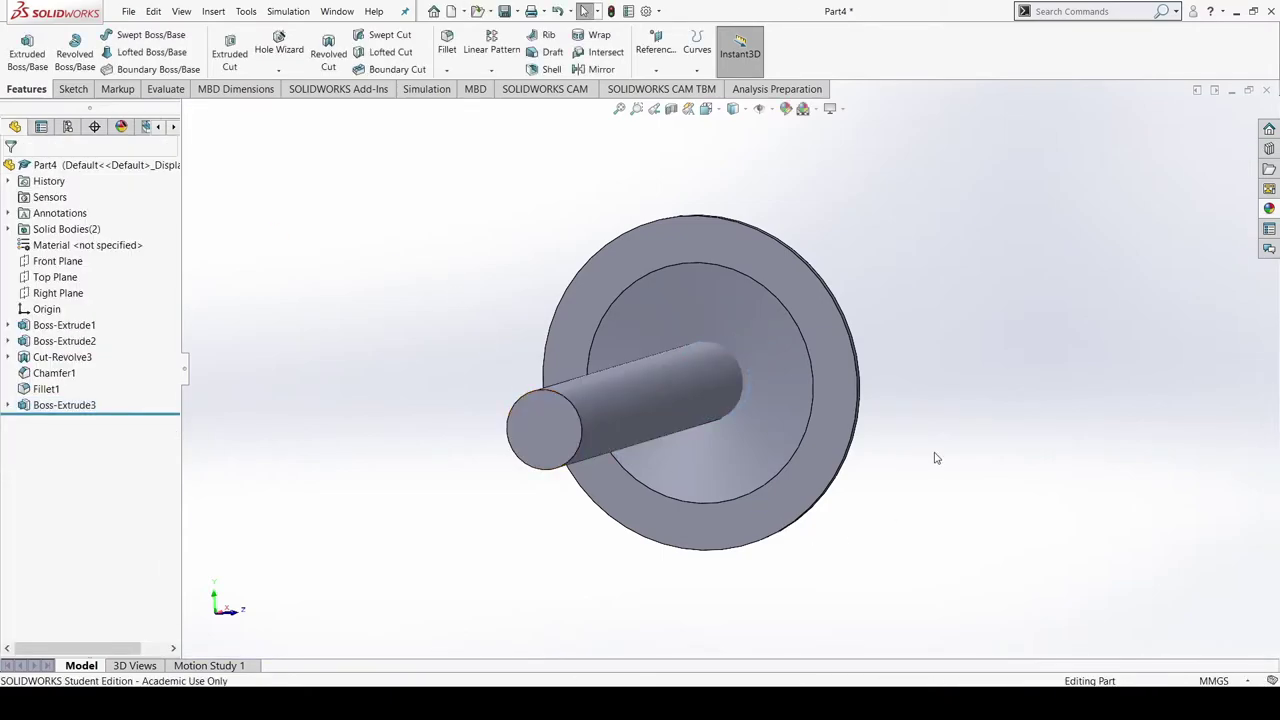
# Start a sketch on the block's flat upper side face between the disc and the rounded end
pyautogui.moveTo(936, 458); pyautogui.dragTo(840, 463, button='middle')
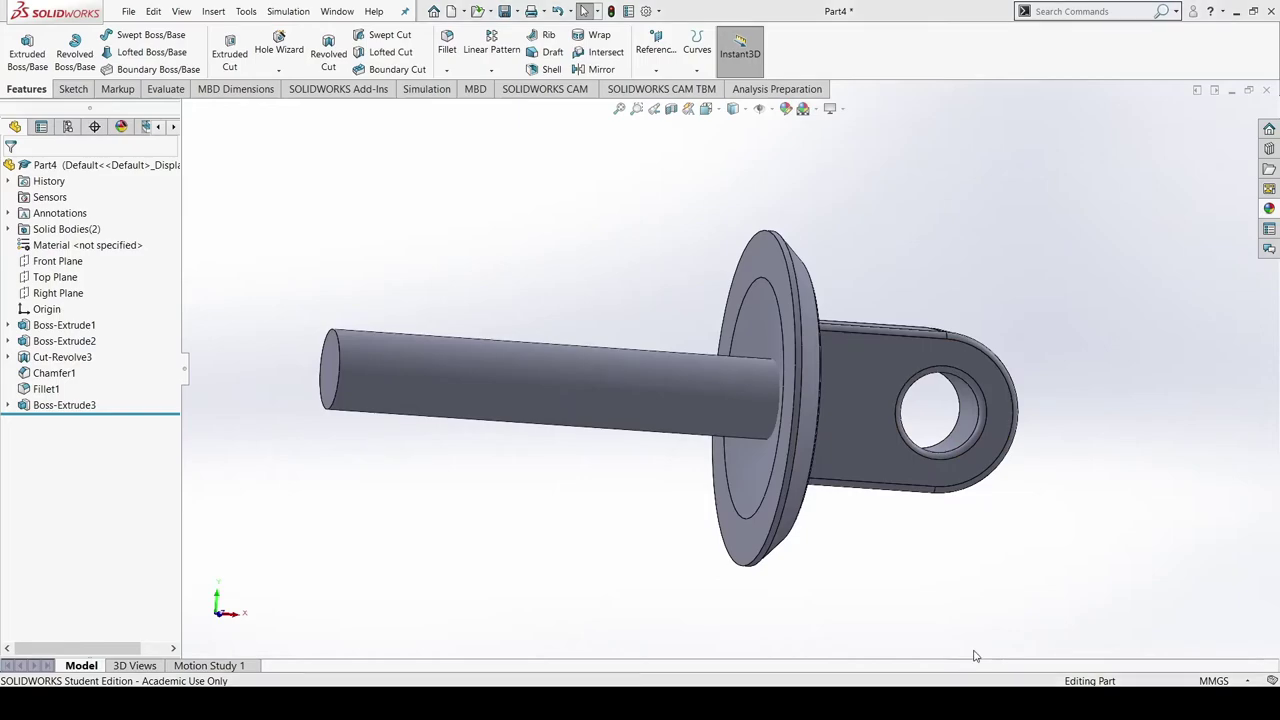
pyautogui.press('Left')
pyautogui.press('Left')
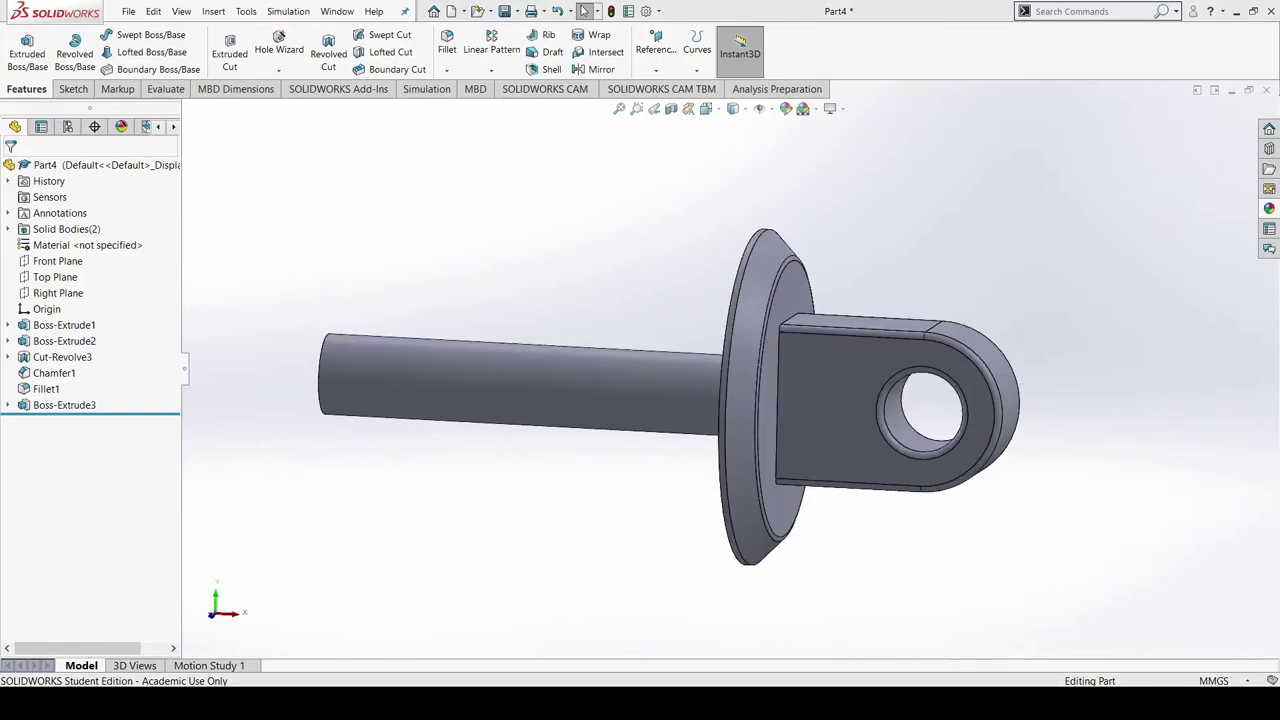
pyautogui.moveTo(820, 503); pyautogui.dragTo(836, 604, button='middle')
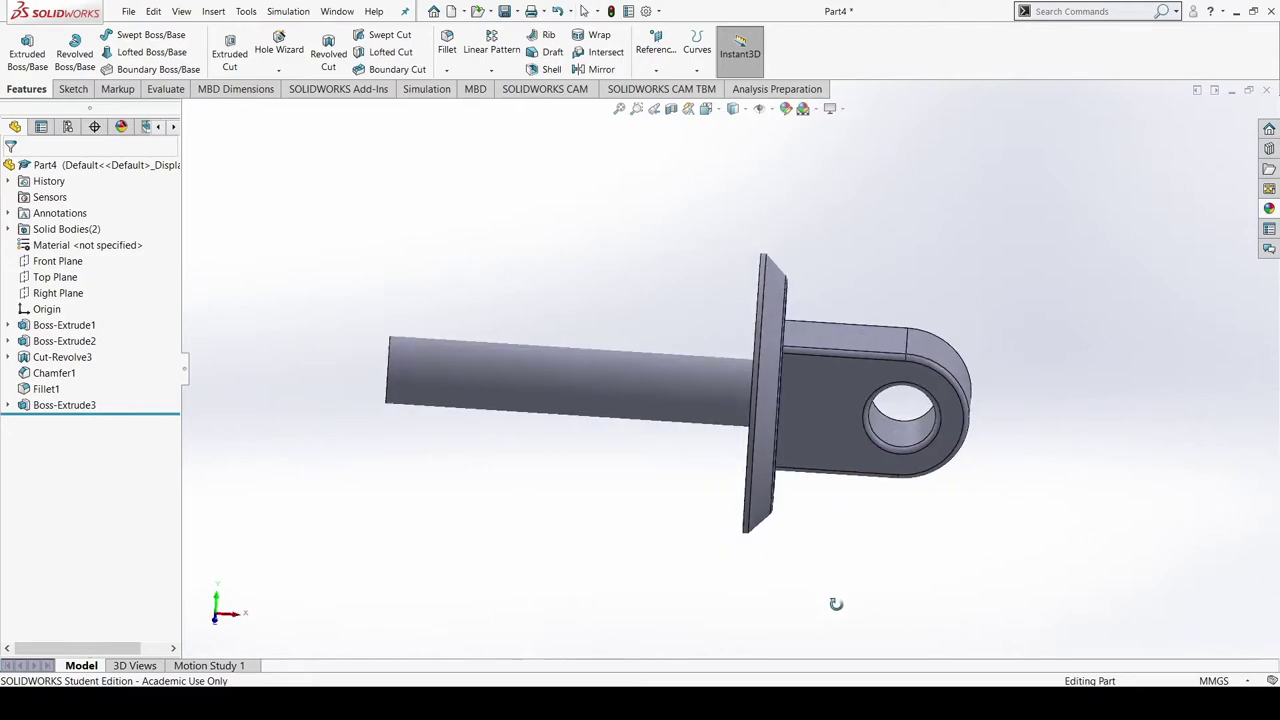
pyautogui.moveTo(828, 539); pyautogui.dragTo(834, 584, button='middle')
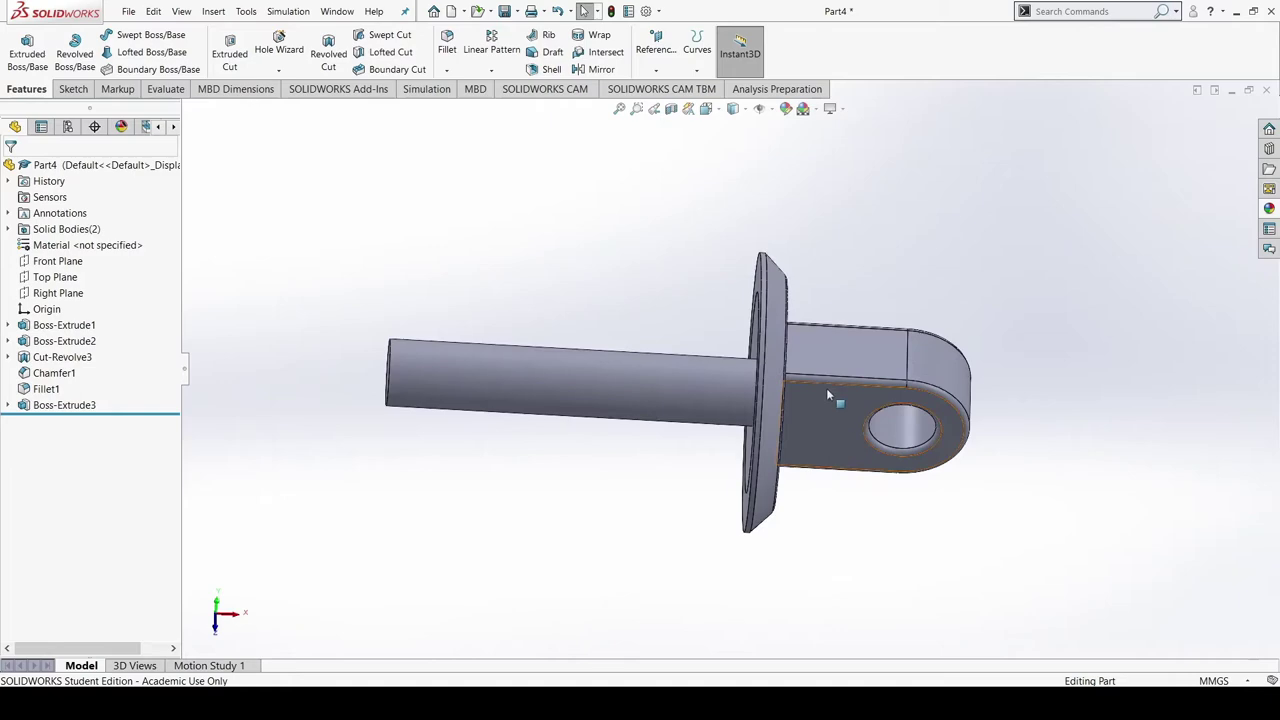
pyautogui.click(831, 354)
pyautogui.click(909, 337)
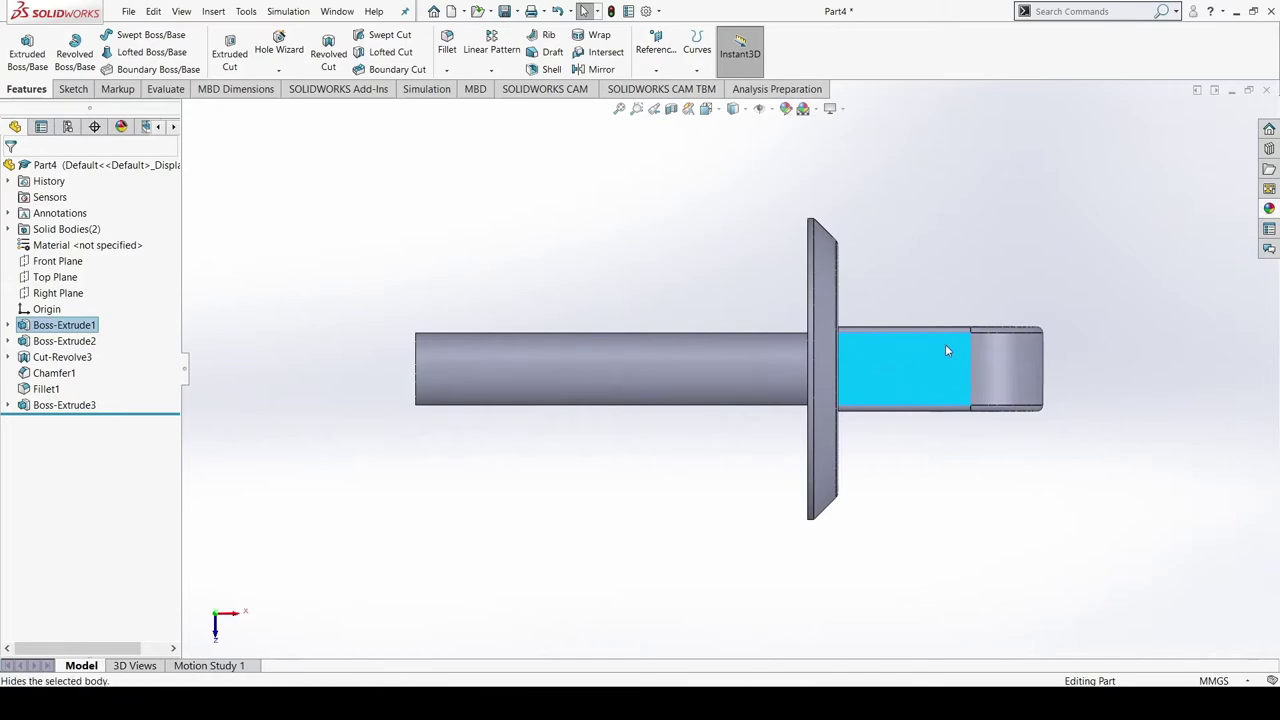
pyautogui.click(927, 351)
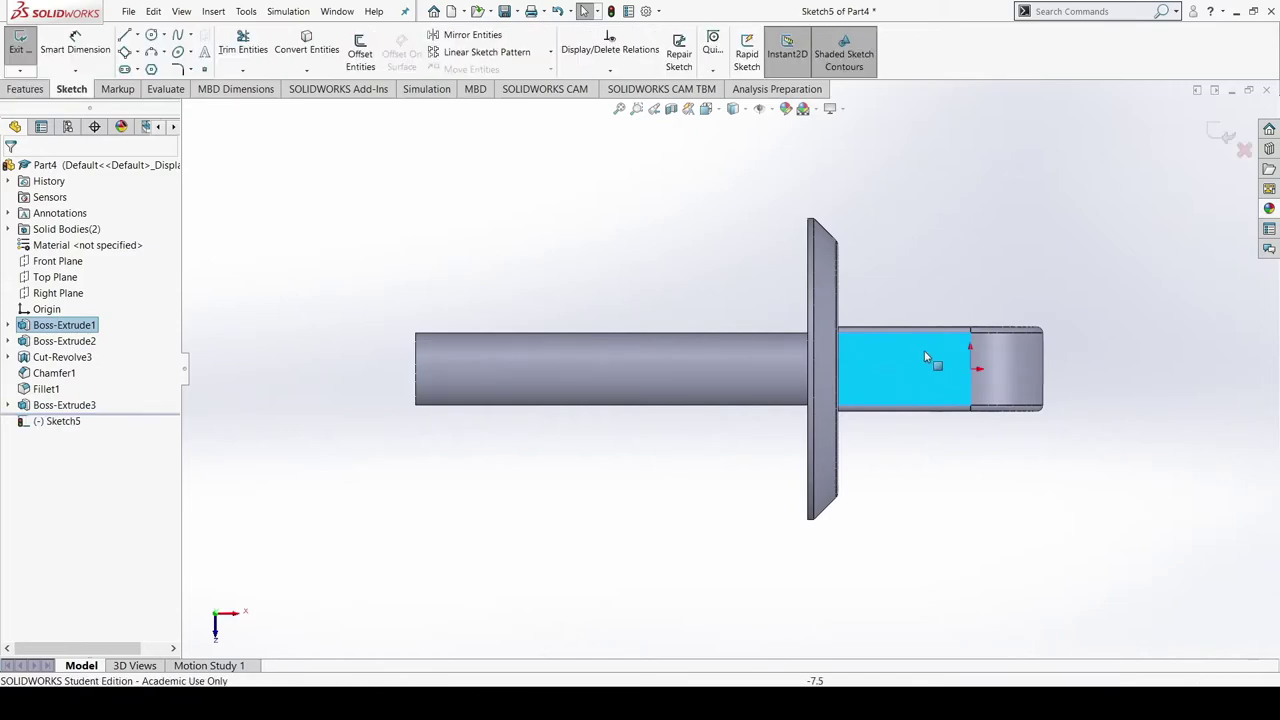
# Draw a circle about 4.5 mm in diameter on the block's midline, centred 11 mm from the origin toward the disc
pyautogui.click(153, 35)
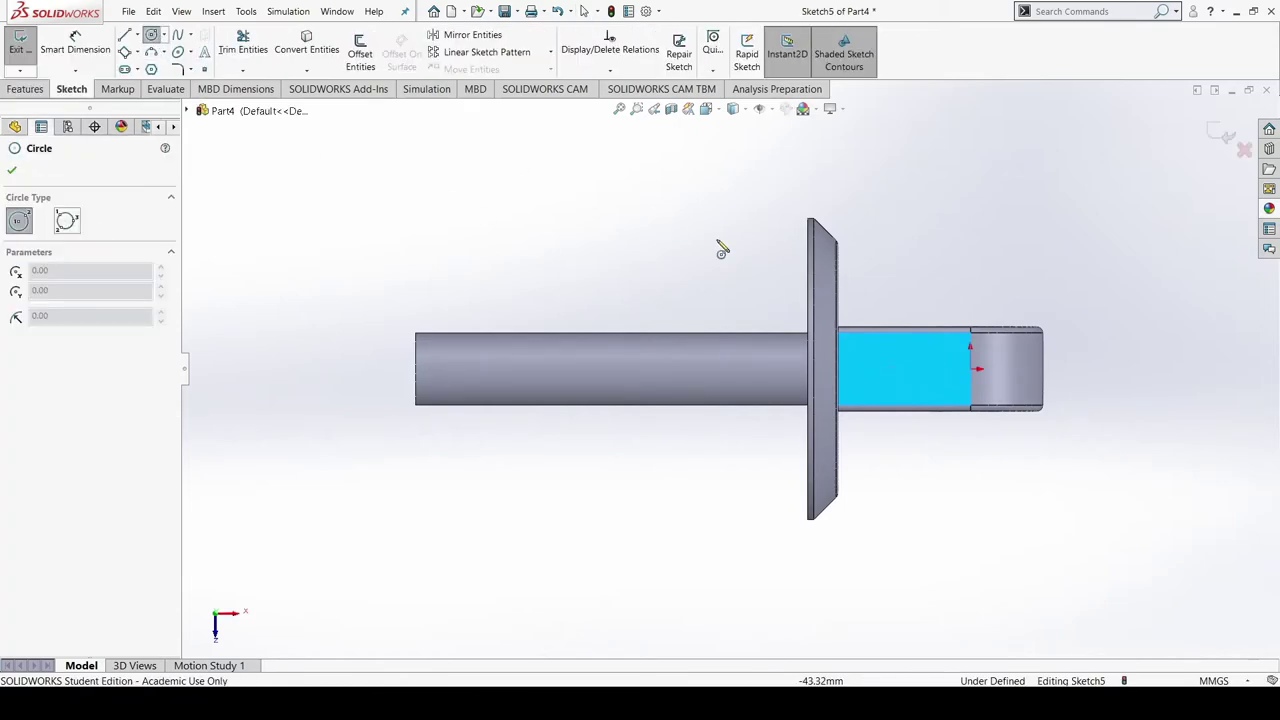
pyautogui.click(904, 370)
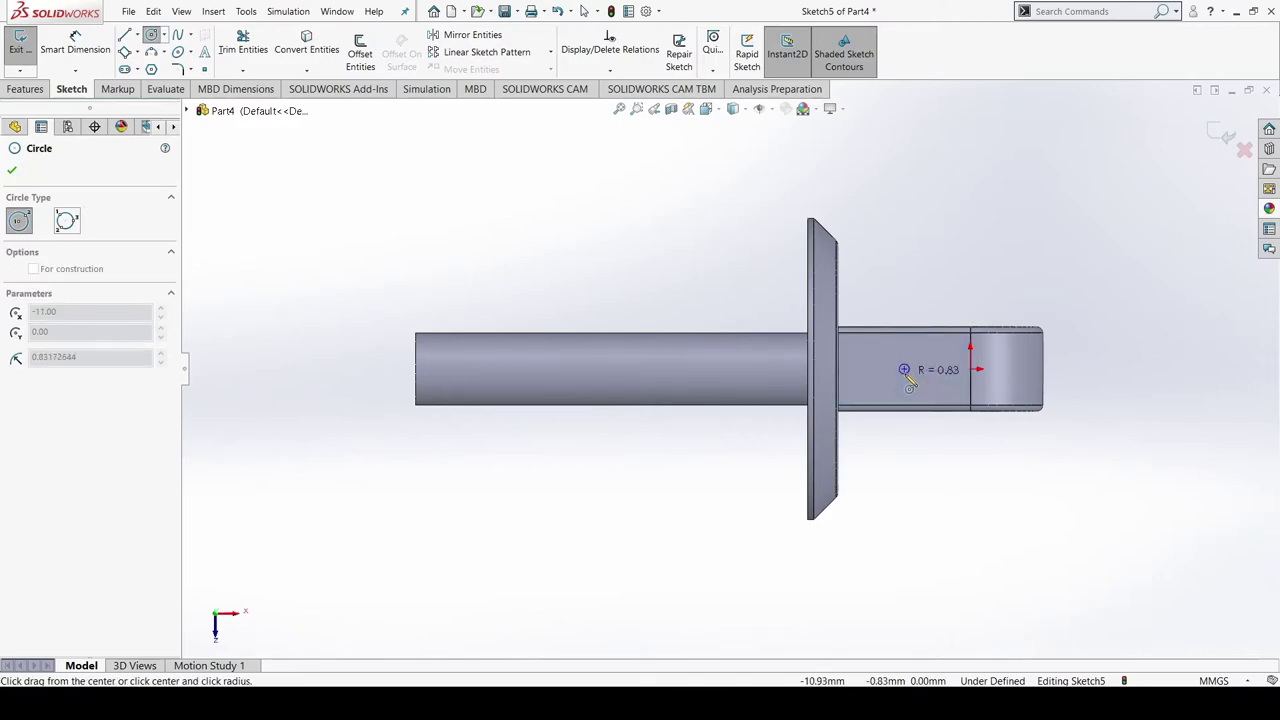
pyautogui.click(909, 382)
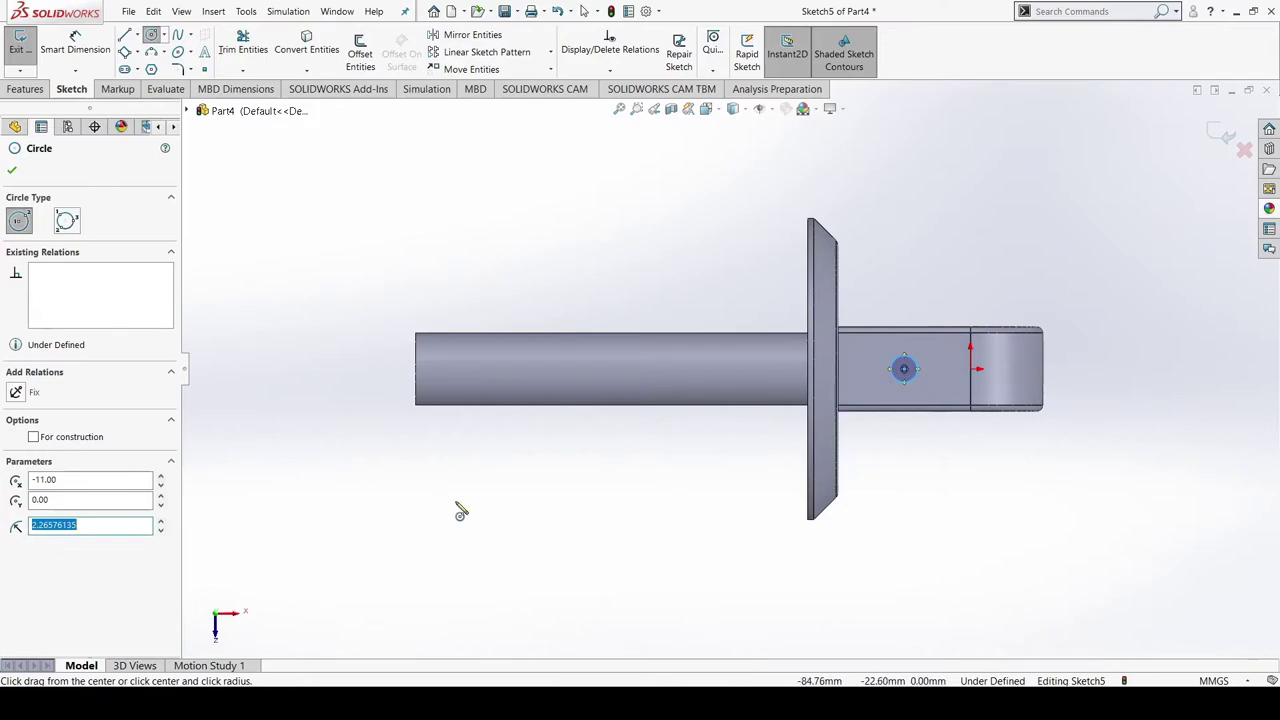
# Dimension the circle's diameter on the block's side face to 6 mm
pyautogui.moveTo(424, 494); pyautogui.dragTo(547, 240, button='right')
pyautogui.click(906, 362)
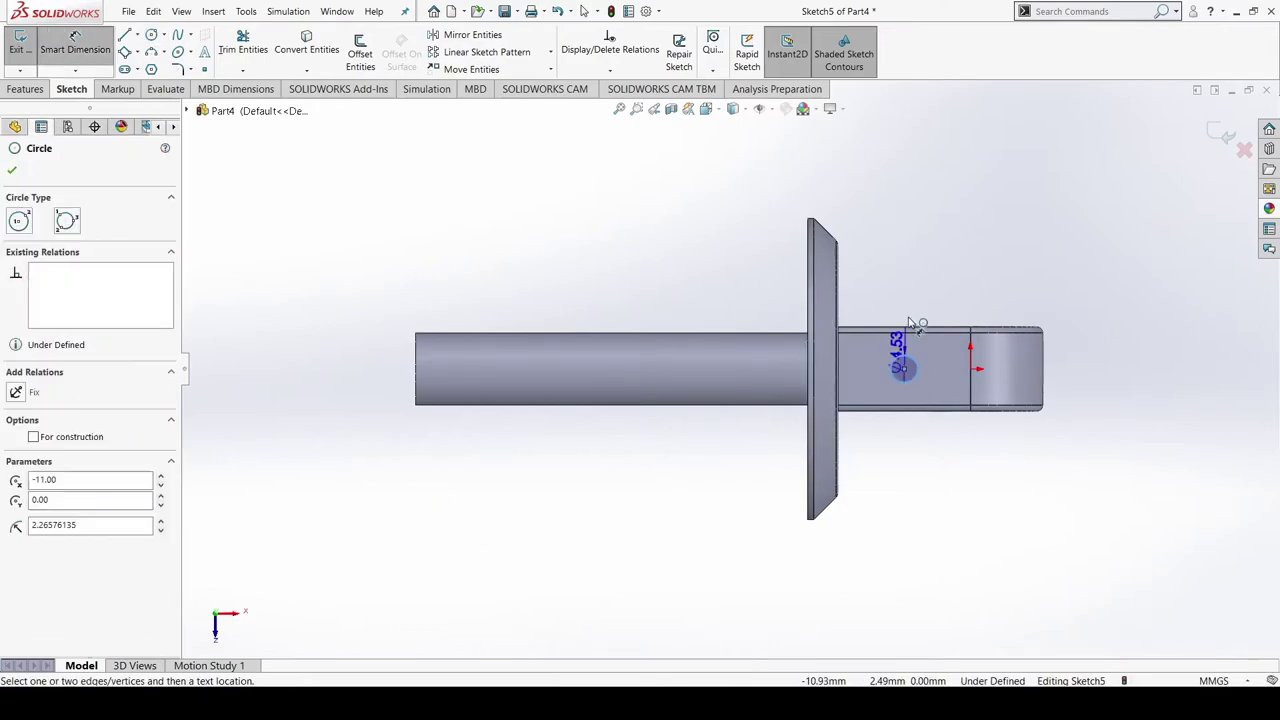
pyautogui.click(910, 308)
pyautogui.write('6')
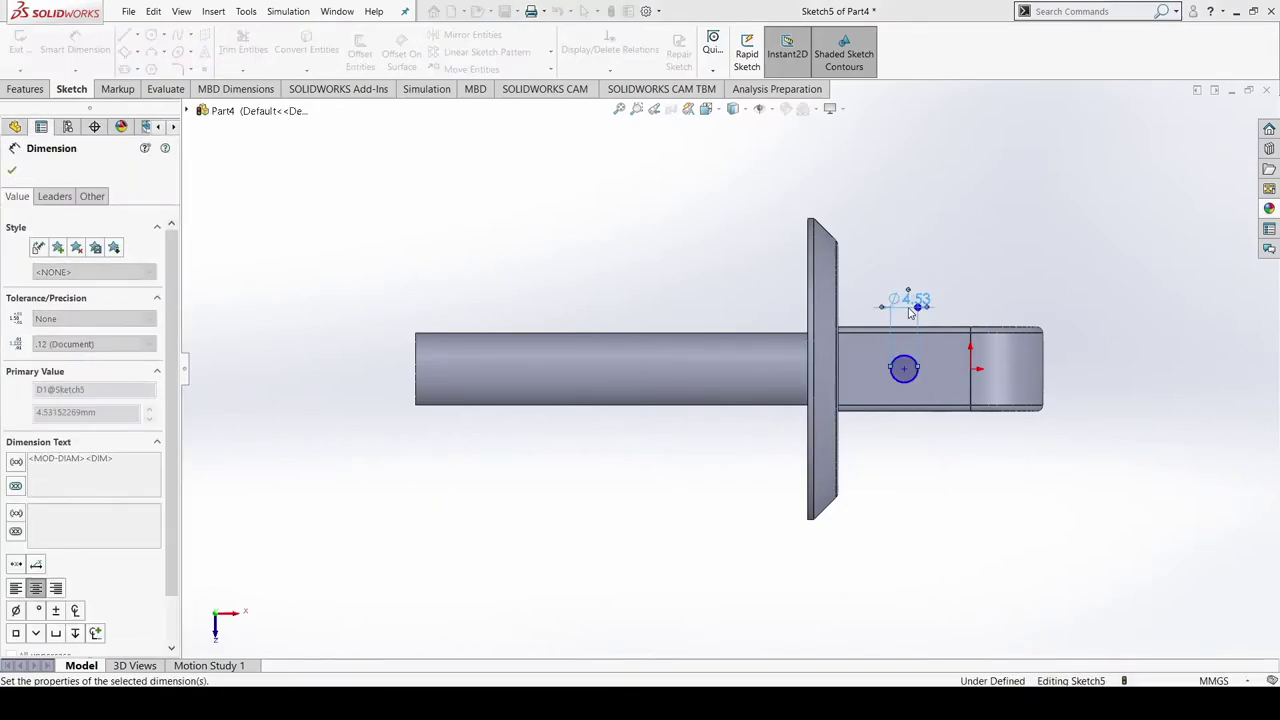
pyautogui.press('Return')
pyautogui.click(11, 172)
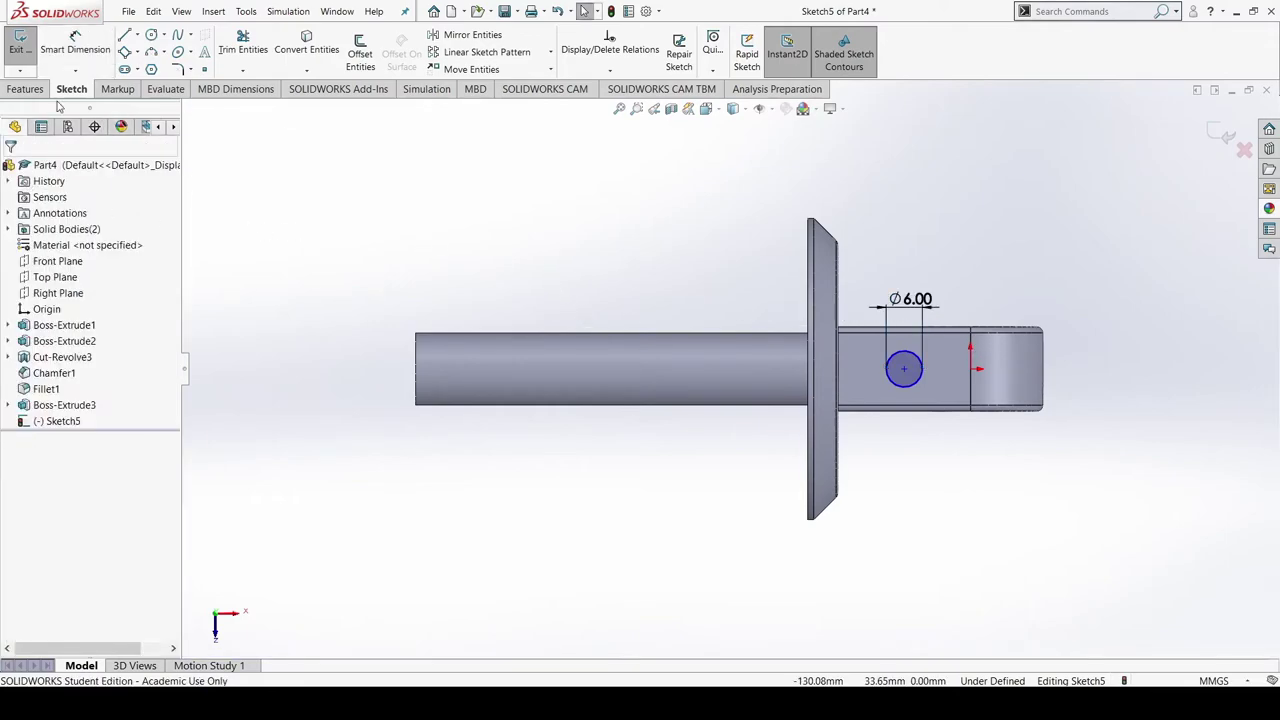
# Extrude the 6 mm circle as a blind 2 mm boss on the block's side face
pyautogui.click(26, 89)
pyautogui.click(27, 53)
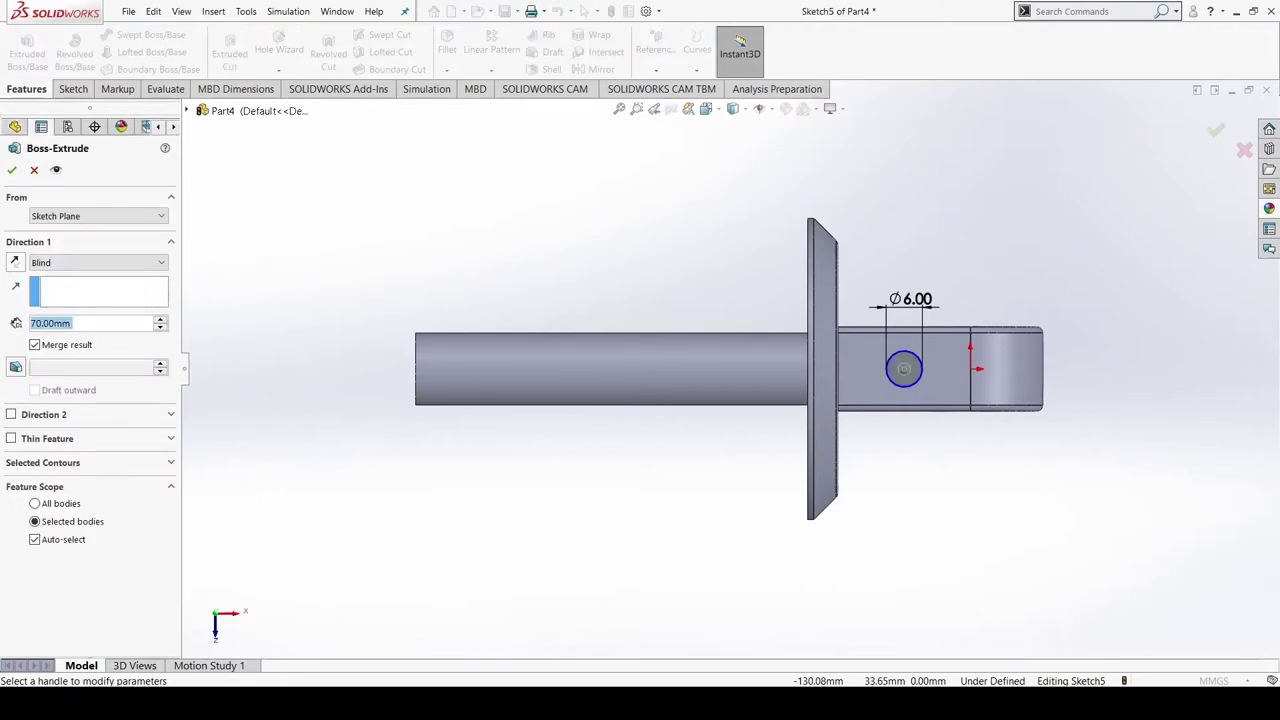
pyautogui.write('2')
pyautogui.press('Return')
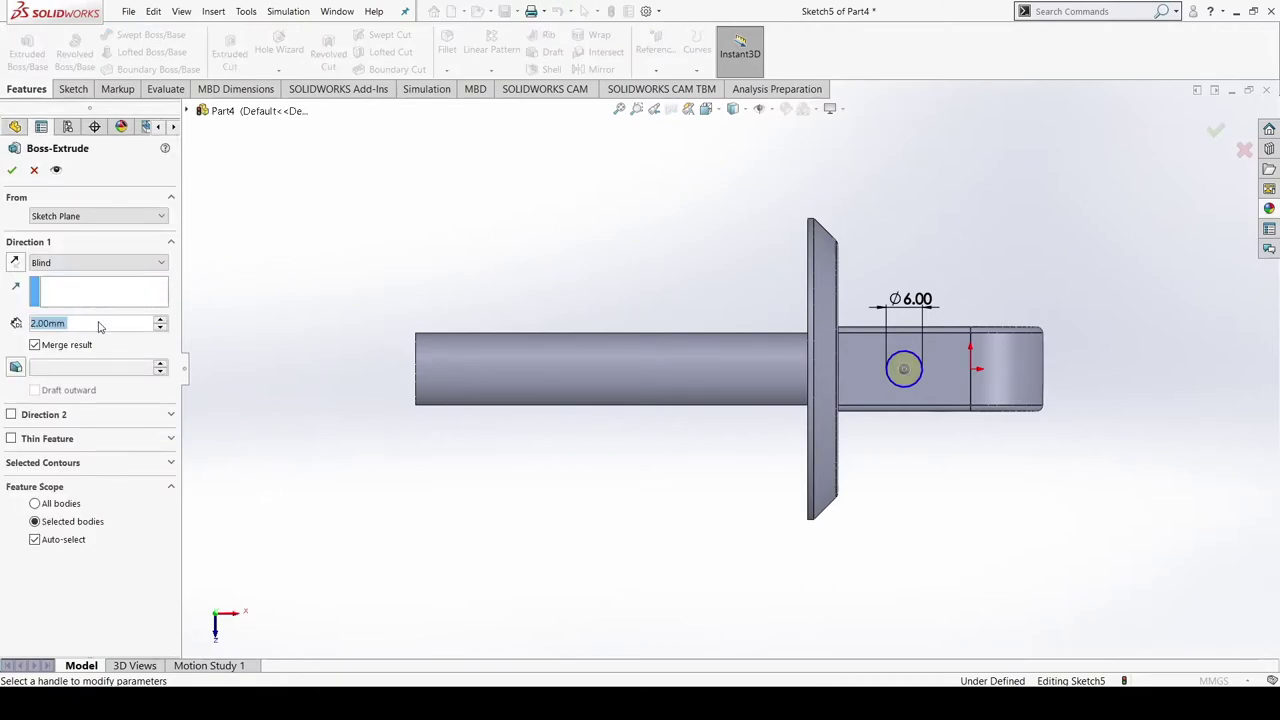
pyautogui.click(12, 171)
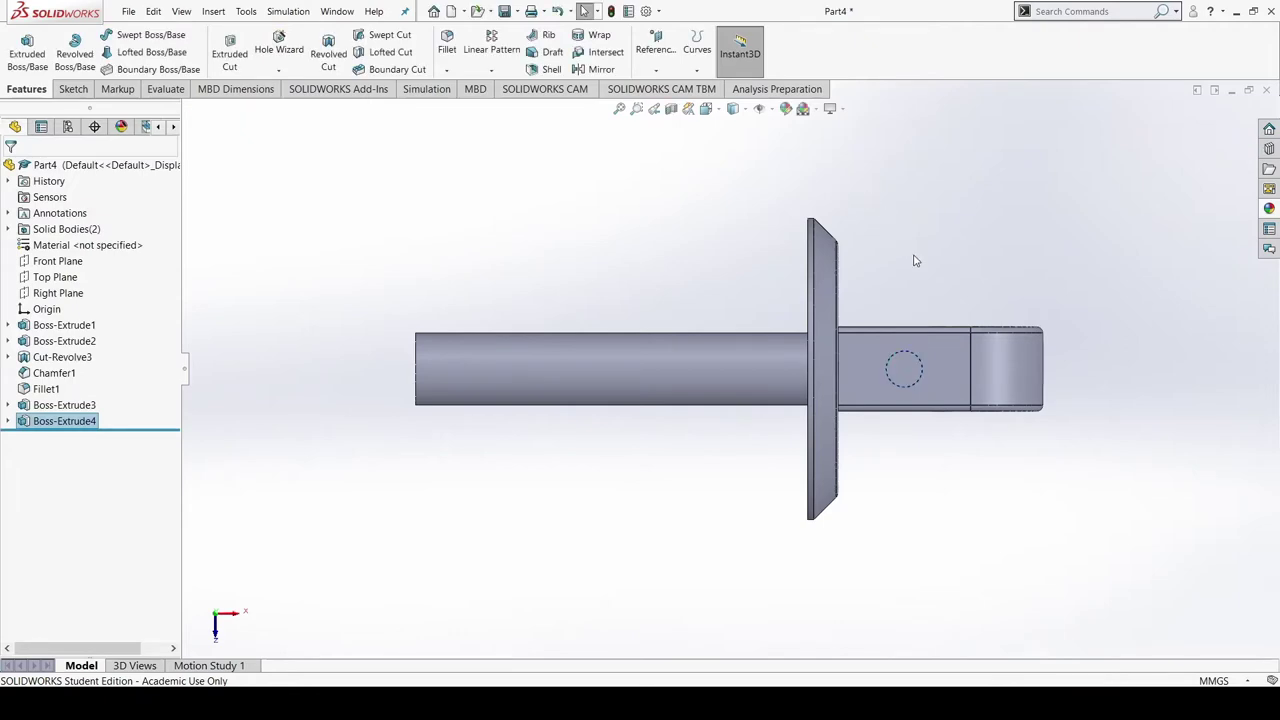
pyautogui.click(961, 261)
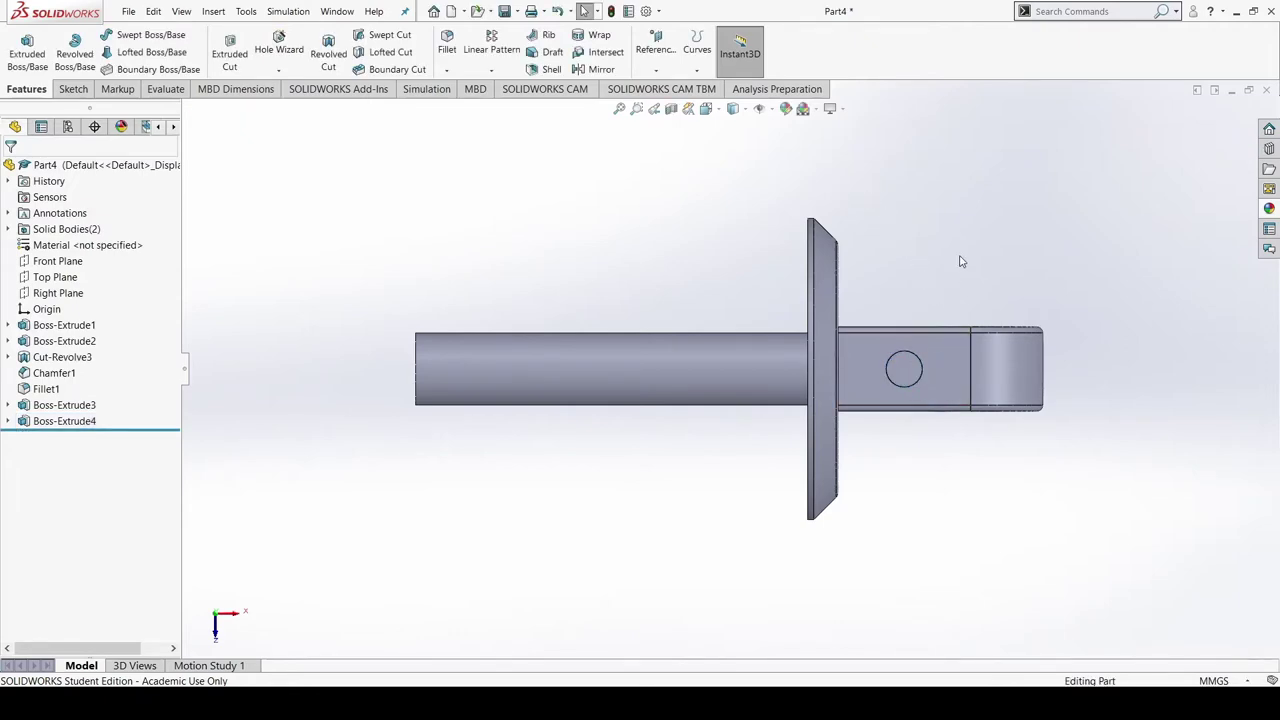
# Redo the side circle's boss extrusion with a blind depth of 2 mm
pyautogui.click(914, 373)
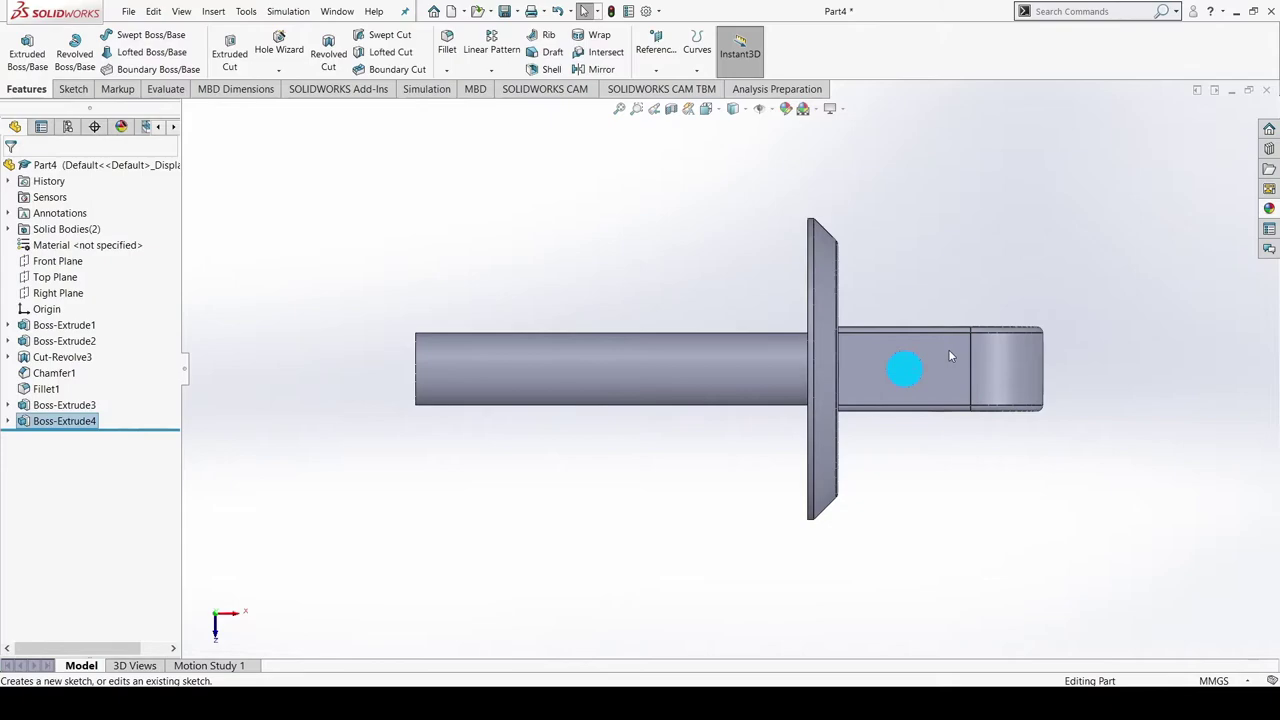
pyautogui.click(948, 349)
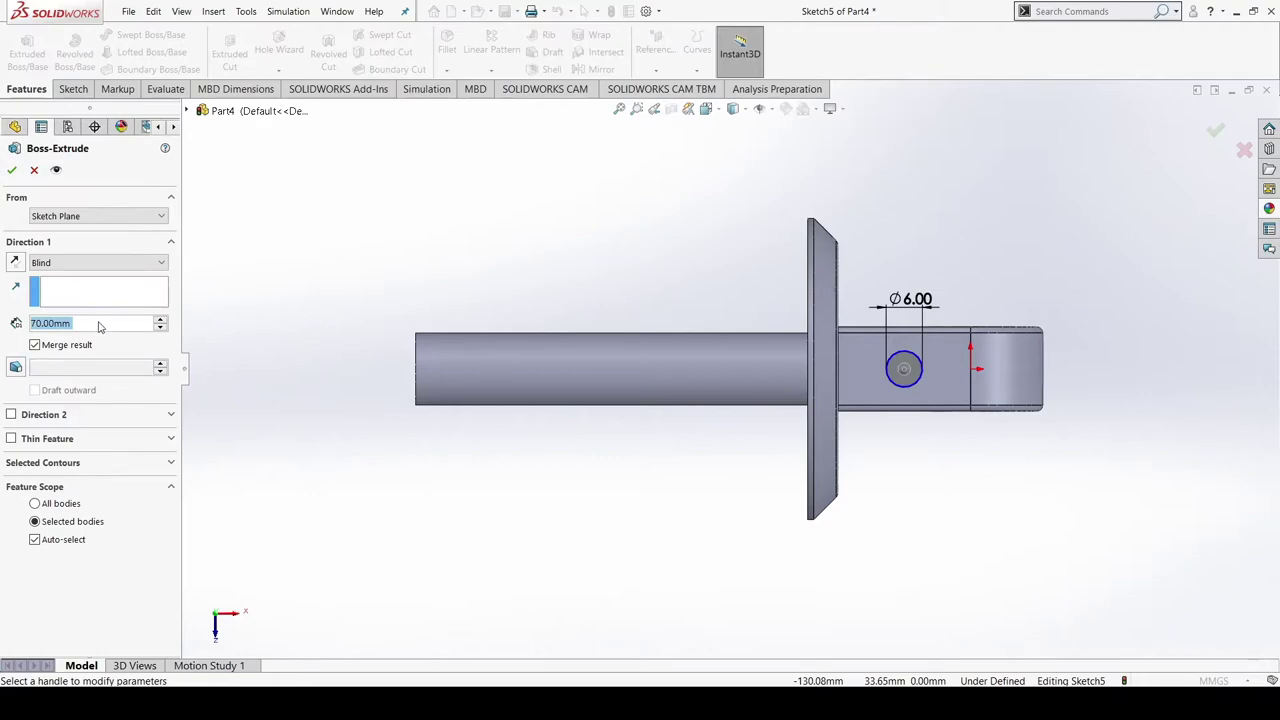
pyautogui.write('2')
pyautogui.press('Return')
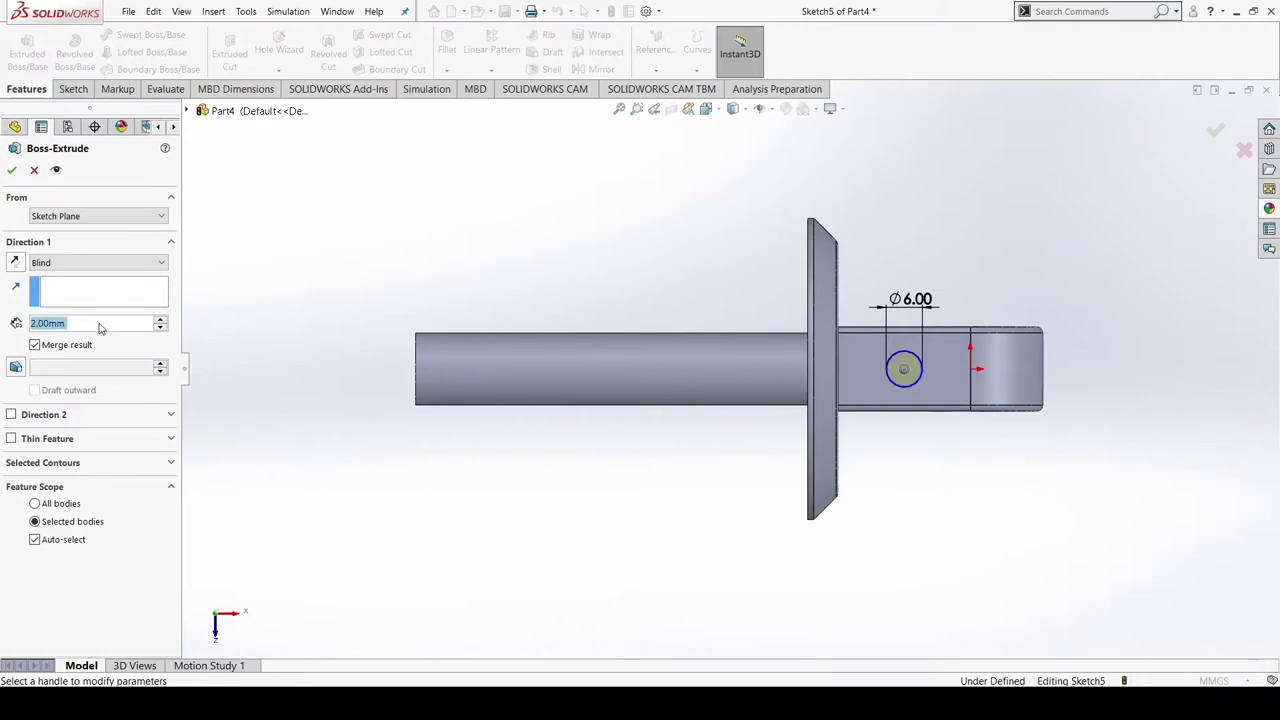
pyautogui.click(12, 171)
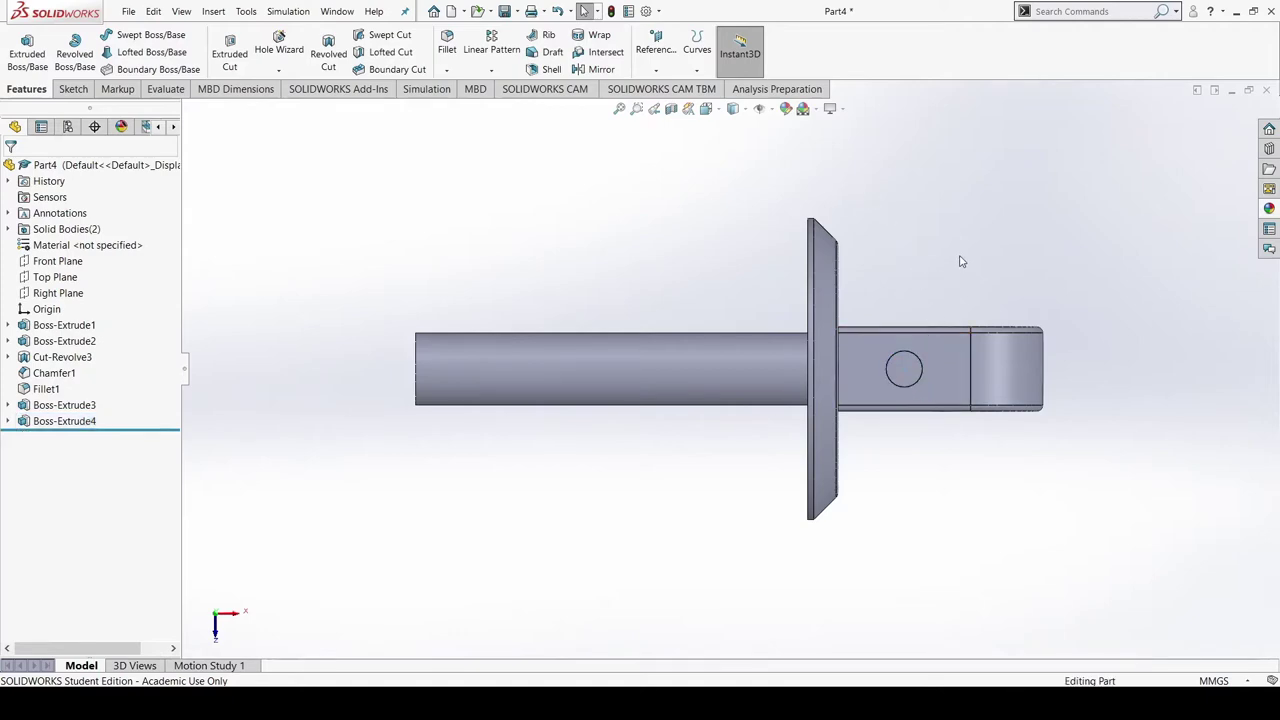
# Start a sketch on the 6 mm boss's end face and draw a concentric circle about 14.6 mm in diameter
pyautogui.click(906, 369)
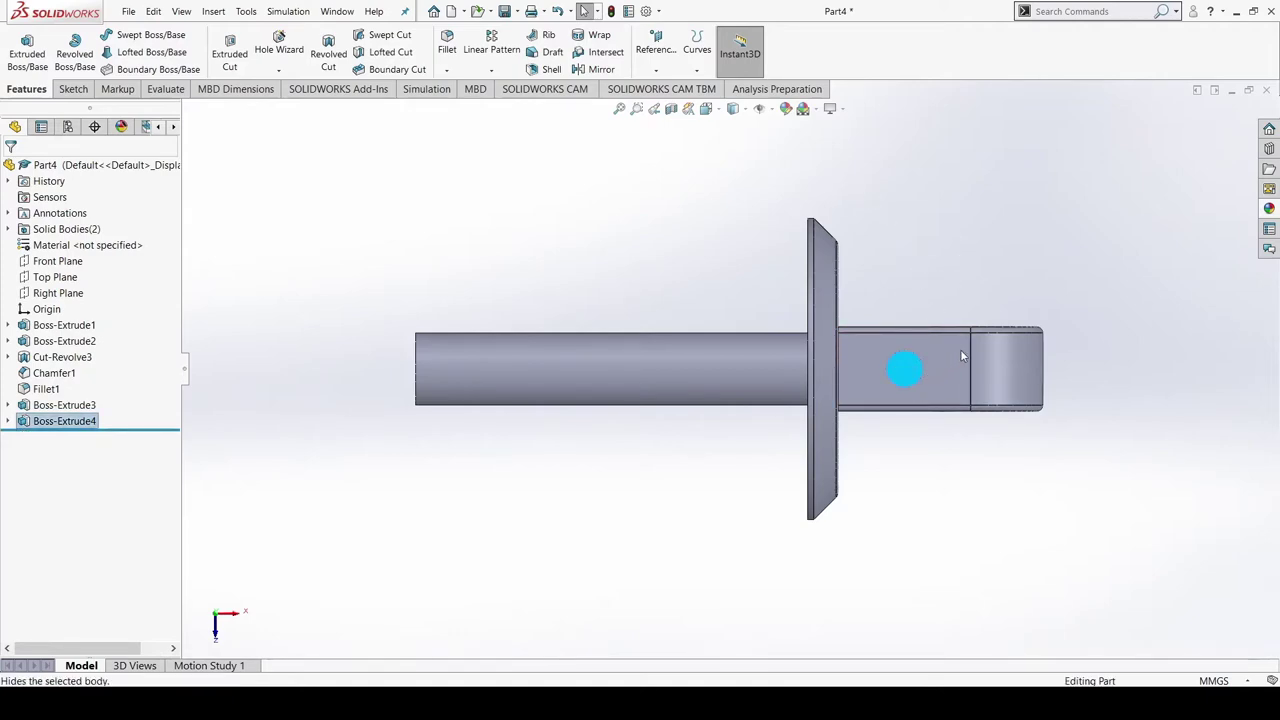
pyautogui.click(949, 351)
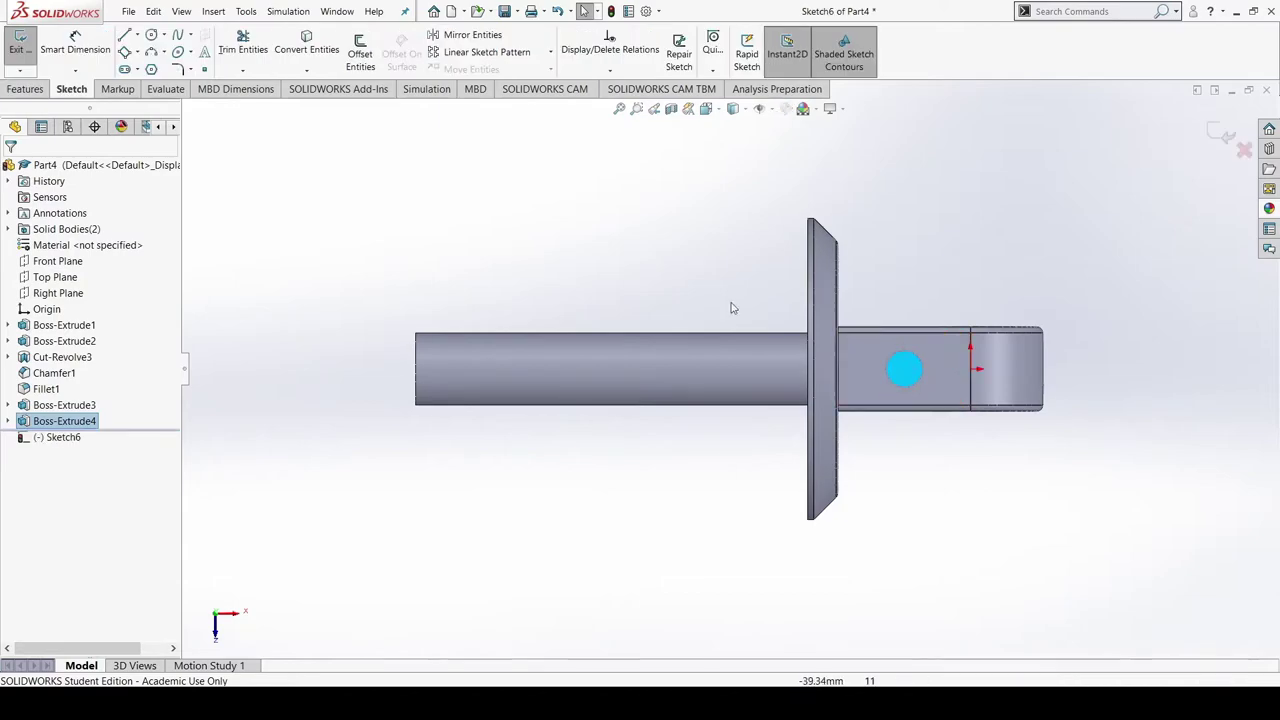
pyautogui.click(151, 36)
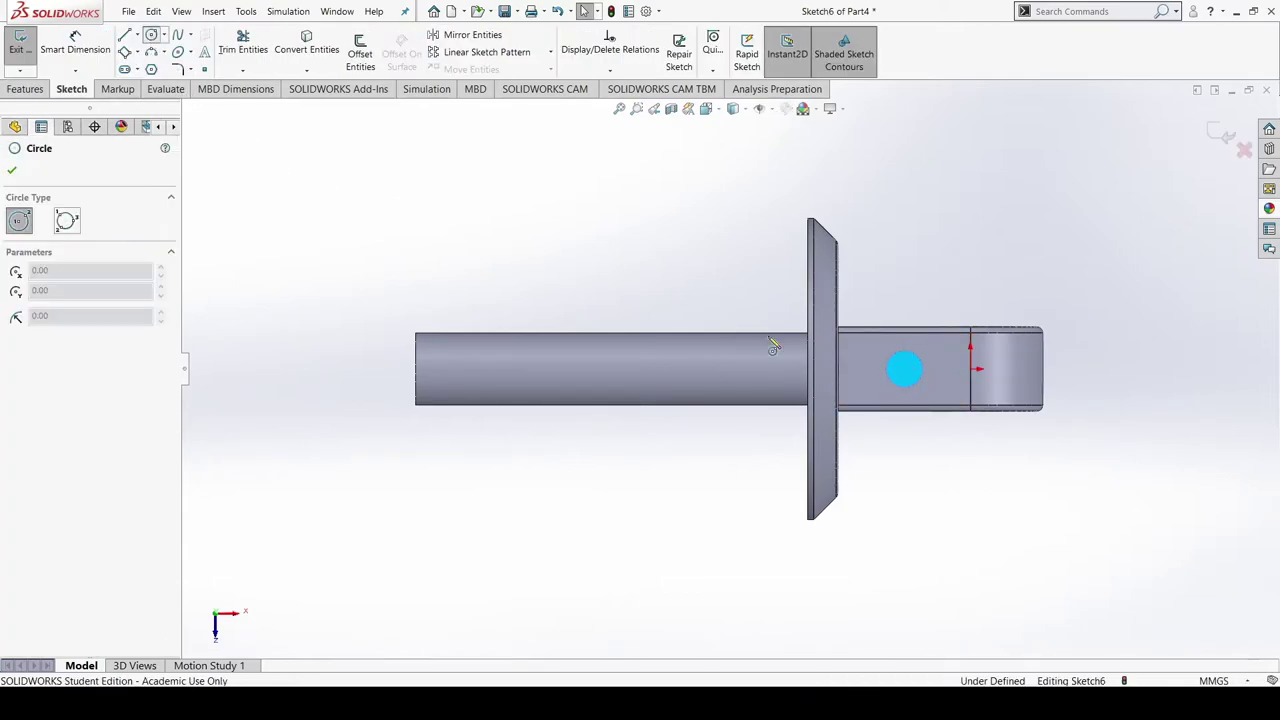
pyautogui.click(904, 370)
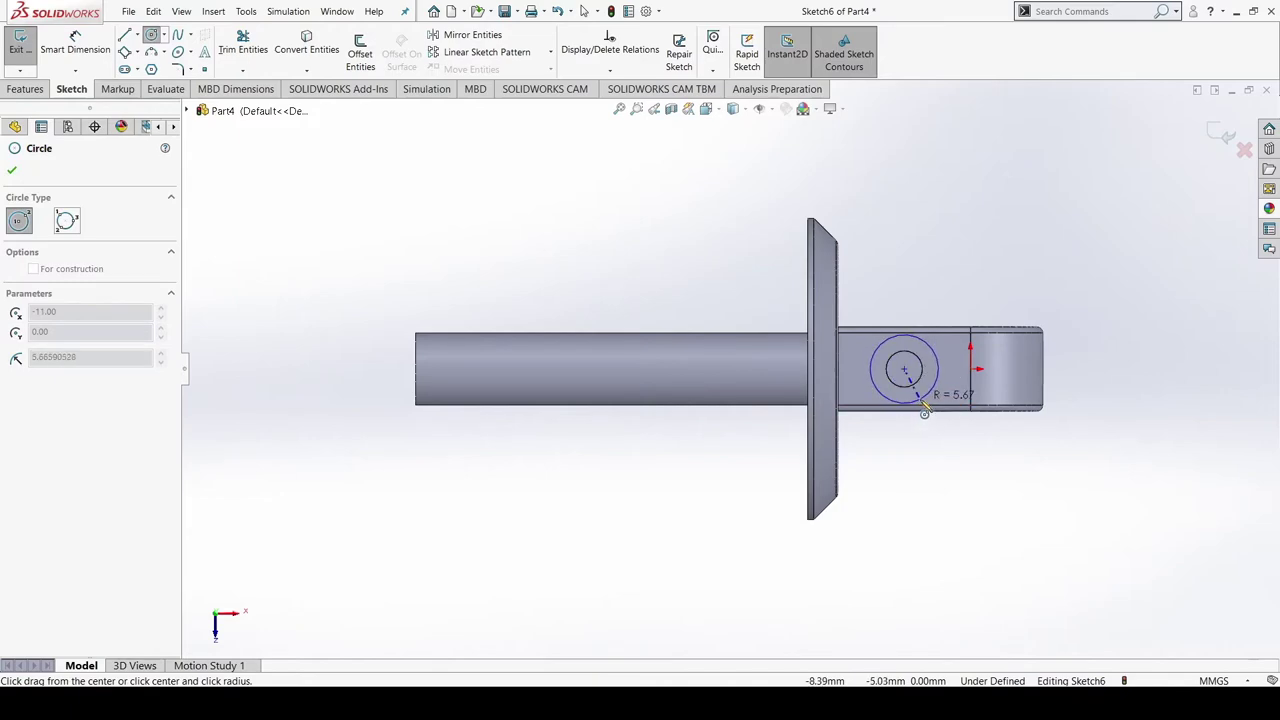
pyautogui.click(945, 399)
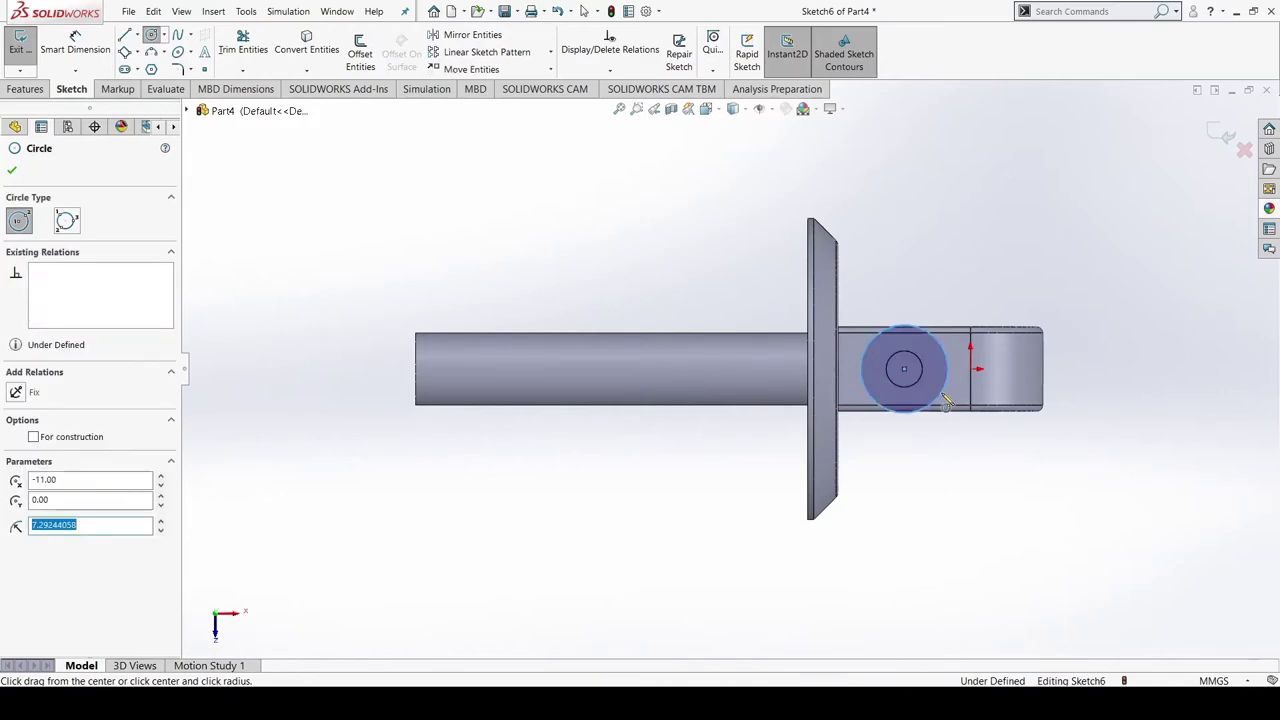
# Set the new circle's radius to 15 mm
pyautogui.write('15')
pyautogui.press('Return')
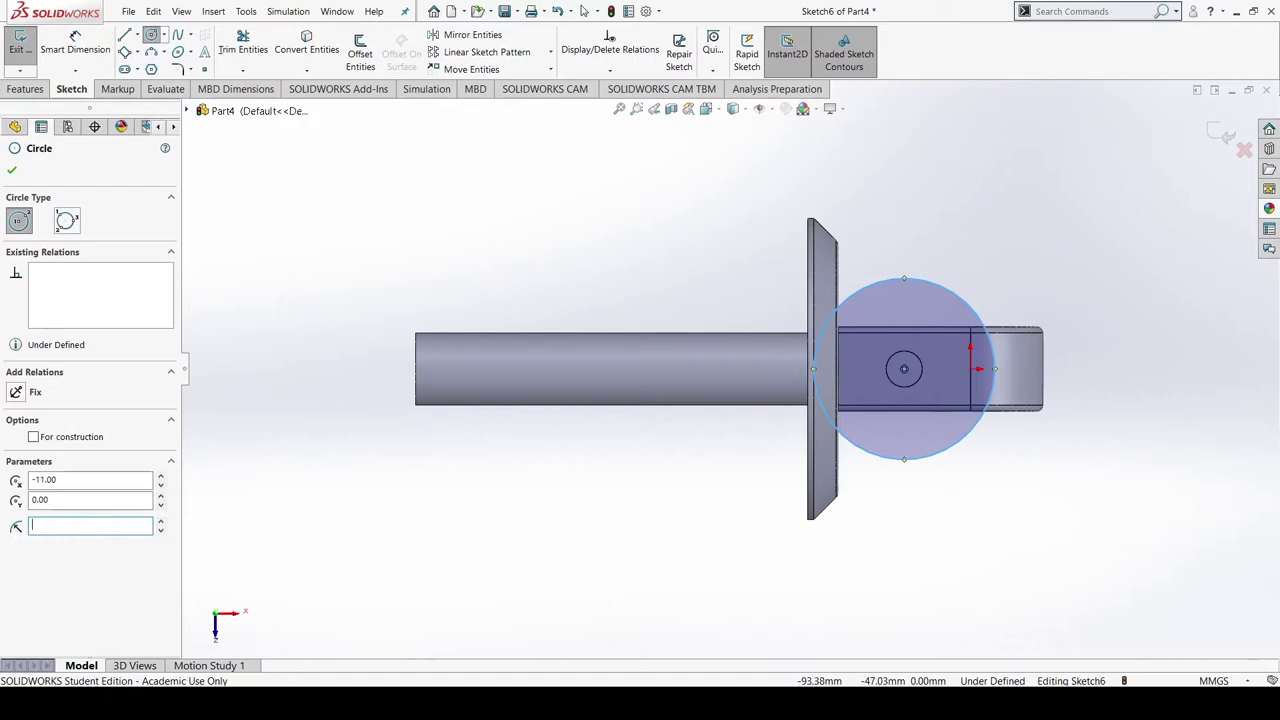
pyautogui.write('15.00')
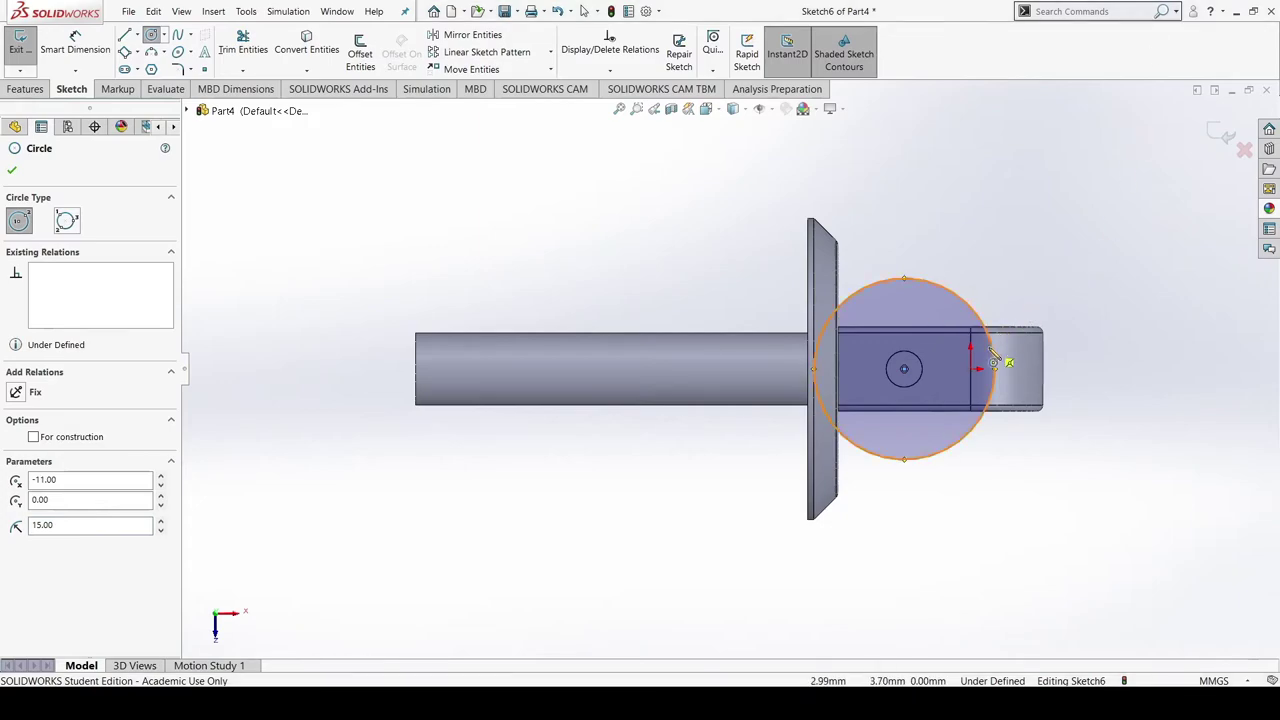
pyautogui.click(13, 171)
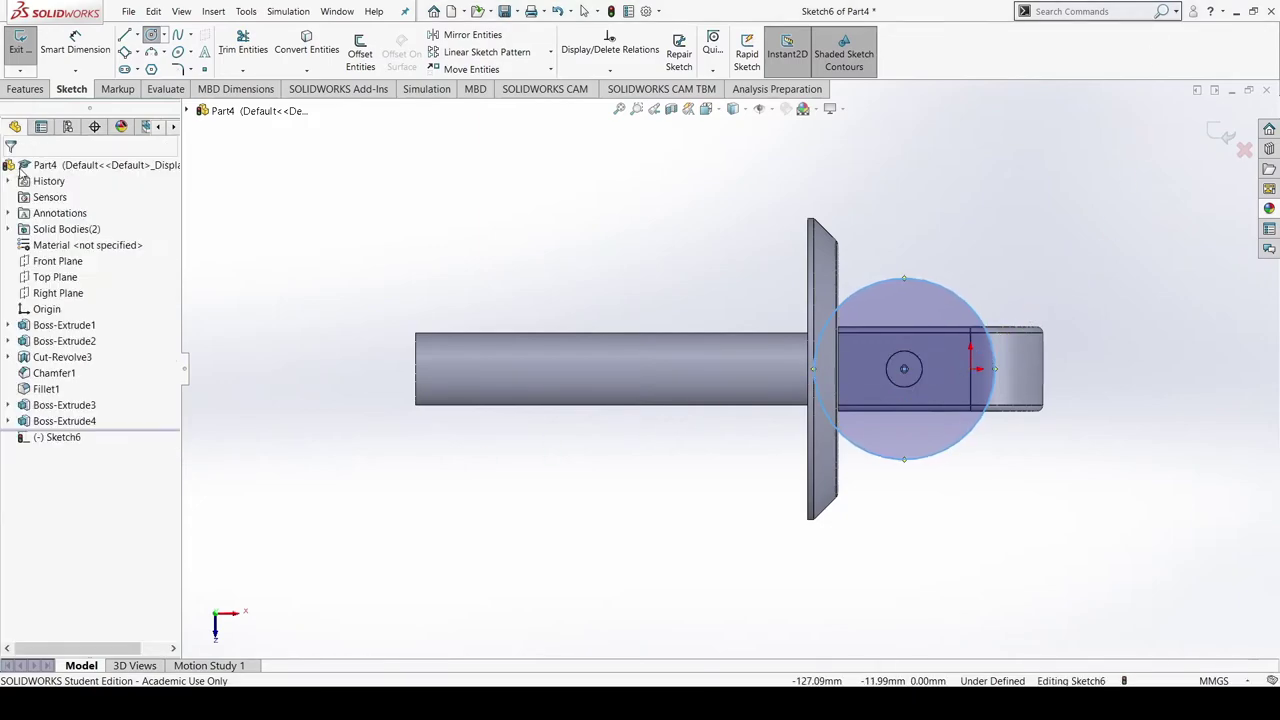
# Dimension the concentric circle's diameter to 15 mm
pyautogui.moveTo(223, 383); pyautogui.dragTo(268, 134, button='right')
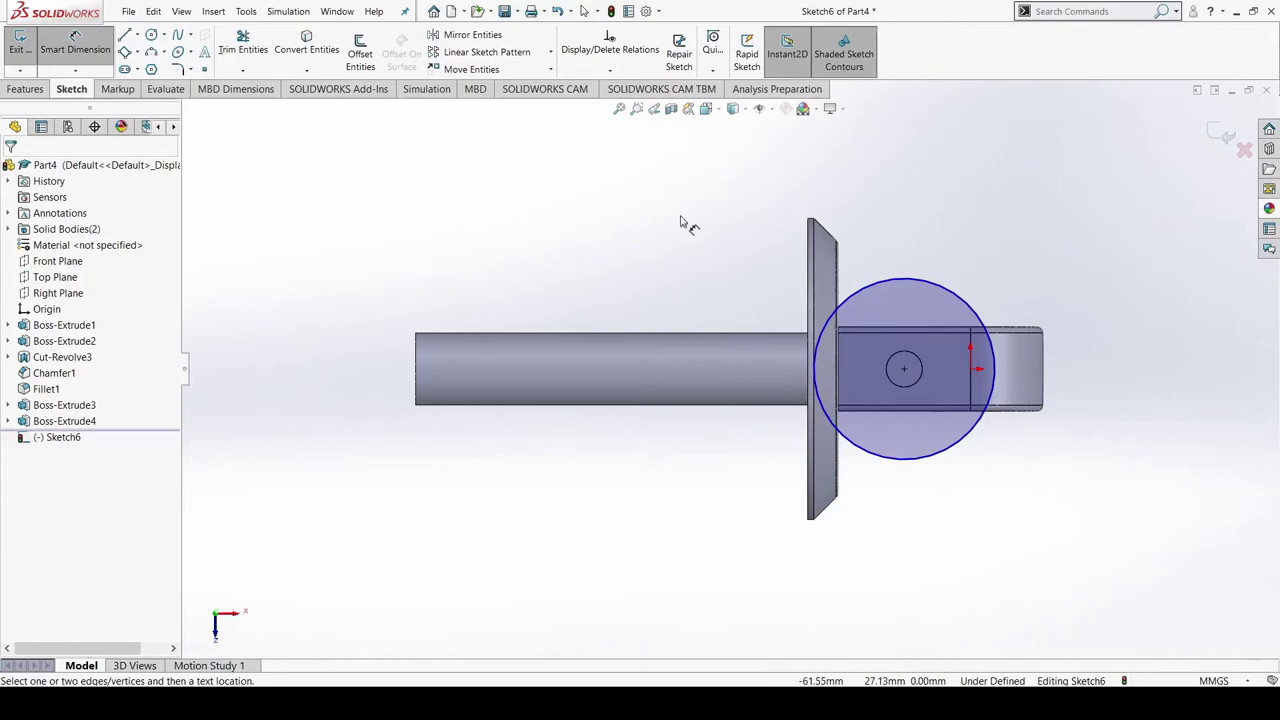
pyautogui.click(945, 290)
pyautogui.click(948, 270)
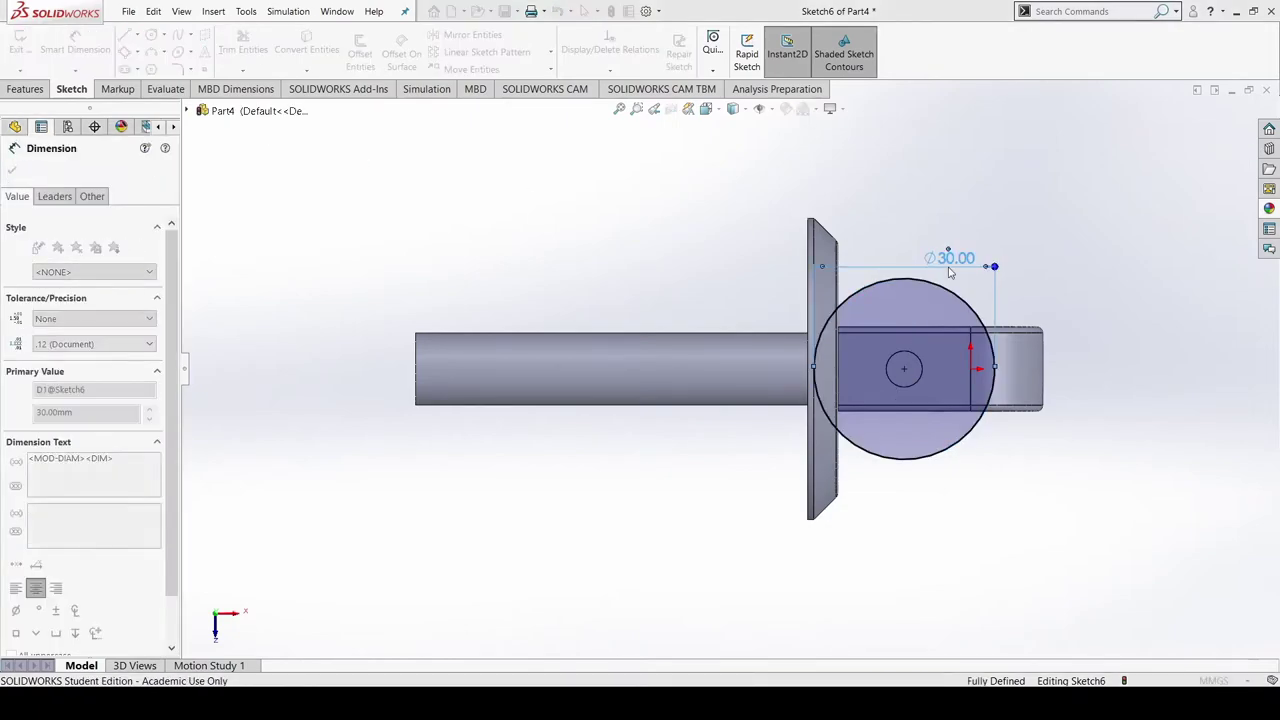
pyautogui.write('15')
pyautogui.press('Return')
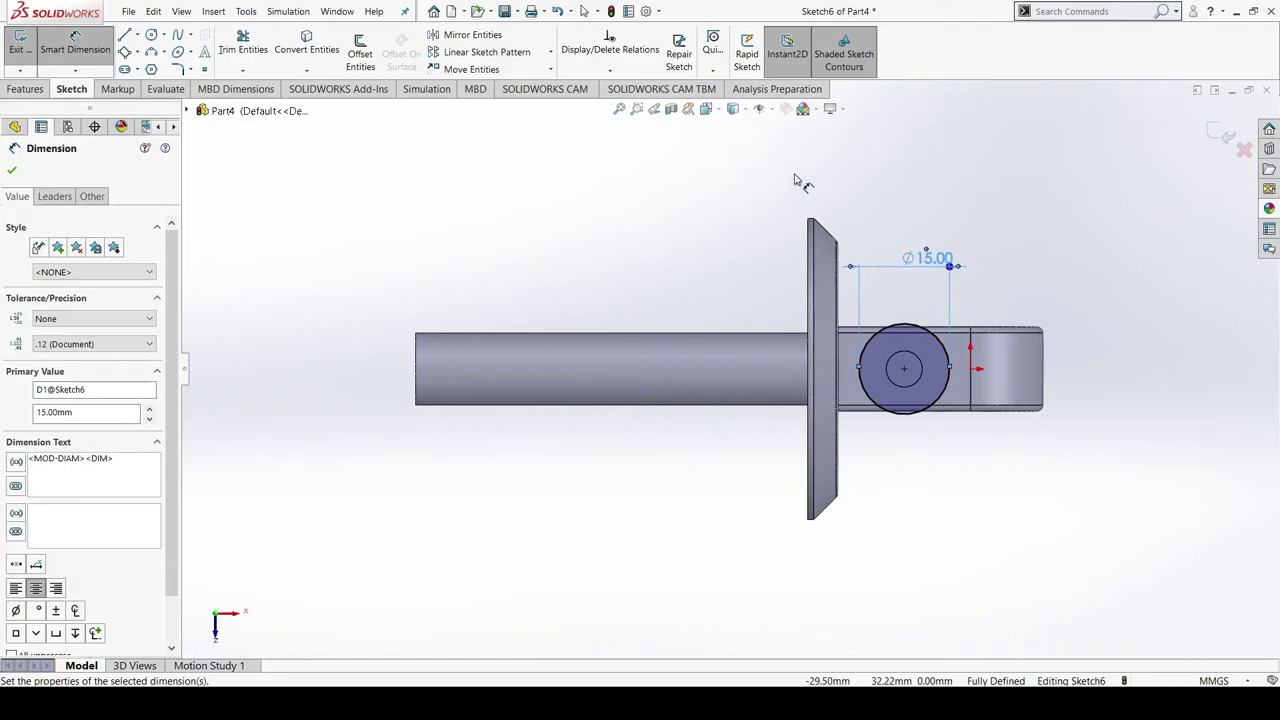
pyautogui.click(840, 170)
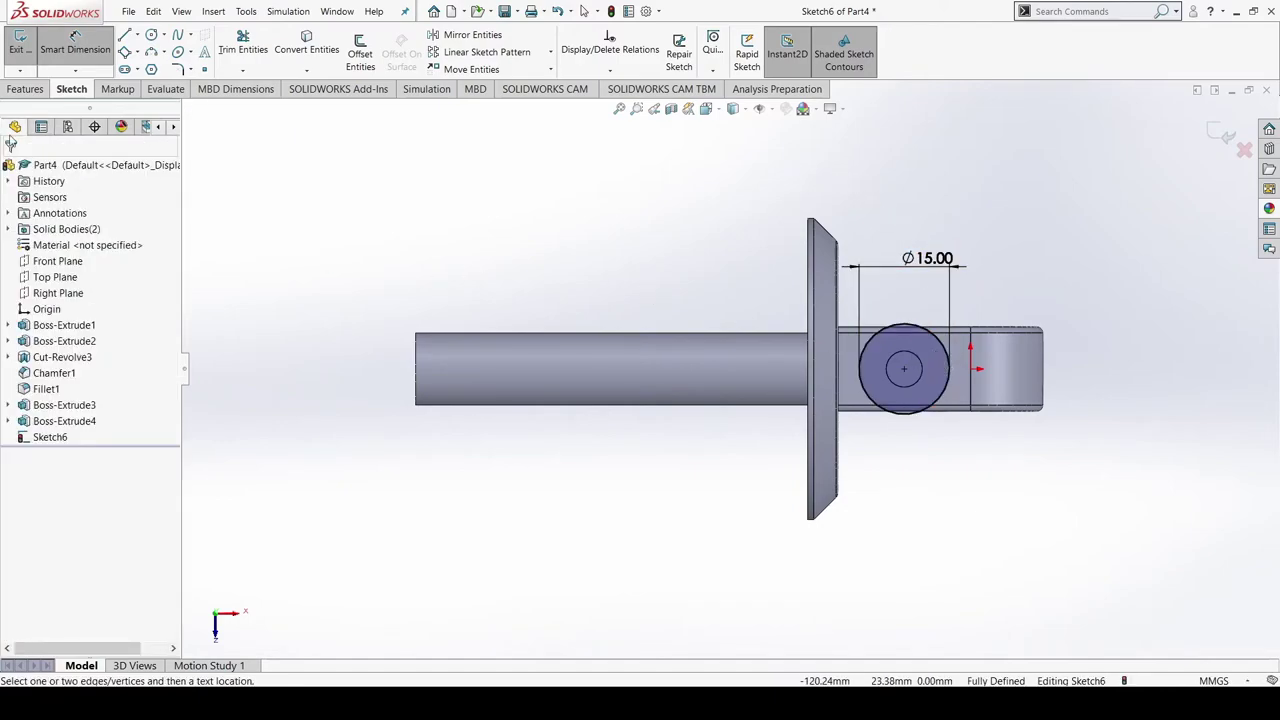
# Extrude the 15 mm circle as a blind 5 mm boss with merged result
pyautogui.click(30, 90)
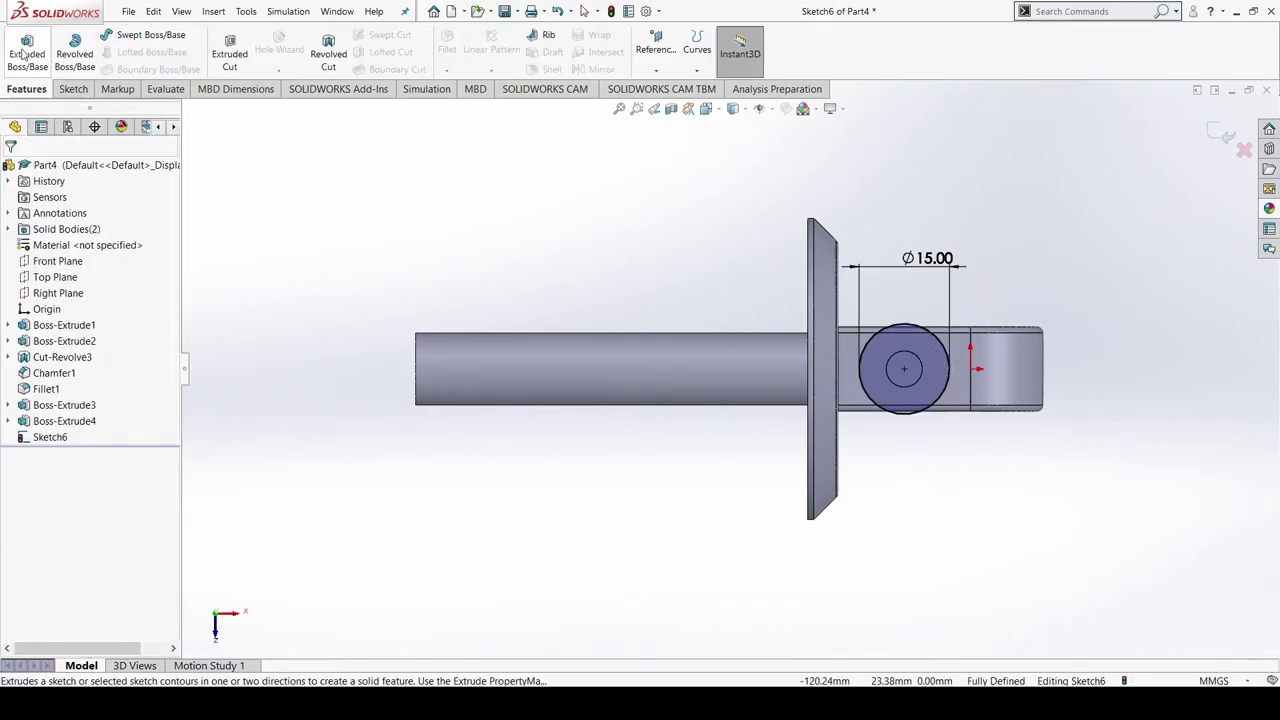
pyautogui.click(24, 52)
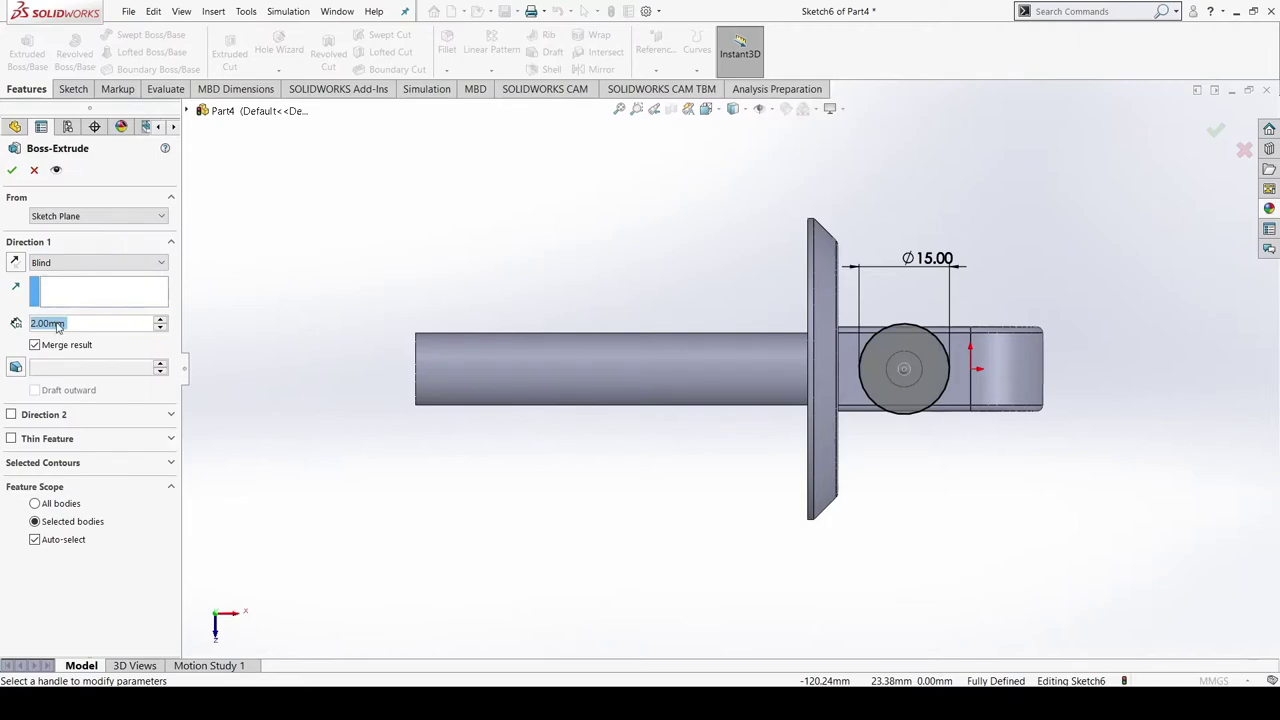
pyautogui.write('5')
pyautogui.press('Return')
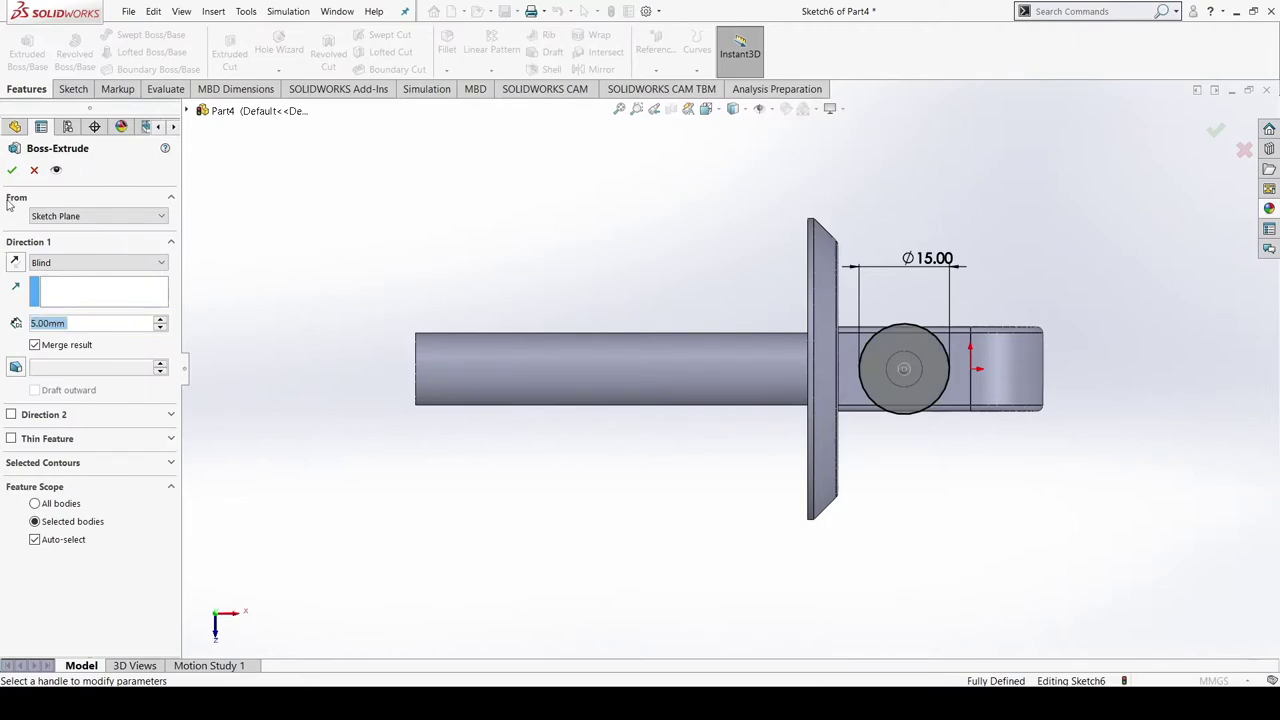
pyautogui.click(12, 170)
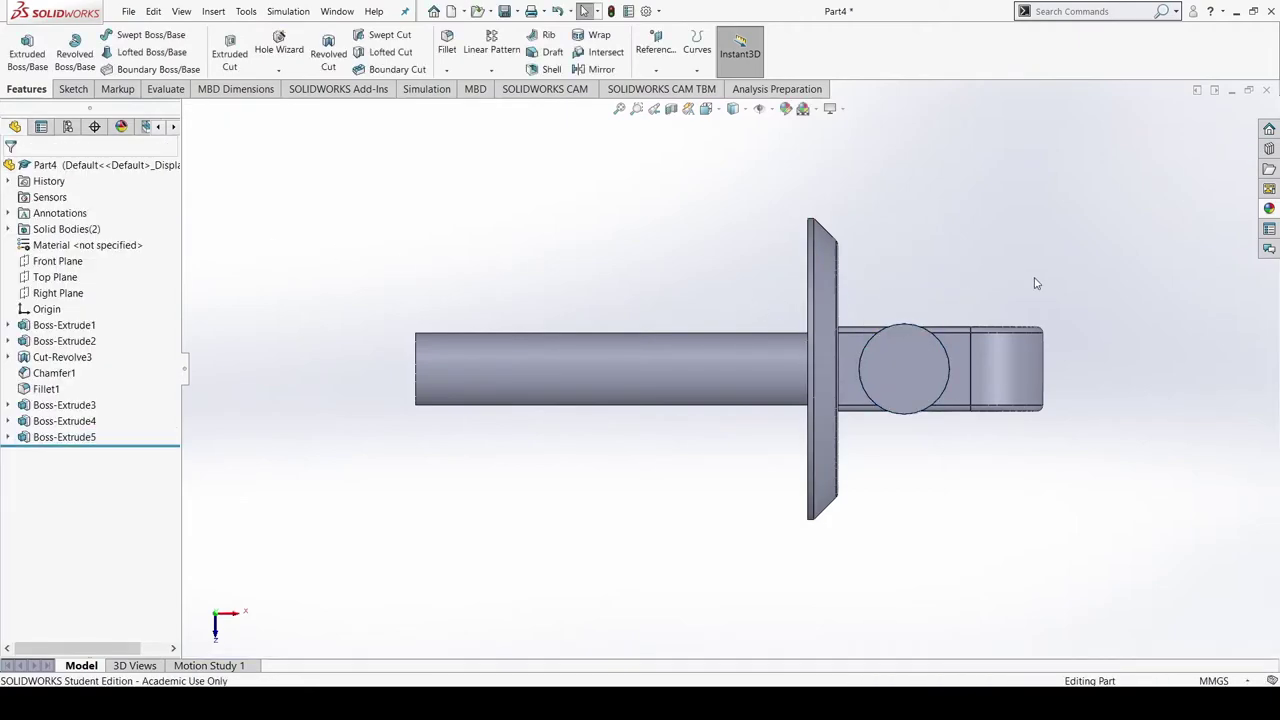
# Chamfer the outer circular edge of the 15 mm knob's end face by 2 mm at 45 degrees
pyautogui.moveTo(1035, 283); pyautogui.dragTo(986, 223, button='middle')
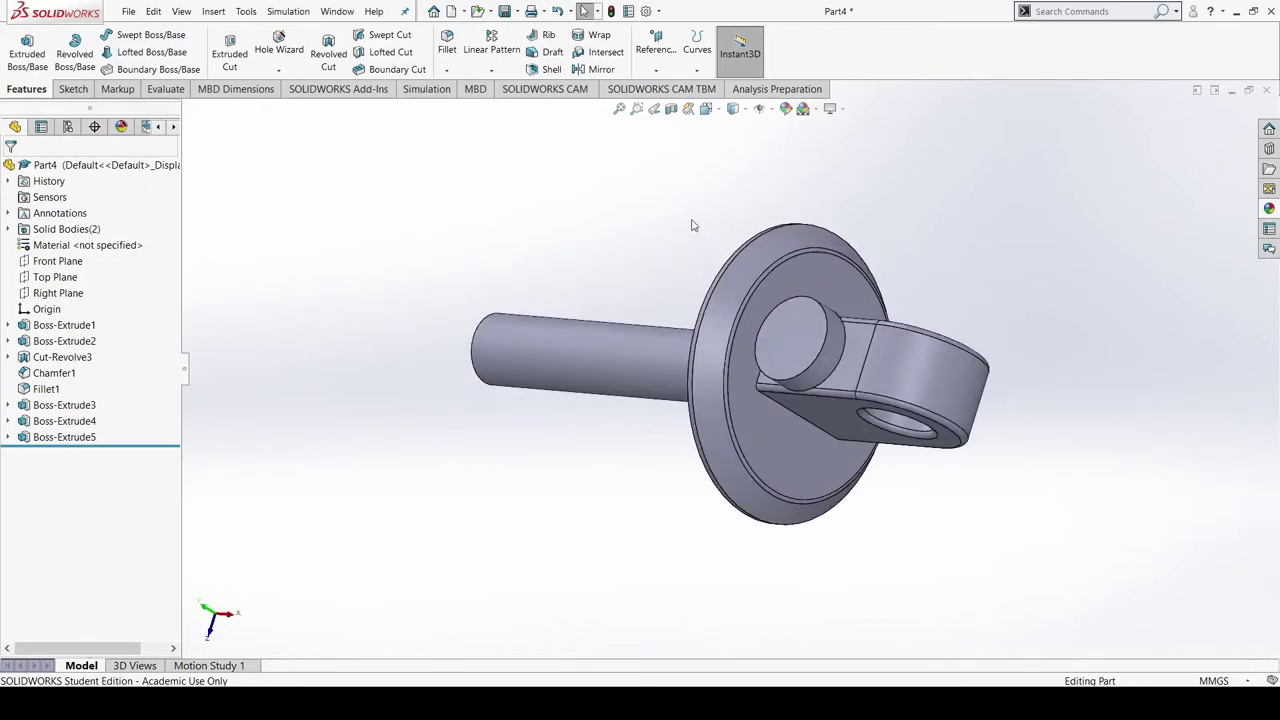
pyautogui.click(78, 91)
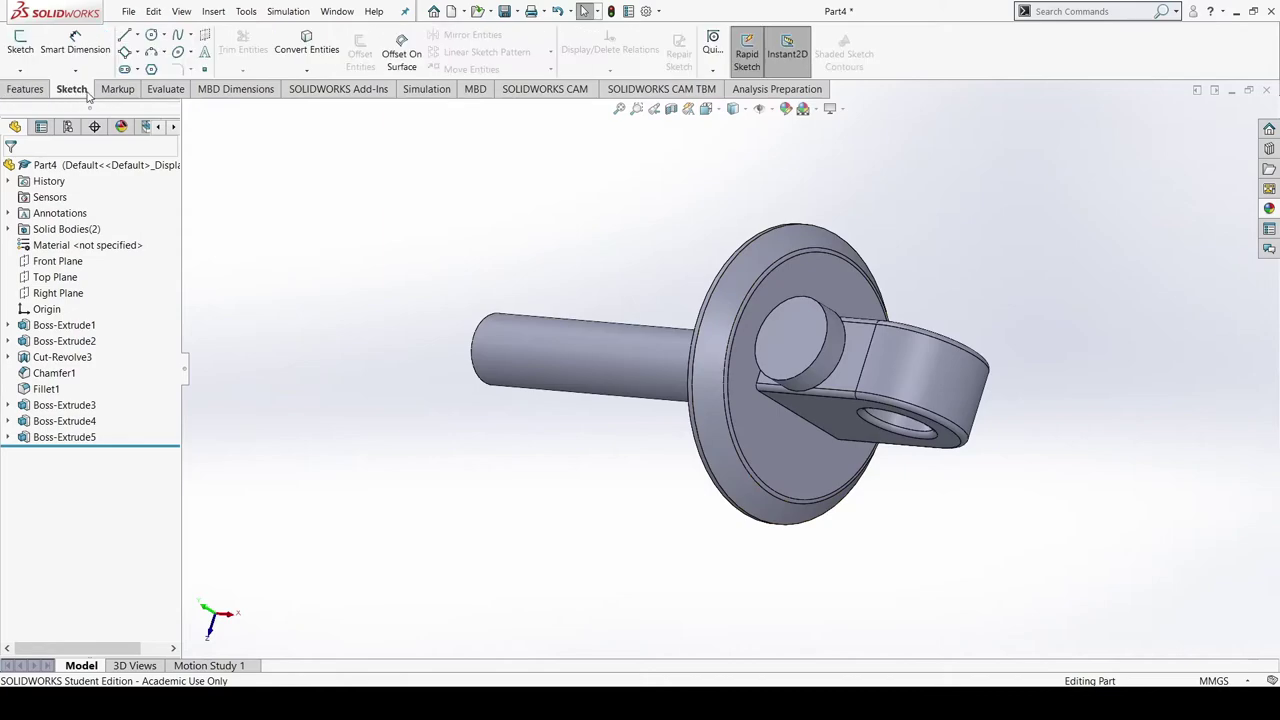
pyautogui.click(28, 89)
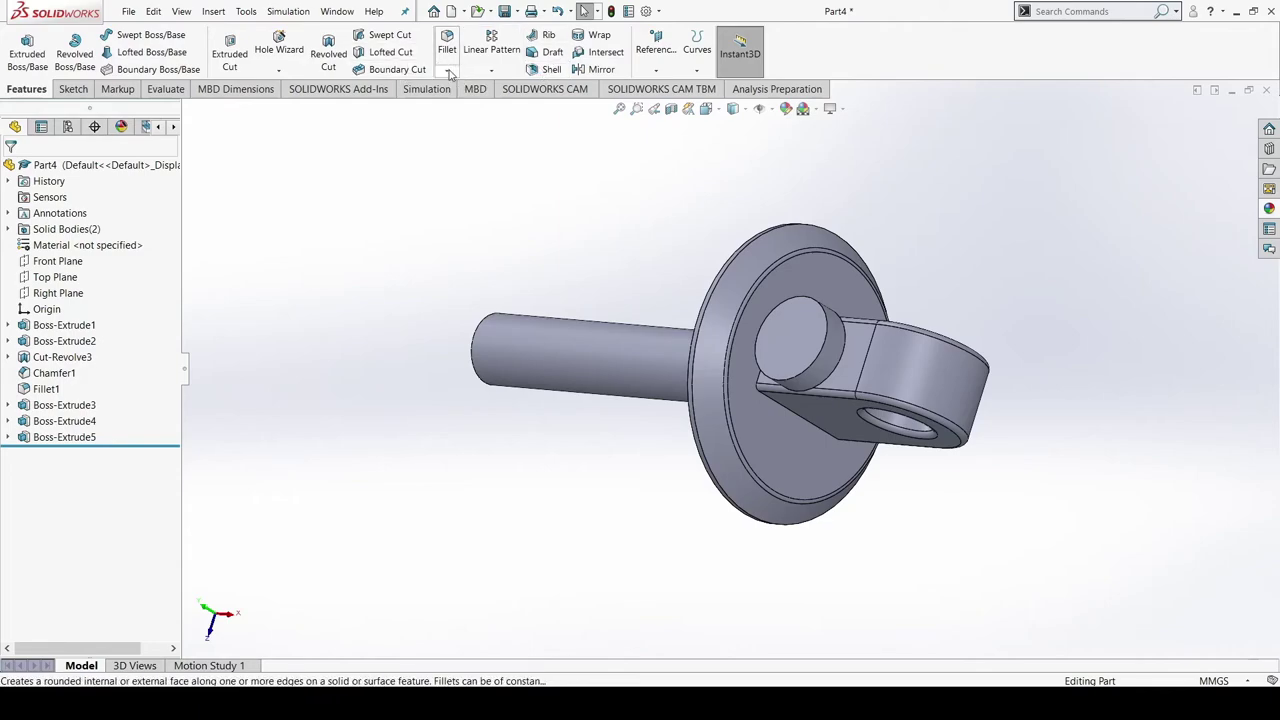
pyautogui.press('c')
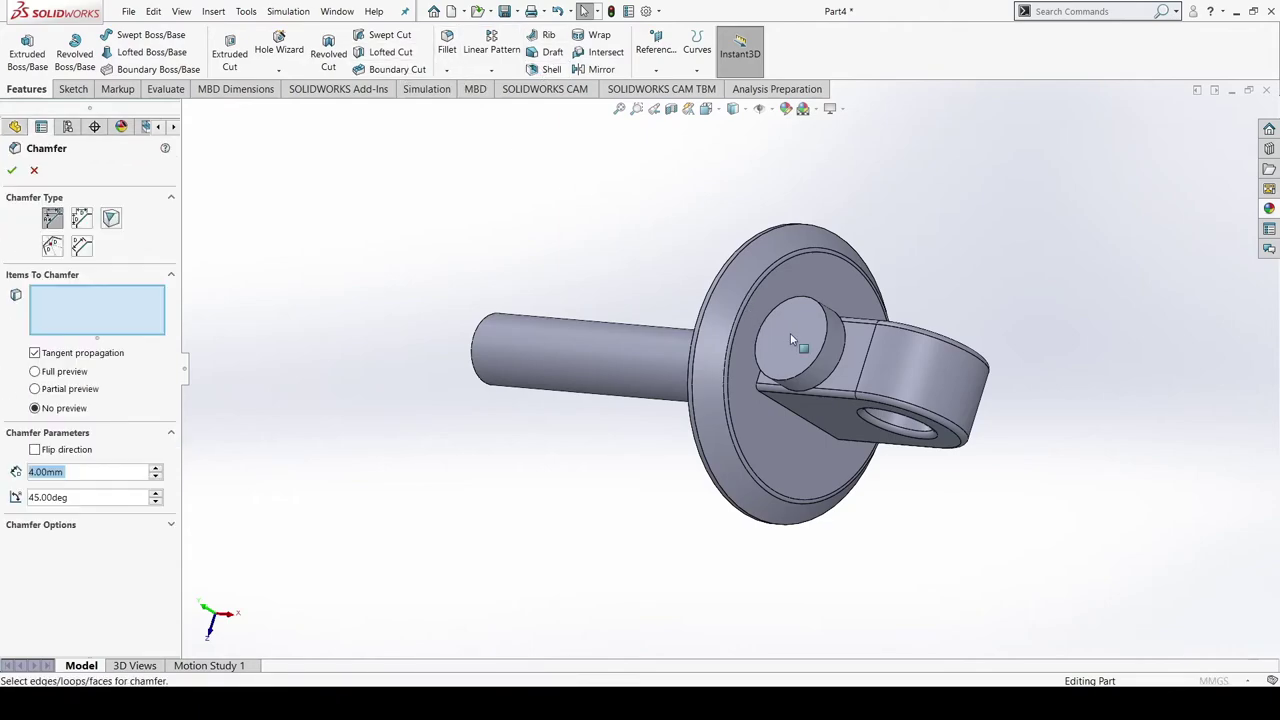
pyautogui.click(823, 333)
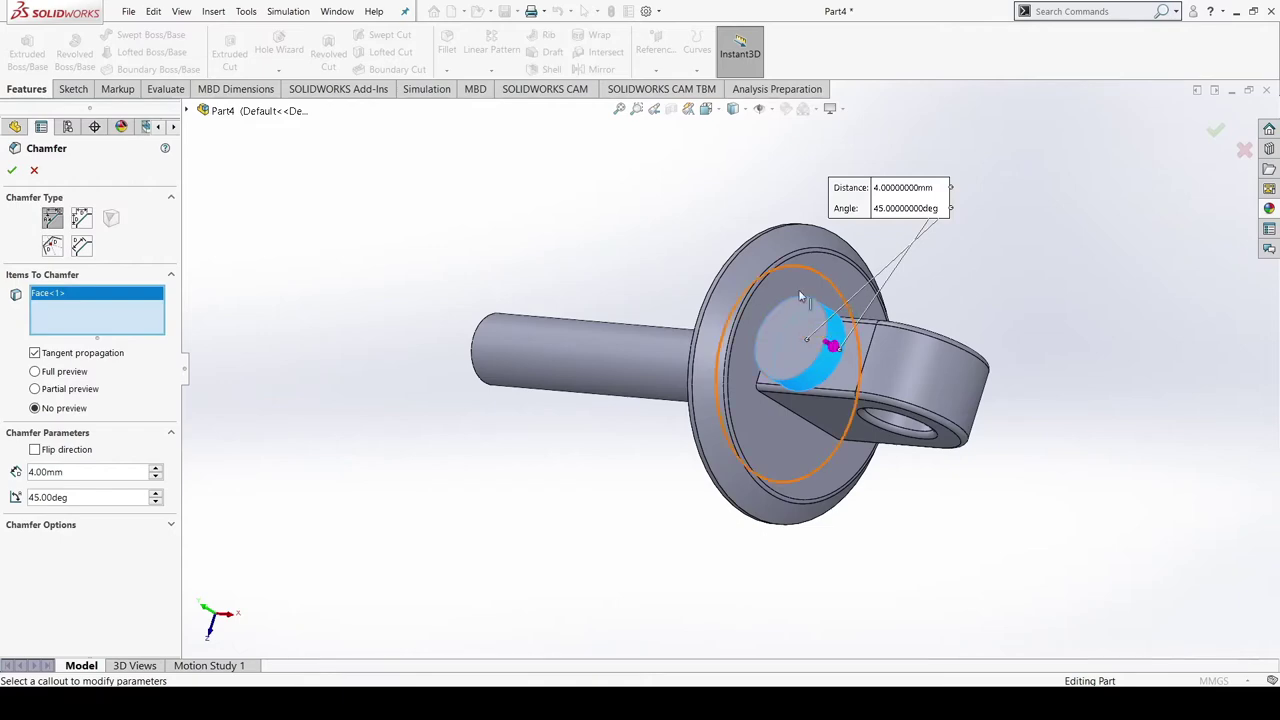
pyautogui.rightClick(60, 293)
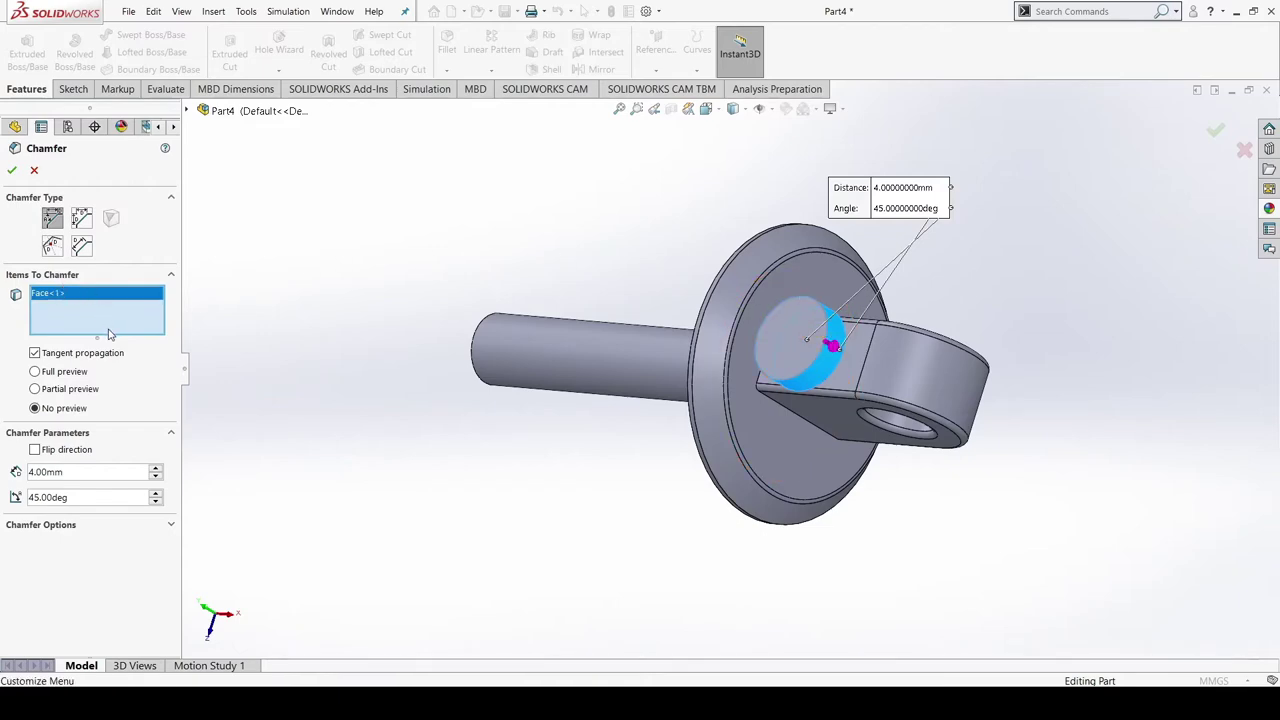
pyautogui.click(112, 335)
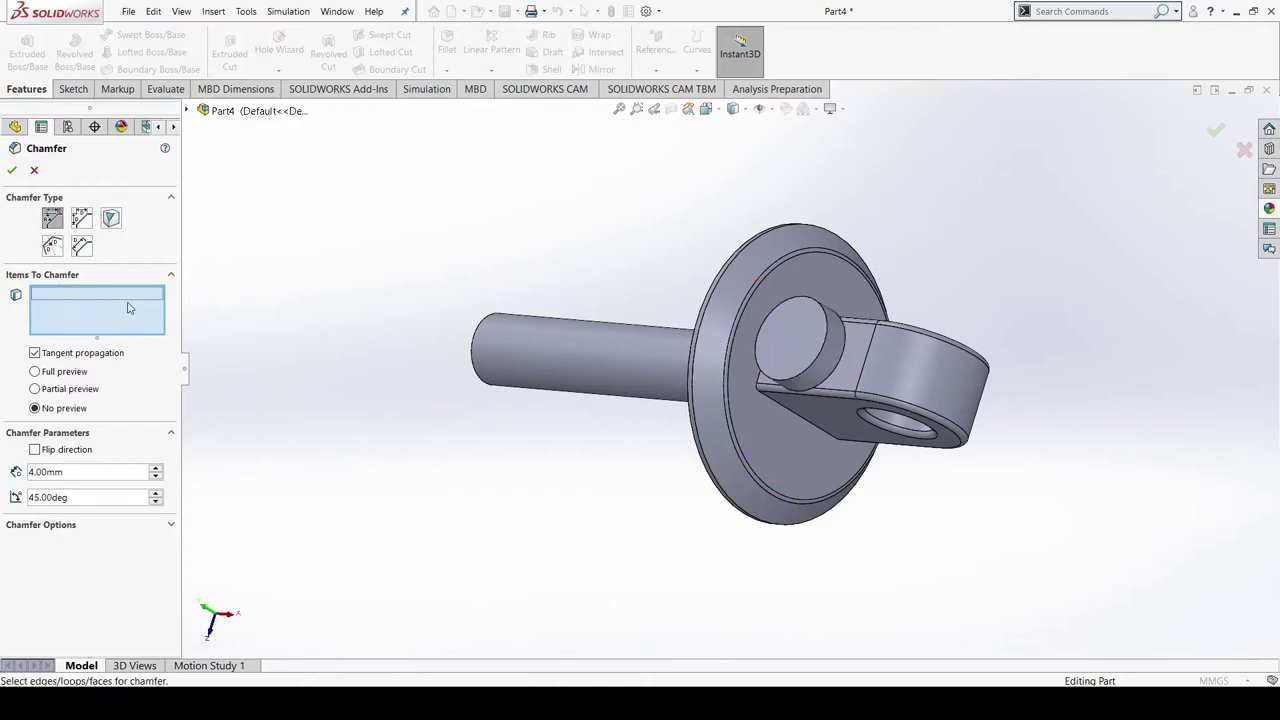
pyautogui.click(830, 342)
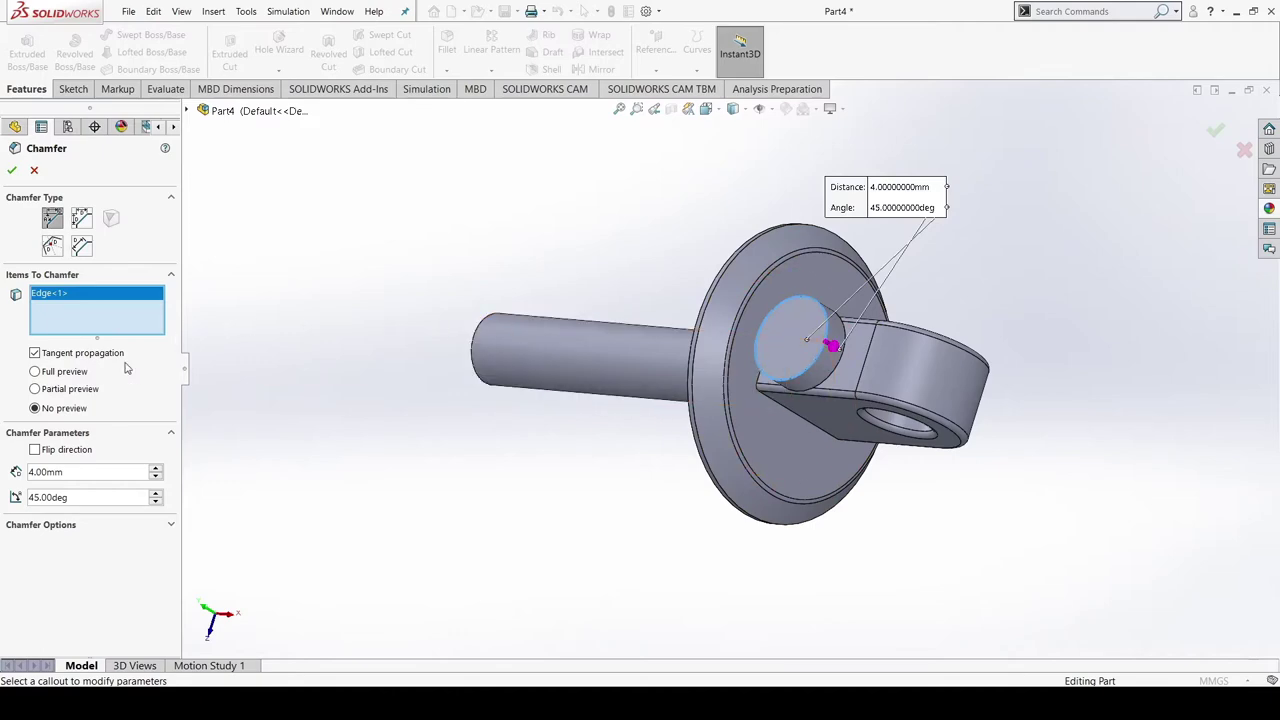
pyautogui.doubleClick(61, 473)
pyautogui.write('2')
pyautogui.press('Return')
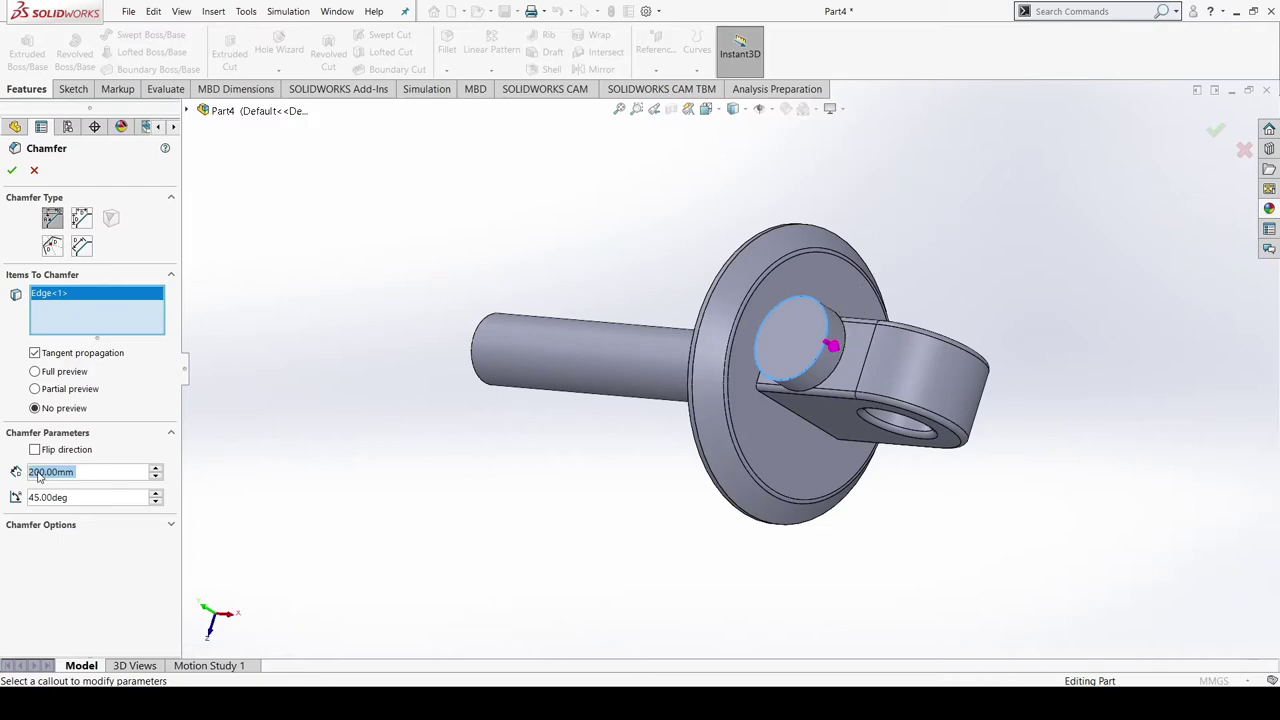
pyautogui.click(47, 472)
pyautogui.press('Return')
pyautogui.click(14, 172)
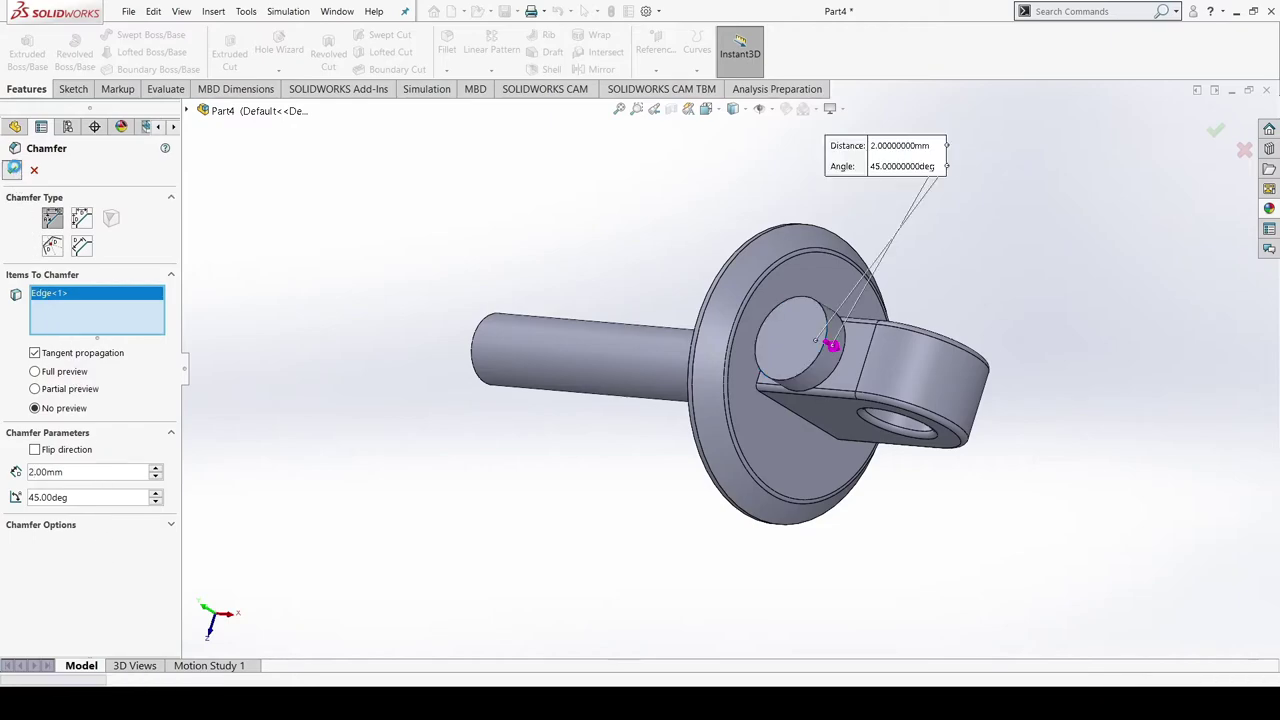
pyautogui.scroll(1, 693, 515)
pyautogui.moveTo(692, 515); pyautogui.dragTo(824, 350, button='middle')
pyautogui.click(833, 339)
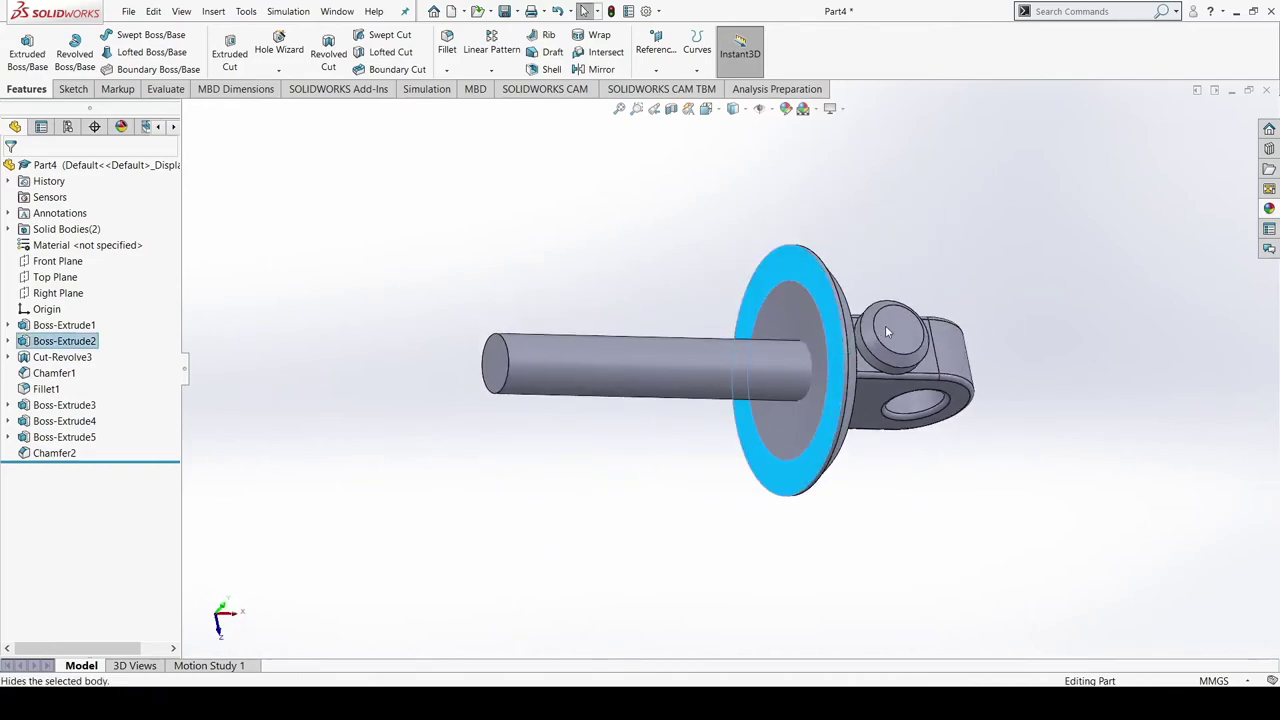
pyautogui.click(925, 325)
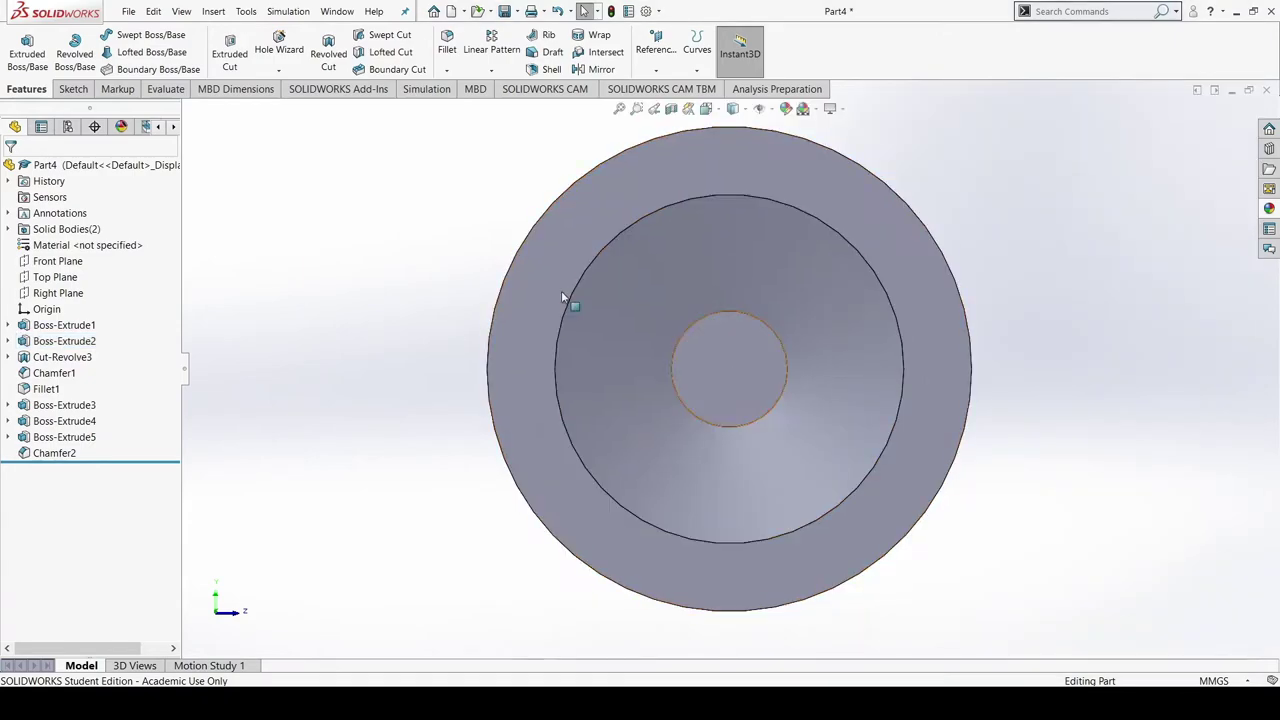
pyautogui.click(78, 89)
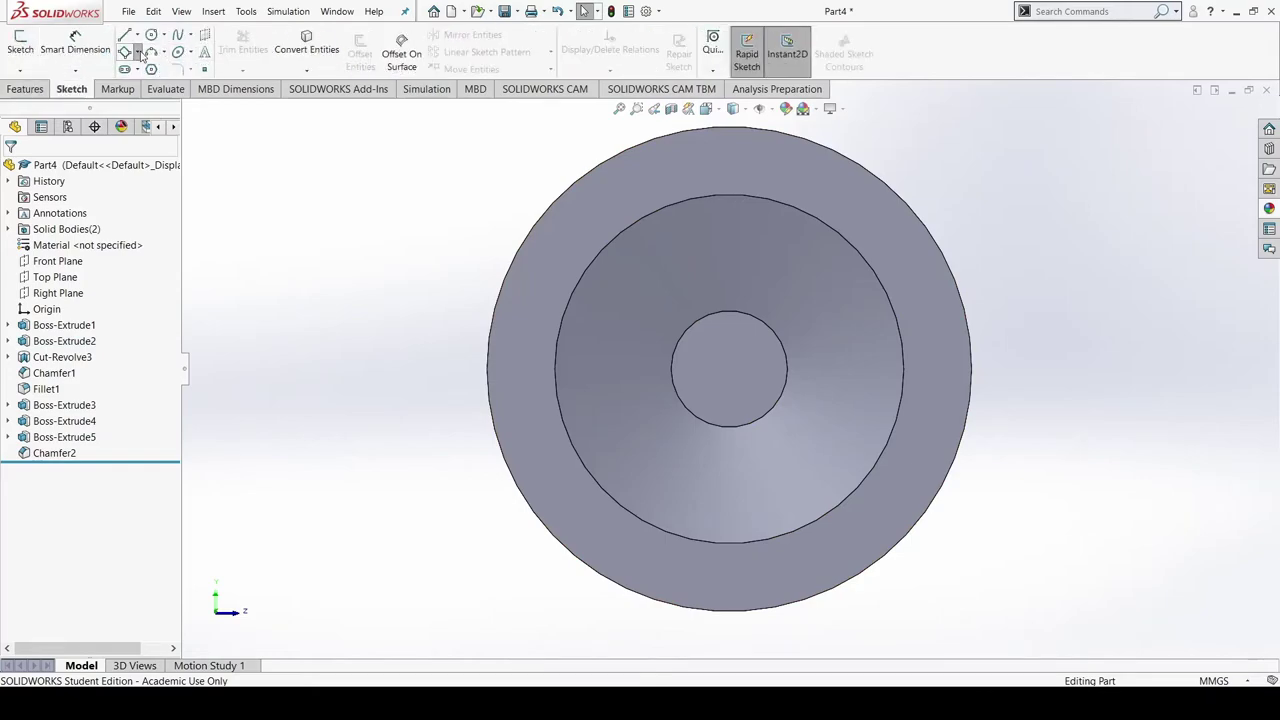
pyautogui.click(126, 51)
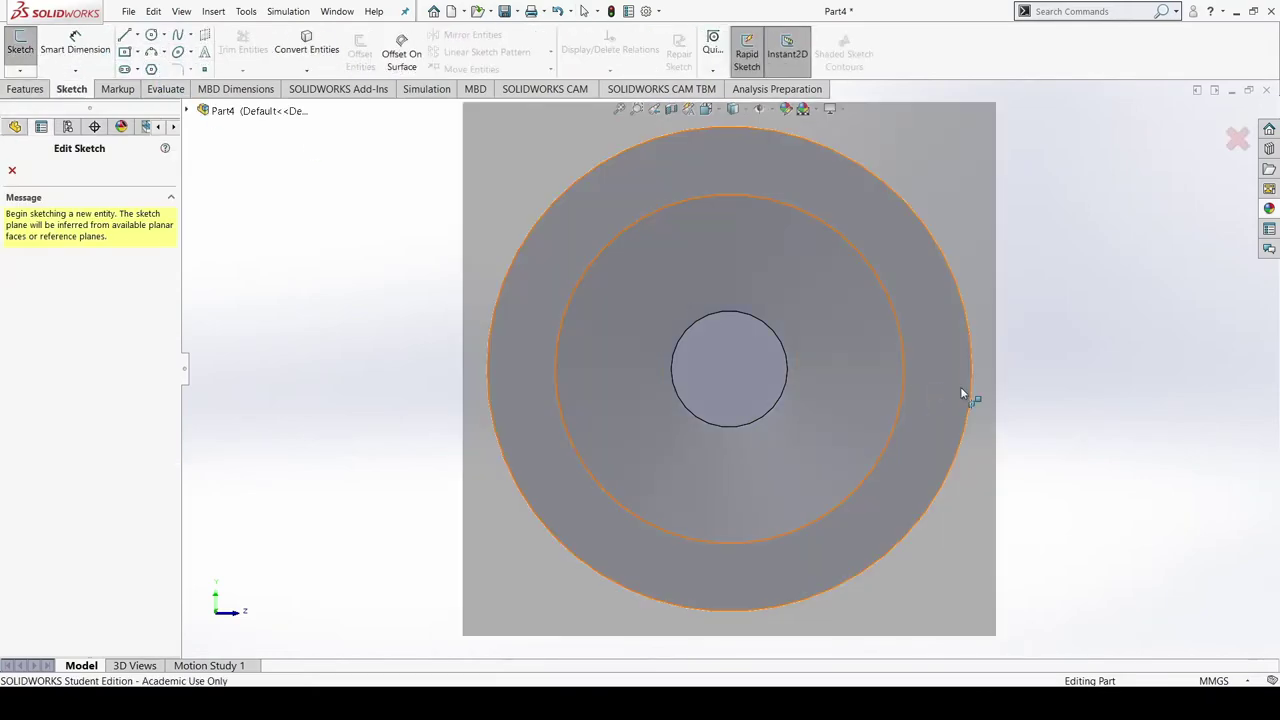
pyautogui.click(968, 373)
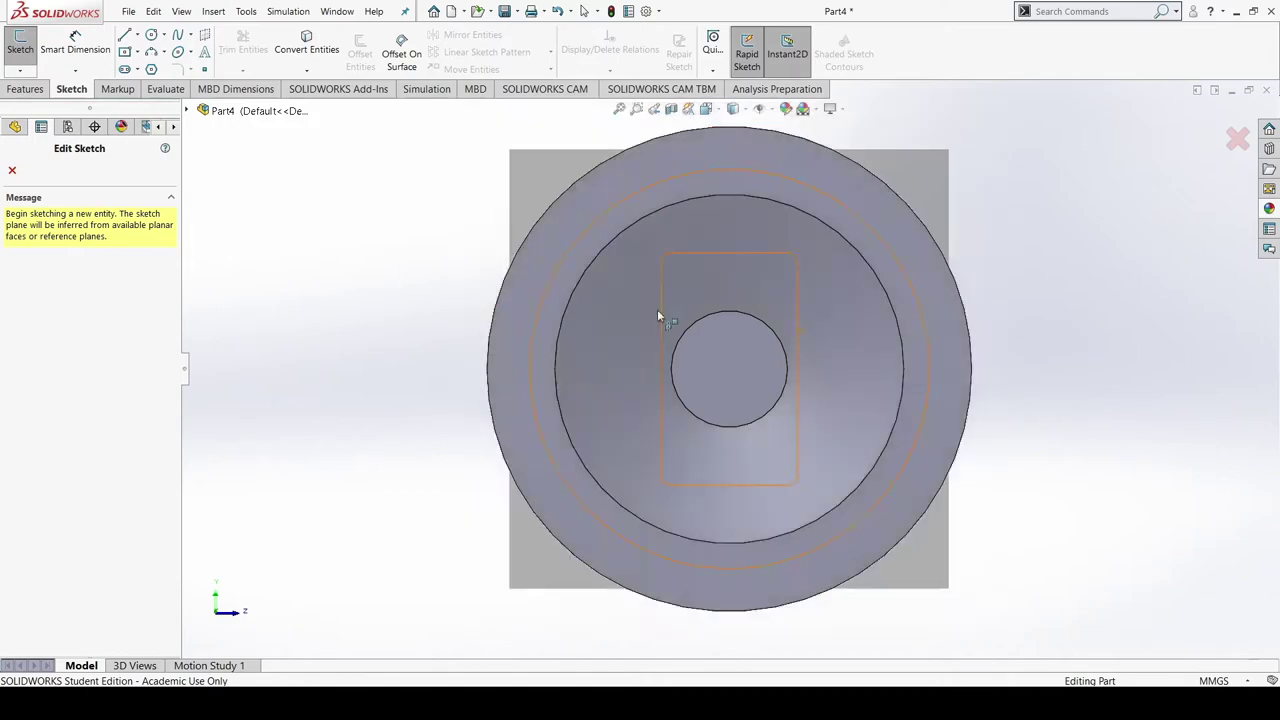
pyautogui.click(12, 172)
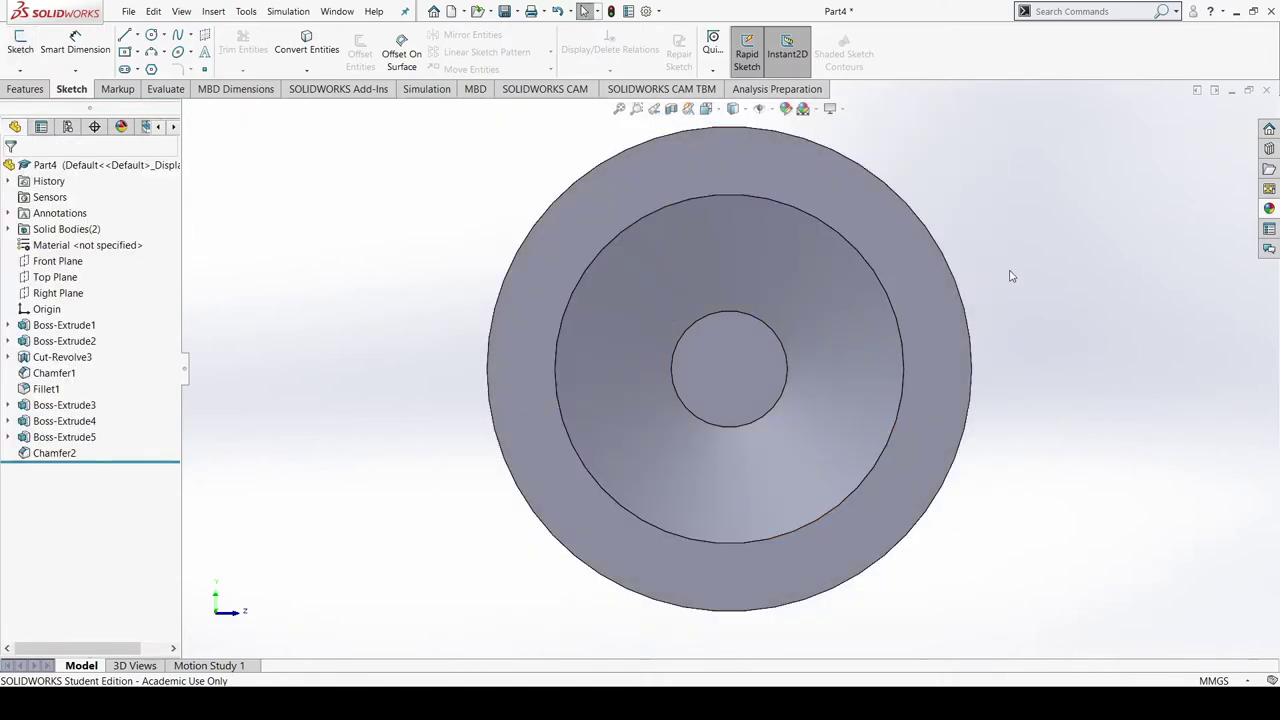
# Sketch a center rectangle about 30.7 by 9.6 mm on the disc's flat shaft-side face, centred on its outer edge level with the origin
pyautogui.moveTo(1008, 274); pyautogui.dragTo(1045, 273, button='middle')
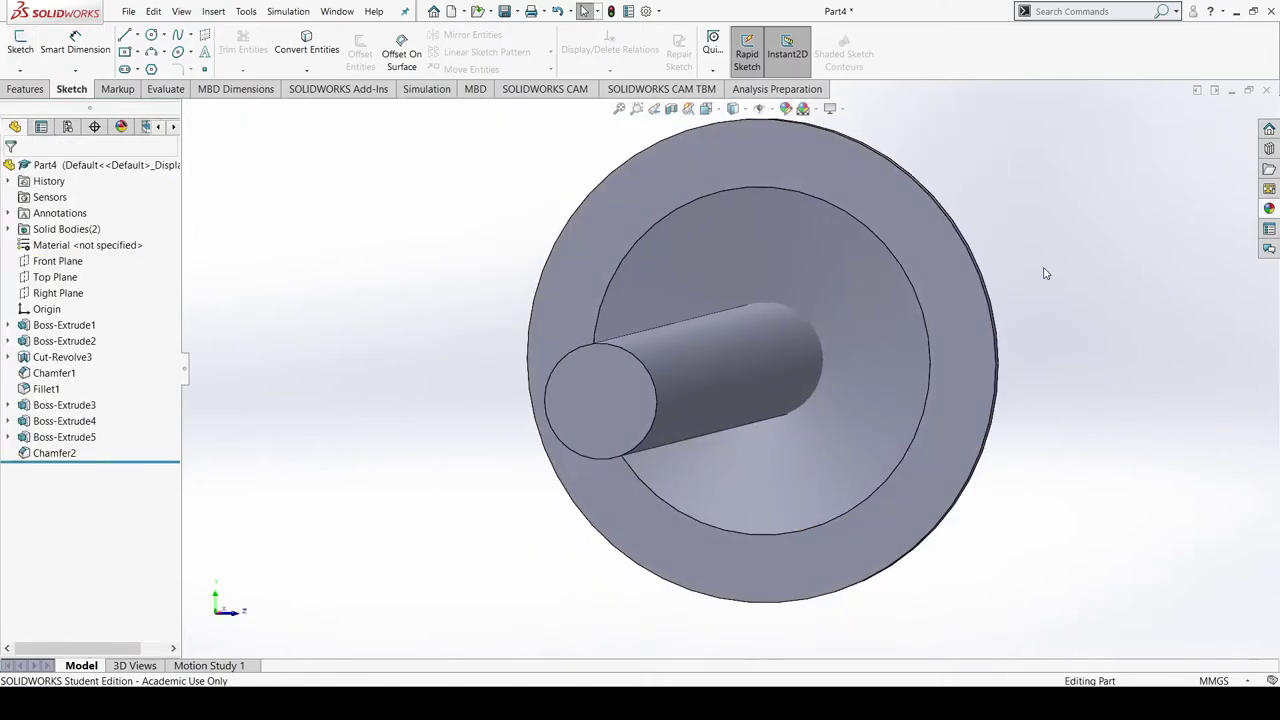
pyautogui.click(961, 350)
pyautogui.hotkey('ctrl', '8')
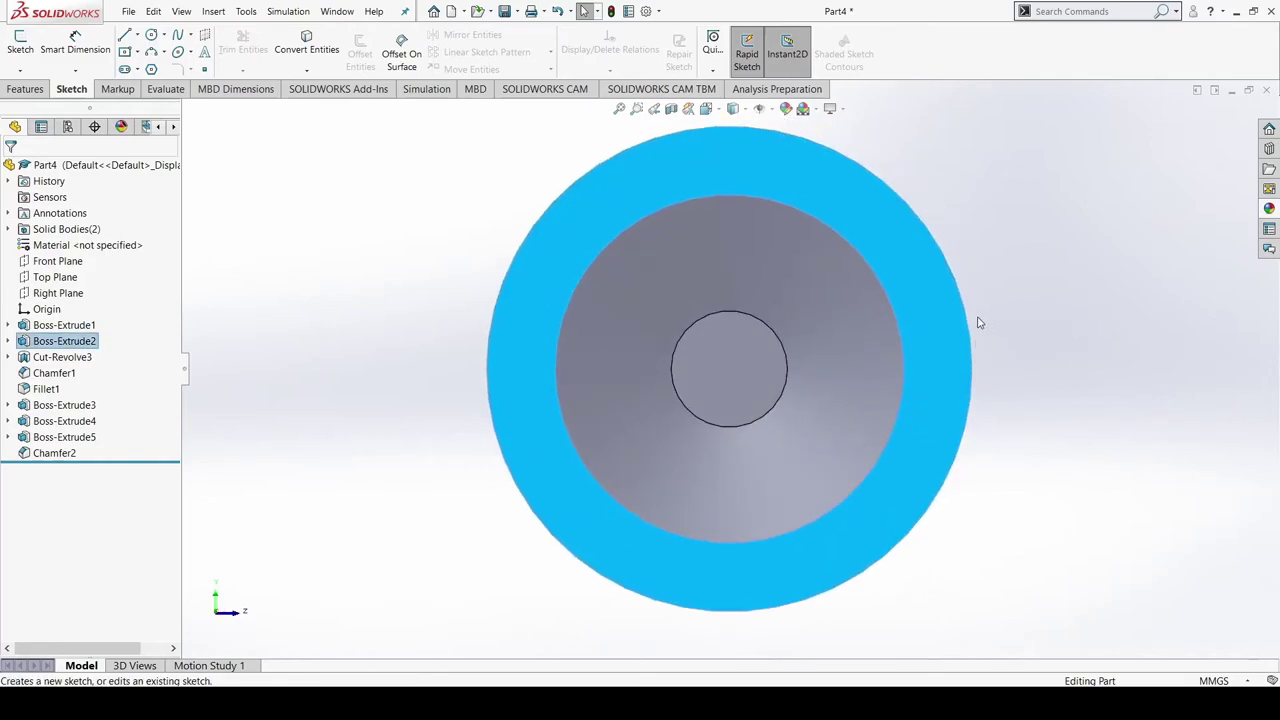
pyautogui.click(977, 320)
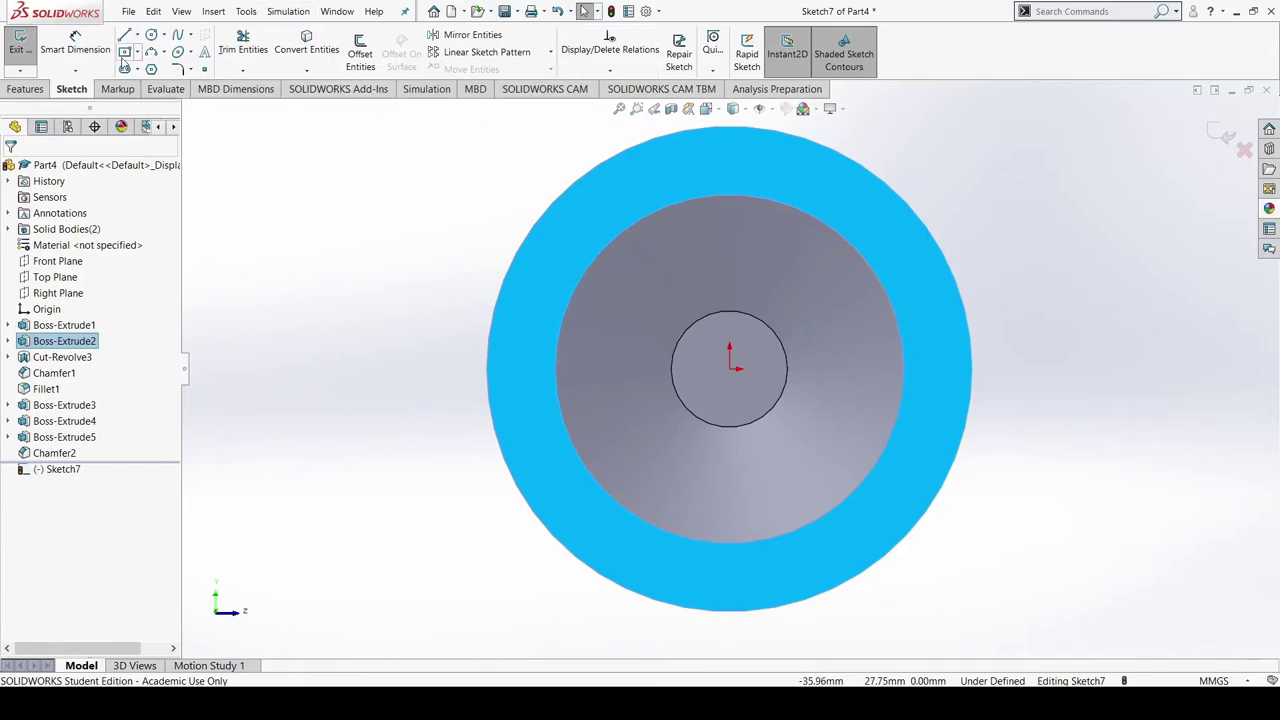
pyautogui.click(125, 52)
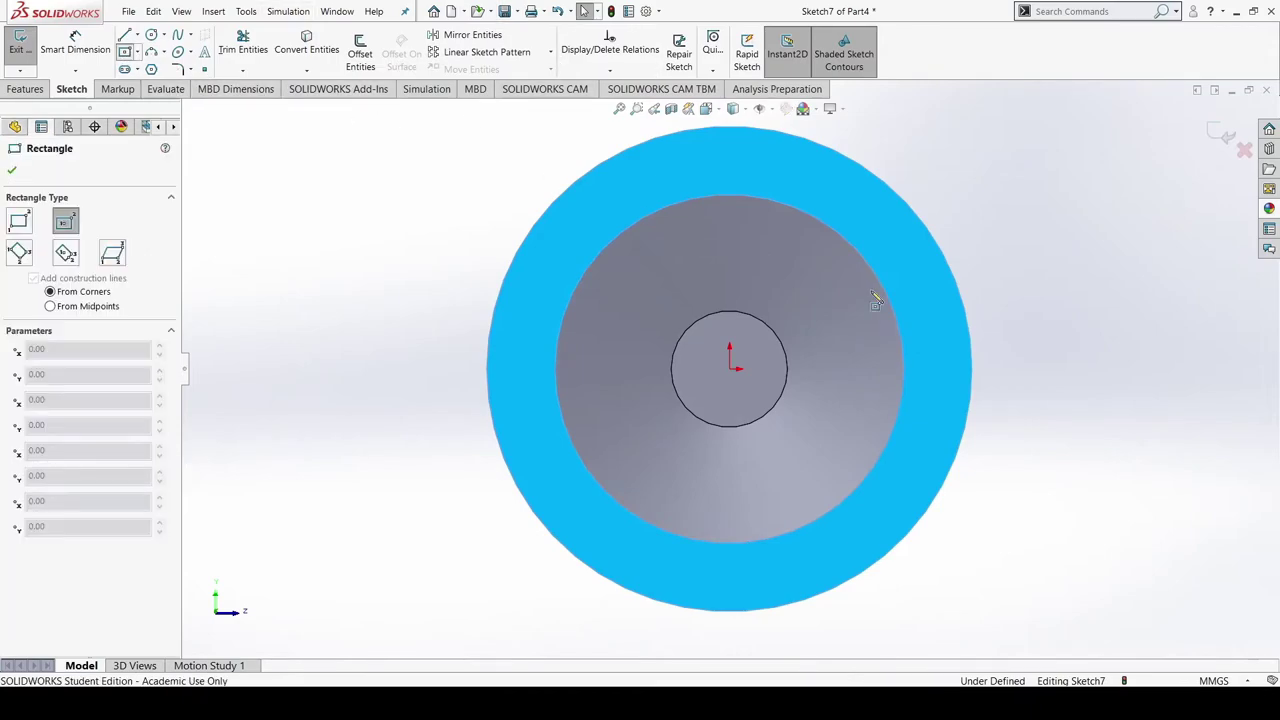
pyautogui.click(972, 369)
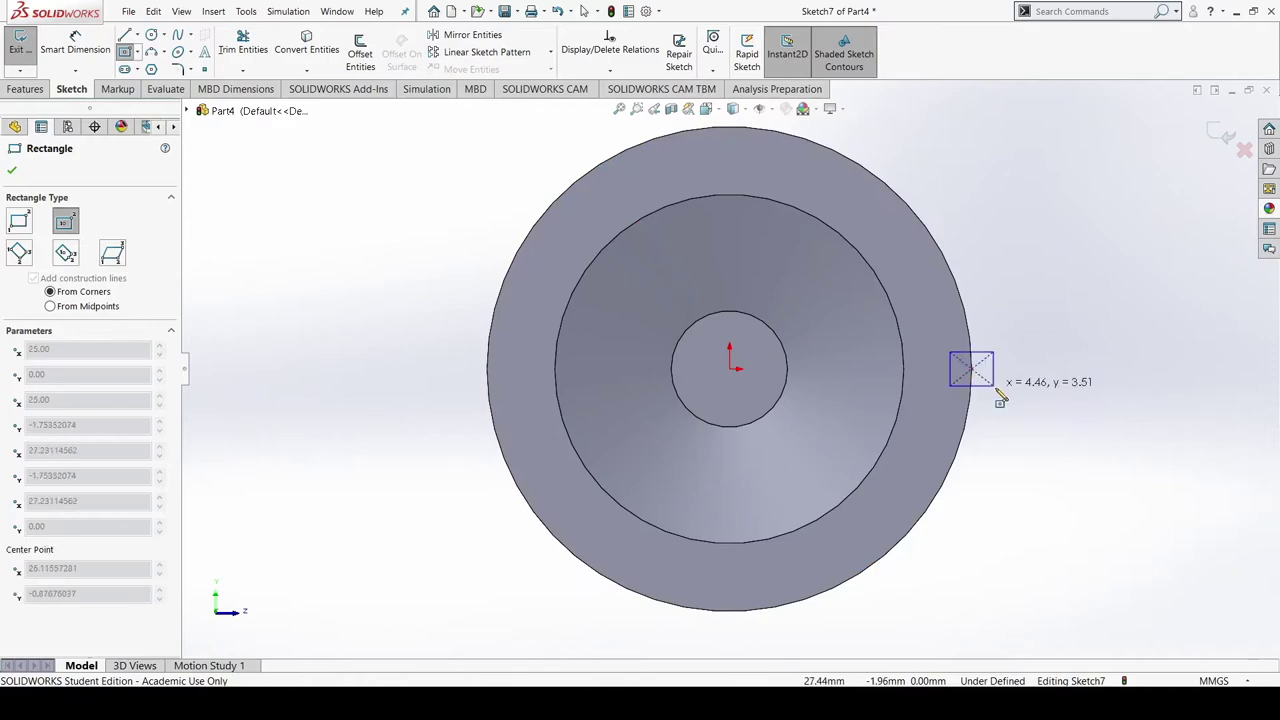
pyautogui.click(1121, 413)
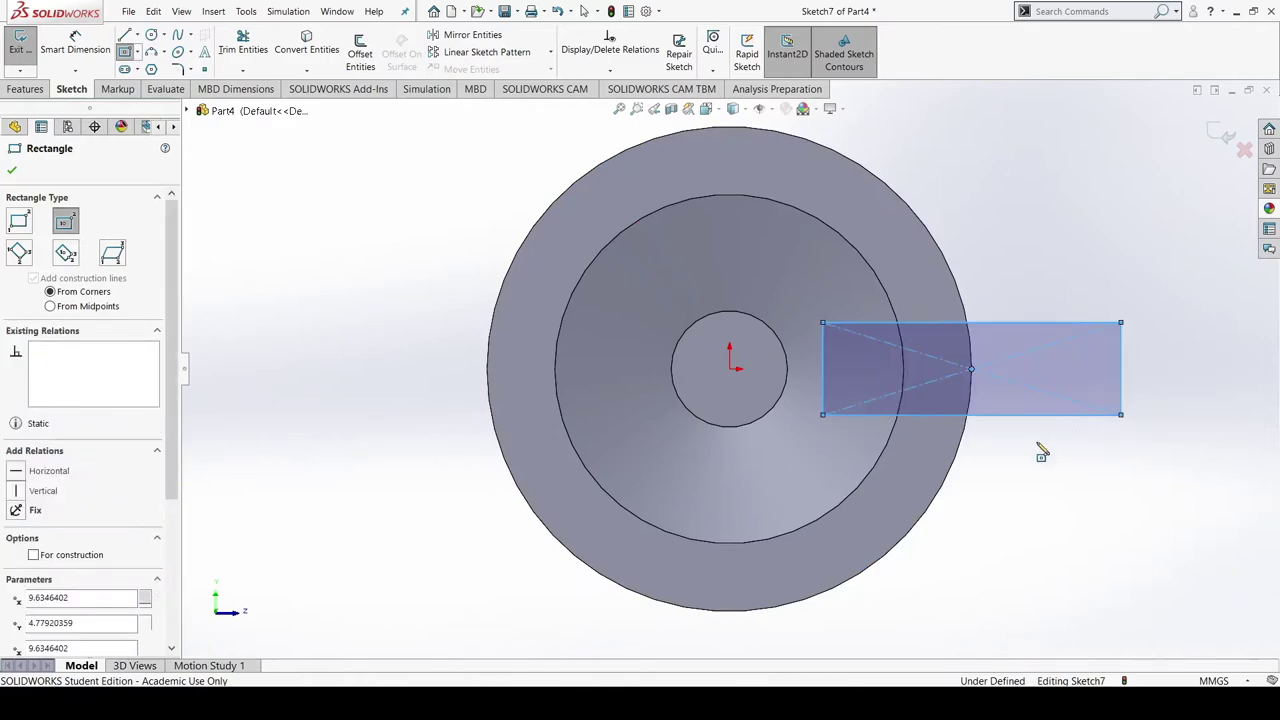
pyautogui.click(16, 173)
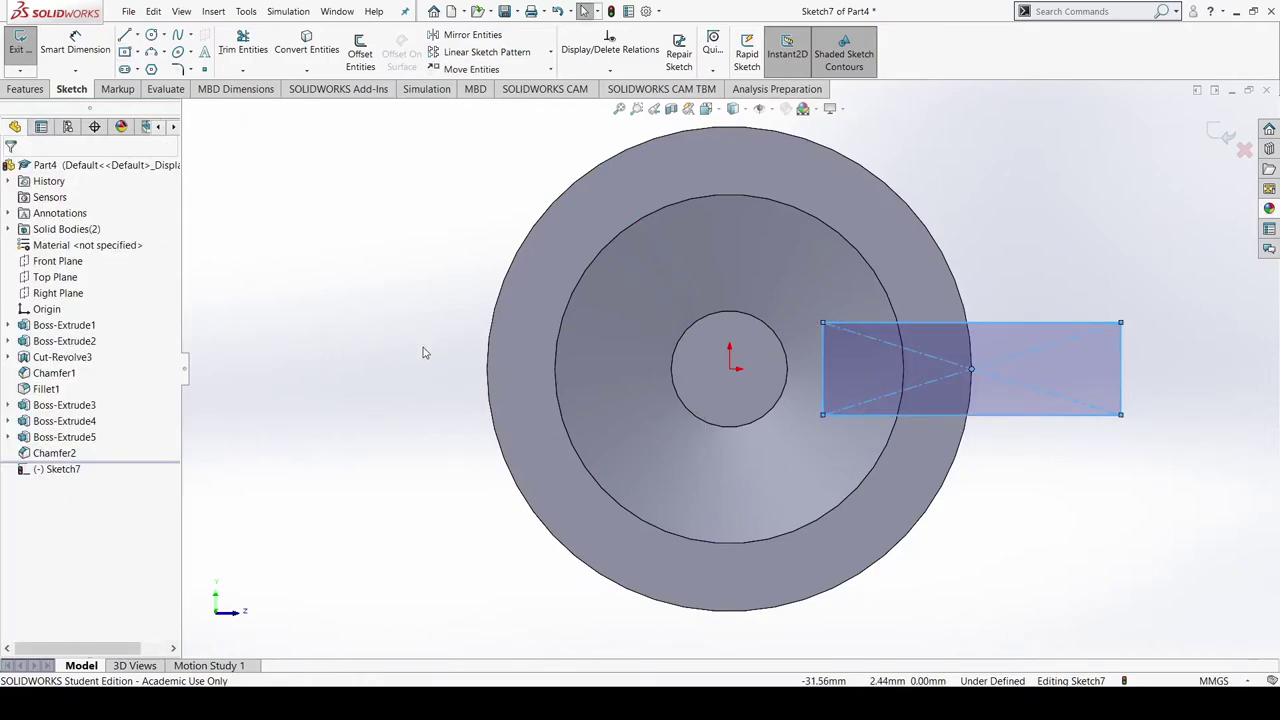
# Dimension the rectangle to 30 mm long and 8 mm high
pyautogui.moveTo(423, 351); pyautogui.dragTo(426, 271, button='right')
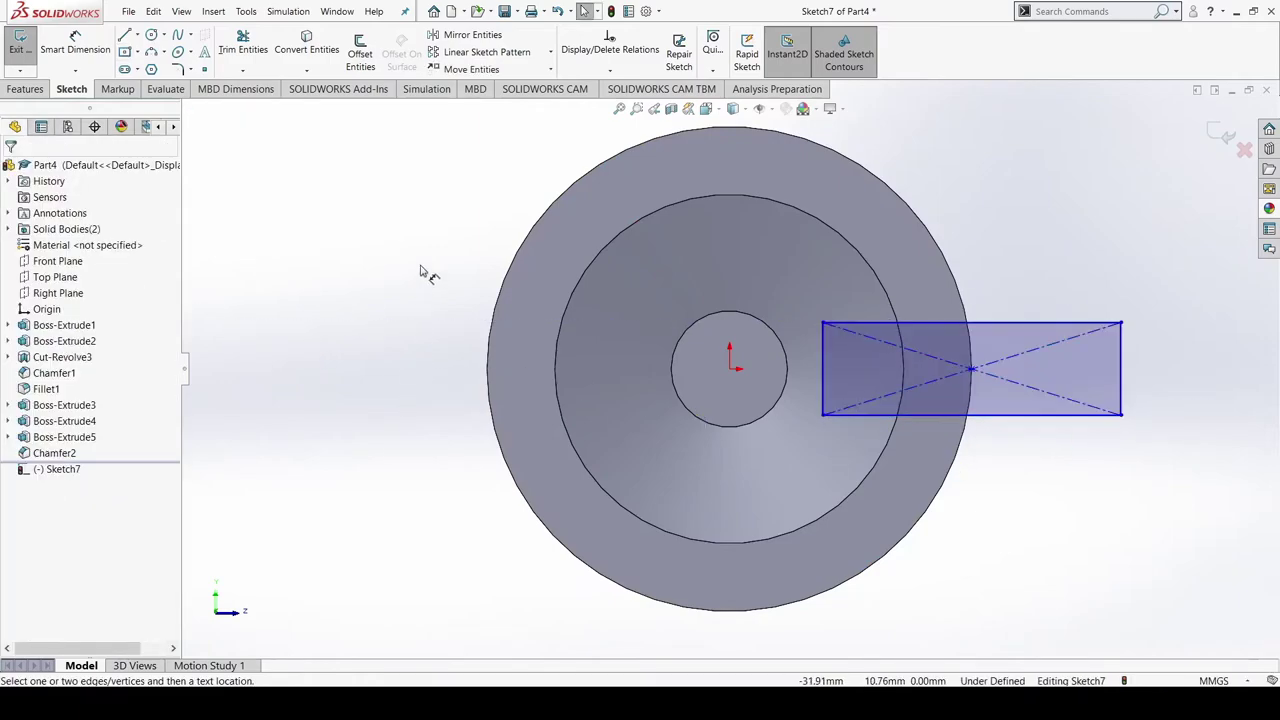
pyautogui.click(1008, 322)
pyautogui.click(1011, 305)
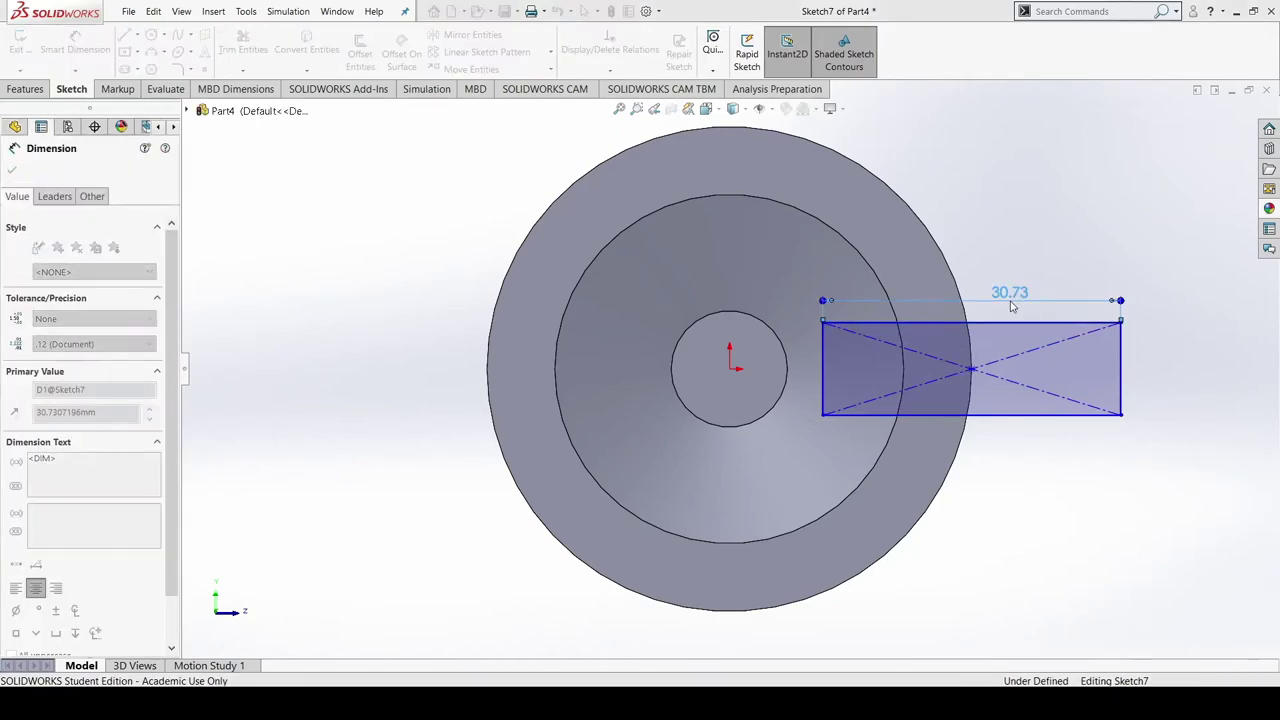
pyautogui.write('30')
pyautogui.press('Return')
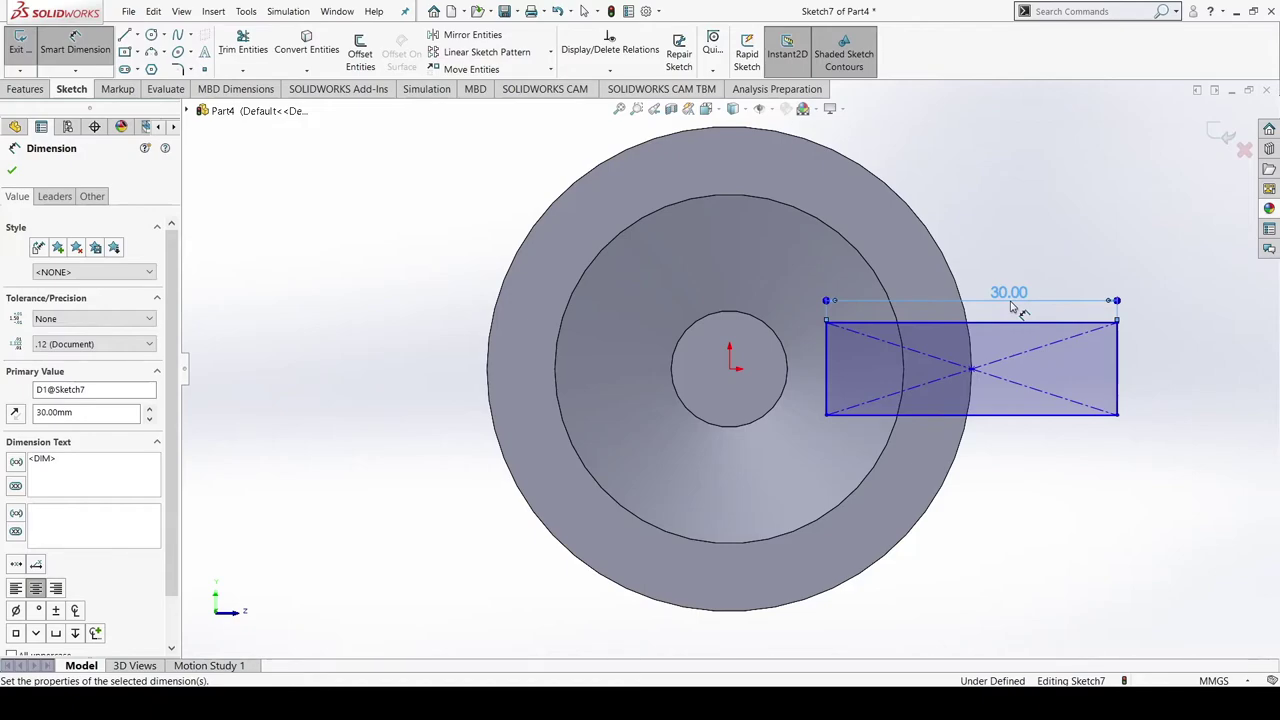
pyautogui.click(1121, 362)
pyautogui.click(1141, 369)
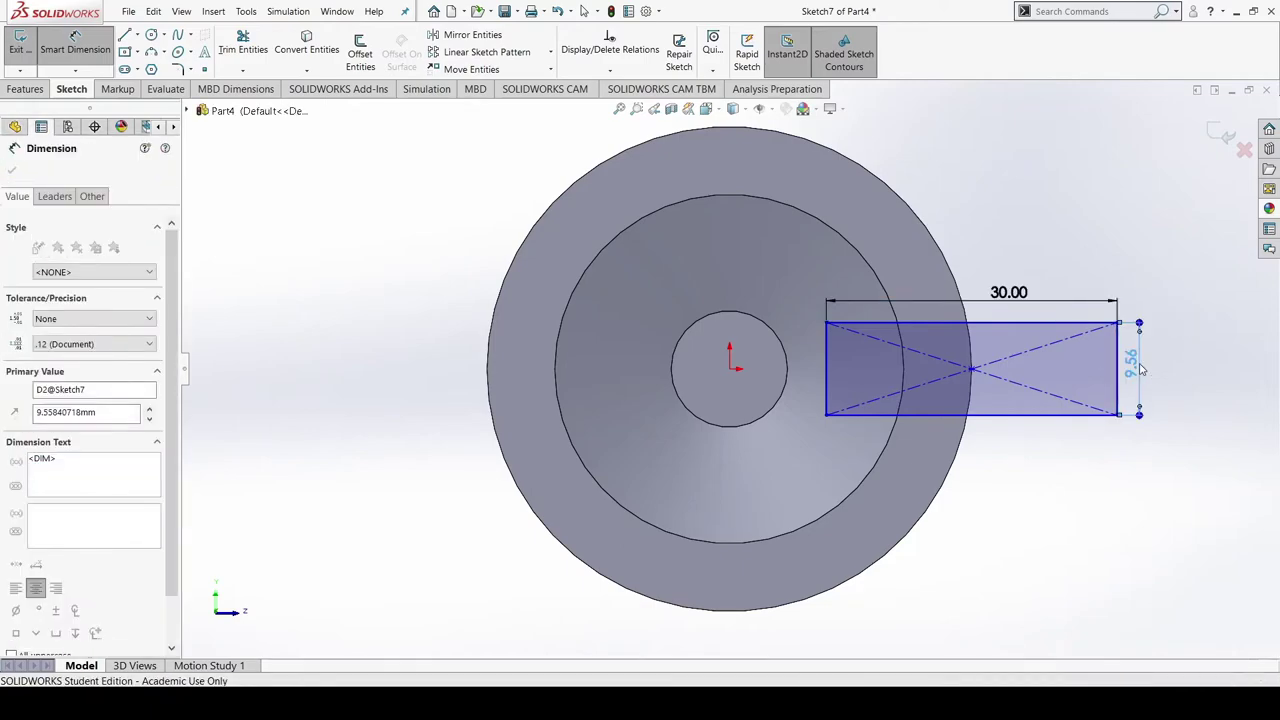
pyautogui.write('8')
pyautogui.press('Return')
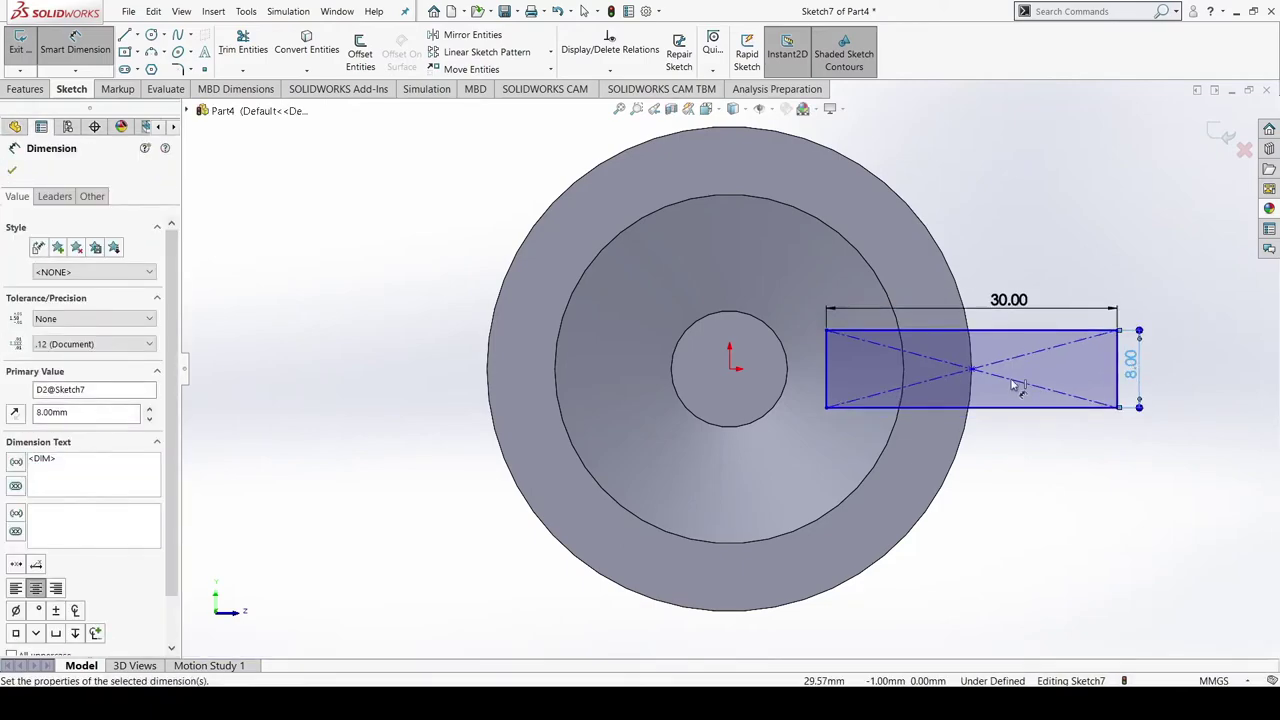
pyautogui.click(12, 173)
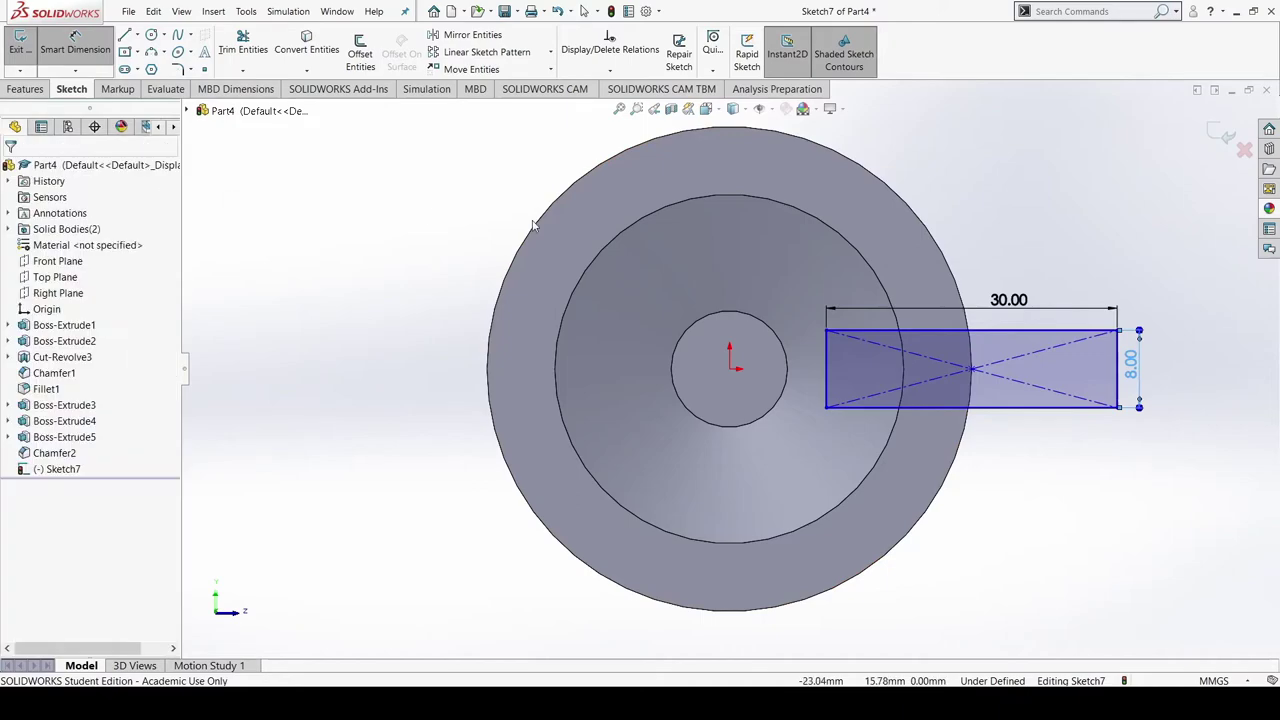
# Cut the rectangle into the disc's rim as a blind extruded cut 10 mm deep
pyautogui.click(40, 91)
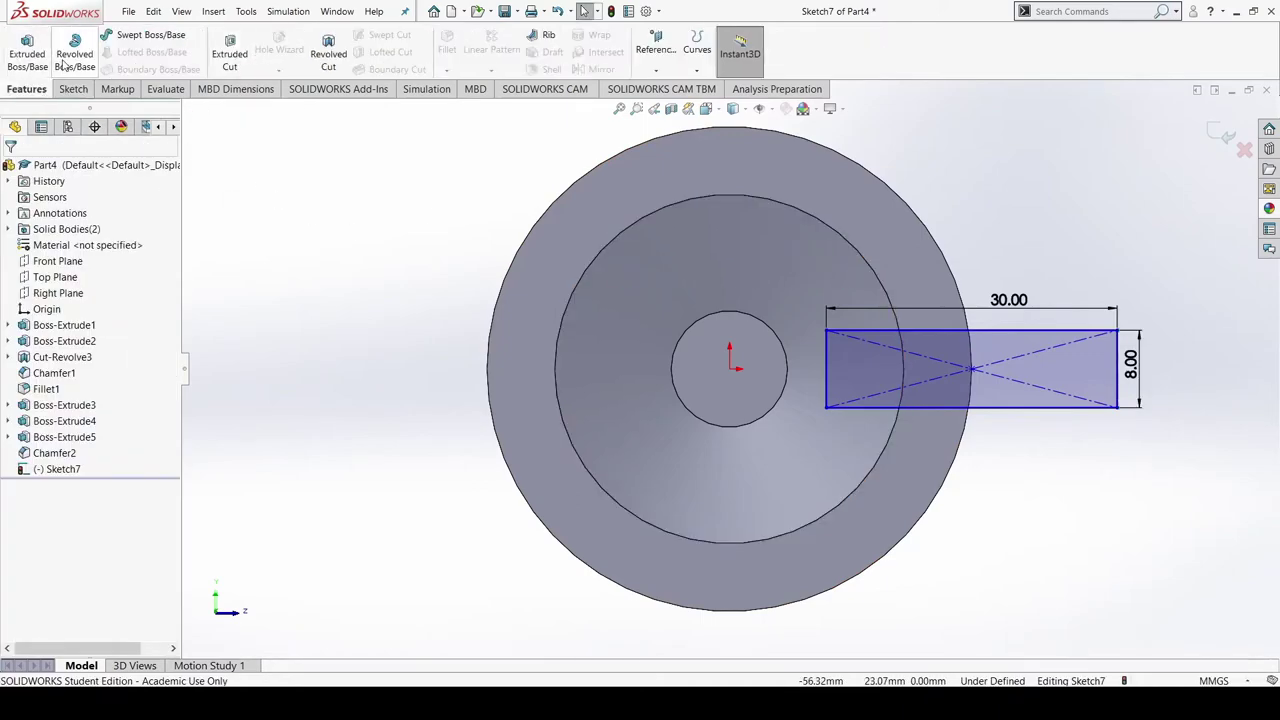
pyautogui.click(230, 50)
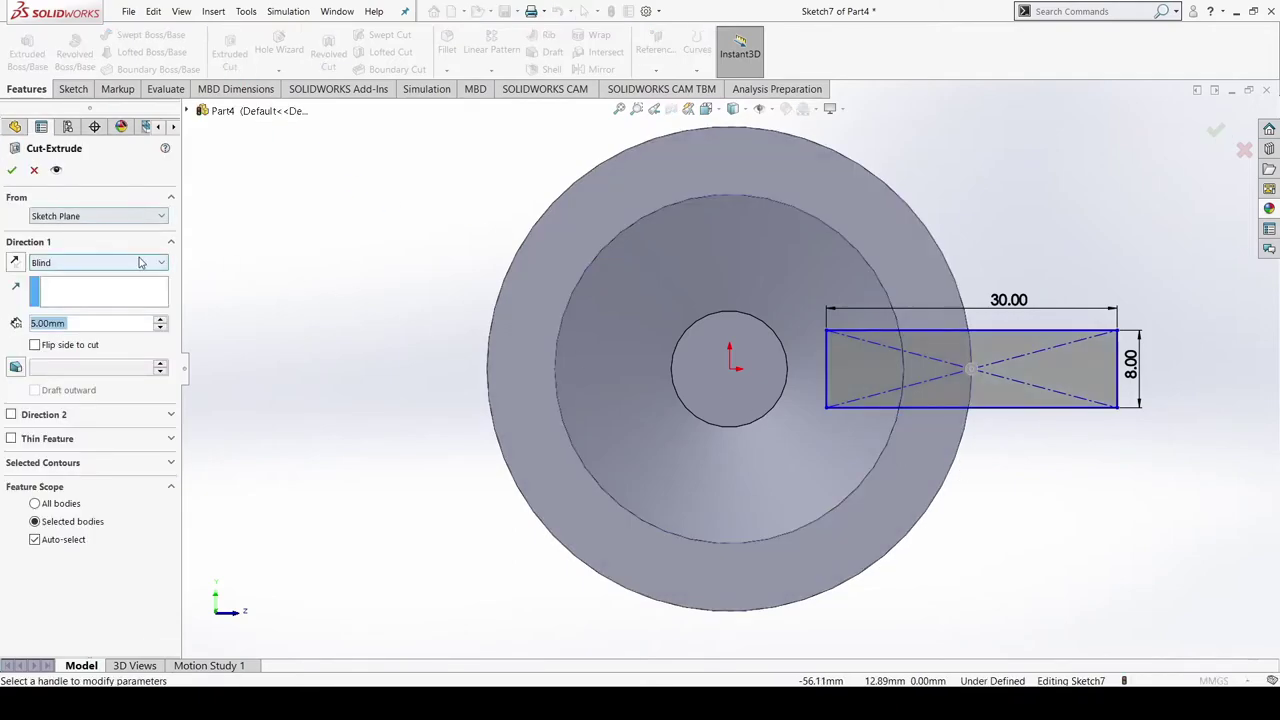
pyautogui.click(139, 263)
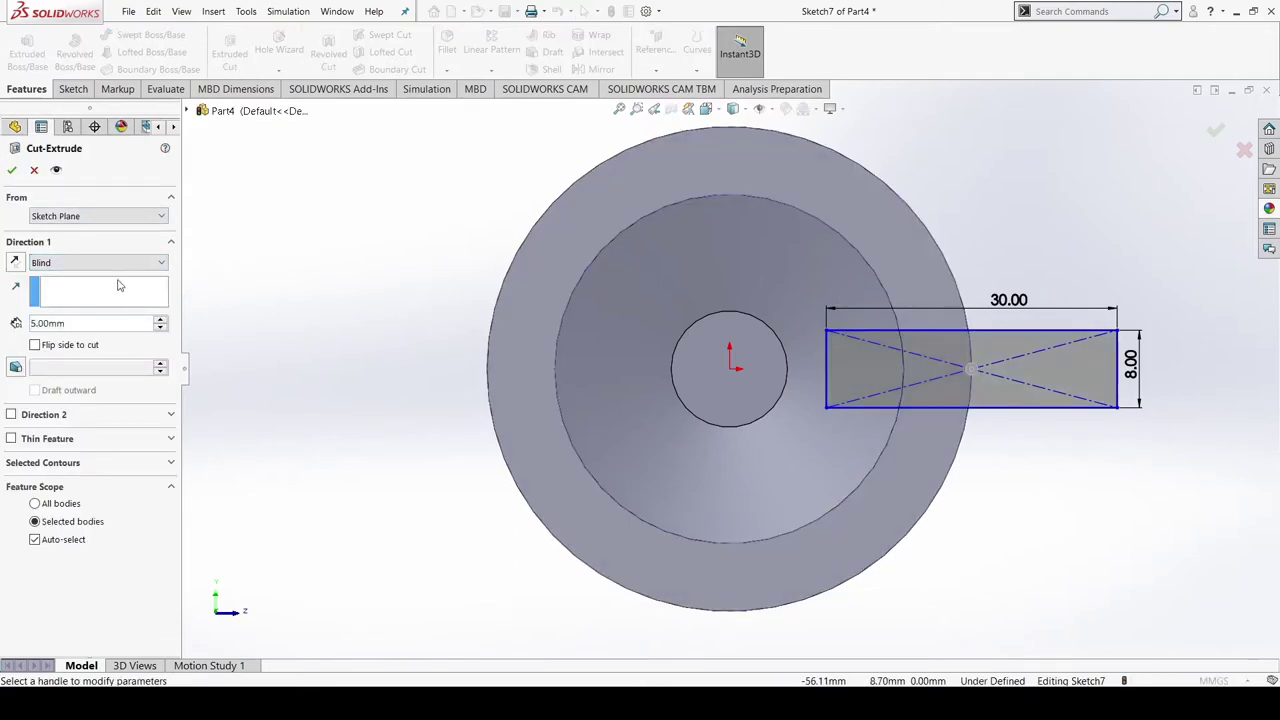
pyautogui.moveTo(1089, 506); pyautogui.dragTo(930, 390, button='middle')
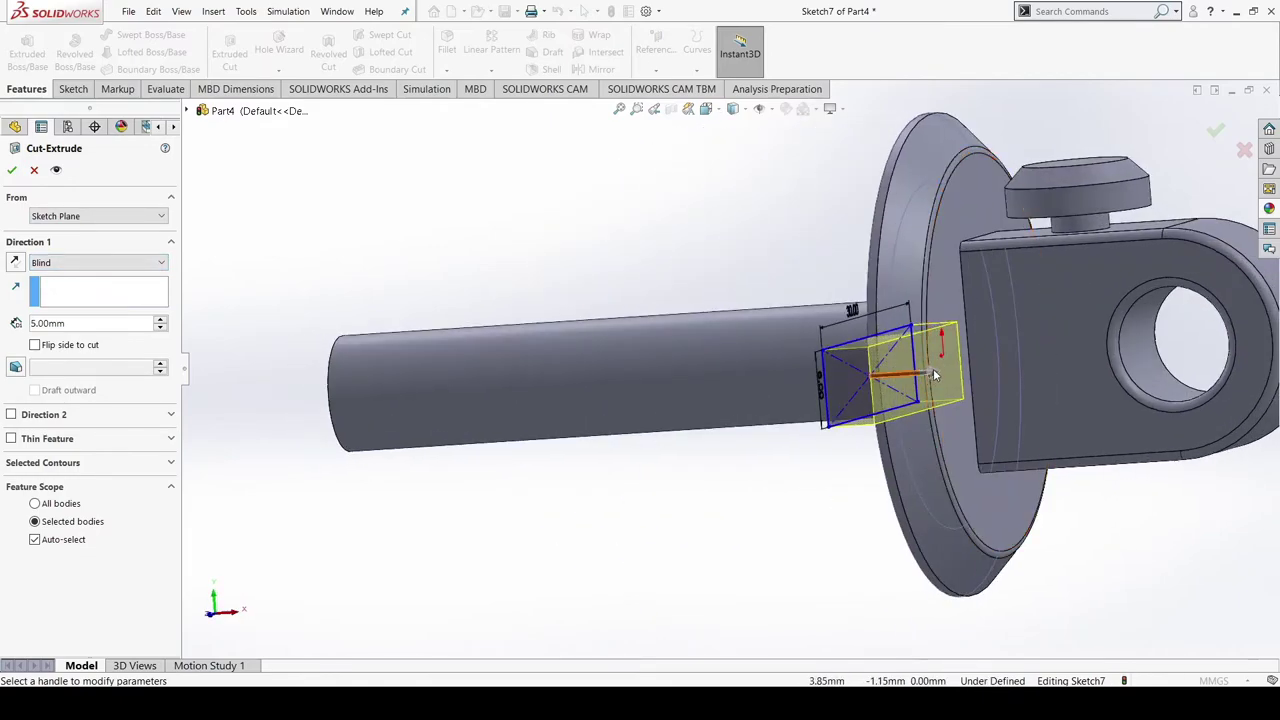
pyautogui.moveTo(930, 372); pyautogui.dragTo(985, 419)
pyautogui.moveTo(985, 419); pyautogui.dragTo(1128, 556, button='middle')
pyautogui.click(12, 171)
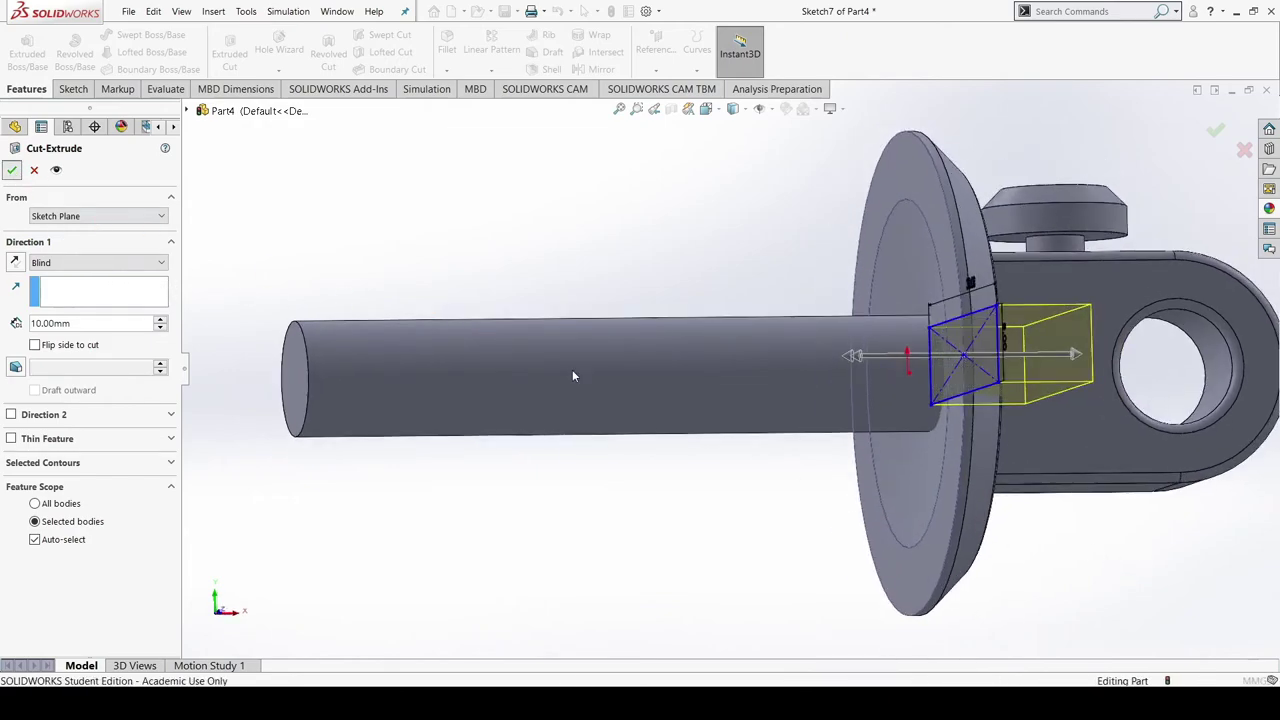
pyautogui.moveTo(770, 537); pyautogui.dragTo(627, 414, button='middle')
pyautogui.press('space')
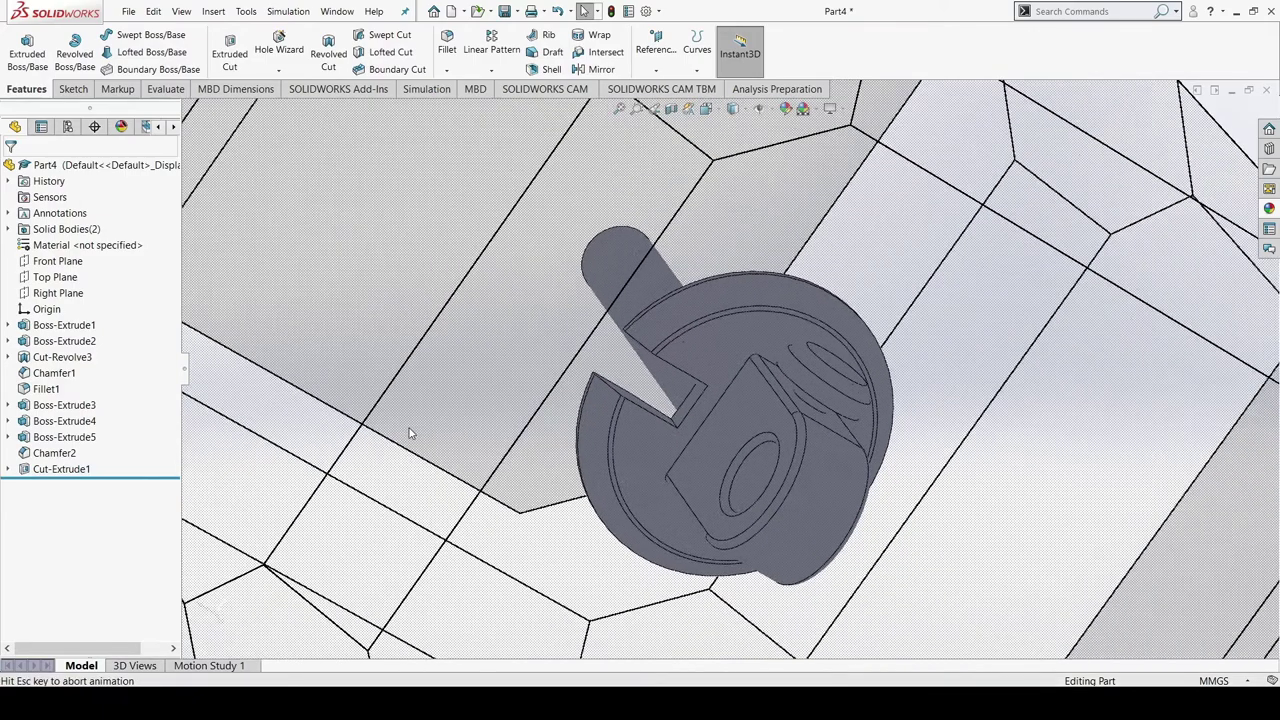
pyautogui.moveTo(449, 243); pyautogui.dragTo(558, 429, button='middle')
pyautogui.click(575, 390)
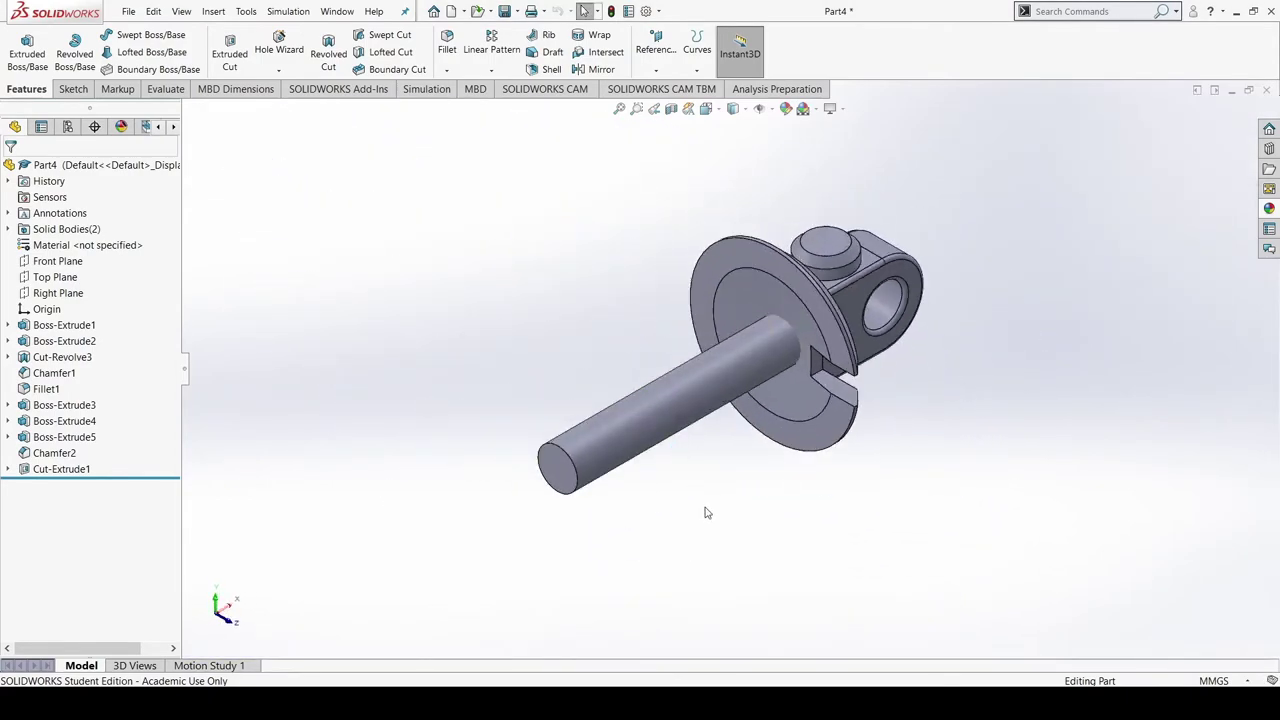
pyautogui.moveTo(705, 513); pyautogui.dragTo(670, 477, button='middle')
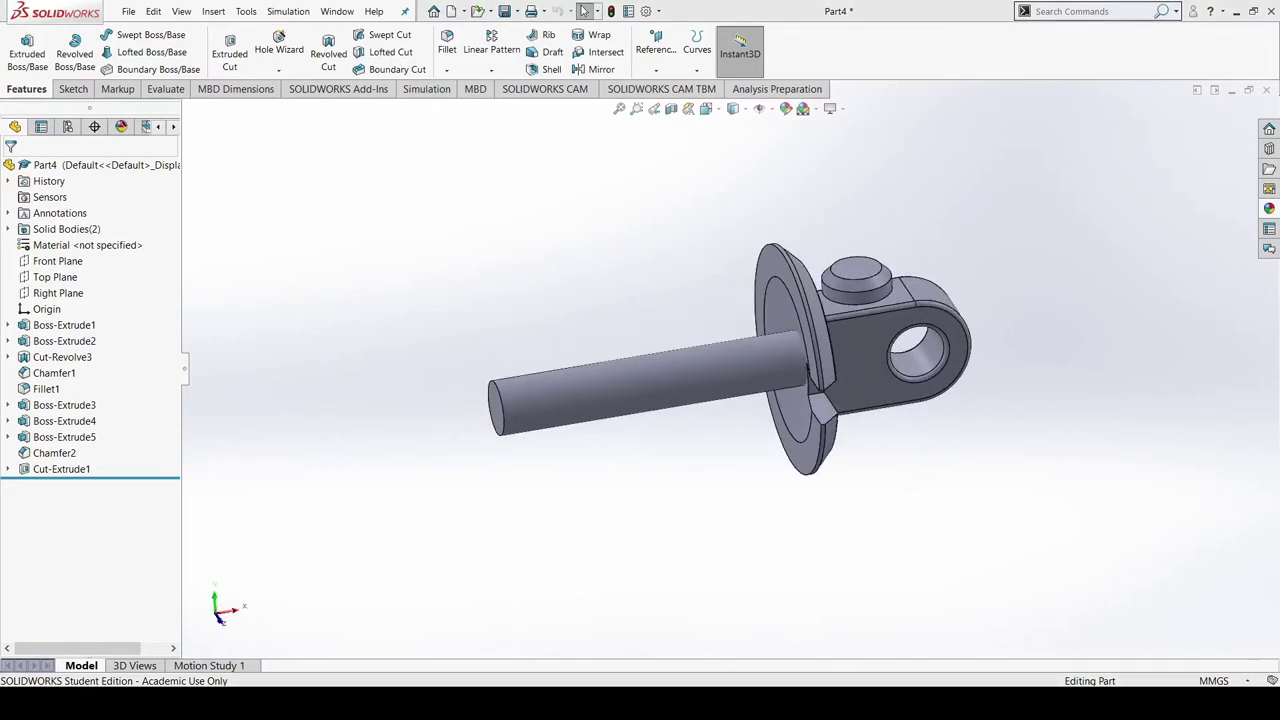
pyautogui.moveTo(440, 360); pyautogui.dragTo(503, 348, button='middle')
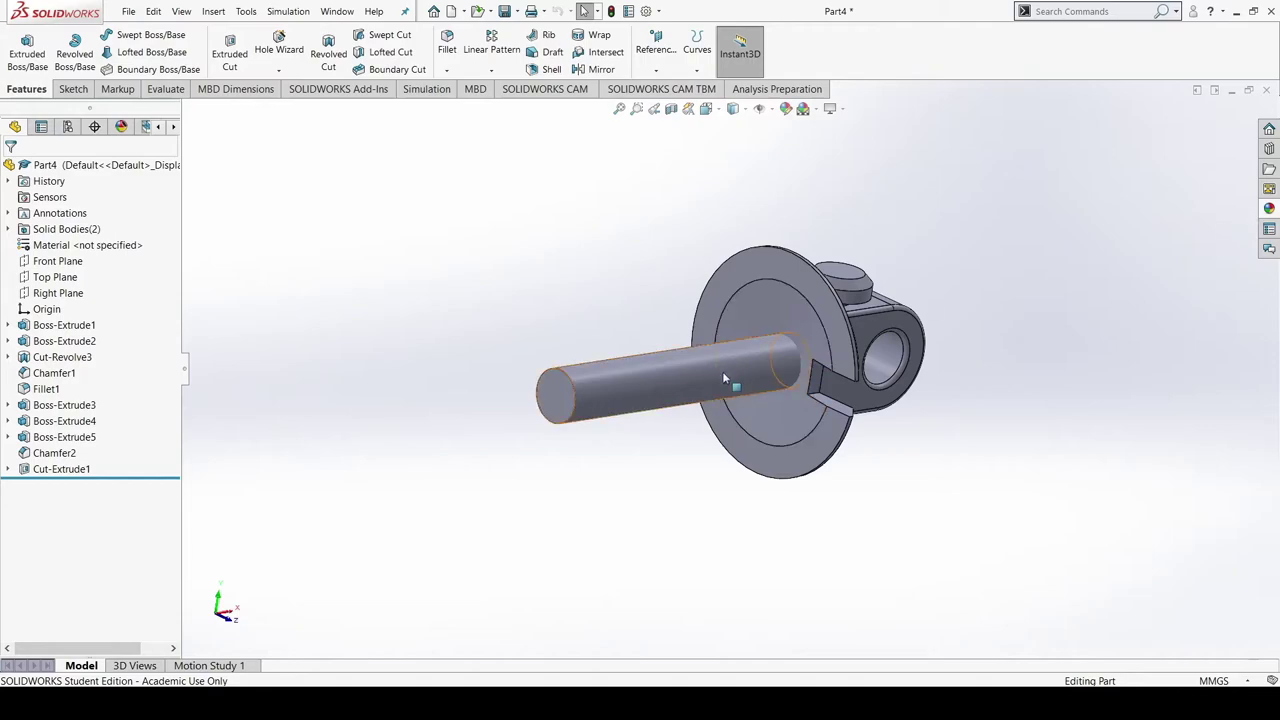
# Try the black medium gloss plastic appearance on the whole part
pyautogui.click(122, 127)
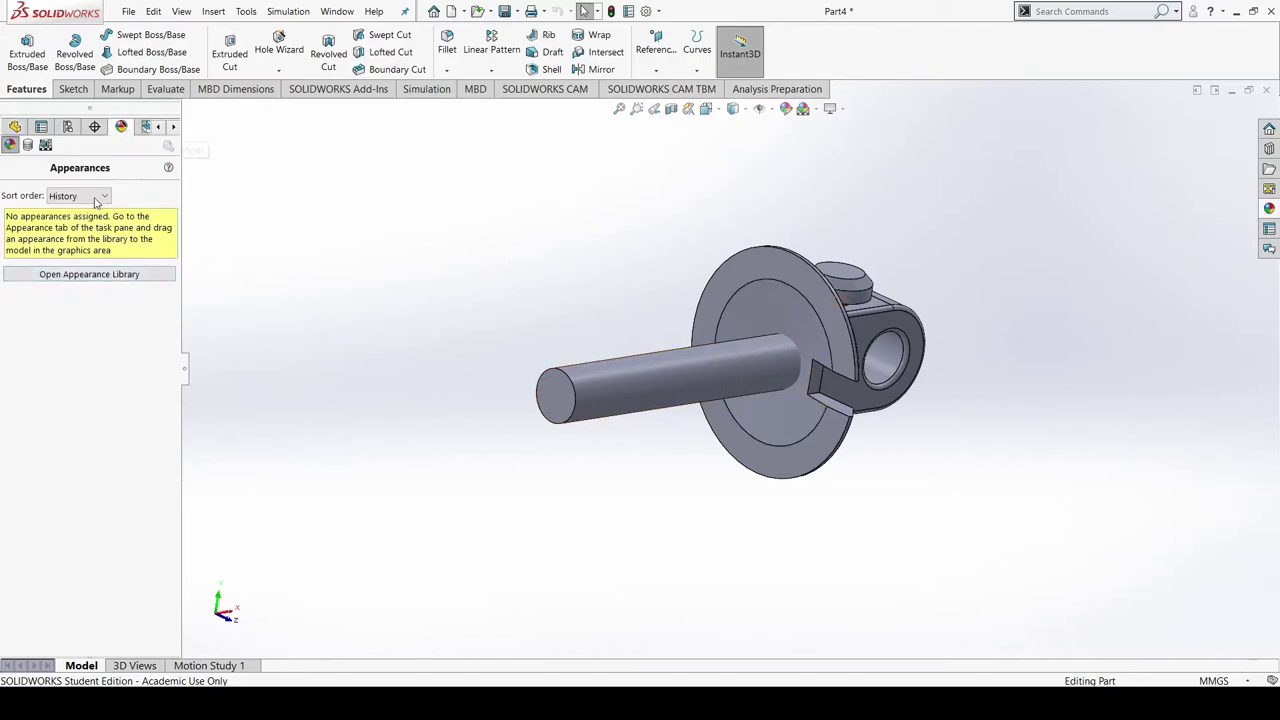
pyautogui.click(102, 275)
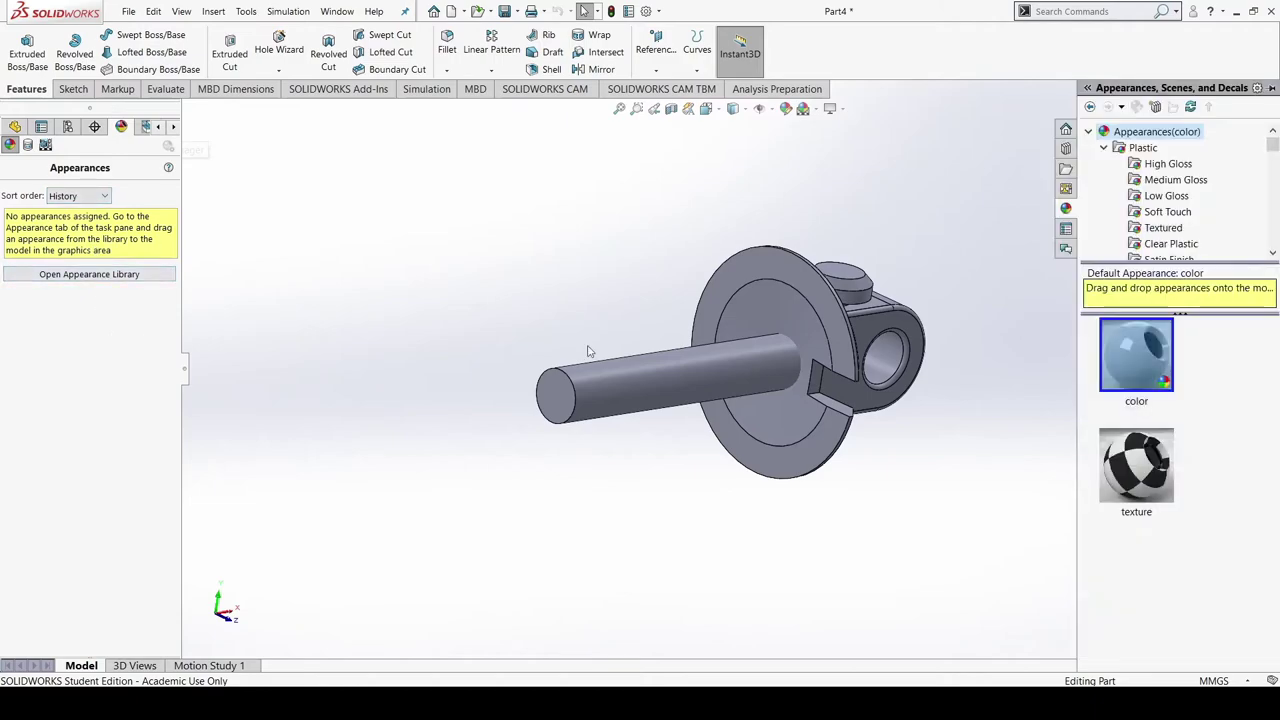
pyautogui.click(1142, 347)
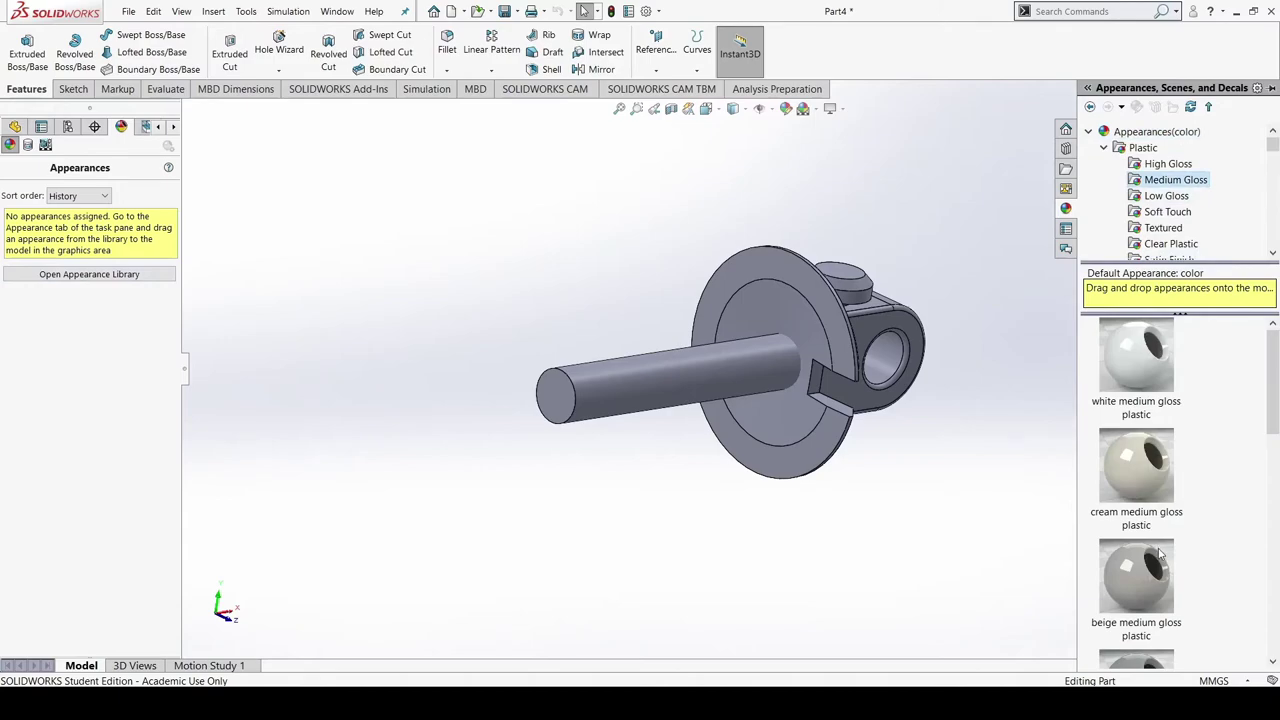
pyautogui.scroll(-3, 1136, 480)
pyautogui.moveTo(1137, 478); pyautogui.dragTo(840, 366)
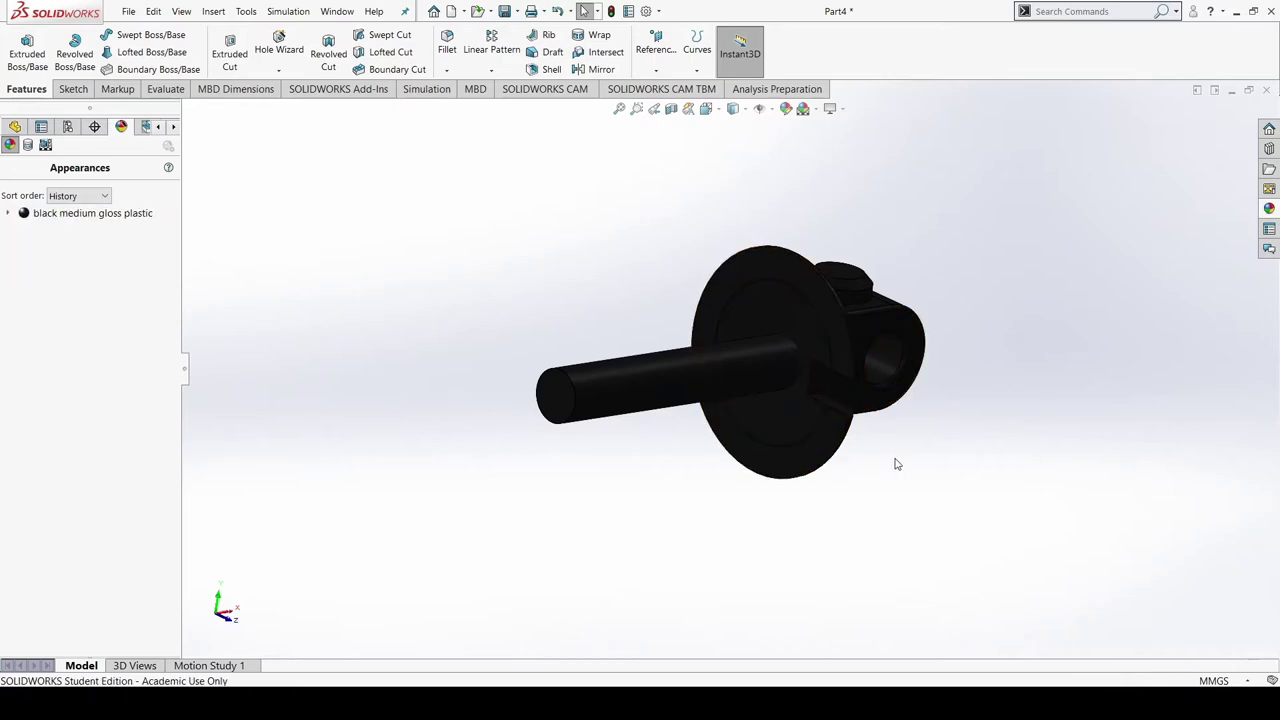
pyautogui.moveTo(897, 463); pyautogui.dragTo(878, 490, button='middle')
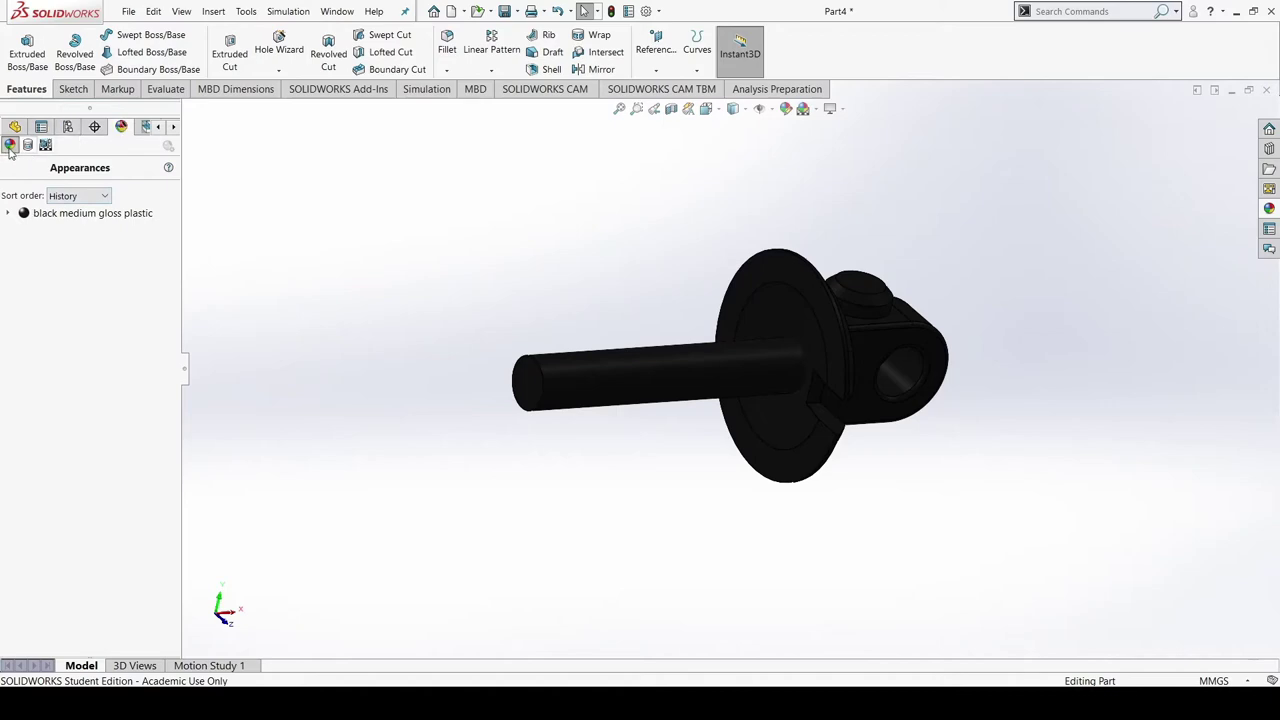
# Remove the black medium gloss plastic appearance from the part
pyautogui.click(9, 215)
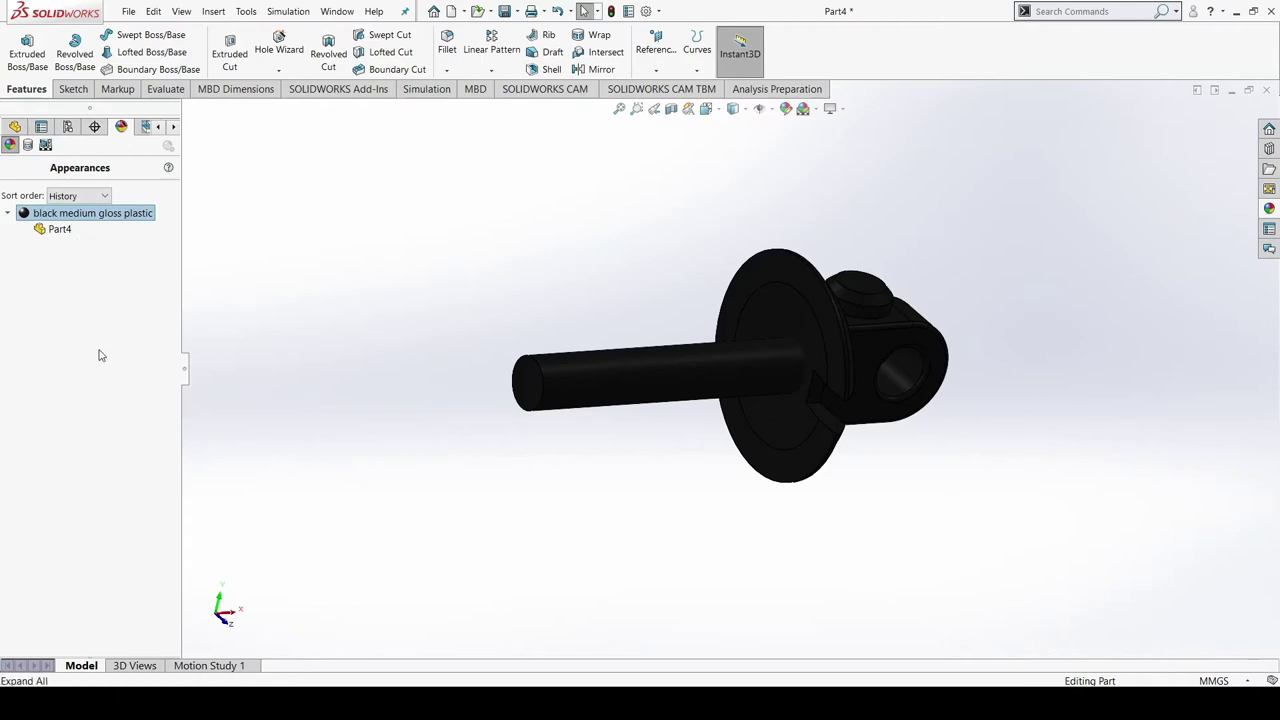
pyautogui.click(308, 272)
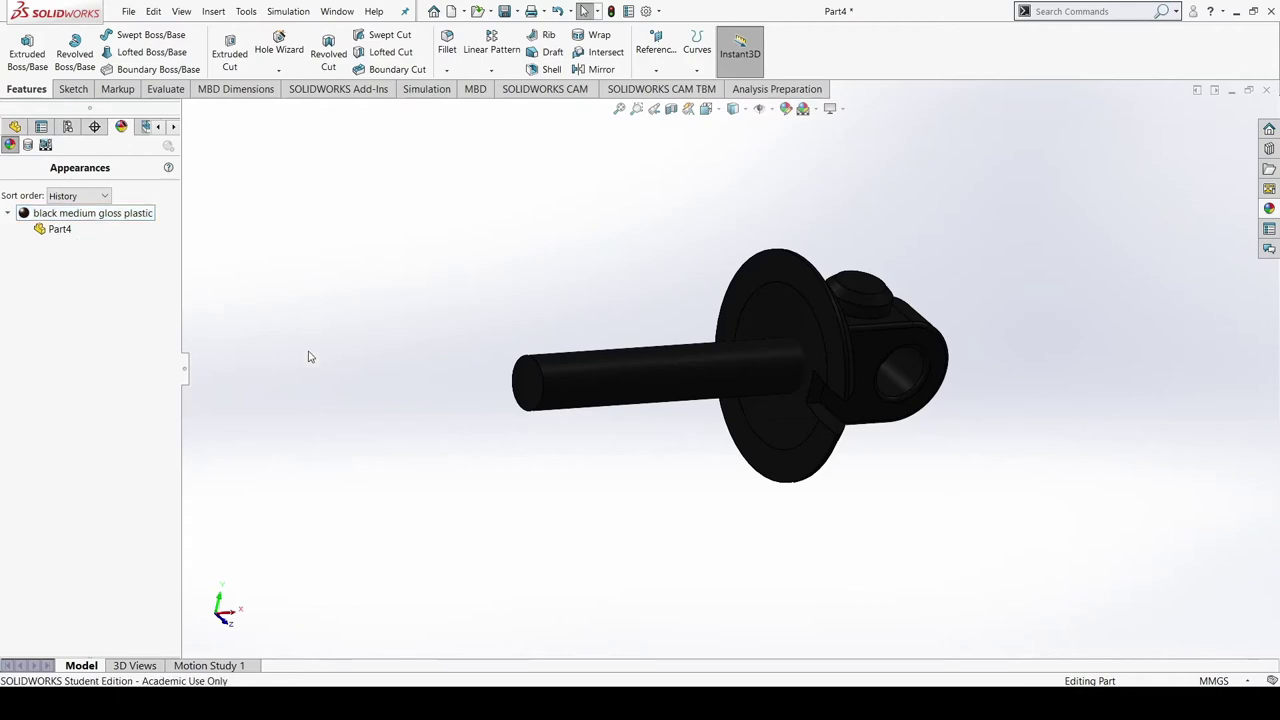
pyautogui.press('Delete')
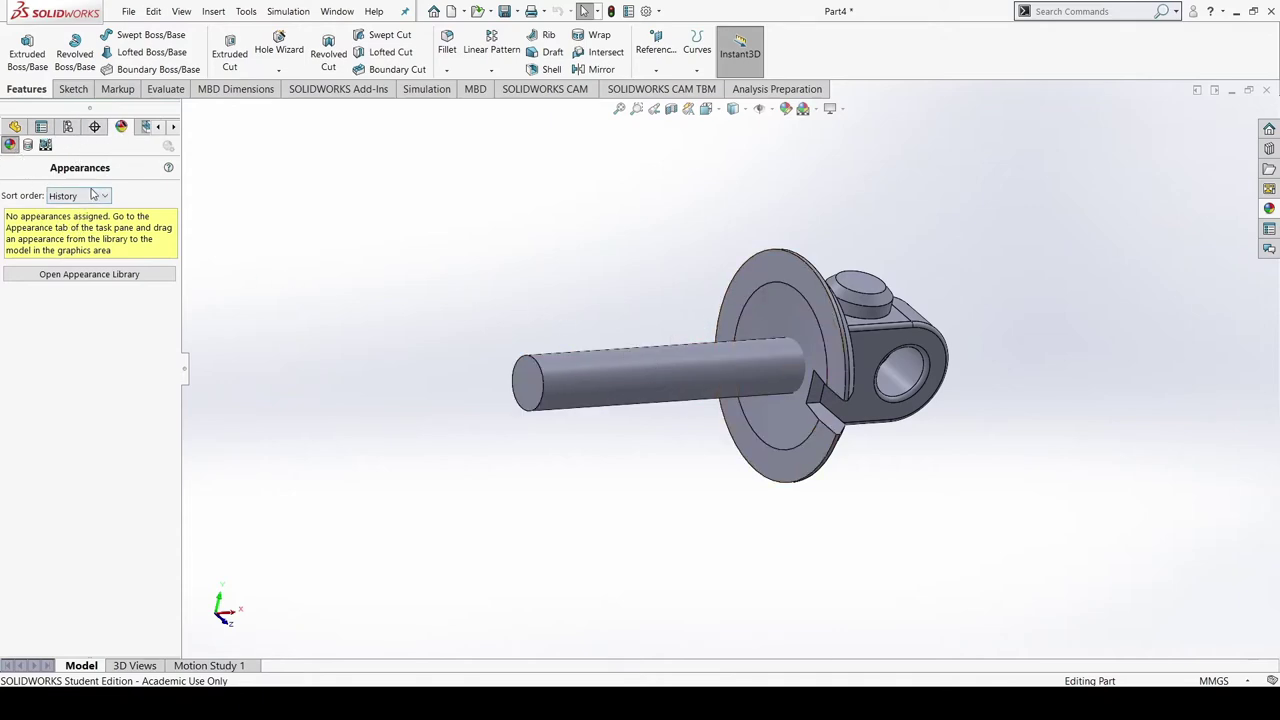
# Colour the whole part dark grey using the standard colour swatches
pyautogui.click(89, 274)
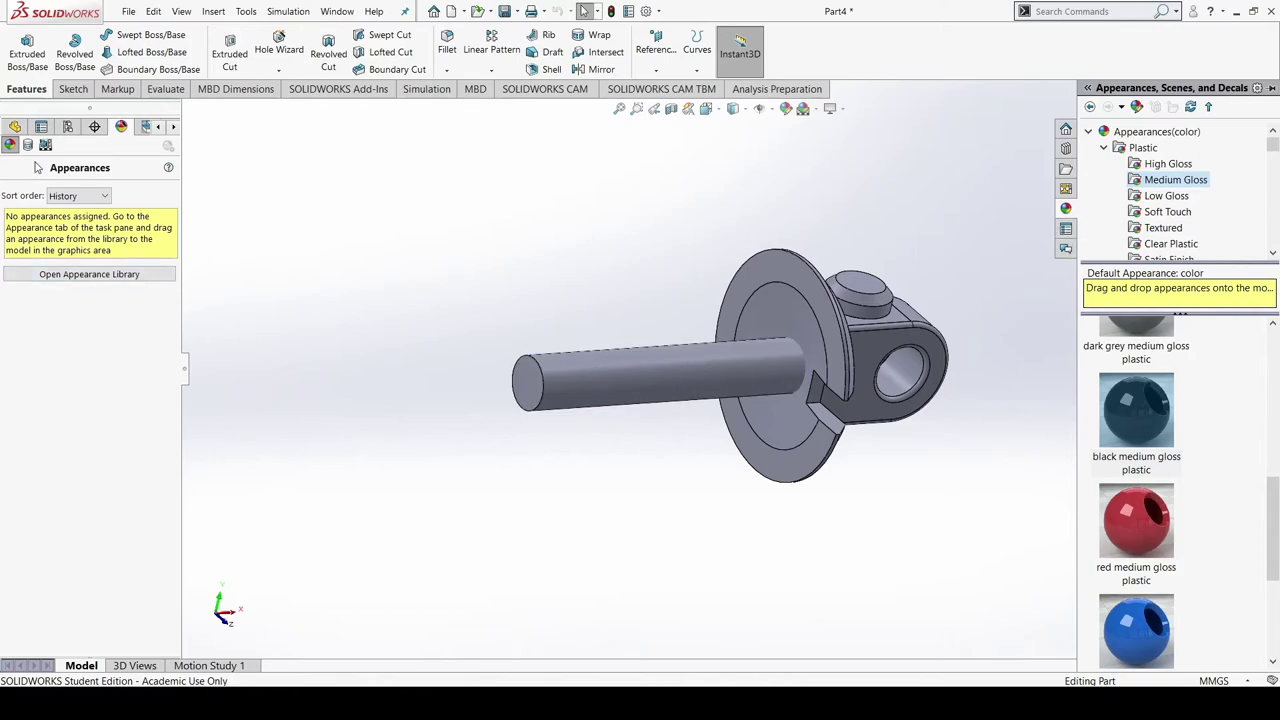
pyautogui.click(15, 126)
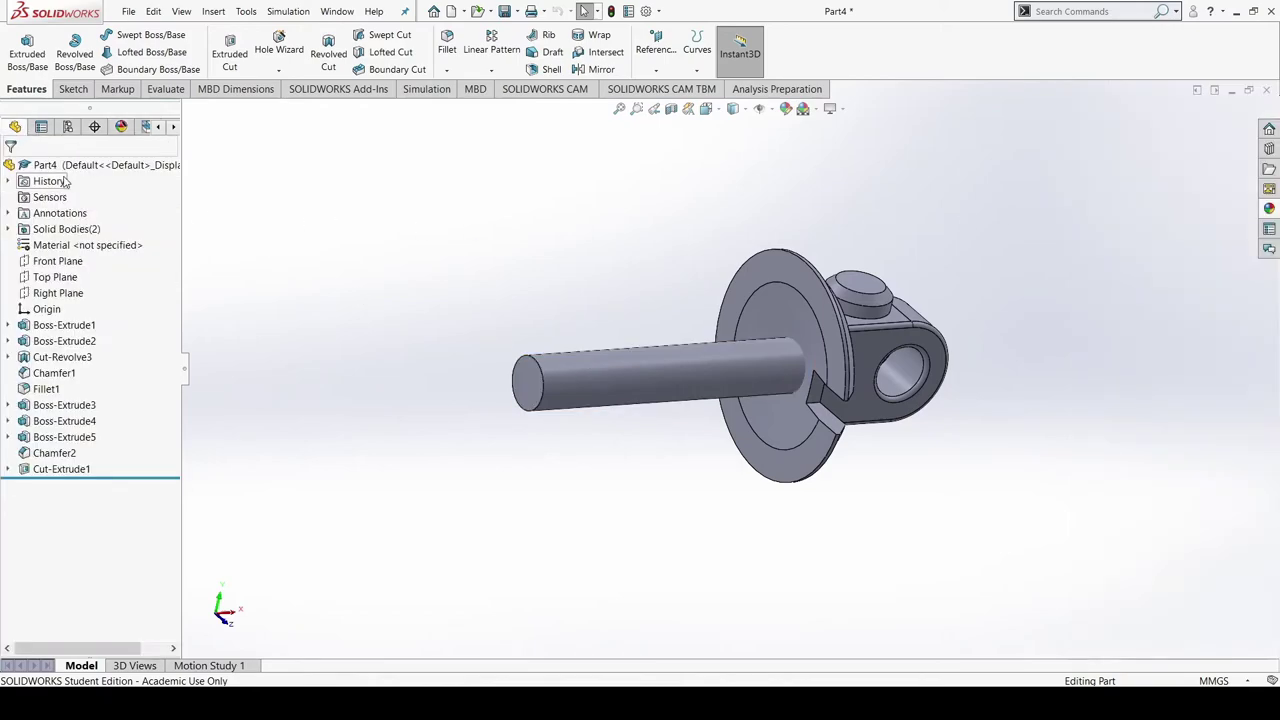
pyautogui.click(72, 166)
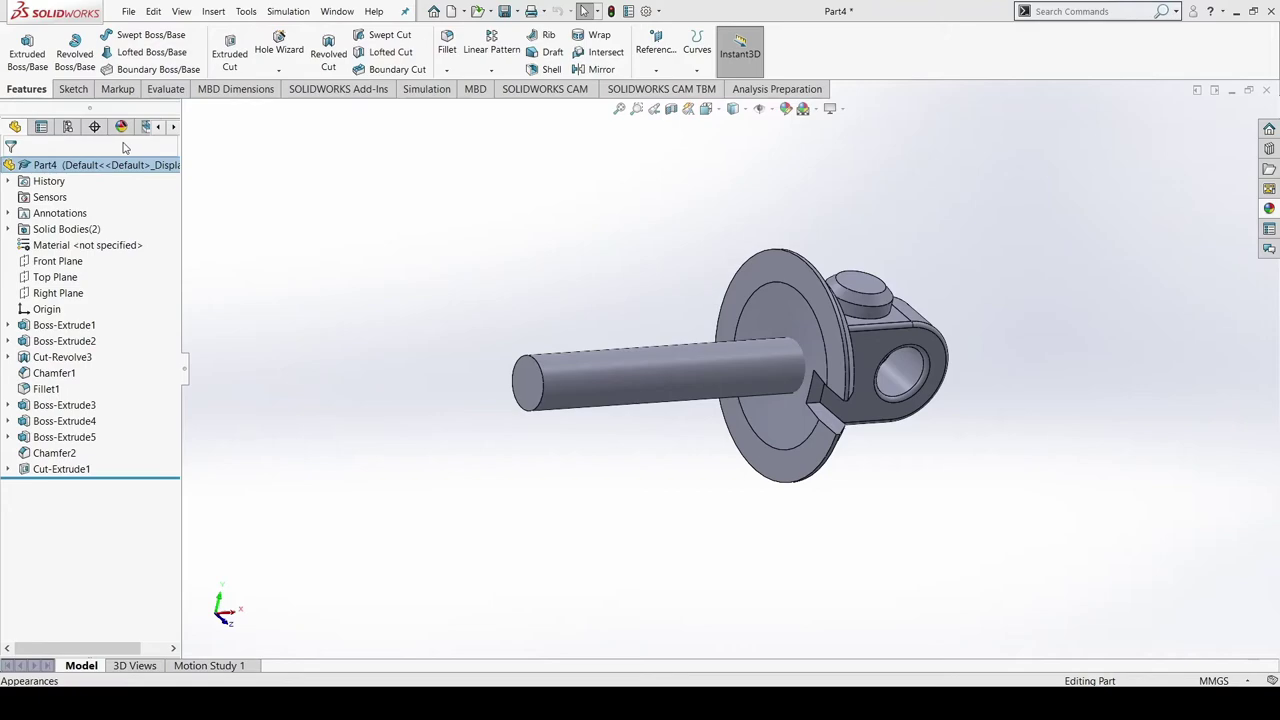
pyautogui.click(179, 177)
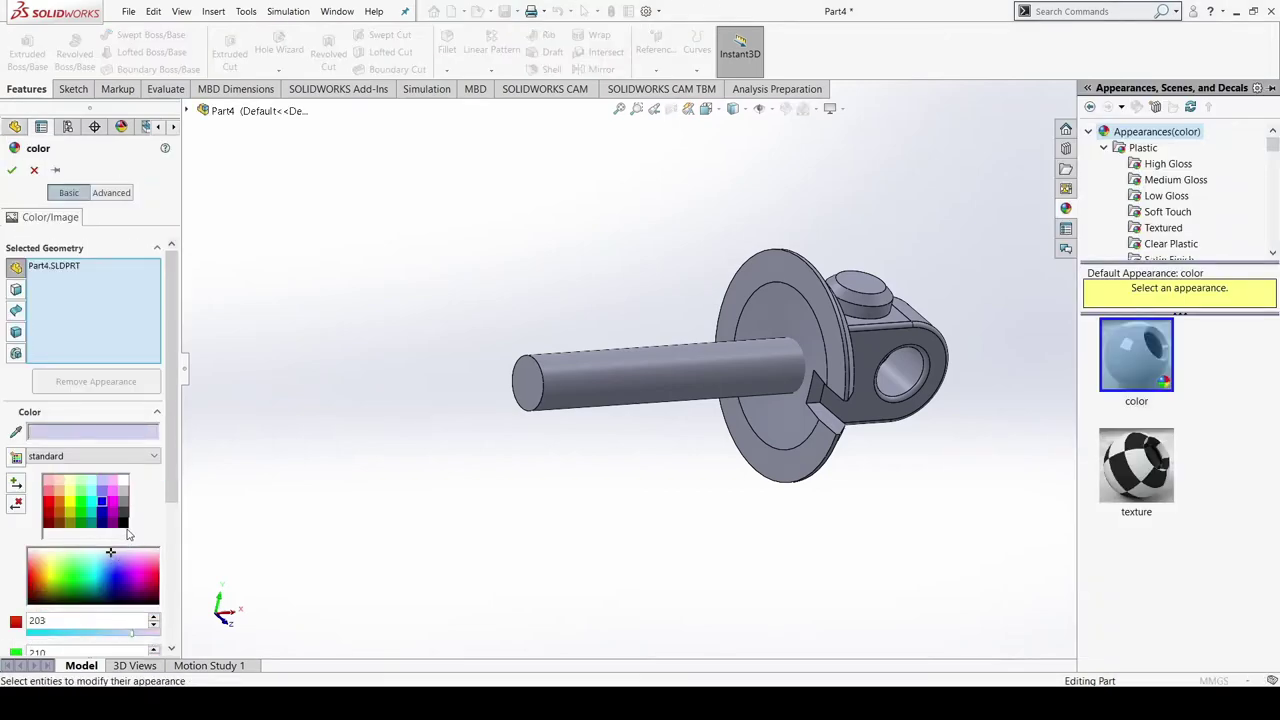
pyautogui.click(124, 523)
pyautogui.click(126, 516)
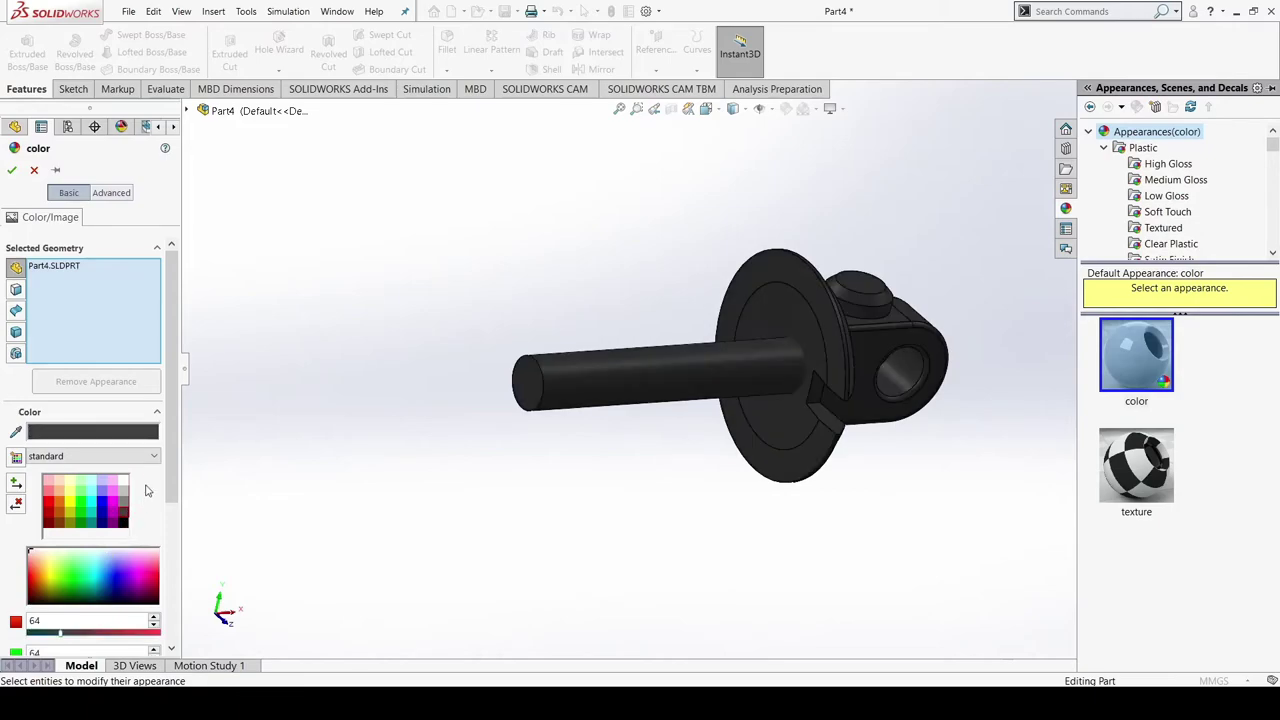
pyautogui.click(12, 170)
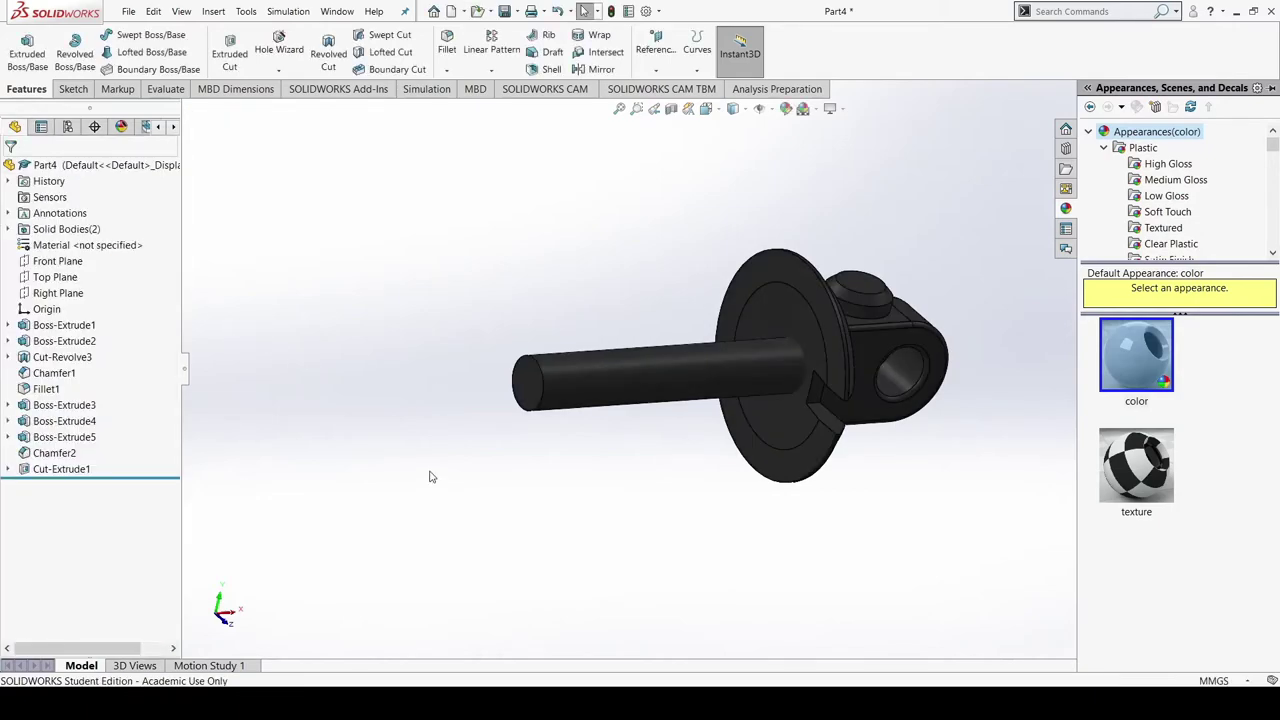
# Colour the side knob's extrusion and its chamfer bright red, with a red value of 255
pyautogui.moveTo(561, 519); pyautogui.dragTo(494, 543, button='middle')
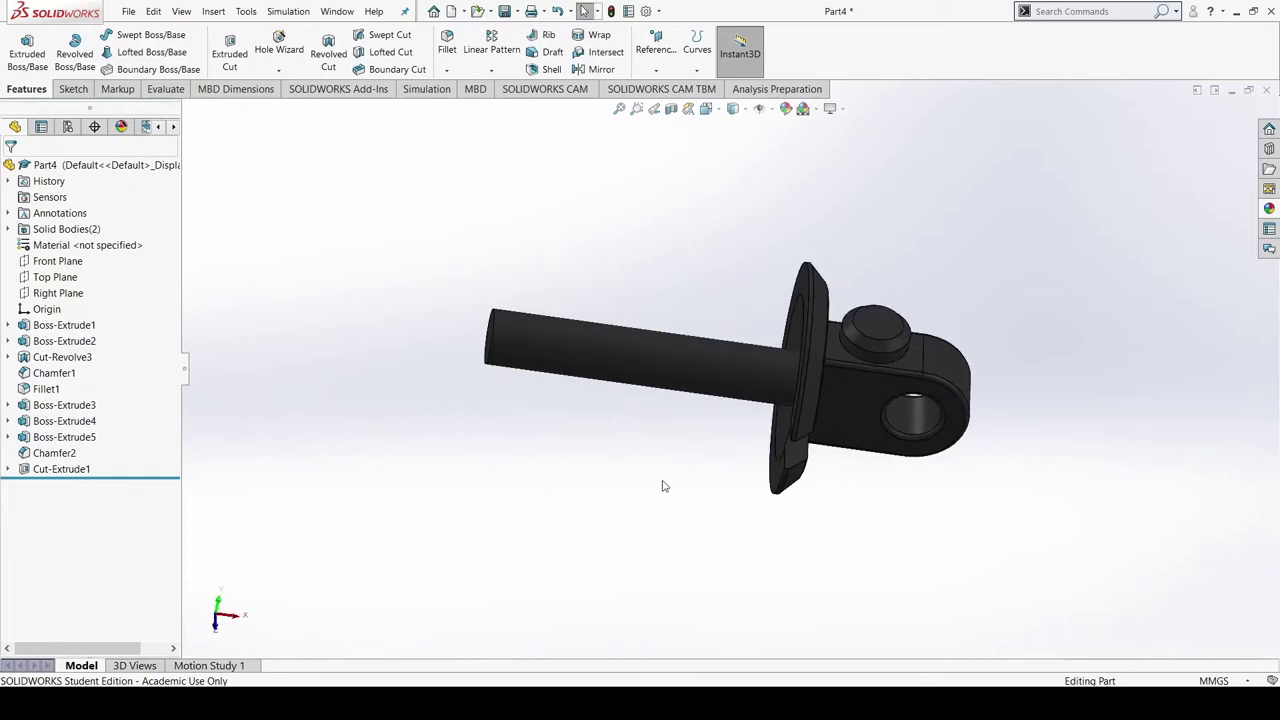
pyautogui.click(874, 362)
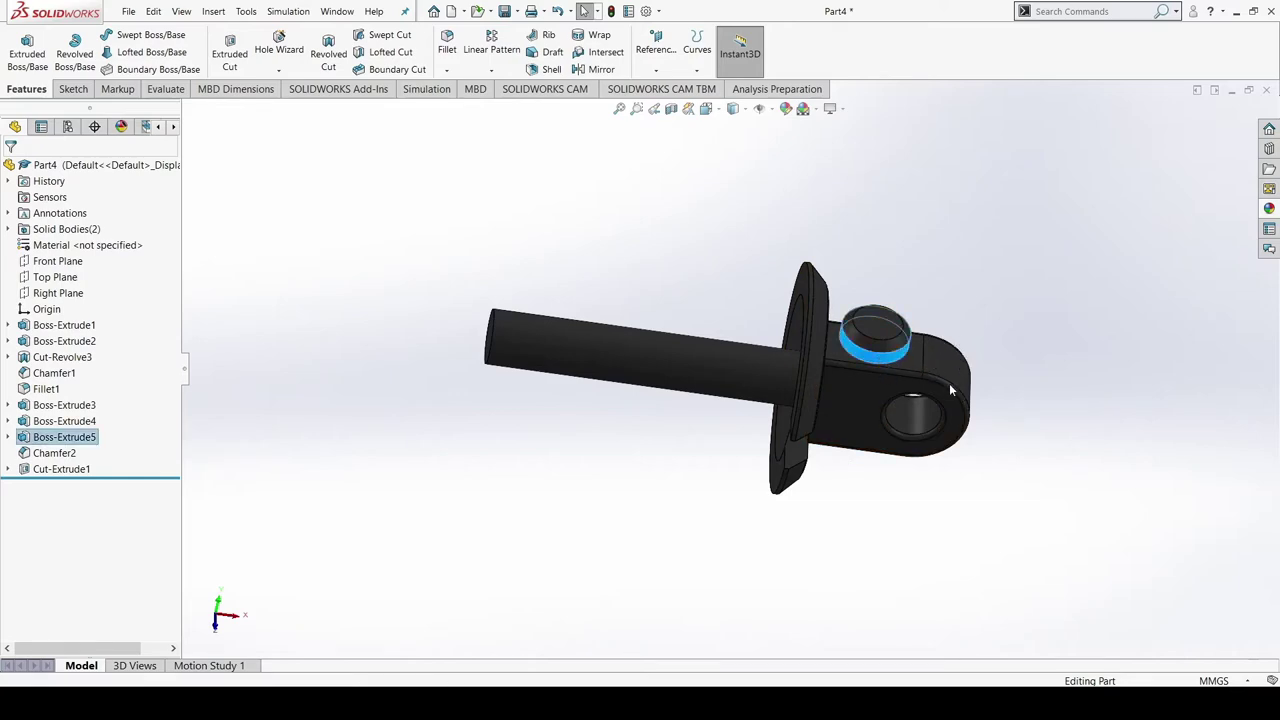
pyautogui.click(1012, 365)
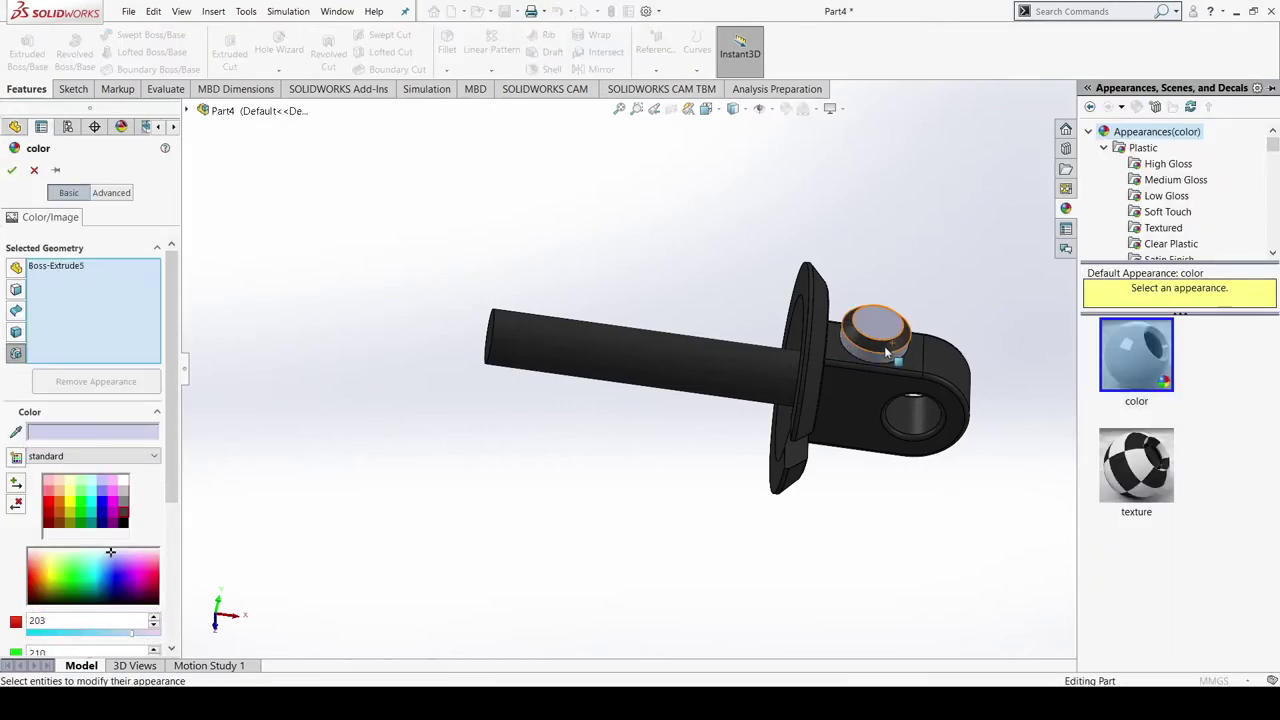
pyautogui.click(884, 350)
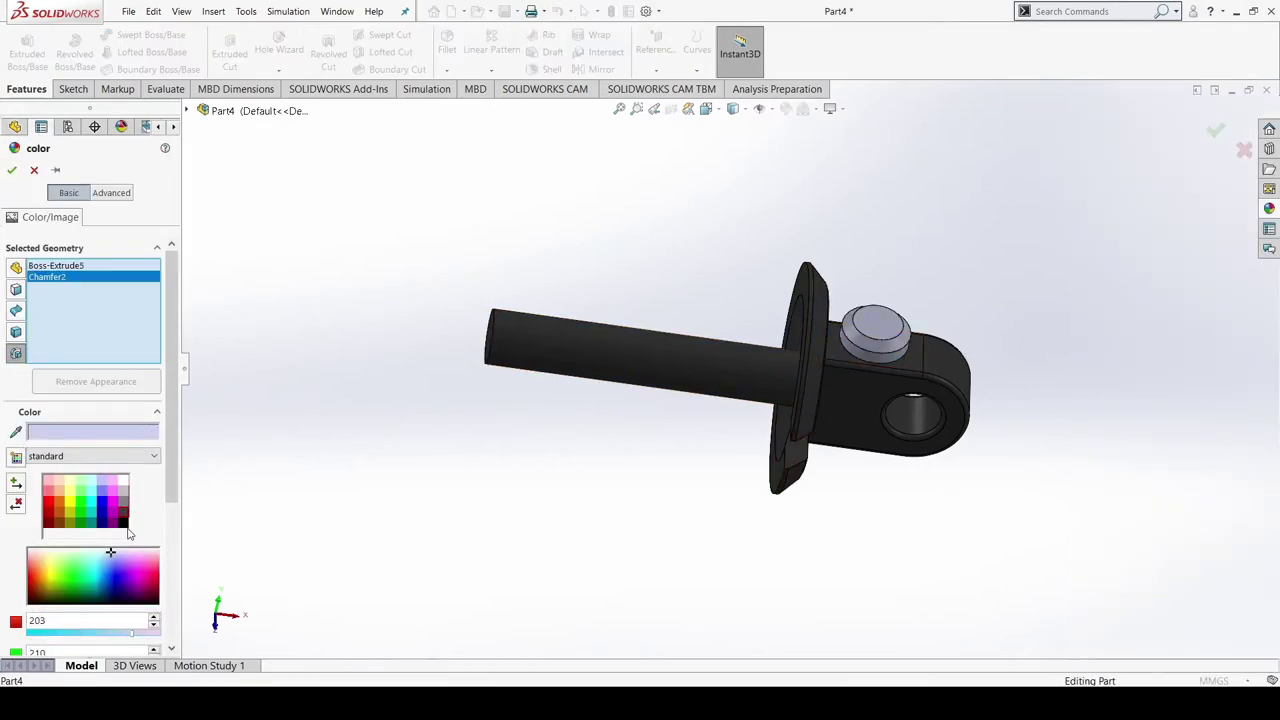
pyautogui.click(48, 500)
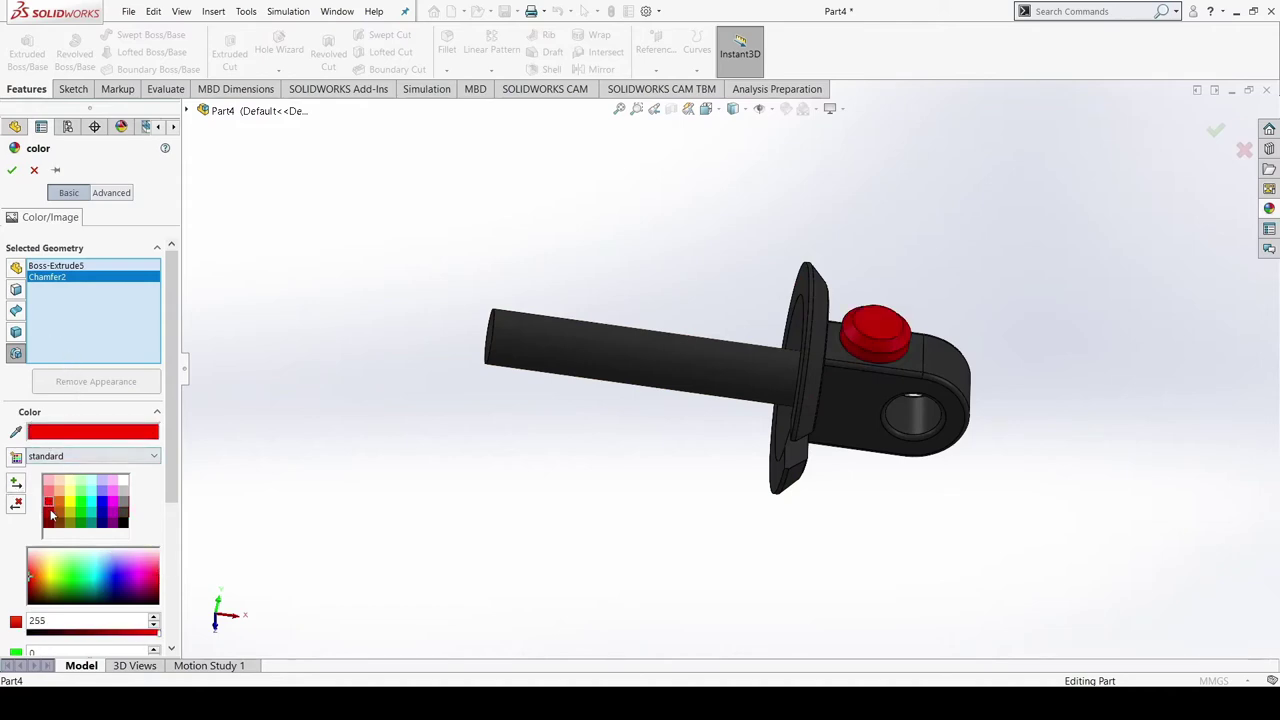
pyautogui.click(49, 513)
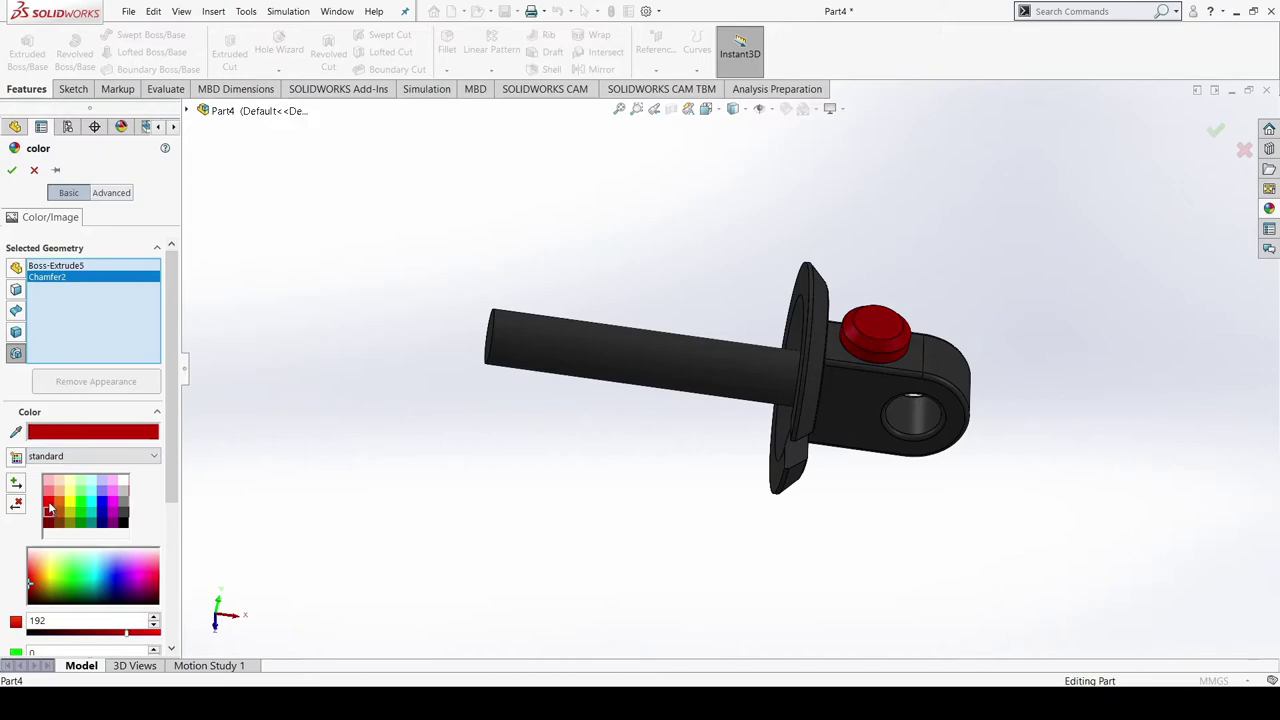
pyautogui.click(48, 502)
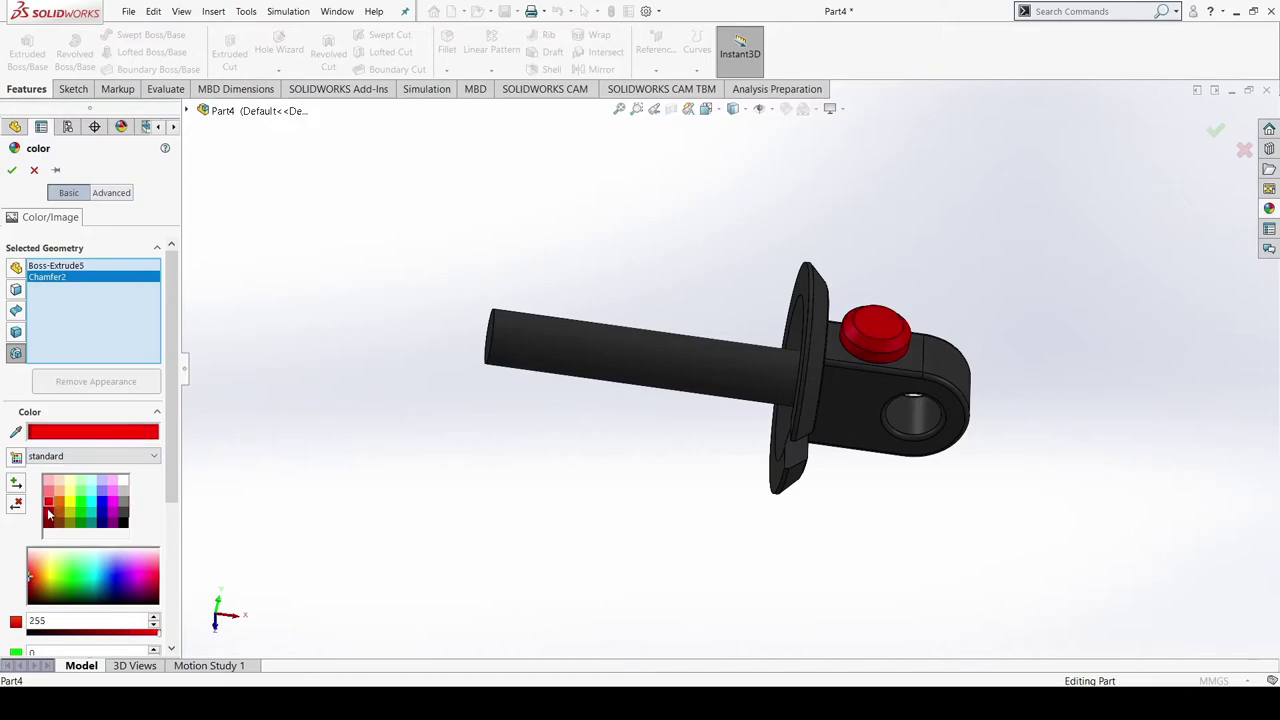
pyautogui.click(12, 170)
pyautogui.moveTo(705, 585); pyautogui.dragTo(736, 328, button='middle')
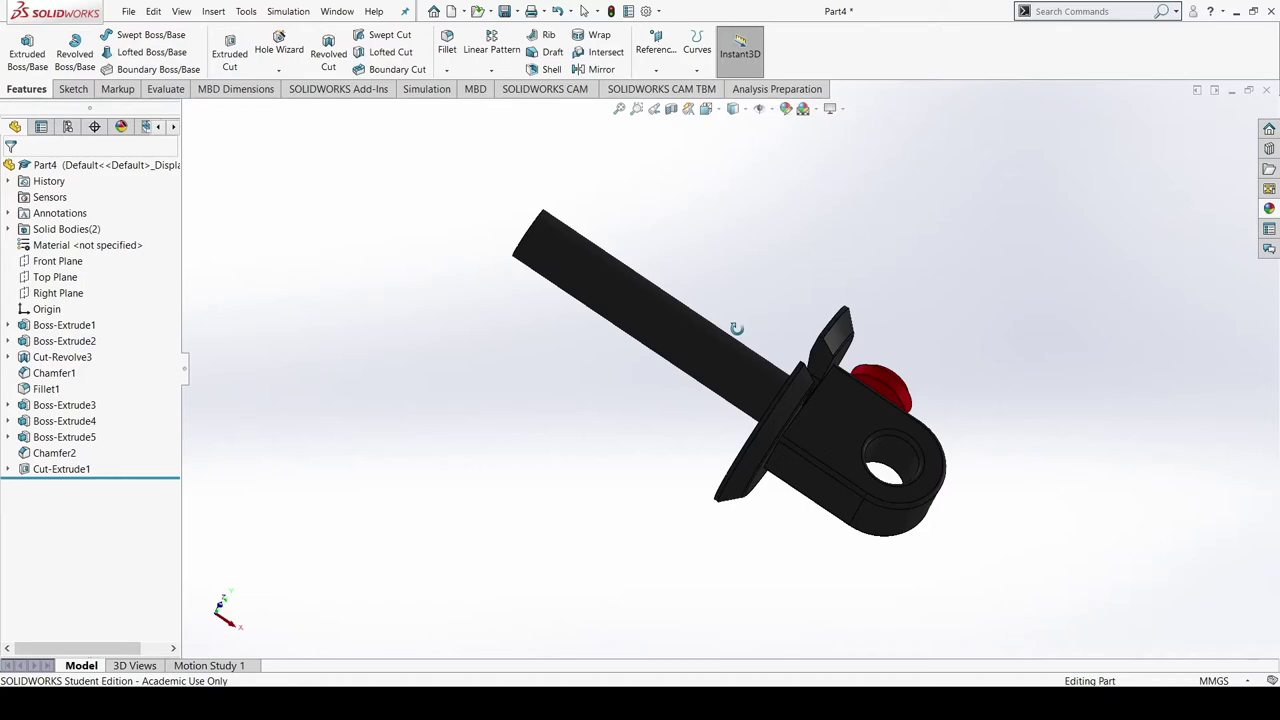
pyautogui.moveTo(736, 328); pyautogui.dragTo(740, 481)
pyautogui.moveTo(741, 481); pyautogui.dragTo(742, 484, button='middle')
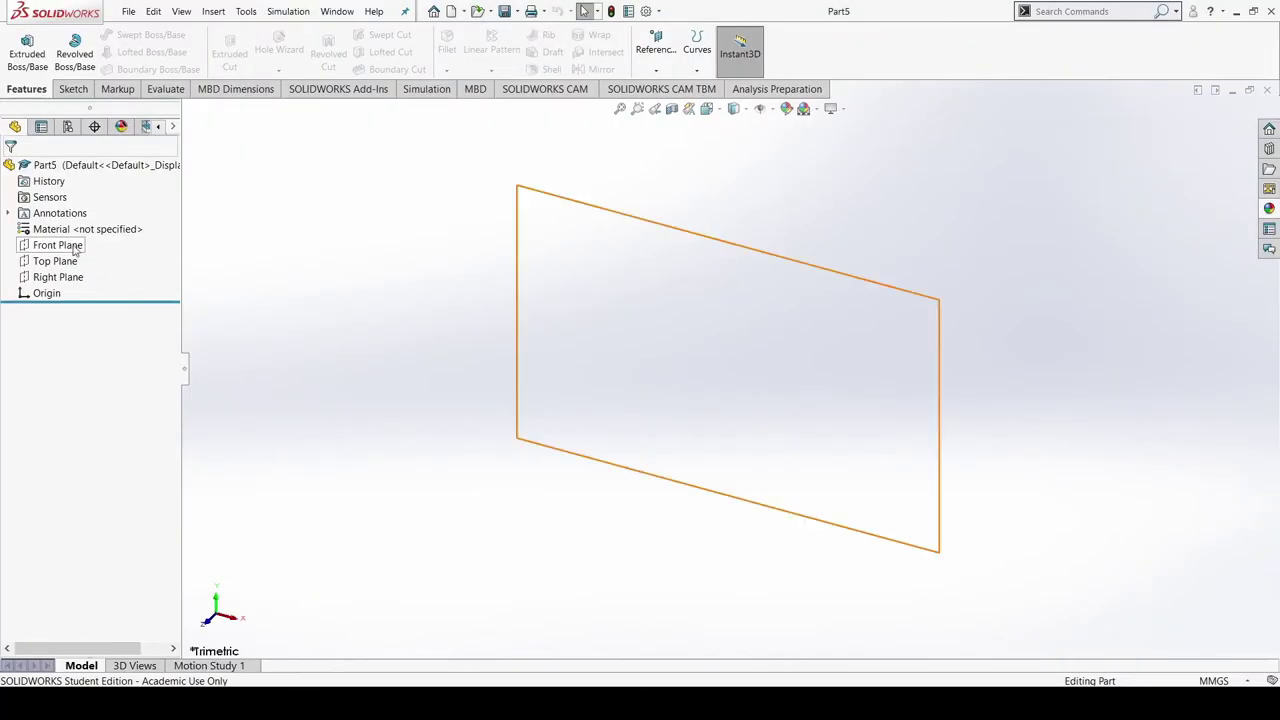
# Sketch a circle about 23 mm in radius centred on the origin on the Front Plane, and start dimensioning its diameter
pyautogui.click(91, 245)
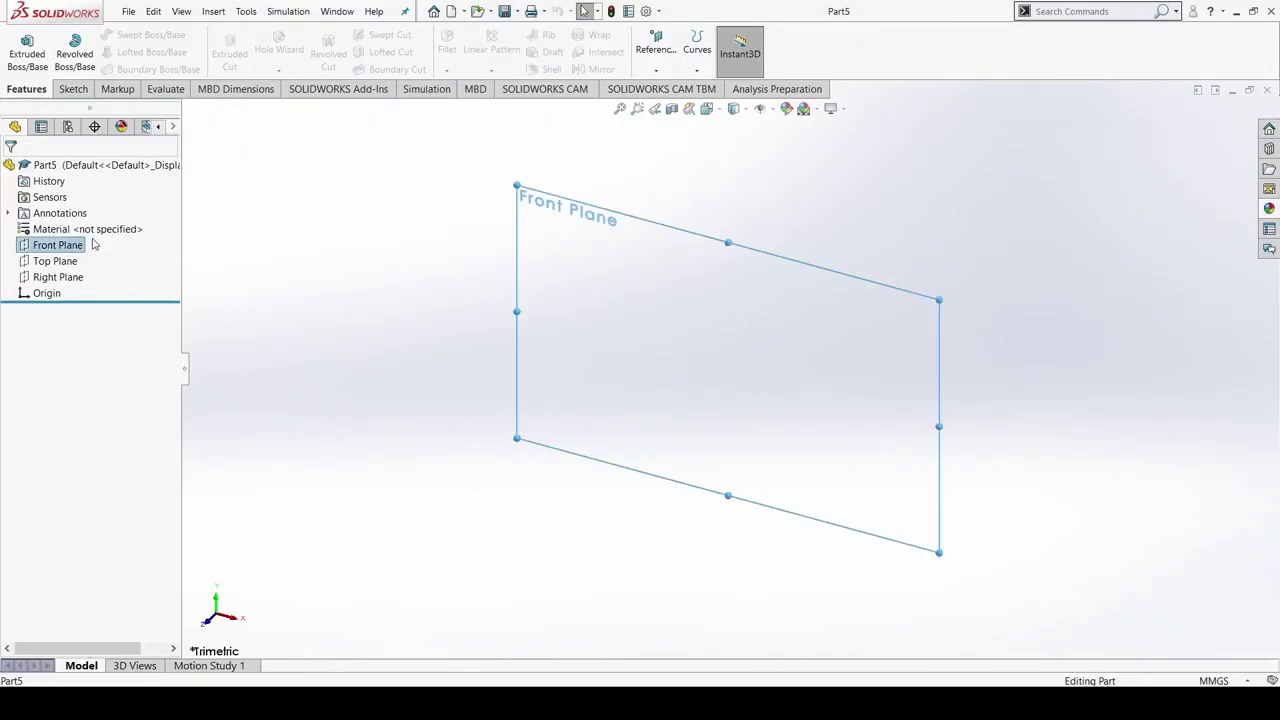
pyautogui.click(147, 230)
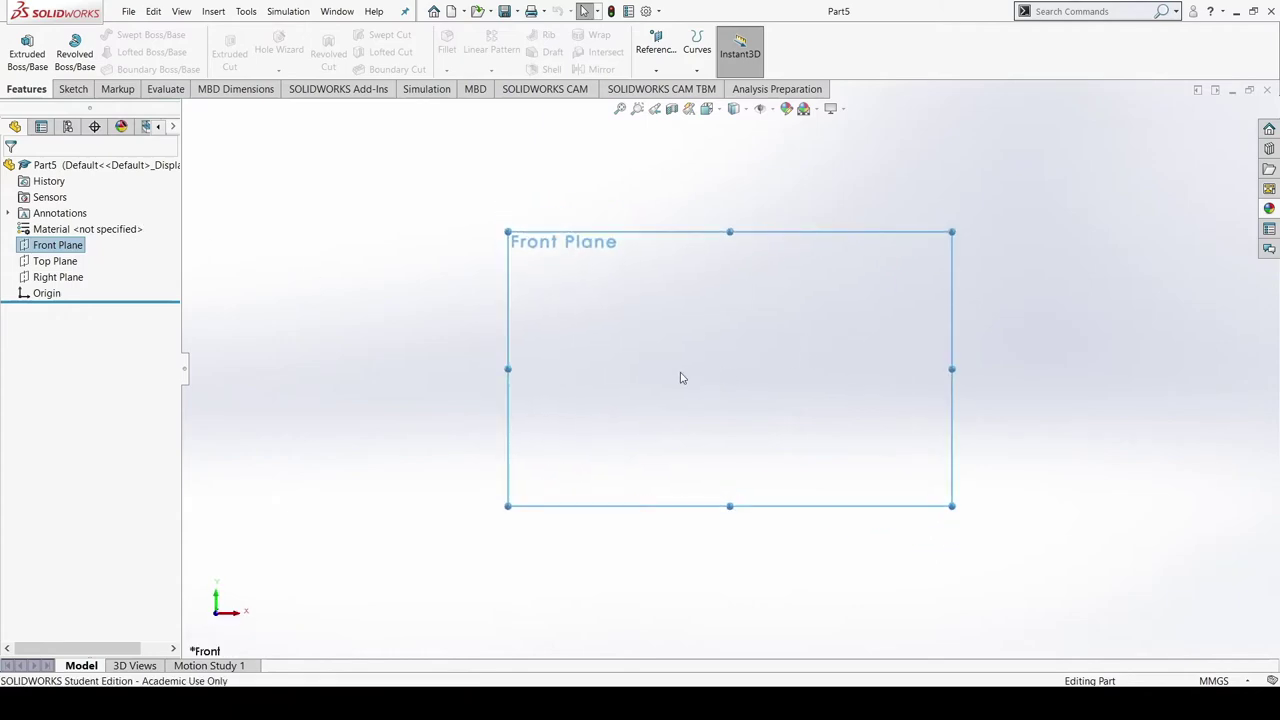
pyautogui.click(73, 89)
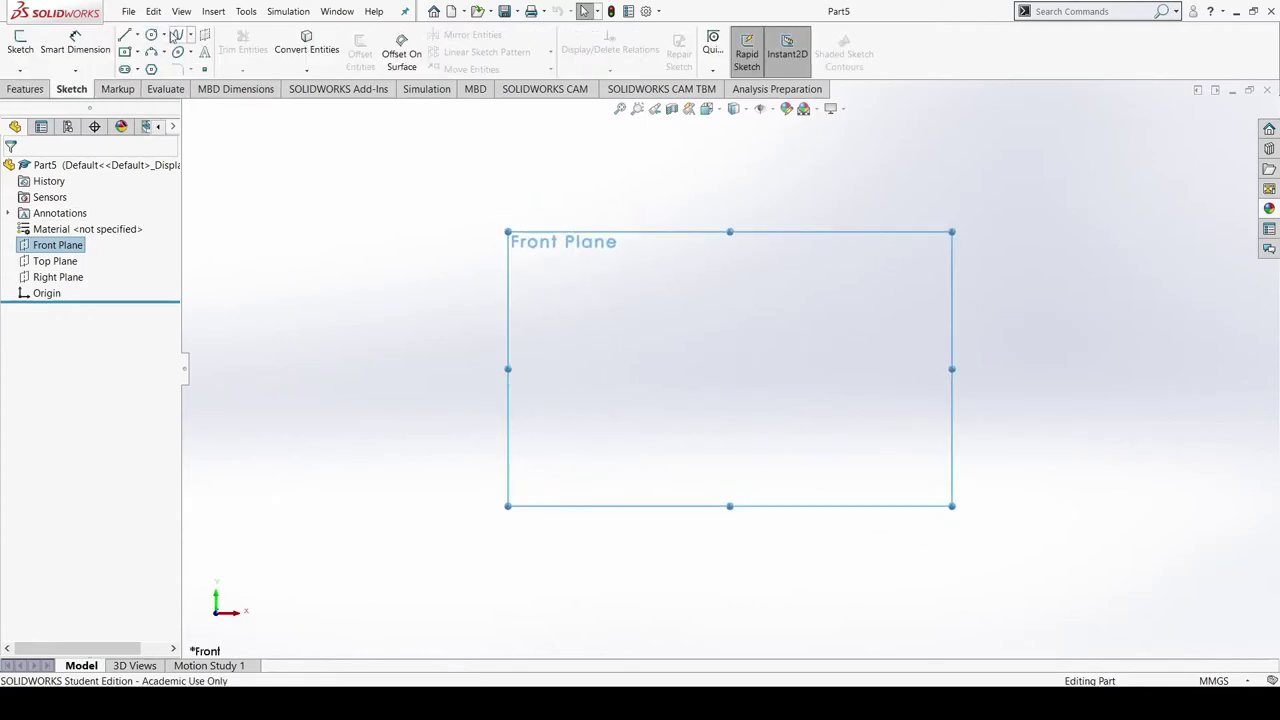
pyautogui.click(151, 35)
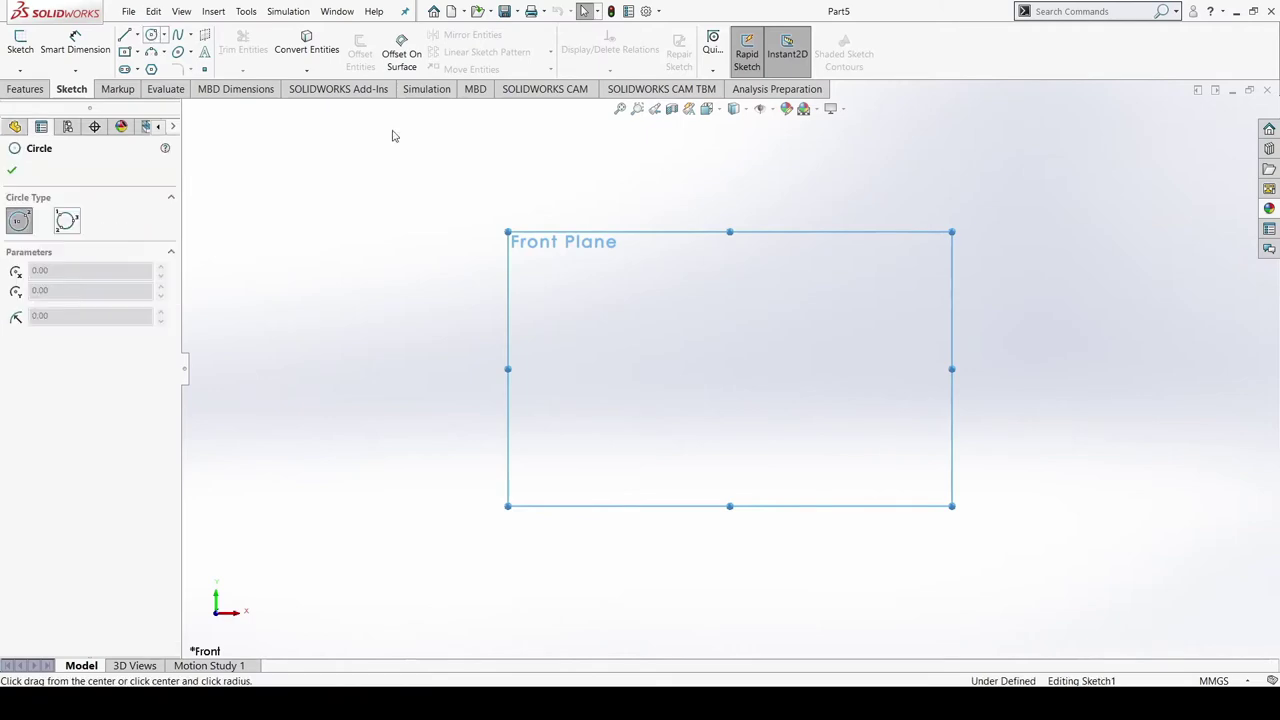
pyautogui.moveTo(730, 369); pyautogui.dragTo(752, 428)
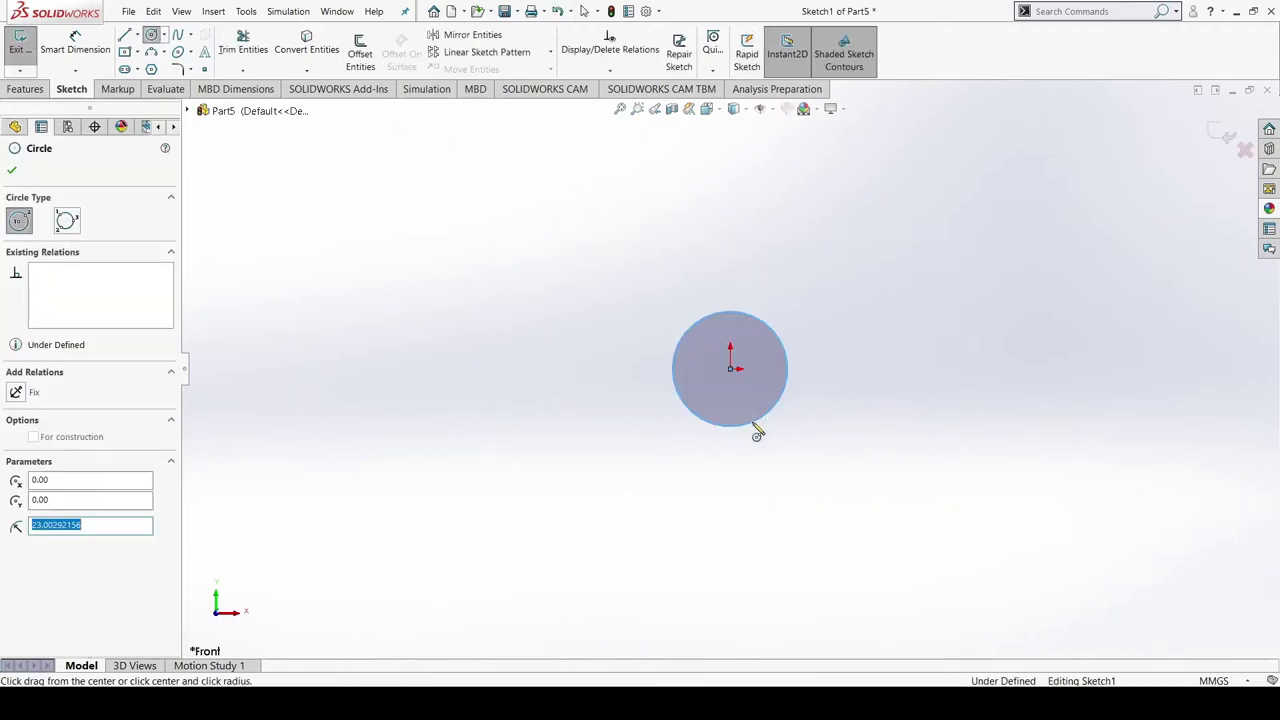
pyautogui.click(12, 170)
pyautogui.moveTo(538, 398); pyautogui.dragTo(562, 252, button='right')
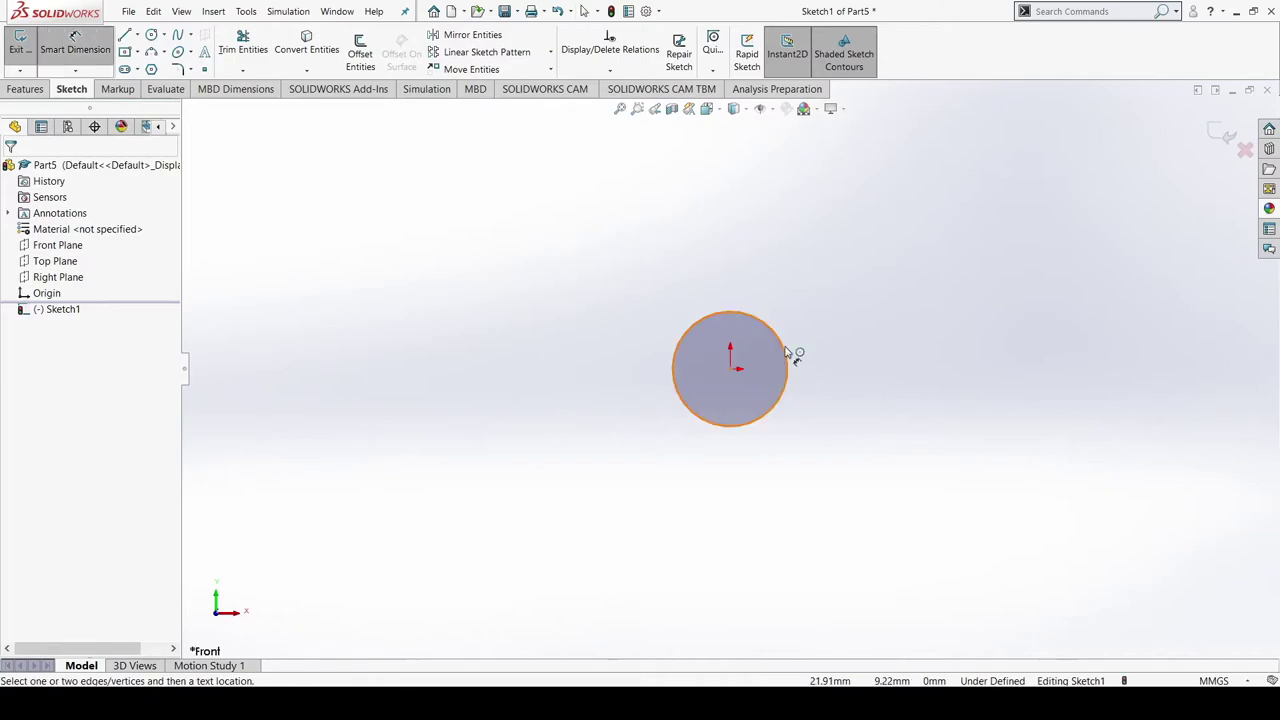
pyautogui.click(786, 352)
pyautogui.click(800, 352)
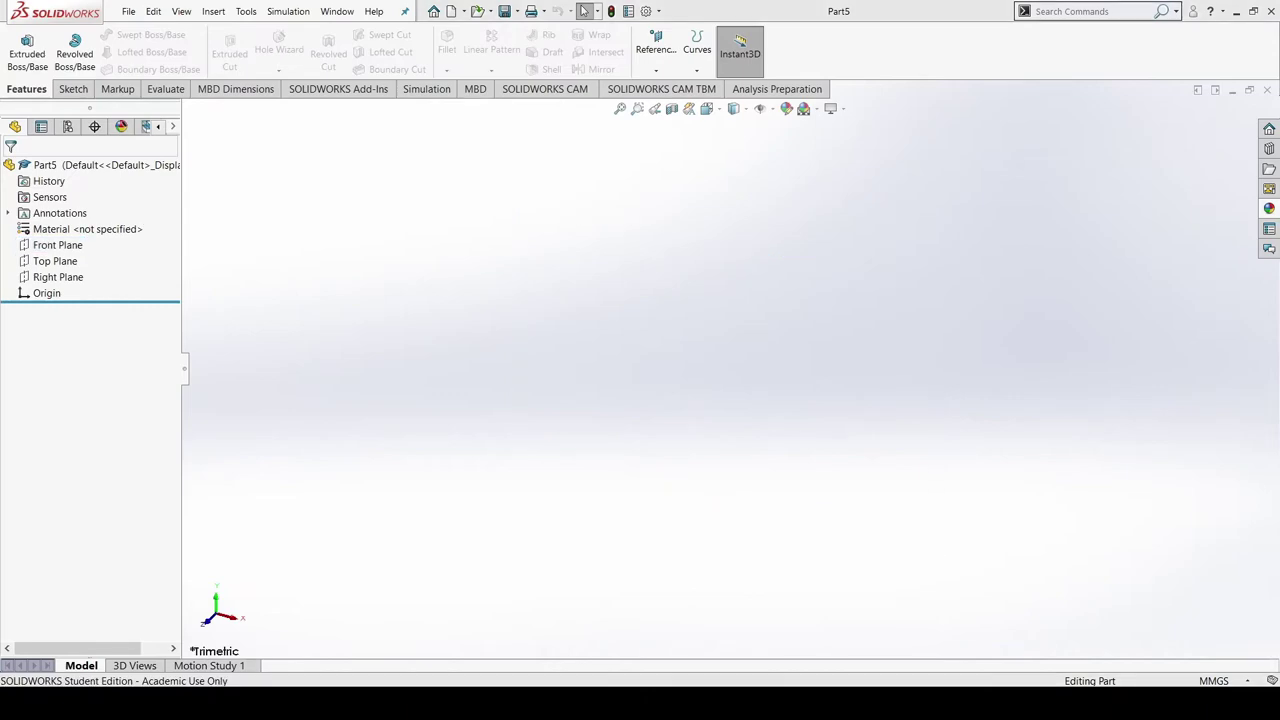
# Sketch a circle about 23 mm in radius centred on the origin on the Front Plane, viewed face-on
pyautogui.click(60, 245)
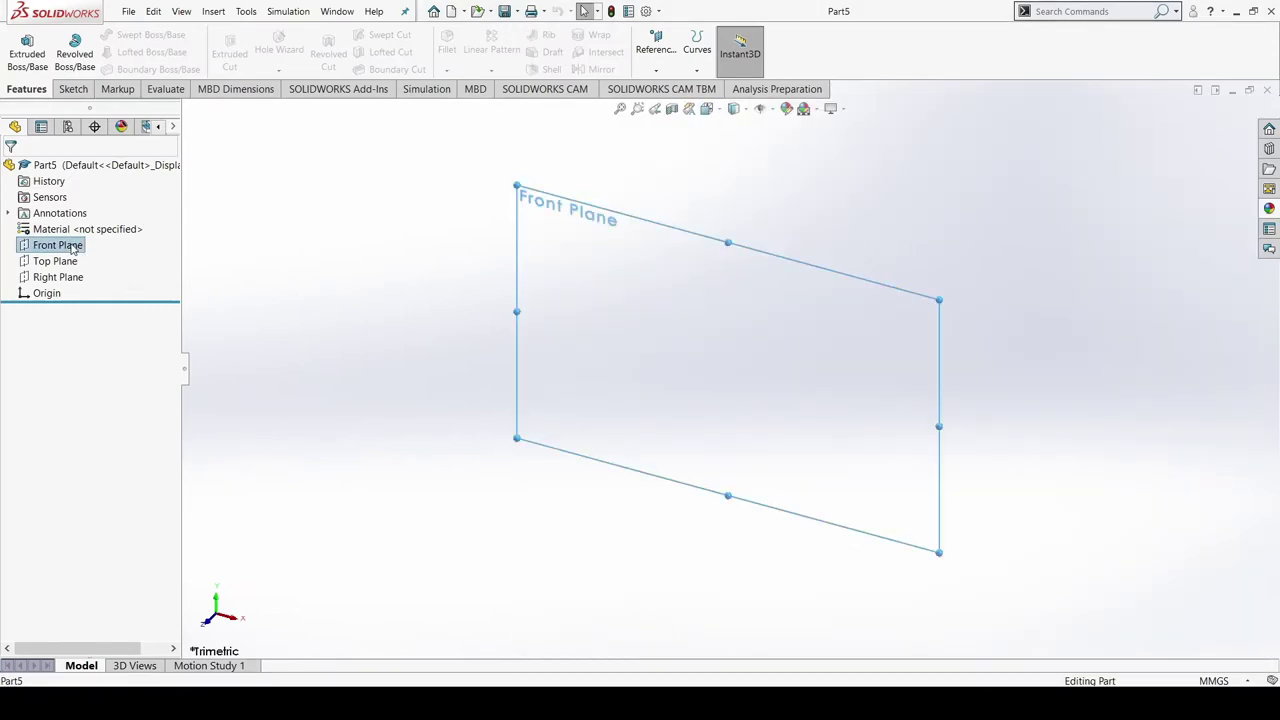
pyautogui.click(140, 230)
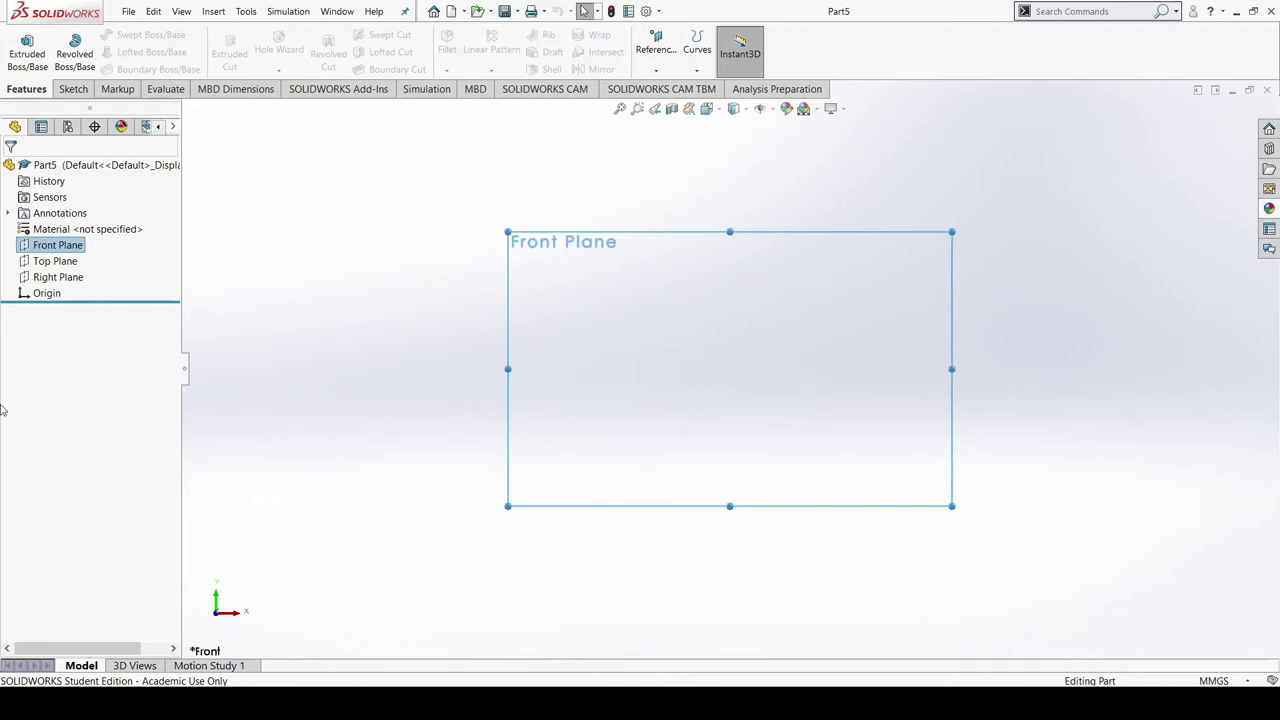
pyautogui.click(72, 89)
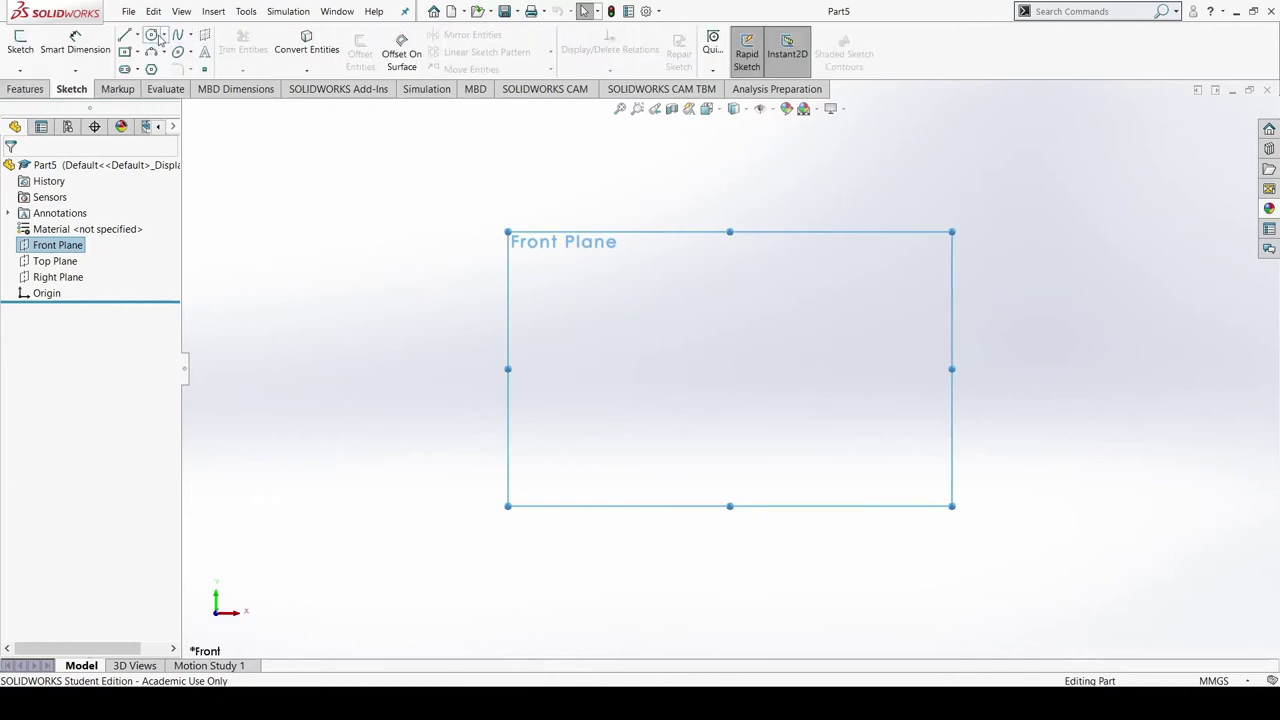
pyautogui.click(151, 35)
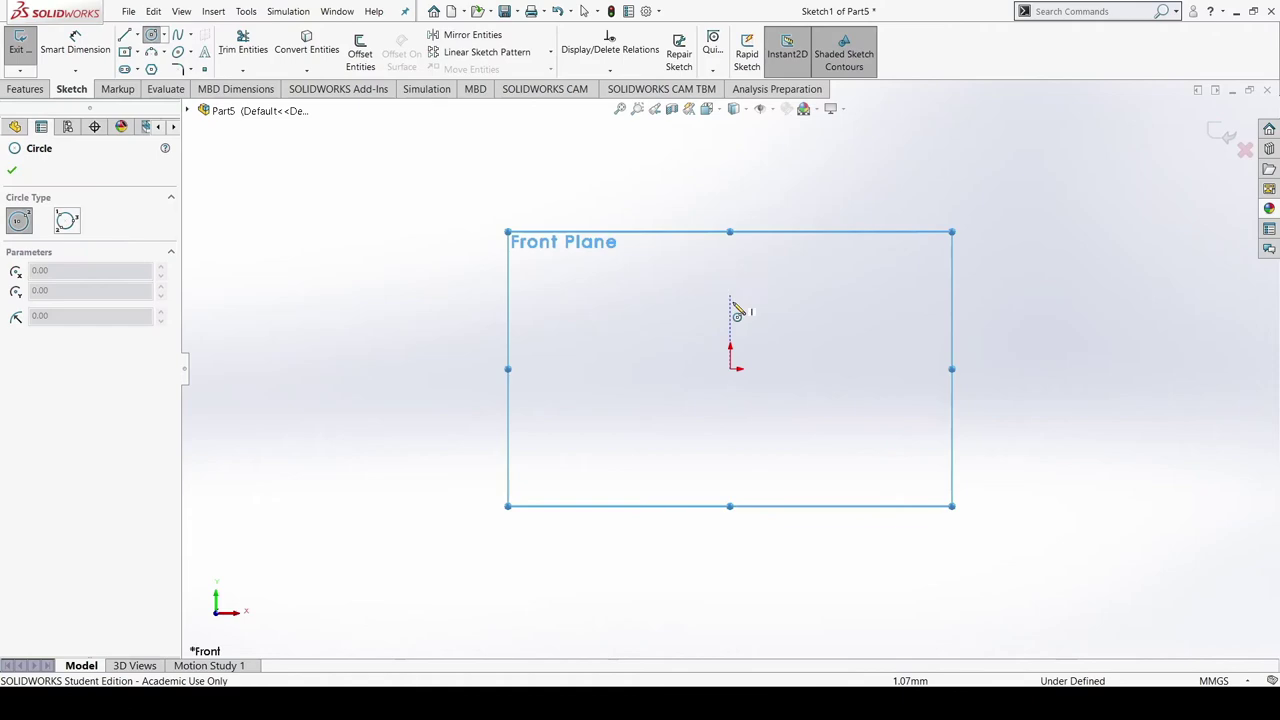
pyautogui.click(731, 369)
pyautogui.click(752, 422)
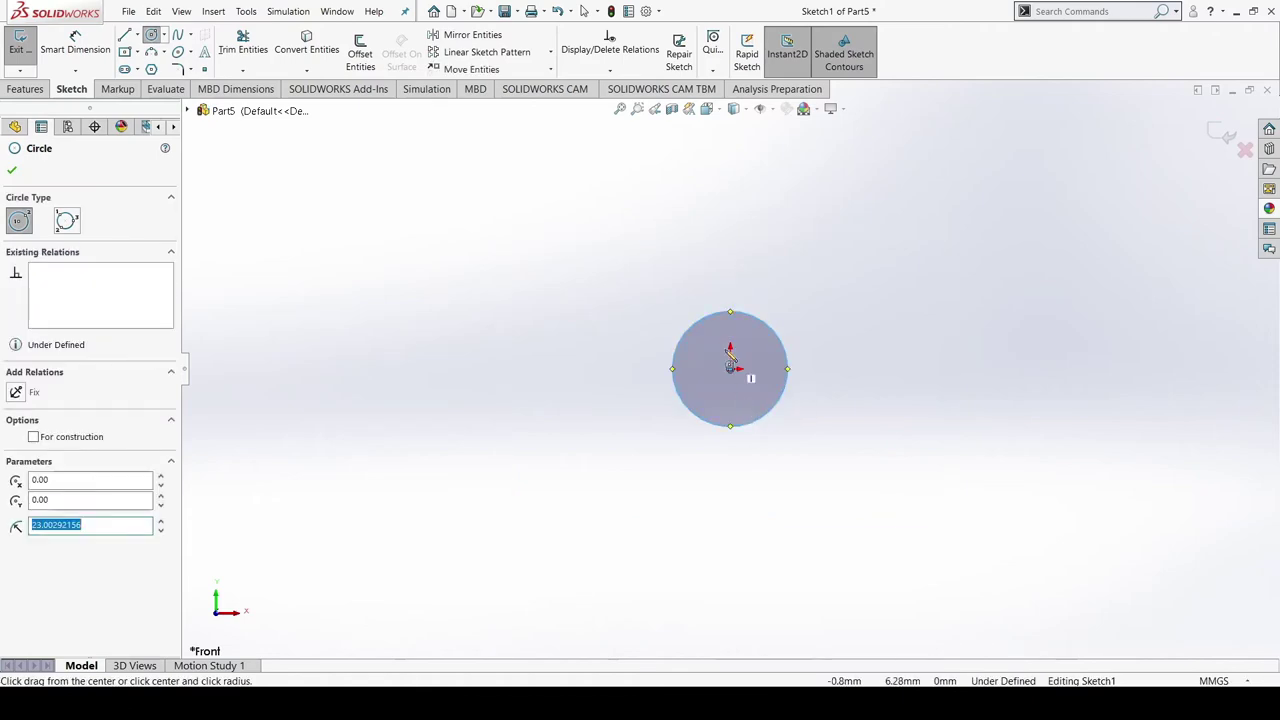
pyautogui.click(12, 170)
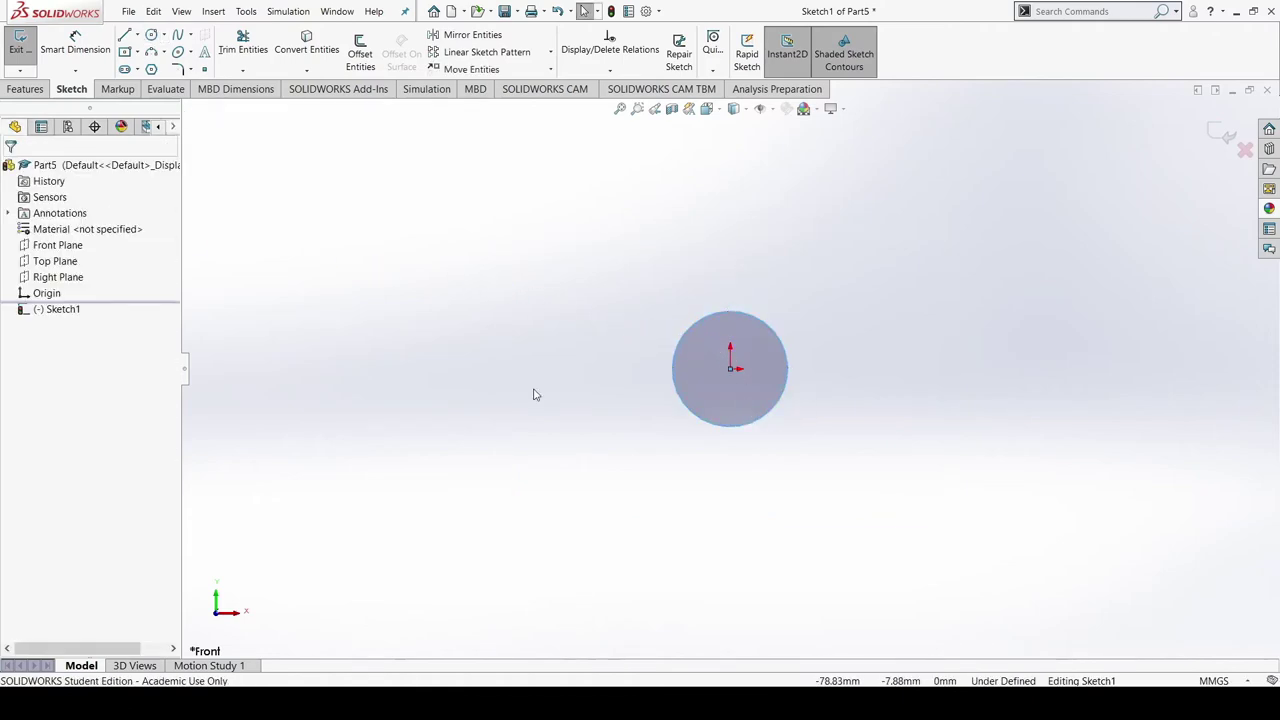
# Dimension the circle's diameter at 32 mm
pyautogui.moveTo(534, 394); pyautogui.dragTo(564, 238, button='right')
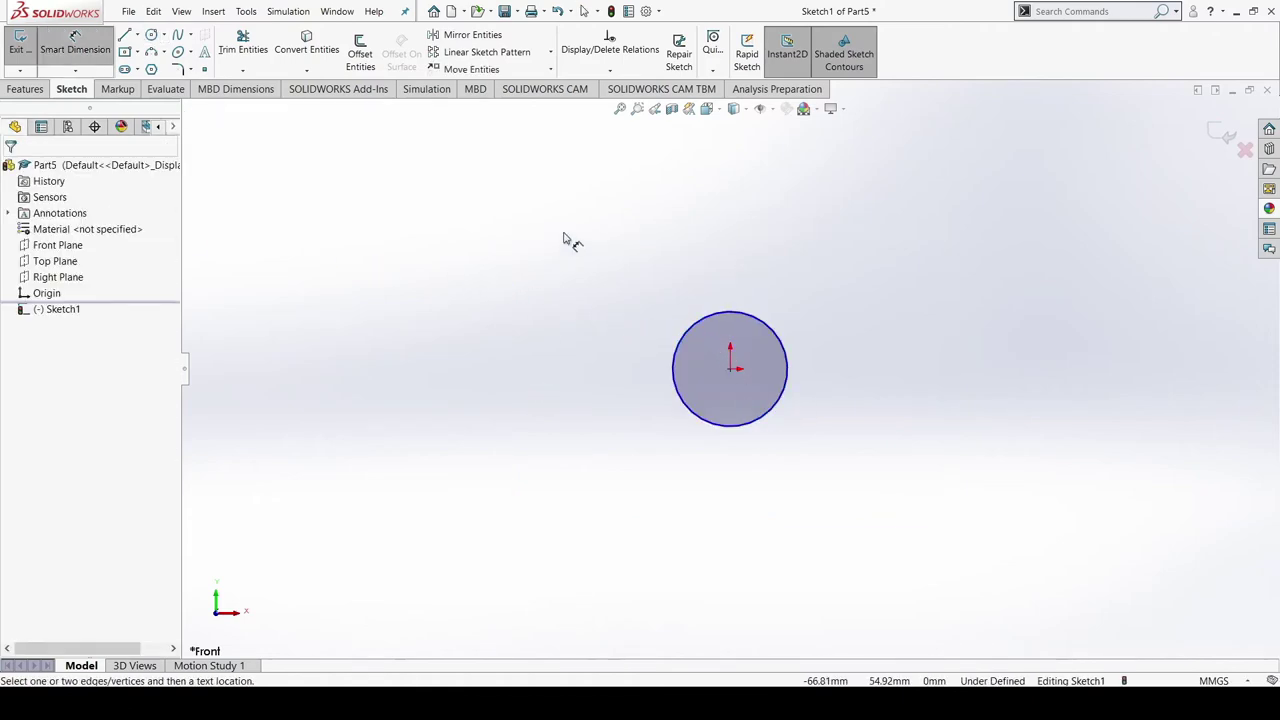
pyautogui.click(789, 353)
pyautogui.click(798, 351)
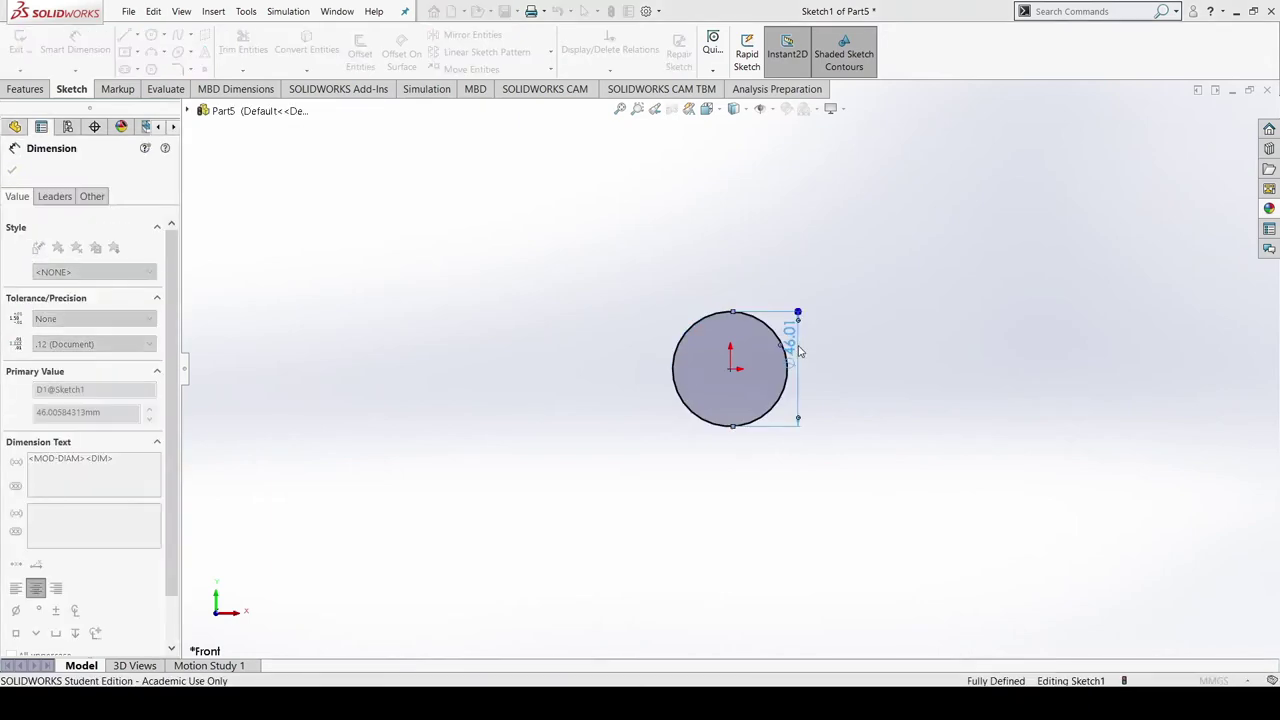
pyautogui.write('32')
pyautogui.press('Return')
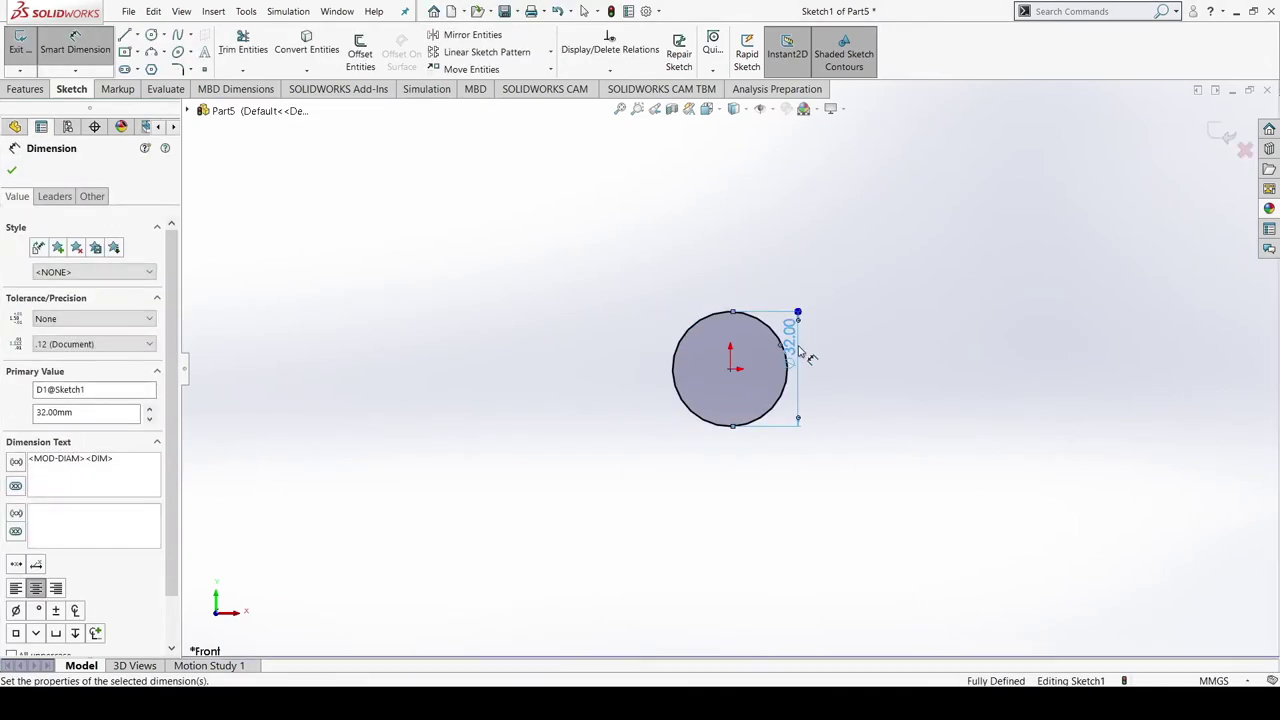
pyautogui.click(12, 169)
# Sketch two larger circles centred on the origin, about 28 mm and 39 mm in radius
pyautogui.moveTo(406, 357); pyautogui.dragTo(597, 345, button='right')
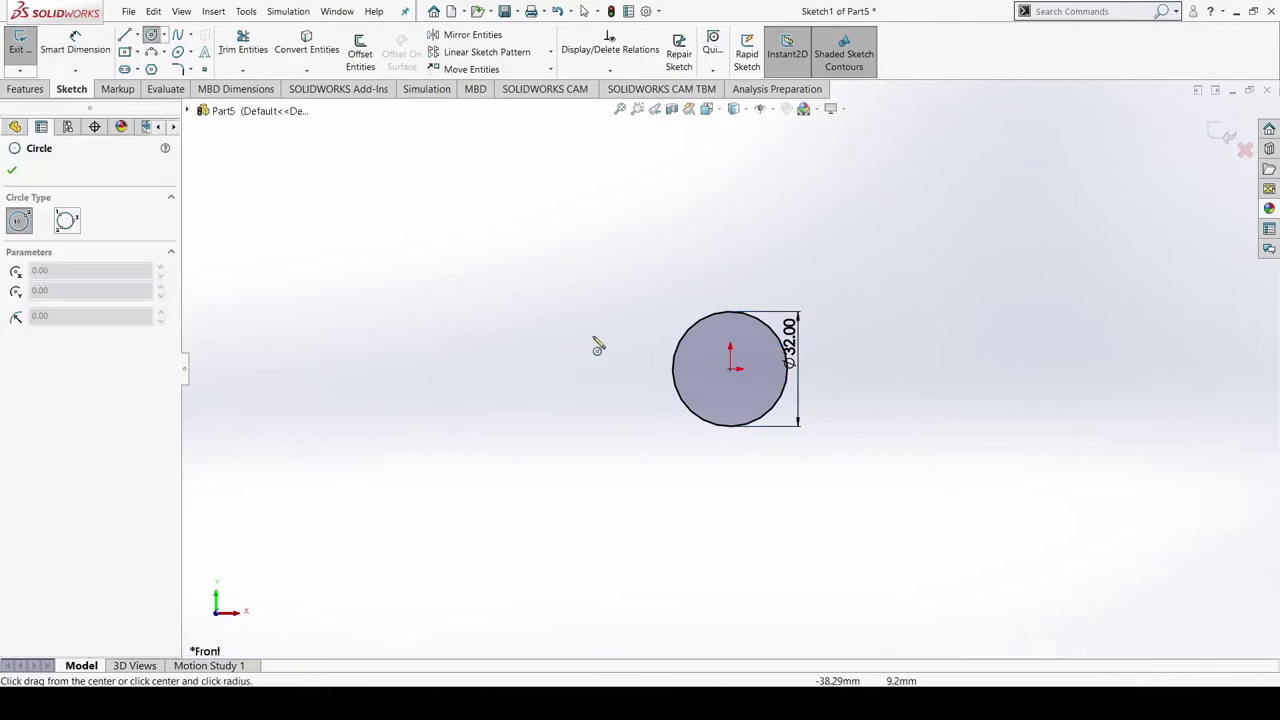
pyautogui.click(736, 368)
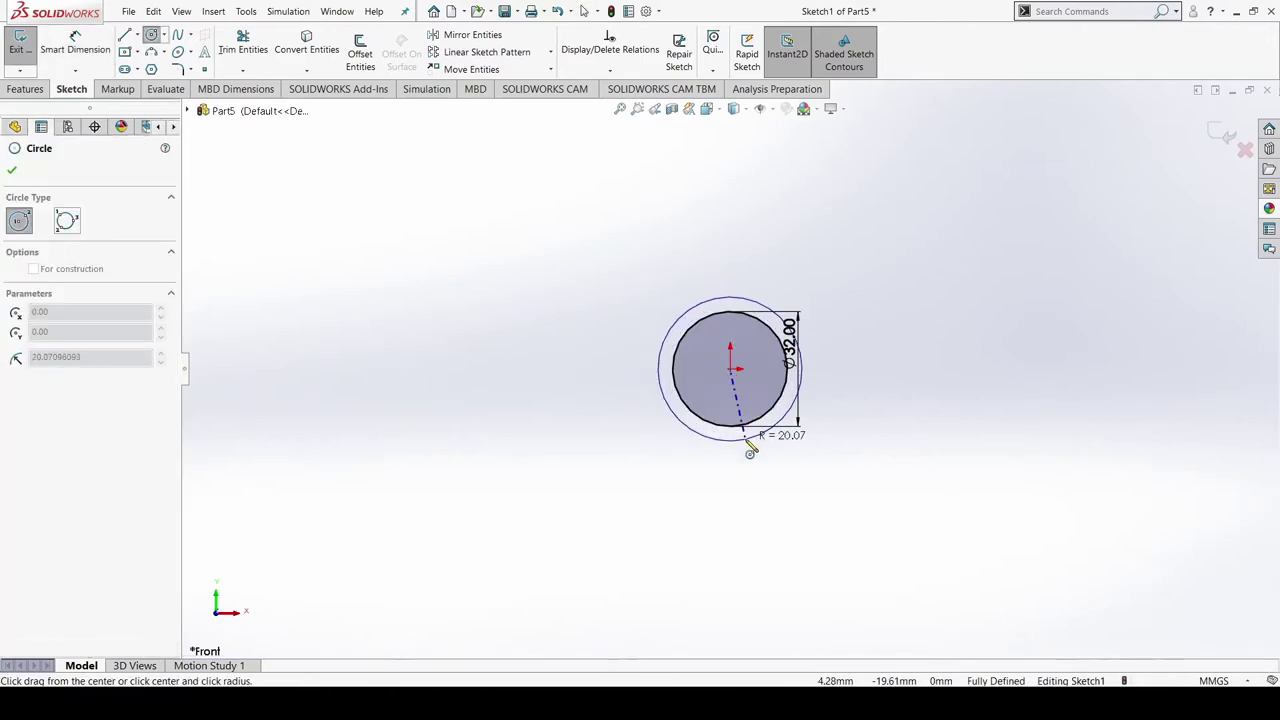
pyautogui.click(758, 478)
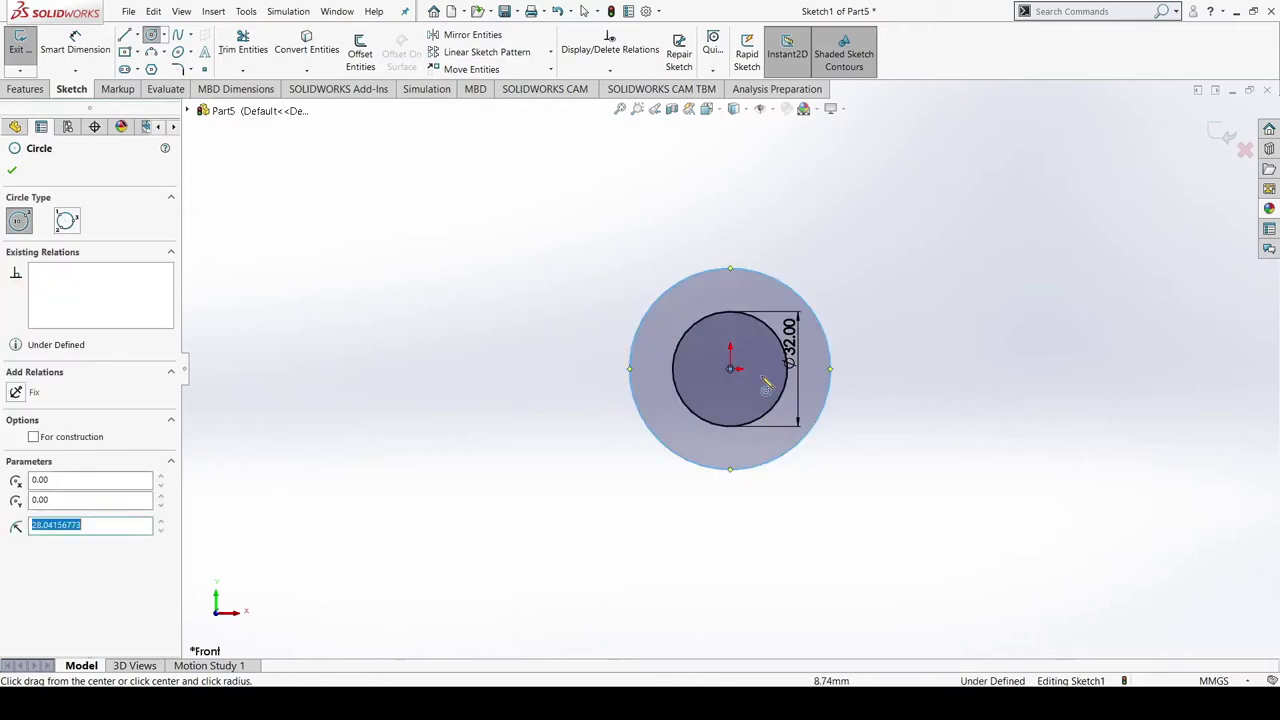
pyautogui.click(734, 369)
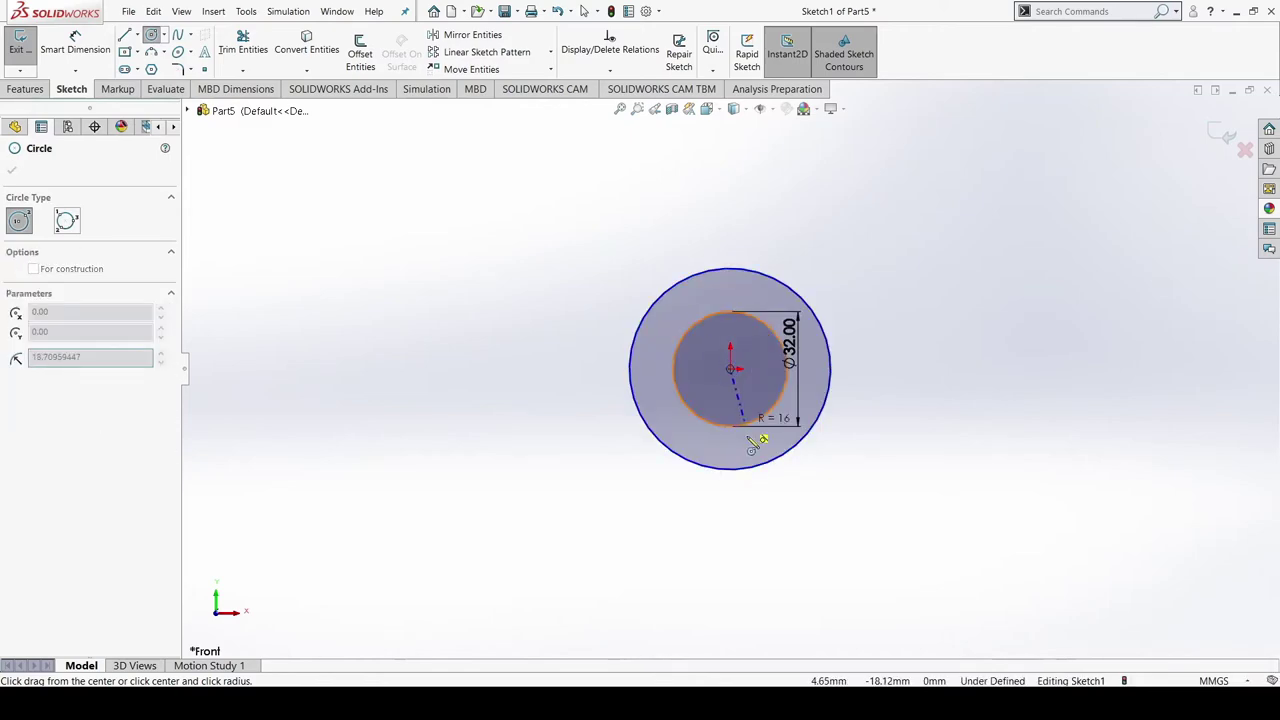
pyautogui.click(764, 506)
pyautogui.click(12, 170)
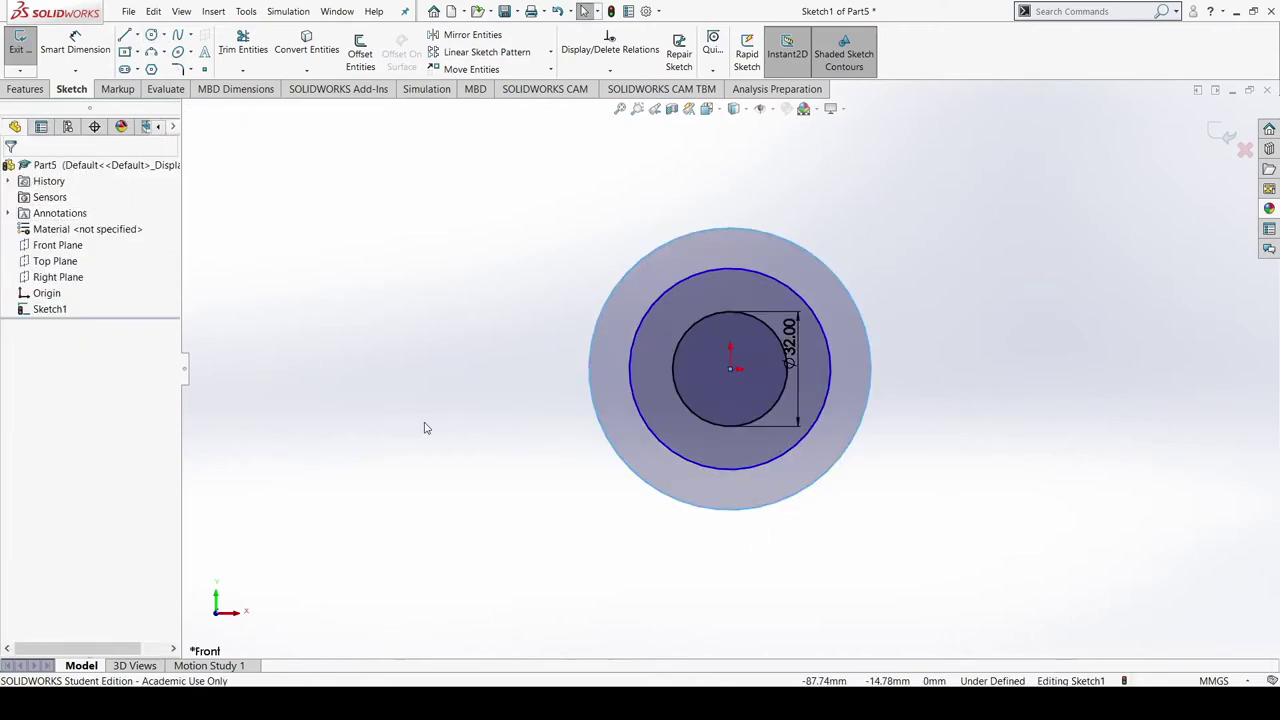
# Dimension the middle circle's diameter at 47 mm
pyautogui.moveTo(423, 427); pyautogui.dragTo(366, 414, button='right')
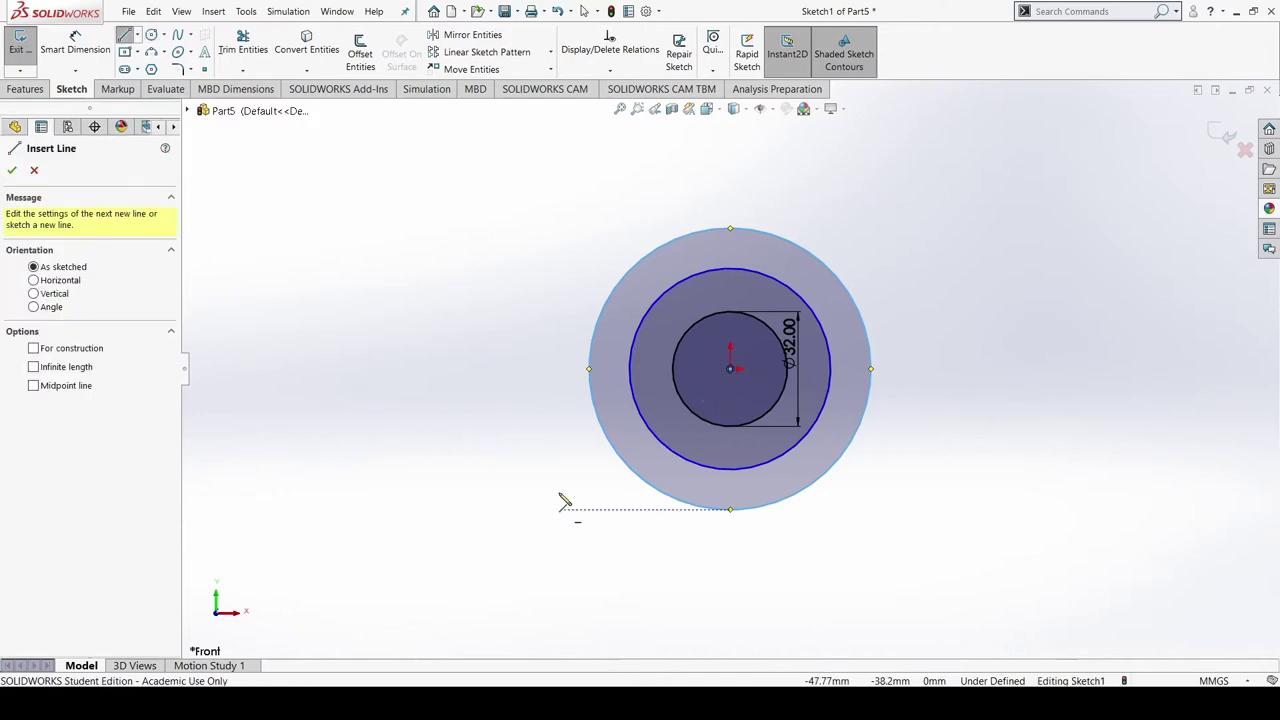
pyautogui.moveTo(563, 505); pyautogui.dragTo(596, 288, button='right')
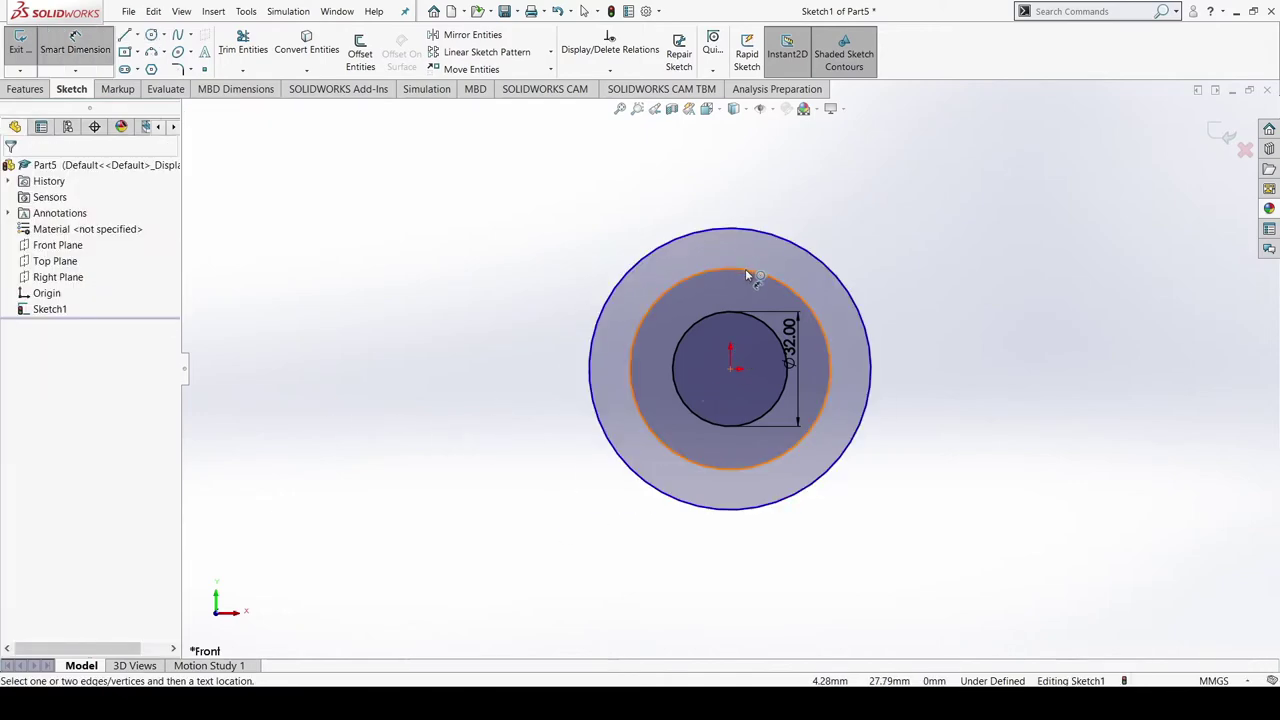
pyautogui.click(746, 276)
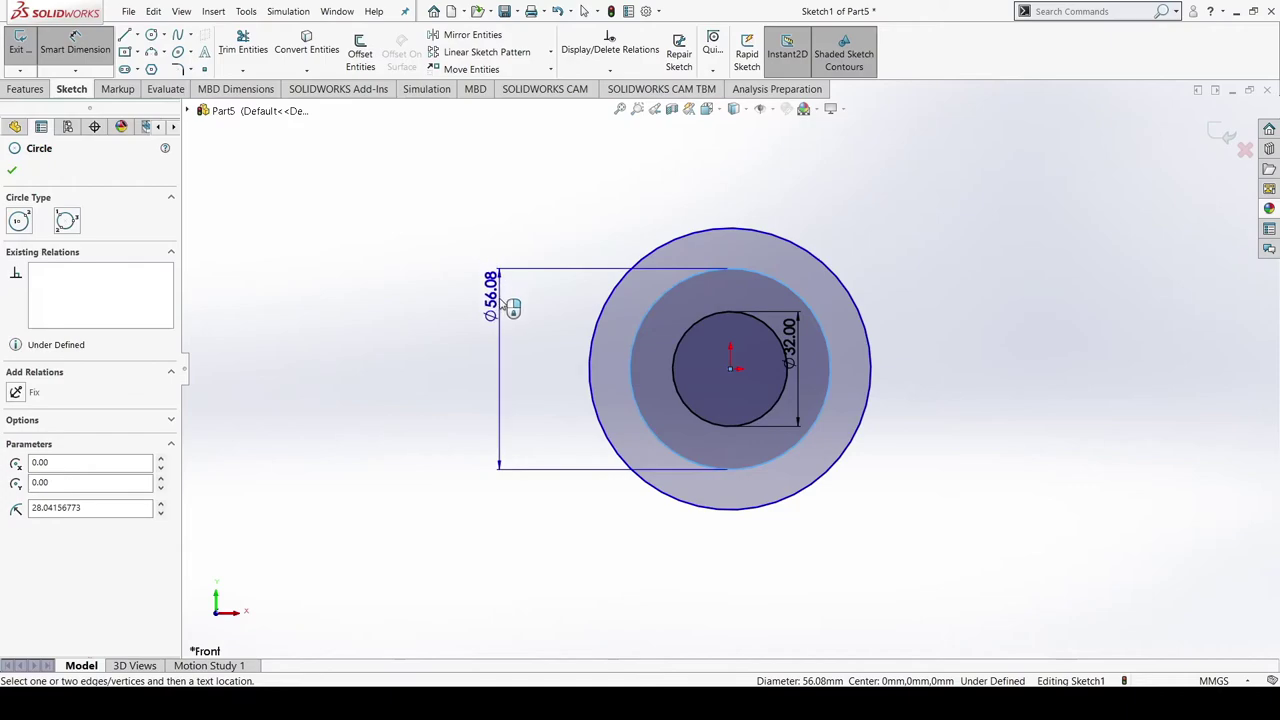
pyautogui.click(502, 304)
pyautogui.write('47')
pyautogui.press('Return')
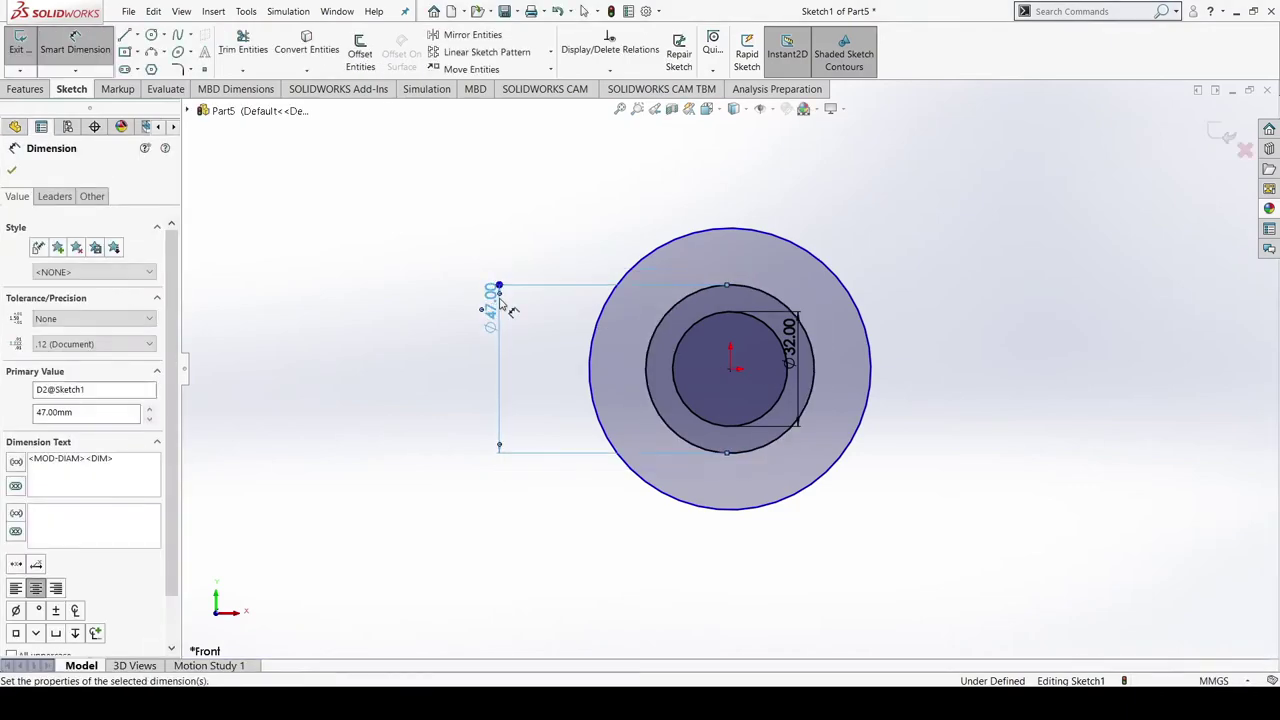
# Dimension the outermost circle's diameter at 50 mm
pyautogui.click(727, 230)
pyautogui.click(1033, 327)
pyautogui.write('50')
pyautogui.press('Return')
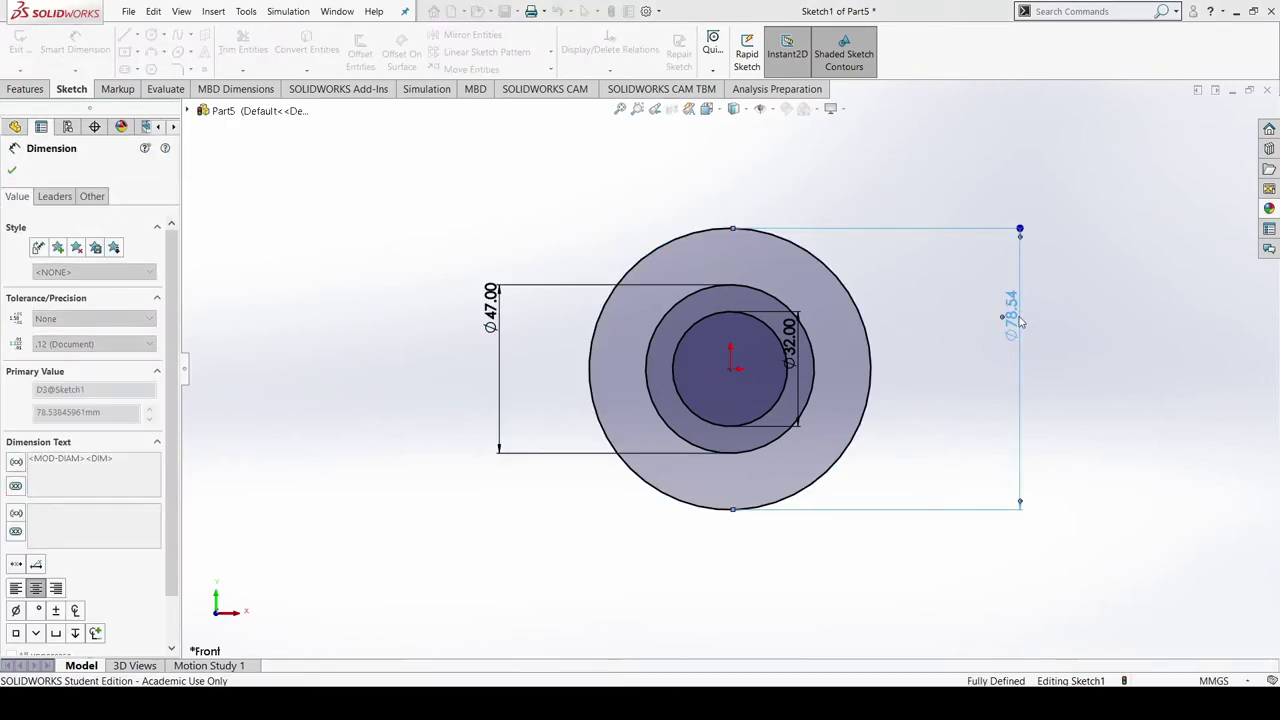
pyautogui.scroll(-4, 740, 331)
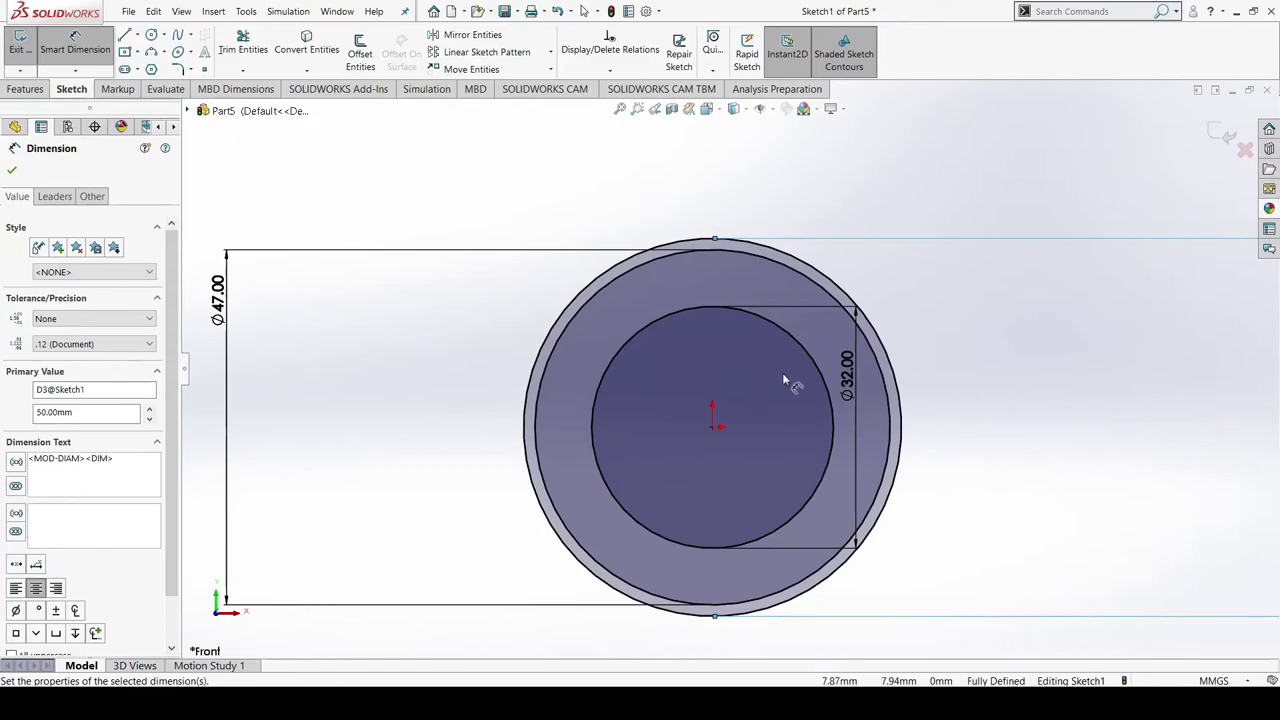
pyautogui.click(1014, 489)
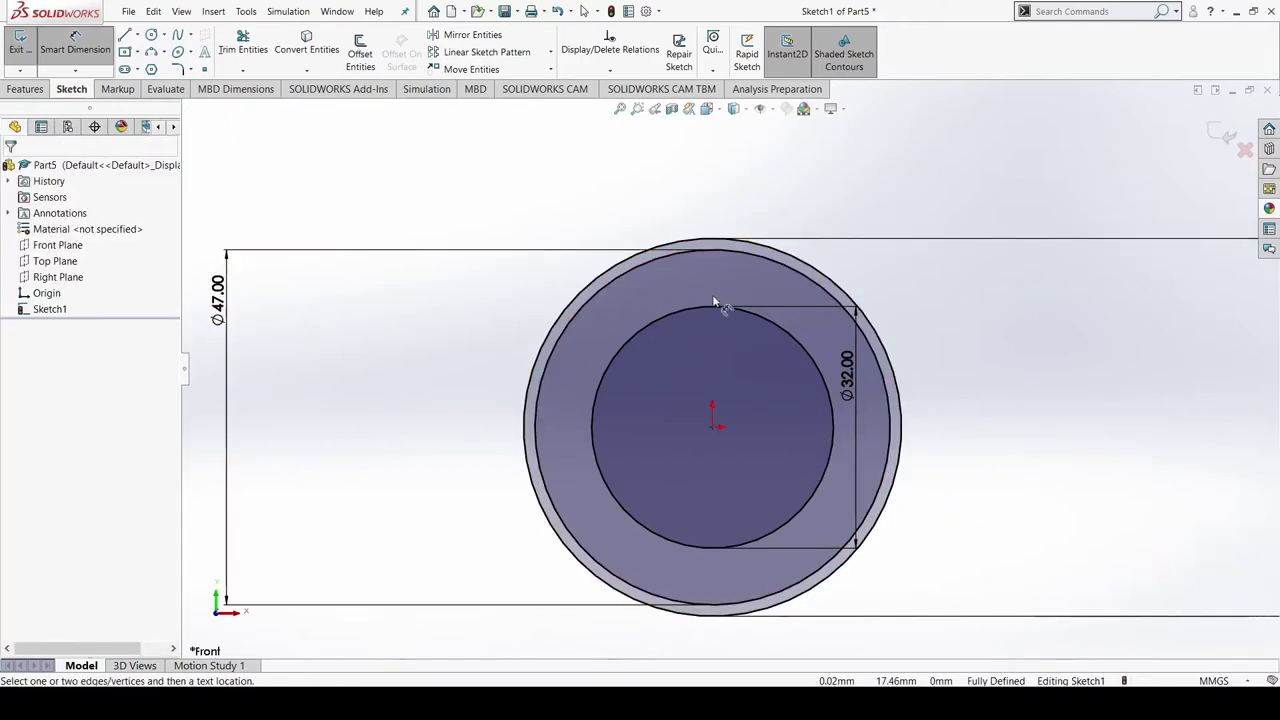
# Sketch a 1.5 mm radius circle centred on the top point of the 50 mm circle and tangent to the 47 mm circle
pyautogui.click(151, 34)
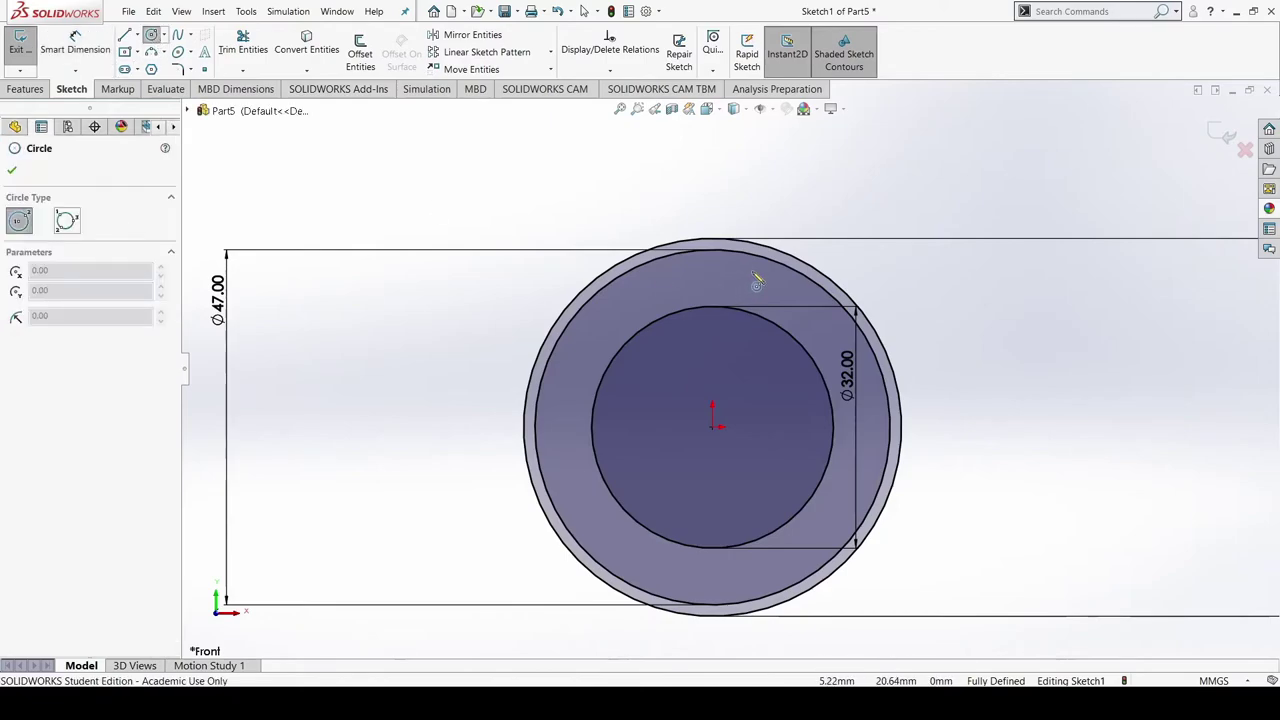
pyautogui.click(712, 240)
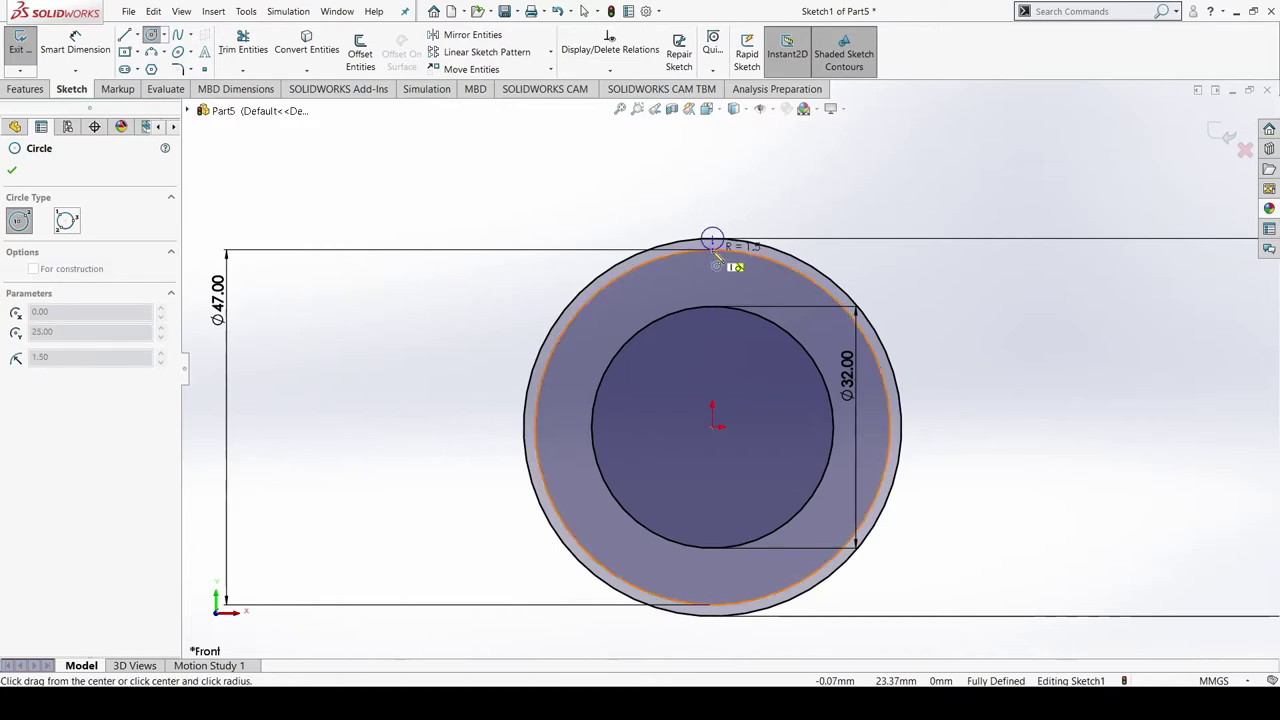
pyautogui.click(714, 254)
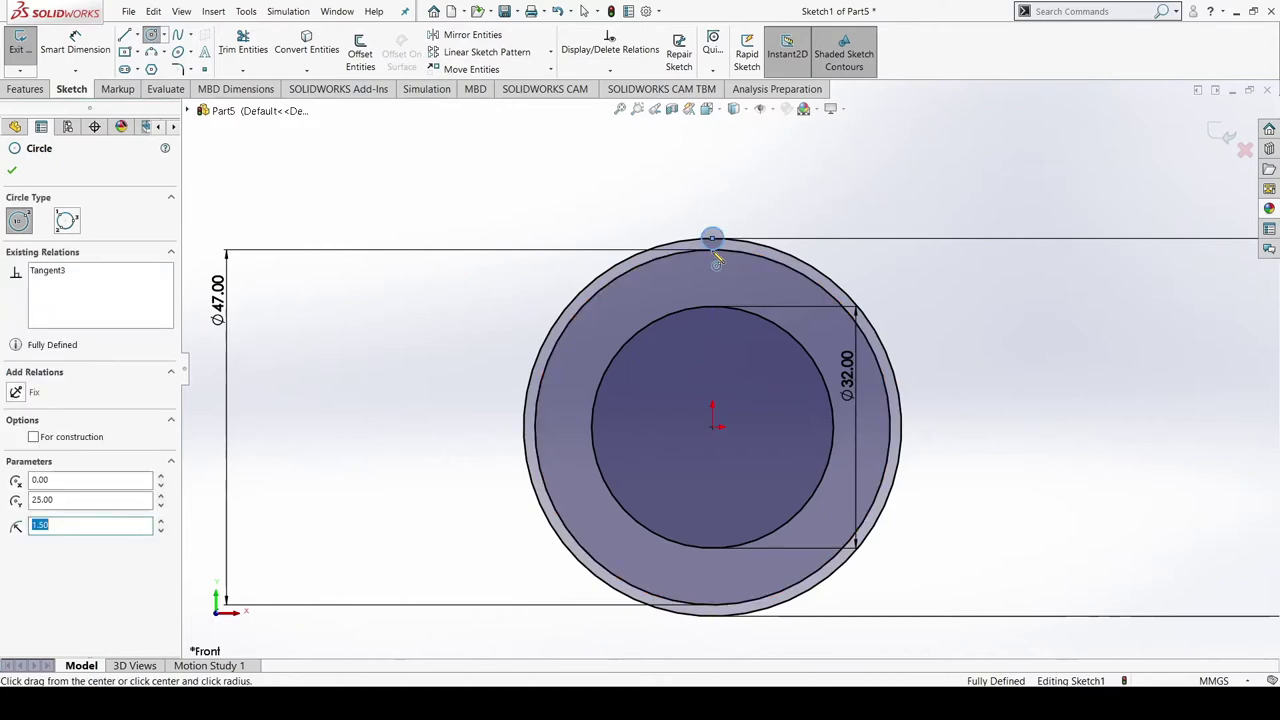
pyautogui.press('Escape')
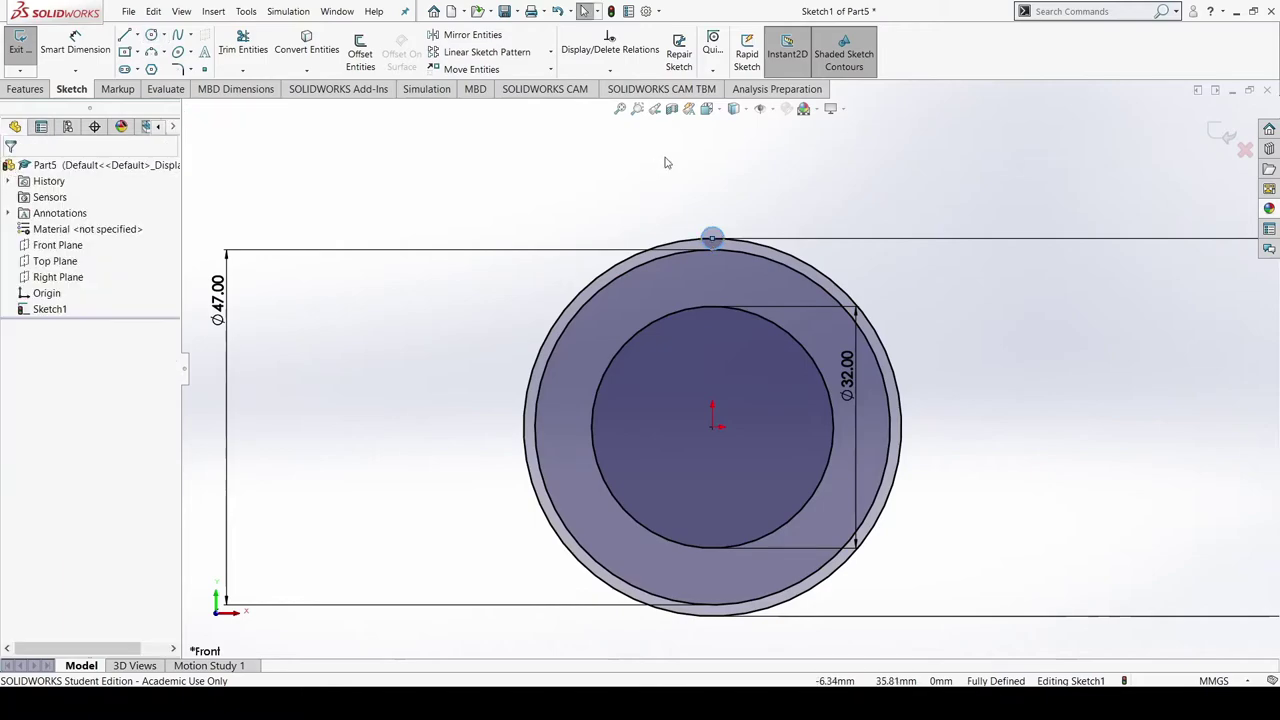
# Trim the small circle's upper half and the outer circle's segment inside it to leave an open semicircular notch
pyautogui.click(243, 45)
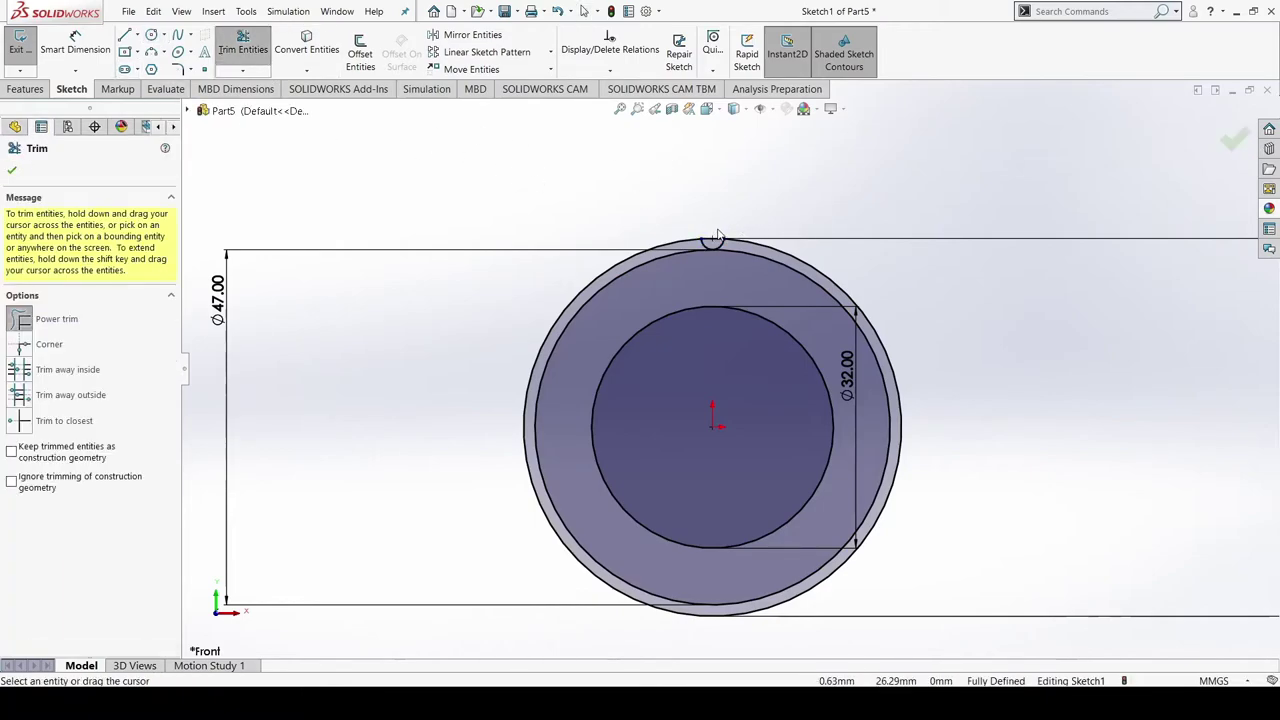
pyautogui.scroll(-3, 717, 234)
pyautogui.moveTo(720, 285); pyautogui.dragTo(720, 263)
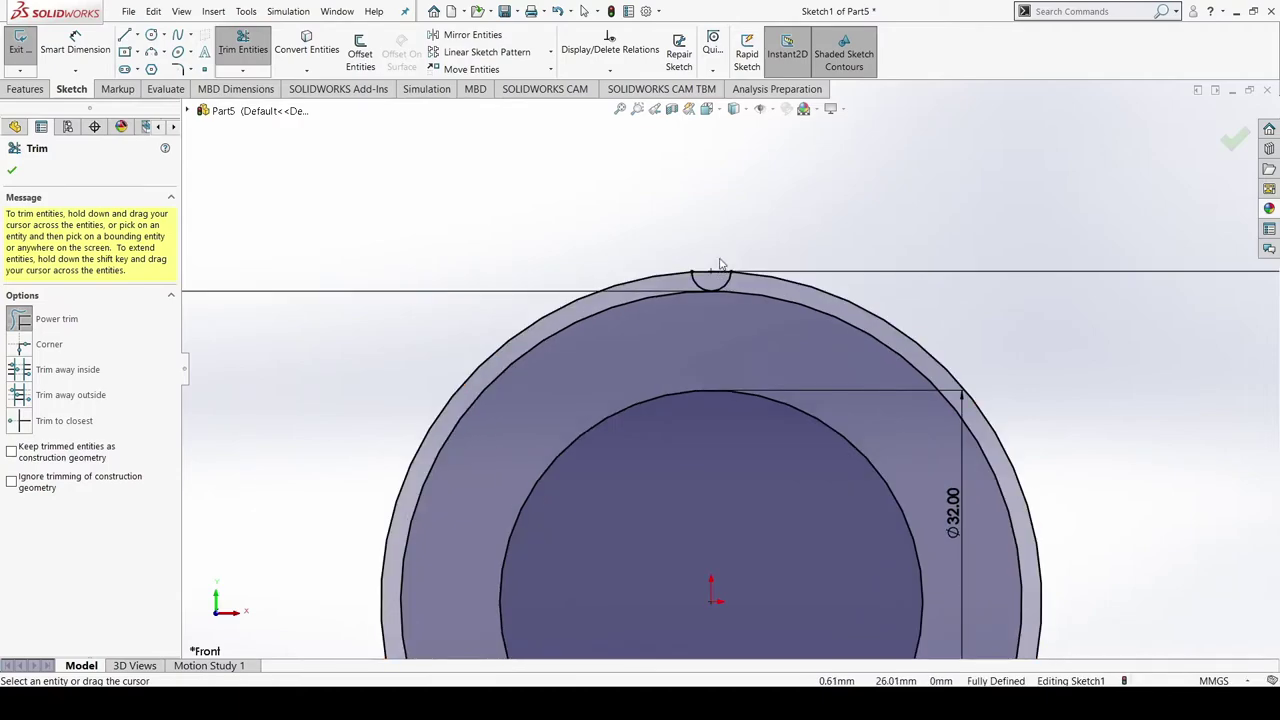
pyautogui.scroll(5, 725, 285)
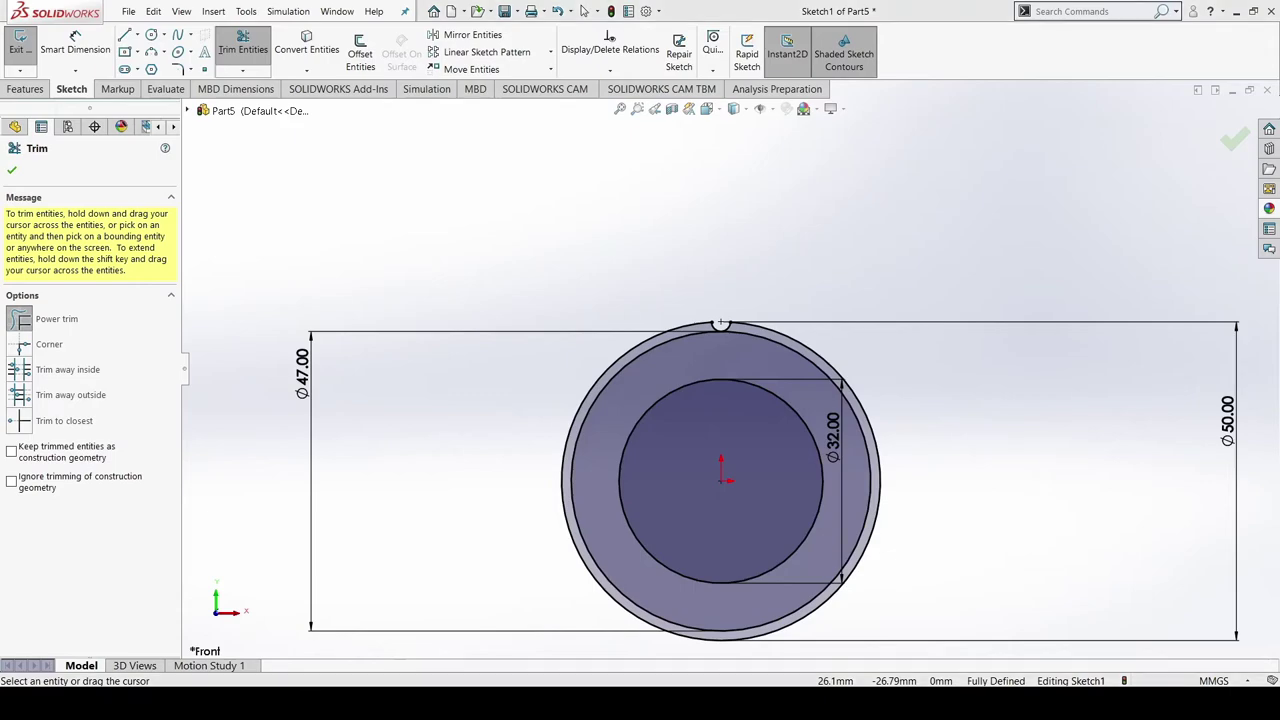
pyautogui.press('Escape')
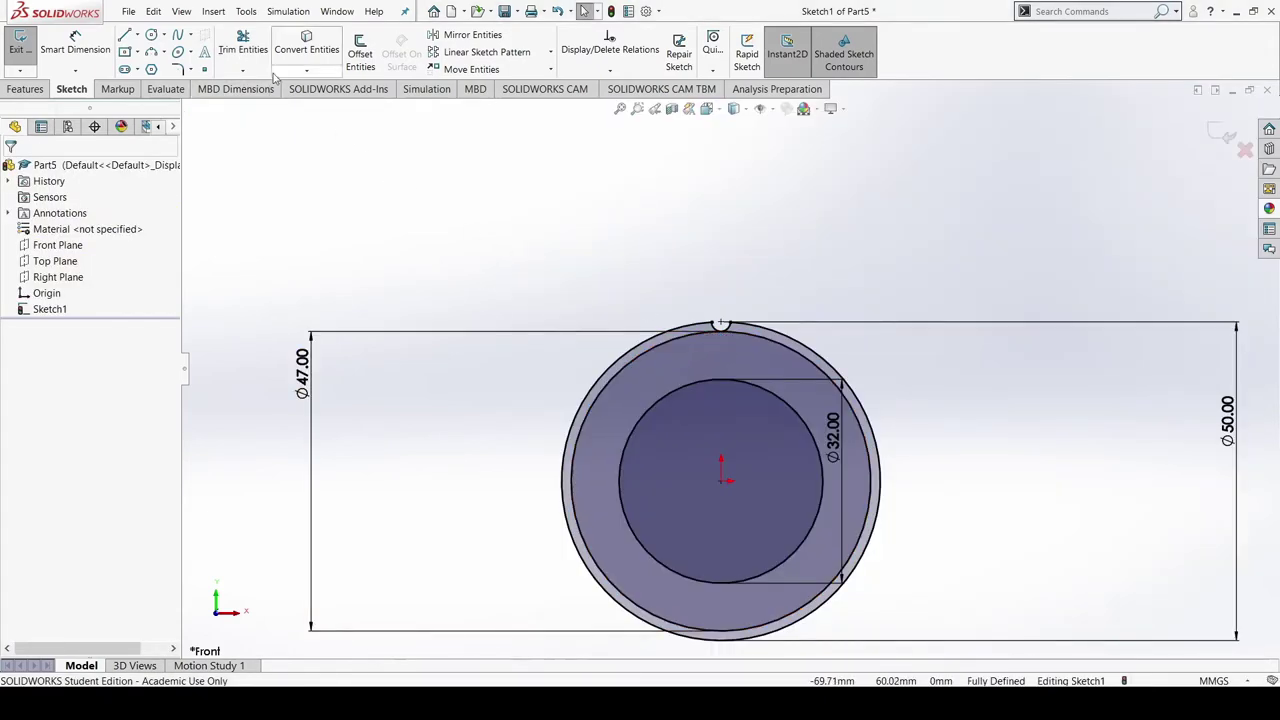
# Create a circular sketch pattern of the notch arc around the origin with 9 equally spaced instances over 360 degrees
pyautogui.click(553, 57)
pyautogui.click(520, 88)
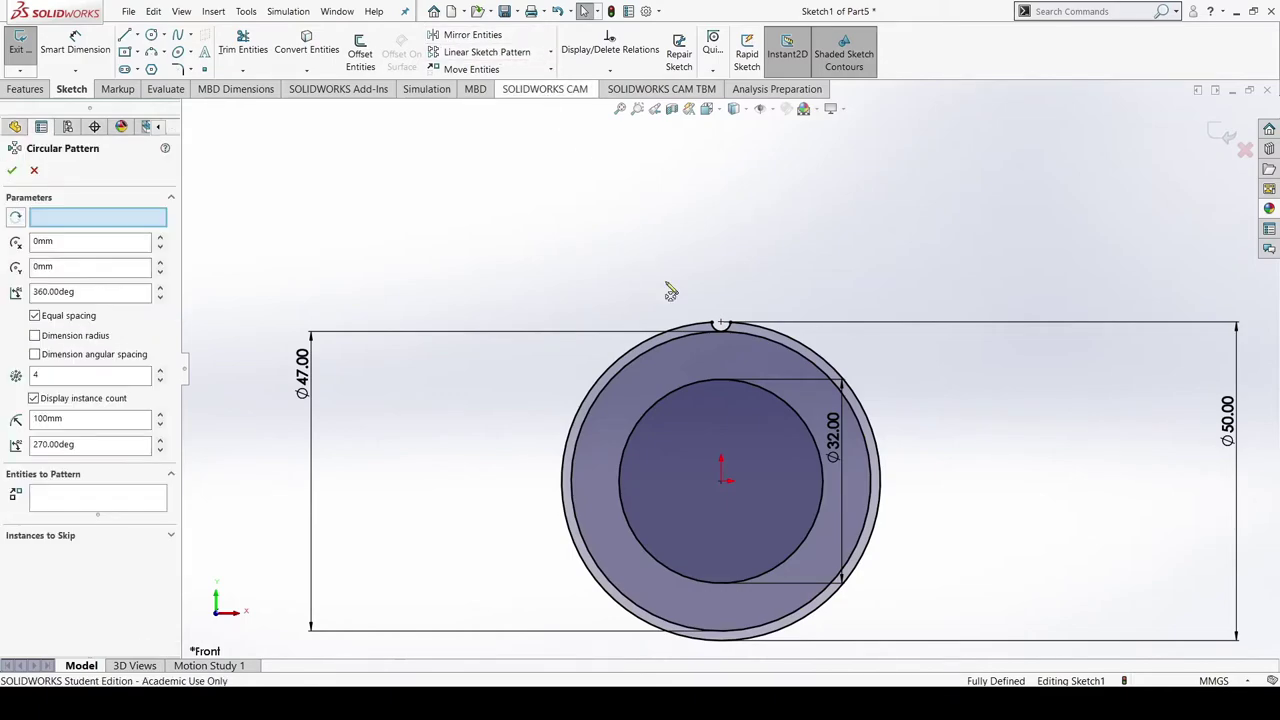
pyautogui.click(716, 328)
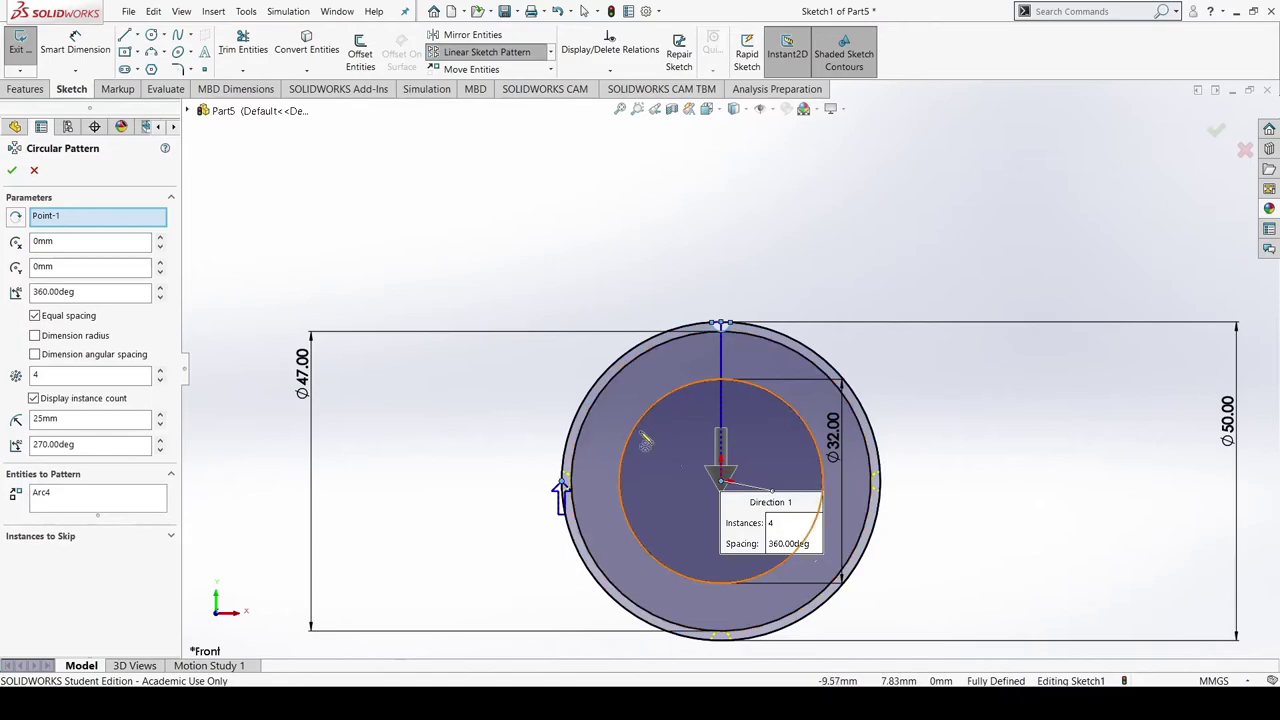
pyautogui.click(160, 380)
pyautogui.click(160, 370)
pyautogui.click(160, 370)
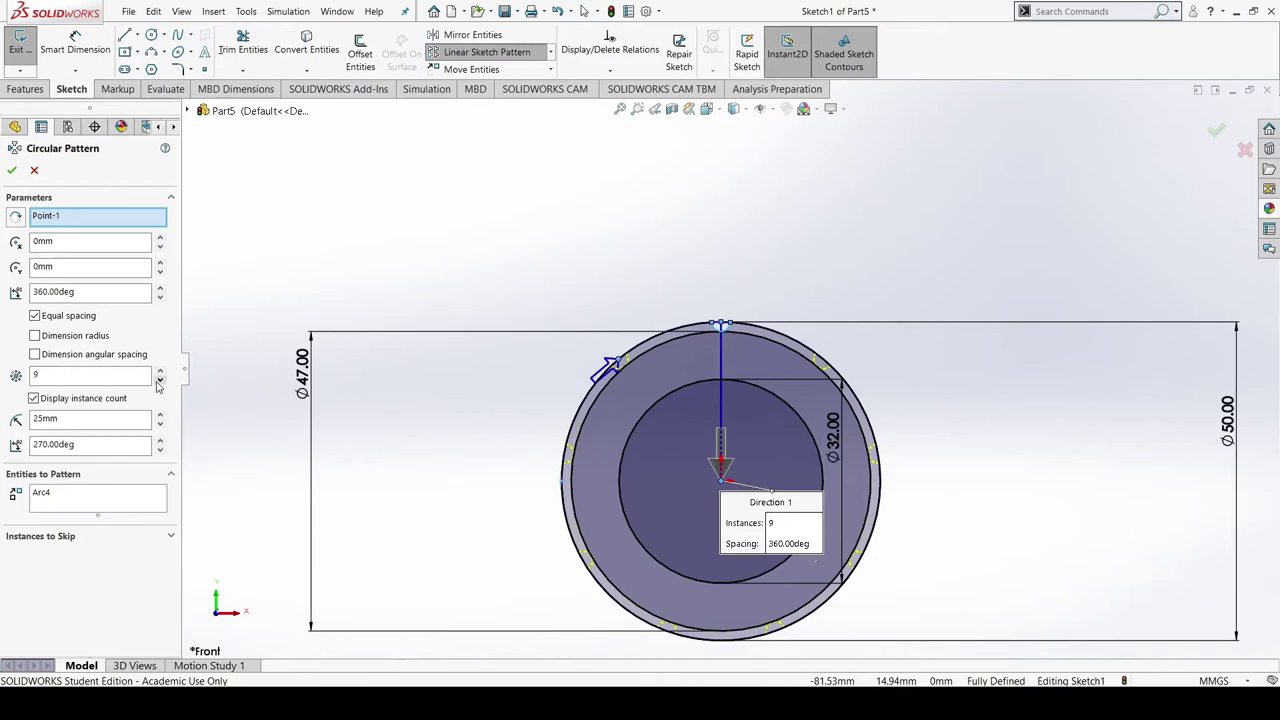
pyautogui.click(12, 171)
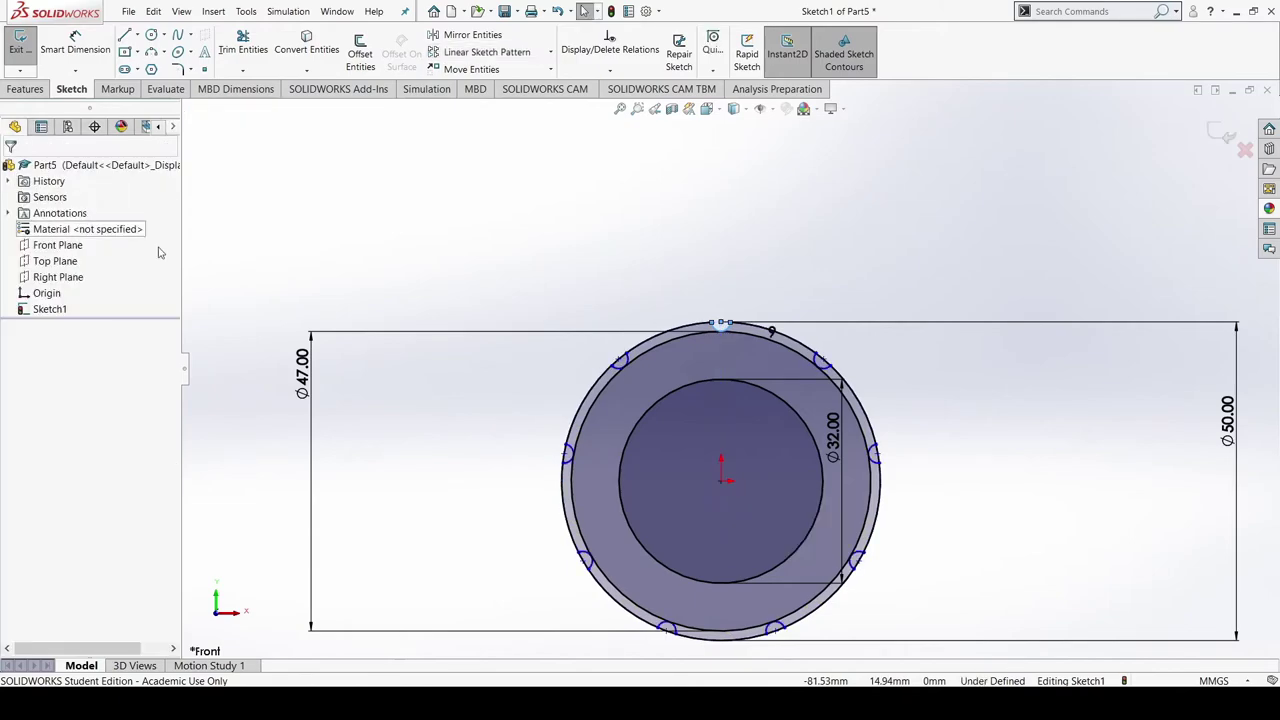
pyautogui.scroll(-2, 811, 309)
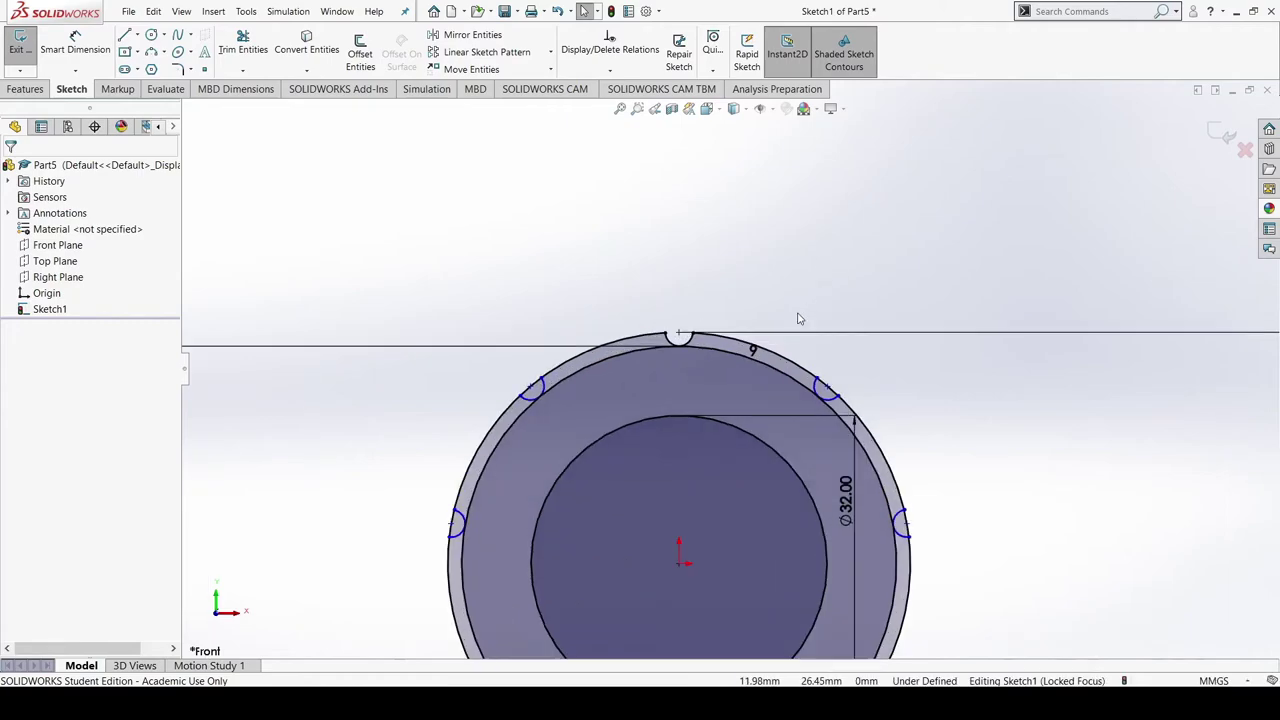
pyautogui.scroll(-1, 772, 348)
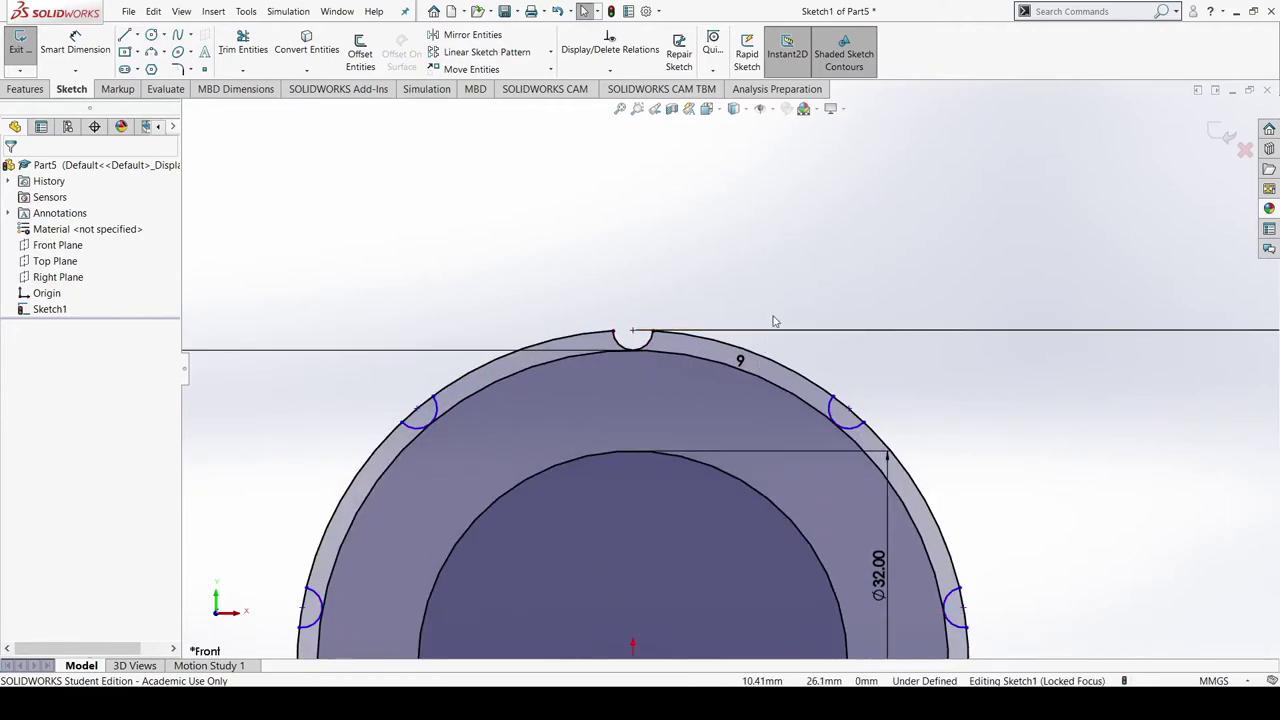
# Move the circular pattern's instance-count label inward to the area between the 47 mm and 32 mm circles
pyautogui.click(722, 362)
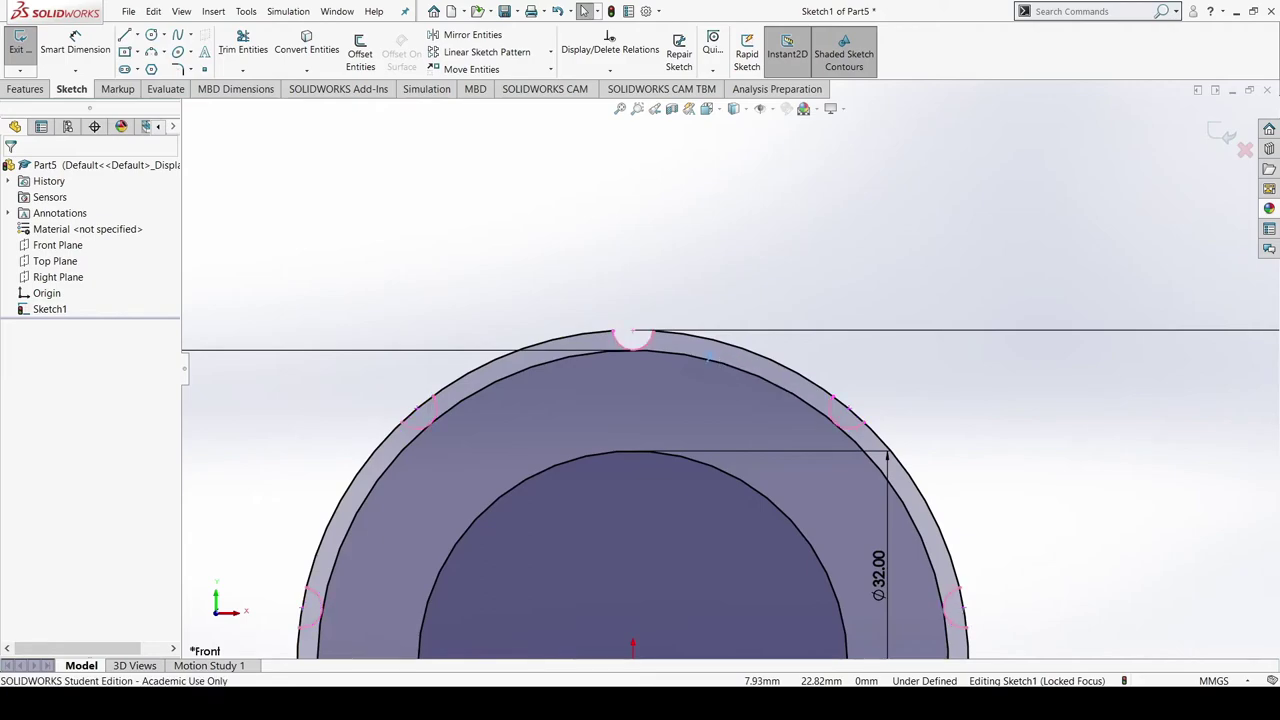
pyautogui.click(709, 357)
pyautogui.click(766, 260)
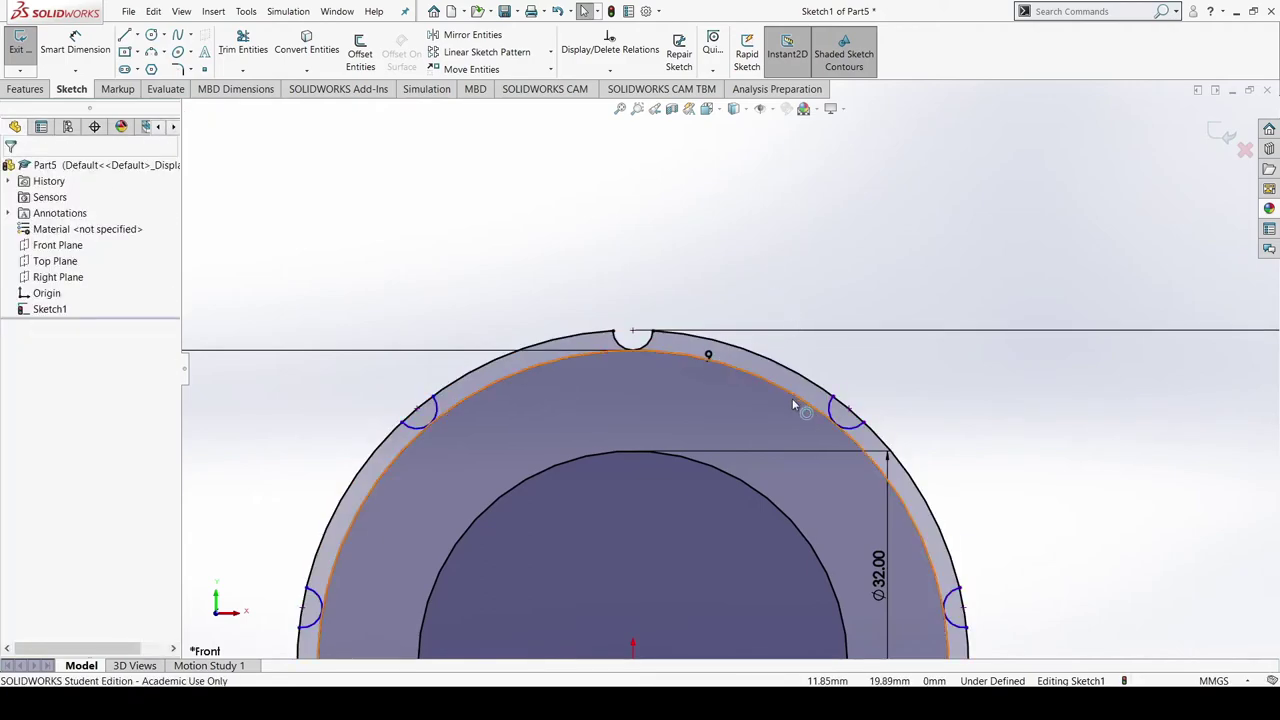
pyautogui.click(705, 388)
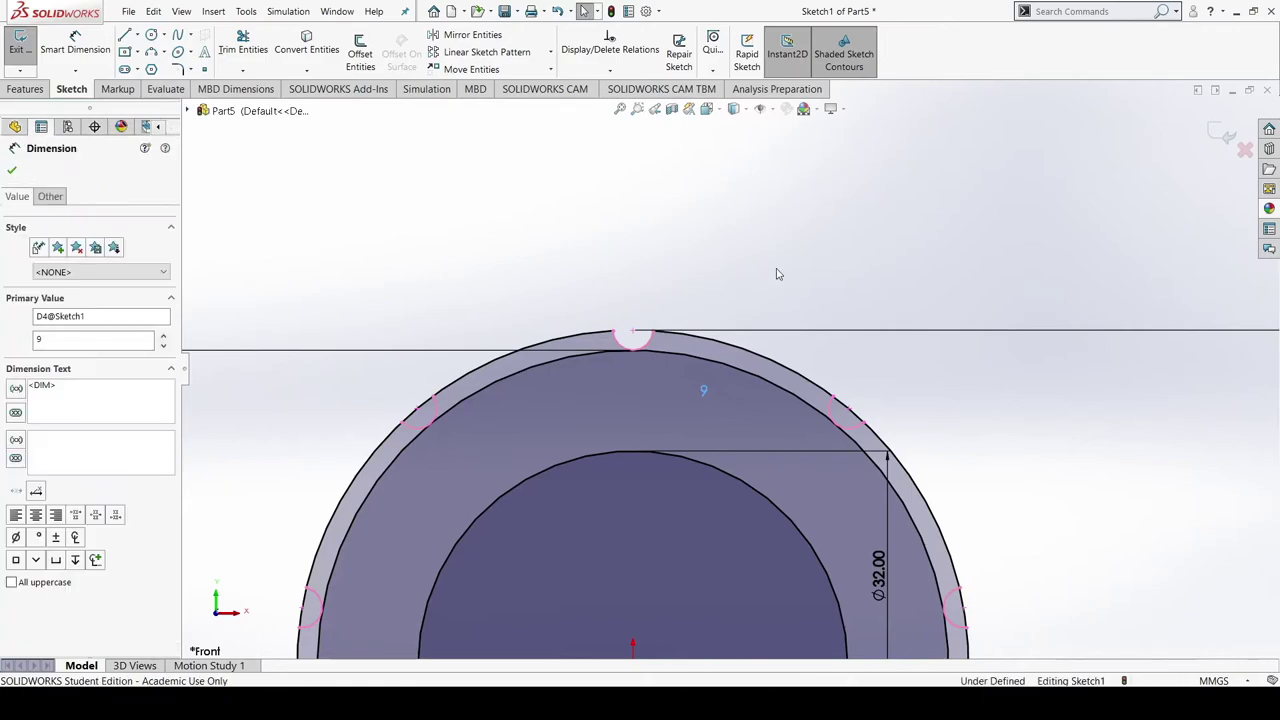
pyautogui.click(776, 274)
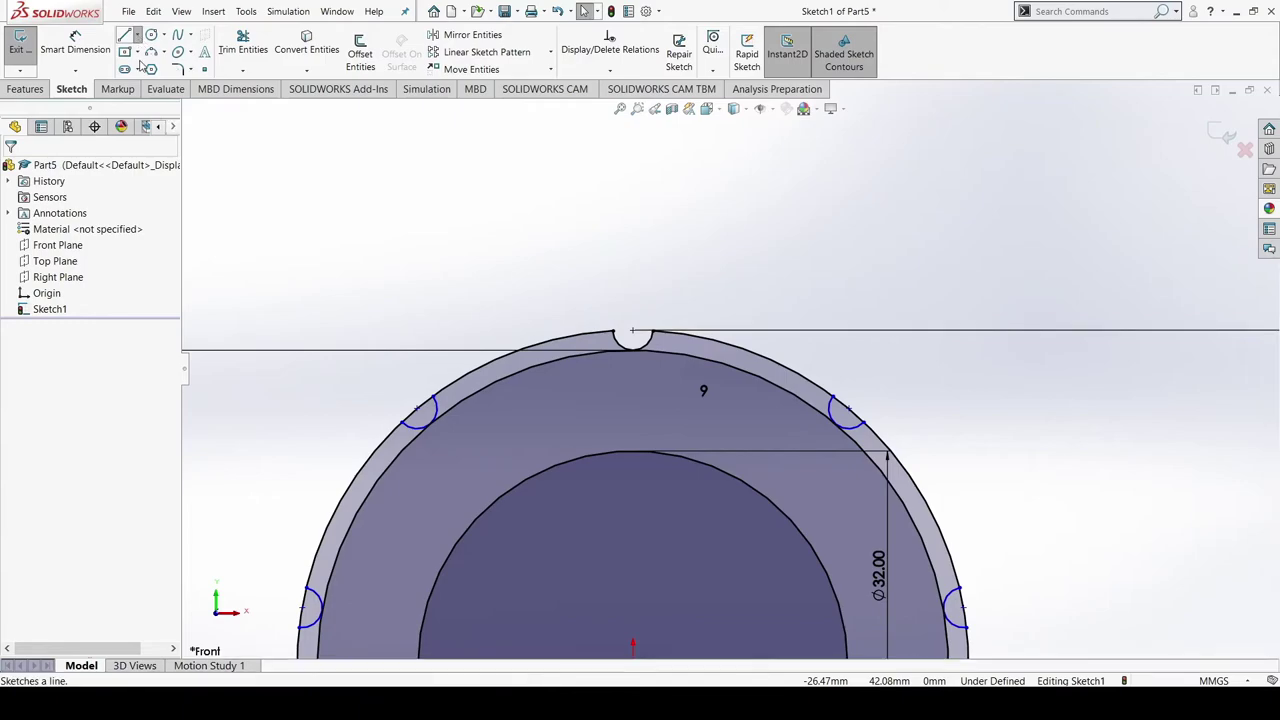
pyautogui.click(162, 93)
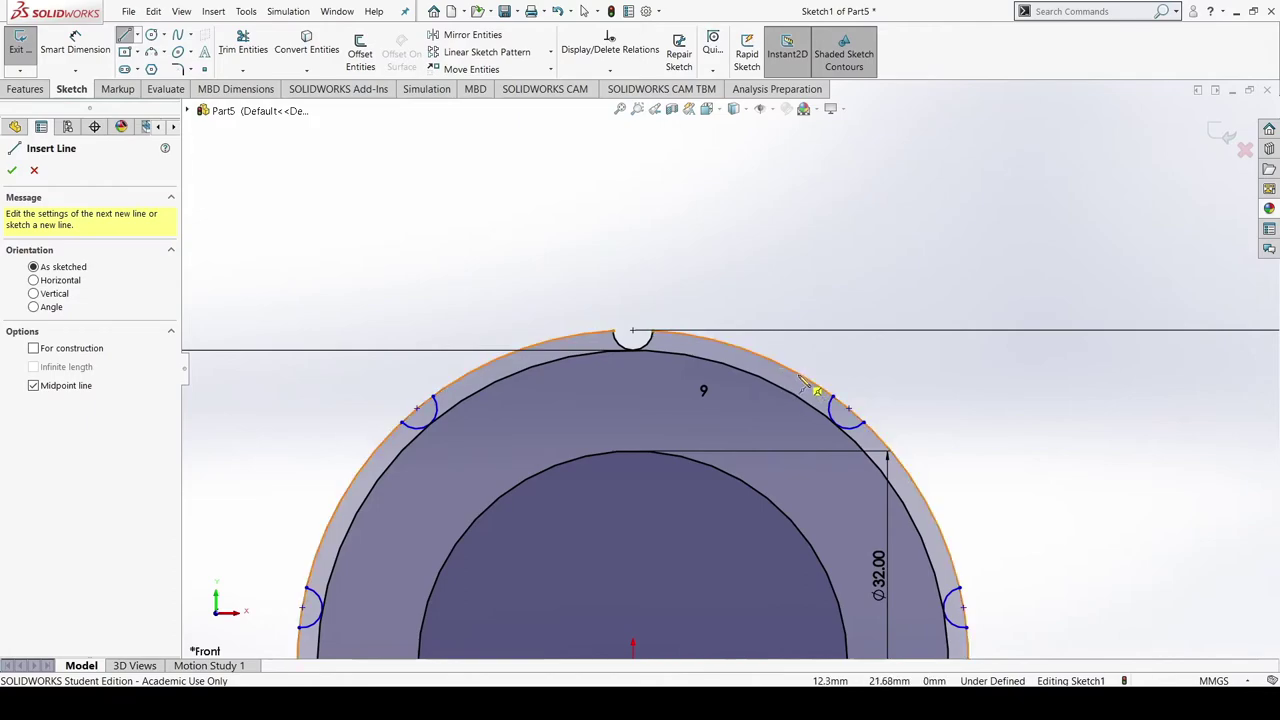
pyautogui.click(34, 171)
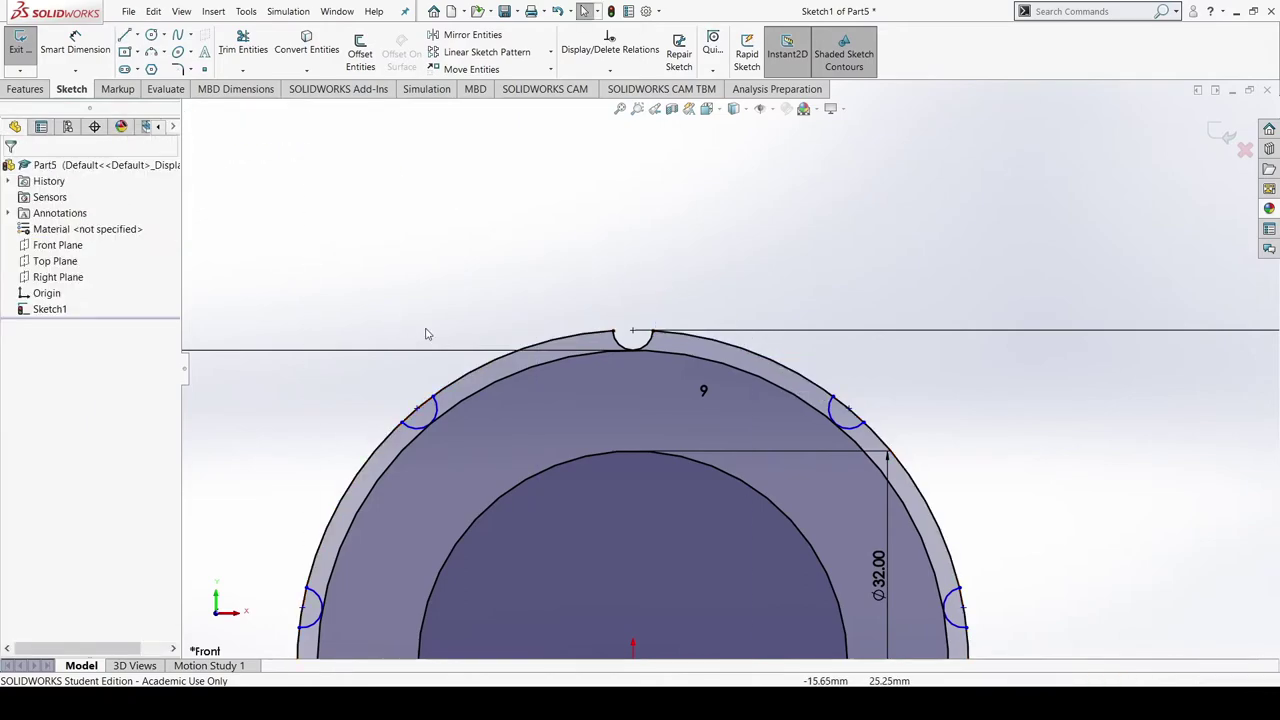
# Trim away the 50 mm circle's segments inside the two upper, two side and lower-left patterned notches
pyautogui.press('z')
pyautogui.press('z')
pyautogui.press('z')
pyautogui.click(243, 45)
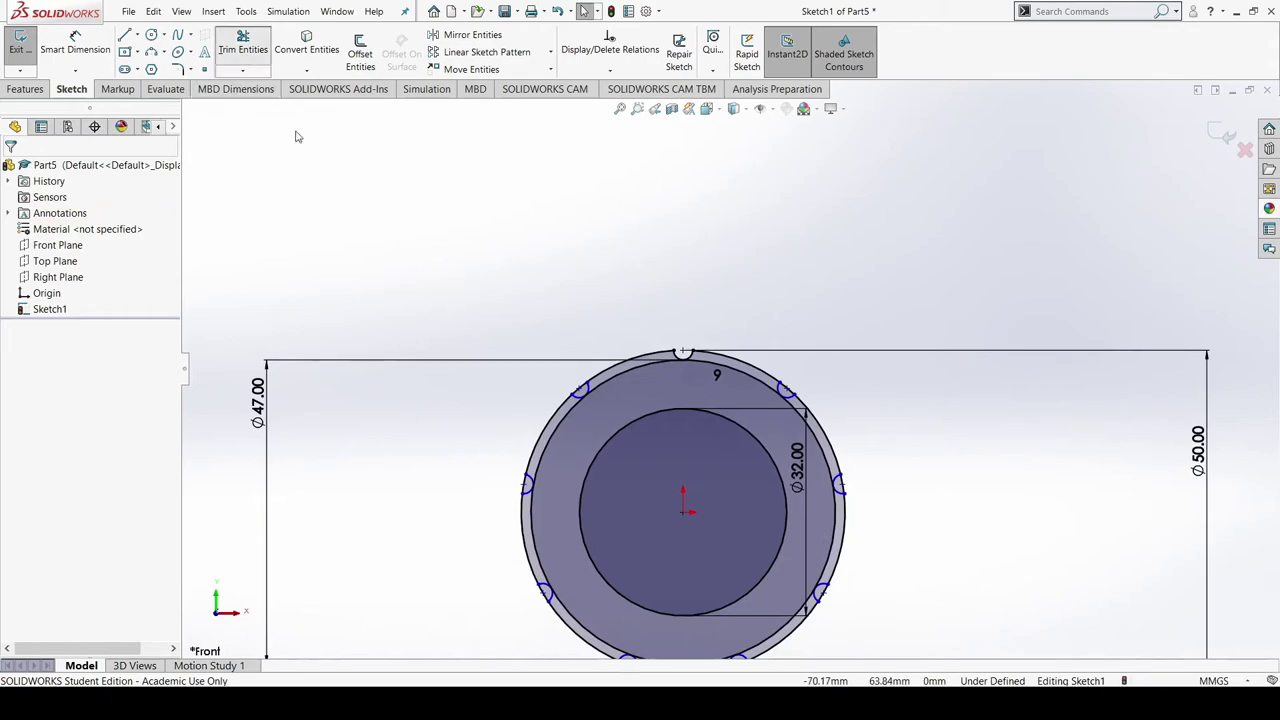
pyautogui.scroll(-4, 595, 388)
pyautogui.moveTo(662, 406); pyautogui.dragTo(648, 400)
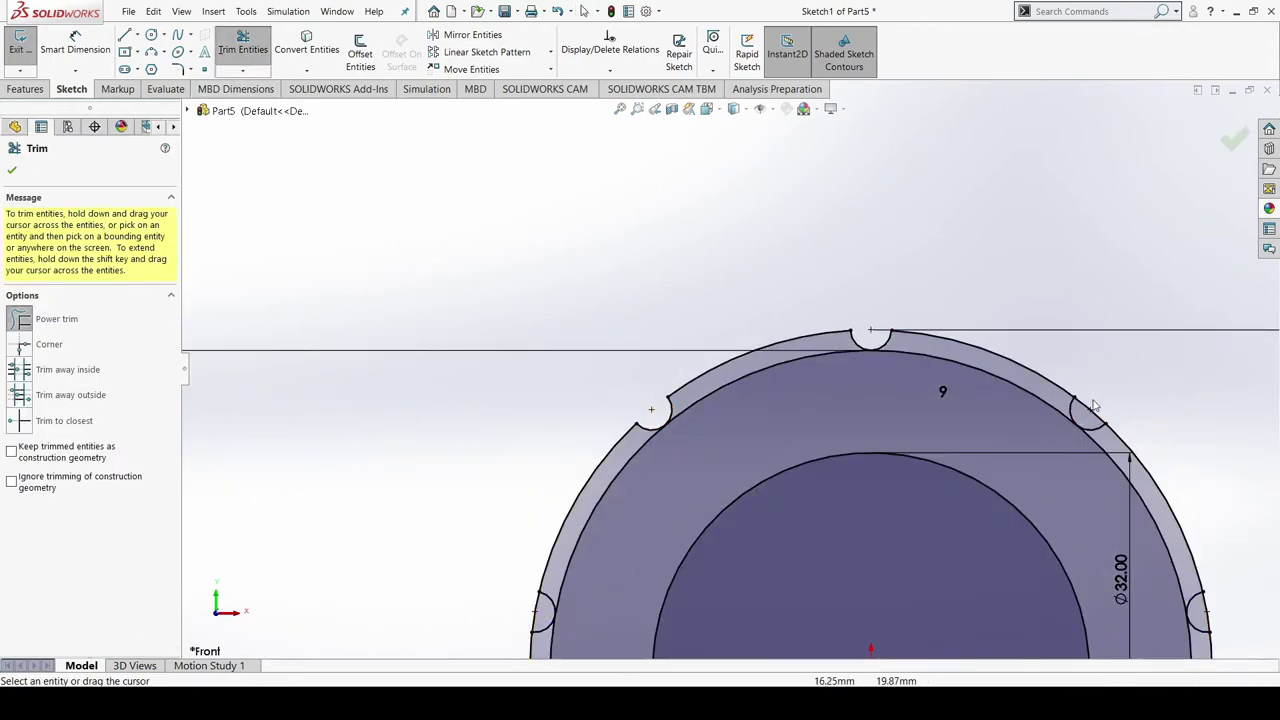
pyautogui.moveTo(1099, 404); pyautogui.dragTo(1092, 420)
pyautogui.moveTo(1219, 627); pyautogui.dragTo(1200, 612)
pyautogui.scroll(2, 541, 614)
pyautogui.scroll(-2, 798, 511)
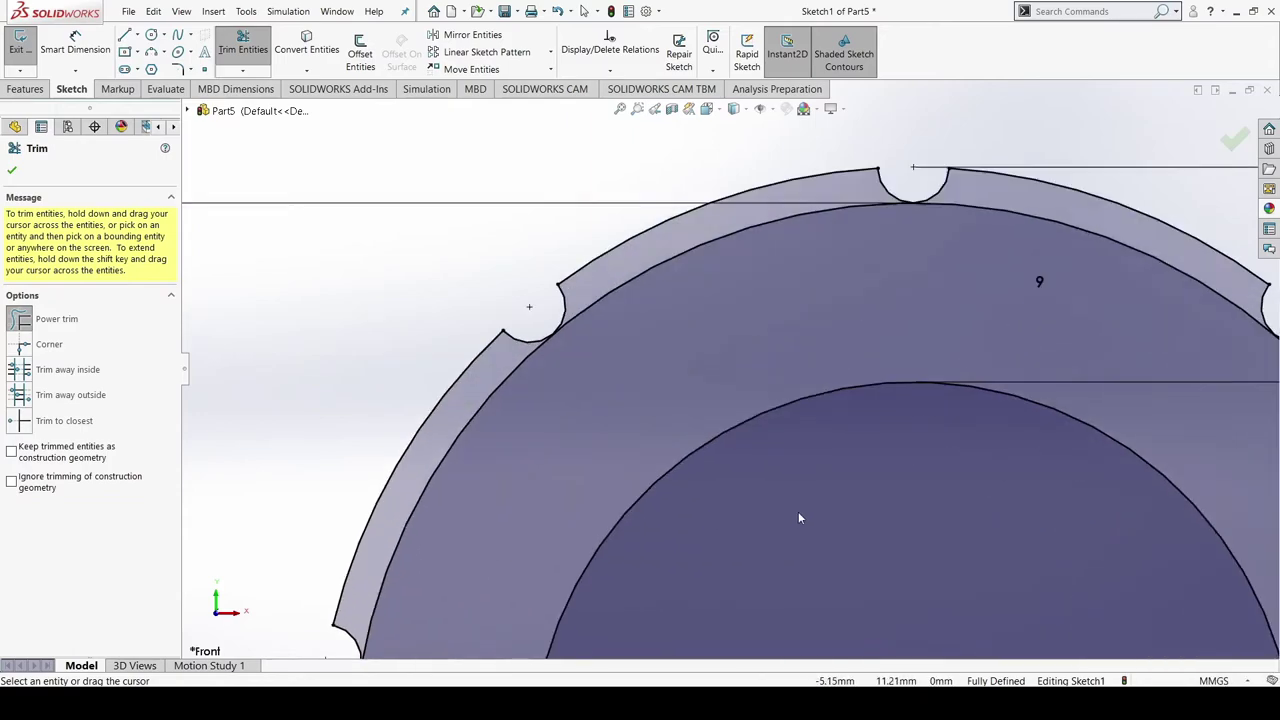
pyautogui.scroll(4, 800, 508)
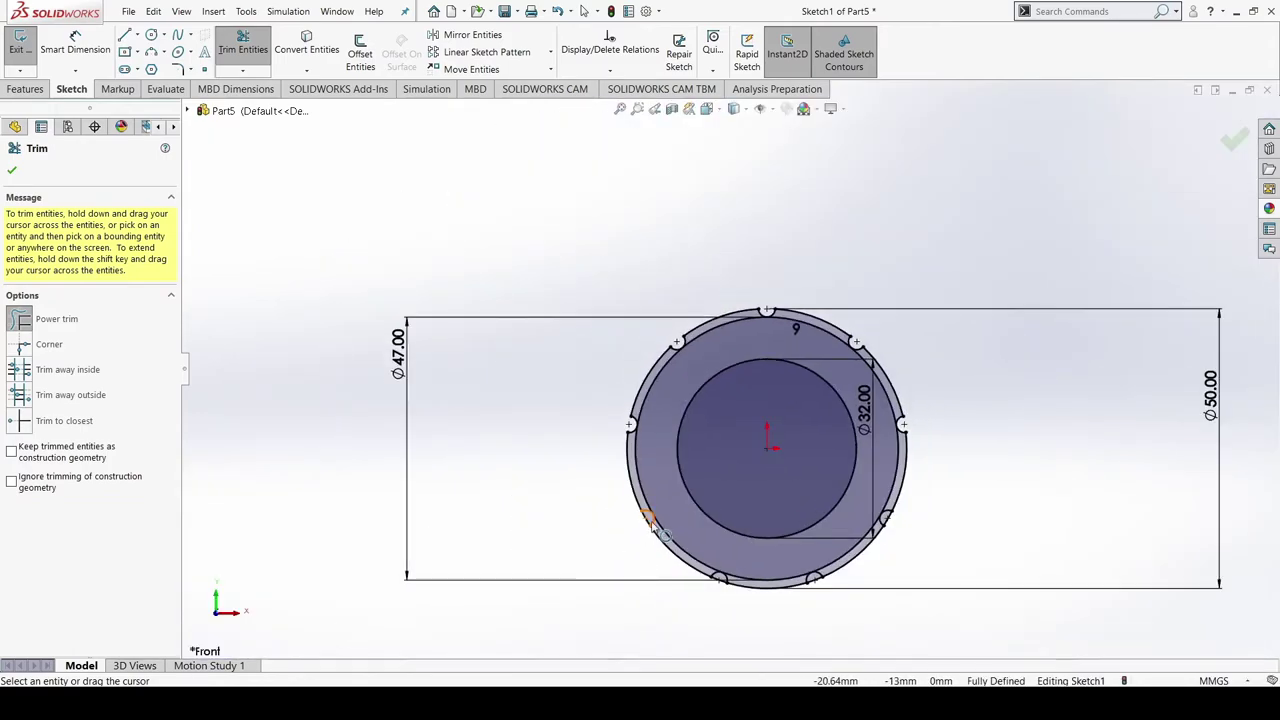
pyautogui.scroll(-3, 648, 520)
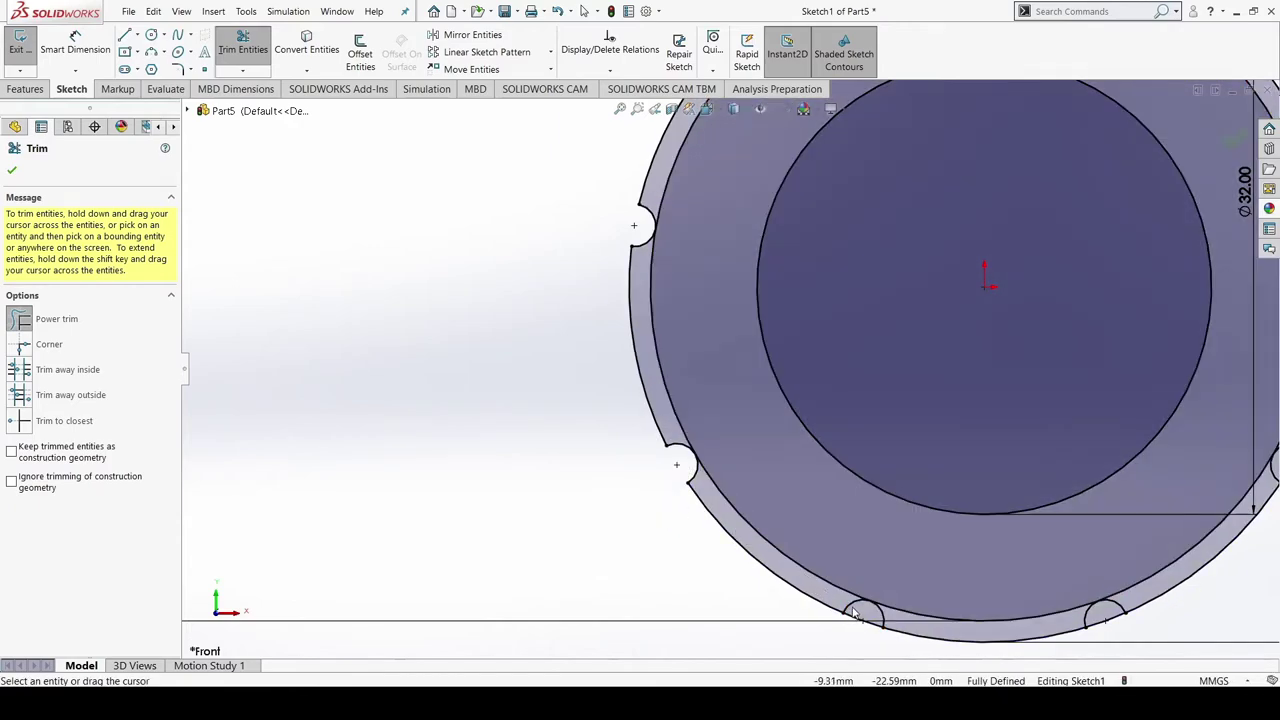
pyautogui.moveTo(853, 613); pyautogui.dragTo(1020, 662)
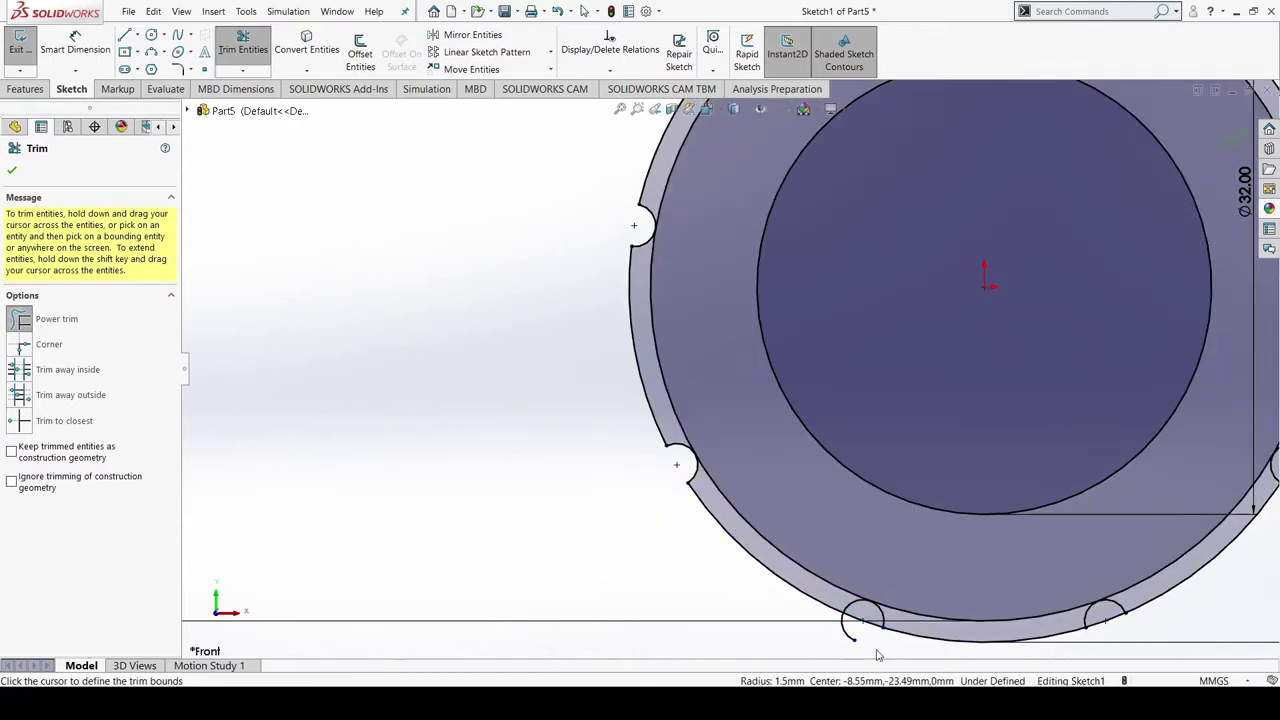
pyautogui.press('Escape')
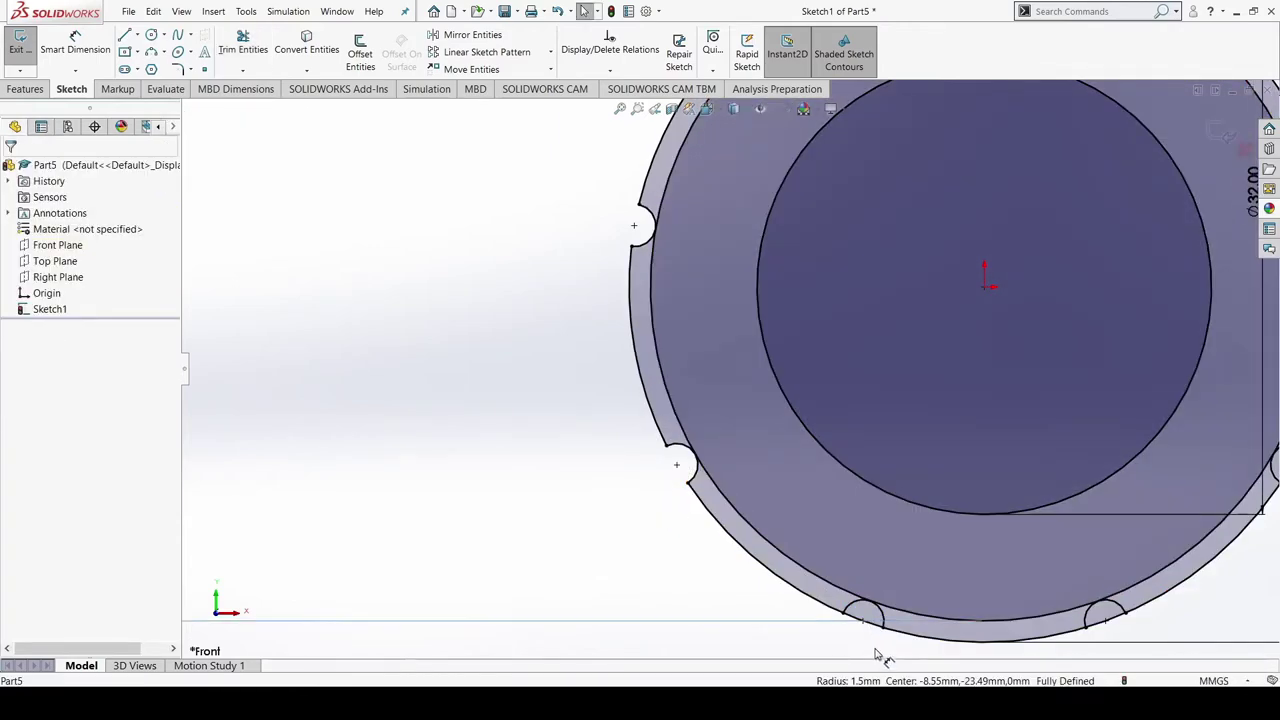
pyautogui.click(868, 622)
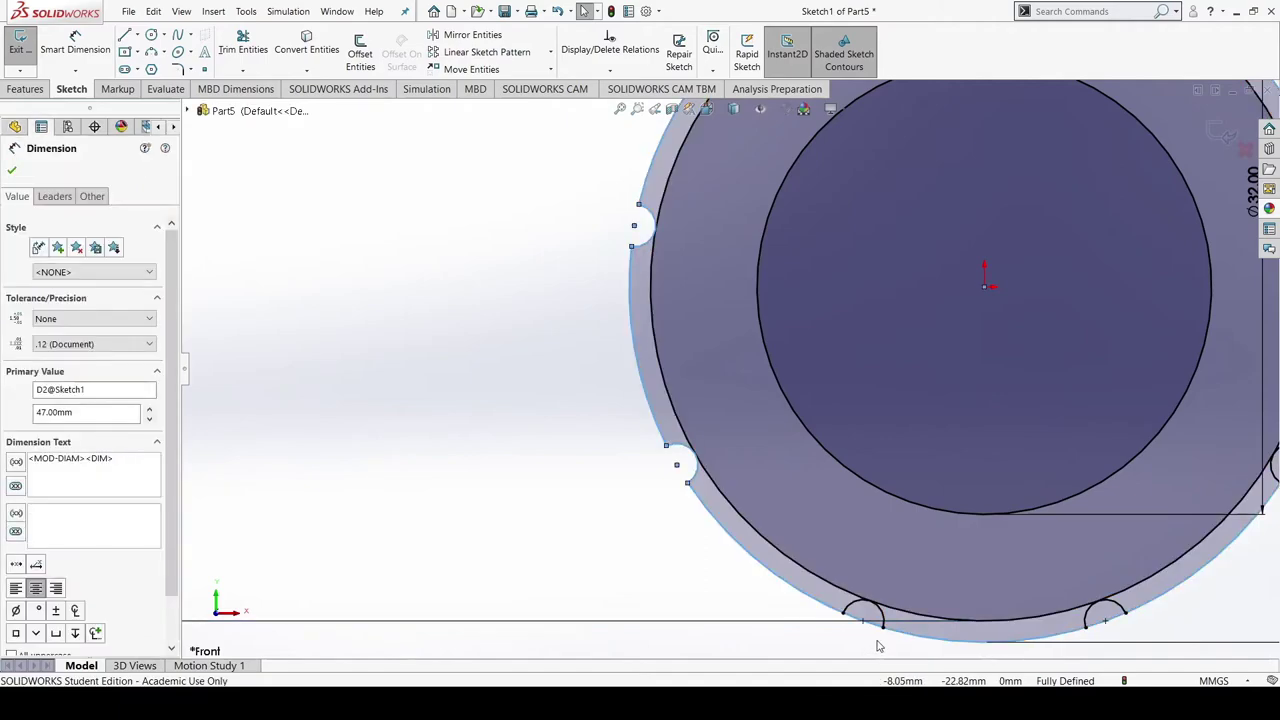
pyautogui.click(14, 171)
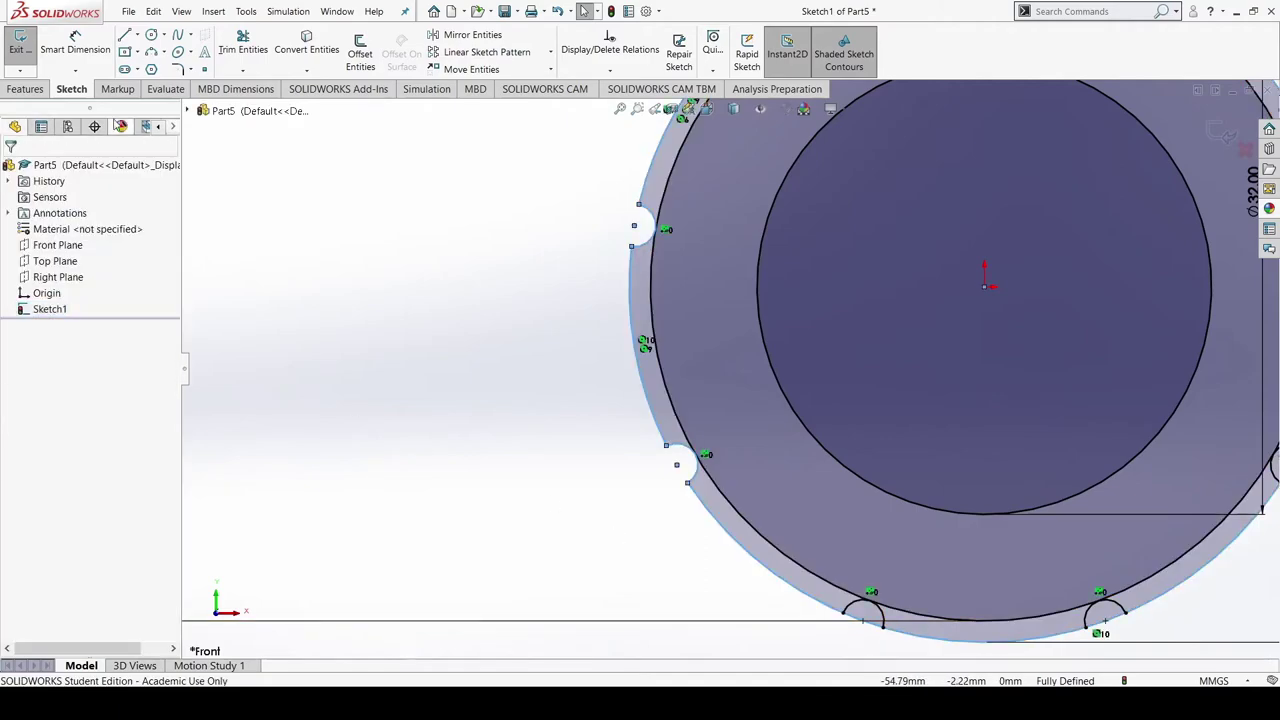
# Trim away the 50 mm circle's segments inside the two bottom notches and the lower-right notch
pyautogui.click(229, 47)
pyautogui.moveTo(854, 612); pyautogui.dragTo(846, 637)
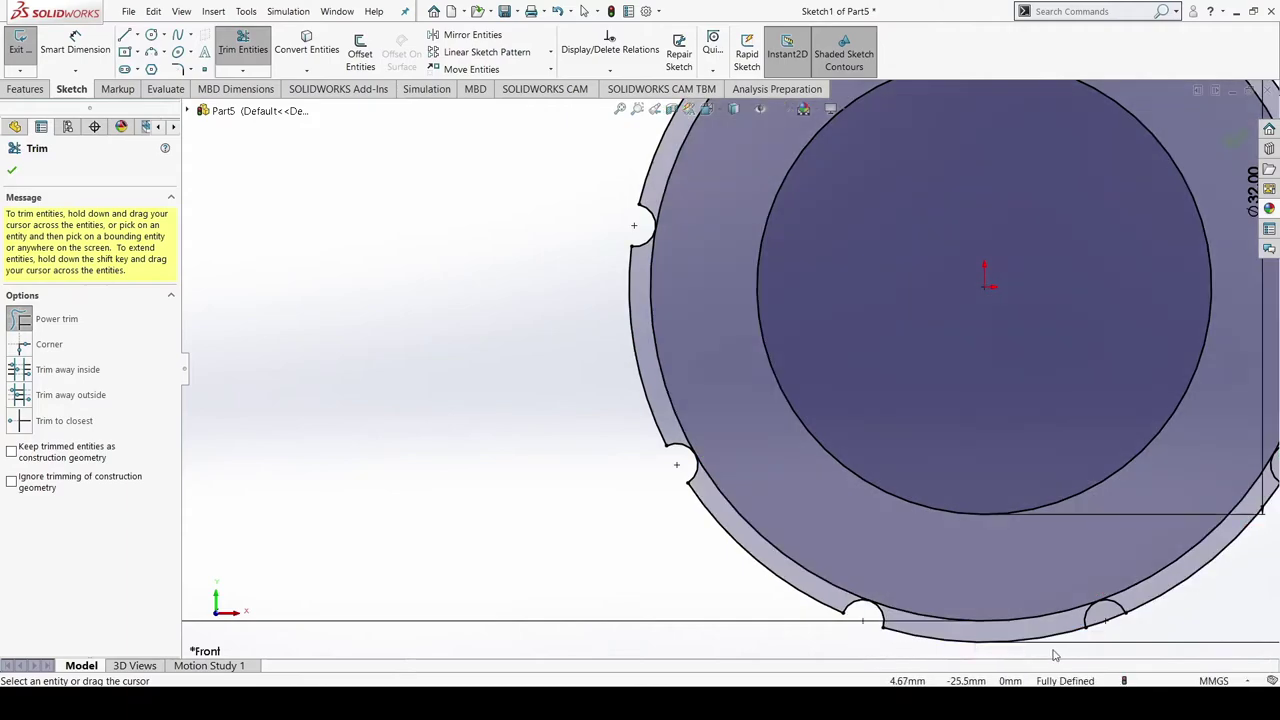
pyautogui.press('f')
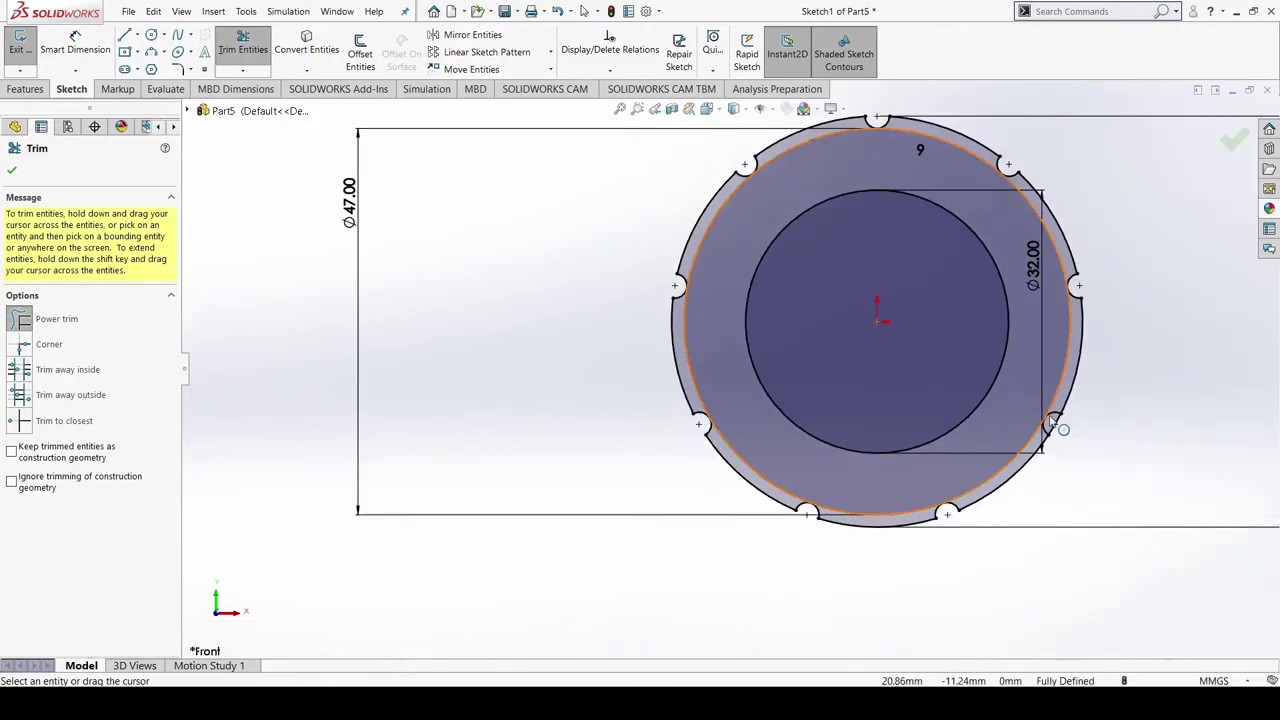
pyautogui.moveTo(1056, 420); pyautogui.dragTo(1066, 432)
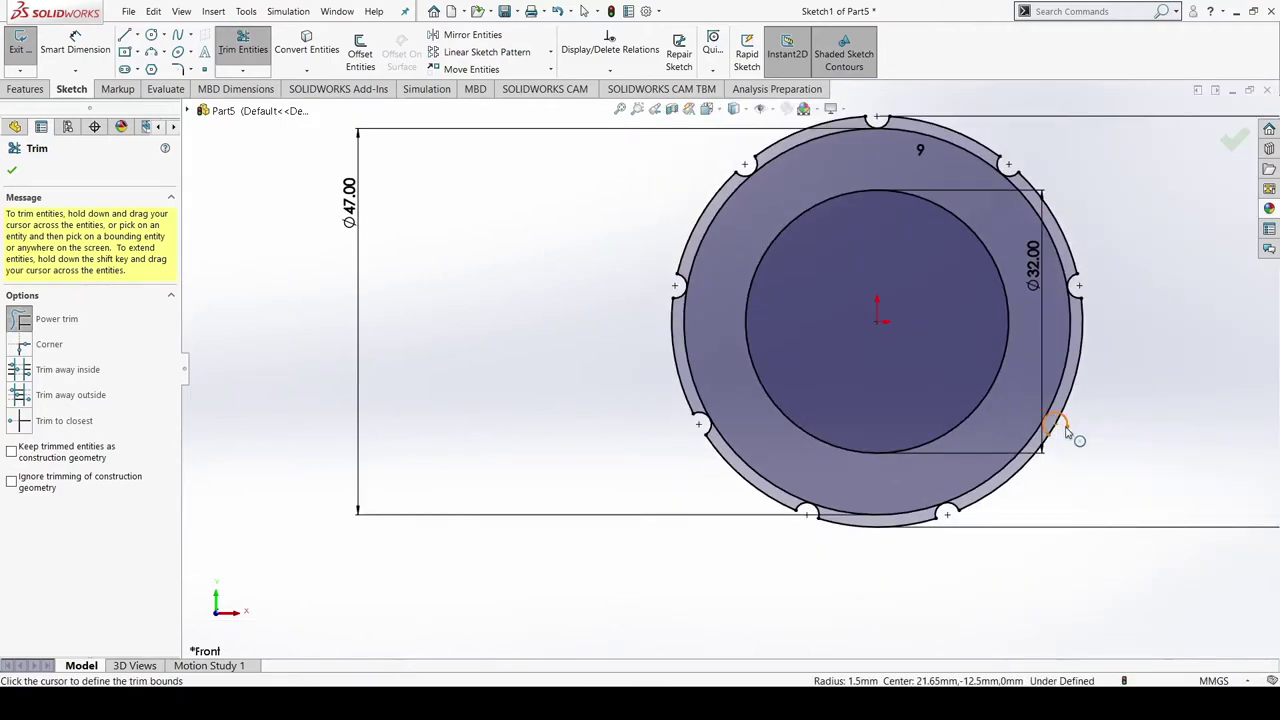
pyautogui.press('Escape')
pyautogui.scroll(-2, 1057, 434)
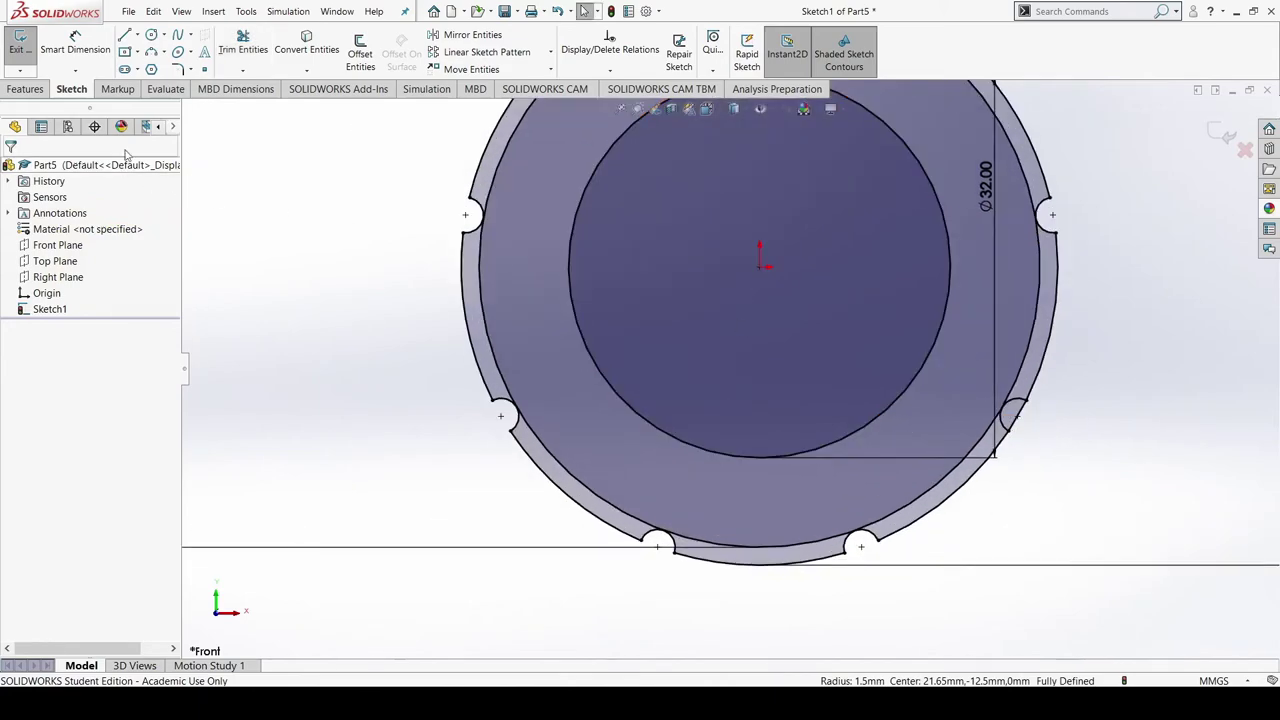
pyautogui.click(243, 42)
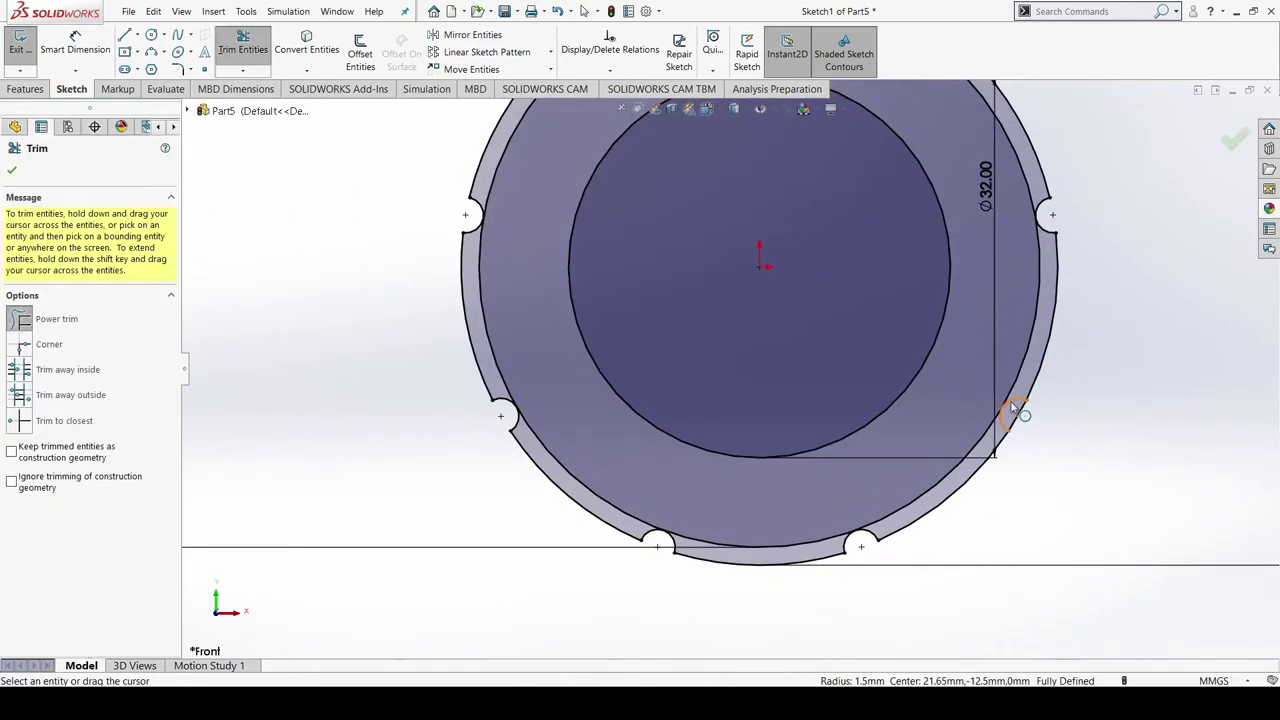
pyautogui.moveTo(1018, 410); pyautogui.dragTo(1069, 434)
pyautogui.scroll(2, 814, 474)
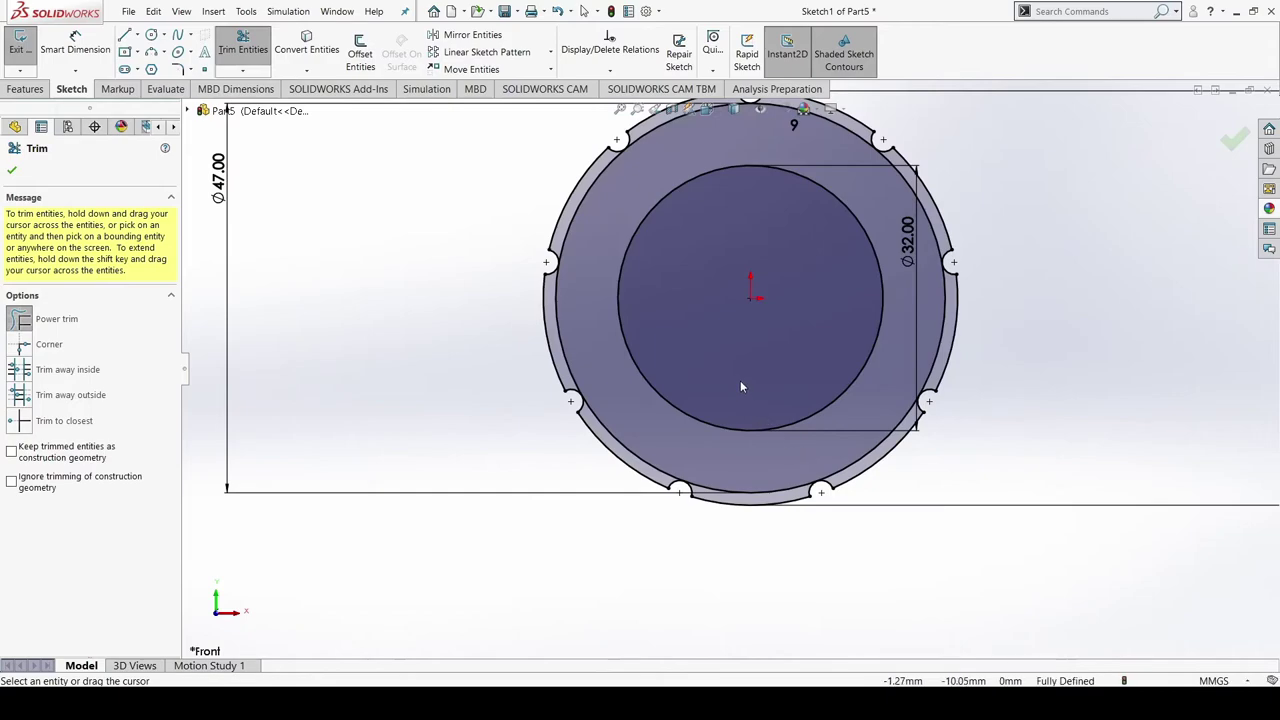
pyautogui.scroll(2, 742, 386)
pyautogui.scroll(-2, 768, 230)
pyautogui.scroll(-1, 770, 236)
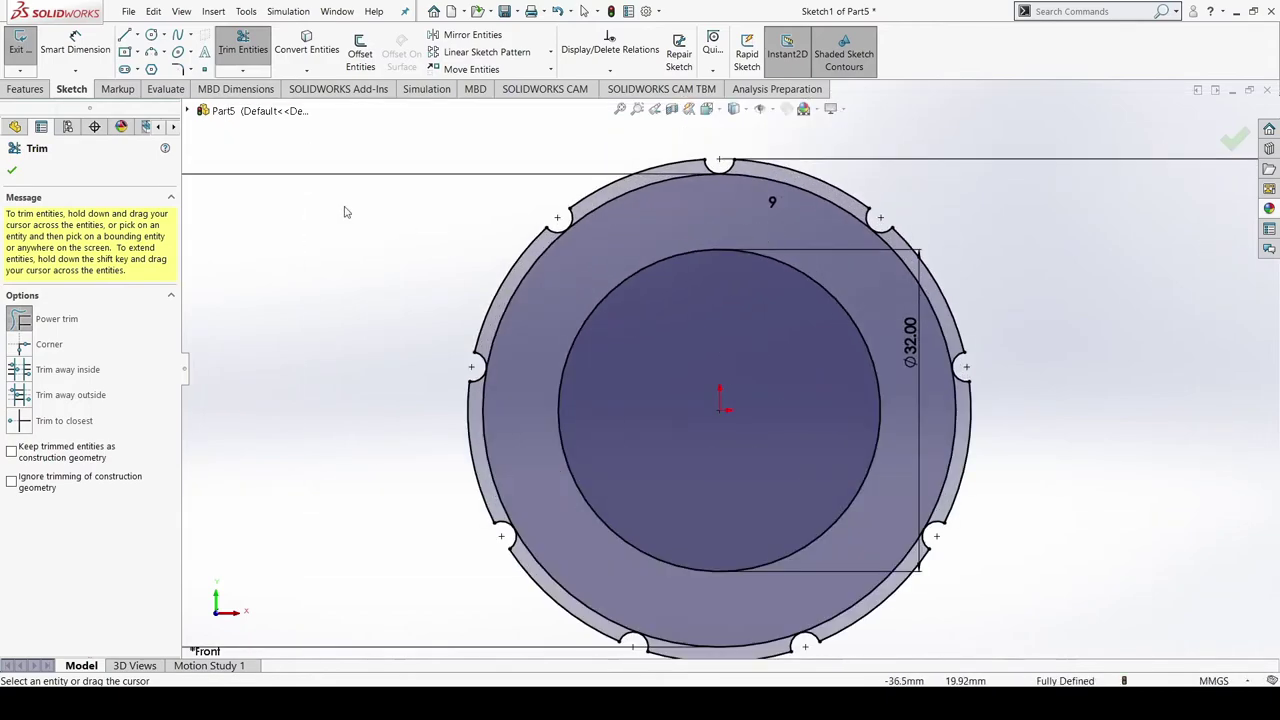
pyautogui.click(12, 171)
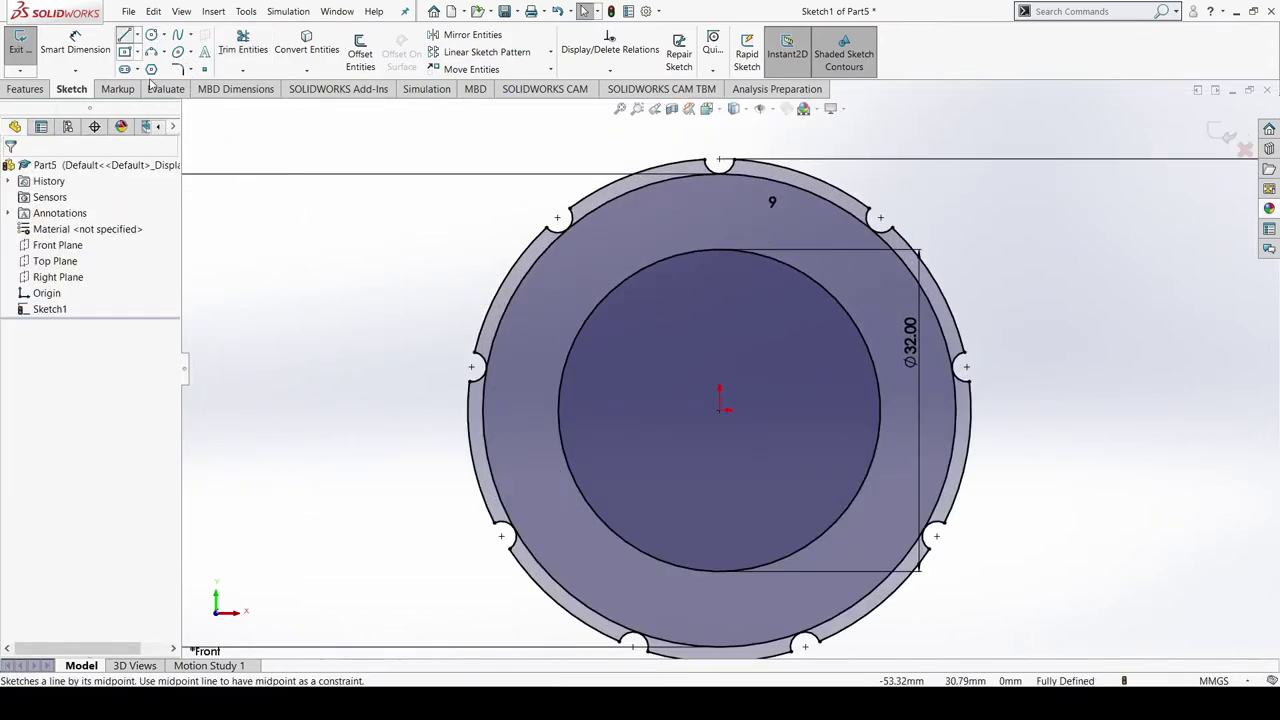
# Sketch a midpoint line about 6.55 mm long, centred on the midpoint of the outer arc between the top and upper-right notches
pyautogui.click(128, 37)
pyautogui.scroll(-1, 810, 200)
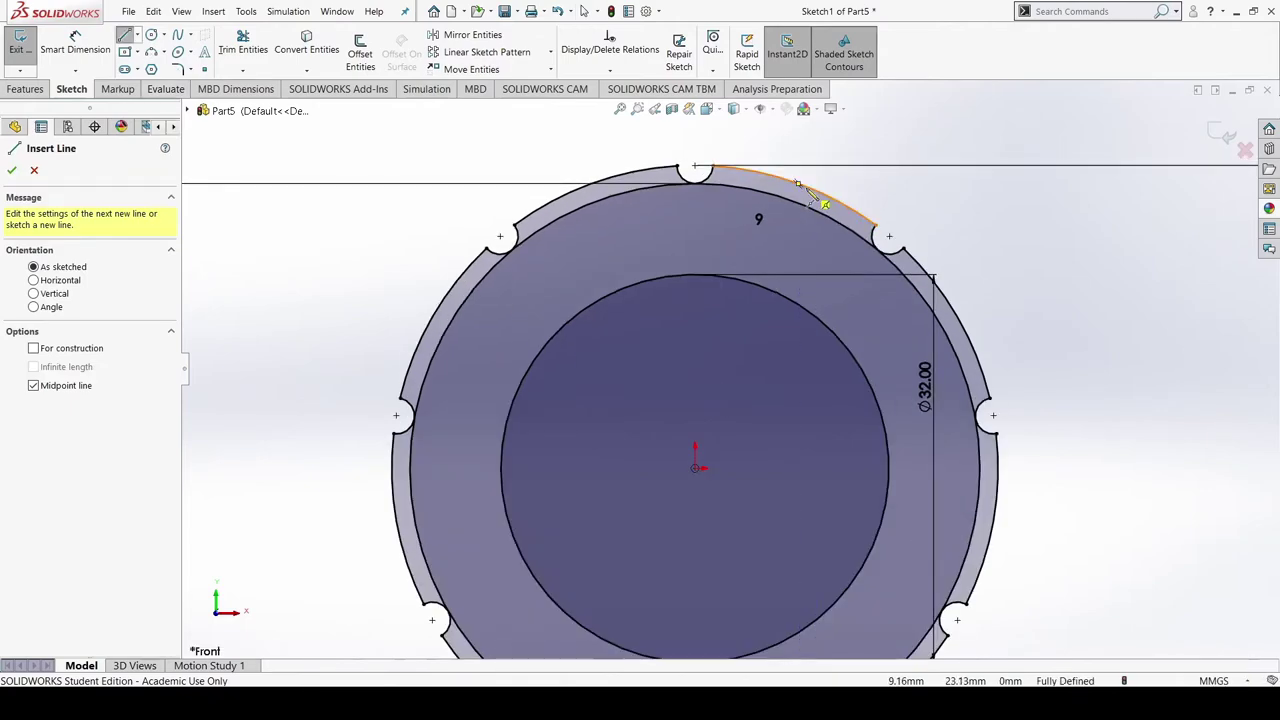
pyautogui.click(797, 184)
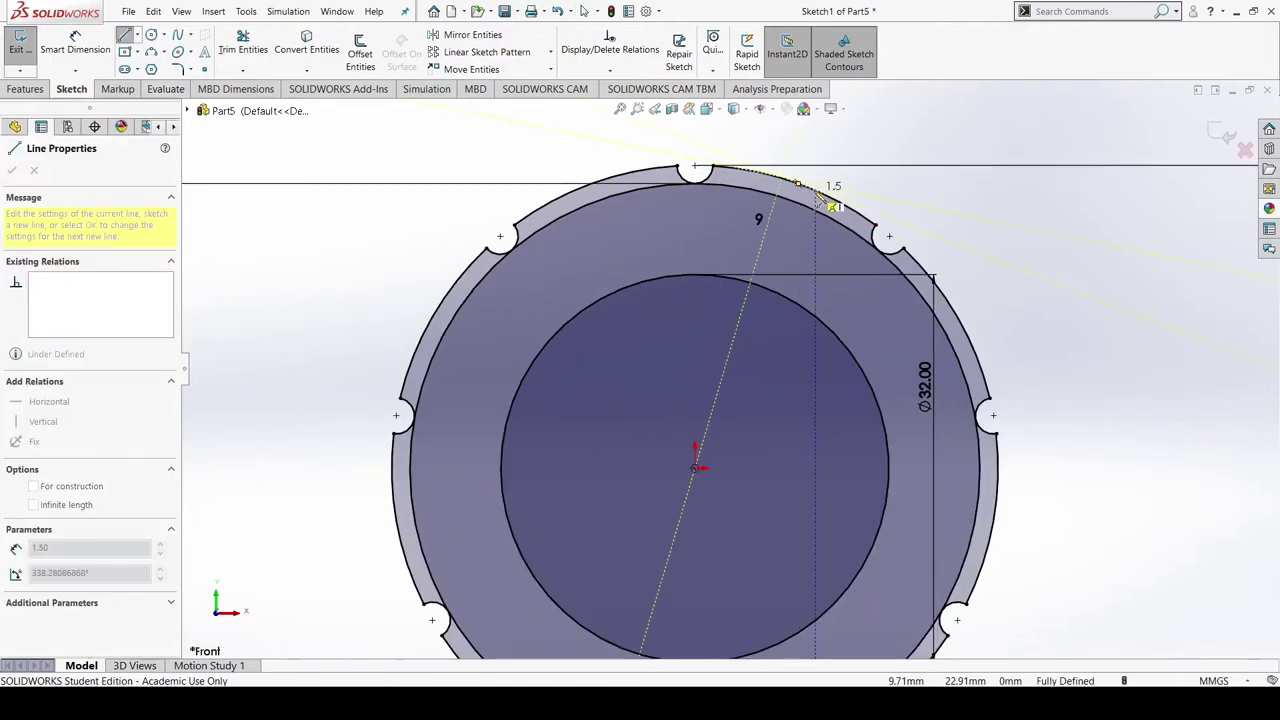
pyautogui.scroll(-1, 818, 200)
pyautogui.scroll(2, 814, 206)
pyautogui.scroll(-9, 808, 224)
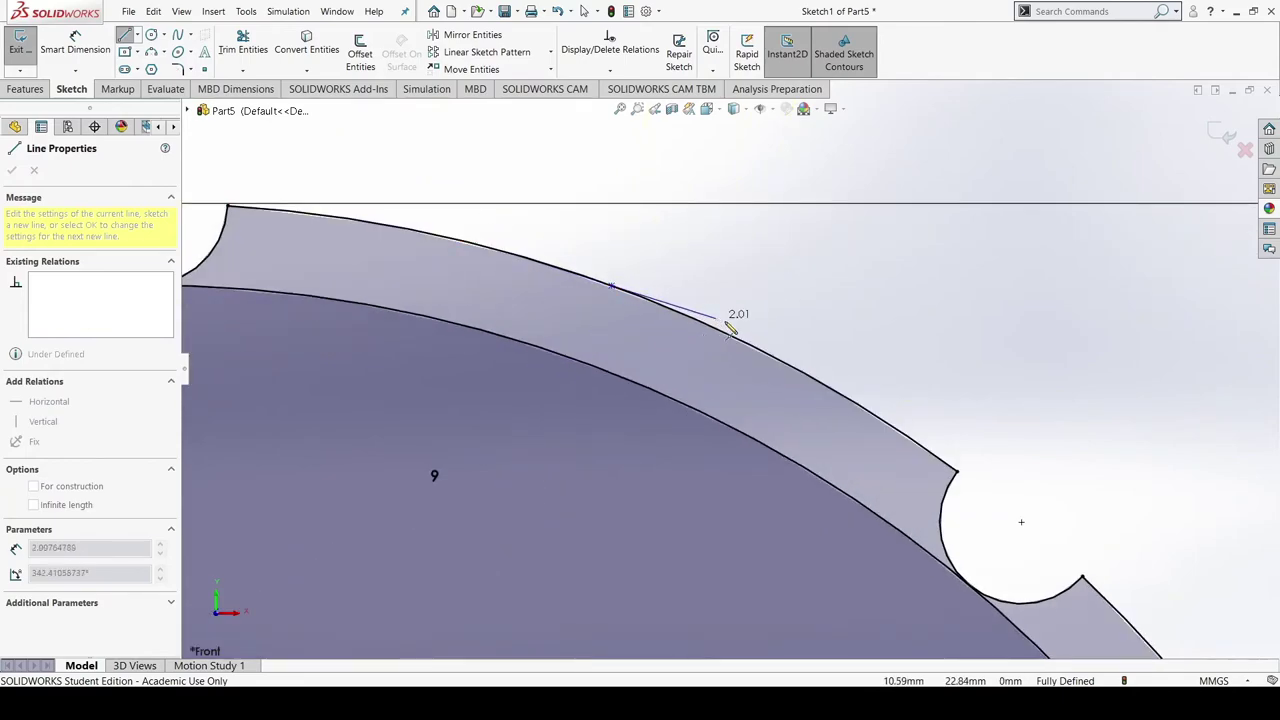
pyautogui.click(777, 352)
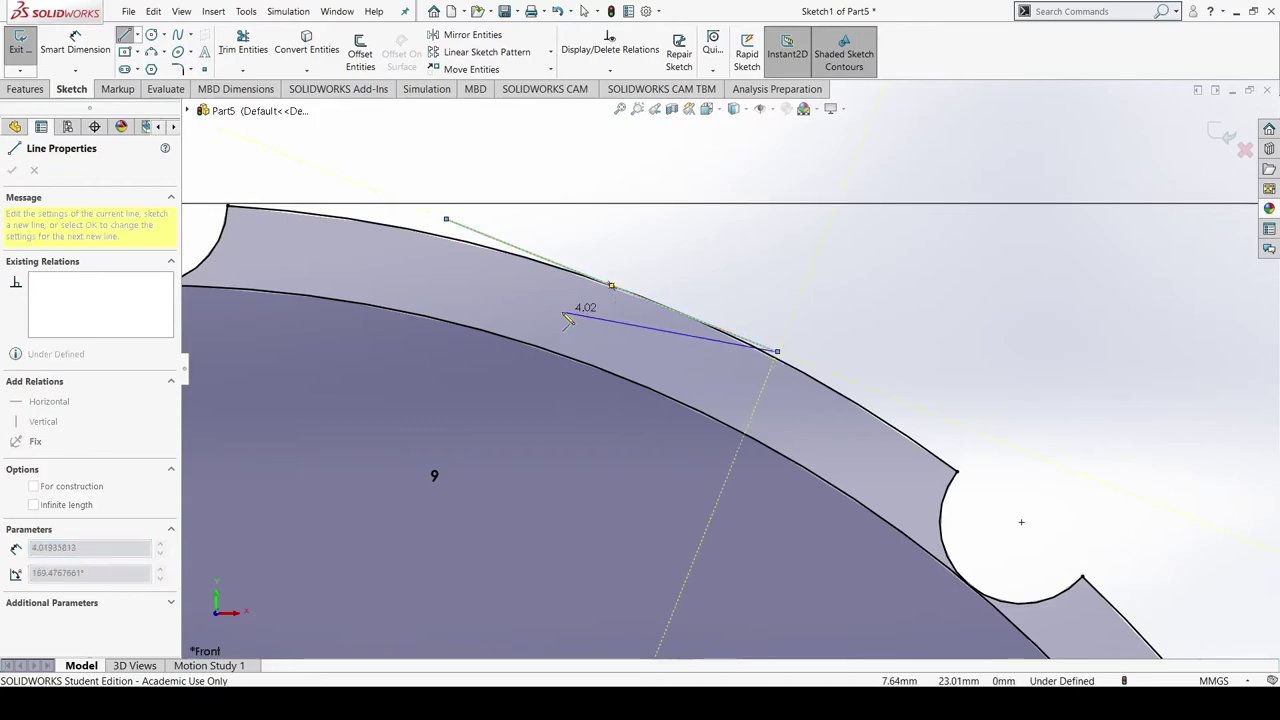
pyautogui.press('Escape')
# Add a tangent relation between the new line and the outer arc between the top and upper-right notches
pyautogui.click(507, 256)
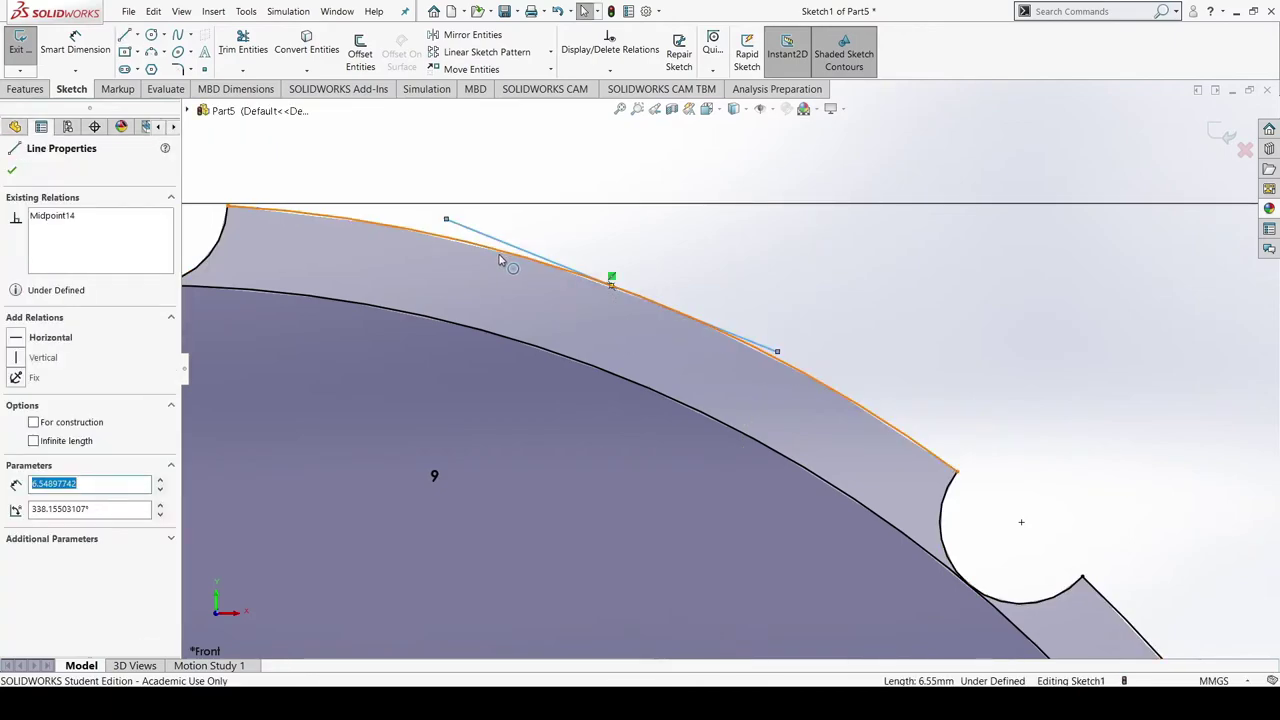
pyautogui.keyDown('ctrl'); pyautogui.click(480, 276); pyautogui.keyUp('ctrl')
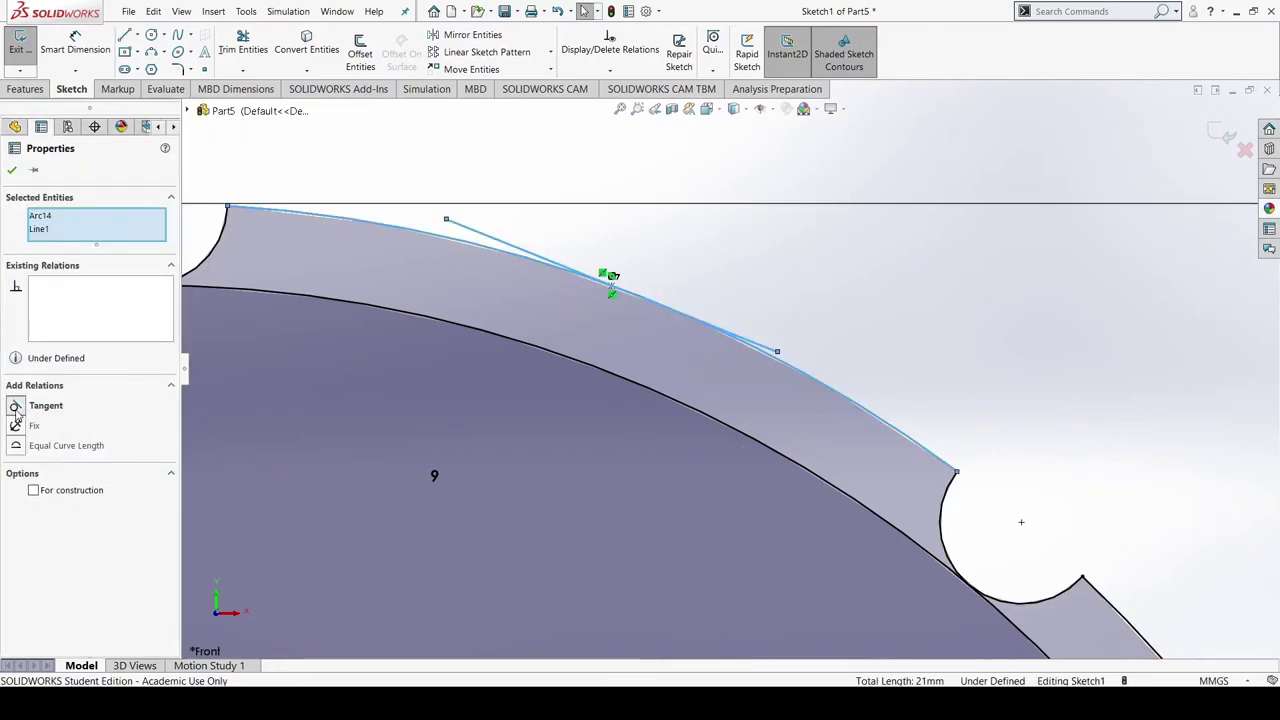
pyautogui.click(16, 405)
pyautogui.click(12, 172)
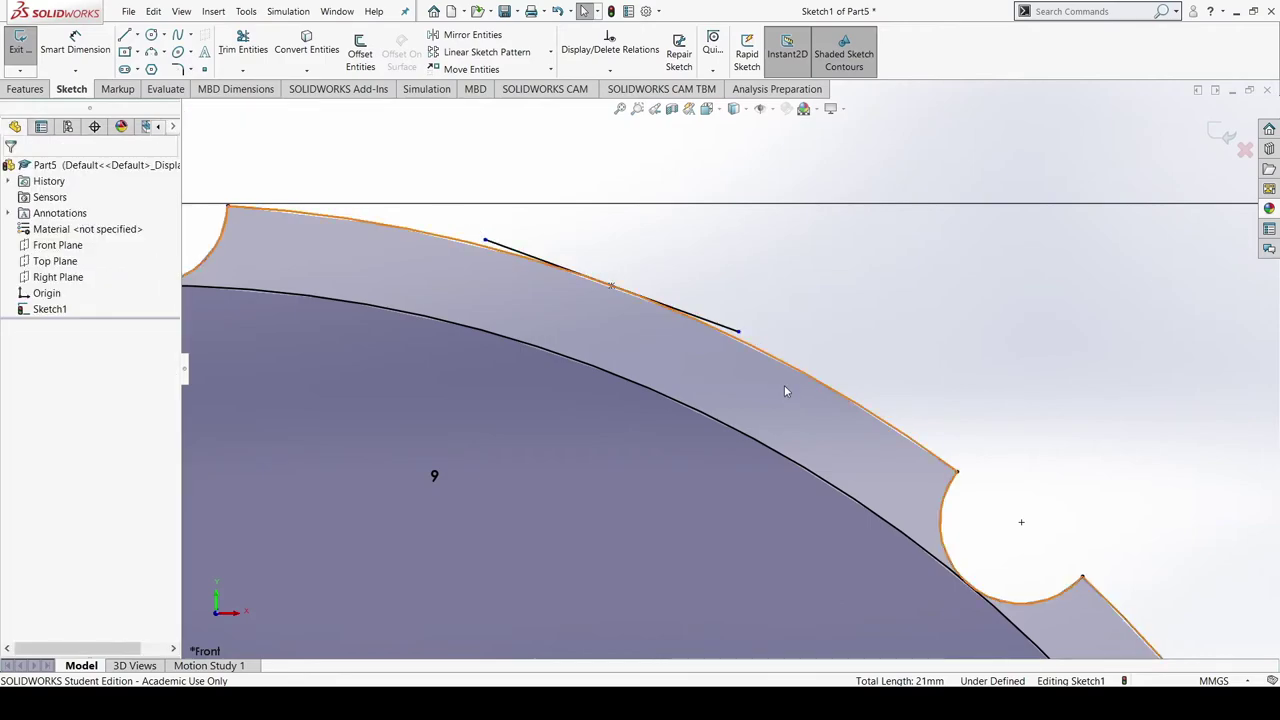
# Stretch the tangent line by its endpoint and dimension its length at 5.5 mm
pyautogui.moveTo(740, 333); pyautogui.dragTo(796, 352)
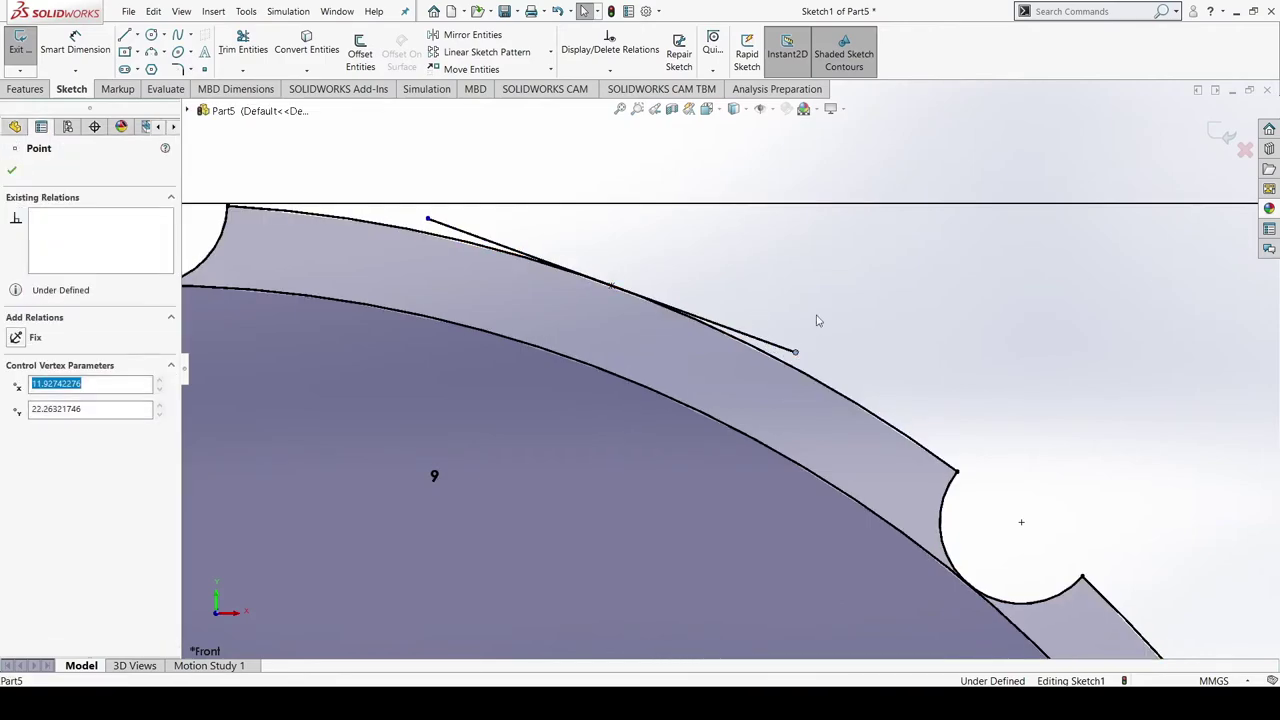
pyautogui.click(815, 320)
pyautogui.moveTo(949, 377); pyautogui.dragTo(922, 275, button='right')
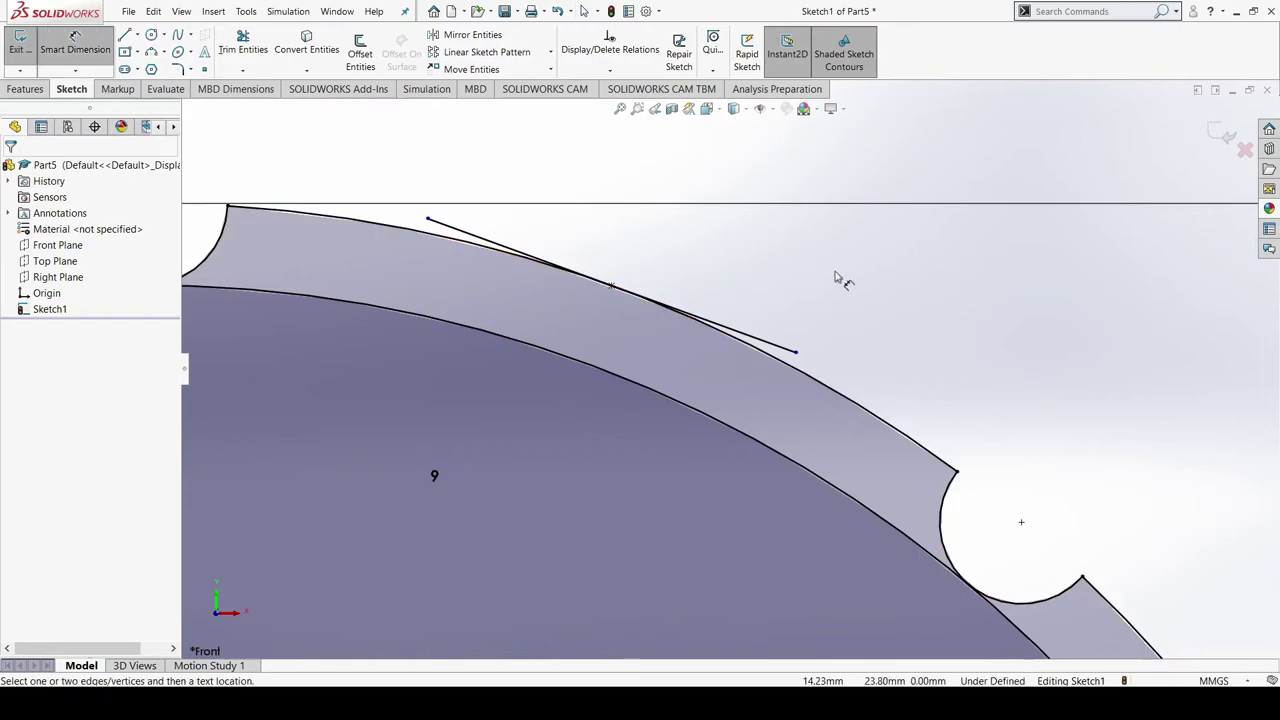
pyautogui.click(713, 325)
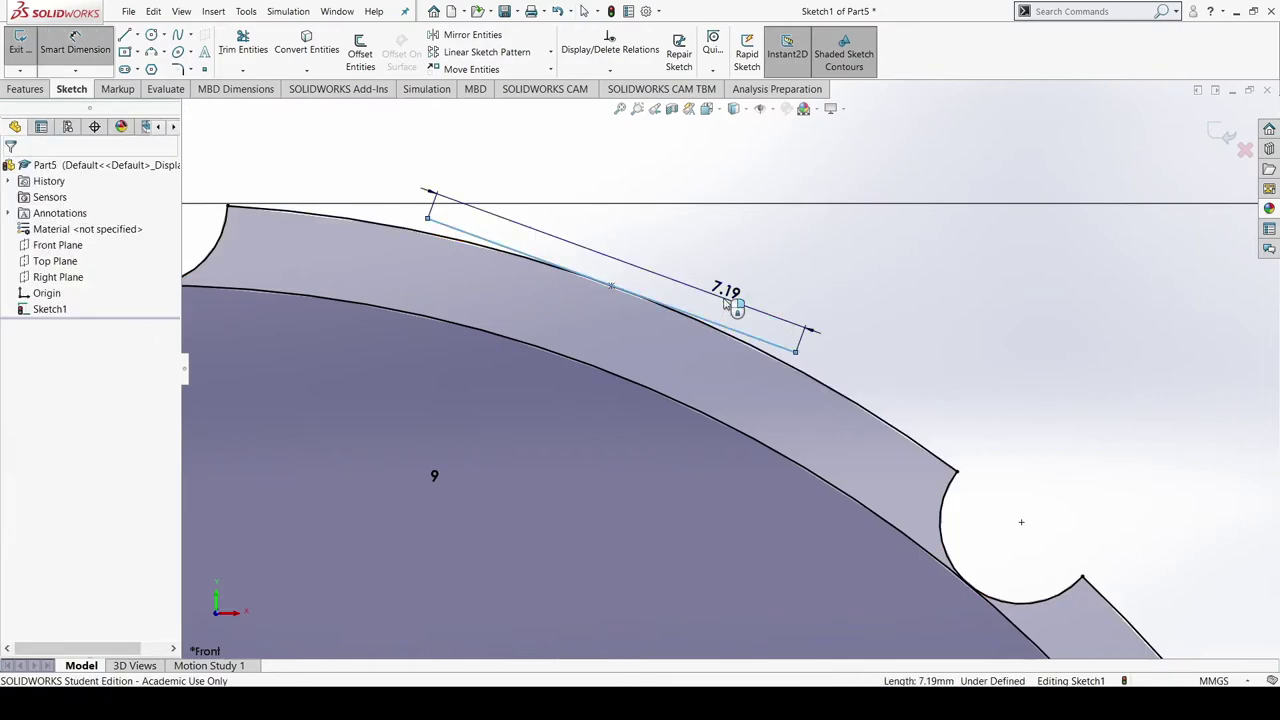
pyautogui.click(726, 302)
pyautogui.write('5.5')
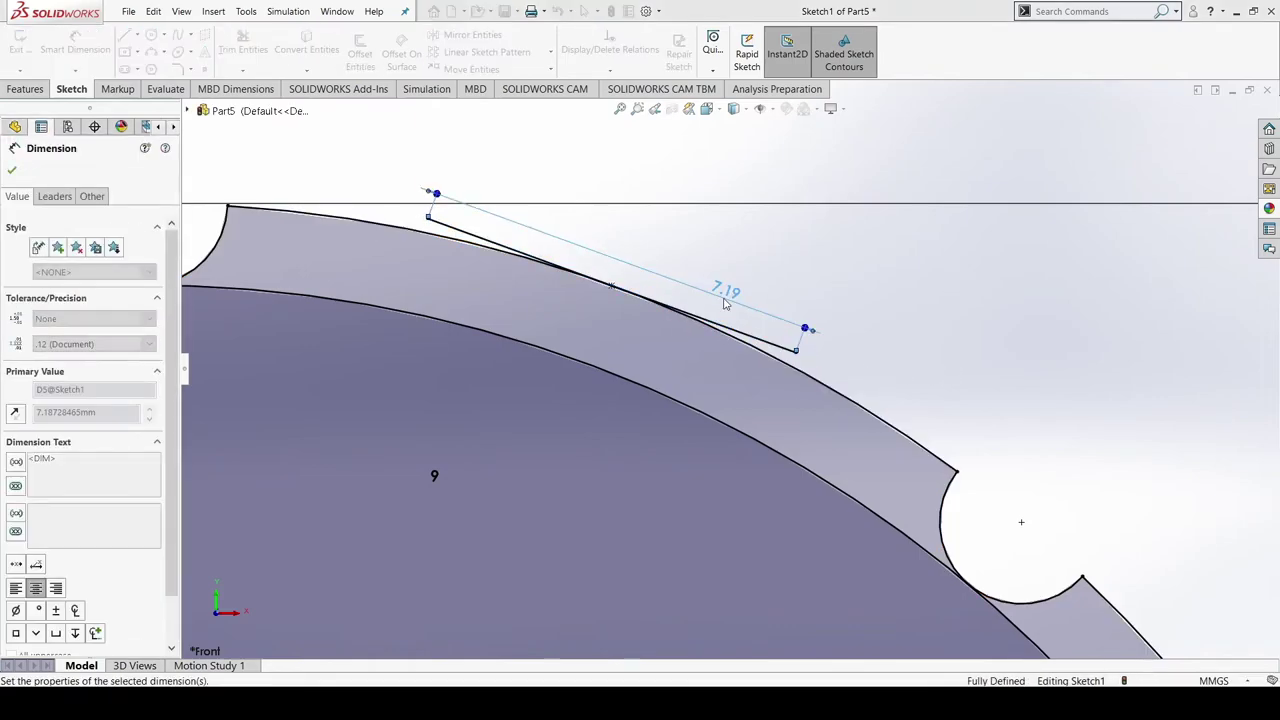
pyautogui.press('Return')
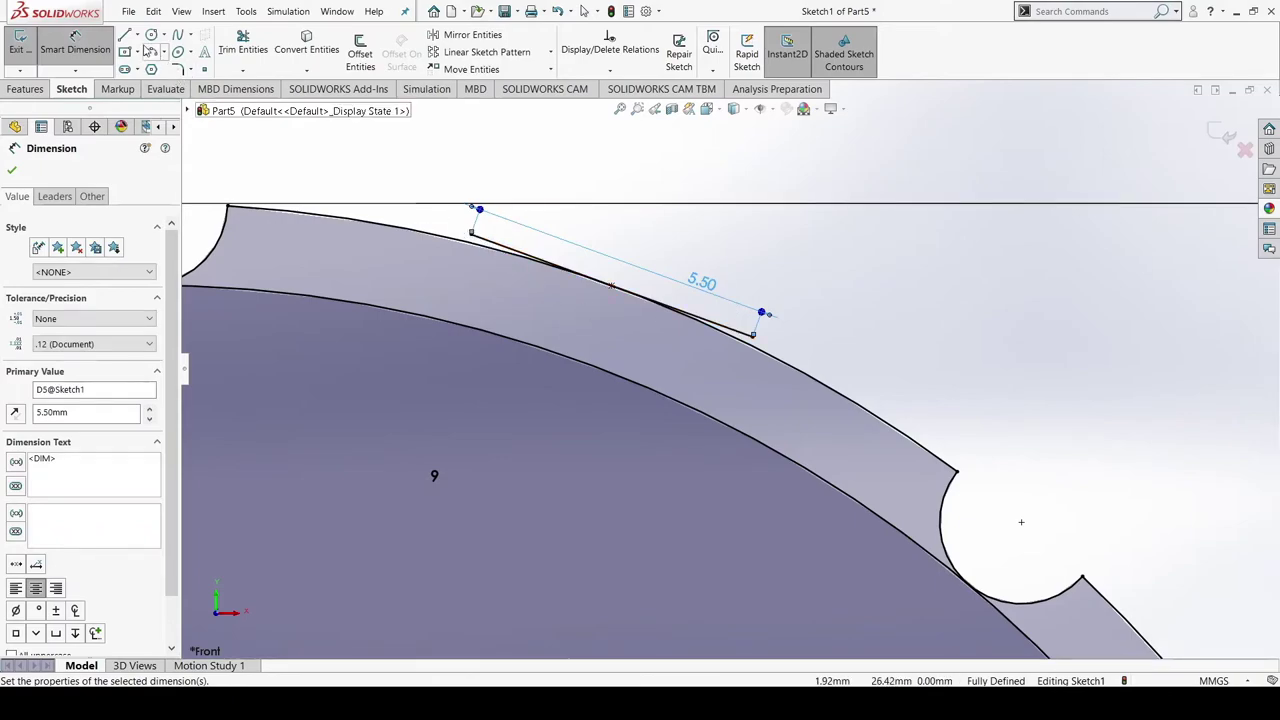
# Sketch a line about 1.99 mm long from the 5.5 mm tangent line's upper-left endpoint inward to the 47 mm circle
pyautogui.press('l')
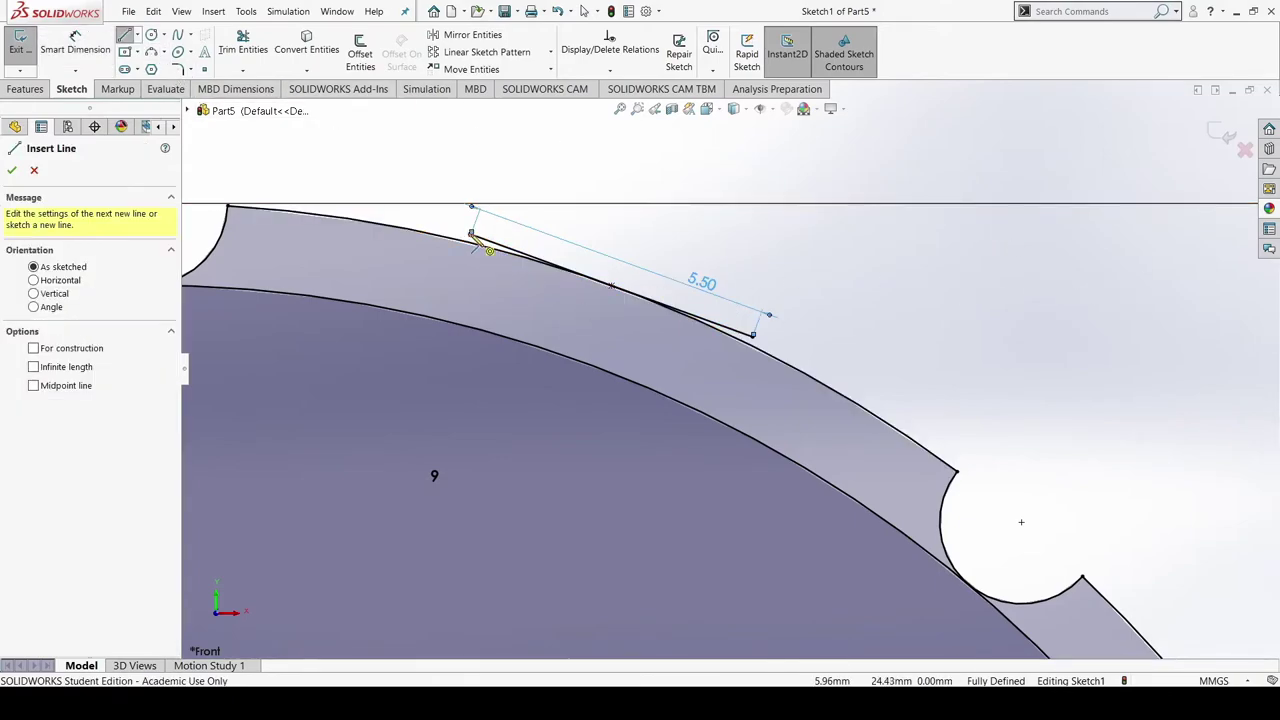
pyautogui.click(471, 235)
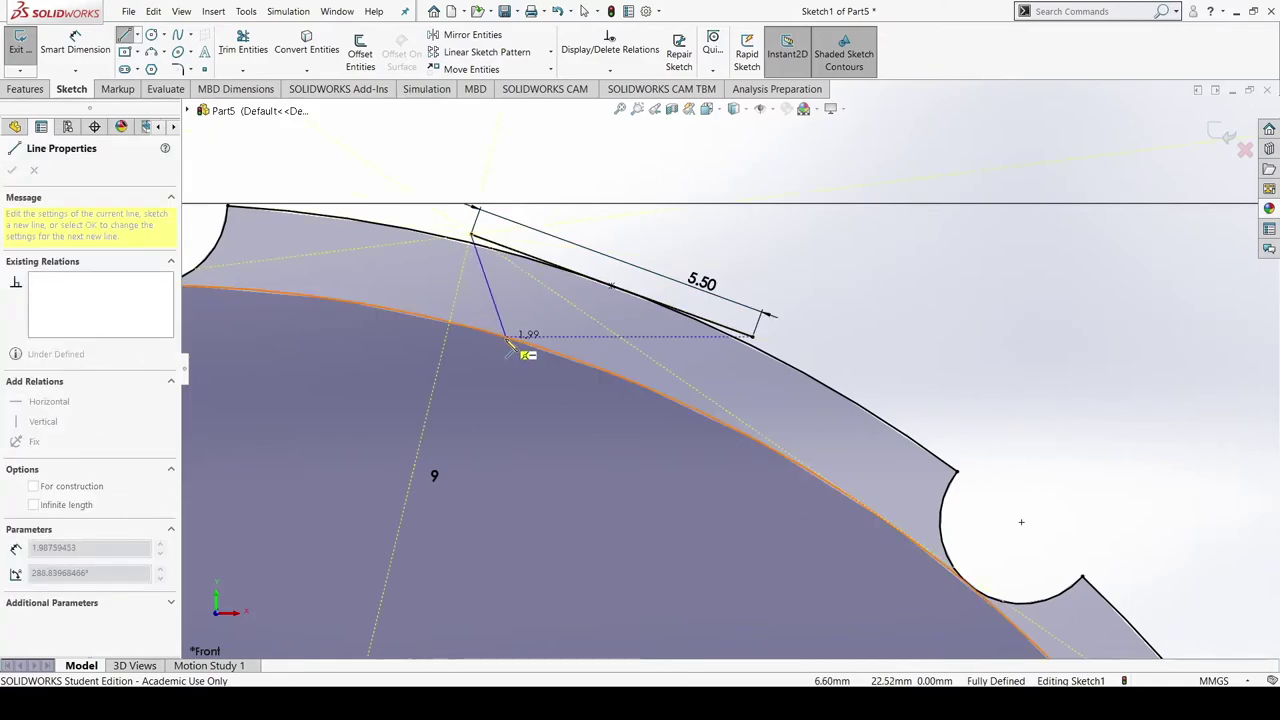
pyautogui.click(508, 338)
pyautogui.press('Escape')
# Dimension the angle between the tangent line and the new slanted line at 45 degrees
pyautogui.press('d')
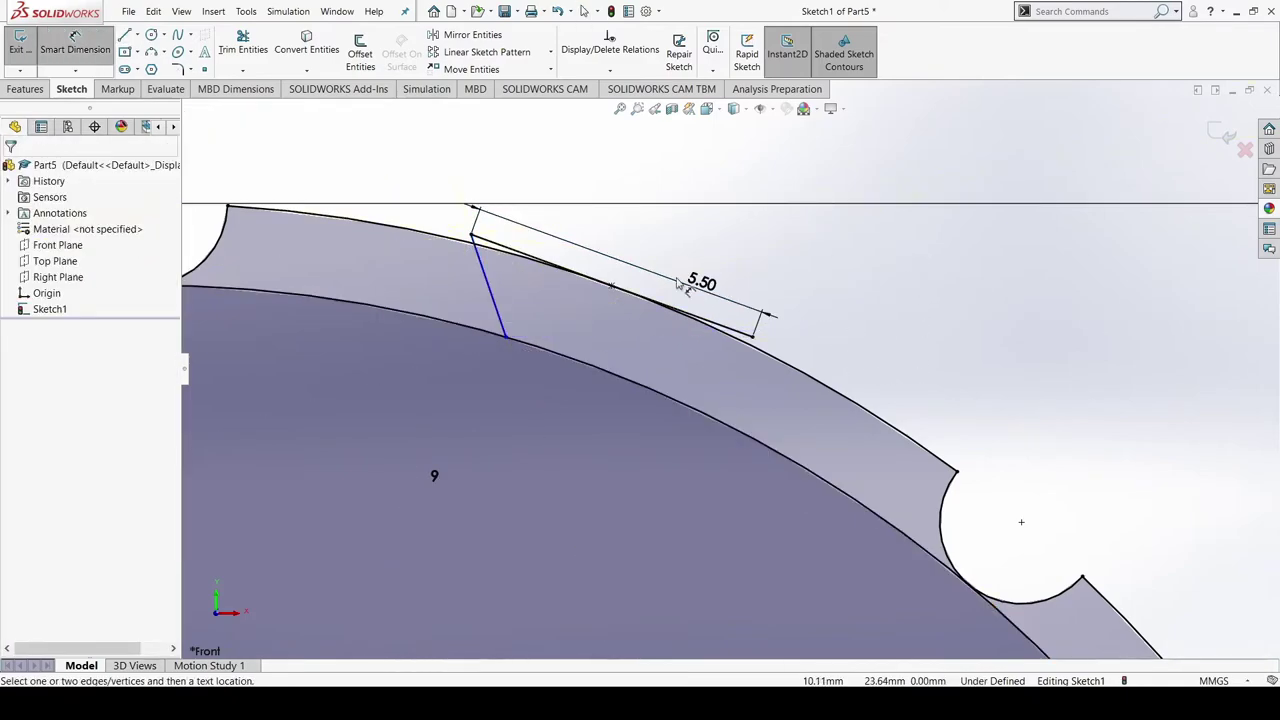
pyautogui.click(502, 252)
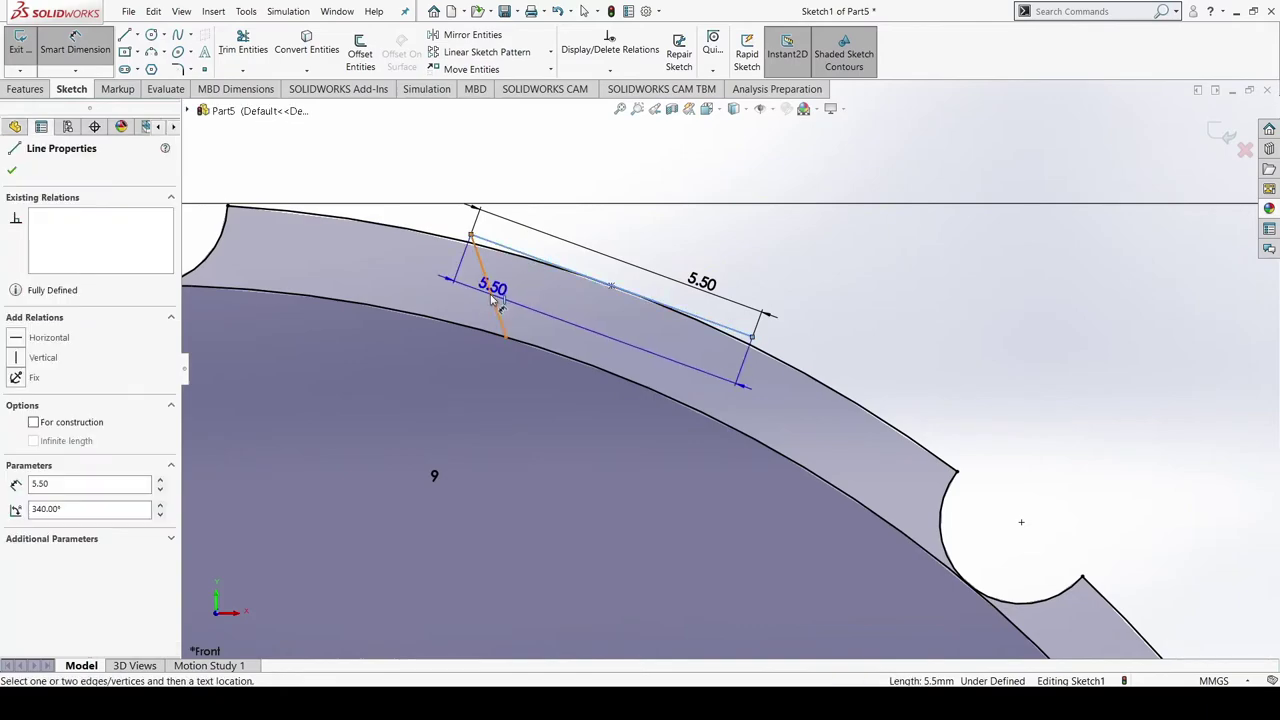
pyautogui.click(510, 291)
pyautogui.click(509, 284)
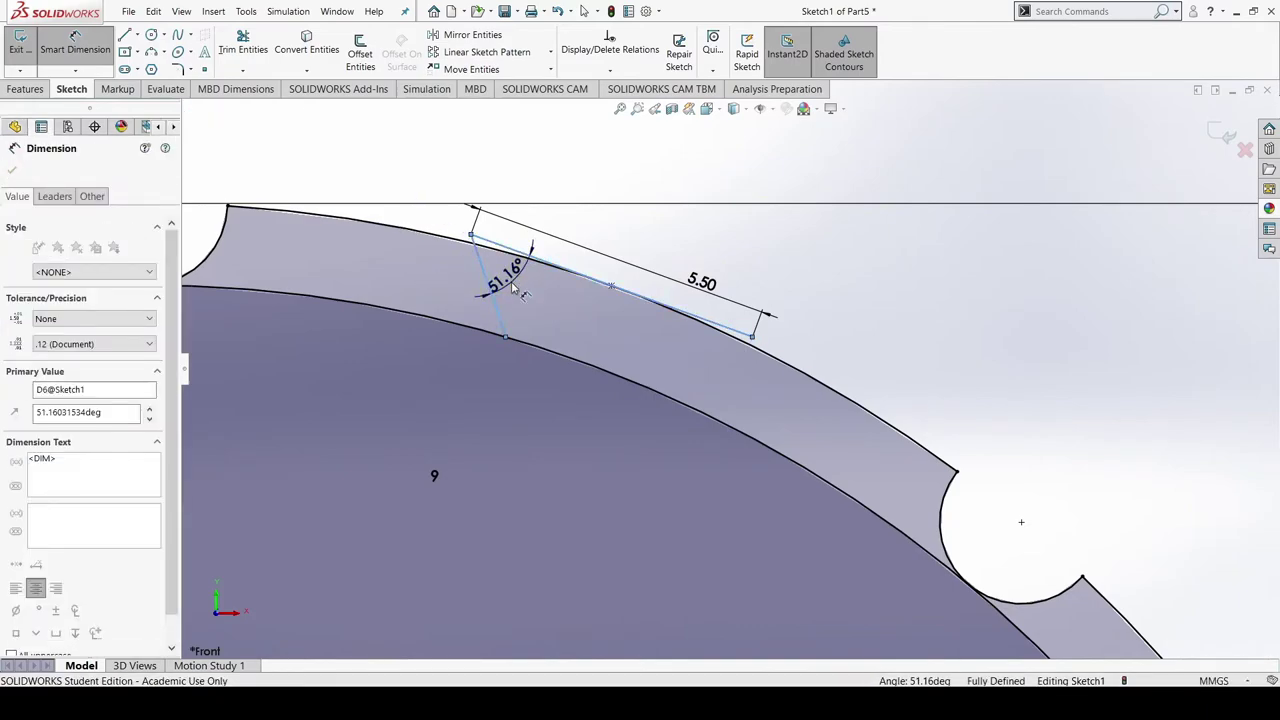
pyautogui.write('45')
pyautogui.press('Return')
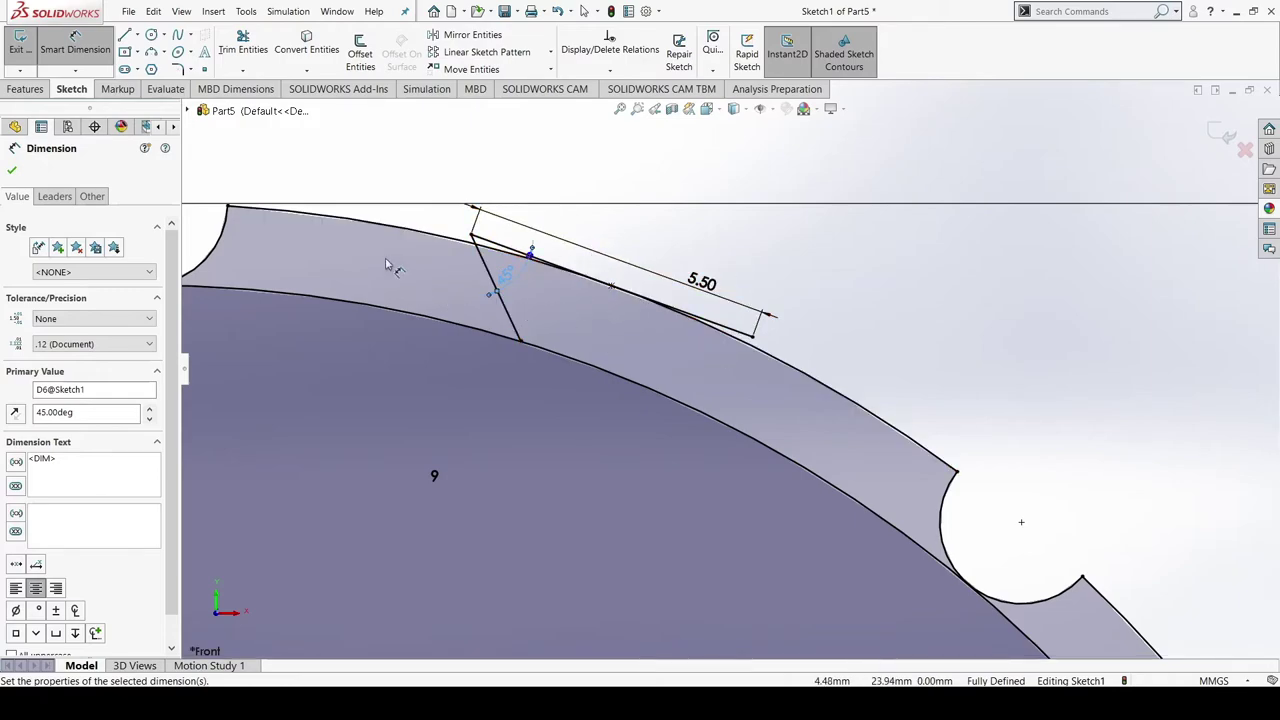
pyautogui.click(752, 338)
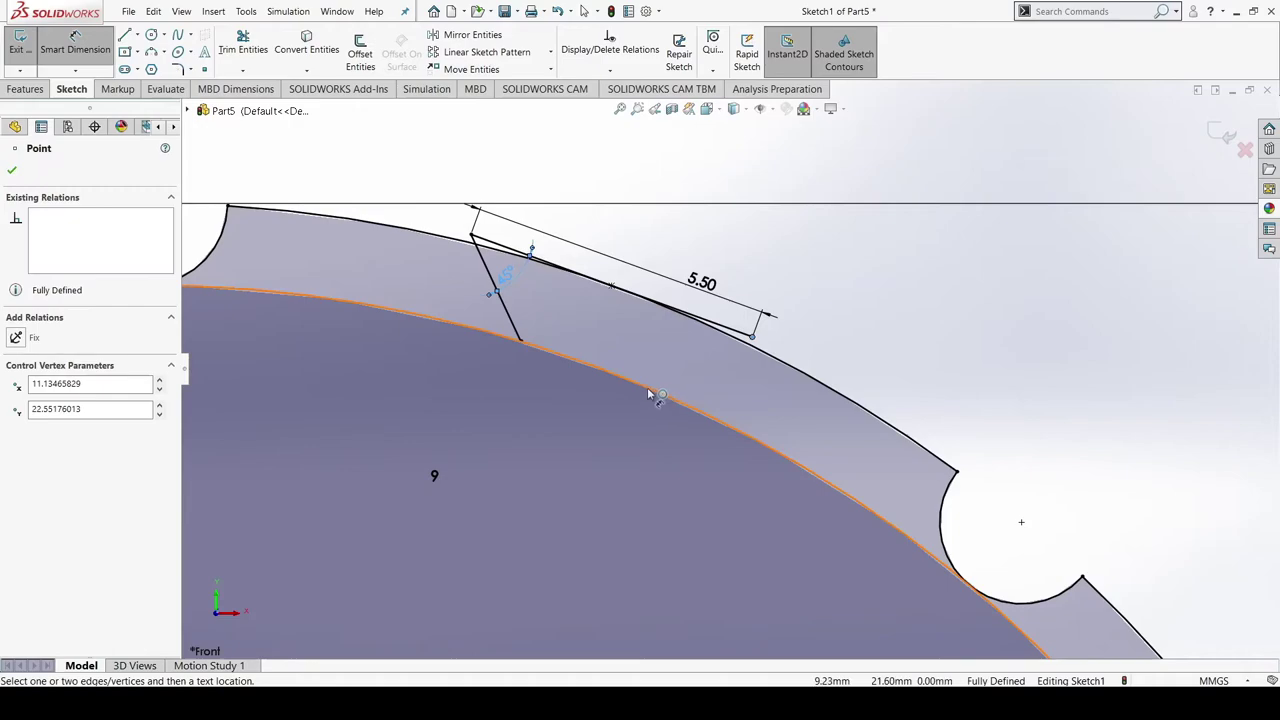
pyautogui.click(1016, 322)
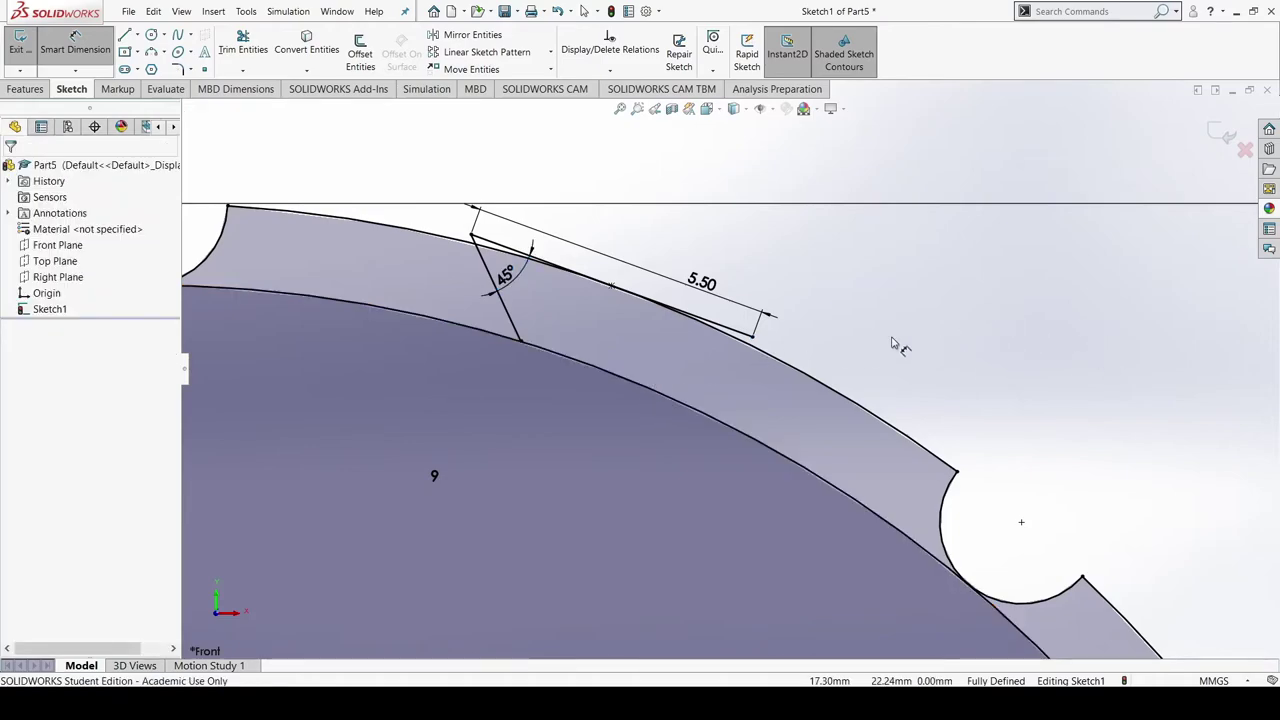
# Sketch a second slanted line from the tangent line's lower-right endpoint inward to the 47 mm circle
pyautogui.press('l')
pyautogui.click(752, 340)
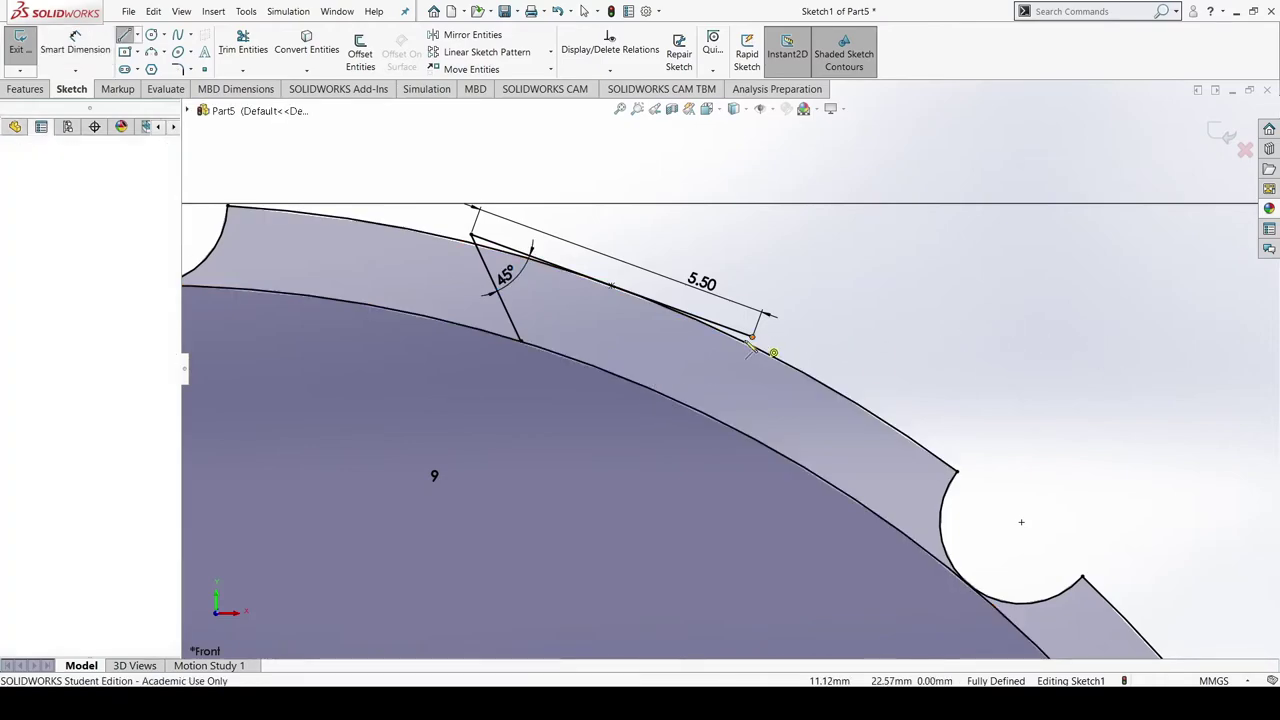
pyautogui.click(645, 388)
pyautogui.press('Escape')
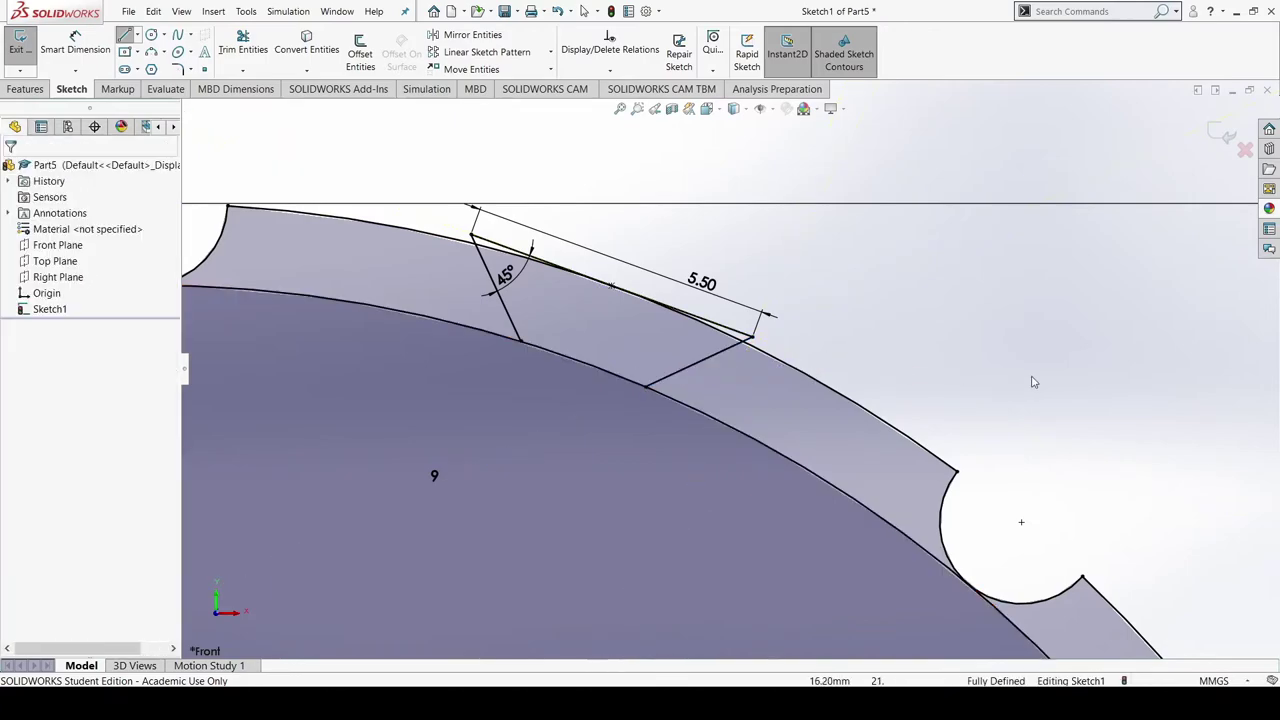
# Try to dimension the angle between the tangent line and the second slanted line
pyautogui.press('d')
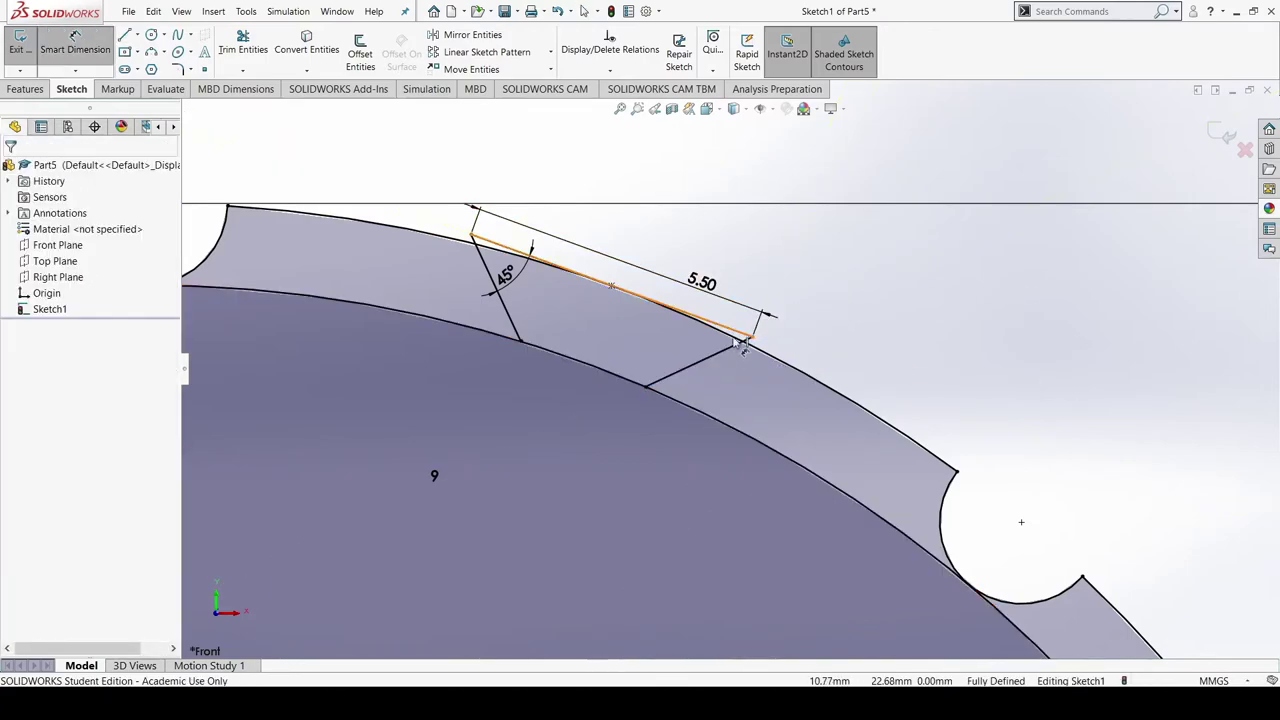
pyautogui.click(737, 334)
pyautogui.click(729, 348)
pyautogui.press('Escape')
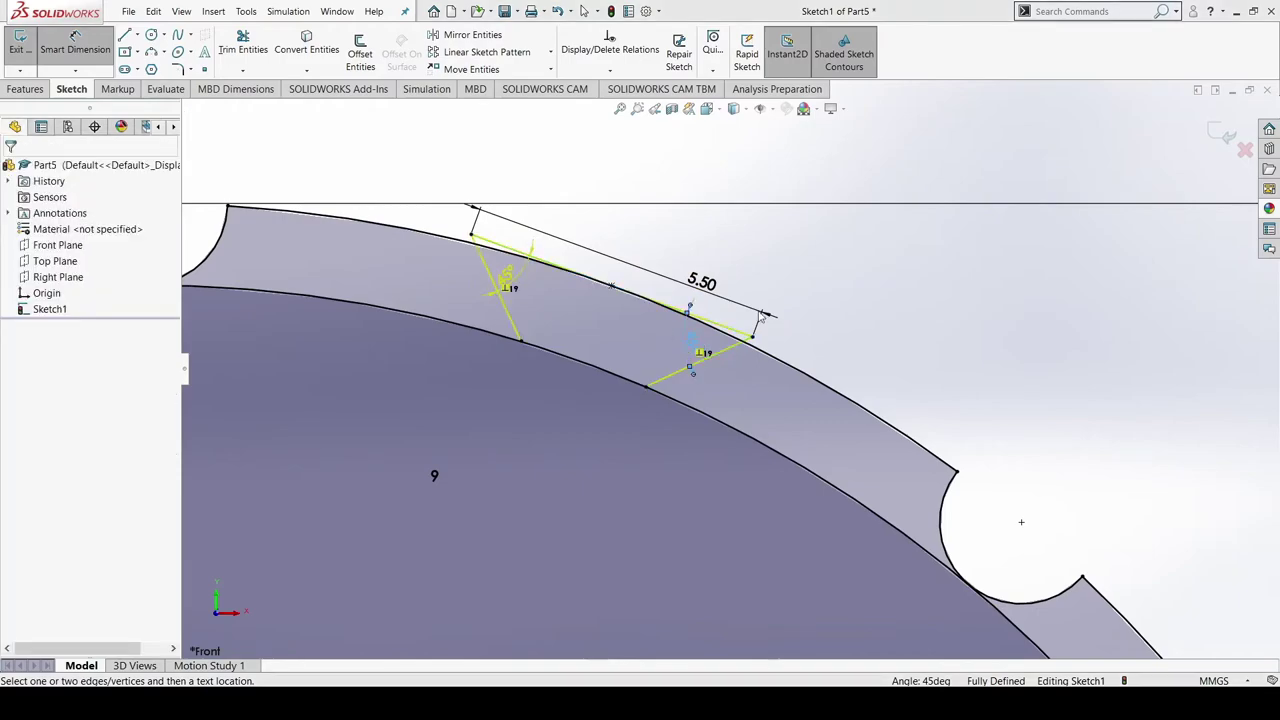
pyautogui.press('Escape')
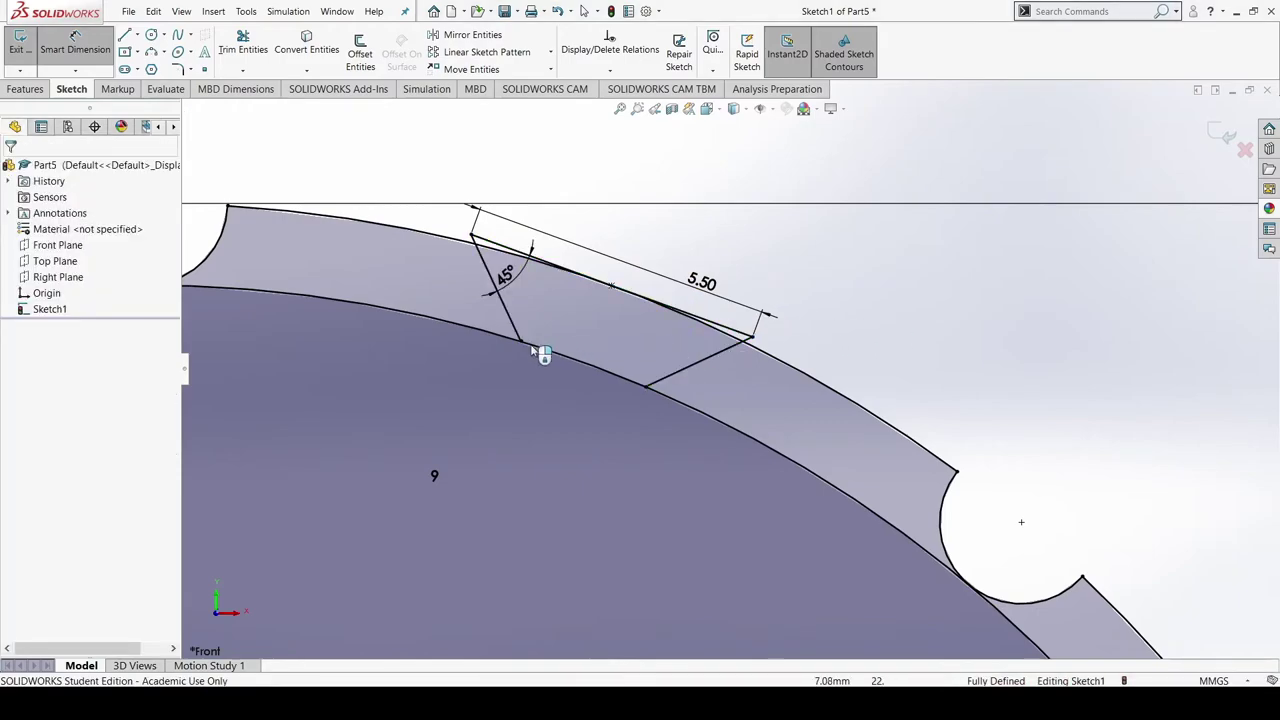
# Trim away the outer arc and tangent line between the two slanted lines, plus the slanted lines' ends projecting past the outer arc
pyautogui.click(242, 44)
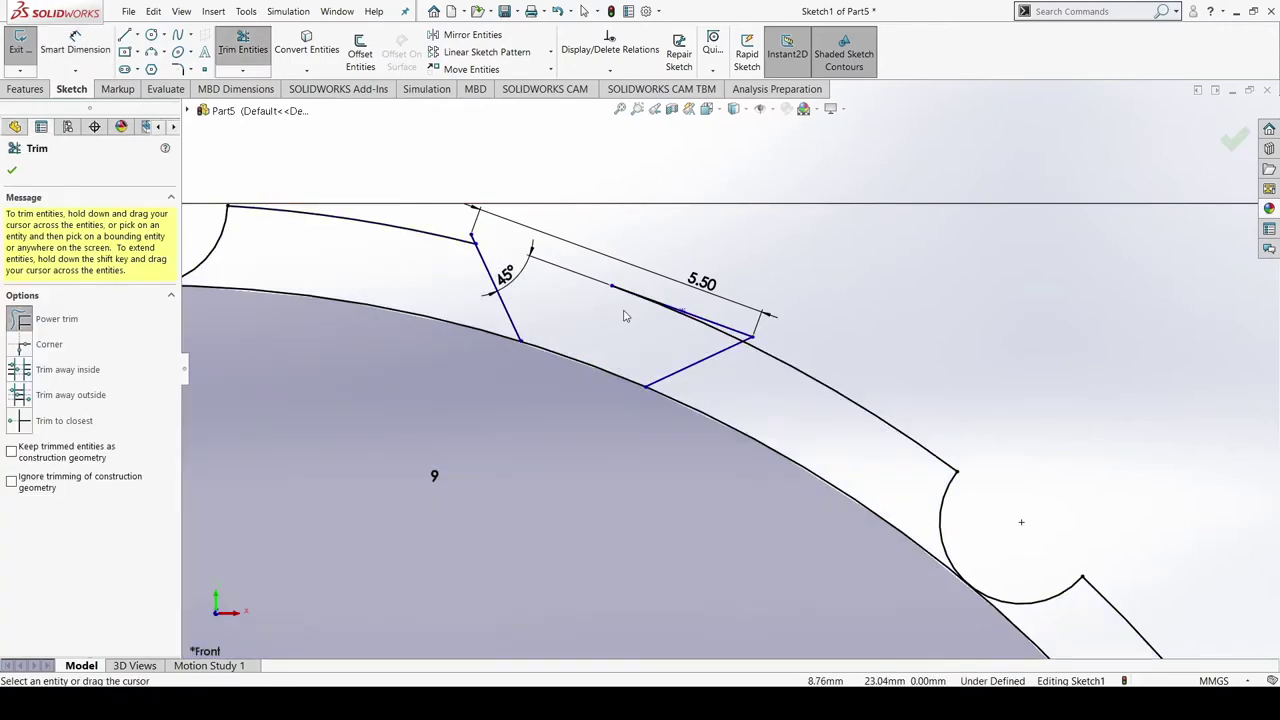
pyautogui.moveTo(623, 314); pyautogui.dragTo(660, 281)
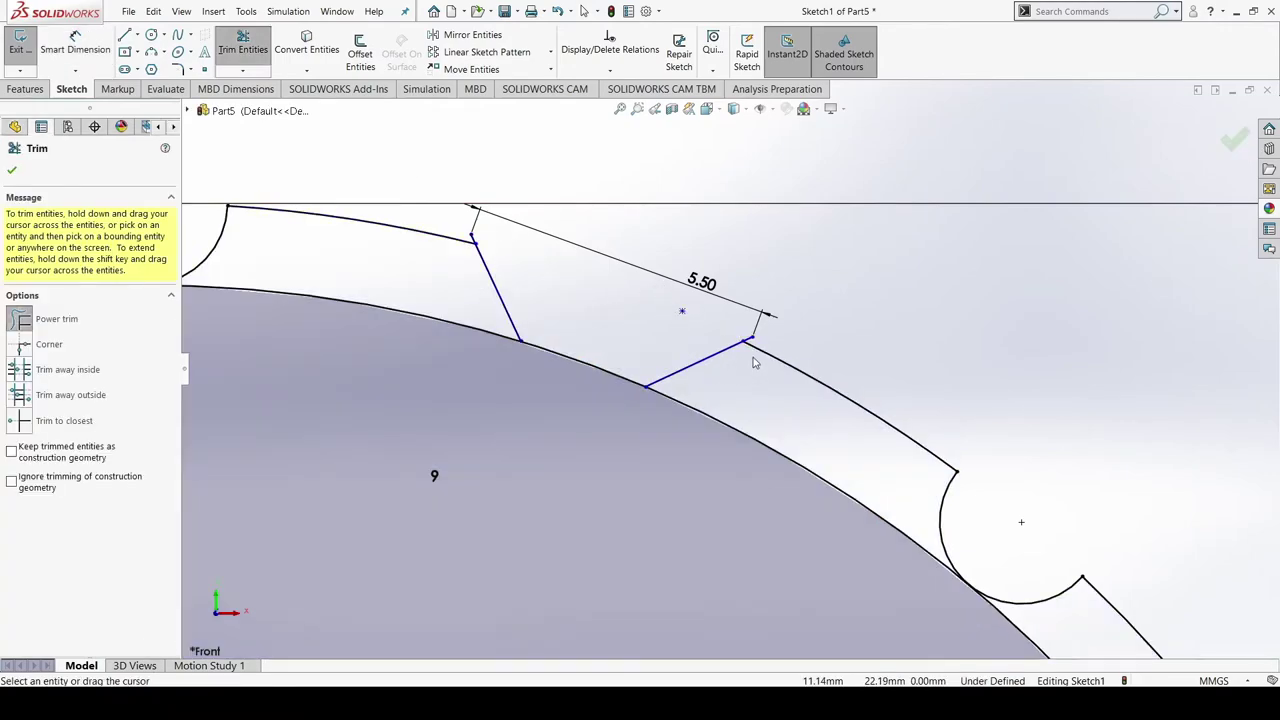
pyautogui.scroll(-3, 517, 286)
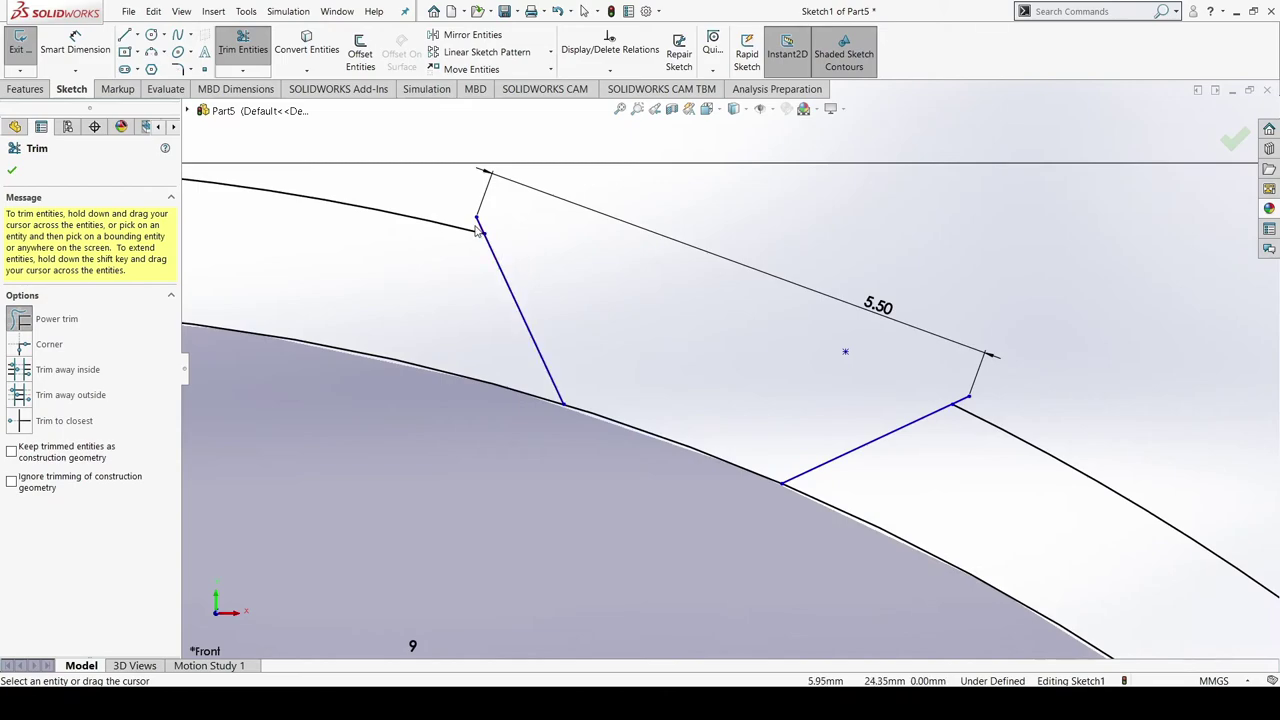
pyautogui.moveTo(476, 228); pyautogui.dragTo(503, 231)
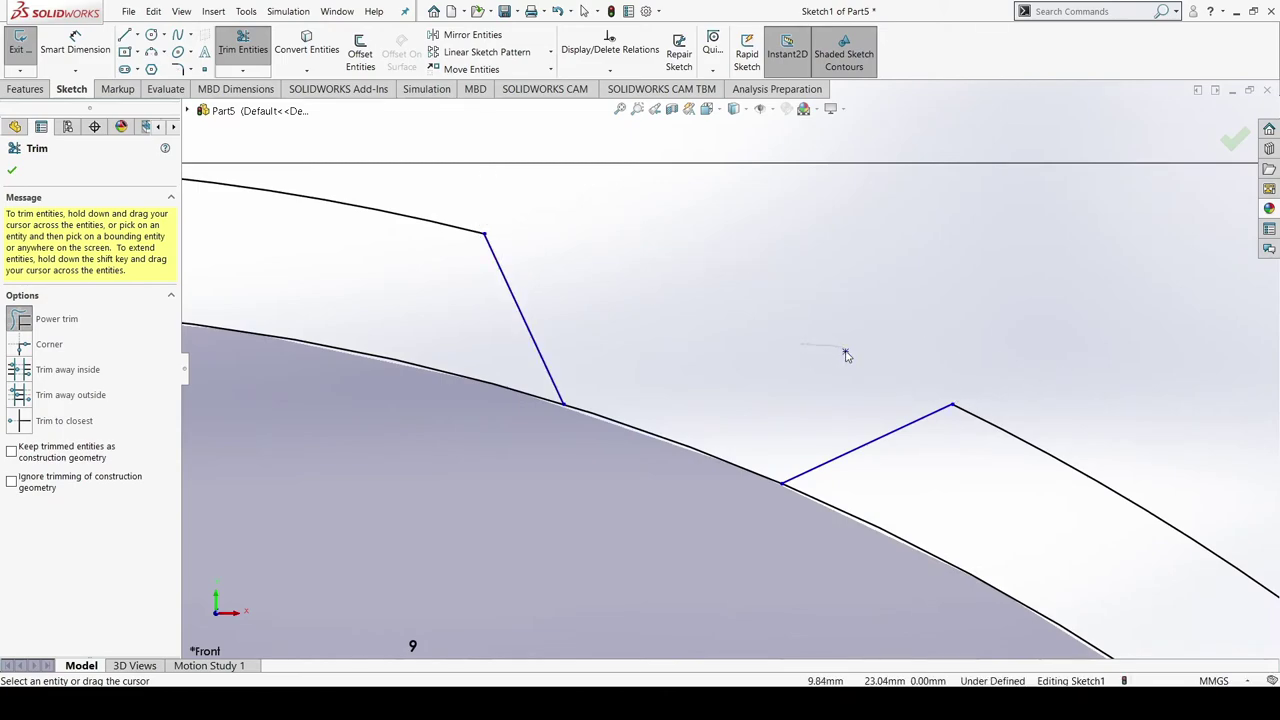
pyautogui.scroll(6, 843, 345)
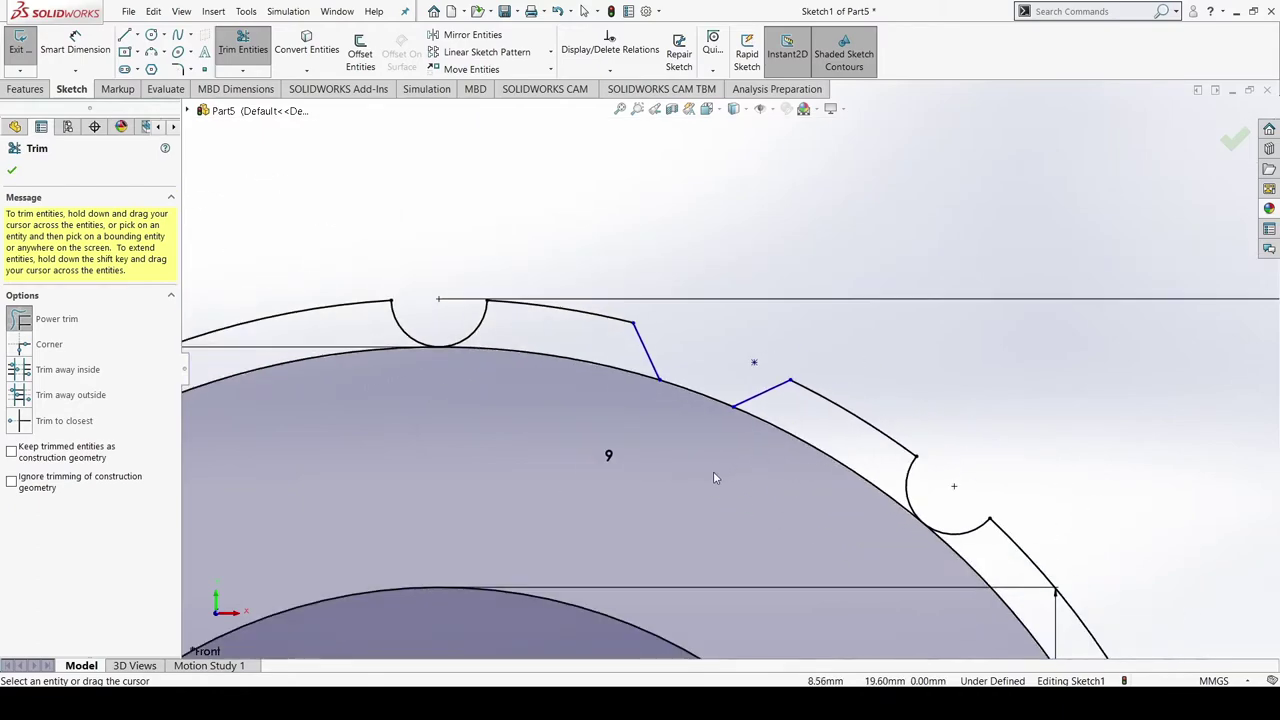
pyautogui.scroll(2, 726, 455)
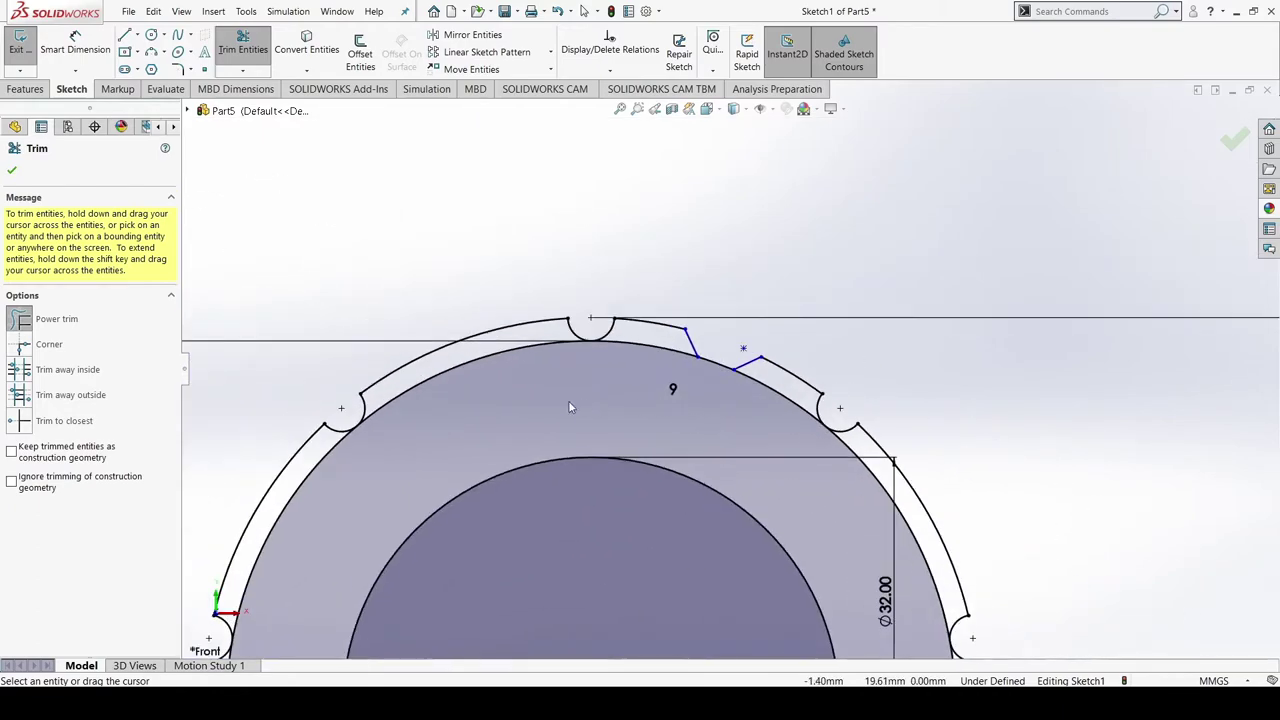
pyautogui.click(12, 174)
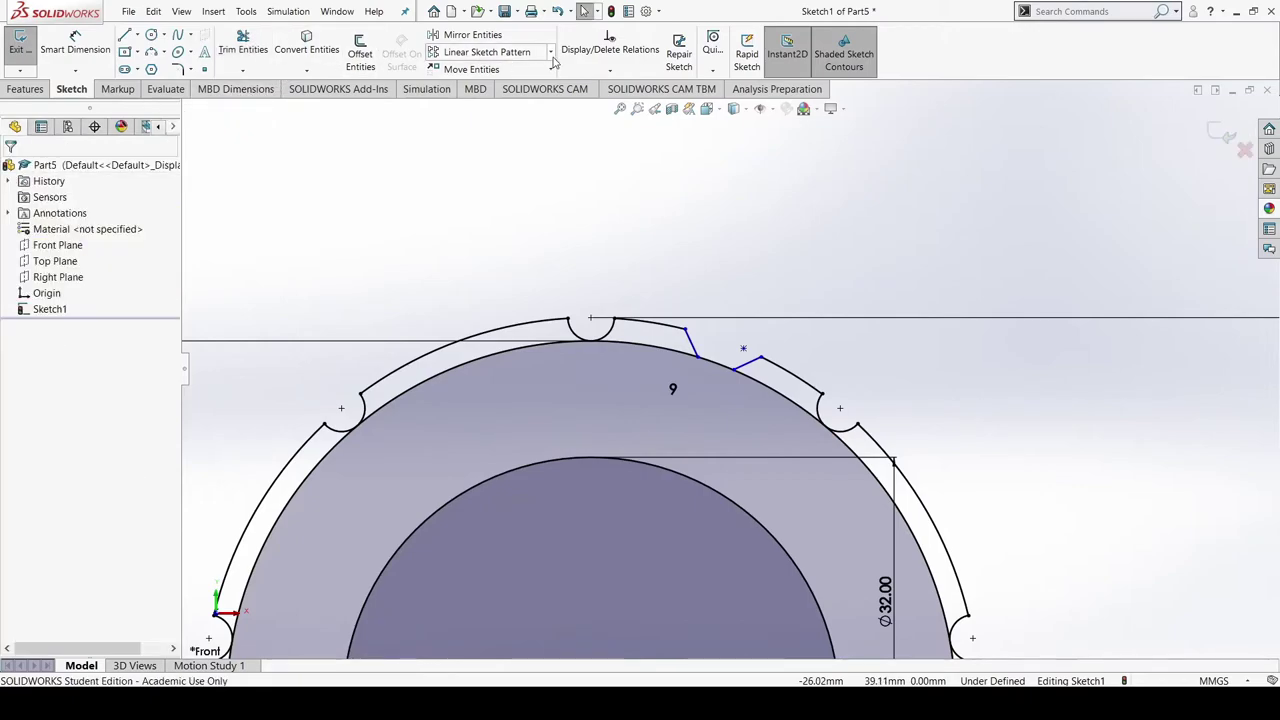
# Circular-pattern the two slanted lines about the origin with 9 equally spaced instances over 360 degrees
pyautogui.click(521, 92)
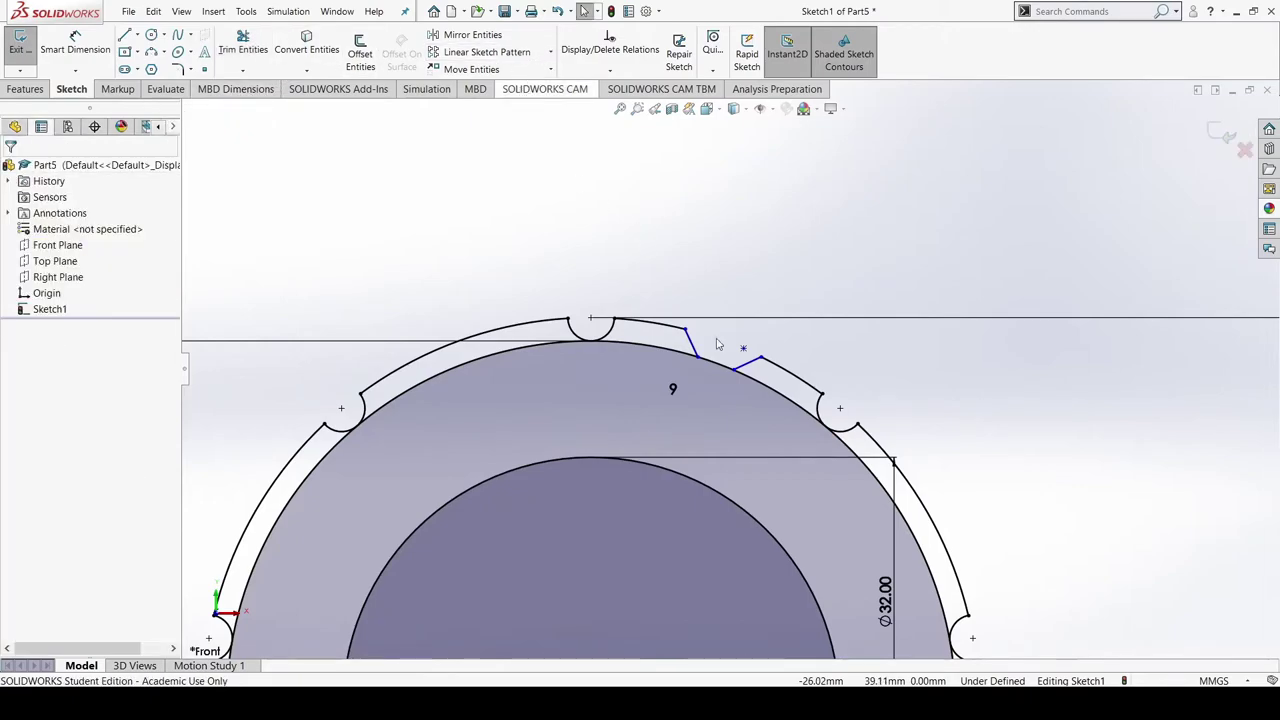
pyautogui.click(748, 363)
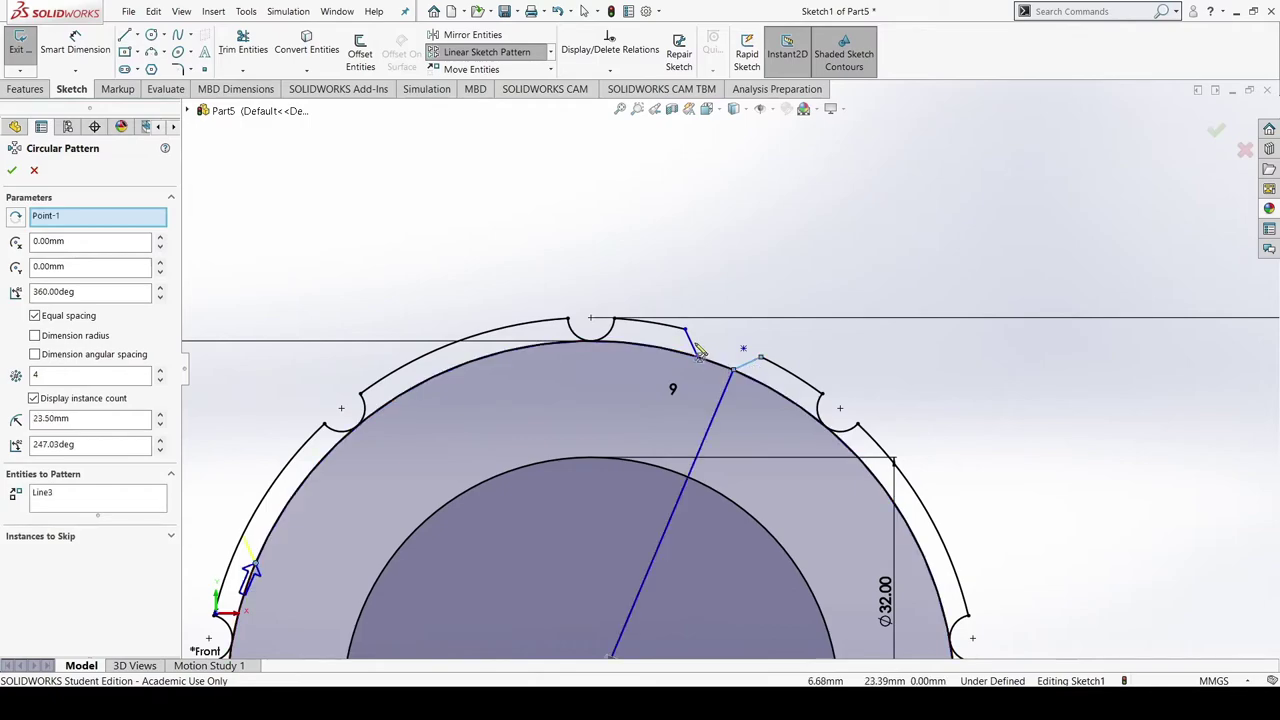
pyautogui.click(697, 348)
pyautogui.scroll(1, 748, 424)
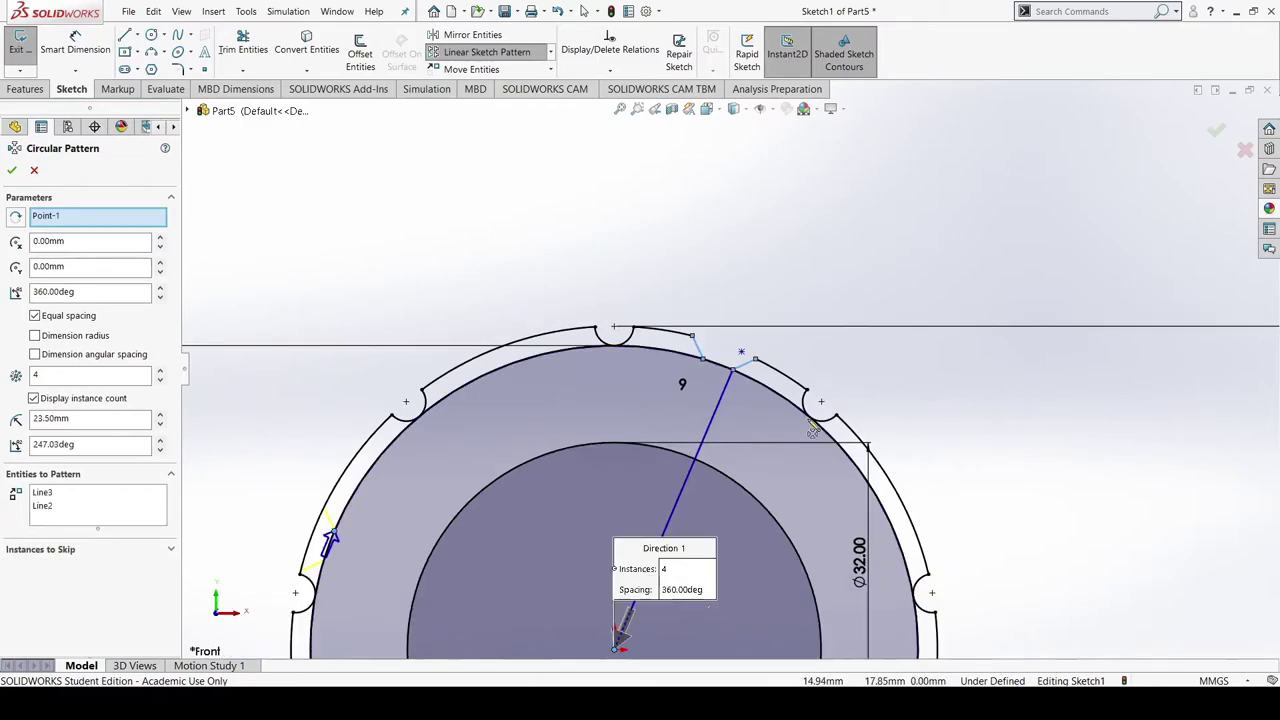
pyautogui.scroll(1, 205, 411)
pyautogui.scroll(1, 451, 386)
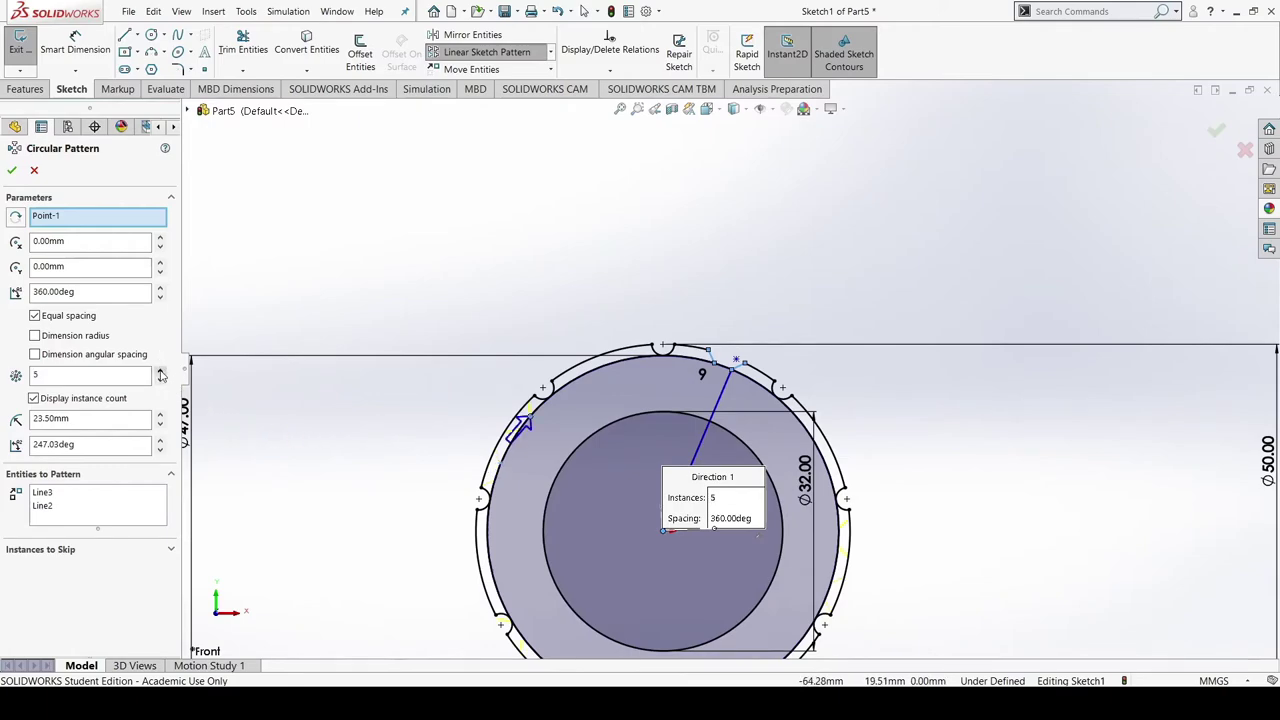
pyautogui.click(161, 371)
pyautogui.click(161, 370)
pyautogui.click(161, 370)
pyautogui.scroll(2, 668, 413)
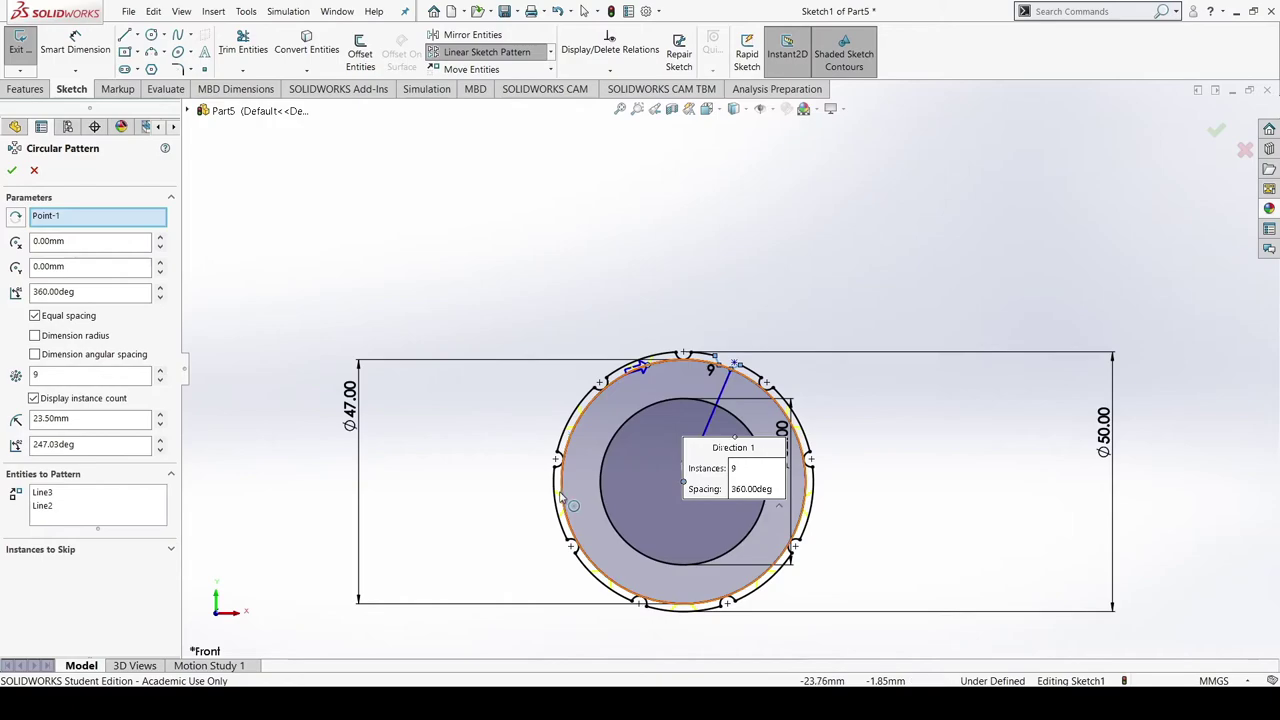
pyautogui.scroll(-2, 449, 405)
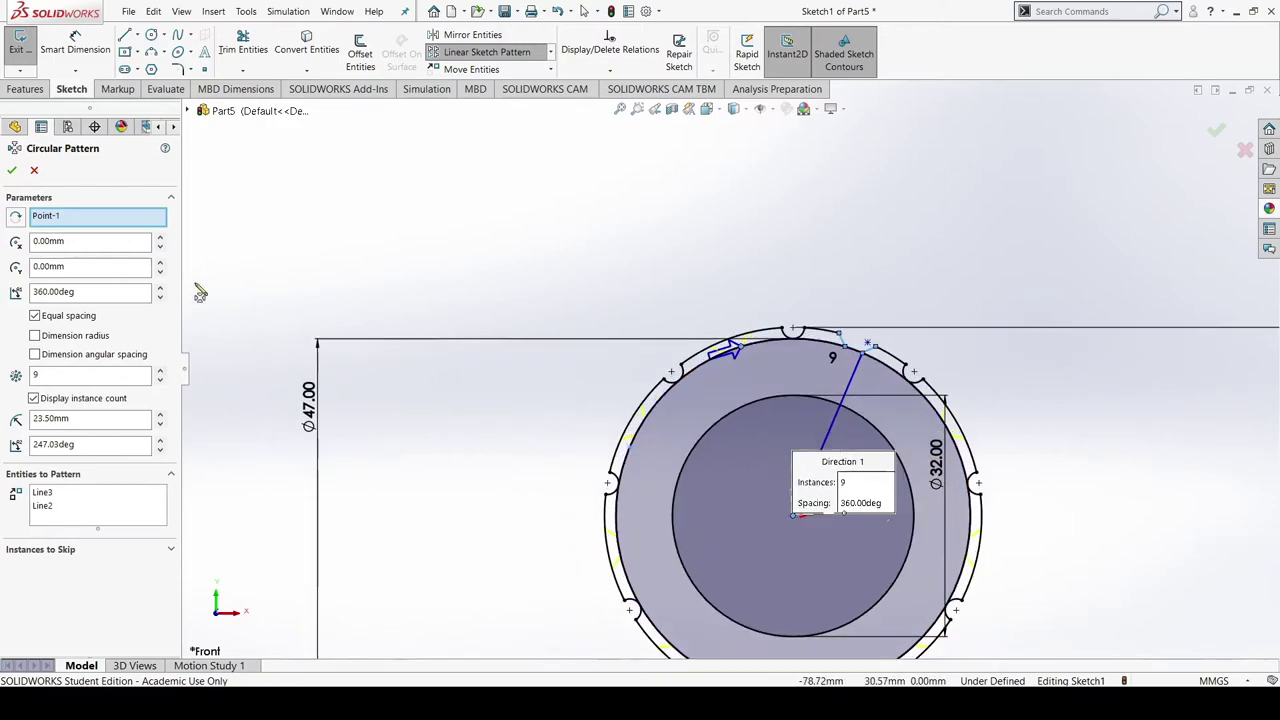
pyautogui.click(12, 170)
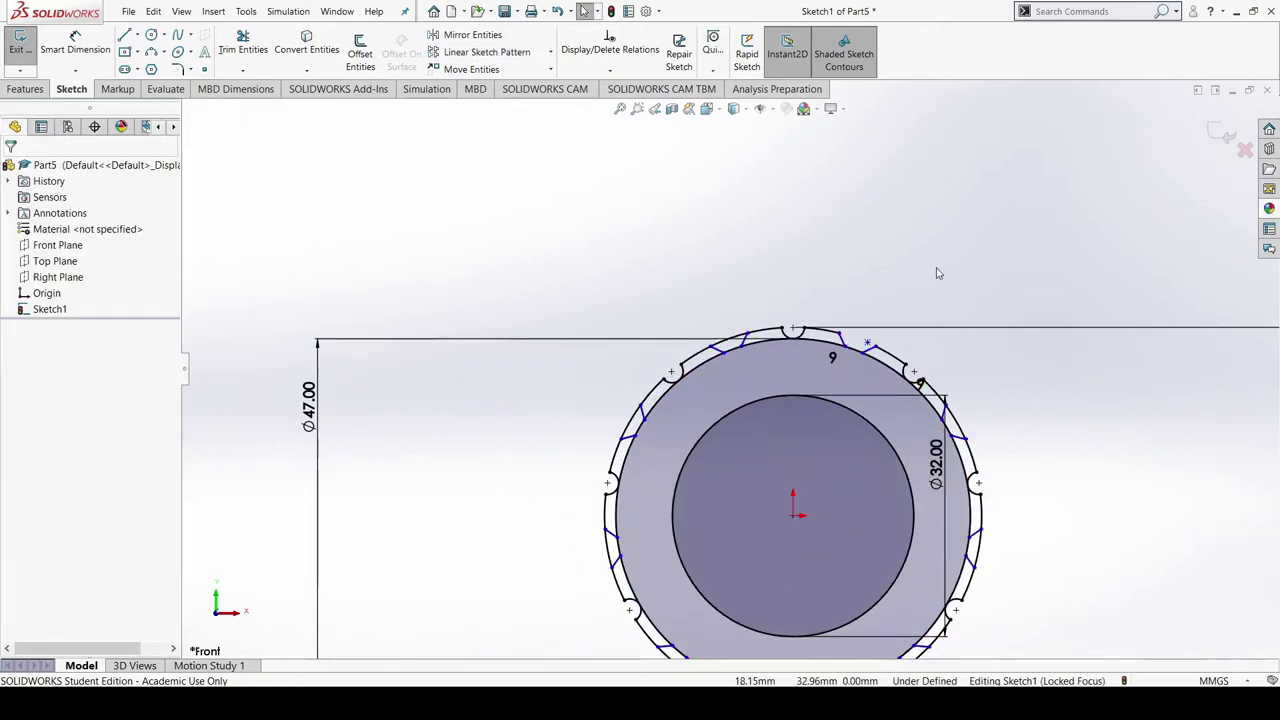
# Trim away the outer arc segments between each patterned pair of slanted lines and move the 32 mm dimension clear of the rim
pyautogui.click(243, 45)
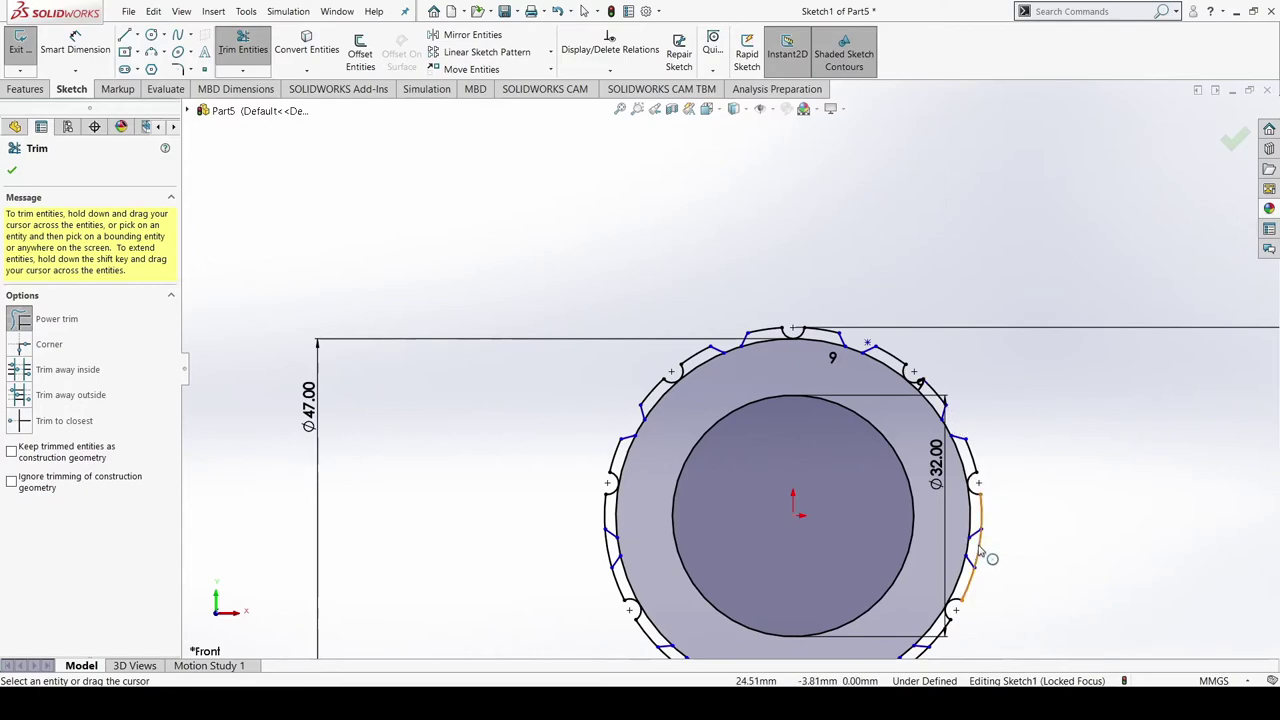
pyautogui.press('f')
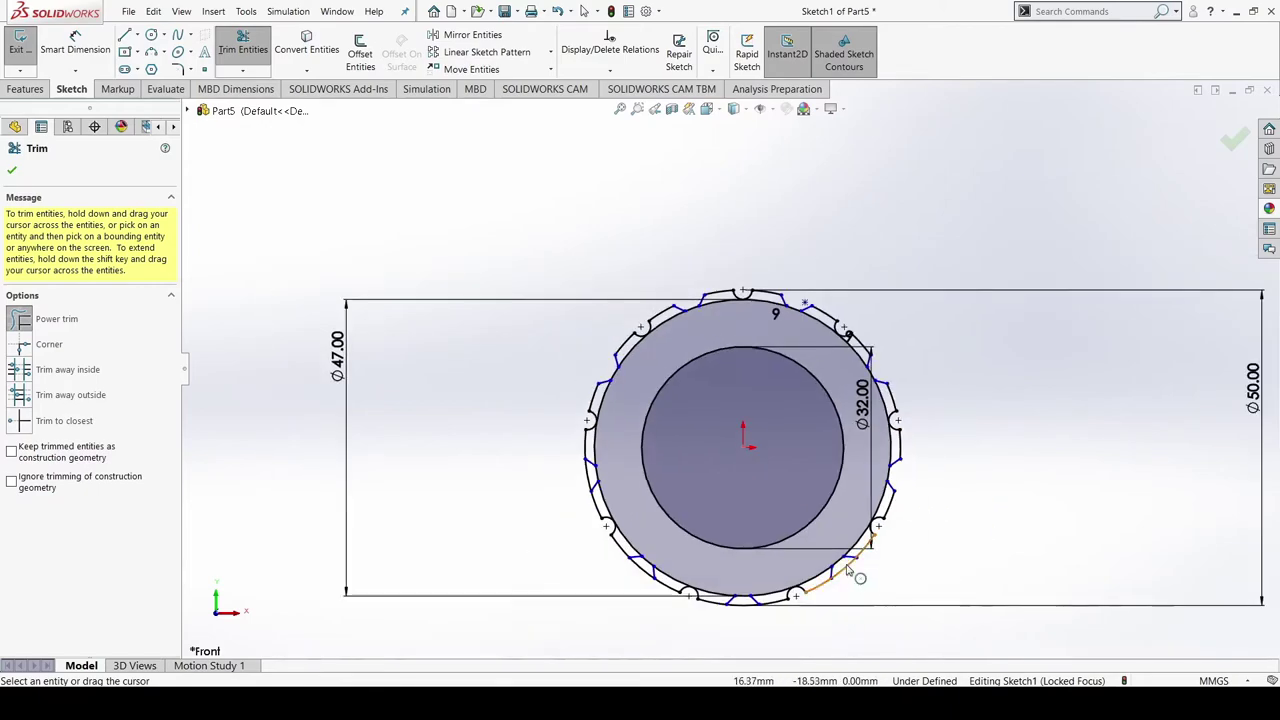
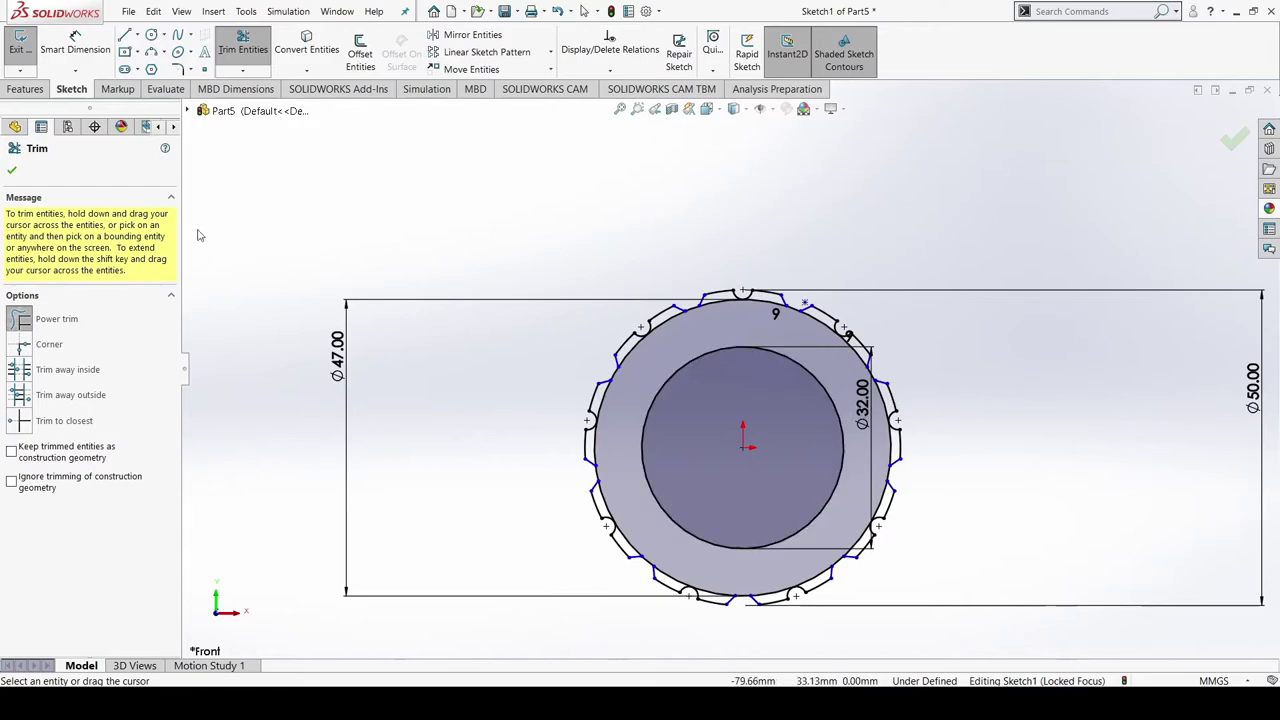
pyautogui.click(11, 170)
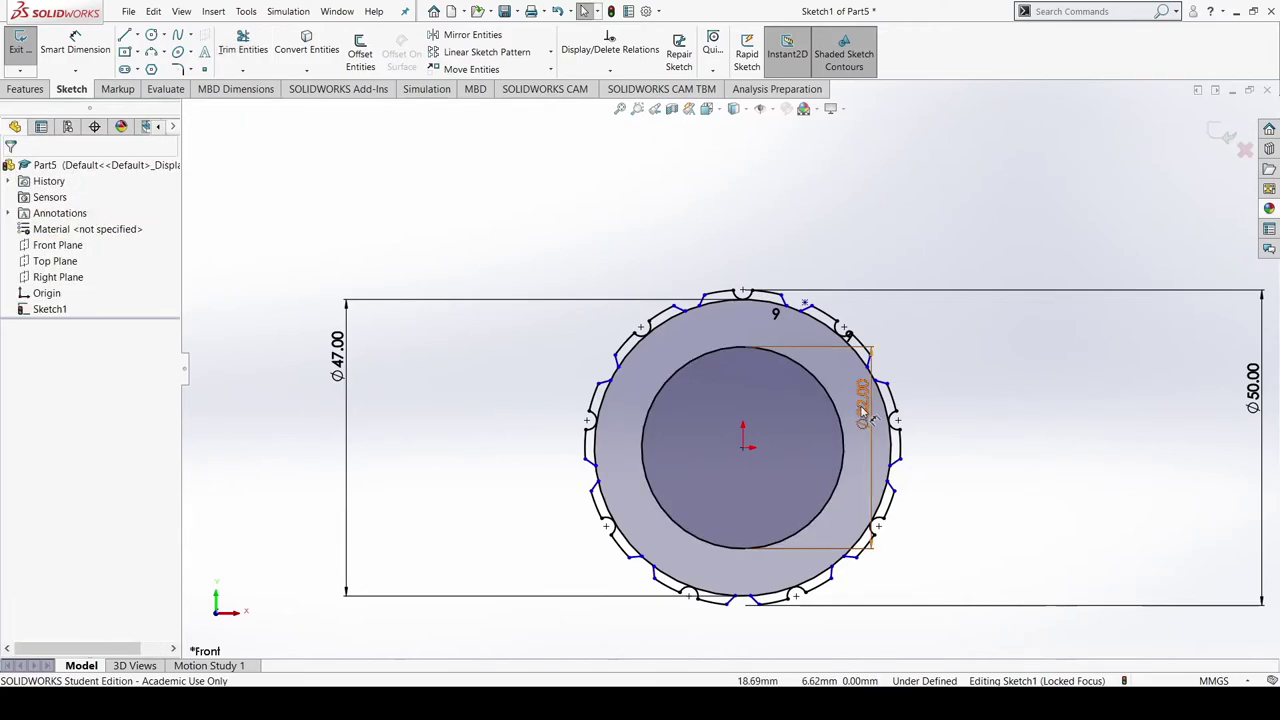
pyautogui.moveTo(862, 410); pyautogui.dragTo(977, 410)
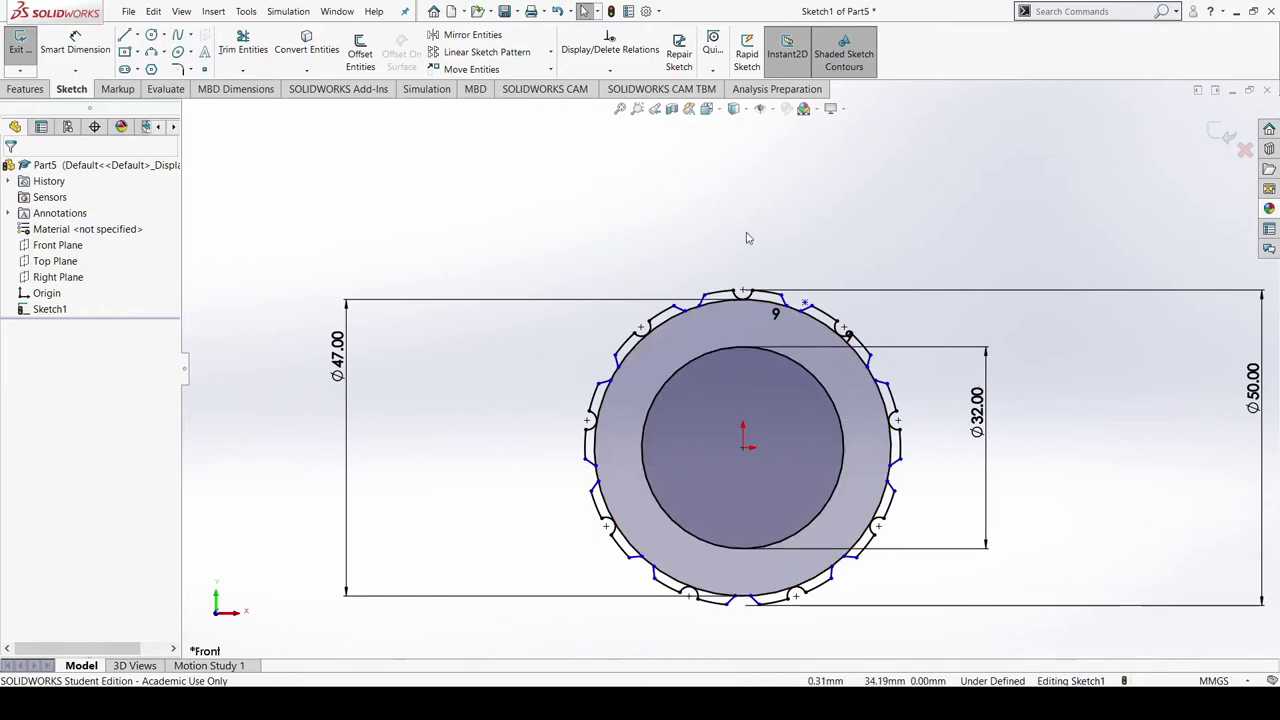
# Trim away all 47 mm inner circle segments lying beneath the rim teeth between the notches and slots
pyautogui.click(243, 45)
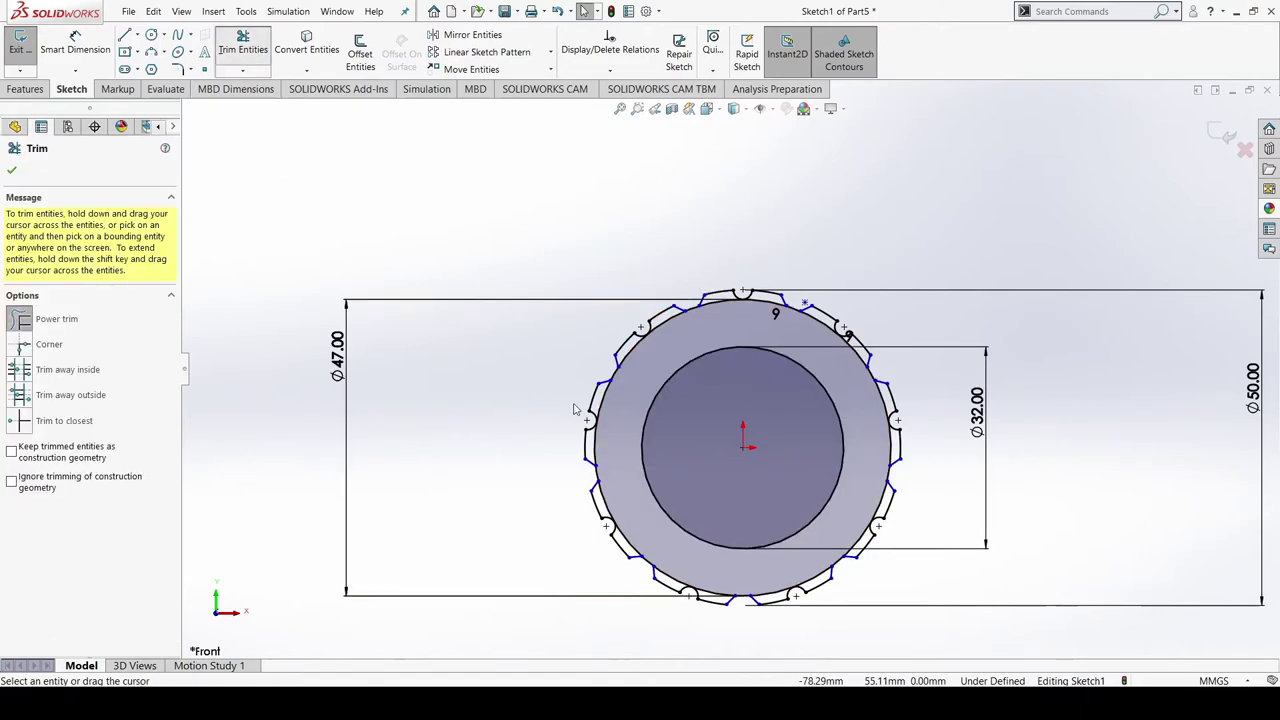
pyautogui.scroll(-2, 574, 408)
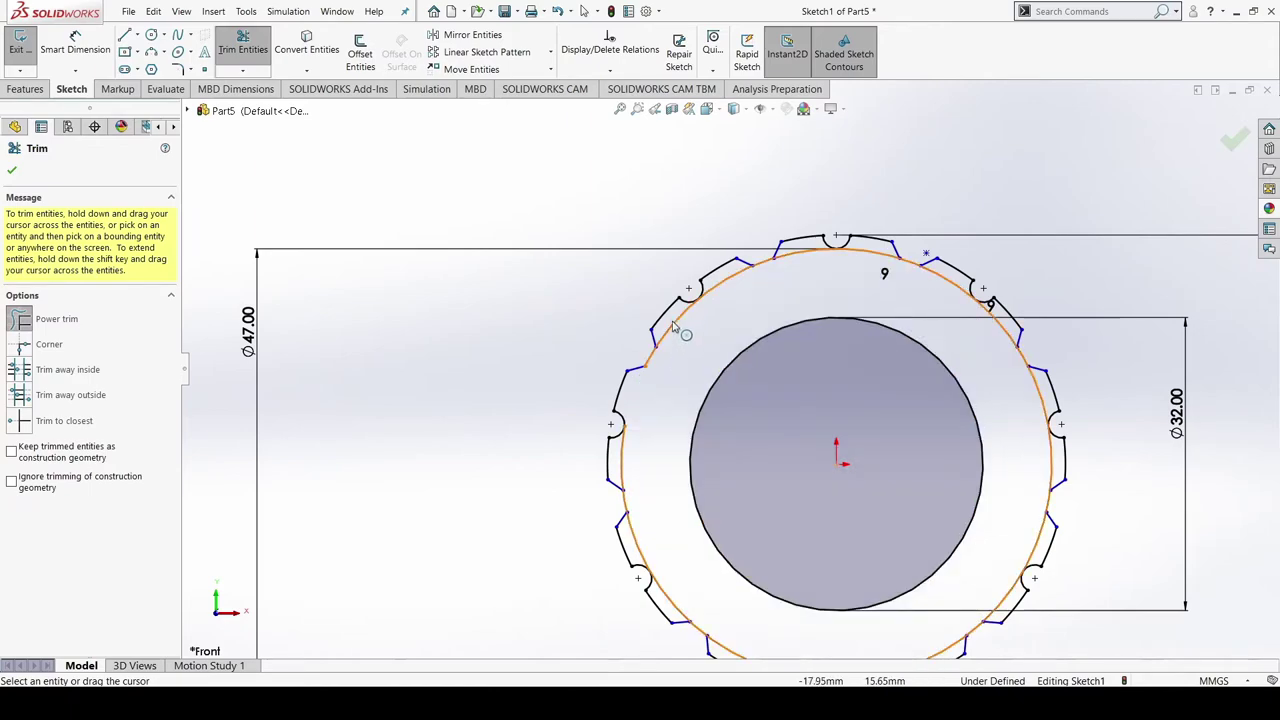
pyautogui.moveTo(675, 327)
pyautogui.mouseDown()
pyautogui.moveTo(810, 263)
pyautogui.moveTo(884, 270)
pyautogui.moveTo(882, 292)
pyautogui.moveTo(942, 283)
pyautogui.moveTo(957, 348)
pyautogui.moveTo(1008, 330)
pyautogui.moveTo(997, 390)
pyautogui.moveTo(1042, 415)
pyautogui.moveTo(1058, 500)
pyautogui.moveTo(960, 640)
pyautogui.moveTo(712, 583)
pyautogui.mouseUp()
pyautogui.scroll(2, 712, 583)
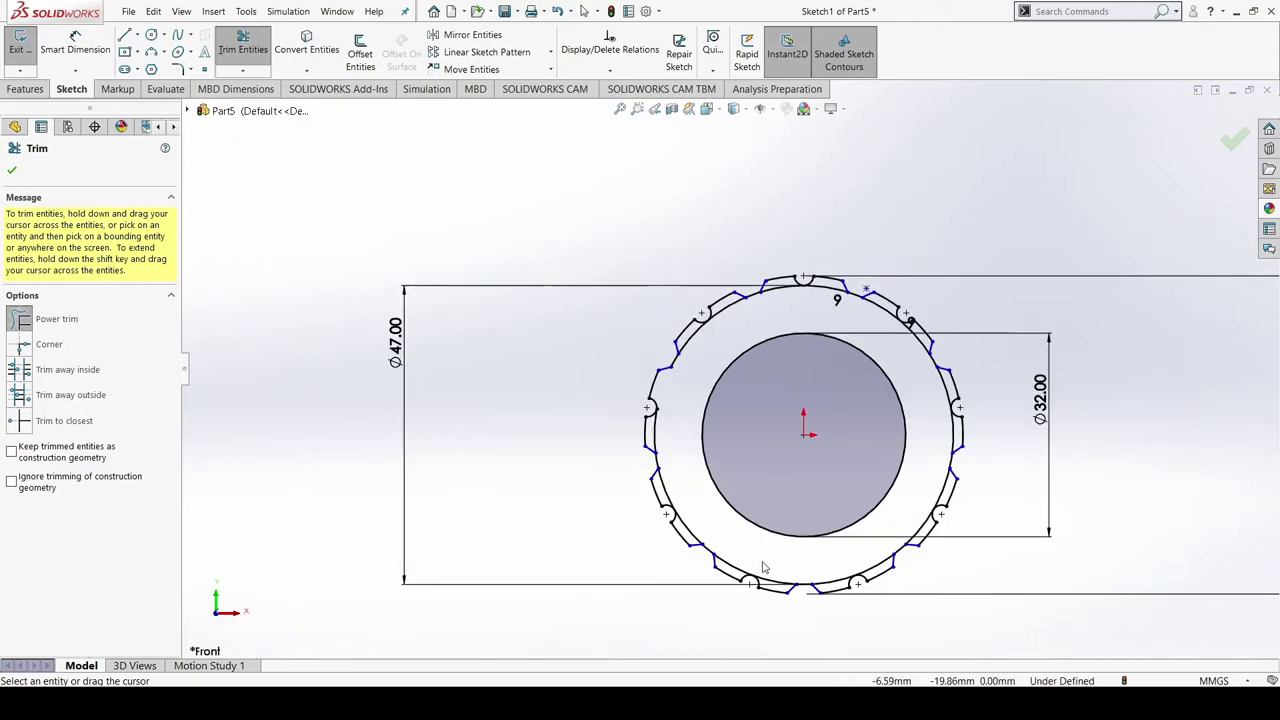
pyautogui.scroll(-2, 763, 567)
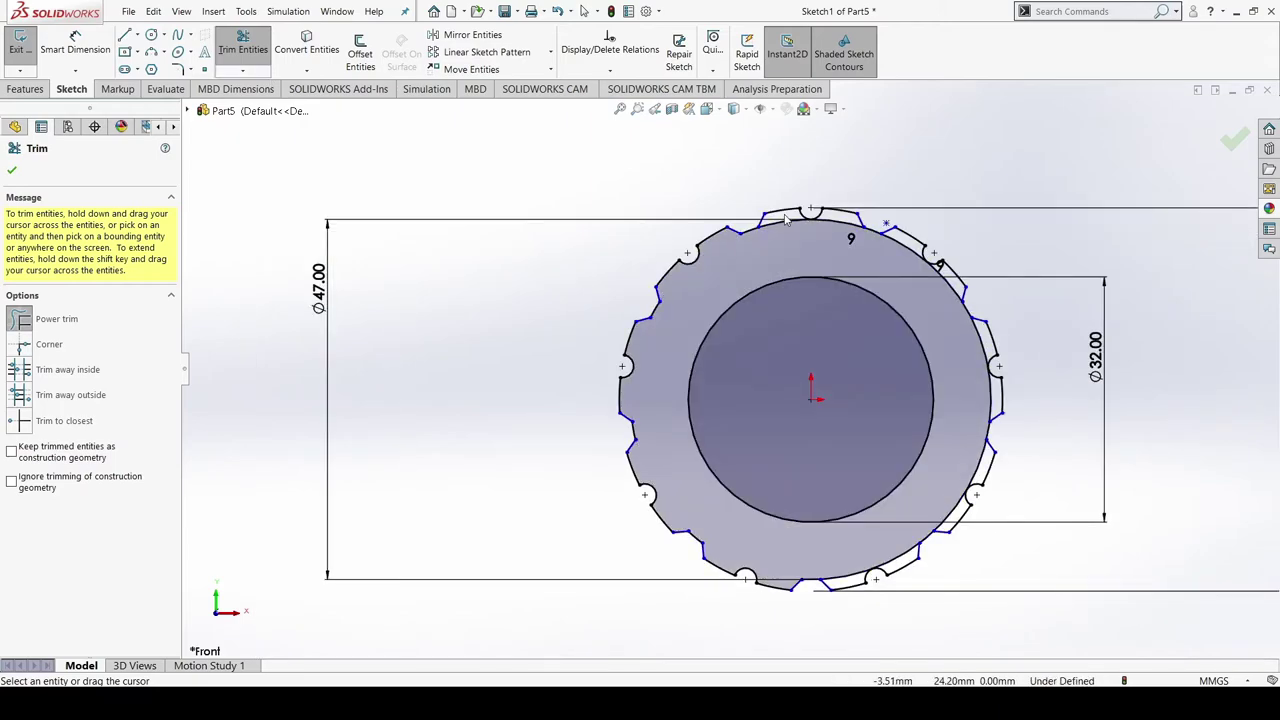
pyautogui.moveTo(900, 243)
pyautogui.mouseDown()
pyautogui.moveTo(918, 274)
pyautogui.moveTo(1004, 218)
pyautogui.mouseUp()
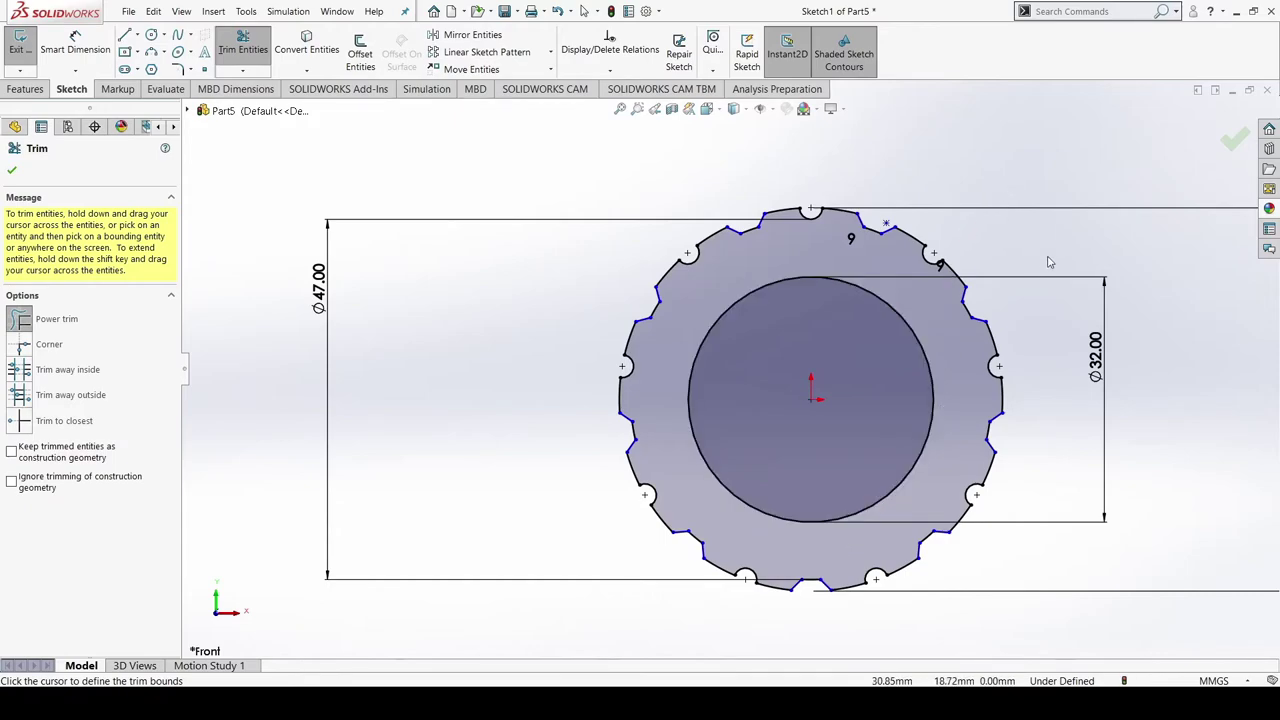
pyautogui.click(11, 170)
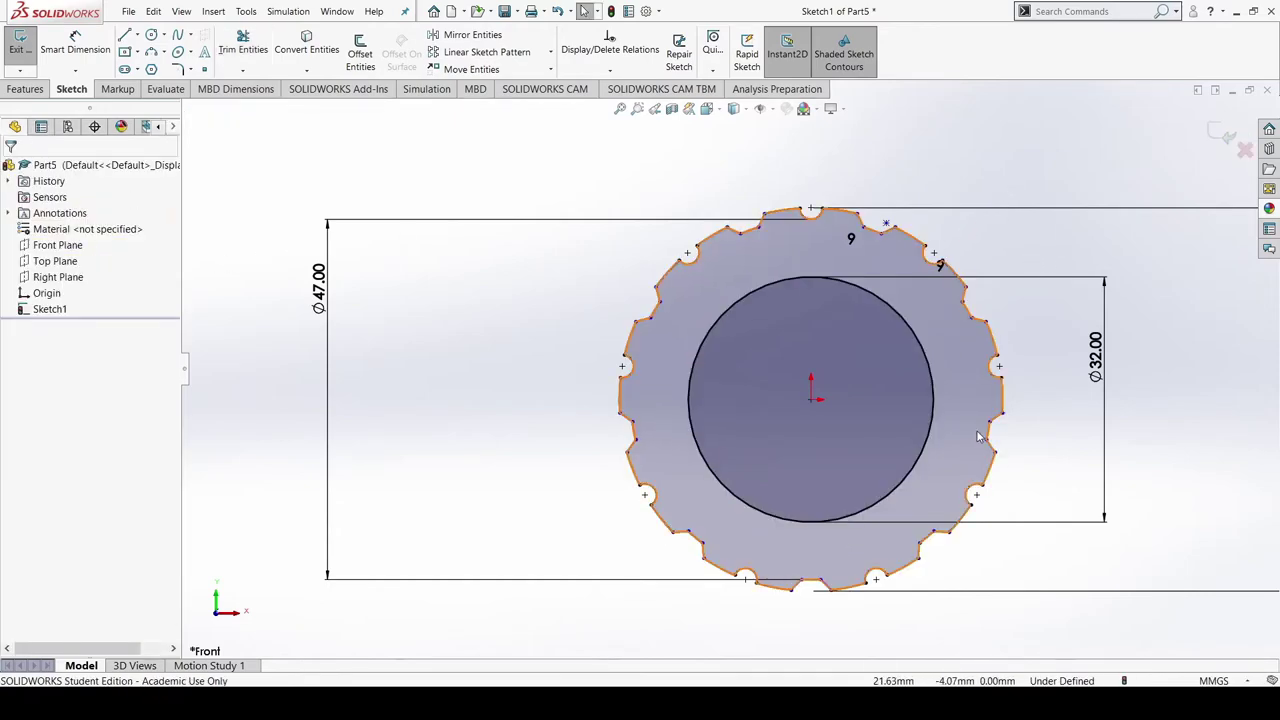
# Extrude the notched ring profile to a blind depth of 4 mm
pyautogui.scroll(1, 943, 423)
pyautogui.moveTo(1110, 383)
pyautogui.mouseDown(button='middle')
pyautogui.moveTo(1041, 386)
pyautogui.moveTo(1098, 374)
pyautogui.mouseUp(button='middle')
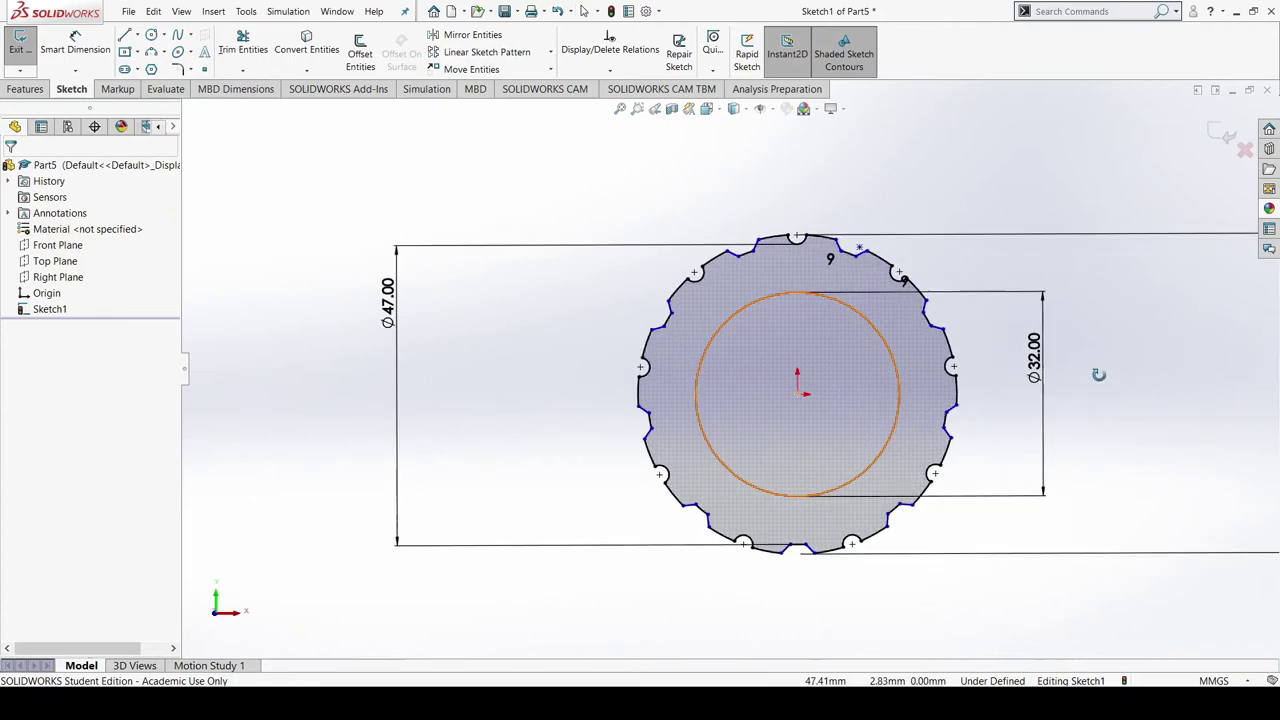
pyautogui.click(26, 89)
pyautogui.click(33, 67)
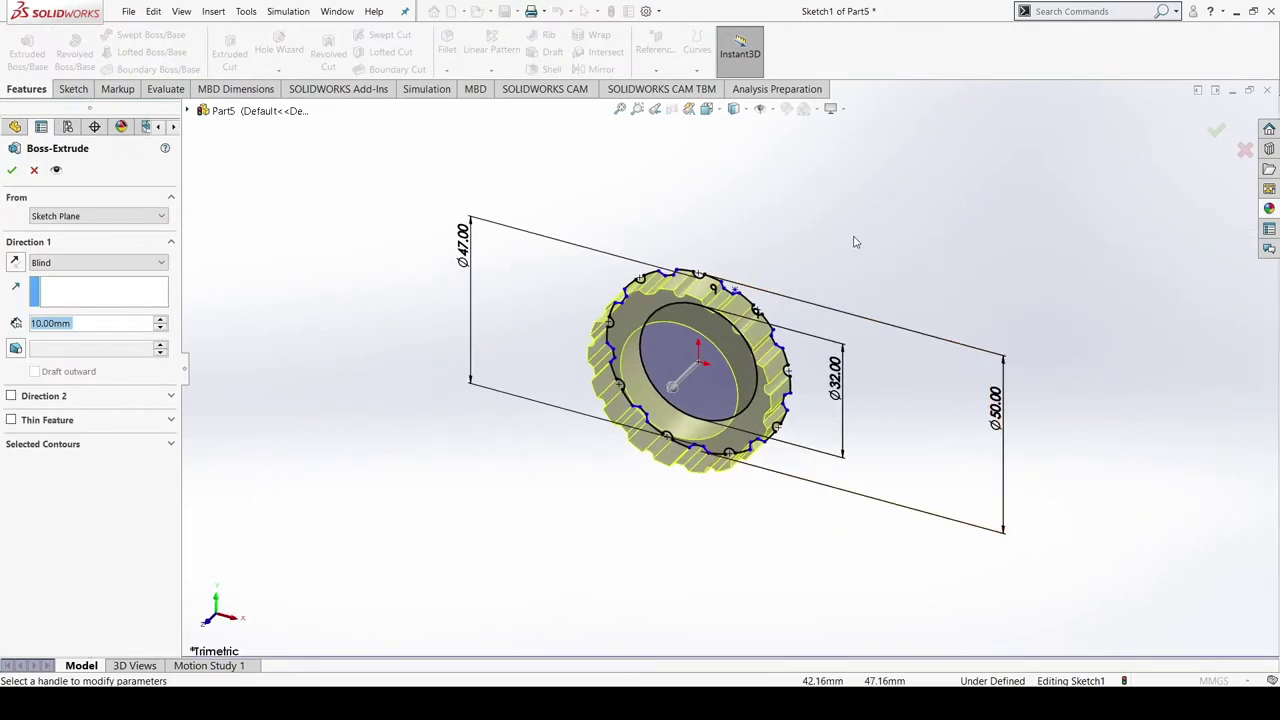
pyautogui.write('5')
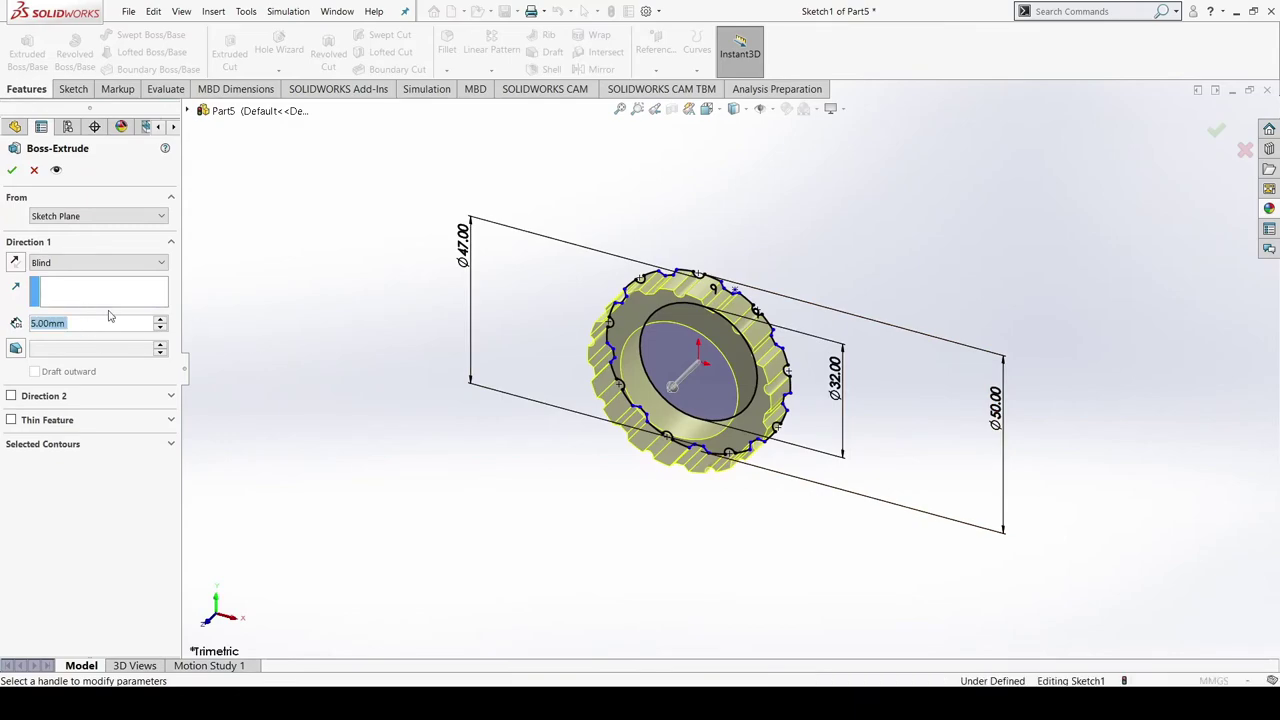
pyautogui.press('Return')
pyautogui.click(12, 169)
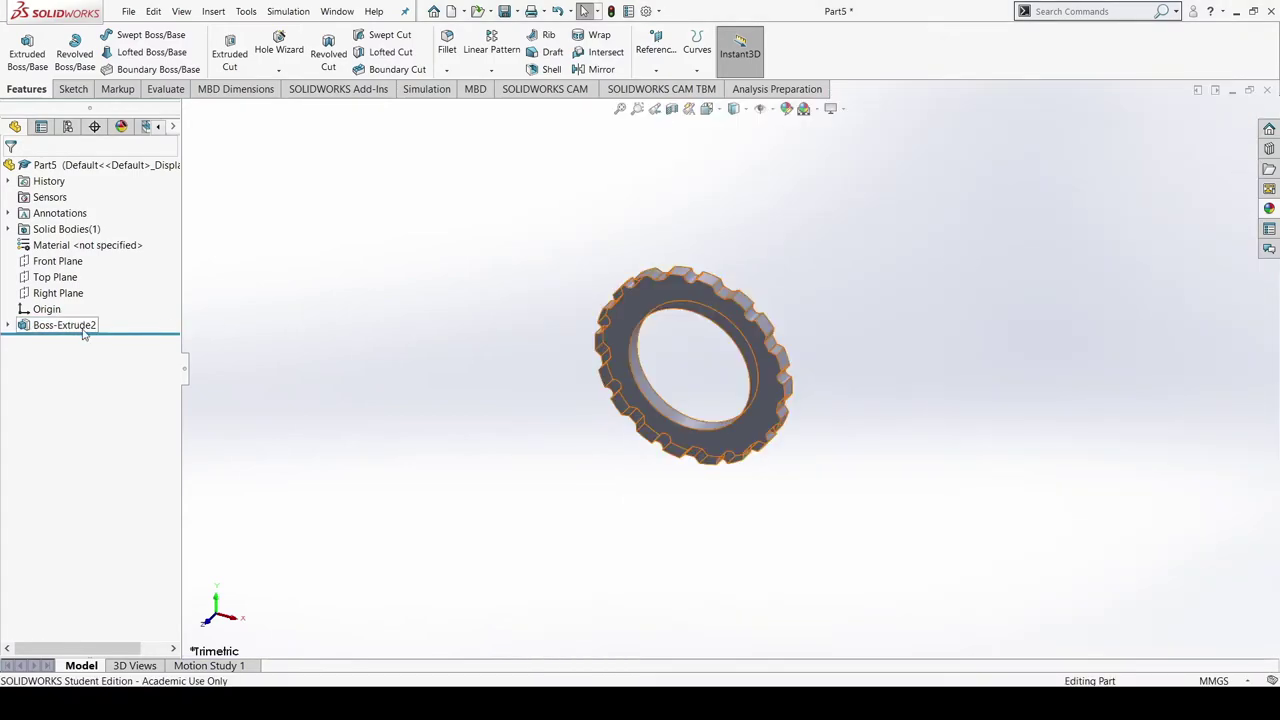
# Reopen the ring extrusion's definition to check its depth, leaving the settings as they are
pyautogui.click(80, 331)
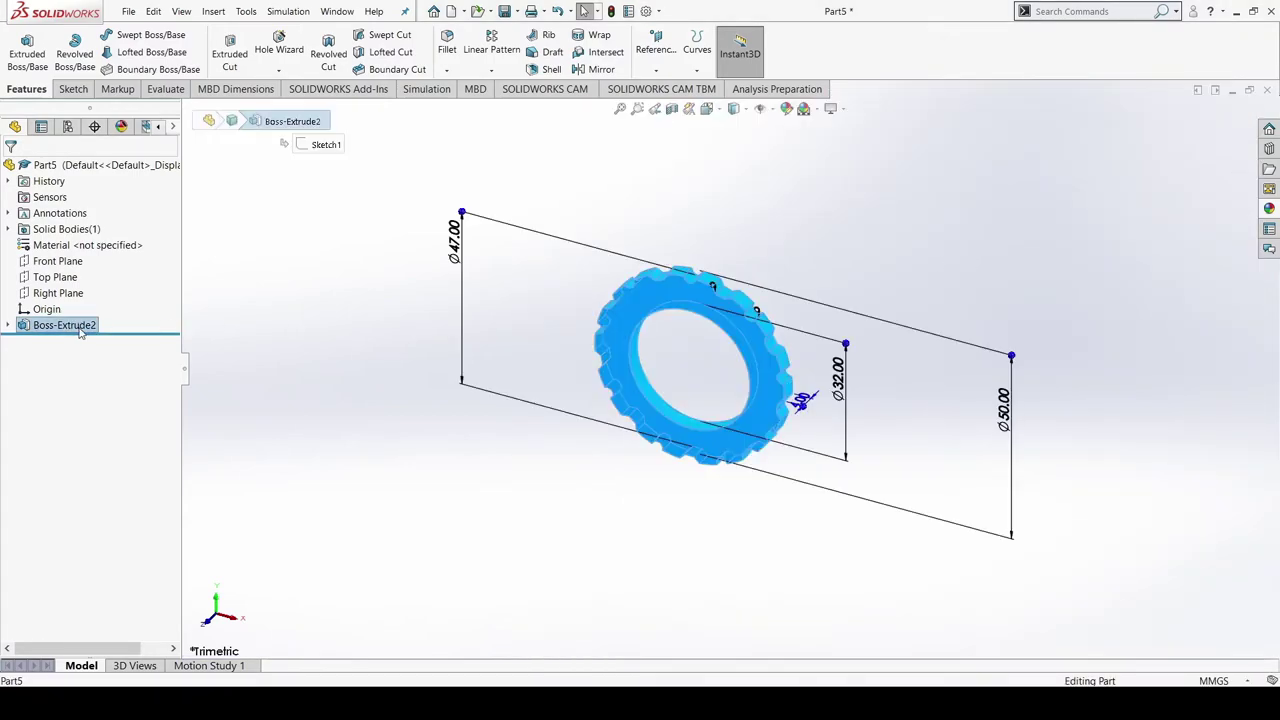
pyautogui.click(88, 291)
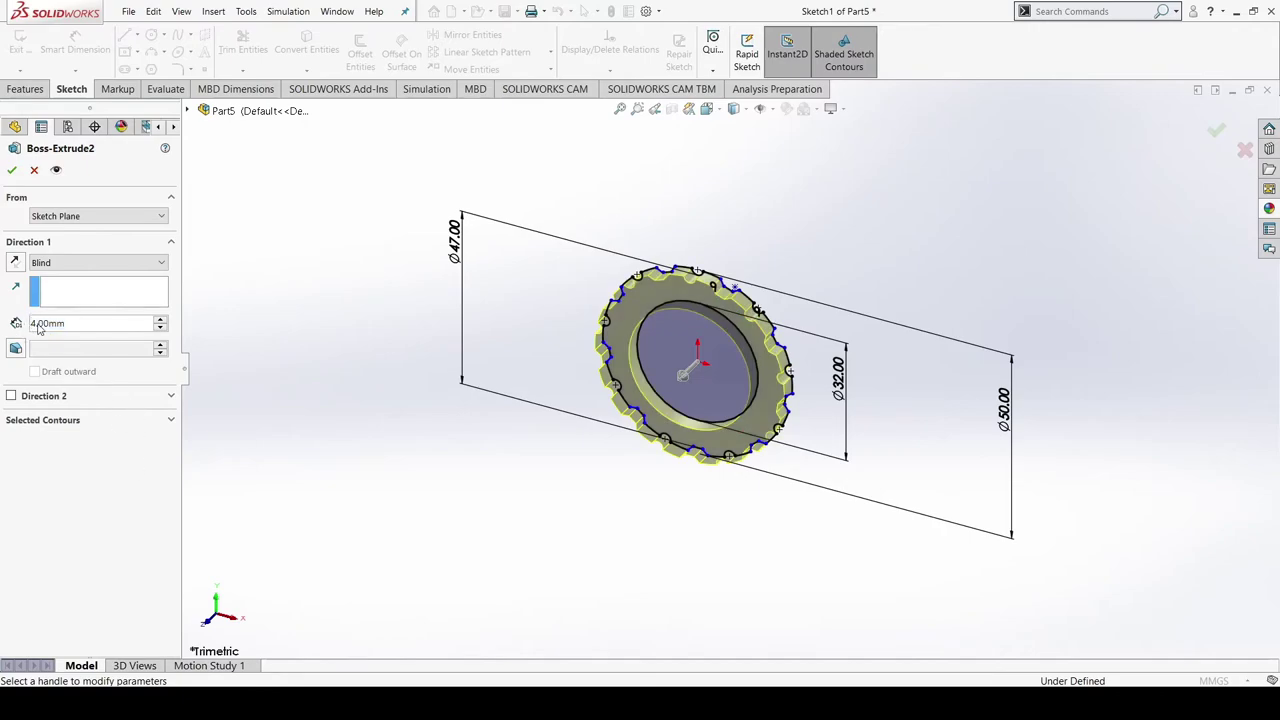
pyautogui.click(12, 171)
pyautogui.moveTo(695, 490); pyautogui.dragTo(634, 503, button='middle')
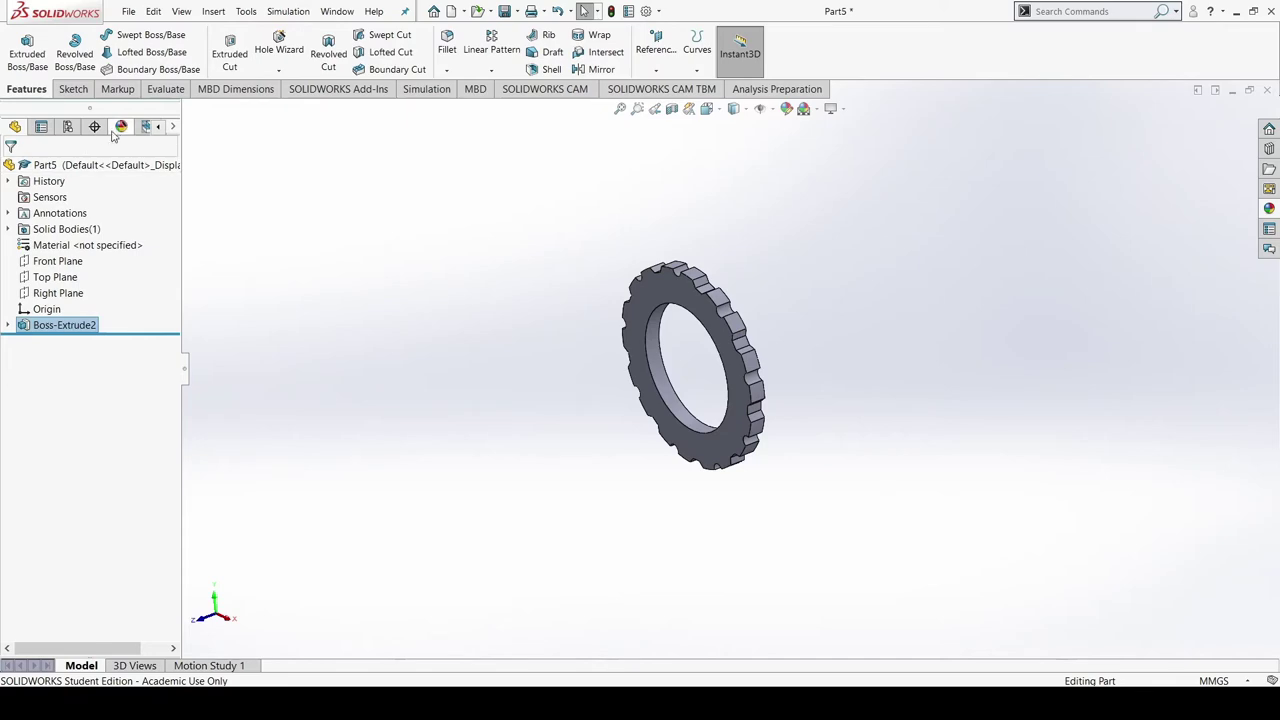
# Apply the color appearance to the ring's extrude feature and set it to the standard bright red with red value 255
pyautogui.click(121, 127)
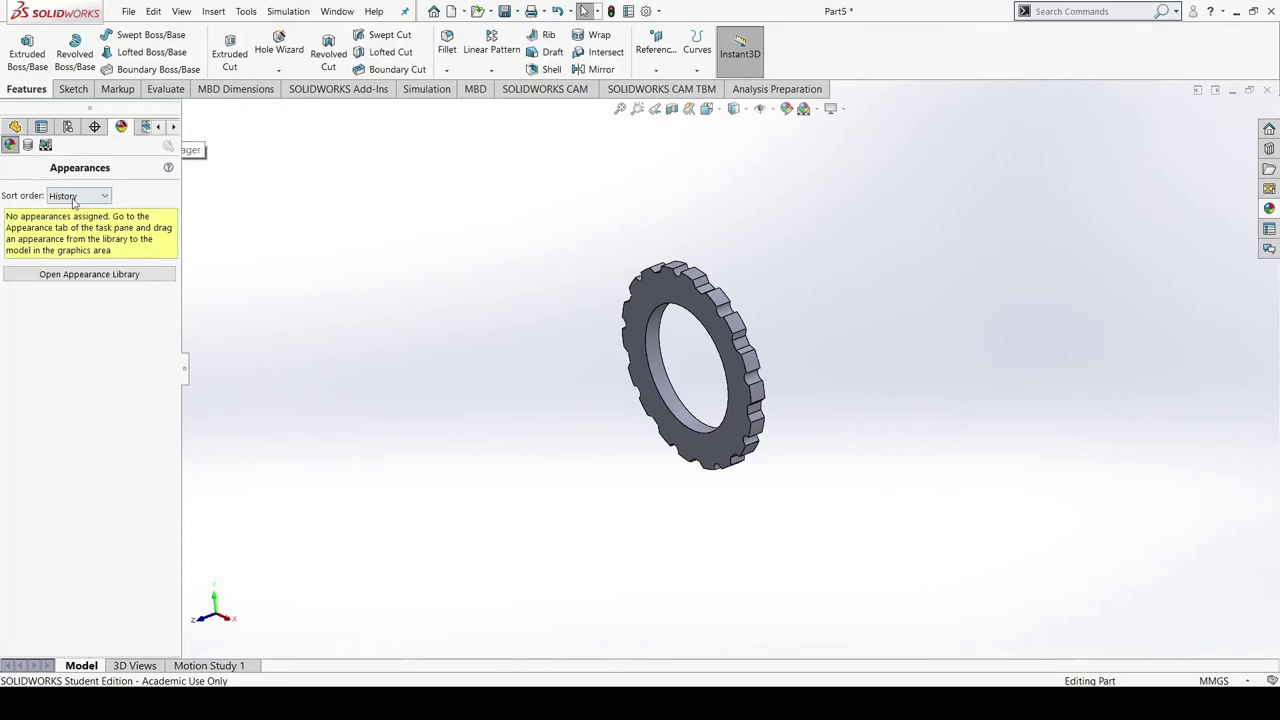
pyautogui.click(90, 275)
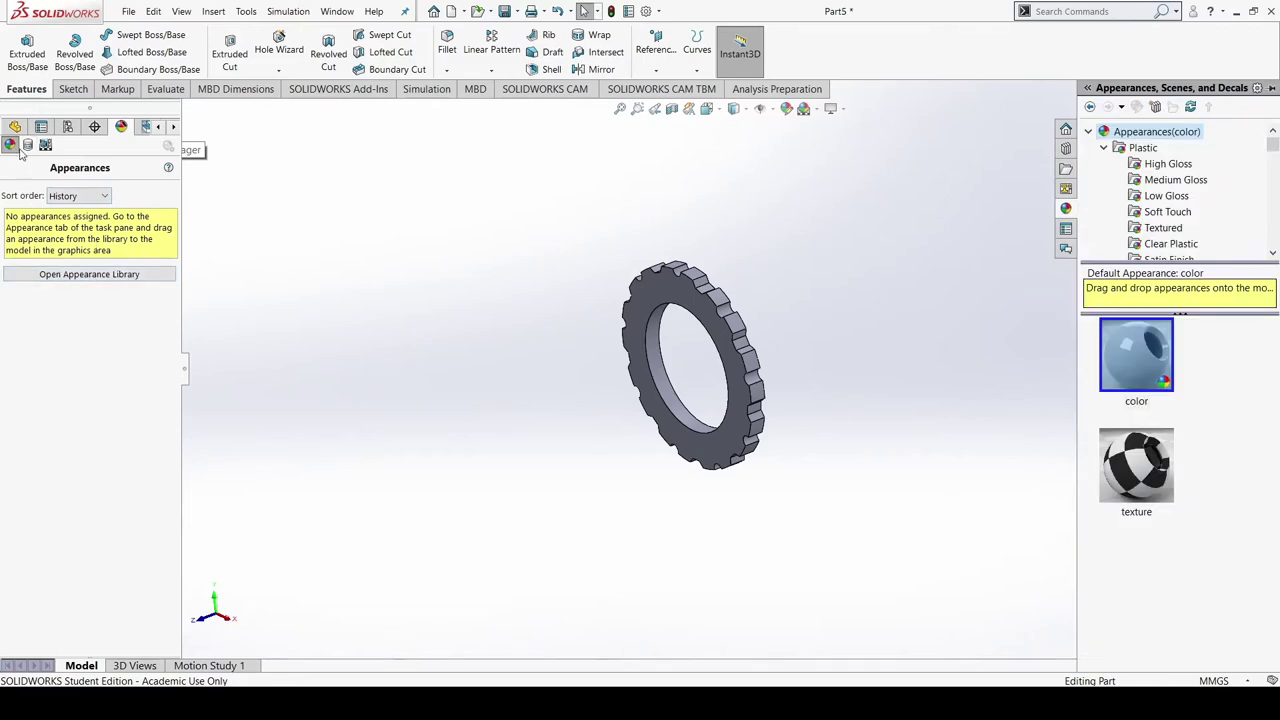
pyautogui.click(90, 275)
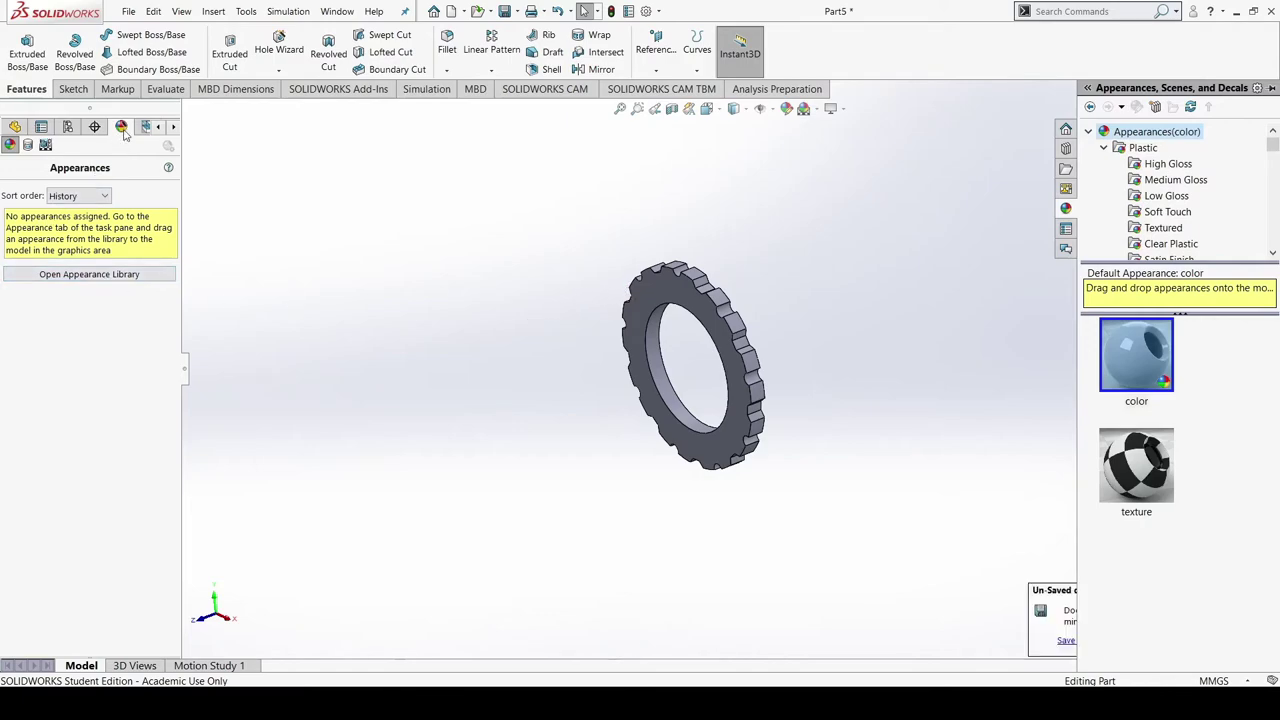
pyautogui.click(76, 203)
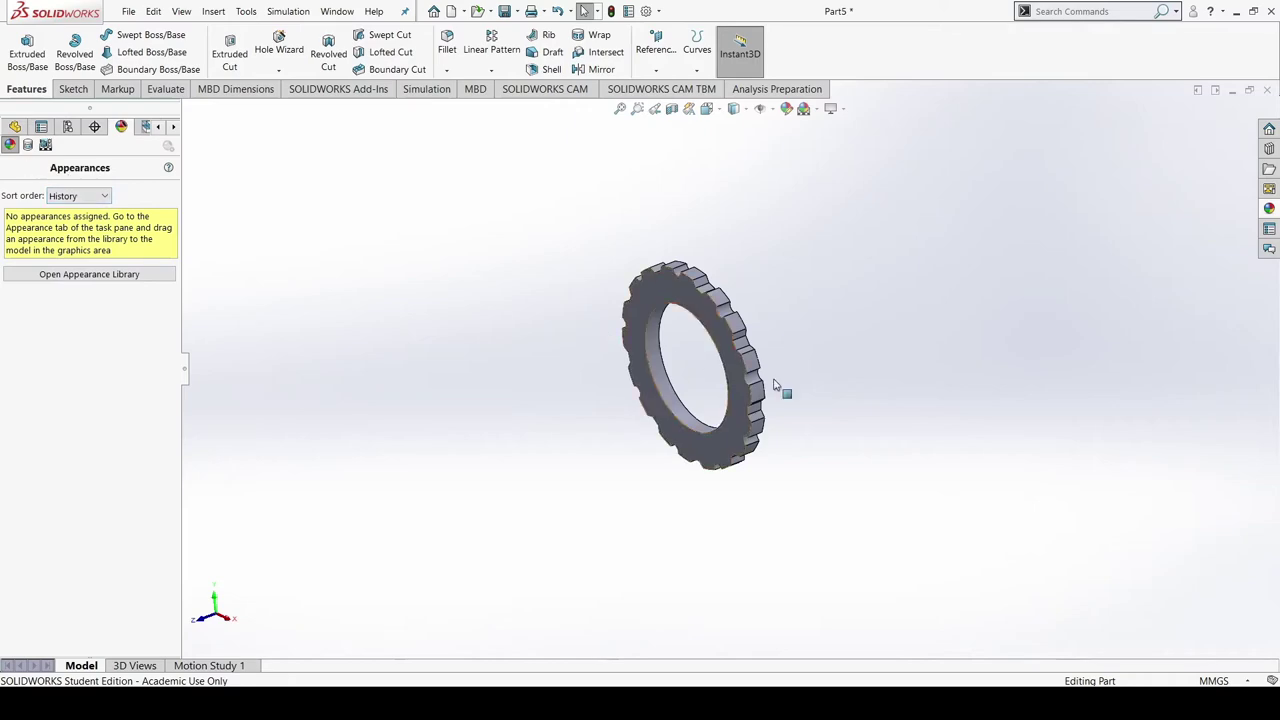
pyautogui.click(1269, 210)
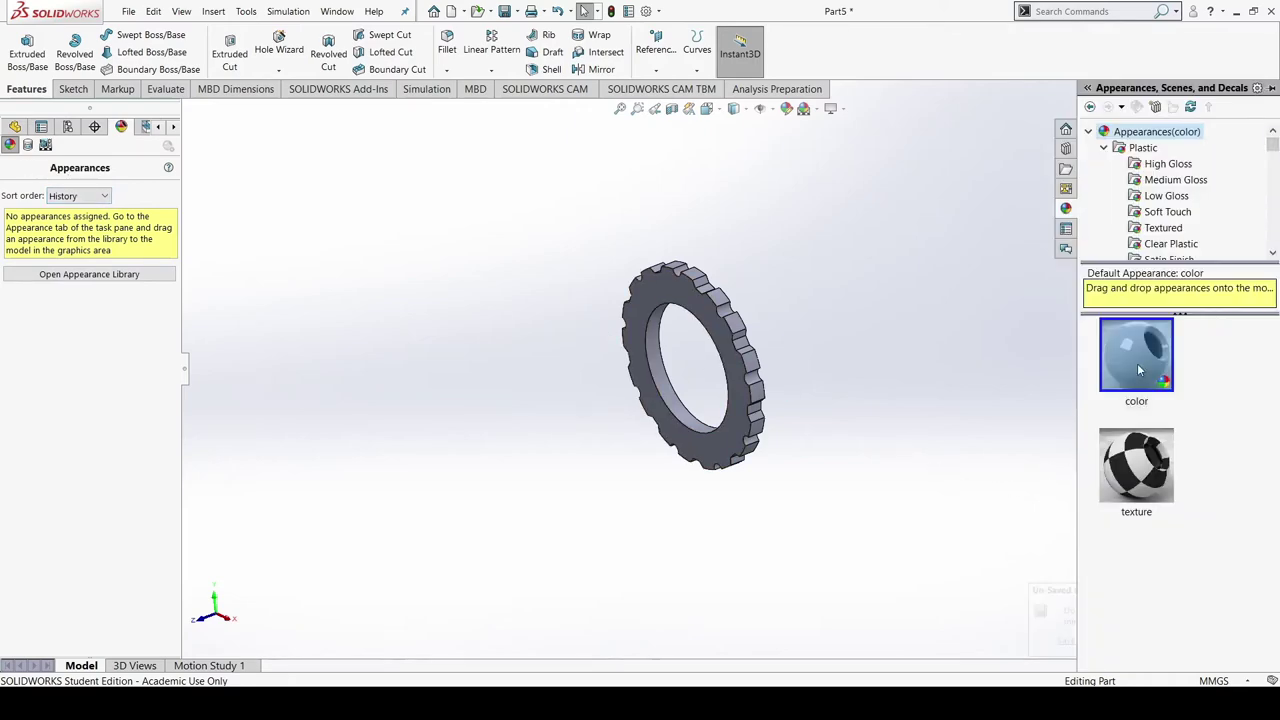
pyautogui.click(1172, 180)
pyautogui.moveTo(1137, 360); pyautogui.dragTo(741, 366)
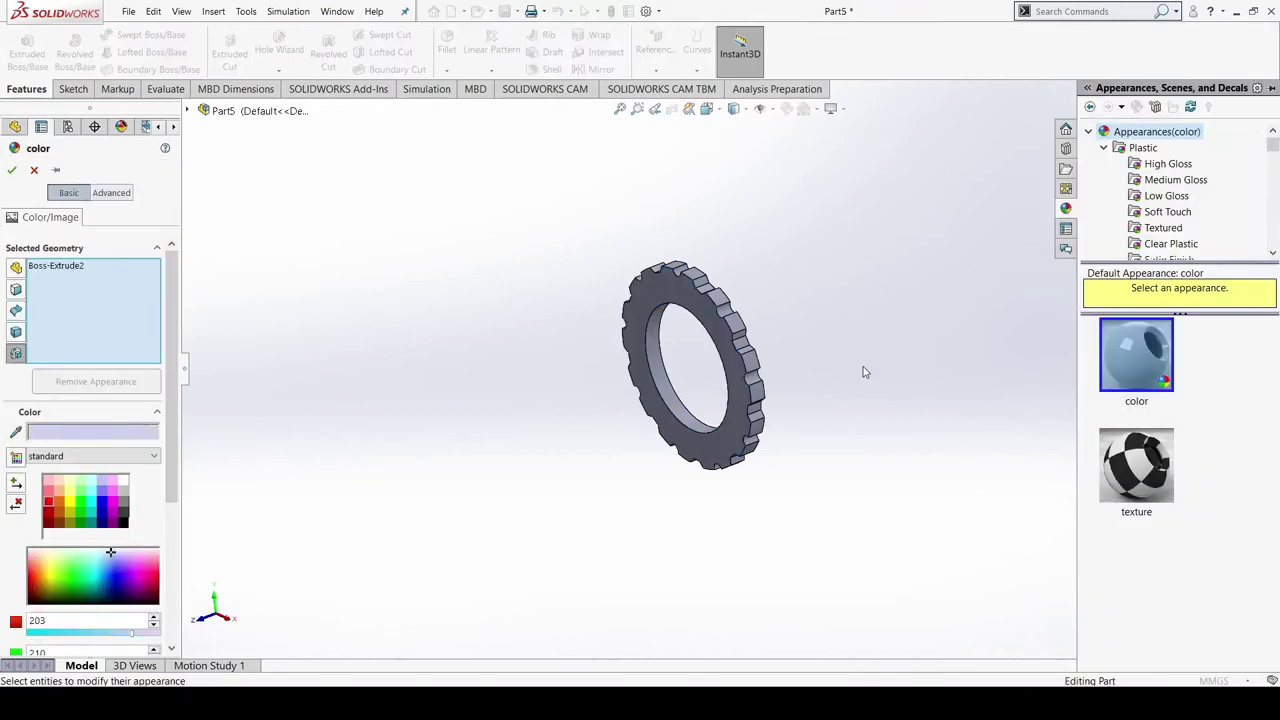
pyautogui.click(49, 507)
pyautogui.click(50, 515)
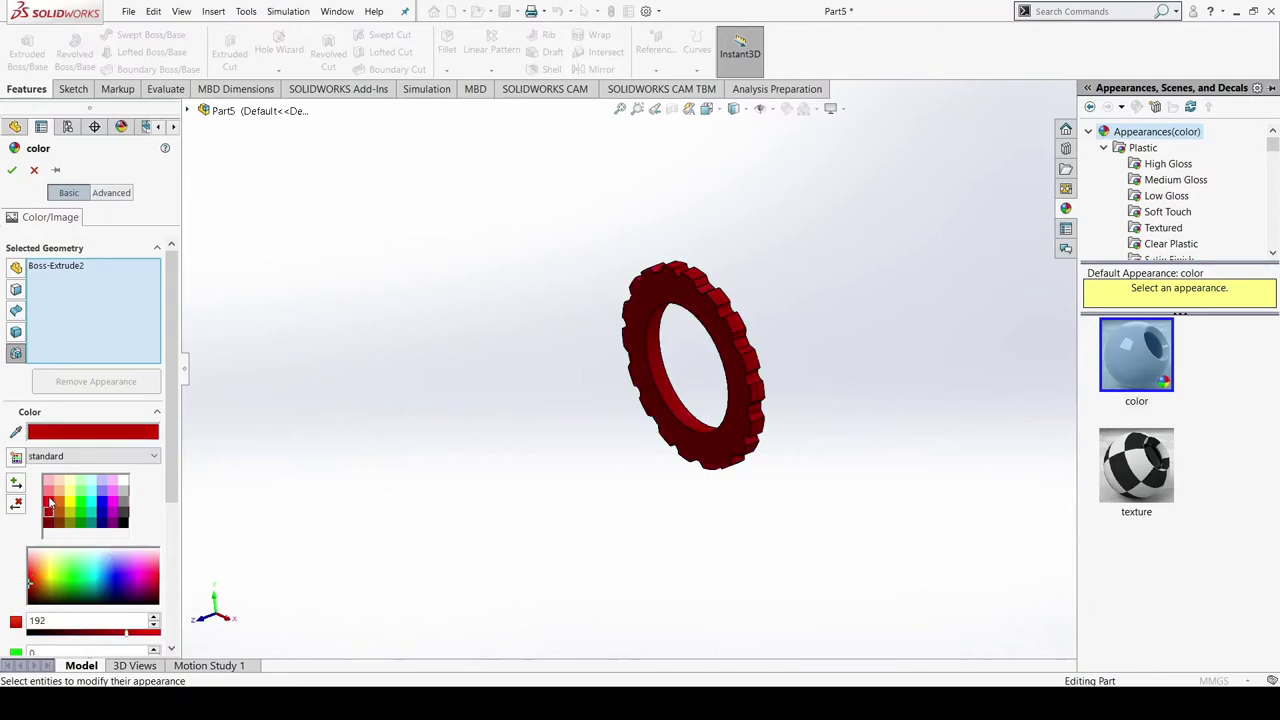
pyautogui.click(49, 500)
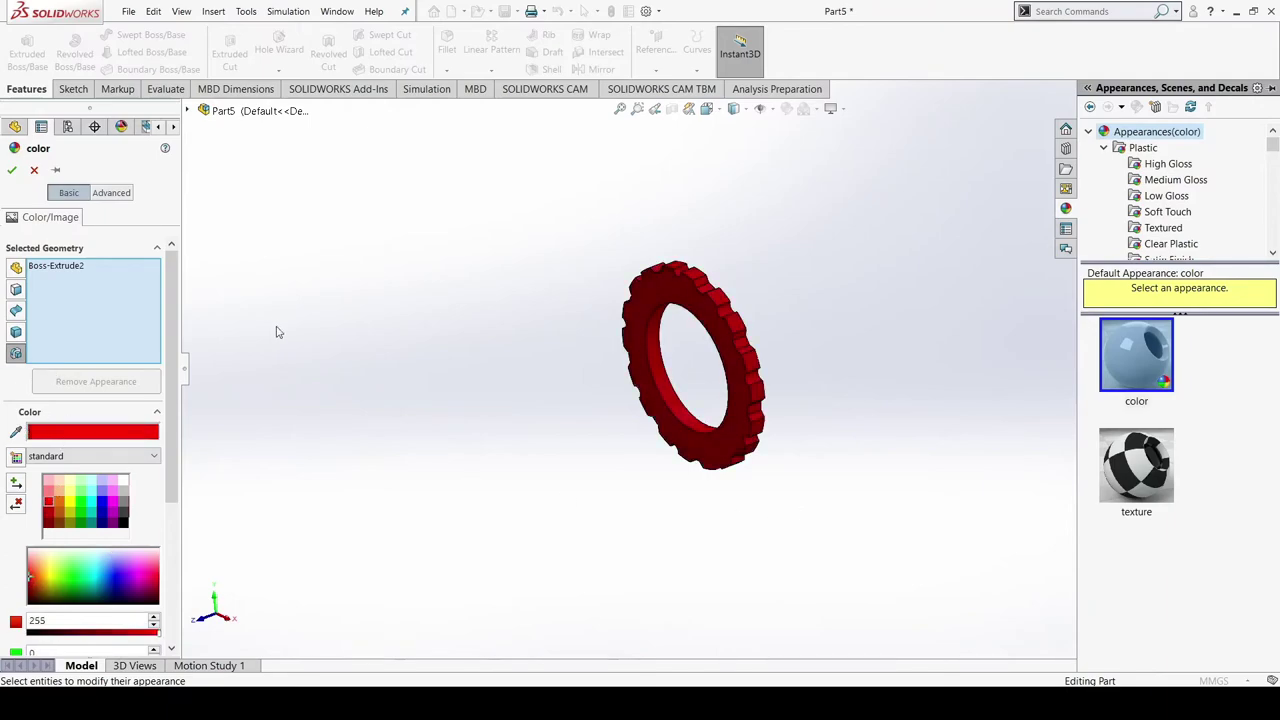
pyautogui.click(10, 171)
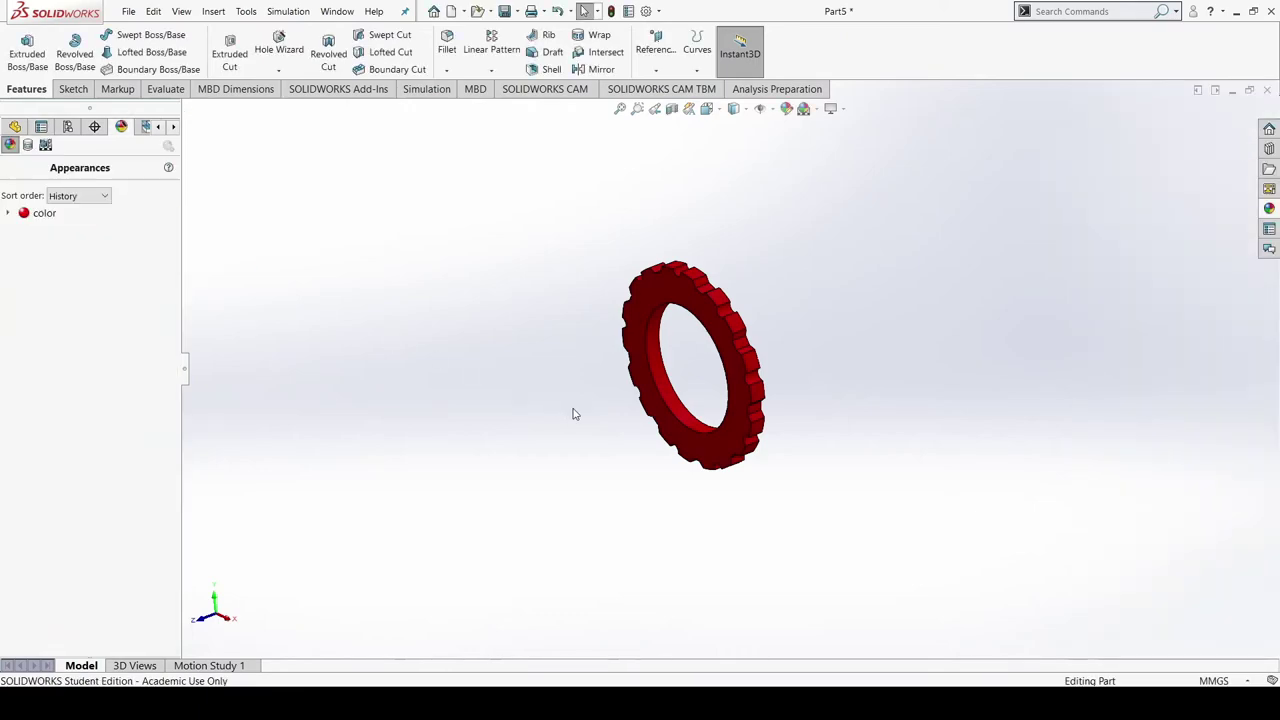
pyautogui.moveTo(644, 496); pyautogui.dragTo(606, 543, button='middle')
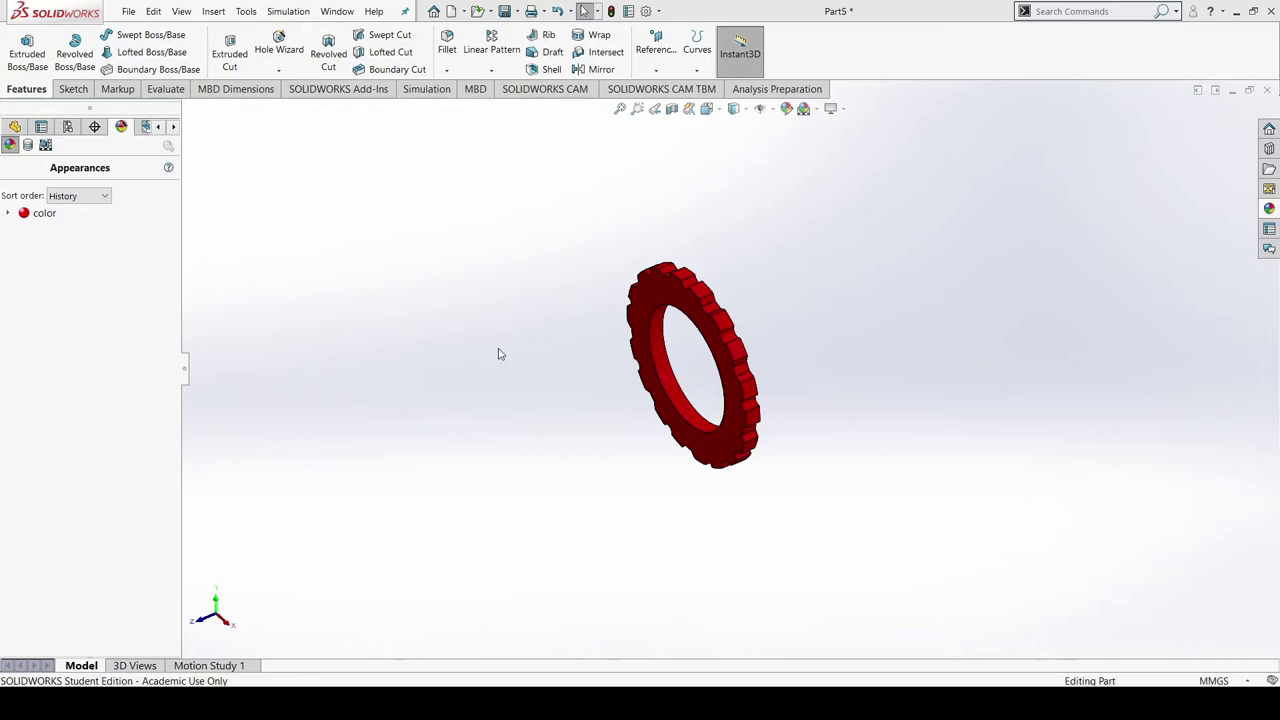
pyautogui.moveTo(668, 494); pyautogui.dragTo(757, 481, button='middle')
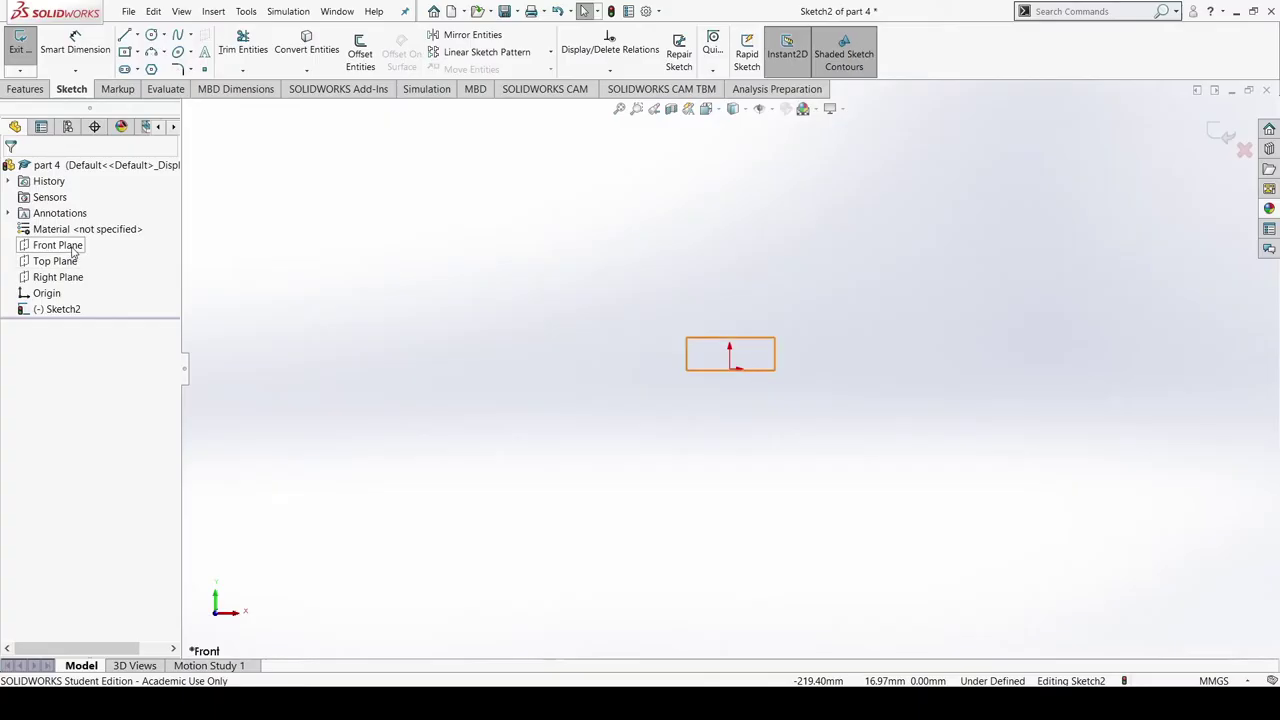
# Orient the view normal to the Front Plane in part 4 and enlarge the plane's frame around the origin
pyautogui.click(57, 245)
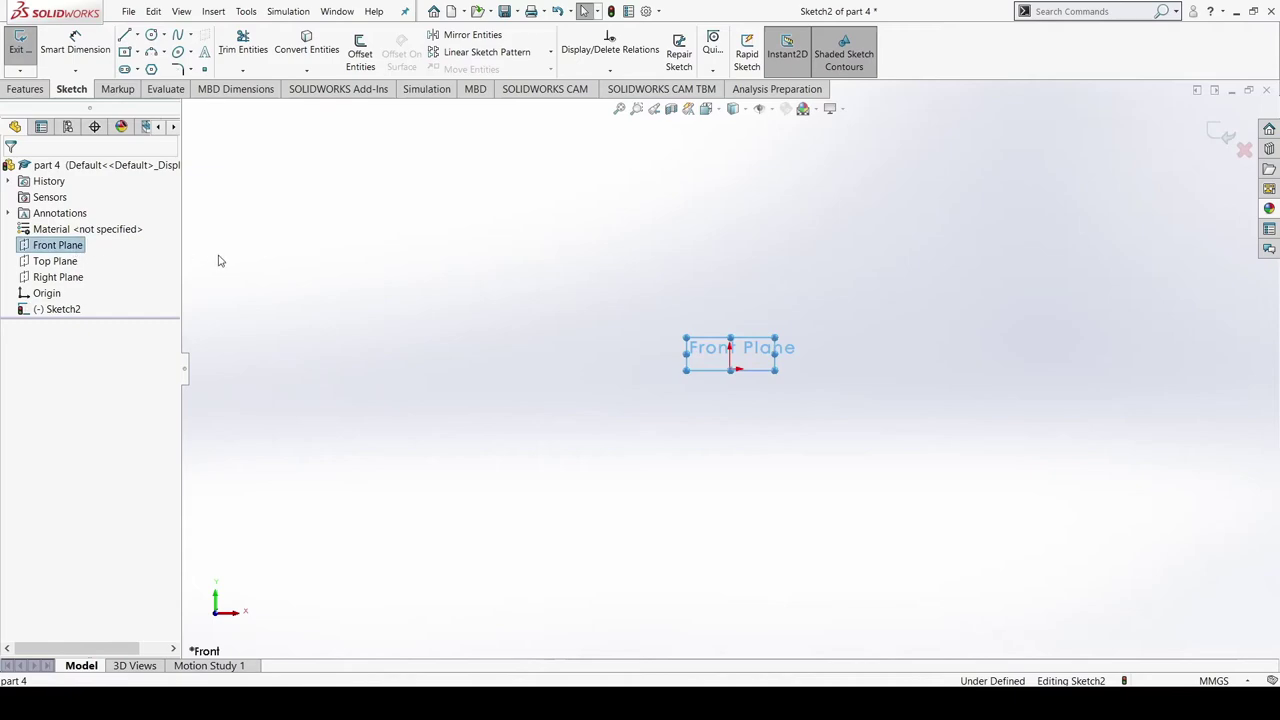
pyautogui.click(152, 240)
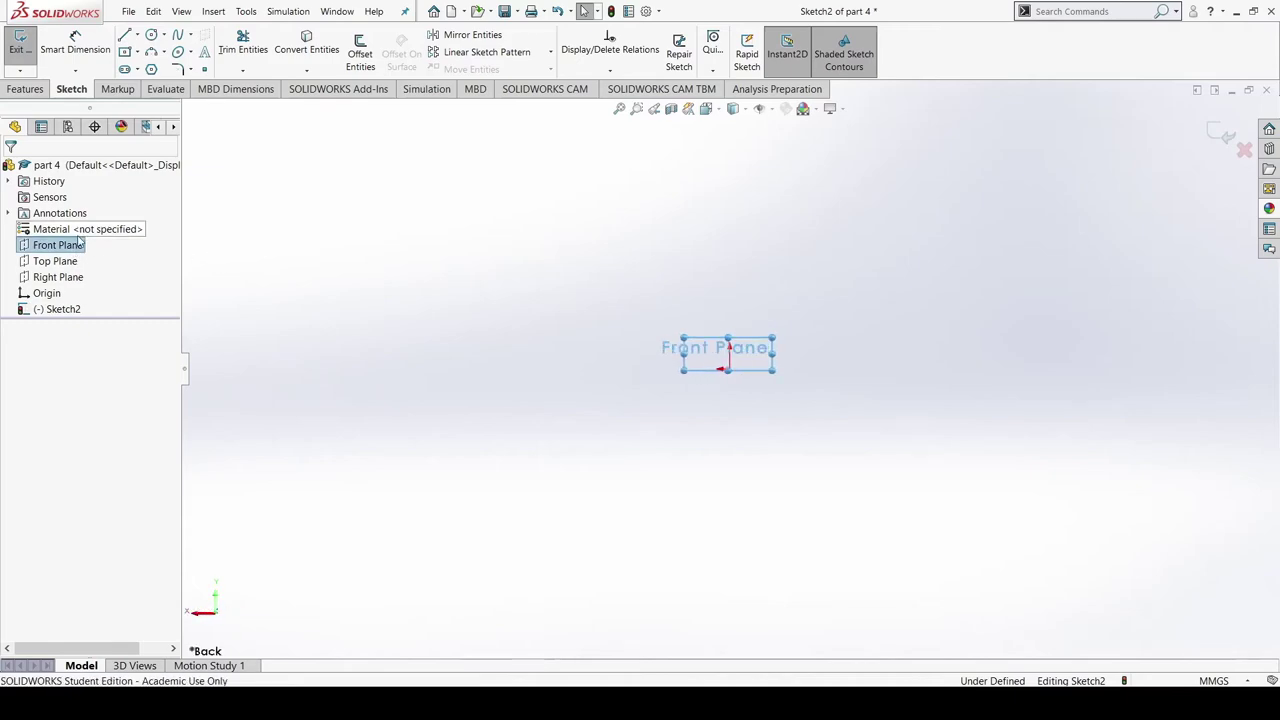
pyautogui.scroll(3, 840, 370)
pyautogui.scroll(-6, 870, 374)
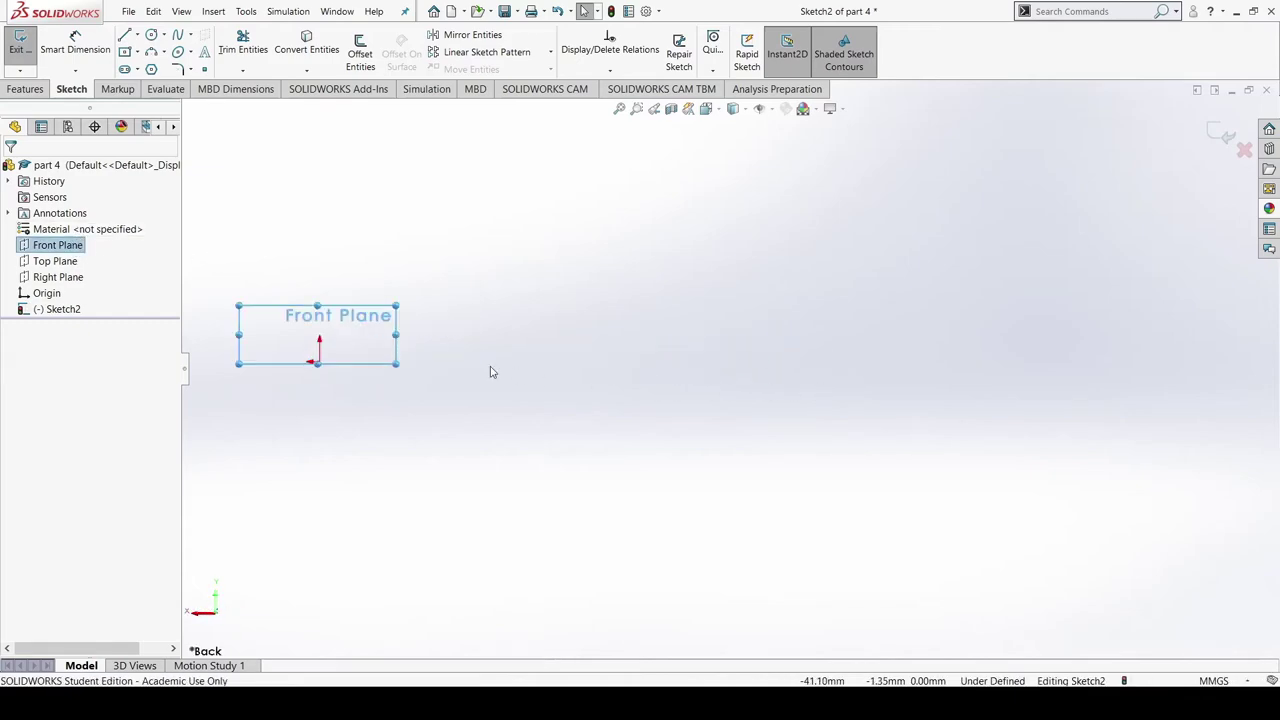
pyautogui.scroll(2, 312, 342)
pyautogui.scroll(-2, 310, 342)
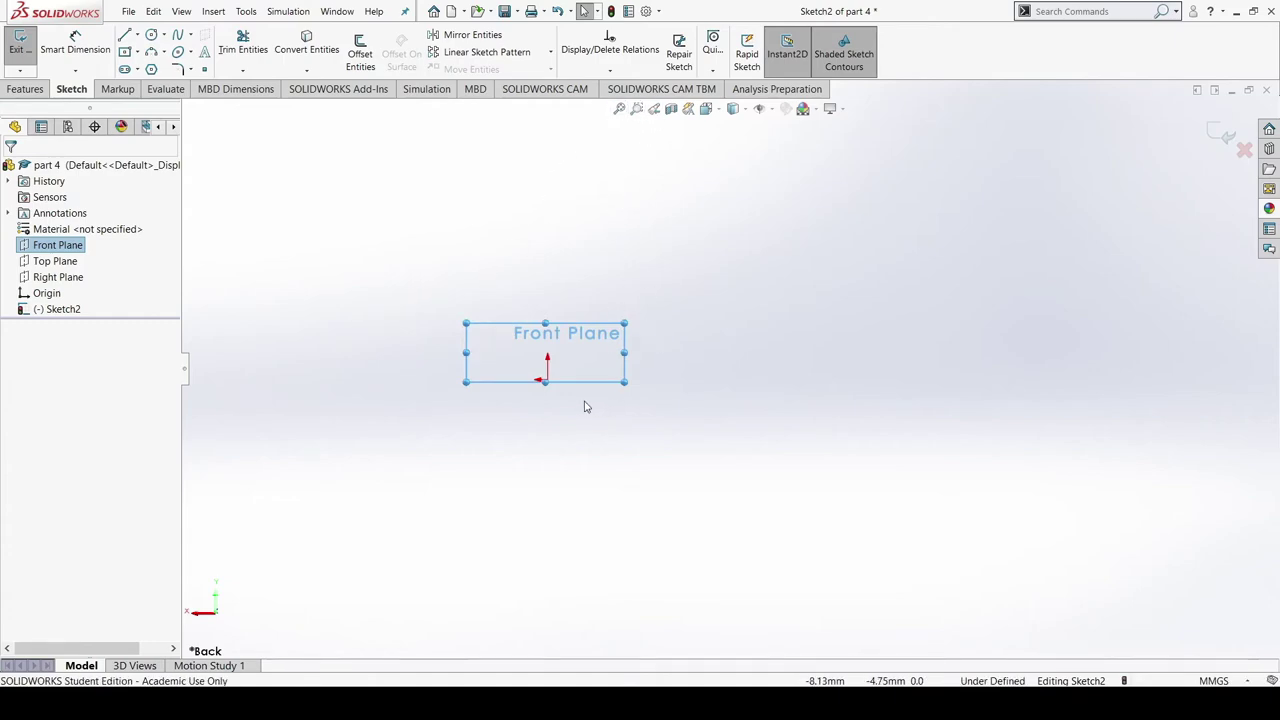
pyautogui.moveTo(621, 383); pyautogui.dragTo(760, 510)
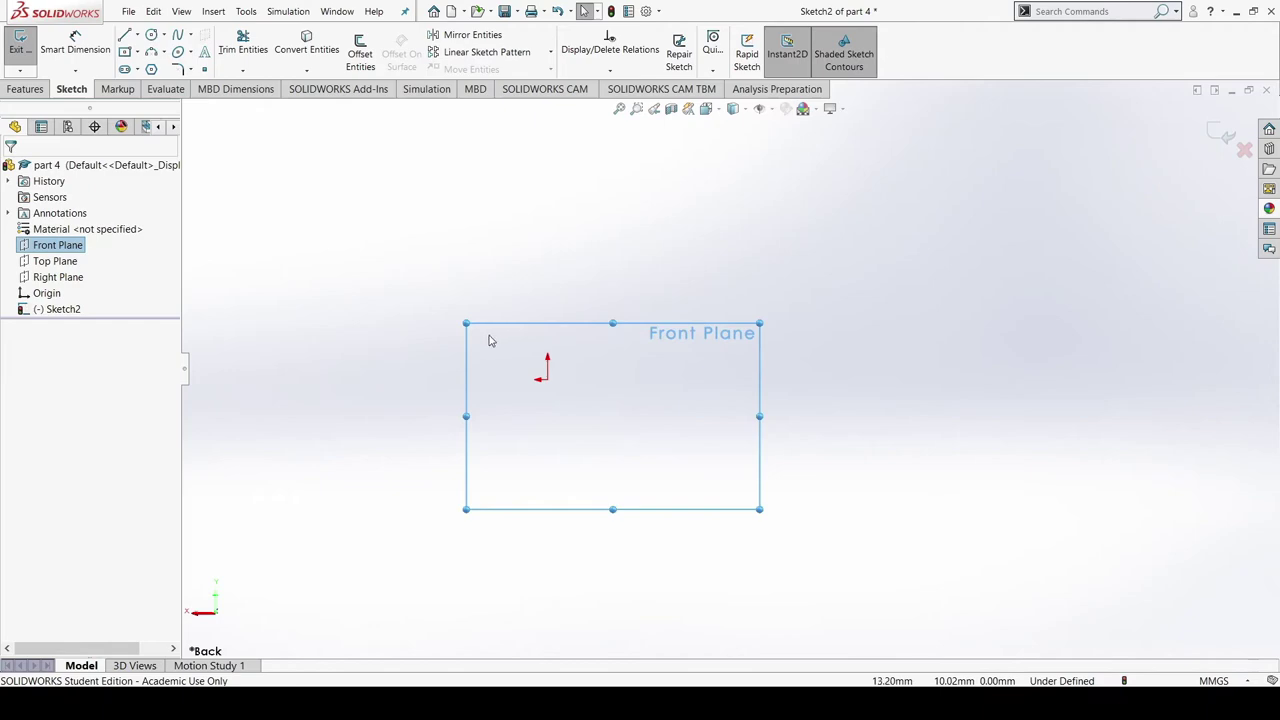
pyautogui.moveTo(465, 325); pyautogui.dragTo(357, 268)
pyautogui.scroll(-3, 672, 356)
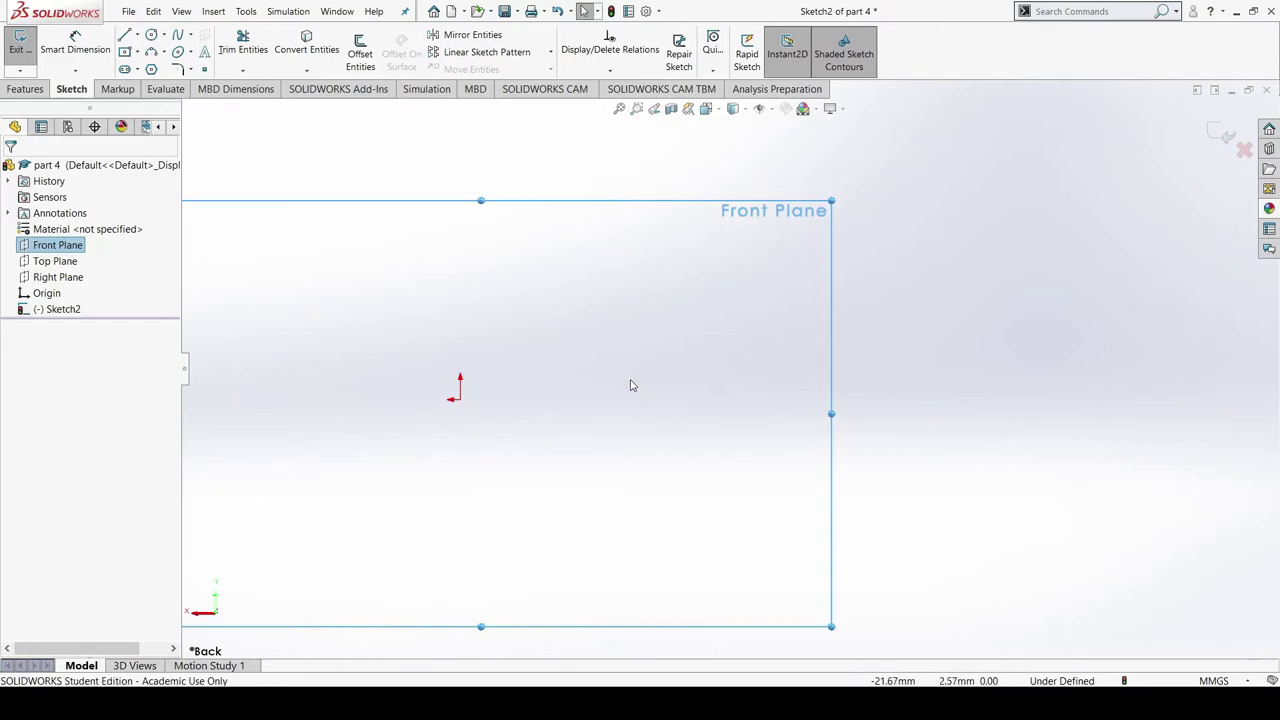
# Sketch a horizontal construction line through the origin on the Front Plane, extending to both sides of it
pyautogui.press('space')
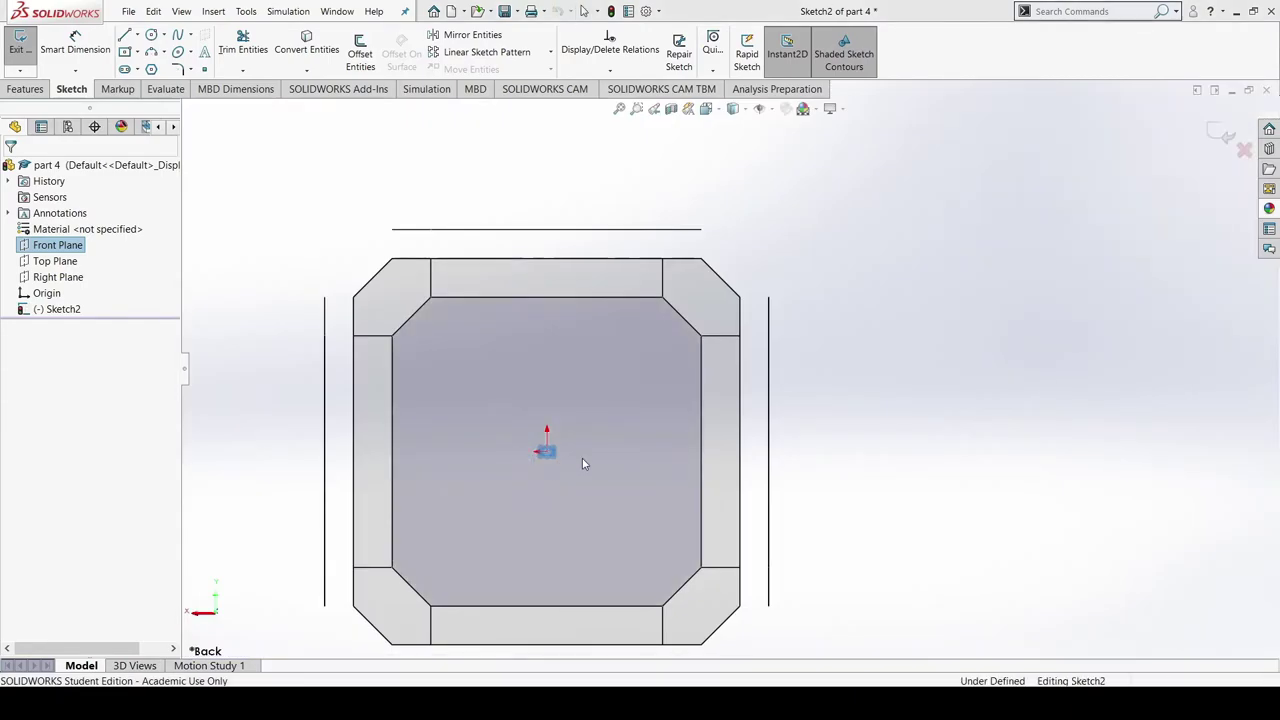
pyautogui.click(582, 458)
pyautogui.scroll(2, 740, 350)
pyautogui.scroll(-5, 733, 365)
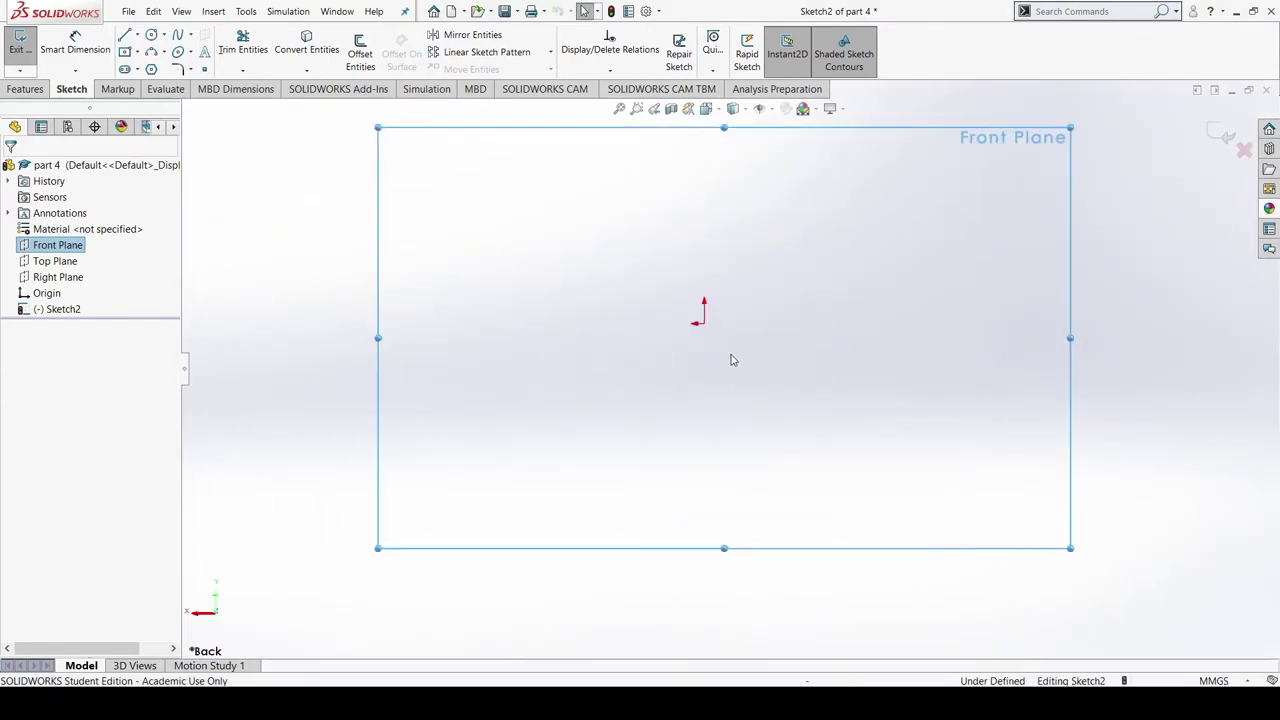
pyautogui.click(124, 35)
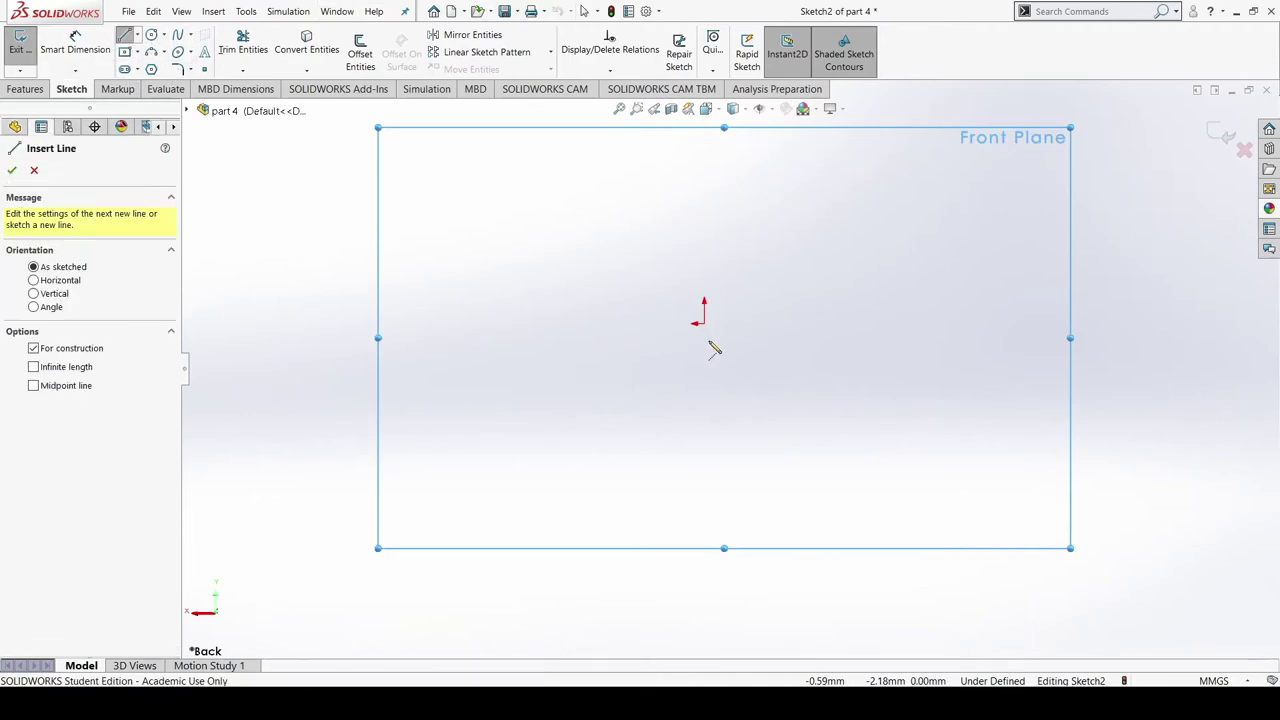
pyautogui.click(526, 324)
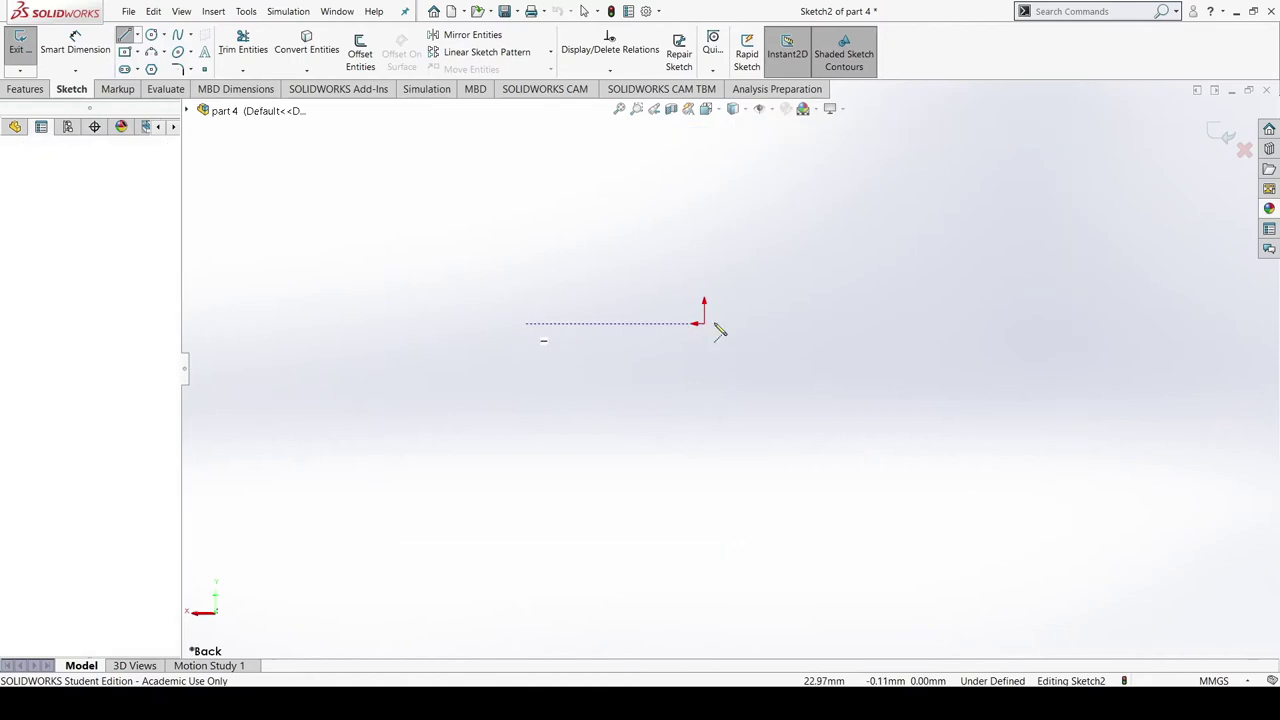
pyautogui.click(917, 323)
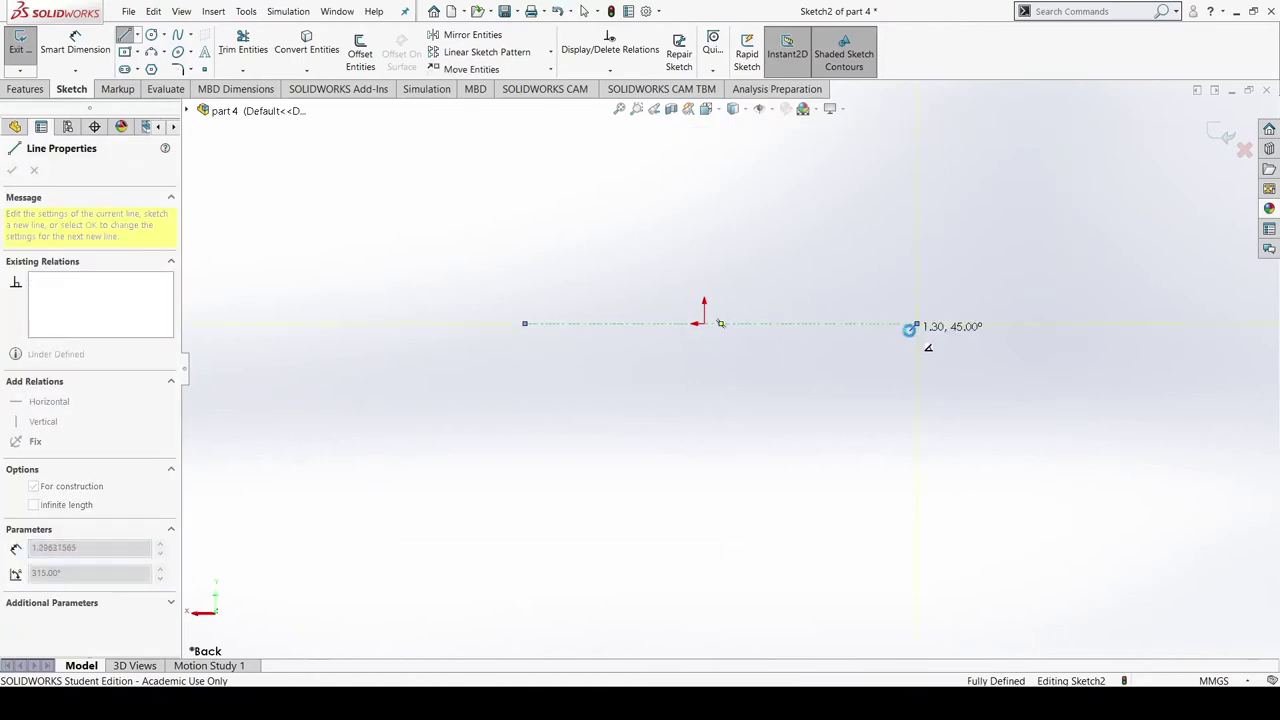
pyautogui.press('Escape')
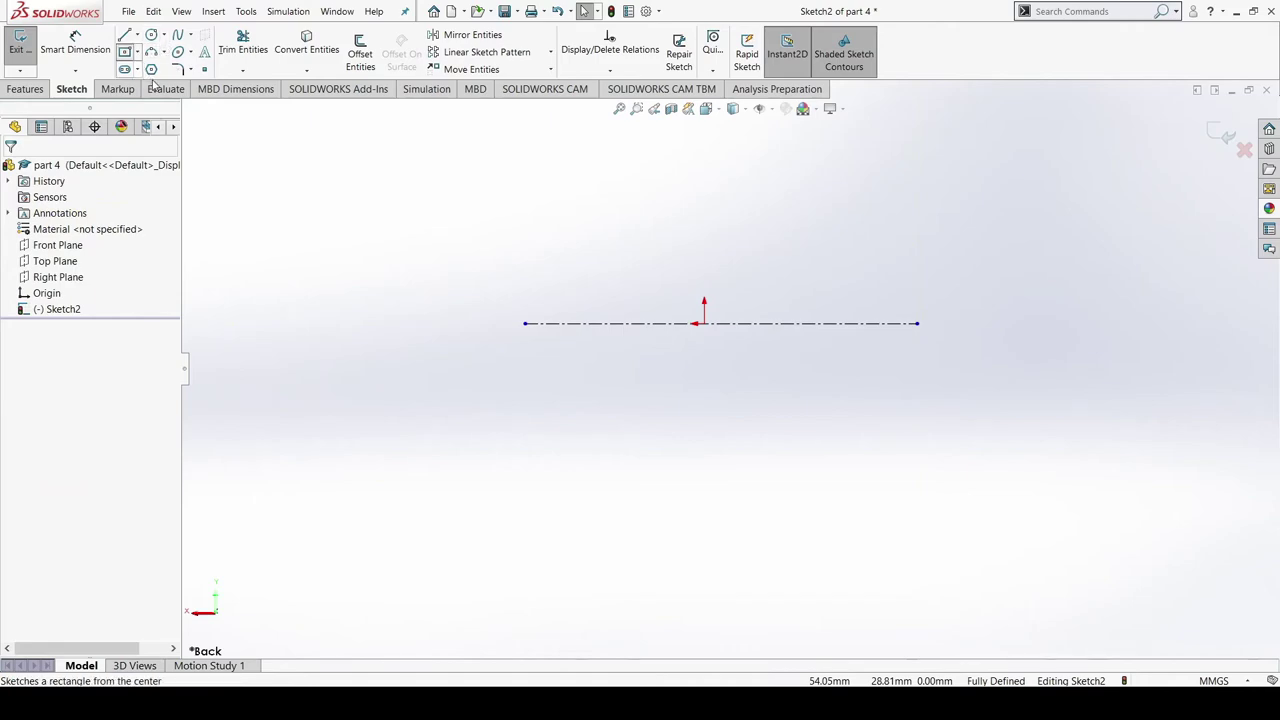
pyautogui.click(125, 51)
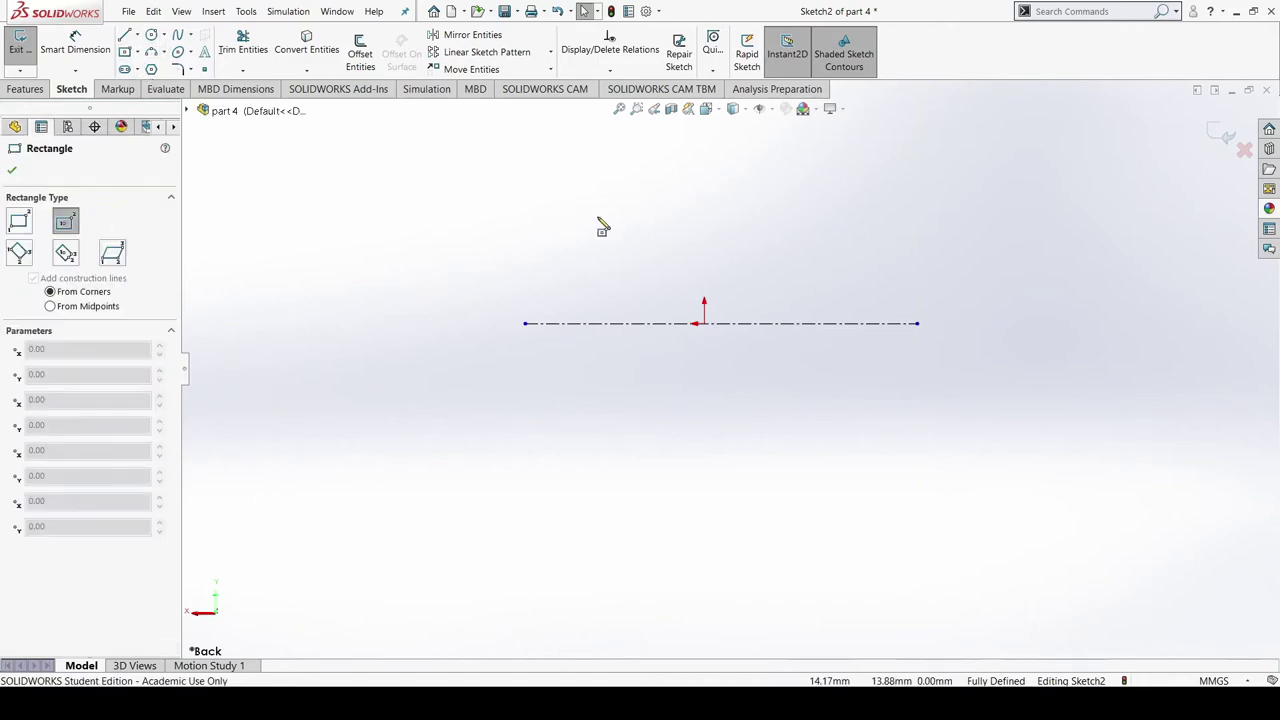
pyautogui.click(704, 227)
pyautogui.click(801, 243)
pyautogui.press('Escape')
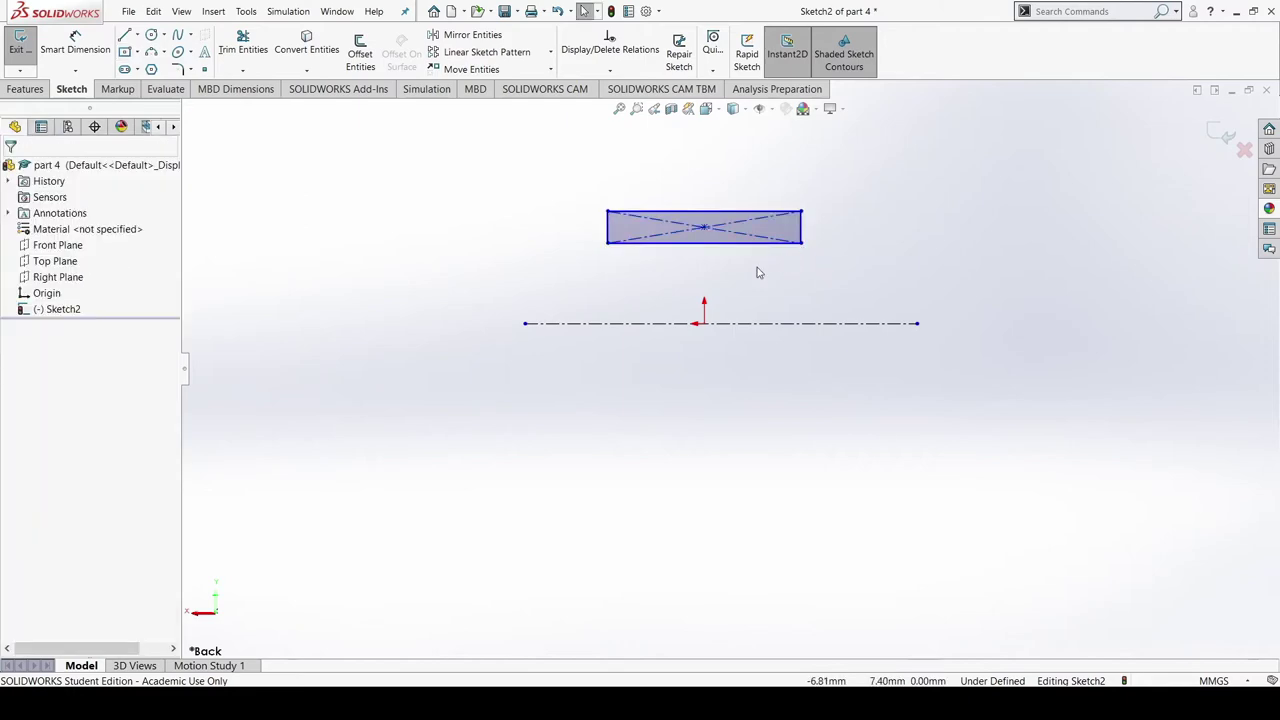
# Sketch a horizontal construction line on the Front Plane, passing through the origin and extending to both sides of it
pyautogui.moveTo(380, 367); pyautogui.dragTo(393, 285, button='right')
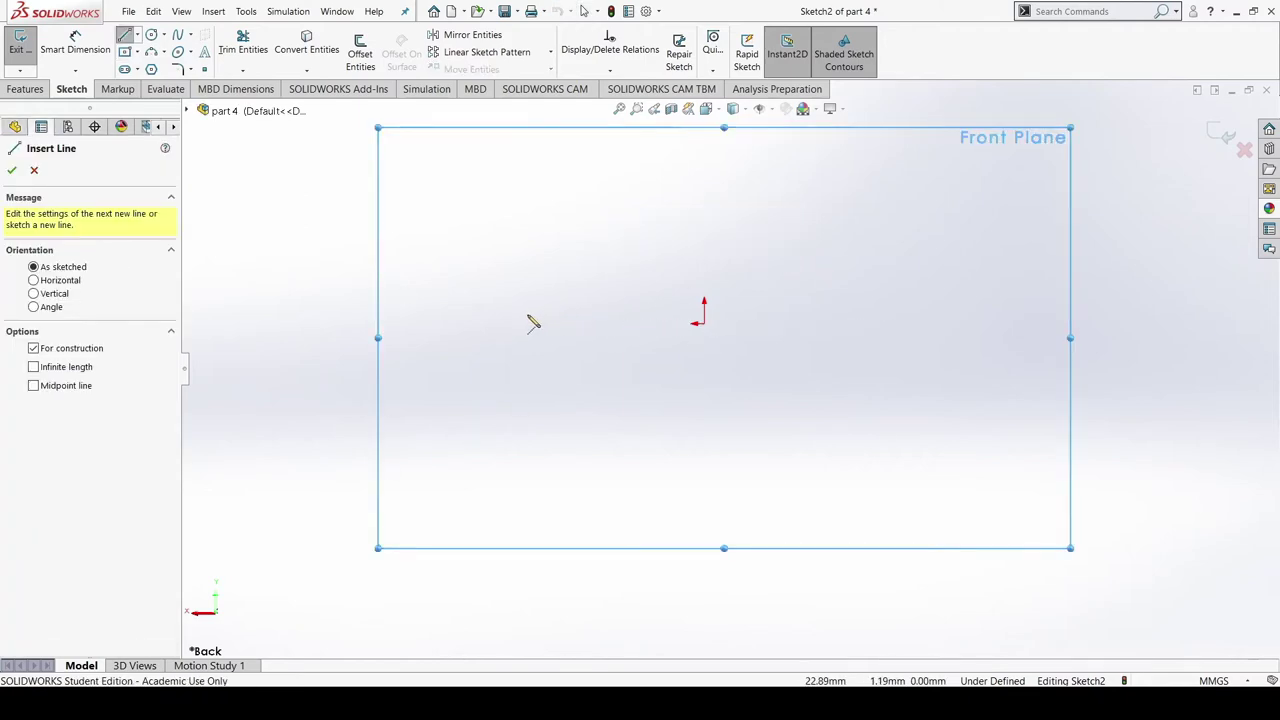
pyautogui.click(525, 323)
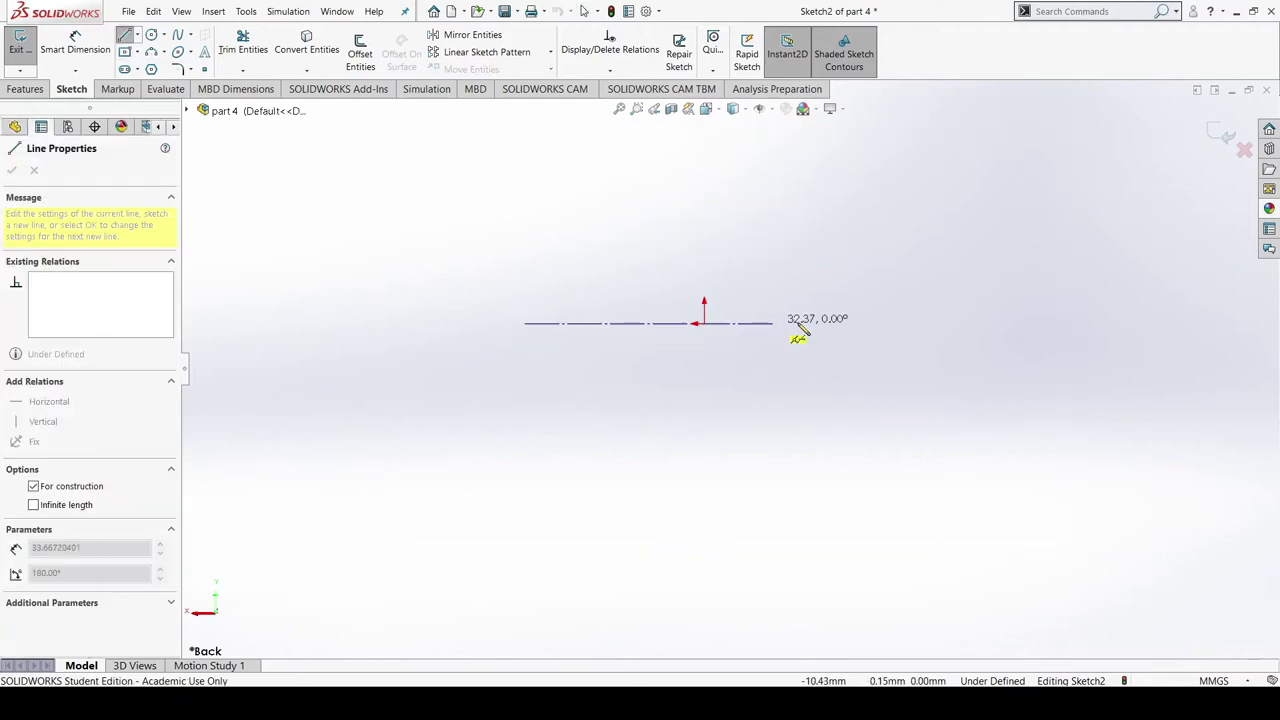
pyautogui.click(918, 324)
pyautogui.press('Escape')
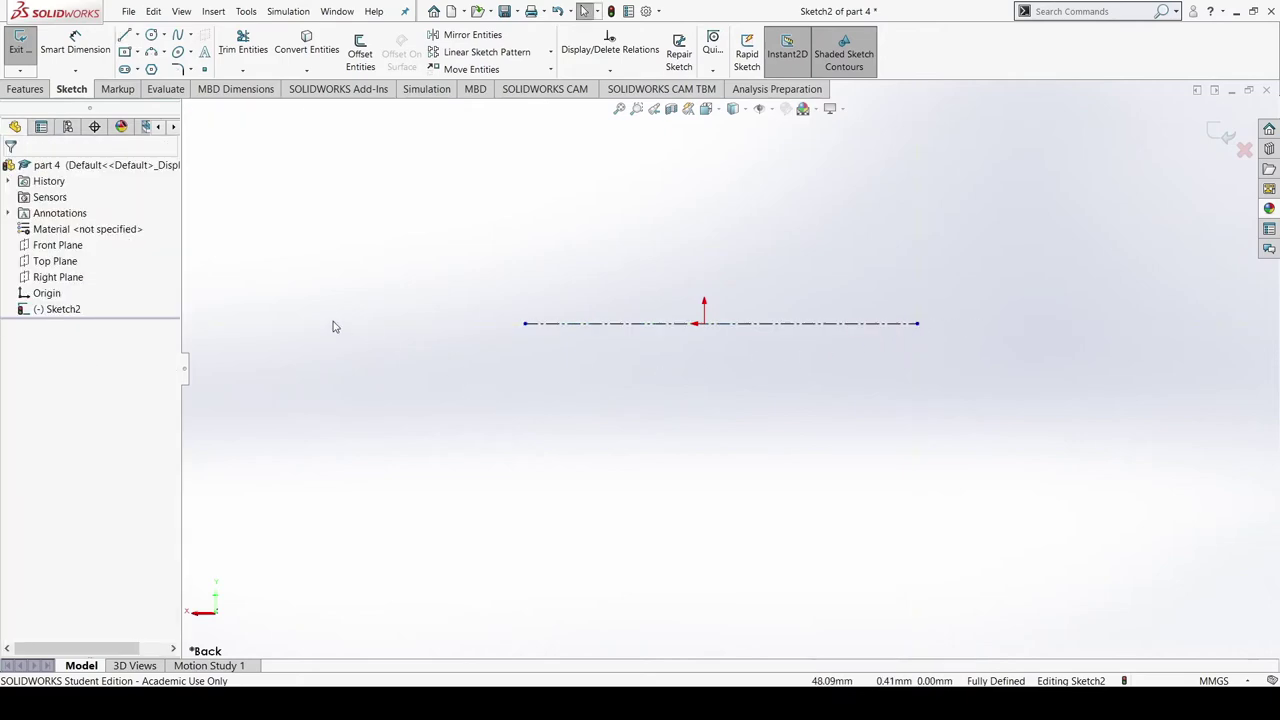
# Sketch a center rectangle about 25 mm wide and 4 mm high above the construction line, centred over the origin
pyautogui.click(134, 54)
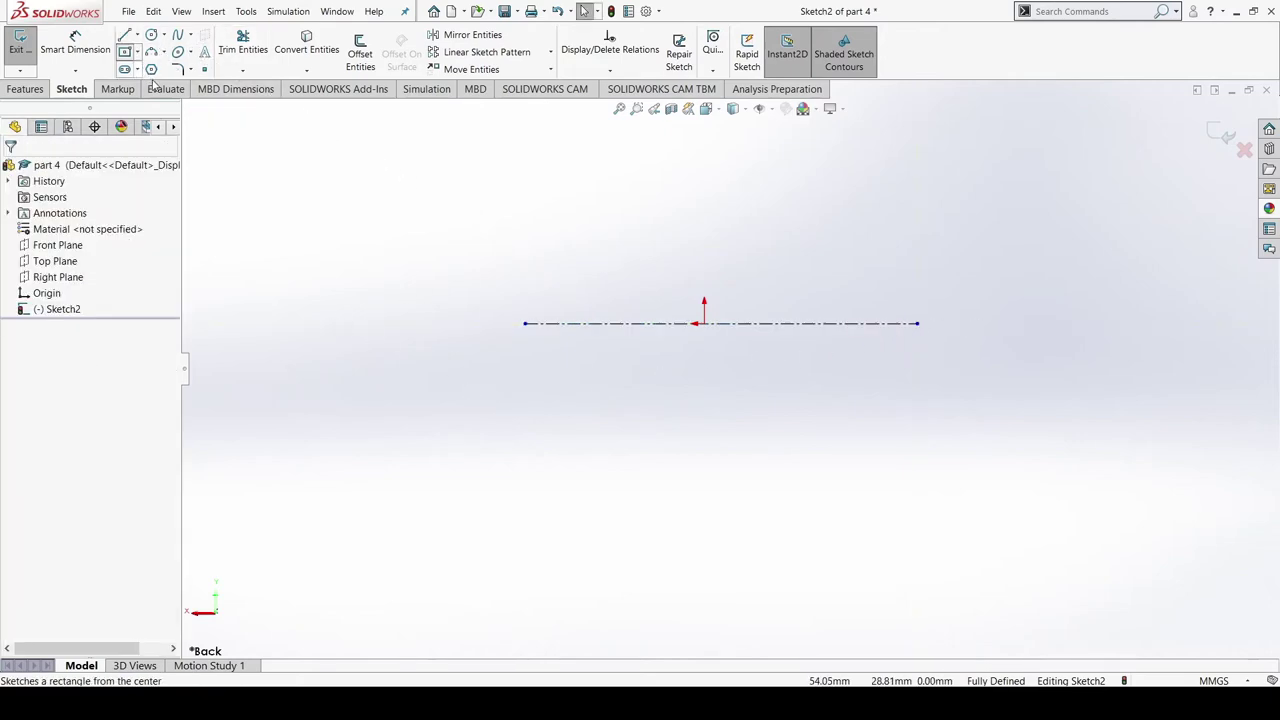
pyautogui.click(704, 228)
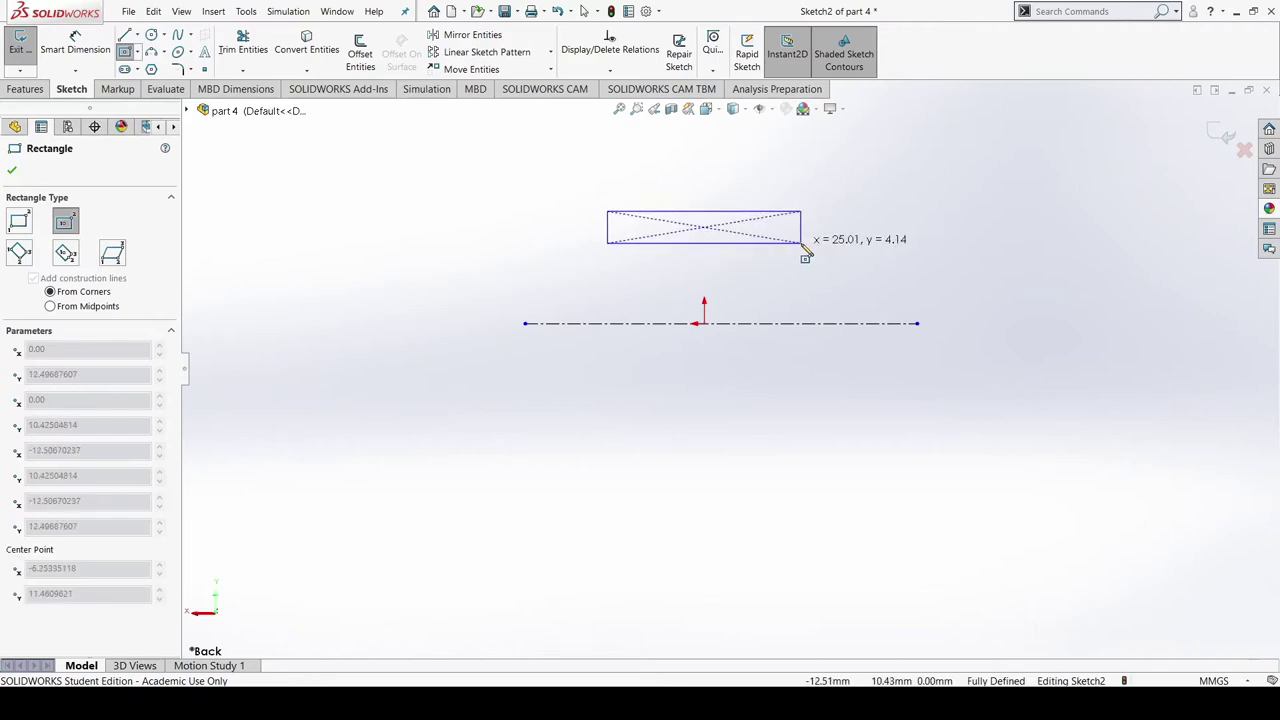
pyautogui.click(803, 243)
pyautogui.press('Escape')
# Dimension the distance from the rectangle's upper edge to the construction line as 6 mm
pyautogui.click(75, 49)
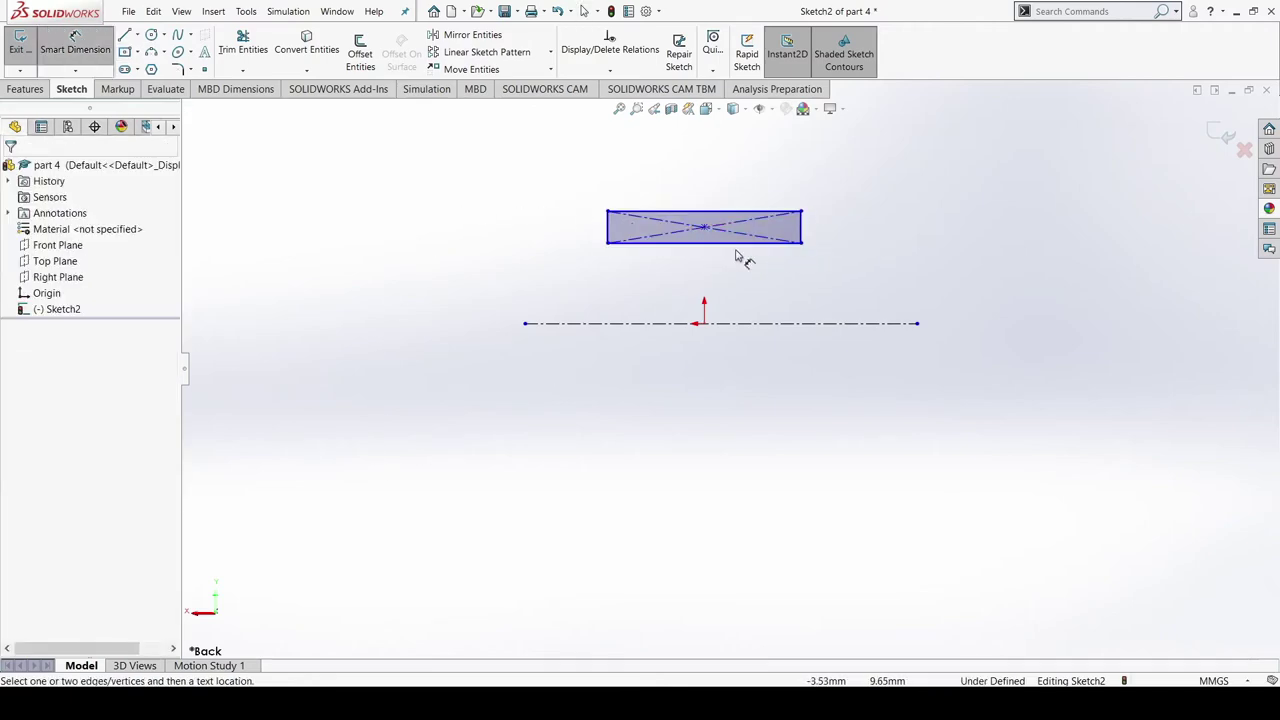
pyautogui.click(789, 215)
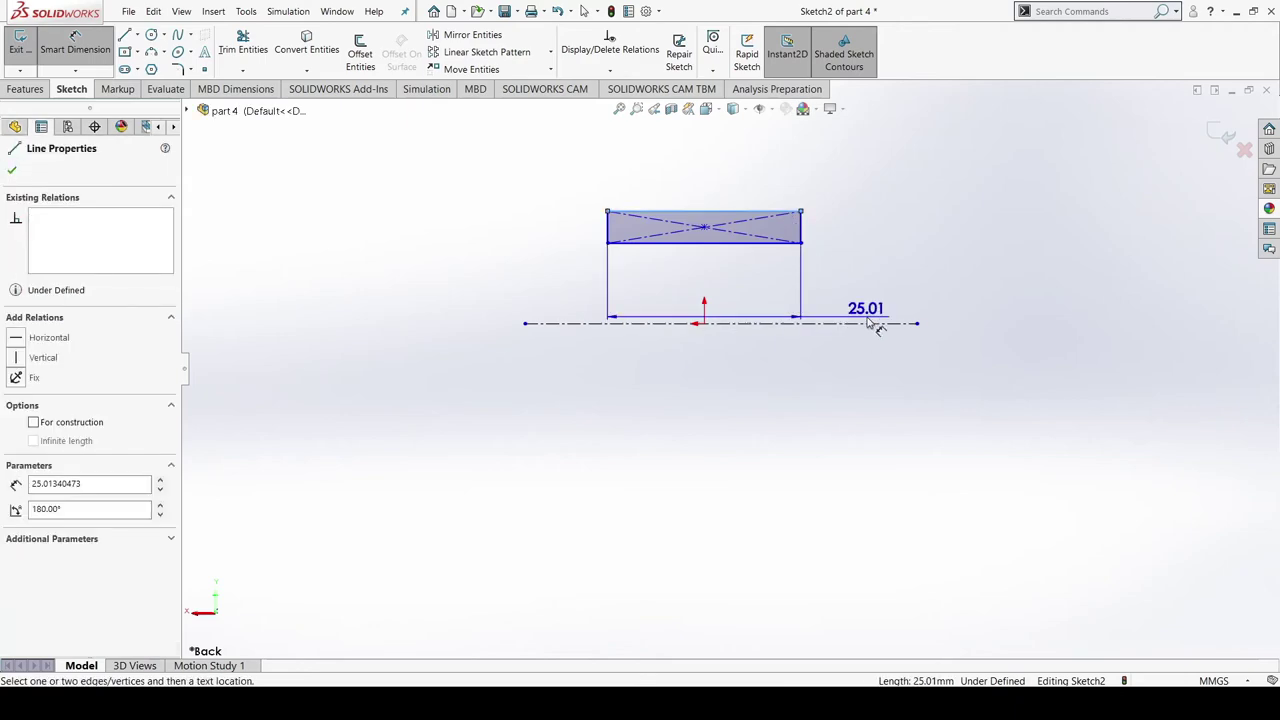
pyautogui.click(876, 323)
pyautogui.click(883, 301)
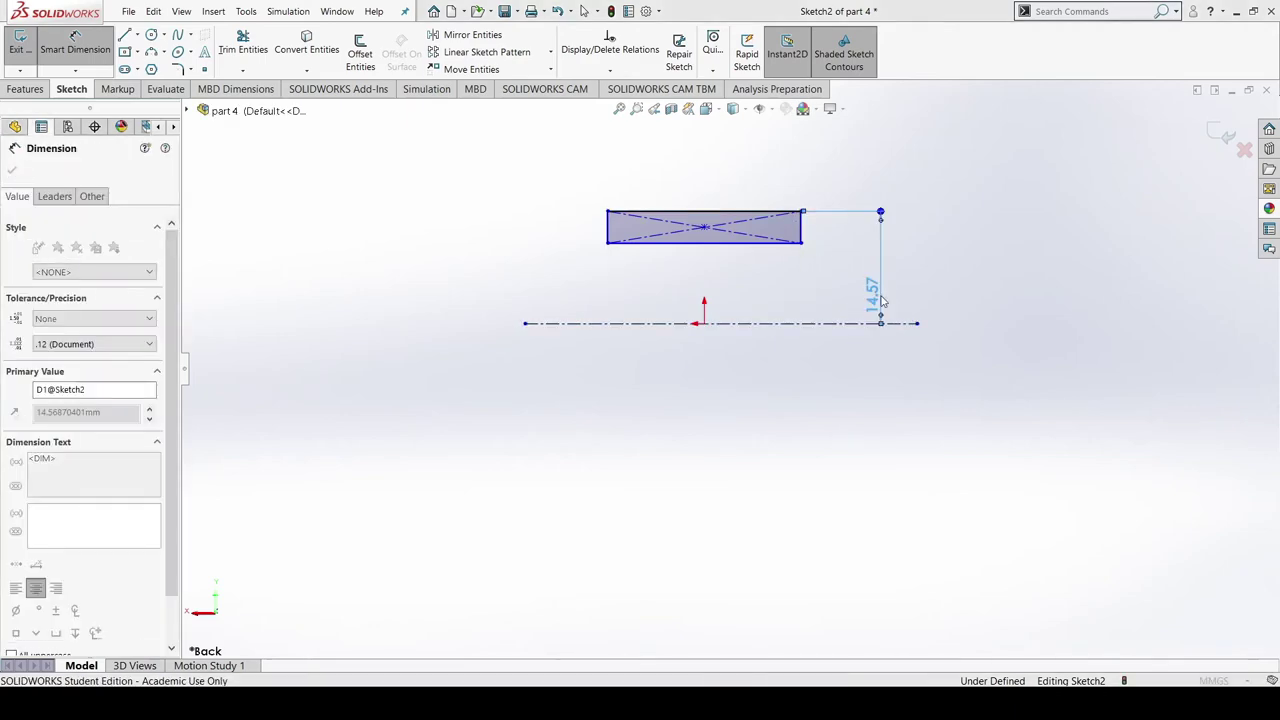
pyautogui.write('6')
pyautogui.press('Return')
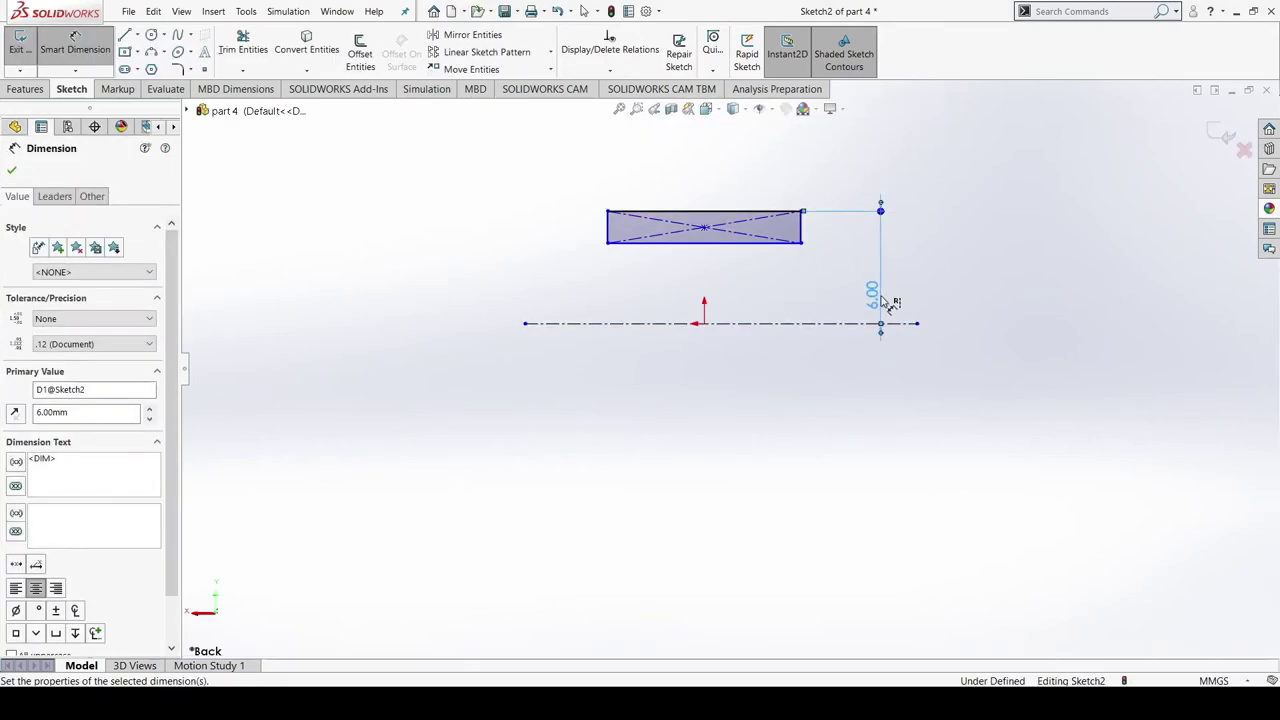
# Dimension the distance from the rectangle's lower edge to the construction line as 4 mm
pyautogui.click(760, 243)
pyautogui.click(770, 323)
pyautogui.click(769, 302)
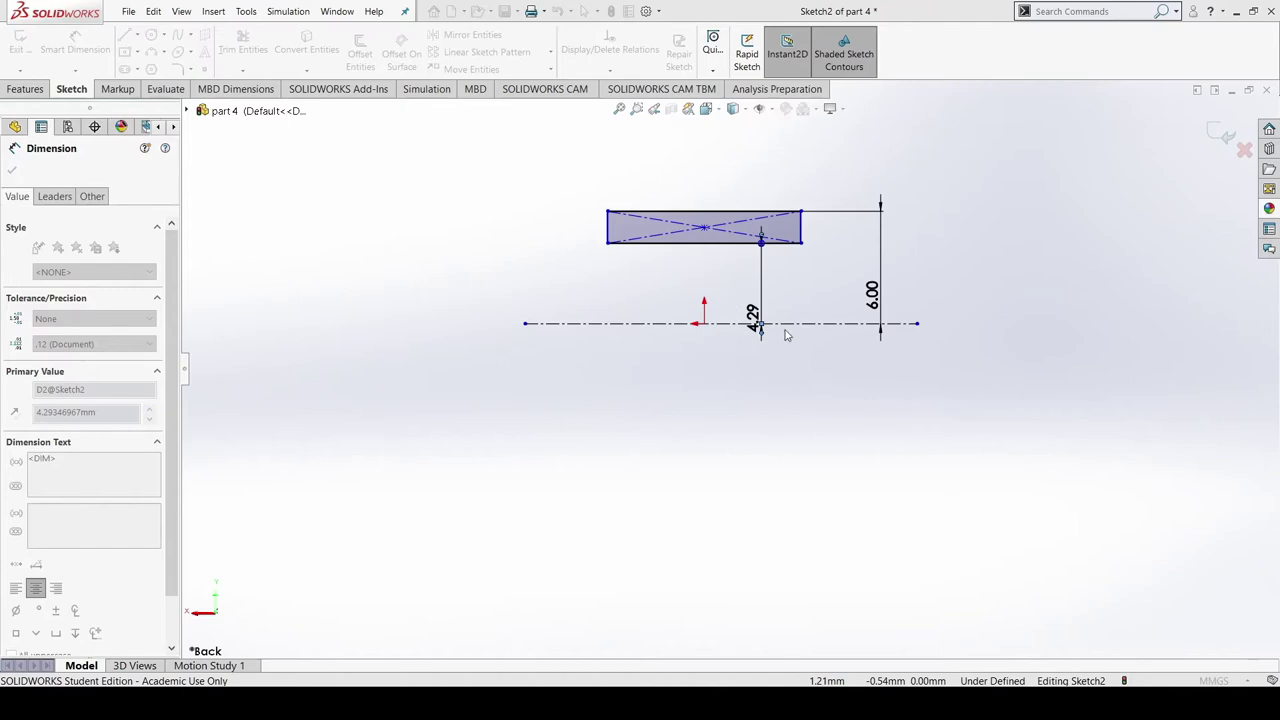
pyautogui.write('4')
pyautogui.press('Return')
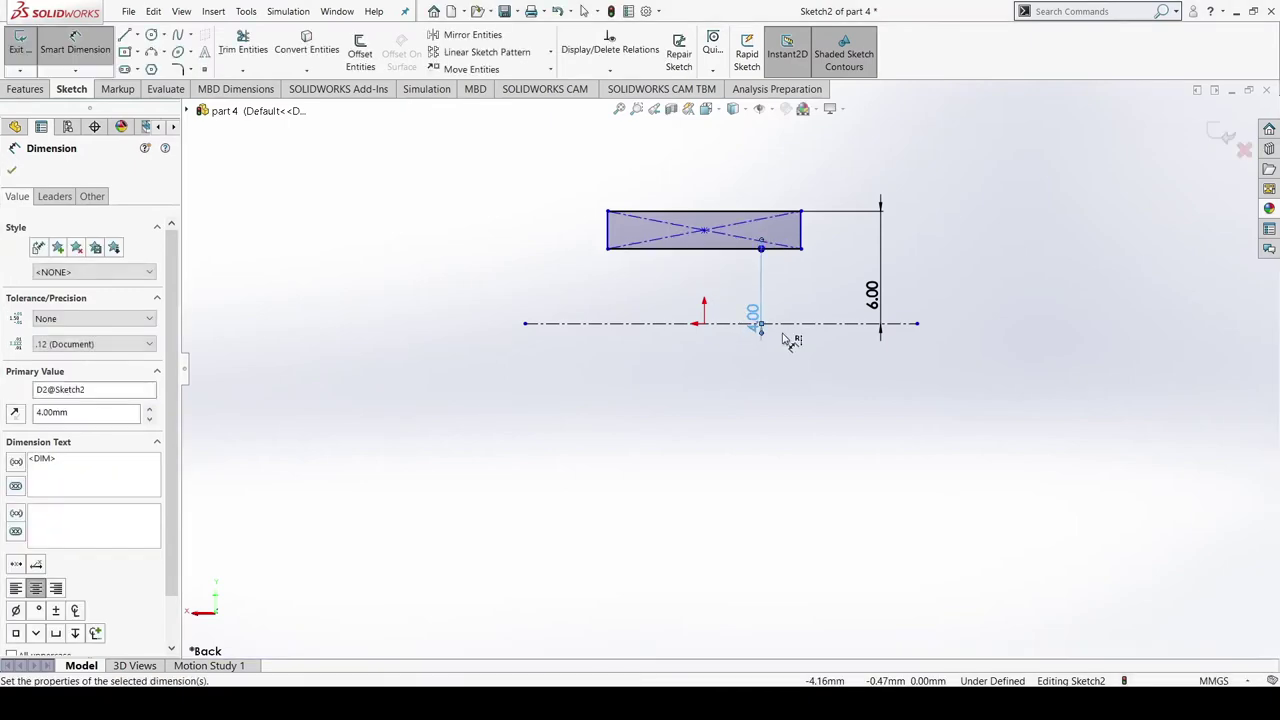
# Dimension the rectangle's width between its two short sides as 14 mm
pyautogui.click(610, 237)
pyautogui.click(803, 242)
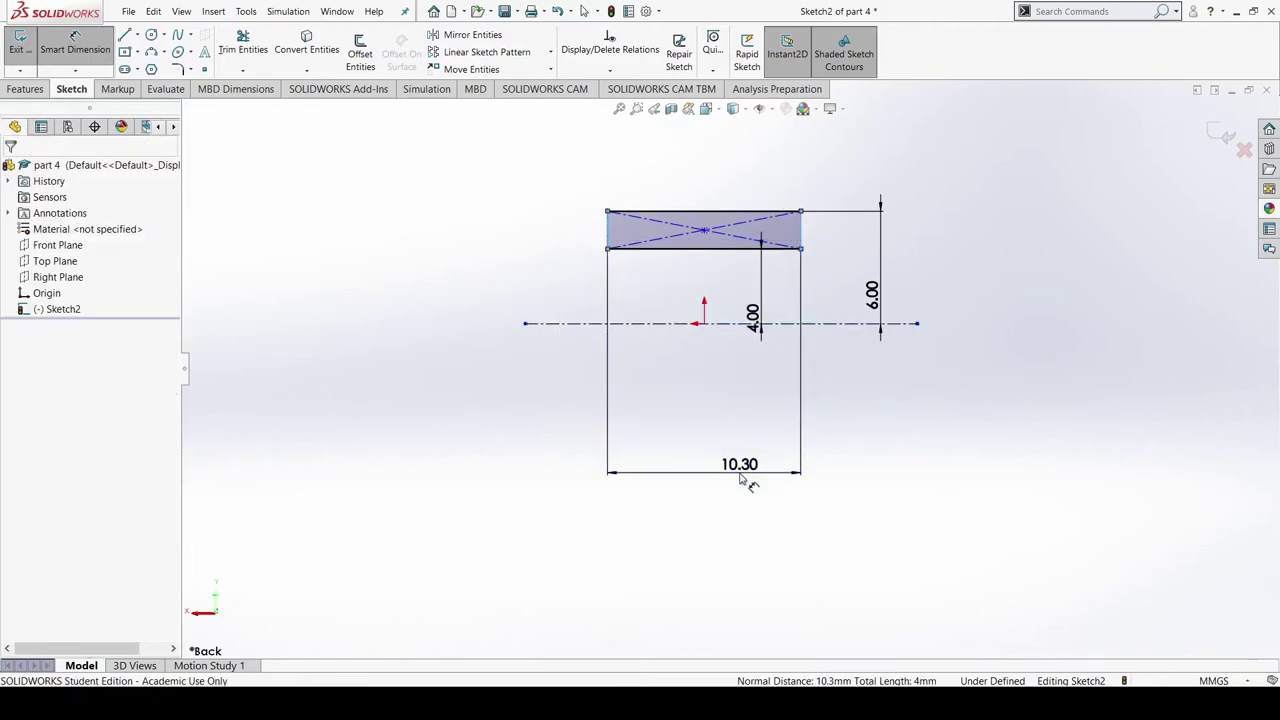
pyautogui.click(741, 479)
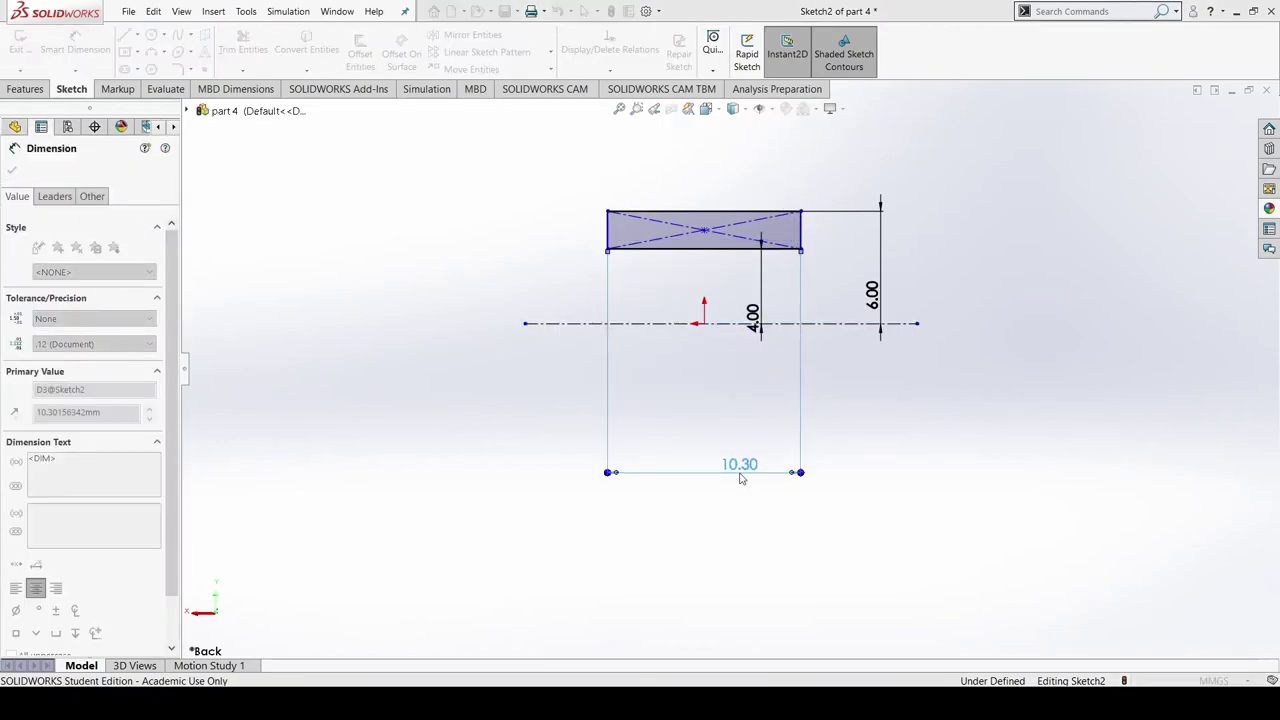
pyautogui.write('14')
pyautogui.press('Return')
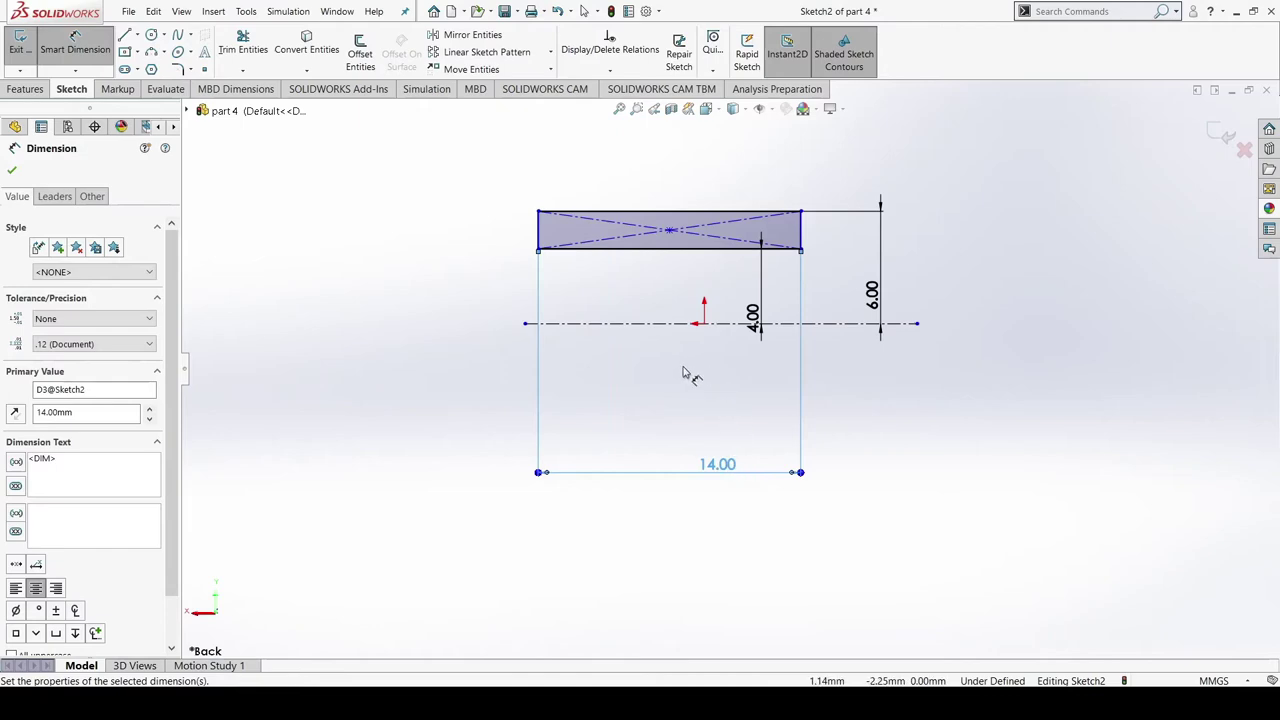
pyautogui.press('Escape')
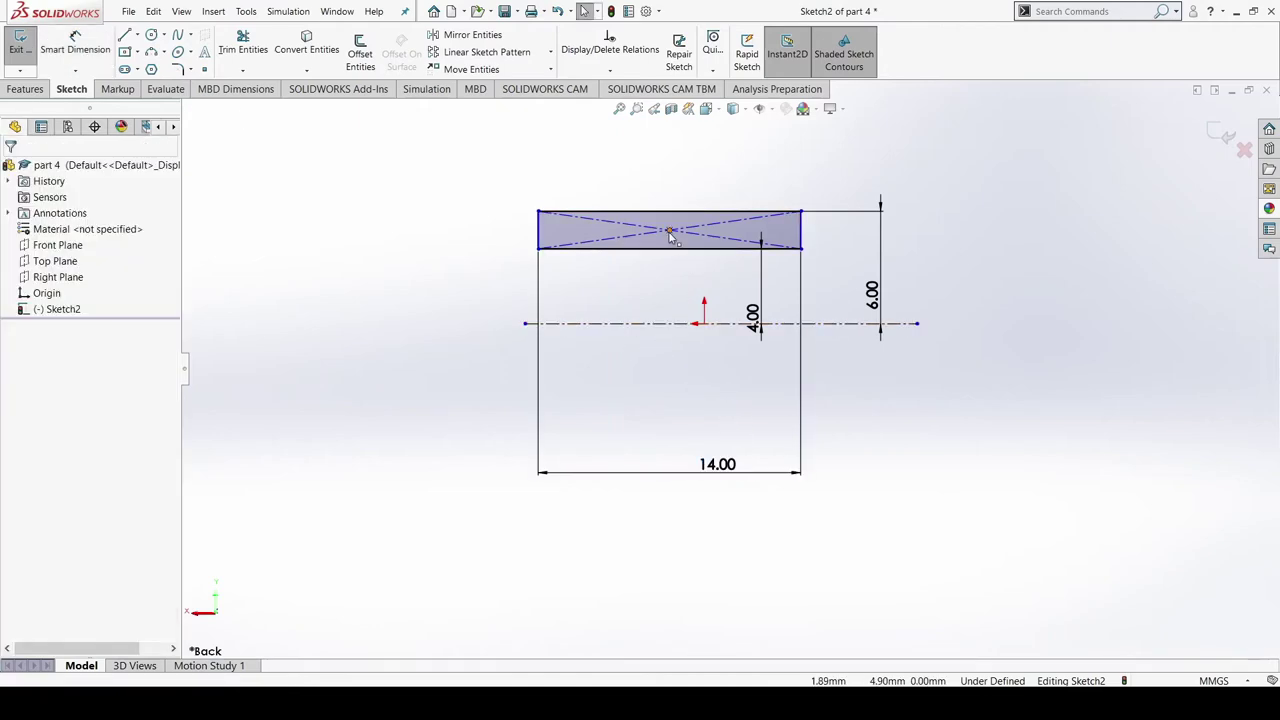
# Add a Vertical relation between the rectangle's center point and the origin
pyautogui.click(670, 231)
pyautogui.keyDown('ctrl'); pyautogui.click(704, 323); pyautogui.keyUp('ctrl')
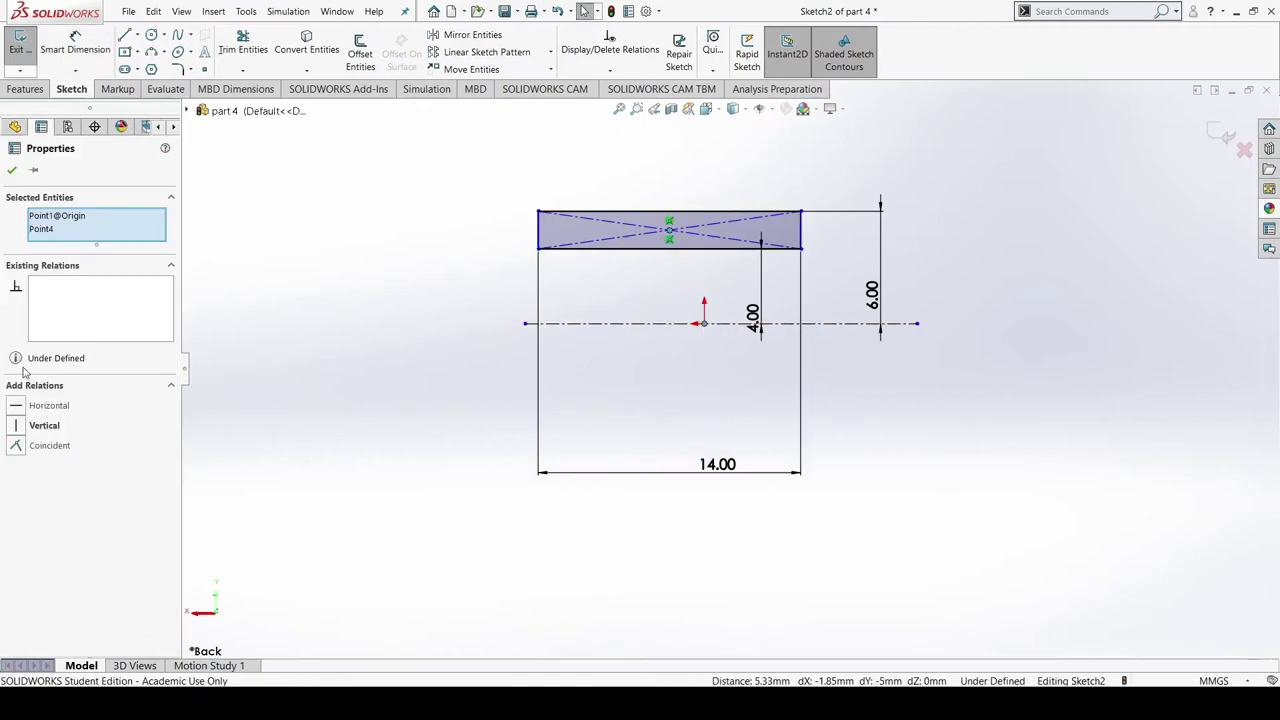
pyautogui.click(40, 425)
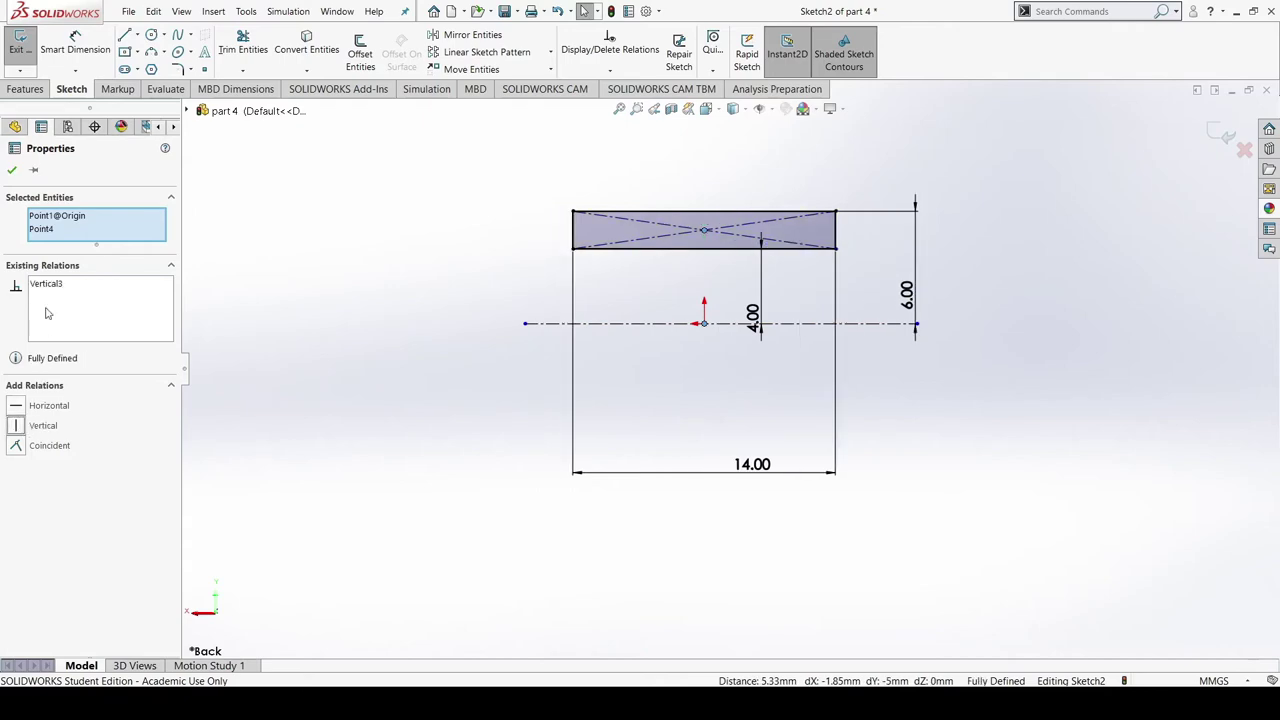
pyautogui.click(12, 171)
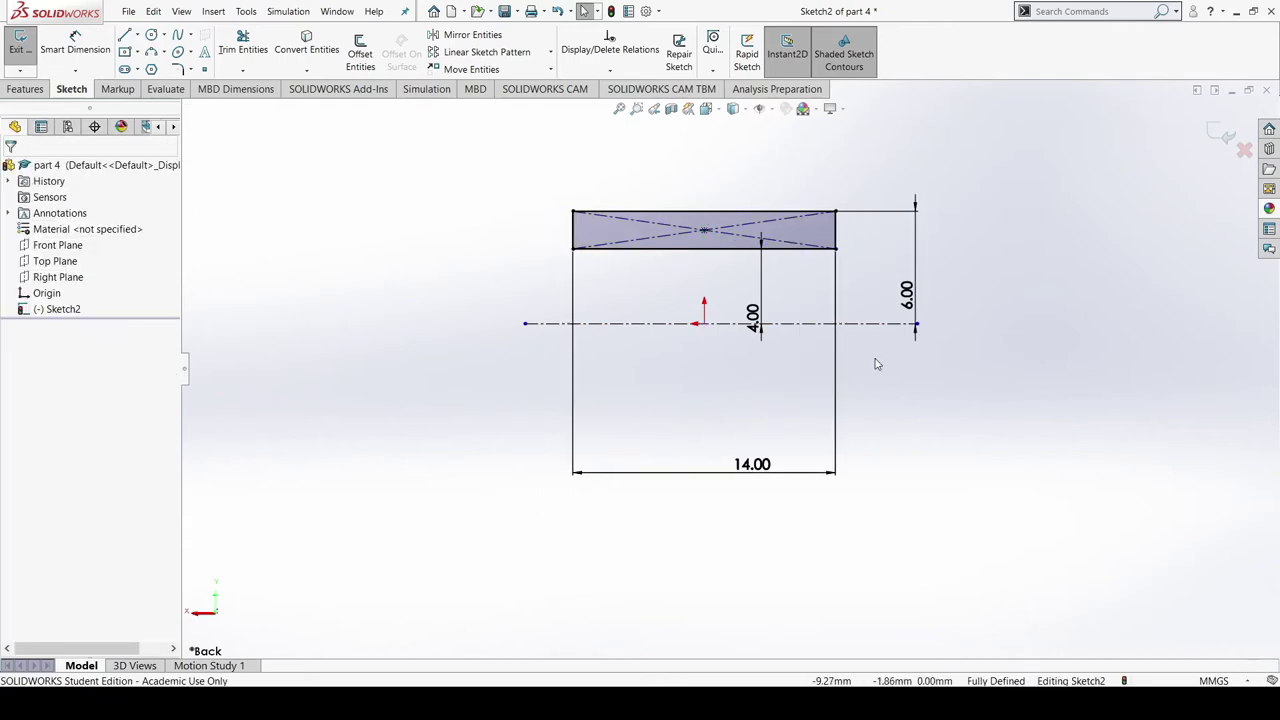
# Revolve the rectangle 360 degrees about the horizontal construction line to form a hollow bushing
pyautogui.click(28, 91)
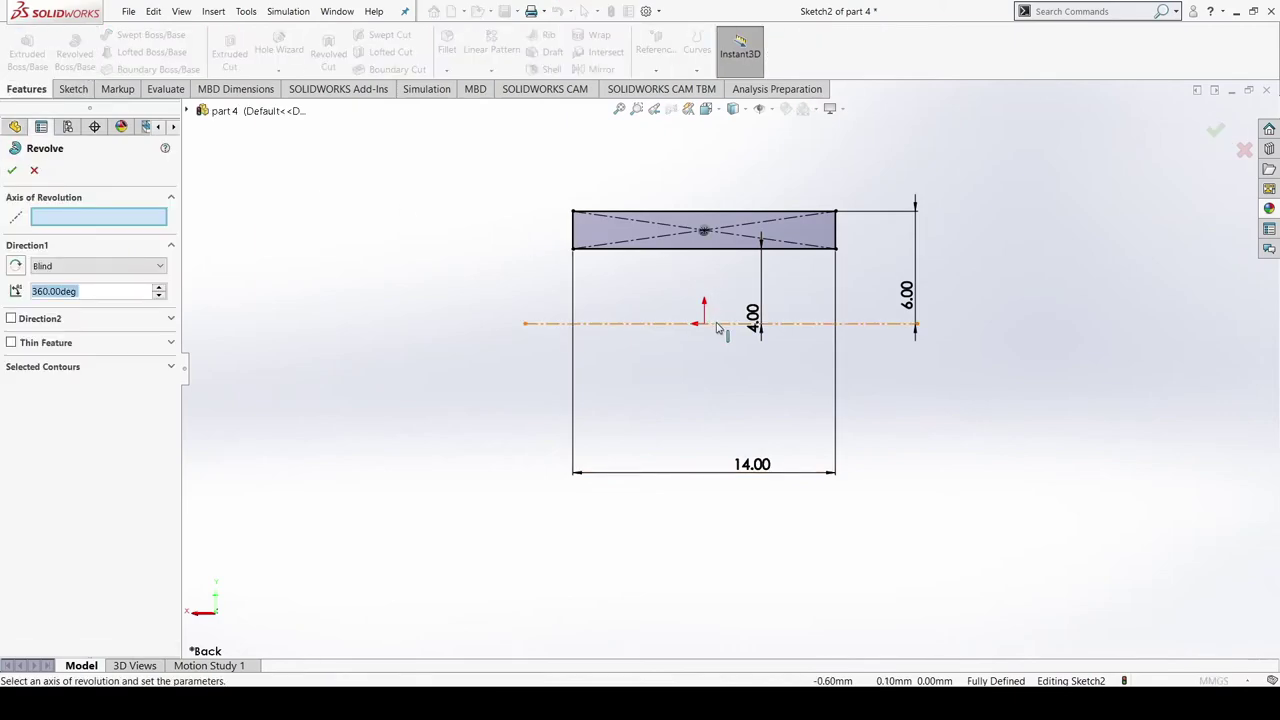
pyautogui.click(12, 170)
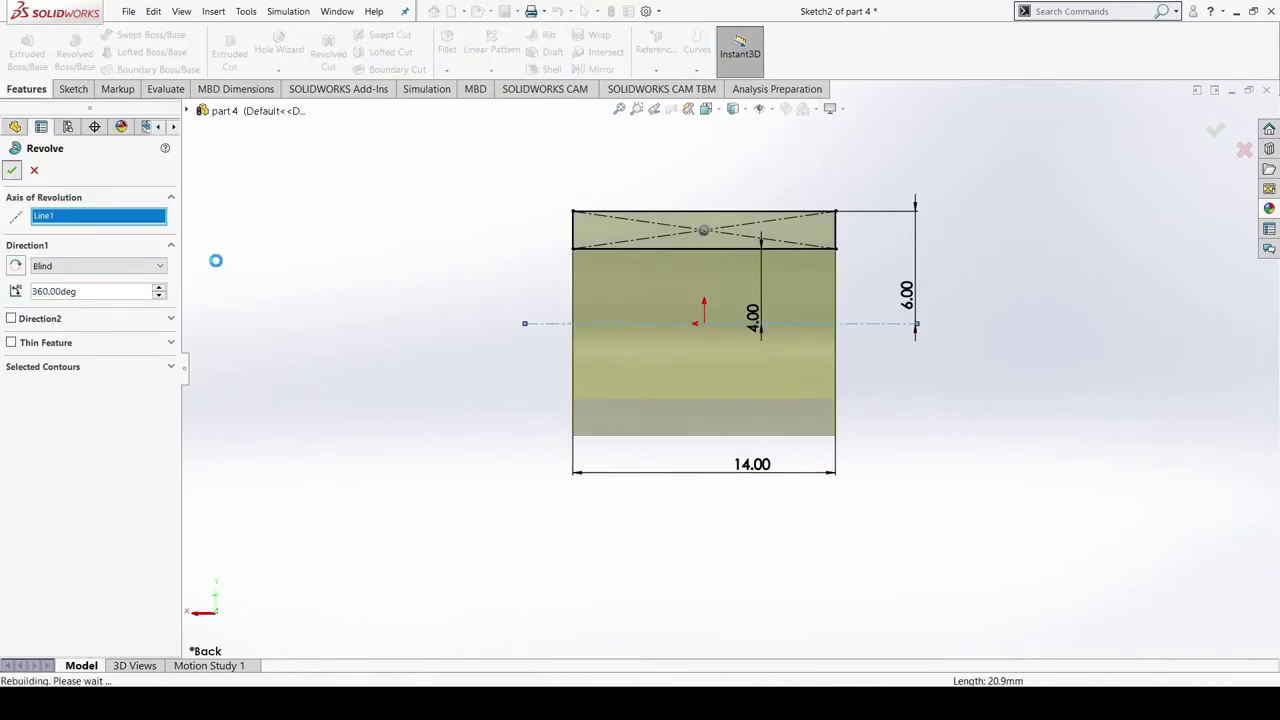
pyautogui.click(851, 451)
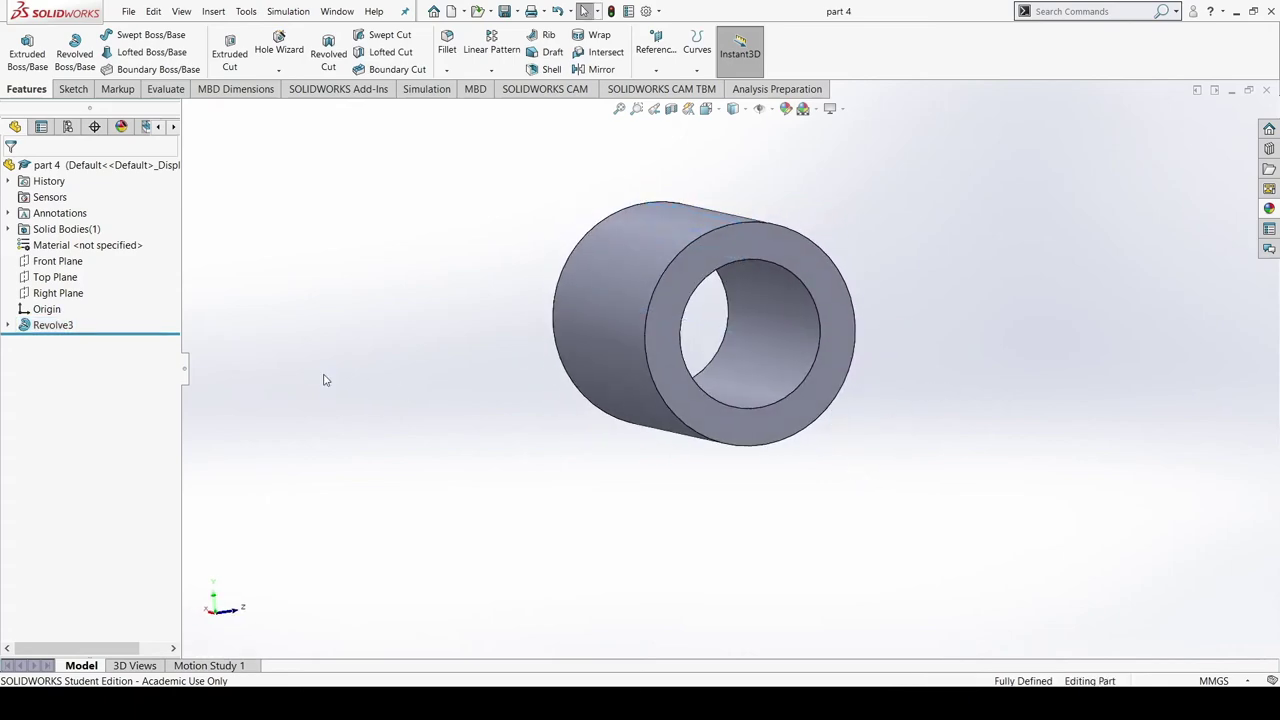
# Apply a grey color from the standard palette to the revolved bushing feature
pyautogui.click(670, 242)
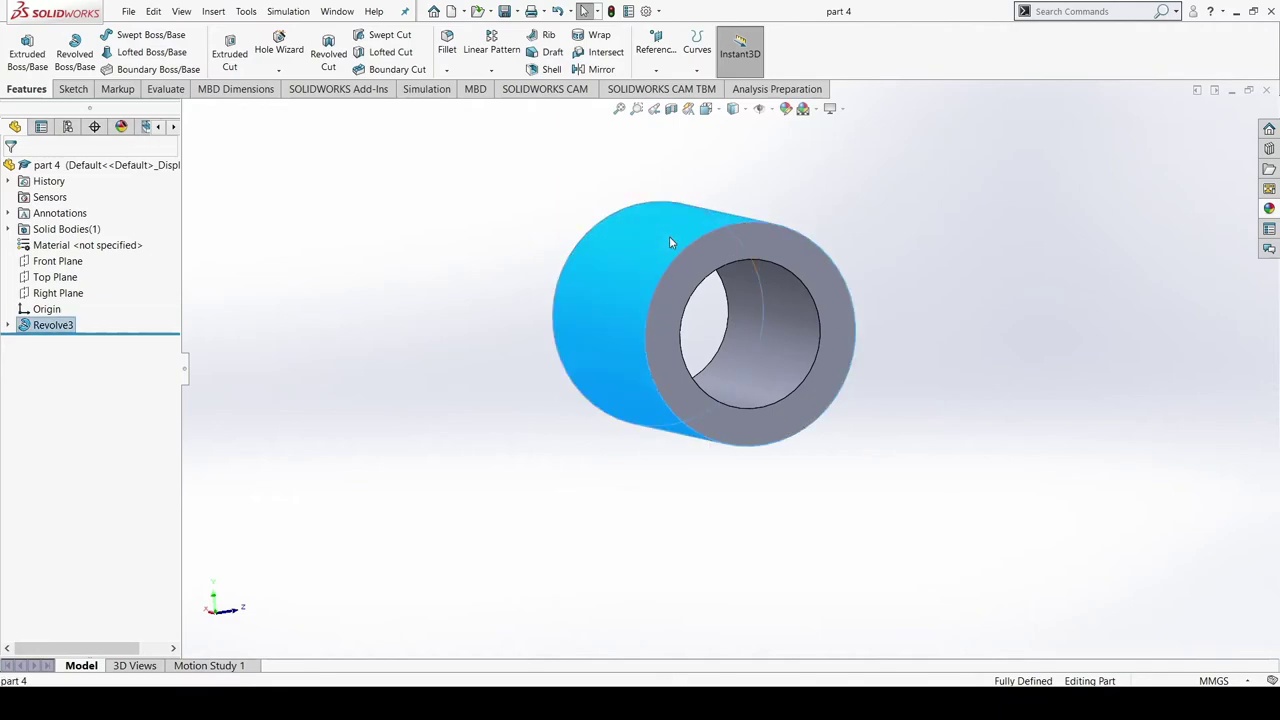
pyautogui.click(802, 247)
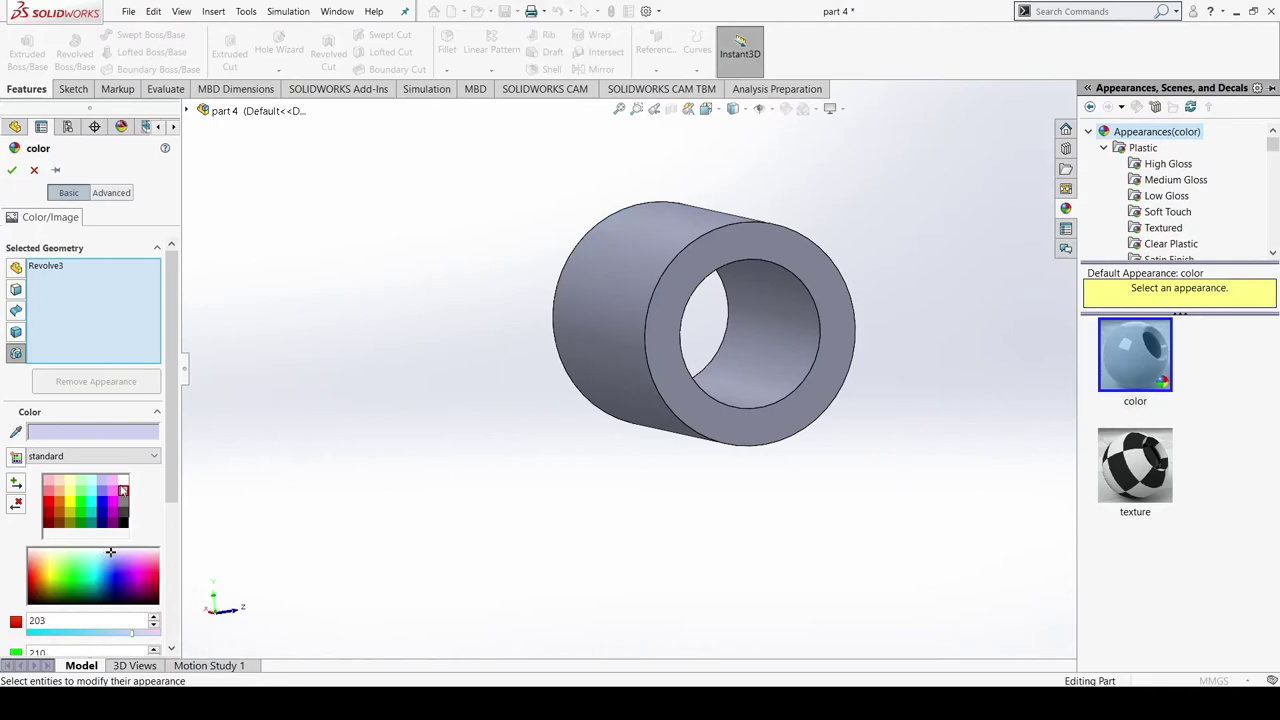
pyautogui.click(121, 489)
pyautogui.click(14, 171)
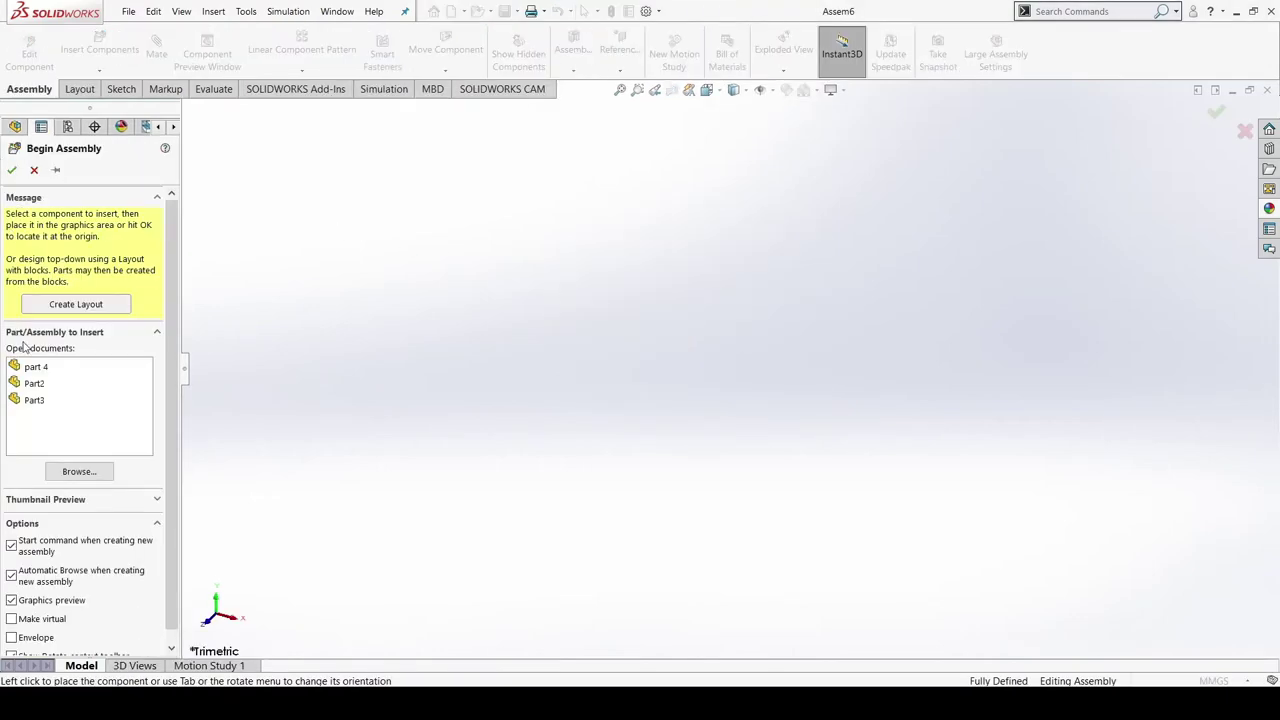
# Place part1.1 as the first component of the new assembly and add part 4, Part2 and Part3 around it
pyautogui.click(80, 471)
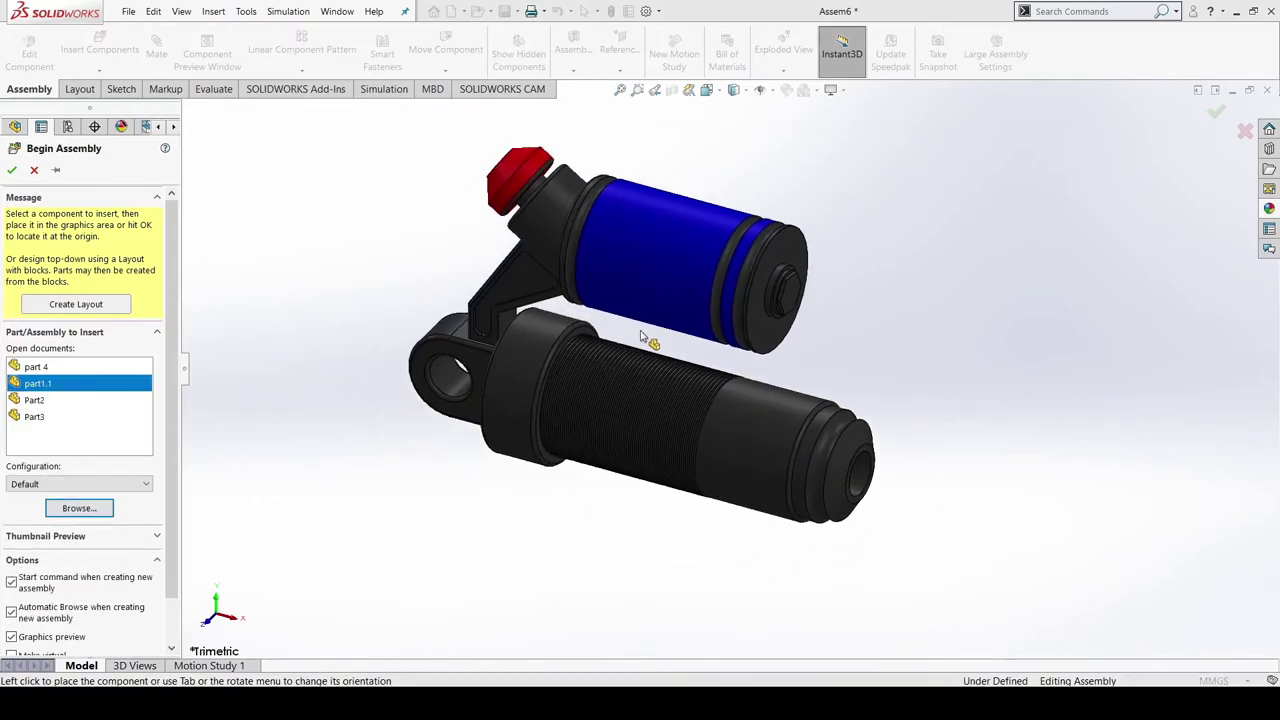
pyautogui.click(627, 375)
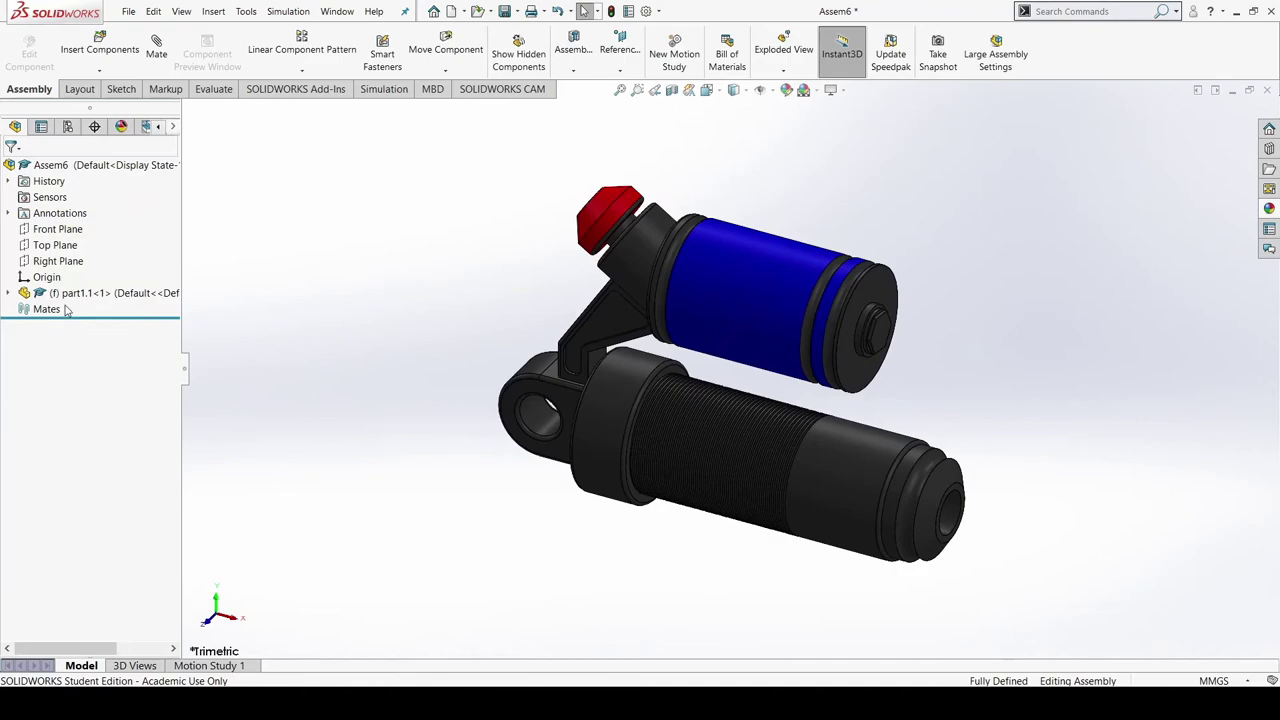
pyautogui.click(100, 50)
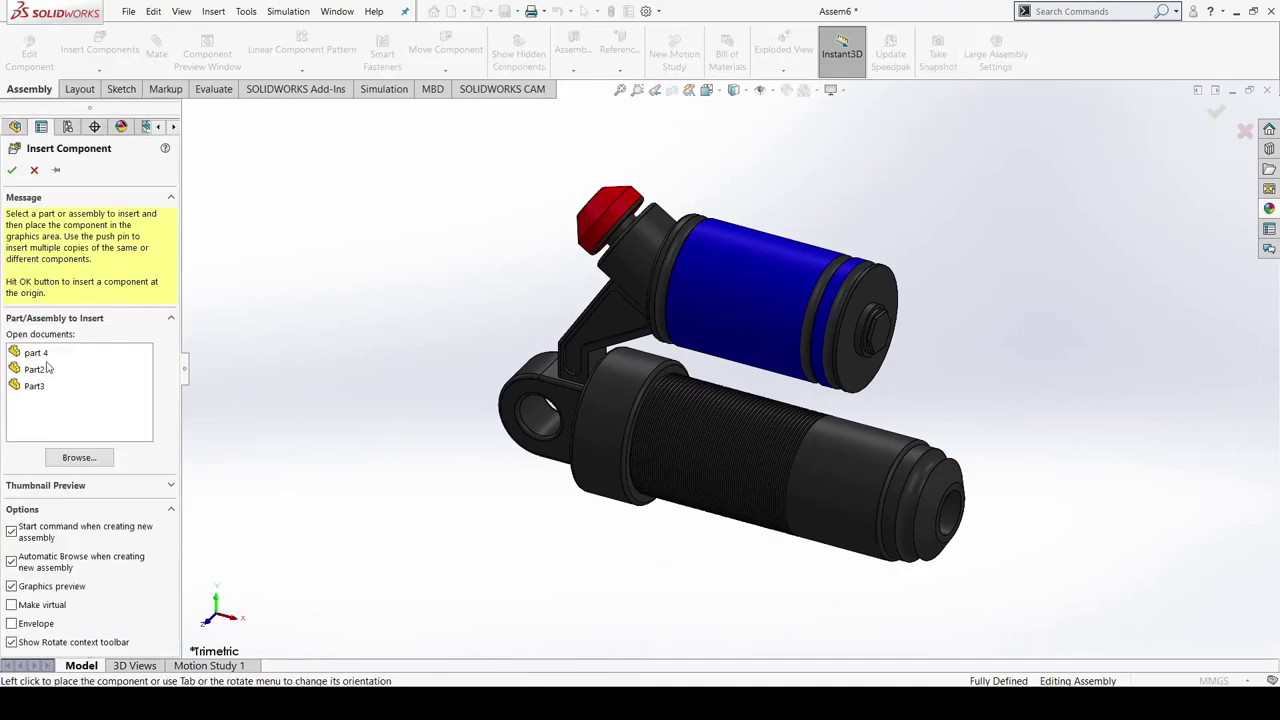
pyautogui.click(45, 370)
pyautogui.keyDown('ctrl'); pyautogui.click(56, 355); pyautogui.keyUp('ctrl')
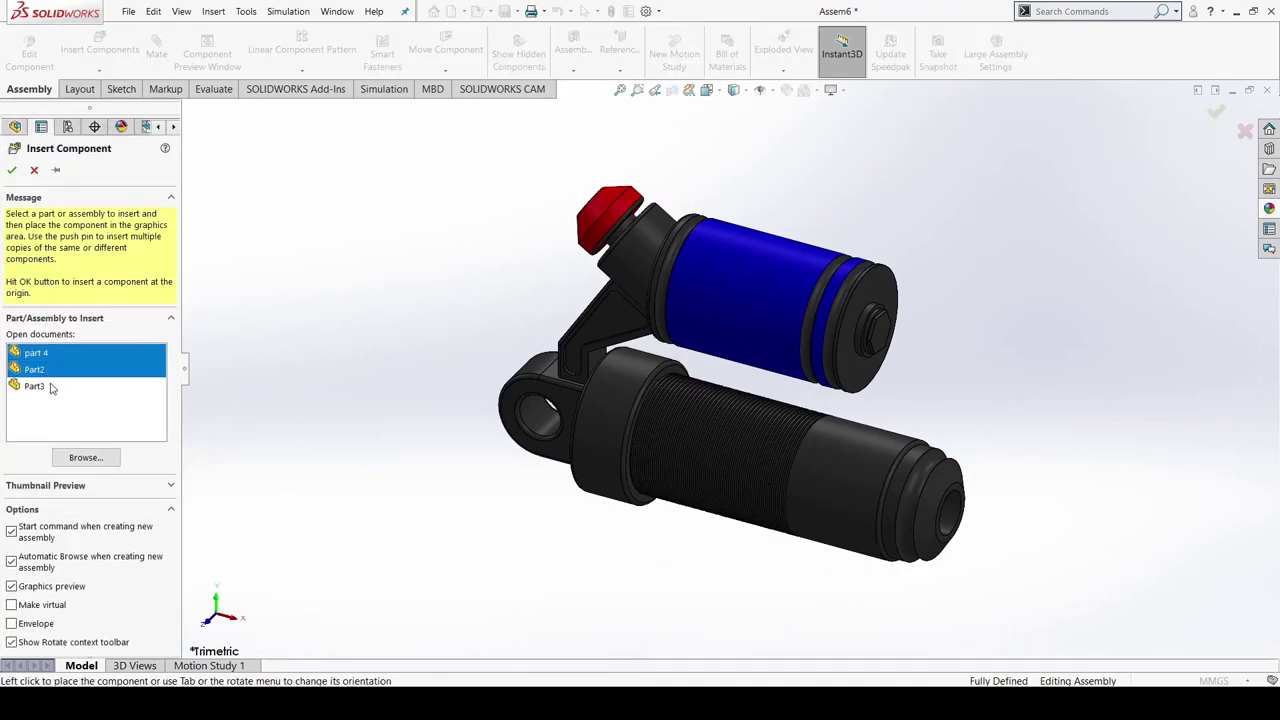
pyautogui.keyDown('ctrl'); pyautogui.click(49, 386); pyautogui.keyUp('ctrl')
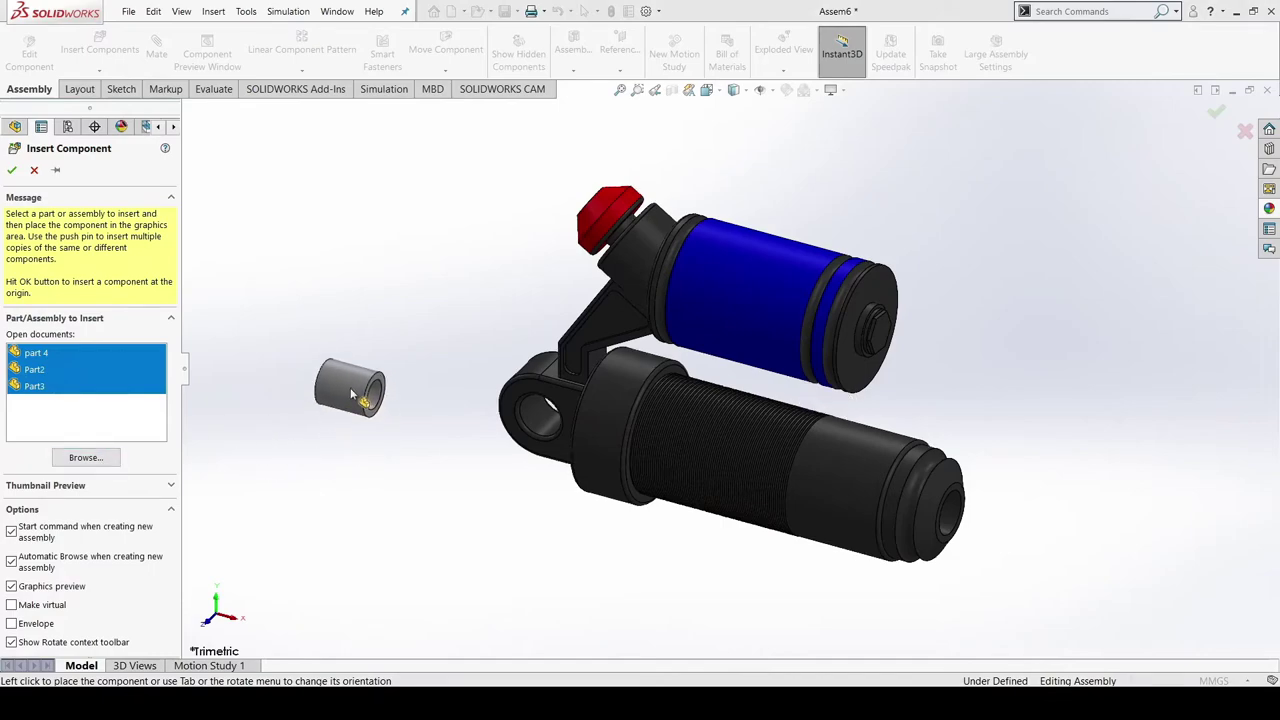
pyautogui.click(350, 387)
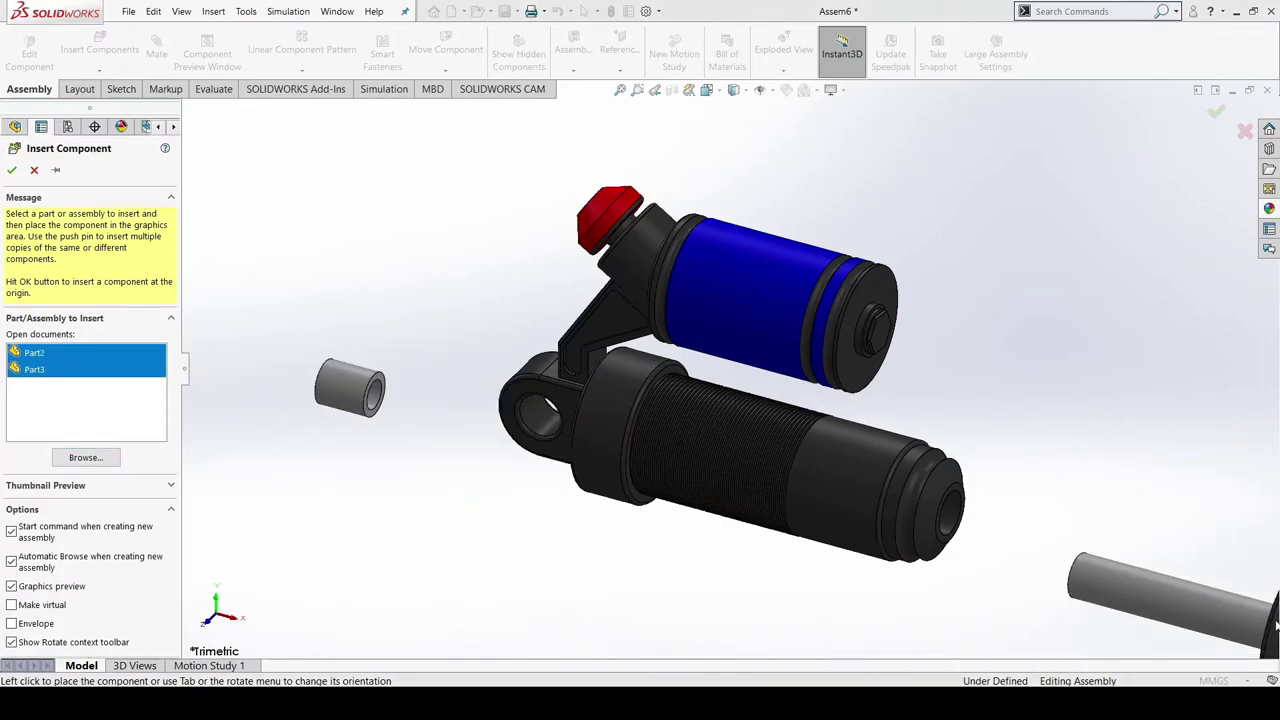
pyautogui.click(370, 607)
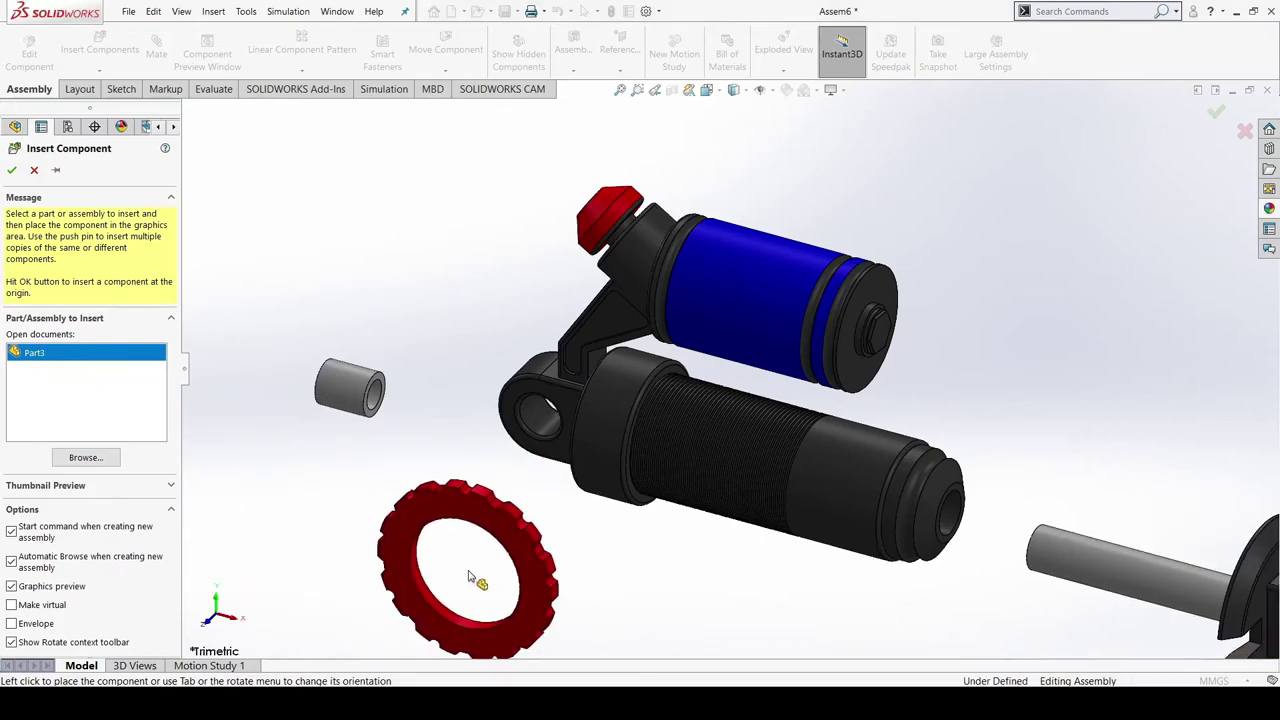
pyautogui.click(470, 574)
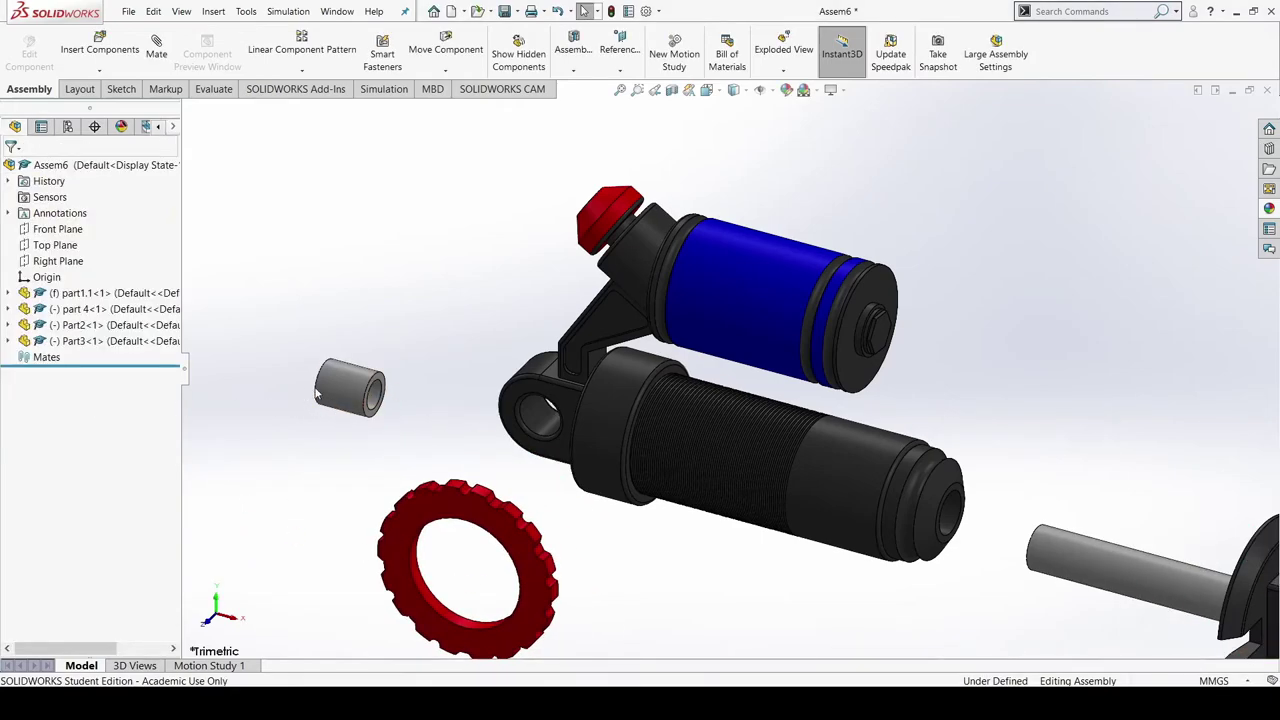
# Measure the bushing's outer edge diameter and the distance between its two circular ends
pyautogui.click(213, 89)
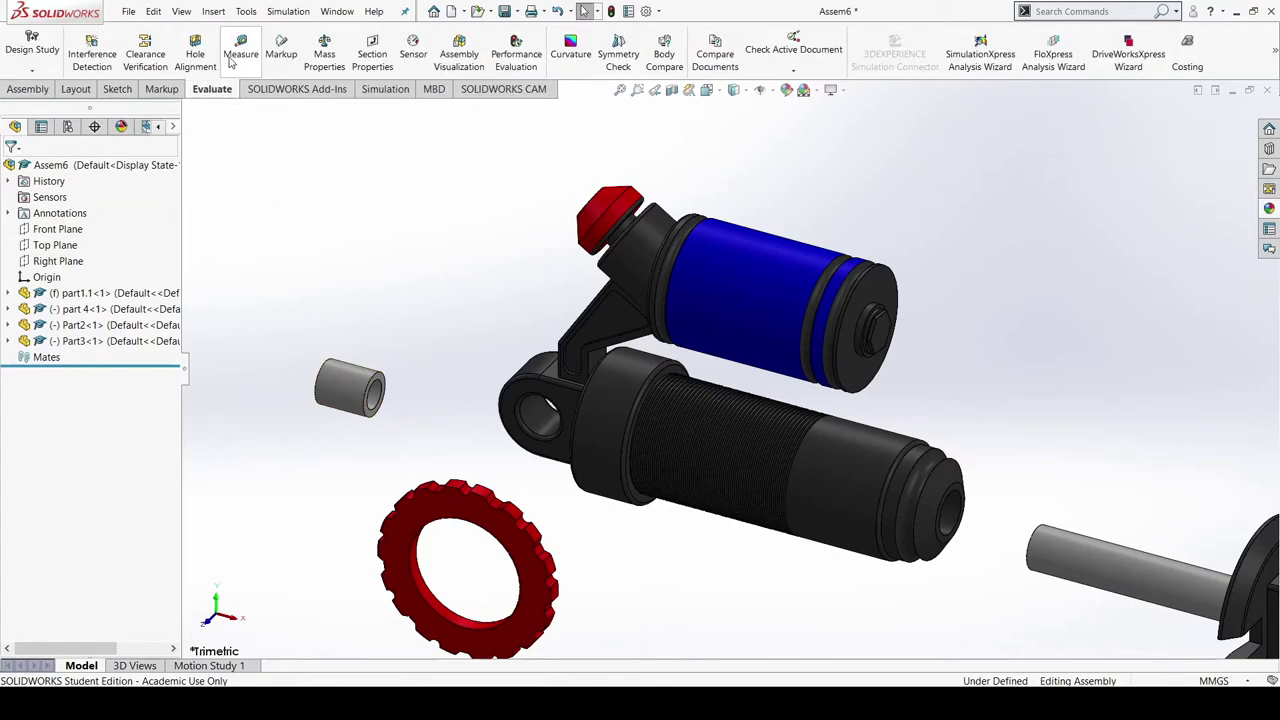
pyautogui.click(240, 55)
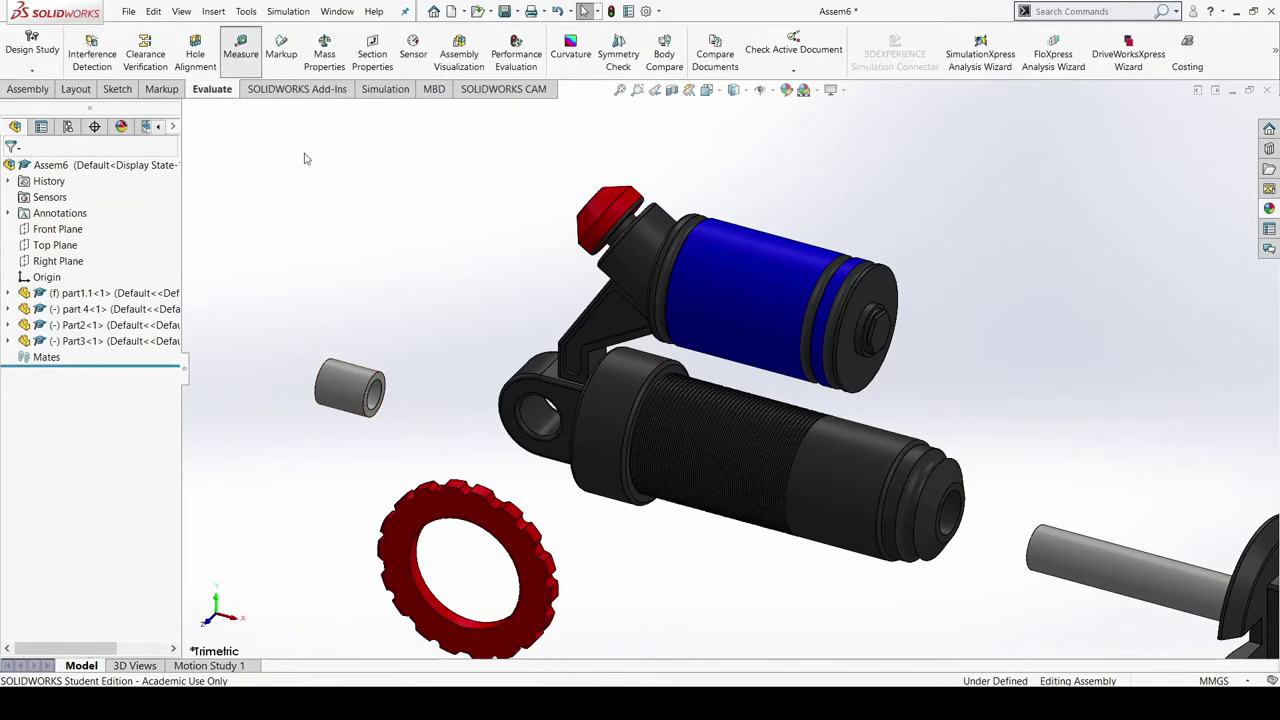
pyautogui.click(380, 379)
pyautogui.moveTo(337, 383); pyautogui.dragTo(386, 403, button='middle')
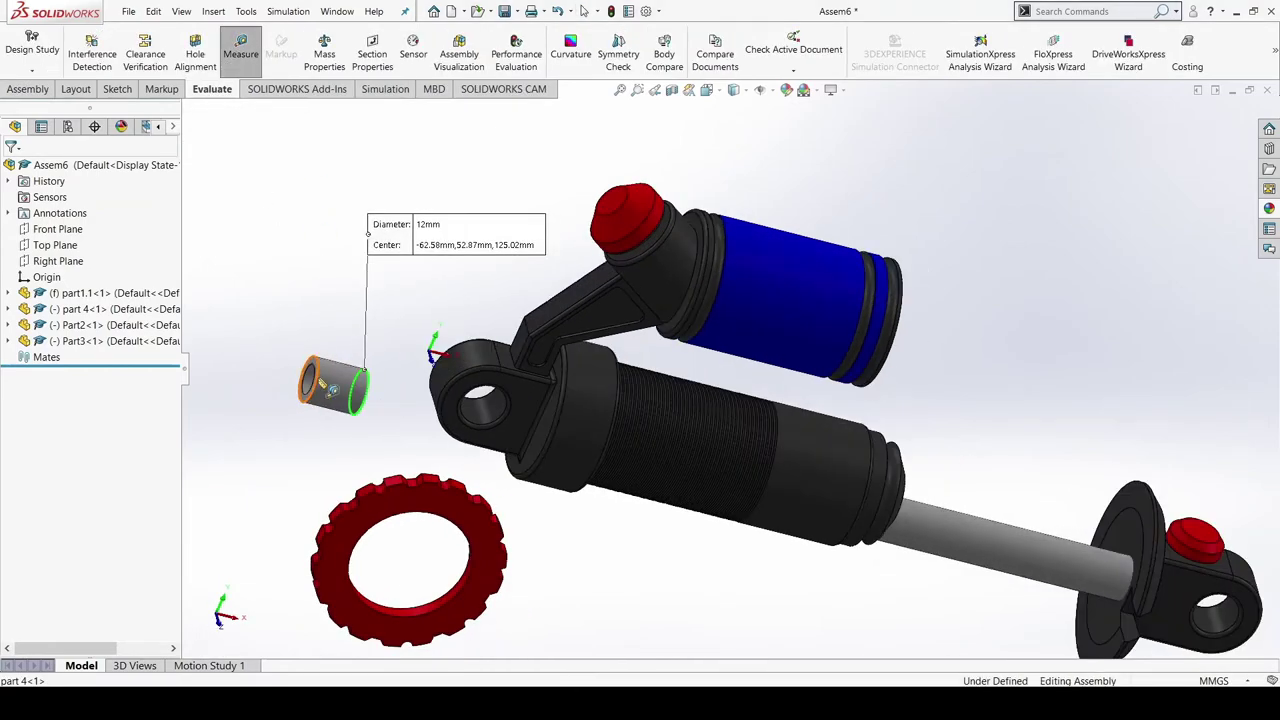
pyautogui.click(316, 377)
pyautogui.scroll(-3, 318, 445)
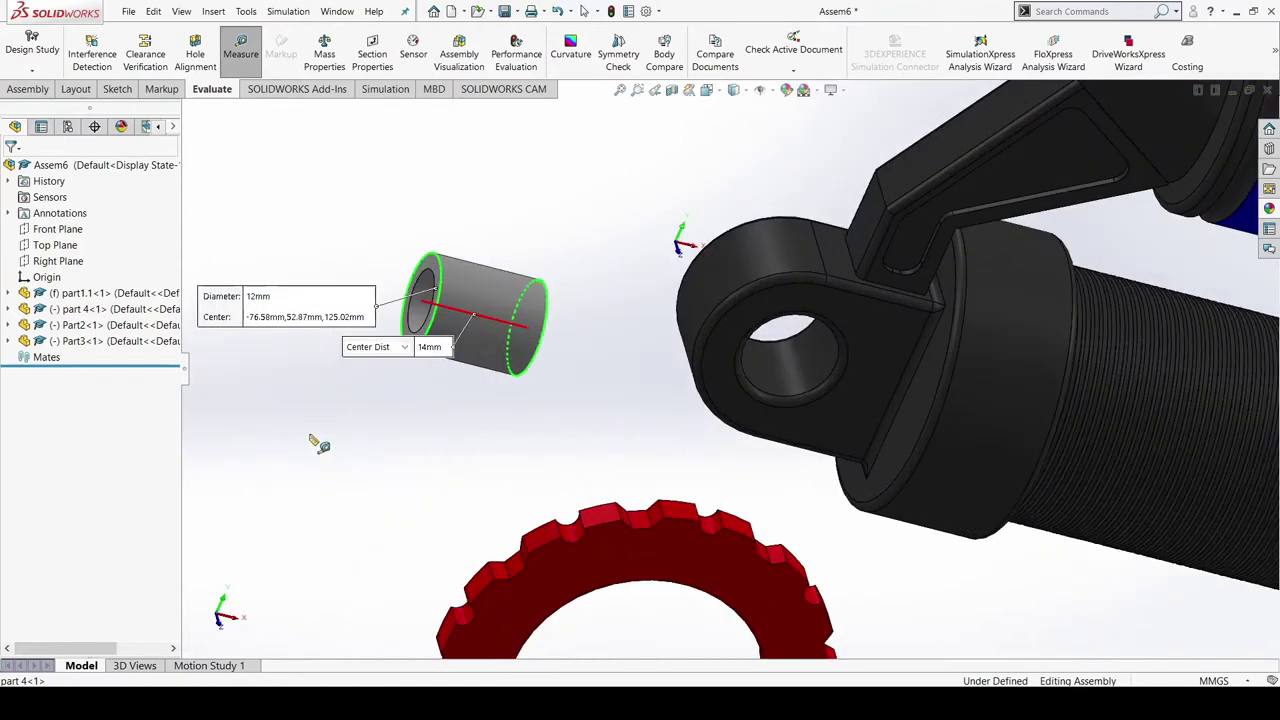
pyautogui.moveTo(449, 405); pyautogui.dragTo(429, 411, button='middle')
pyautogui.click(310, 234)
pyautogui.moveTo(366, 220); pyautogui.dragTo(564, 375, button='middle')
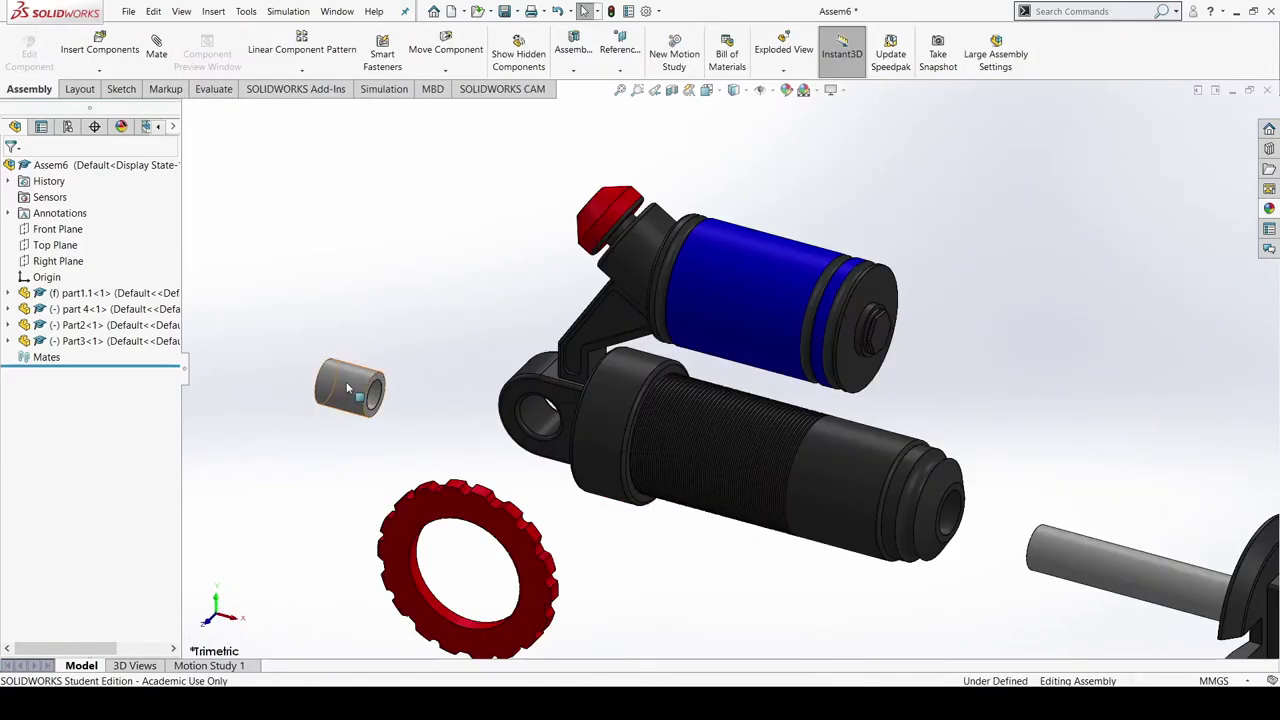
# Repeat the measurement between the bushing's two circular end edges and close the Measure tool
pyautogui.click(213, 89)
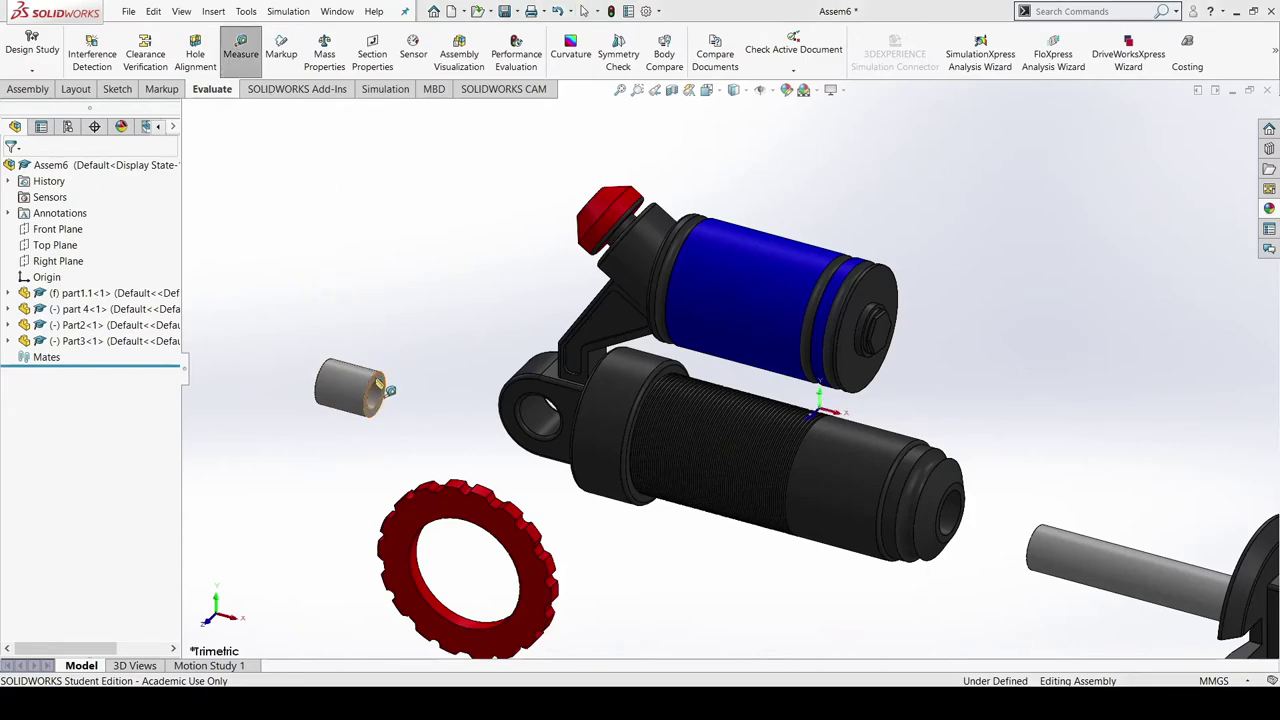
pyautogui.click(380, 385)
pyautogui.moveTo(380, 385); pyautogui.dragTo(322, 387, button='middle')
pyautogui.click(316, 376)
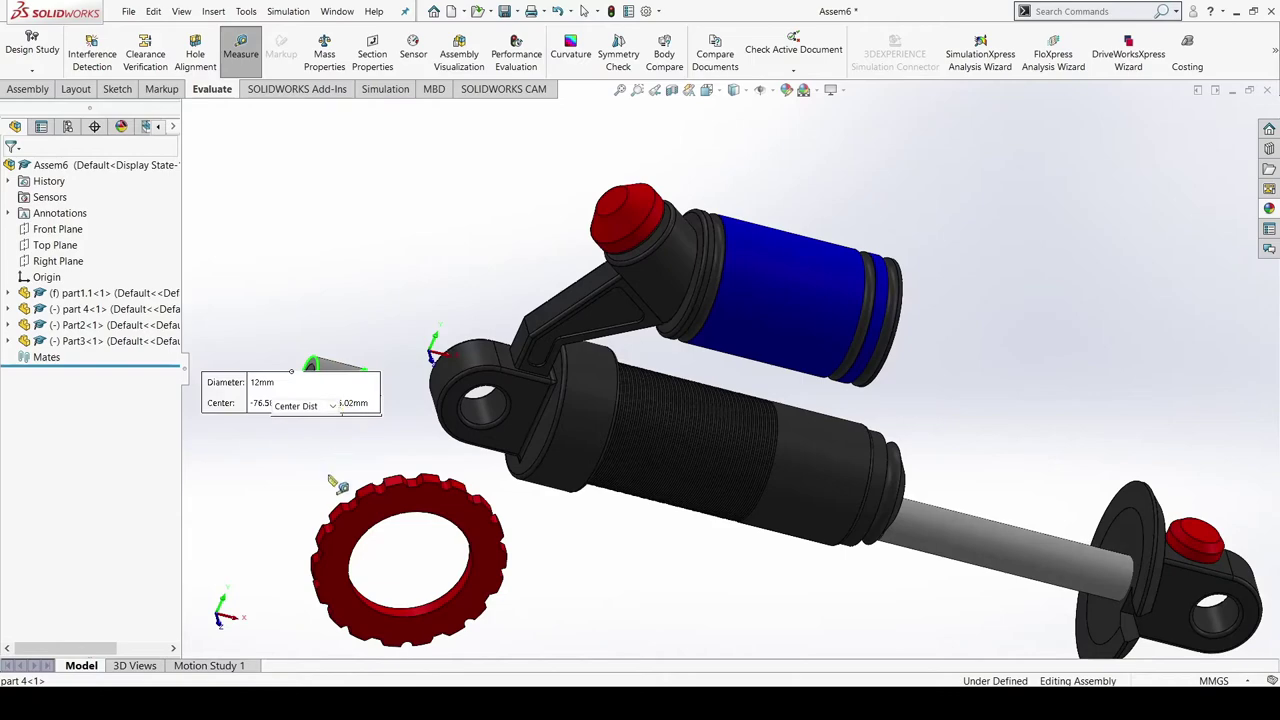
pyautogui.scroll(3, 318, 446)
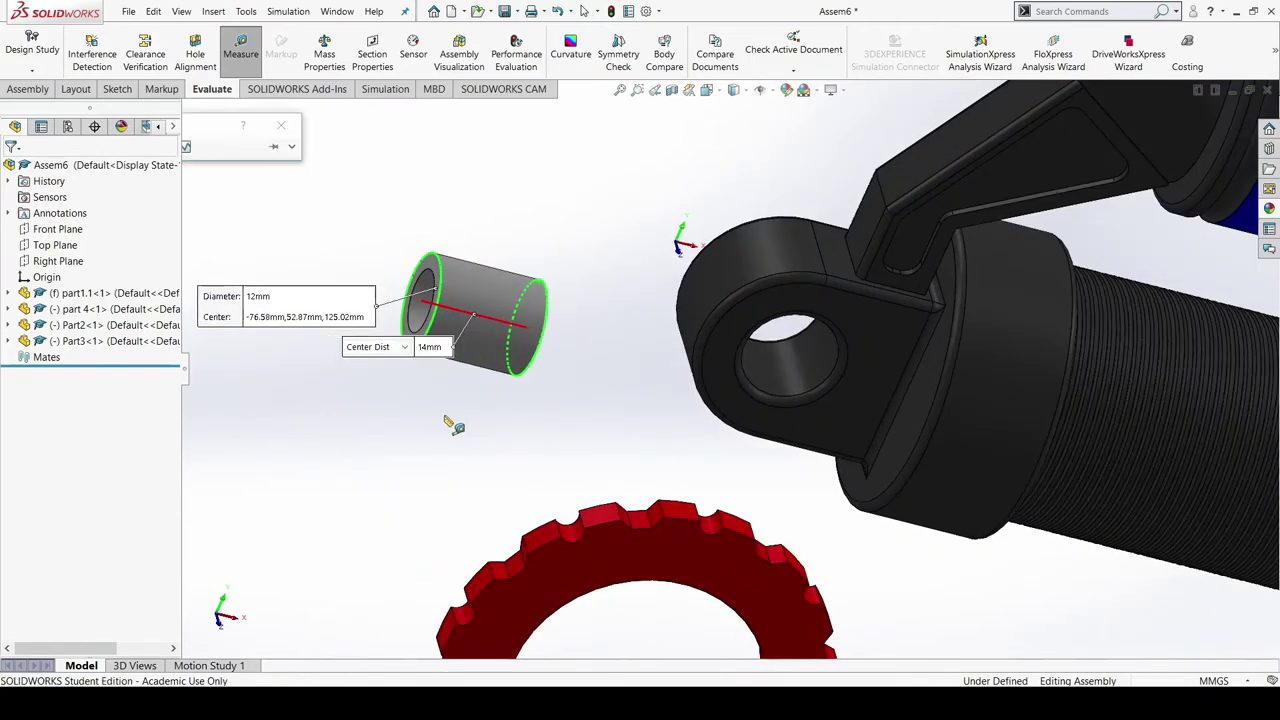
pyautogui.moveTo(451, 423); pyautogui.dragTo(424, 410, button='middle')
pyautogui.click(367, 220)
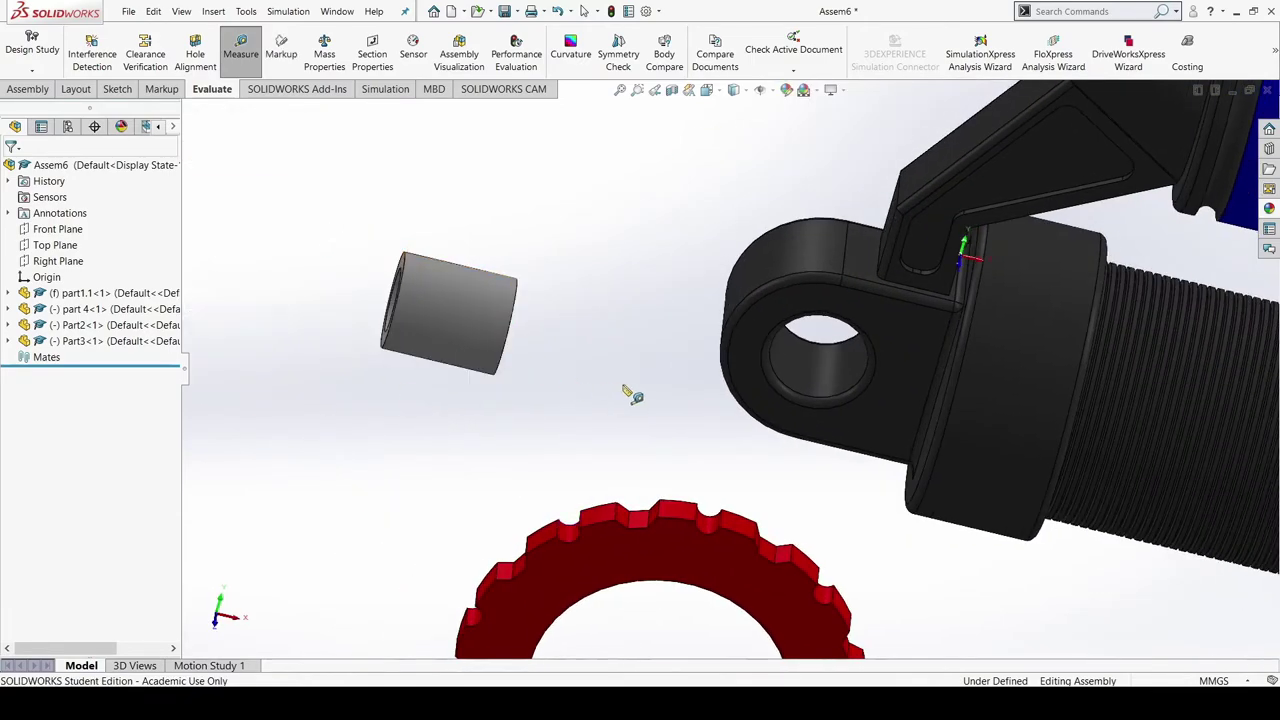
pyautogui.moveTo(631, 394); pyautogui.dragTo(570, 375, button='middle')
pyautogui.press('Escape')
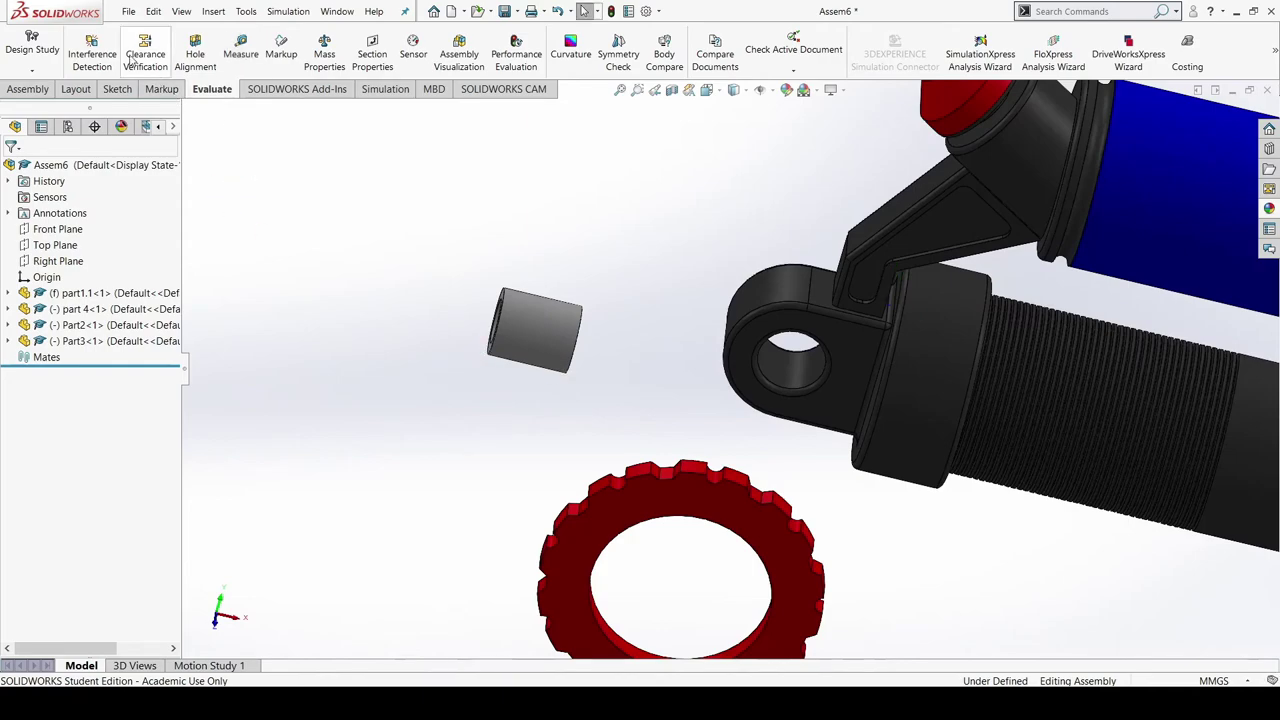
# Add a Concentric mate between the bushing's outer cylindrical face and the mounting eye hole of part1.1
pyautogui.scroll(4, 444, 375)
pyautogui.scroll(-1, 788, 448)
pyautogui.moveTo(788, 448); pyautogui.dragTo(866, 469, button='middle')
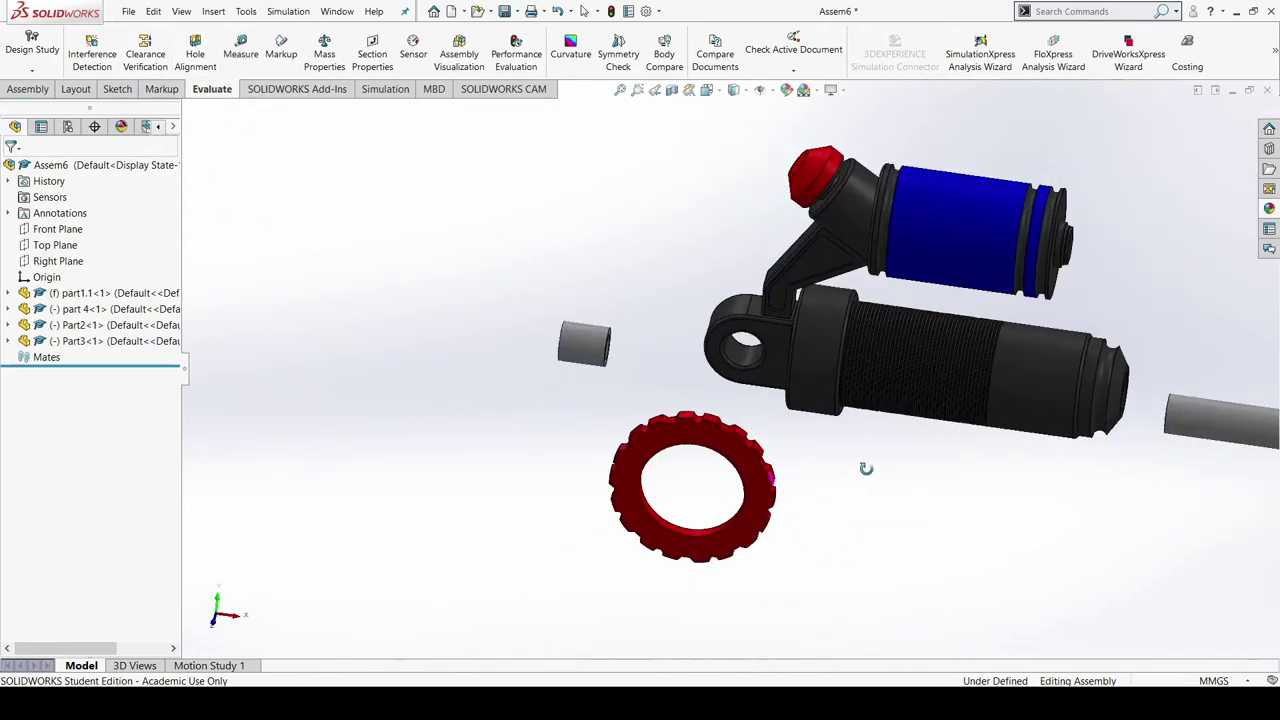
pyautogui.scroll(2, 800, 445)
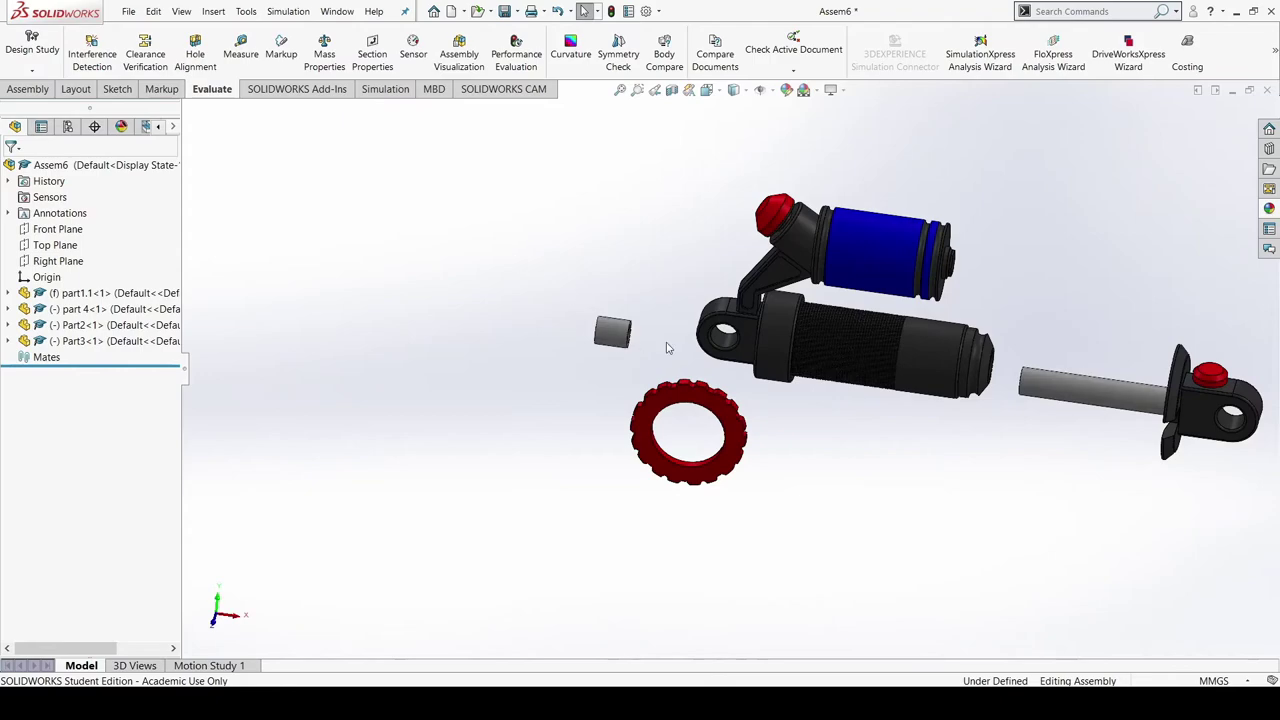
pyautogui.scroll(-2, 668, 347)
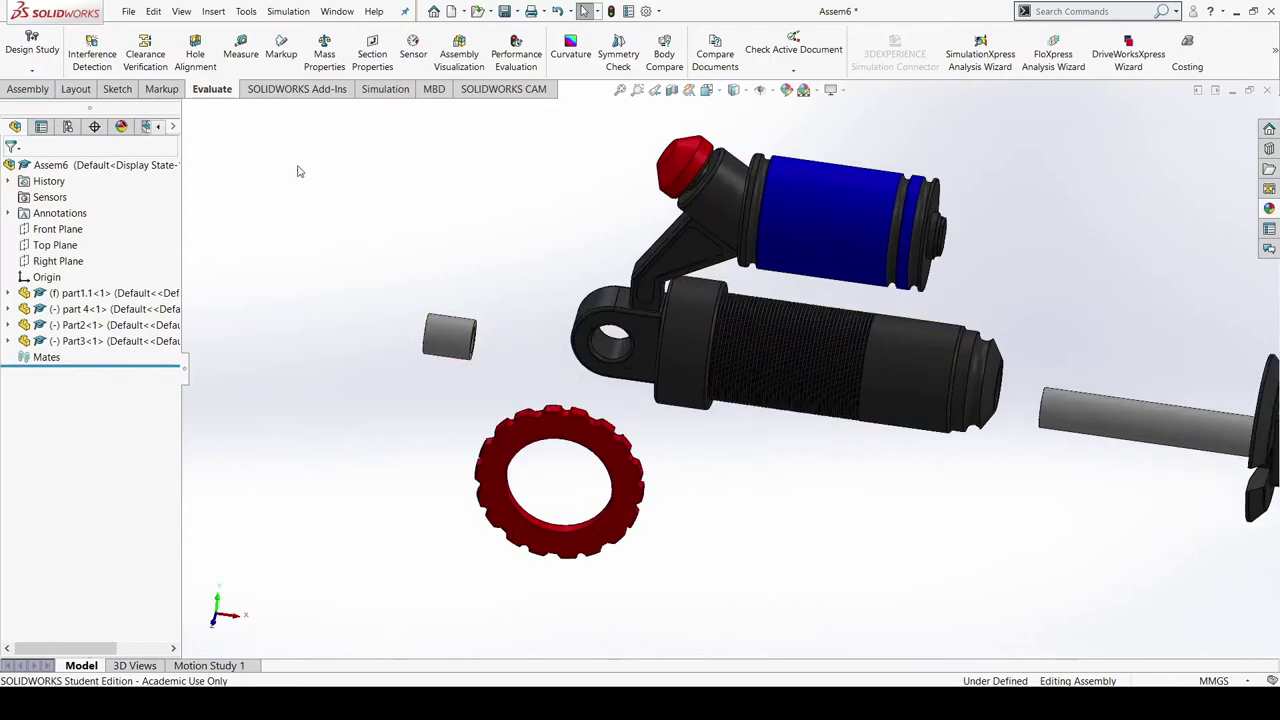
pyautogui.click(28, 89)
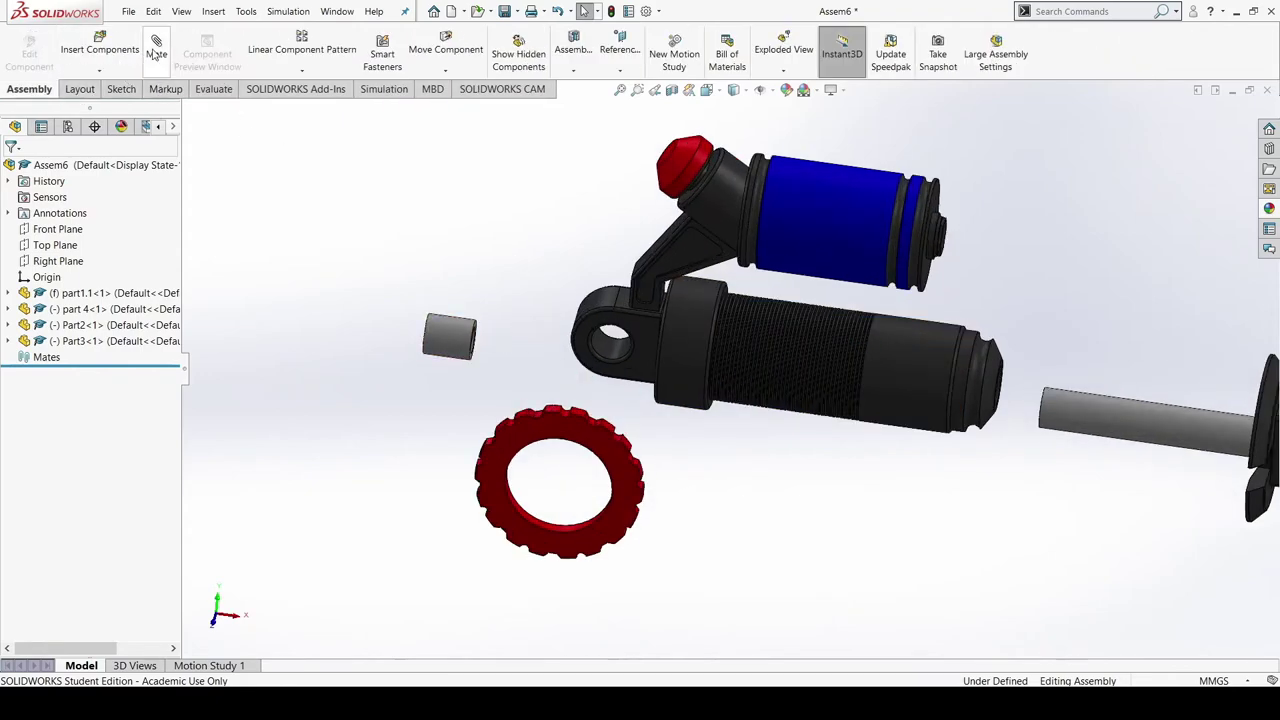
pyautogui.click(443, 331)
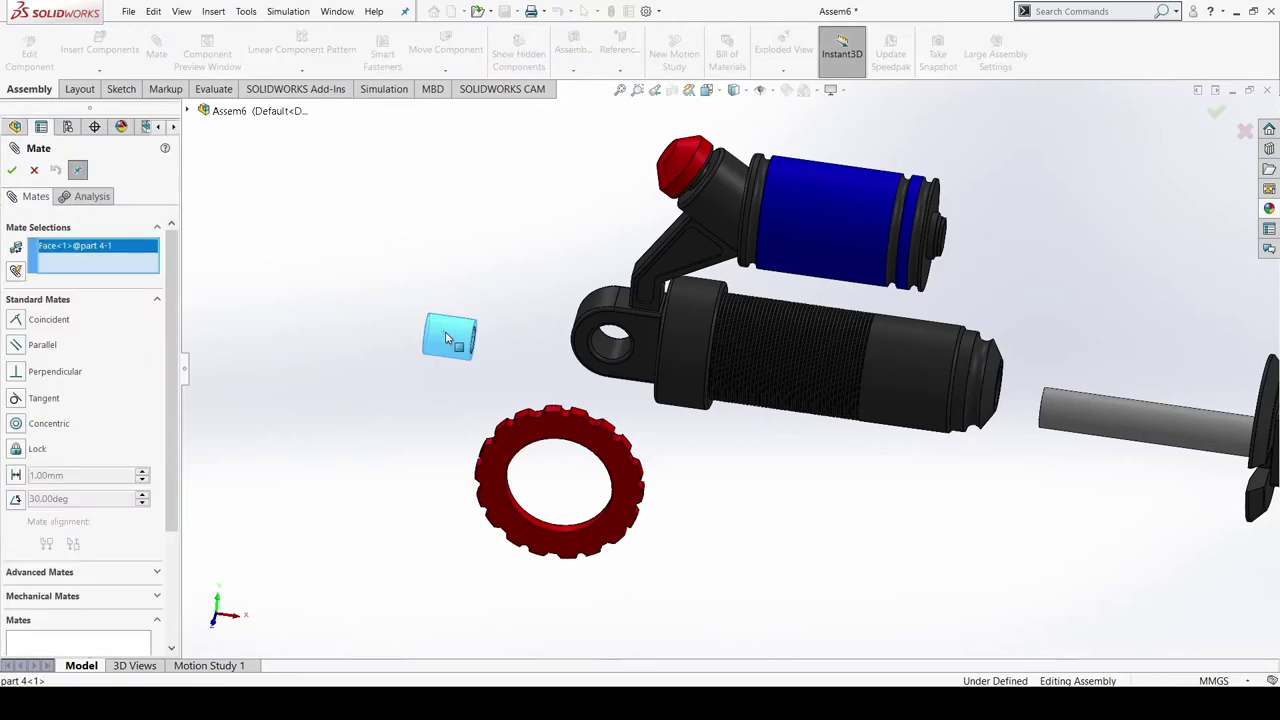
pyautogui.click(605, 345)
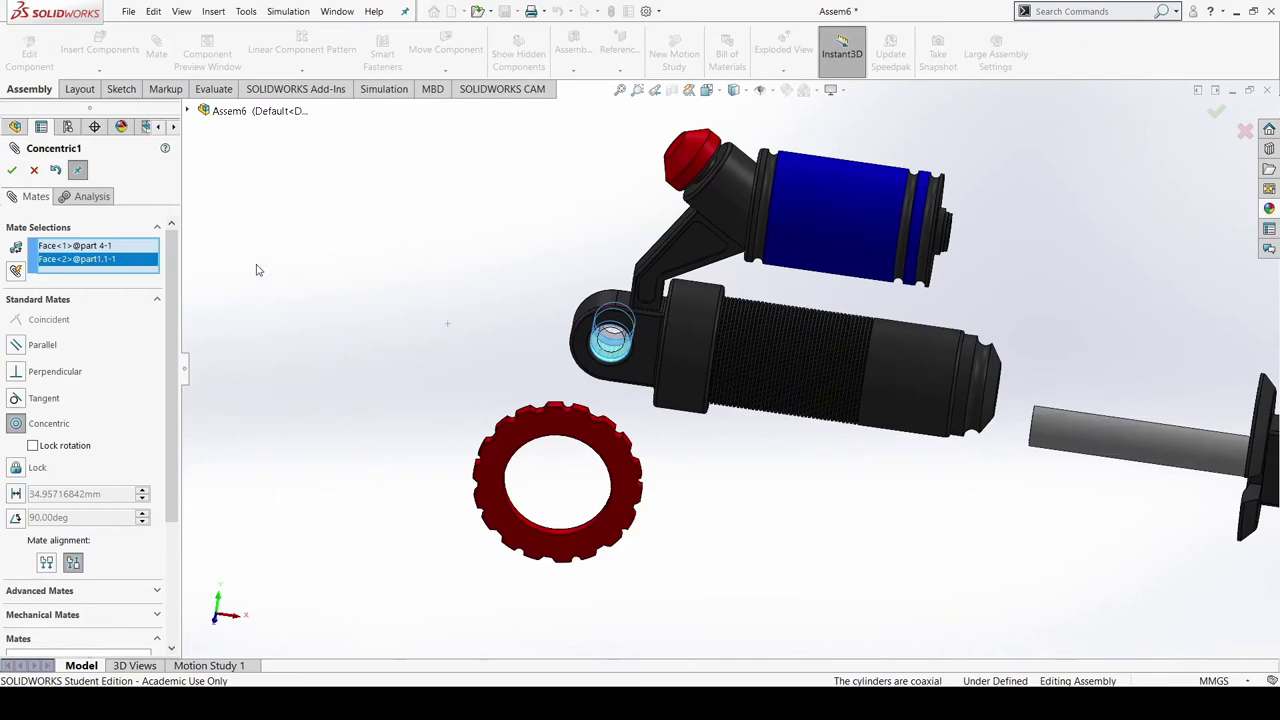
pyautogui.click(10, 172)
# Add a Coincident mate between the bushing's end face and the flat side face of part1.1's mounting eye
pyautogui.scroll(-3, 530, 290)
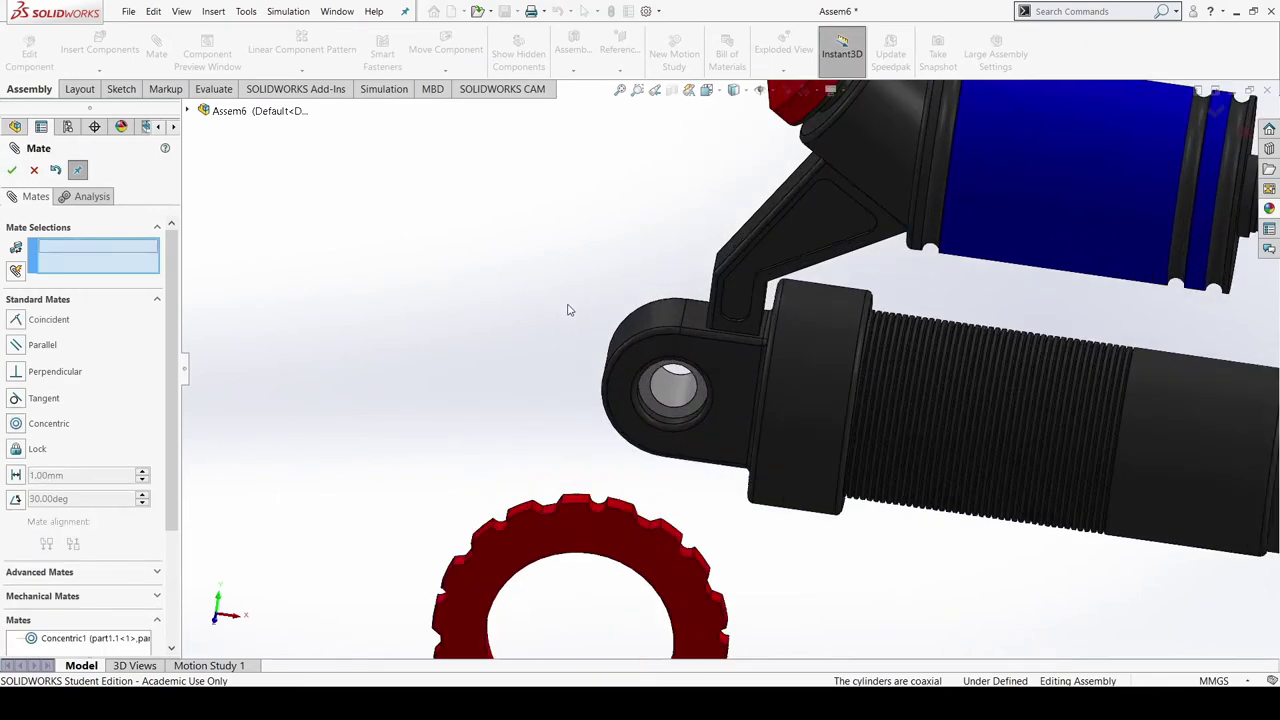
pyautogui.click(685, 420)
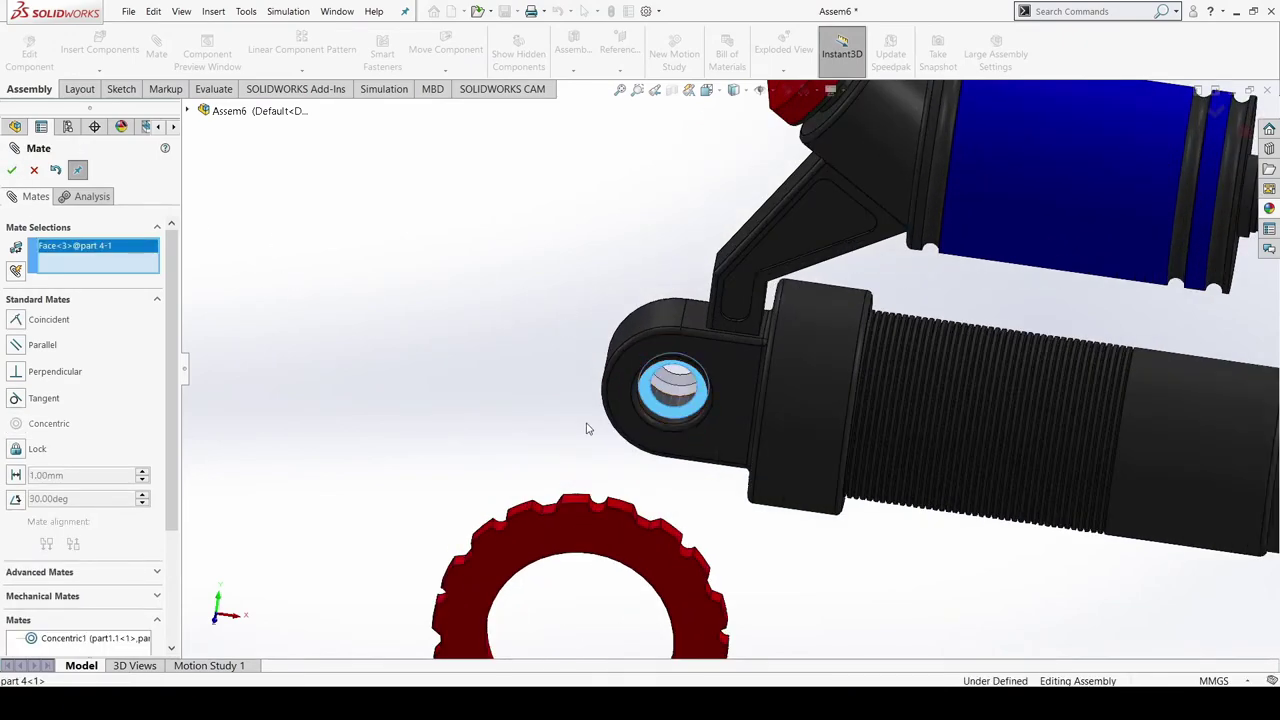
pyautogui.click(666, 447)
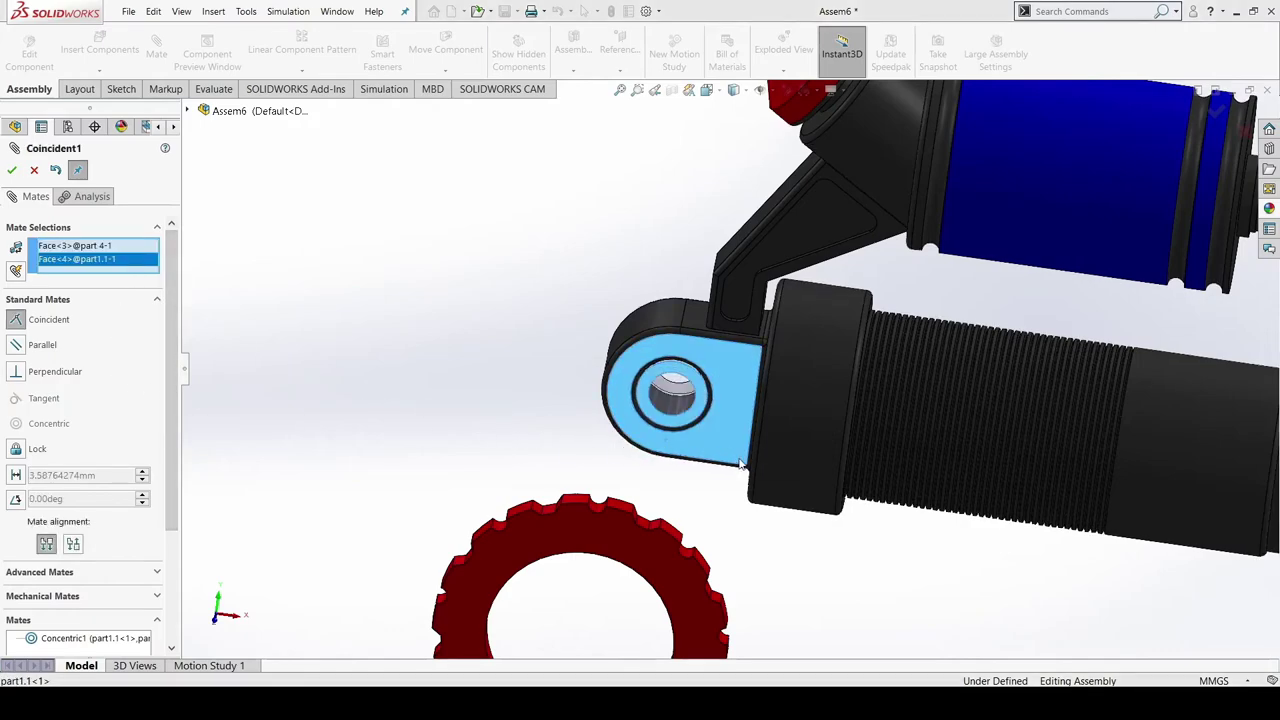
pyautogui.scroll(1, 700, 400)
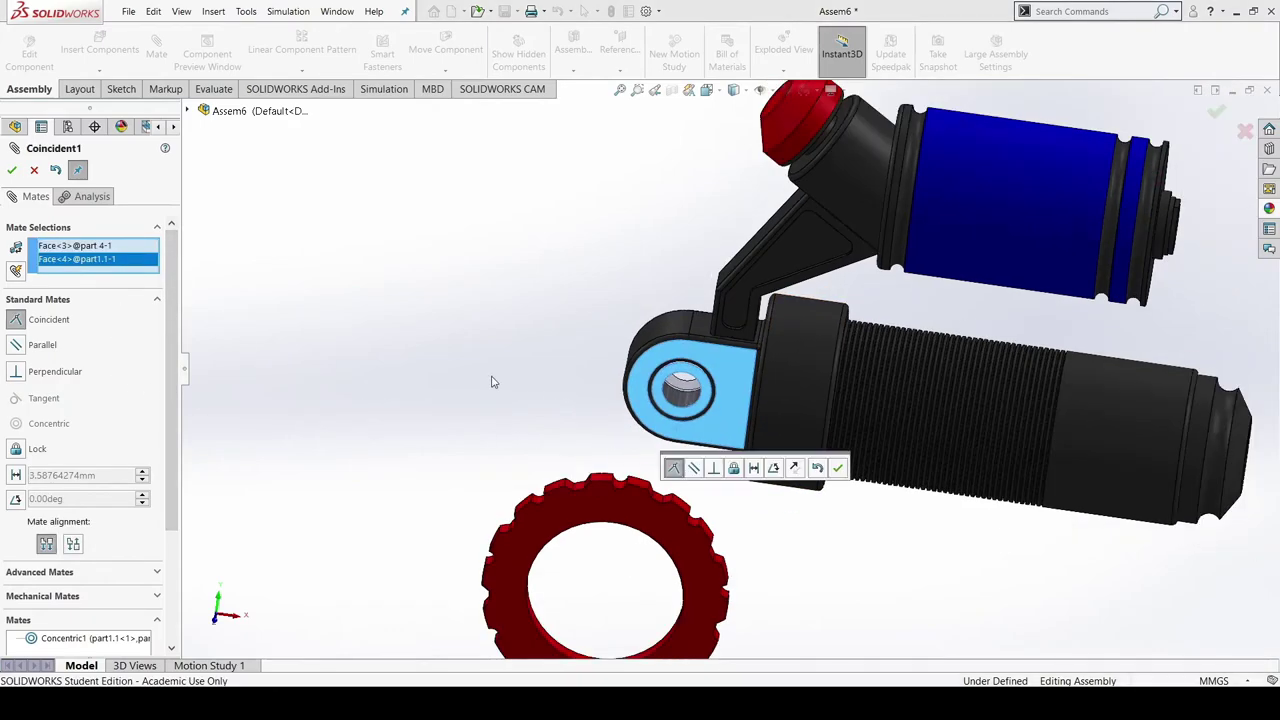
pyautogui.moveTo(491, 383); pyautogui.dragTo(591, 425, button='middle')
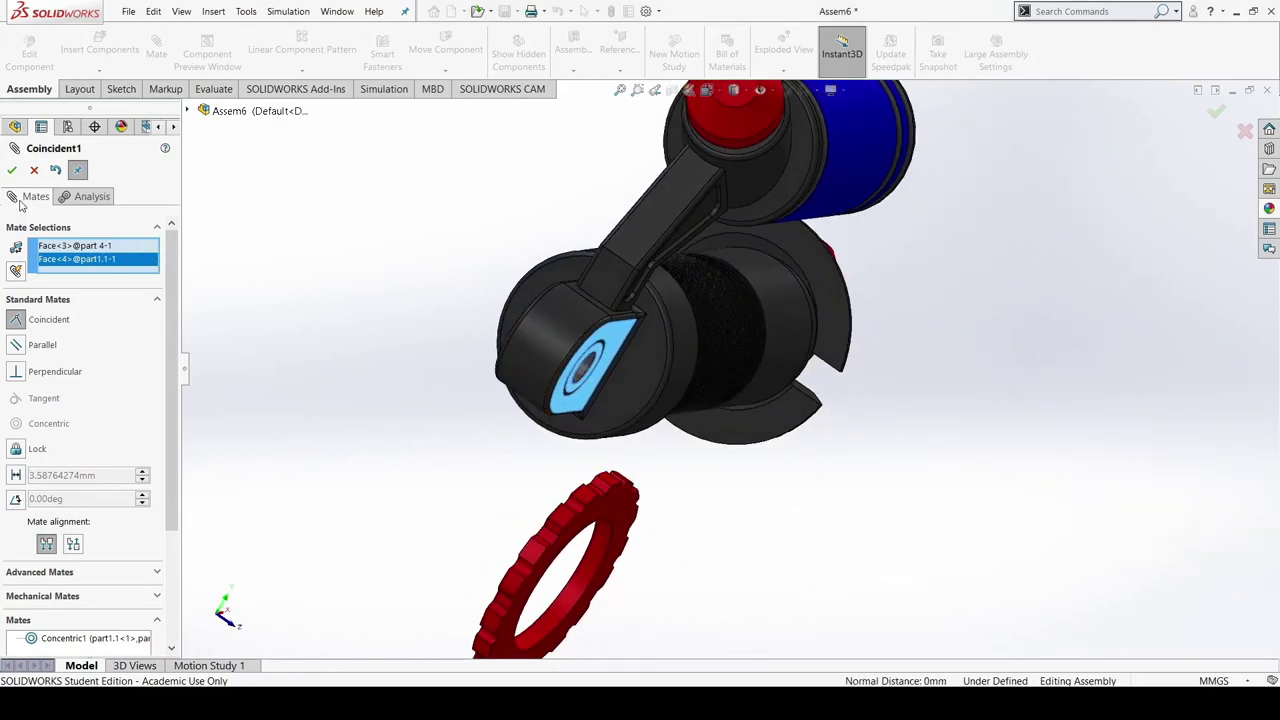
pyautogui.click(12, 170)
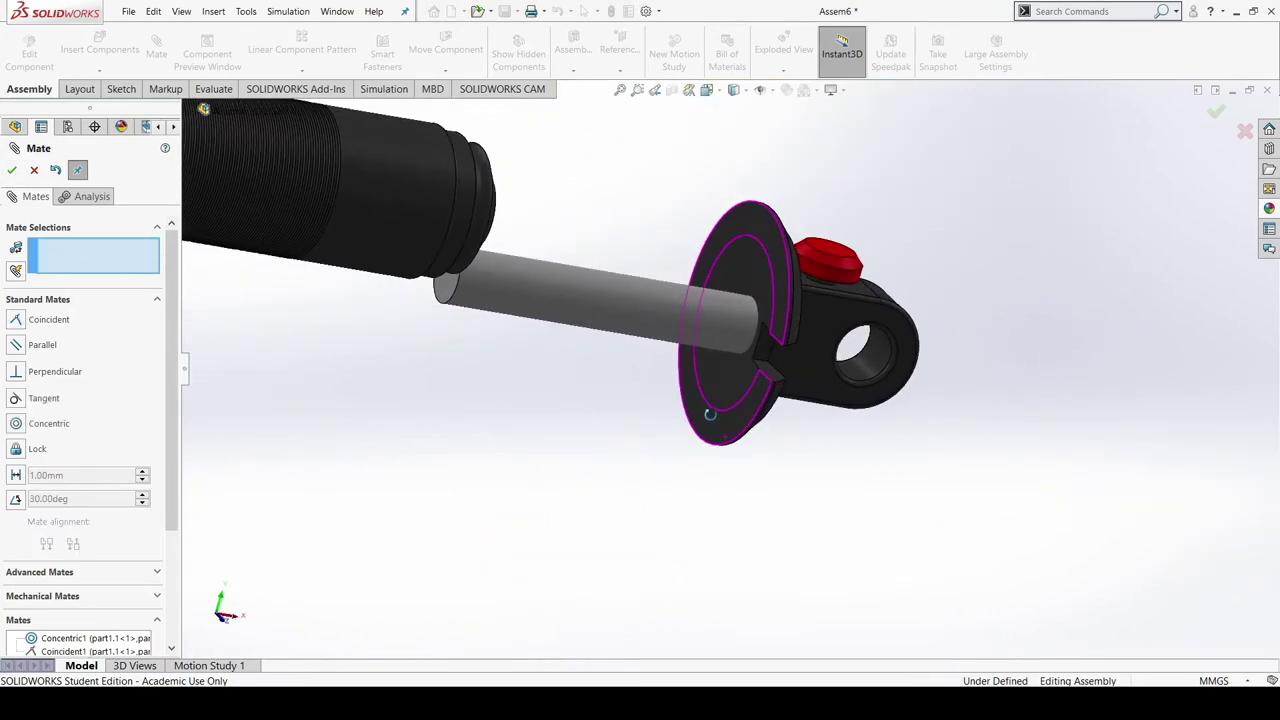
# Examine the bushing's fit in the mounting eye from several angles and finish the Mate command
pyautogui.moveTo(709, 413); pyautogui.dragTo(646, 414, button='middle')
pyautogui.scroll(-2, 494, 374)
pyautogui.scroll(4, 646, 414)
pyautogui.scroll(-4, 394, 259)
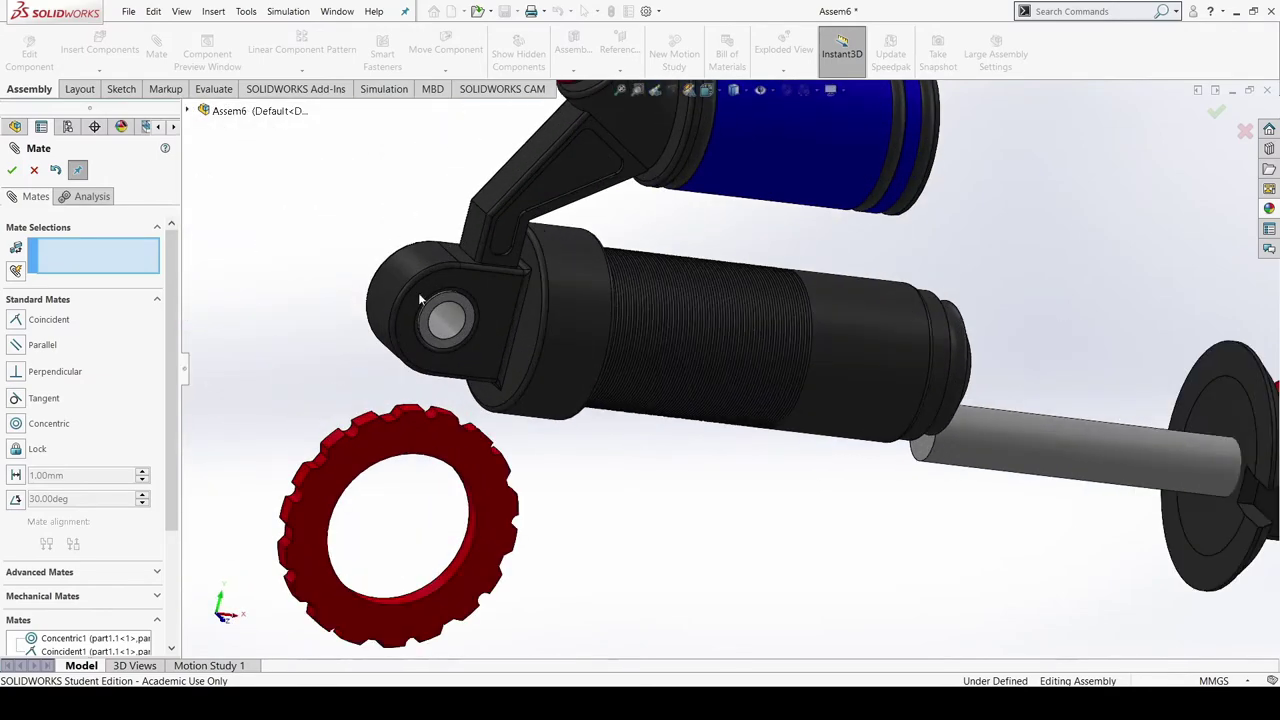
pyautogui.scroll(-2, 420, 298)
pyautogui.moveTo(697, 594); pyautogui.dragTo(665, 588, button='middle')
pyautogui.scroll(2, 680, 578)
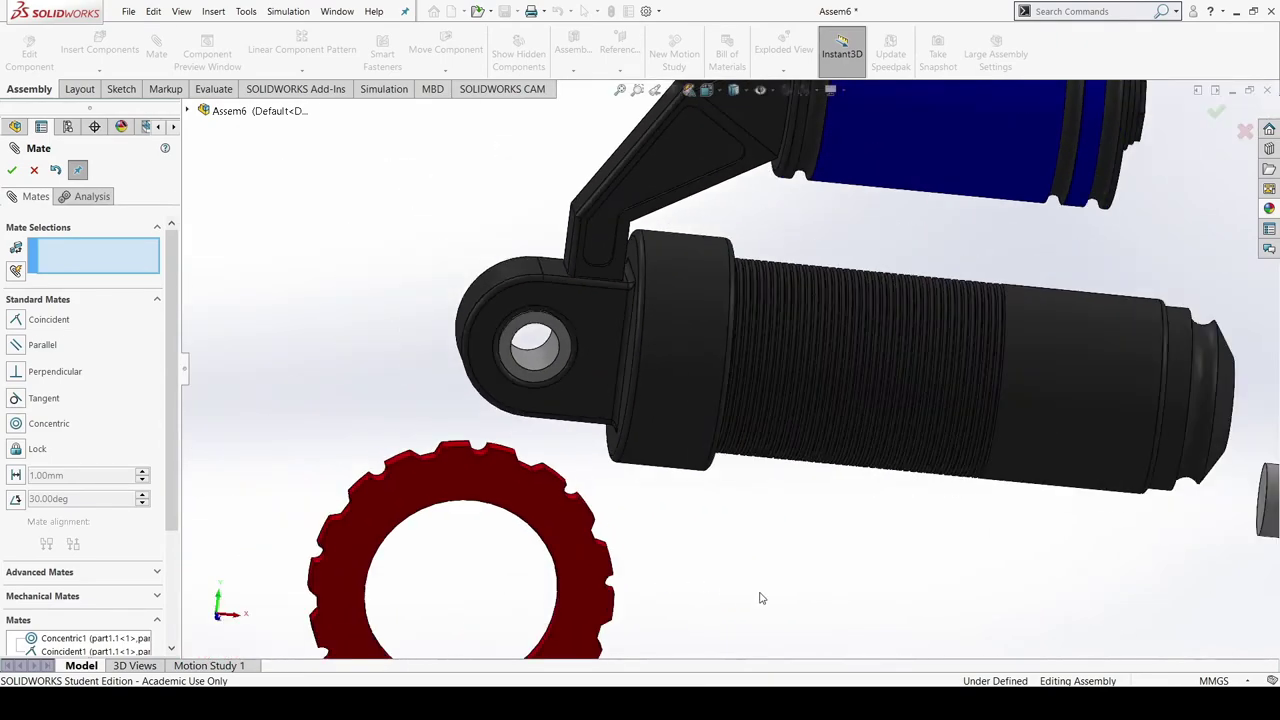
pyautogui.scroll(4, 760, 580)
pyautogui.scroll(-2, 1012, 538)
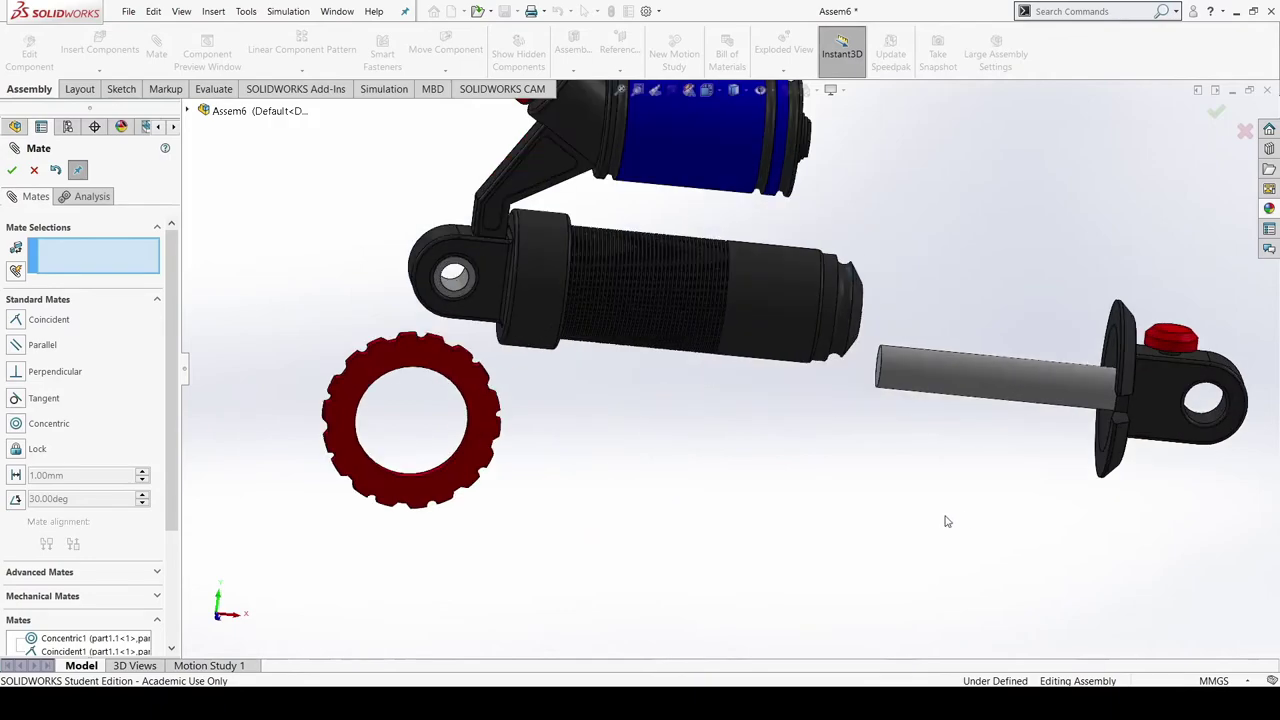
pyautogui.click(12, 170)
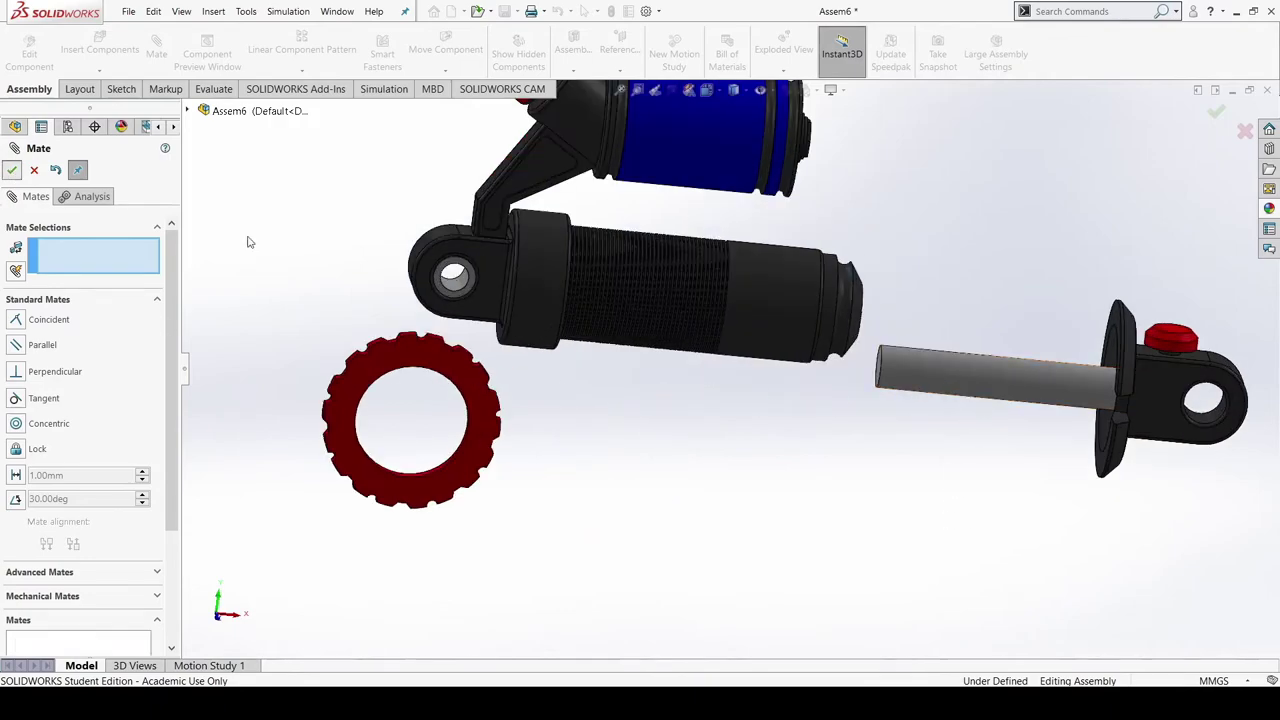
pyautogui.click(1014, 383)
pyautogui.moveTo(960, 497); pyautogui.dragTo(883, 517, button='middle')
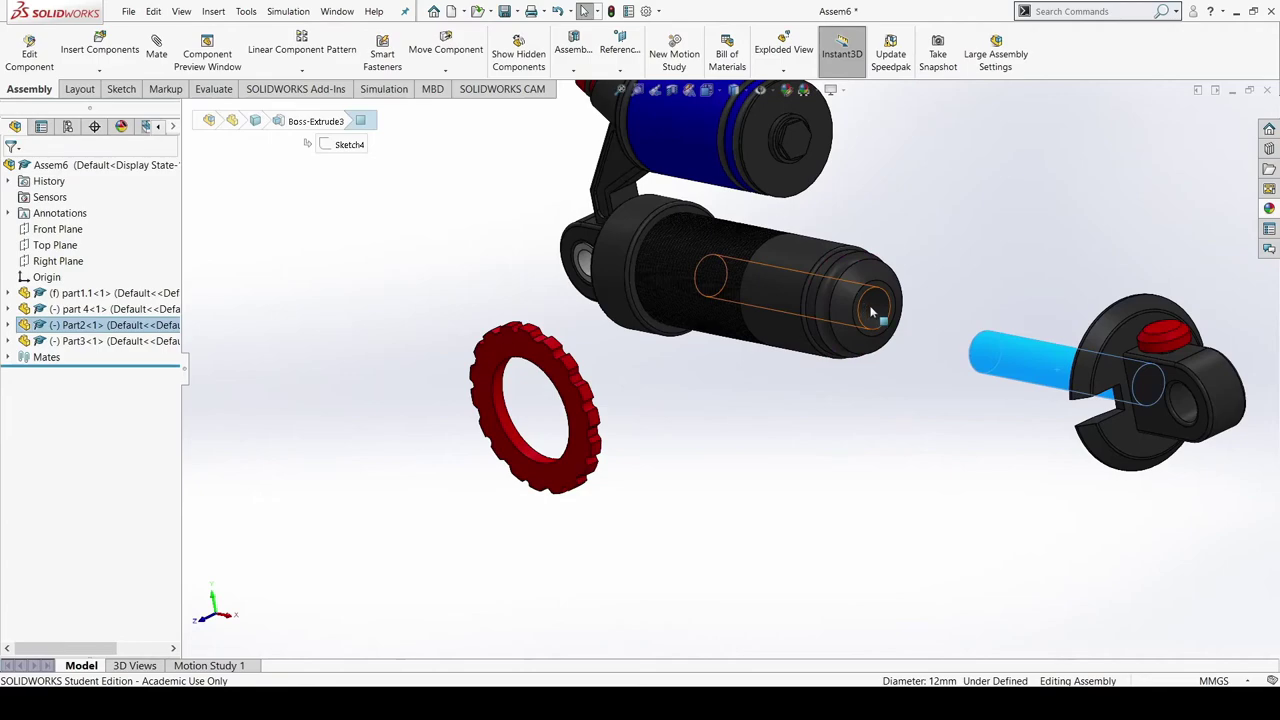
pyautogui.click(156, 48)
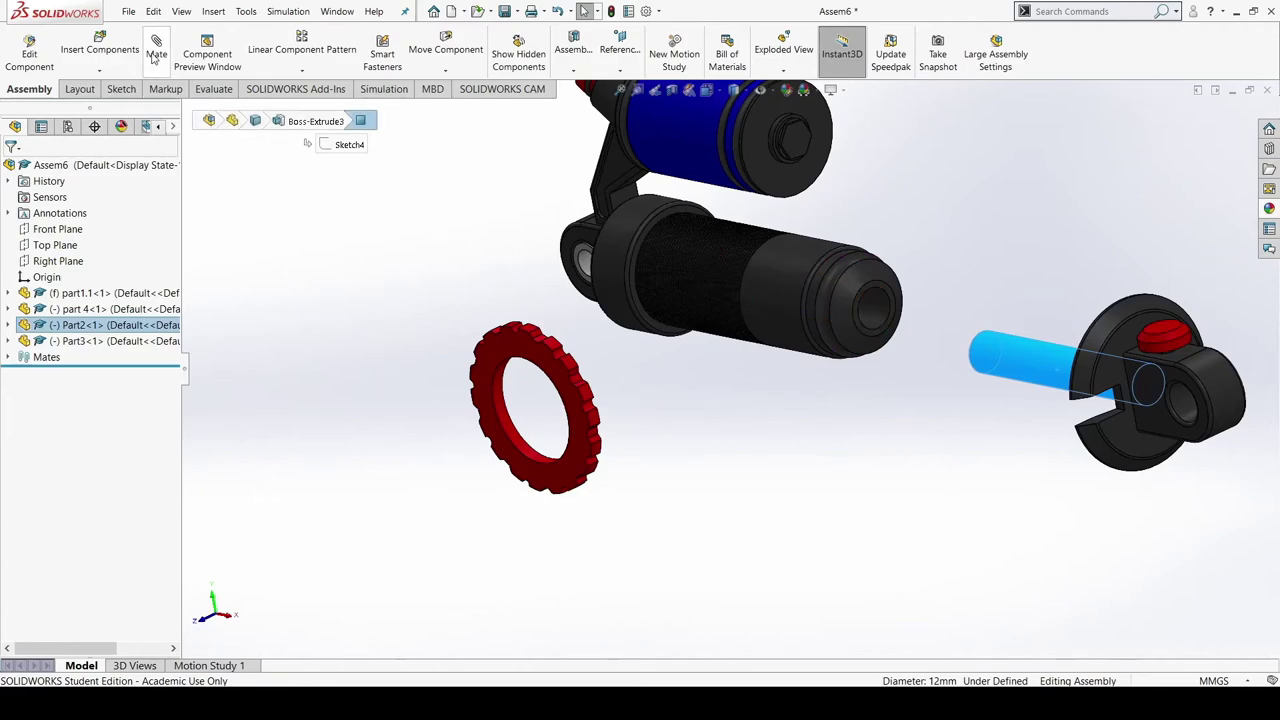
pyautogui.click(887, 310)
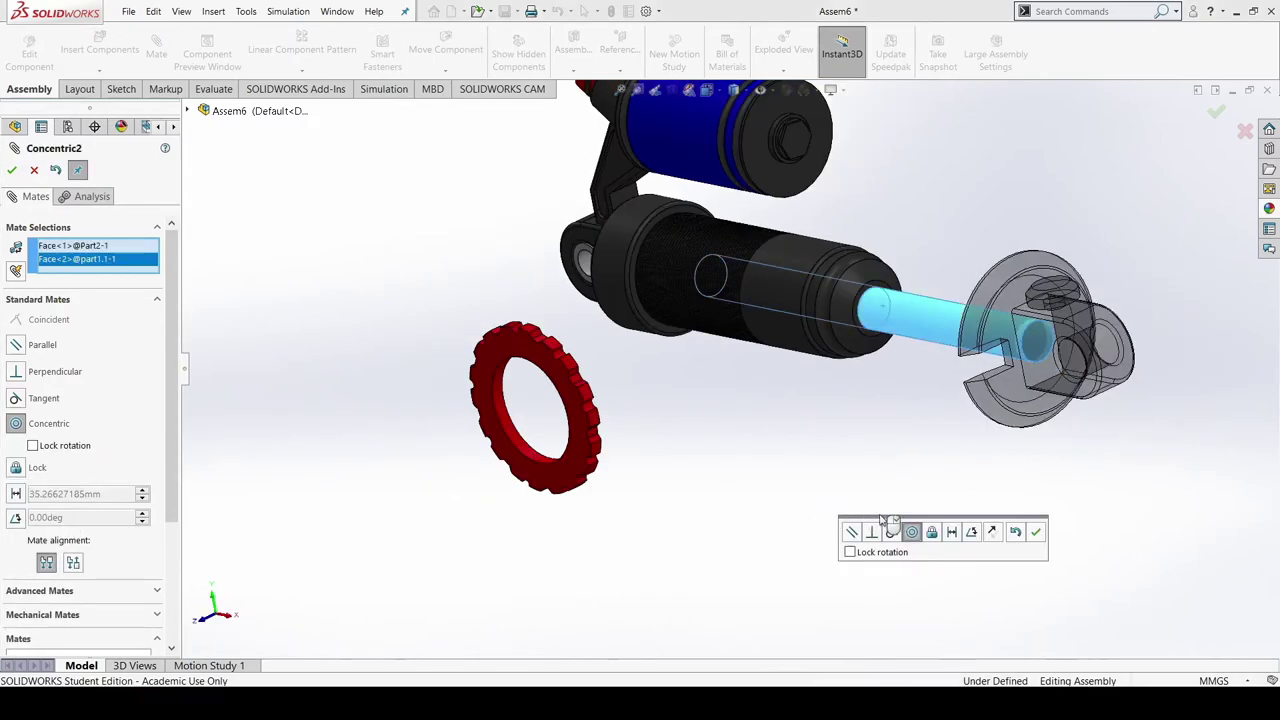
pyautogui.moveTo(1030, 515); pyautogui.dragTo(910, 533, button='middle')
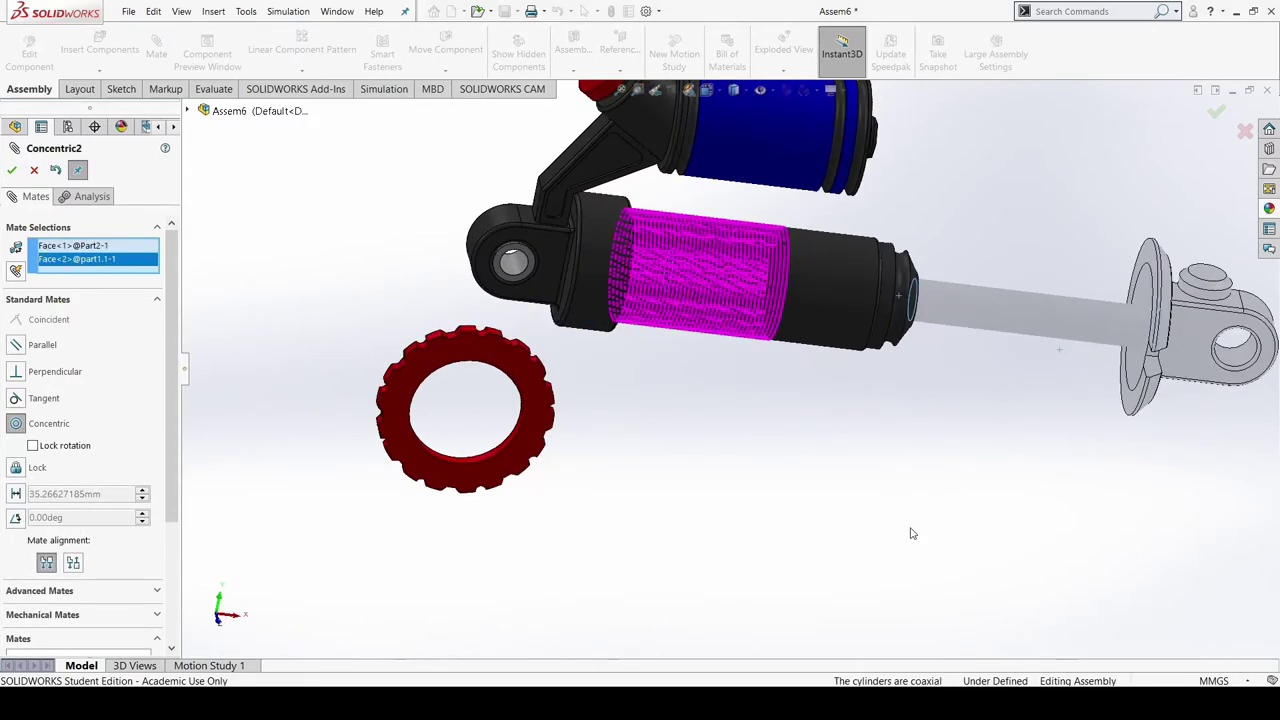
pyautogui.click(34, 171)
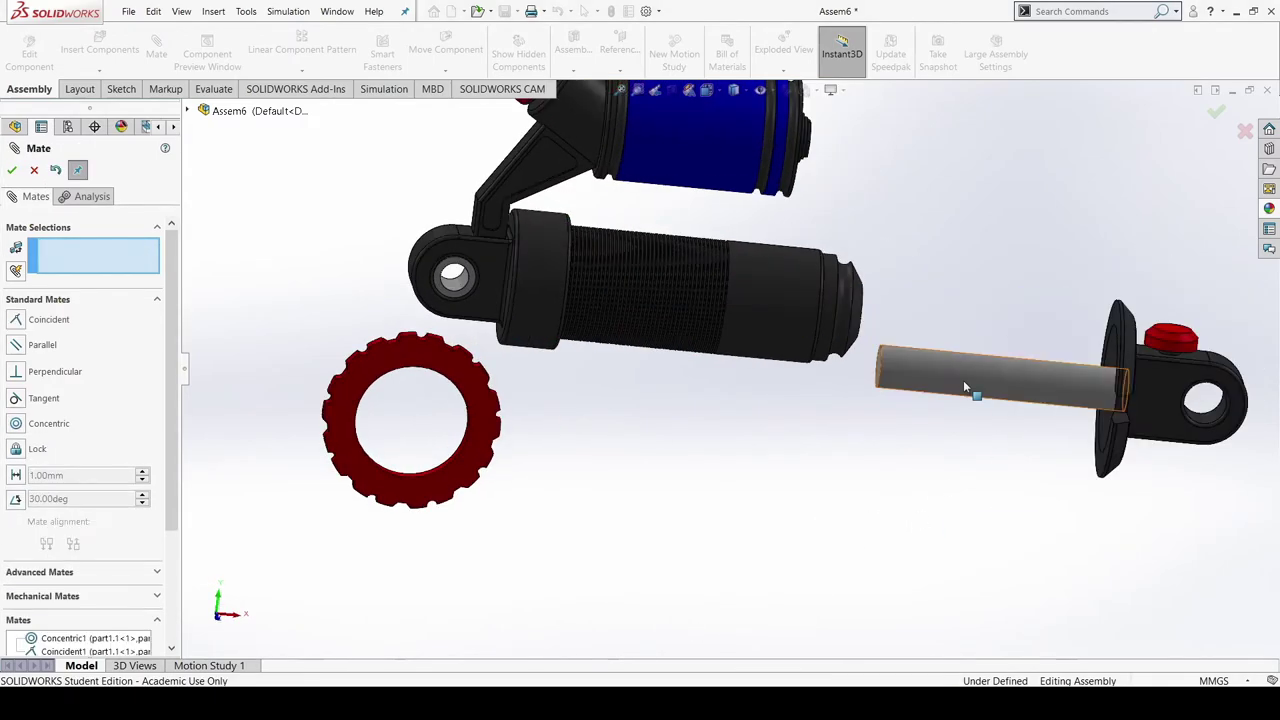
pyautogui.click(11, 170)
# Add a Concentric mate between Part2's cylindrical shaft and the bore at the free end of part1.1's body
pyautogui.click(1014, 376)
pyautogui.moveTo(1014, 376); pyautogui.dragTo(880, 423, button='middle')
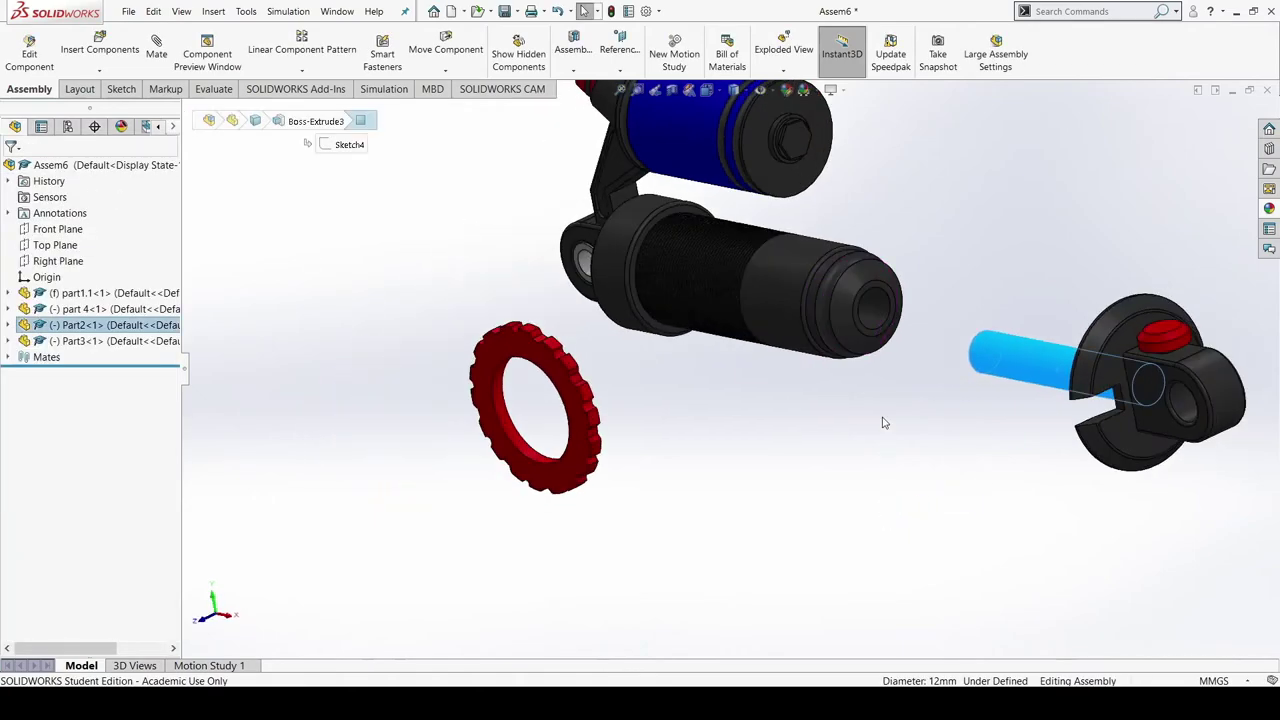
pyautogui.click(841, 310)
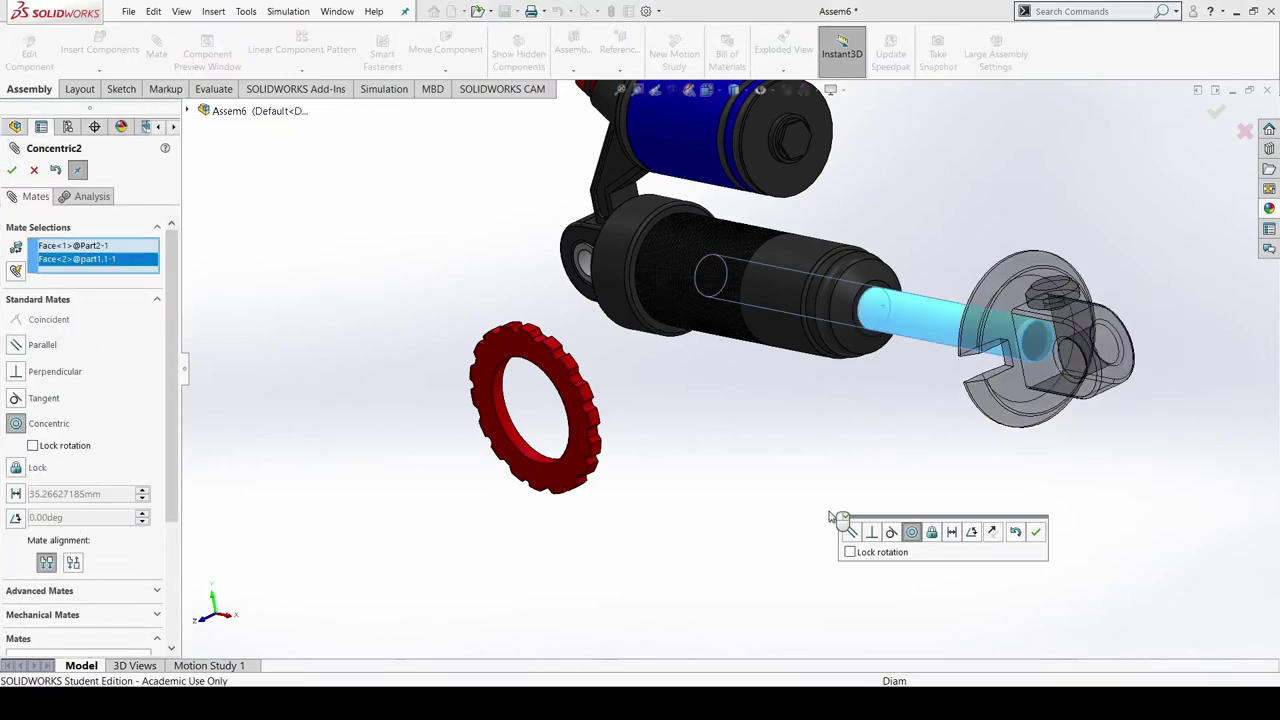
pyautogui.moveTo(830, 517); pyautogui.dragTo(909, 526, button='middle')
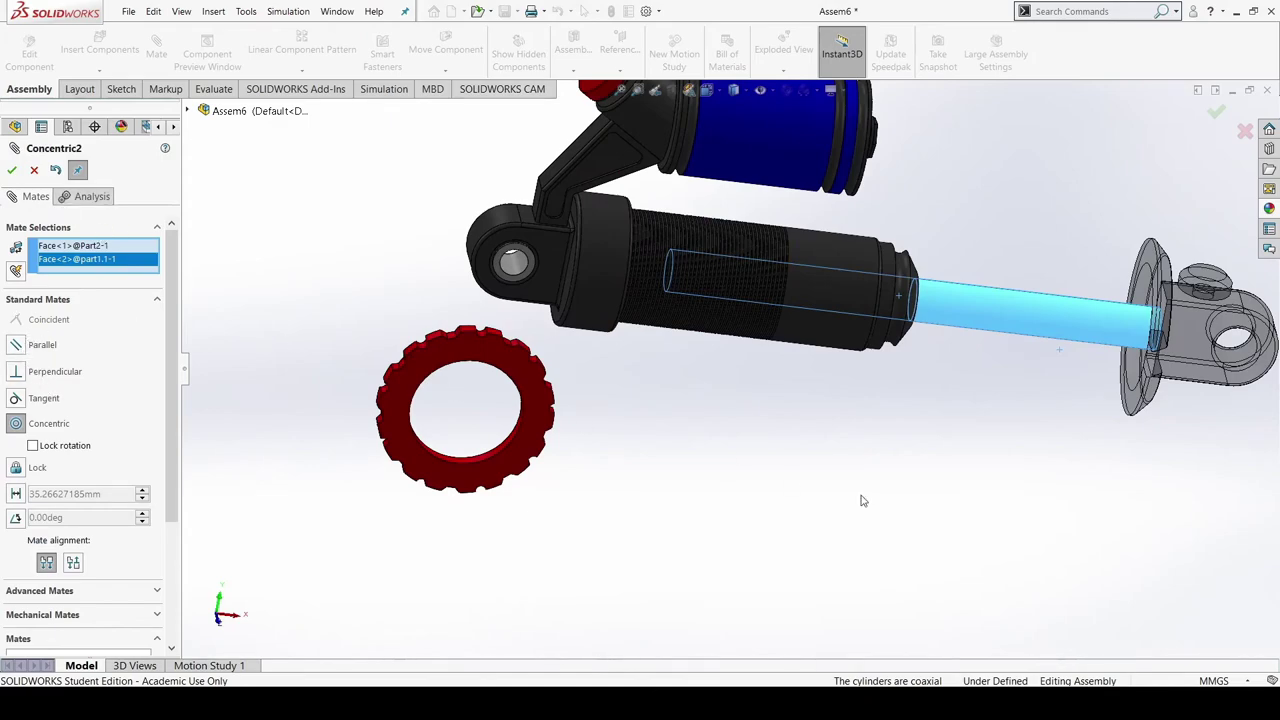
pyautogui.press('Return')
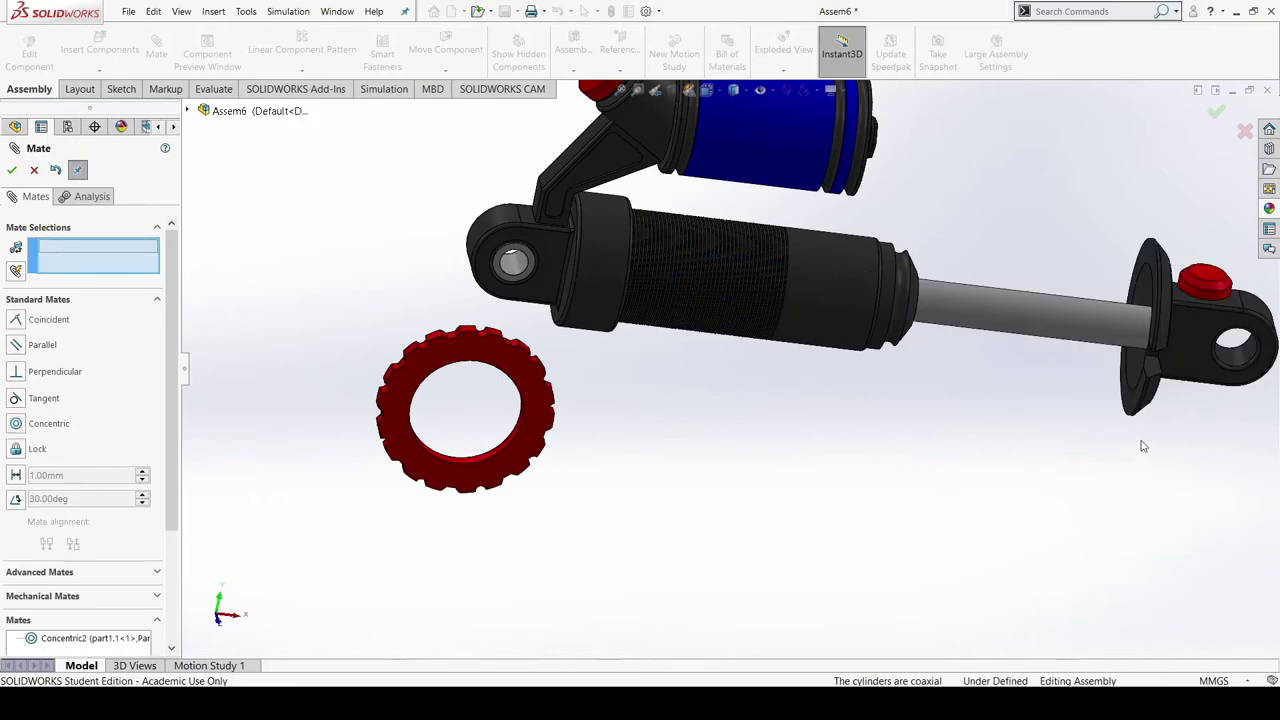
# Try a Parallel mate between the flat side faces of Part2's eye and part1.1's mounting eye, and undo it
pyautogui.click(1217, 352)
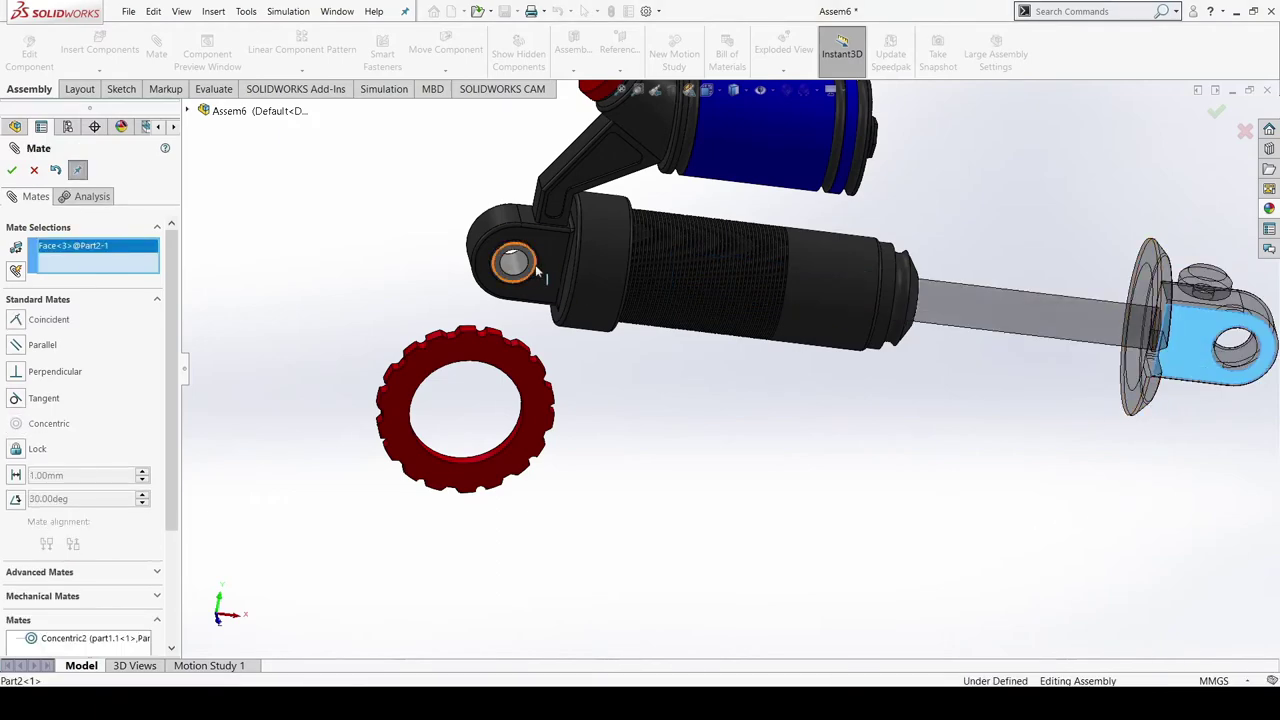
pyautogui.click(502, 260)
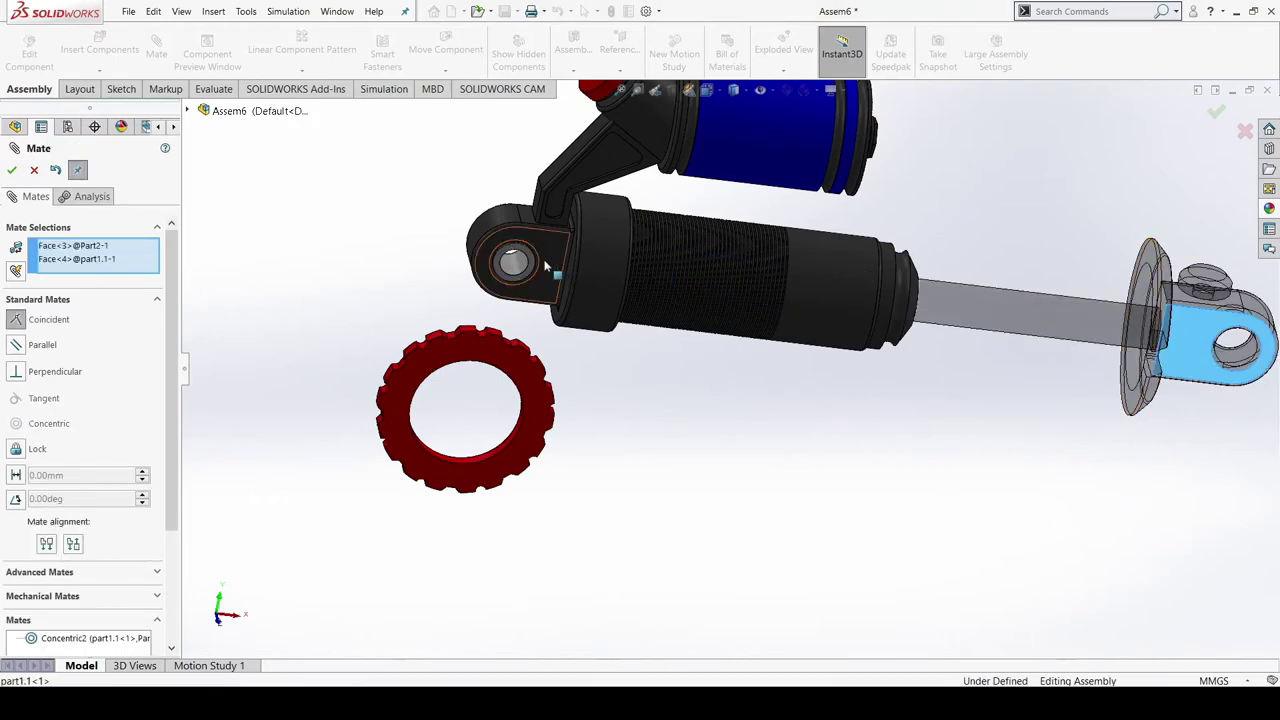
pyautogui.click(22, 348)
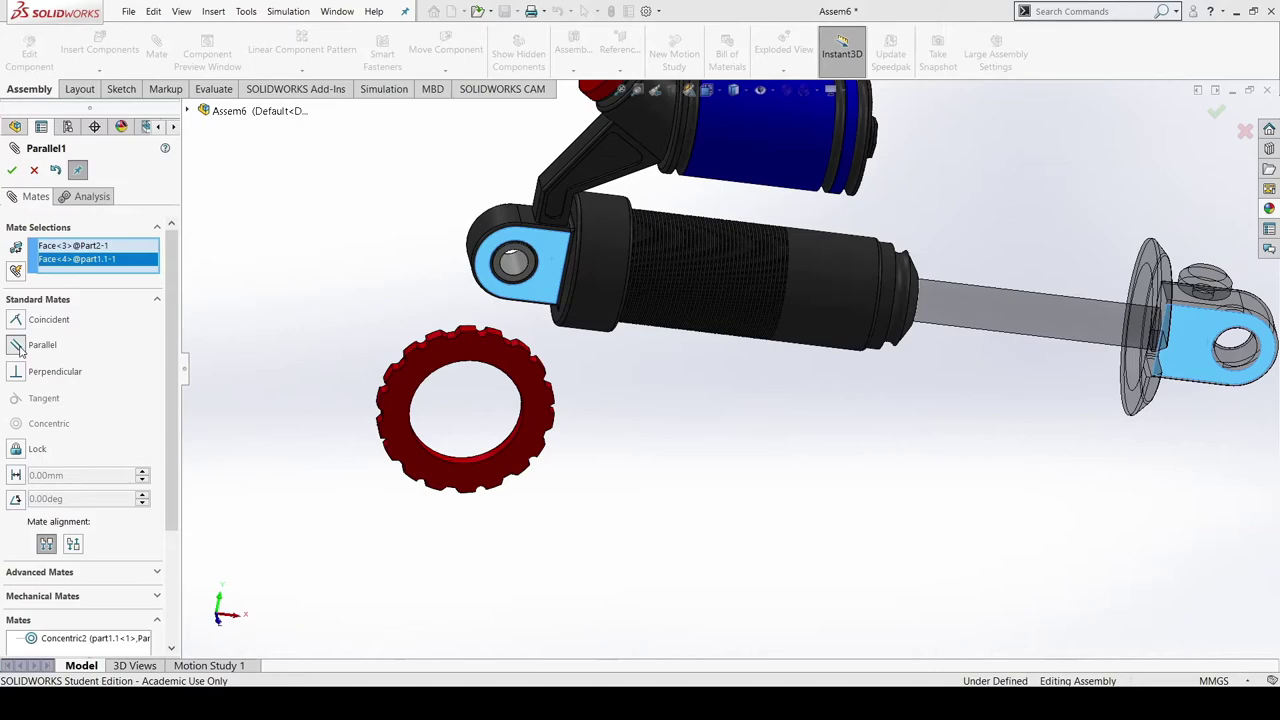
pyautogui.click(11, 170)
pyautogui.moveTo(897, 494); pyautogui.dragTo(894, 463, button='middle')
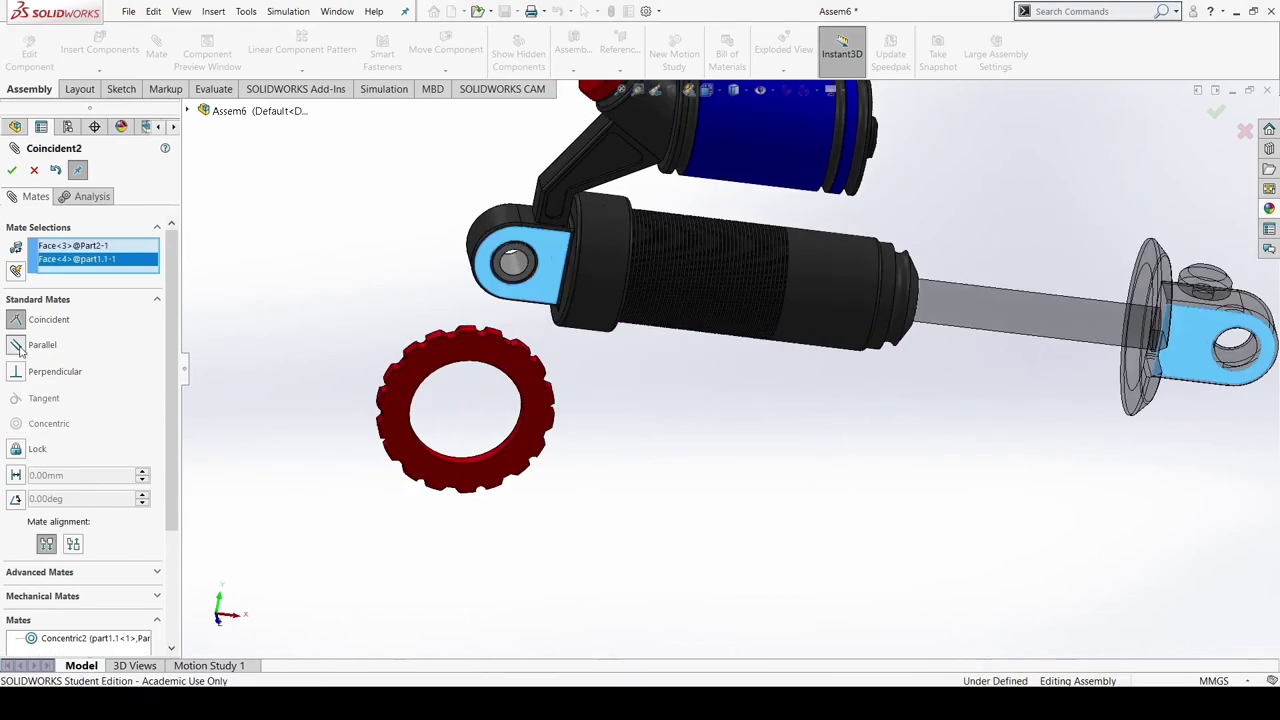
pyautogui.click(20, 348)
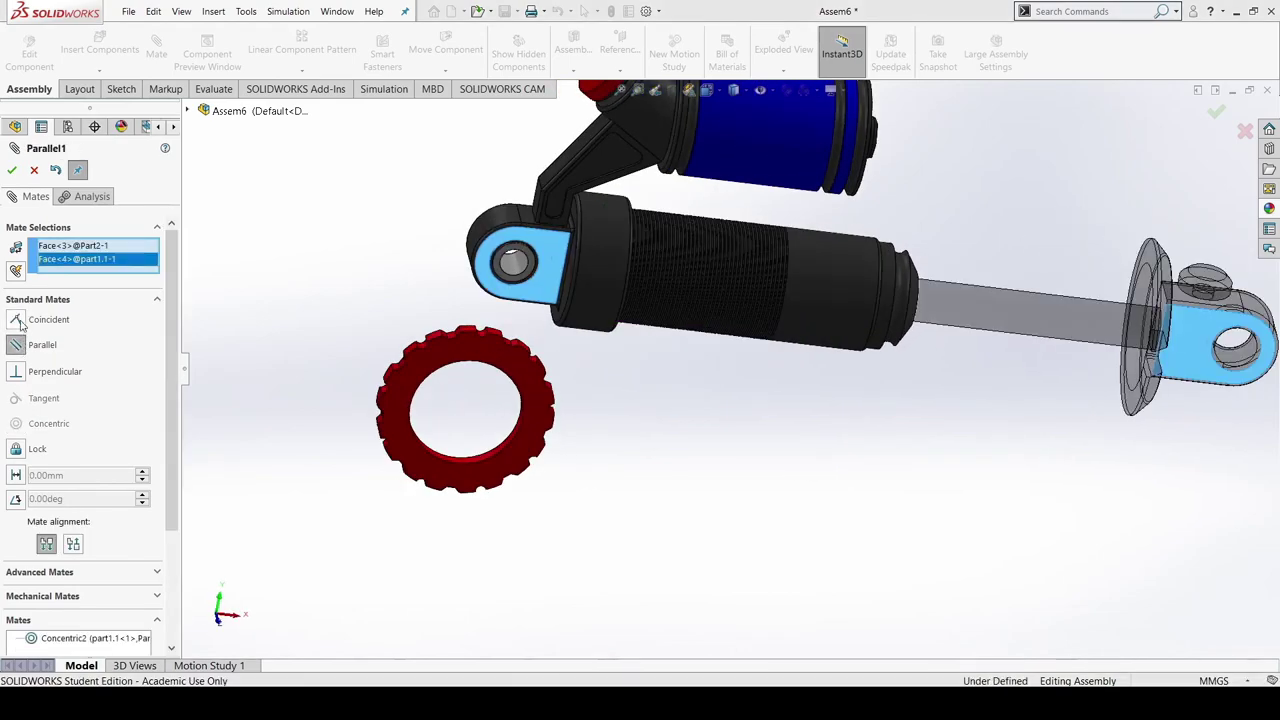
pyautogui.click(11, 170)
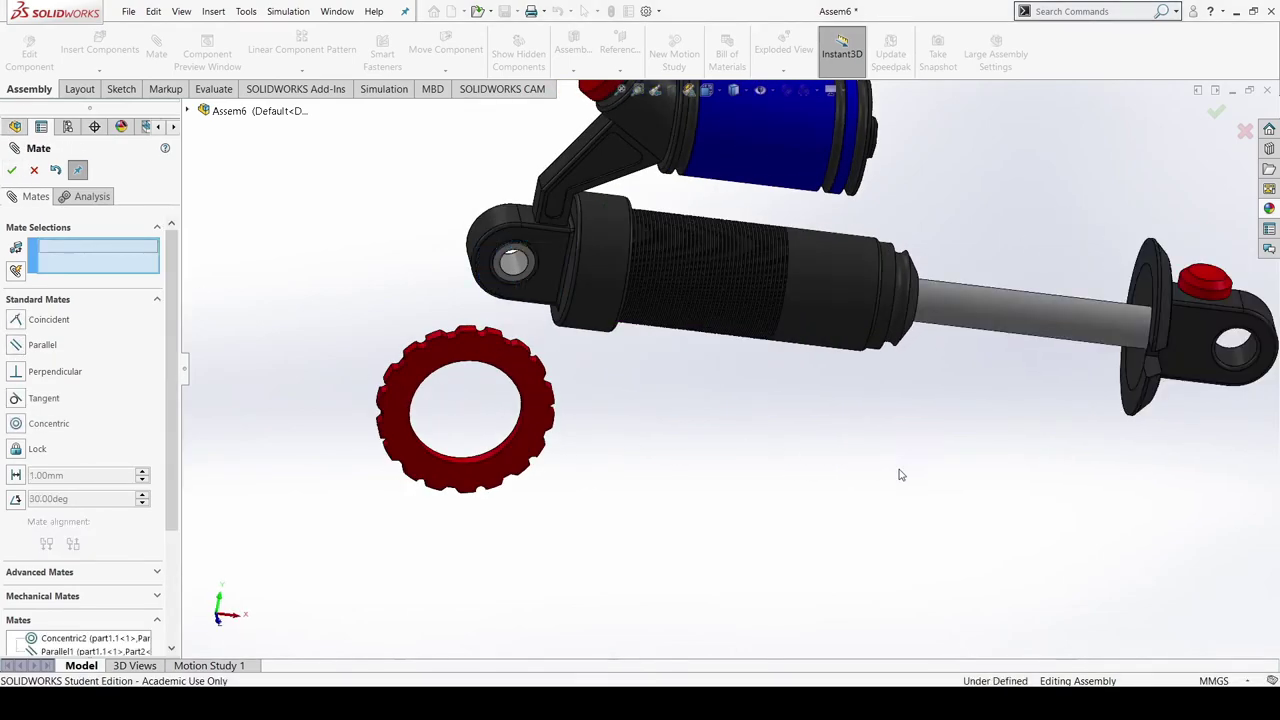
pyautogui.moveTo(897, 494); pyautogui.dragTo(793, 471, button='middle')
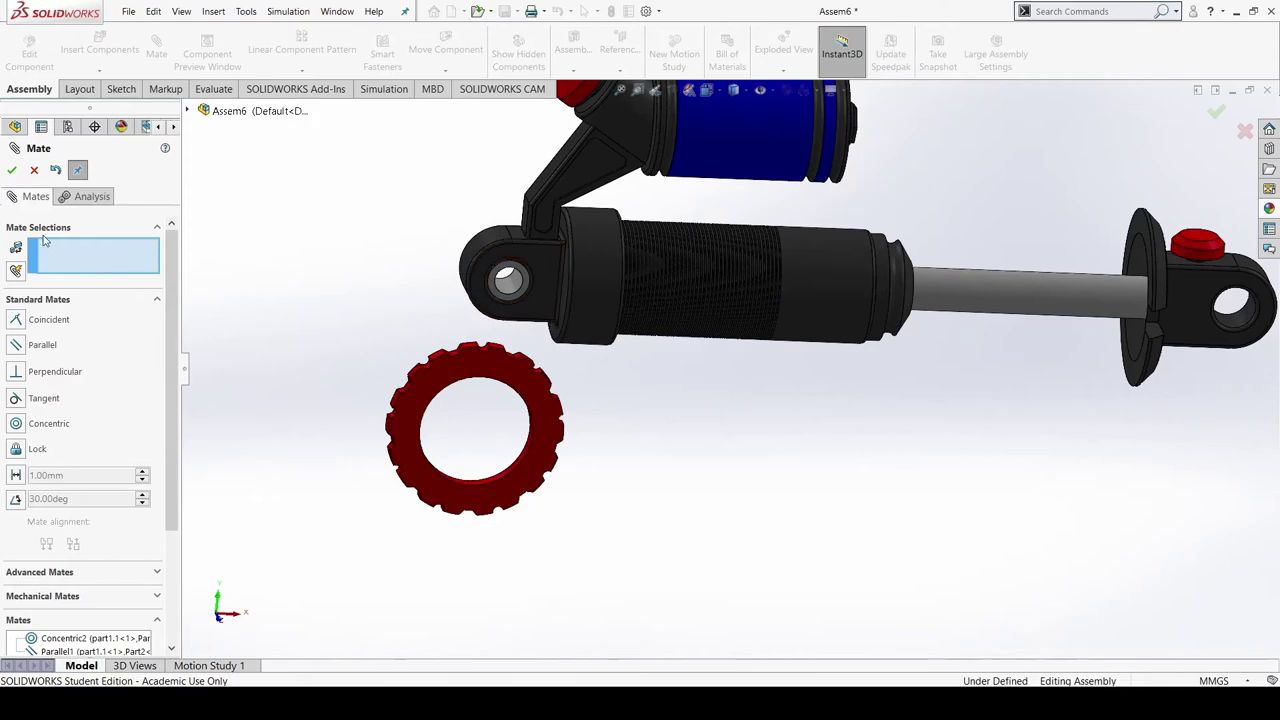
pyautogui.hotkey('ctrl', 'z')
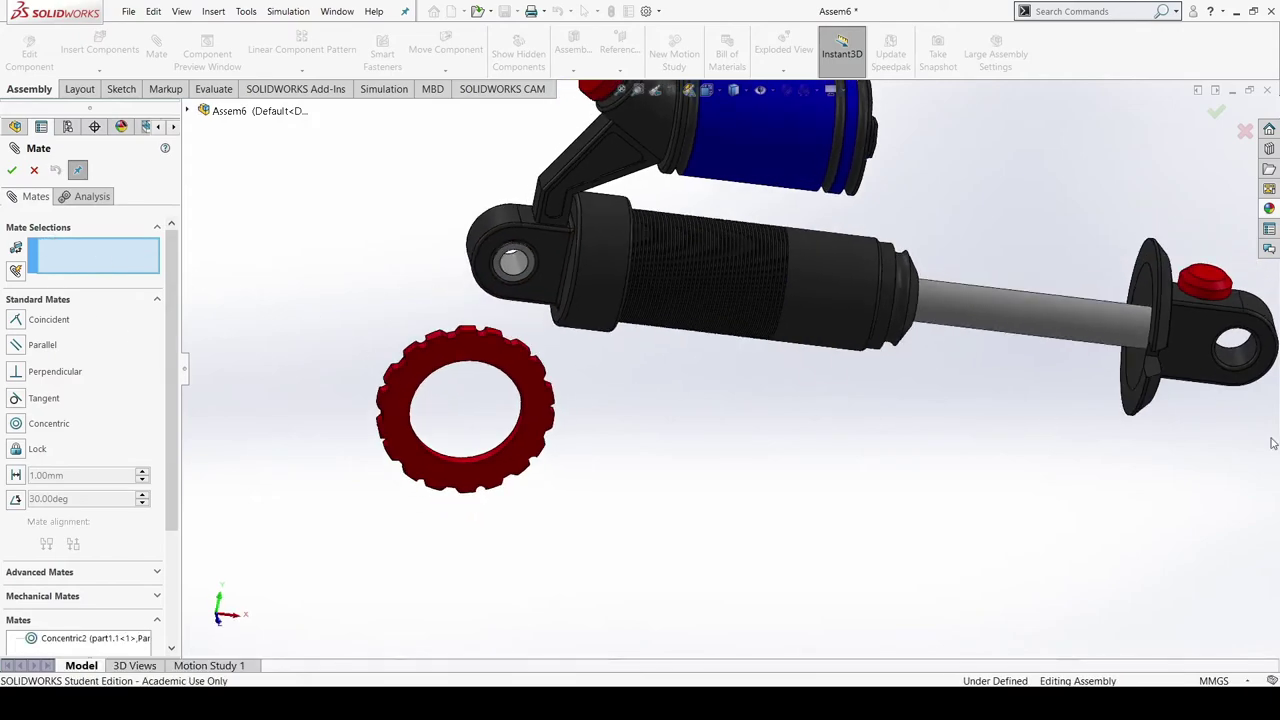
# Add a Parallel mate between the flat side face of Part2's eye end and the flat side face of part1.1's mounting eye
pyautogui.click(1207, 356)
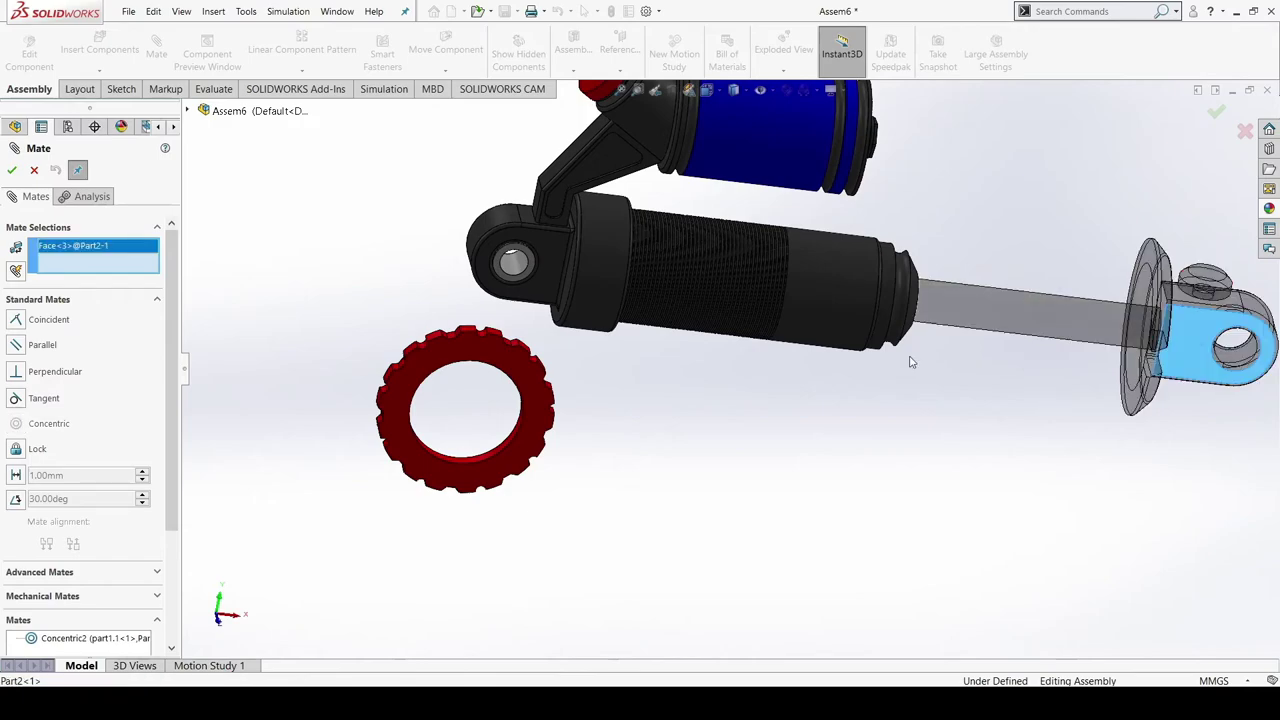
pyautogui.click(541, 285)
pyautogui.click(17, 345)
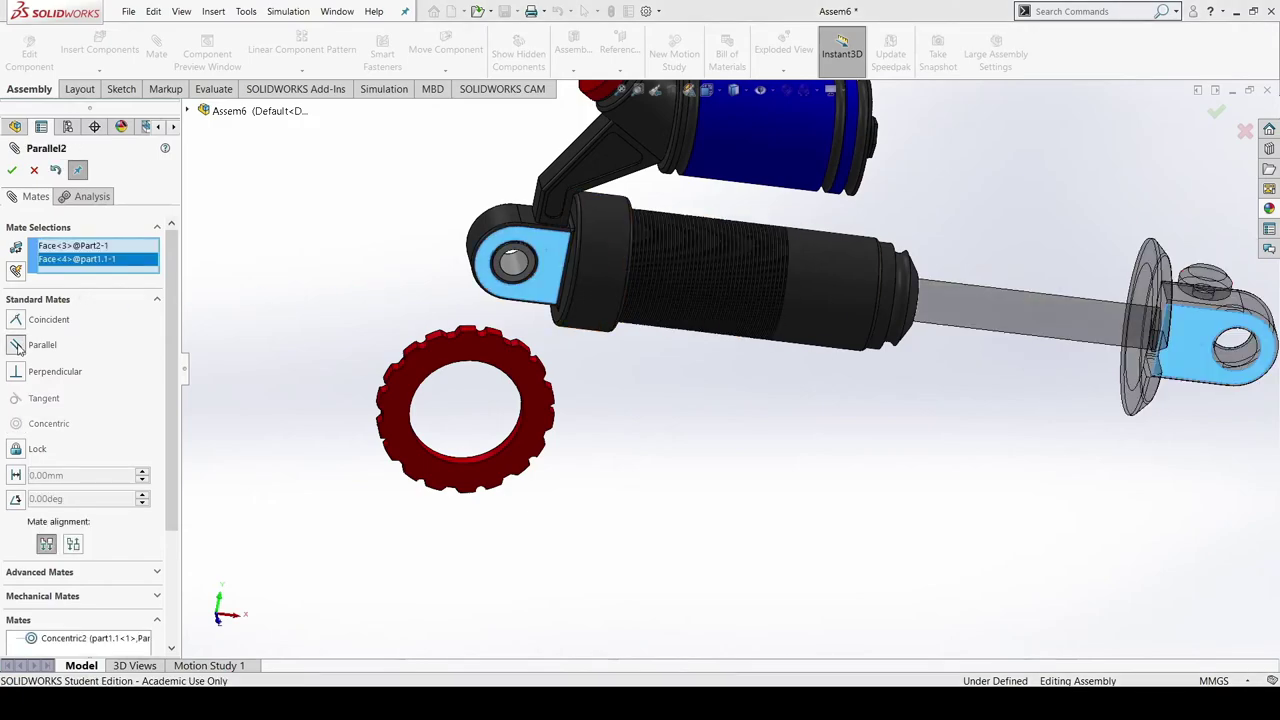
pyautogui.click(11, 170)
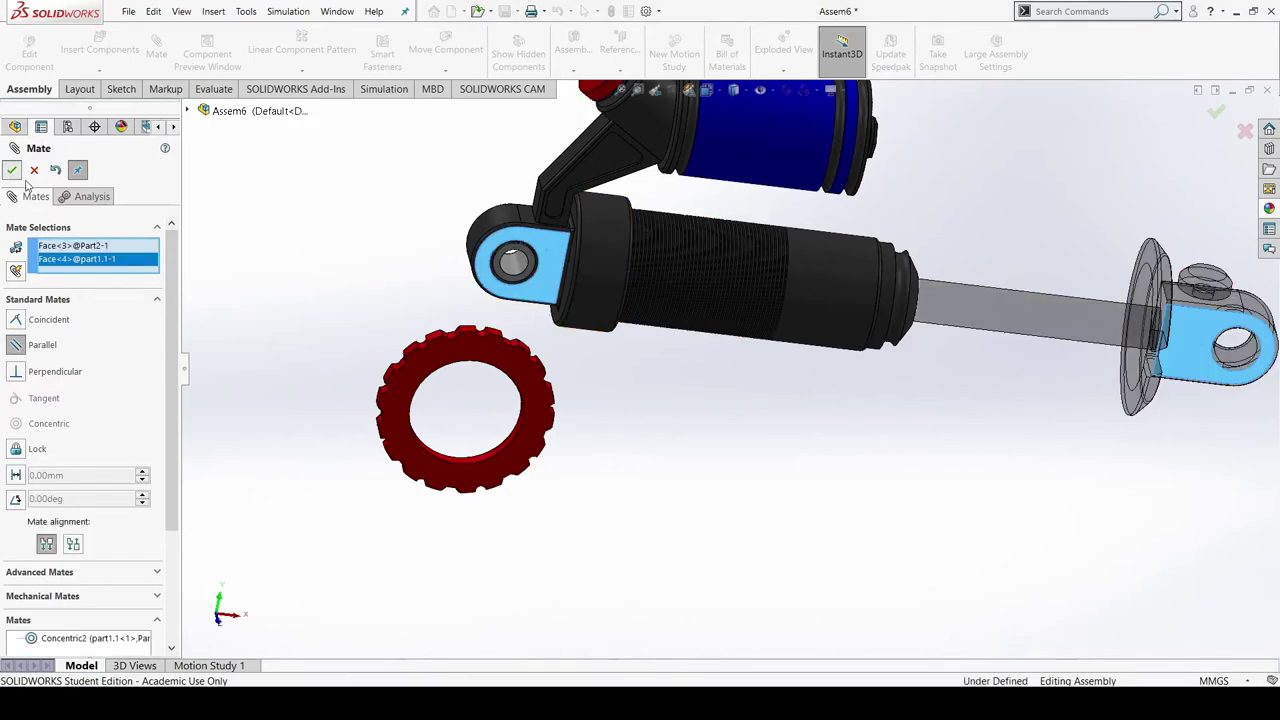
pyautogui.scroll(1, 860, 456)
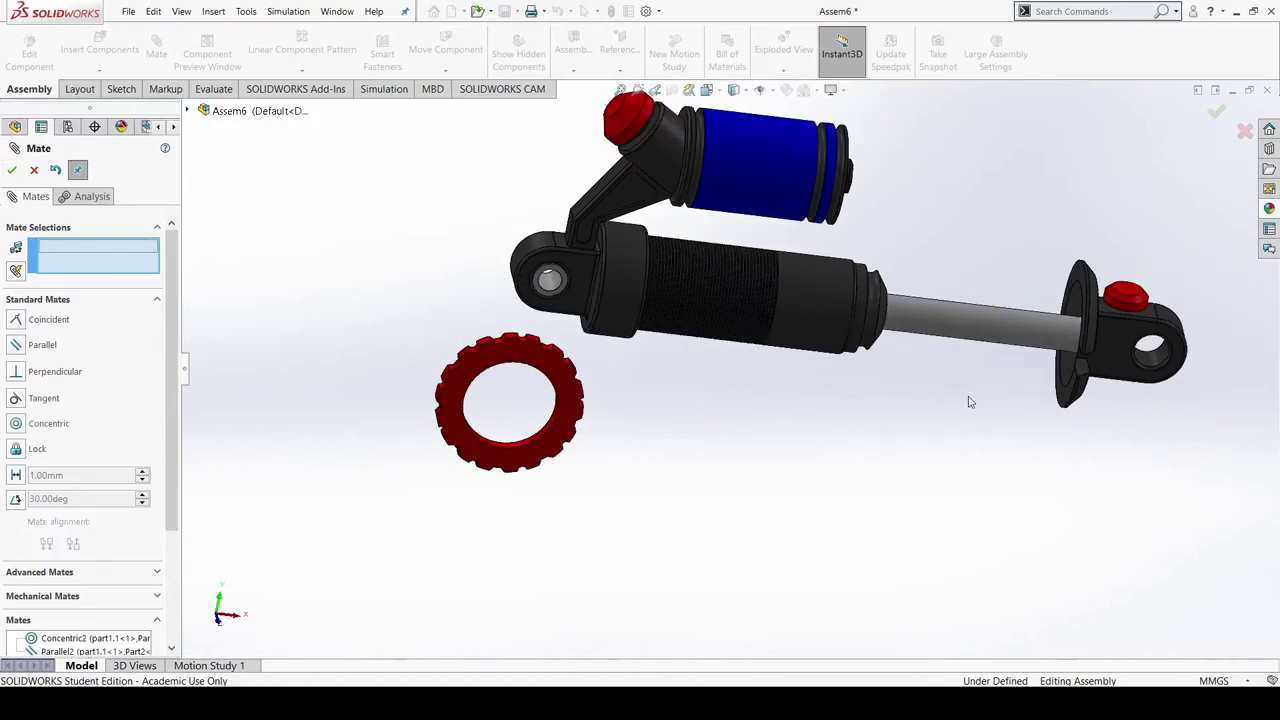
pyautogui.scroll(-1, 950, 402)
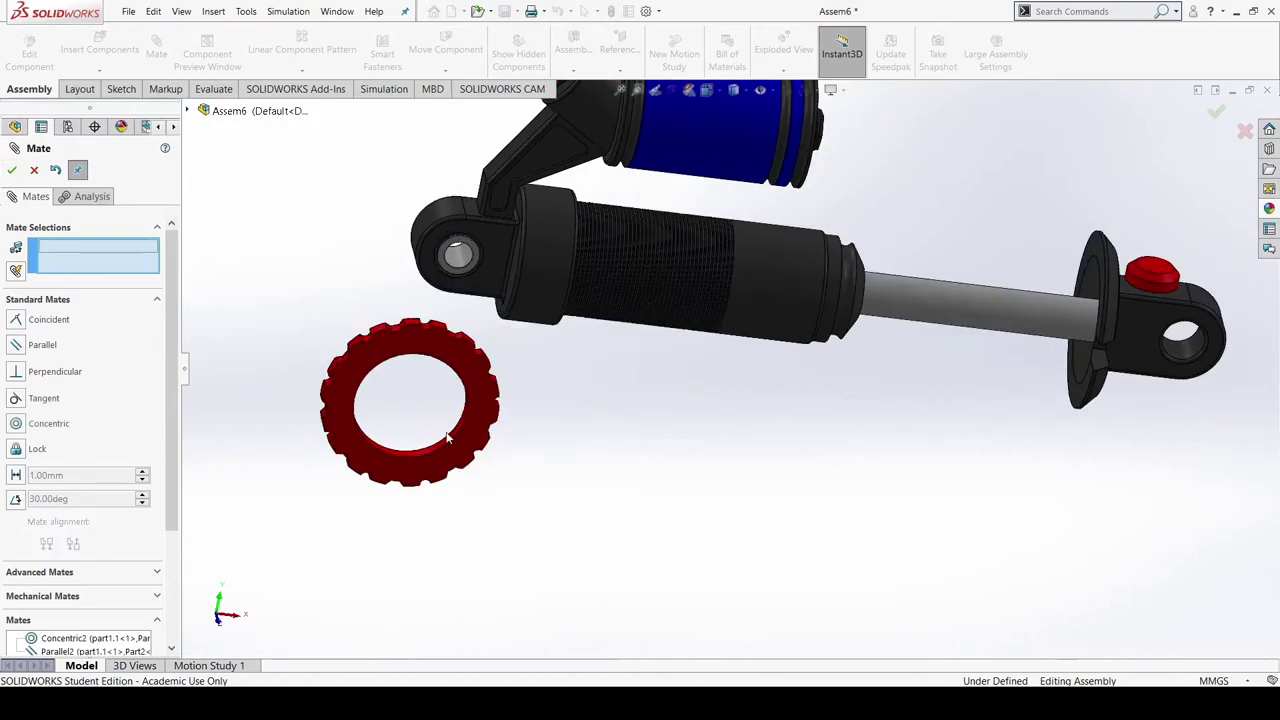
pyautogui.scroll(-3, 428, 455)
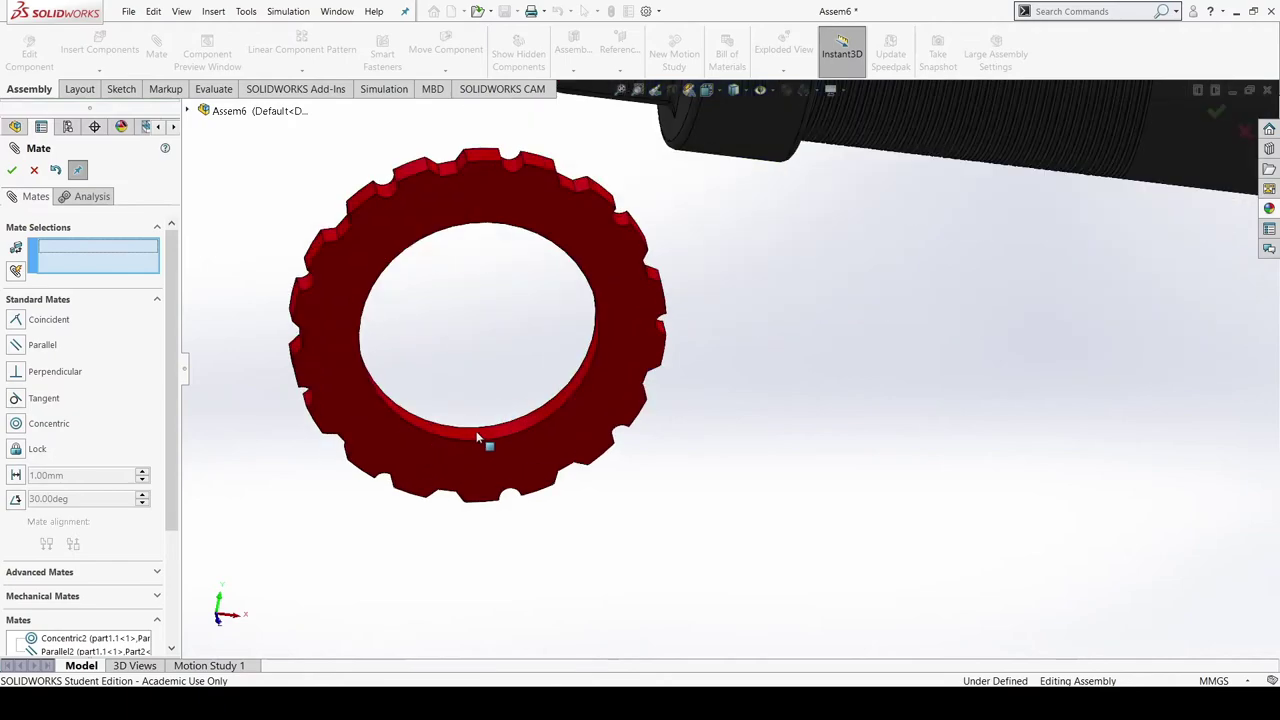
pyautogui.click(478, 438)
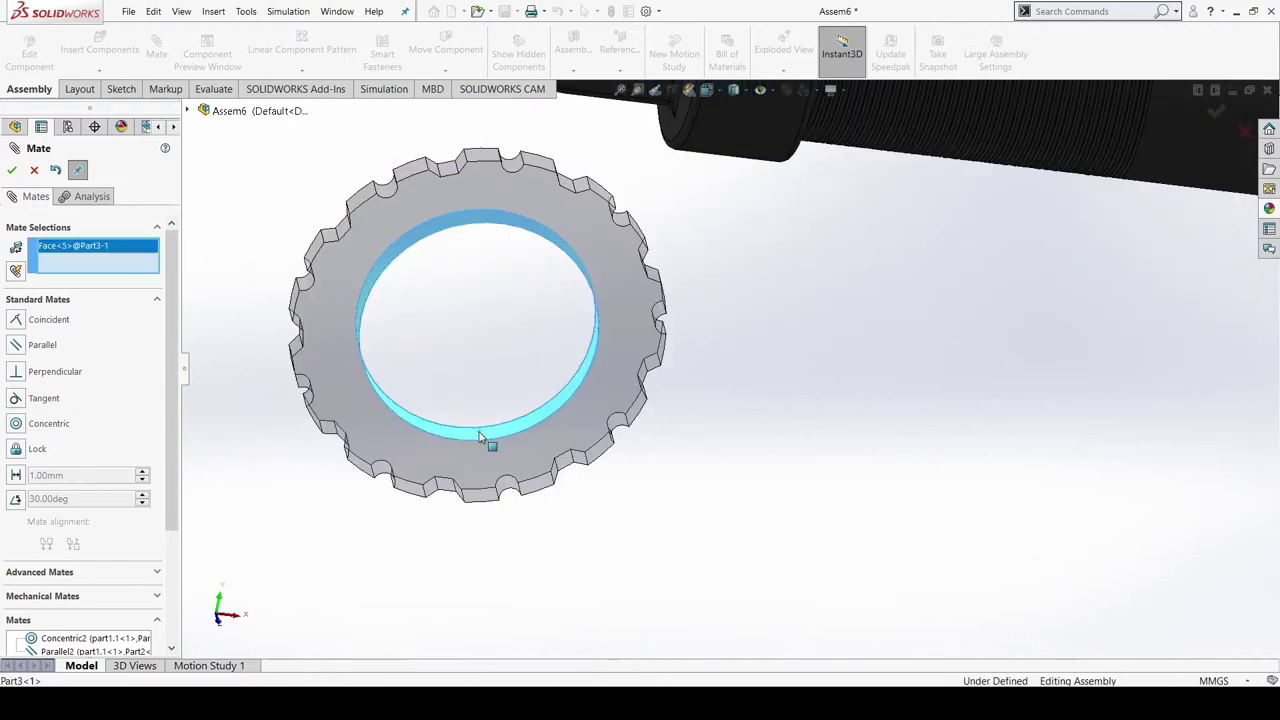
pyautogui.click(31, 171)
# Slide Part2 along its shaft axis partway into part1.1's body
pyautogui.scroll(3, 616, 481)
pyautogui.scroll(3, 1063, 361)
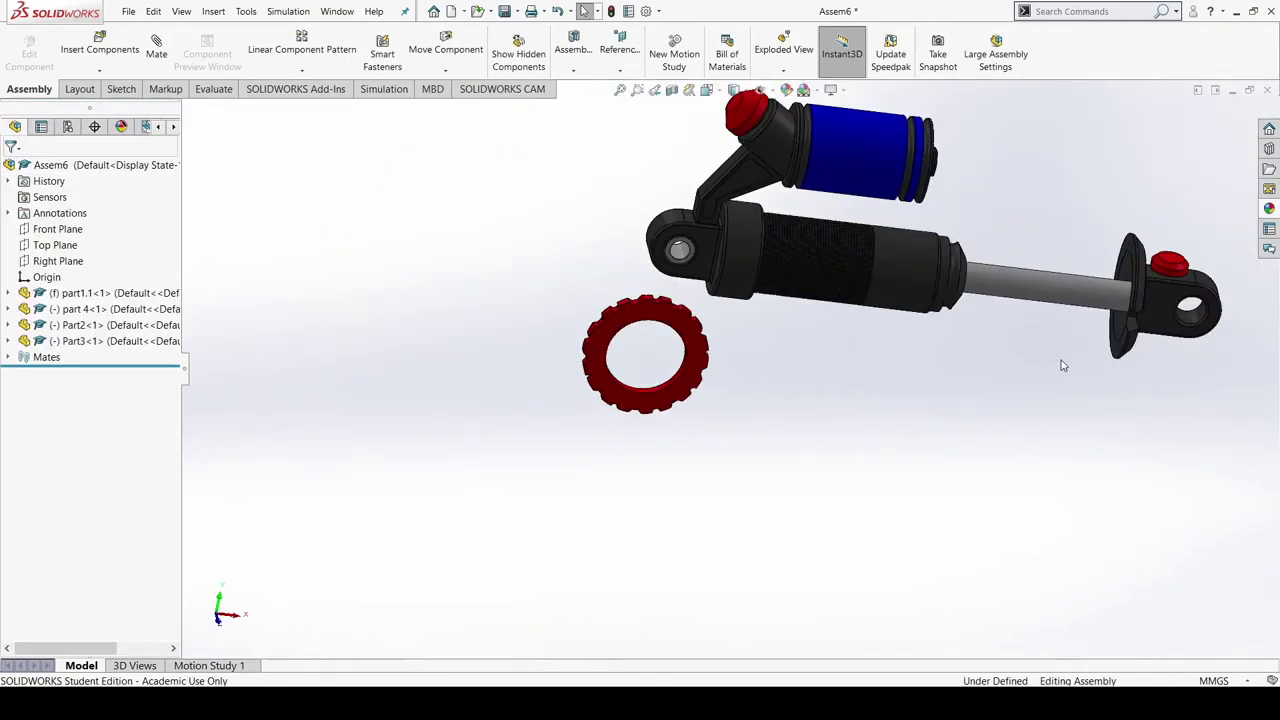
pyautogui.scroll(-4, 1062, 340)
pyautogui.scroll(1, 960, 328)
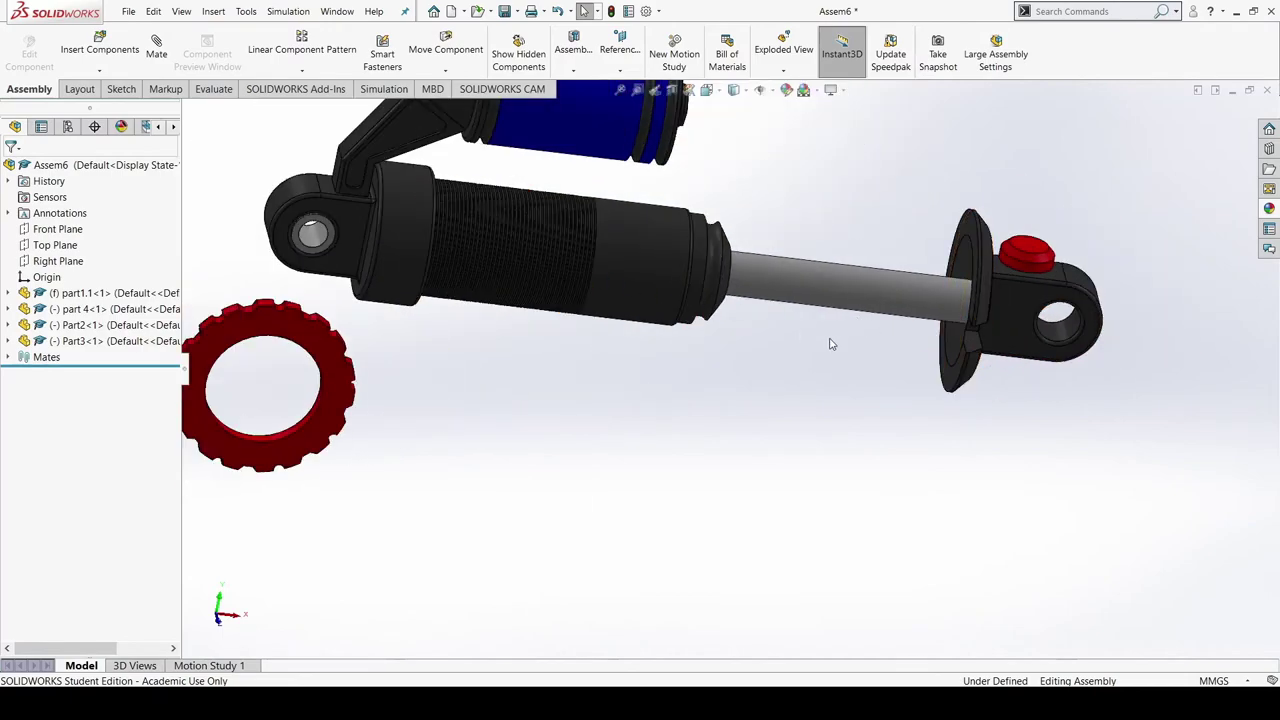
pyautogui.moveTo(831, 343); pyautogui.dragTo(749, 363, button='middle')
pyautogui.click(919, 311)
pyautogui.moveTo(917, 304); pyautogui.dragTo(830, 440)
pyautogui.click(669, 413)
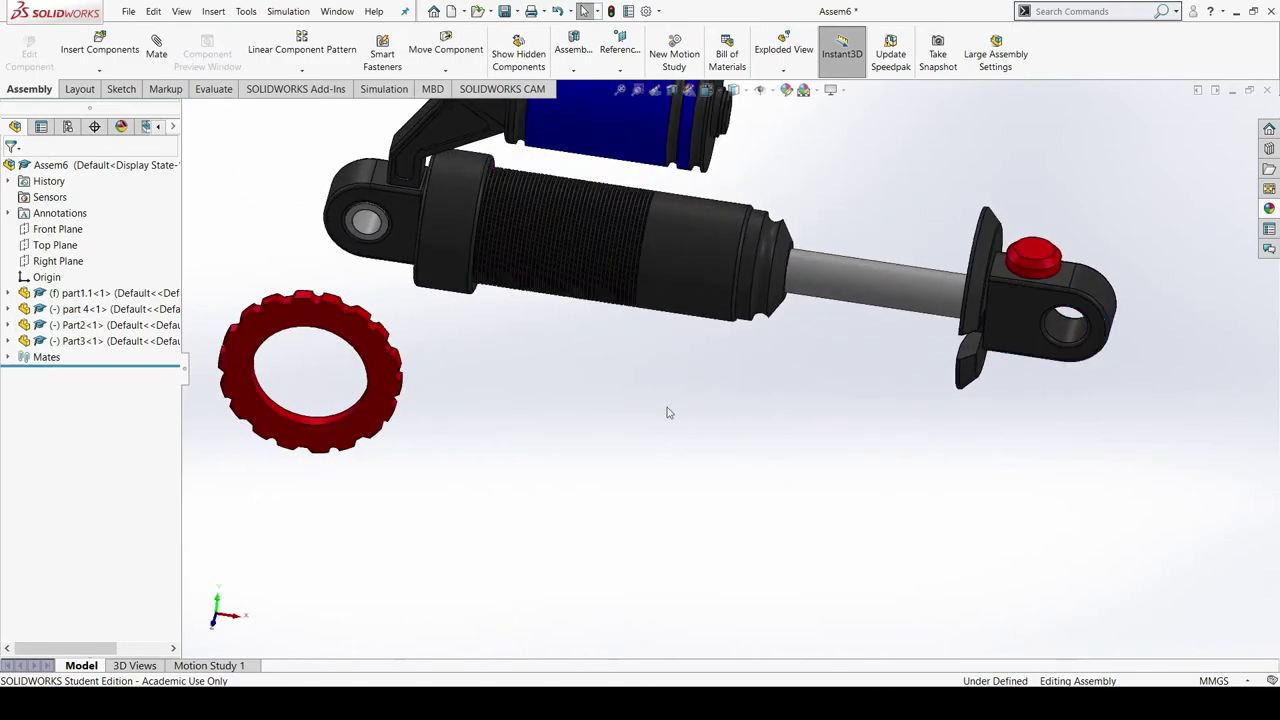
# Add a Concentric mate between Part3's inner ring face and part1.1's cylindrical body, and finish the Mate command
pyautogui.click(312, 421)
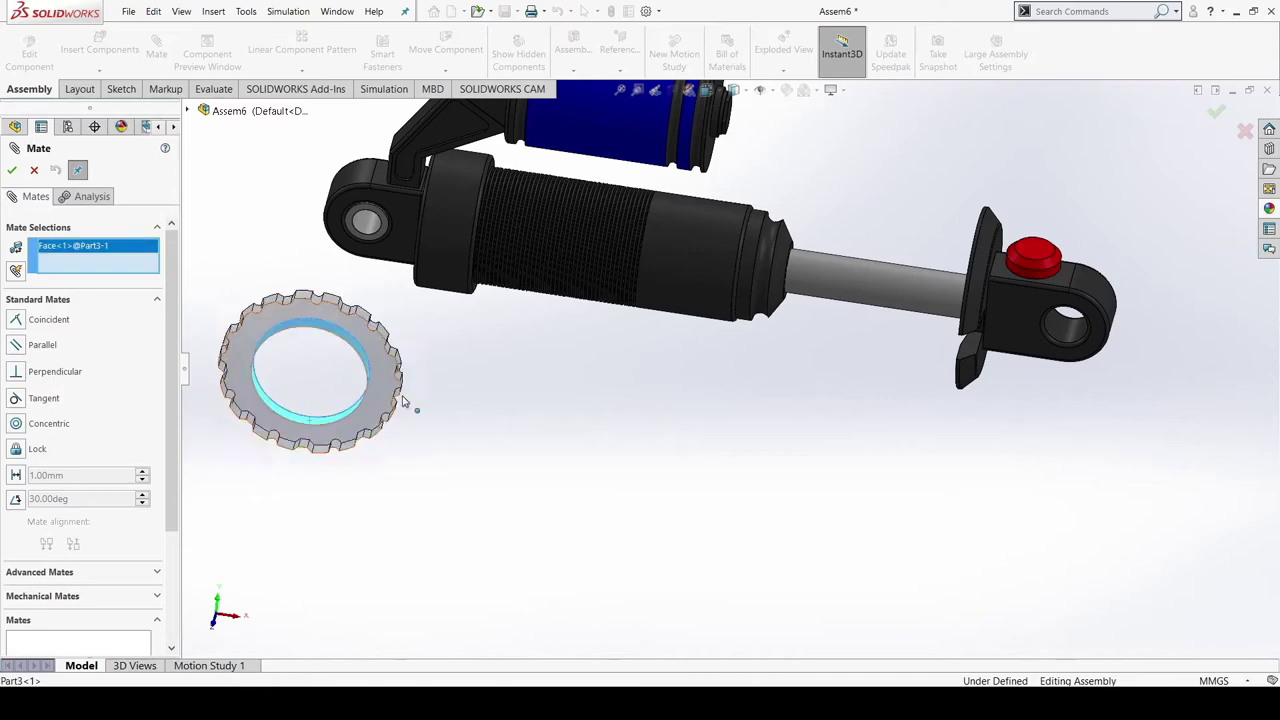
pyautogui.click(662, 231)
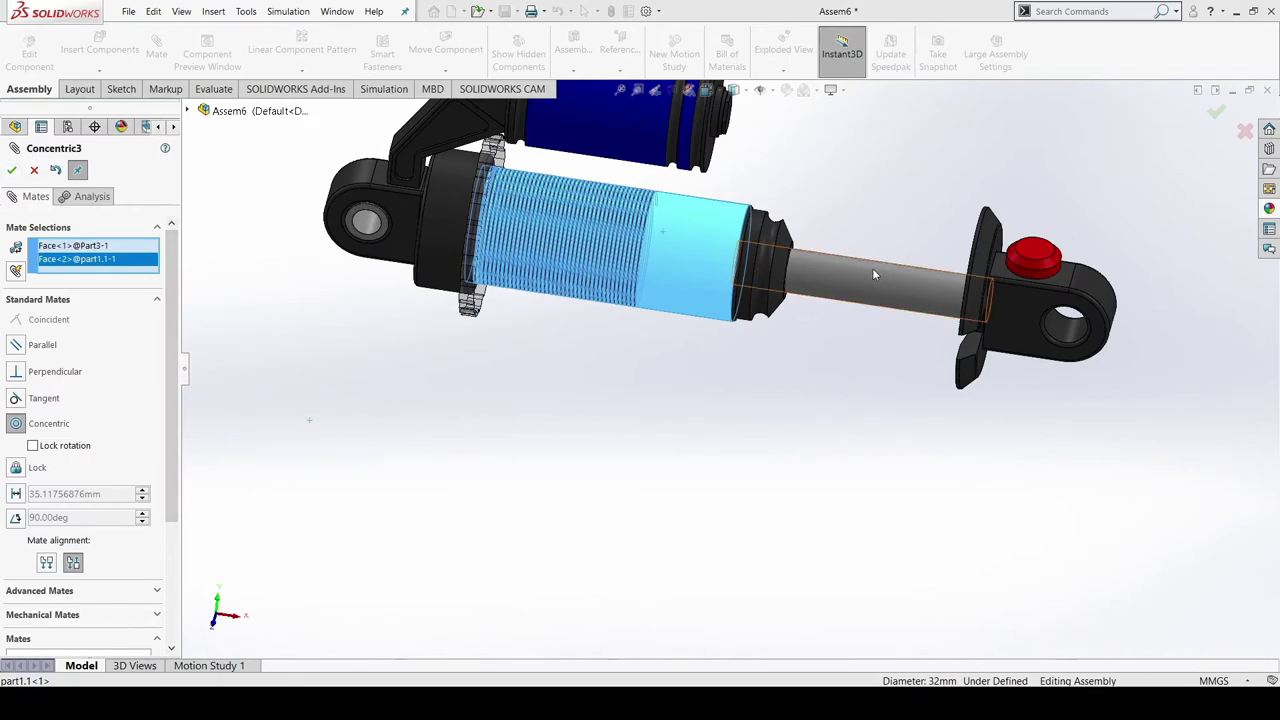
pyautogui.press('Return')
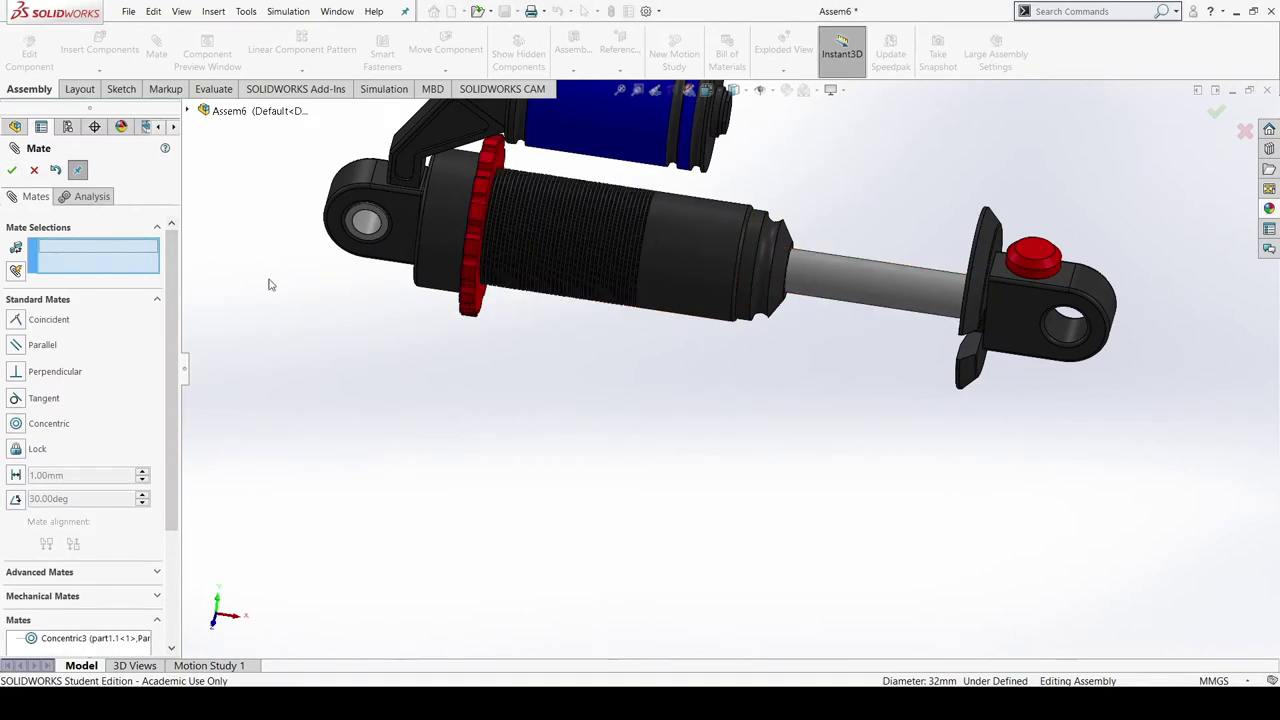
pyautogui.click(11, 170)
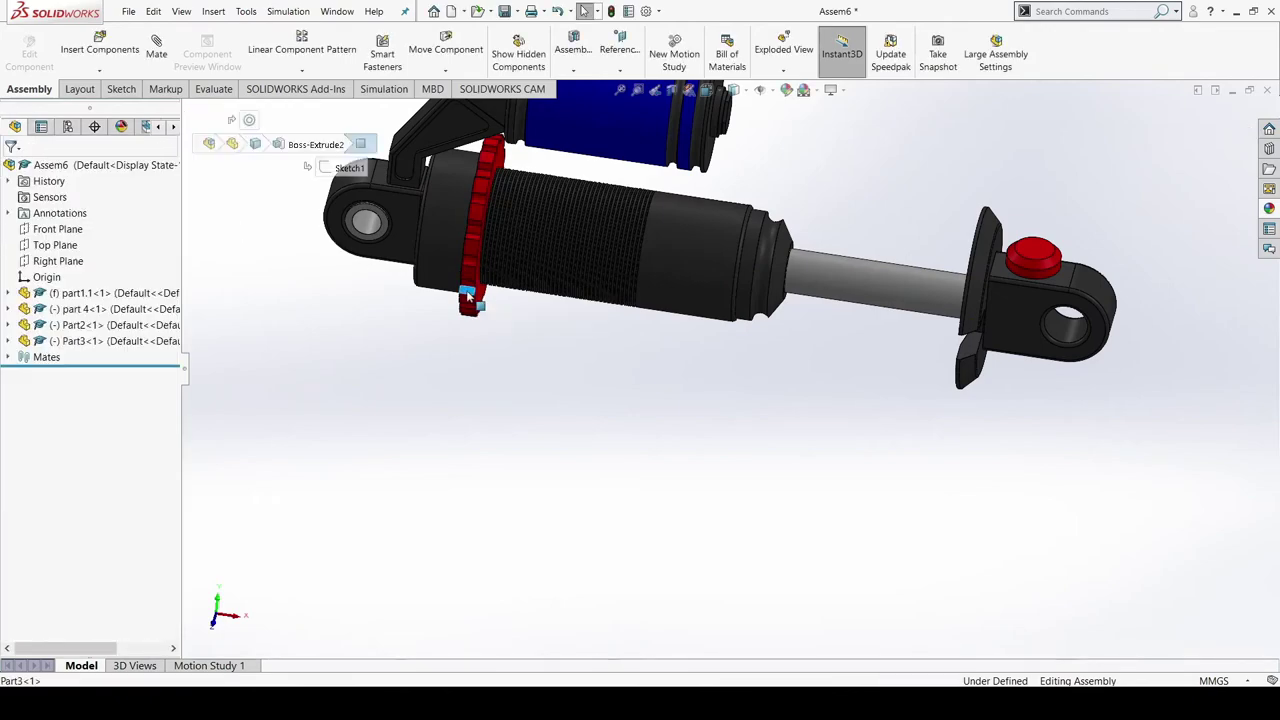
# Slide the red ring along part1.1's body, past the threads towards the shaft end
pyautogui.moveTo(476, 296); pyautogui.dragTo(680, 346)
pyautogui.moveTo(603, 418); pyautogui.dragTo(623, 371, button='middle')
pyautogui.click(623, 371)
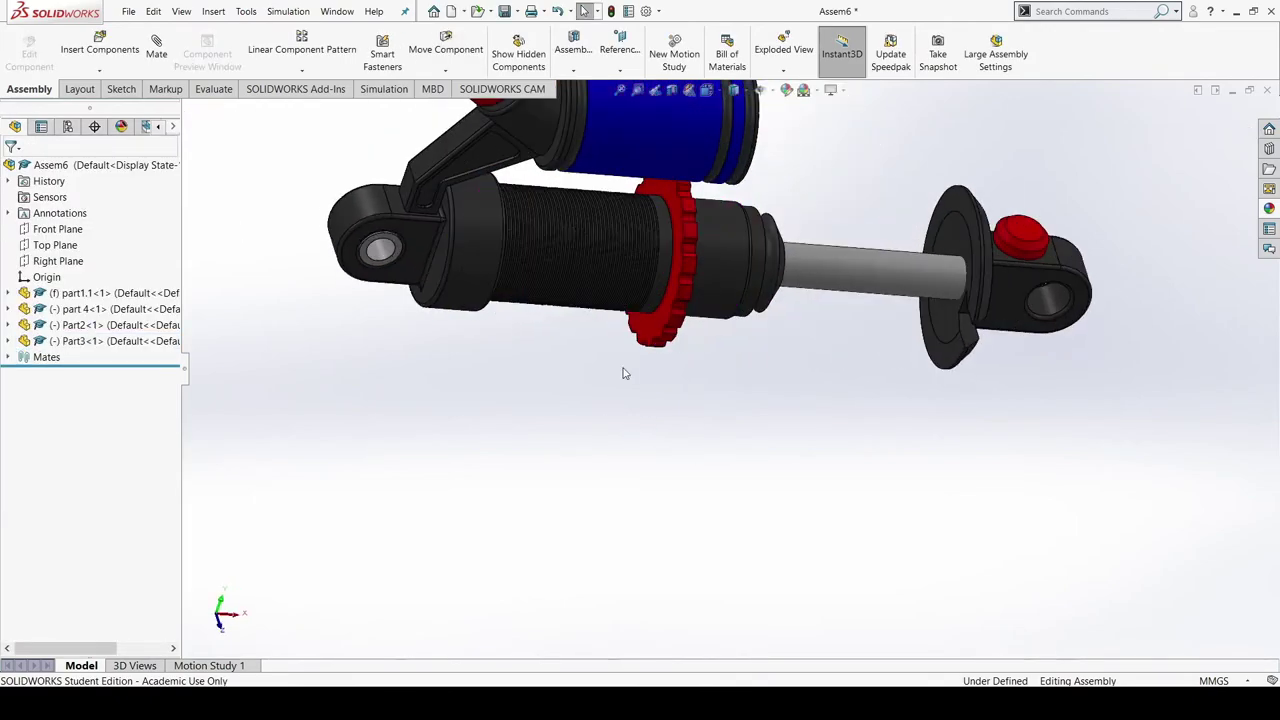
# Set up a Distance mate of 0.5 mm between the ring's flat side face and the end face of part1.1's collar
pyautogui.click(677, 271)
pyautogui.moveTo(534, 340); pyautogui.dragTo(414, 294, button='middle')
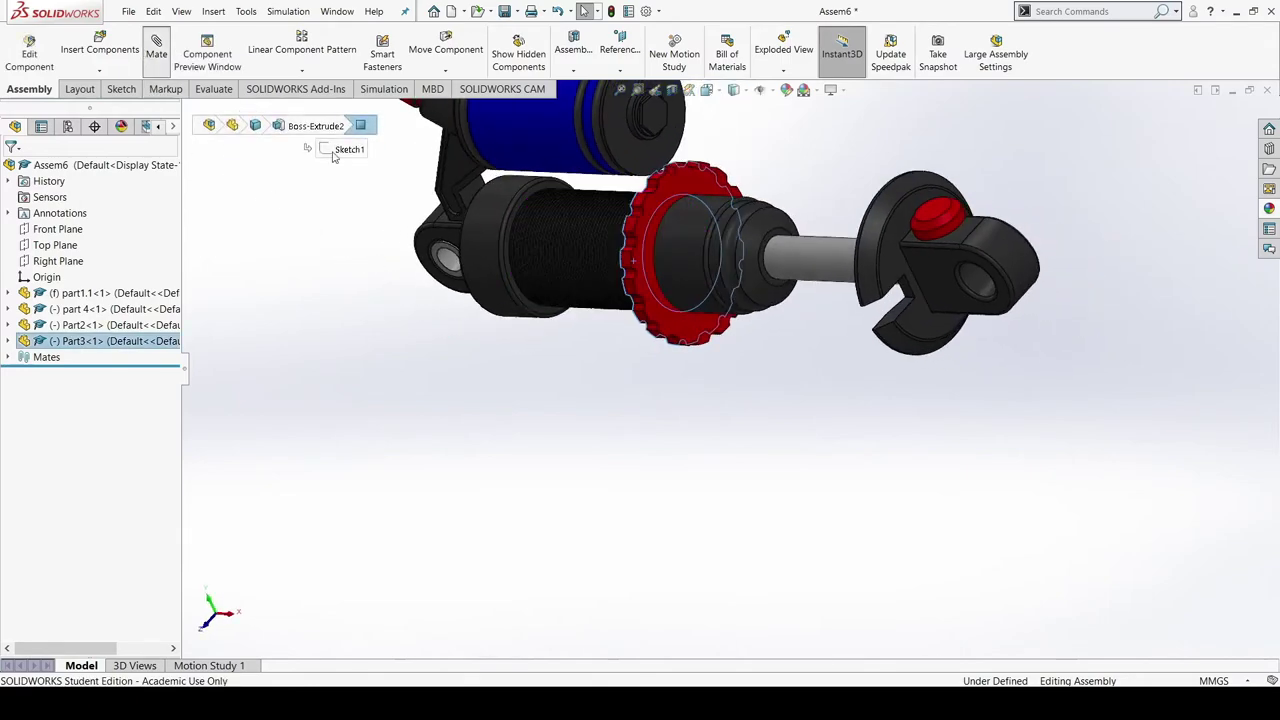
pyautogui.scroll(-6, 529, 341)
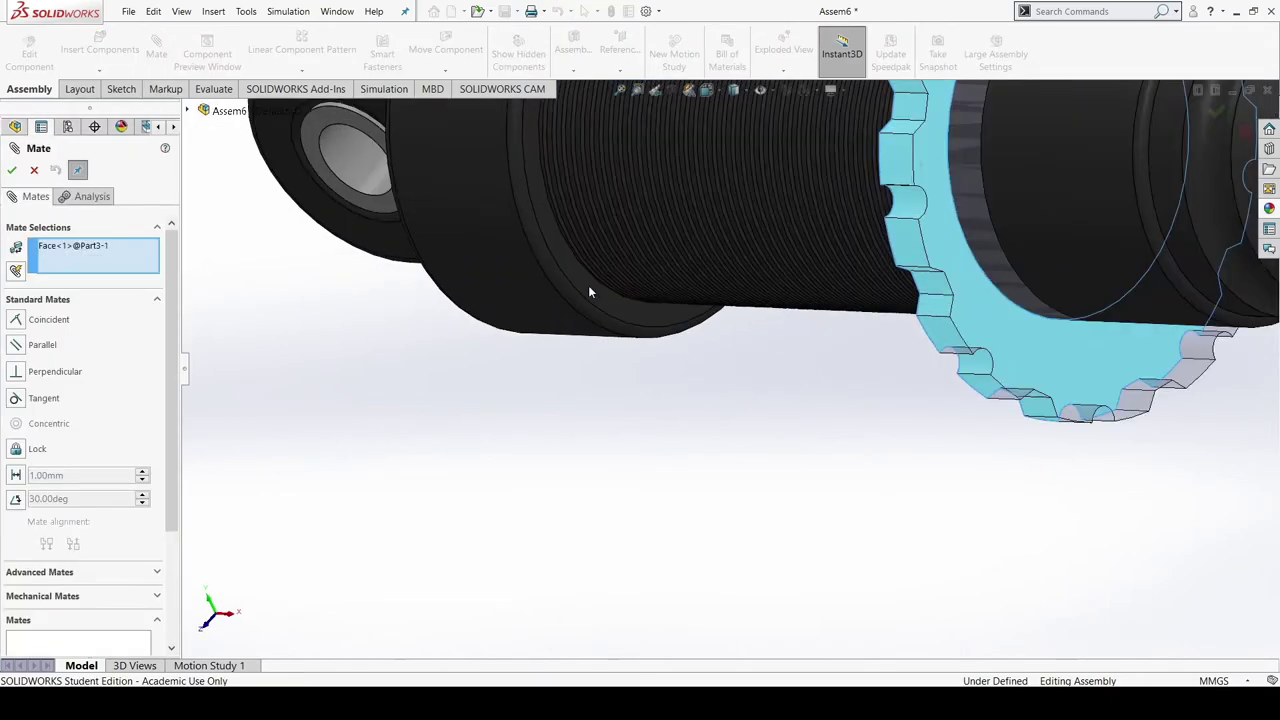
pyautogui.click(588, 286)
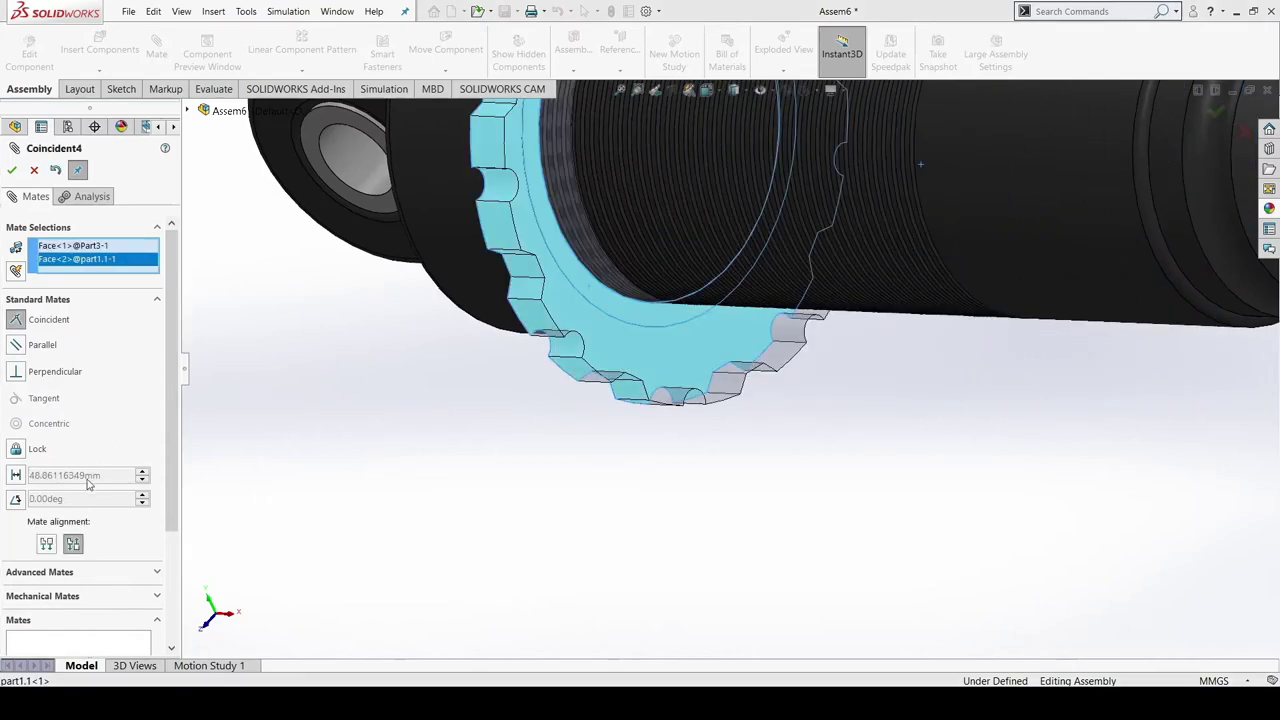
pyautogui.click(16, 475)
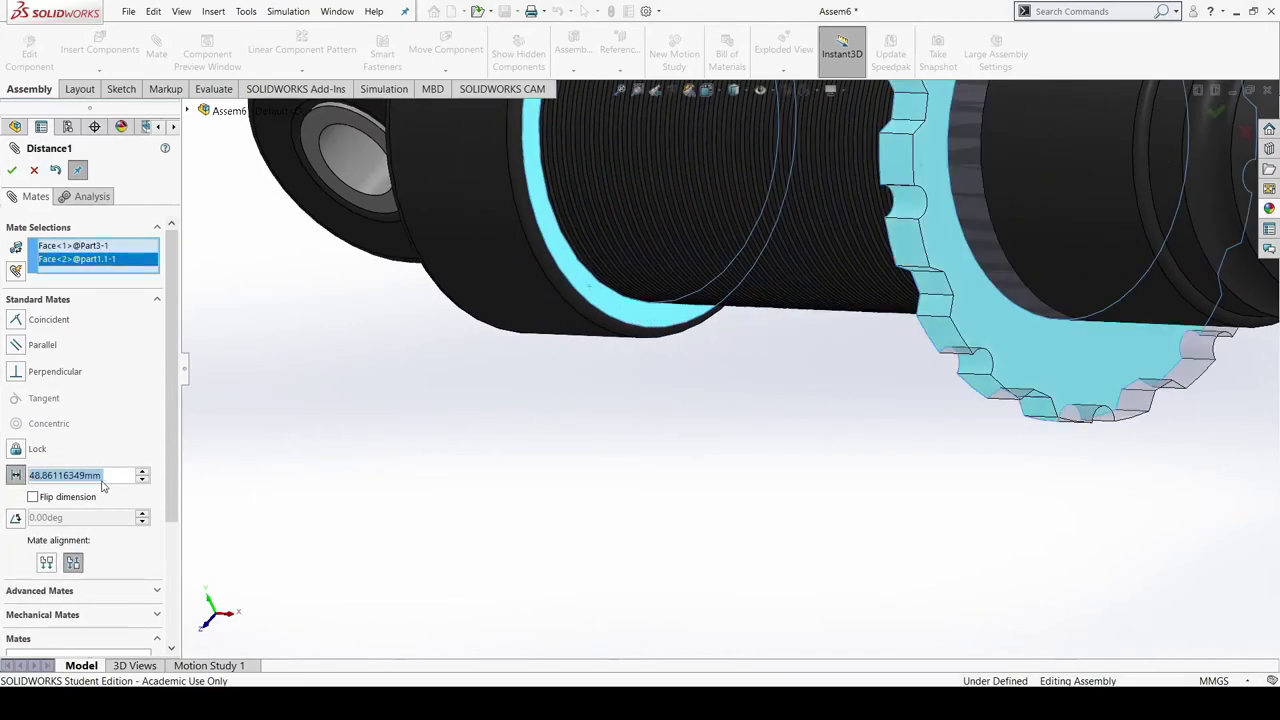
pyautogui.write('0.5')
pyautogui.press('Return')
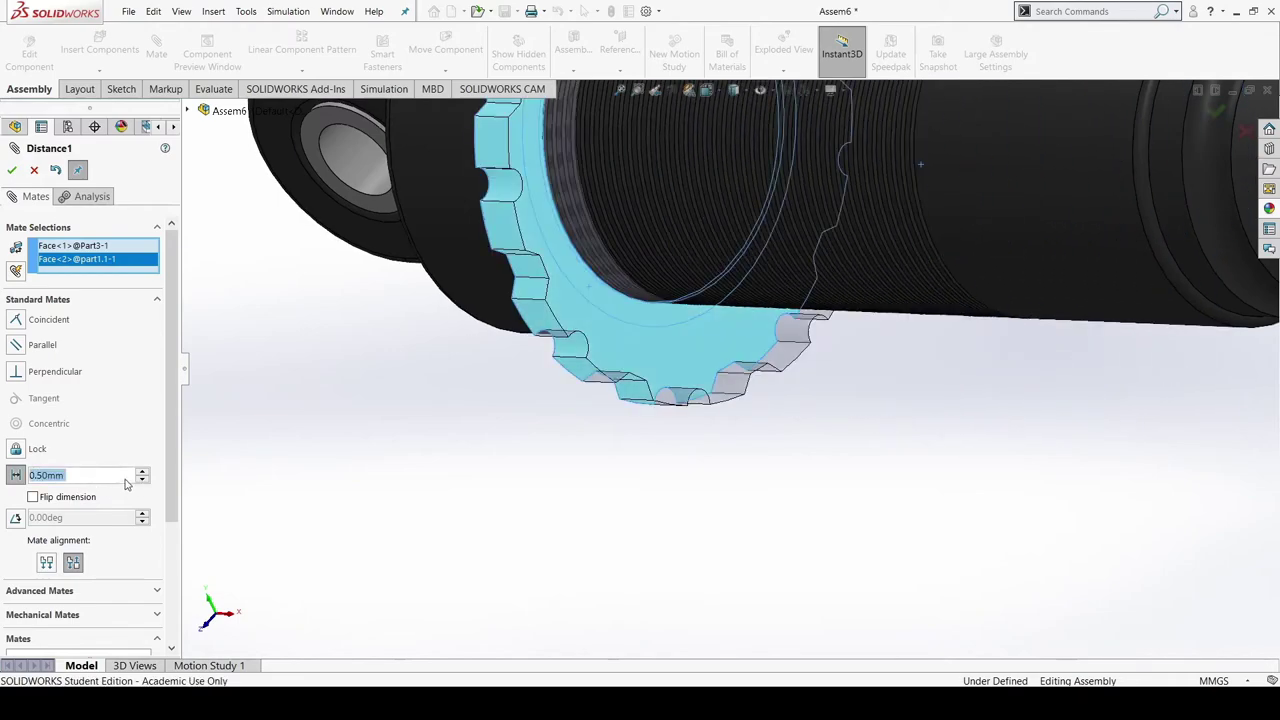
# Set the ring's mate distance to 0.5 in, accept the mate and finish the Mate command
pyautogui.click(73, 477)
pyautogui.press('BackSpace')
pyautogui.scroll(-3, 88, 535)
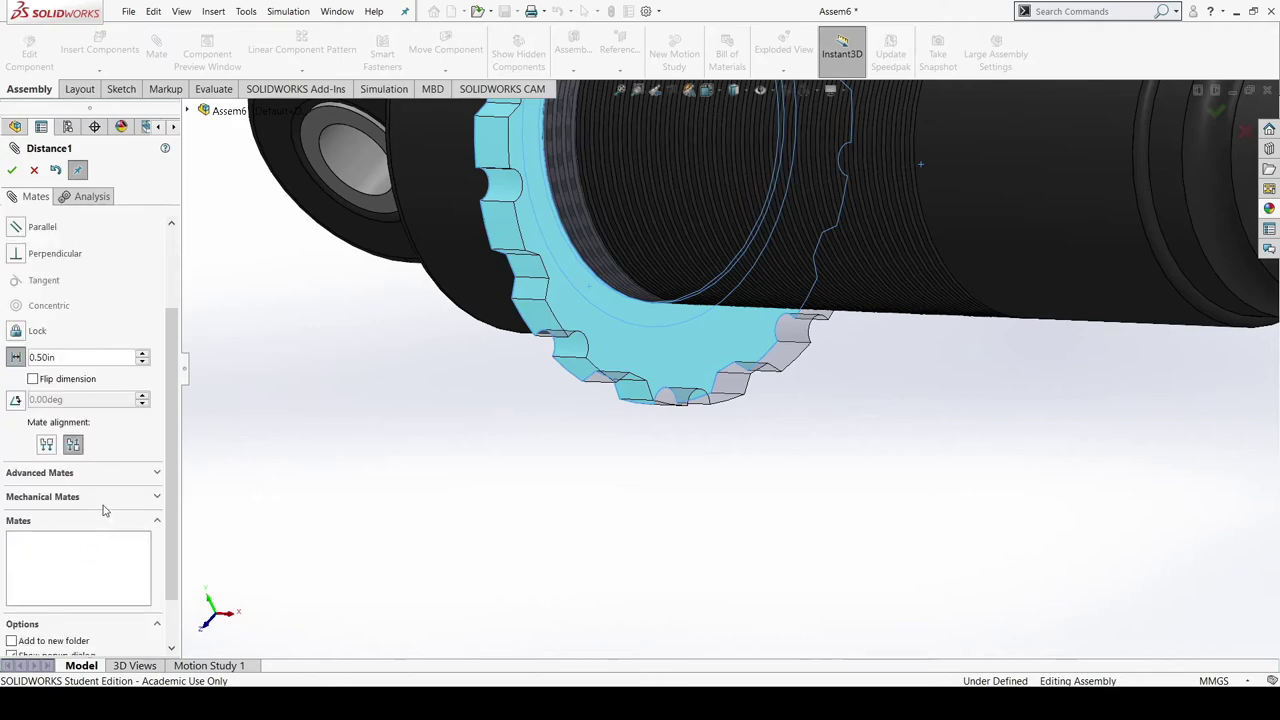
pyautogui.scroll(3, 104, 511)
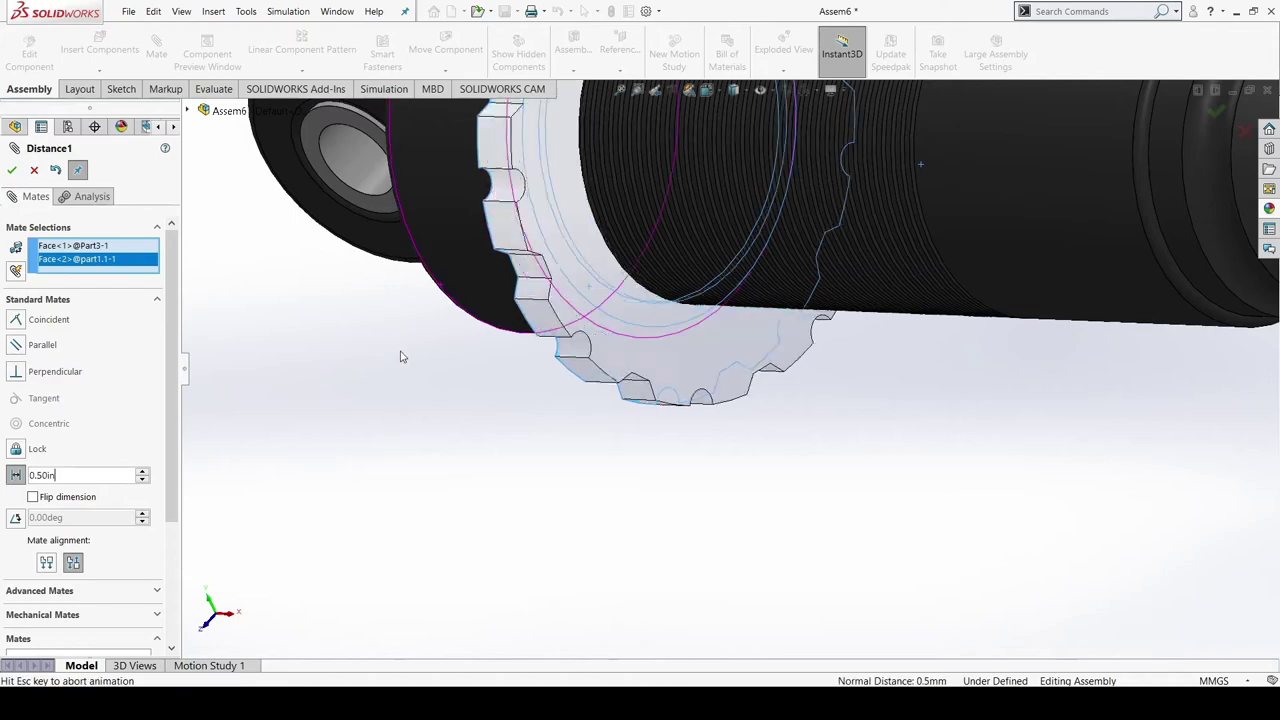
pyautogui.moveTo(400, 357); pyautogui.dragTo(422, 375, button='middle')
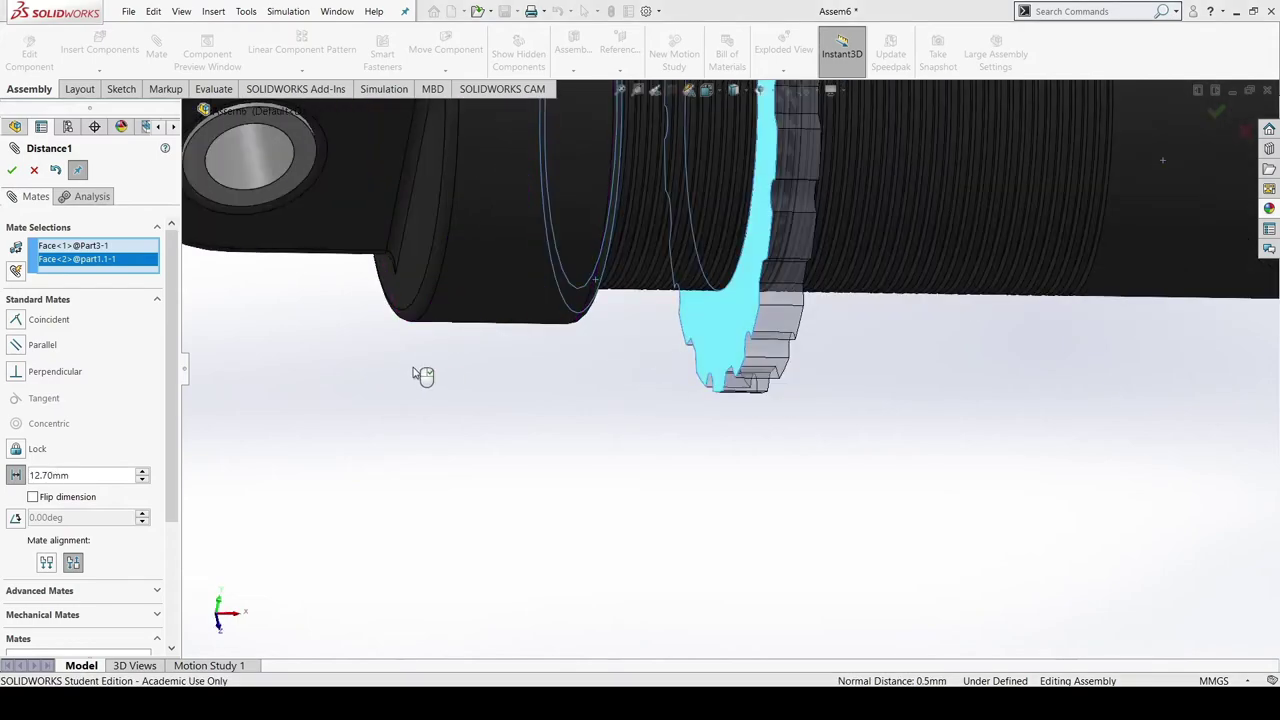
pyautogui.click(12, 170)
pyautogui.scroll(2, 510, 419)
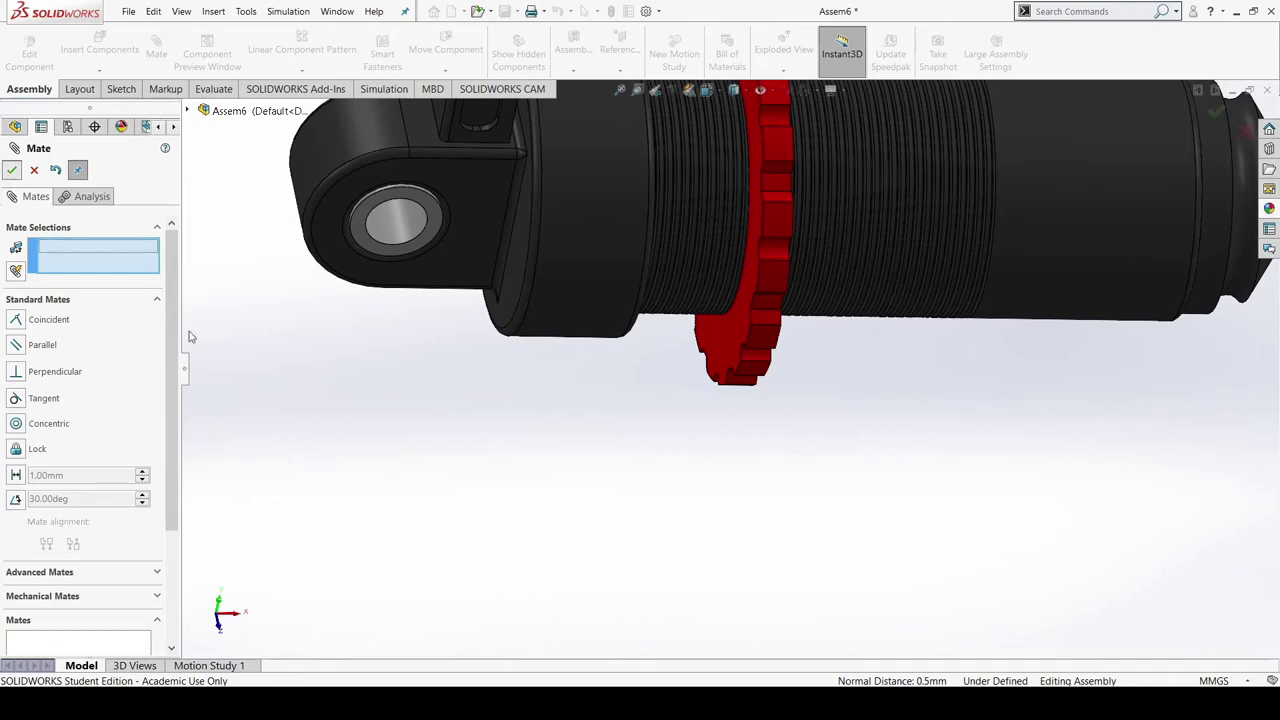
pyautogui.click(11, 169)
# Open the ring's Distance mate from the assembly's mate list, review its settings and accept it
pyautogui.moveTo(687, 486); pyautogui.dragTo(766, 426, button='middle')
pyautogui.click(8, 357)
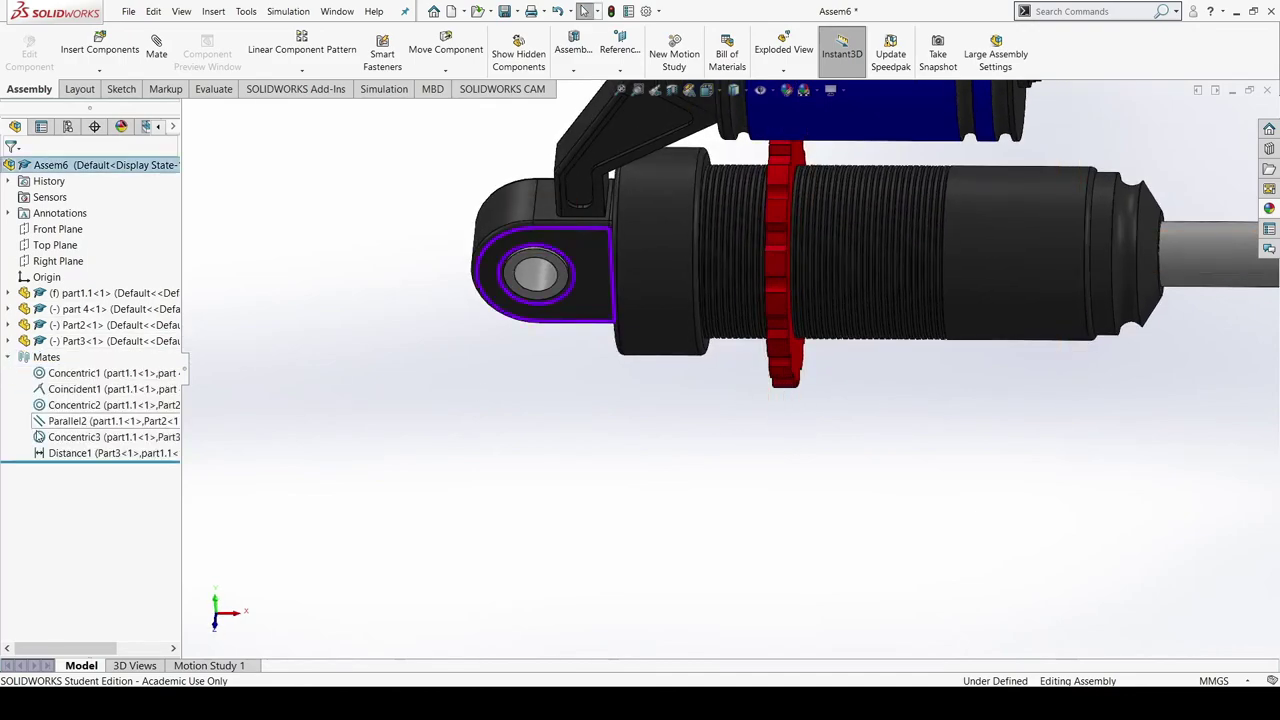
pyautogui.click(47, 455)
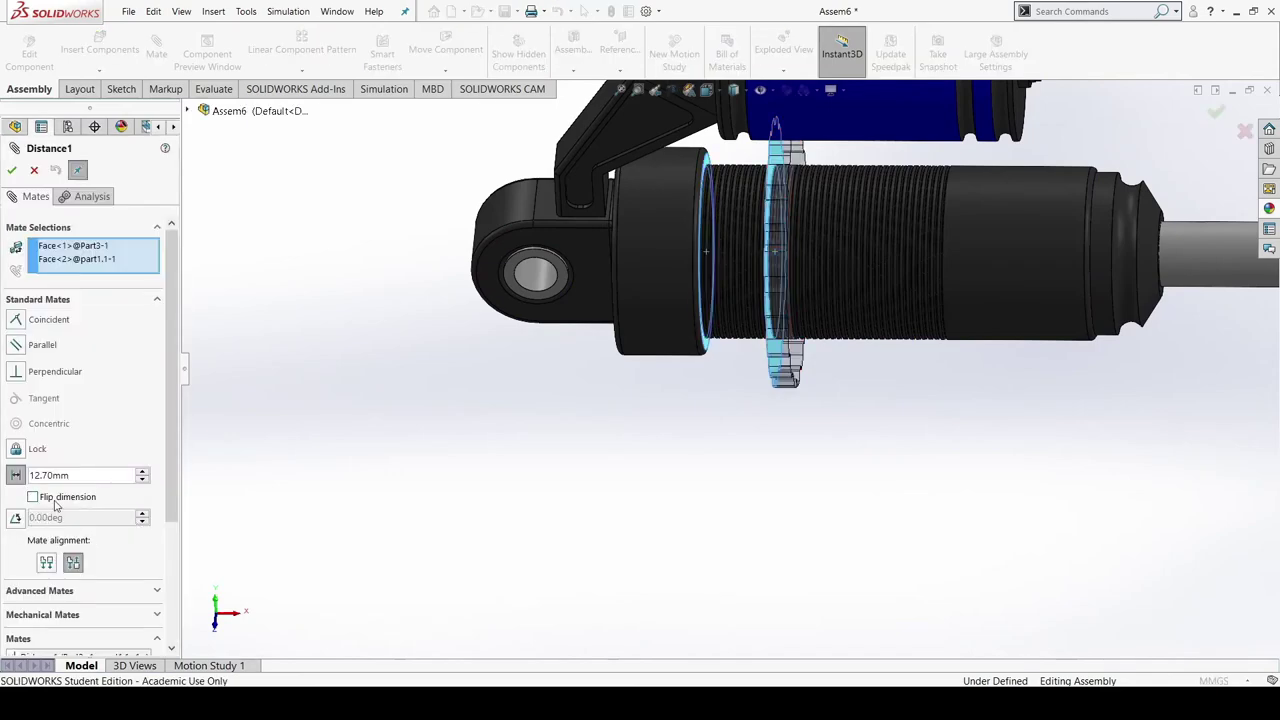
pyautogui.click(11, 170)
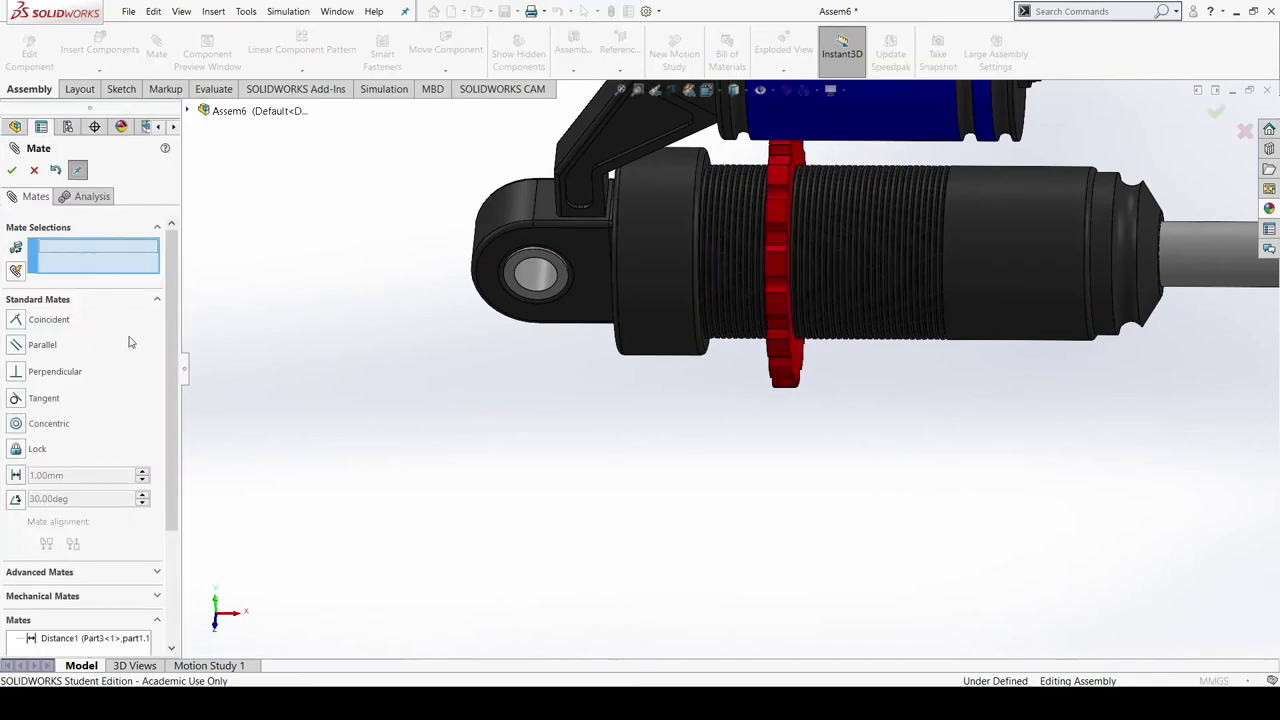
# Check the mated ring and the whole shock absorber from different sides, and finish the Mate command
pyautogui.scroll(-1, 294, 478)
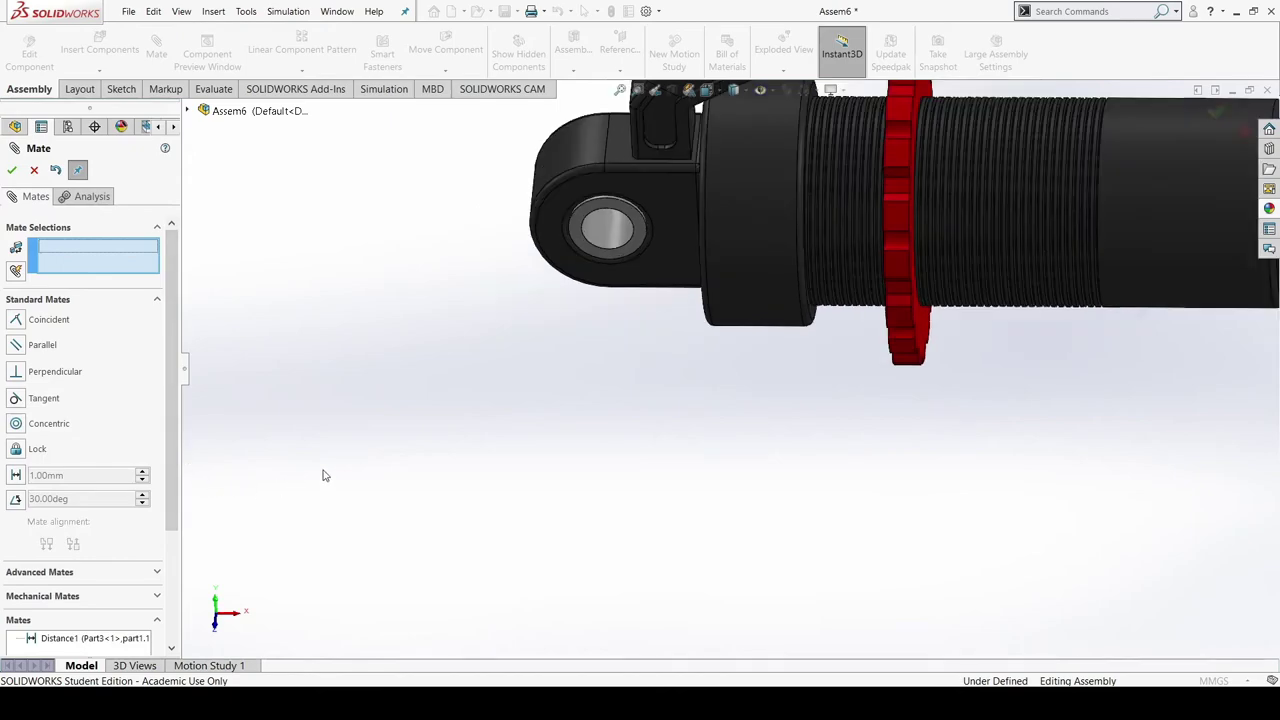
pyautogui.scroll(5, 646, 420)
pyautogui.scroll(-2, 923, 251)
pyautogui.scroll(2, 960, 294)
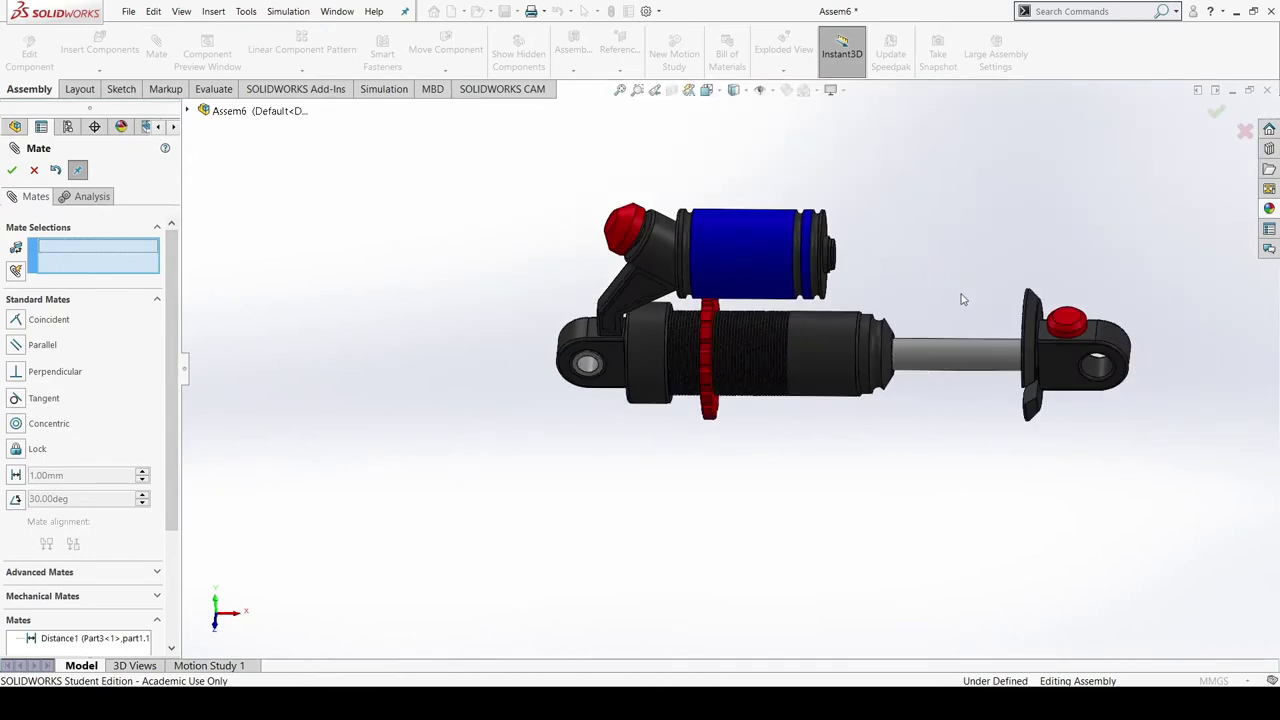
pyautogui.scroll(-2, 968, 326)
pyautogui.moveTo(836, 517); pyautogui.dragTo(822, 410, button='middle')
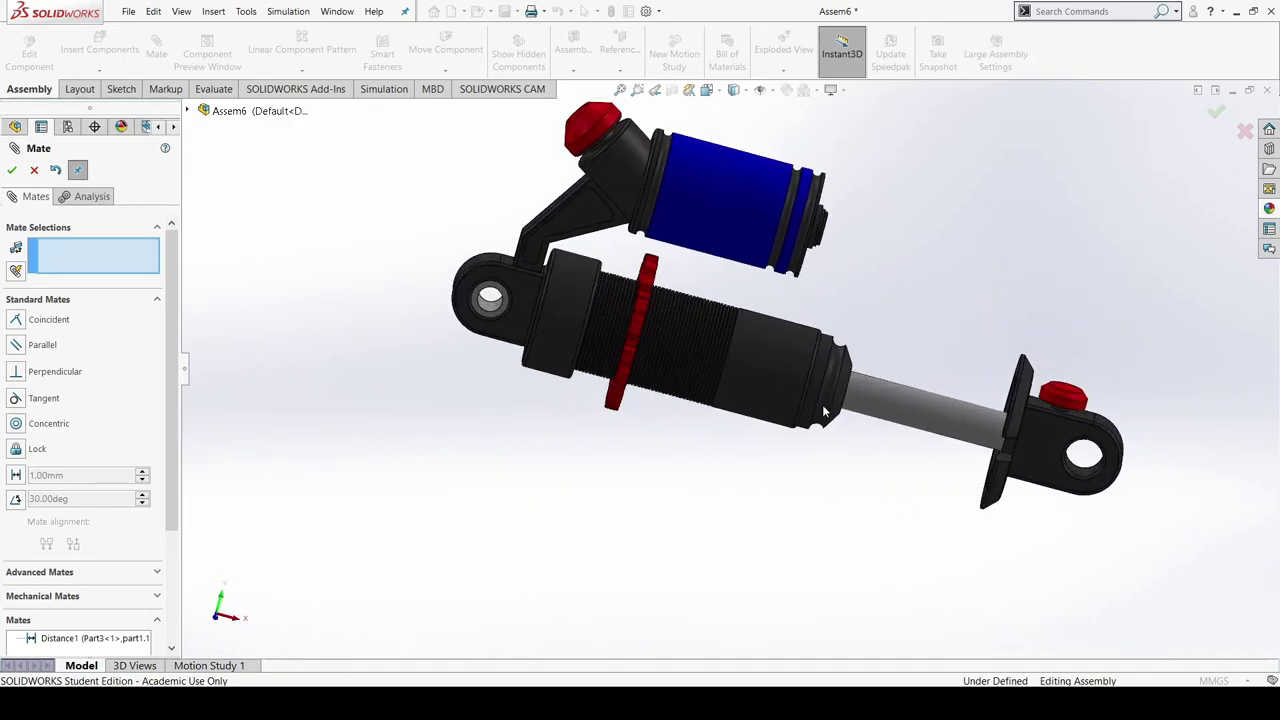
pyautogui.click(12, 170)
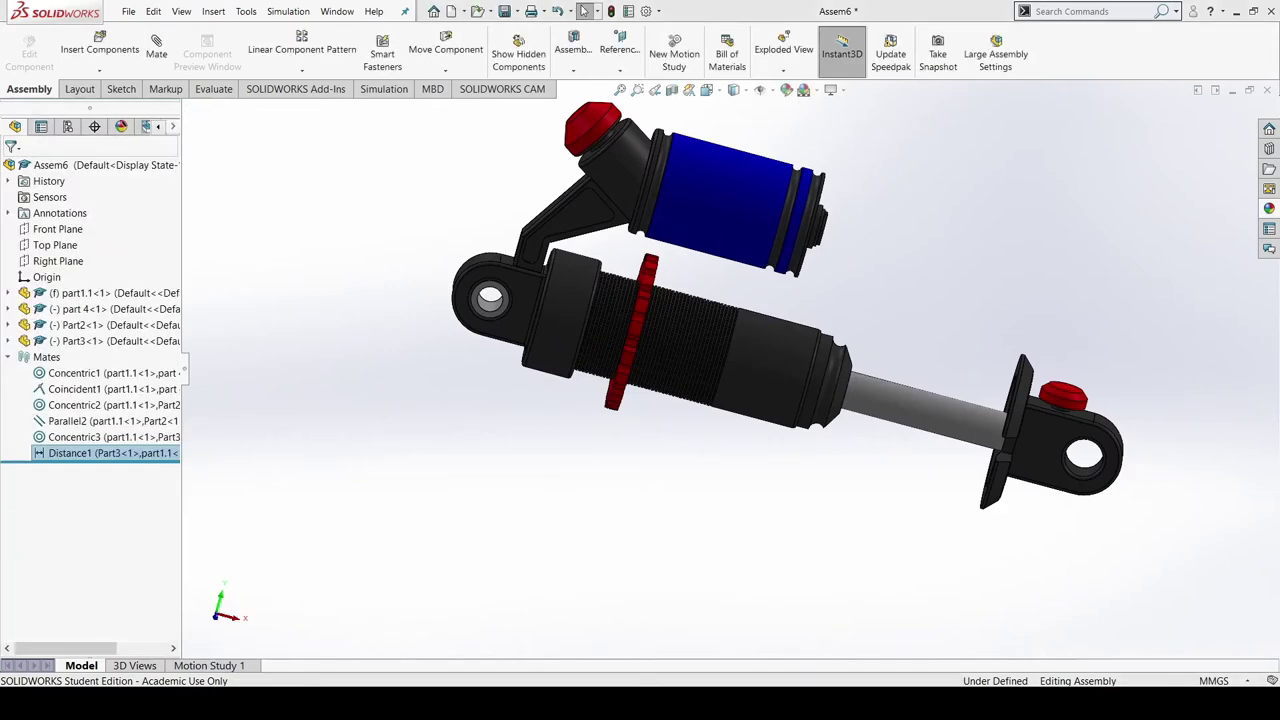
# Place a second copy of the bushing (part 4) in the free space below the shock absorber
pyautogui.moveTo(790, 370); pyautogui.dragTo(770, 371, button='middle')
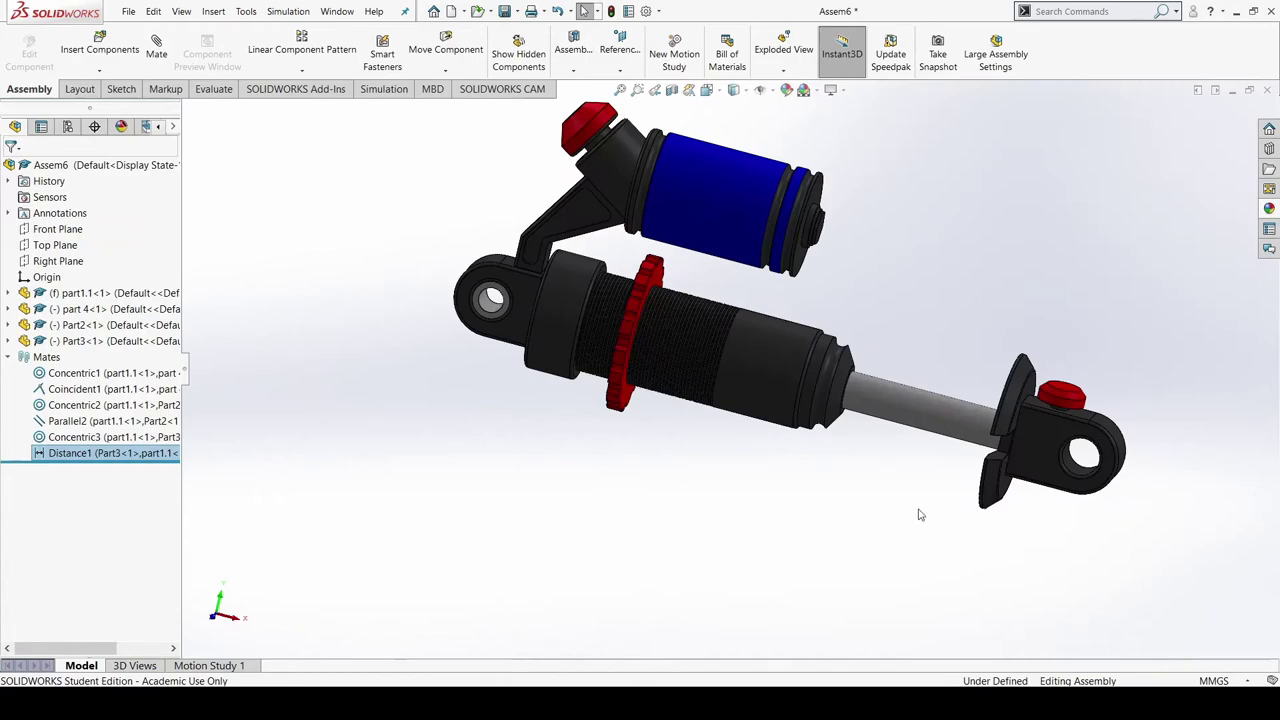
pyautogui.scroll(-2, 1071, 458)
pyautogui.scroll(-2, 1065, 478)
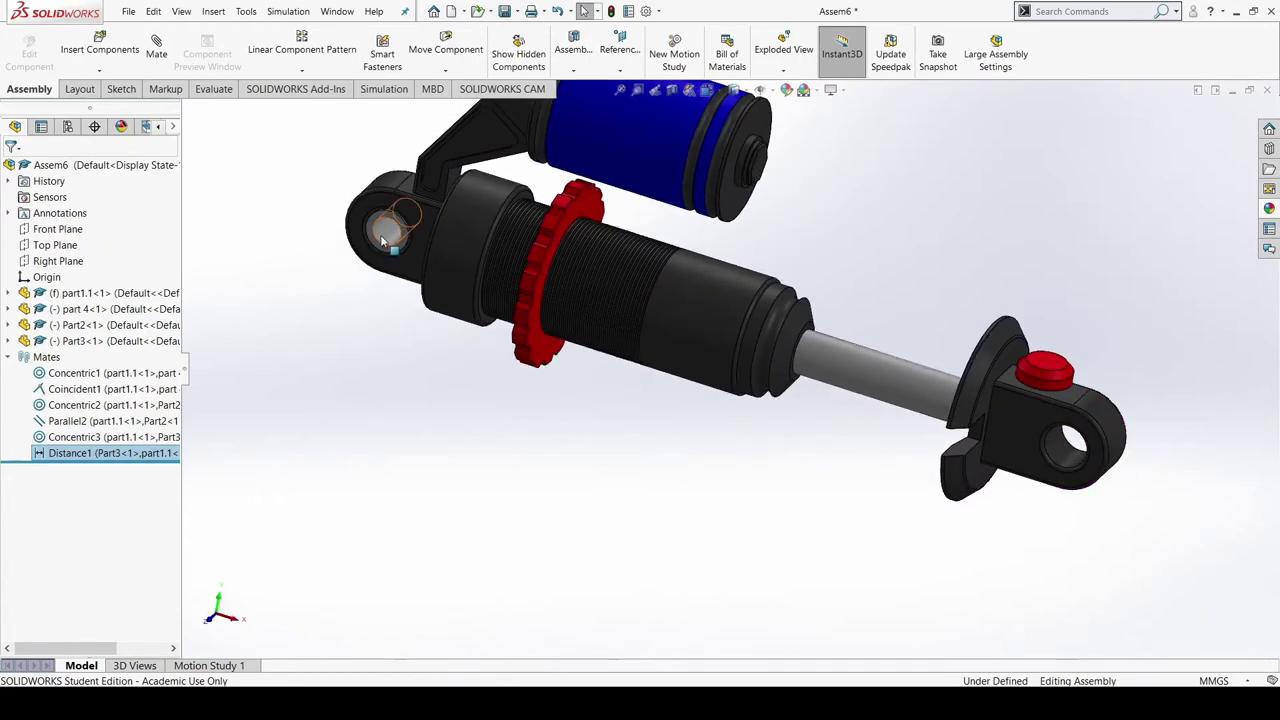
pyautogui.moveTo(384, 238); pyautogui.dragTo(778, 513)
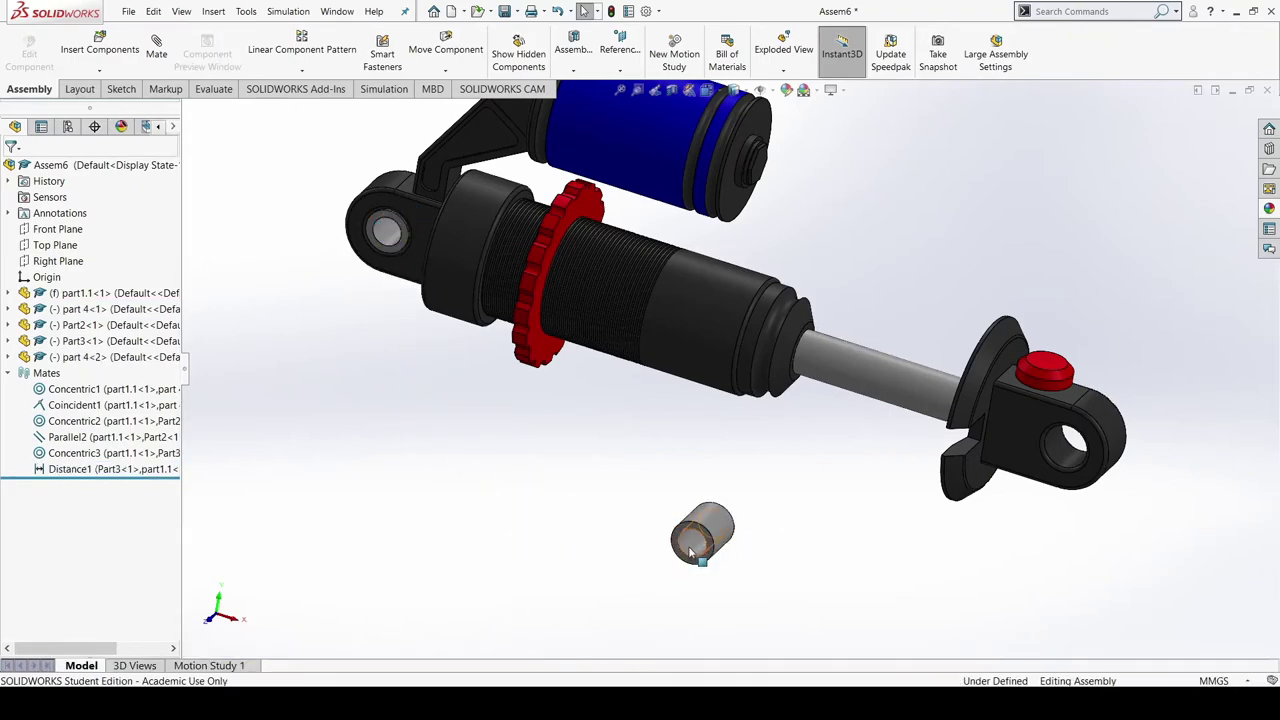
# Add a Concentric mate between the new bushing's outer cylindrical face and the eye hole of Part2
pyautogui.click(692, 551)
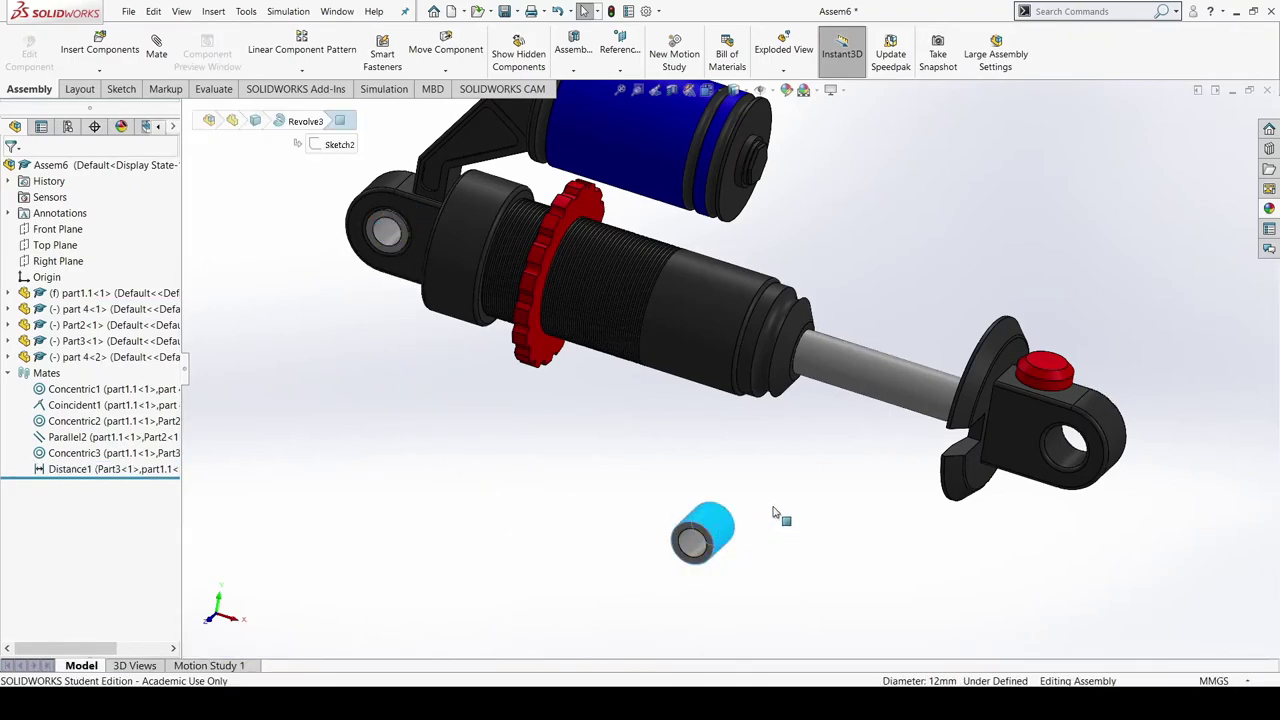
pyautogui.click(157, 45)
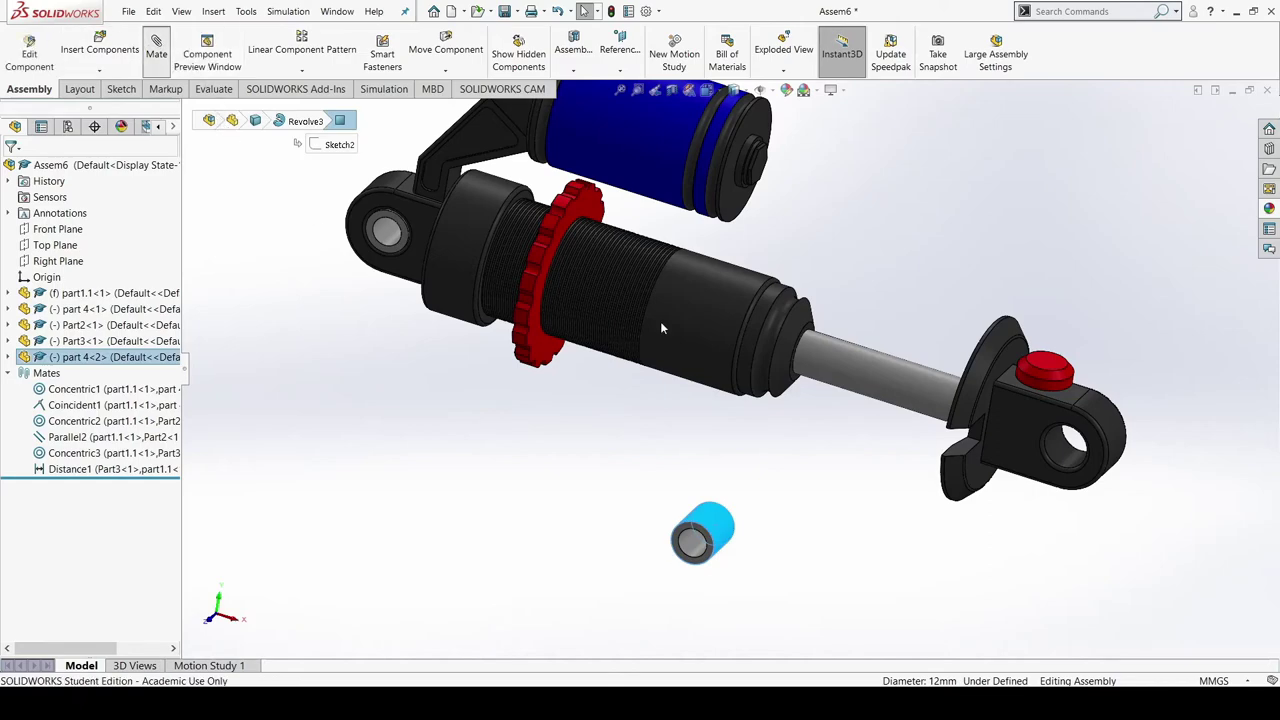
pyautogui.click(1054, 452)
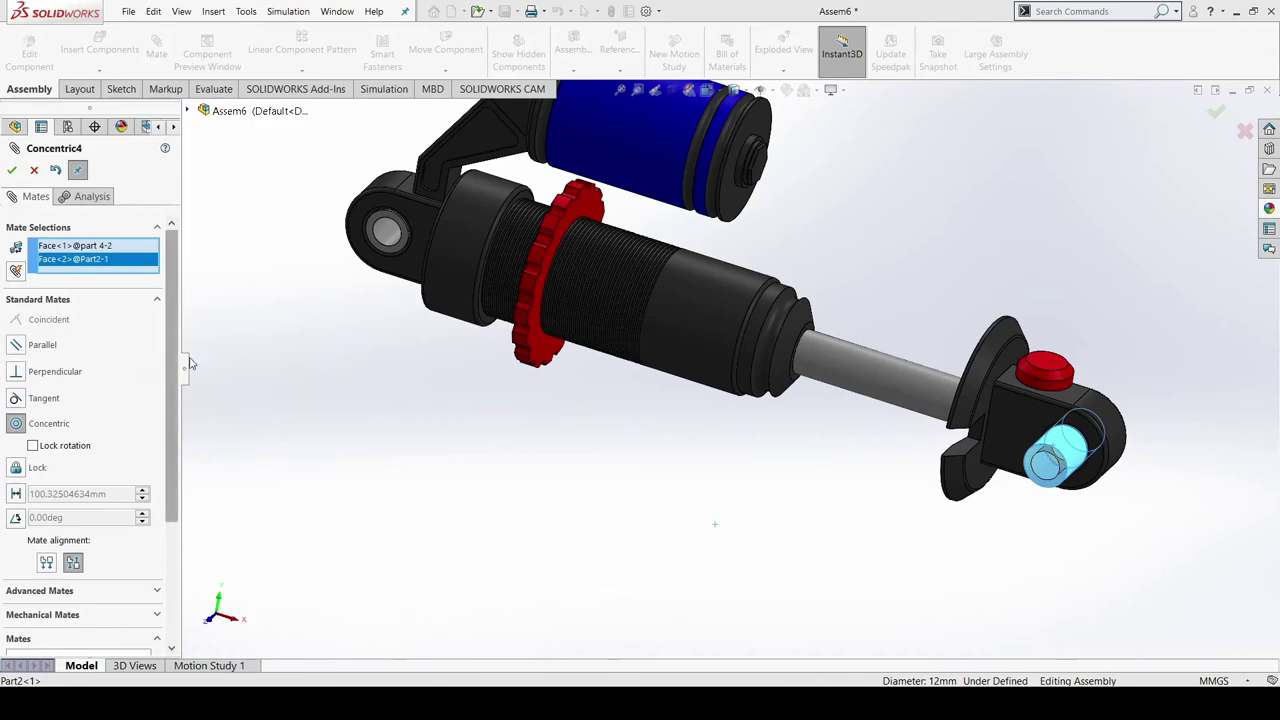
pyautogui.press('Return')
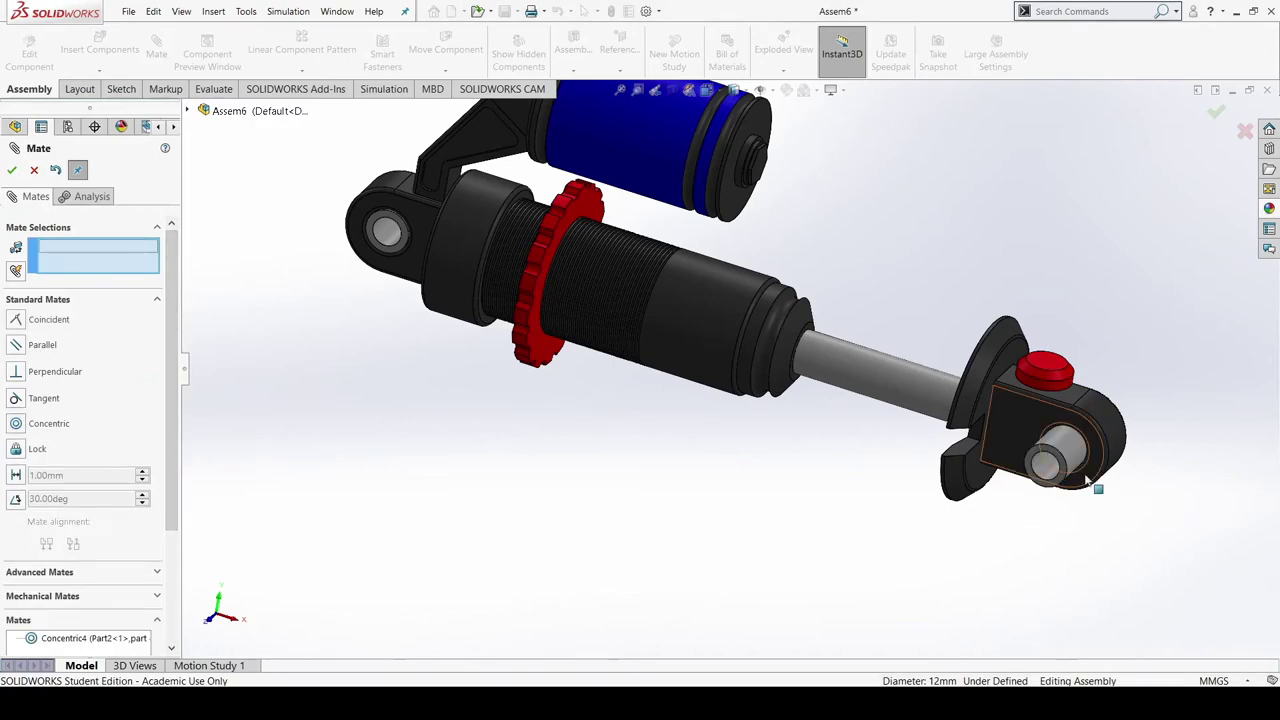
# Add a Coincident mate between the flat side face of Part2's eye and the new bushing's end face, and finish mating
pyautogui.click(1034, 428)
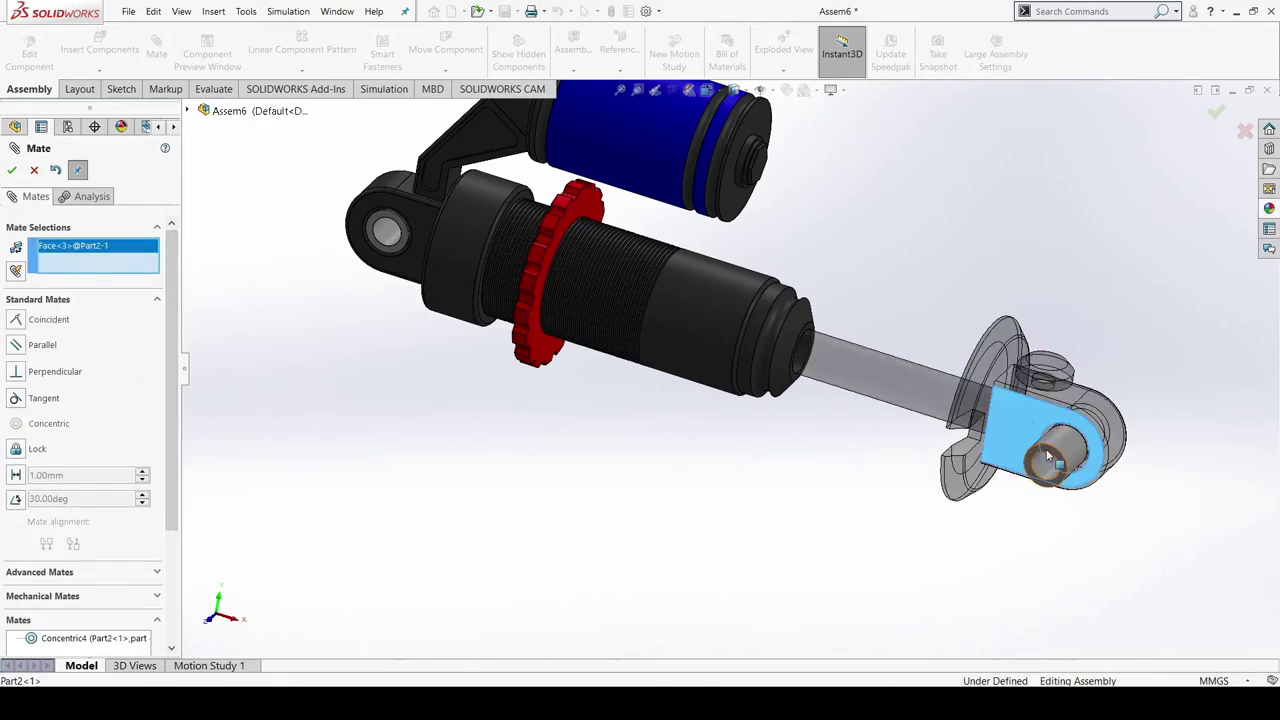
pyautogui.click(975, 500)
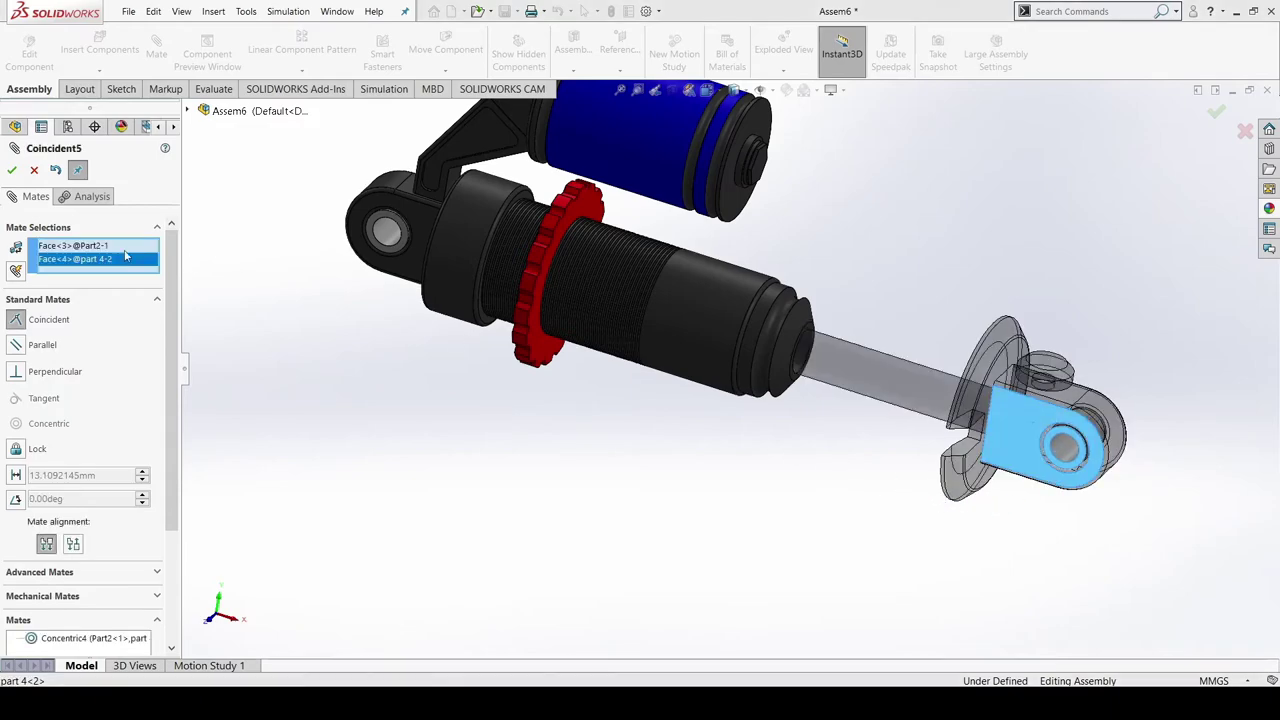
pyautogui.click(11, 170)
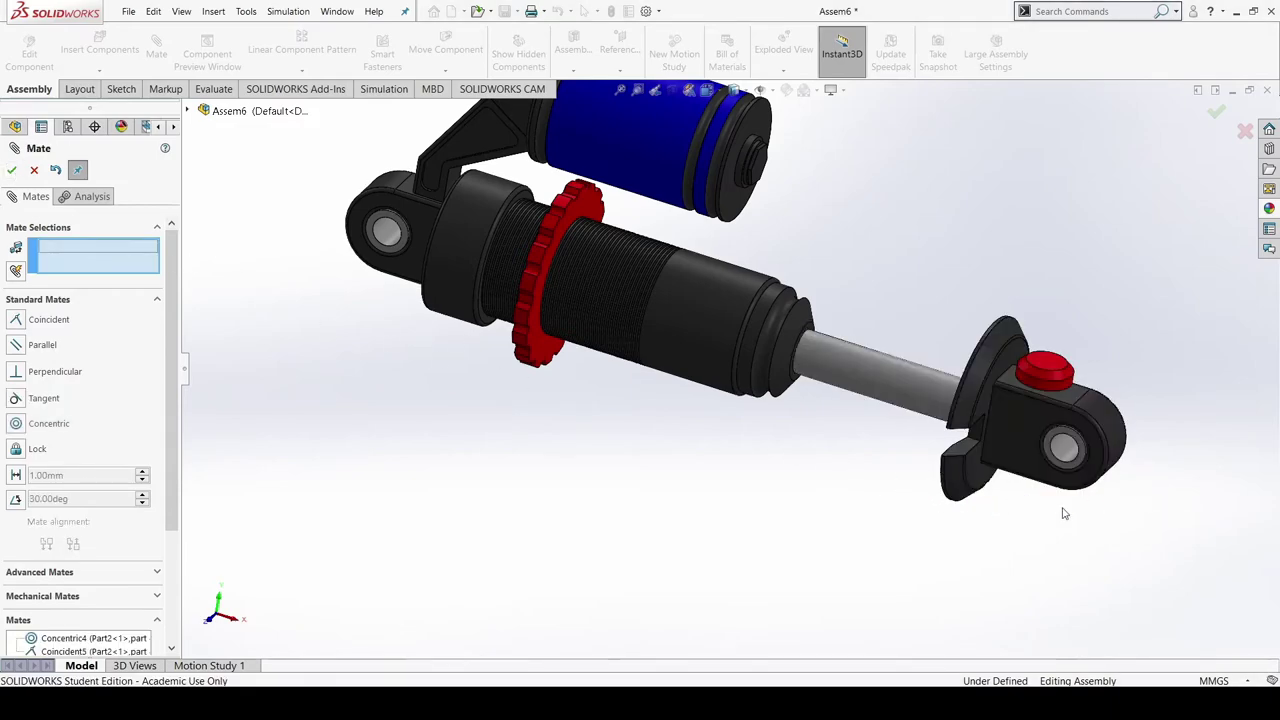
pyautogui.moveTo(1064, 513)
pyautogui.mouseDown(button='middle')
pyautogui.moveTo(934, 534)
pyautogui.moveTo(1040, 526)
pyautogui.moveTo(940, 554)
pyautogui.moveTo(932, 584)
pyautogui.moveTo(1063, 543)
pyautogui.moveTo(1066, 494)
pyautogui.mouseUp(button='middle')
pyautogui.scroll(-5, 820, 314)
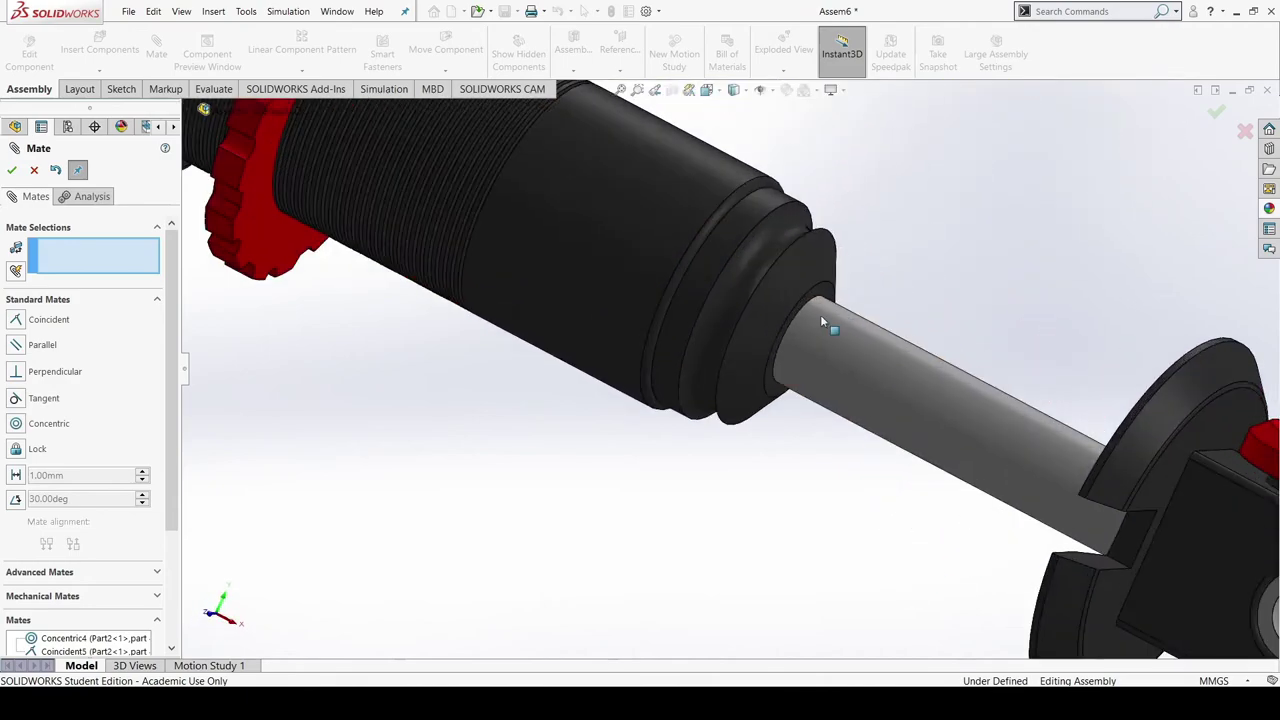
pyautogui.click(11, 170)
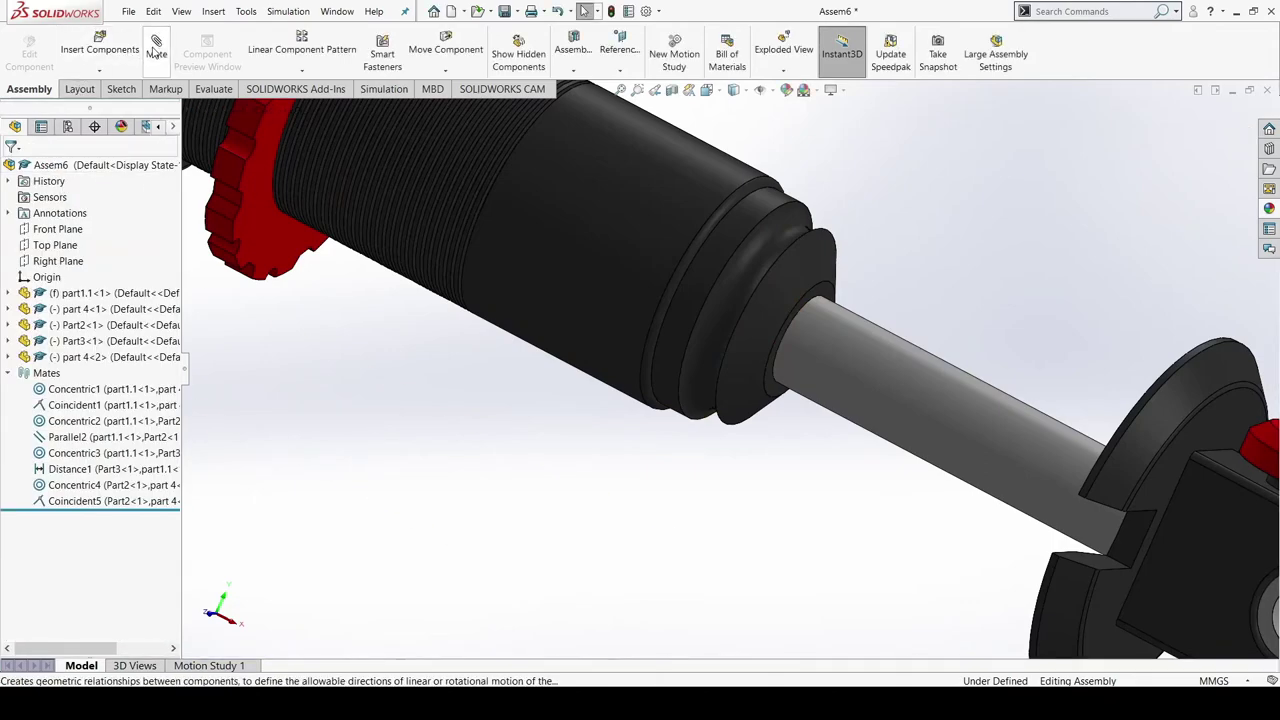
pyautogui.click(156, 50)
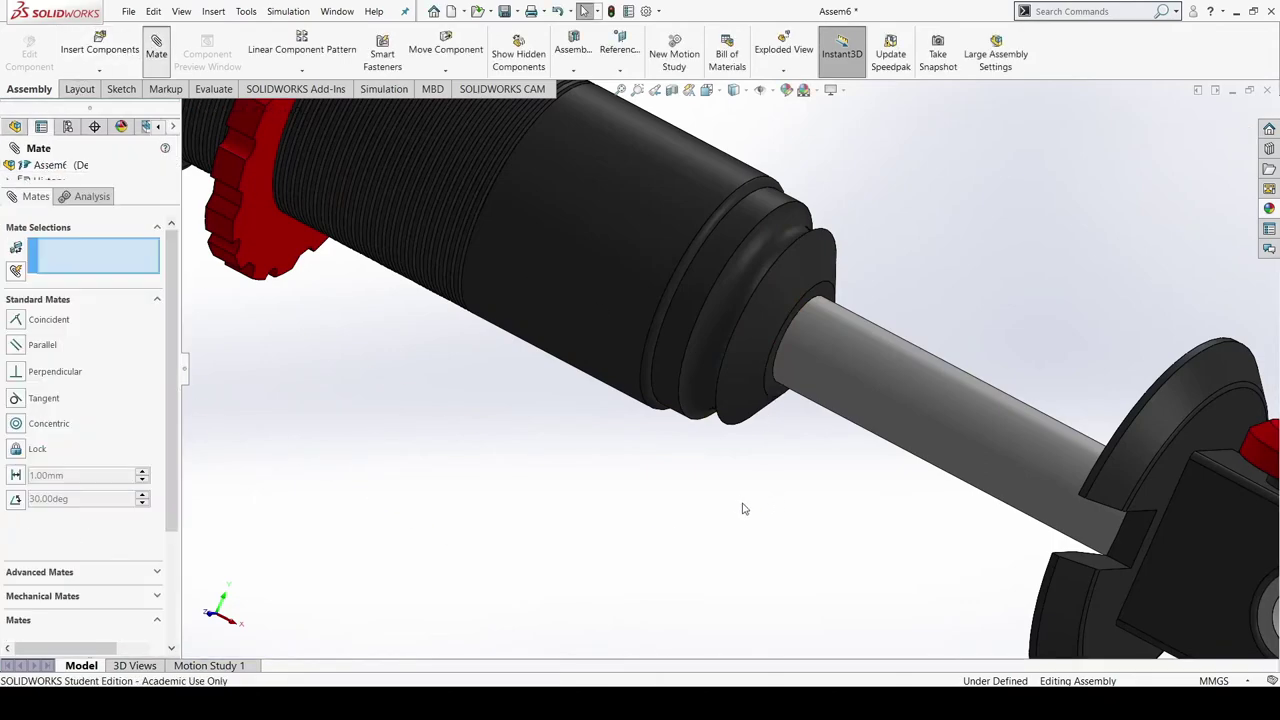
pyautogui.moveTo(900, 508); pyautogui.dragTo(788, 503, button='middle')
pyautogui.moveTo(590, 450); pyautogui.dragTo(651, 446, button='middle')
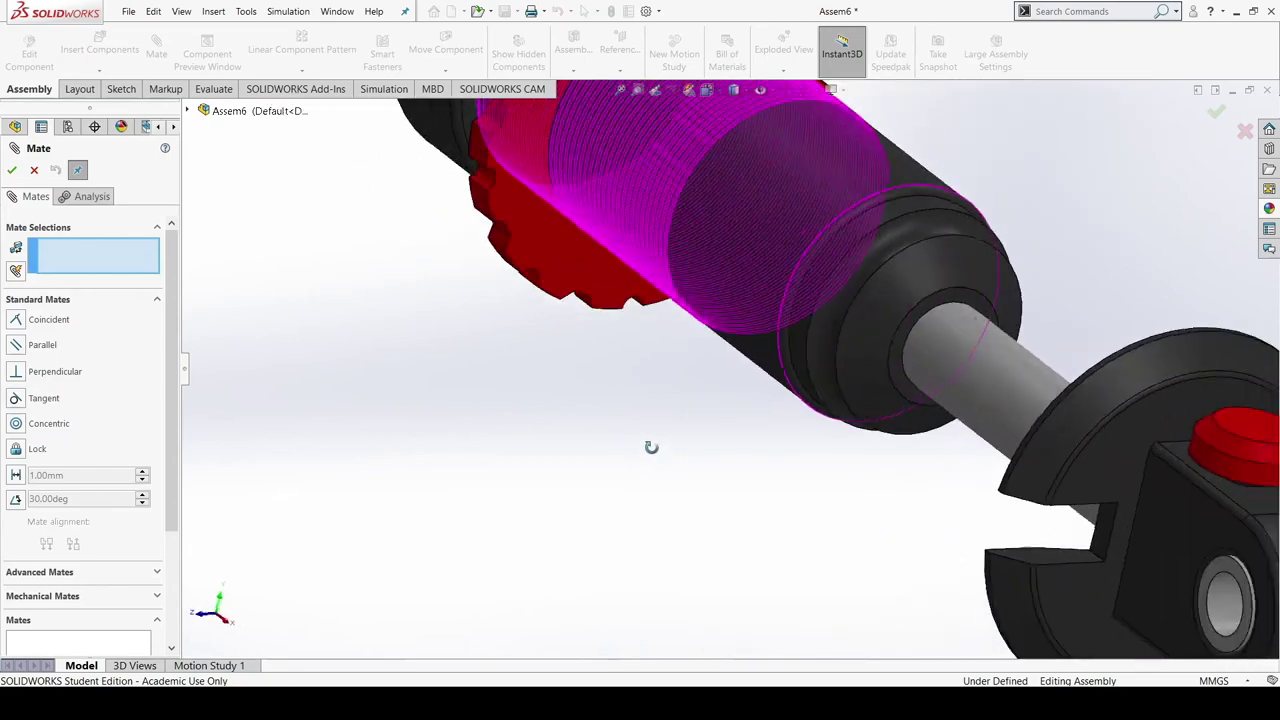
pyautogui.click(899, 384)
pyautogui.scroll(5, 752, 533)
pyautogui.moveTo(754, 531); pyautogui.dragTo(860, 470, button='middle')
pyautogui.click(860, 392)
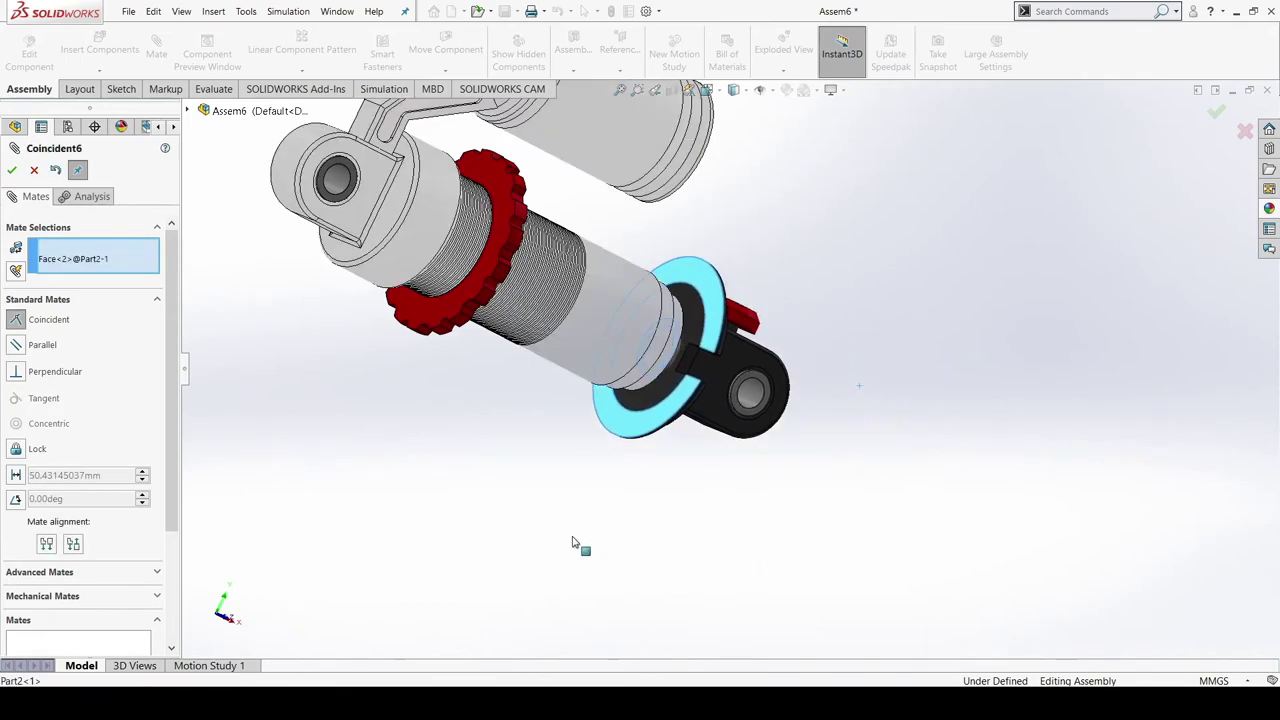
pyautogui.click(16, 477)
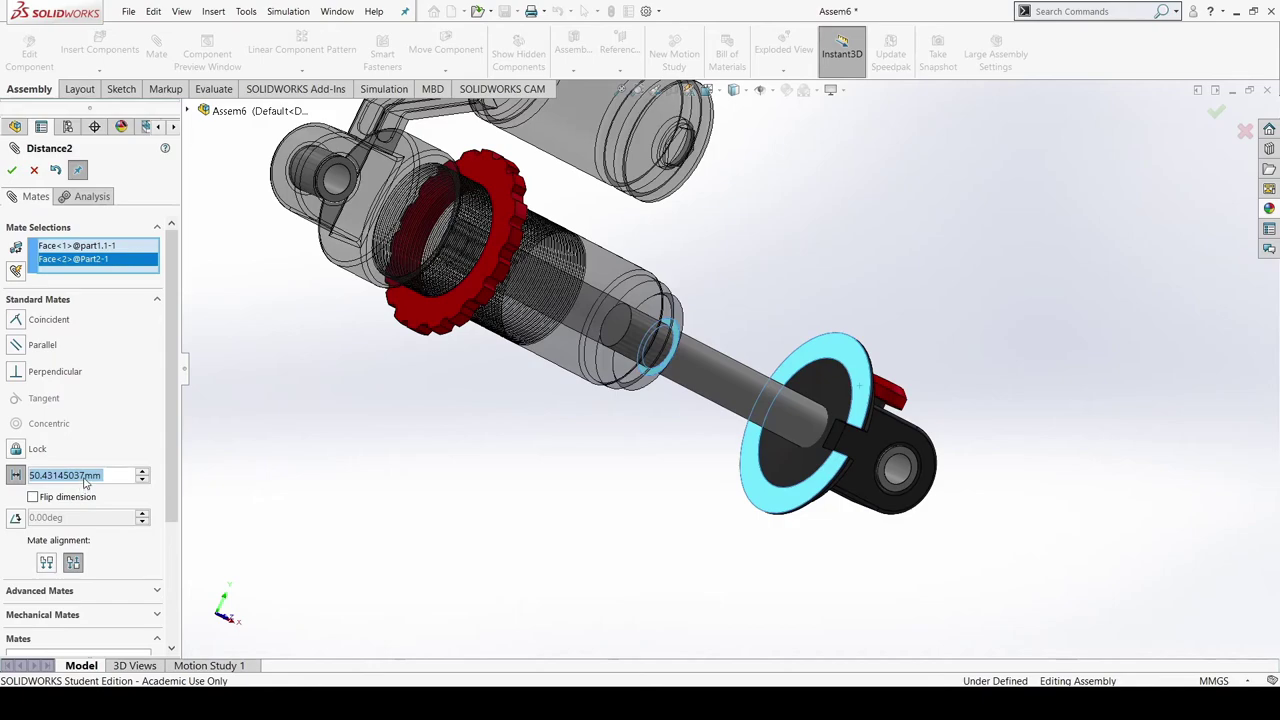
pyautogui.write('2 in')
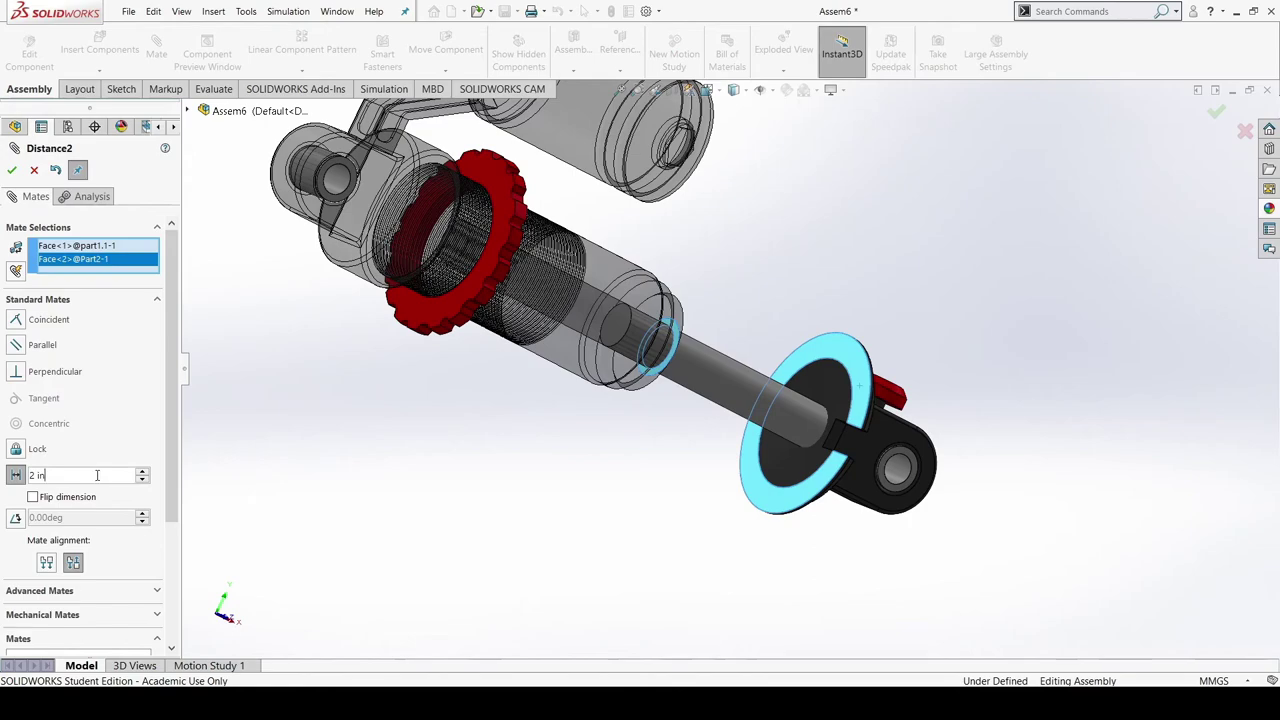
pyautogui.click(38, 474)
pyautogui.press('BackSpace')
pyautogui.click(108, 614)
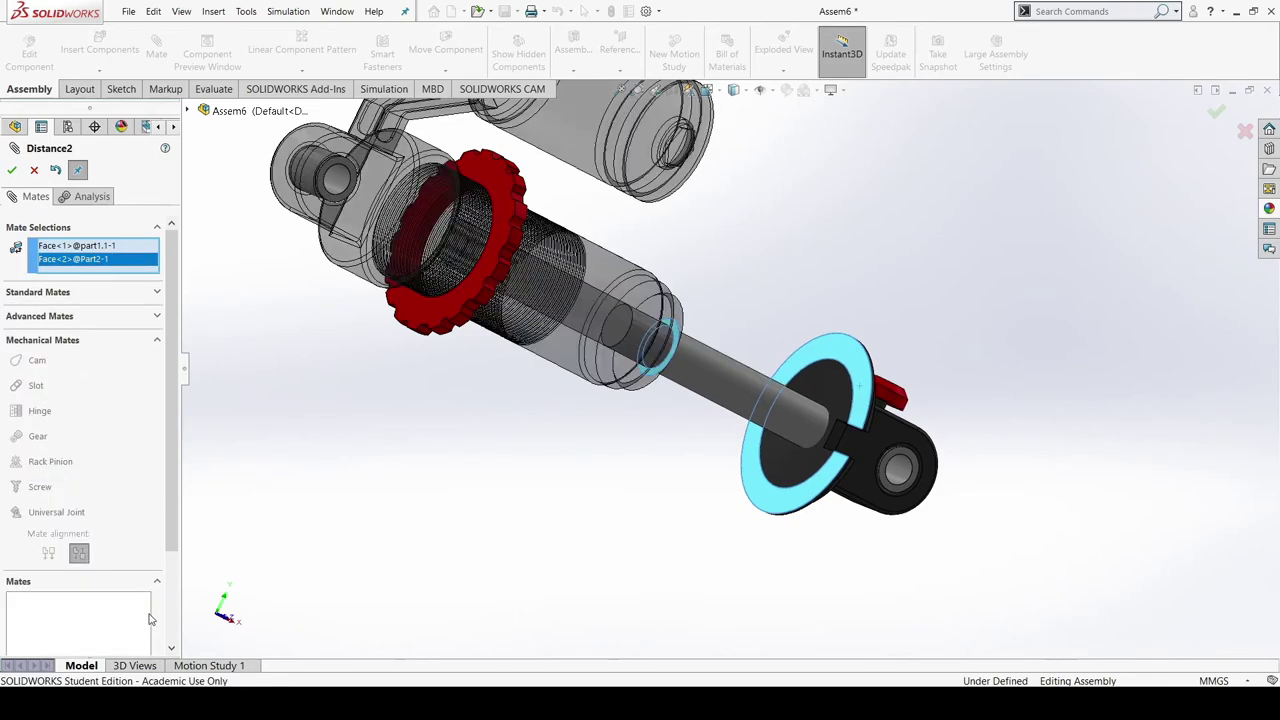
pyautogui.click(155, 340)
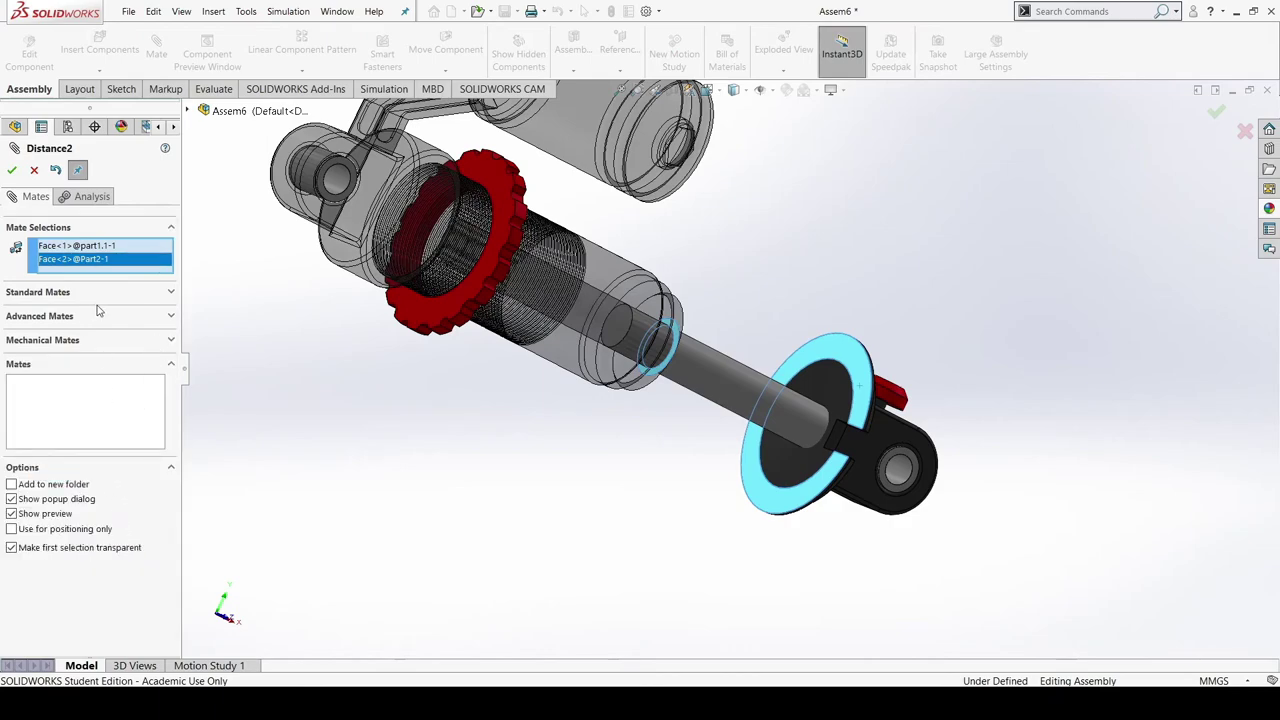
pyautogui.click(36, 173)
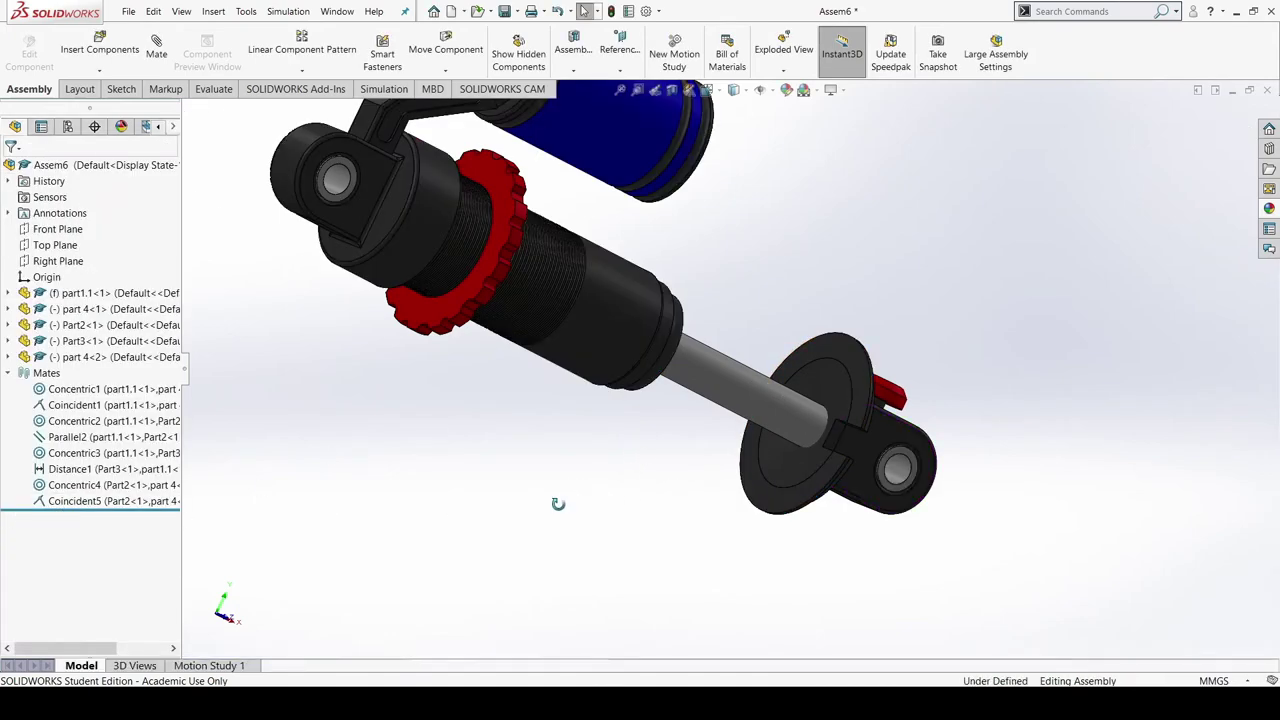
# Set up a Distance mate between part1.1's annular end face around the shaft and the outer ring face of Part2's slotted flange
pyautogui.moveTo(558, 503); pyautogui.dragTo(657, 523, button='middle')
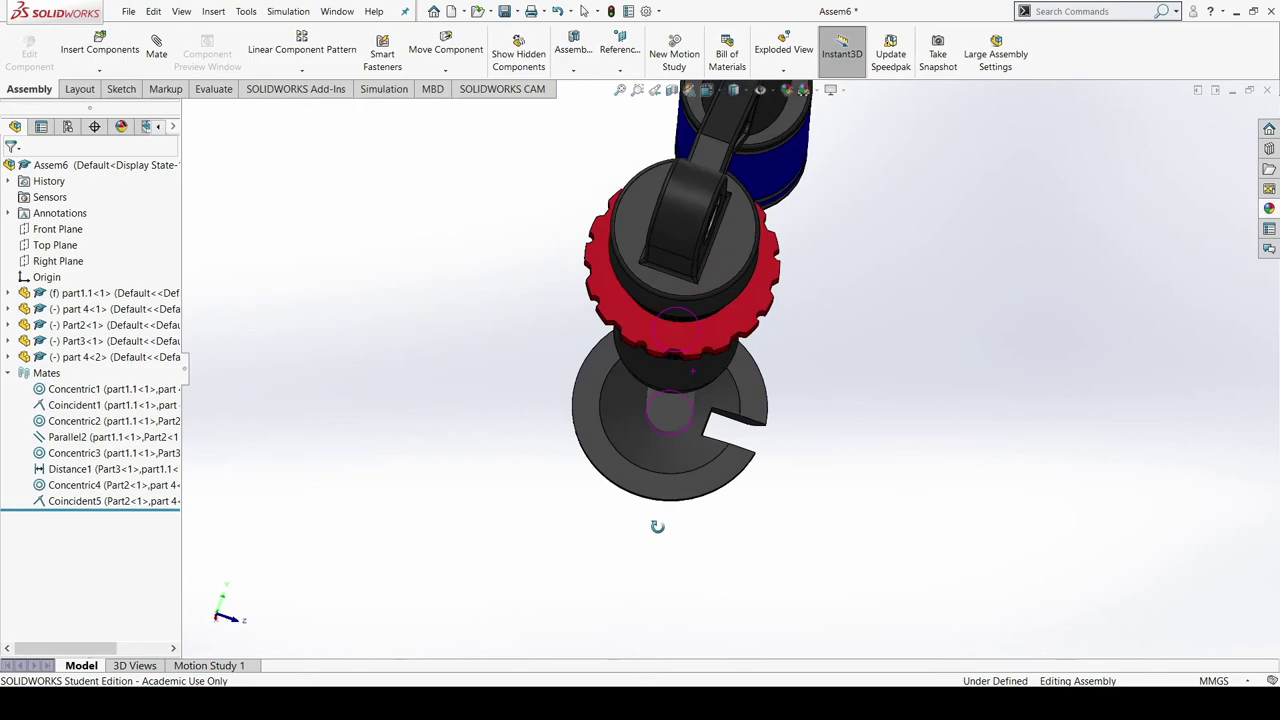
pyautogui.click(725, 483)
pyautogui.moveTo(917, 380); pyautogui.dragTo(820, 416, button='middle')
pyautogui.scroll(-2, 1151, 223)
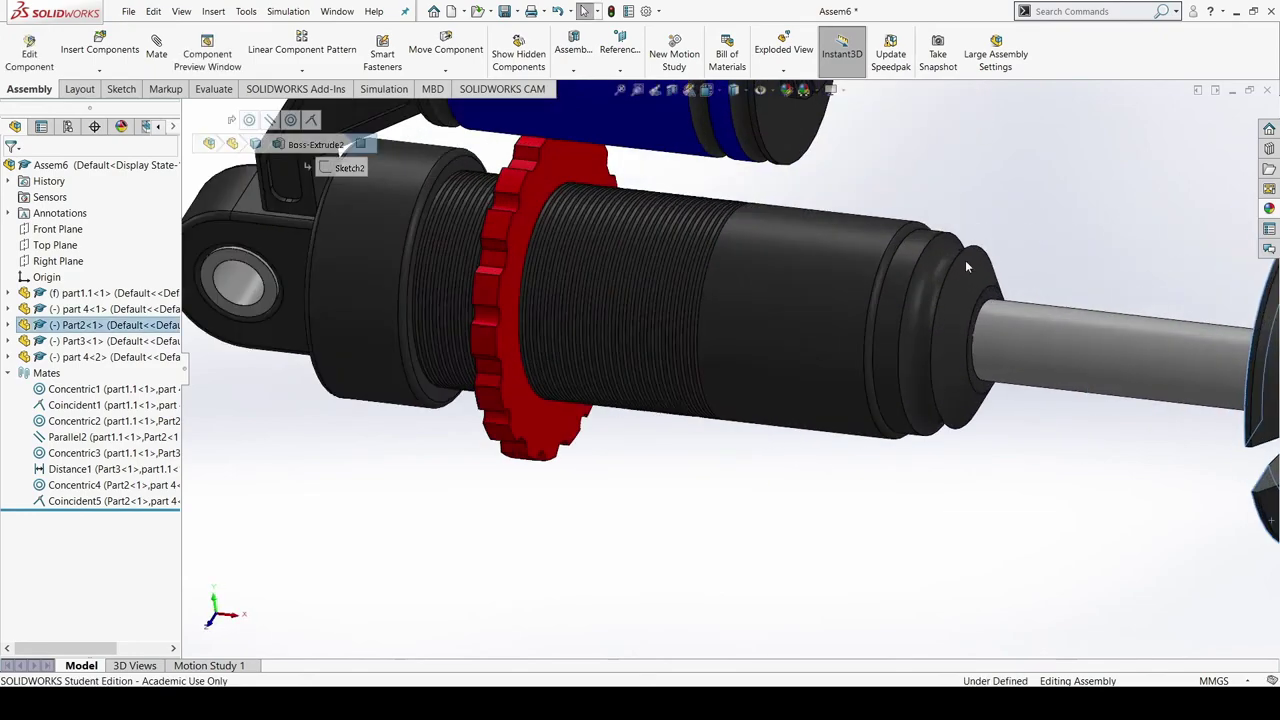
pyautogui.moveTo(1005, 441); pyautogui.dragTo(989, 494, button='middle')
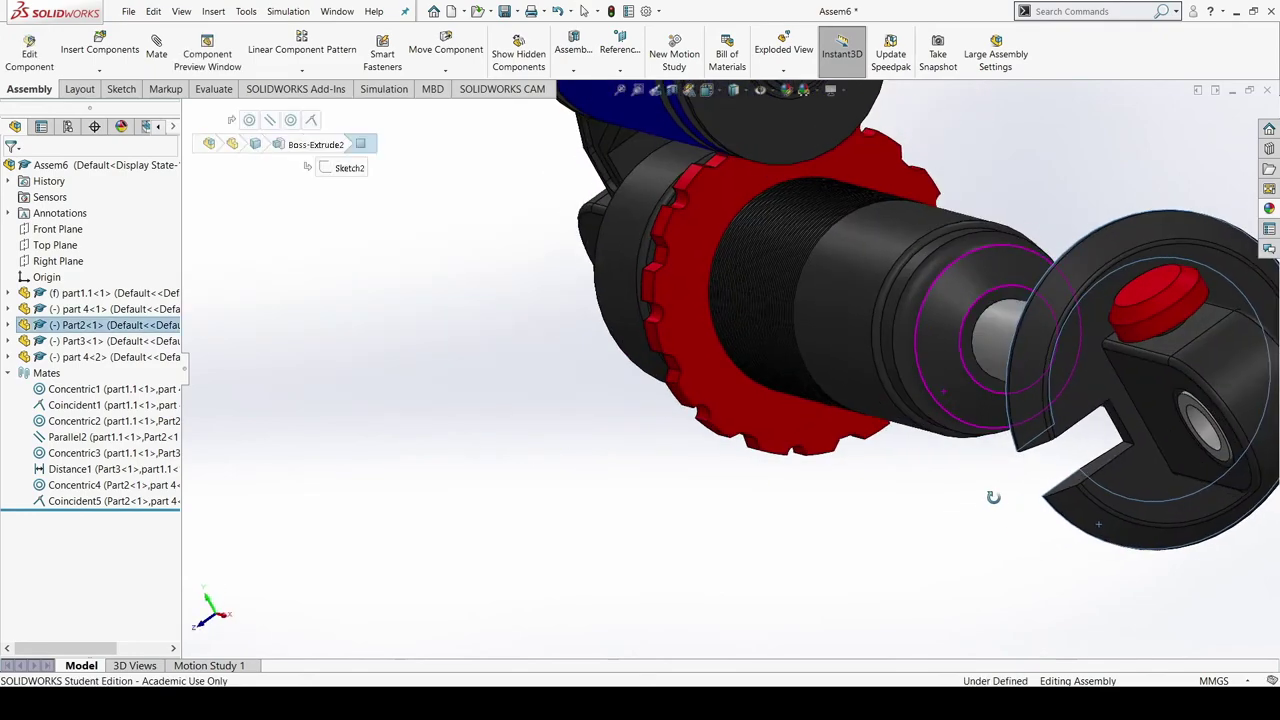
pyautogui.click(989, 387)
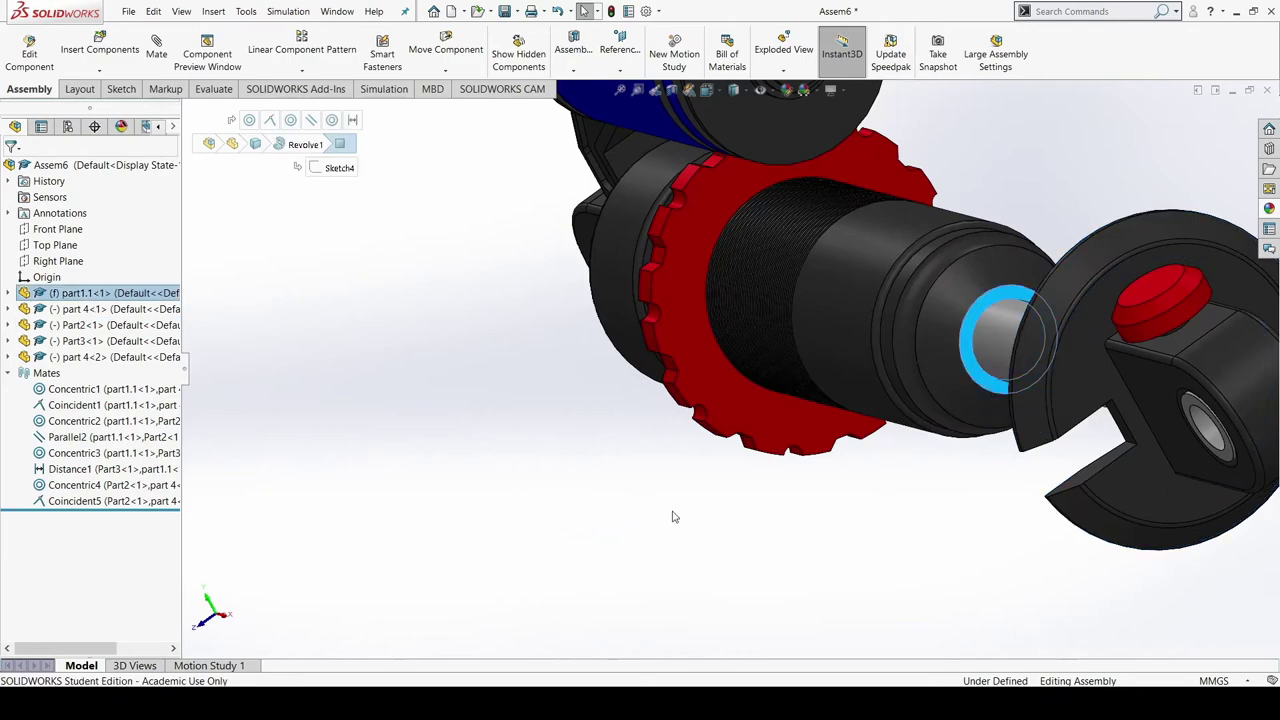
pyautogui.moveTo(674, 517); pyautogui.dragTo(720, 483, button='middle')
pyautogui.click(160, 54)
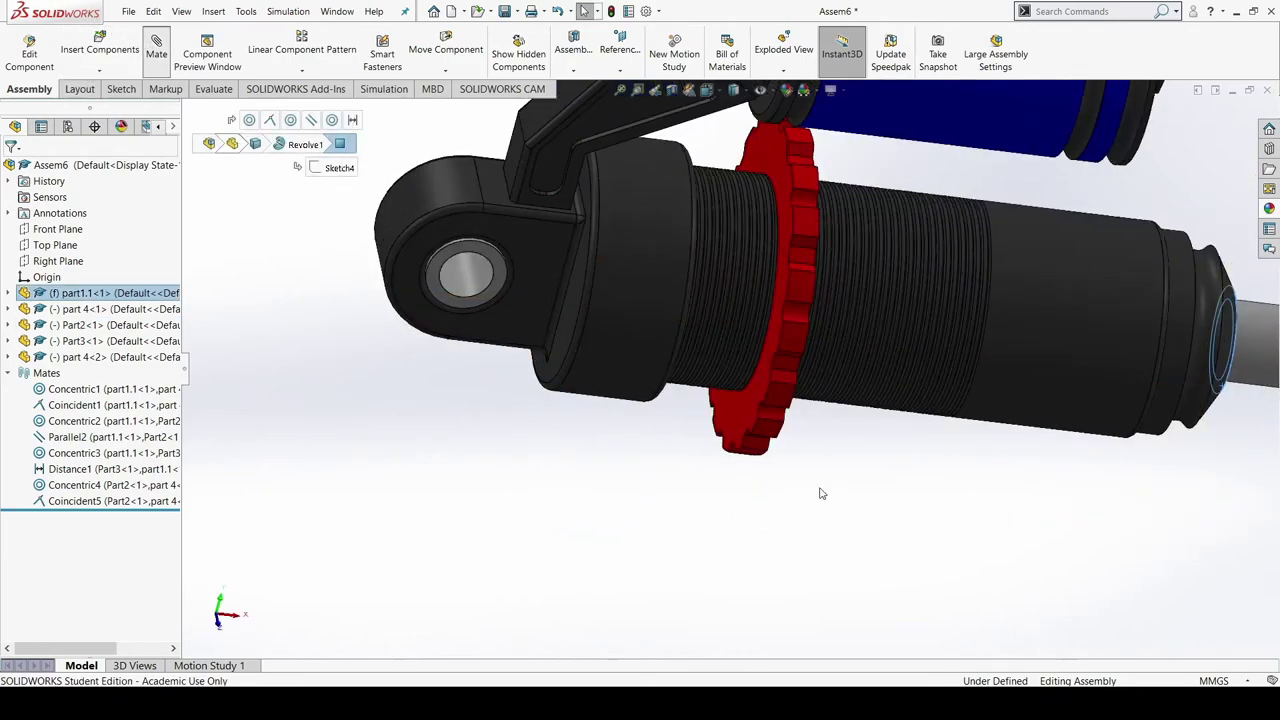
pyautogui.press('m')
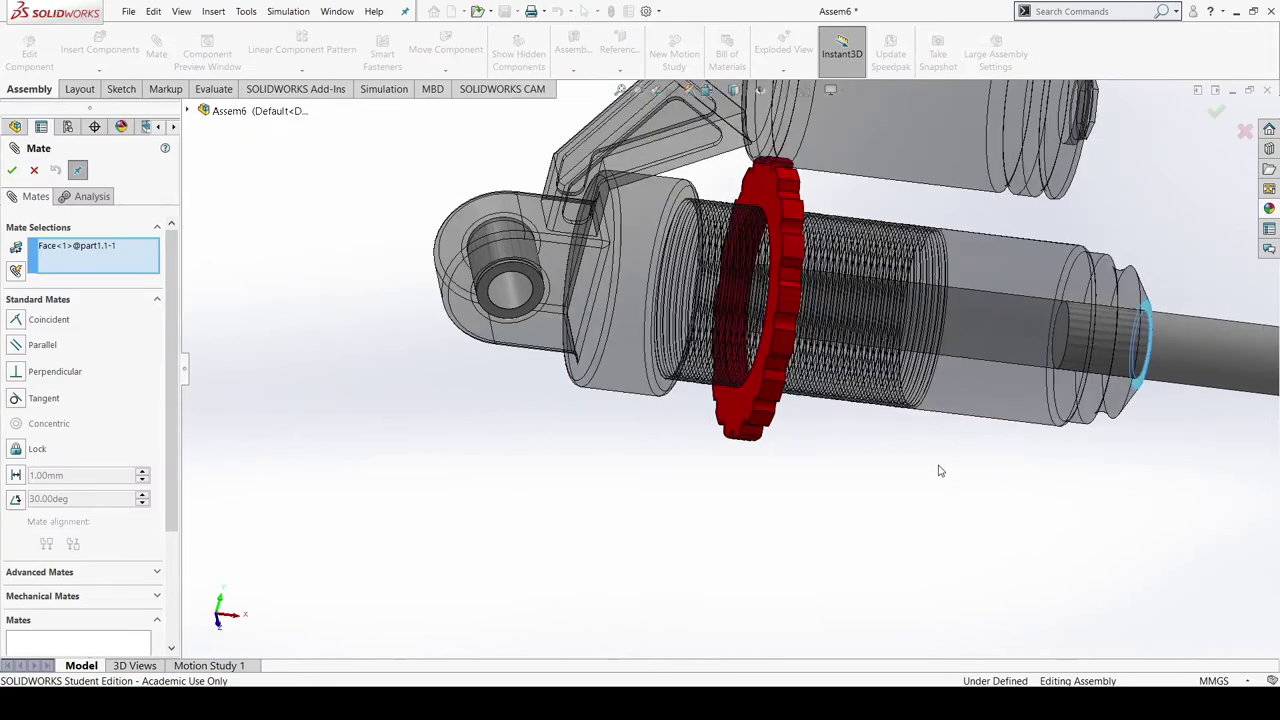
pyautogui.scroll(3, 992, 458)
pyautogui.scroll(-3, 1080, 413)
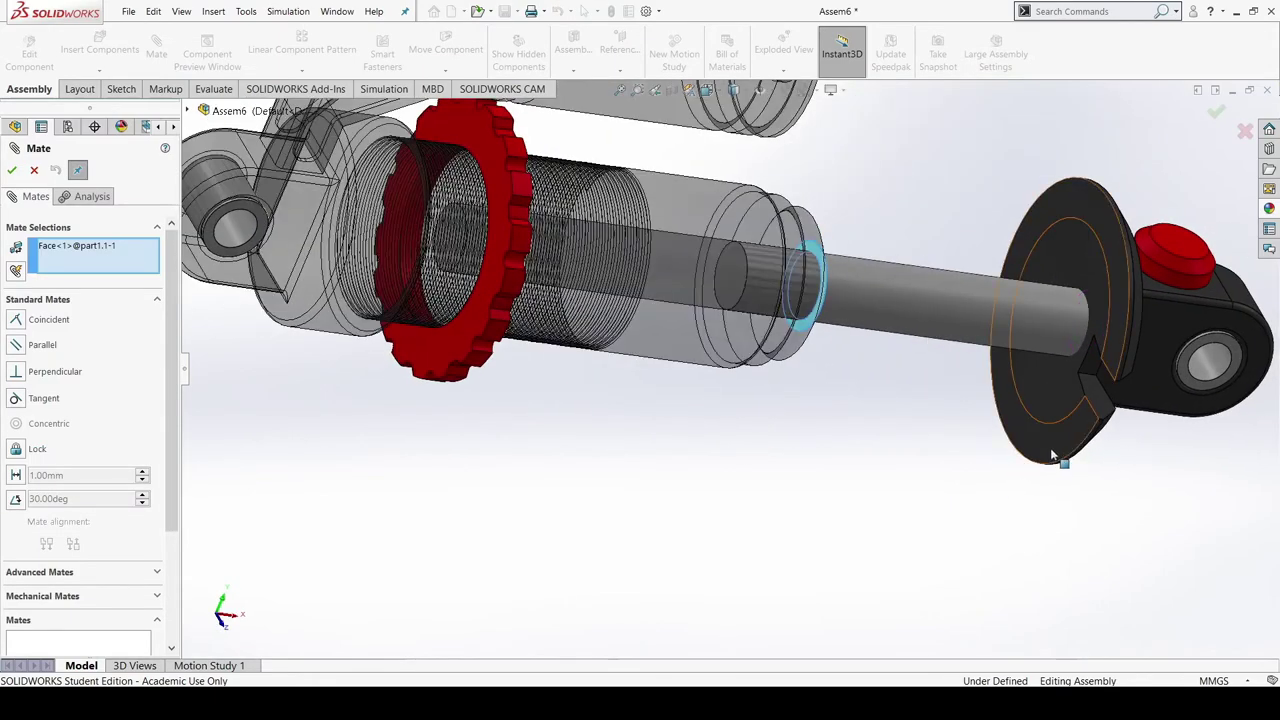
pyautogui.click(1063, 457)
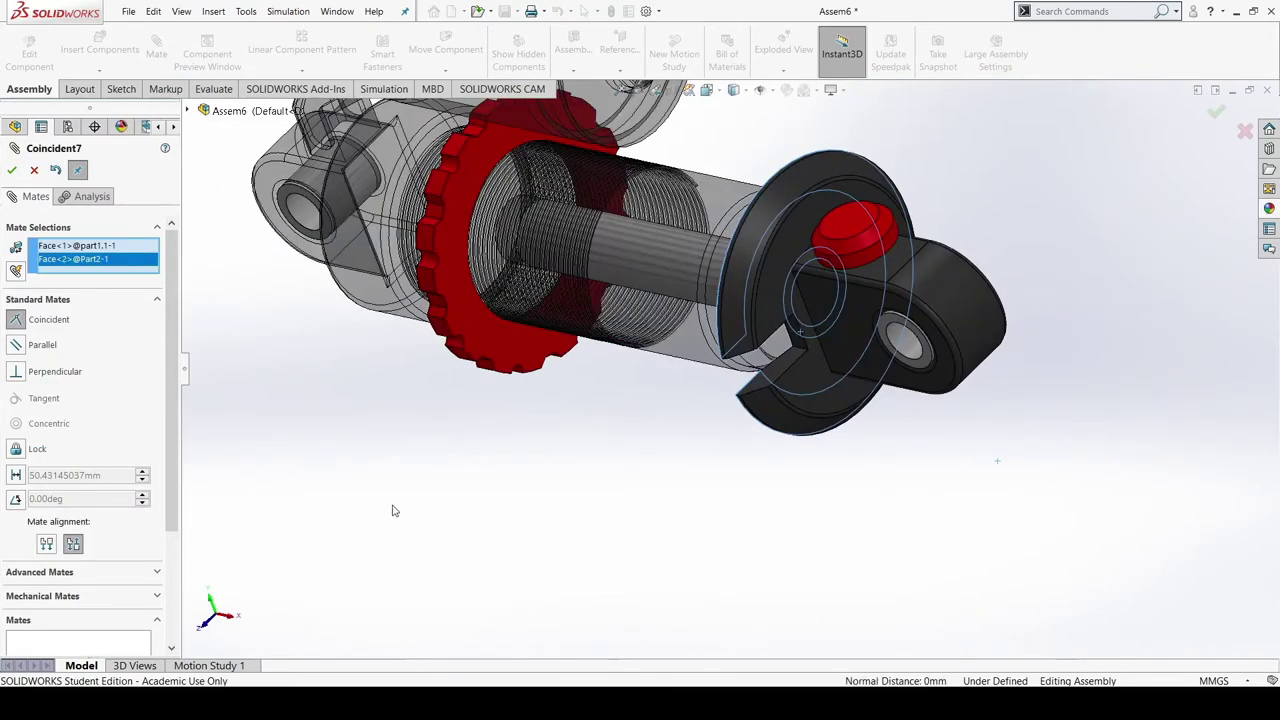
pyautogui.click(16, 476)
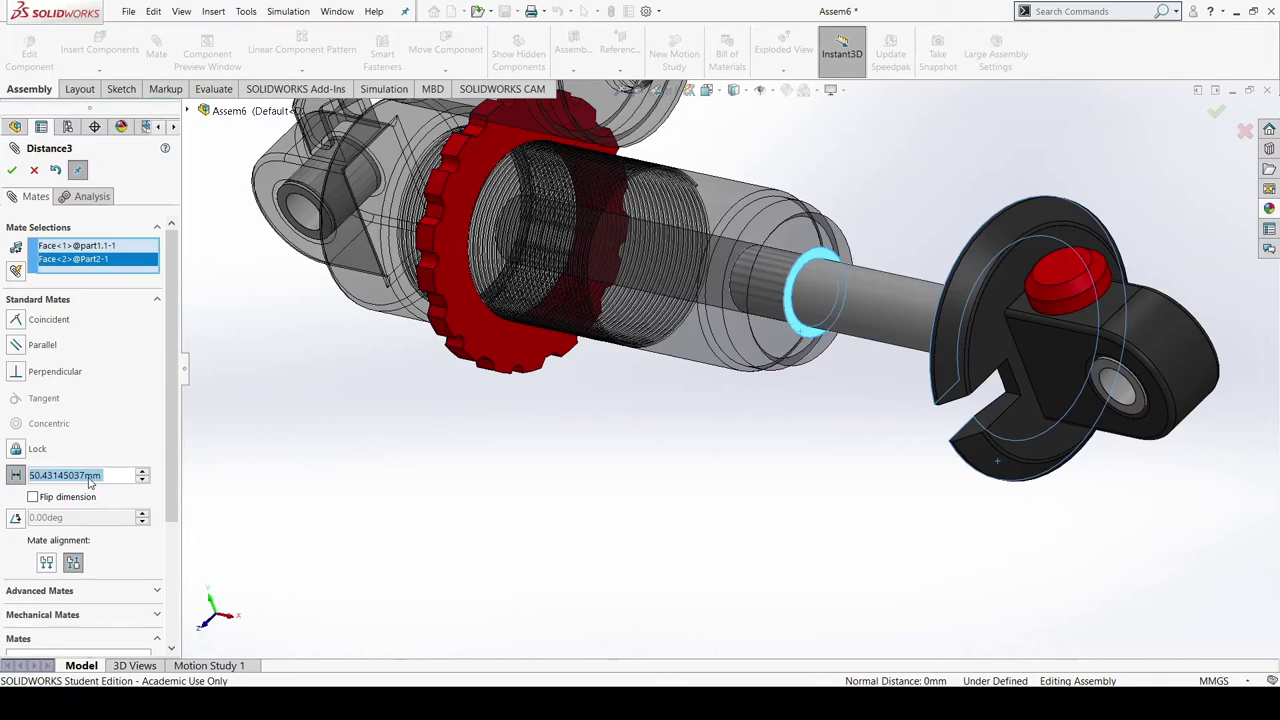
# Set the distance between part1.1's end face and Part2's flange to 2 in, apply the mate and finish mating
pyautogui.write('2')
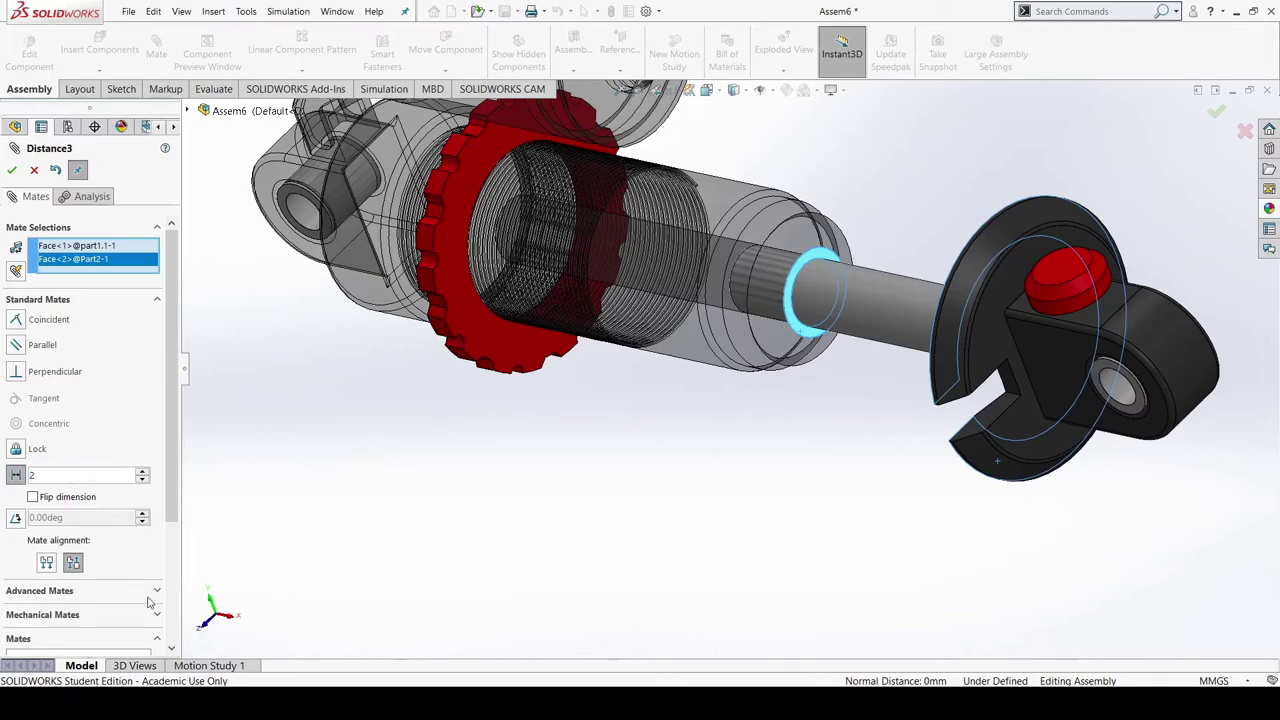
pyautogui.write('in')
pyautogui.press('Return')
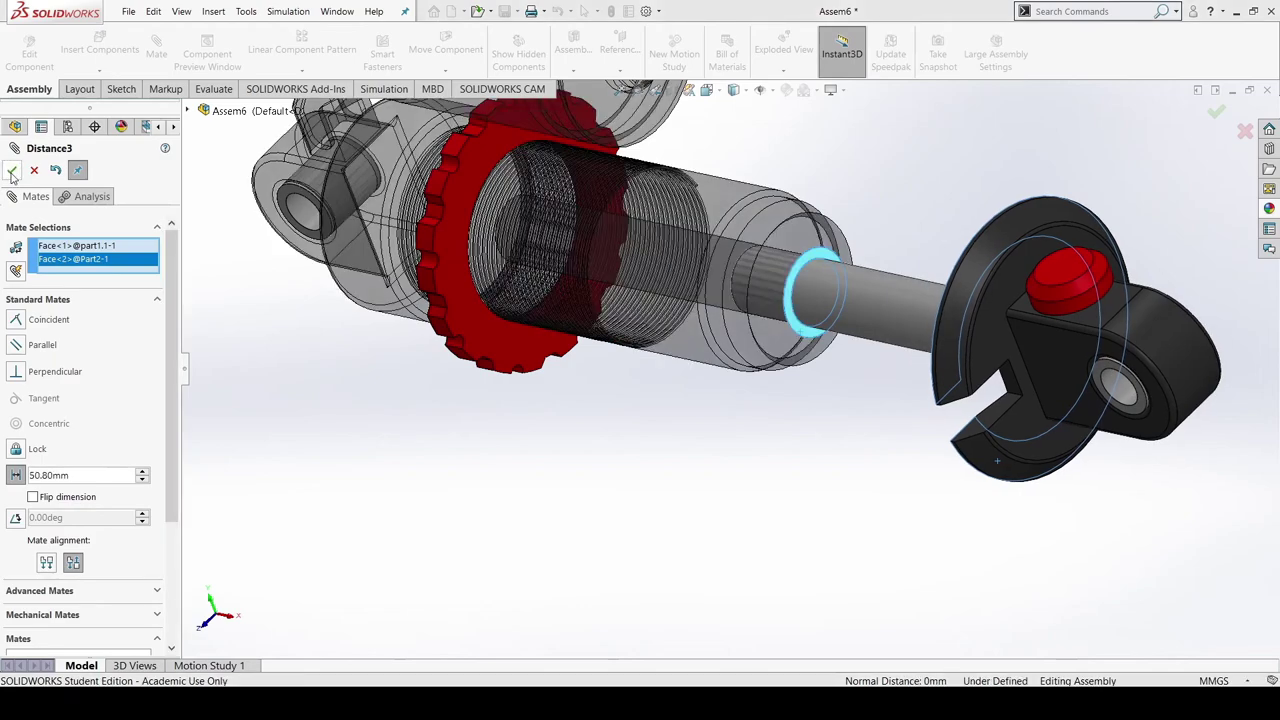
pyautogui.click(12, 171)
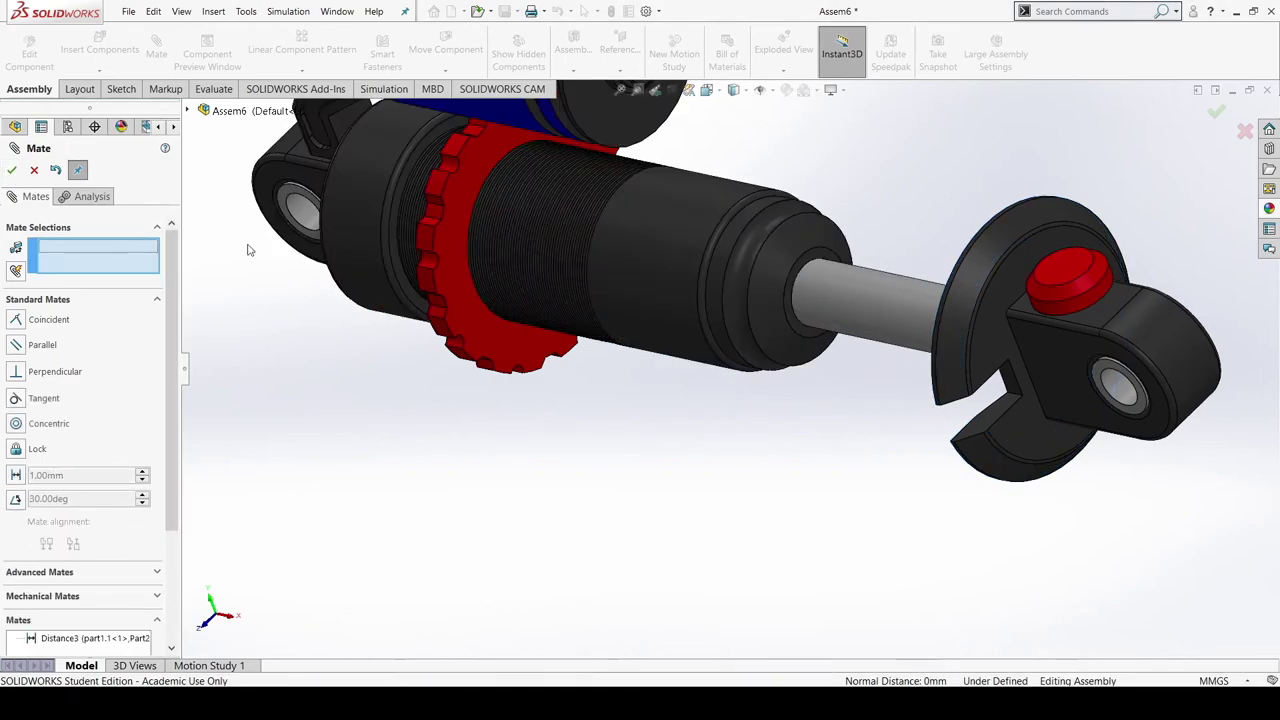
pyautogui.click(12, 170)
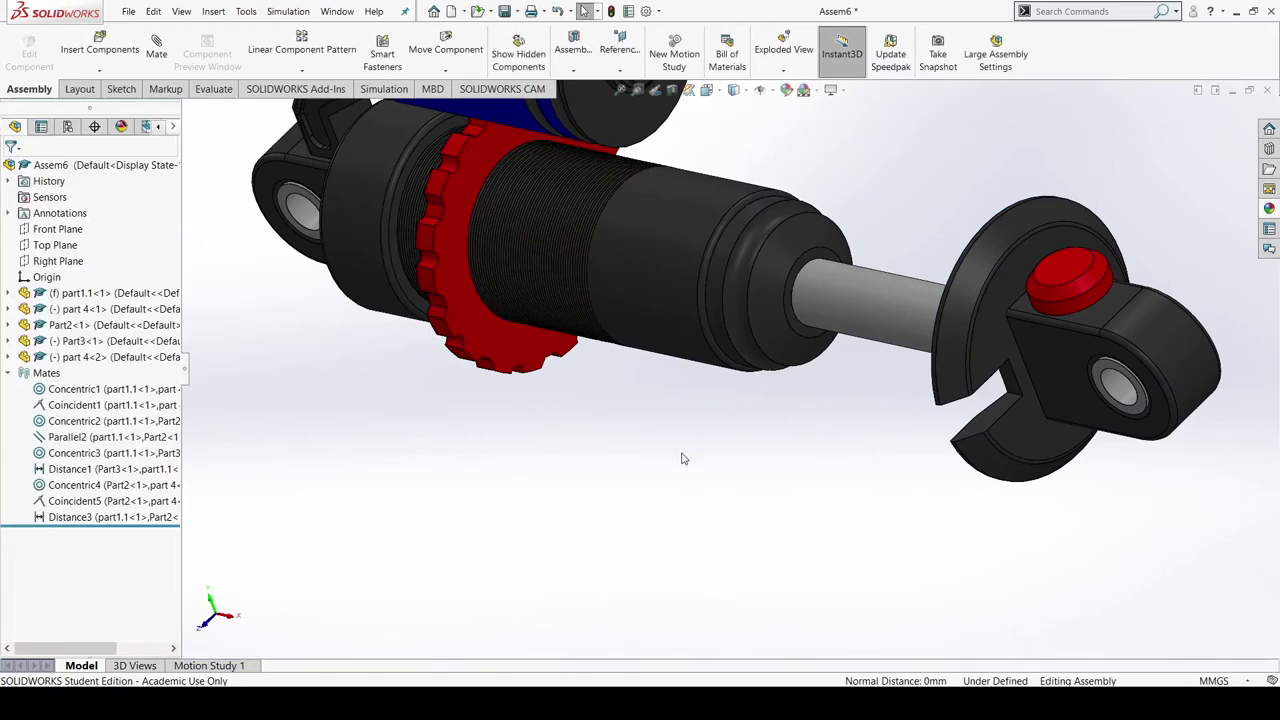
# Examine the assembled shock absorber from above and from several isometric orientations
pyautogui.moveTo(678, 477); pyautogui.dragTo(748, 368, button='middle')
pyautogui.scroll(-1, 691, 455)
pyautogui.scroll(4, 691, 454)
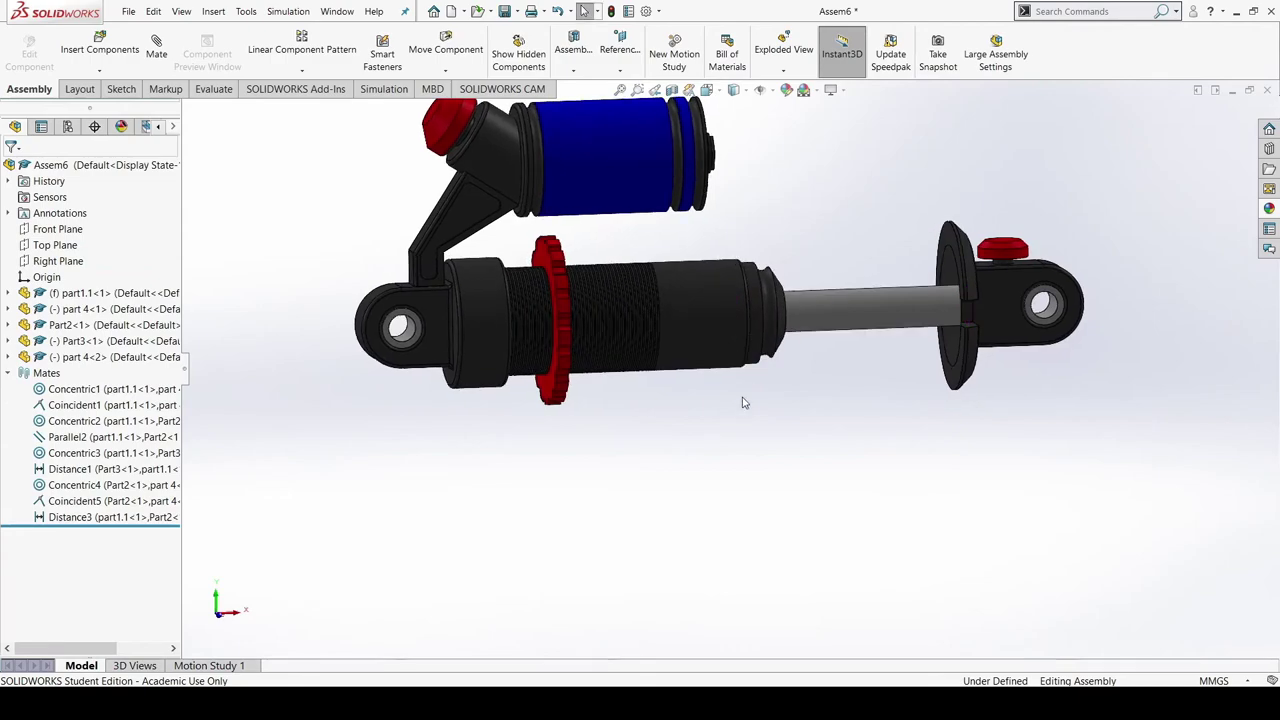
pyautogui.scroll(5, 741, 440)
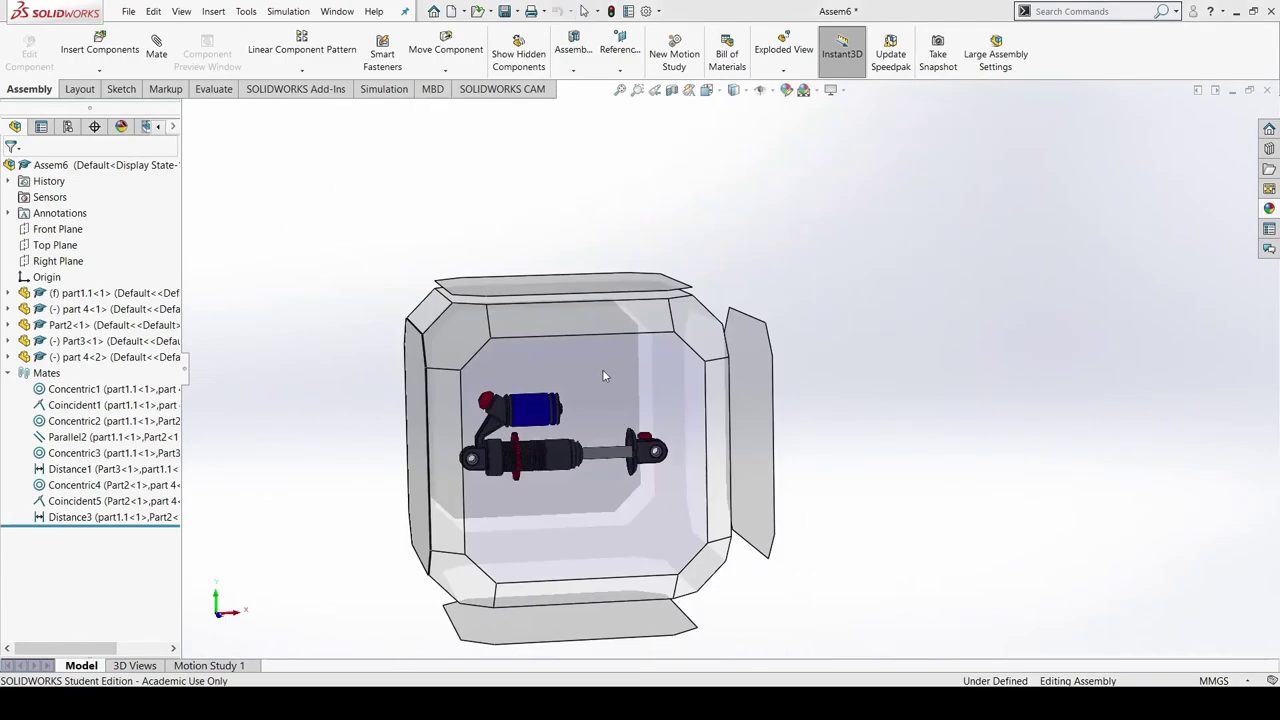
pyautogui.scroll(-1, 589, 297)
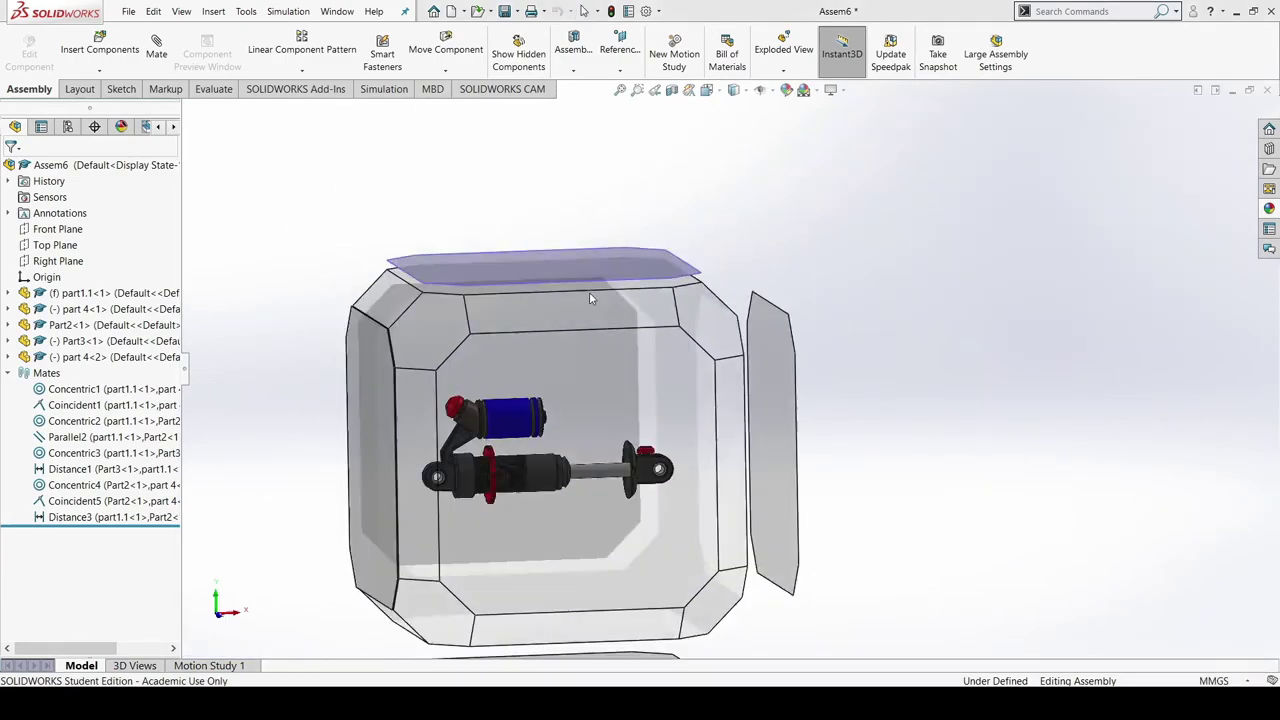
pyautogui.click(590, 293)
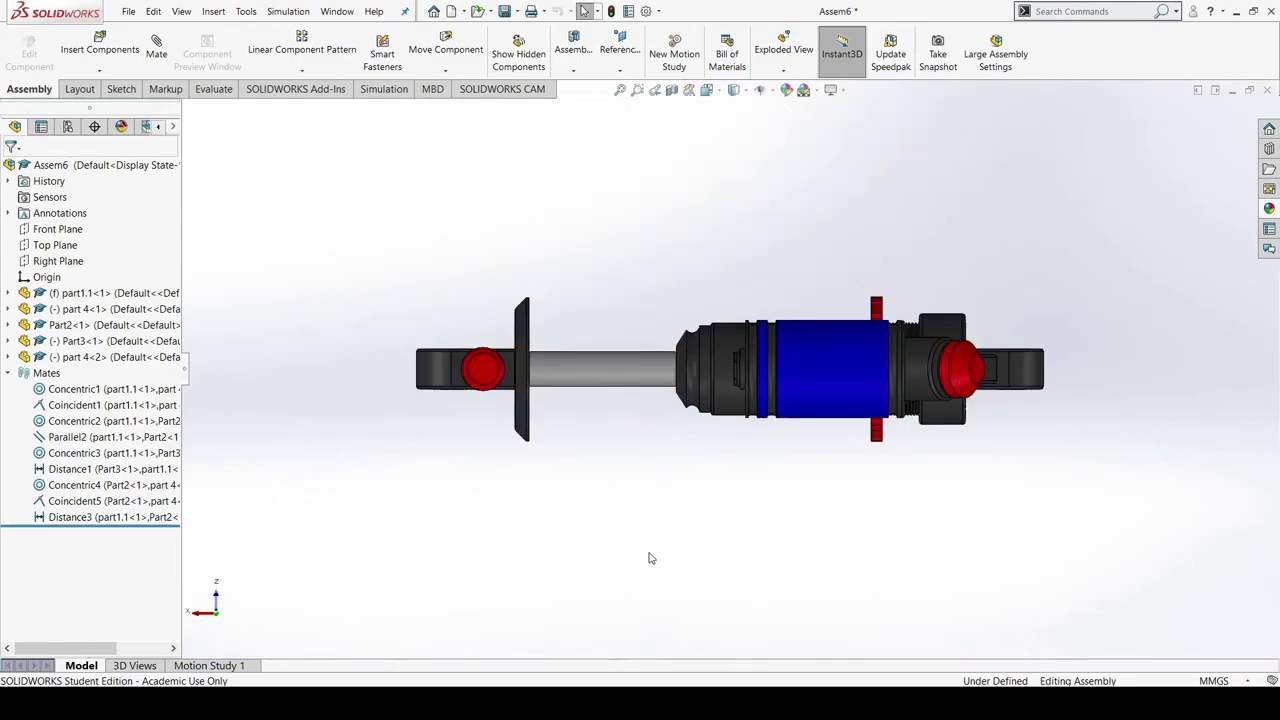
pyautogui.press('space')
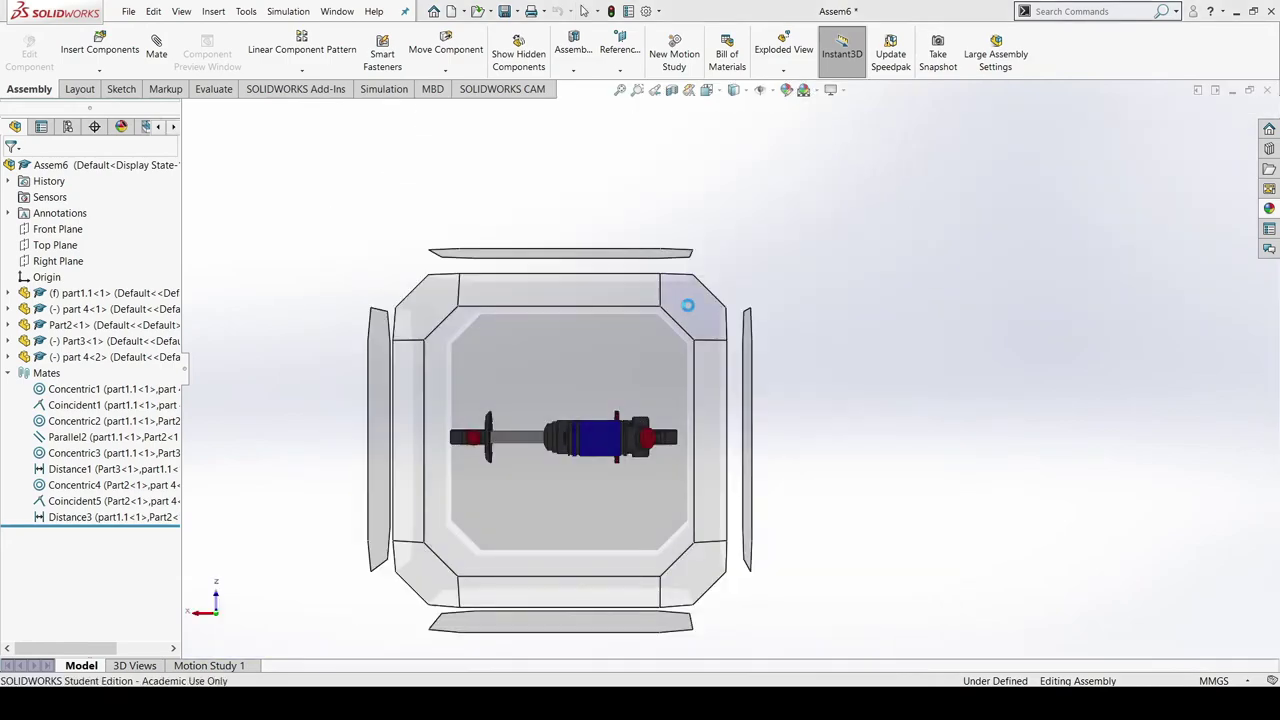
pyautogui.click(690, 308)
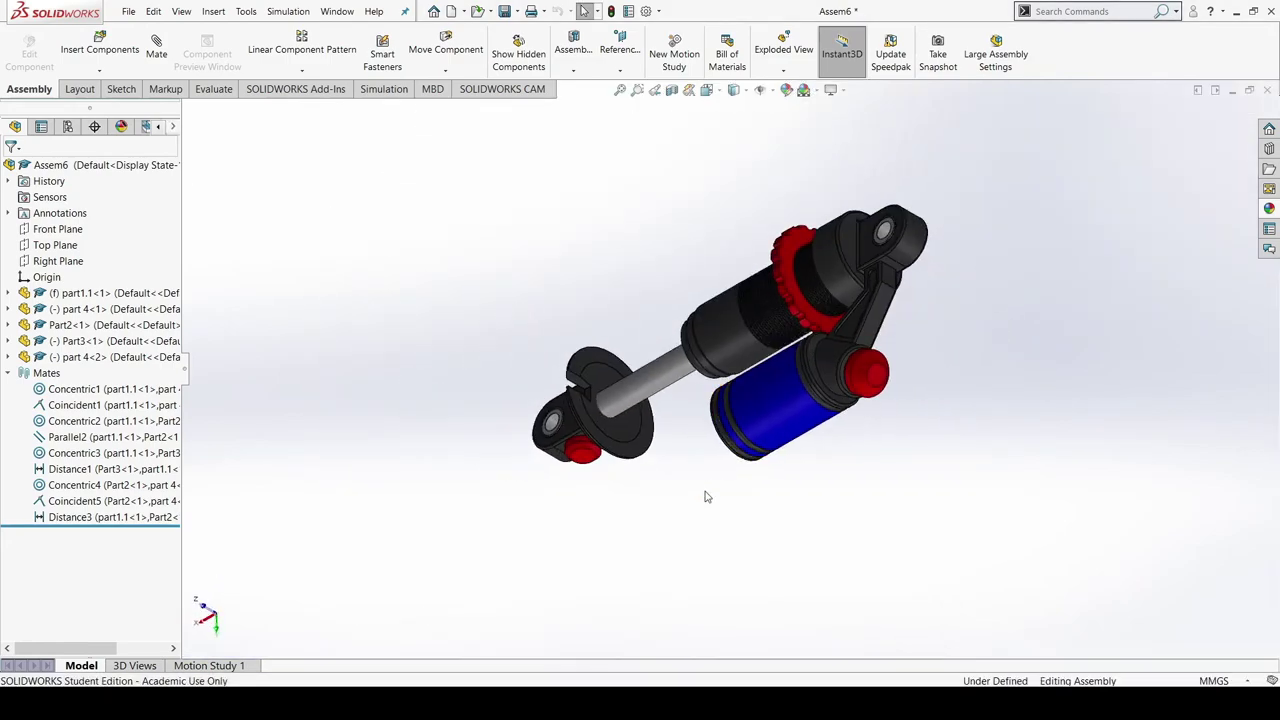
pyautogui.press('space')
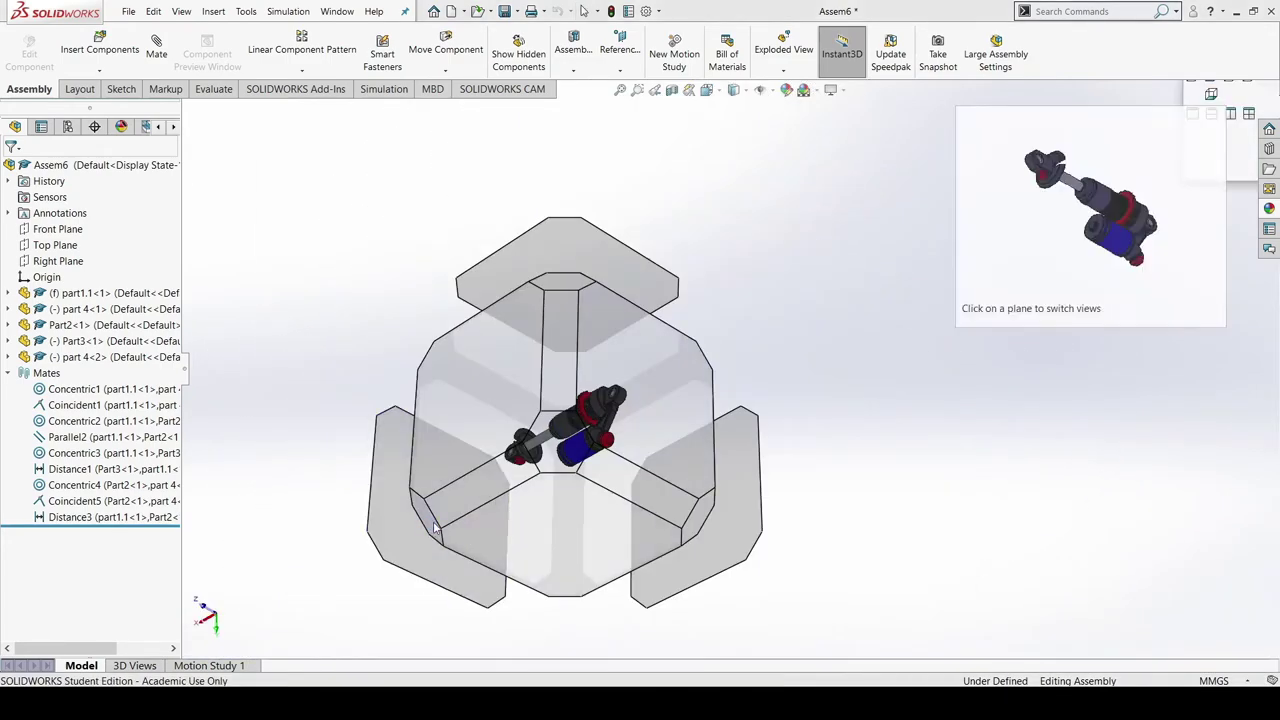
pyautogui.click(435, 530)
pyautogui.moveTo(657, 525); pyautogui.dragTo(777, 226, button='middle')
pyautogui.moveTo(940, 614); pyautogui.dragTo(577, 383, button='middle')
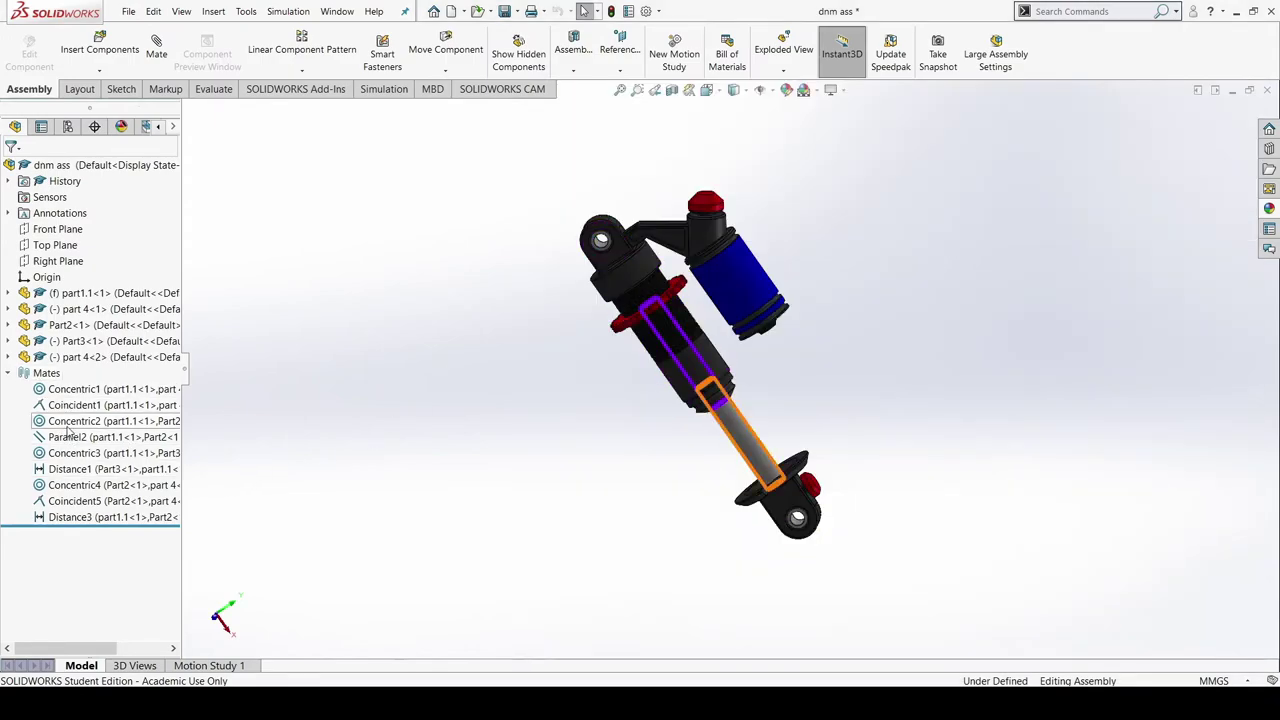
# Delete the distance mate between part1.1 and Part2
pyautogui.click(95, 518)
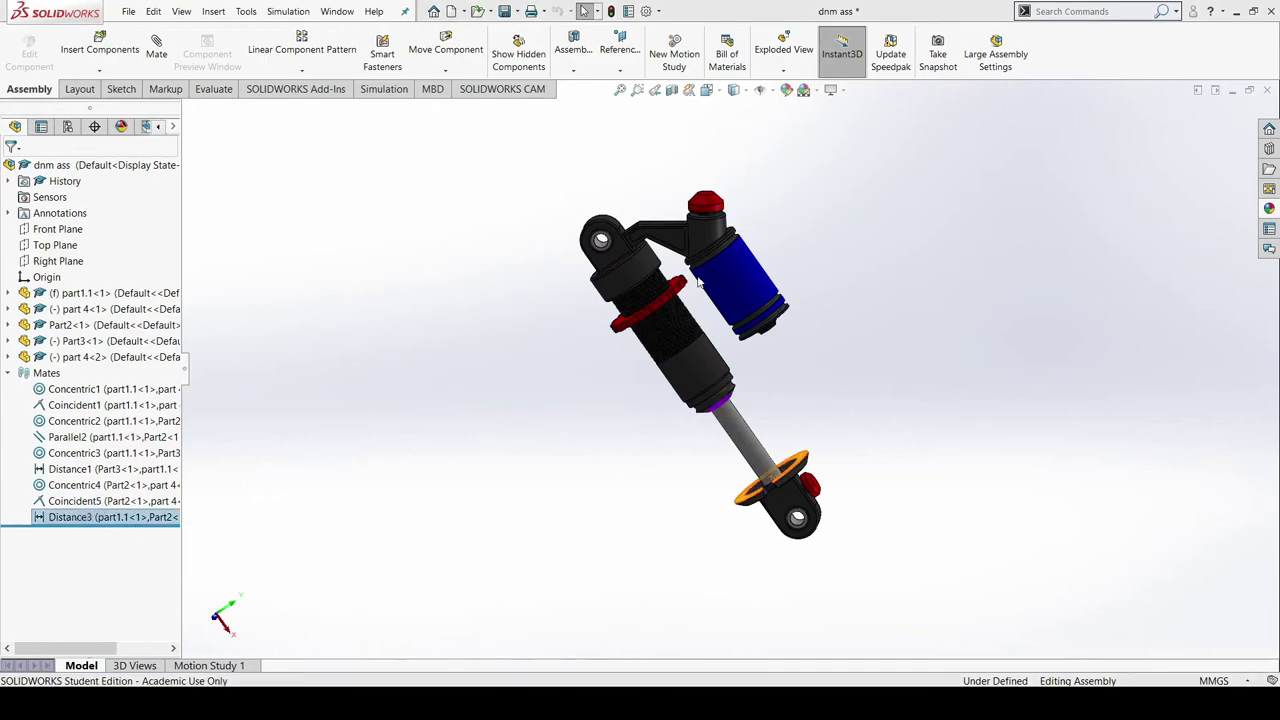
pyautogui.press('Delete')
# Set up a new mate between part1.1's annular end face around the shaft and the outer ring face of Part2's slotted flange
pyautogui.scroll(-3, 845, 410)
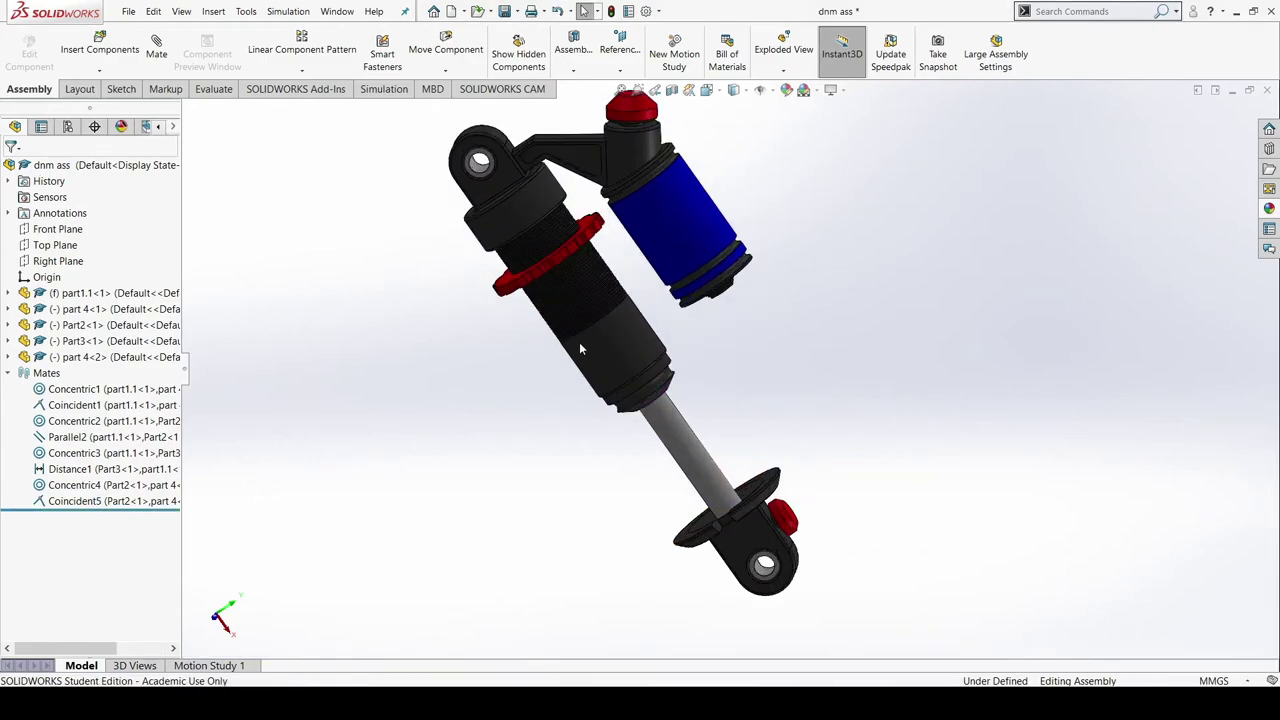
pyautogui.moveTo(405, 360); pyautogui.dragTo(322, 259, button='middle')
pyautogui.click(156, 52)
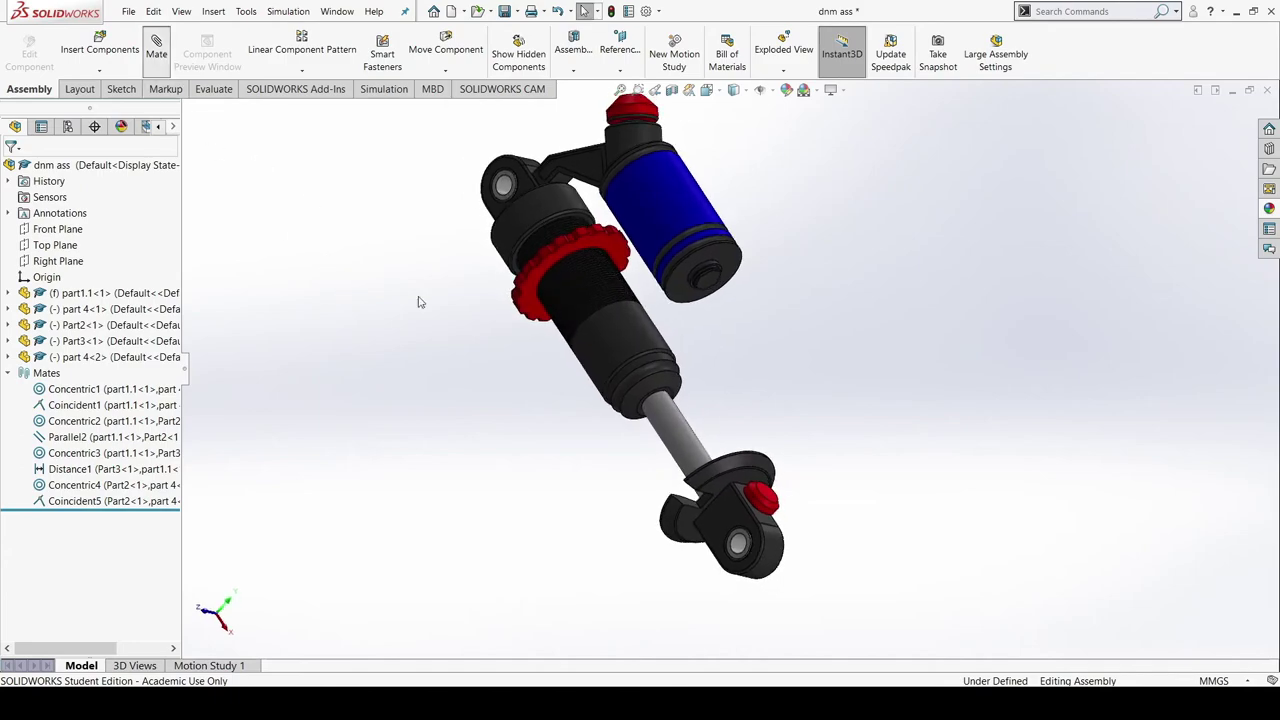
pyautogui.scroll(-5, 657, 395)
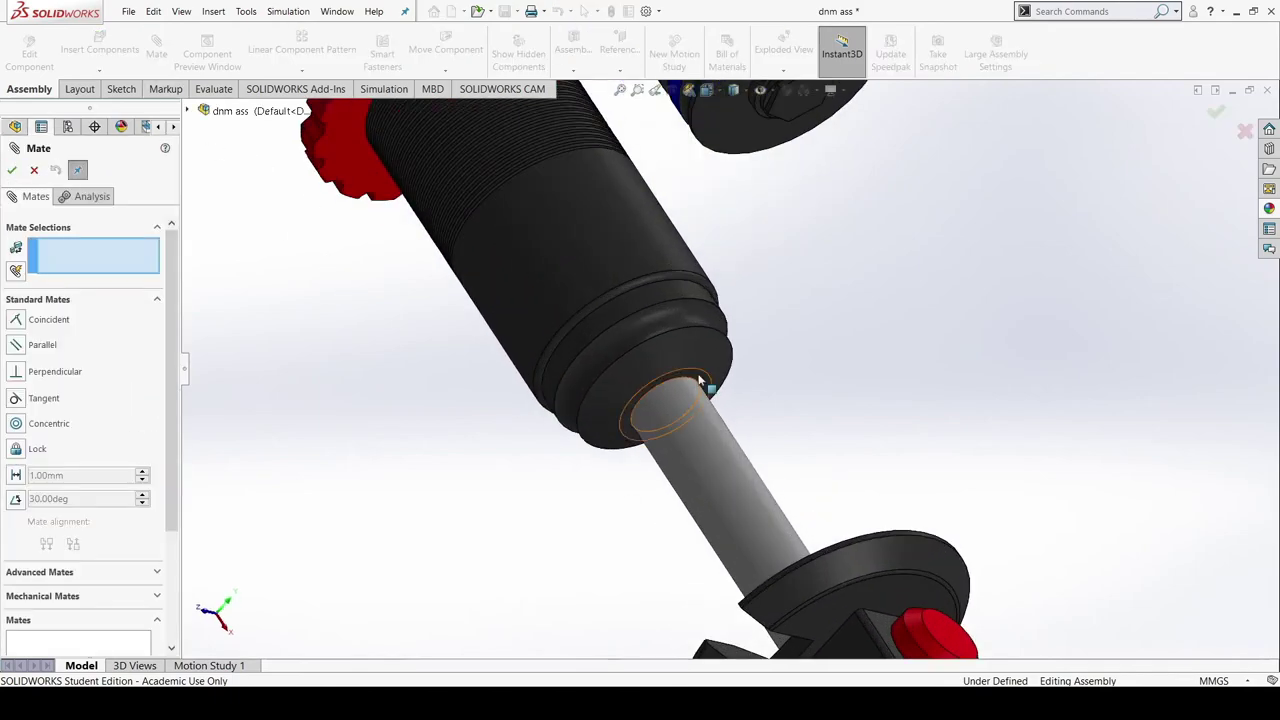
pyautogui.click(698, 388)
pyautogui.scroll(4, 789, 409)
pyautogui.moveTo(792, 408); pyautogui.dragTo(831, 463, button='middle')
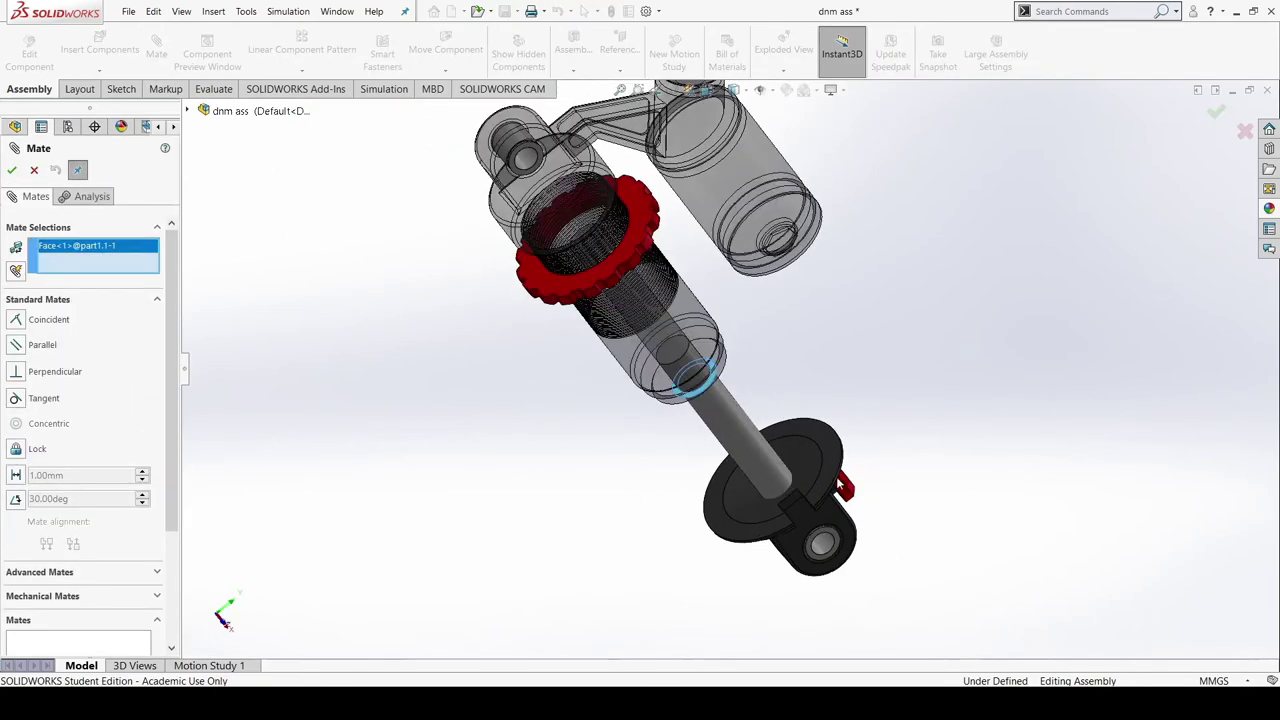
pyautogui.click(831, 465)
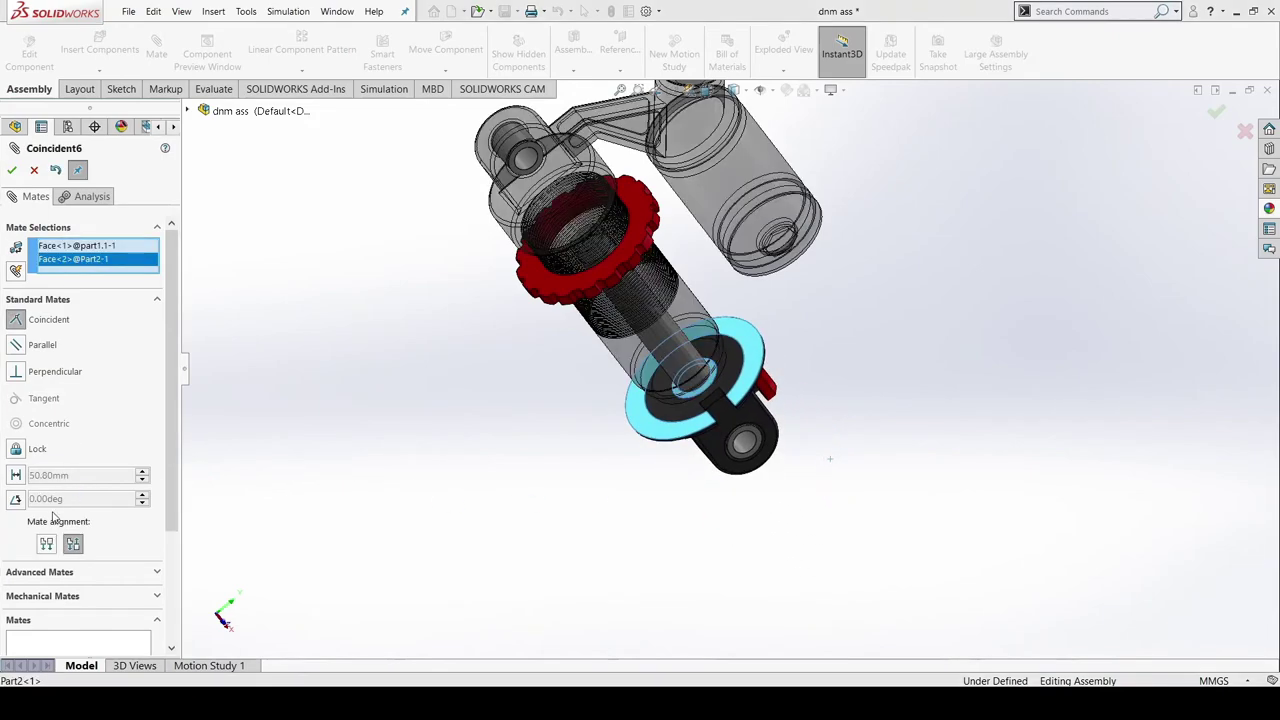
# Make it an advanced limit distance mate with a 50.80 mm maximum and a 1 in minimum, and finish mating
pyautogui.click(122, 300)
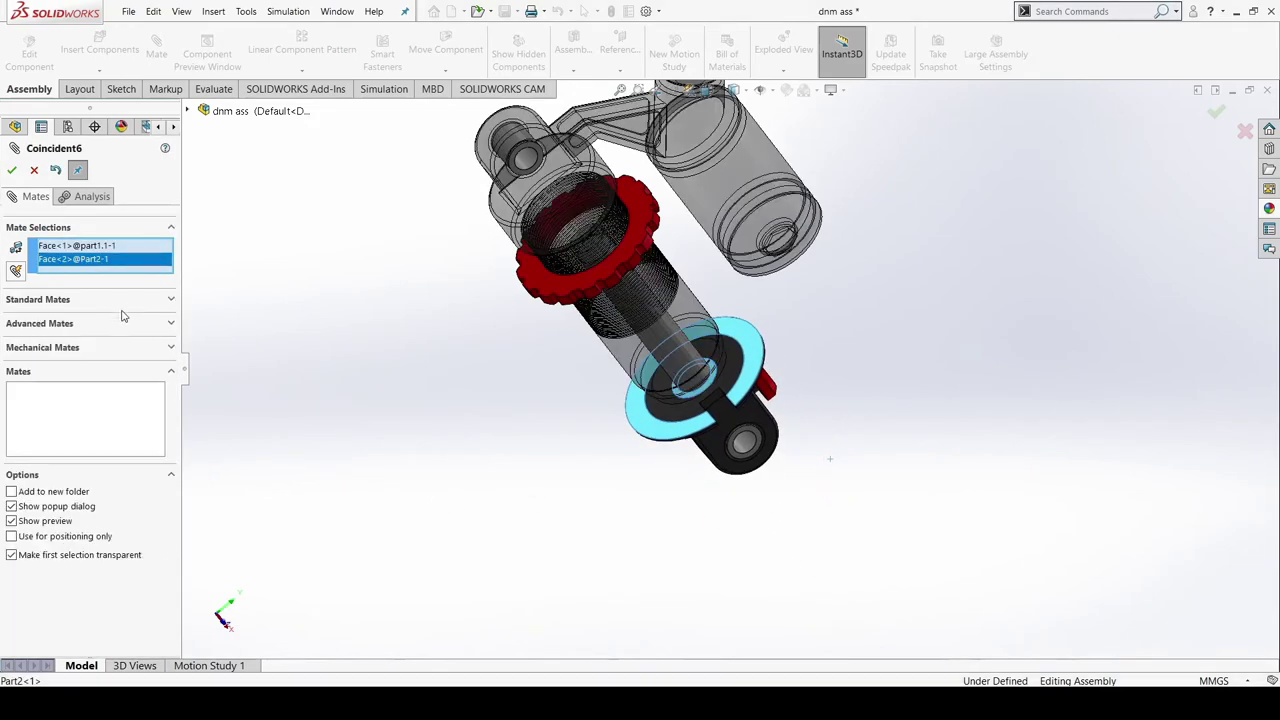
pyautogui.click(66, 324)
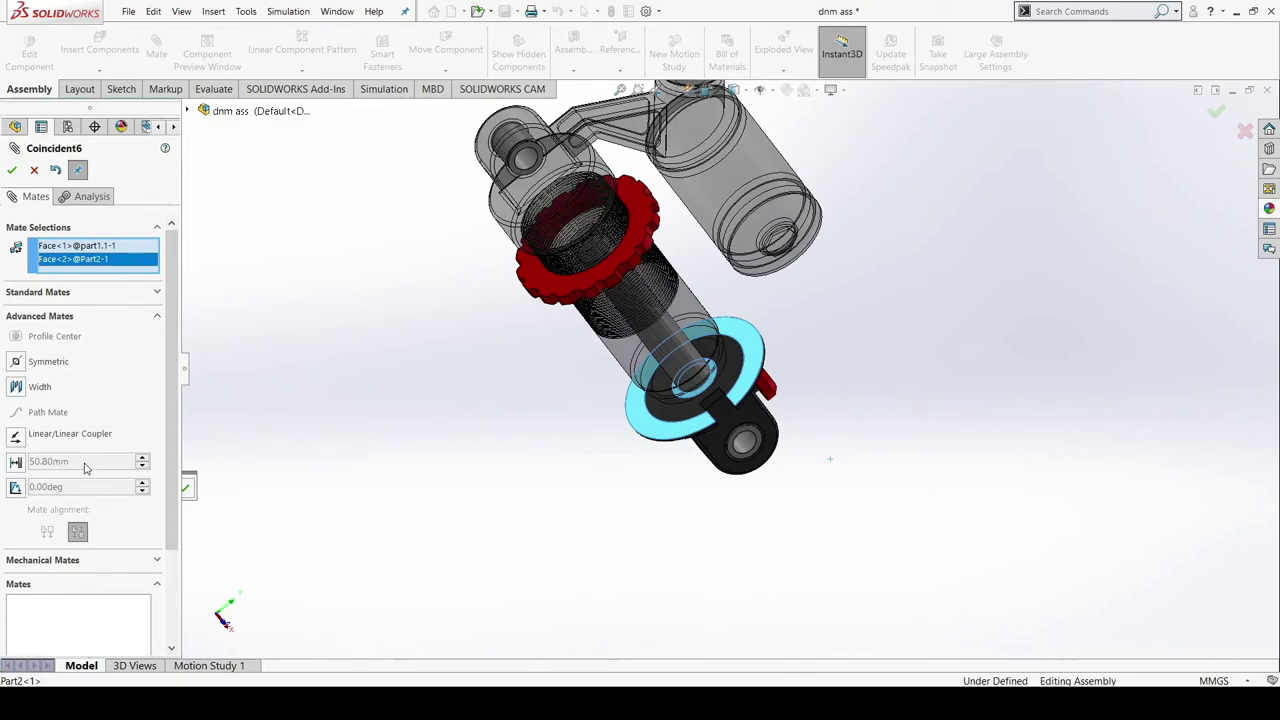
pyautogui.click(16, 462)
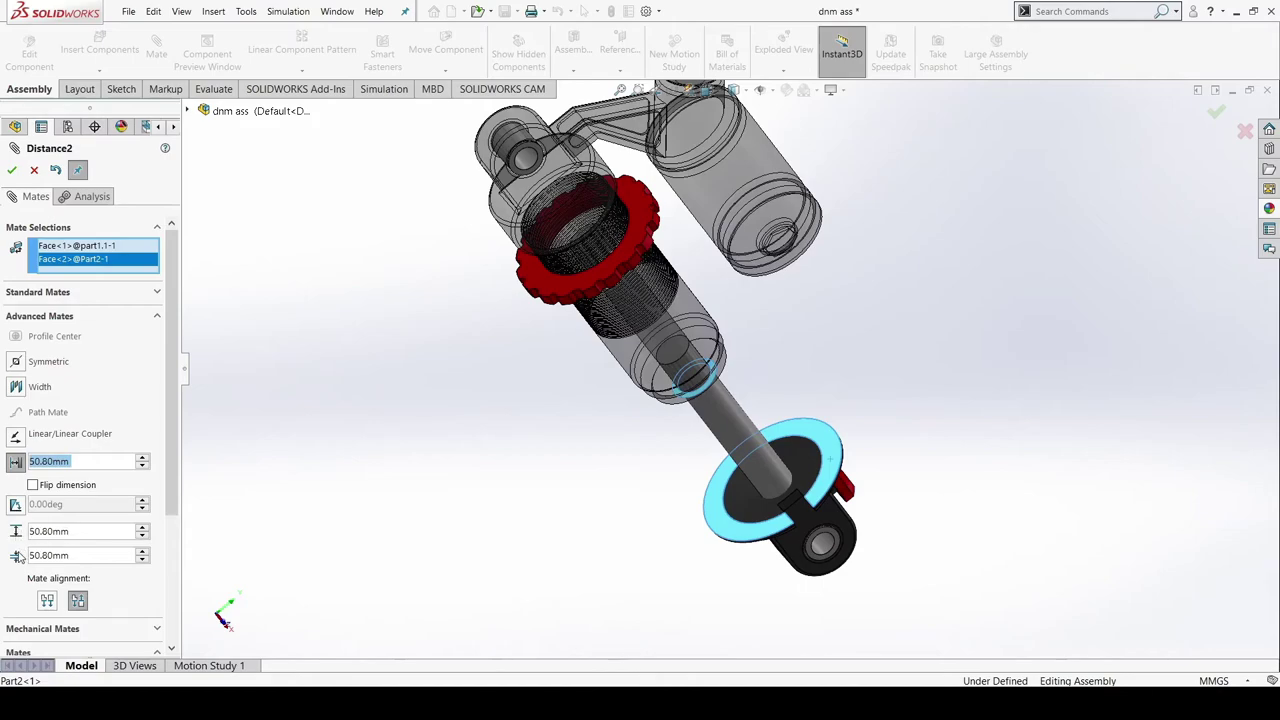
pyautogui.moveTo(67, 555); pyautogui.dragTo(3, 560)
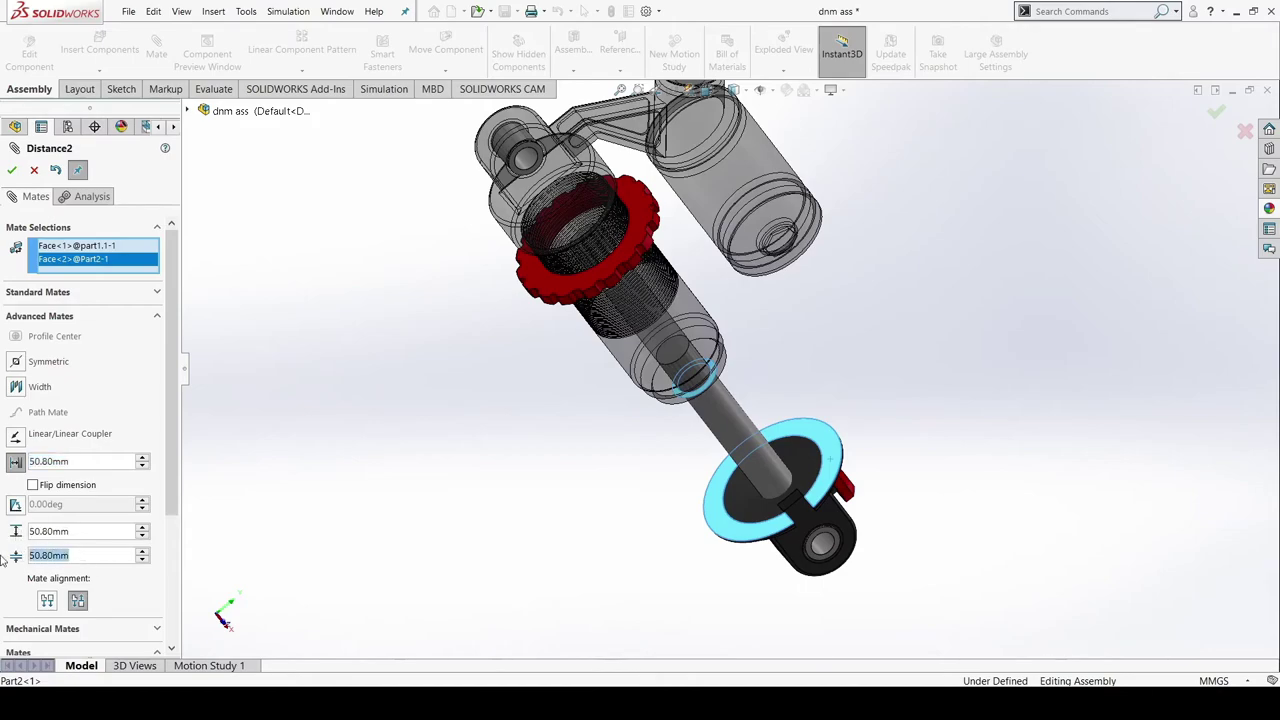
pyautogui.write('1in')
pyautogui.click(12, 175)
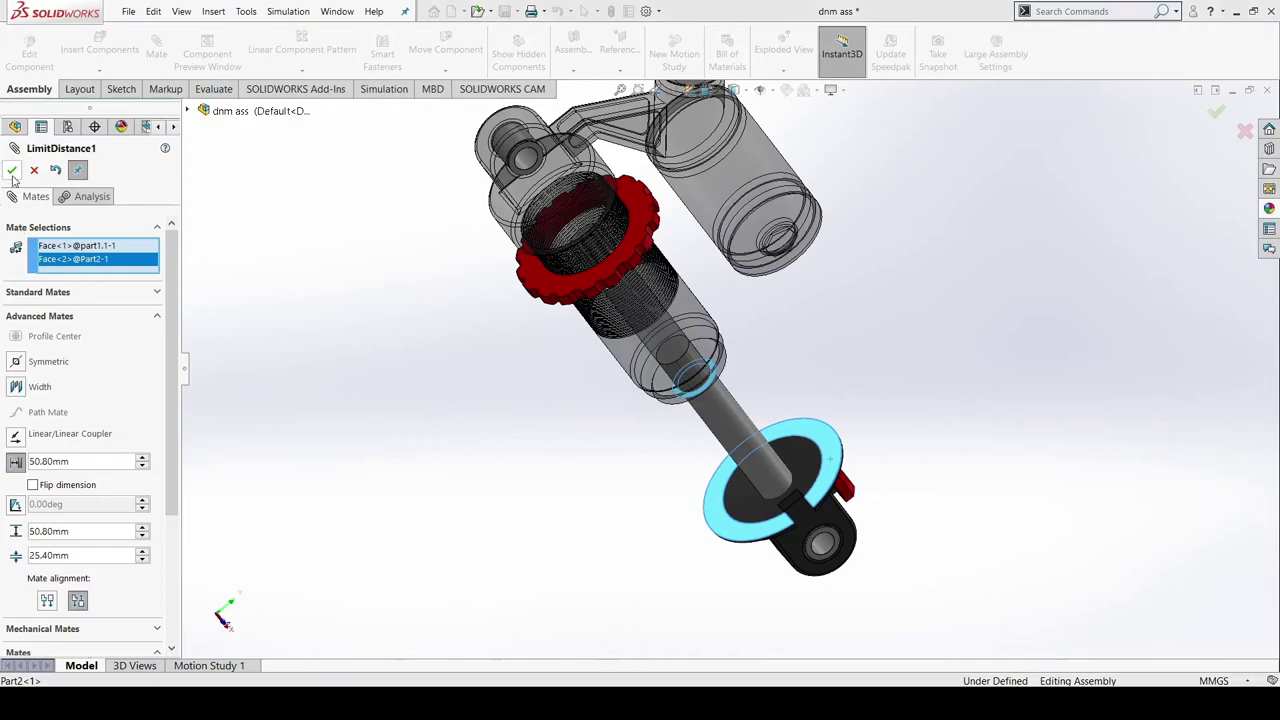
pyautogui.click(12, 171)
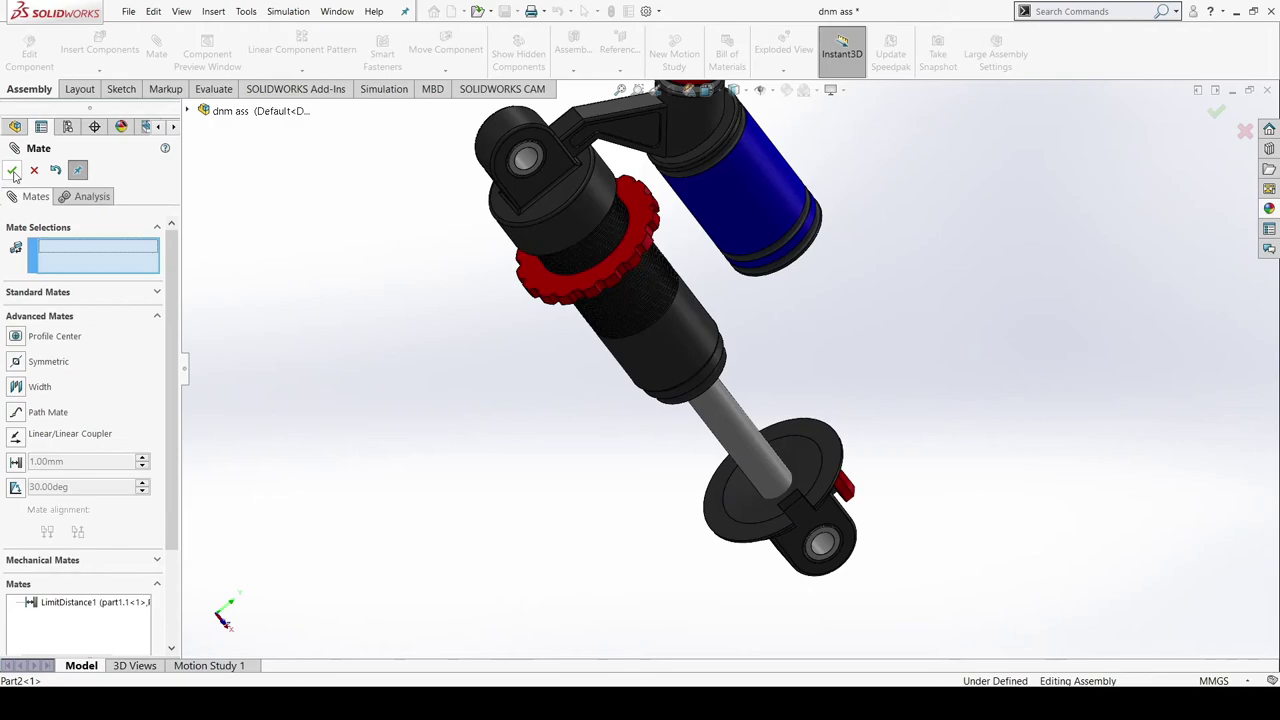
pyautogui.click(12, 171)
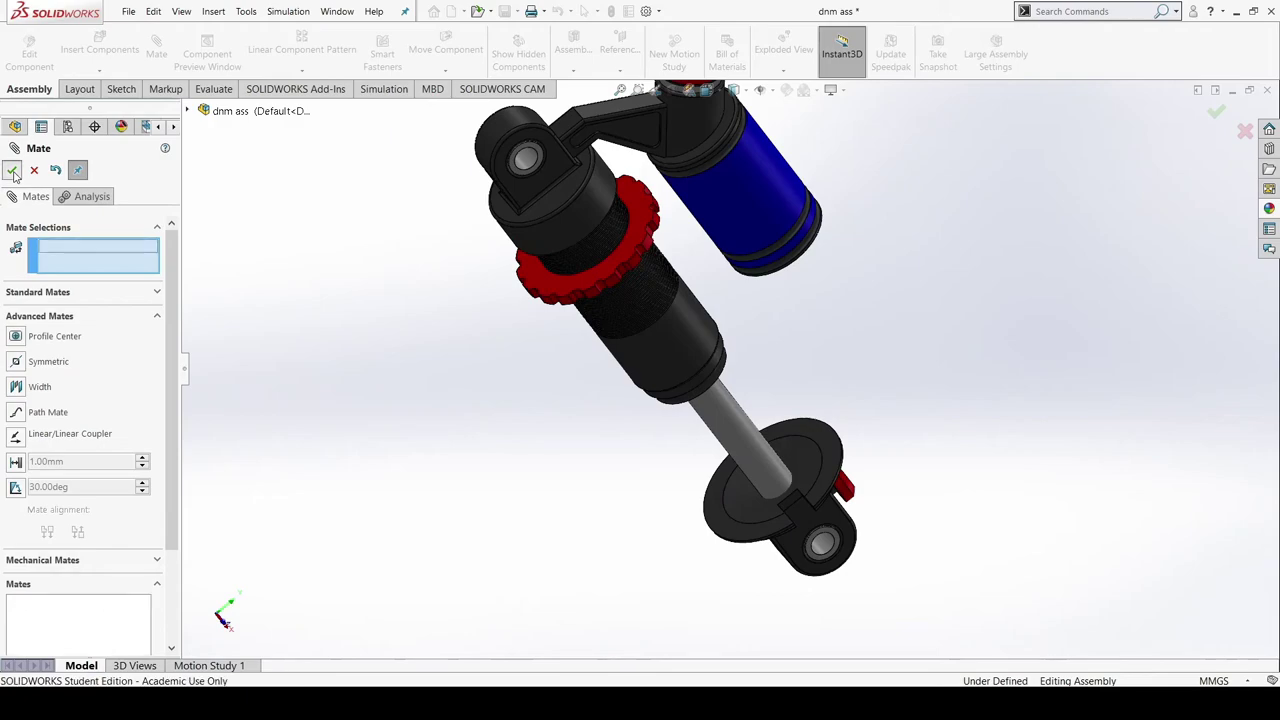
# Slide Part2 along its shaft toward part1.1 to test the travel at the minimum limit
pyautogui.click(832, 512)
pyautogui.moveTo(832, 512); pyautogui.dragTo(700, 310)
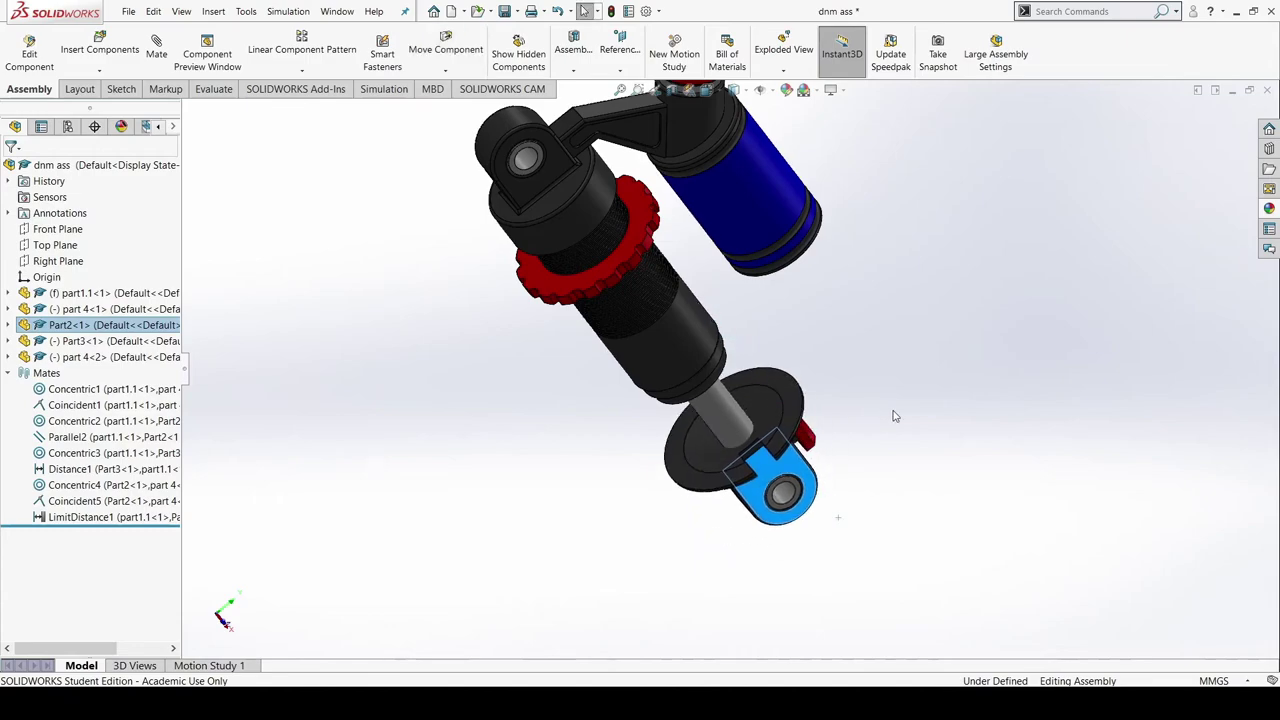
pyautogui.moveTo(906, 412); pyautogui.dragTo(873, 458, button='middle')
pyautogui.click(953, 354)
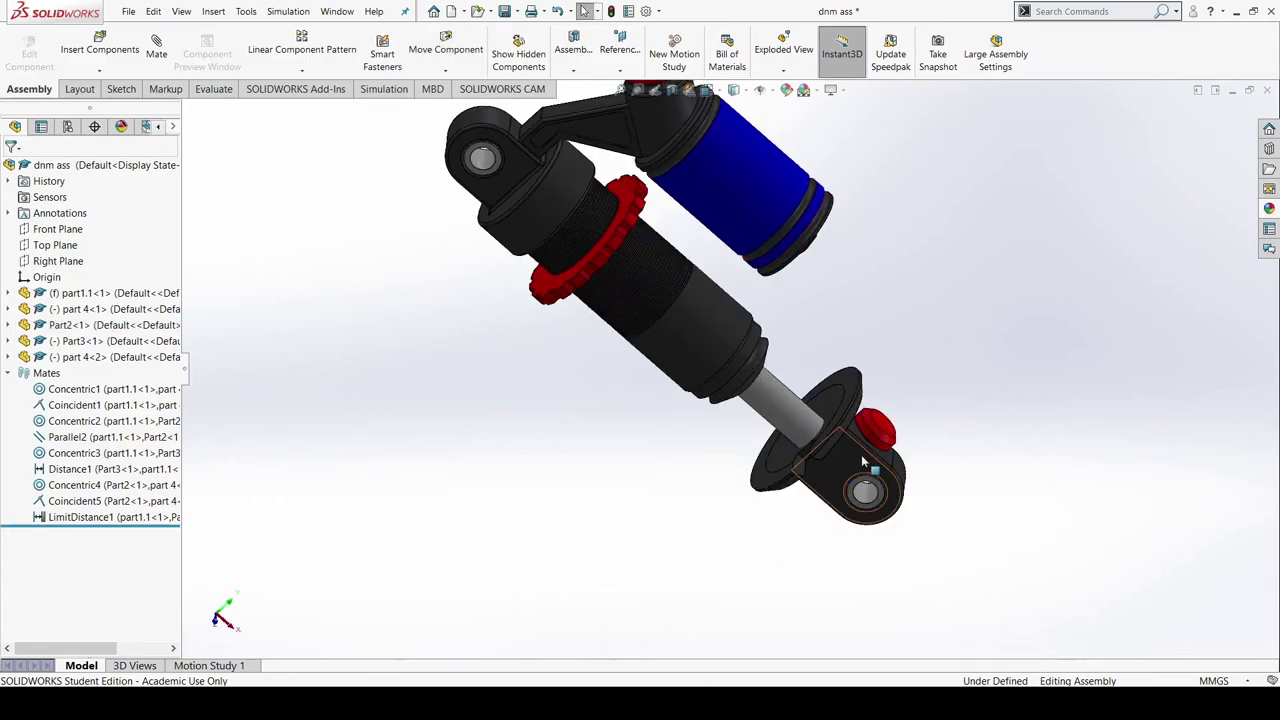
pyautogui.moveTo(866, 463); pyautogui.dragTo(765, 383)
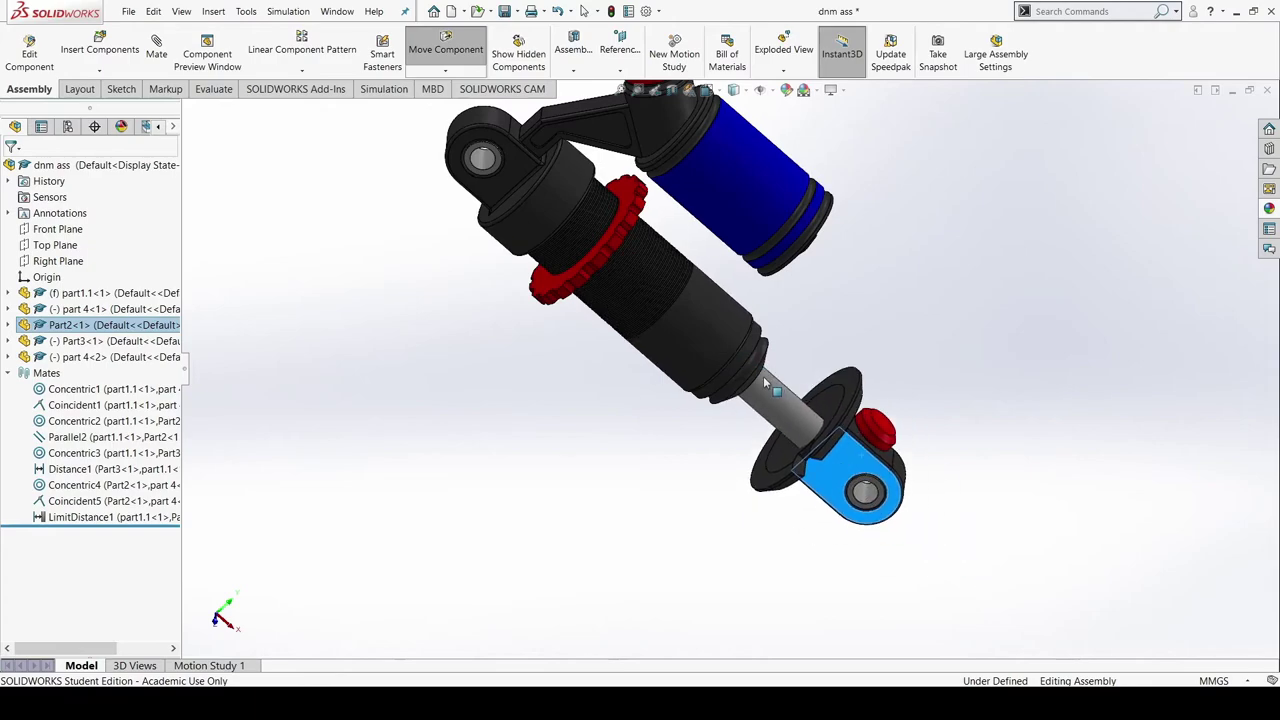
# Slide Part2 outward along the shaft, away from part1.1, to its maximum travel limit
pyautogui.moveTo(873, 309)
pyautogui.mouseDown(button='middle')
pyautogui.moveTo(905, 291)
pyautogui.moveTo(894, 305)
pyautogui.mouseUp(button='middle')
pyautogui.scroll(1, 894, 305)
pyautogui.press('space')
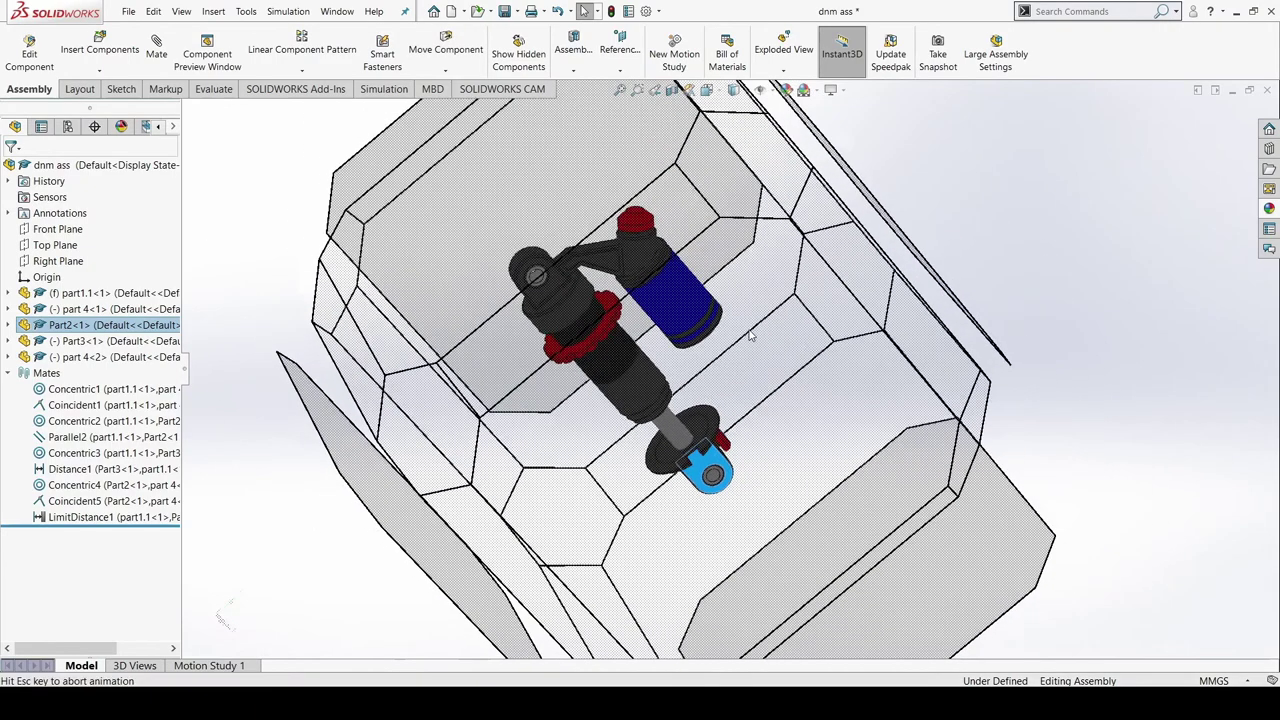
pyautogui.click(631, 411)
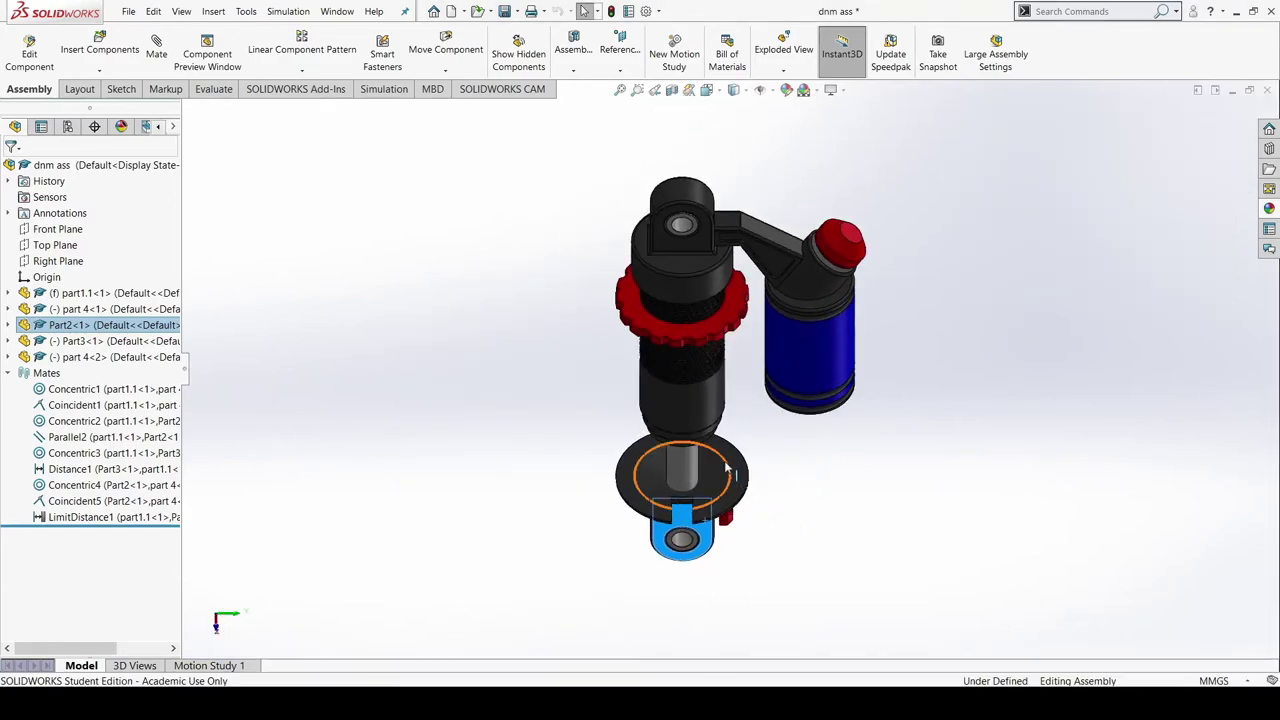
pyautogui.press('space')
pyautogui.click(626, 508)
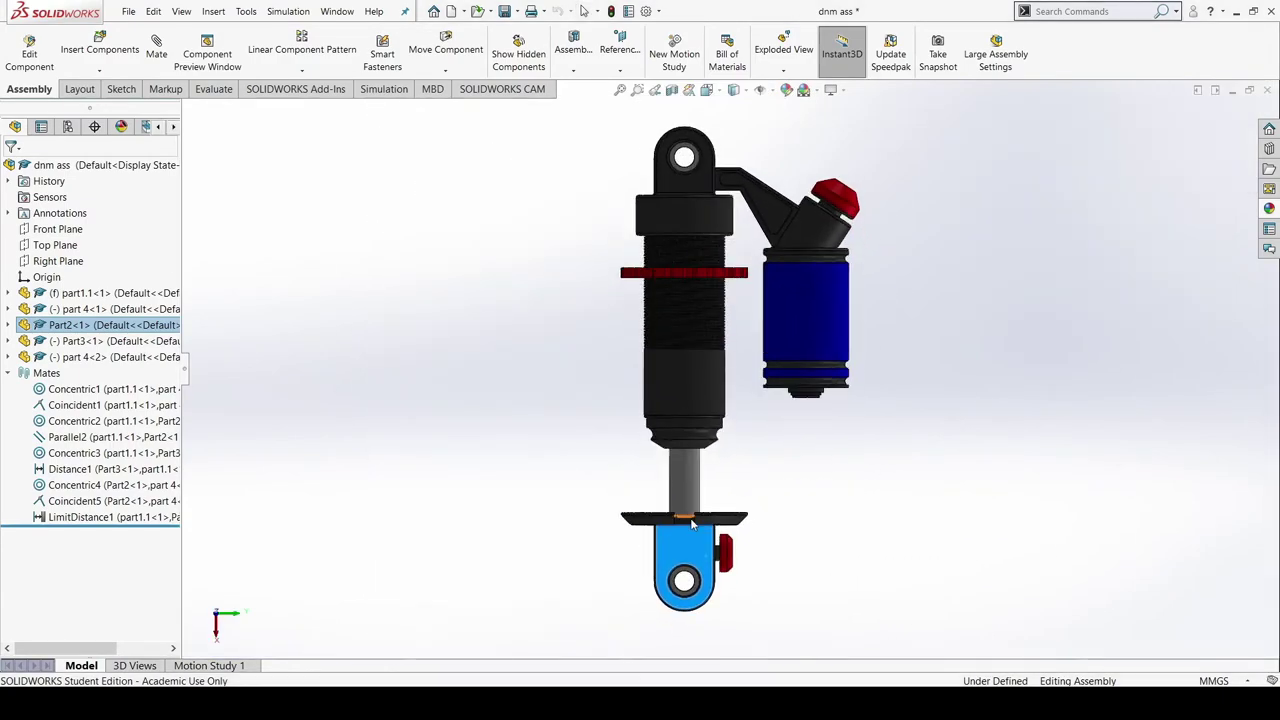
pyautogui.moveTo(697, 563); pyautogui.dragTo(760, 700)
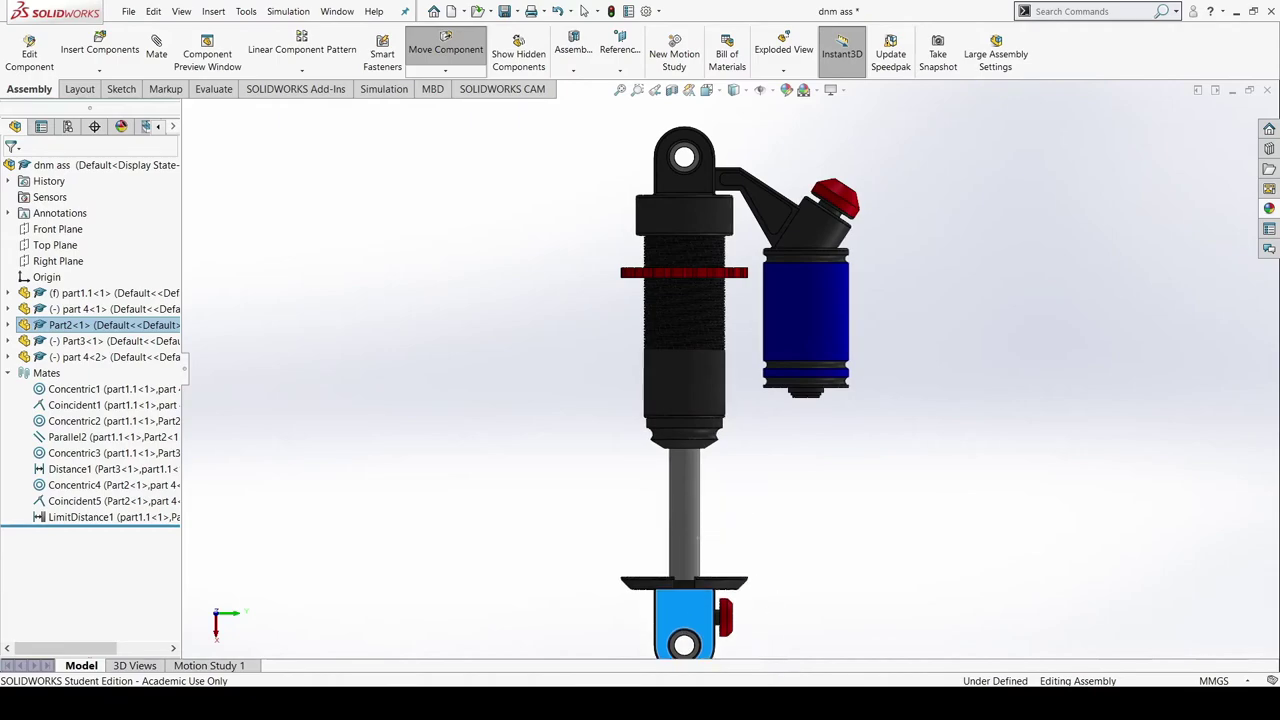
pyautogui.click(837, 474)
pyautogui.moveTo(837, 474); pyautogui.dragTo(849, 554, button='middle')
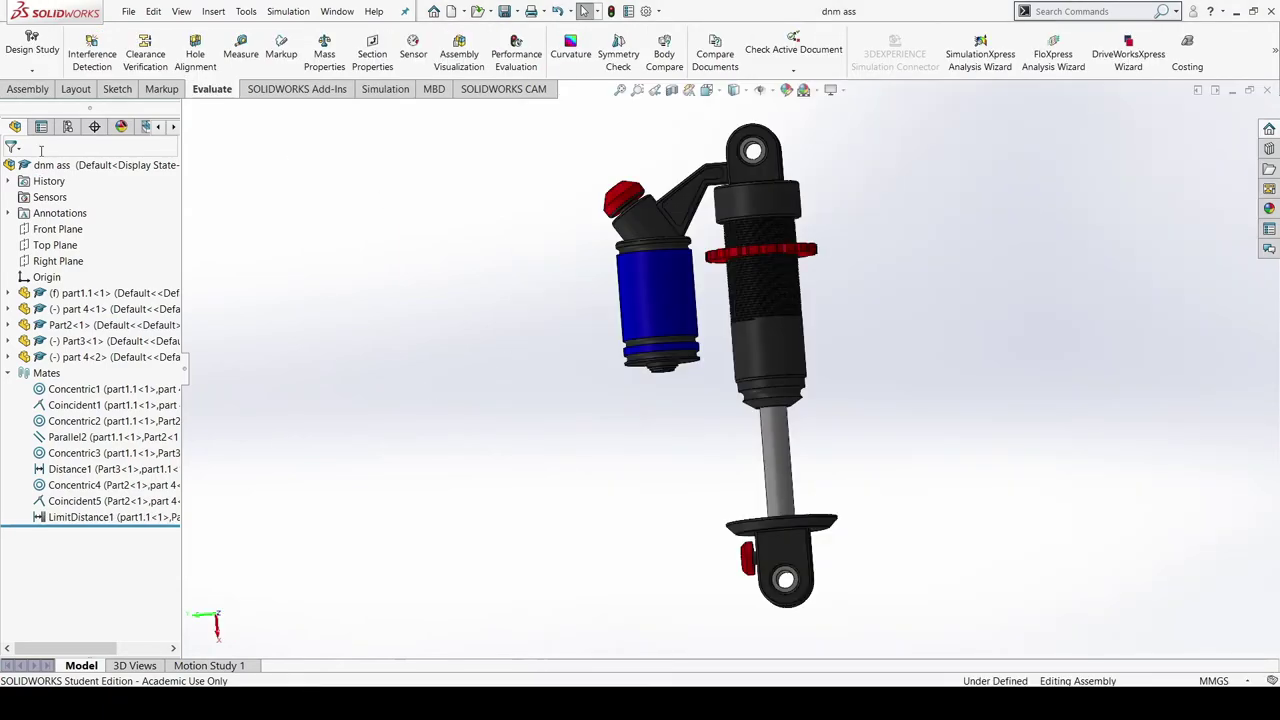
# Insert a new part into the assembly, positioned on the flat face of Part3's toothed ring
pyautogui.moveTo(337, 237); pyautogui.dragTo(431, 211, button='middle')
pyautogui.click(28, 89)
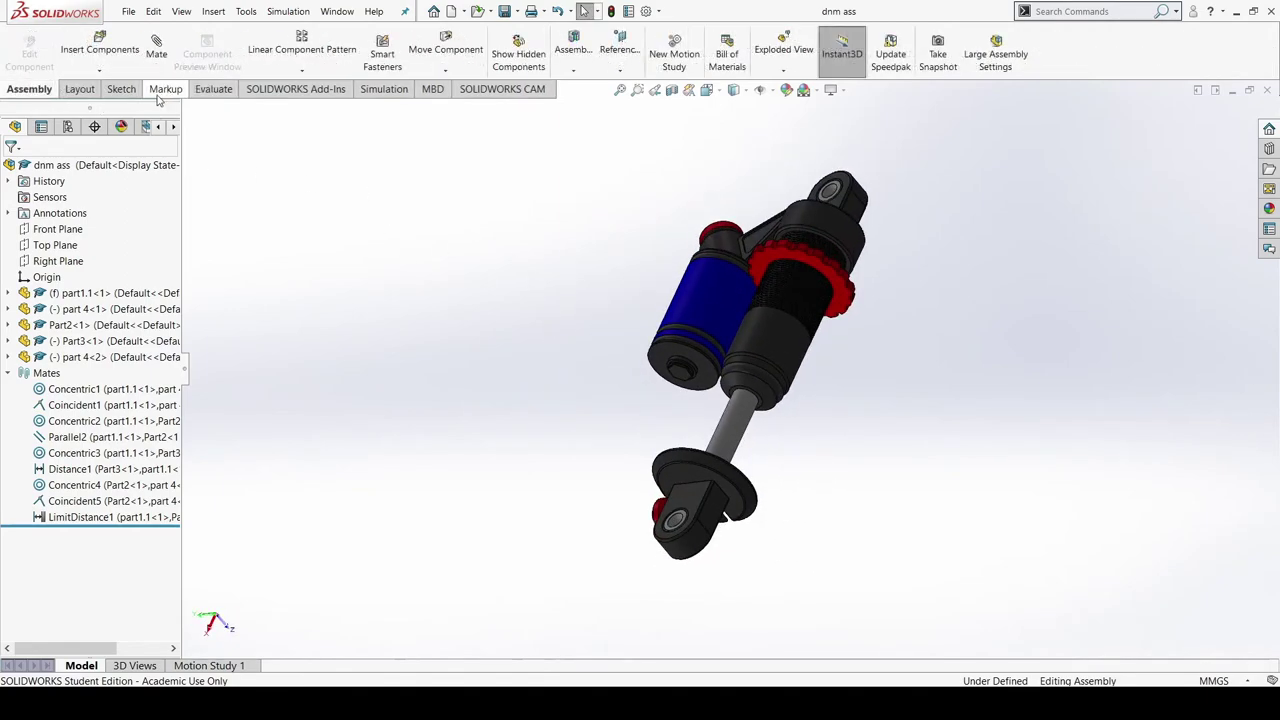
pyautogui.click(99, 71)
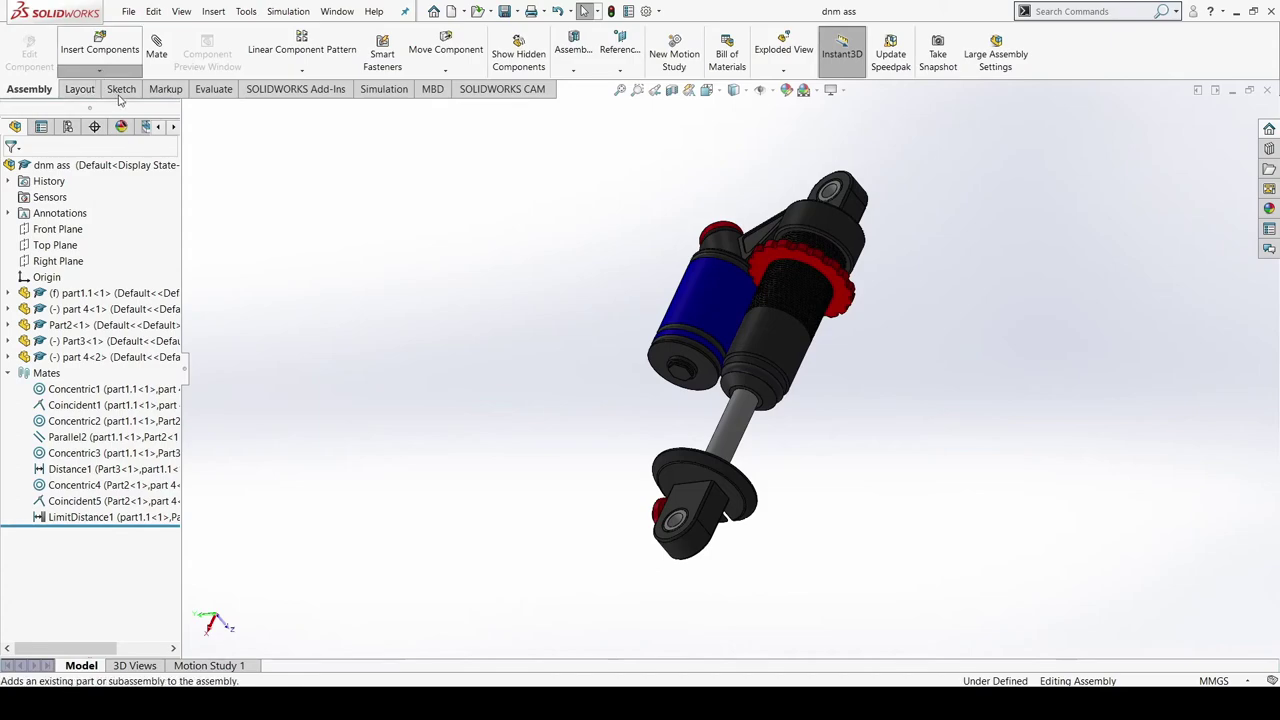
pyautogui.click(128, 109)
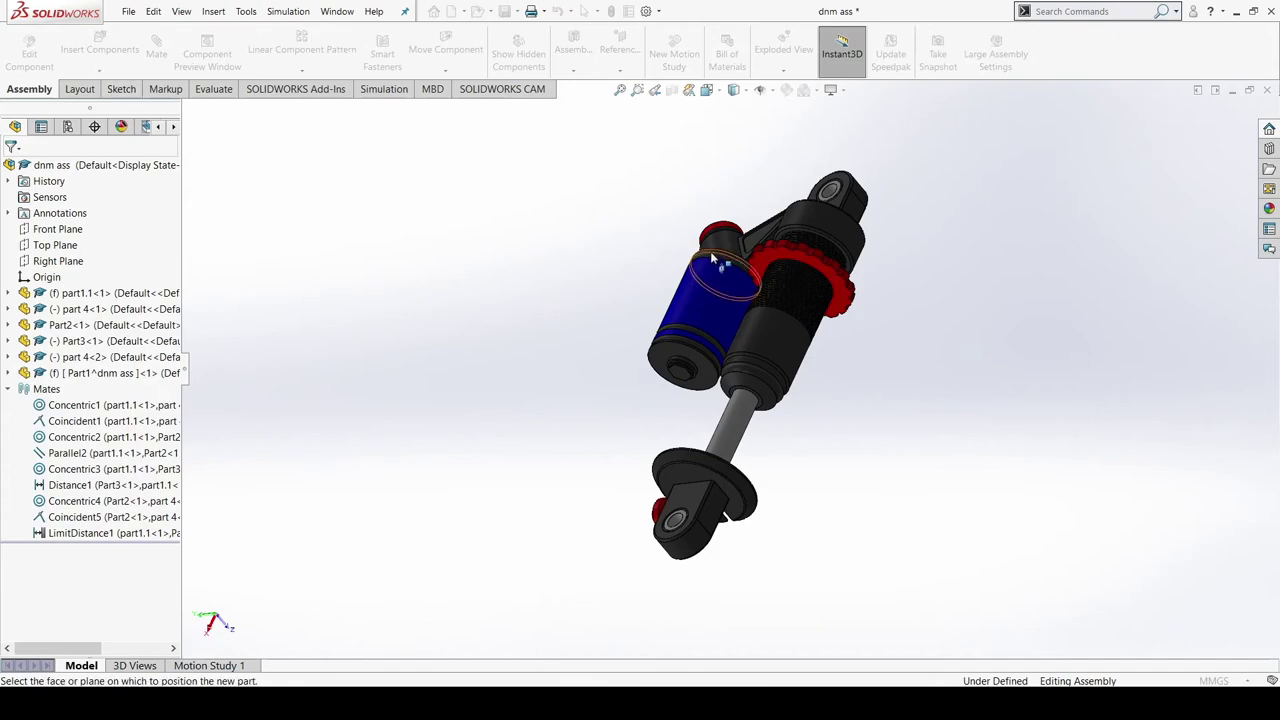
pyautogui.click(772, 265)
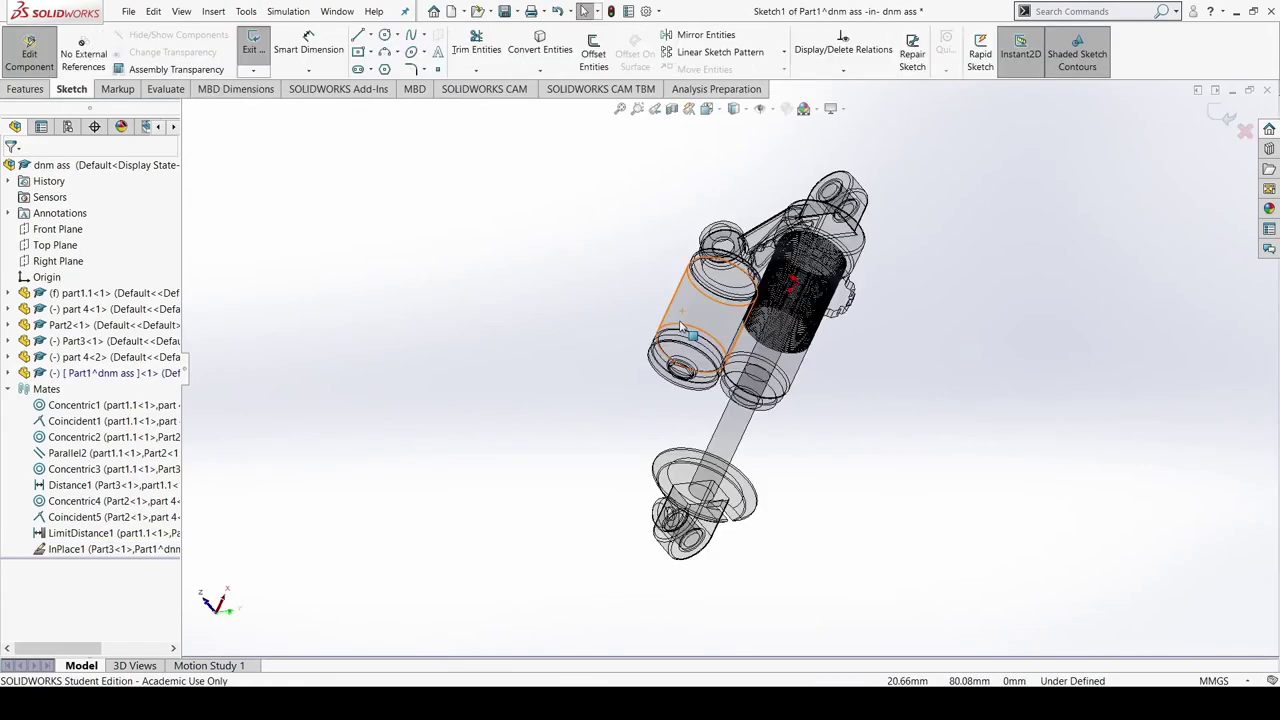
# Exit the new part's sketch and create a reference plane at 0 mm offset from Part3's flat ring face
pyautogui.moveTo(397, 294); pyautogui.dragTo(420, 223, button='middle')
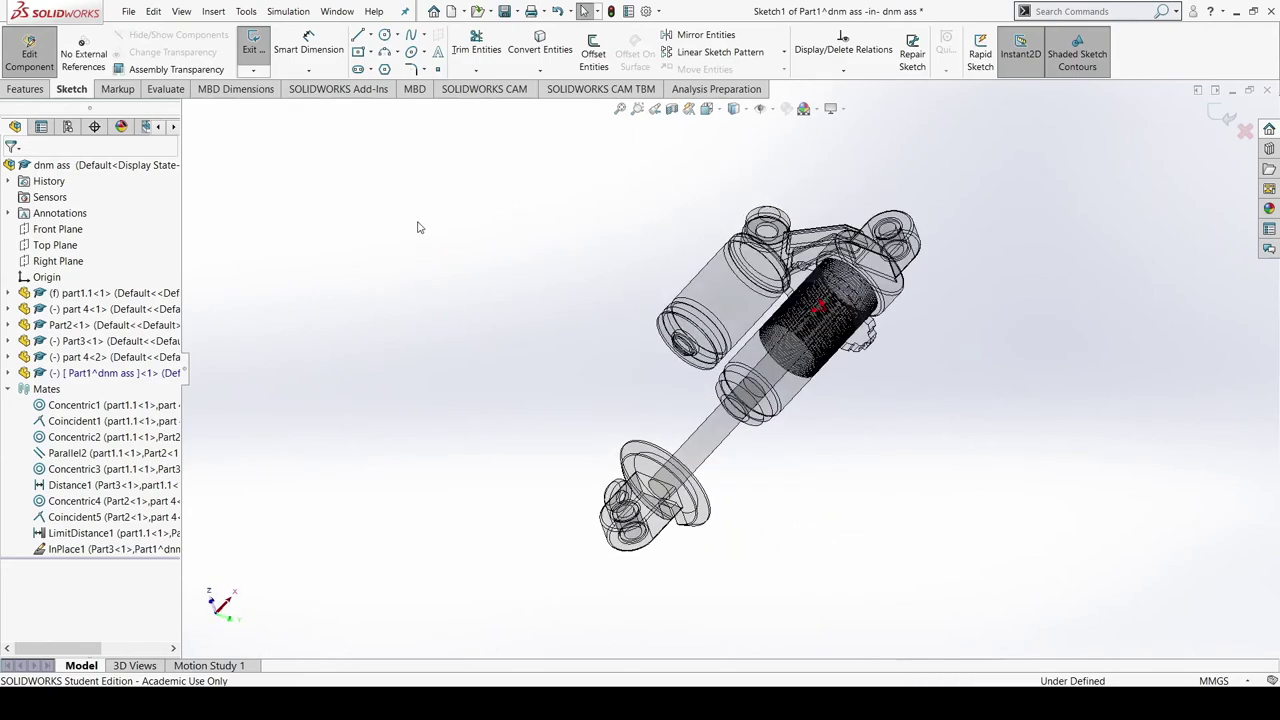
pyautogui.click(42, 92)
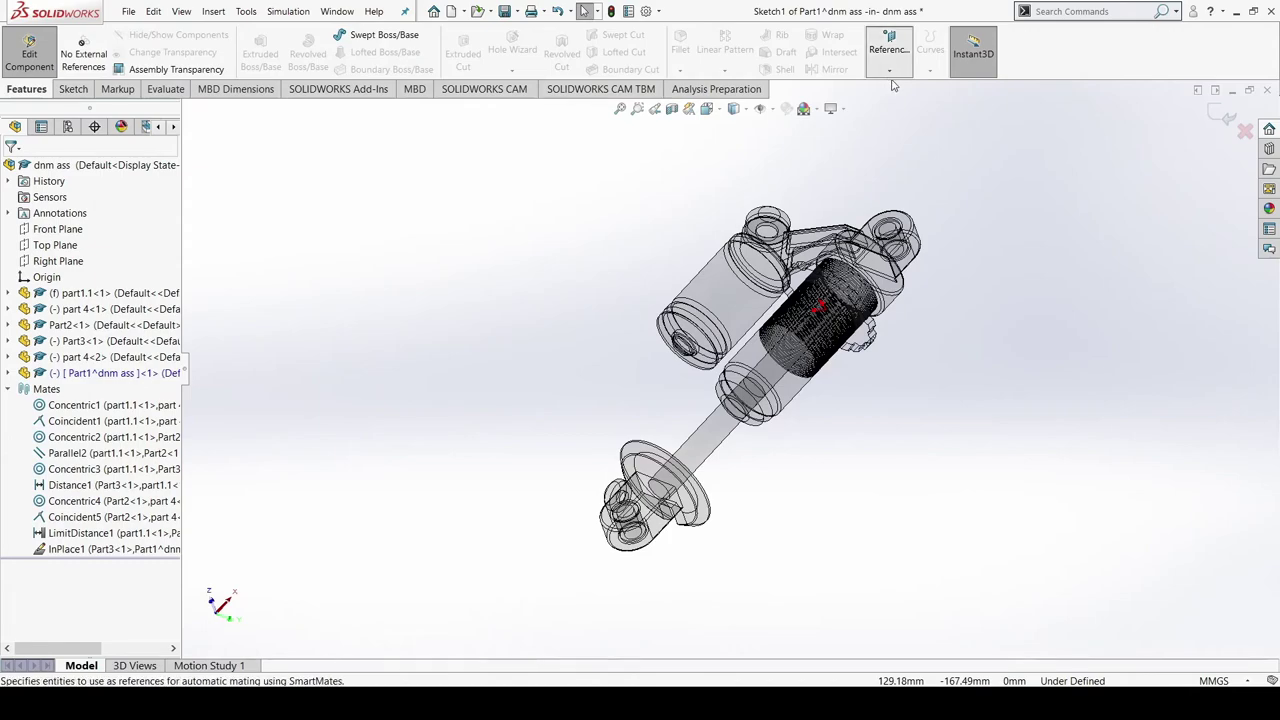
pyautogui.click(73, 89)
pyautogui.click(257, 50)
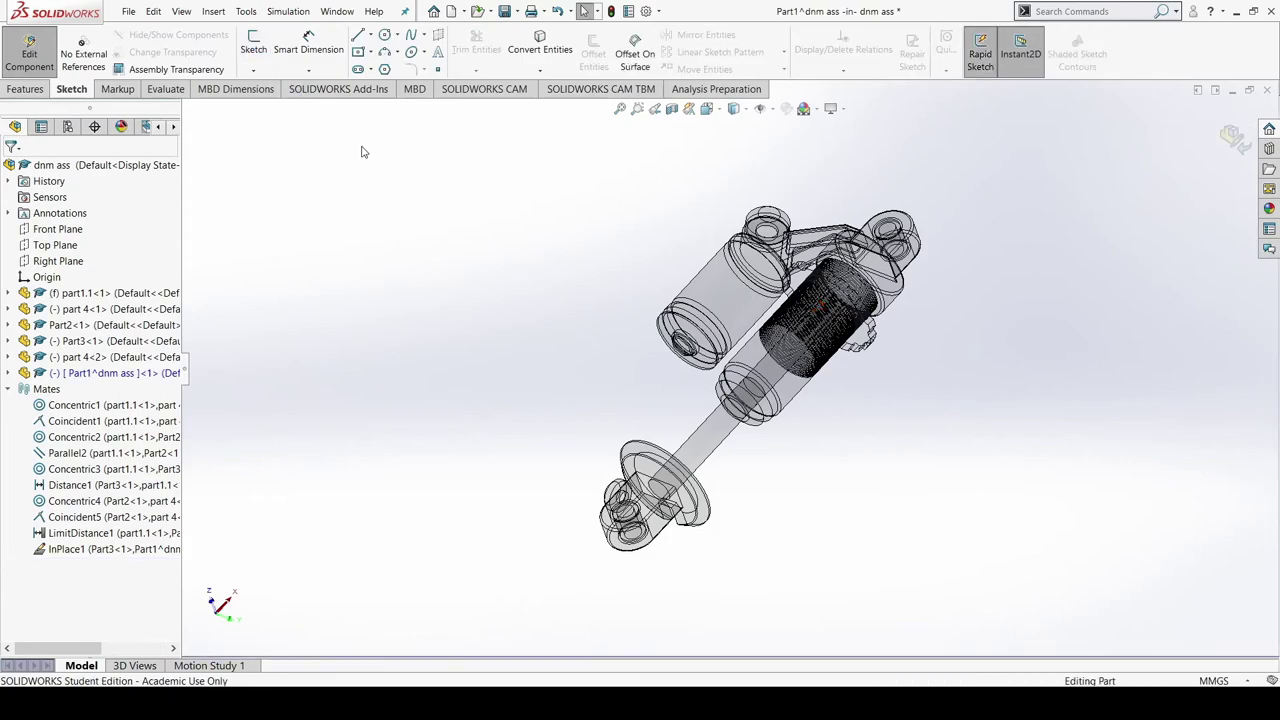
pyautogui.click(26, 89)
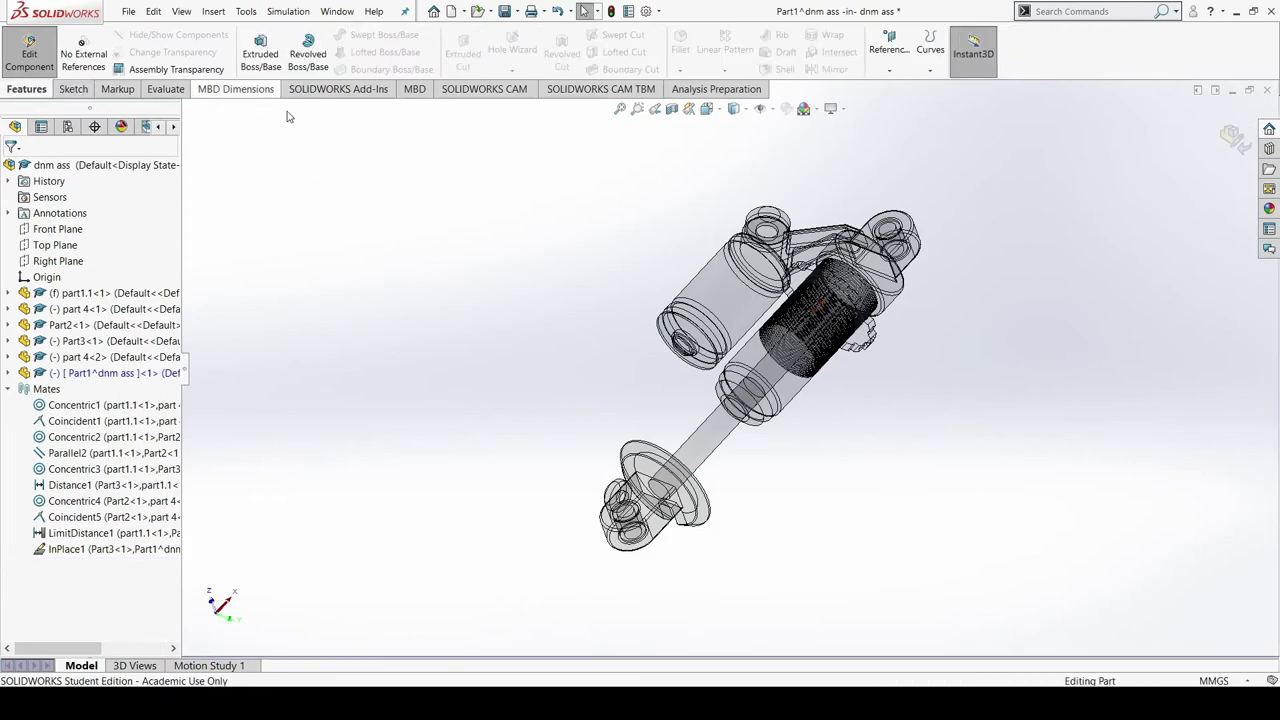
pyautogui.click(886, 76)
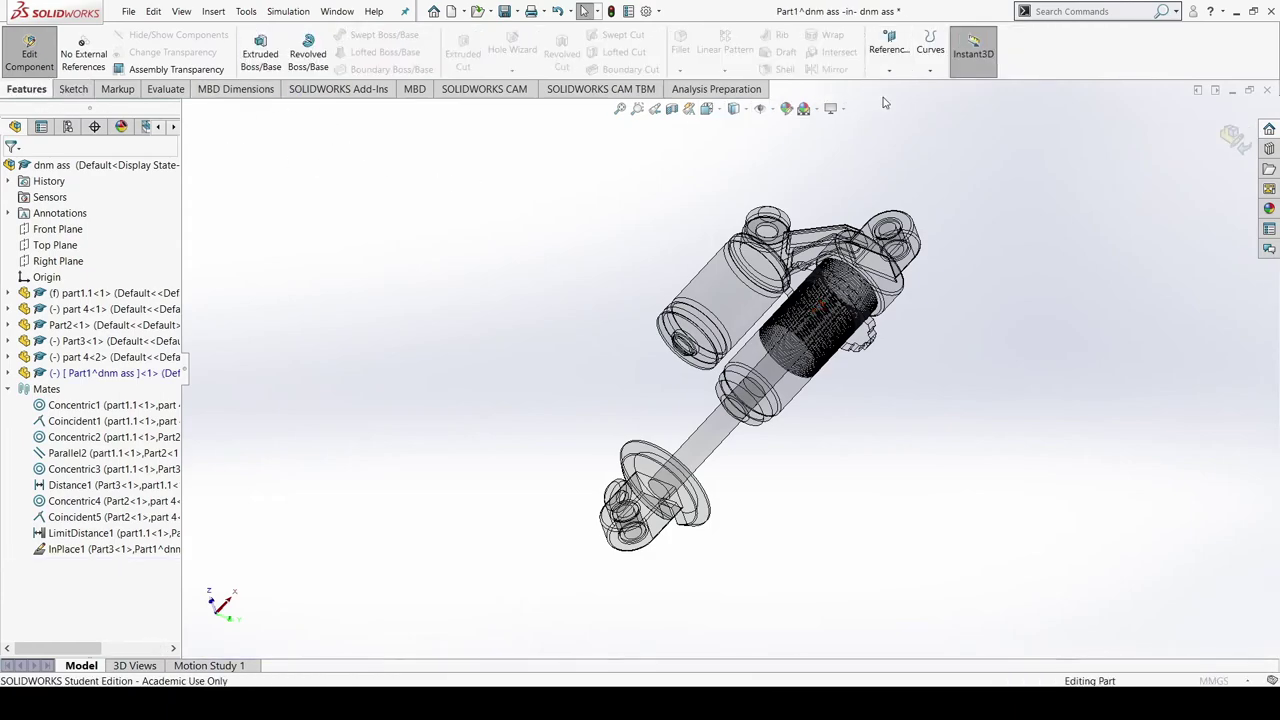
pyautogui.click(820, 295)
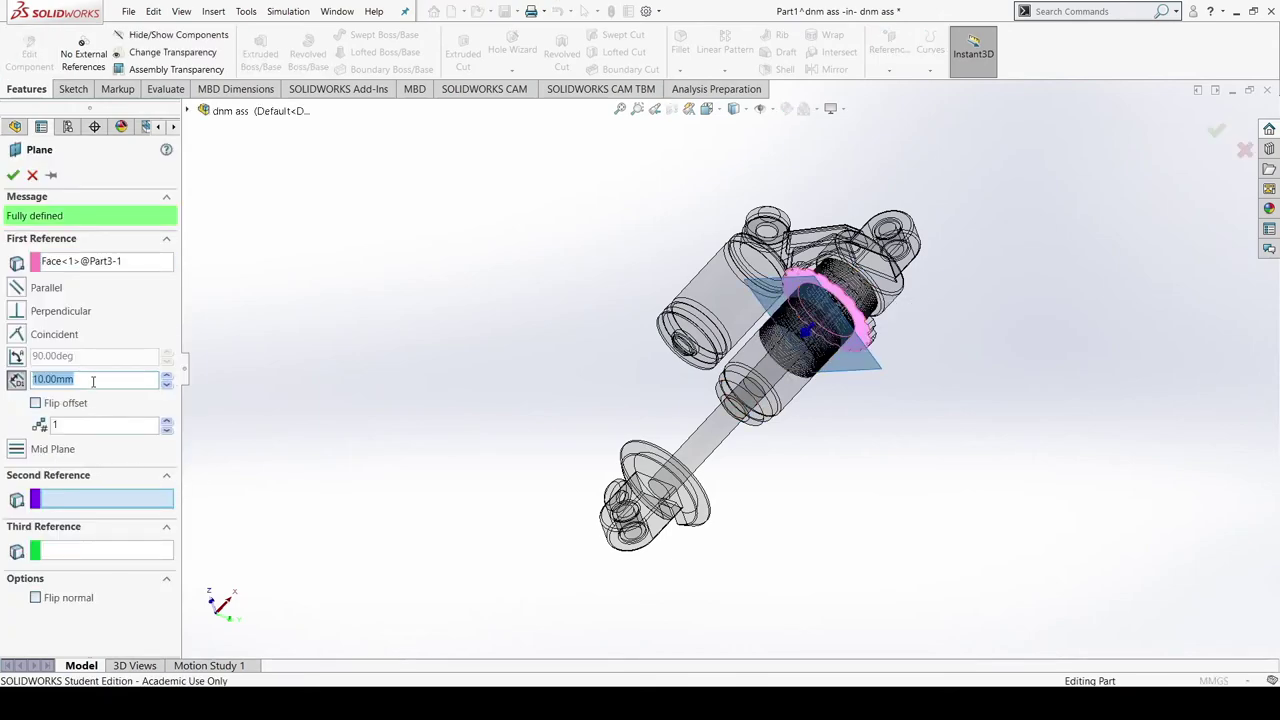
pyautogui.write('0')
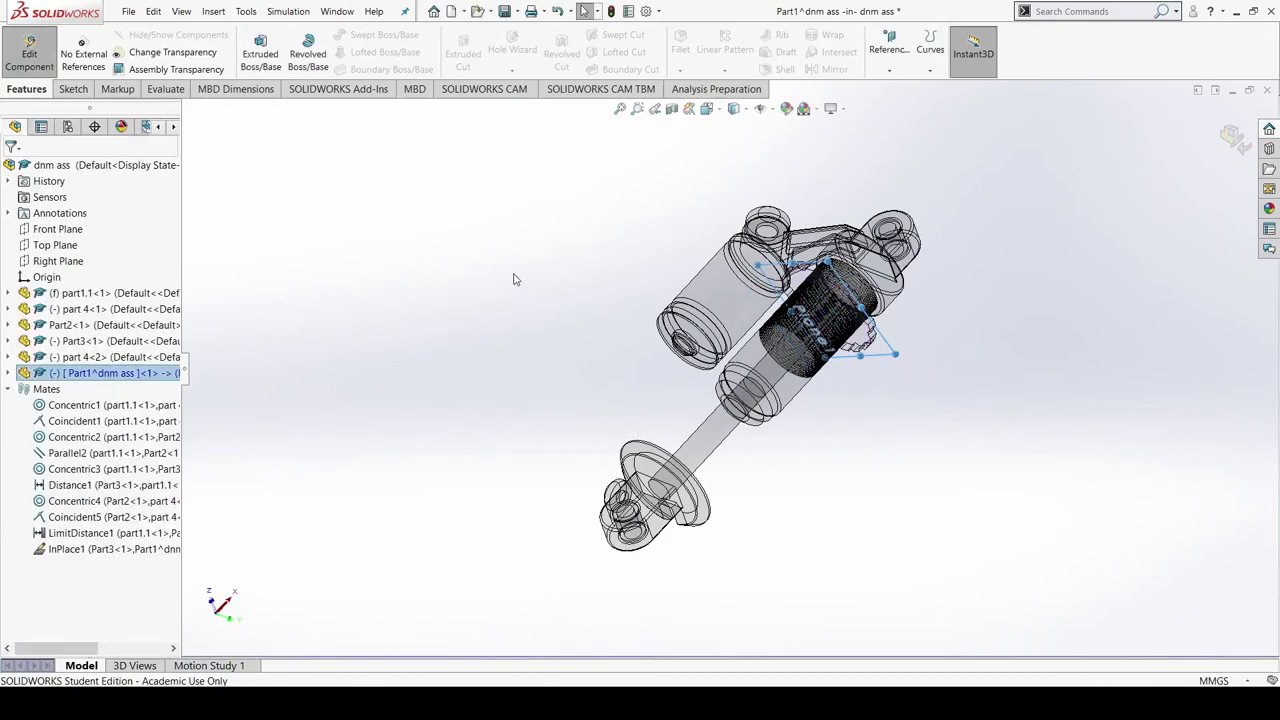
pyautogui.moveTo(514, 279); pyautogui.dragTo(440, 360, button='middle')
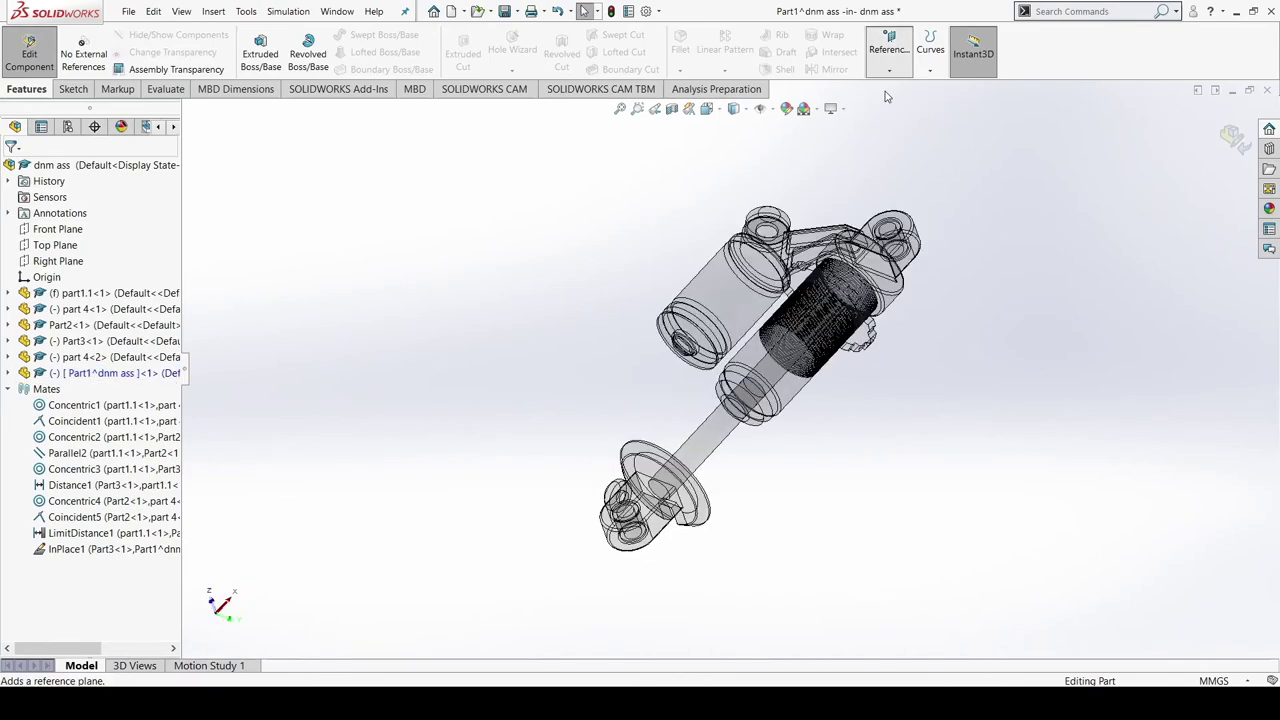
pyautogui.click(72, 88)
pyautogui.click(258, 52)
pyautogui.click(25, 88)
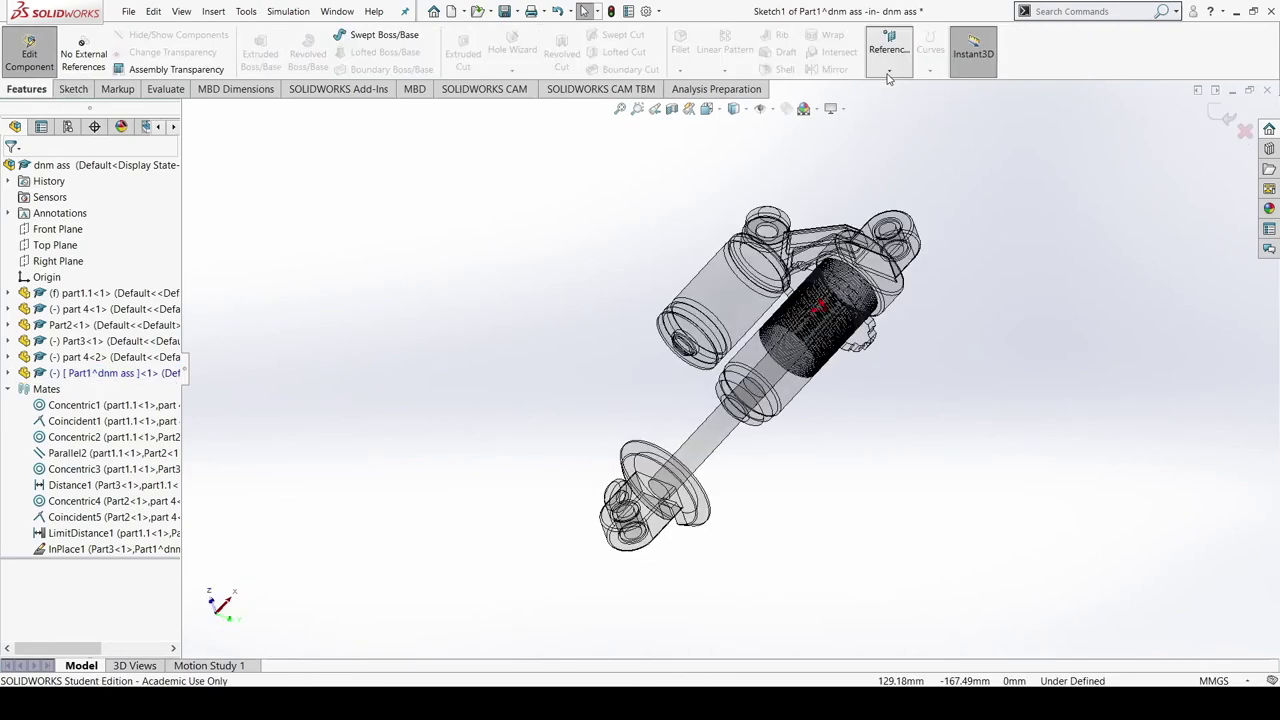
pyautogui.click(72, 88)
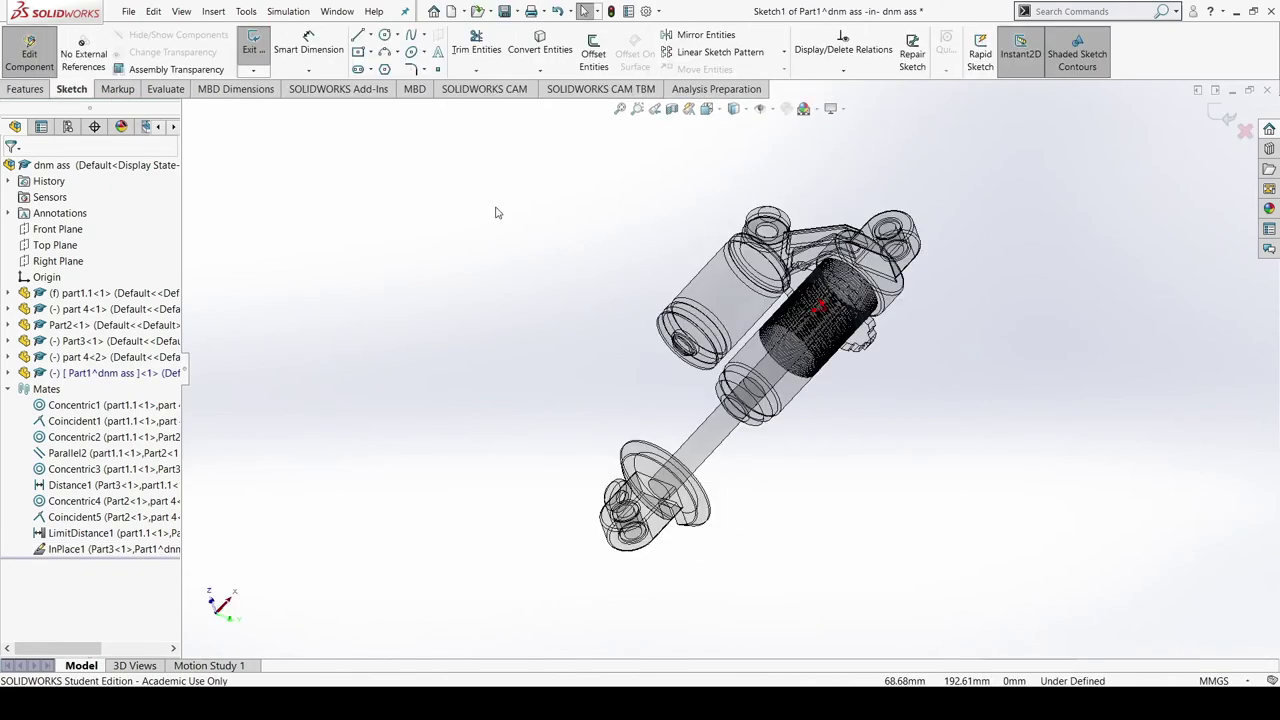
pyautogui.click(45, 91)
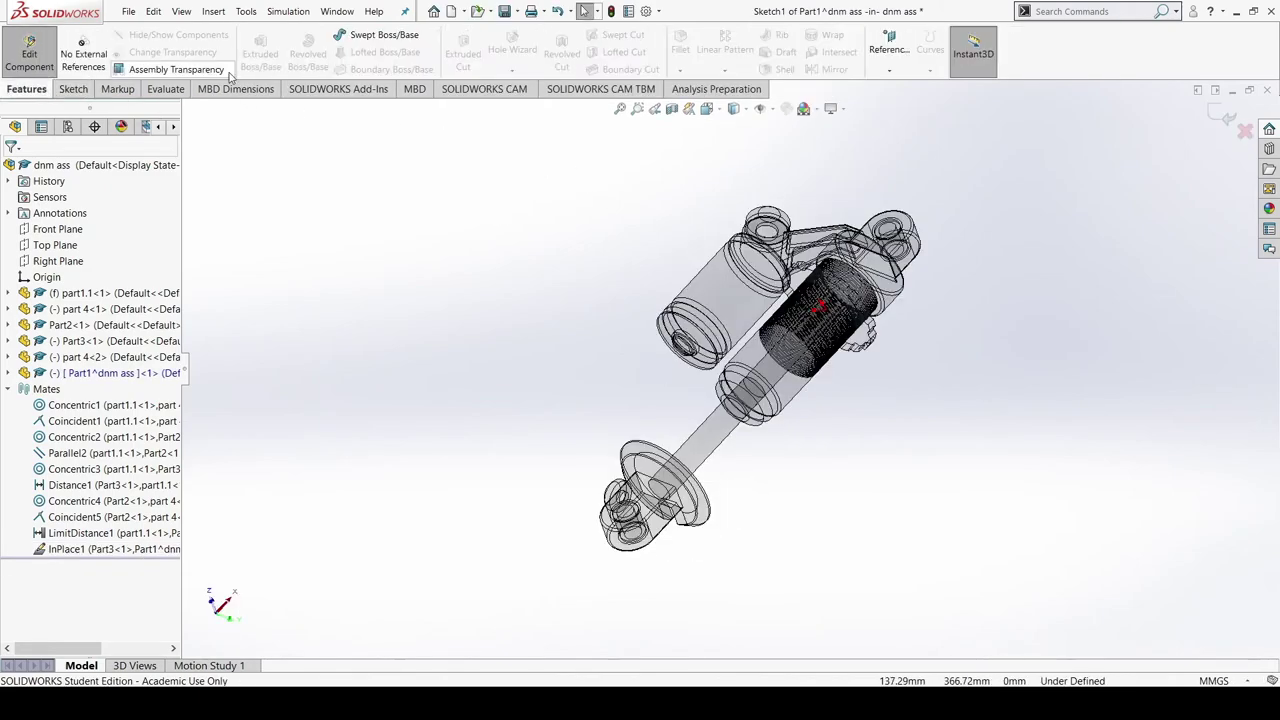
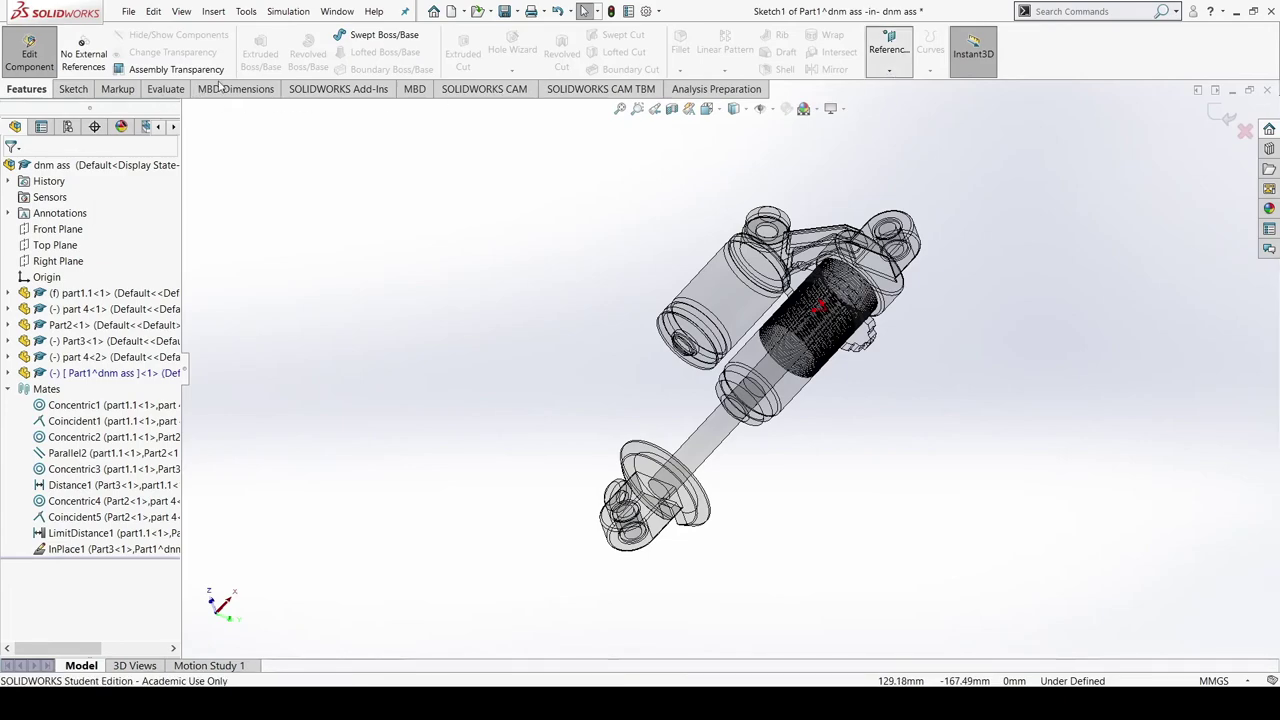
# Close the new part's empty sketch and add a reference plane lying on Part3's flat ring face
pyautogui.click(72, 90)
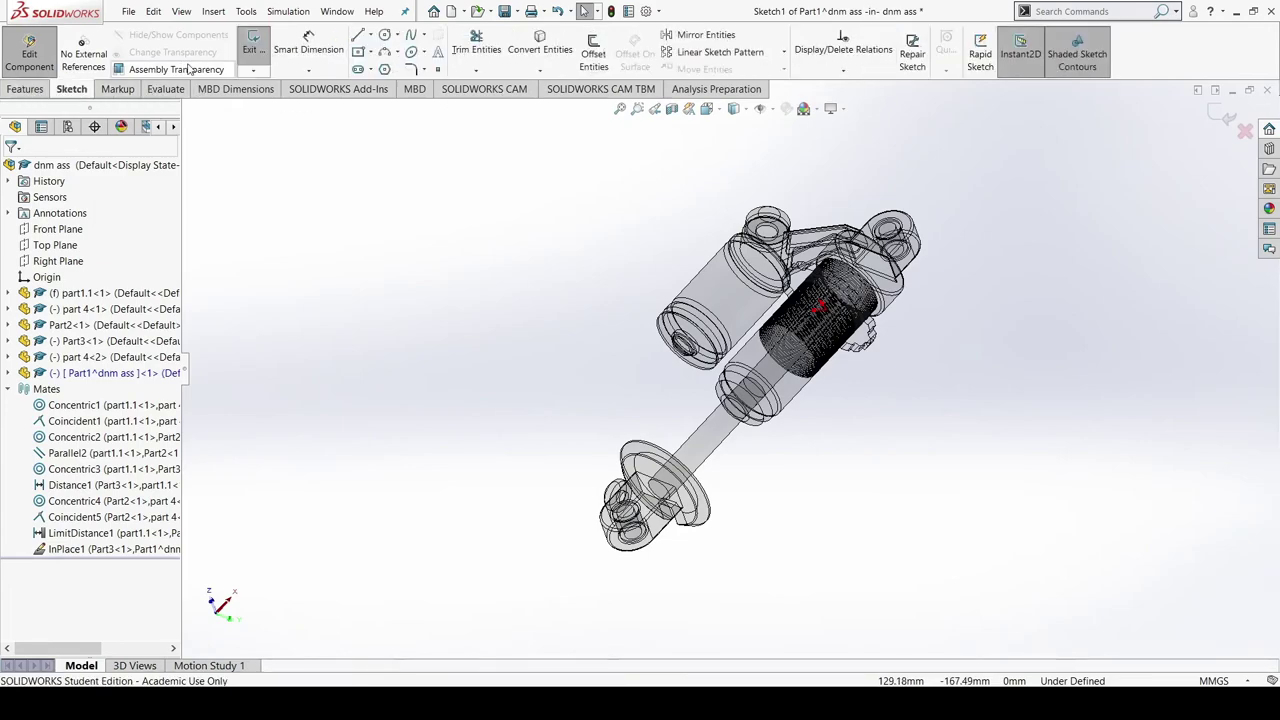
pyautogui.click(257, 50)
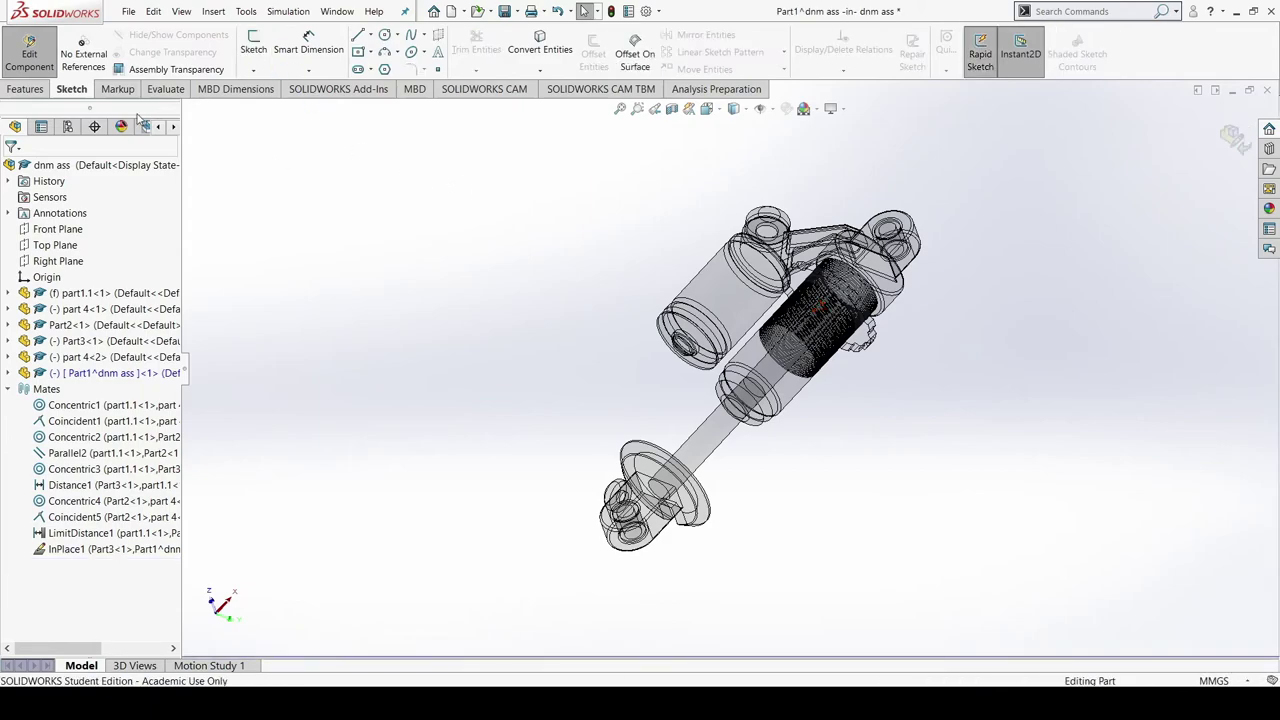
pyautogui.click(25, 89)
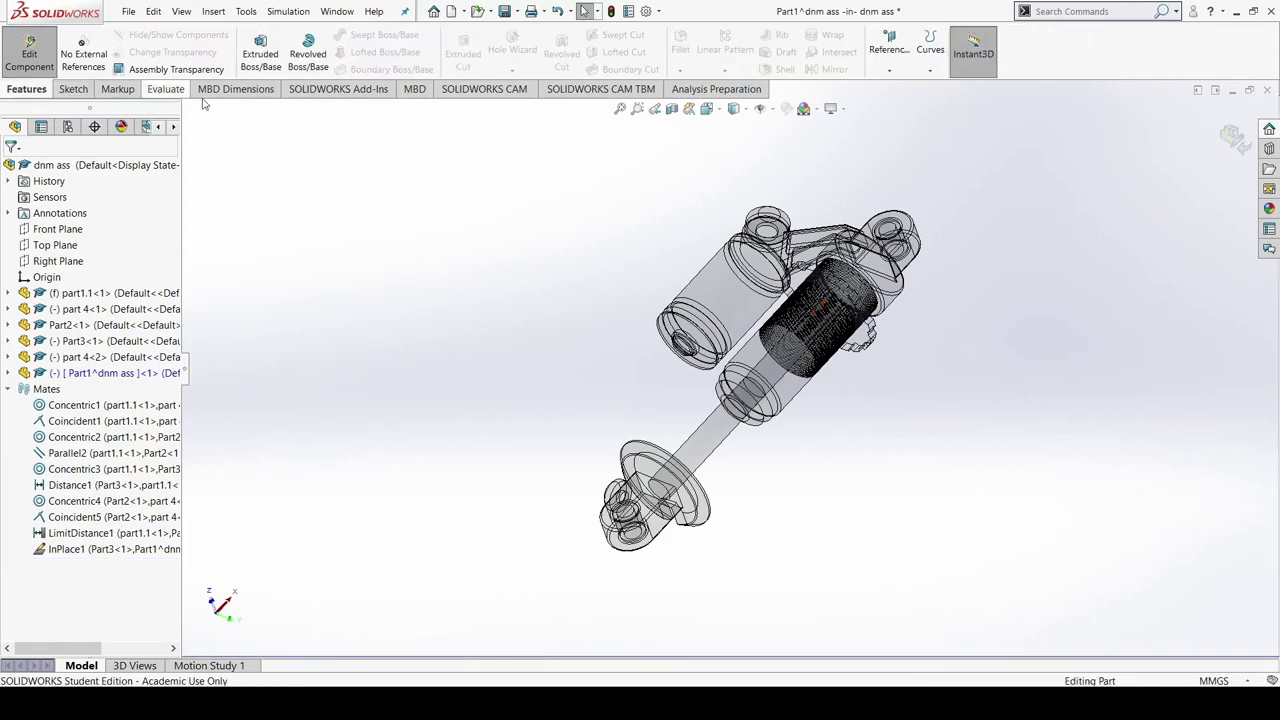
pyautogui.click(886, 80)
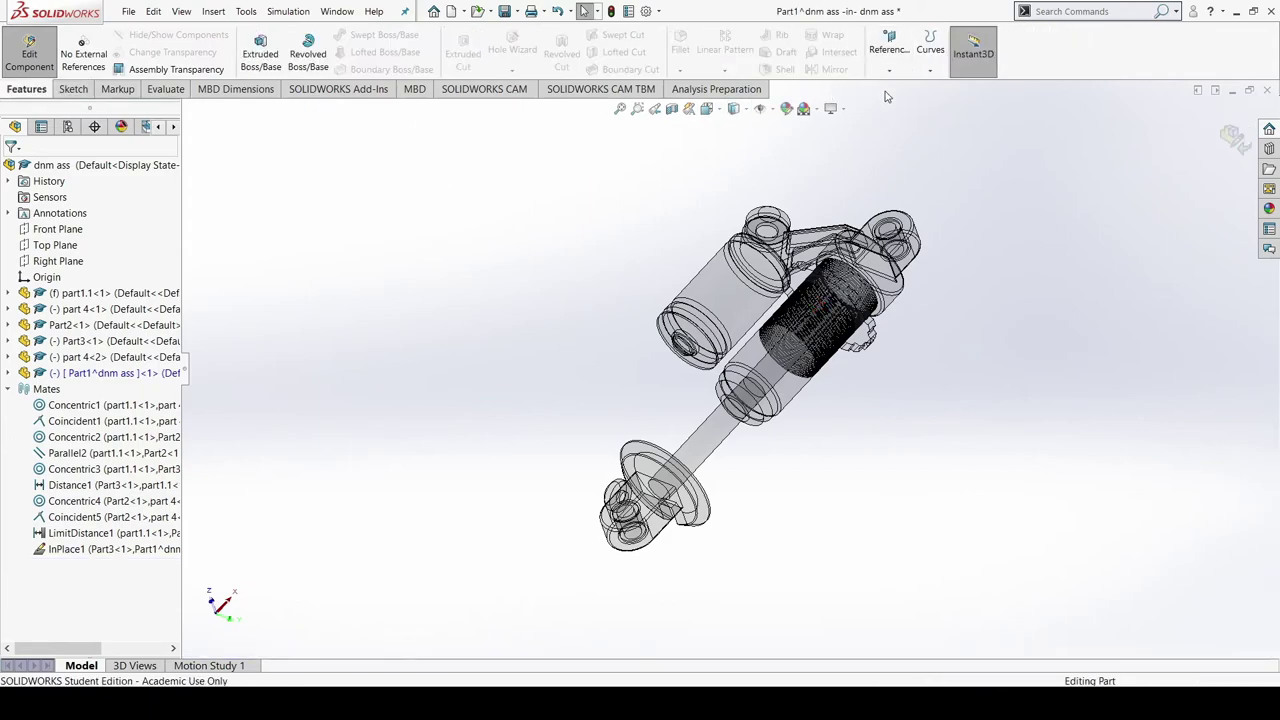
pyautogui.click(818, 292)
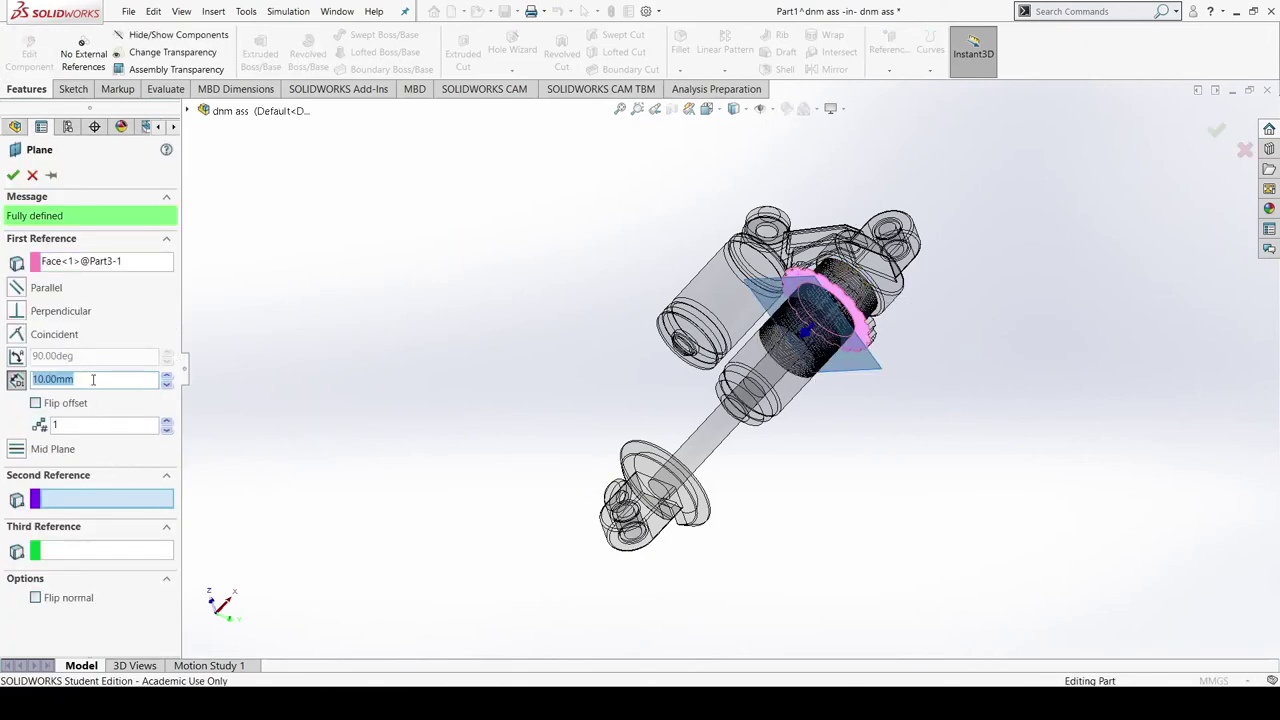
pyautogui.click(12, 176)
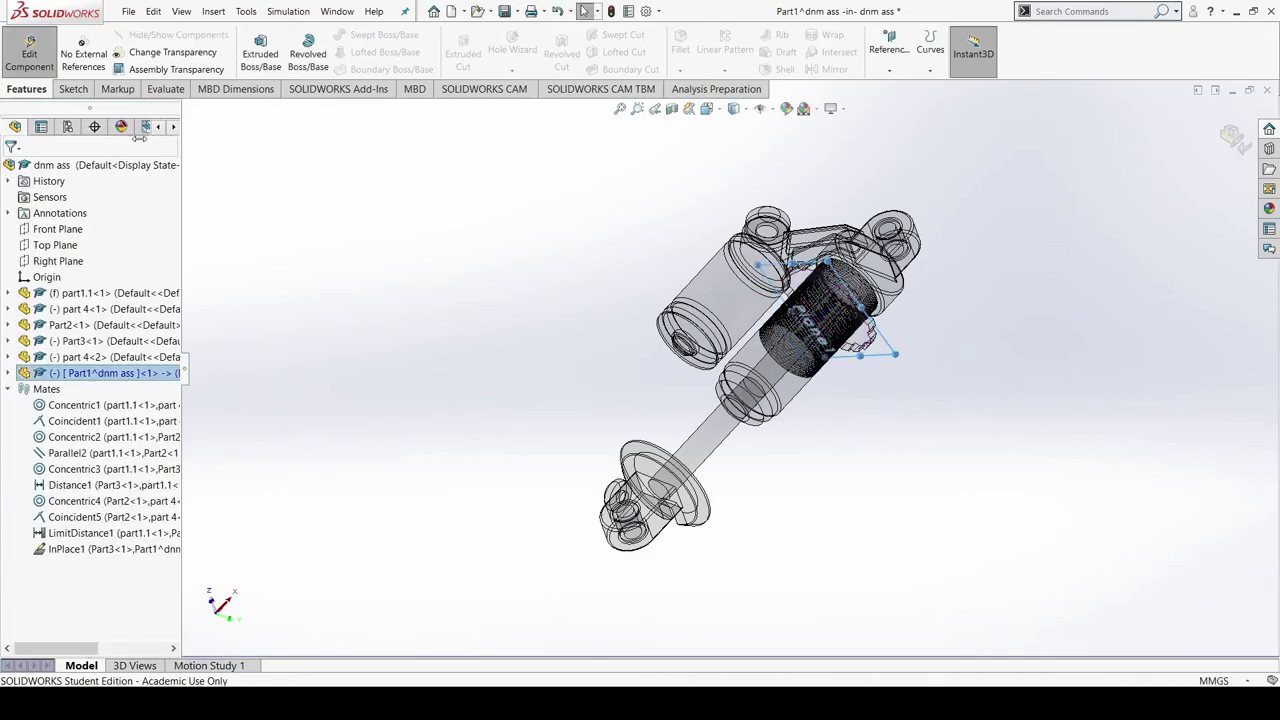
pyautogui.moveTo(513, 279); pyautogui.dragTo(437, 360, button='middle')
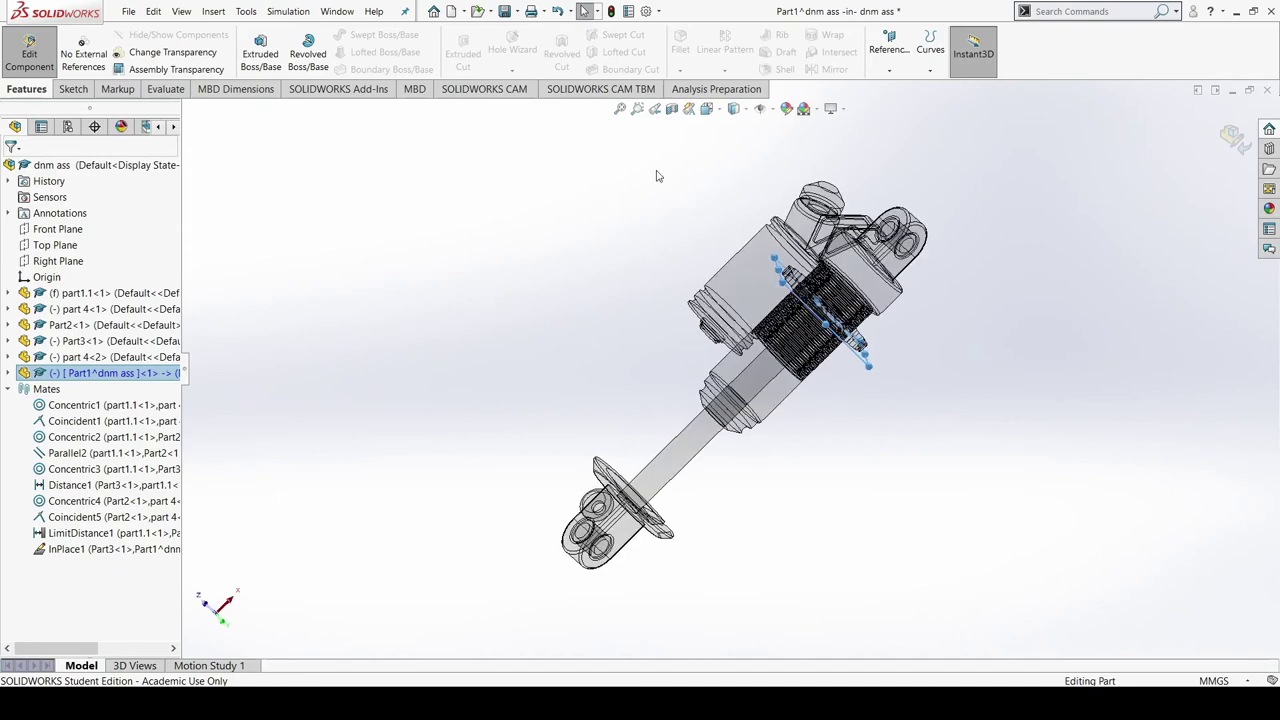
pyautogui.click(614, 204)
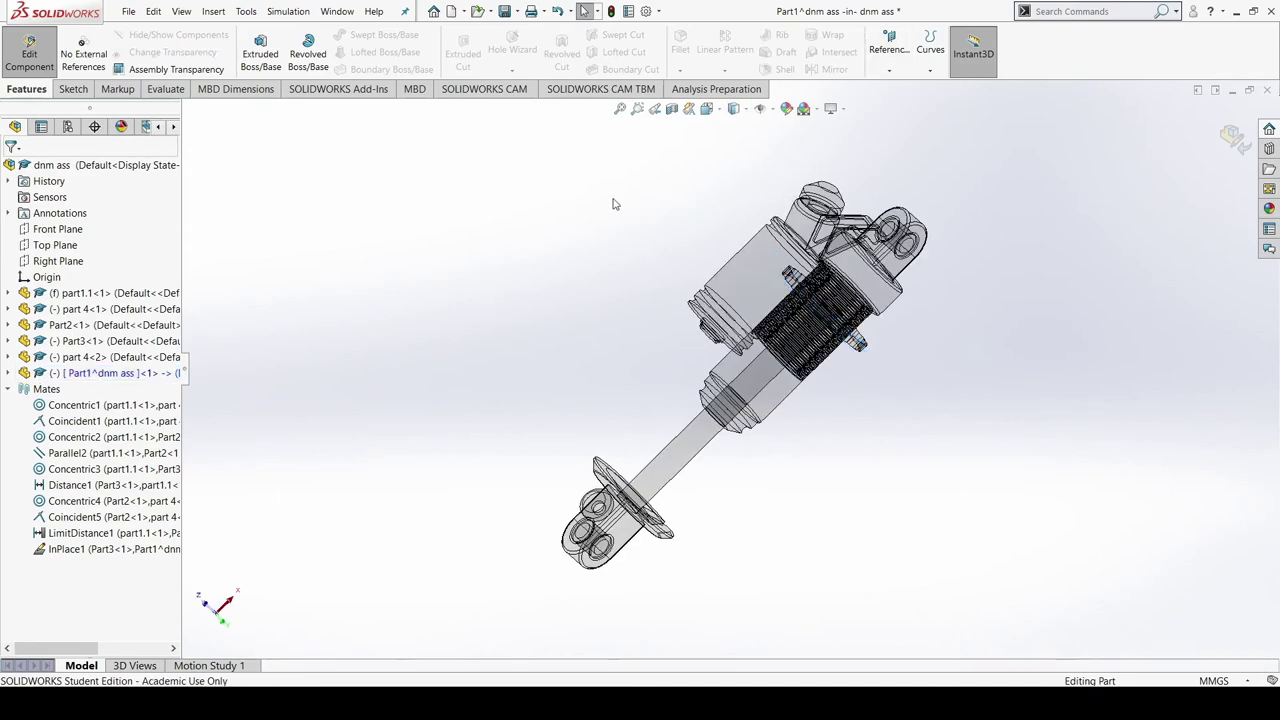
pyautogui.click(889, 70)
pyautogui.click(906, 92)
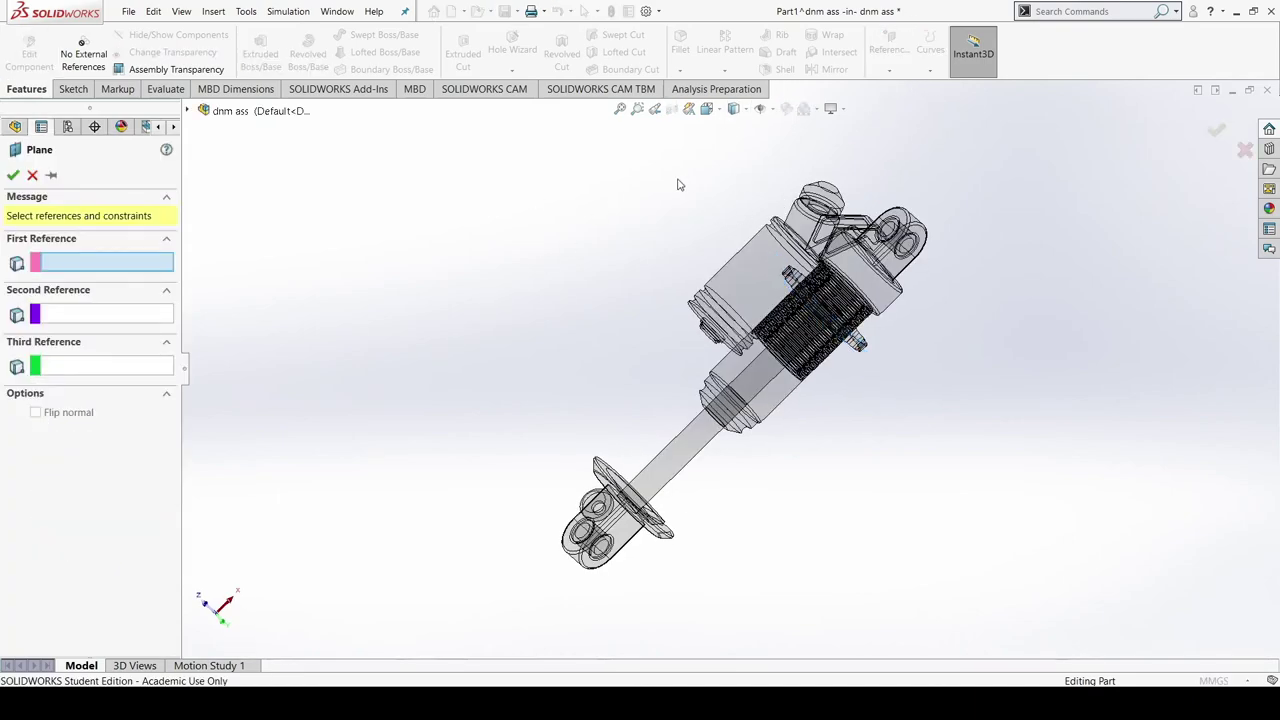
pyautogui.moveTo(677, 186); pyautogui.dragTo(593, 296, button='middle')
pyautogui.click(666, 432)
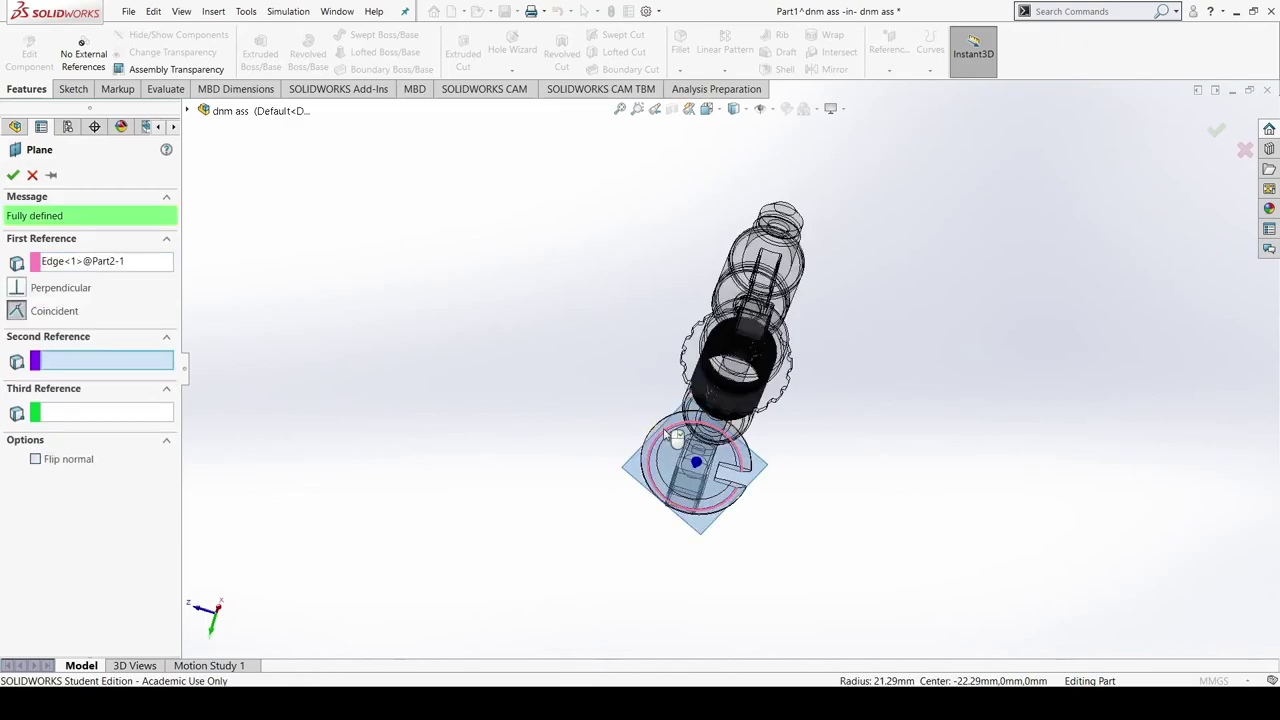
pyautogui.click(32, 175)
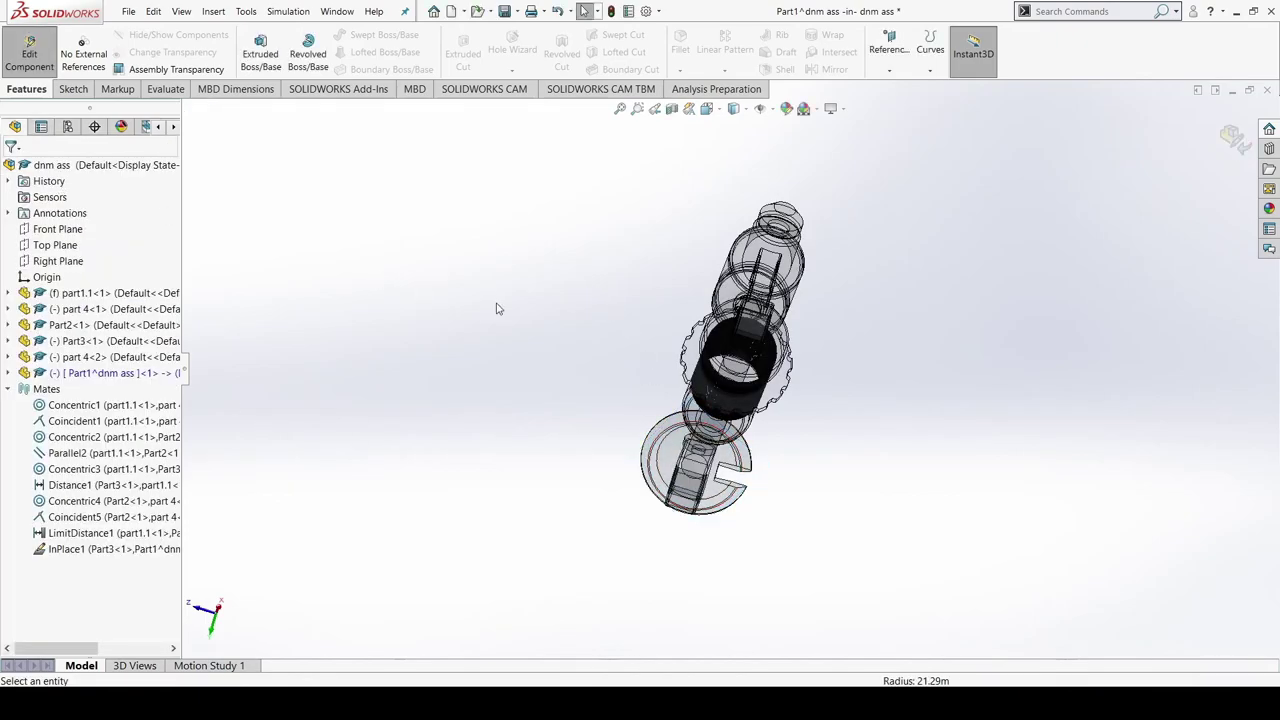
# Create a second reference plane at 0 mm offset from the face of Part2's slotted flange
pyautogui.moveTo(494, 306); pyautogui.dragTo(609, 249, button='middle')
pyautogui.click(889, 70)
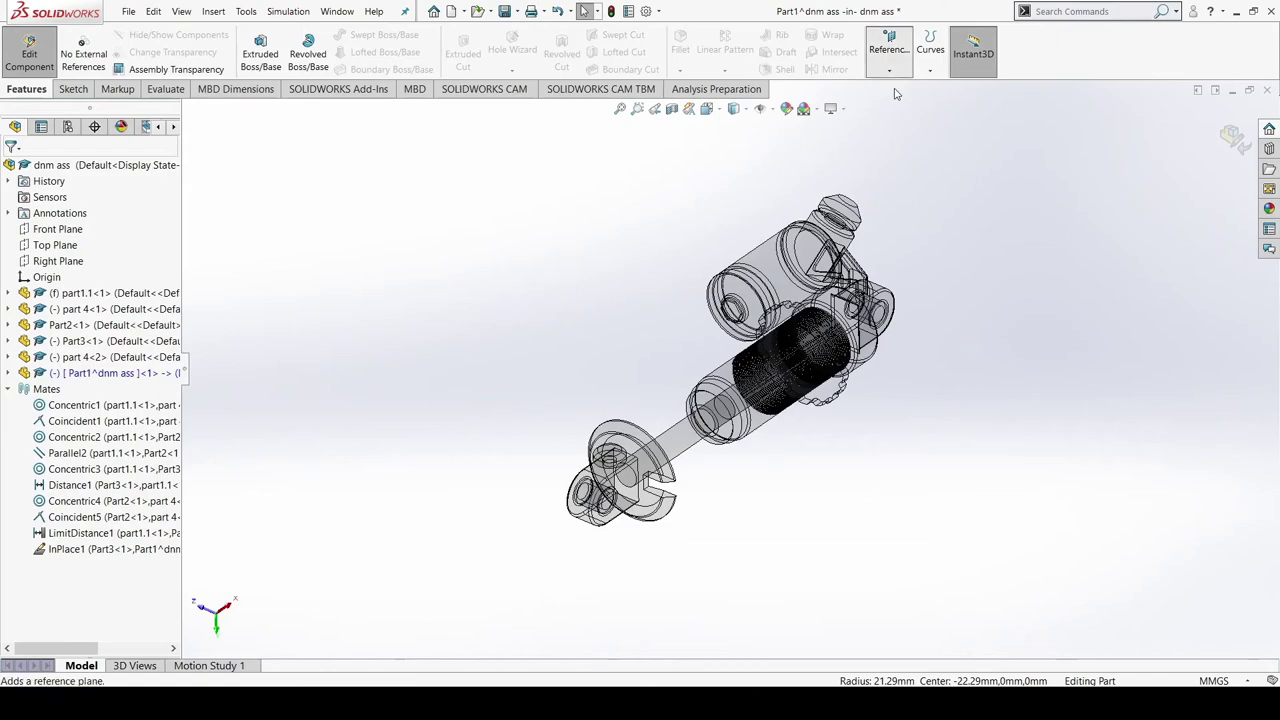
pyautogui.click(897, 92)
pyautogui.scroll(-3, 580, 365)
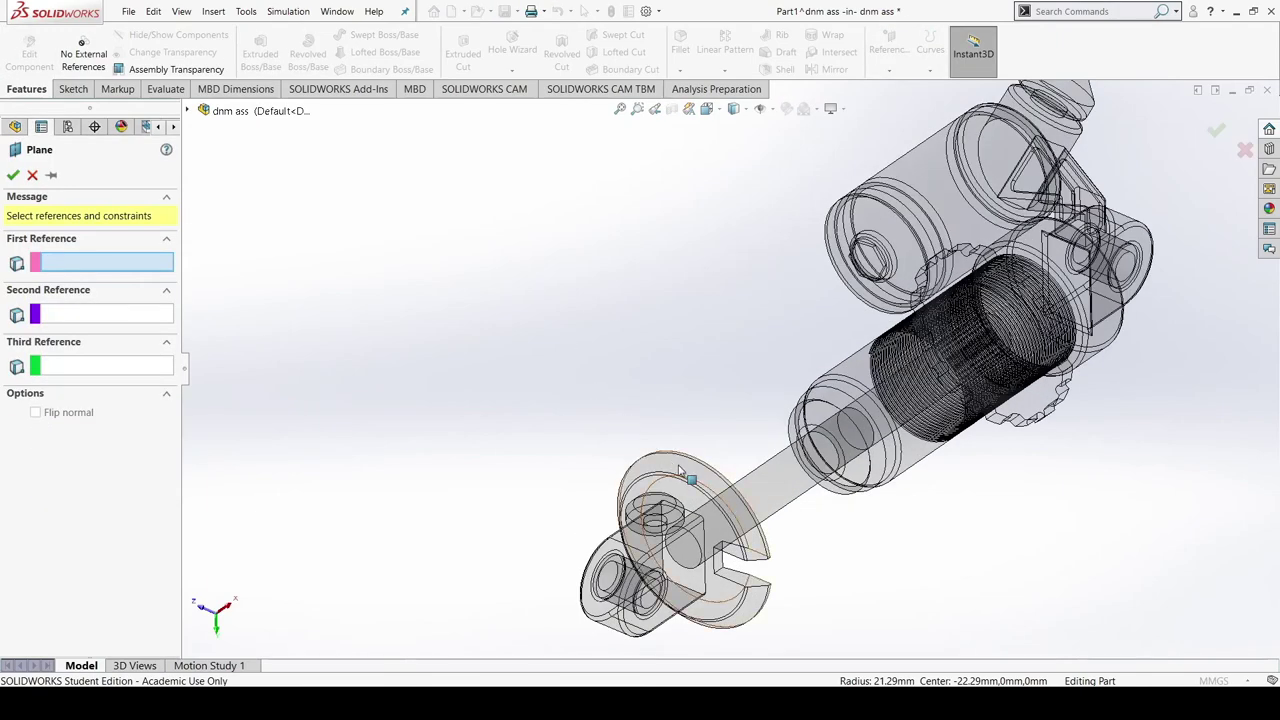
pyautogui.click(679, 470)
pyautogui.moveTo(653, 361); pyautogui.dragTo(700, 390, button='middle')
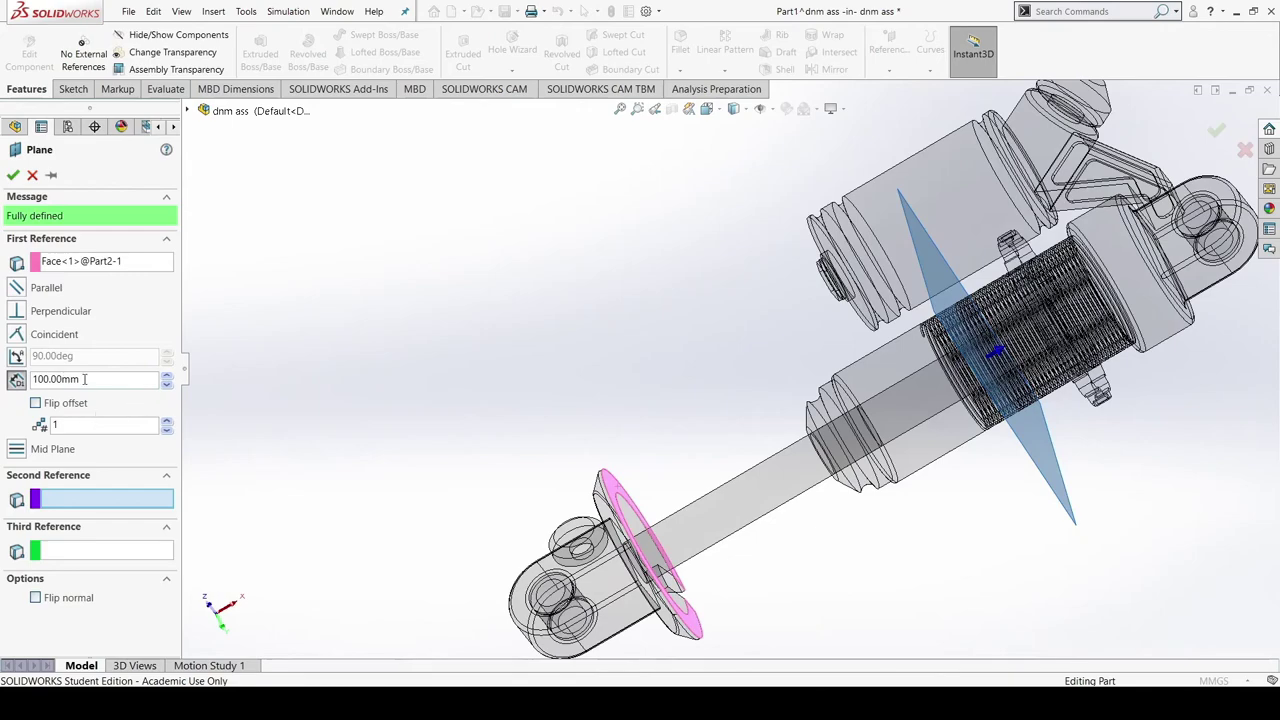
pyautogui.moveTo(80, 378); pyautogui.dragTo(2, 388)
pyautogui.write('0')
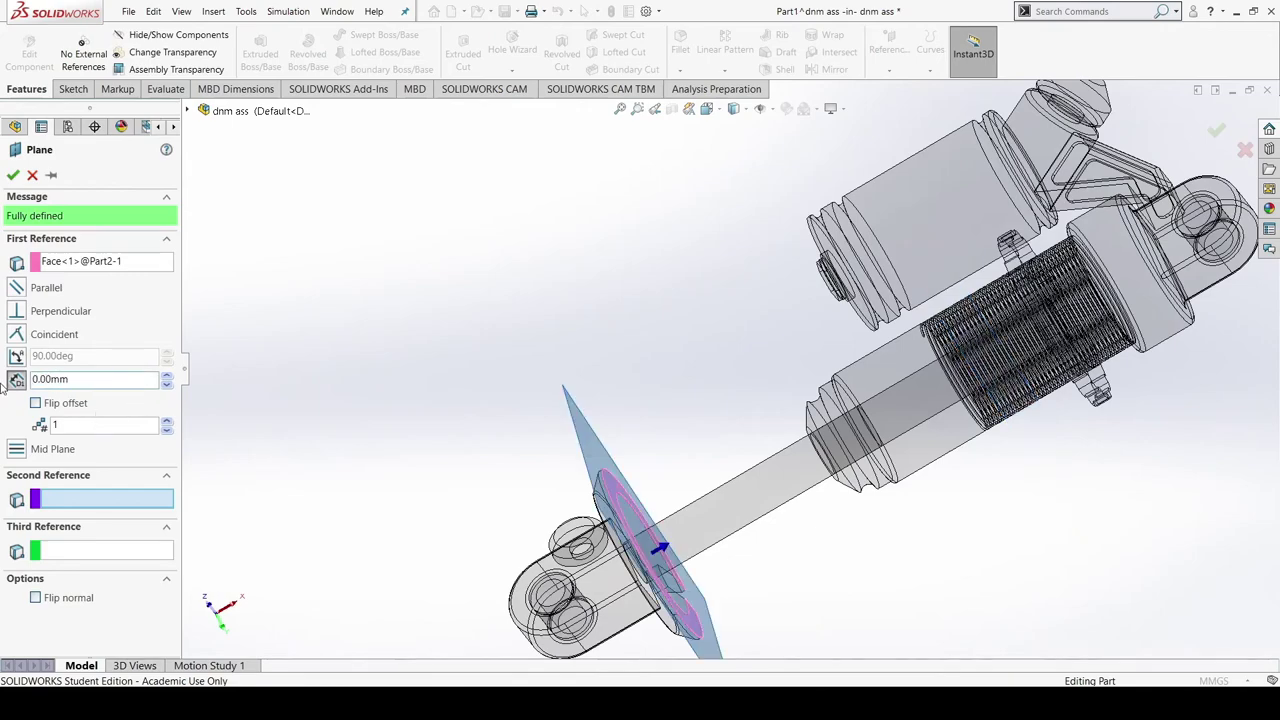
pyautogui.click(12, 176)
pyautogui.scroll(3, 530, 276)
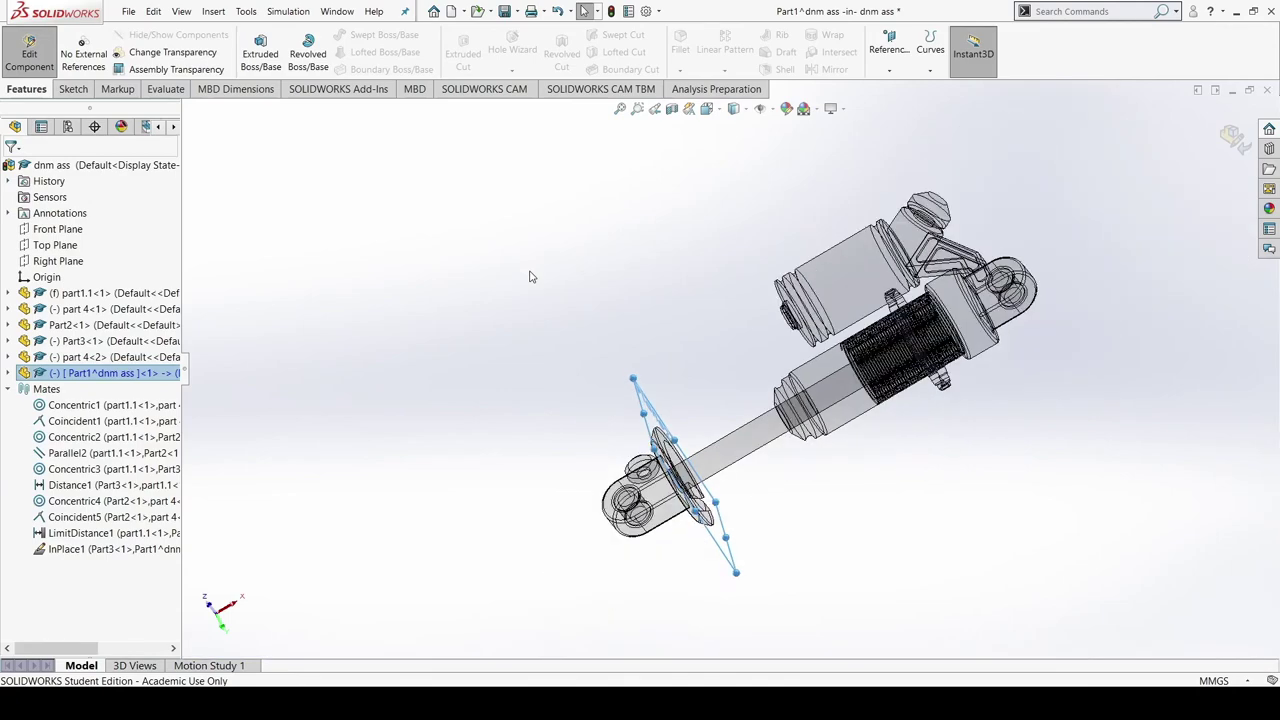
pyautogui.moveTo(655, 324)
pyautogui.mouseDown(button='middle')
pyautogui.moveTo(677, 409)
pyautogui.moveTo(563, 369)
pyautogui.moveTo(680, 320)
pyautogui.mouseUp(button='middle')
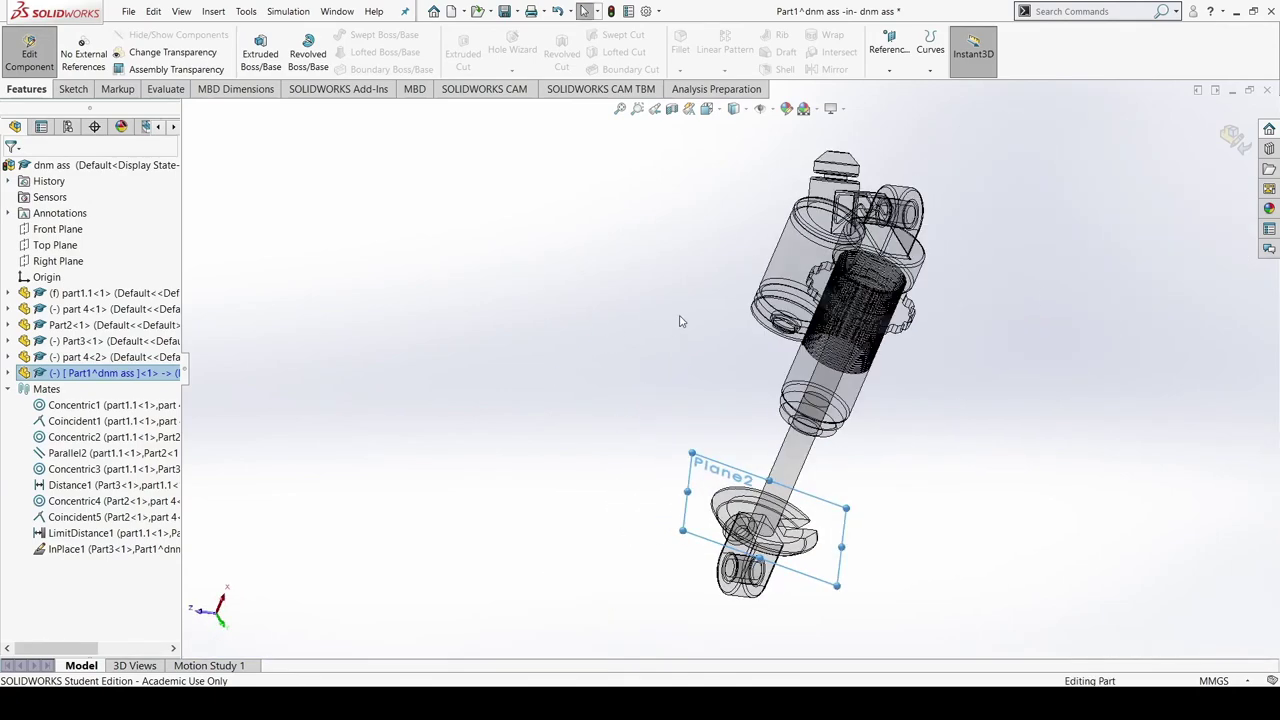
pyautogui.press('Escape')
# Start a sketch on the new part's Plane1 at Part3's toothed ring
pyautogui.moveTo(484, 366); pyautogui.dragTo(542, 335, button='middle')
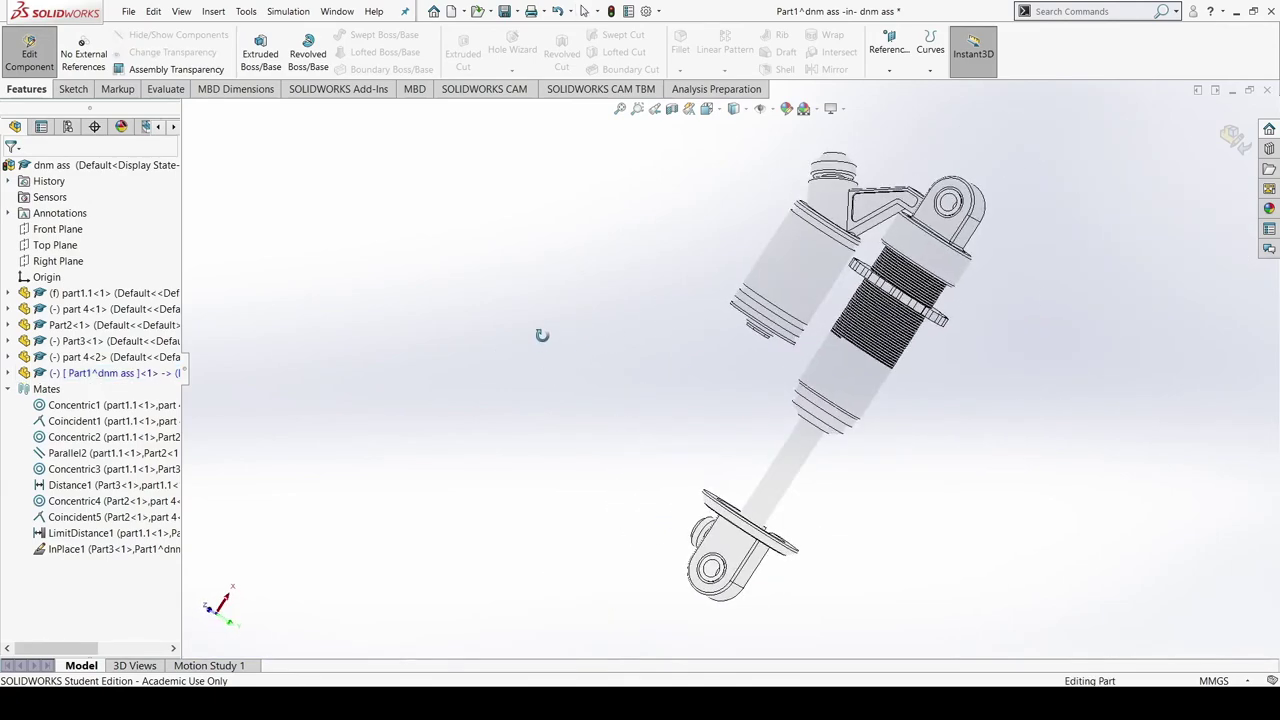
pyautogui.click(8, 373)
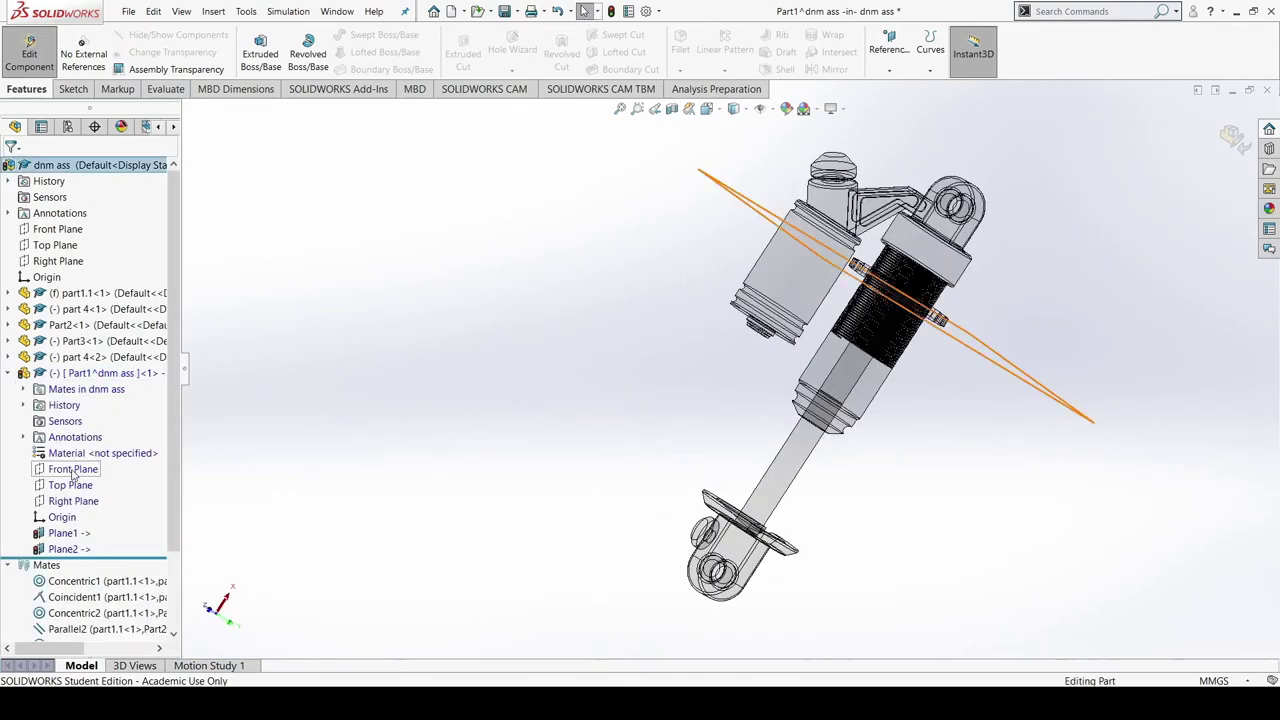
pyautogui.click(64, 533)
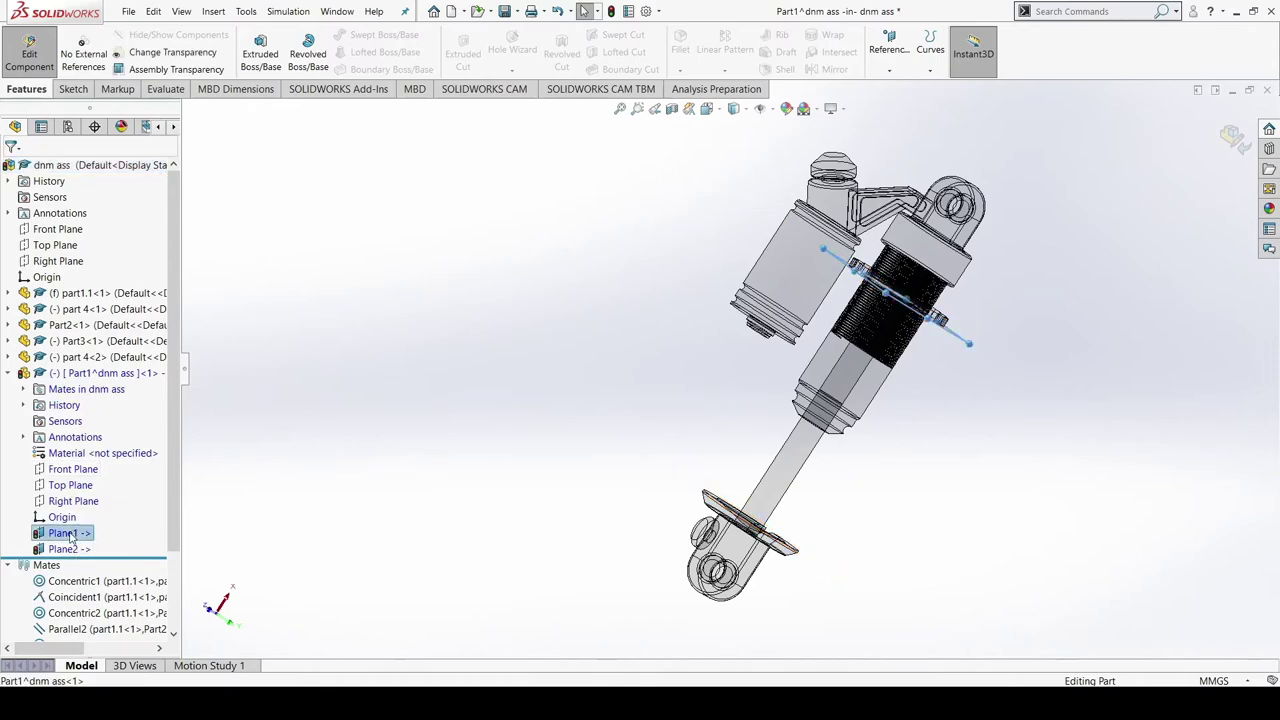
pyautogui.click(385, 456)
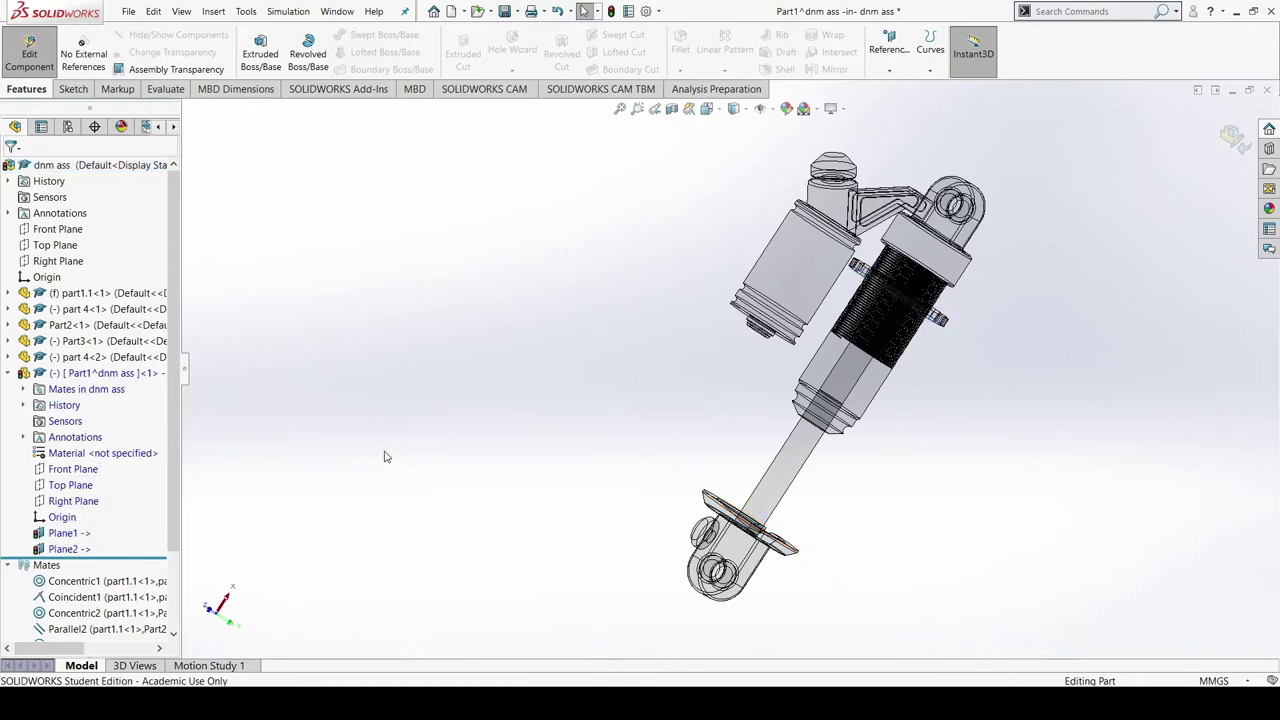
pyautogui.click(68, 533)
pyautogui.moveTo(437, 406); pyautogui.dragTo(487, 253, button='middle')
pyautogui.scroll(-2, 868, 268)
pyautogui.moveTo(554, 285); pyautogui.dragTo(526, 303, button='middle')
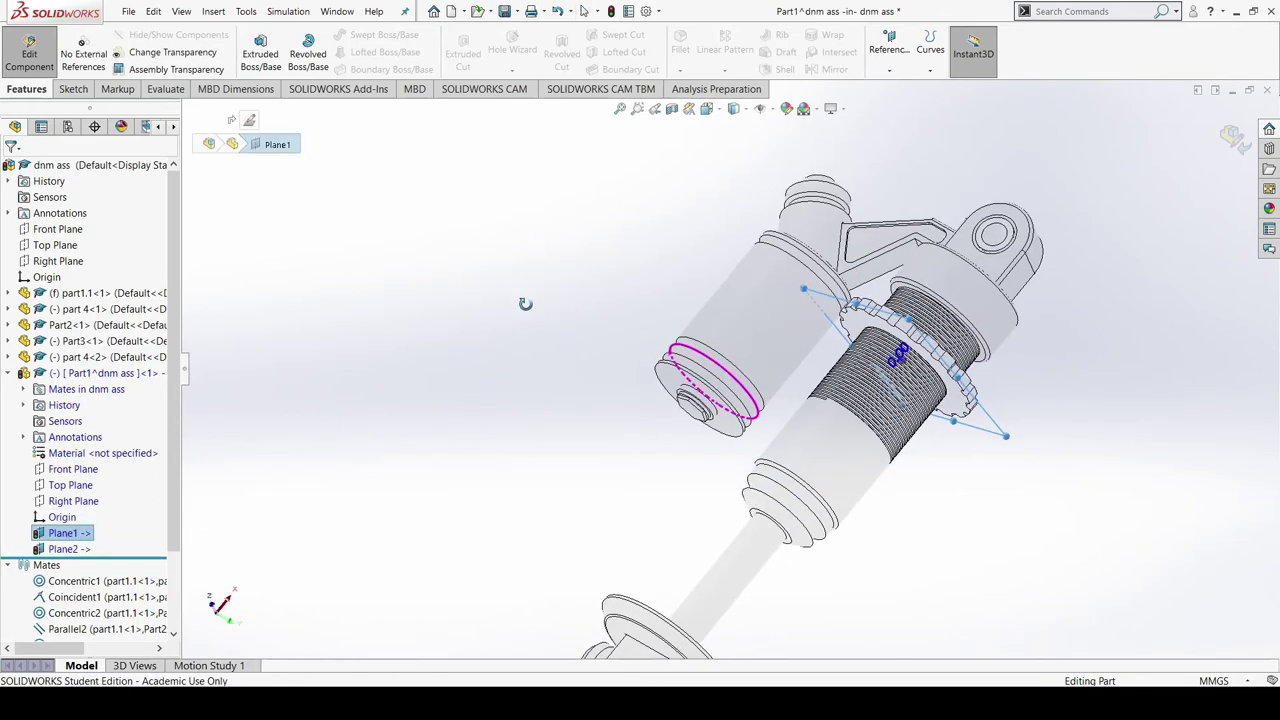
pyautogui.moveTo(908, 319); pyautogui.dragTo(945, 292)
pyautogui.moveTo(652, 386); pyautogui.dragTo(586, 206, button='middle')
pyautogui.moveTo(578, 256); pyautogui.dragTo(549, 300, button='middle')
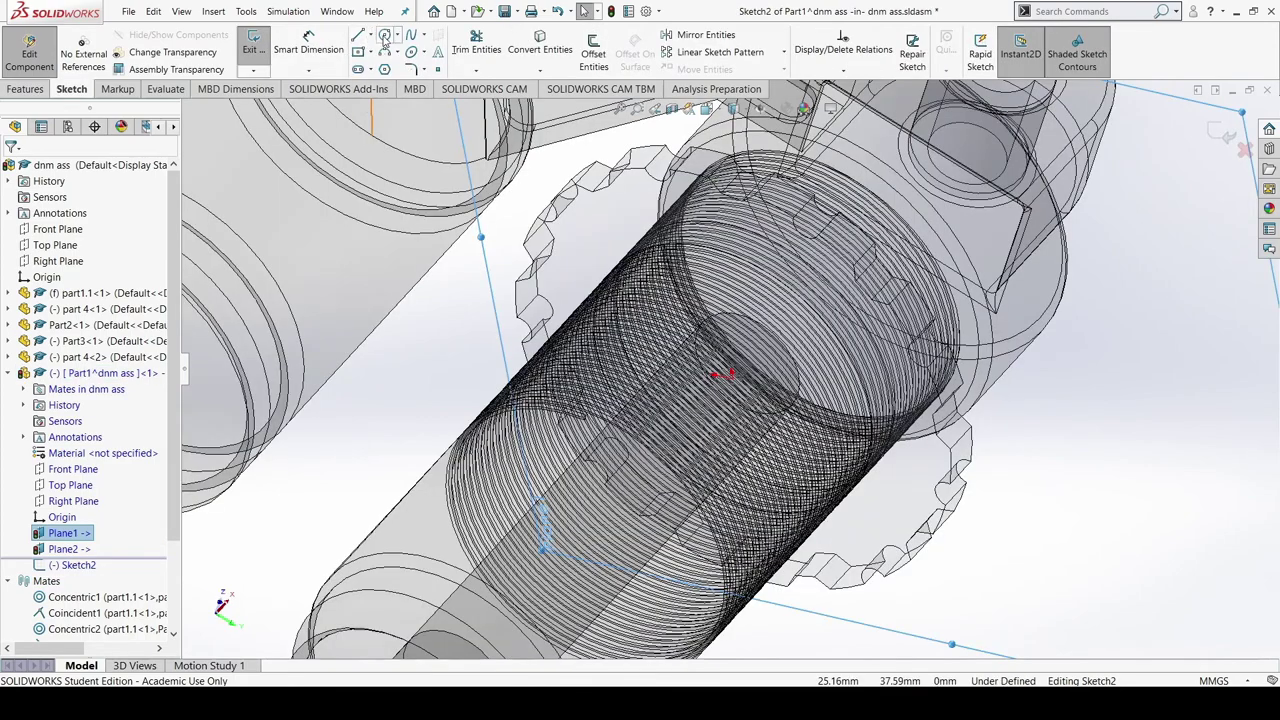
# Sketch a circle centred on the origin around the threaded body and set its radius to 42 mm
pyautogui.click(384, 36)
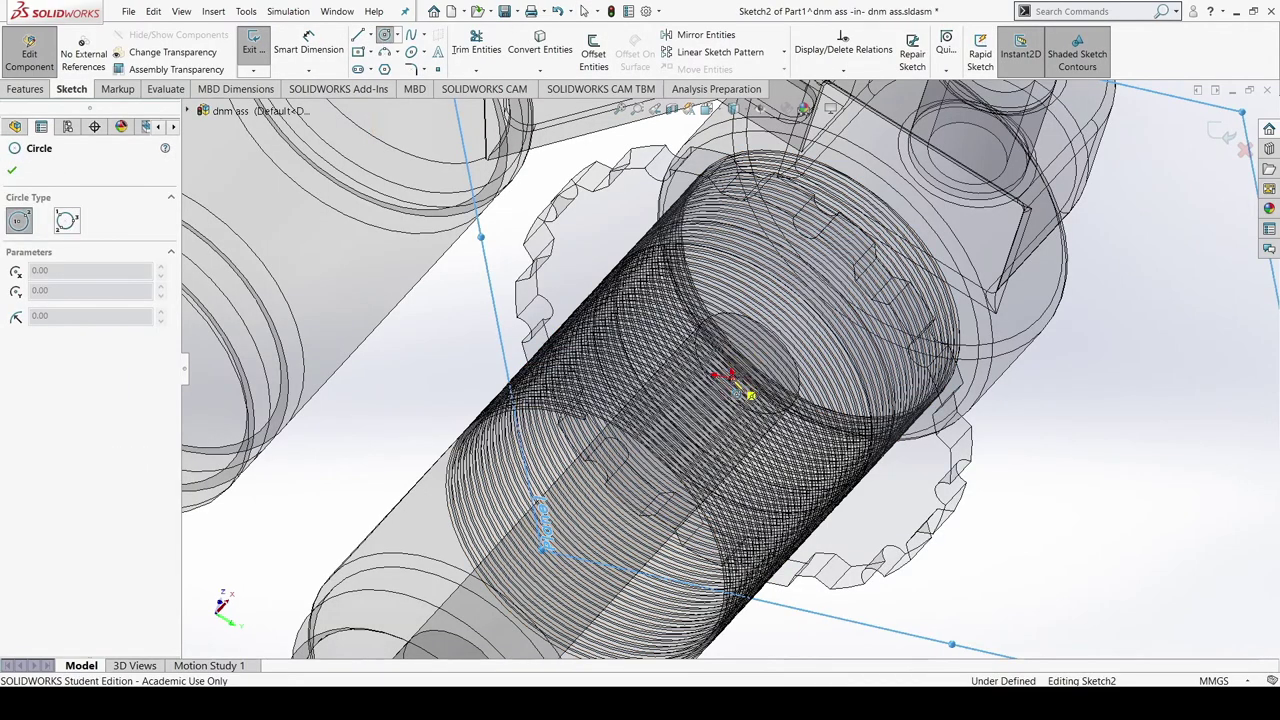
pyautogui.click(732, 376)
pyautogui.click(814, 530)
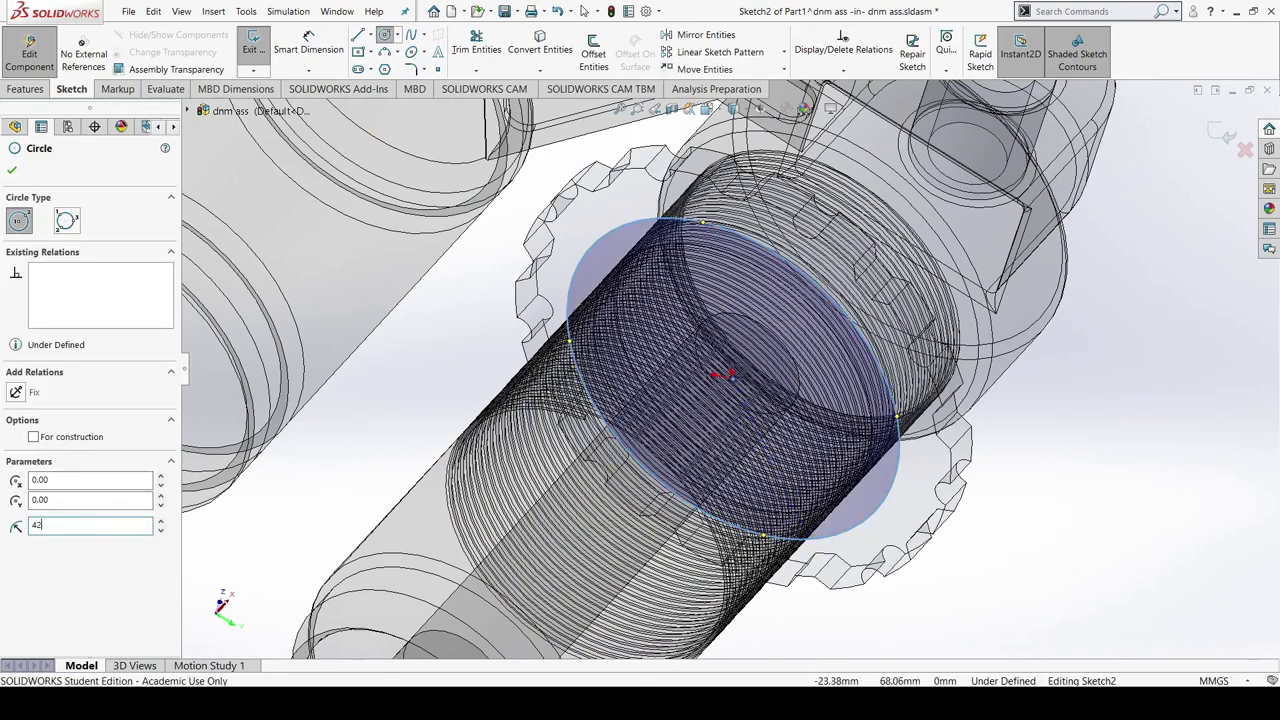
pyautogui.press('Return')
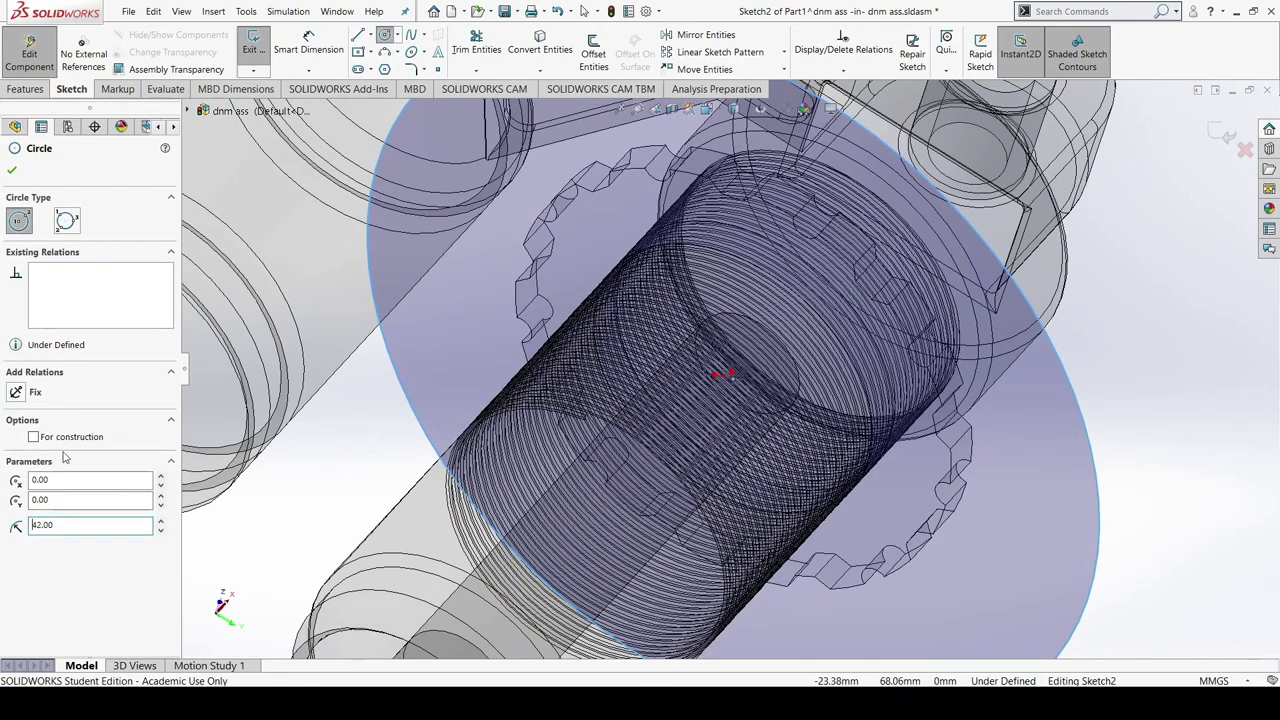
pyautogui.doubleClick(58, 524)
pyautogui.click(12, 174)
pyautogui.scroll(2, 608, 349)
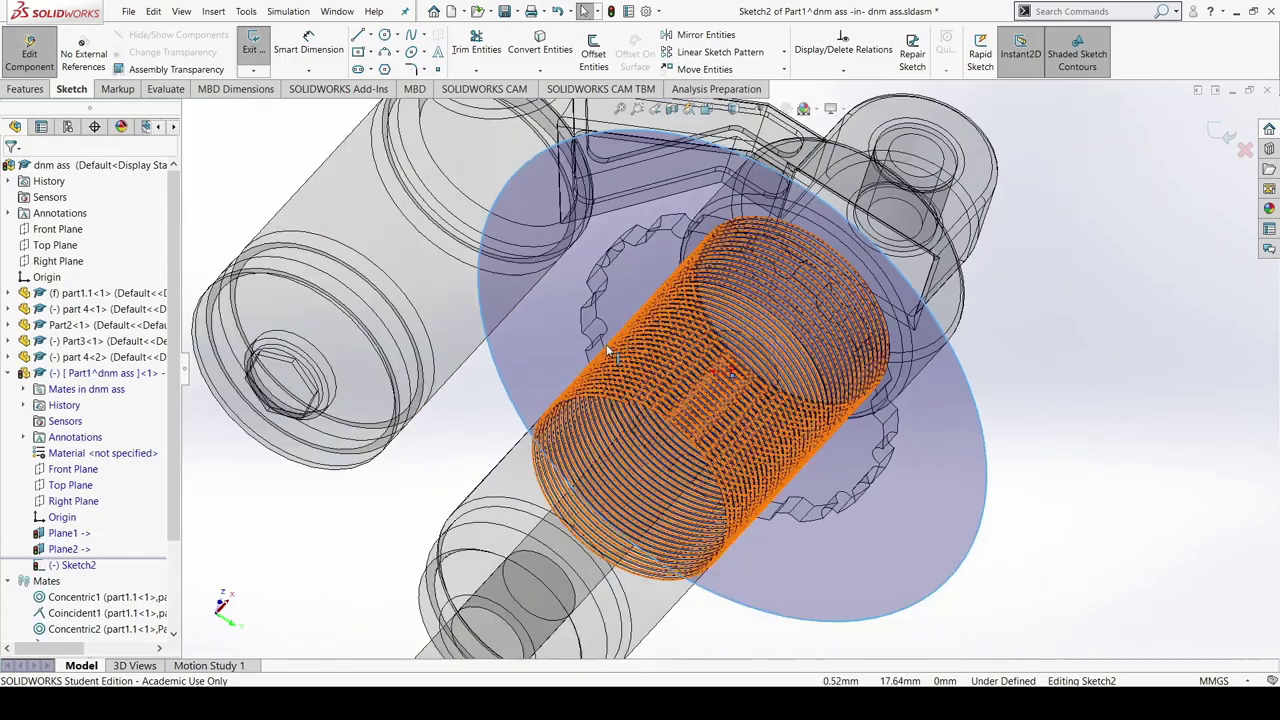
# Dimension the circle with a diameter of 42 mm
pyautogui.moveTo(1198, 473); pyautogui.dragTo(1166, 297, button='right')
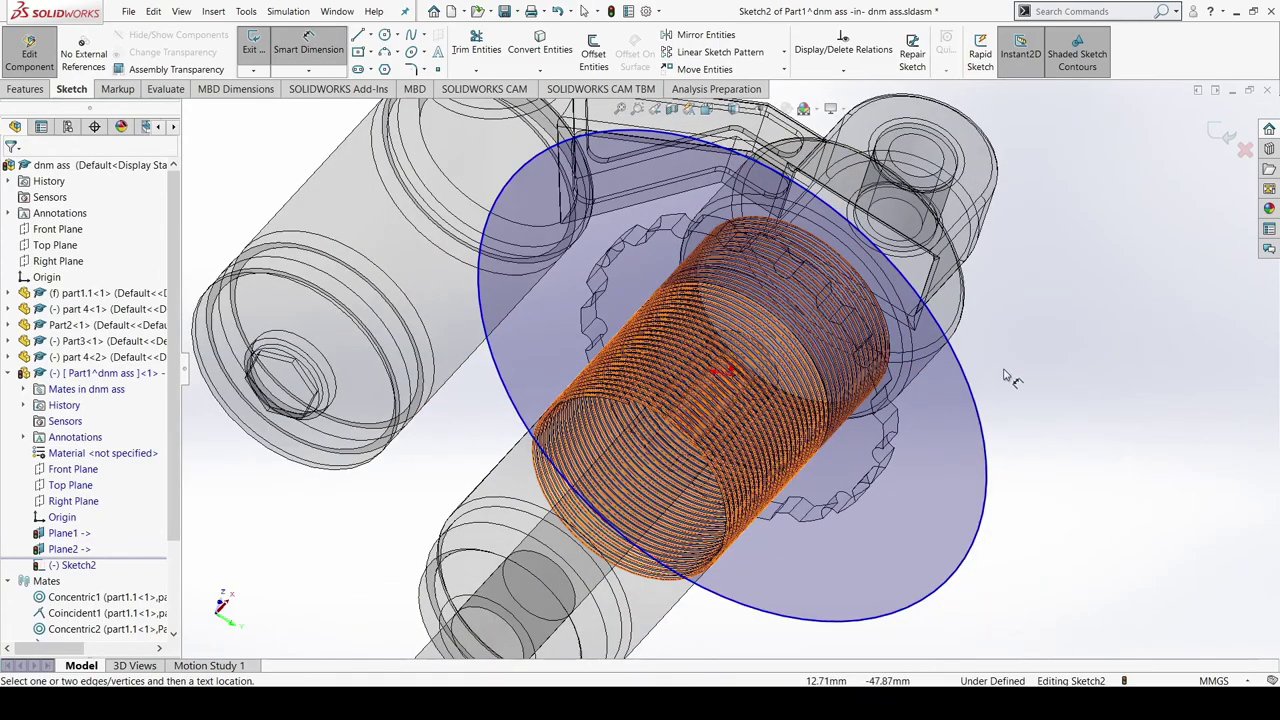
pyautogui.click(970, 400)
pyautogui.click(1040, 396)
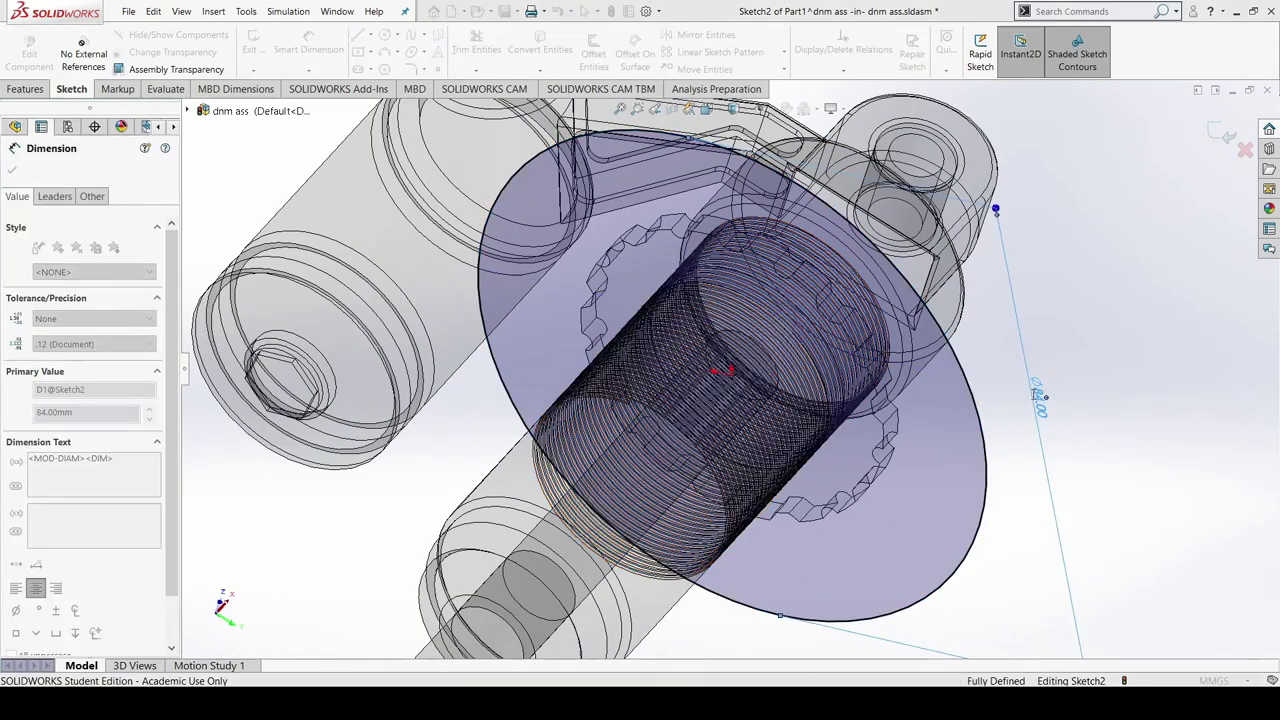
pyautogui.write('42')
pyautogui.press('Return')
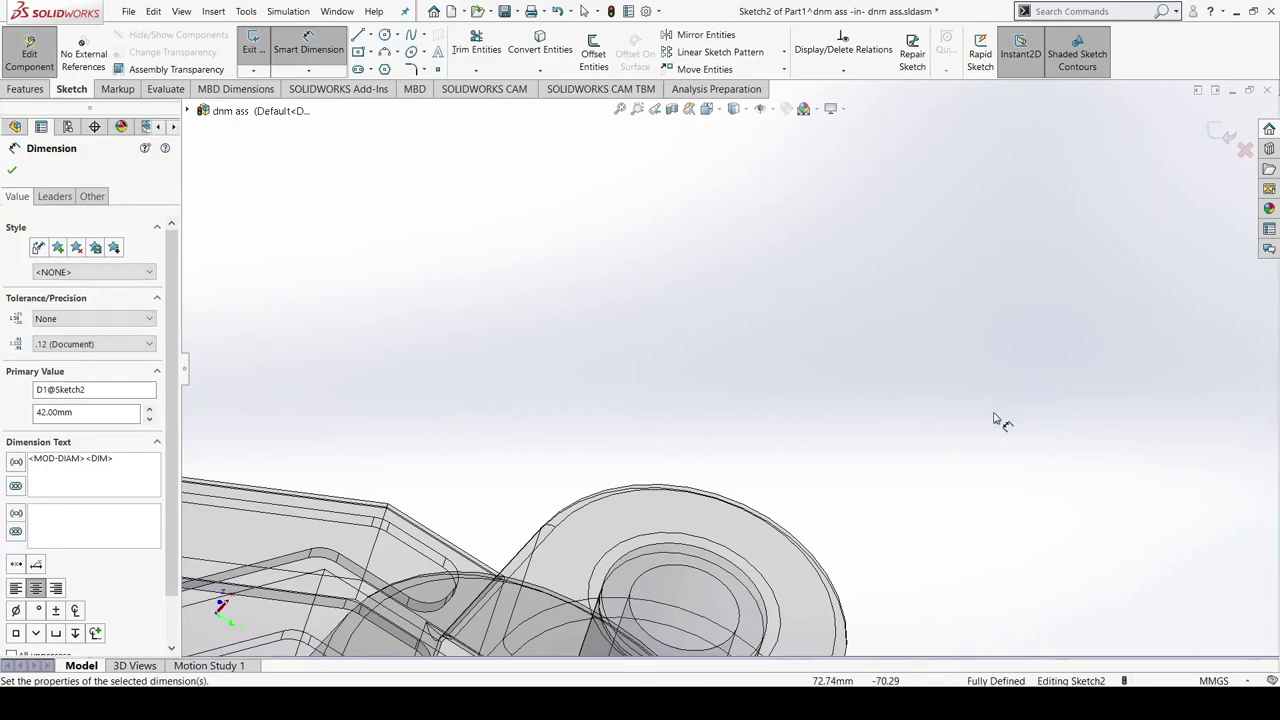
pyautogui.scroll(7, 704, 440)
pyautogui.scroll(-3, 660, 560)
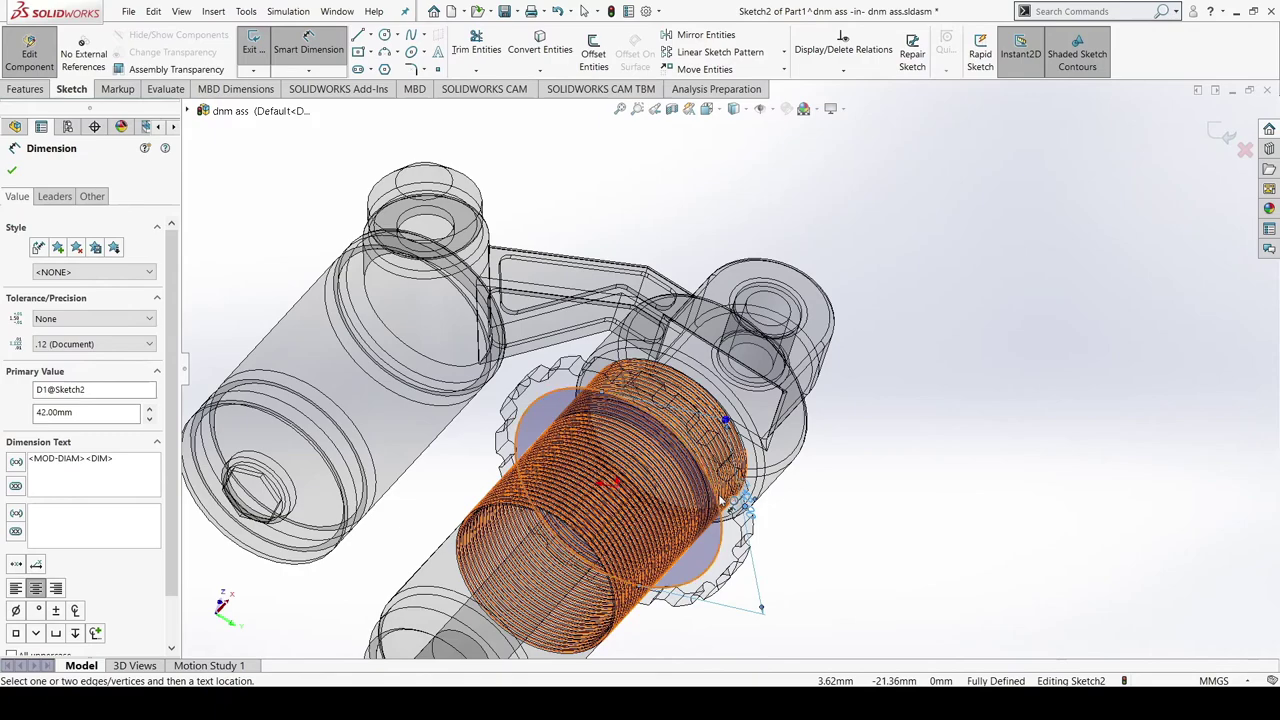
# Move the circle's diameter dimension outward so it sits clear of the shock body
pyautogui.click(871, 426)
pyautogui.click(749, 511)
pyautogui.click(753, 515)
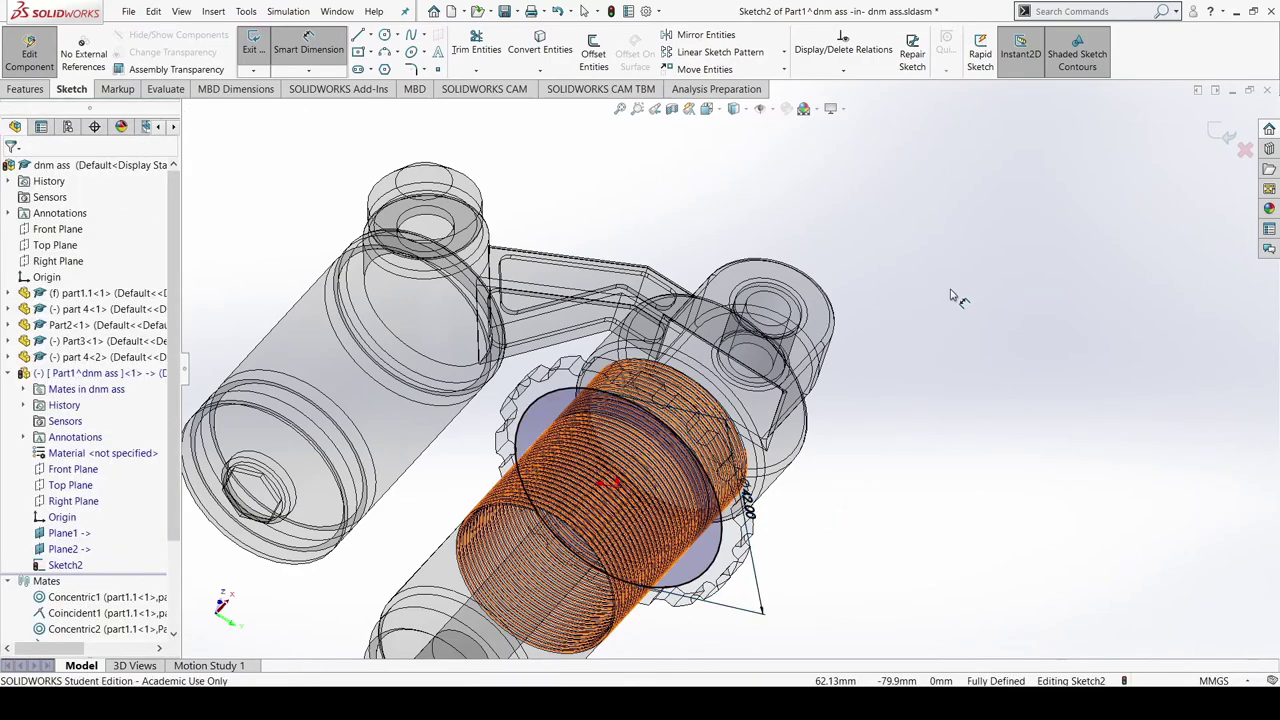
pyautogui.press('Escape')
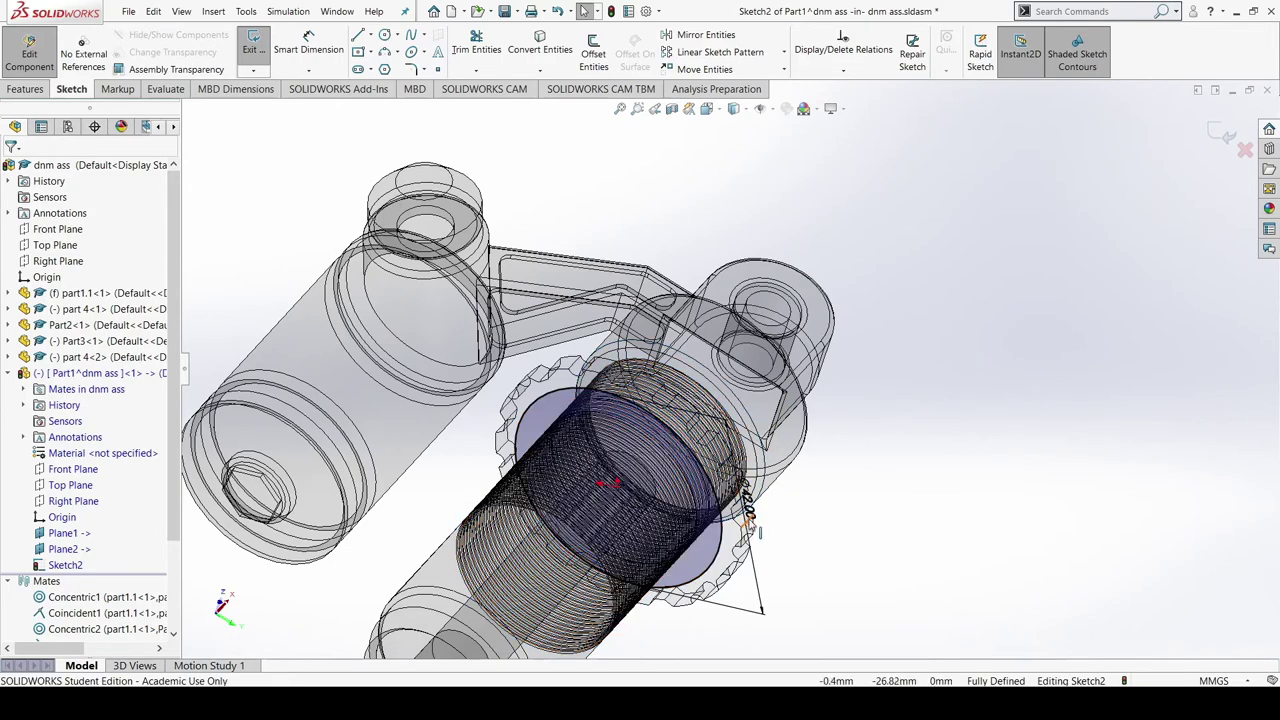
pyautogui.moveTo(750, 515); pyautogui.dragTo(880, 512)
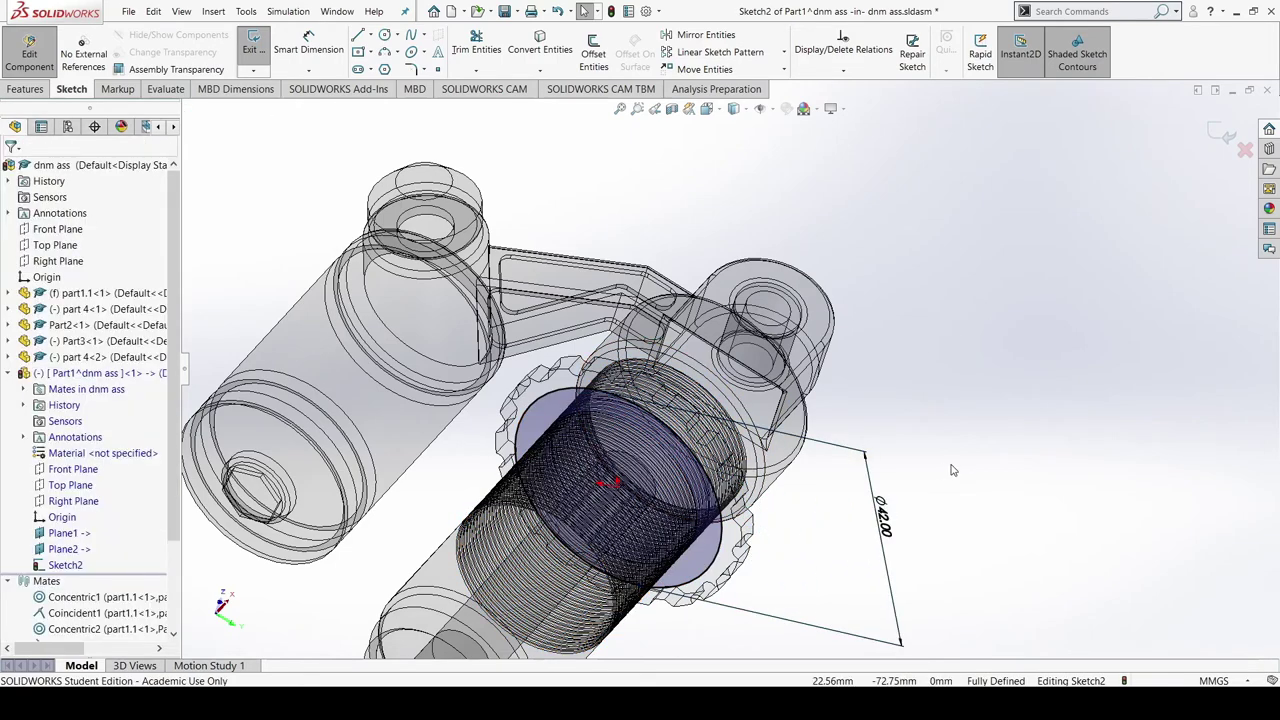
pyautogui.moveTo(926, 511); pyautogui.dragTo(911, 486, button='middle')
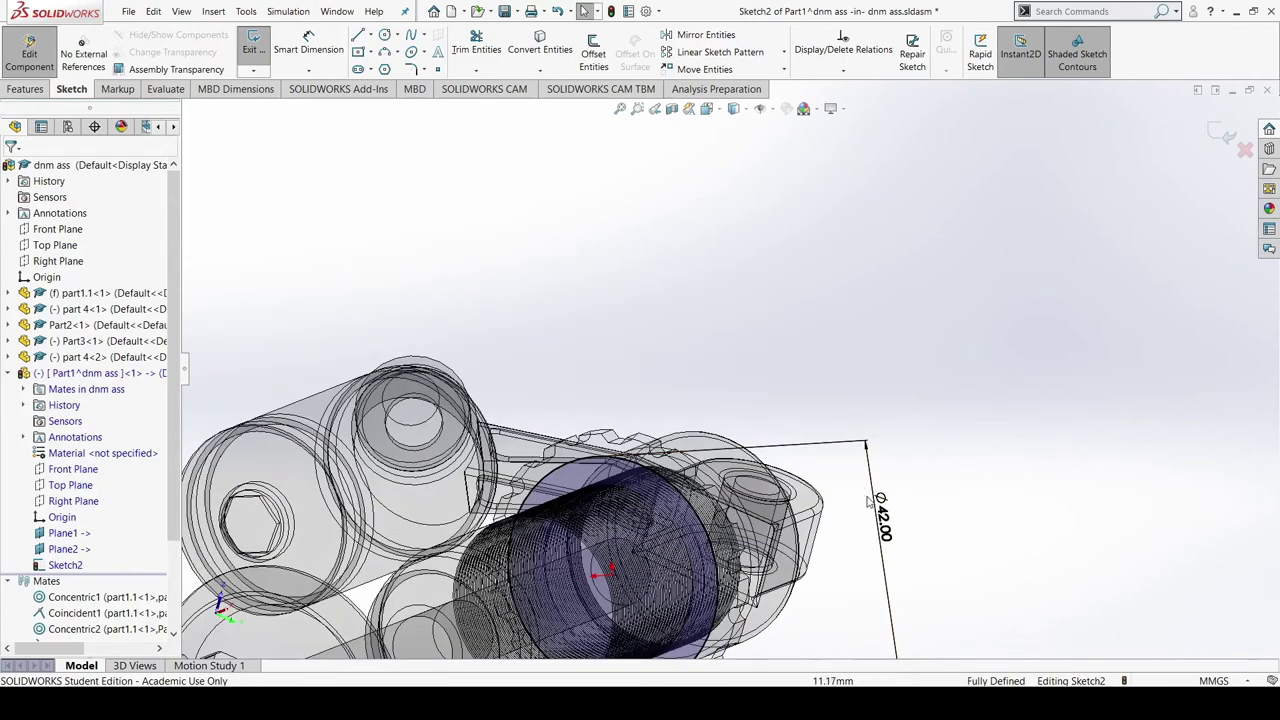
pyautogui.scroll(3, 972, 564)
pyautogui.moveTo(893, 420); pyautogui.dragTo(918, 535, button='middle')
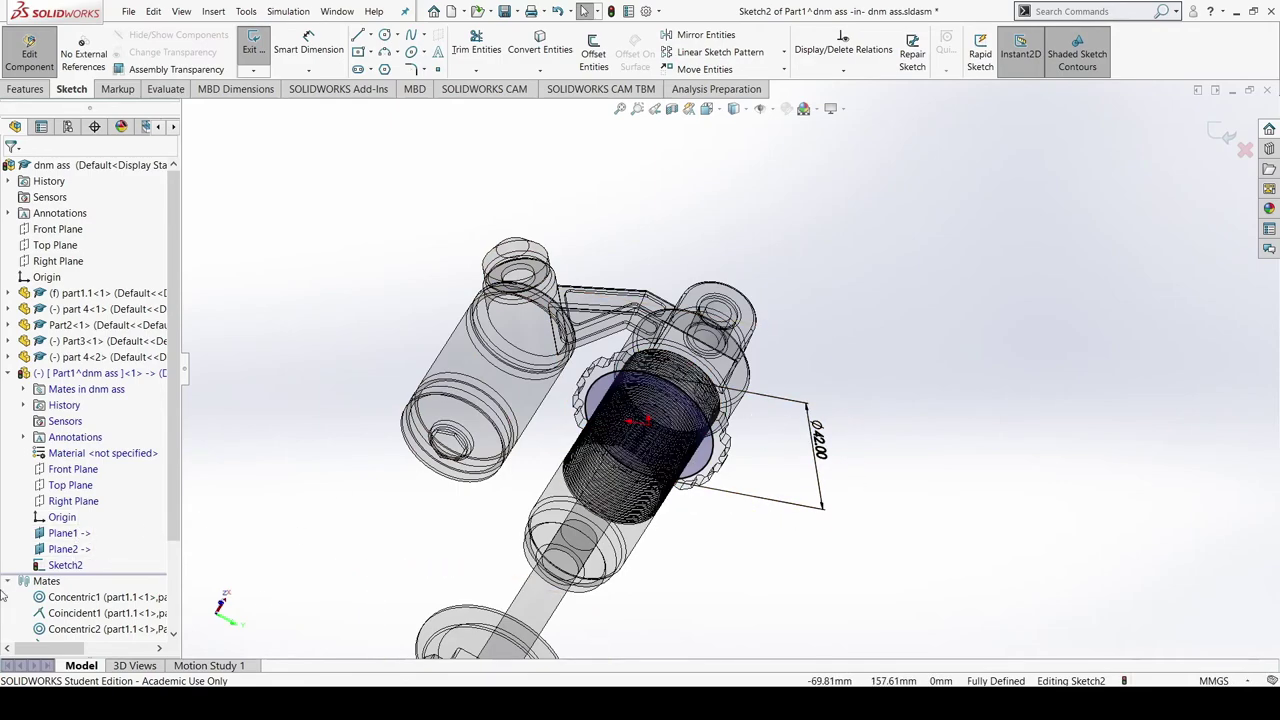
pyautogui.click(65, 565)
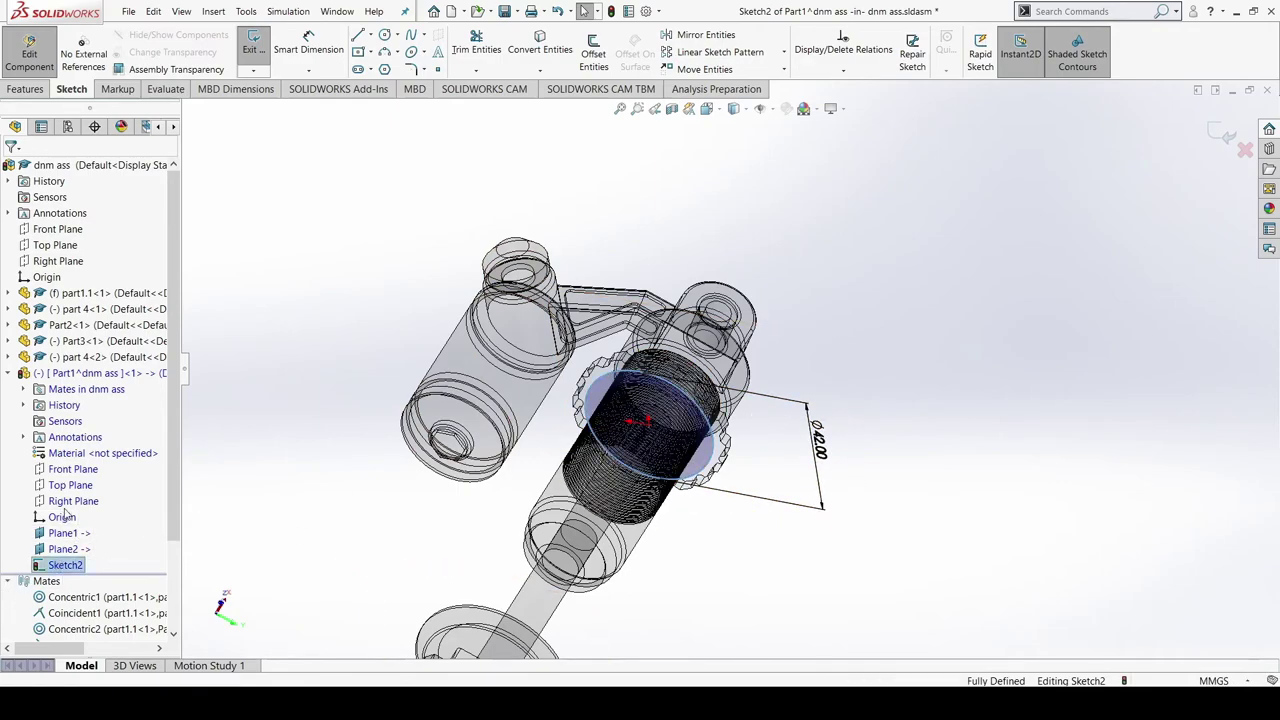
pyautogui.click(245, 425)
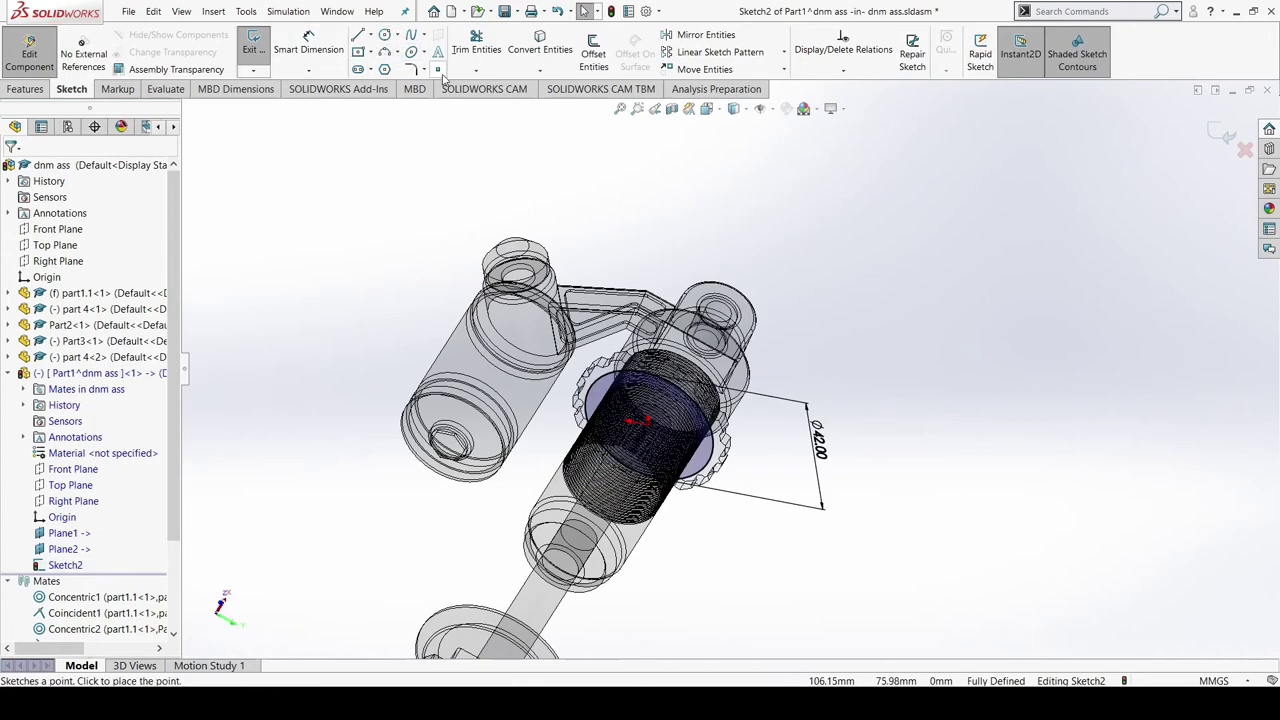
# Draw a 21 mm line from the circle's centre to its edge and exit the sketch
pyautogui.click(358, 36)
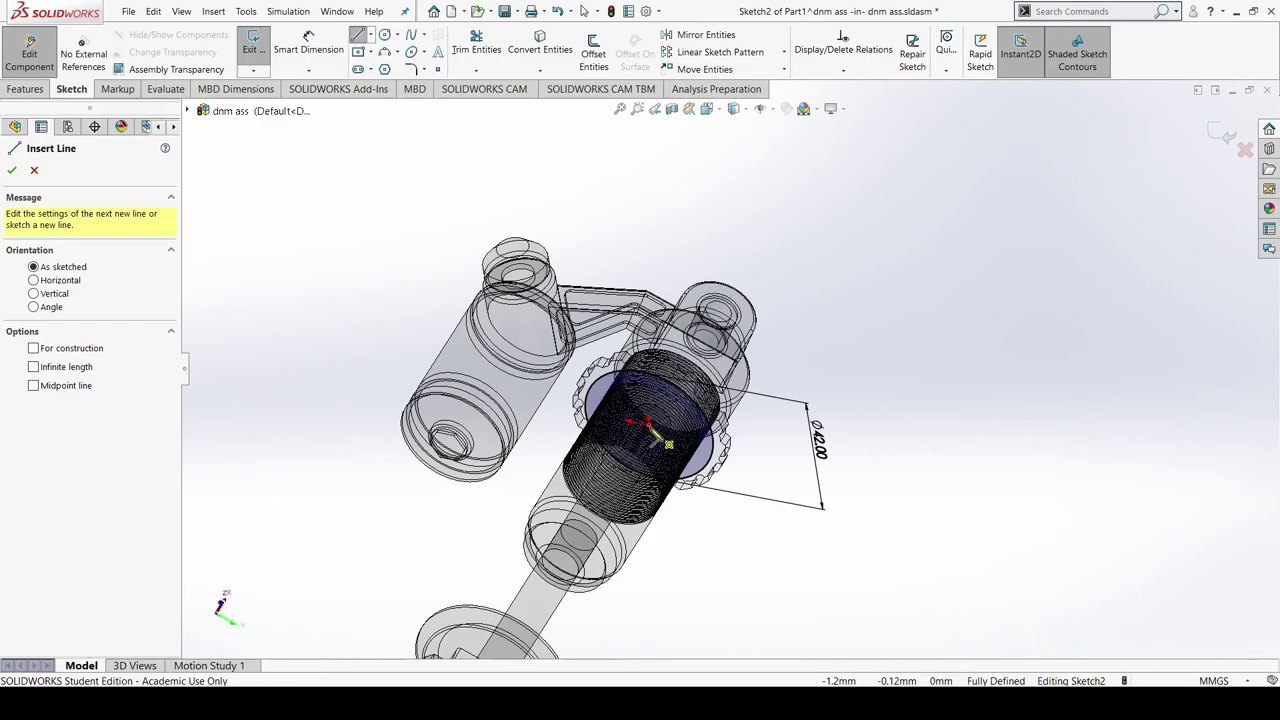
pyautogui.click(650, 426)
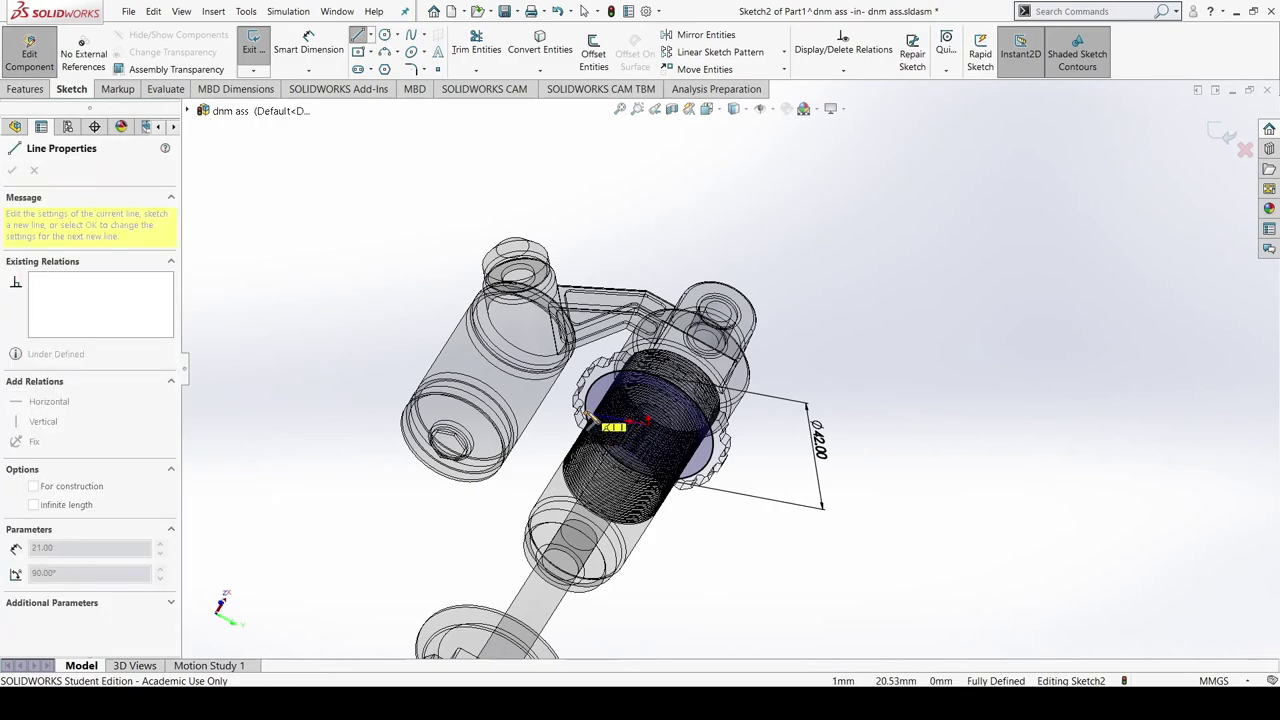
pyautogui.scroll(-5, 602, 418)
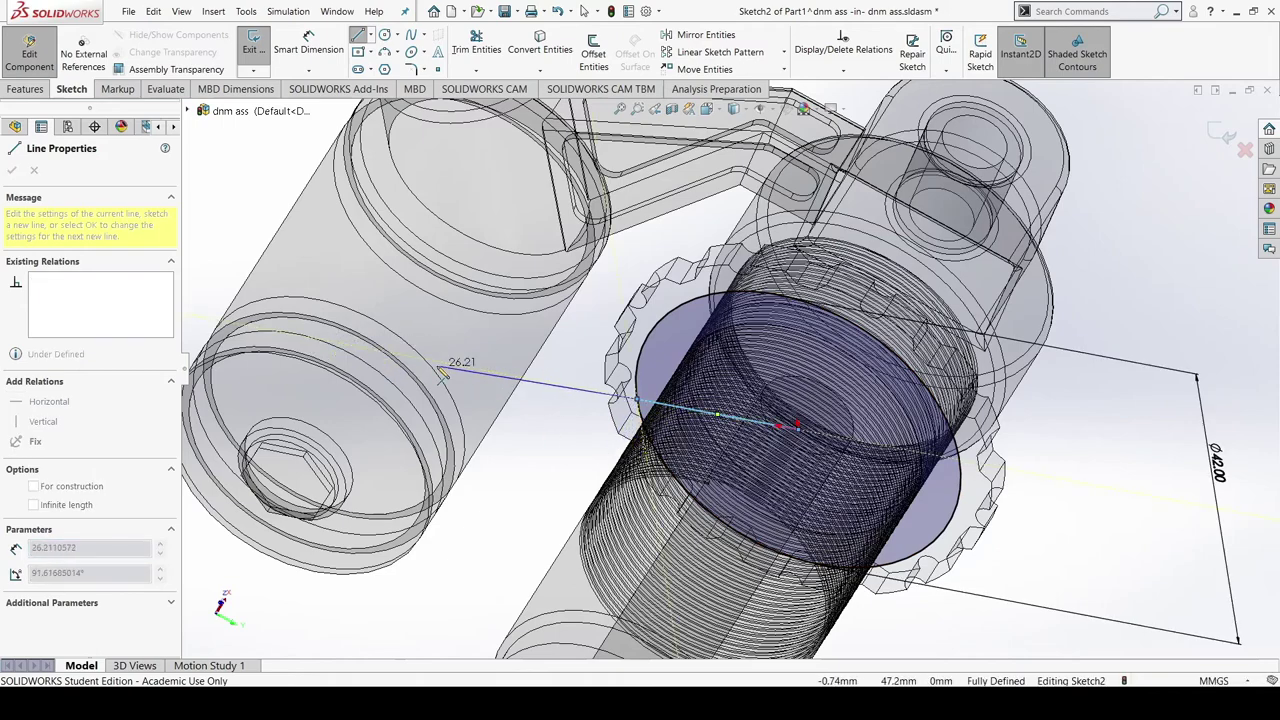
pyautogui.press('Escape')
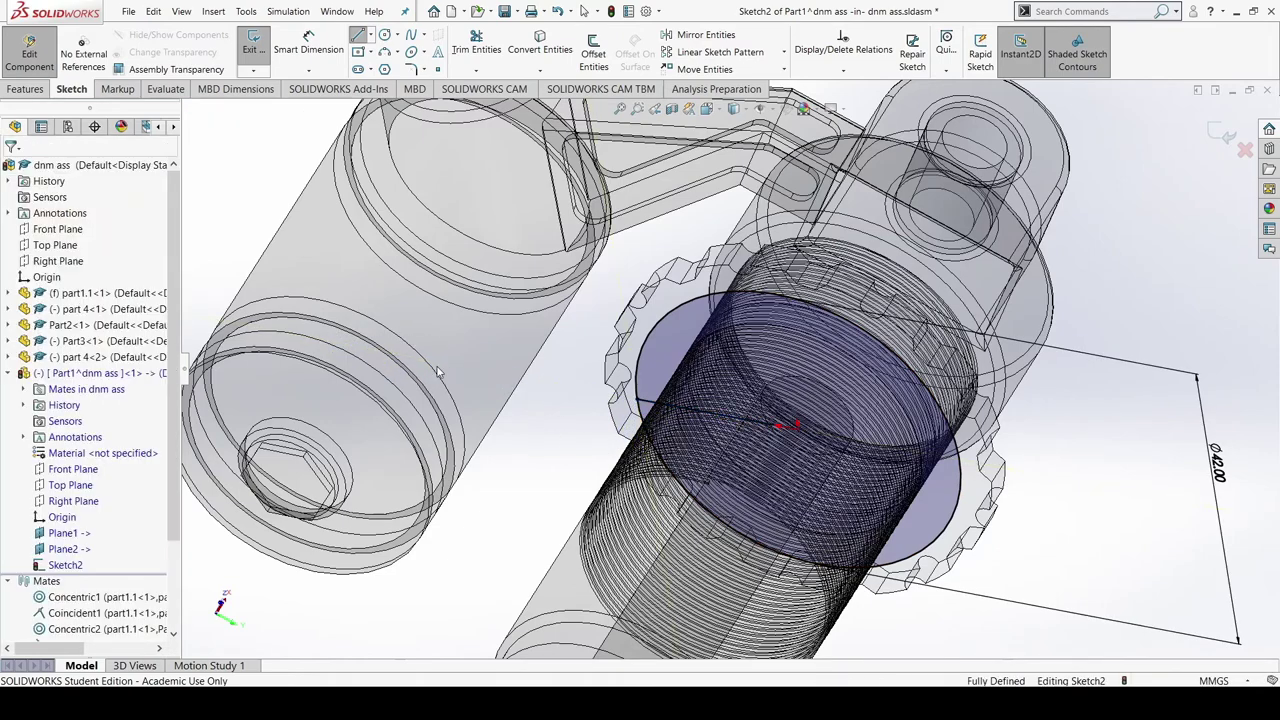
pyautogui.scroll(3, 740, 372)
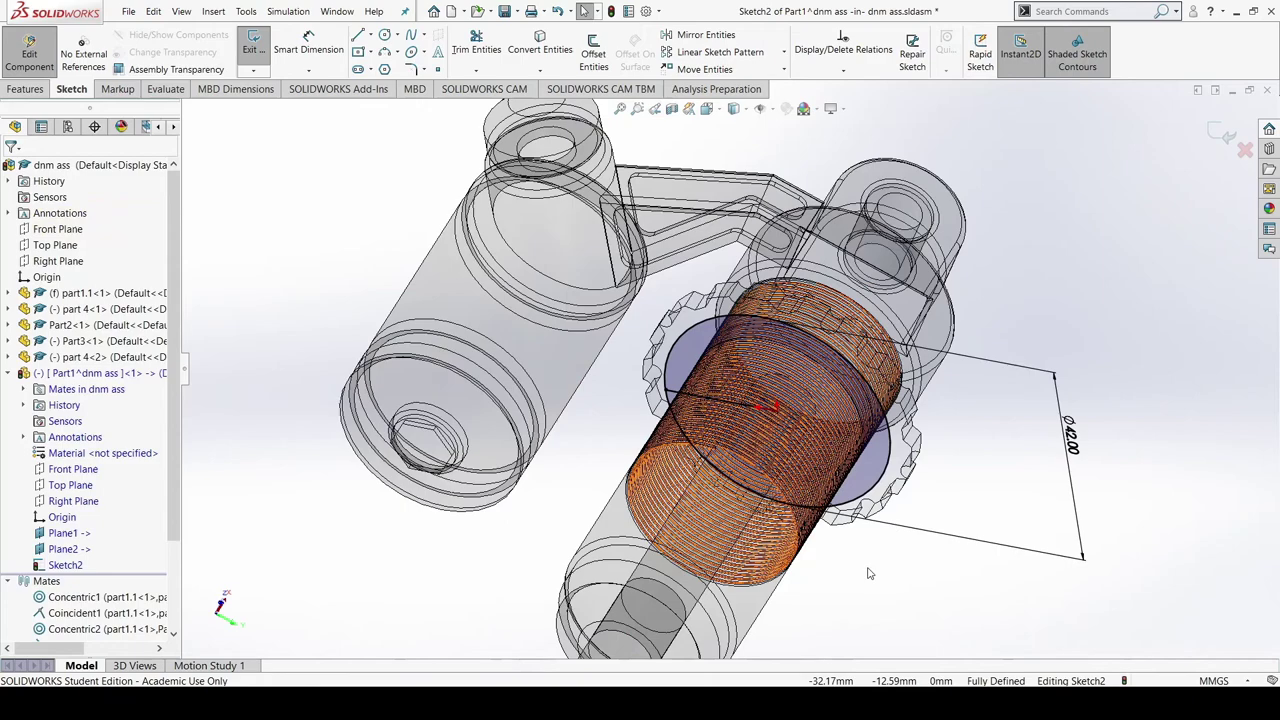
pyautogui.scroll(1, 869, 569)
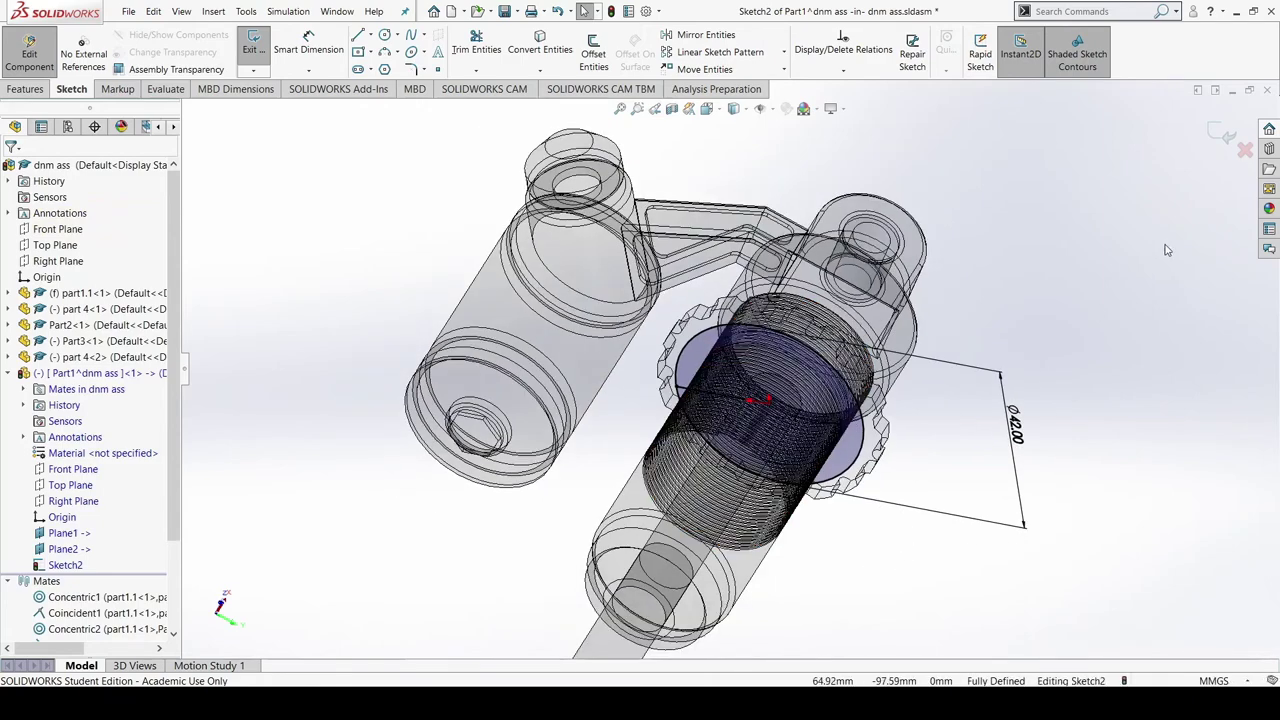
pyautogui.moveTo(1166, 193); pyautogui.dragTo(1083, 317, button='middle')
pyautogui.scroll(3, 993, 380)
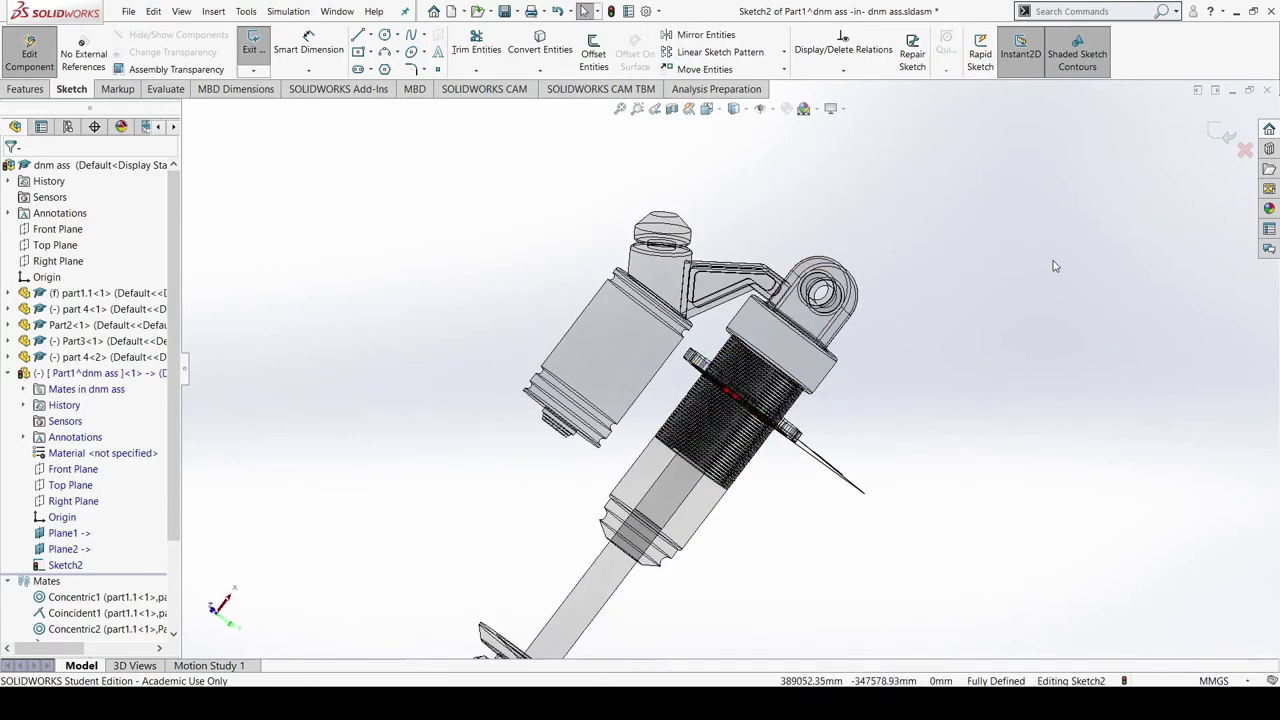
pyautogui.click(1226, 136)
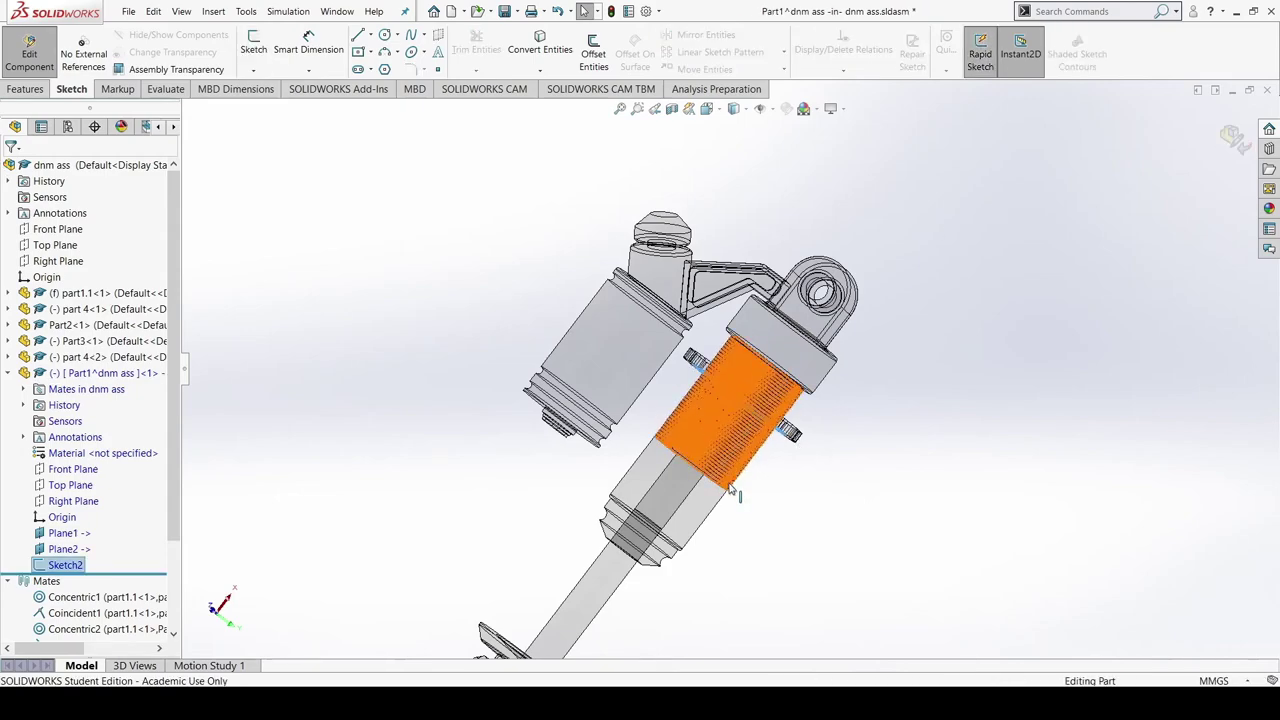
# Start a new sketch on the new part's Plane2 at Part2's slotted flange
pyautogui.scroll(3, 730, 370)
pyautogui.moveTo(742, 500); pyautogui.dragTo(711, 590, button='middle')
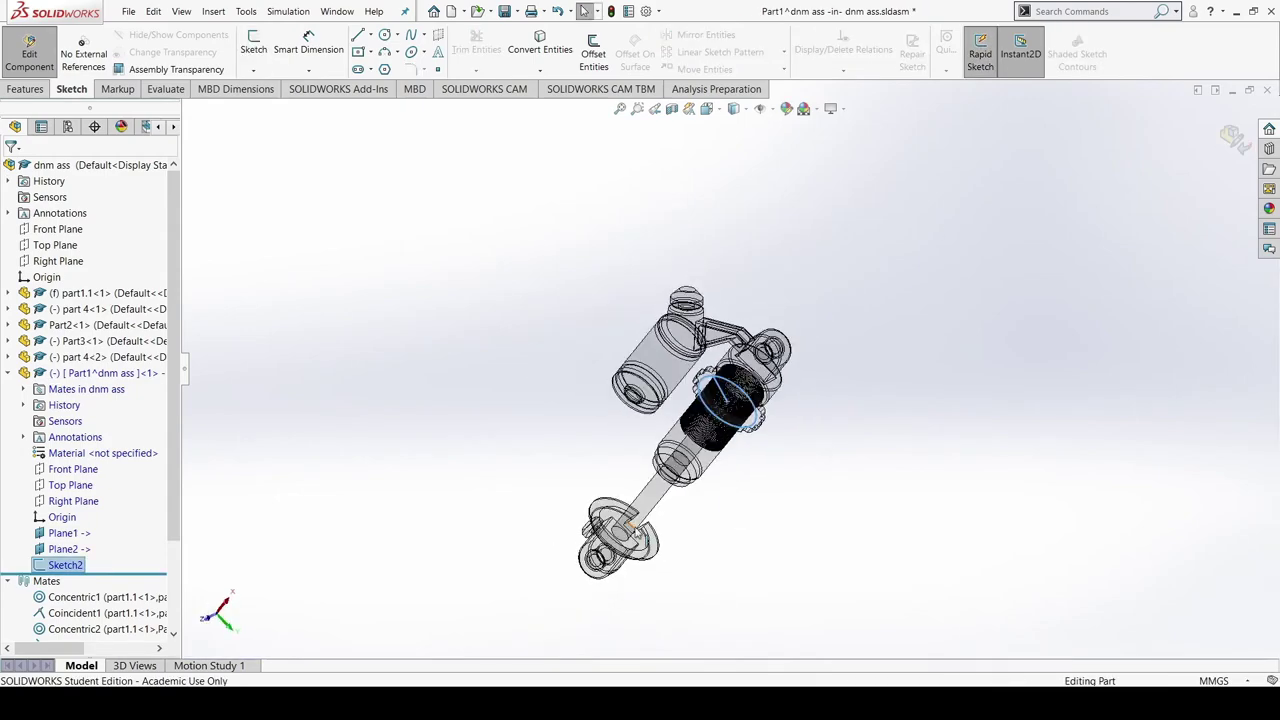
pyautogui.scroll(-2, 632, 530)
pyautogui.click(62, 550)
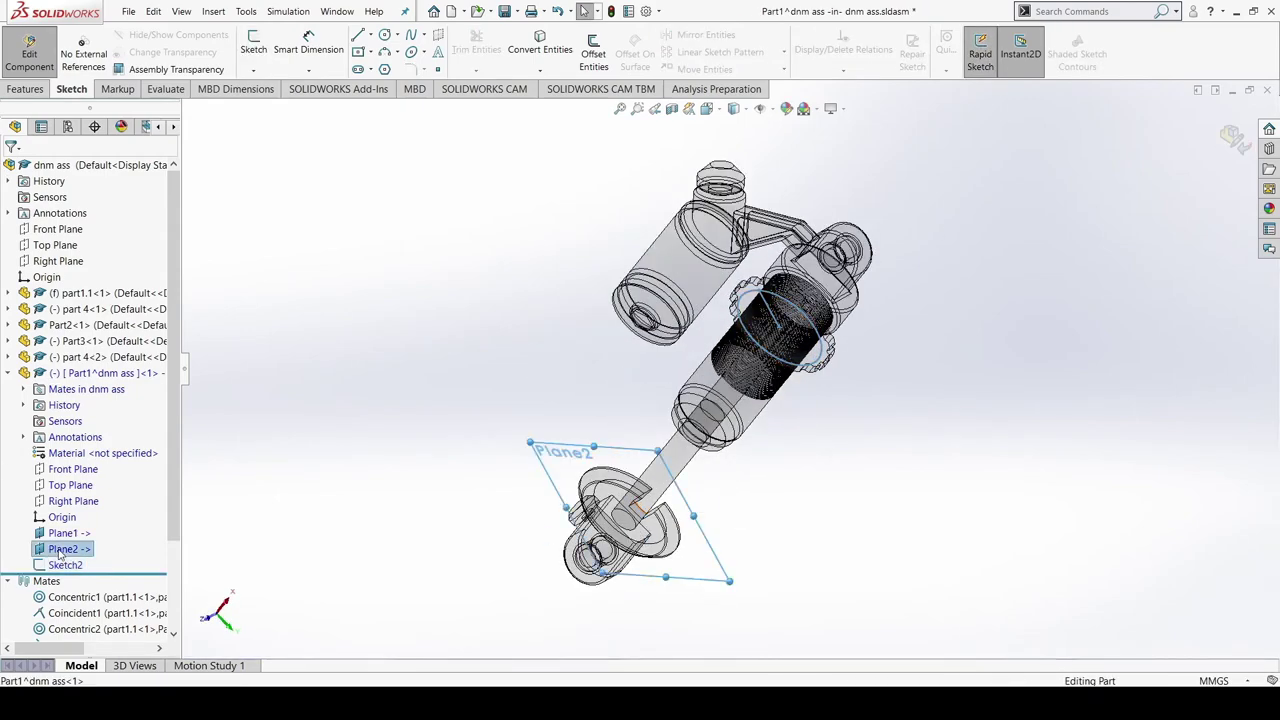
pyautogui.click(70, 372)
pyautogui.scroll(-3, 643, 568)
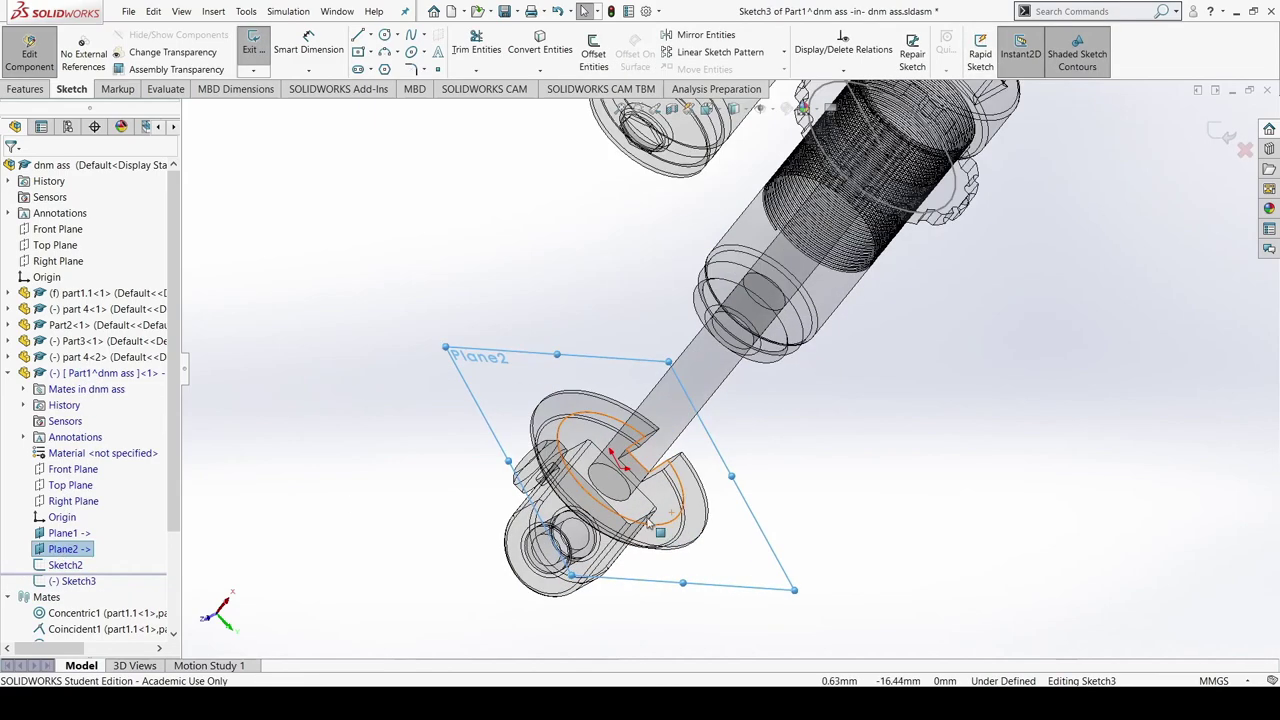
# Place a sketch point at the origin in the centre of Part2's flange
pyautogui.click(437, 69)
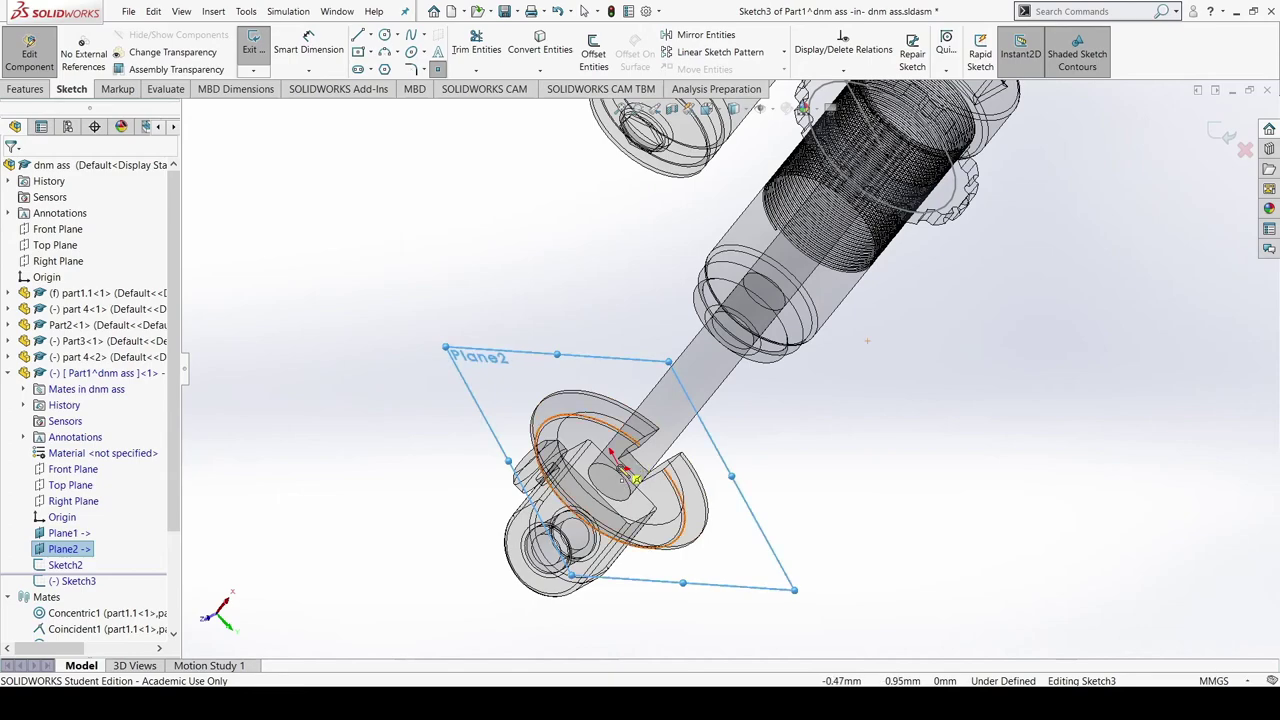
pyautogui.click(623, 468)
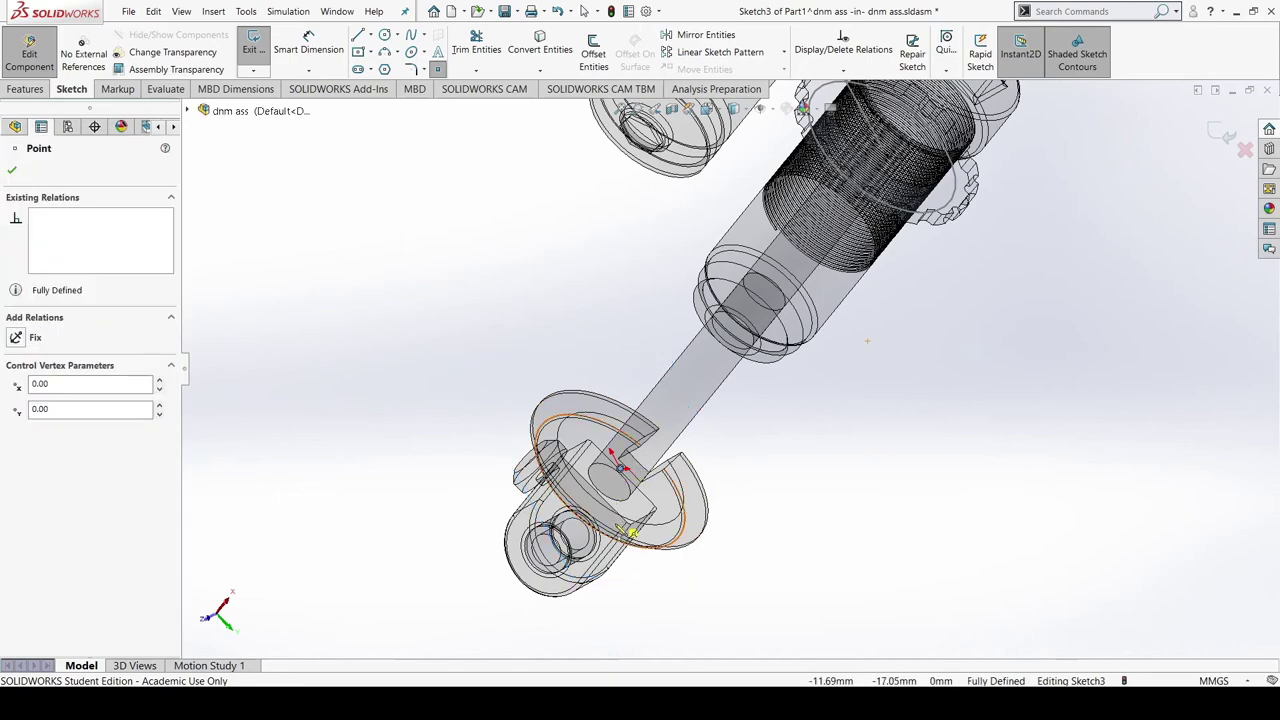
pyautogui.click(12, 170)
pyautogui.moveTo(487, 318); pyautogui.dragTo(516, 295, button='middle')
pyautogui.click(515, 295)
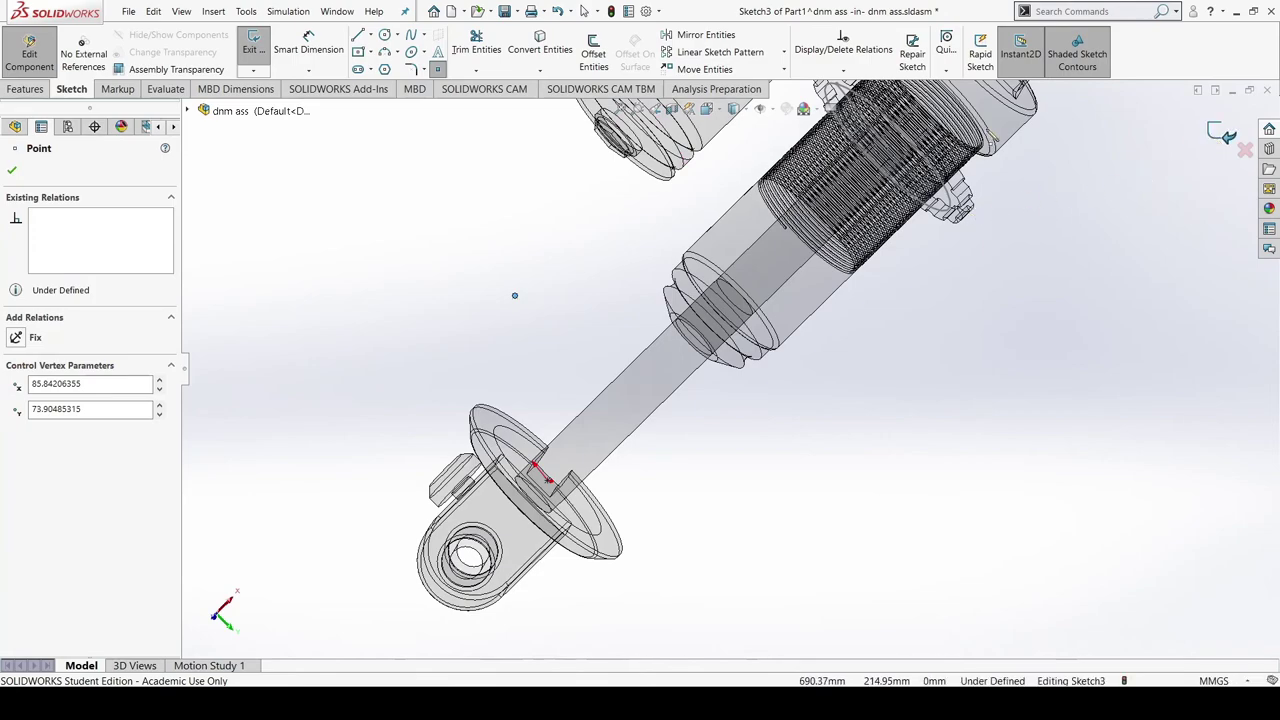
# Finish the point placement and exit the sketch at Part2's flange
pyautogui.press('Escape')
pyautogui.click(254, 48)
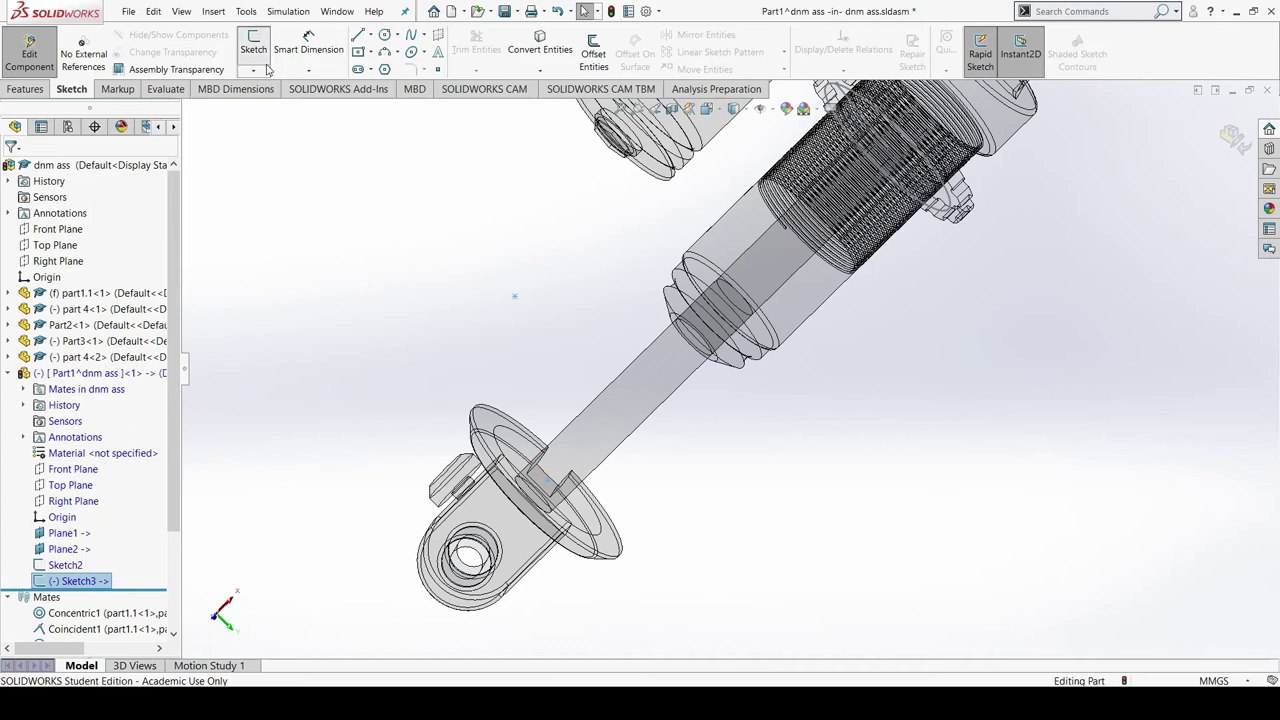
pyautogui.click(275, 179)
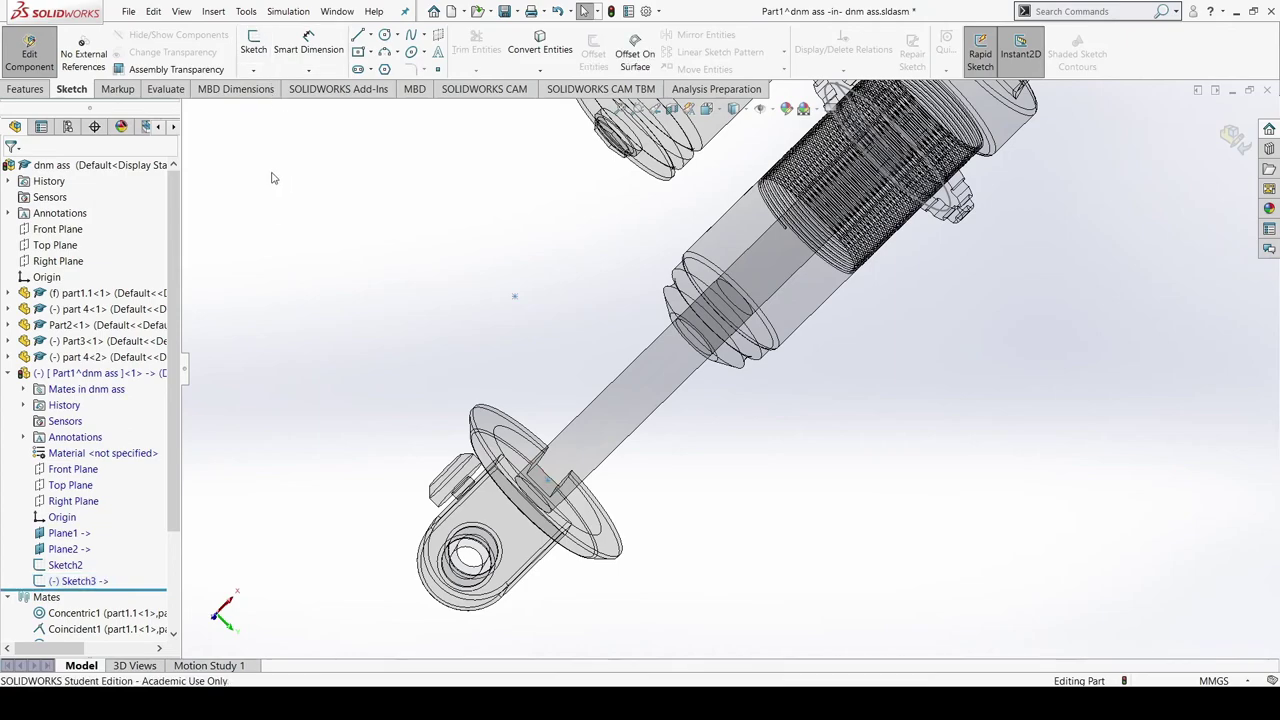
pyautogui.moveTo(371, 171); pyautogui.dragTo(537, 191, button='middle')
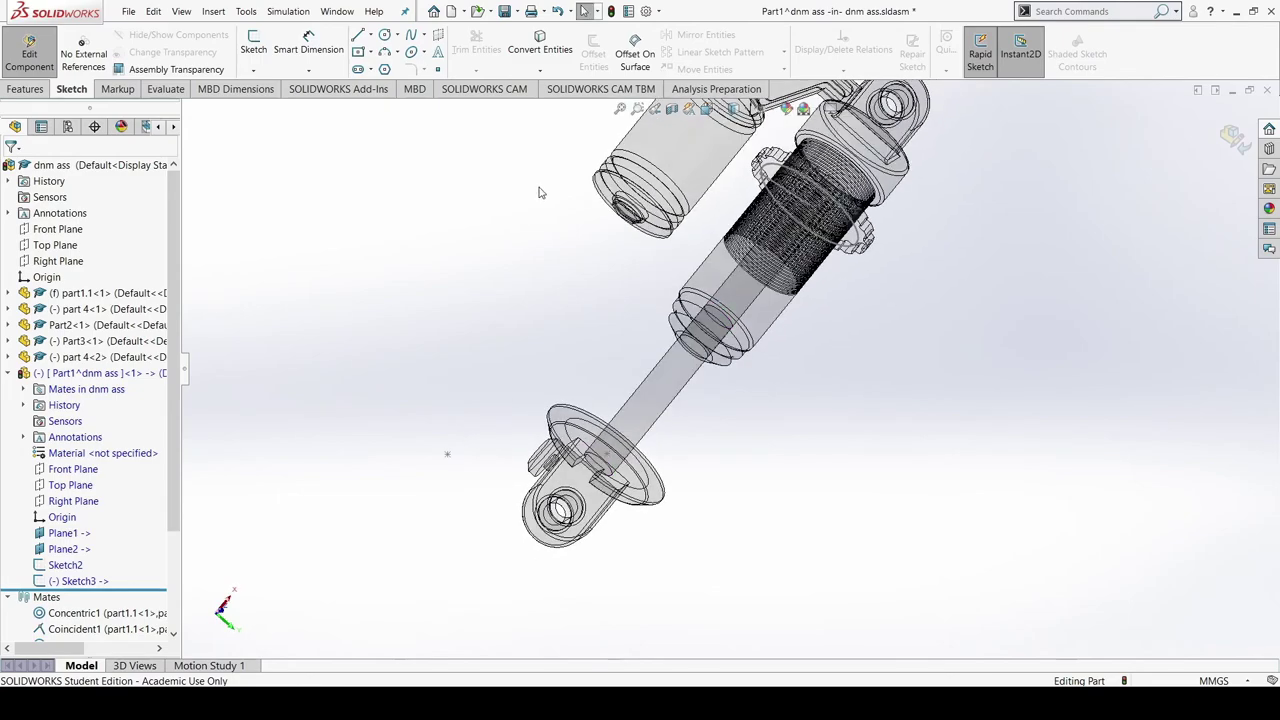
pyautogui.click(357, 35)
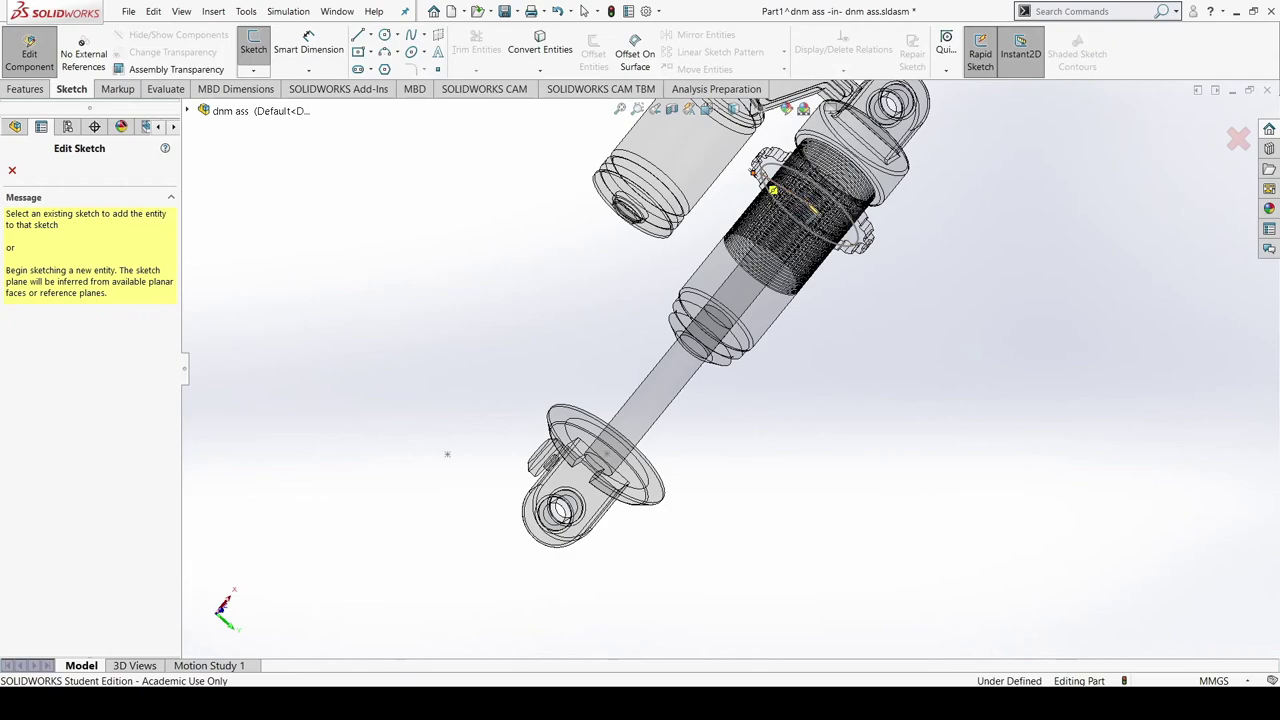
pyautogui.scroll(-5, 810, 210)
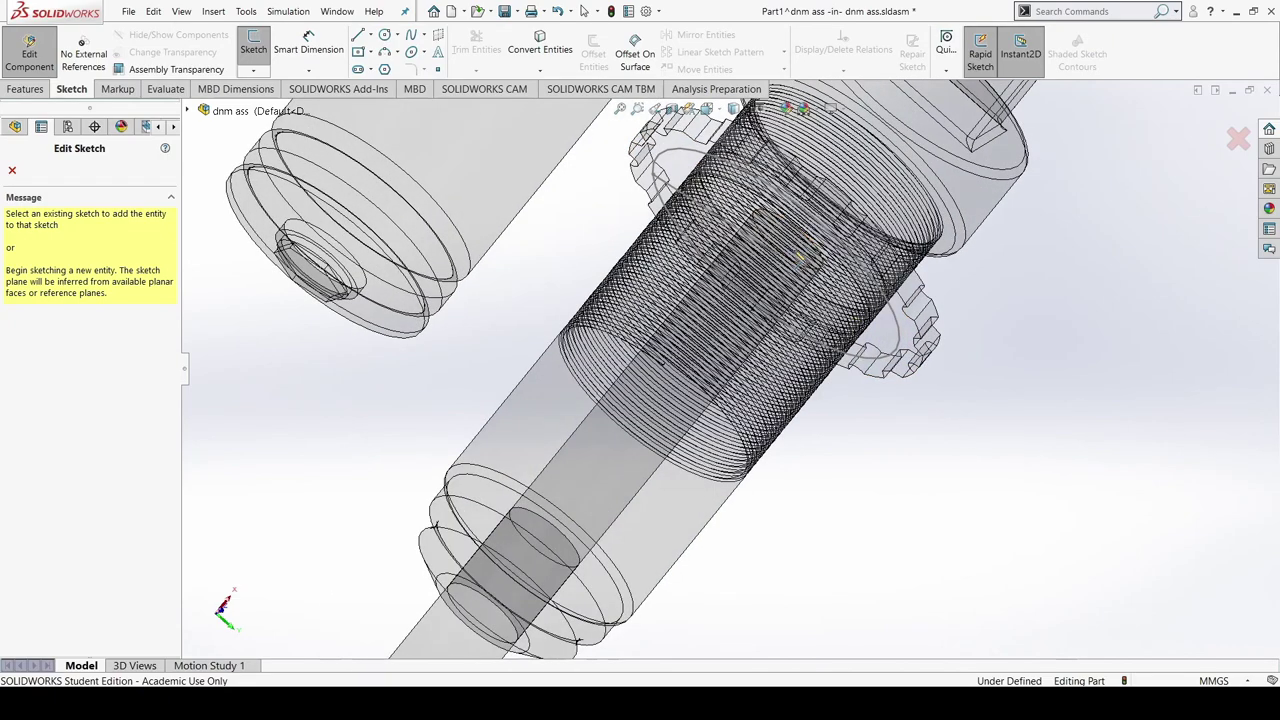
pyautogui.moveTo(794, 423); pyautogui.dragTo(783, 336, button='middle')
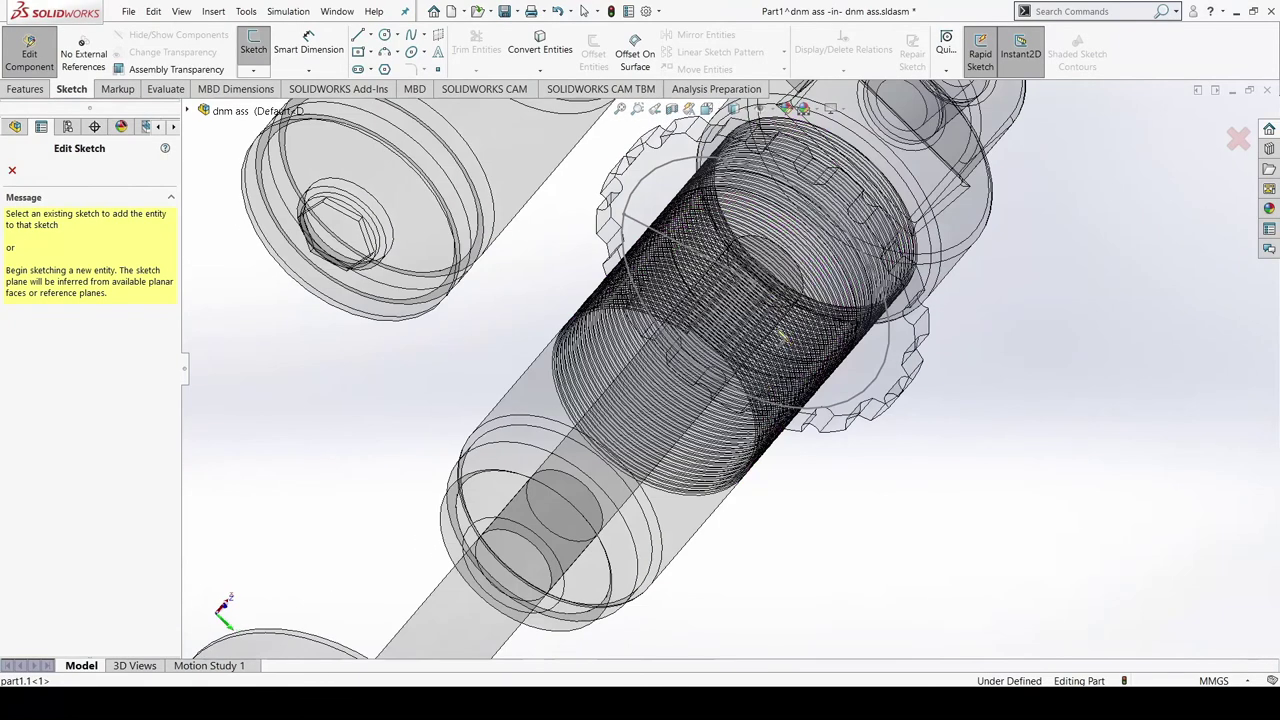
pyautogui.click(760, 288)
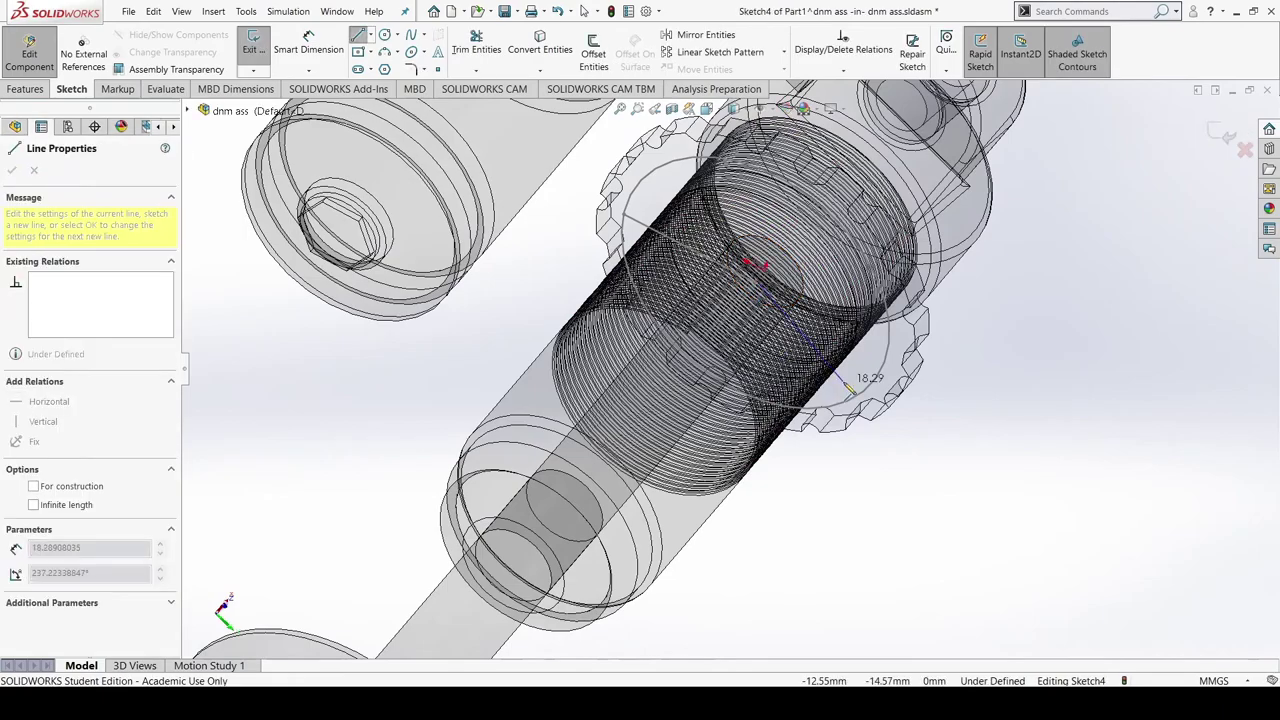
pyautogui.scroll(3, 848, 372)
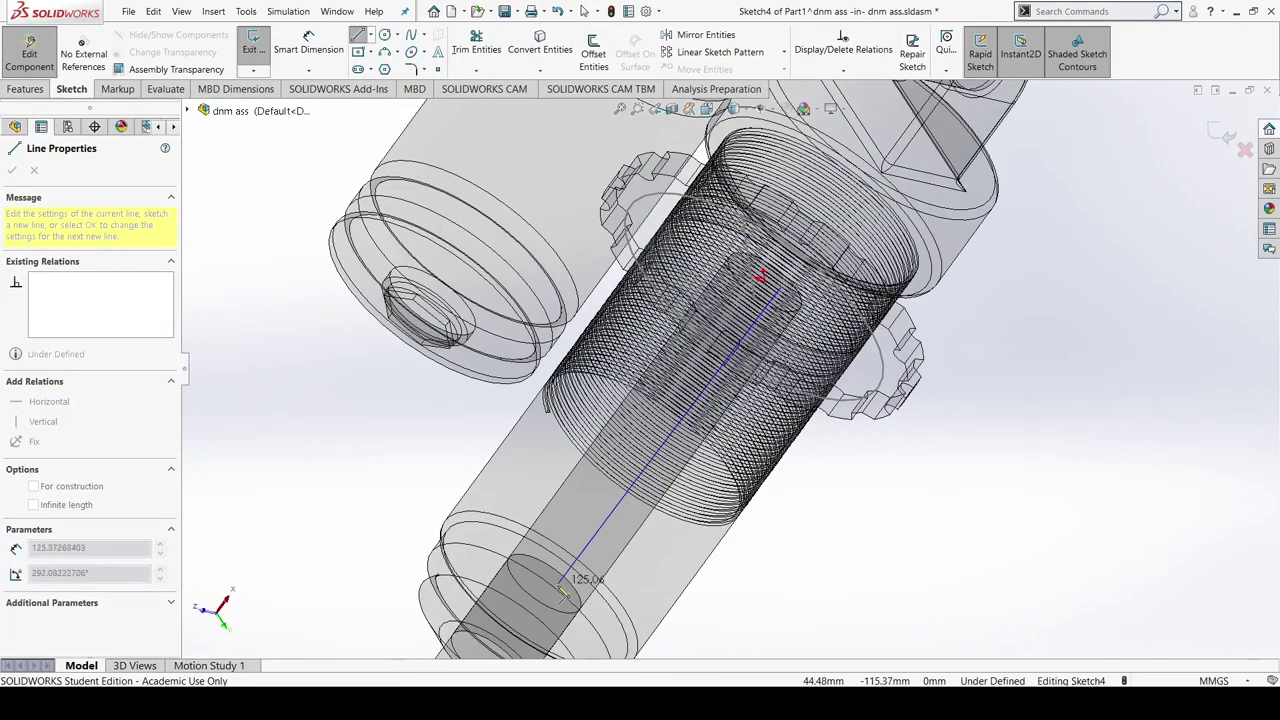
pyautogui.scroll(3, 560, 610)
pyautogui.scroll(-3, 545, 615)
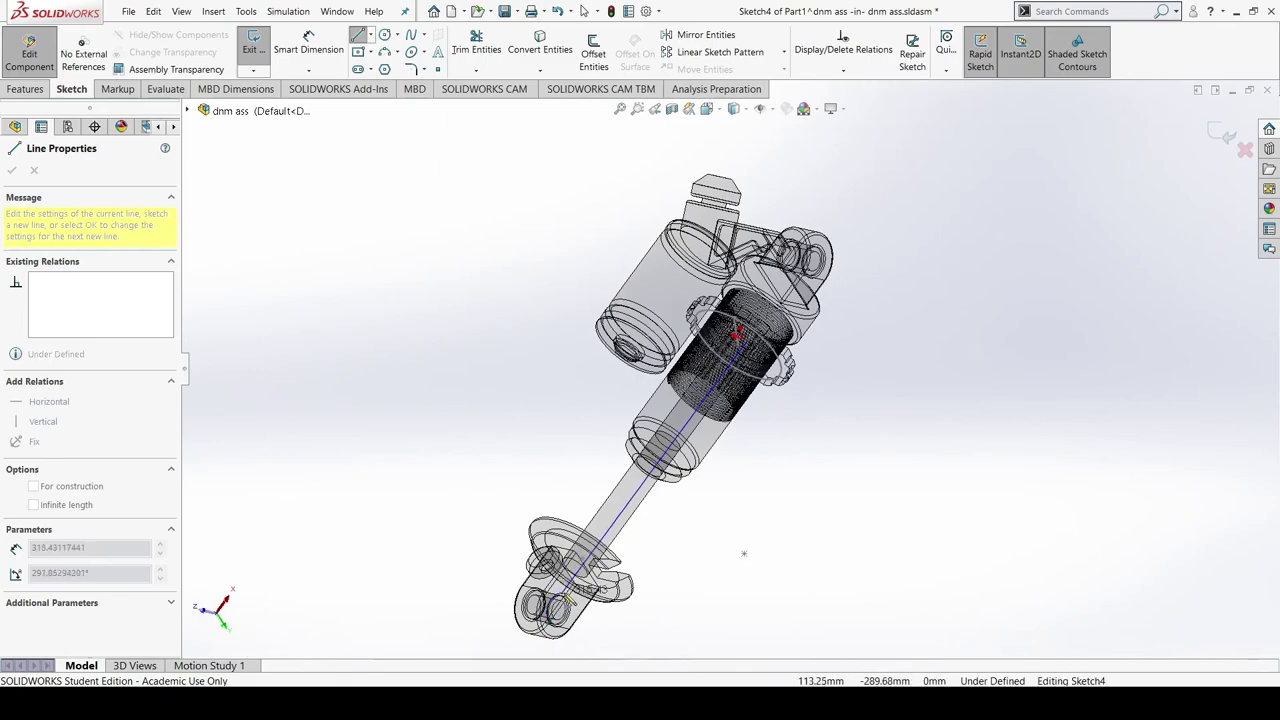
pyautogui.scroll(-3, 620, 510)
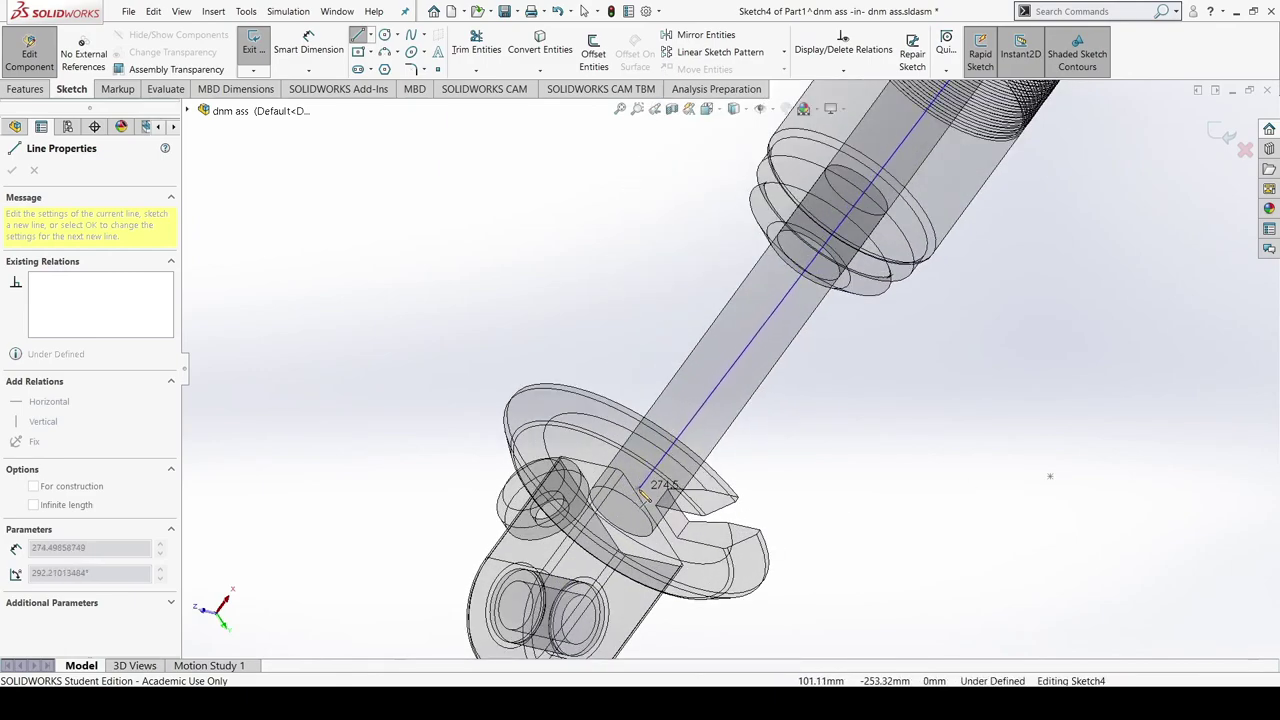
pyautogui.press('Escape')
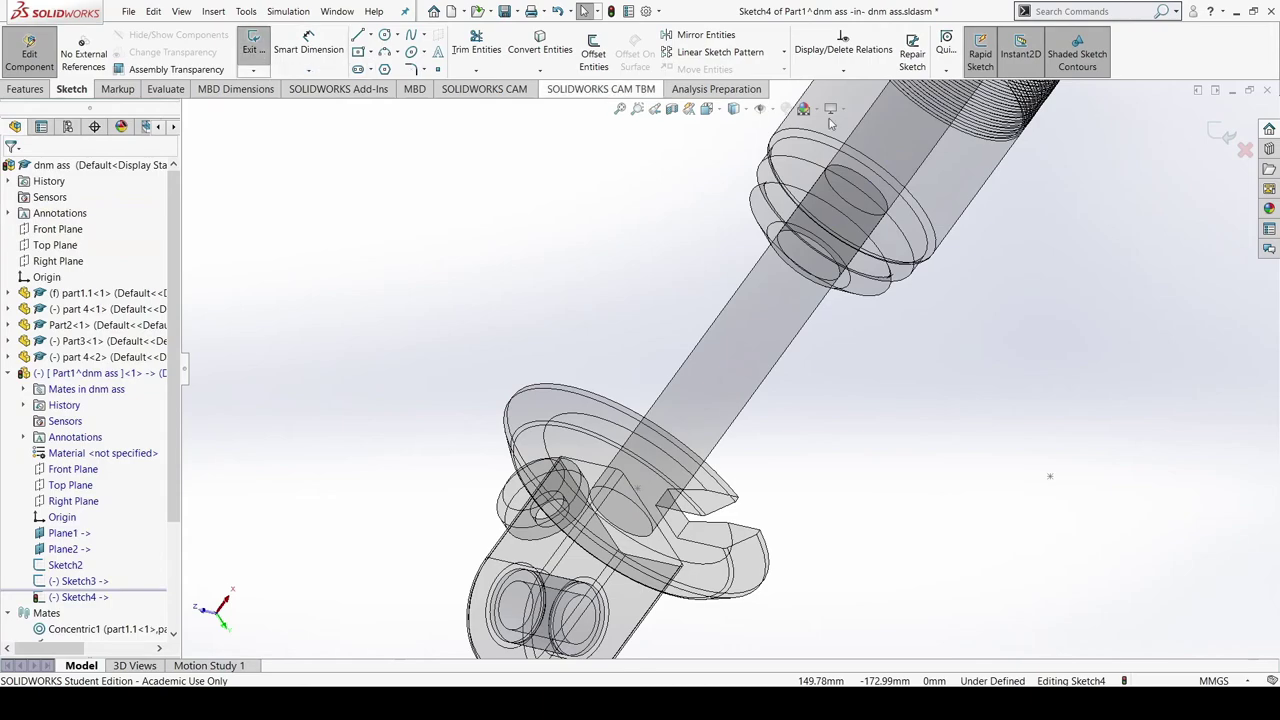
pyautogui.click(1226, 136)
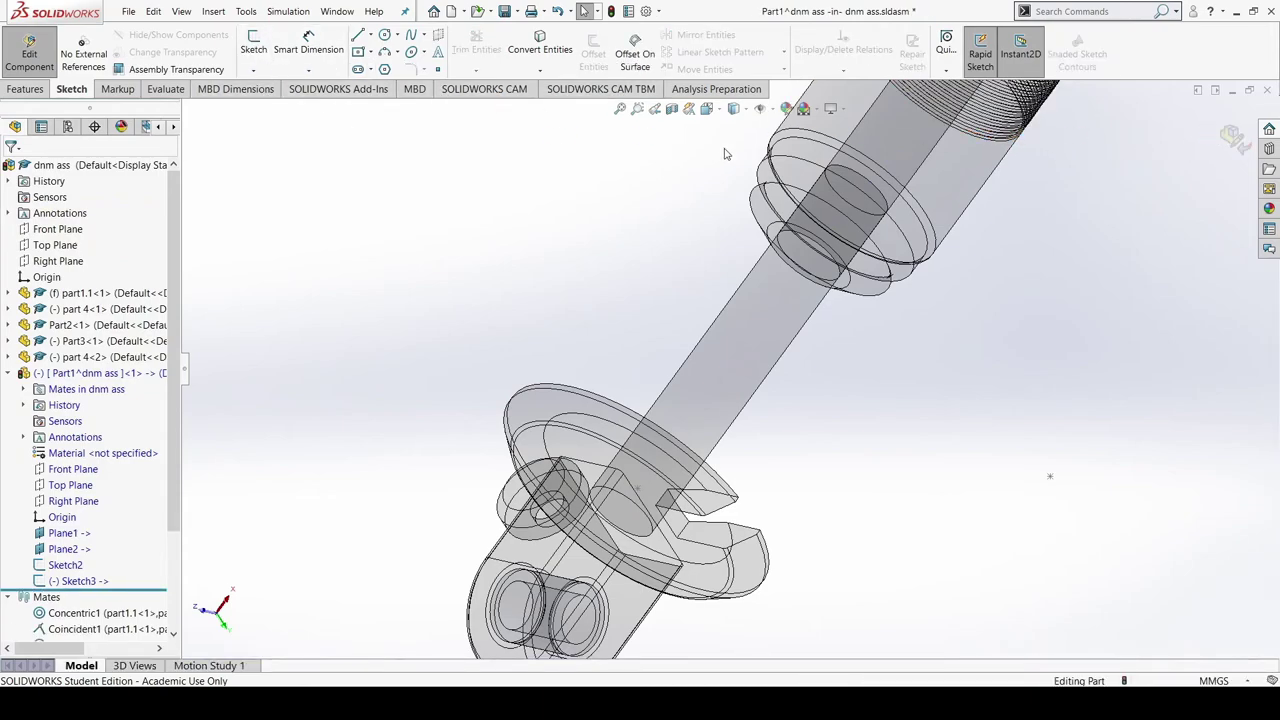
# Draw a line in a new 3D sketch from the point at Part2's flange to the part origin at Part3's ring
pyautogui.click(255, 70)
pyautogui.click(266, 102)
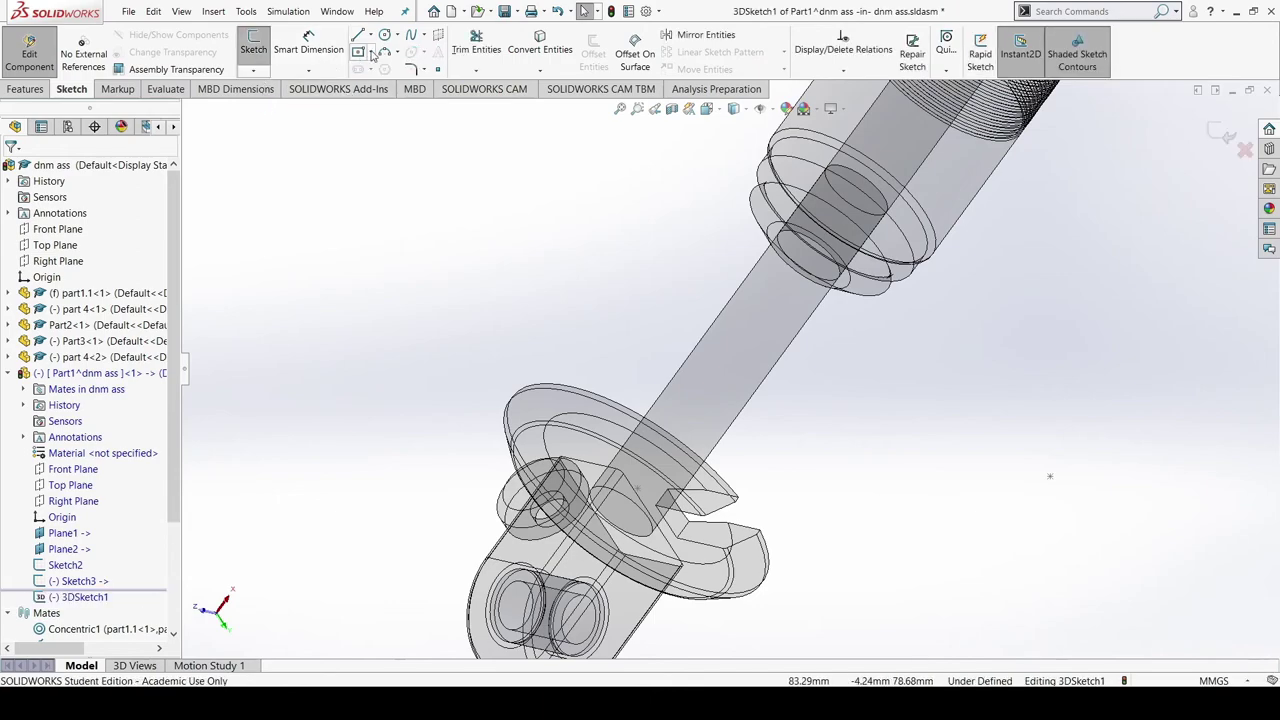
pyautogui.click(358, 38)
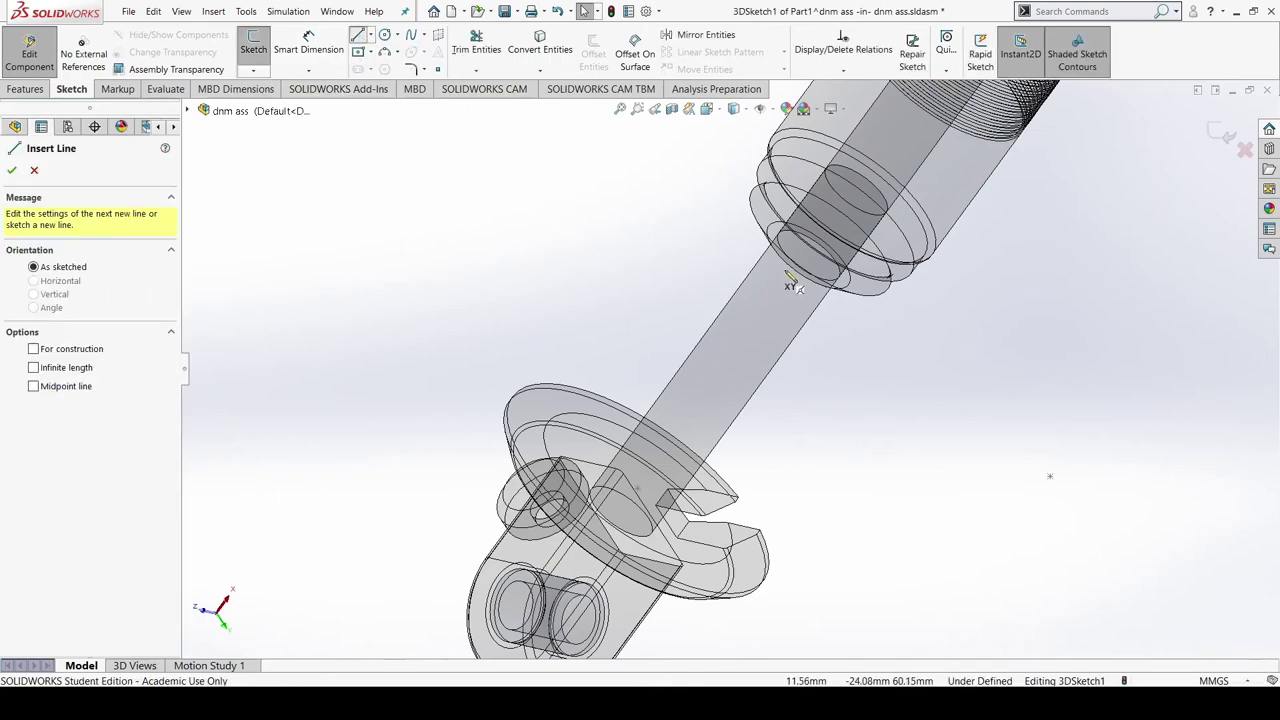
pyautogui.click(637, 488)
pyautogui.scroll(6, 730, 370)
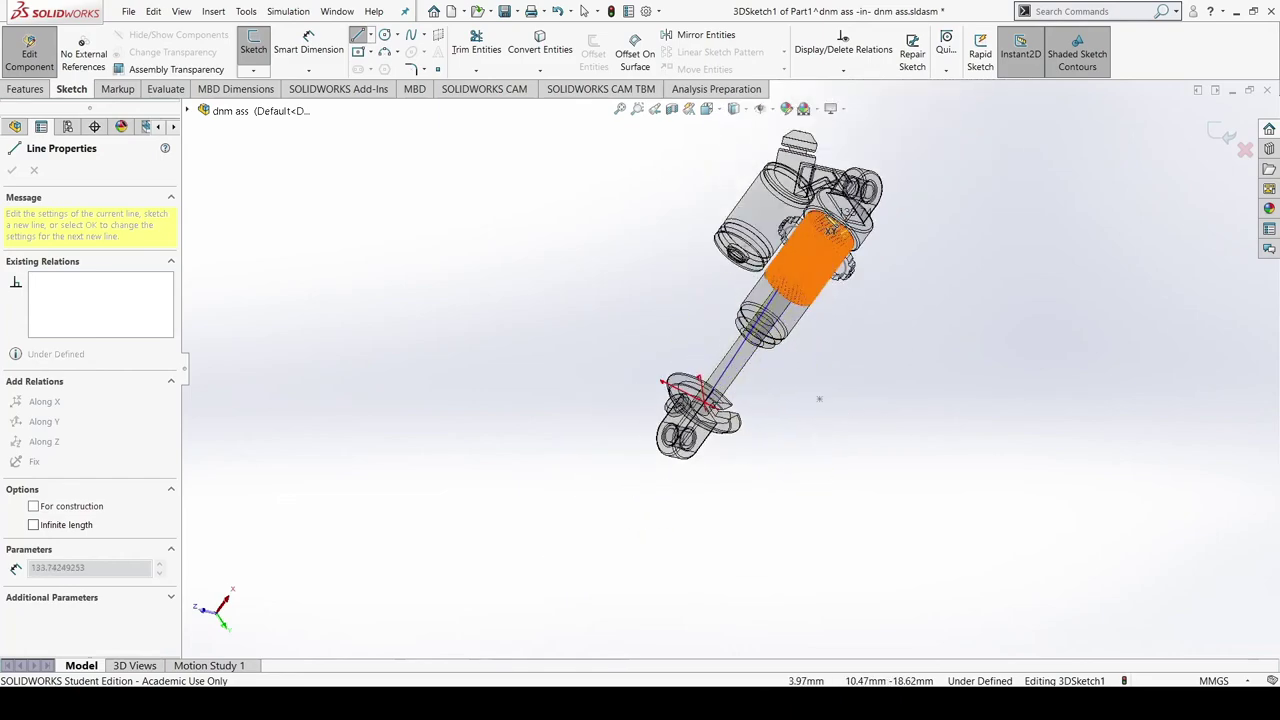
pyautogui.scroll(-1, 806, 254)
pyautogui.scroll(-4, 807, 285)
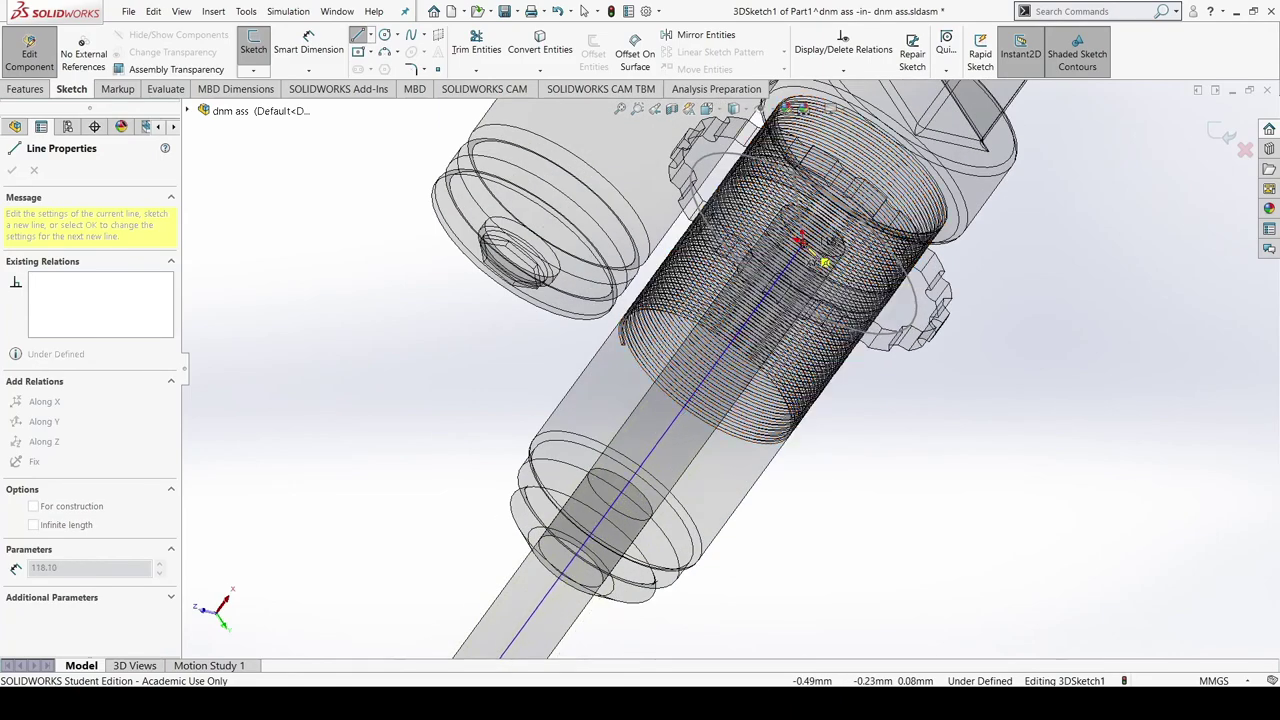
pyautogui.click(800, 240)
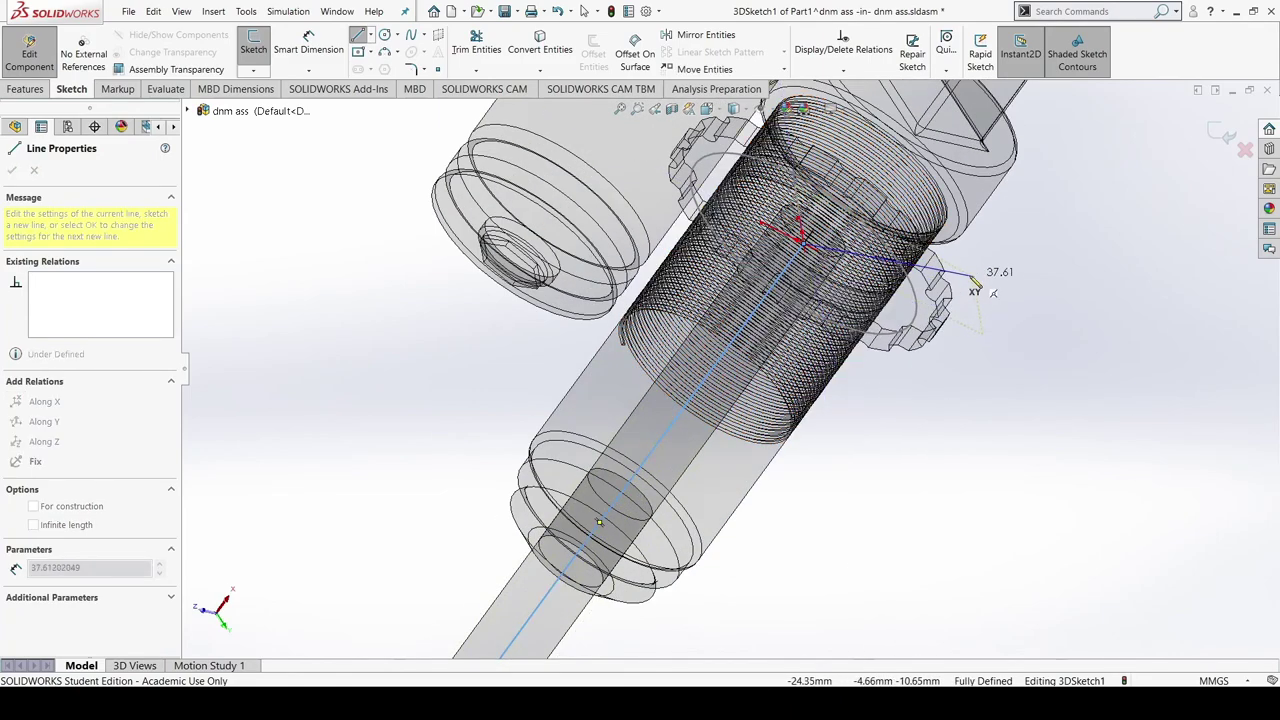
pyautogui.press('Escape')
# Check the axial line from a straight side view of the shock and exit the 3D sketch
pyautogui.scroll(3, 846, 450)
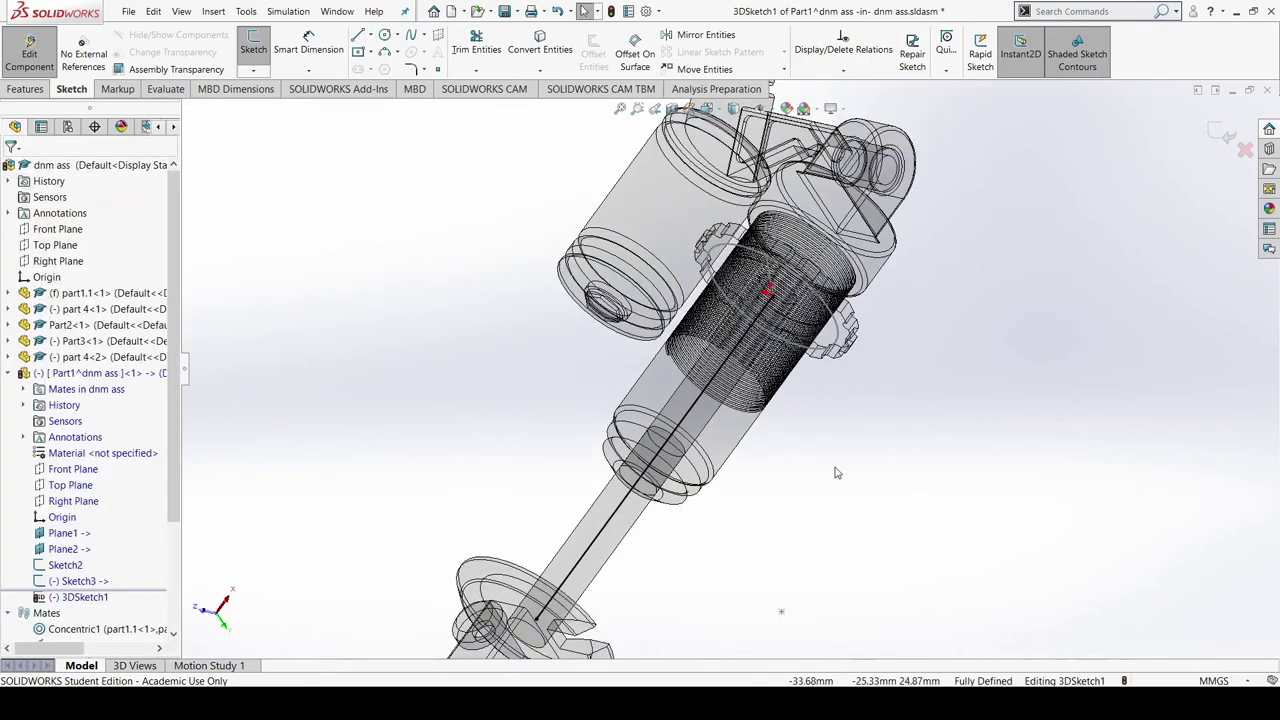
pyautogui.moveTo(837, 474)
pyautogui.mouseDown(button='middle')
pyautogui.moveTo(778, 450)
pyautogui.moveTo(810, 400)
pyautogui.moveTo(850, 385)
pyautogui.moveTo(876, 428)
pyautogui.moveTo(801, 427)
pyautogui.moveTo(830, 412)
pyautogui.moveTo(808, 398)
pyautogui.moveTo(977, 431)
pyautogui.moveTo(946, 482)
pyautogui.mouseUp(button='middle')
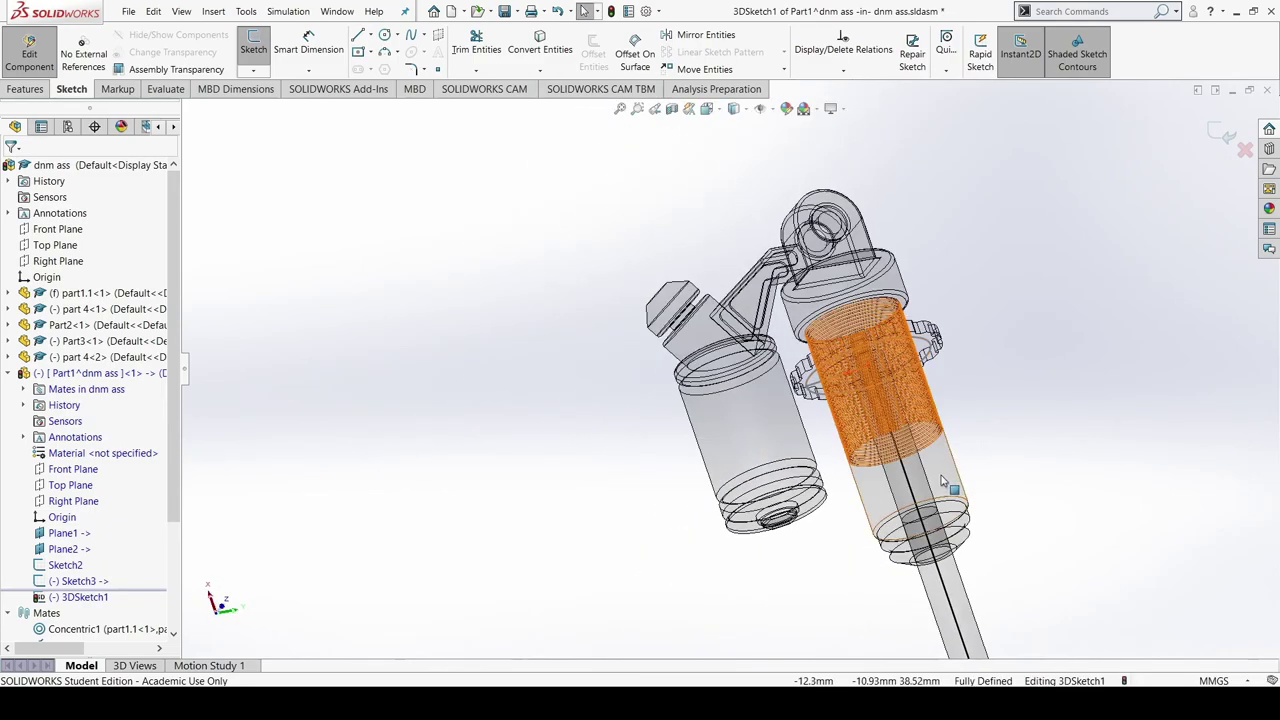
pyautogui.press('space')
pyautogui.click(632, 429)
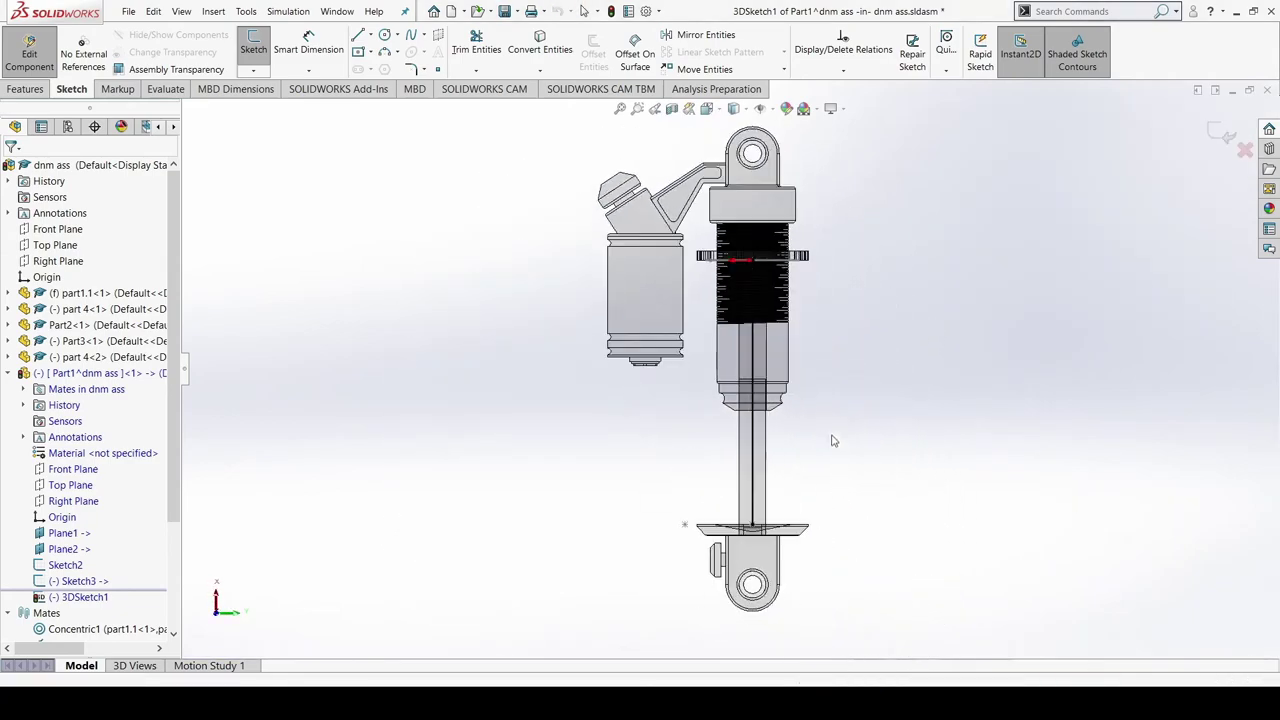
pyautogui.moveTo(800, 294); pyautogui.dragTo(1053, 249, button='middle')
pyautogui.click(1221, 133)
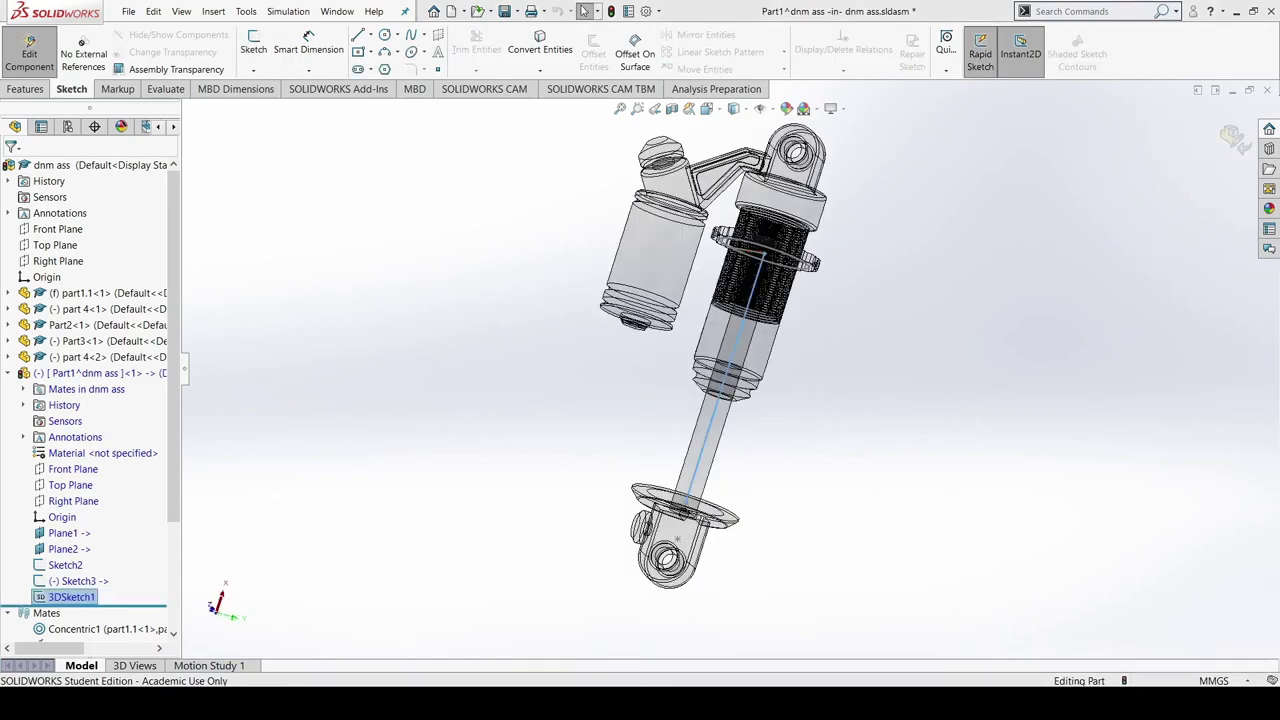
pyautogui.click(24, 89)
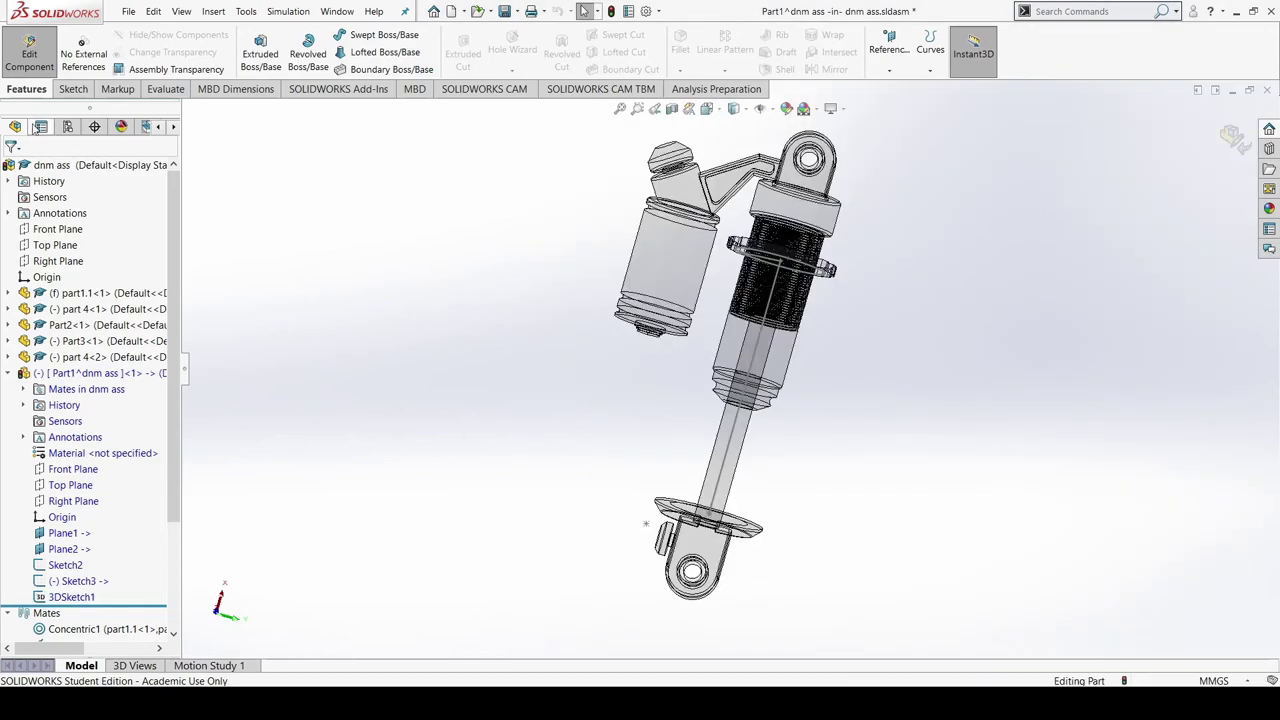
pyautogui.moveTo(533, 252)
pyautogui.mouseDown(button='middle')
pyautogui.moveTo(529, 266)
pyautogui.moveTo(522, 232)
pyautogui.mouseUp(button='middle')
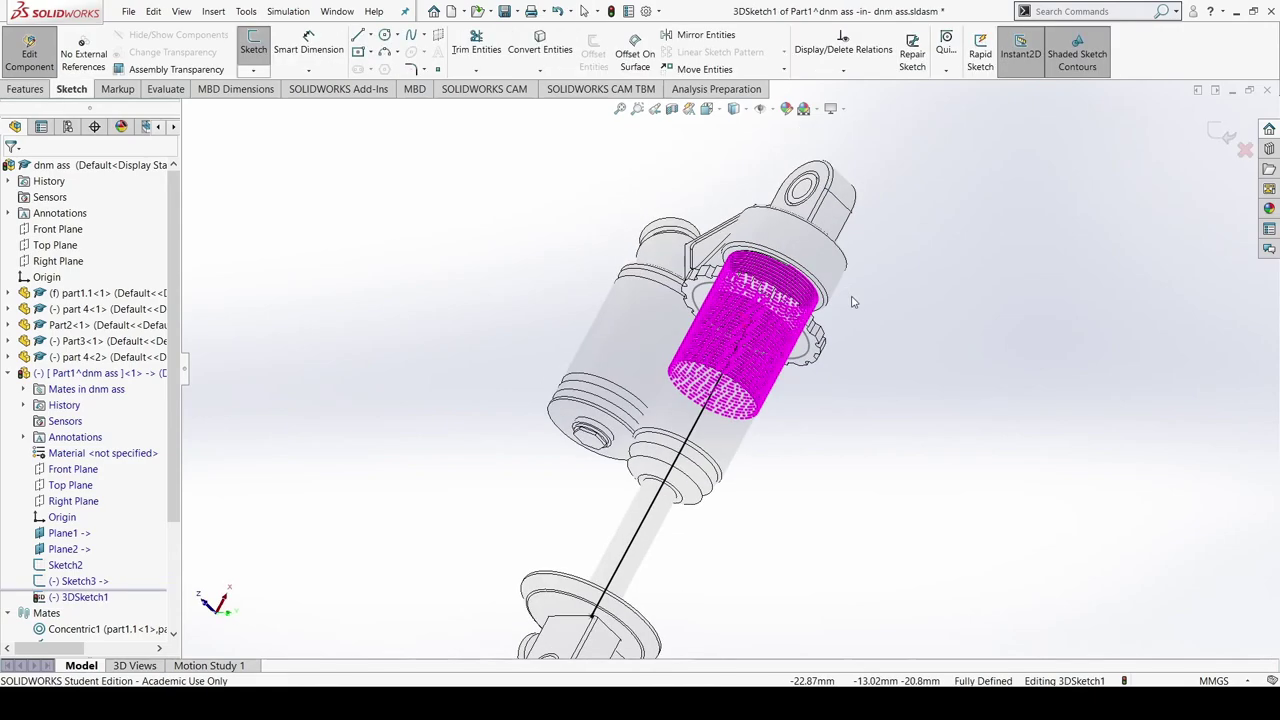
# Inspect the line inside the threaded body from several angles and close the 3D sketch
pyautogui.moveTo(869, 417); pyautogui.dragTo(730, 320, button='middle')
pyautogui.scroll(-2, 719, 310)
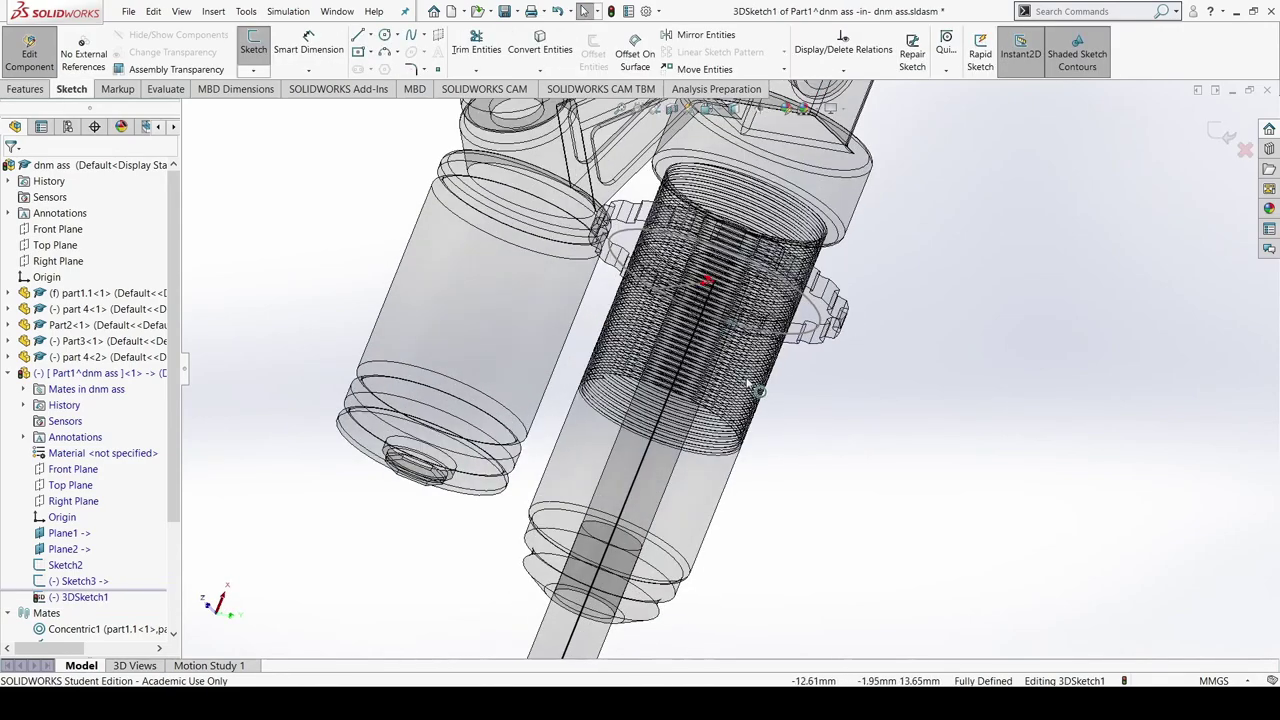
pyautogui.scroll(2, 800, 400)
pyautogui.moveTo(849, 423); pyautogui.dragTo(972, 442, button='middle')
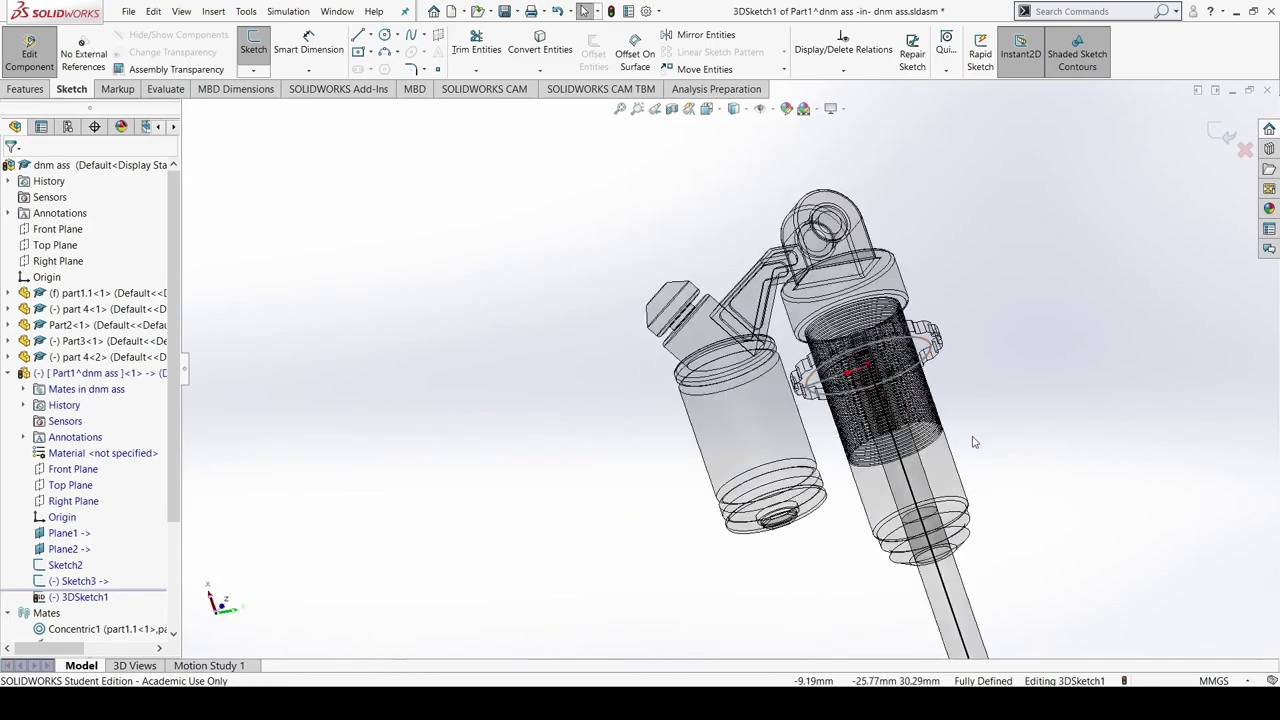
pyautogui.press('space')
pyautogui.click(587, 418)
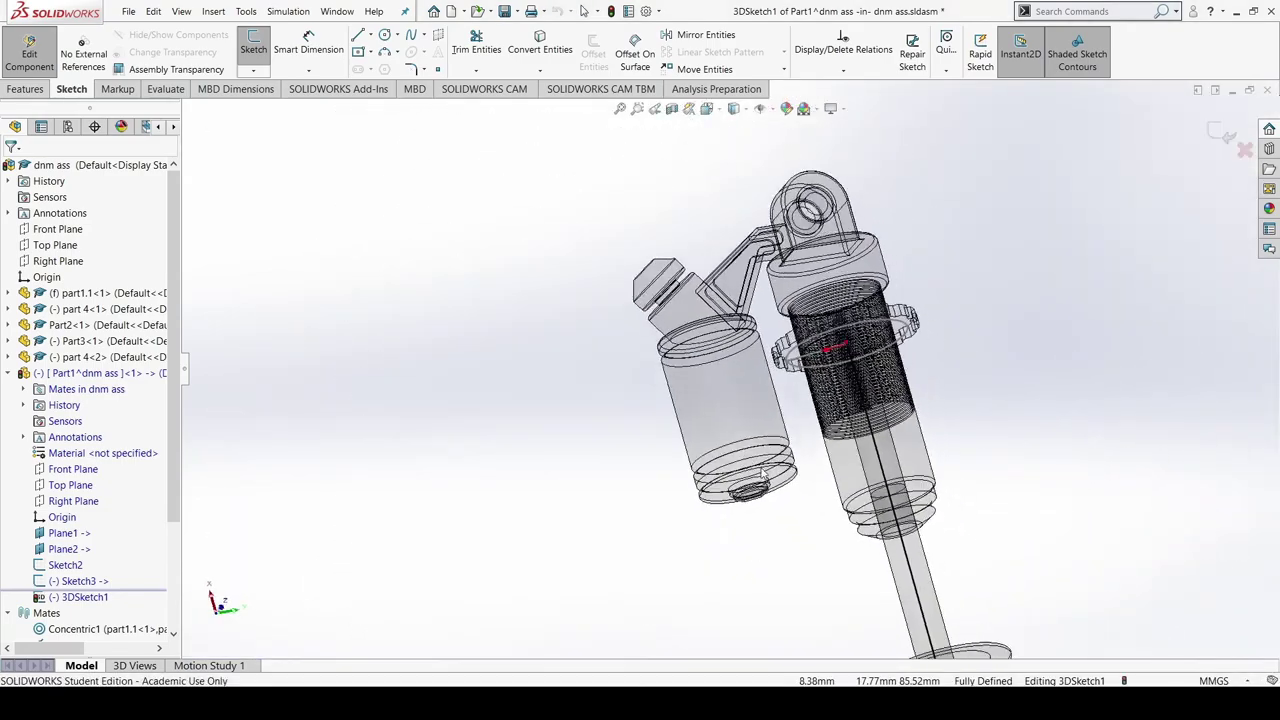
pyautogui.moveTo(834, 300)
pyautogui.mouseDown(button='middle')
pyautogui.moveTo(832, 280)
pyautogui.moveTo(889, 354)
pyautogui.moveTo(1050, 255)
pyautogui.mouseUp(button='middle')
pyautogui.click(1243, 151)
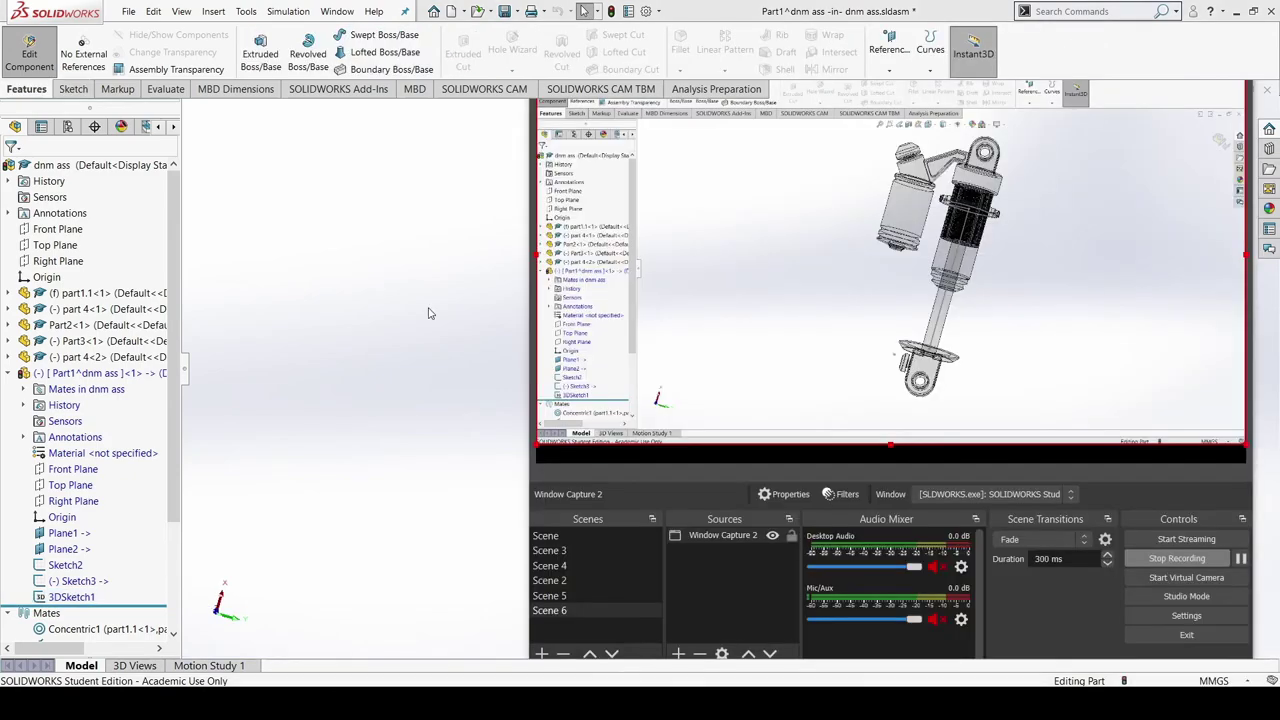
# Start a Surface-Sweep in the new part using the Sketch Profile option
pyautogui.click(426, 309)
pyautogui.moveTo(534, 253); pyautogui.dragTo(528, 228, button='middle')
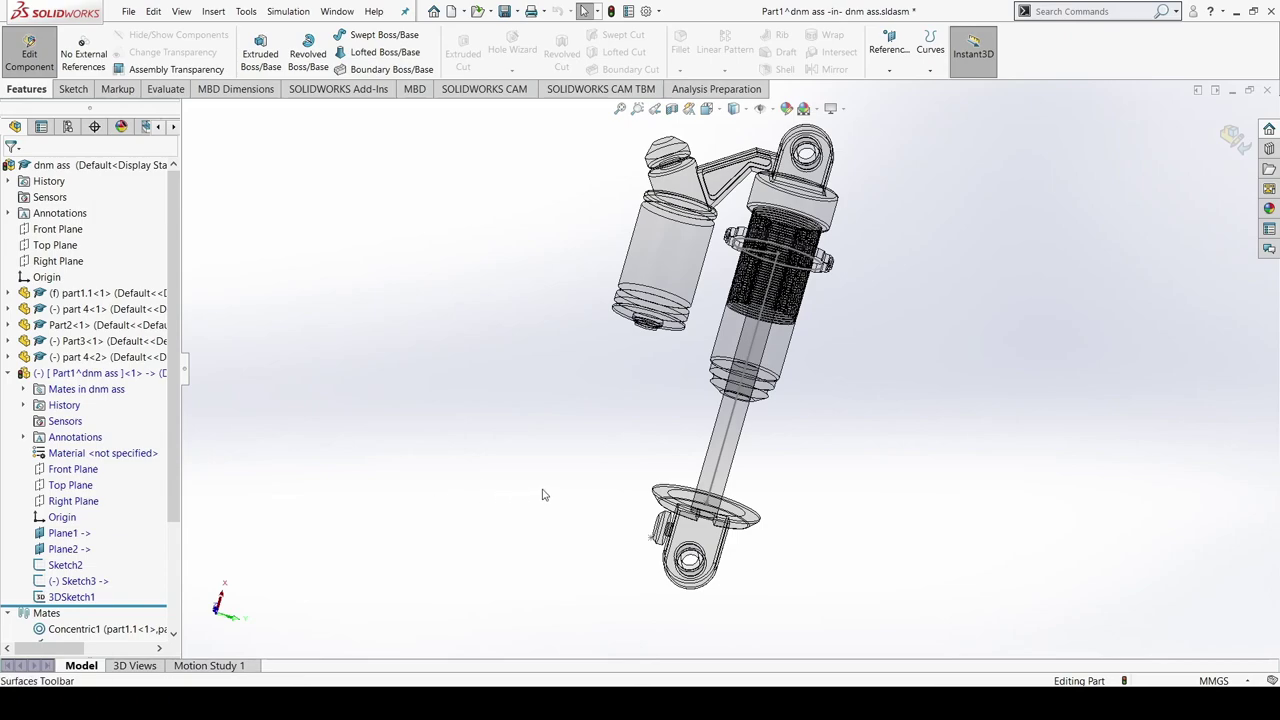
pyautogui.click(95, 129)
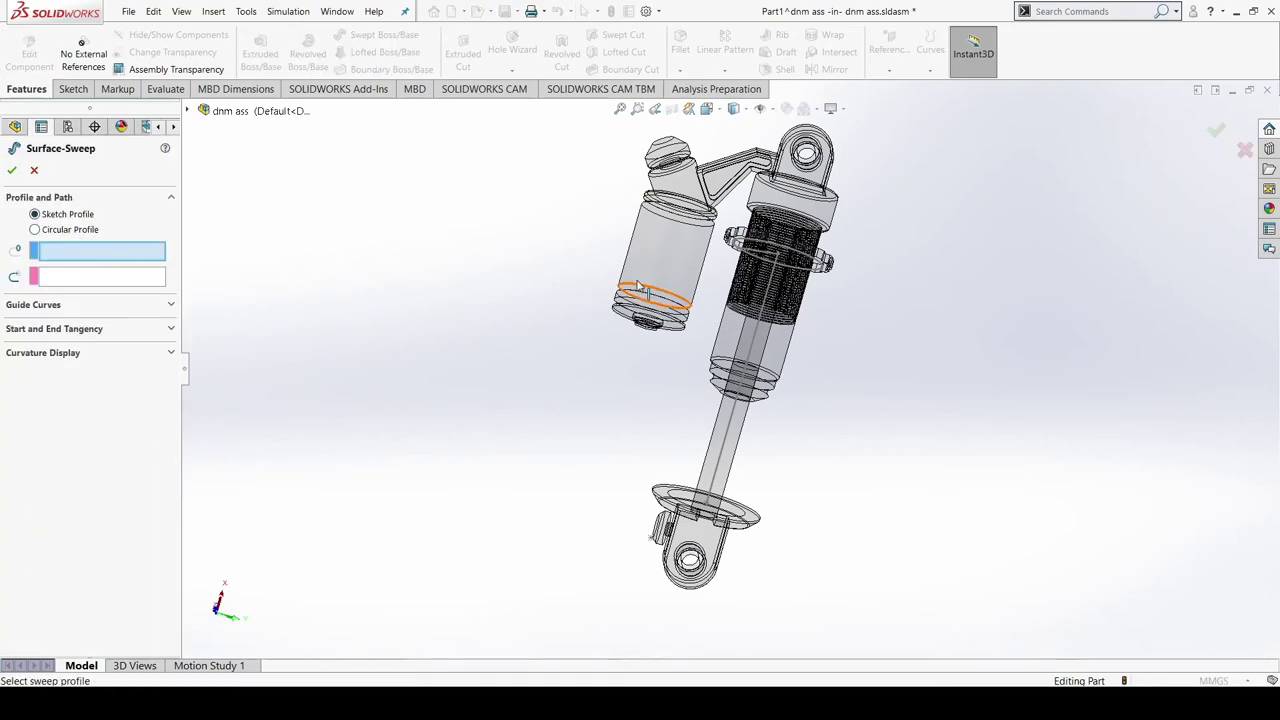
pyautogui.click(36, 229)
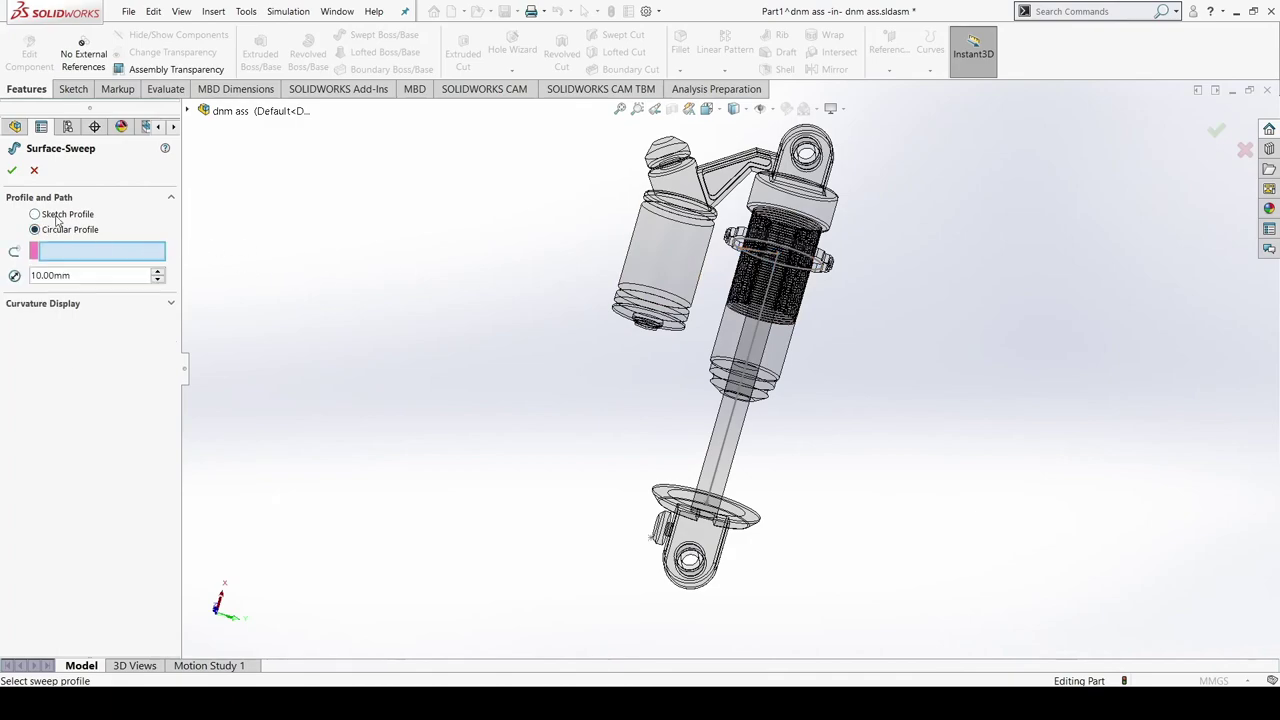
pyautogui.click(52, 215)
# Choose Sketch2 at Part3's ring as the sweep profile and the axial line 3DSketch1 as the path
pyautogui.scroll(-4, 760, 265)
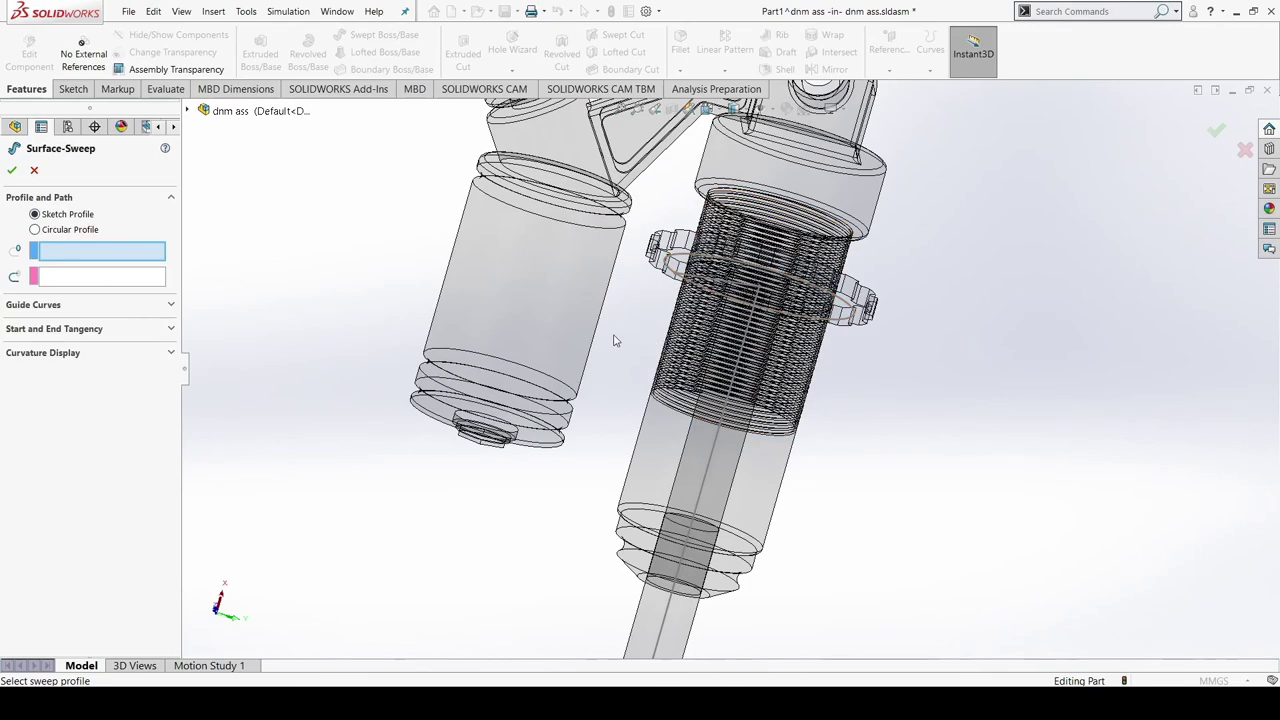
pyautogui.moveTo(614, 335); pyautogui.dragTo(626, 387, button='middle')
pyautogui.moveTo(649, 325); pyautogui.dragTo(650, 250, button='middle')
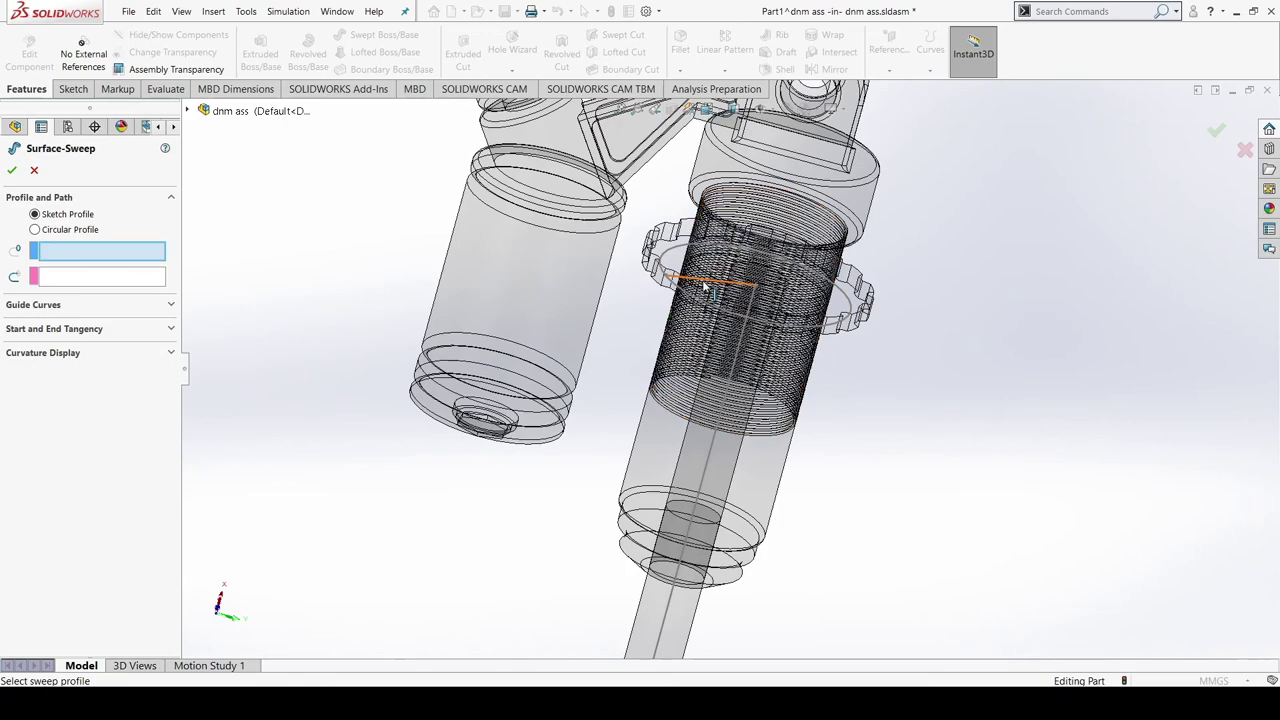
pyautogui.click(706, 288)
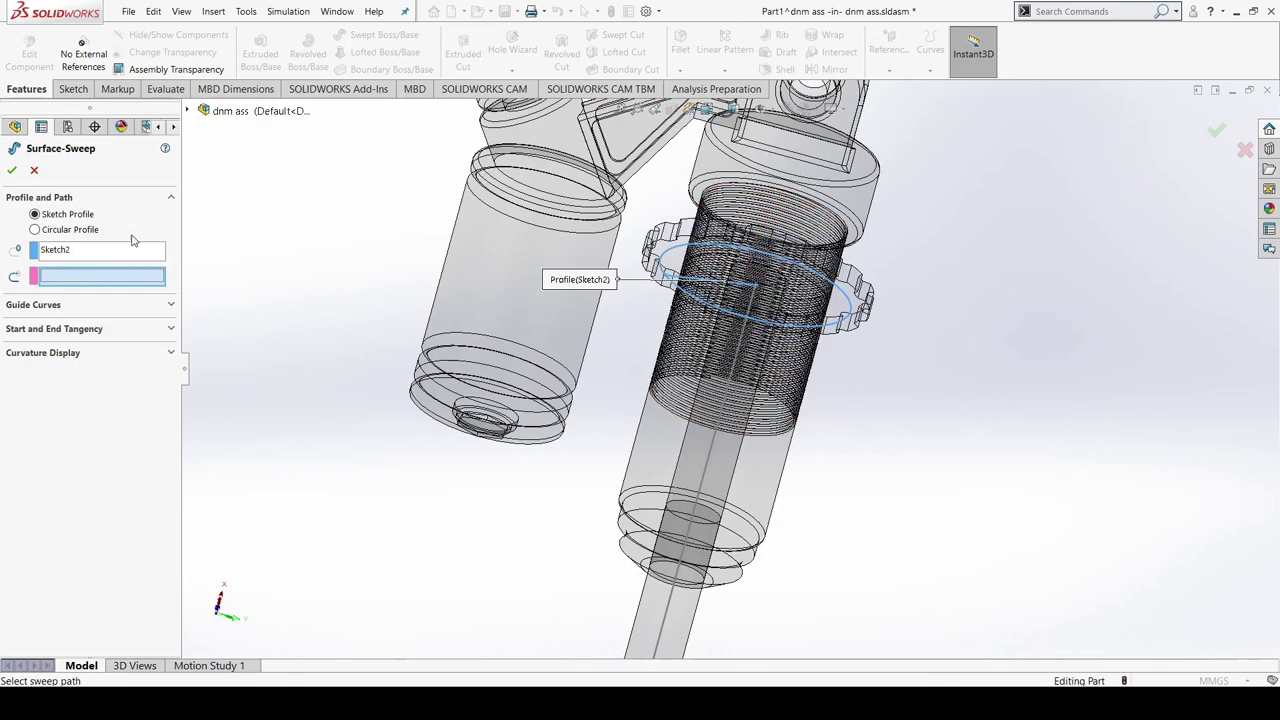
pyautogui.click(731, 371)
pyautogui.press('f')
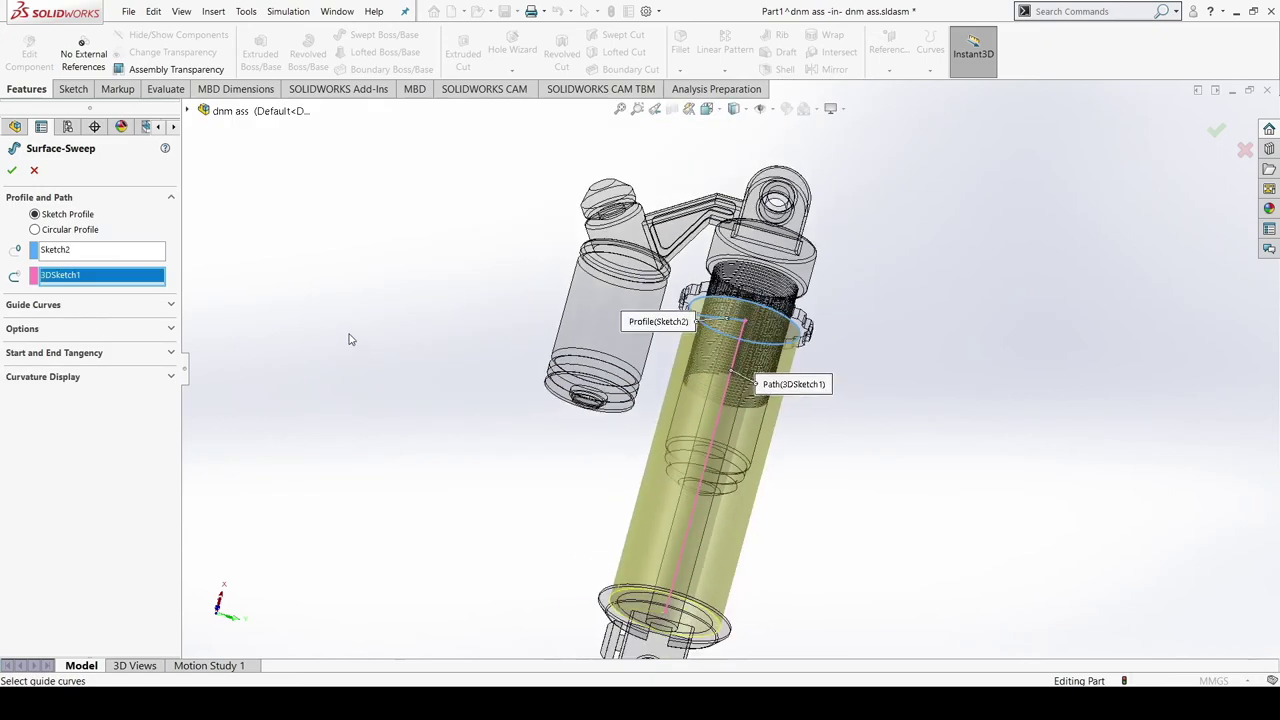
# Set the surface sweep's profile orientation to Keep Normal Constant and its profile twist to Specify Twist Value in Revolutions
pyautogui.click(167, 331)
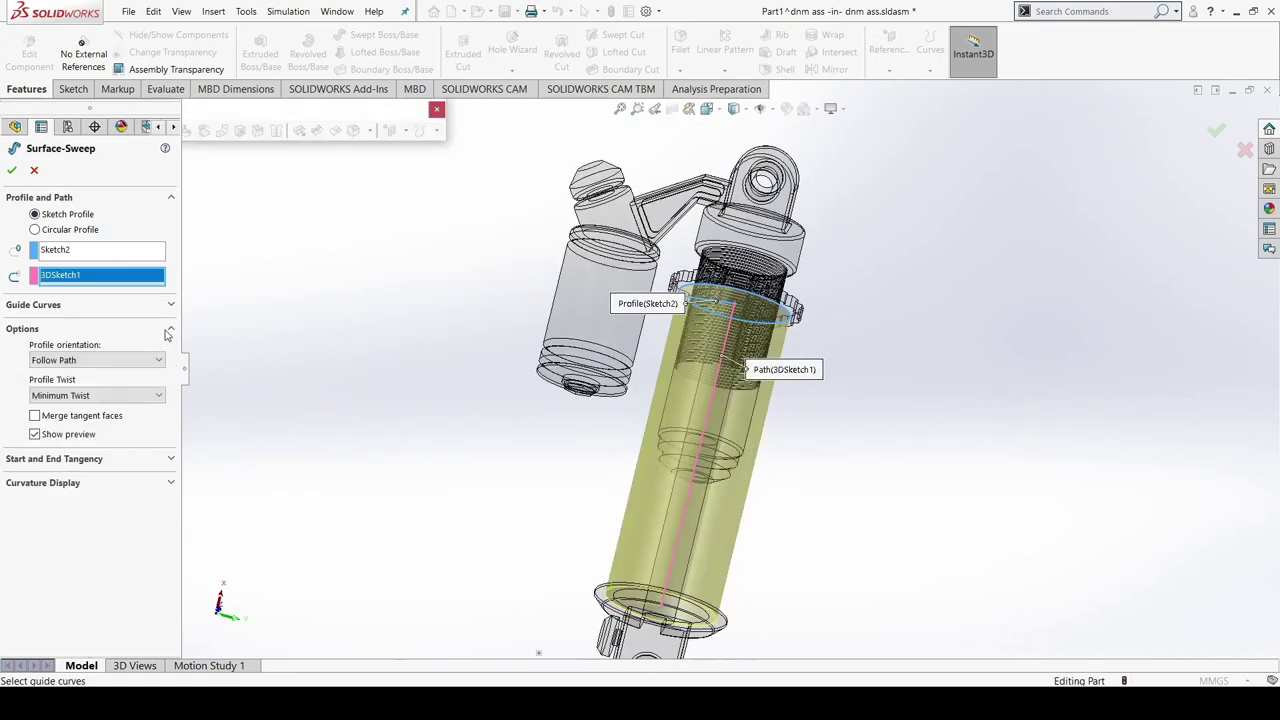
pyautogui.click(142, 386)
pyautogui.click(149, 397)
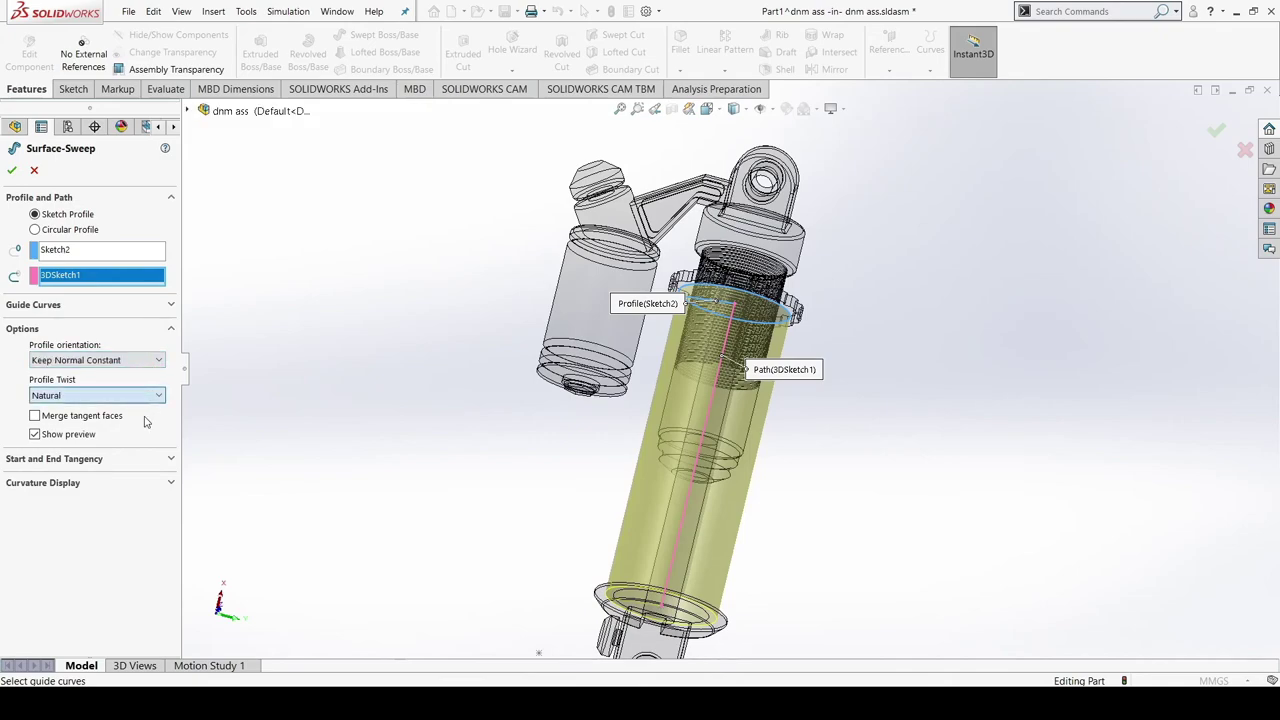
pyautogui.click(144, 424)
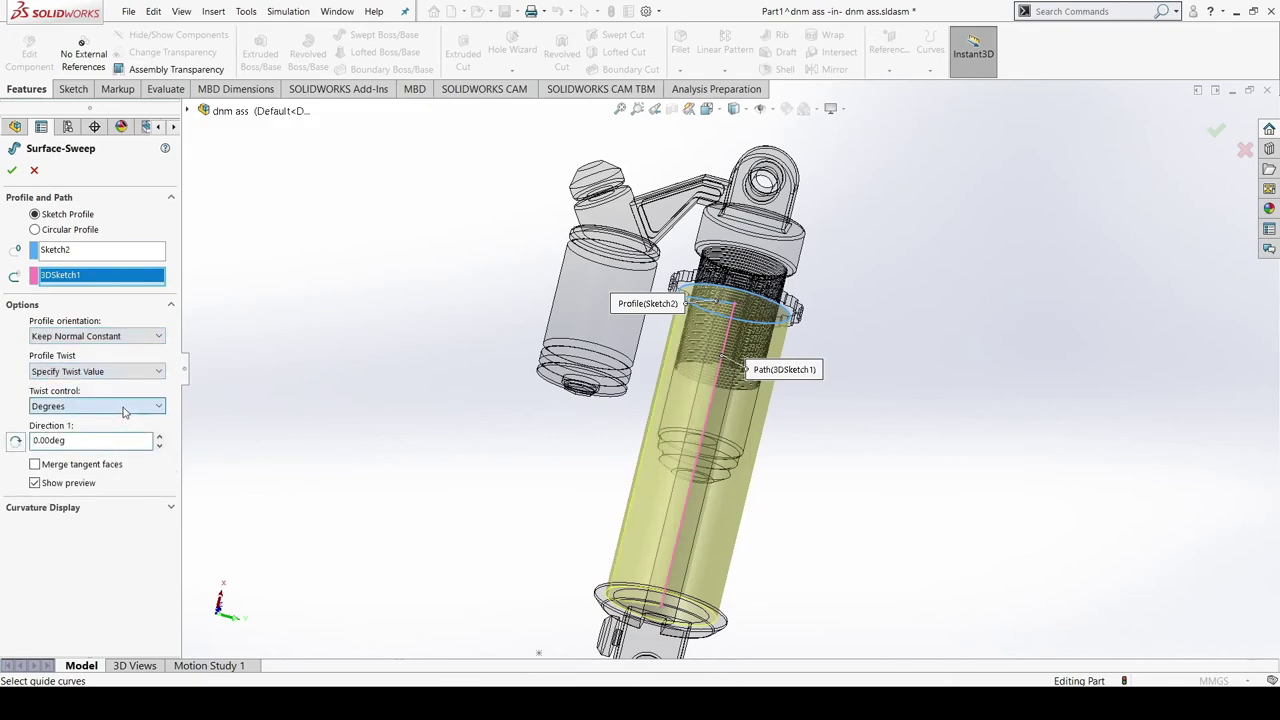
pyautogui.click(121, 440)
pyautogui.moveTo(86, 440); pyautogui.dragTo(4, 437)
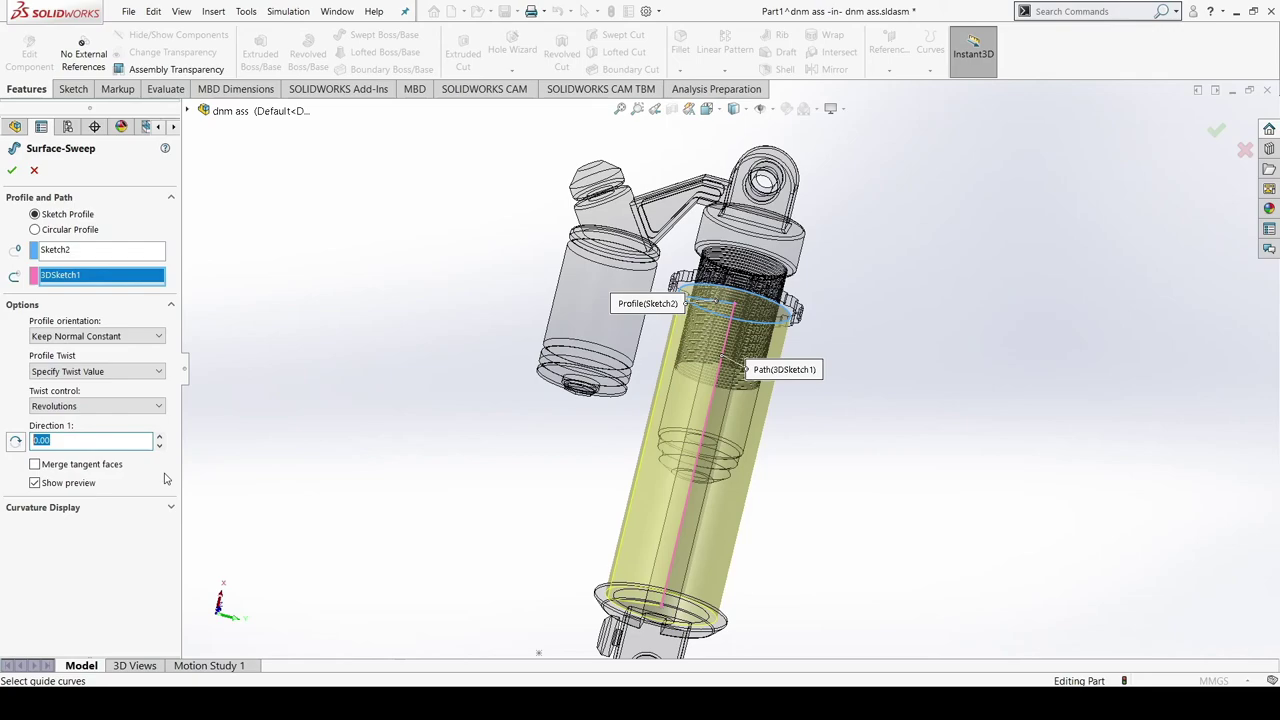
# Adjust the Direction 1 twist of the sweep while checking the preview, settling on 6 revolutions
pyautogui.click(158, 437)
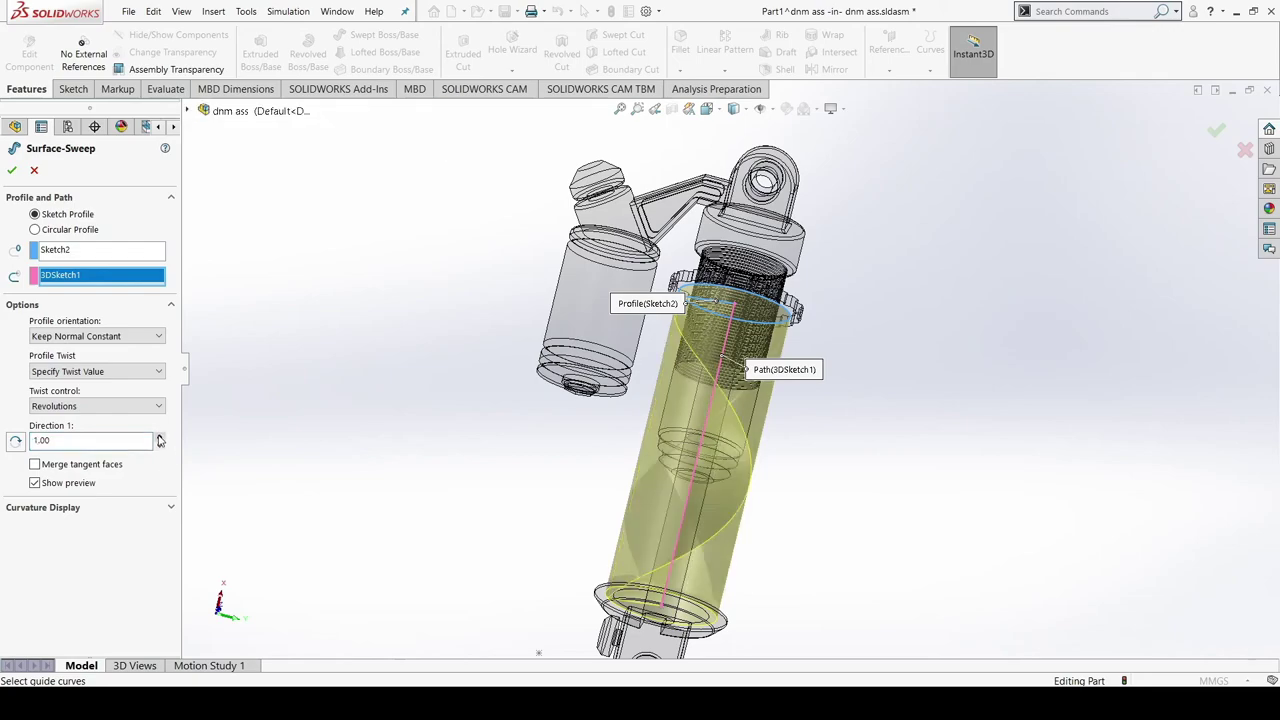
pyautogui.click(158, 437)
pyautogui.click(158, 437)
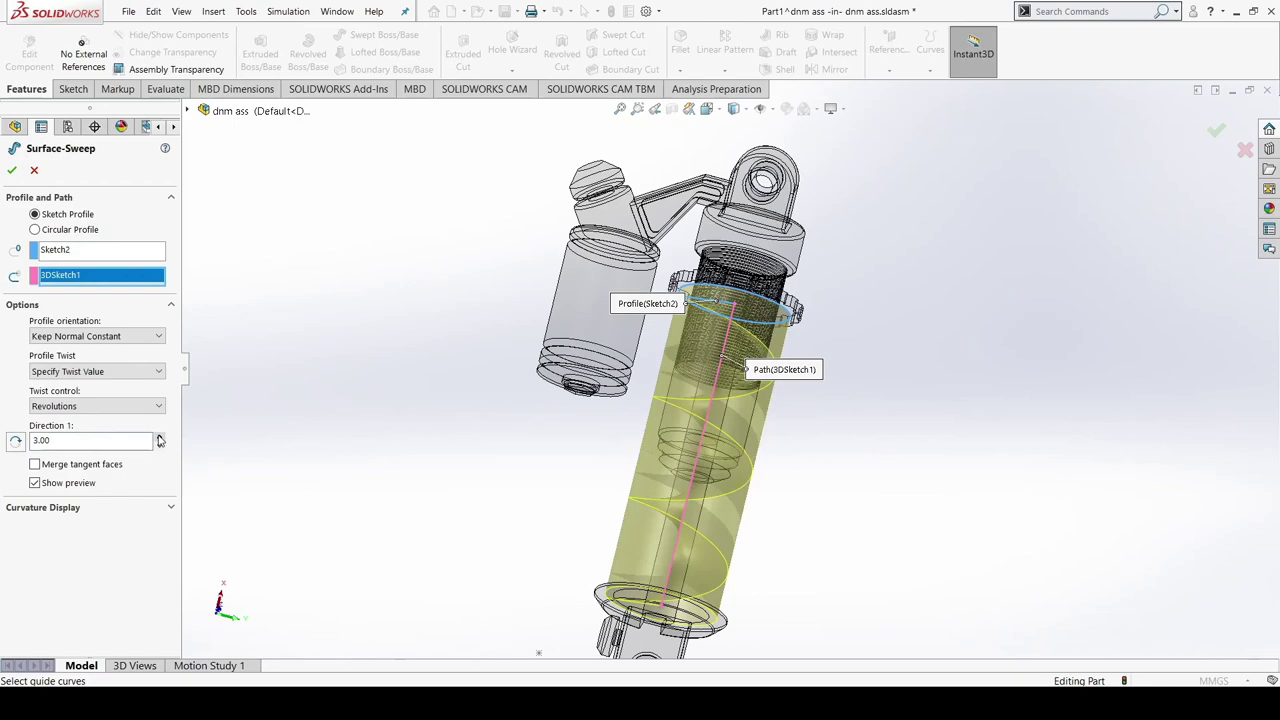
pyautogui.click(158, 437)
pyautogui.click(158, 437)
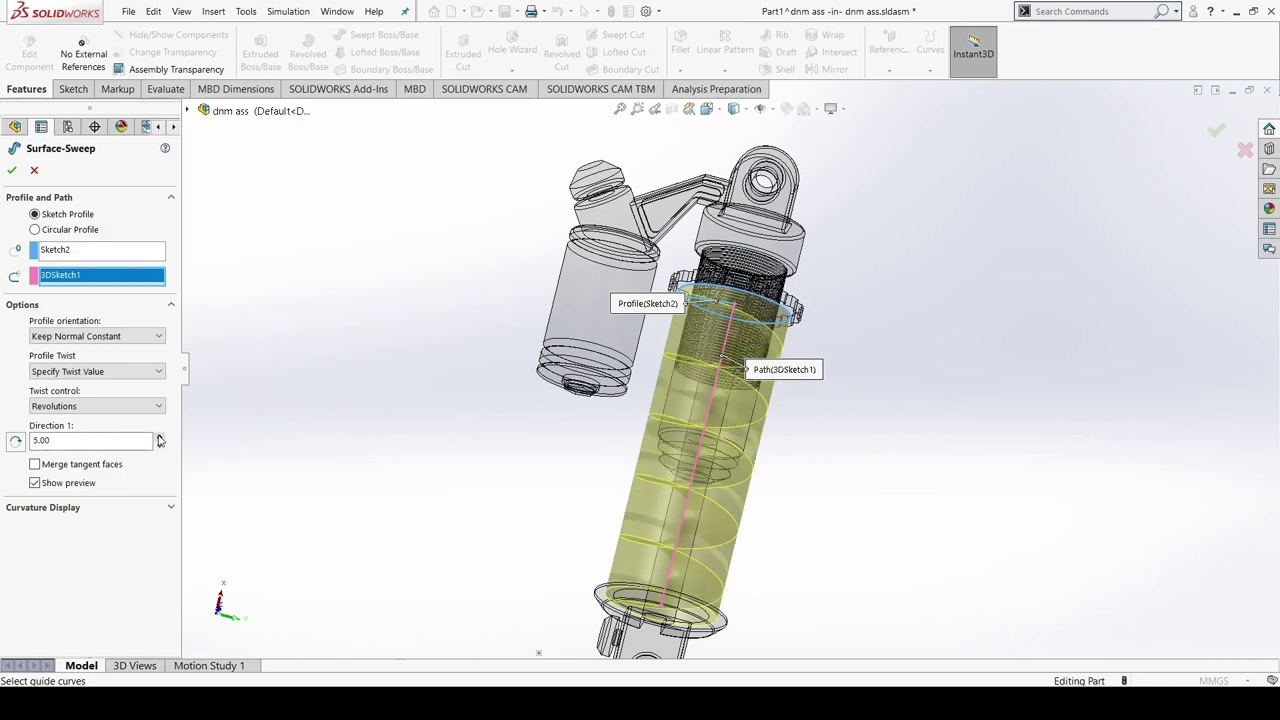
pyautogui.click(158, 437)
pyautogui.click(158, 437)
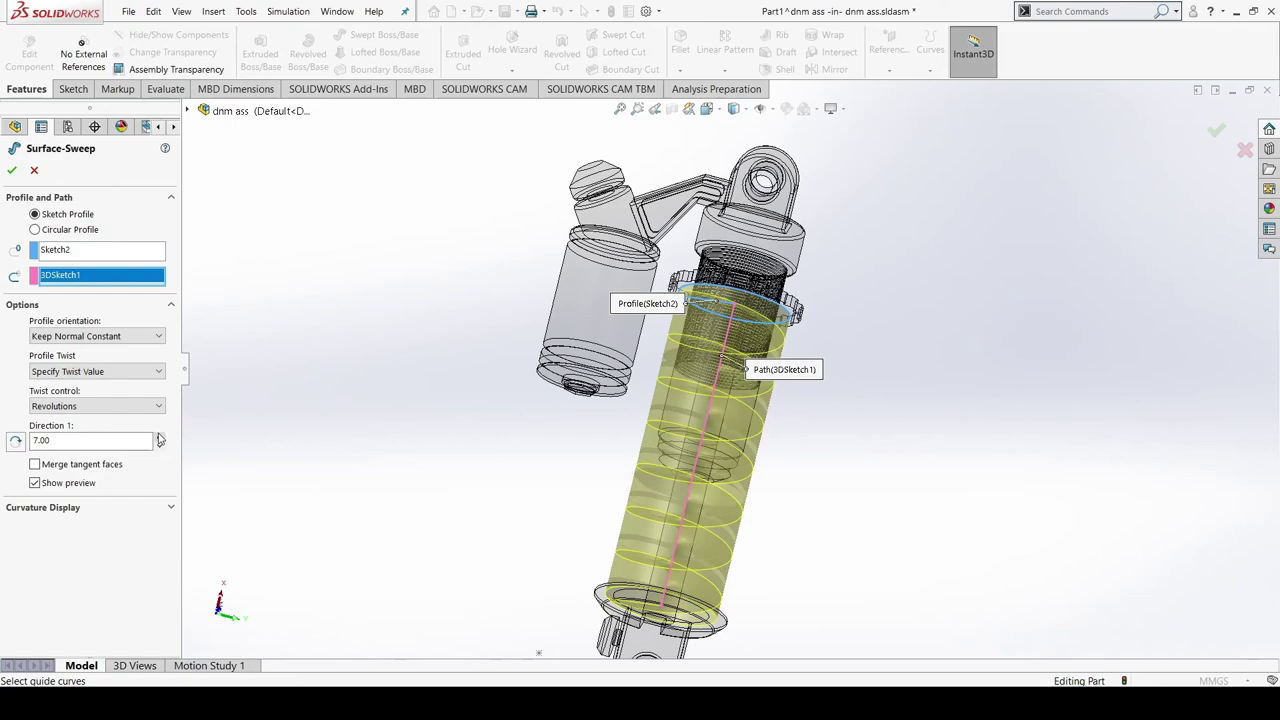
pyautogui.click(158, 437)
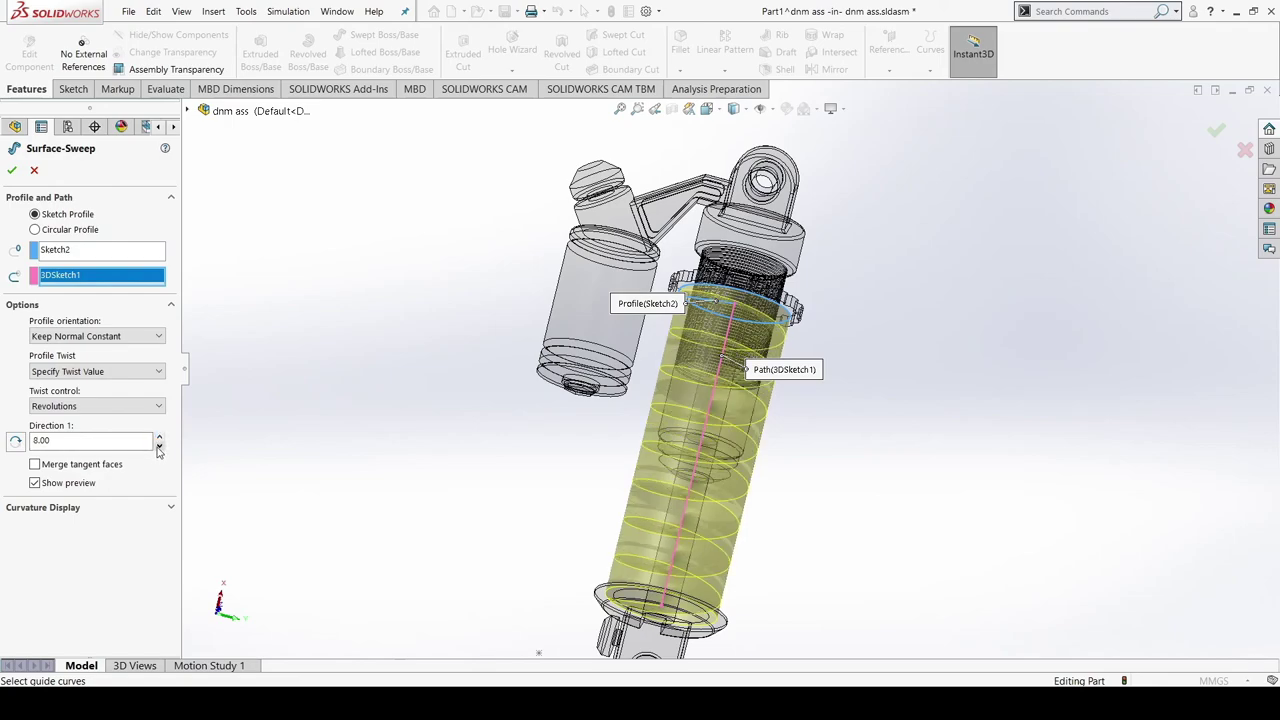
pyautogui.click(158, 446)
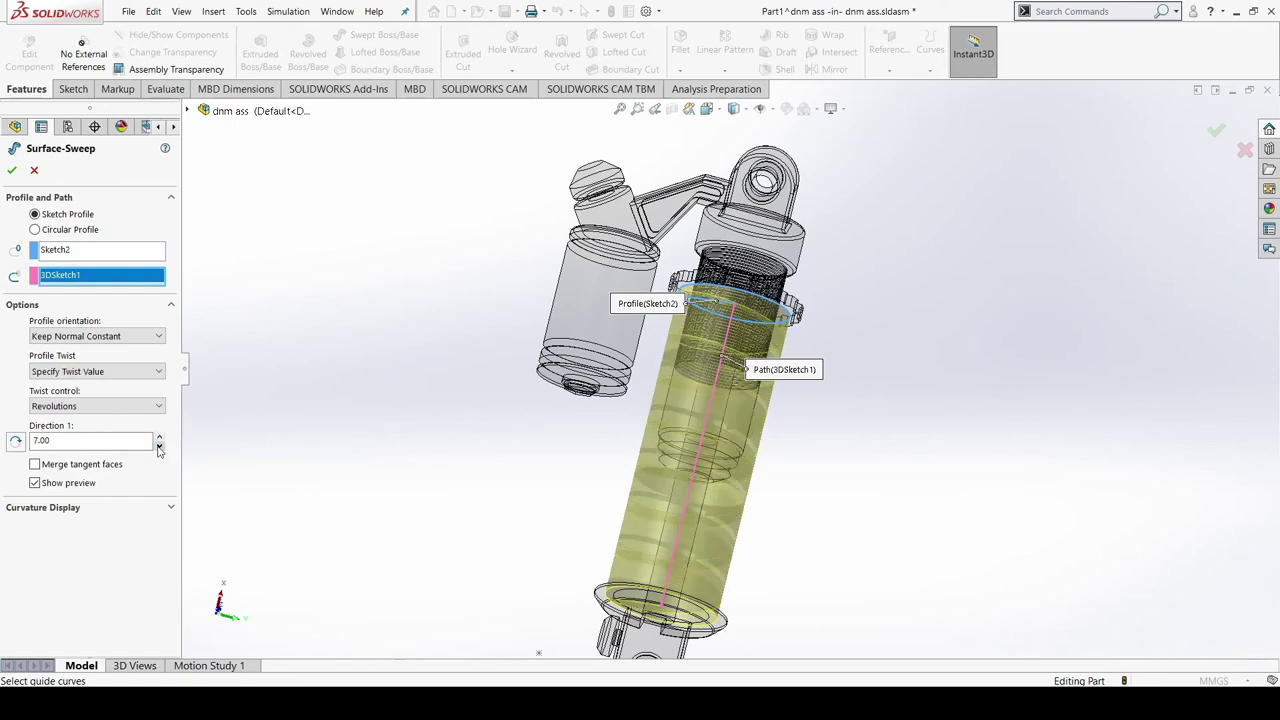
pyautogui.click(158, 446)
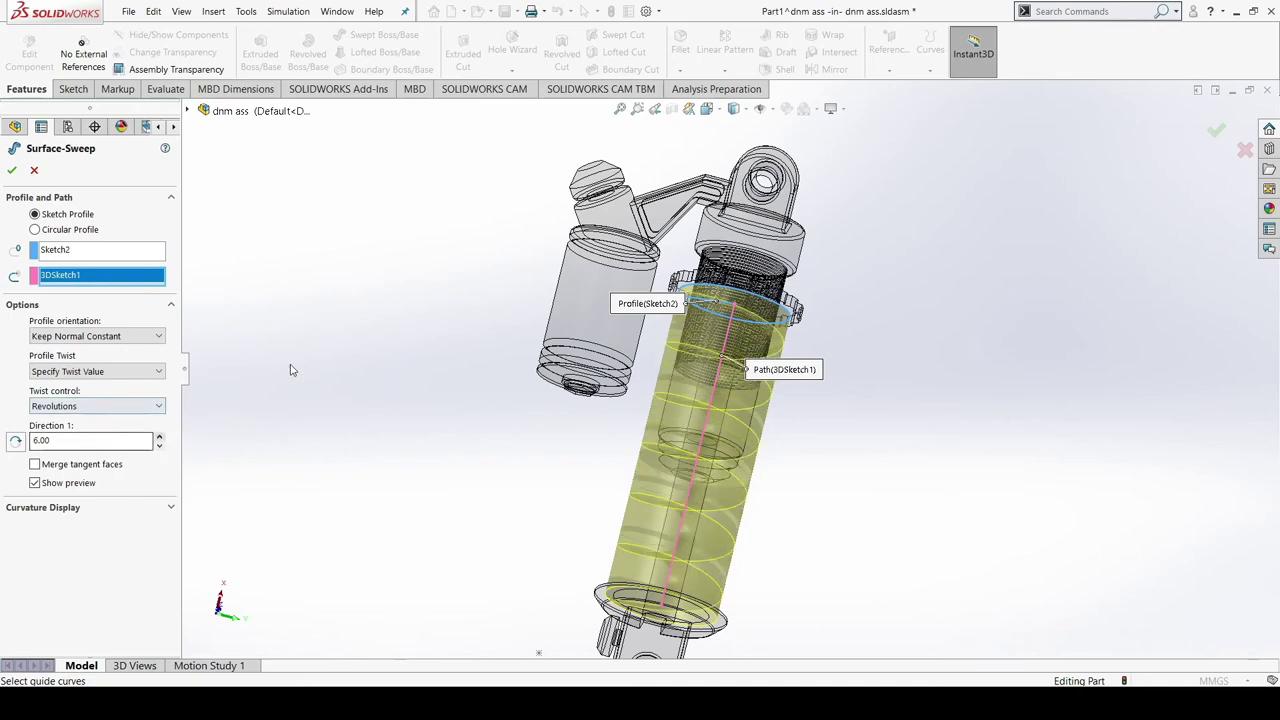
# Compare the twist preview at 7 revolutions, return the value to 6 and accept the surface sweep
pyautogui.moveTo(337, 291); pyautogui.dragTo(341, 388, button='middle')
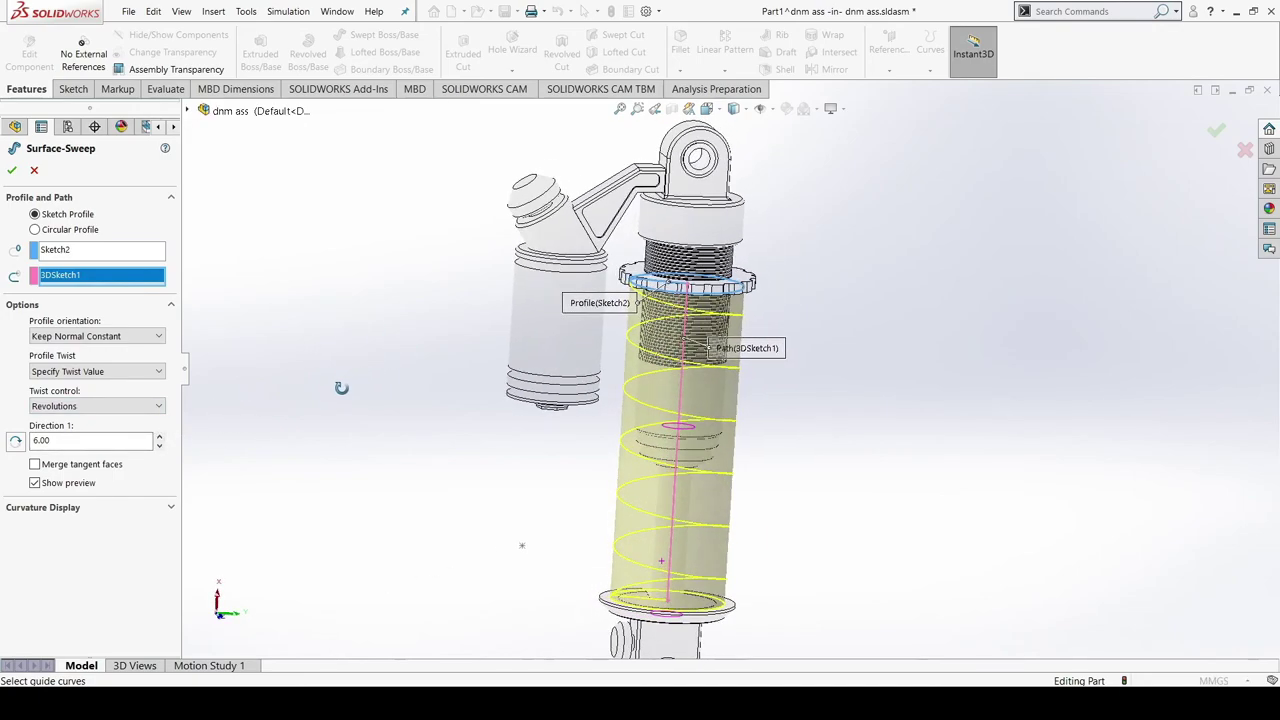
pyautogui.click(159, 437)
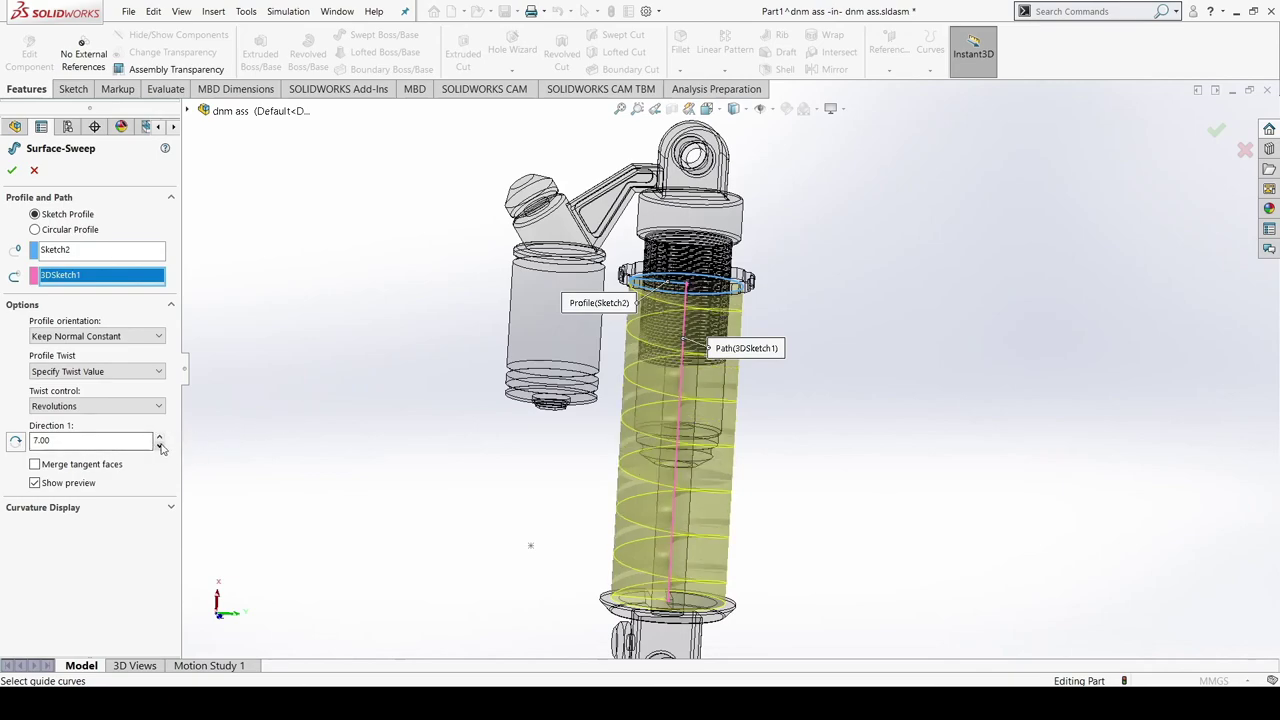
pyautogui.click(159, 447)
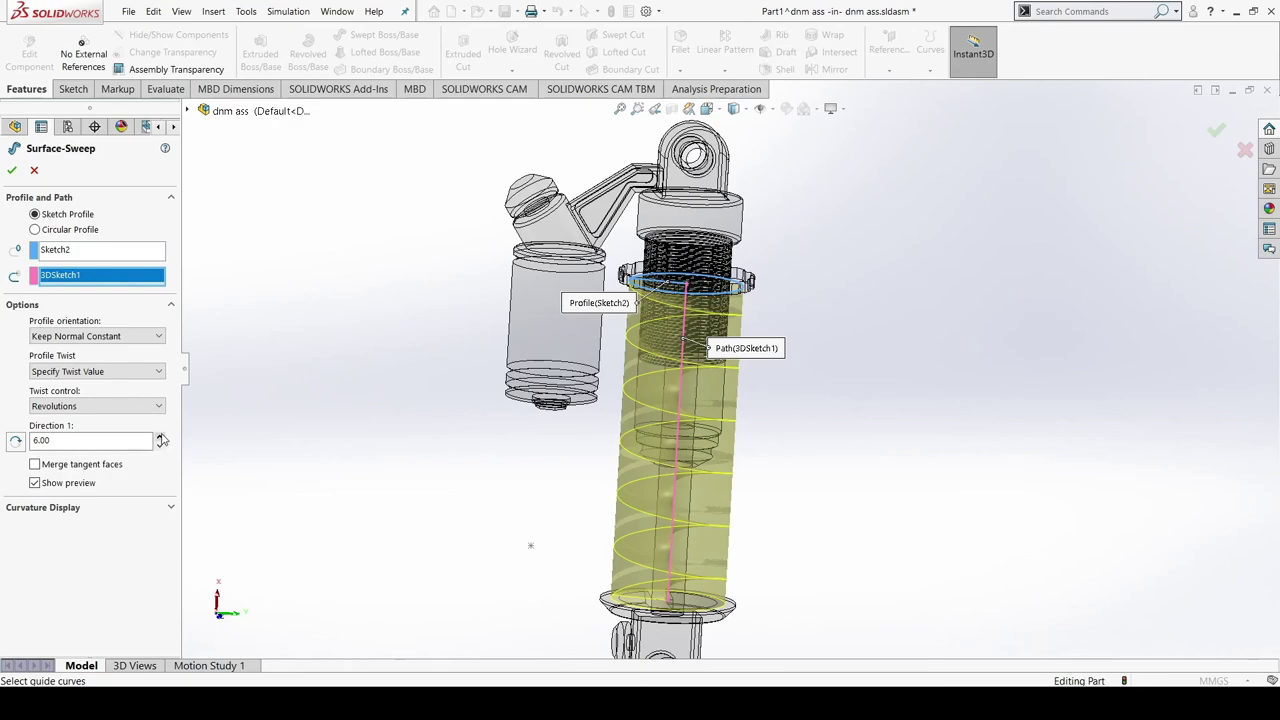
pyautogui.click(12, 170)
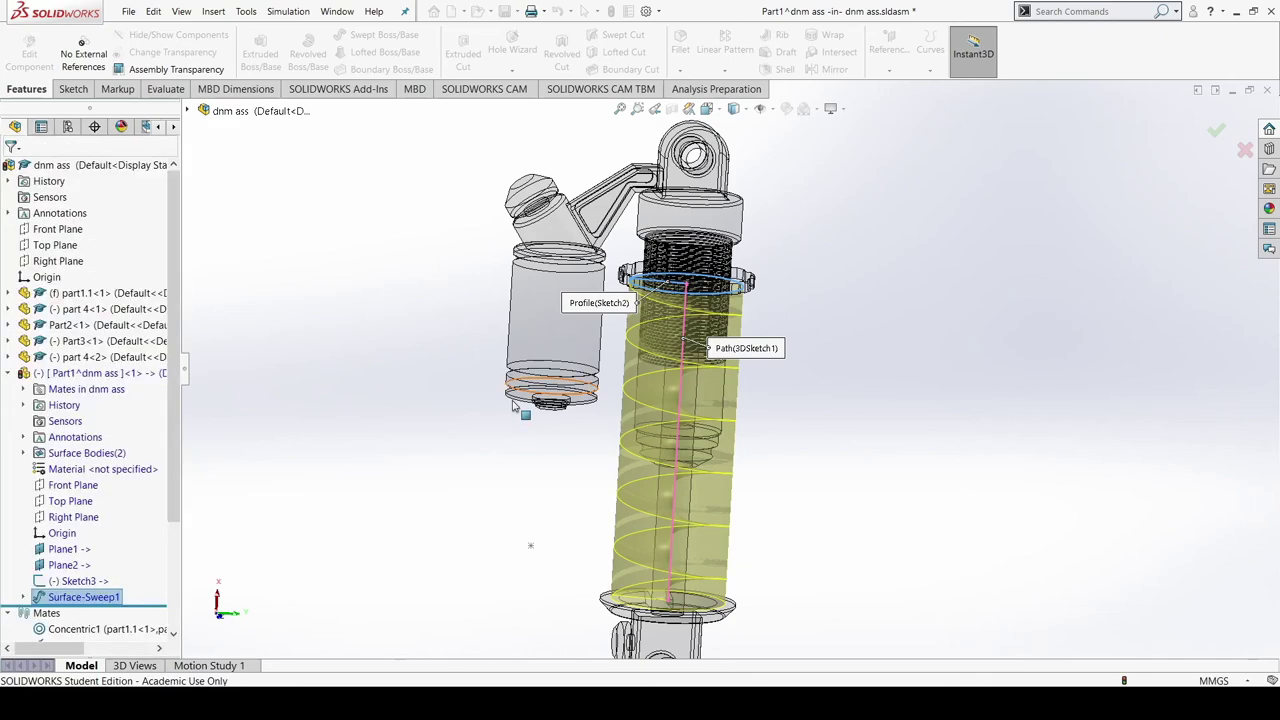
# List the sketches under Surface-Sweep1 and examine the helical edge on the swept cylinder from several sides
pyautogui.moveTo(514, 477)
pyautogui.mouseDown(button='middle')
pyautogui.moveTo(520, 517)
pyautogui.moveTo(509, 455)
pyautogui.mouseUp(button='middle')
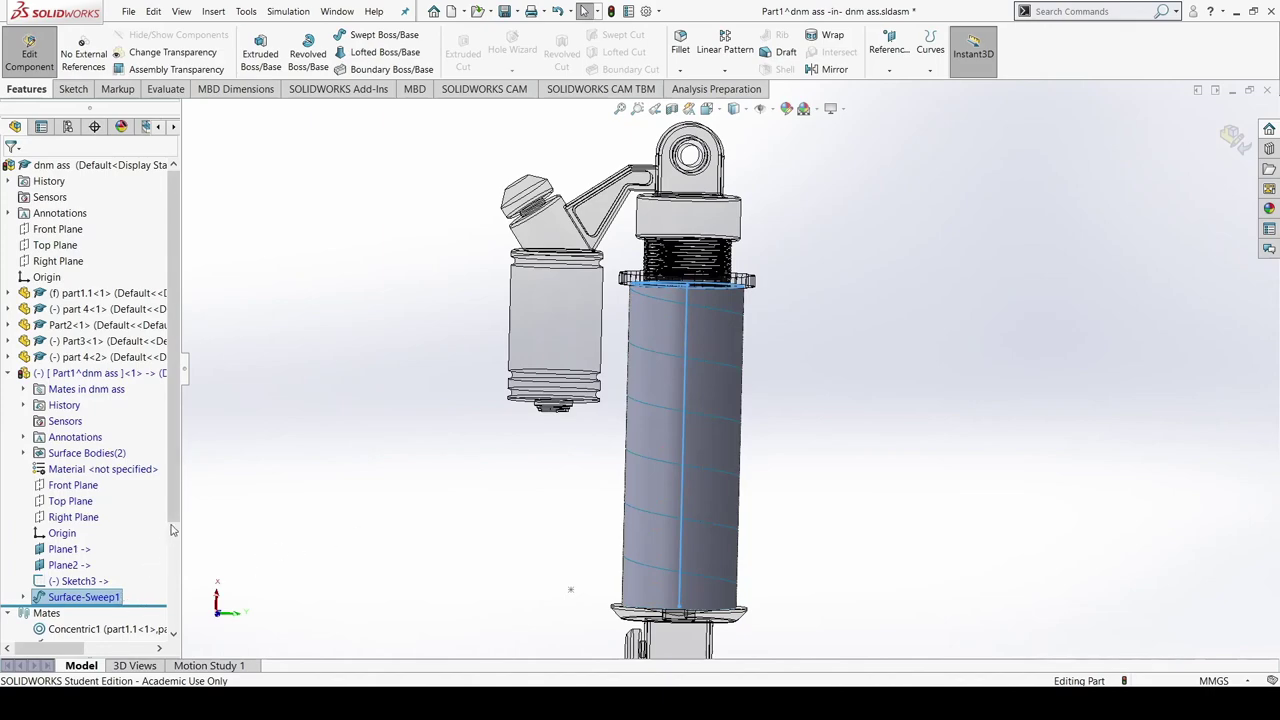
pyautogui.moveTo(172, 517); pyautogui.dragTo(172, 541)
pyautogui.click(22, 564)
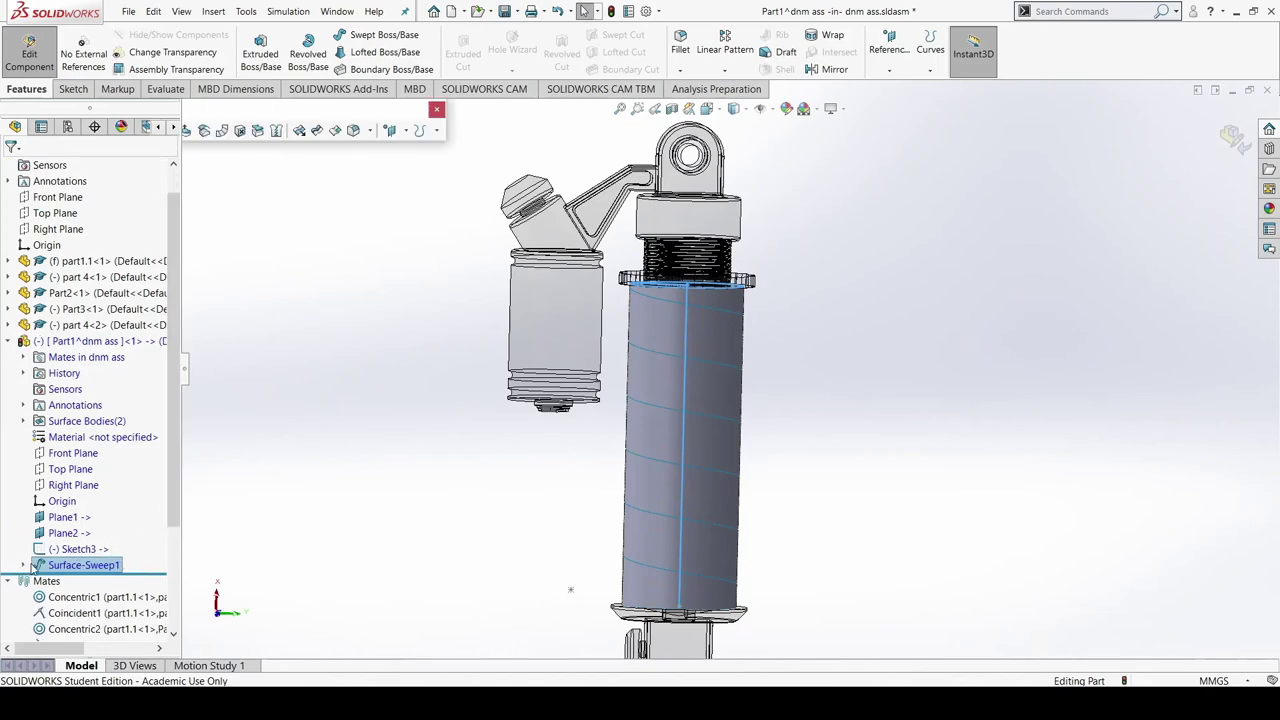
pyautogui.click(25, 565)
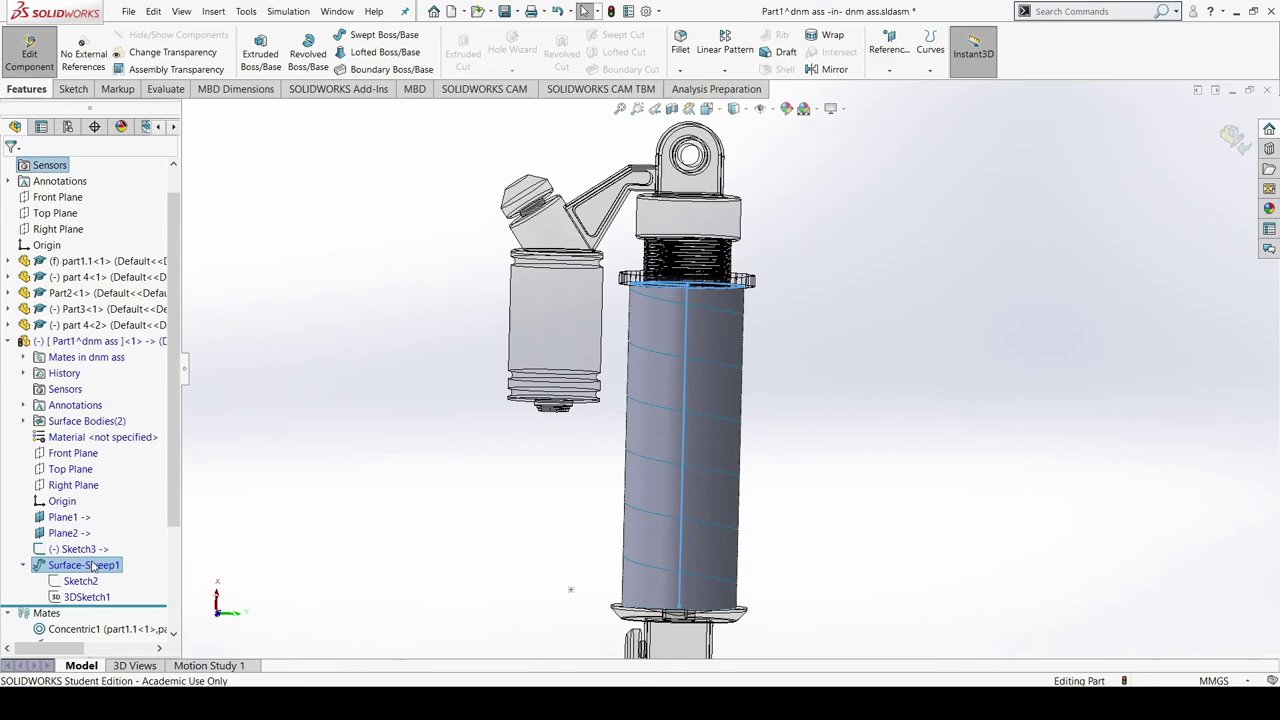
pyautogui.moveTo(451, 466)
pyautogui.mouseDown(button='middle')
pyautogui.moveTo(415, 472)
pyautogui.moveTo(440, 486)
pyautogui.mouseUp(button='middle')
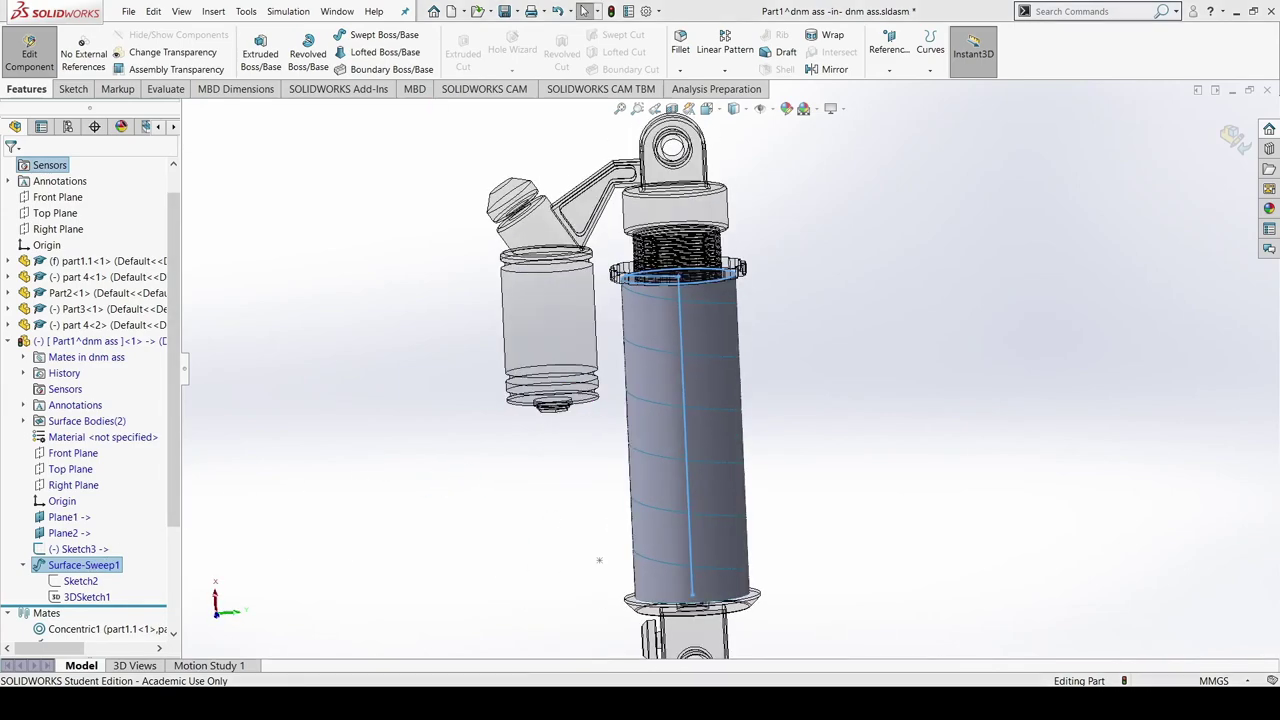
pyautogui.click(599, 560)
pyautogui.moveTo(599, 560); pyautogui.dragTo(848, 498, button='middle')
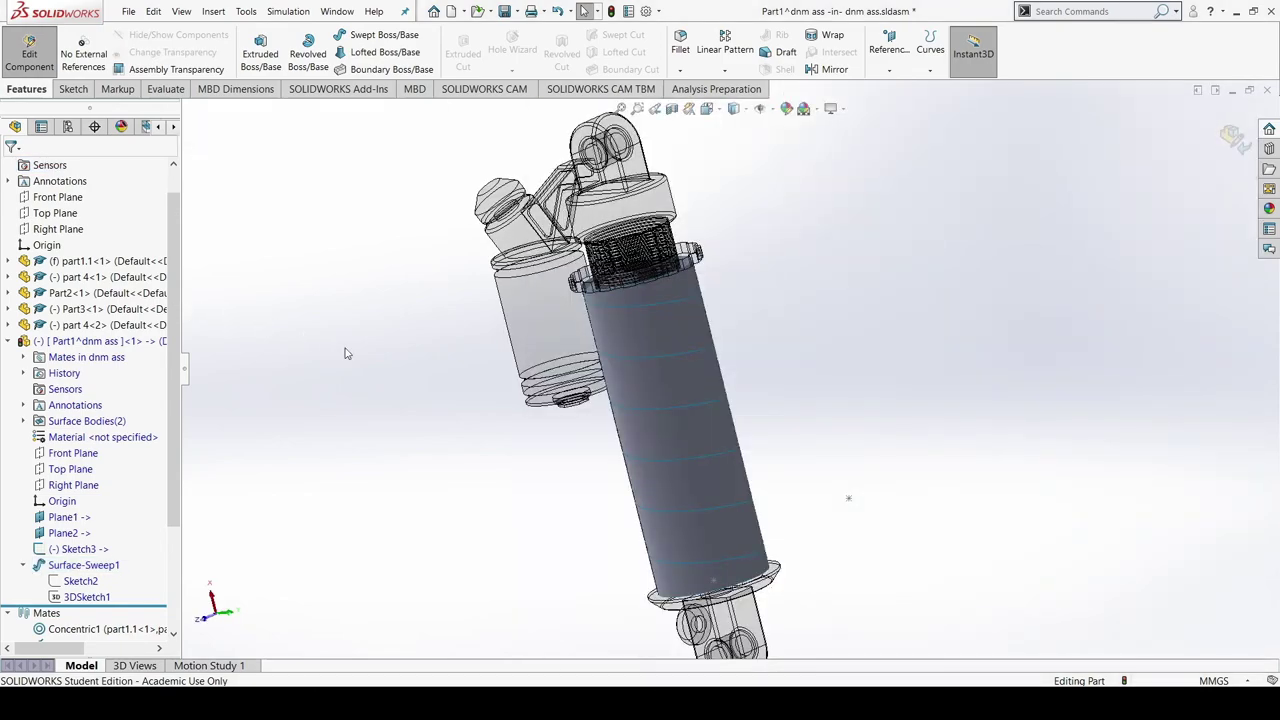
pyautogui.moveTo(486, 434); pyautogui.dragTo(424, 318, button='middle')
pyautogui.moveTo(486, 429); pyautogui.dragTo(421, 380, button='middle')
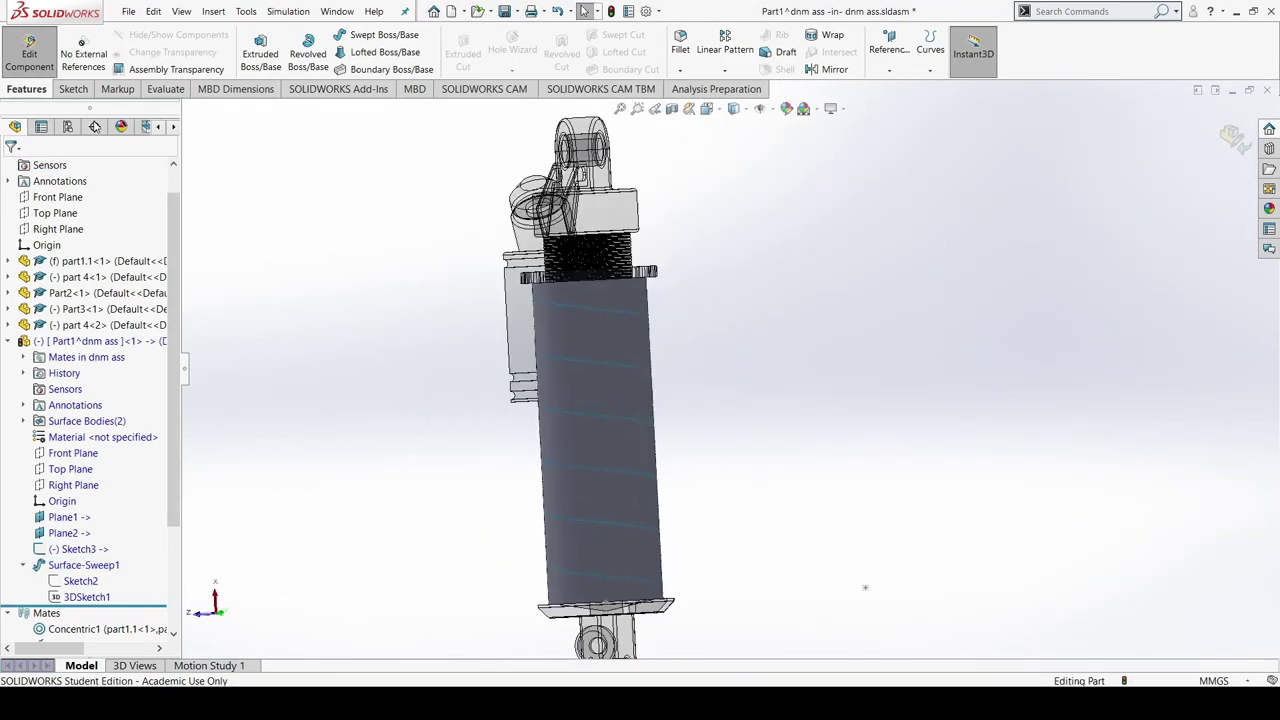
# Start another Surface-Sweep with the Circular Profile option and choose the cylinder's helical edge as its path
pyautogui.press('Return')
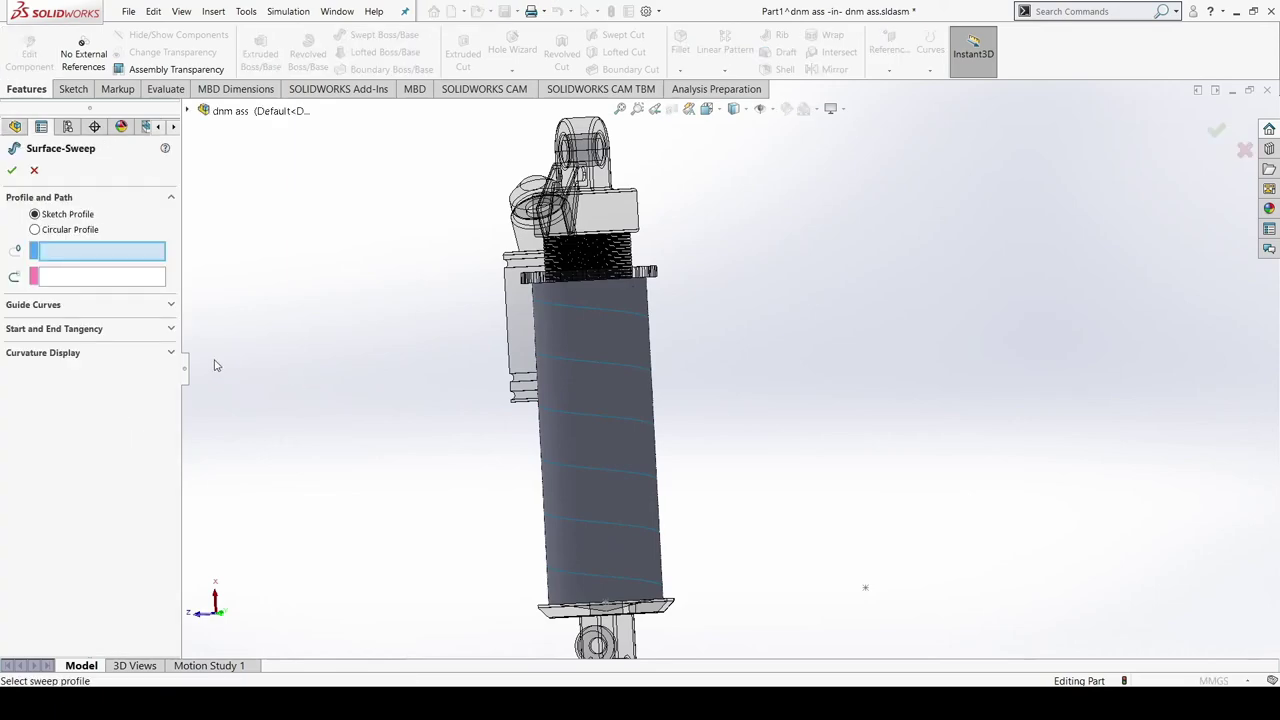
pyautogui.click(36, 230)
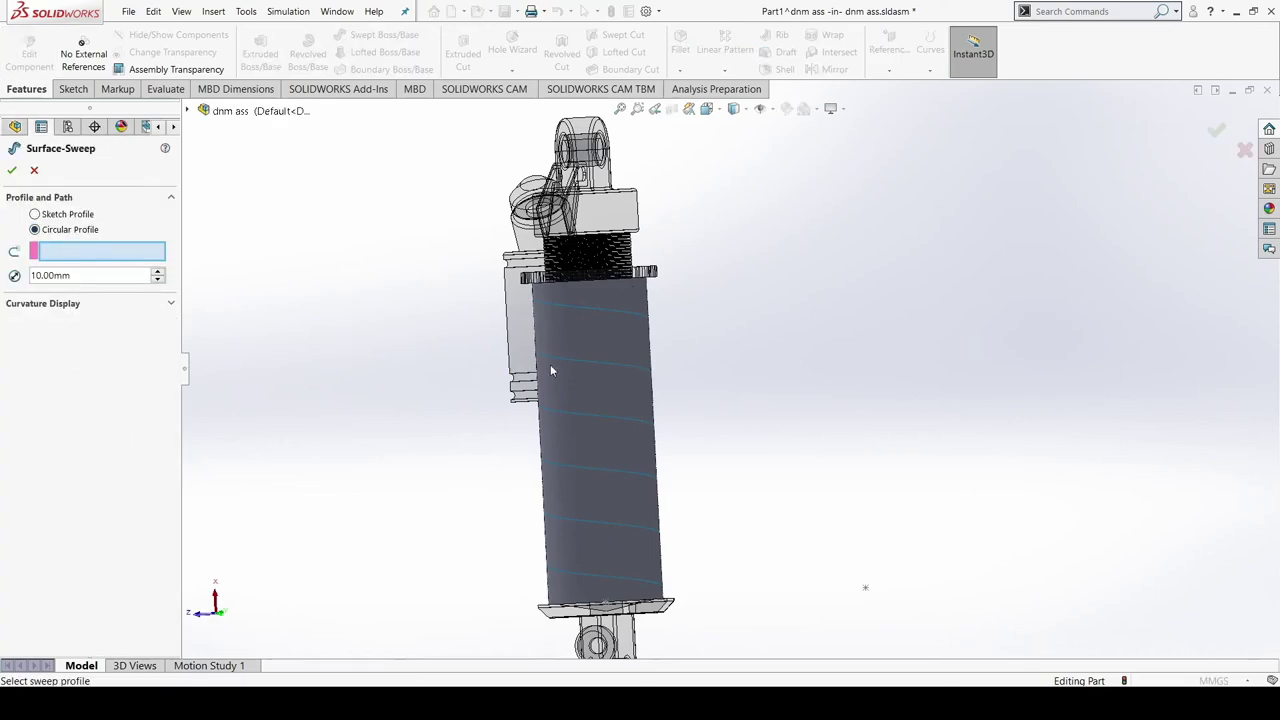
pyautogui.click(618, 361)
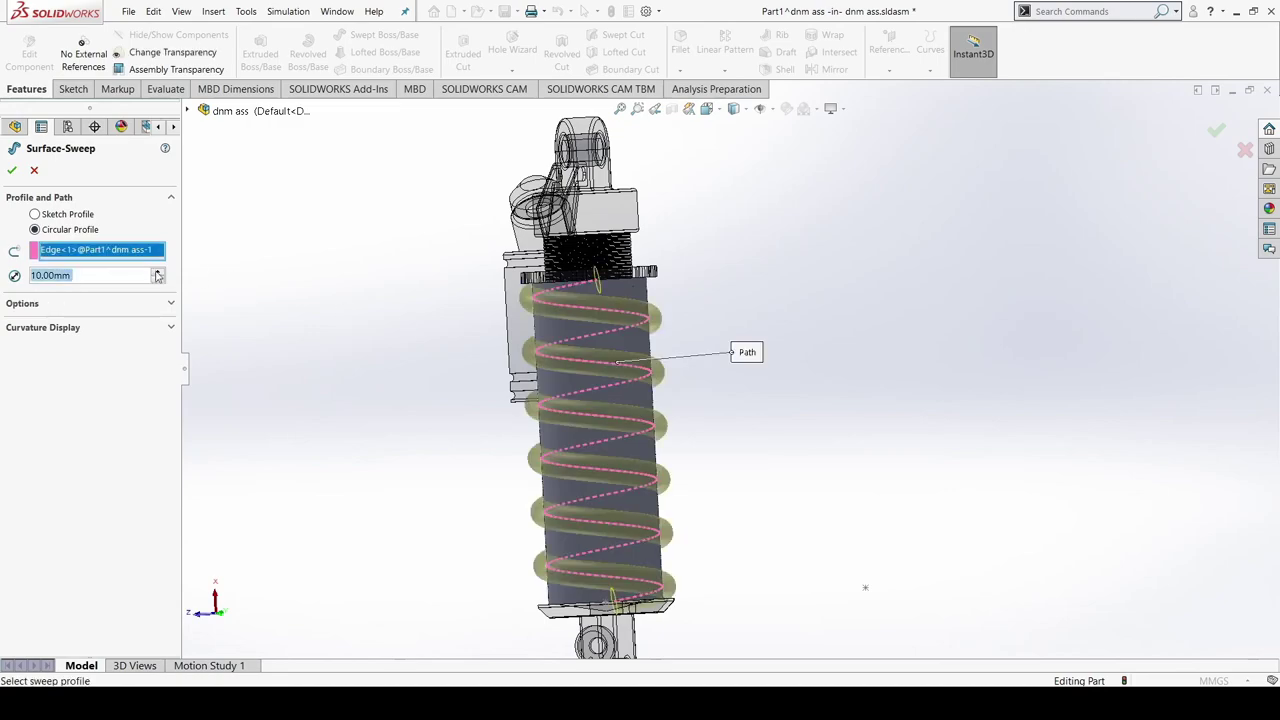
# Set the circular profile's diameter to 8 mm and create the coil surface along the helical edge
pyautogui.click(120, 303)
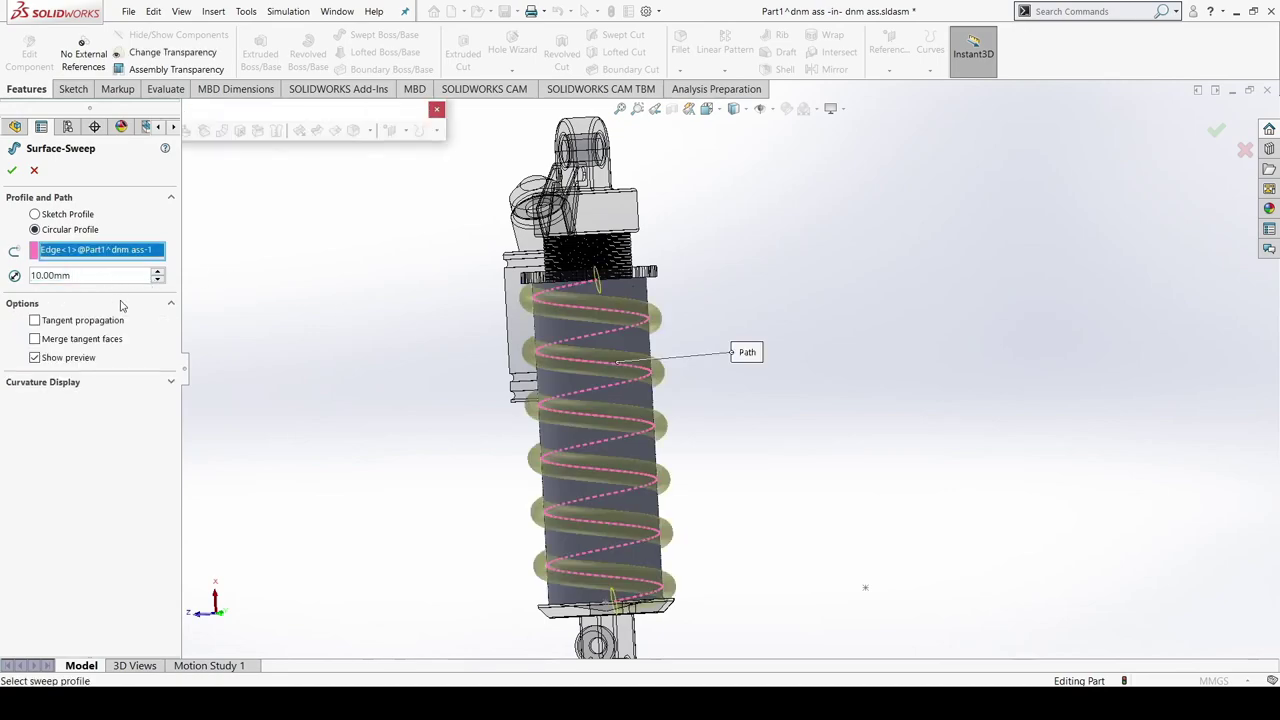
pyautogui.click(120, 303)
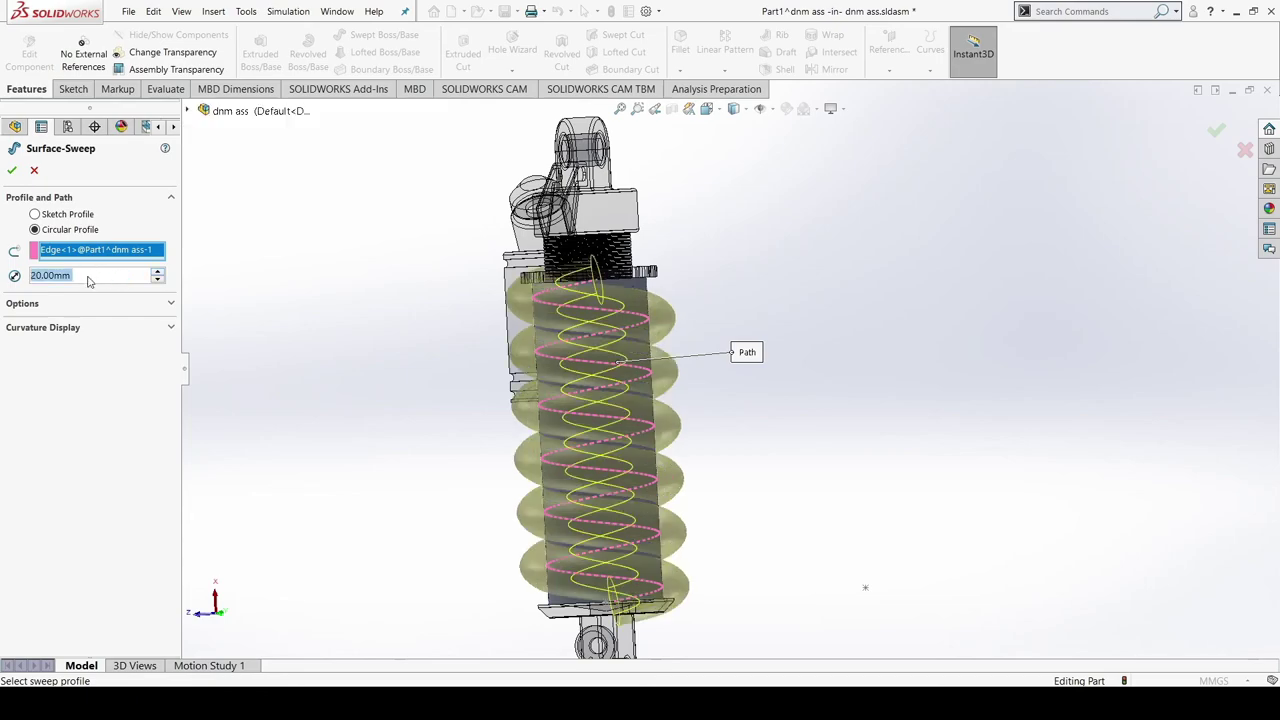
pyautogui.write('6')
pyautogui.click(106, 402)
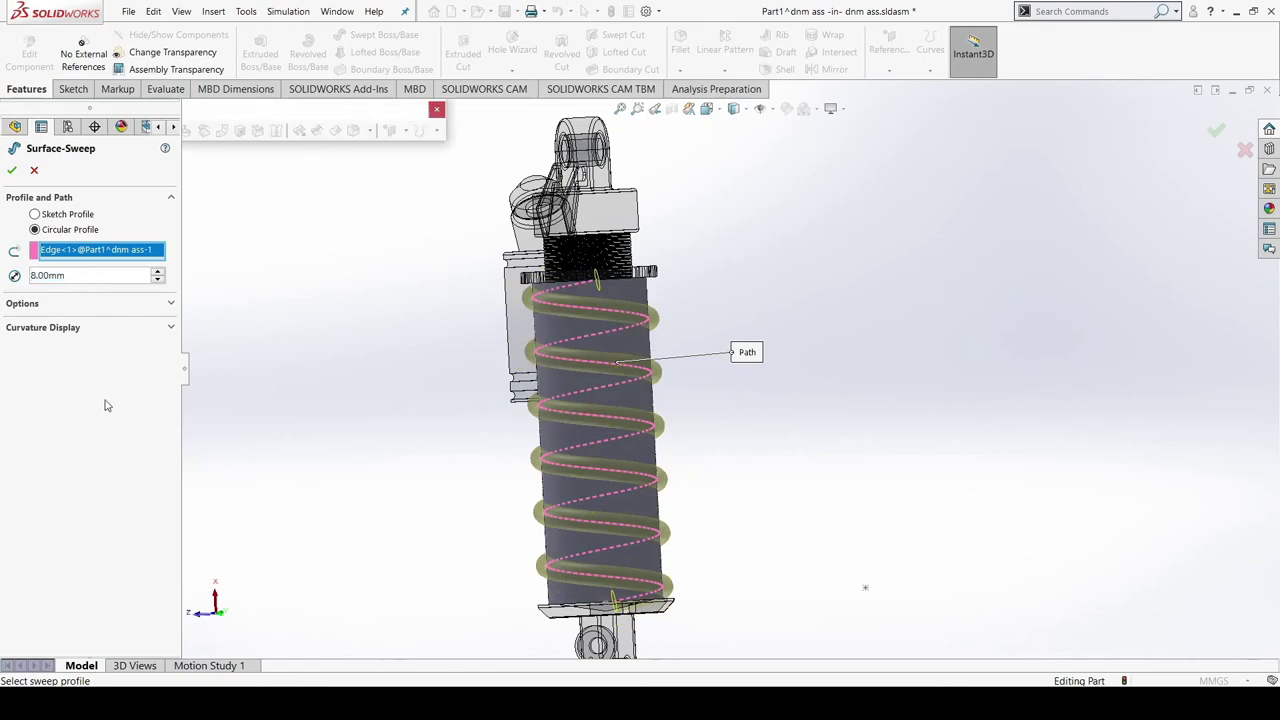
pyautogui.moveTo(311, 343); pyautogui.dragTo(343, 343, button='middle')
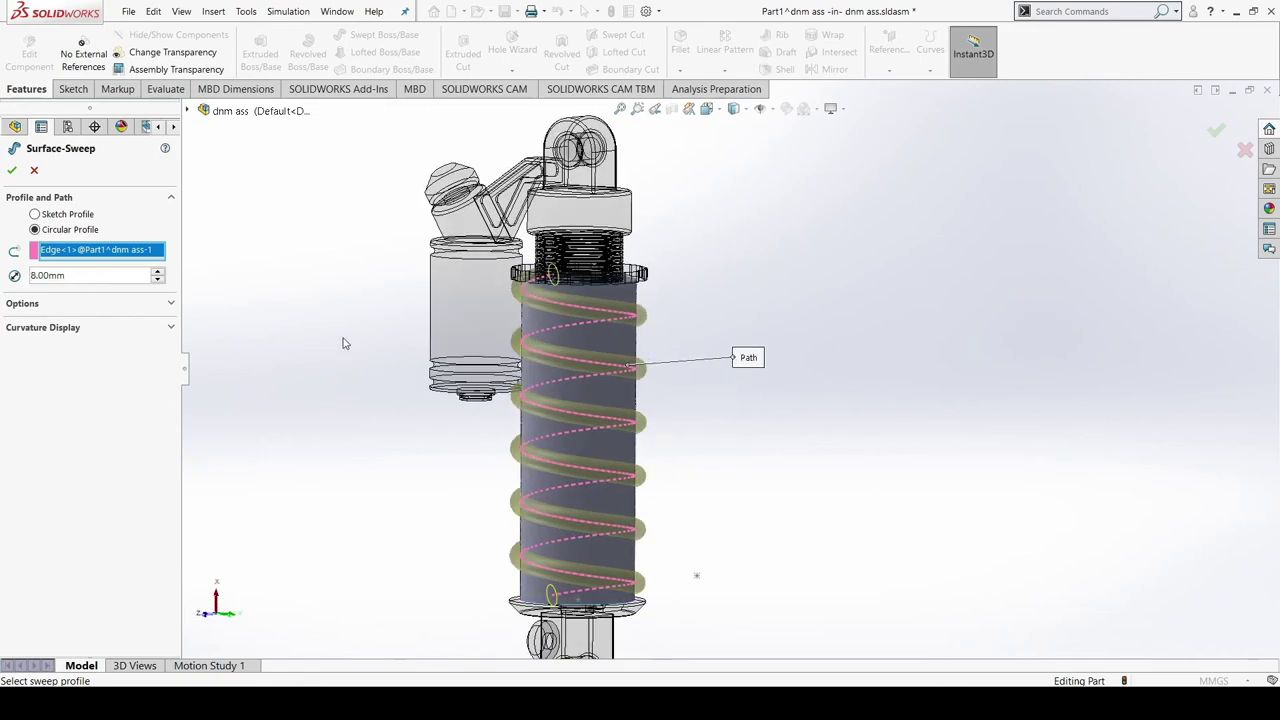
pyautogui.click(12, 170)
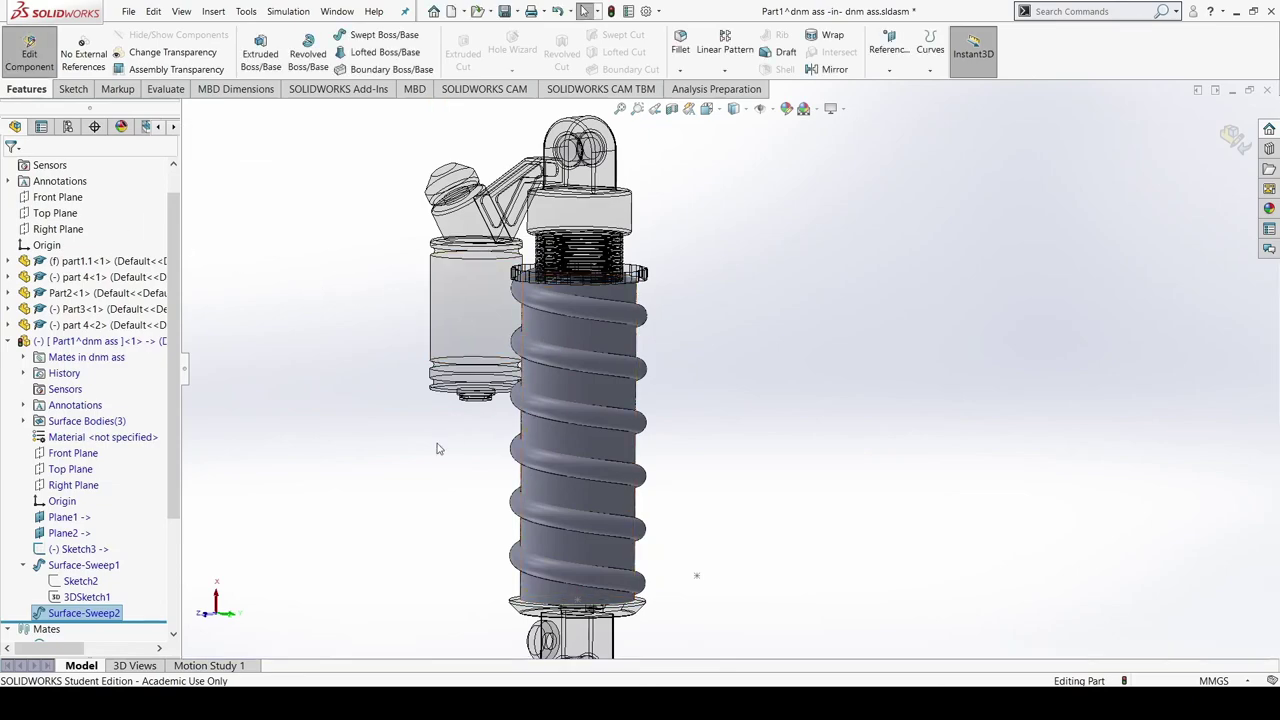
pyautogui.click(91, 566)
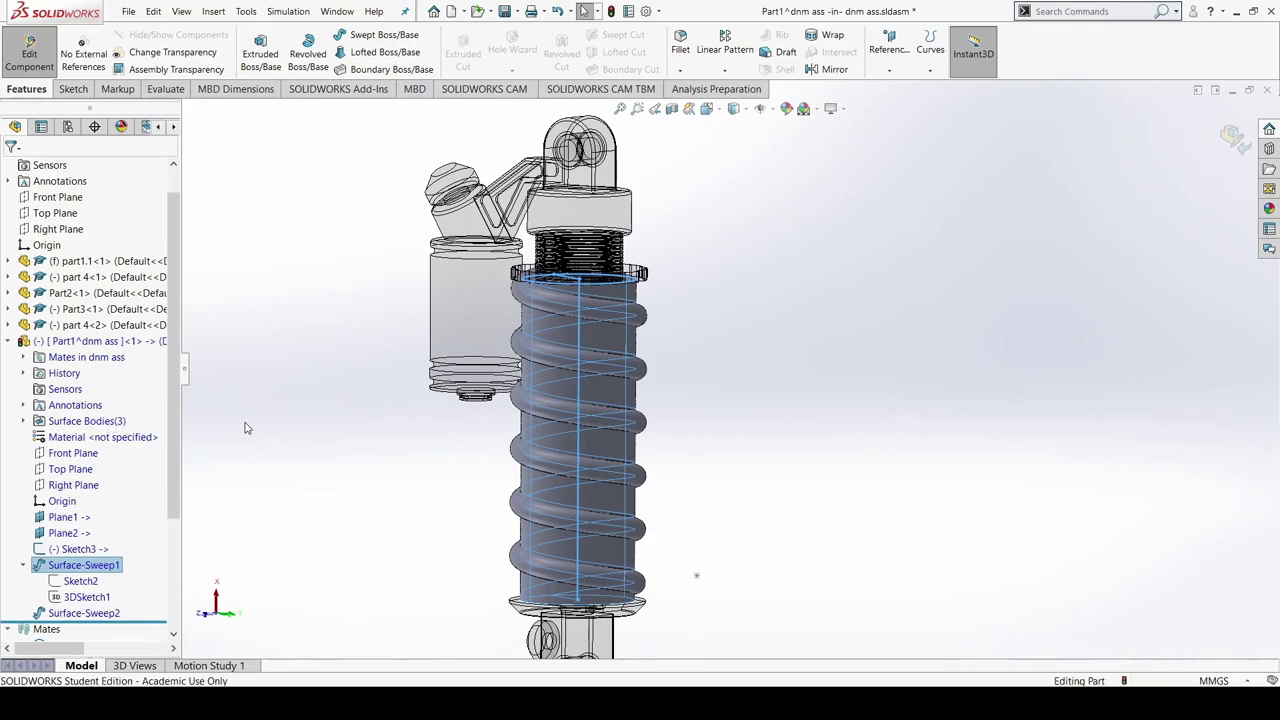
pyautogui.moveTo(308, 423); pyautogui.dragTo(395, 458, button='middle')
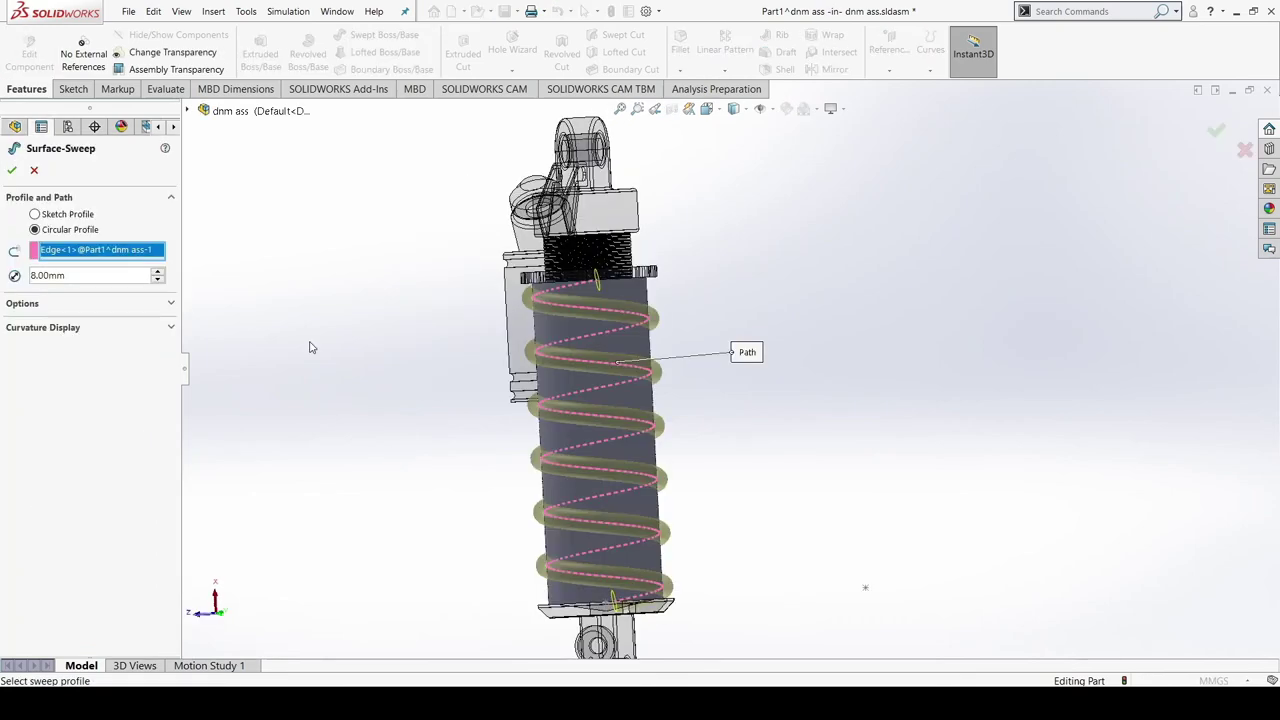
pyautogui.moveTo(310, 347)
pyautogui.mouseDown(button='middle')
pyautogui.moveTo(314, 391)
pyautogui.moveTo(303, 363)
pyautogui.moveTo(370, 350)
pyautogui.mouseUp(button='middle')
pyautogui.click(12, 170)
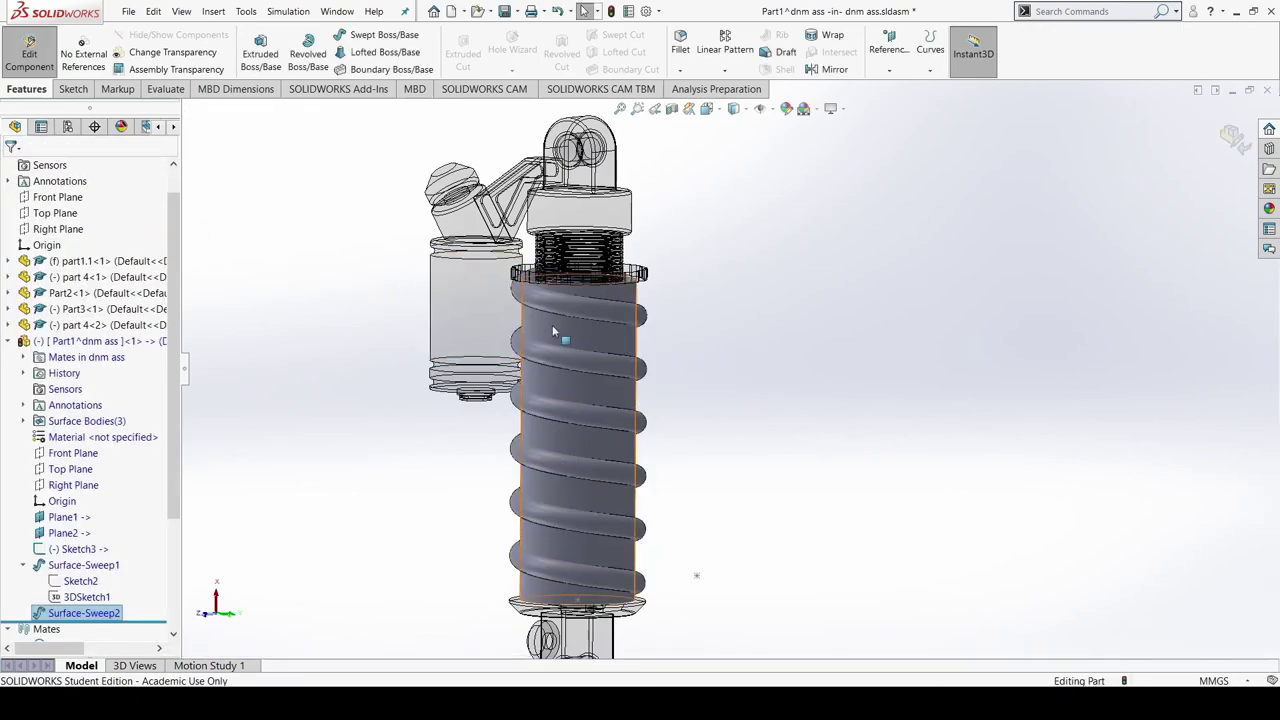
# Hide the cylindrical Surface-Sweep1 body inside the coil and check the spring from several angles
pyautogui.click(90, 566)
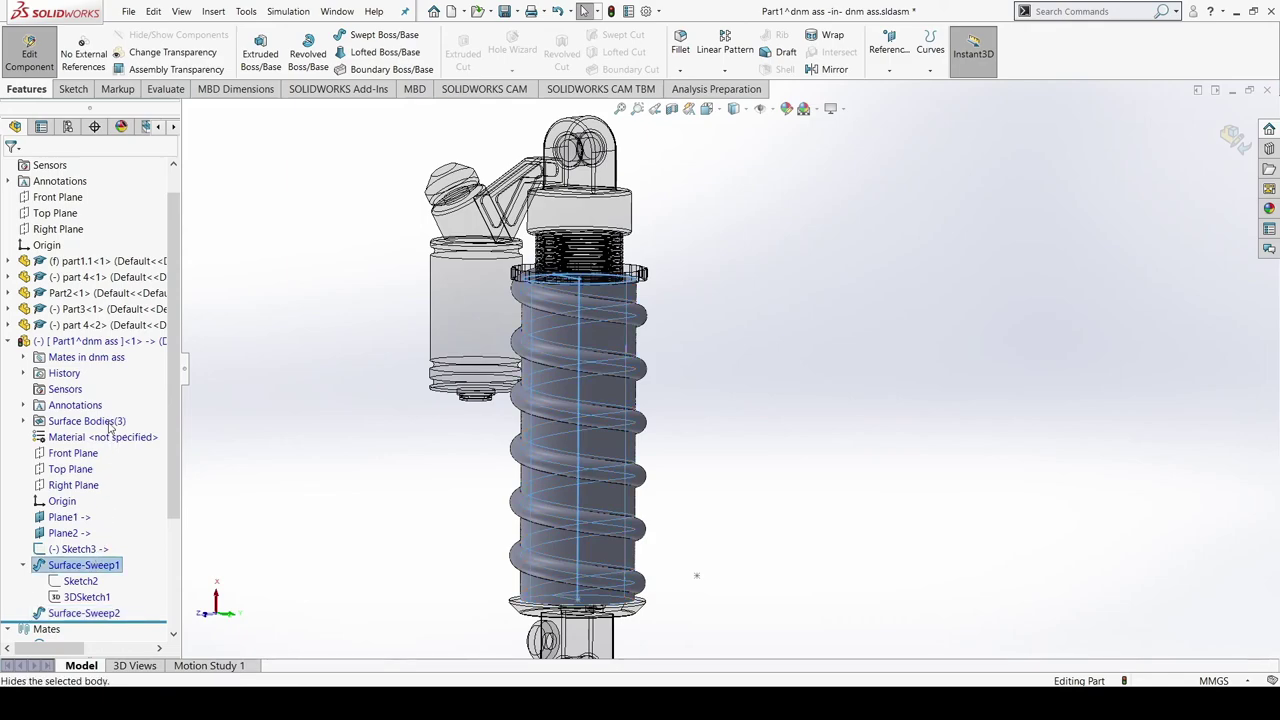
pyautogui.click(291, 425)
pyautogui.moveTo(341, 424); pyautogui.dragTo(370, 421, button='middle')
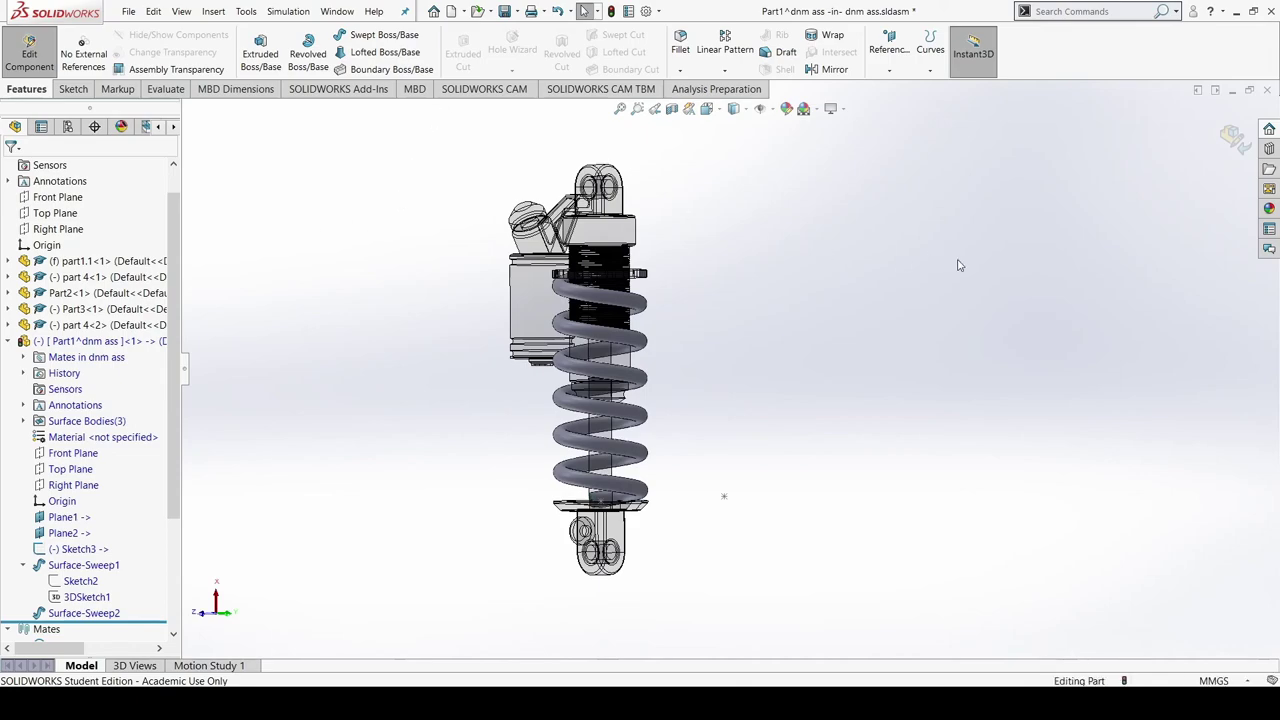
pyautogui.moveTo(958, 265); pyautogui.dragTo(840, 298, button='middle')
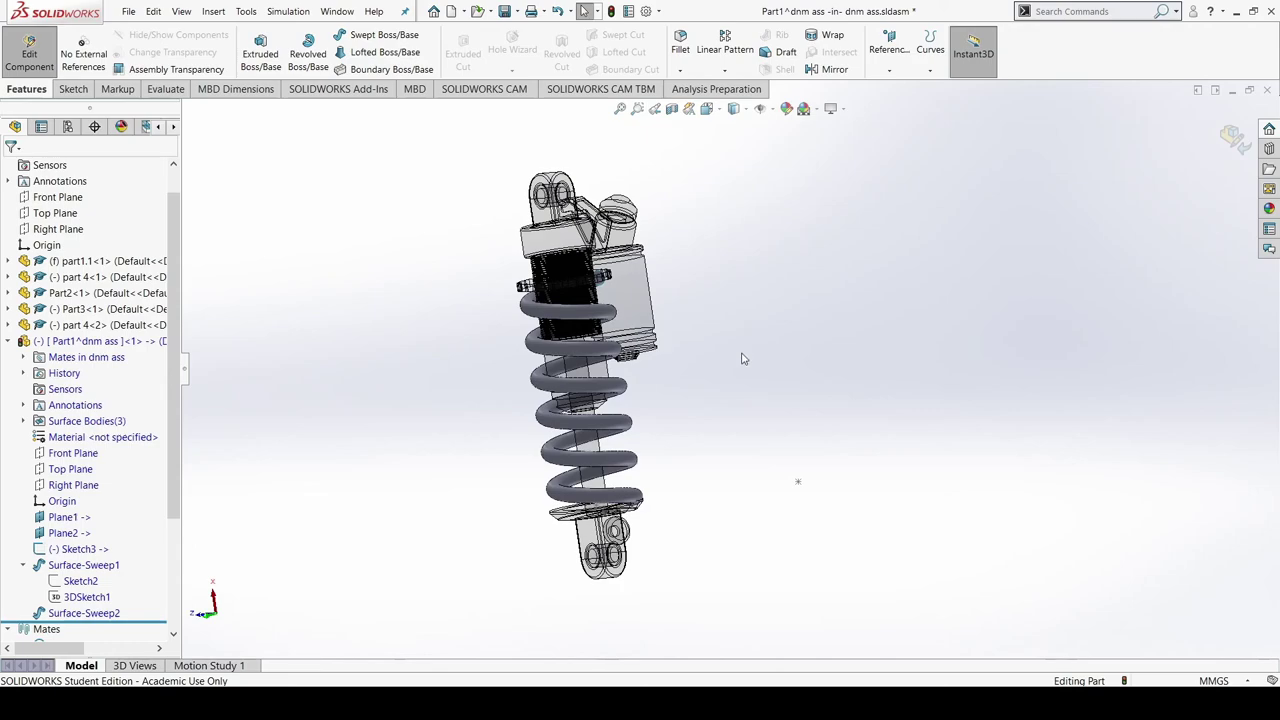
# Finish editing the in-context spring part and return to the dnm ass assembly
pyautogui.moveTo(734, 397); pyautogui.dragTo(801, 381, button='middle')
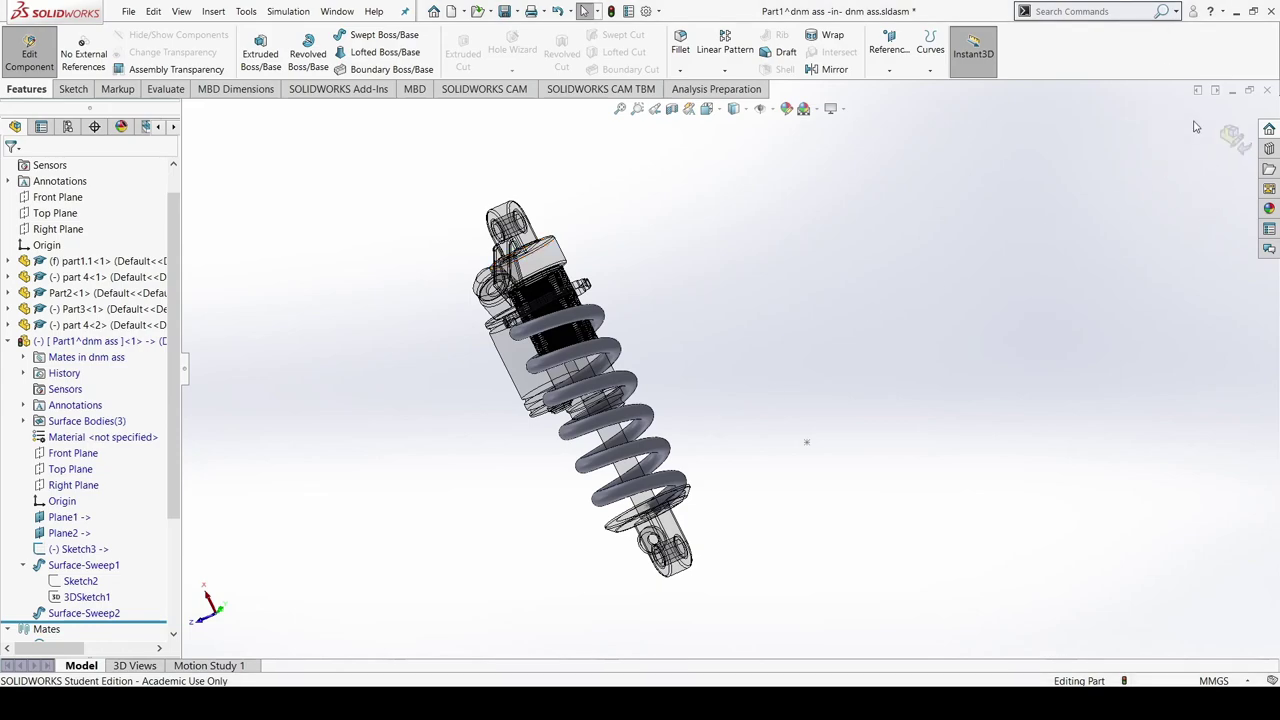
pyautogui.click(1238, 142)
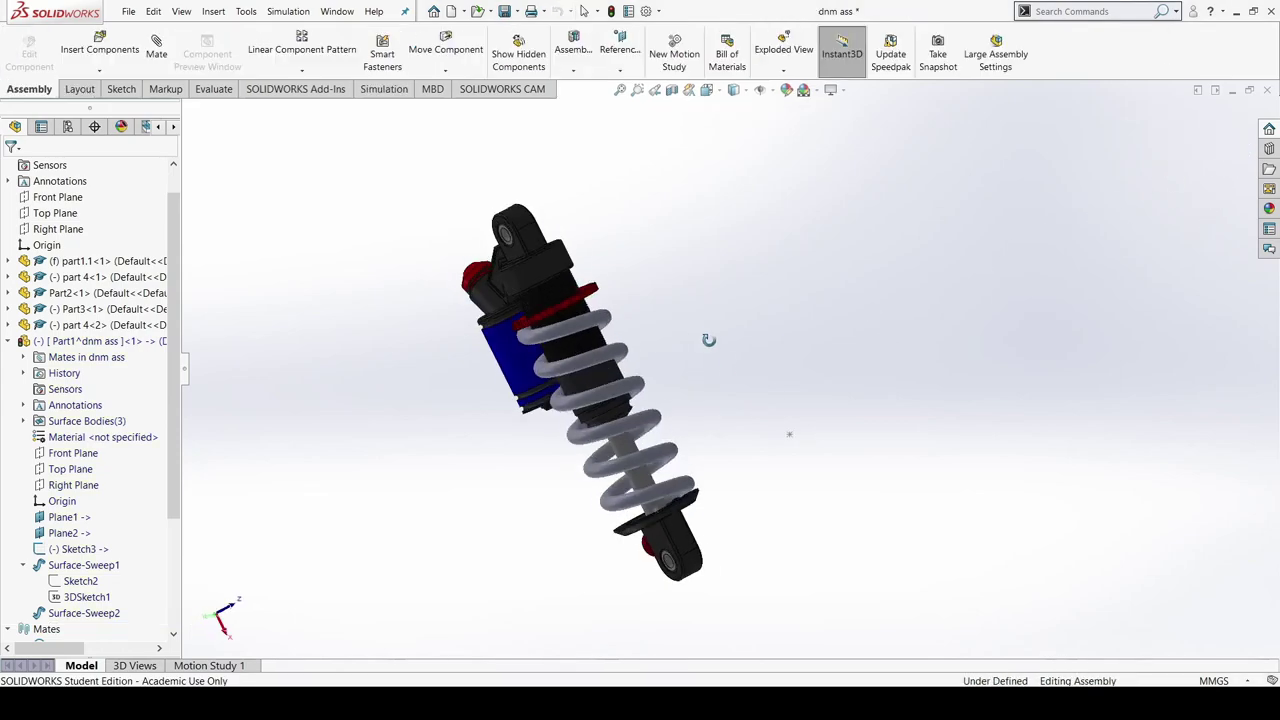
pyautogui.moveTo(708, 340); pyautogui.dragTo(645, 372, button='middle')
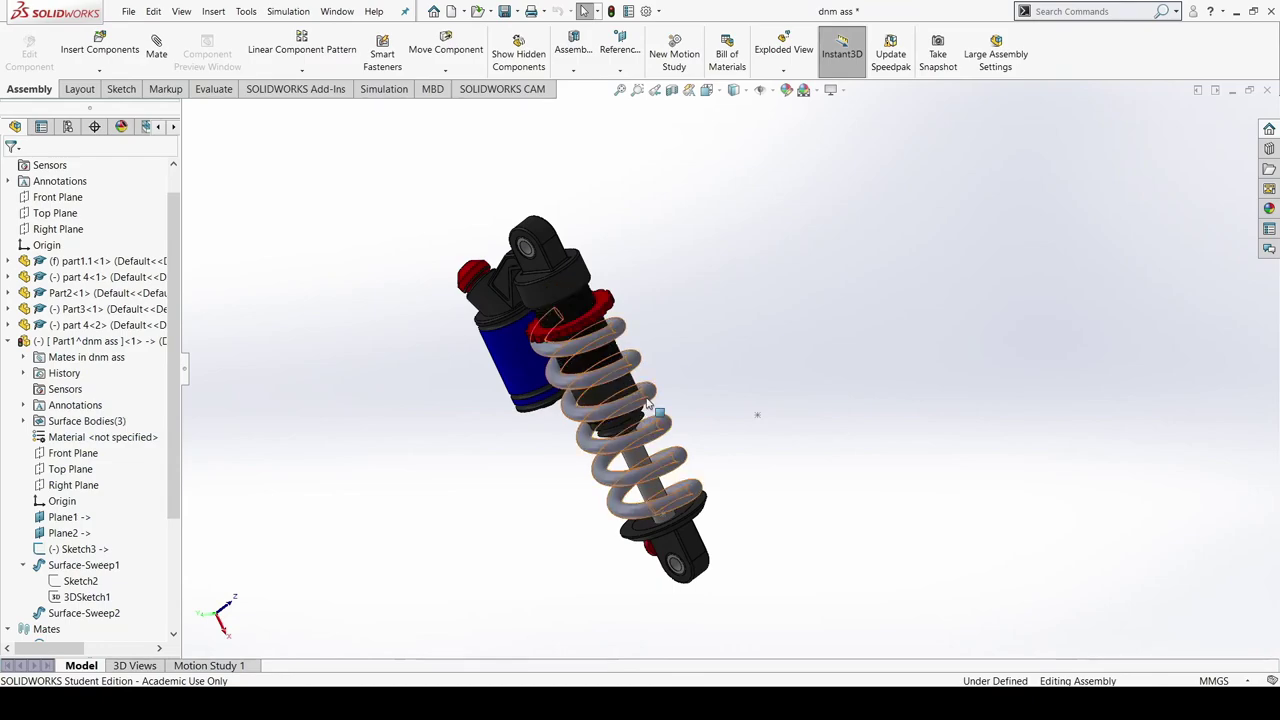
# Colour the coil spring's Surface-Sweep2 body dark blue at part document level
pyautogui.click(686, 459)
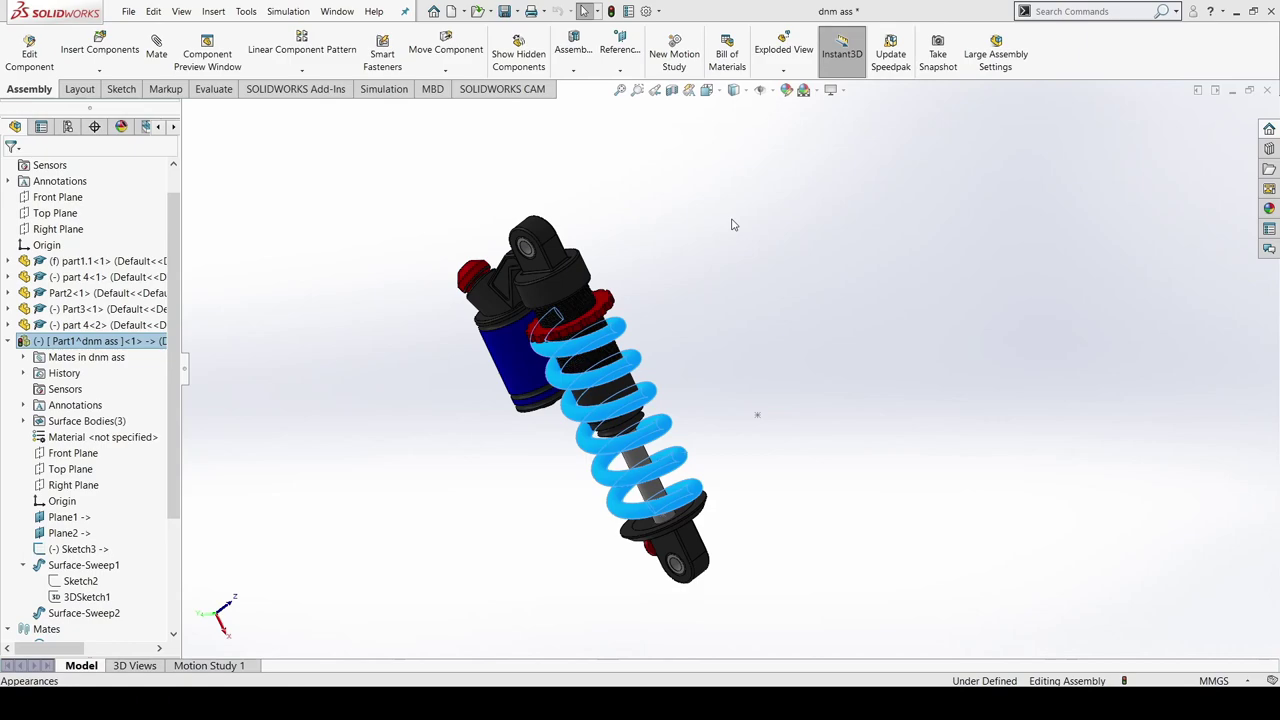
pyautogui.click(763, 286)
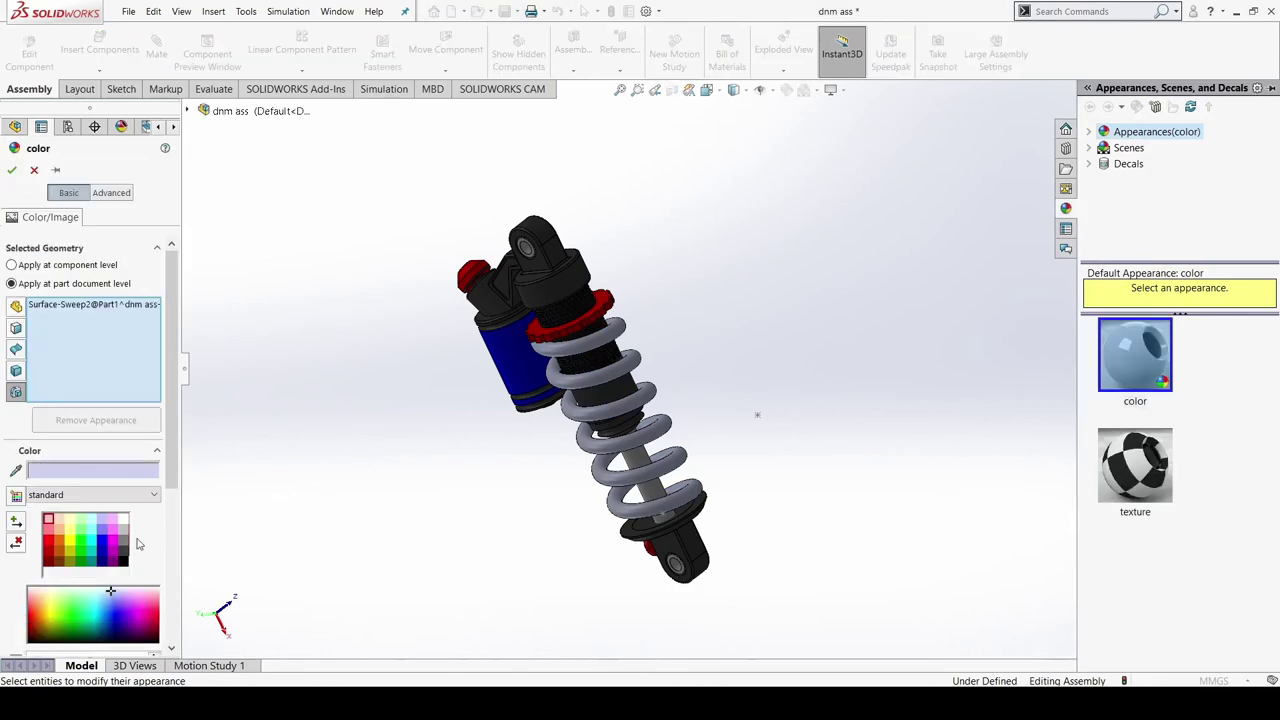
pyautogui.click(125, 541)
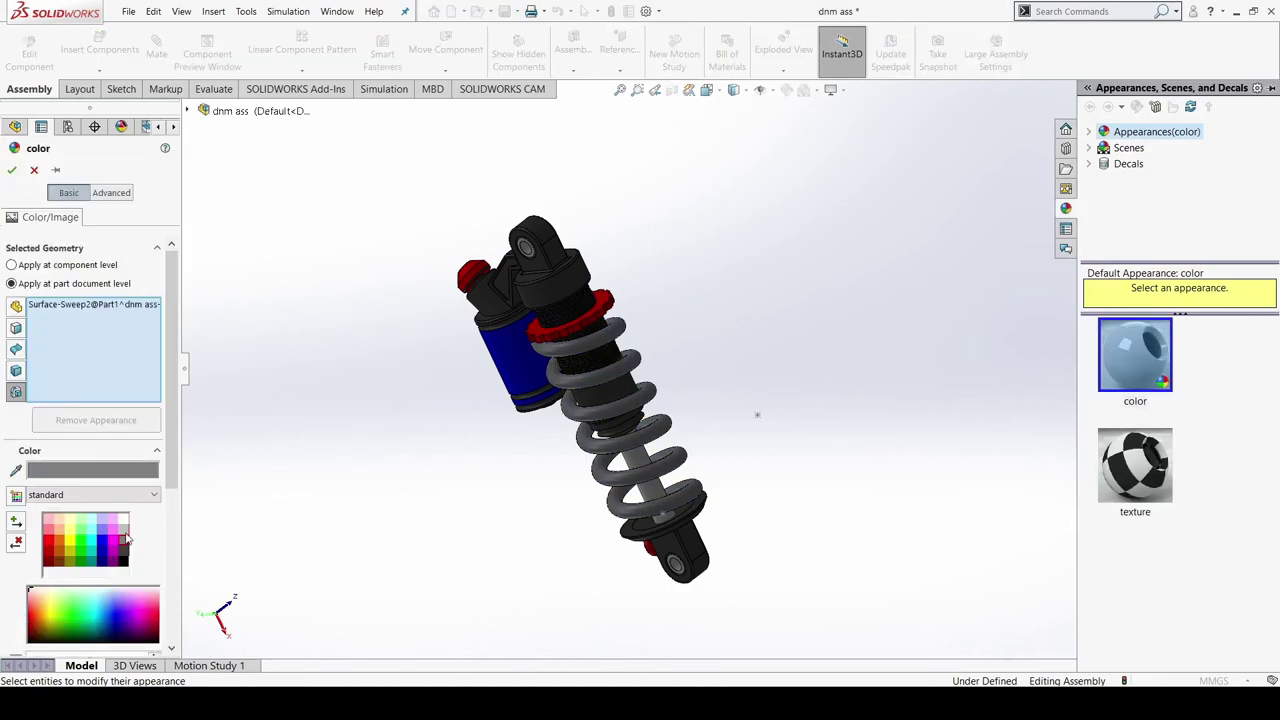
pyautogui.click(123, 529)
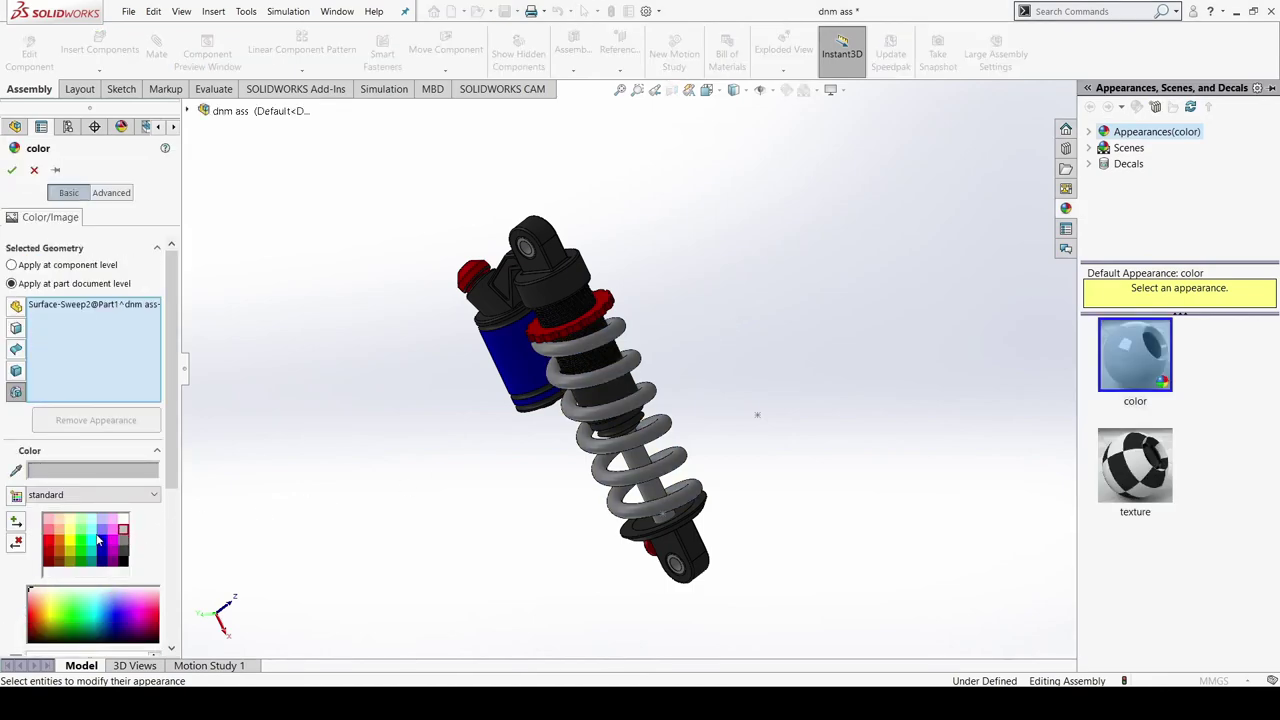
pyautogui.click(98, 538)
pyautogui.click(106, 541)
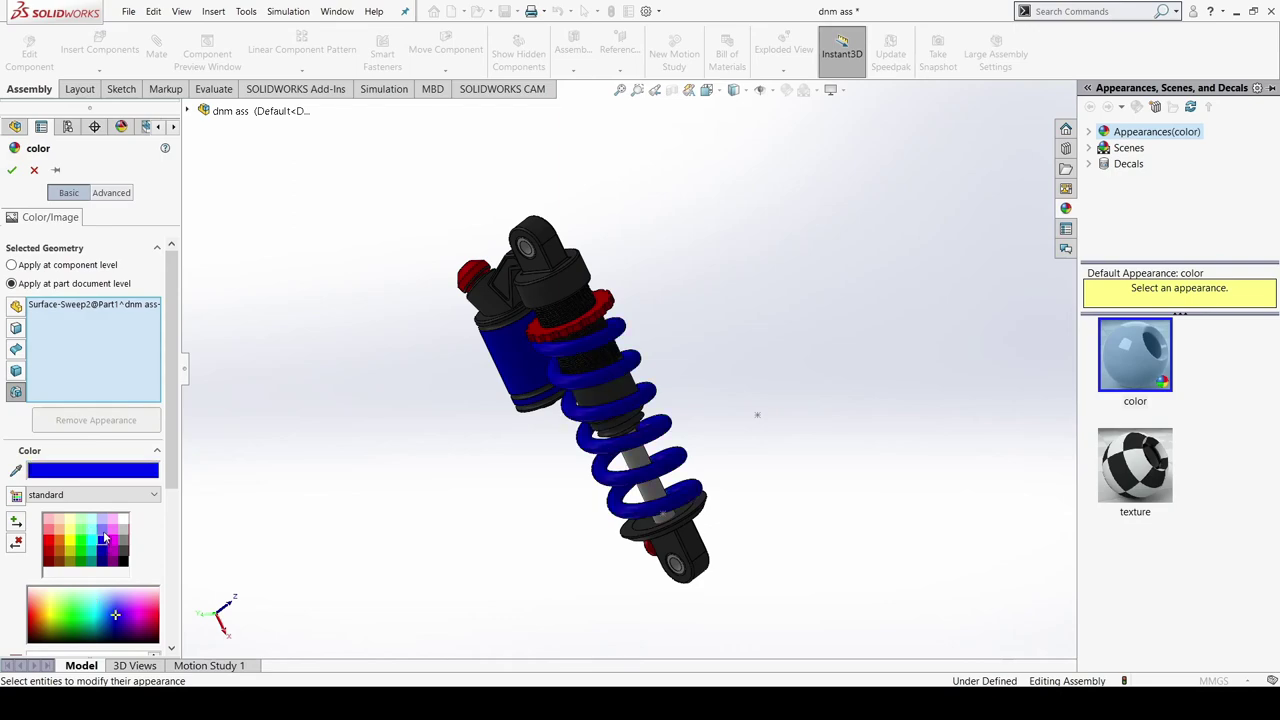
pyautogui.click(12, 170)
pyautogui.moveTo(530, 480); pyautogui.dragTo(783, 513, button='middle')
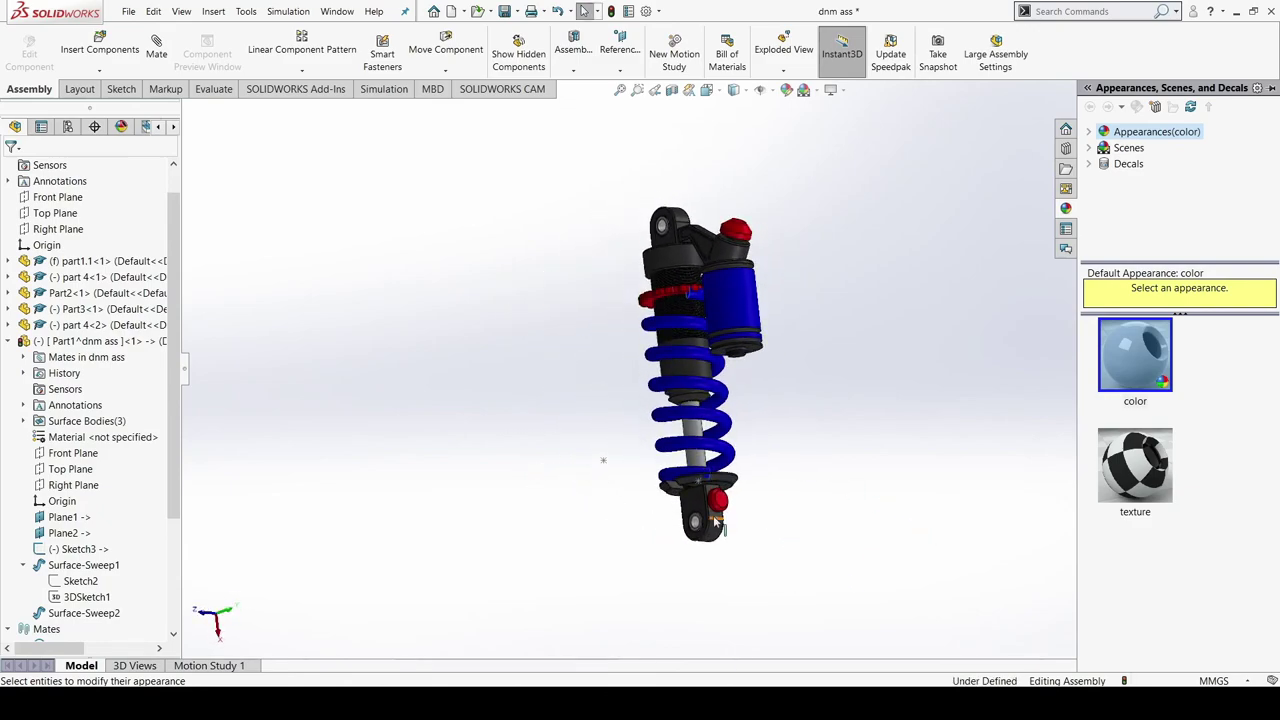
# In a straight-on view, slide Part2 up the shaft and rebuild, then pull it back down and rebuild to test the spring
pyautogui.moveTo(700, 512); pyautogui.dragTo(700, 580)
pyautogui.click(805, 425)
pyautogui.moveTo(806, 425); pyautogui.dragTo(815, 471, button='middle')
pyautogui.hotkey('ctrl', 'space')
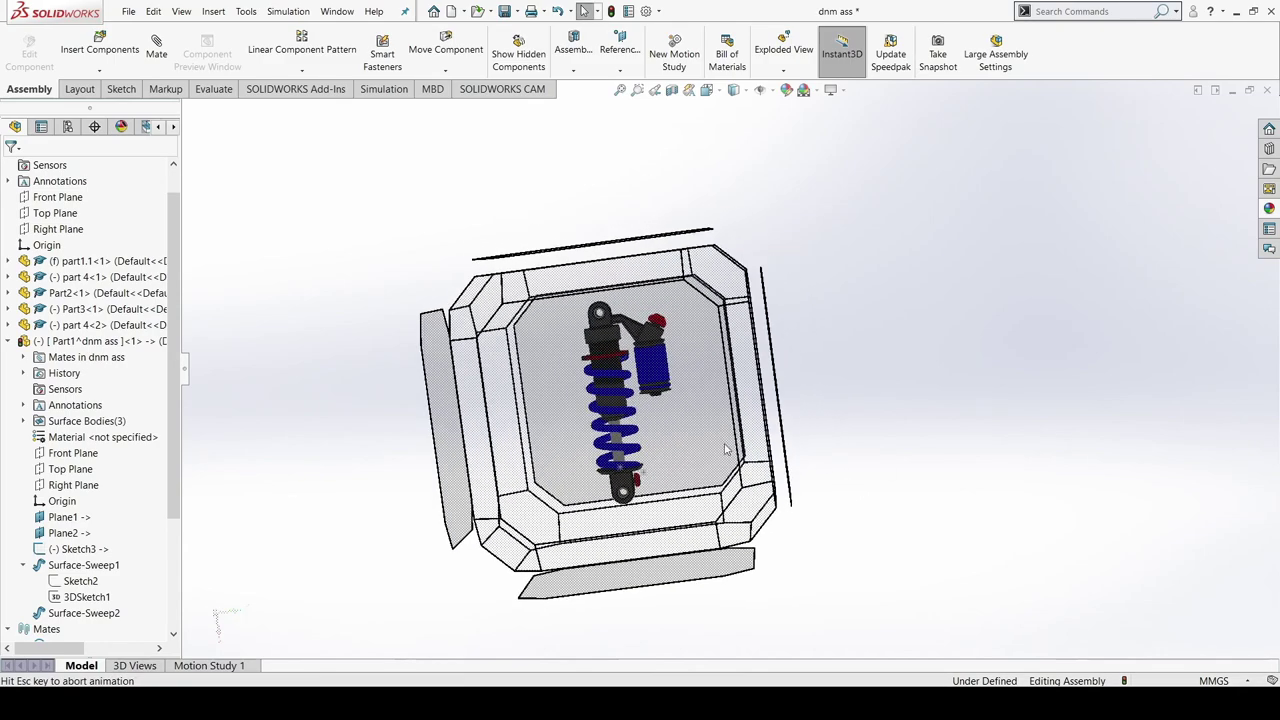
pyautogui.click(602, 423)
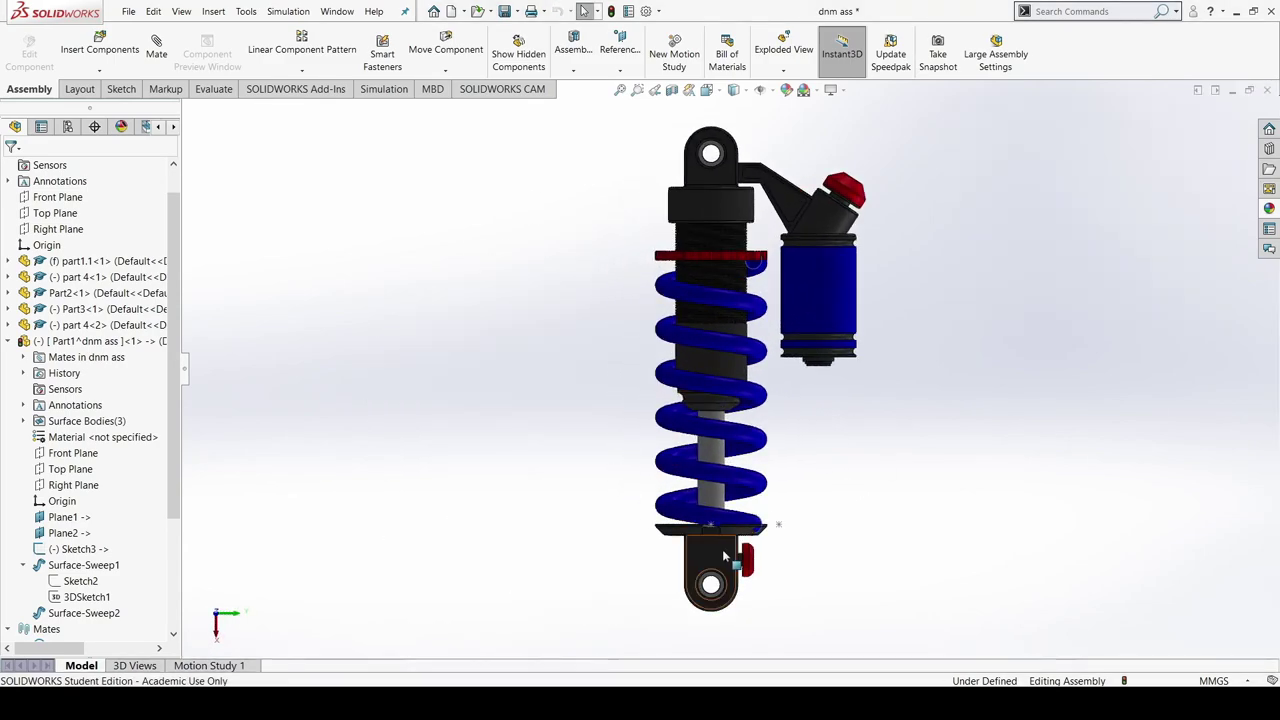
pyautogui.moveTo(748, 552); pyautogui.dragTo(748, 496)
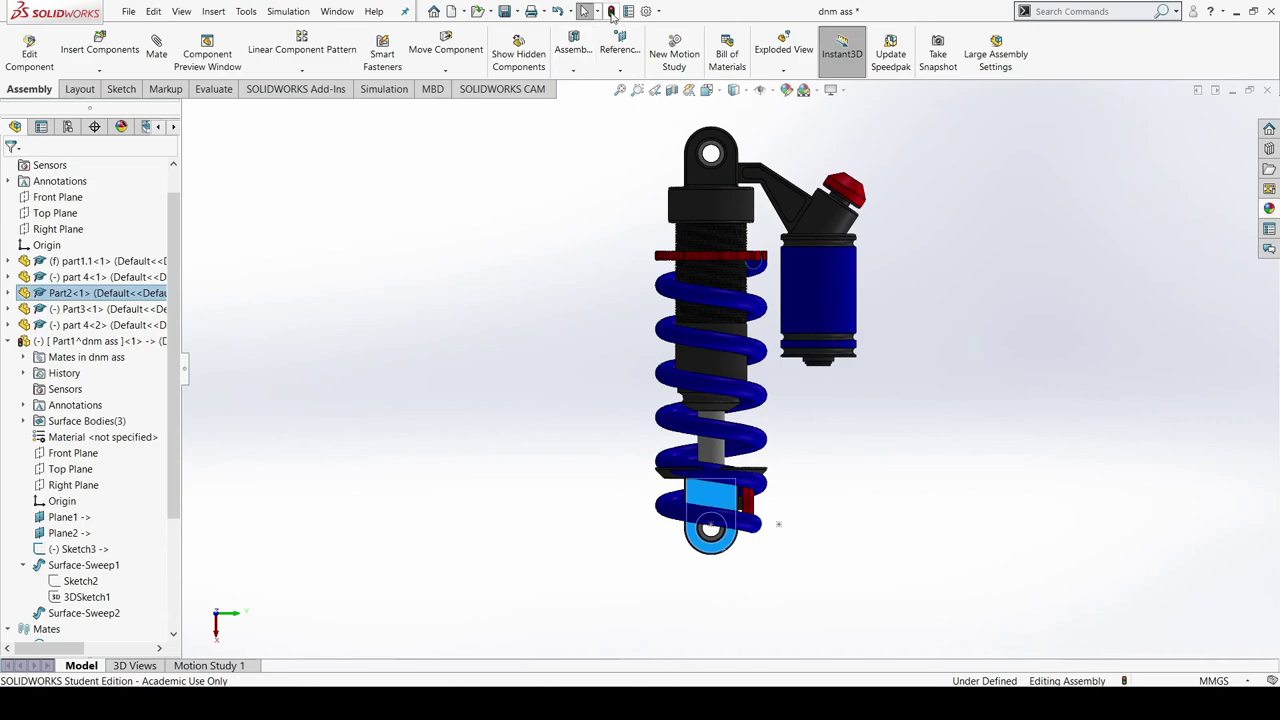
pyautogui.click(610, 11)
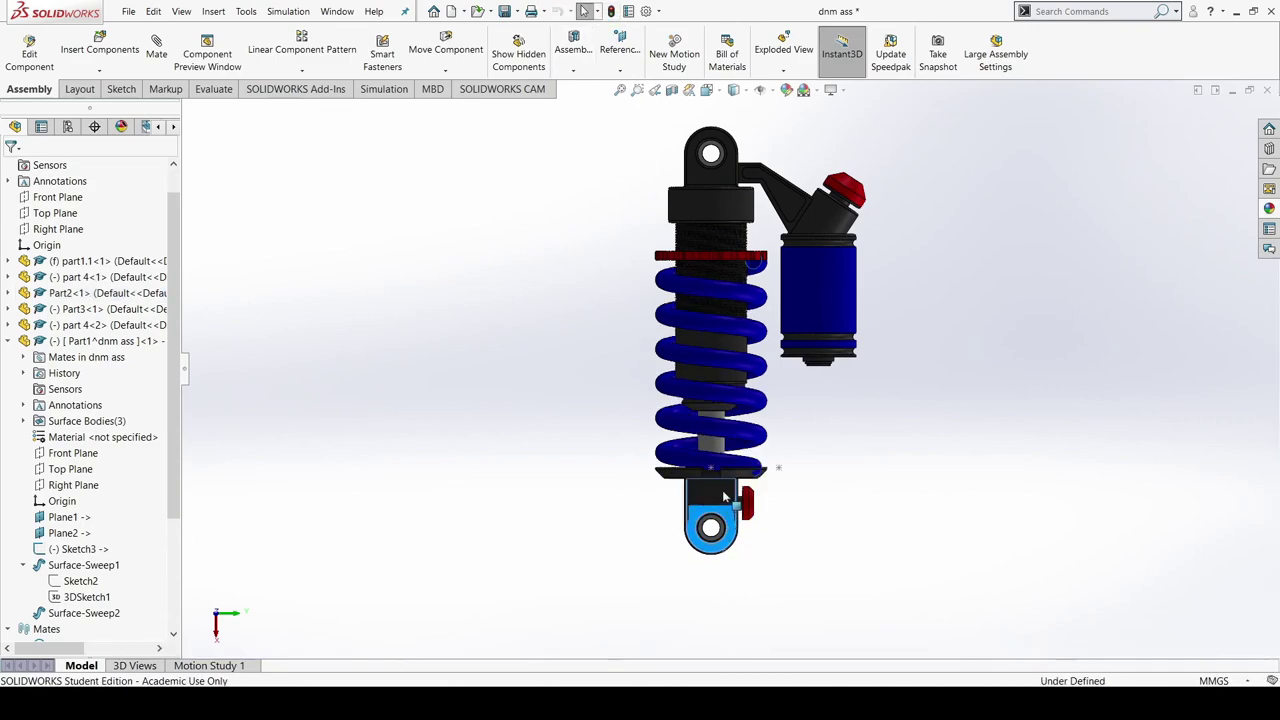
pyautogui.moveTo(723, 496); pyautogui.dragTo(732, 620)
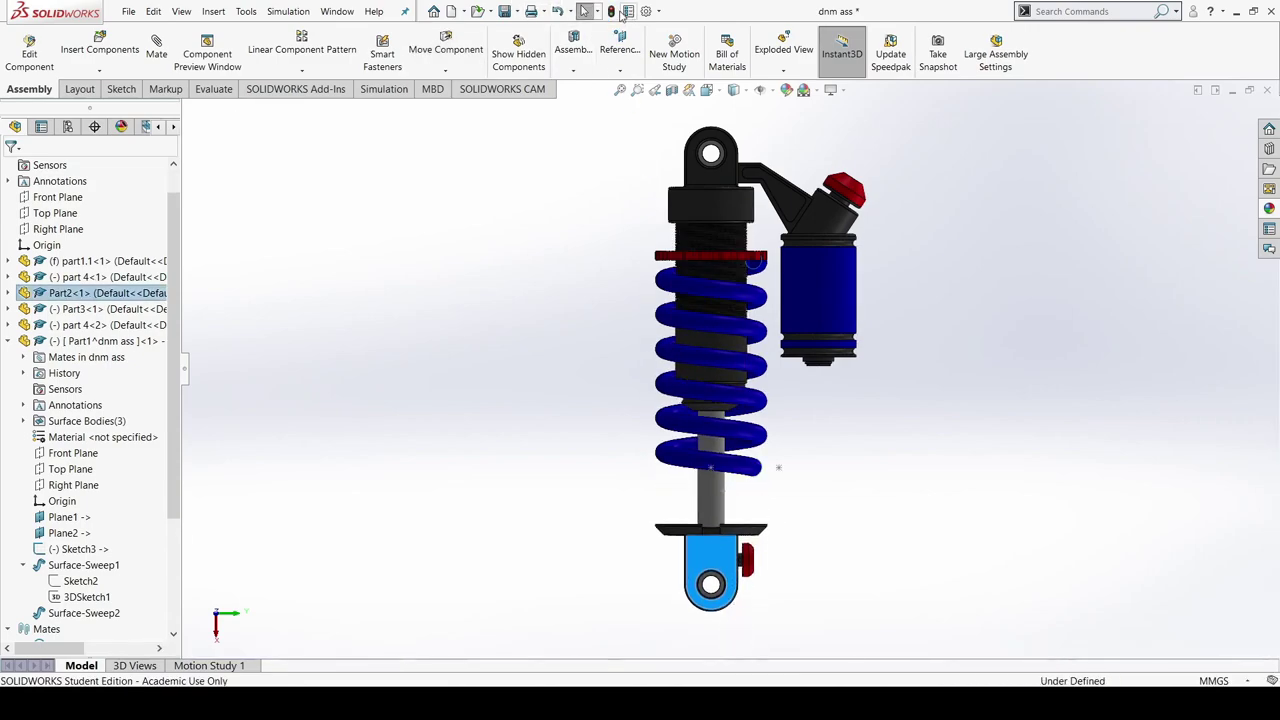
pyautogui.click(611, 11)
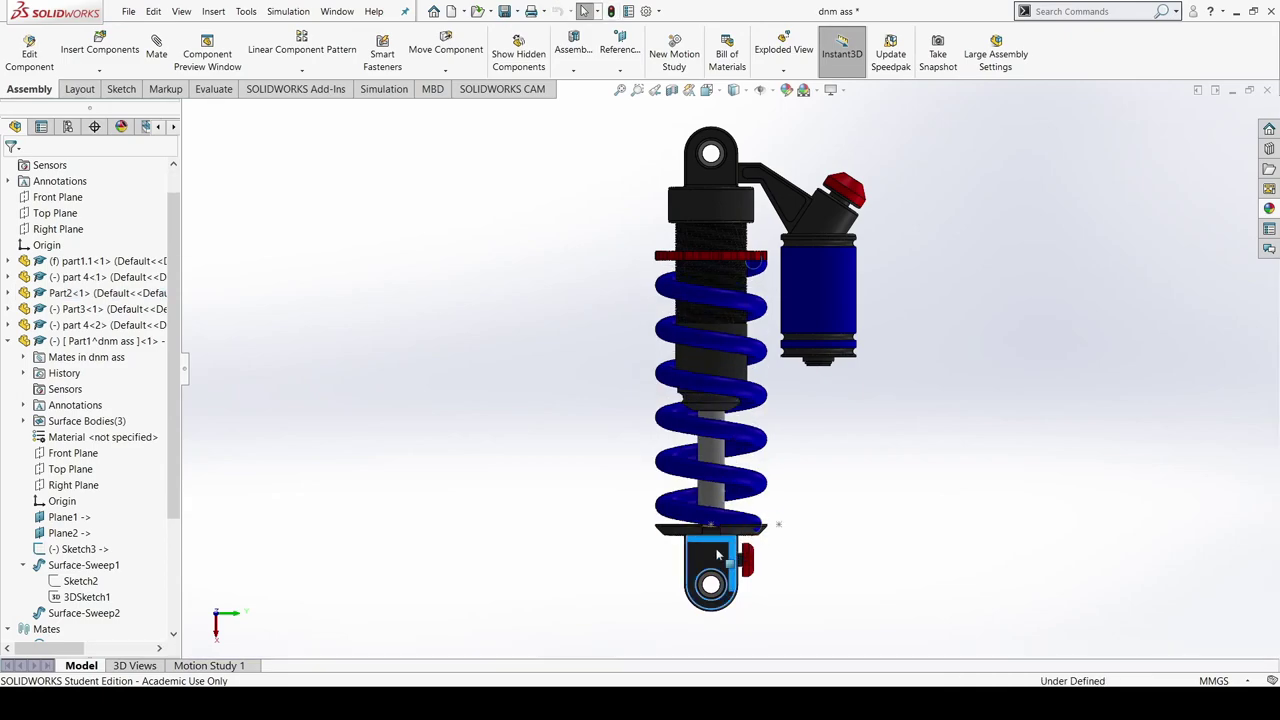
# Repeat the spring compression and extension test with Part2, rebuilding after each move, and inspect the assembly from several angles
pyautogui.moveTo(737, 548); pyautogui.dragTo(738, 490)
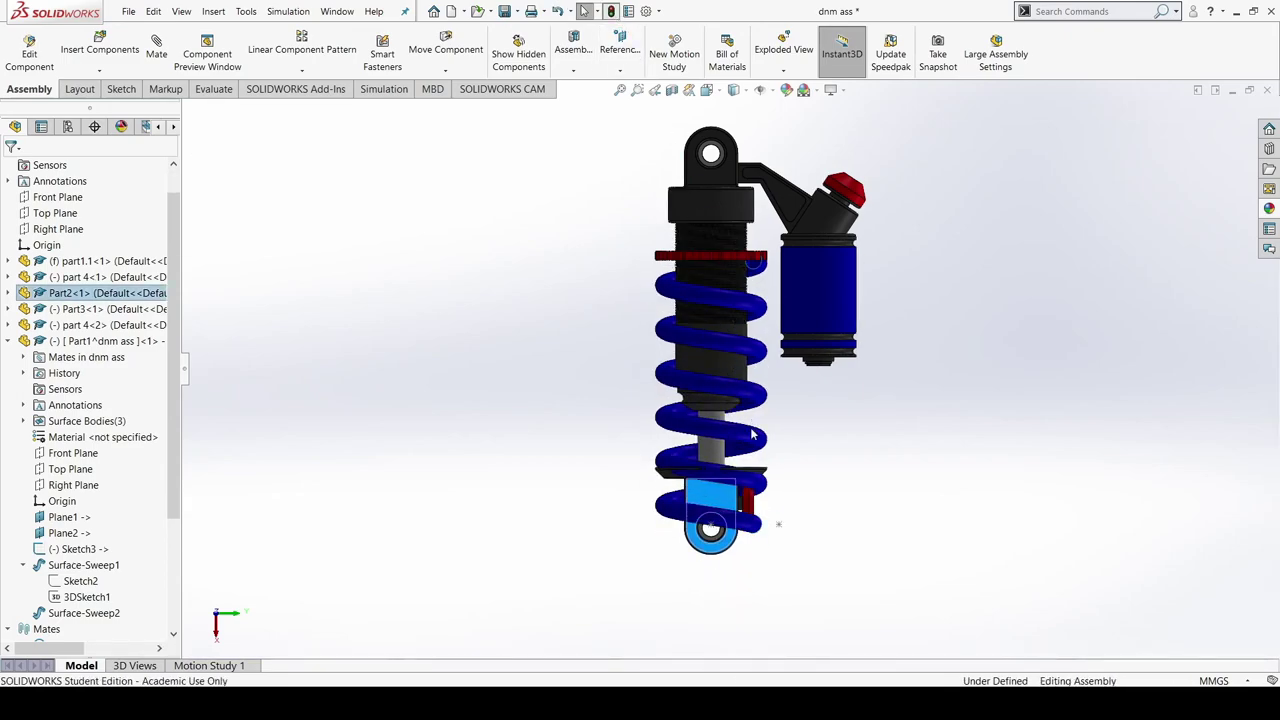
pyautogui.click(611, 11)
pyautogui.moveTo(726, 656); pyautogui.dragTo(726, 656)
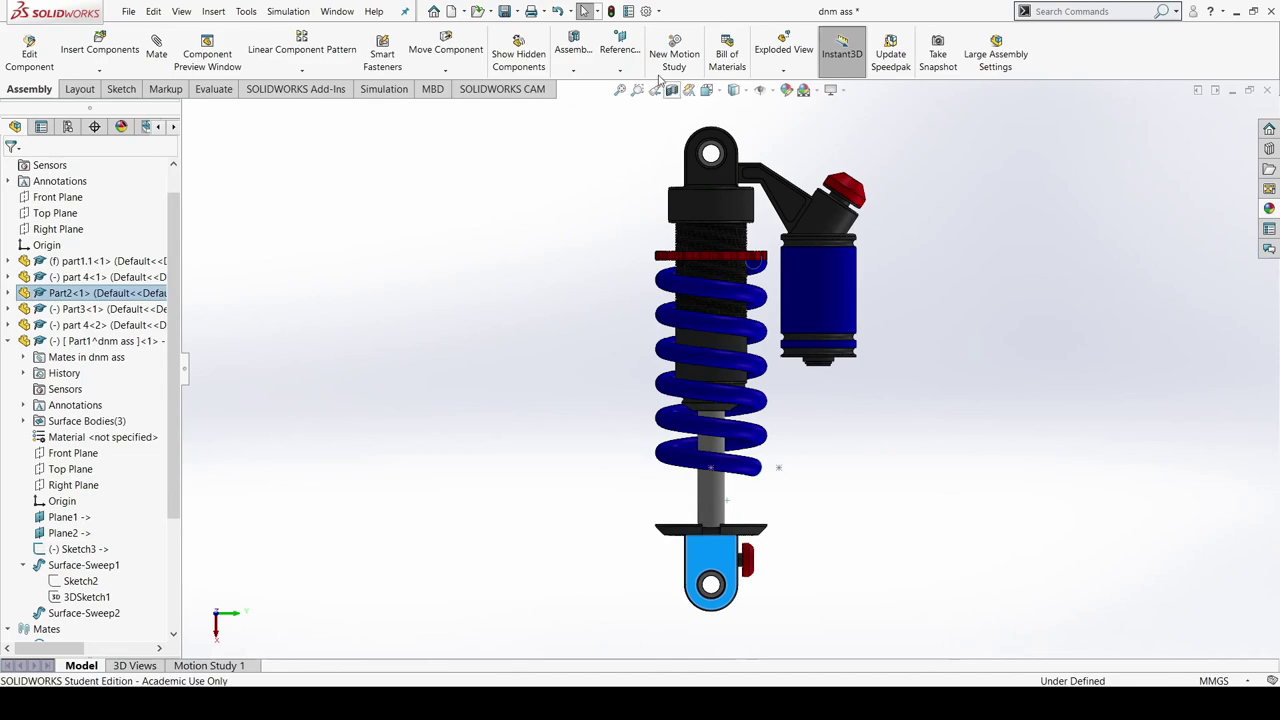
pyautogui.click(611, 11)
pyautogui.moveTo(852, 456); pyautogui.dragTo(872, 440, button='middle')
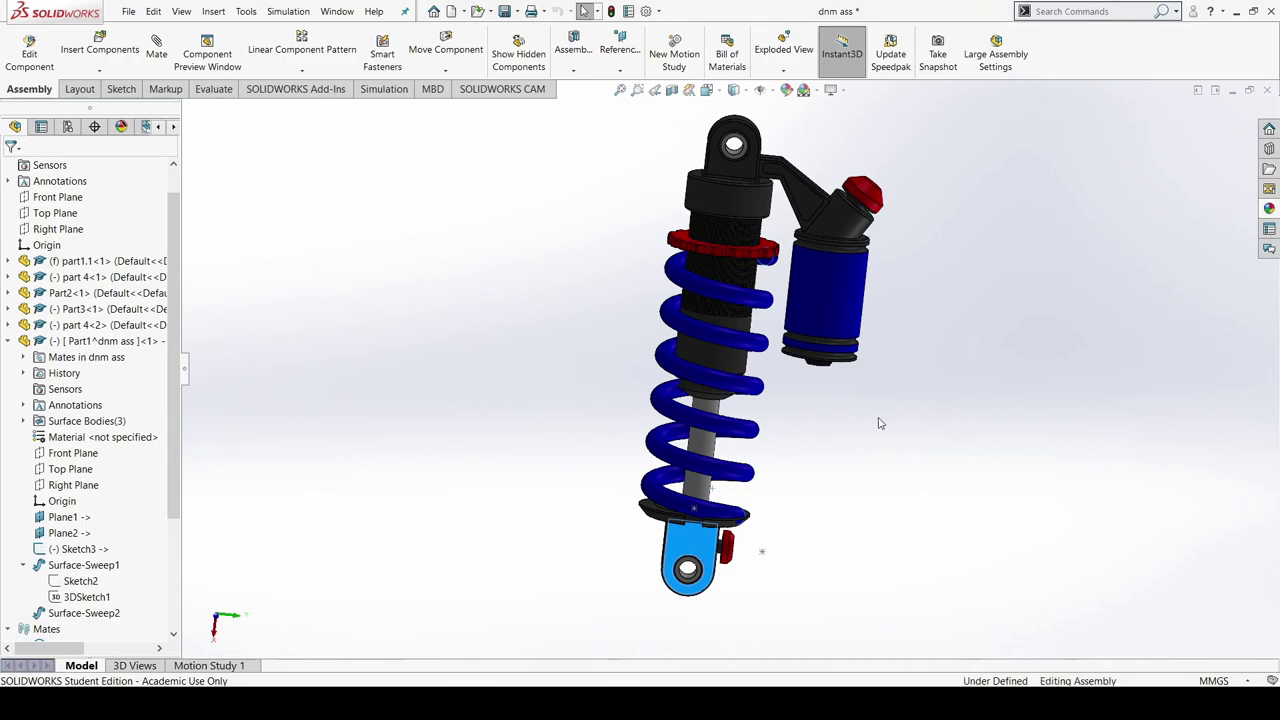
pyautogui.moveTo(818, 494); pyautogui.dragTo(702, 411, button='middle')
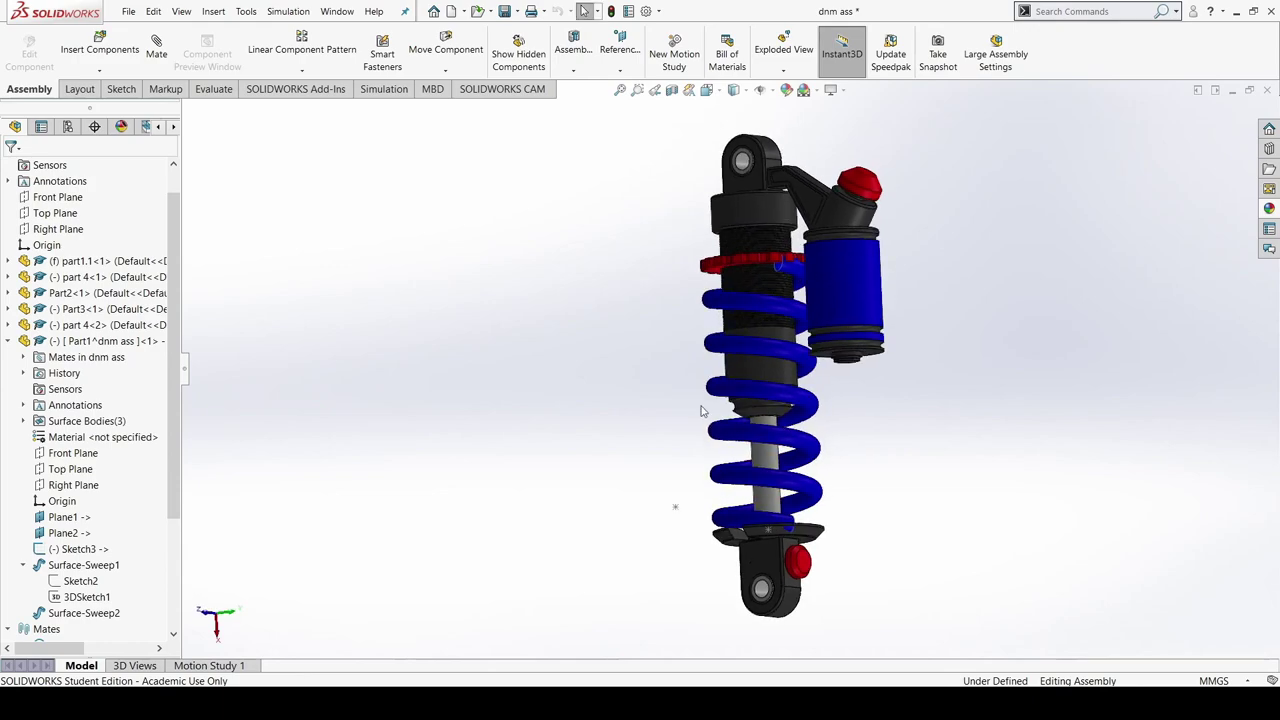
# Open Motion Study 1 and place its time bar at the 5-second mark
pyautogui.click(212, 665)
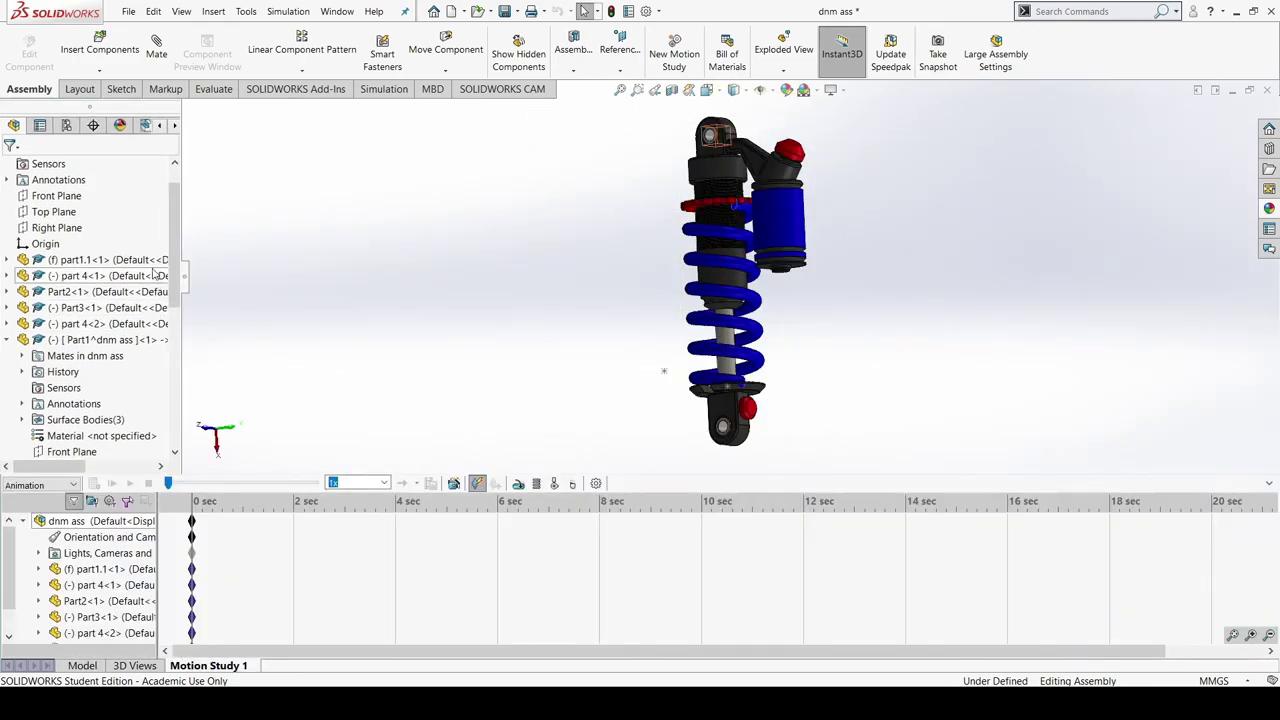
pyautogui.moveTo(614, 234); pyautogui.dragTo(640, 294, button='middle')
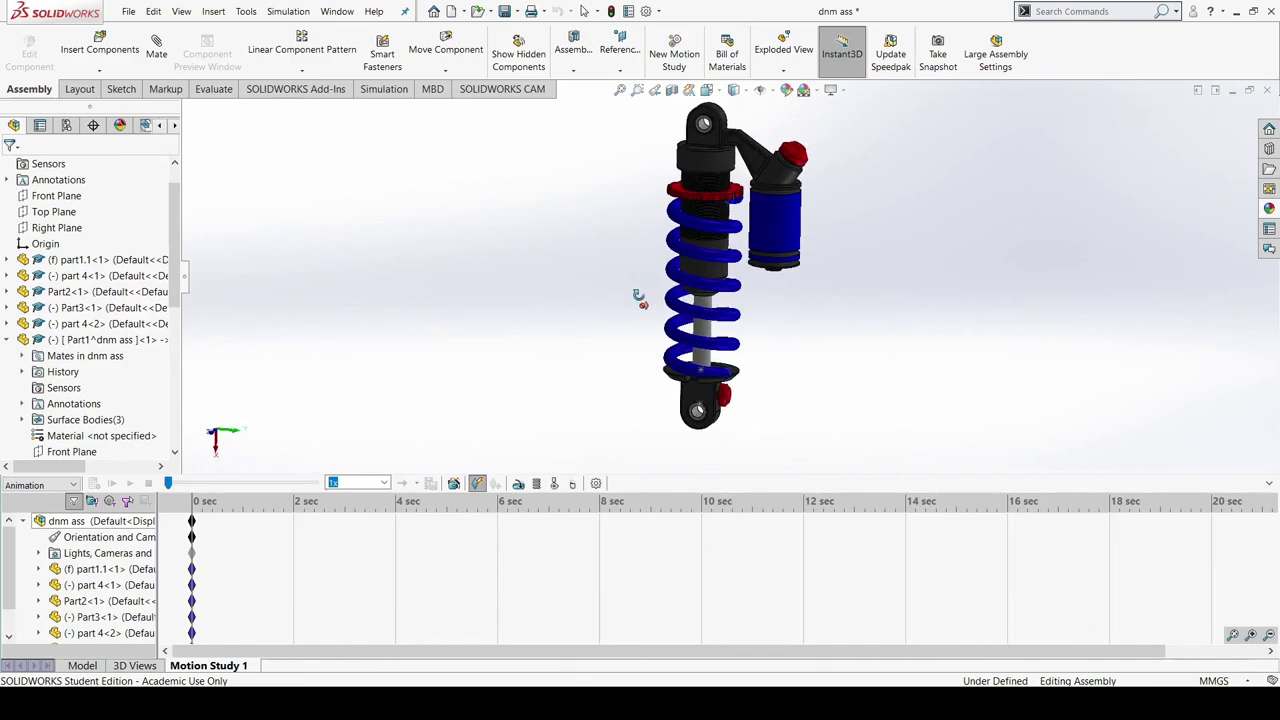
pyautogui.click(448, 510)
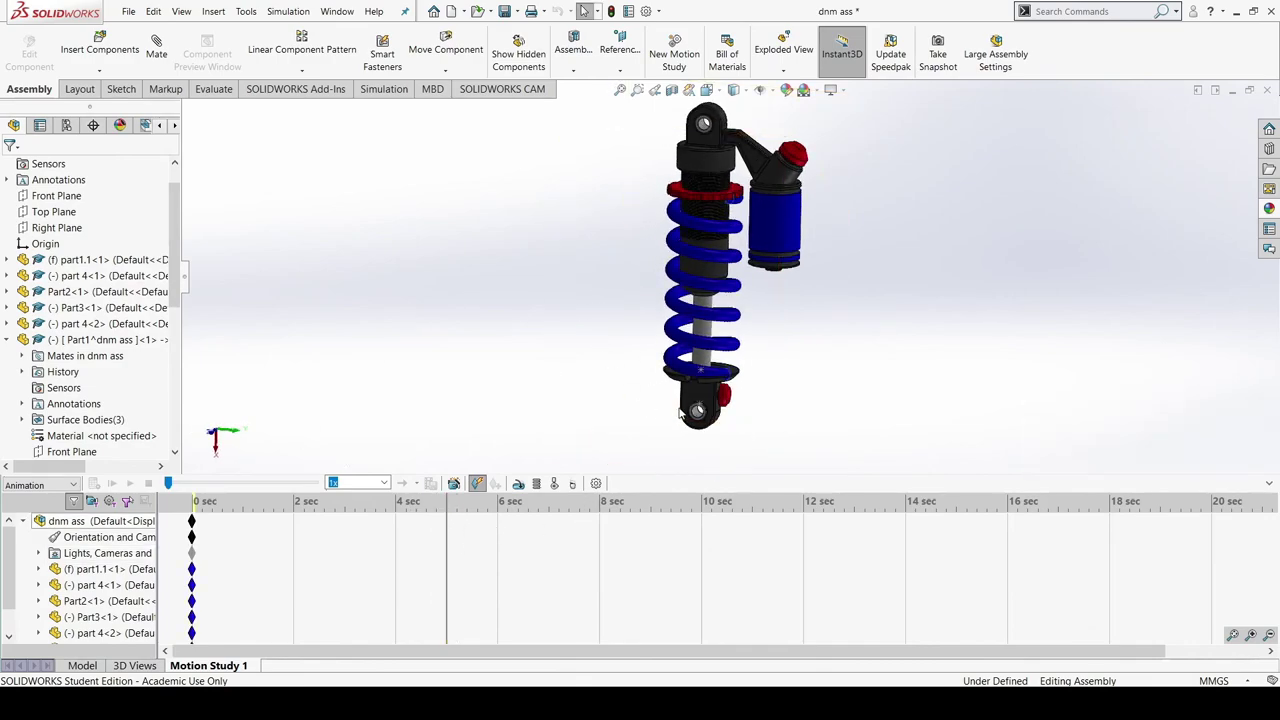
pyautogui.moveTo(546, 363); pyautogui.dragTo(531, 263, button='middle')
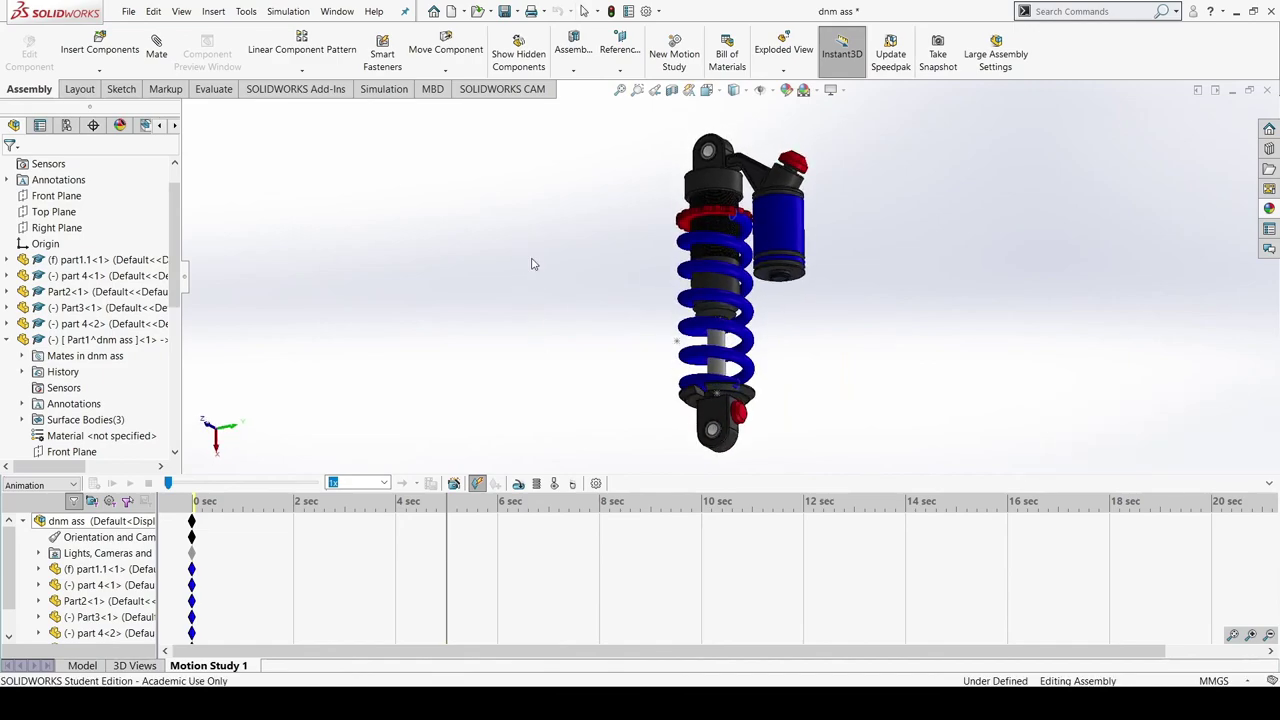
pyautogui.click(518, 485)
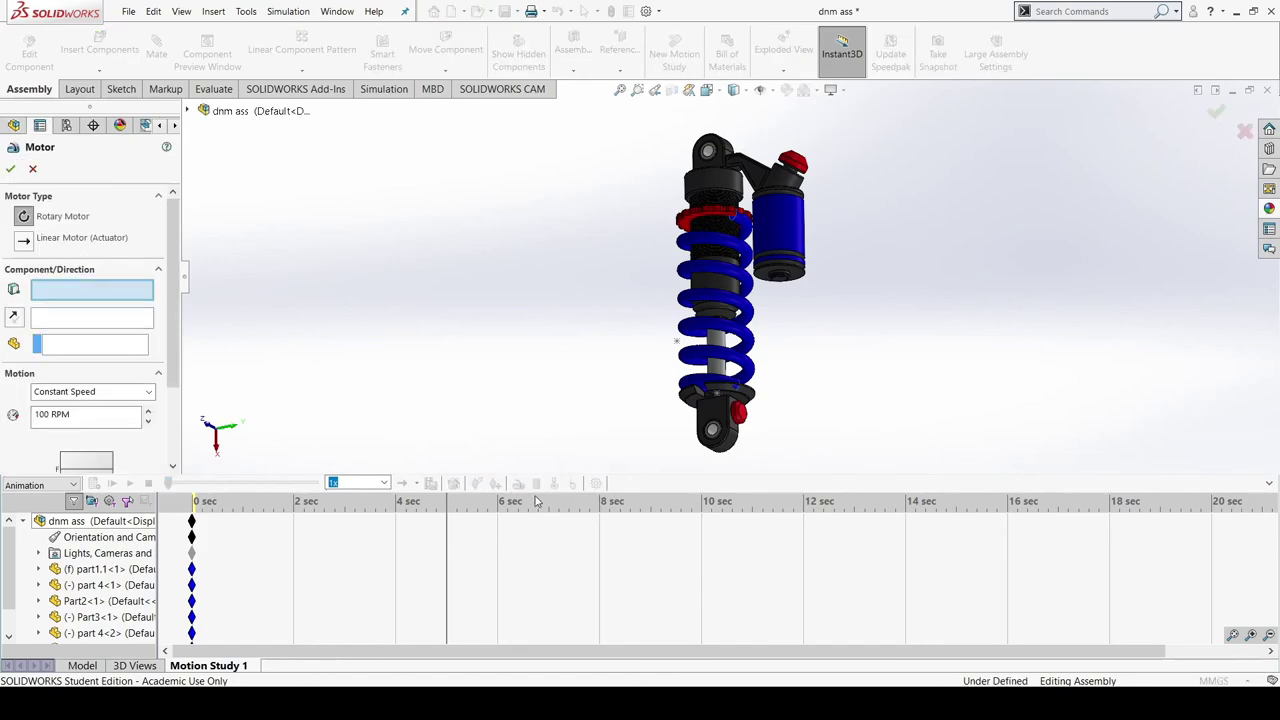
pyautogui.click(24, 242)
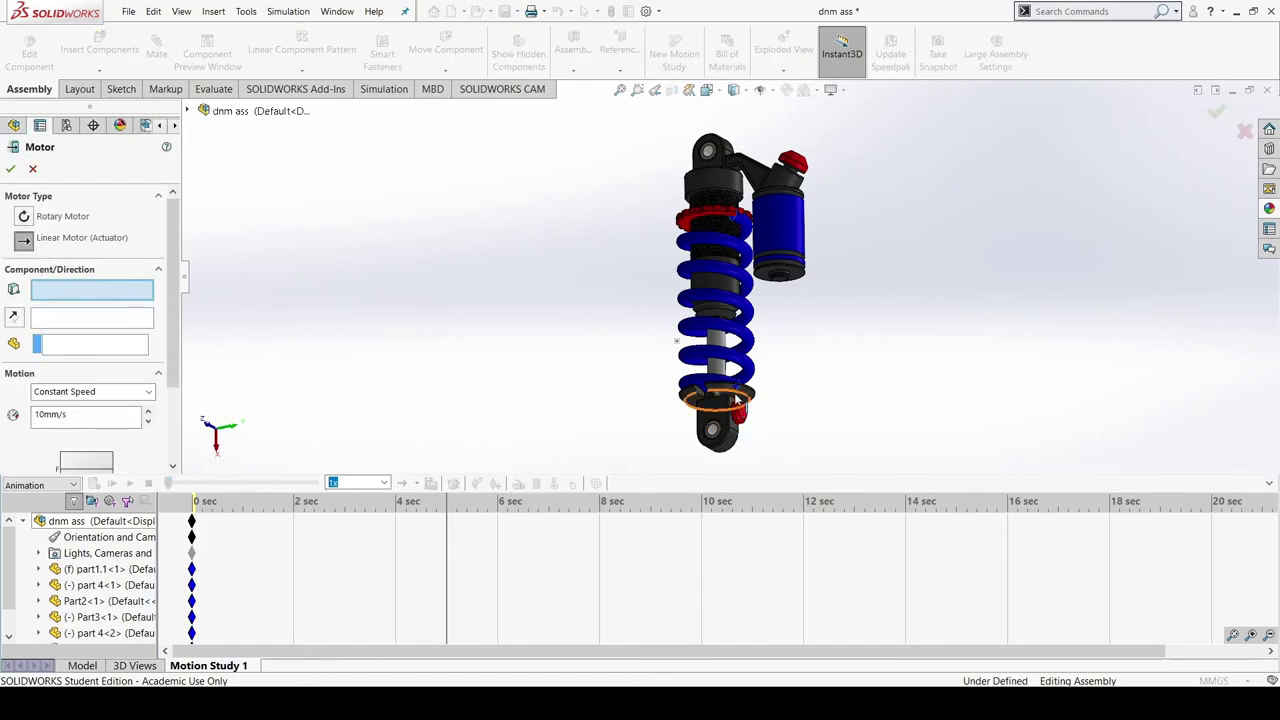
pyautogui.scroll(-5, 730, 400)
pyautogui.click(739, 339)
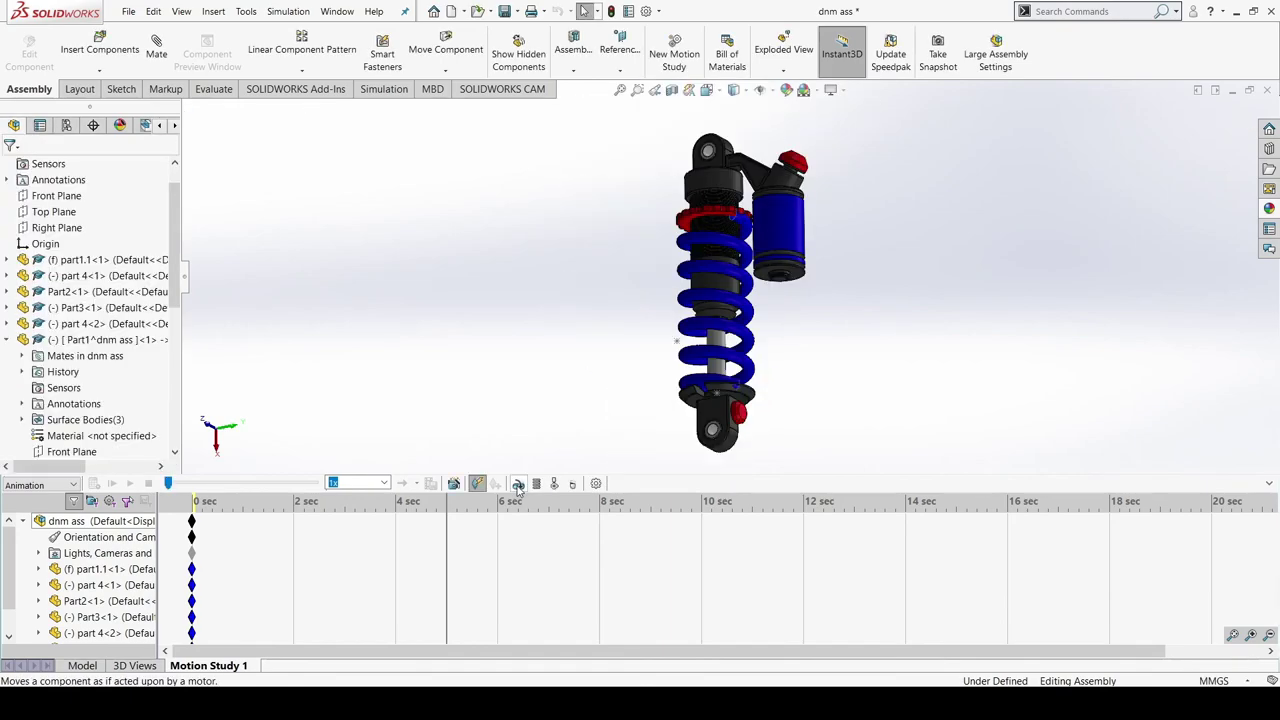
pyautogui.click(518, 484)
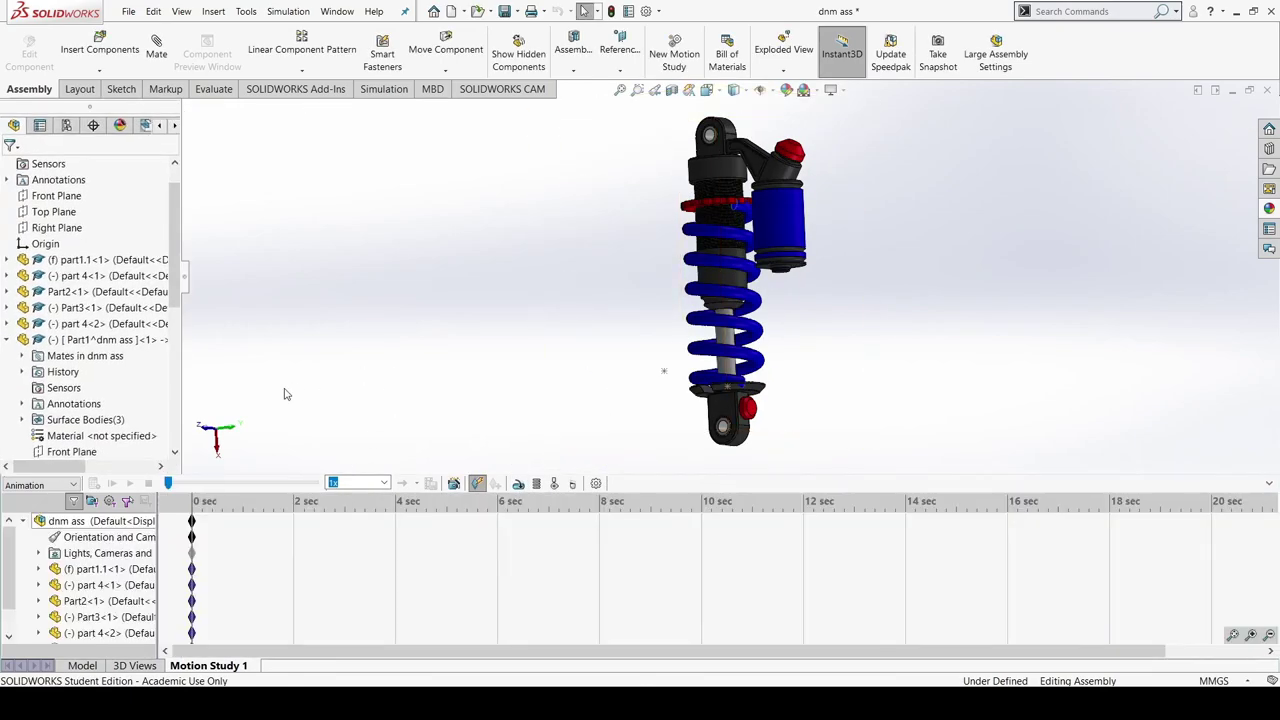
pyautogui.moveTo(617, 234); pyautogui.dragTo(640, 294, button='middle')
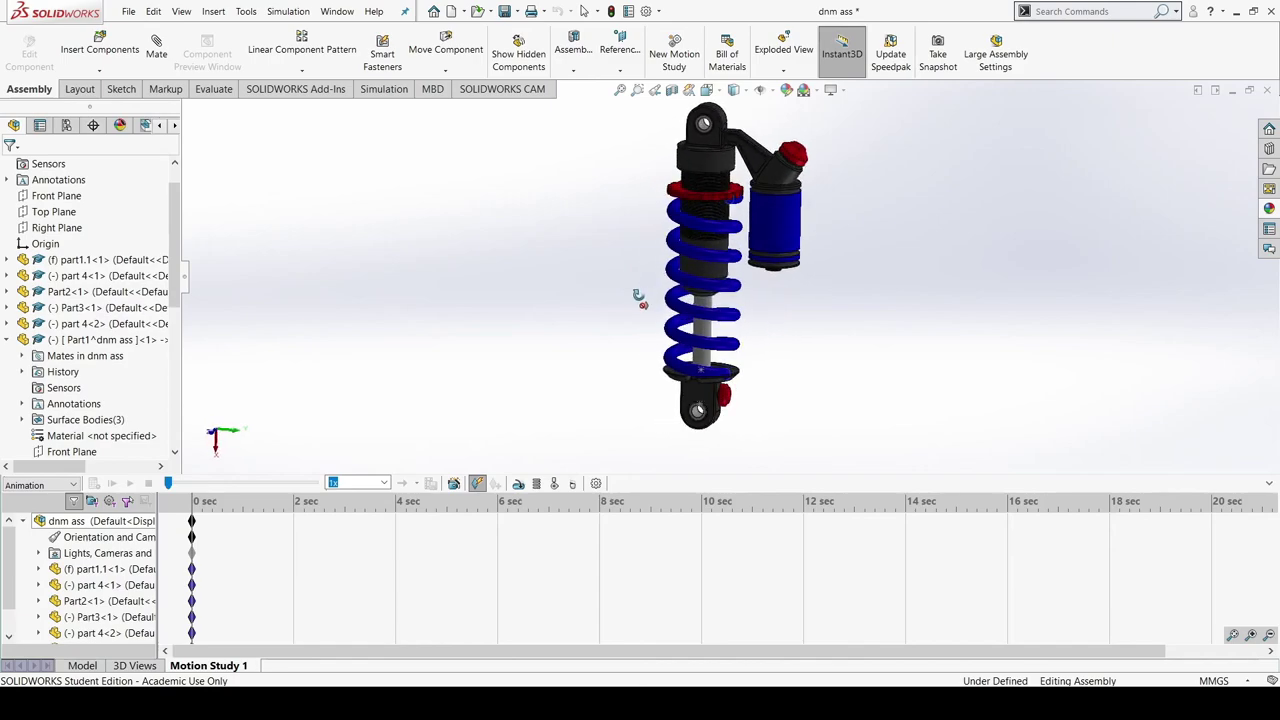
pyautogui.click(448, 512)
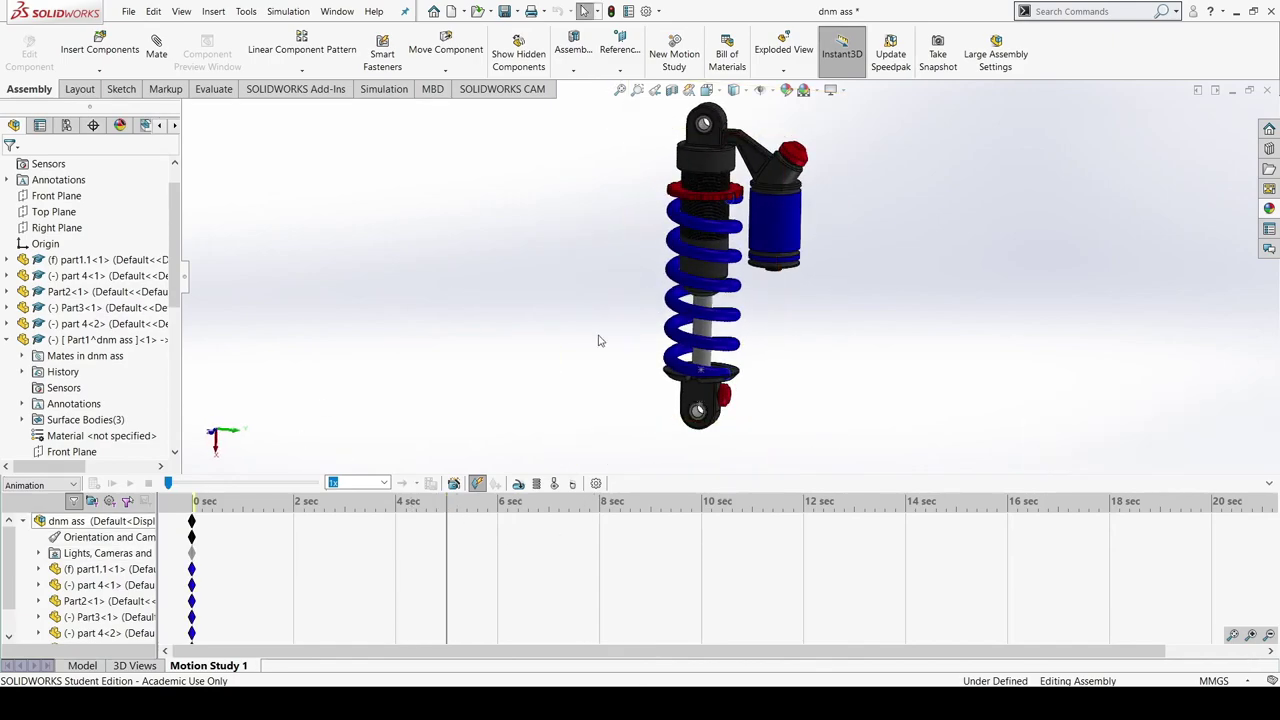
pyautogui.moveTo(549, 366); pyautogui.dragTo(532, 264, button='middle')
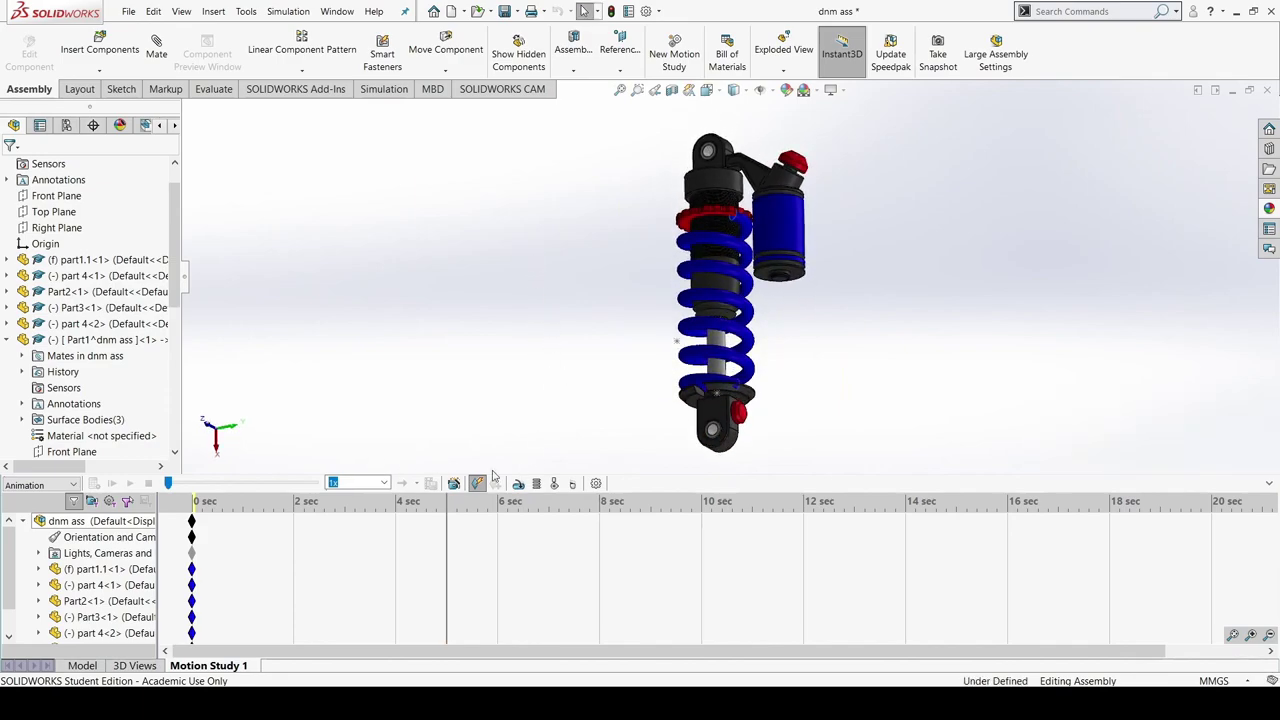
pyautogui.click(518, 485)
pyautogui.click(25, 244)
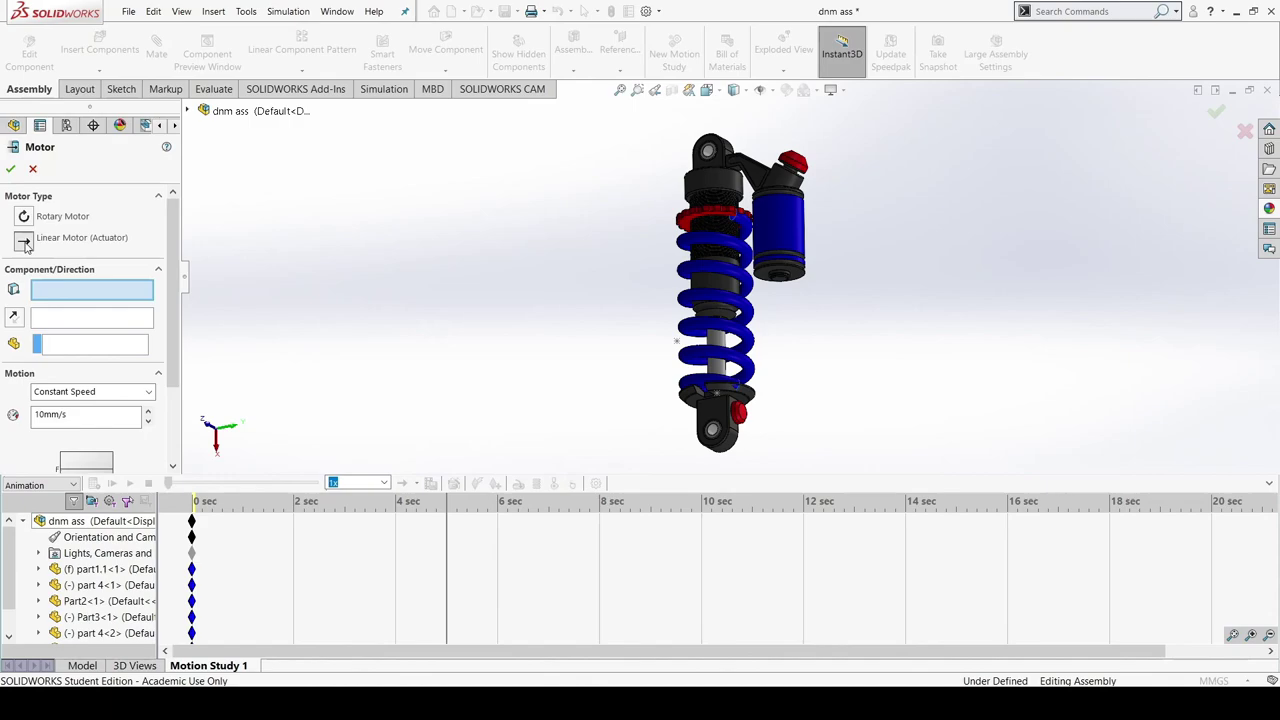
pyautogui.click(24, 241)
pyautogui.scroll(-5, 740, 400)
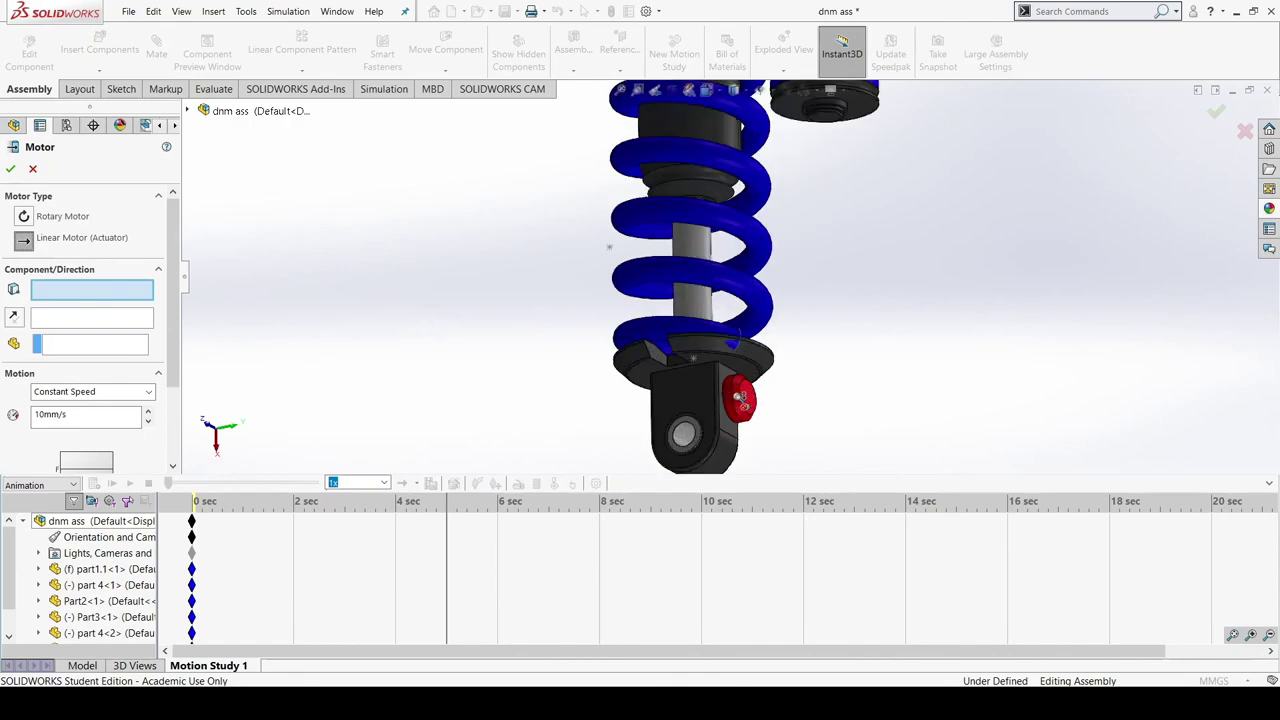
pyautogui.scroll(-2, 739, 398)
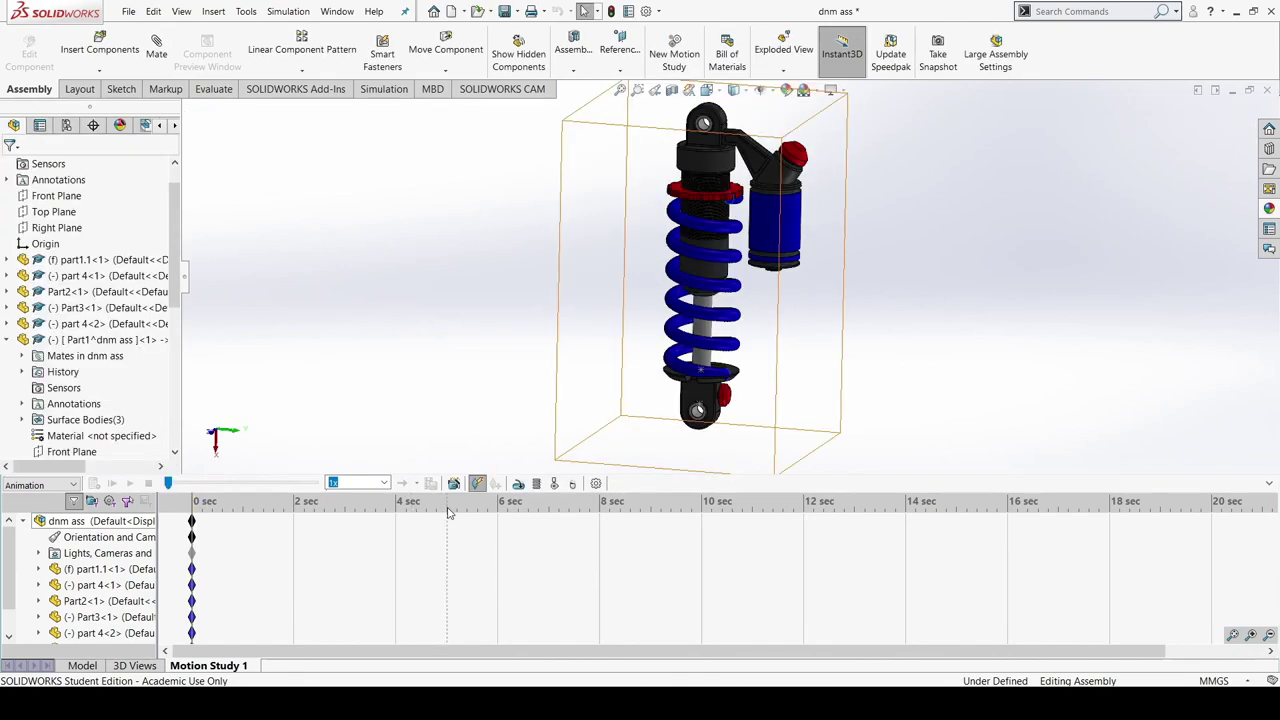
# Set Motion Study 1's time bar to 5 seconds and turn the shock absorber to show the underside of its lower flange
pyautogui.click(448, 512)
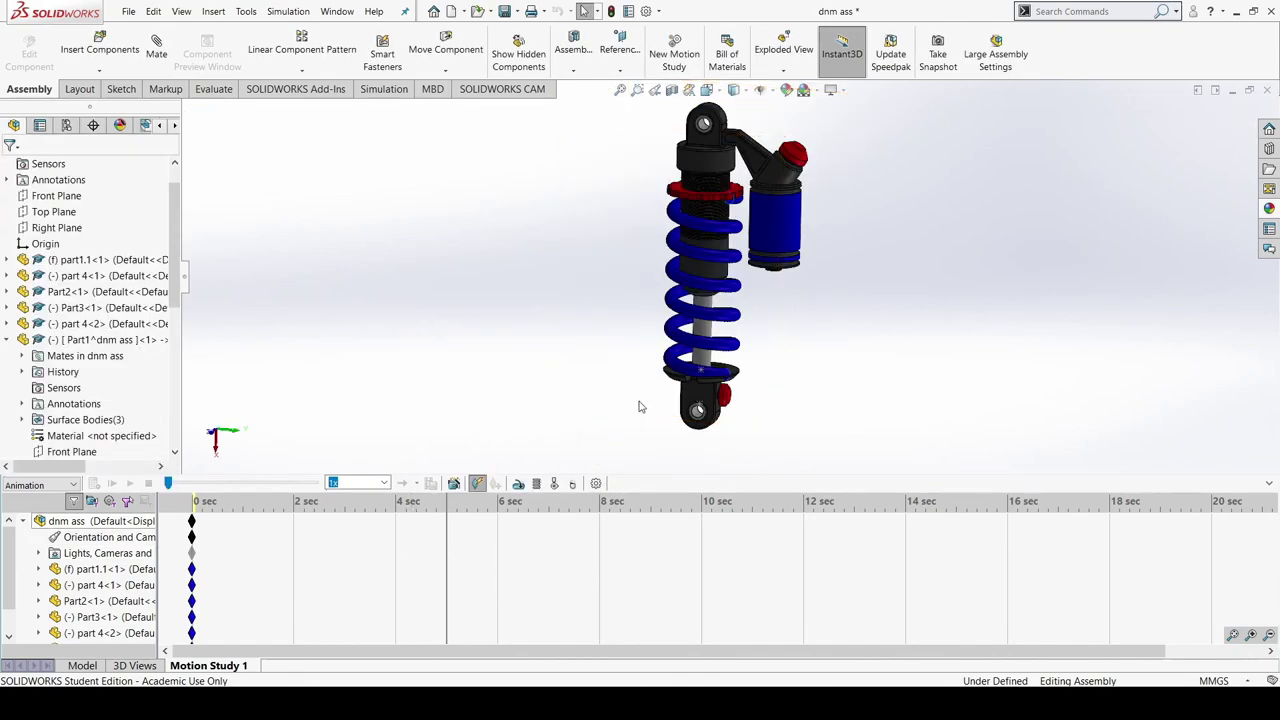
pyautogui.moveTo(552, 368); pyautogui.dragTo(532, 266, button='middle')
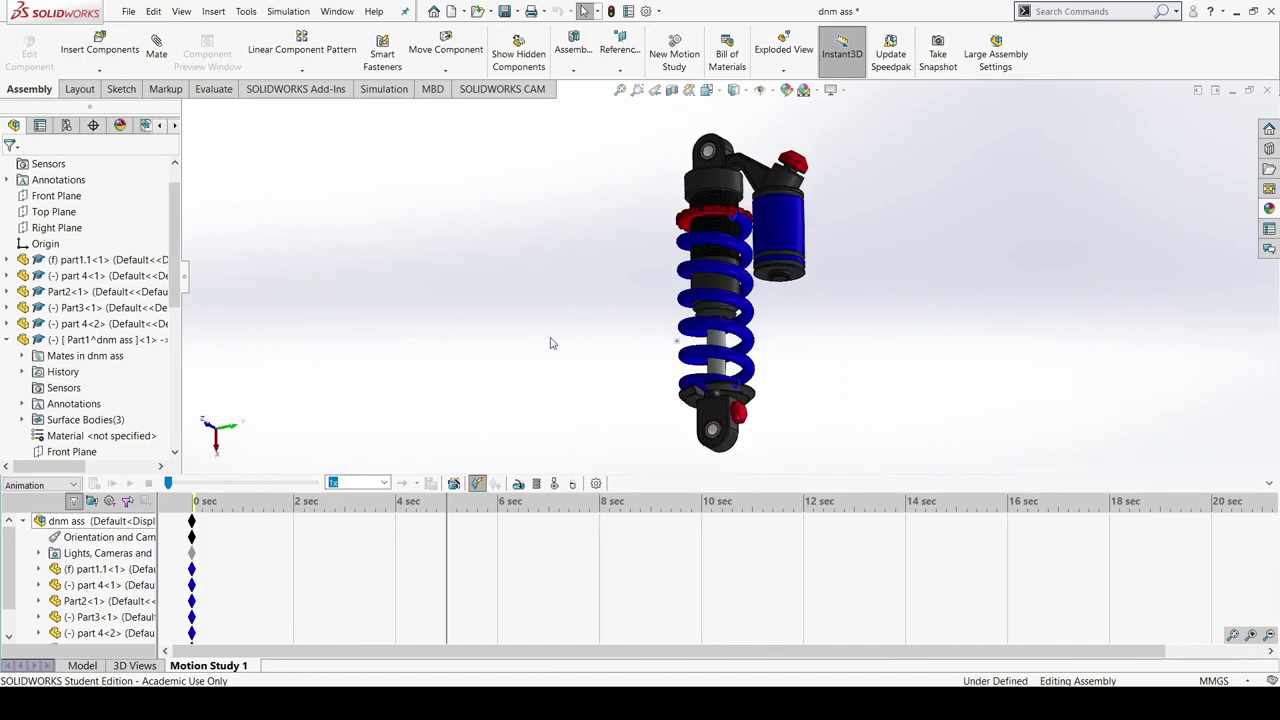
# Start a linear motor in the motion study and apply it to the underside face of Part2's lower flange
pyautogui.click(519, 485)
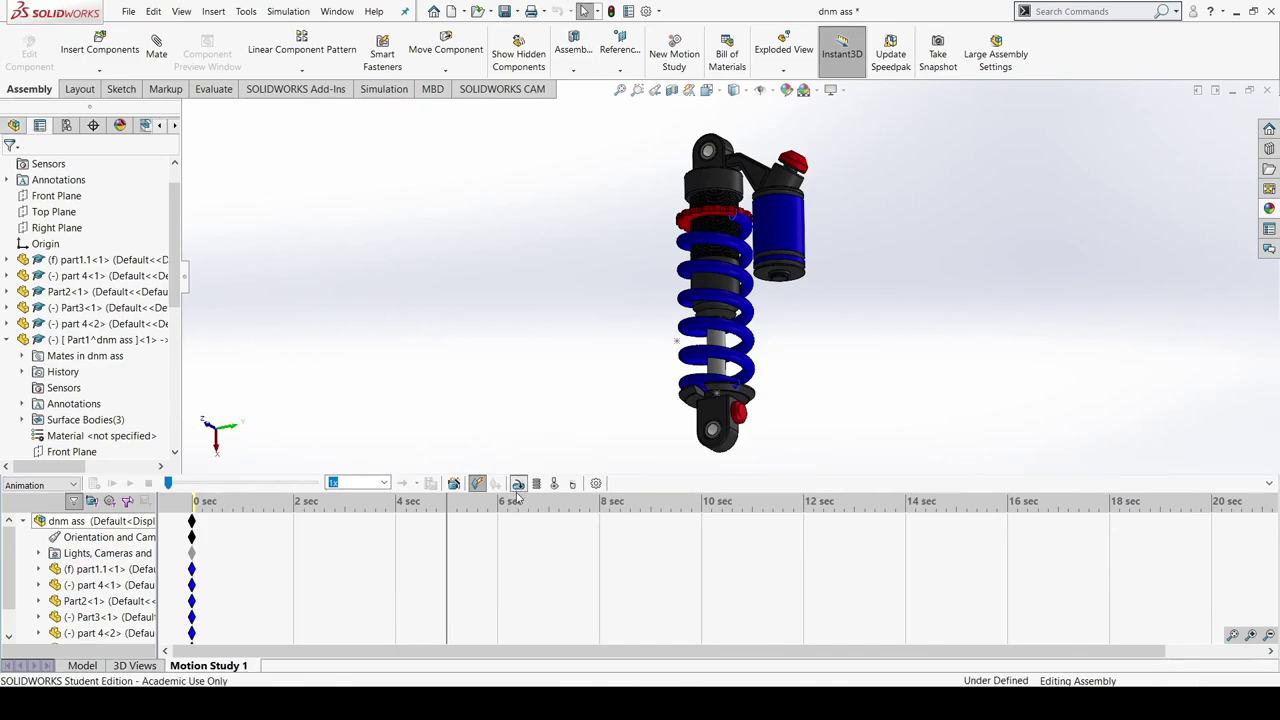
pyautogui.click(23, 241)
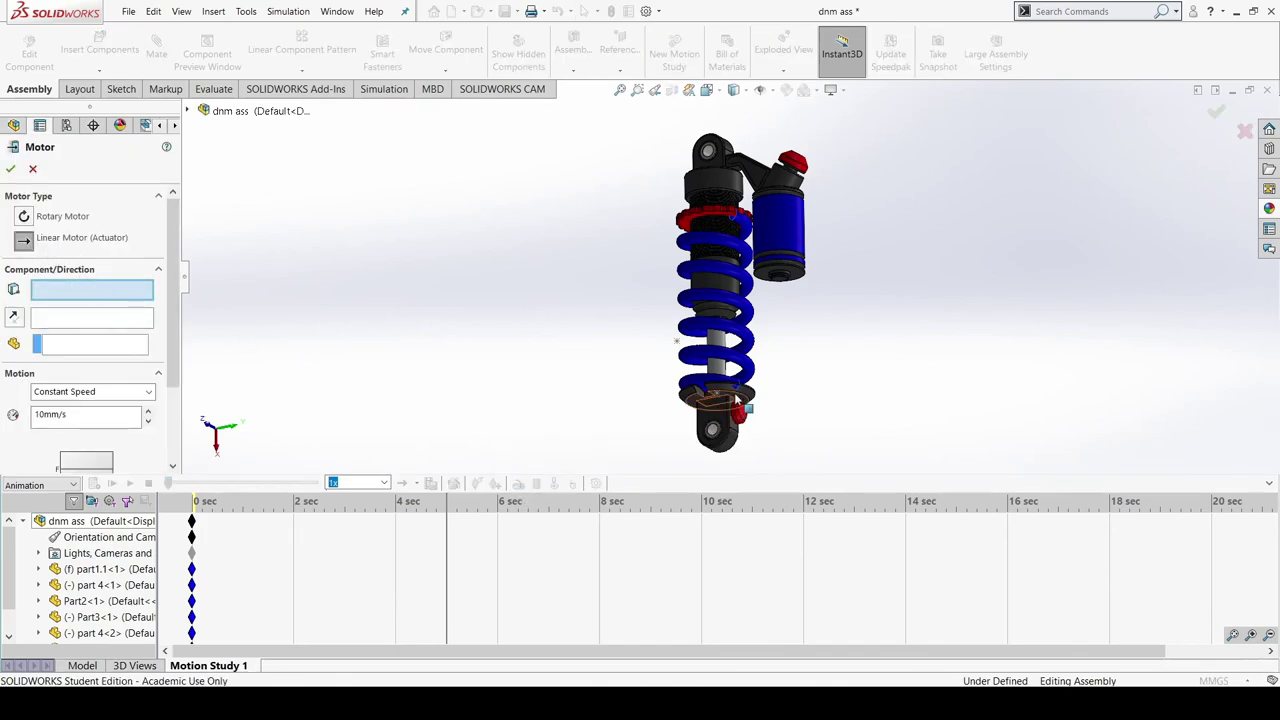
pyautogui.scroll(-5, 740, 398)
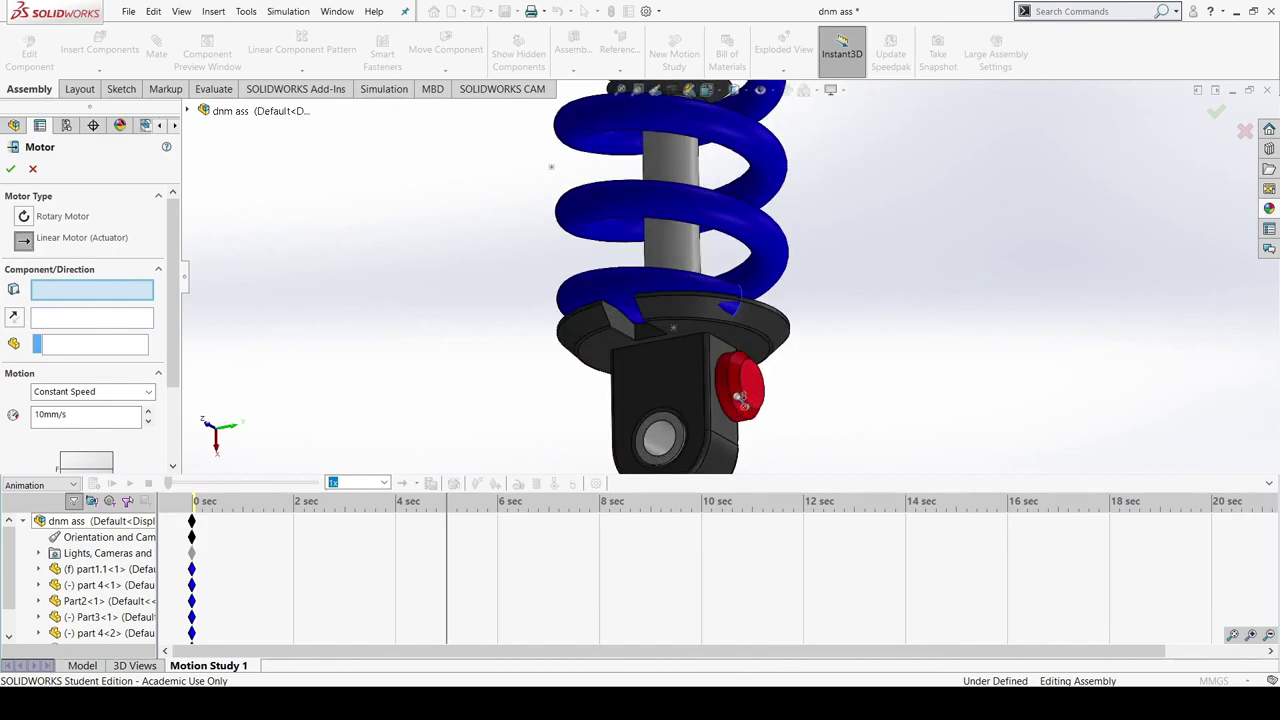
pyautogui.click(720, 340)
pyautogui.scroll(2, 498, 338)
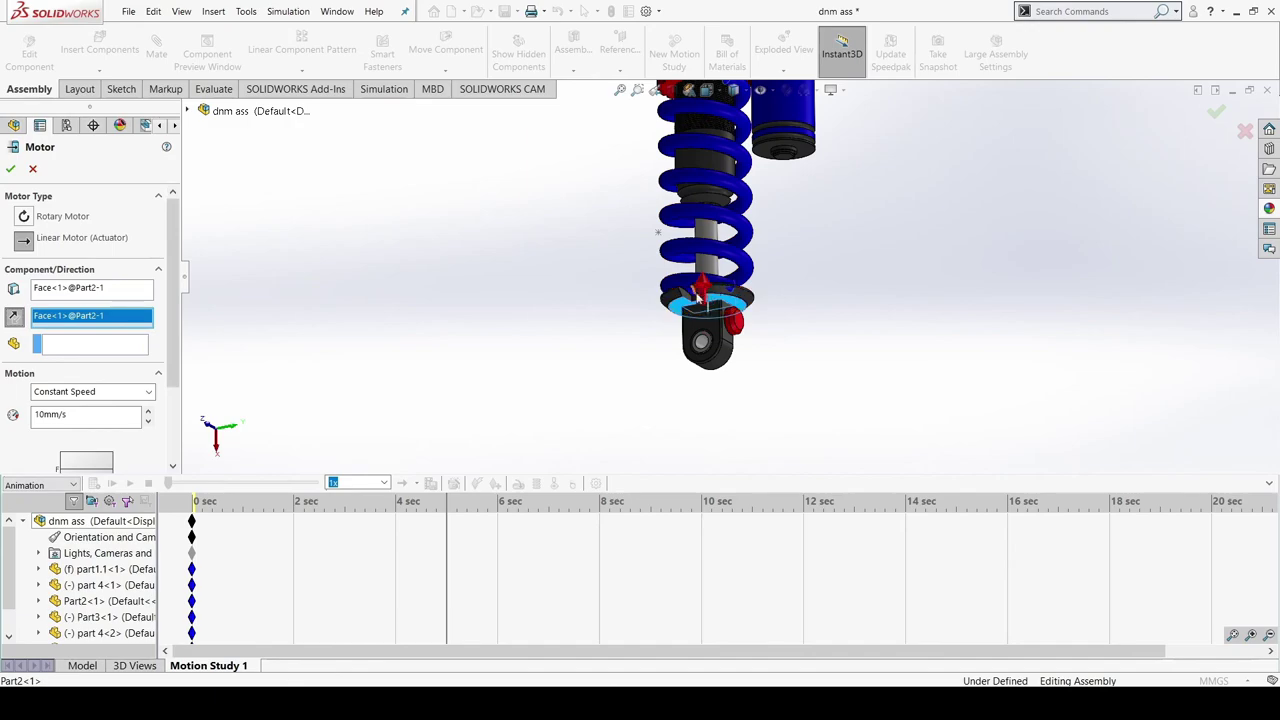
# Make the motor move relative to Part3, the toothed adjuster ring above the spring
pyautogui.scroll(3, 580, 275)
pyautogui.scroll(-3, 706, 170)
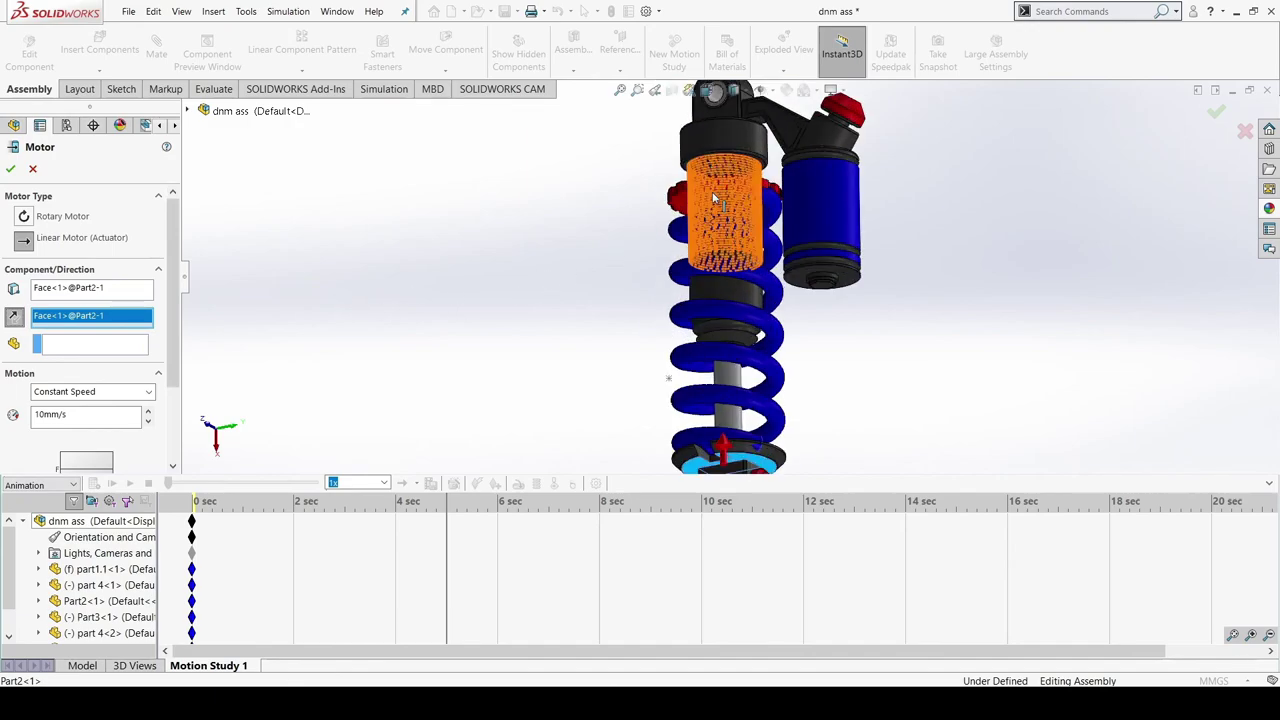
pyautogui.click(91, 347)
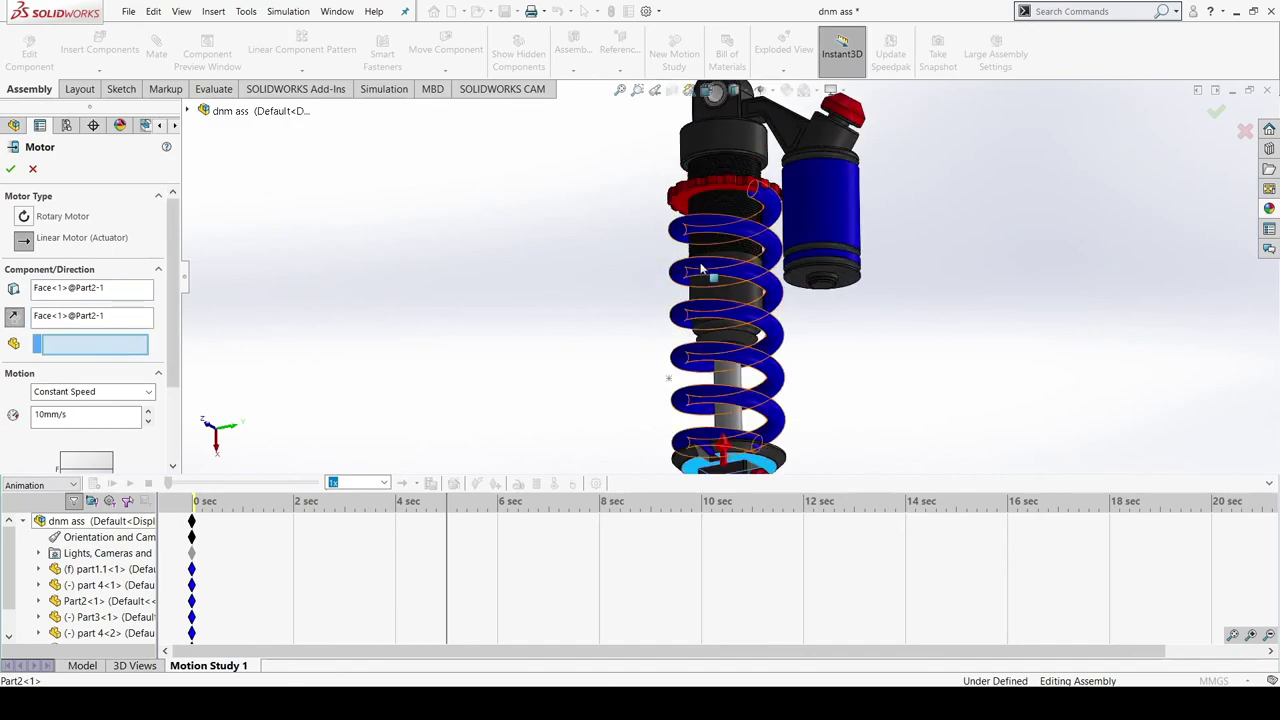
pyautogui.click(715, 185)
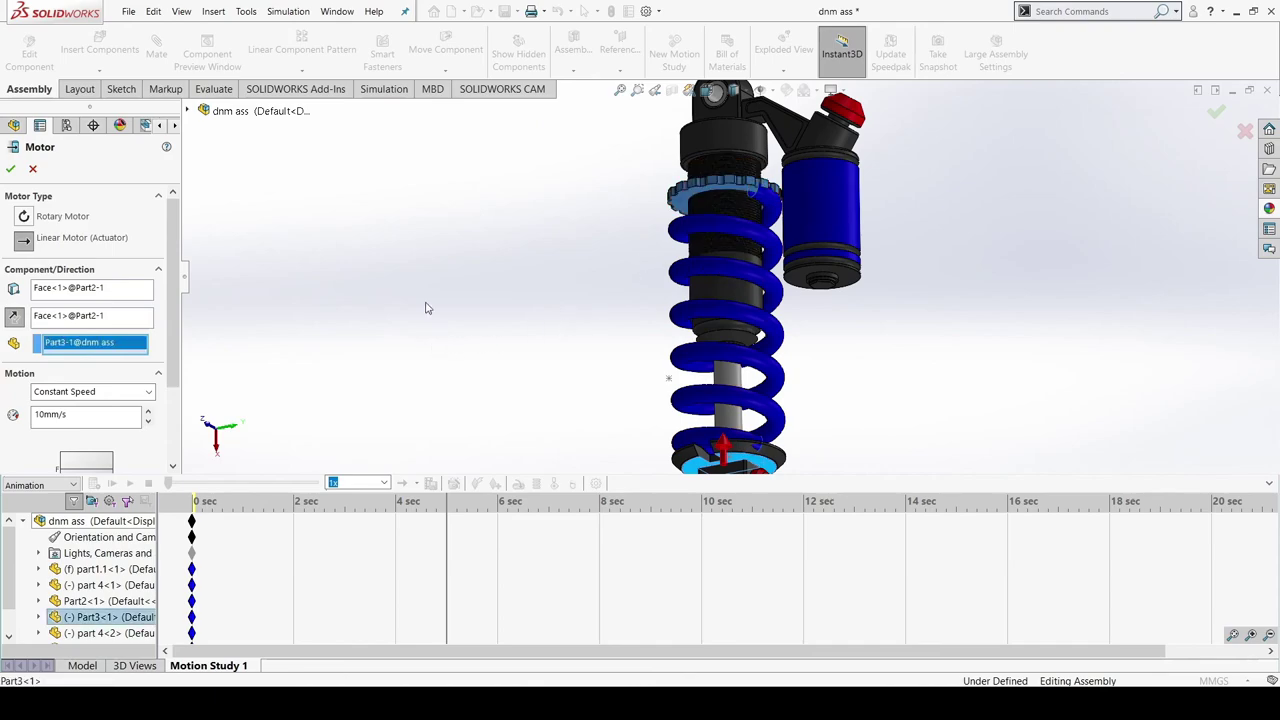
pyautogui.scroll(3, 457, 294)
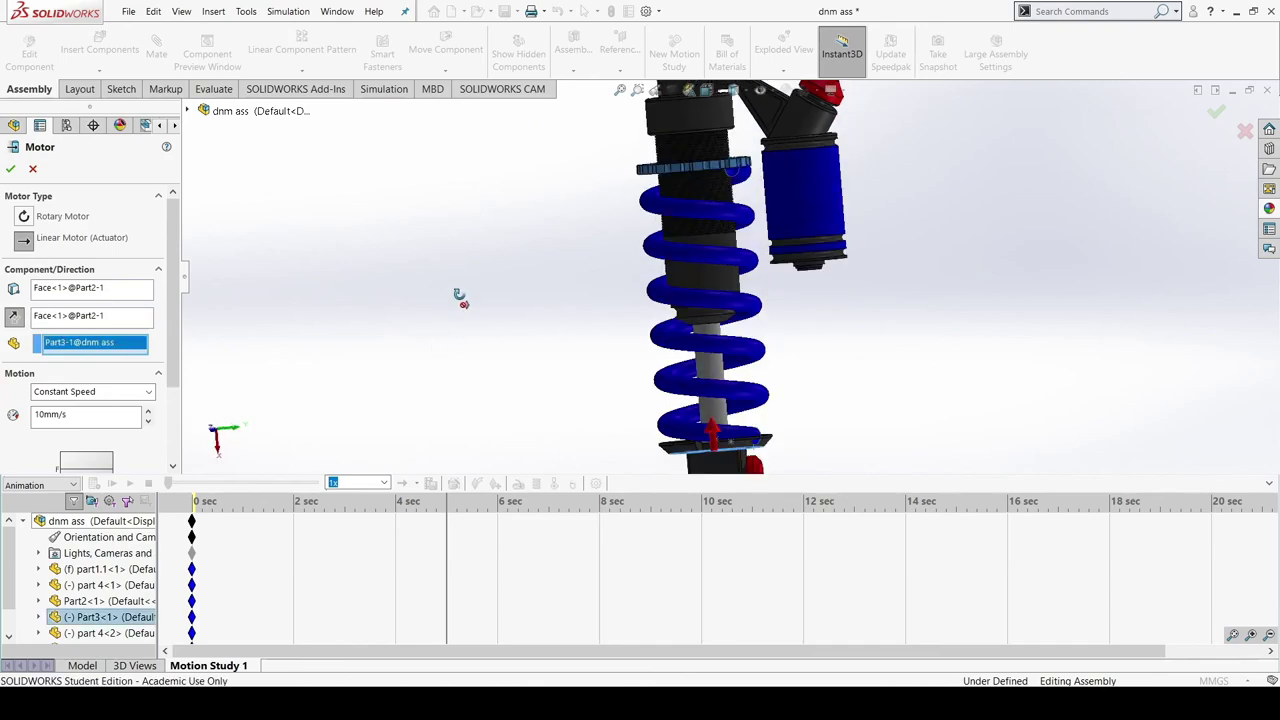
# Switch the linear motor's motion to Distance and set the displacement to 25.4 mm
pyautogui.click(111, 419)
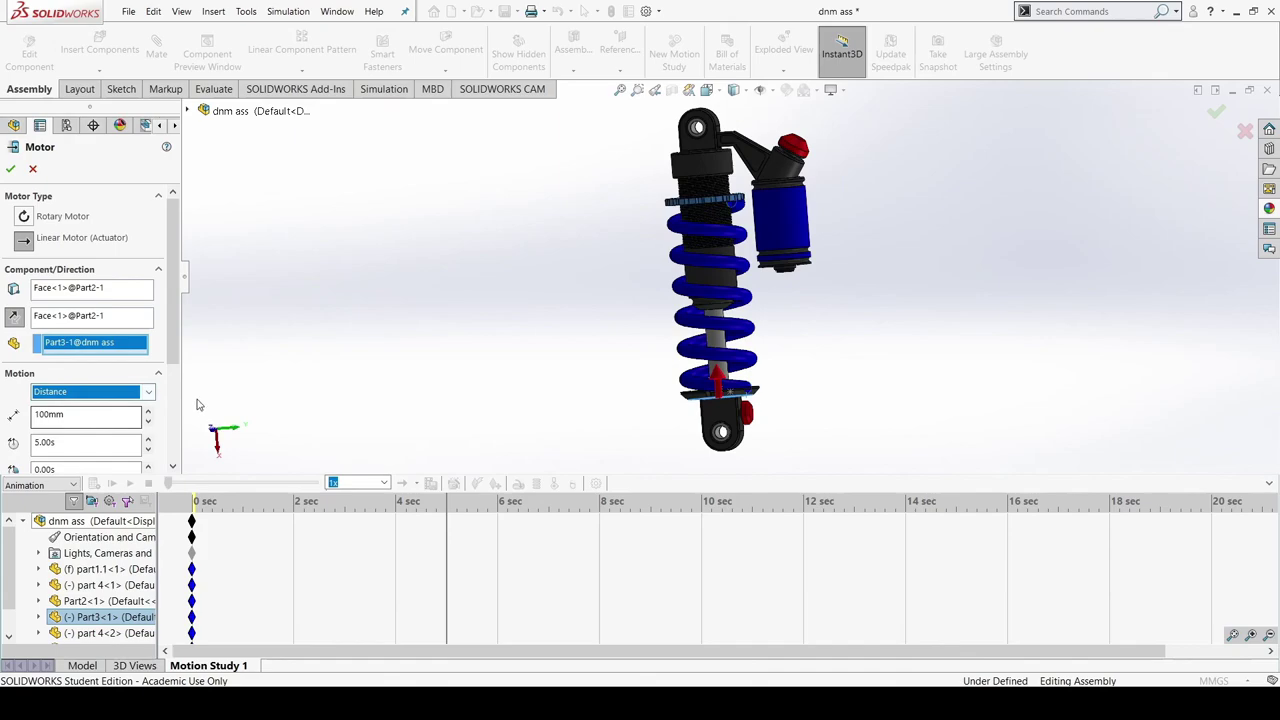
pyautogui.moveTo(175, 350); pyautogui.dragTo(176, 427)
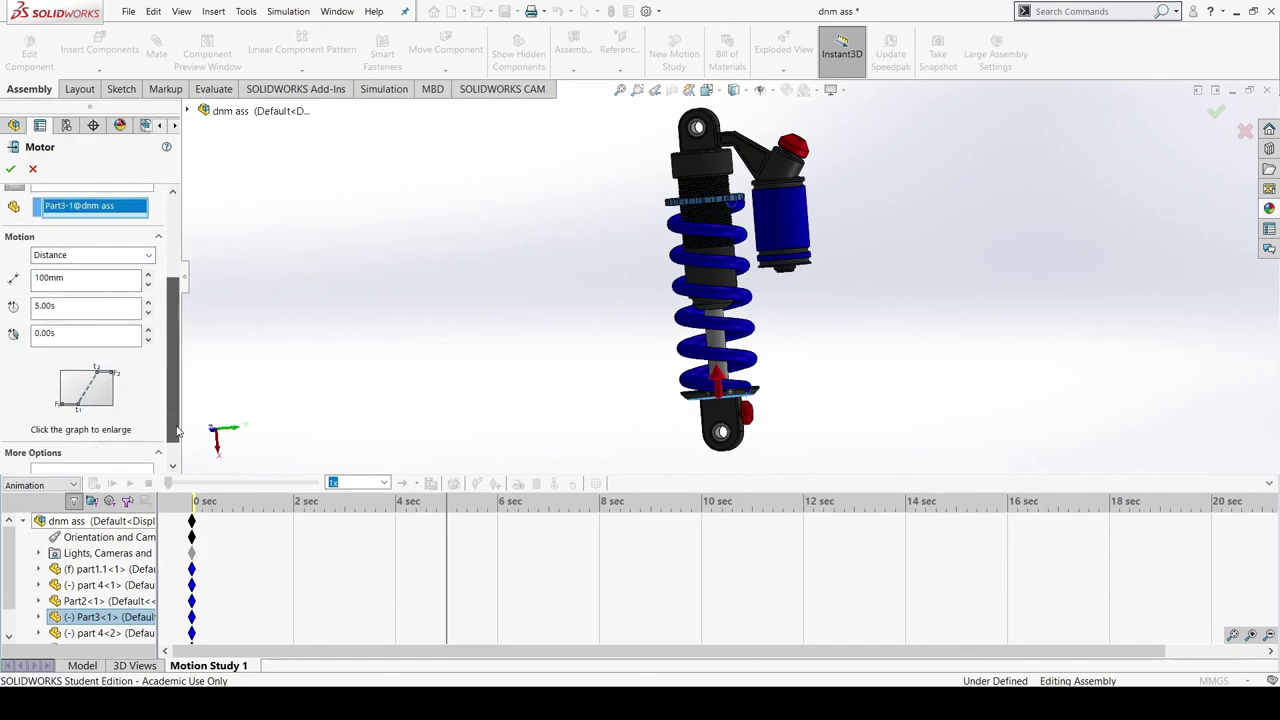
pyautogui.doubleClick(94, 280)
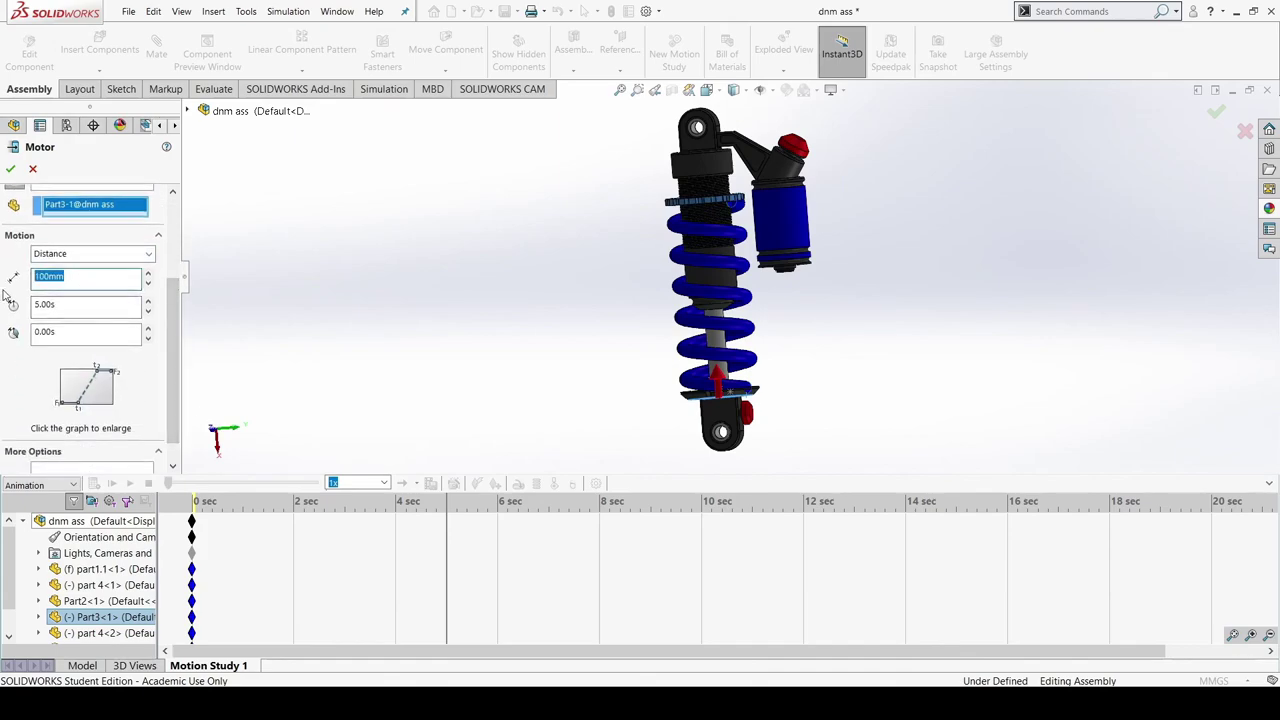
pyautogui.write('25.4')
pyautogui.press('Return')
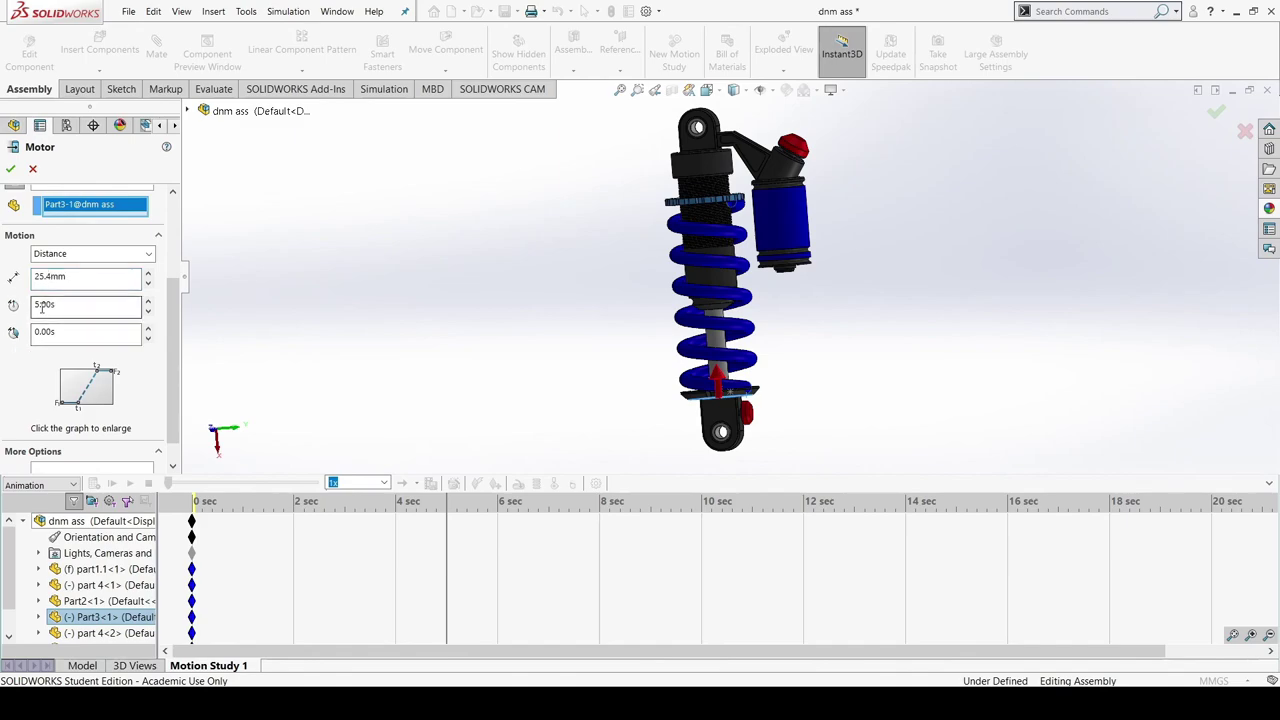
# Set the motor's start time to 0 s and its duration to 5 s, and accept the motor
pyautogui.moveTo(42, 307); pyautogui.dragTo(32, 307)
pyautogui.write('0')
pyautogui.doubleClick(46, 329)
pyautogui.write('5')
pyautogui.scroll(-1, 36, 400)
pyautogui.scroll(4, 36, 400)
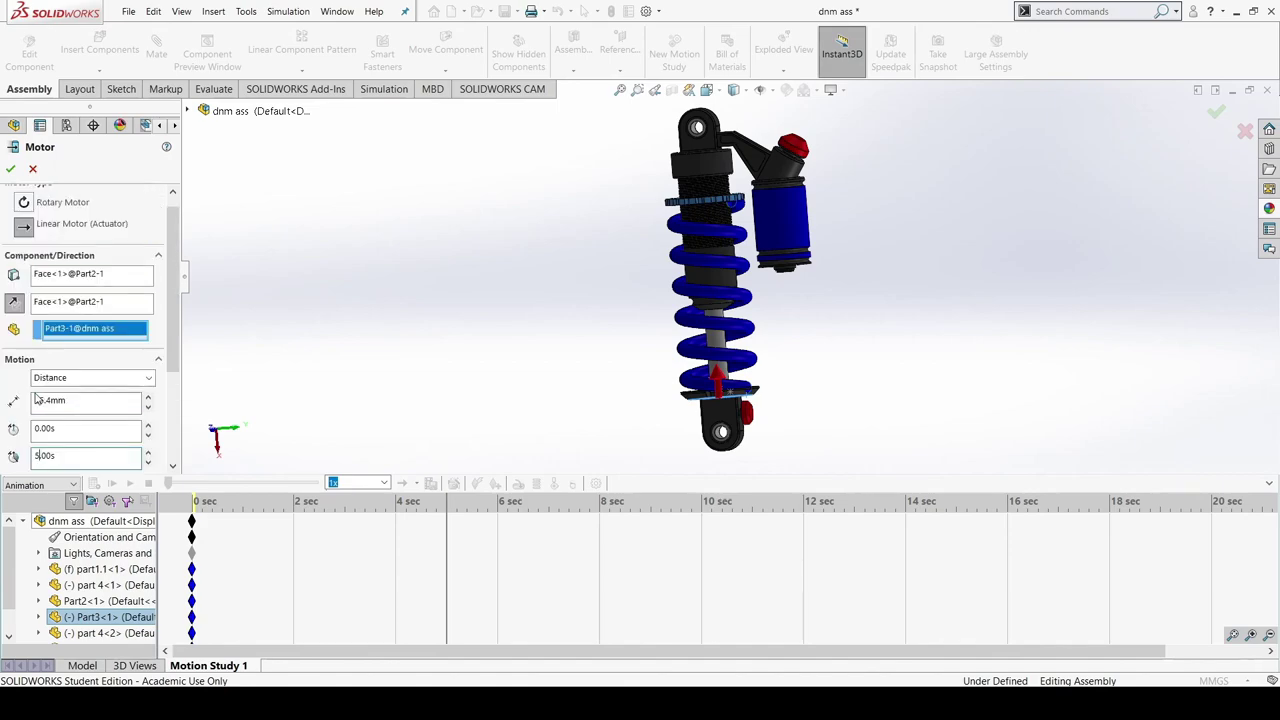
pyautogui.scroll(1, 36, 400)
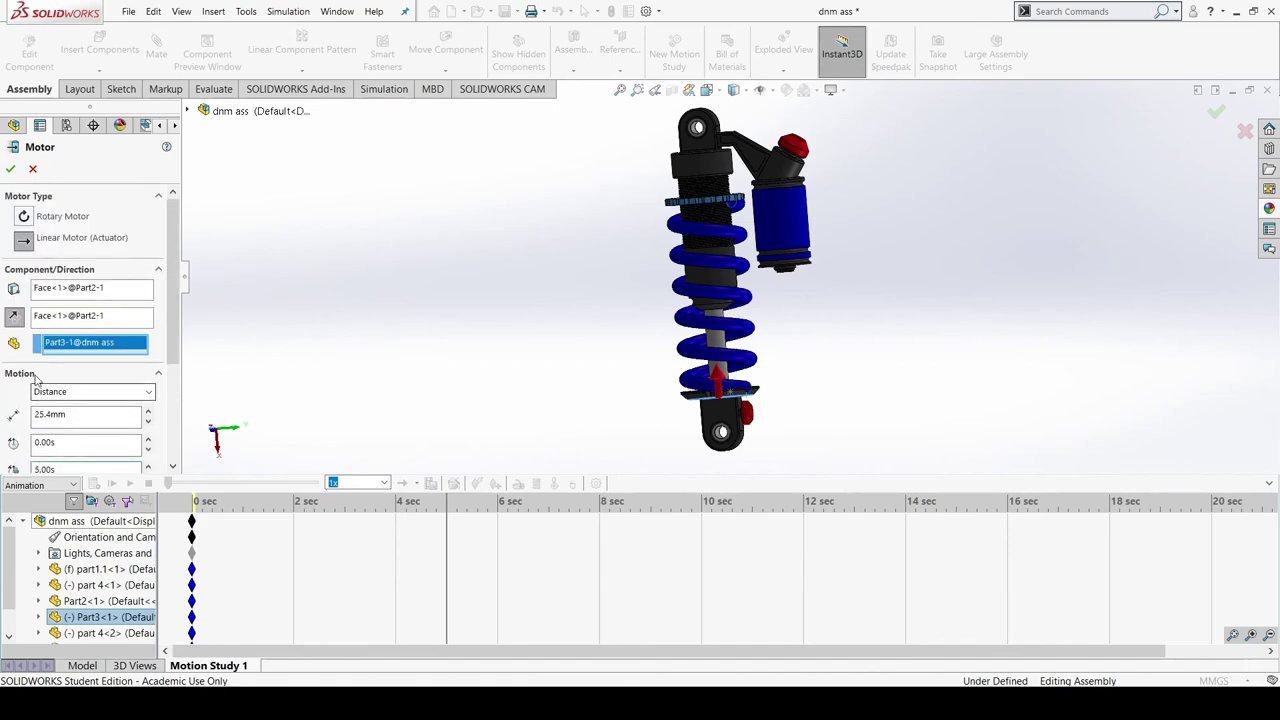
pyautogui.click(11, 169)
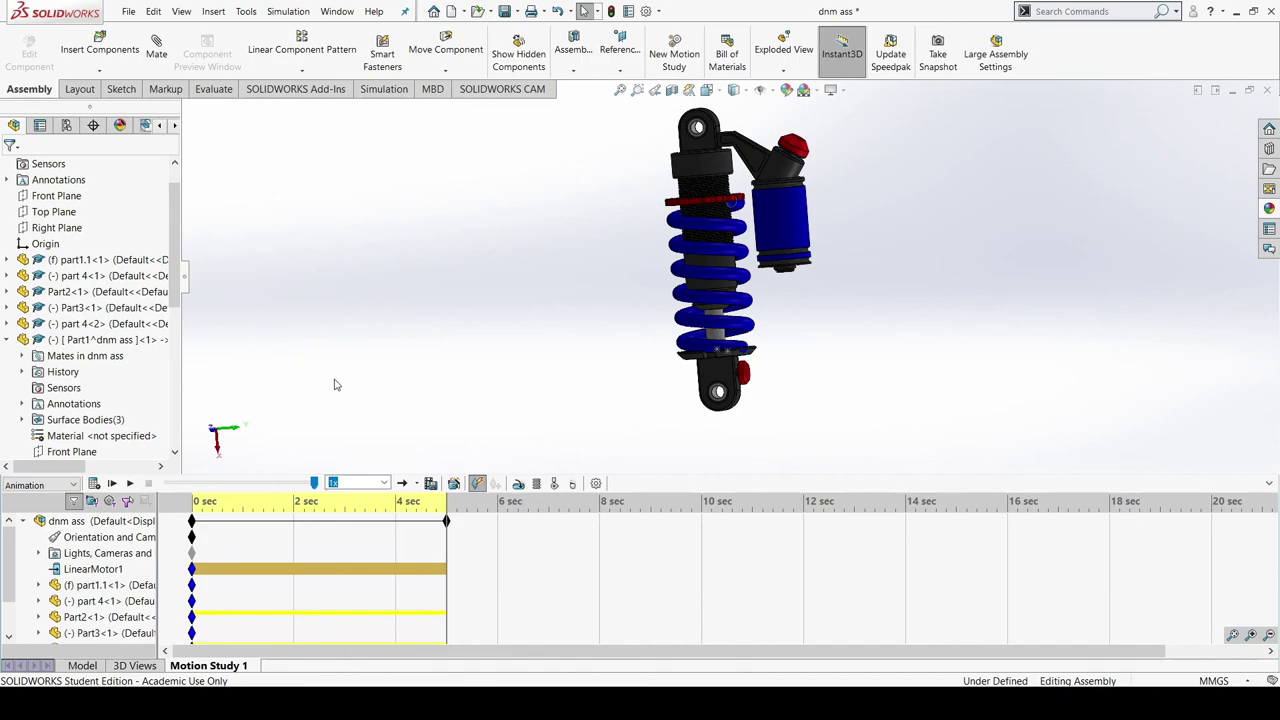
# Play Motion Study 1 several times to review the shock absorber's spring compression over the 5-second animation
pyautogui.click(131, 484)
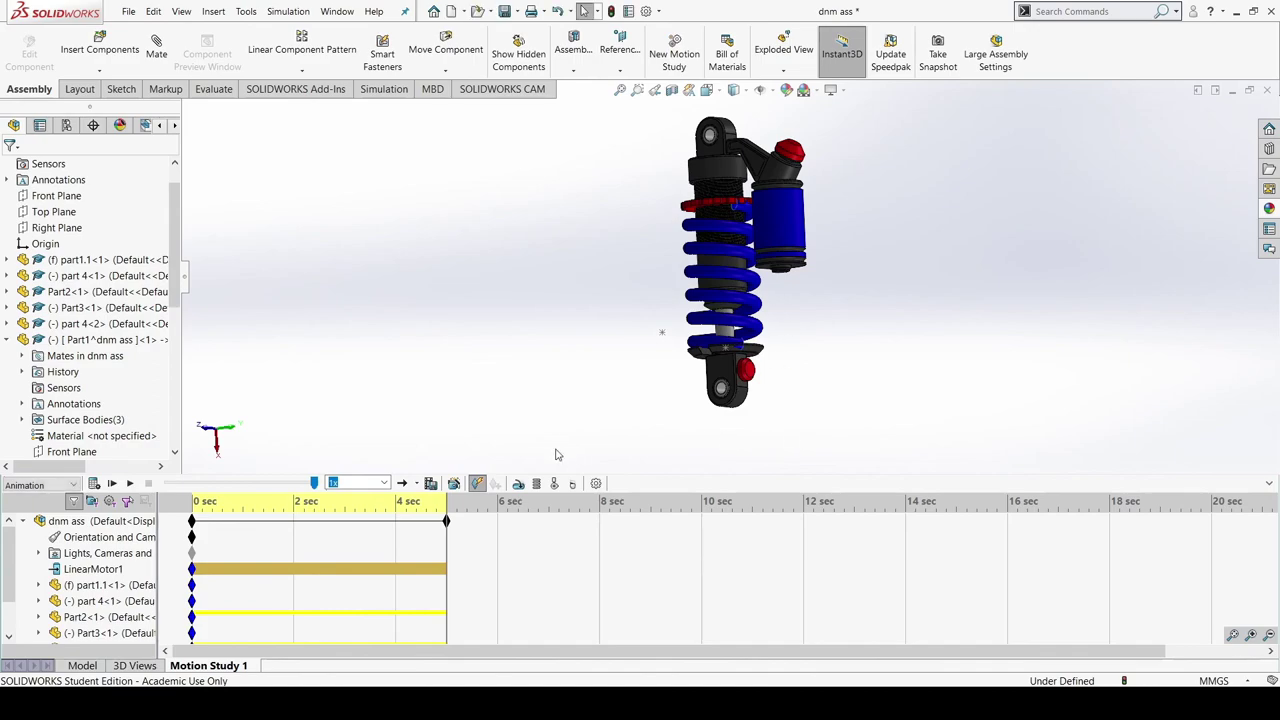
pyautogui.click(125, 484)
pyautogui.click(112, 484)
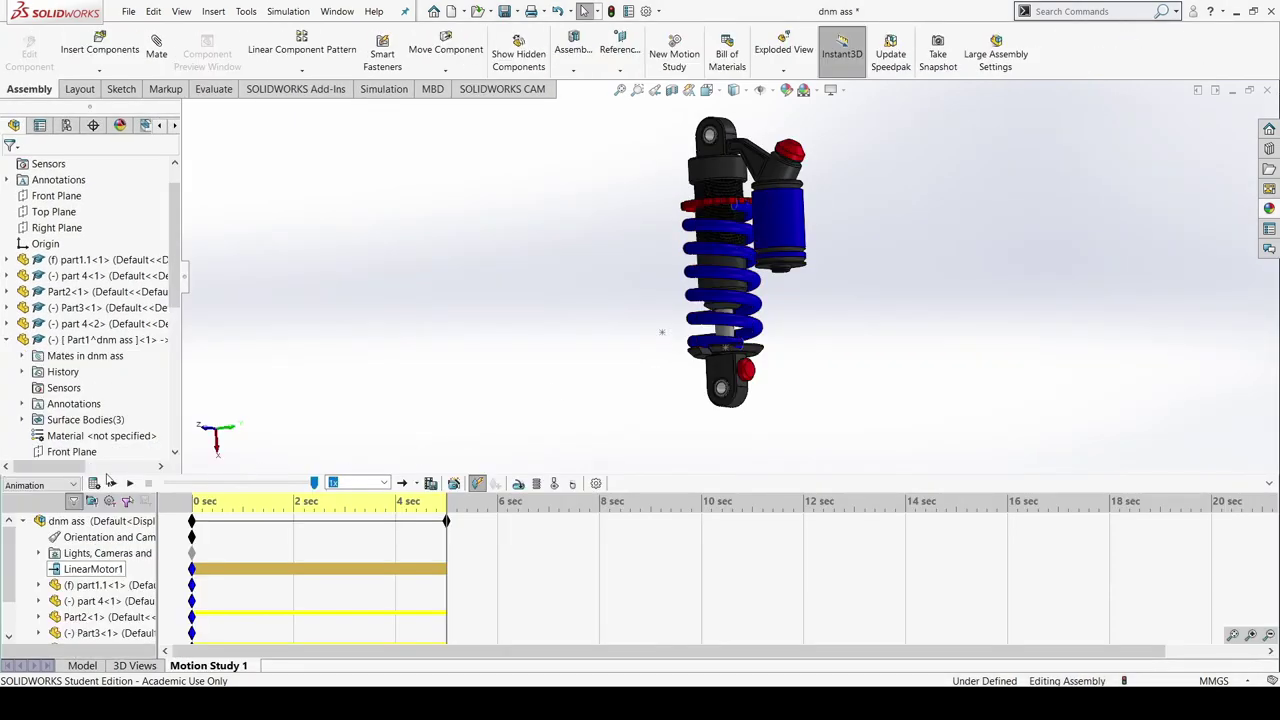
pyautogui.click(129, 483)
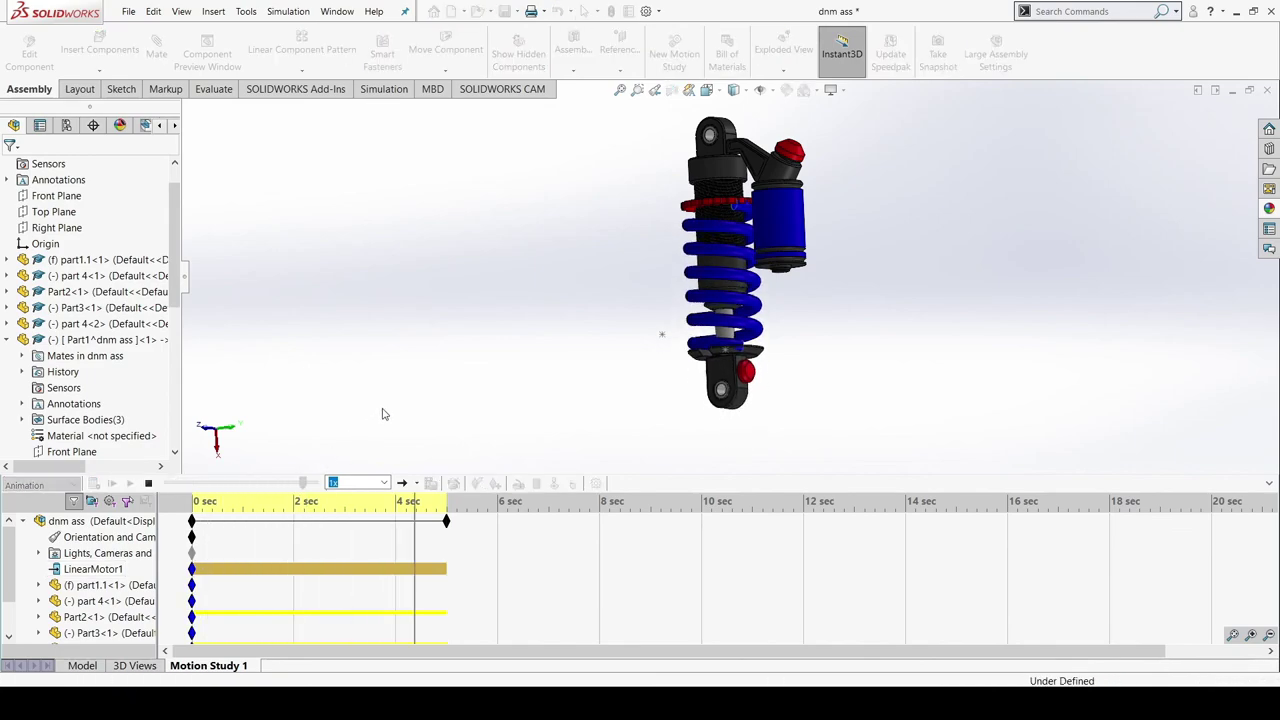
pyautogui.click(310, 520)
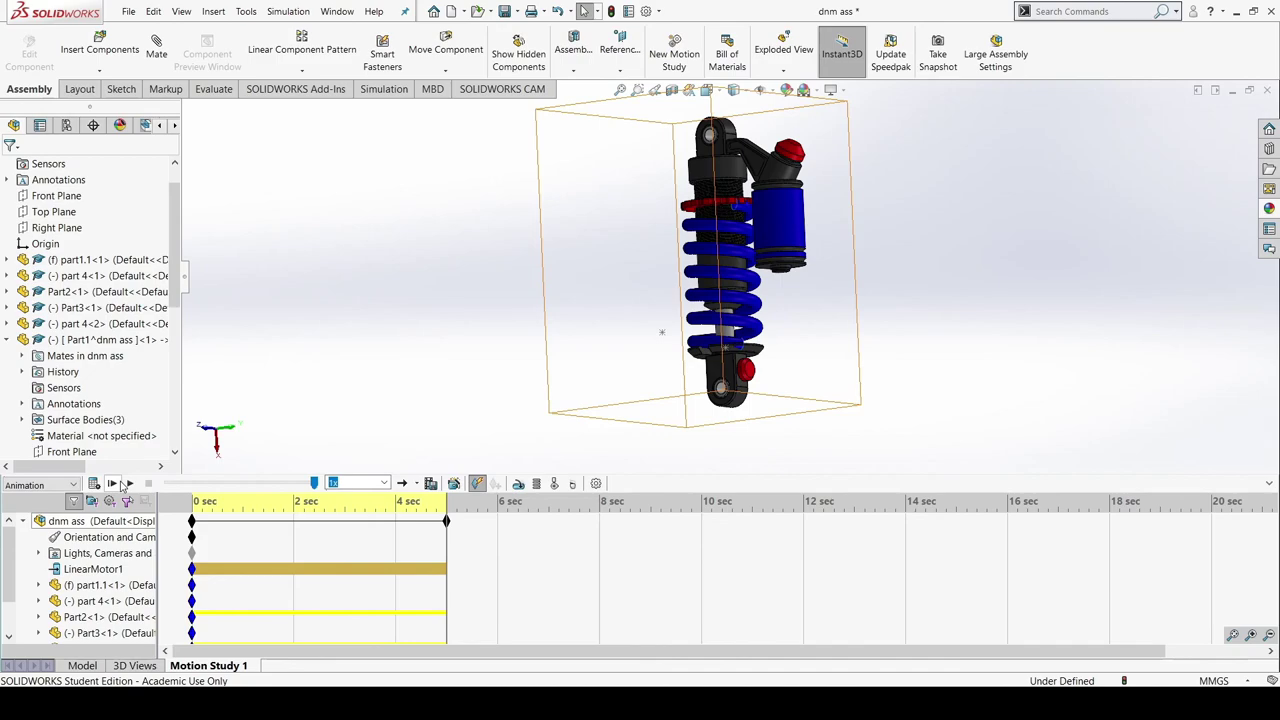
pyautogui.click(128, 484)
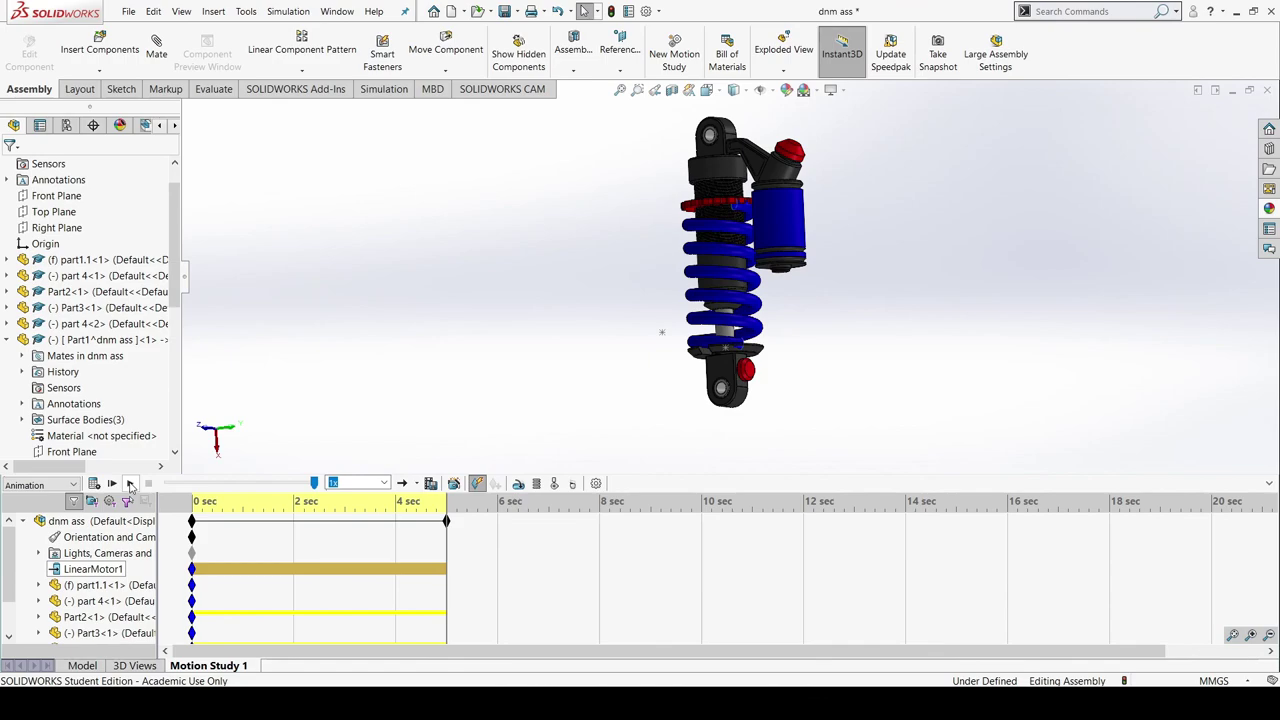
pyautogui.click(130, 485)
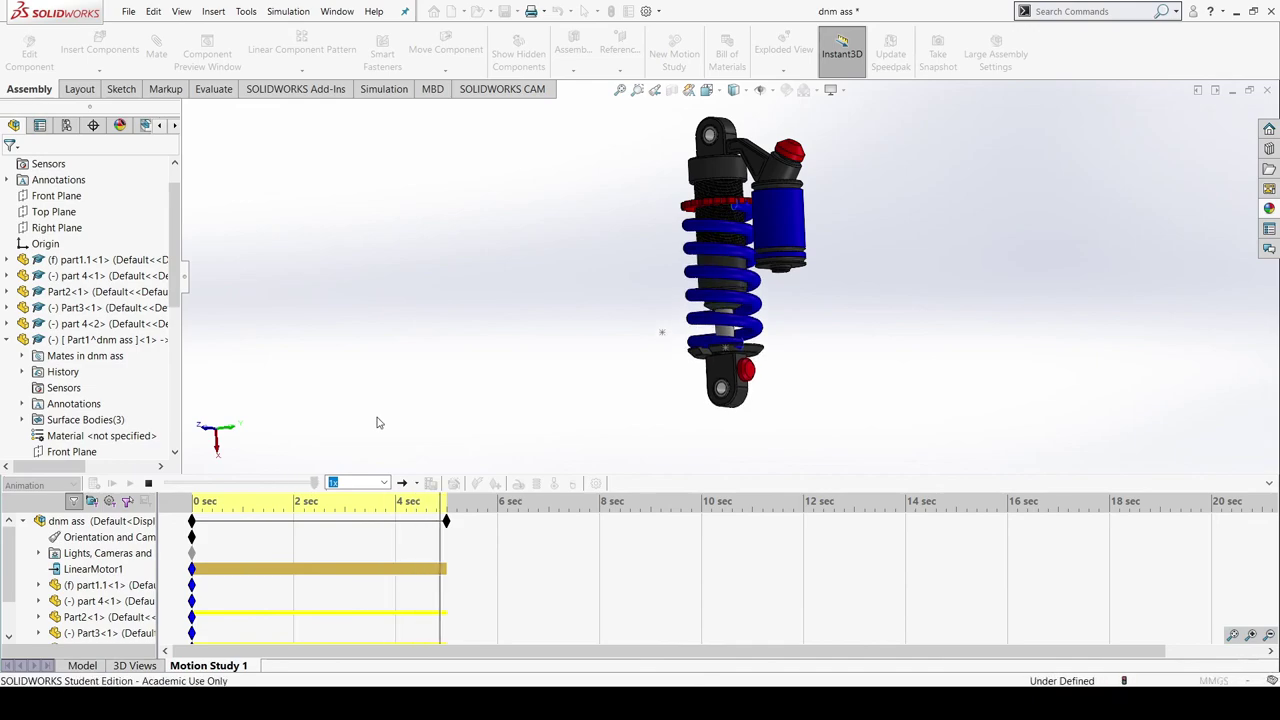
pyautogui.click(100, 521)
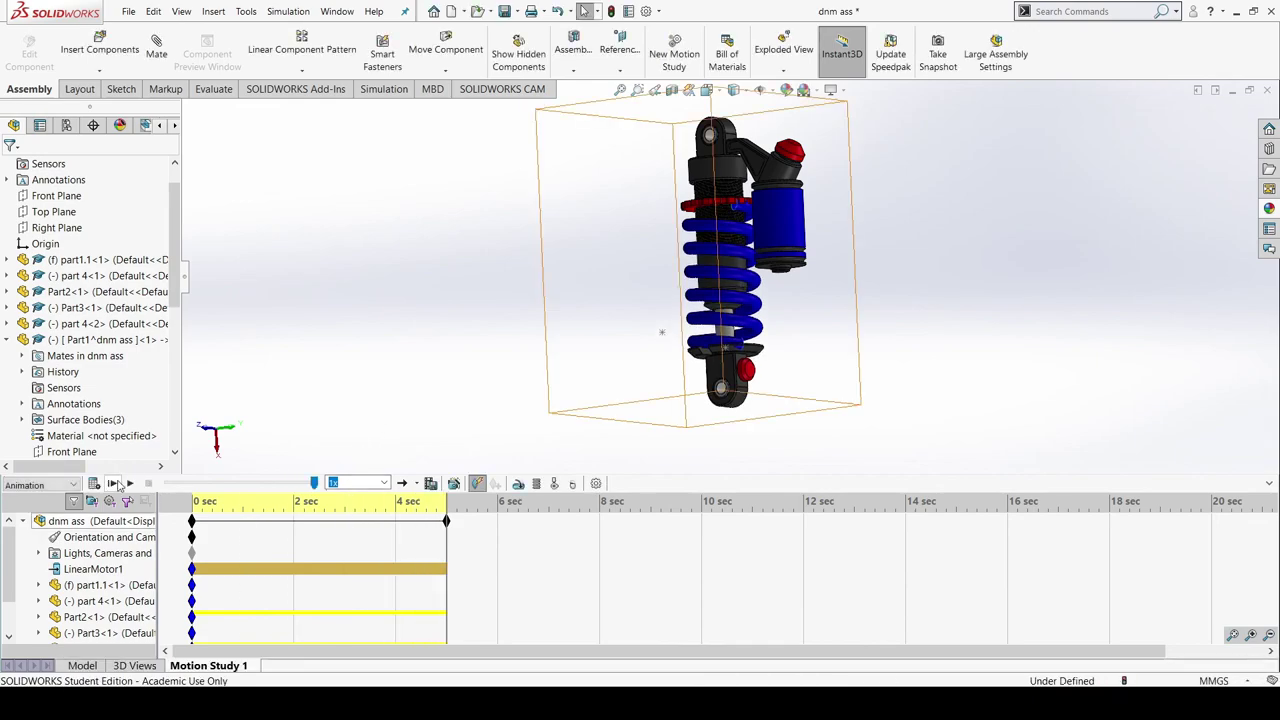
pyautogui.click(128, 484)
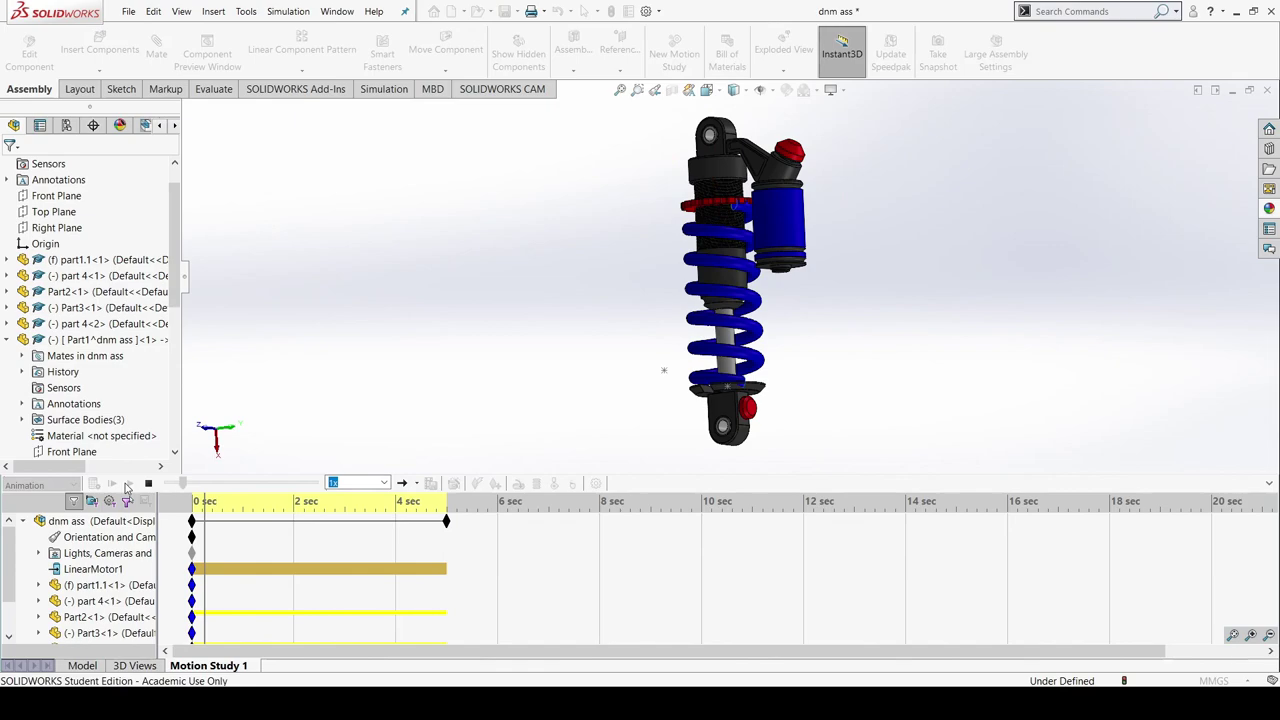